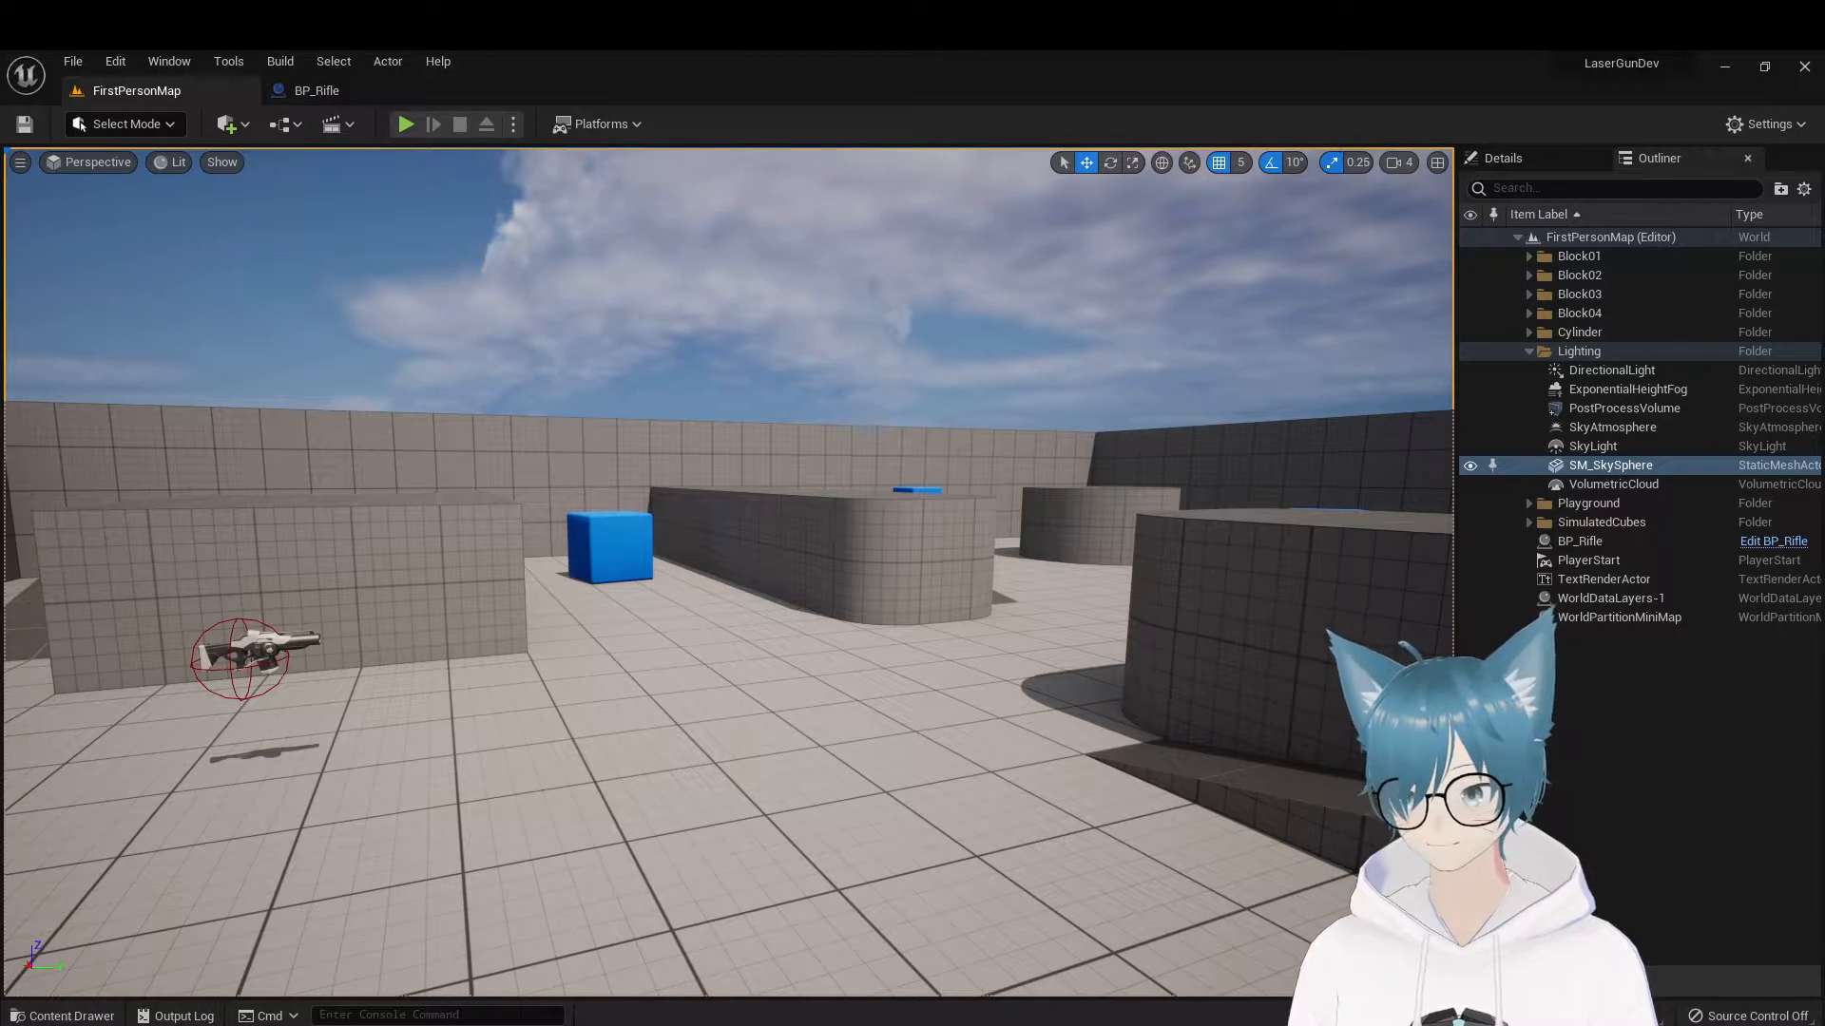
Open the LaserSystem Niagara system from the CustomContent folder and view its emitter overview
click(80, 1015)
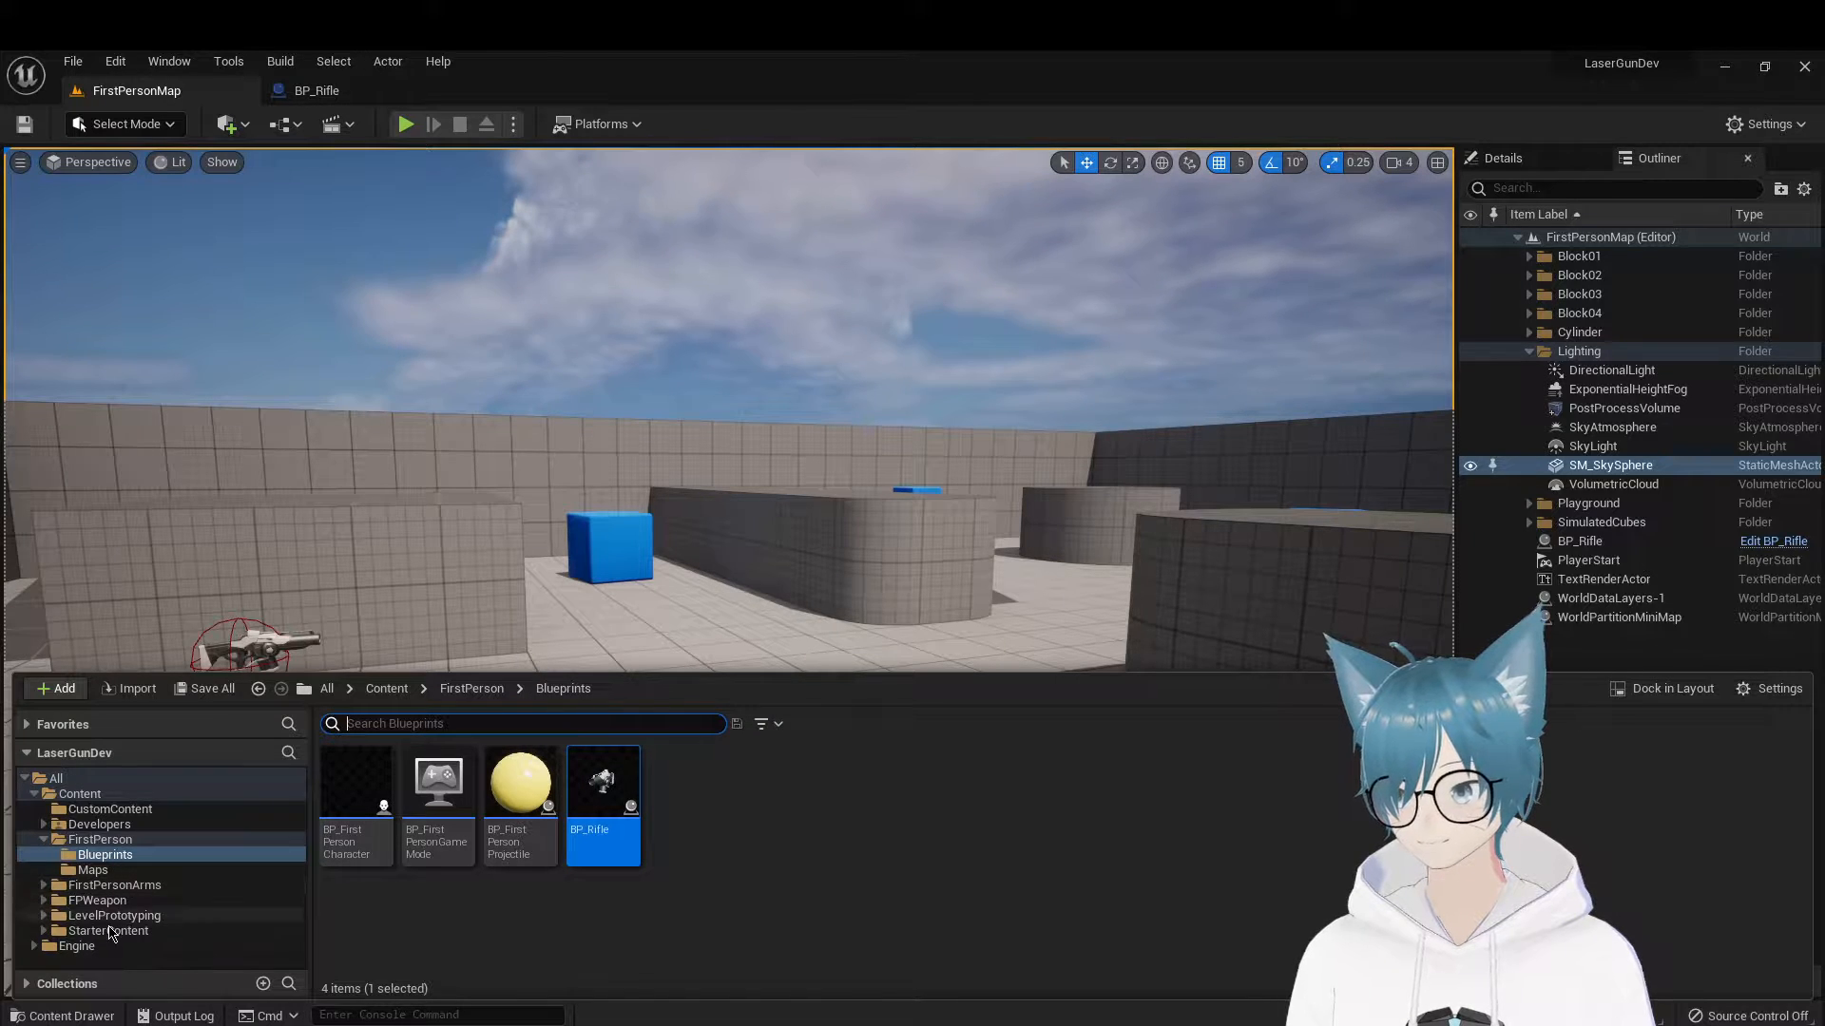
click(110, 809)
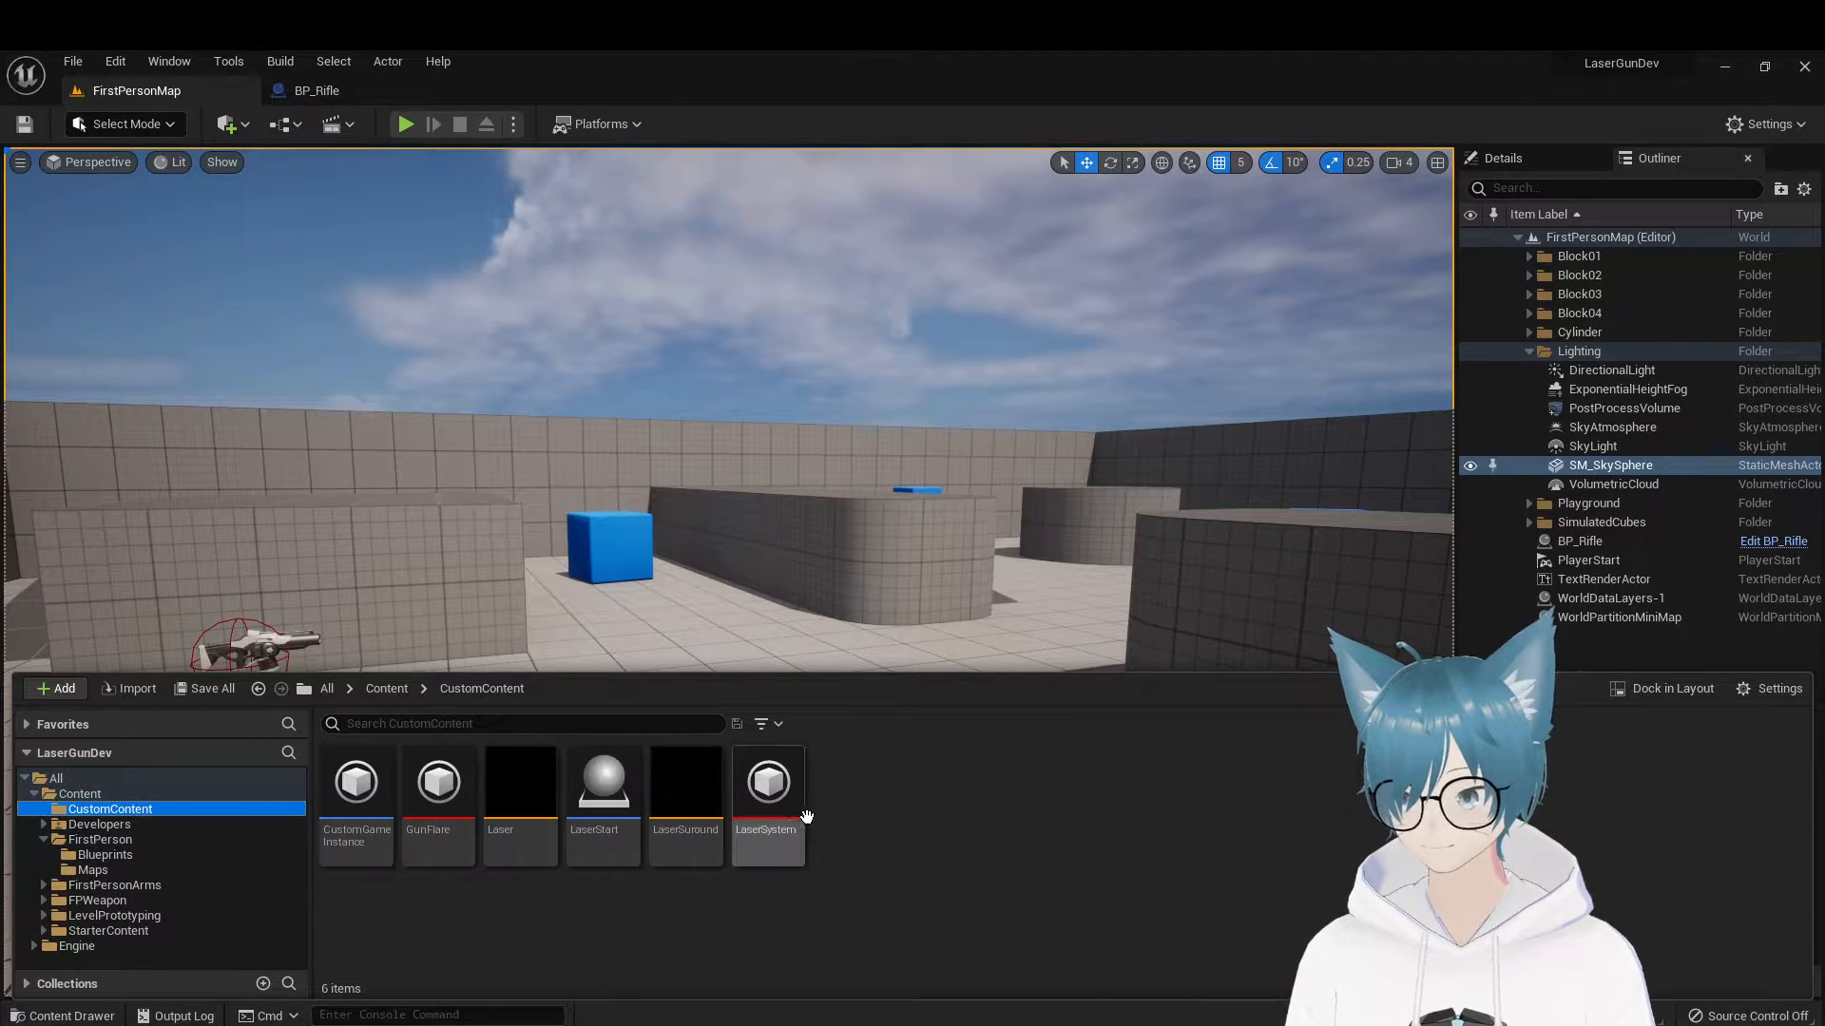
click(770, 803)
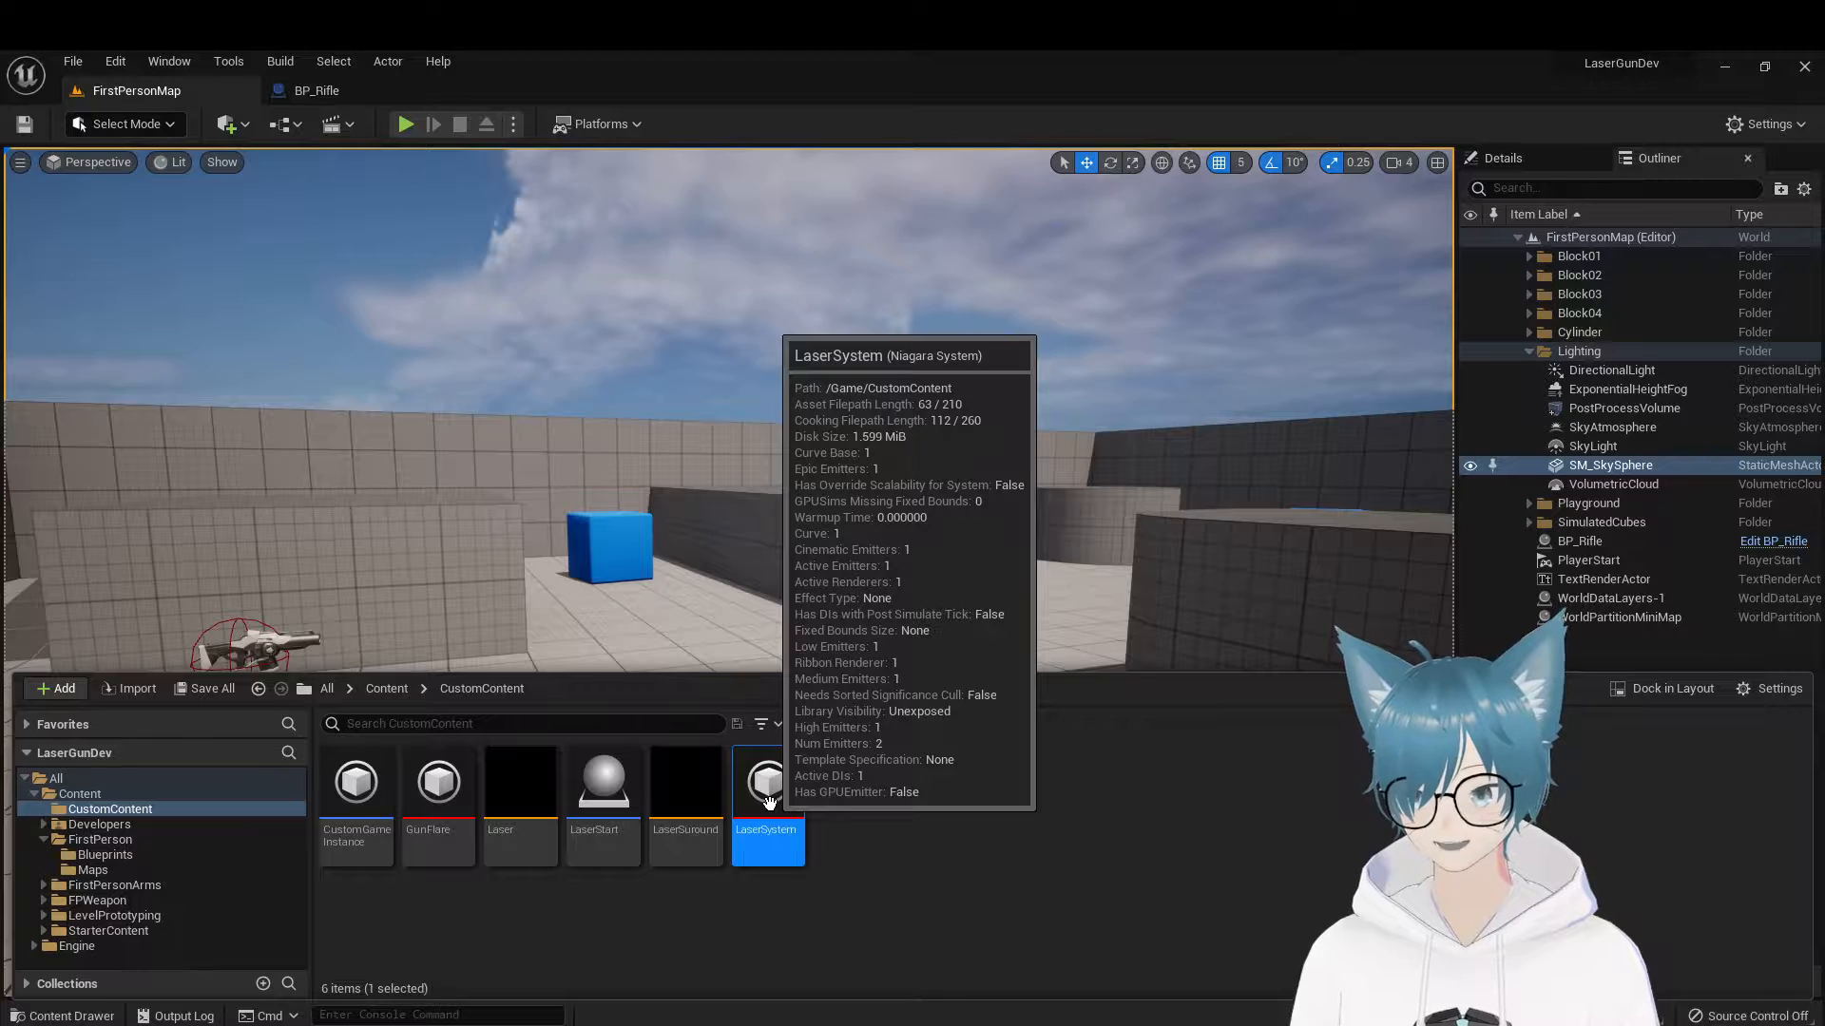
double_click(781, 806)
right_drag(867, 366, 1132, 472)
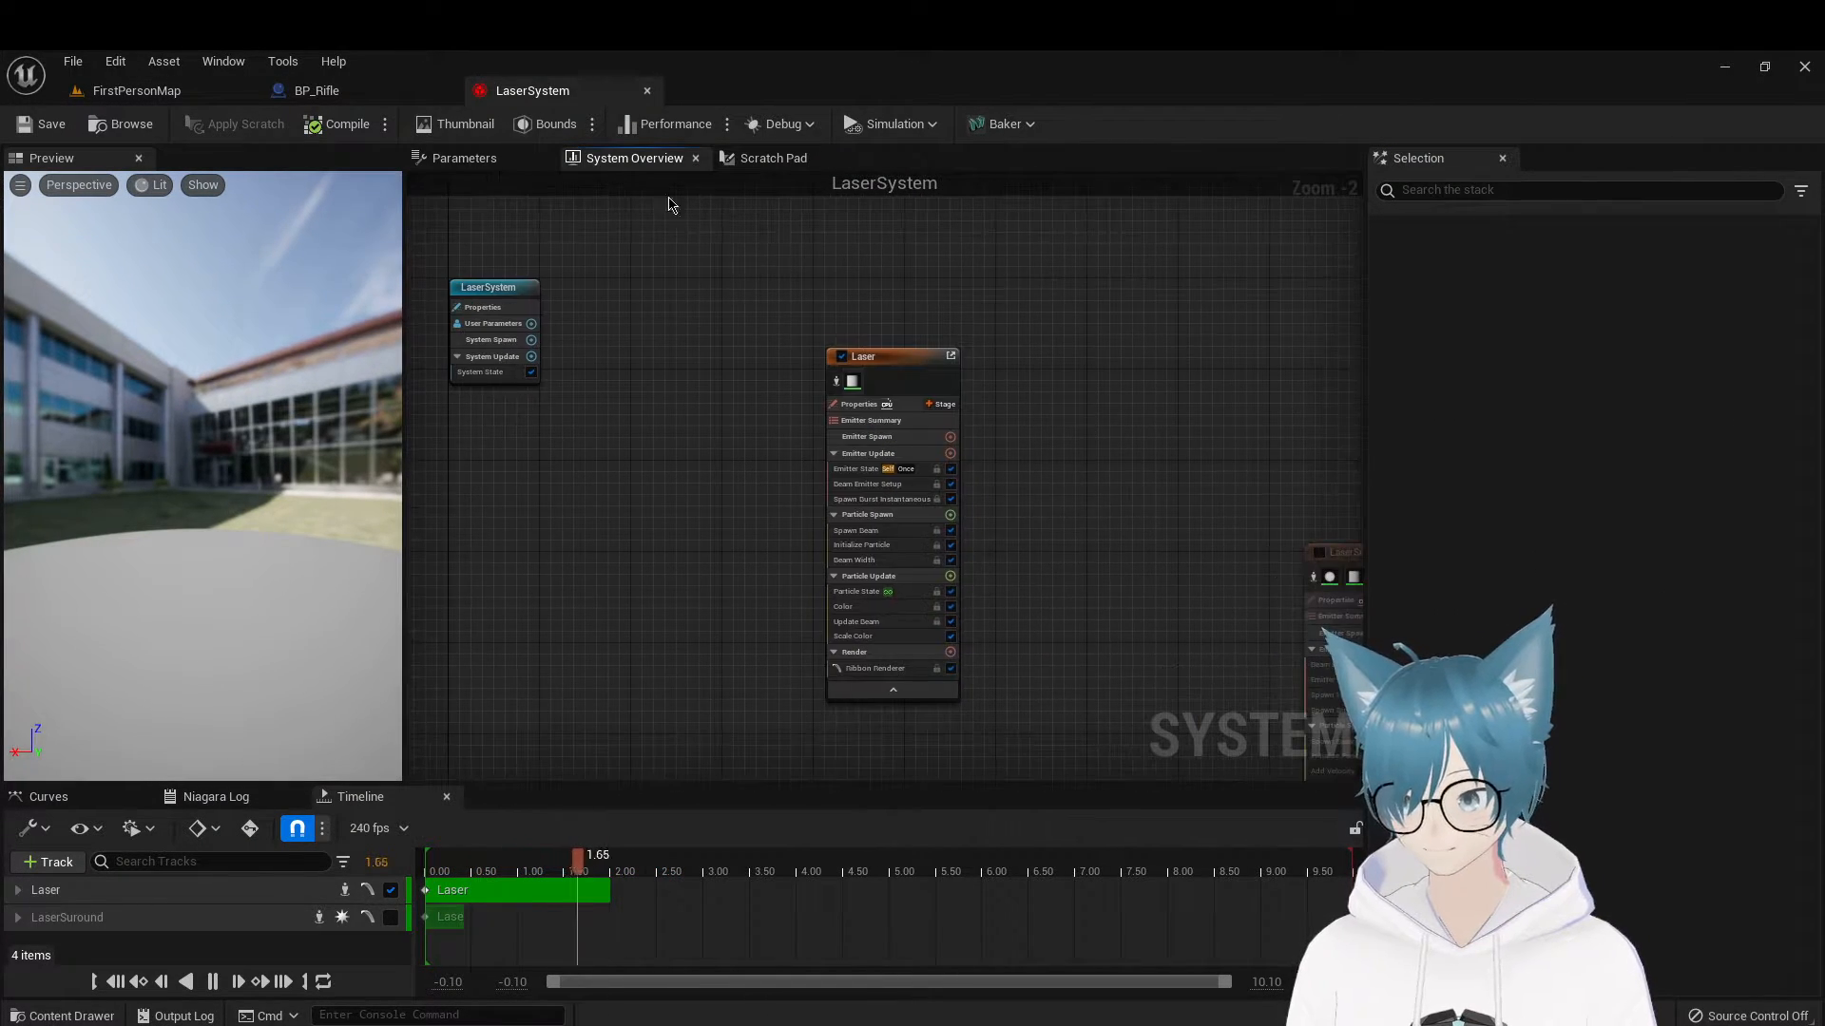
Open the LaserStart blueprint from the CustomContent folder at the Set Vector Parameter node in its event graph
click(155, 92)
click(83, 1017)
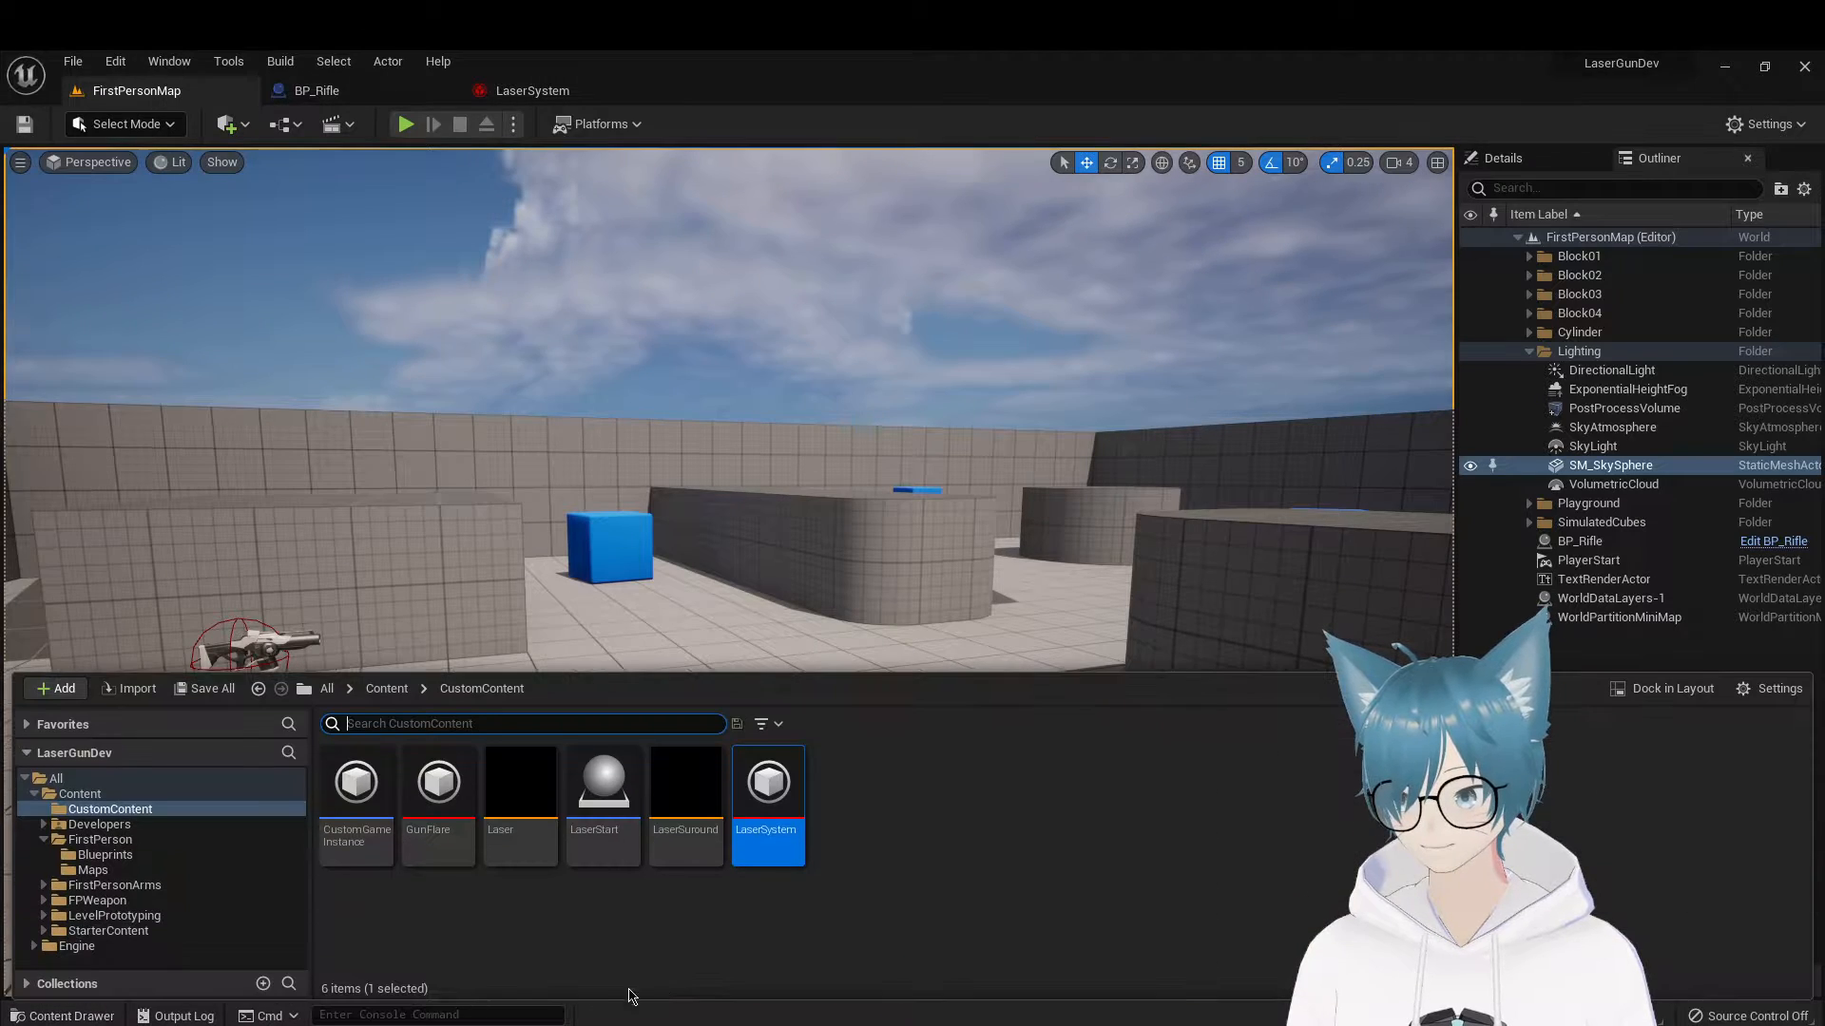
click(600, 798)
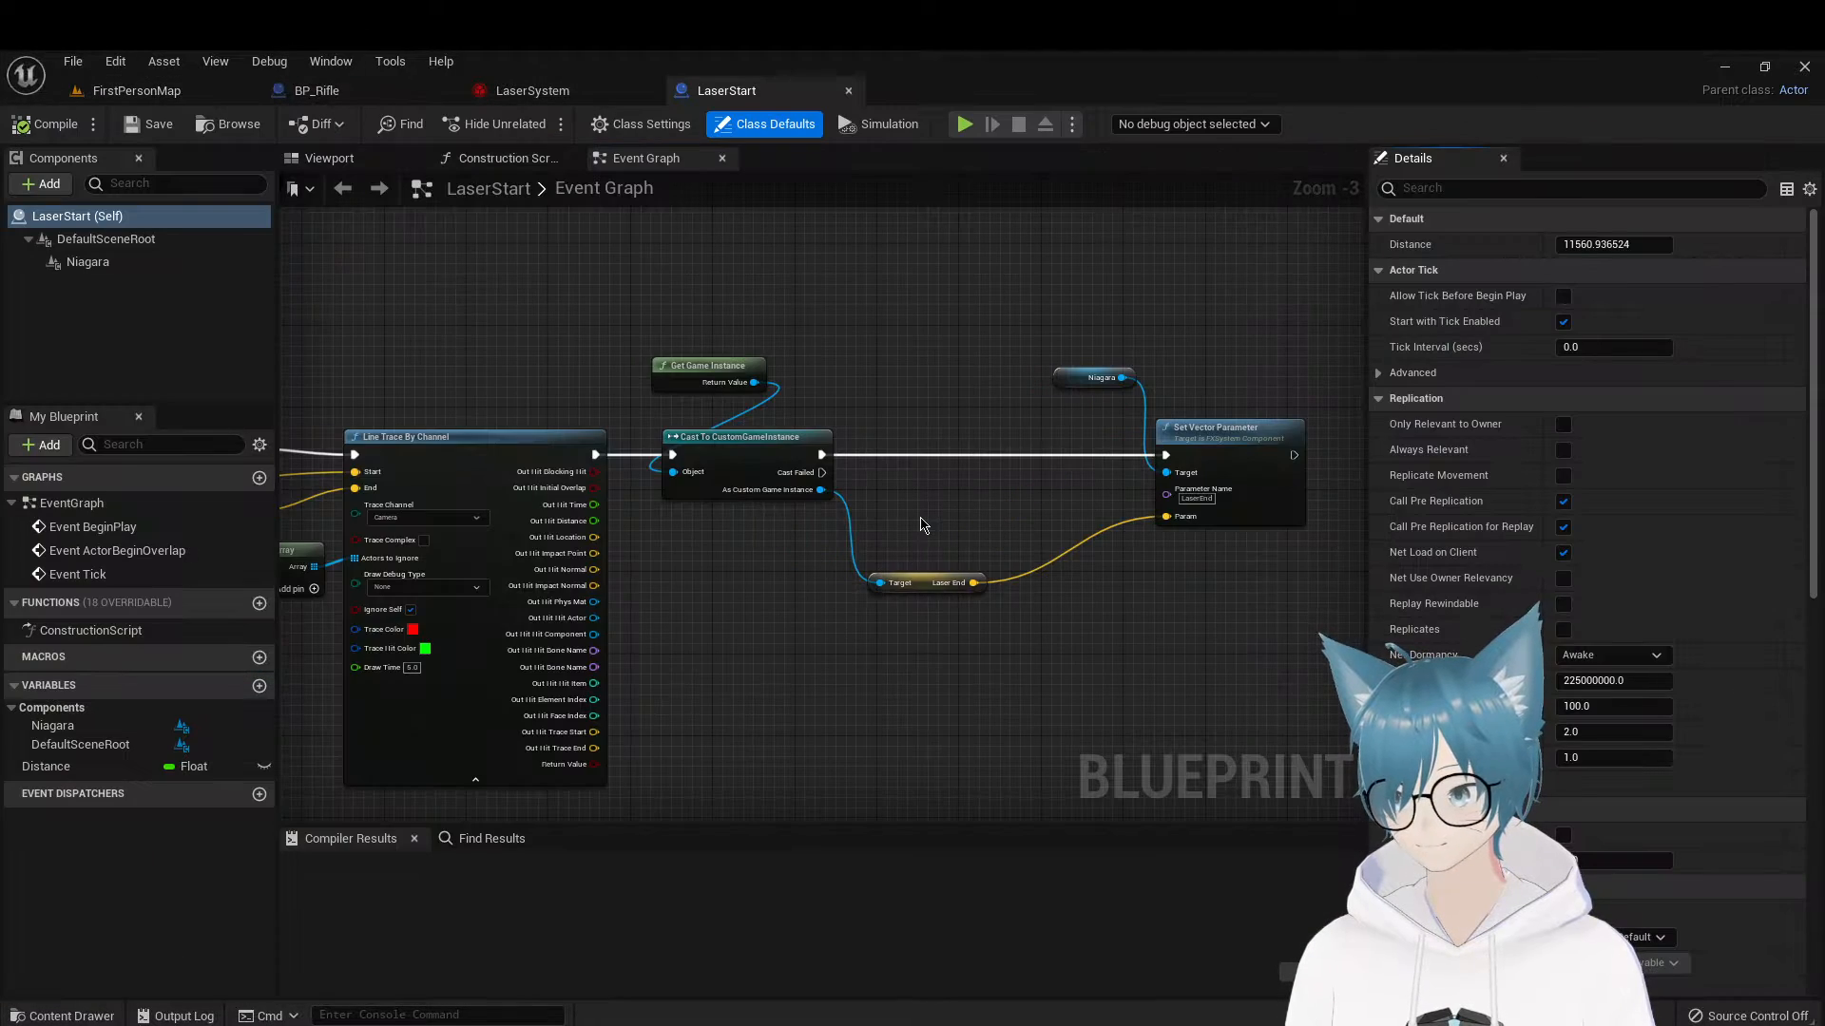
right_drag(971, 474, 587, 500)
right_drag(780, 518, 615, 562)
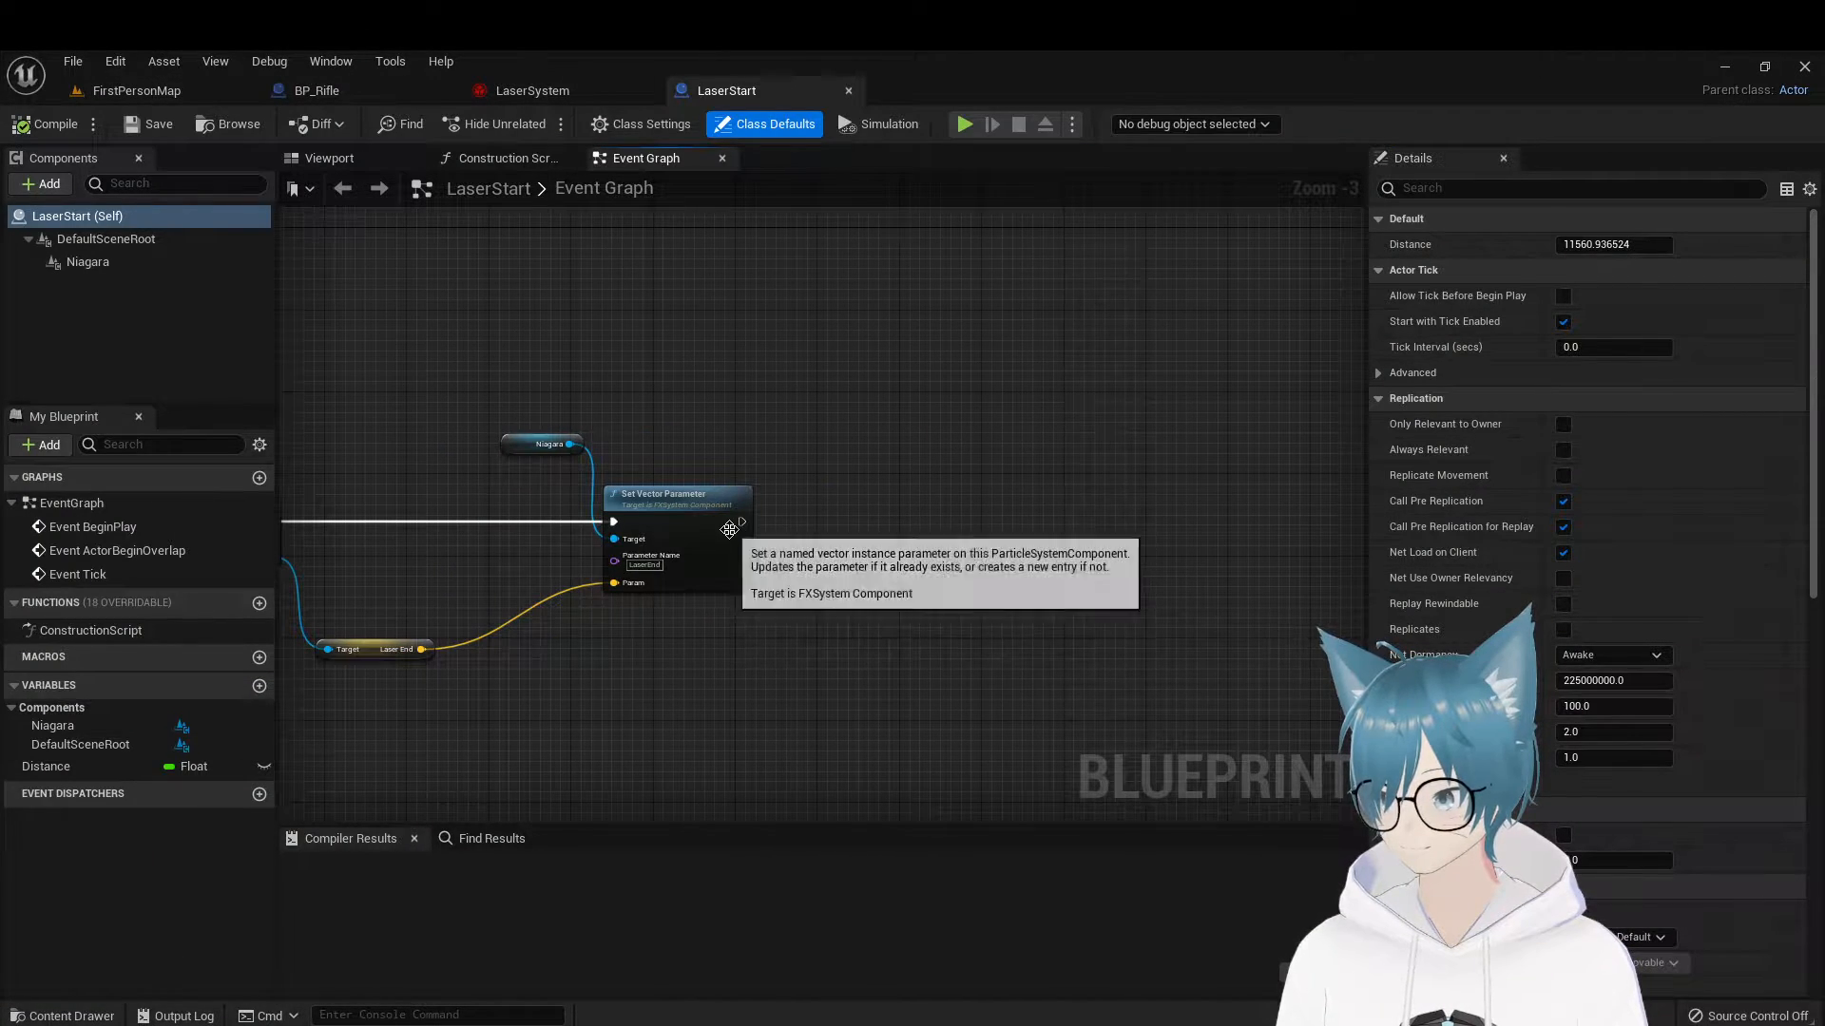
drag(742, 522, 903, 525)
text(s)
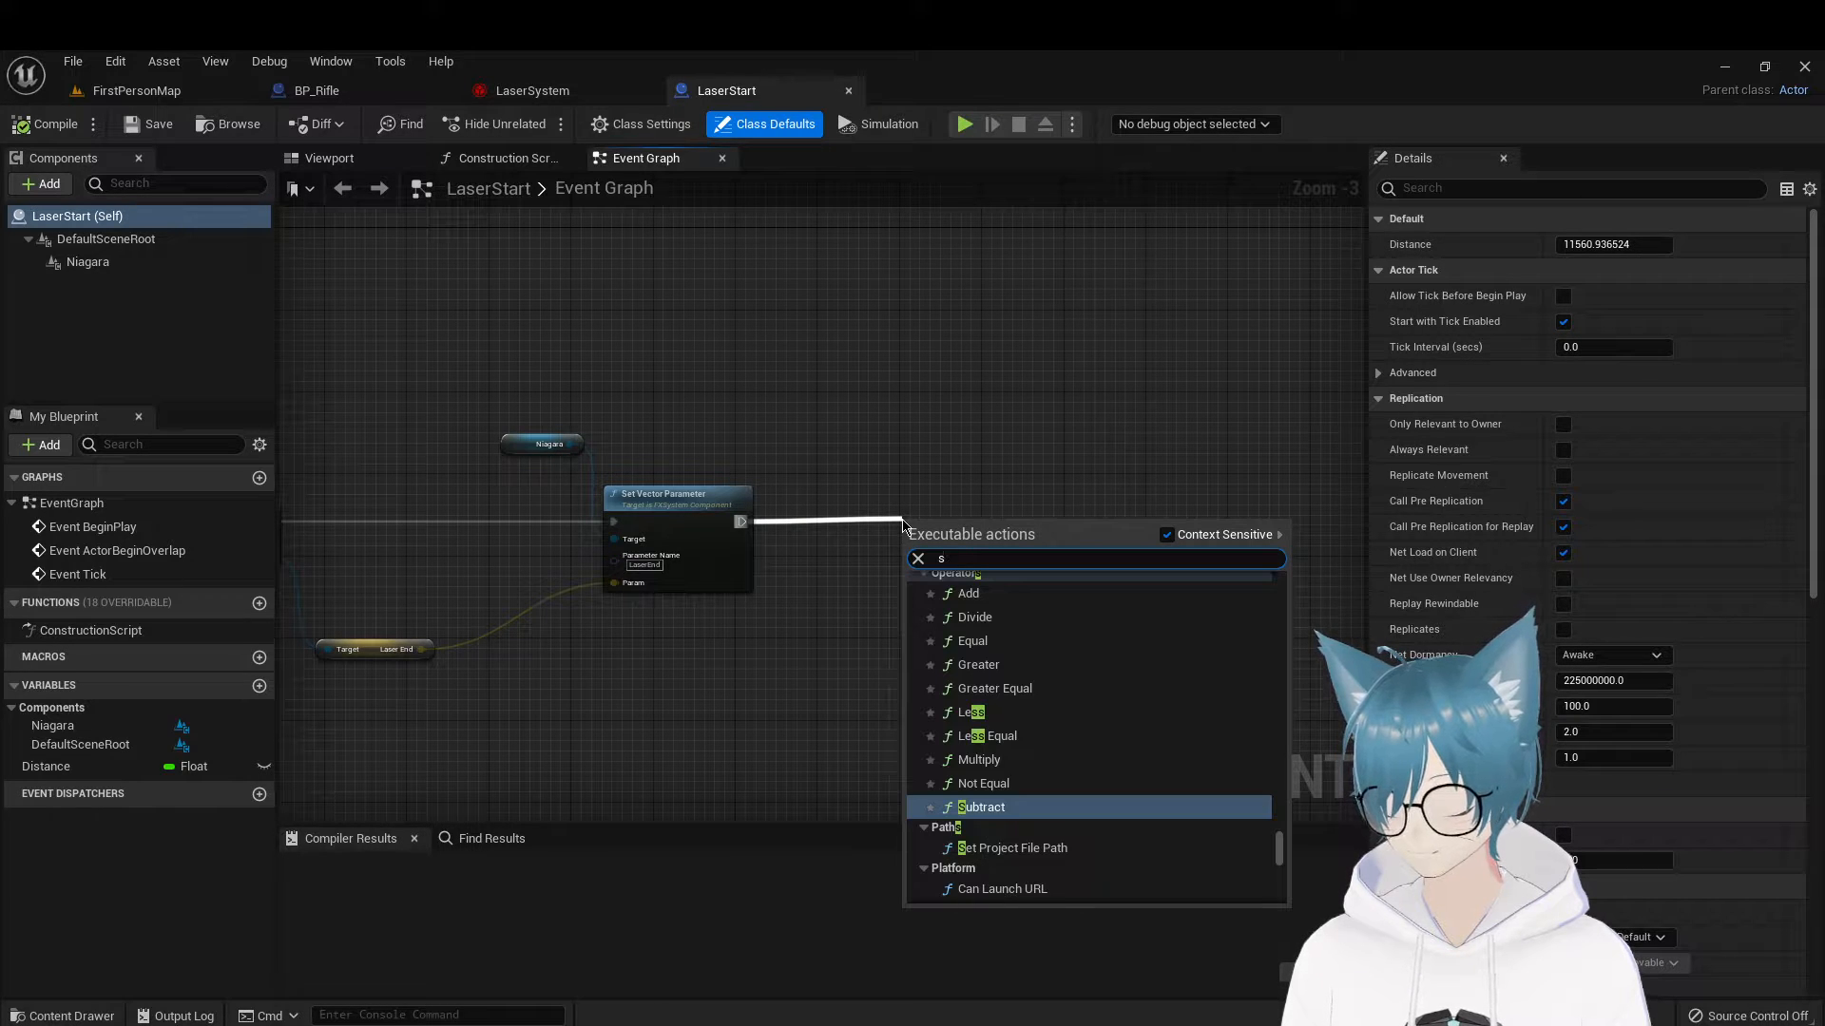
key(BackSpace)
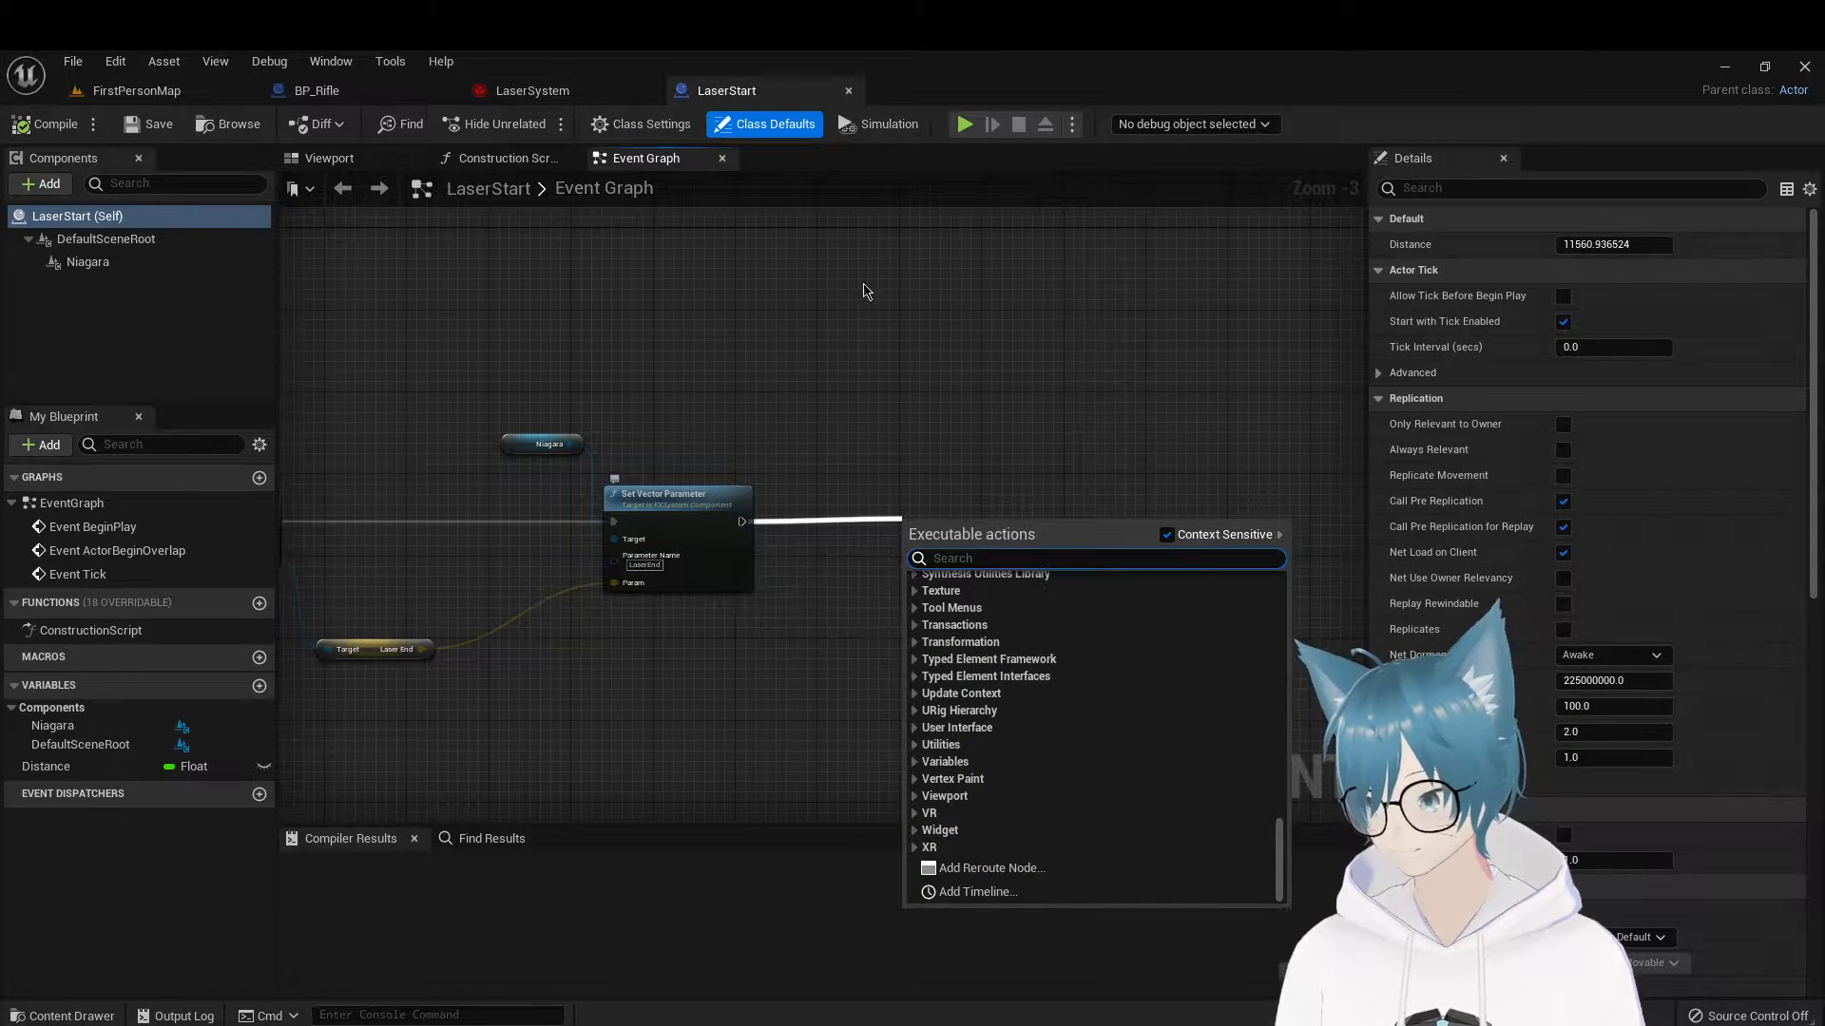
click(950, 354)
Add a Delay node connected to the execution output of the Set Vector Parameter node
mouse_move(907, 463)
right_down()
mouse_move(1426, 524)
mouse_move(1501, 571)
mouse_move(1823, 512)
mouse_move(1824, 417)
mouse_move(1761, 366)
mouse_move(652, 379)
right_up()
scroll(652, 379, up, 1)
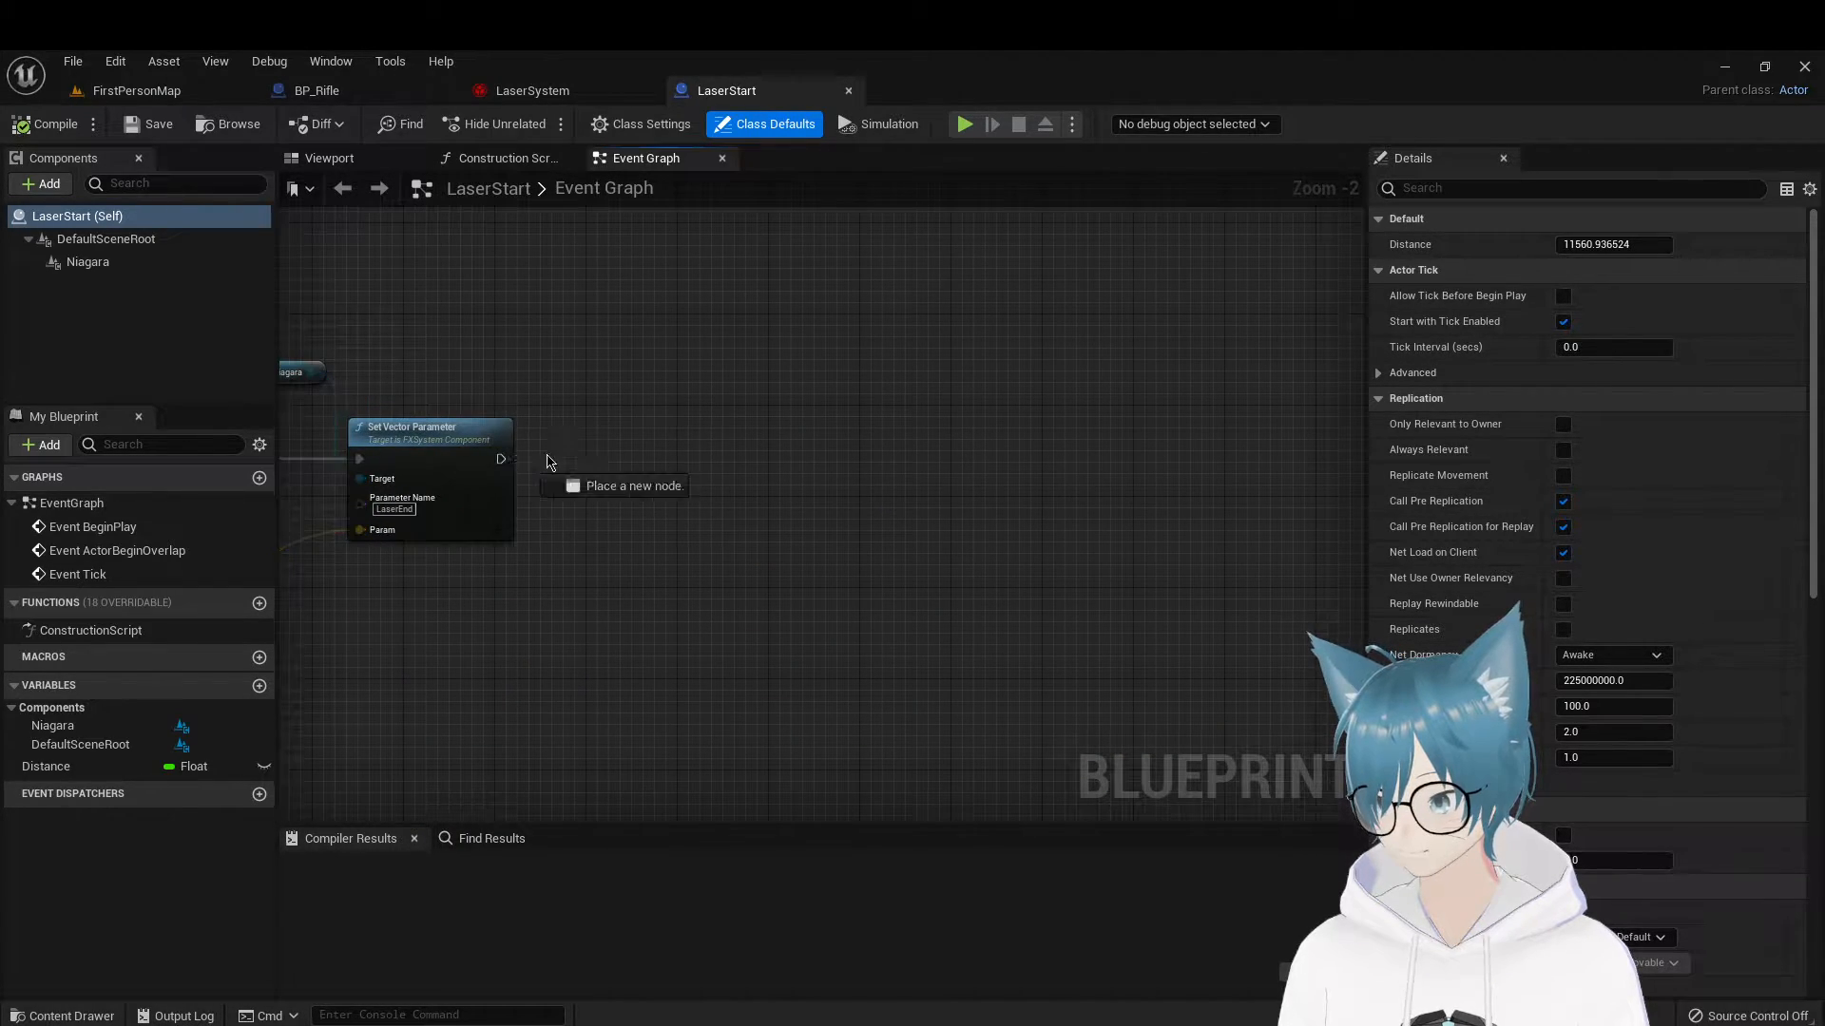
drag(586, 452, 586, 453)
text(del)
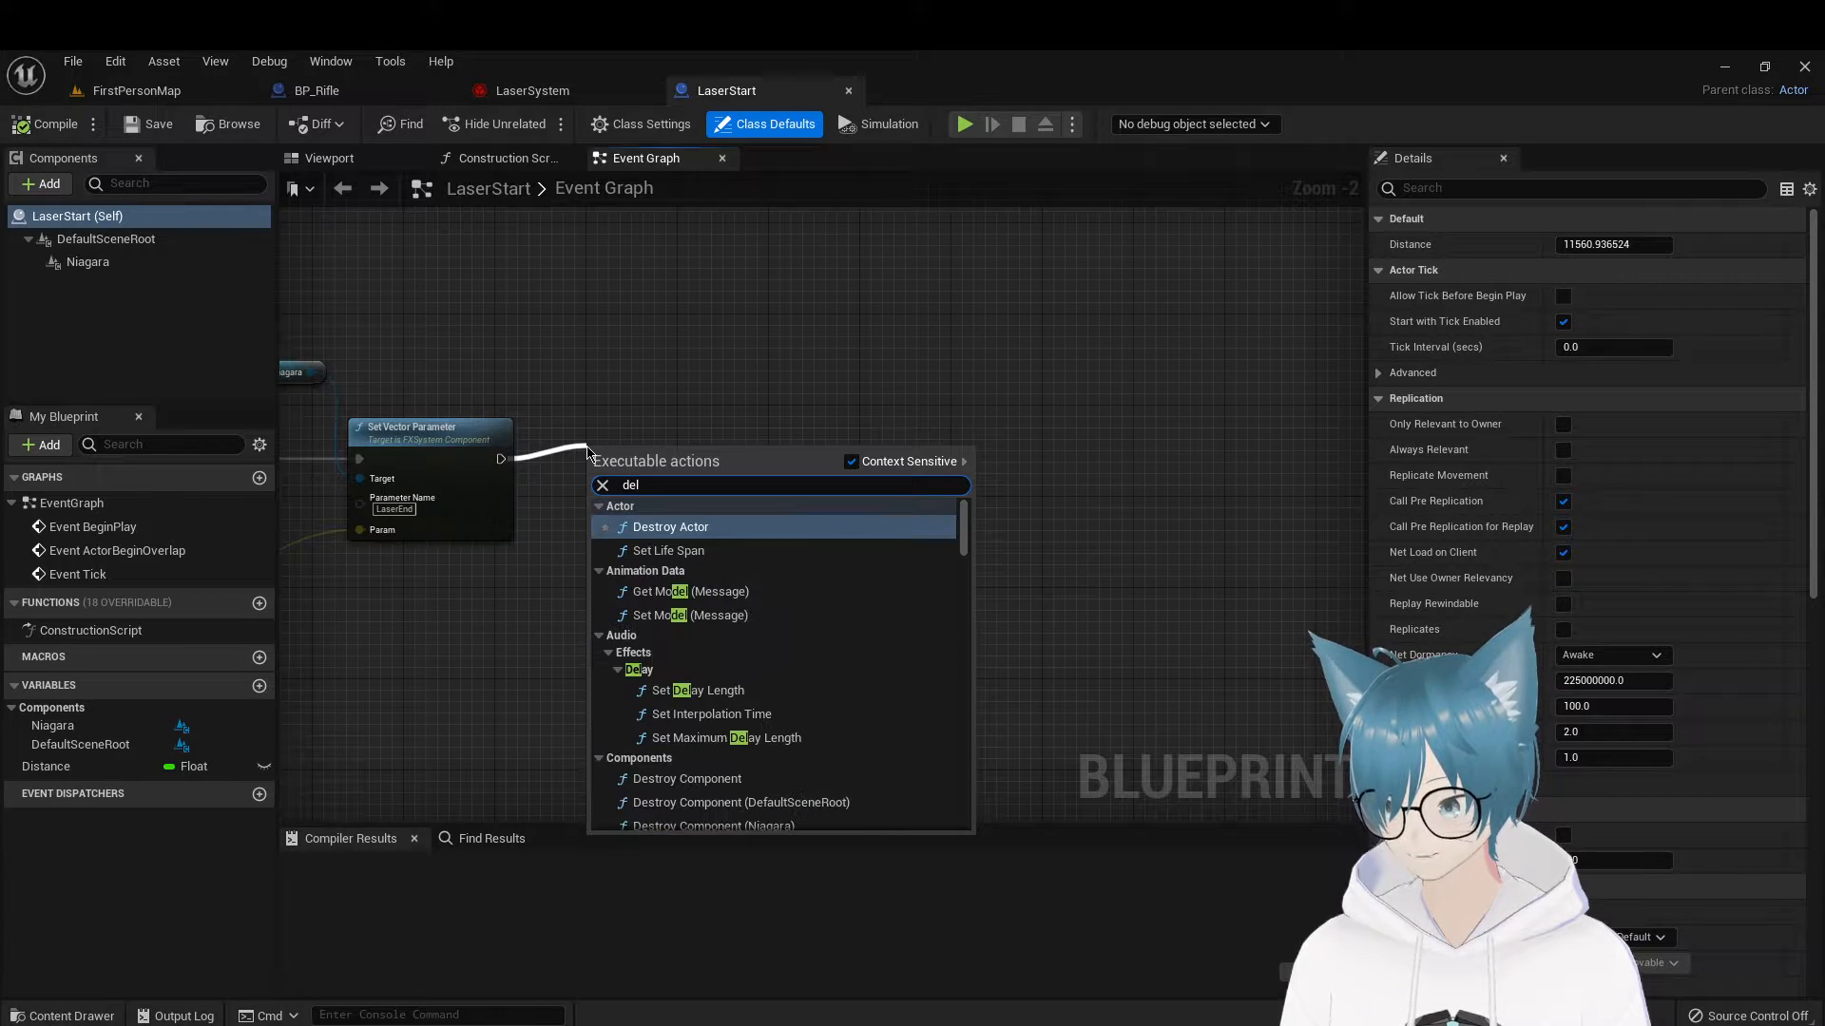
text(ay)
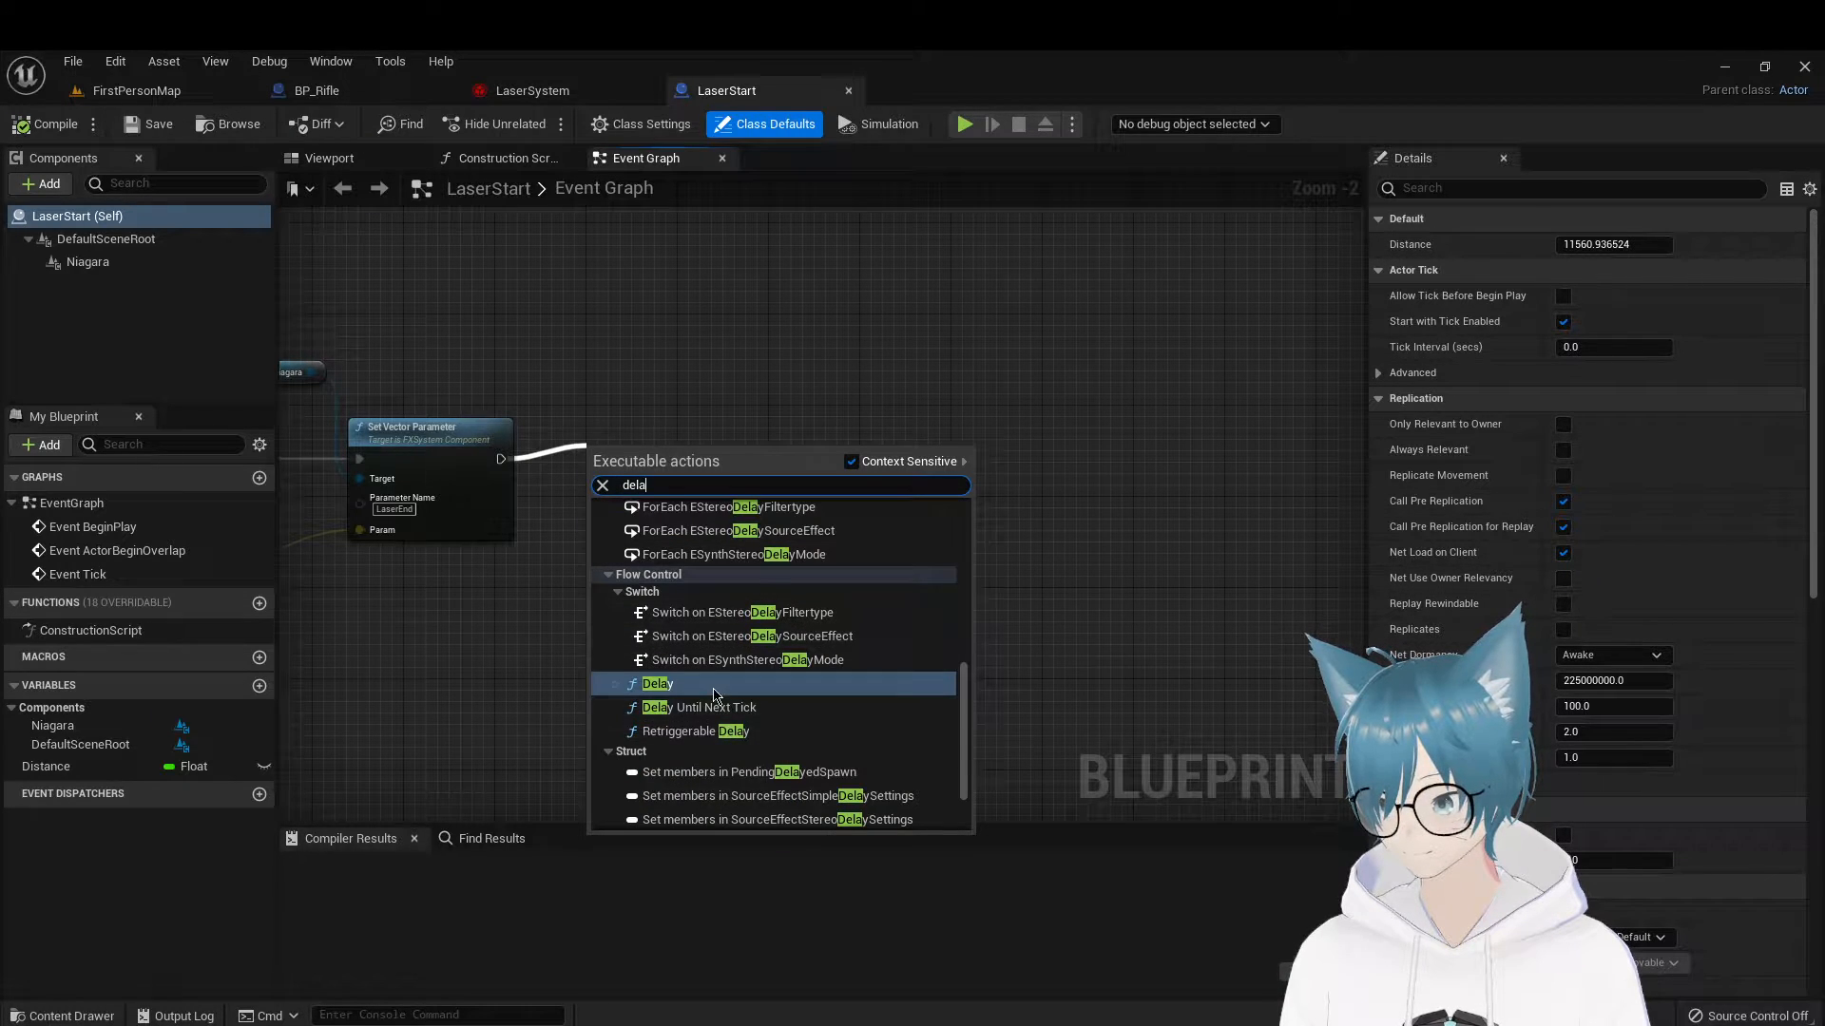
click(731, 647)
Connect a Destroy Actor node to the Delay's Completed output and compile the LaserStart blueprint
drag(737, 478, 904, 483)
text(des)
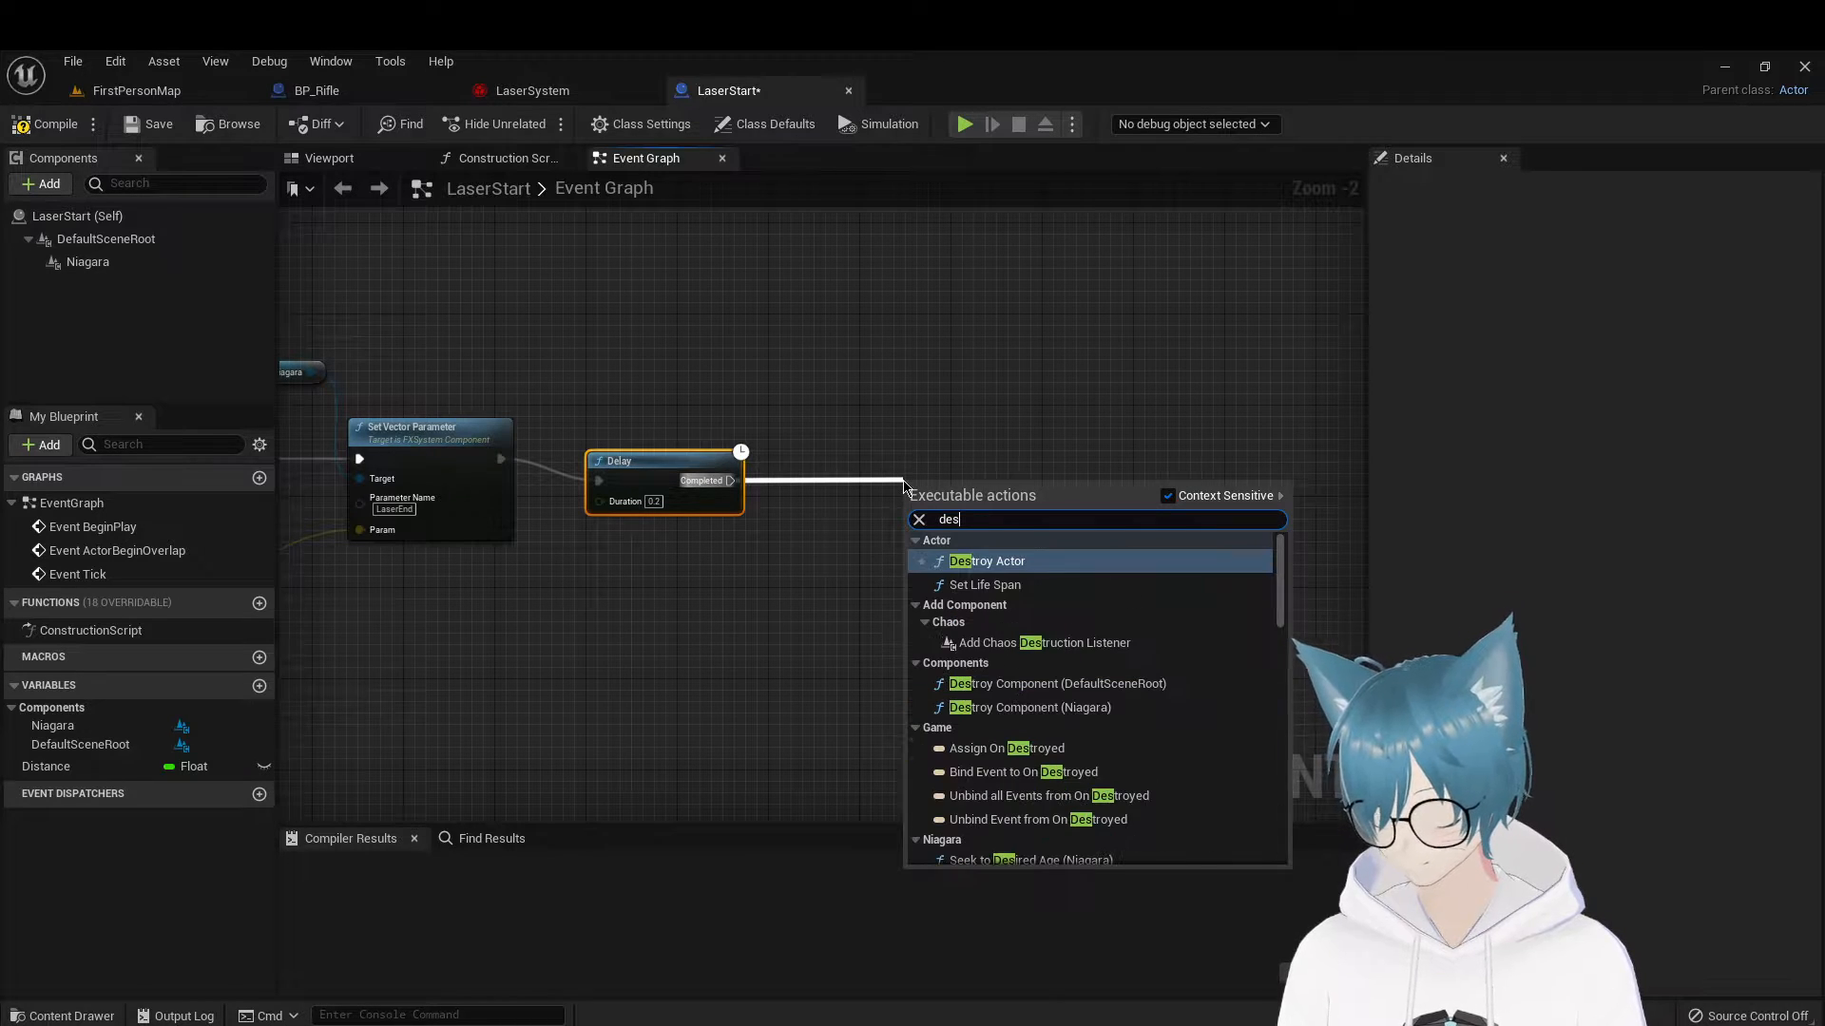
click(1024, 564)
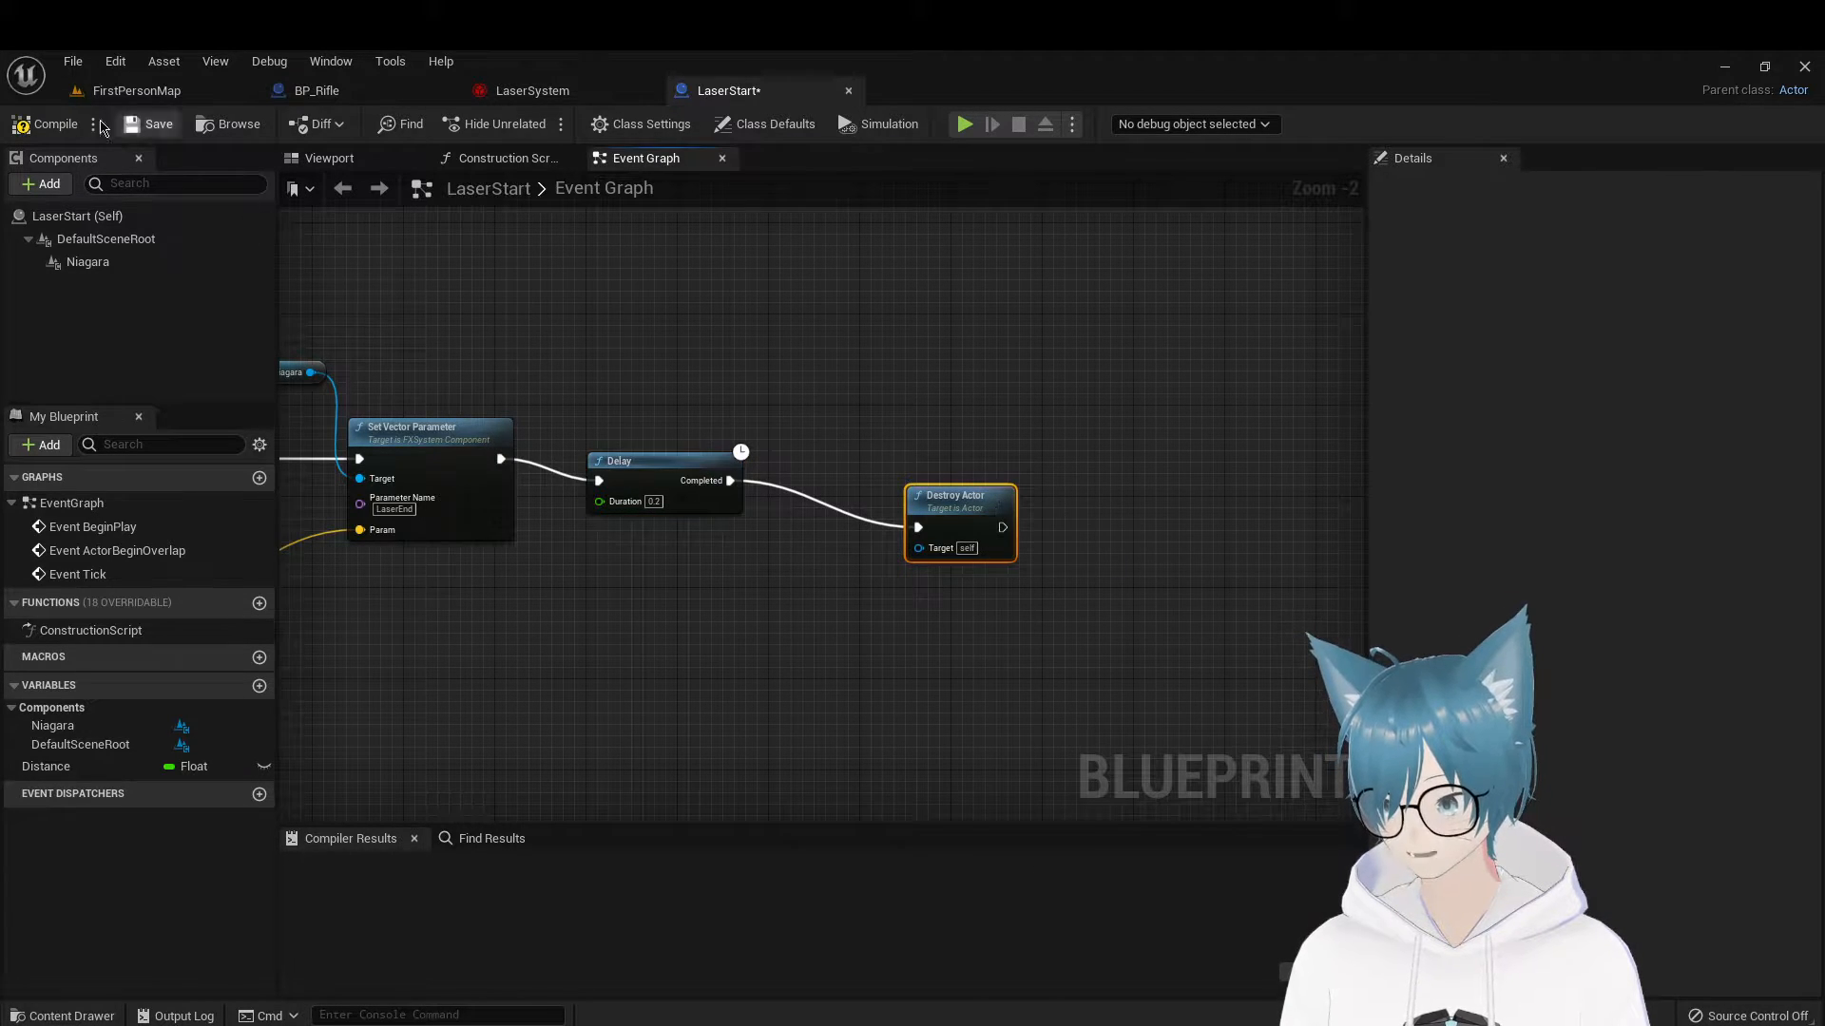
click(44, 123)
Play the FirstPersonMap level, pick up the rifle, fire repeated laser shots while strafing, and stop the session
click(136, 90)
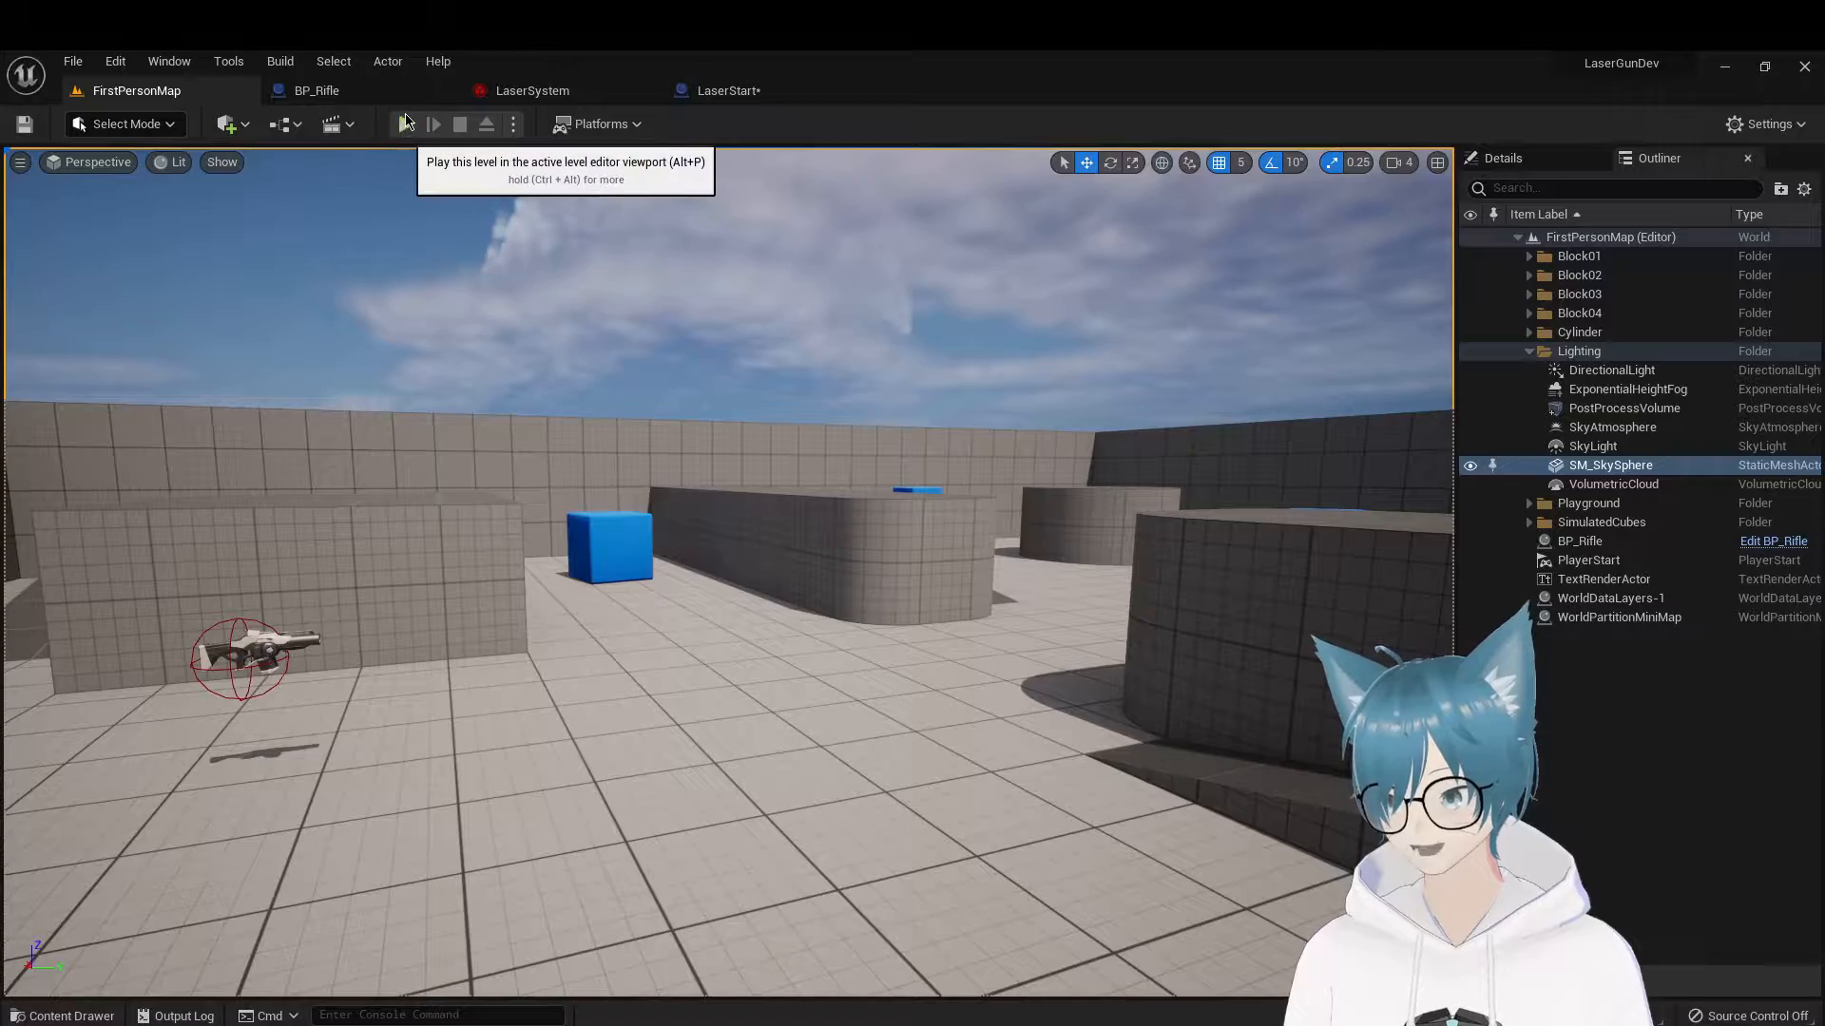
click(435, 379)
key(w)
click(435, 378)
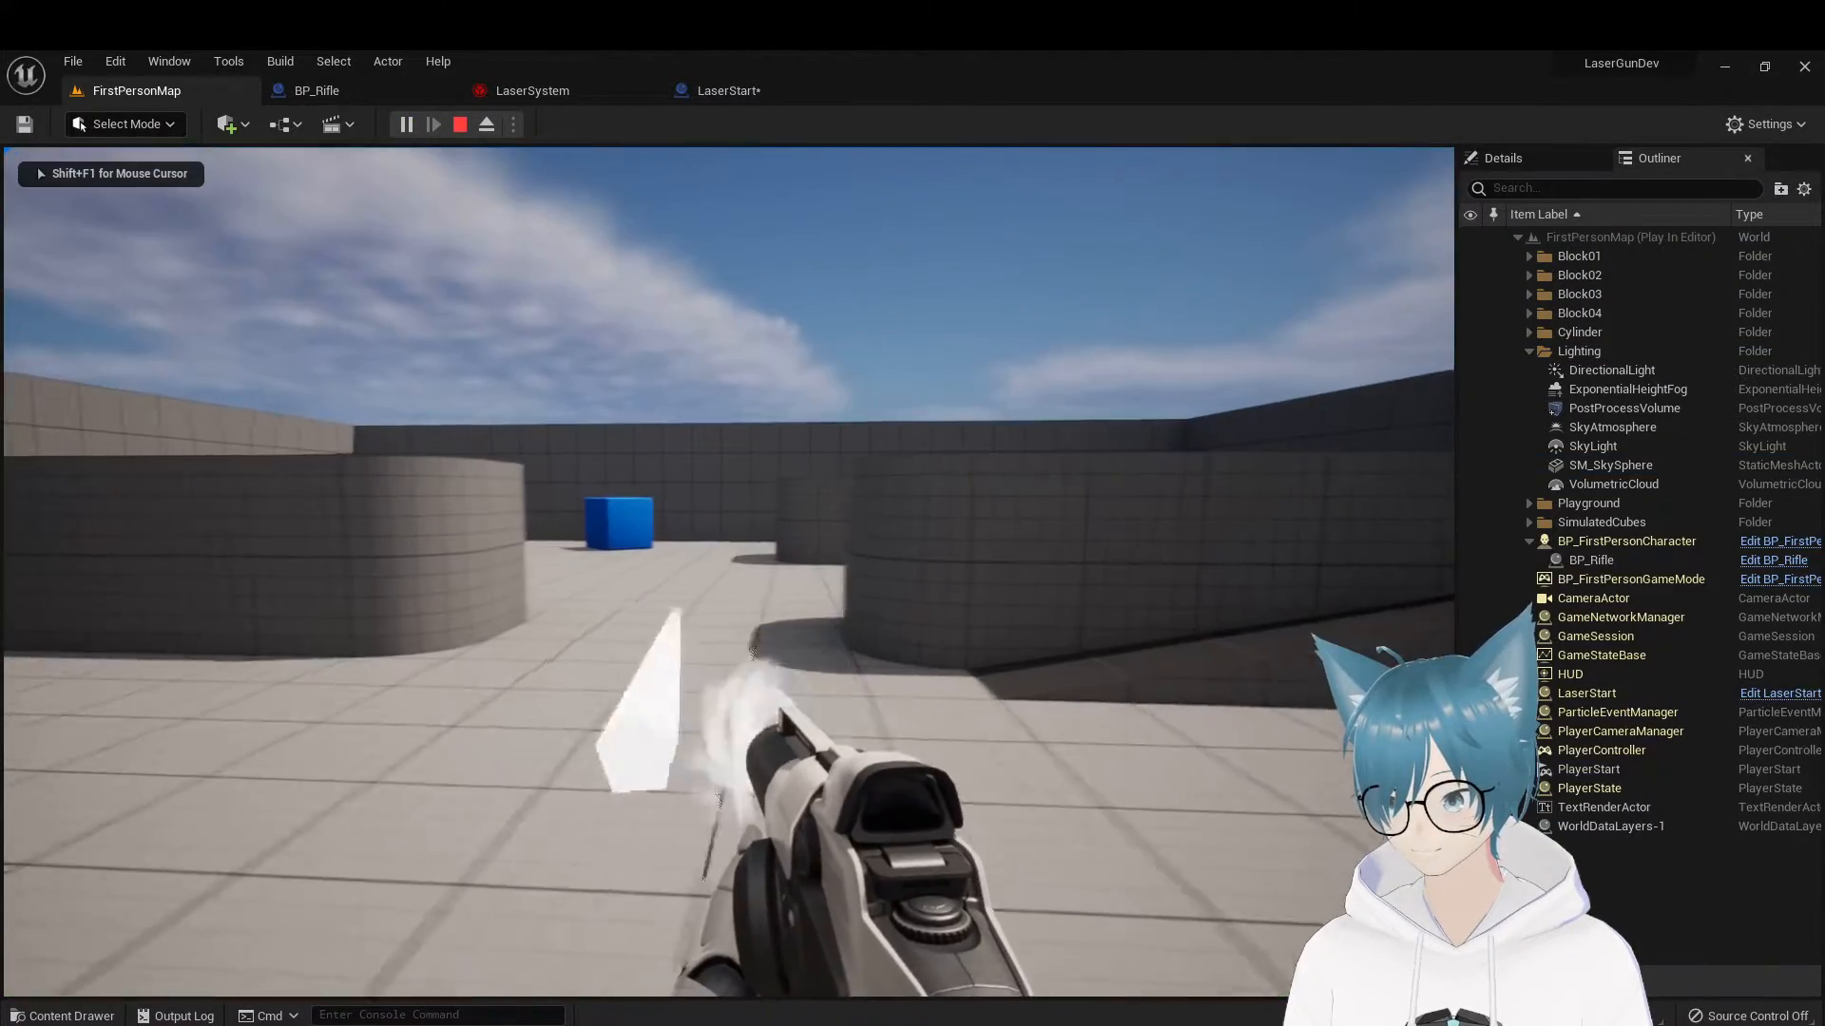
click(729, 572)
key(a)
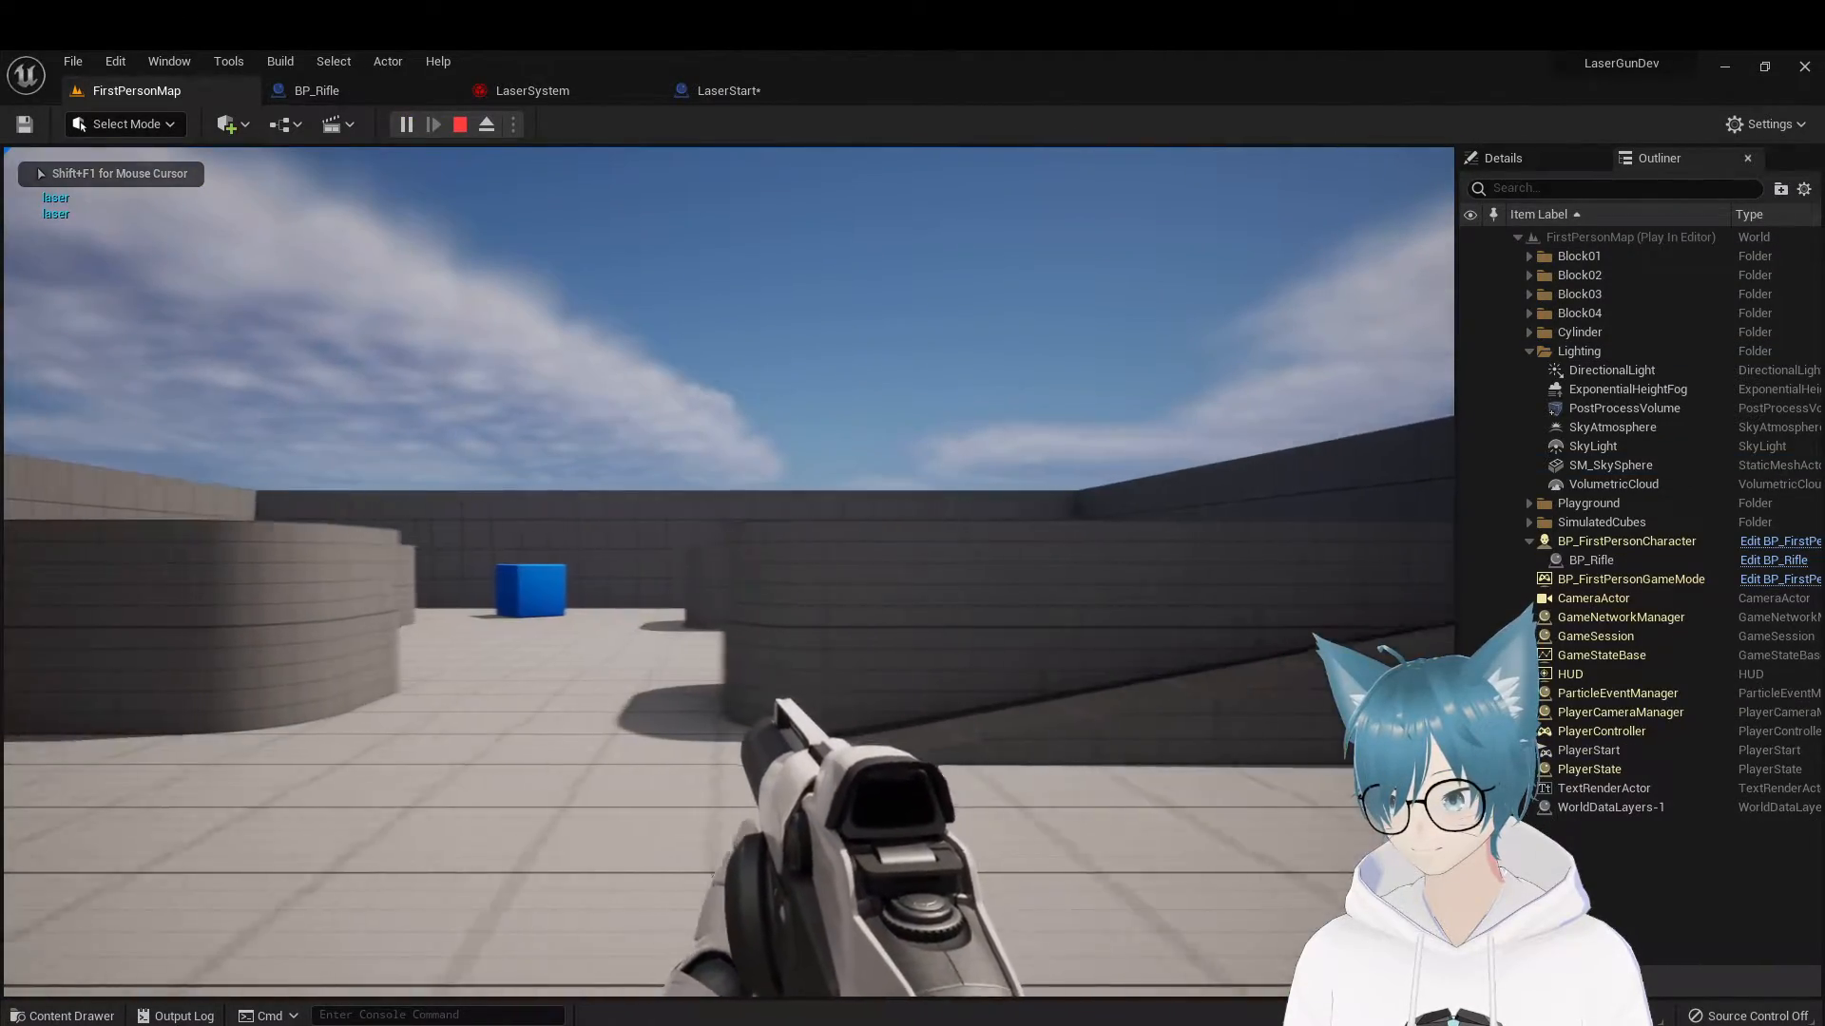
key(d)
click(729, 572)
key(d)
click(729, 572)
key(a)
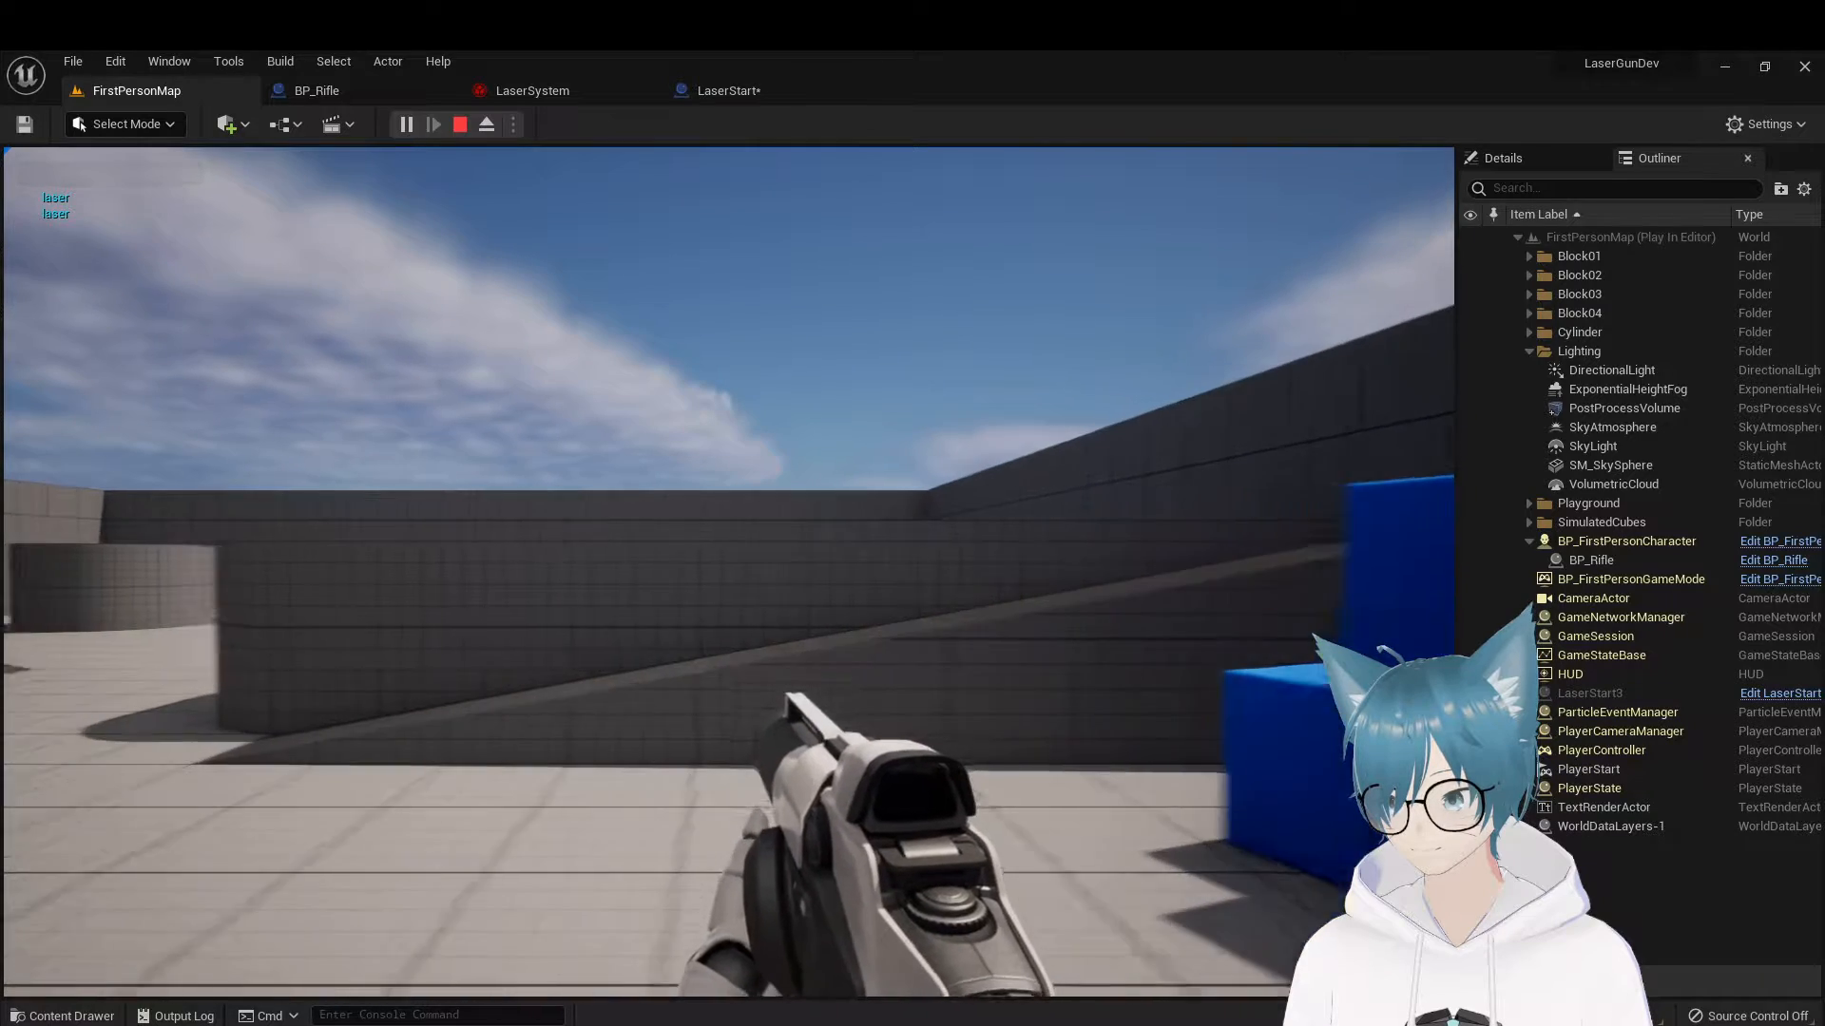
click(729, 572)
click(729, 572)
key(d)
click(729, 572)
click(729, 572)
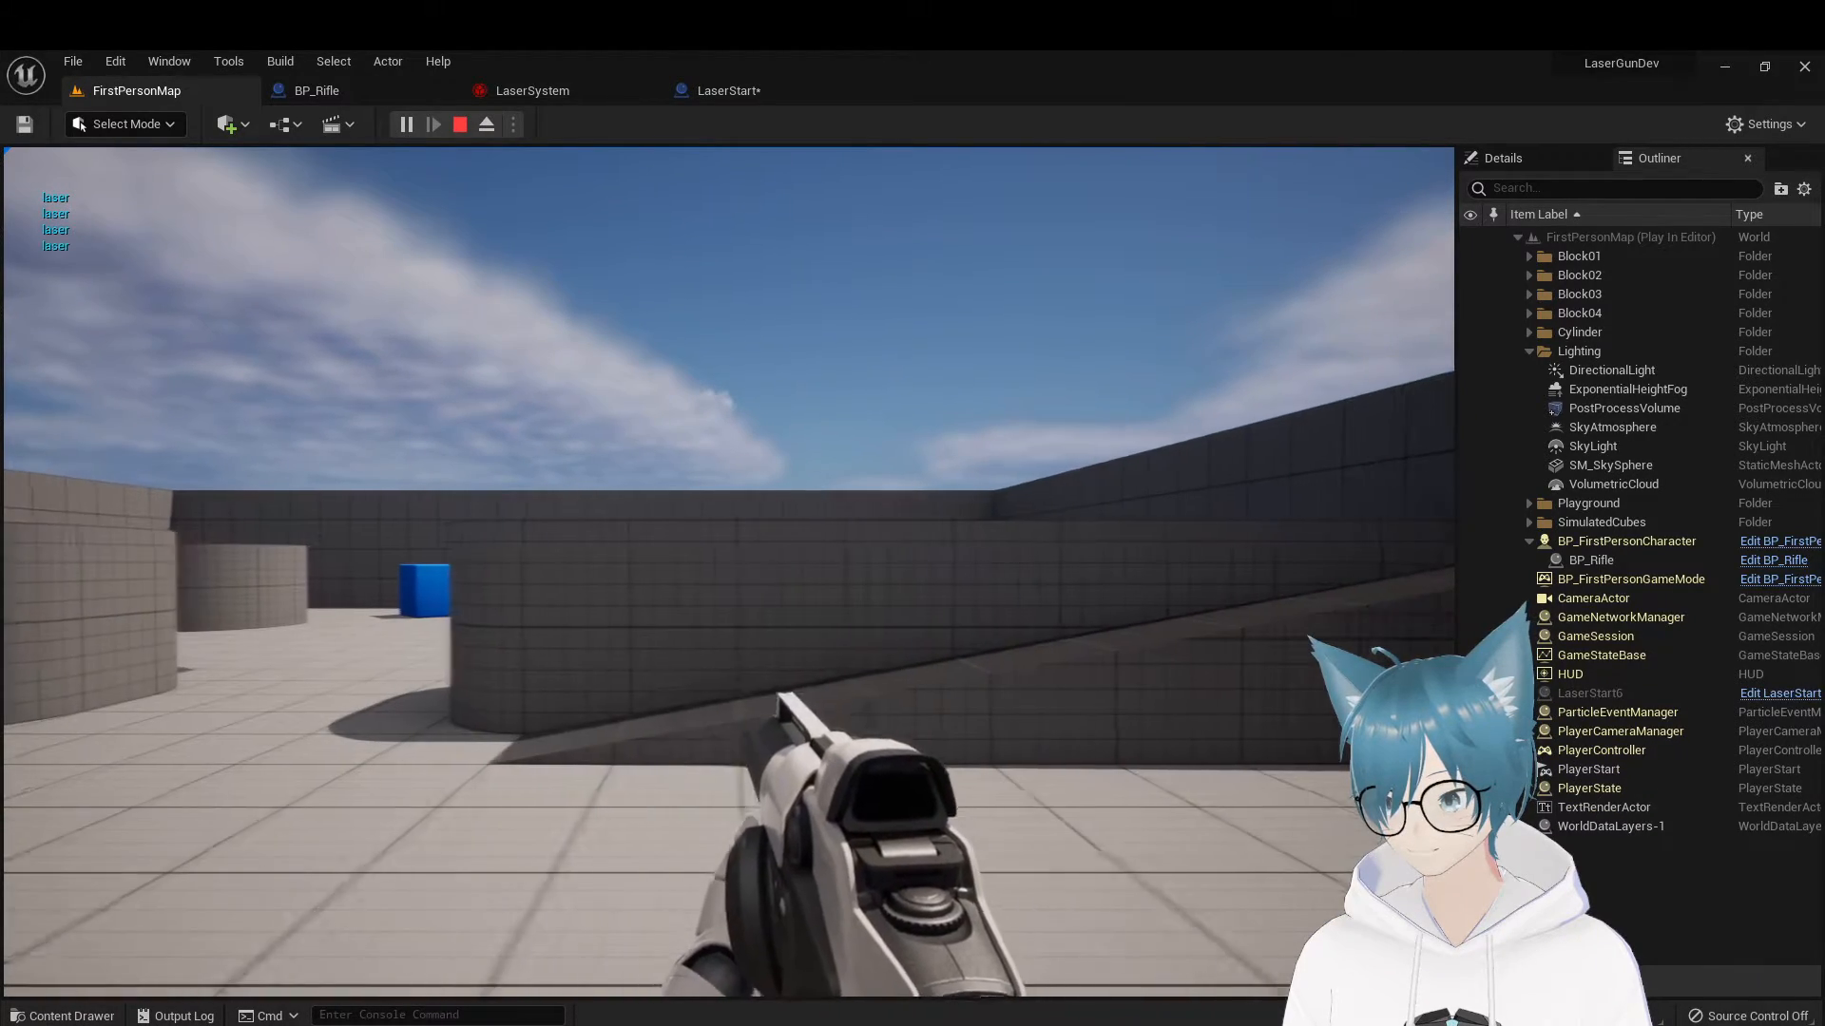
click(729, 572)
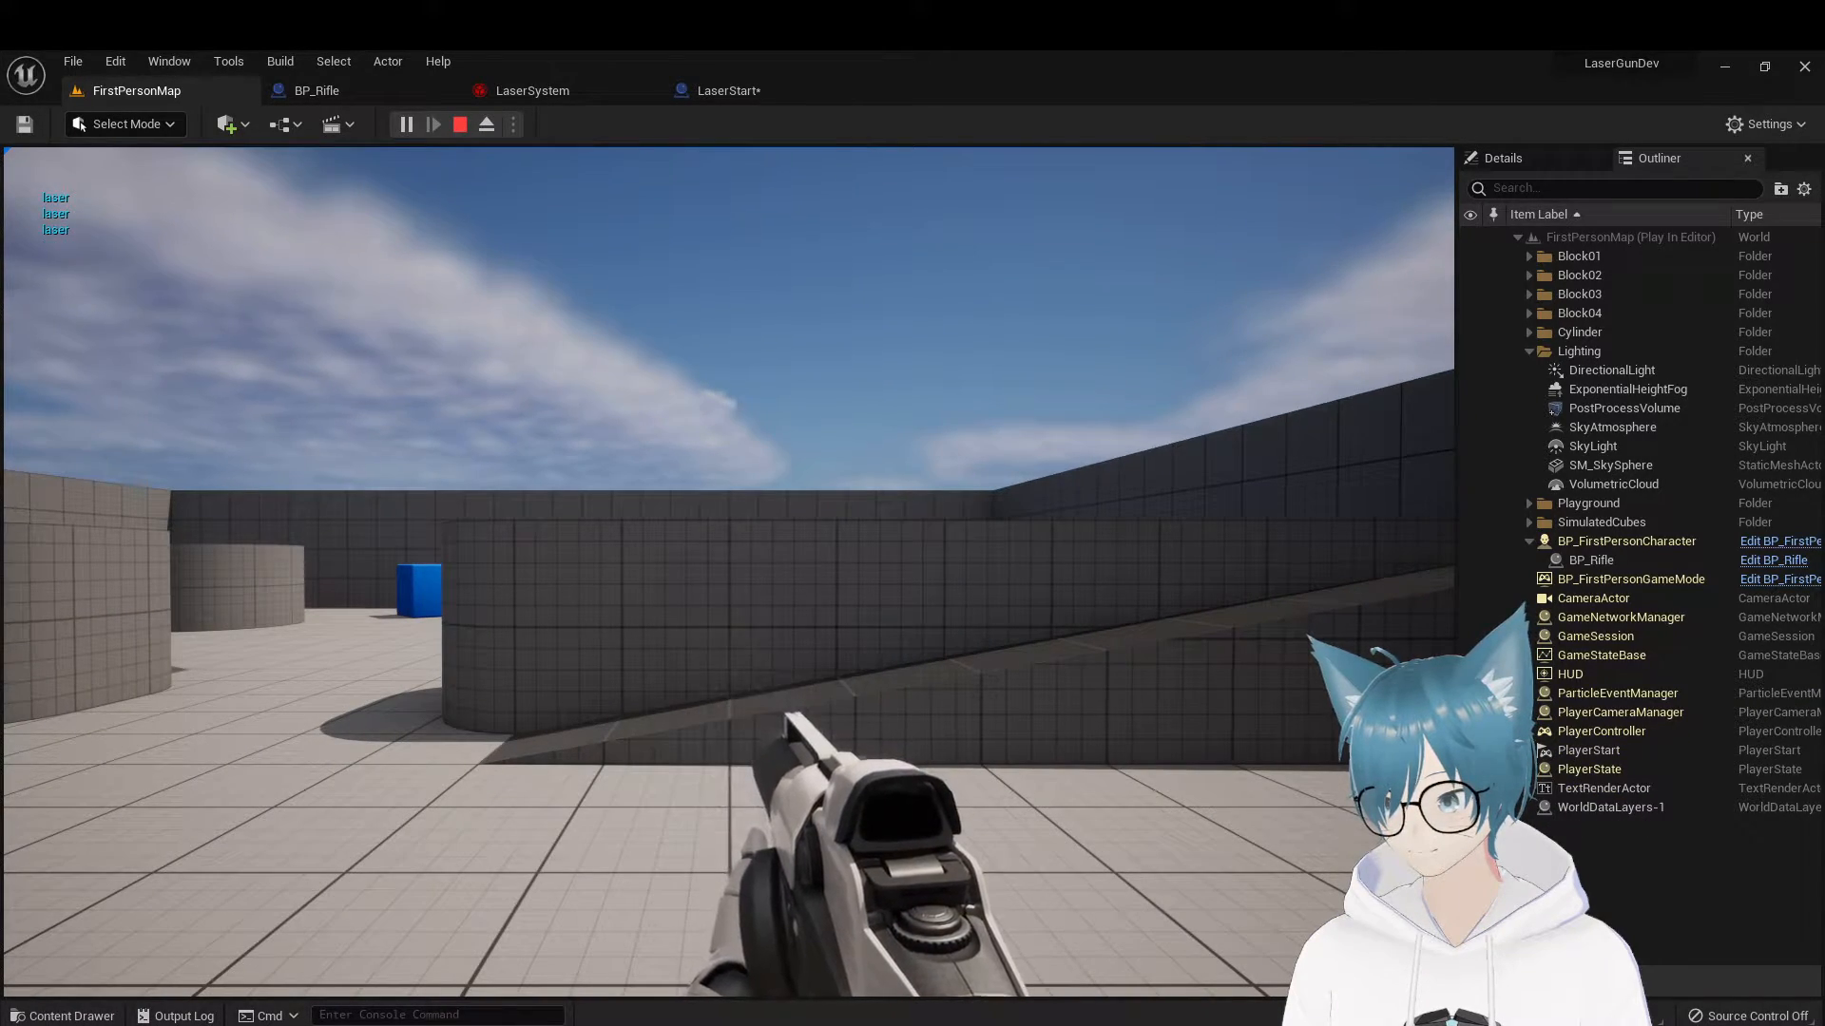
click(729, 572)
key(F8)
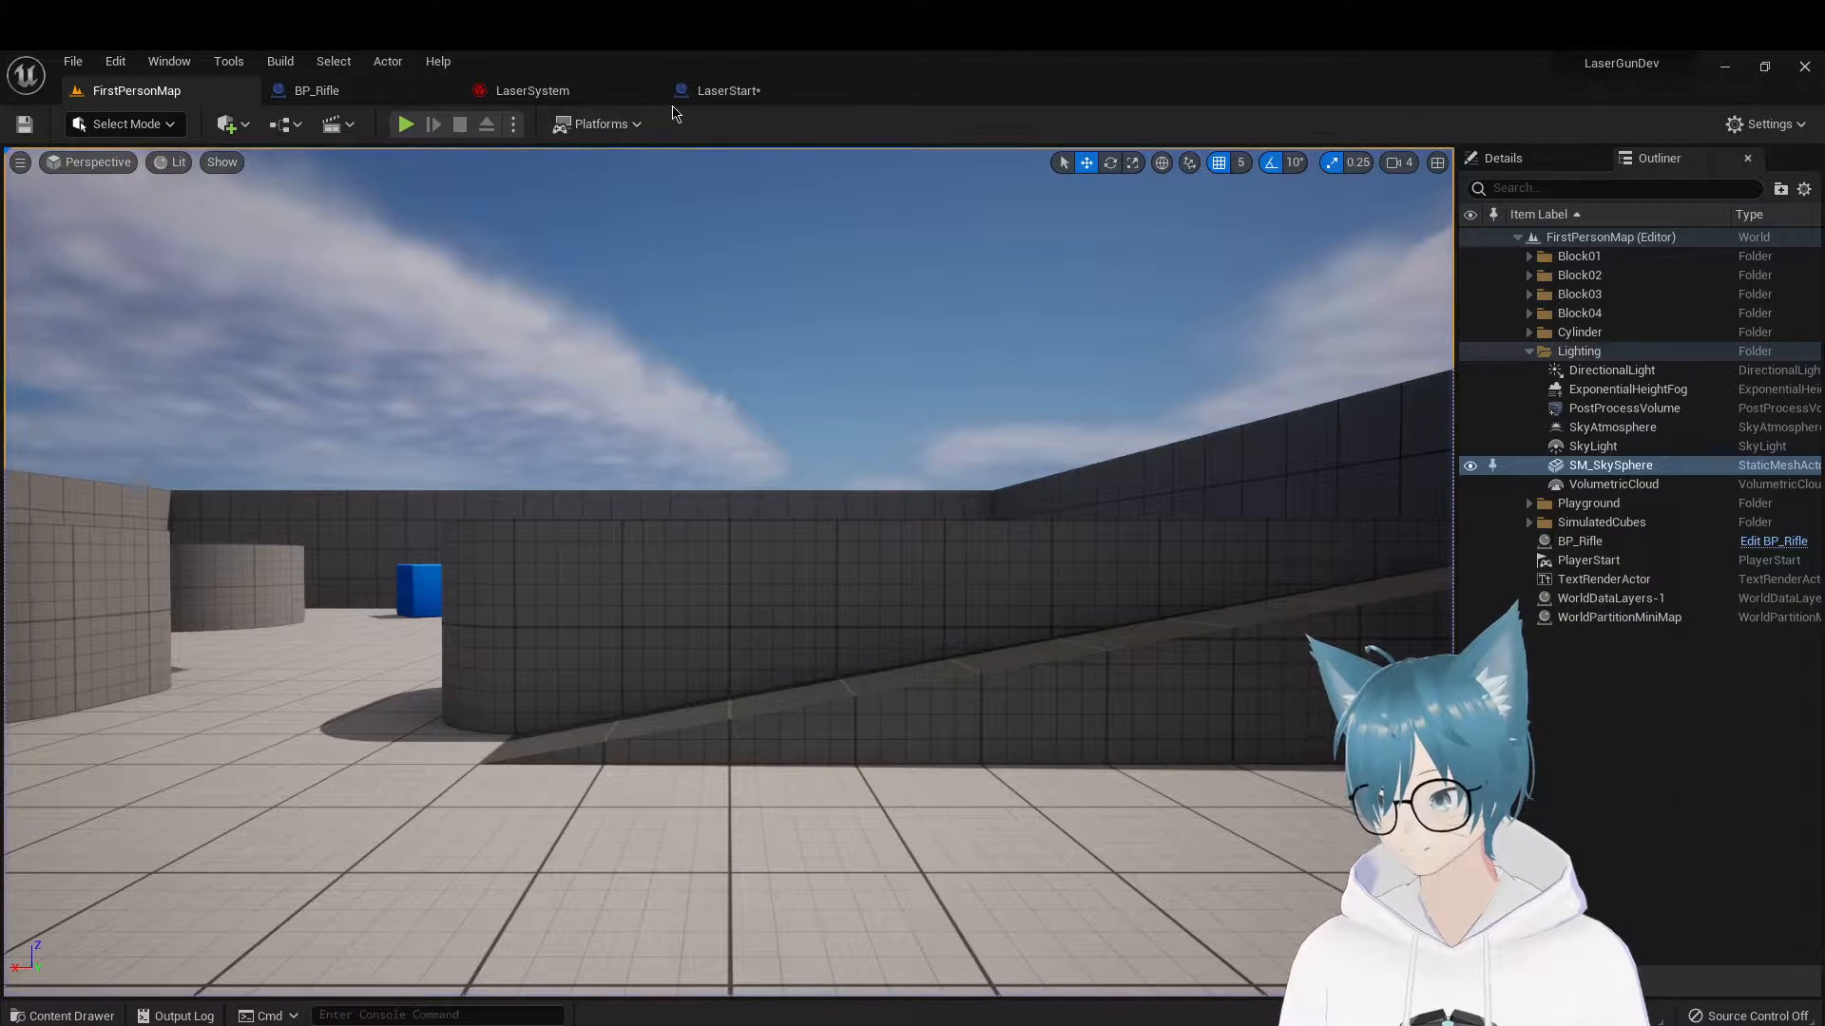
Set the Delay node's duration in LaserStart to 1.0, compile the blueprint and return to the FirstPersonMap level
click(732, 91)
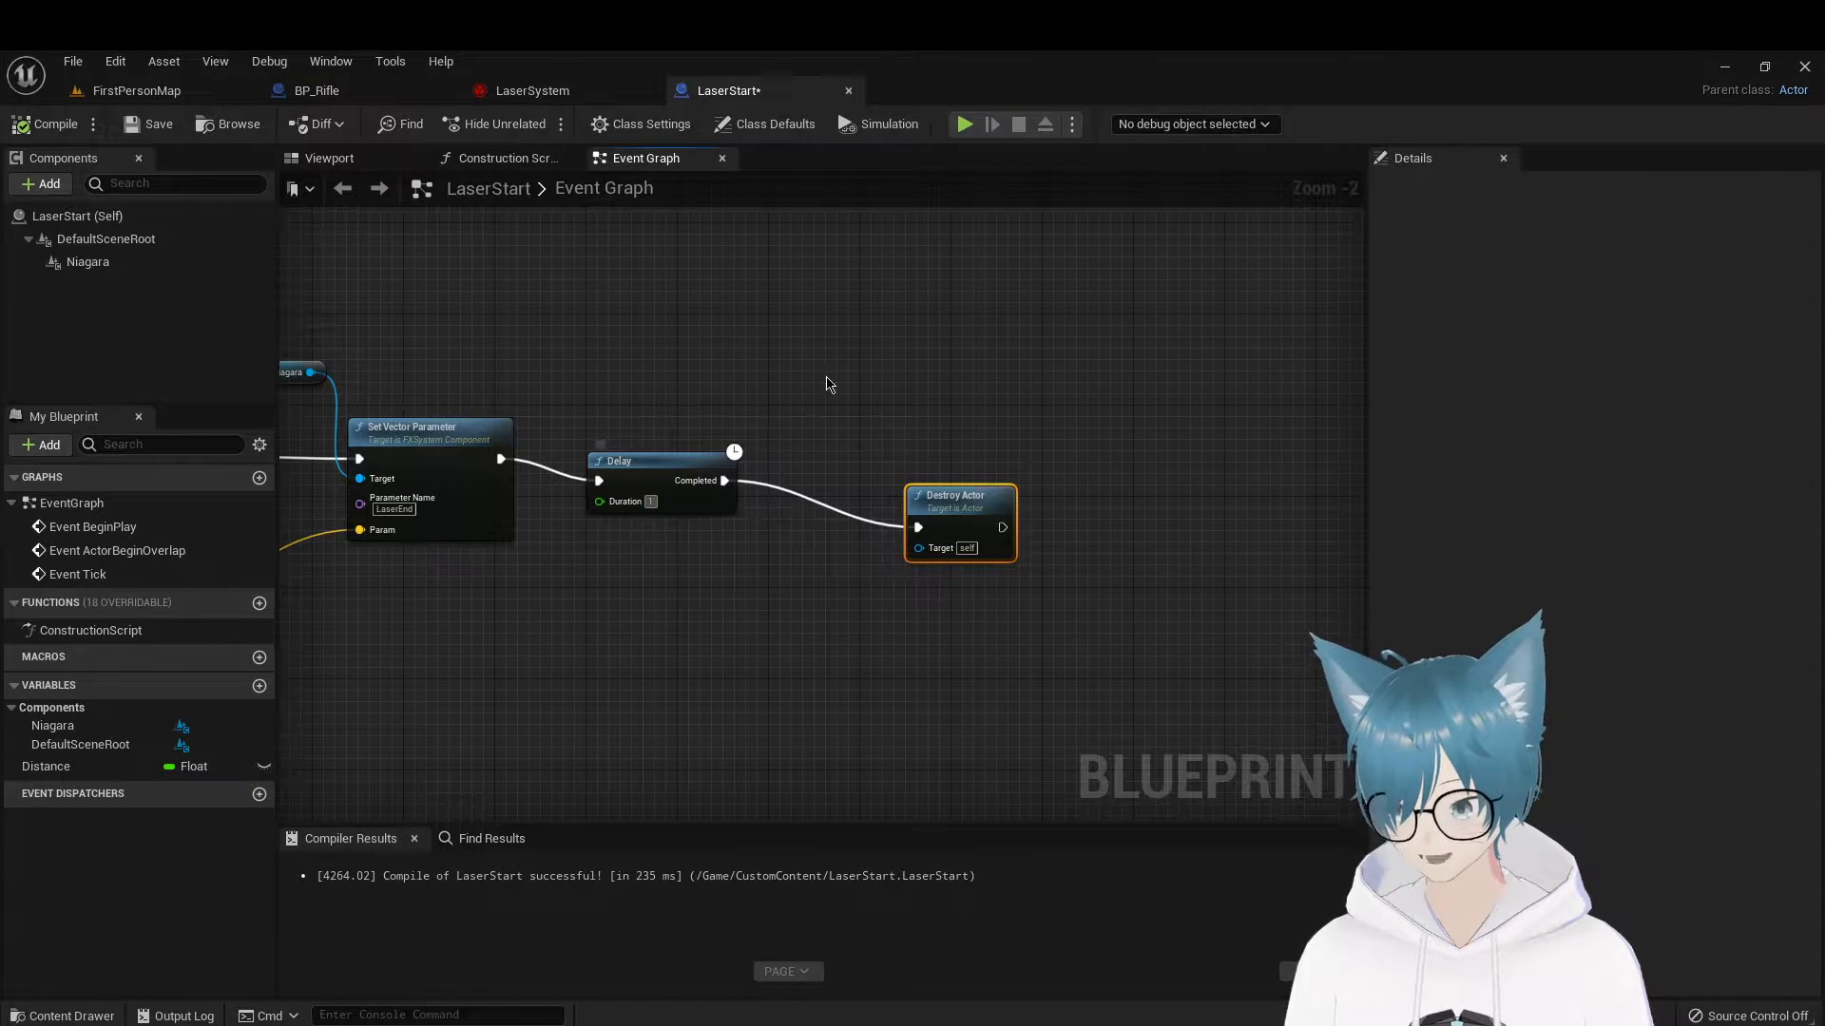
click(136, 91)
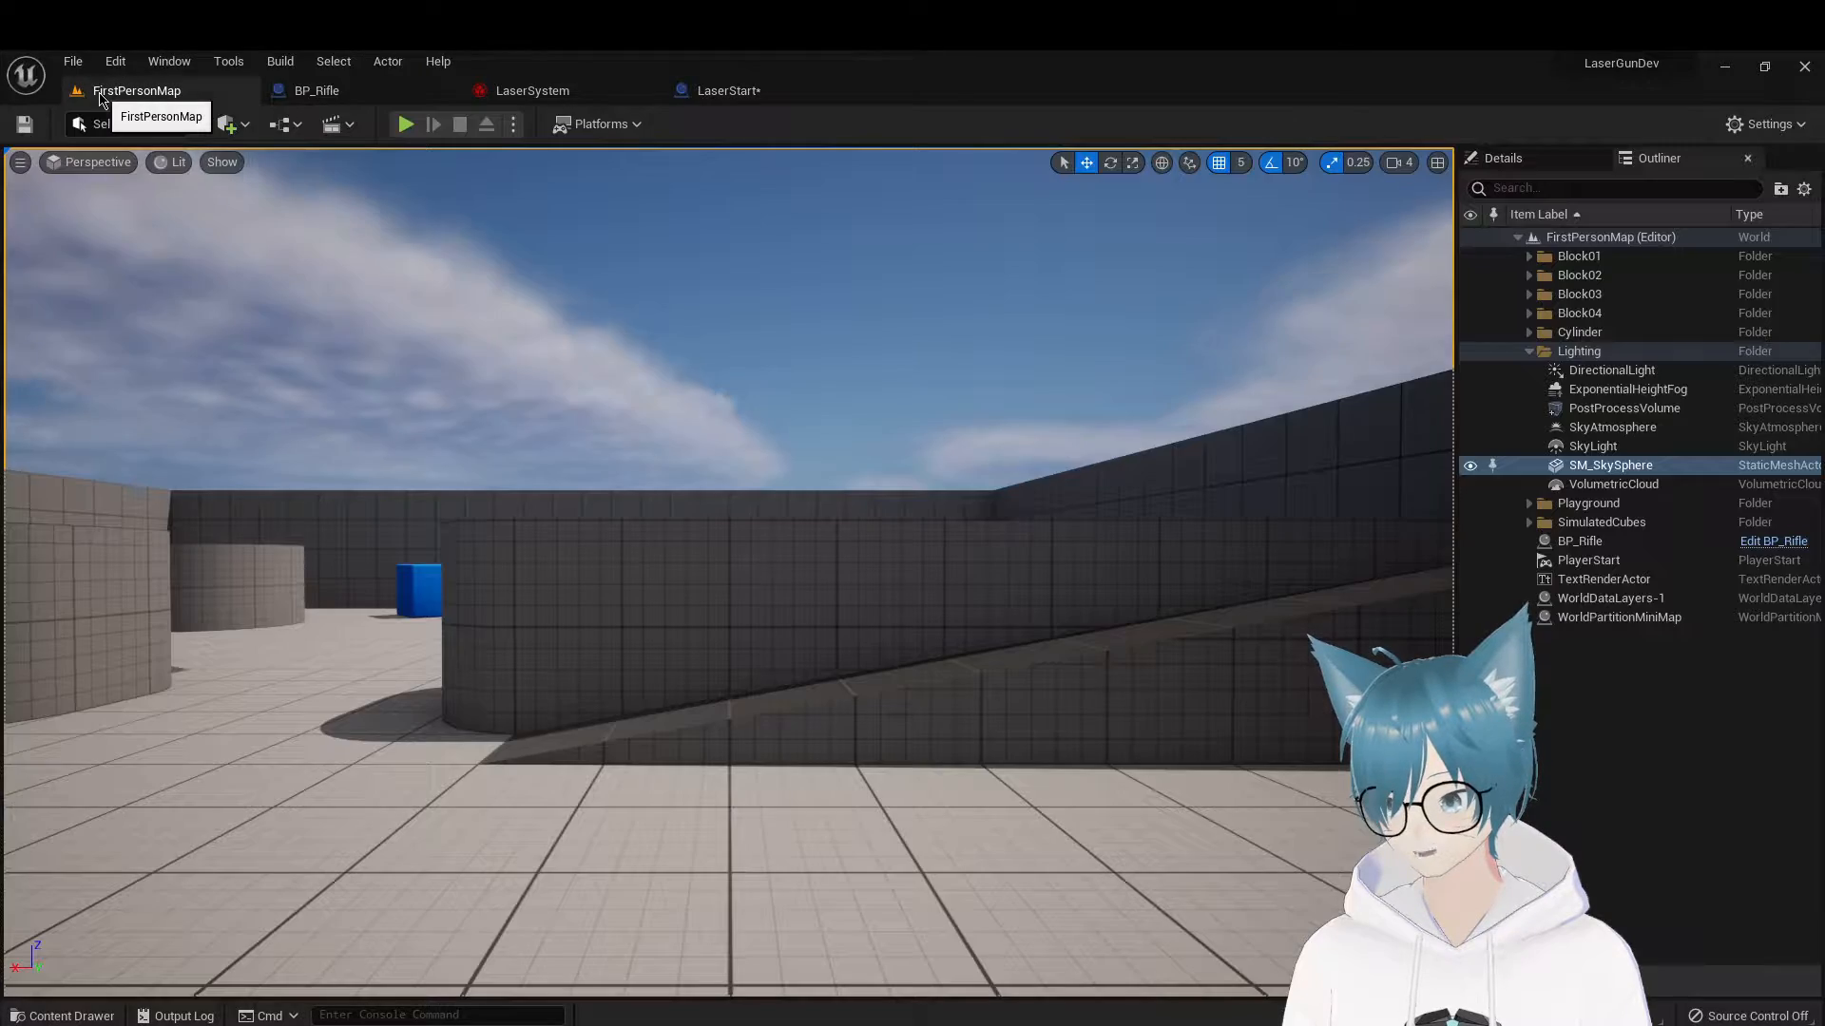
Play-test the 1.0 second laser delay by collecting the rifle and firing rapidly while strafing, and end the play session
click(407, 135)
key(w)
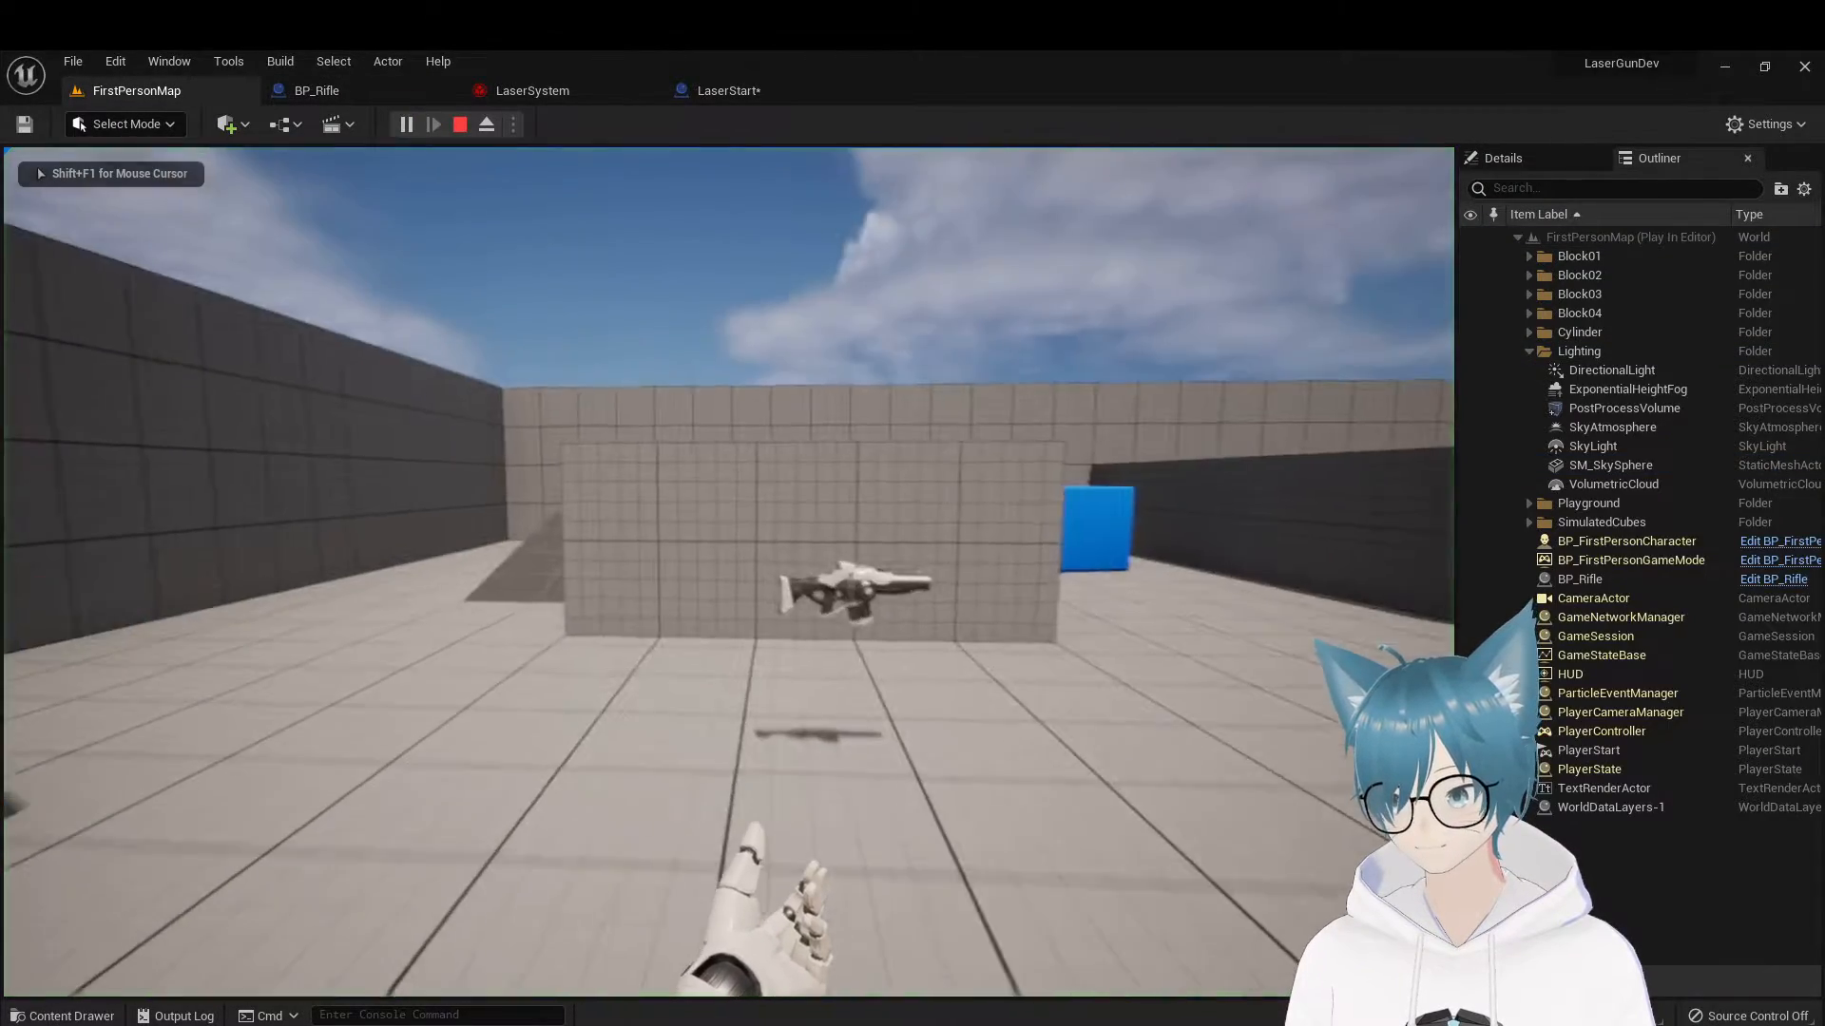
key(d)
click(729, 572)
click(729, 572)
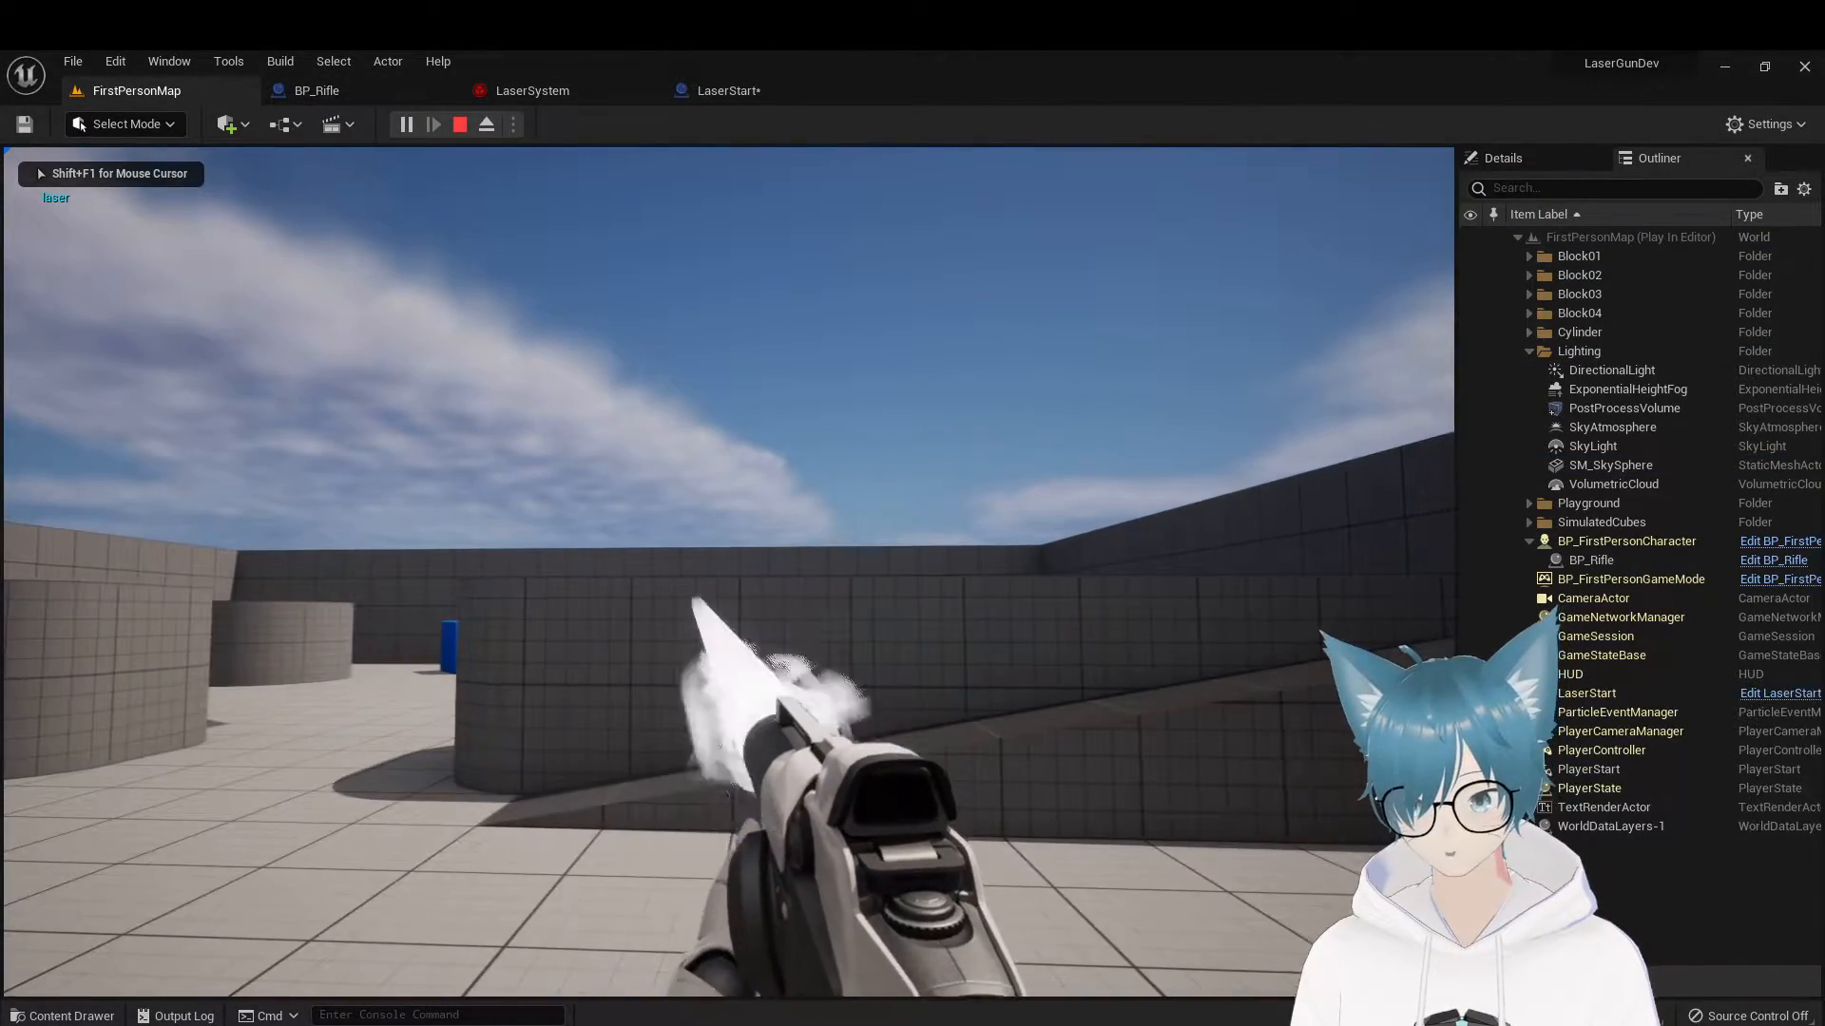
key(a)
click(729, 572)
key(d)
click(729, 572)
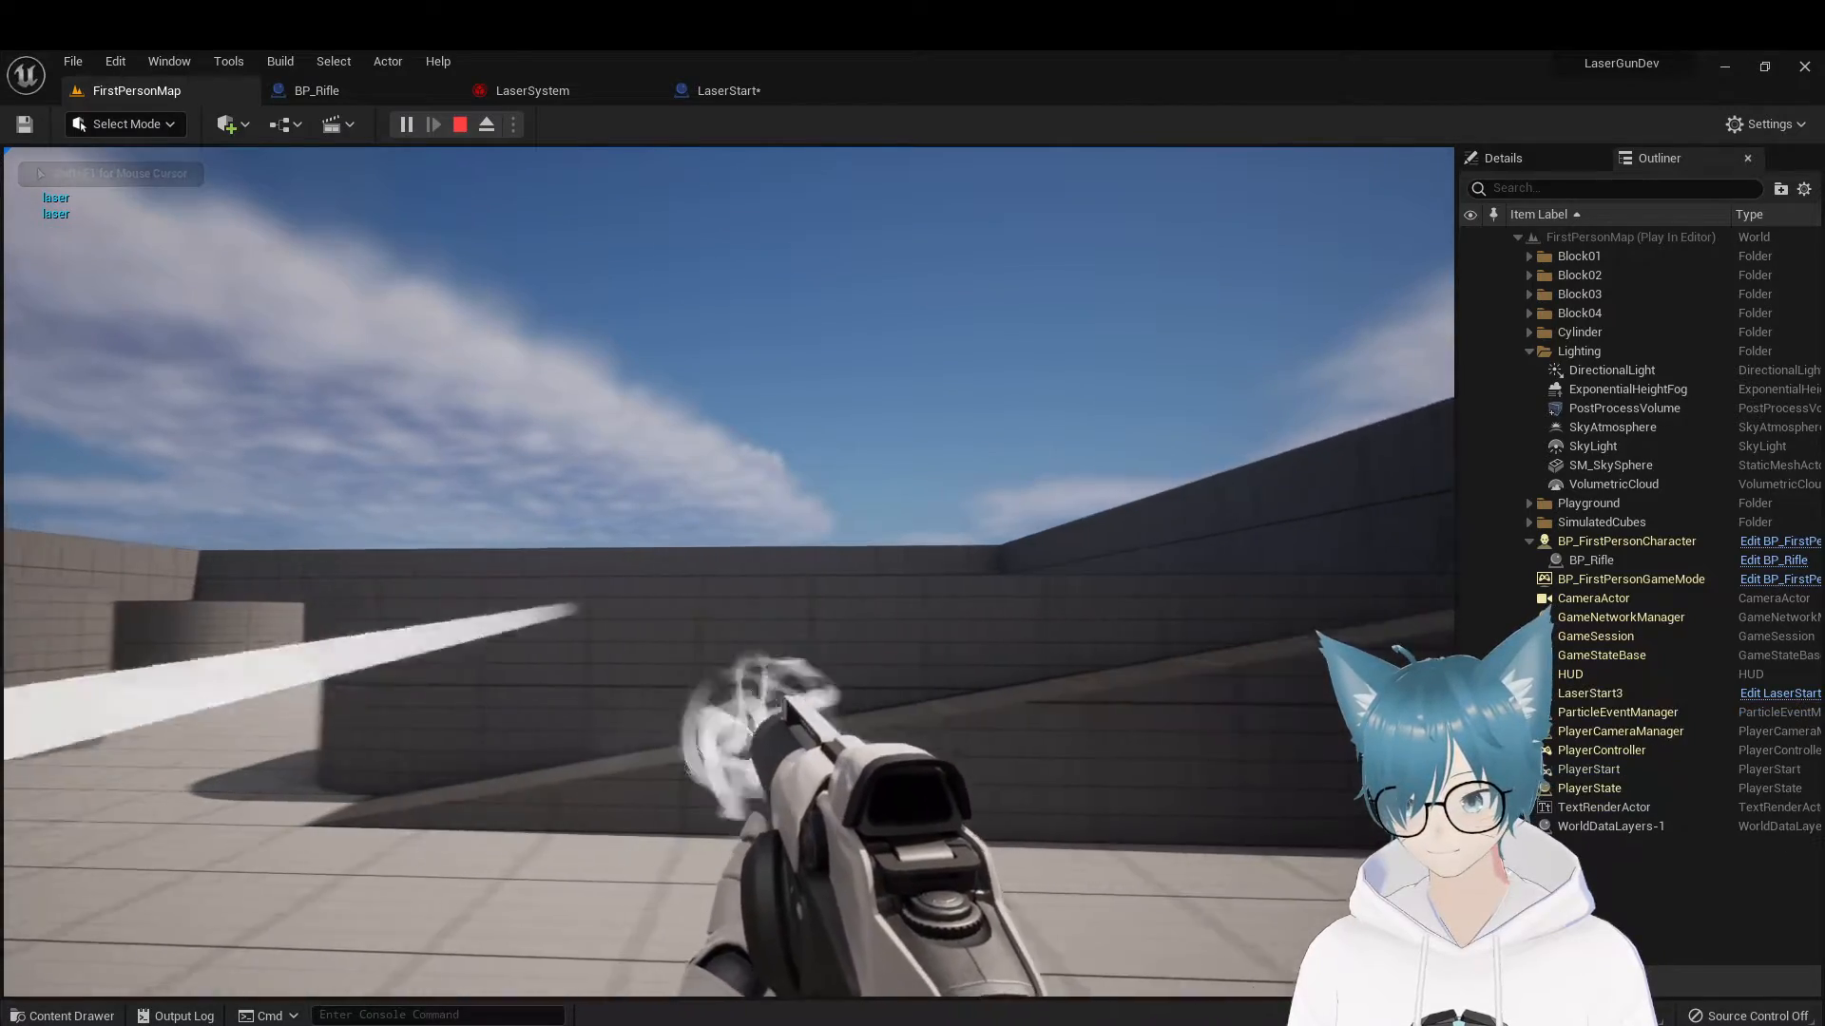
key(a)
click(729, 572)
click(729, 572)
click(729, 572)
click(729, 572)
key(d)
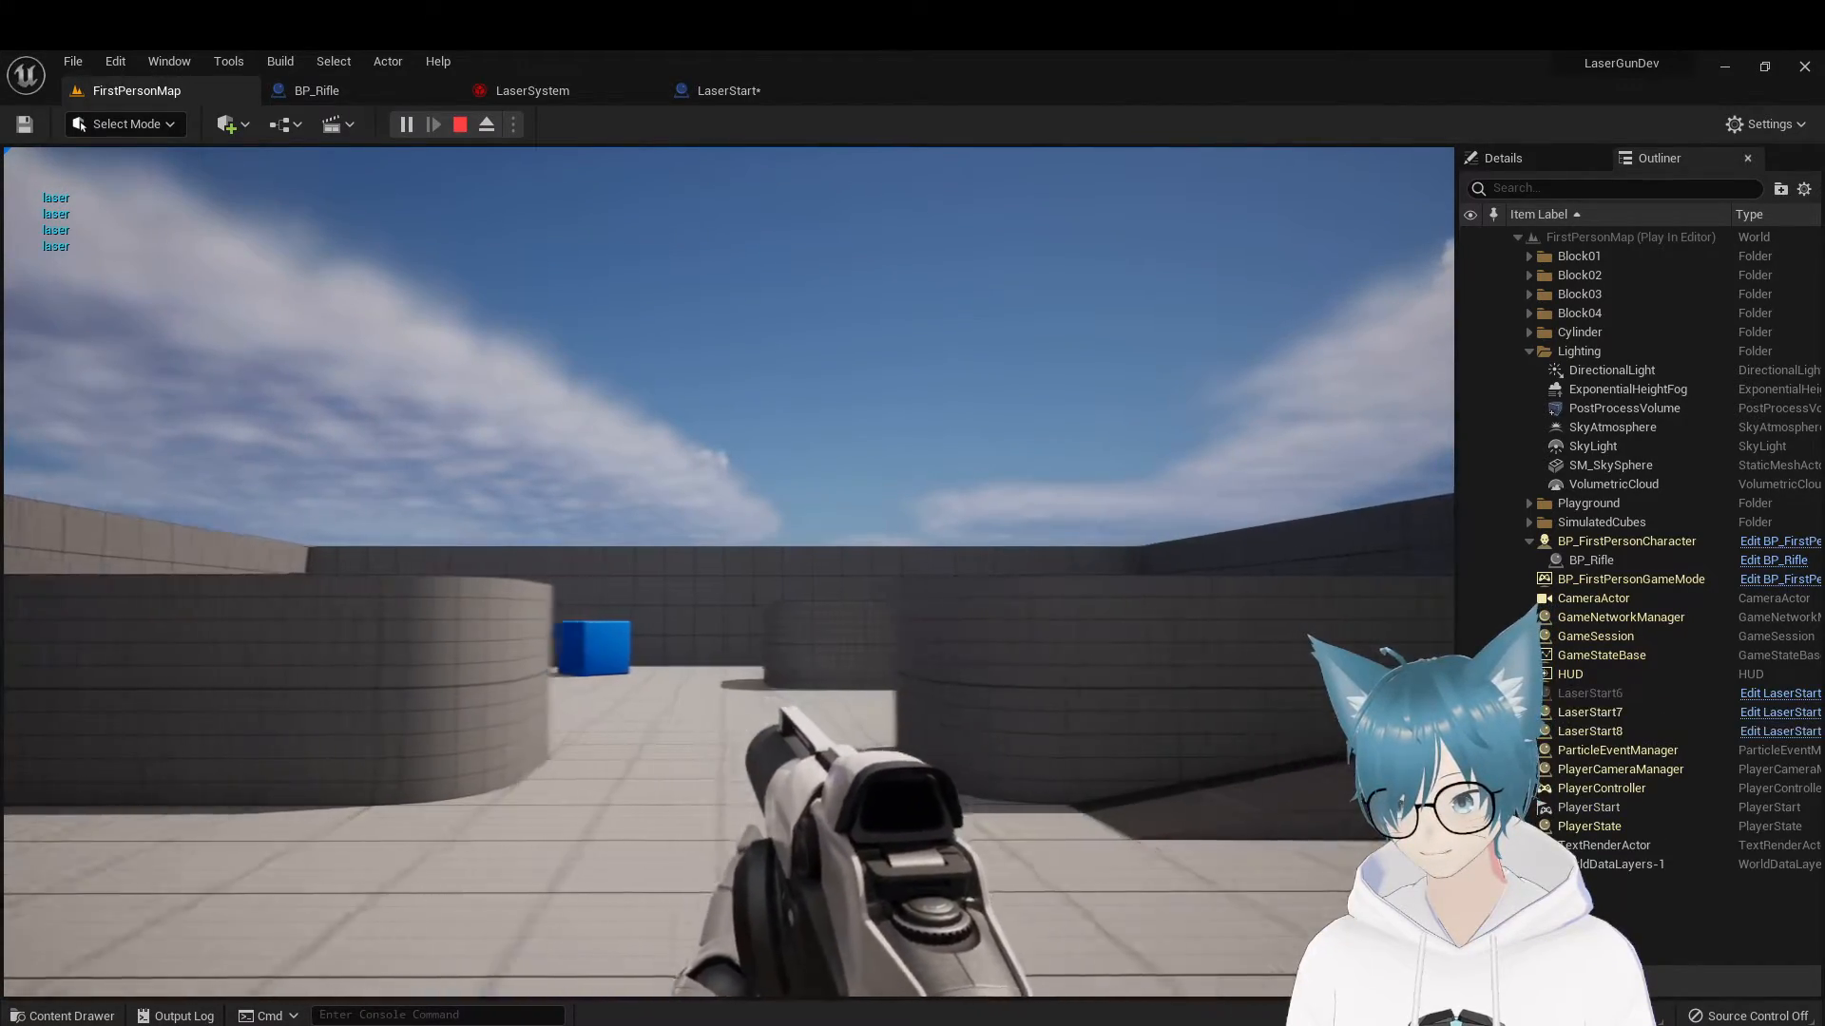
click(729, 573)
click(729, 572)
click(729, 572)
key(d)
click(729, 572)
click(729, 572)
key(a)
click(729, 572)
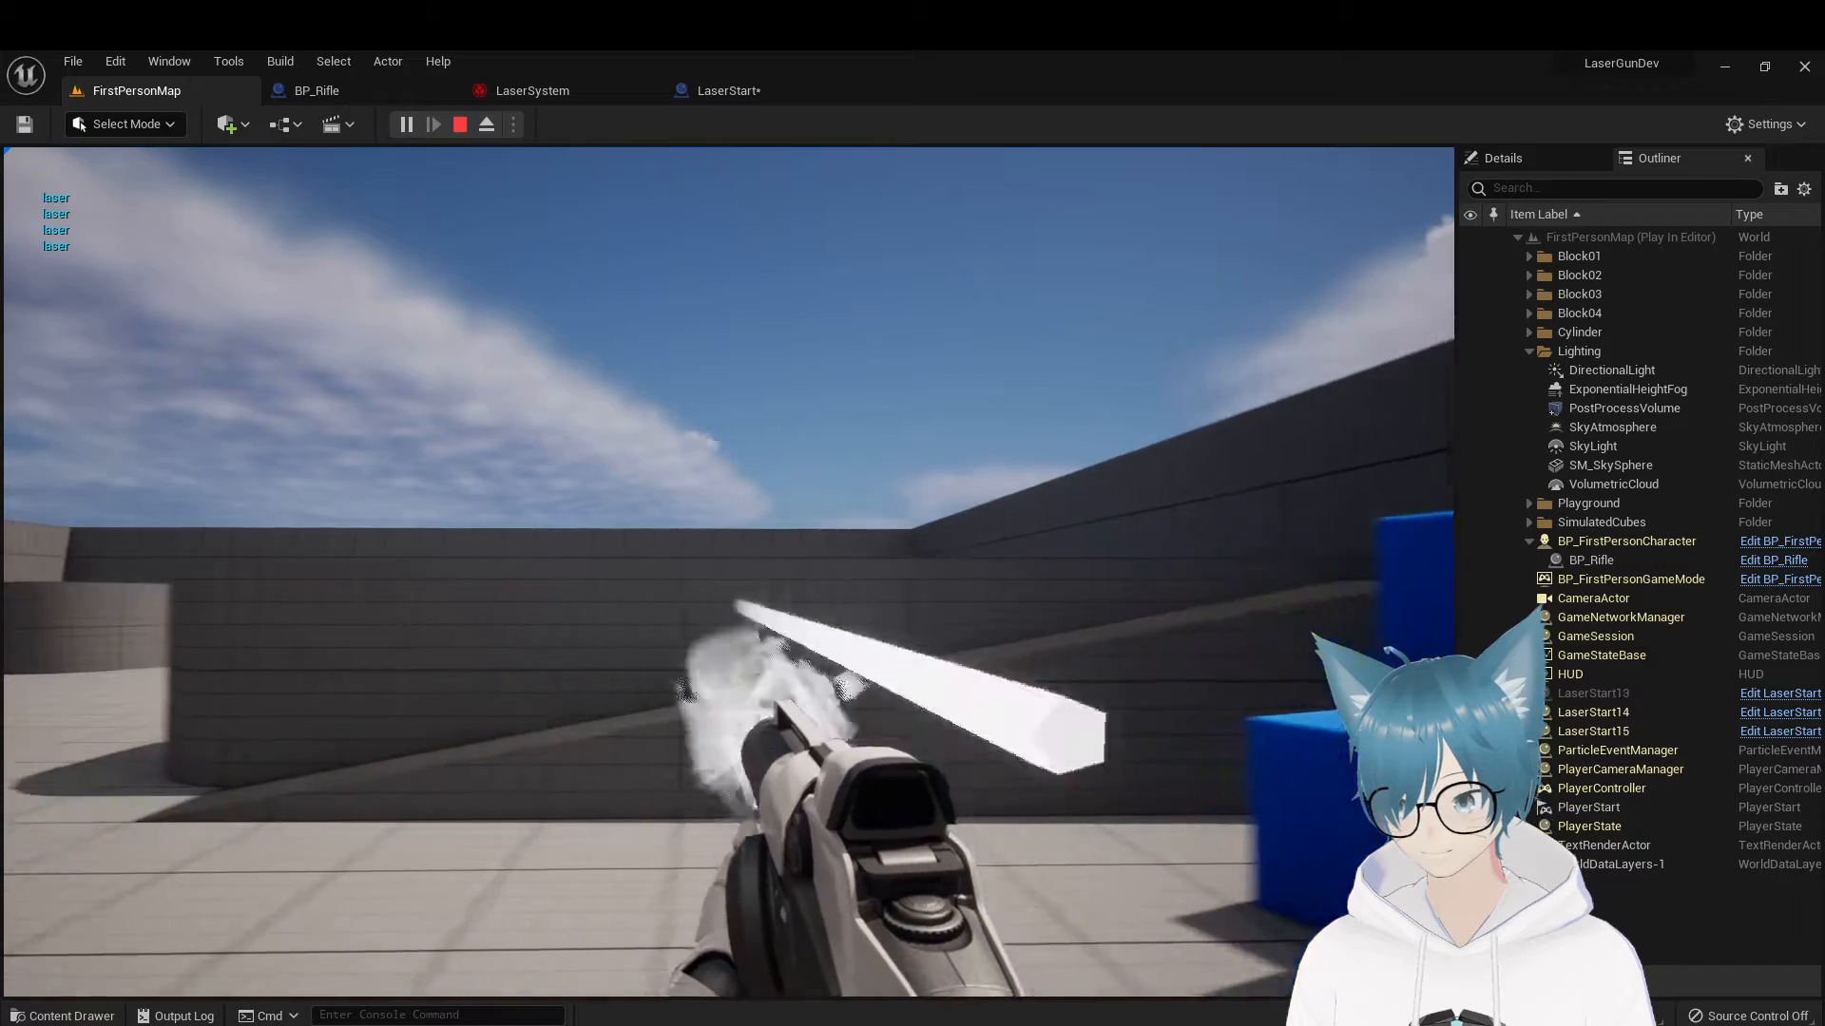
click(729, 572)
click(729, 572)
click(729, 572)
click(728, 572)
click(729, 572)
key(d)
click(729, 572)
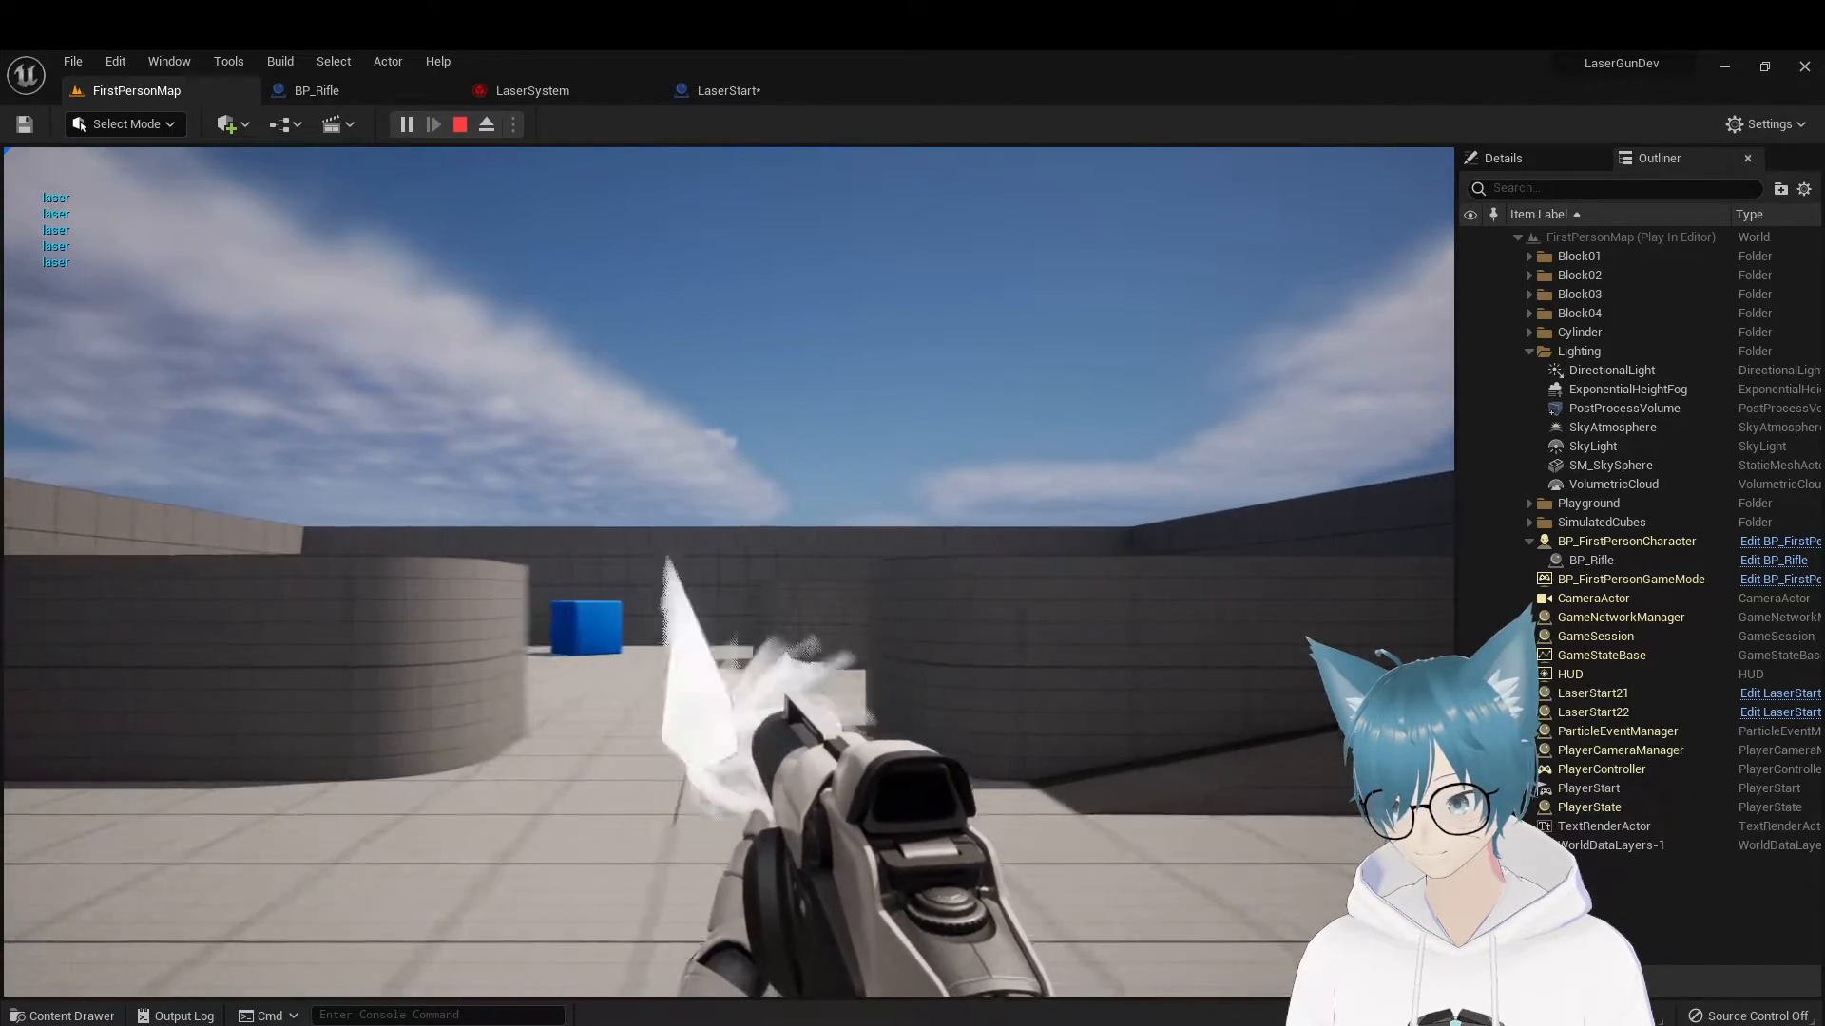
click(729, 573)
click(729, 572)
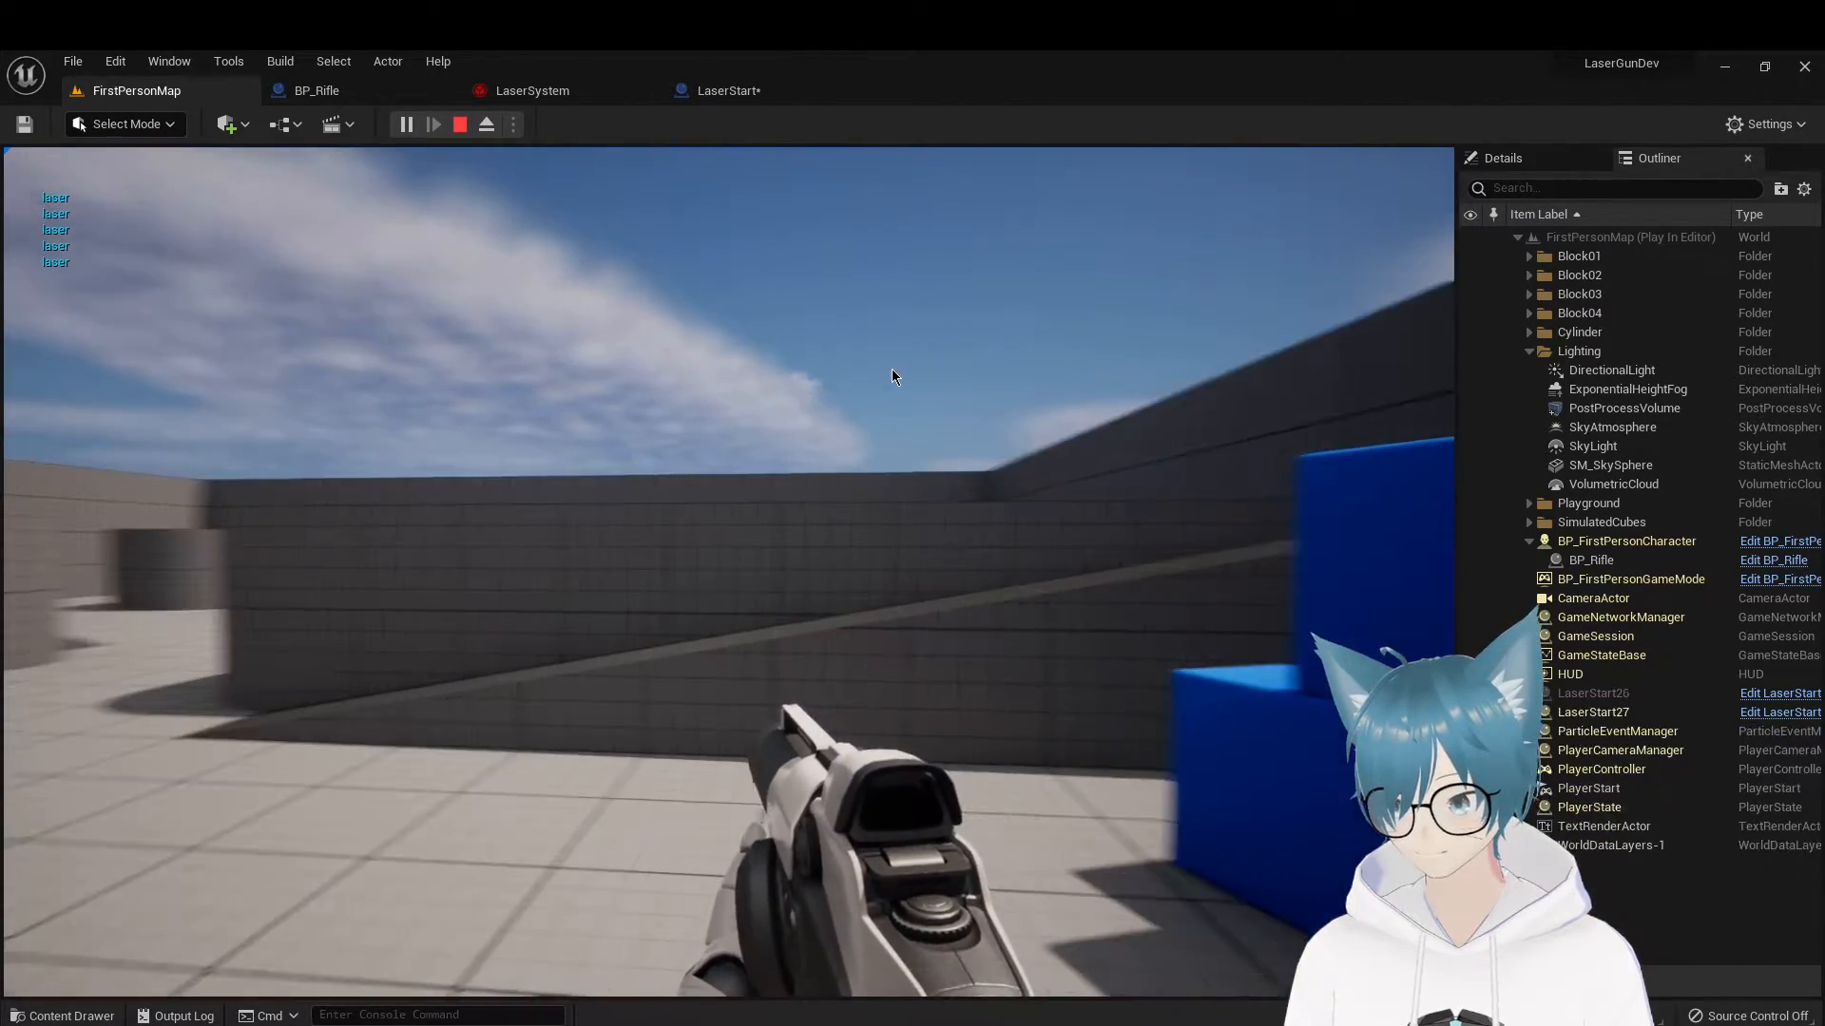
key(Escape)
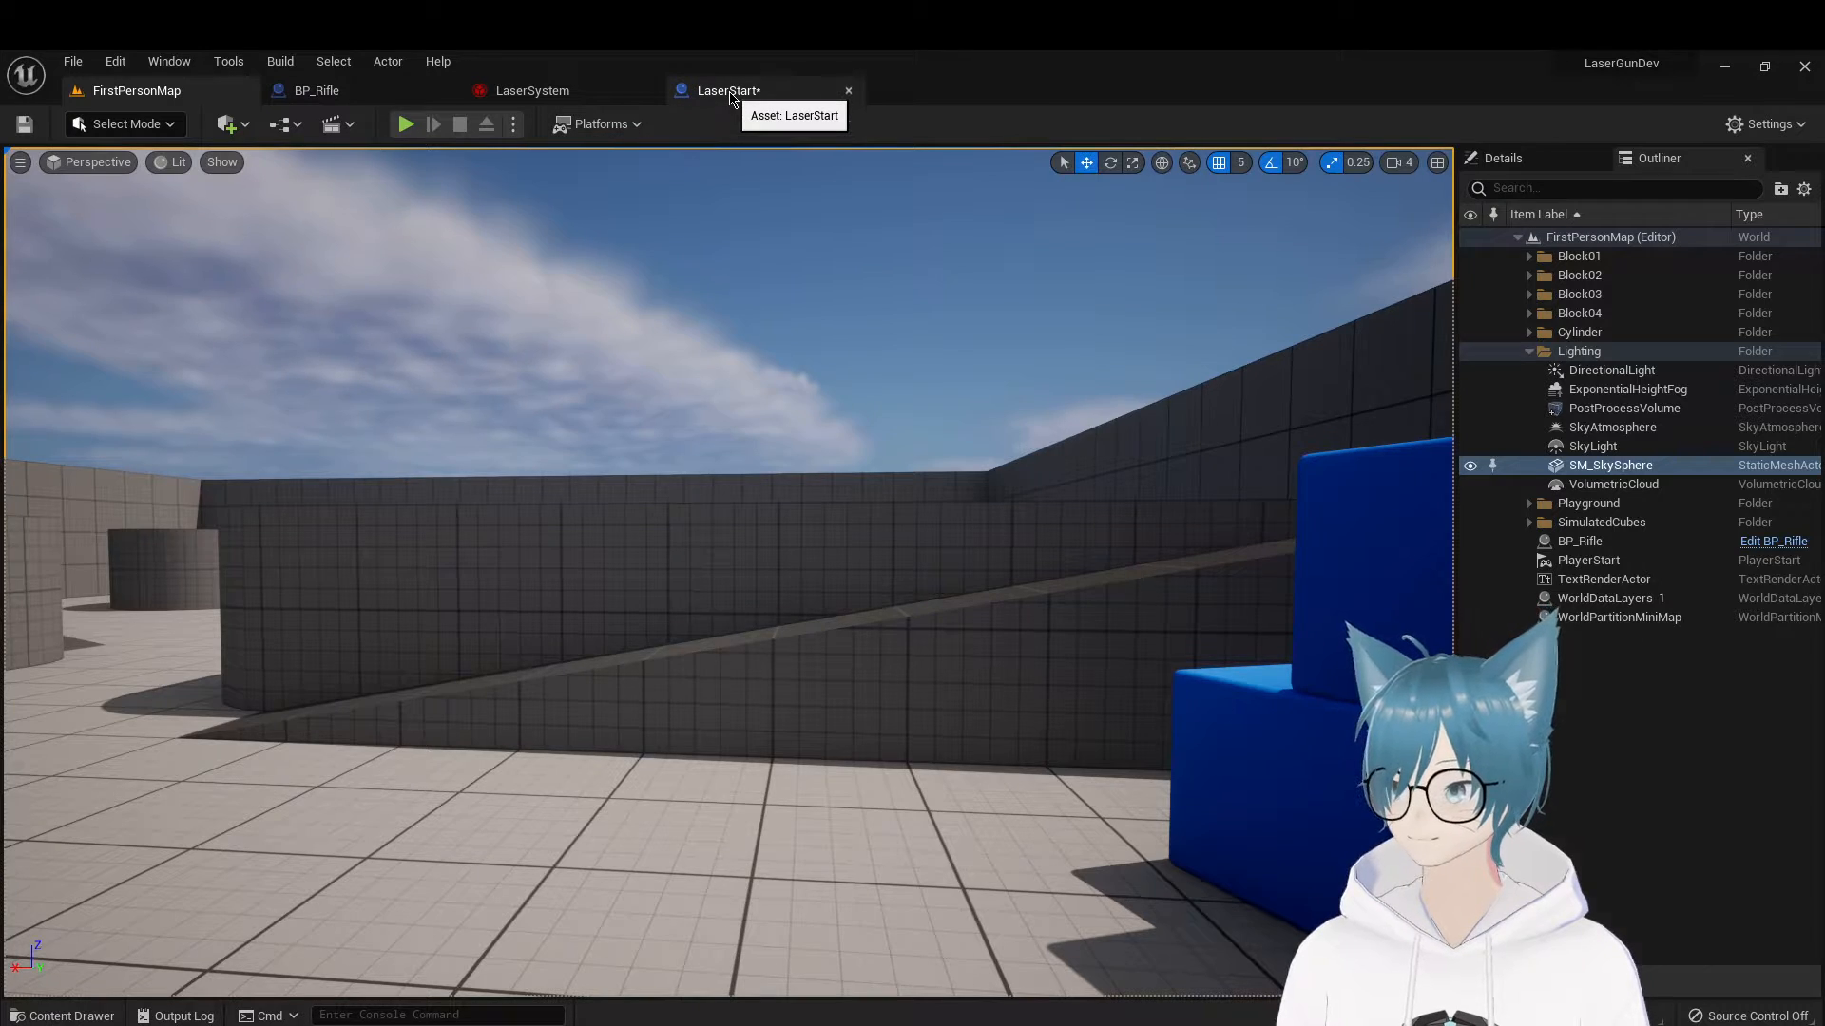
Examine the LaserStart event graph from the Delay node back to Event Tick and its Cast To CustomGameInstance node
click(727, 92)
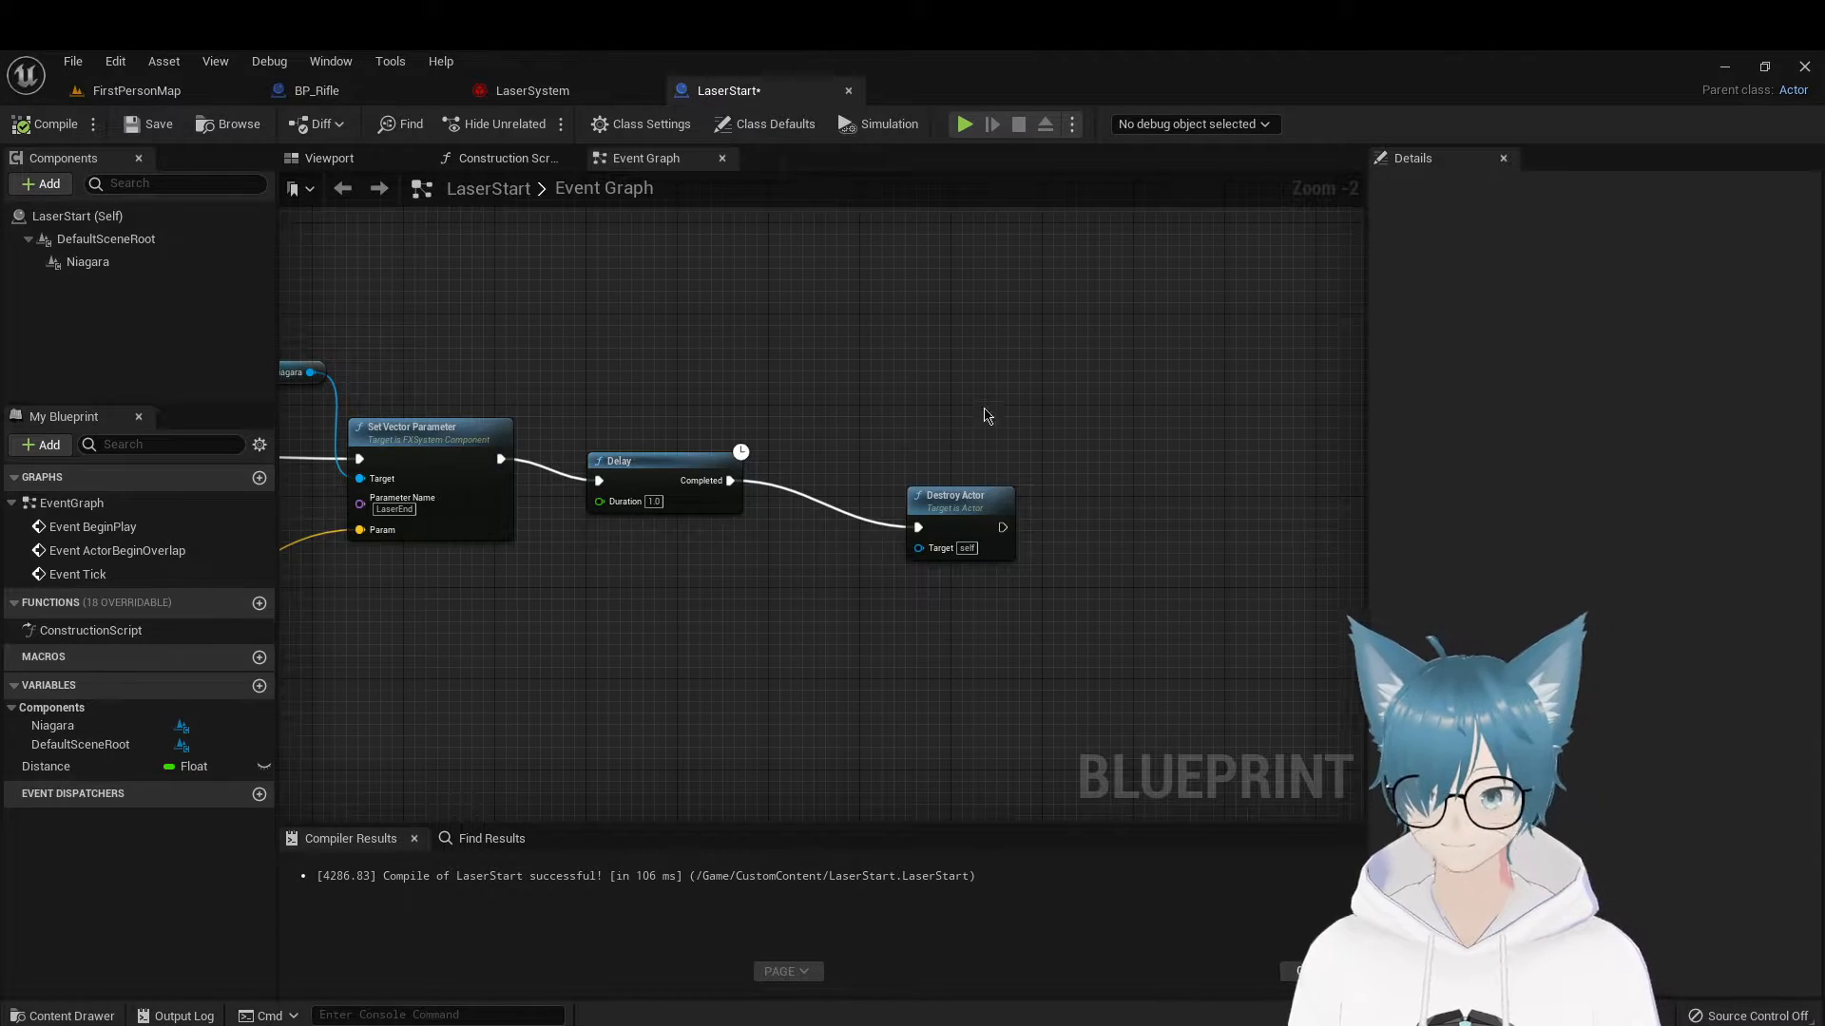
right_drag(780, 393, 1234, 489)
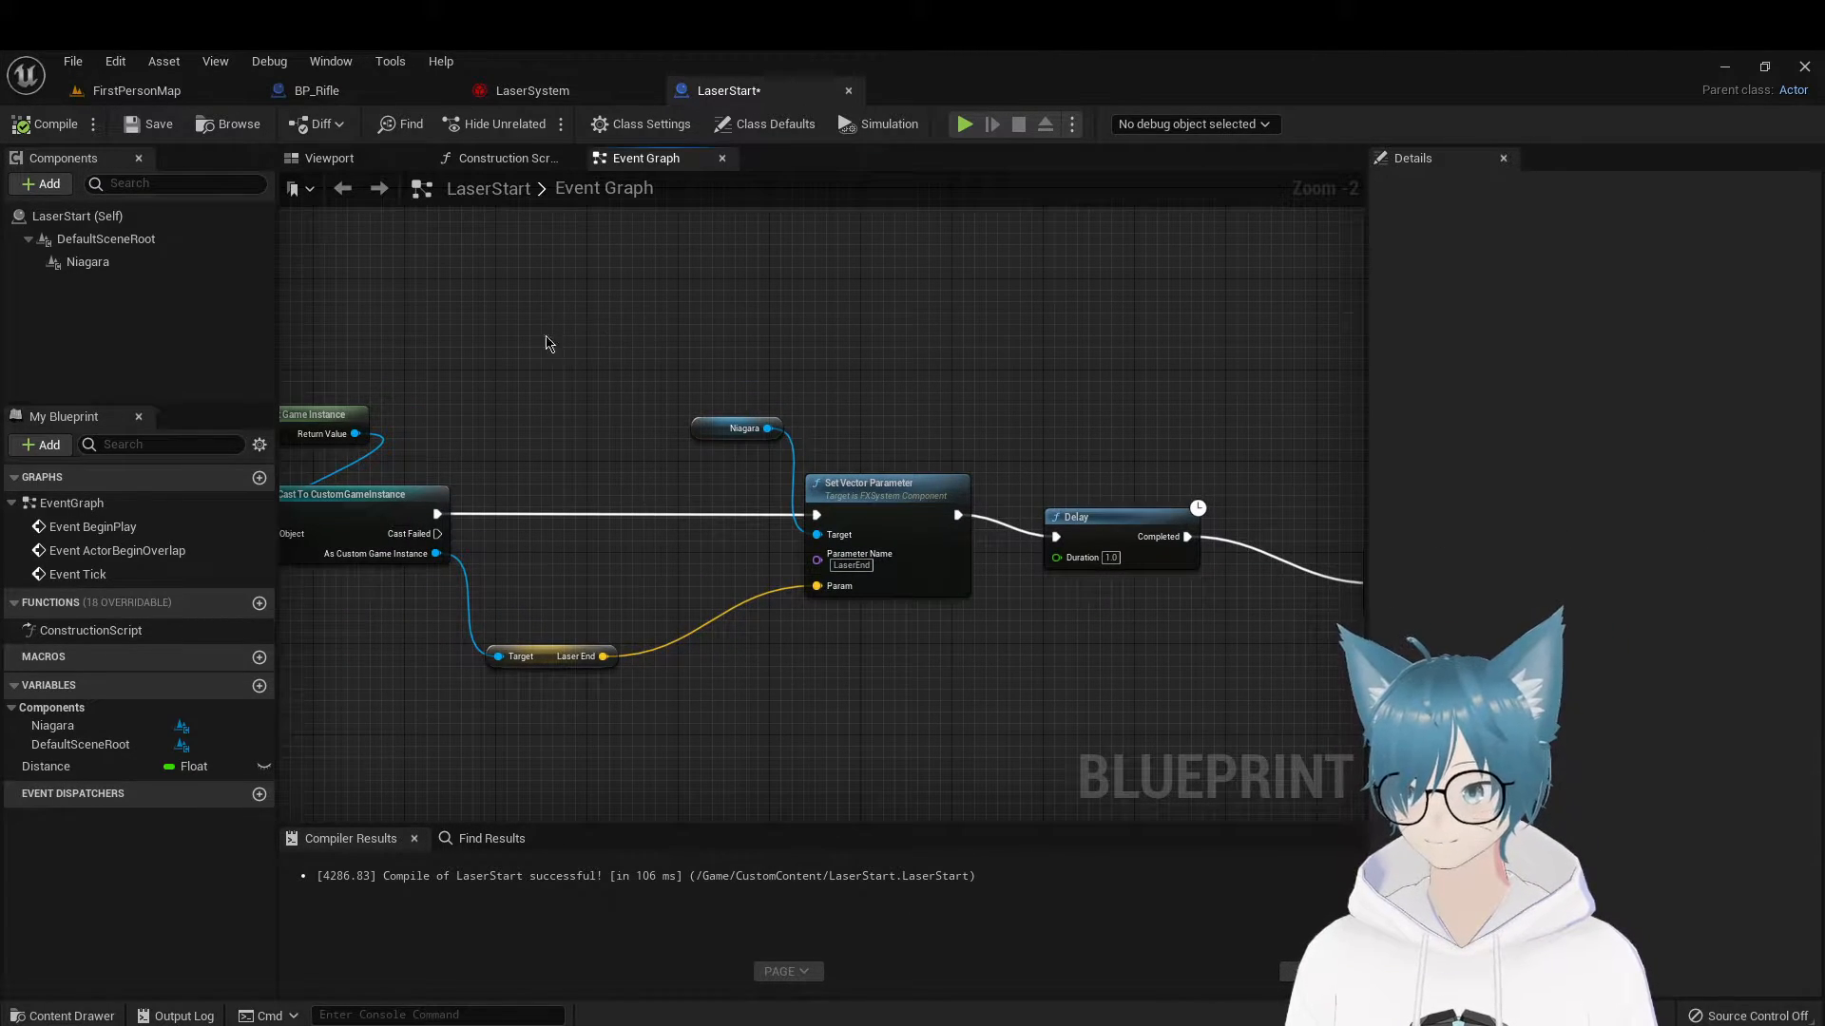
mouse_move(546, 344)
right_down()
mouse_move(790, 301)
mouse_move(1213, 304)
right_up()
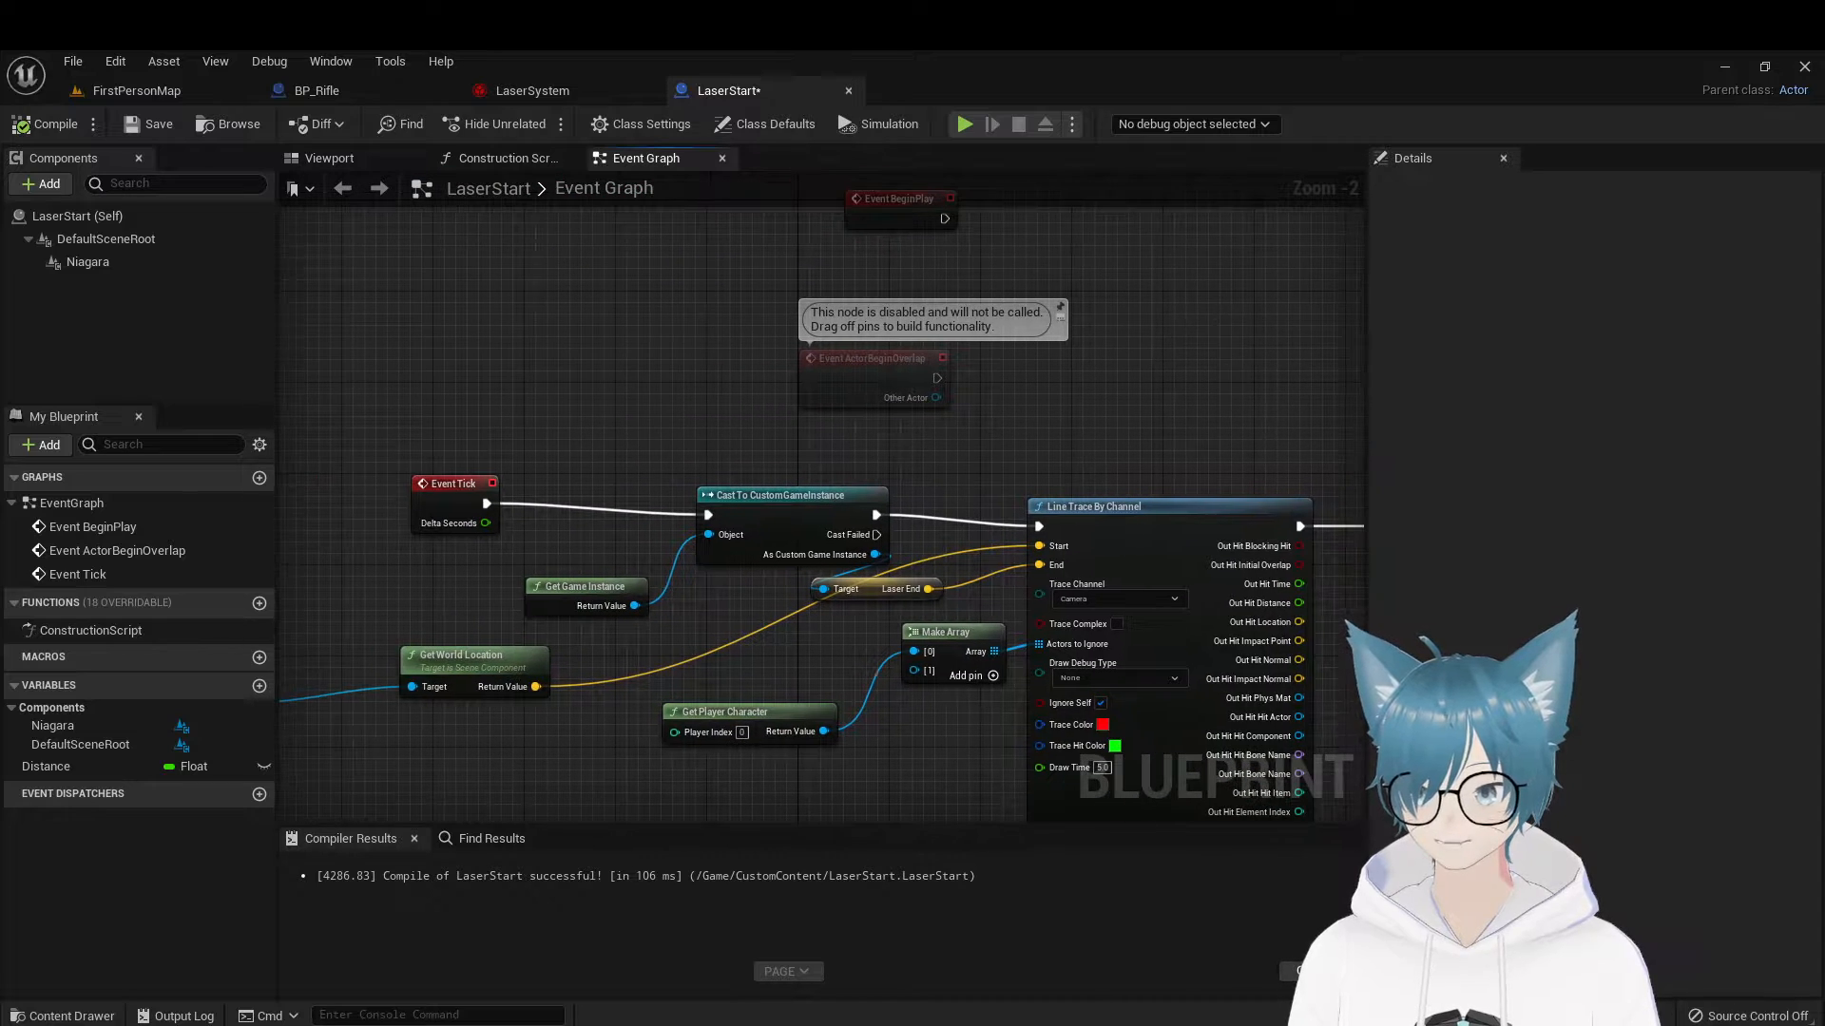
right_drag(1187, 418, 1075, 434)
right_drag(835, 485, 1110, 419)
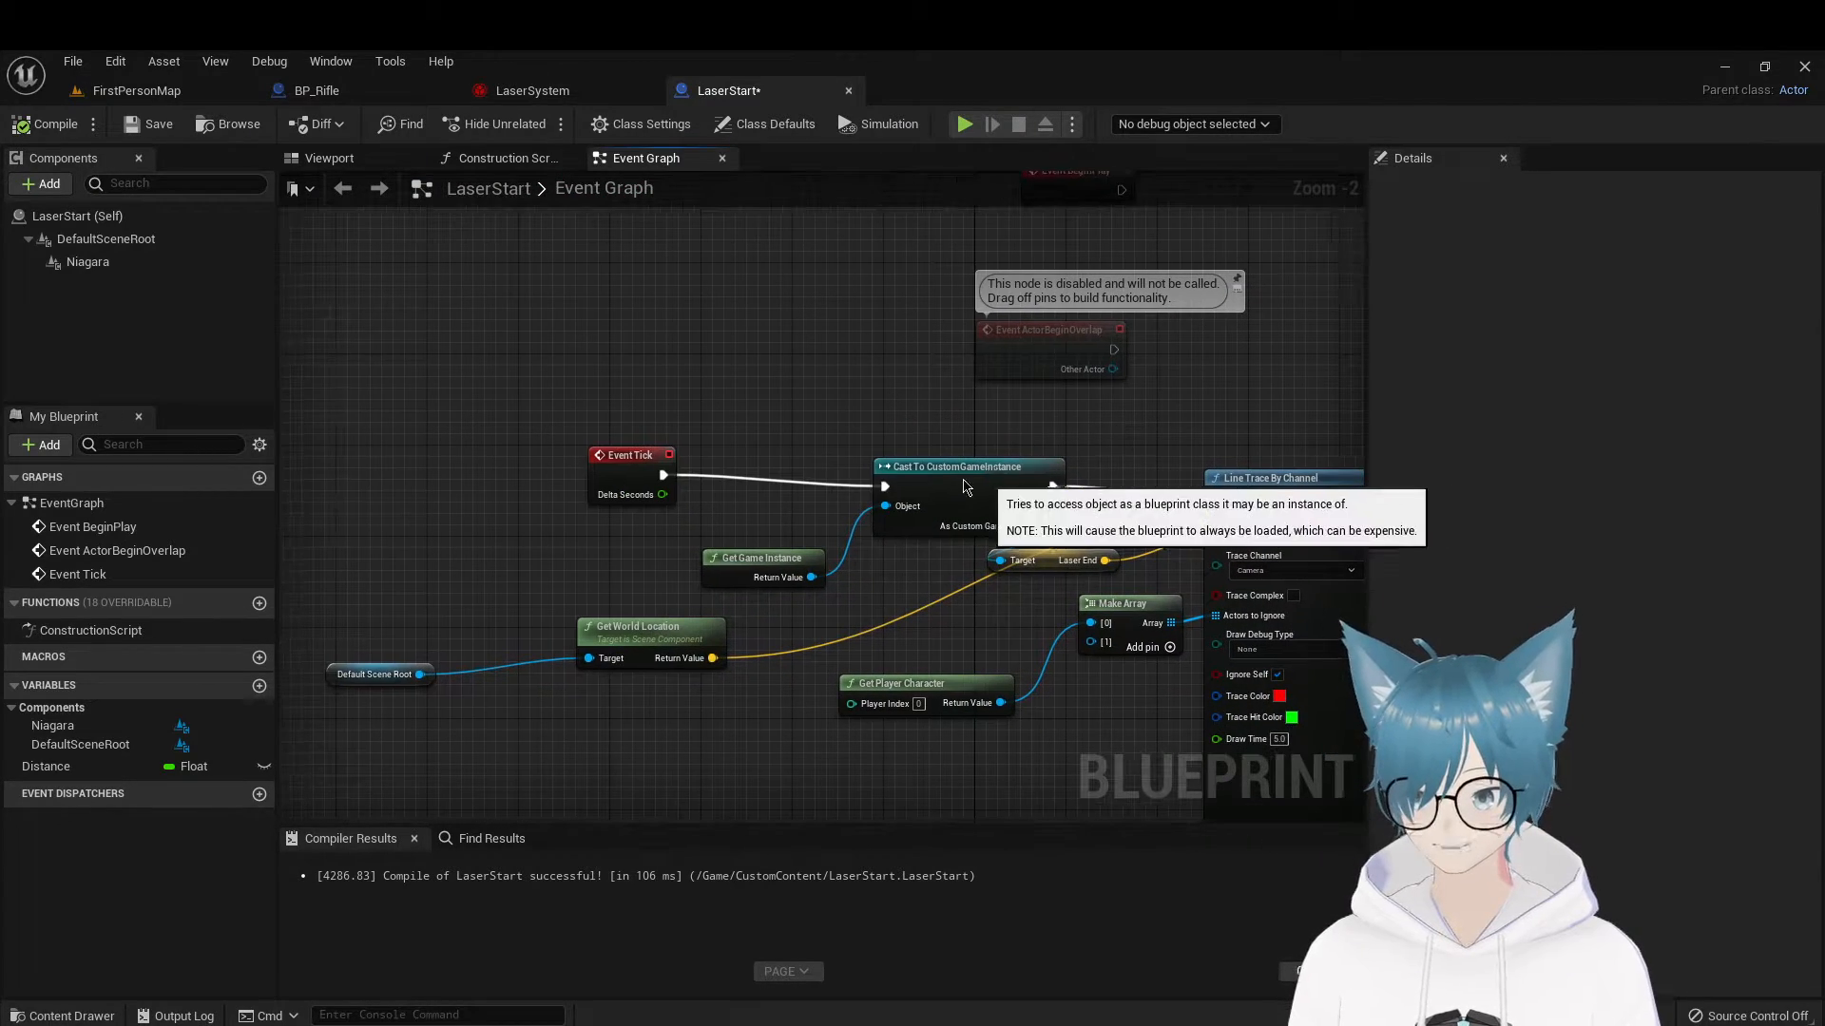
Move the Cast To CustomGameInstance and Get Game Instance nodes in the LaserStart event graph closer to Event Tick
drag(964, 486, 895, 487)
drag(788, 552, 714, 550)
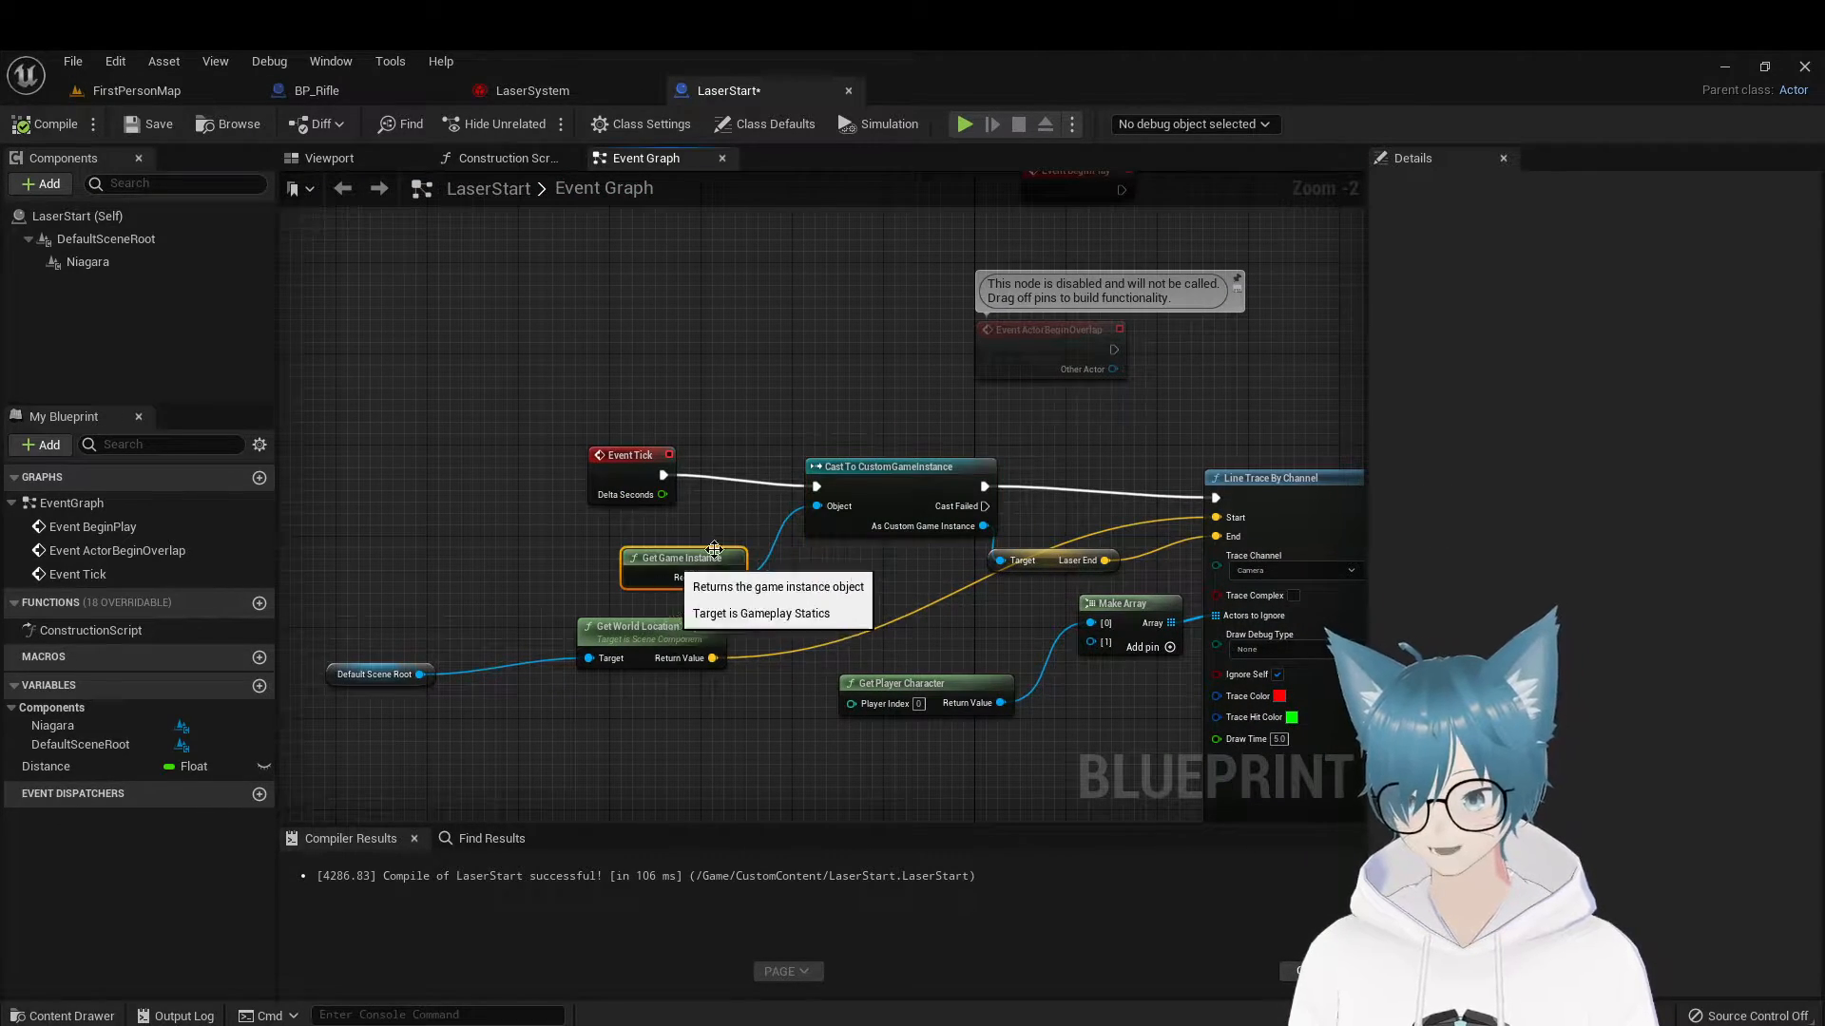
right_drag(854, 589, 789, 591)
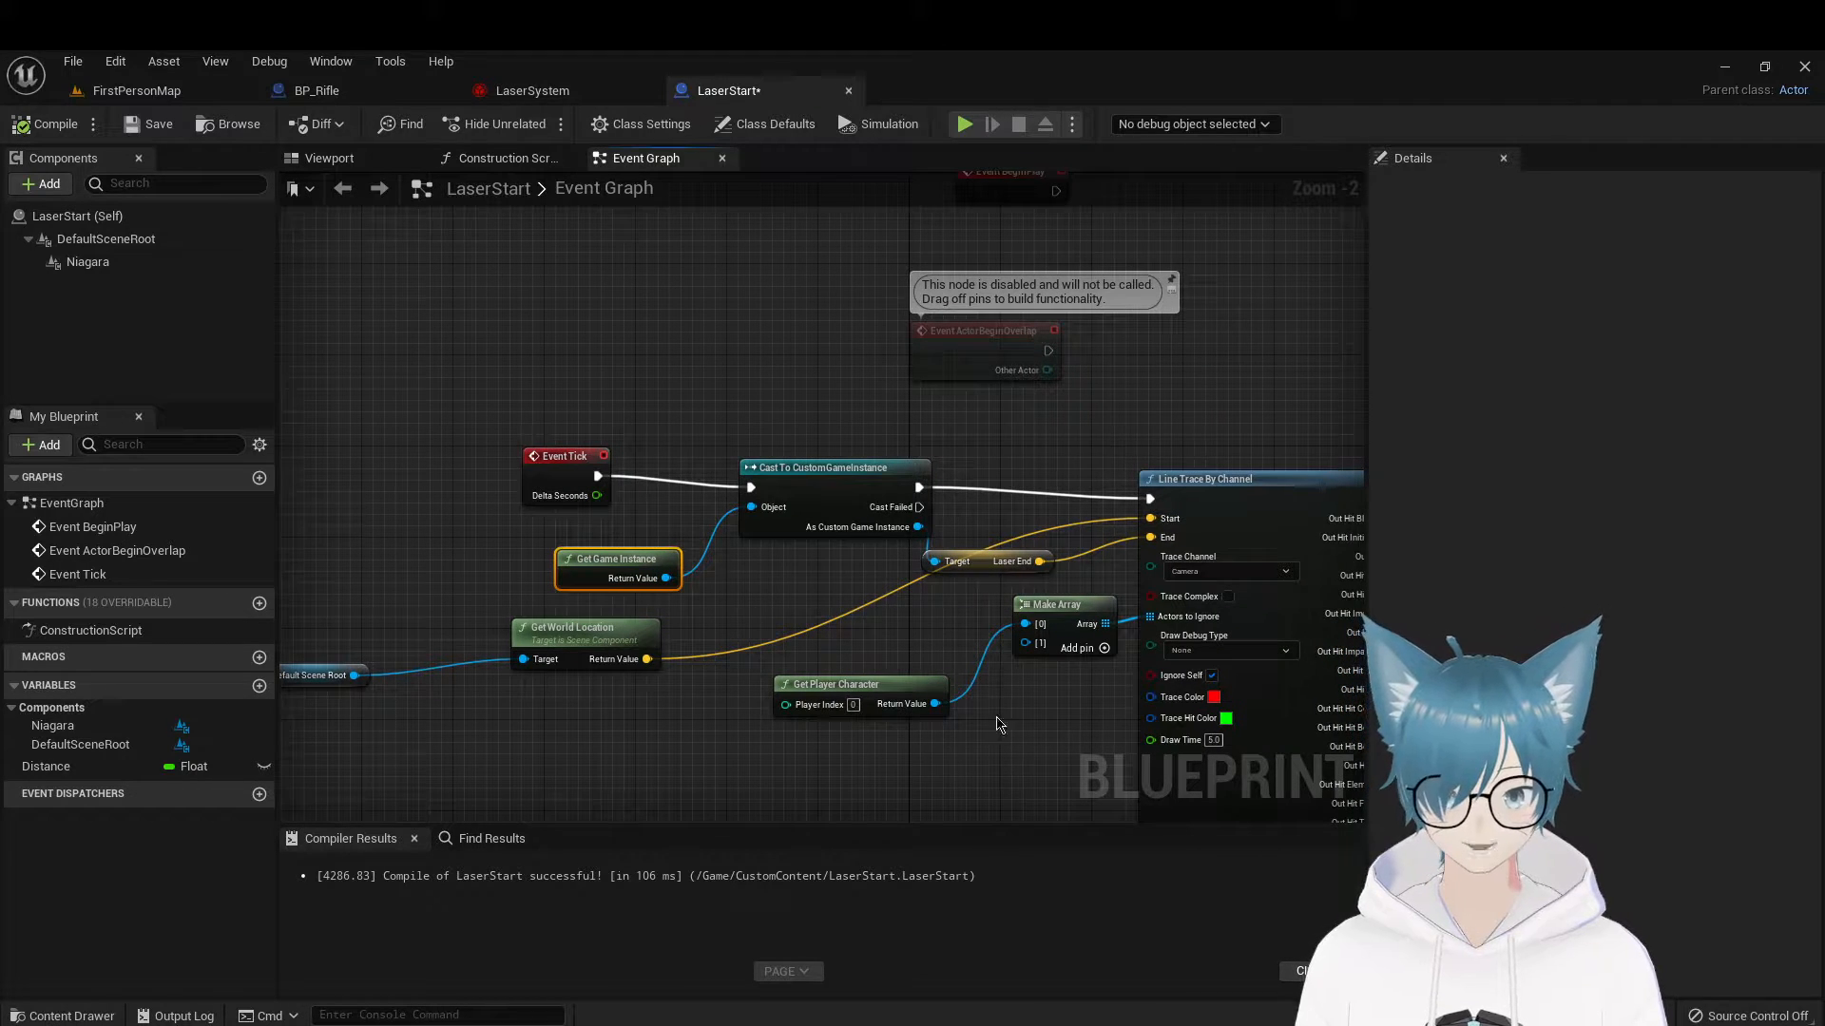
right_drag(1000, 725, 1073, 712)
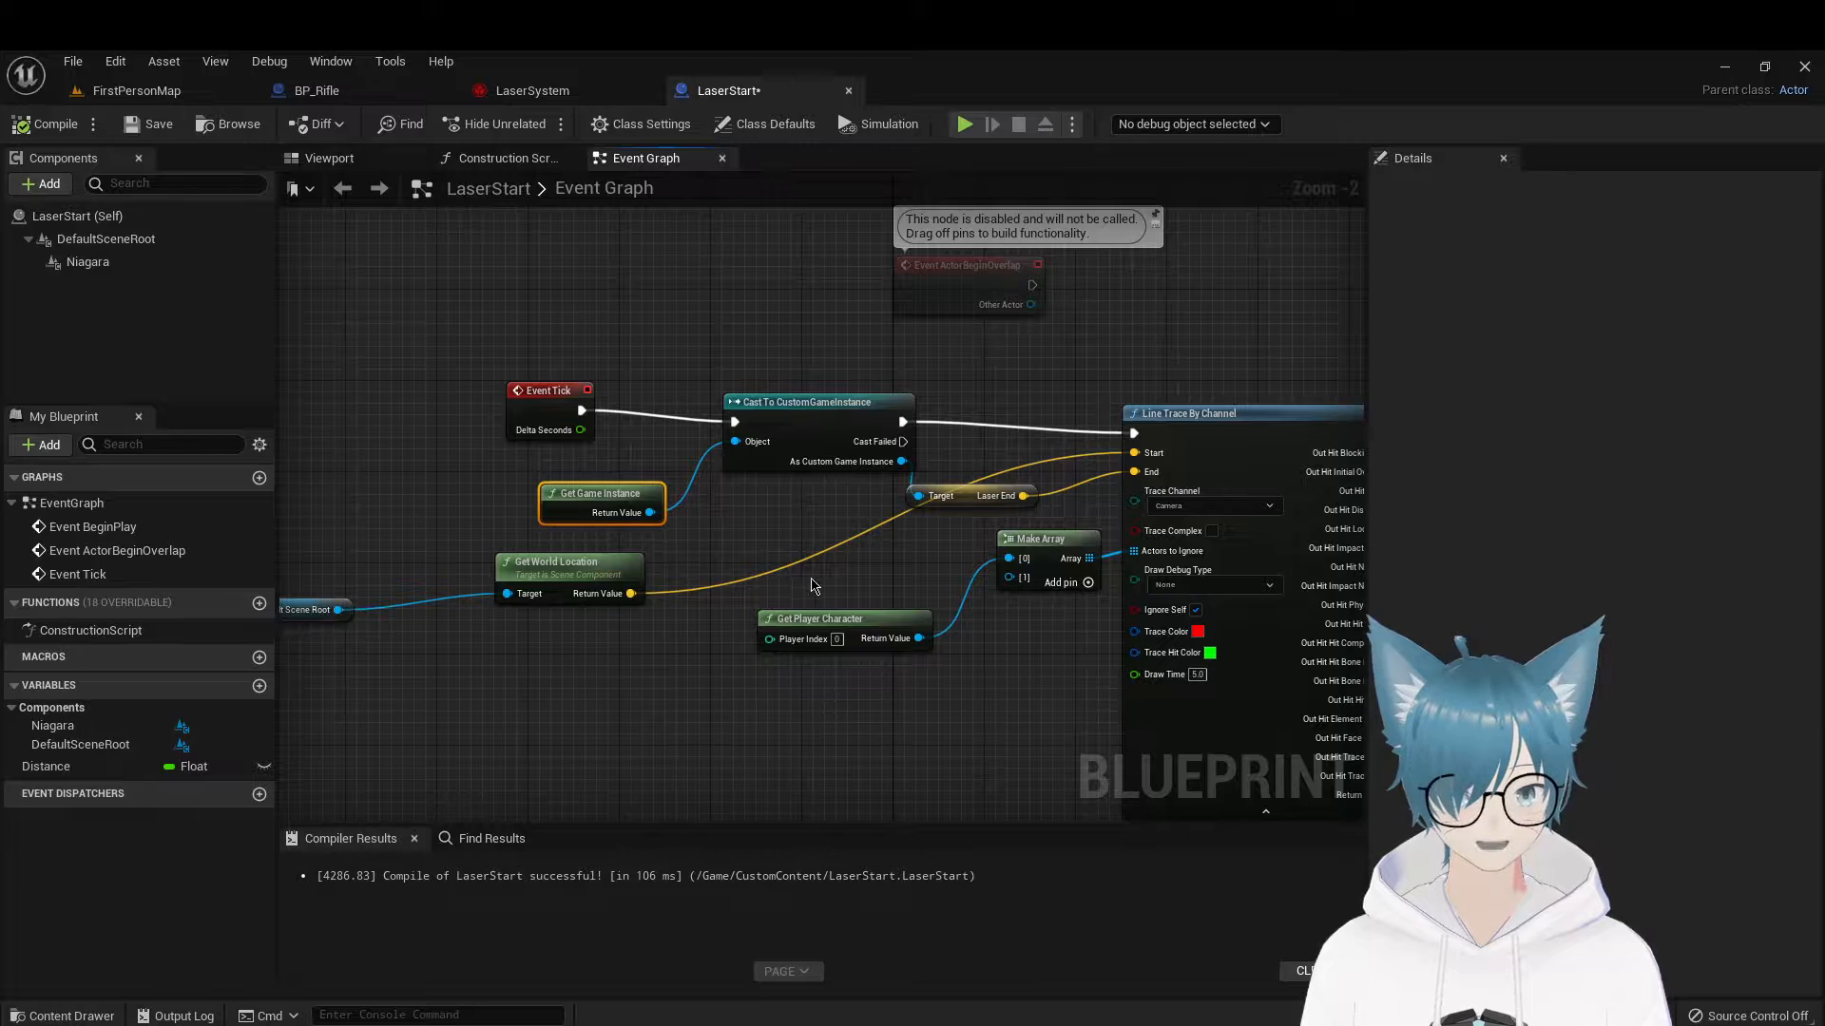
right_drag(814, 587, 691, 642)
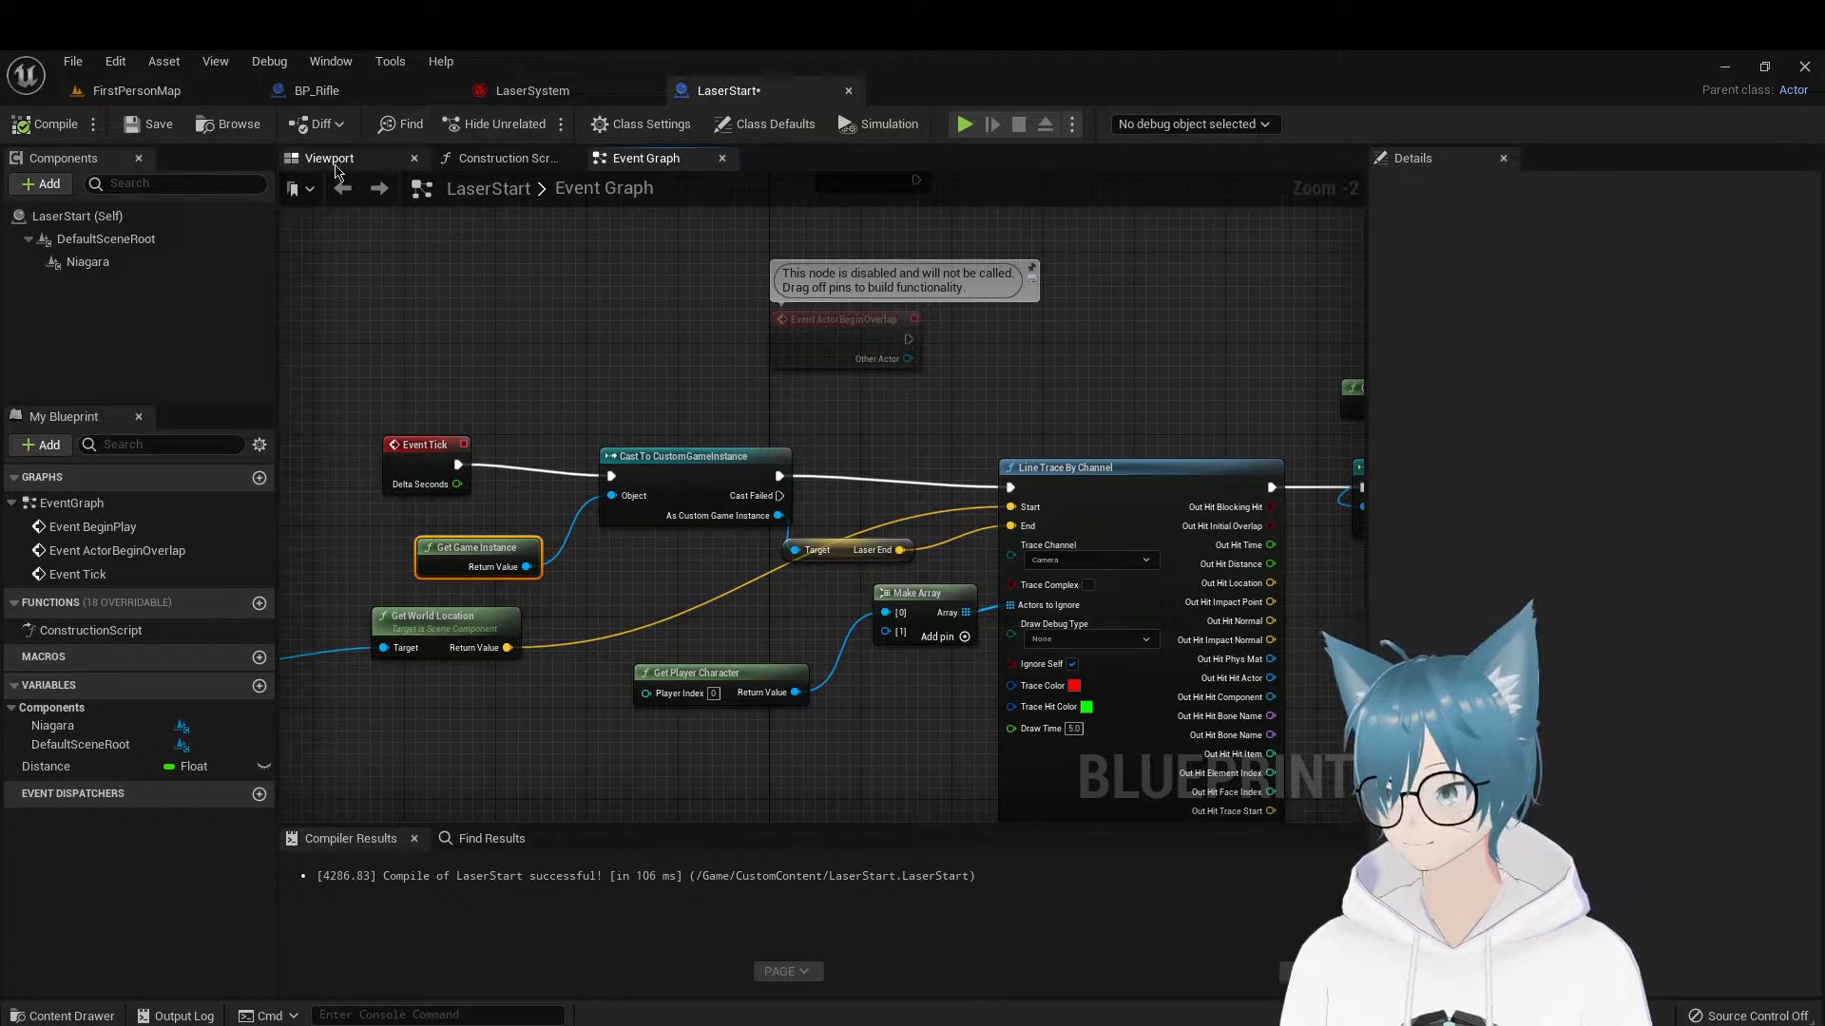
Examine the OnFireProjectile and SpawnActor Laser Start logic in the BP_Rifle event graph
click(136, 90)
click(316, 90)
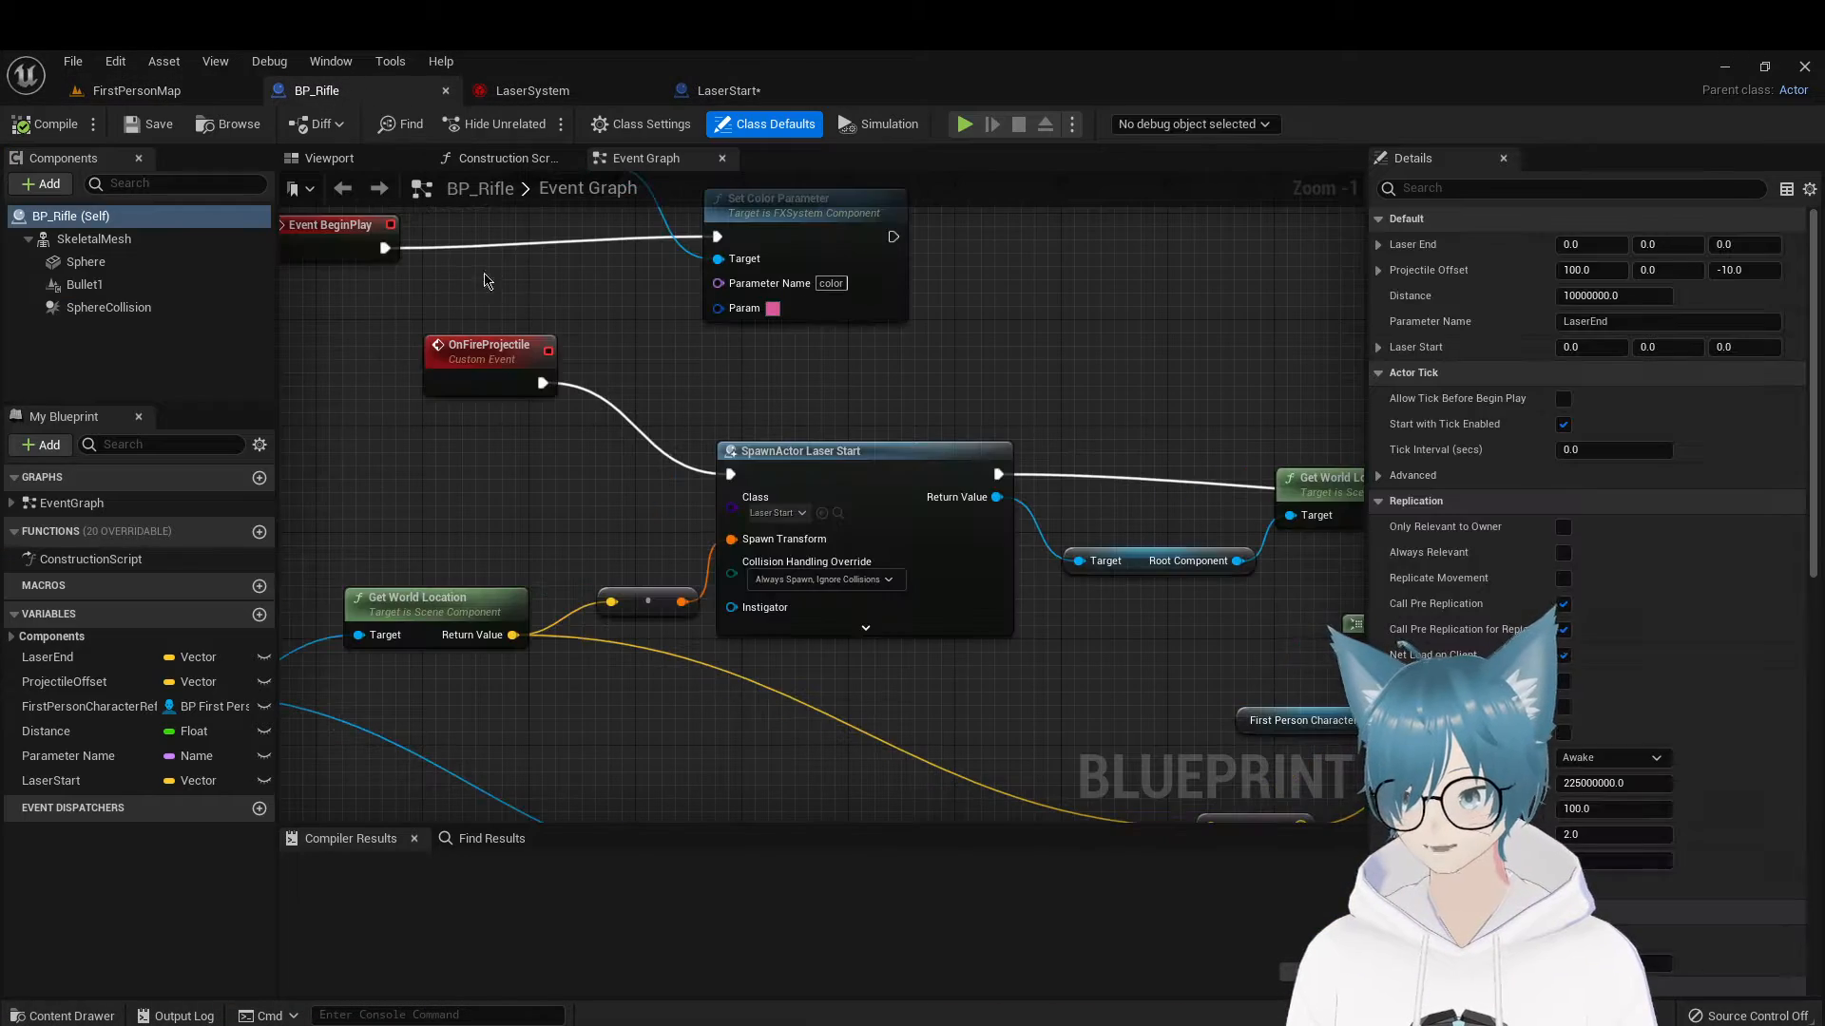
right_drag(577, 559, 940, 443)
scroll(875, 444, down, 3)
right_drag(958, 550, 750, 625)
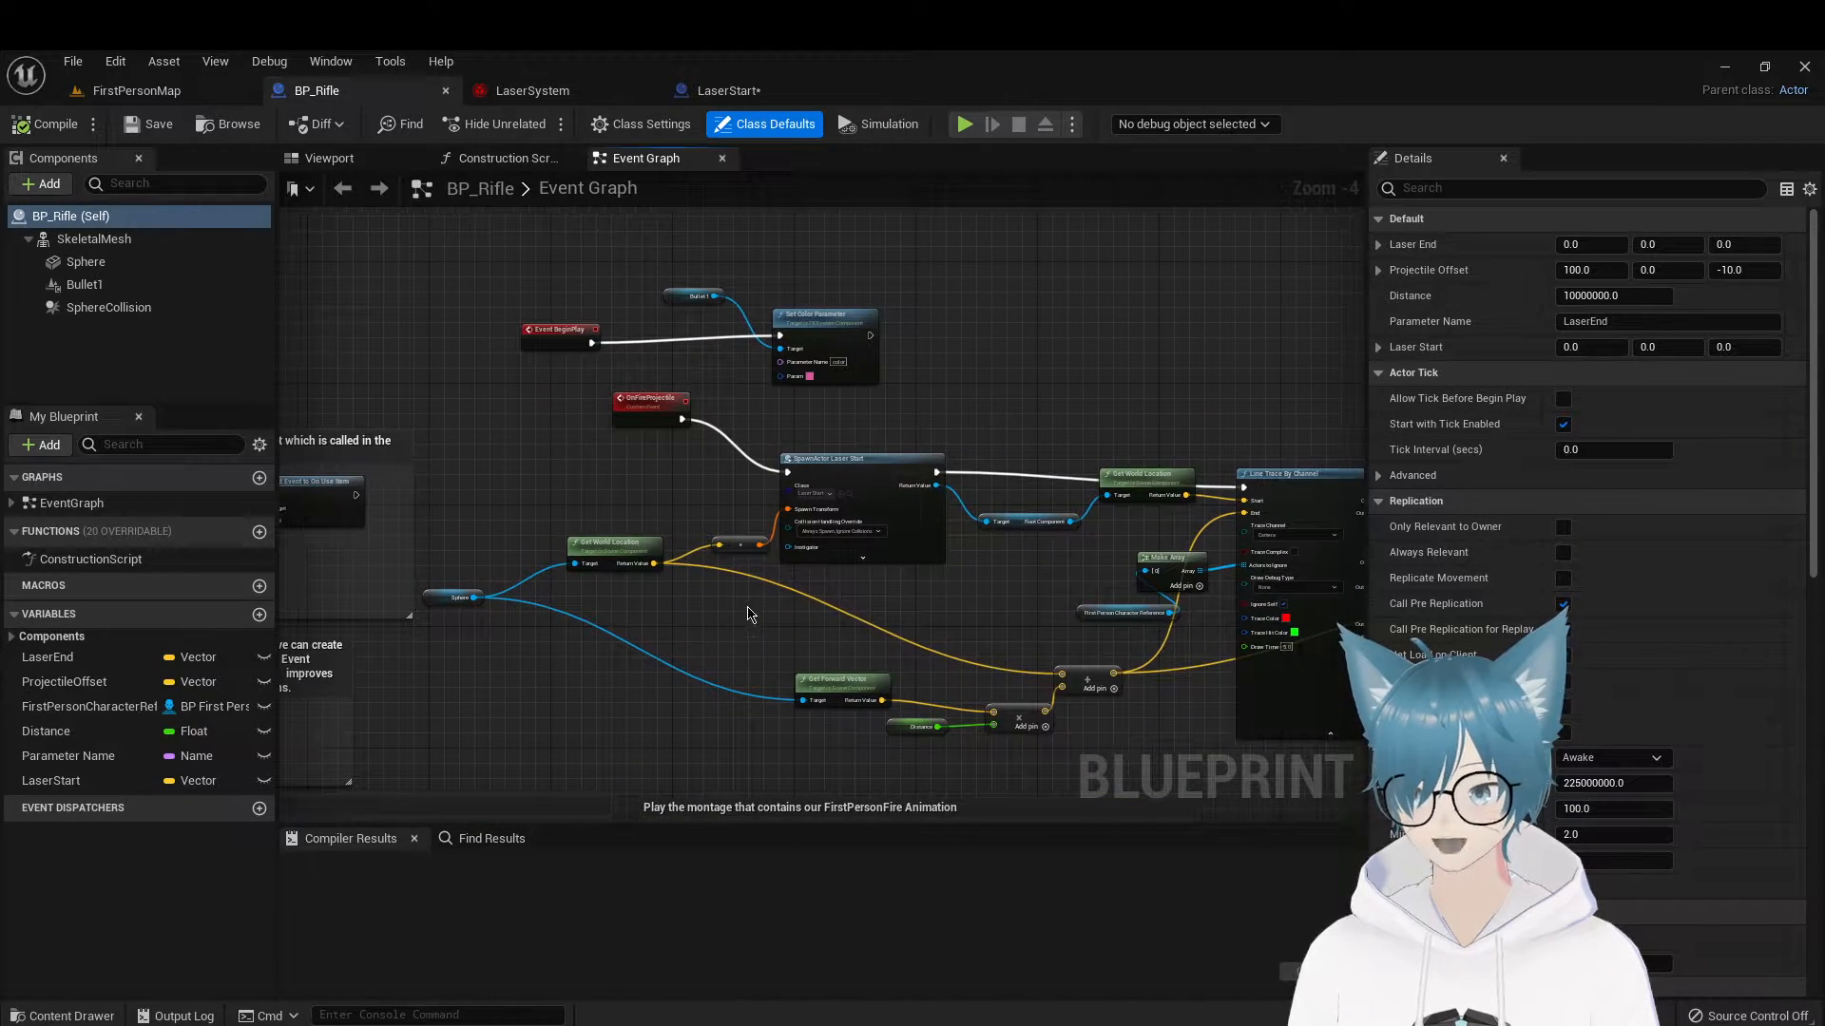
right_drag(677, 477, 868, 479)
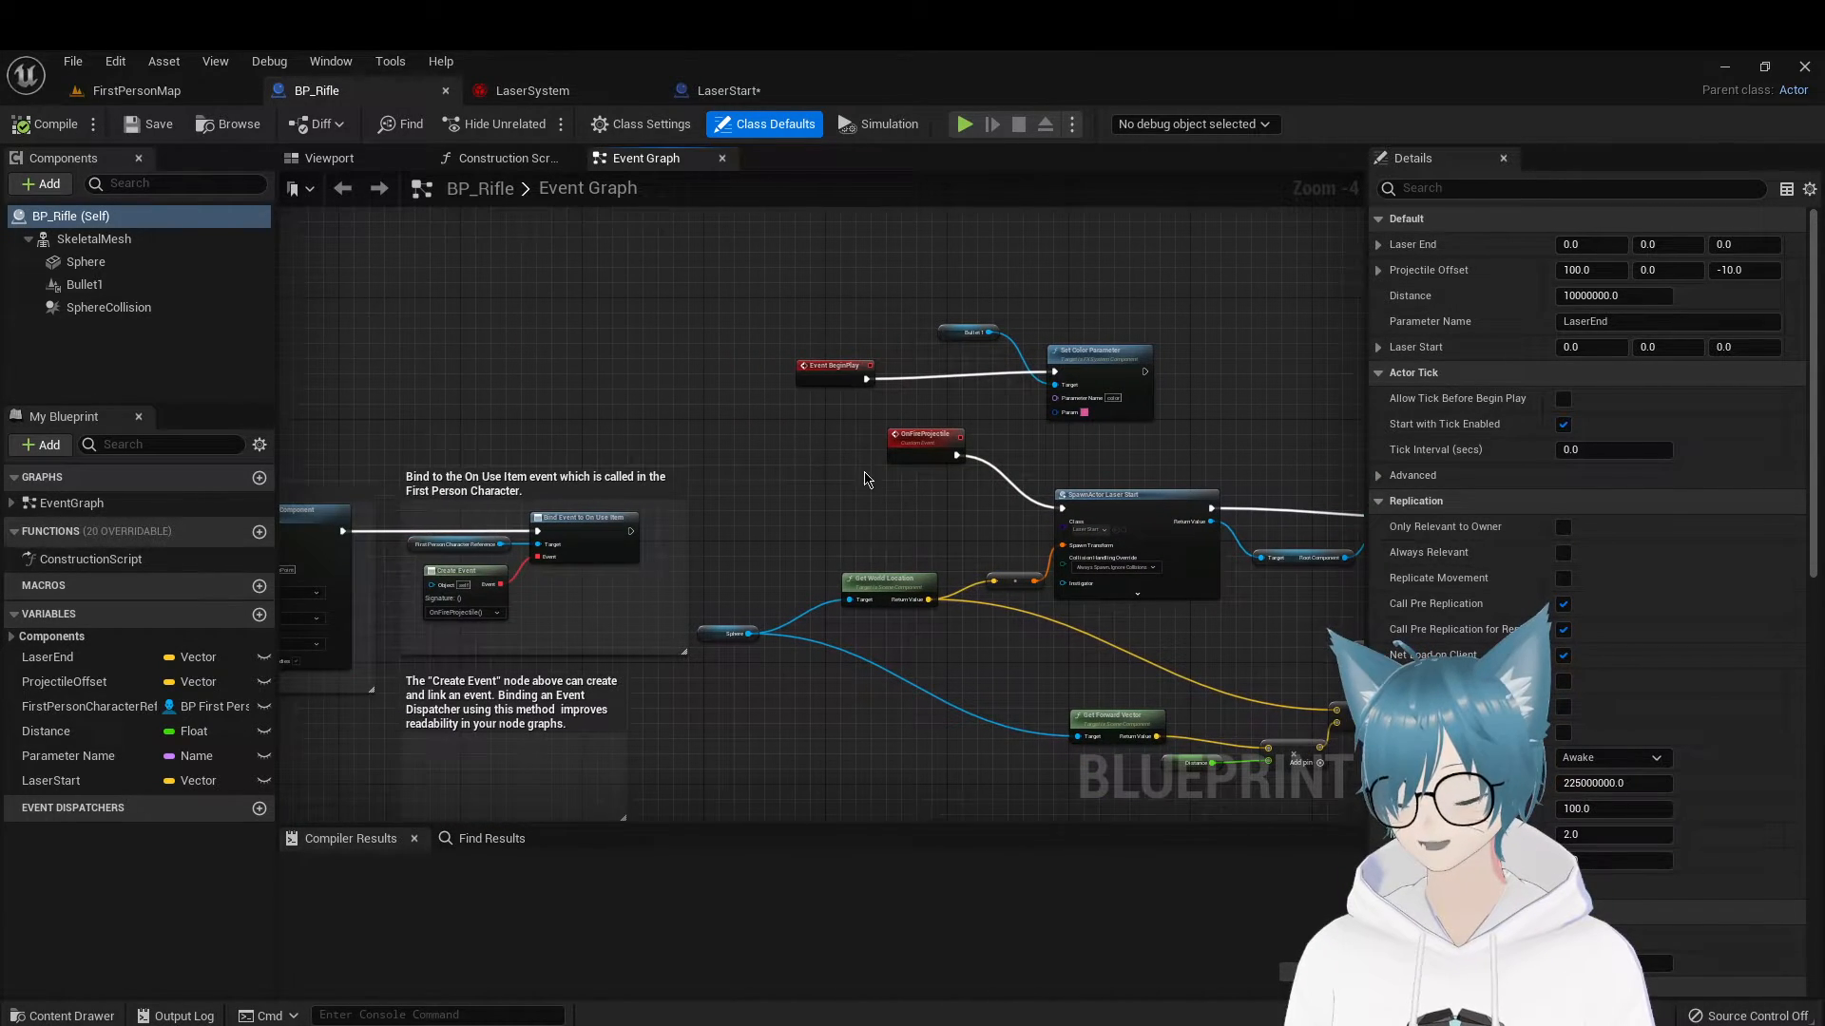
Play-test FirstPersonMap by picking up the rifle and firing laser shots toward the ramp wall while strafing
click(99, 95)
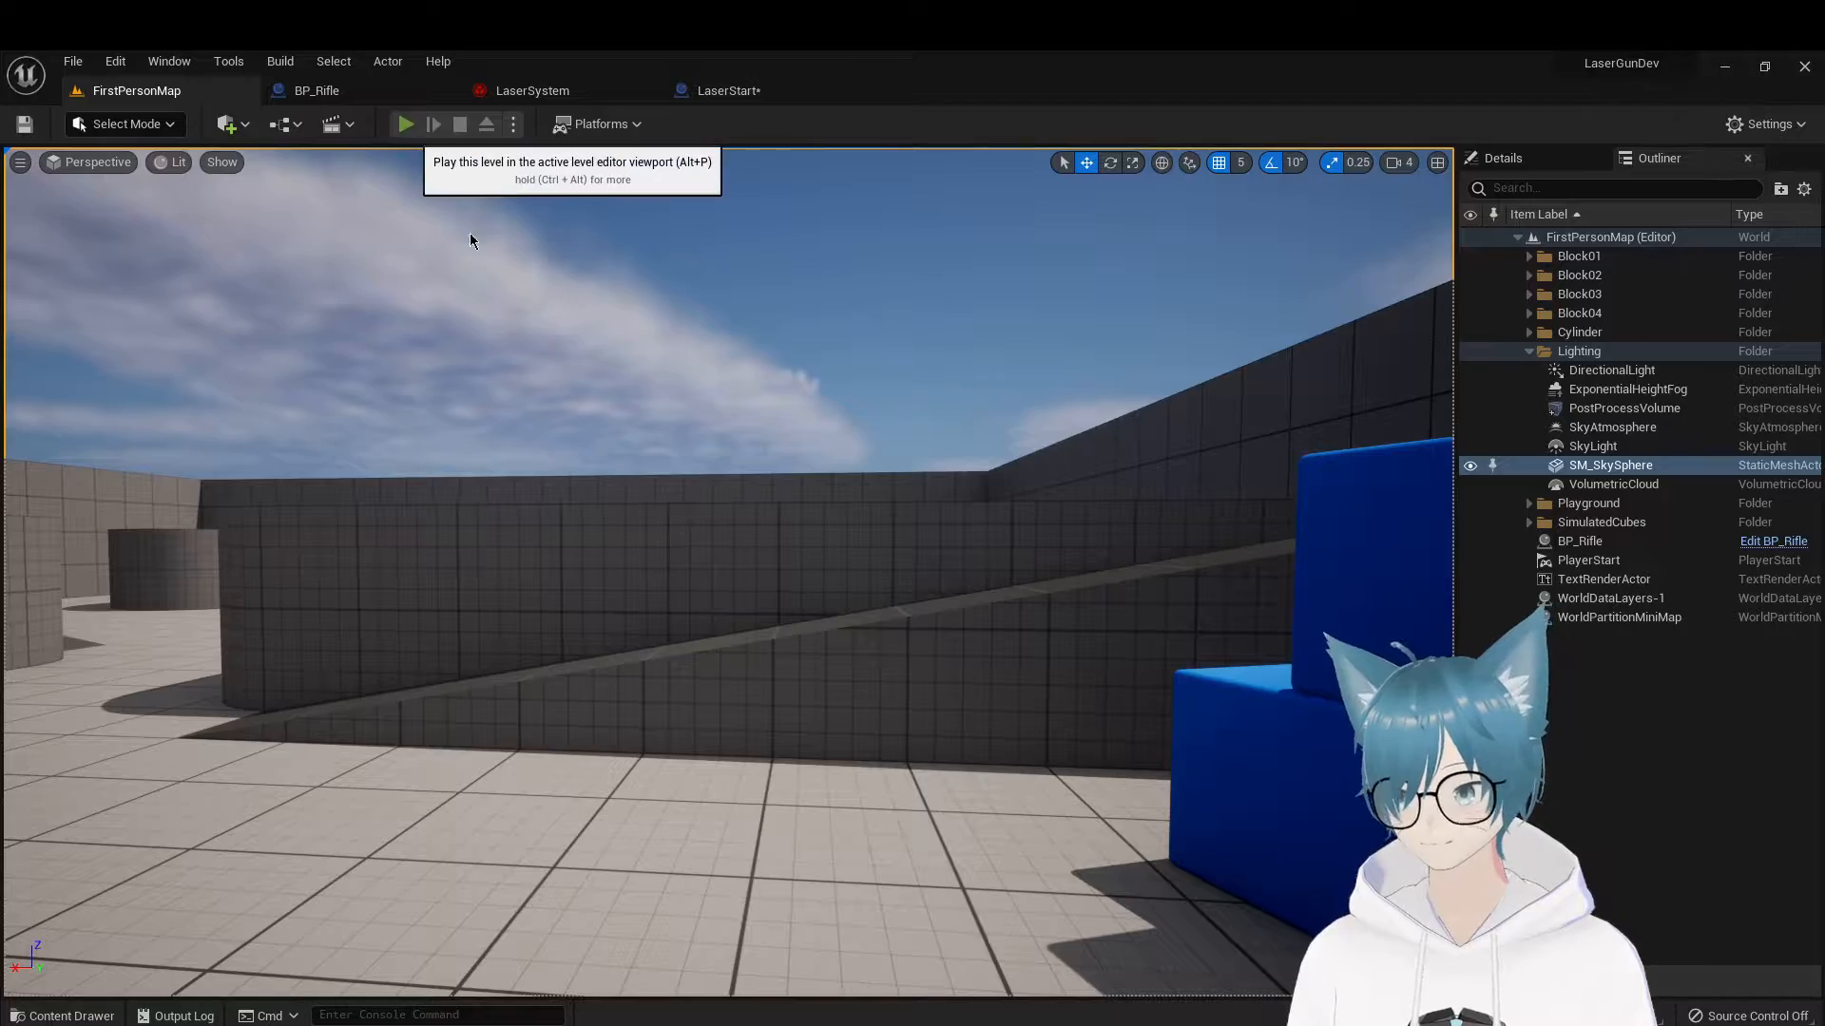
click(416, 128)
key(w)
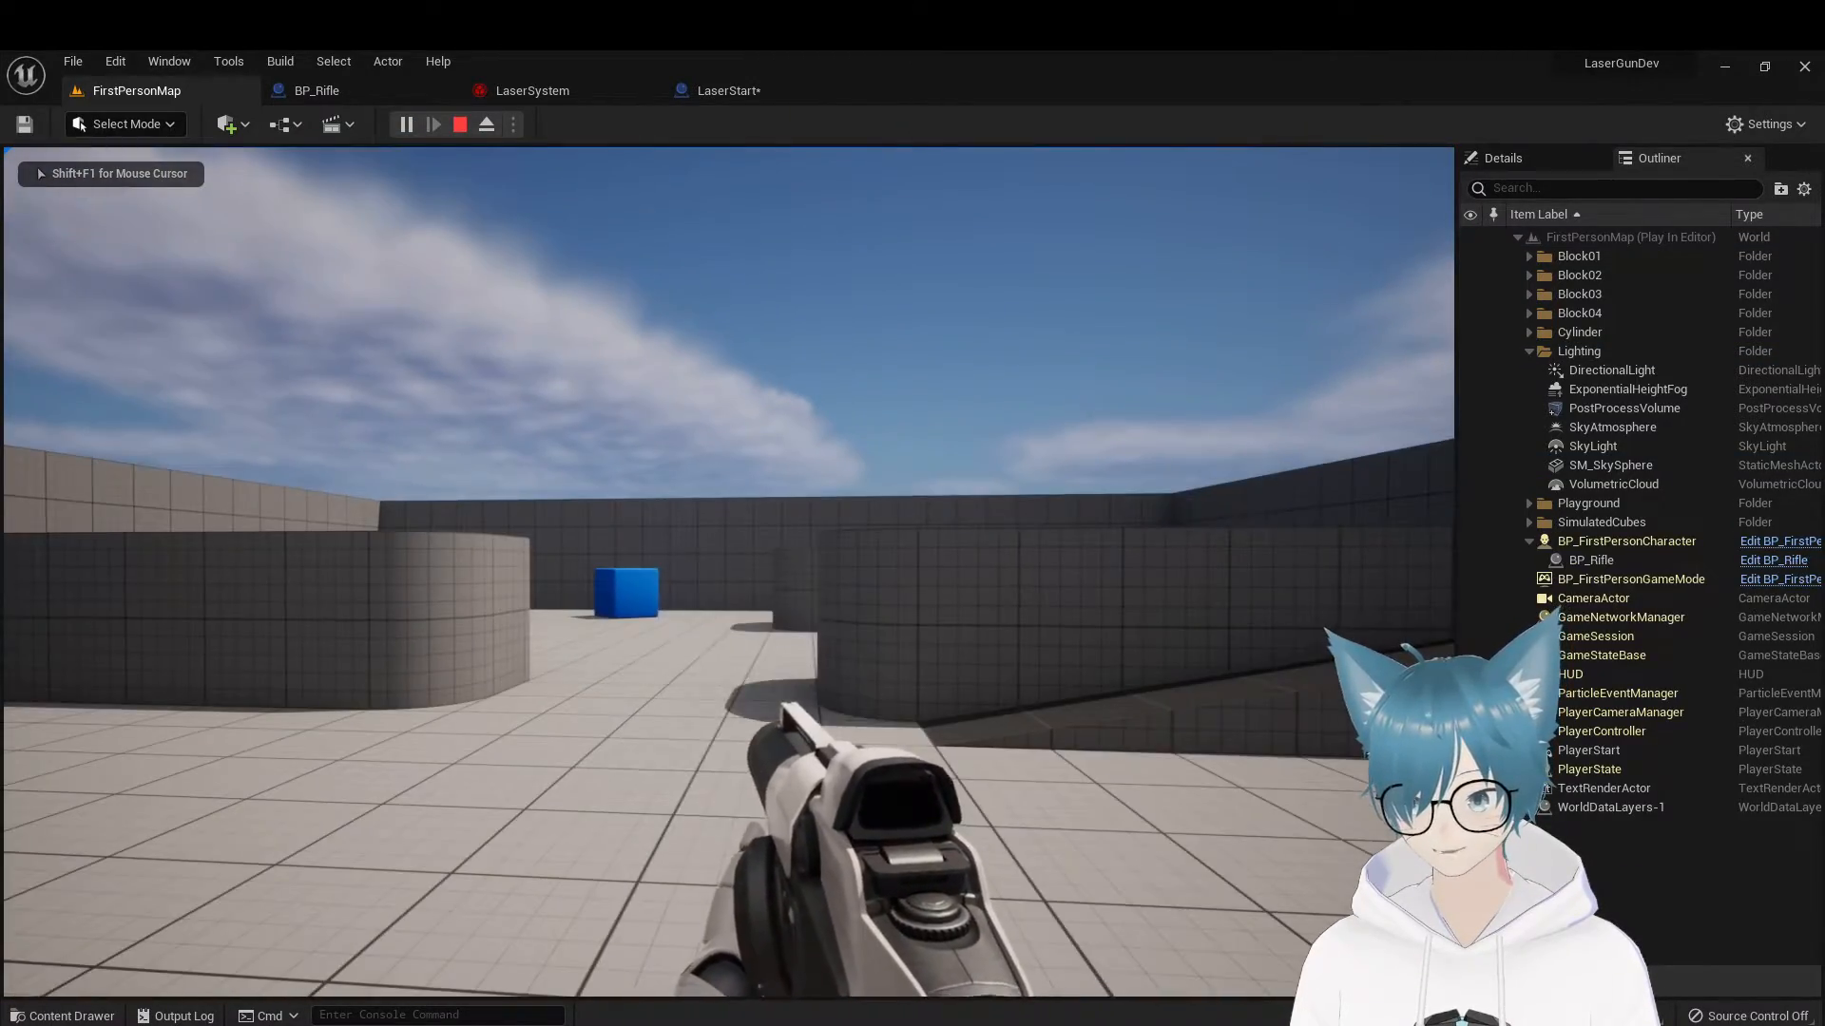
click(729, 573)
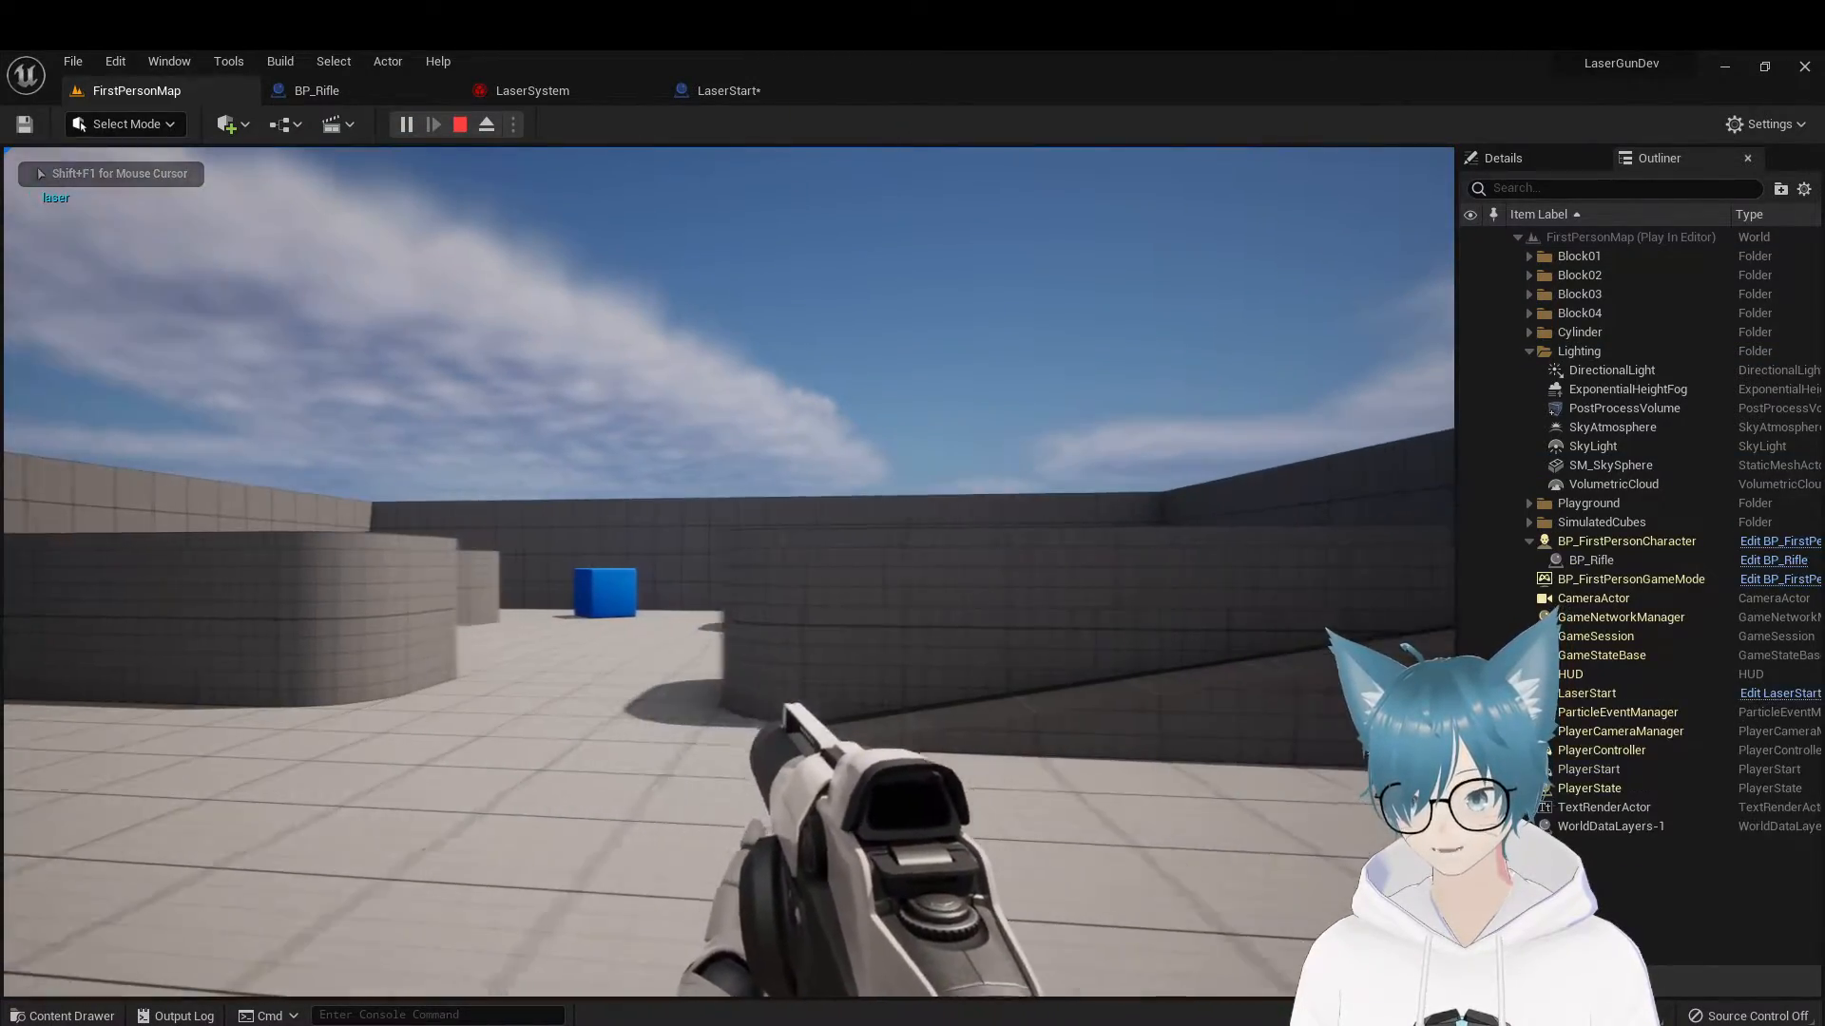
click(729, 572)
click(729, 572)
click(729, 572)
key(a)
click(729, 572)
key(d)
click(729, 572)
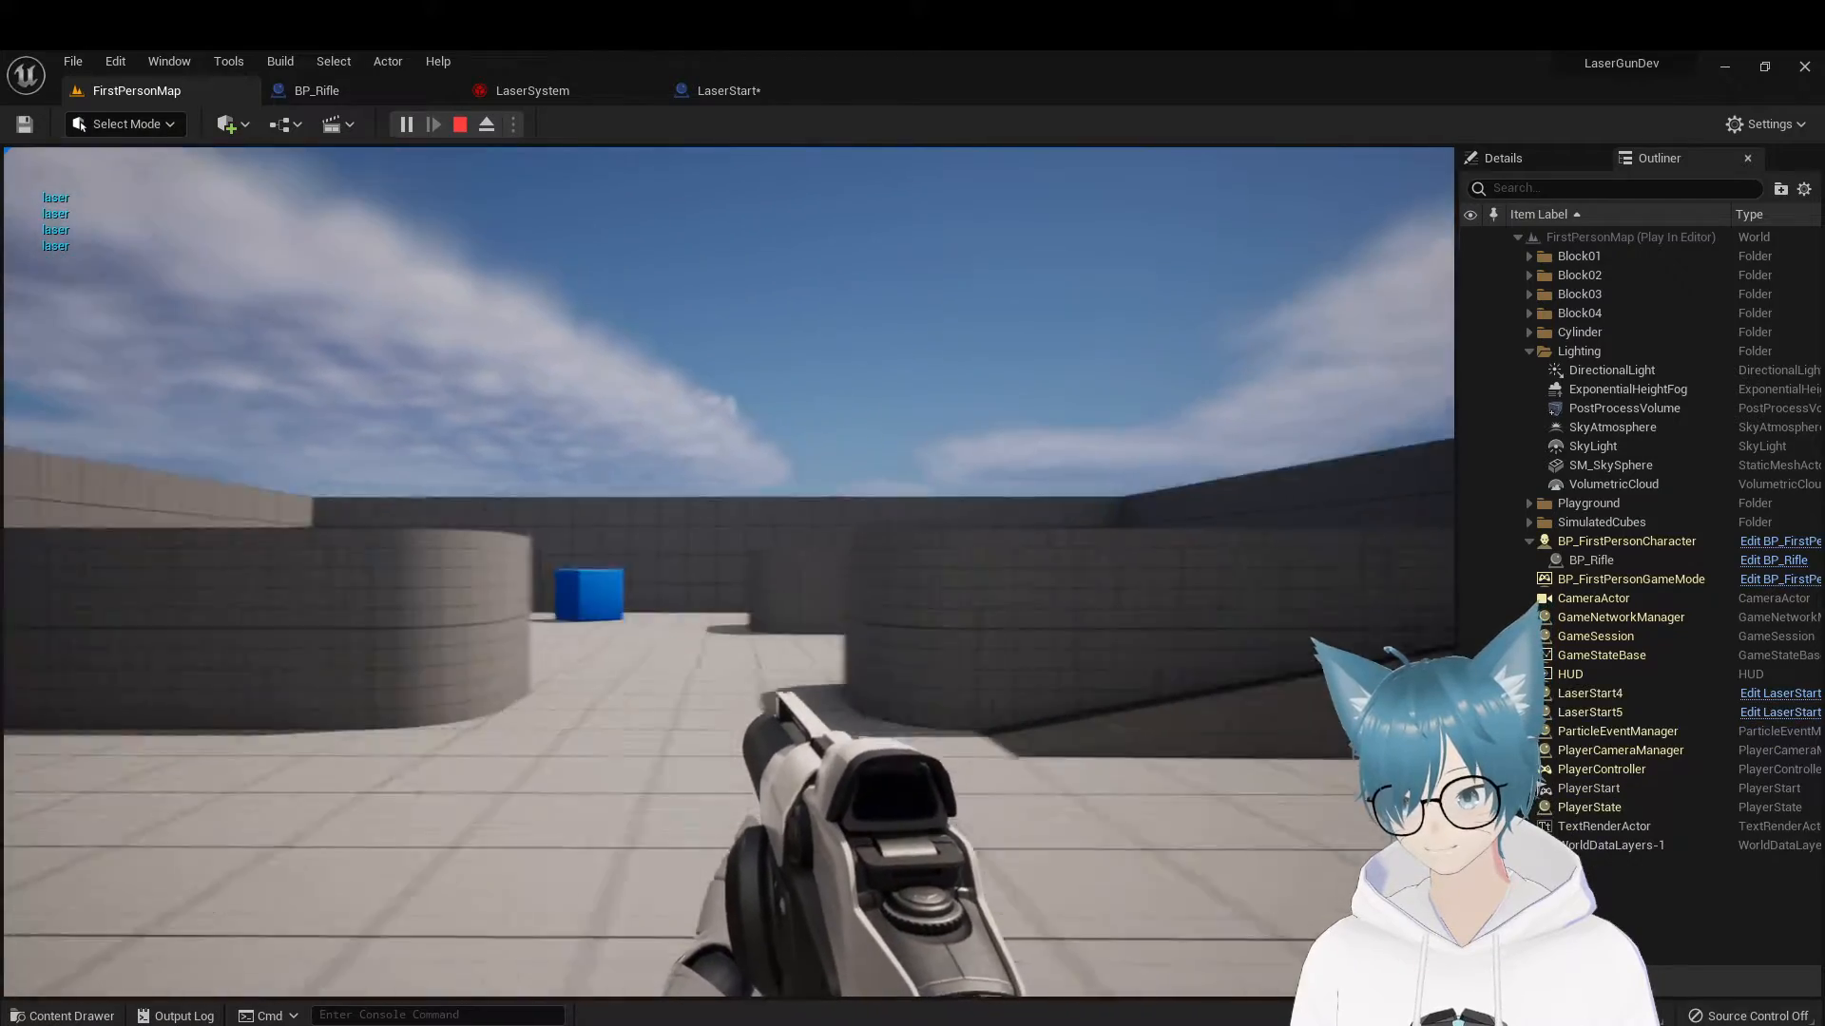
click(729, 572)
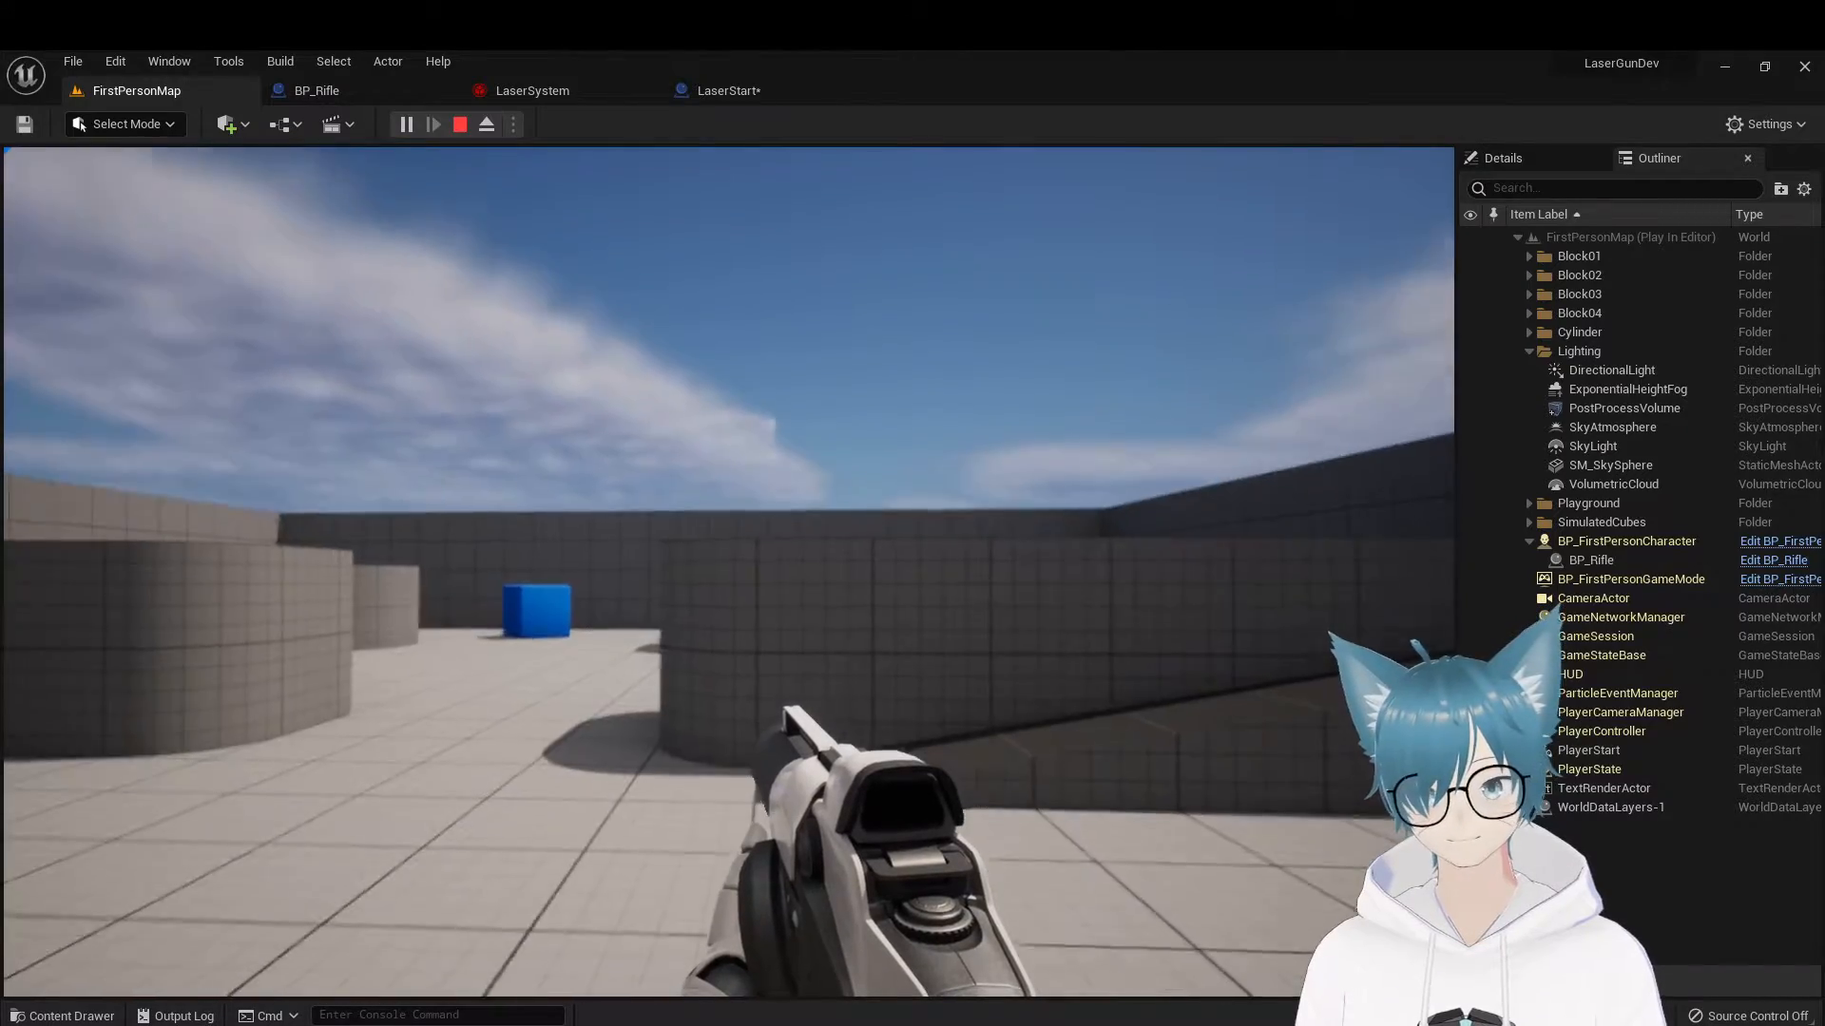
click(728, 571)
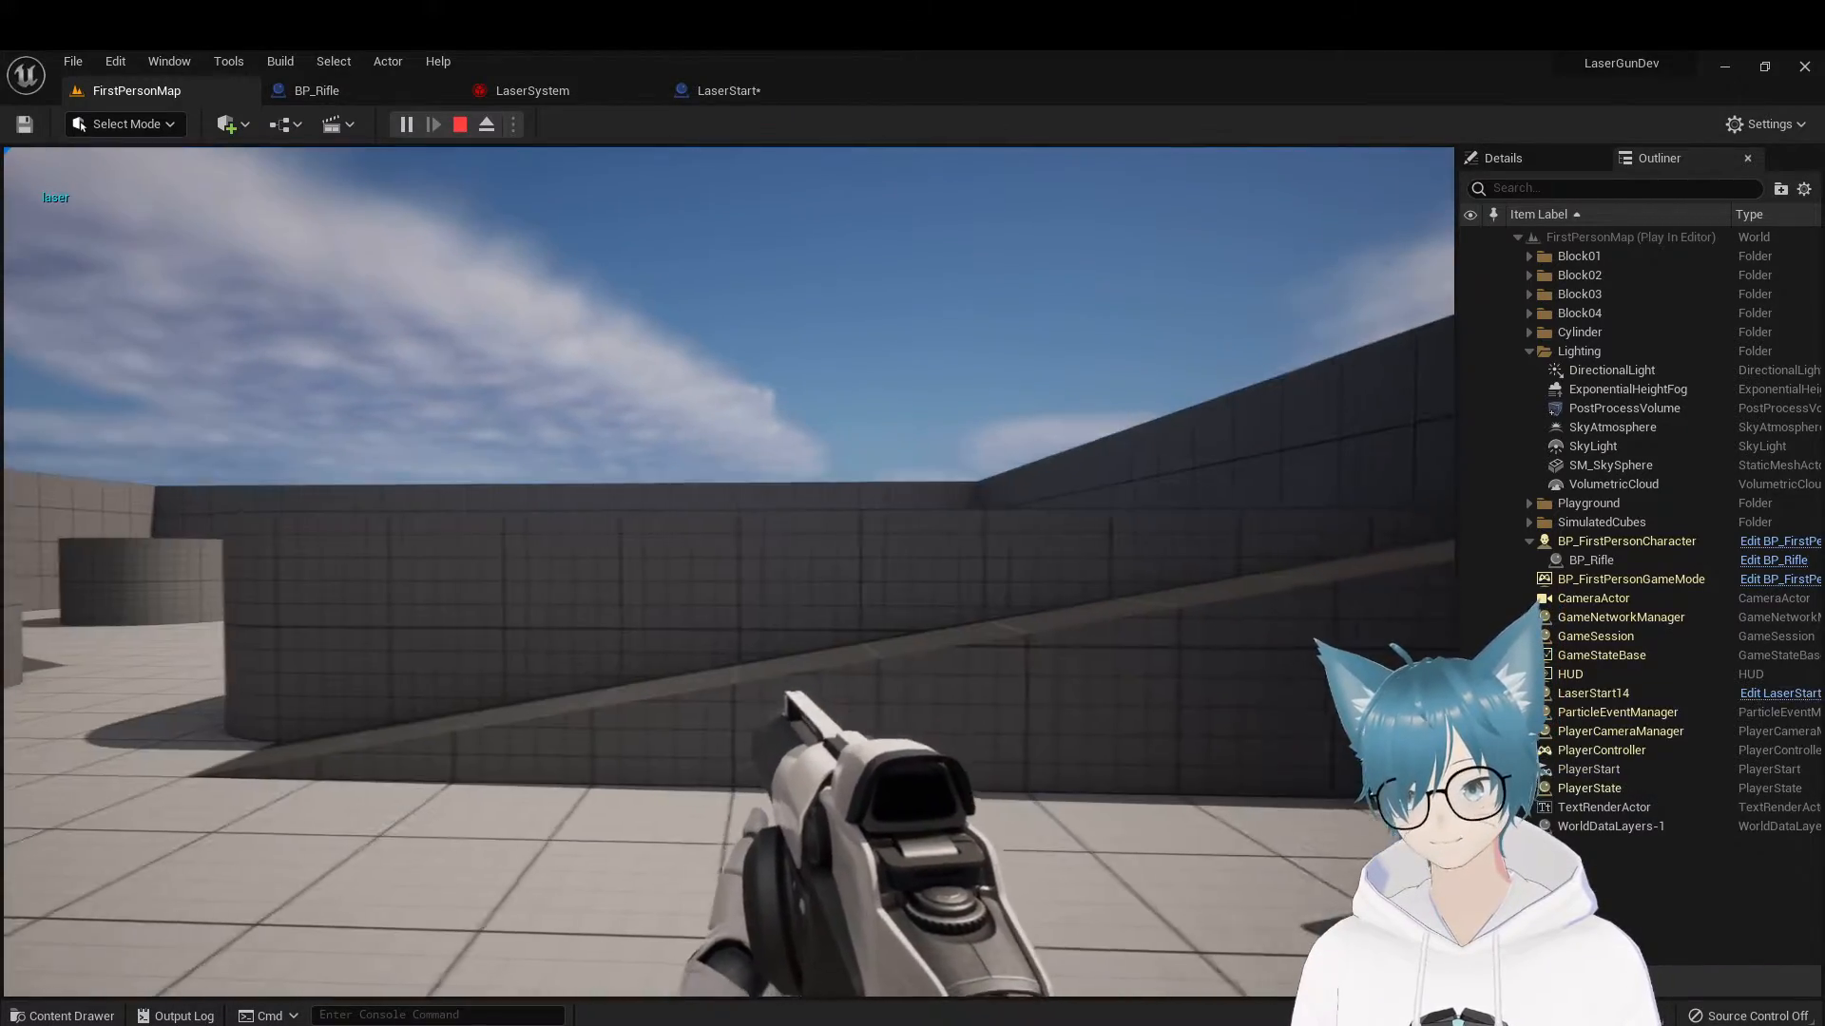
click(728, 571)
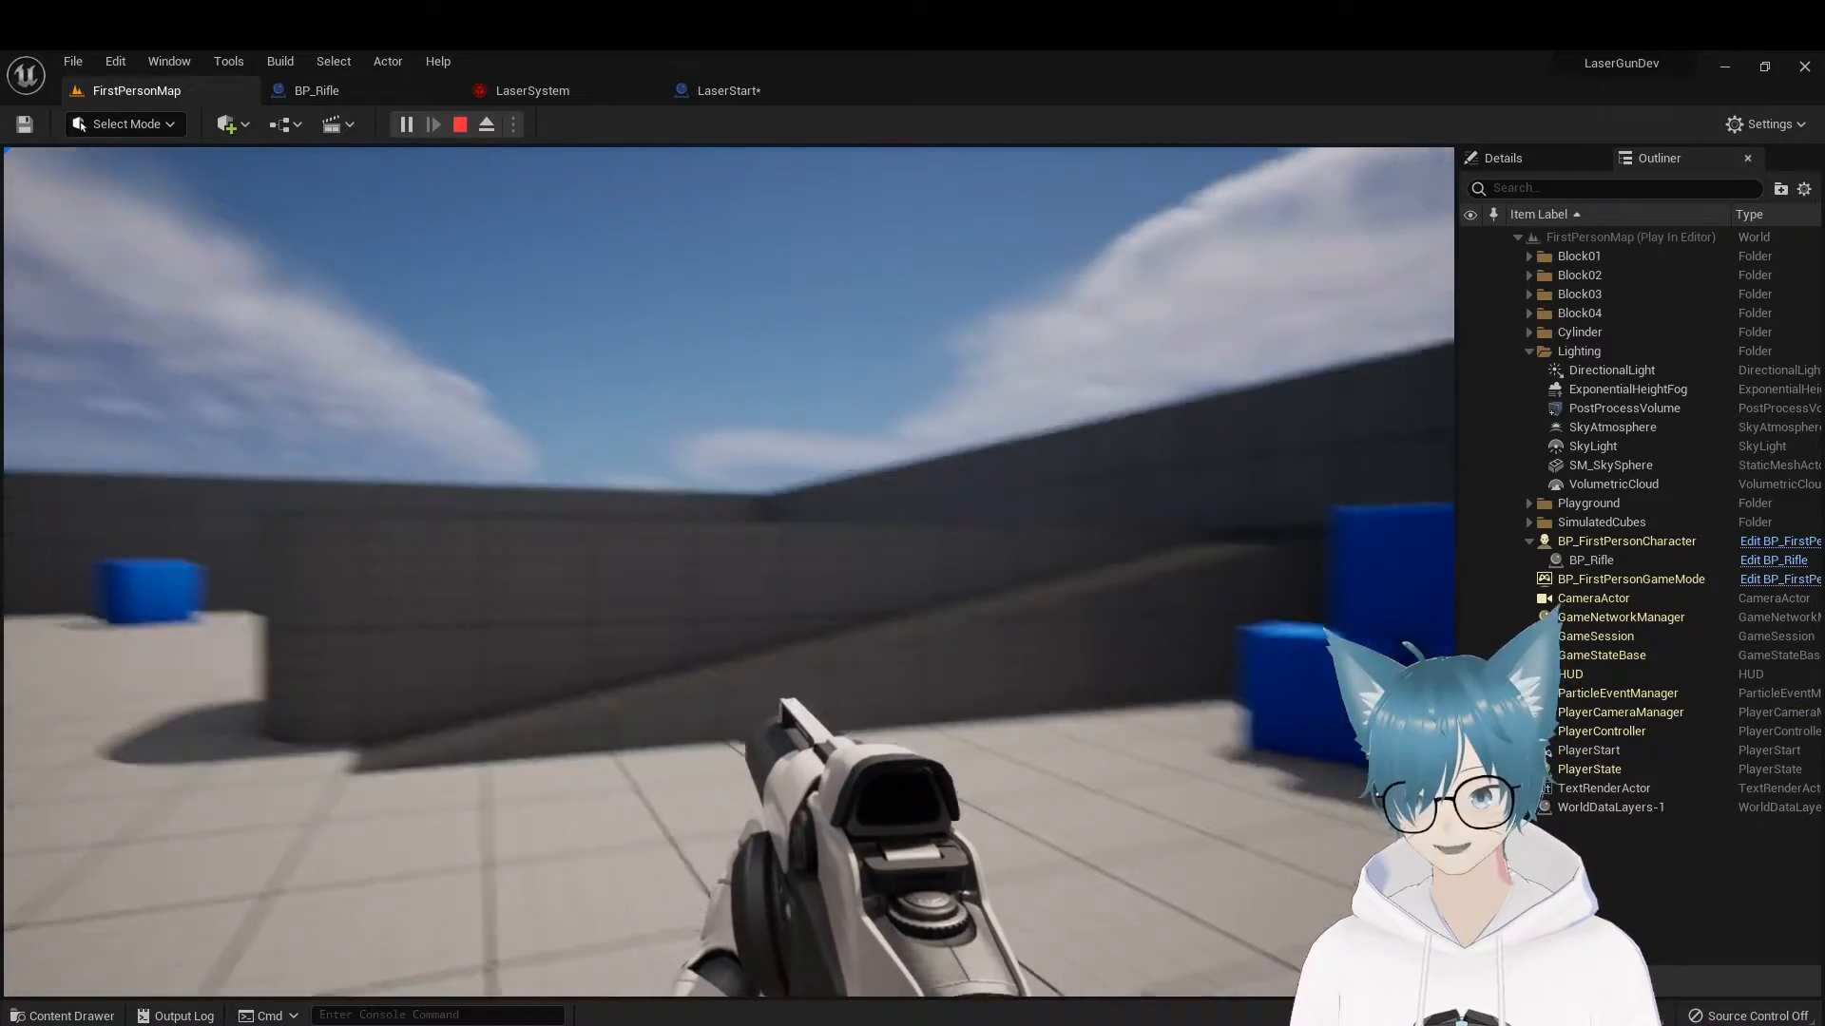
click(728, 571)
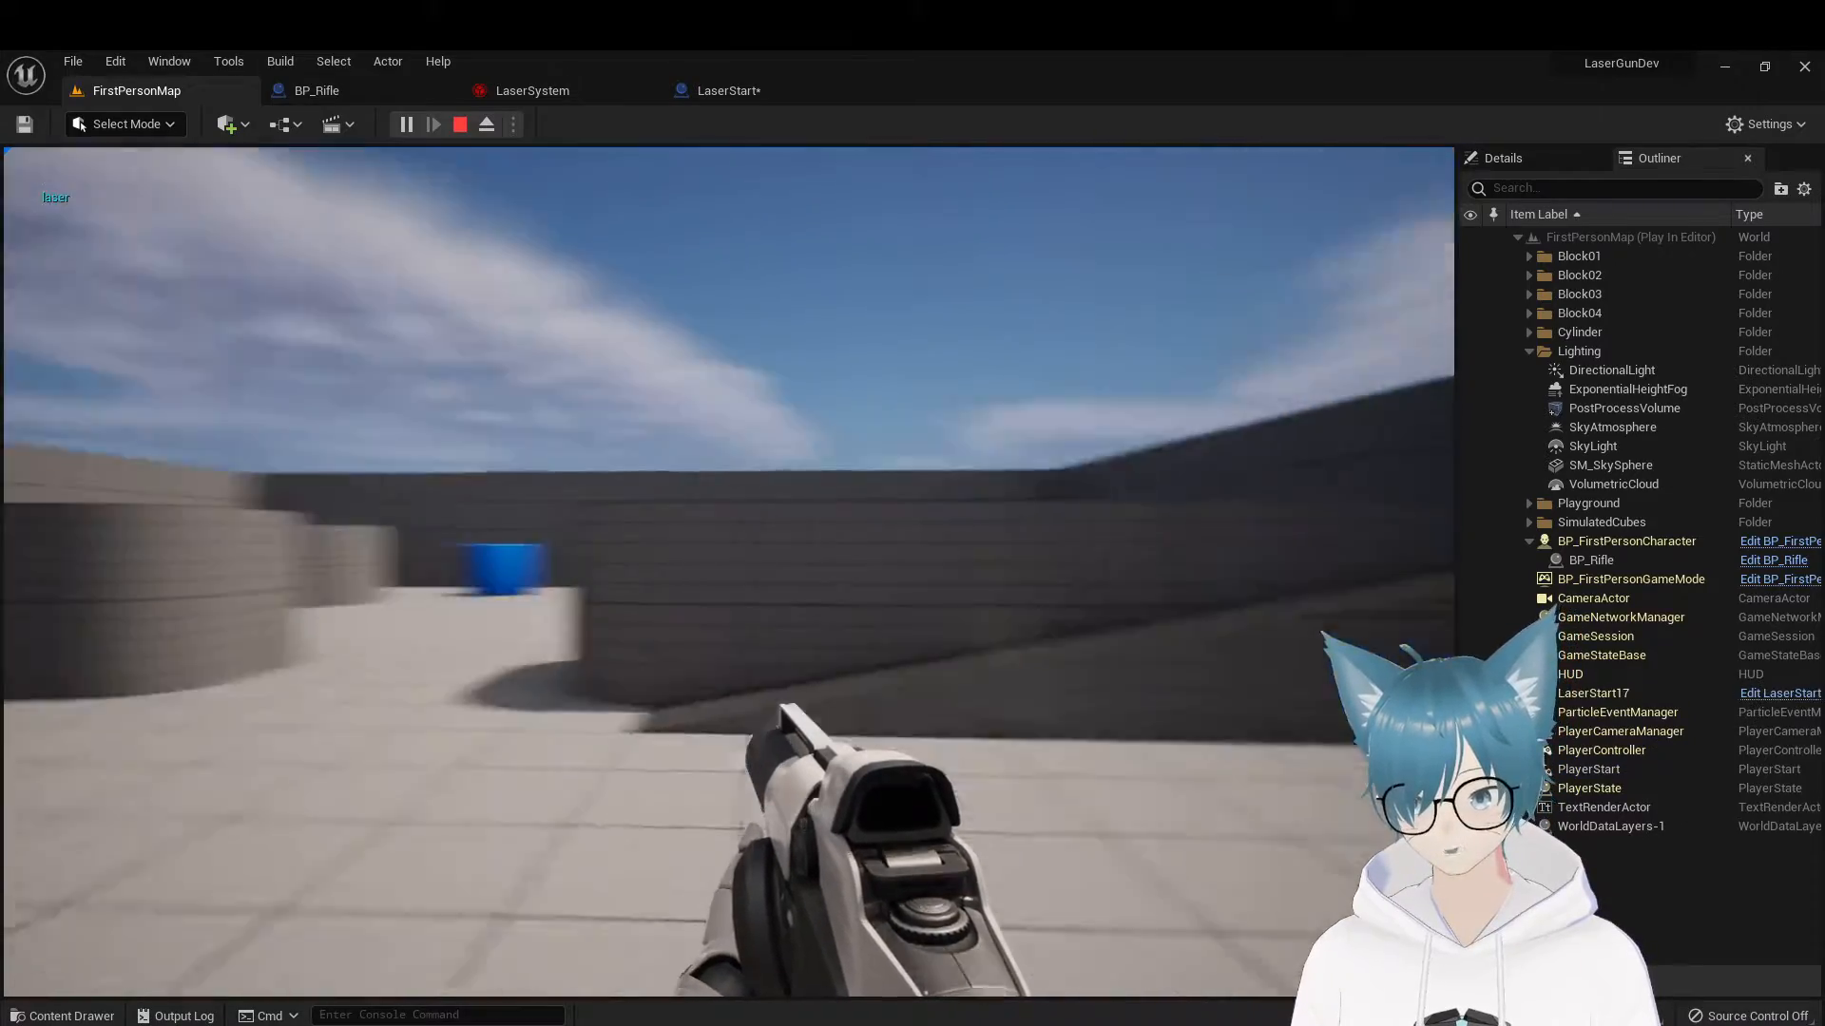
click(728, 571)
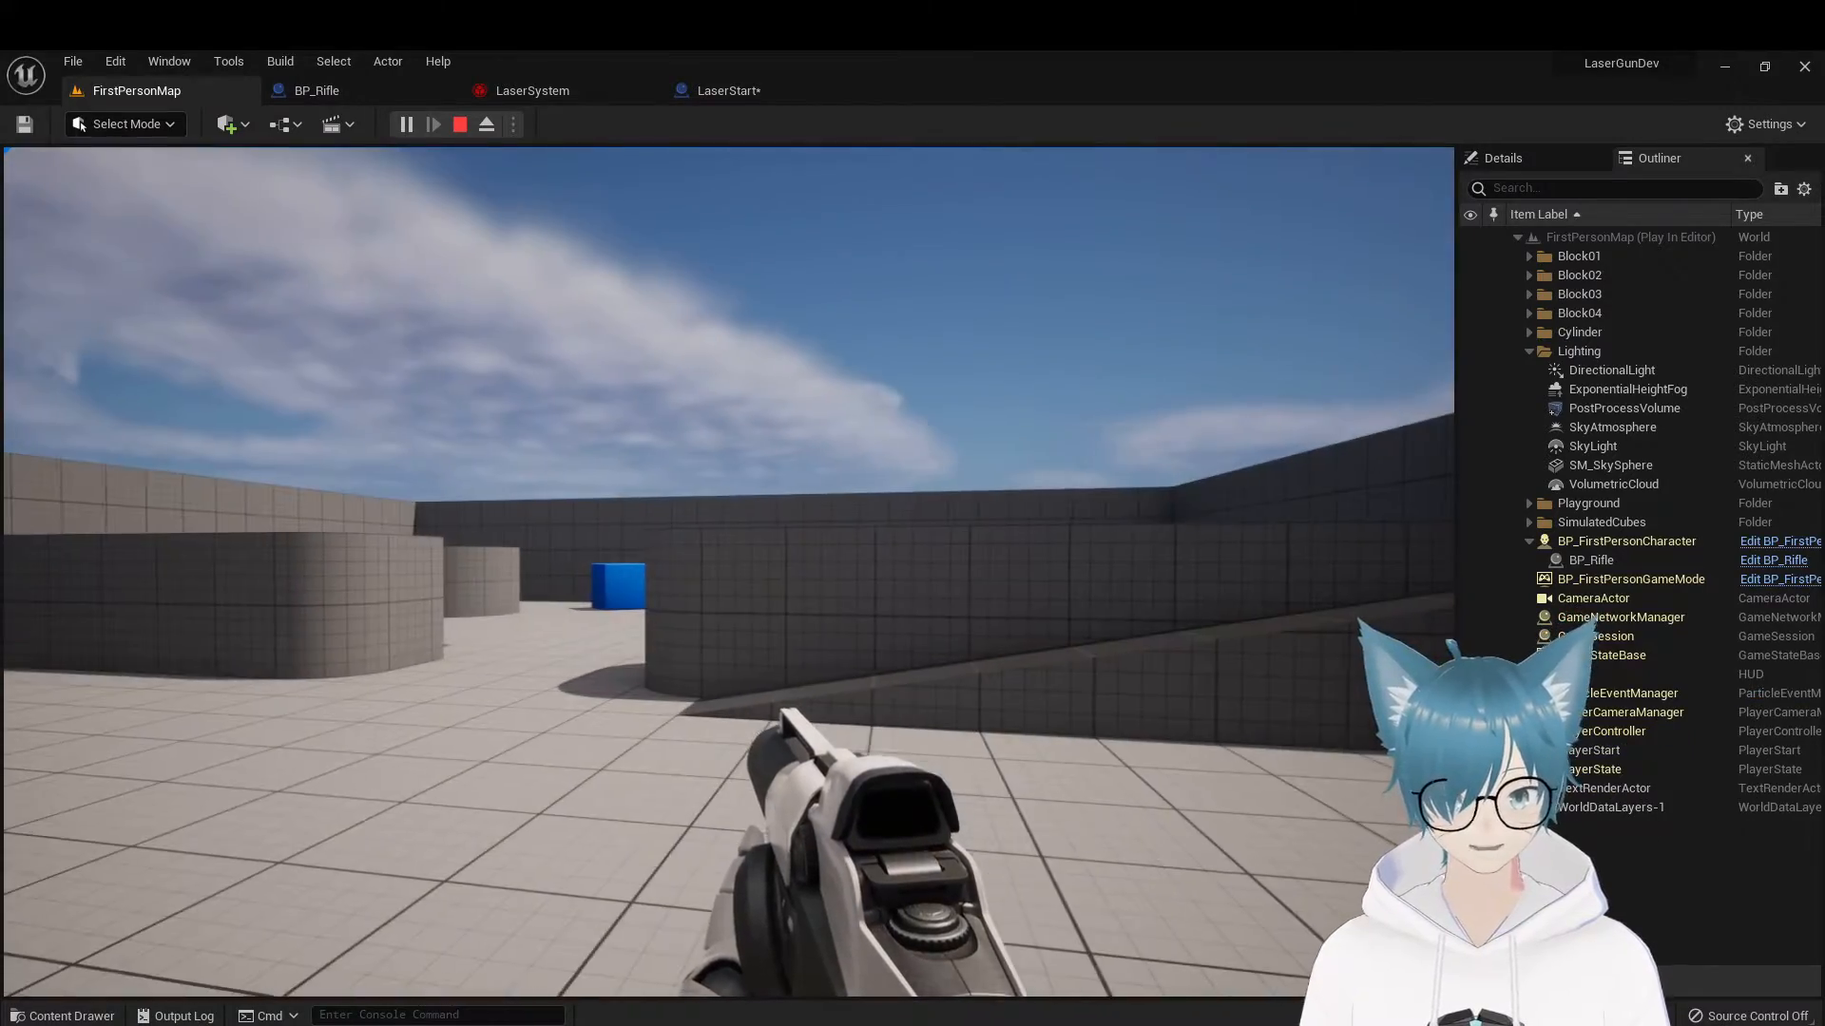
Advance between the blocks, fire laser bursts at the walls and blue cubes while strafing both ways, and end the play session
key(w)
key(a)
key(w)
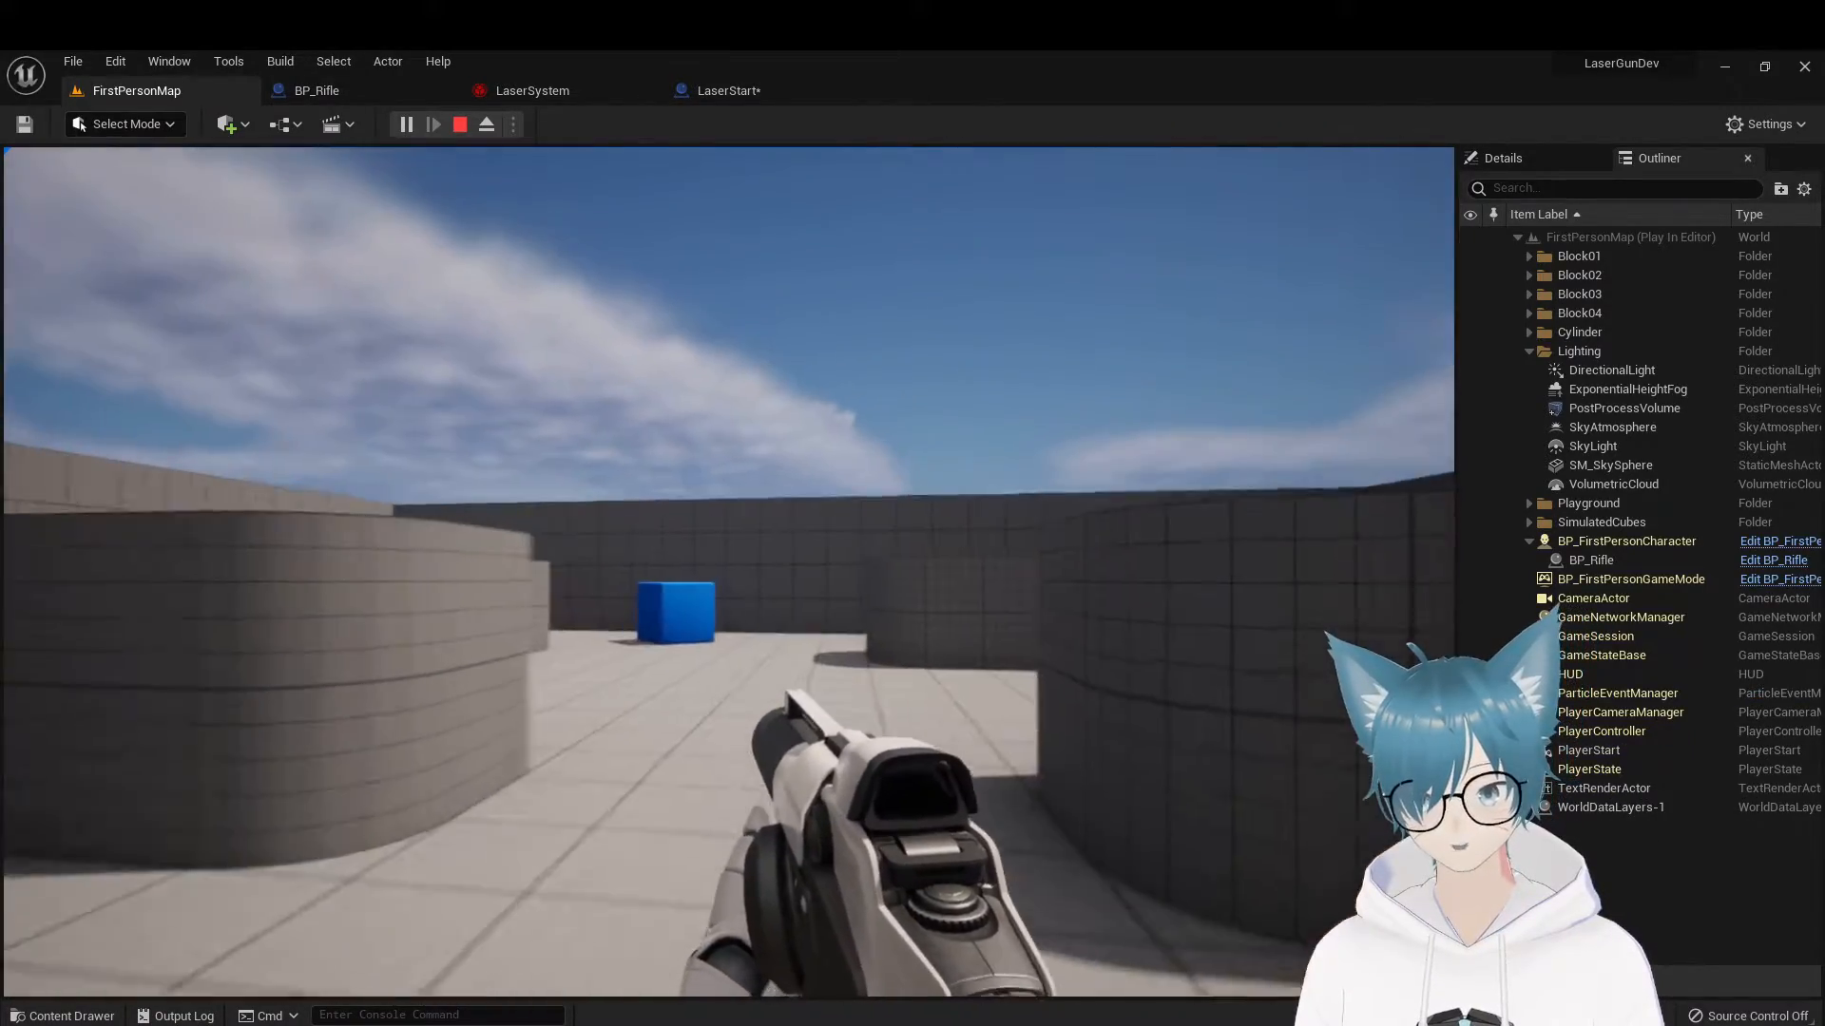
key(d)
click(729, 572)
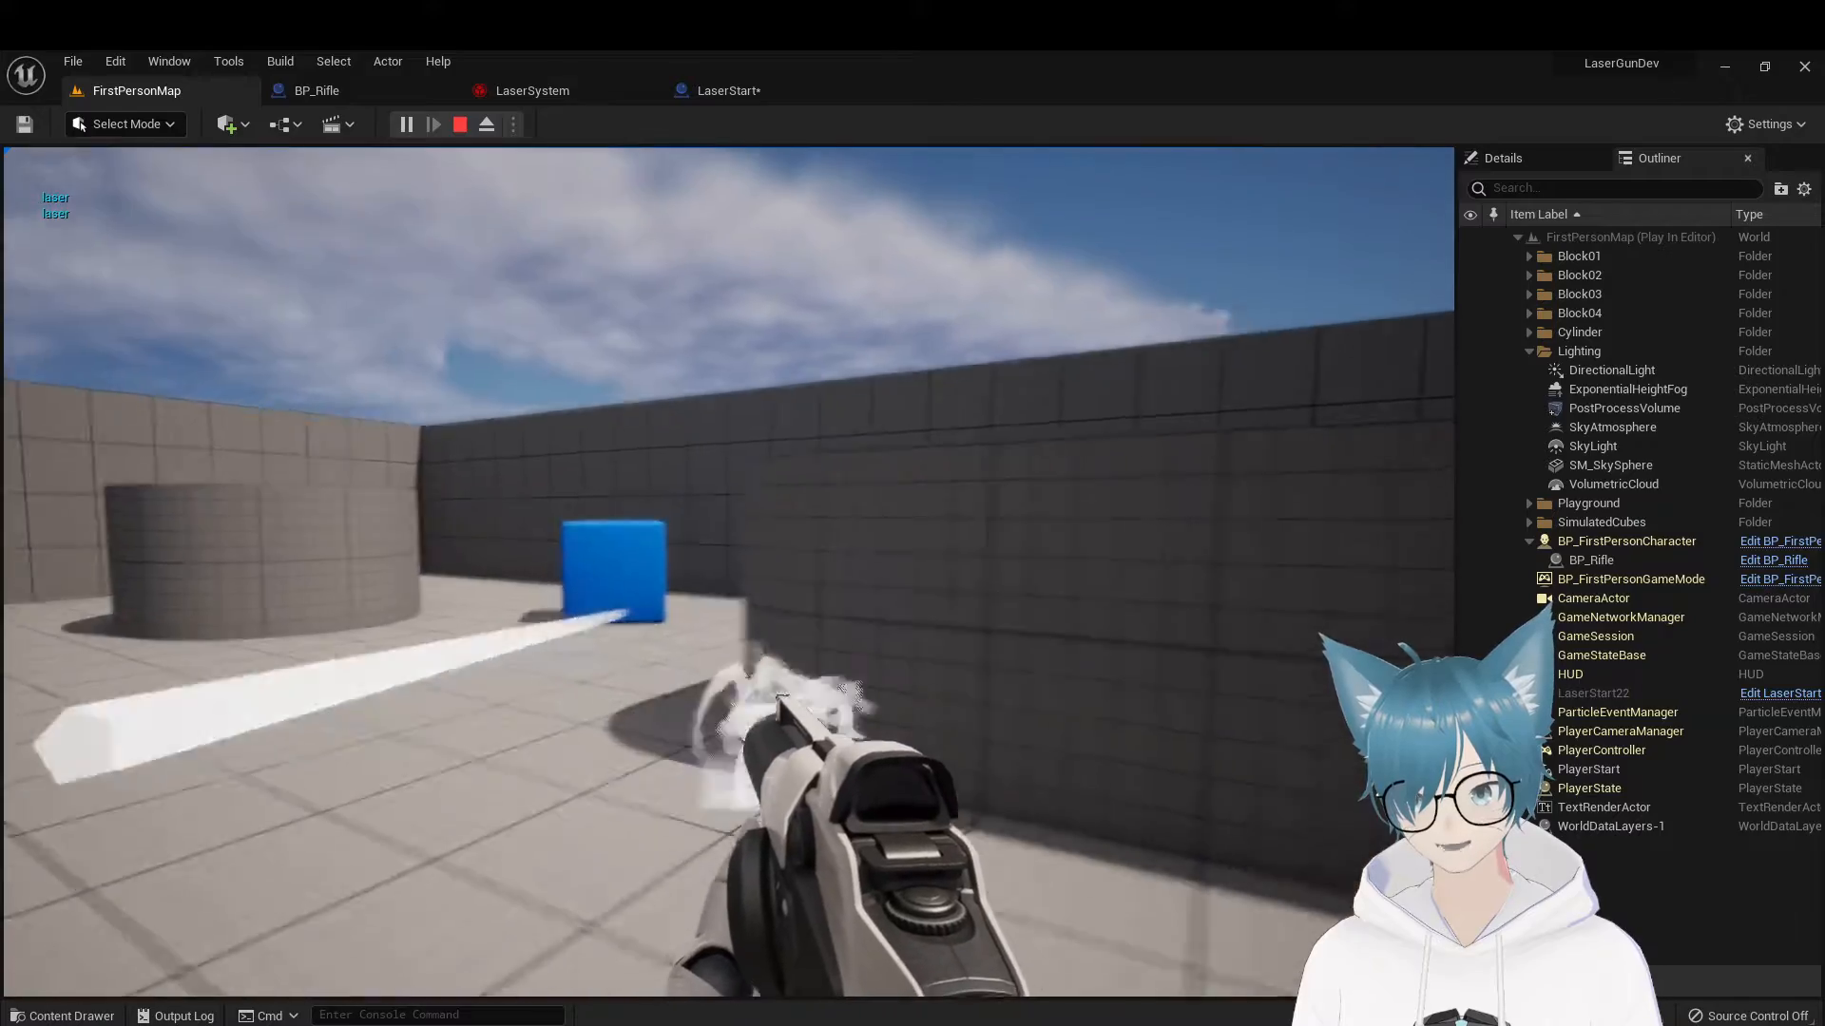
click(729, 572)
key(a)
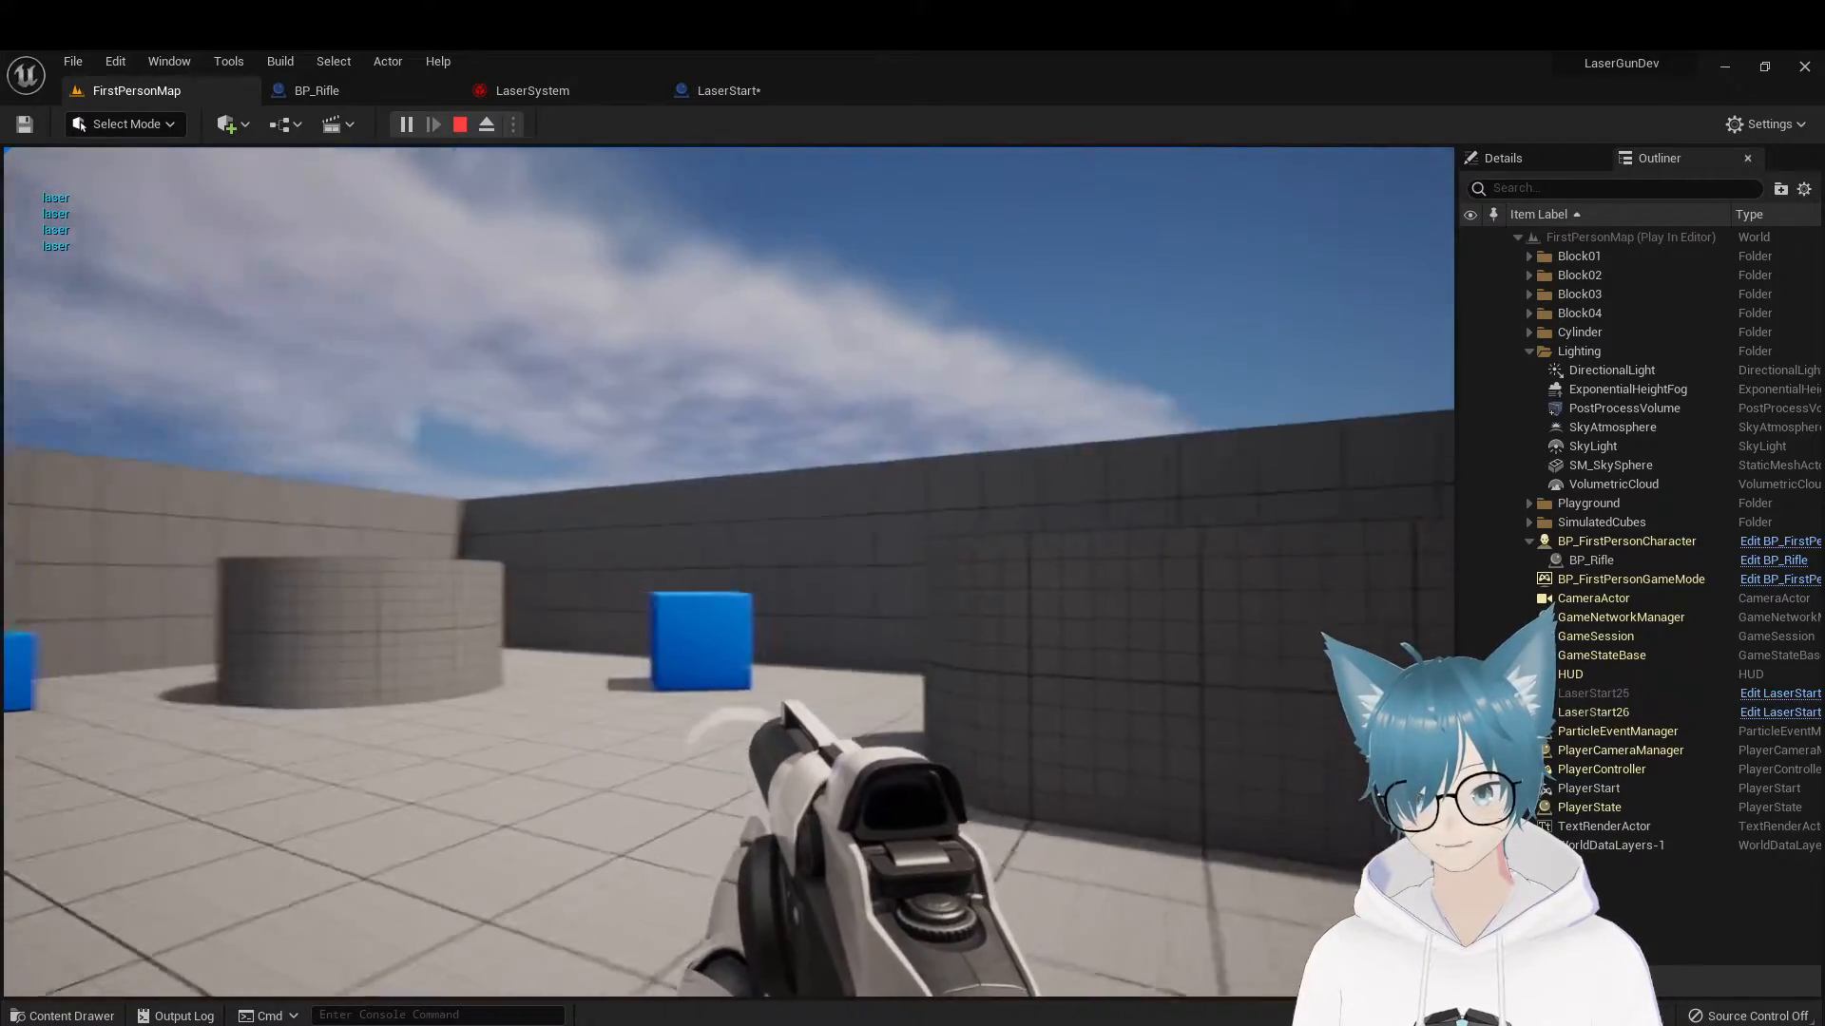
click(729, 572)
click(729, 572)
key(w)
click(729, 572)
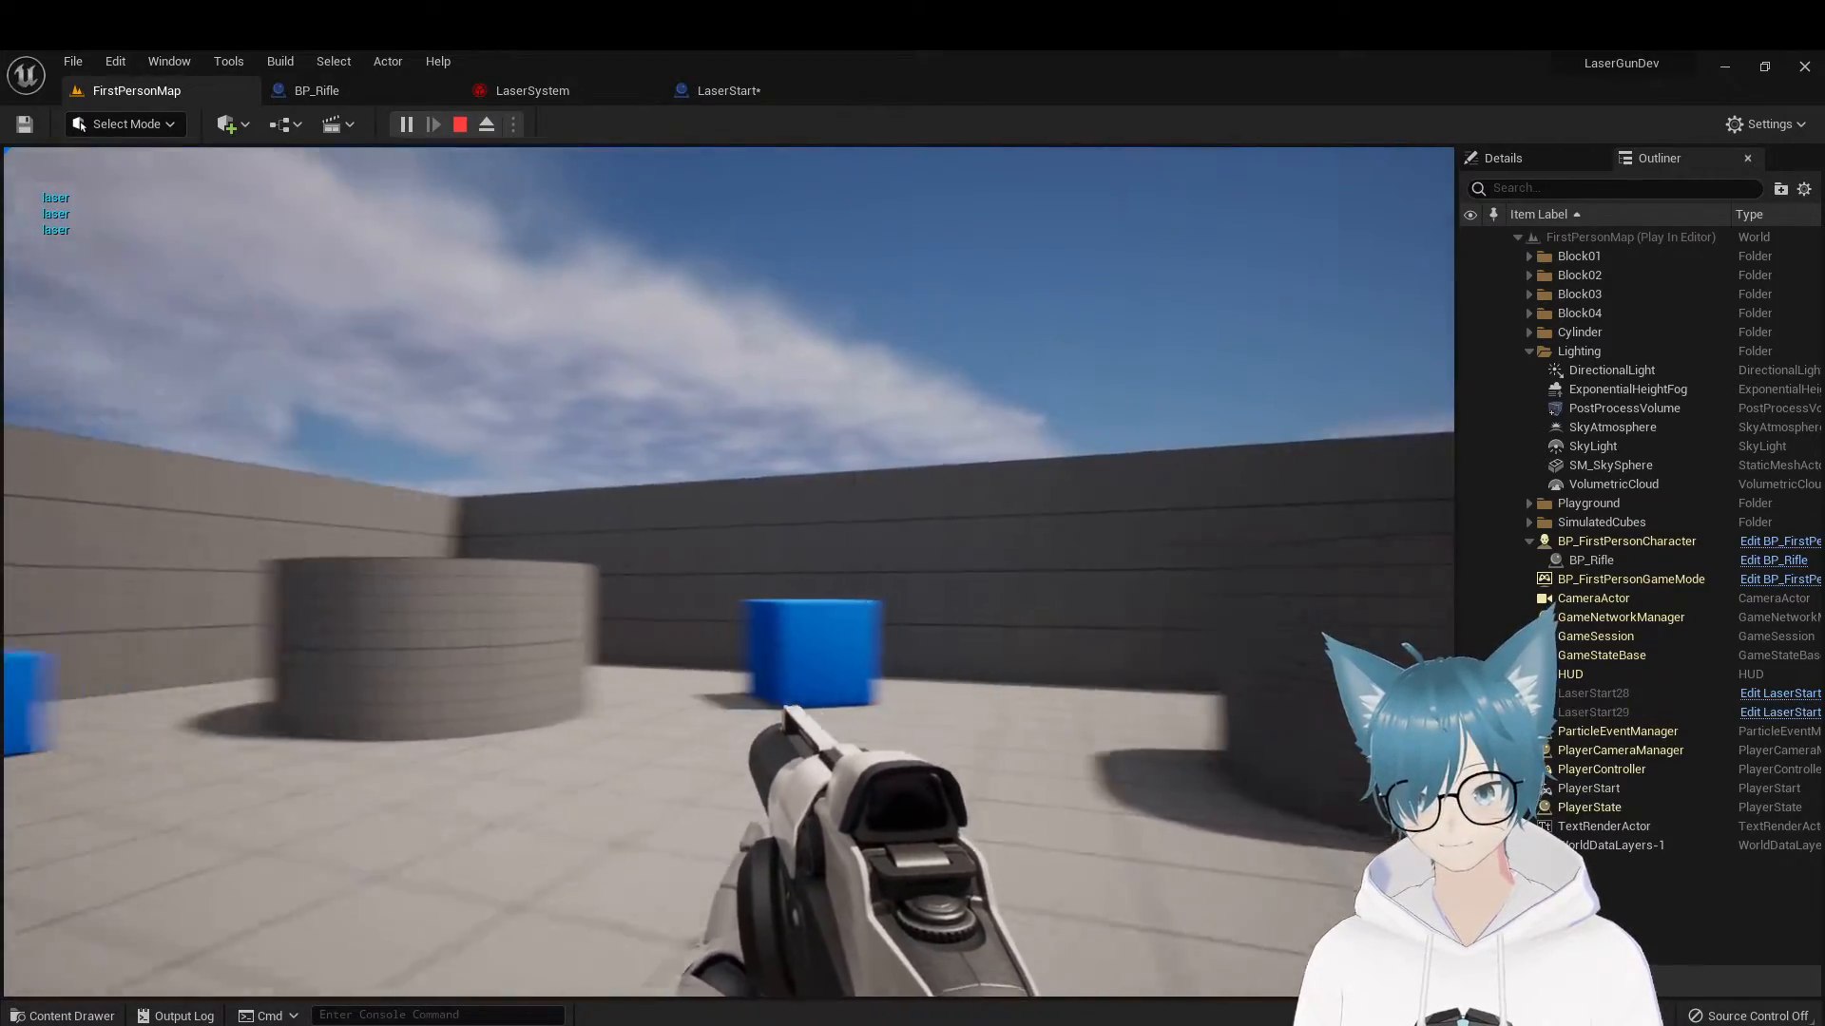
click(729, 572)
key(d)
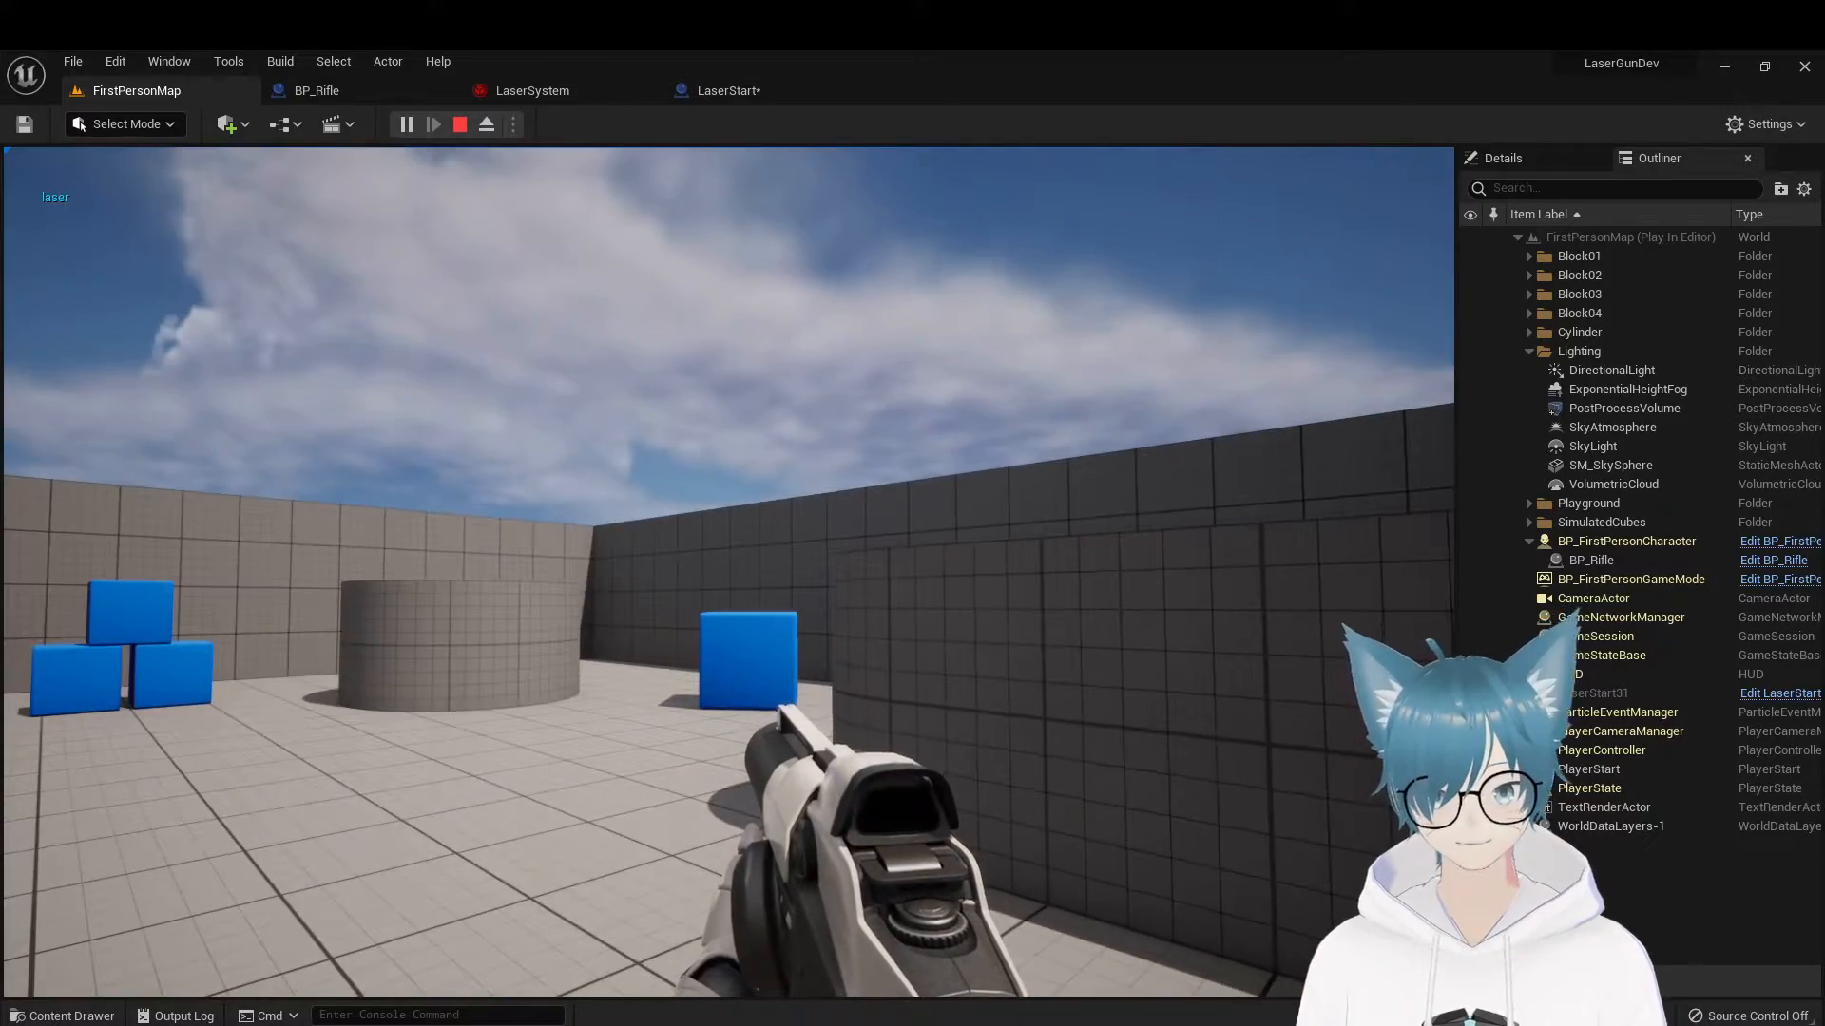
key(a)
click(729, 572)
click(729, 572)
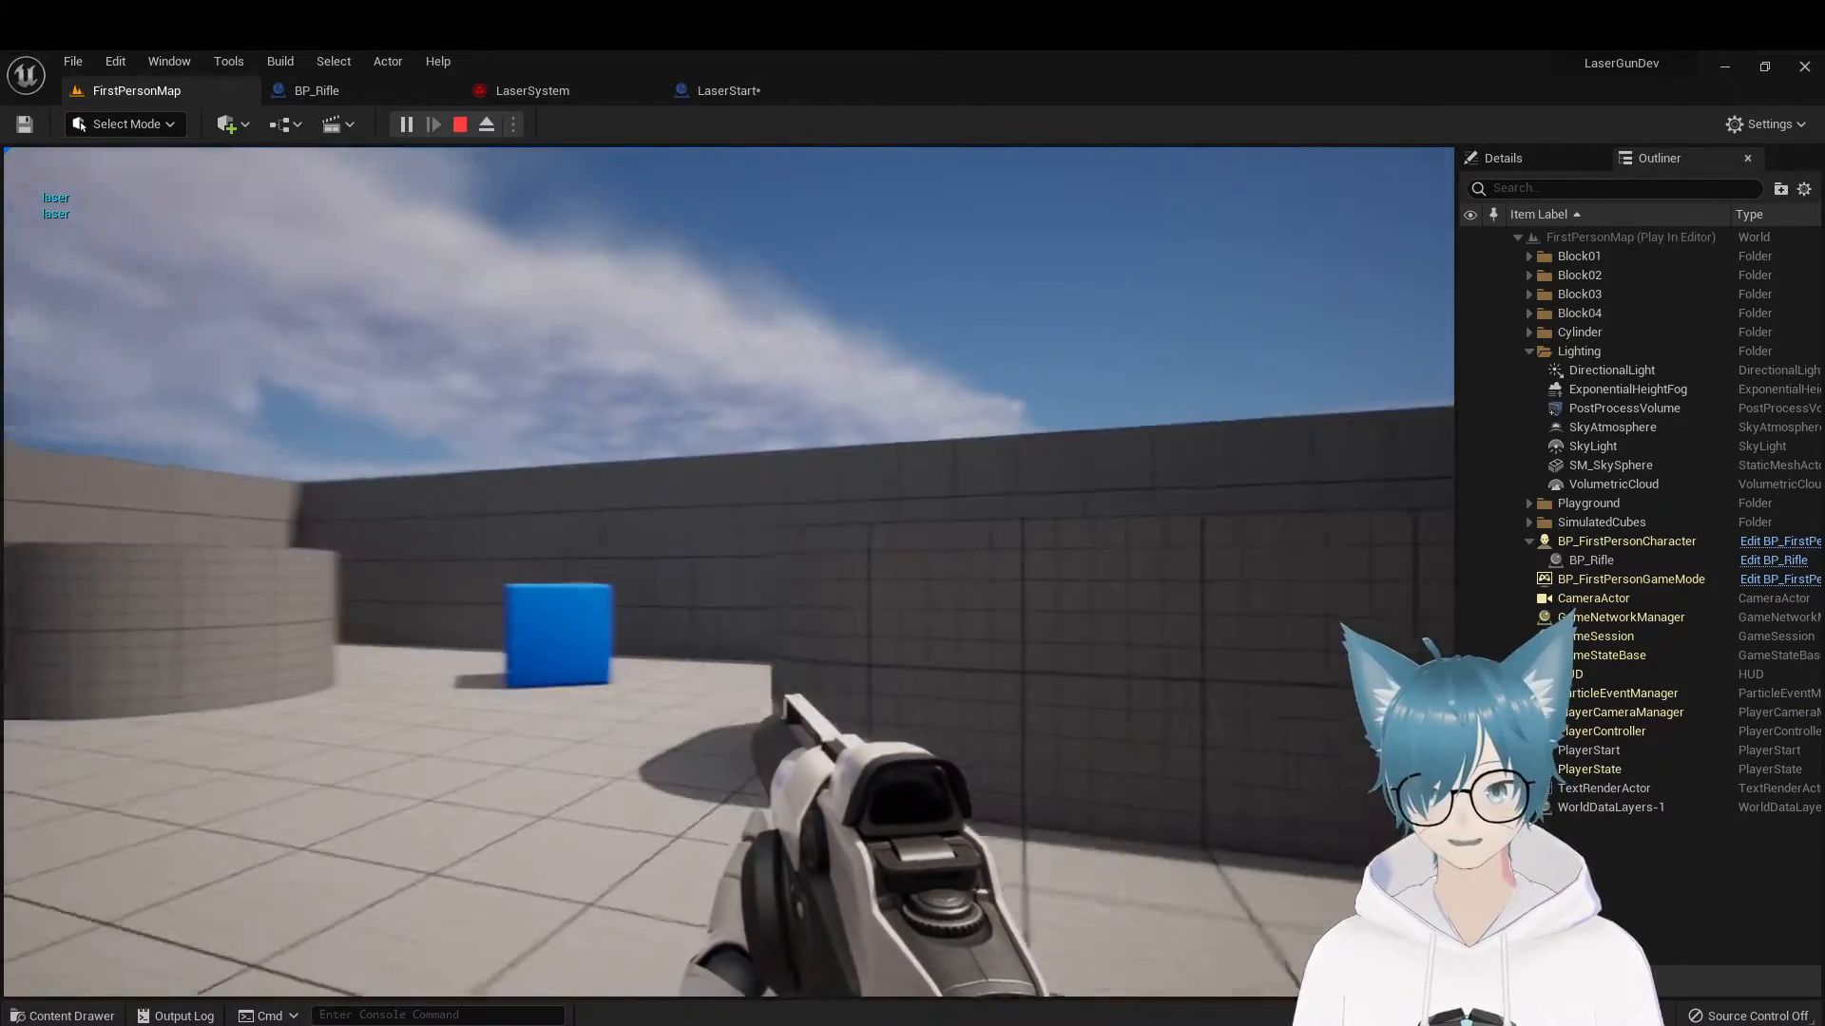
key(d)
click(729, 572)
key(a)
click(729, 572)
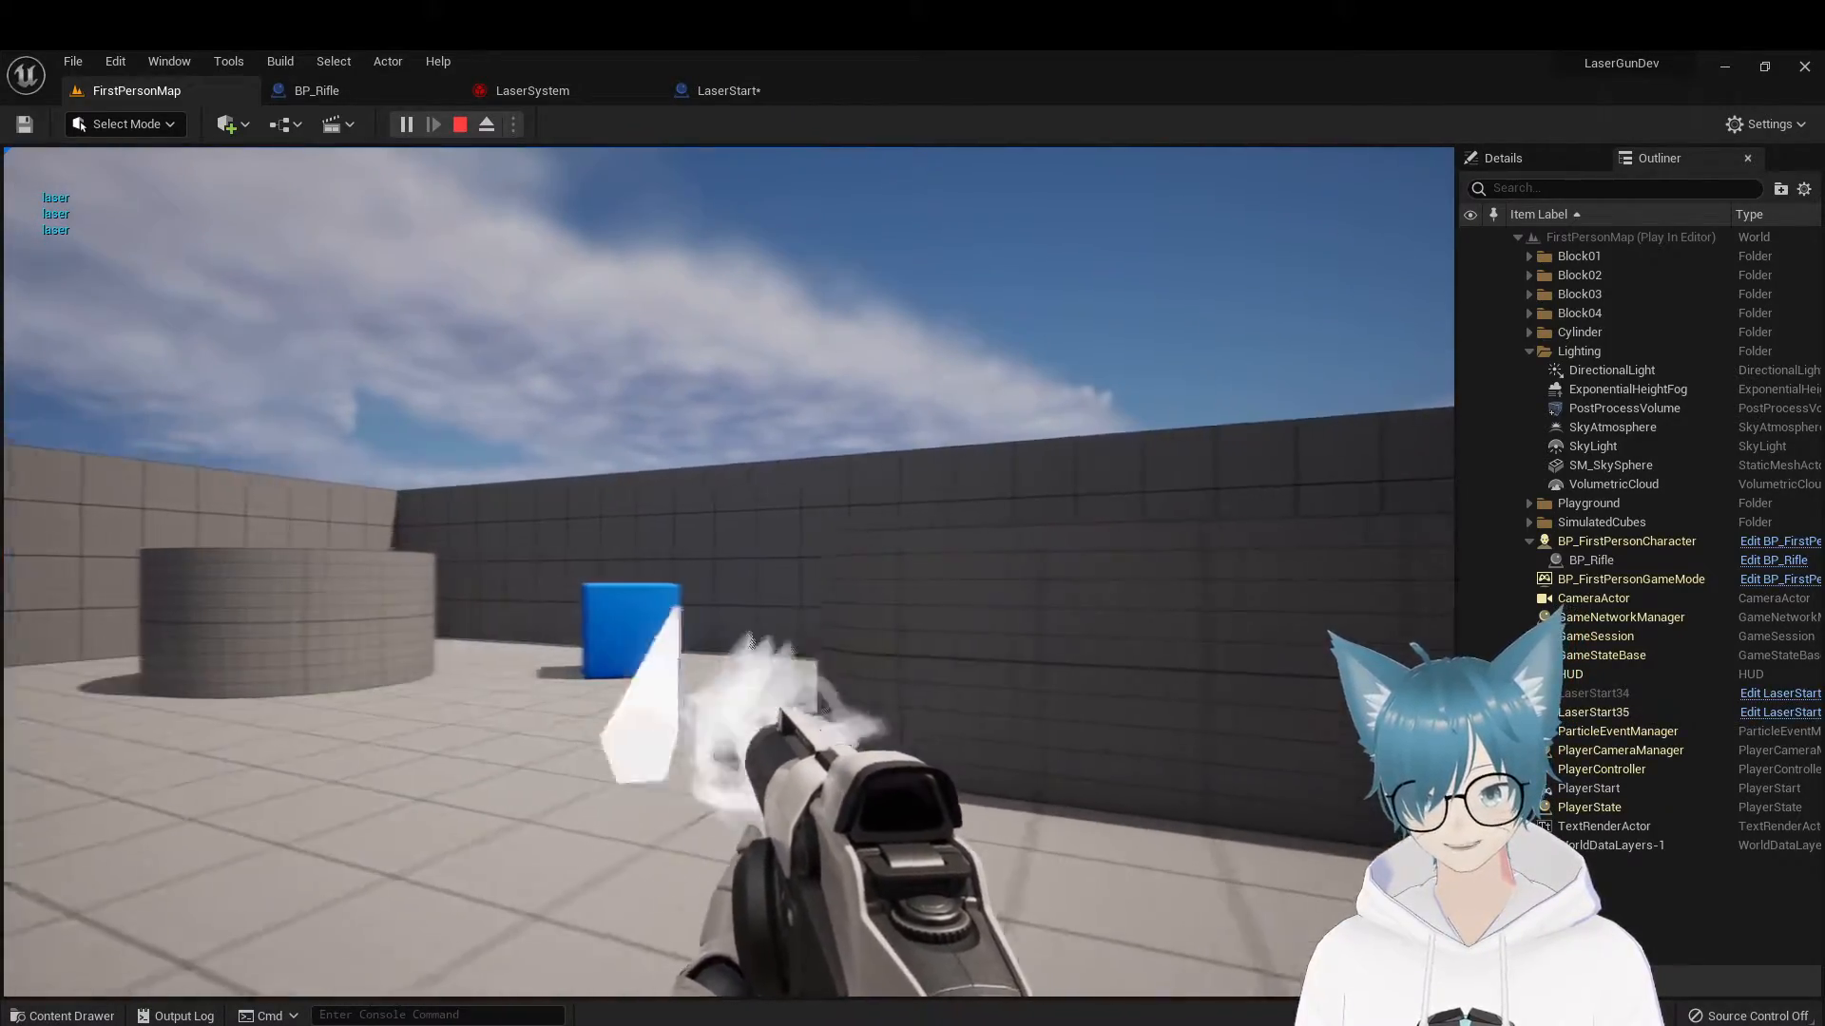
click(729, 572)
click(729, 572)
click(729, 572)
key(a)
click(729, 572)
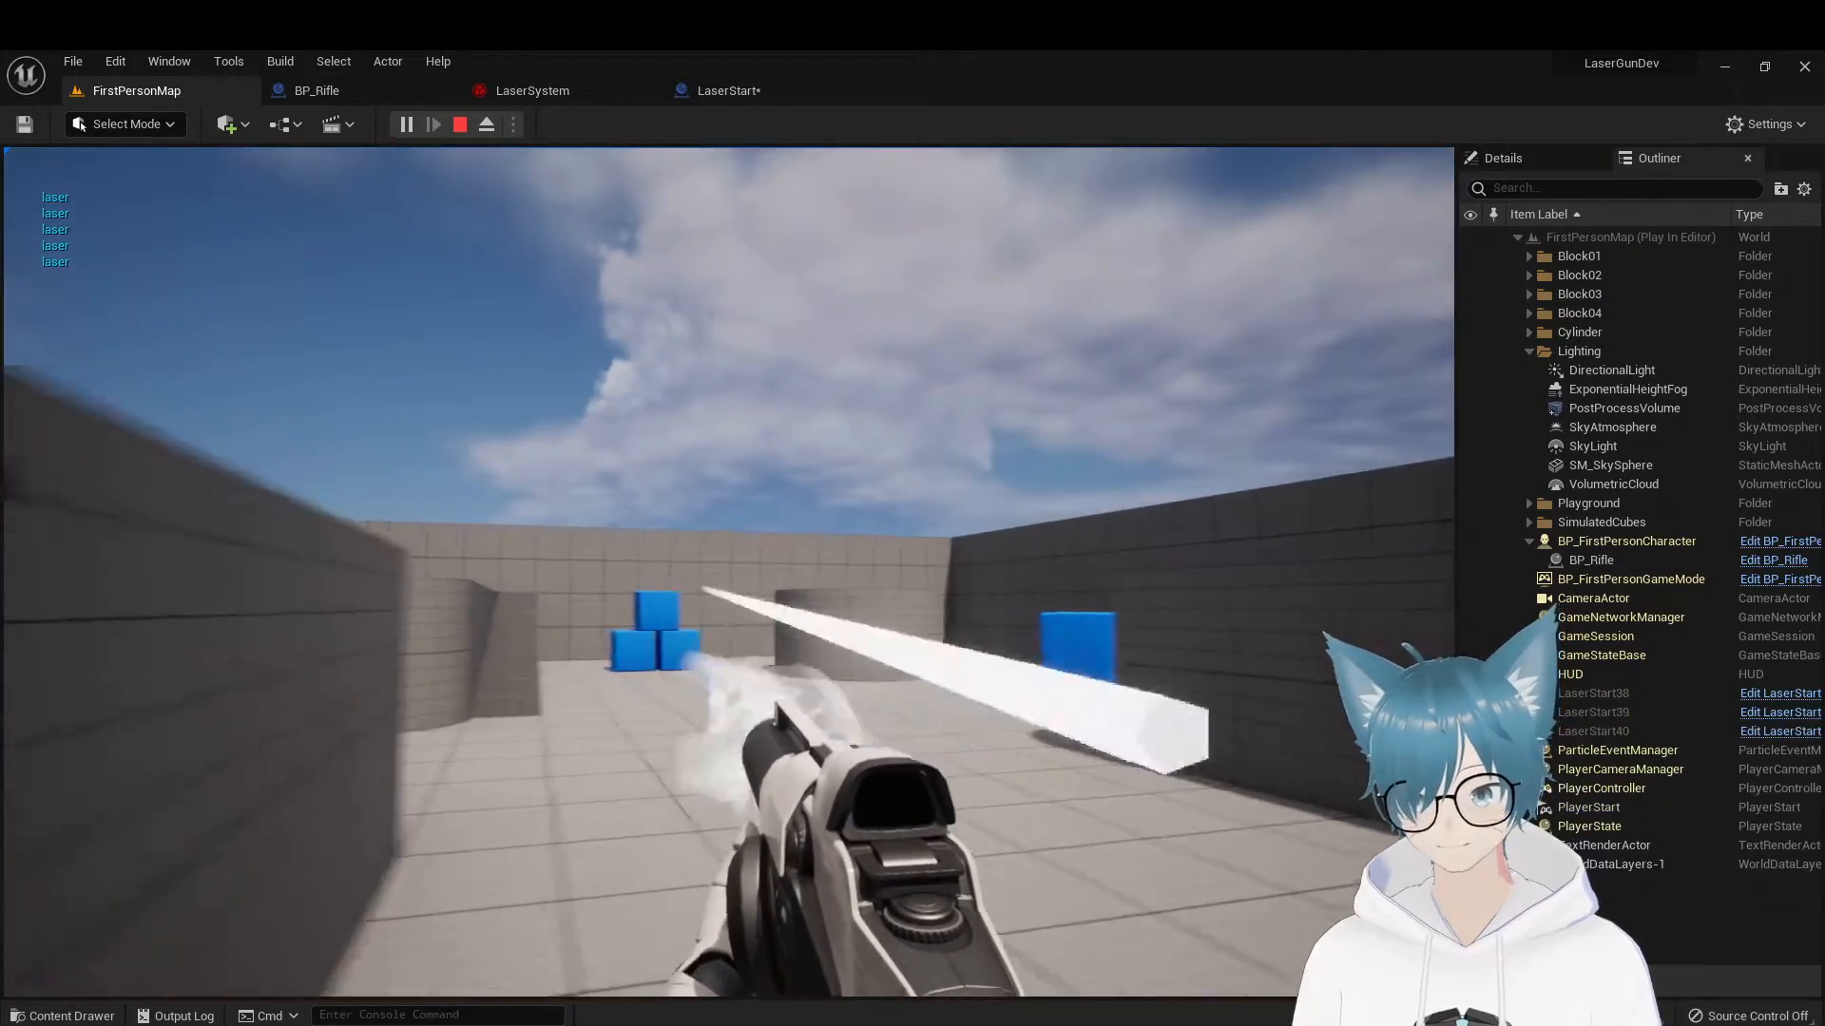
key(d)
click(729, 572)
click(729, 572)
click(729, 572)
key(a)
click(729, 572)
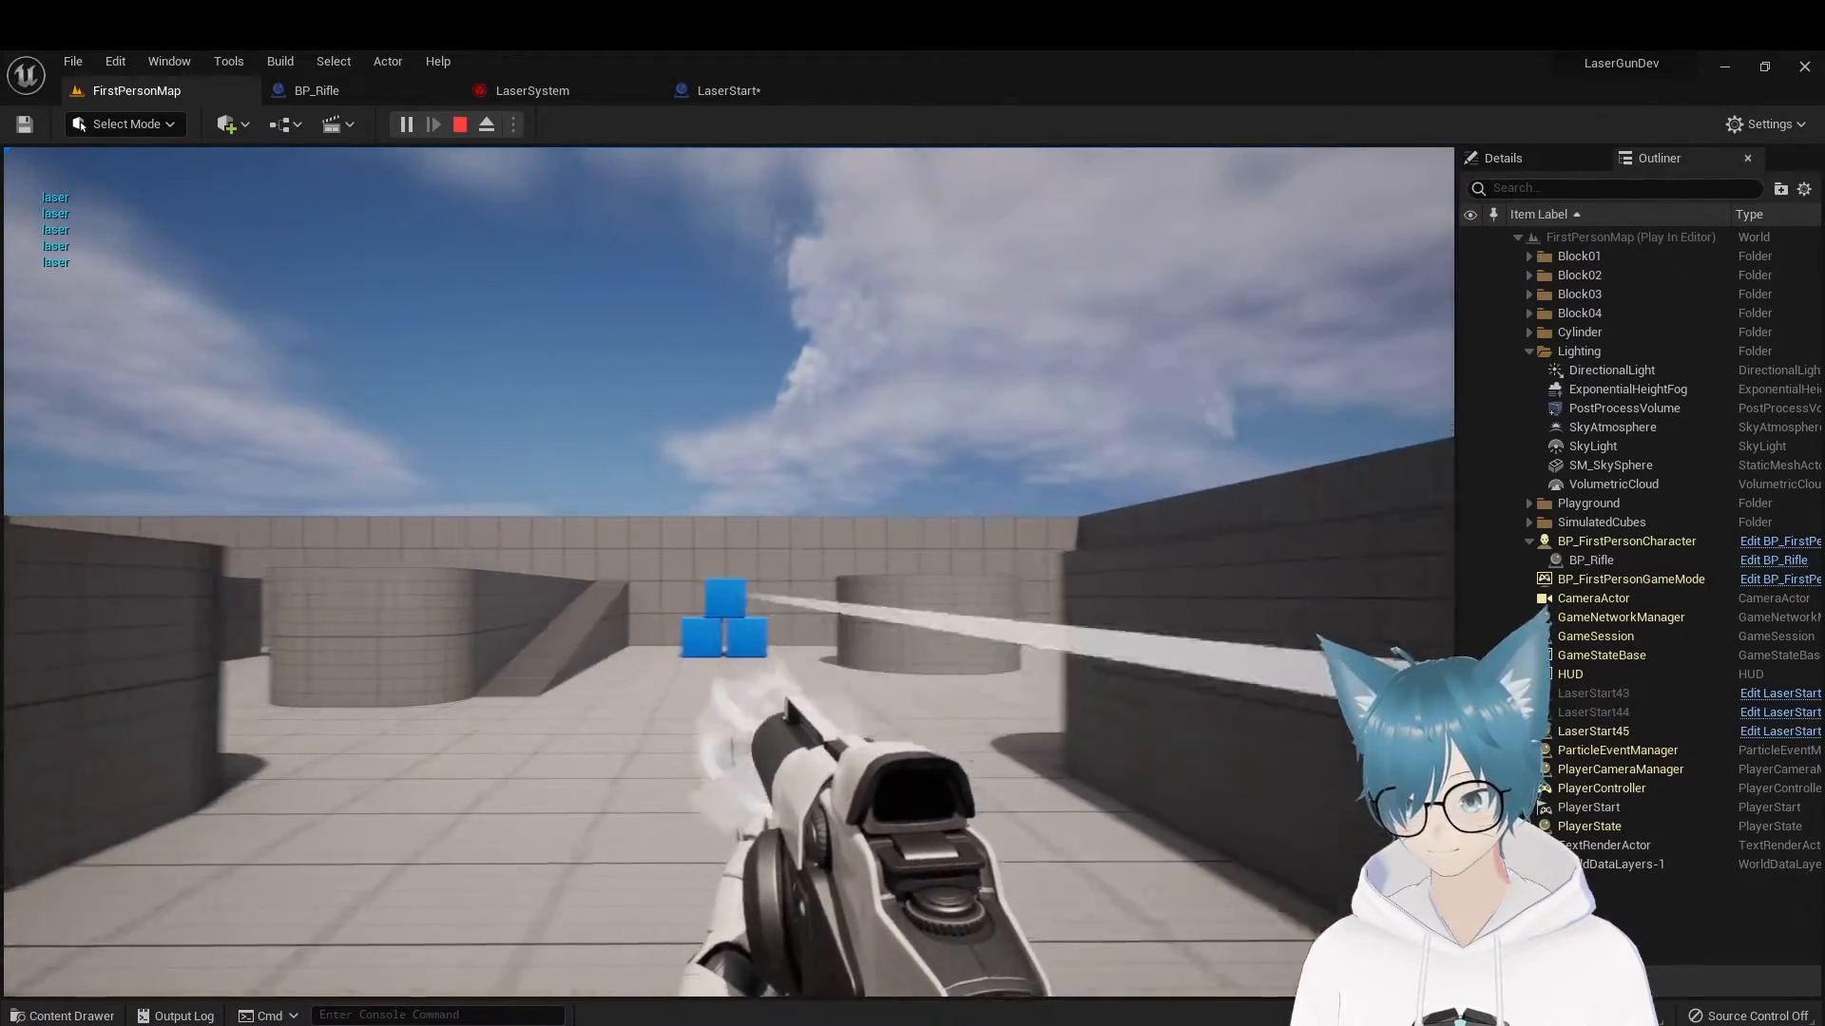
click(729, 572)
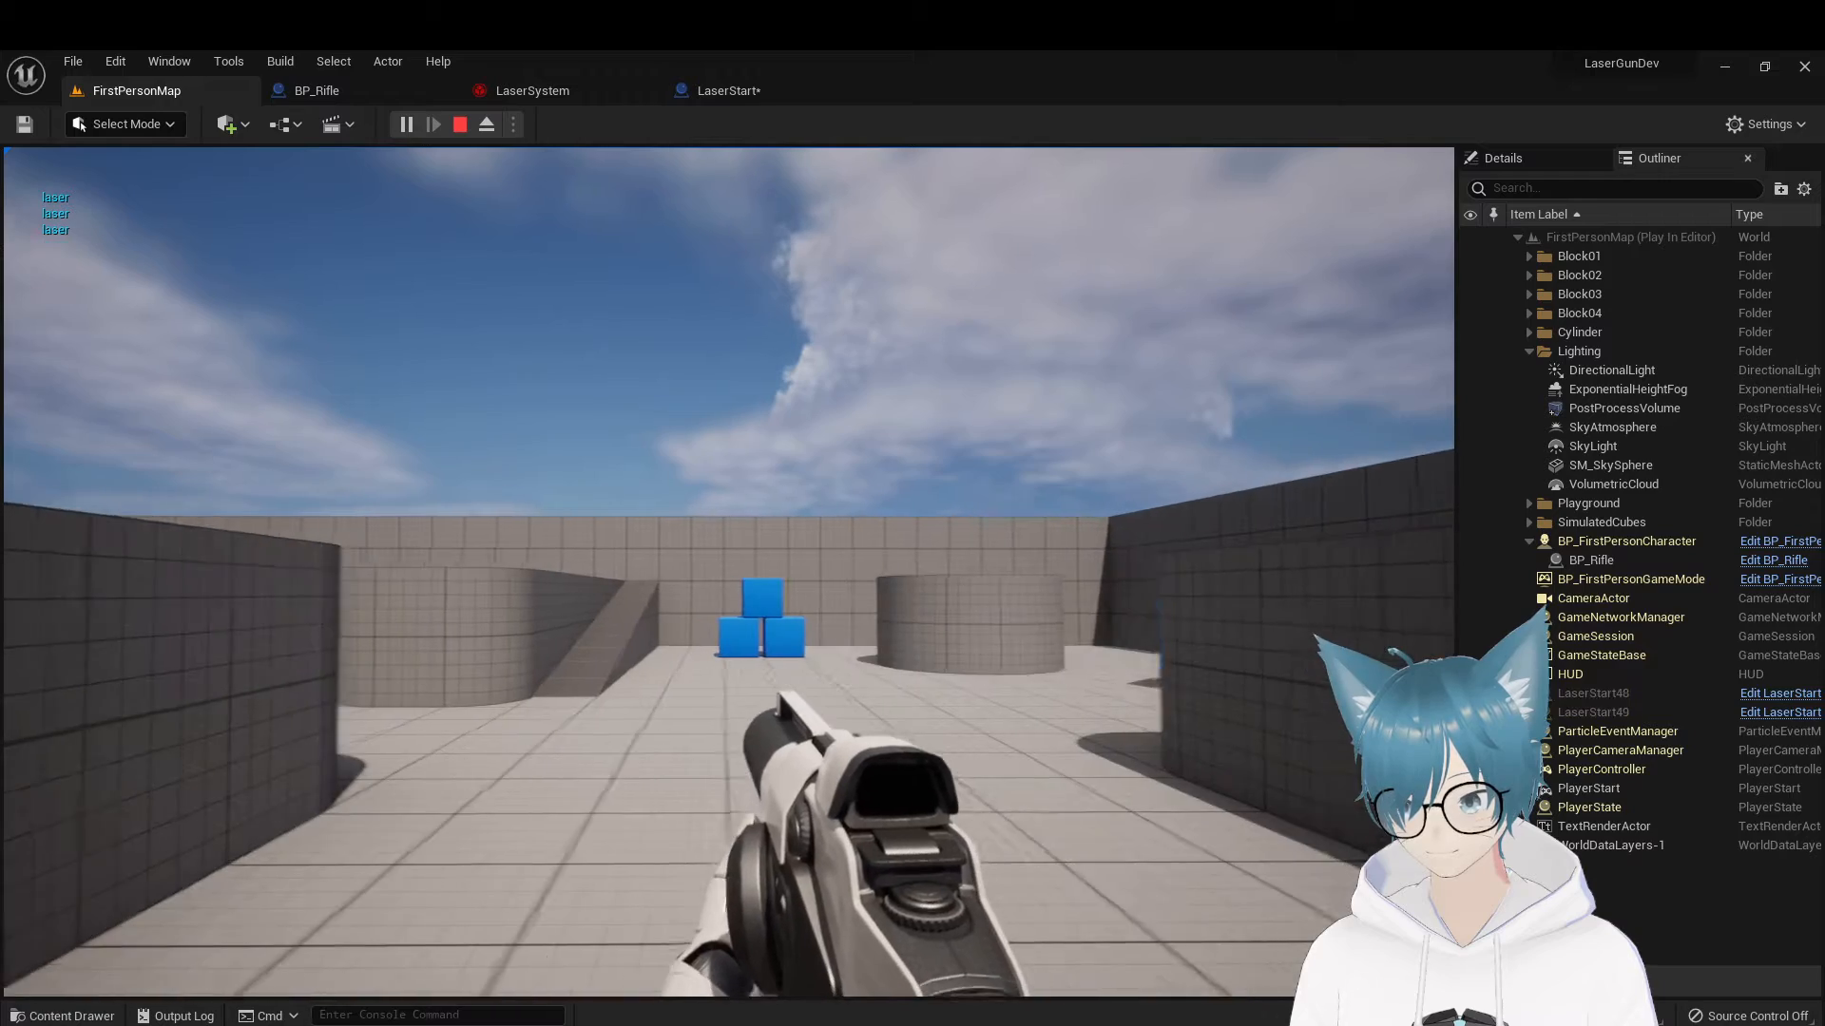
key(Escape)
click(751, 483)
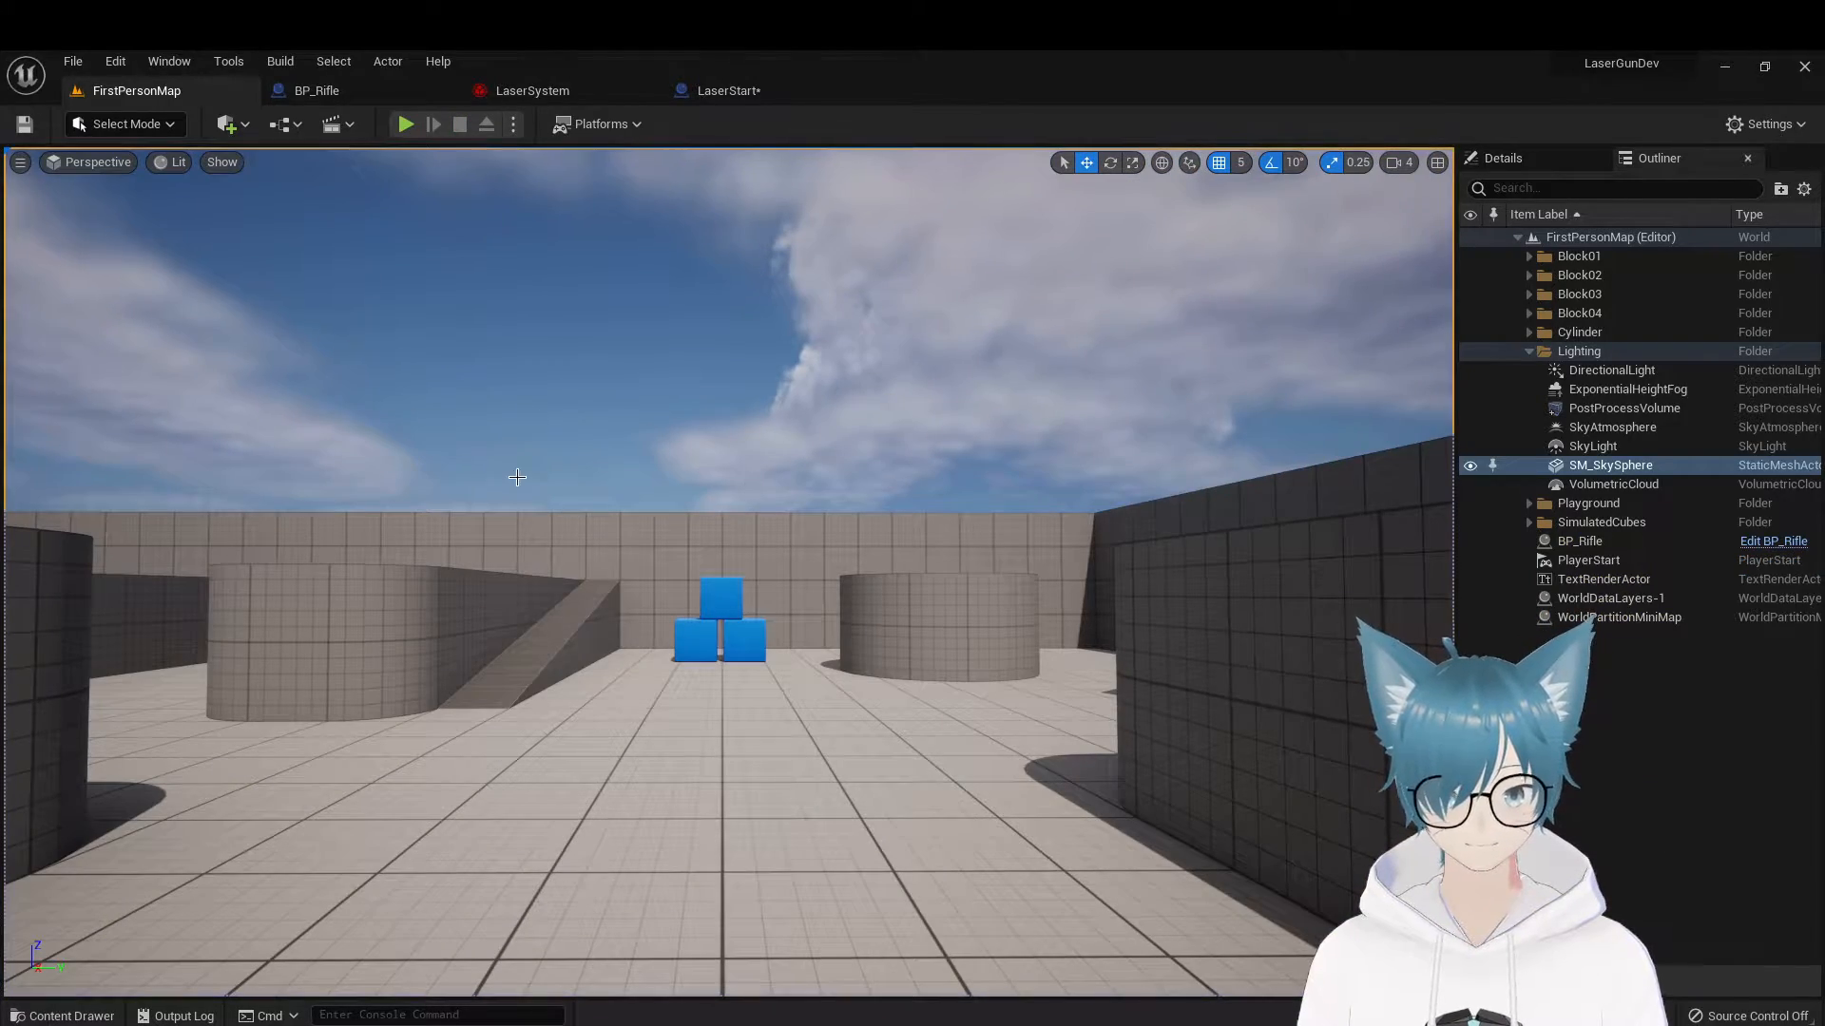
Run another play test of FirstPersonMap, firing bursts of laser shots while turning and walking forward, and stop it
right_drag(729, 497, 674, 471)
key(w)
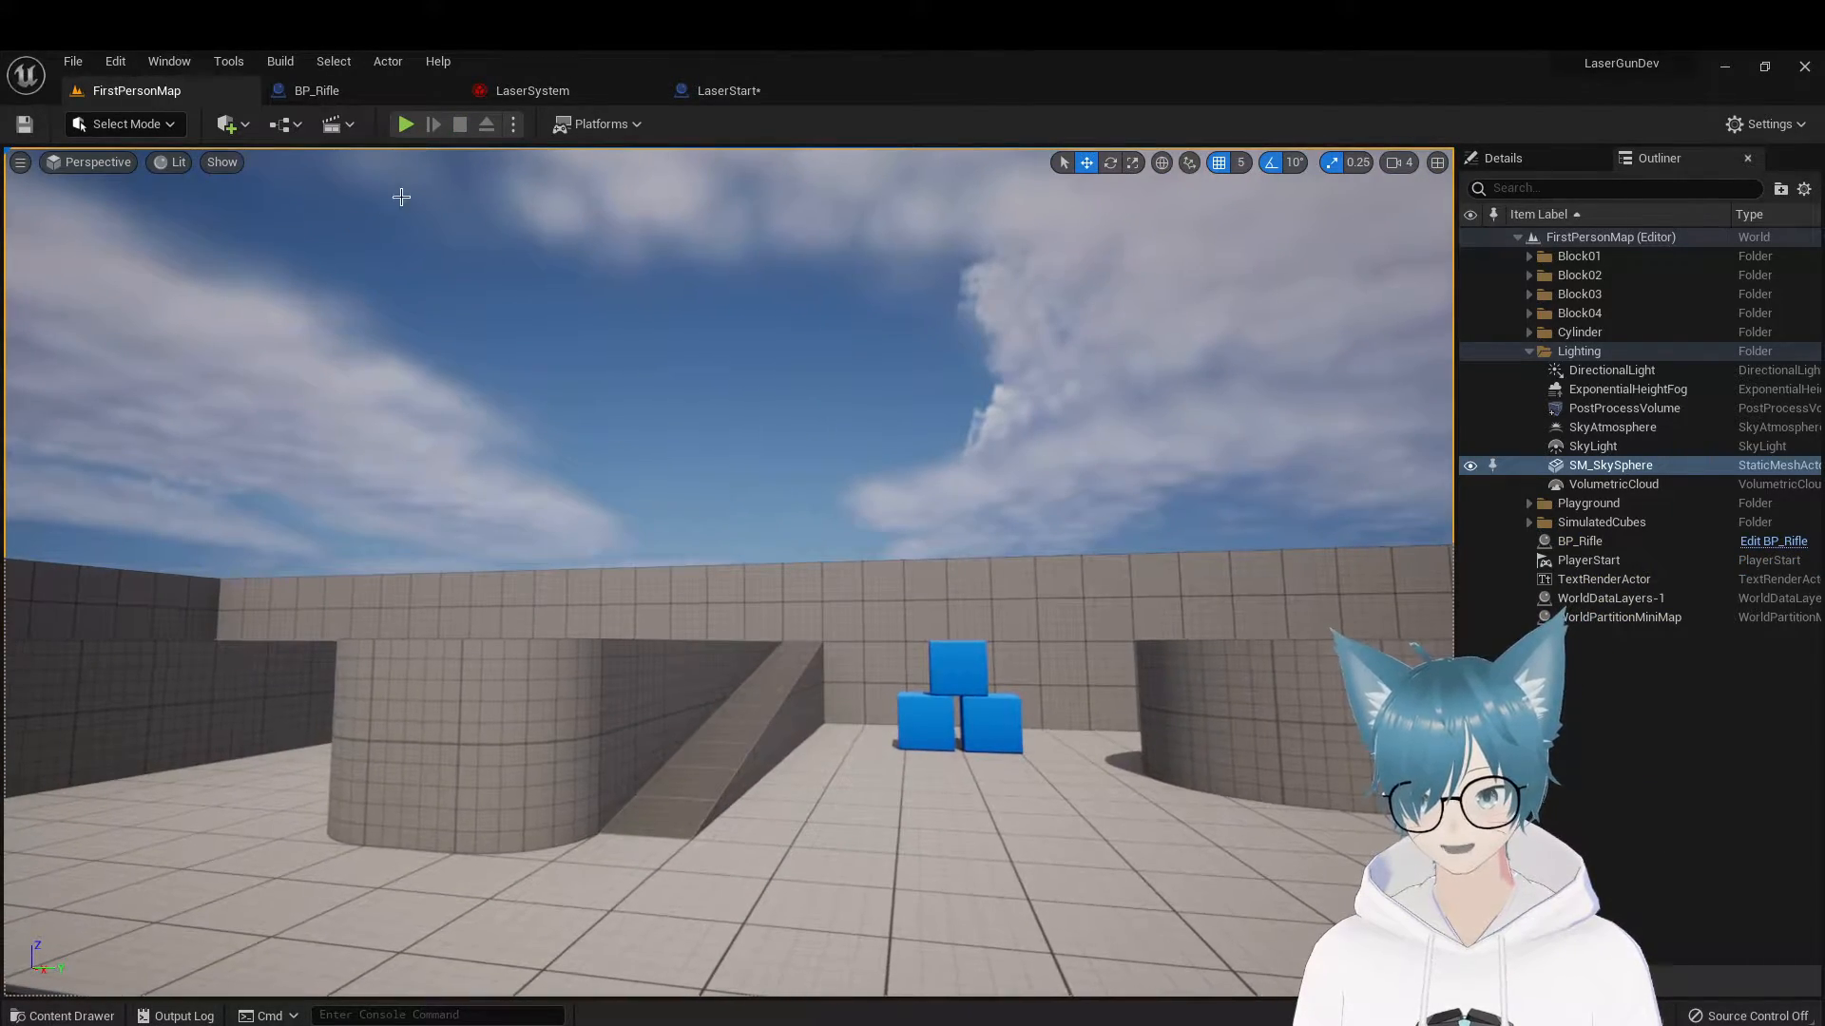
click(405, 124)
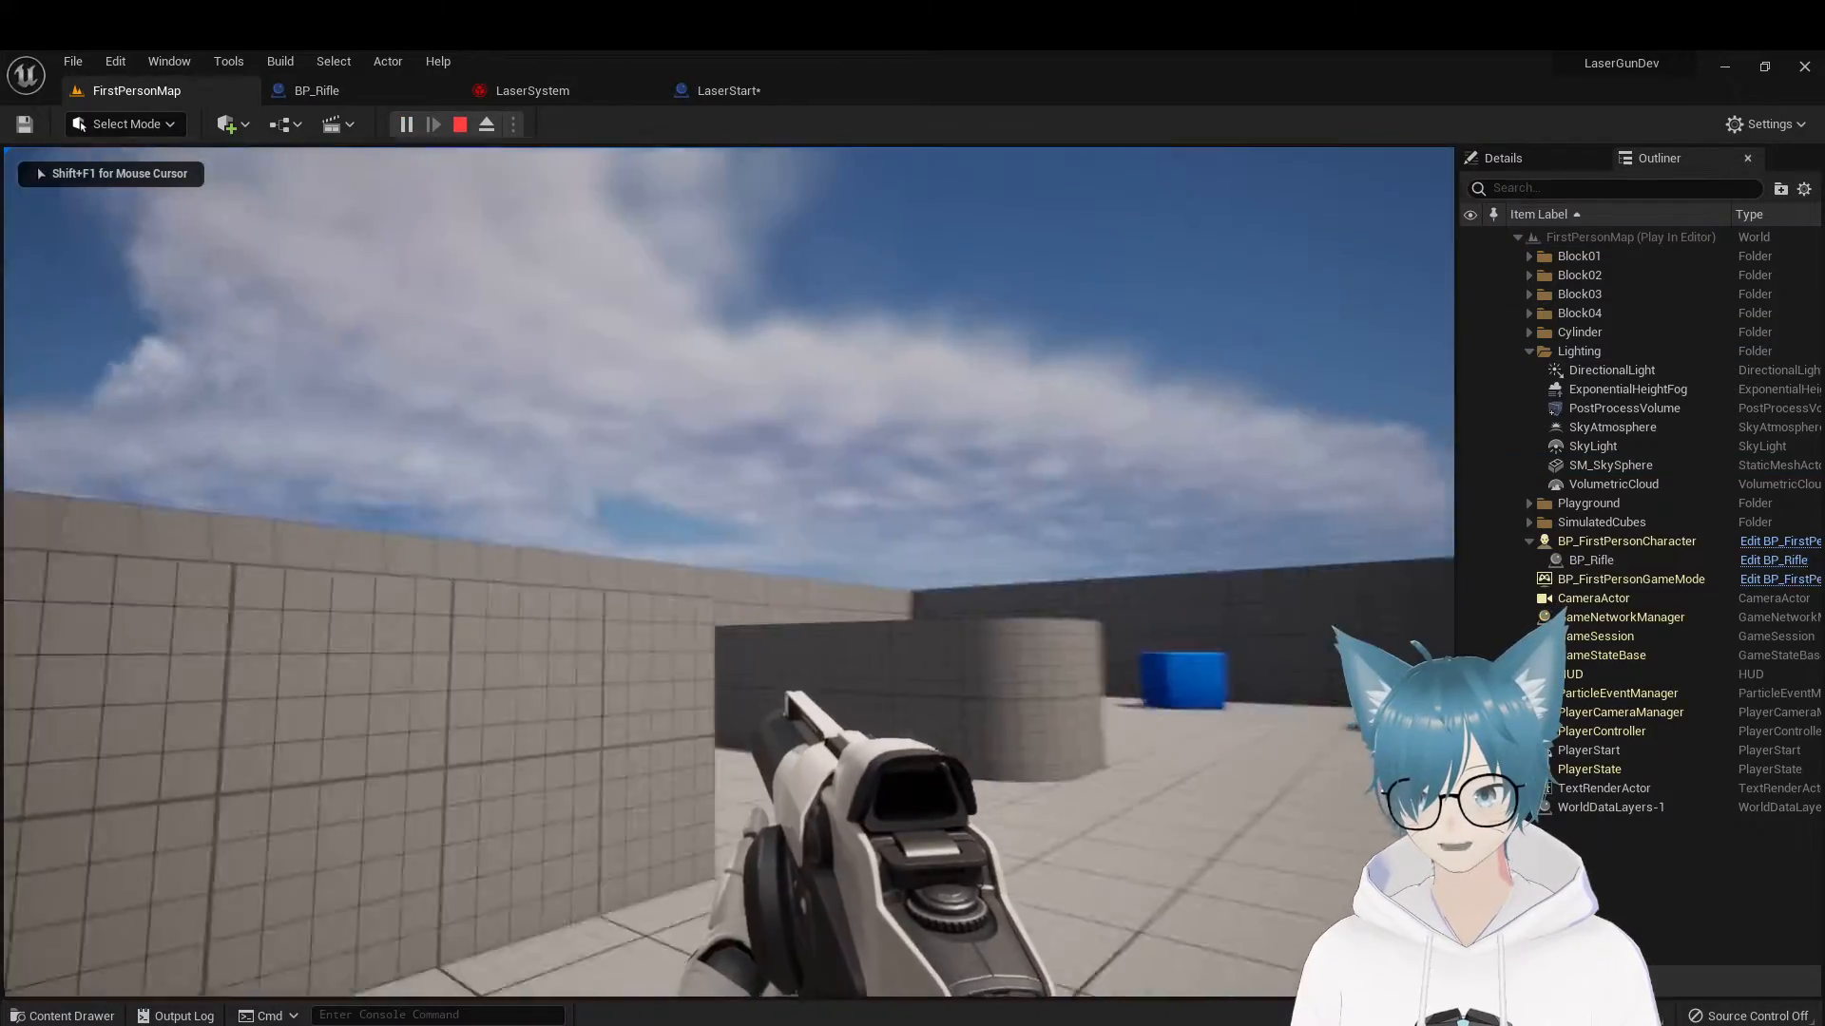
click(728, 572)
click(728, 572)
click(728, 572)
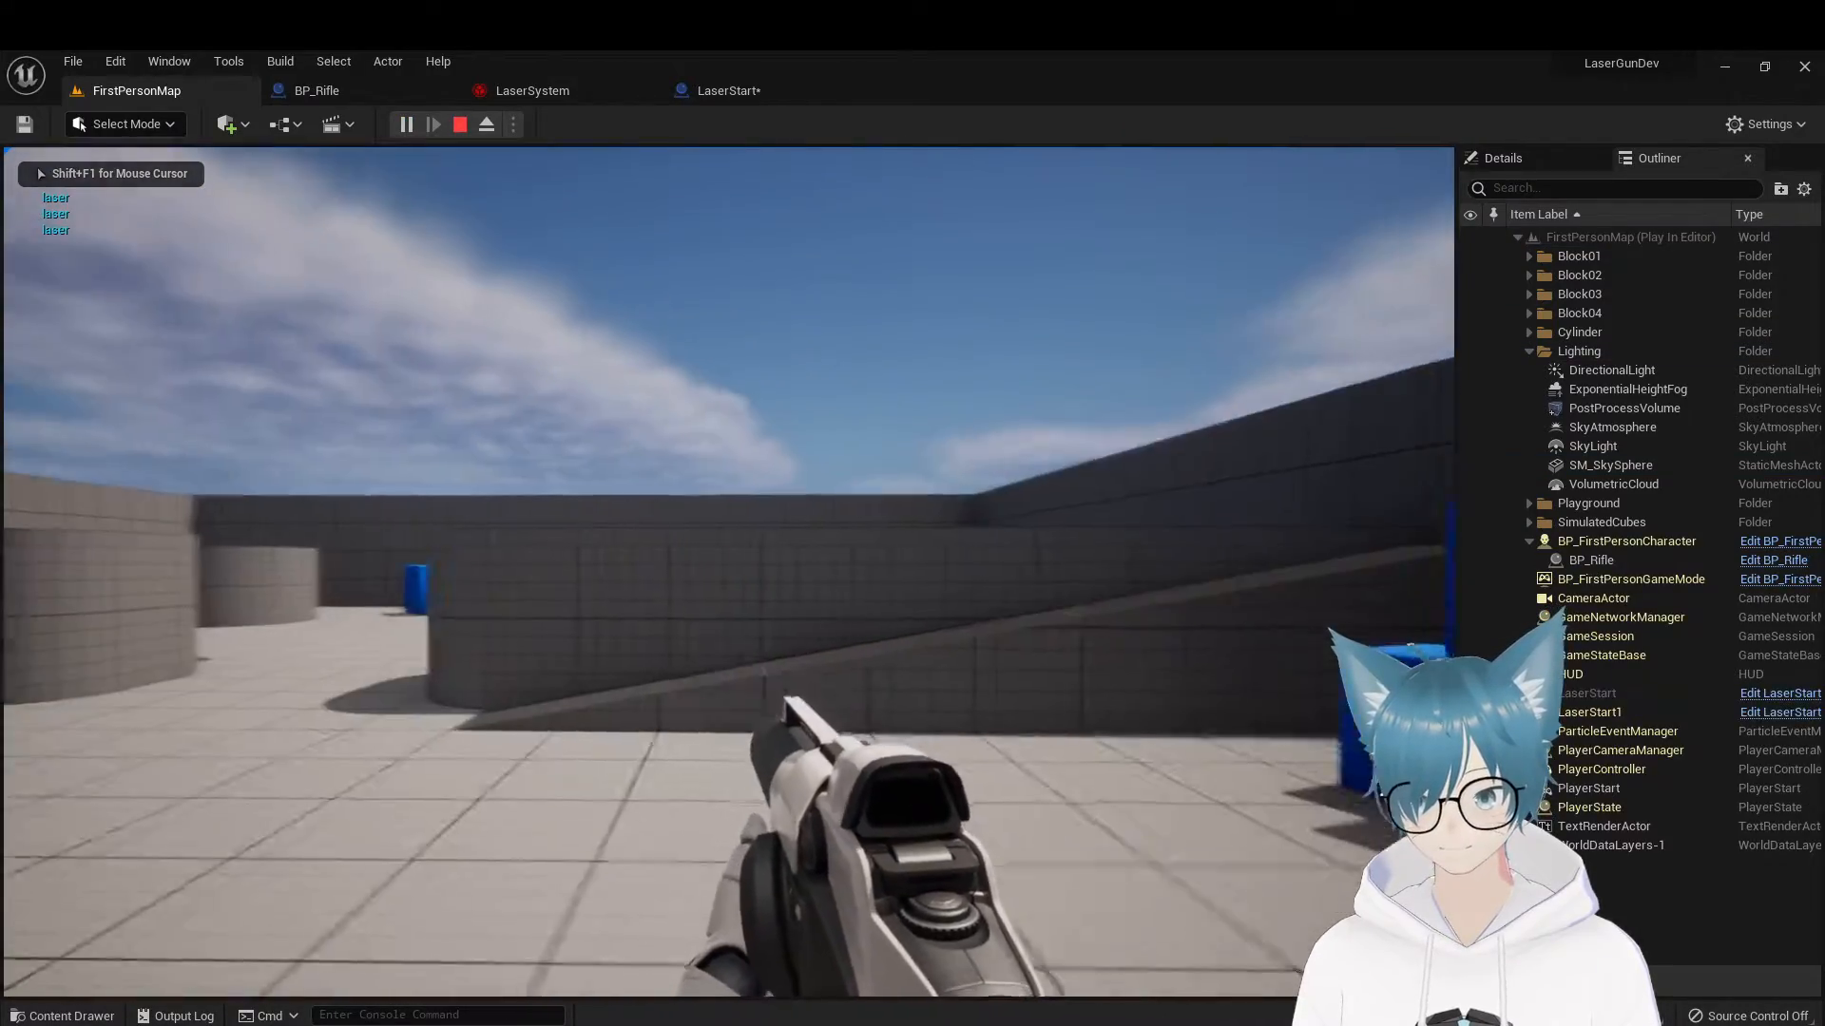
click(729, 572)
click(729, 572)
key(w)
click(729, 572)
click(729, 572)
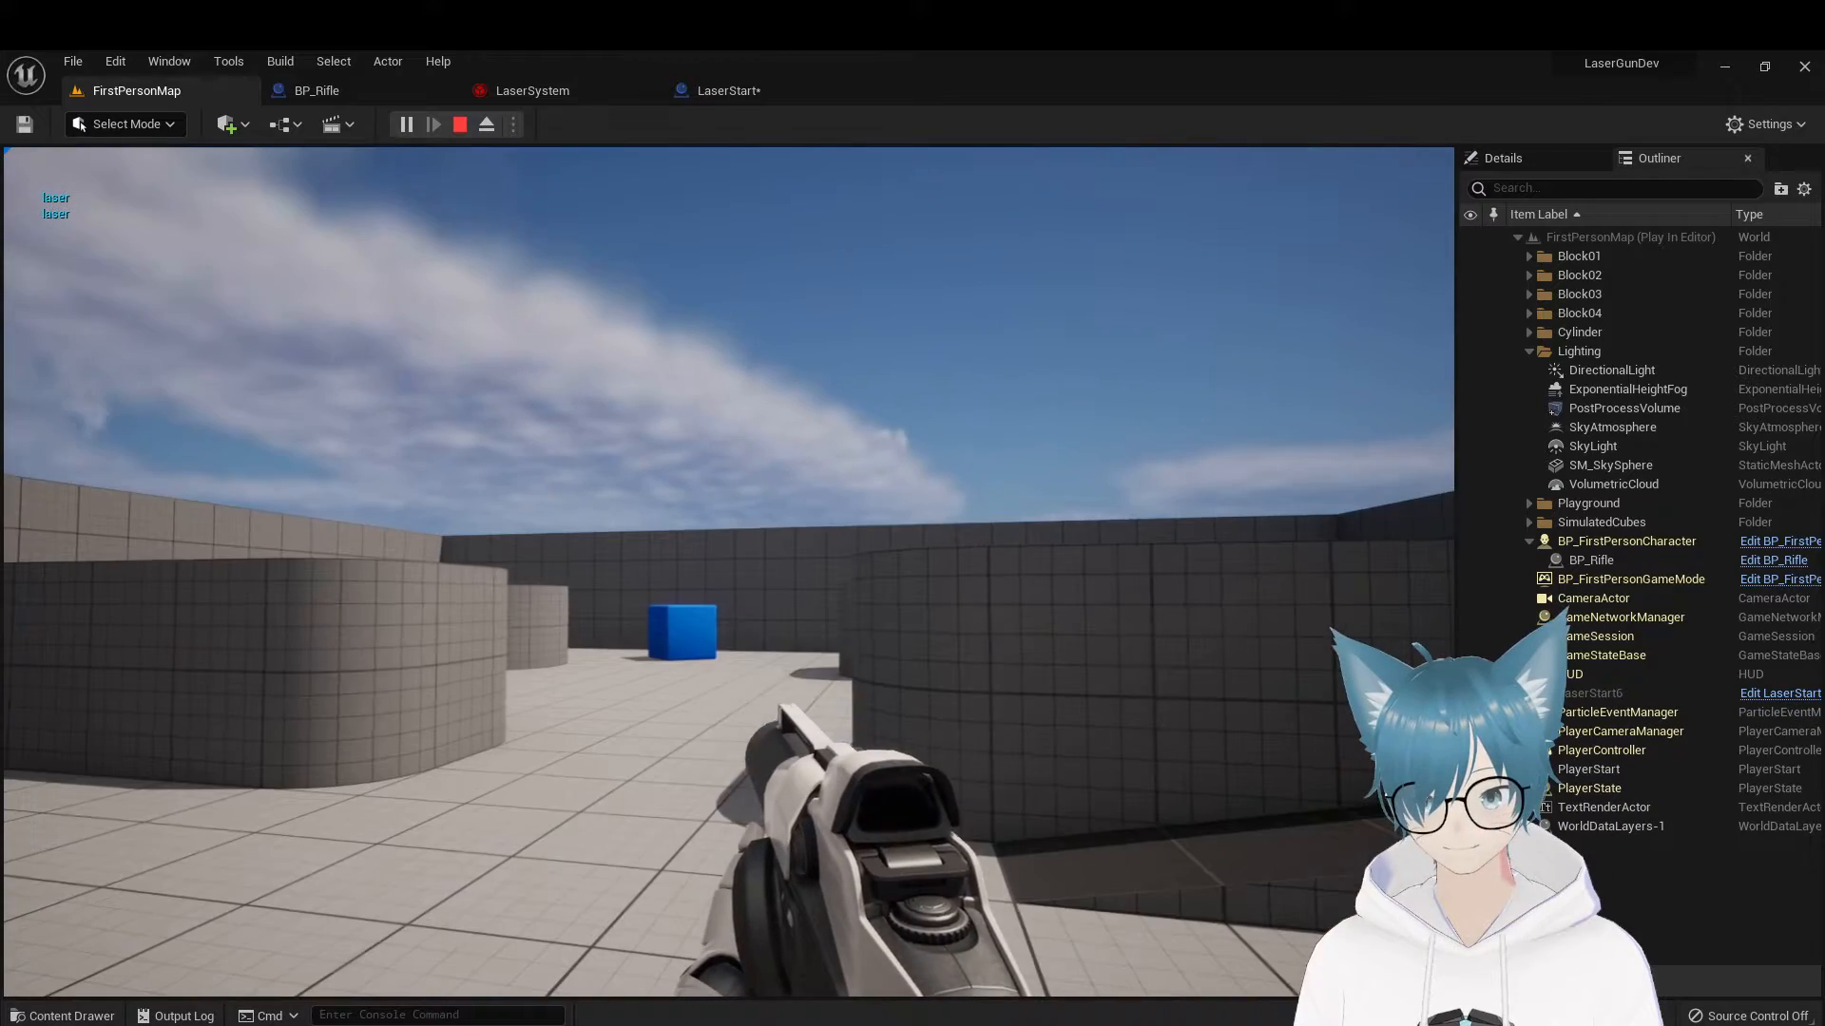
click(729, 572)
click(728, 572)
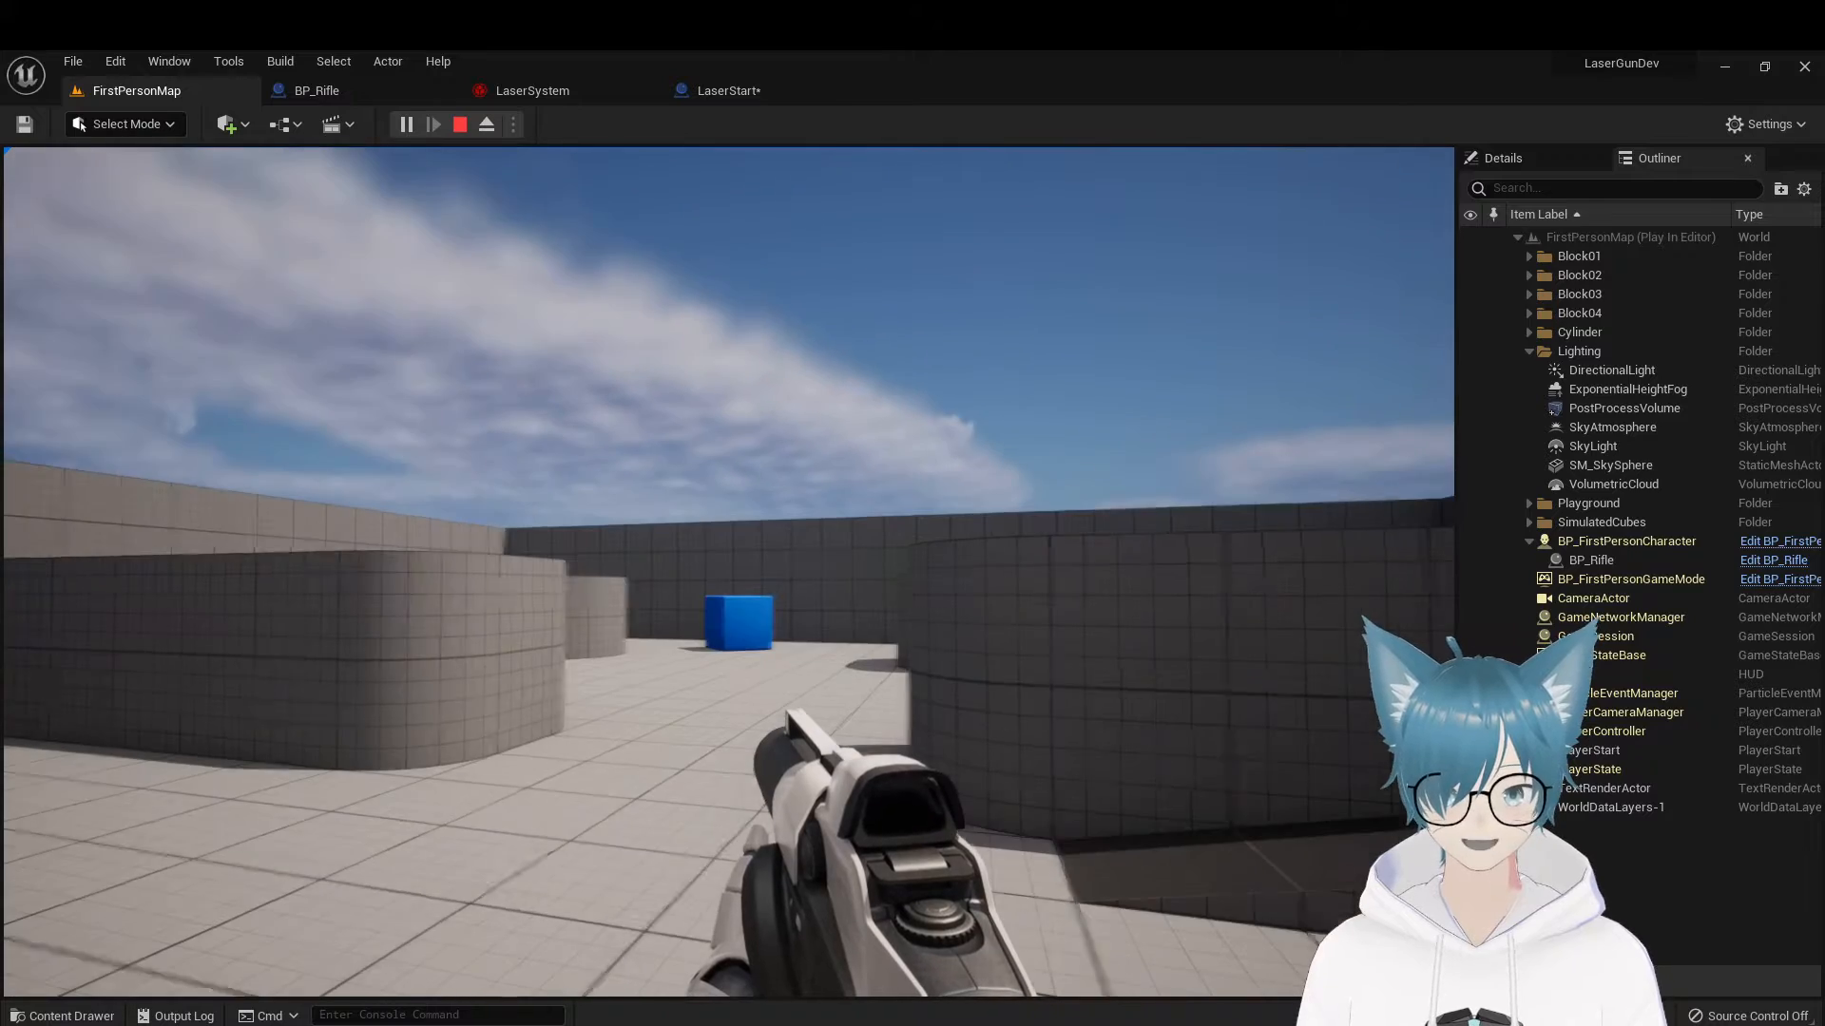
click(729, 572)
key(Escape)
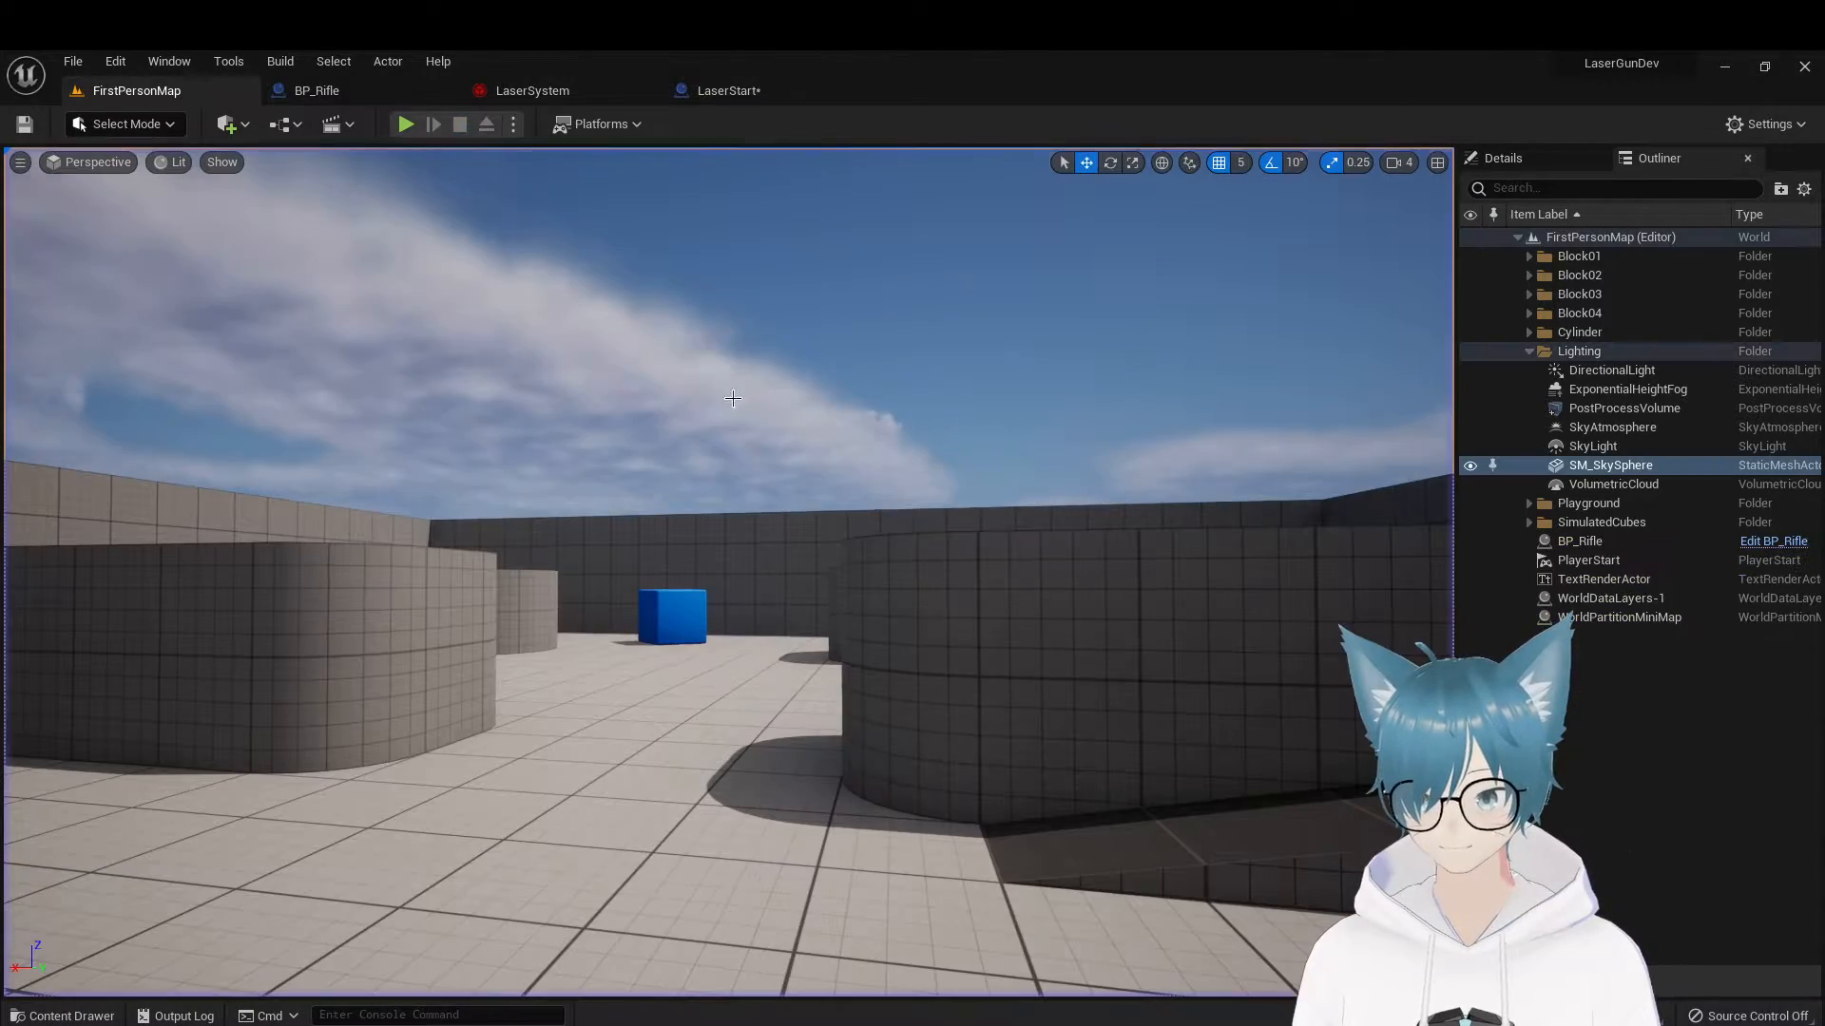
Examine the OnFireProjectile logic, the Projectile Spawn Logic section and the Play Sound at Location node in the BP_Rifle event graph
click(323, 90)
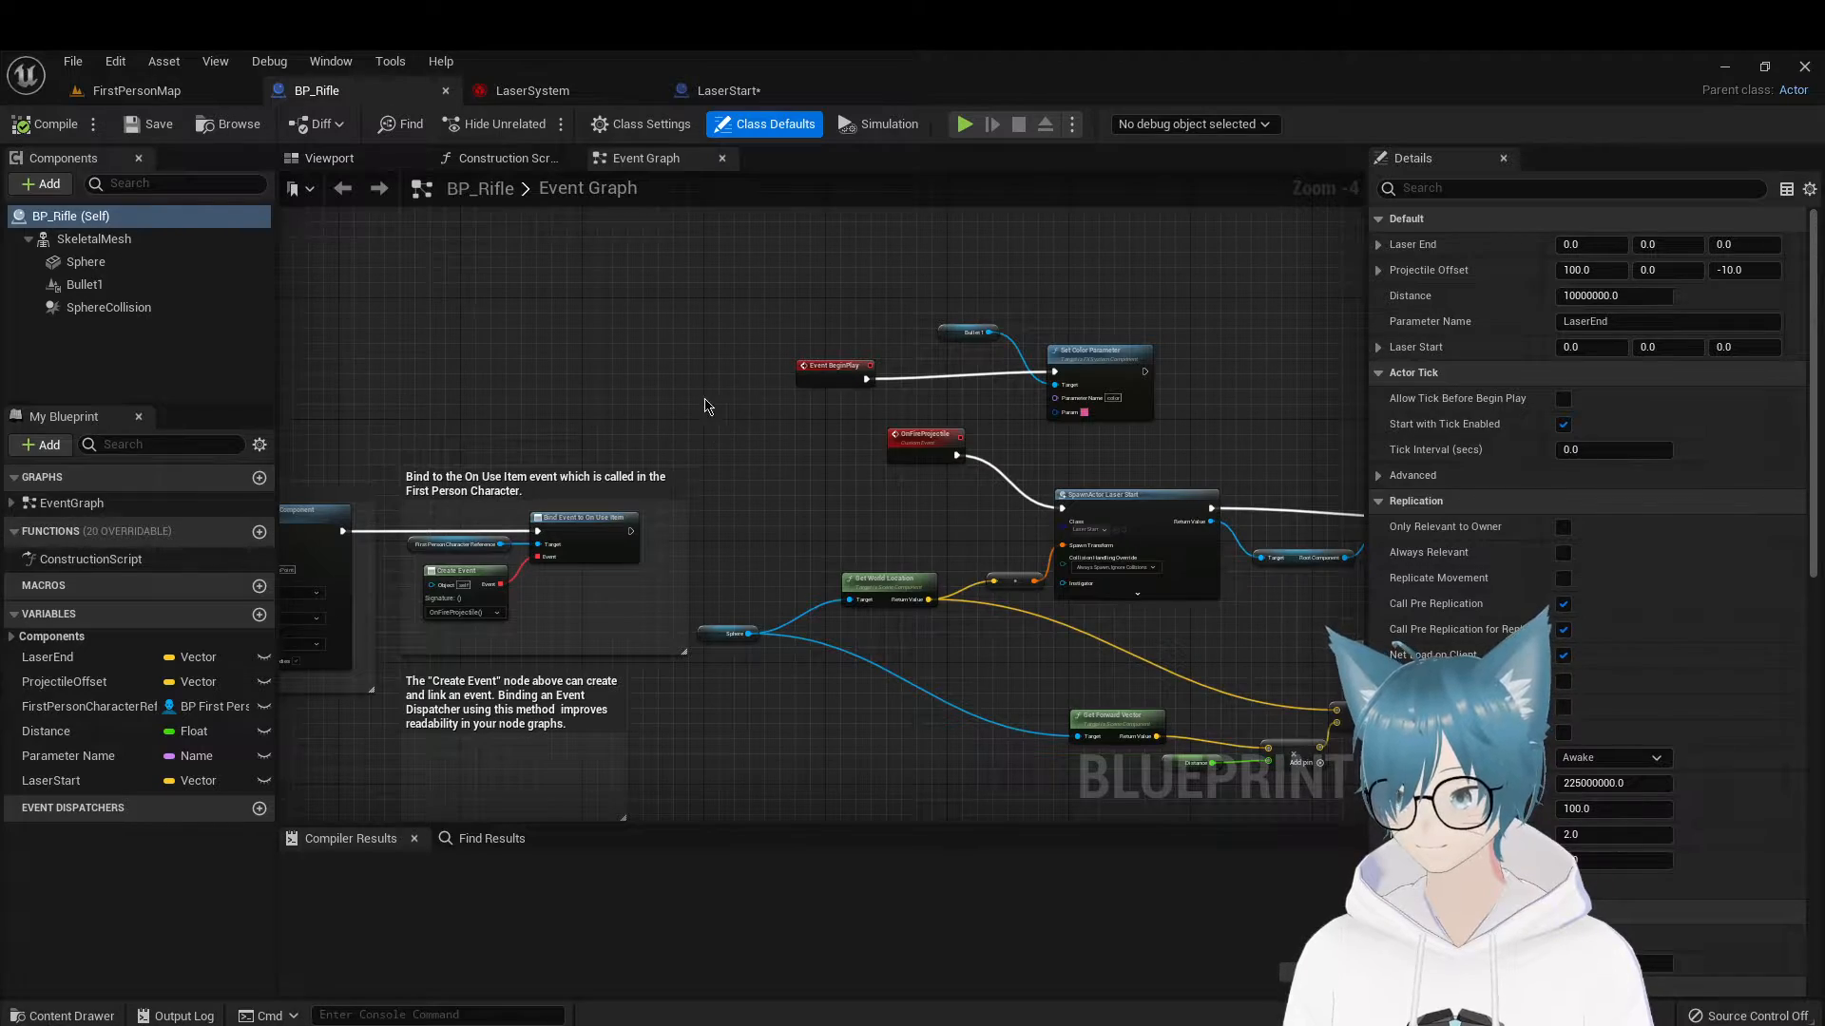
right_drag(775, 425, 946, 252)
right_drag(721, 620, 1153, 354)
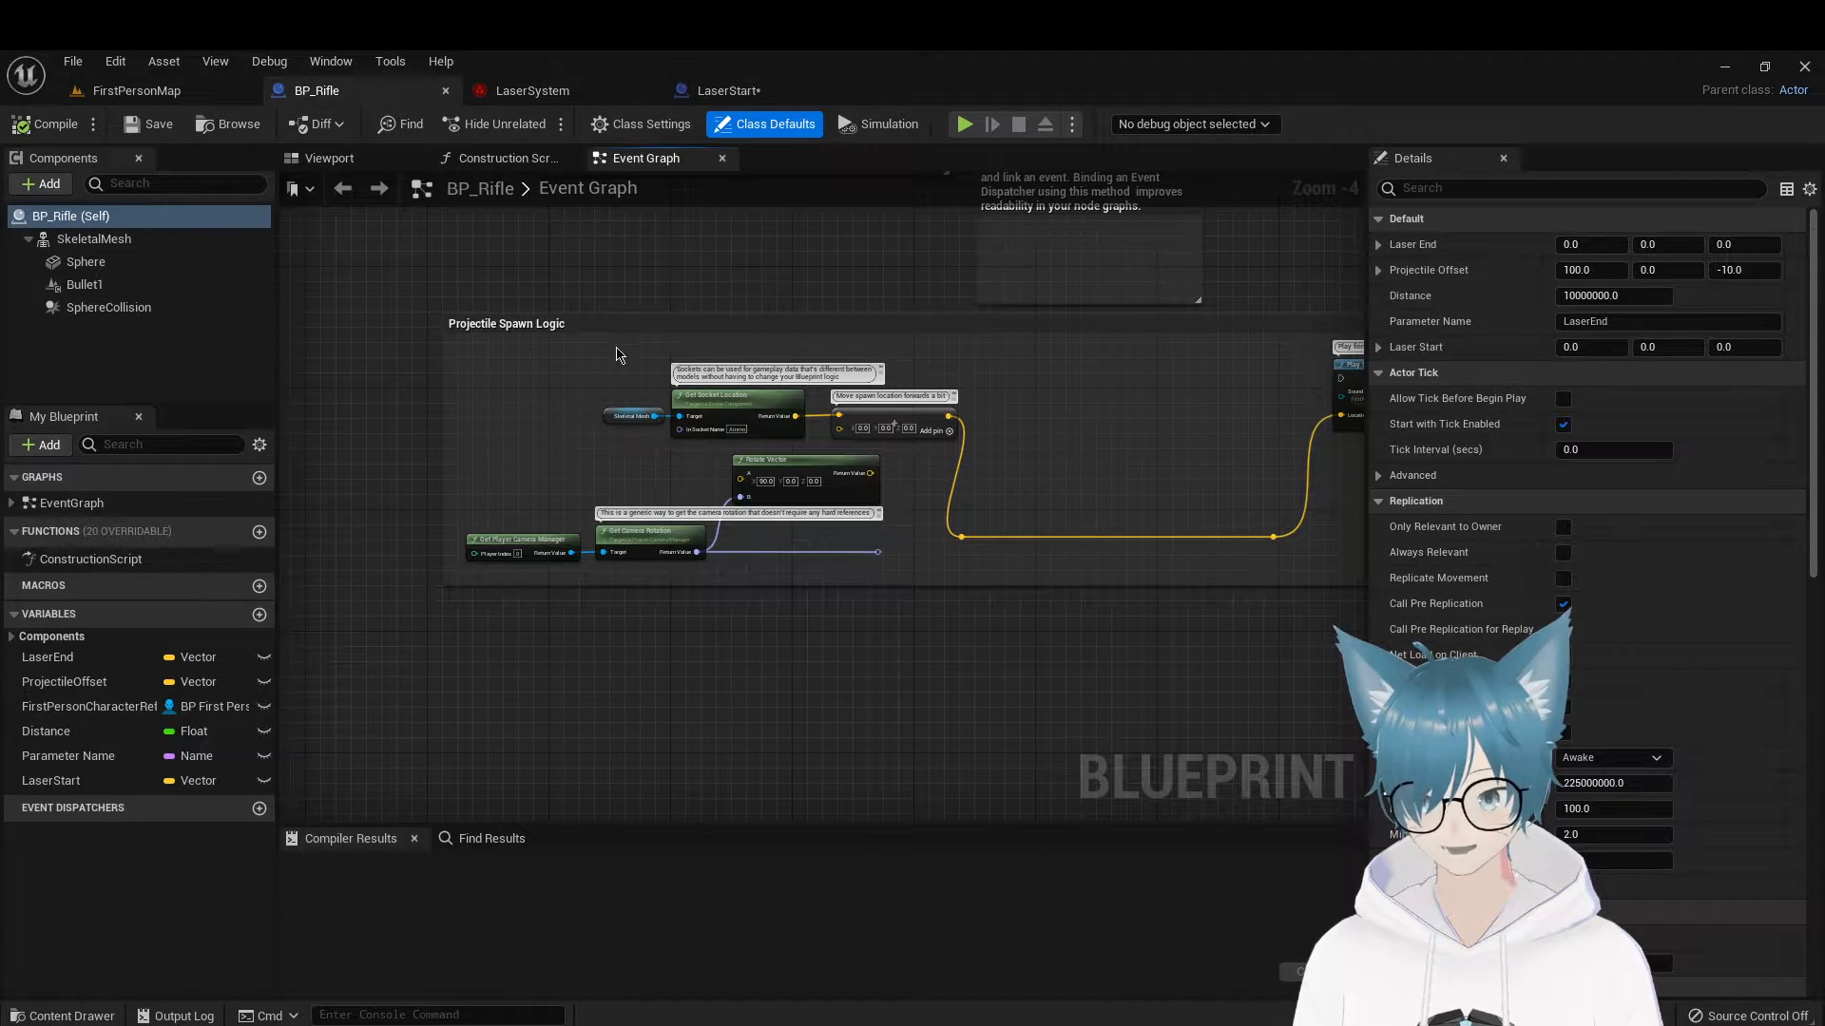
right_drag(931, 255, 610, 583)
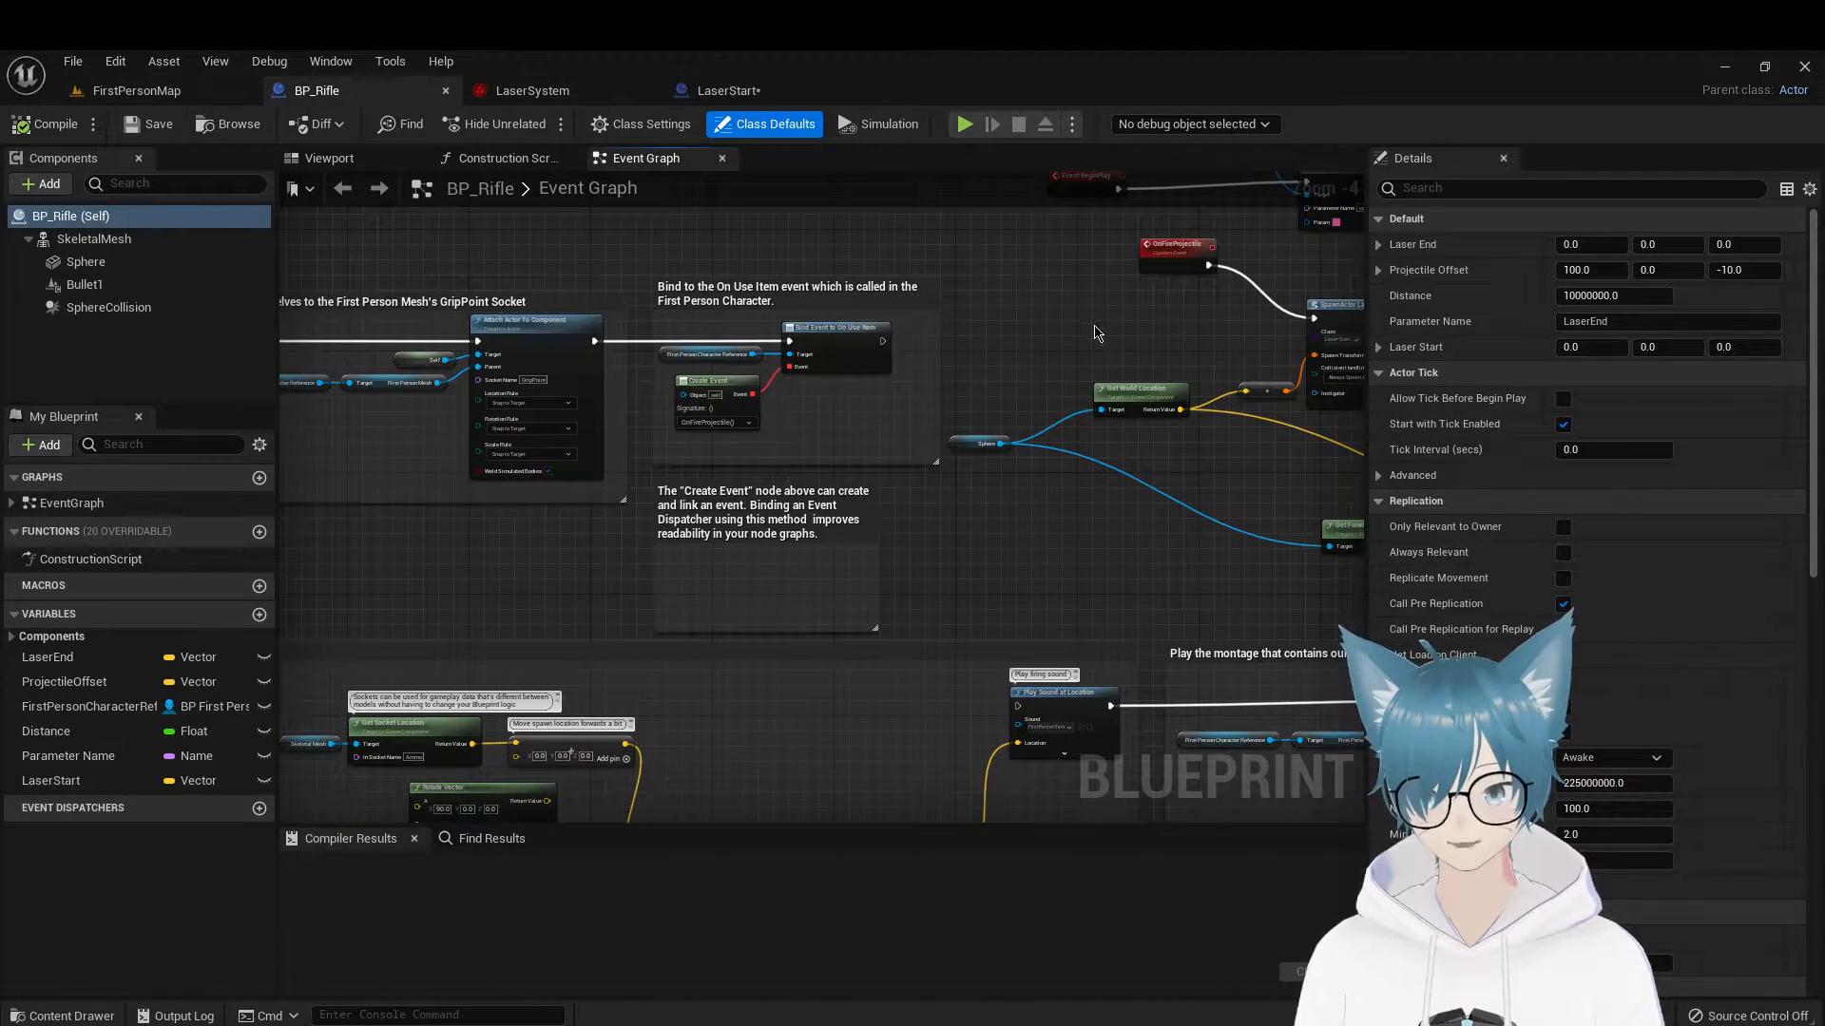
right_drag(1095, 333, 968, 422)
scroll(1024, 345, up, 3)
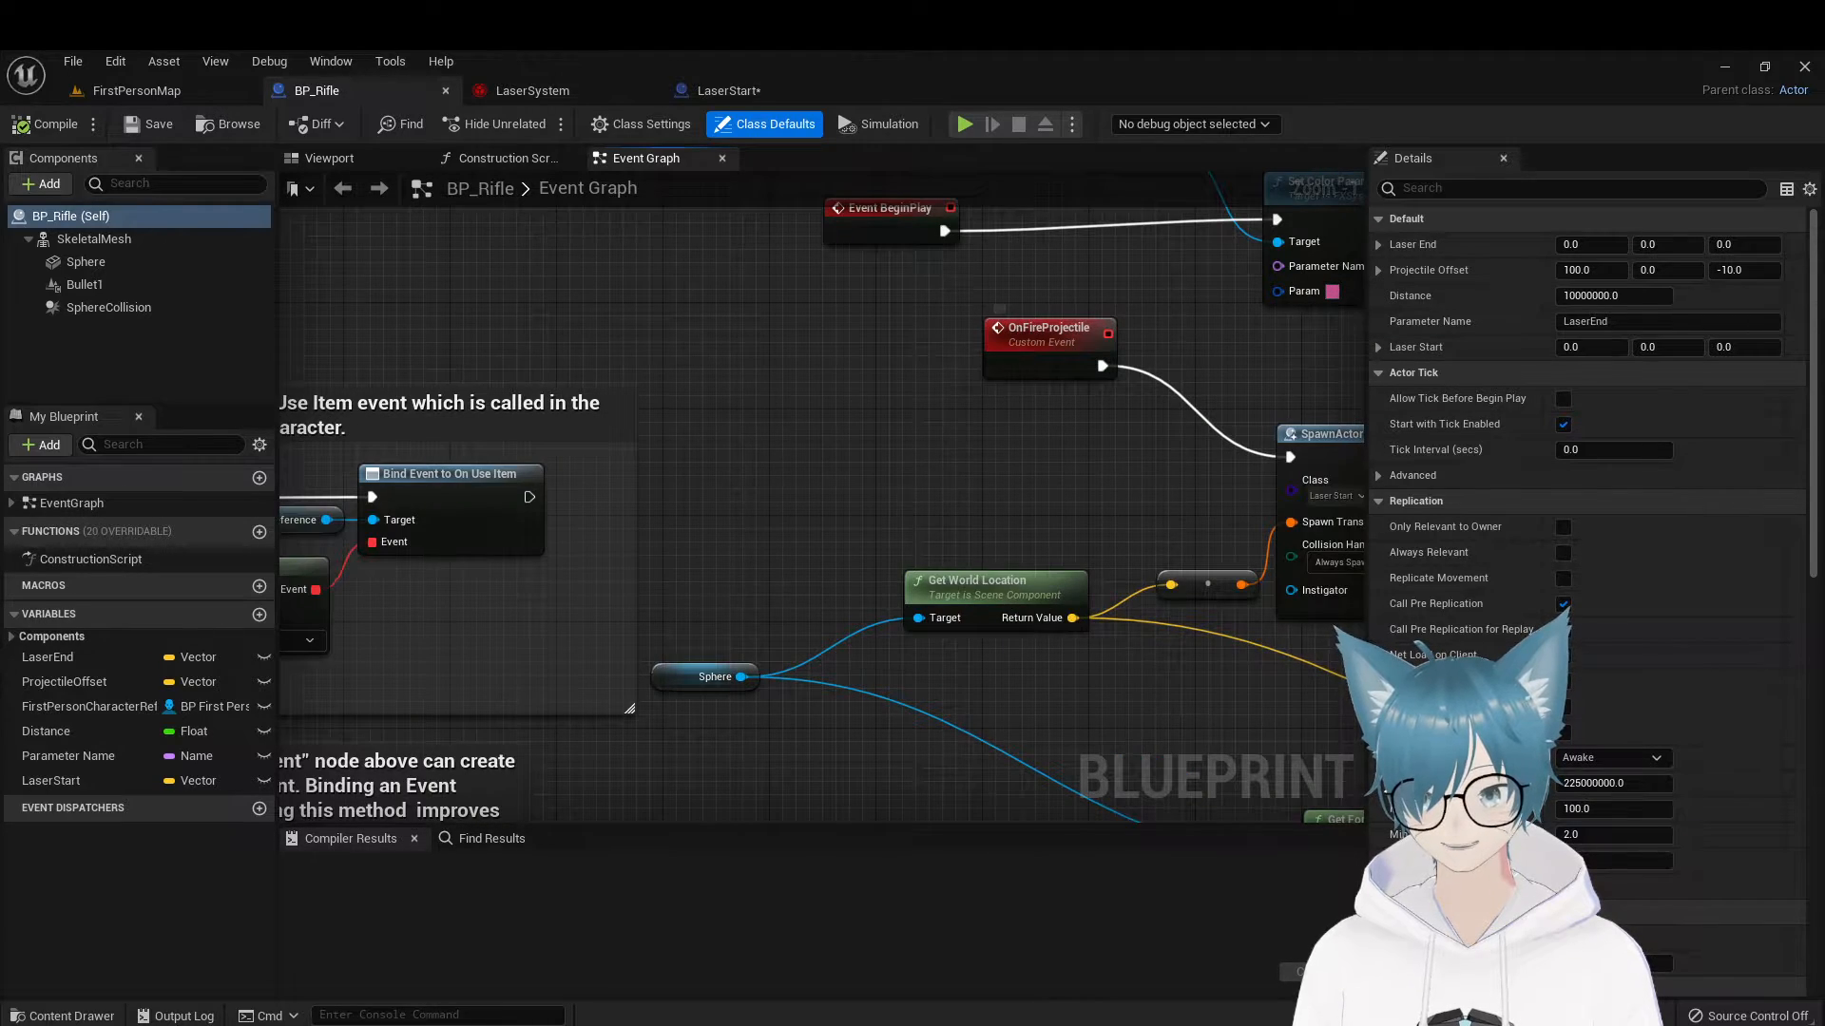
right_drag(877, 505, 1260, 362)
scroll(1042, 600, down, 2)
right_drag(1029, 627, 757, 414)
scroll(1140, 392, down, 1)
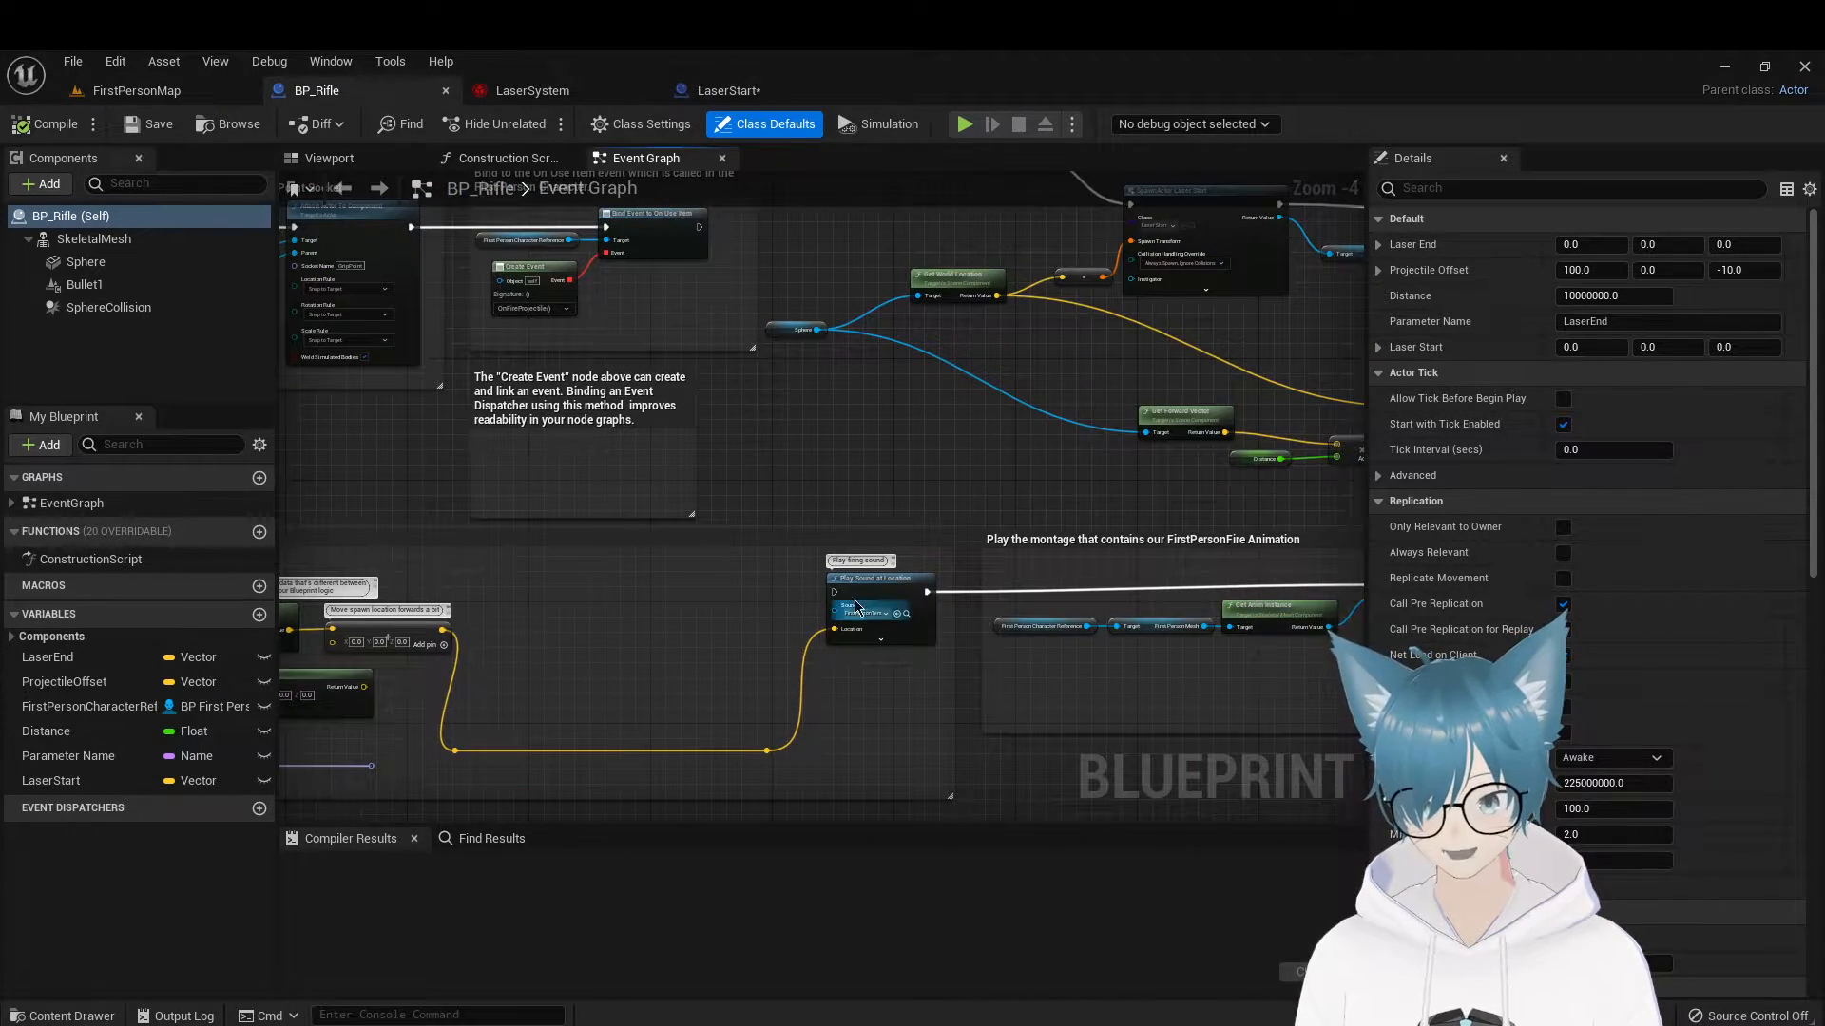
right_drag(761, 592, 1148, 496)
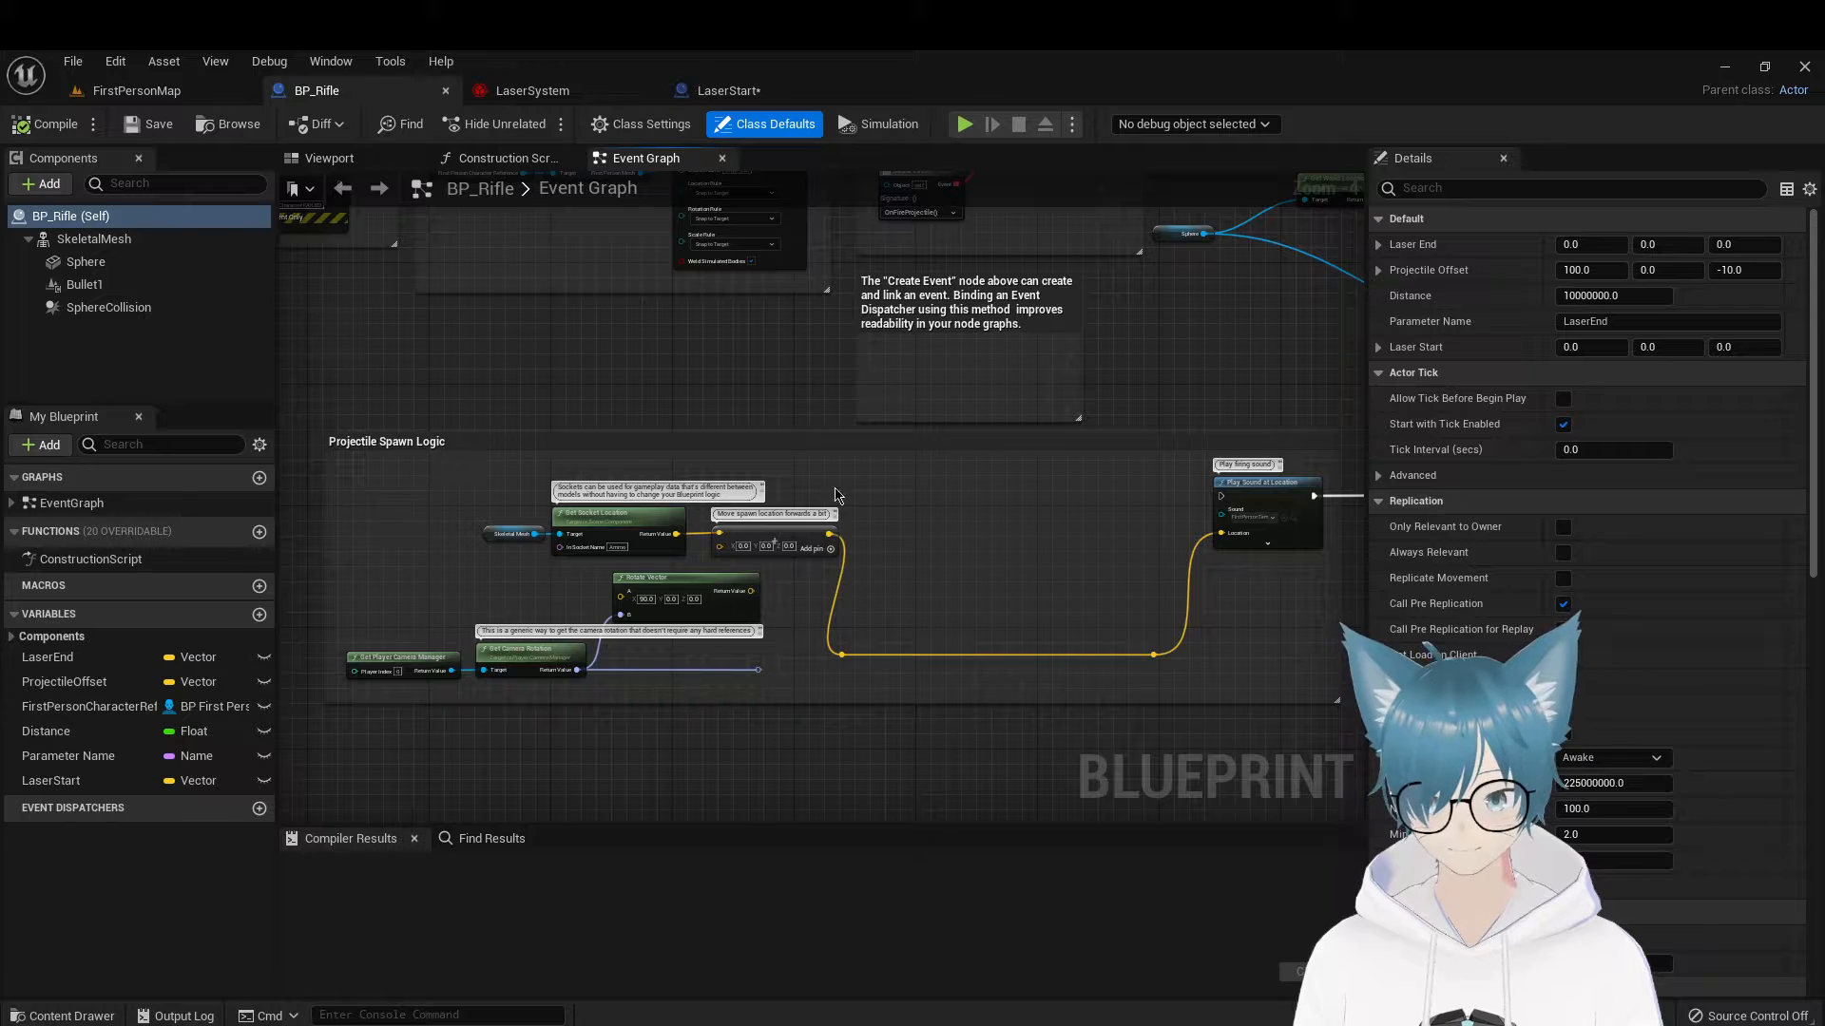
right_drag(972, 511, 901, 487)
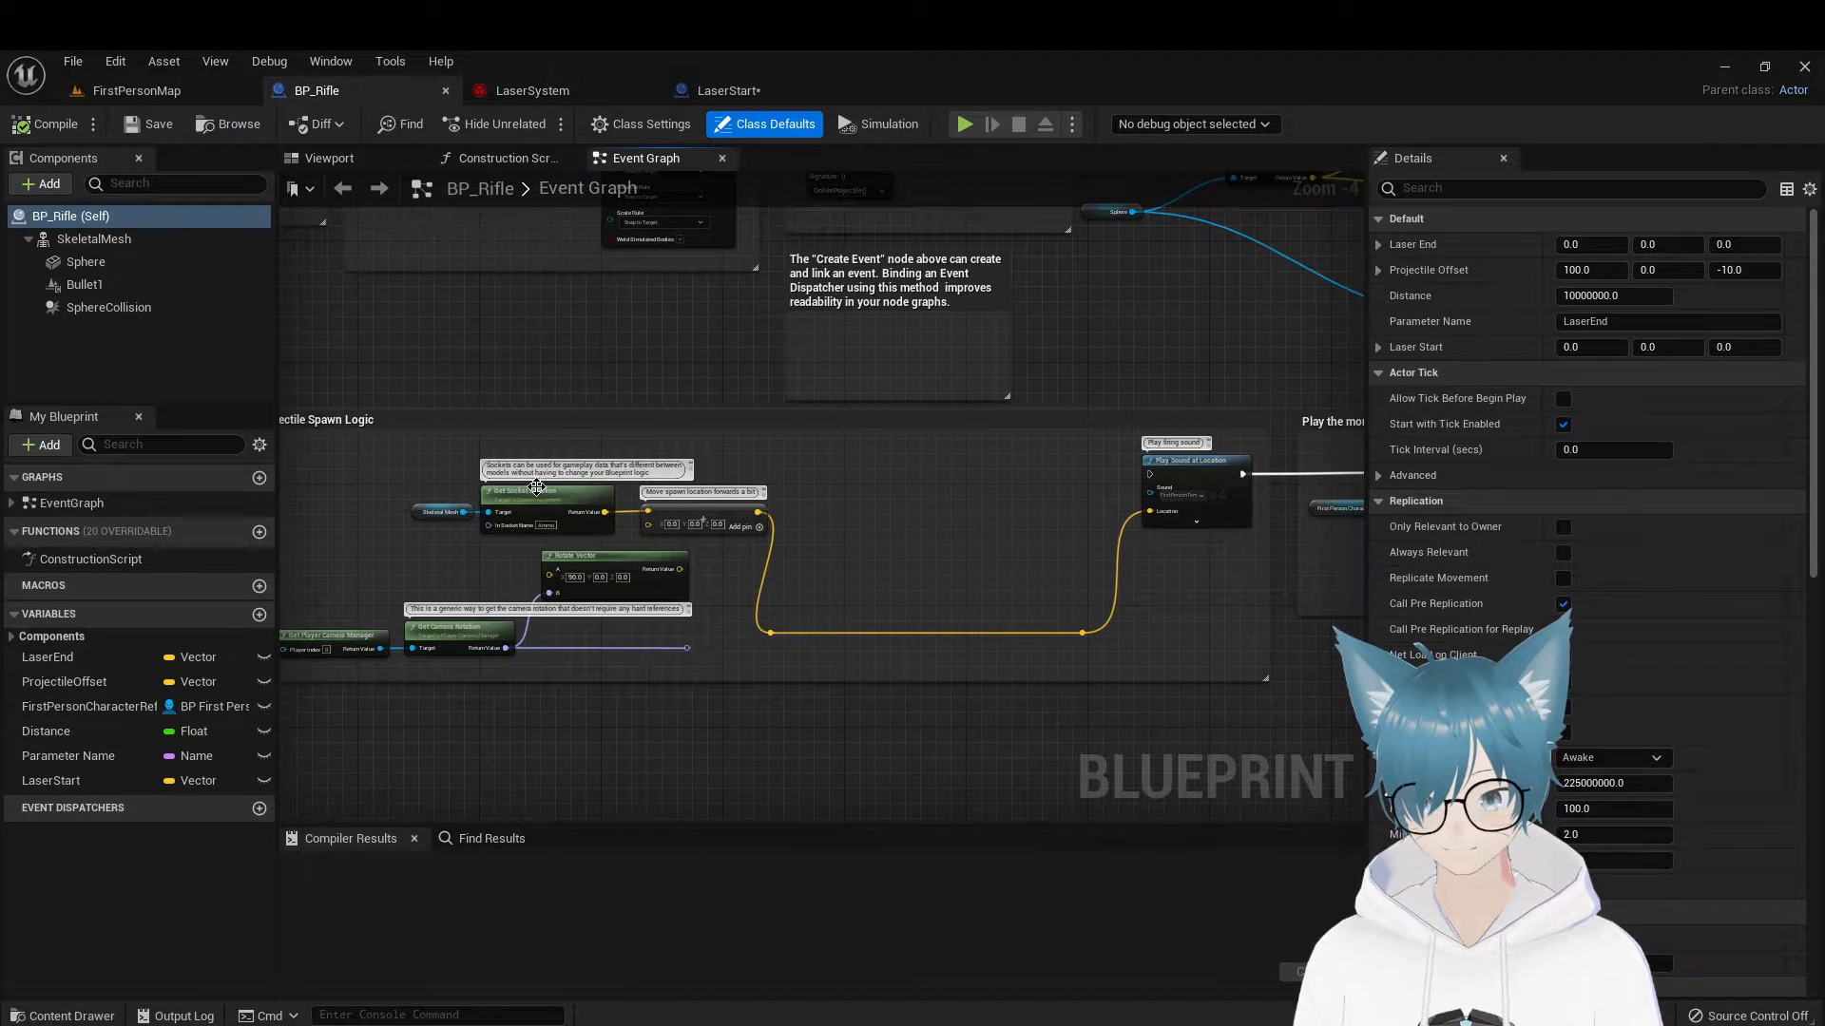
right_drag(962, 584, 631, 581)
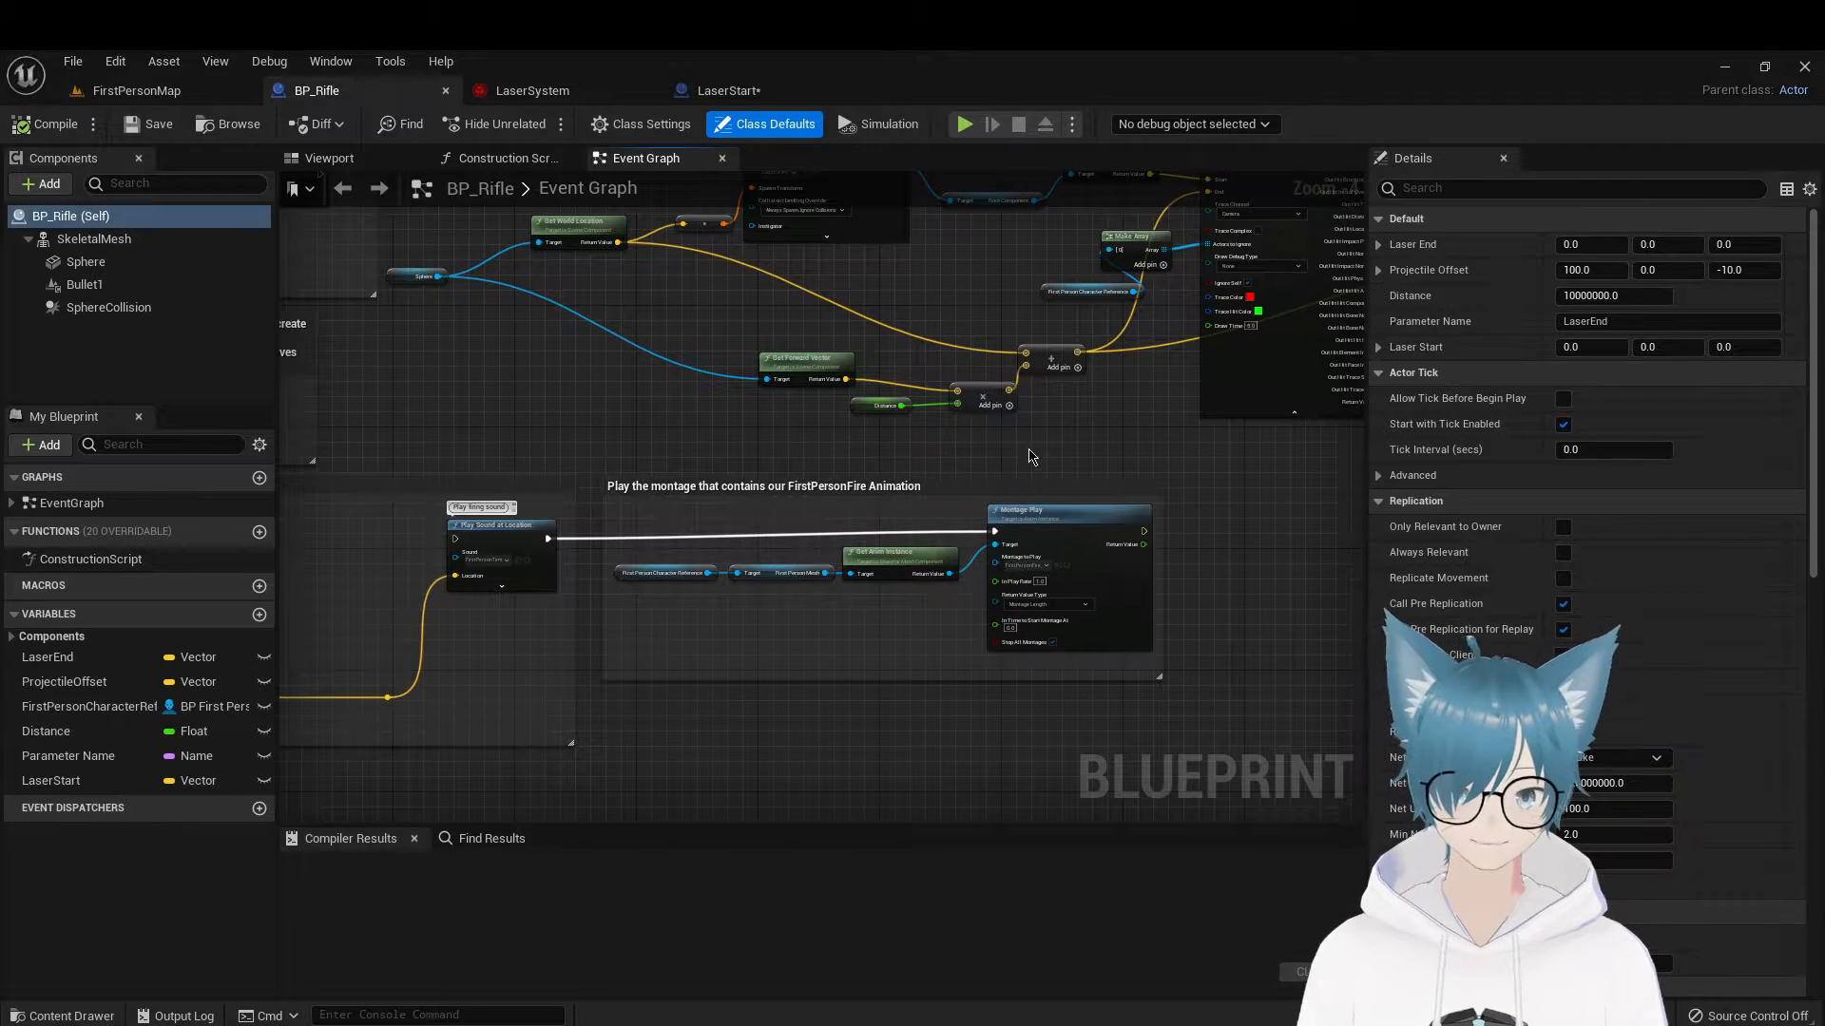
Rewire the FirstPersonFire montage nodes from Play Sound at Location to run after Print String in the firing chain, and compile BP_Rifle
right_drag(995, 443, 832, 450)
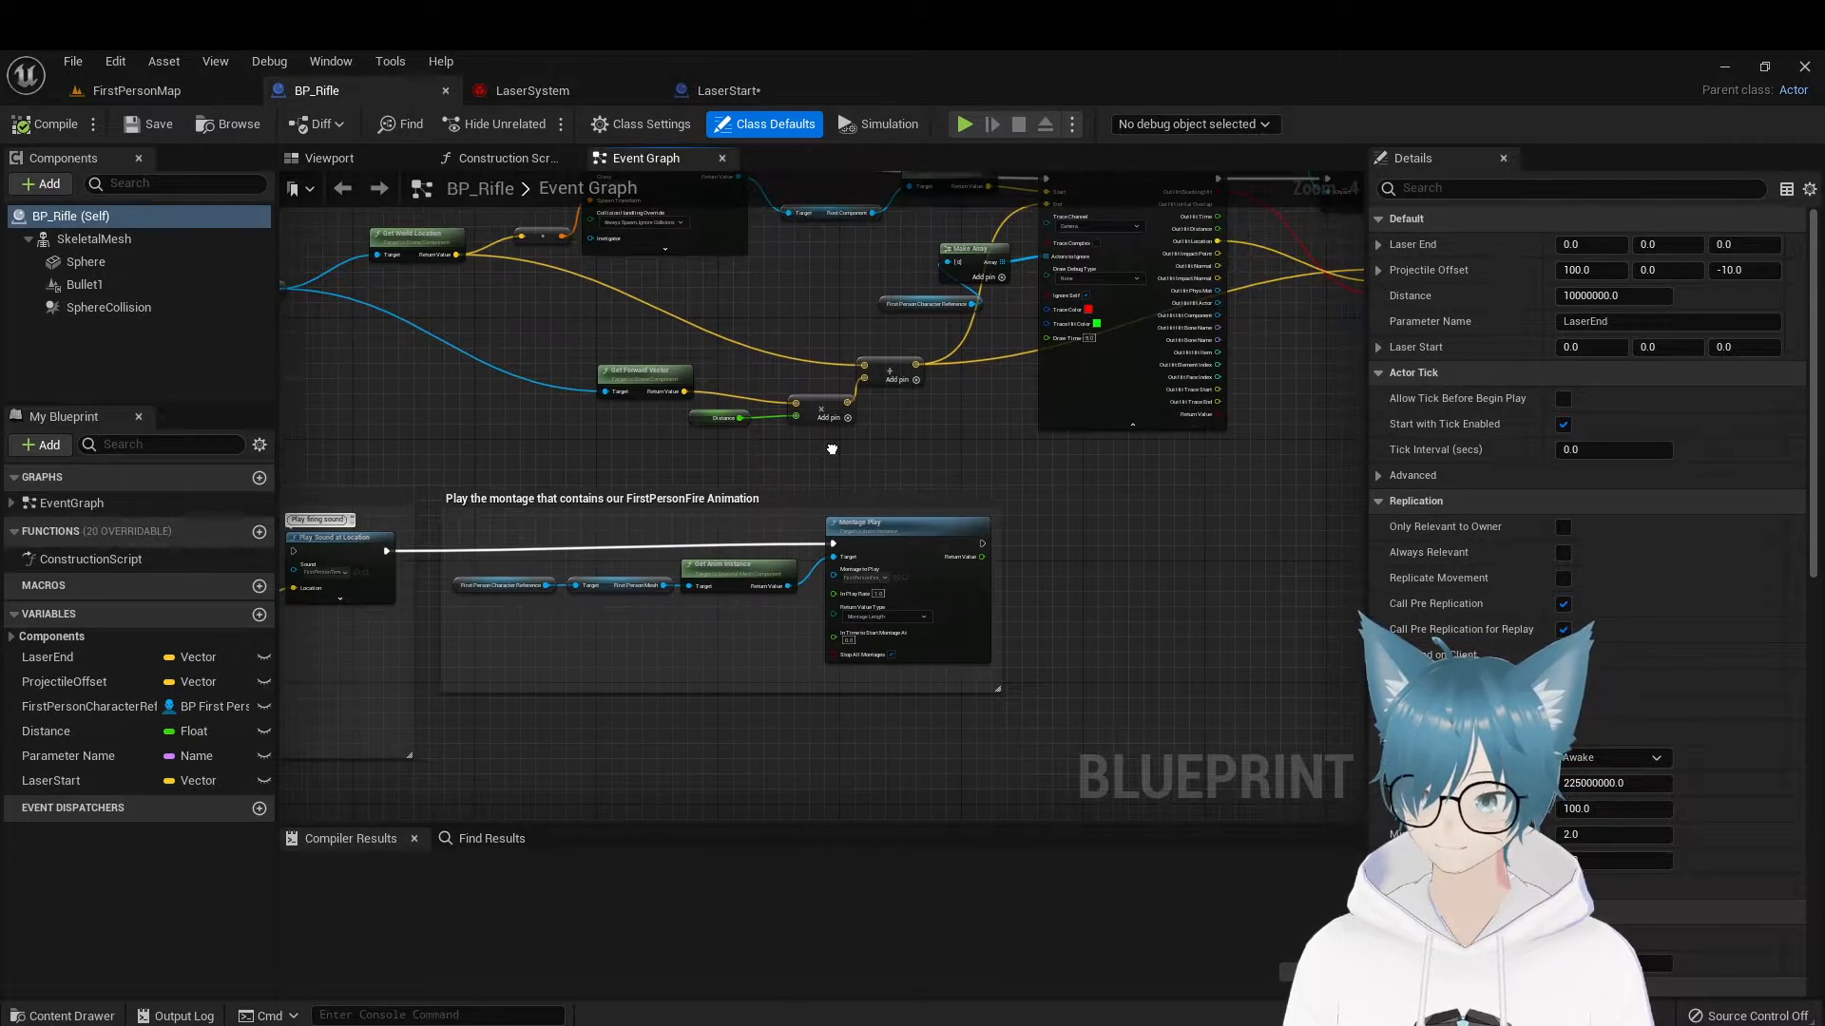
right_drag(890, 513, 887, 609)
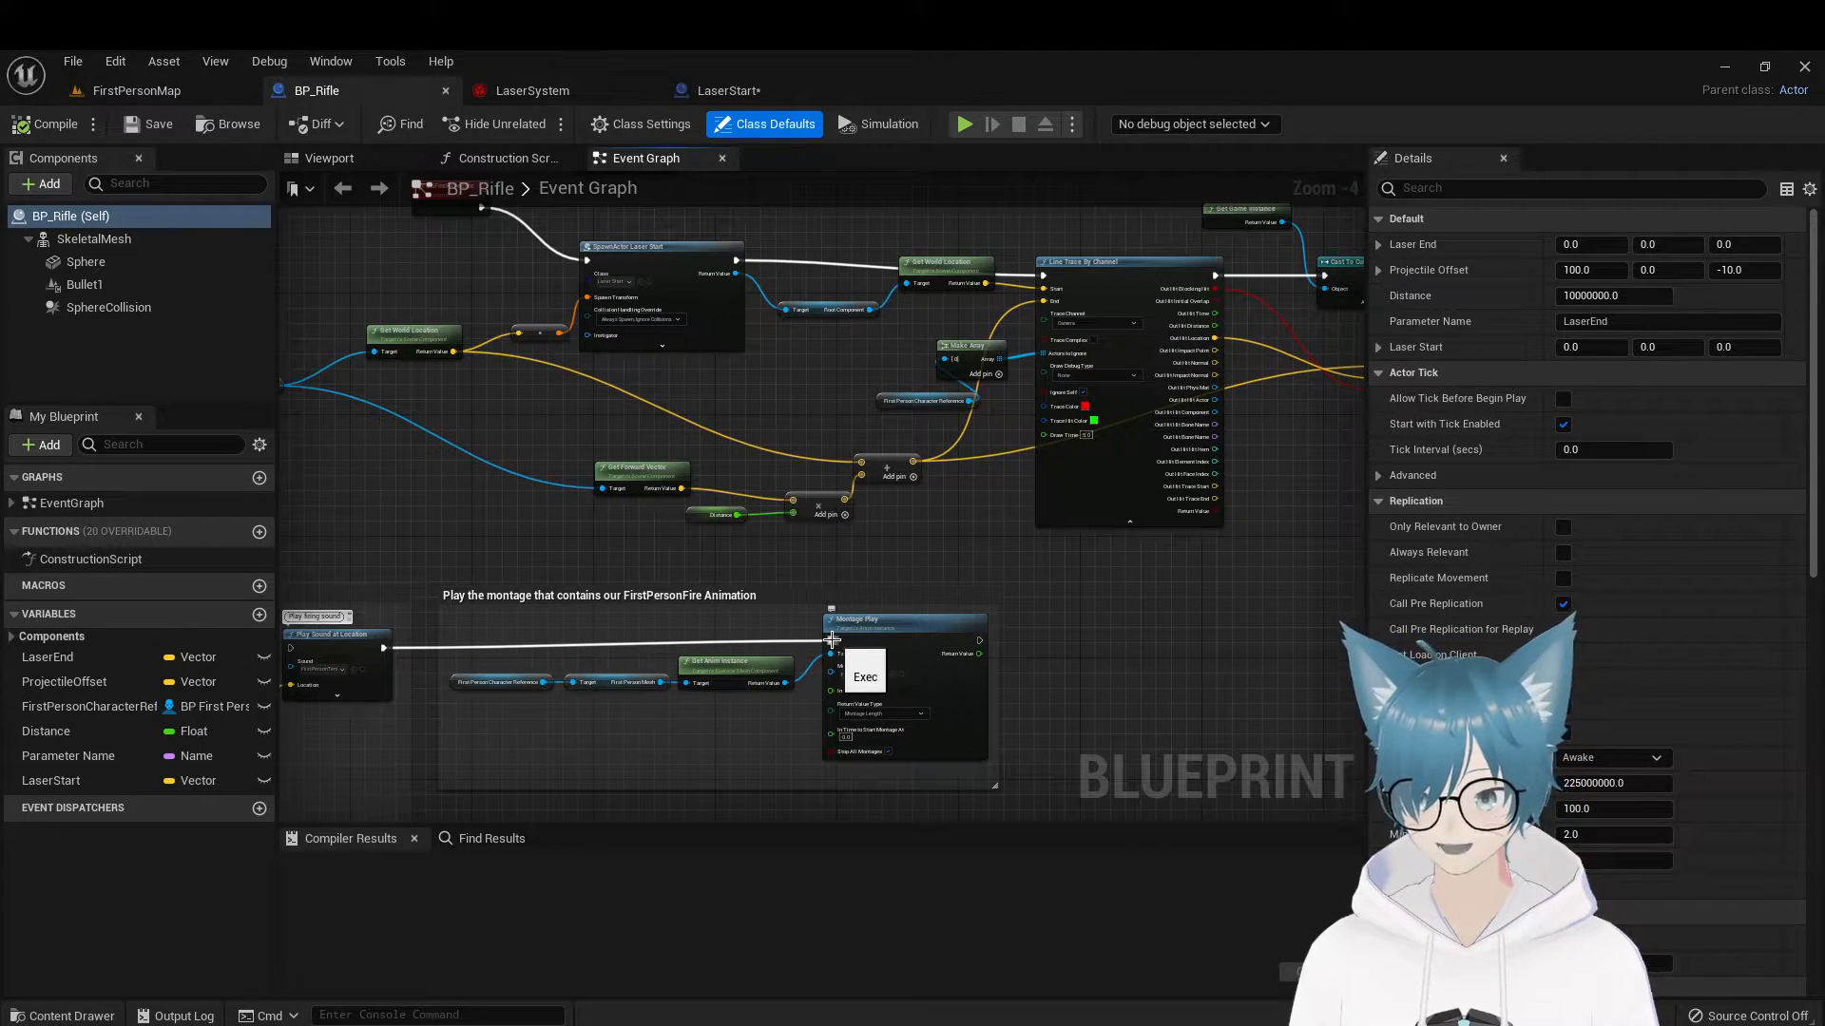
alt+click(832, 639)
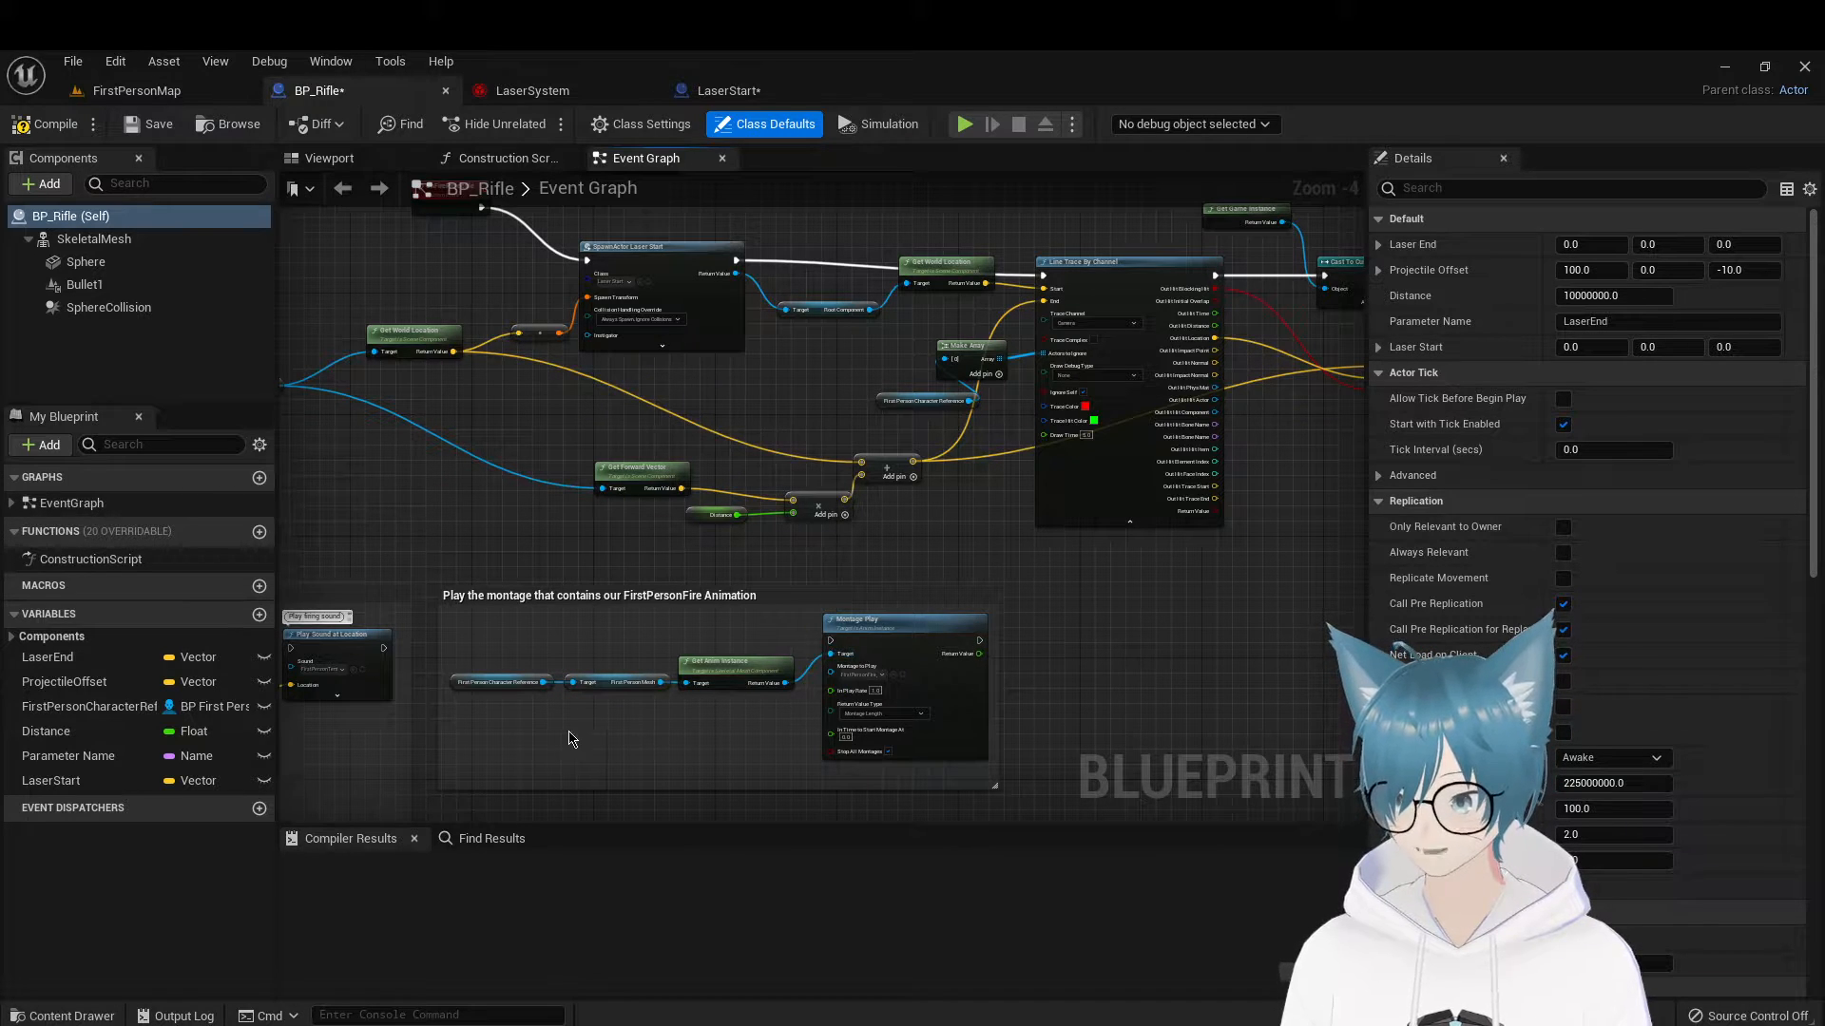
drag(511, 769, 1164, 320)
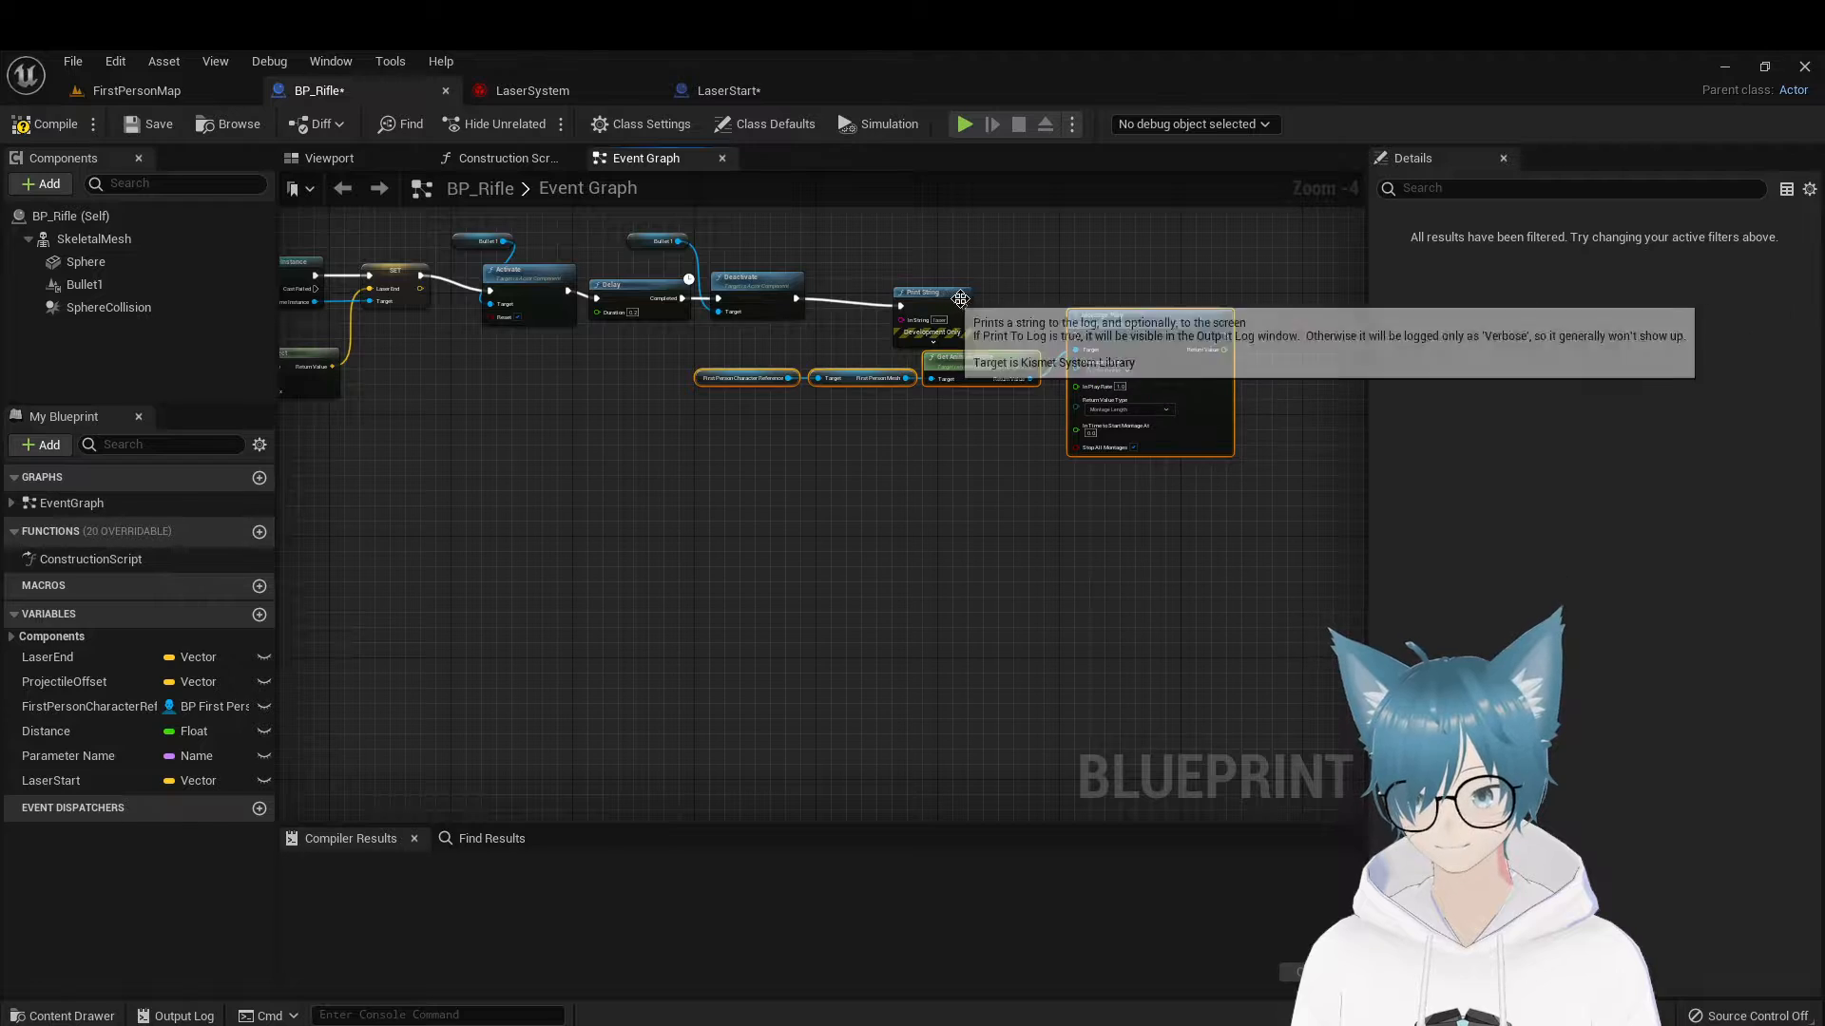
drag(961, 300, 1117, 350)
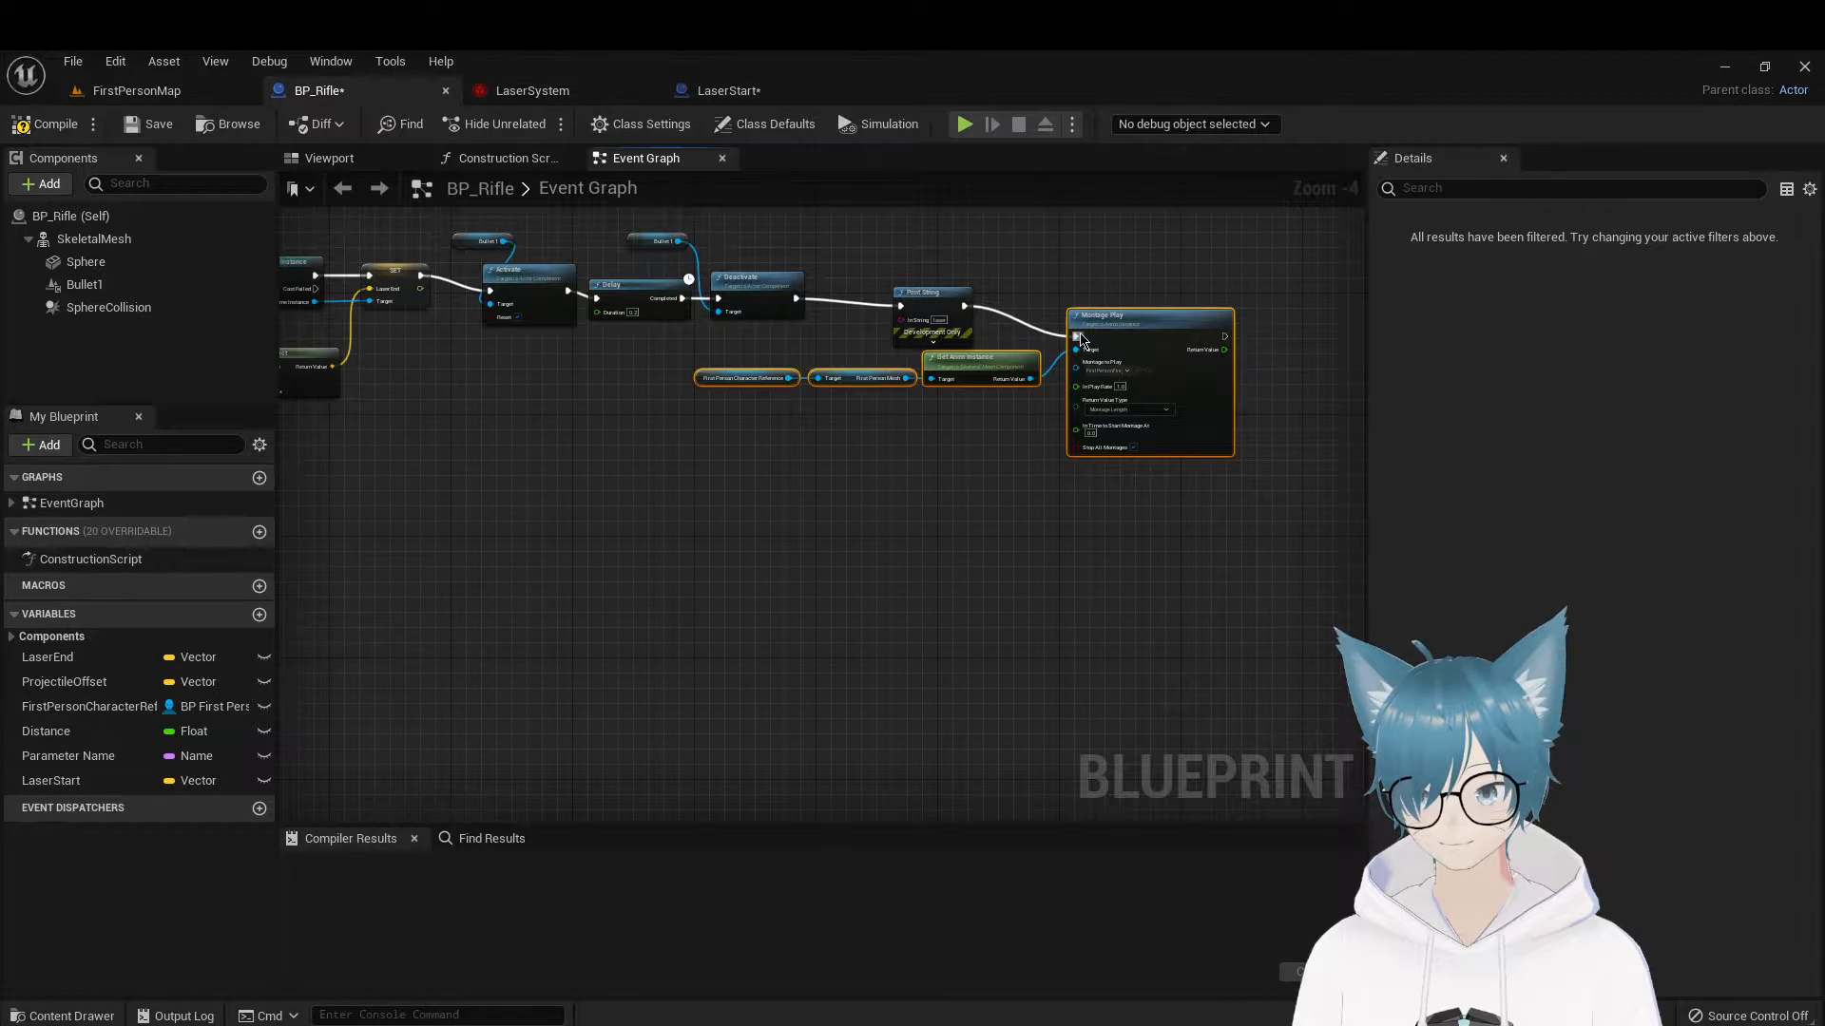
click(45, 124)
Play-test the fire animation in FirstPersonMap by picking up the rifle and shooting repeatedly while strafing and advancing between the blocks
click(136, 90)
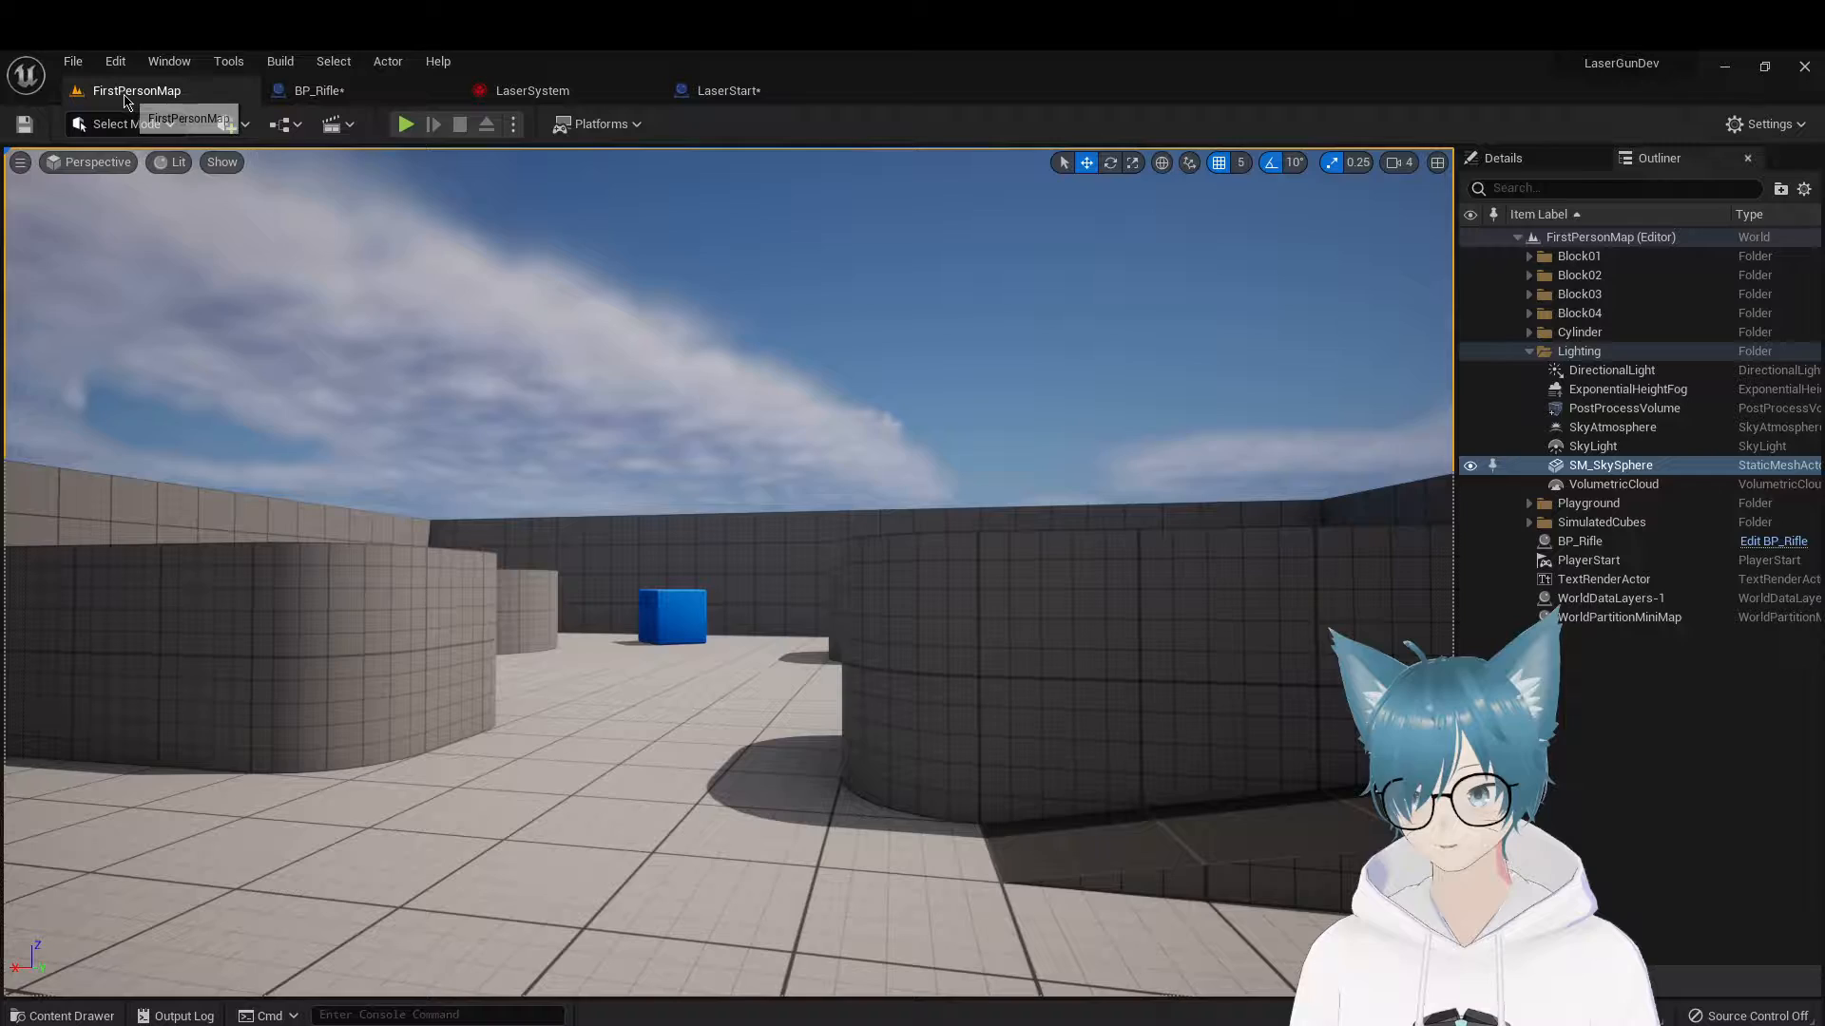
click(406, 126)
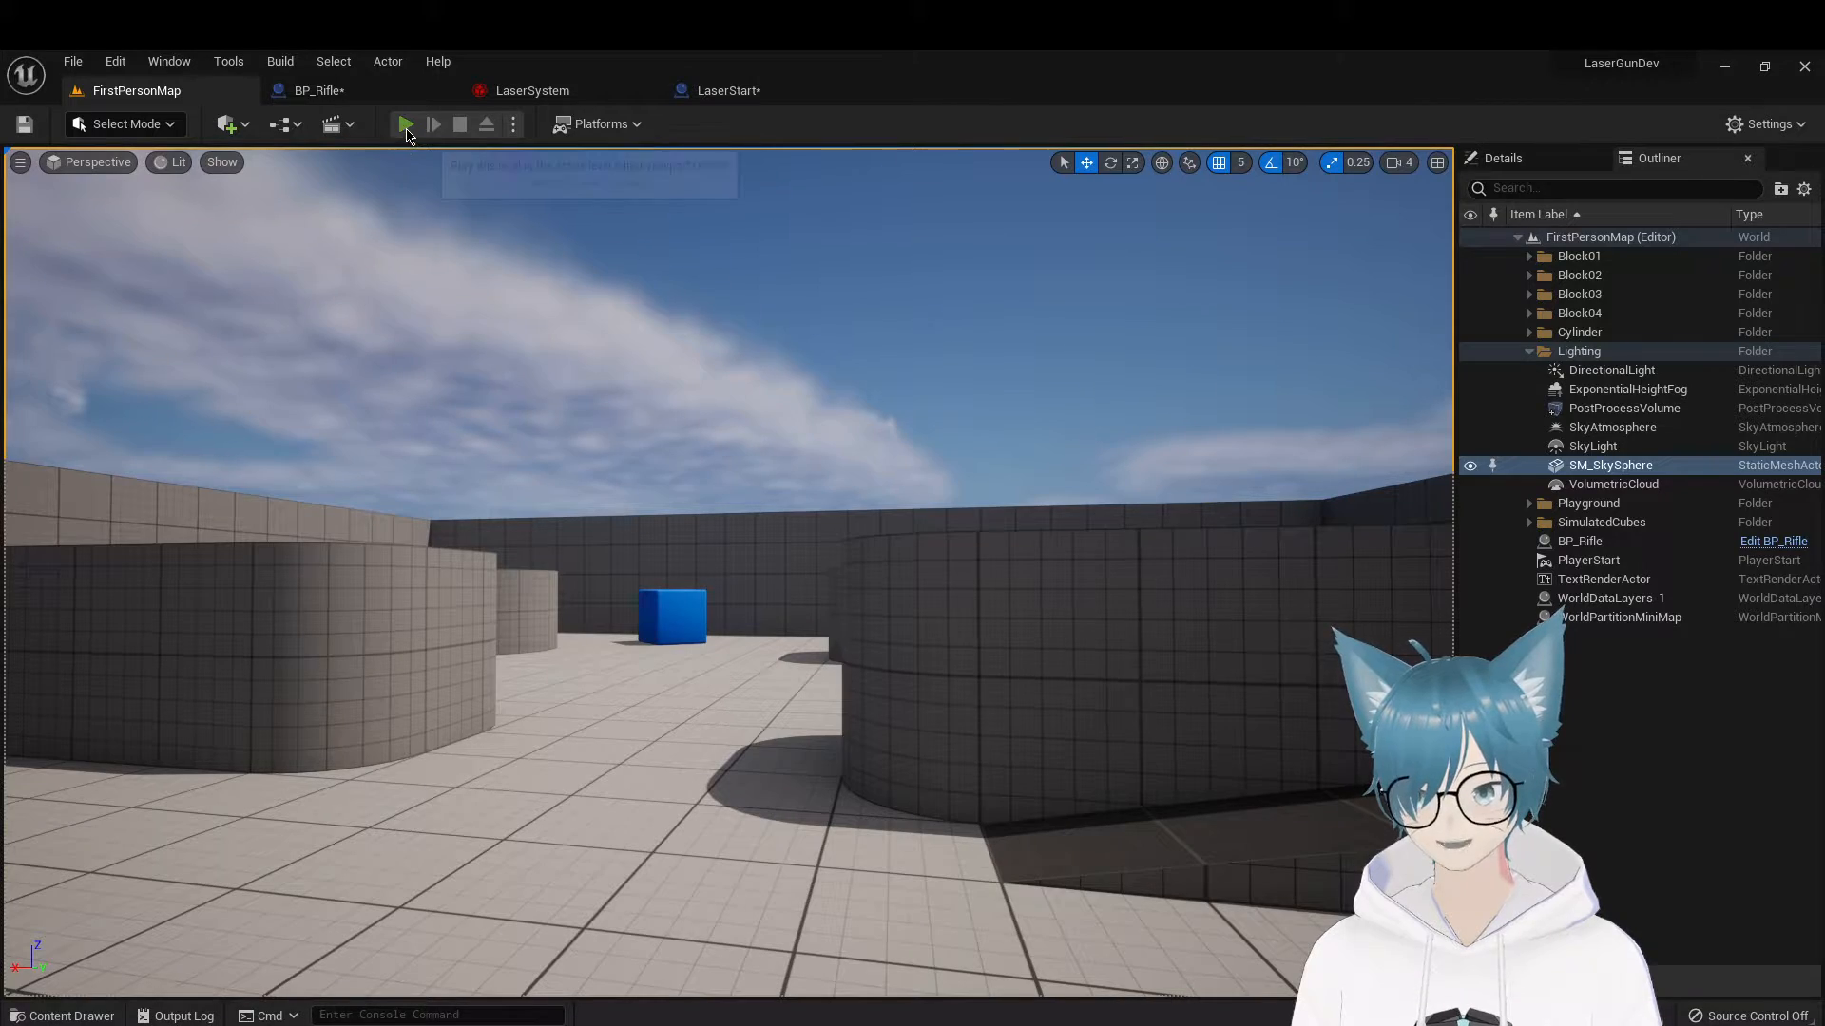
key(w)
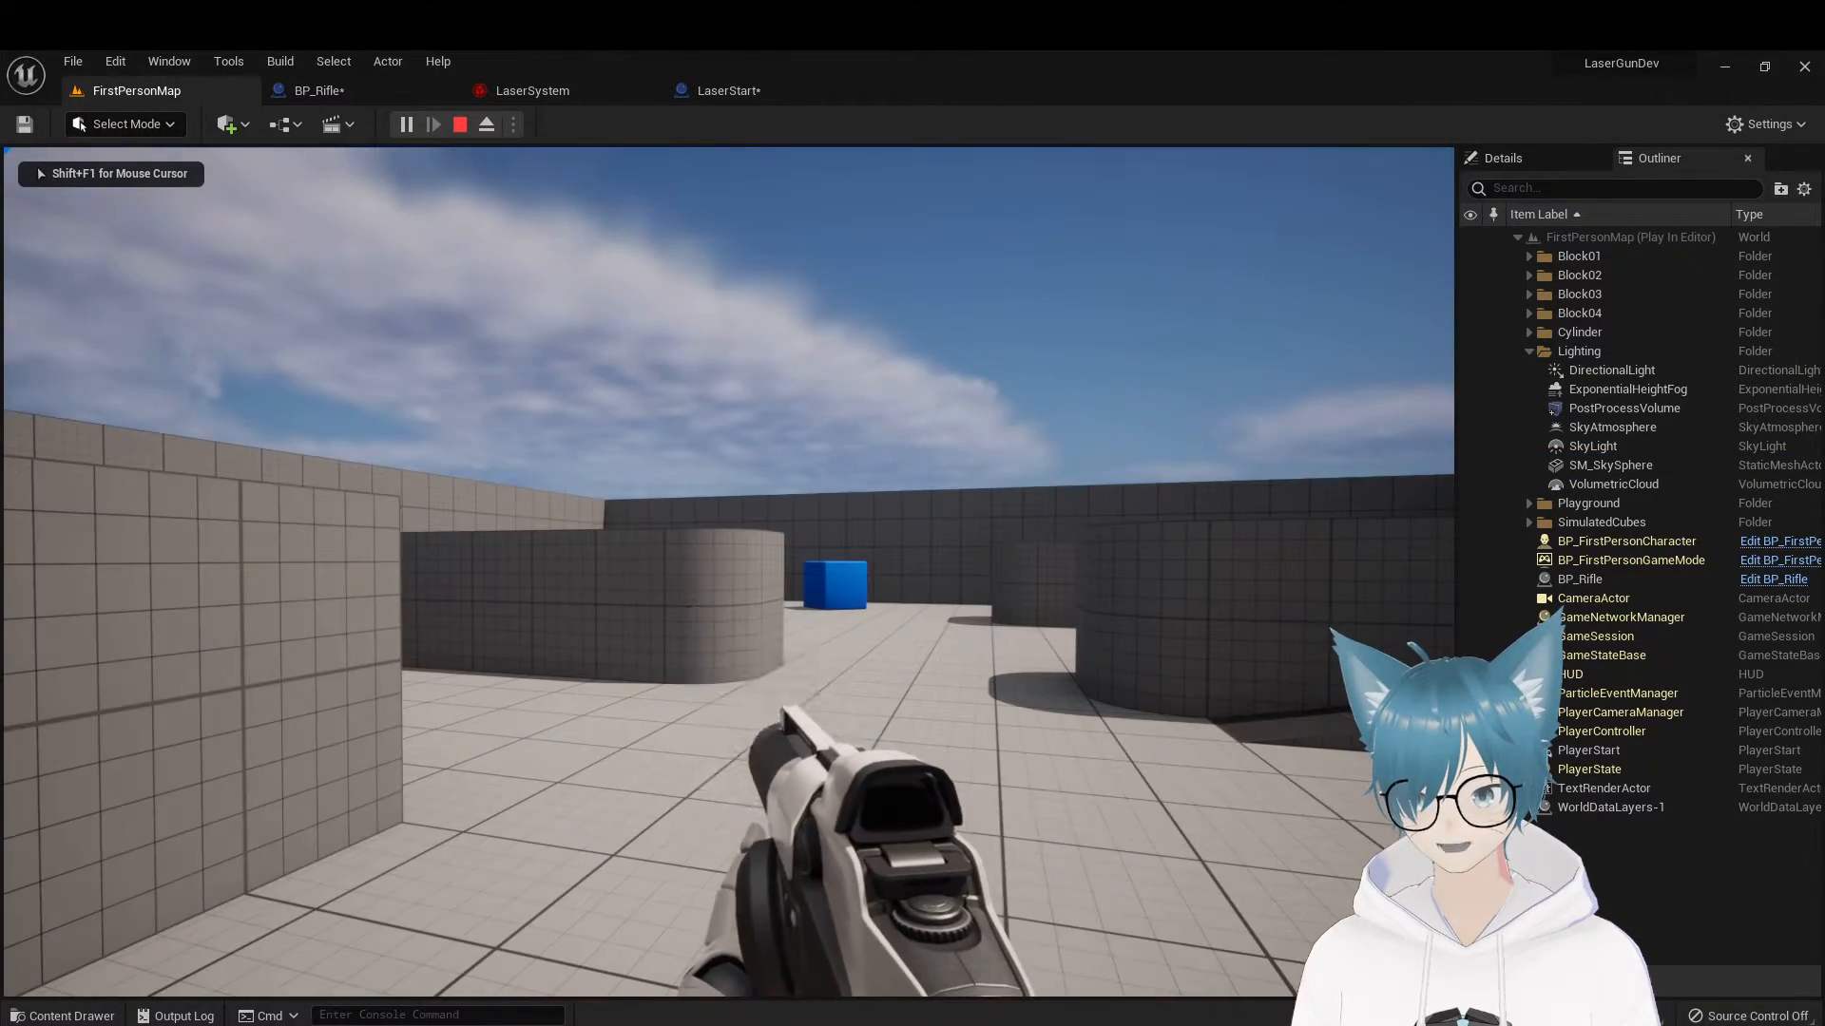
click(728, 572)
click(729, 572)
click(729, 572)
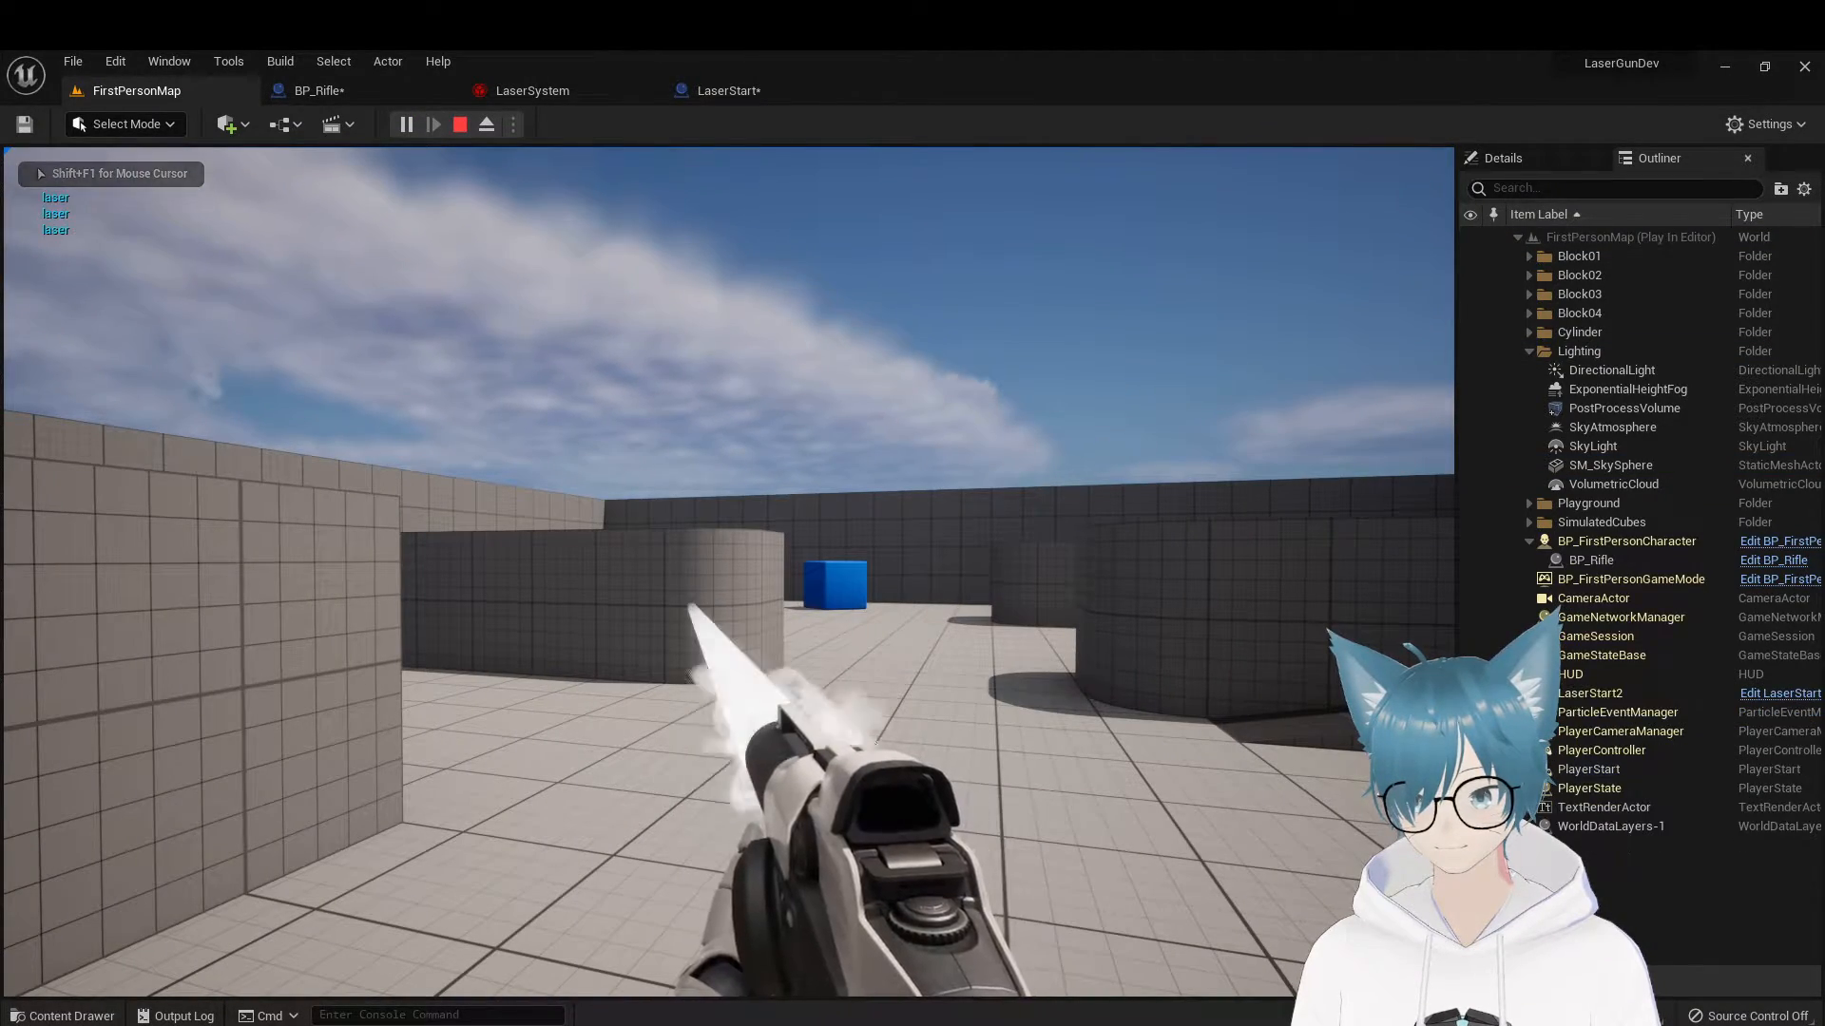
click(728, 572)
key(d)
click(729, 572)
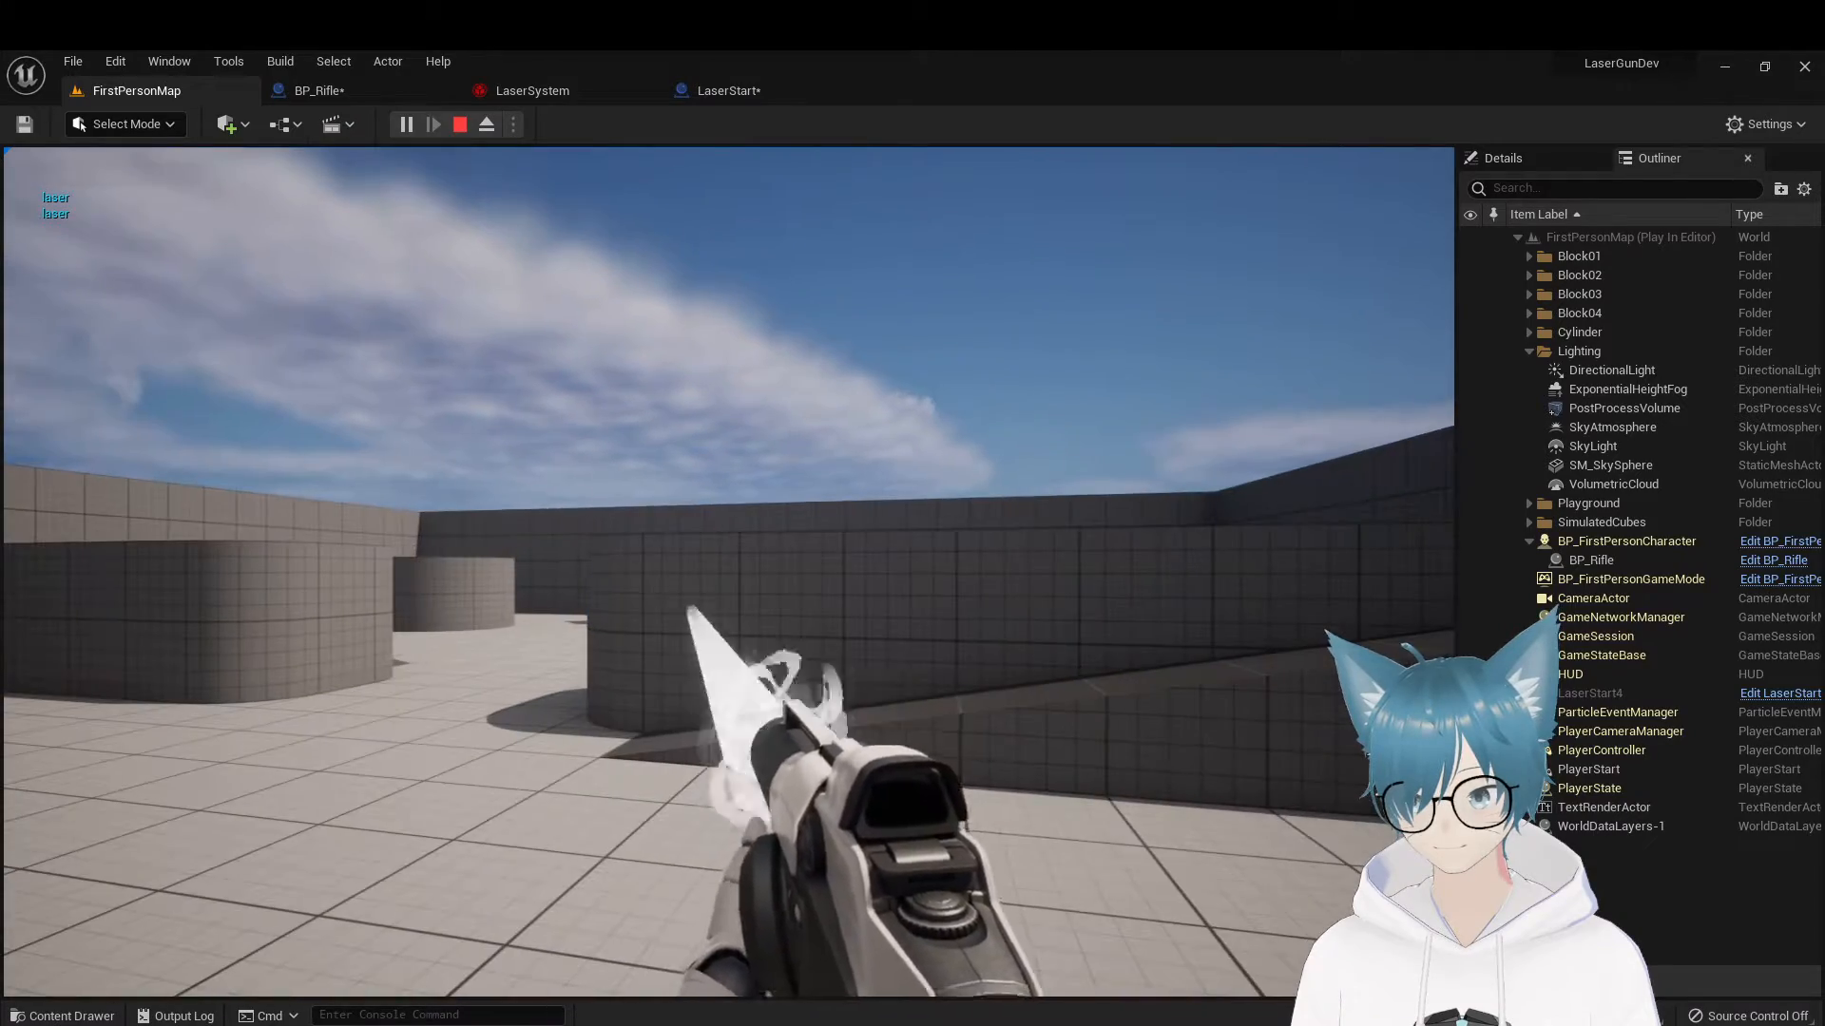
key(a)
key(w)
click(729, 572)
key(d)
click(729, 572)
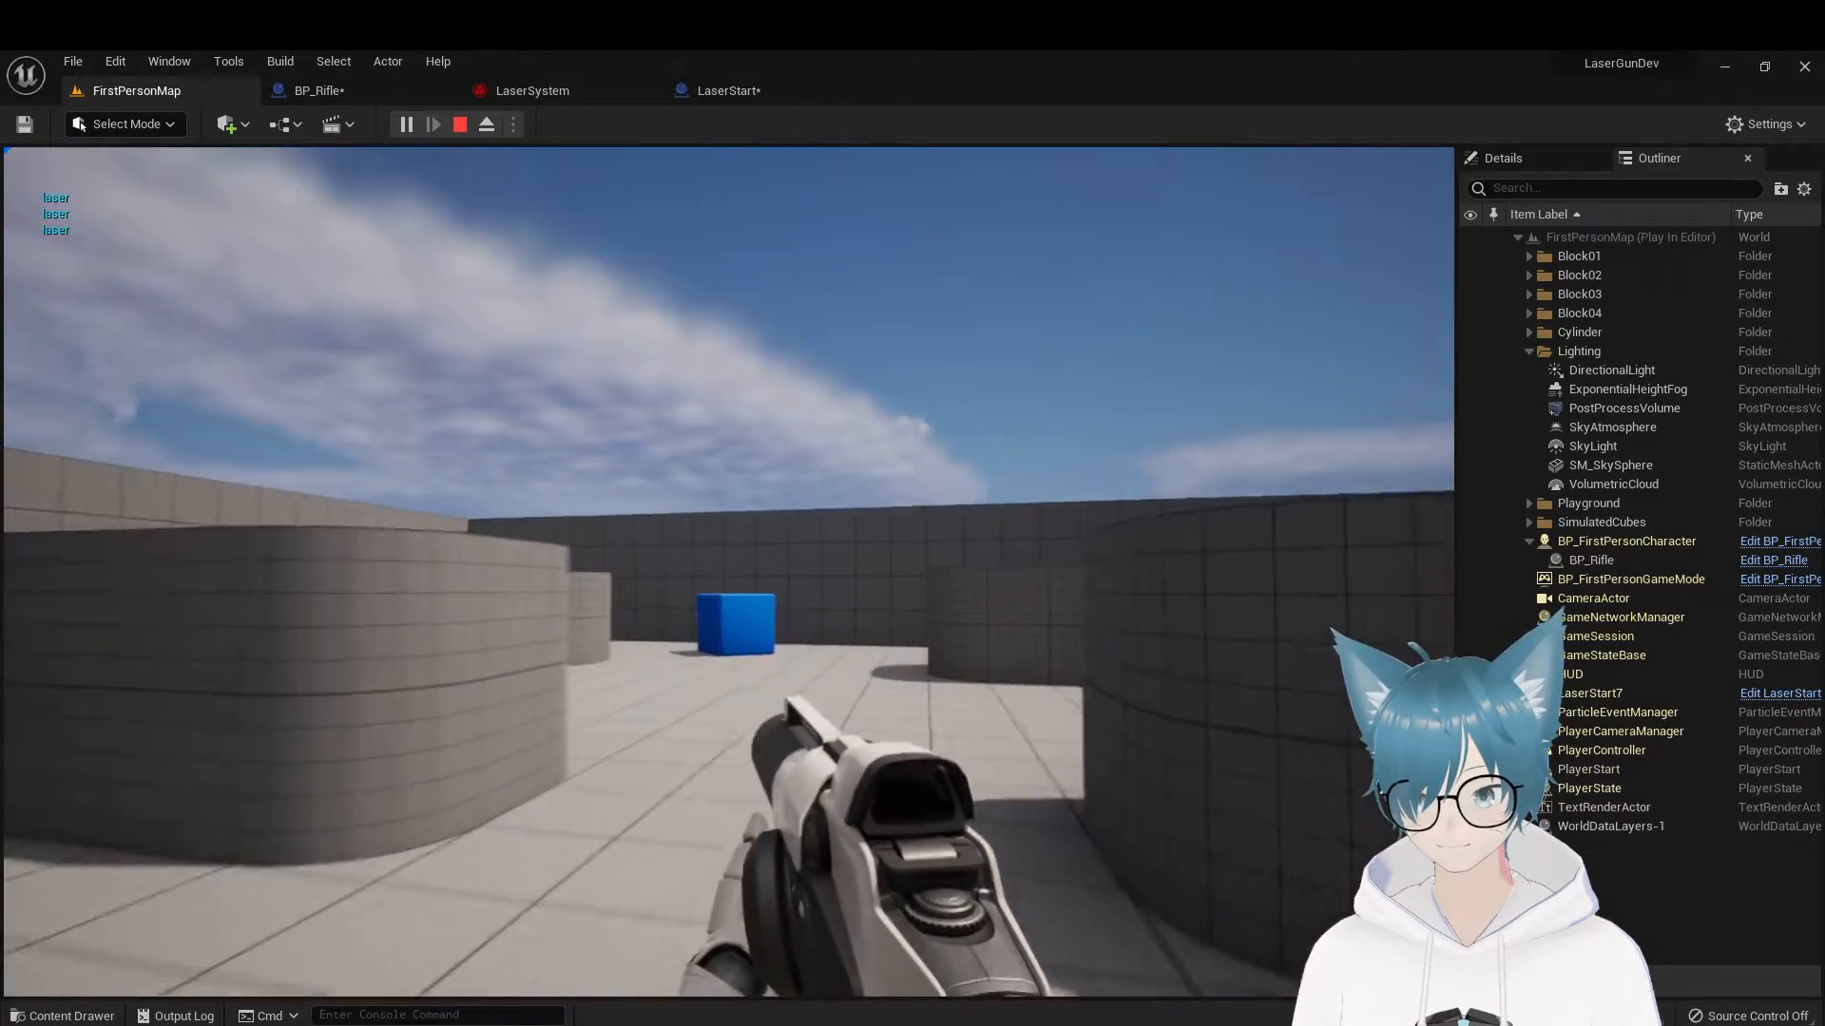
click(729, 572)
click(729, 572)
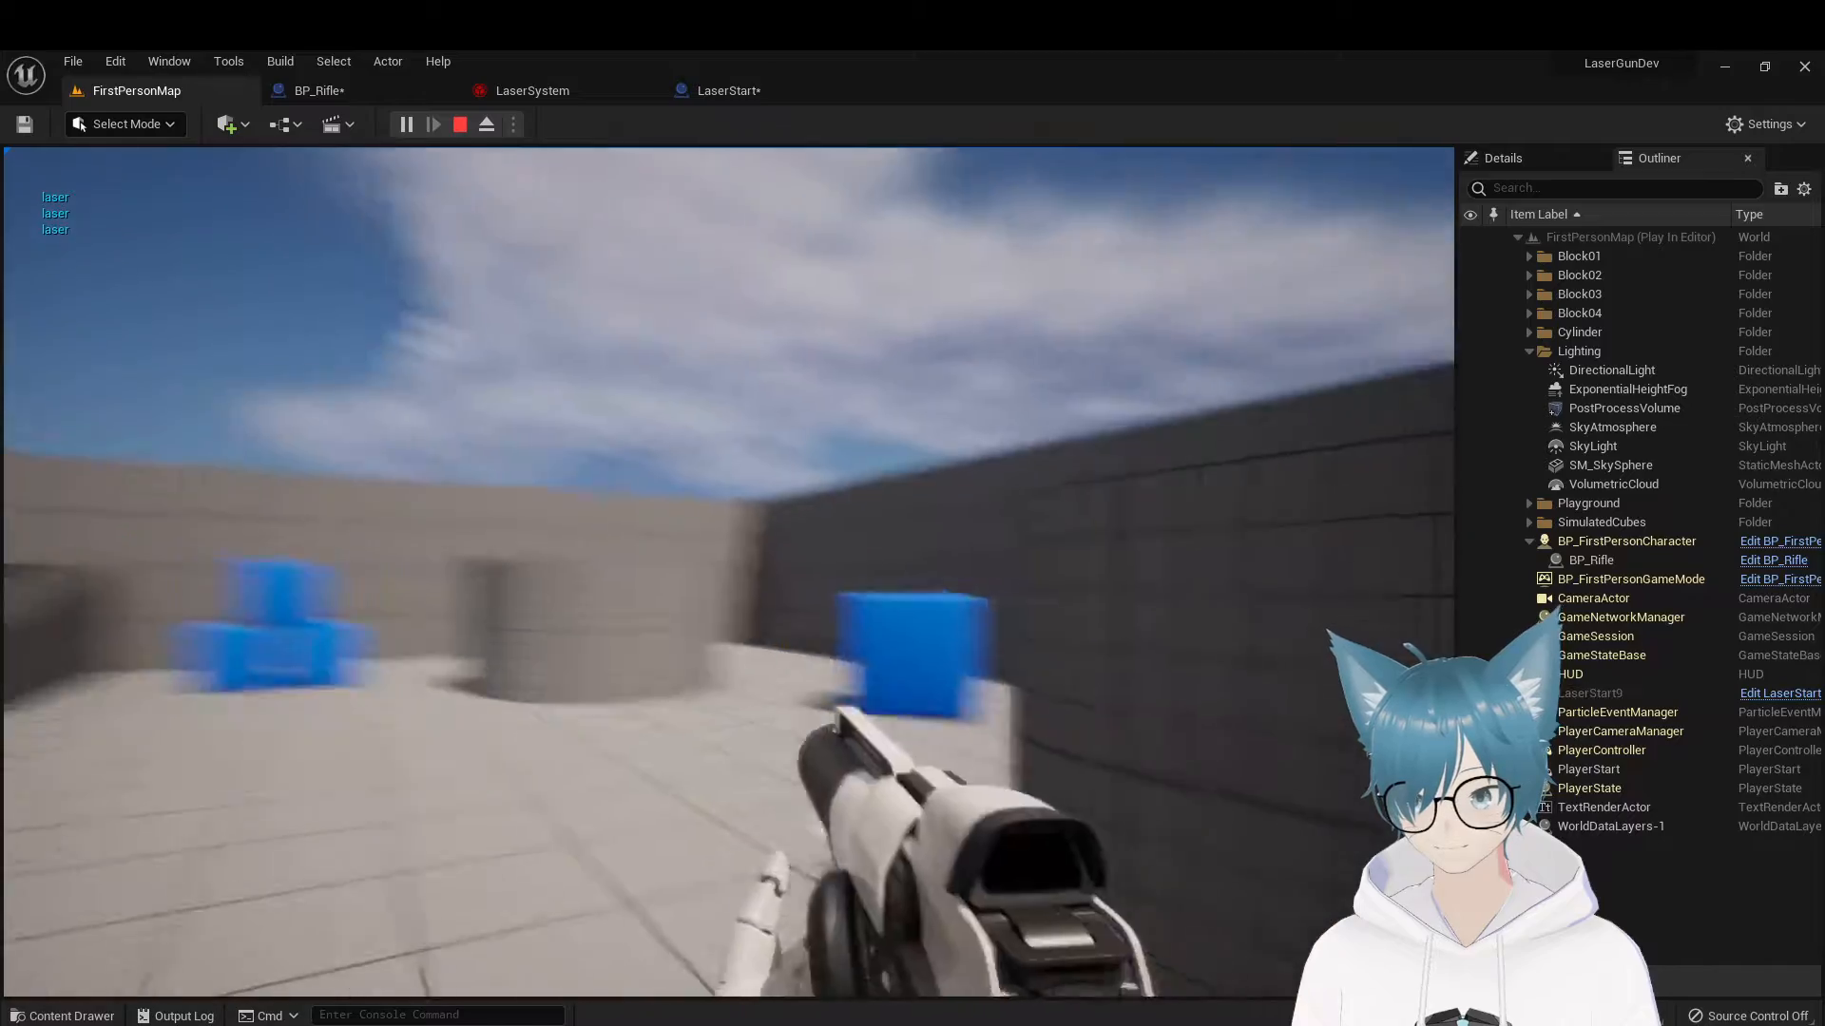
Fire more laser shots toward the stacked blue cubes while strafing both ways, and end the play session
click(729, 572)
key(a)
click(729, 572)
click(729, 572)
key(d)
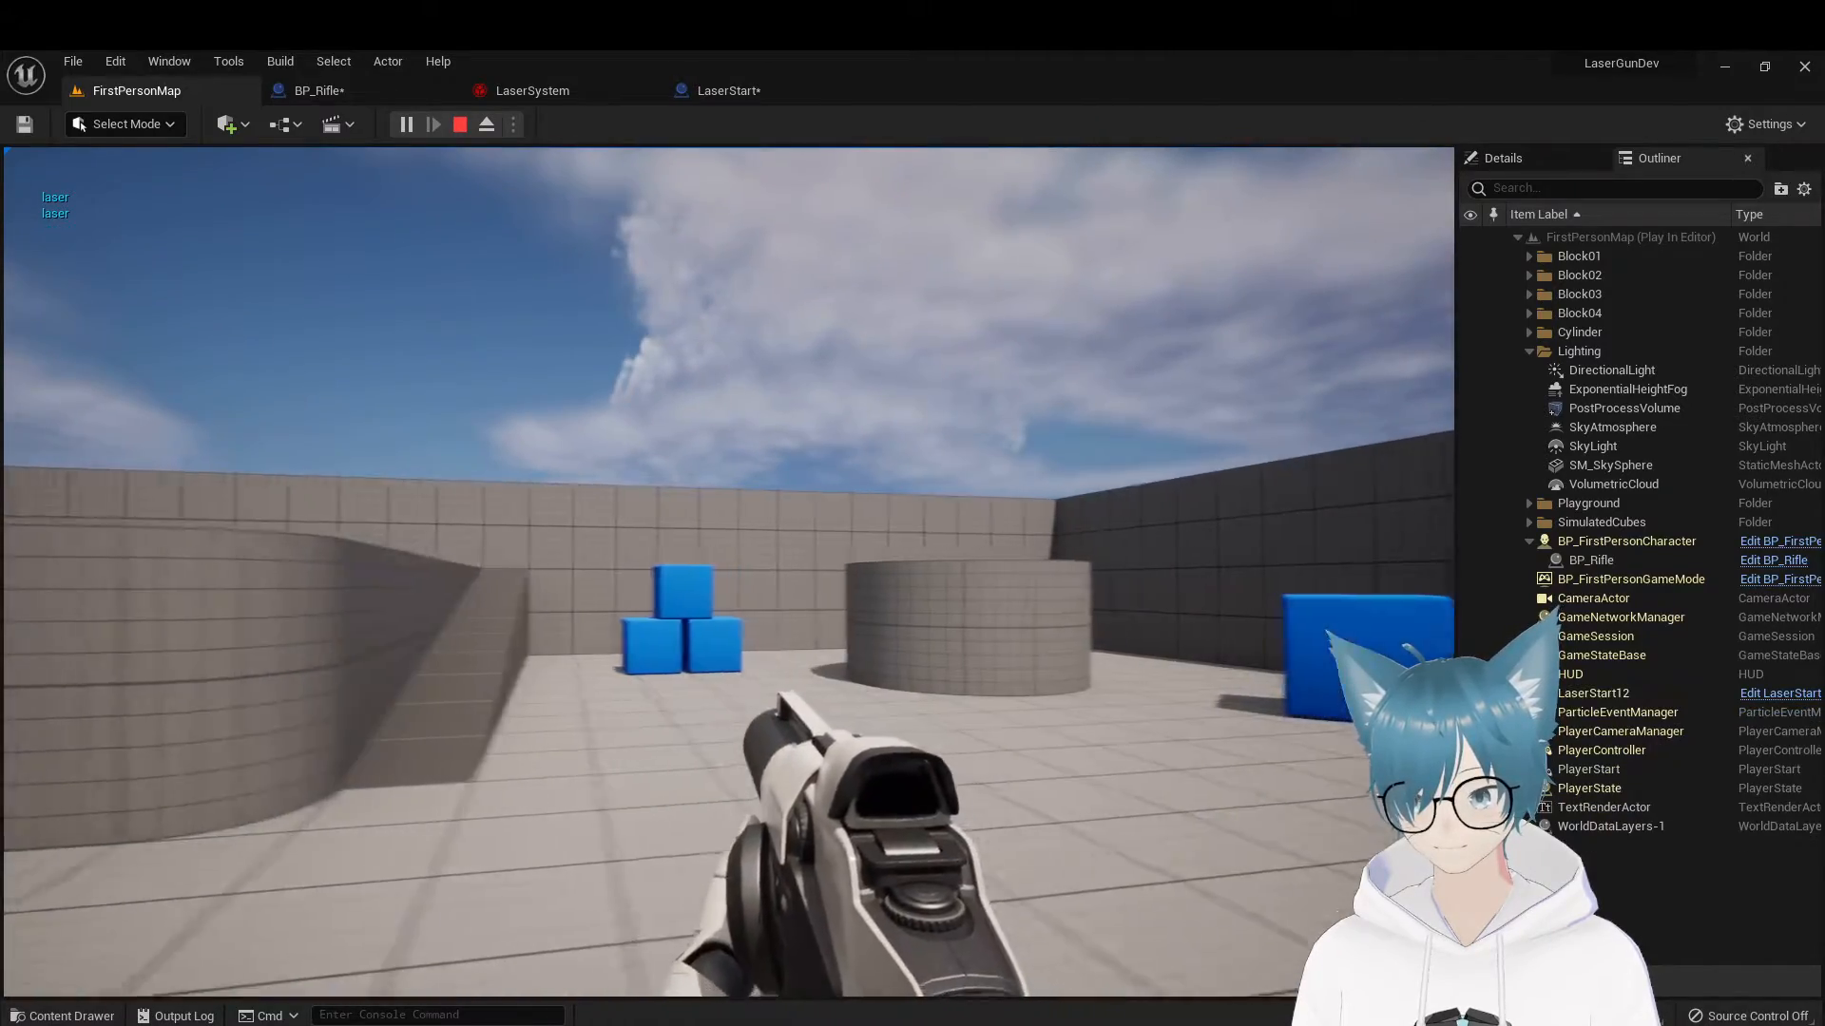
click(729, 572)
click(729, 572)
key(a)
click(728, 573)
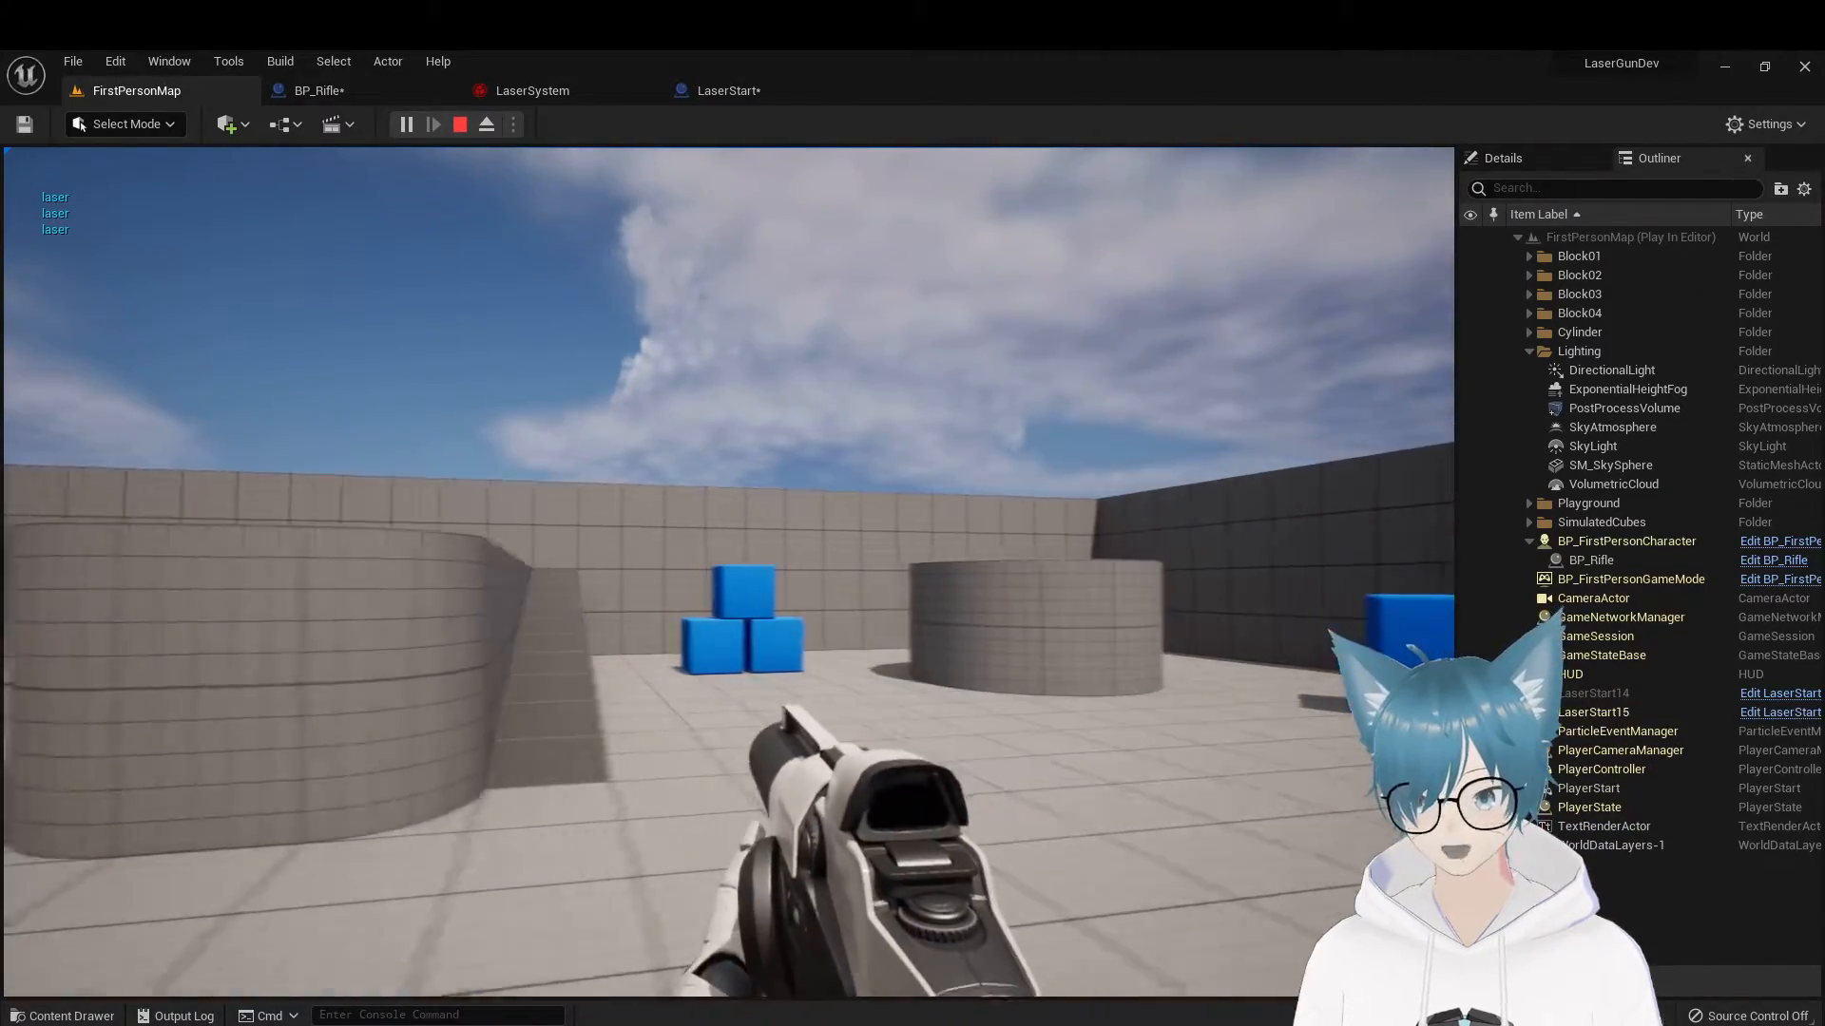
key(d)
click(729, 572)
key(d)
click(729, 572)
key(a)
click(729, 572)
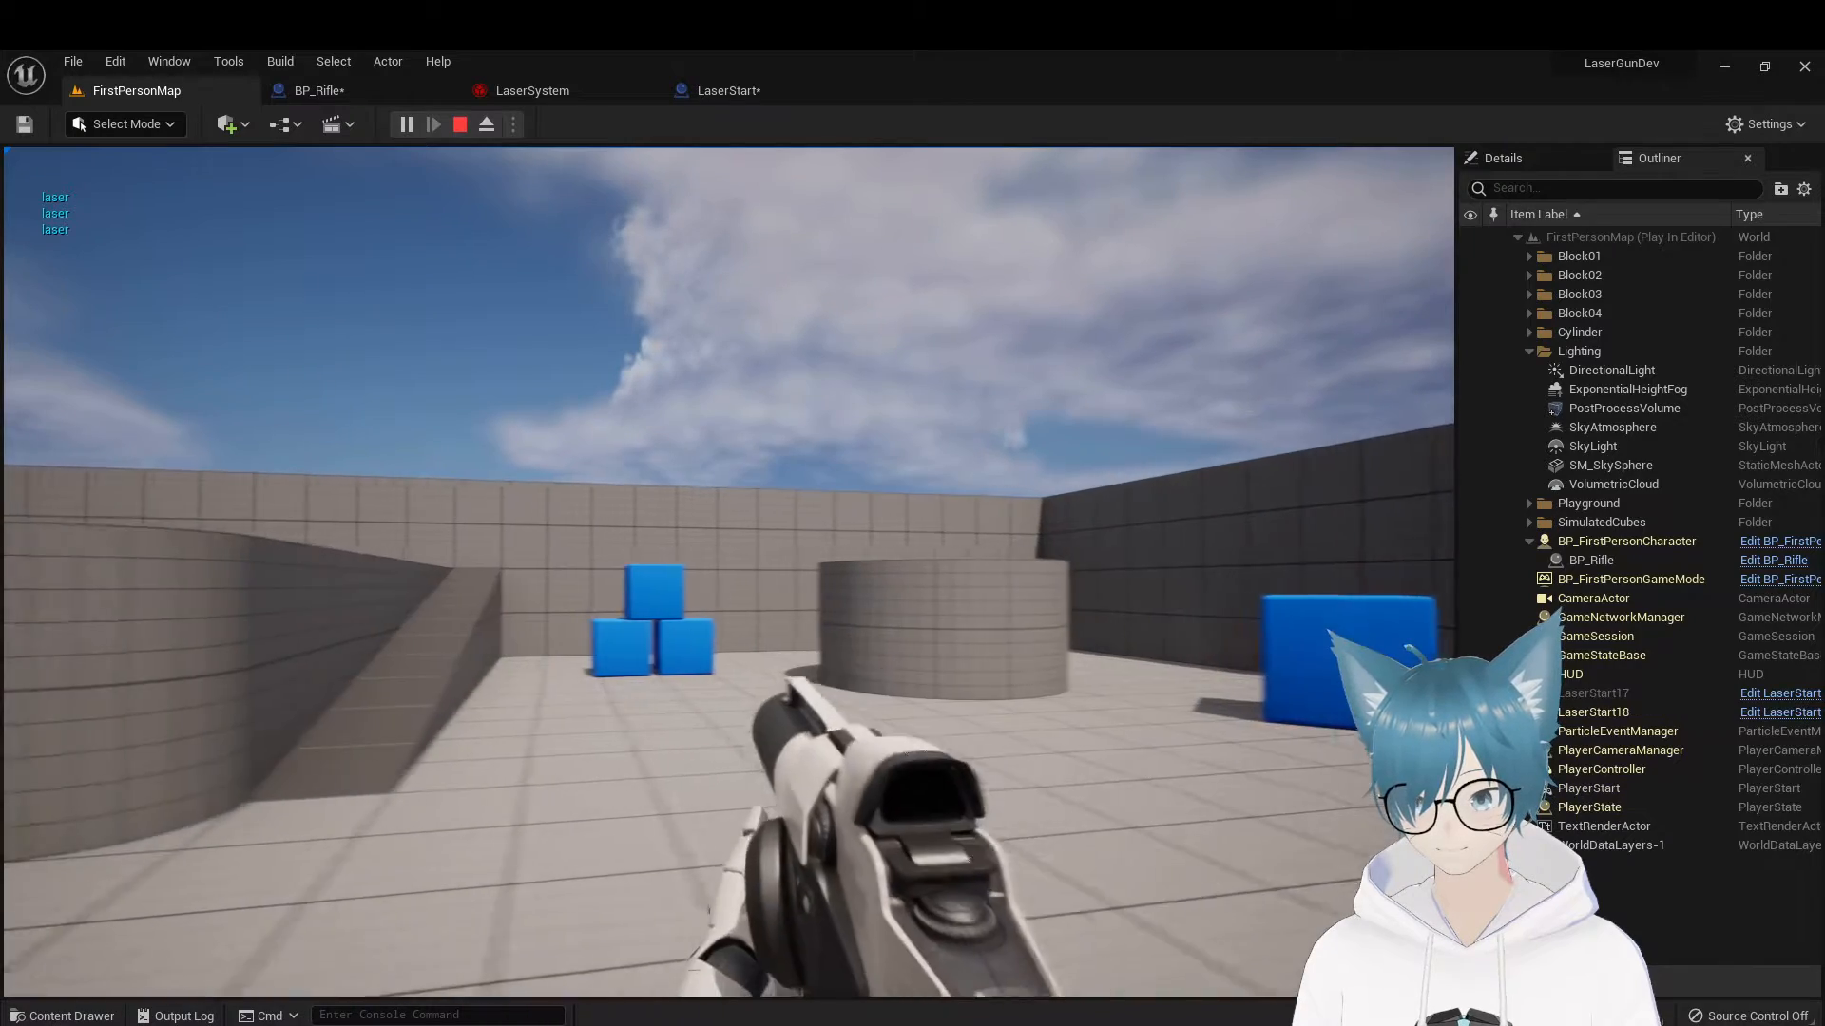
key(Escape)
Examine the BP_Rifle firing chain from OnFireProjectile through SpawnActor Laser Start to Line Trace By Channel
click(371, 93)
right_drag(535, 421, 1091, 448)
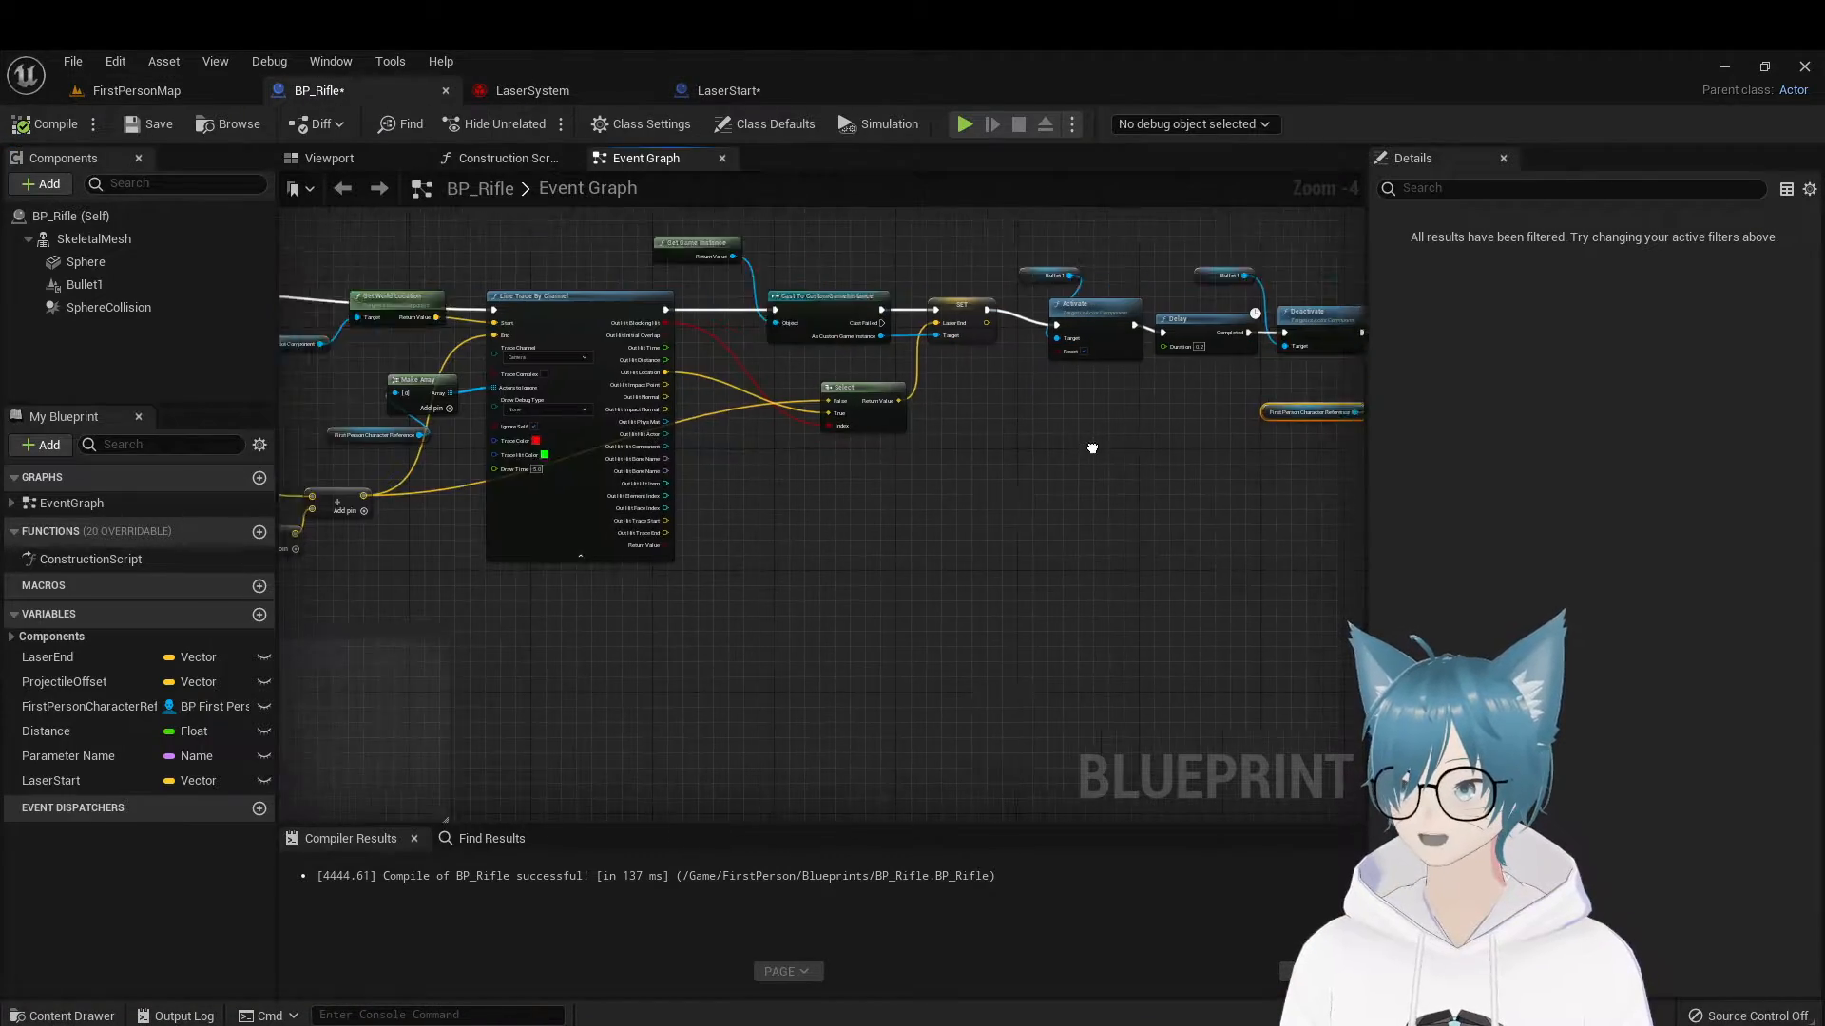
right_drag(680, 467, 1227, 602)
right_drag(903, 615, 955, 577)
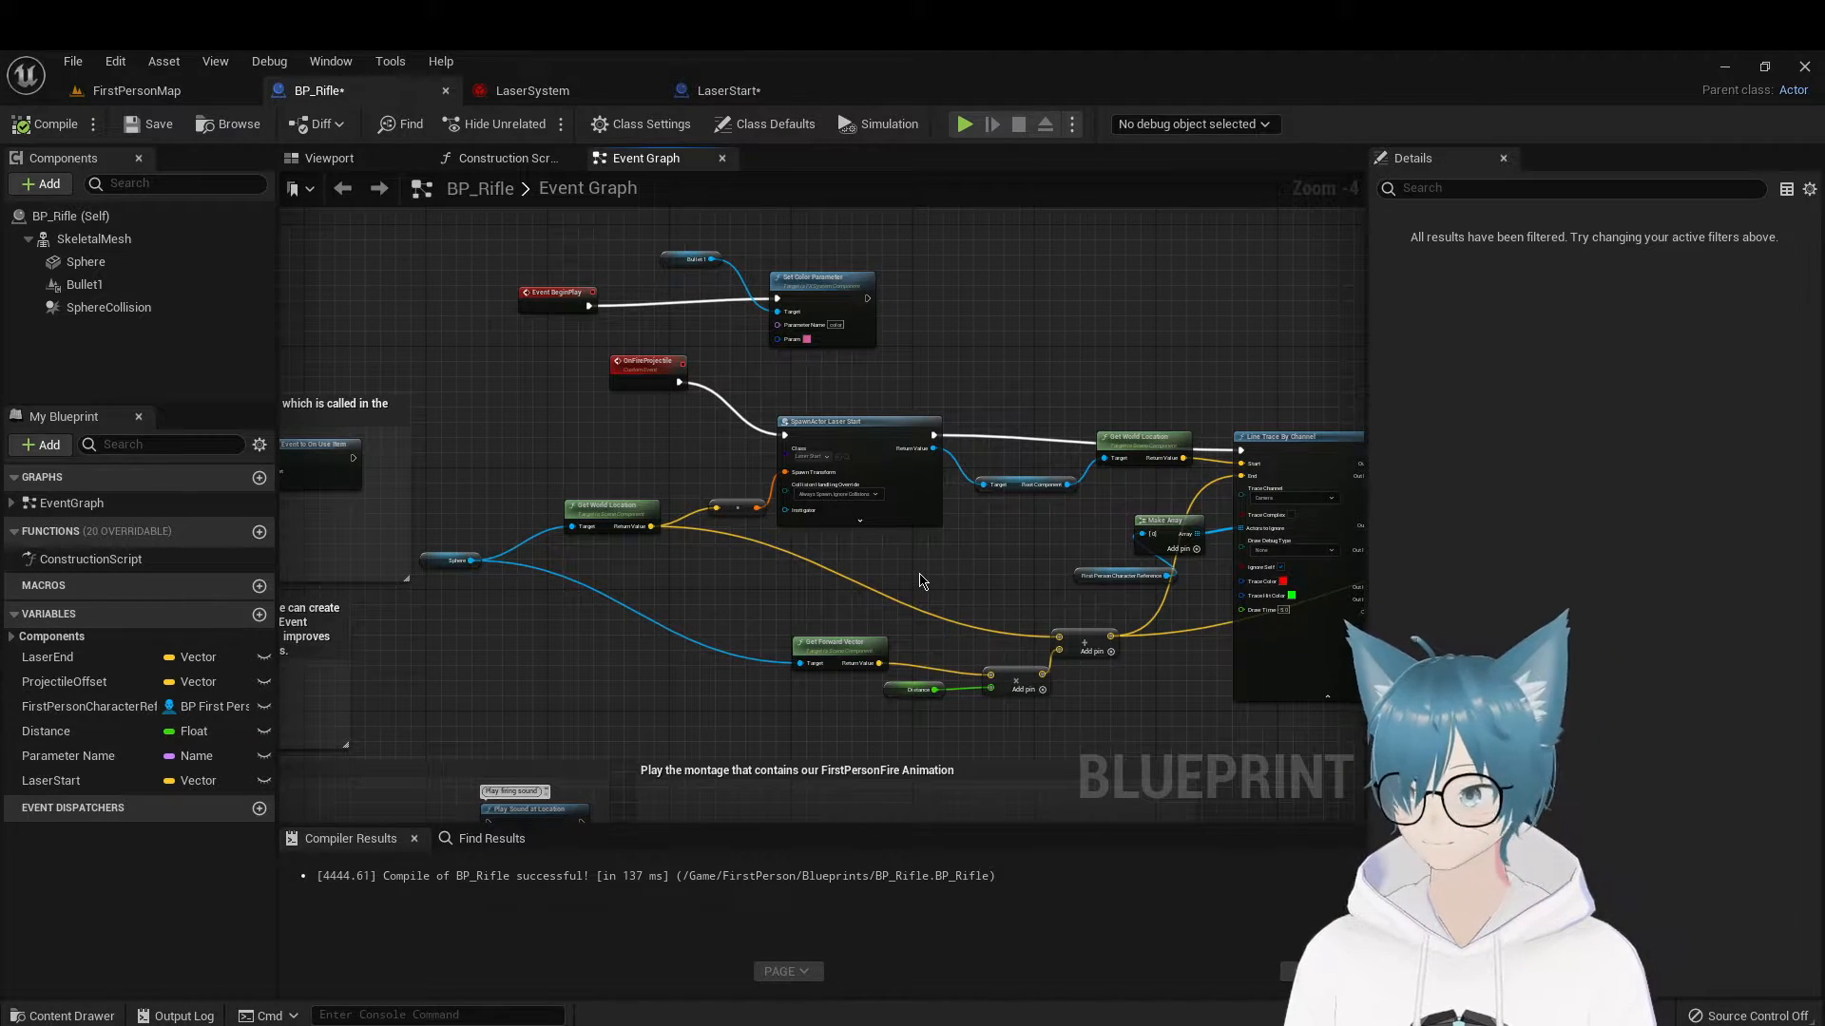
right_drag(920, 581, 1045, 619)
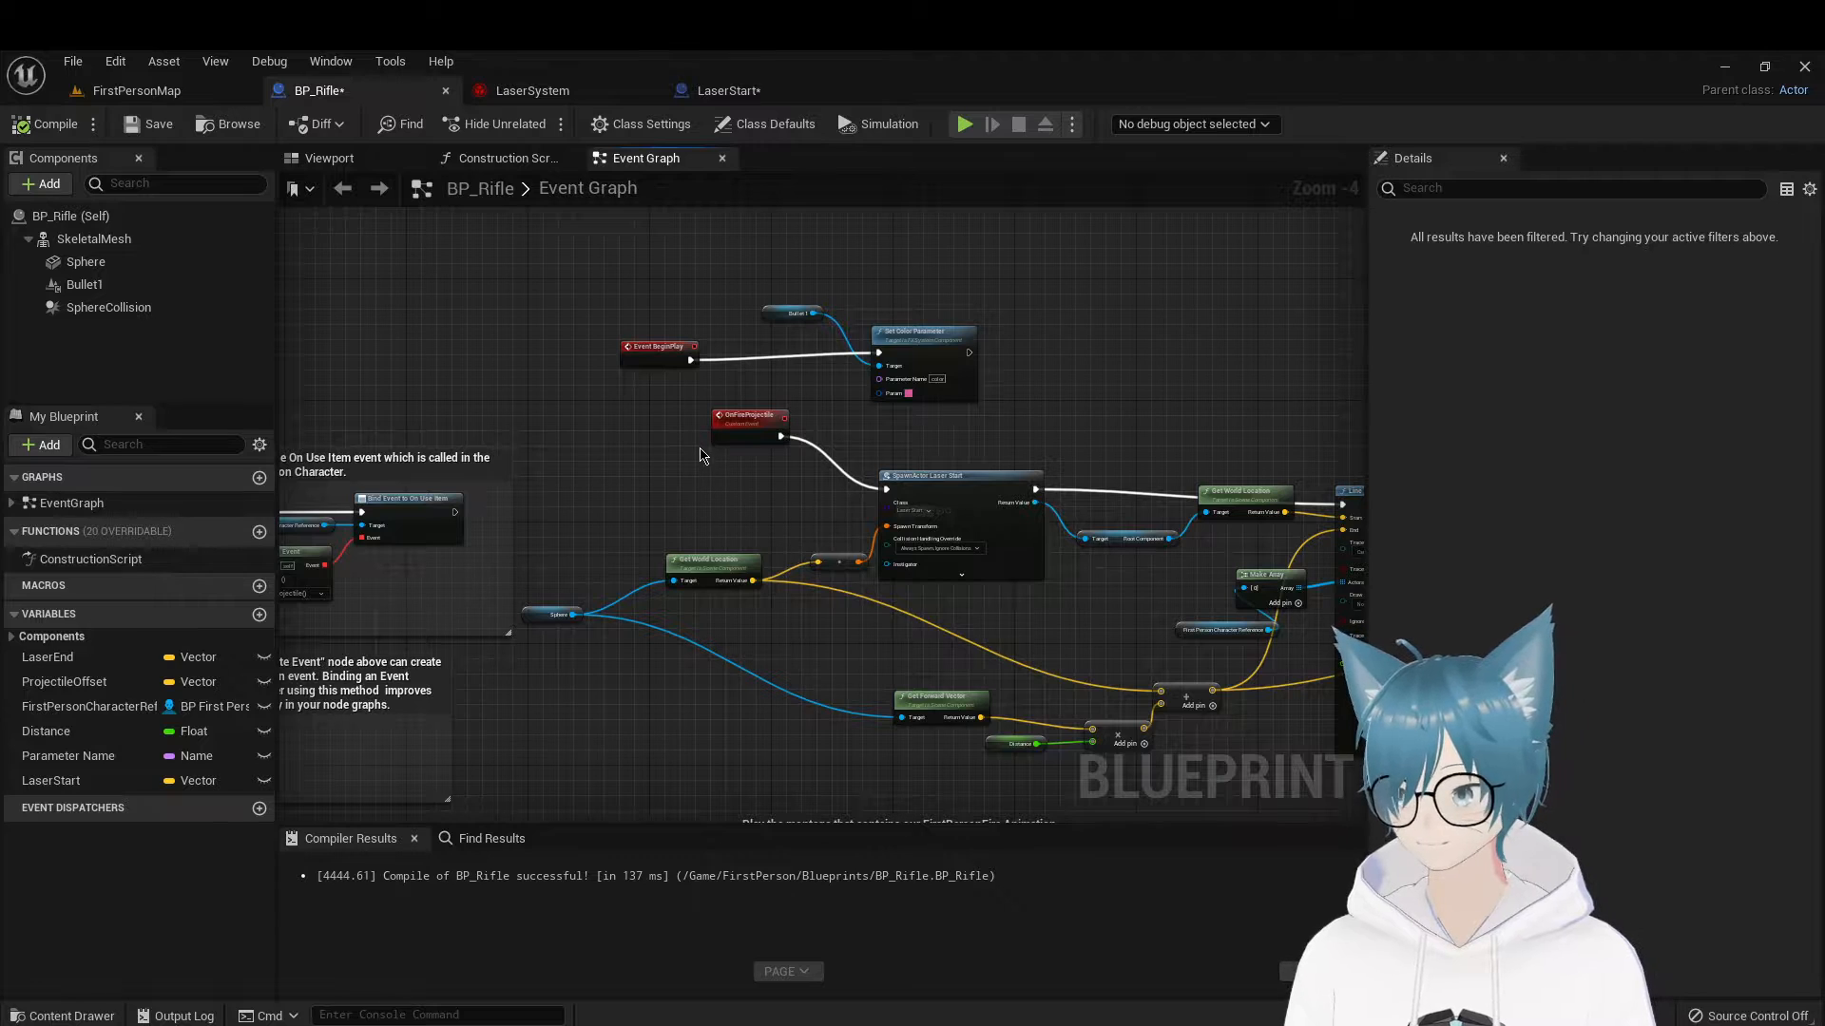
right_drag(739, 466, 691, 493)
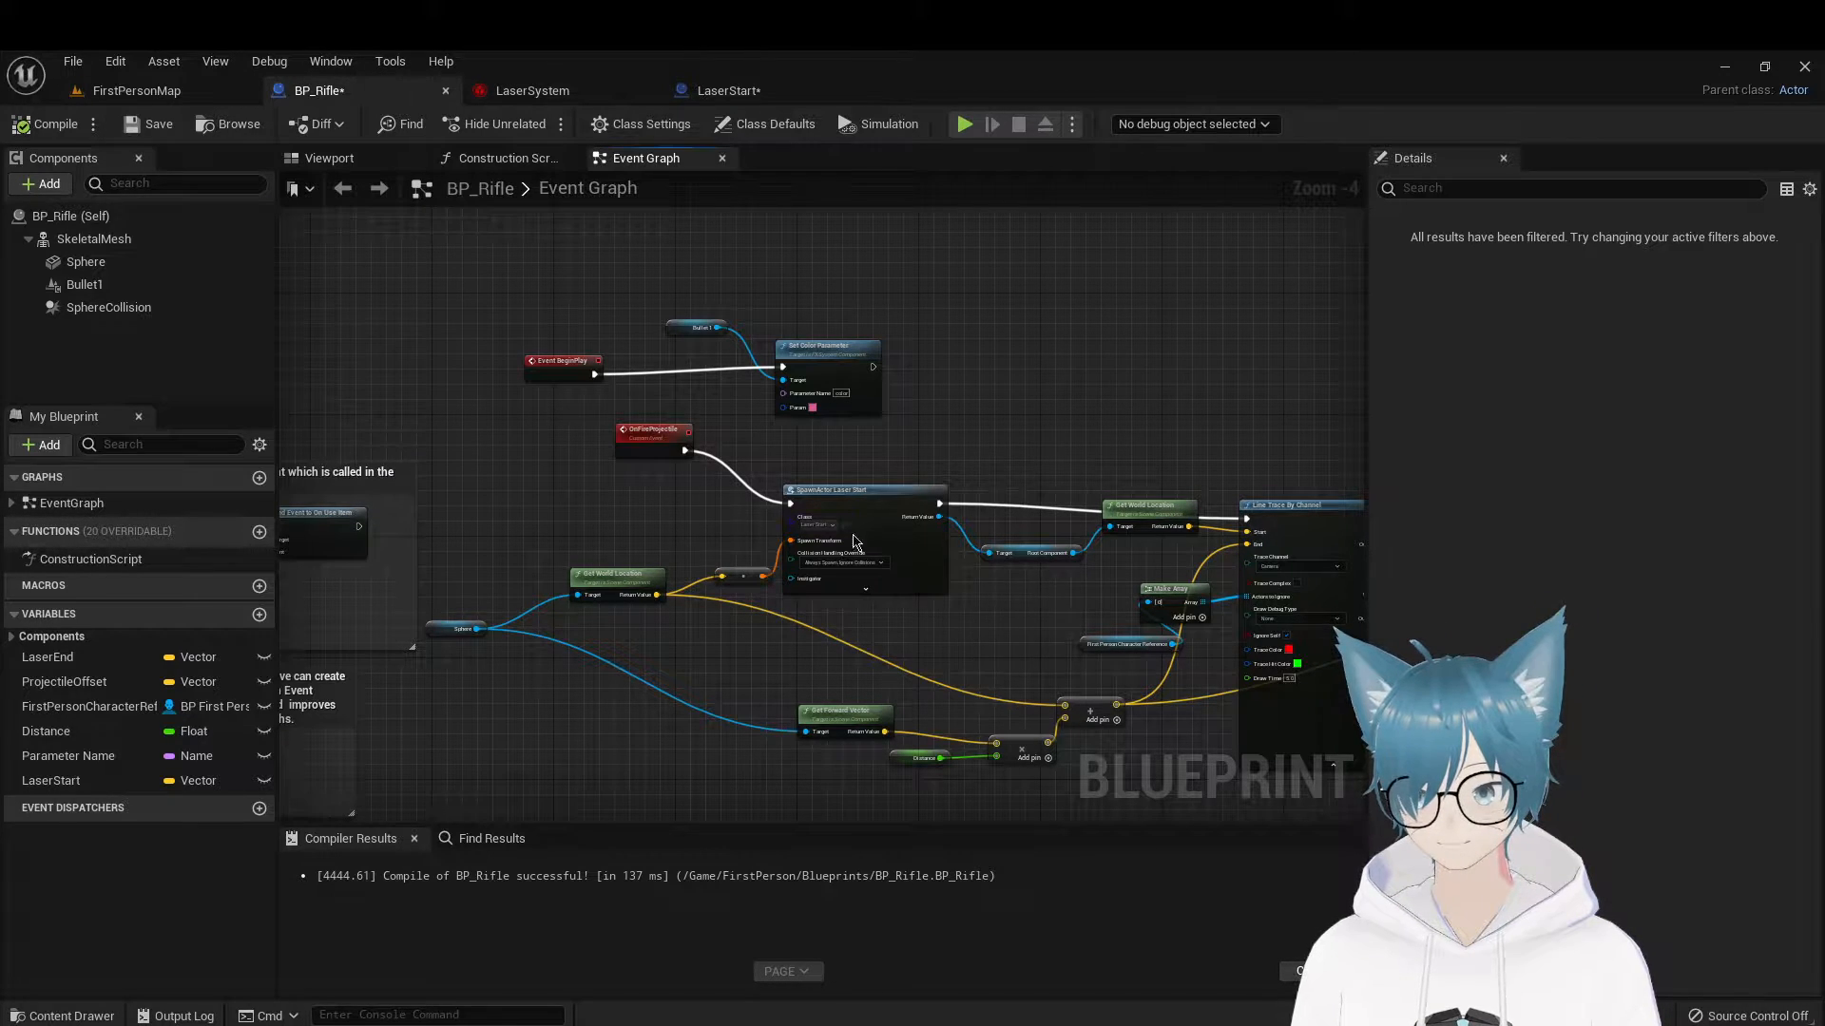
right_drag(903, 491, 884, 394)
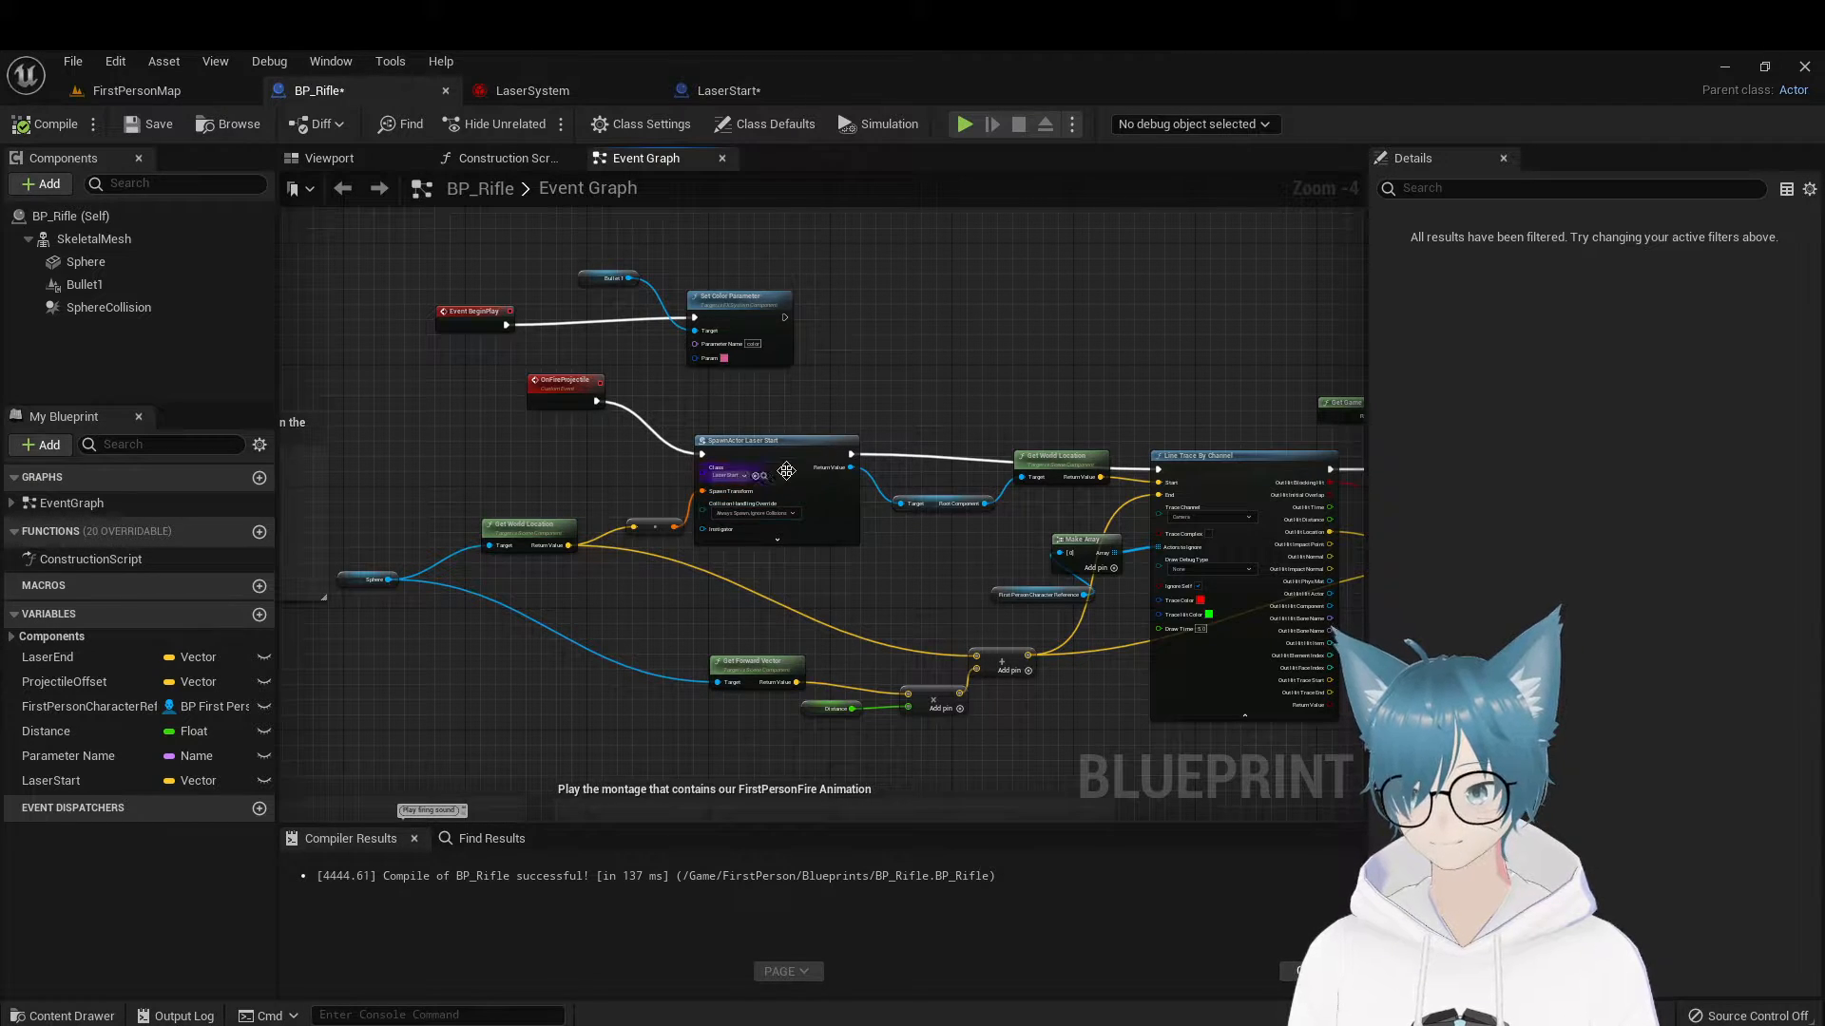
scroll(785, 471, up, 3)
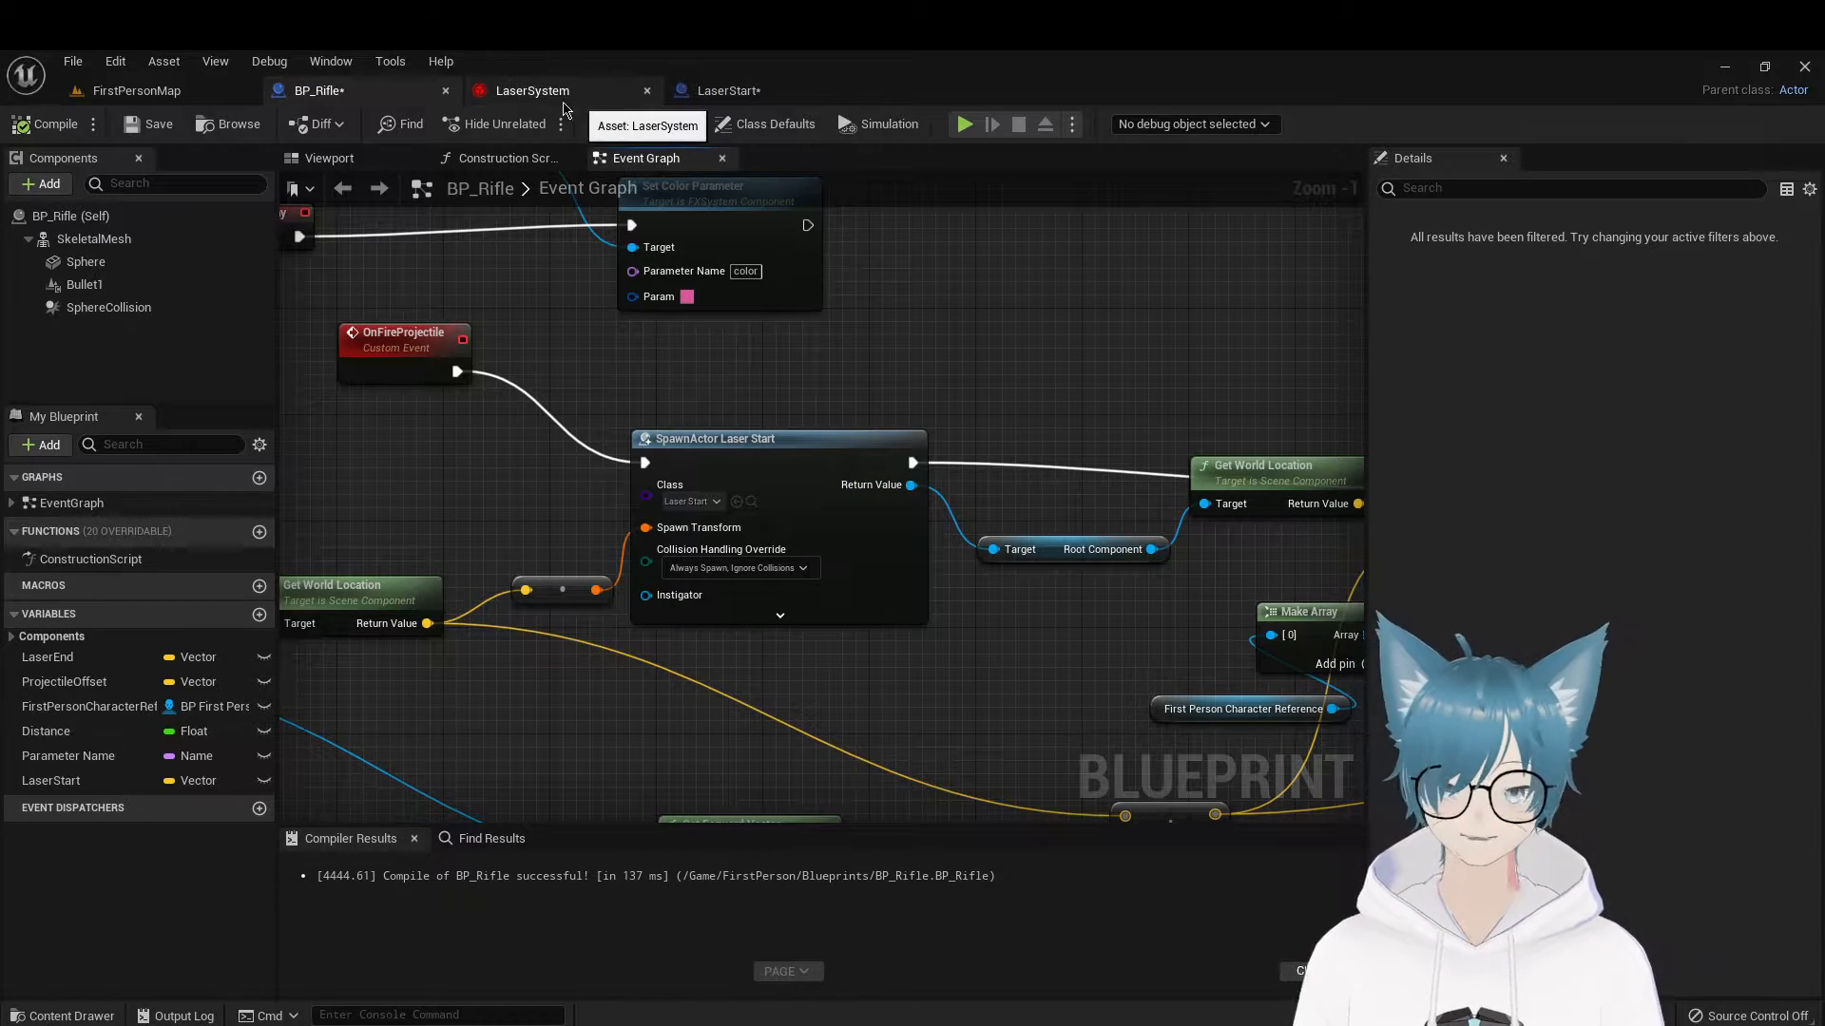
Open the Laser Niagara emitter from the CustomContent folder of FirstPersonMap's project and view its module stack
click(188, 95)
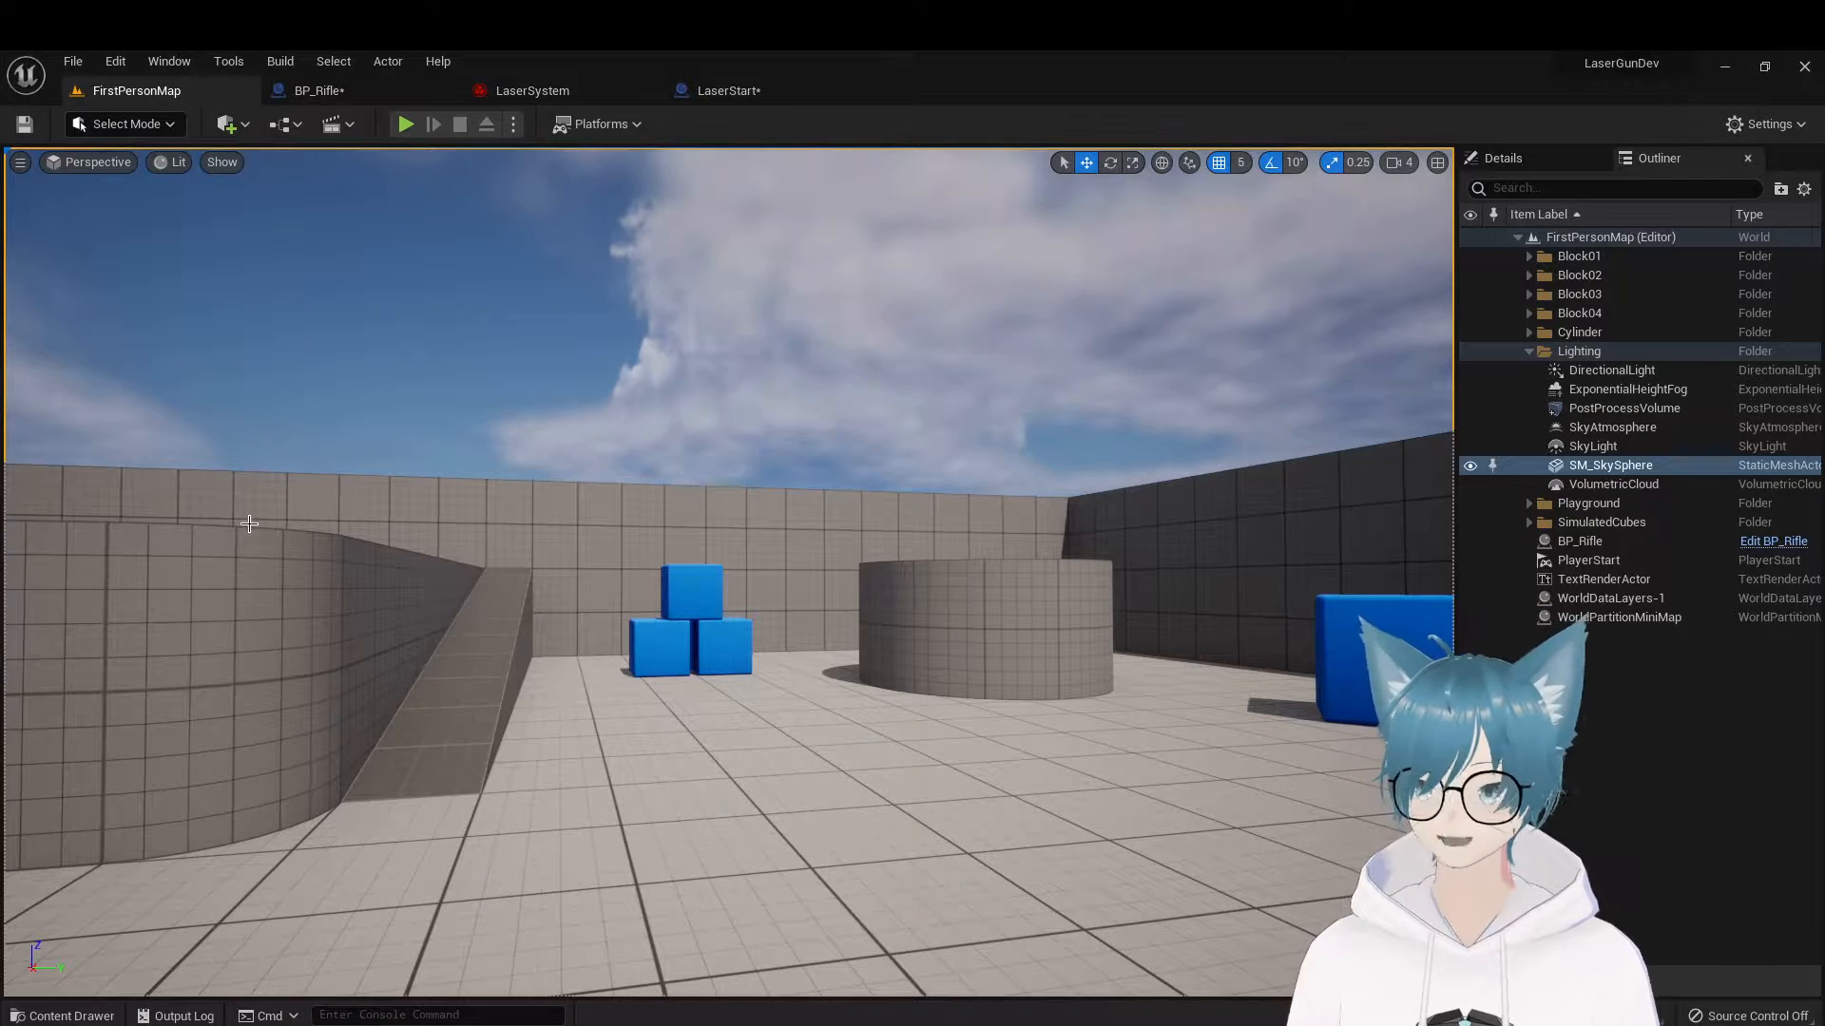
click(79, 1013)
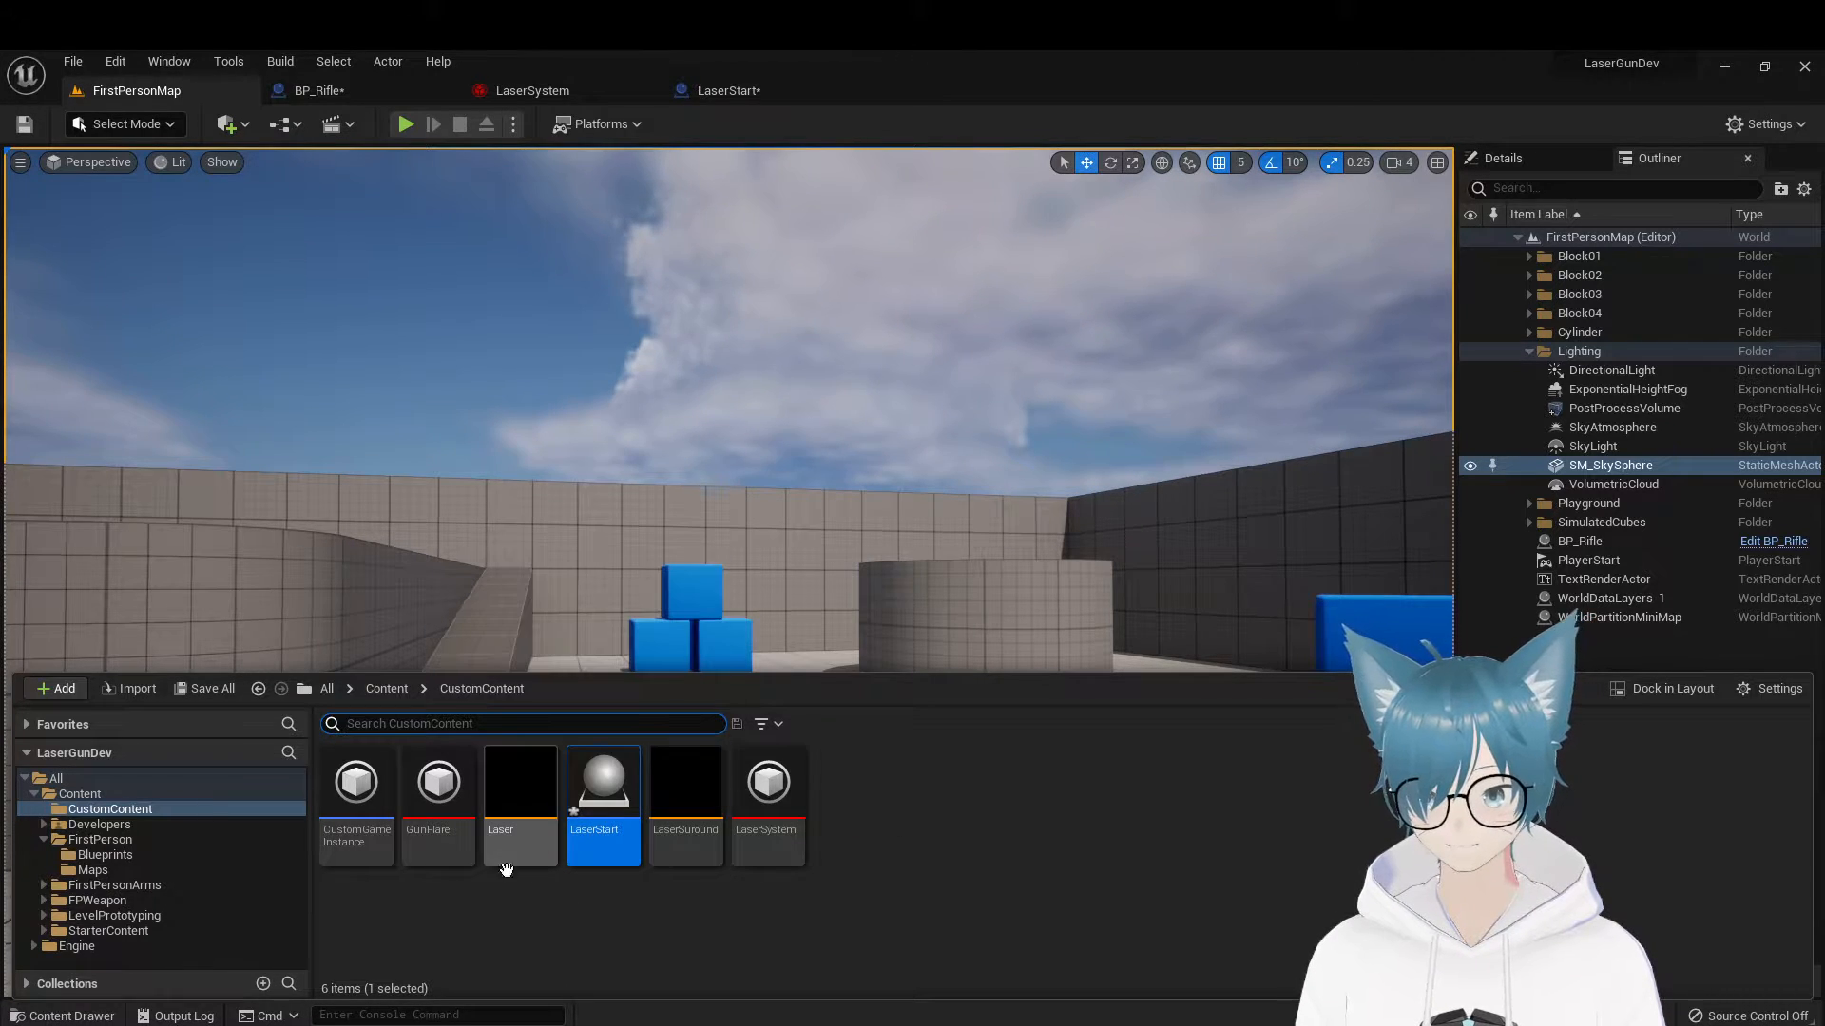
right_click(530, 936)
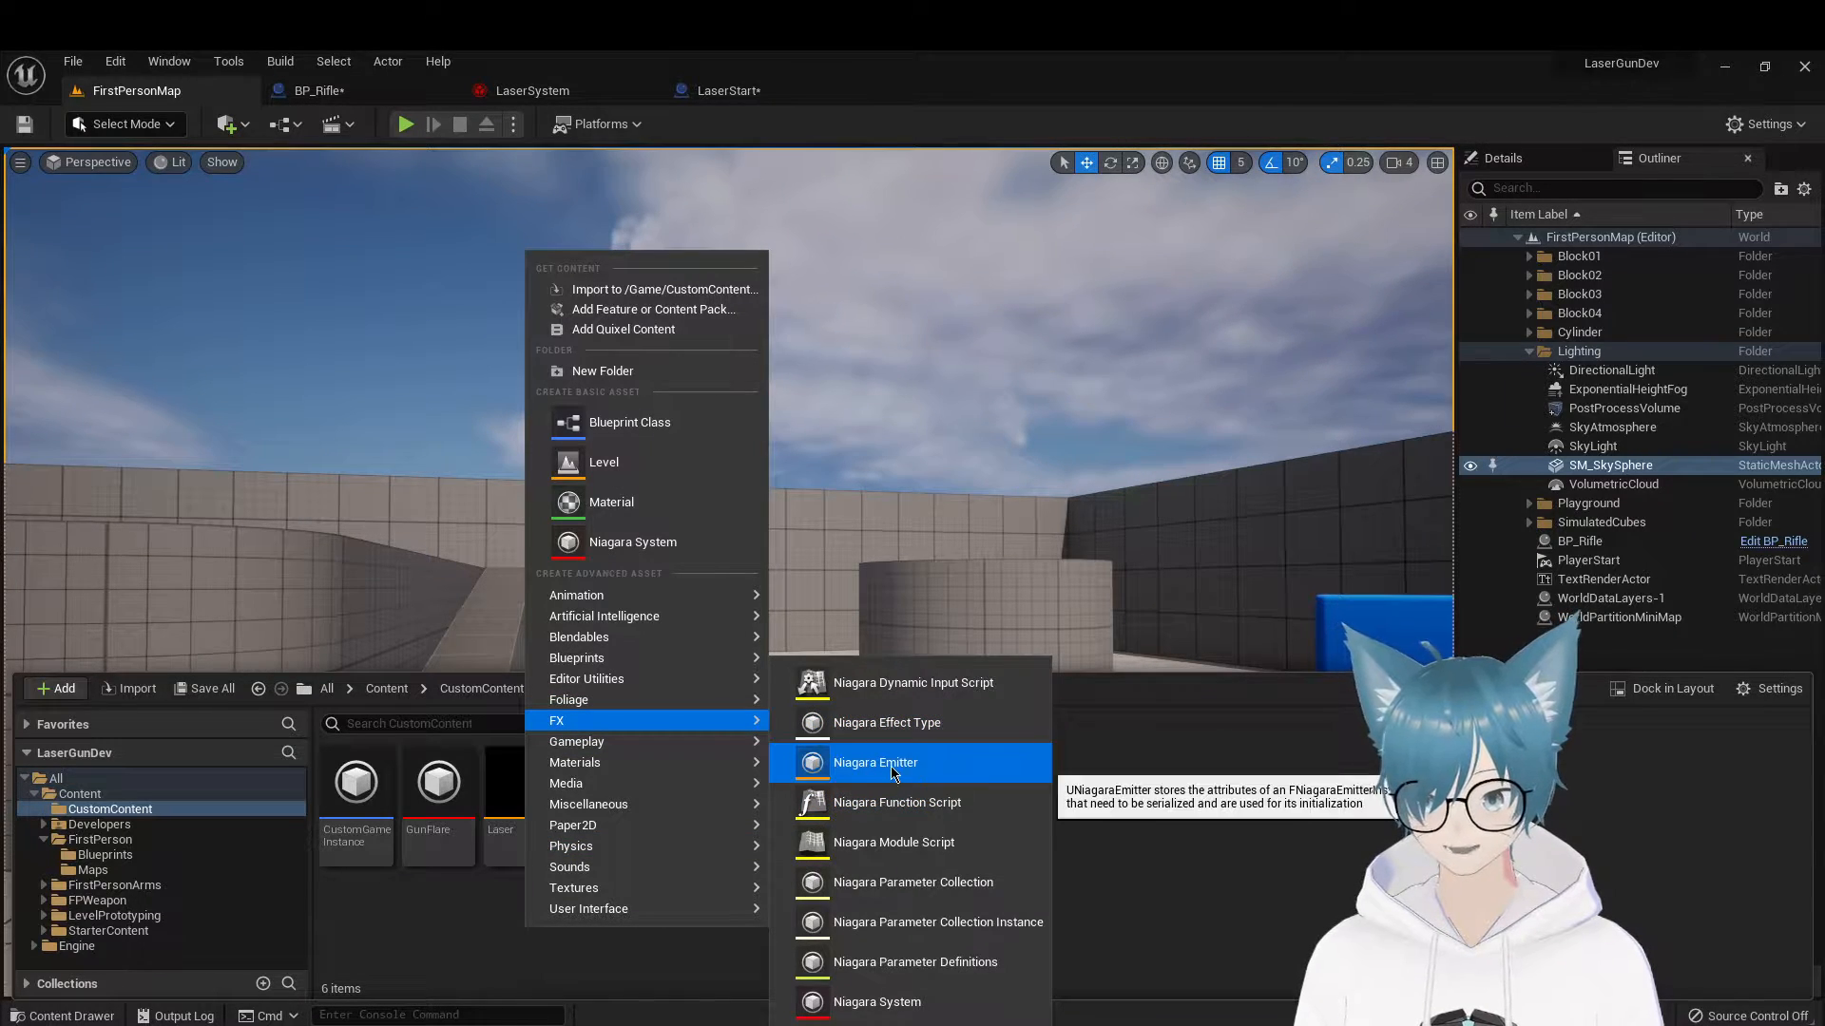
click(1163, 761)
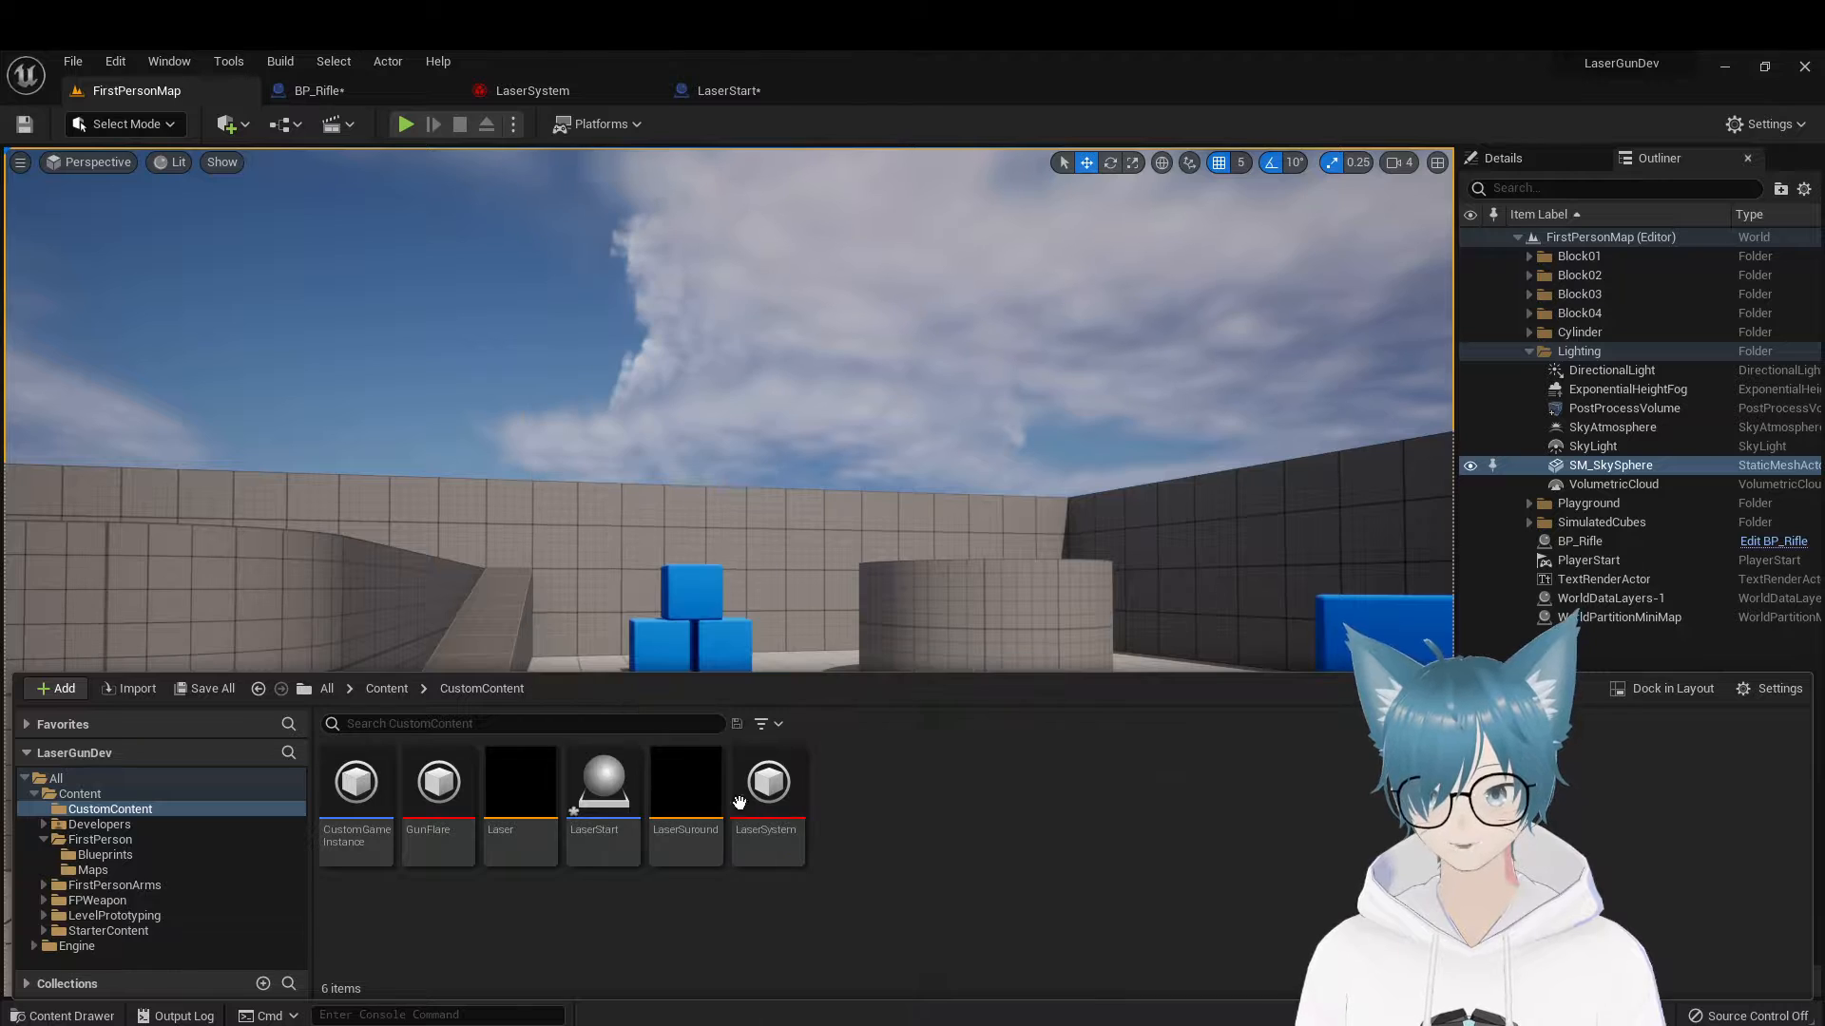
double_click(525, 789)
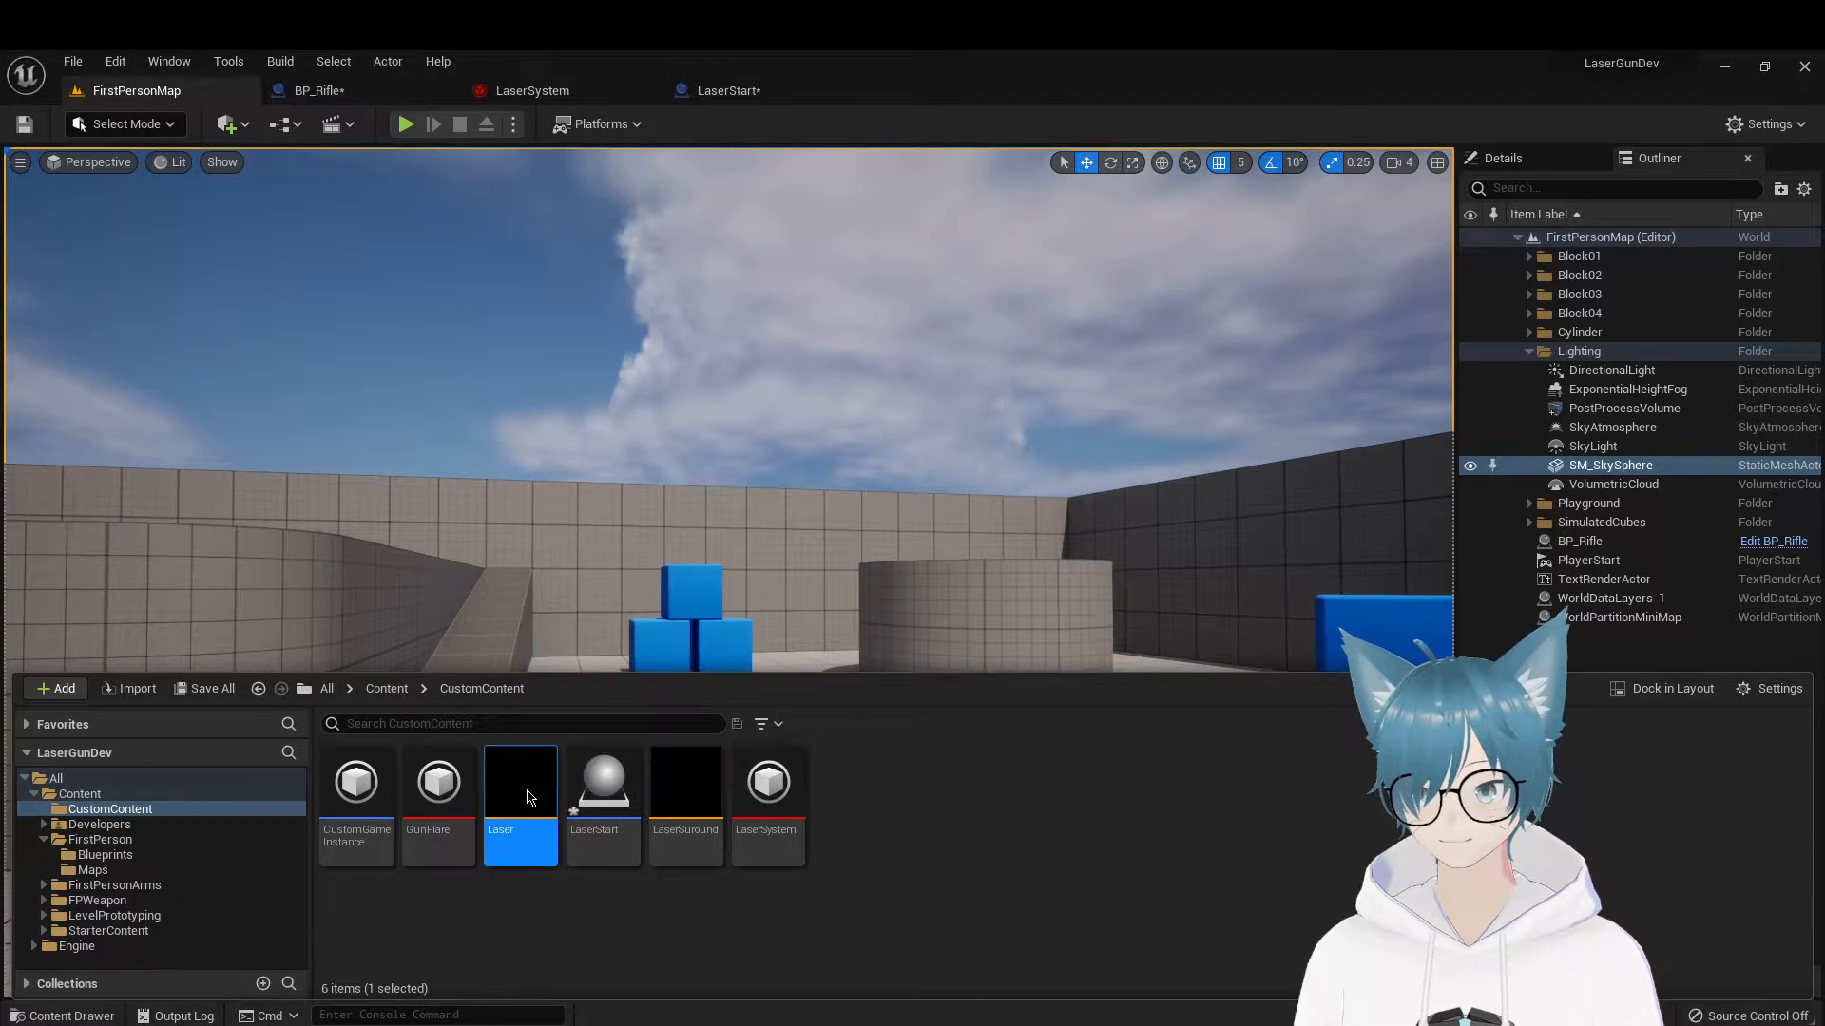
right_drag(698, 427, 692, 399)
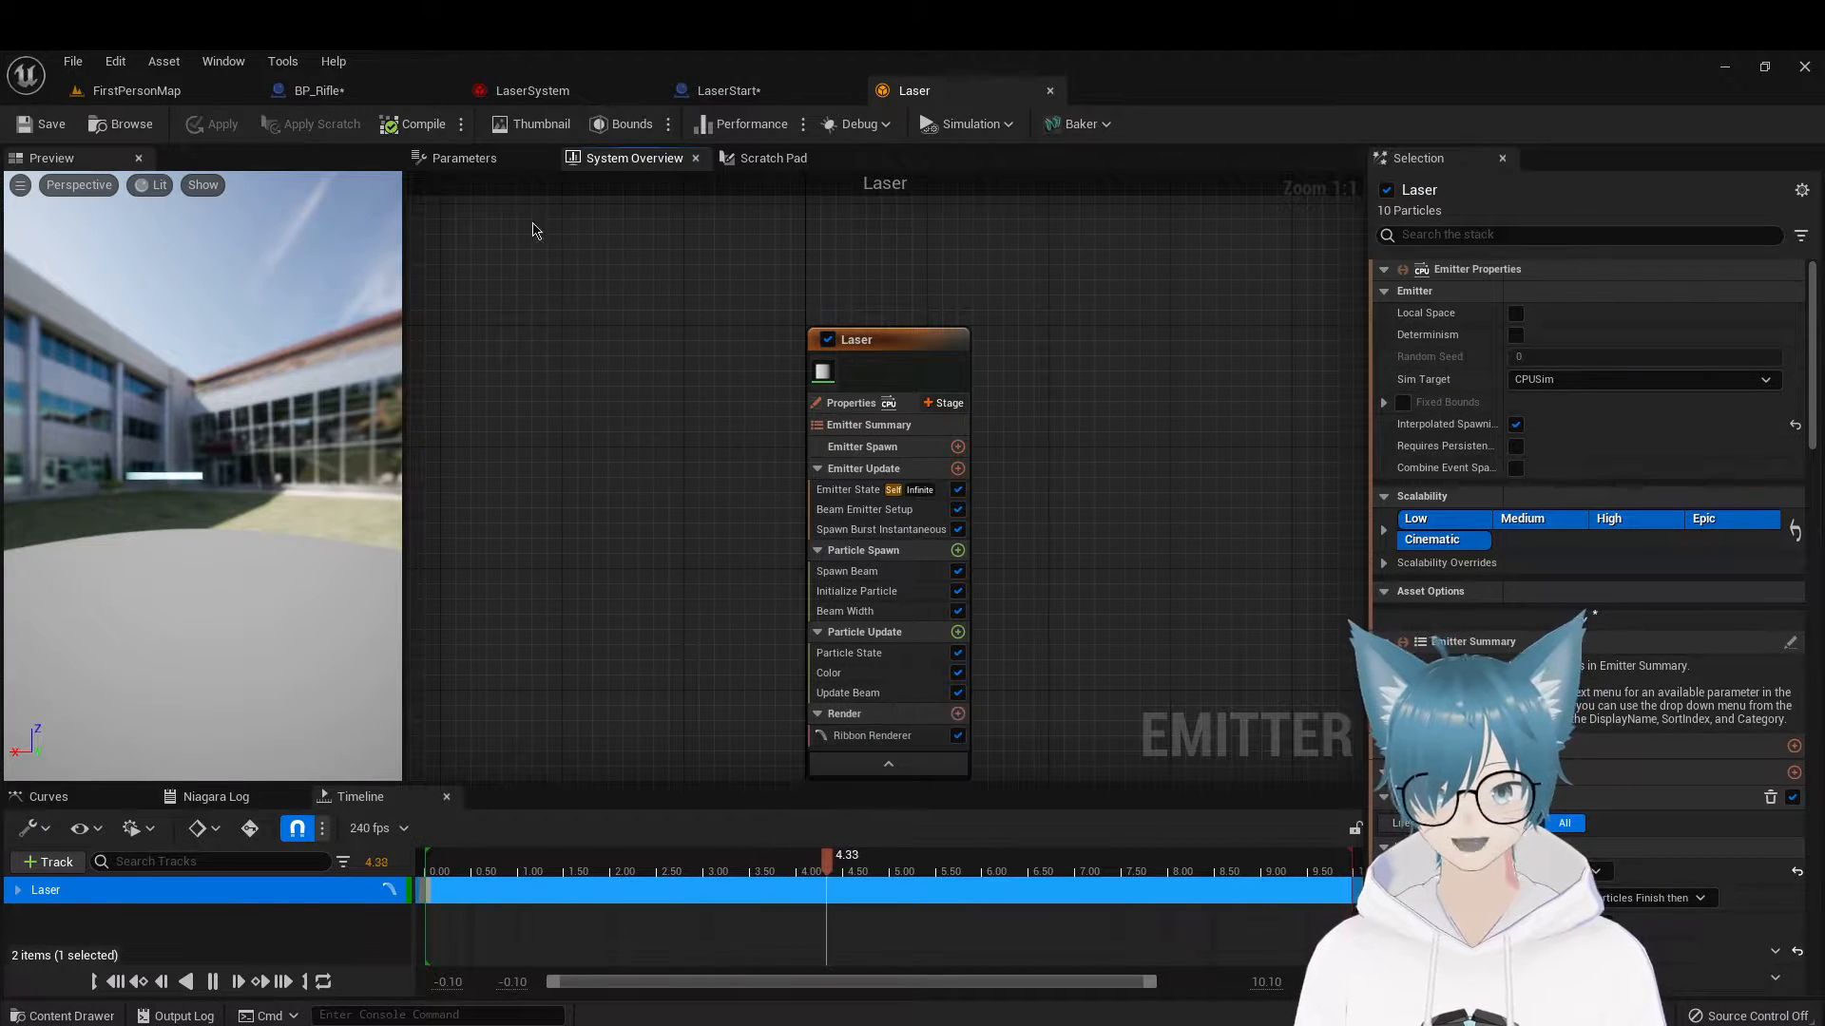
Look through the renderer types available for the Laser emitter's Render stage and show the existing Ribbon Renderer's settings
click(957, 713)
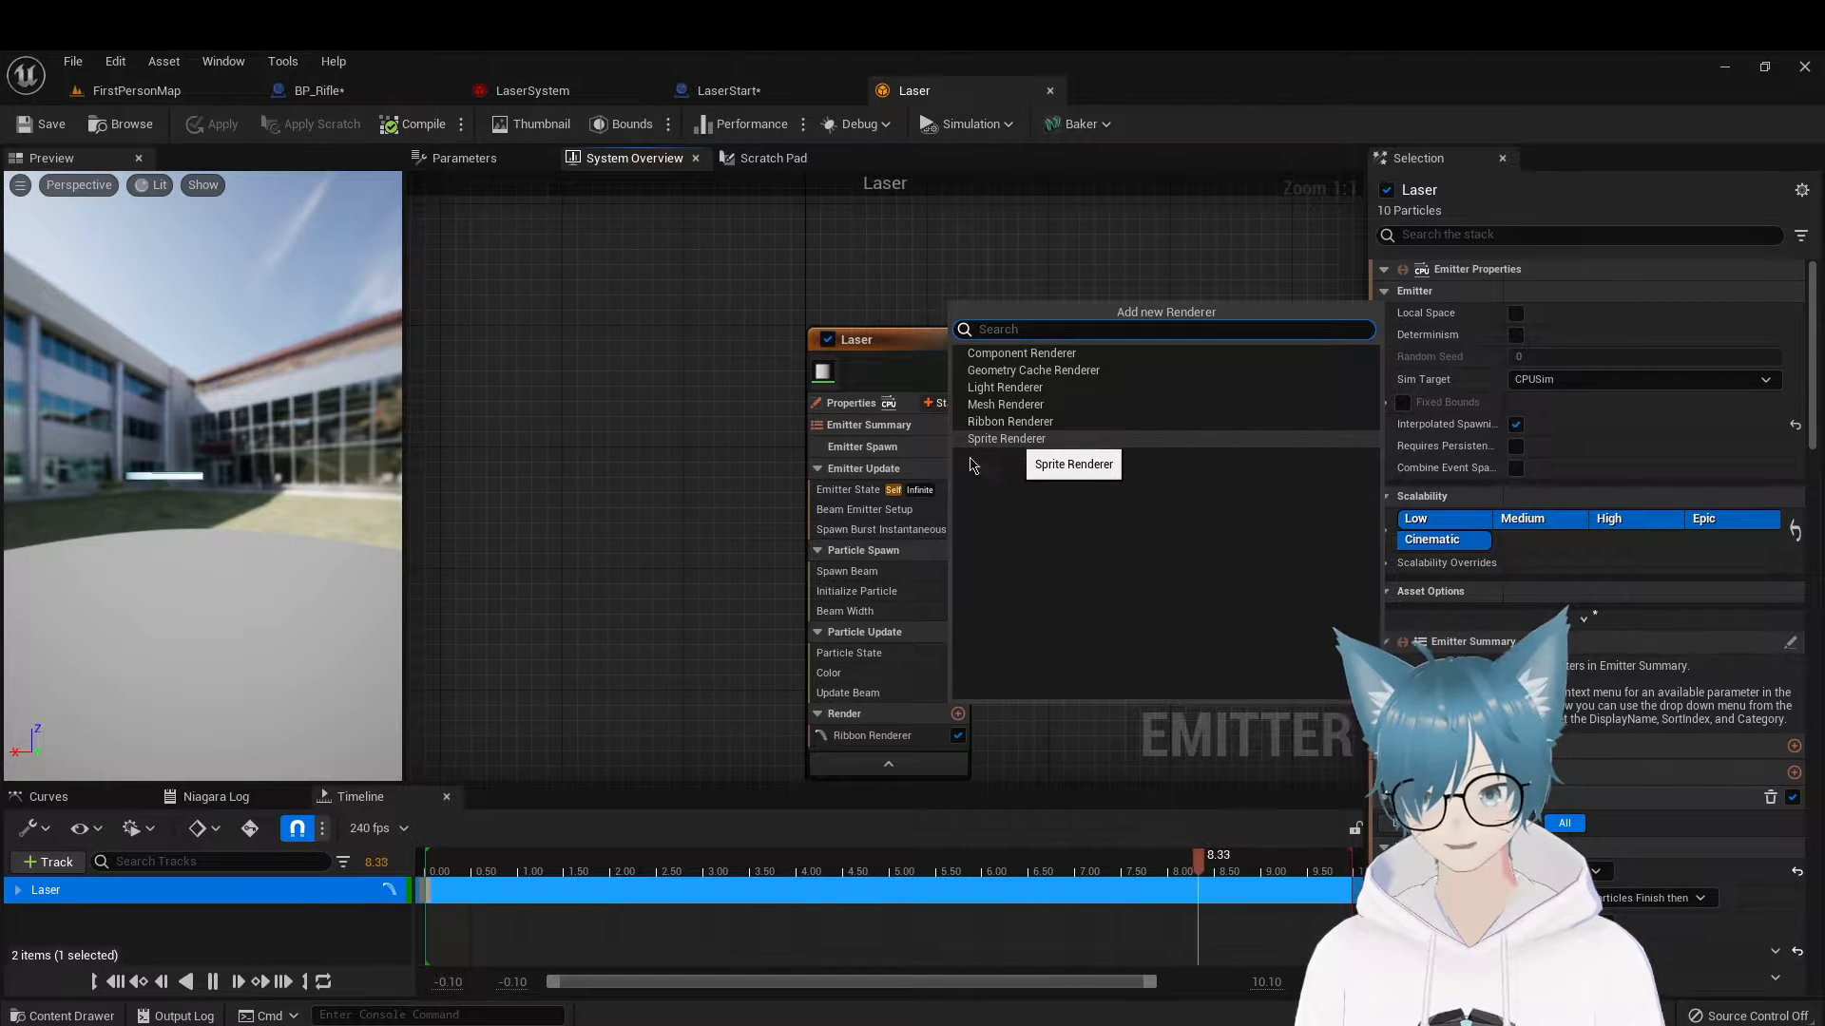
click(606, 603)
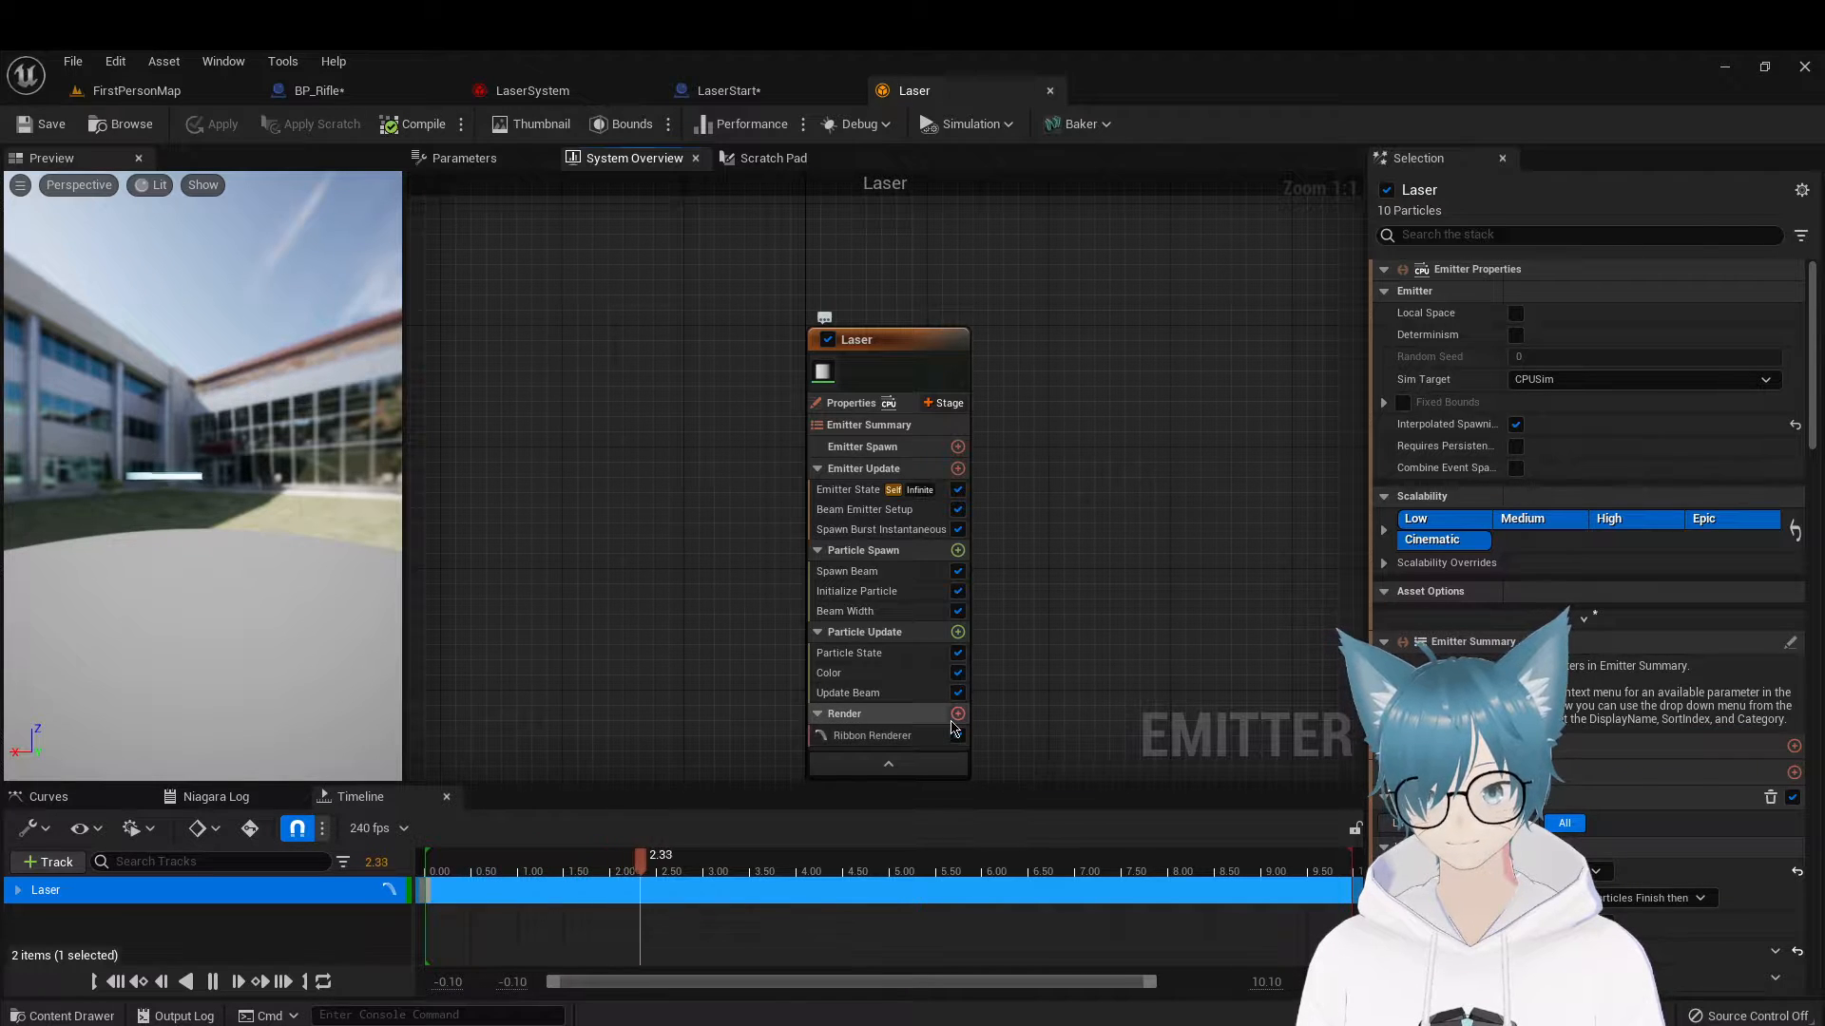
click(949, 734)
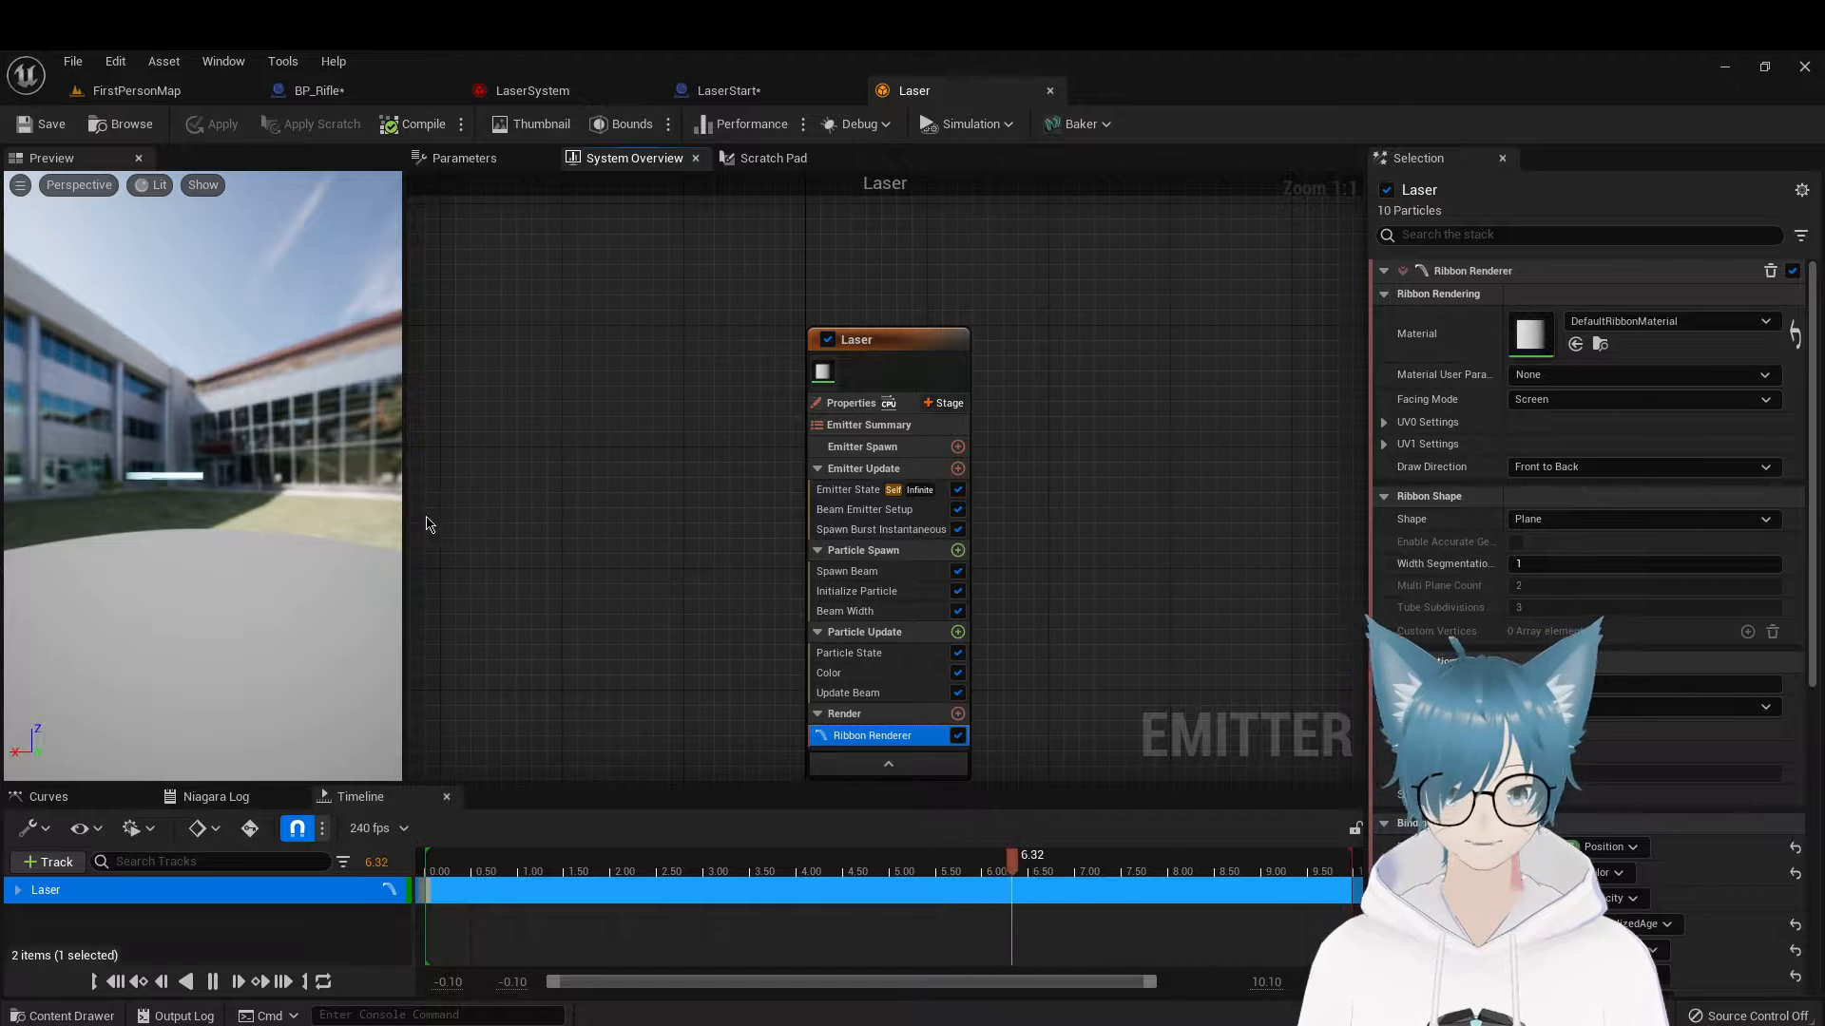
Try a Sprite Renderer in the Laser emitter's Render stage and delete it again
click(957, 713)
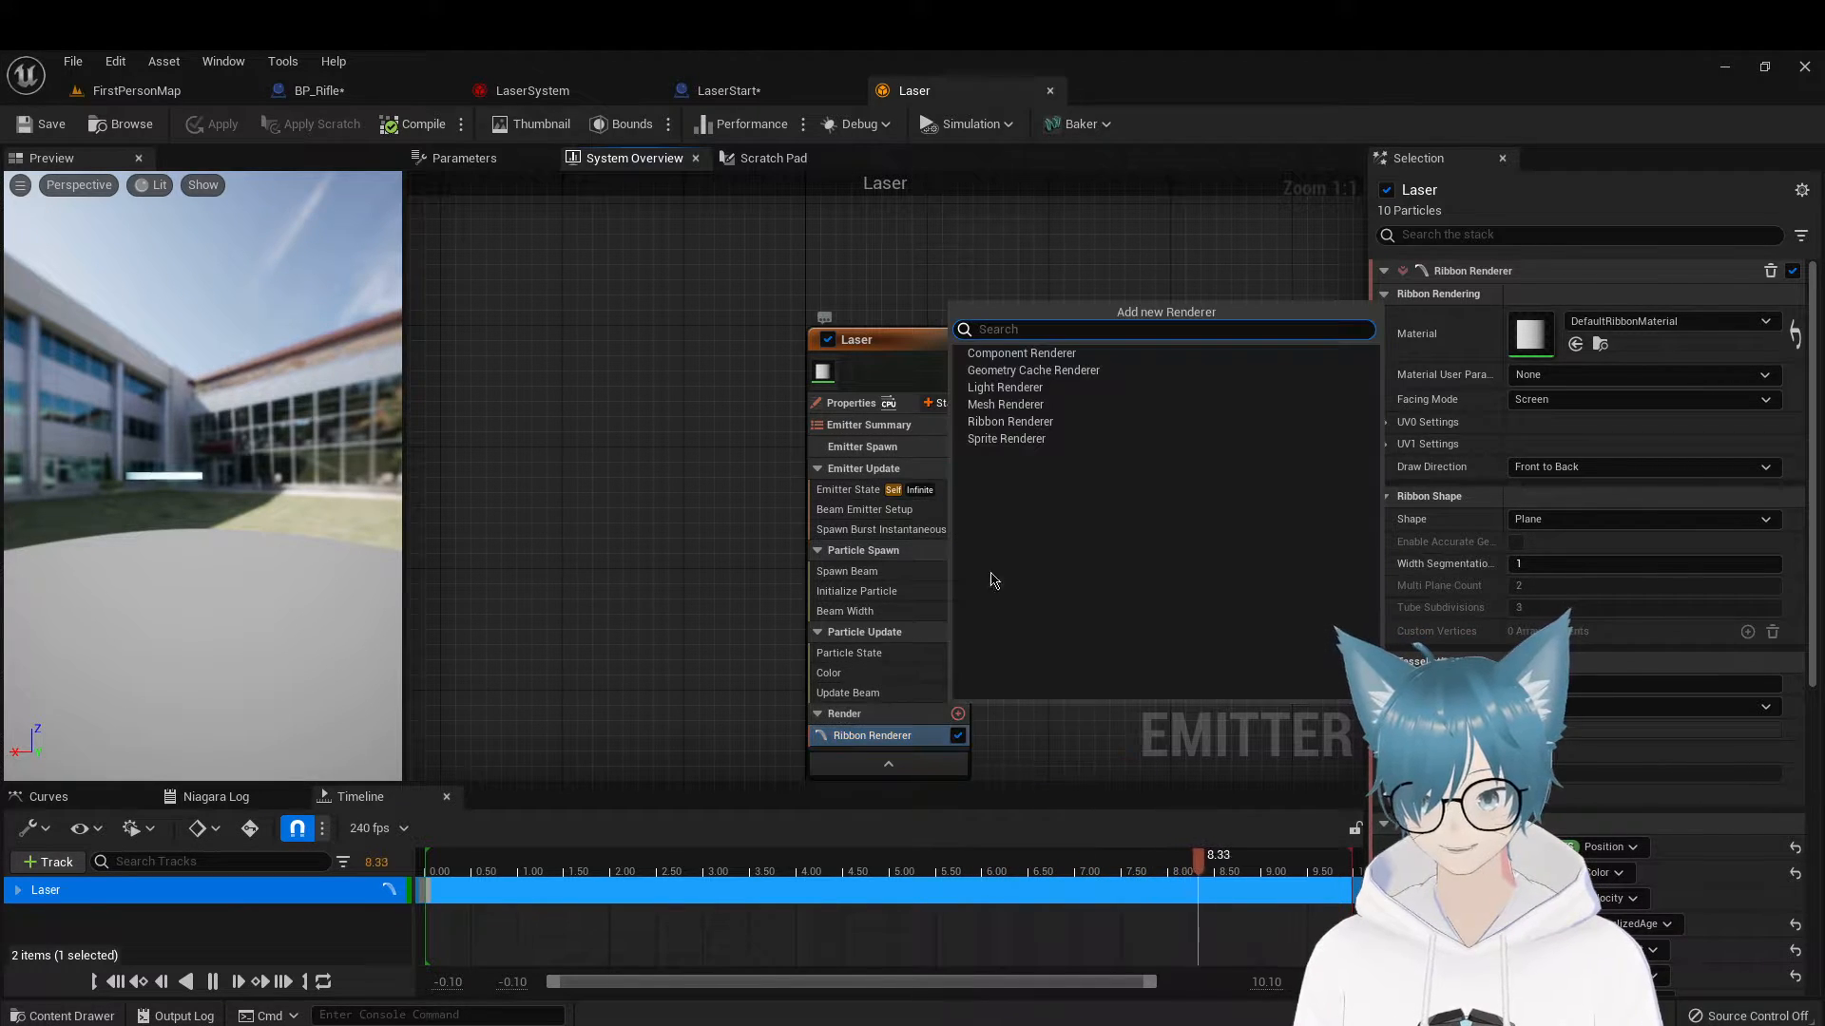
click(1012, 439)
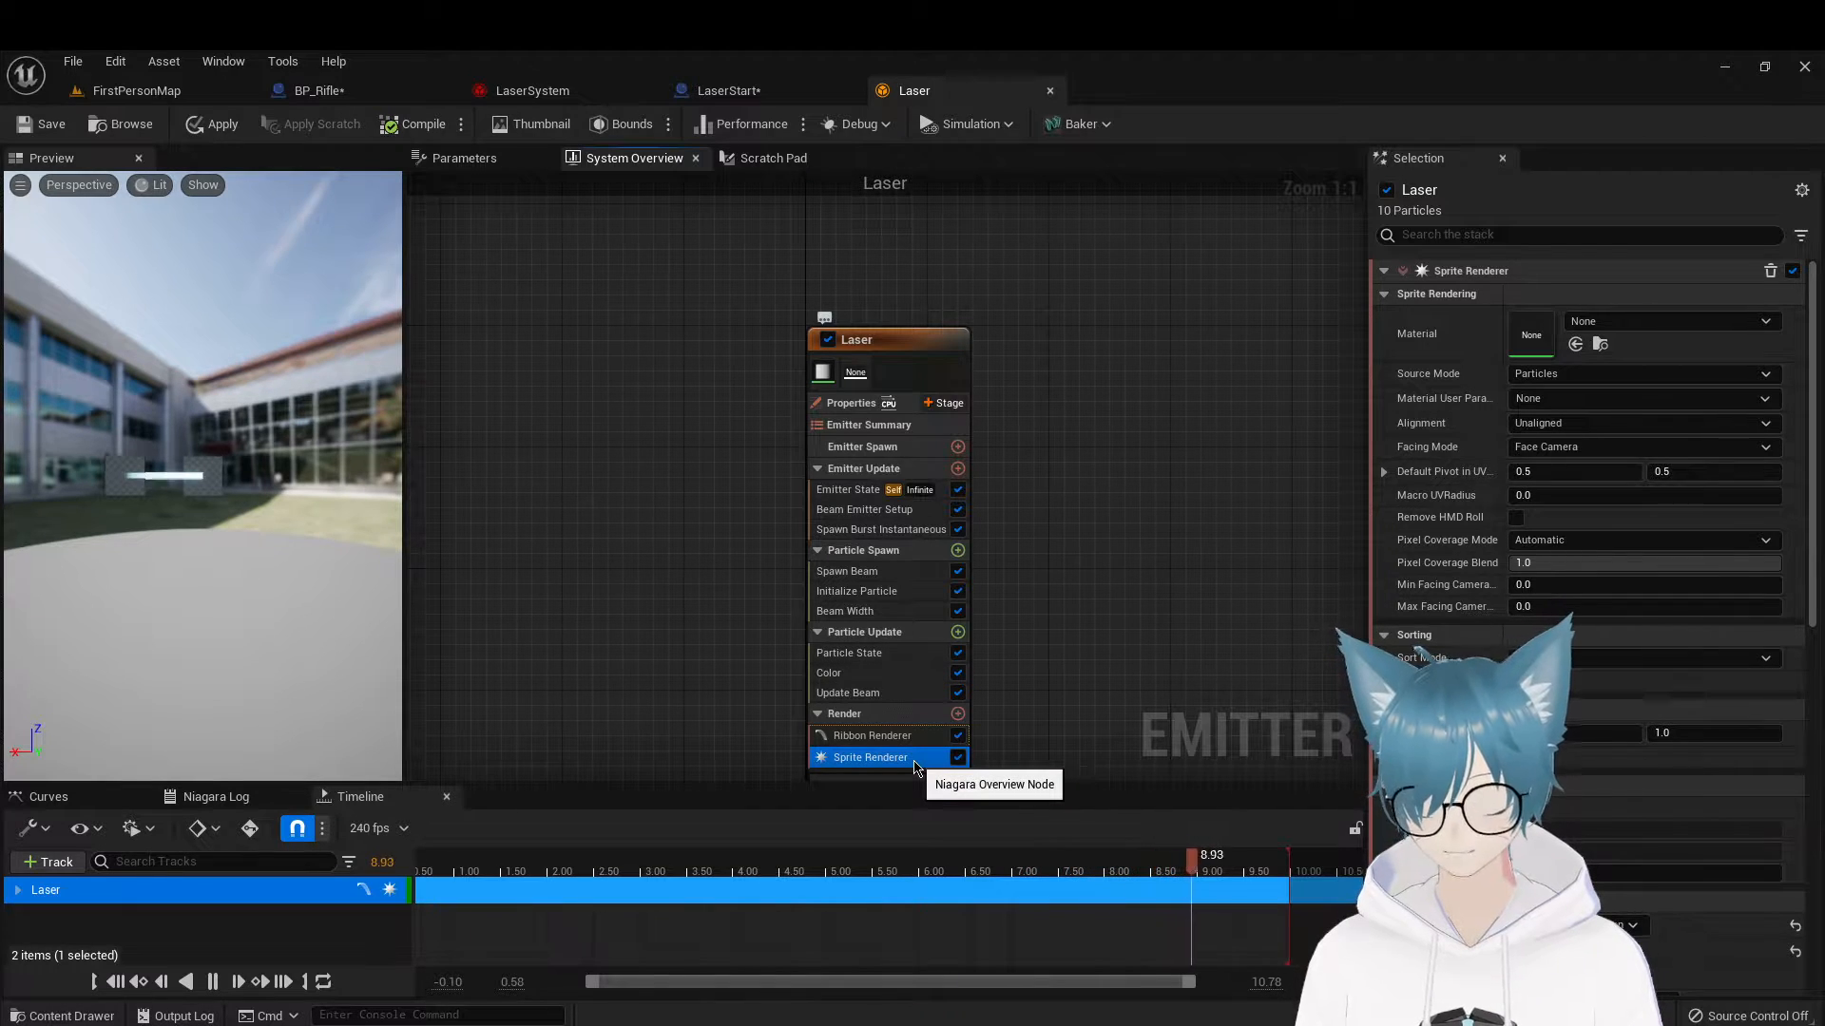
key(Delete)
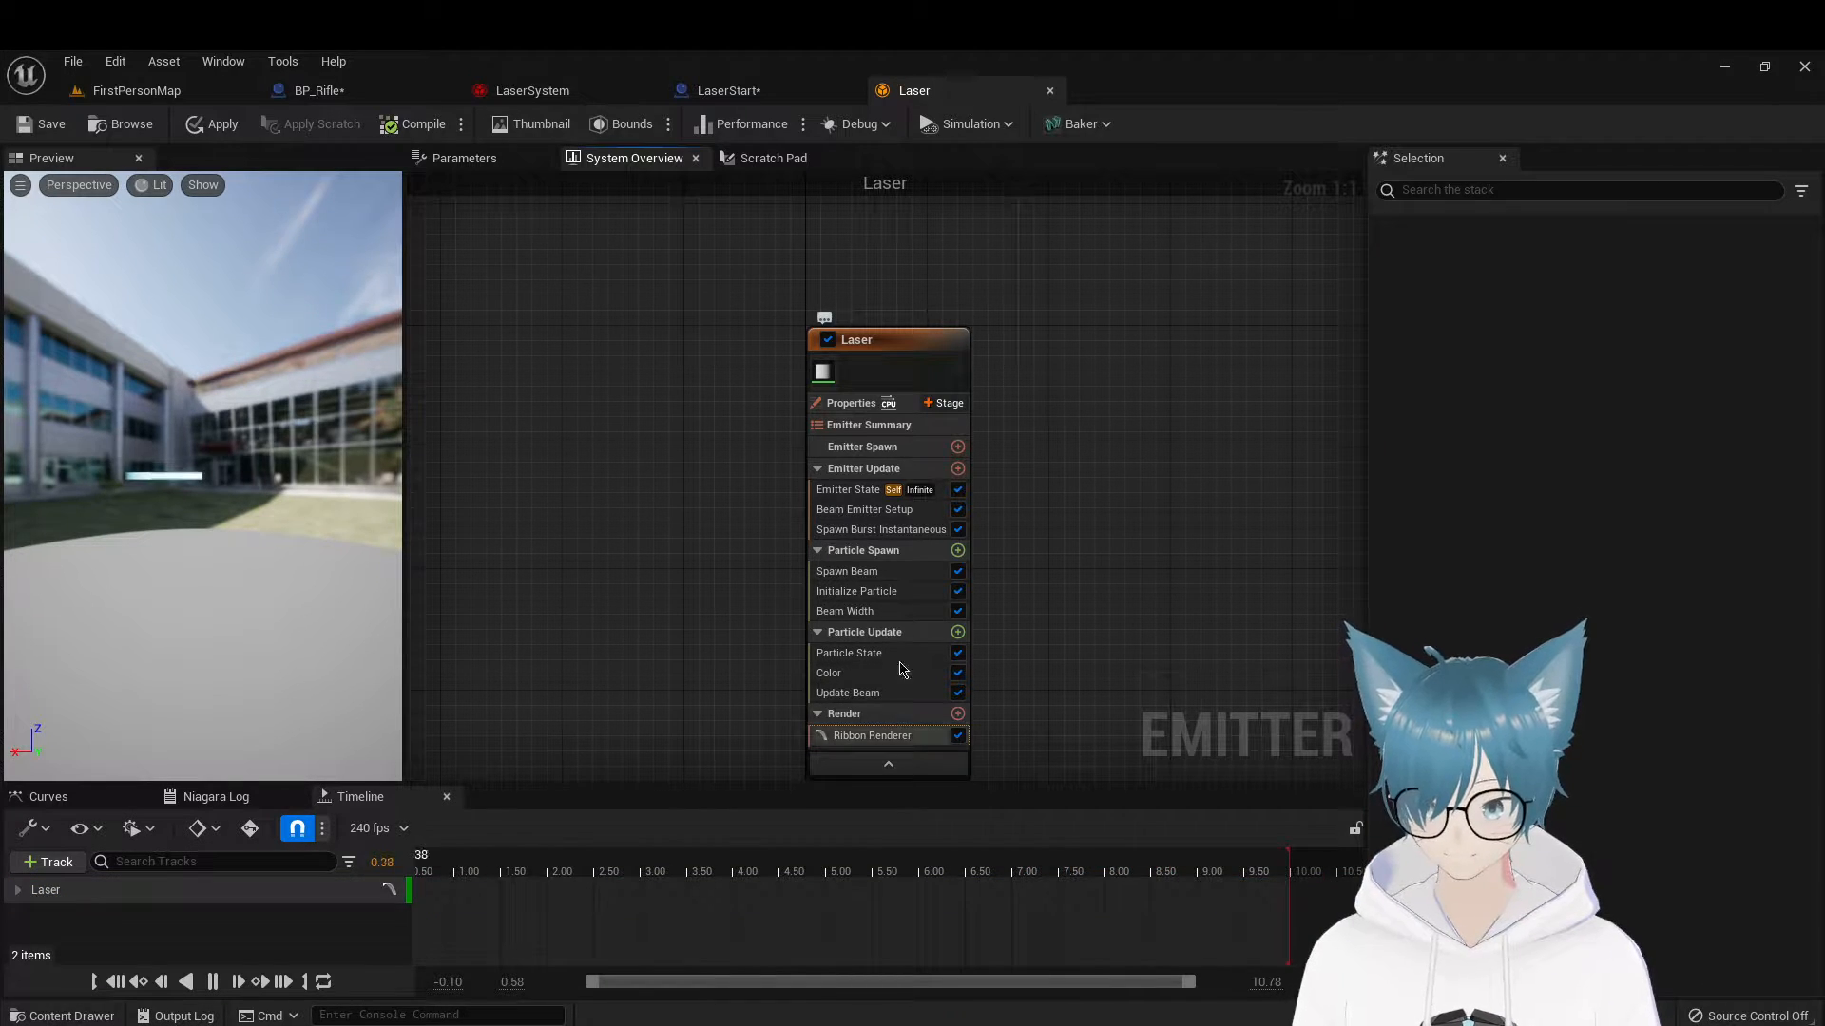
Examine the Ribbon Renderer's material choices and the asset picker's view and content filter options
click(869, 738)
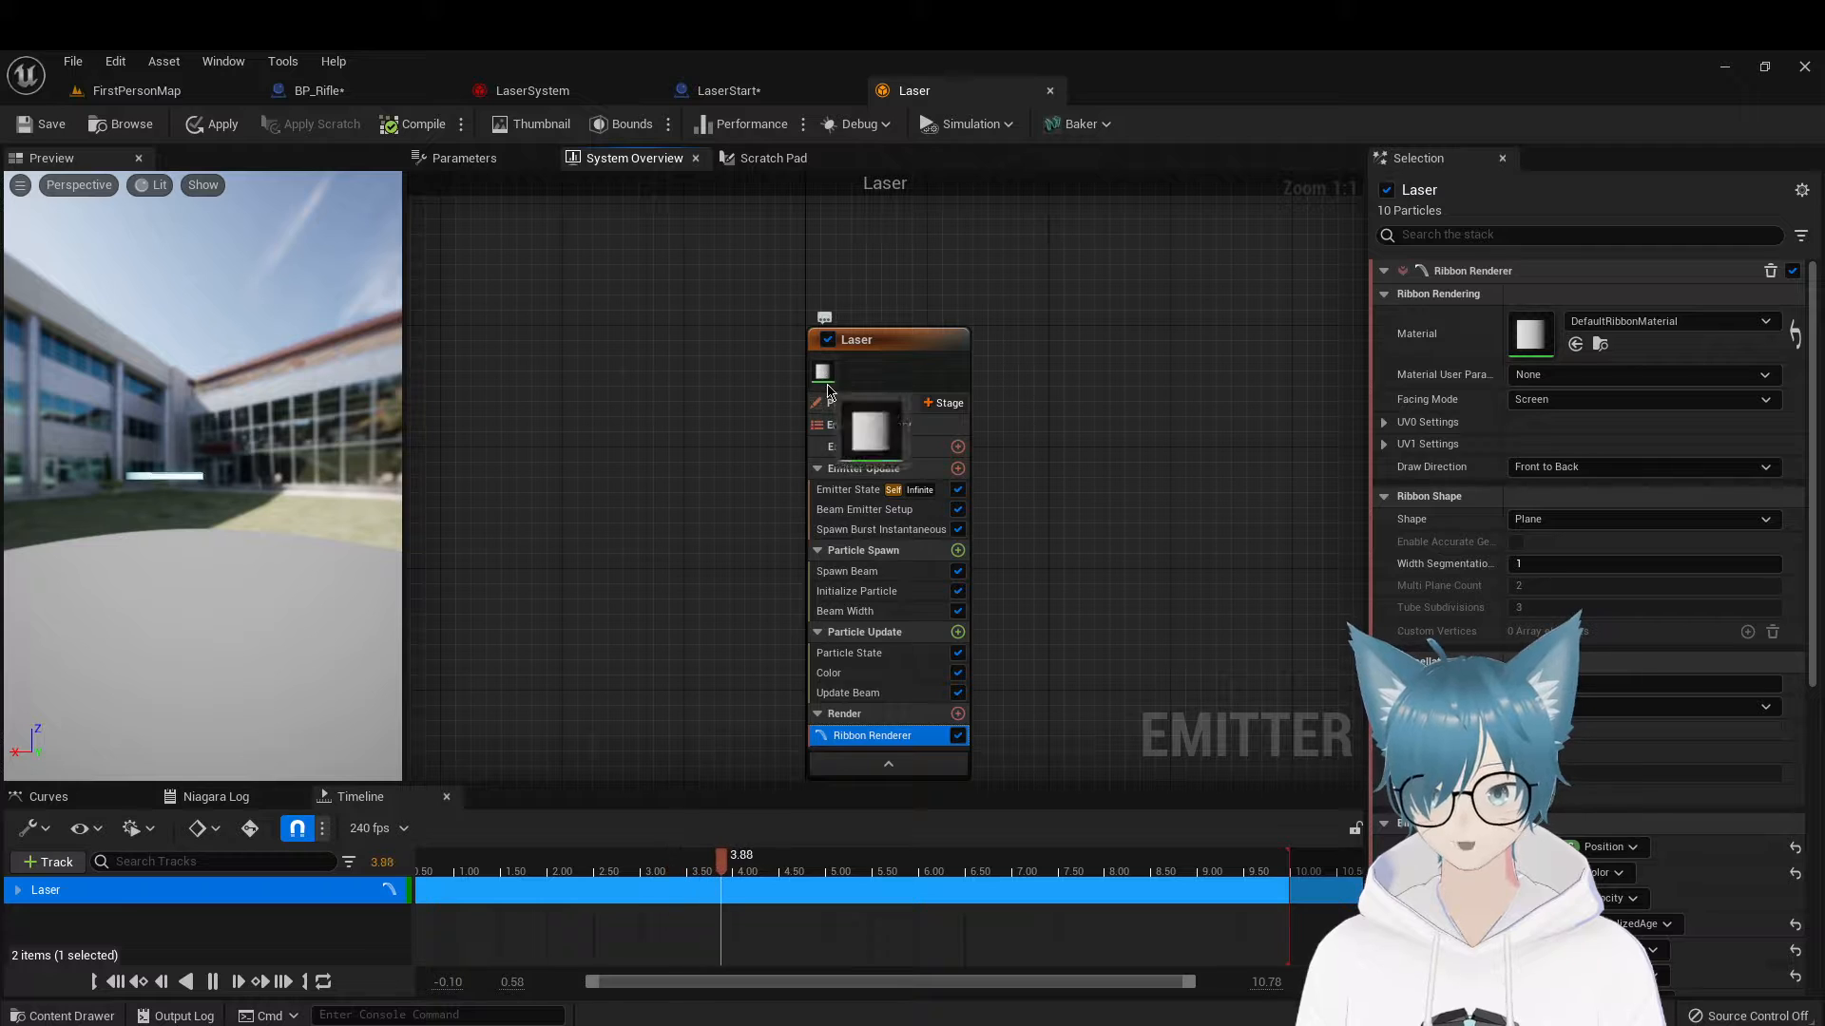
click(1629, 323)
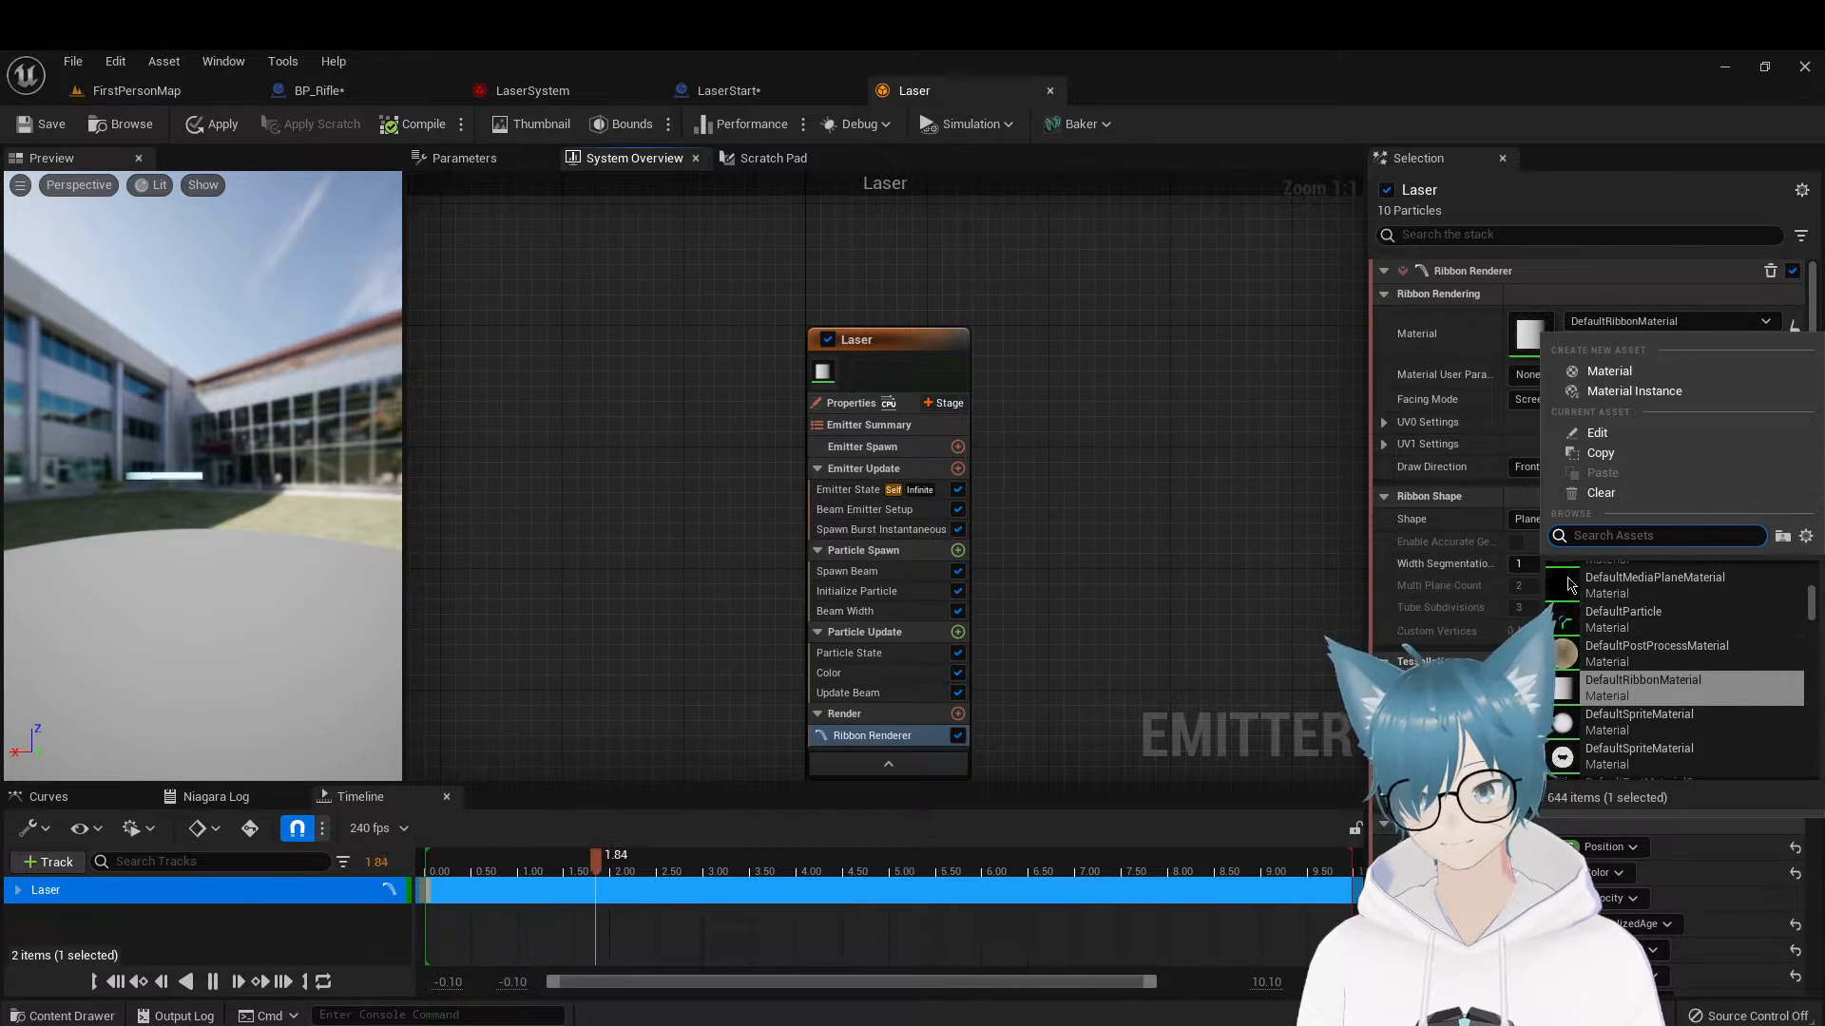
click(1805, 536)
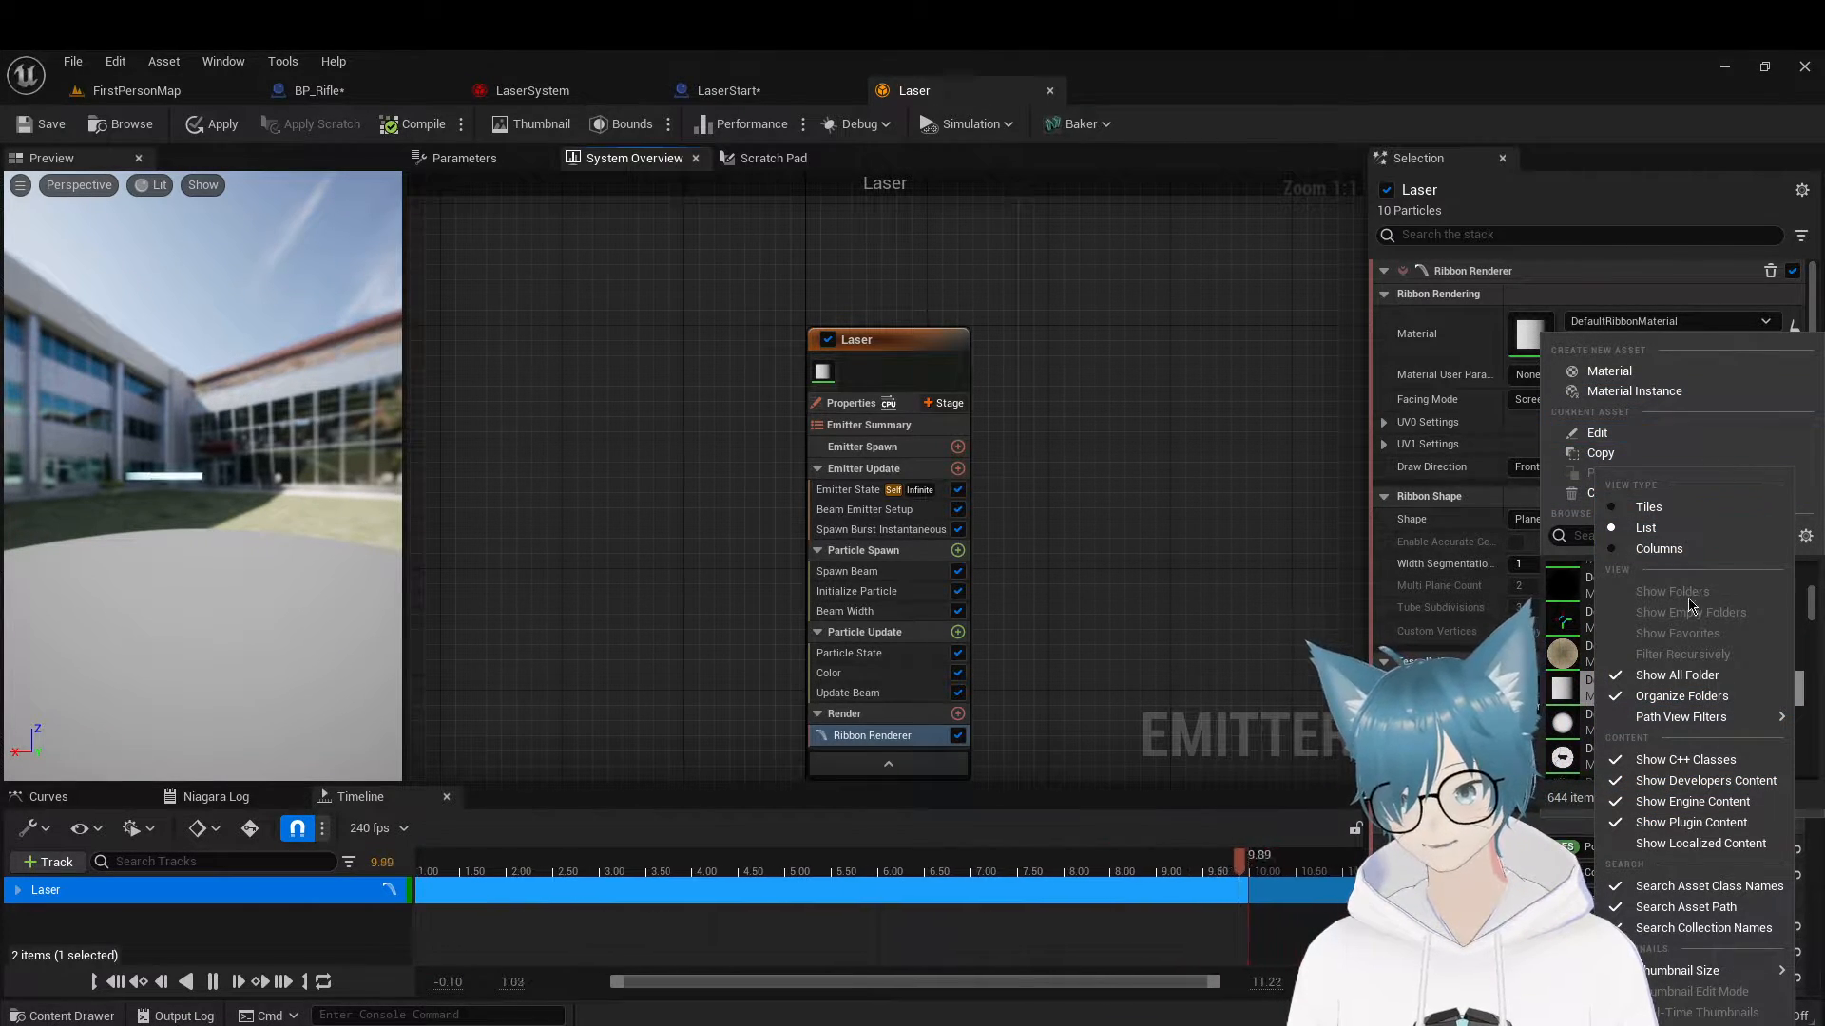
click(1808, 825)
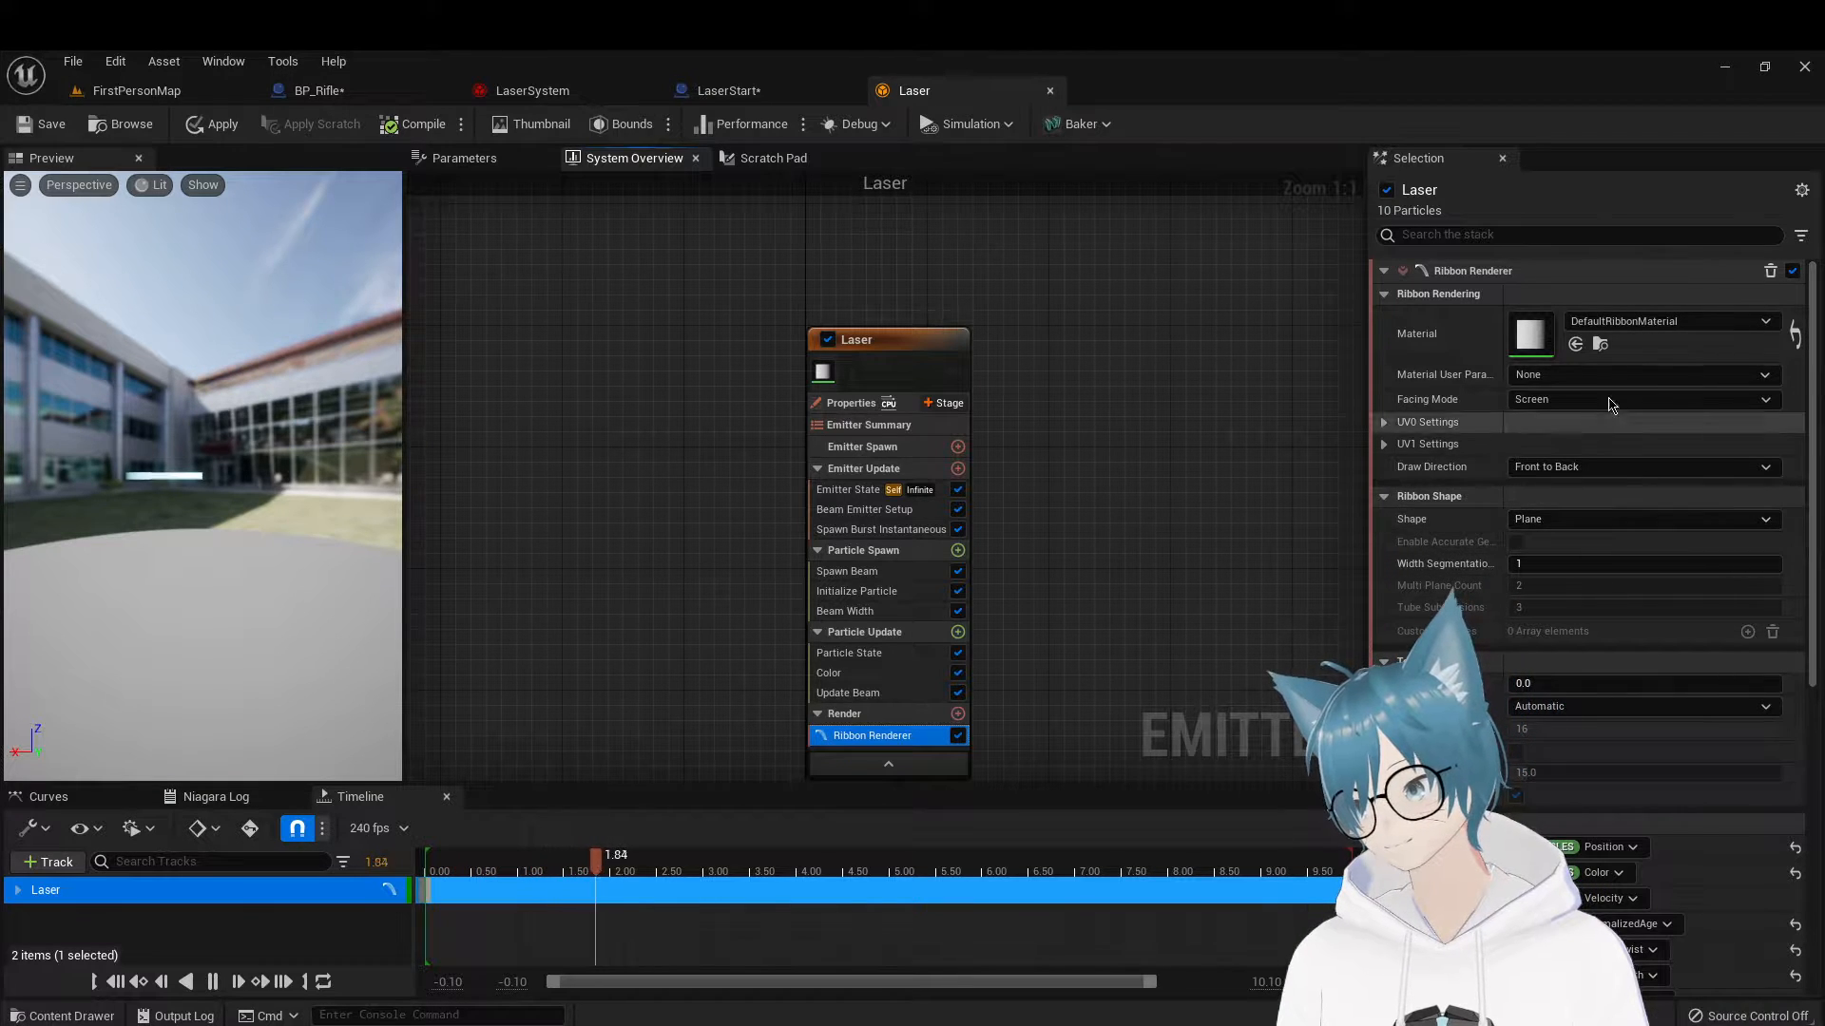
Find DefaultRibbonMaterial with the search "ribb" for the Ribbon Renderer's material, and bring up the Emitter State settings
click(1665, 321)
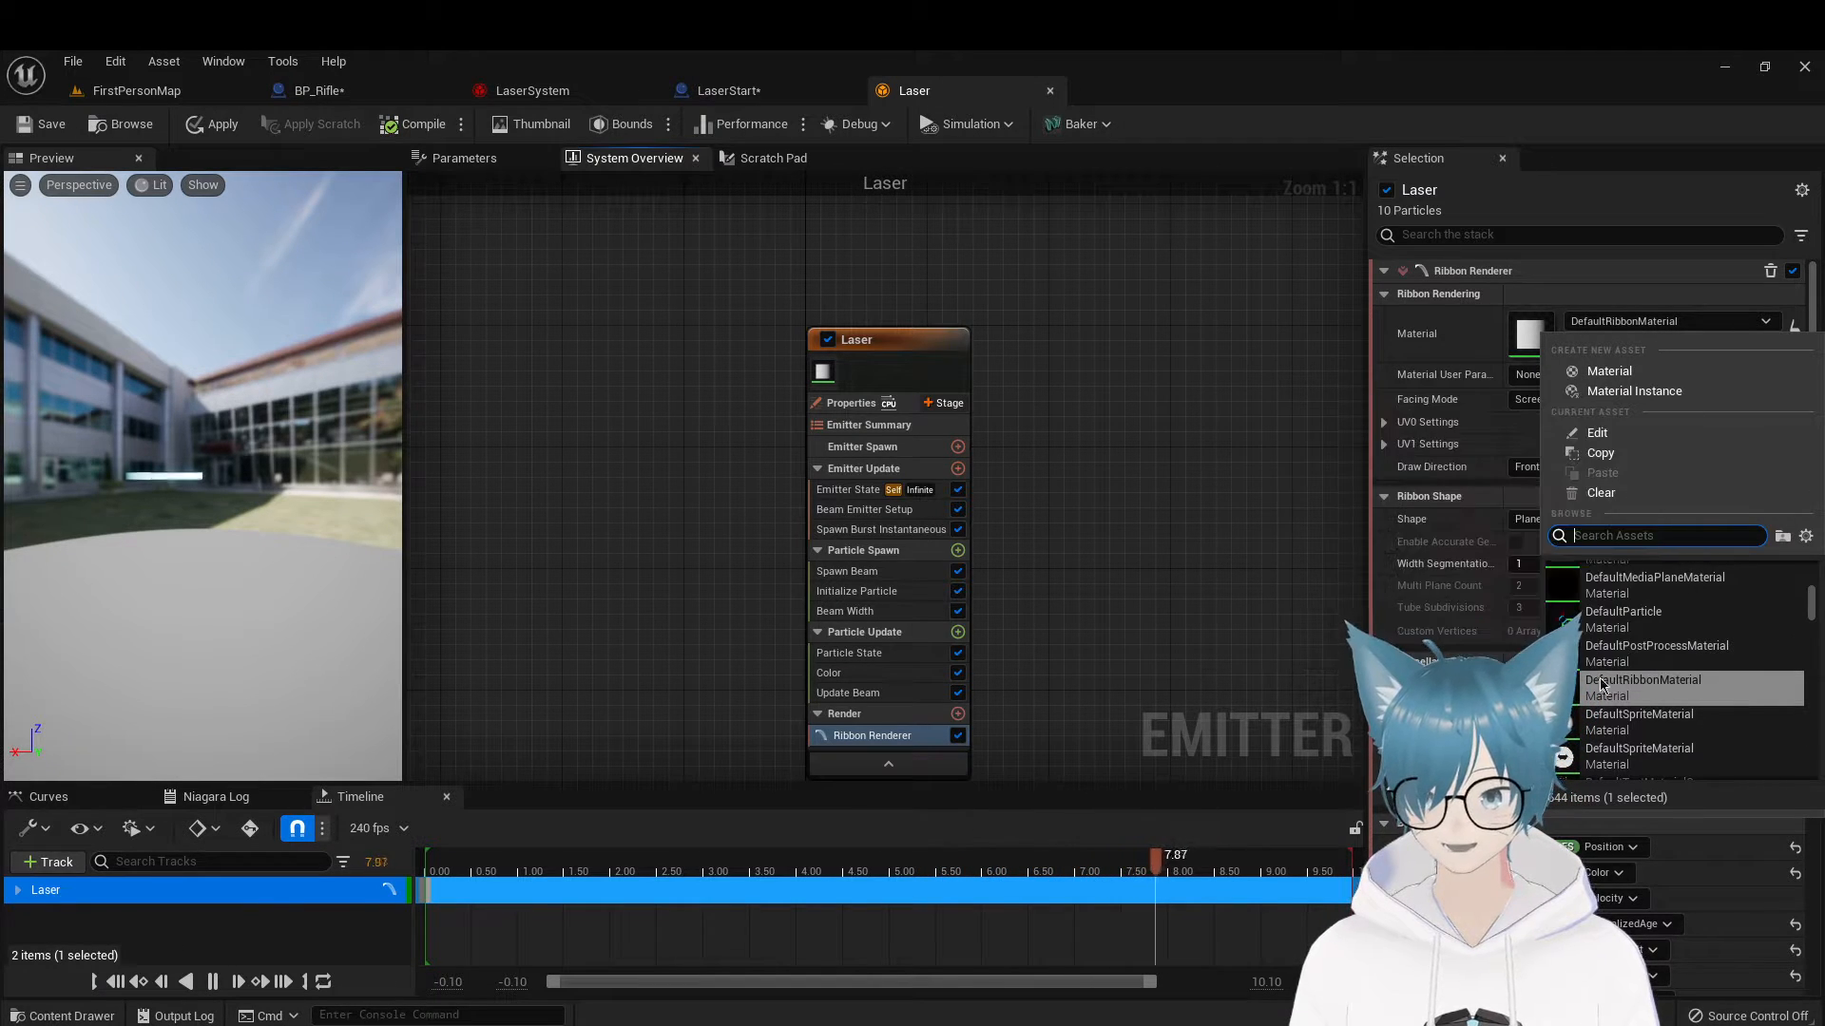
text(ri)
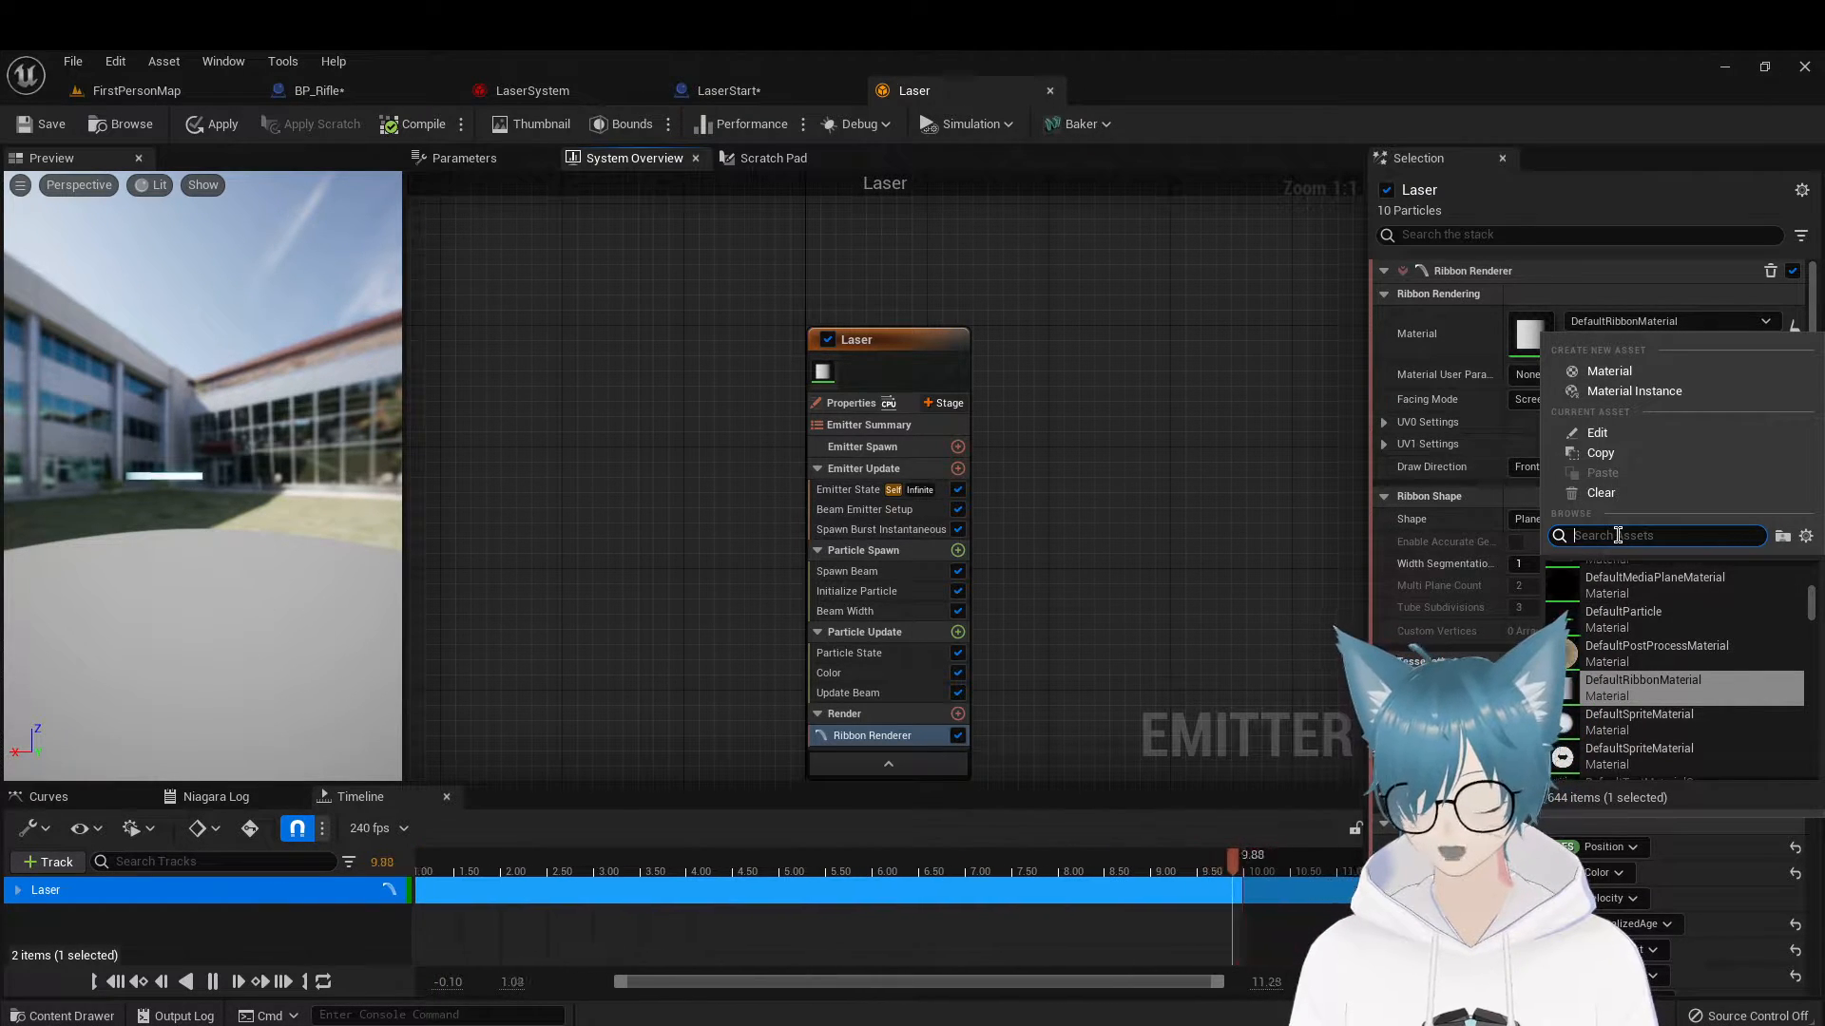
text(bb)
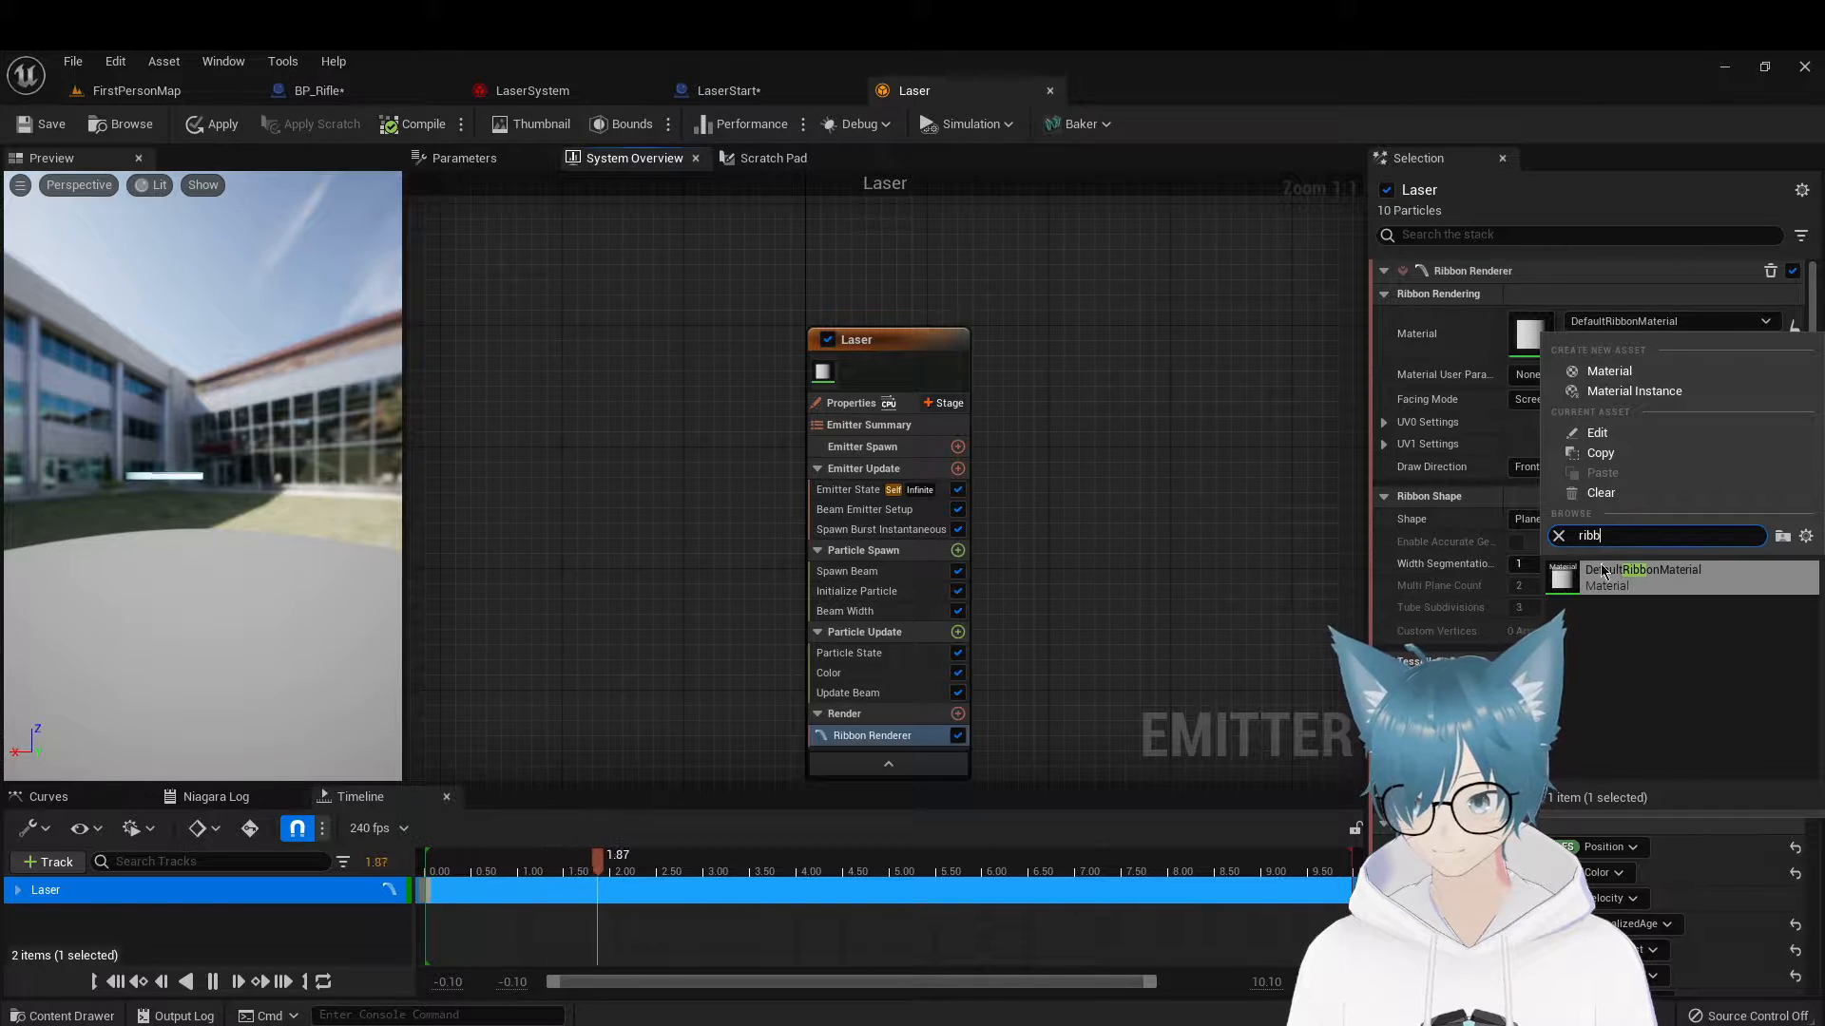
click(1641, 575)
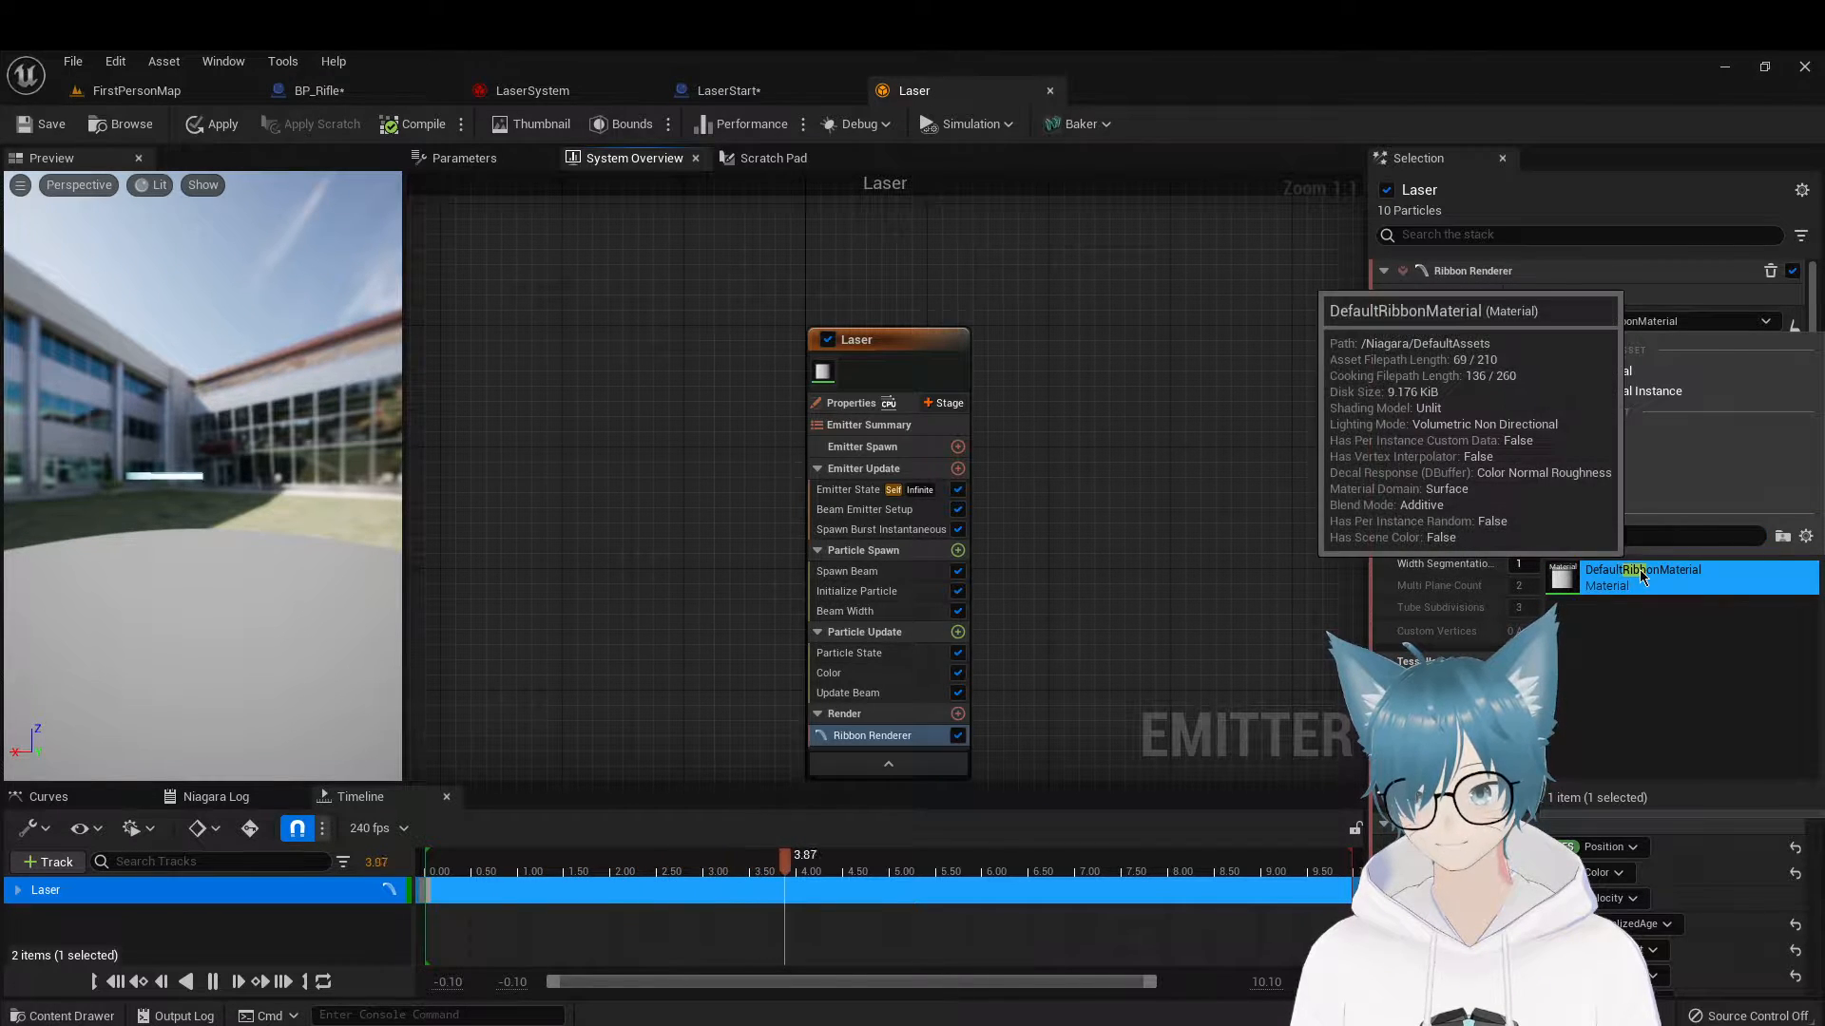
click(1248, 490)
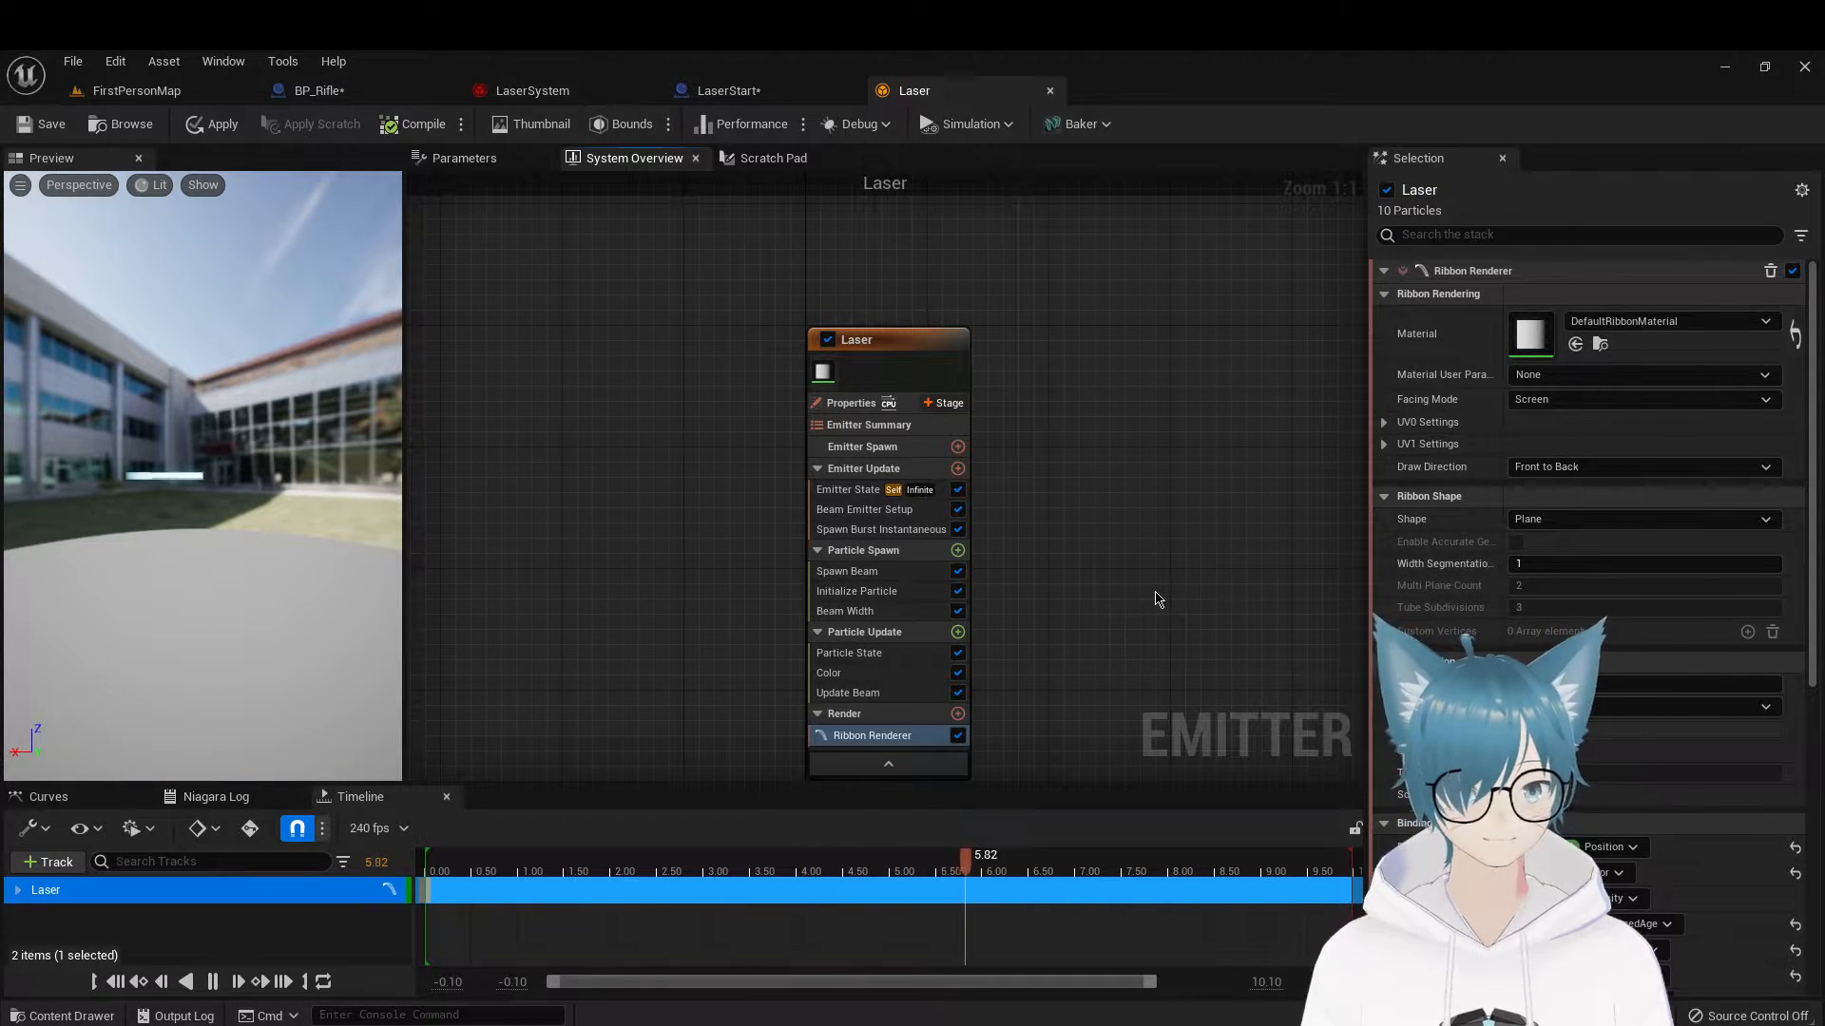
click(840, 491)
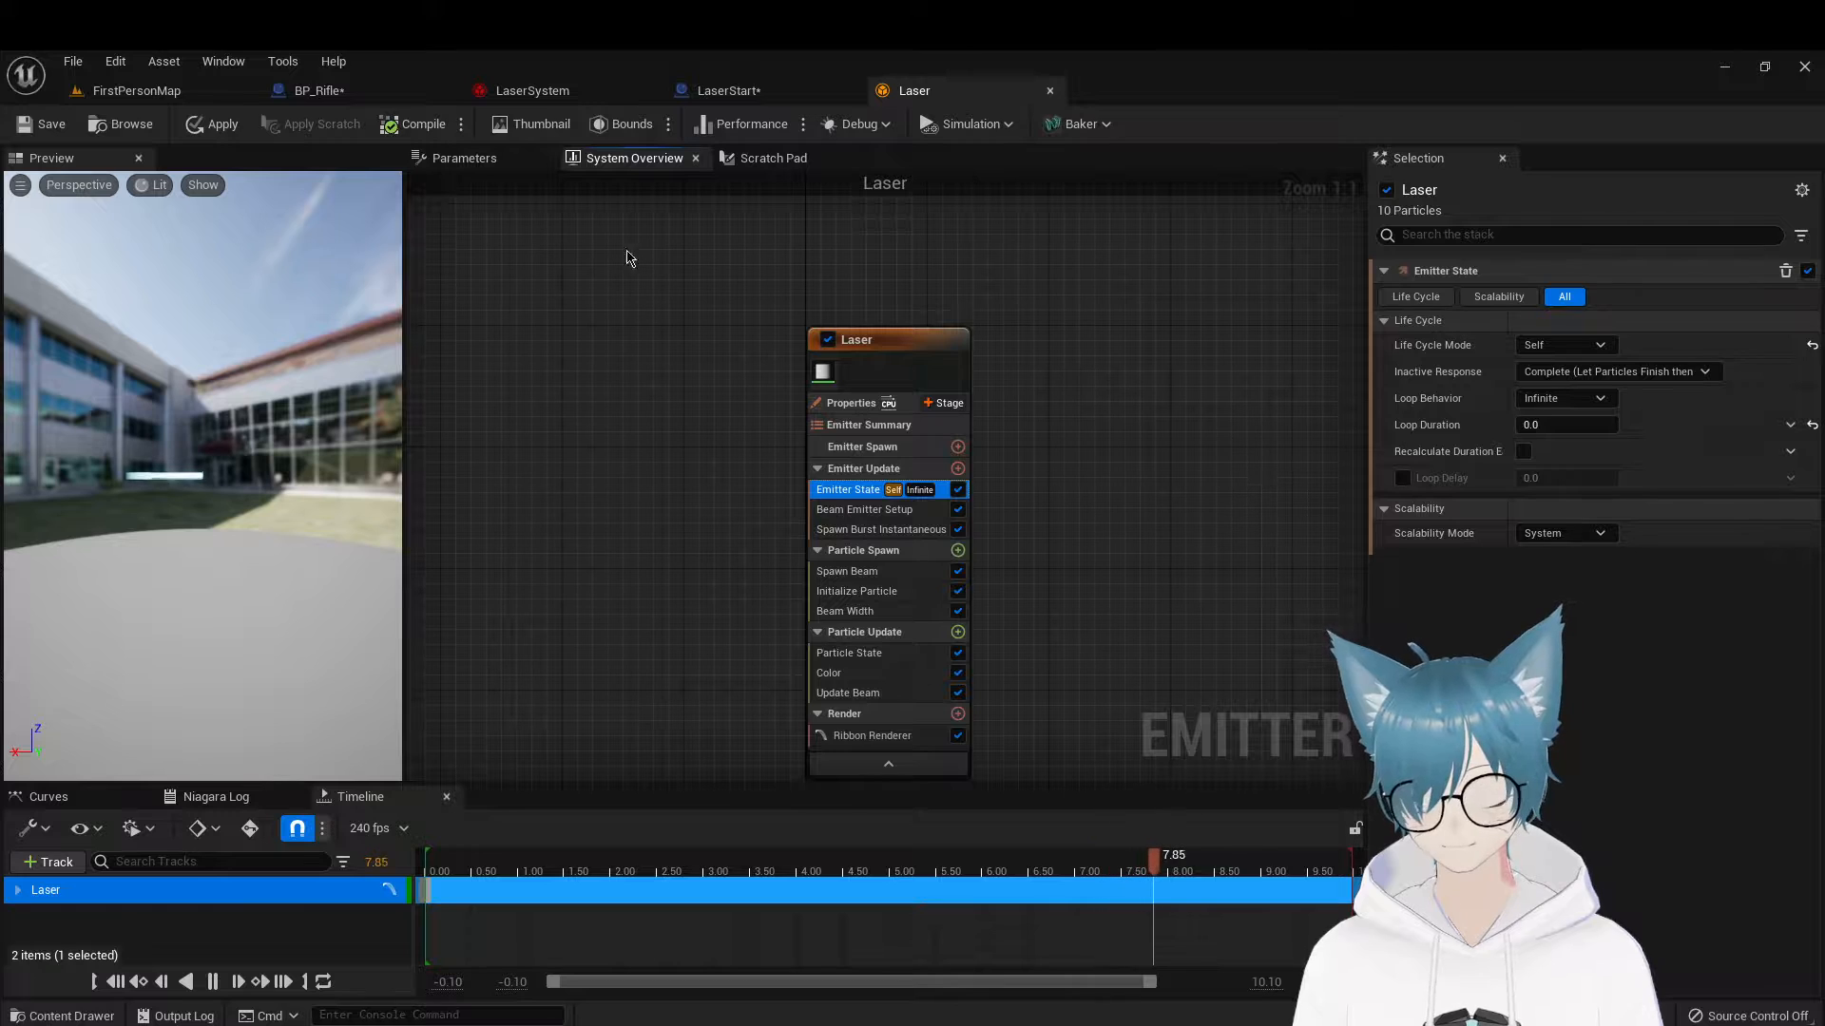
Start a new Niagara emitter asset in FirstPersonMap's CustomContent folder, using New emitter as the starting point
click(136, 91)
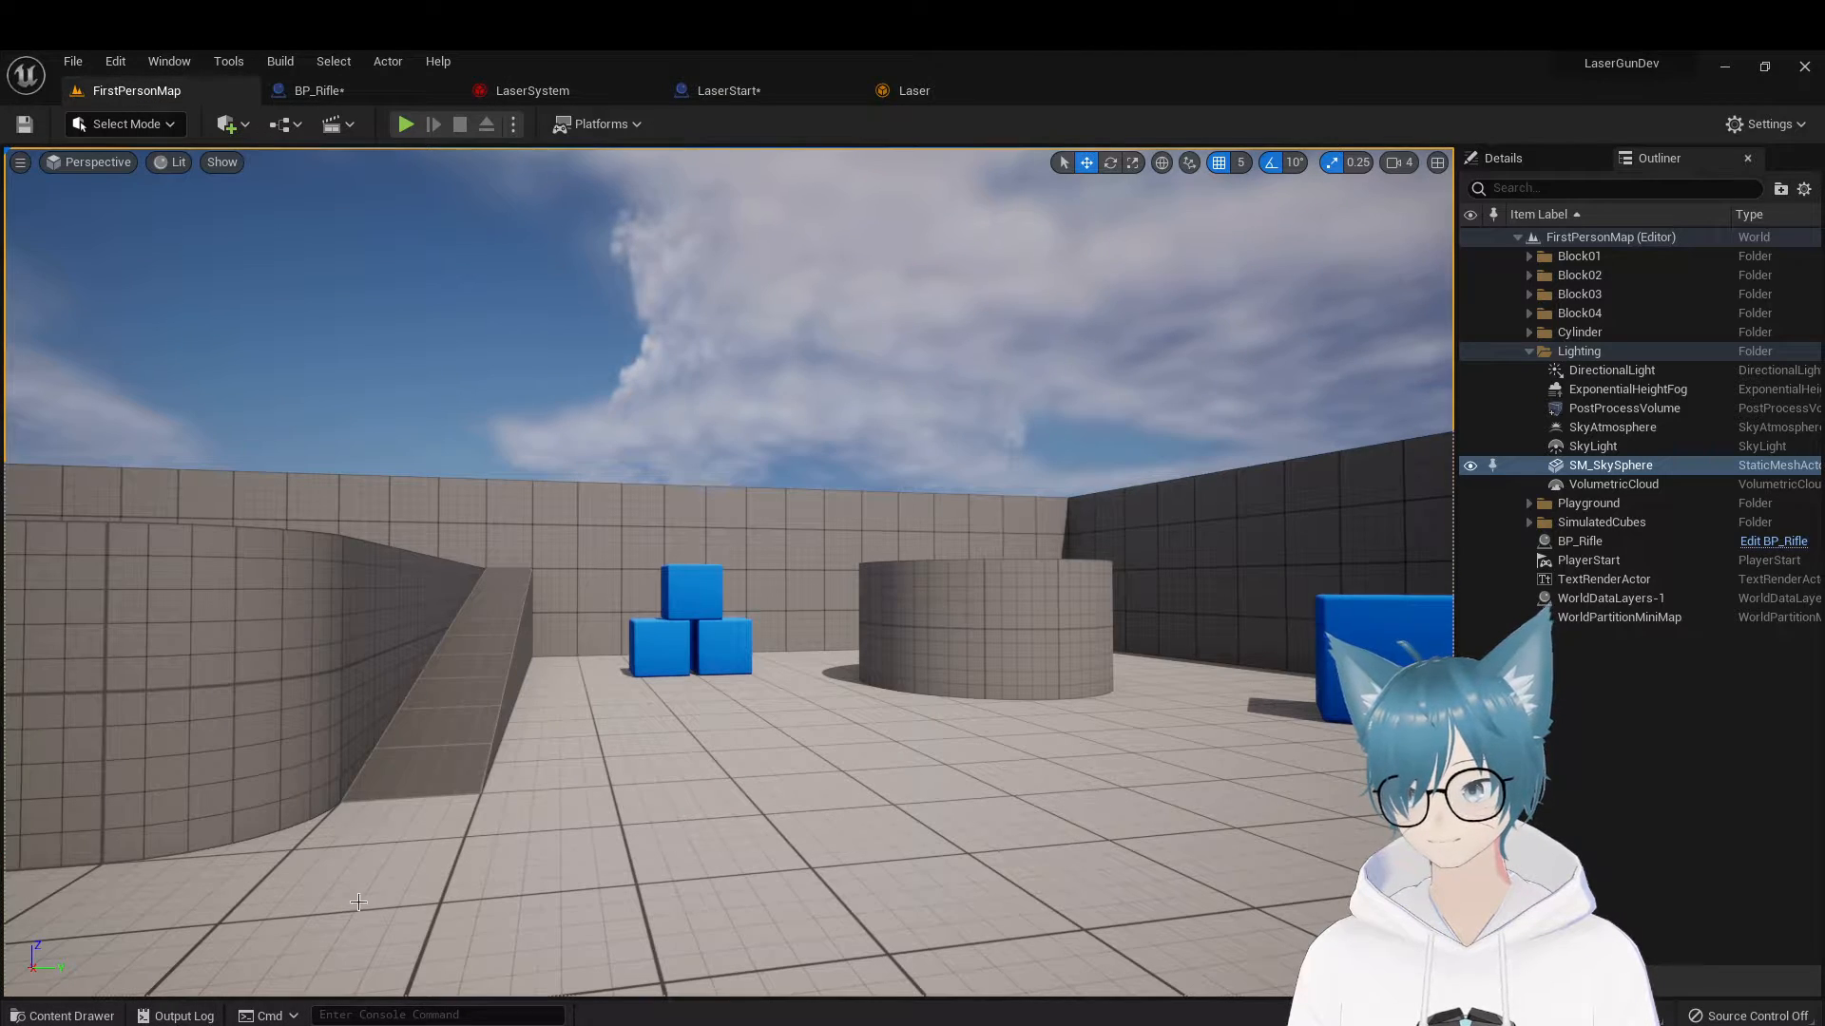
click(99, 1018)
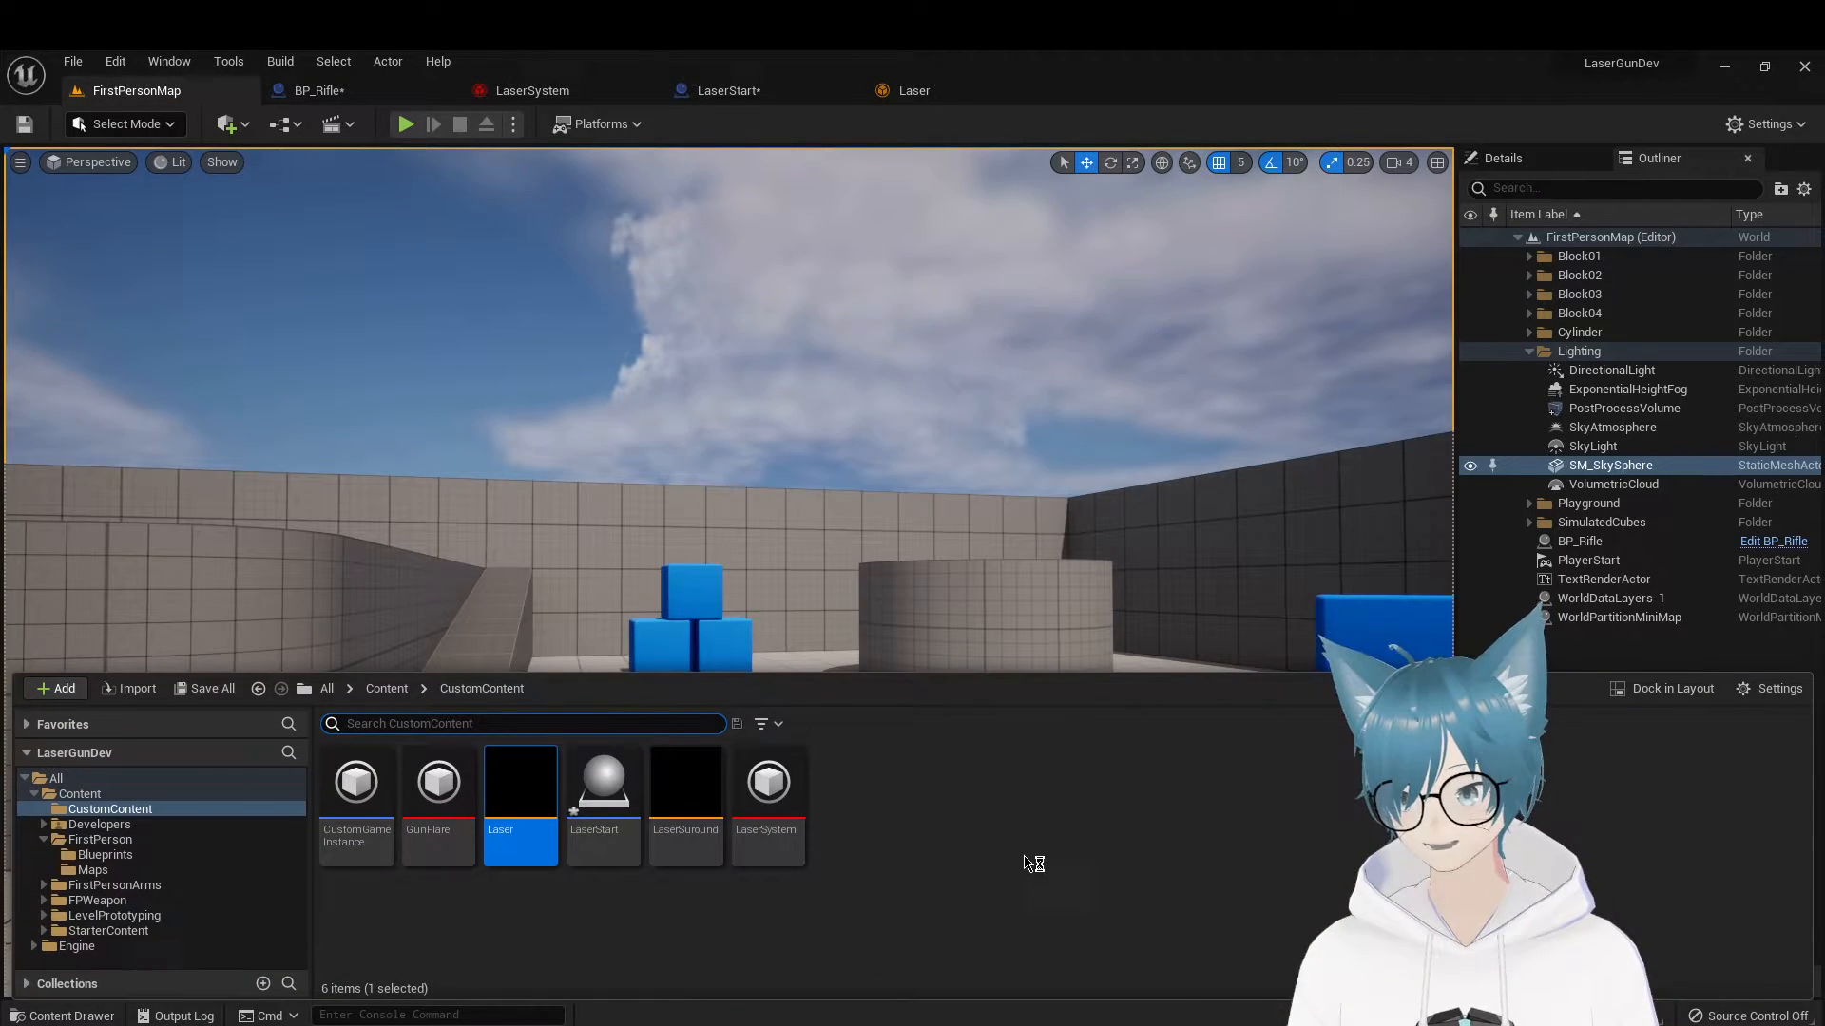
click(882, 849)
right_click(529, 939)
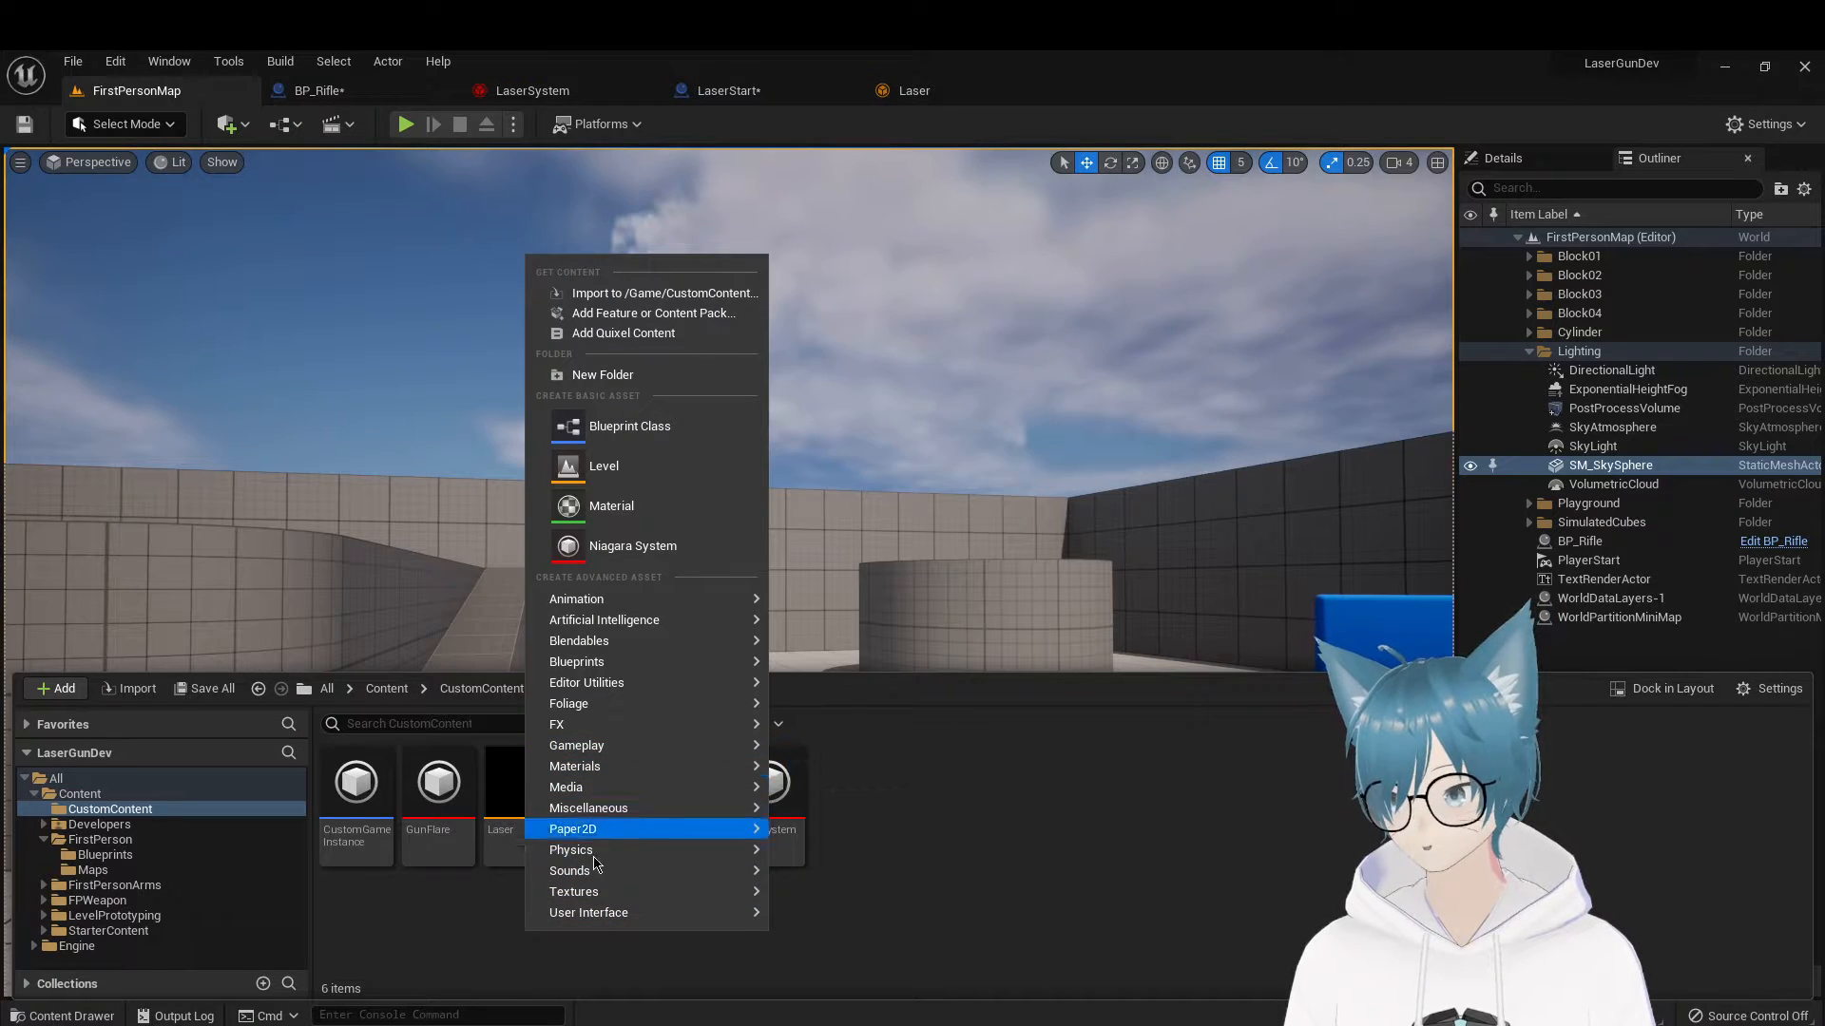
mouse_move(697, 729)
click(902, 763)
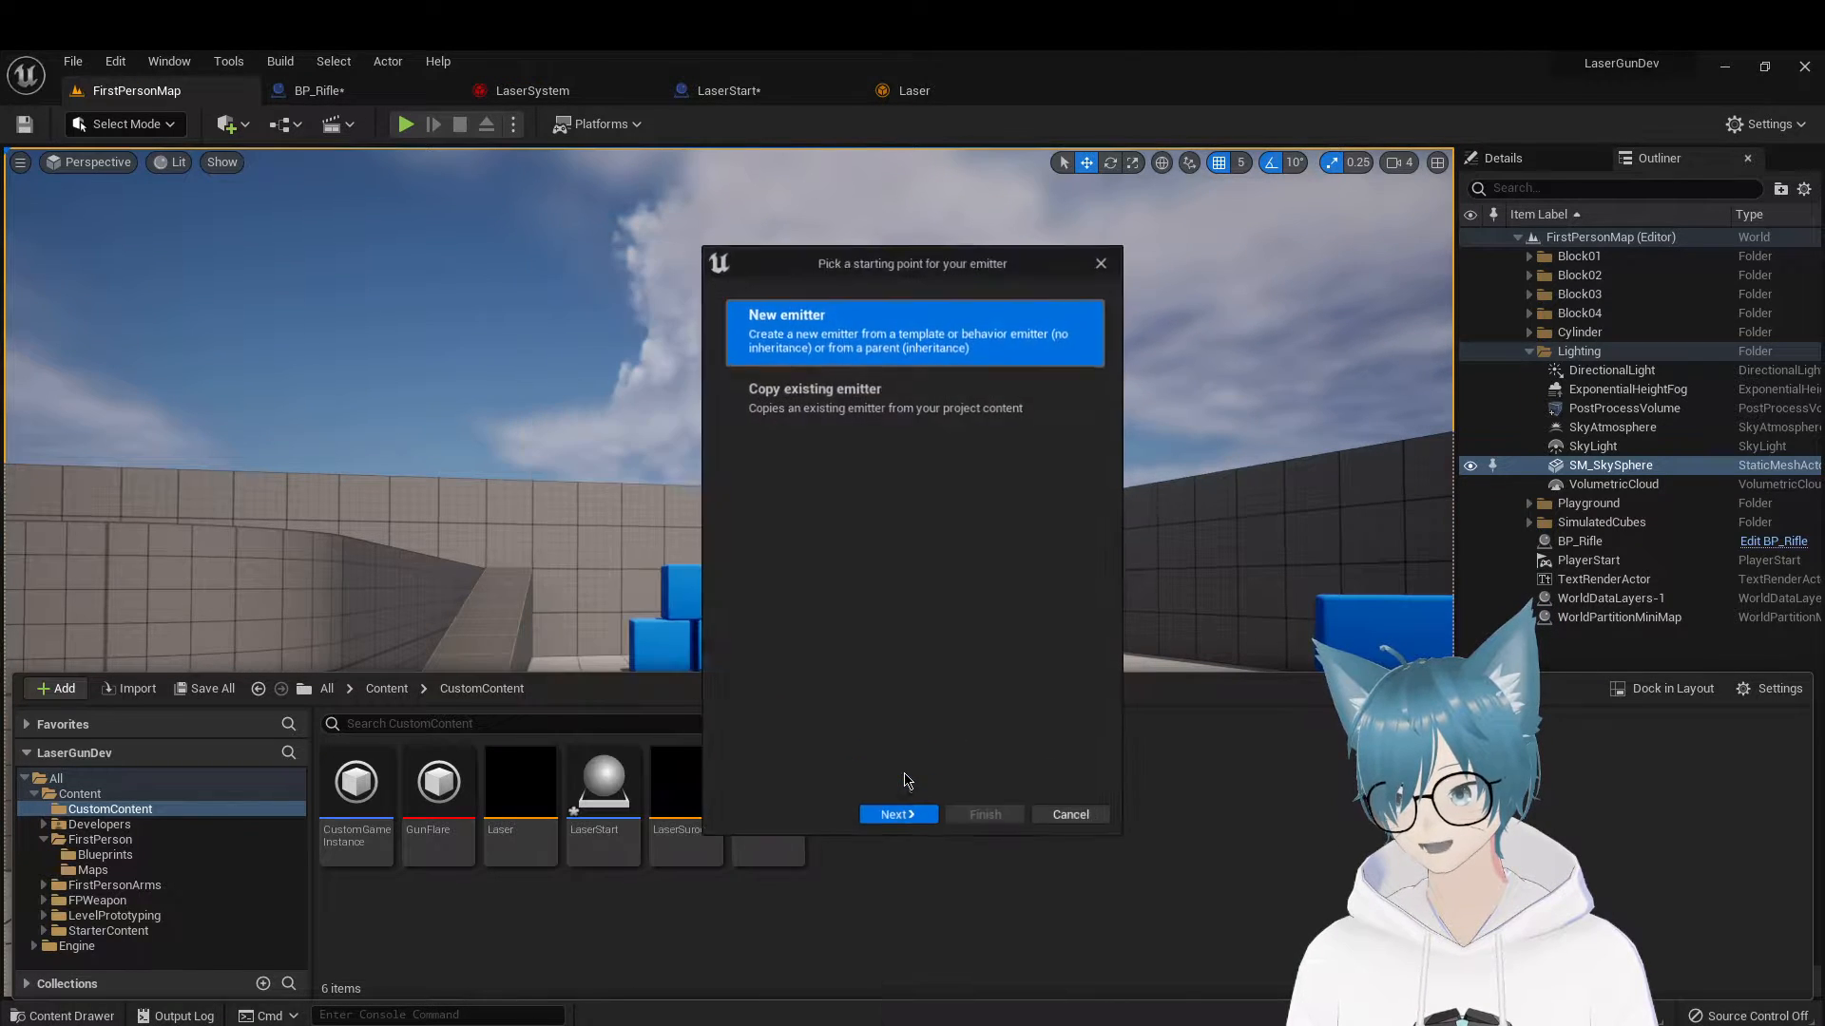
click(903, 822)
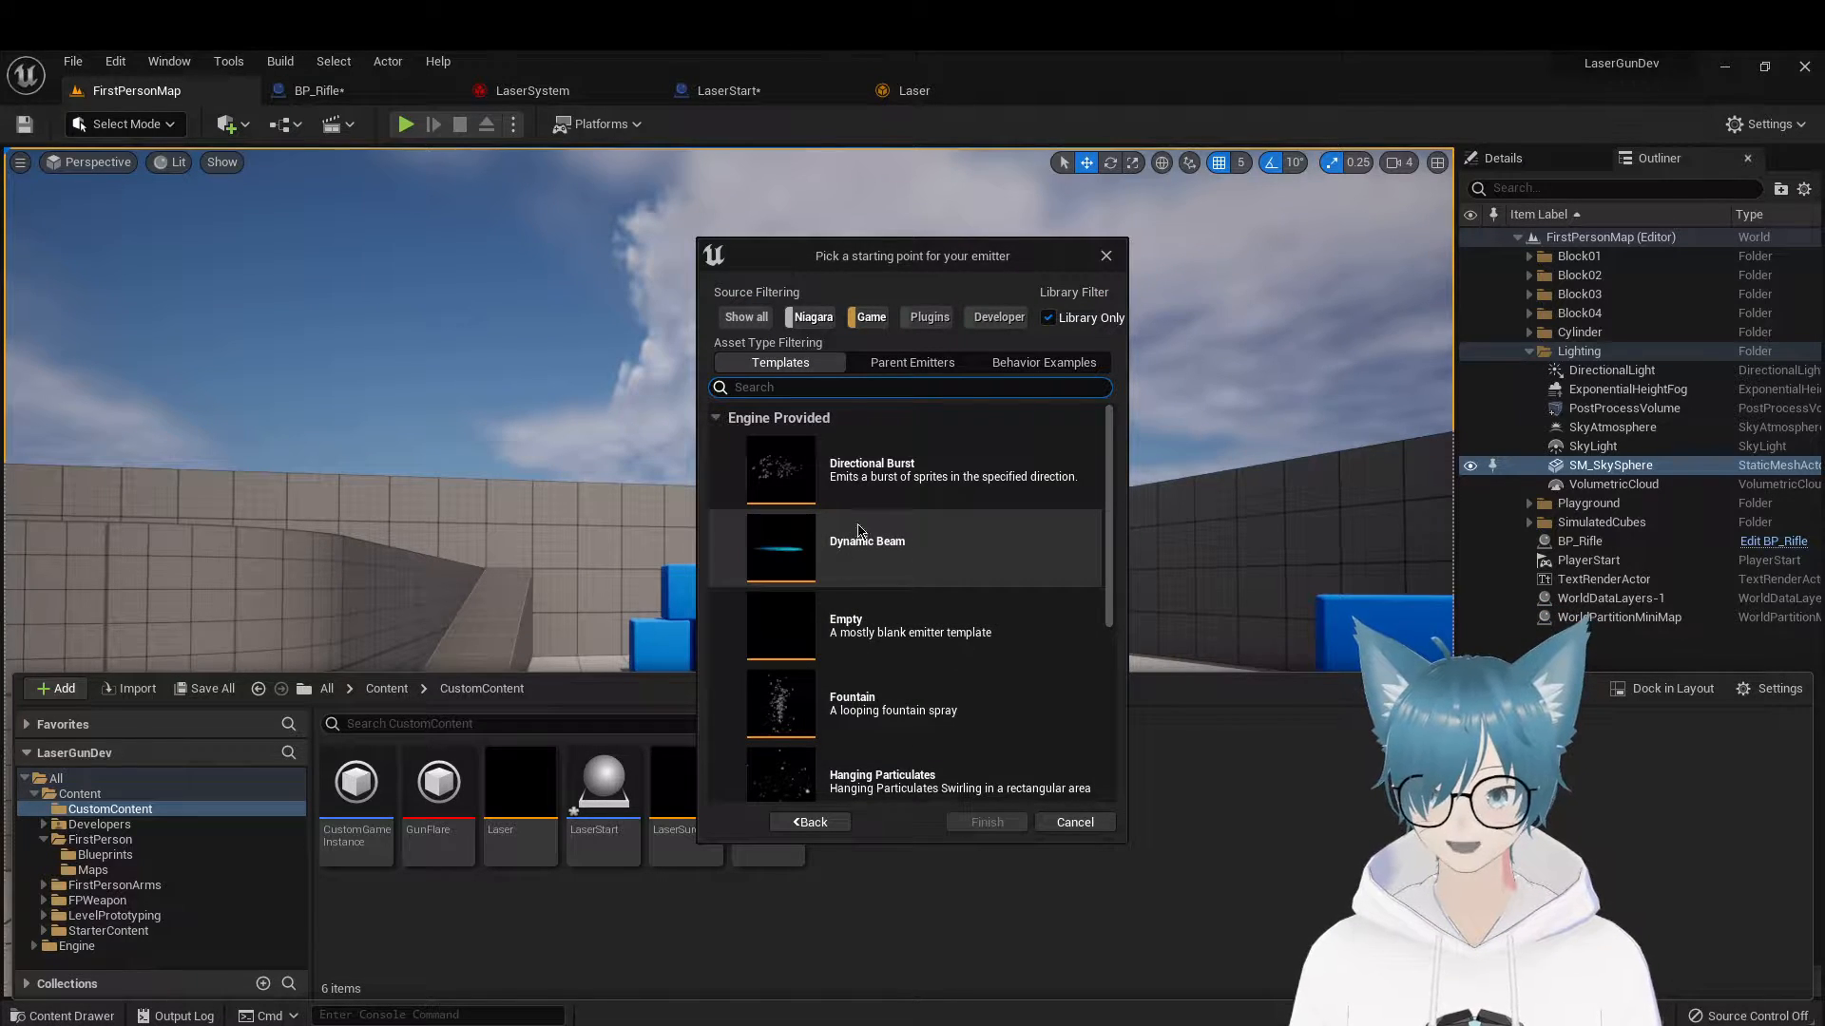
Browse the engine-provided emitter templates and create the emitter from the Empty template with its default name
scroll(863, 684, down, 2)
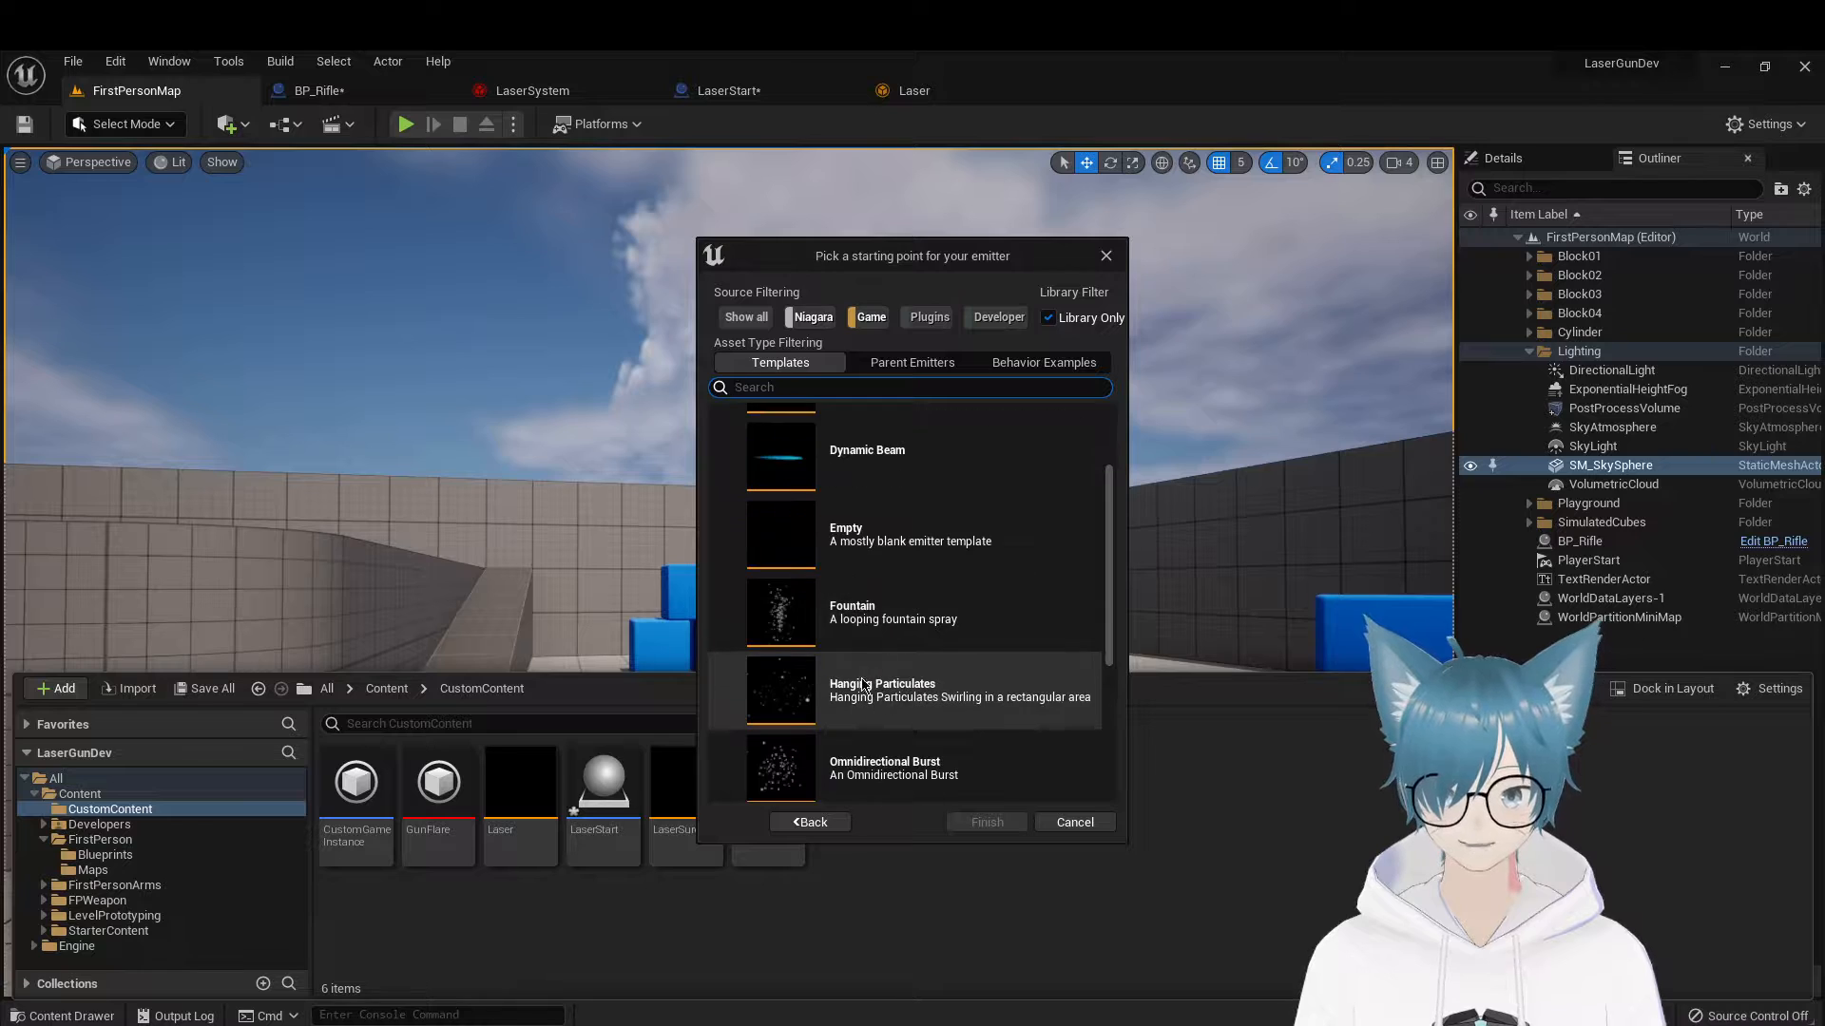
scroll(865, 683, down, 5)
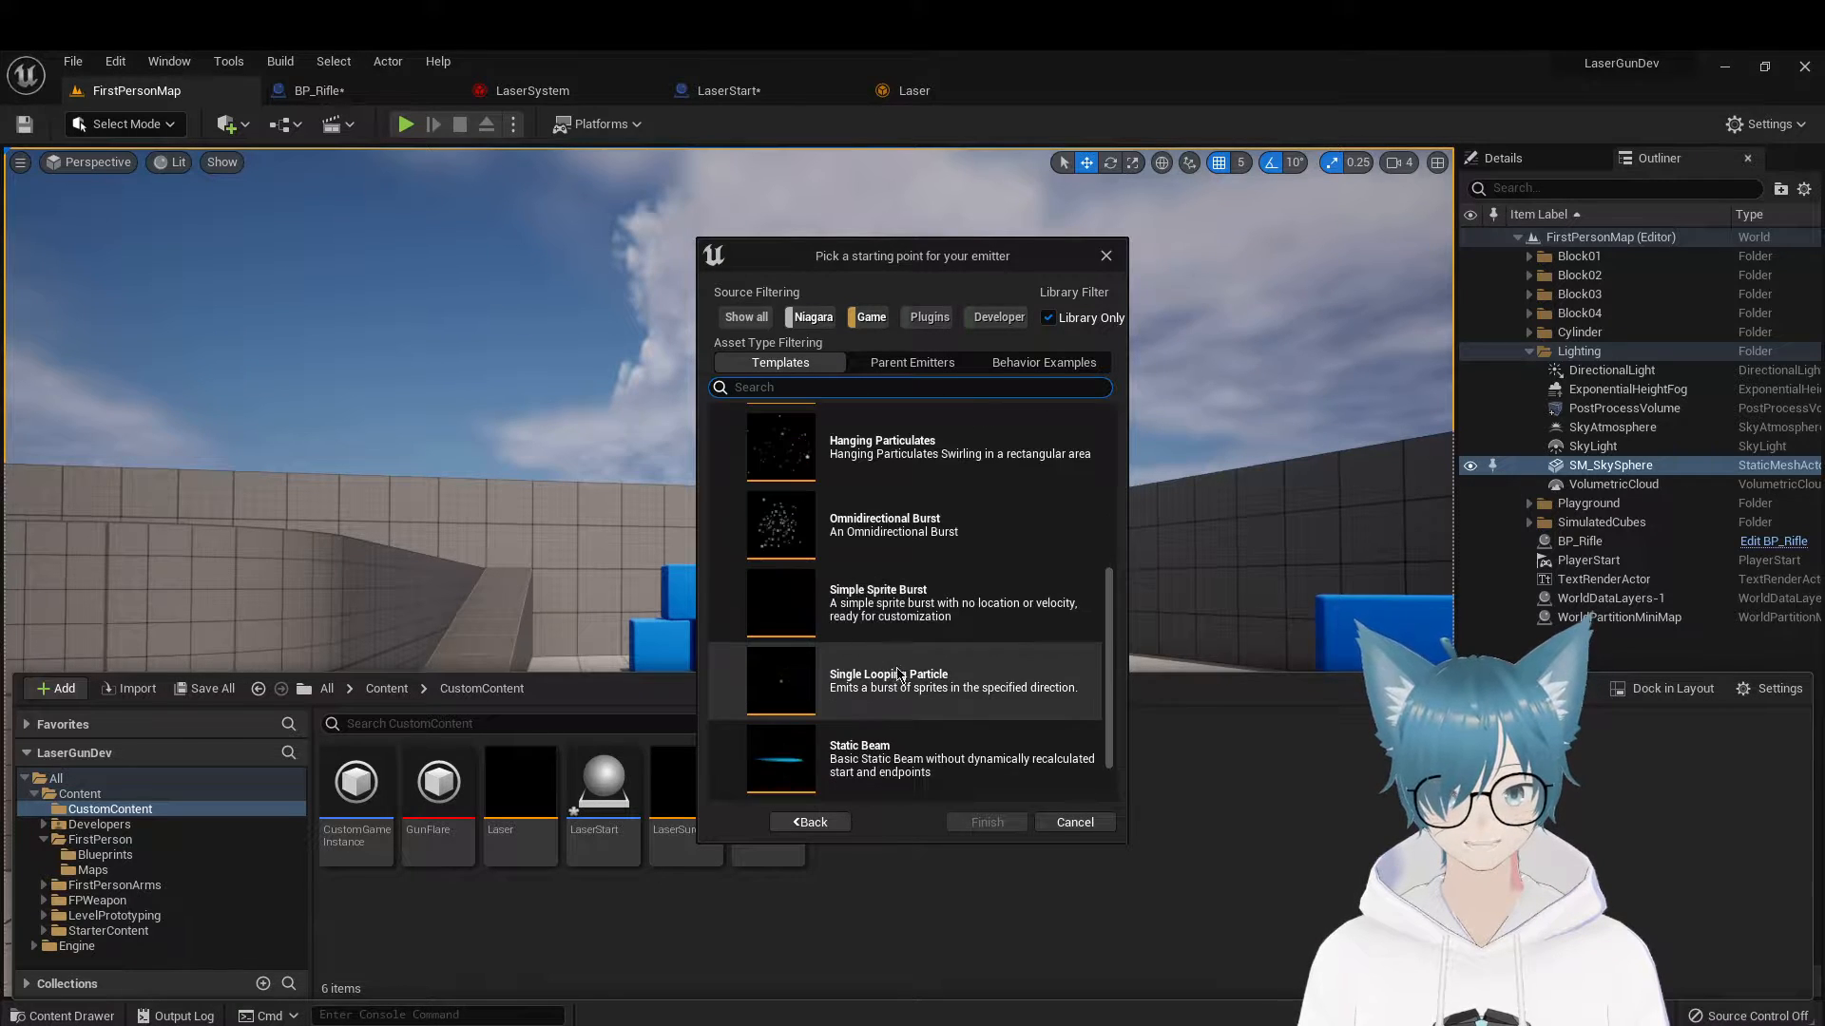
scroll(899, 674, up, 6)
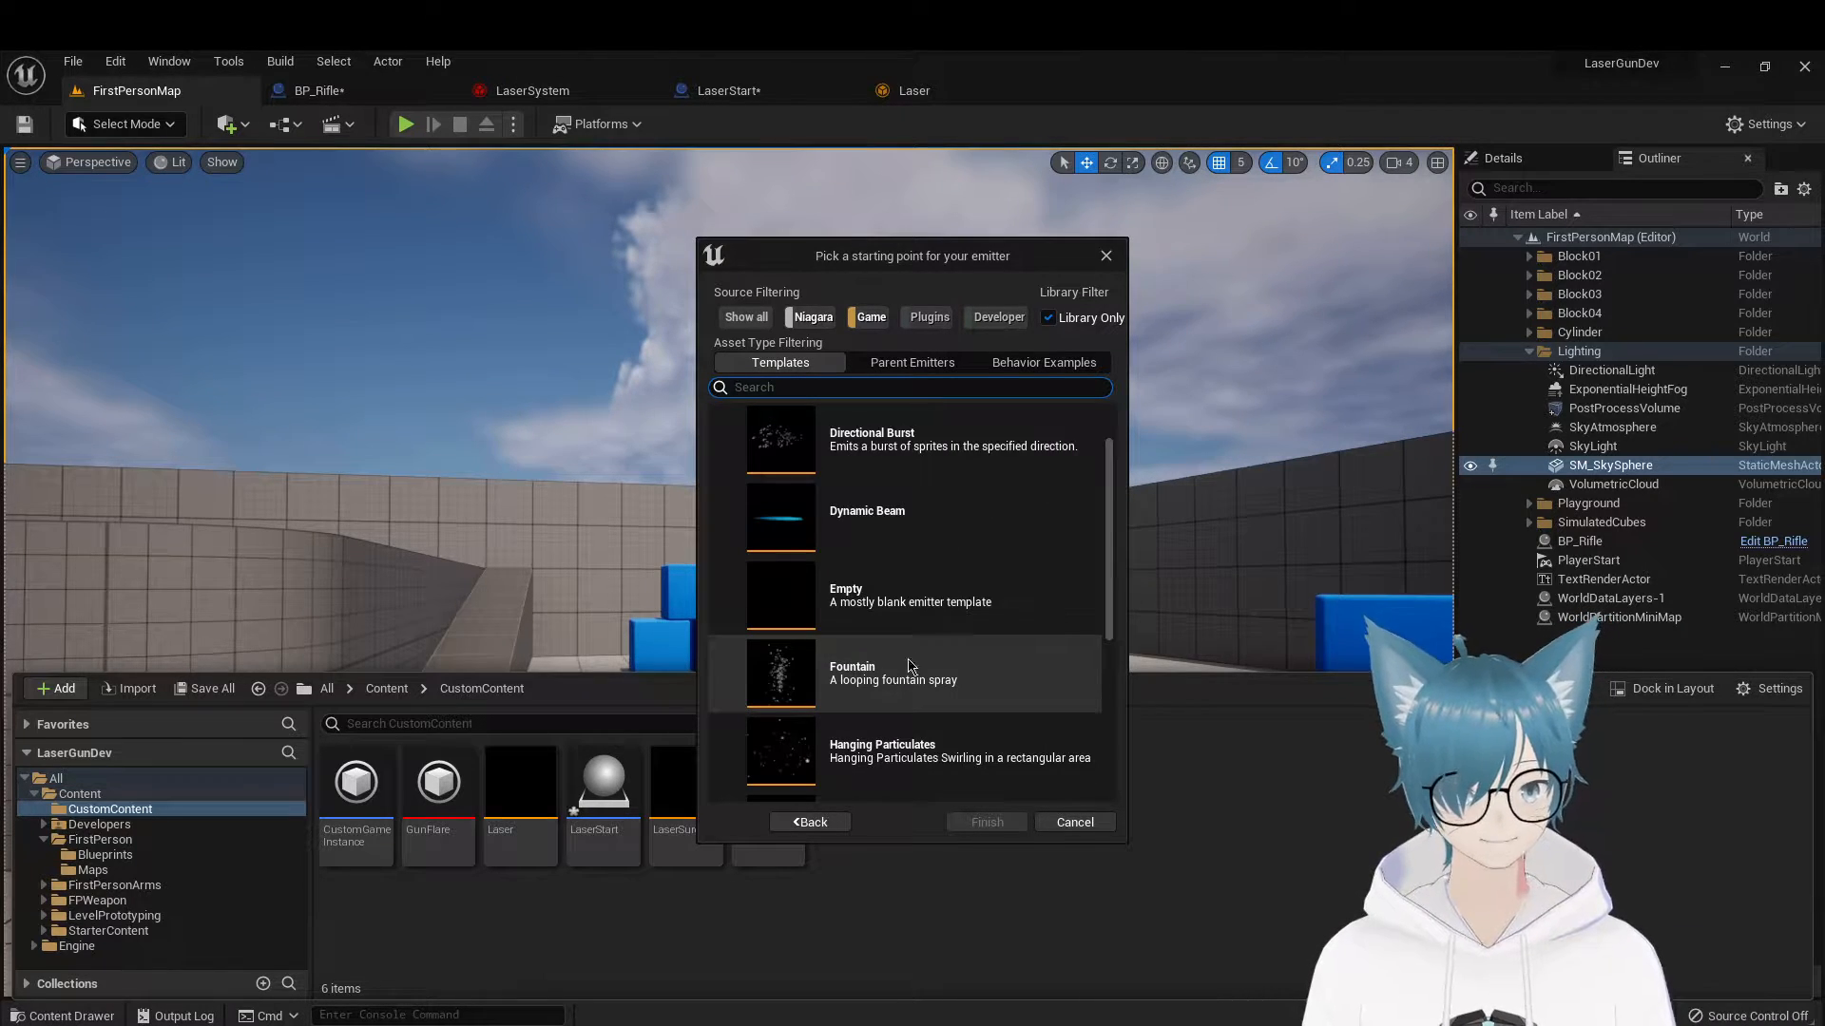
scroll(929, 607, up, 1)
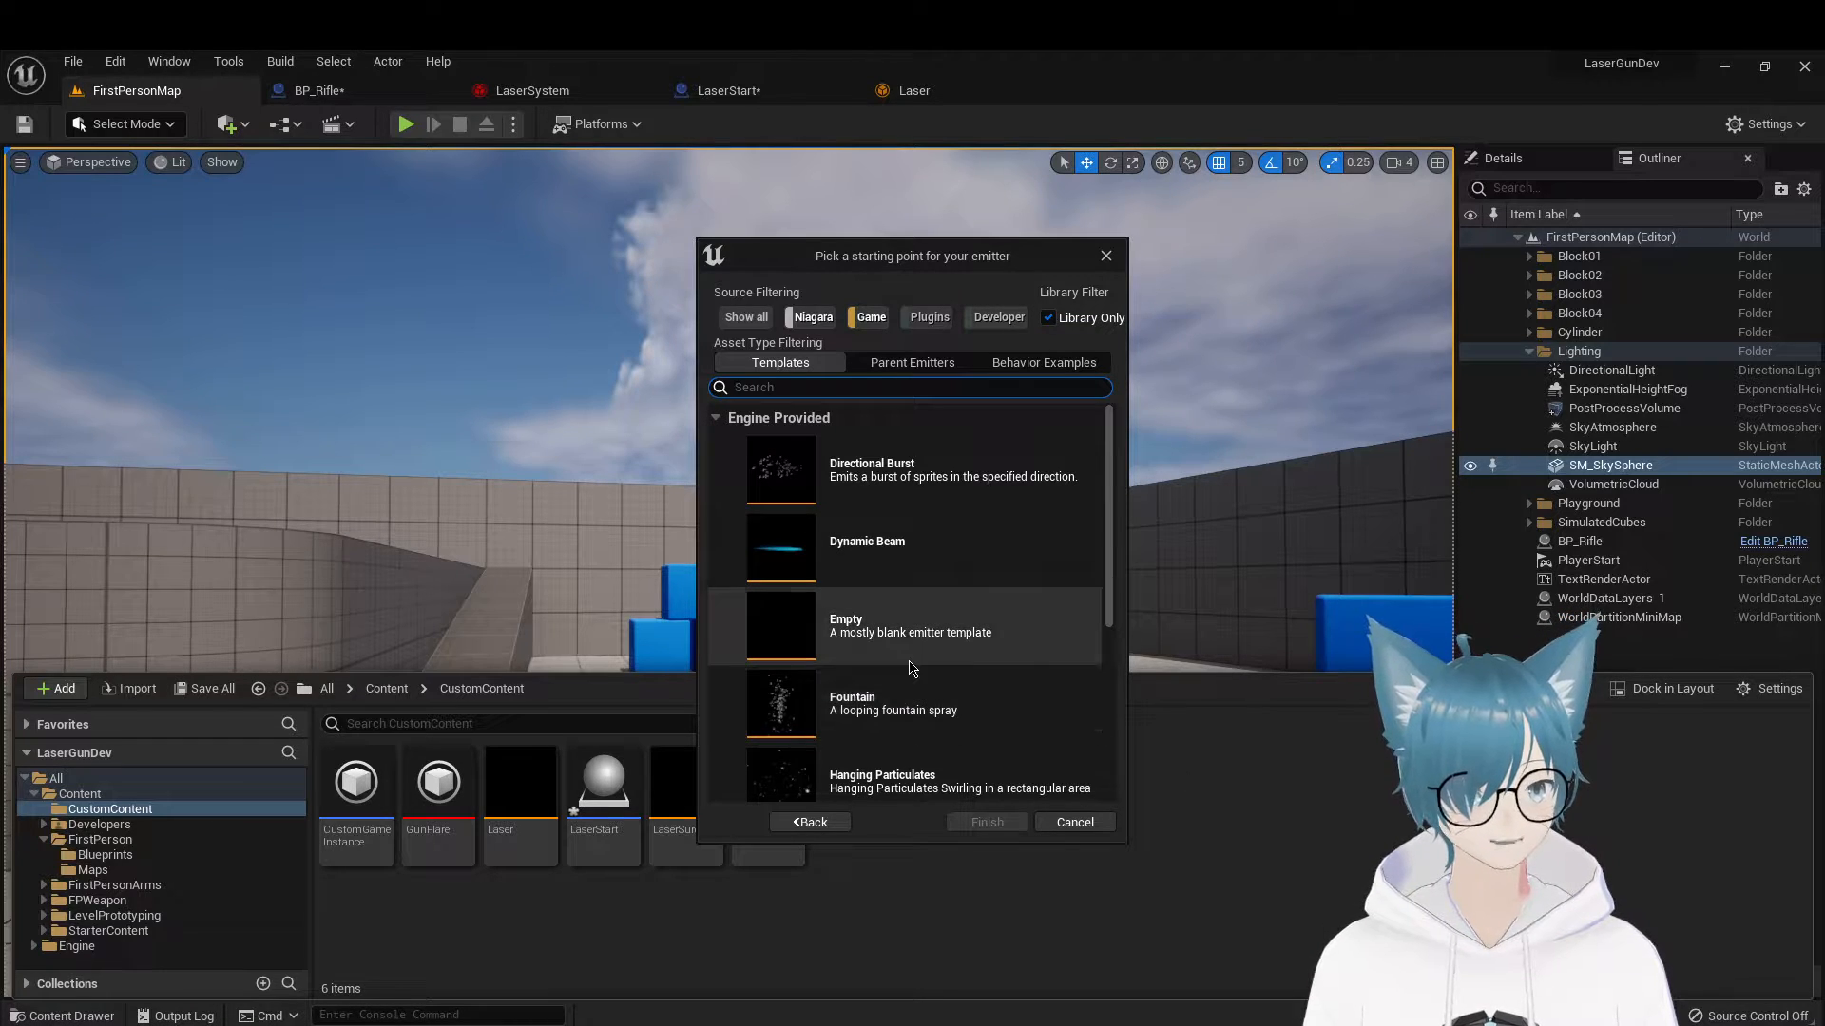
click(974, 629)
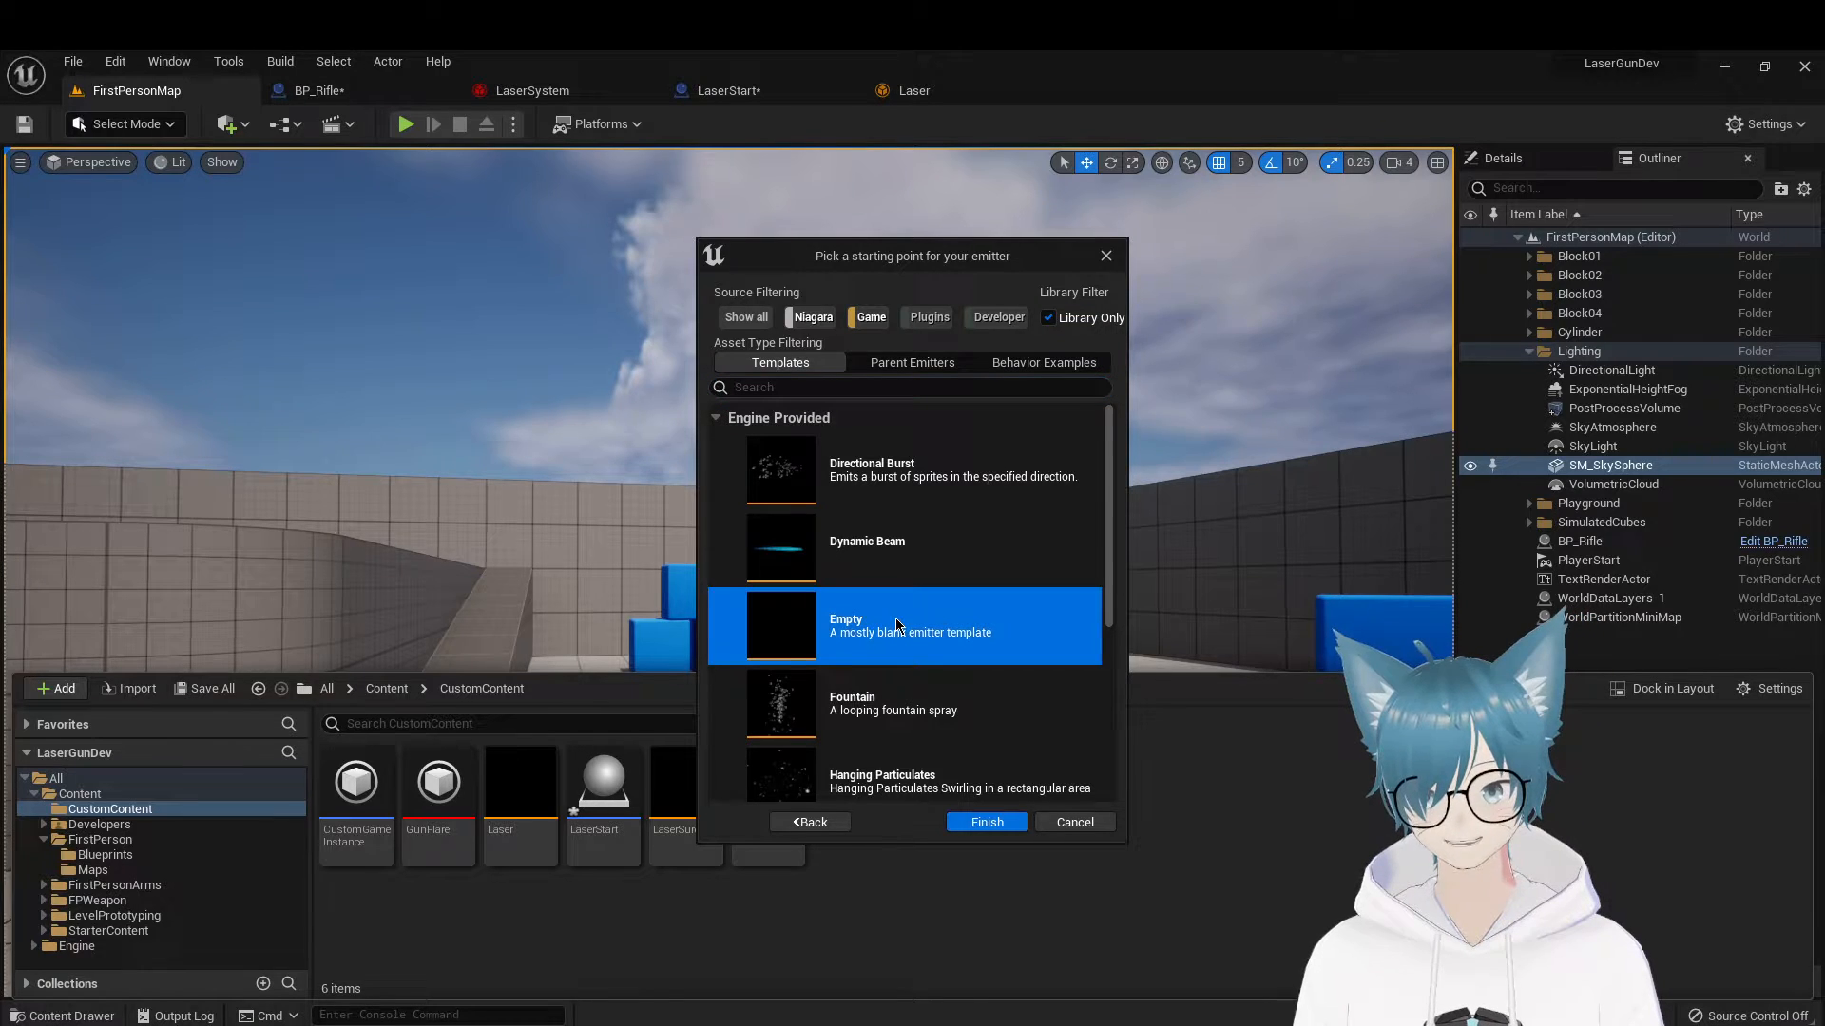
click(978, 821)
key(Return)
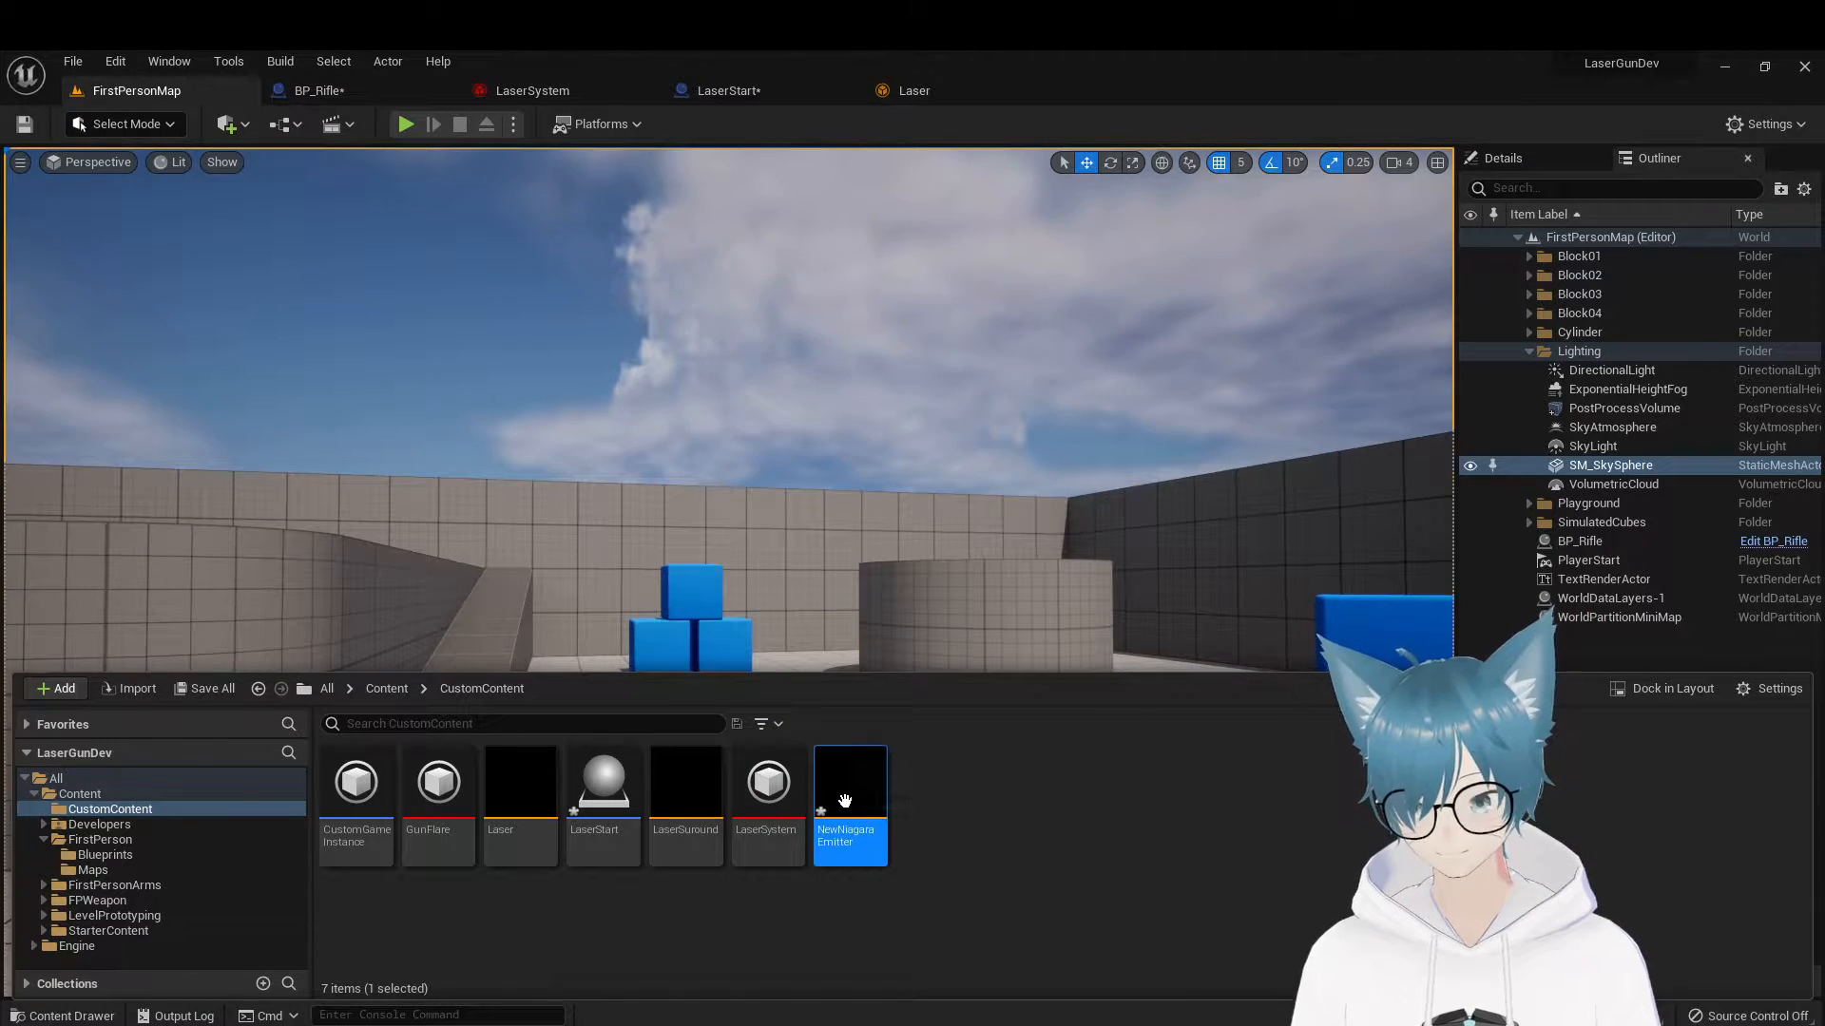
Inspect the new empty emitter's default module stack, close its editor, and return to the Laser emitter
double_click(851, 788)
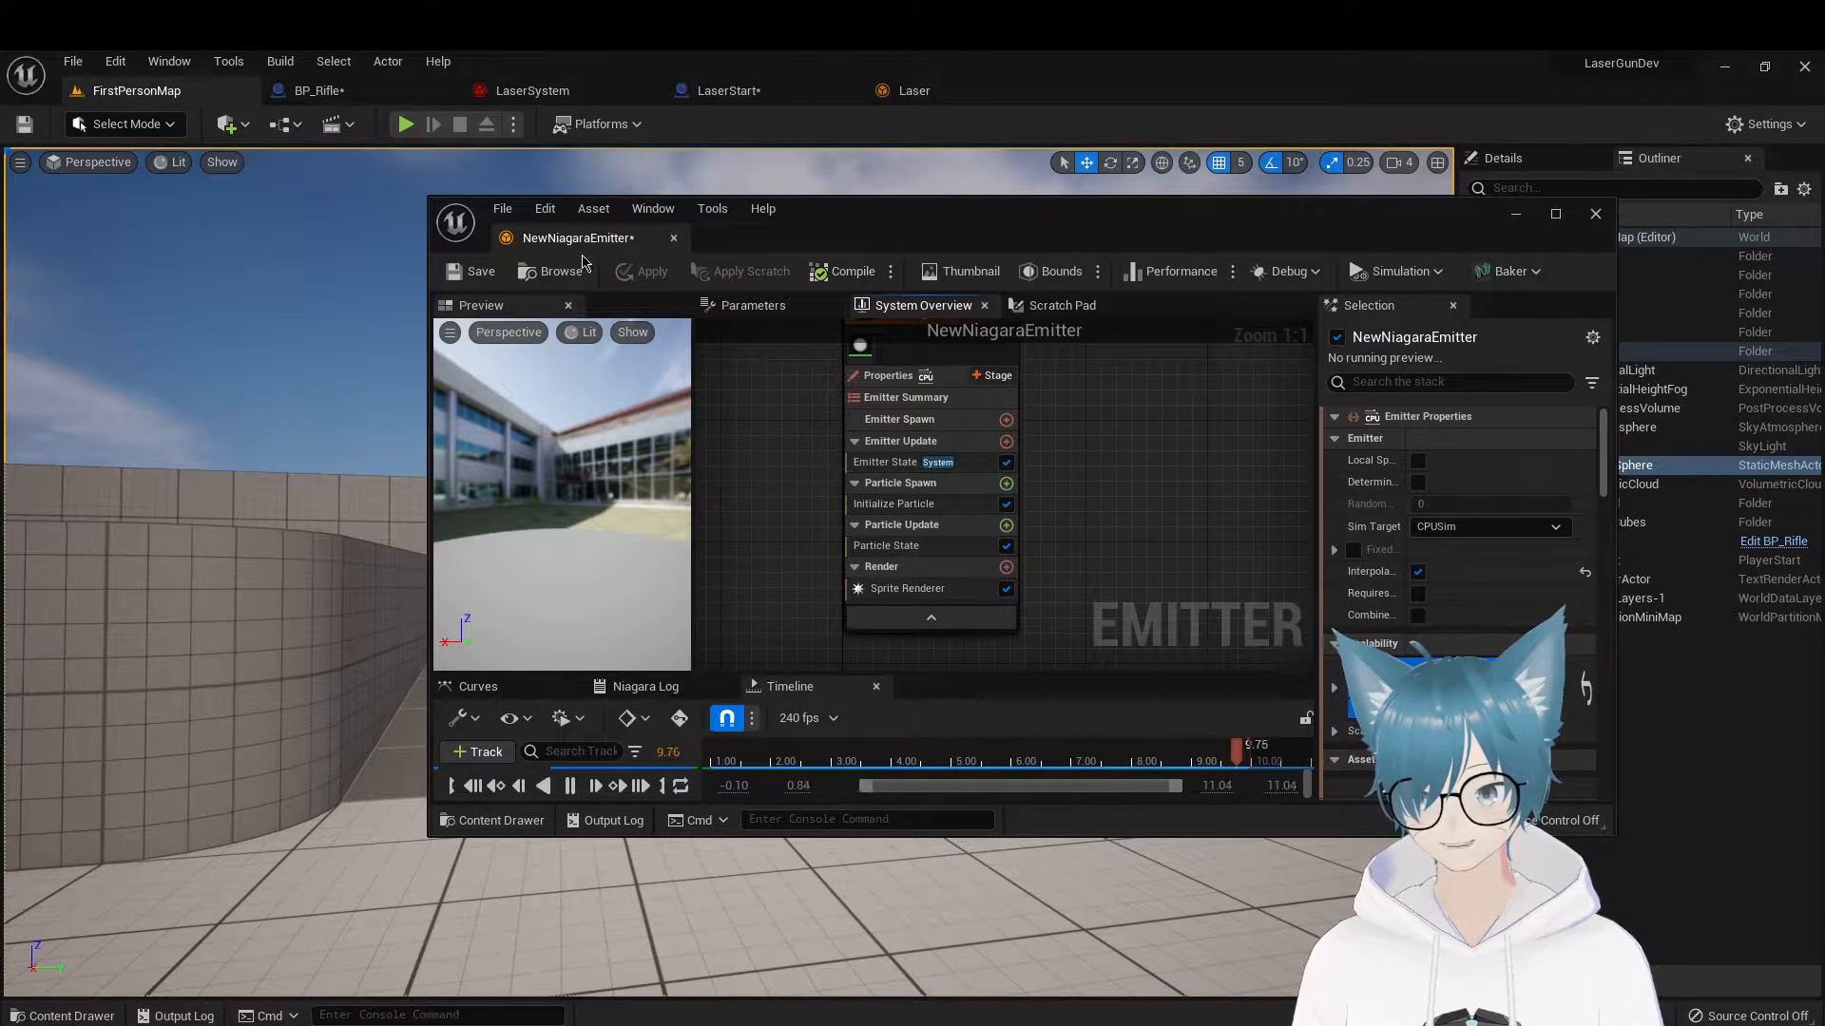
click(673, 238)
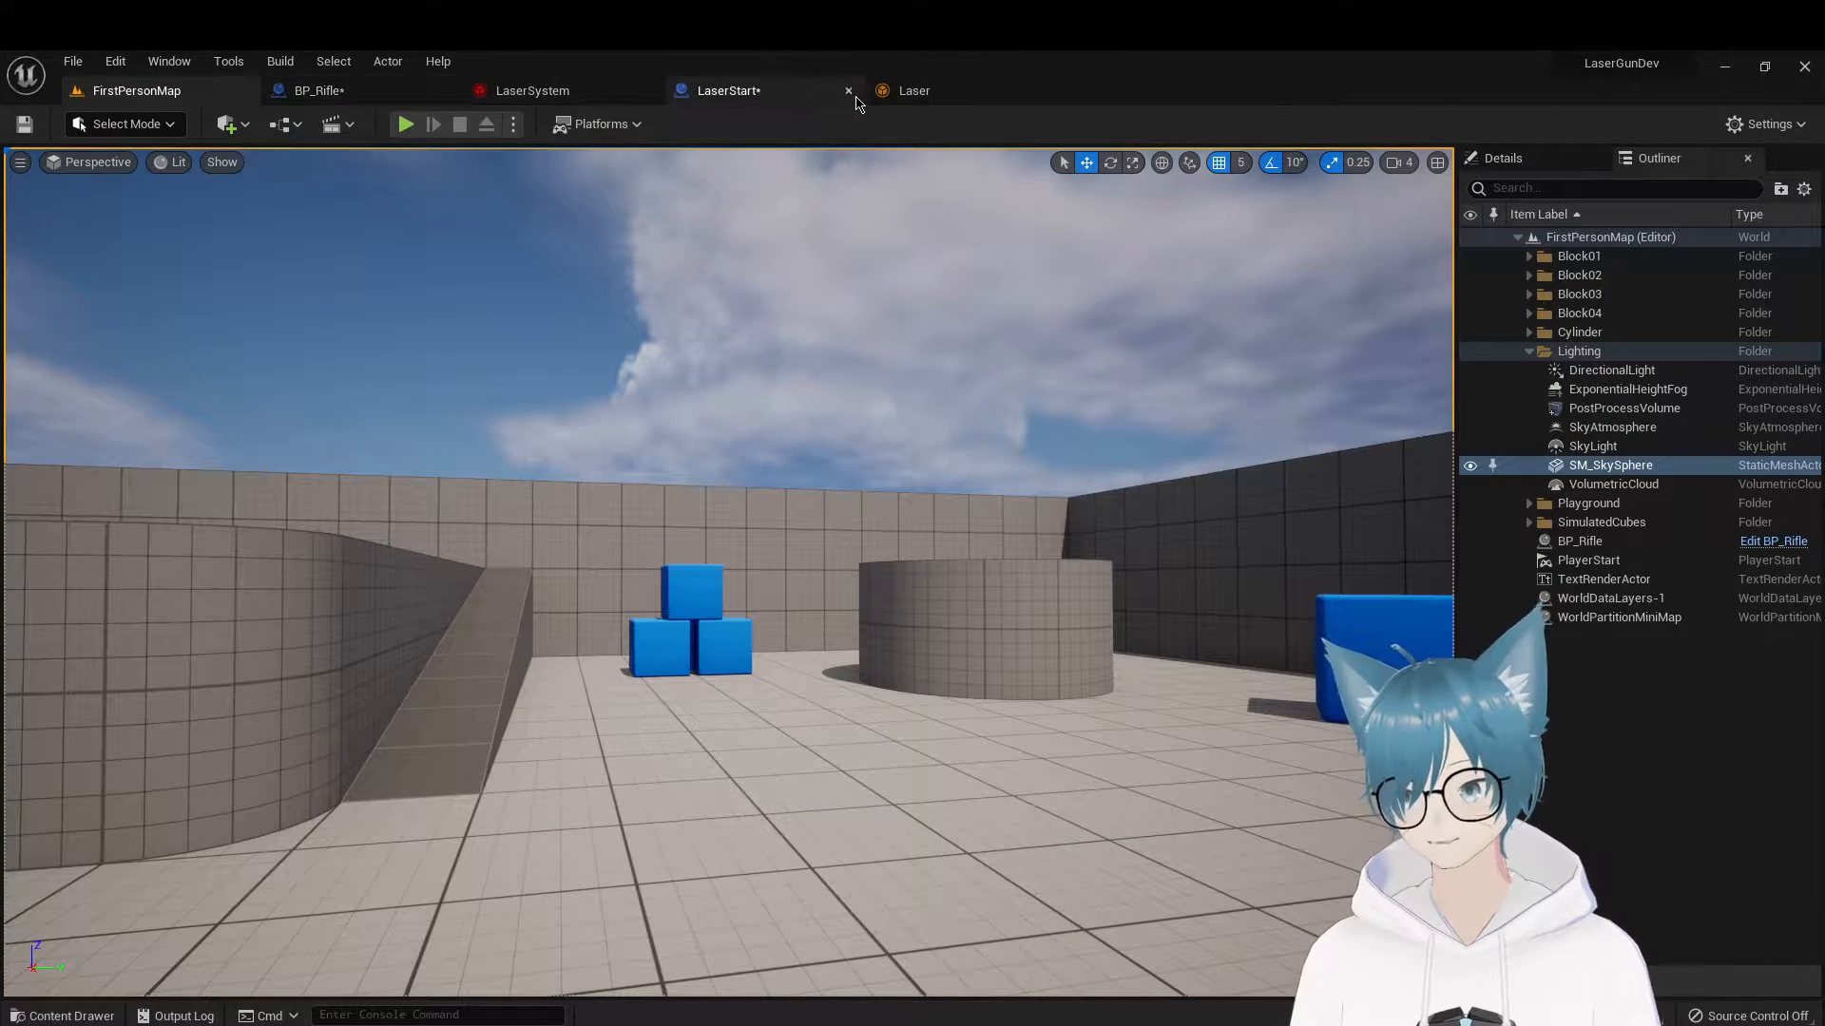
click(909, 93)
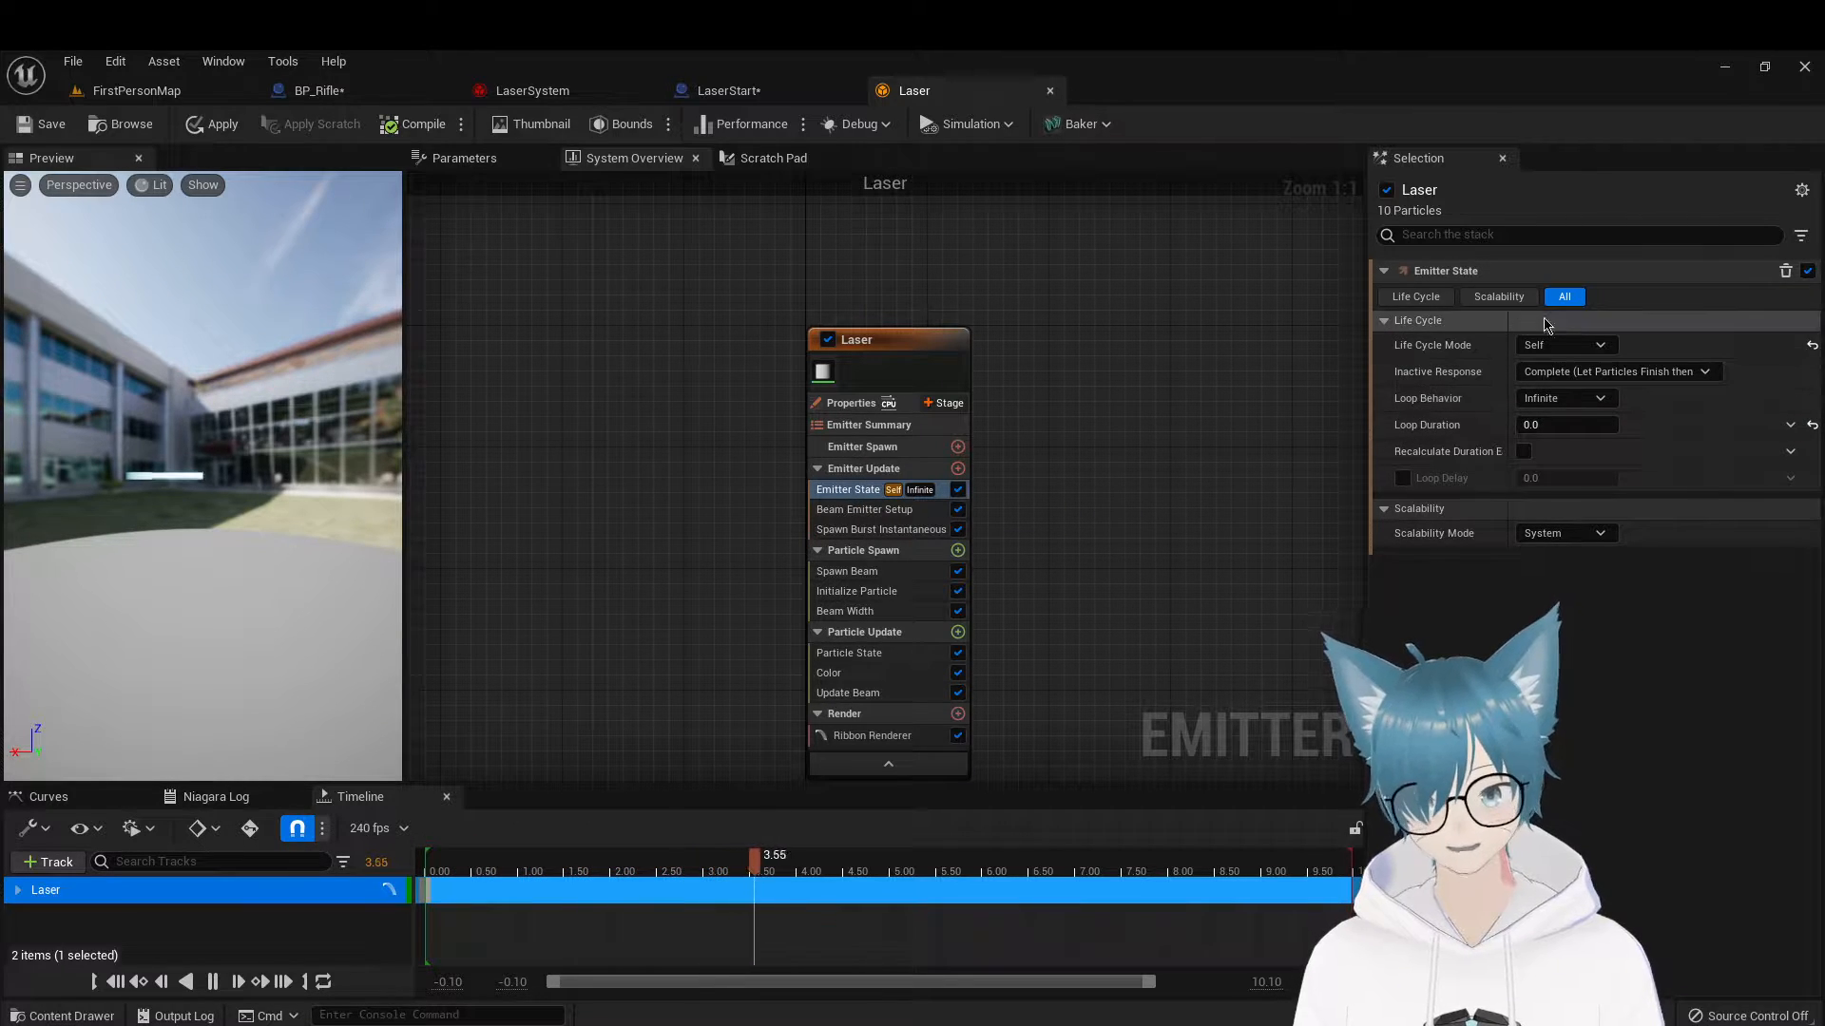
Go through the Emitter State choices, picking Self for Life Cycle Mode, Complete for Inactive Response and Infinite for Loop Behavior
click(1562, 347)
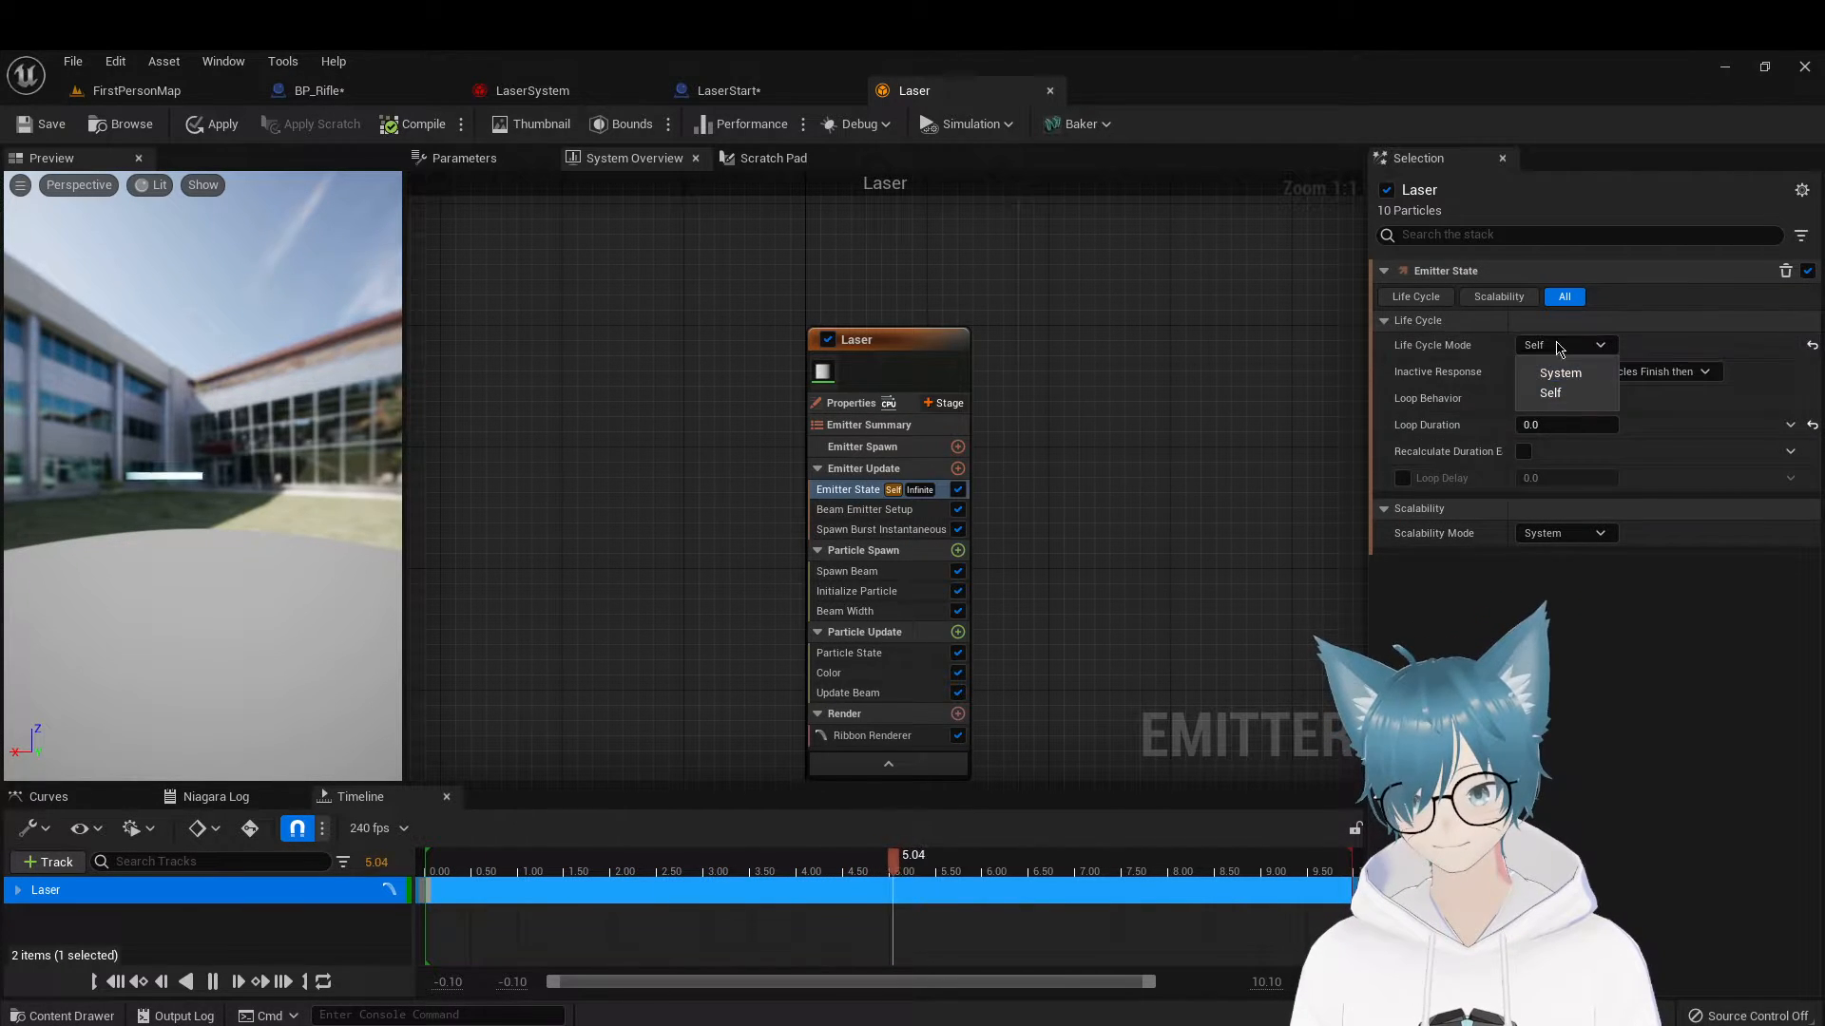
click(1549, 393)
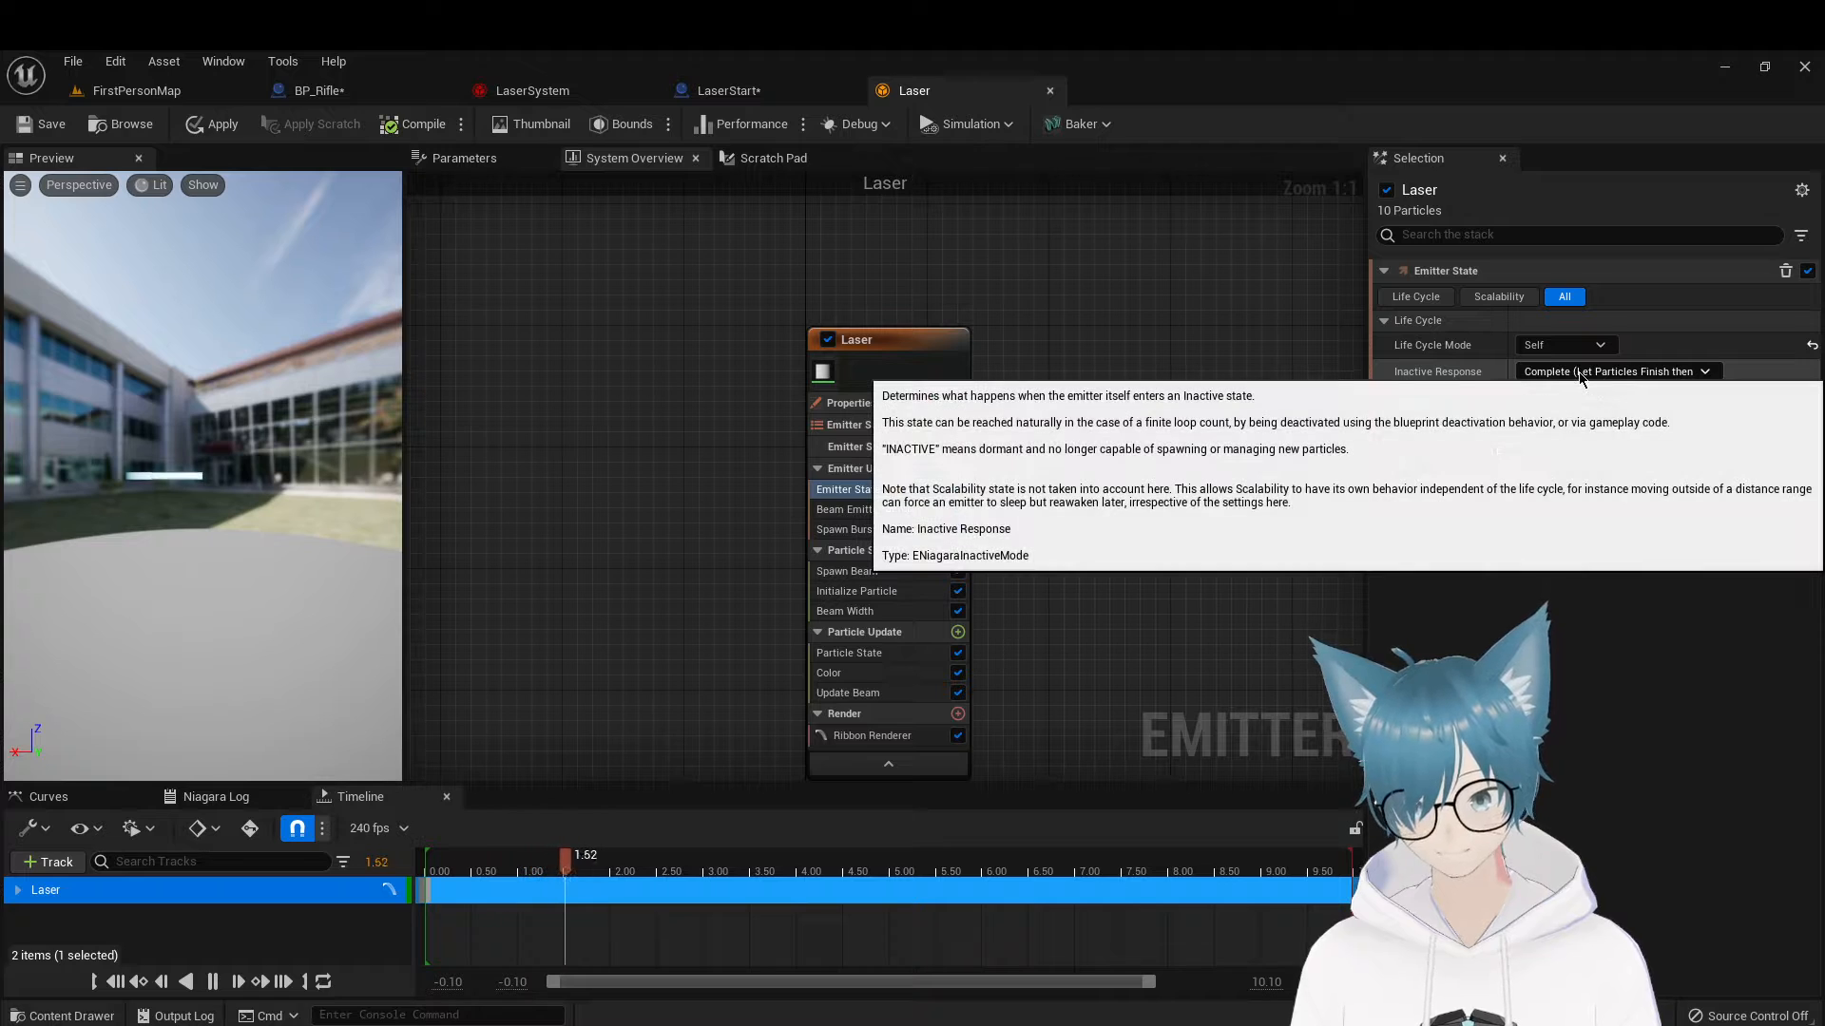
click(1580, 373)
click(1576, 399)
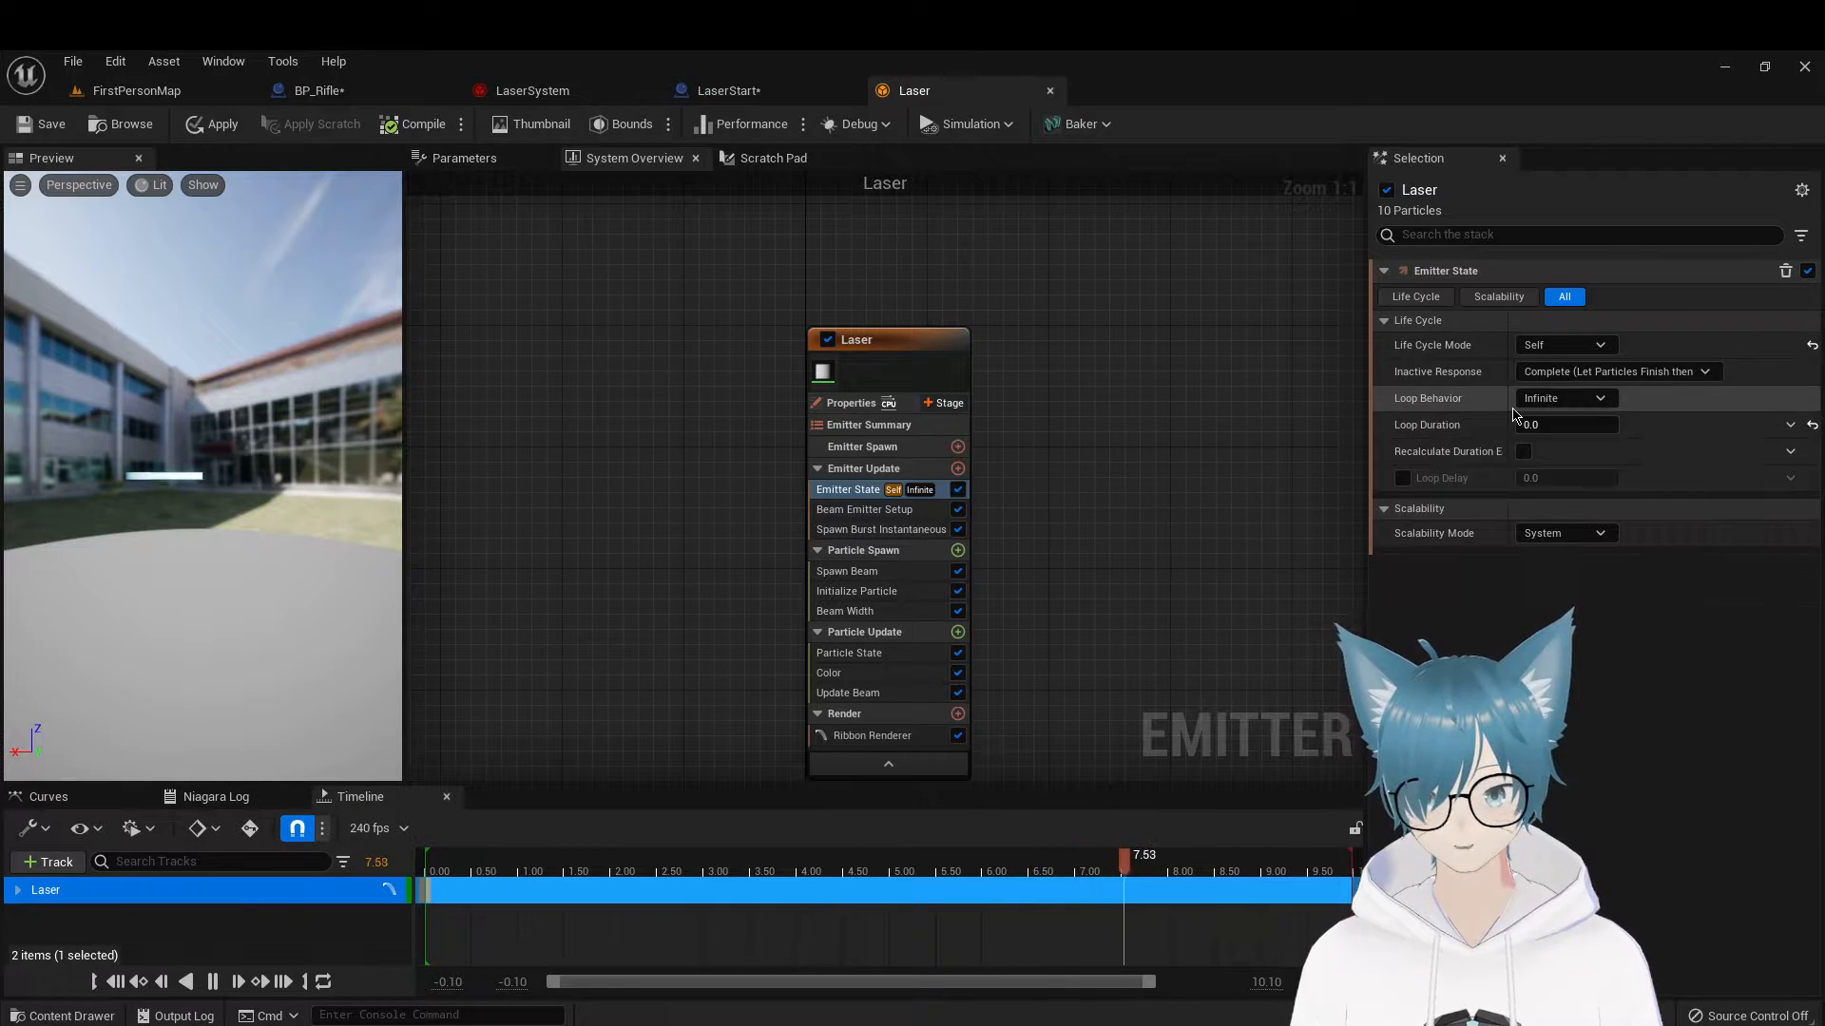
click(1582, 399)
click(1558, 419)
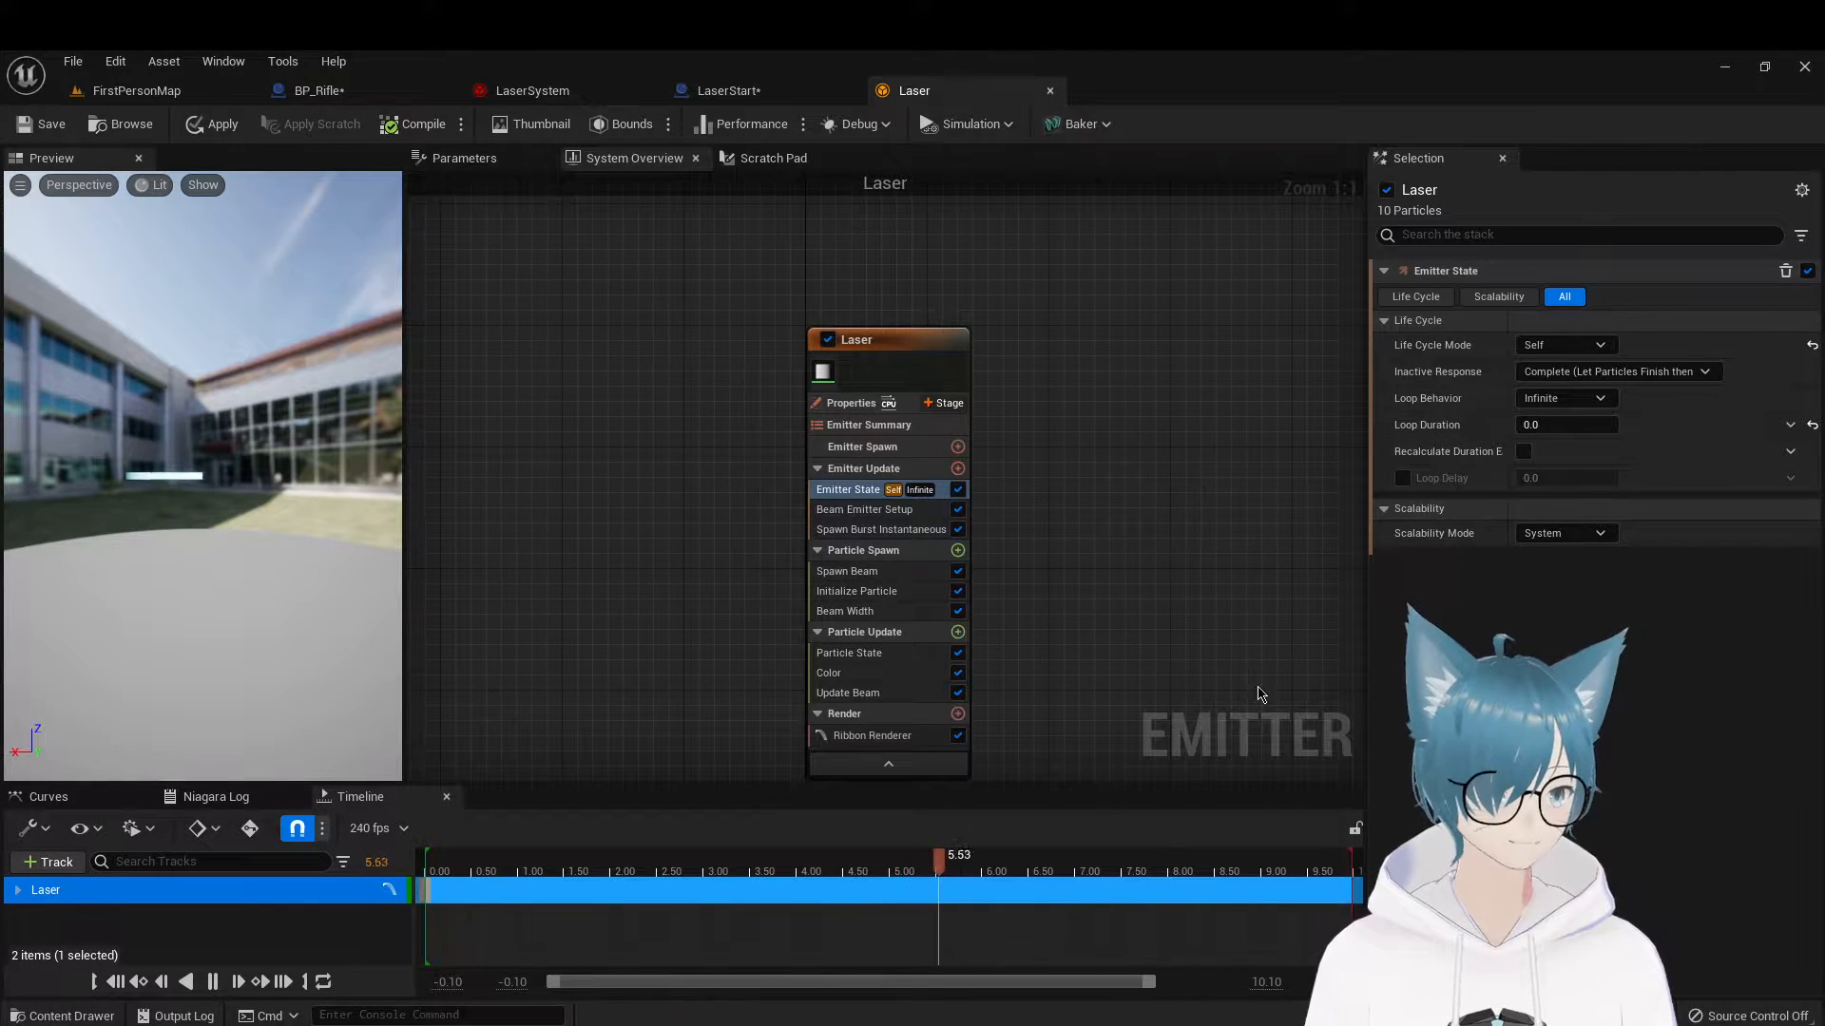
Show the Laser emitter's Beam Emitter Setup settings to examine the beam start and end
click(912, 511)
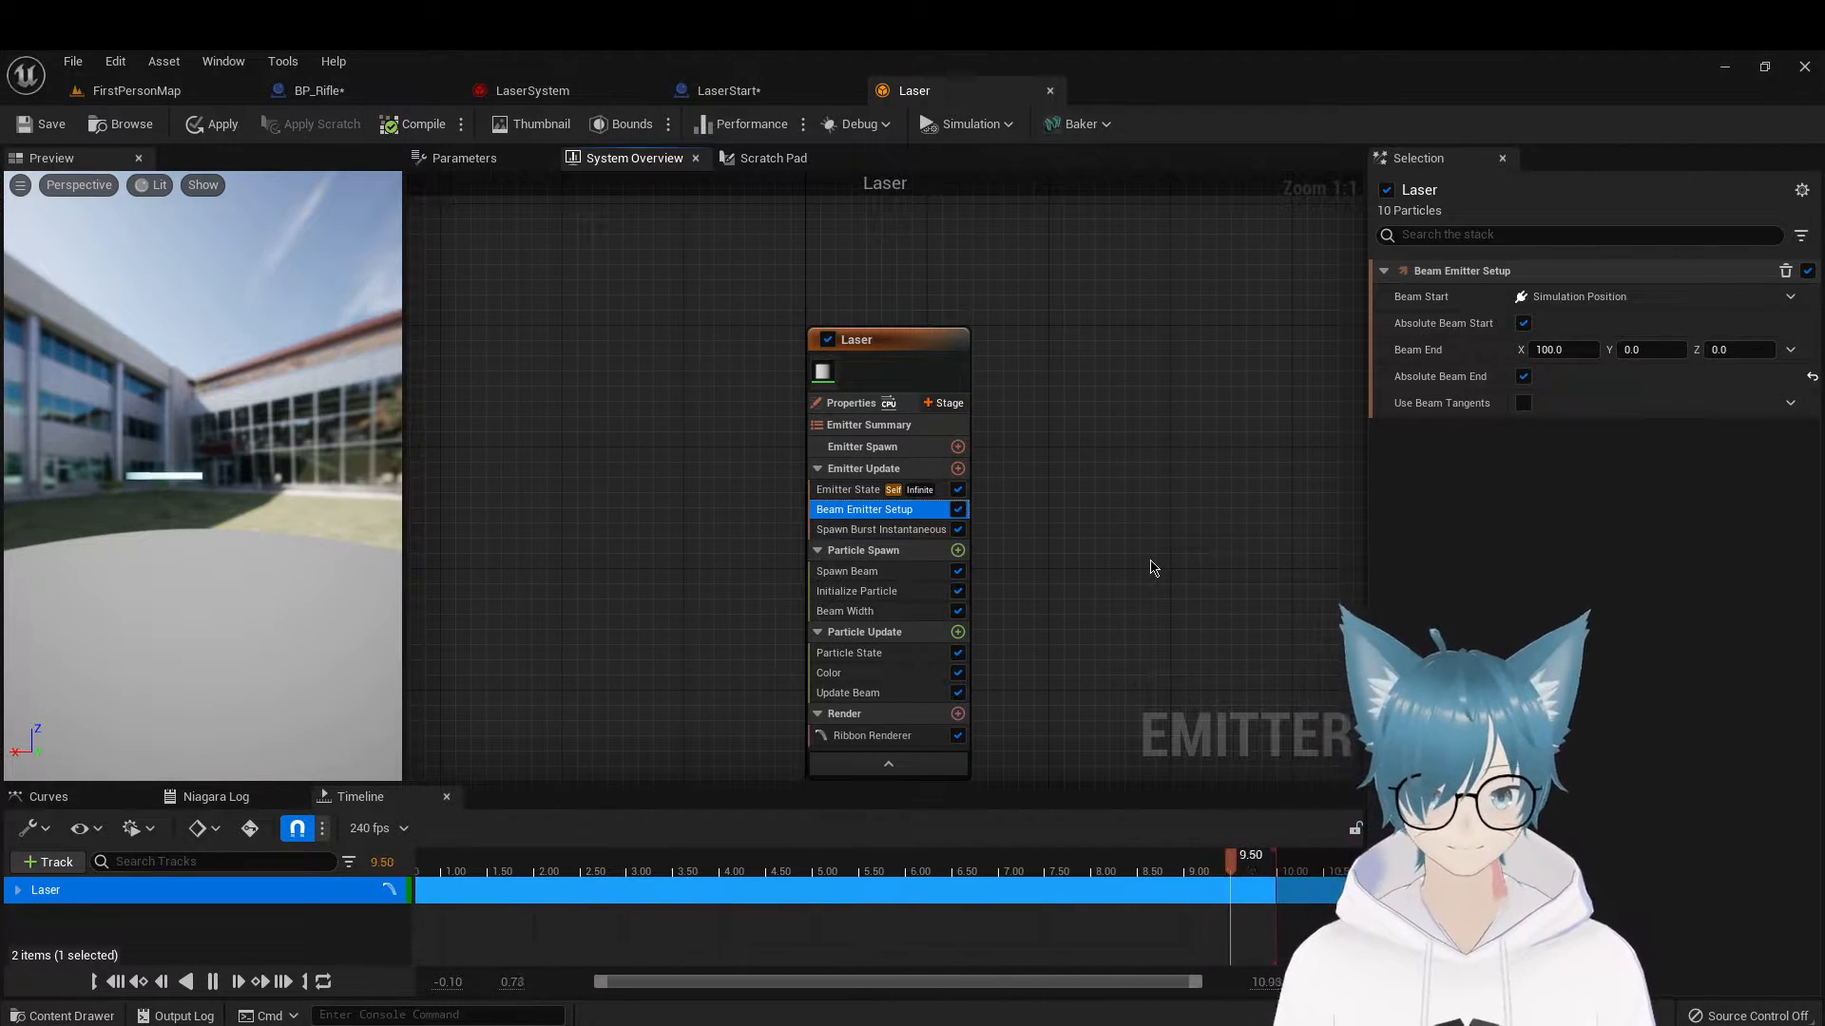
Review the Laser emitter's modules from Spawn Burst Instantaneous through Particle State, including the advanced settings of Spawn Beam
click(912, 529)
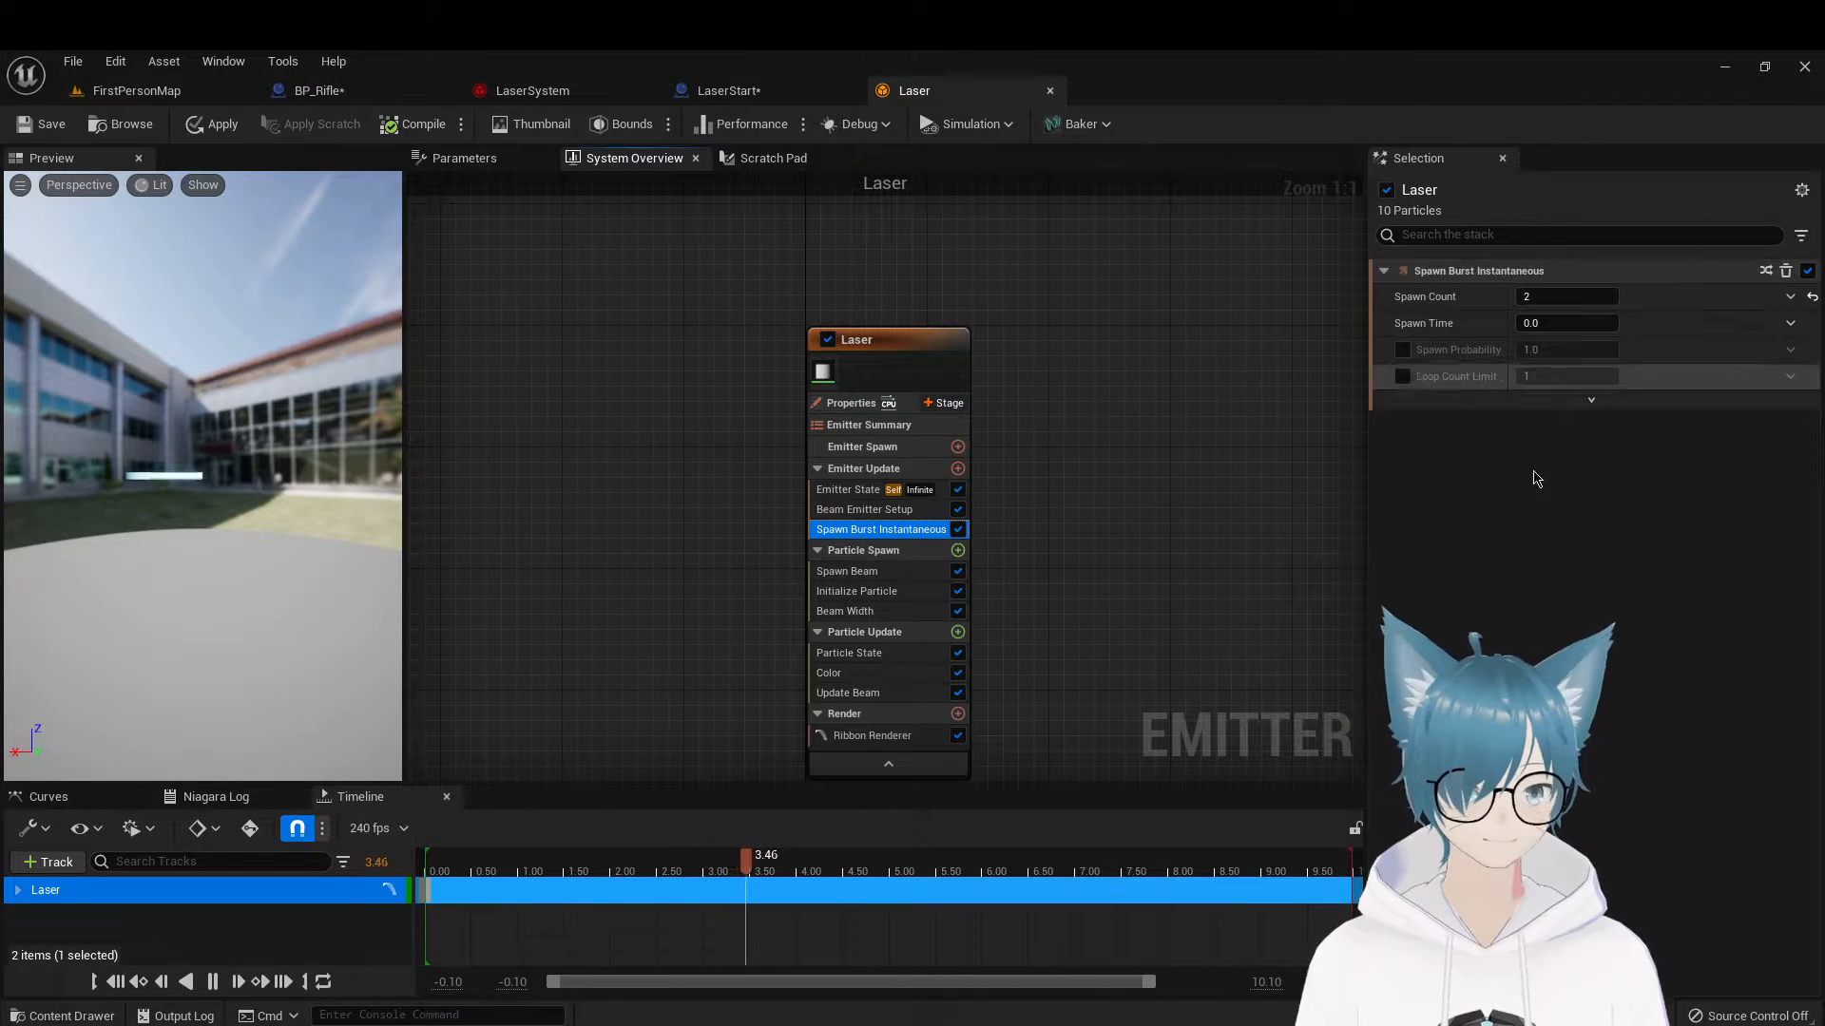
click(876, 573)
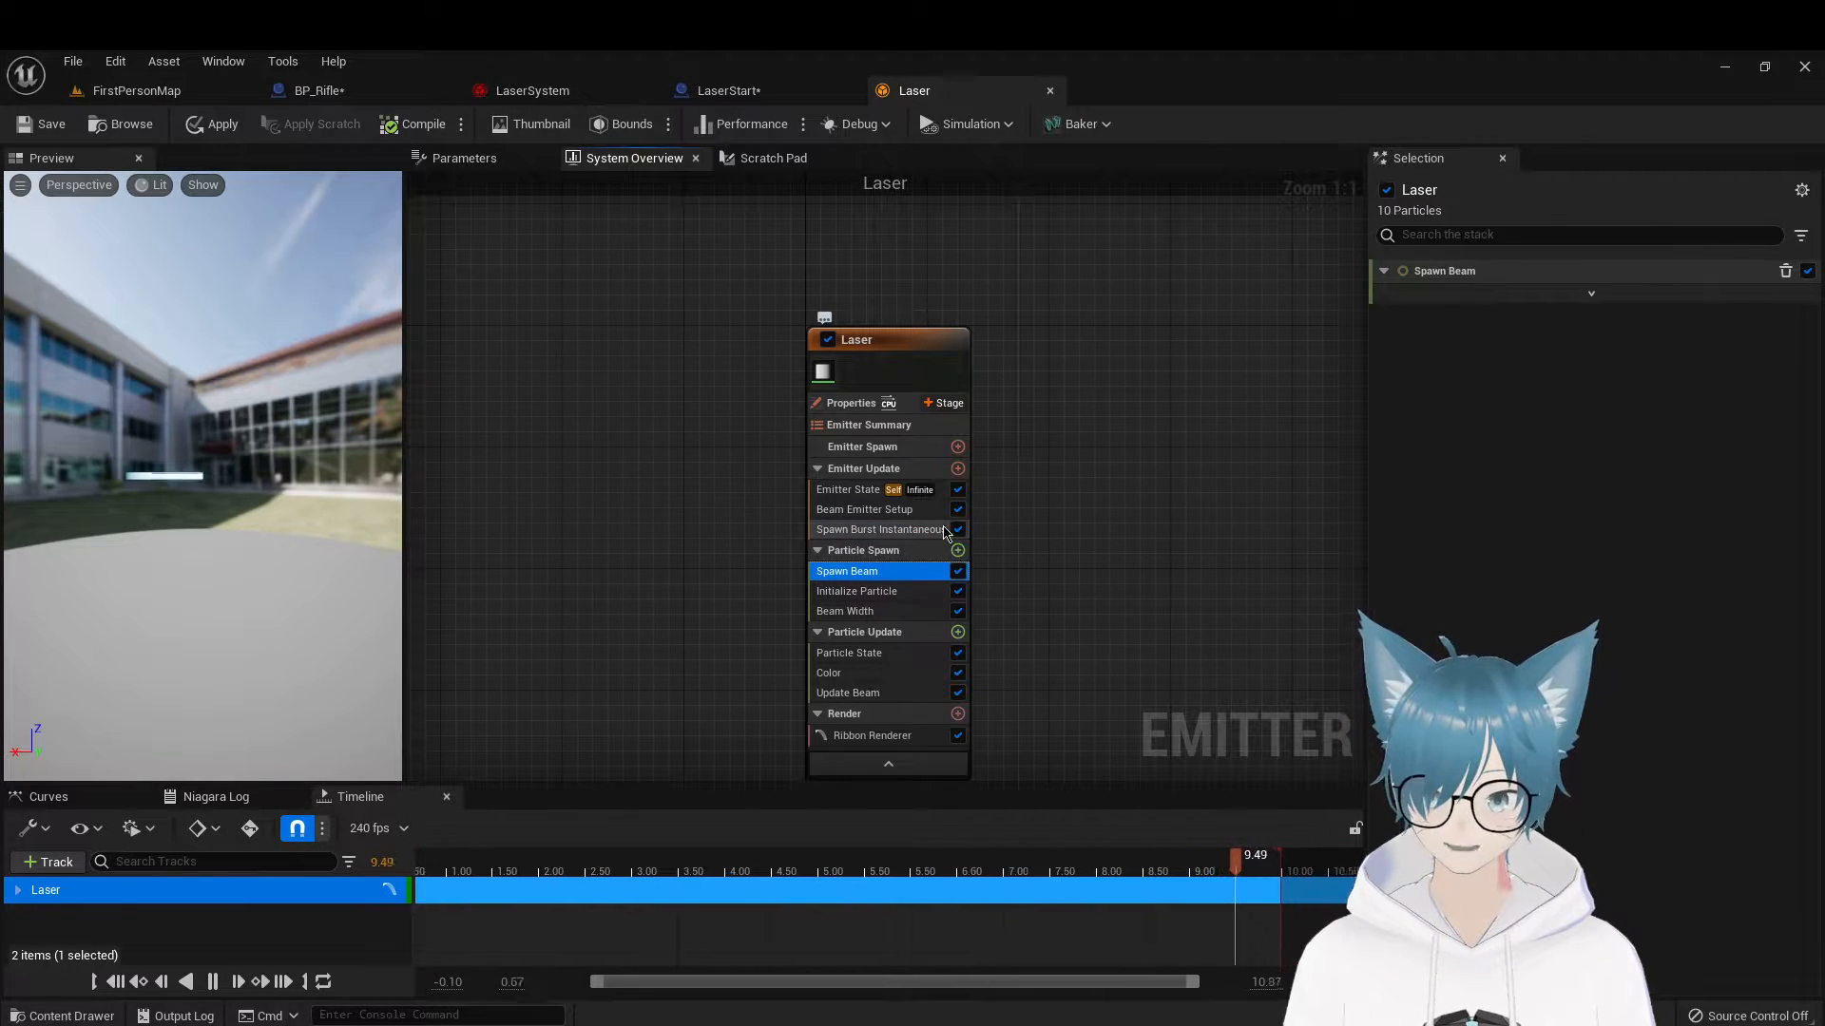
click(1543, 299)
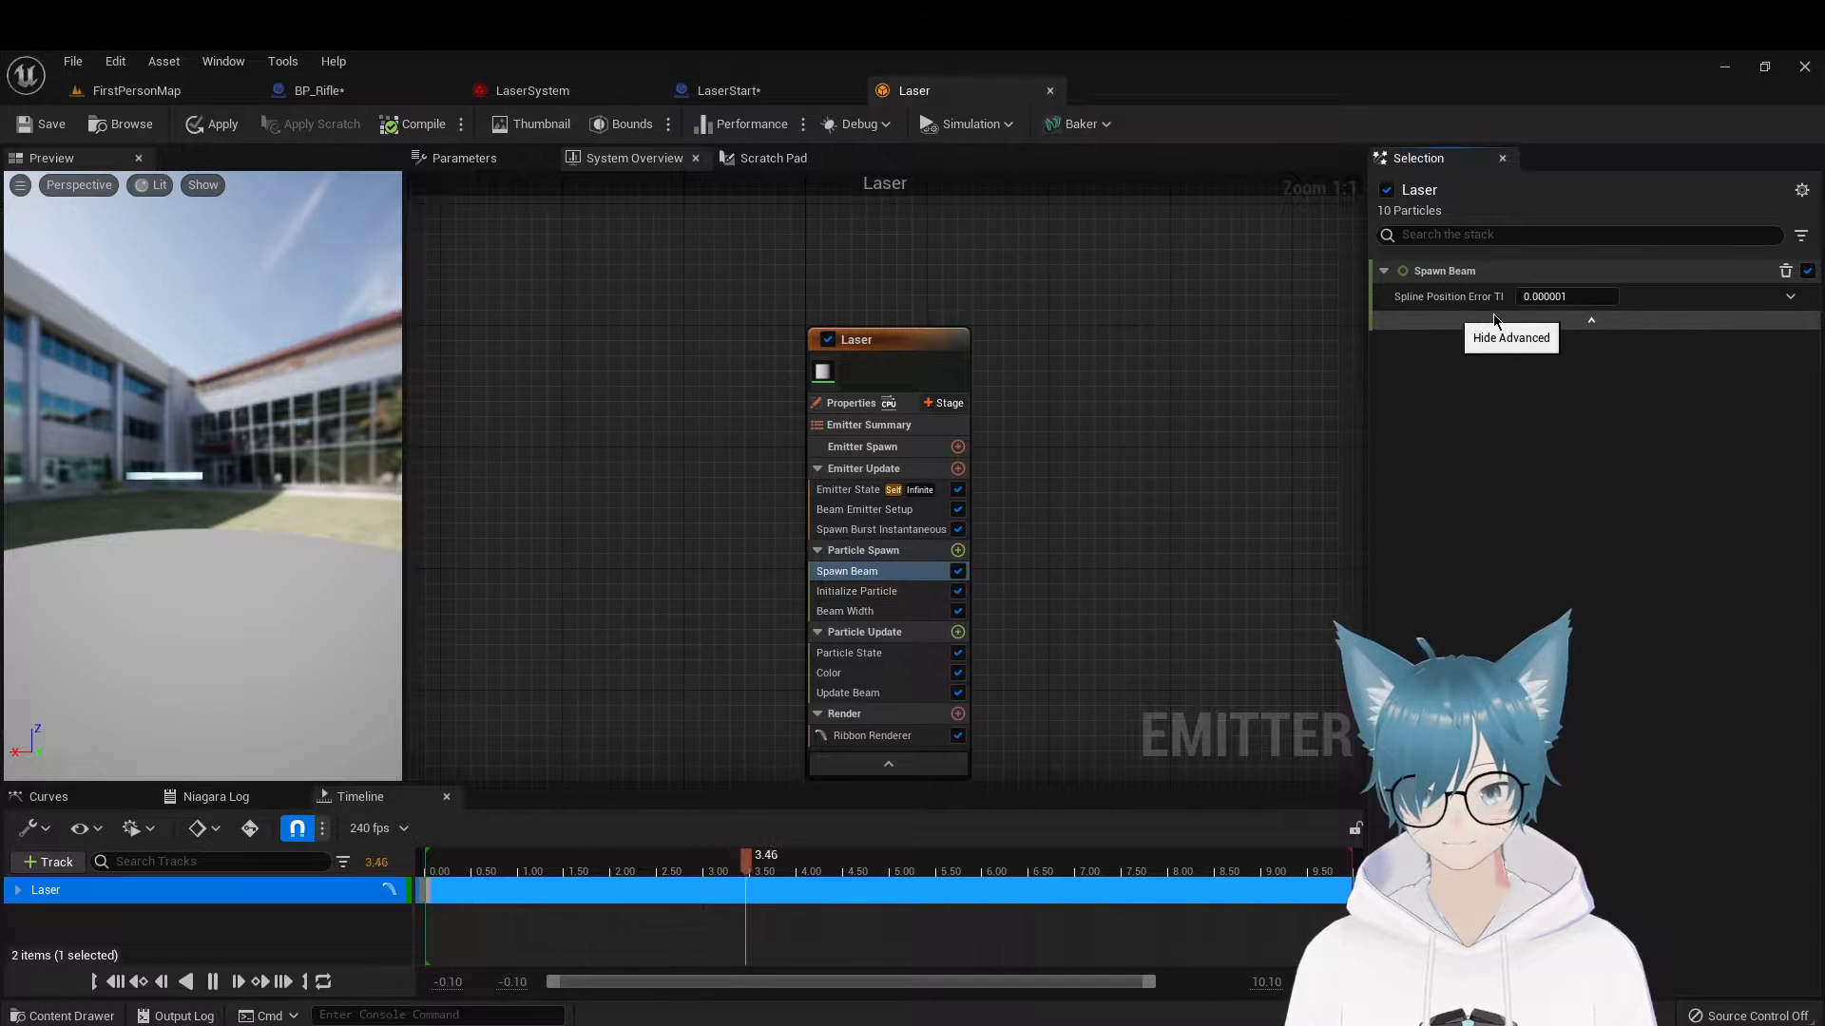
click(1548, 325)
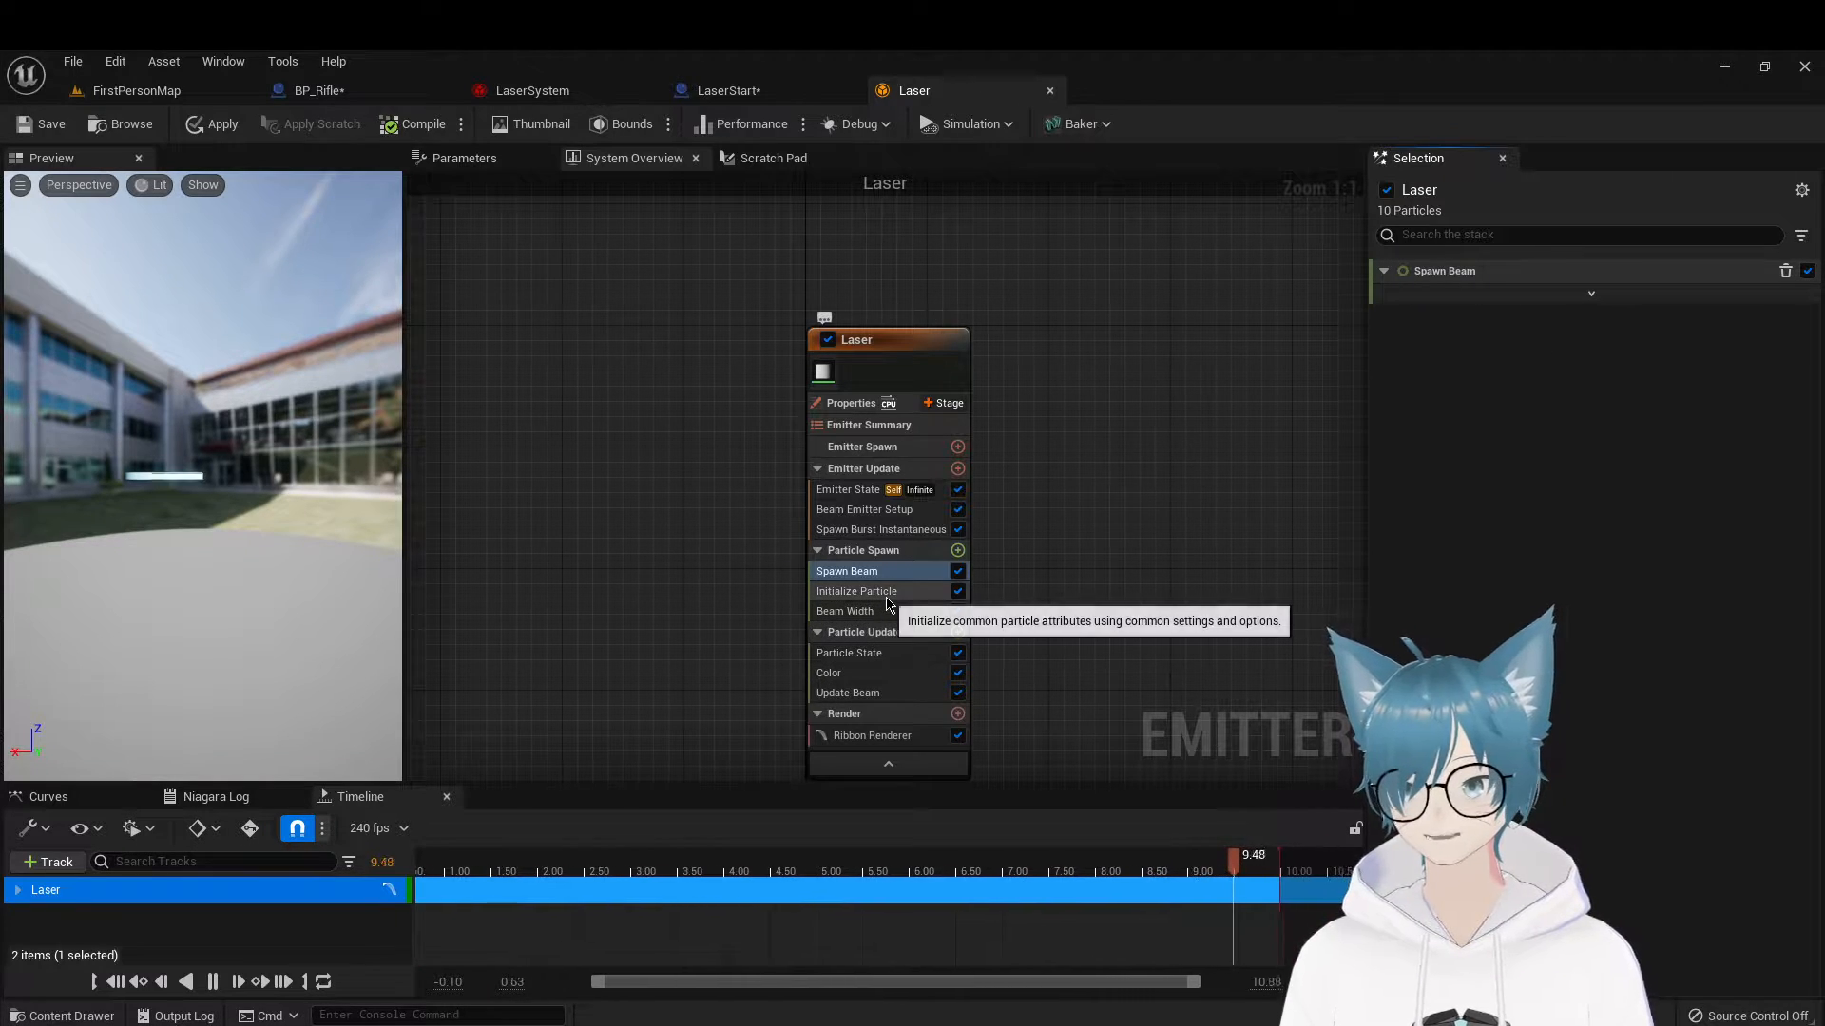
click(879, 591)
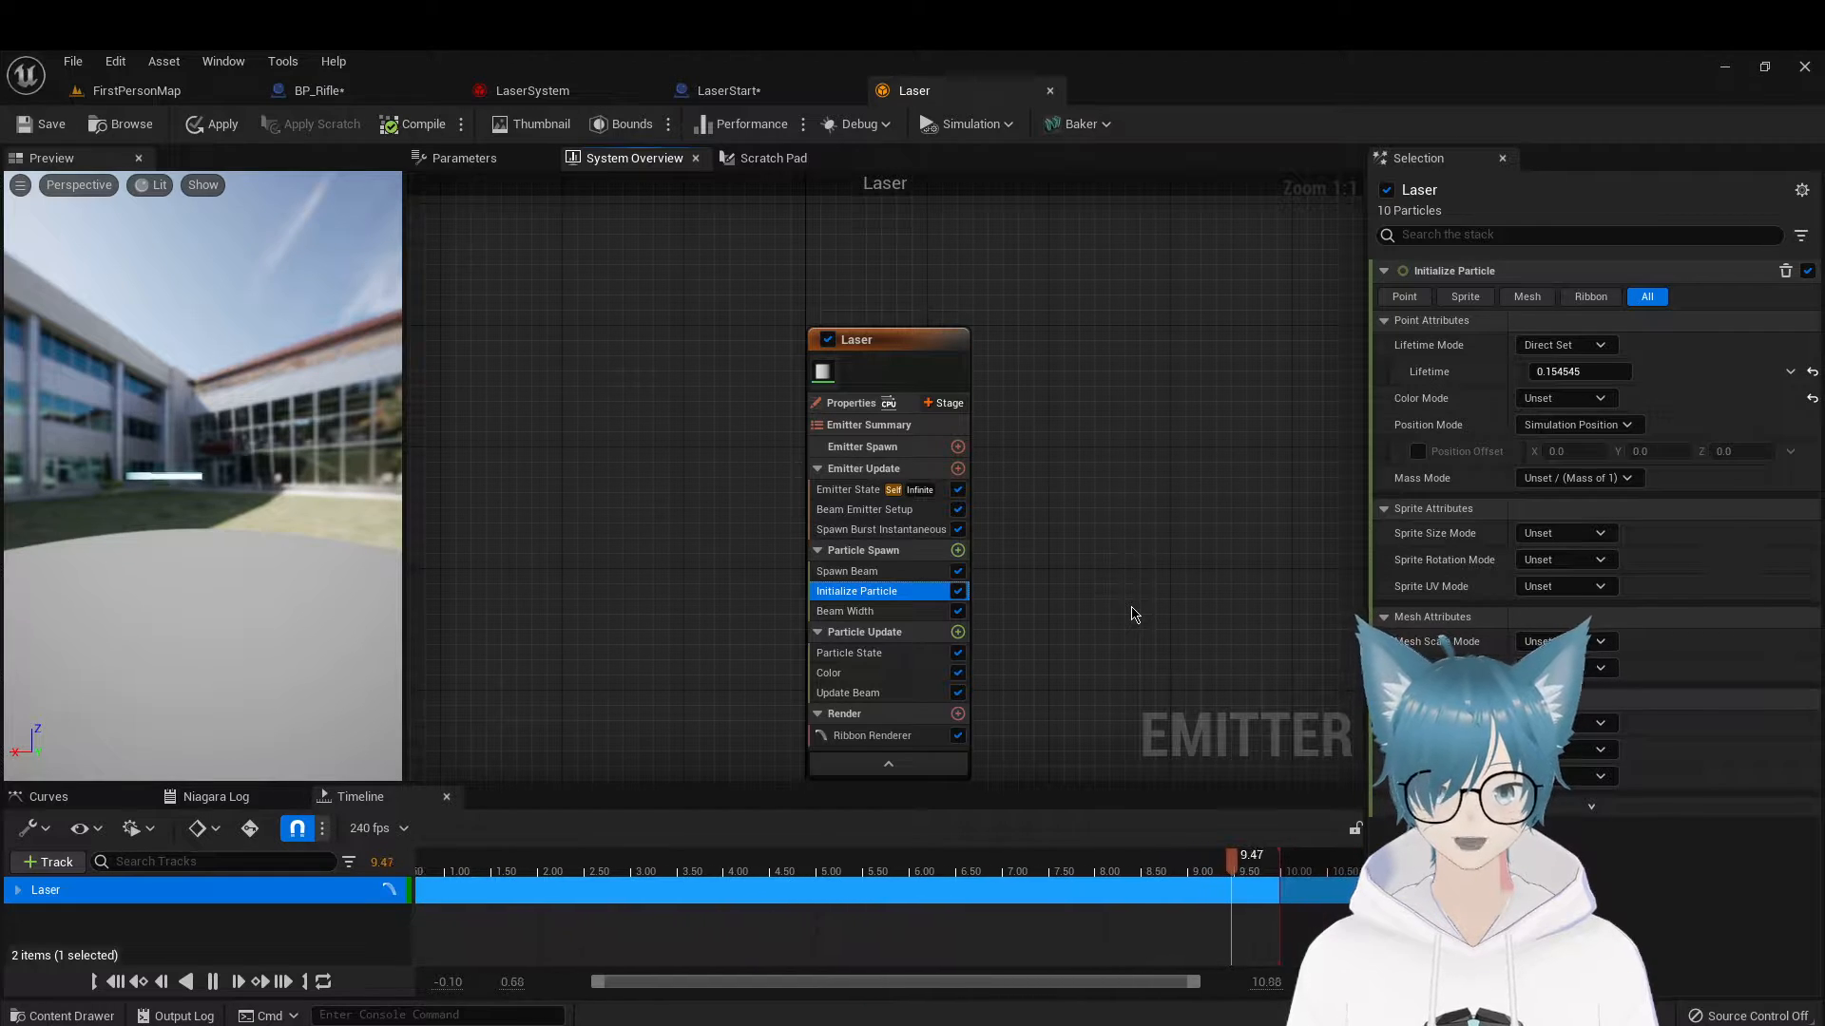
click(874, 610)
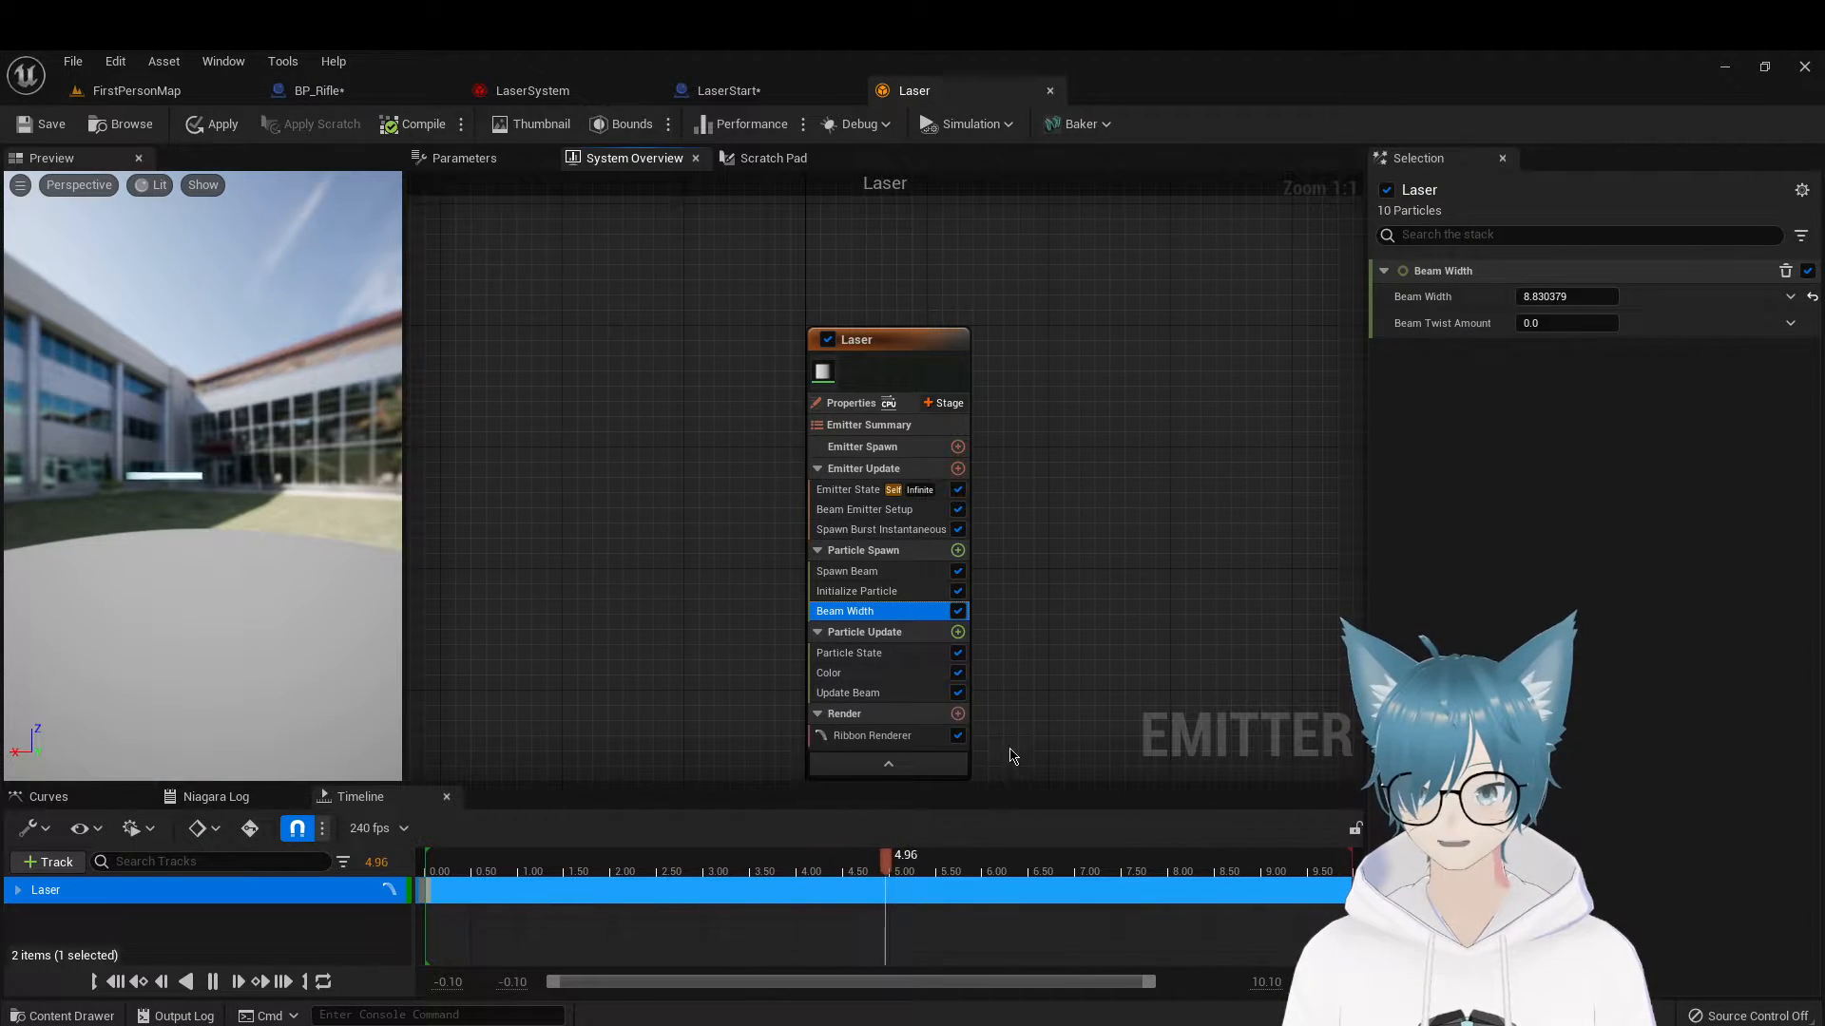
click(865, 653)
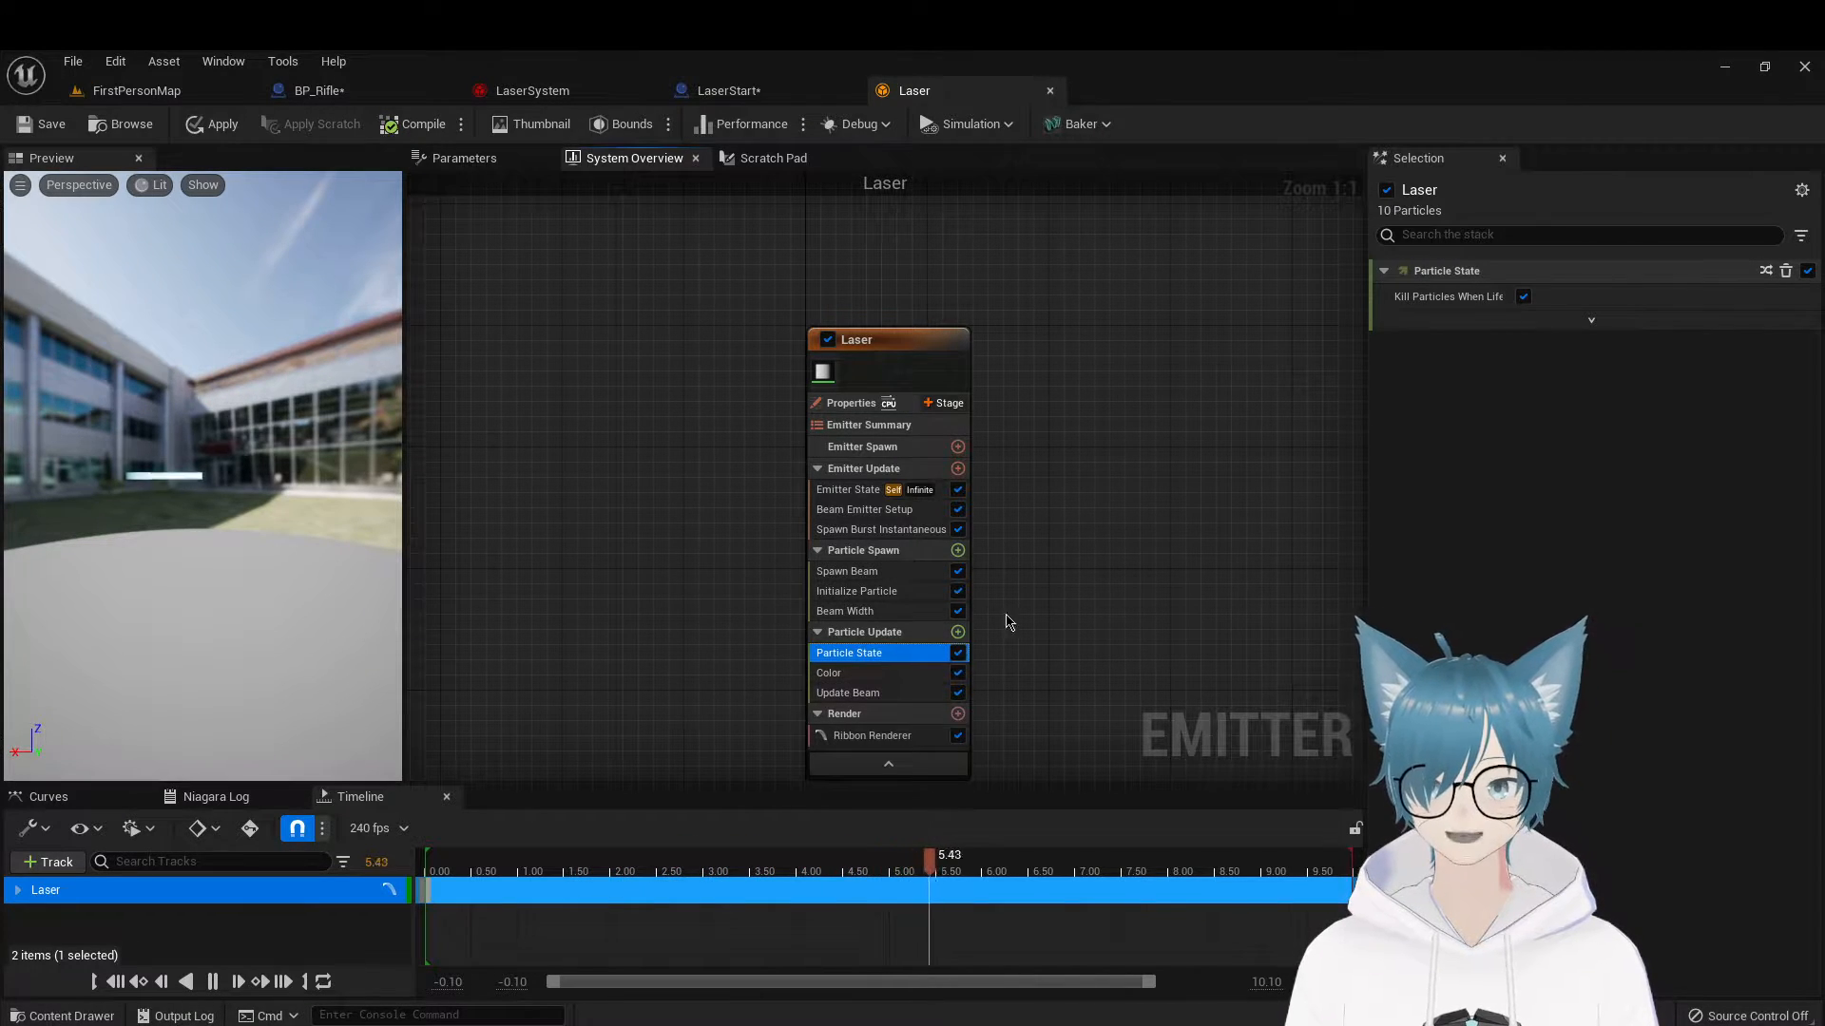
Compare the standalone Laser emitter with the Laser emitter instance inside LaserSystem by switching between the two assets
click(530, 87)
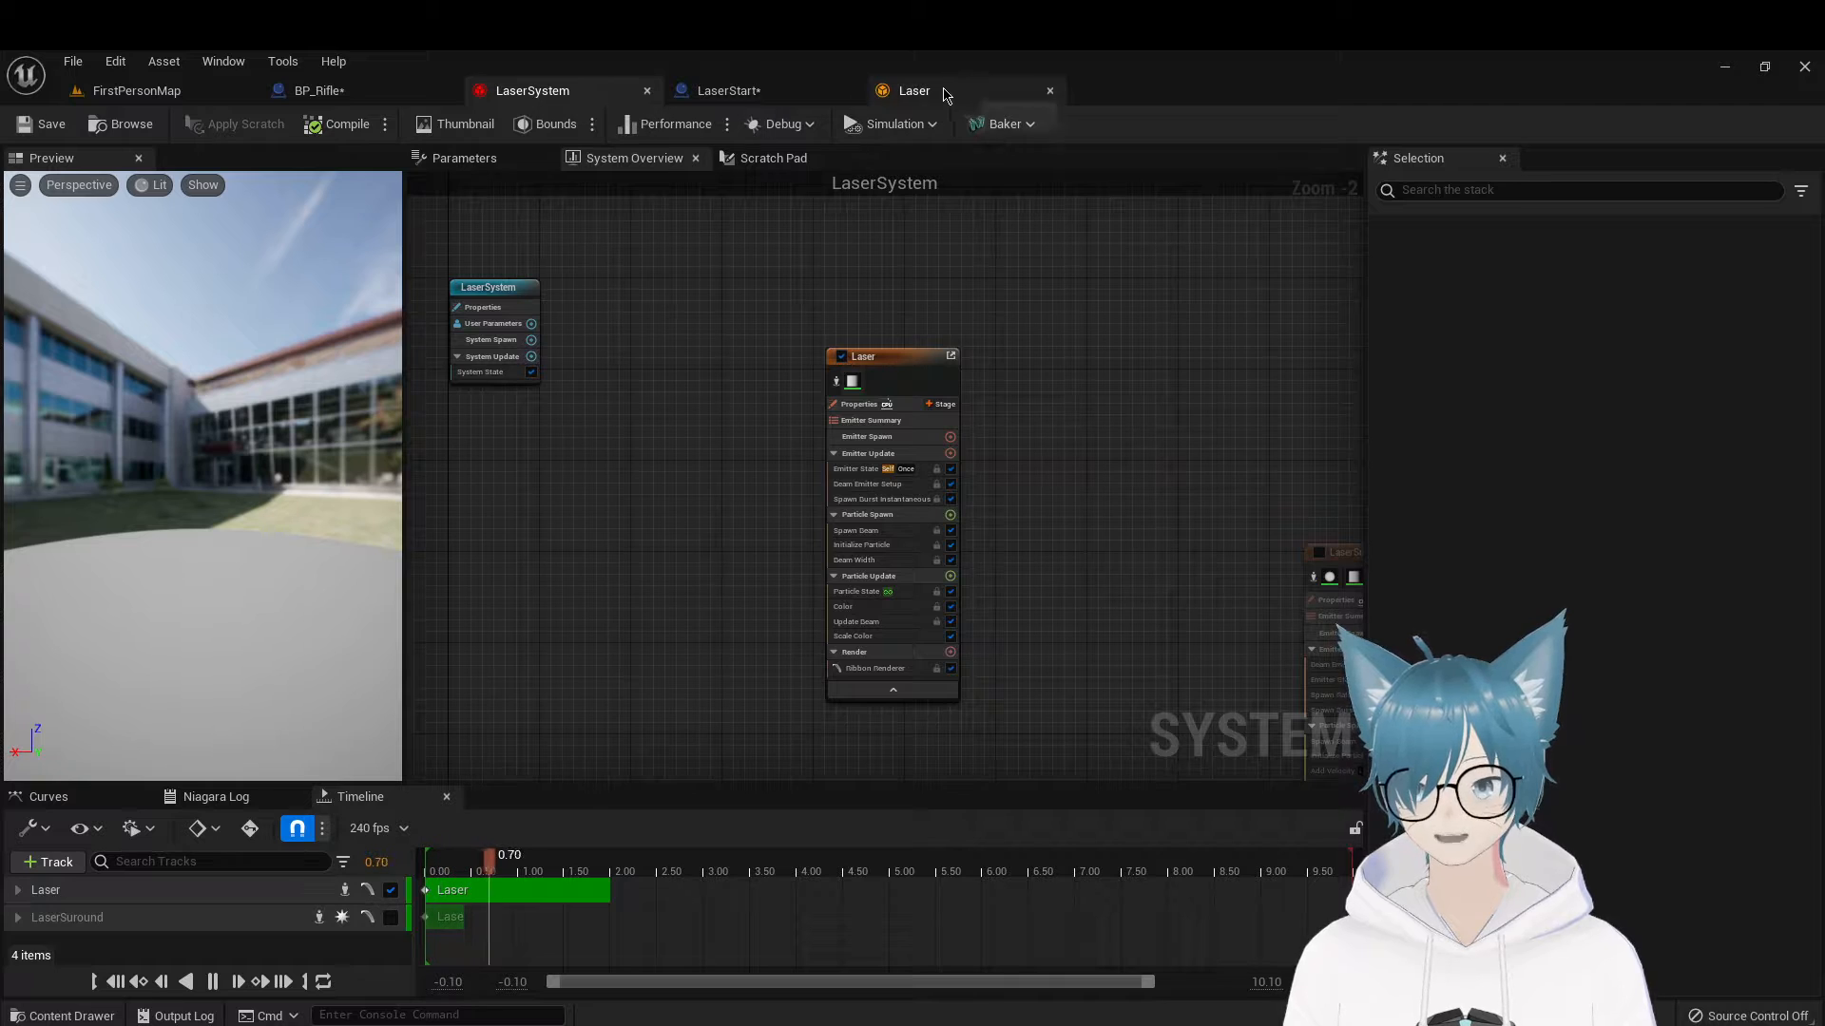
click(913, 90)
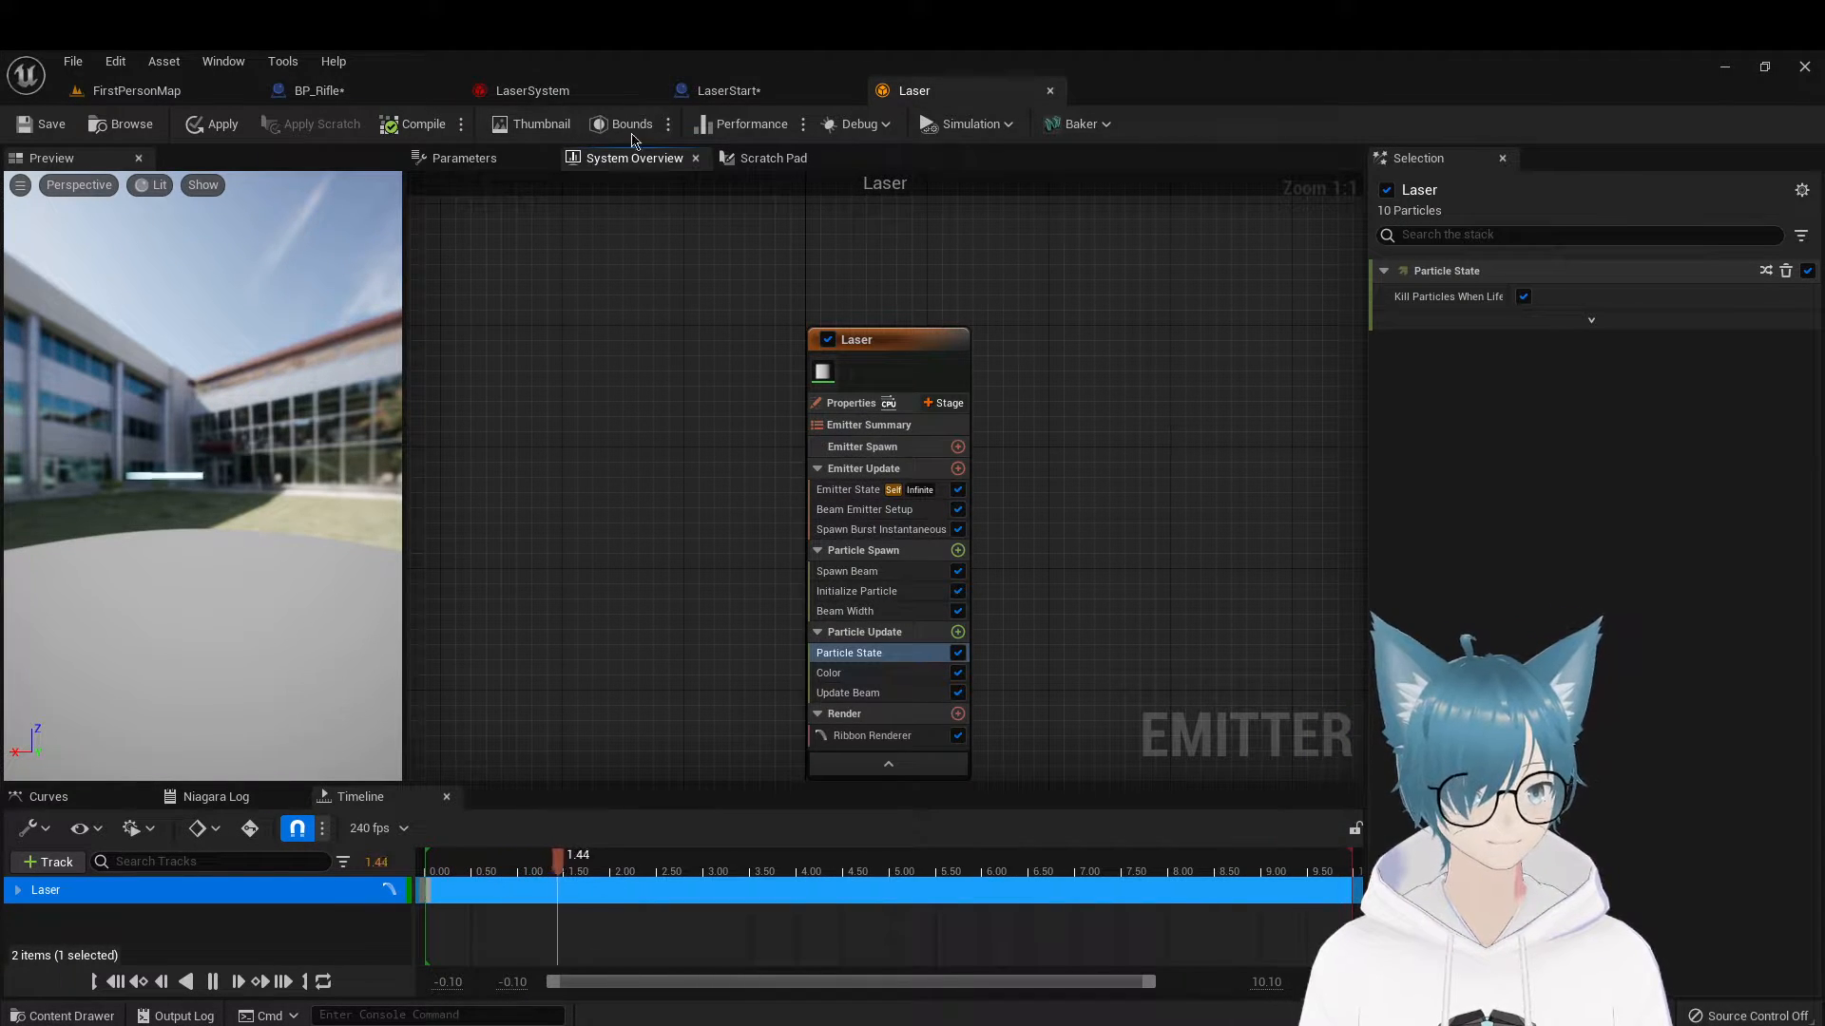
click(530, 90)
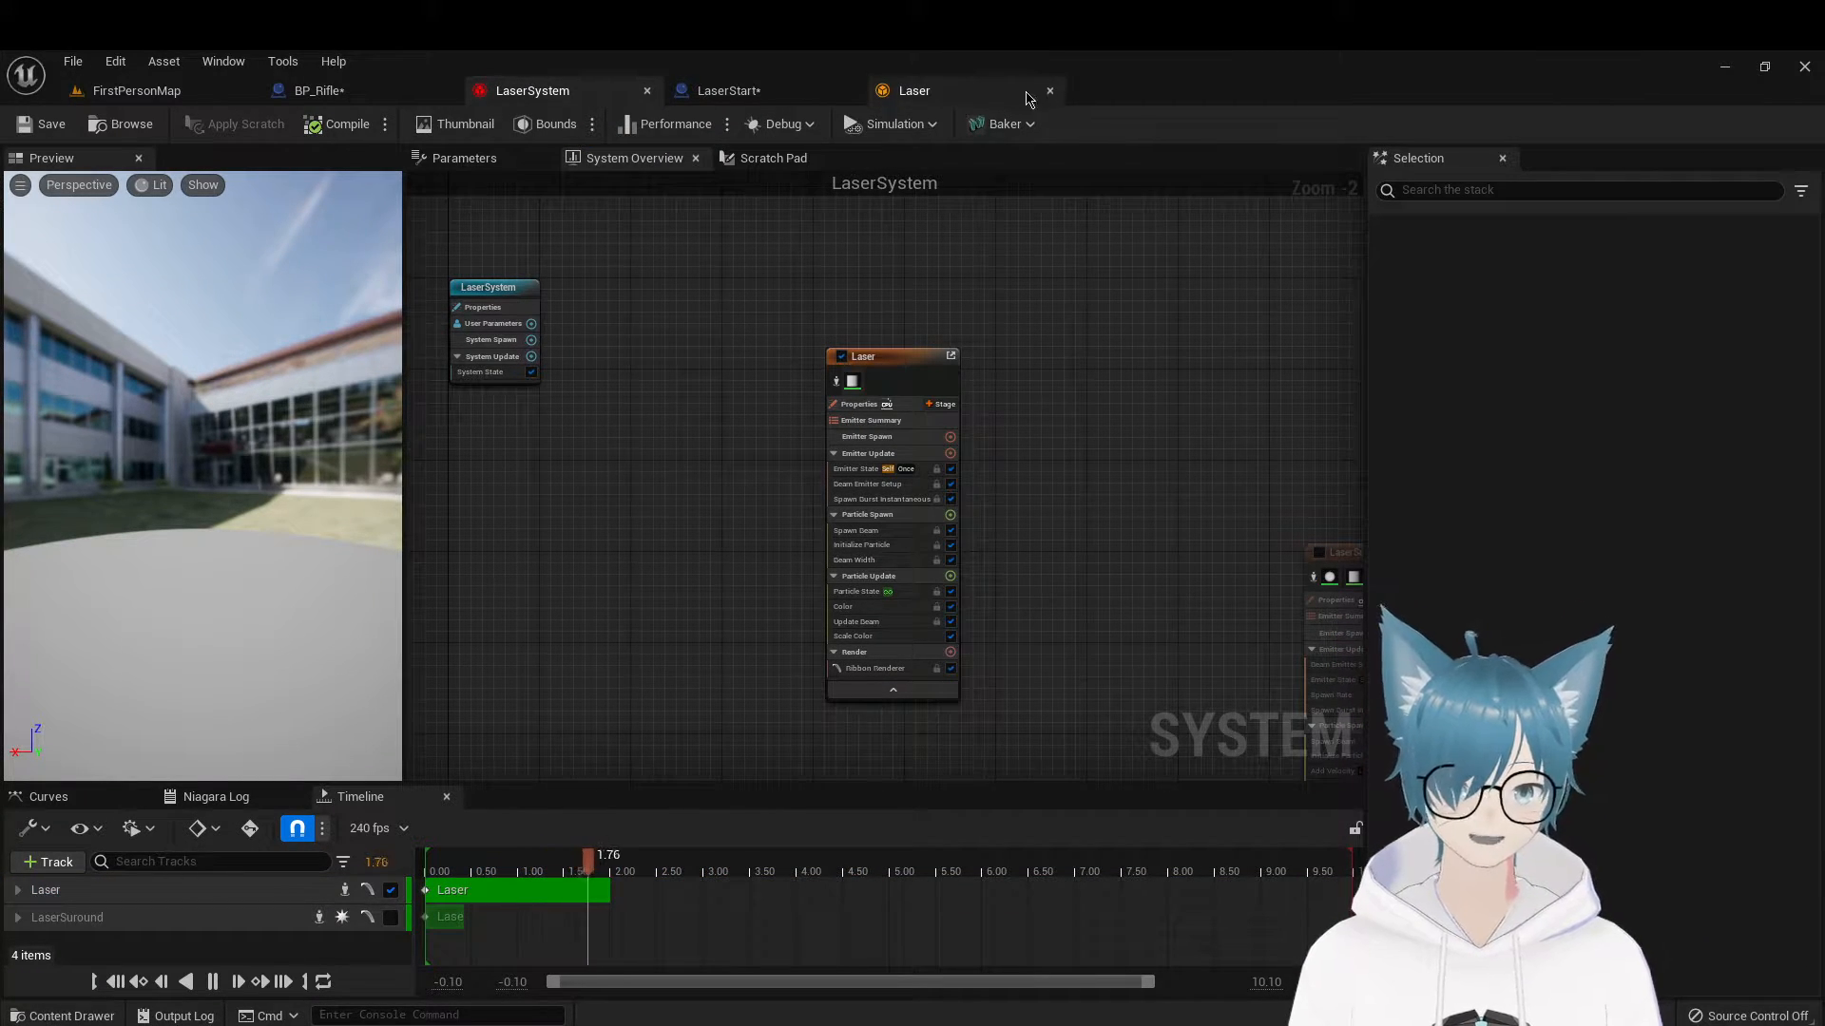
click(983, 92)
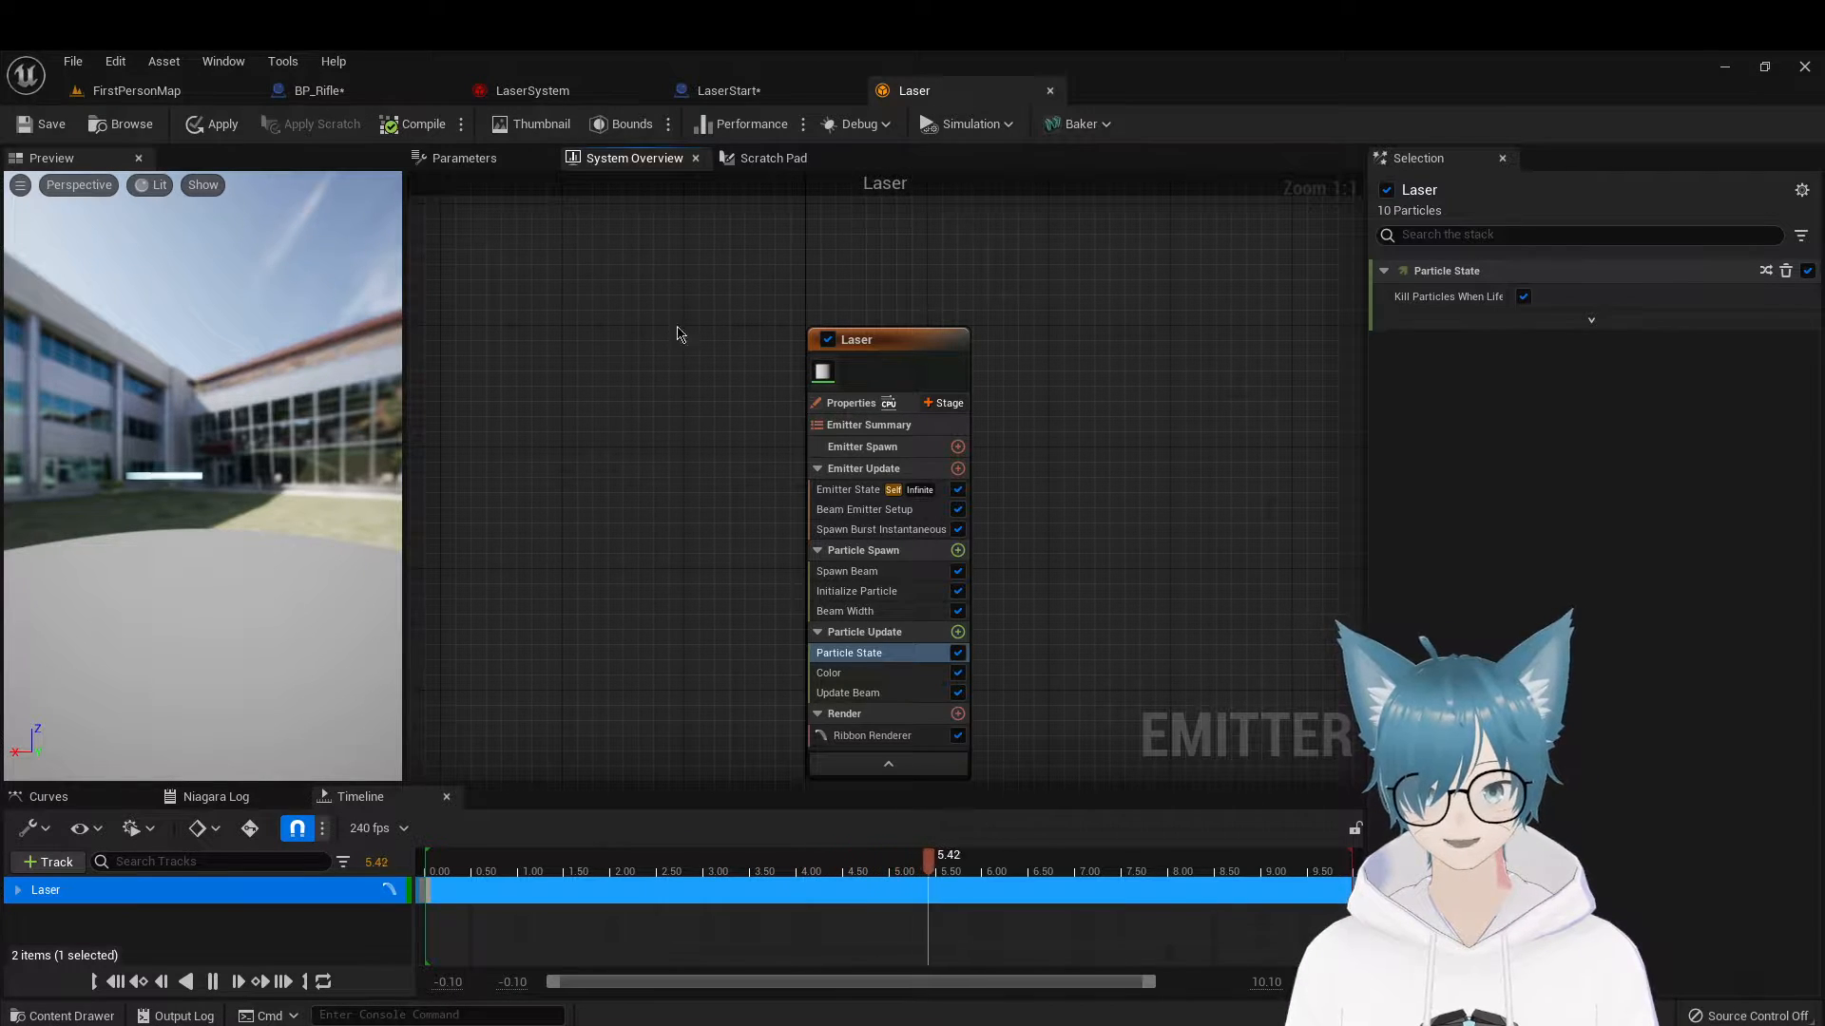
Examine the LaserSystem copy's modules from Emitter State through Initialize Particle, checking back against the standalone Laser emitter
click(532, 90)
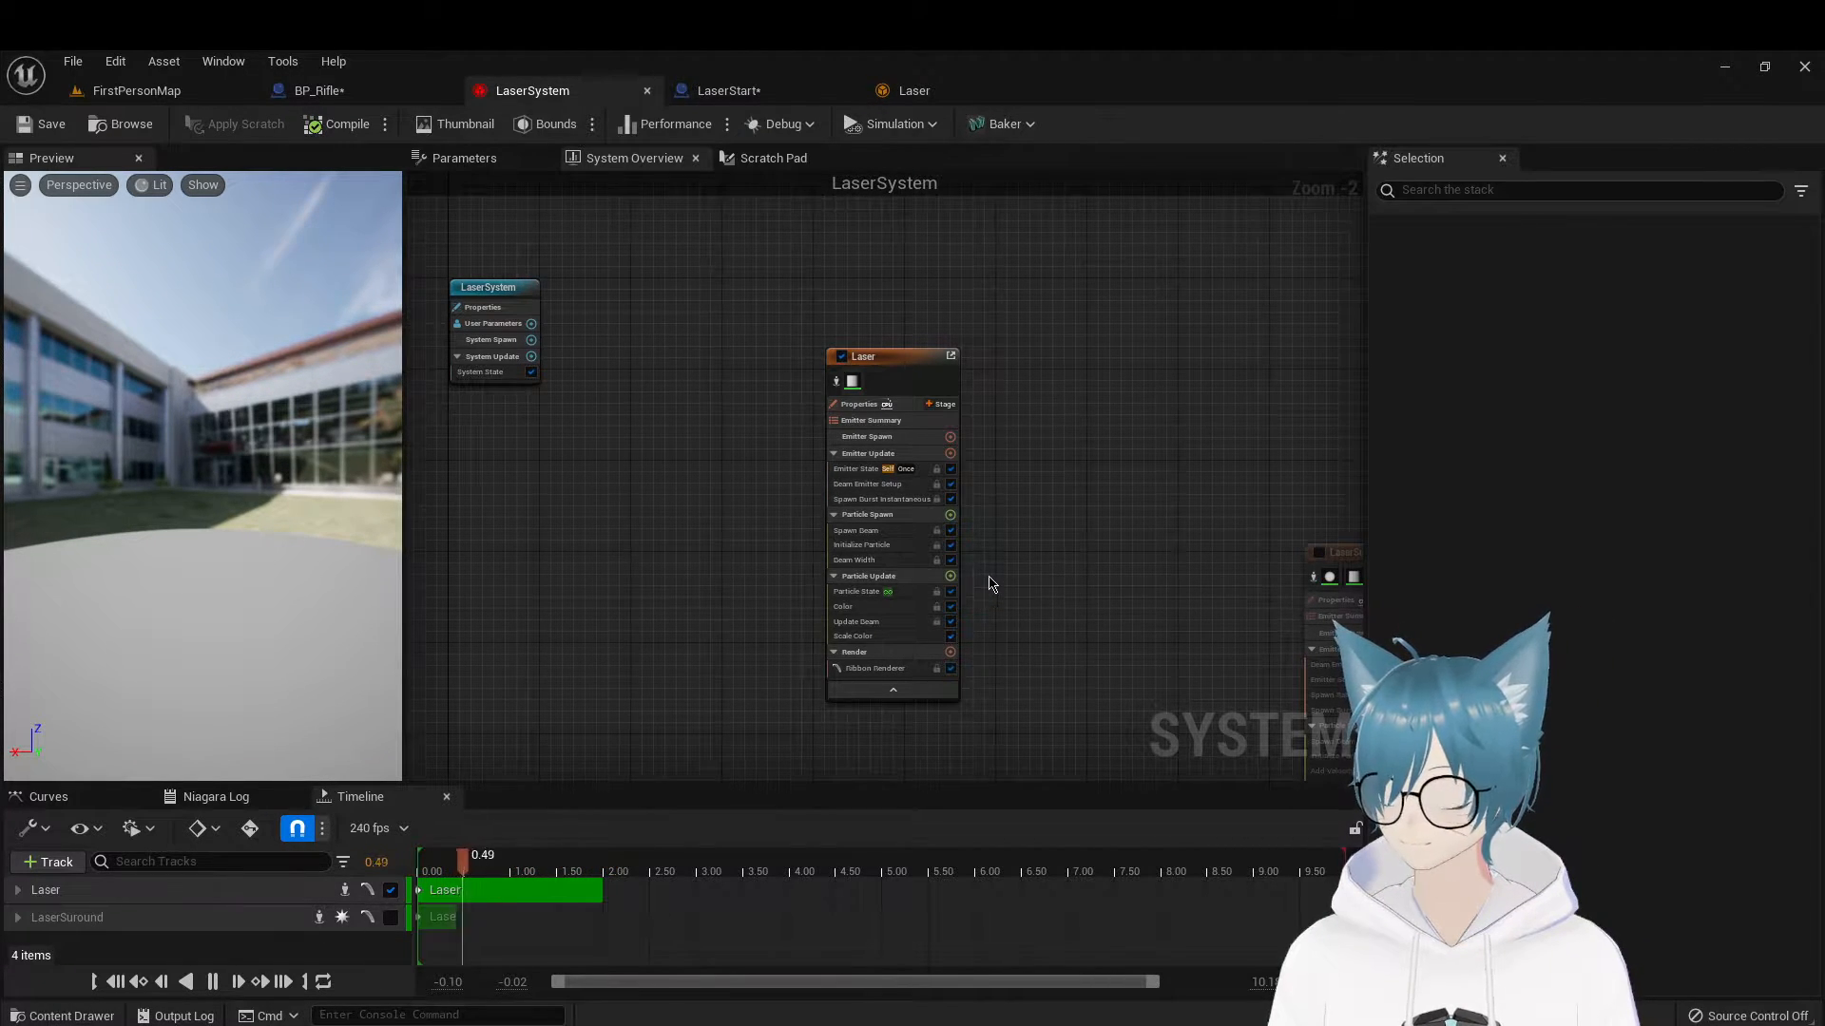
scroll(989, 580, up, 2)
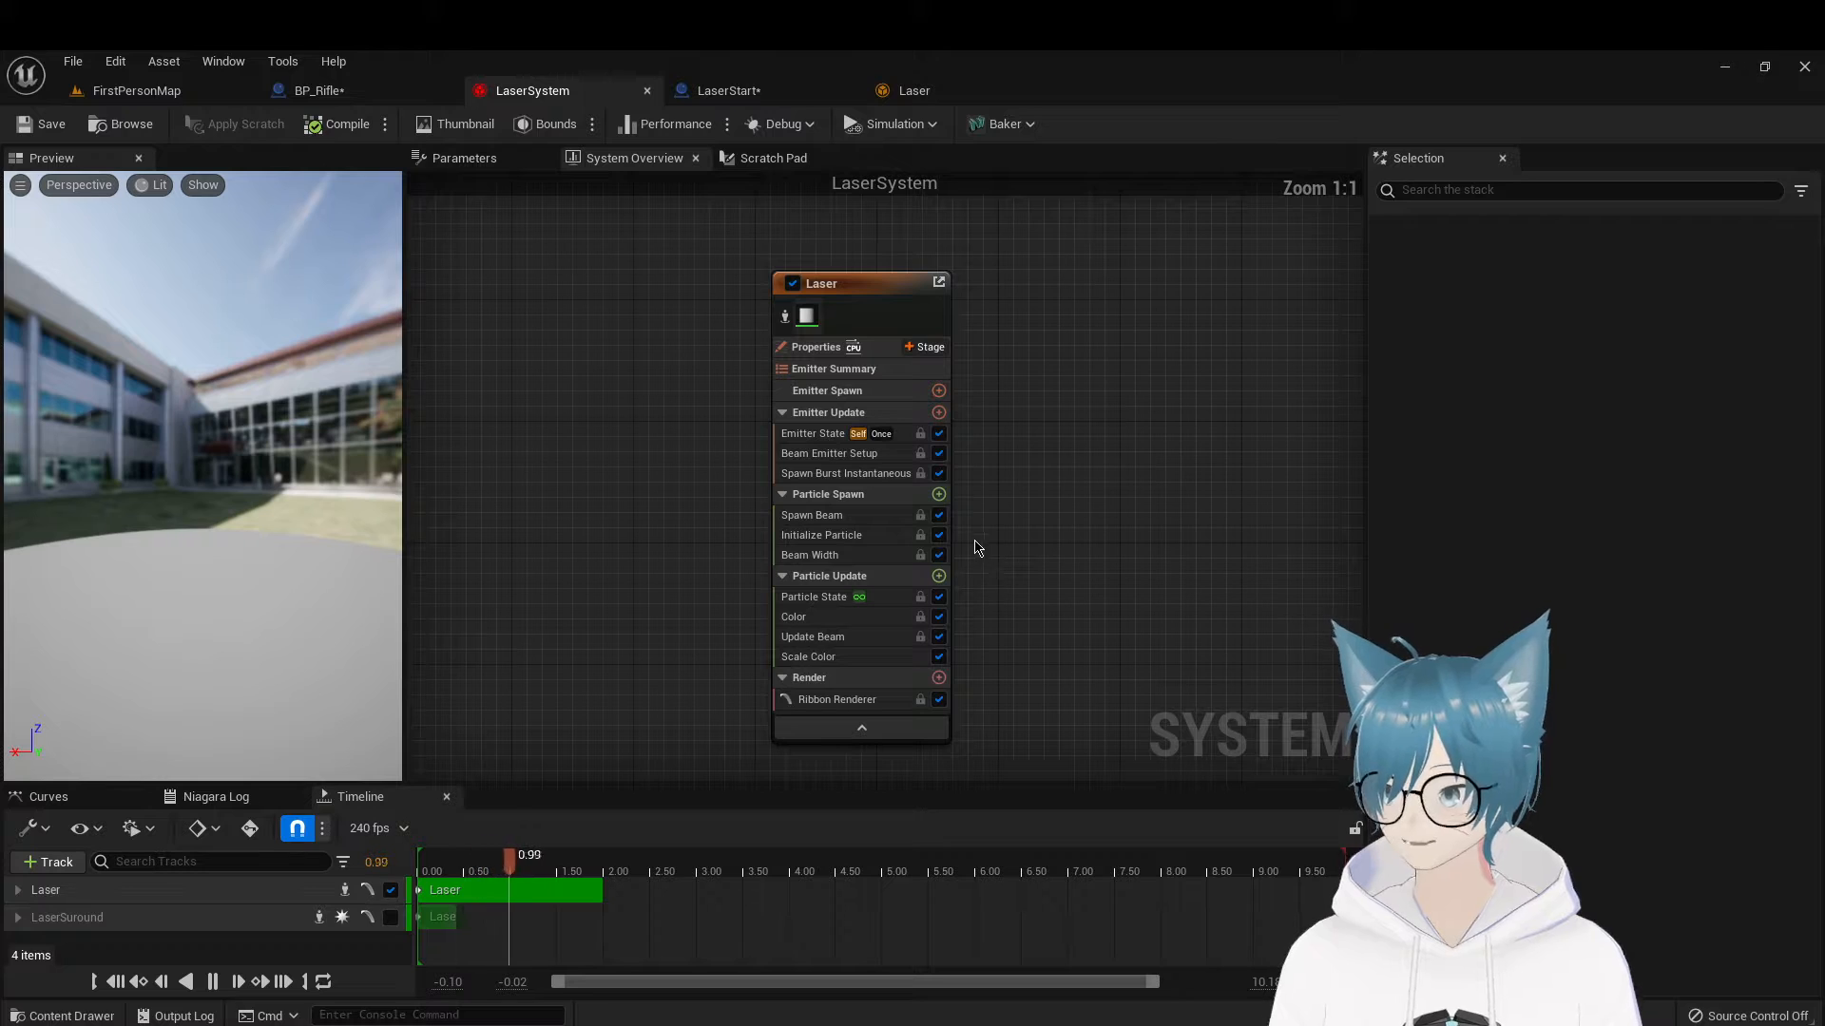
click(816, 434)
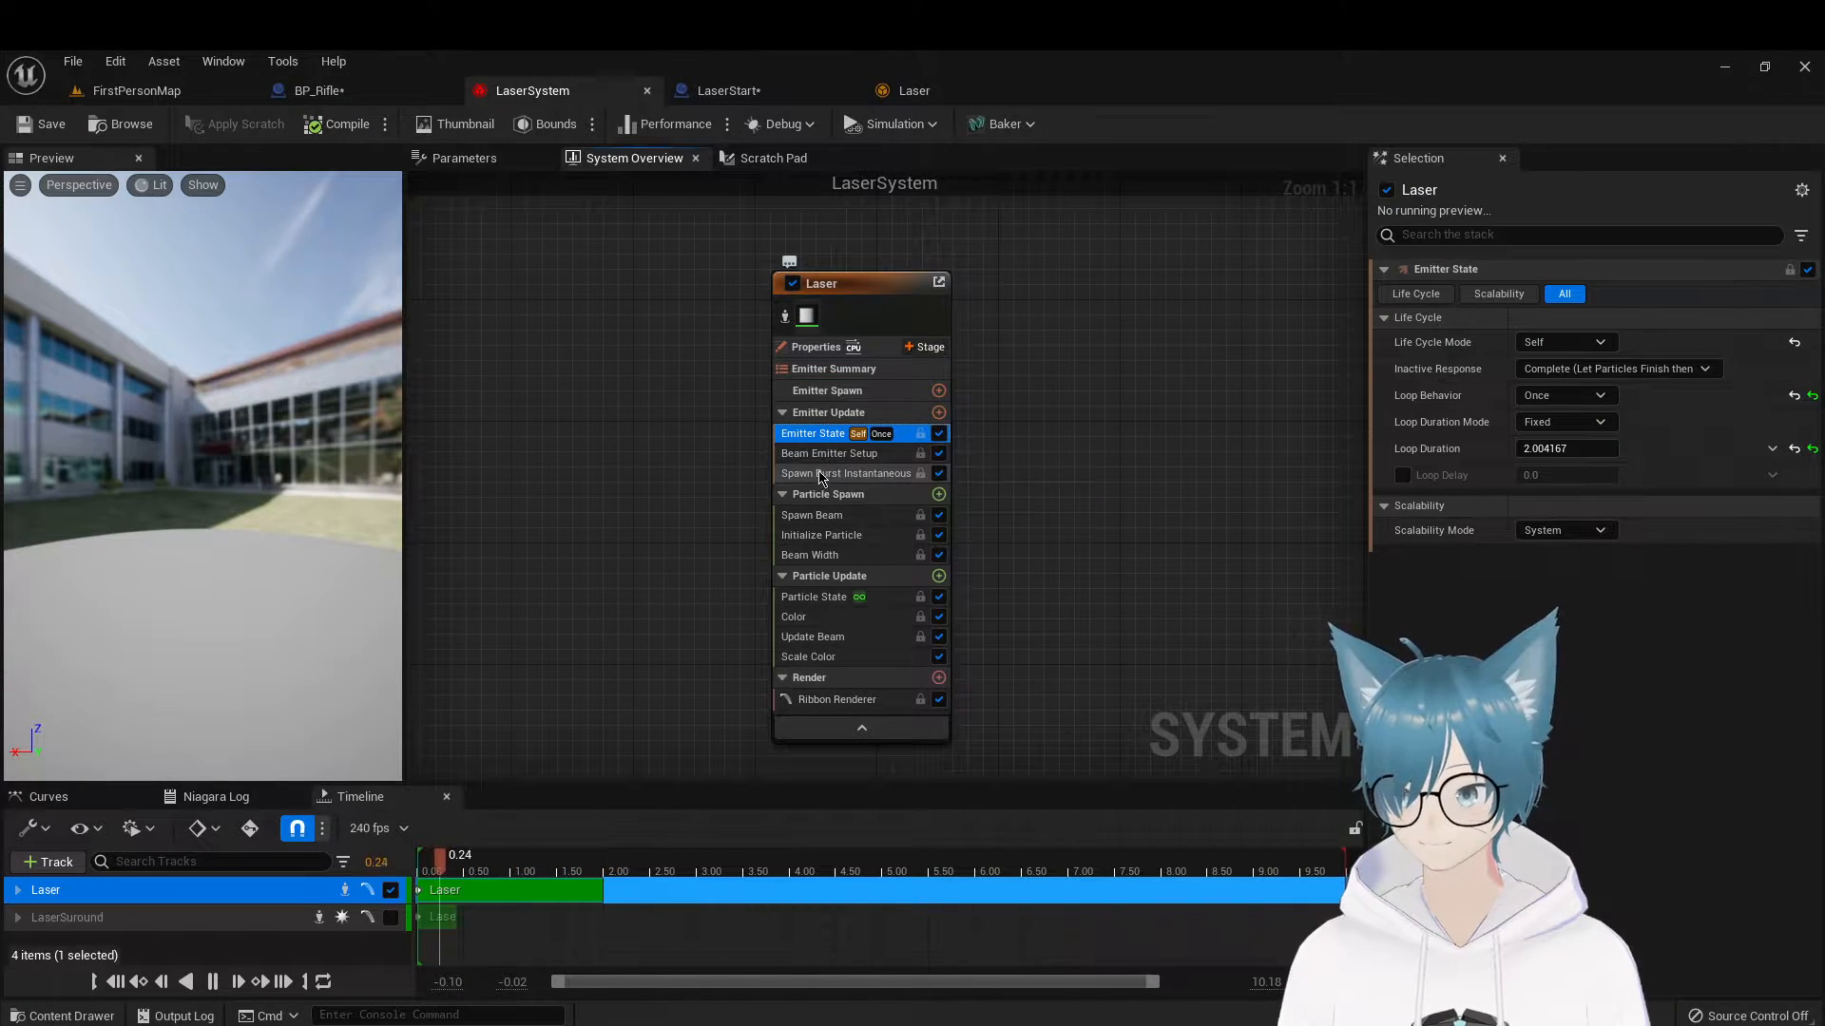
click(823, 460)
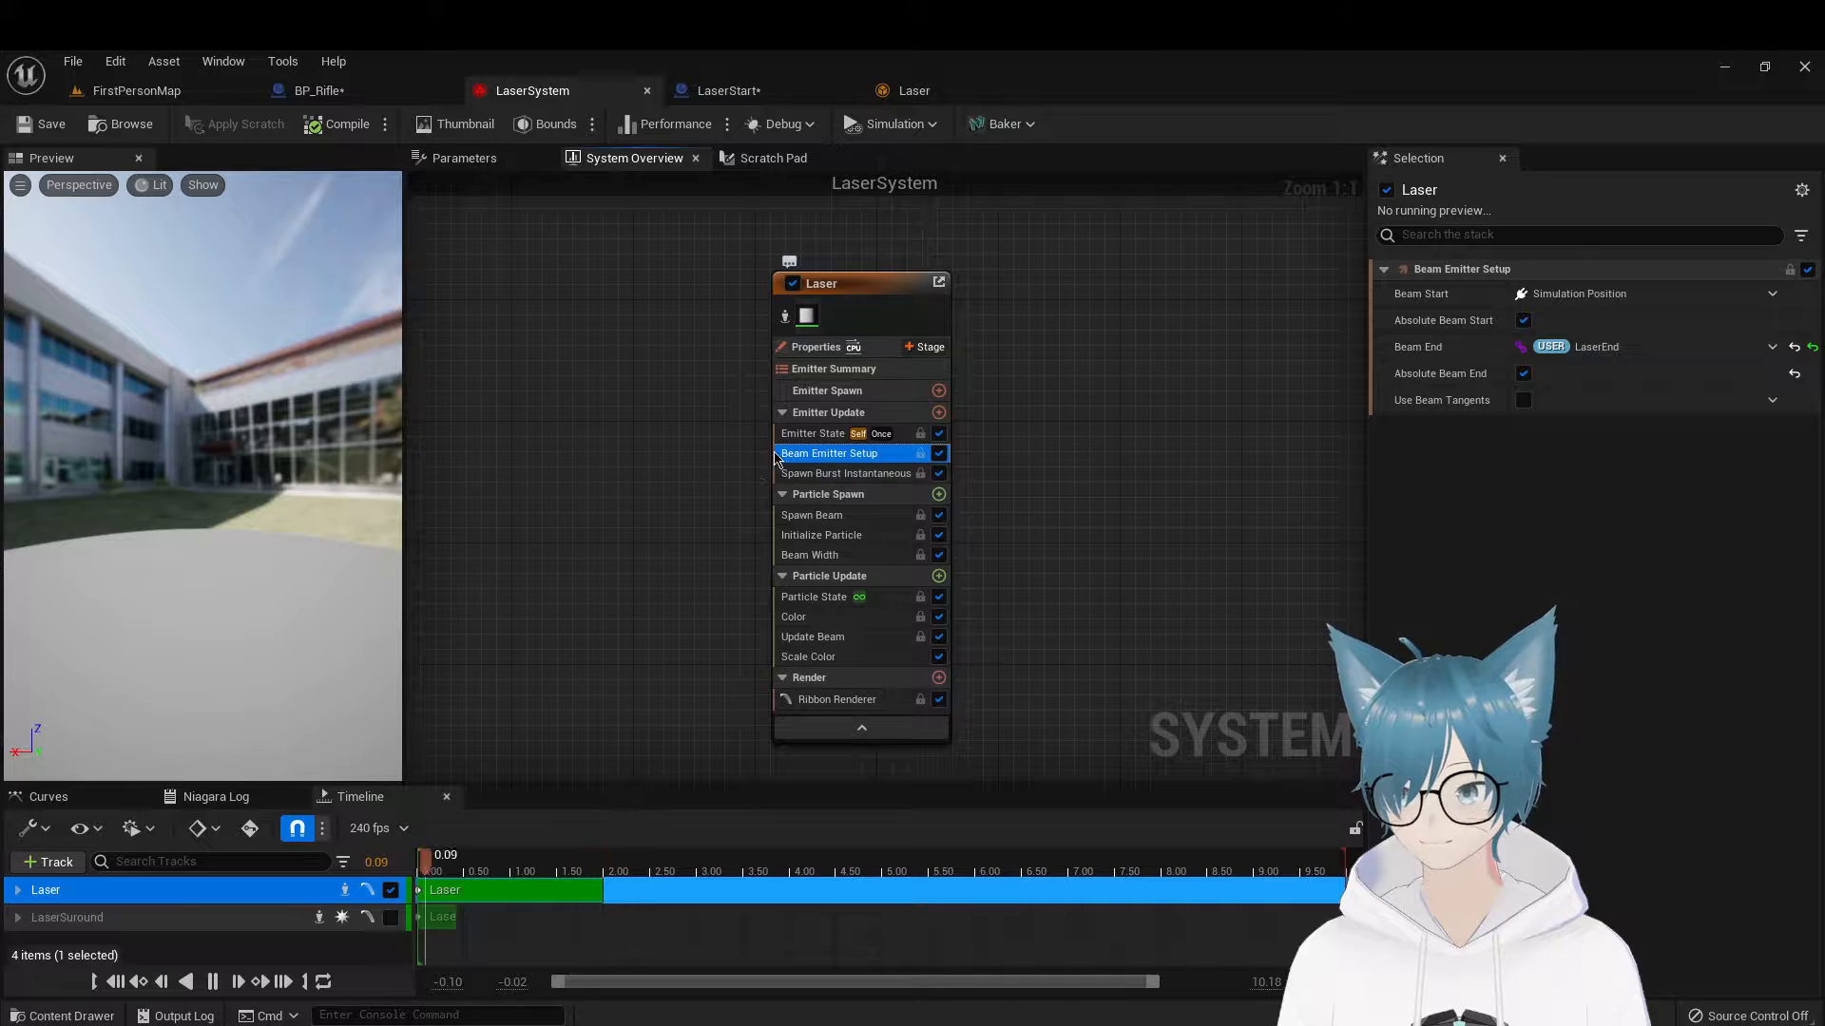
click(829, 474)
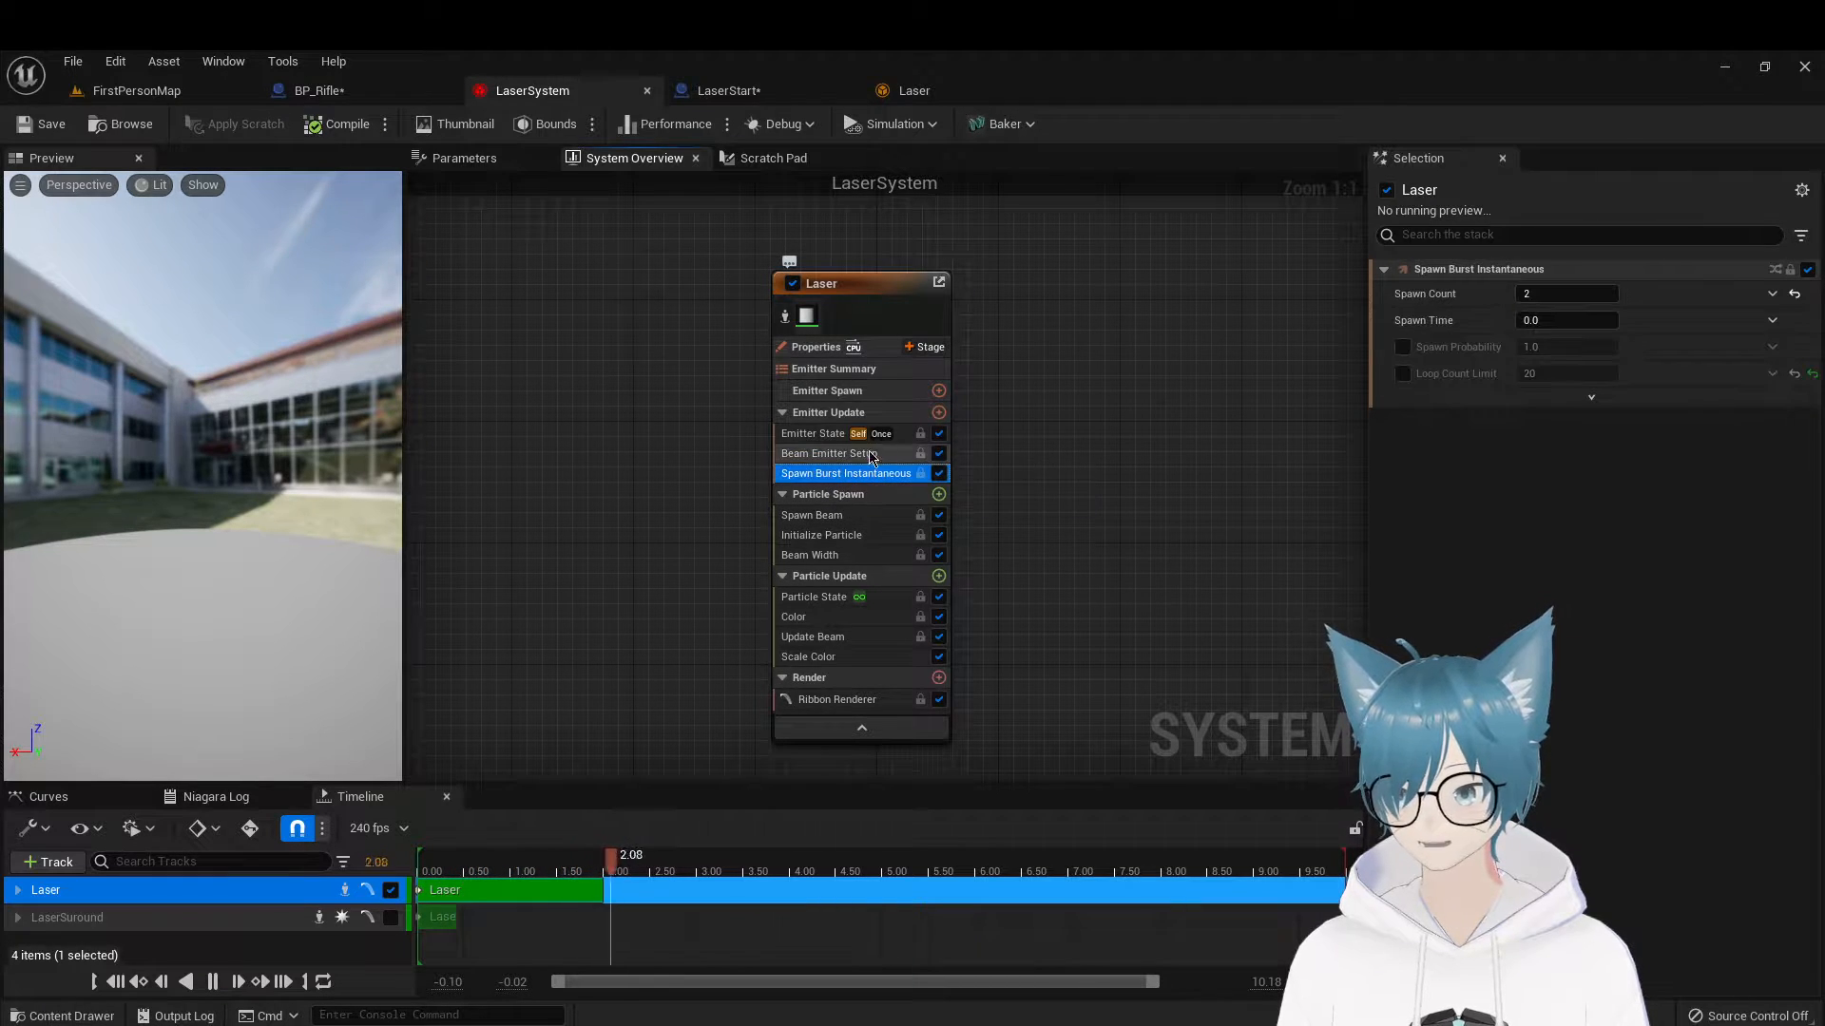
click(827, 515)
click(822, 535)
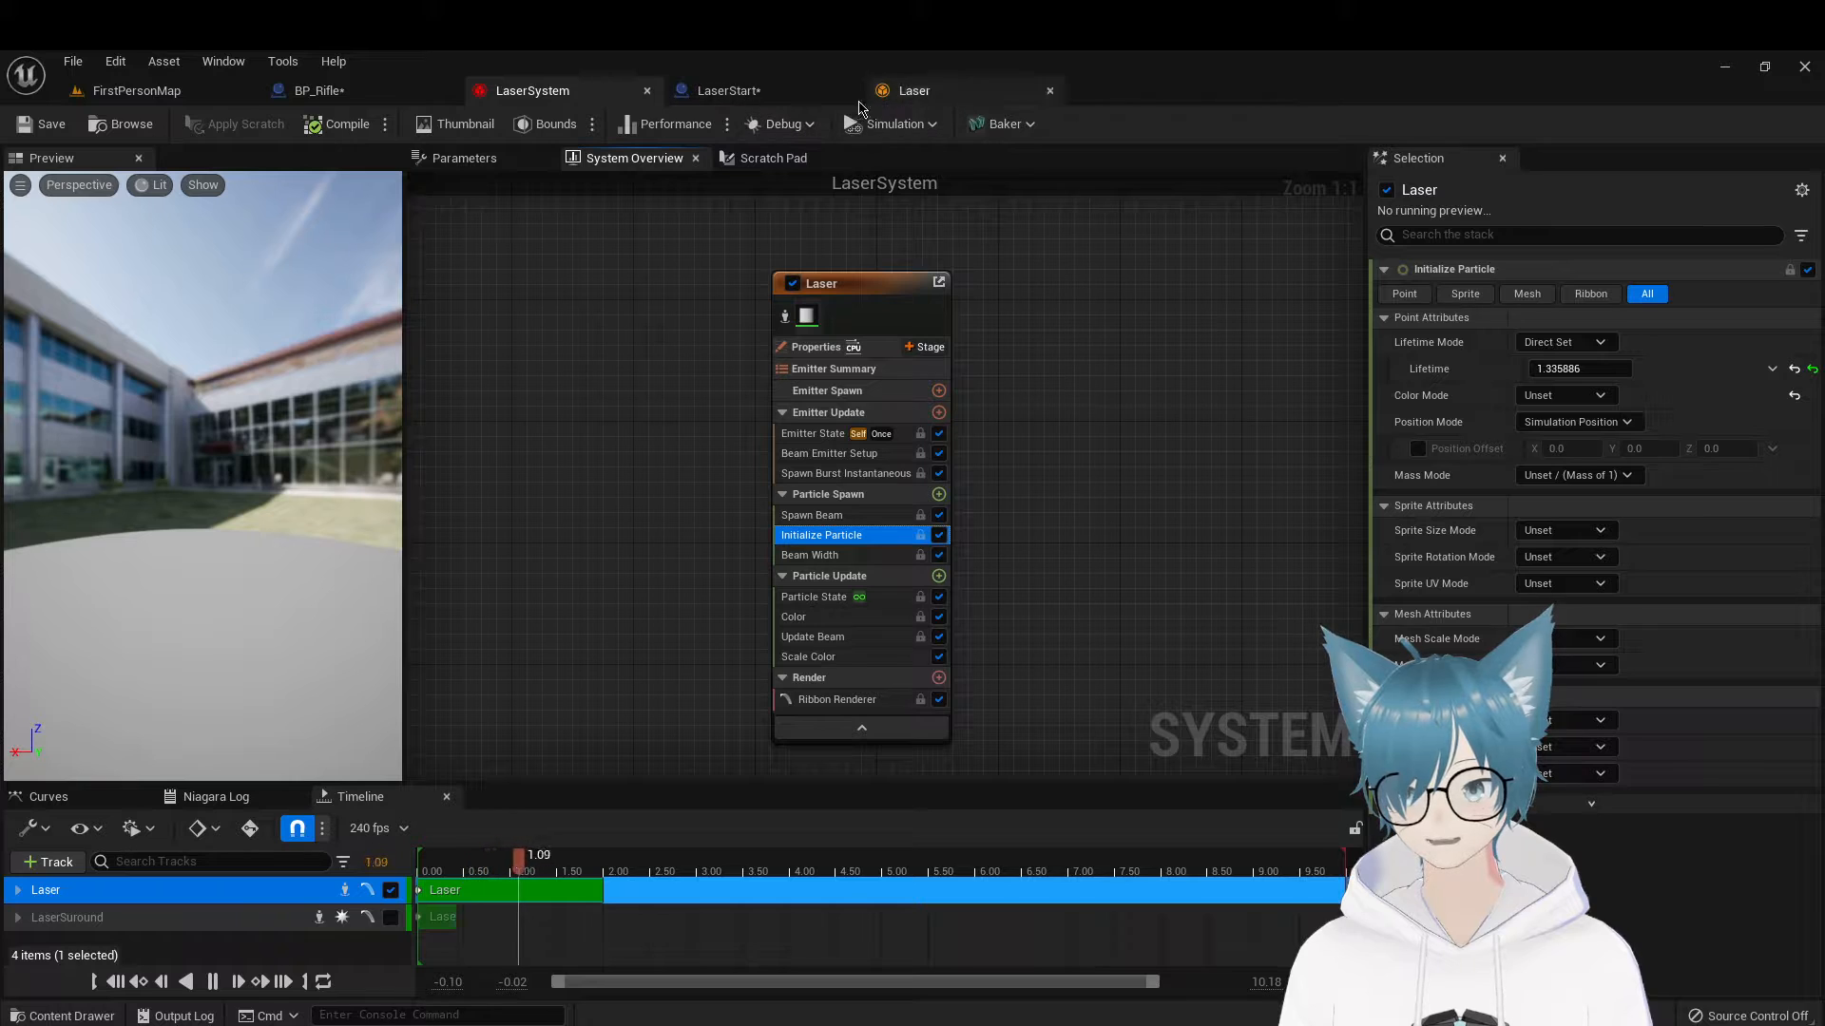
click(955, 100)
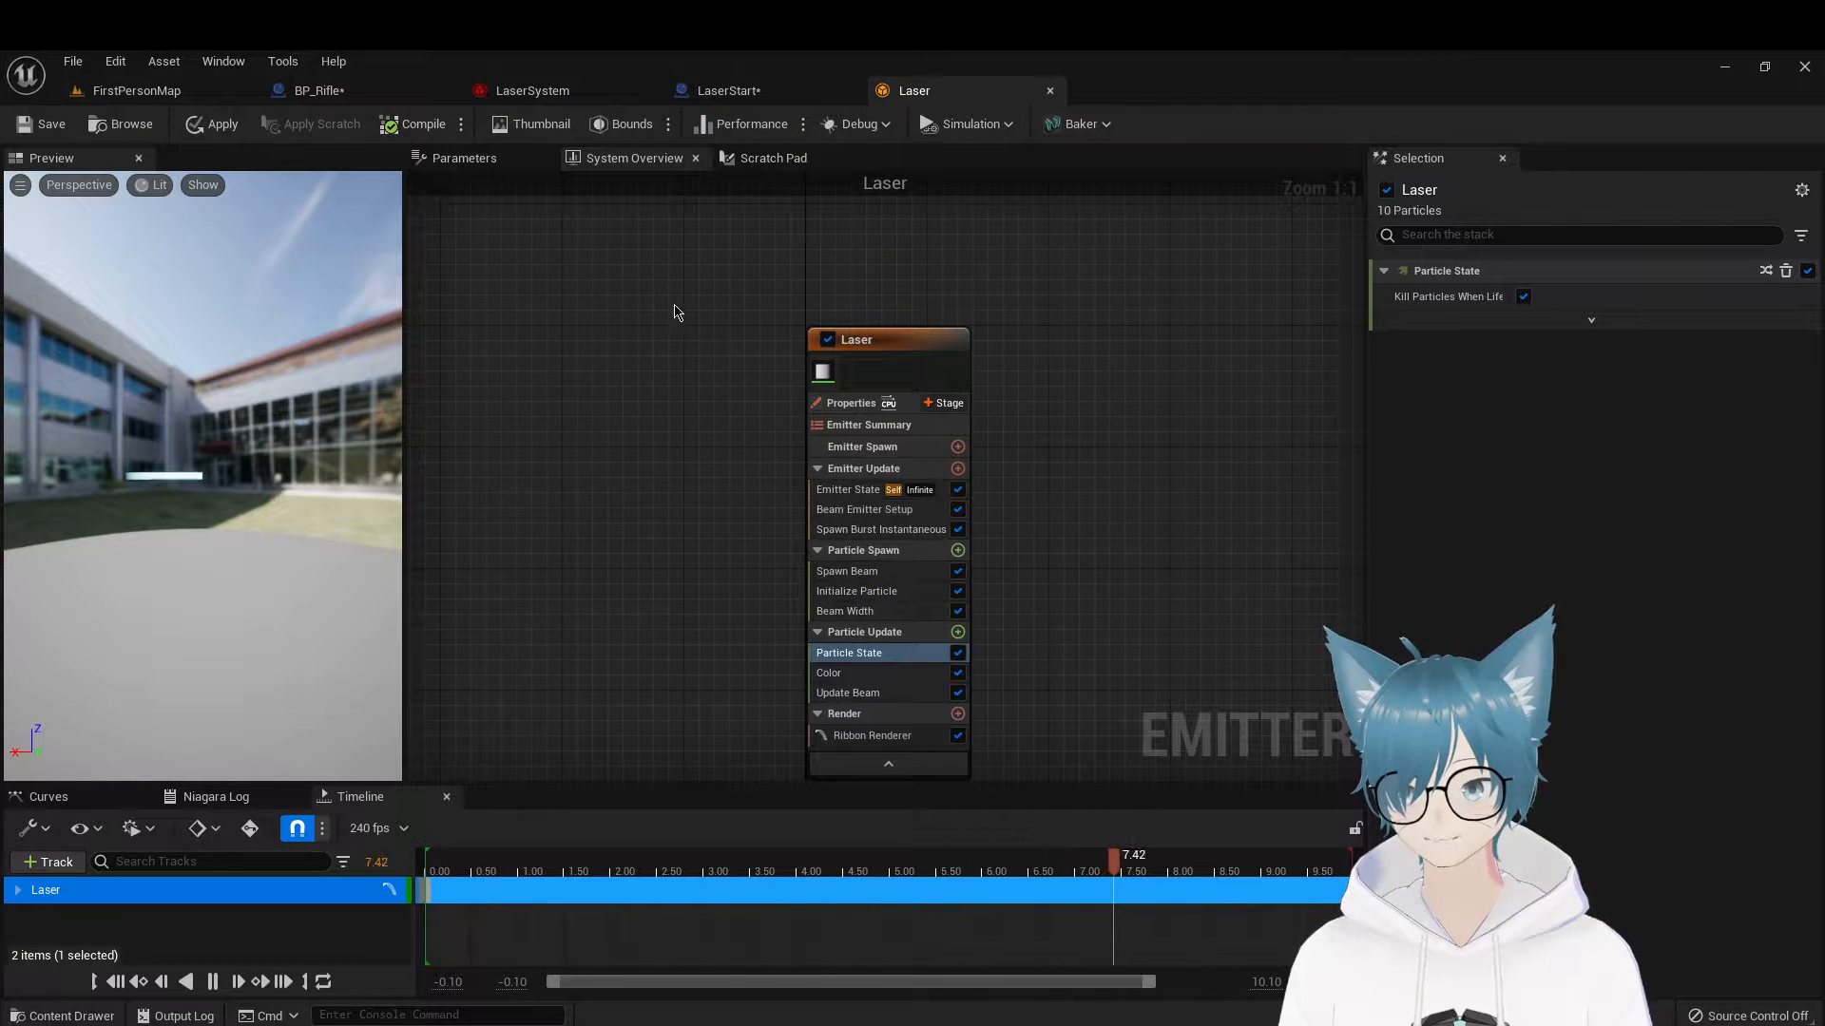
click(532, 91)
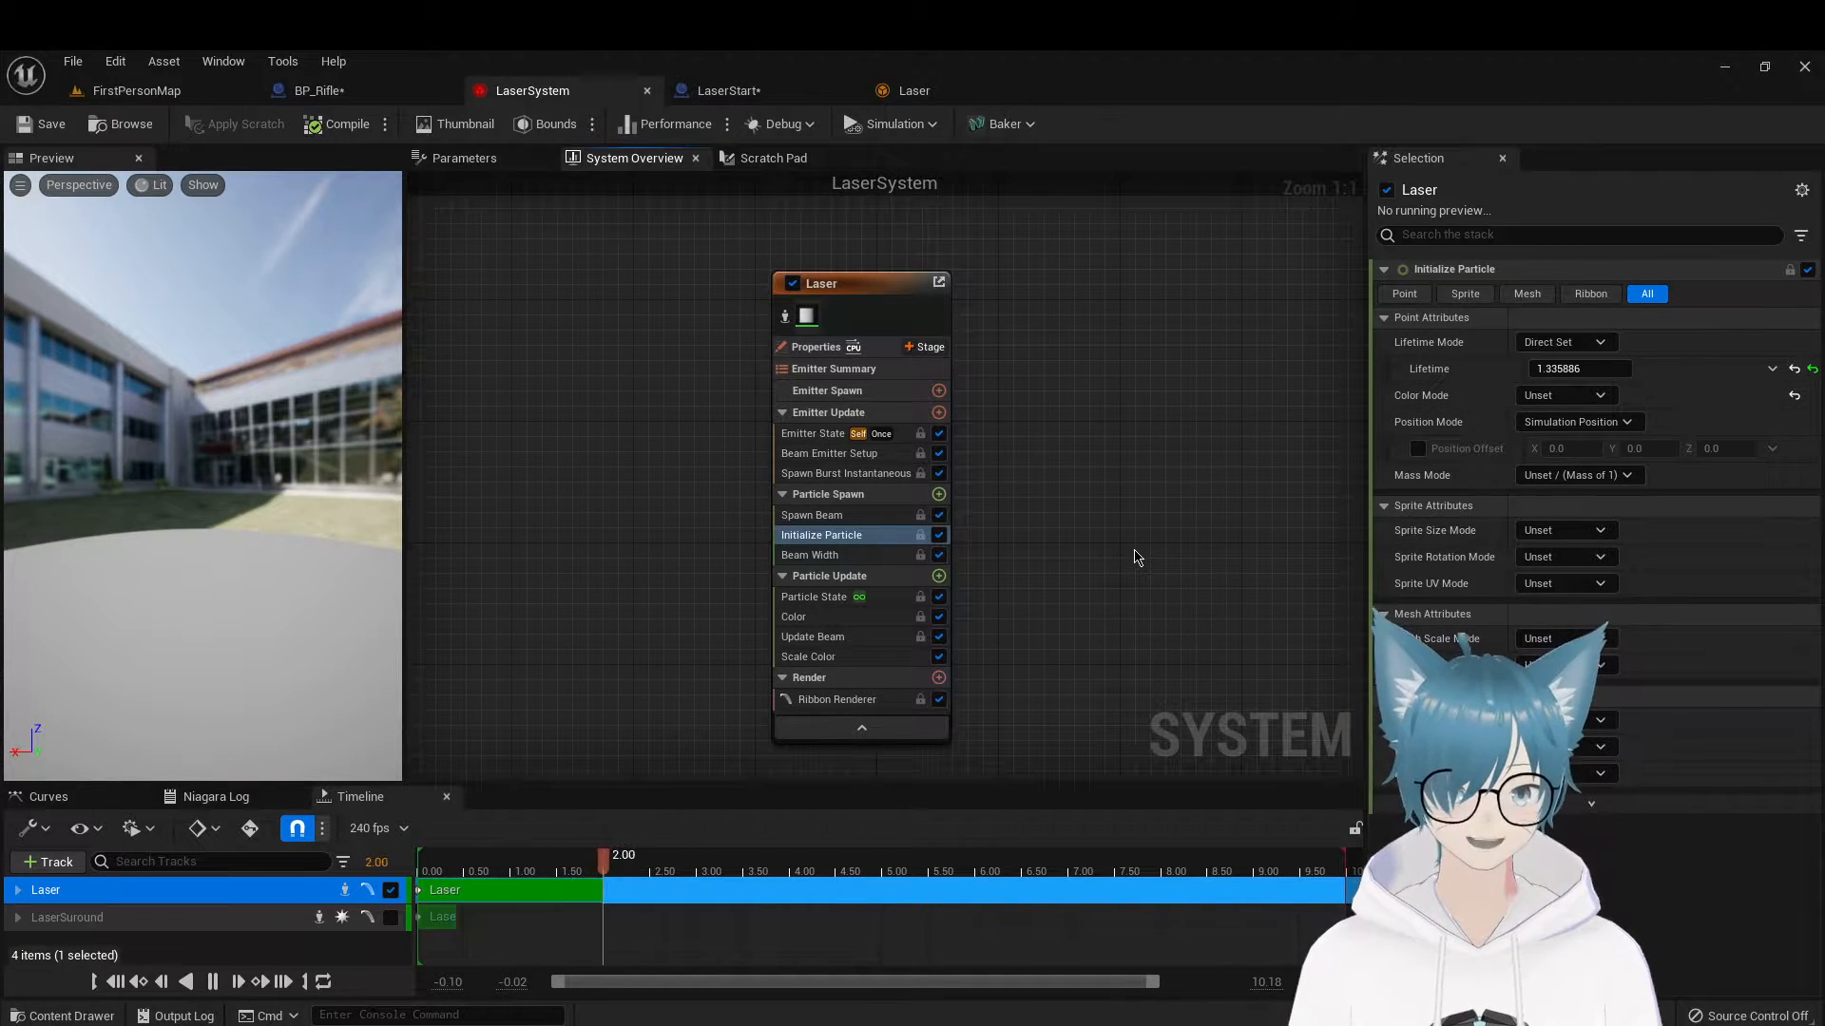
Inspect the Beam Width, Particle State, Color and Update Beam modules of the Laser emitter in LaserSystem
click(825, 558)
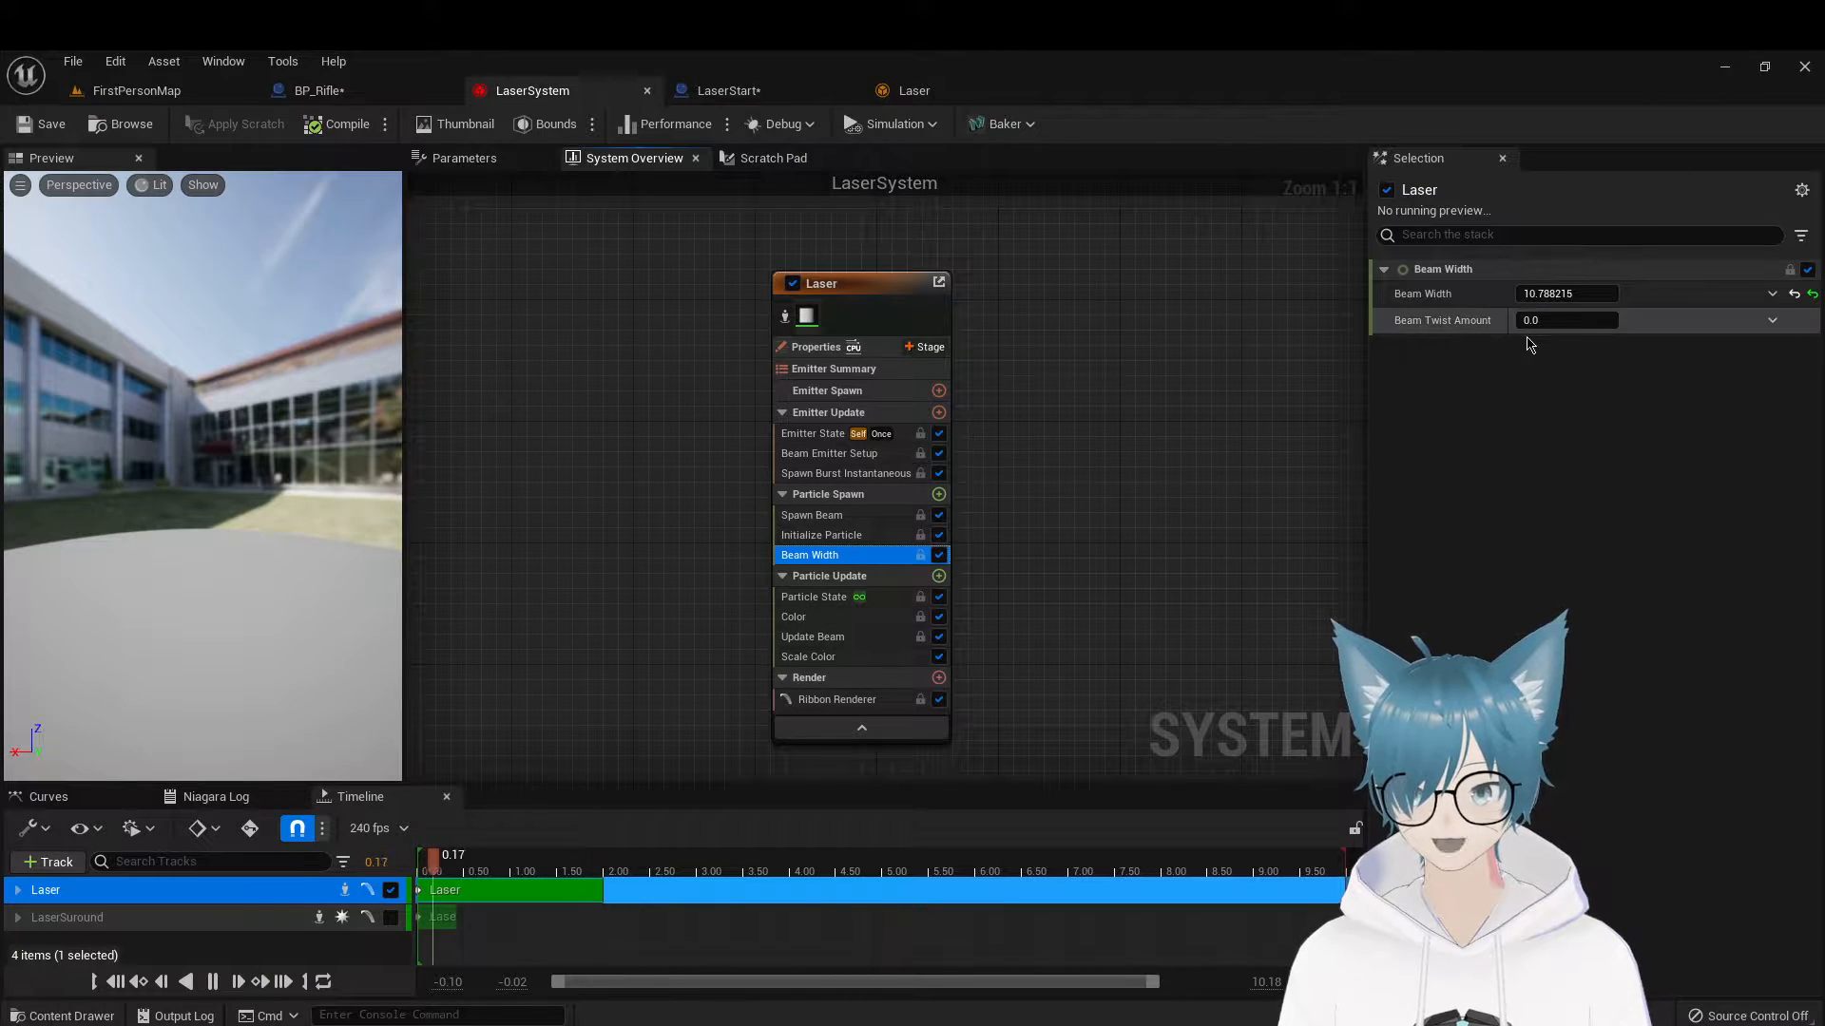
click(813, 597)
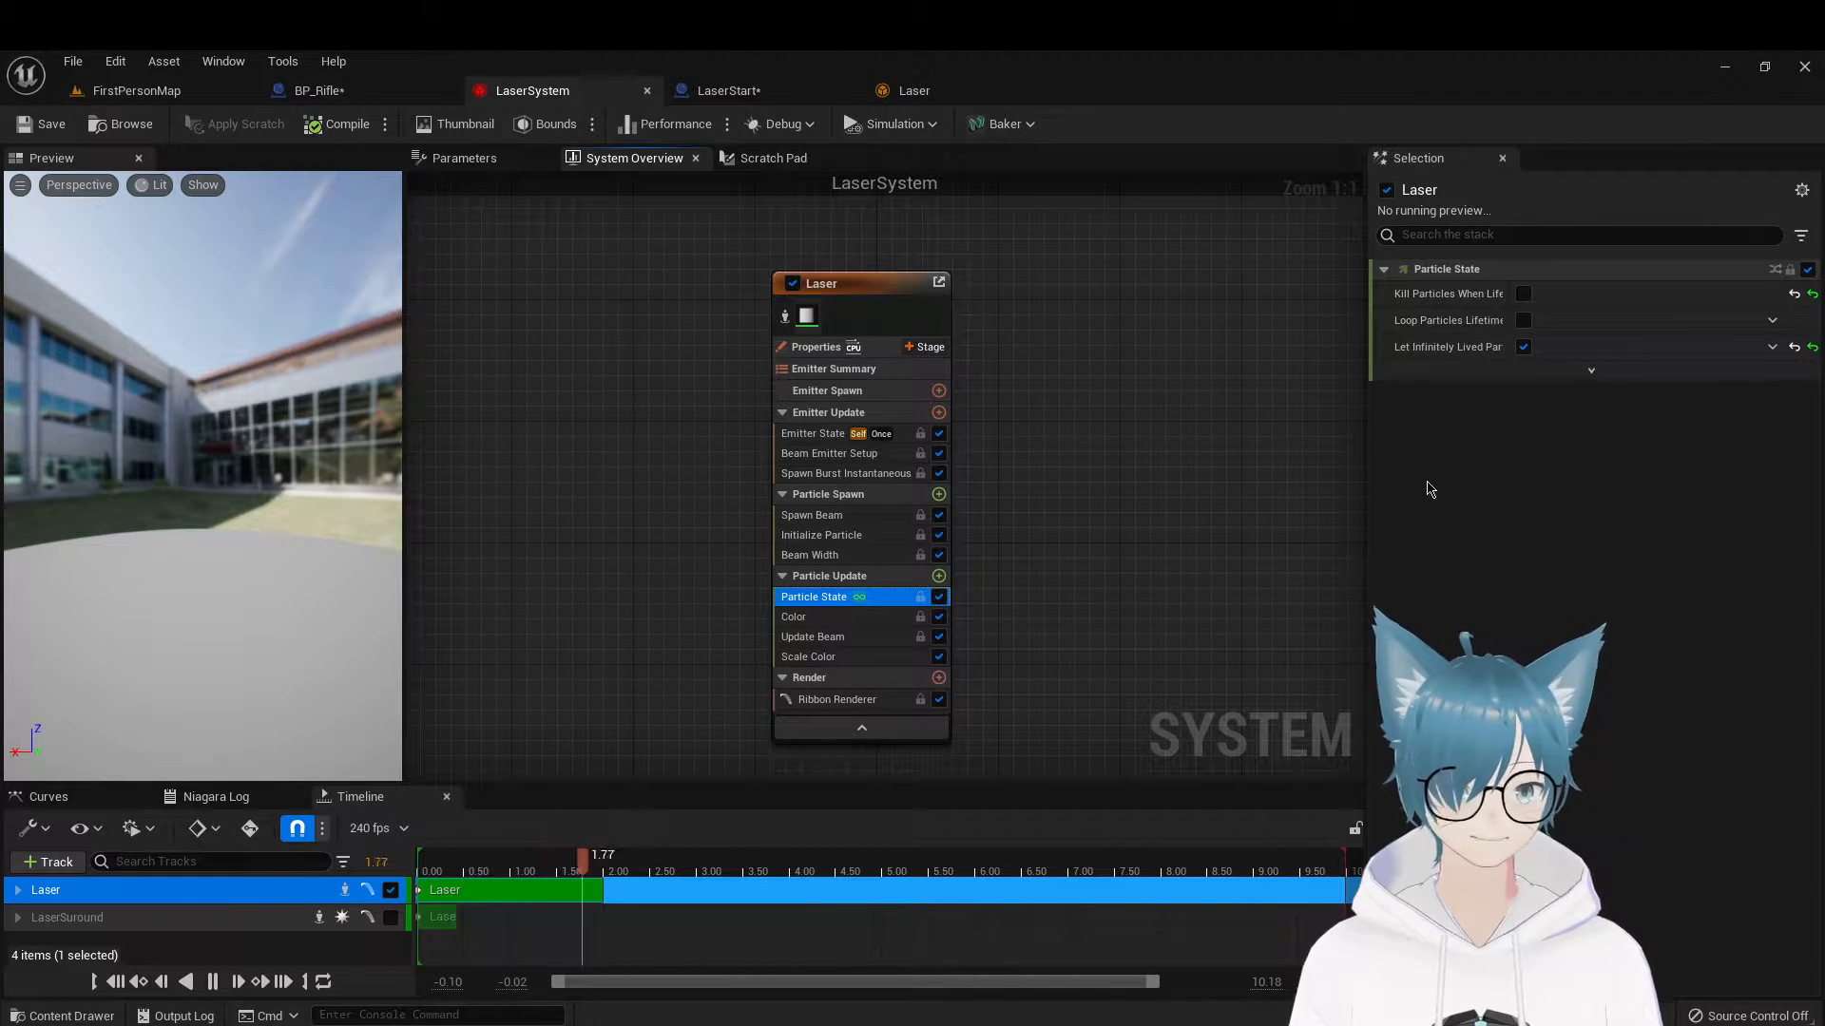
mouse_move(1404, 302)
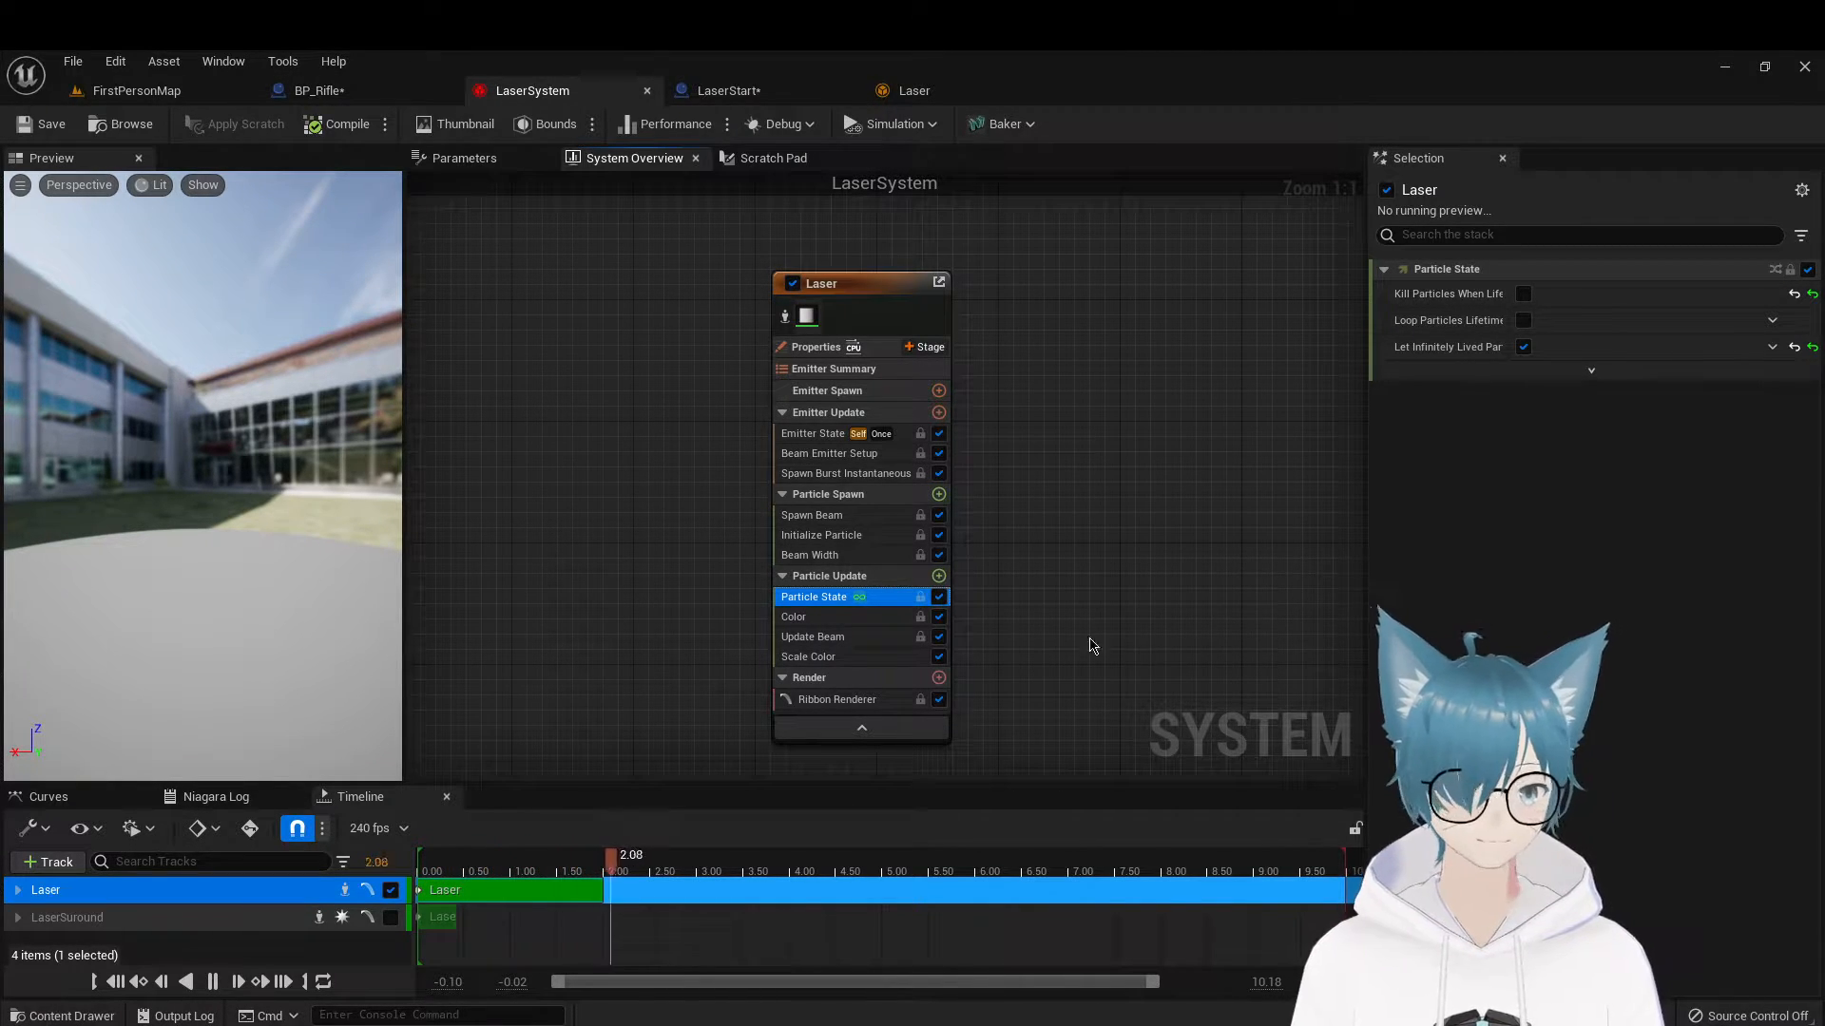
click(831, 619)
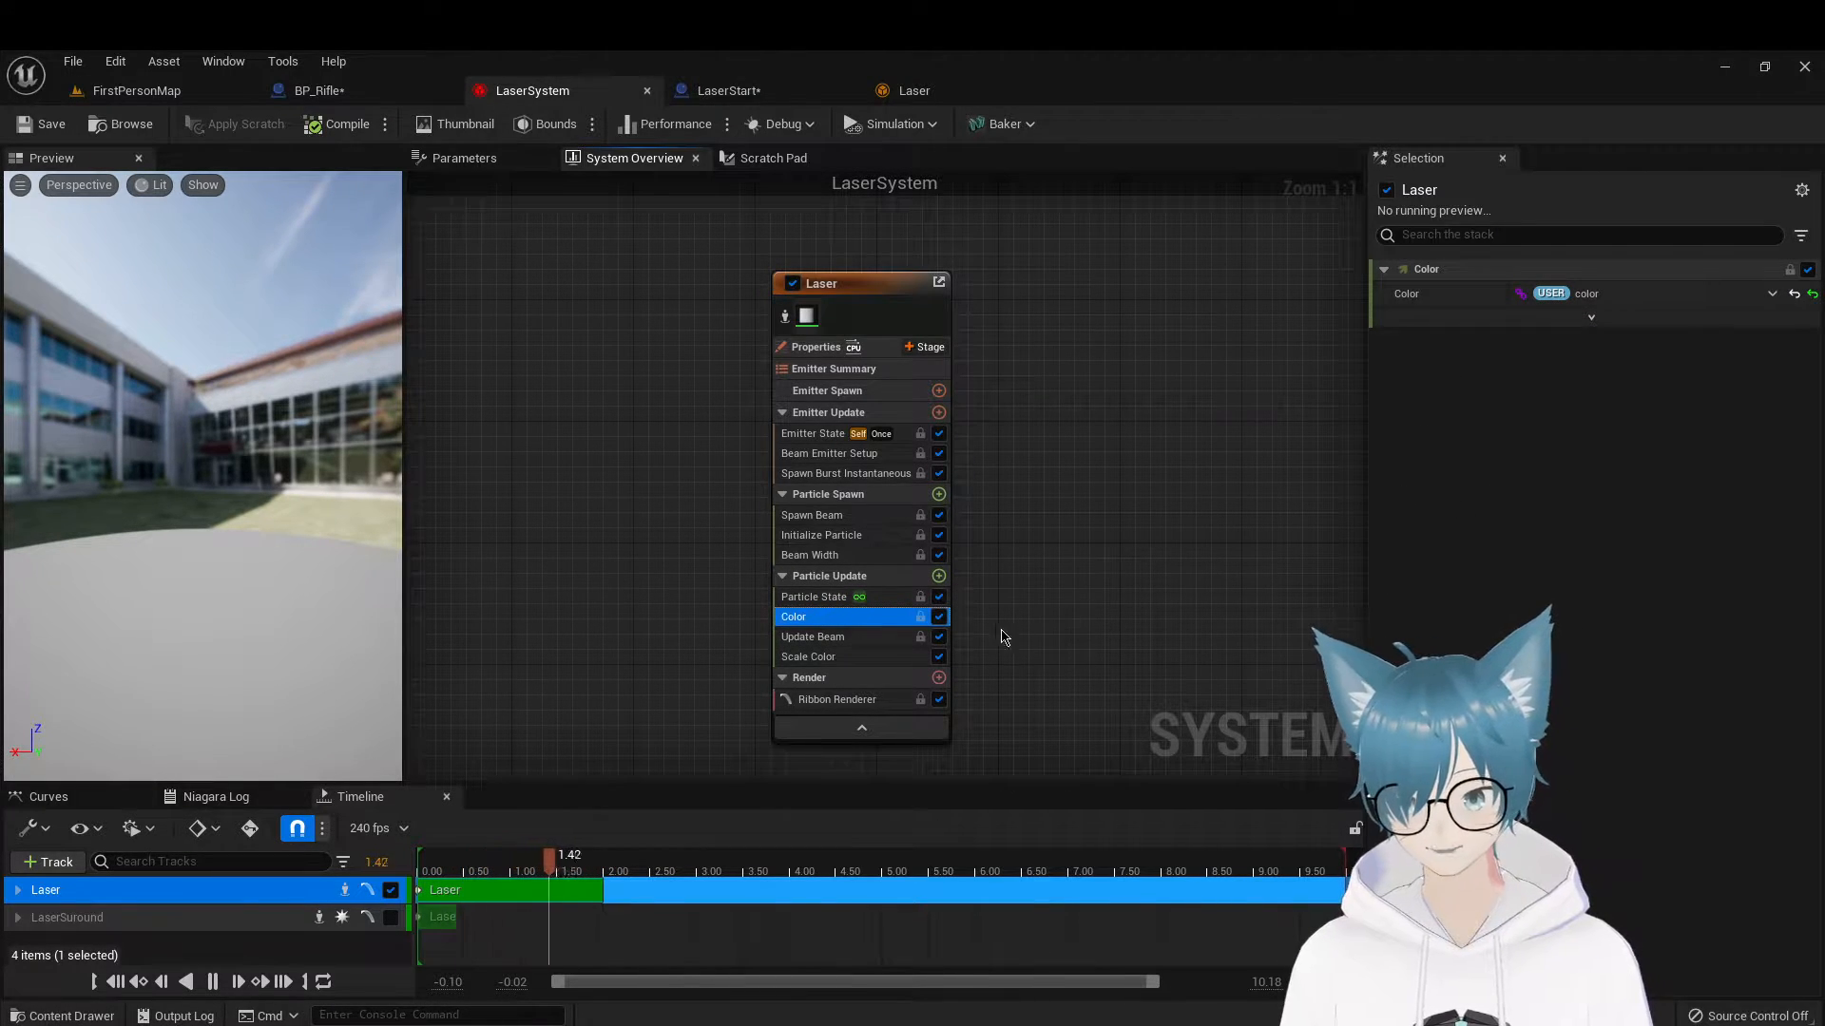
click(858, 644)
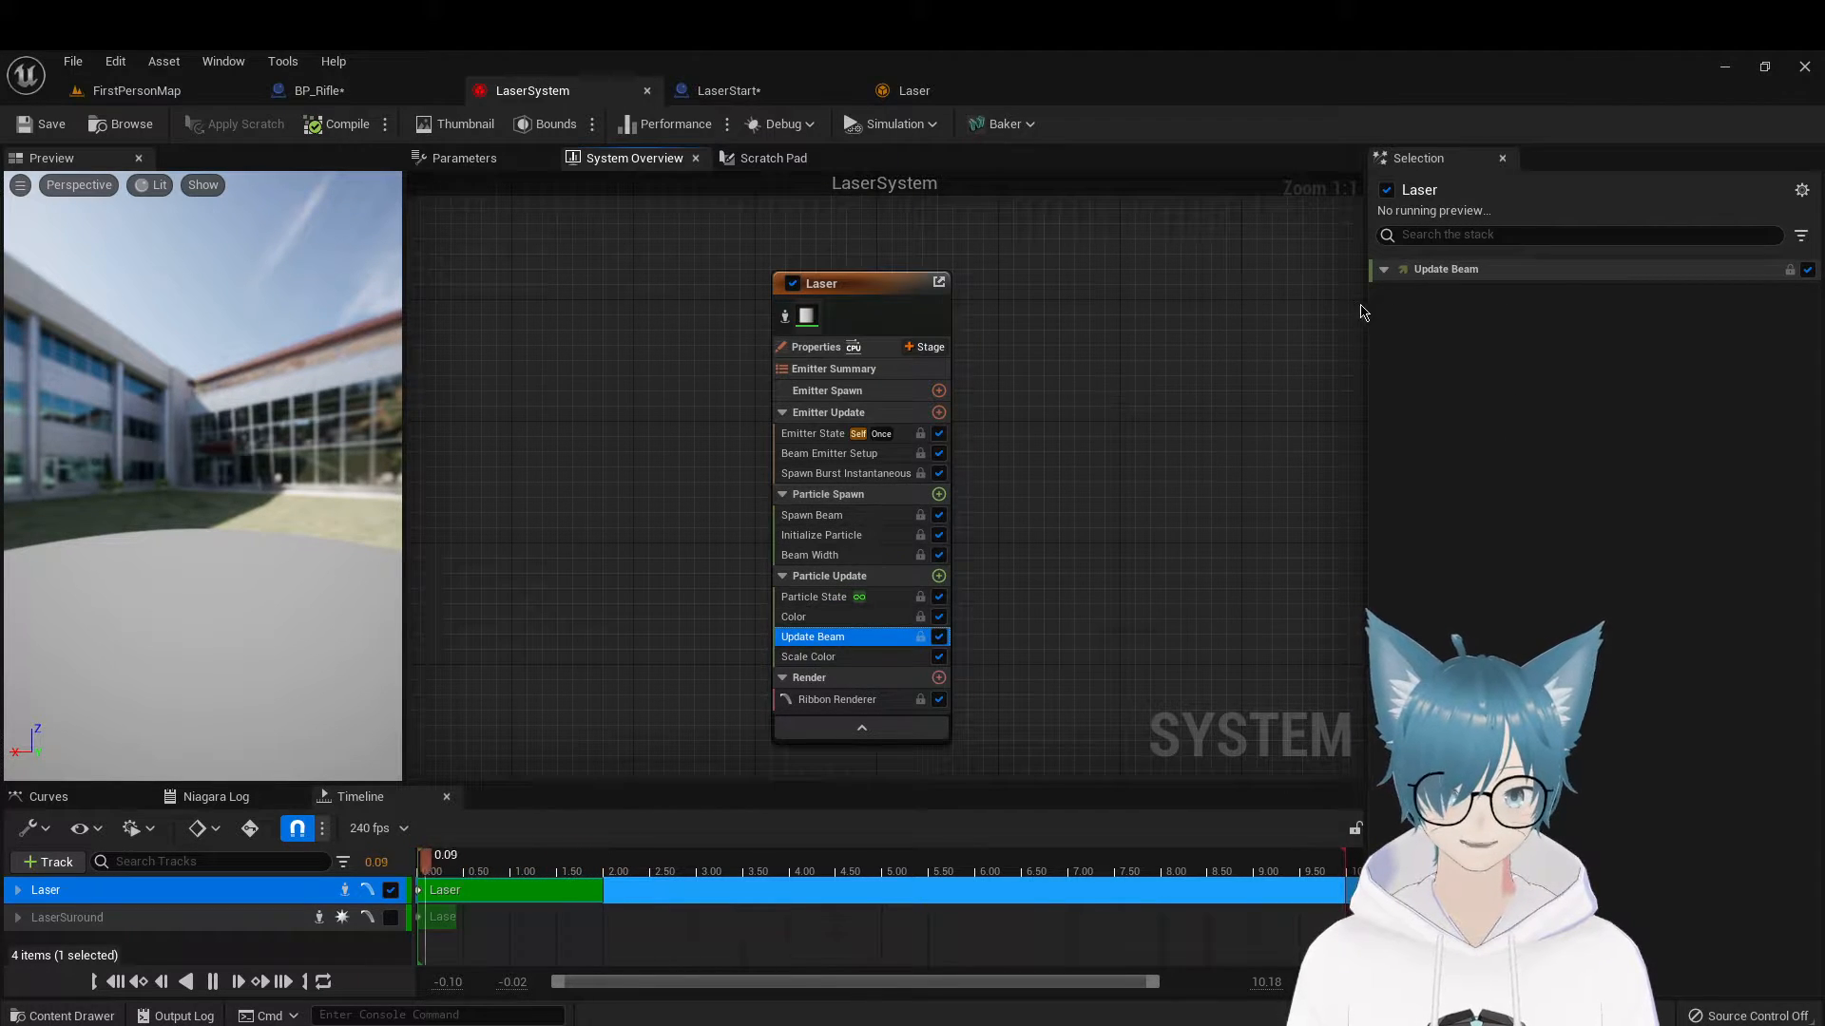
click(1386, 270)
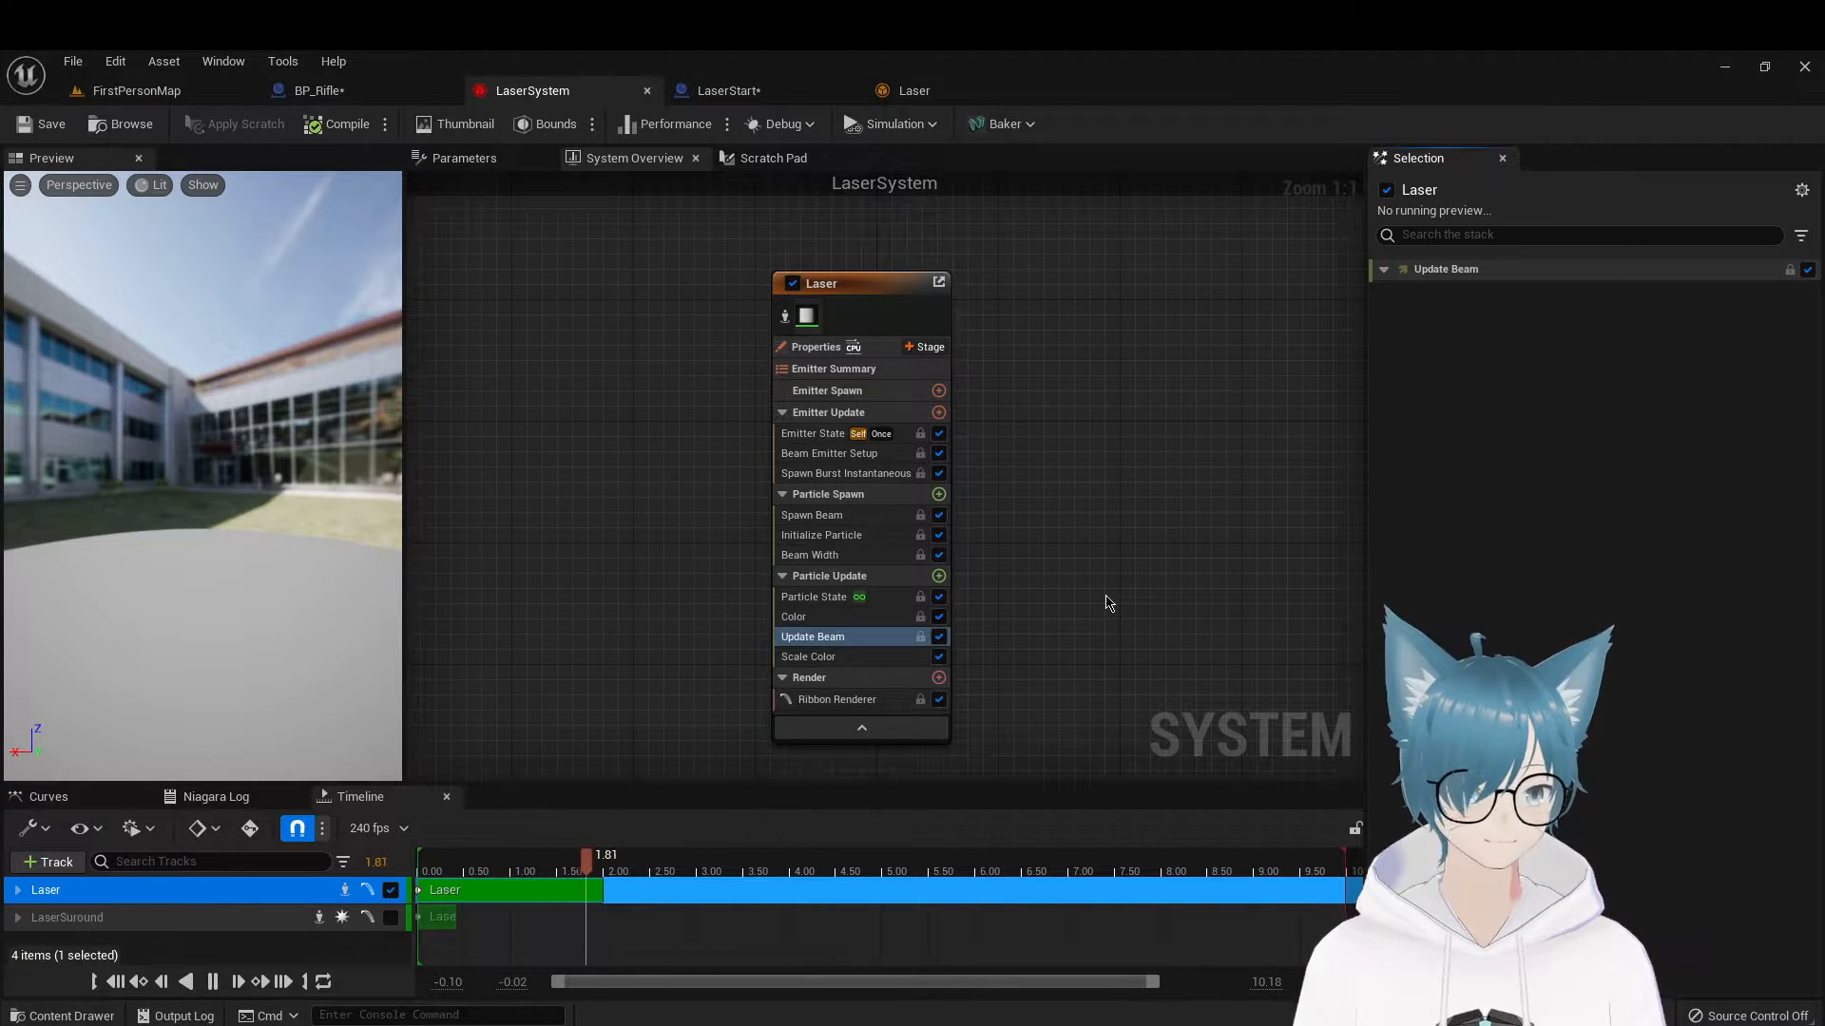
Examine the Scale Color module's Scale Alpha curve, its available value sources, and its start and end keys
click(842, 659)
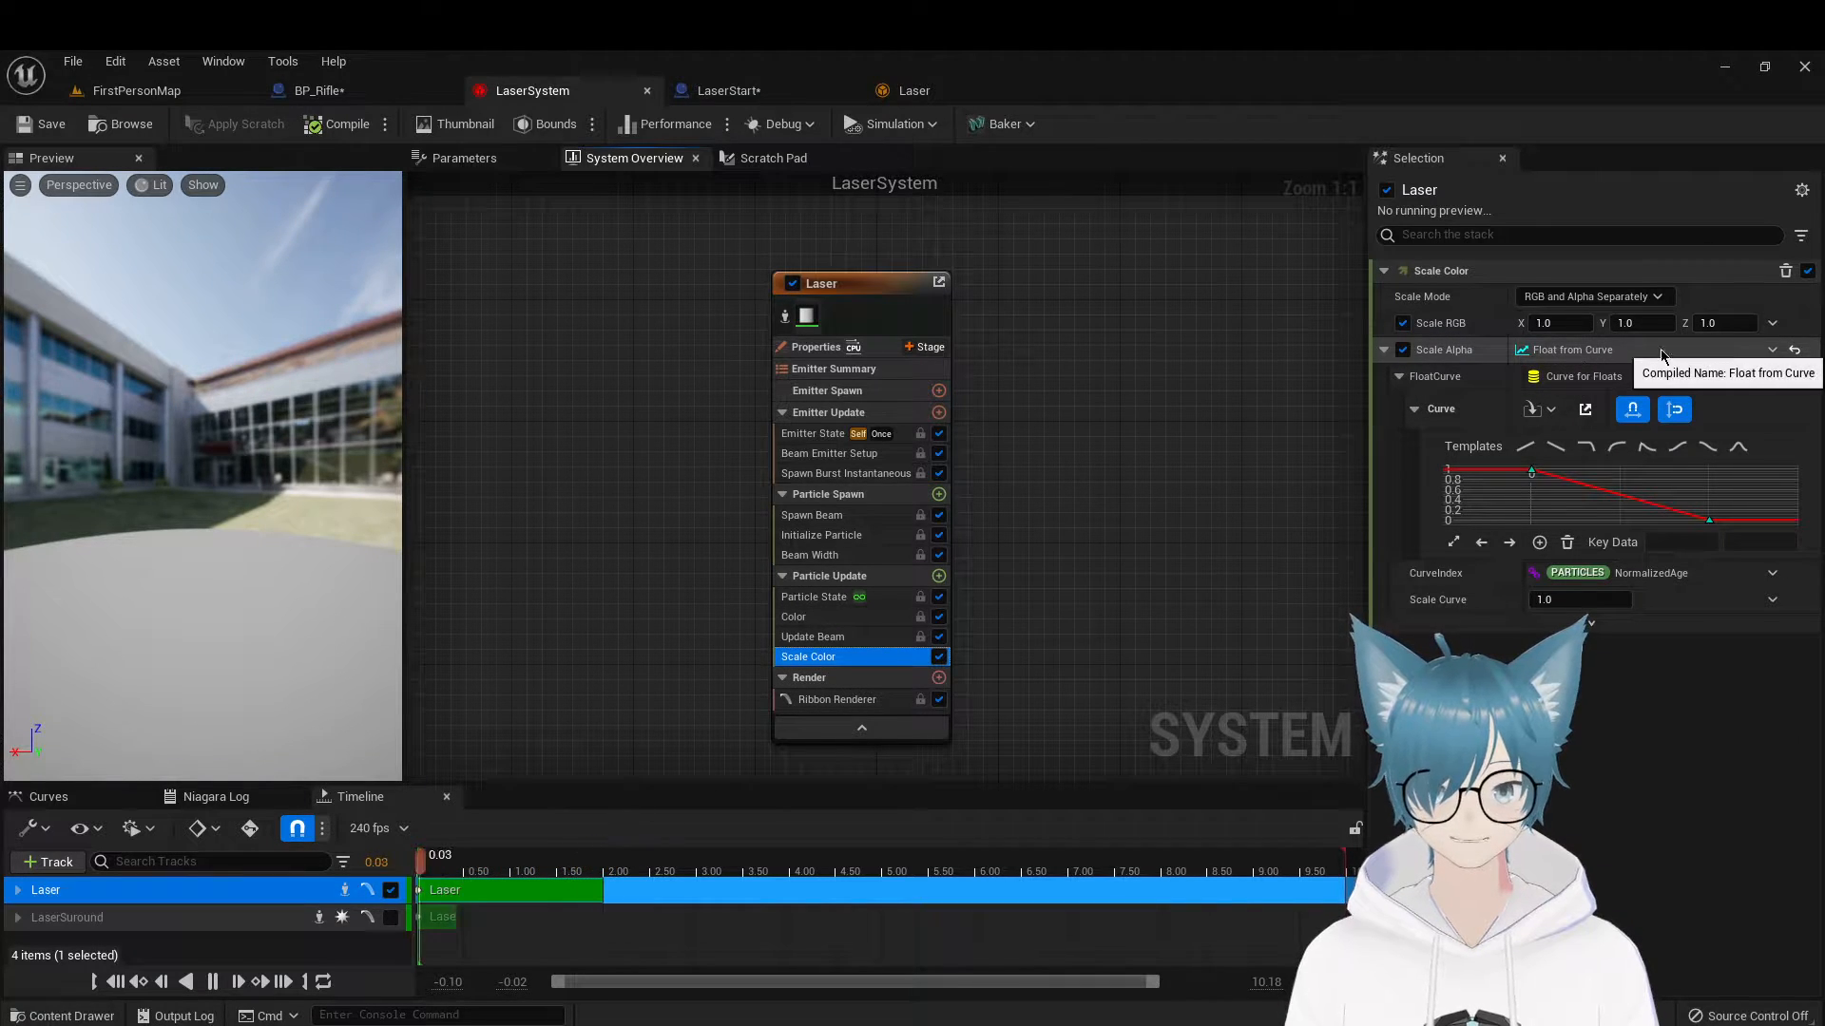
click(1582, 353)
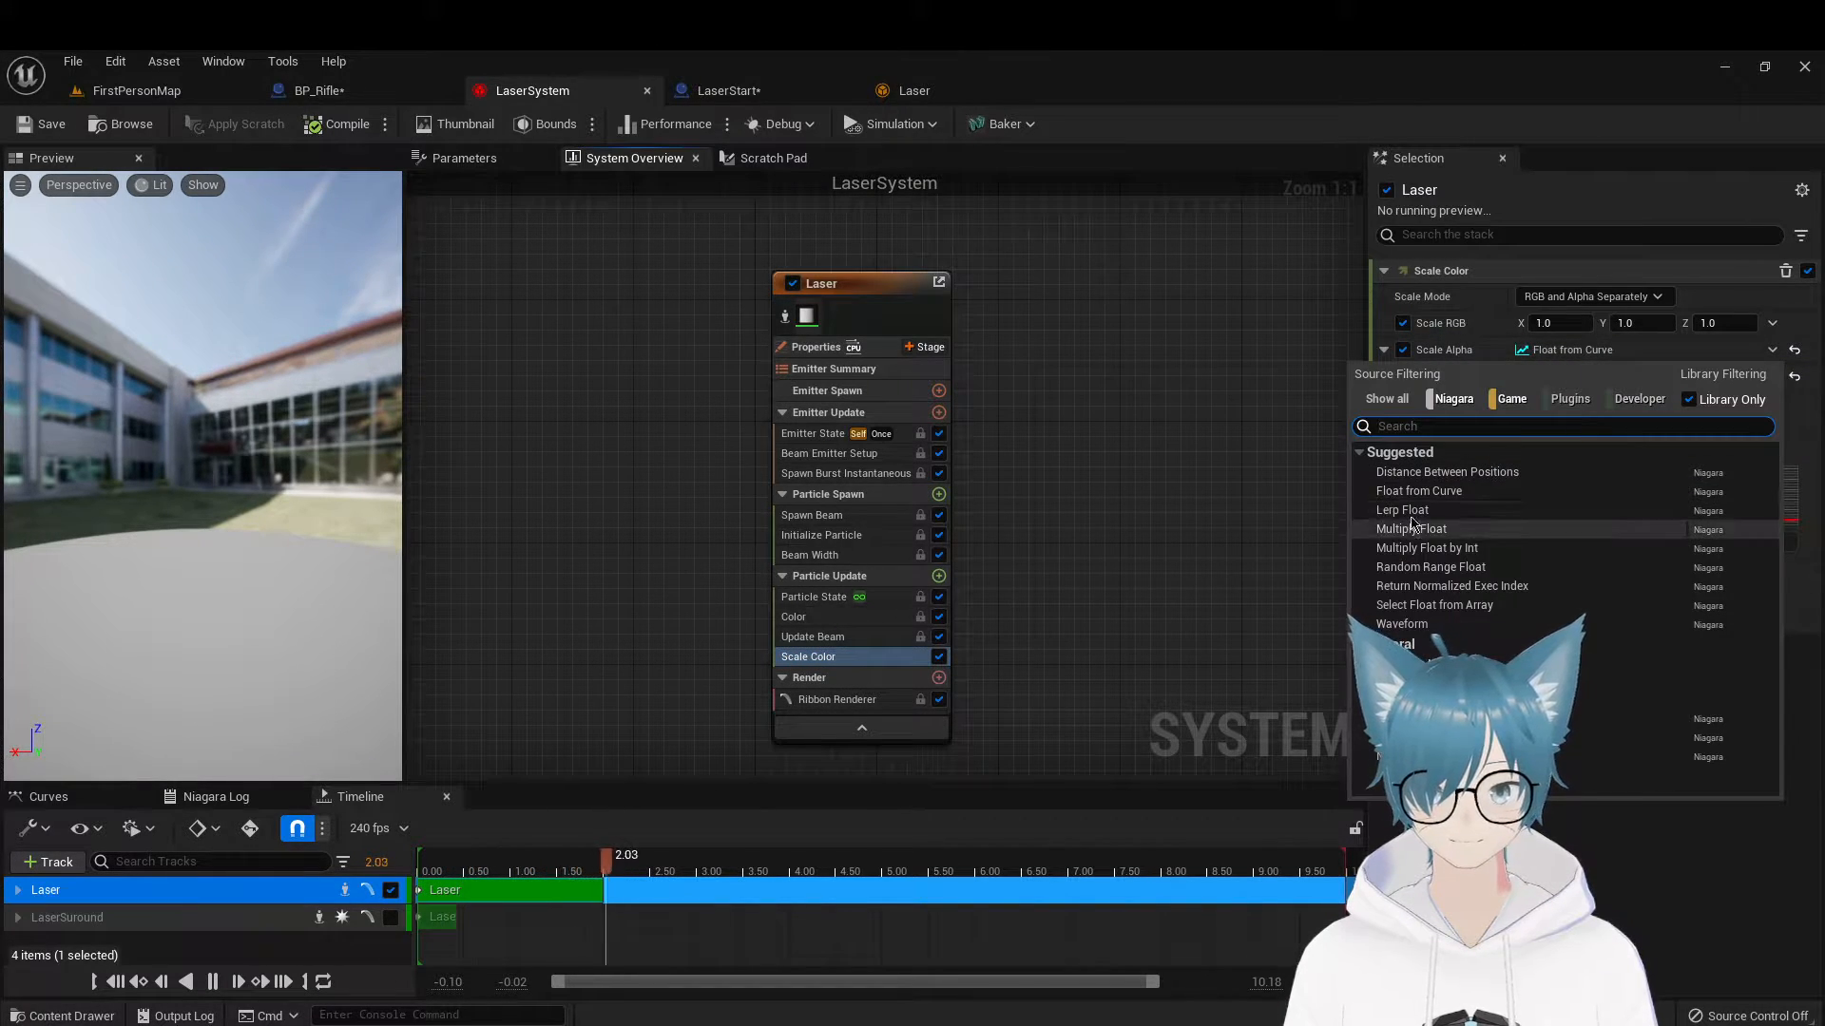
click(1170, 436)
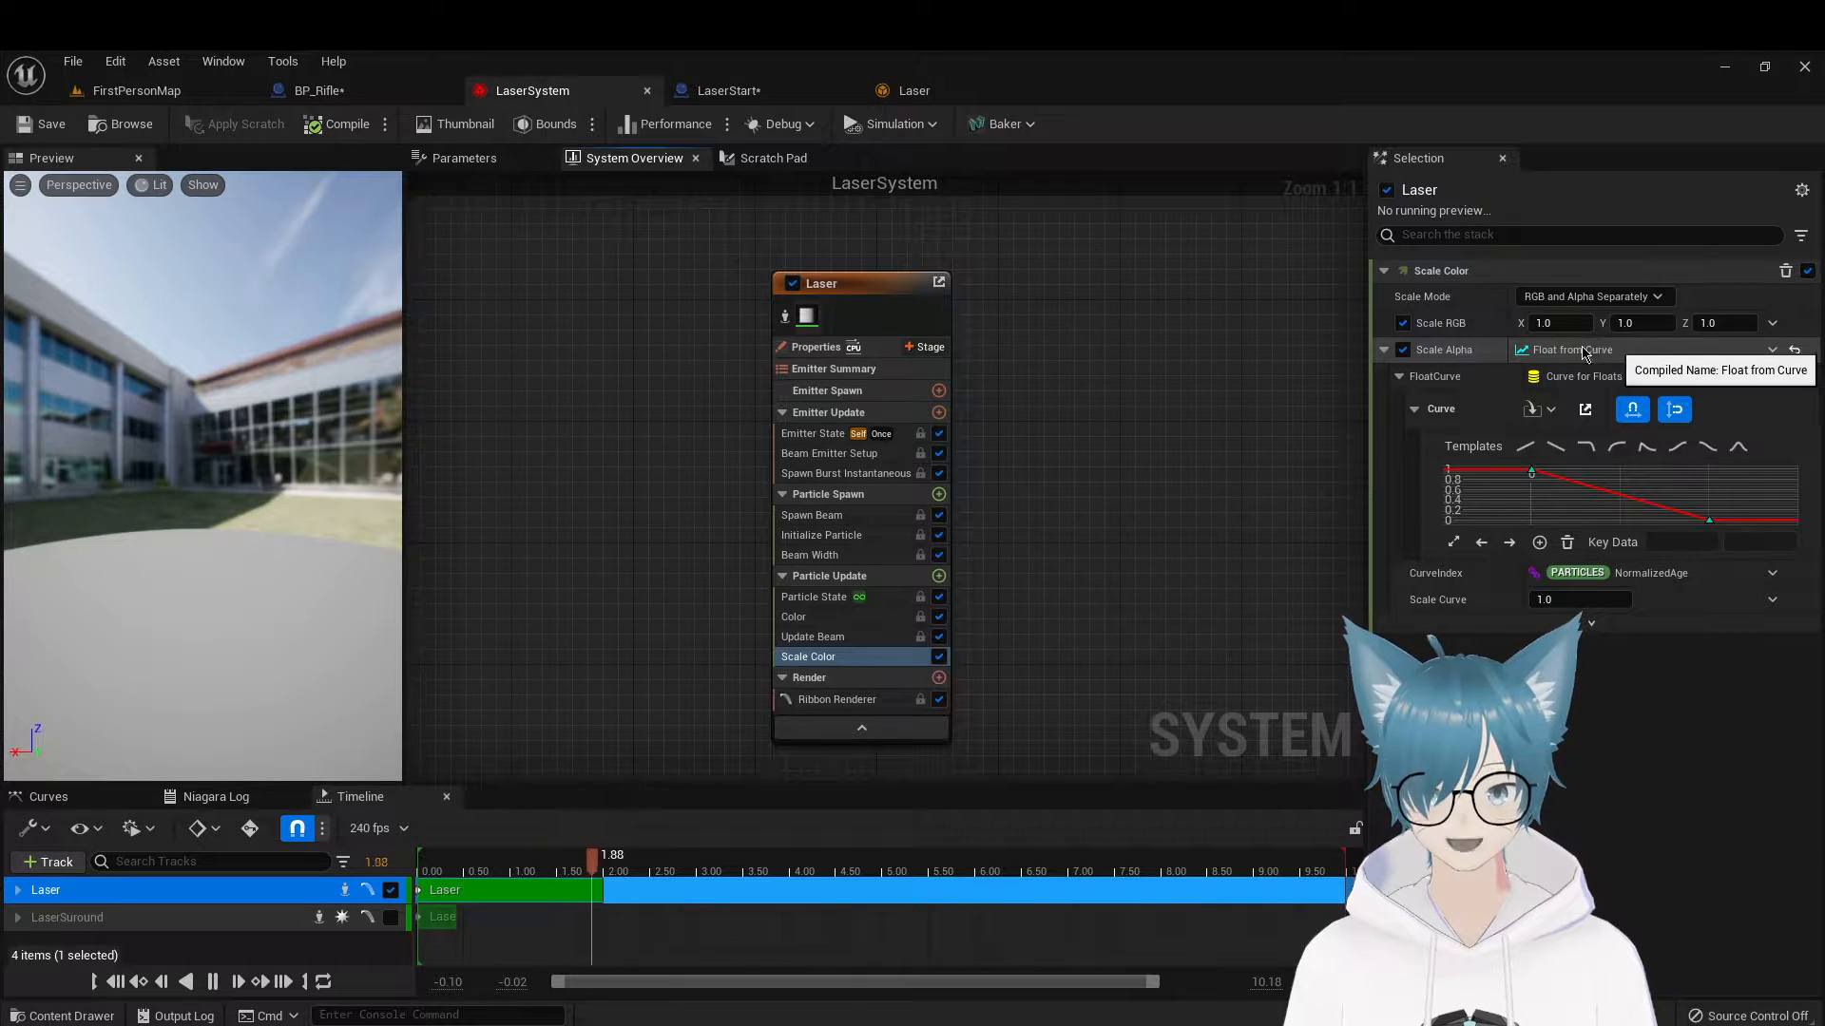
mouse_move(1541, 478)
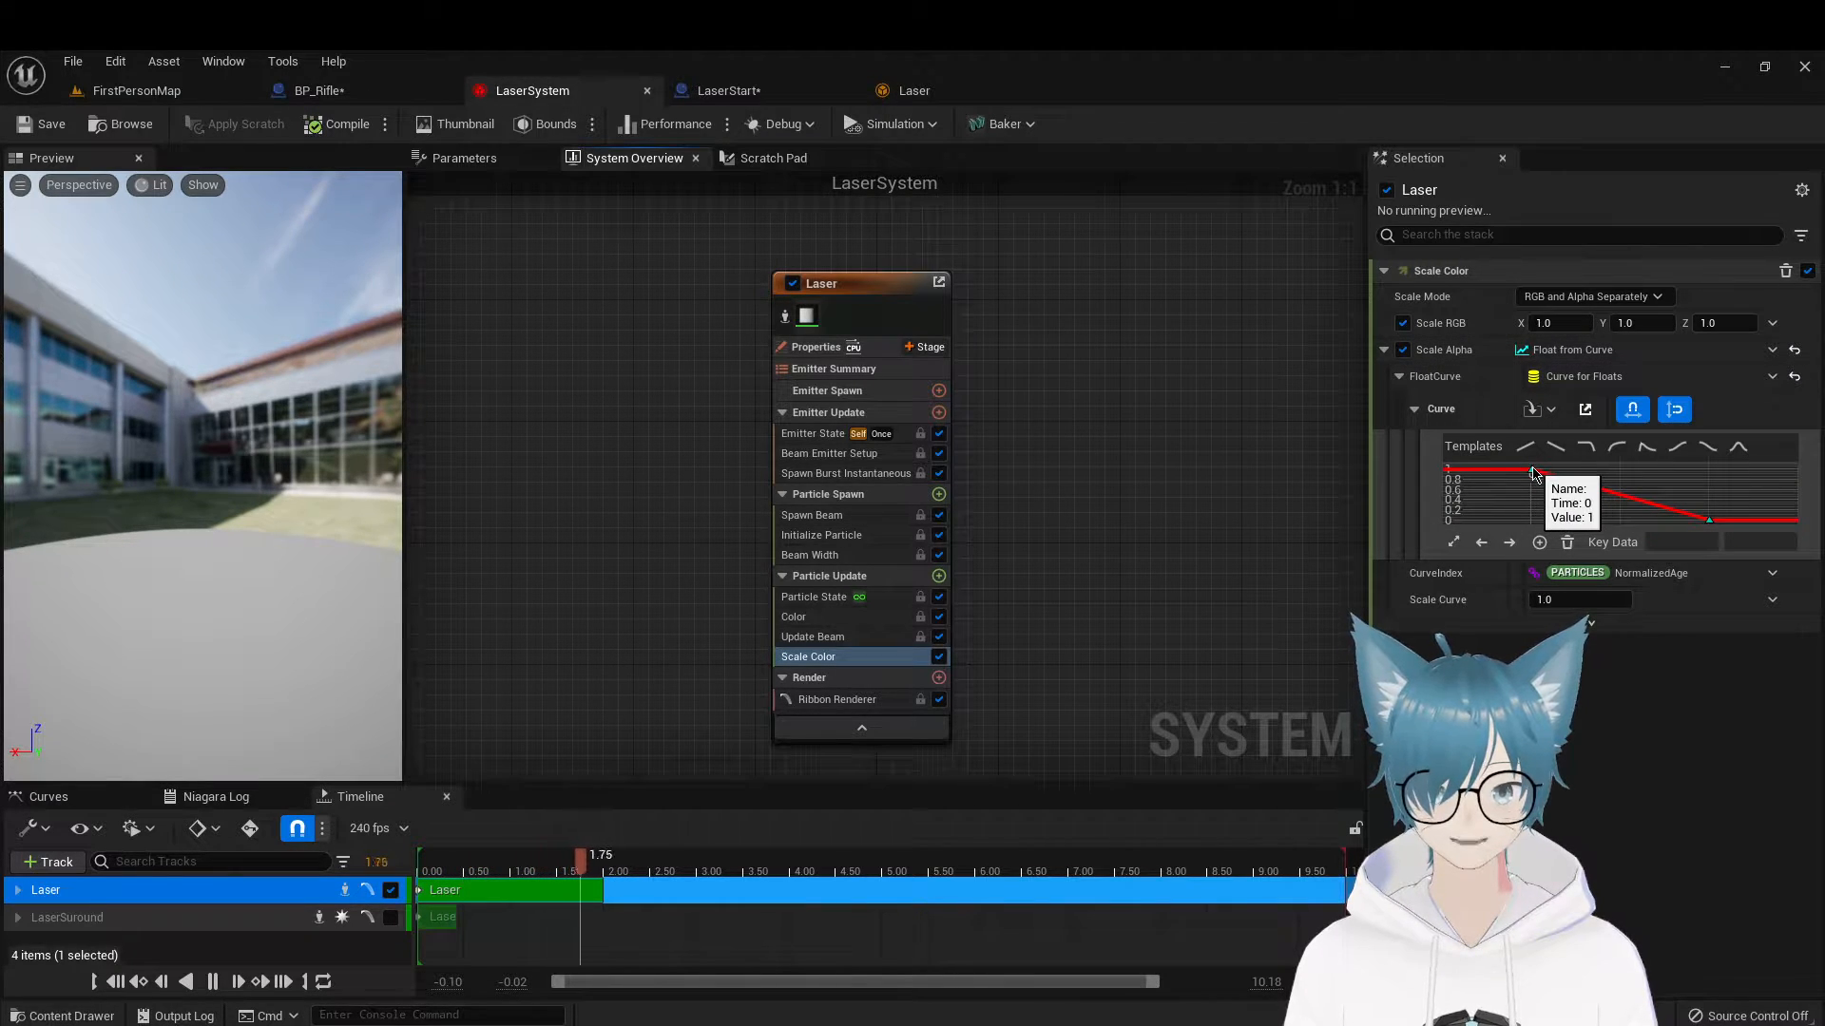
mouse_move(1713, 524)
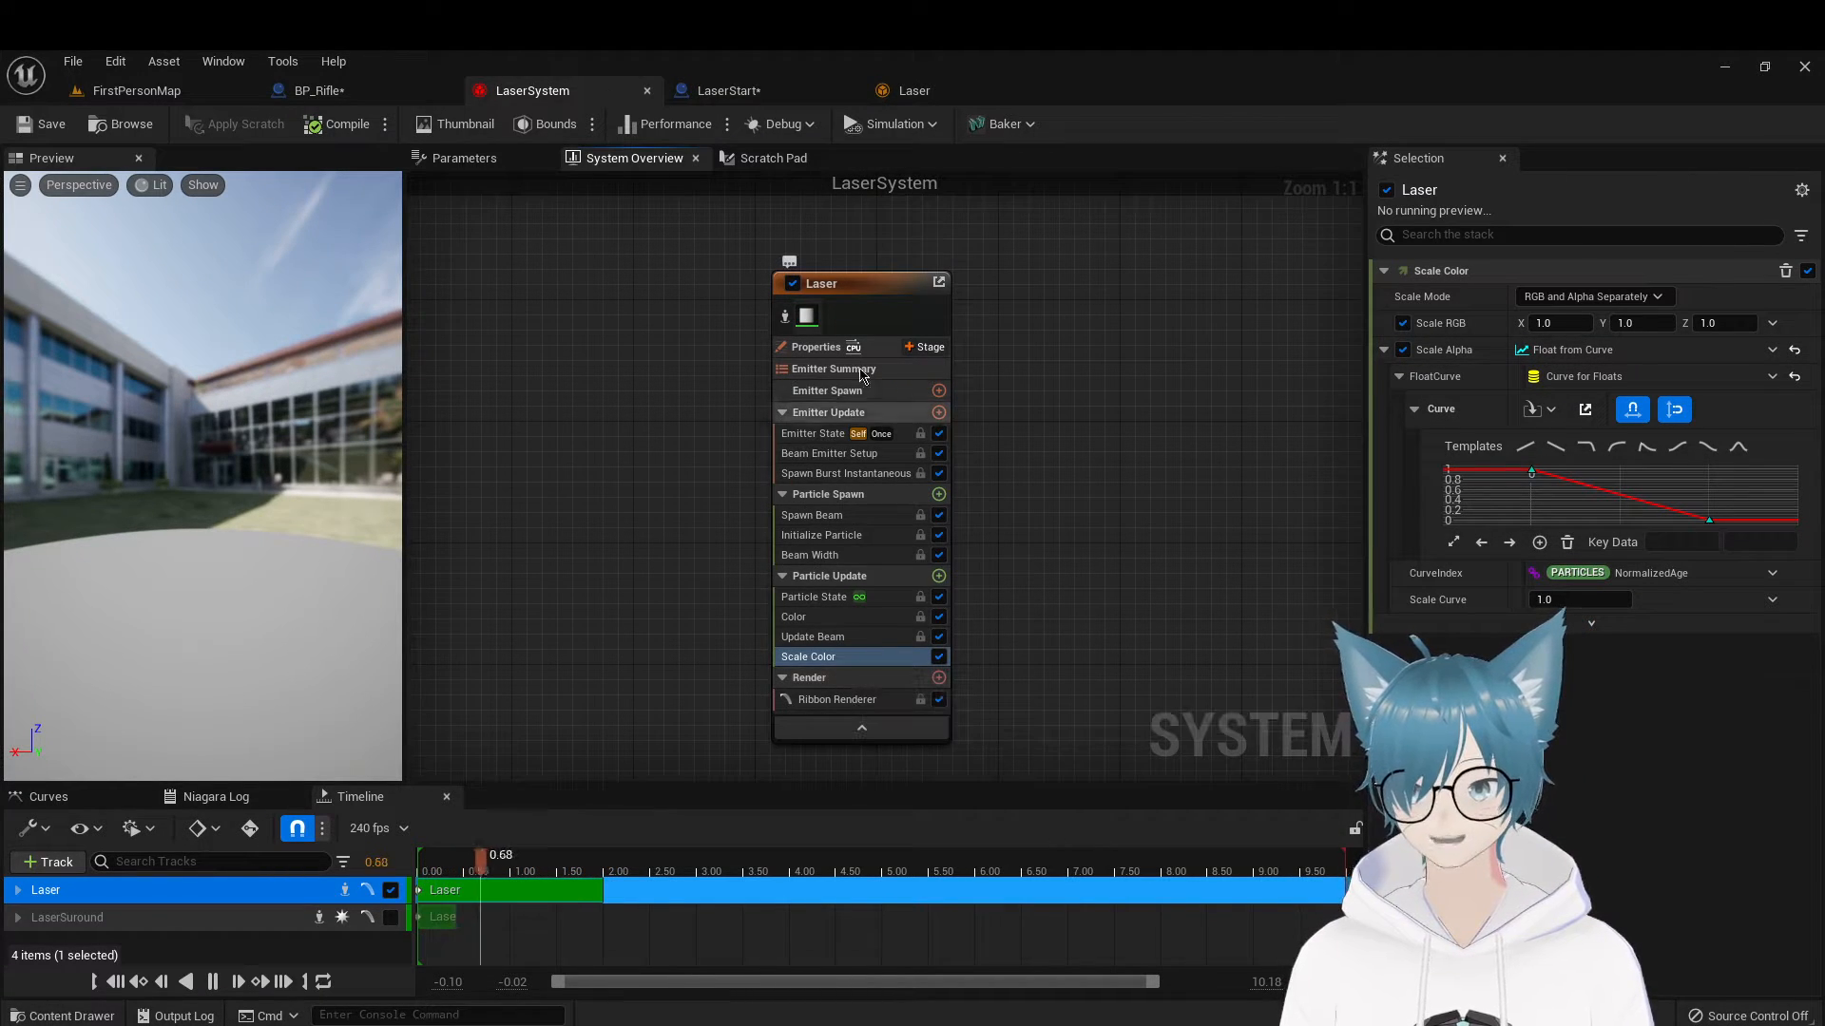
Review LaserSystem's User Exposed parameters and search the types available for a new parameter for vector types
click(464, 158)
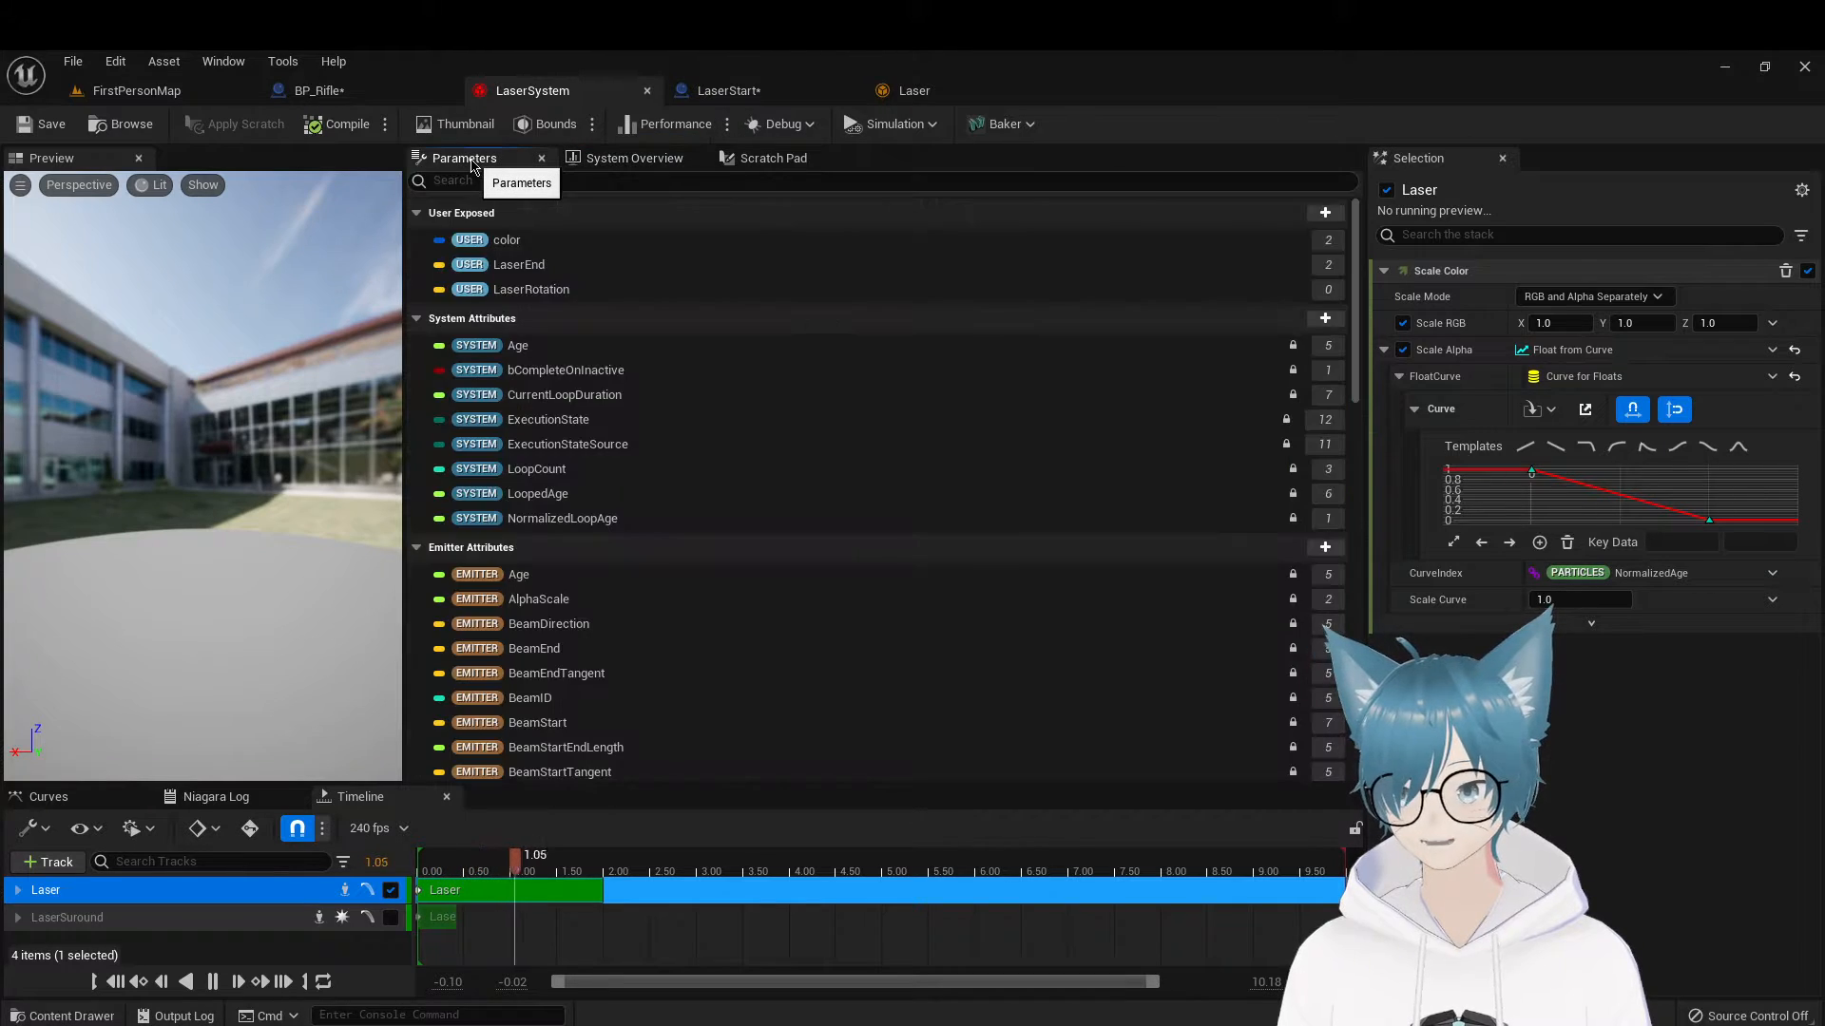
click(554, 272)
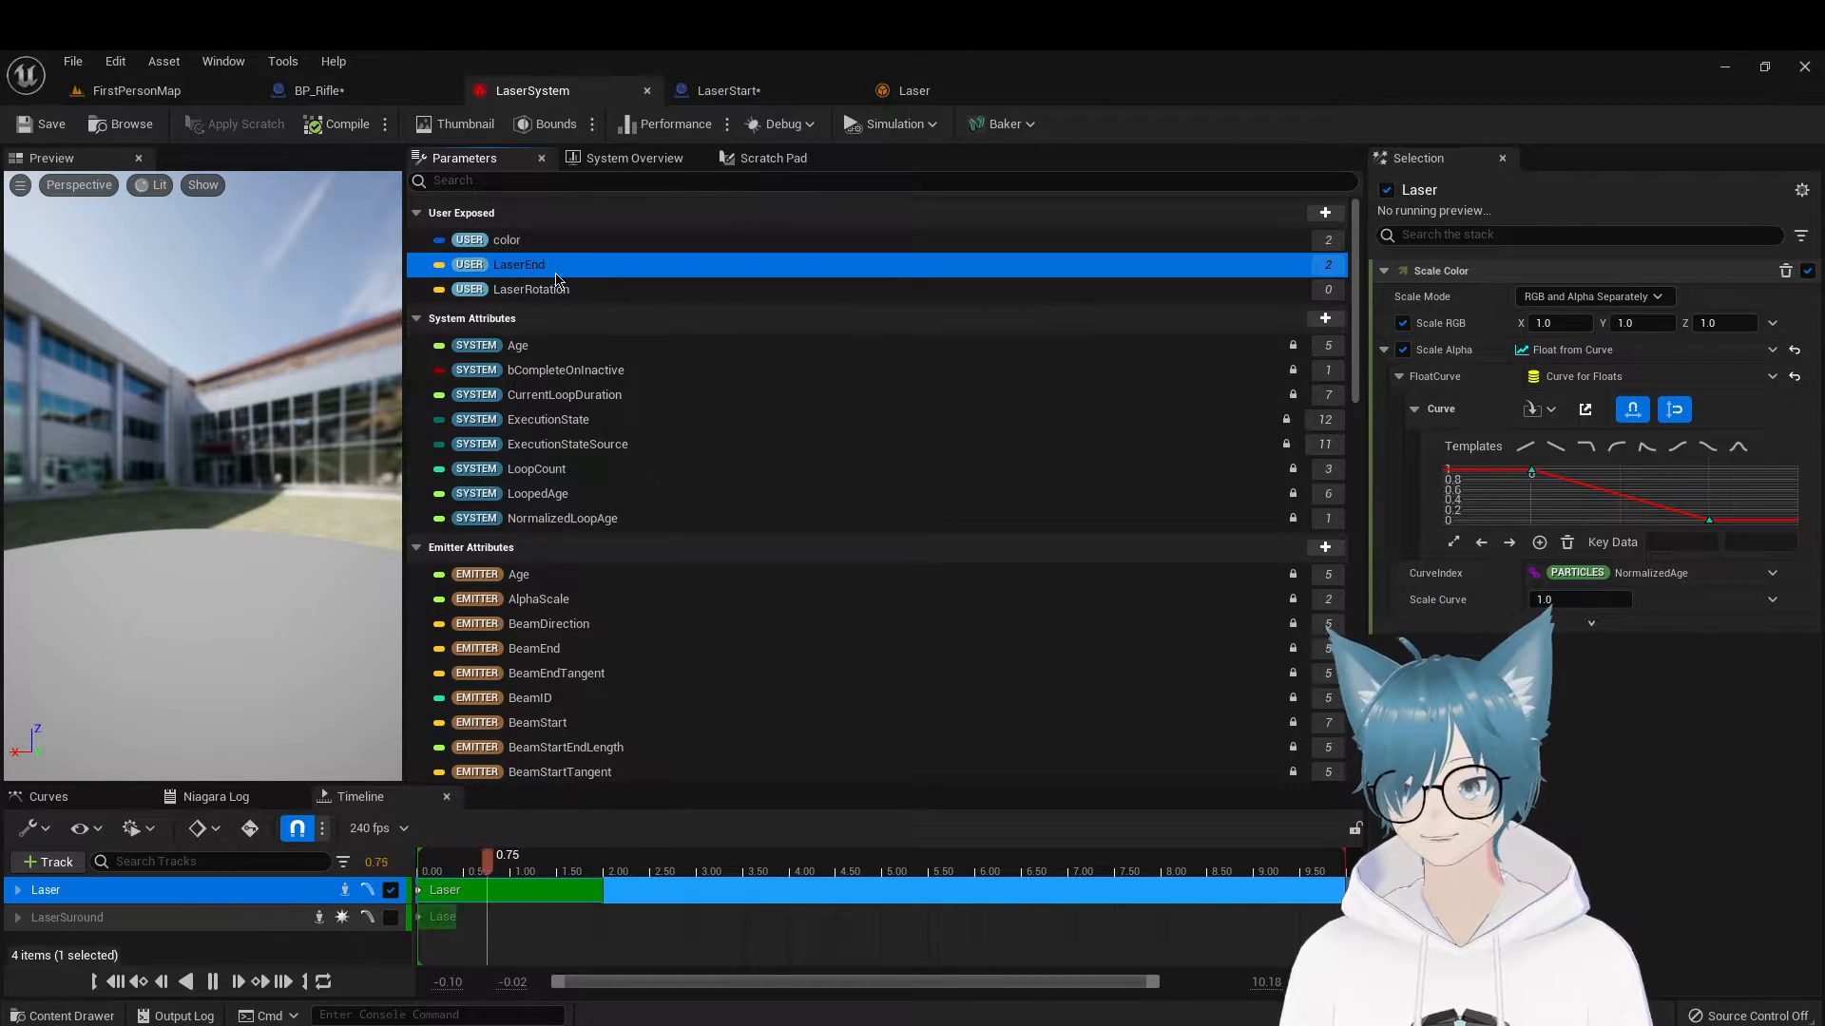
click(1325, 212)
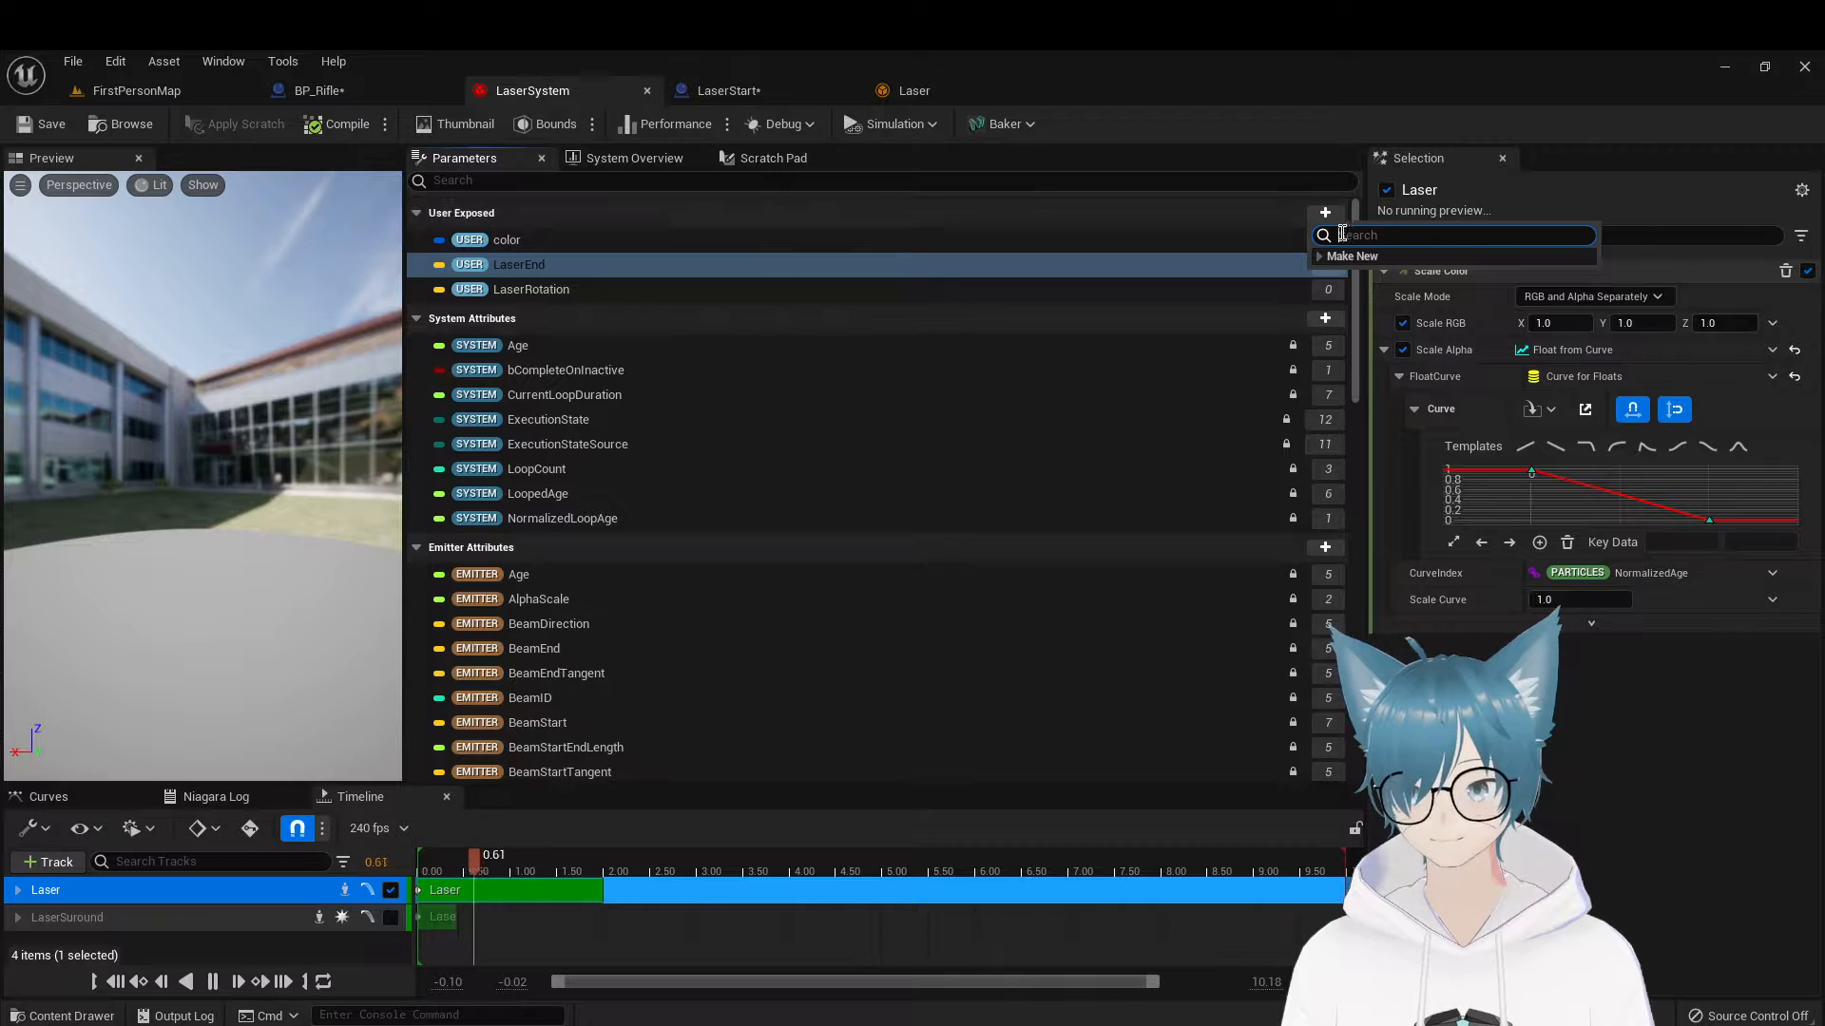
click(1319, 257)
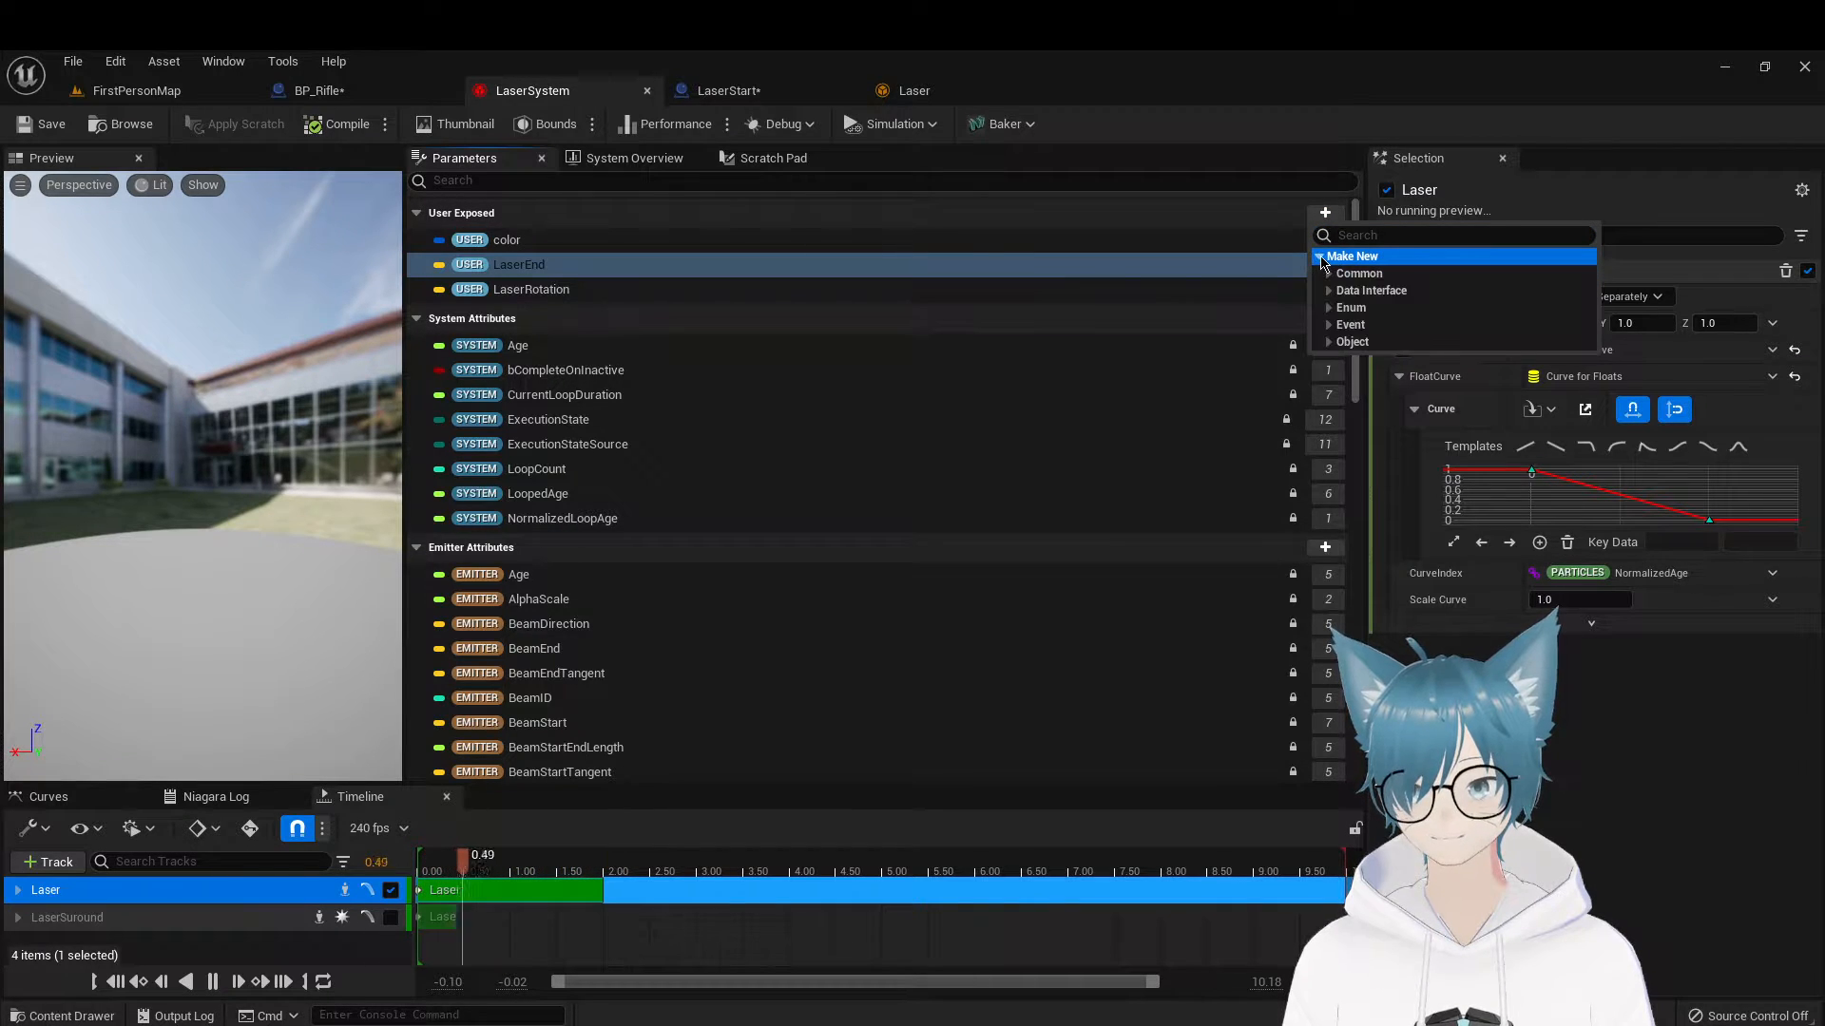
click(1371, 235)
text(vec)
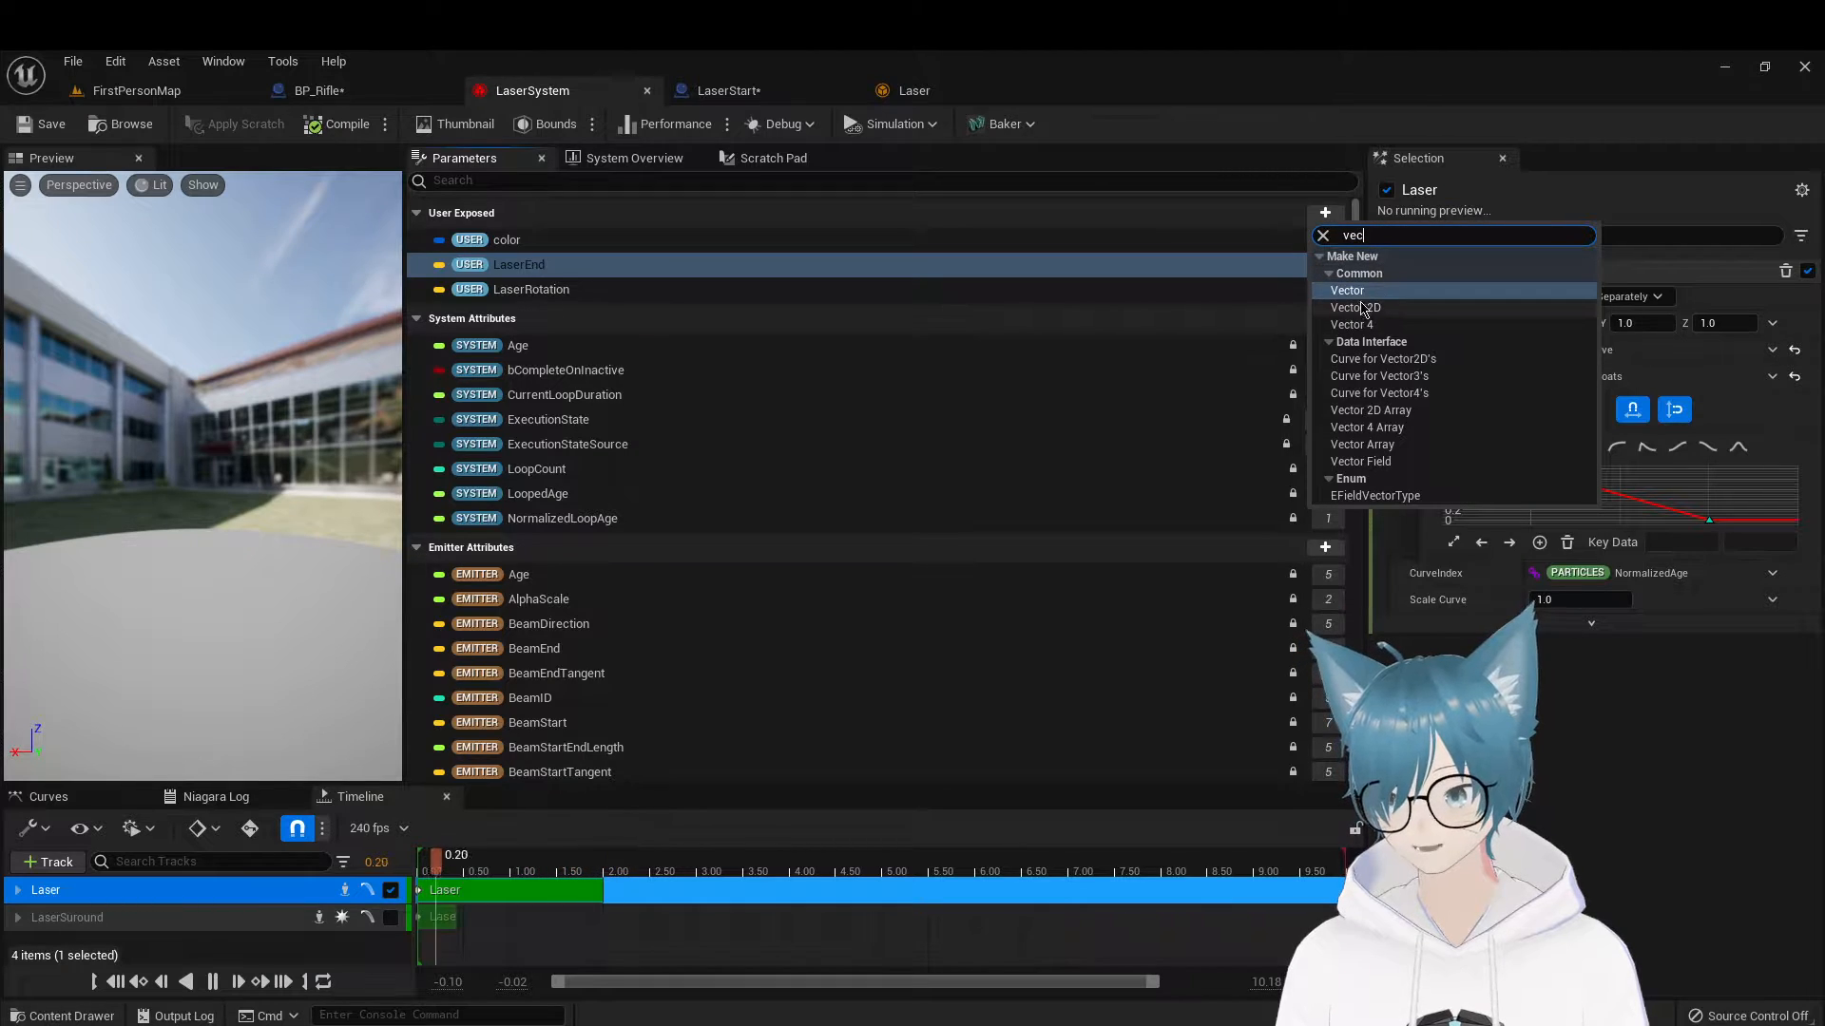
click(1322, 236)
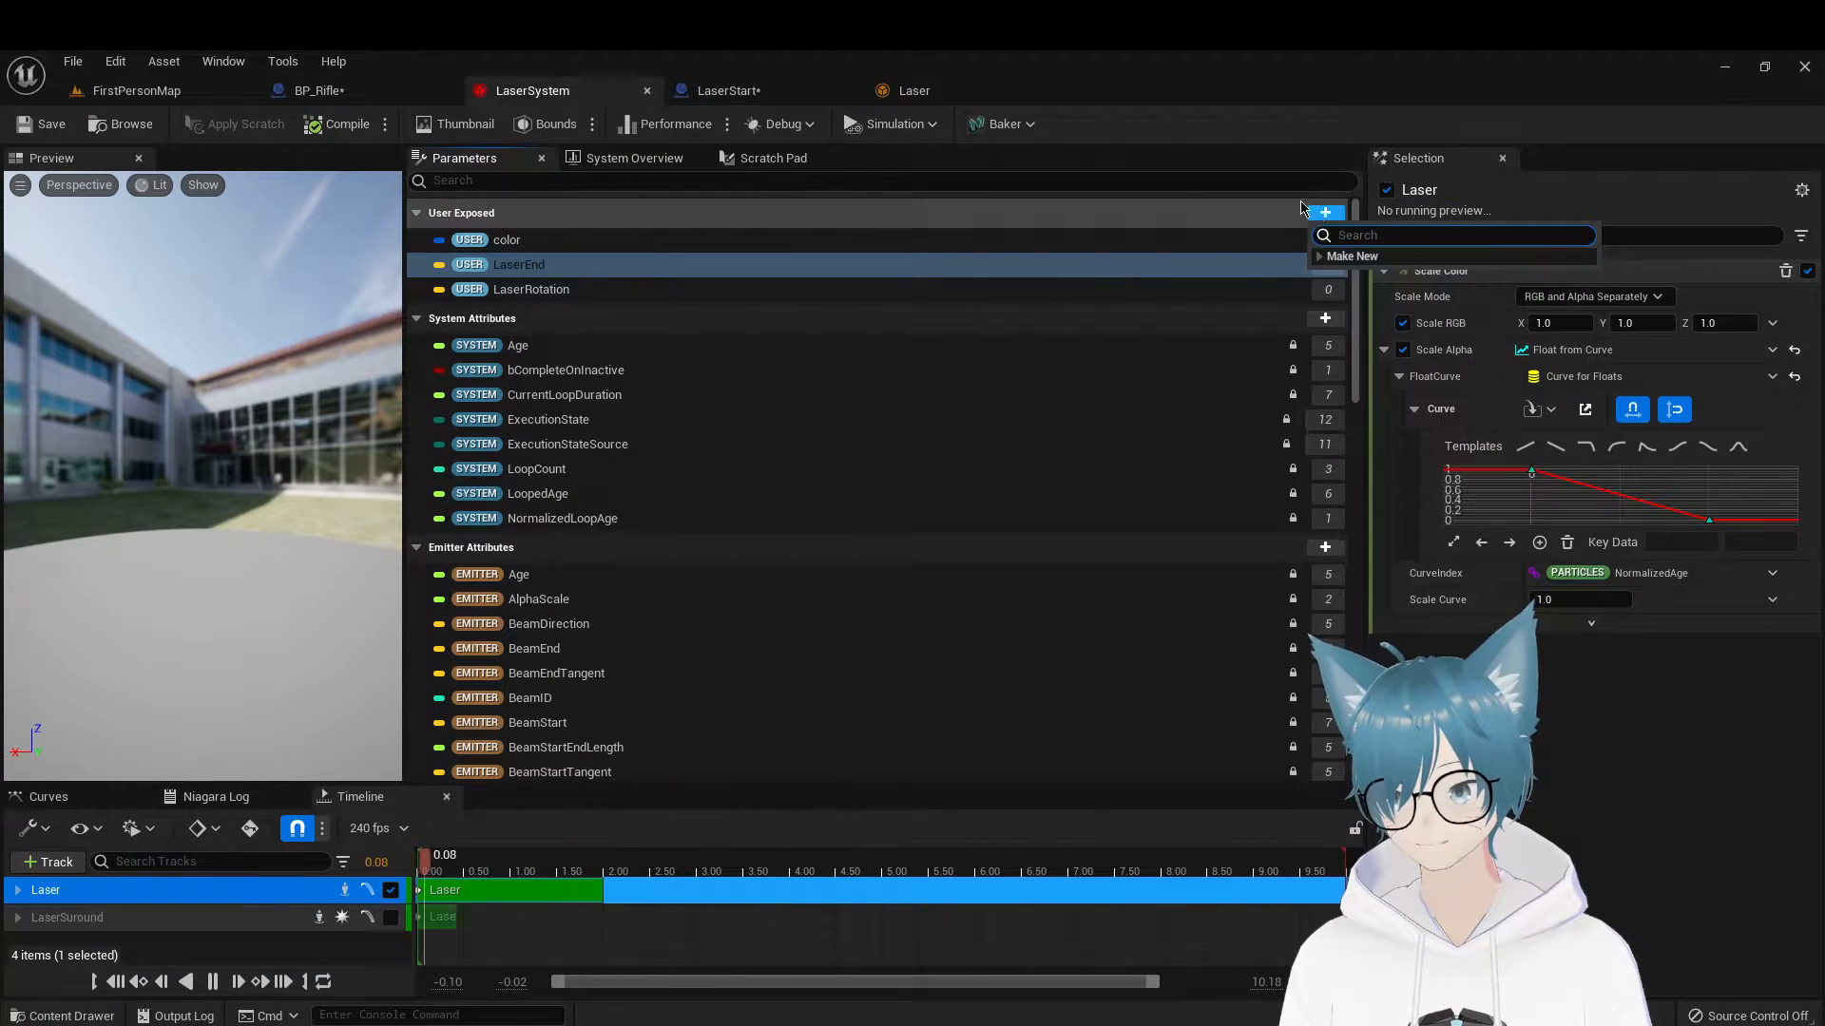
click(1246, 216)
click(590, 266)
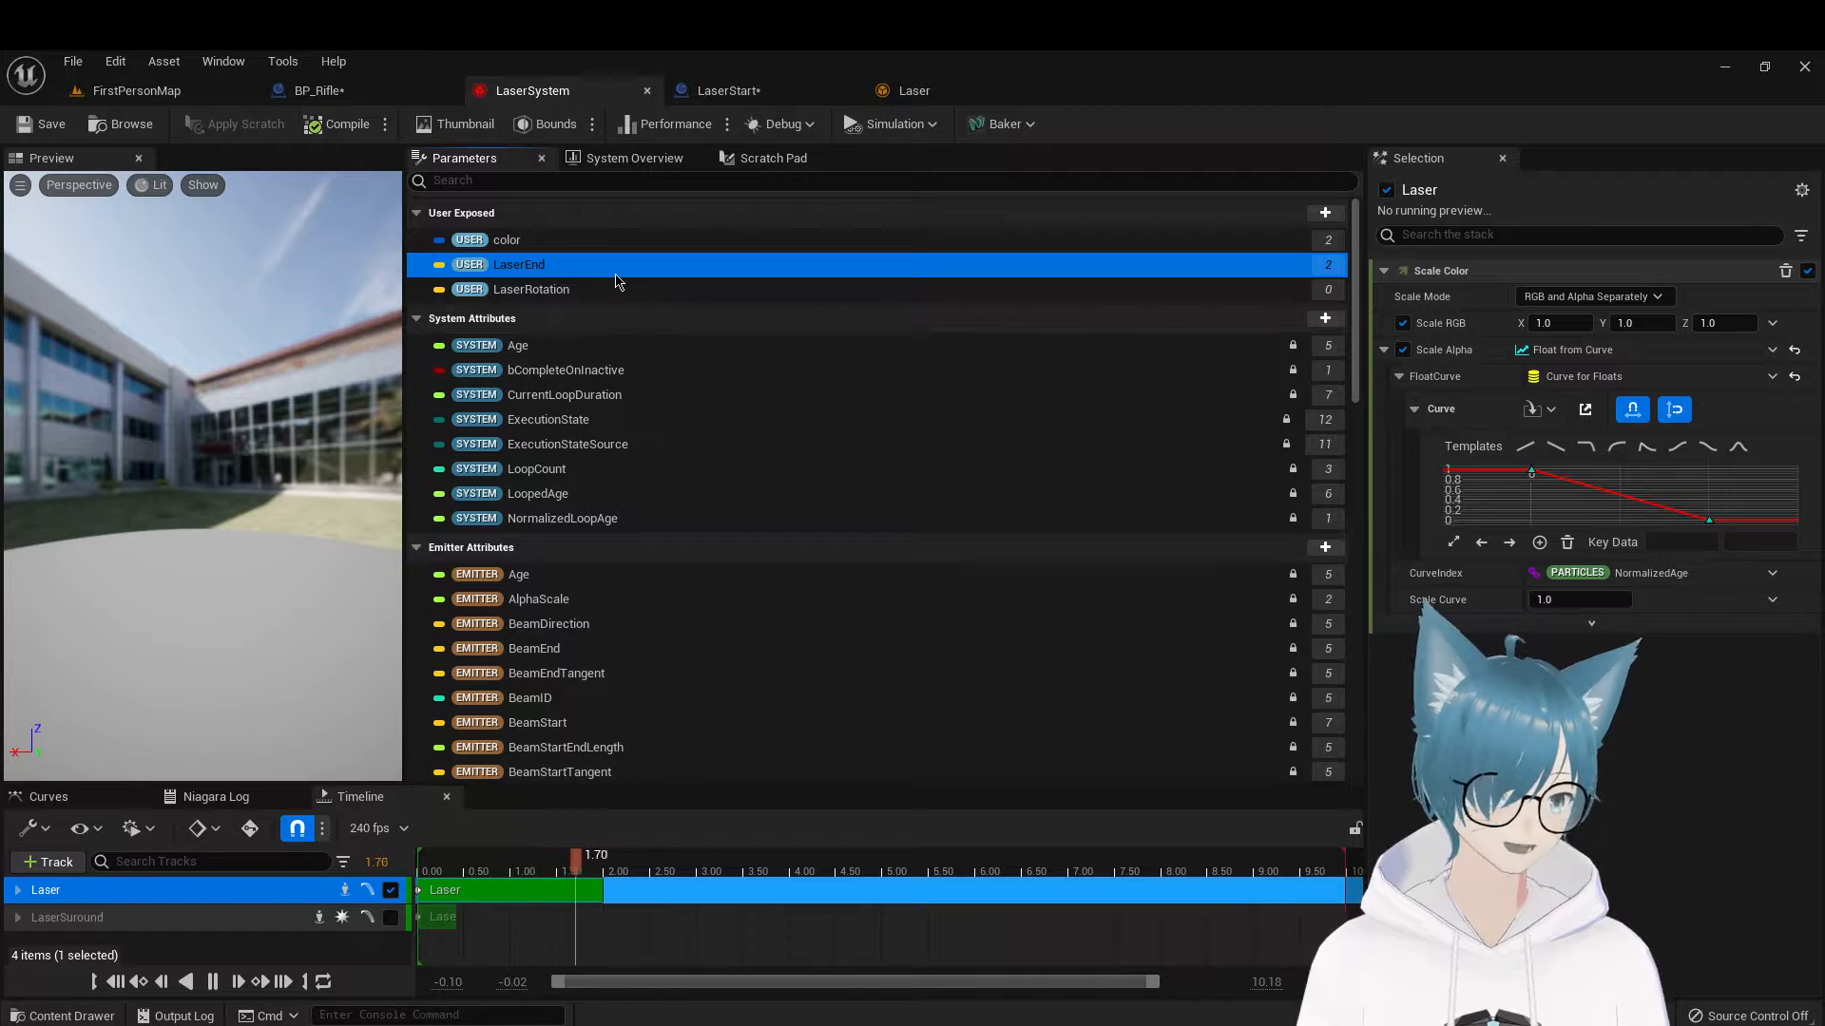
Inspect the Laser emitter's Beam Width, Initialize Particle, Spawn Beam, Color and Update Beam modules in LaserSystem
click(642, 155)
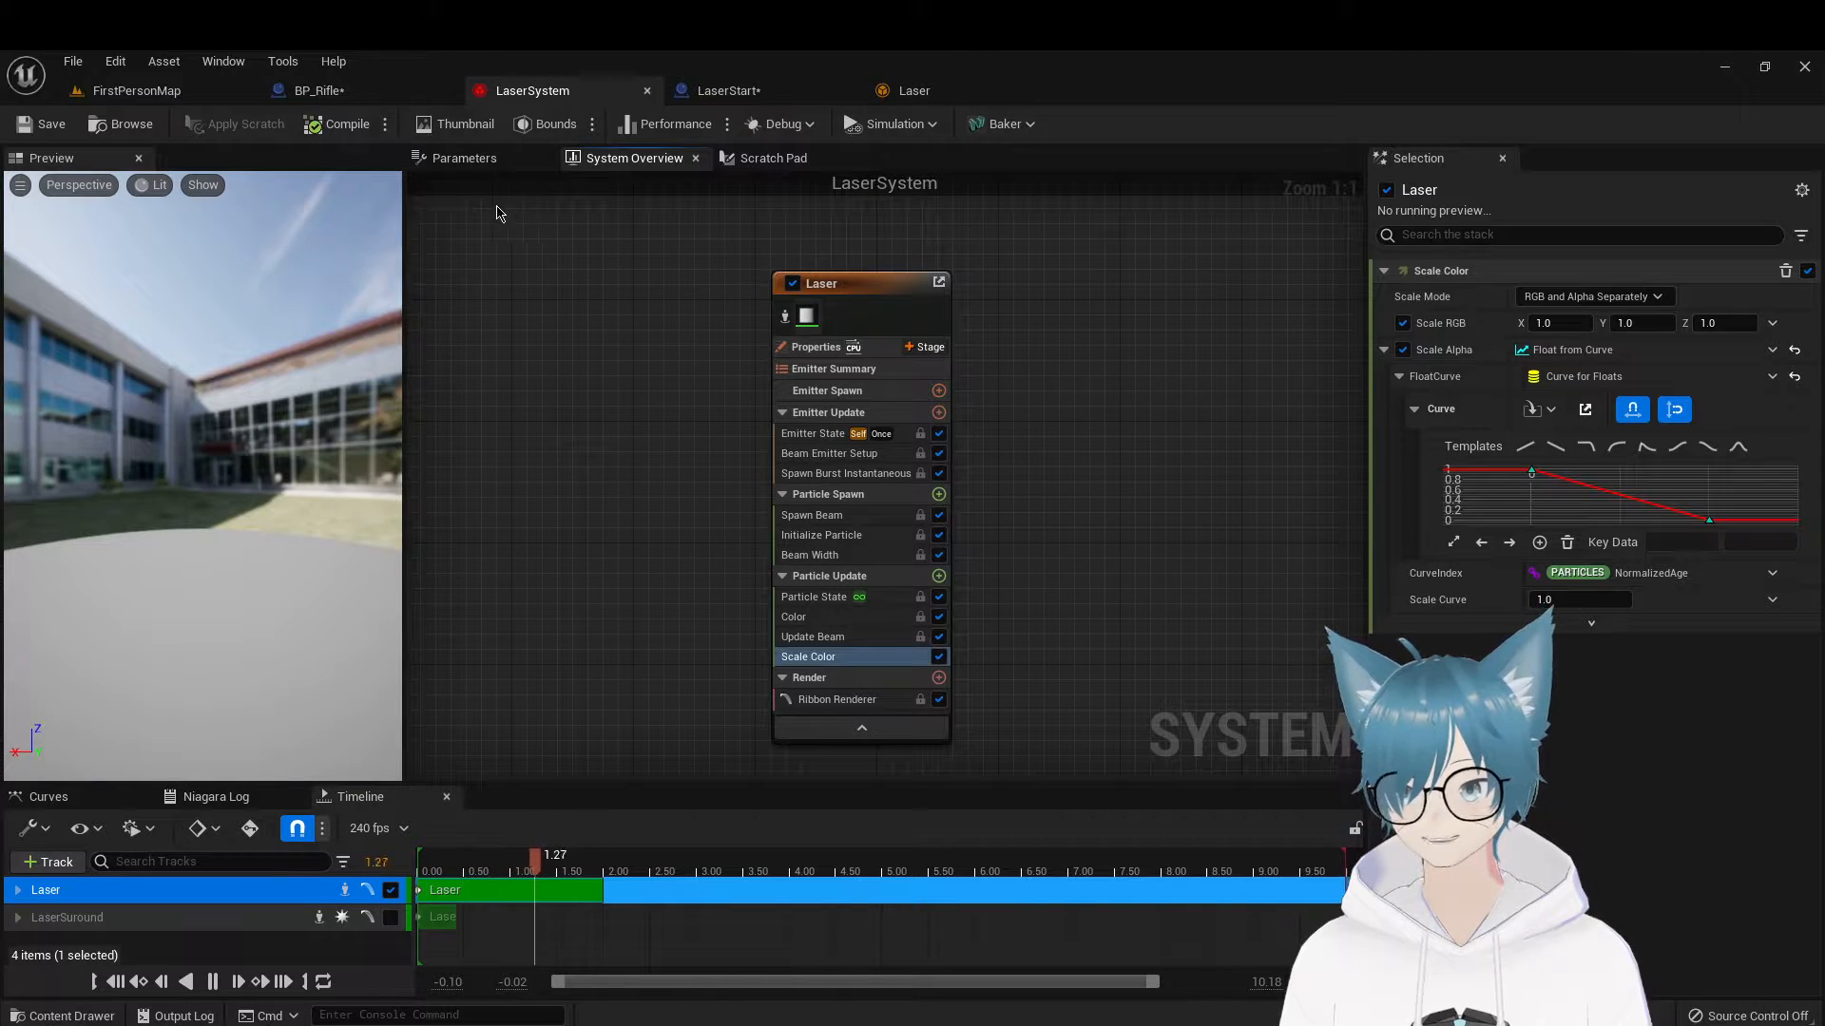
click(464, 158)
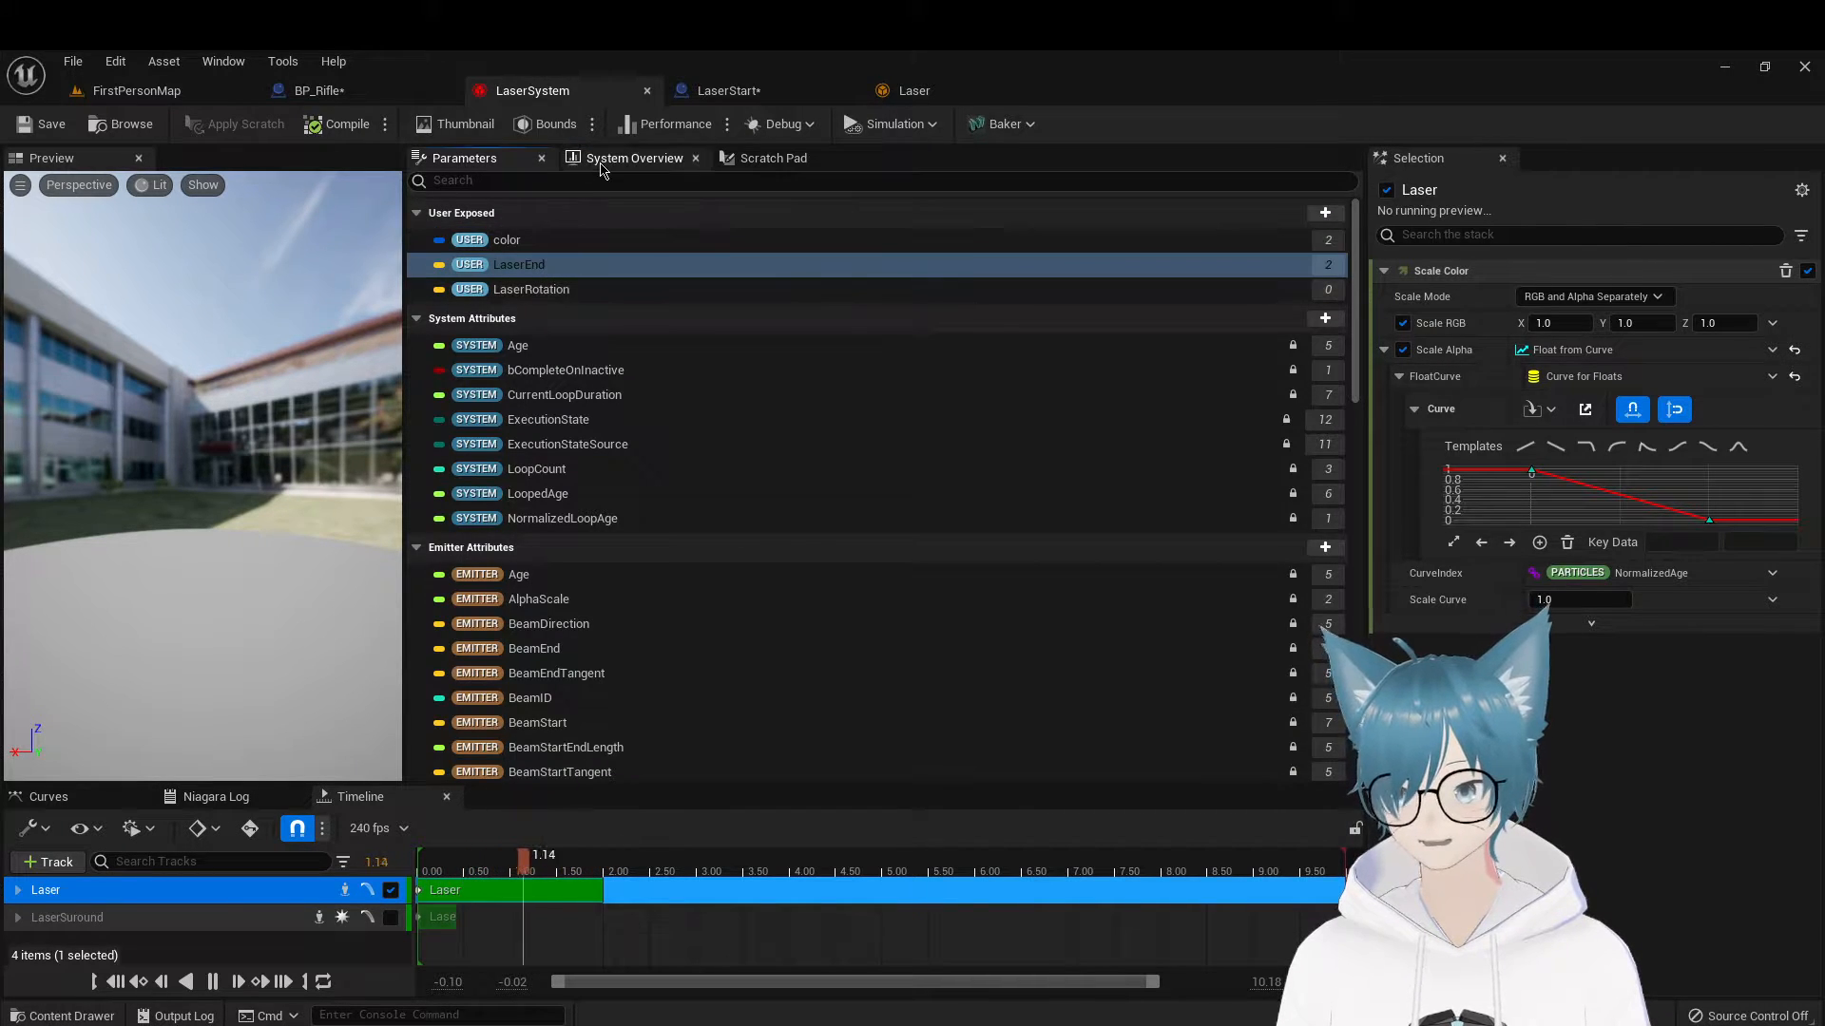
click(631, 158)
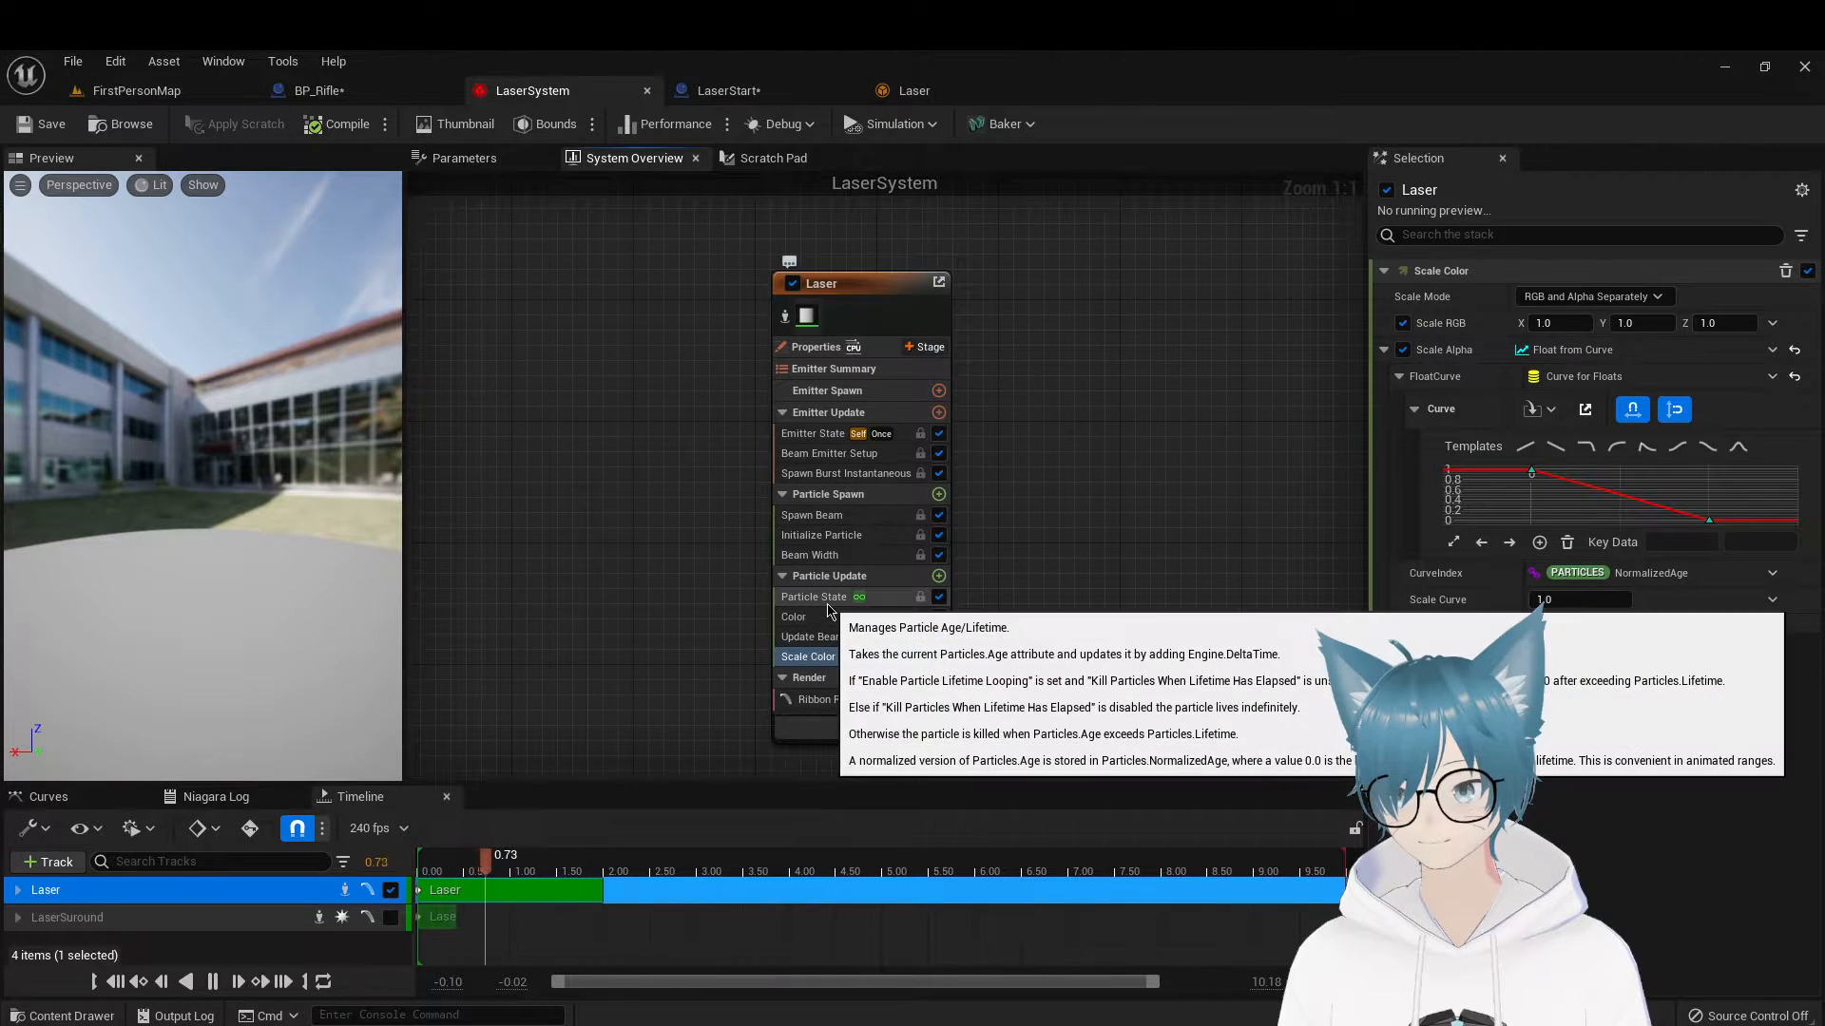
click(830, 555)
click(828, 538)
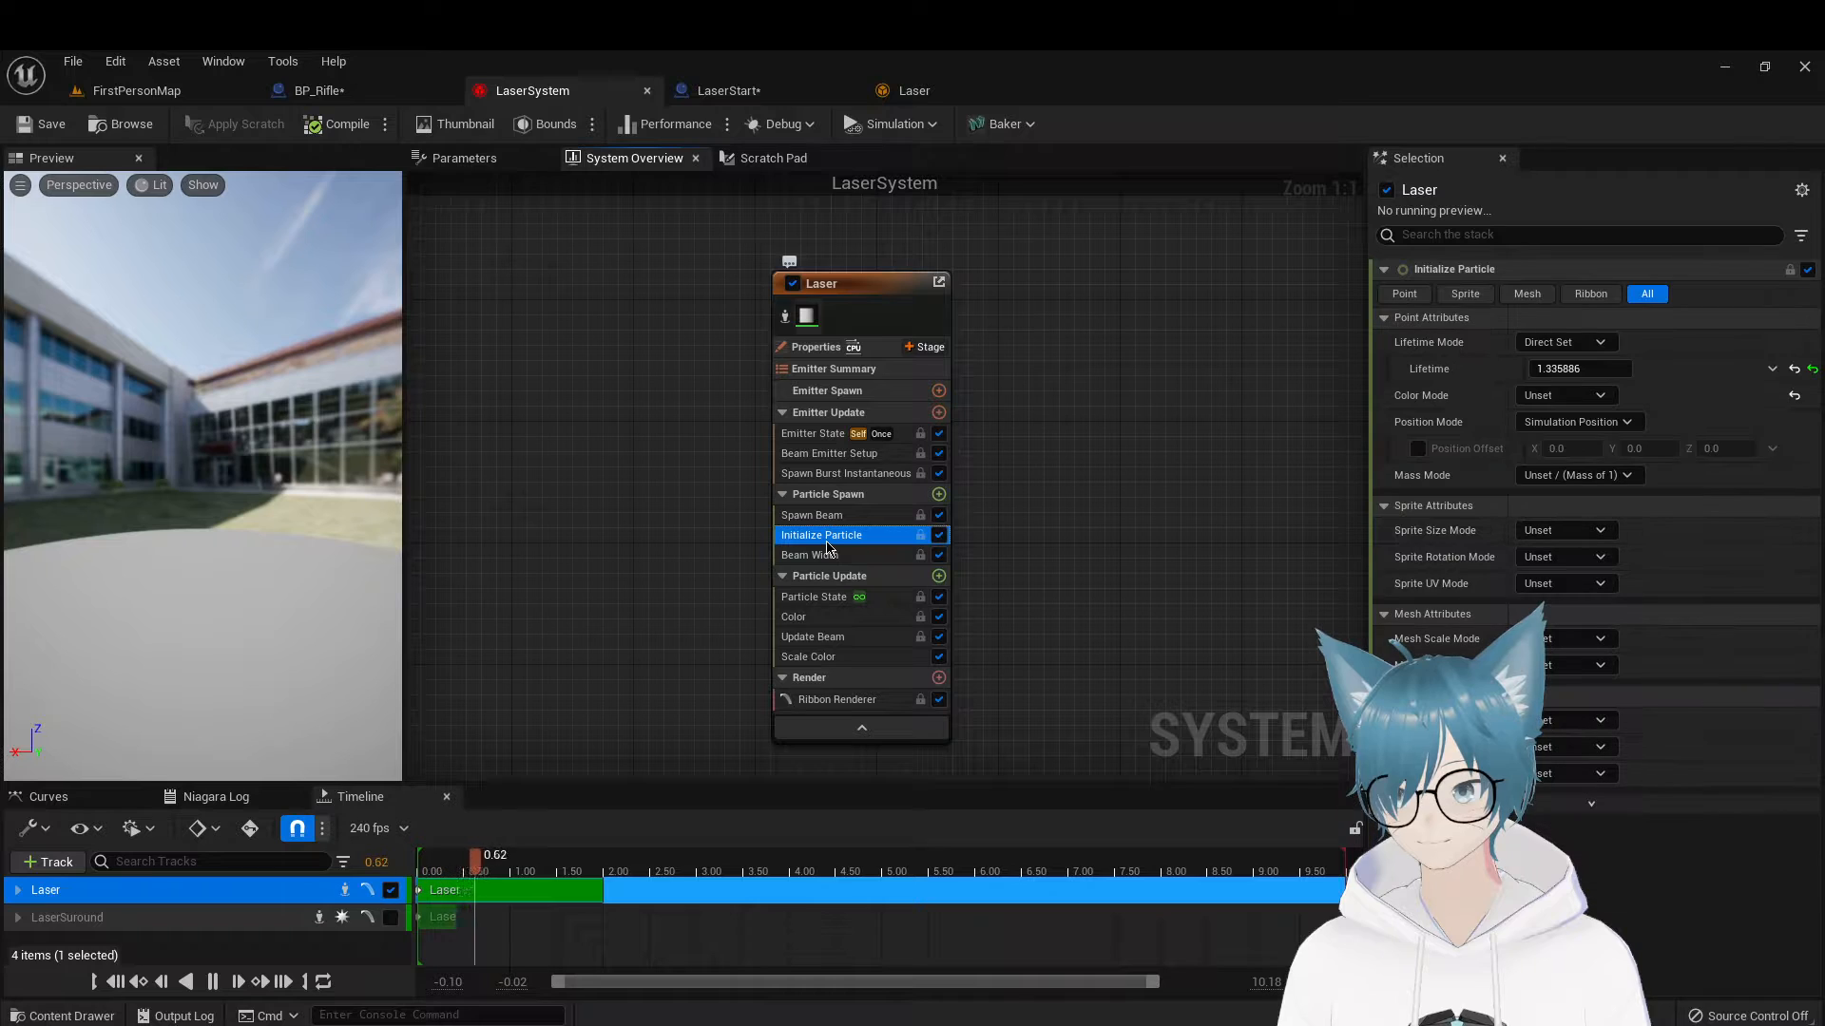
click(812, 515)
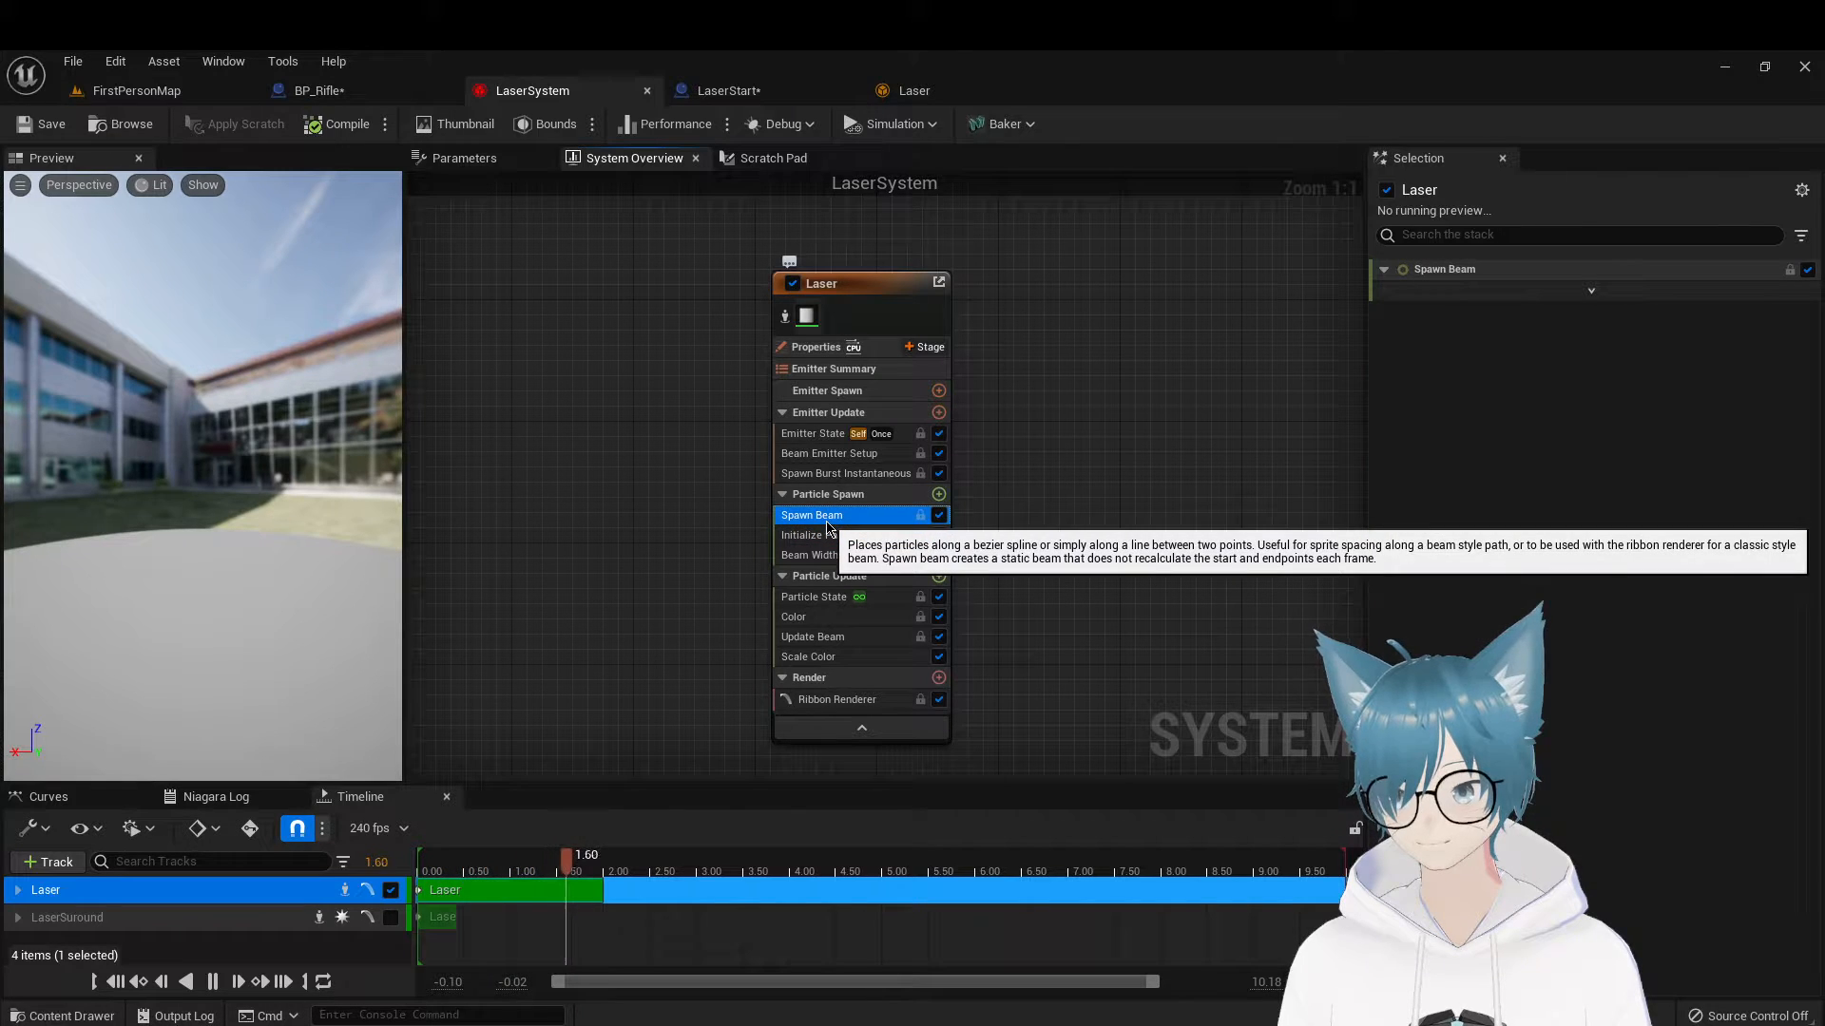
click(806, 617)
click(811, 639)
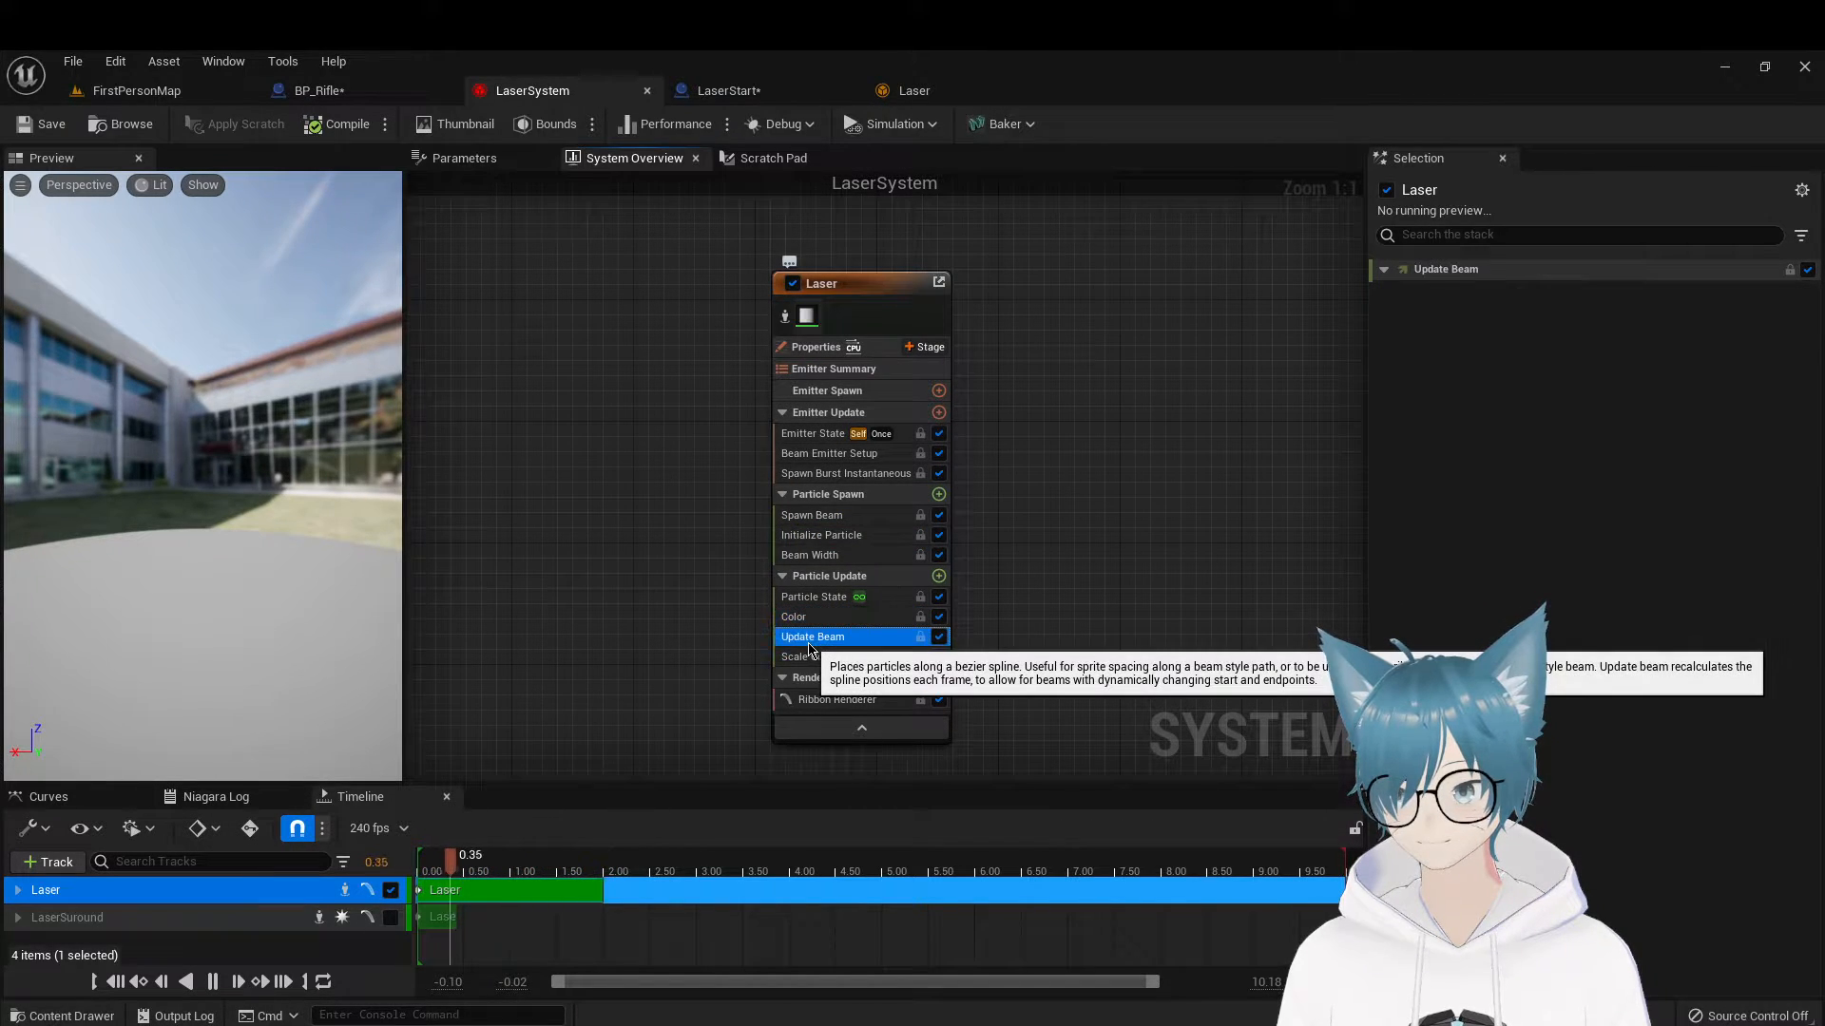
Link Beam End in the Laser emitter's Beam Emitter Setup module to the user parameter LaserEnd
click(832, 458)
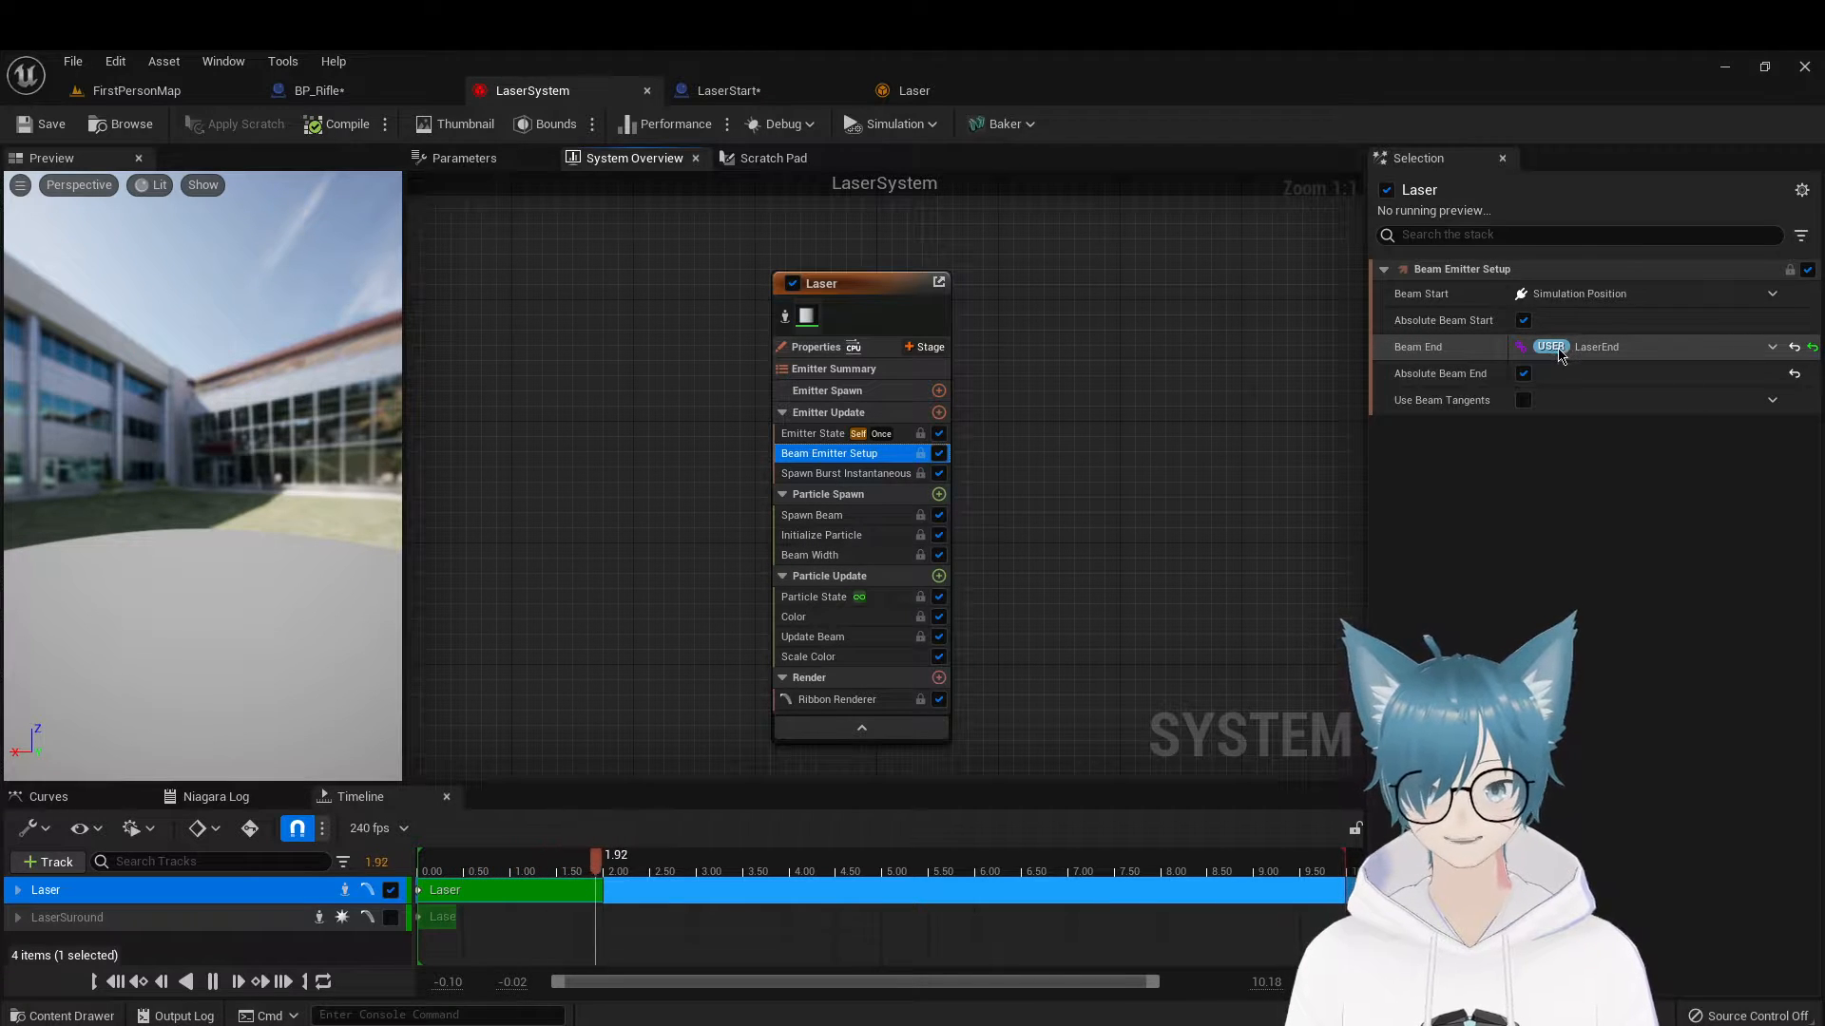
click(1764, 348)
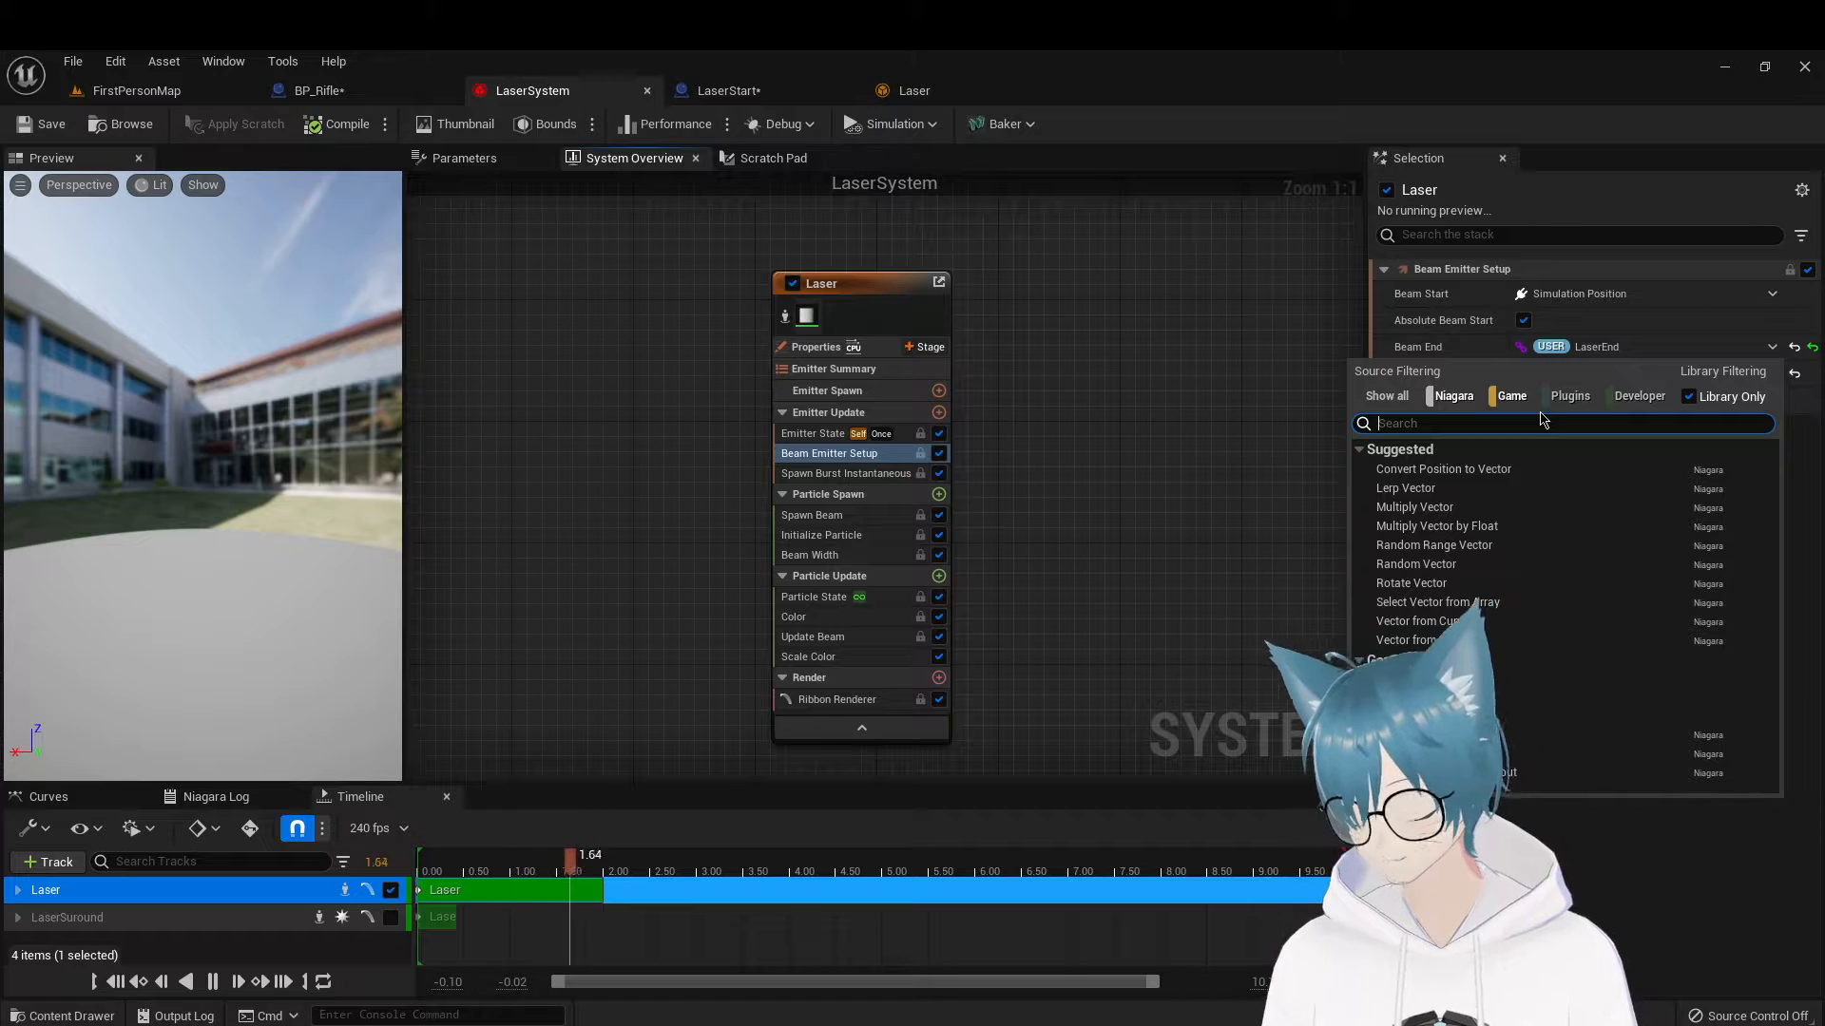
text(lase)
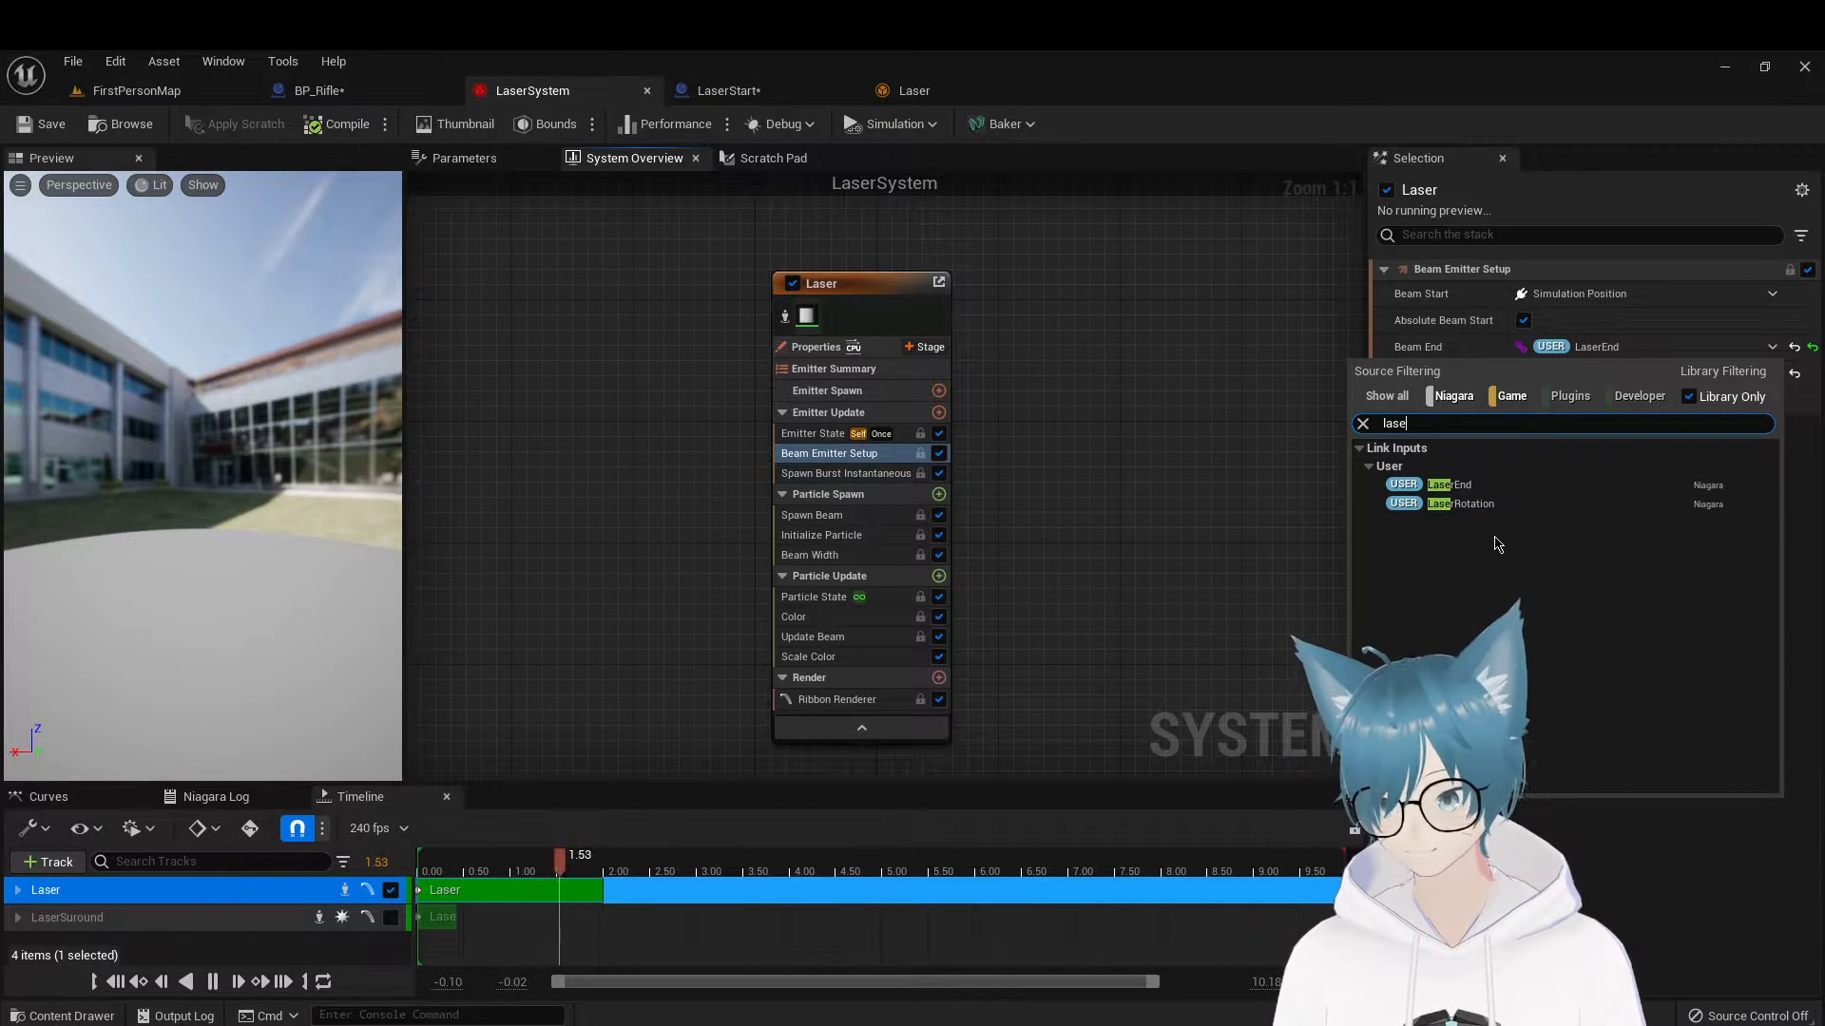
click(1500, 490)
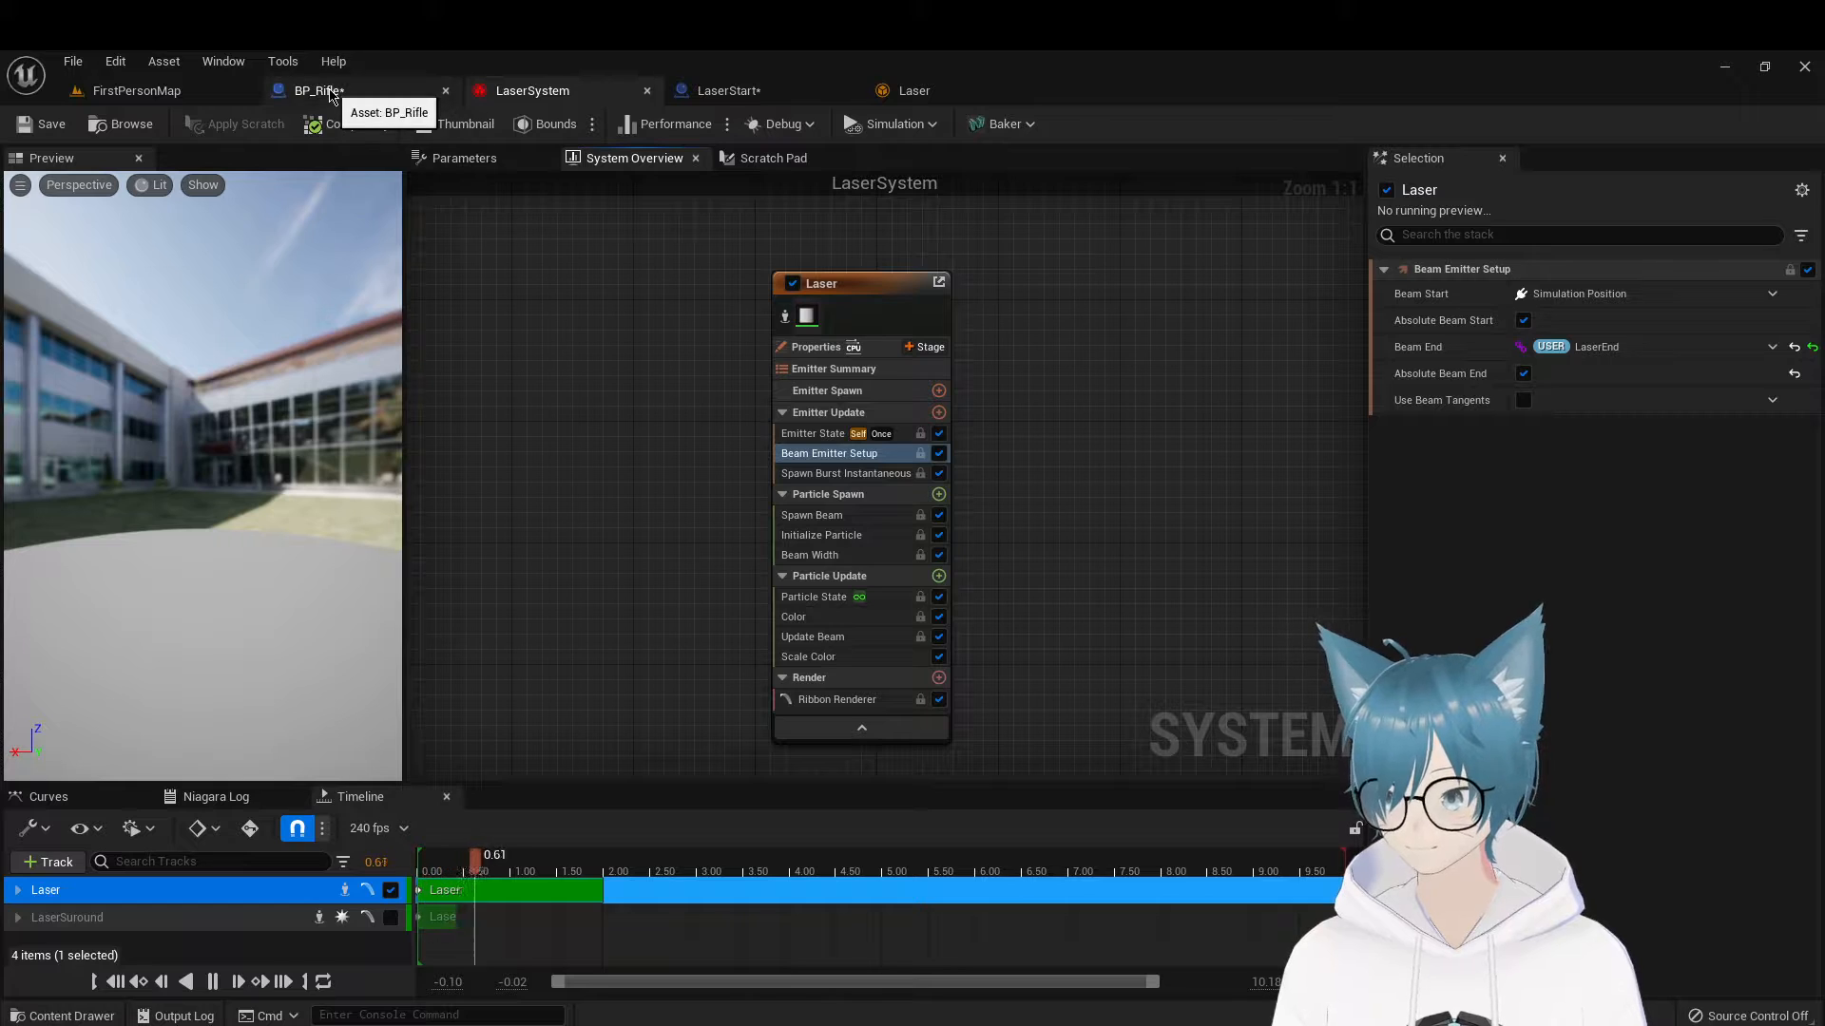
Check the event and spawn nodes in BP_Rifle's Event Graph, comparing them with LaserSystem and the LaserStart blueprint
click(360, 89)
scroll(838, 344, up, 1)
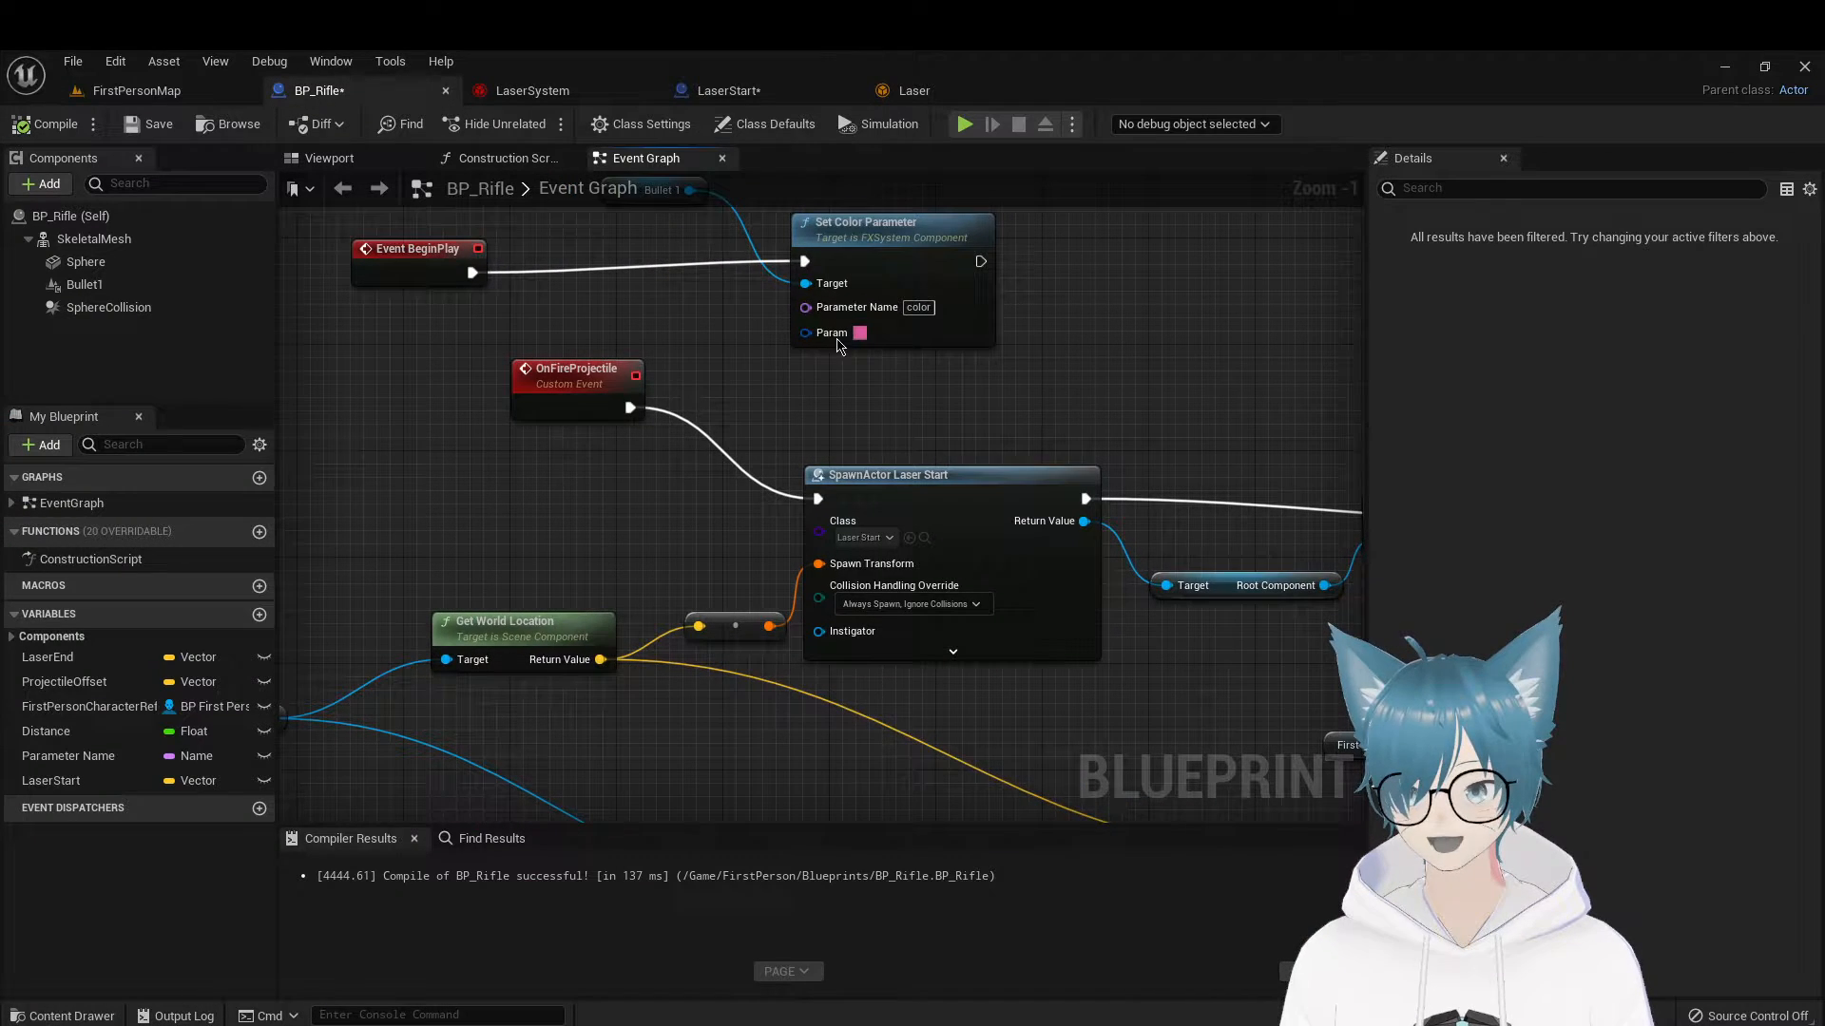
click(532, 90)
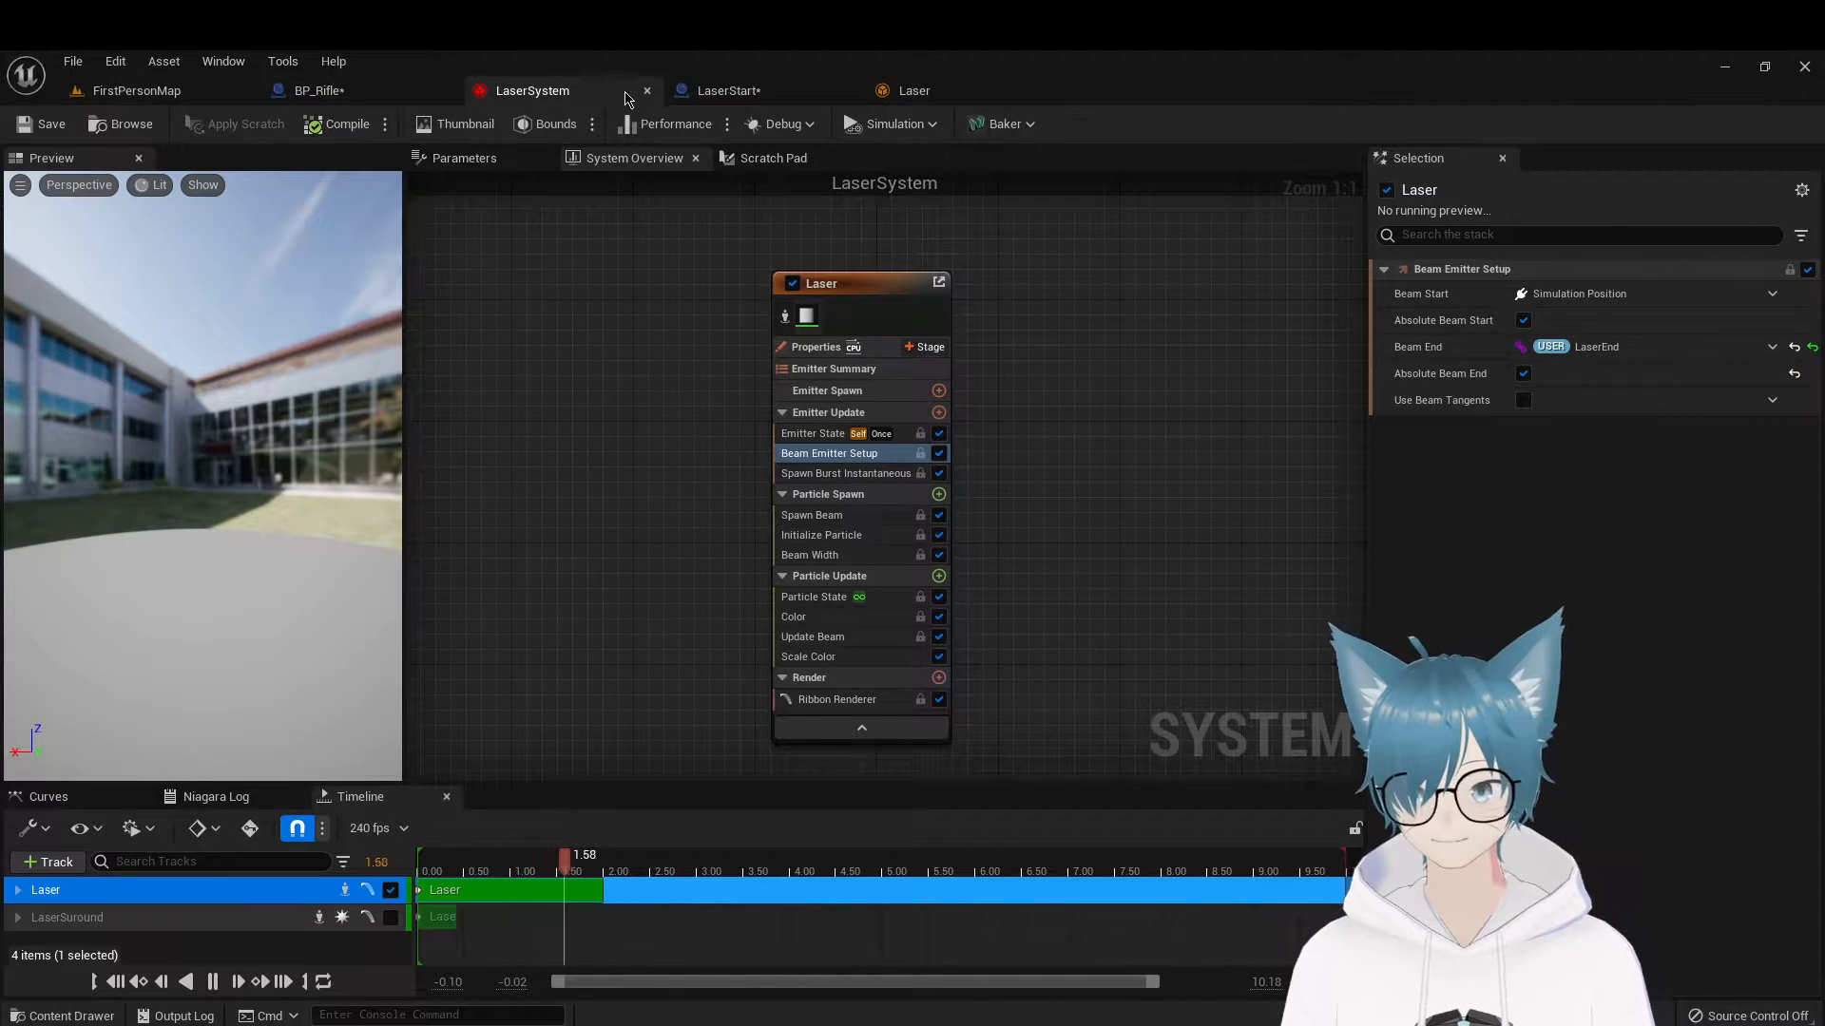
click(730, 91)
right_drag(1060, 408, 1120, 456)
click(571, 92)
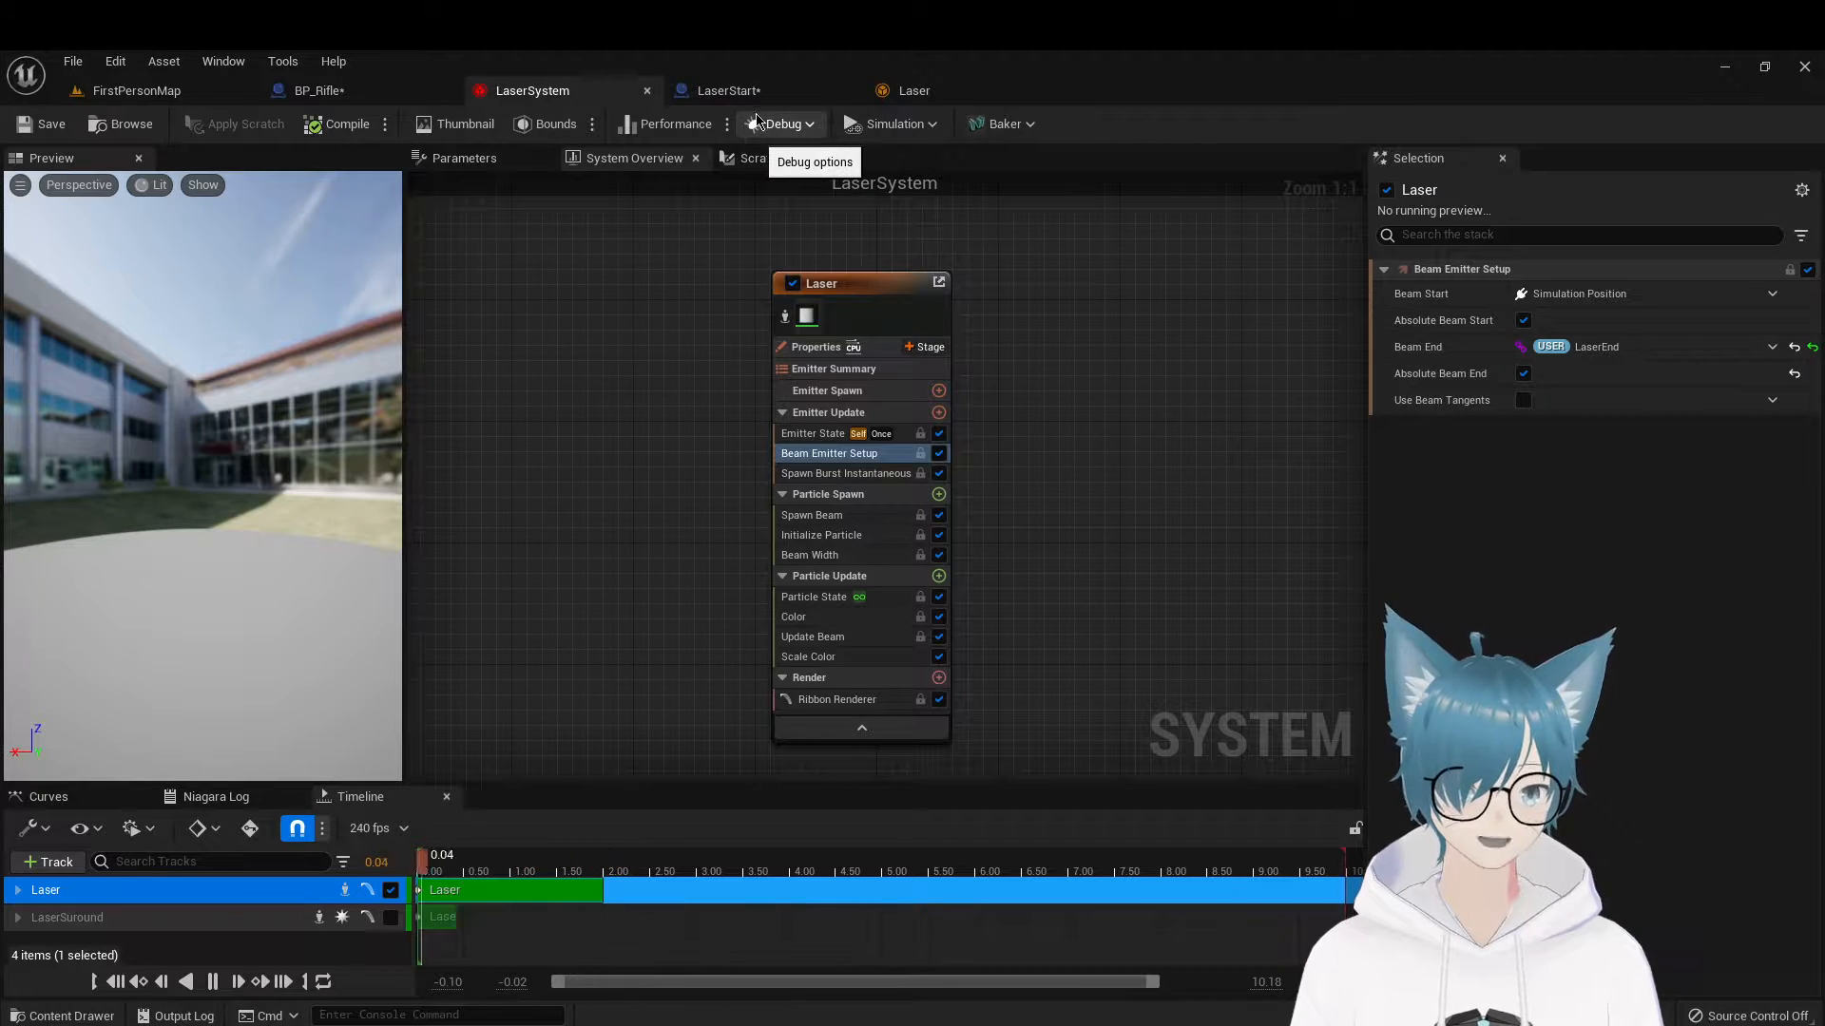
click(746, 92)
Create a new Actor Blueprint class in the CustomContent folder of FirstPersonMap's project, keeping its default name
click(208, 87)
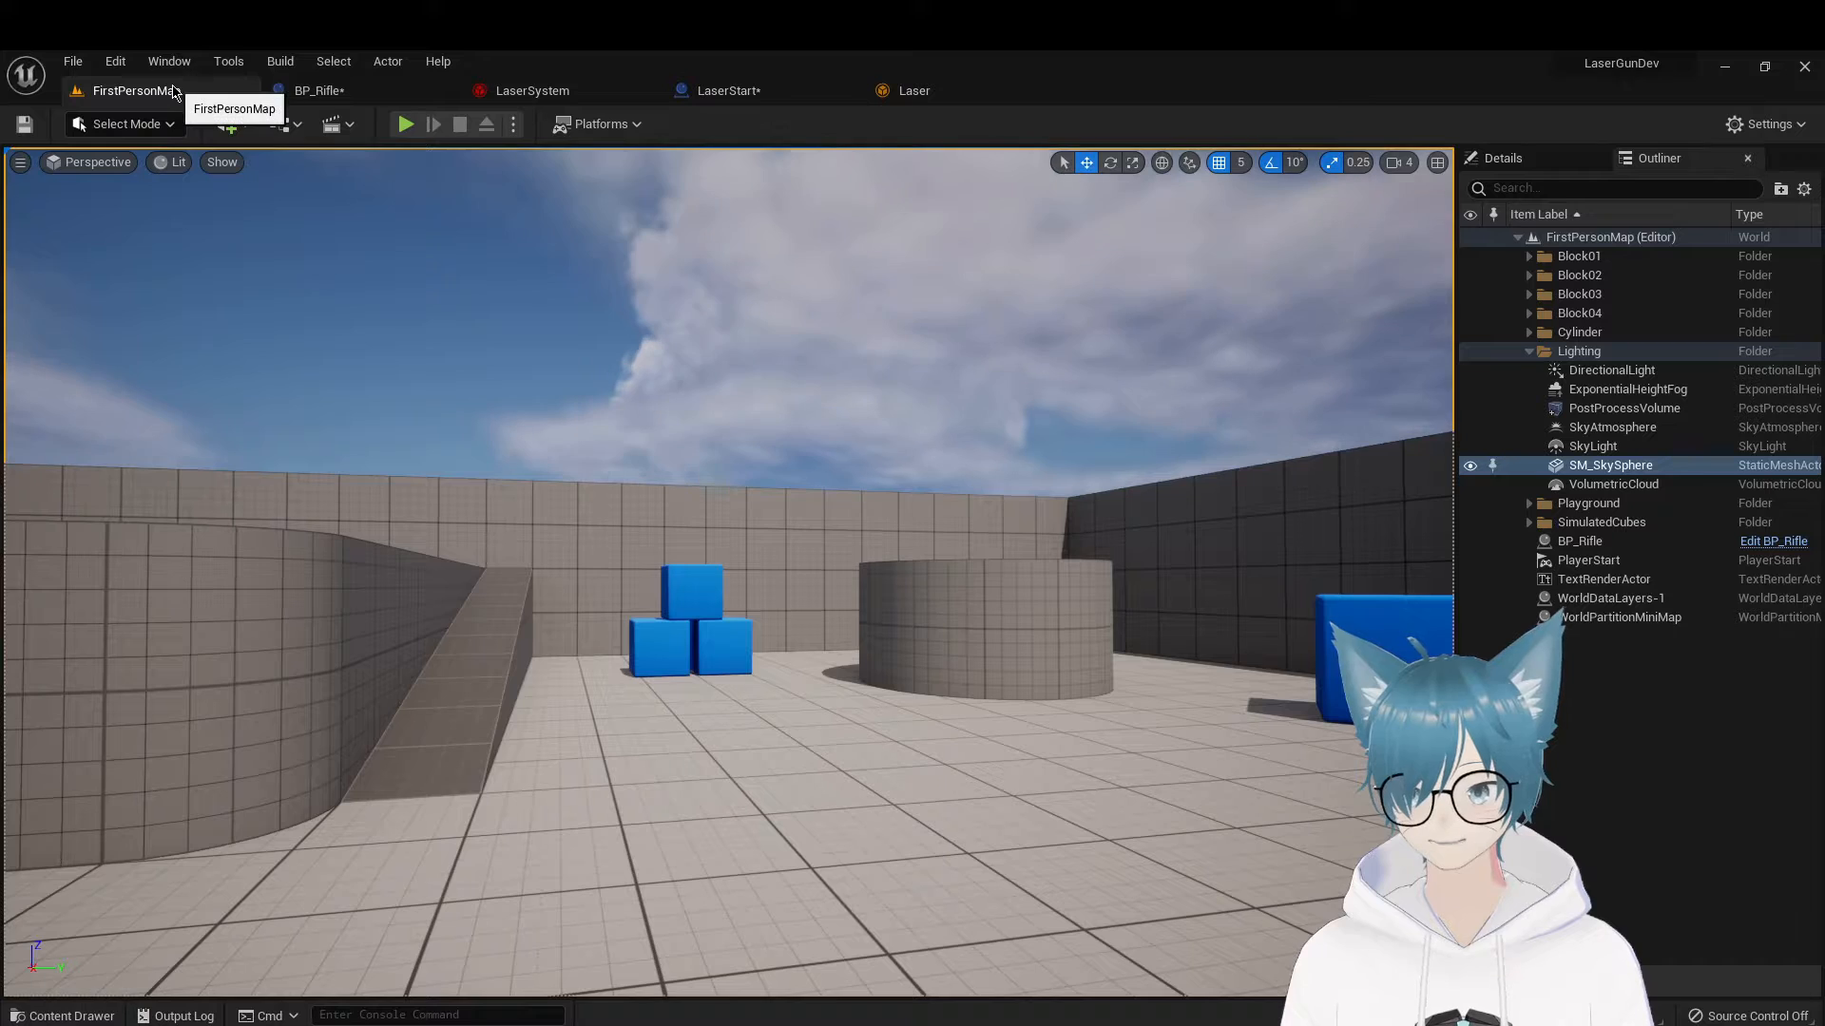
click(73, 1016)
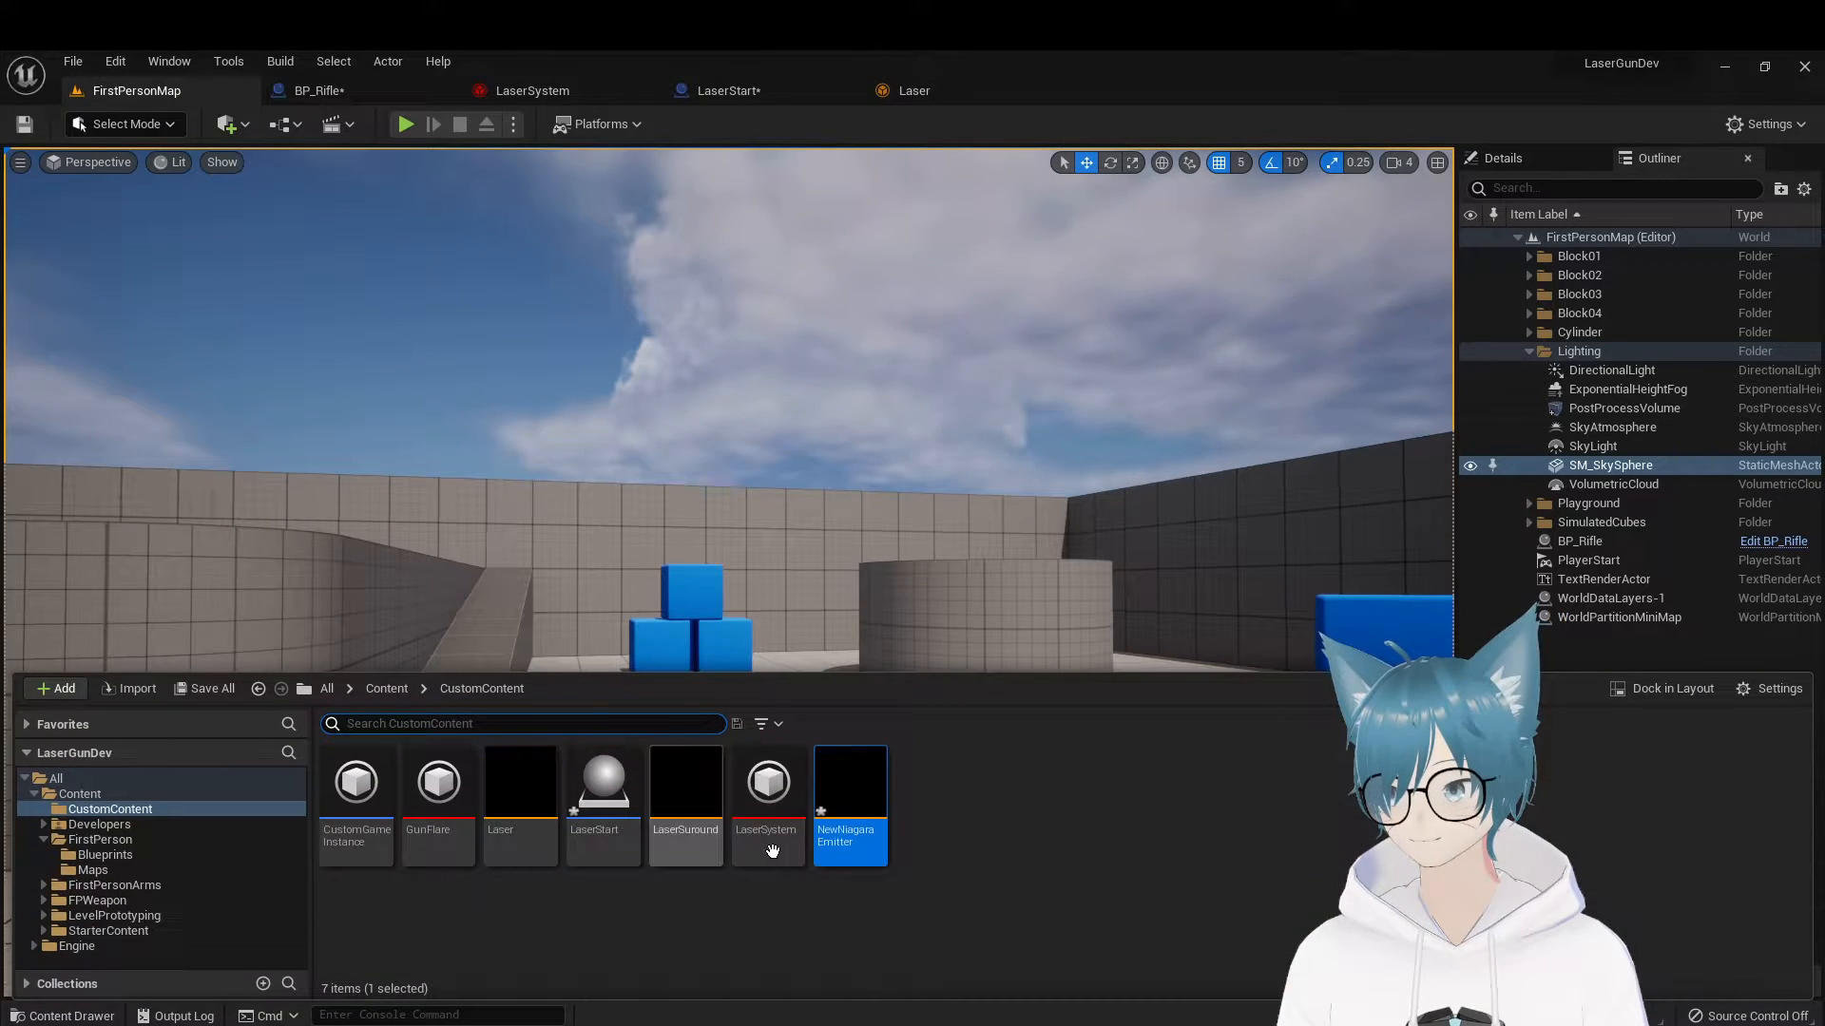
right_click(973, 804)
click(1074, 290)
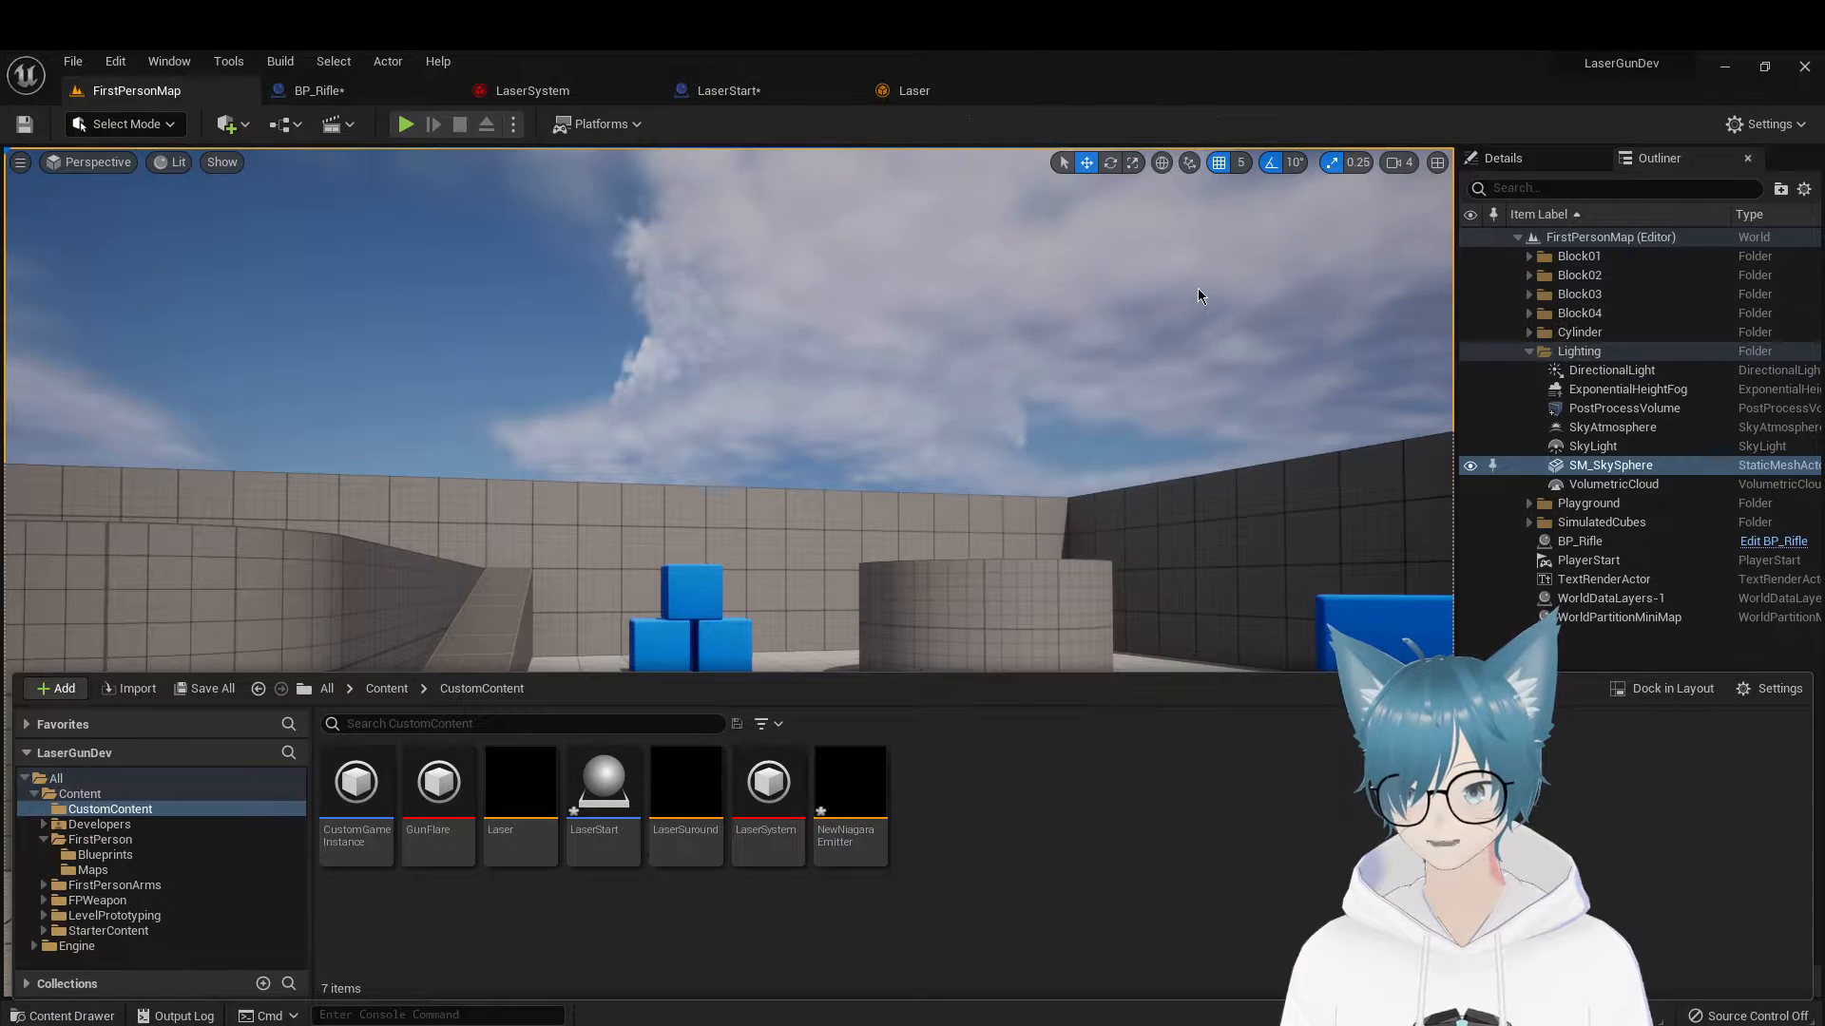
click(700, 369)
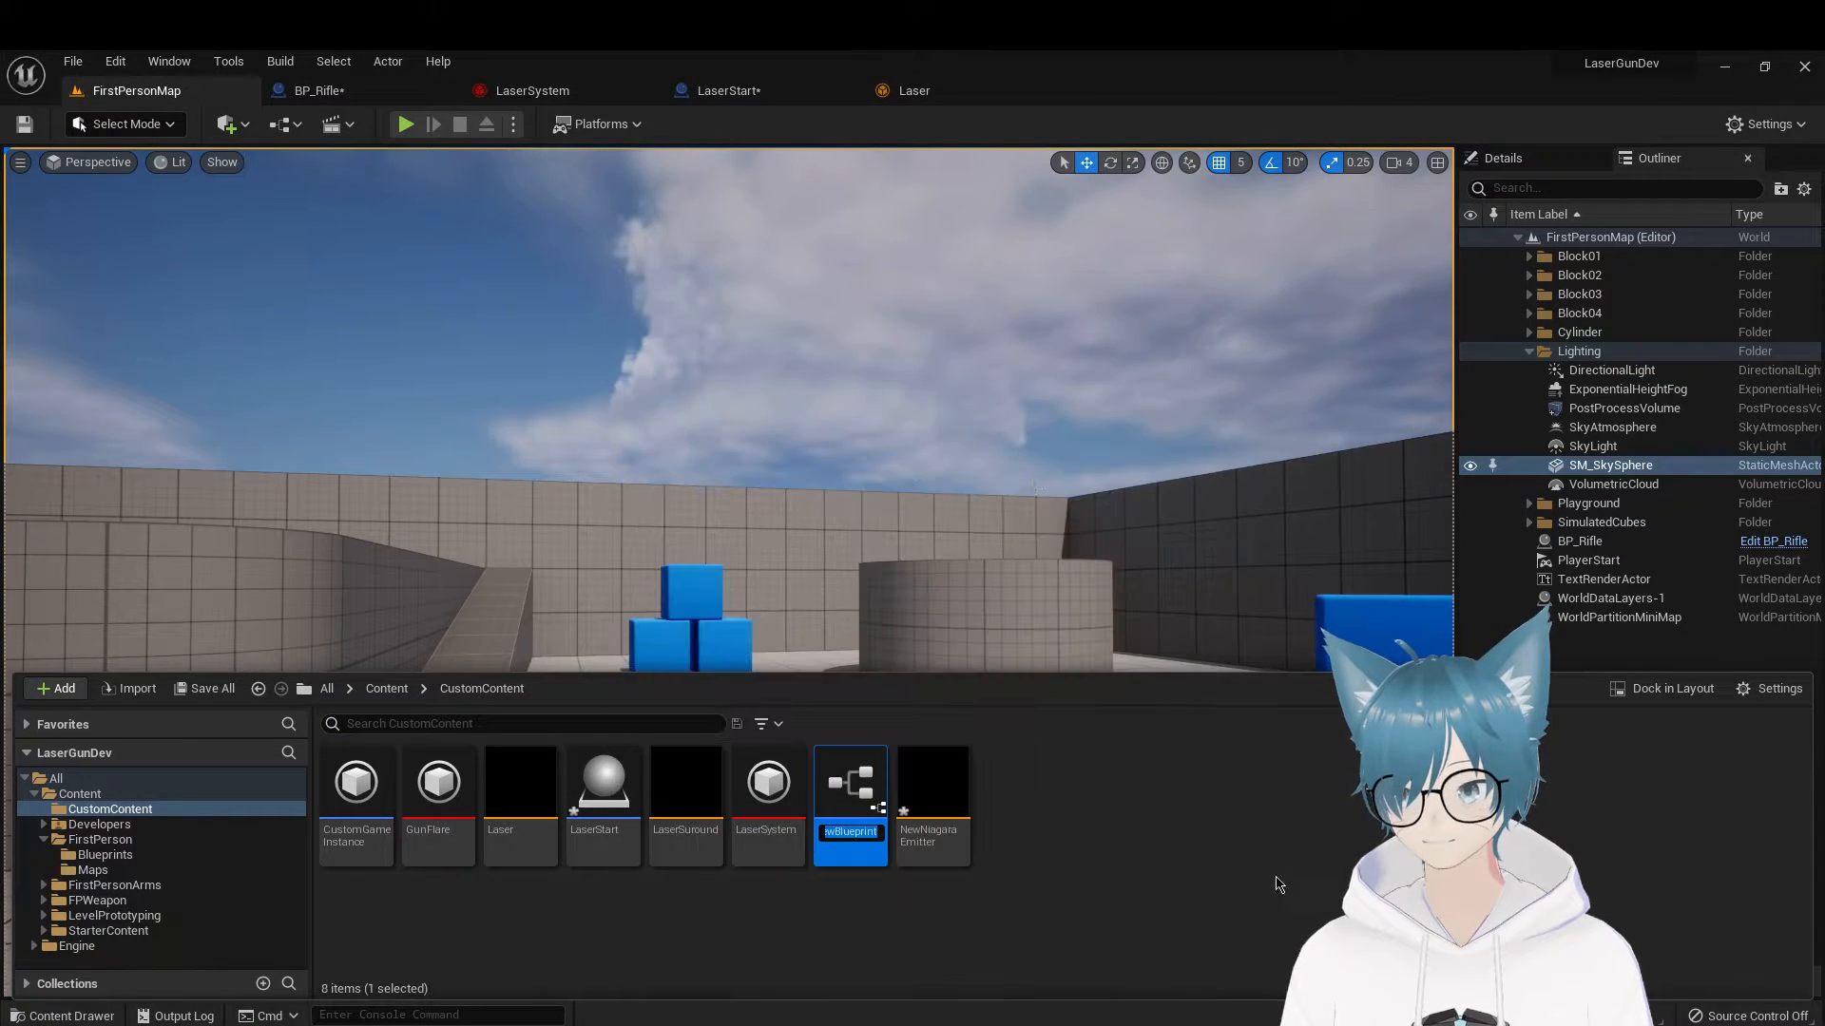
click(1069, 841)
Delete the NewNiagaraEmitter and NewBlueprint assets from the CustomContent folder
click(910, 798)
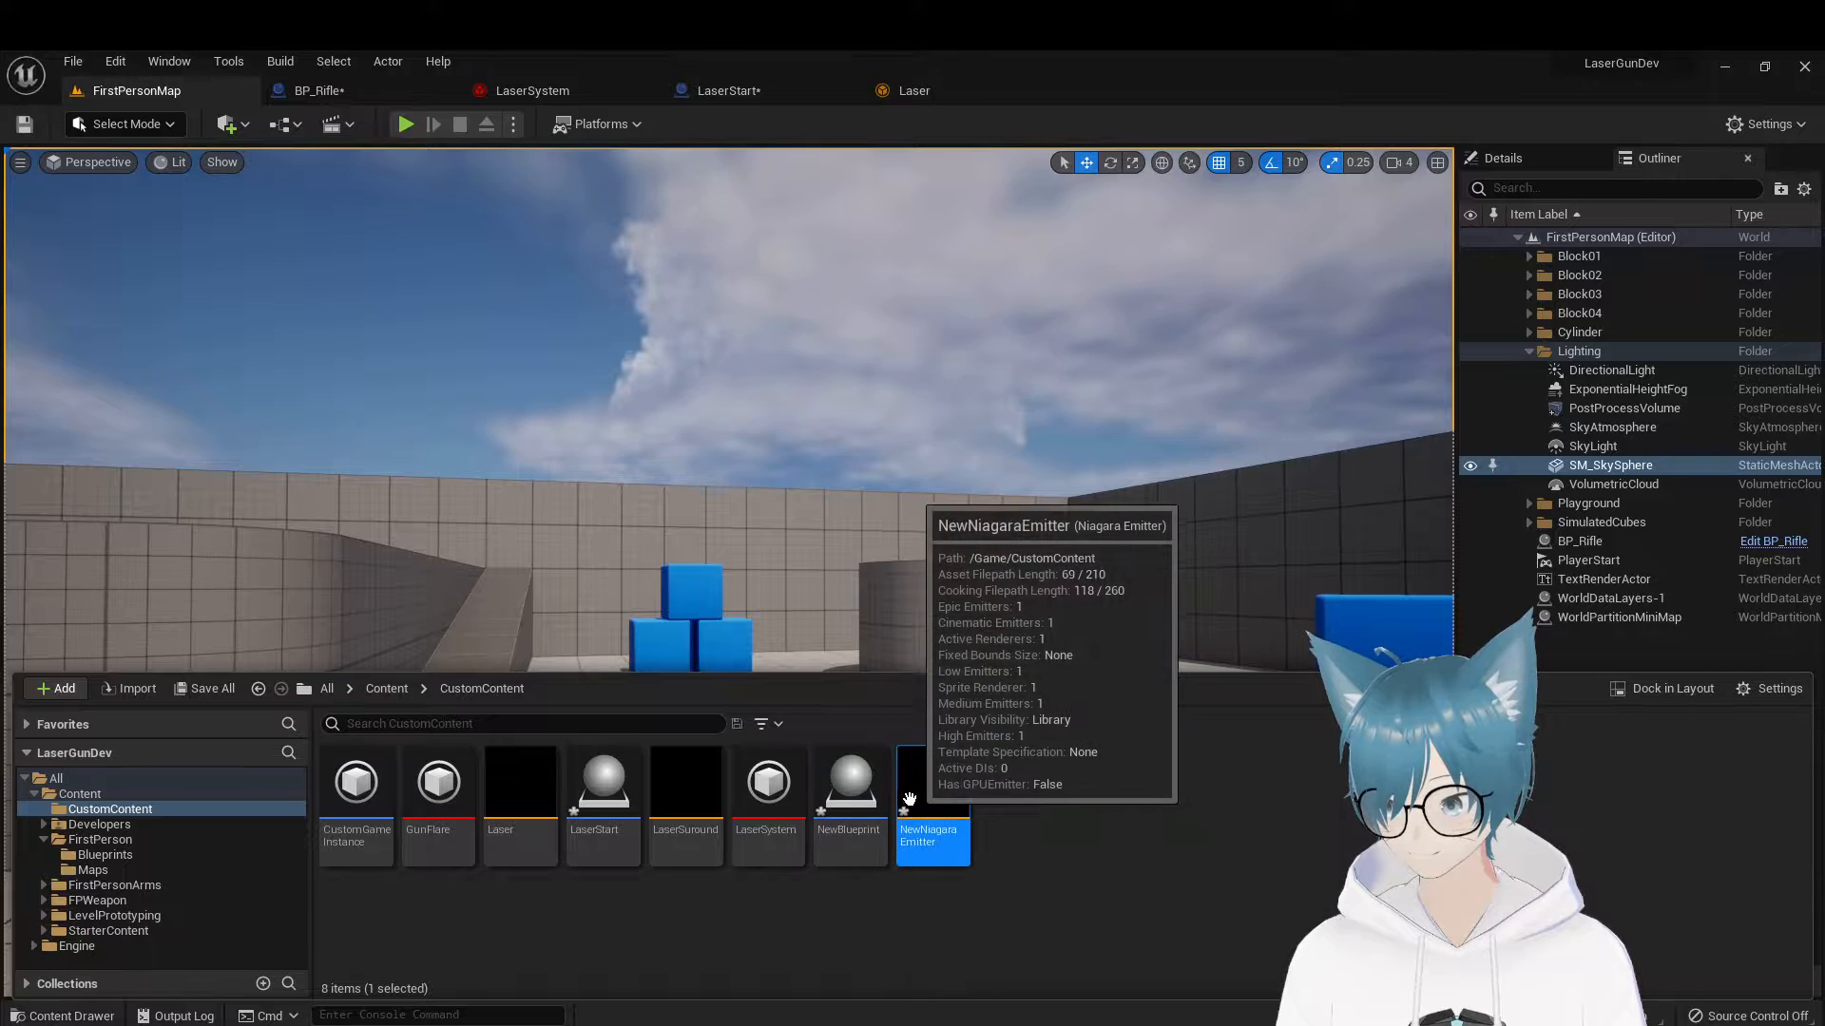
ctrl+click(870, 810)
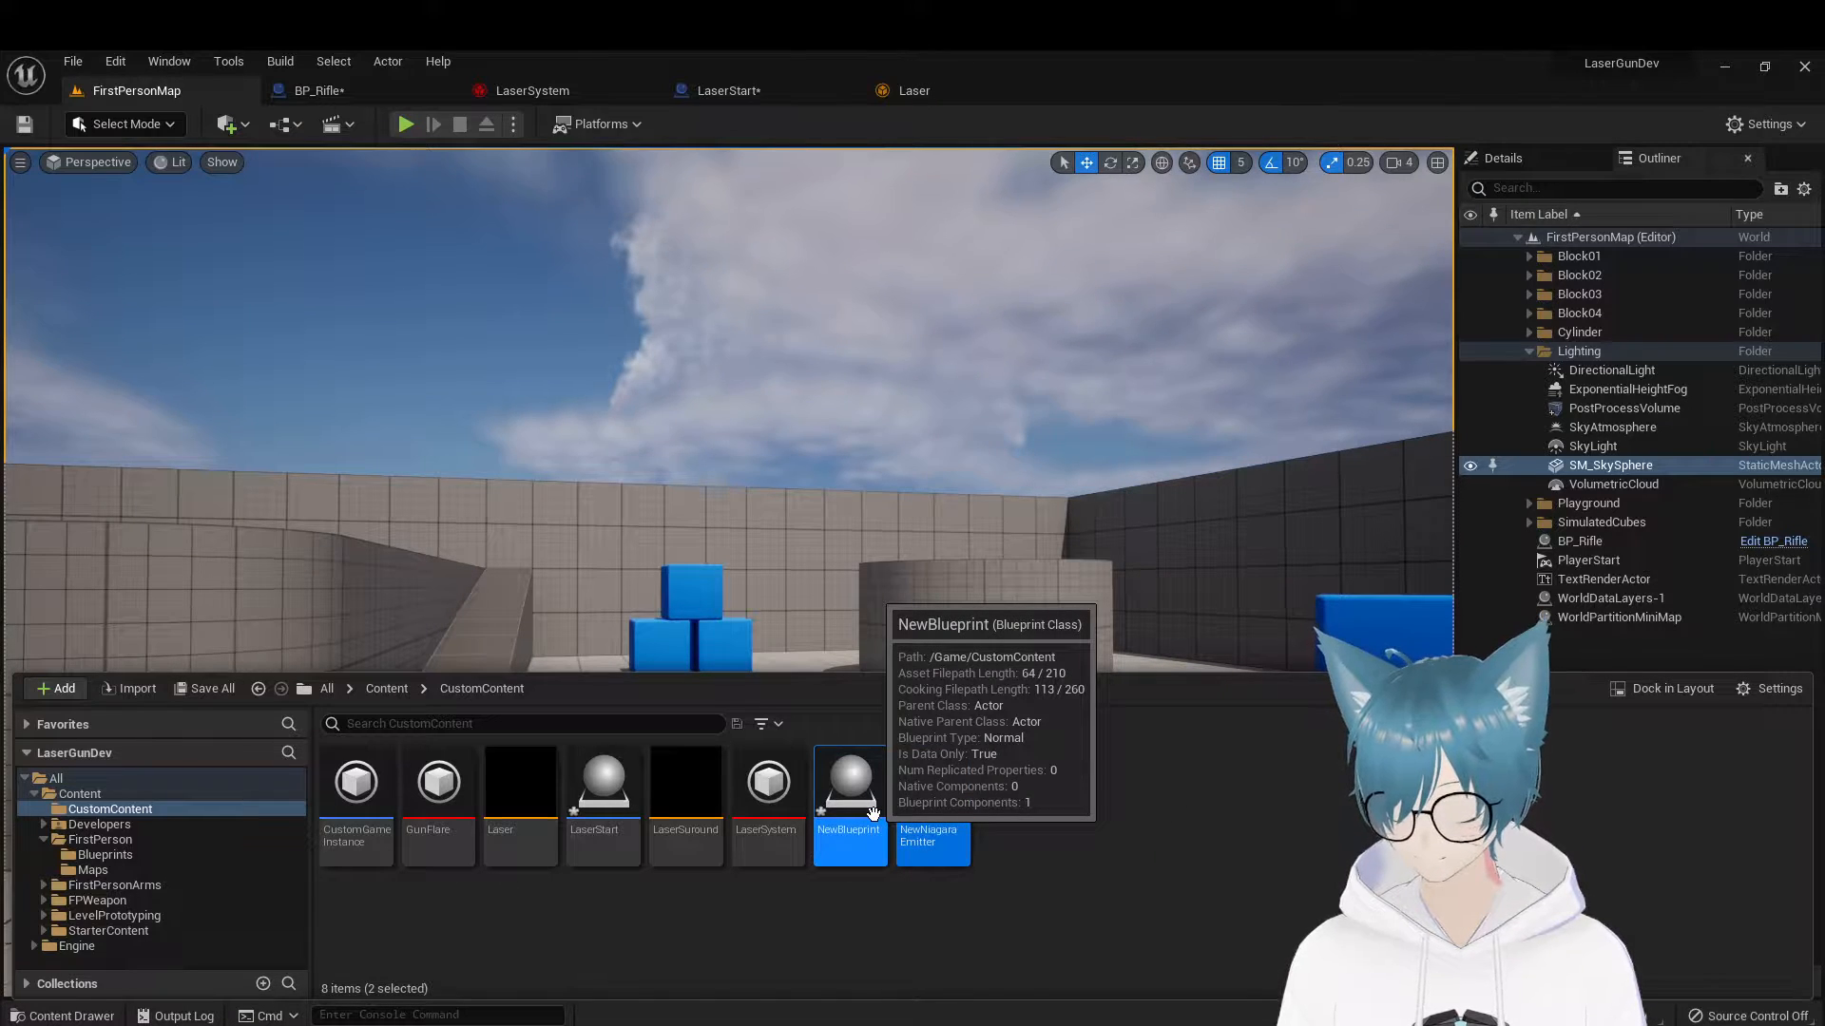
key(Delete)
click(802, 859)
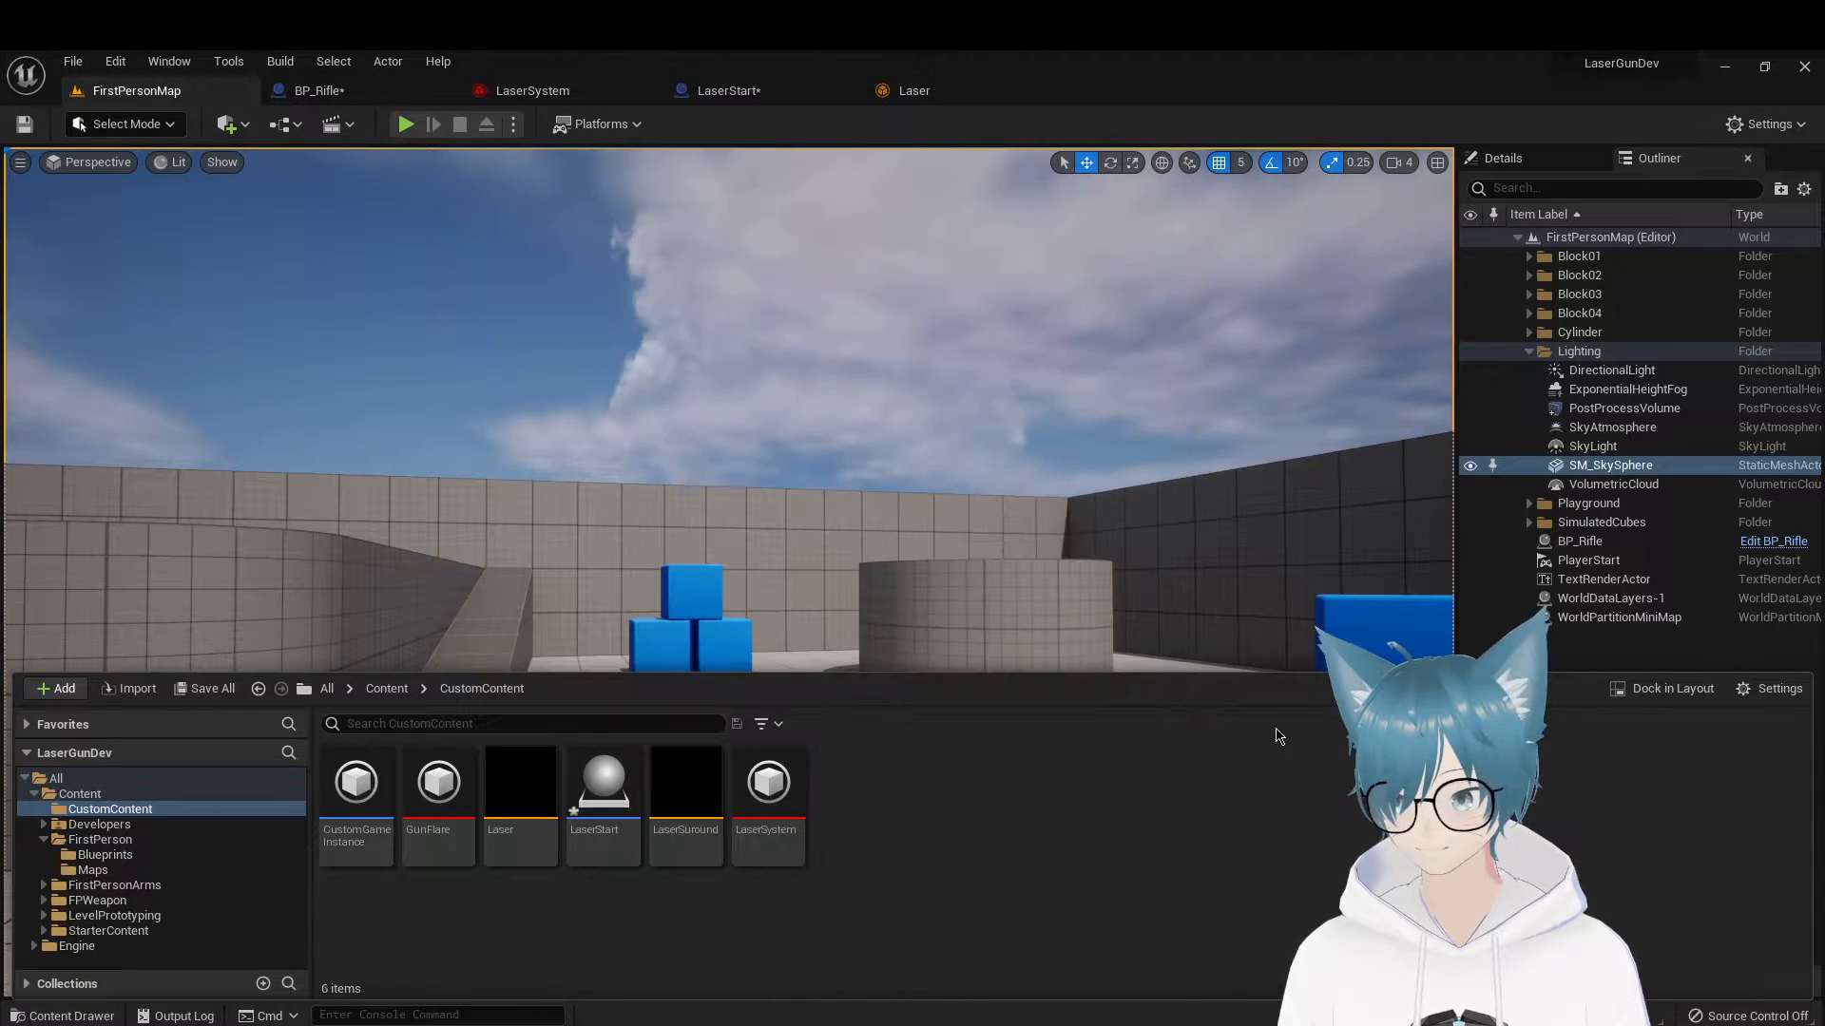
Examine LaserStart's Event Graph from Event Tick through Cast To CustomGameInstance to Line Trace By Channel
click(603, 798)
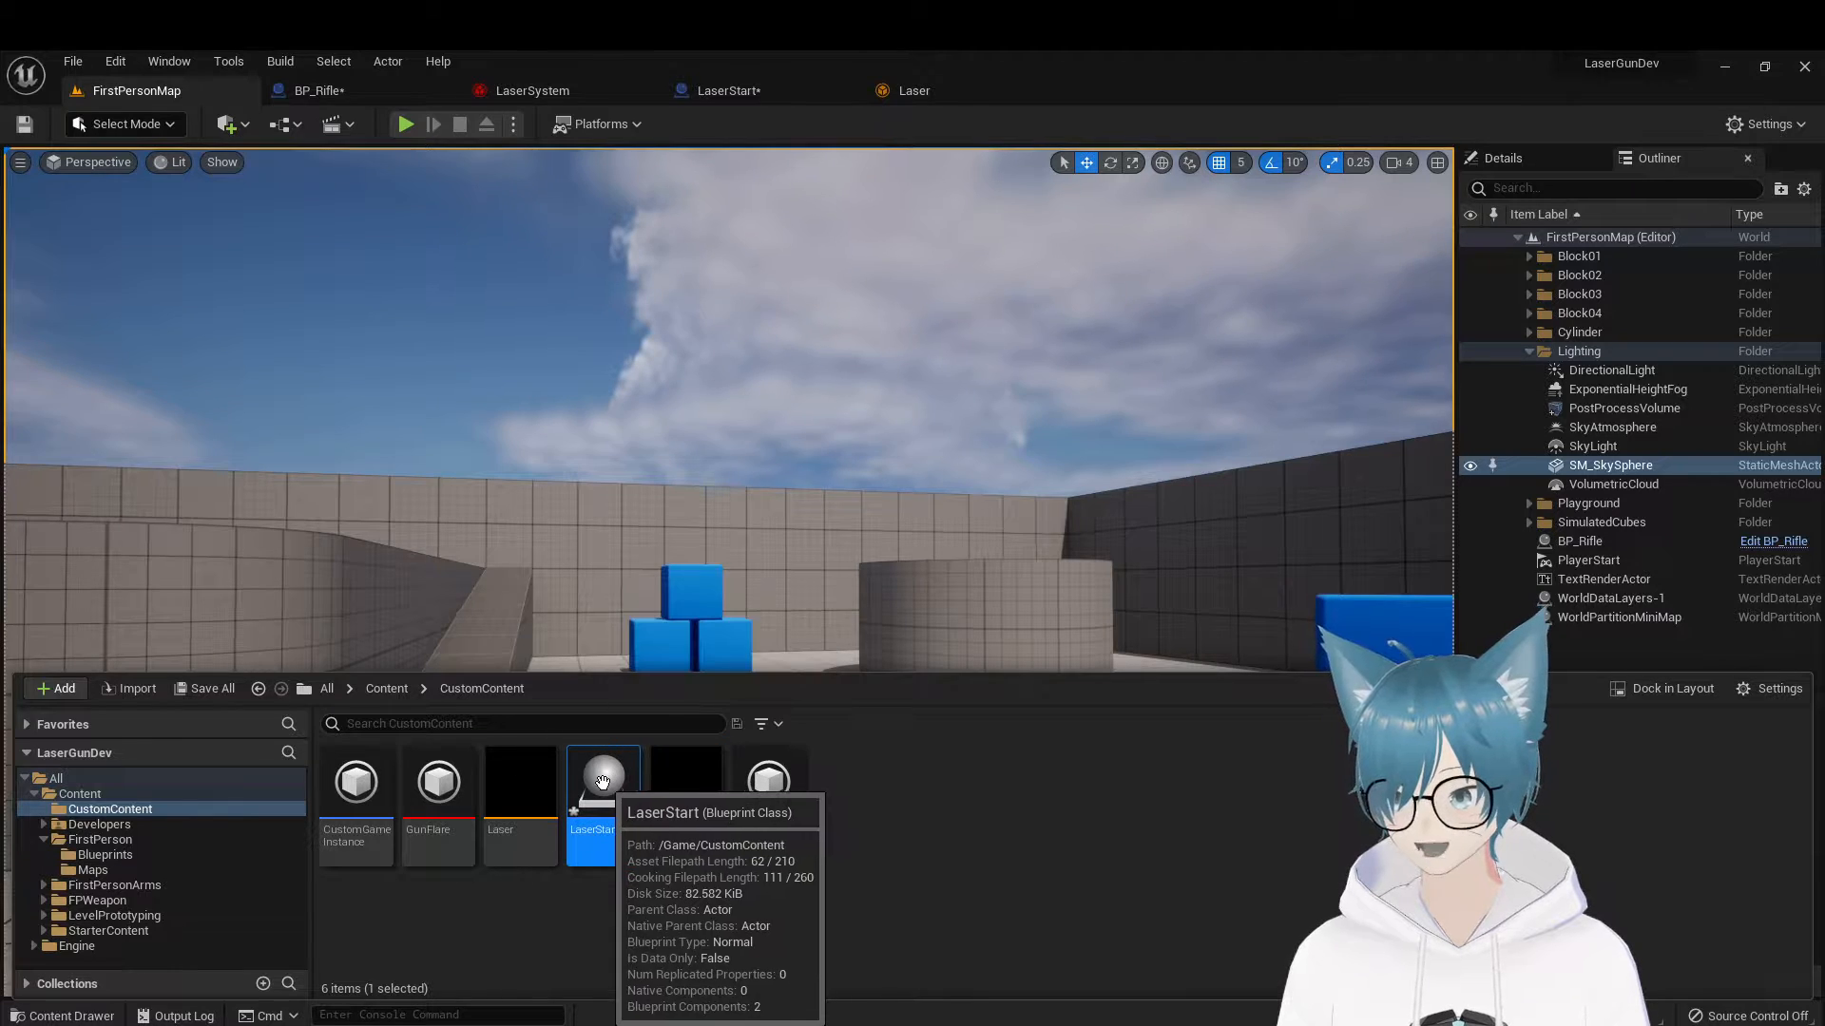
click(729, 90)
right_drag(627, 466, 827, 436)
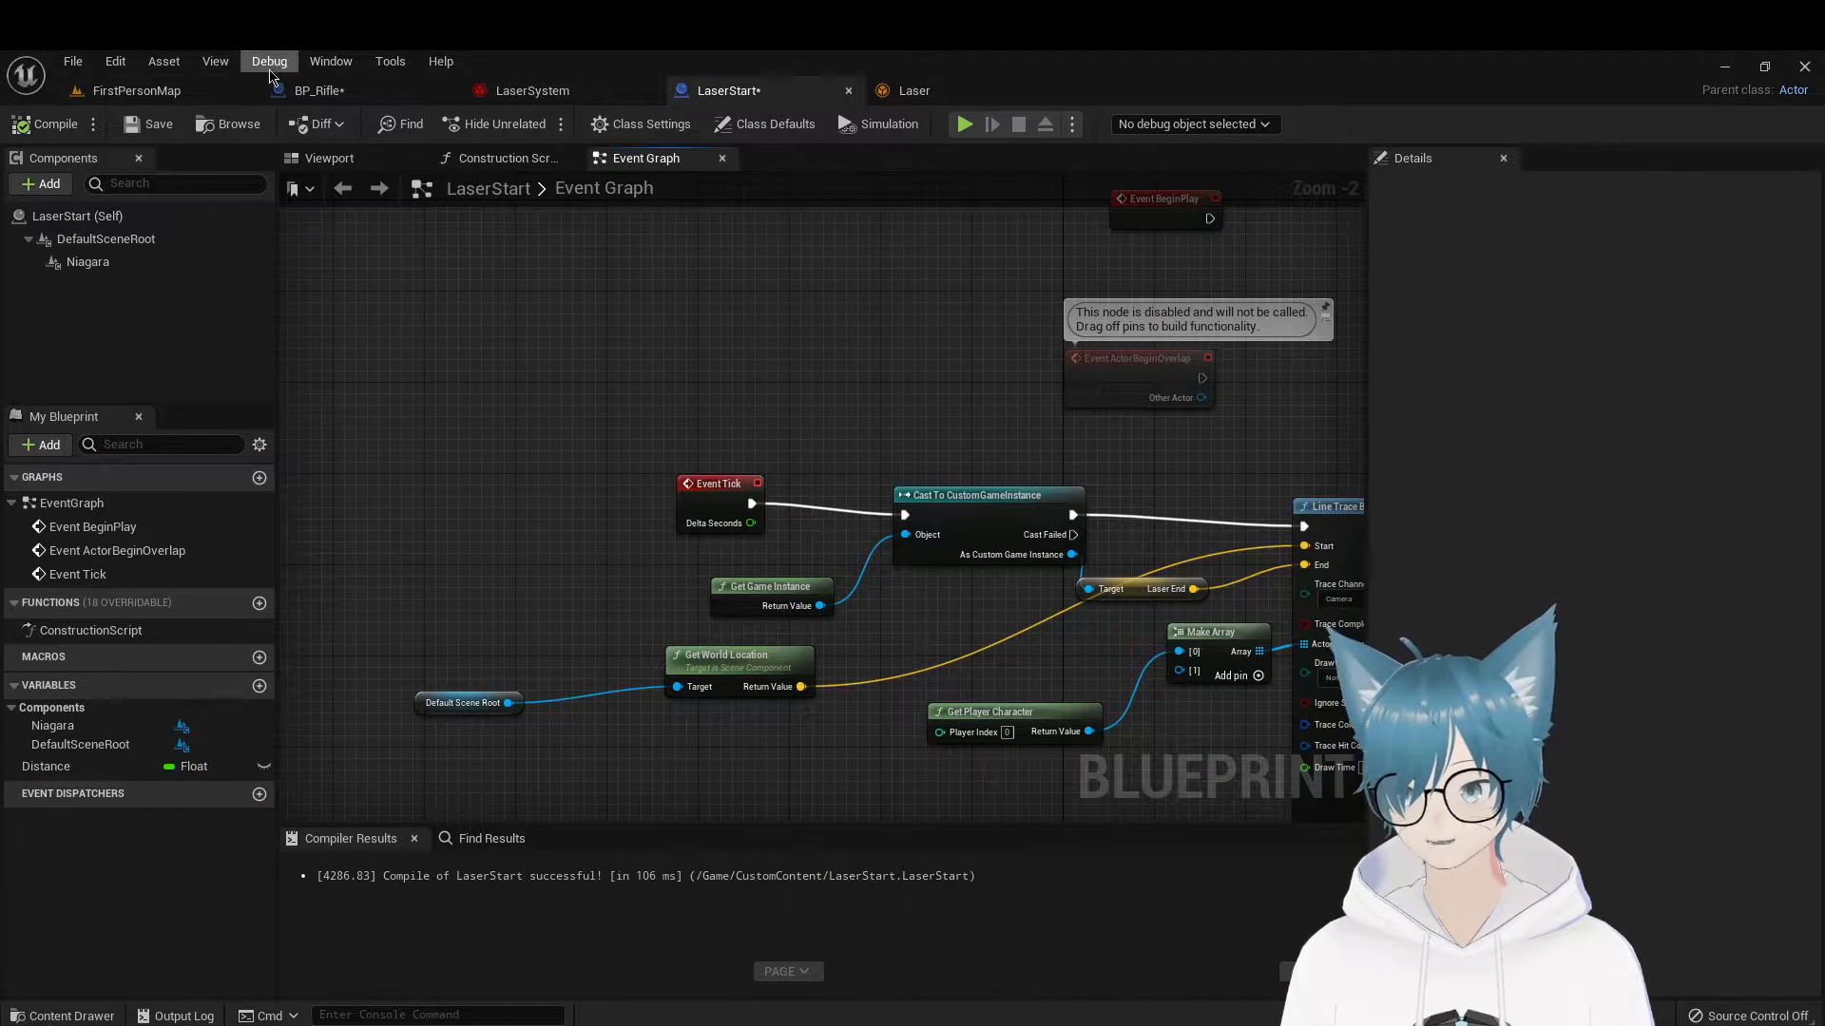
right_drag(880, 357, 714, 349)
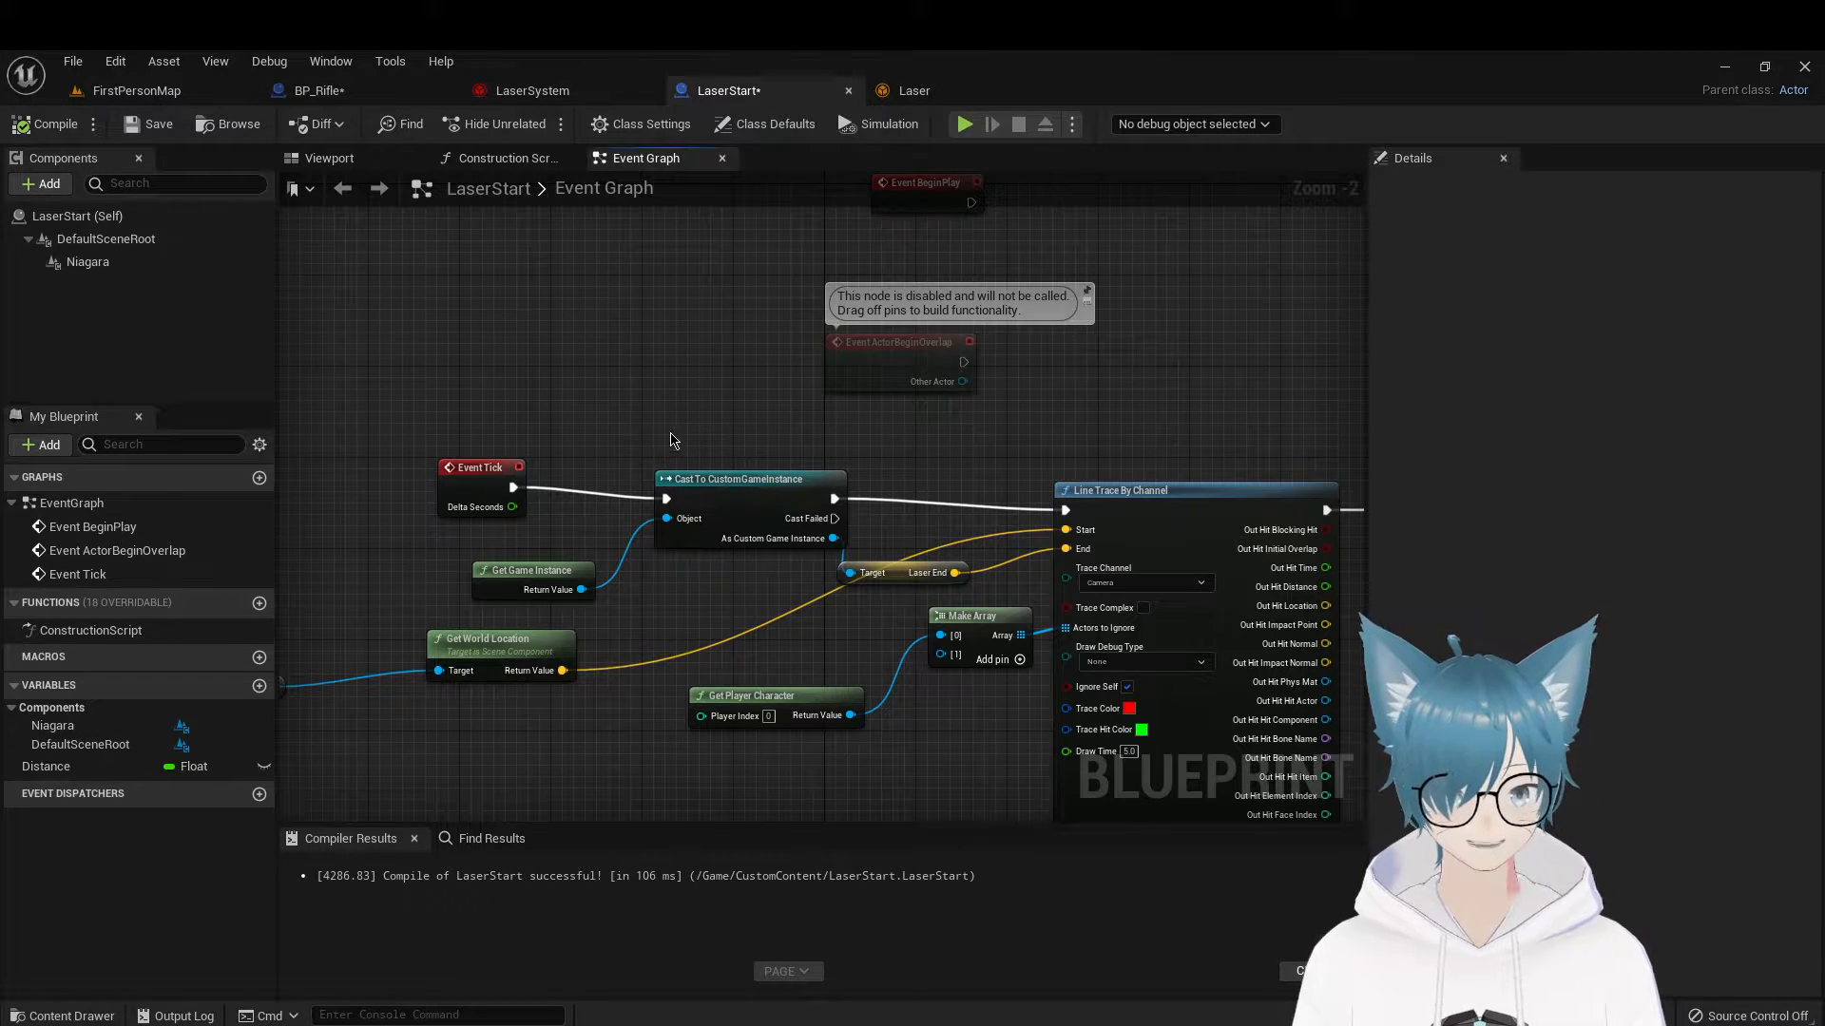
right_drag(652, 419, 745, 346)
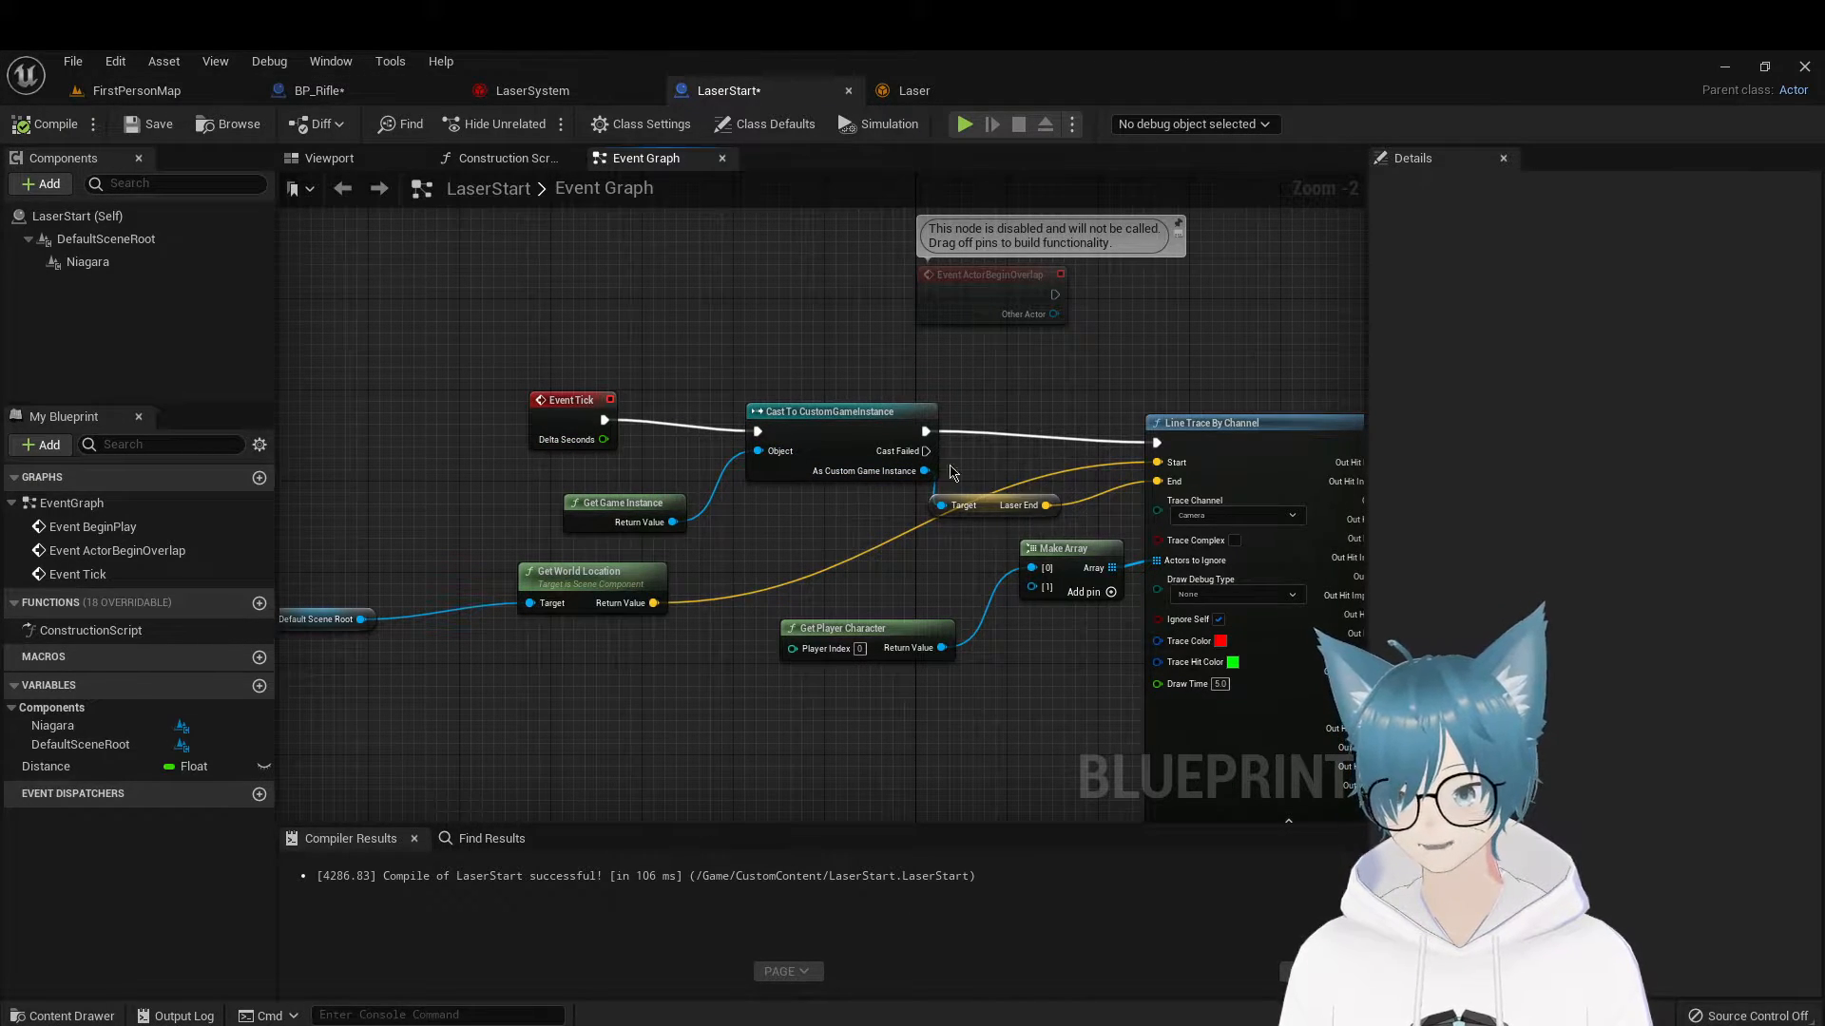
Locate the CustomGameInstance blueprint in the CustomContent folder and view the options for creating an asset there
click(323, 90)
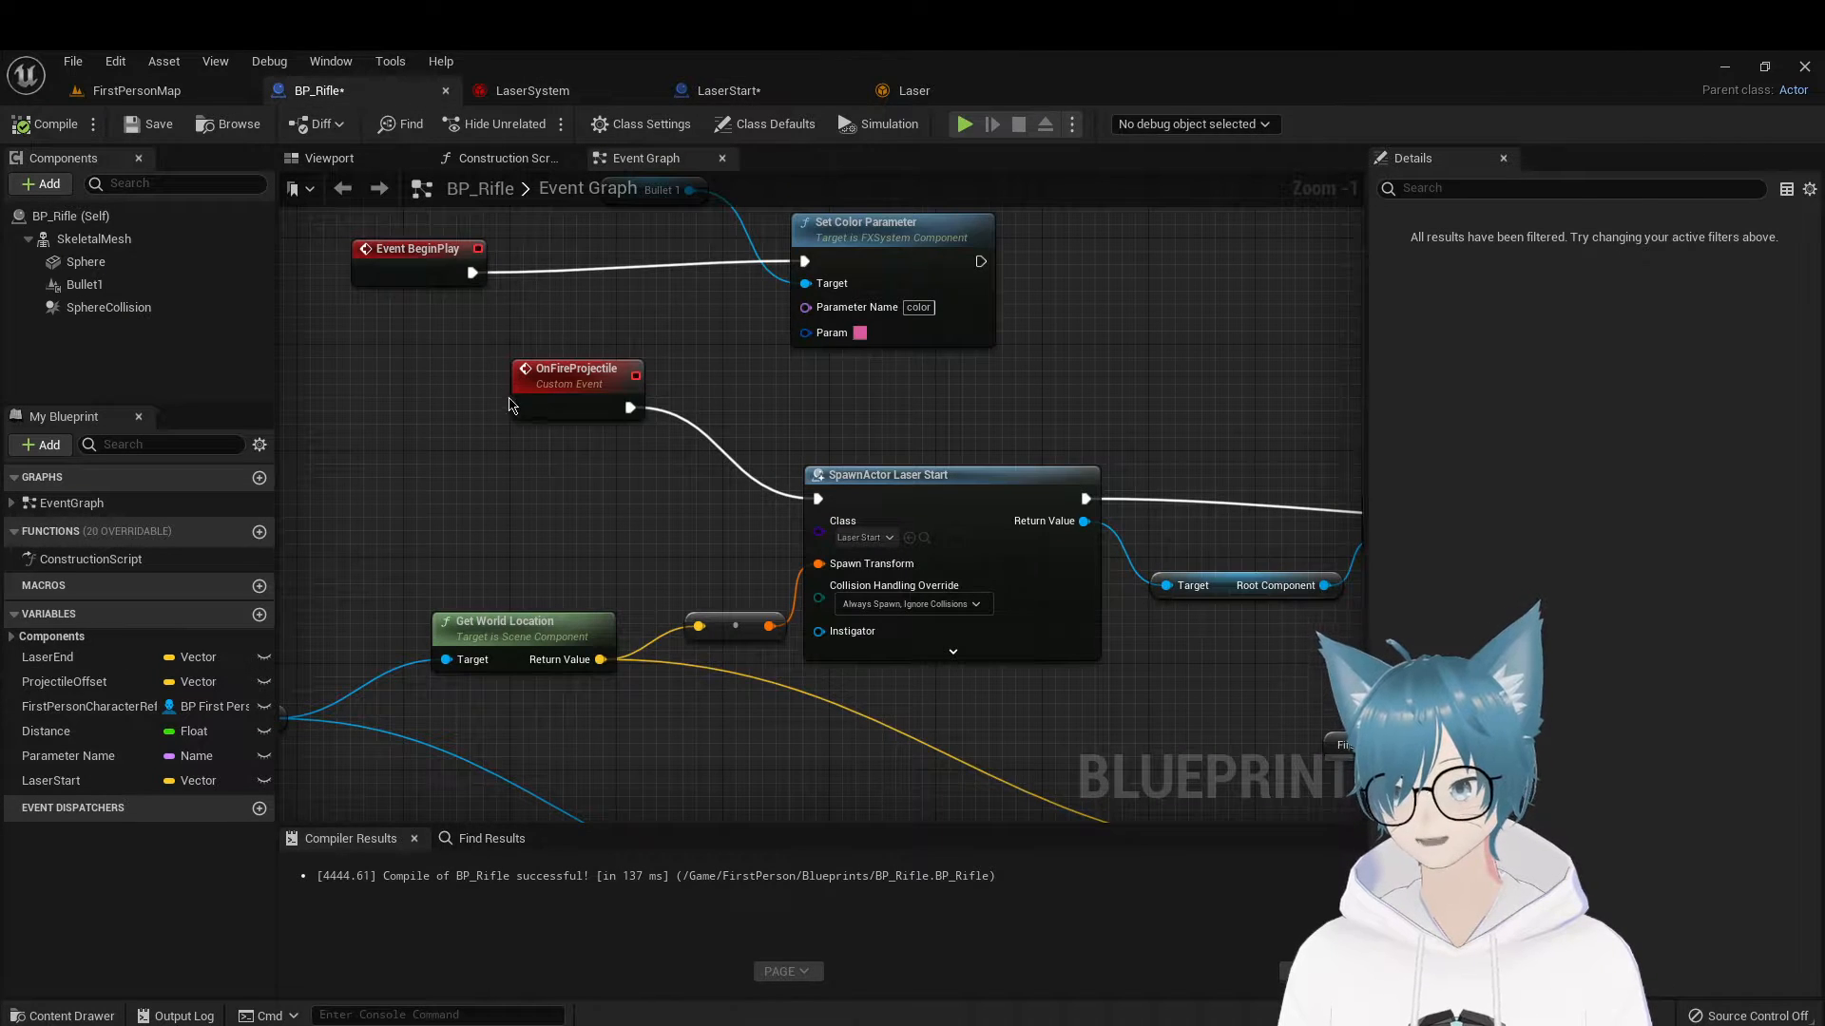
click(147, 95)
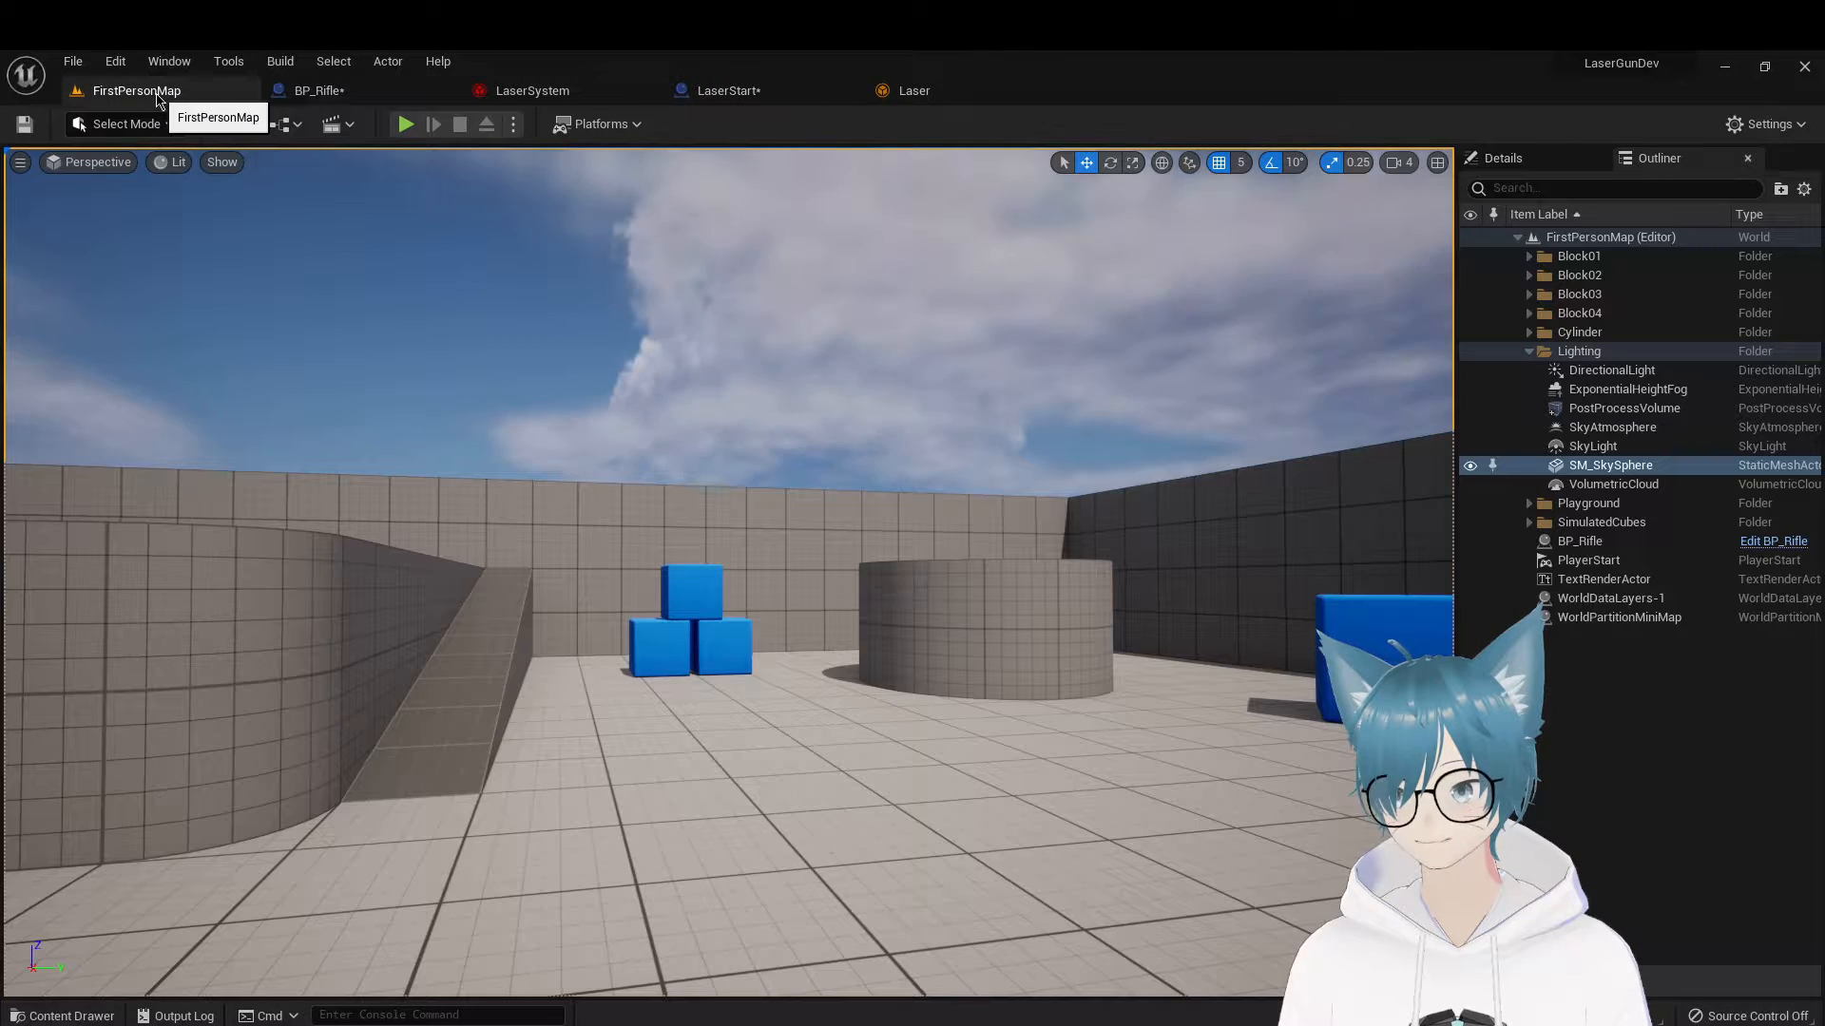
click(63, 1016)
click(356, 808)
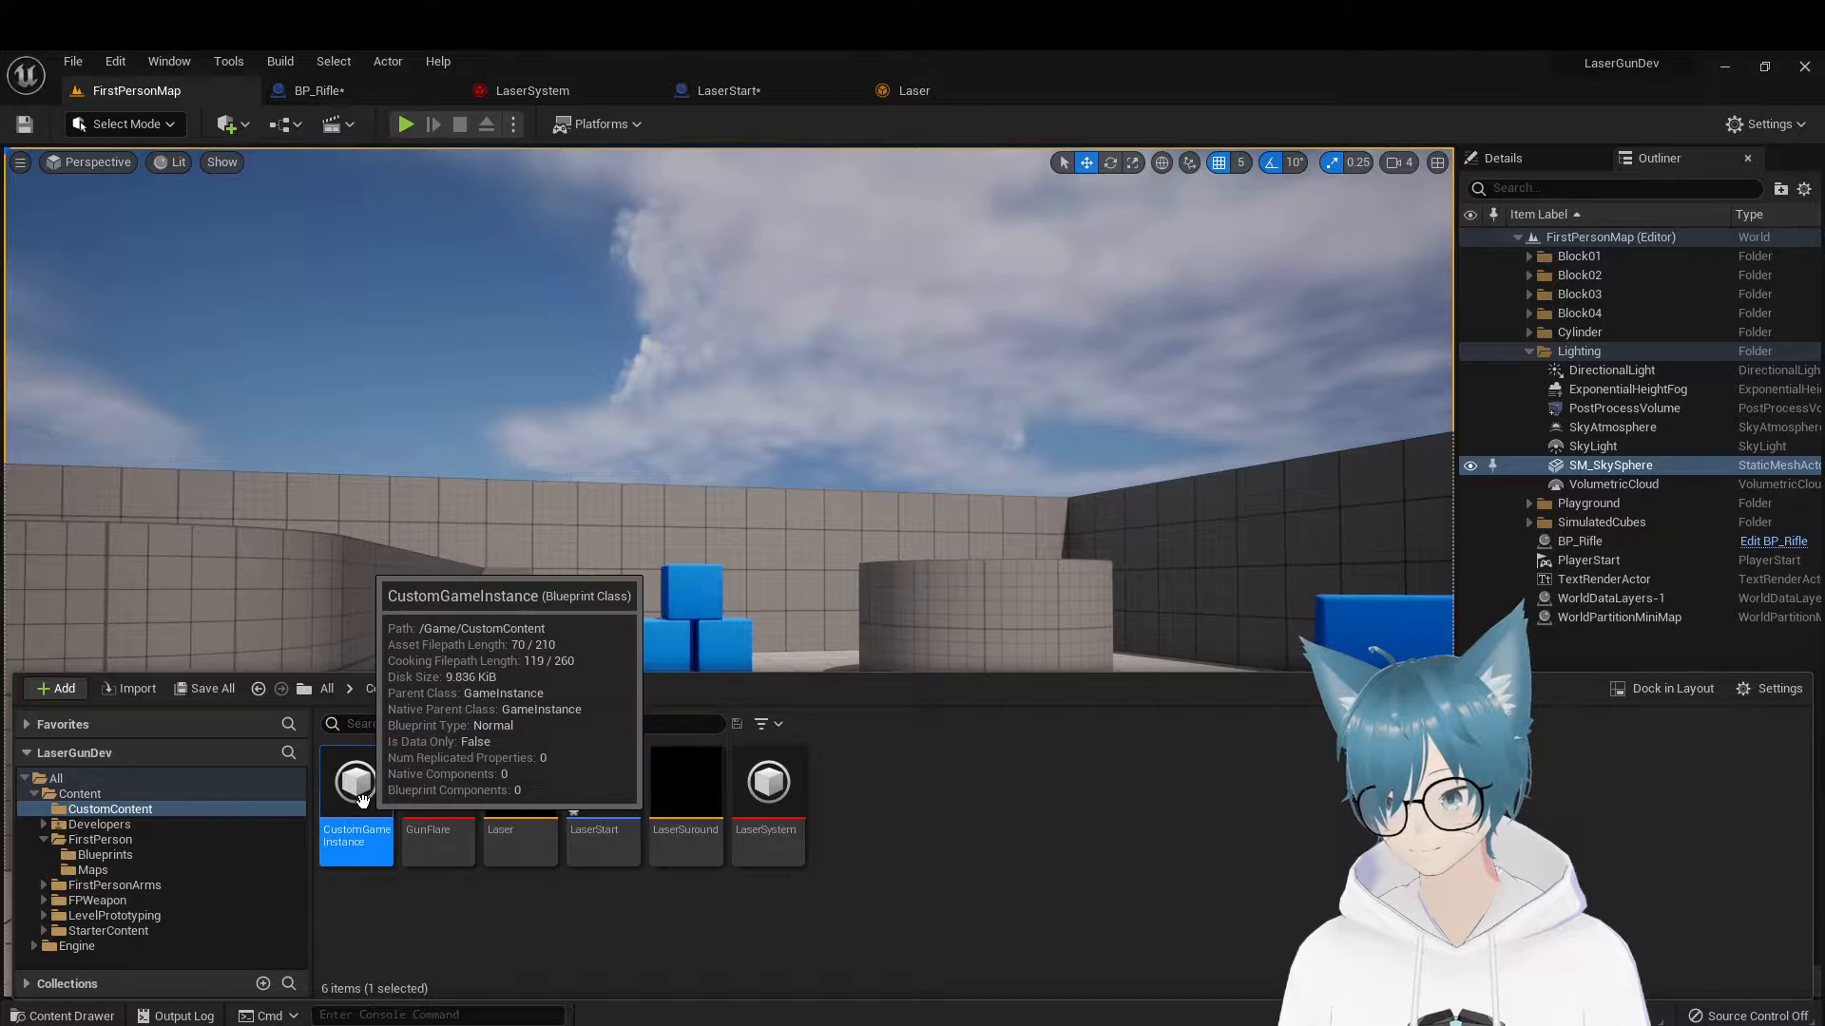
right_click(863, 806)
key(Escape)
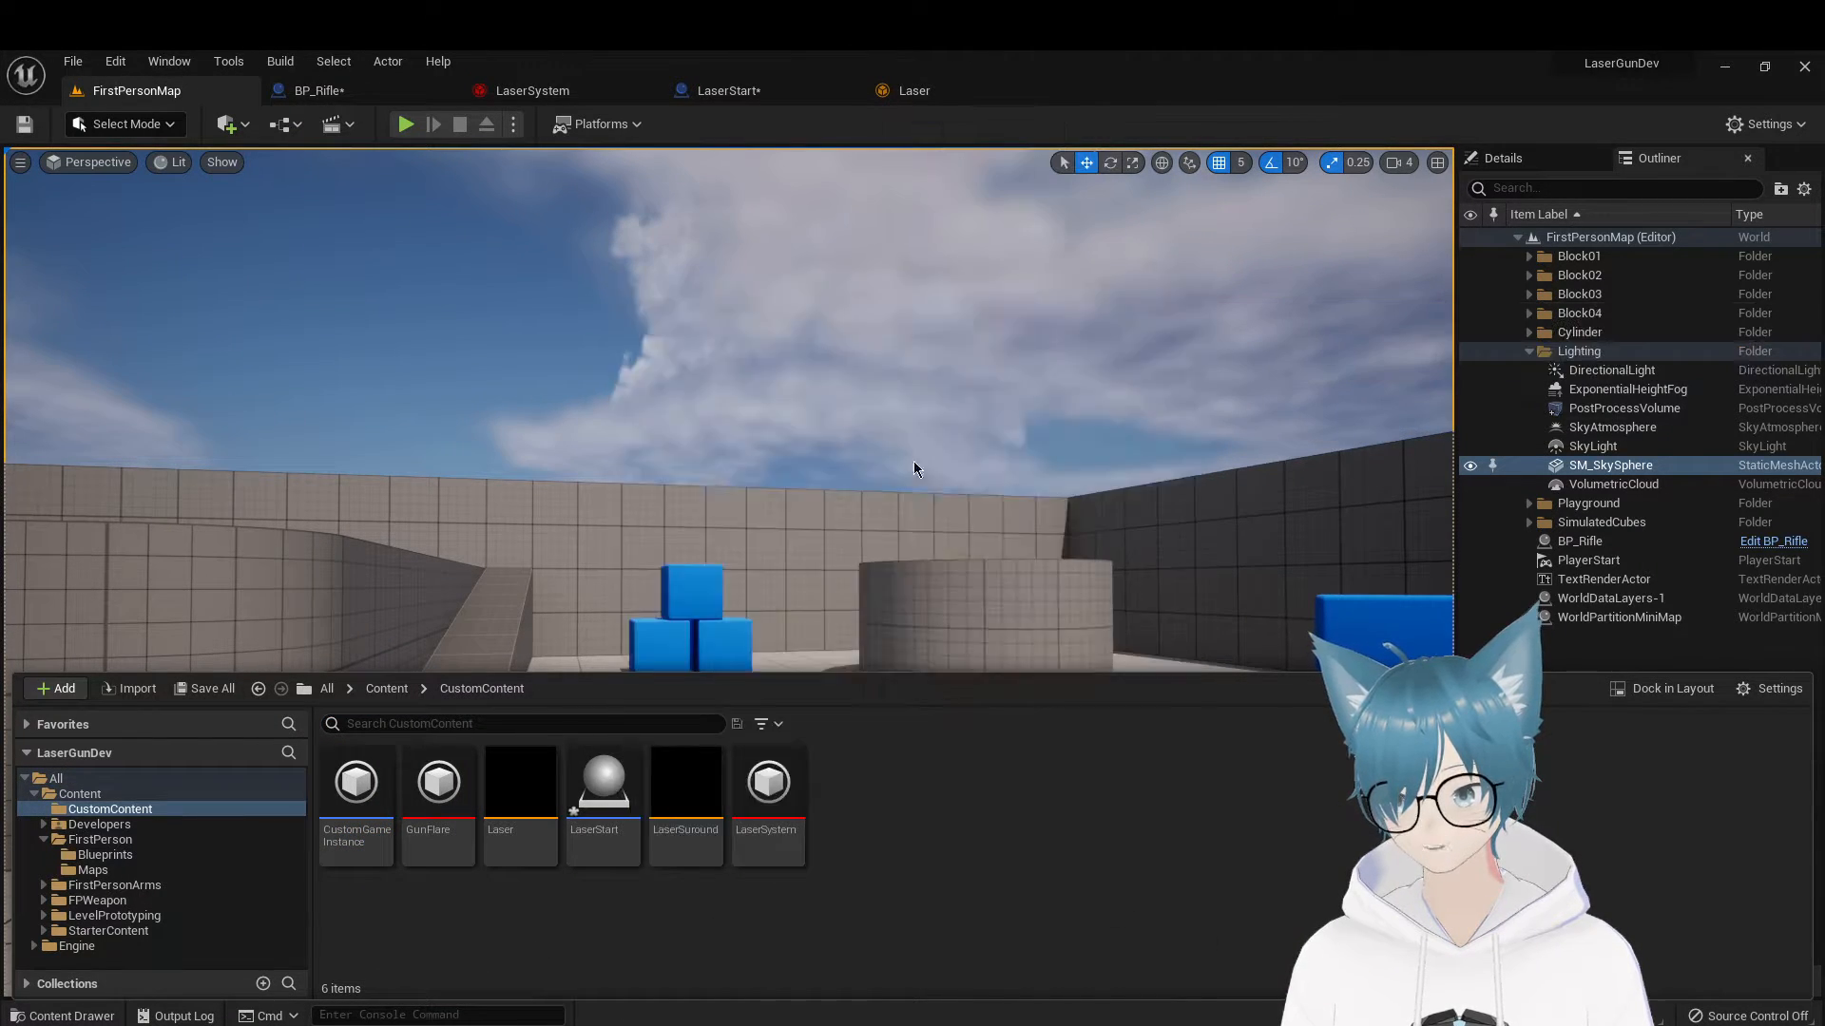
Search the new Blueprint's parent classes for "game ins" to view the Game Instance classes, and cancel the class selection
text(g)
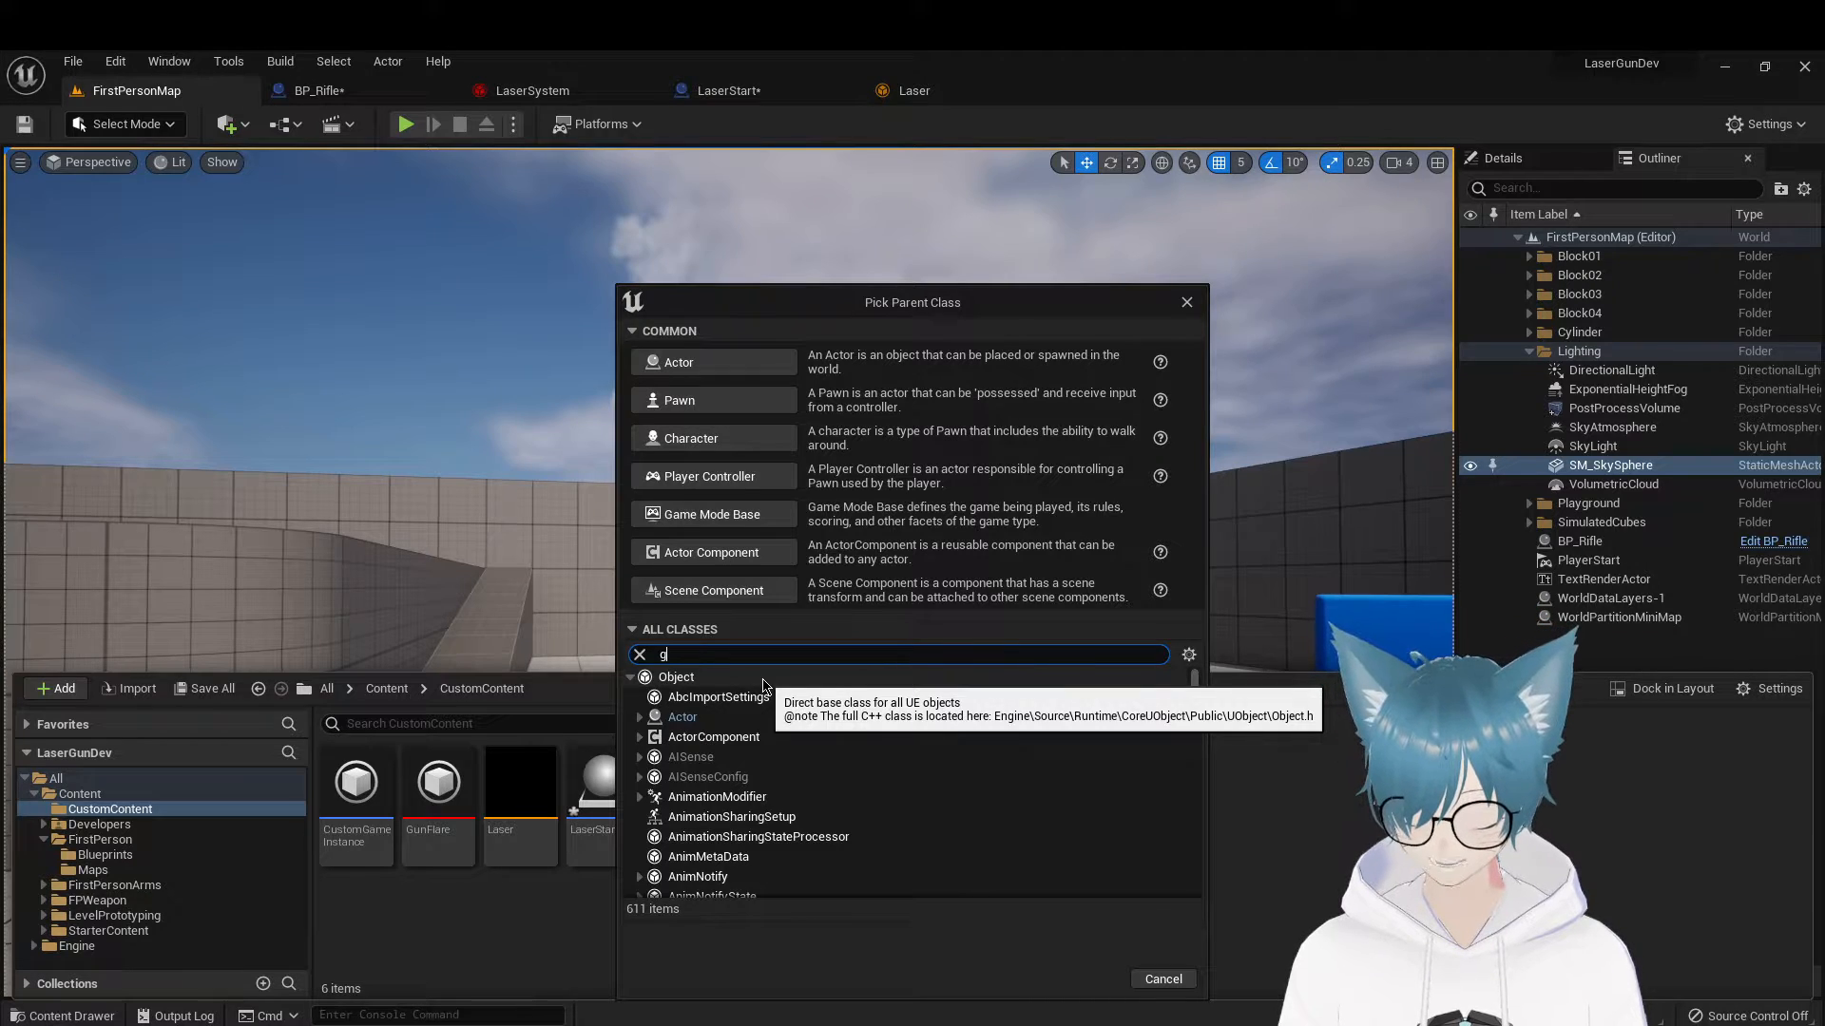
text(ame)
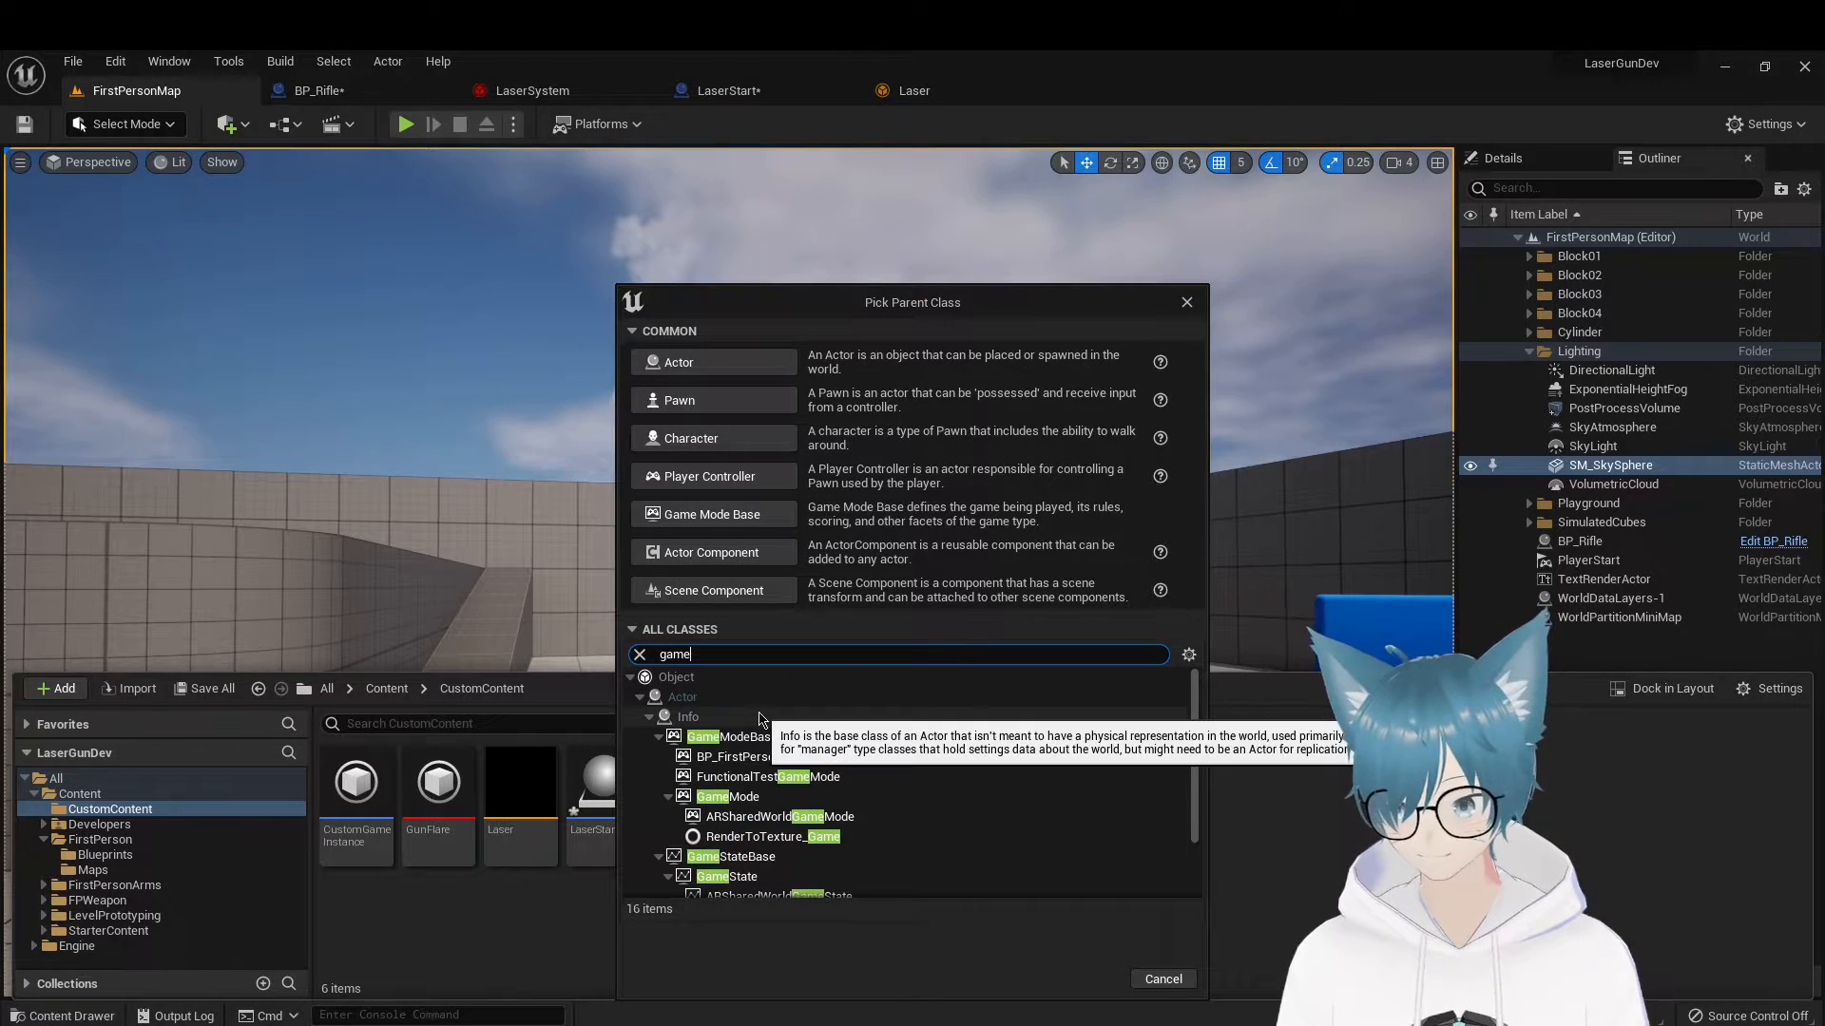
text( ins)
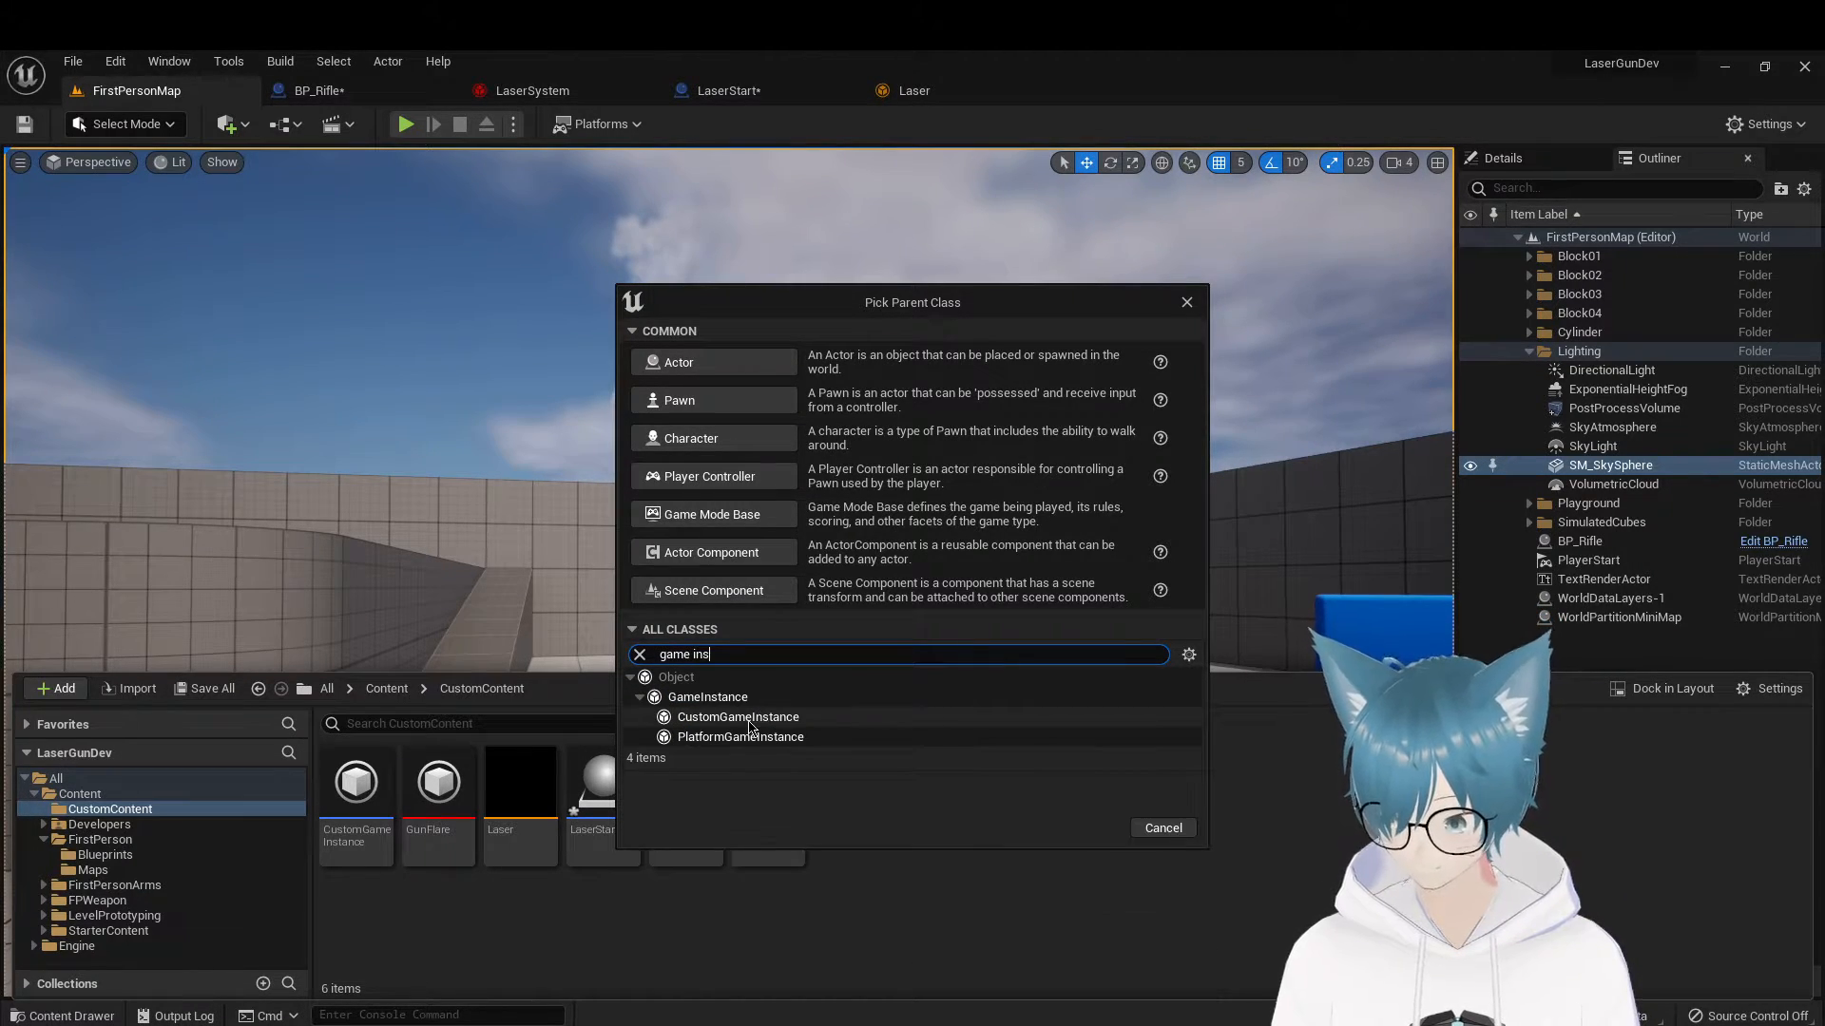
click(1162, 827)
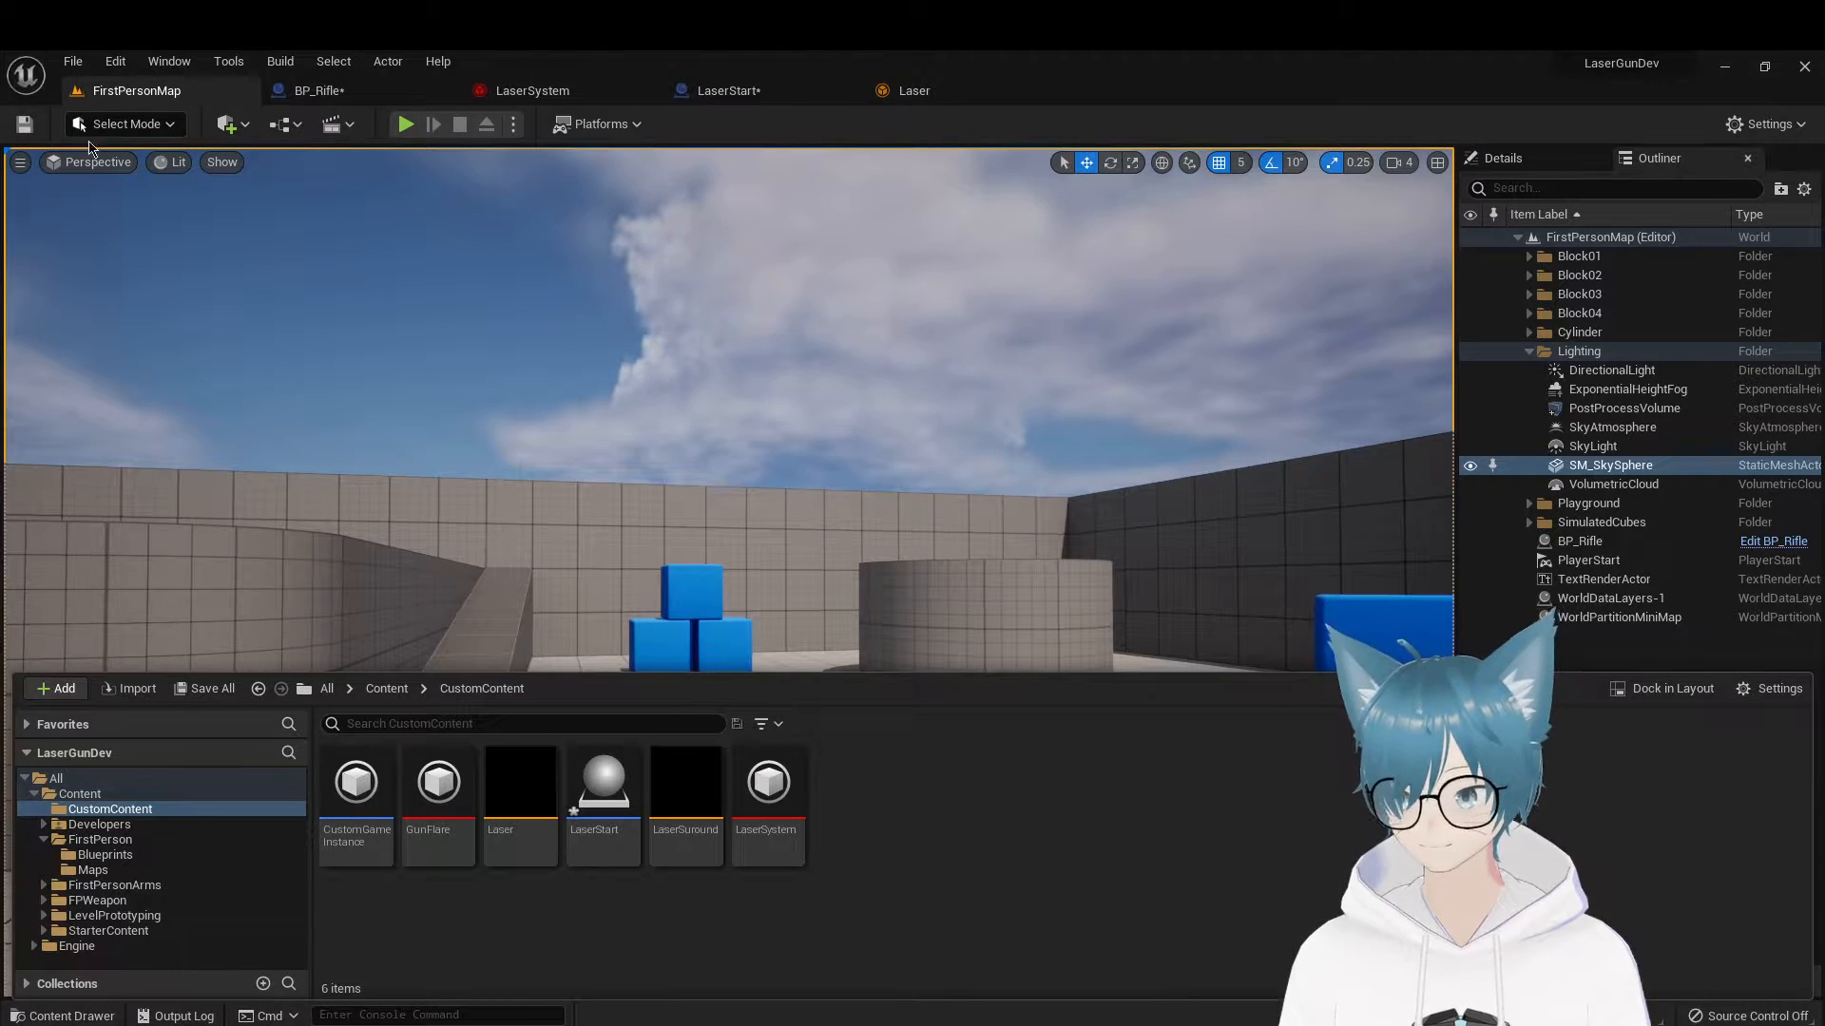
Search the Project Settings for "game ins", view the Game Instance Class choices, and close the settings
click(112, 63)
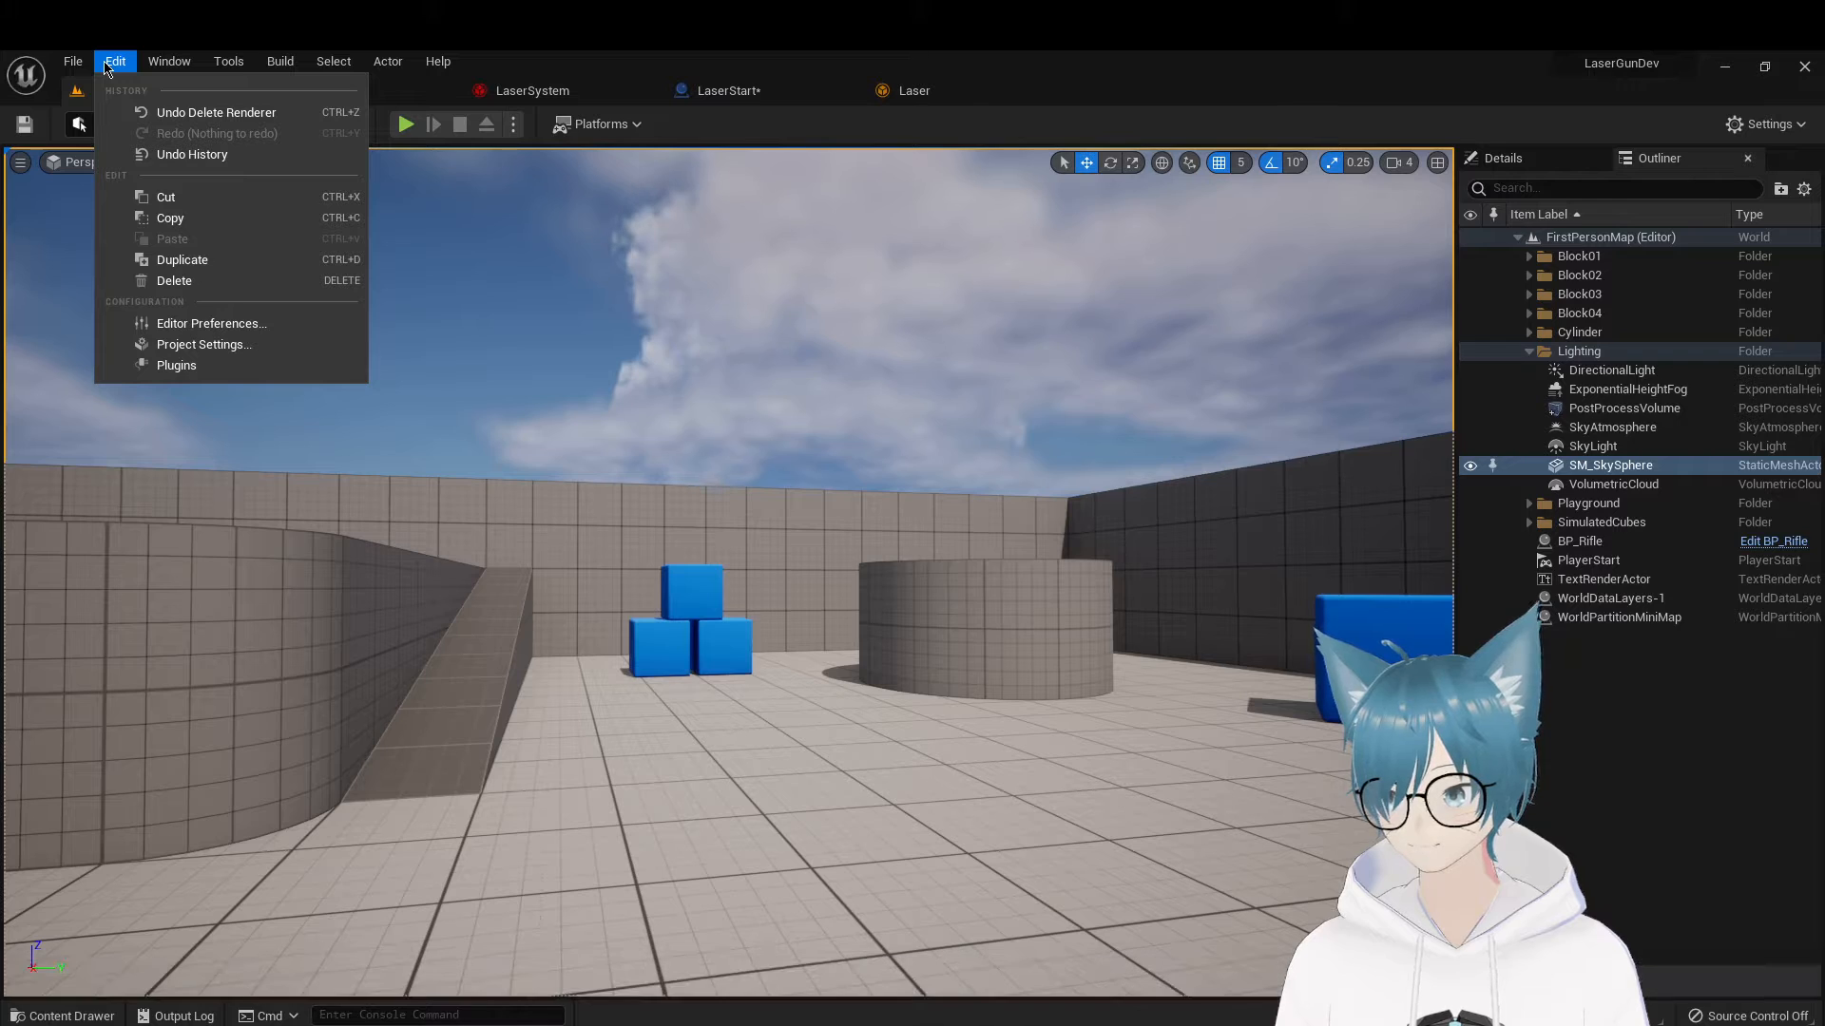
click(203, 344)
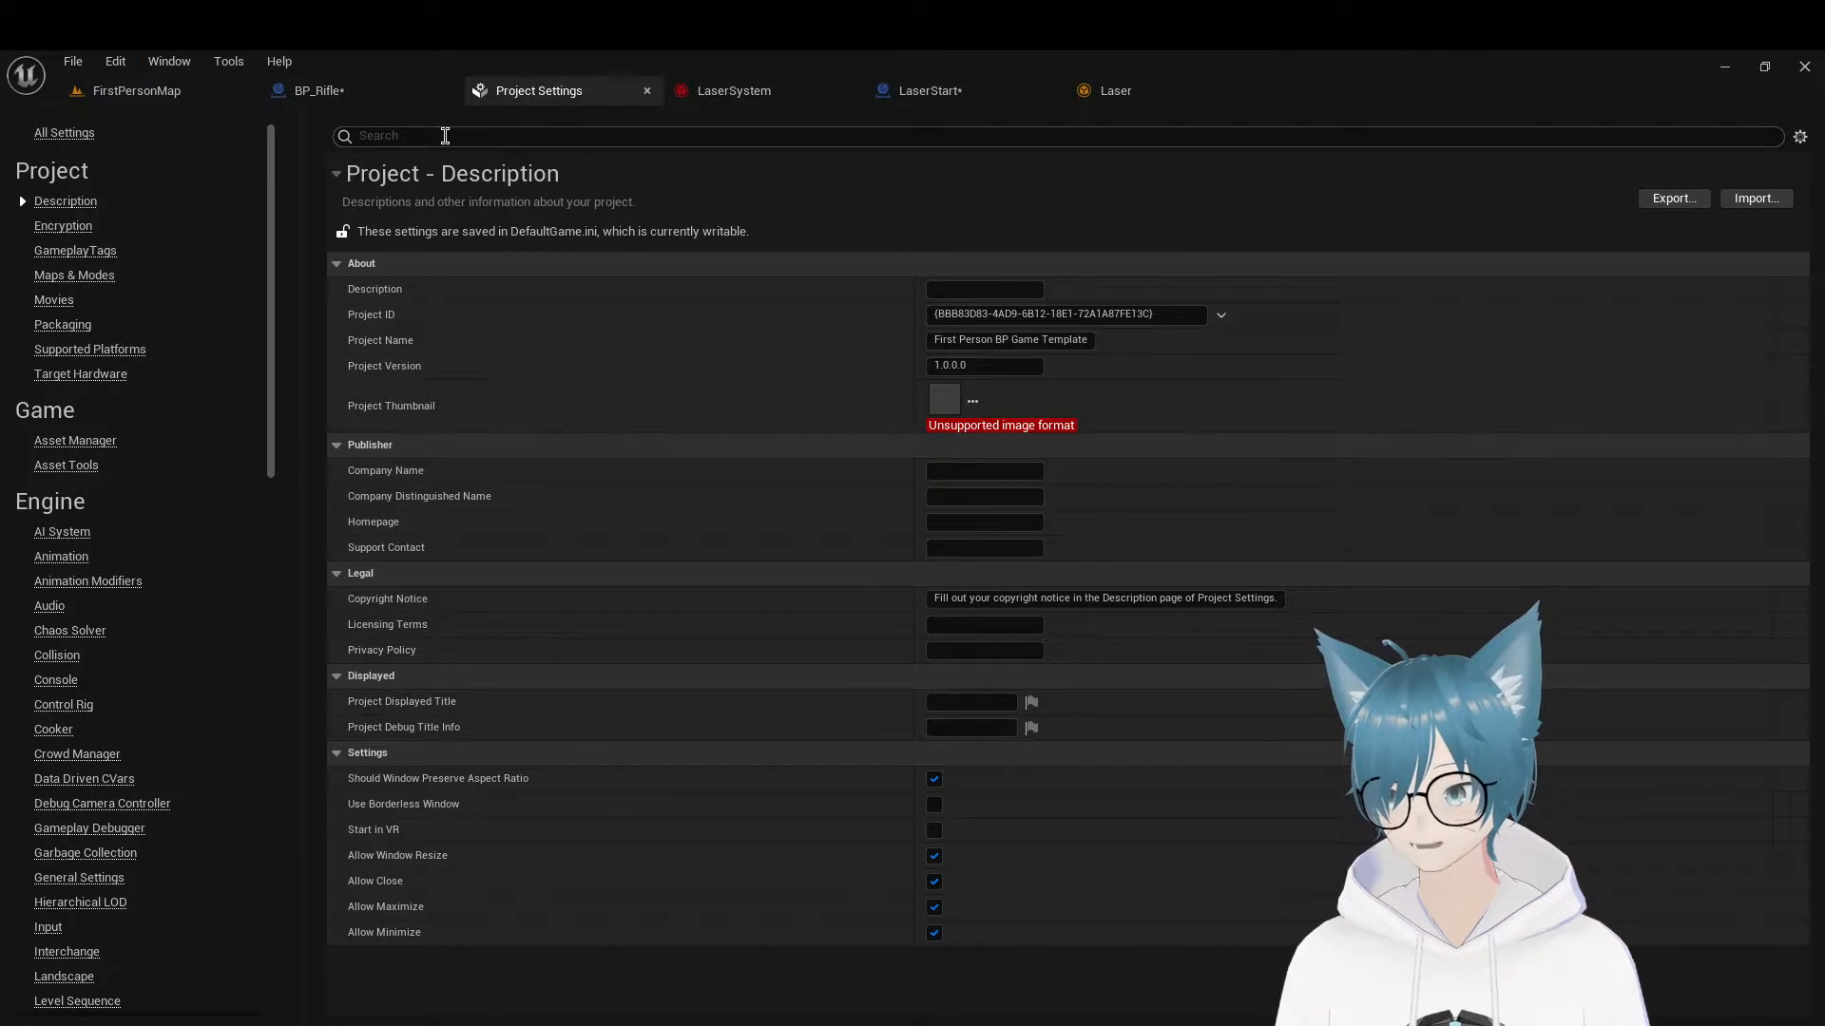
text(game)
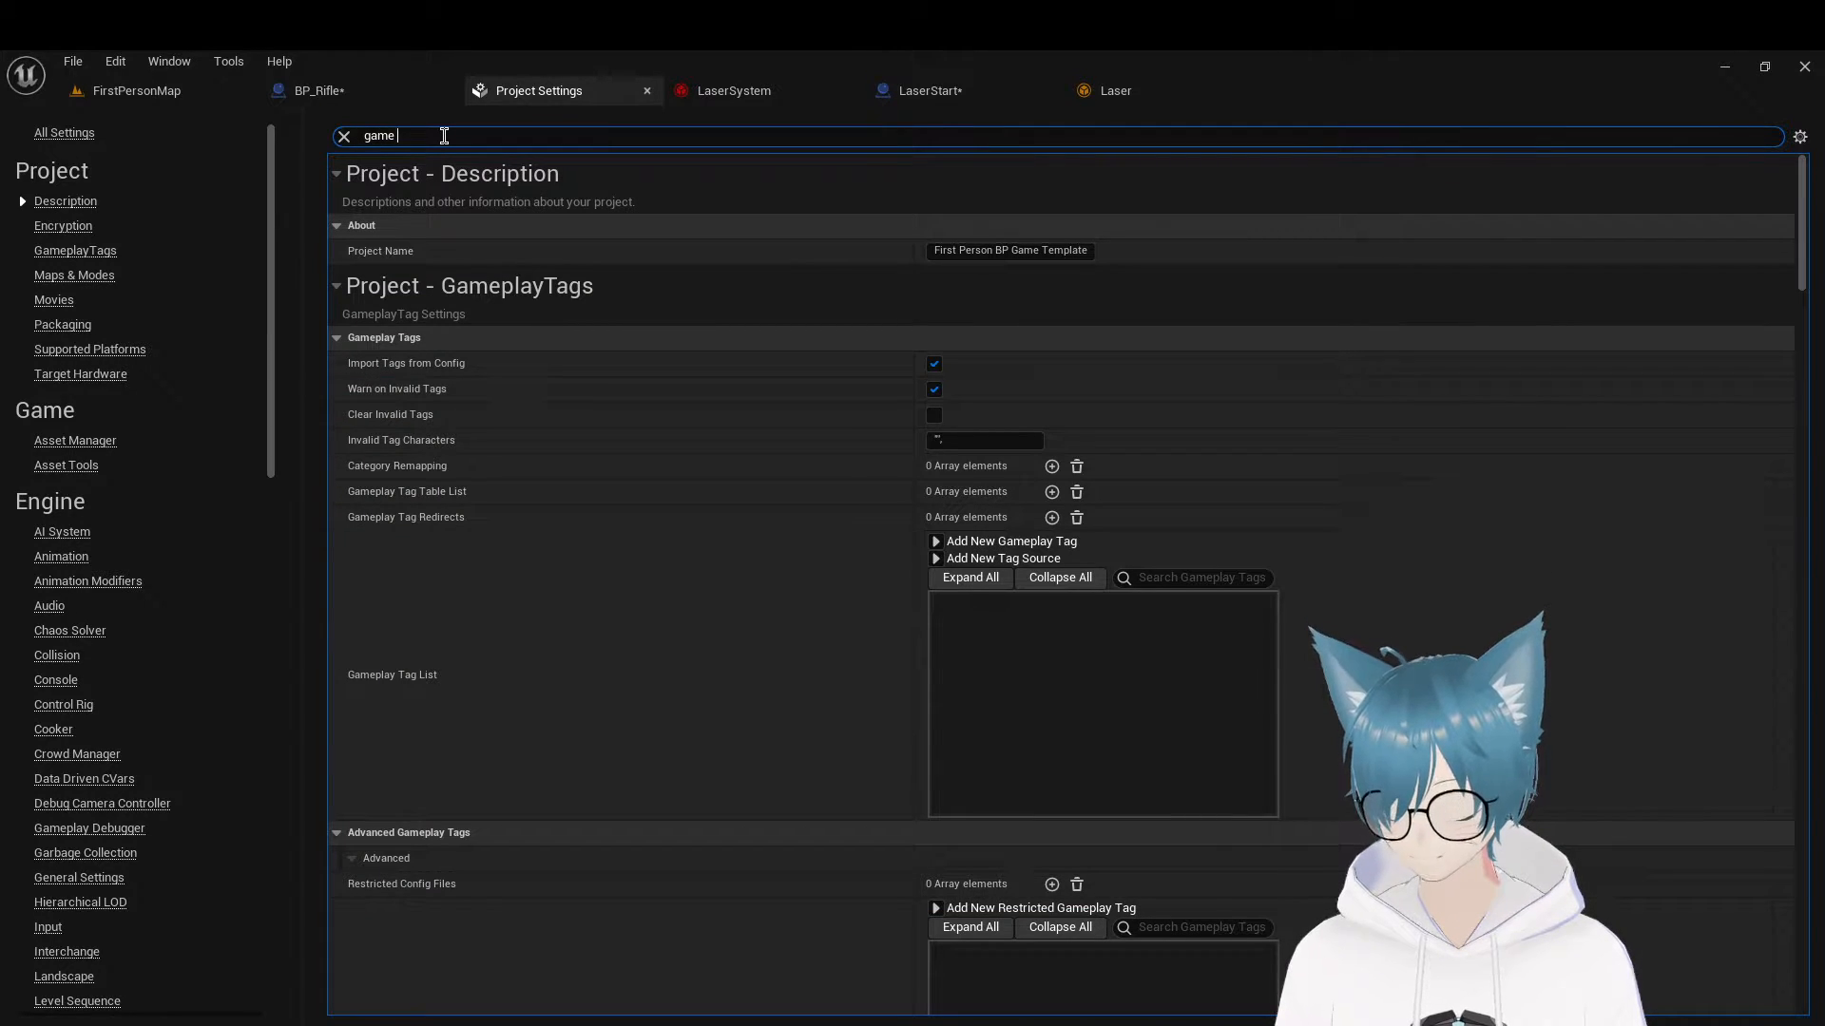
text( ins)
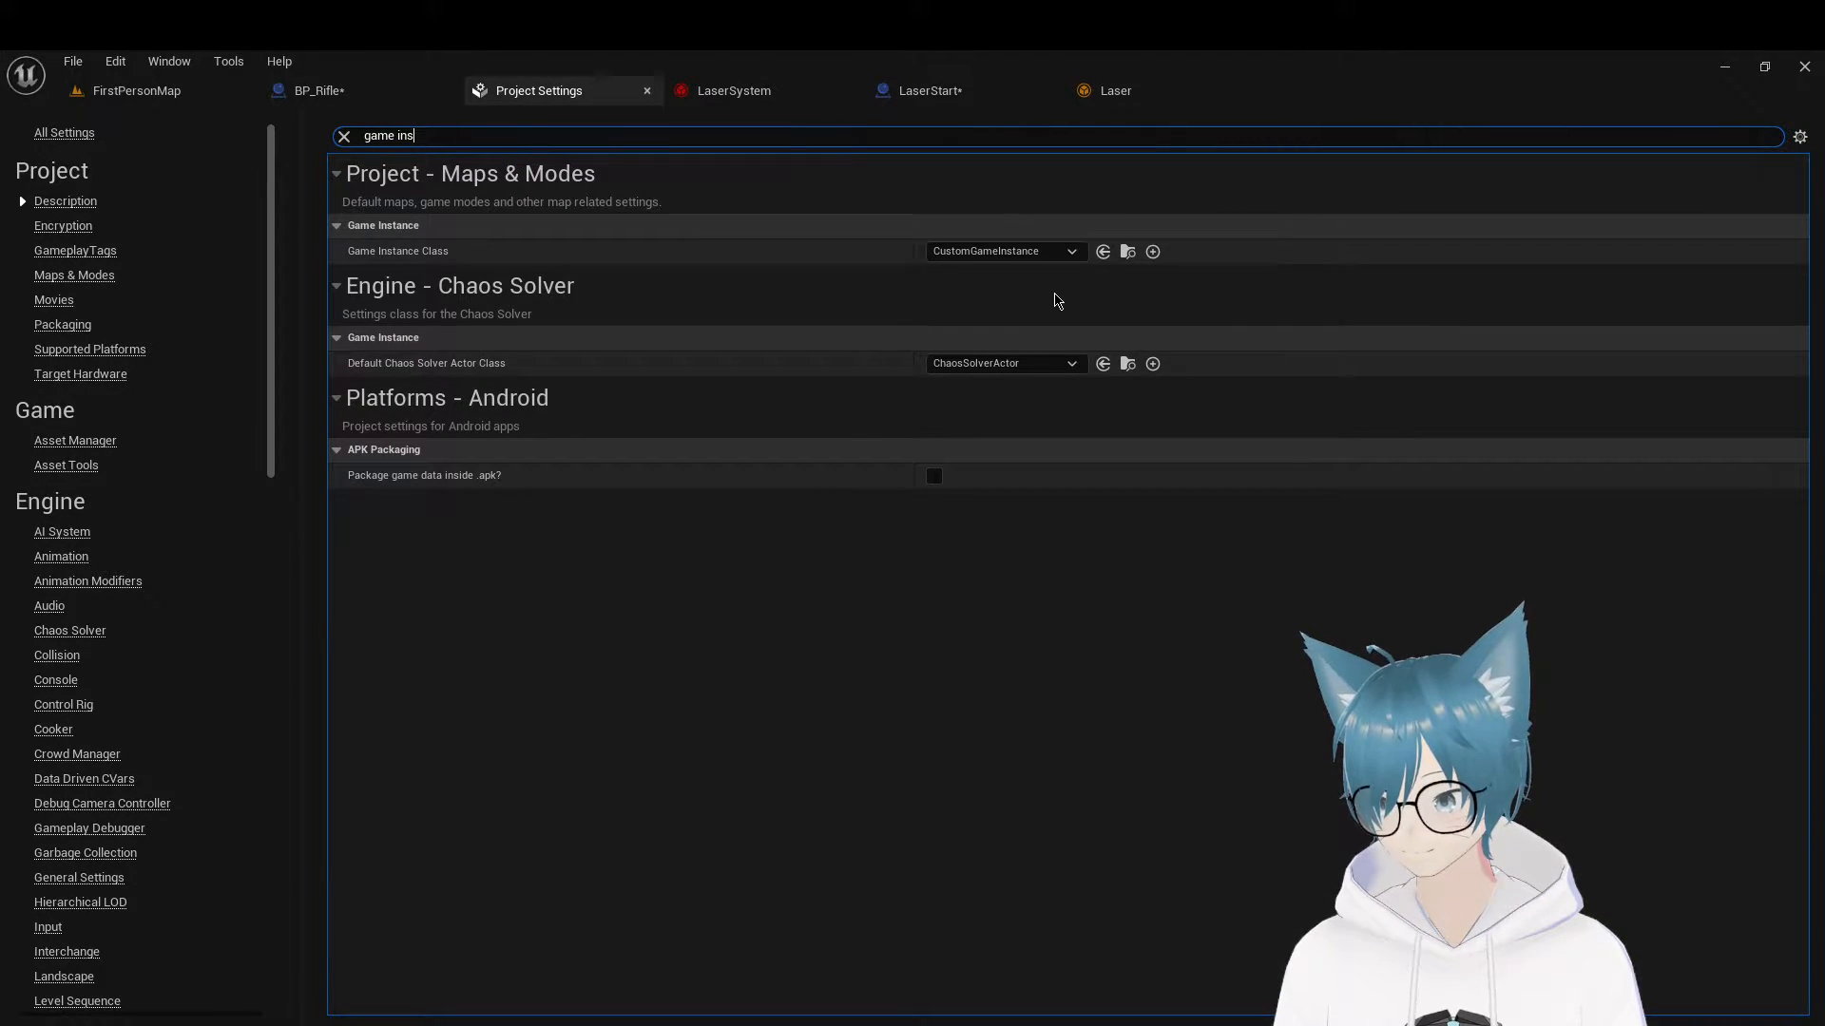
click(1045, 251)
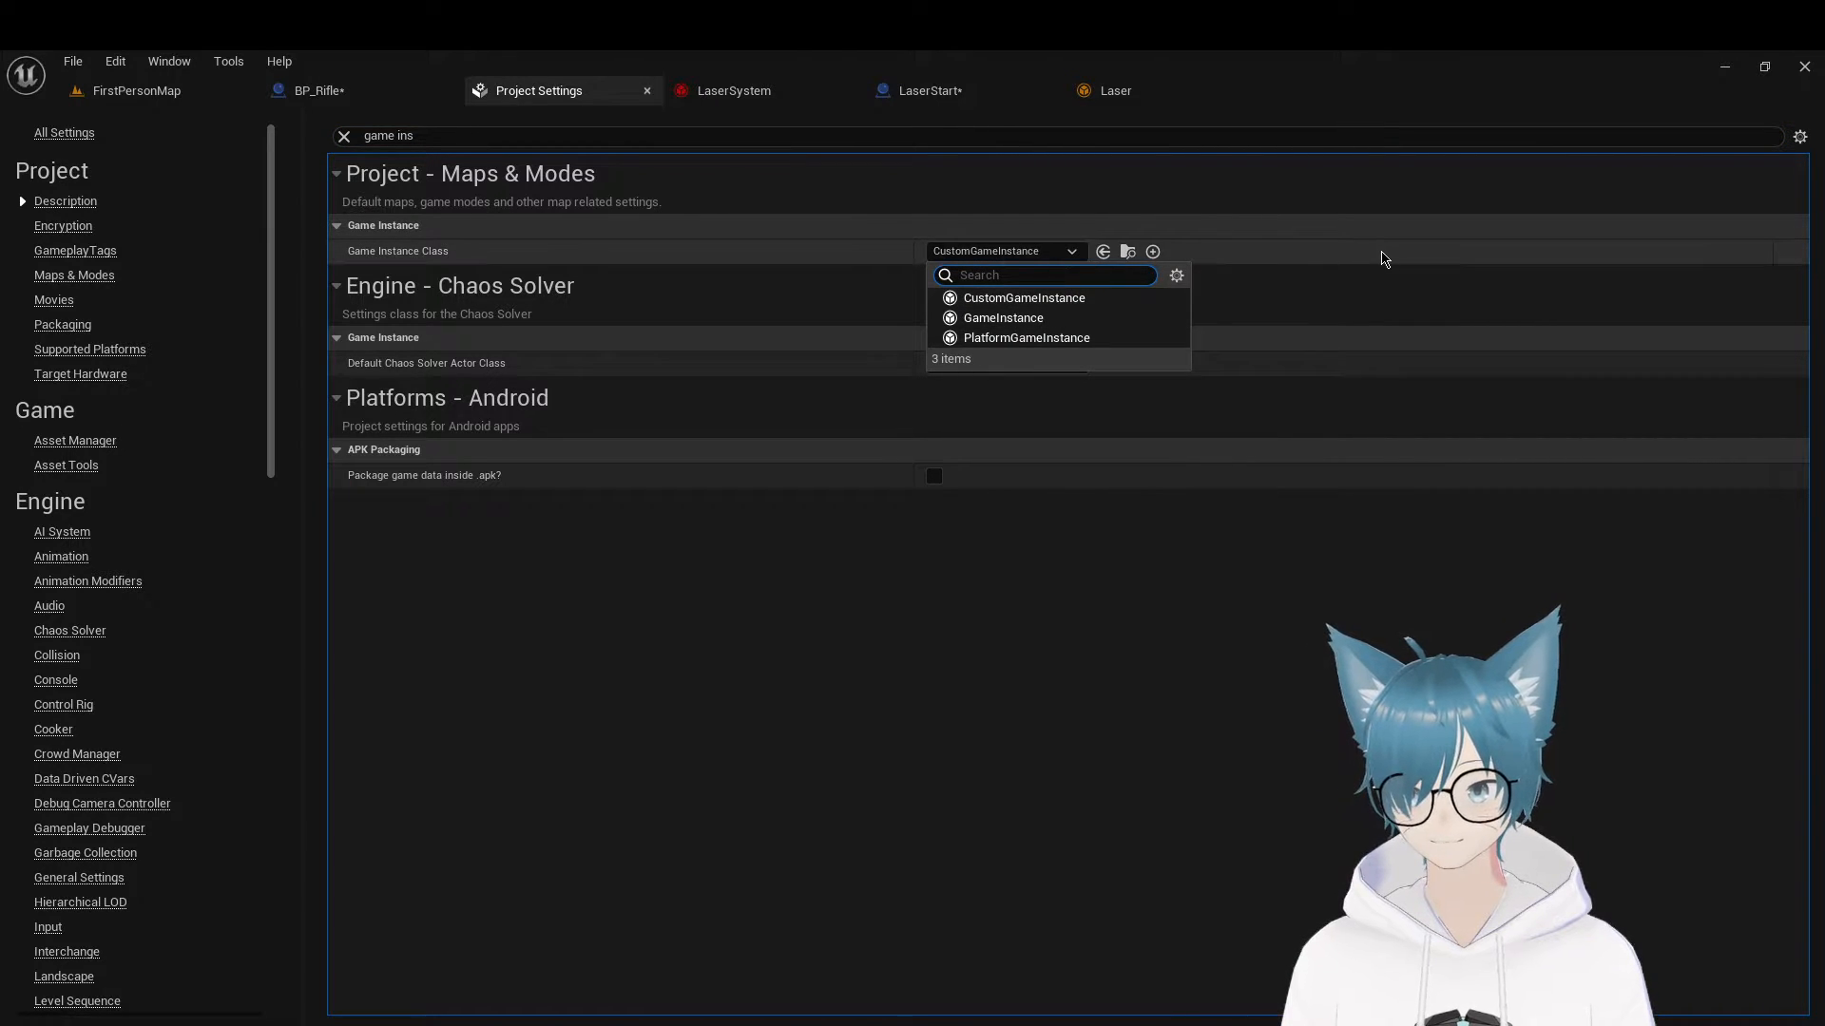
click(1382, 259)
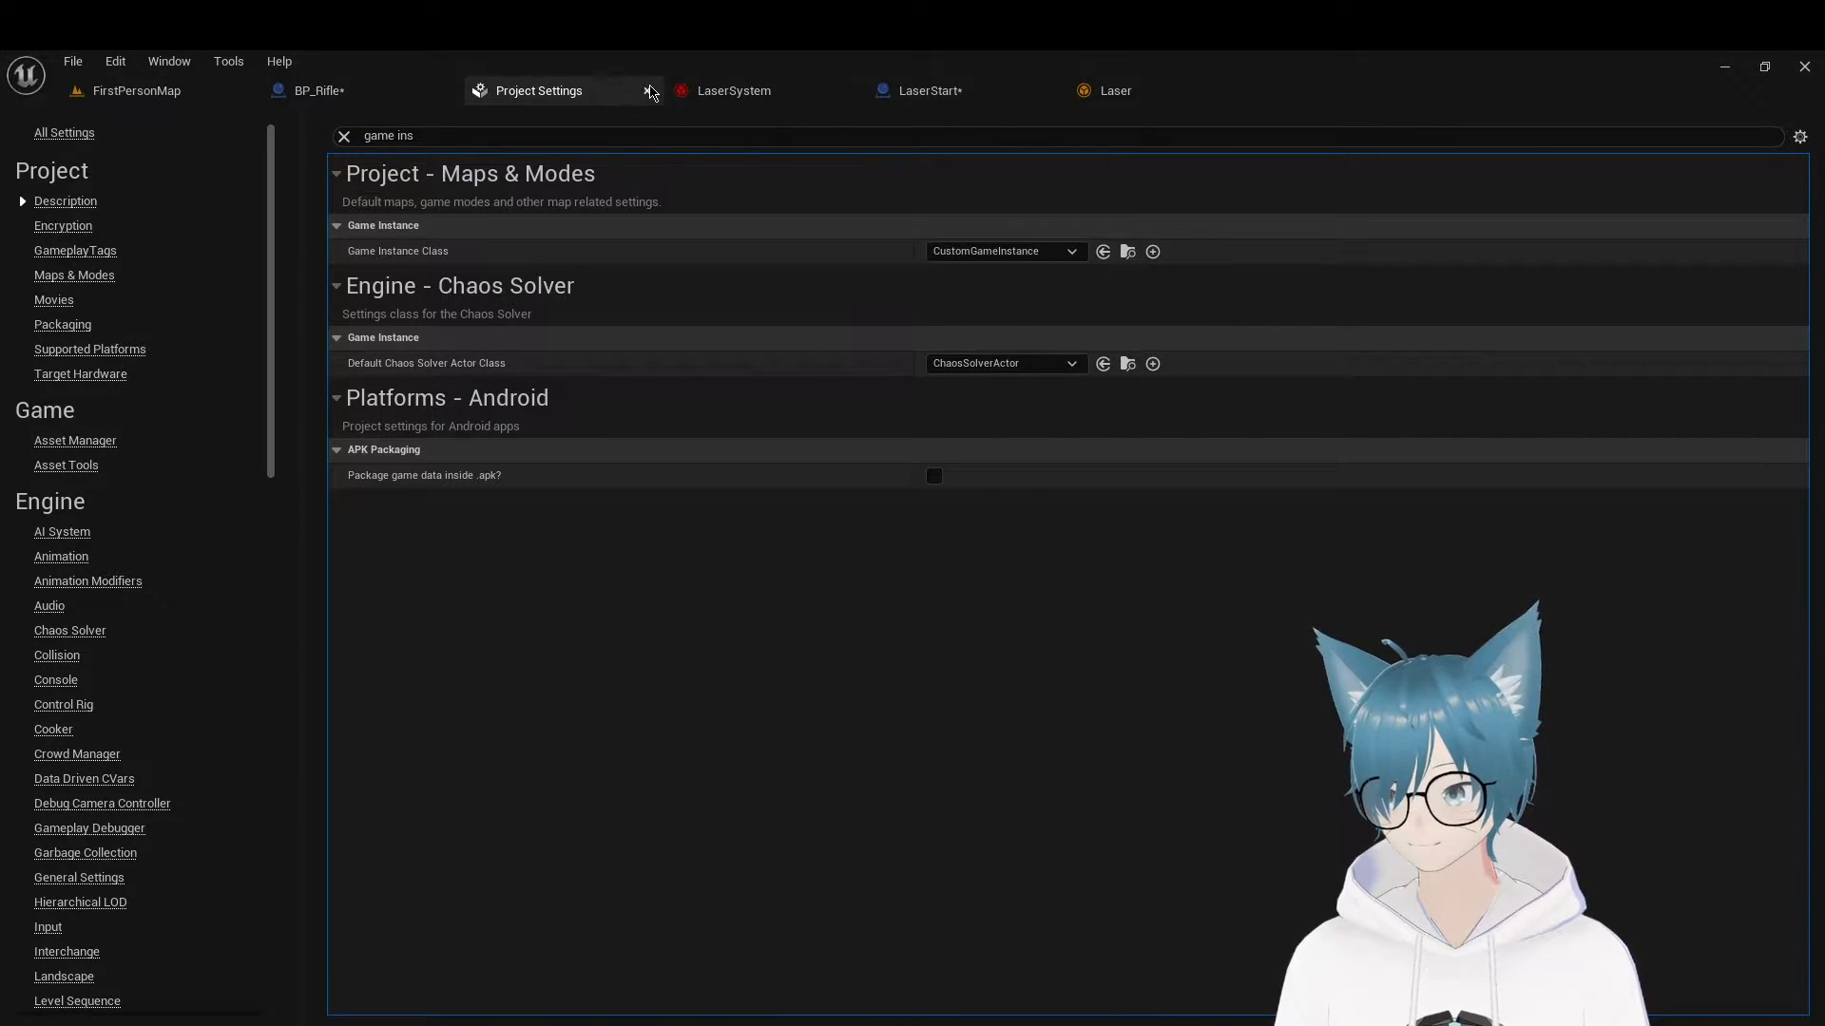
click(649, 91)
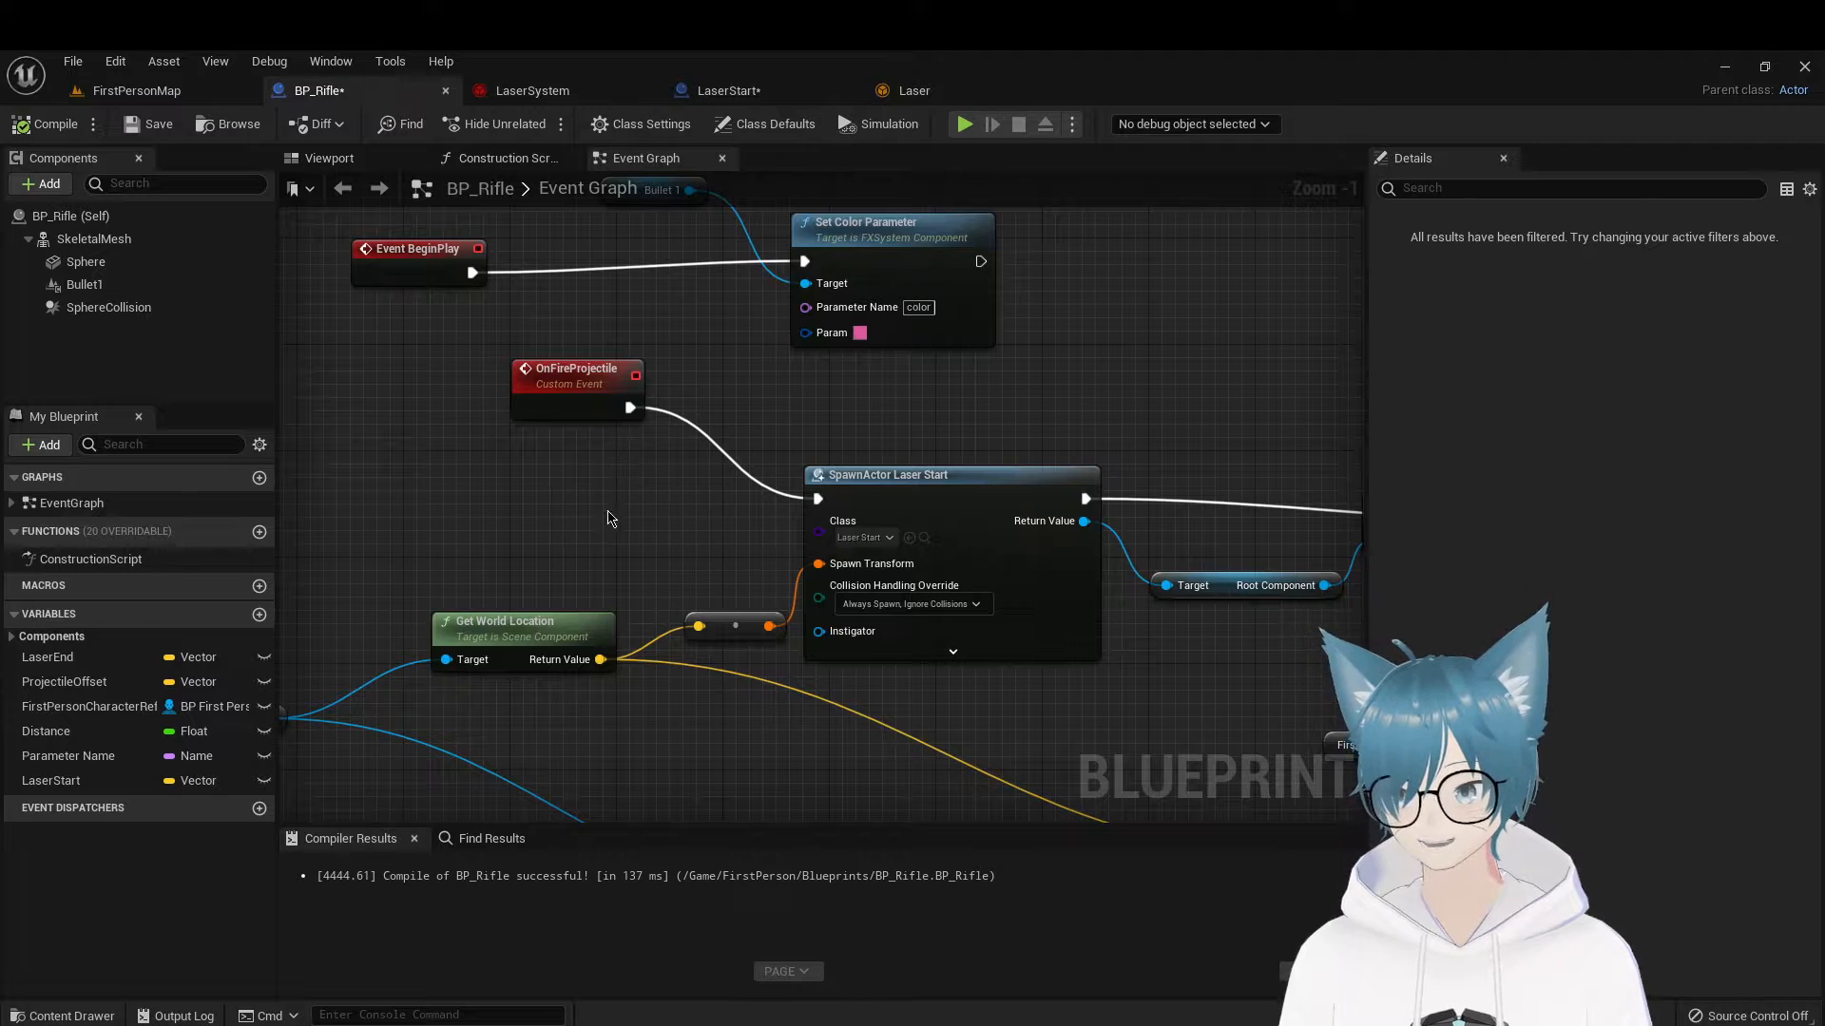
Examine BP_Rifle's Event Graph from OnFireProjectile through SpawnActor Laser Start to the Get Forward Vector and Distance nodes
right_drag(608, 514, 914, 520)
right_drag(623, 417, 612, 344)
right_drag(939, 443, 687, 407)
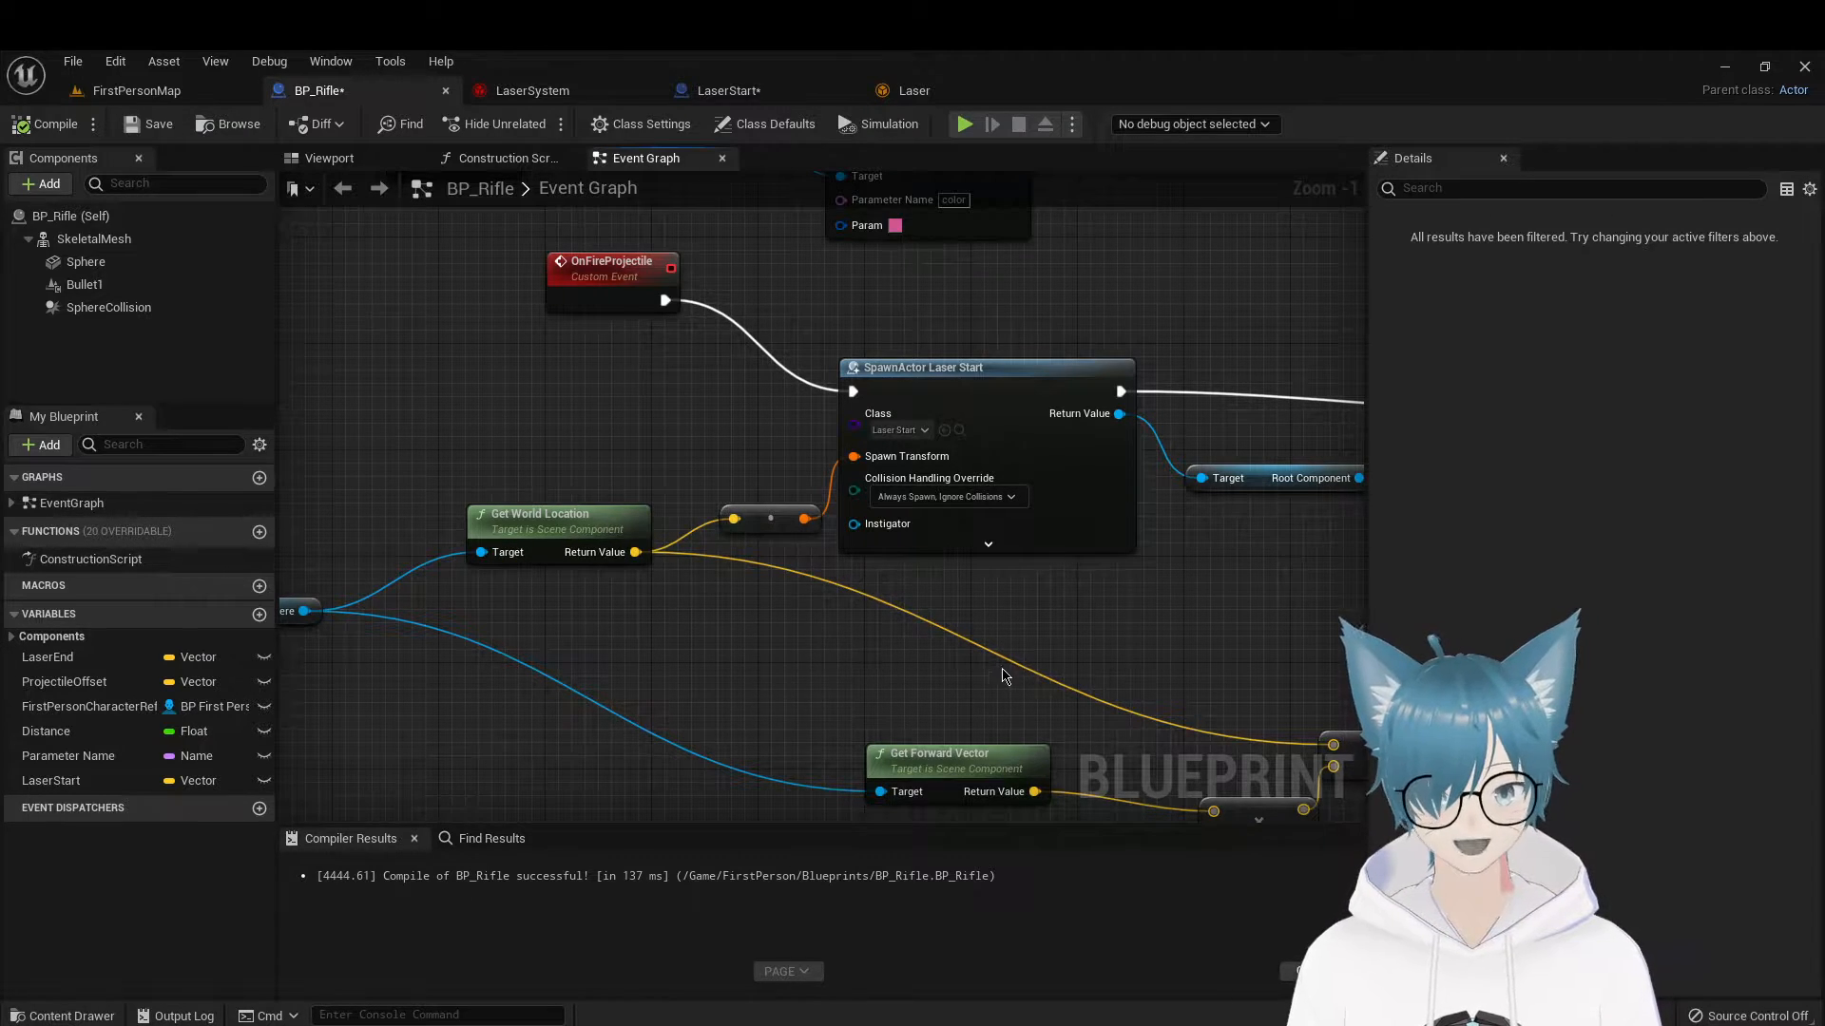
right_drag(1005, 676, 697, 627)
right_drag(855, 577, 820, 584)
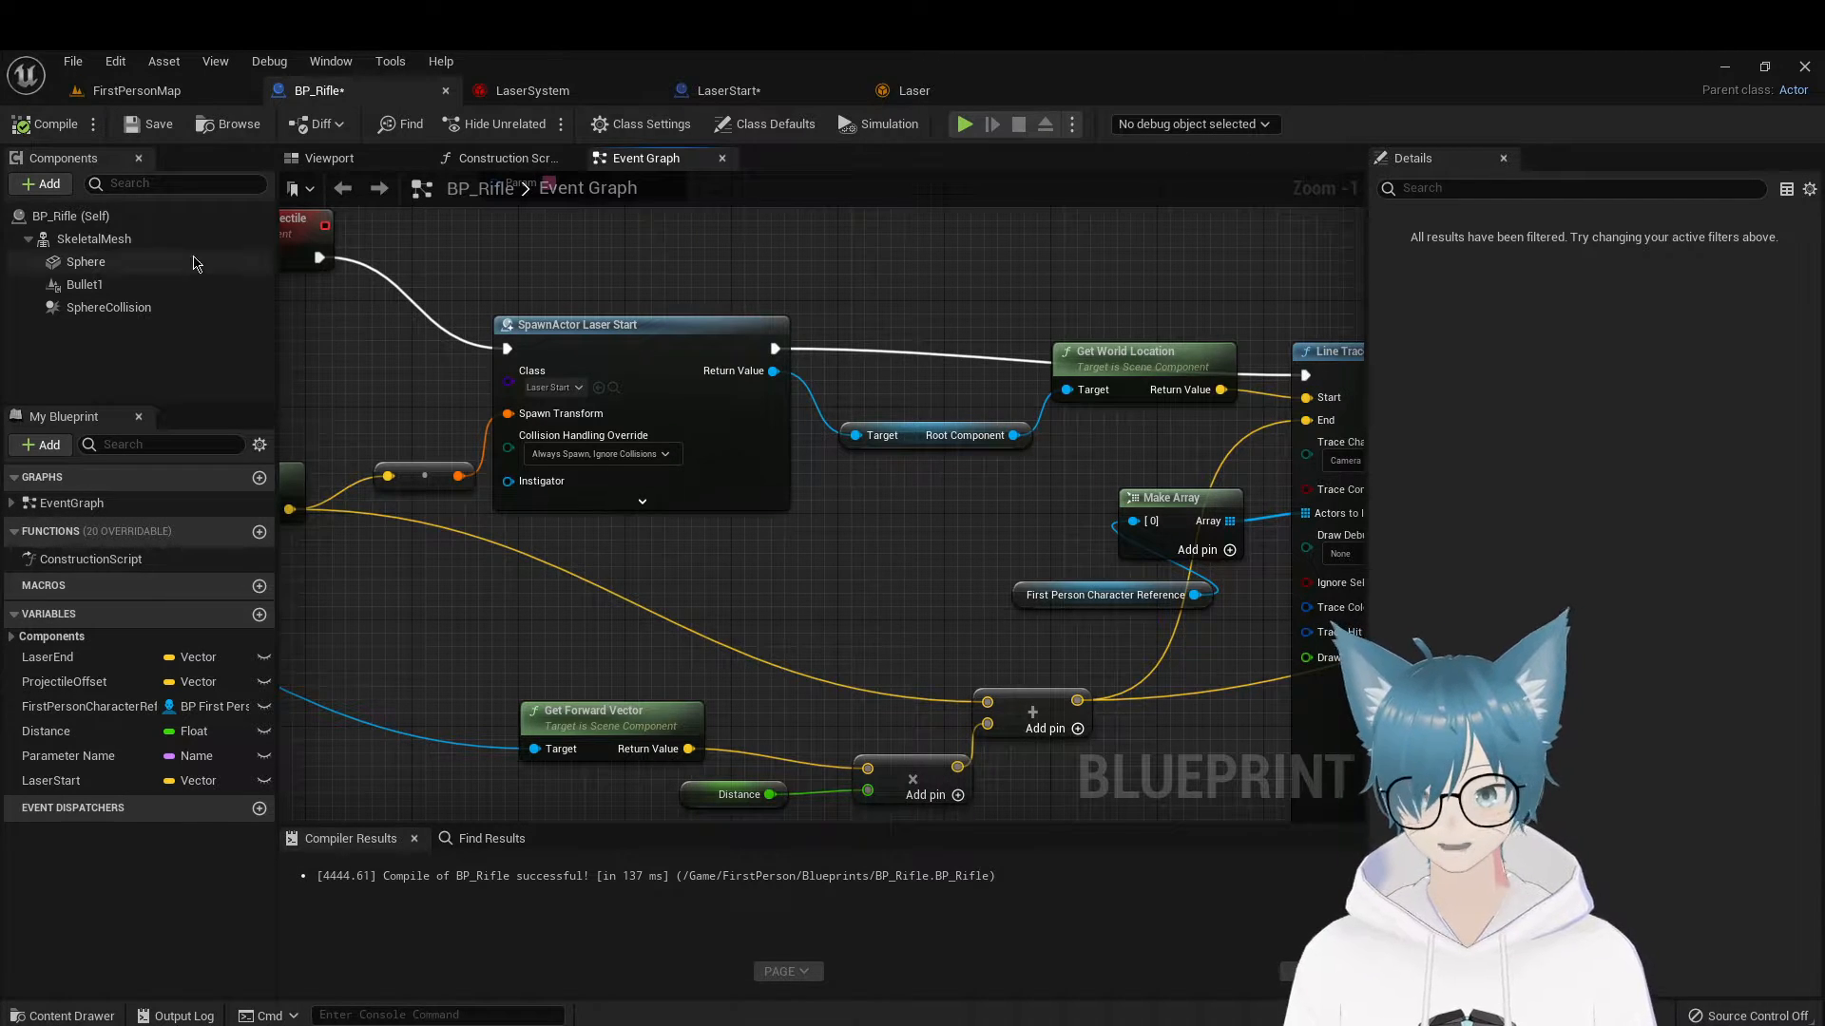
Open the CustomGameInstance blueprint from CustomContent, inspect its LaserEnd vector variable, and return to FirstPersonMap
click(150, 90)
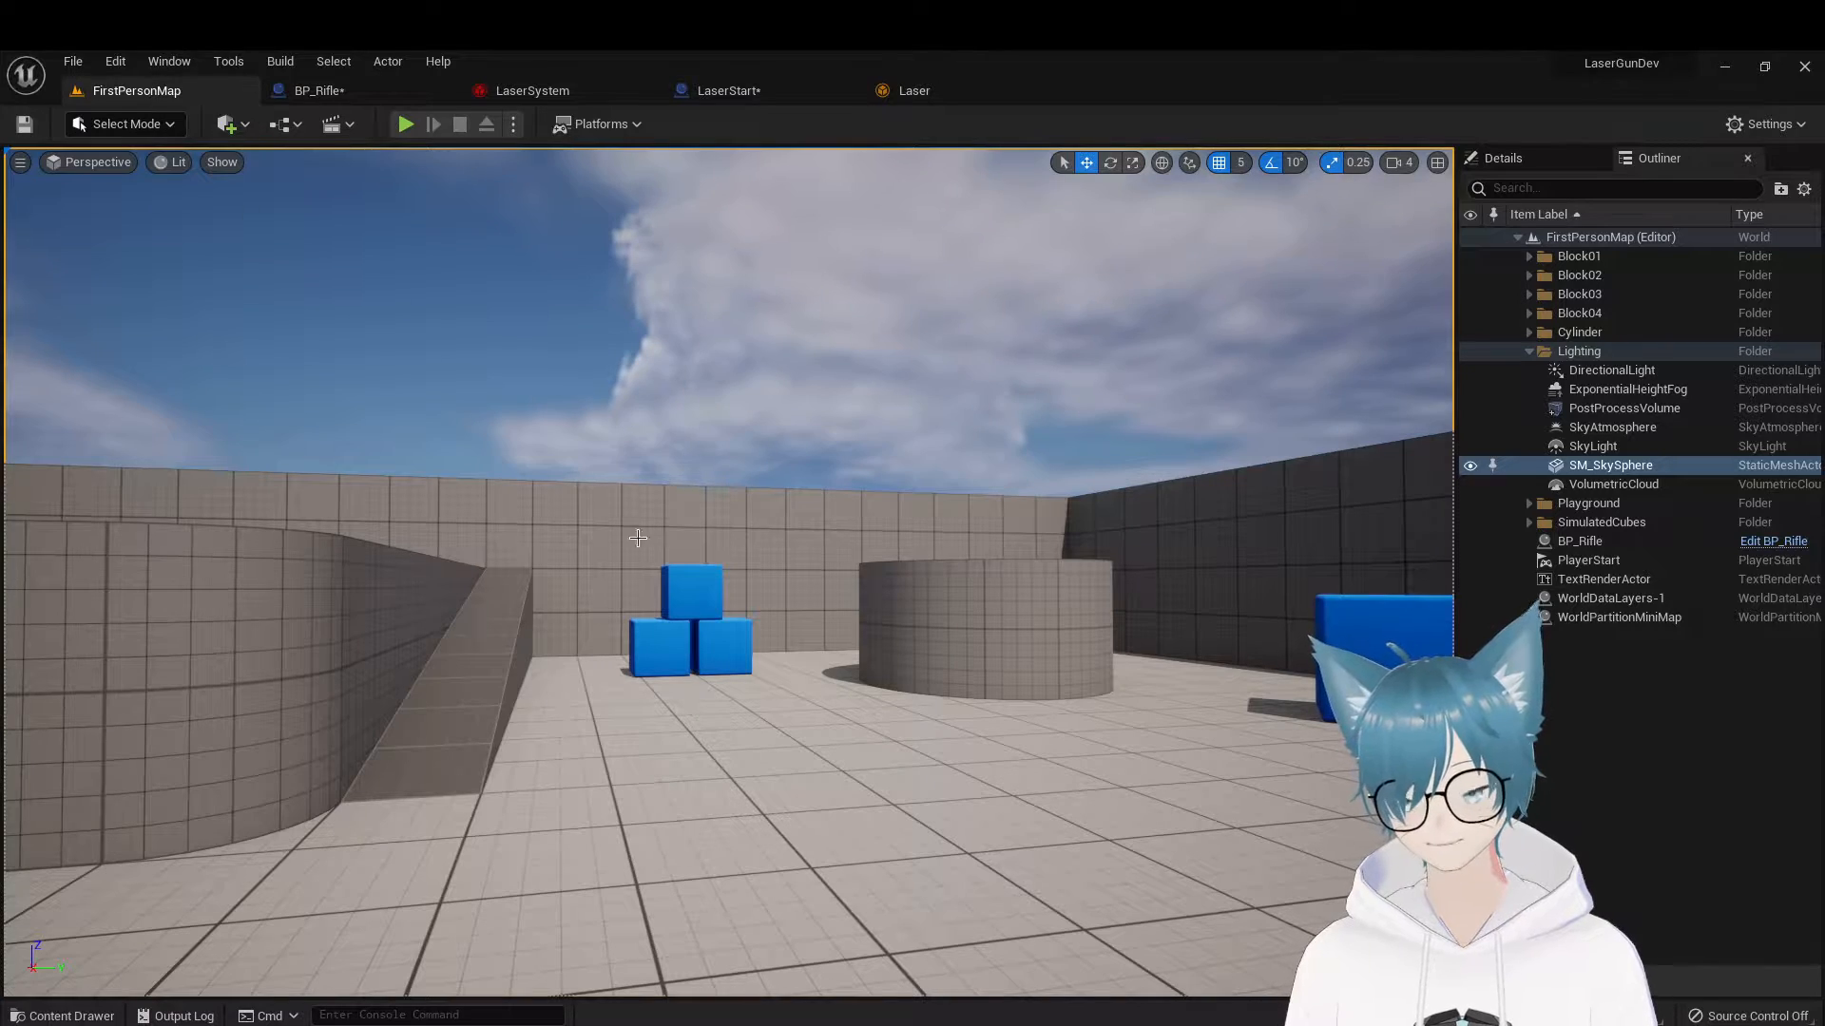
click(63, 1015)
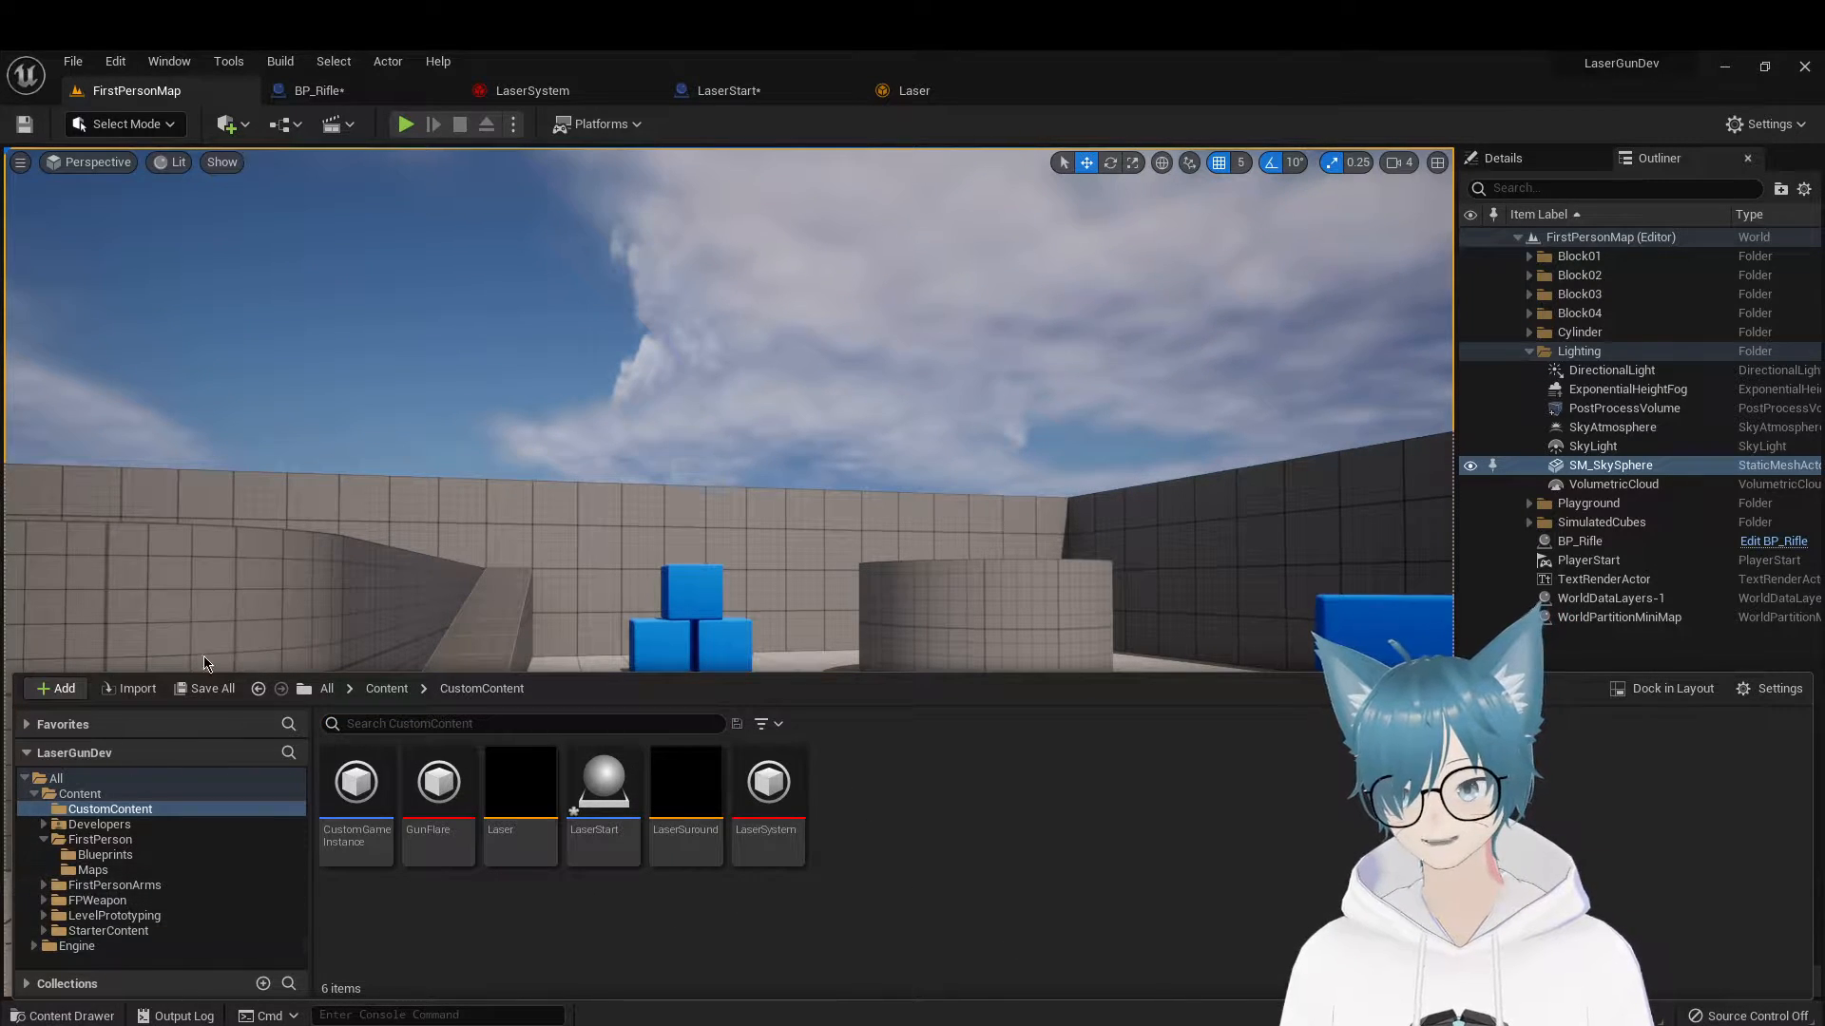
double_click(376, 845)
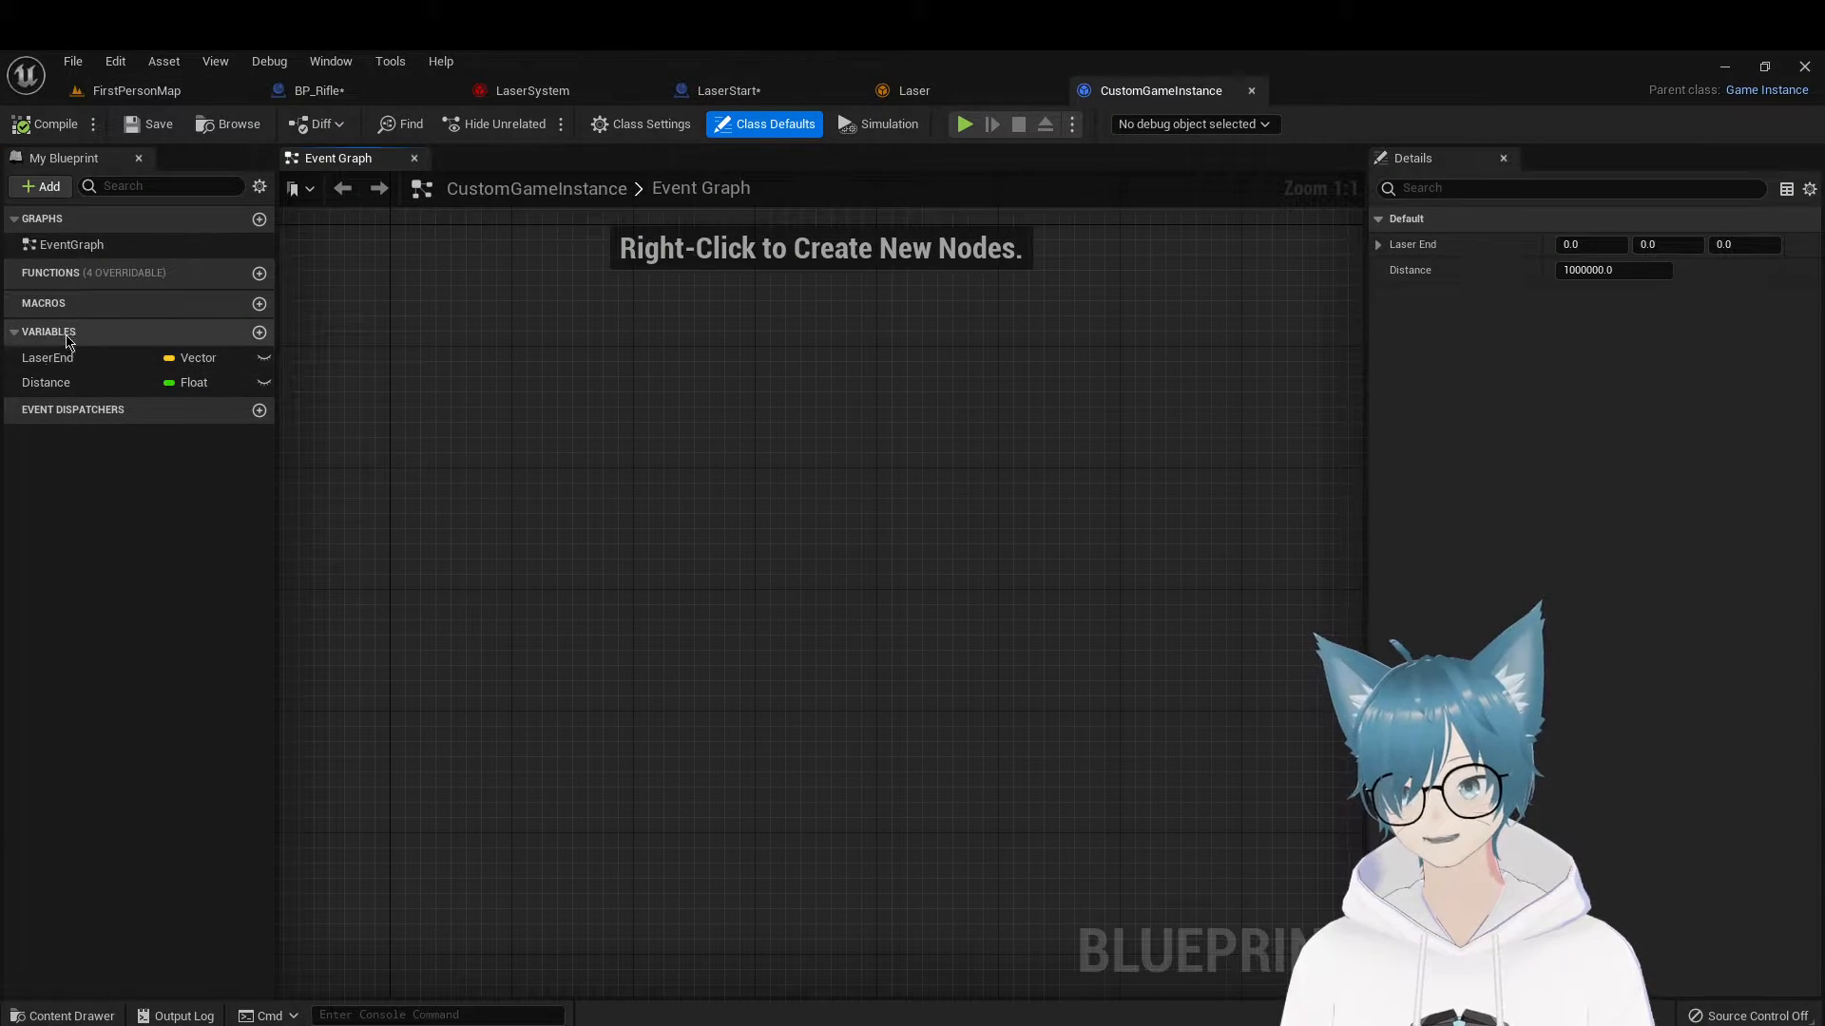
click(70, 361)
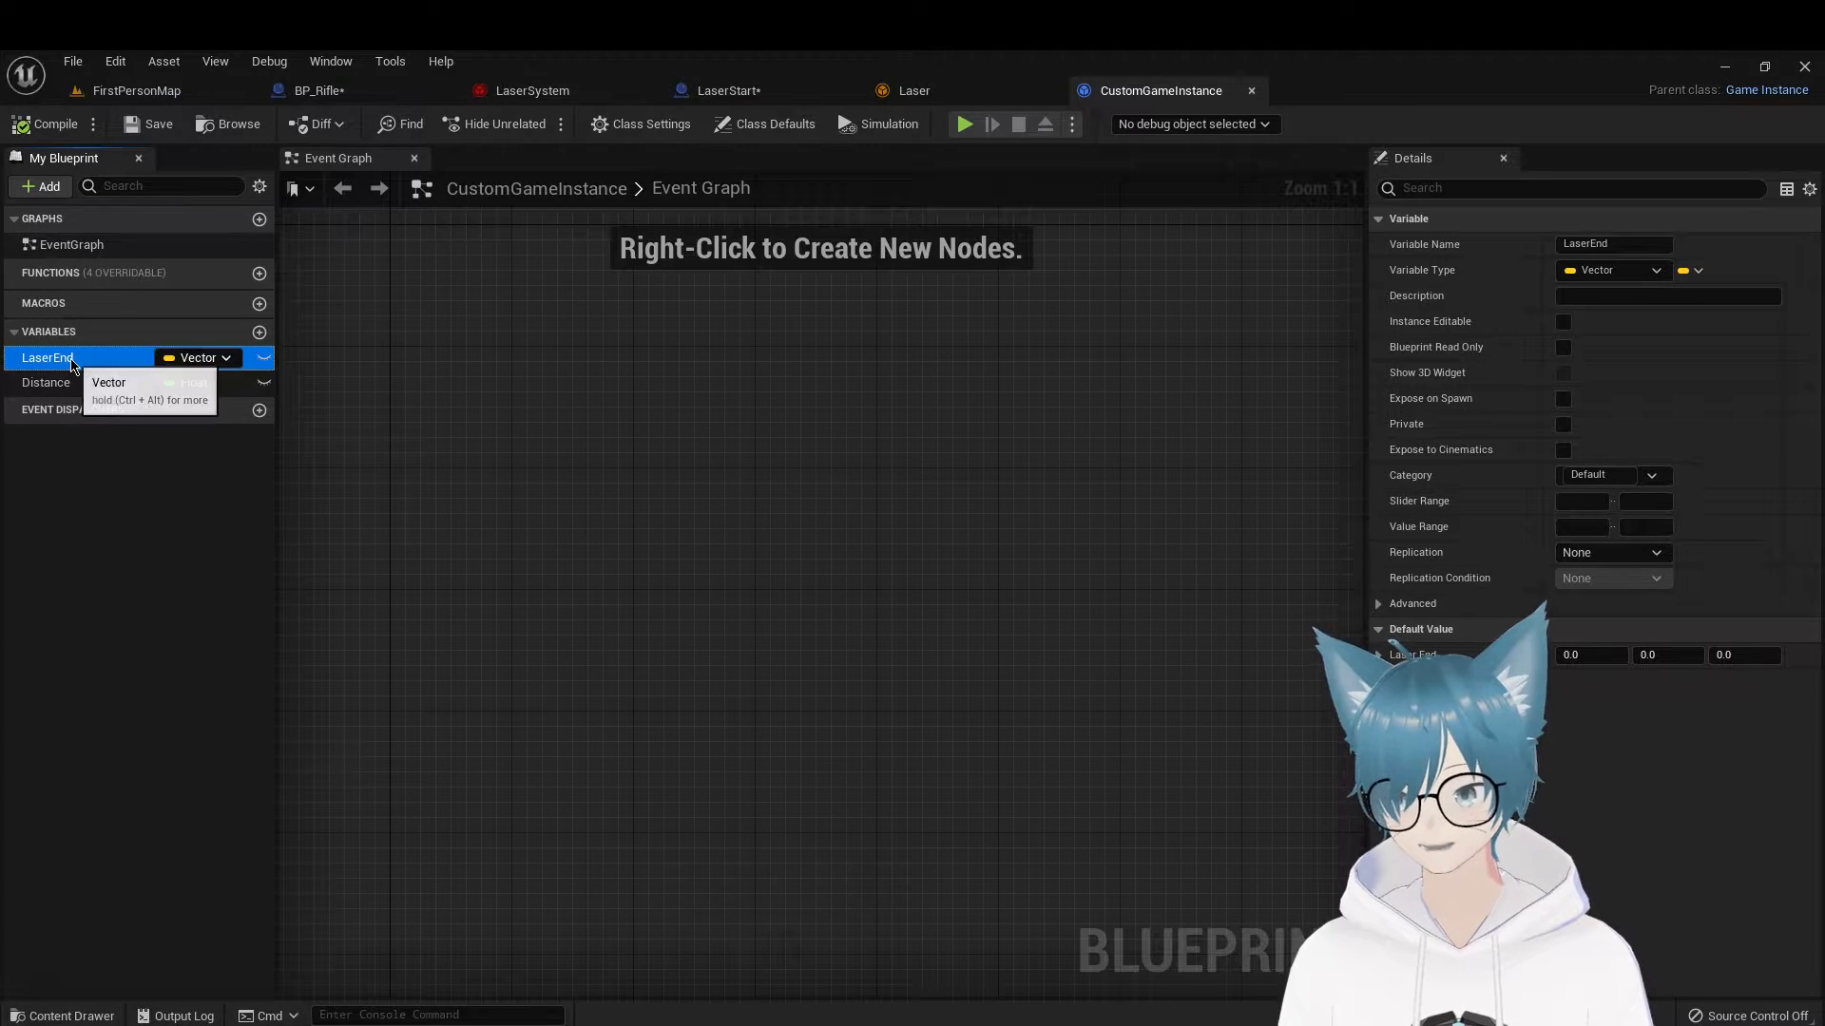
click(136, 90)
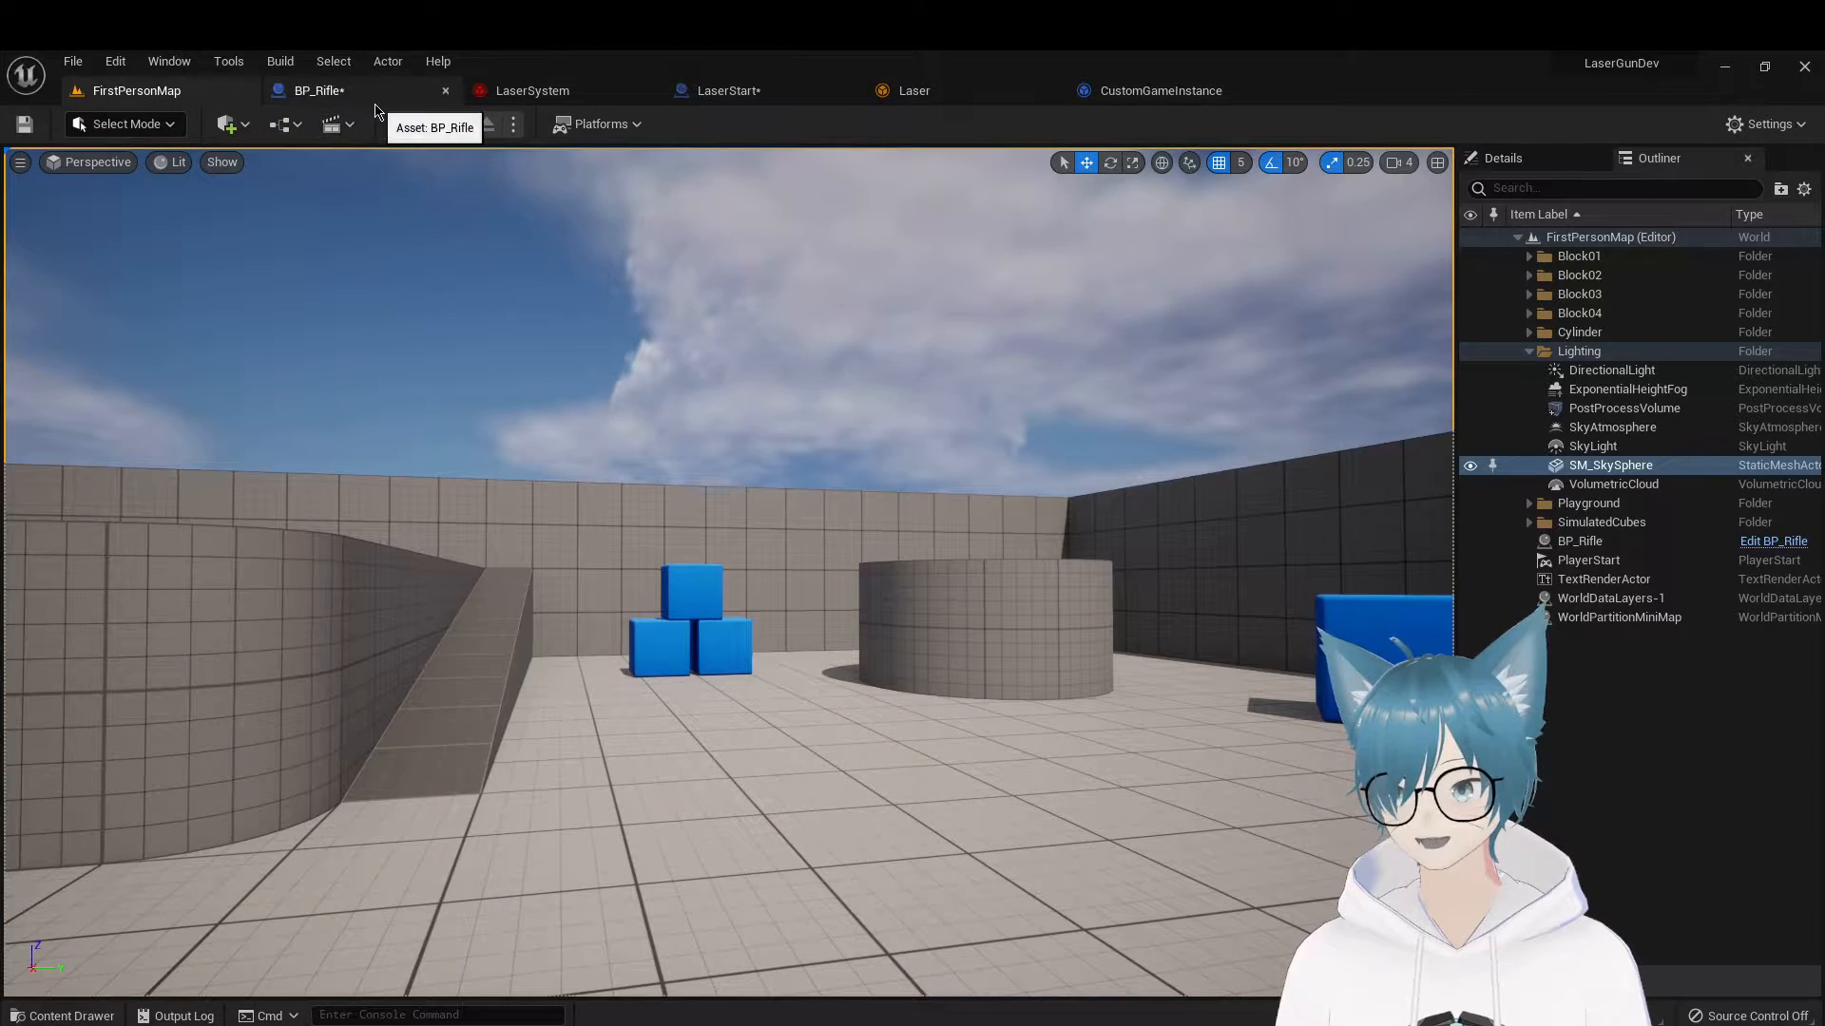
Return to BP_Rifle's Event Graph and inspect the Sphere node feeding Get World Location and Get Forward Vector
click(319, 90)
right_drag(833, 514, 924, 538)
scroll(712, 309, down, 2)
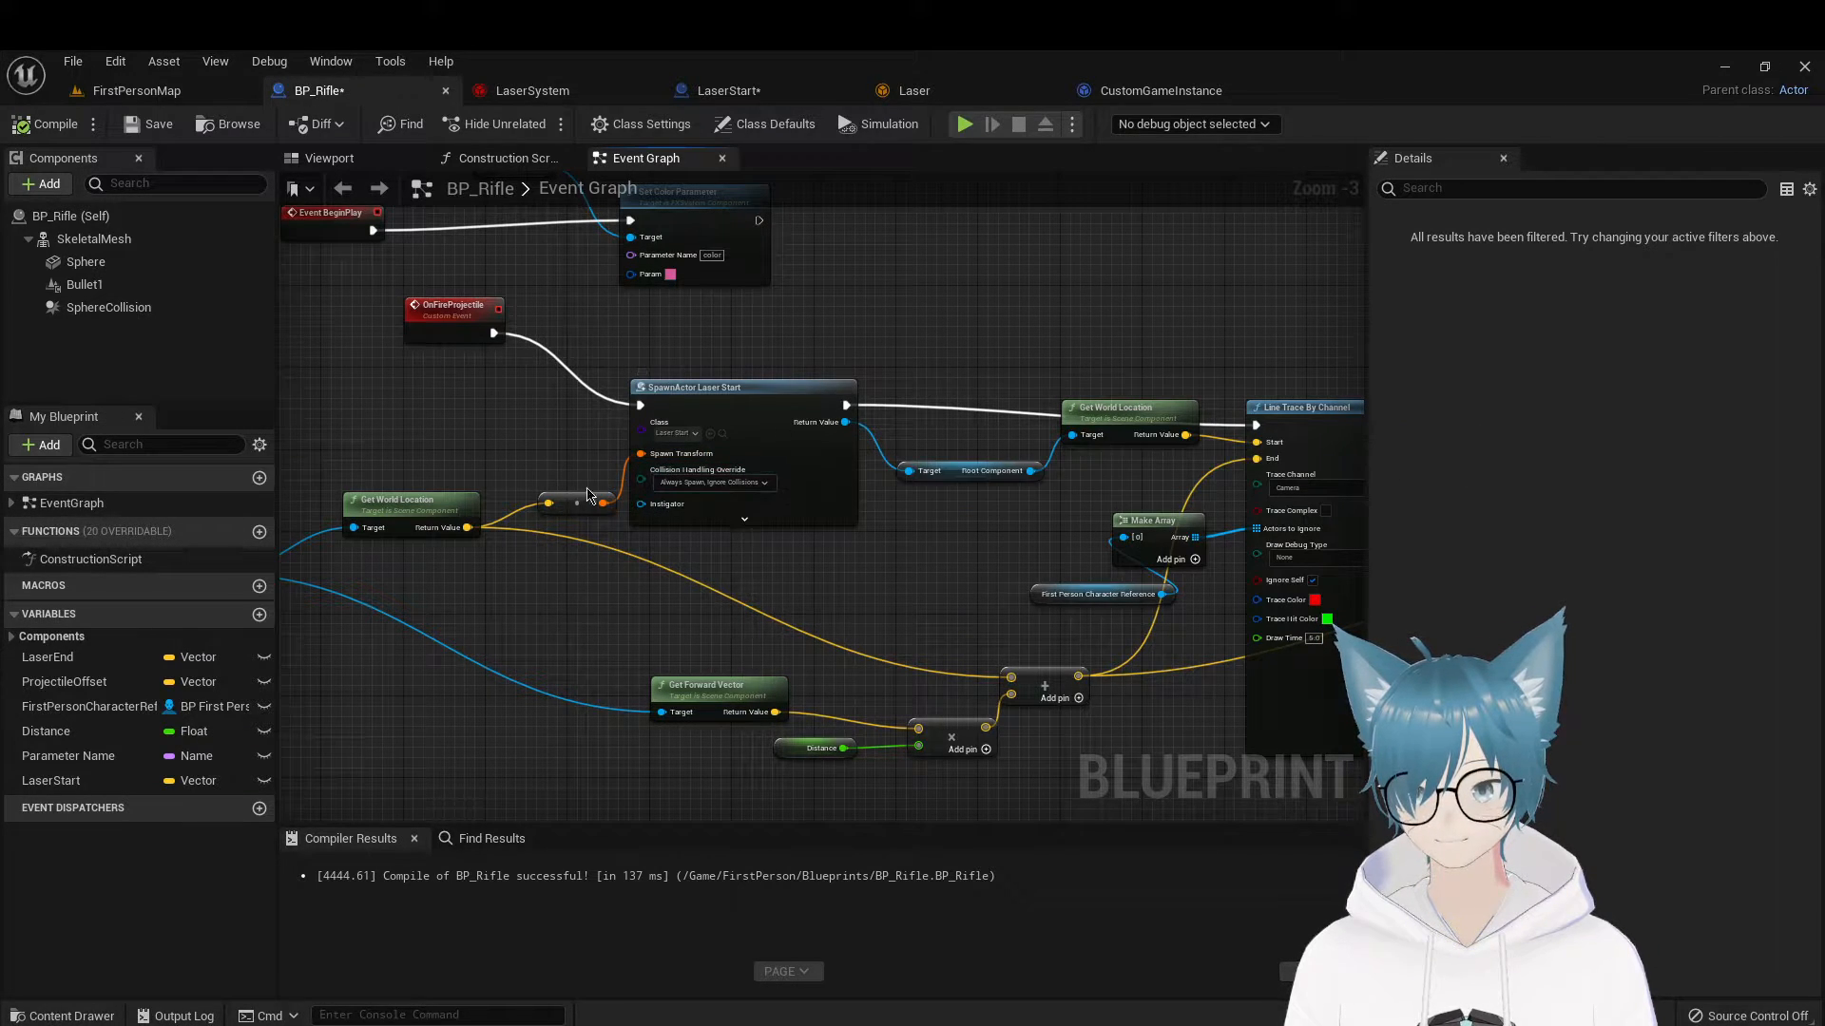
right_drag(587, 494, 830, 503)
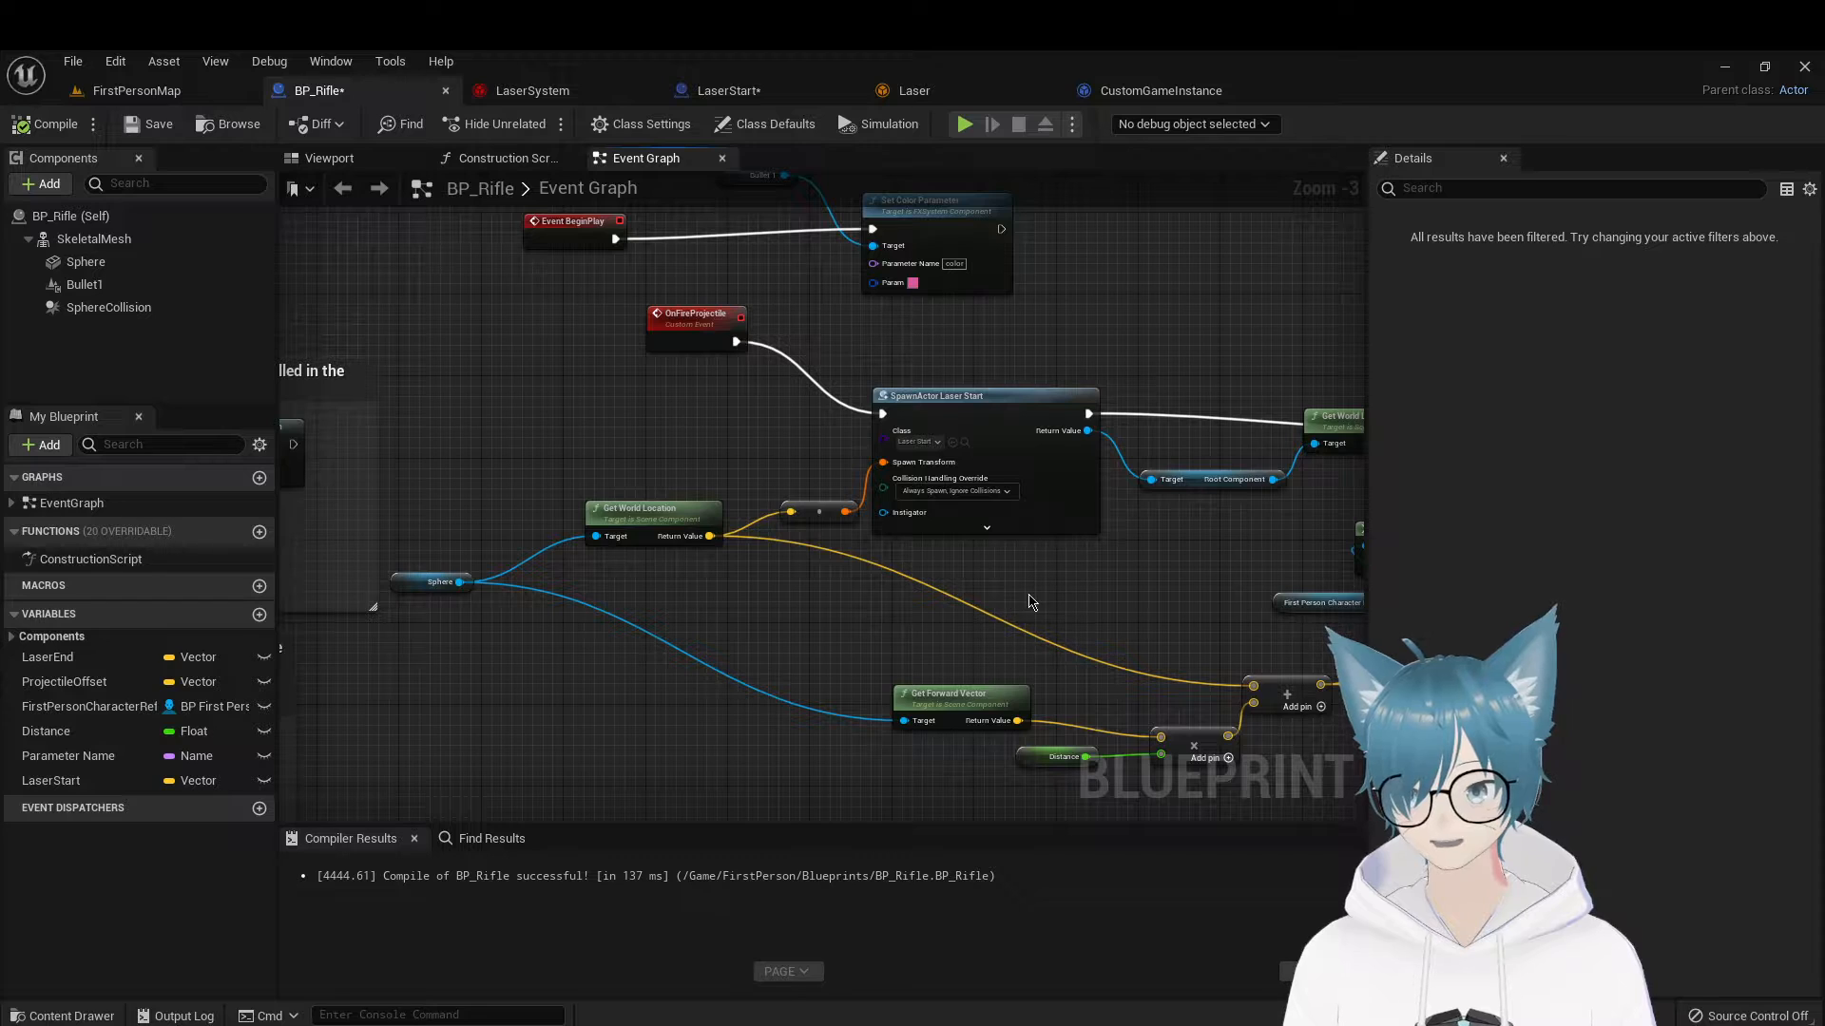
click(429, 580)
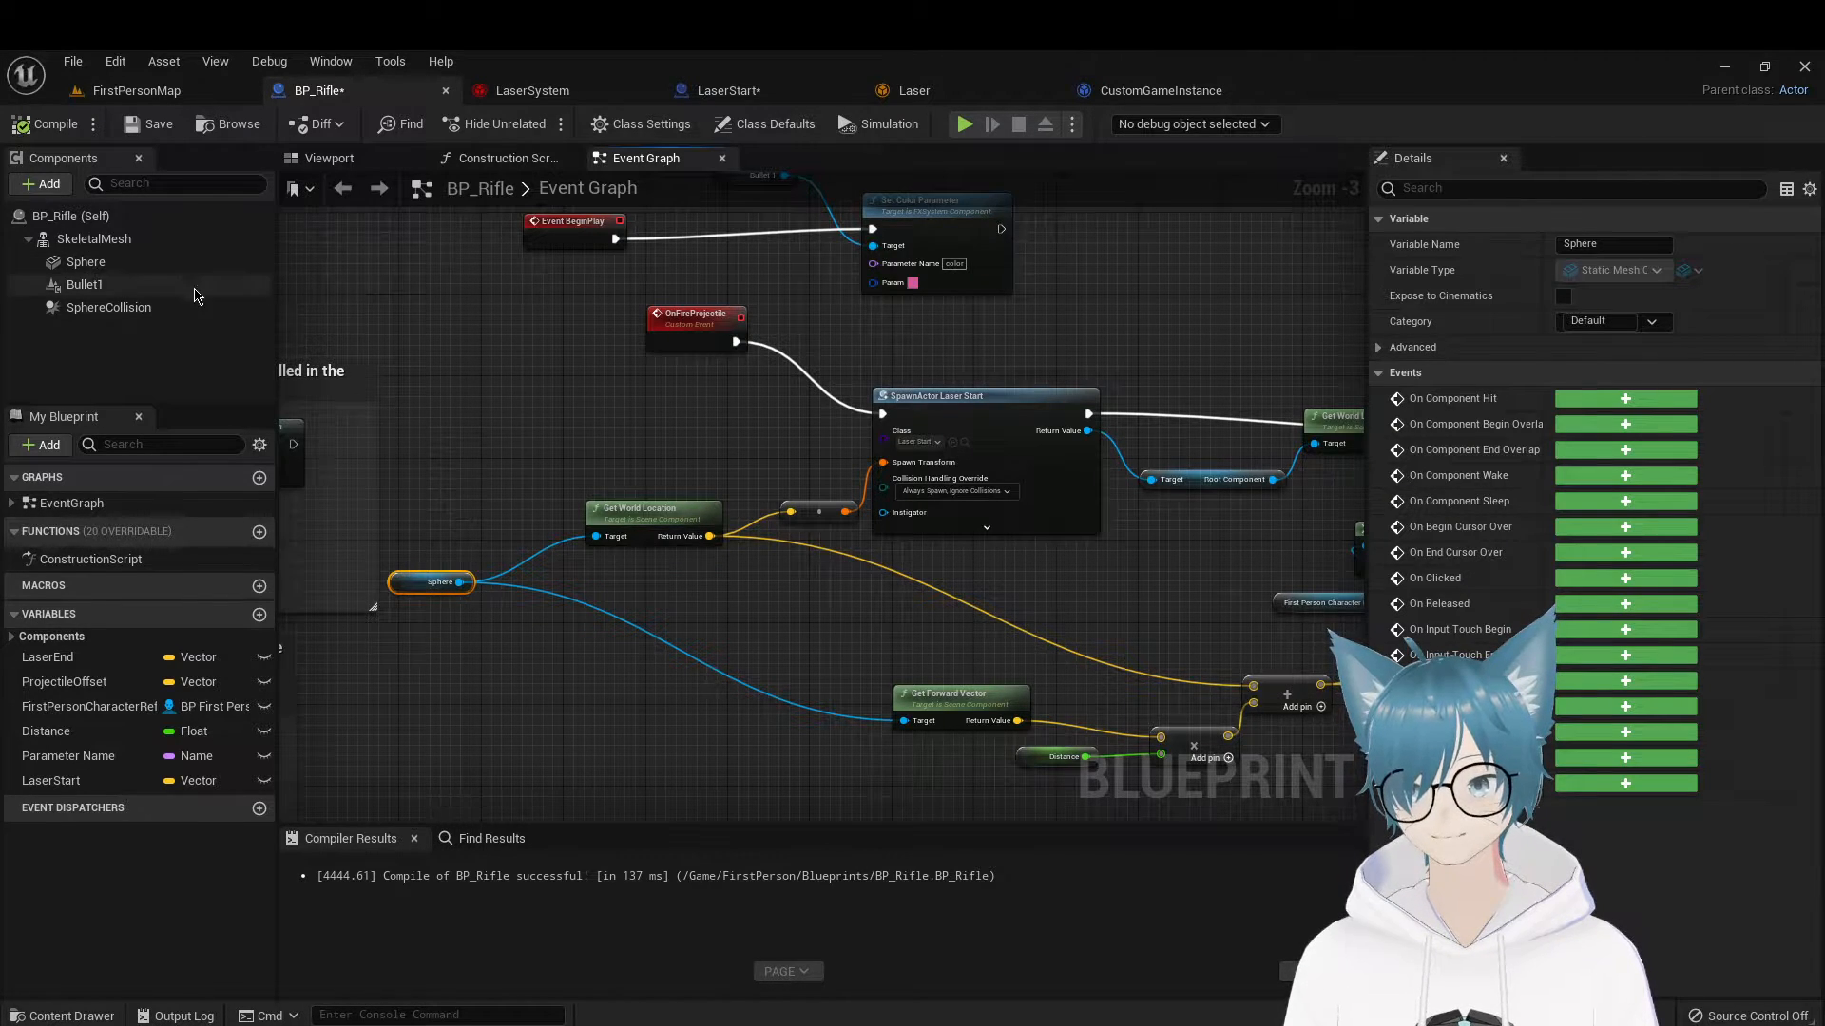
Inspect the Sphere component's position at the rifle's muzzle in BP_Rifle's 3D view from several angles
click(375, 163)
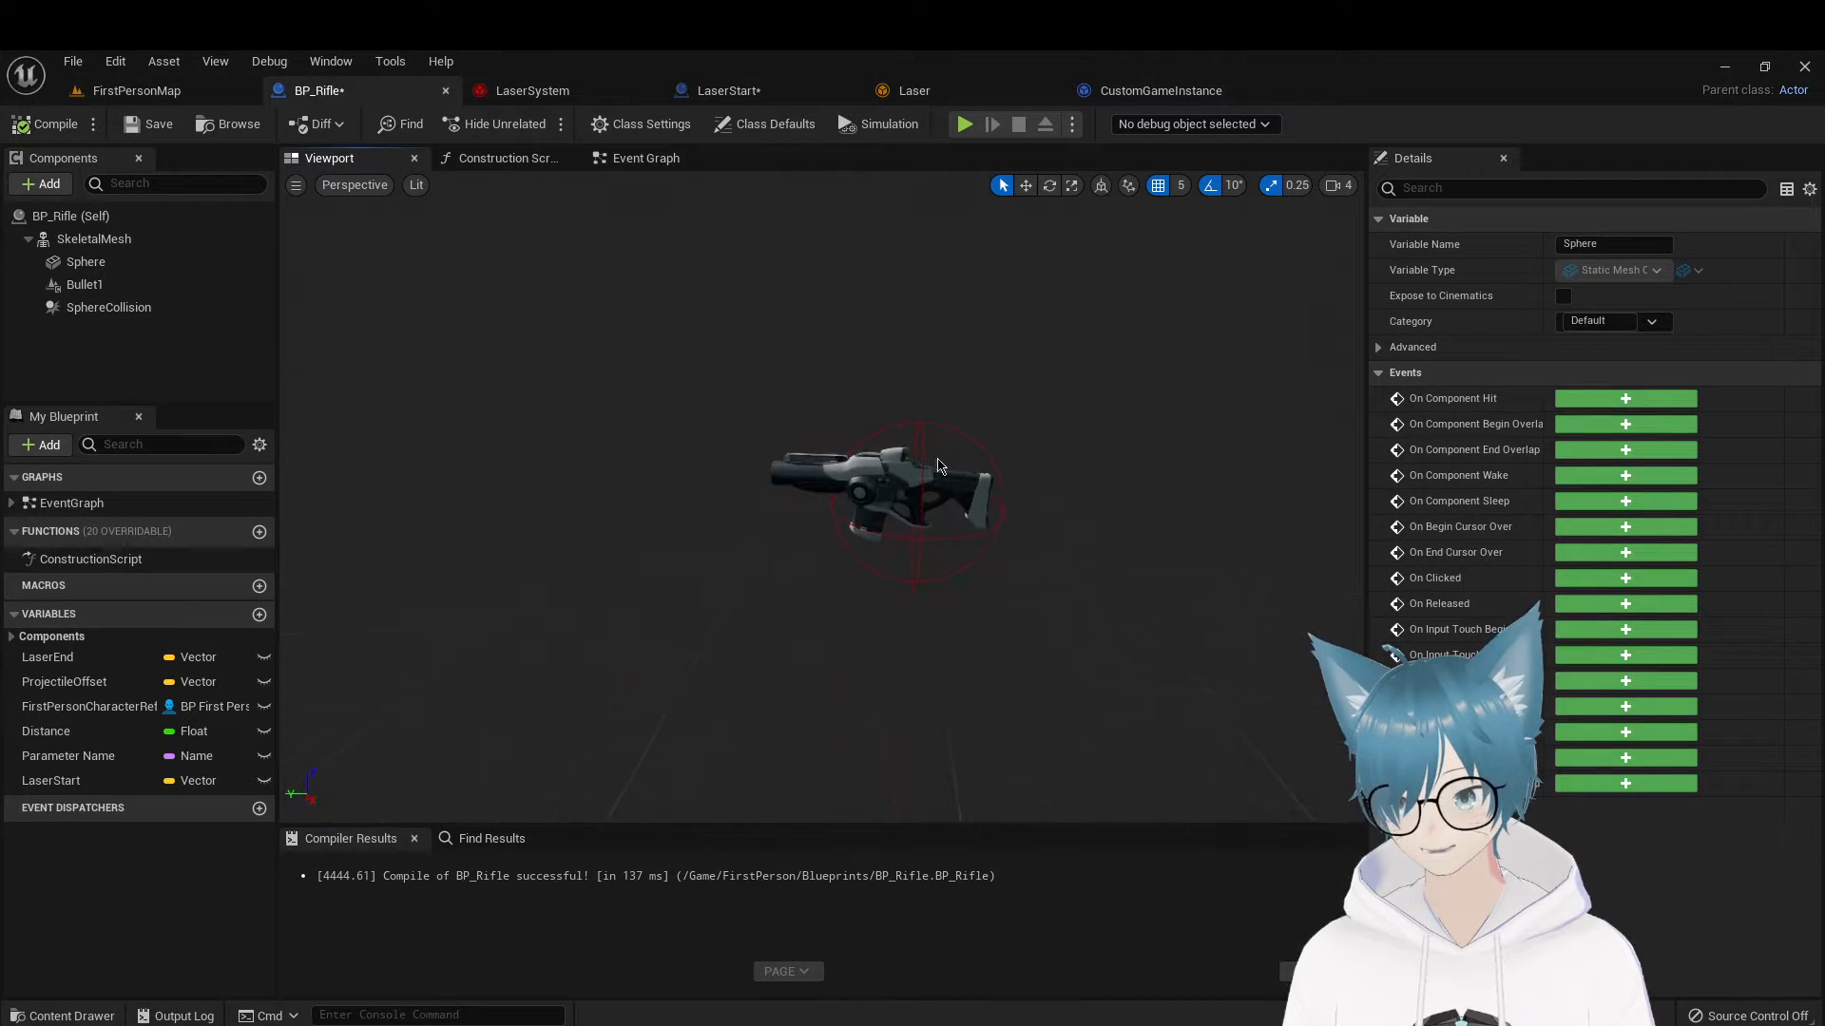
click(885, 485)
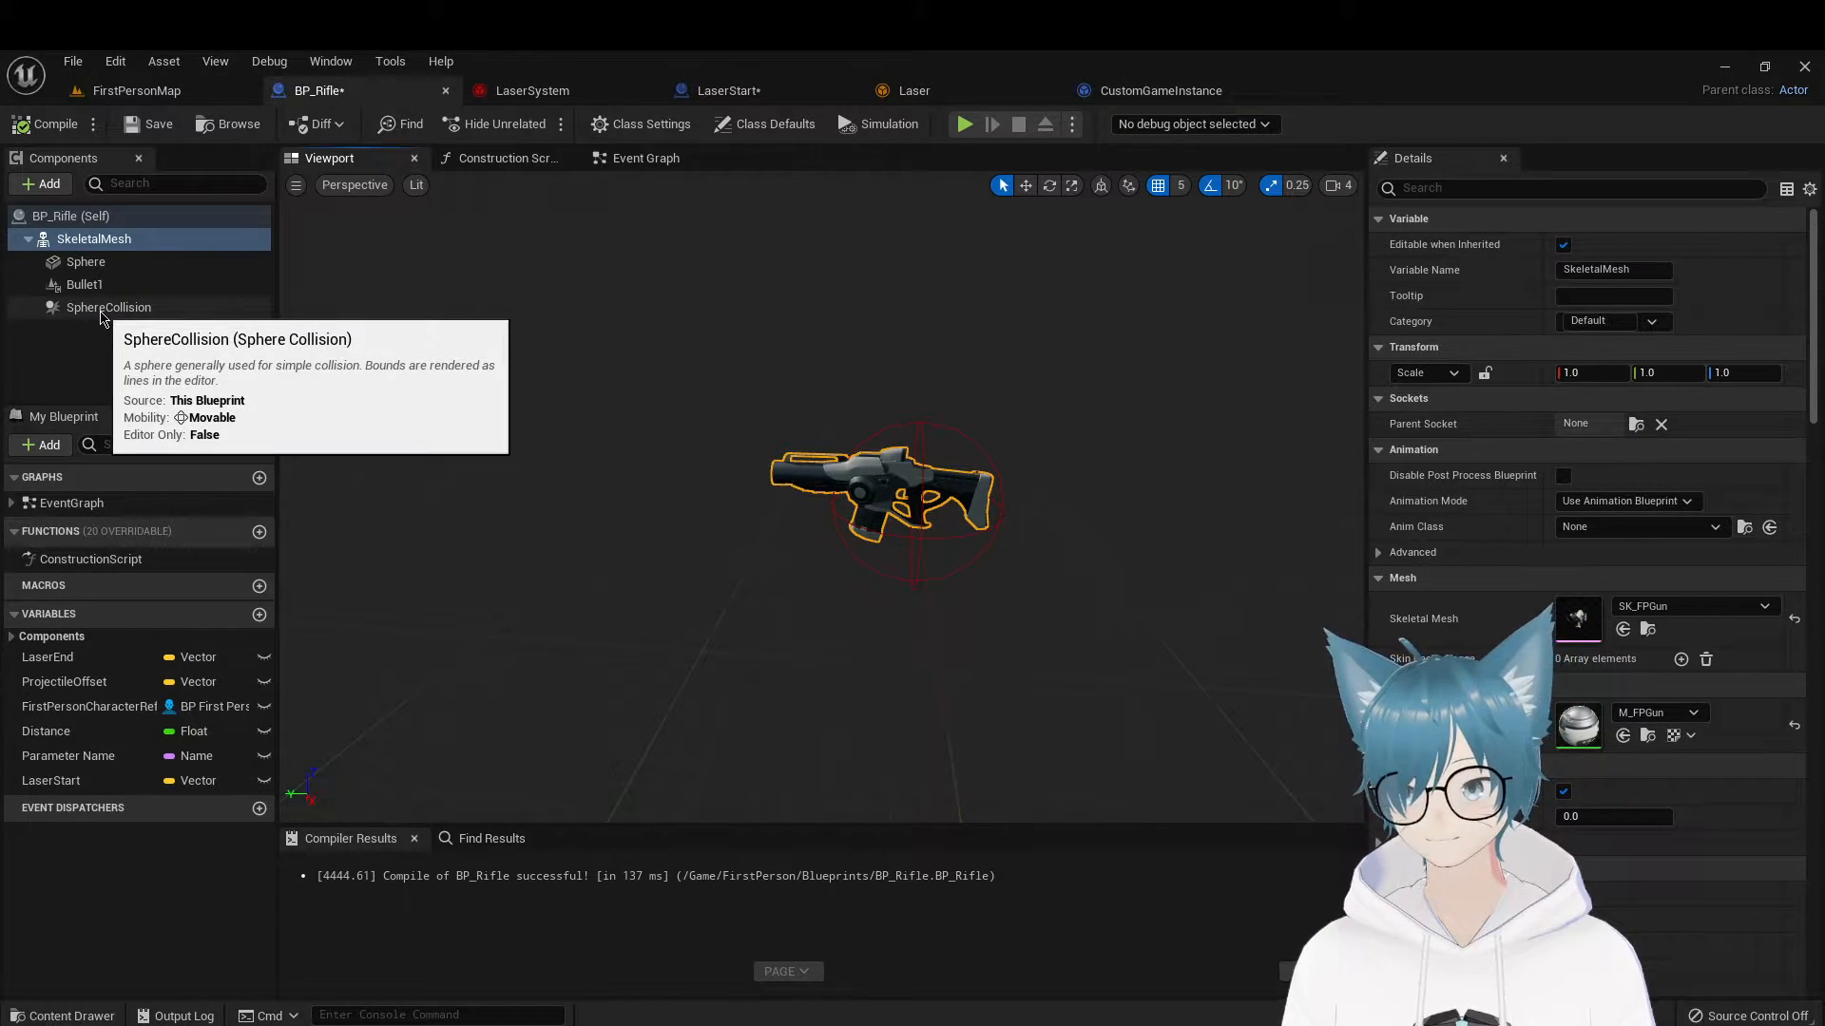
click(86, 263)
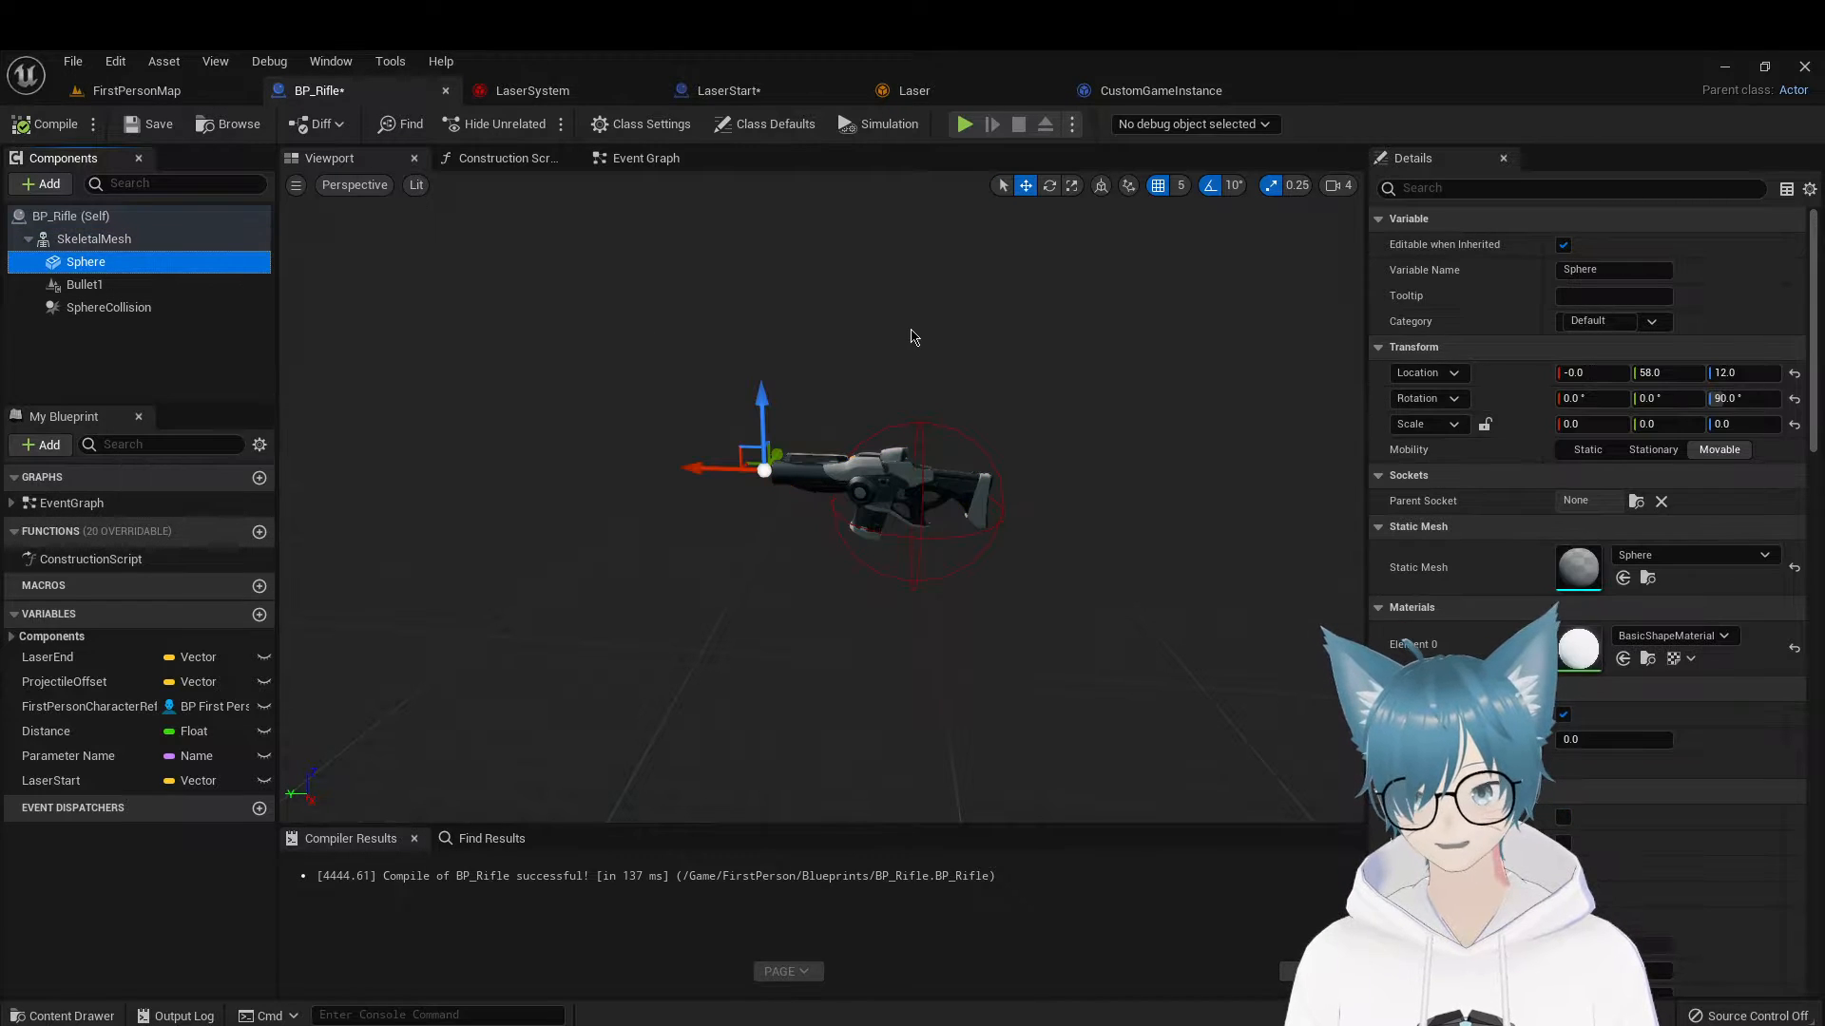
mouse_move(828, 499)
right_down()
mouse_move(799, 496)
mouse_move(884, 475)
mouse_move(828, 499)
right_up()
key(w)
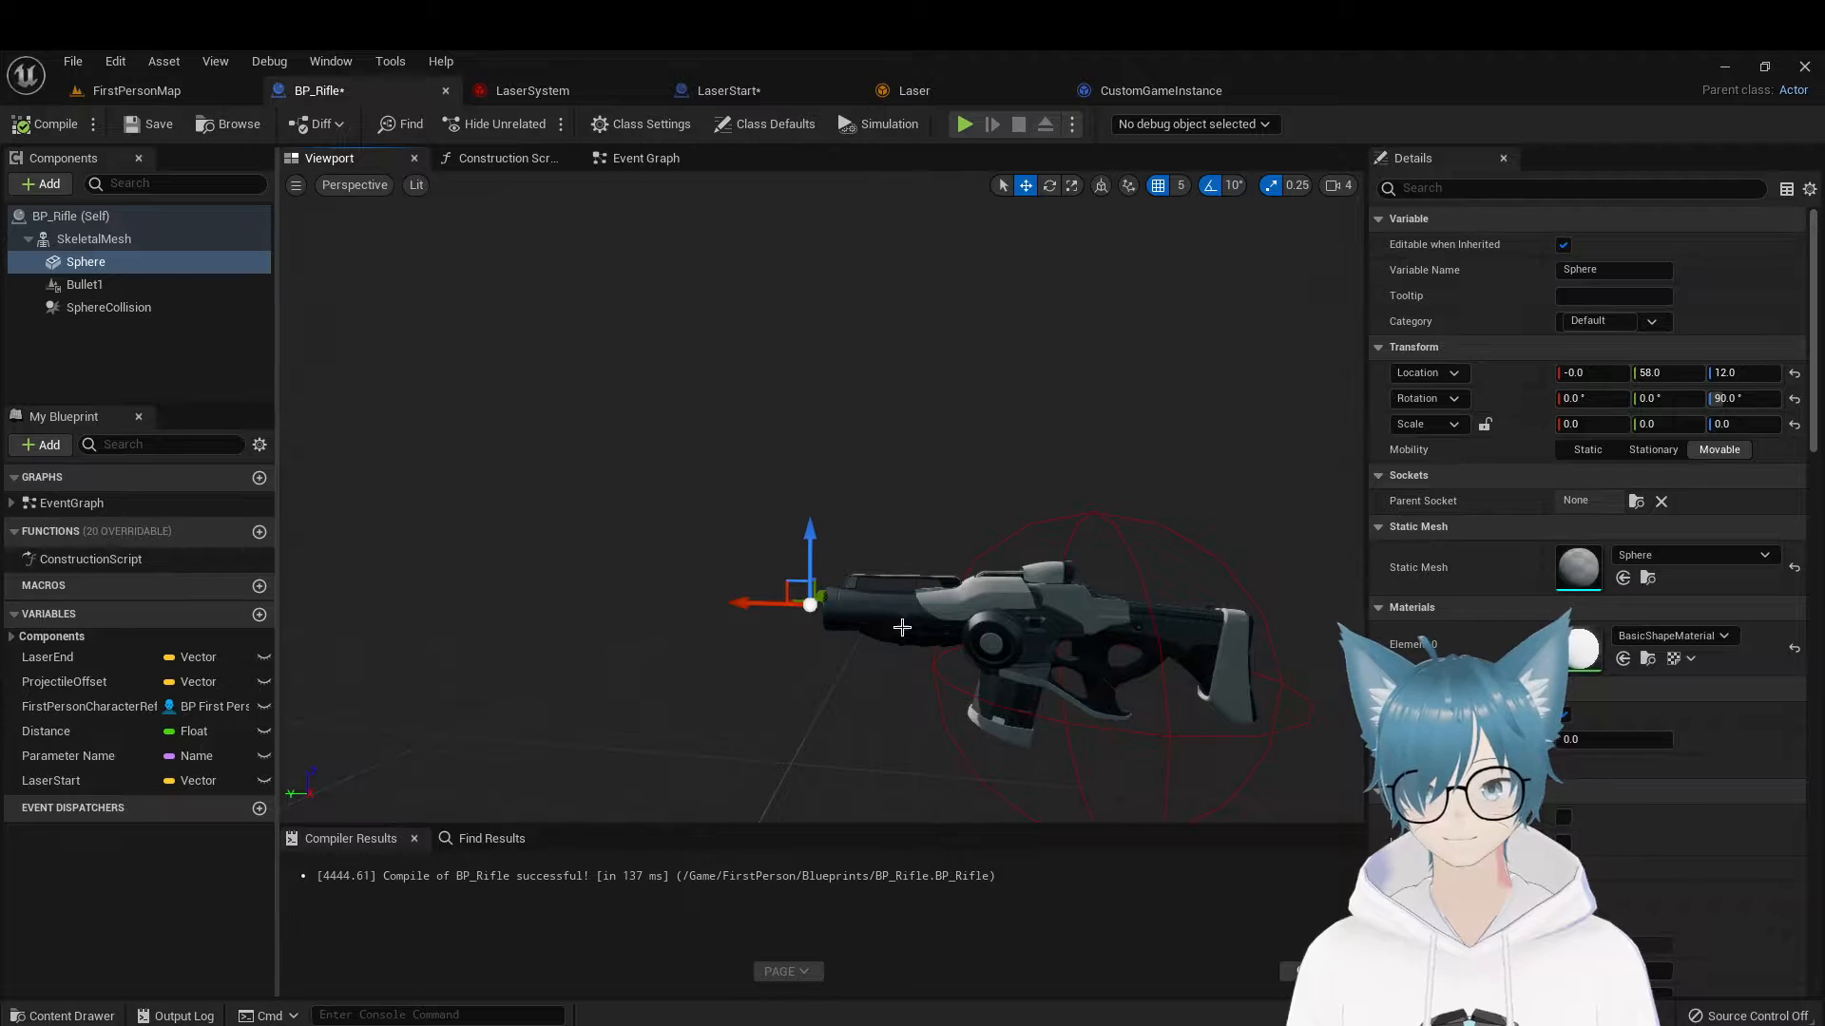
right_drag(963, 386, 665, 437)
key(d)
click(968, 424)
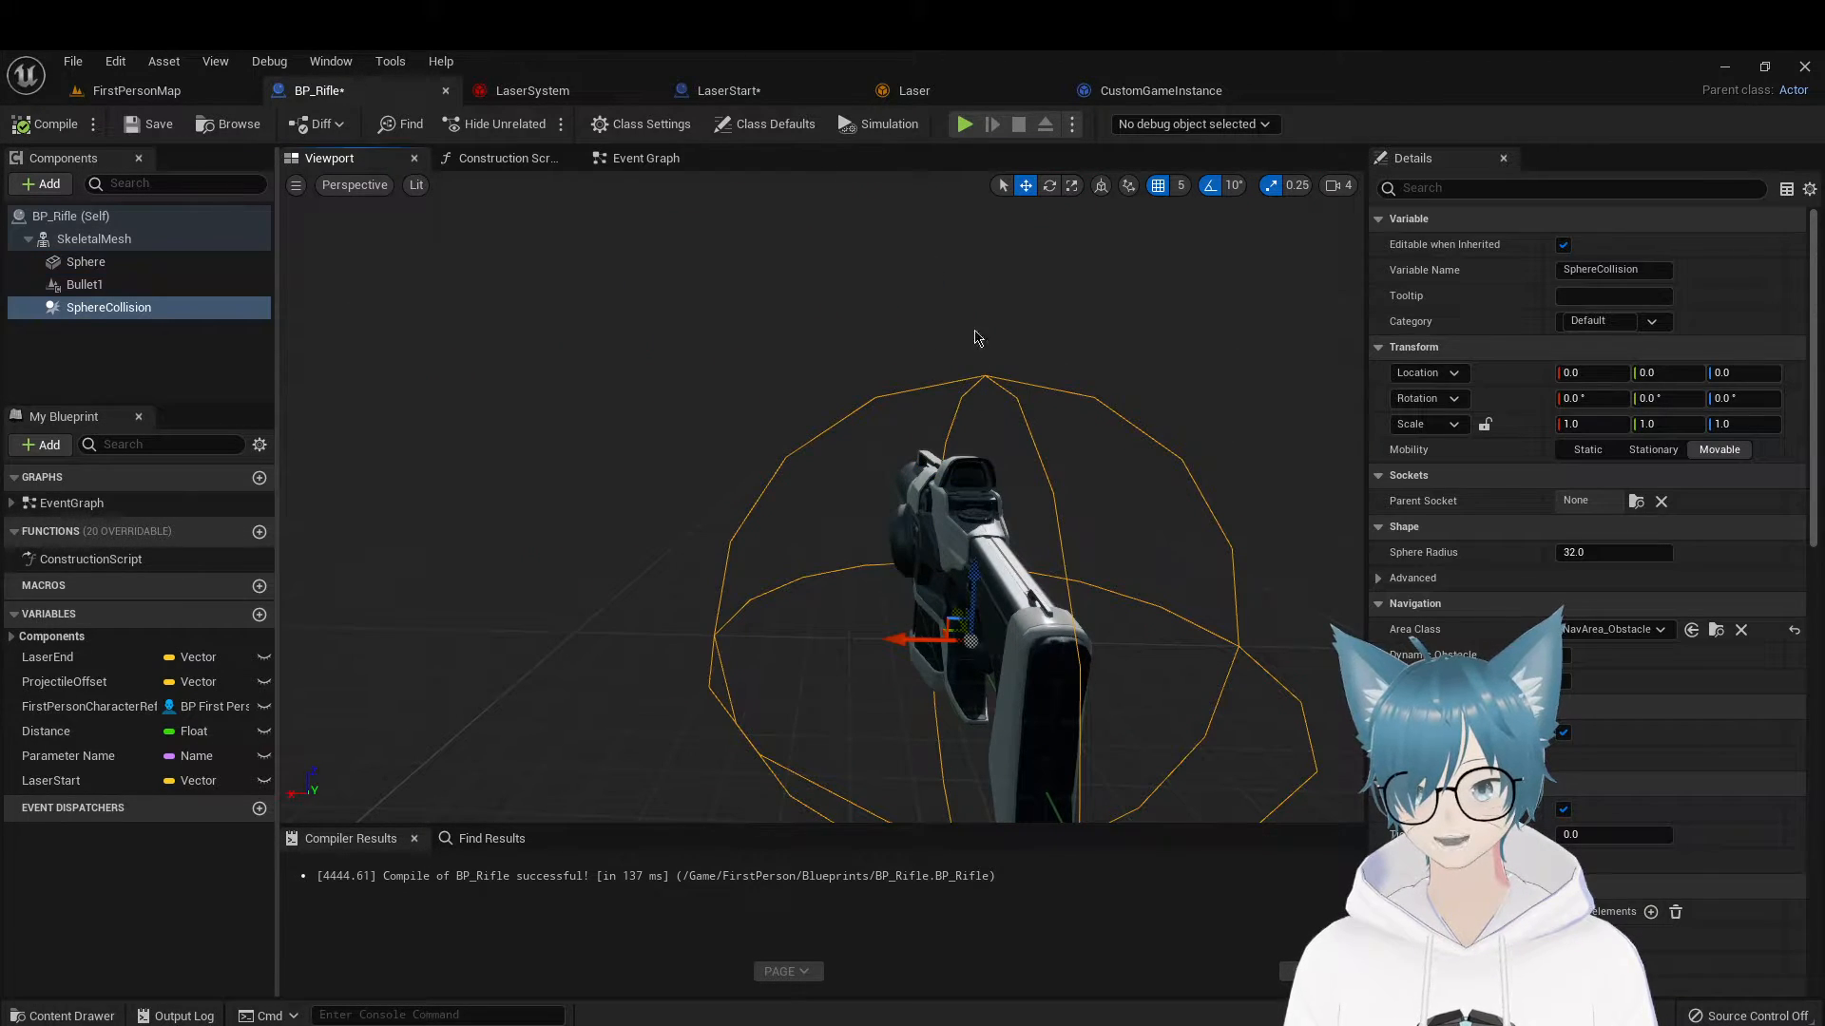
click(86, 261)
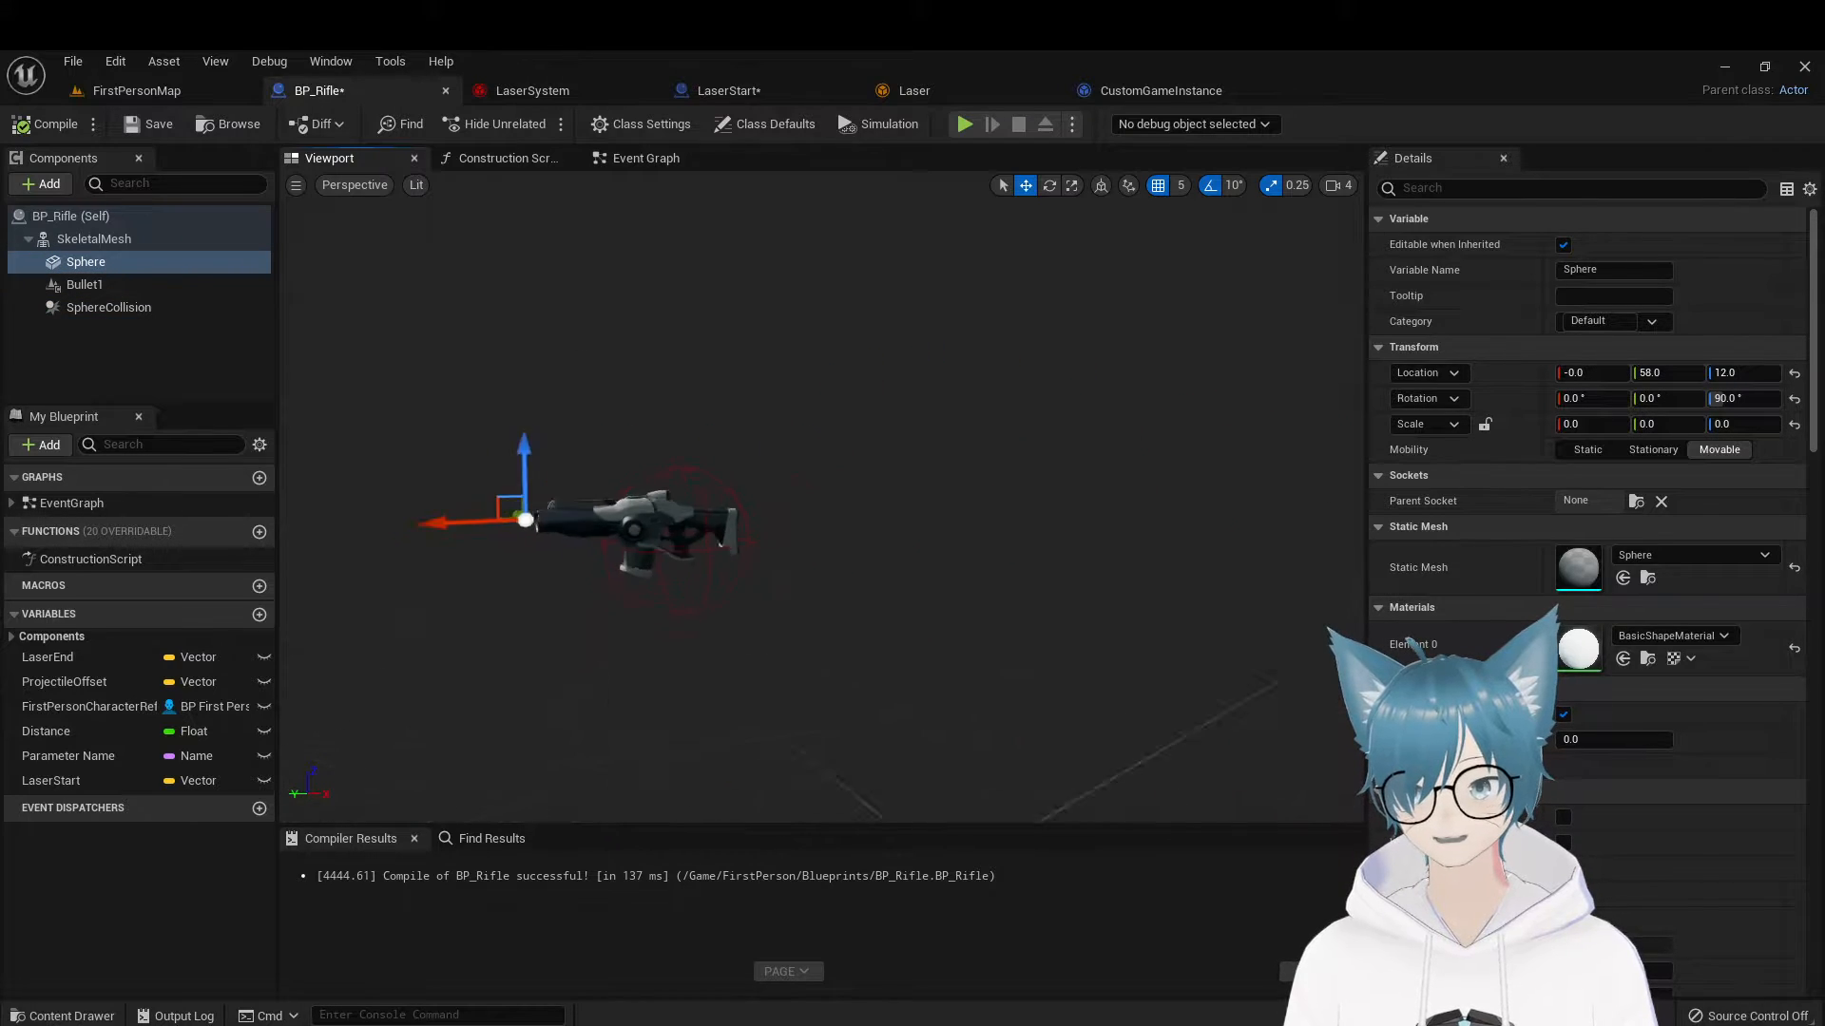
key(w)
right_drag(529, 298, 475, 347)
key(a)
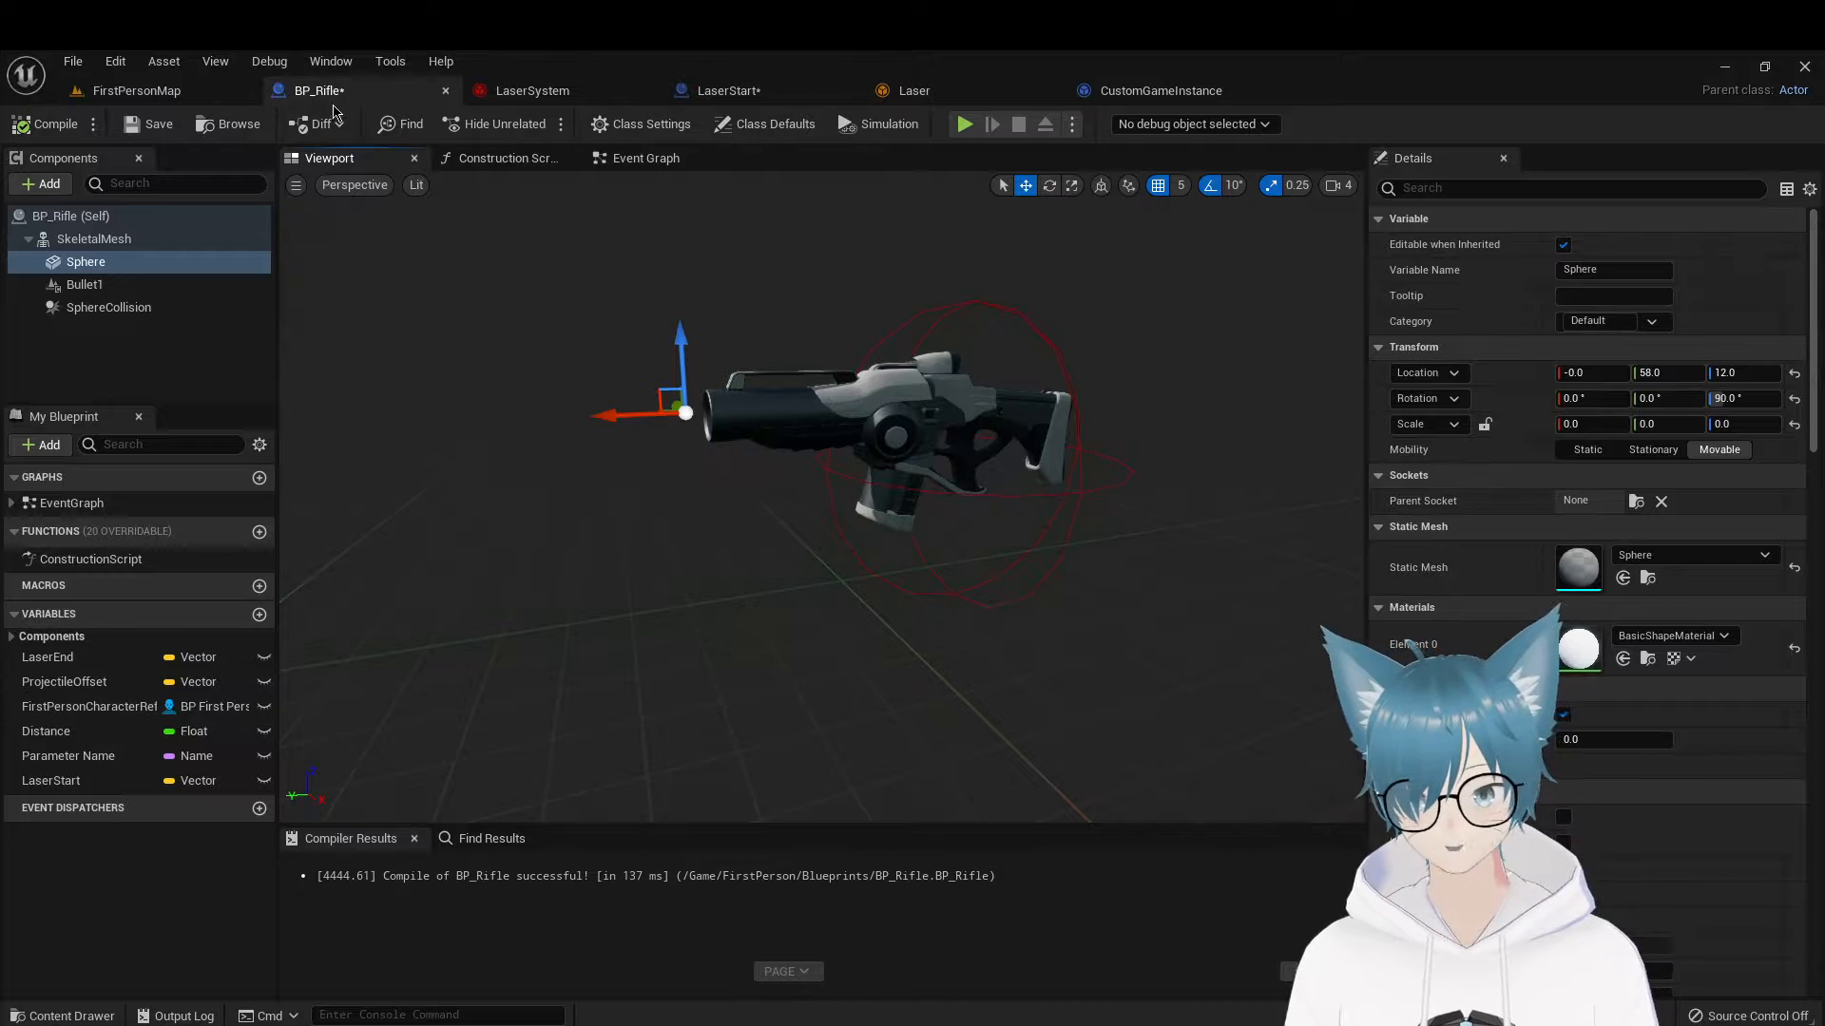
Trace how BP_Rifle's Sphere node feeds the SpawnActor Laser Start transform and the Line Trace By Channel inputs in the Event Graph
click(646, 158)
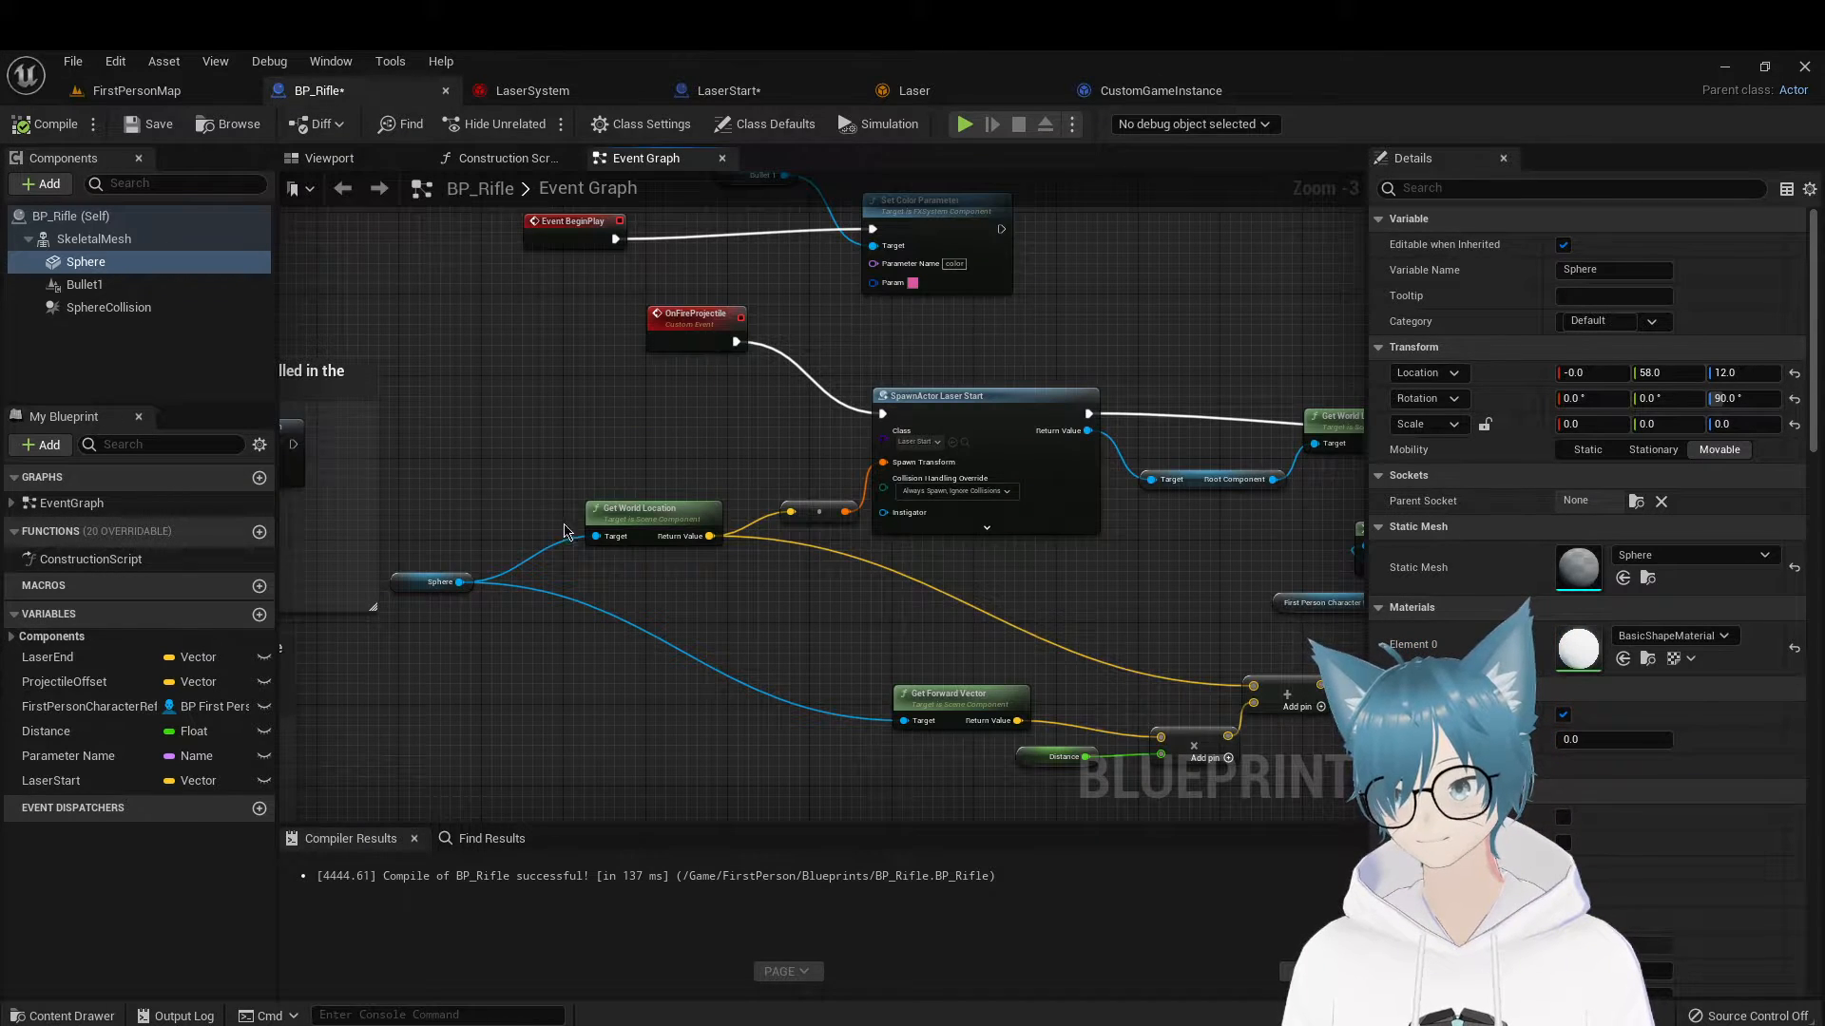
click(424, 582)
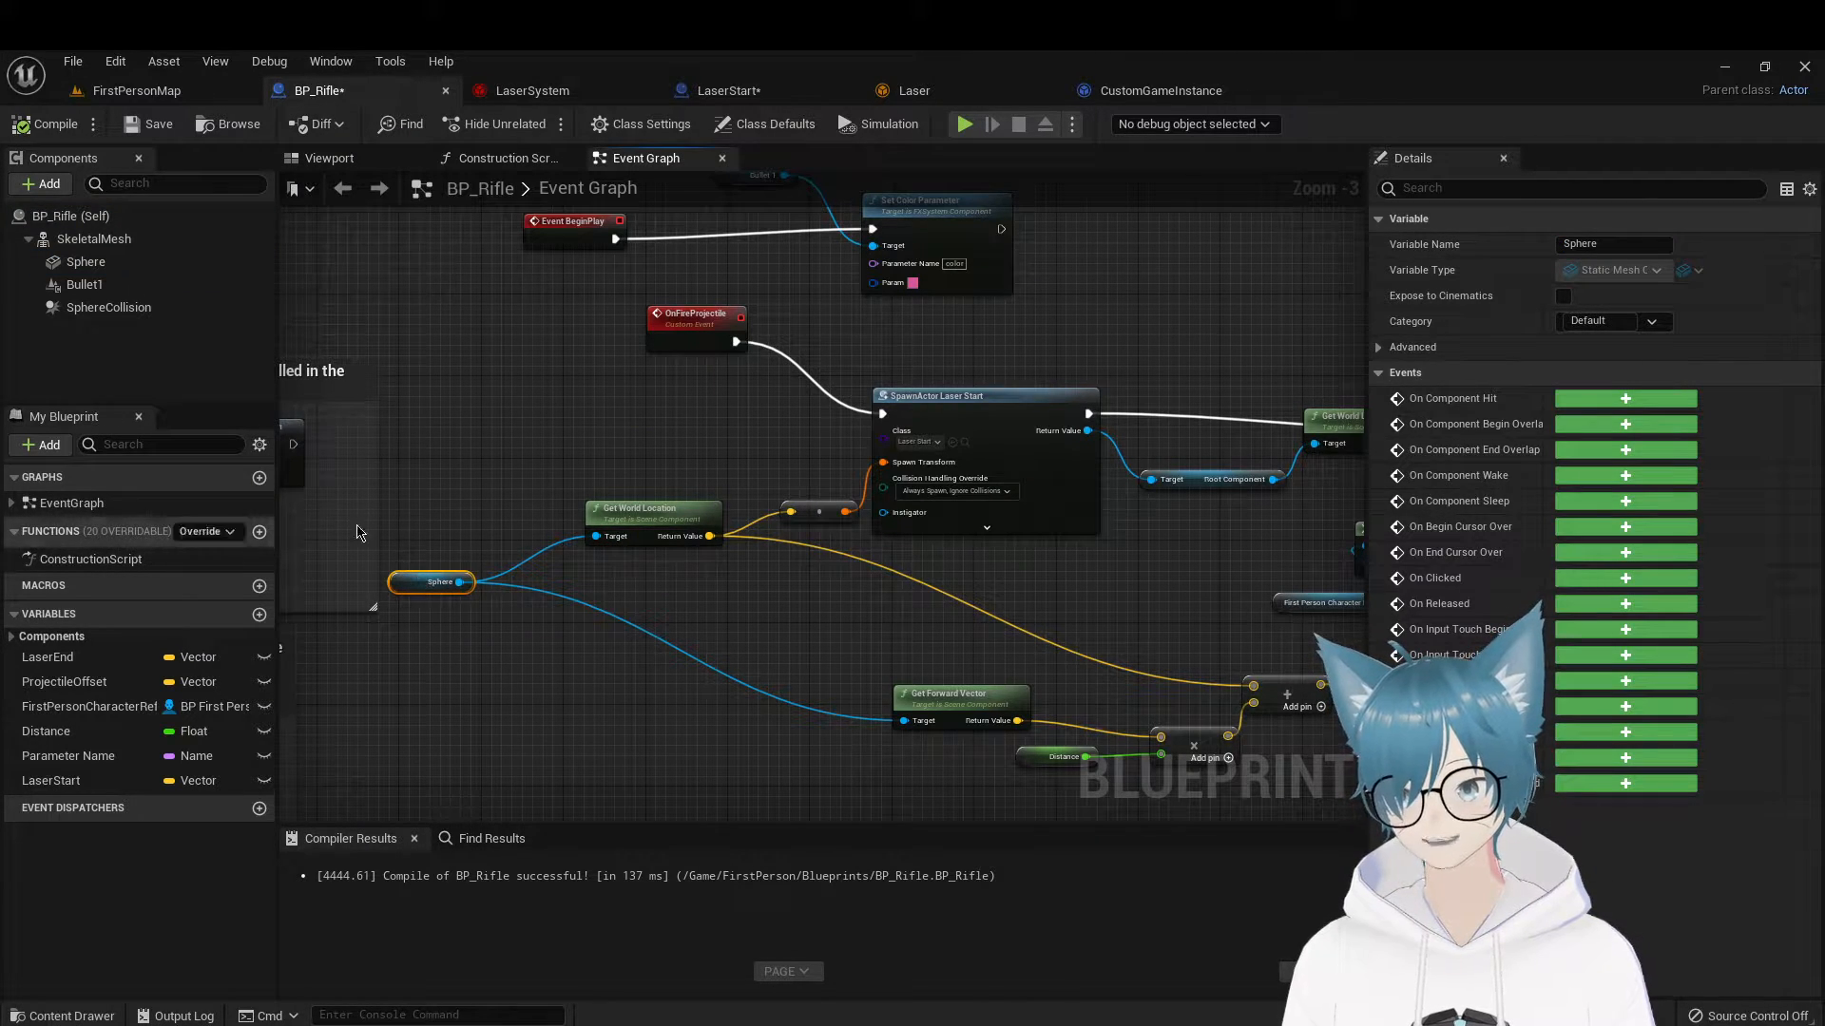
right_drag(519, 522, 435, 489)
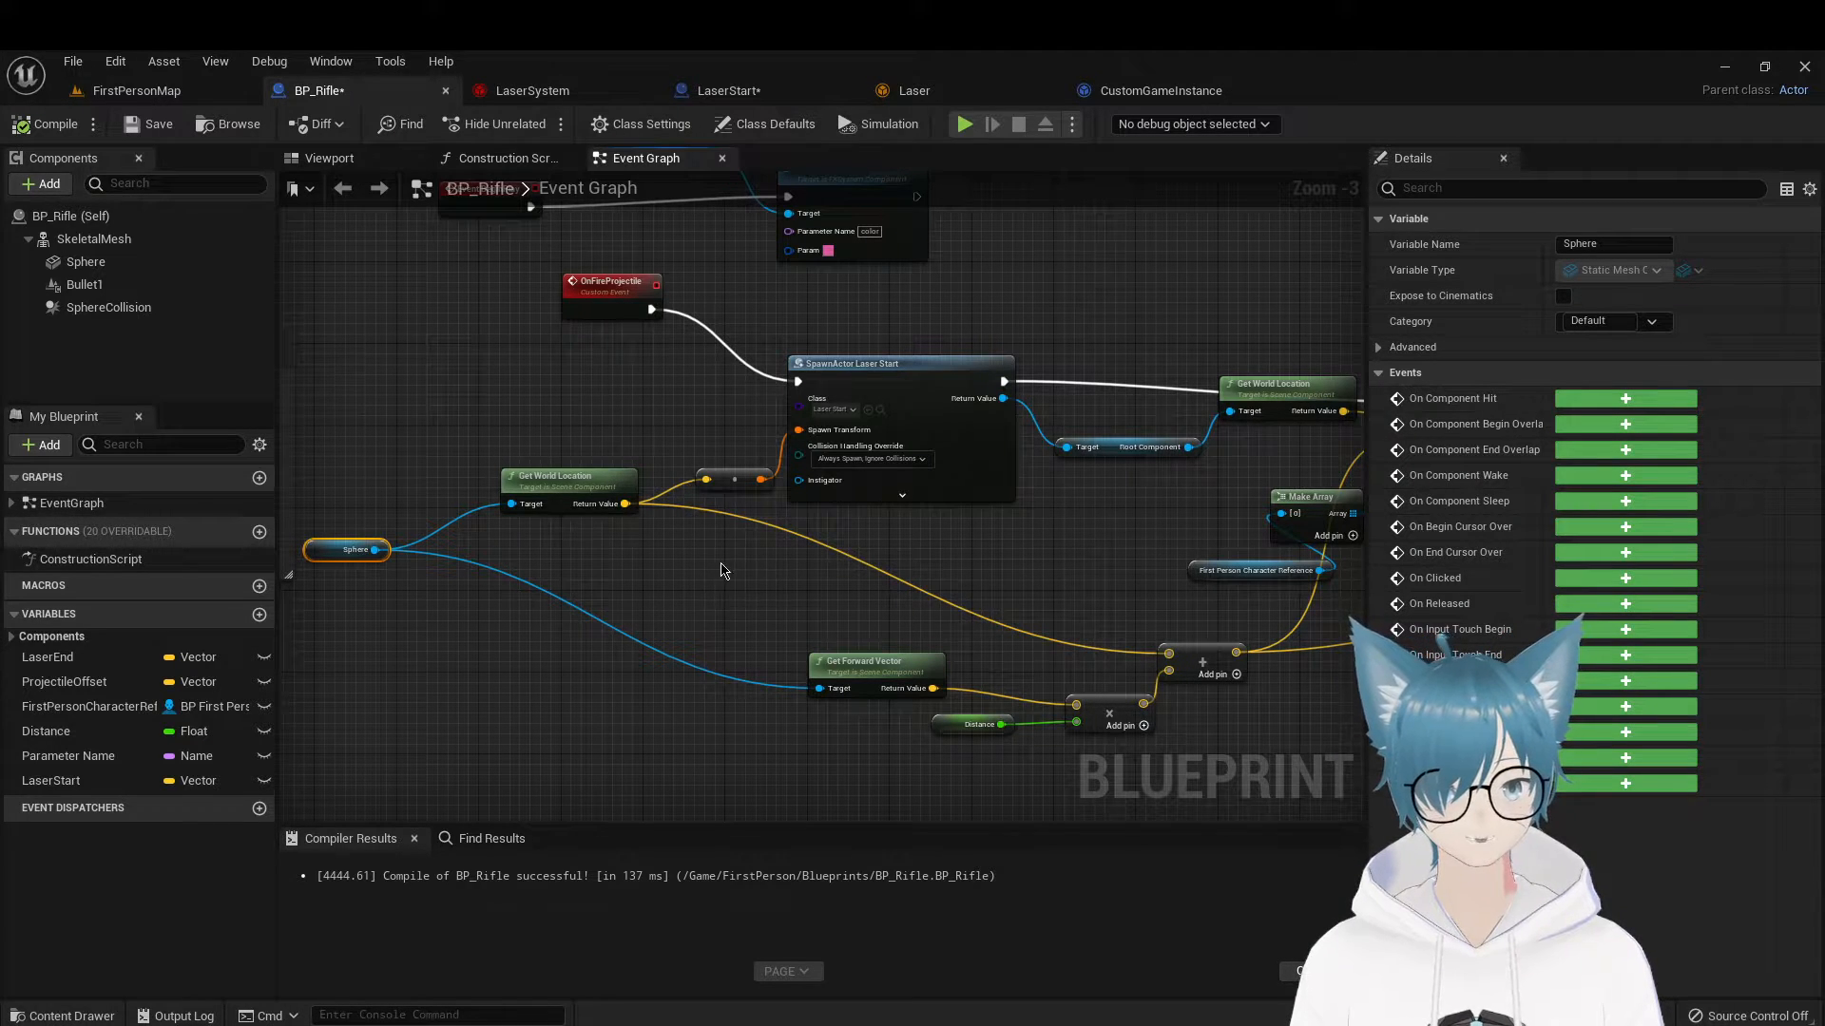
right_drag(663, 533, 694, 469)
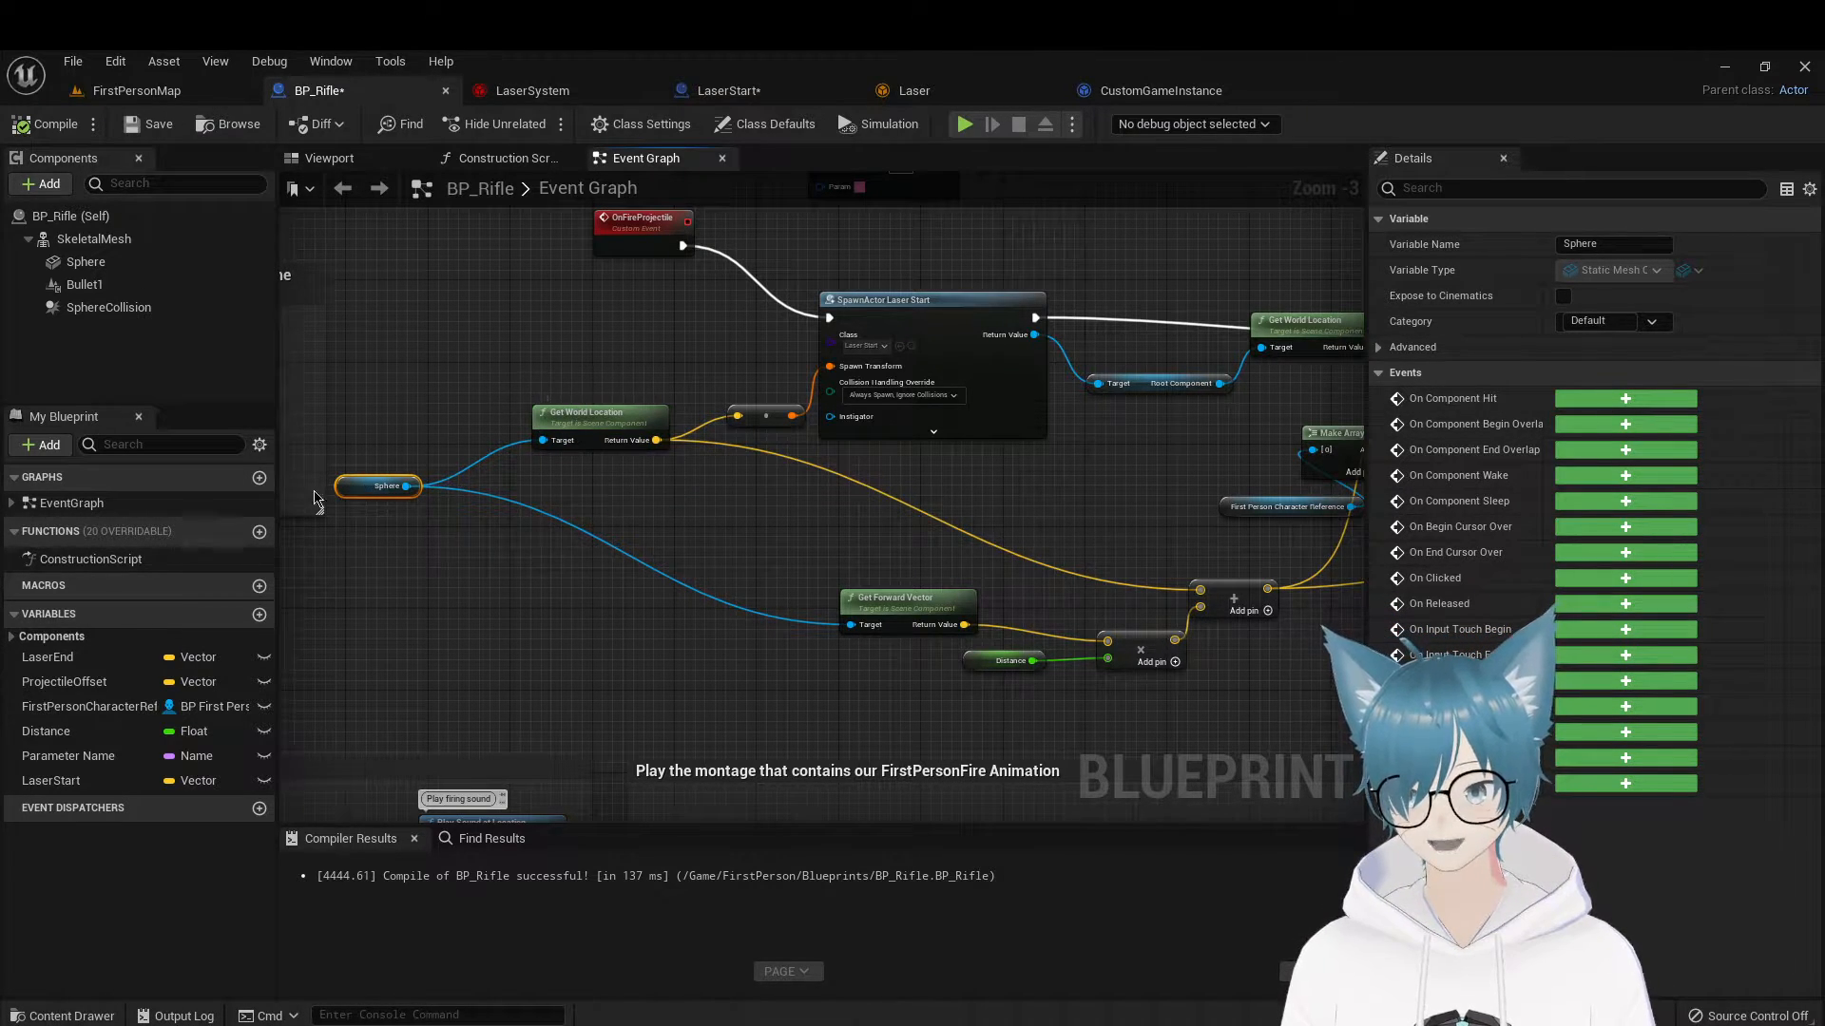
right_drag(706, 501, 662, 473)
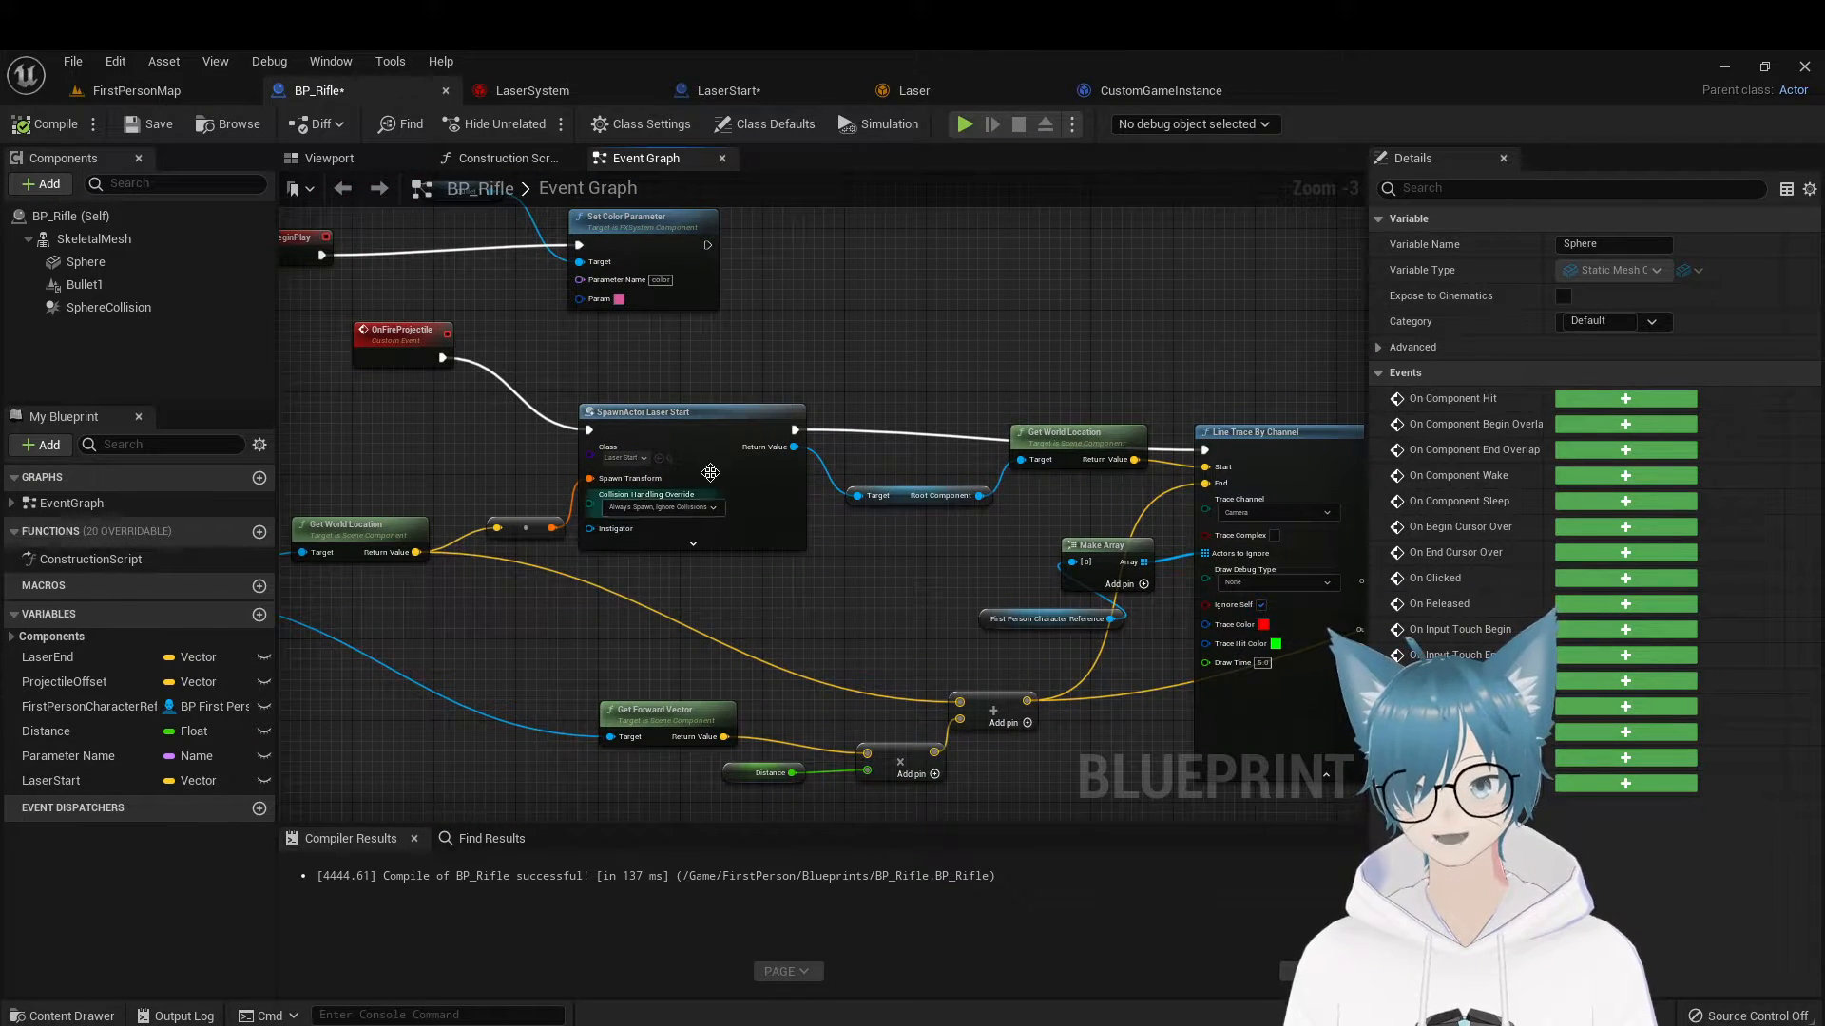
click(747, 92)
click(319, 92)
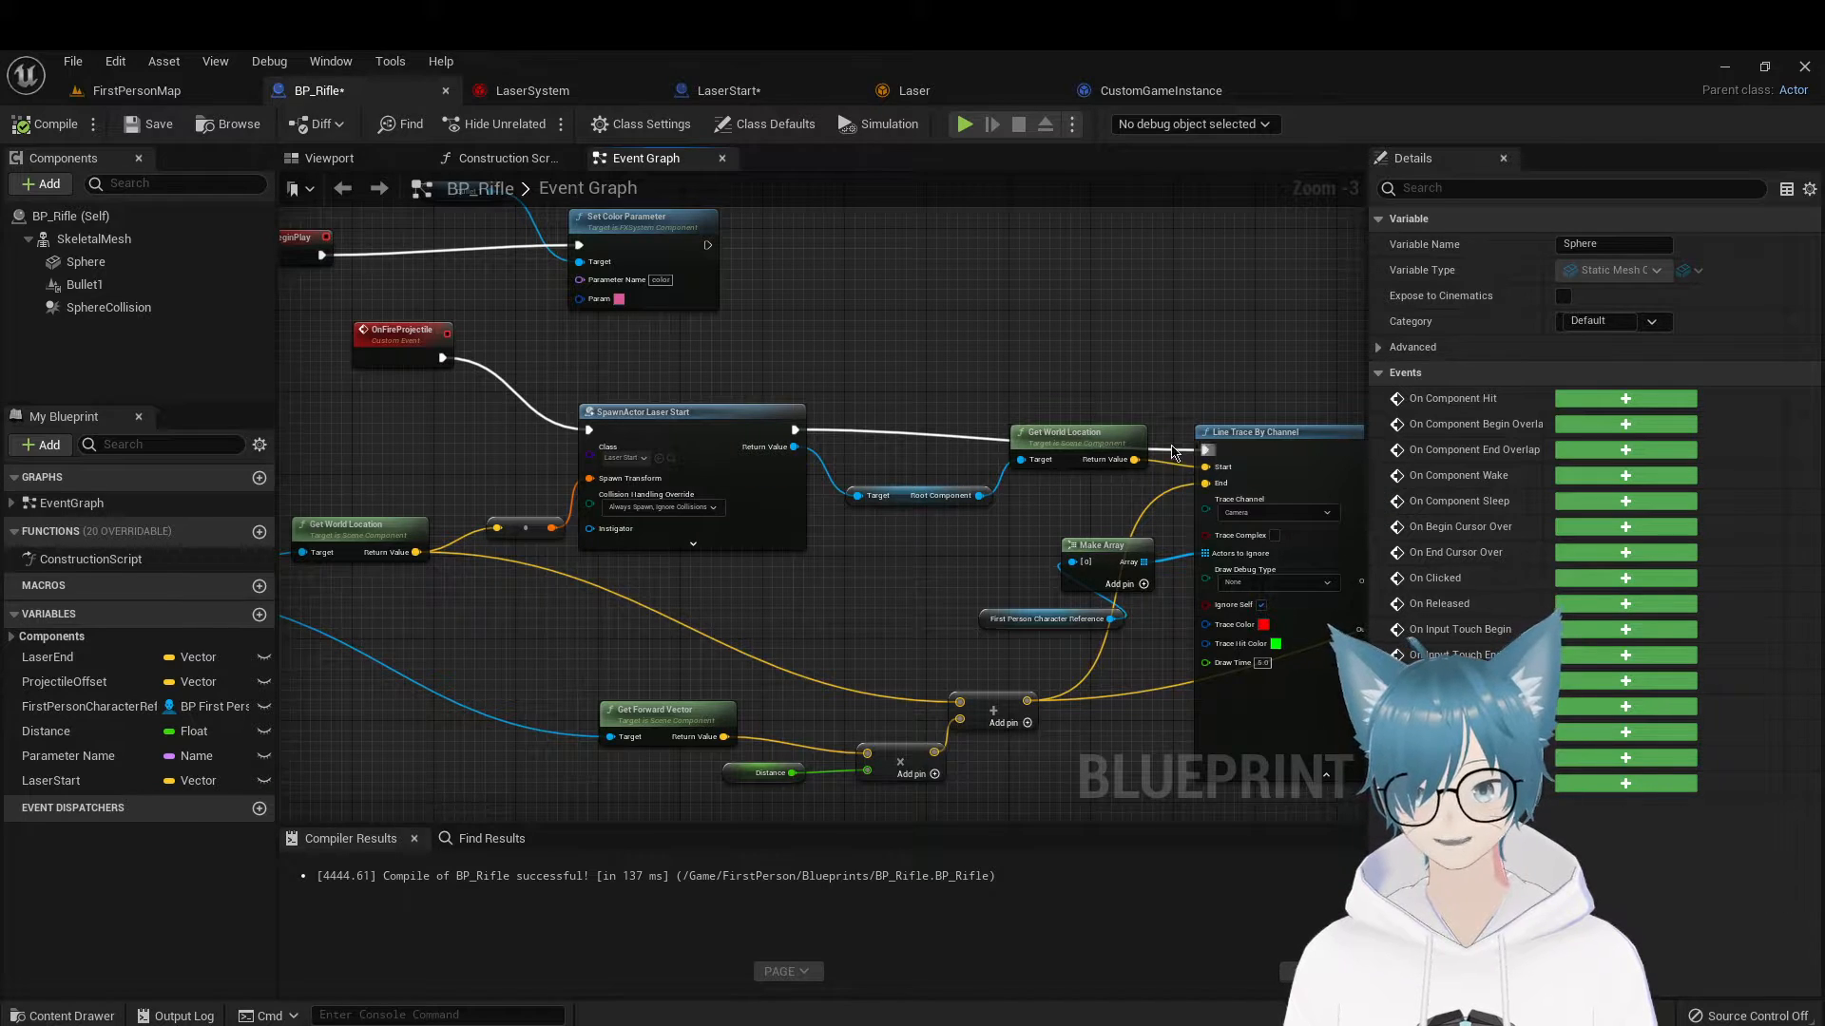
right_drag(452, 649, 749, 566)
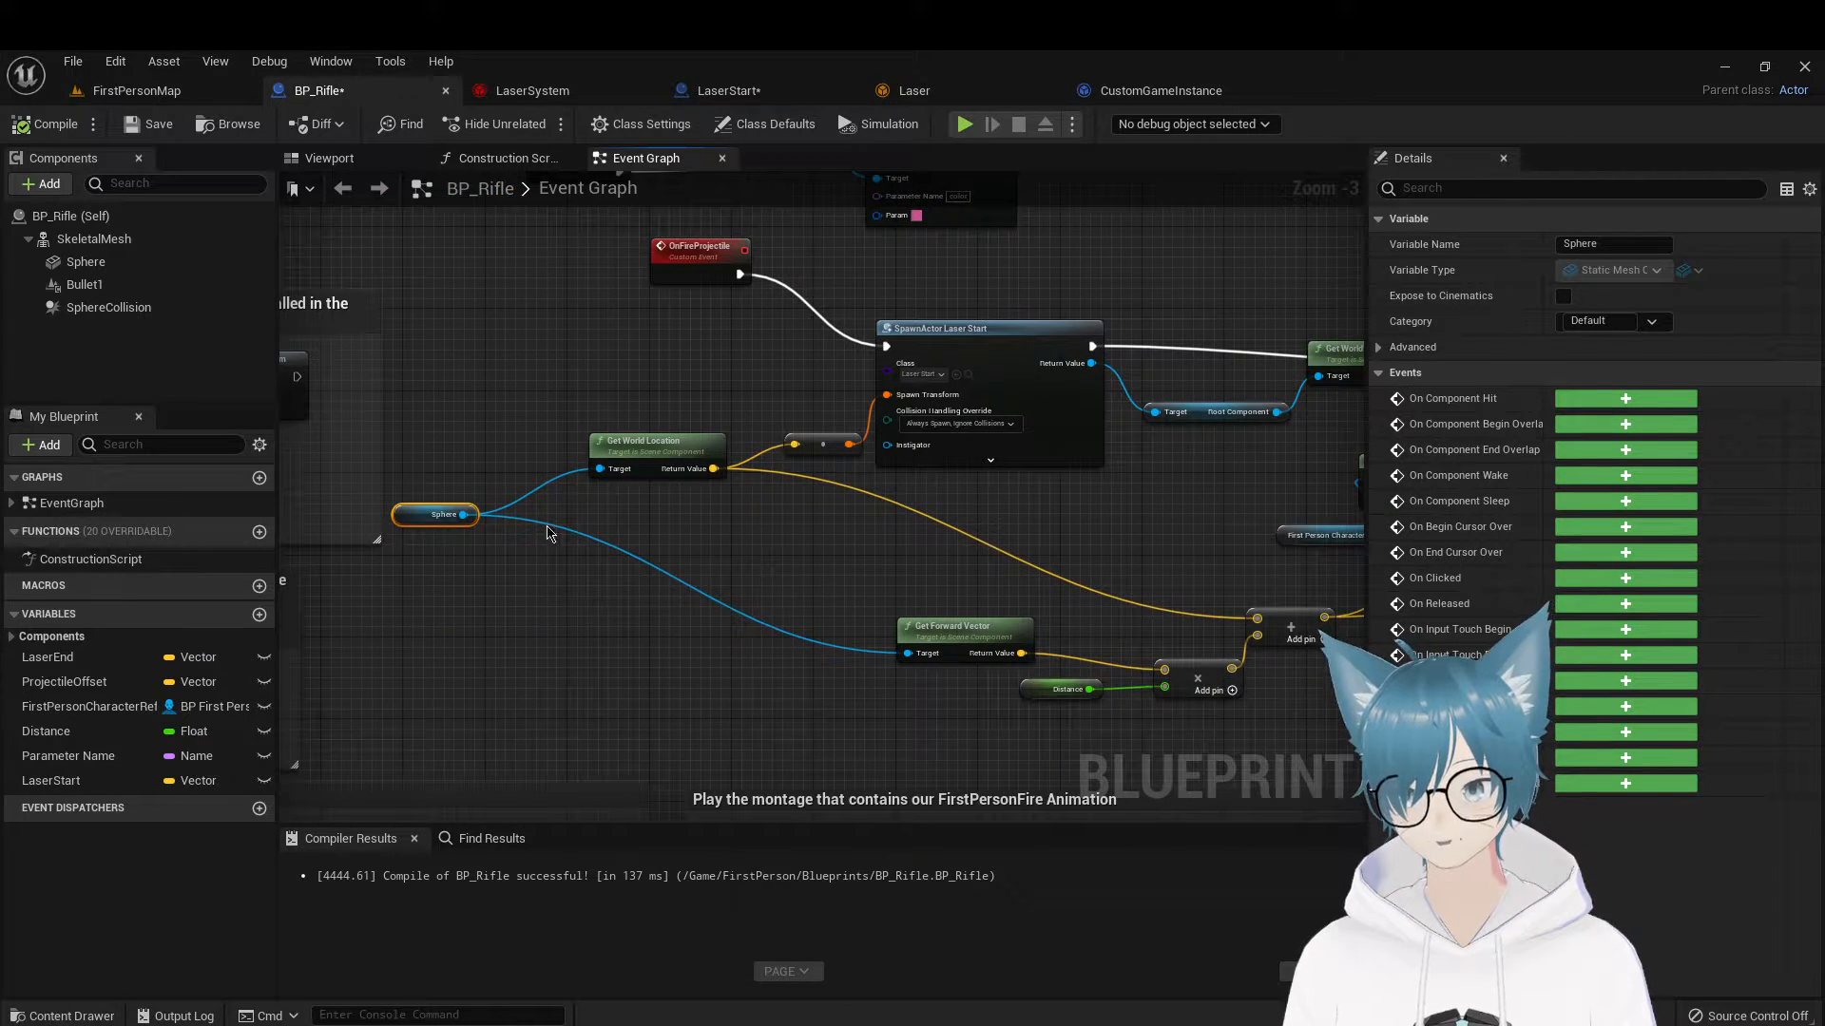
right_drag(742, 483, 377, 565)
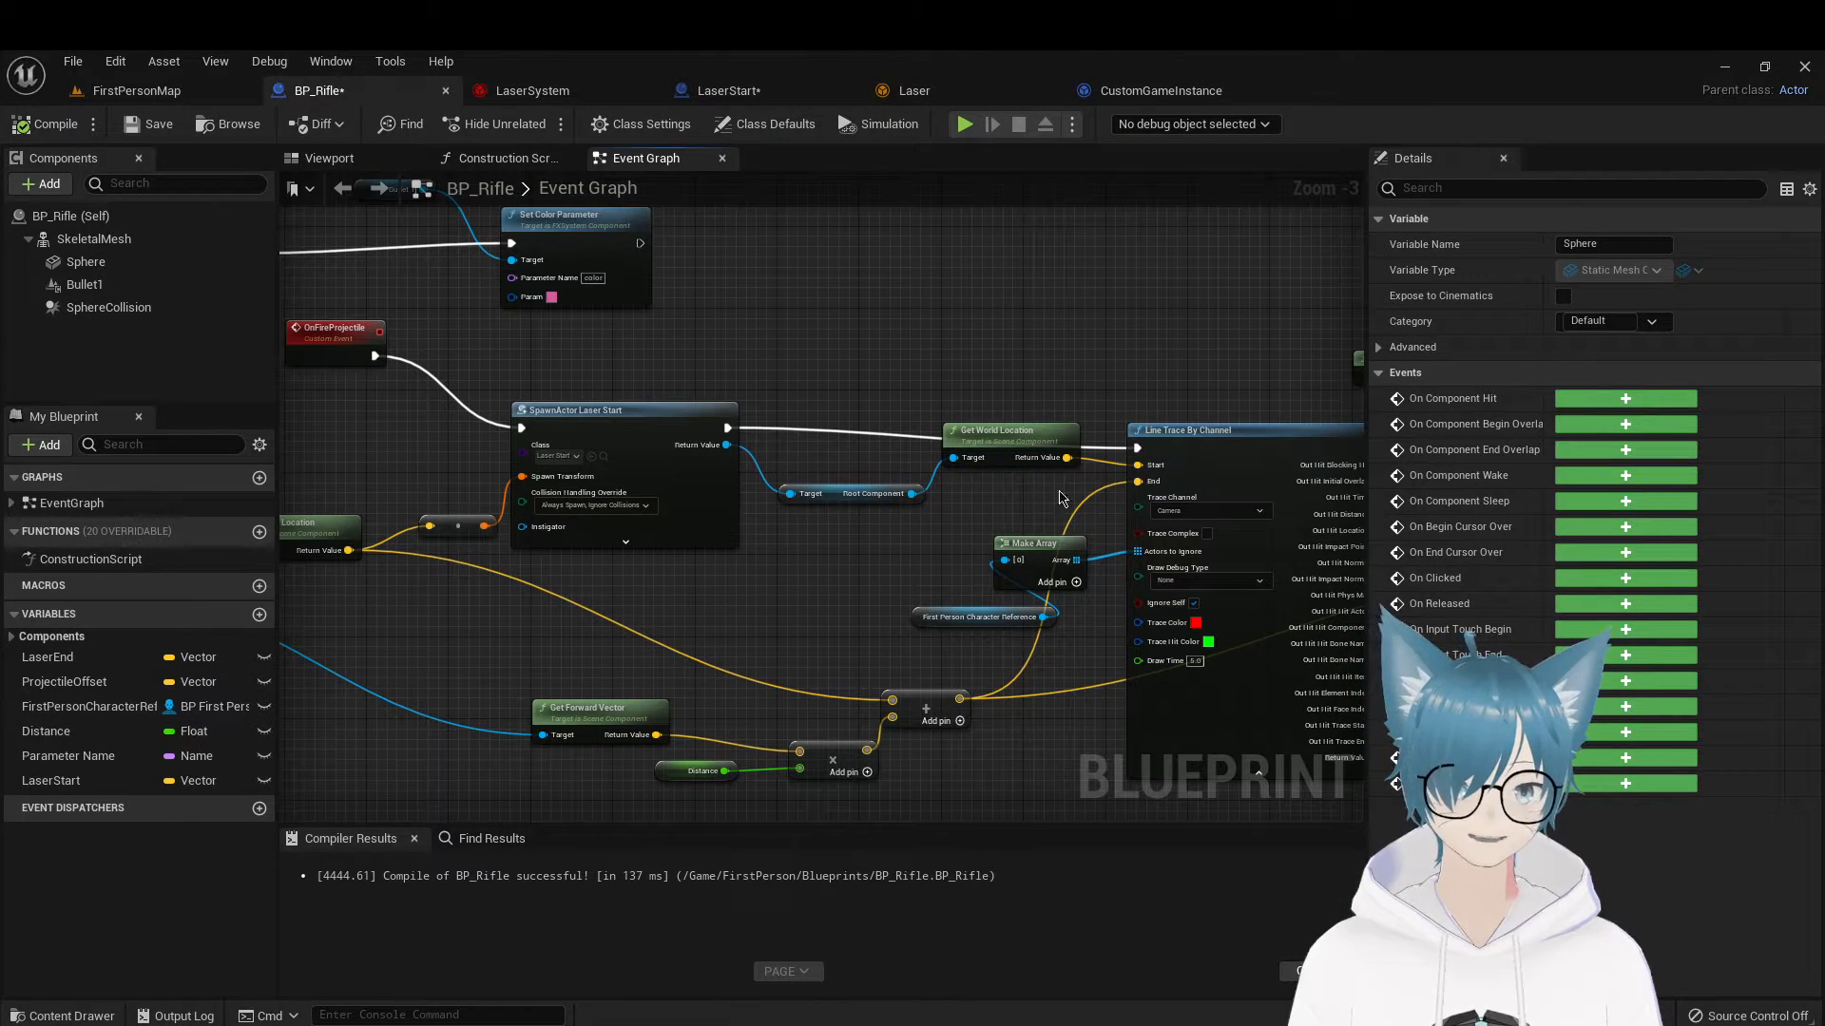
right_drag(966, 500, 1156, 449)
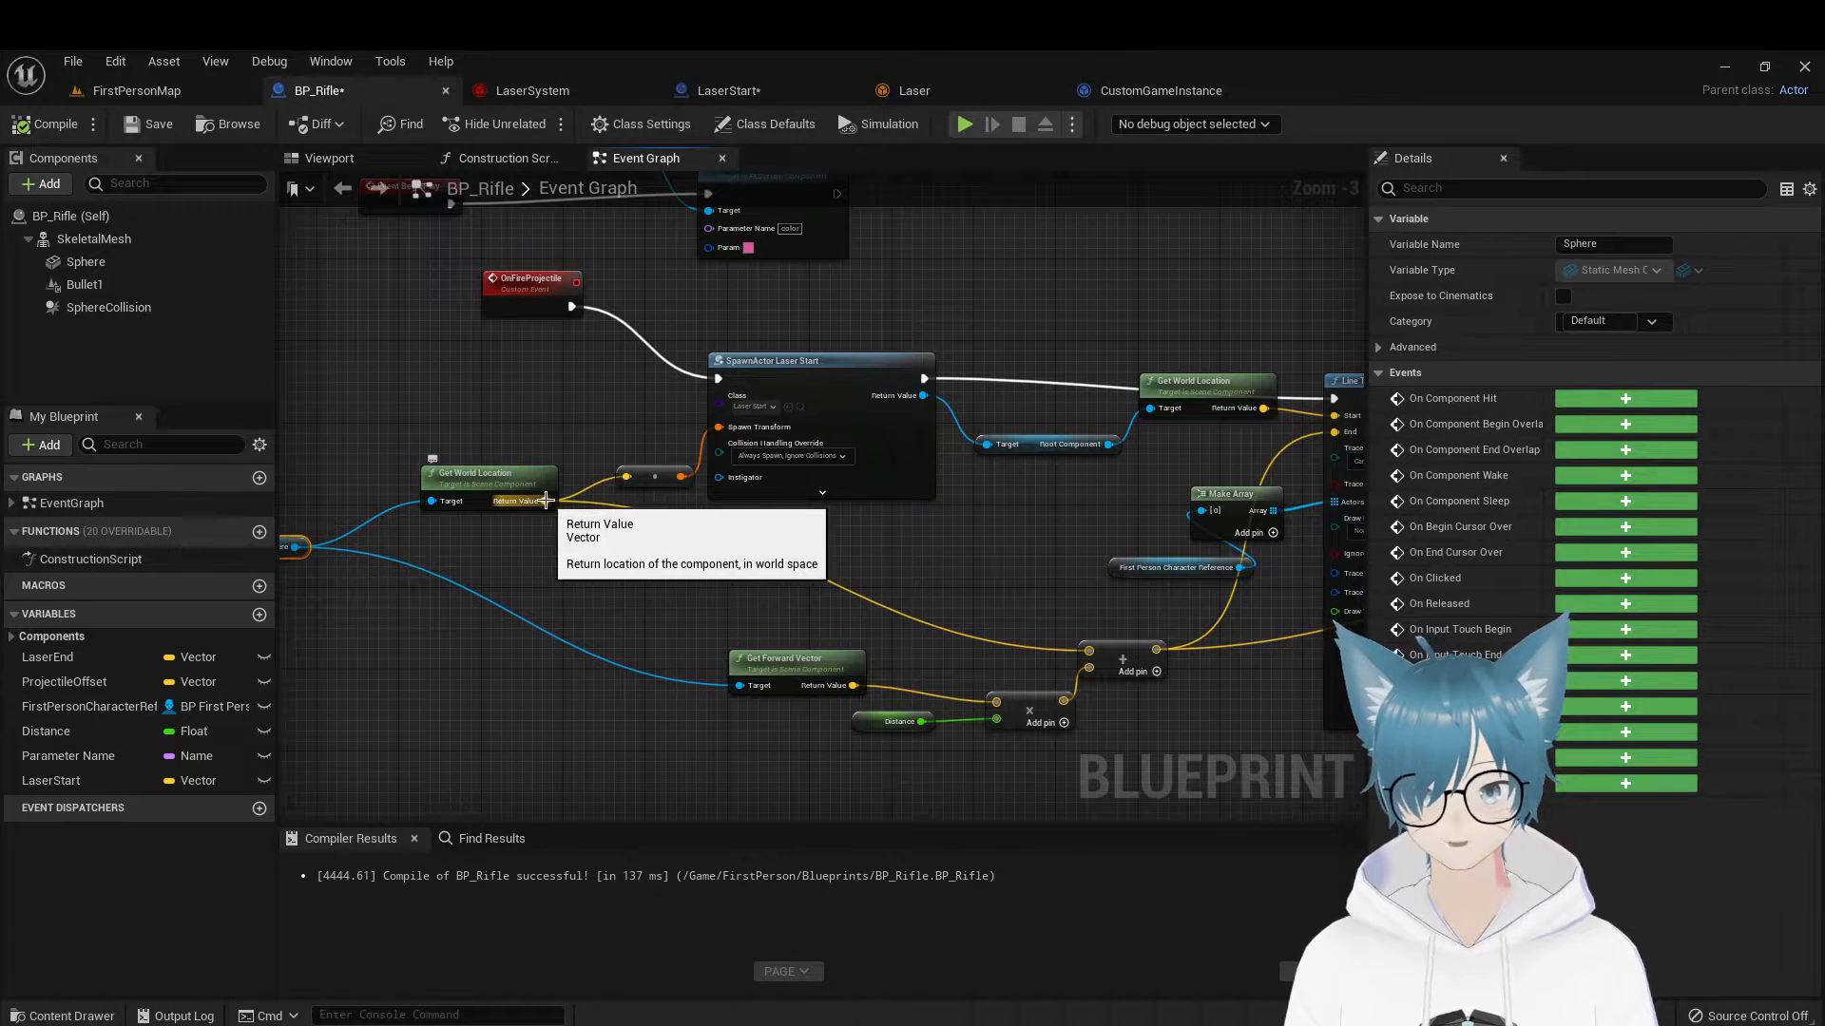
mouse_move(546, 501)
mouse_down()
mouse_move(1045, 466)
mouse_move(1335, 399)
mouse_move(1276, 428)
mouse_up()
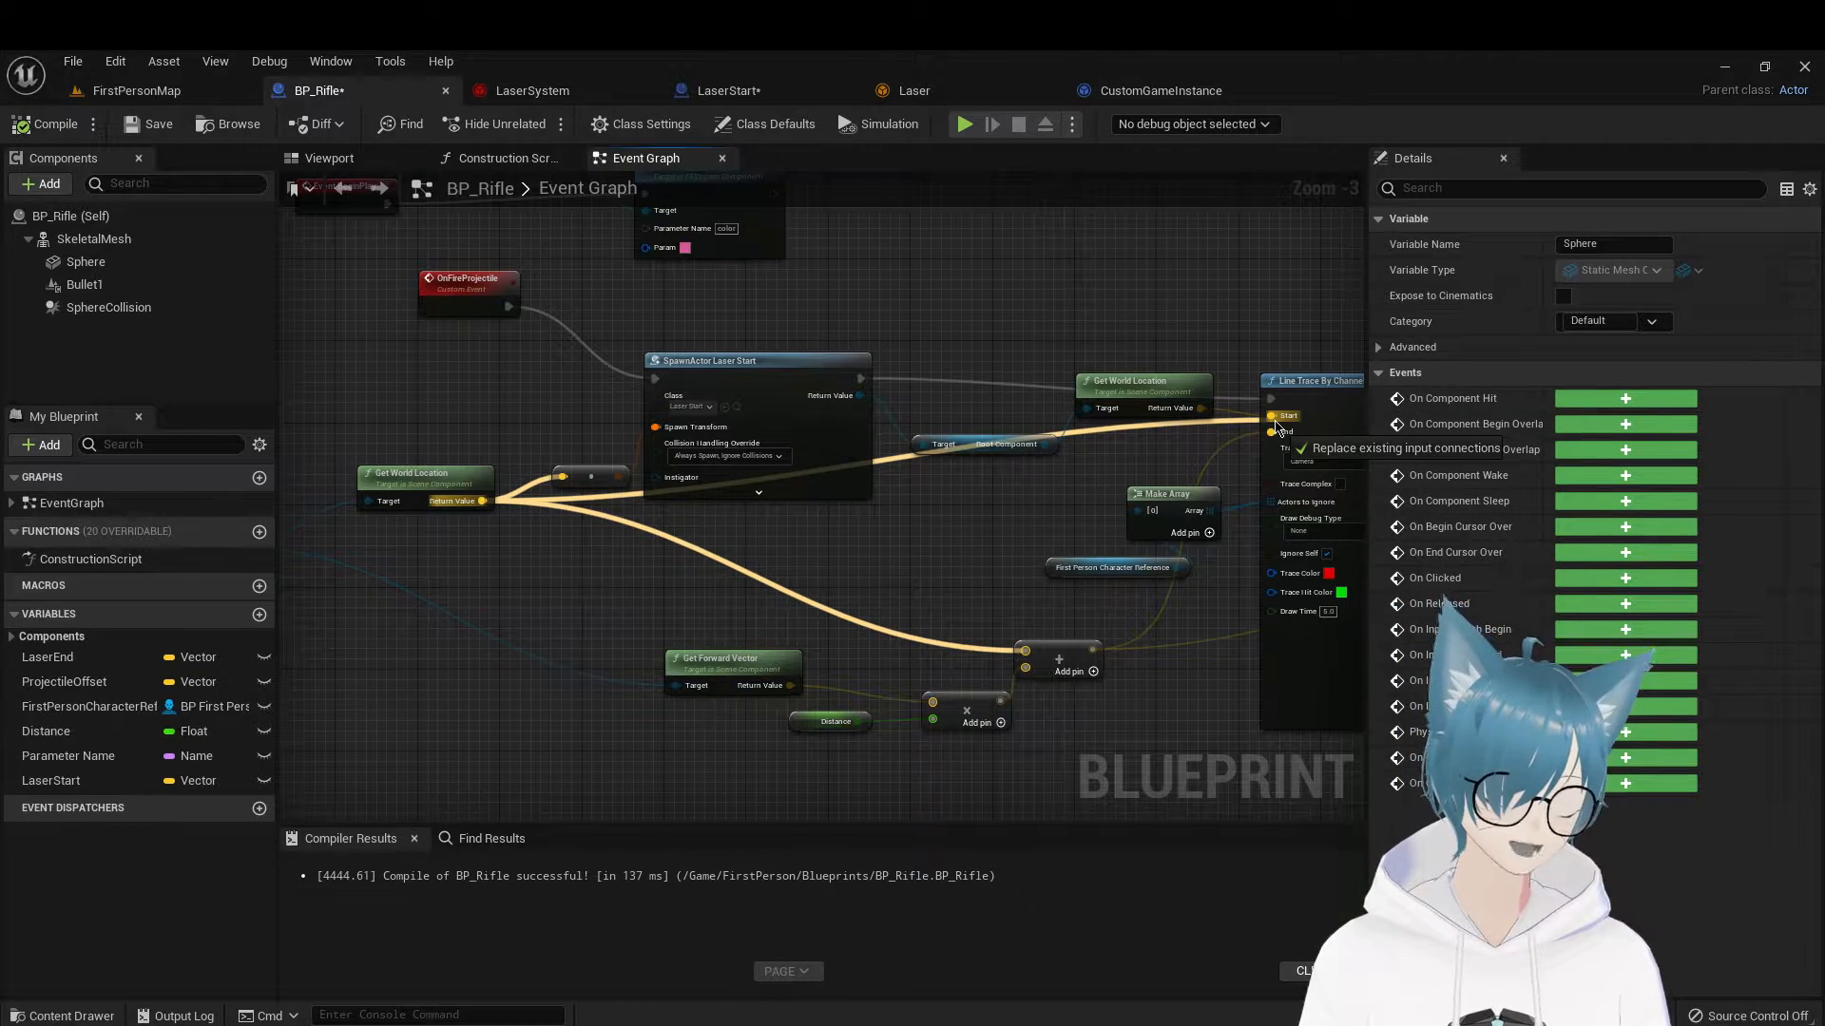
drag(1277, 428, 574, 543)
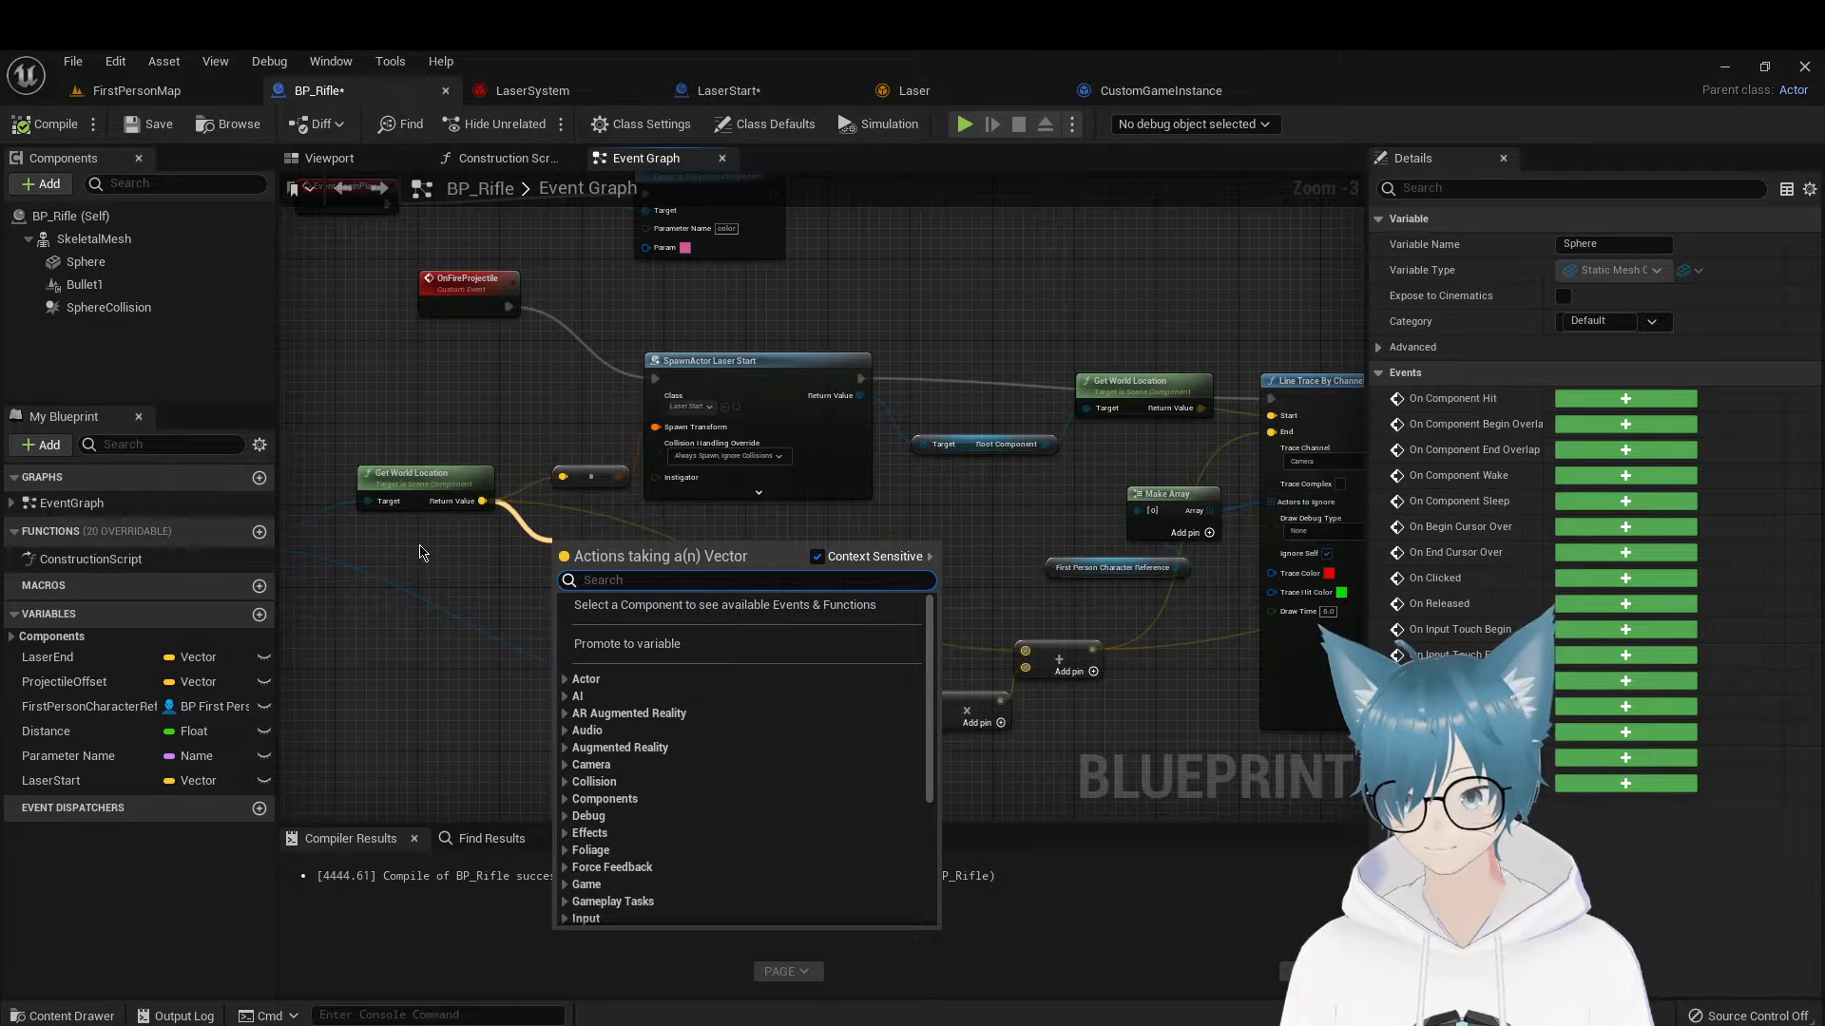
click(582, 543)
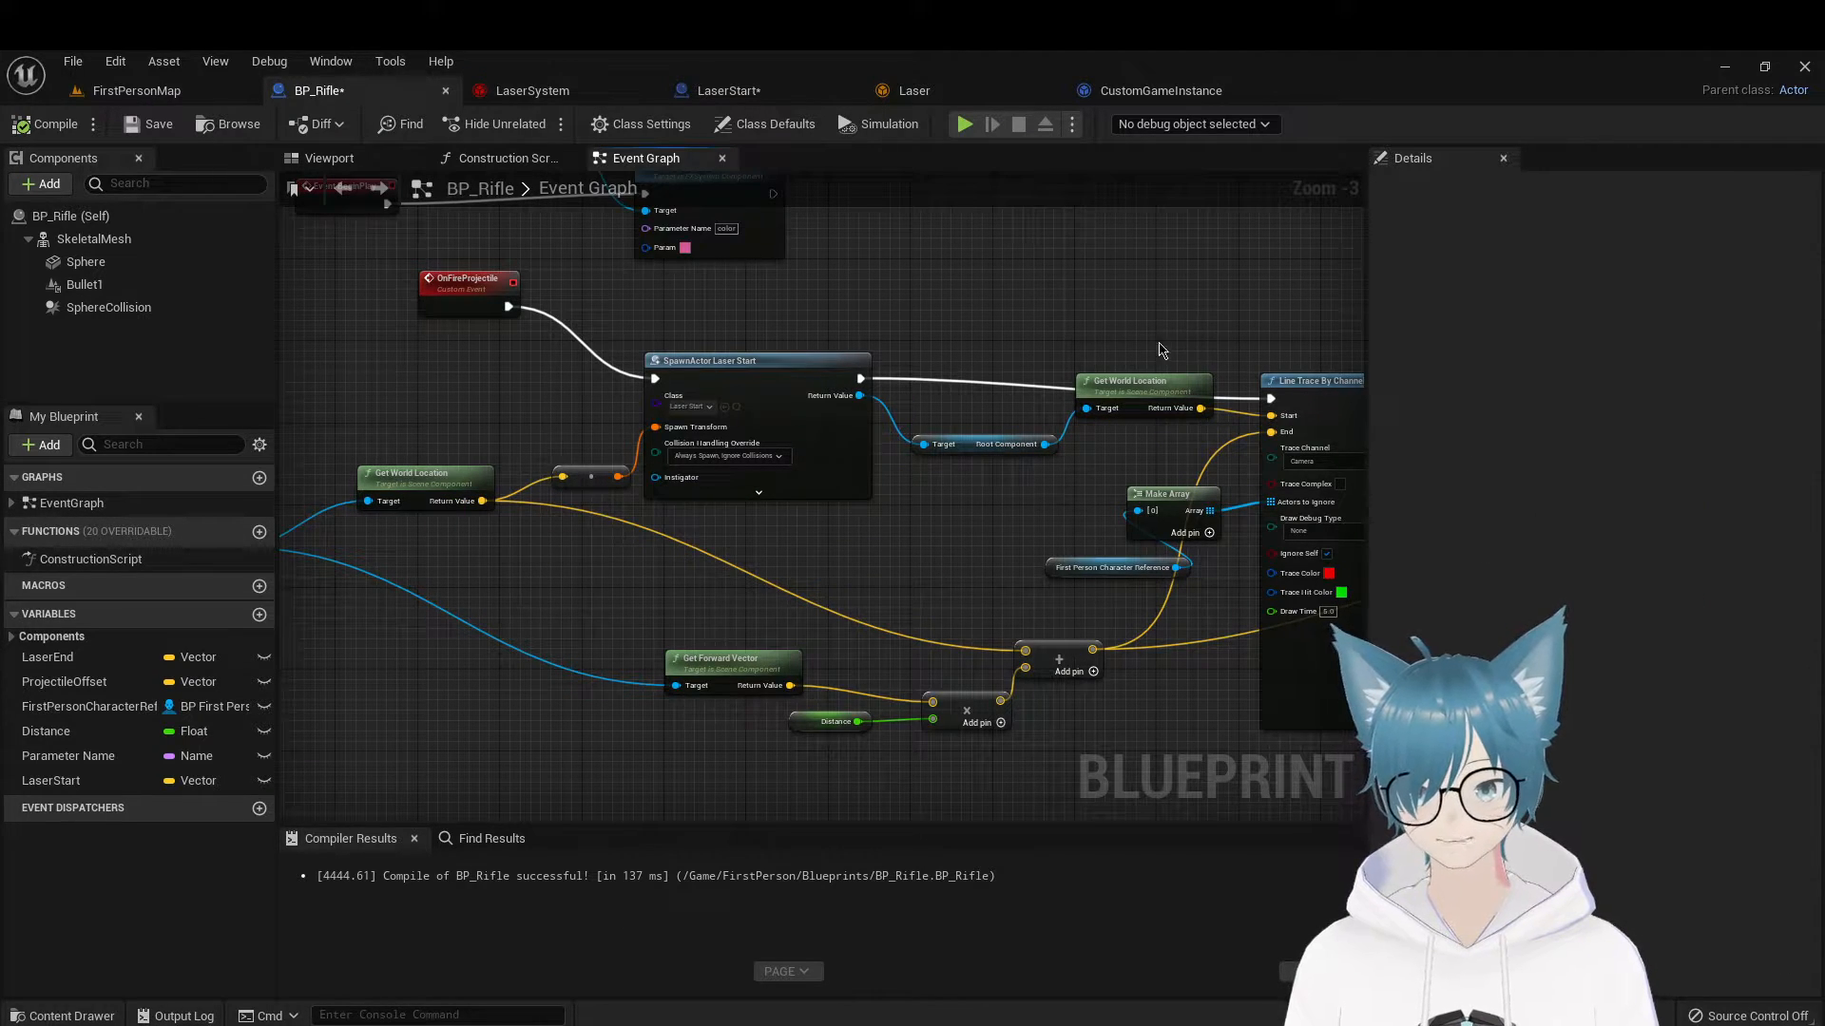
Examine how BP_Rifle's Get Forward Vector is multiplied by Distance and added to the Sphere's world location, including Distance's default value
right_drag(281, 525, 372, 511)
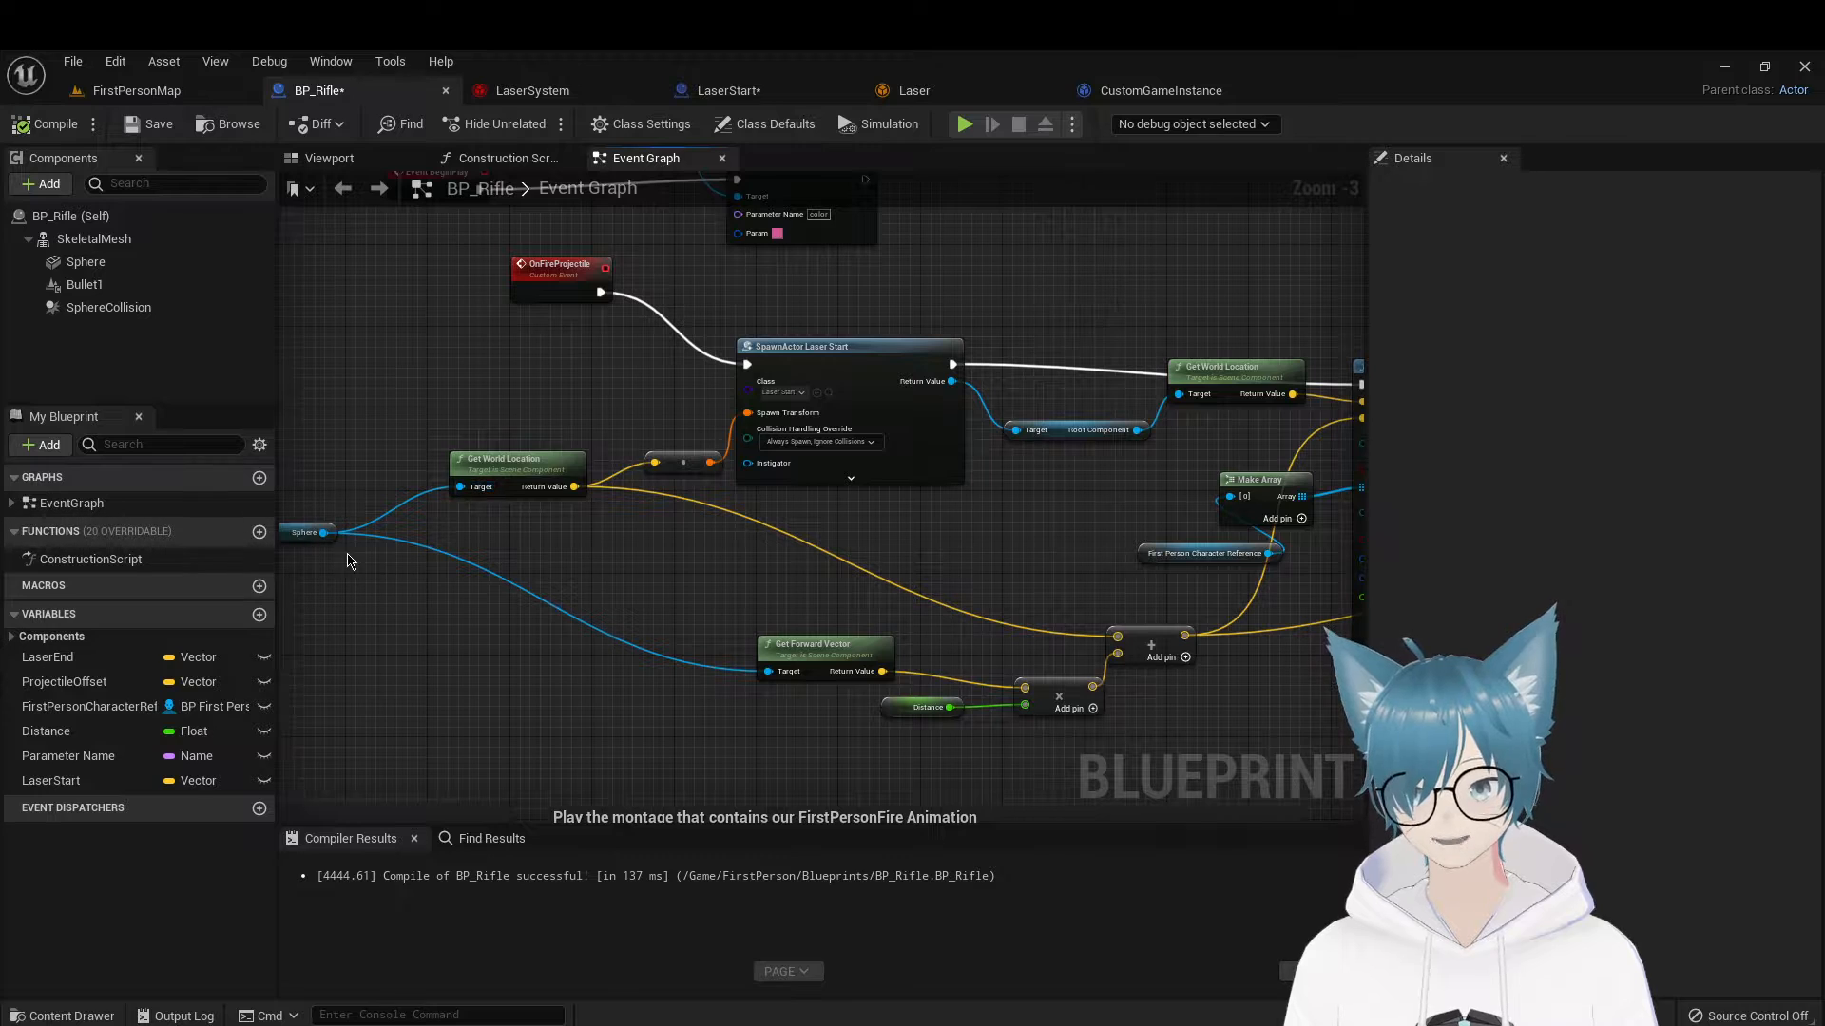
right_drag(610, 543, 798, 480)
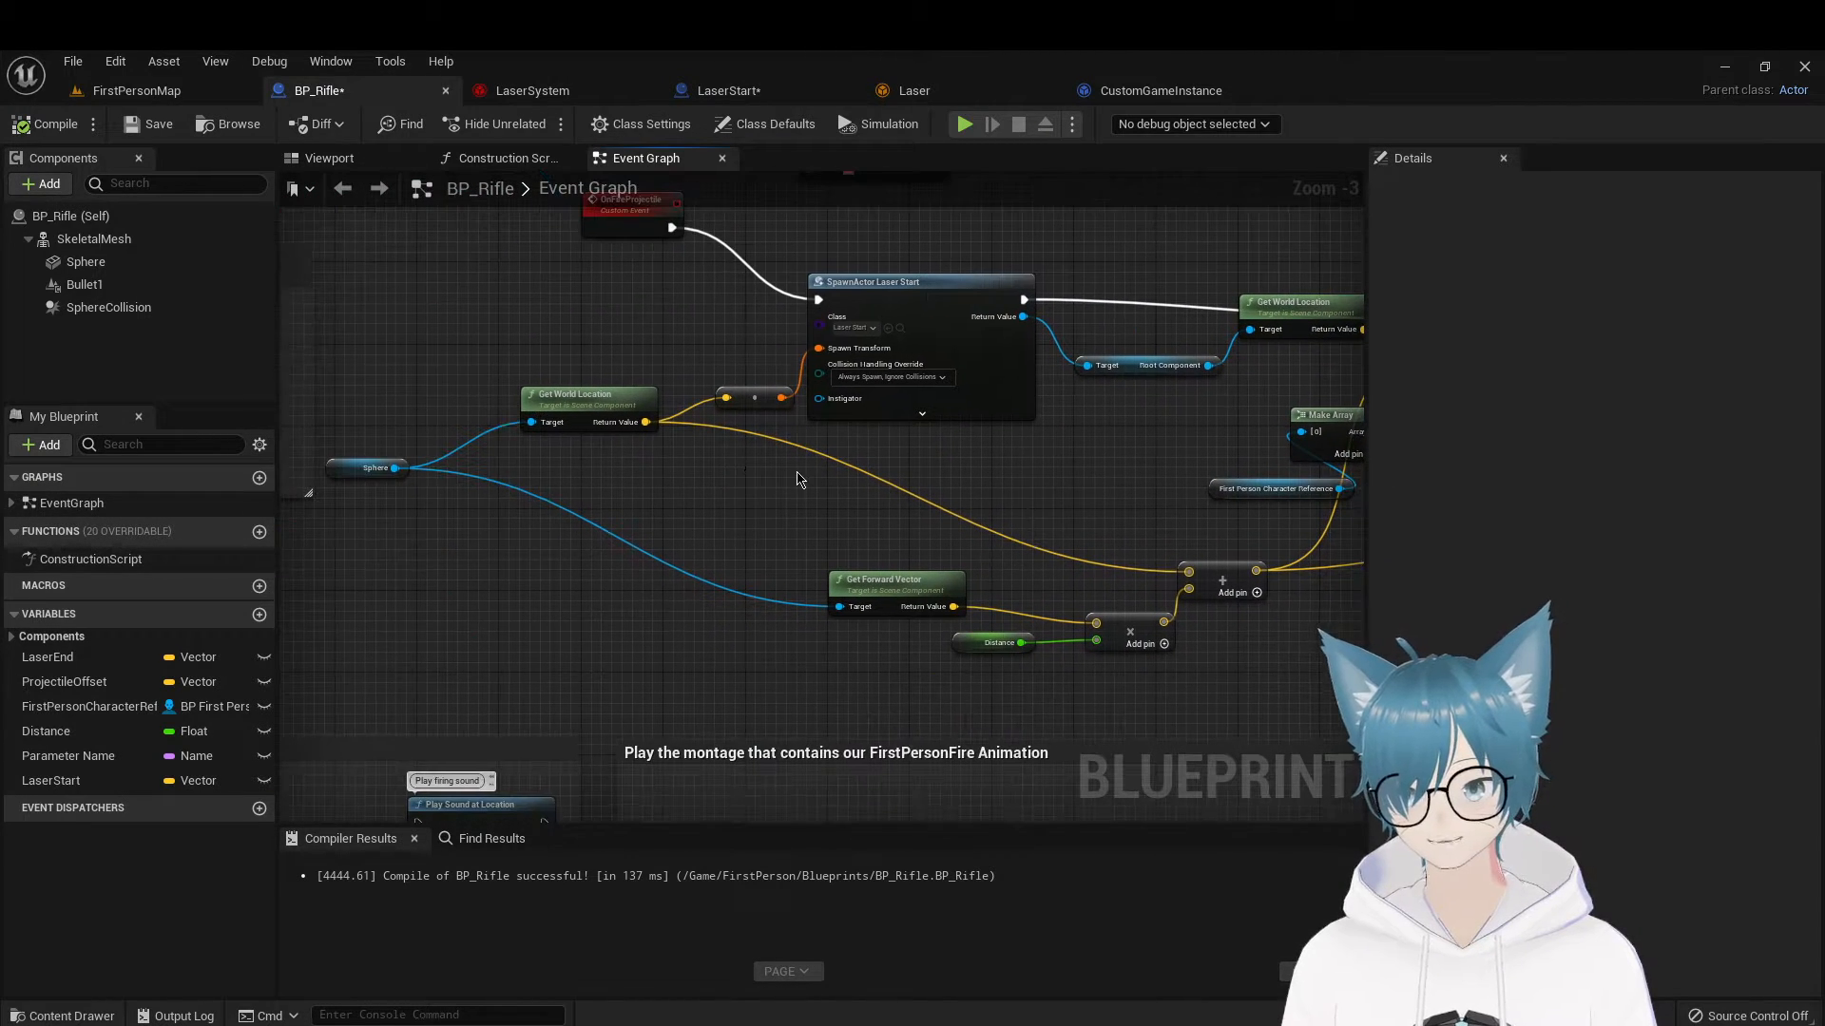
mouse_move(1290, 681)
right_down()
mouse_move(1102, 681)
mouse_move(1016, 634)
mouse_move(1026, 652)
mouse_move(1384, 622)
right_up()
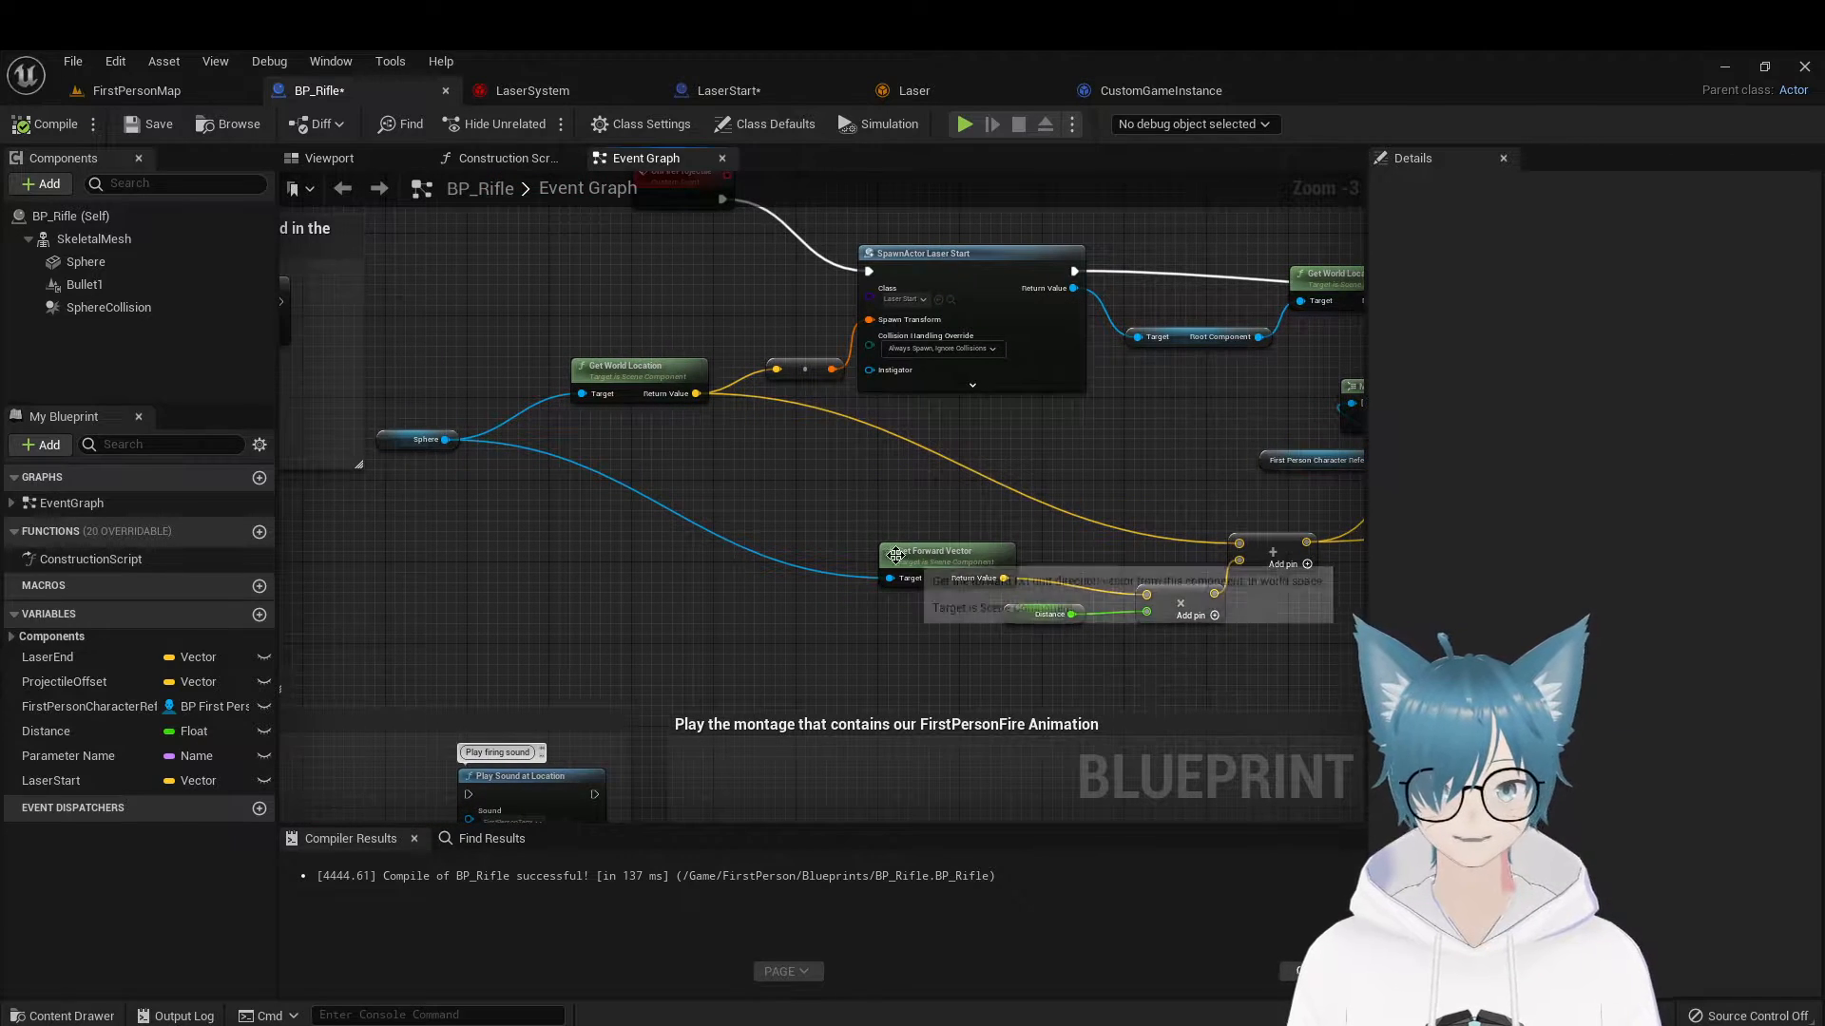
right_drag(952, 584, 749, 620)
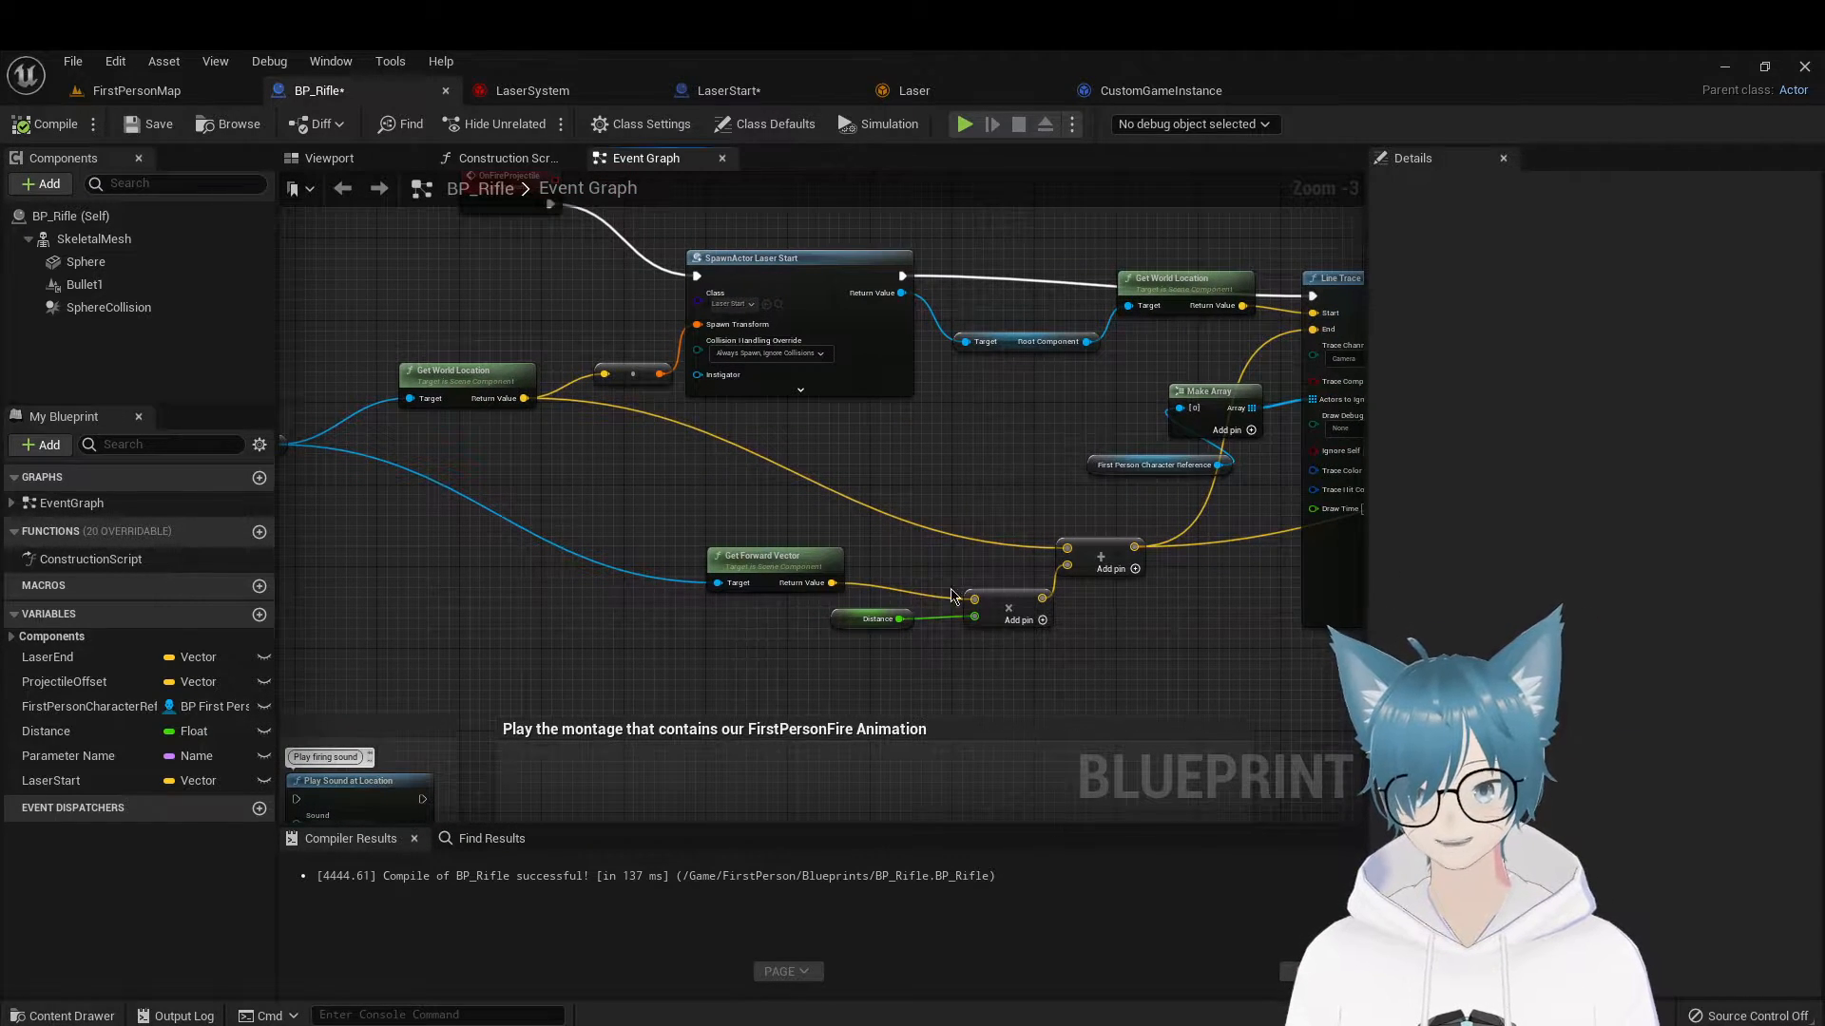
right_drag(1126, 636, 1031, 637)
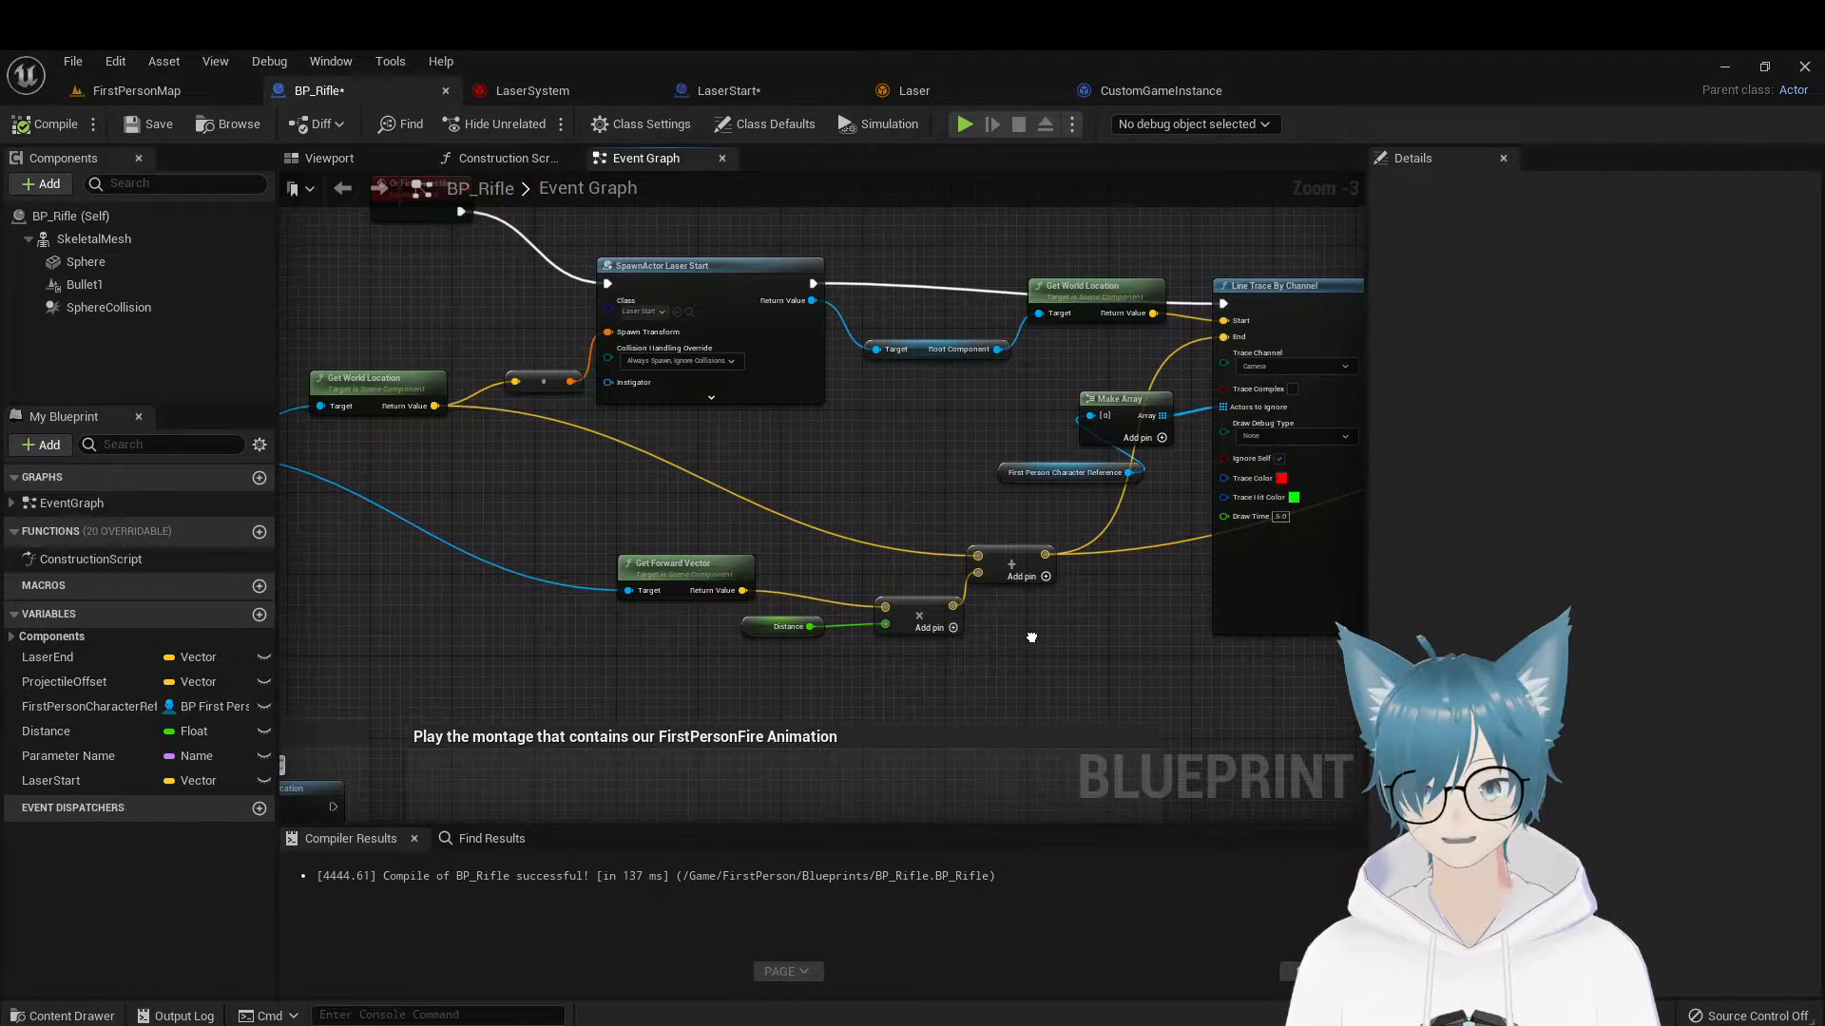
click(760, 626)
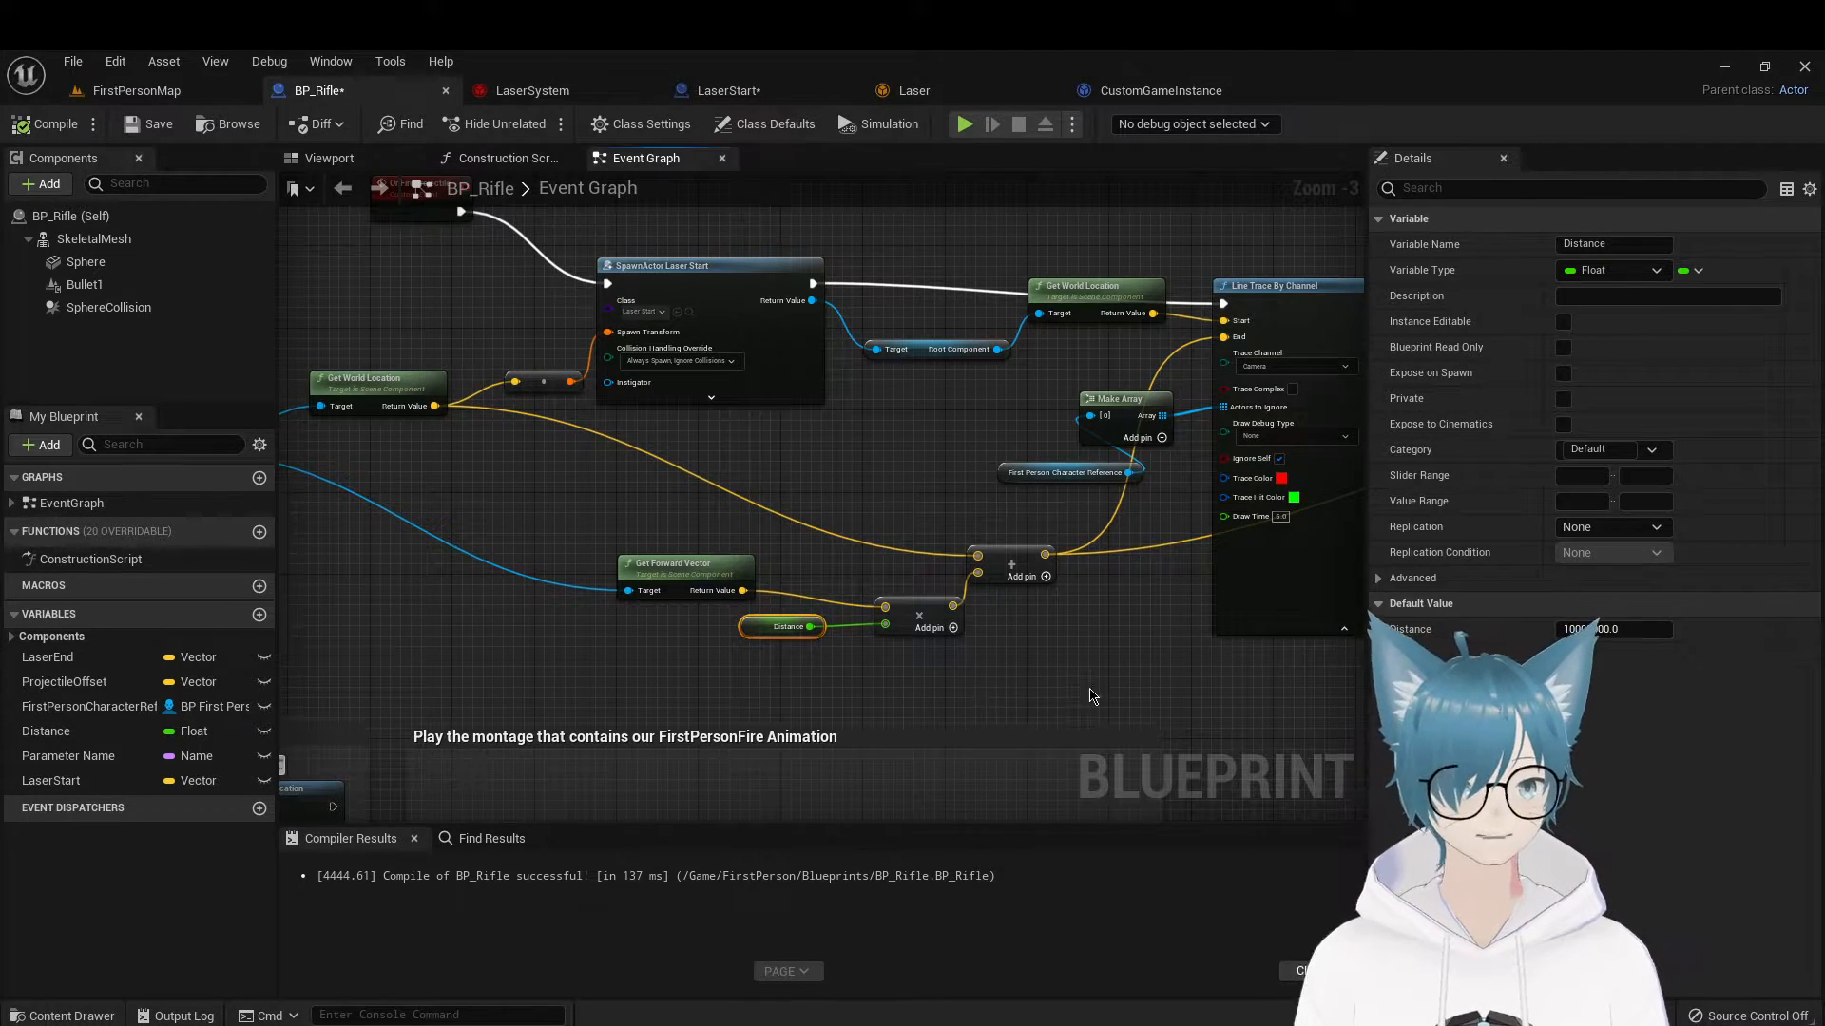
right_drag(1066, 674, 955, 624)
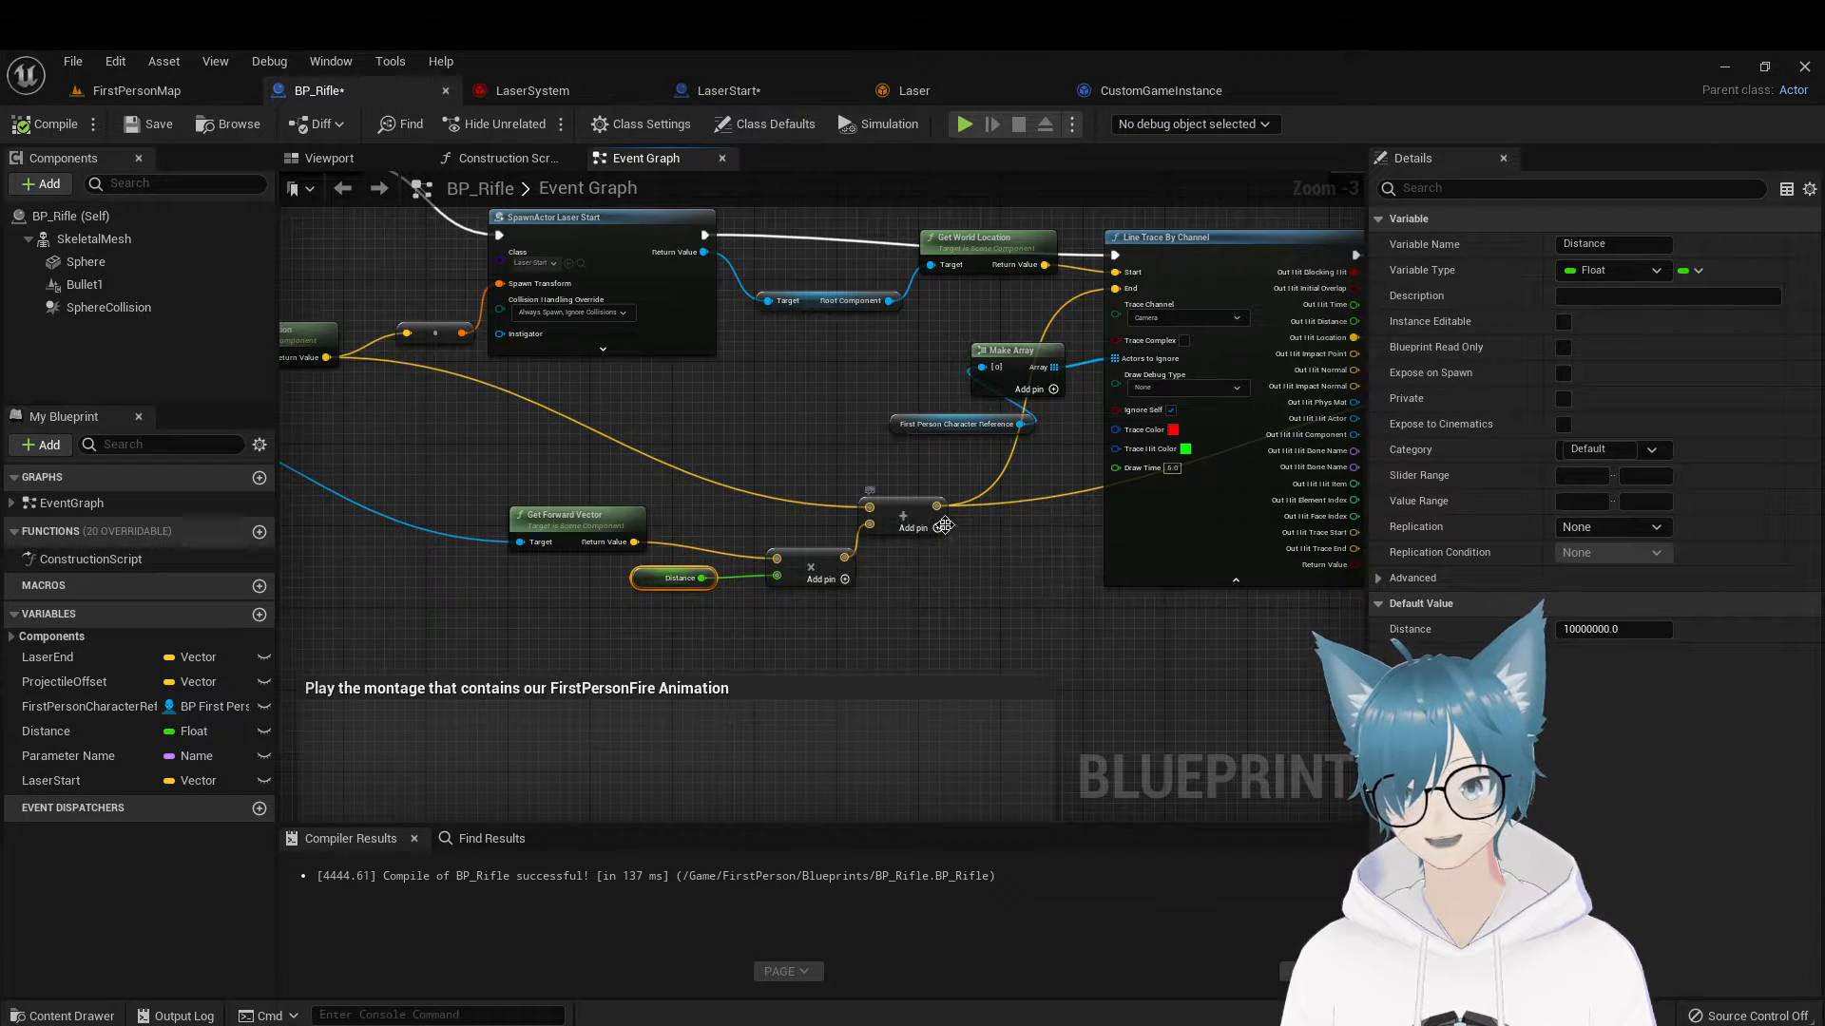
right_drag(937, 559, 1033, 611)
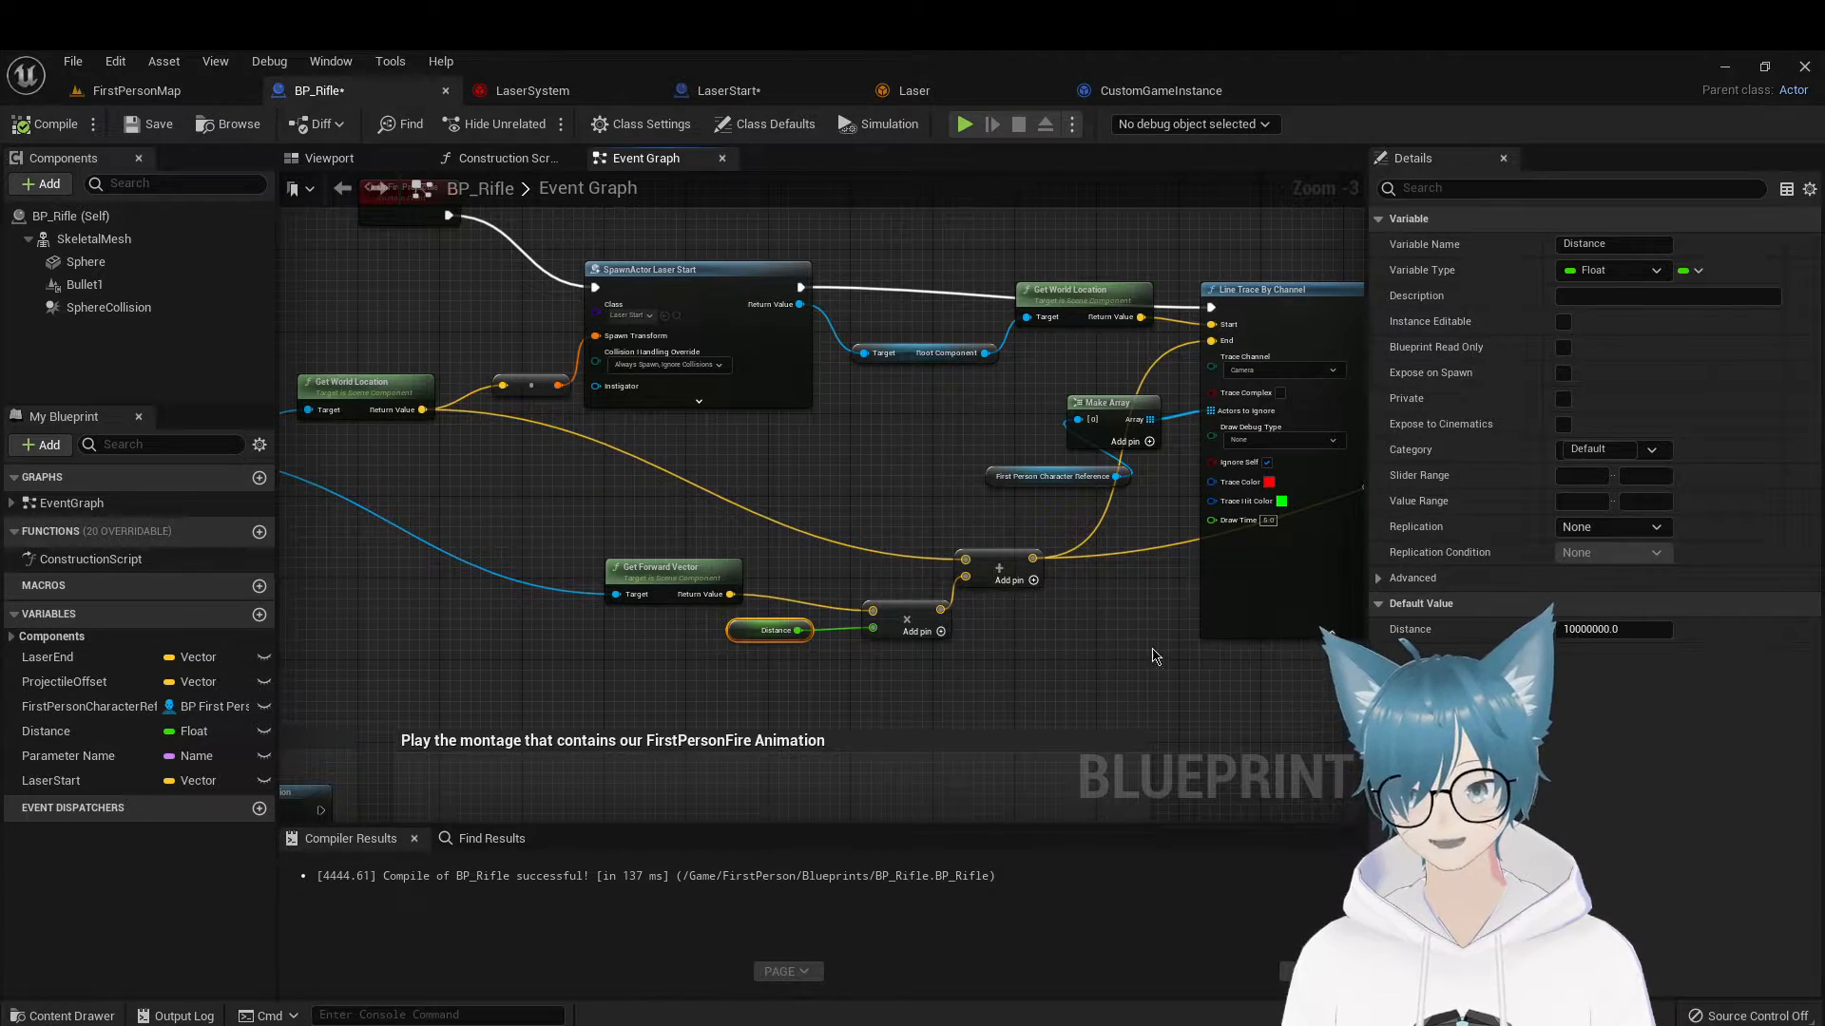
Follow the summed vector into Line Trace By Channel's End input and the Select node beyond the trace
right_drag(1152, 649, 1238, 642)
right_drag(392, 462, 582, 463)
right_drag(1237, 524, 685, 489)
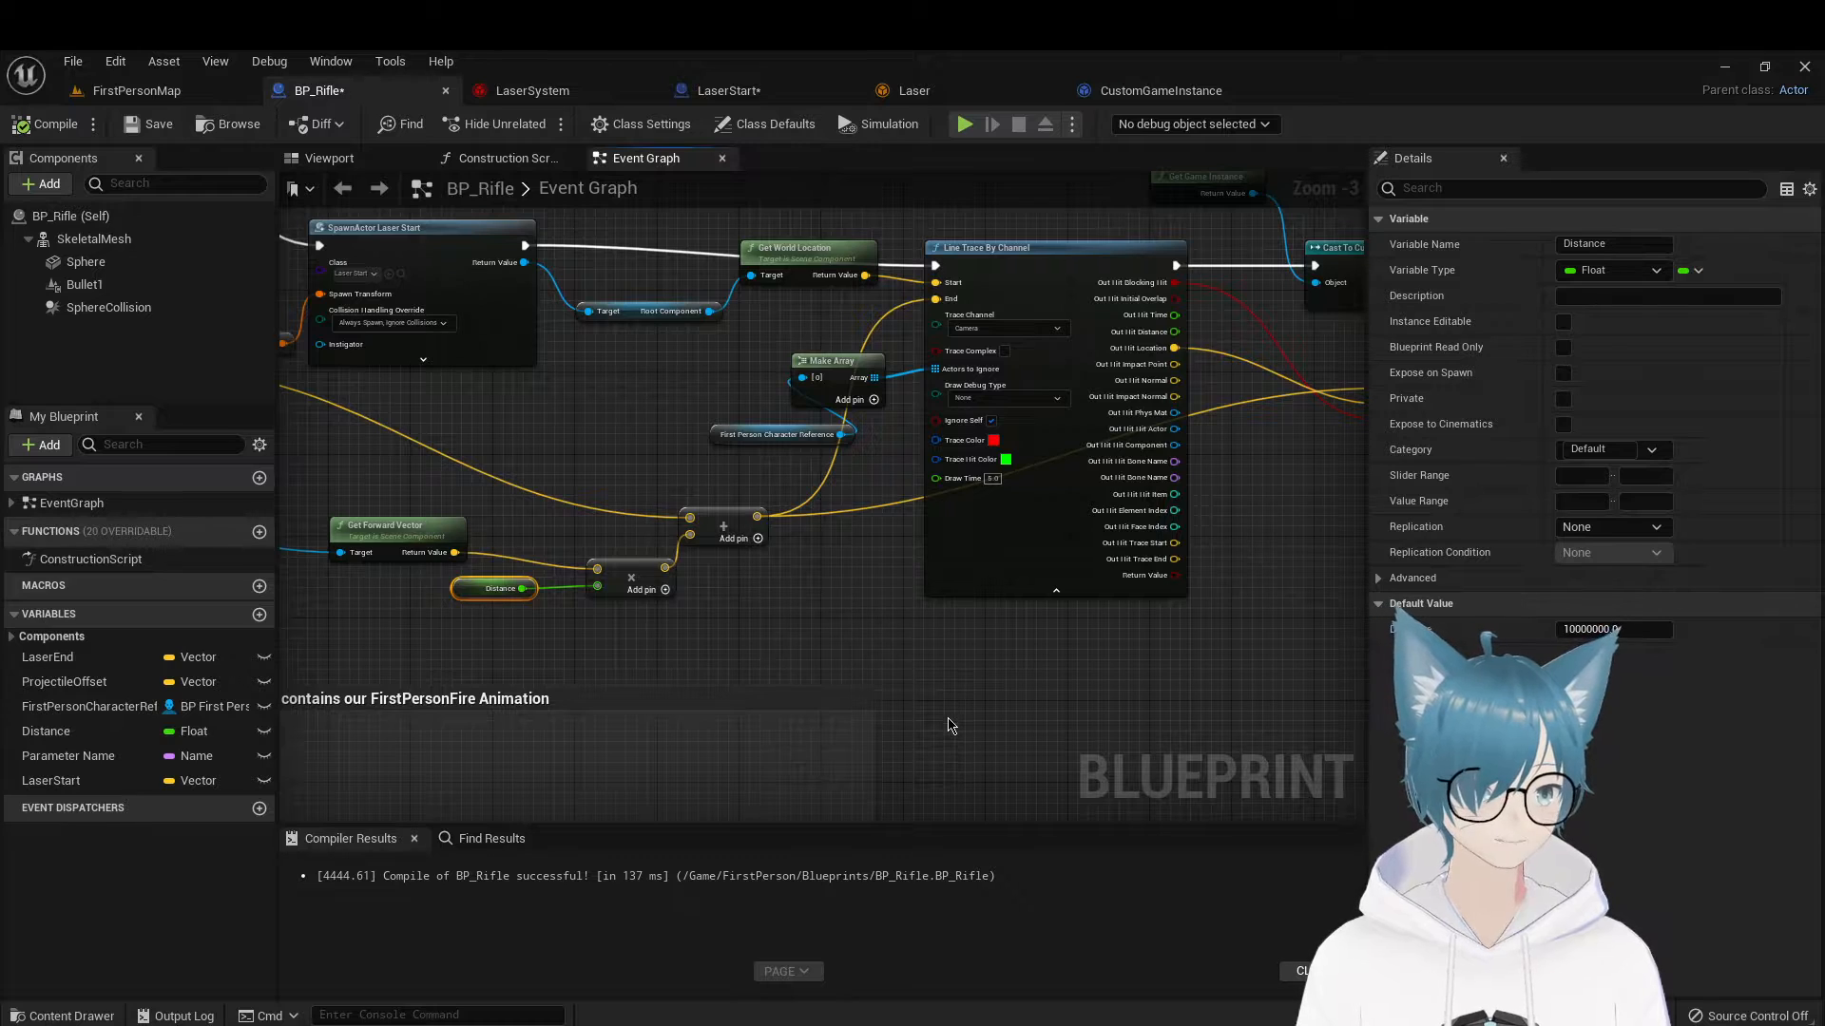
right_drag(949, 725, 1034, 725)
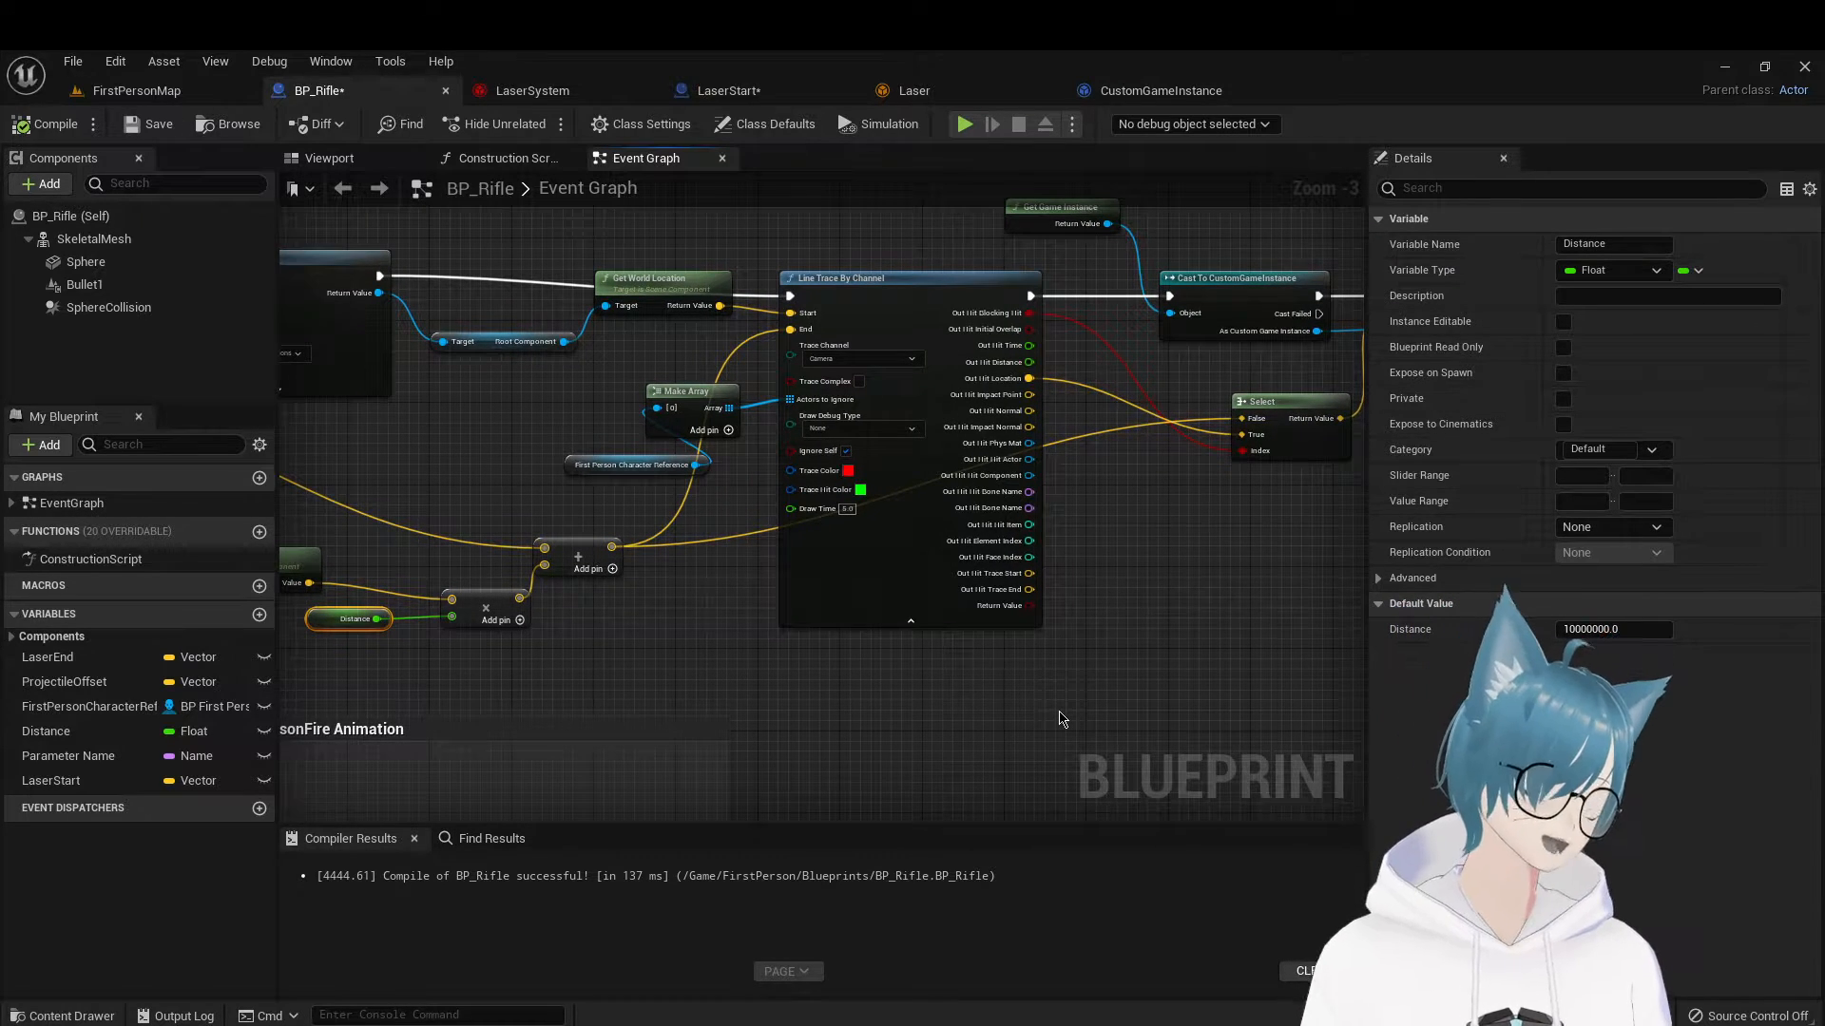
right_click(471, 437)
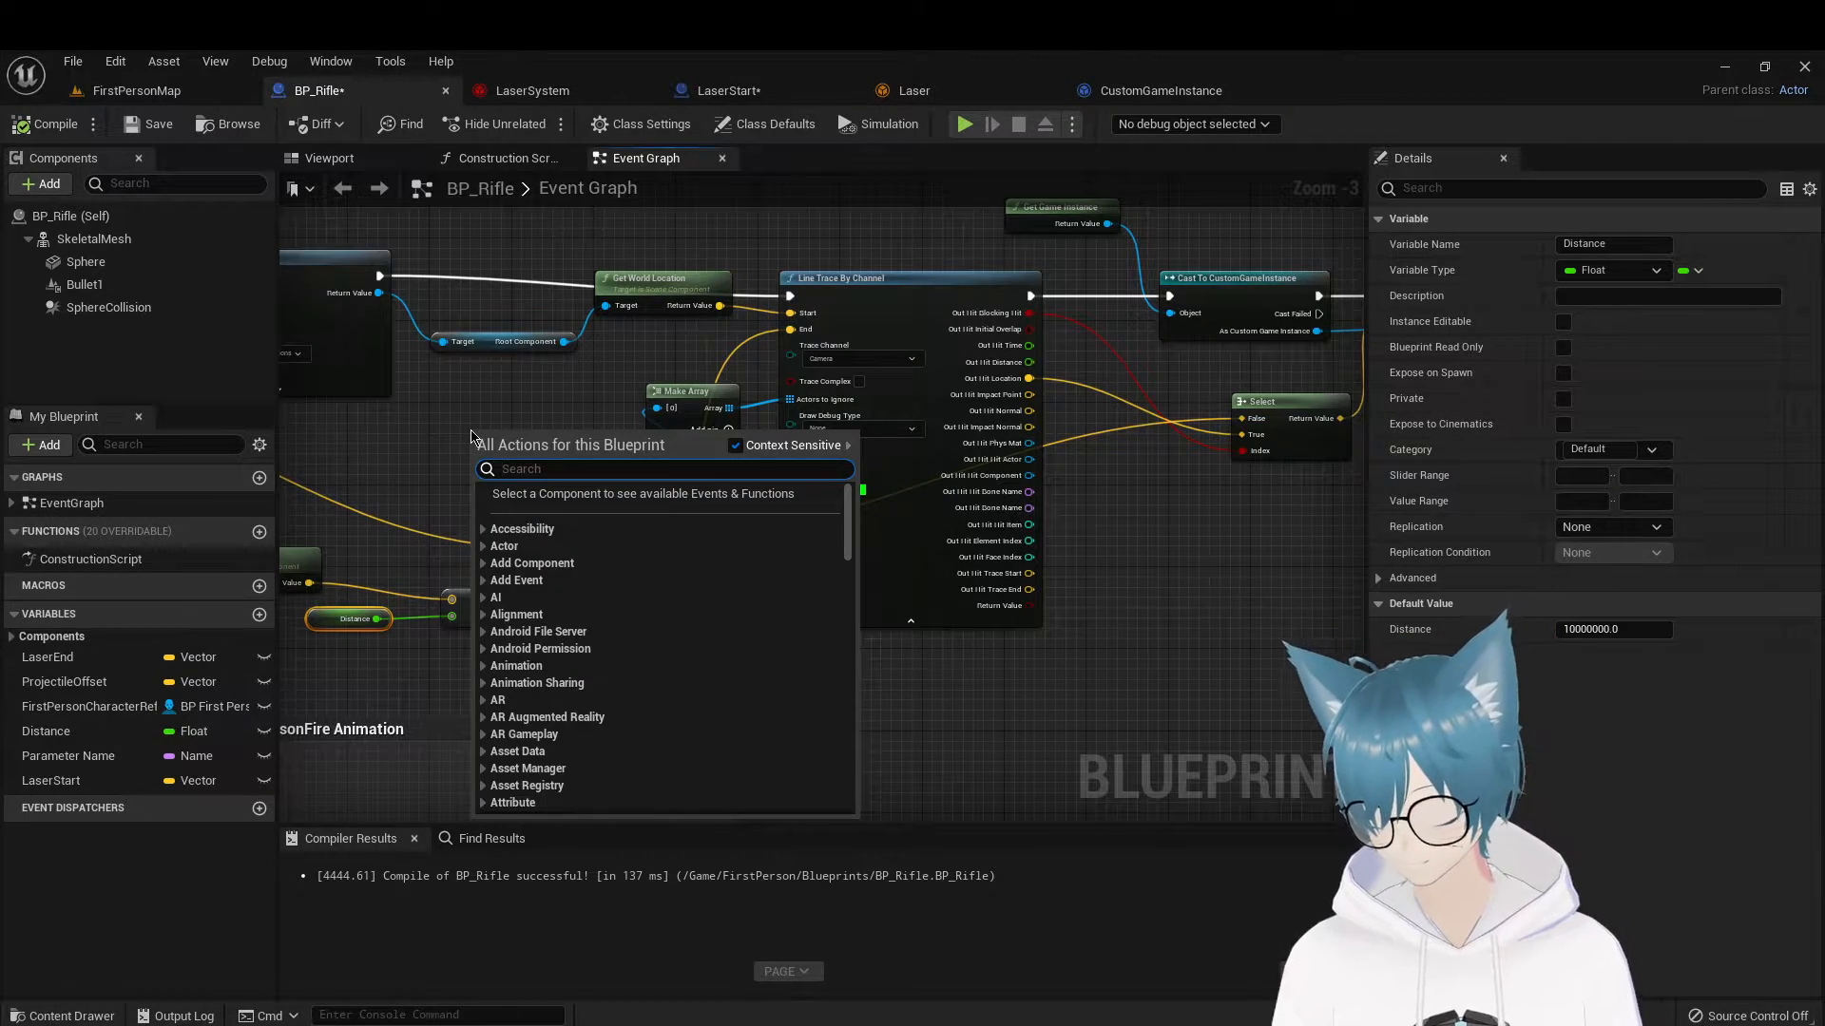
text(fir)
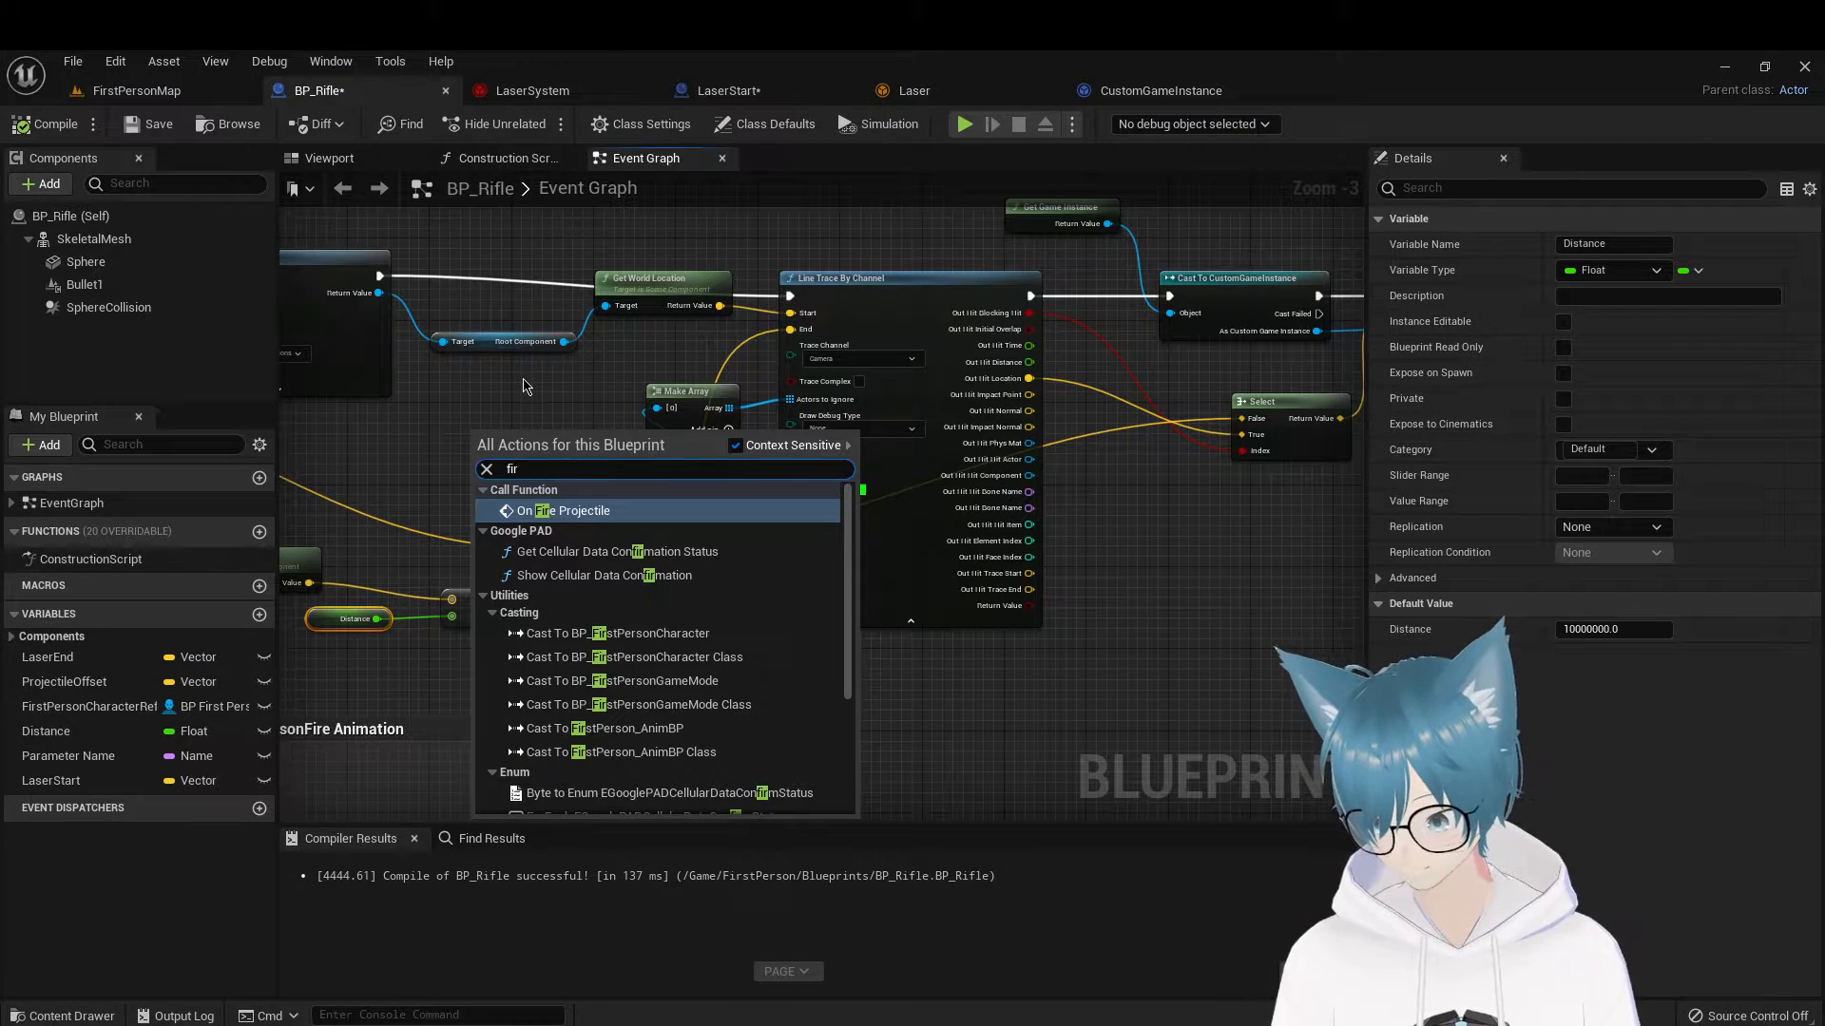
click(528, 390)
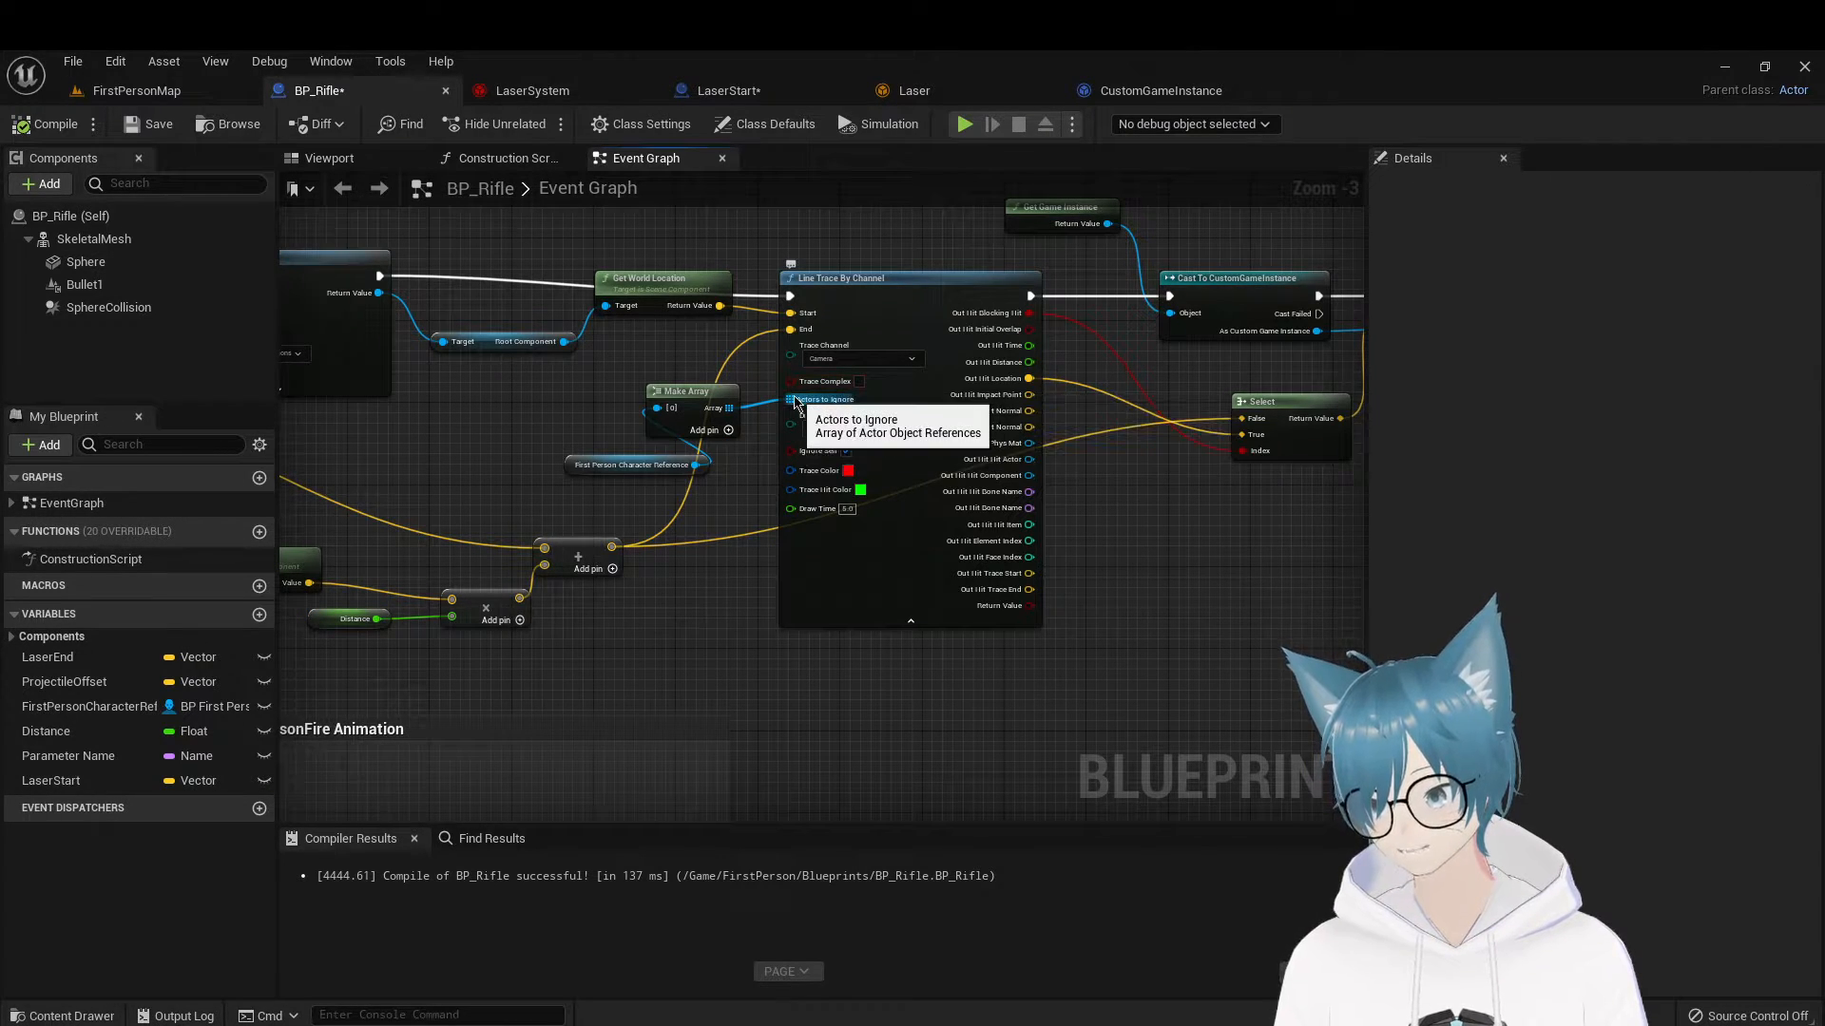
drag(795, 404, 468, 439)
text(fi)
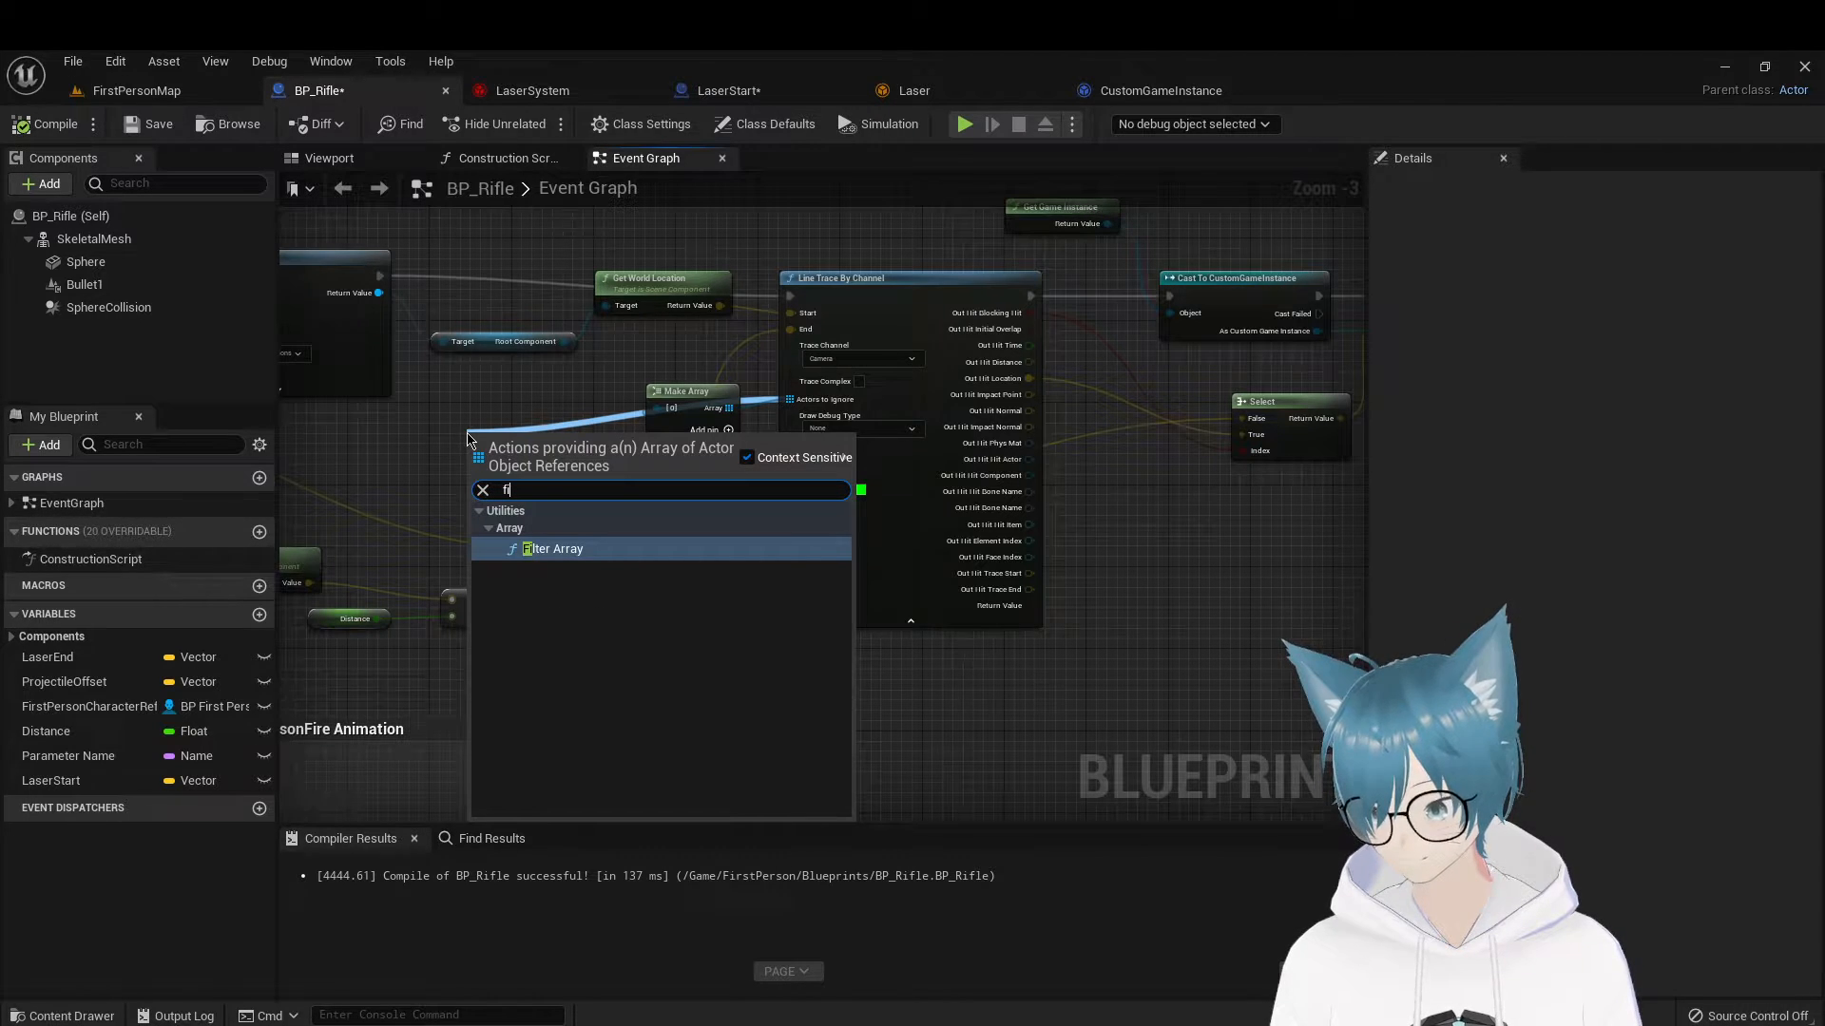
key(BackSpace)
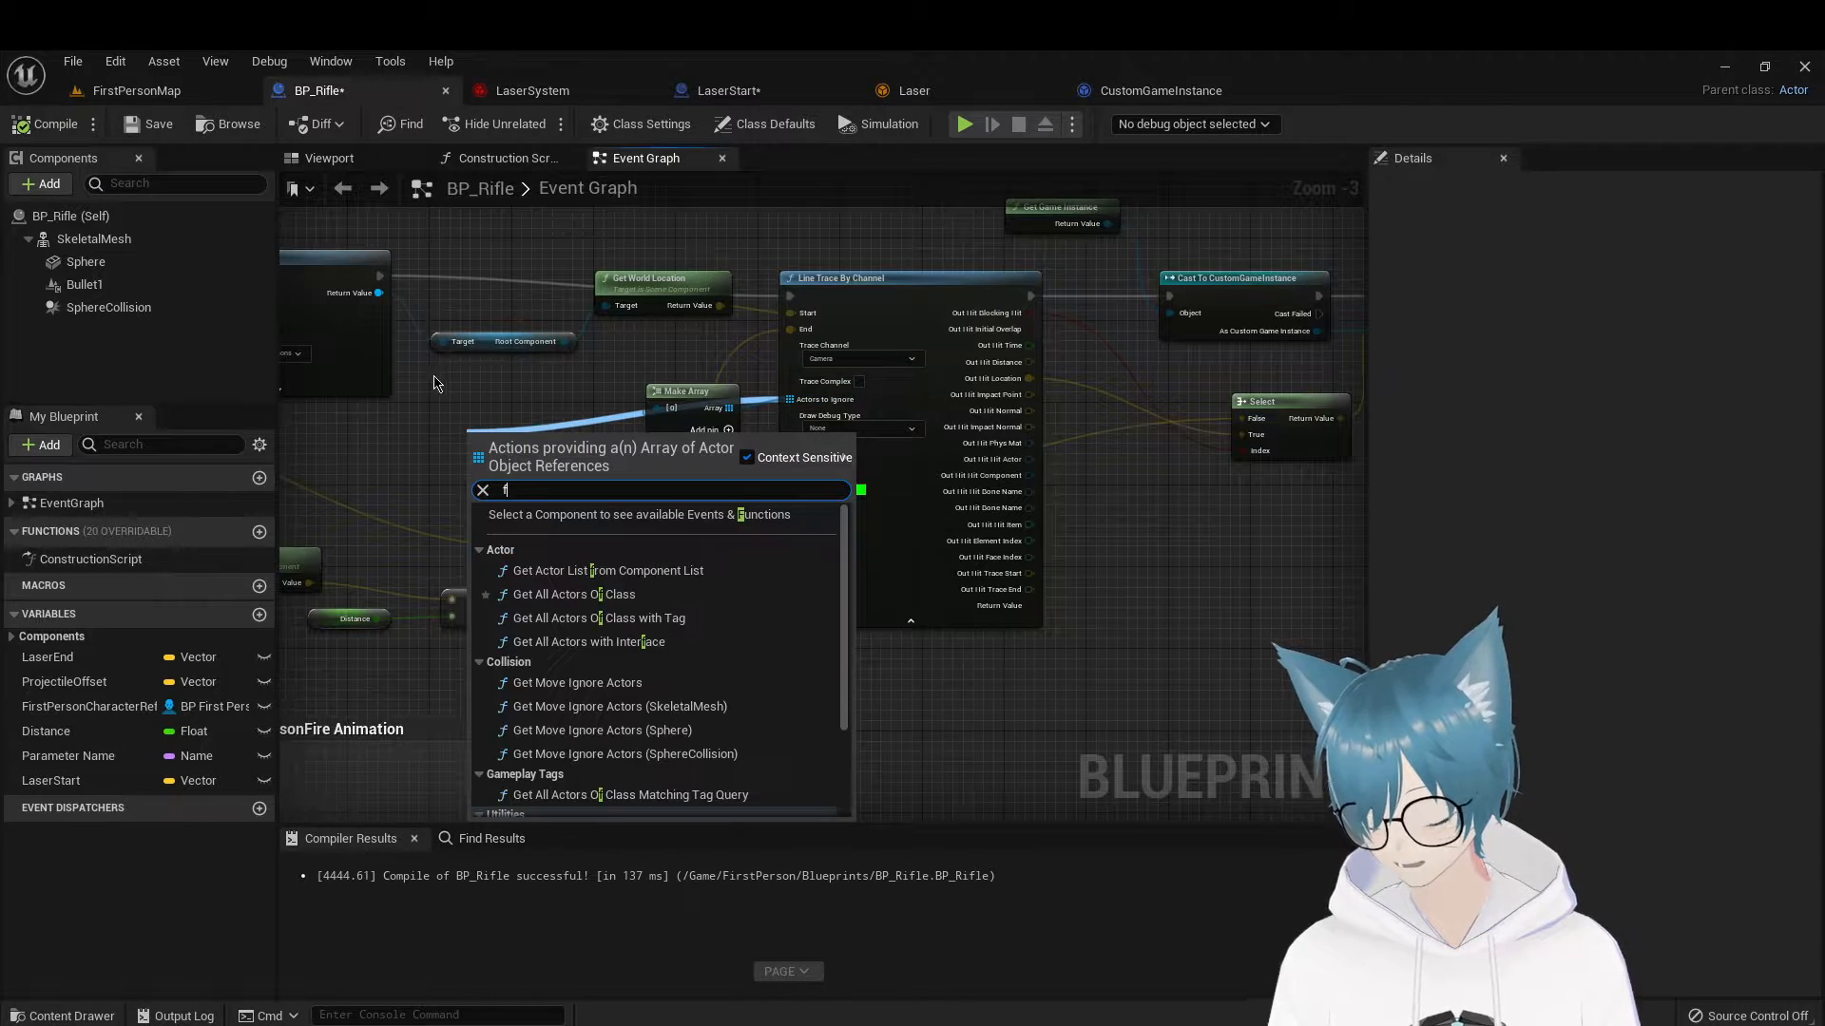
click(418, 388)
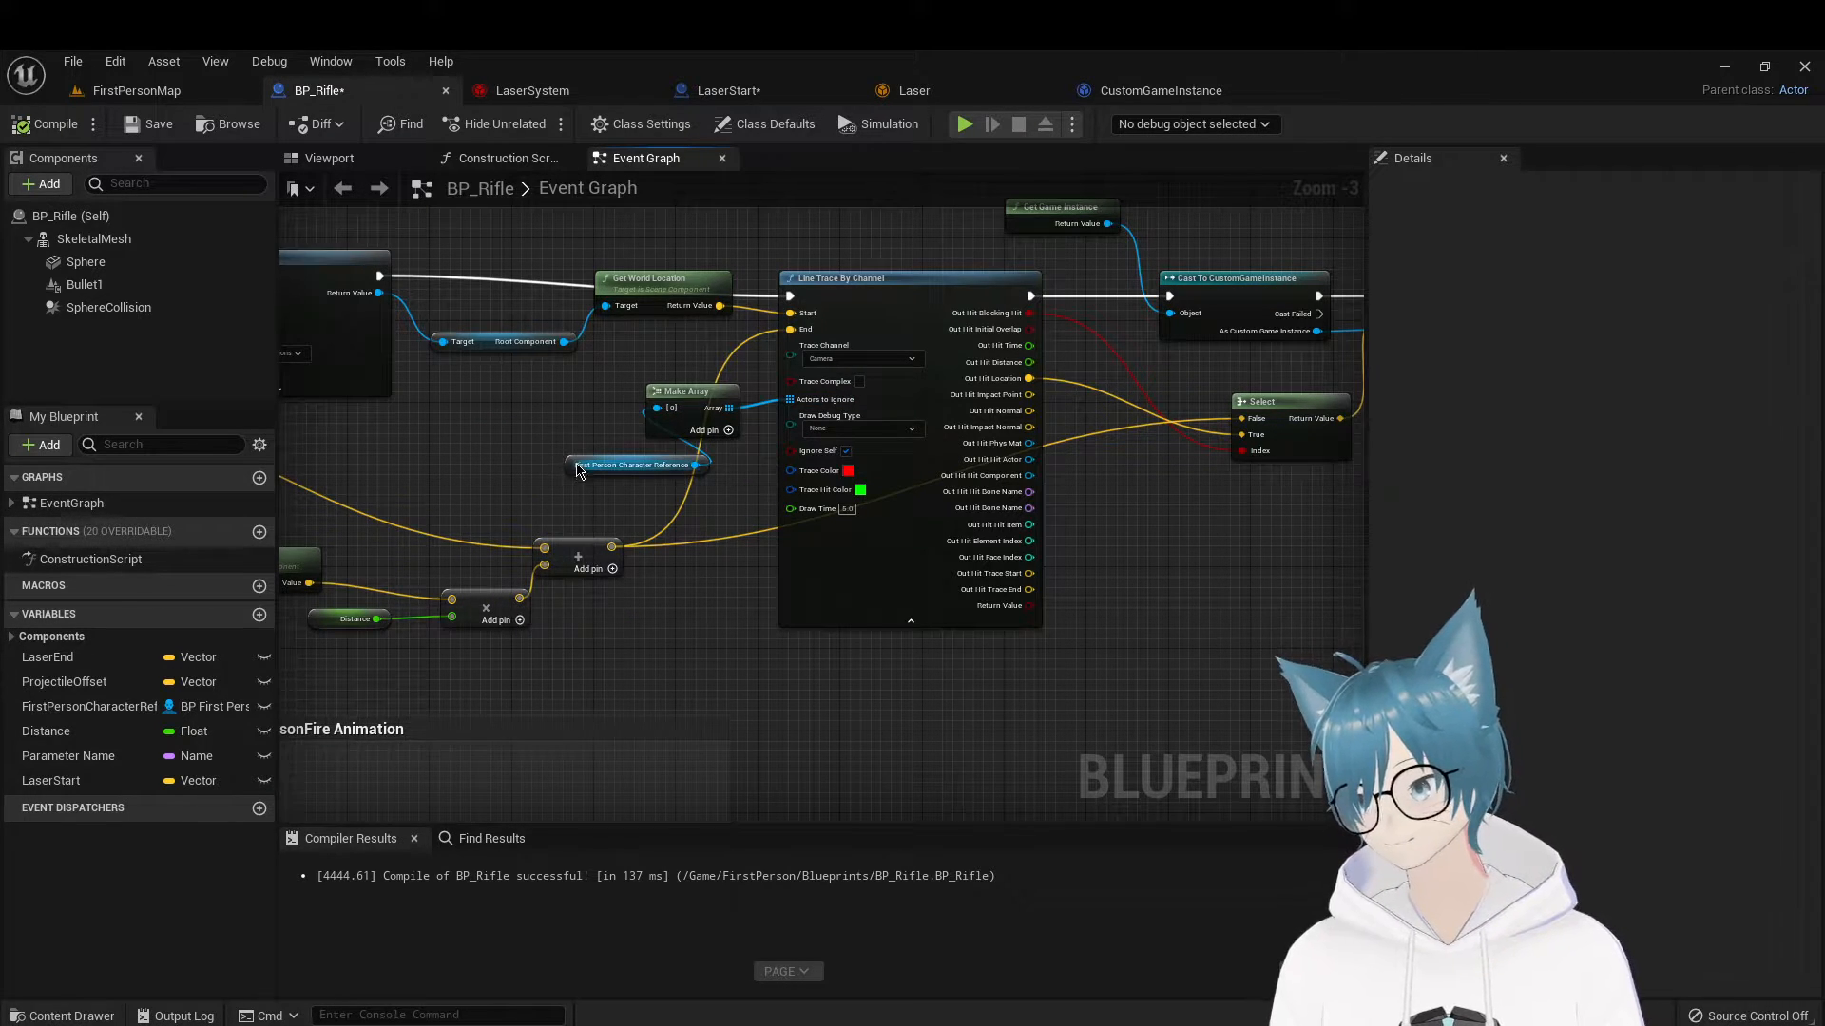
right_click(515, 454)
click(519, 422)
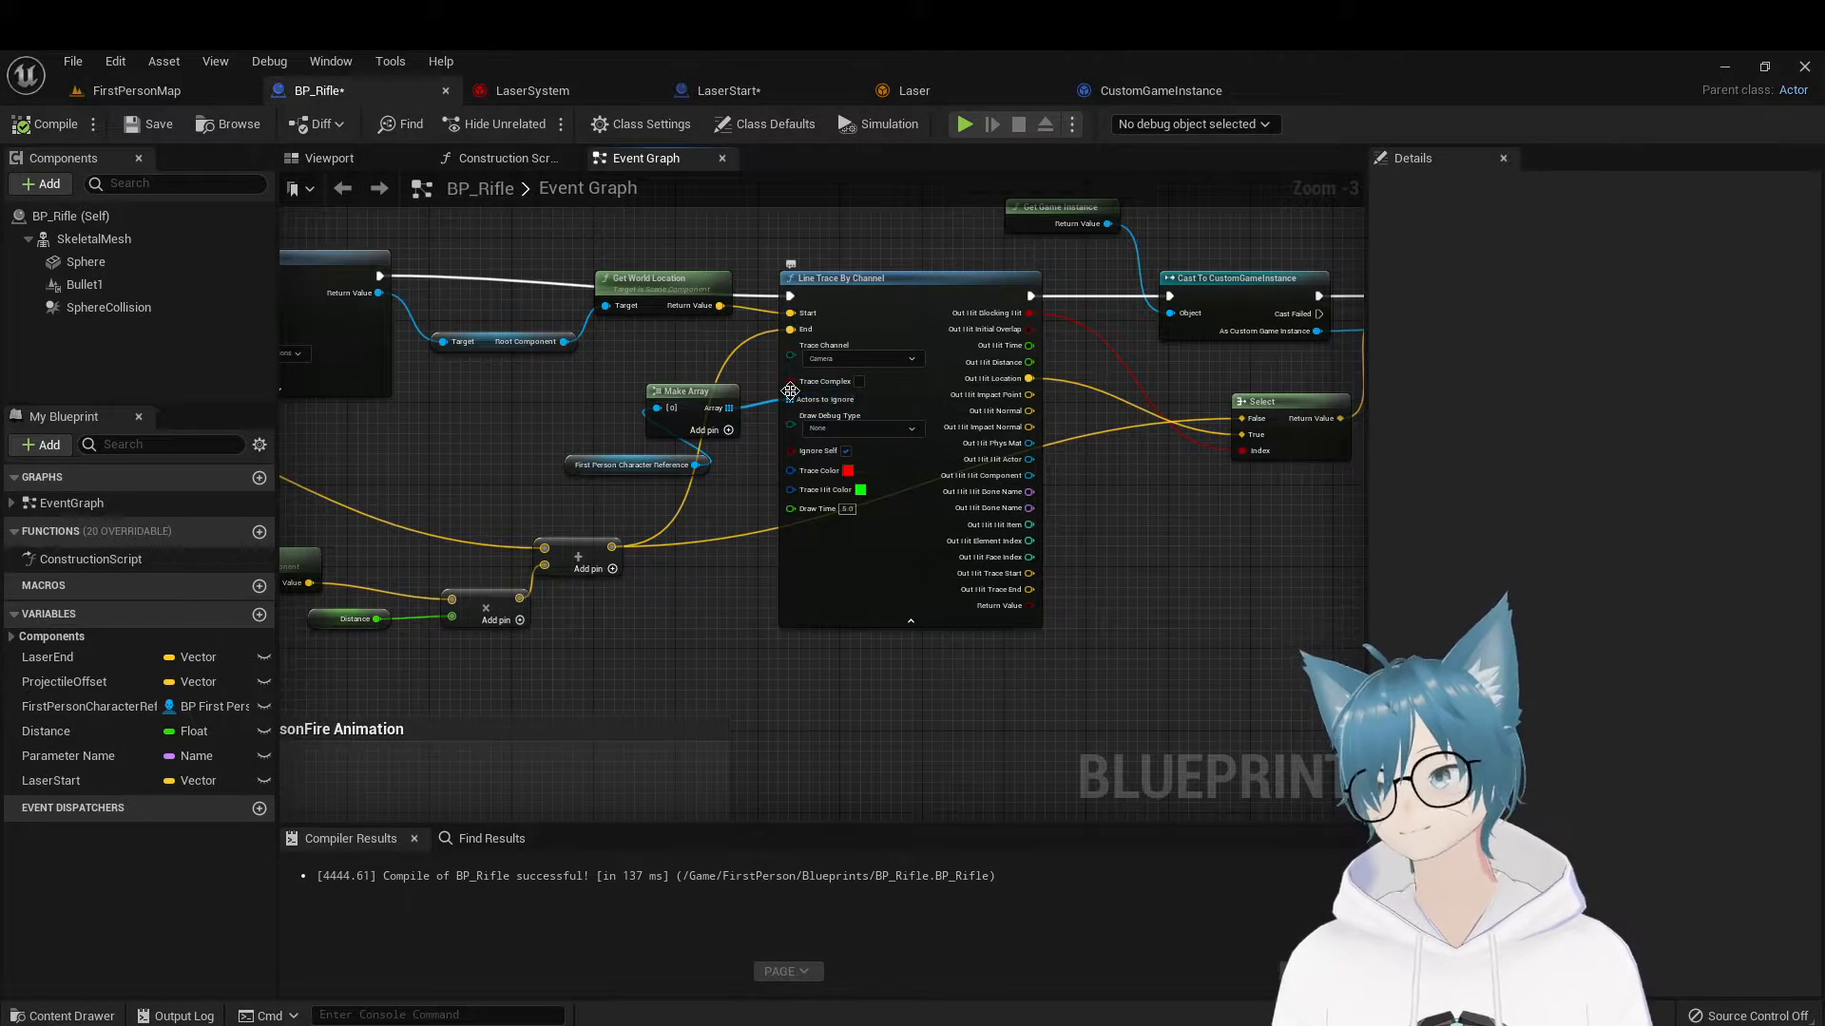
Try building a second Make Array with First Person Character Reference for the trace's Actors to Ignore input, and delete the trial nodes
mouse_move(796, 411)
mouse_down()
mouse_move(755, 399)
mouse_move(506, 438)
mouse_up()
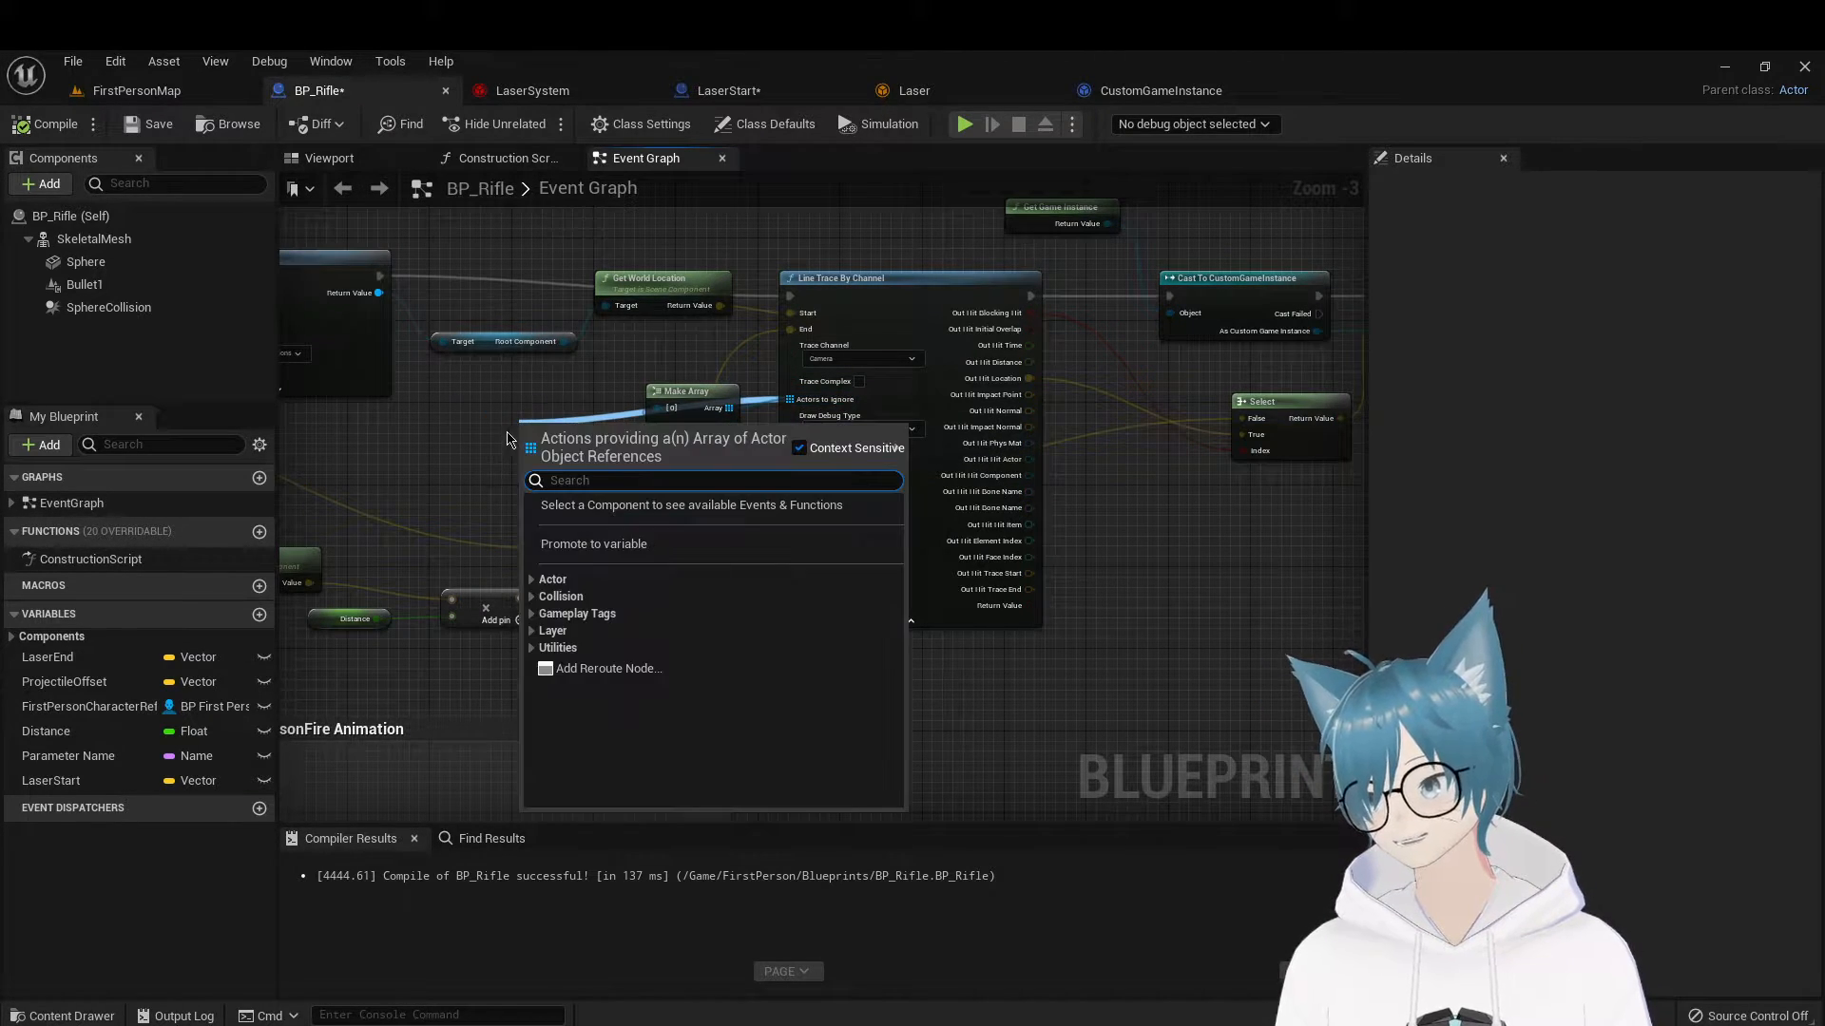
text(mak)
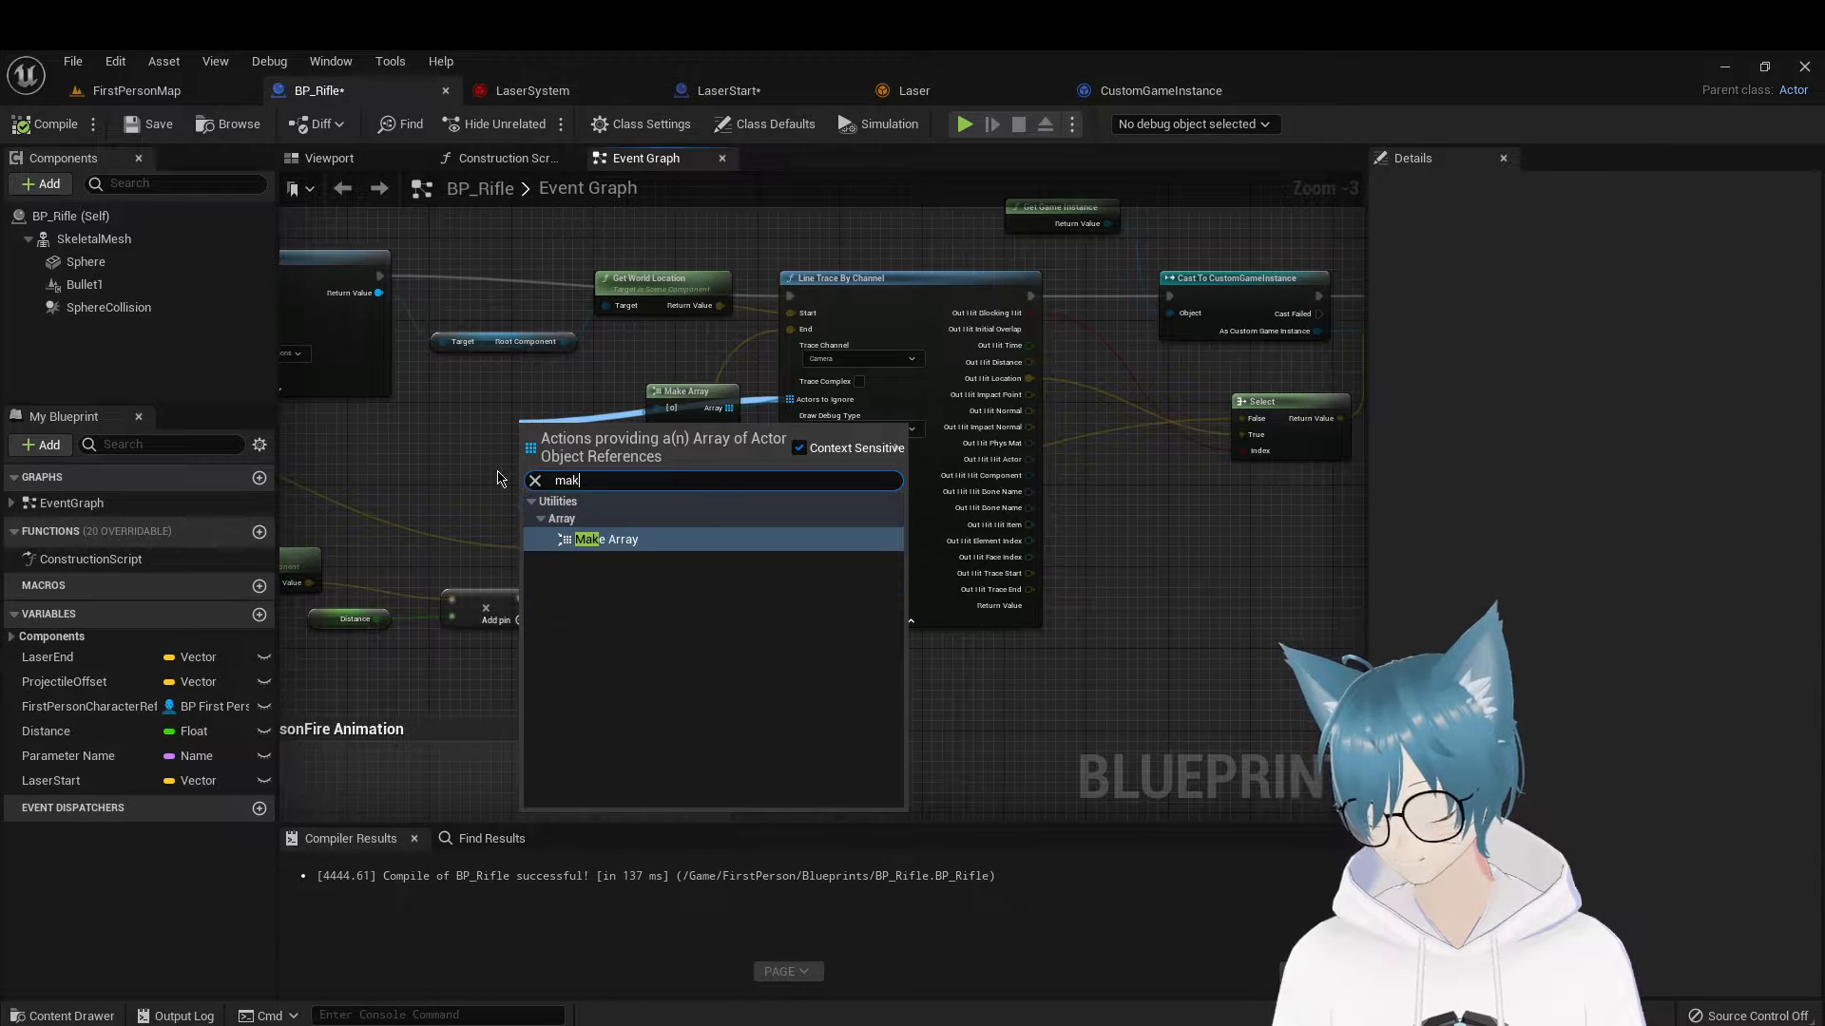
click(604, 549)
drag(535, 448, 450, 457)
text(fi)
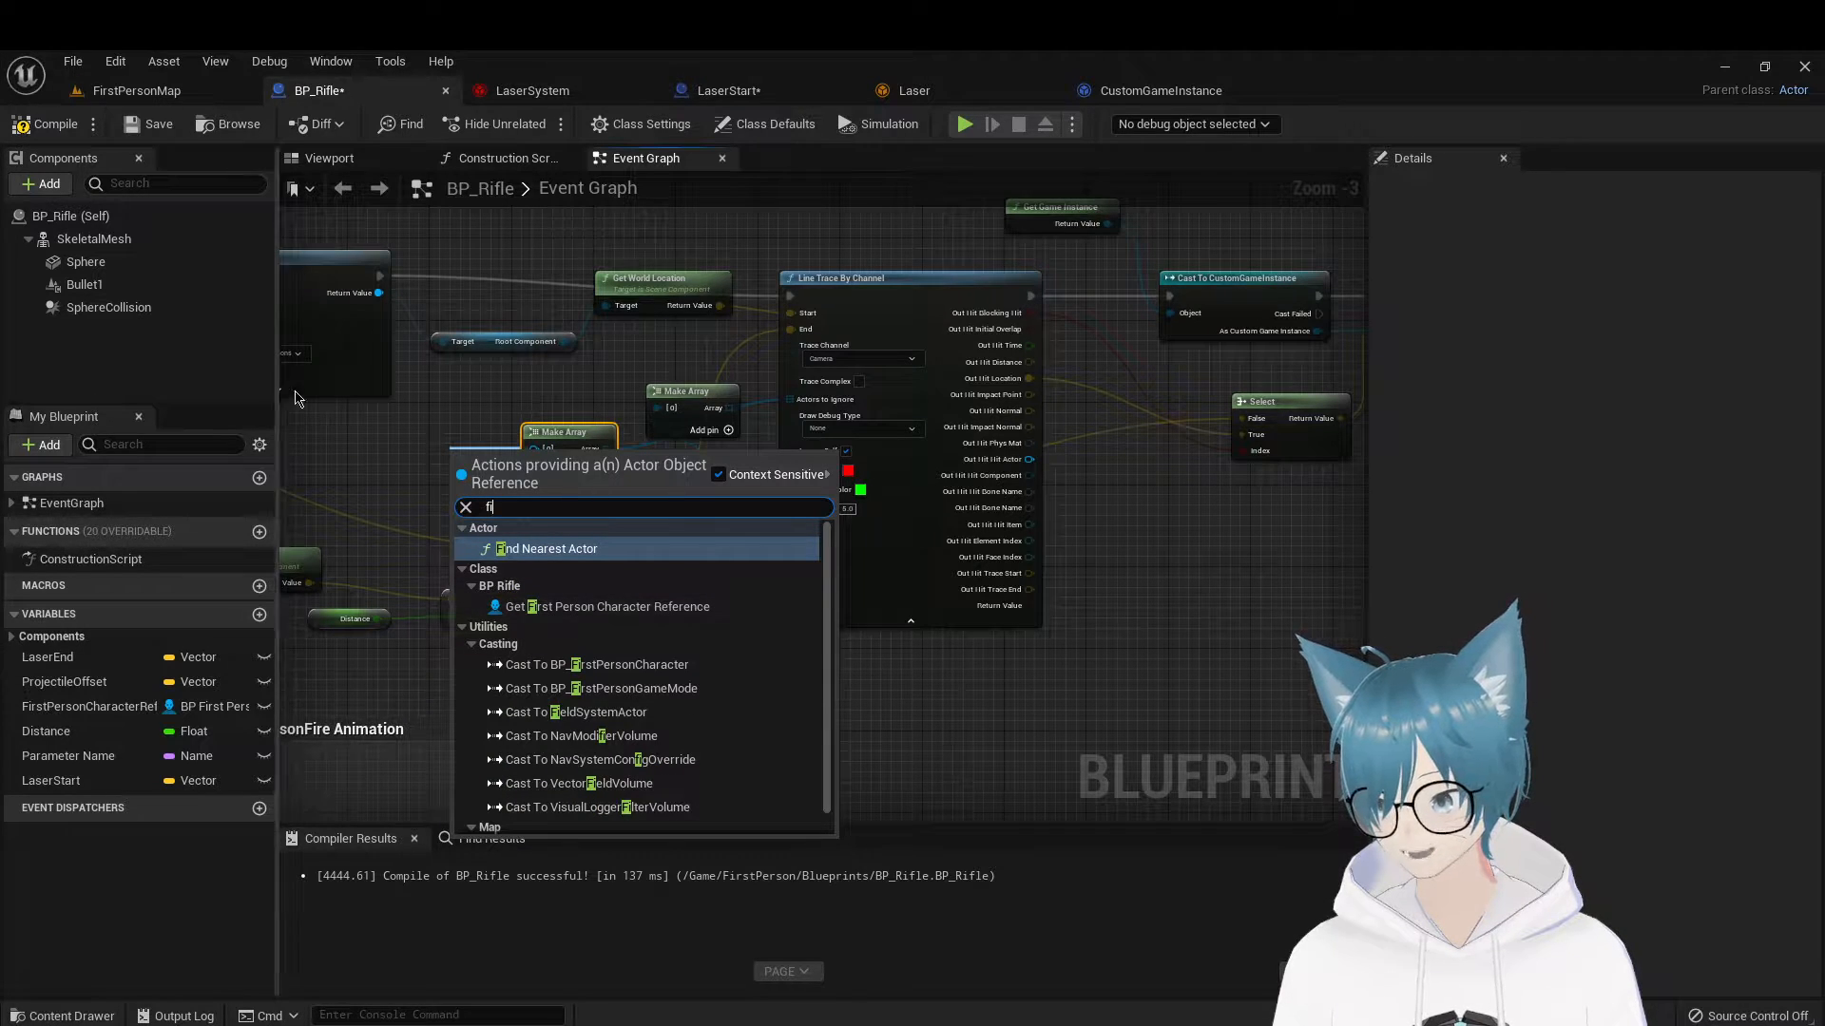
click(561, 606)
key(Delete)
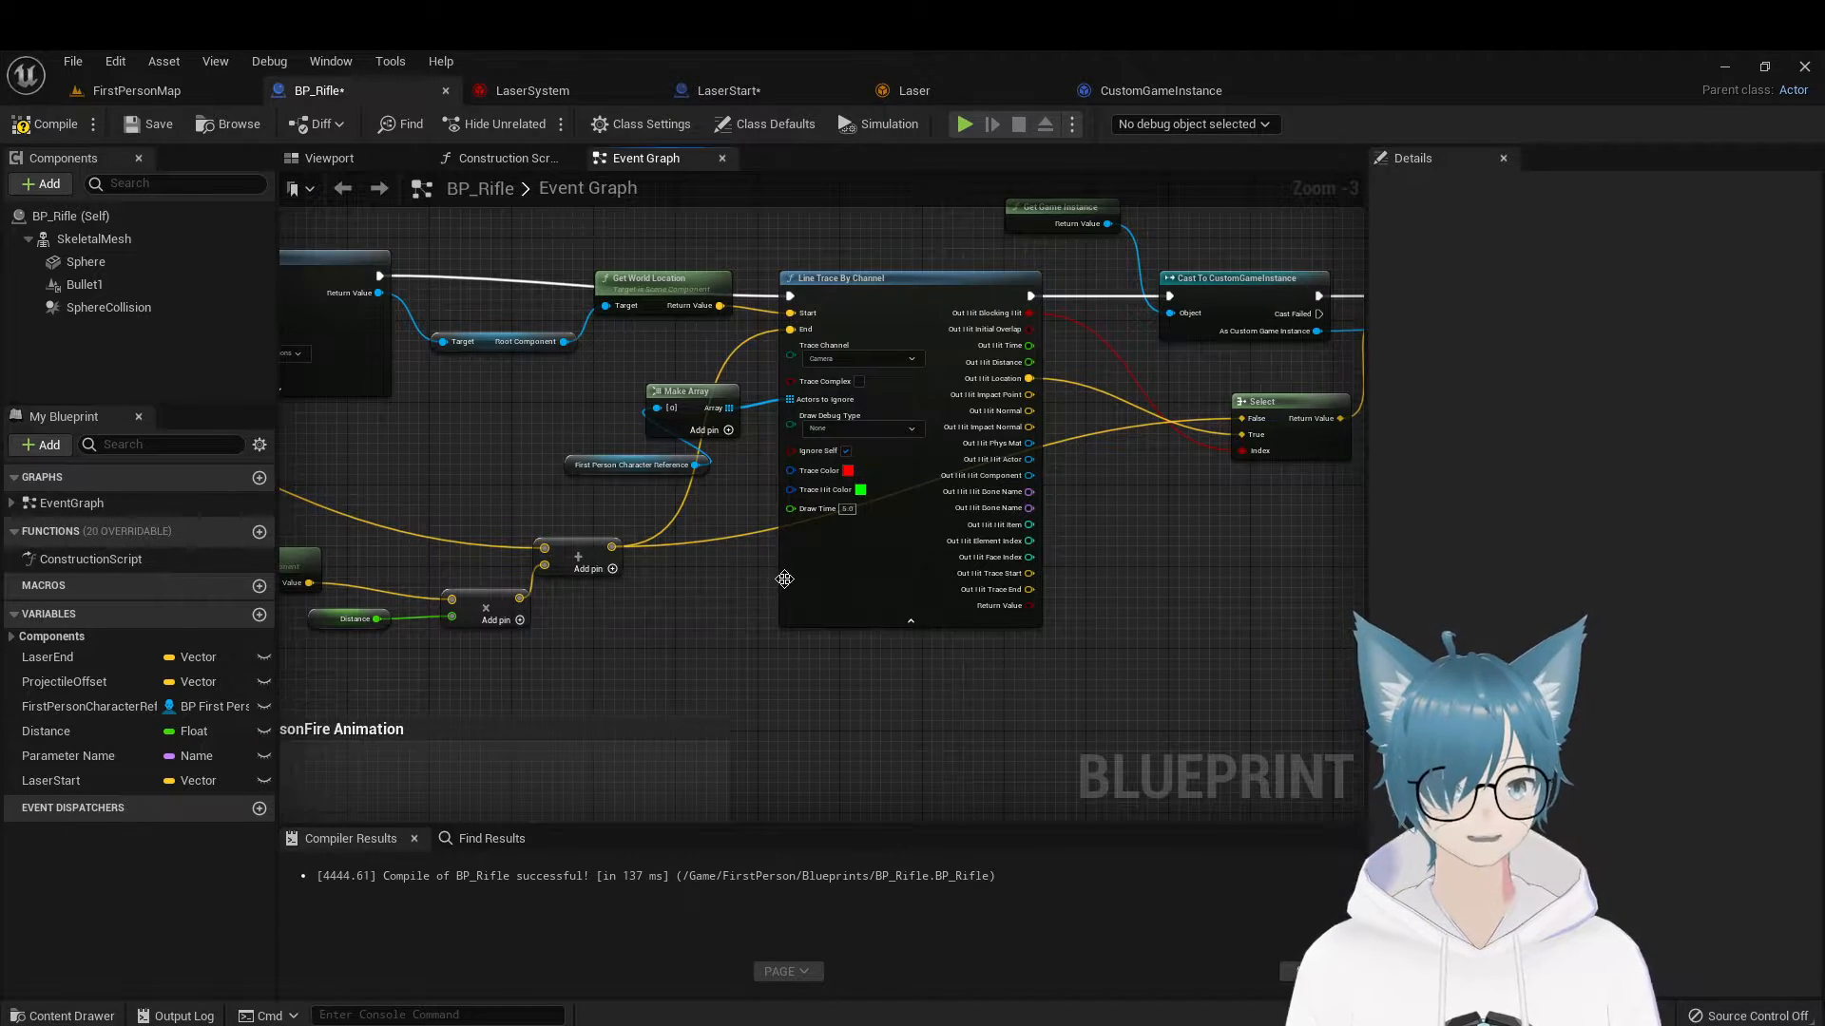
Examine the Draw Debug Type options of Line Trace By Channel, leaving None selected
right_drag(775, 626, 514, 651)
right_drag(878, 570, 870, 622)
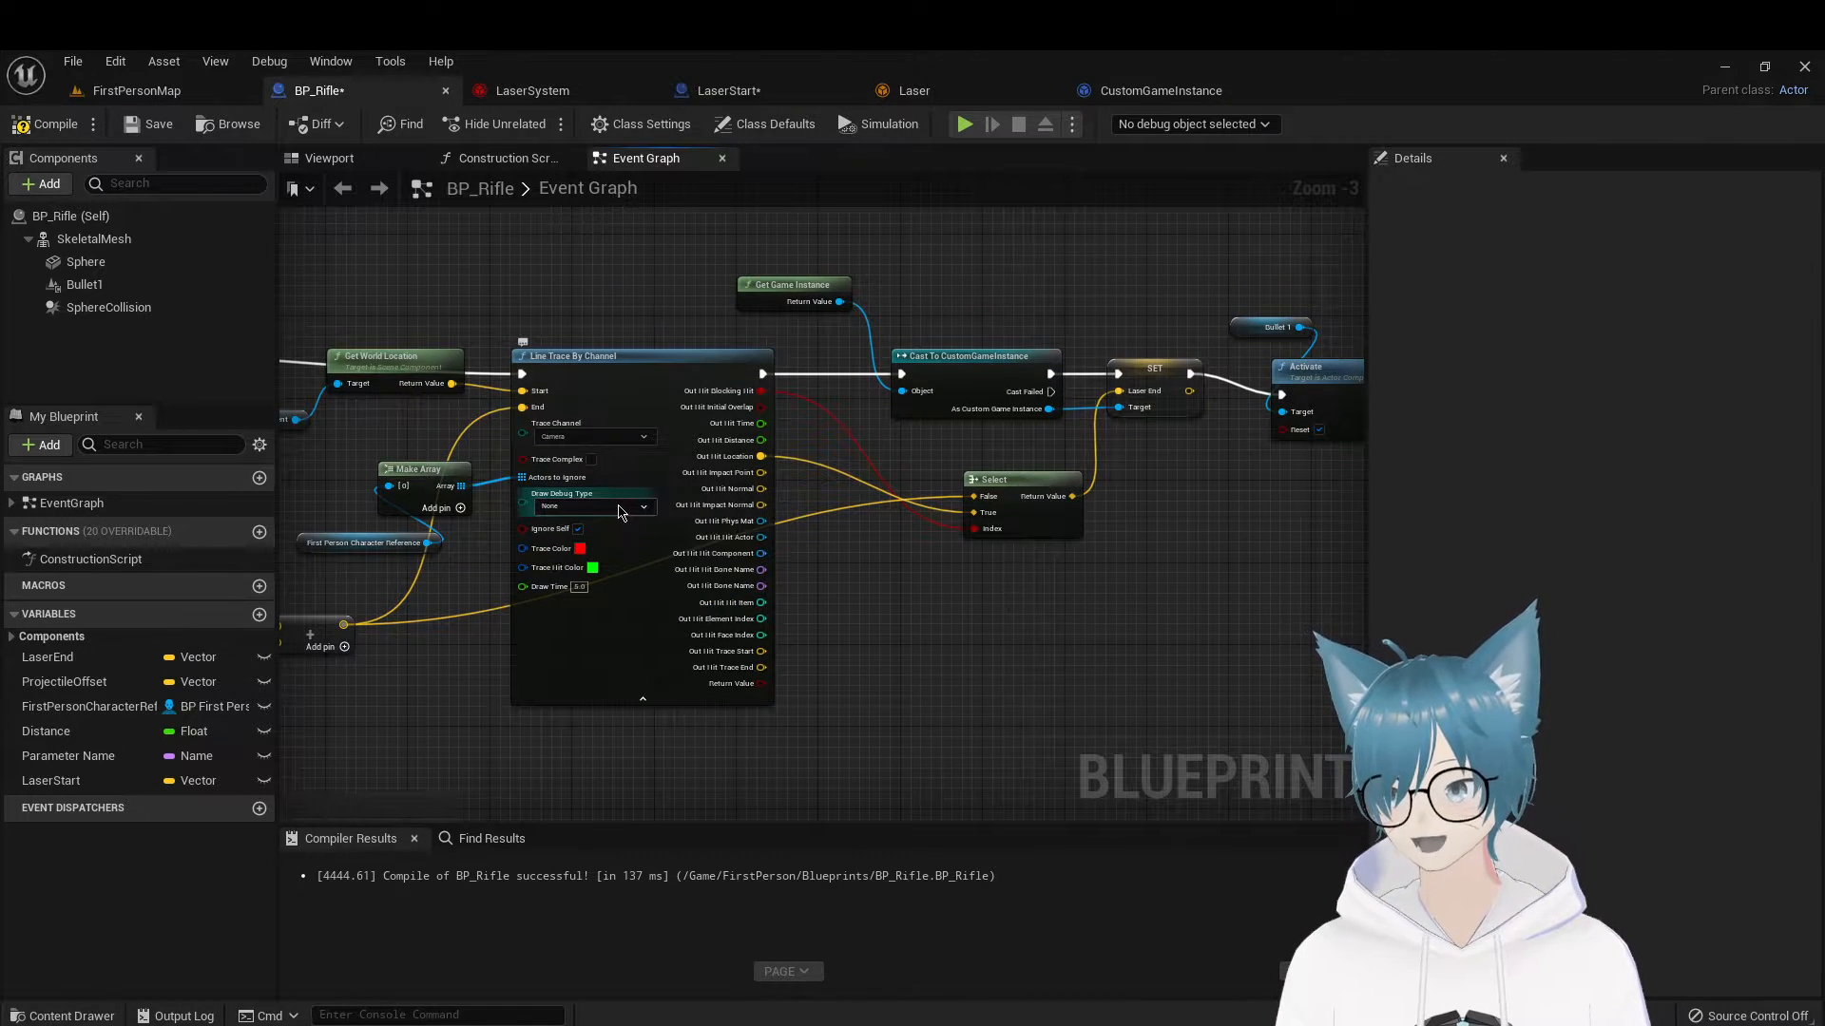
click(590, 508)
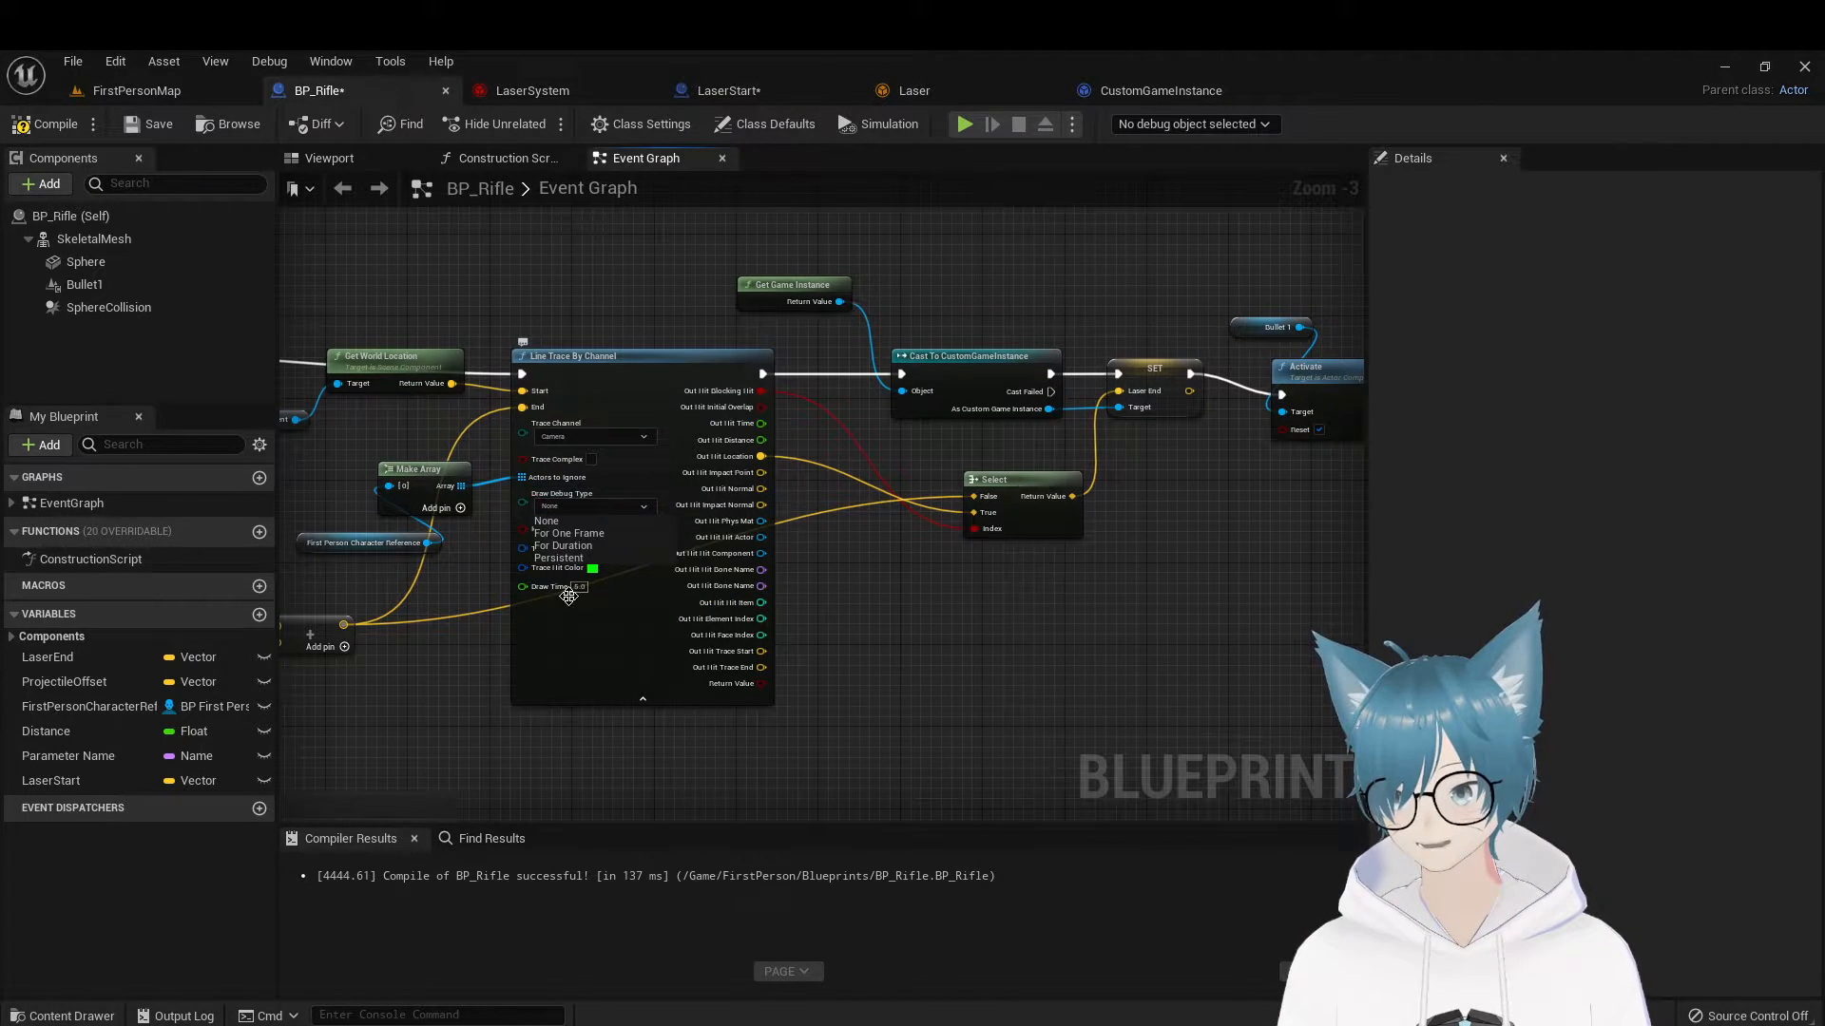
click(619, 523)
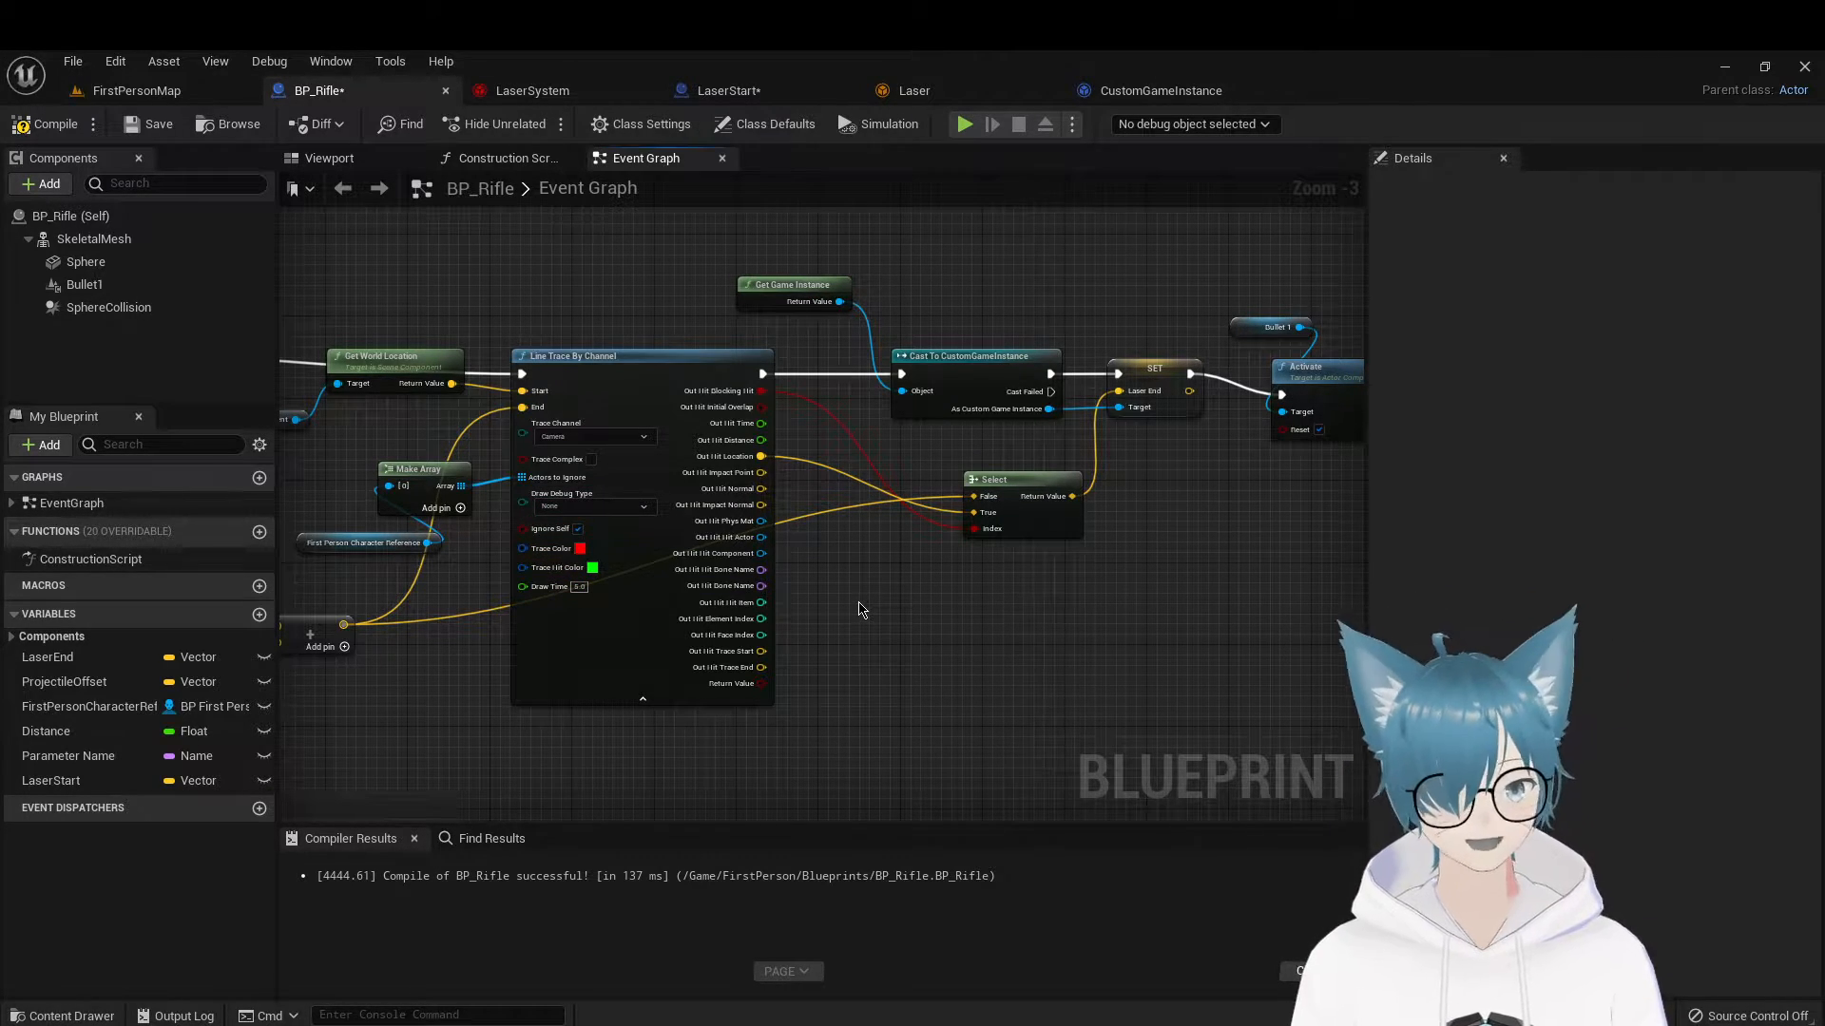
Trace how the line trace's Blocking Hit and Location outputs pass through Select into CustomGameInstance's Laser End
right_drag(846, 563, 736, 611)
mouse_move(894, 592)
right_down()
mouse_move(701, 608)
mouse_move(880, 631)
mouse_move(1245, 530)
right_up()
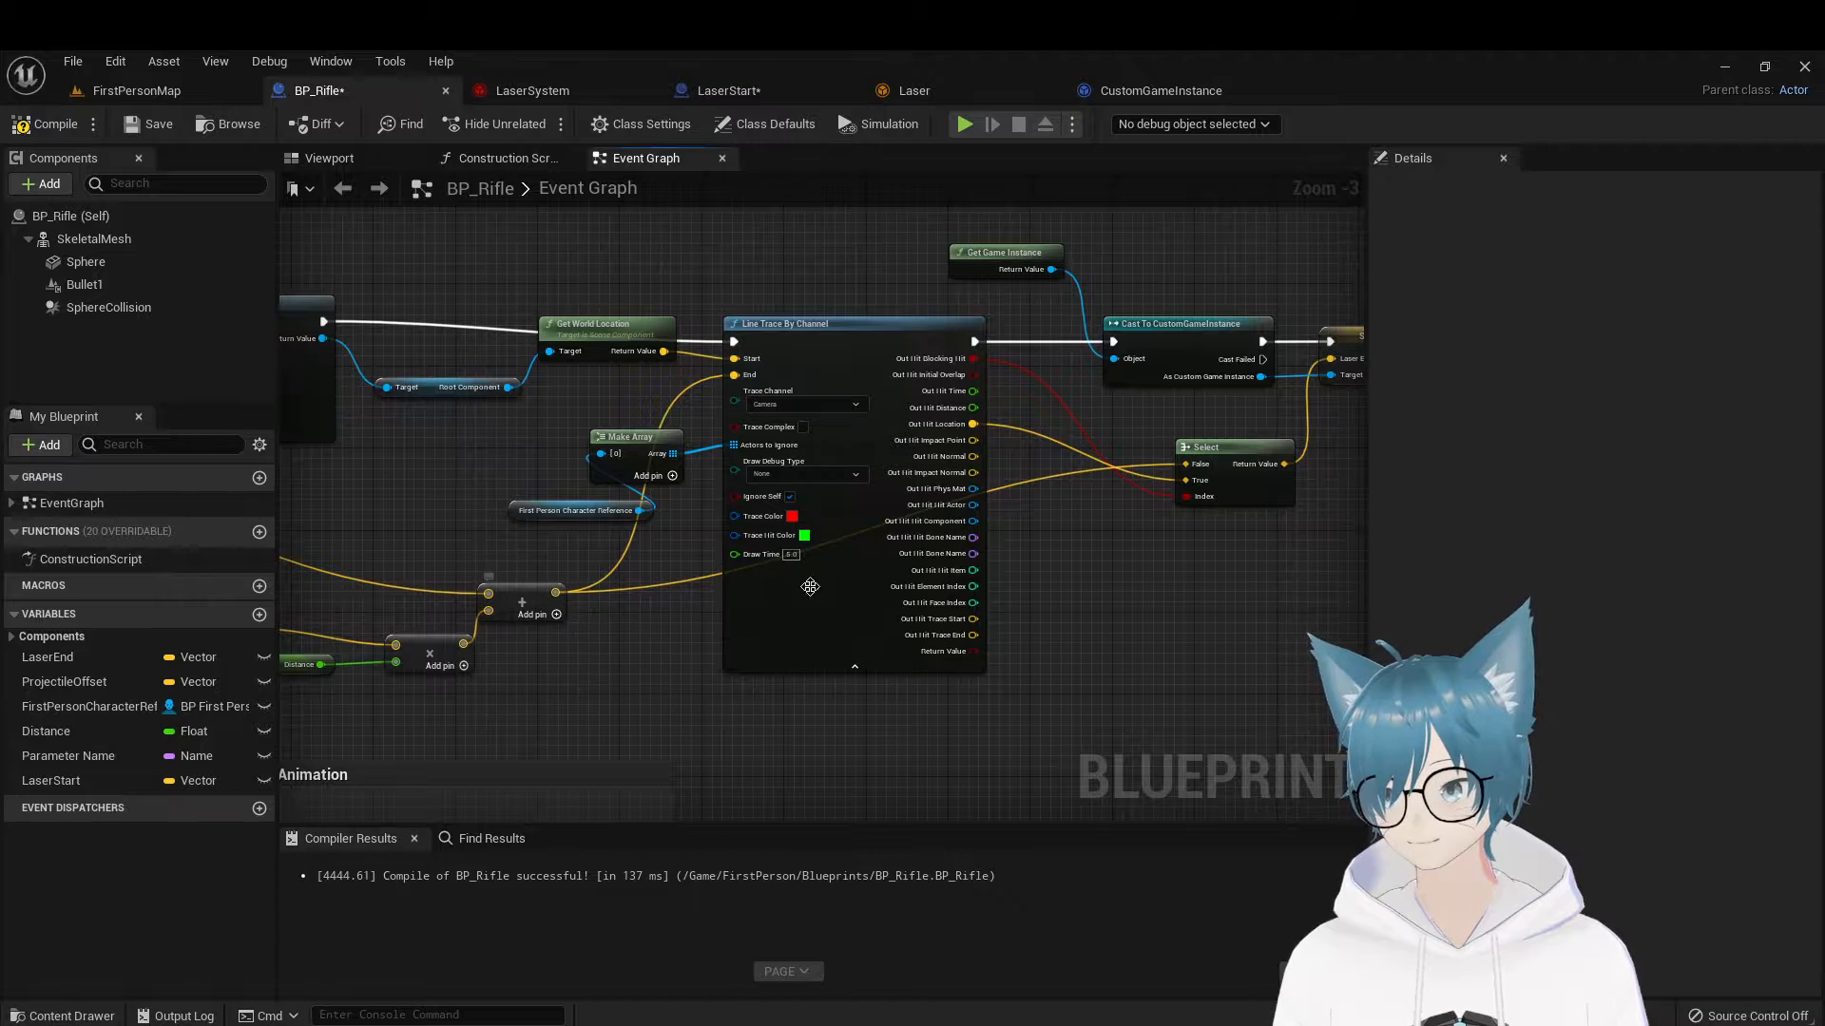
right_drag(1091, 577, 1043, 589)
mouse_move(1180, 577)
right_down()
mouse_move(1046, 599)
mouse_move(965, 579)
mouse_move(1051, 494)
mouse_move(1035, 538)
mouse_move(1106, 574)
right_up()
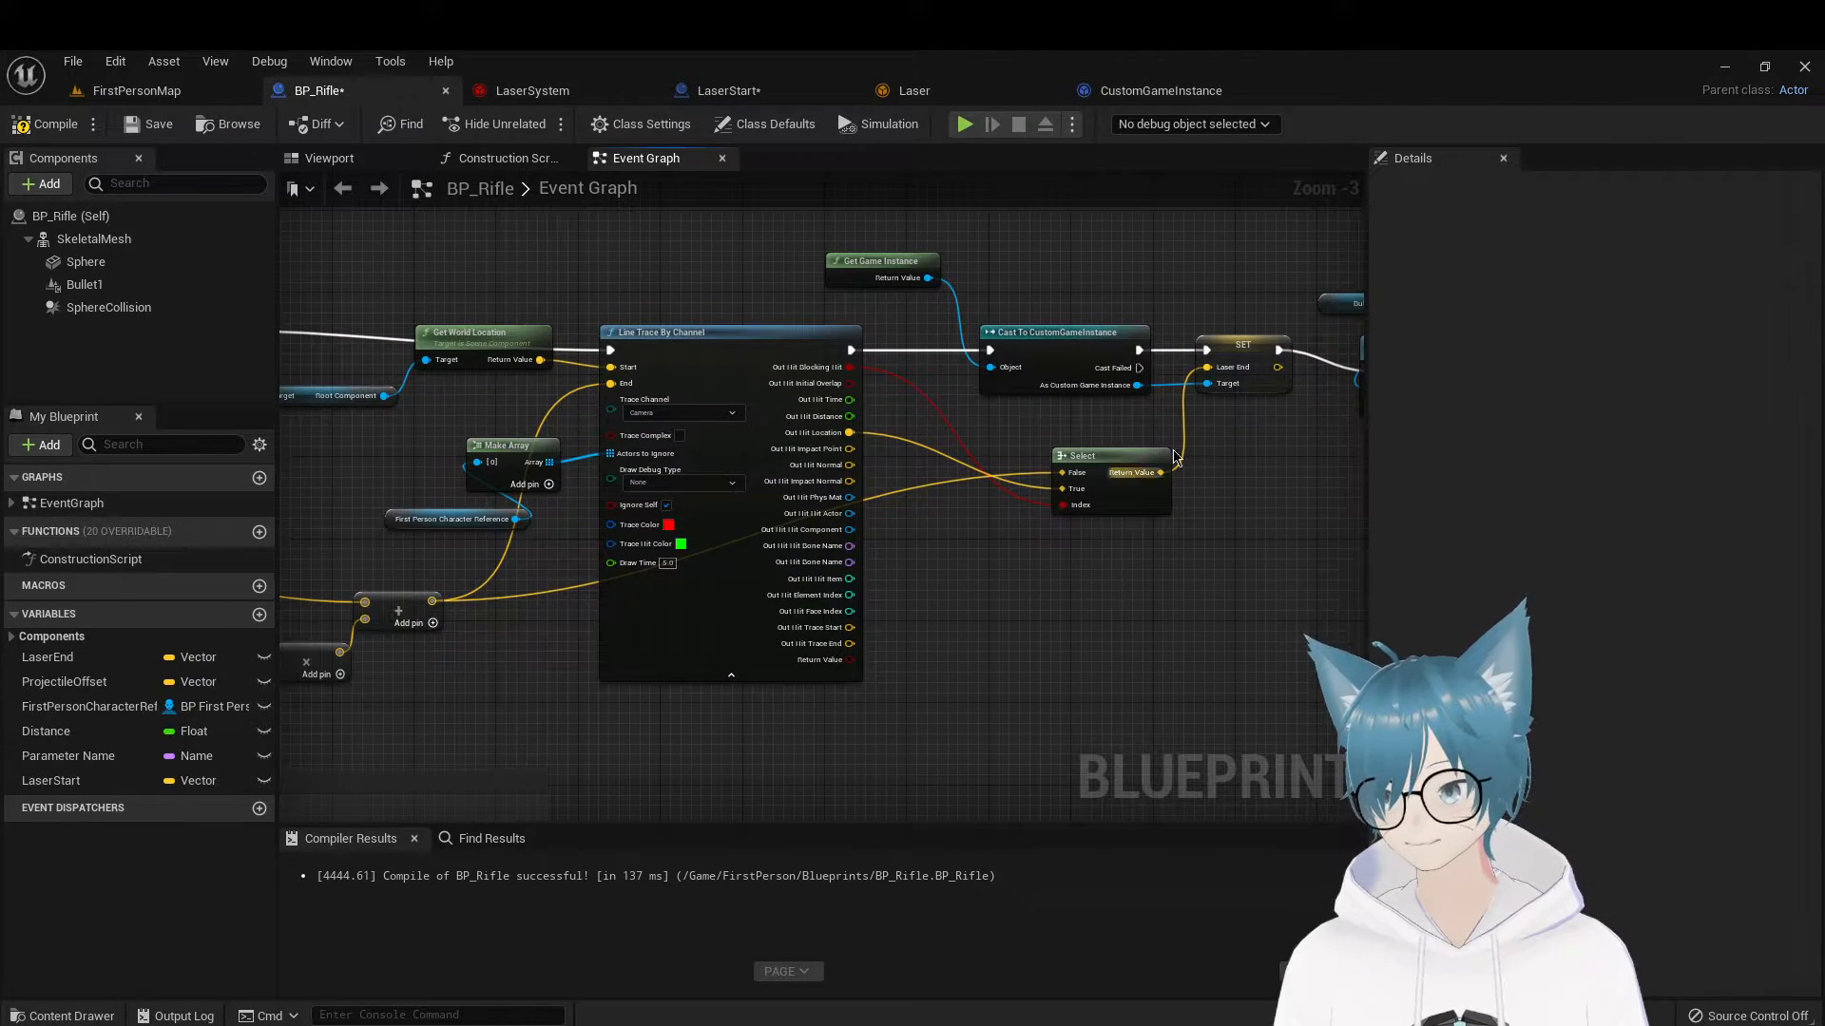
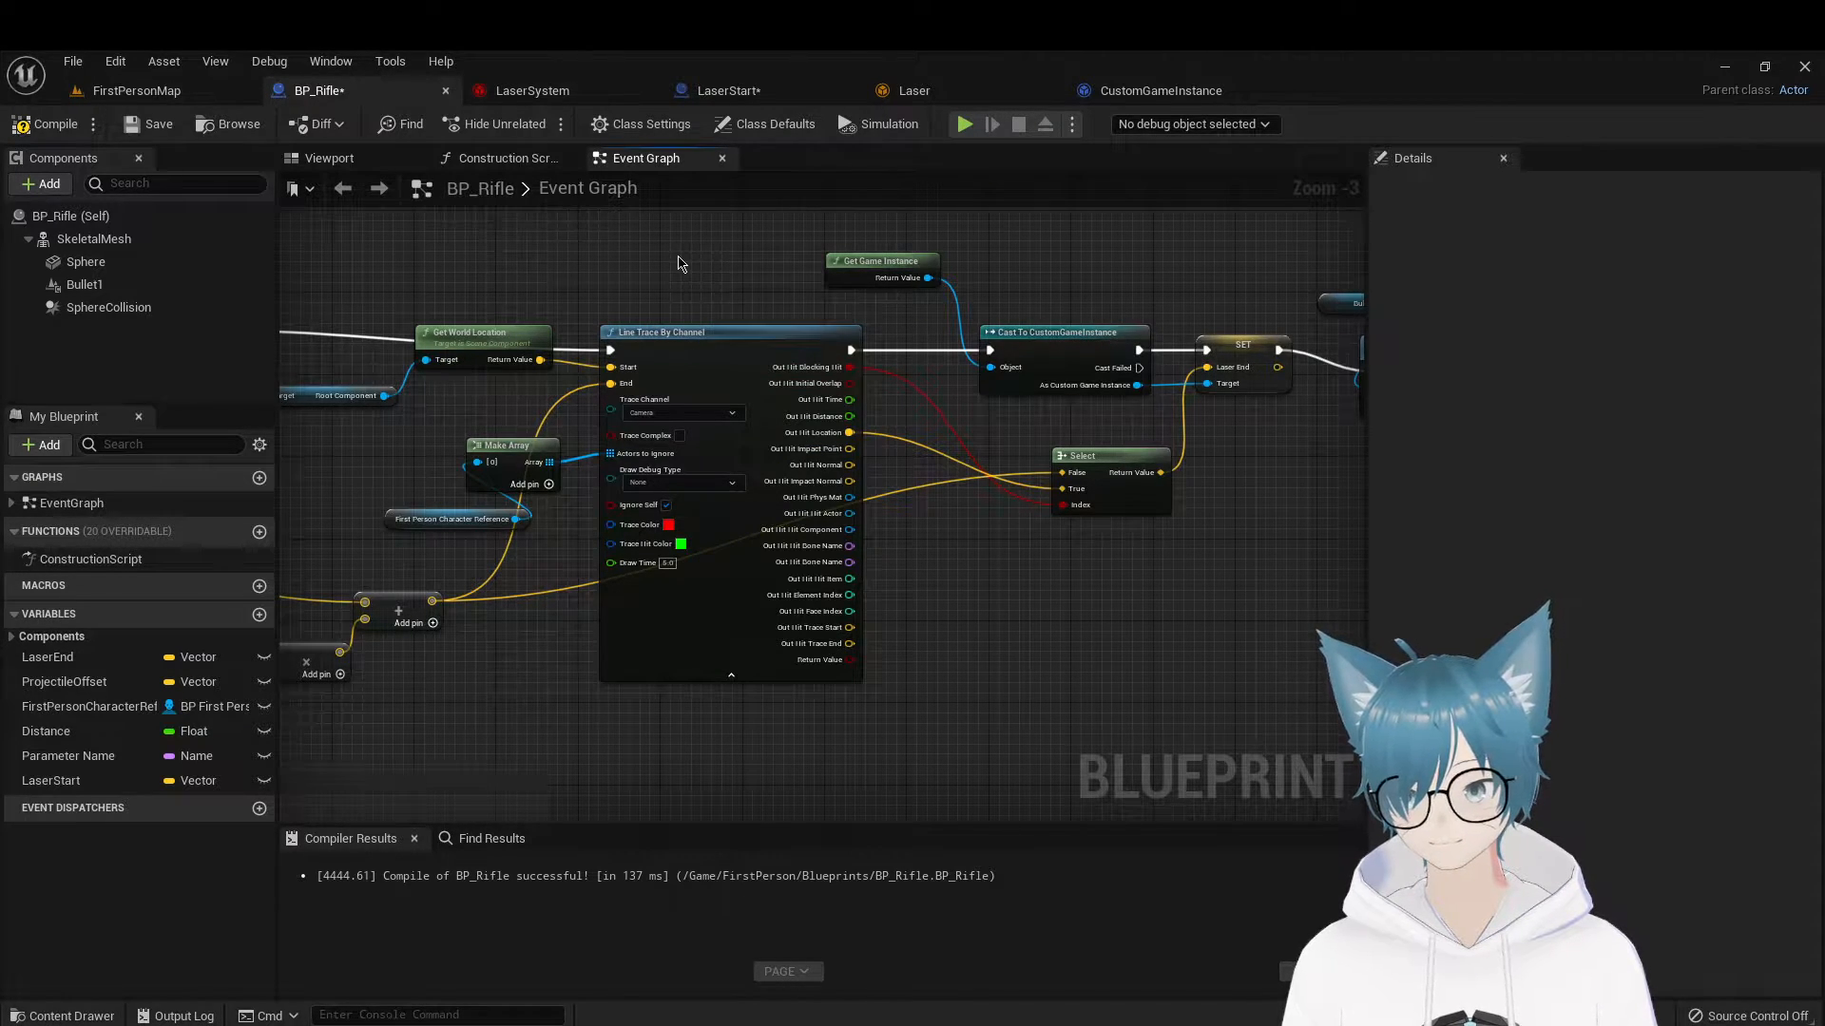
Add a trial Line Trace By Channel node in the empty area above the firing logic
scroll(1136, 727, down, 3)
right_drag(1118, 743, 1056, 813)
scroll(788, 489, up, 2)
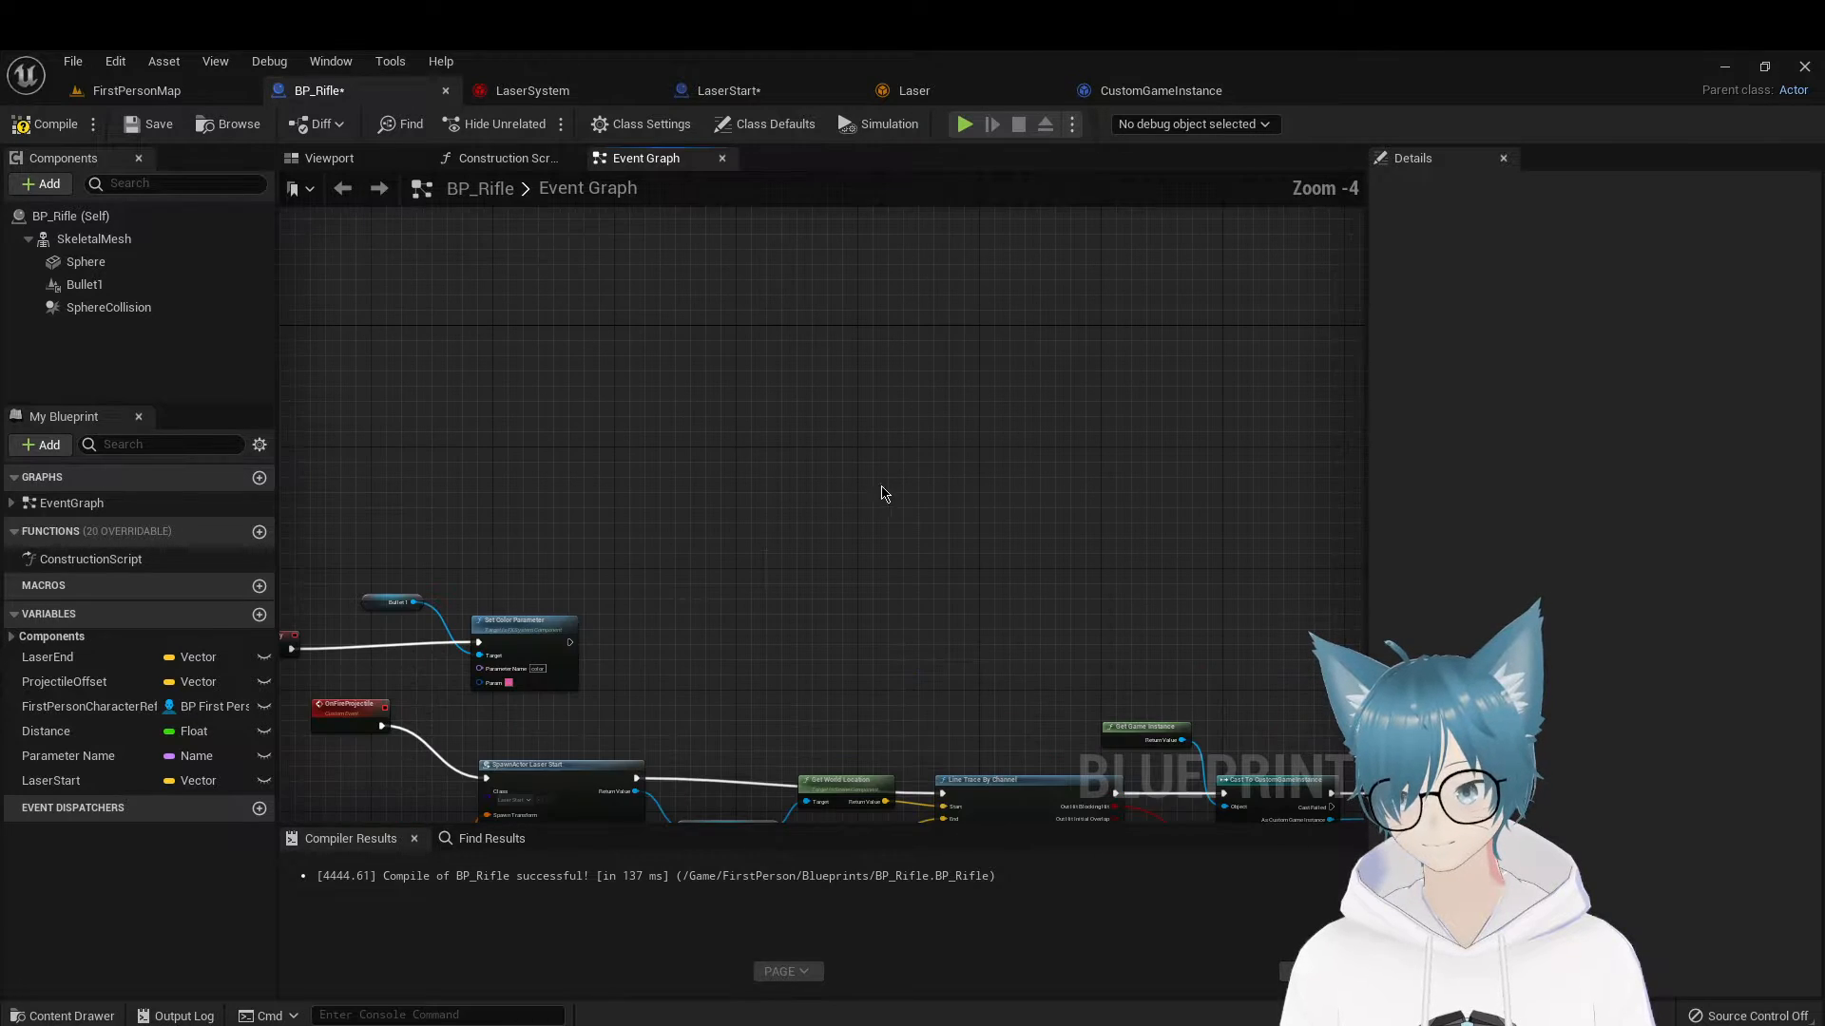
right_click(876, 490)
text(l)
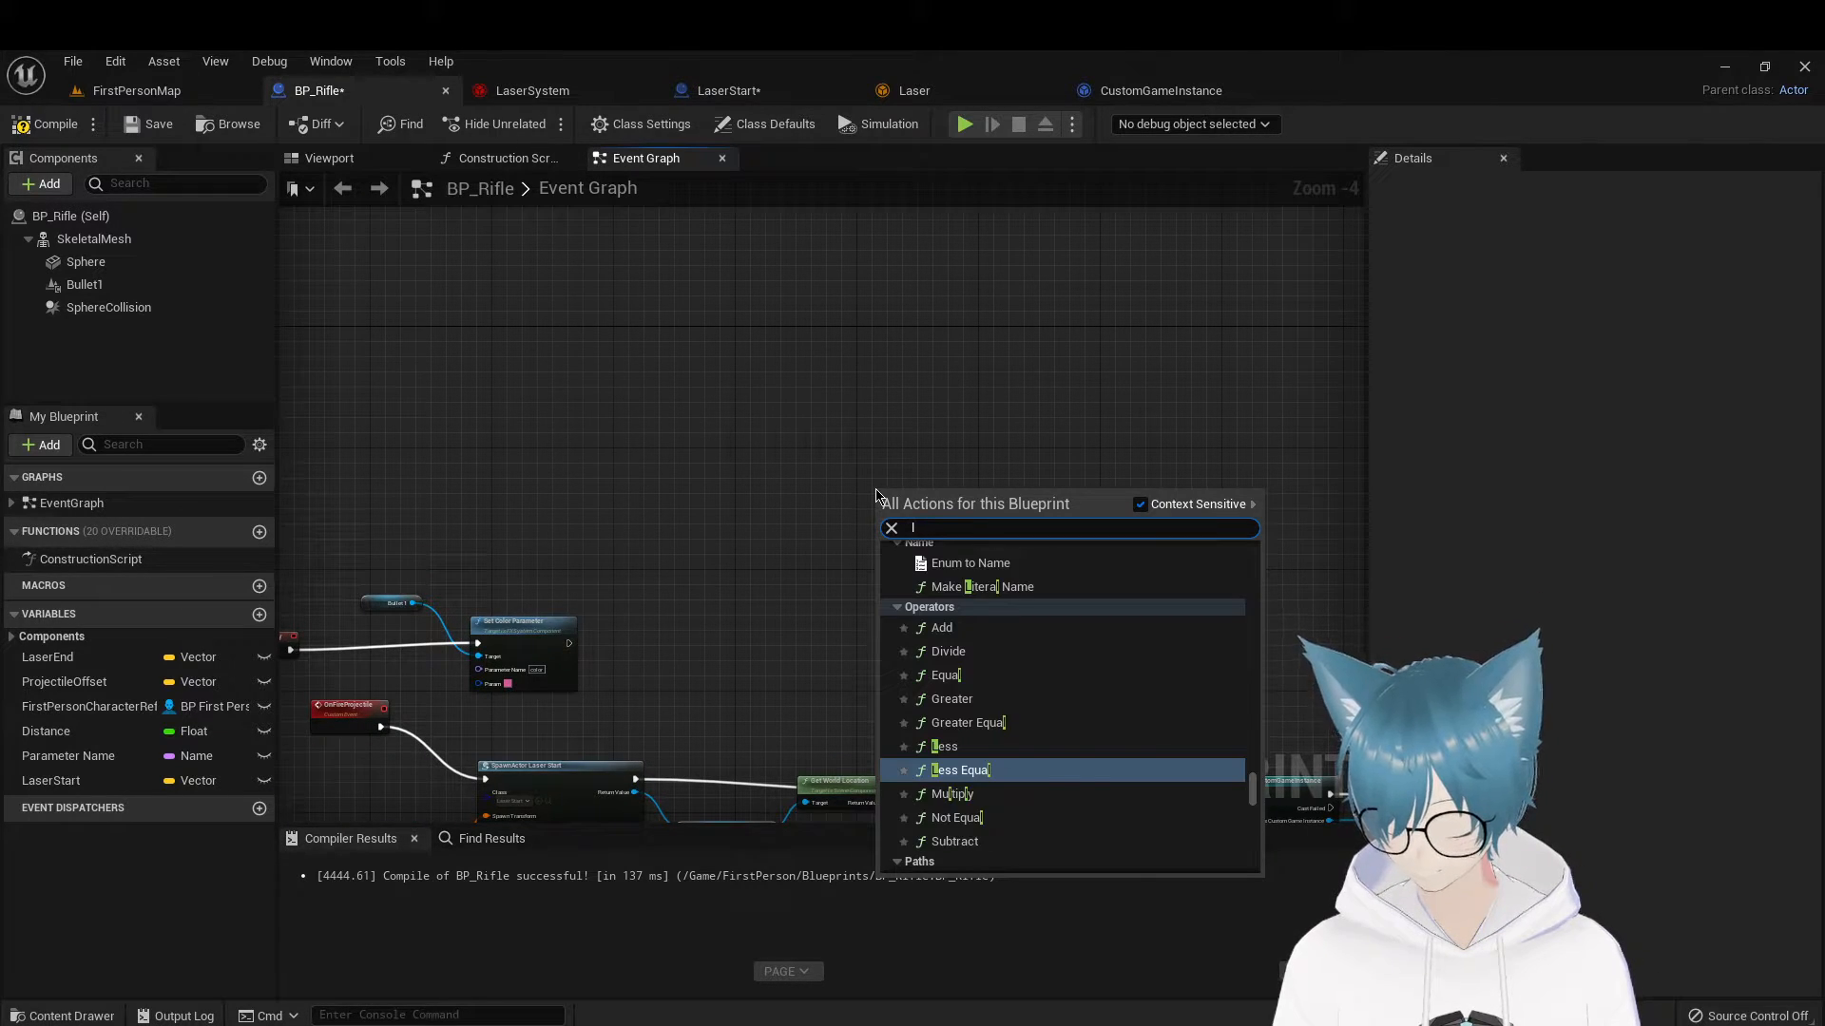
text(ine)
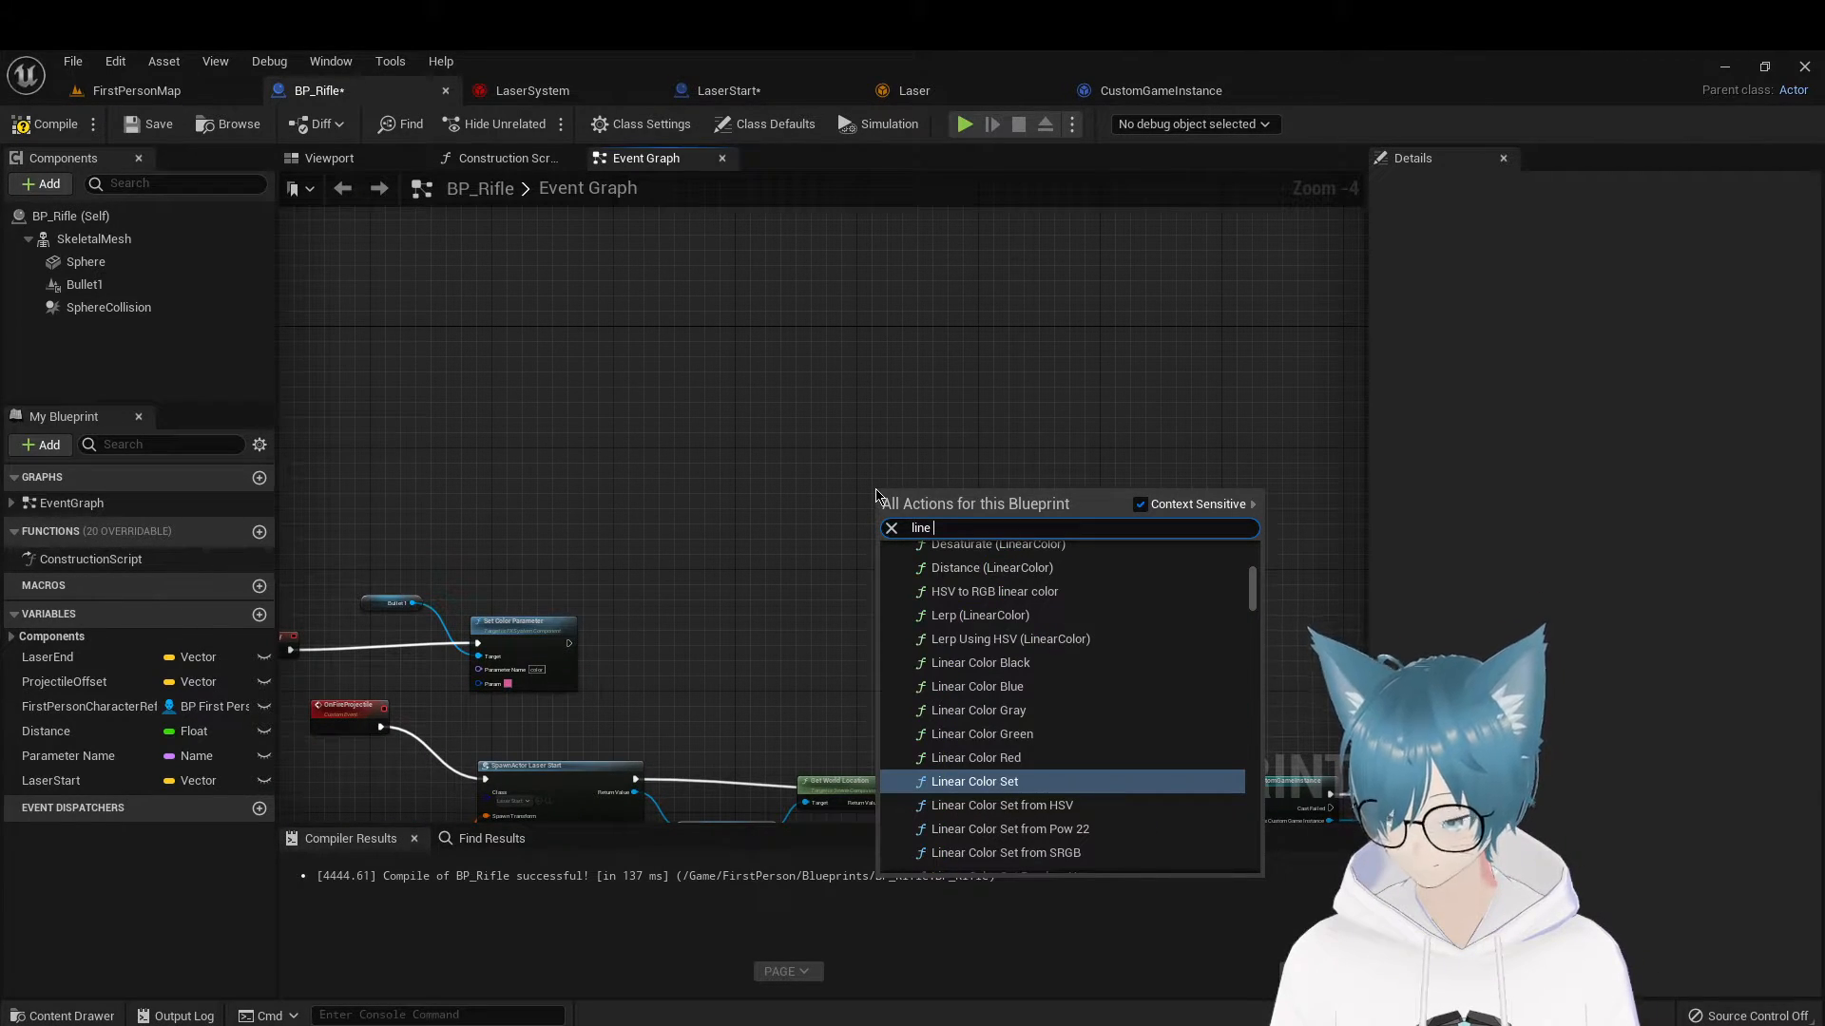
text( tra)
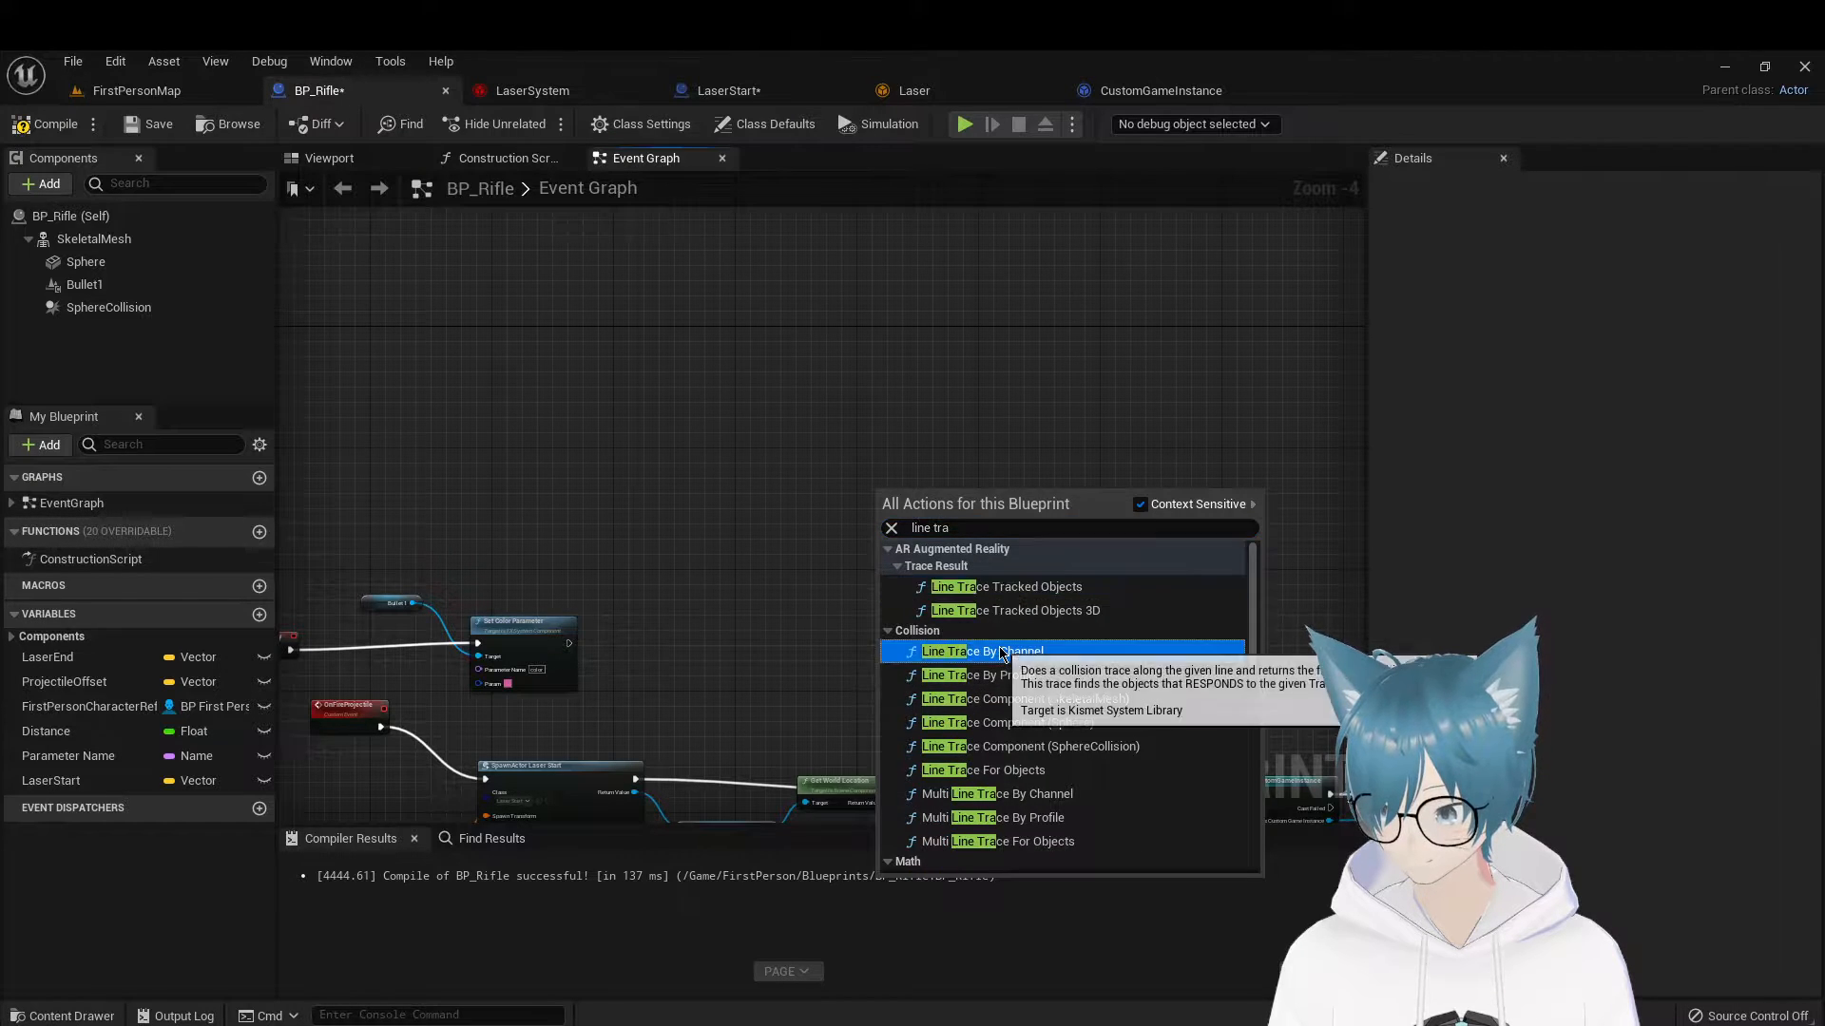
click(1002, 654)
Split the trial Line Trace By Channel node's Out Hit struct pin into separate outputs, and delete the node
scroll(1043, 528, up, 2)
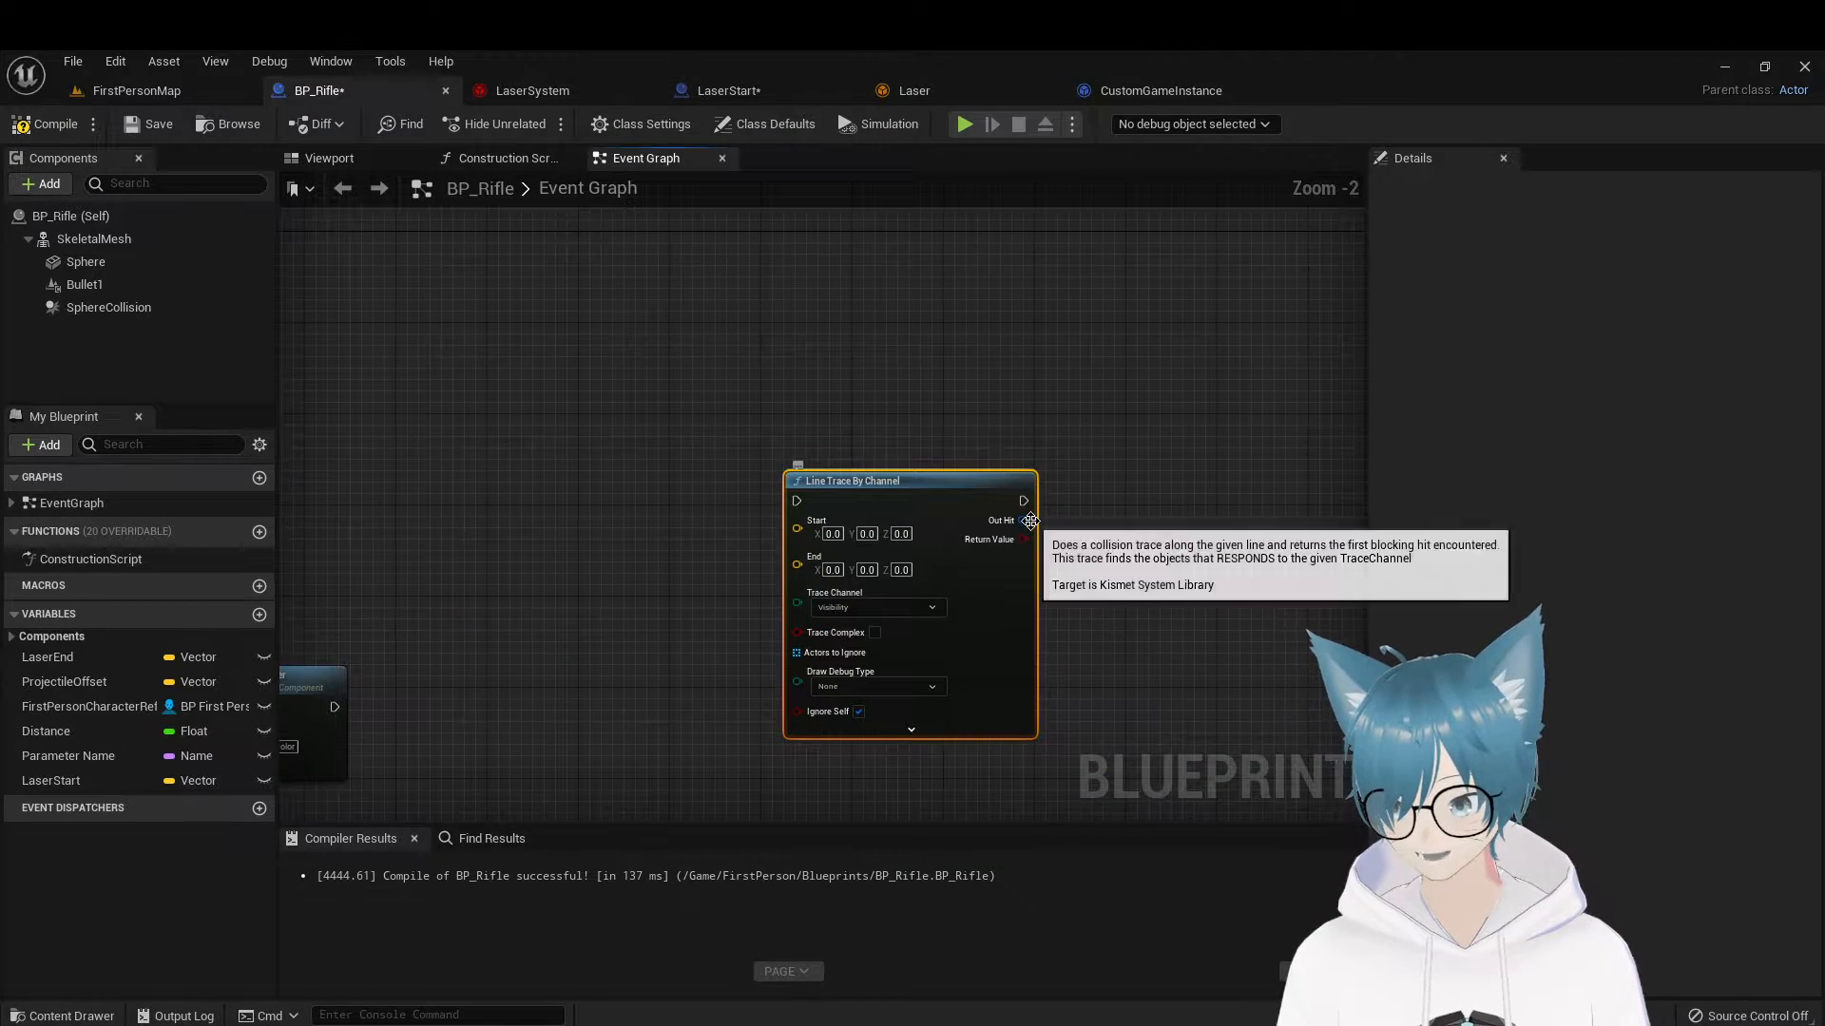
right_click(1039, 523)
right_click(1025, 523)
click(1086, 583)
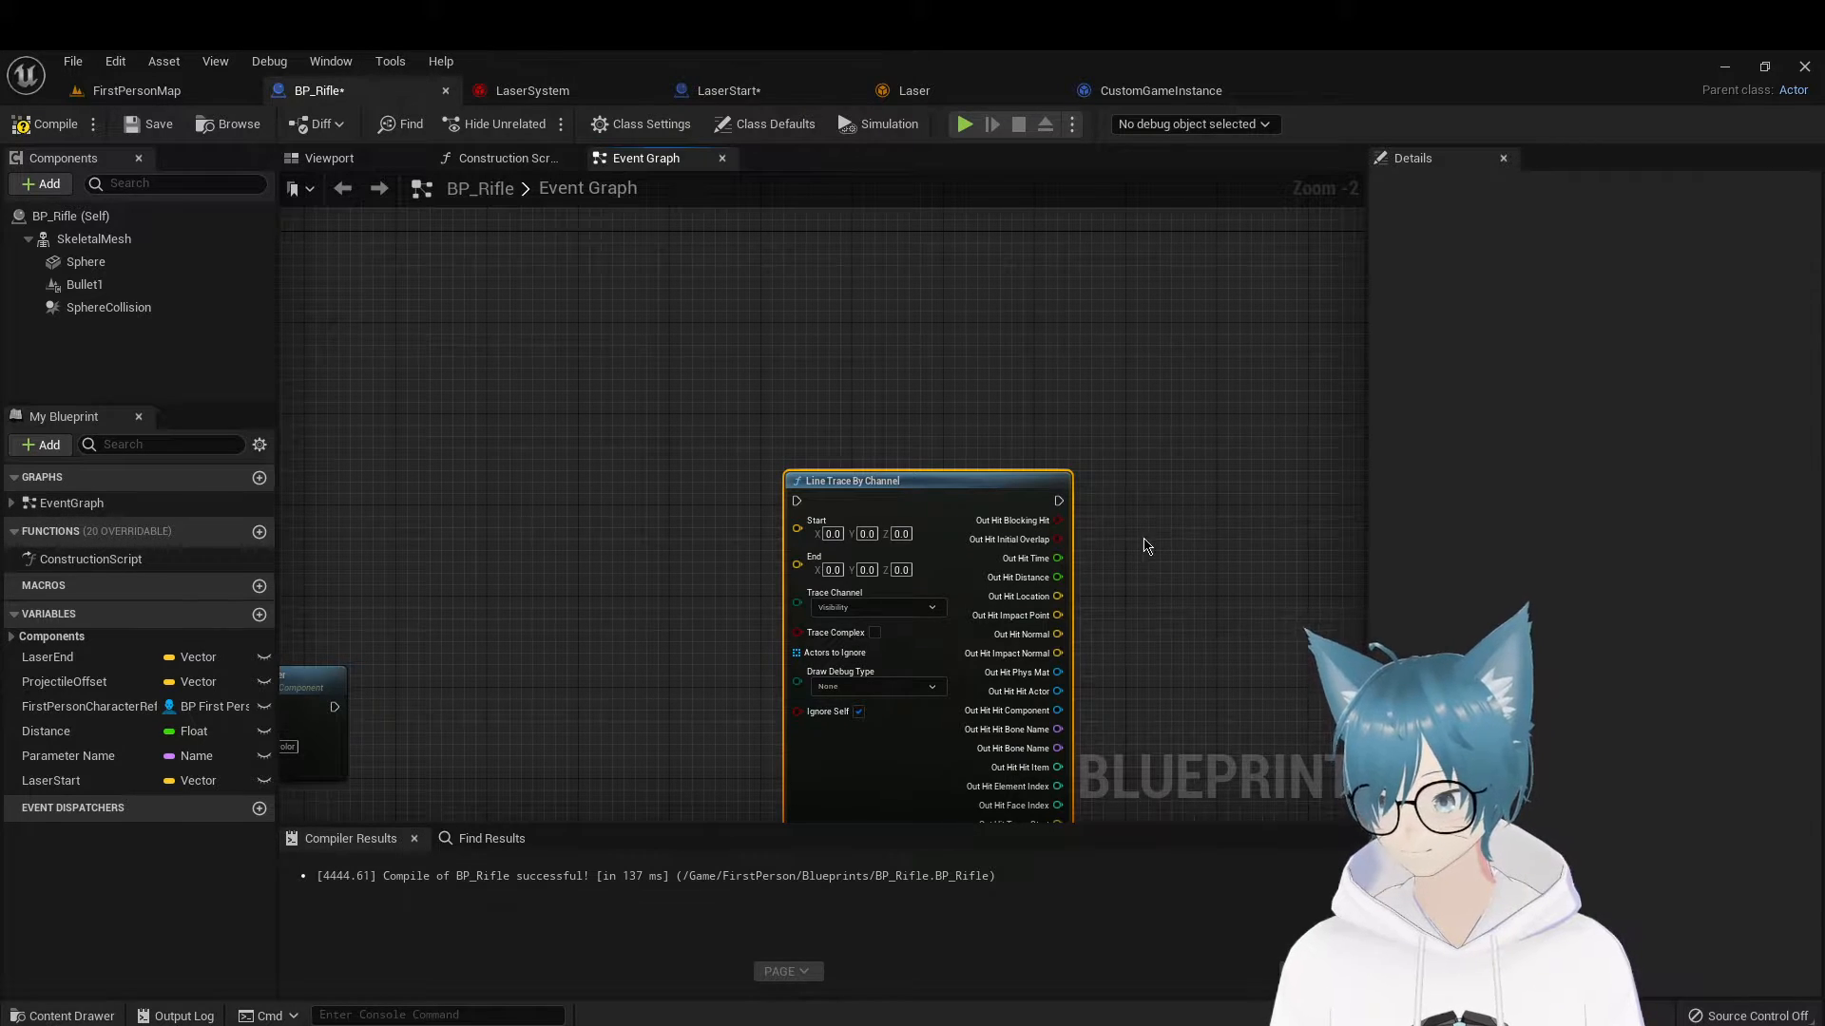
key(Delete)
Examine how the original trace's Out Hit Blocking Hit drives Select between the hit location and the summed vector
mouse_move(1131, 793)
right_down()
mouse_move(1035, 457)
mouse_move(1090, 404)
mouse_move(1048, 318)
right_up()
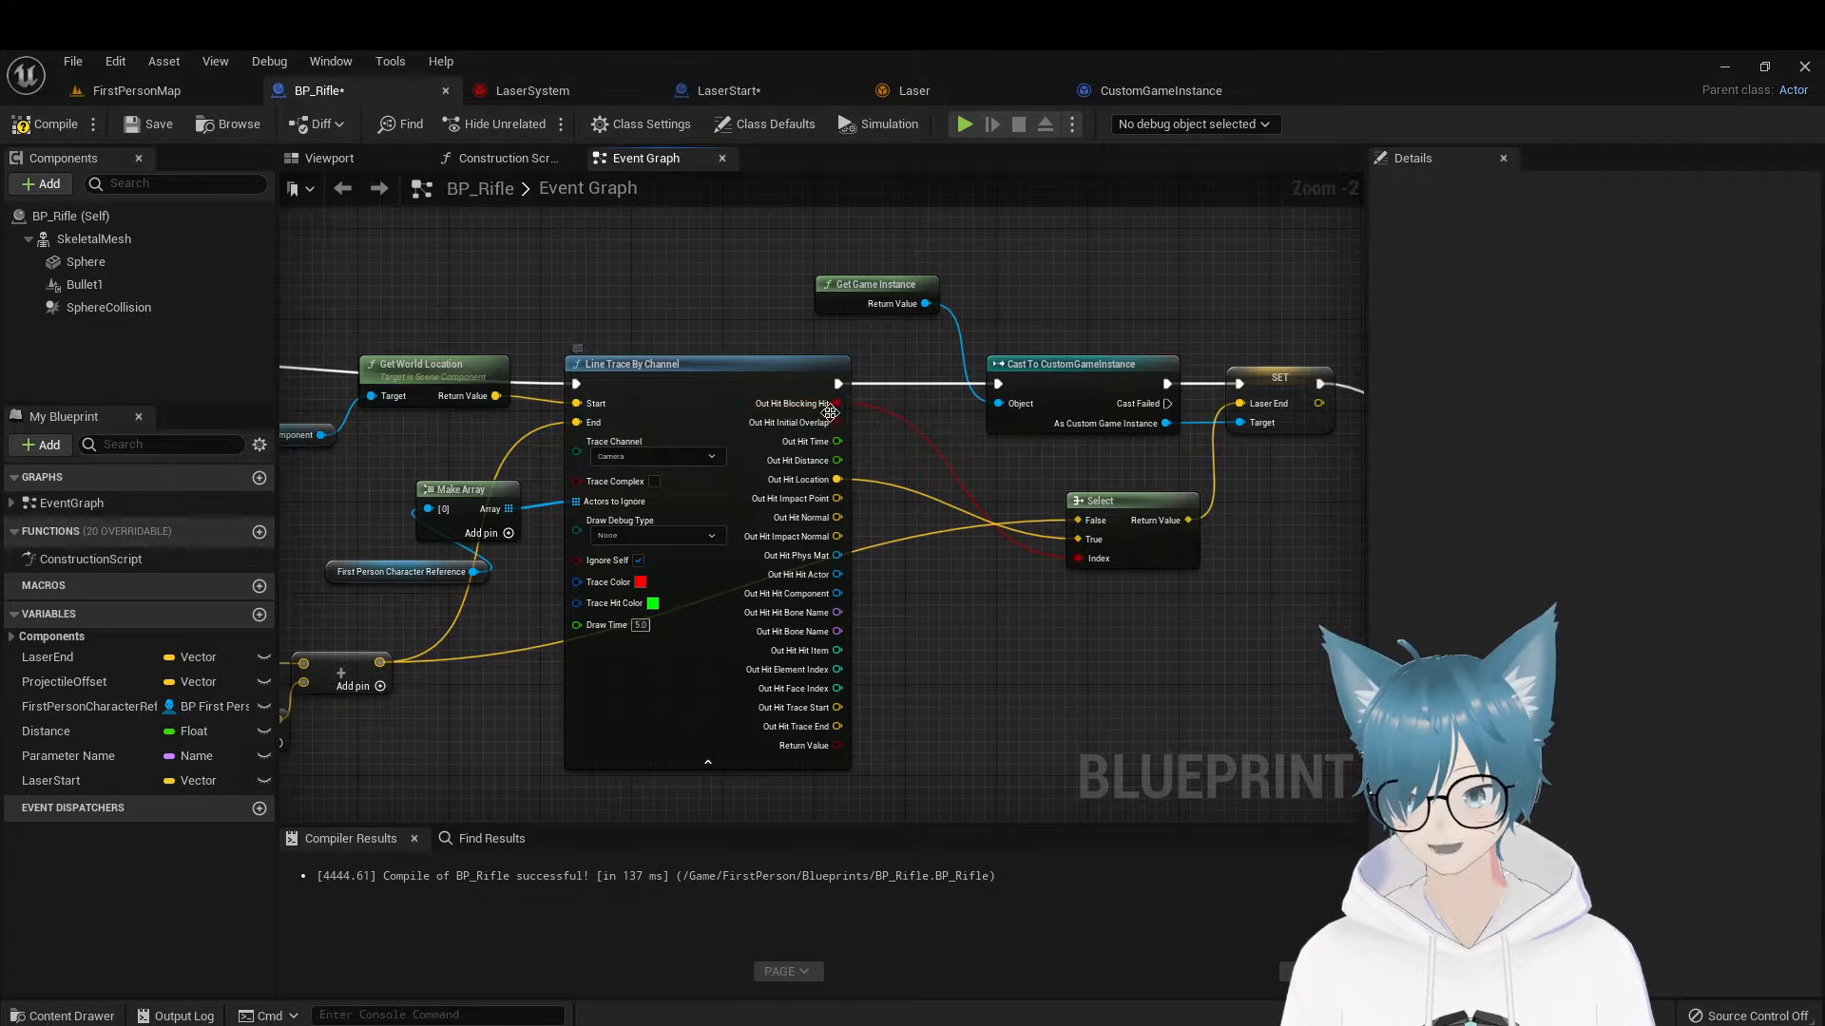
drag(840, 410, 1063, 533)
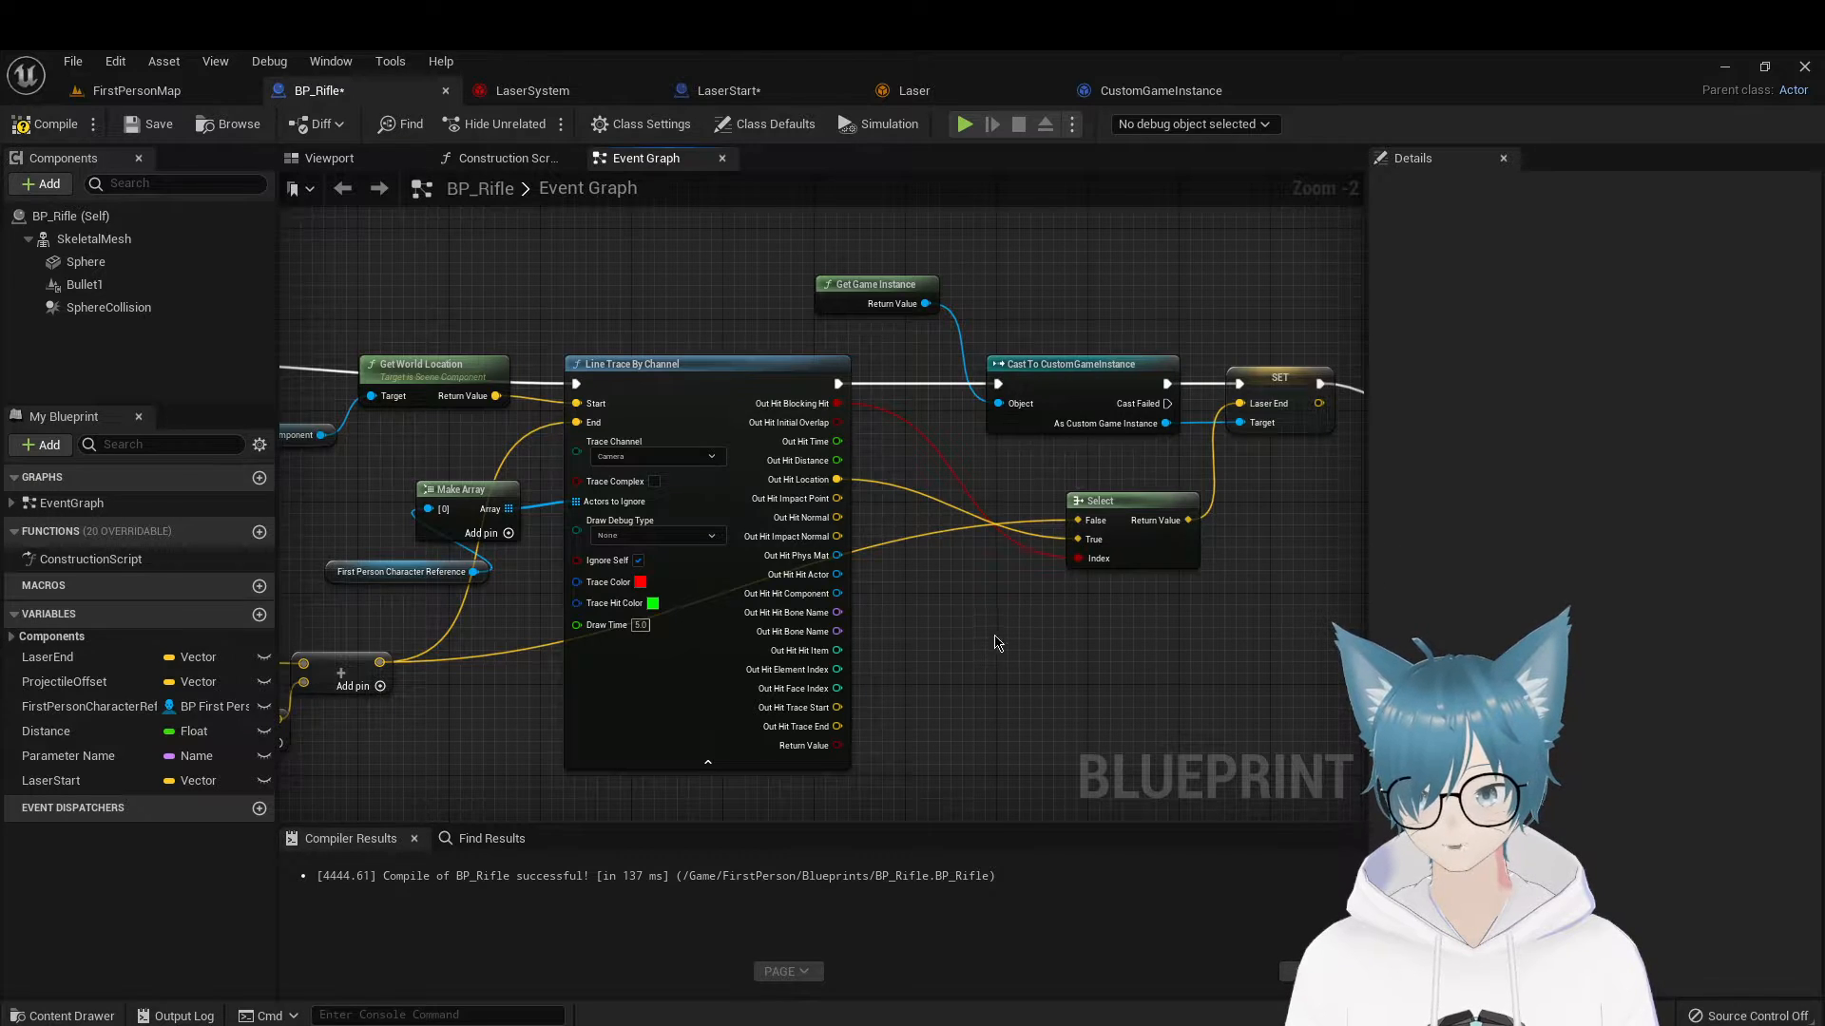
right_drag(998, 642, 1138, 606)
right_drag(714, 701, 753, 671)
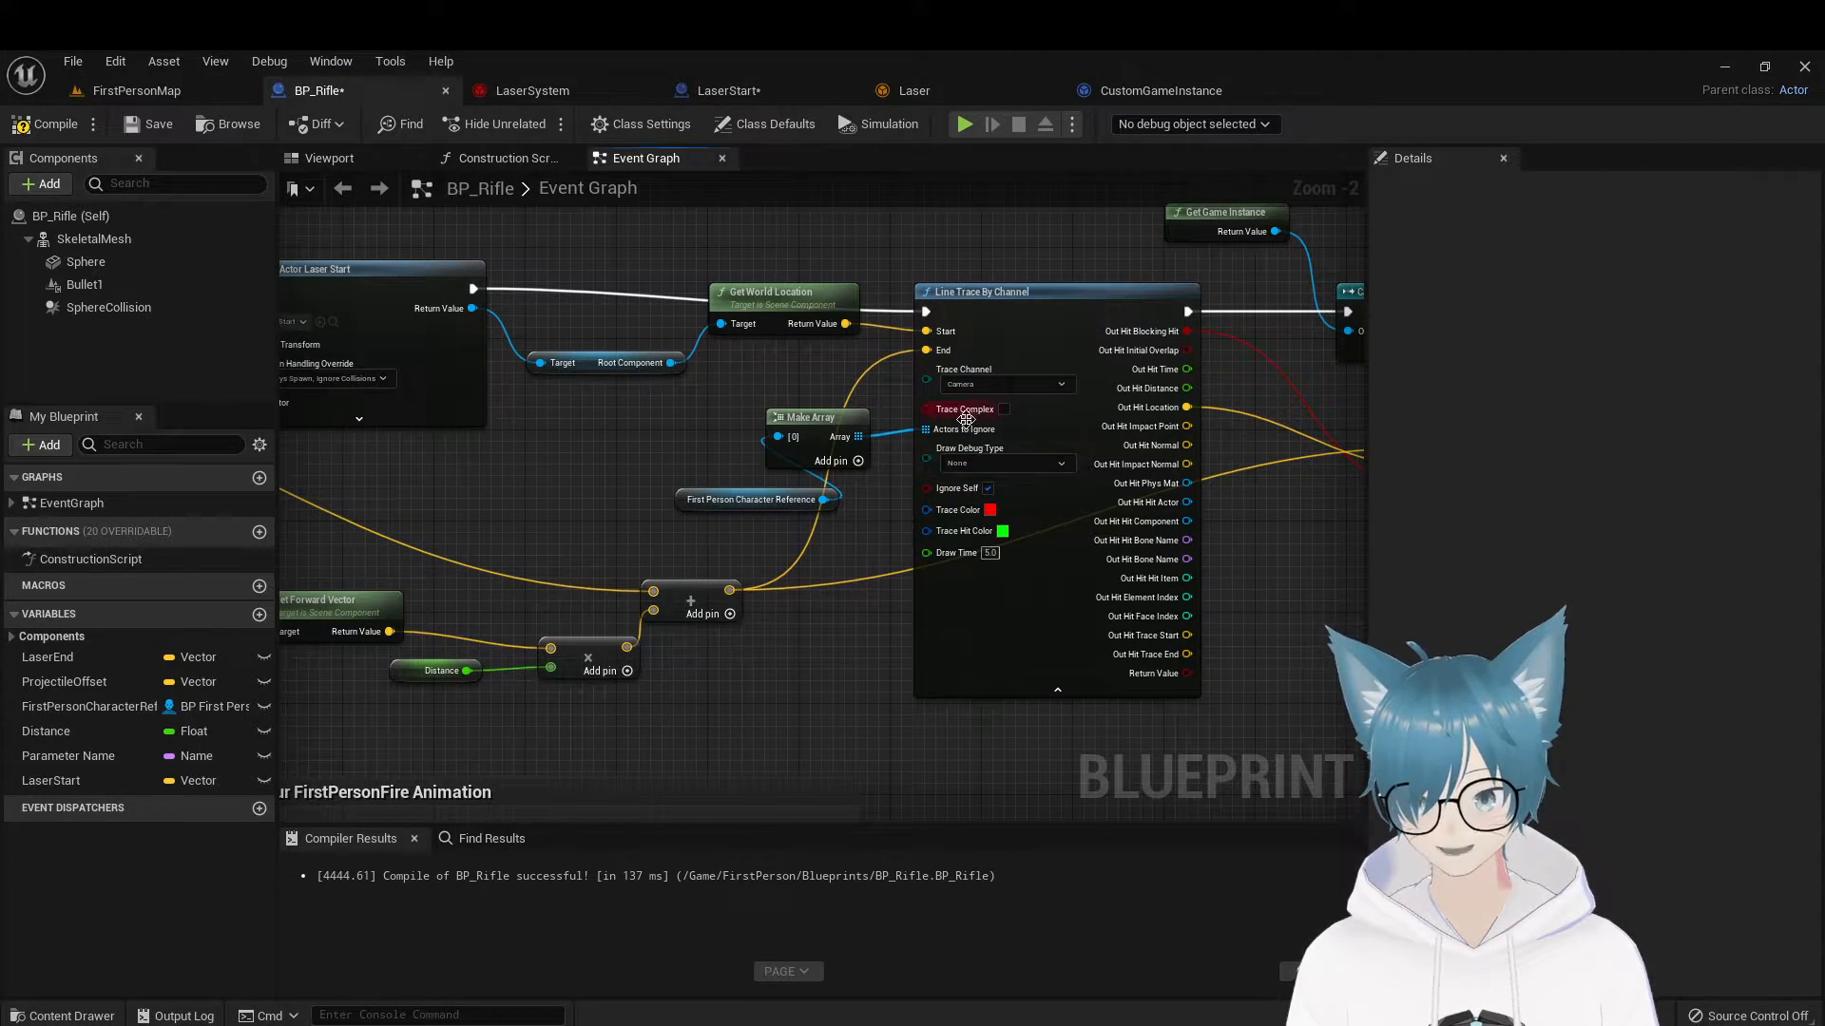
right_drag(895, 572, 549, 556)
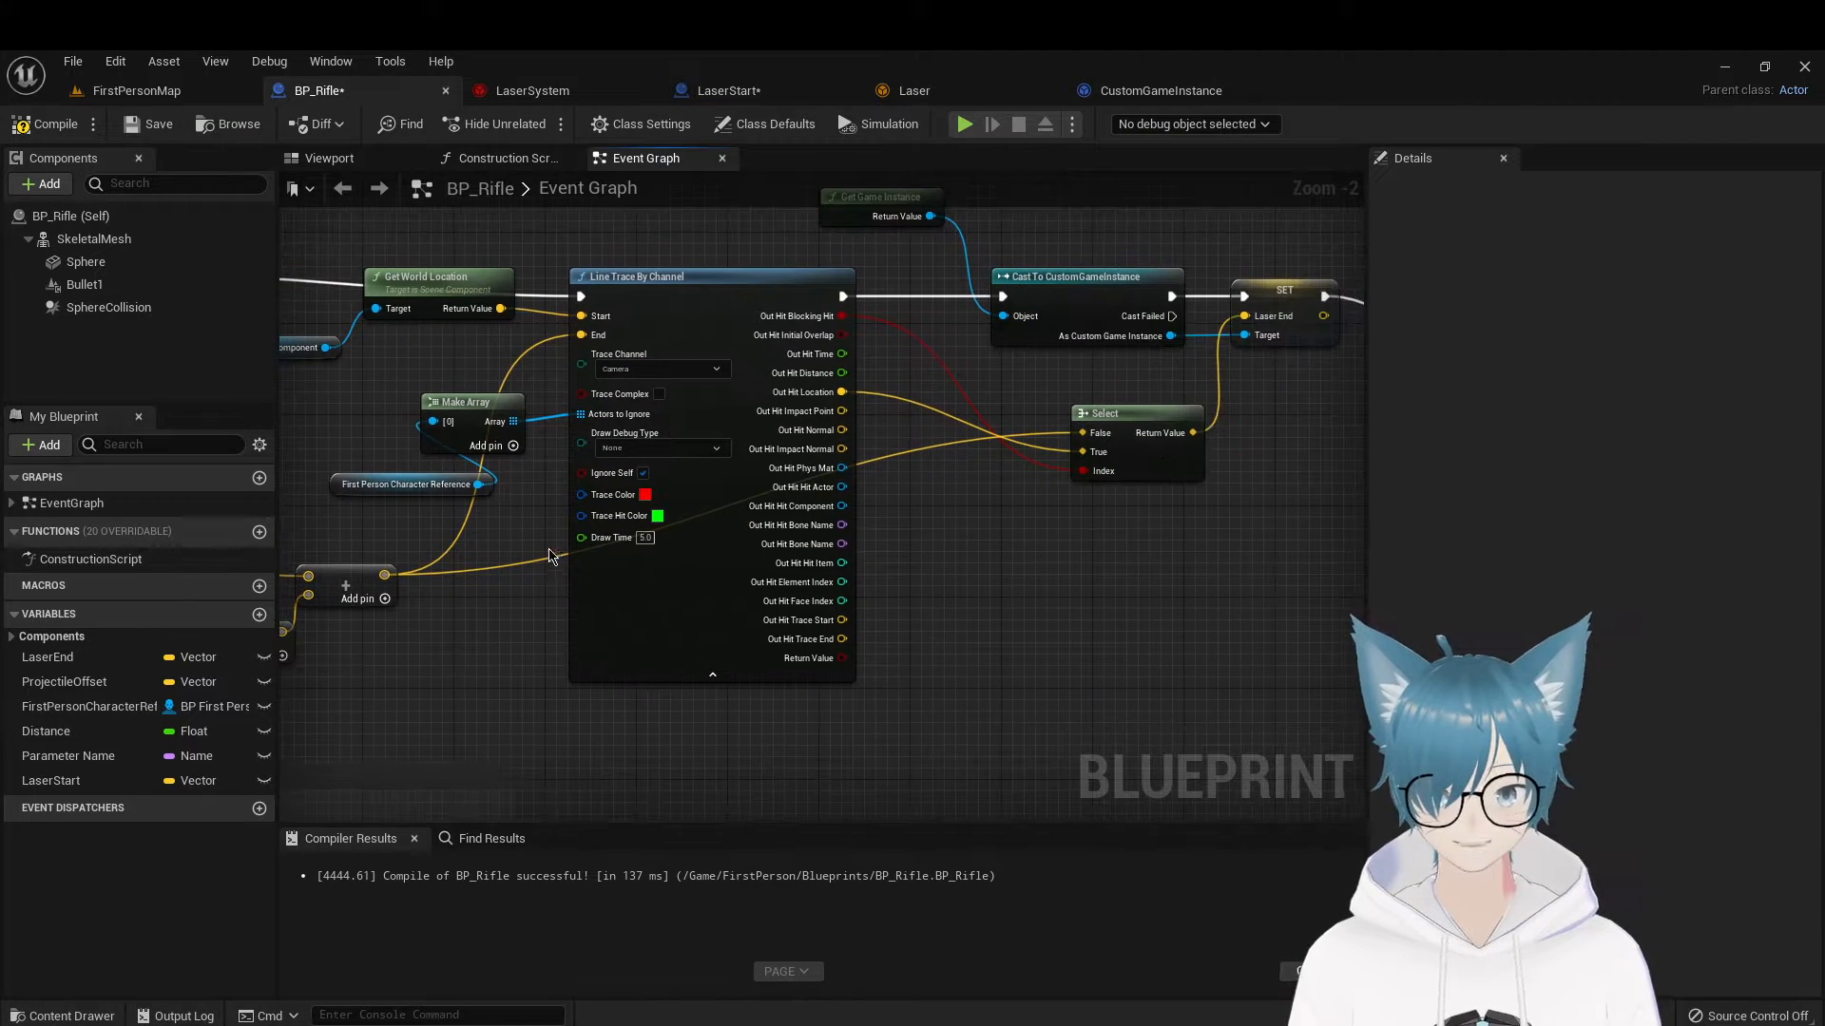
right_drag(1055, 557, 856, 777)
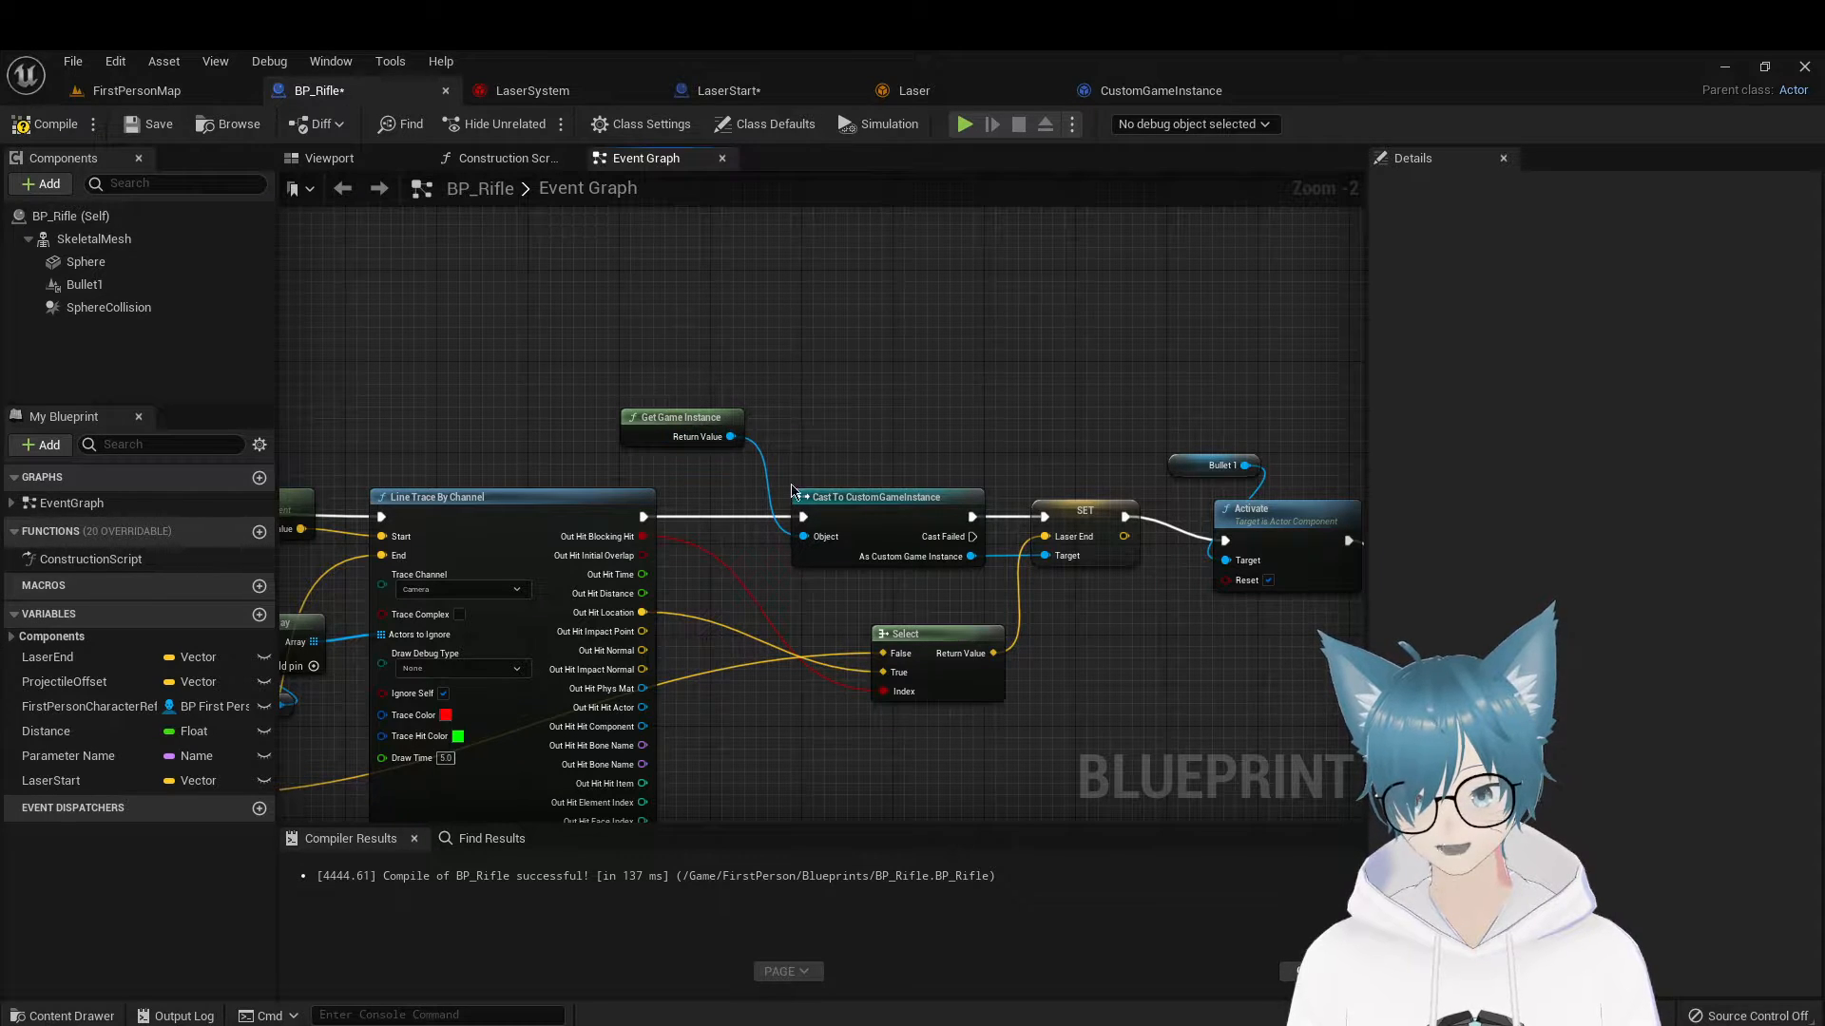
Check CustomGameInstance's LaserEnd variable and follow BP_Rifle's Laser End SET node into Bullet 1's Activate, Delay and Deactivate nodes
right_drag(805, 486, 565, 449)
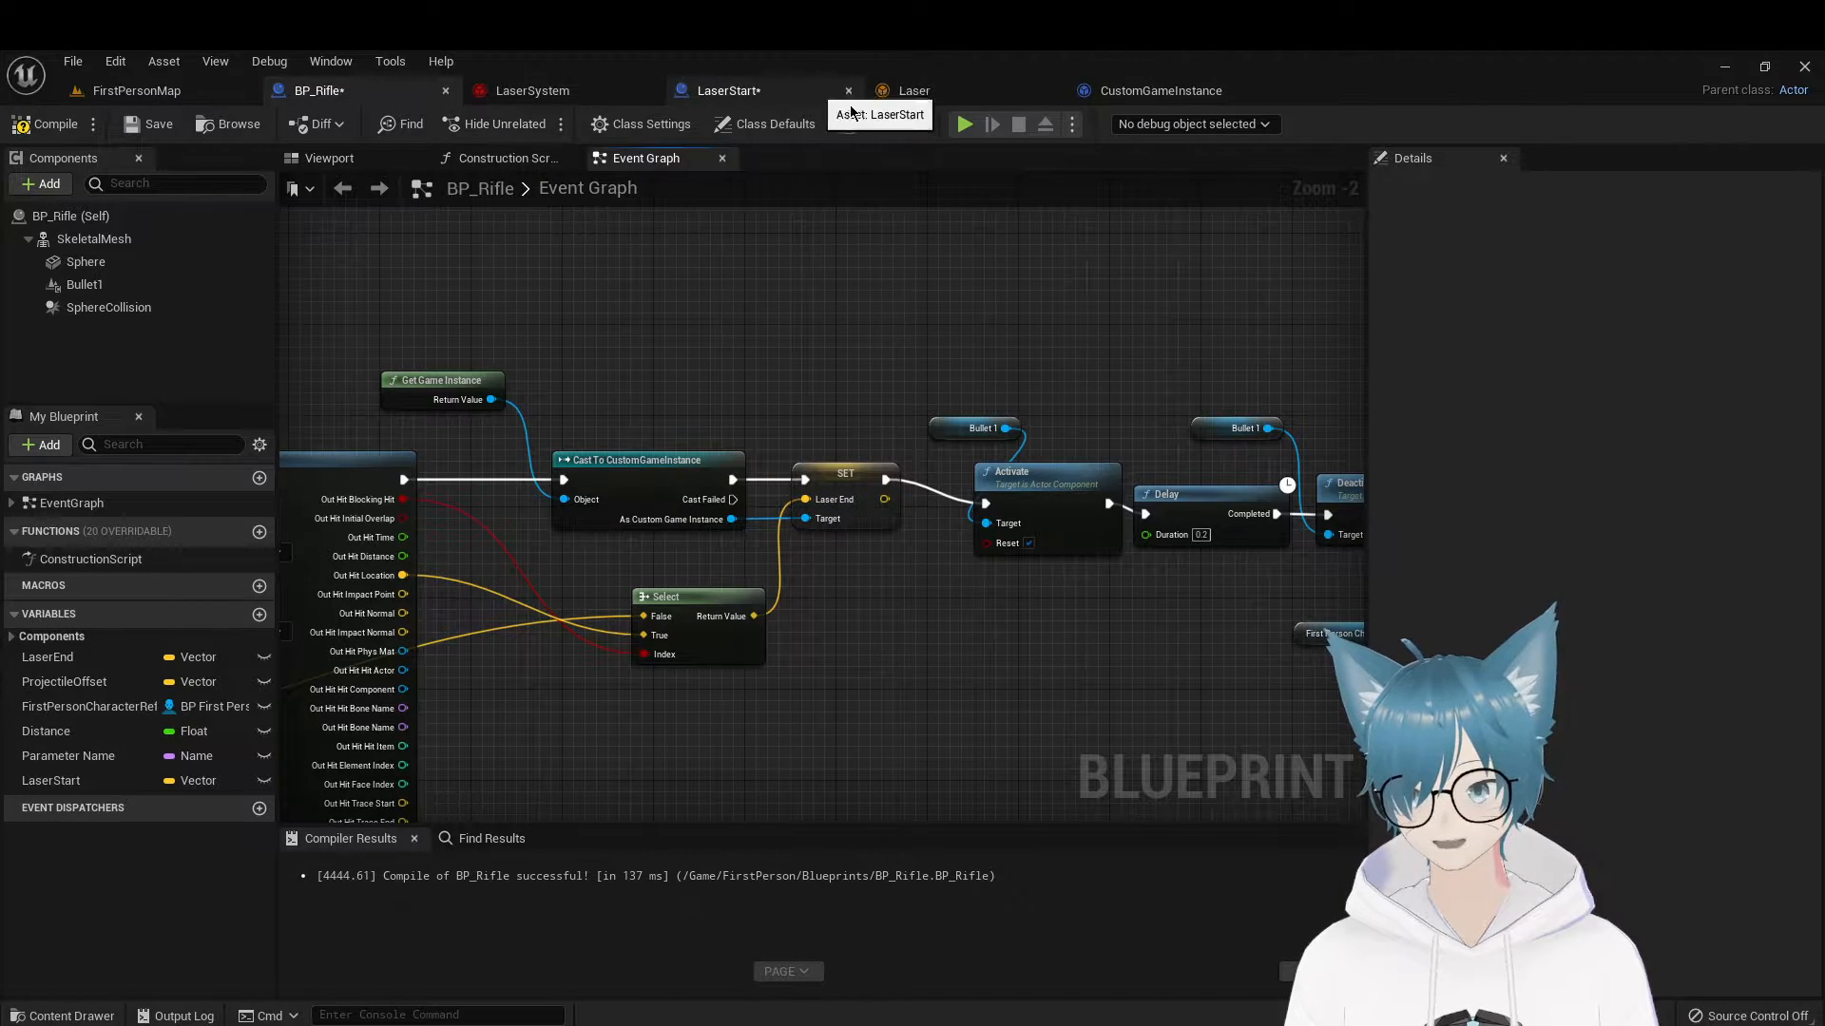
click(1150, 91)
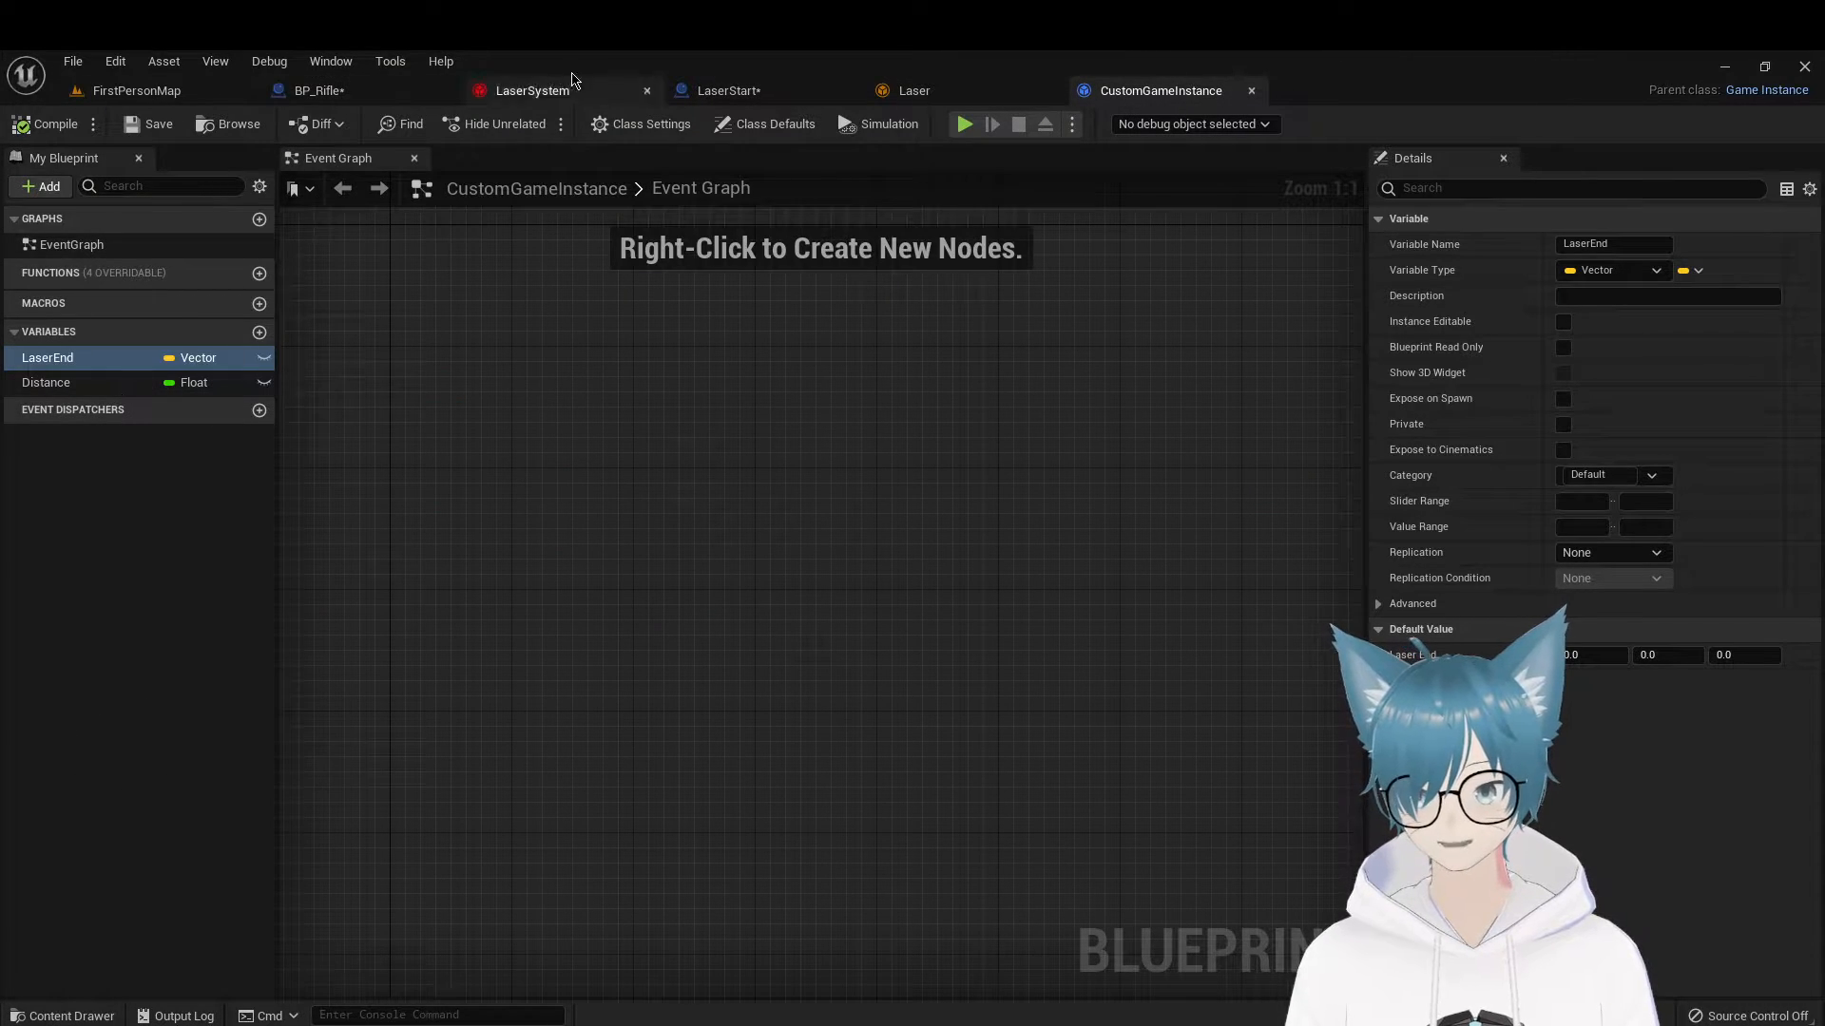
click(323, 90)
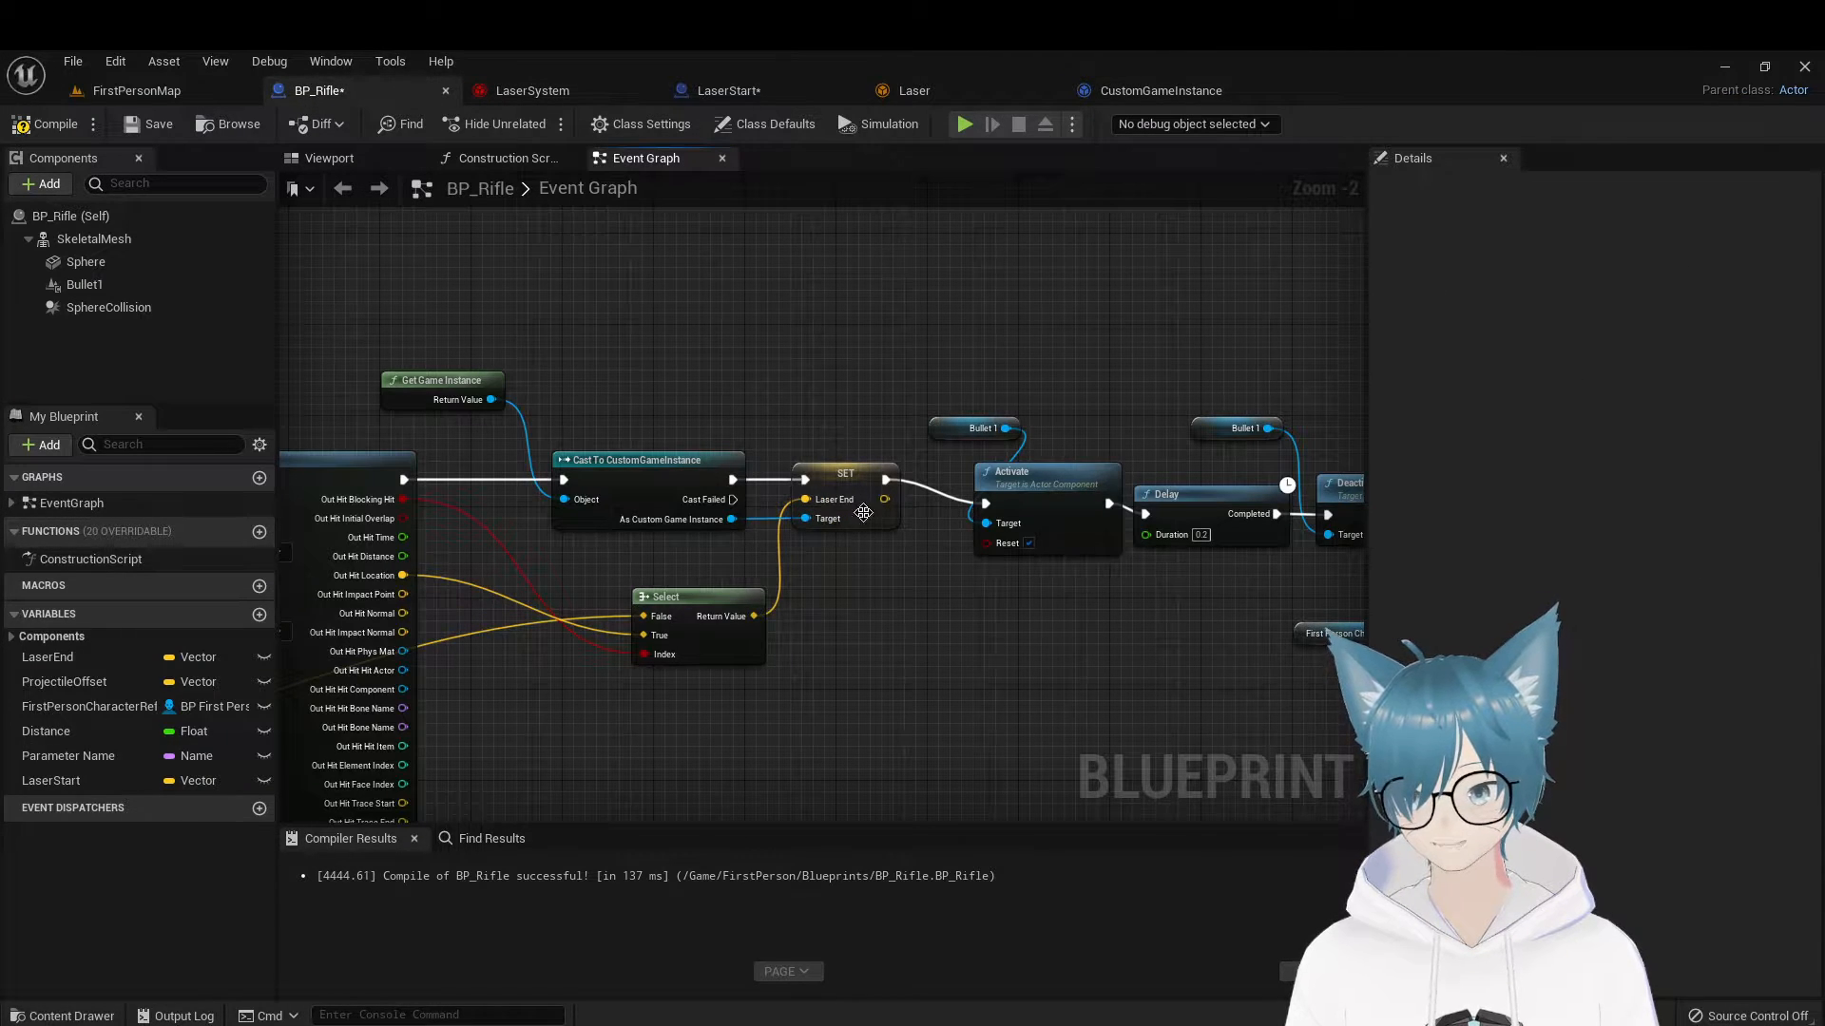
right_drag(887, 590, 733, 573)
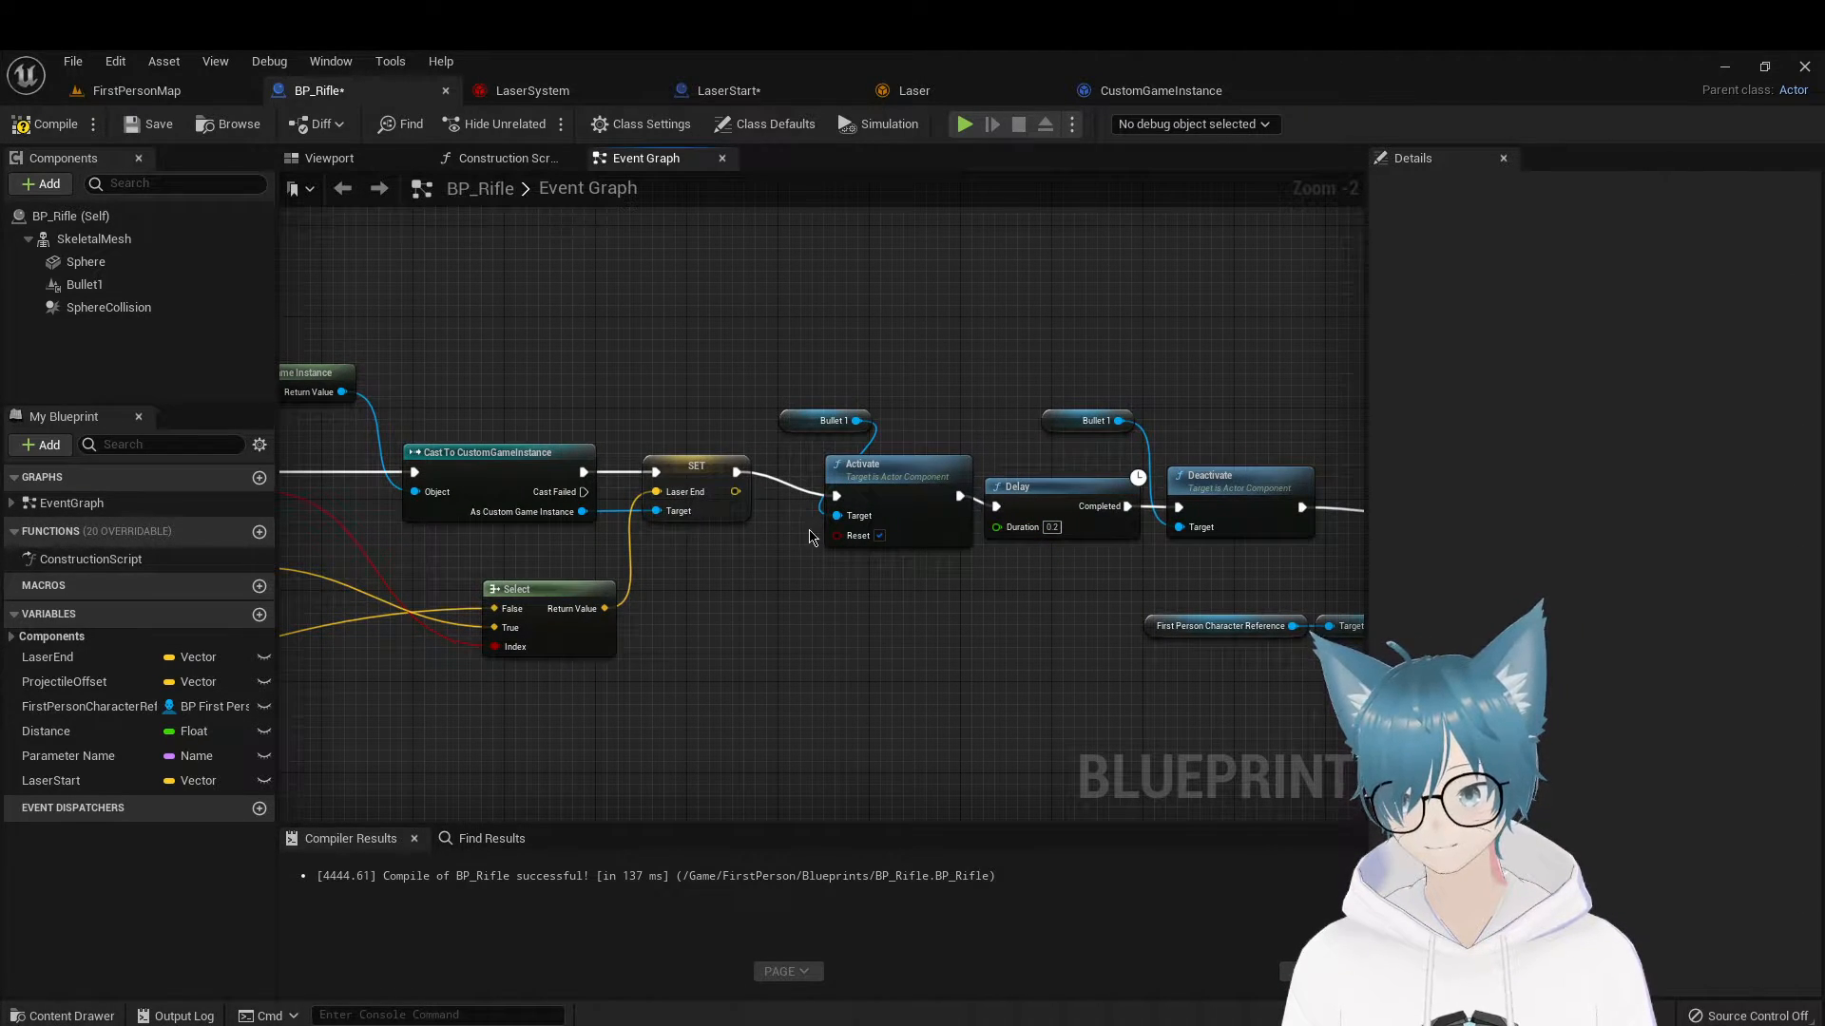
right_drag(1048, 562, 945, 576)
right_drag(510, 459, 820, 447)
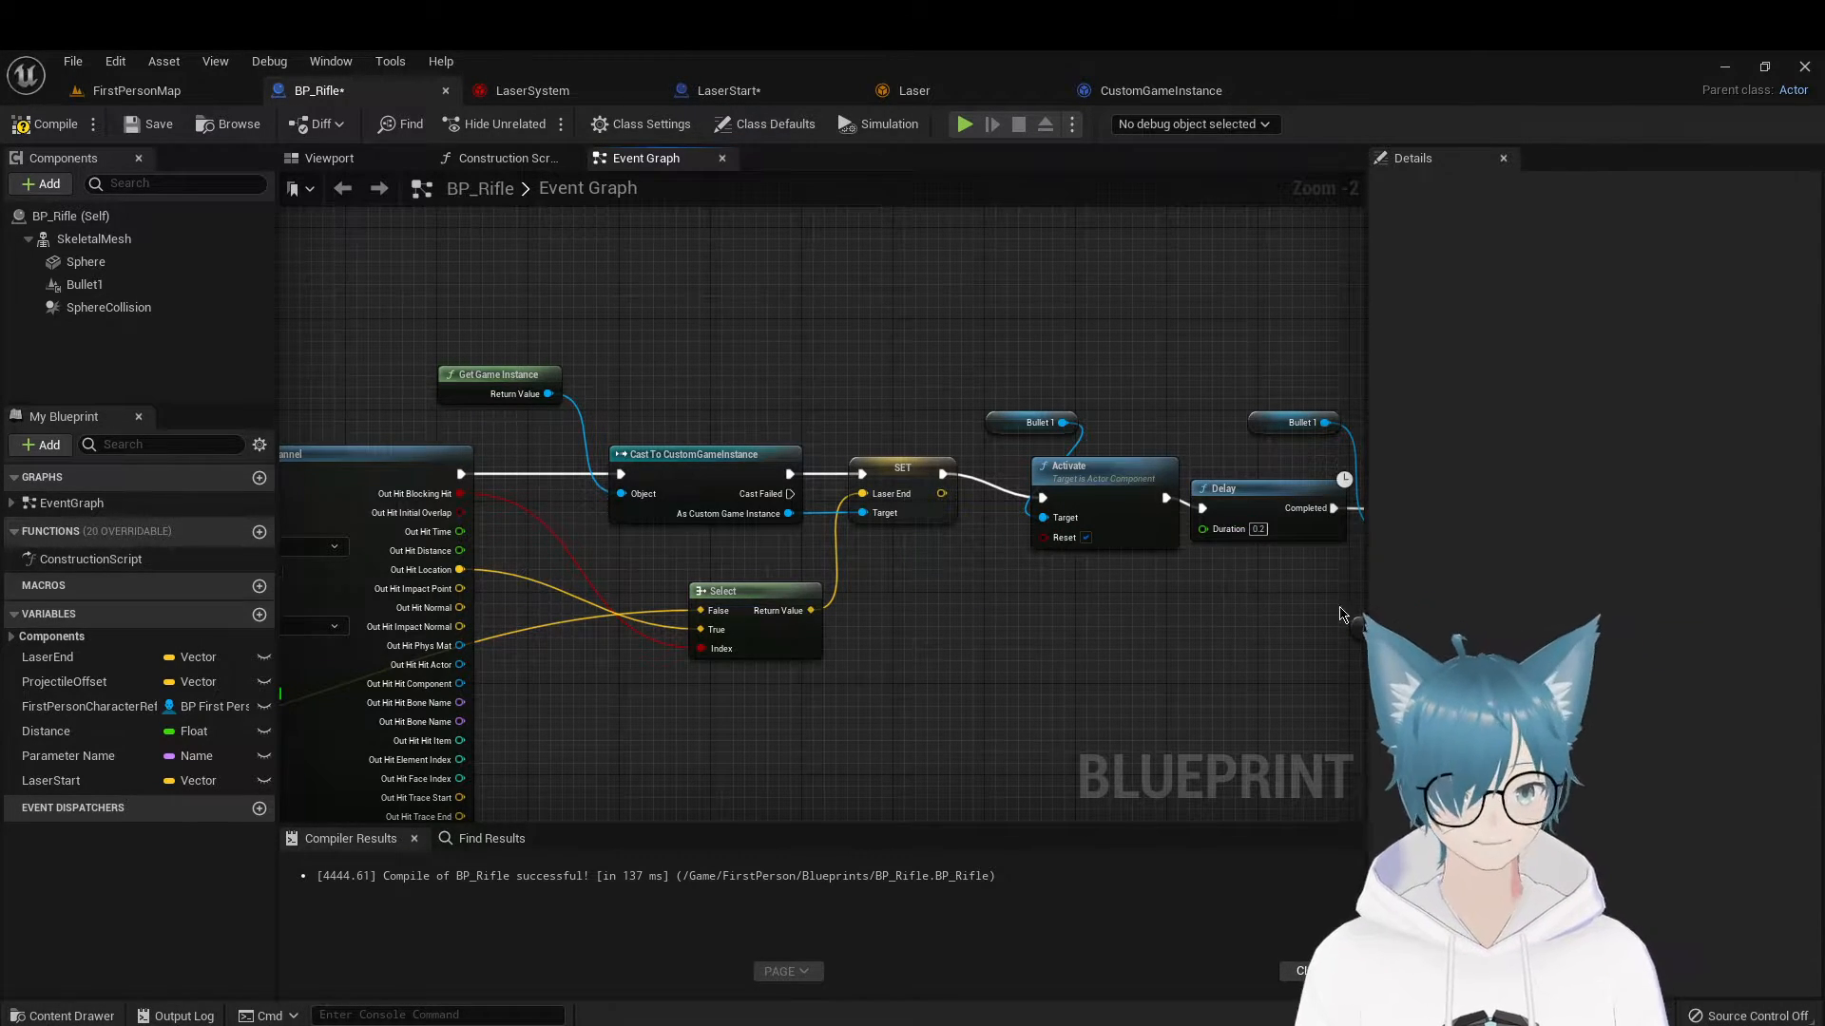
Inspect the LaserSystem asset and the LaserStart blueprint's Niagara component that uses it
click(729, 90)
right_drag(711, 290, 792, 294)
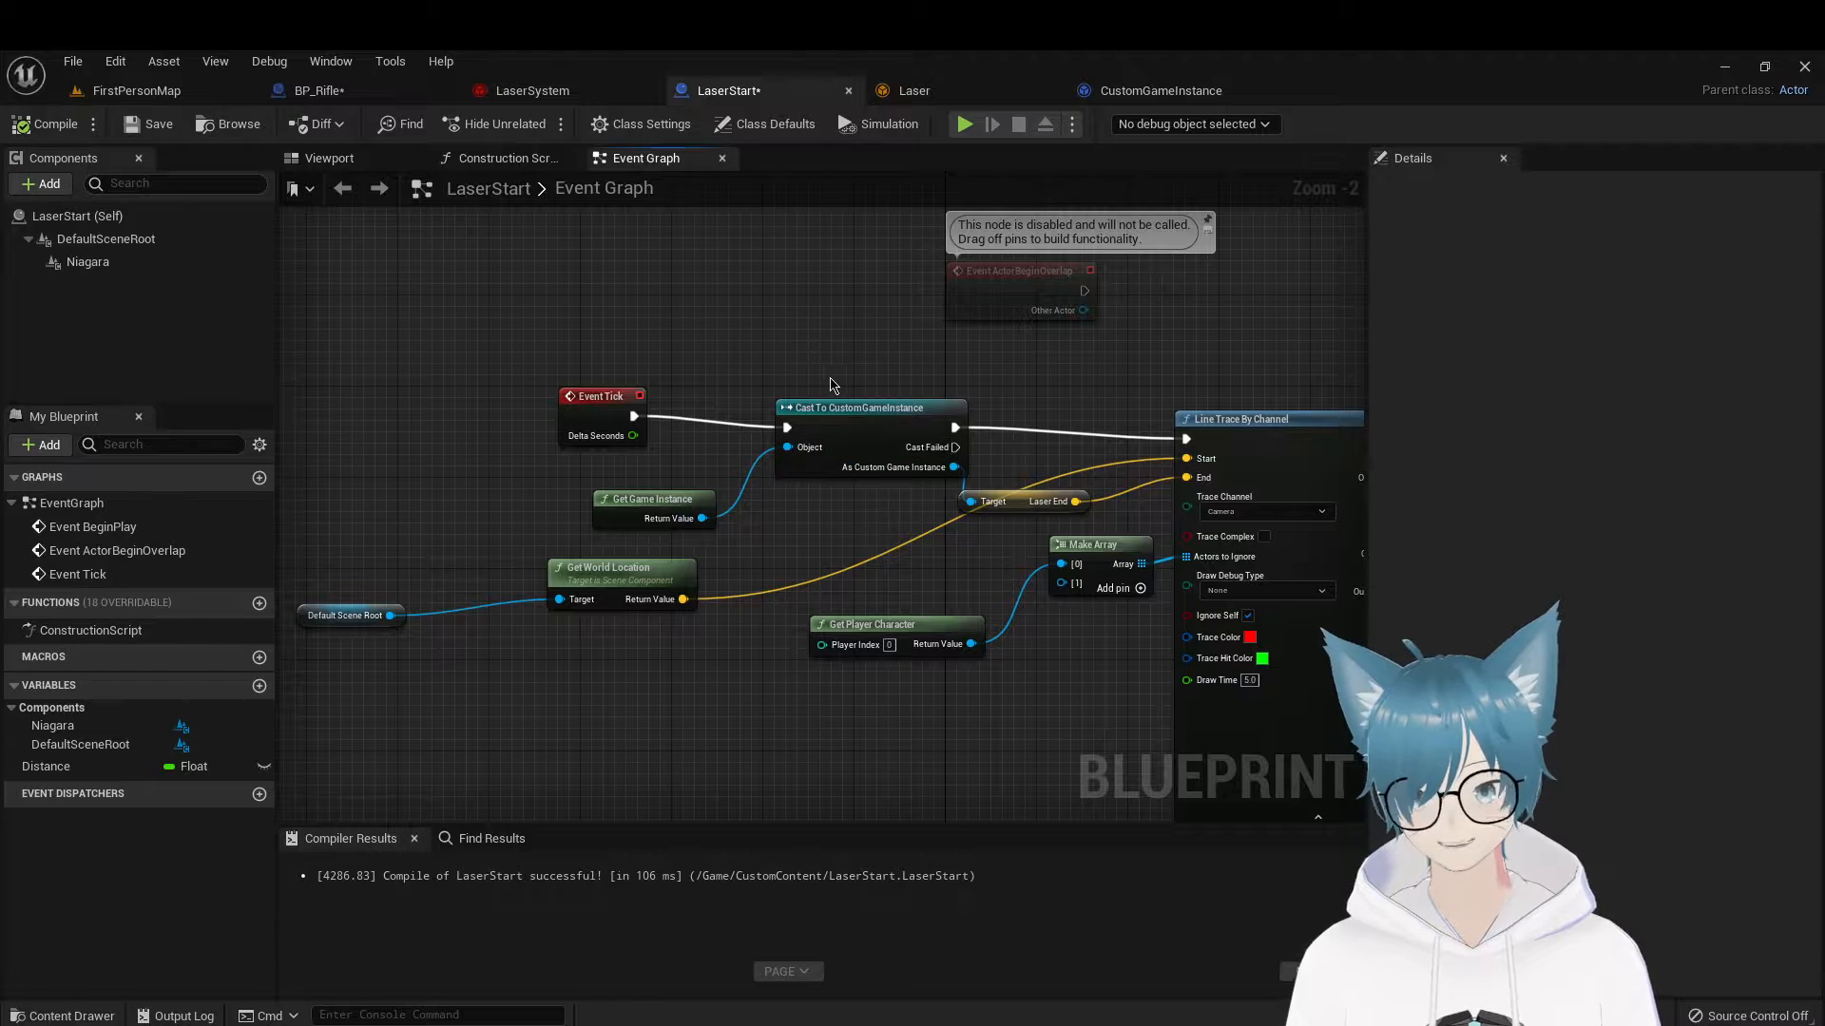
click(529, 90)
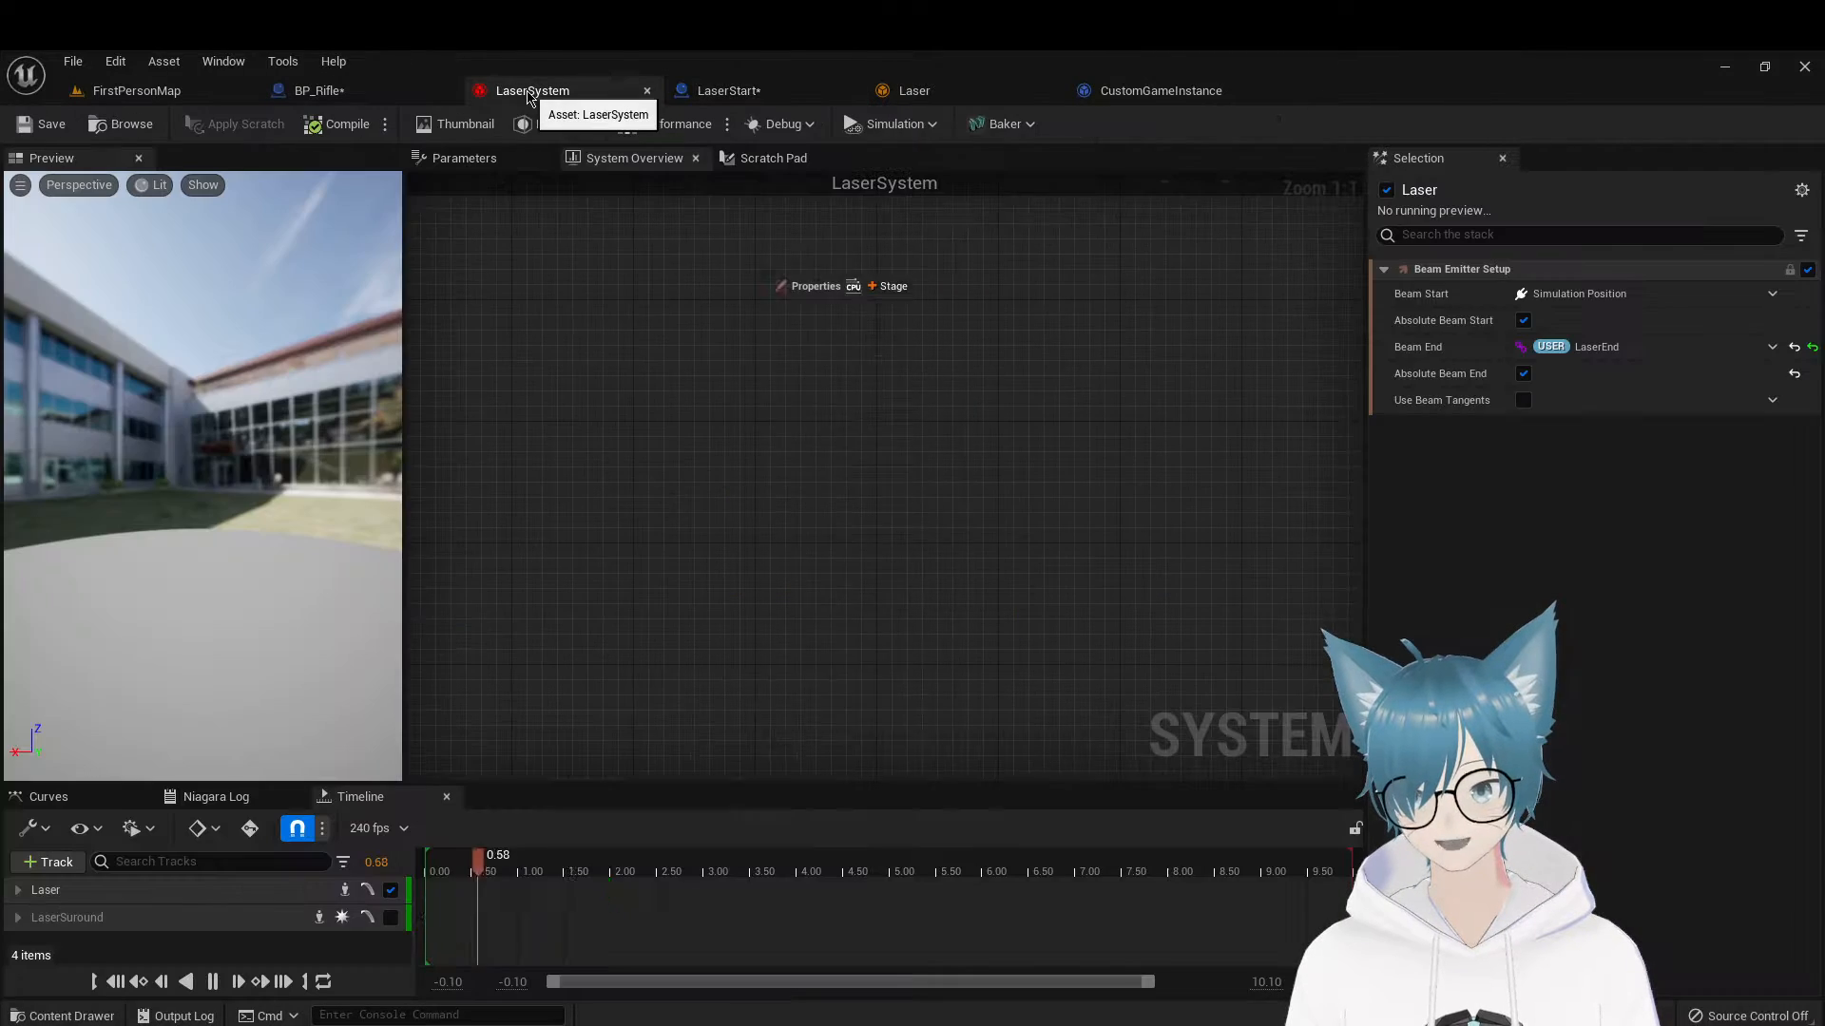
click(729, 90)
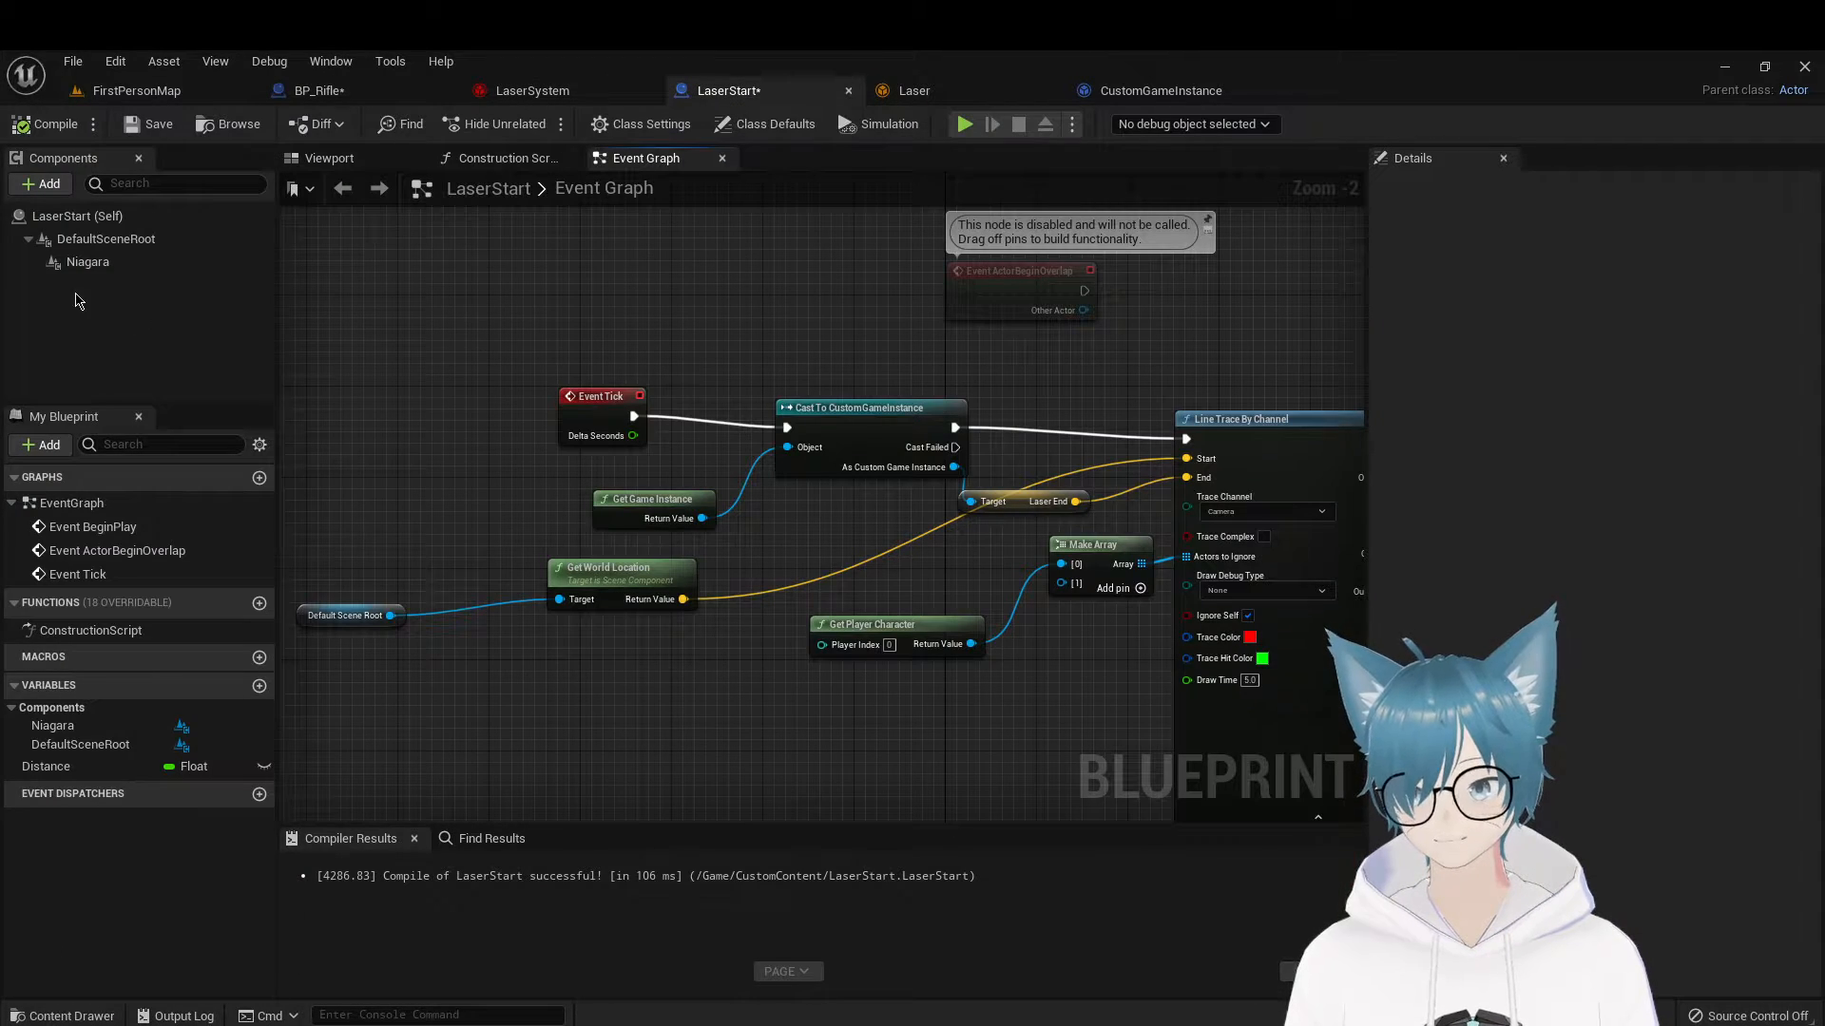
click(136, 269)
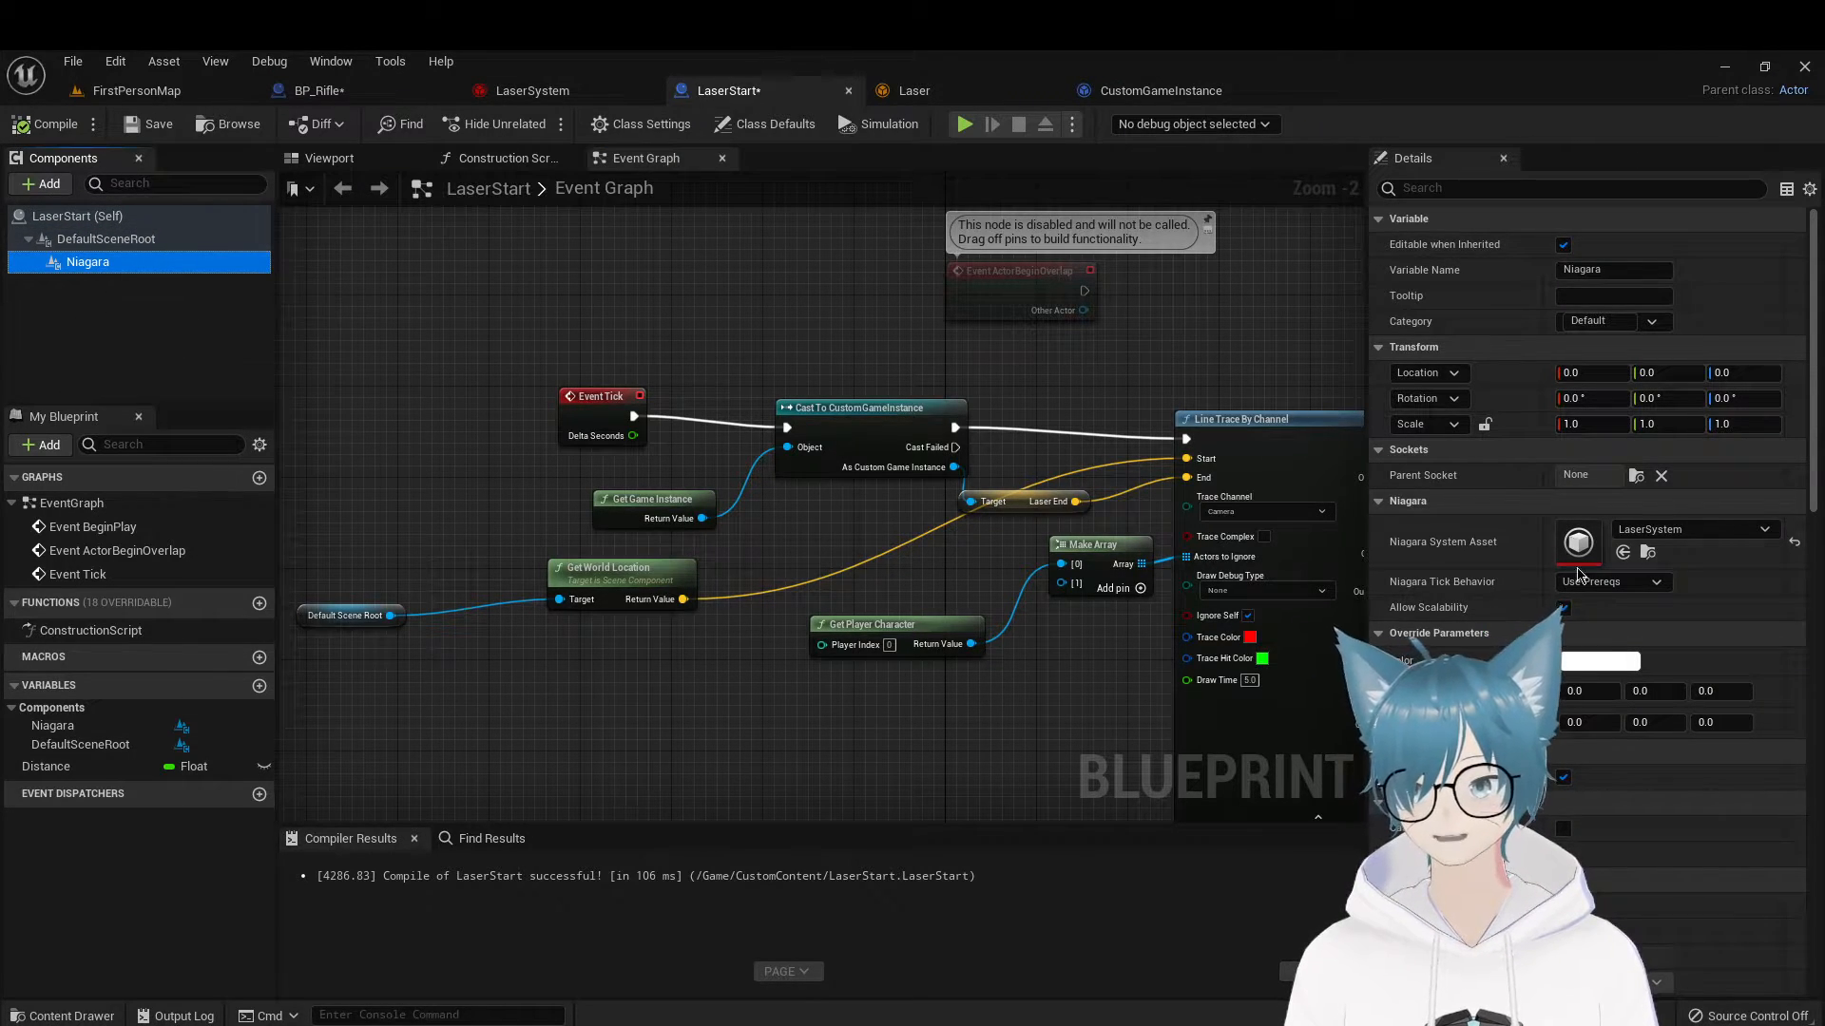
right_drag(752, 706, 751, 706)
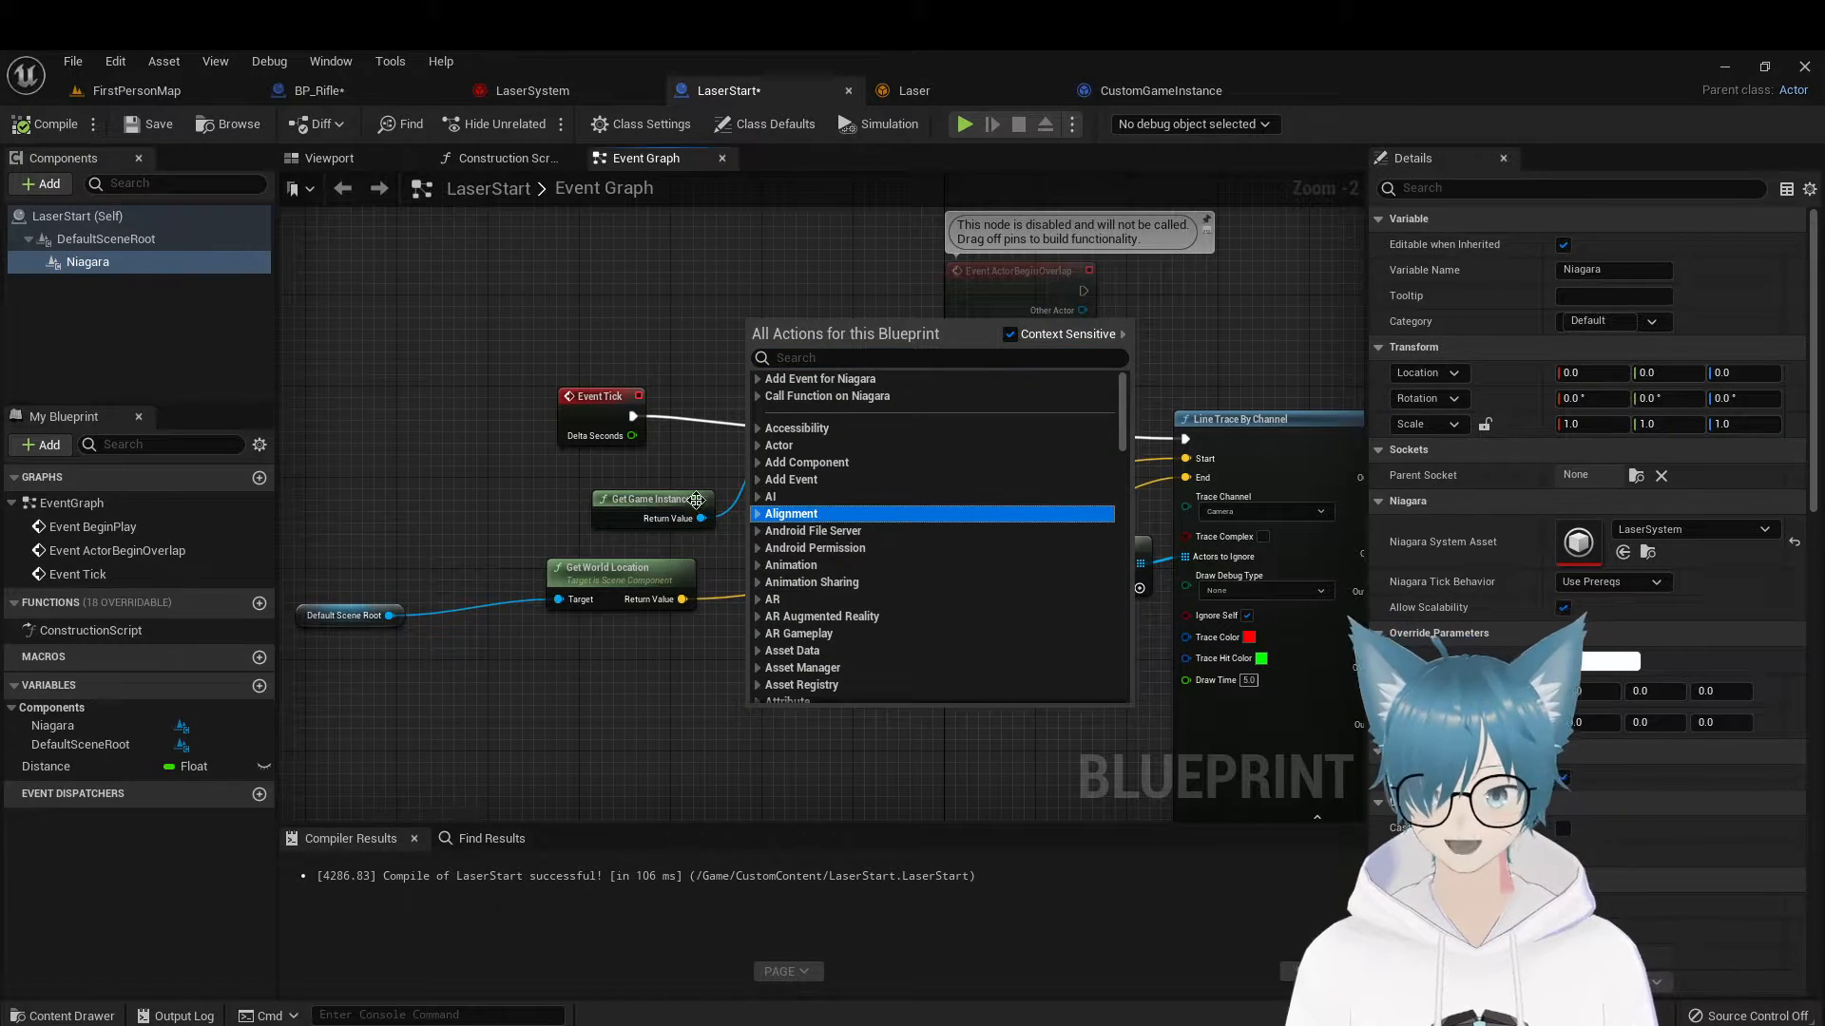
click(657, 472)
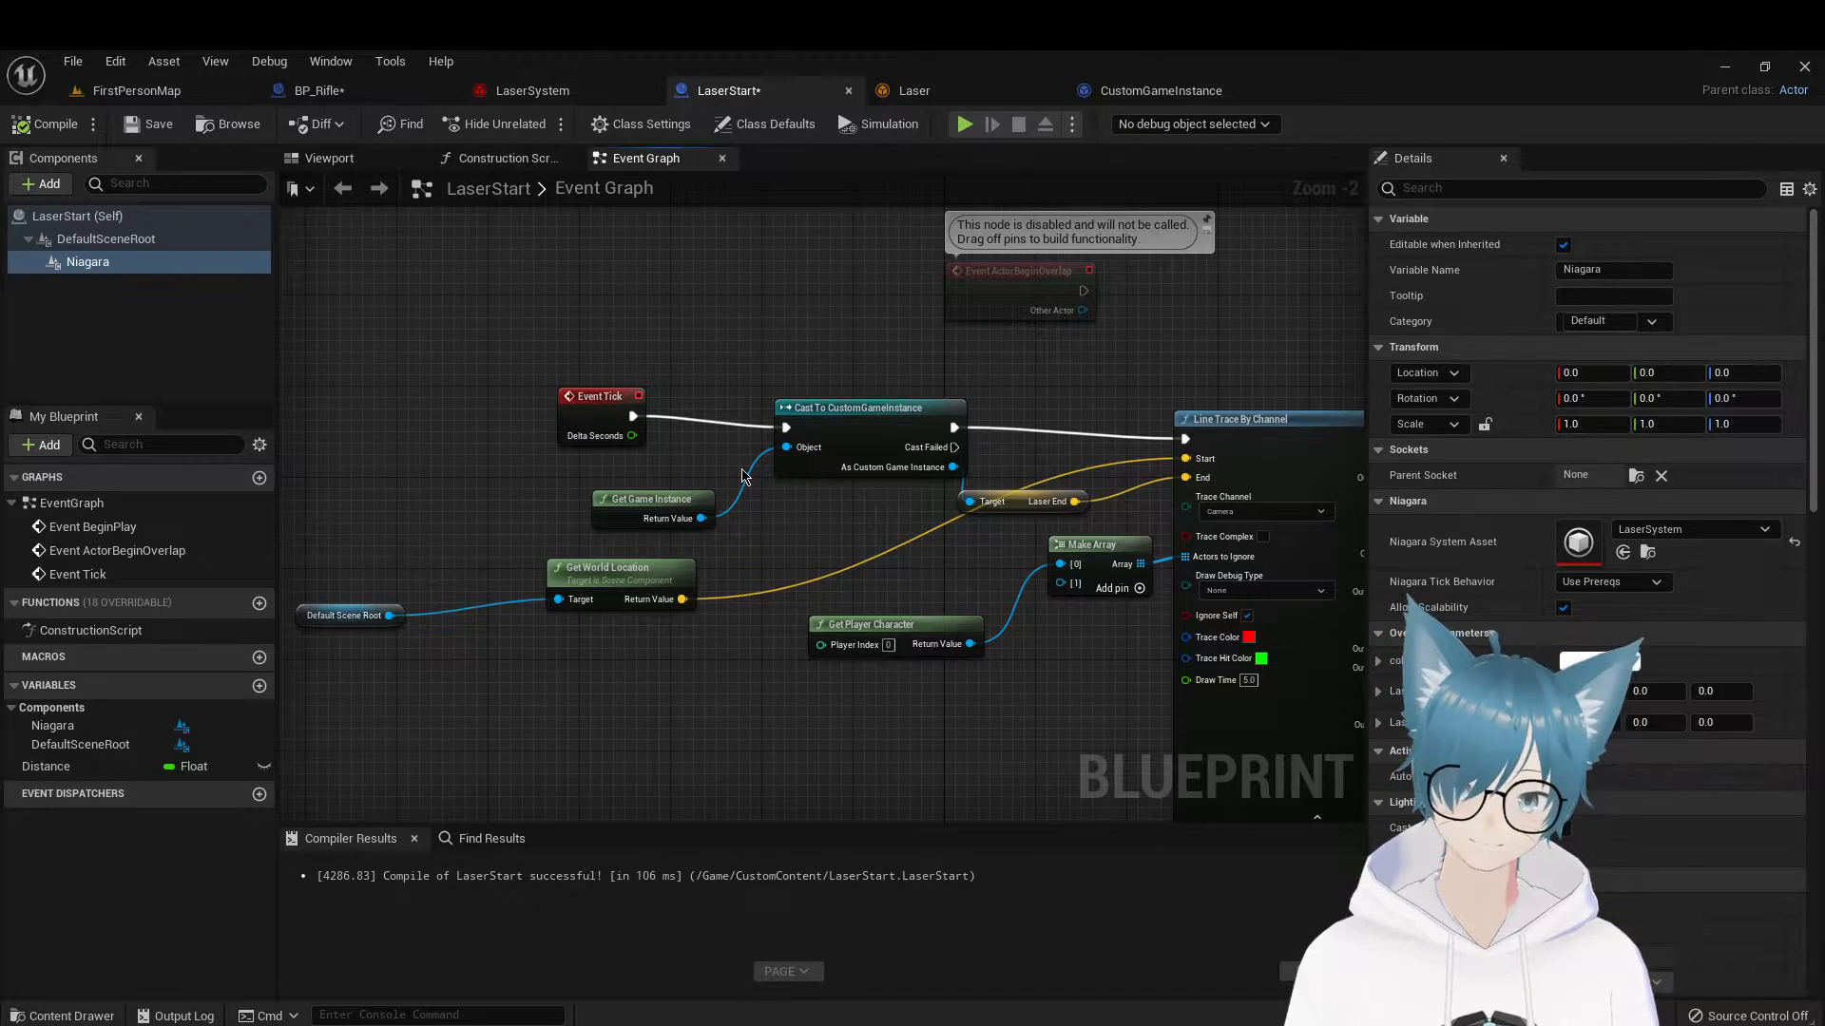
Follow LaserStart's Event Tick cast and root world location into the line trace's End and Start inputs
right_drag(790, 494, 561, 488)
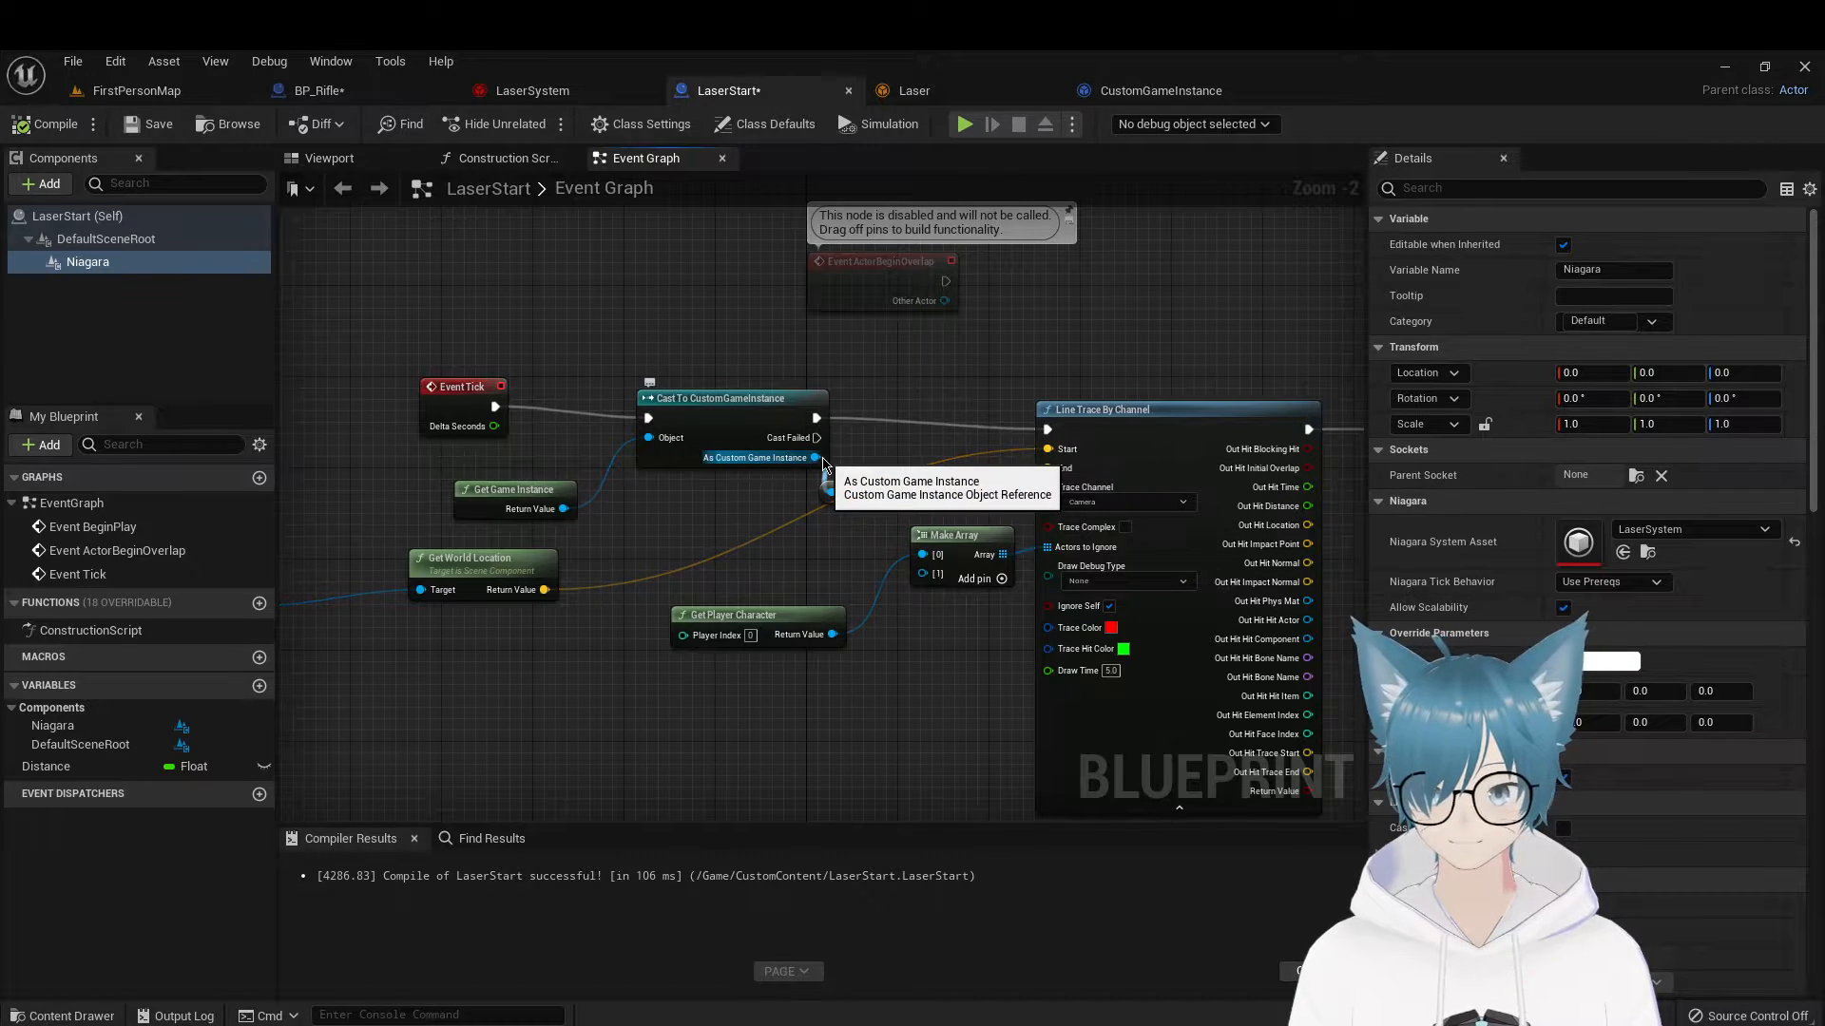
drag(815, 458, 832, 493)
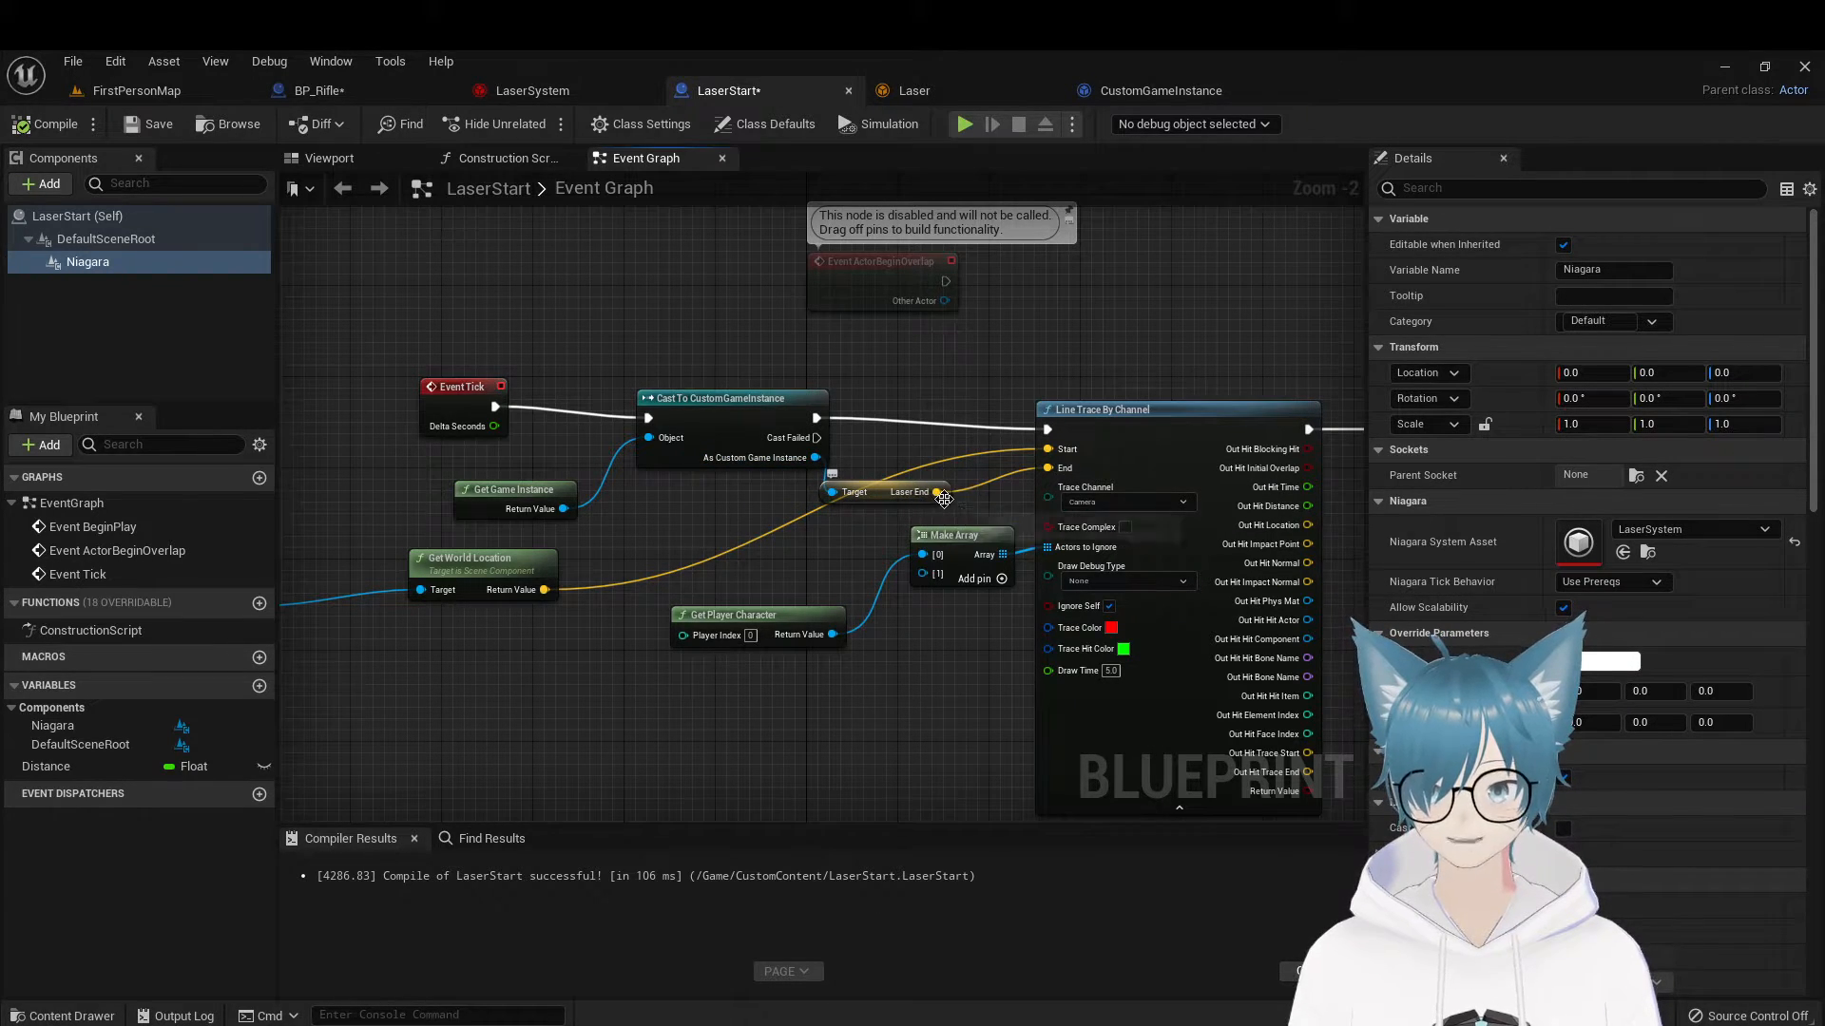
right_drag(801, 725, 1030, 667)
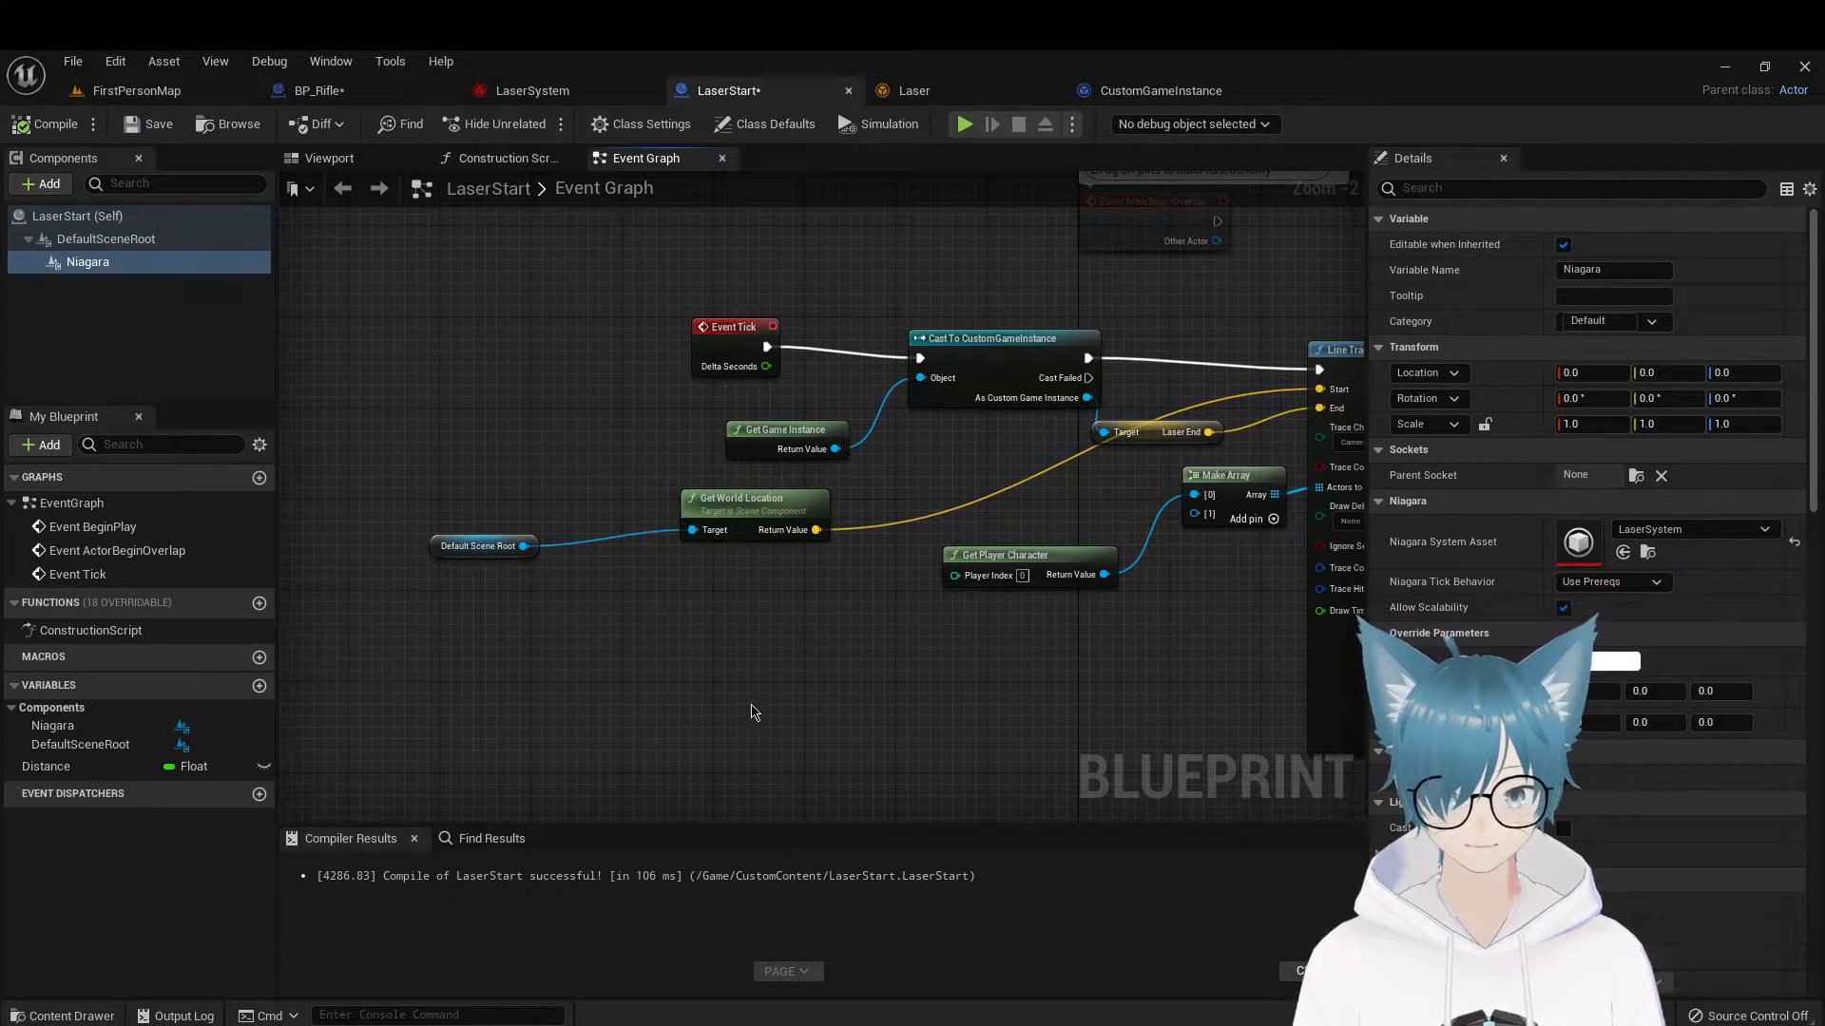
Trace in BP_Rifle how the Sphere's world location feeds SpawnActor Laser Start's transform and how the spawned actor's root reaches the line trace
click(319, 90)
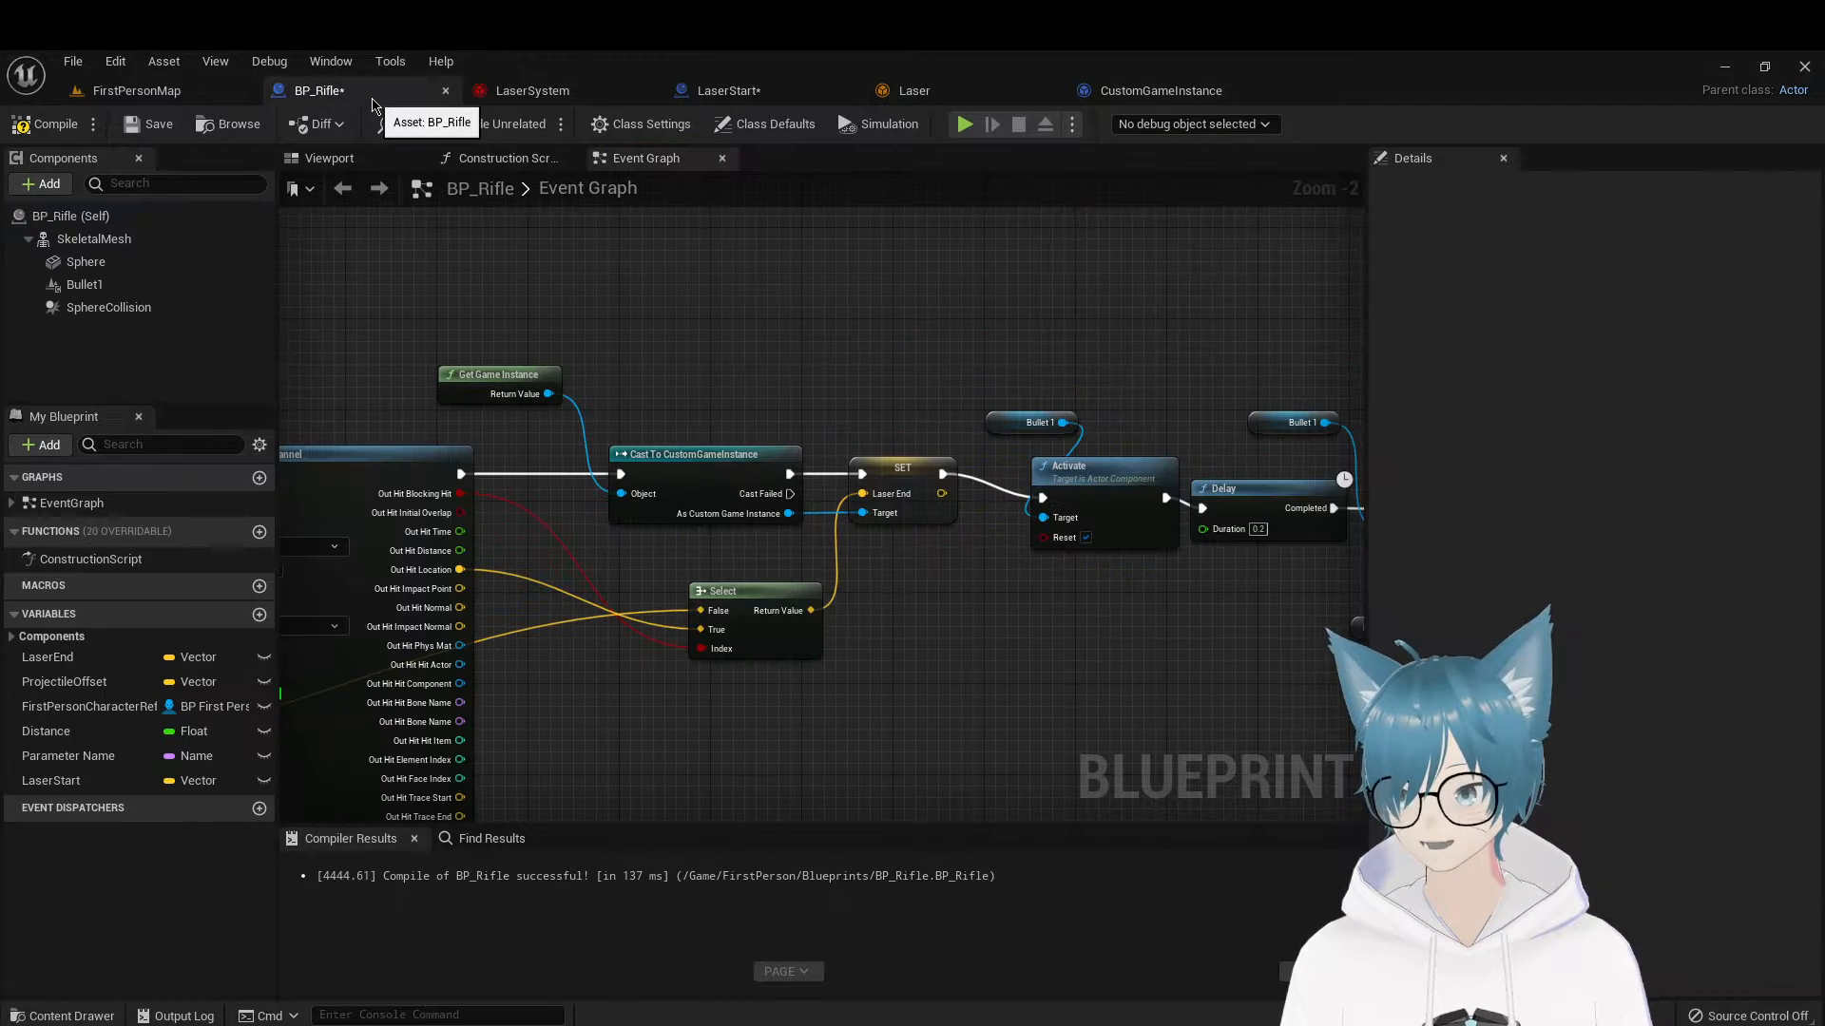
right_drag(702, 306, 1274, 260)
right_drag(835, 248, 1209, 269)
right_drag(887, 406, 1019, 400)
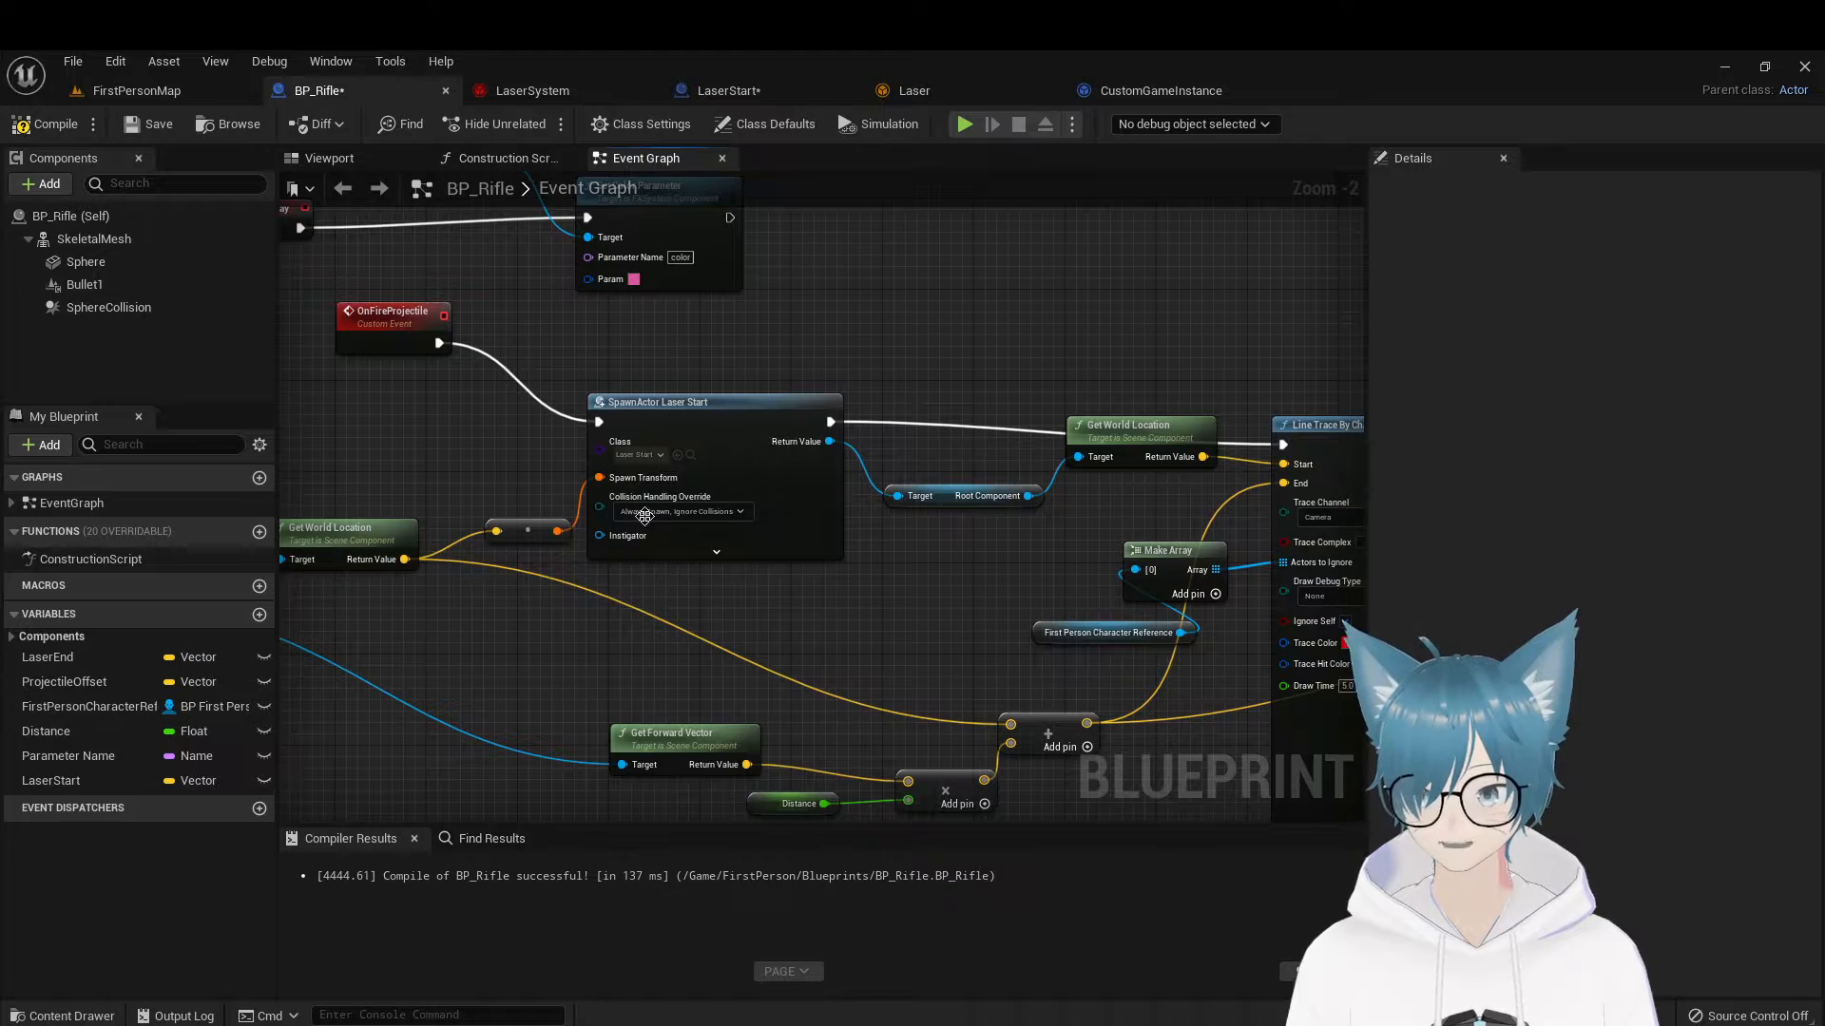
right_drag(766, 593, 1184, 583)
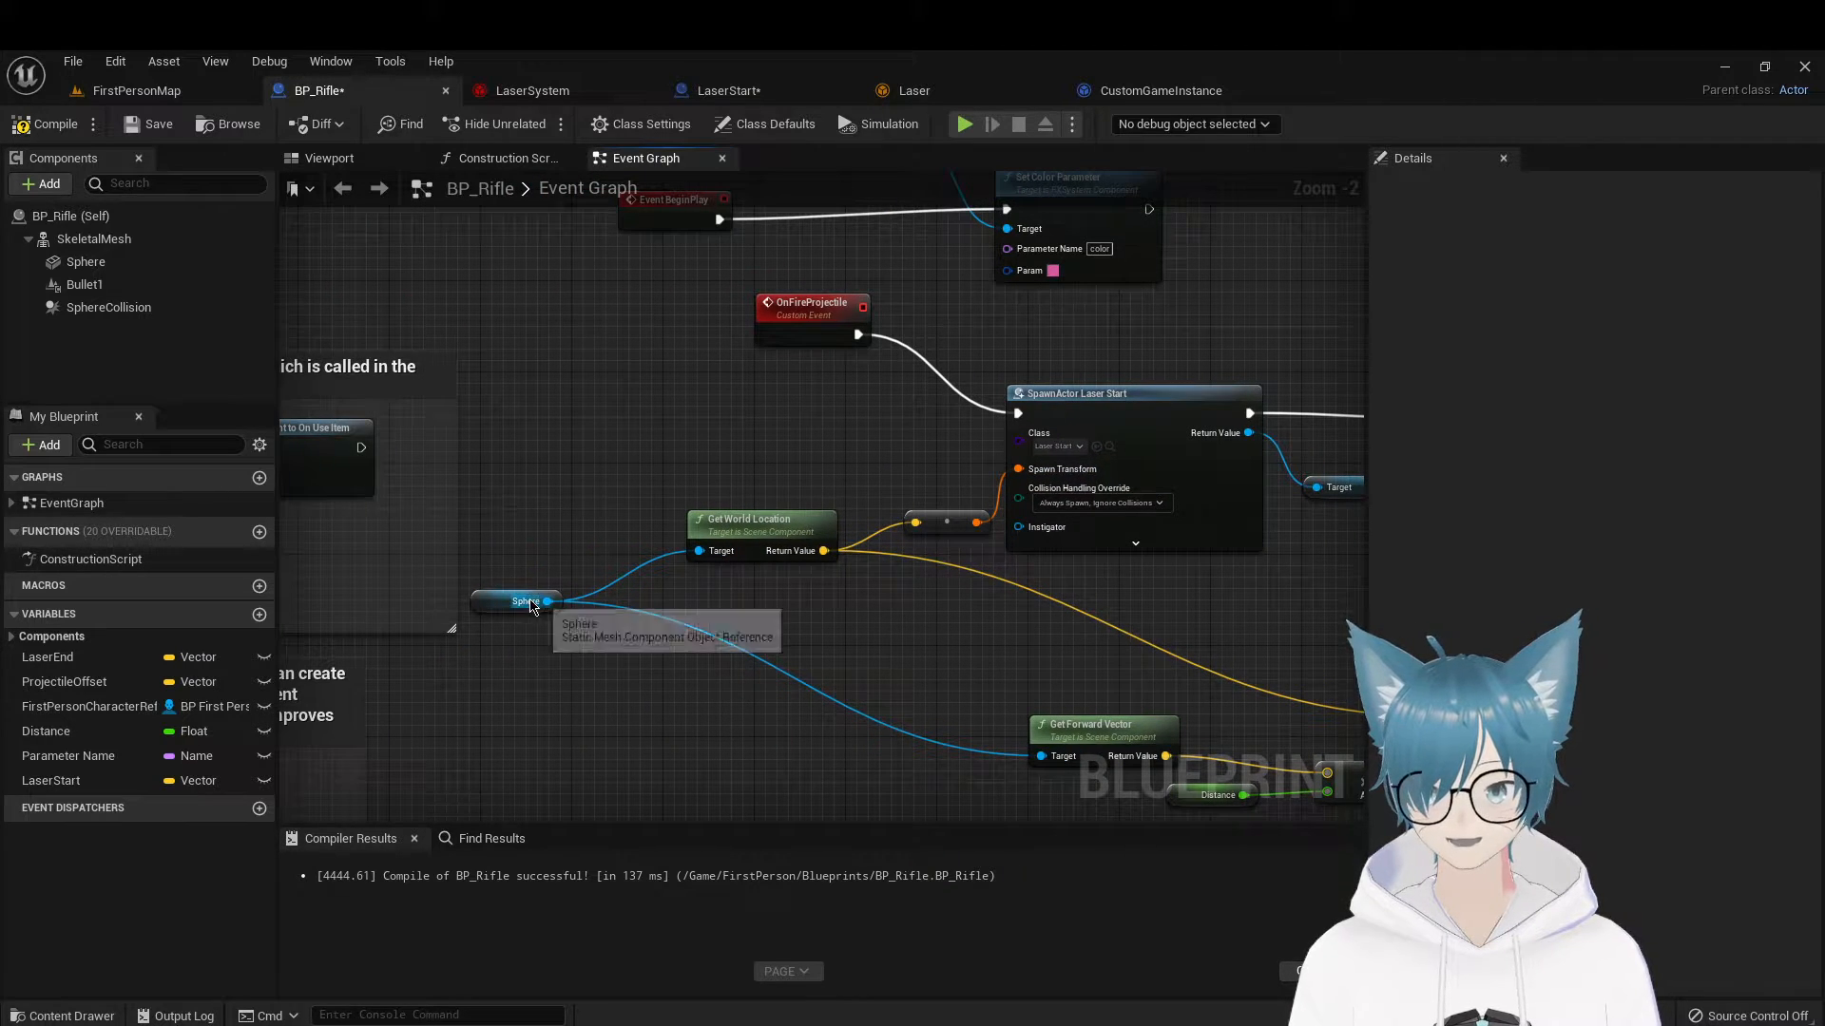
right_drag(783, 639, 480, 680)
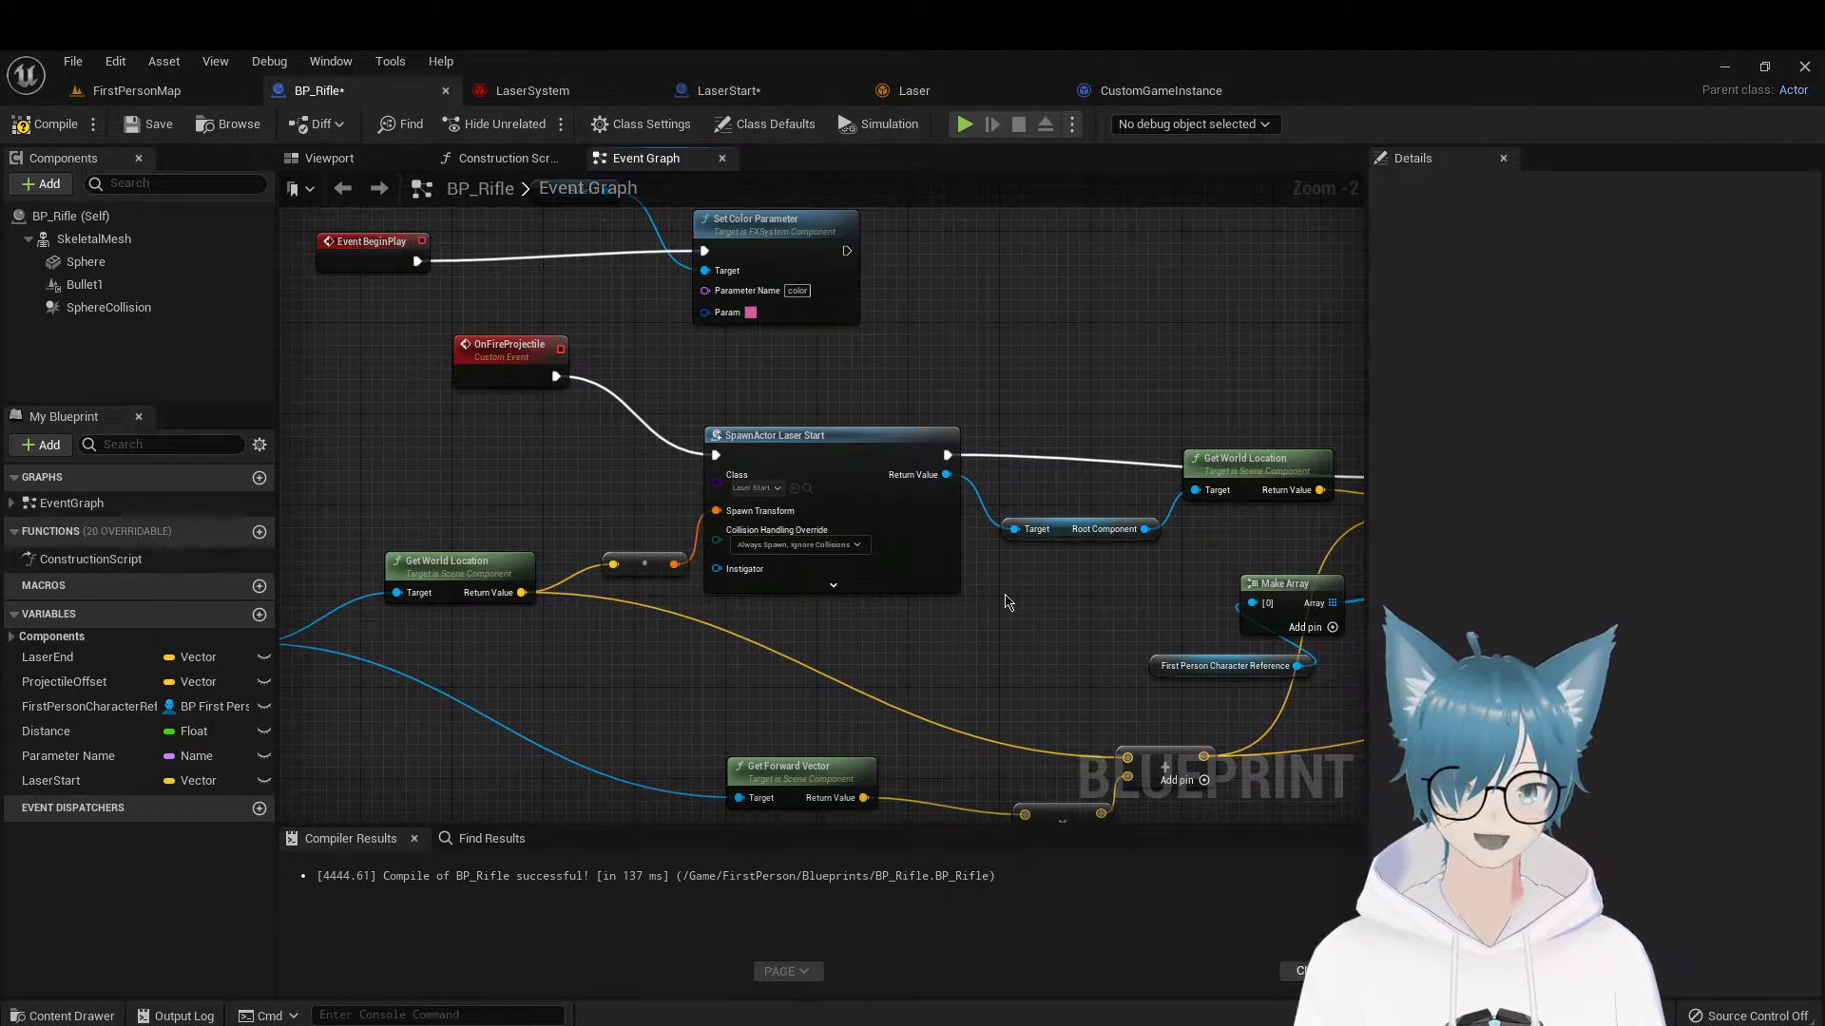
right_drag(1063, 611, 836, 635)
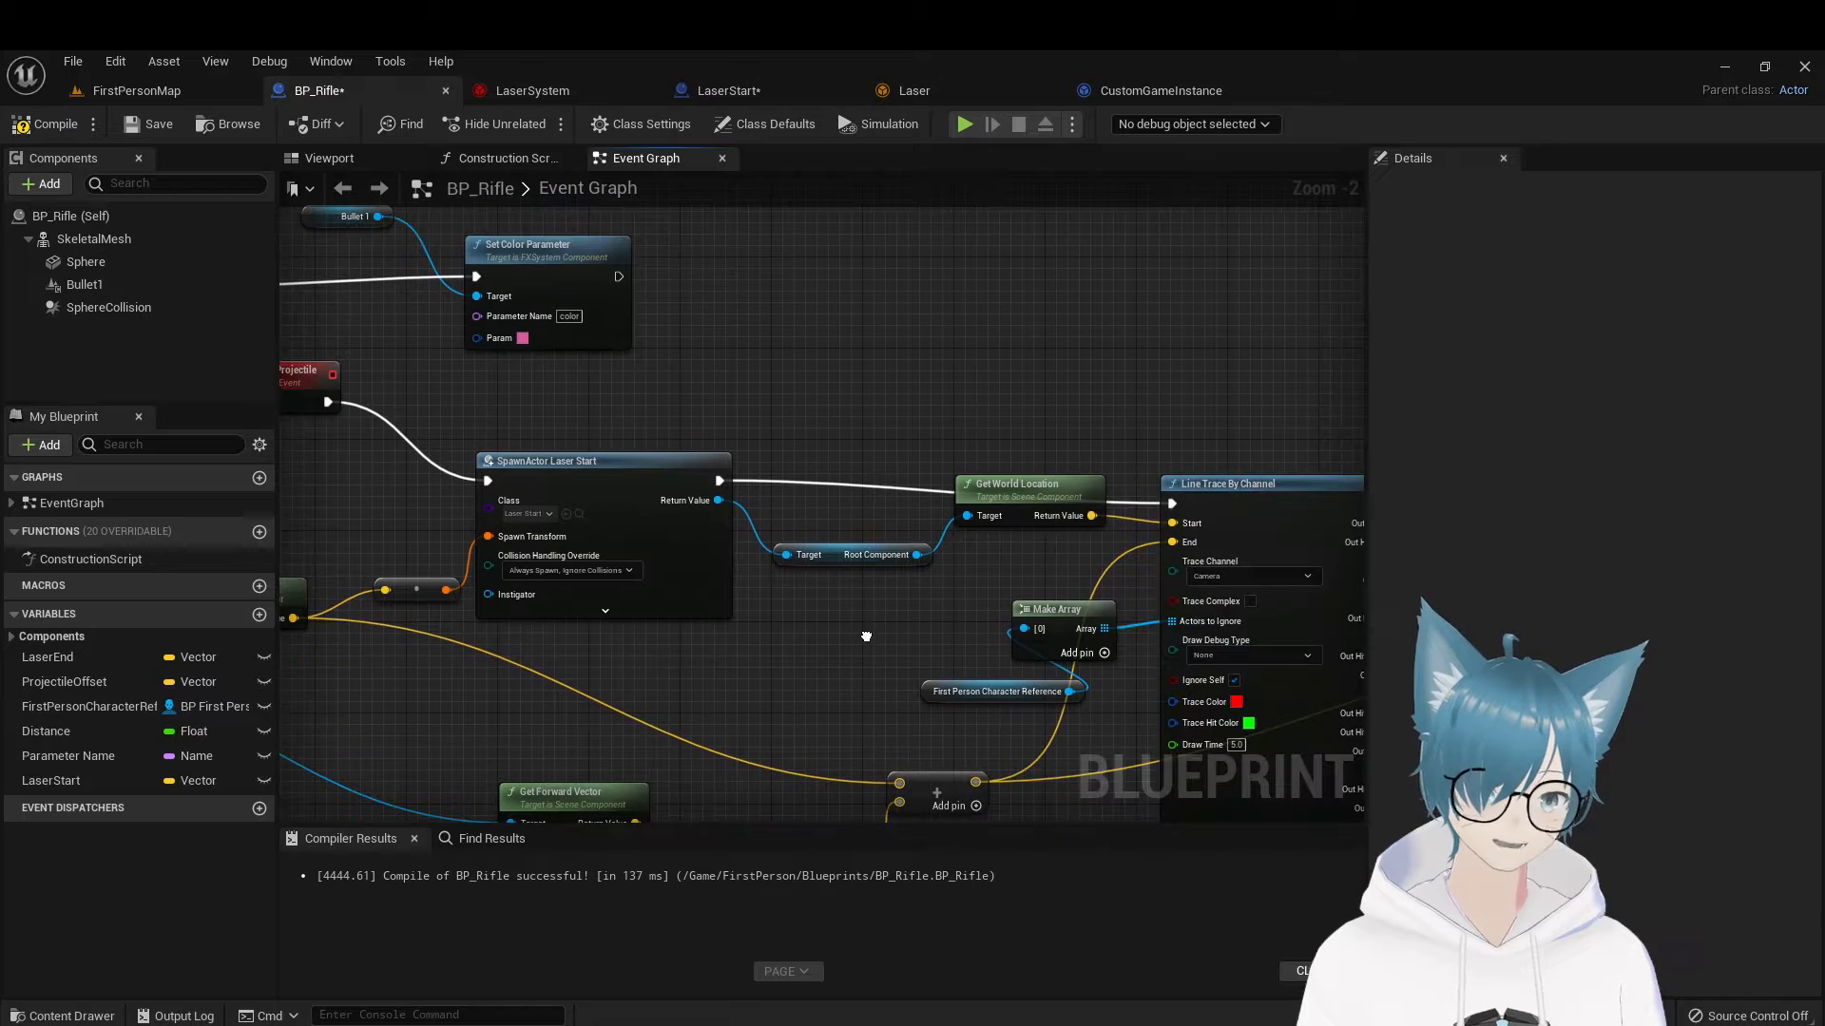
Review LaserStart's line trace, its Get Player Character ignore array, and the second cast supplying Laser End beyond it
click(714, 90)
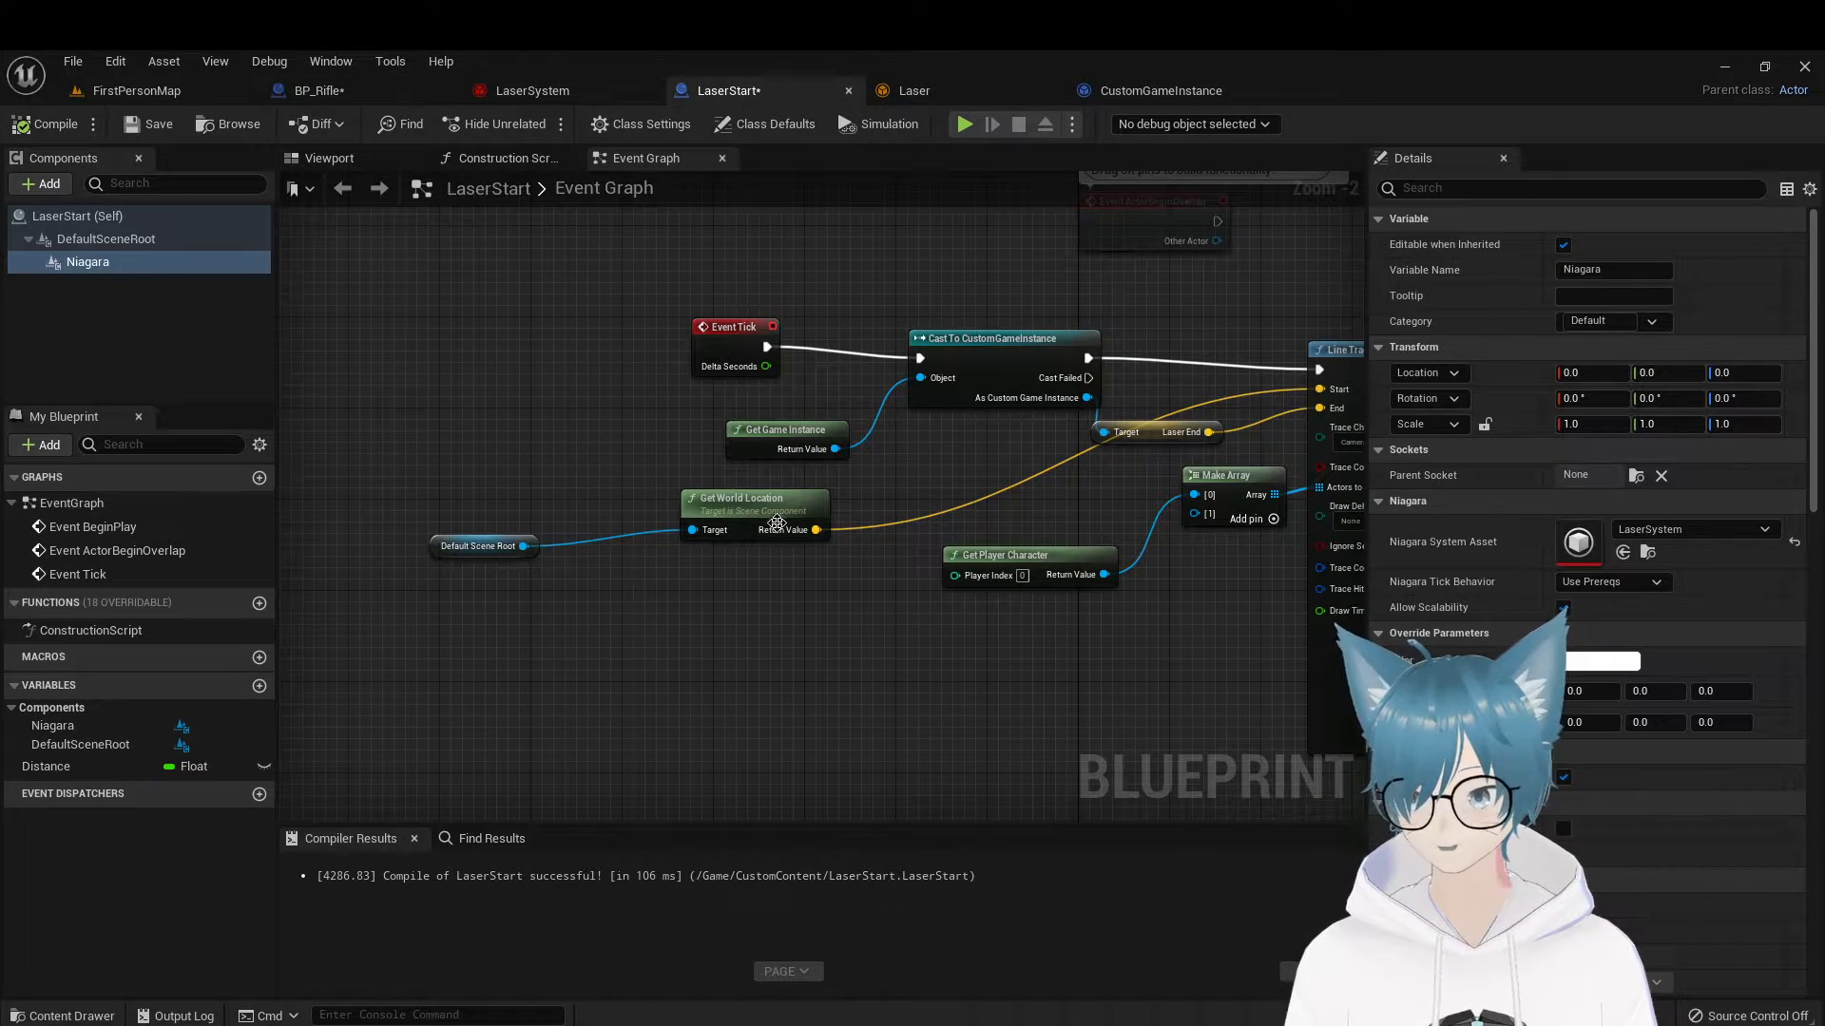
right_drag(994, 450, 557, 500)
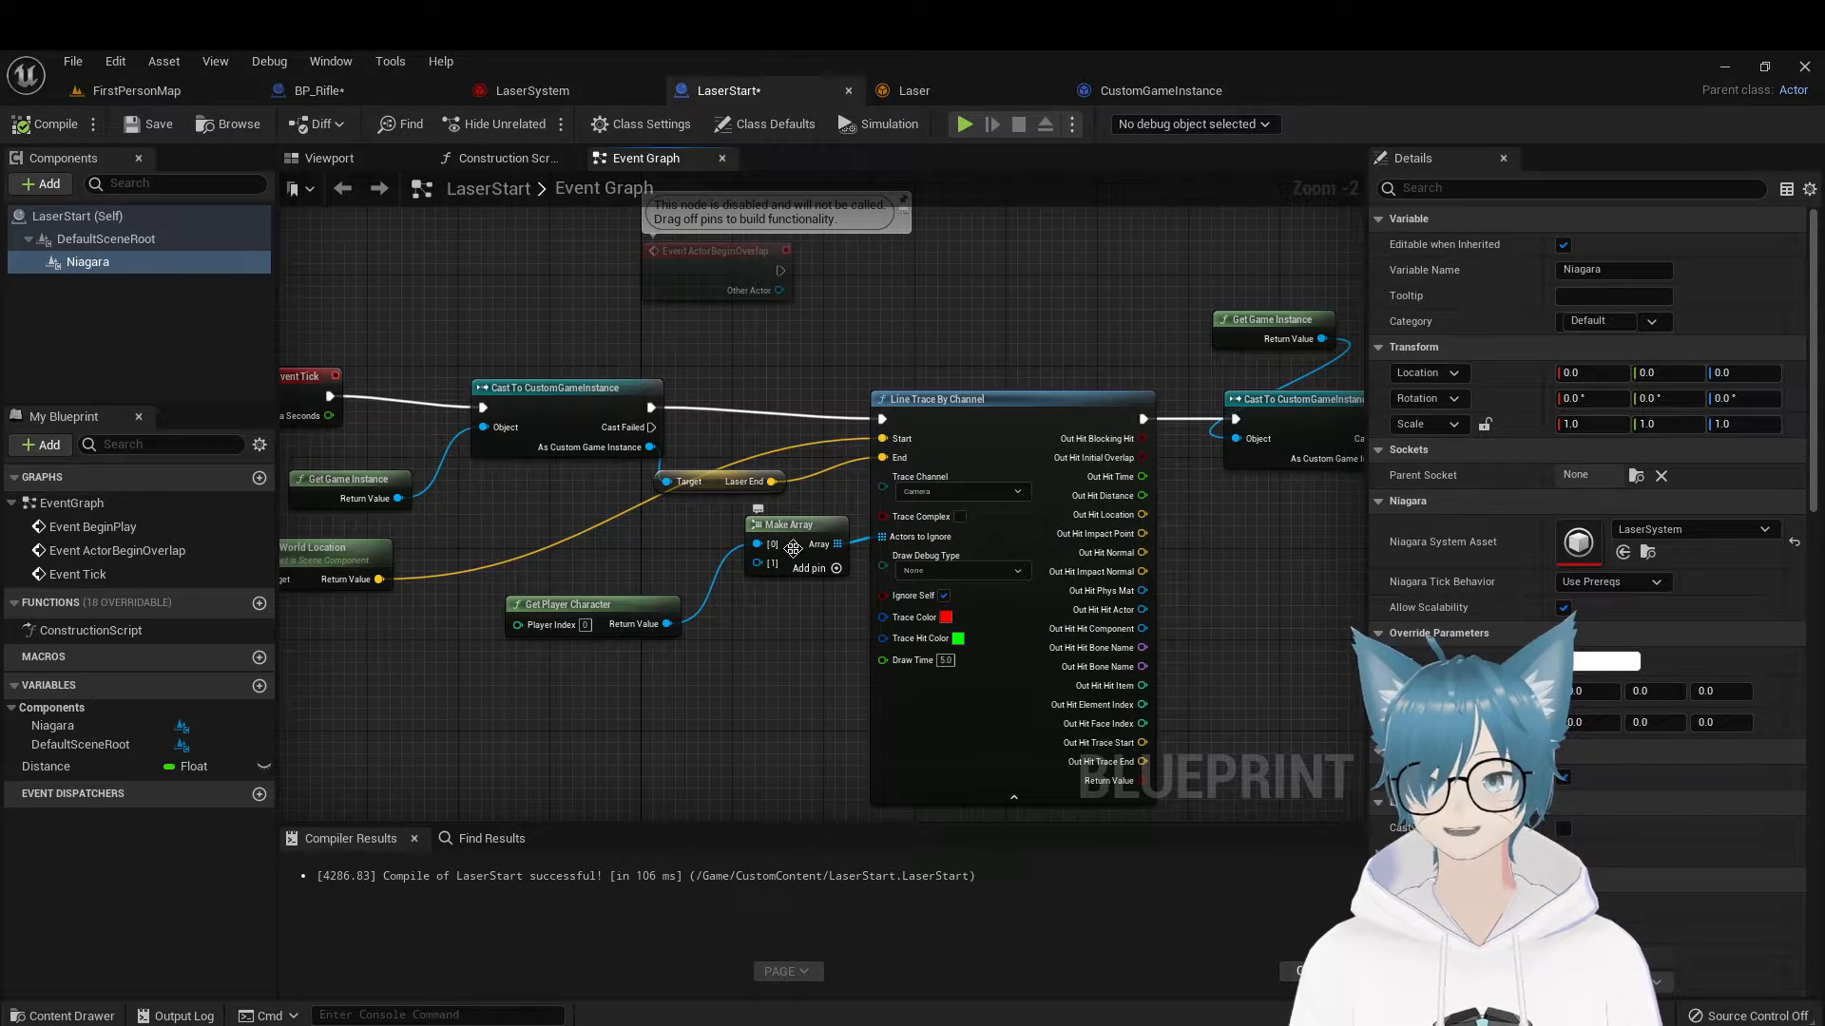
right_drag(792, 548, 581, 597)
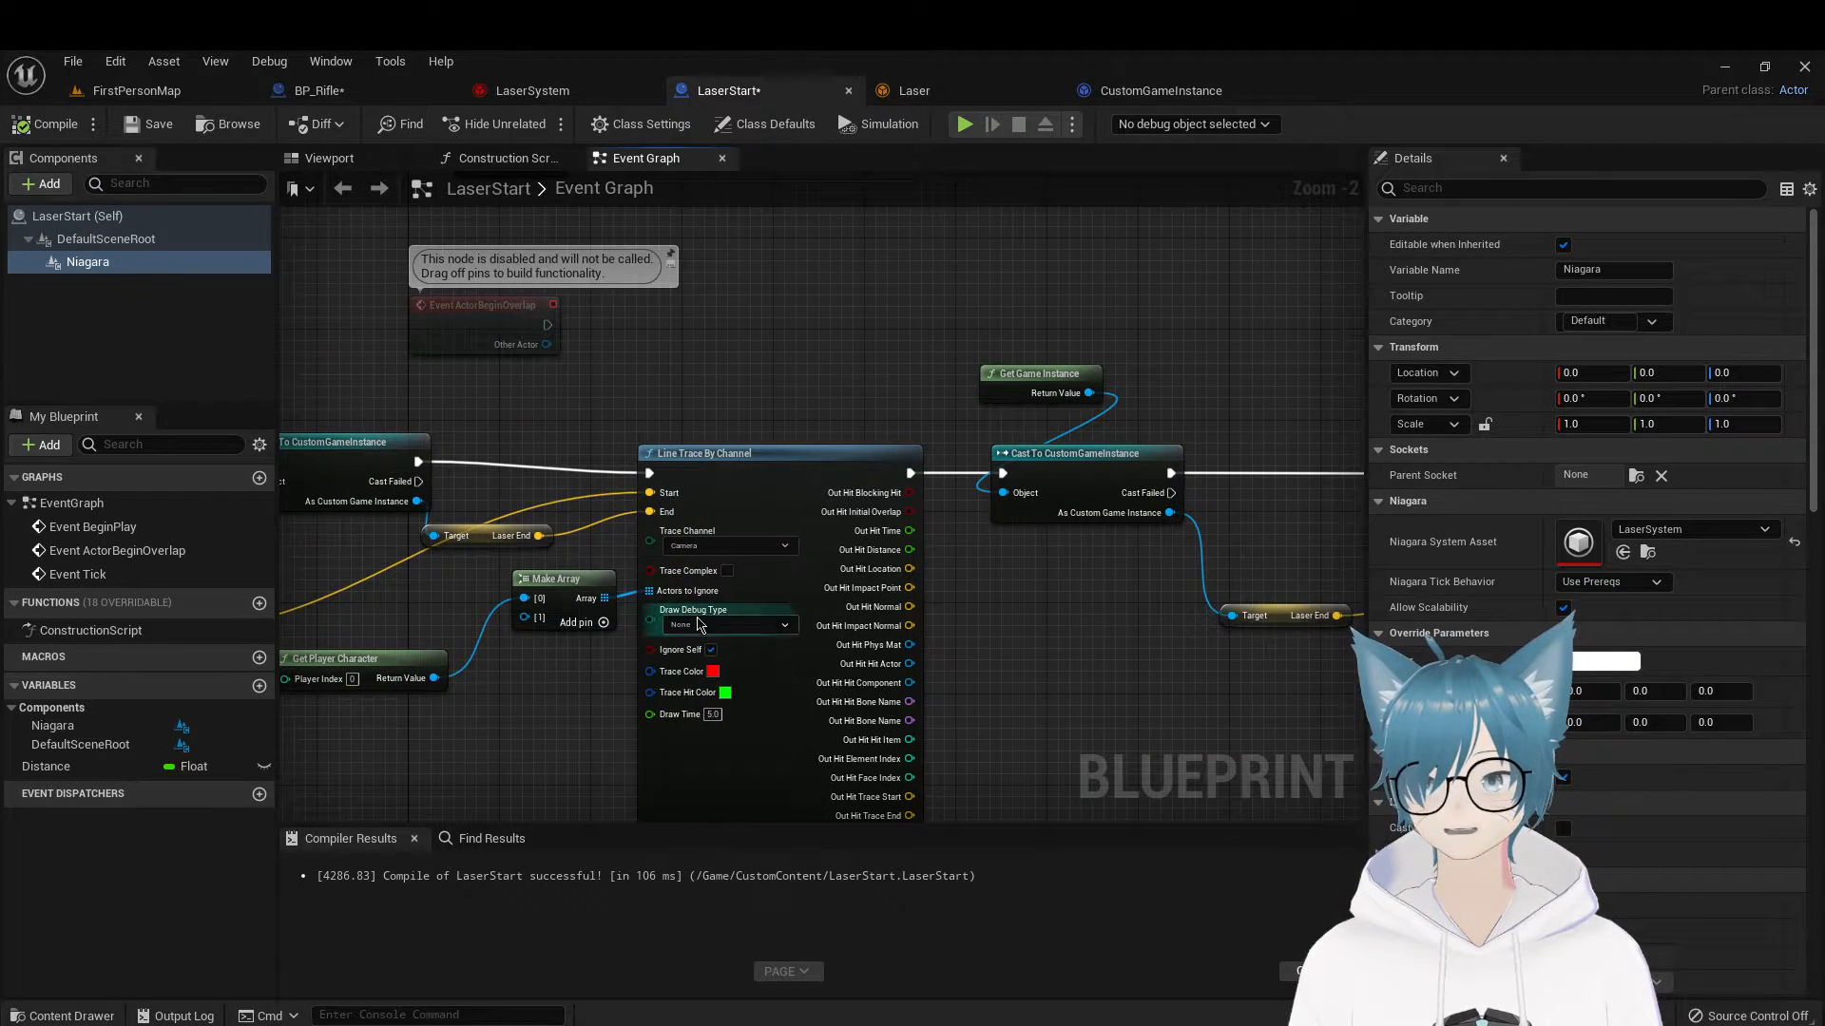
right_drag(876, 457, 684, 450)
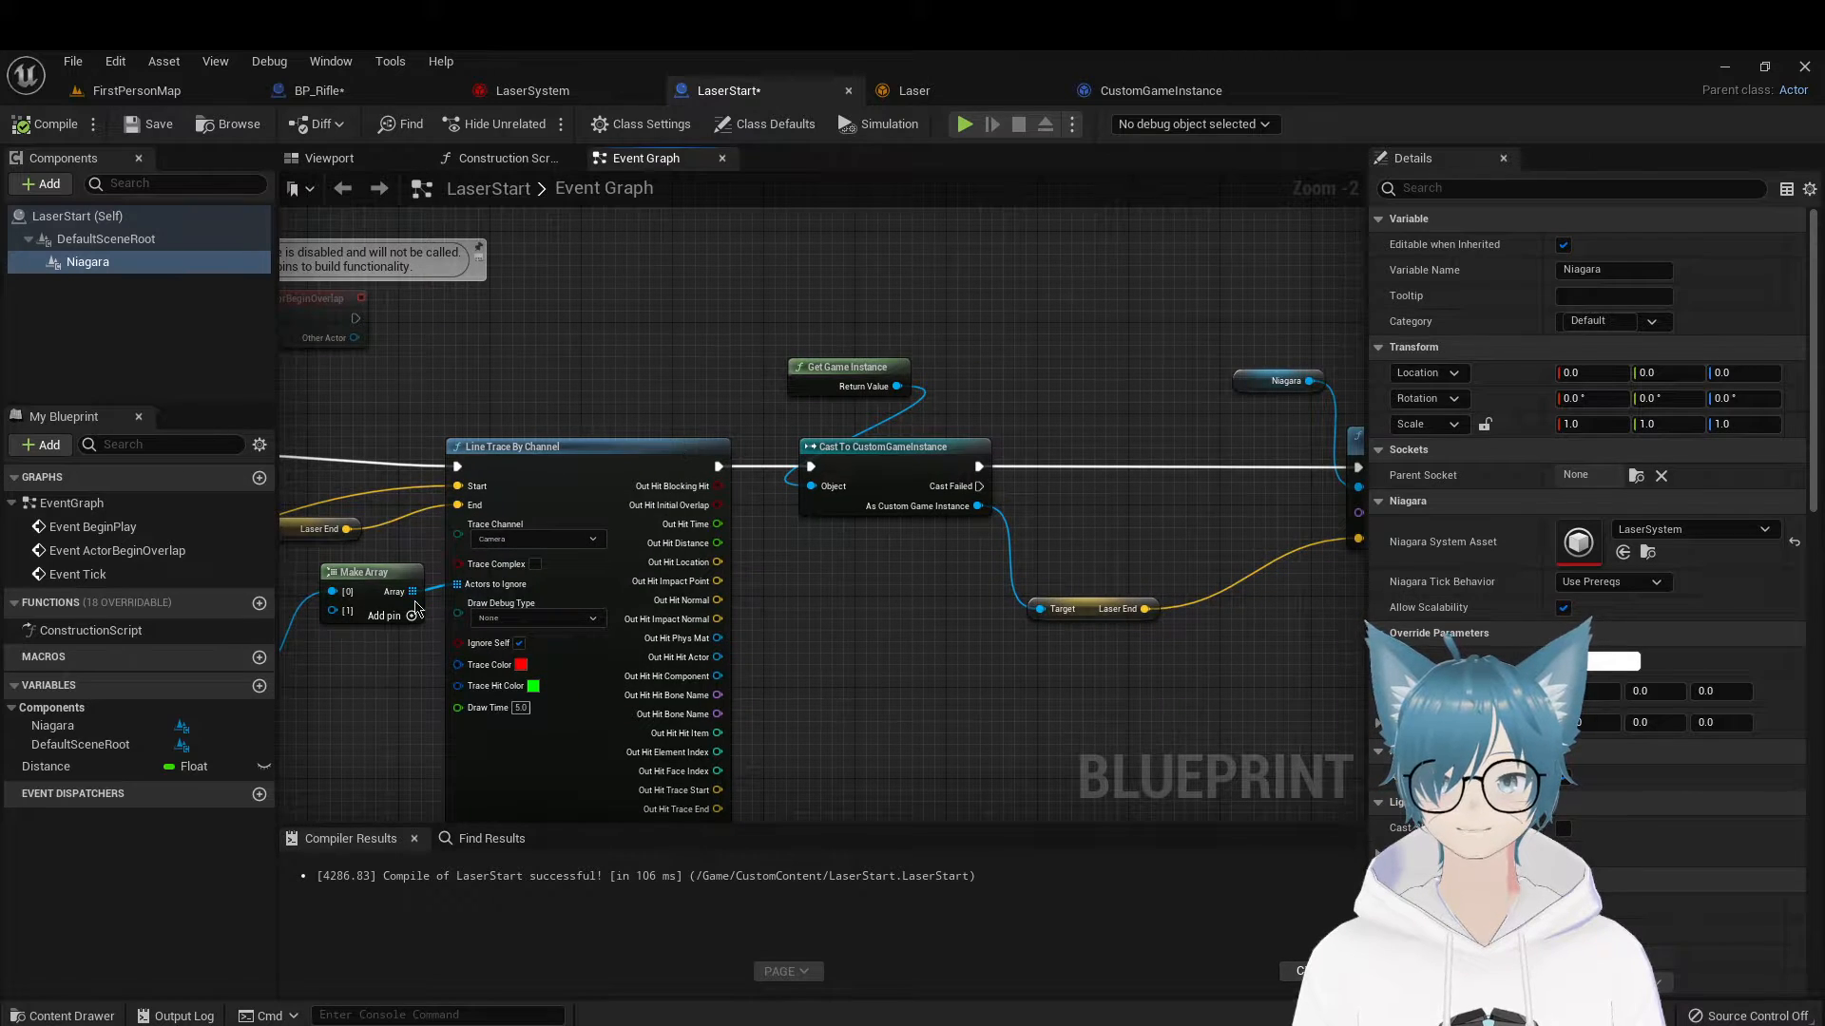
mouse_move(893, 680)
right_down()
mouse_move(912, 513)
mouse_move(1299, 745)
mouse_move(1282, 736)
right_up()
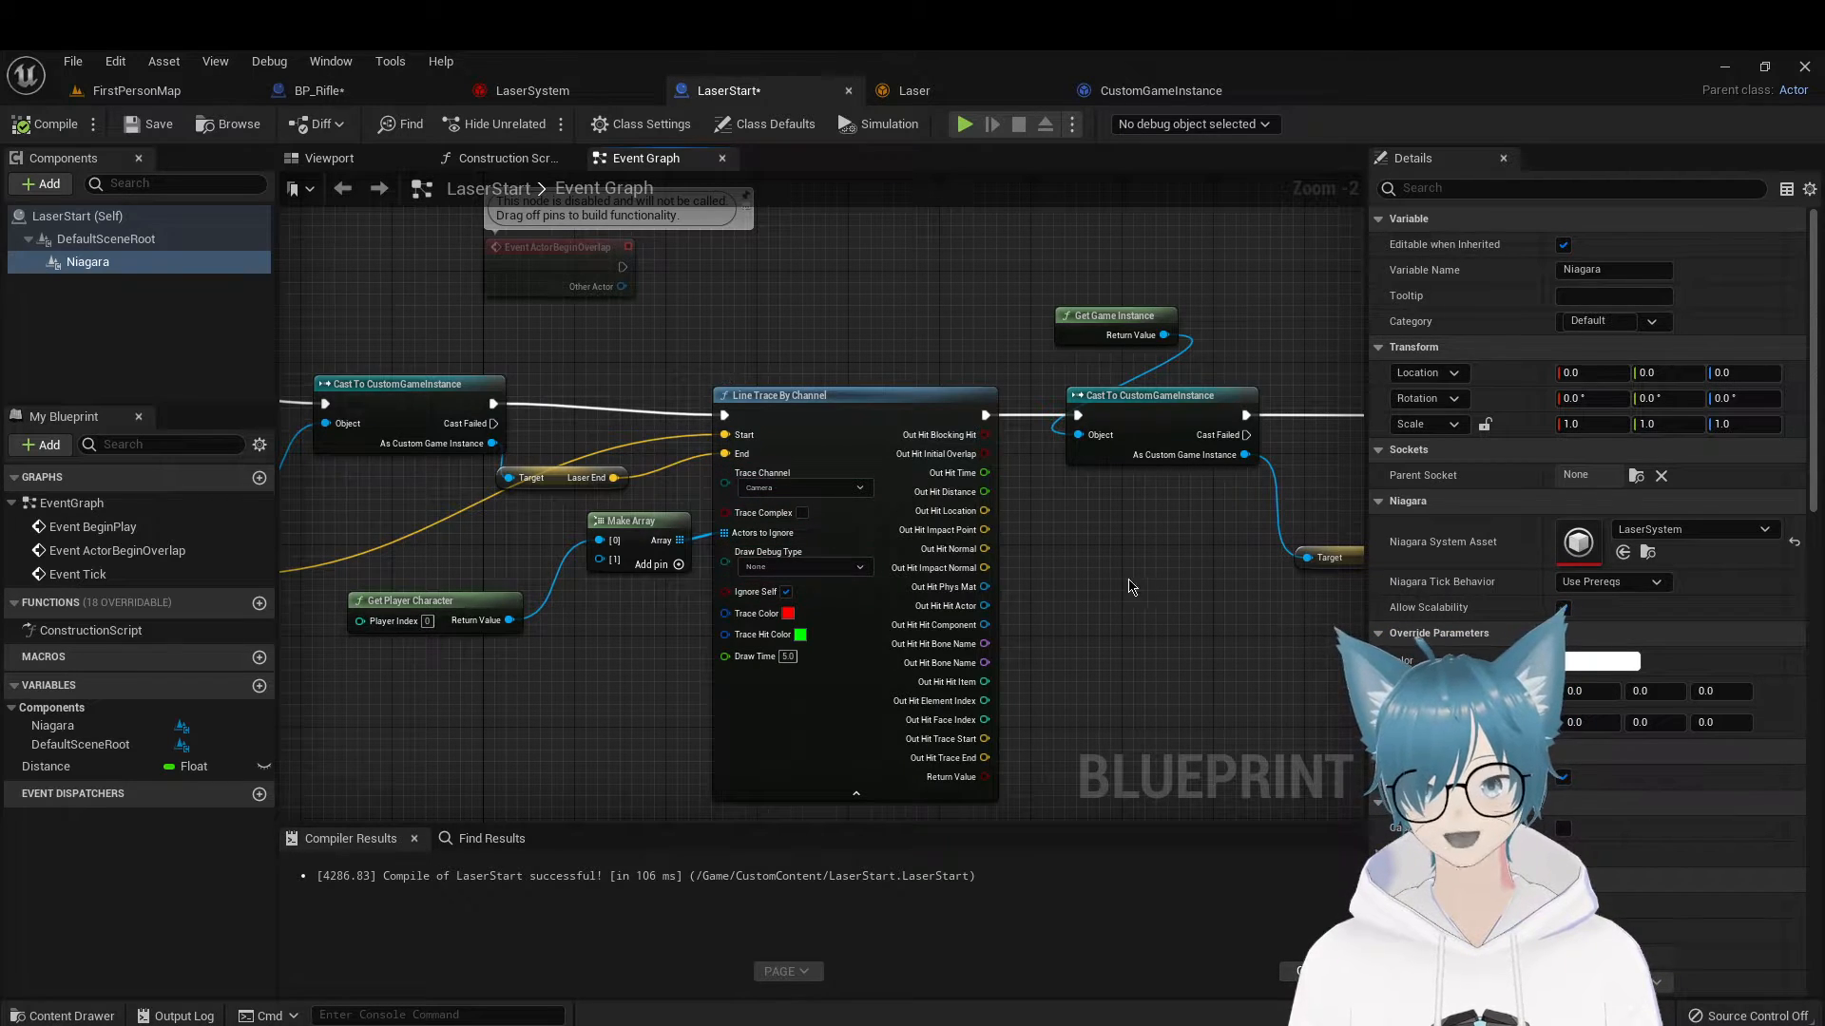
Rewire LaserStart's Event Tick straight to the second Cast To CustomGameInstance, bypassing the first cast and the line trace
mouse_move(1131, 587)
right_down()
mouse_move(1028, 584)
mouse_move(868, 526)
mouse_move(672, 529)
mouse_move(639, 549)
mouse_move(731, 552)
right_up()
right_drag(891, 620, 804, 521)
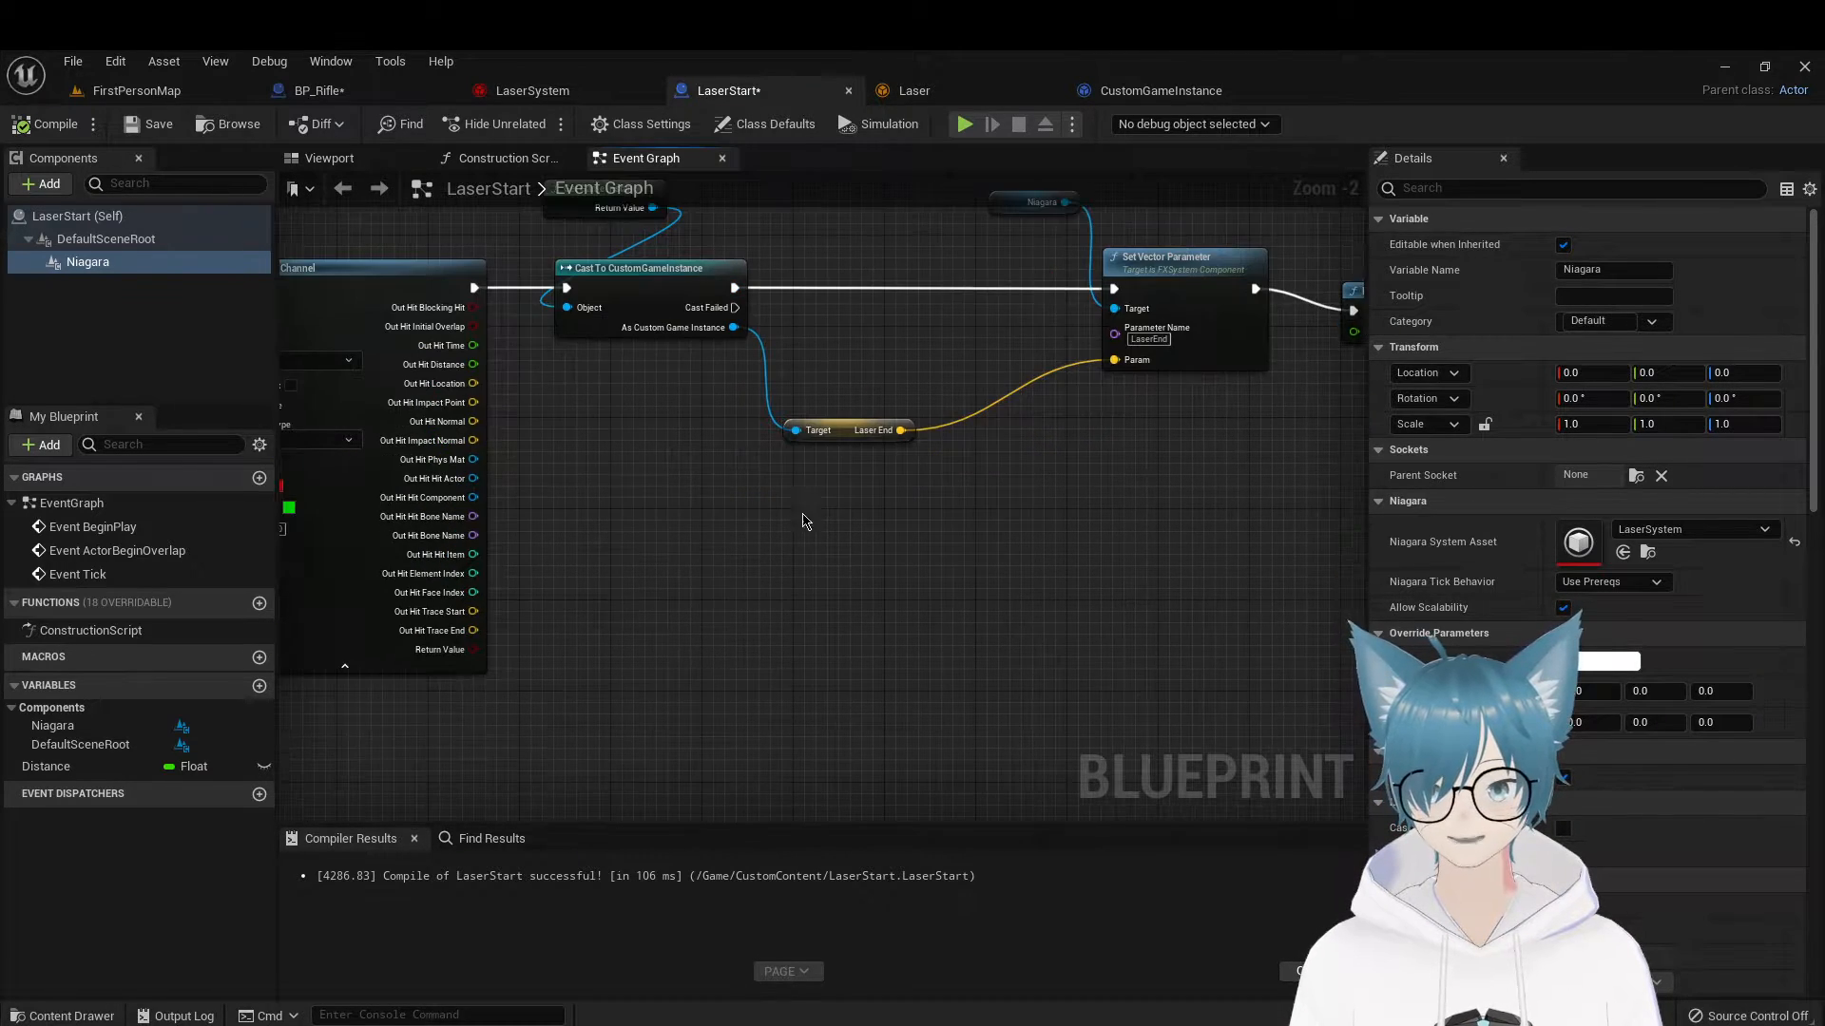
right_drag(903, 418, 661, 601)
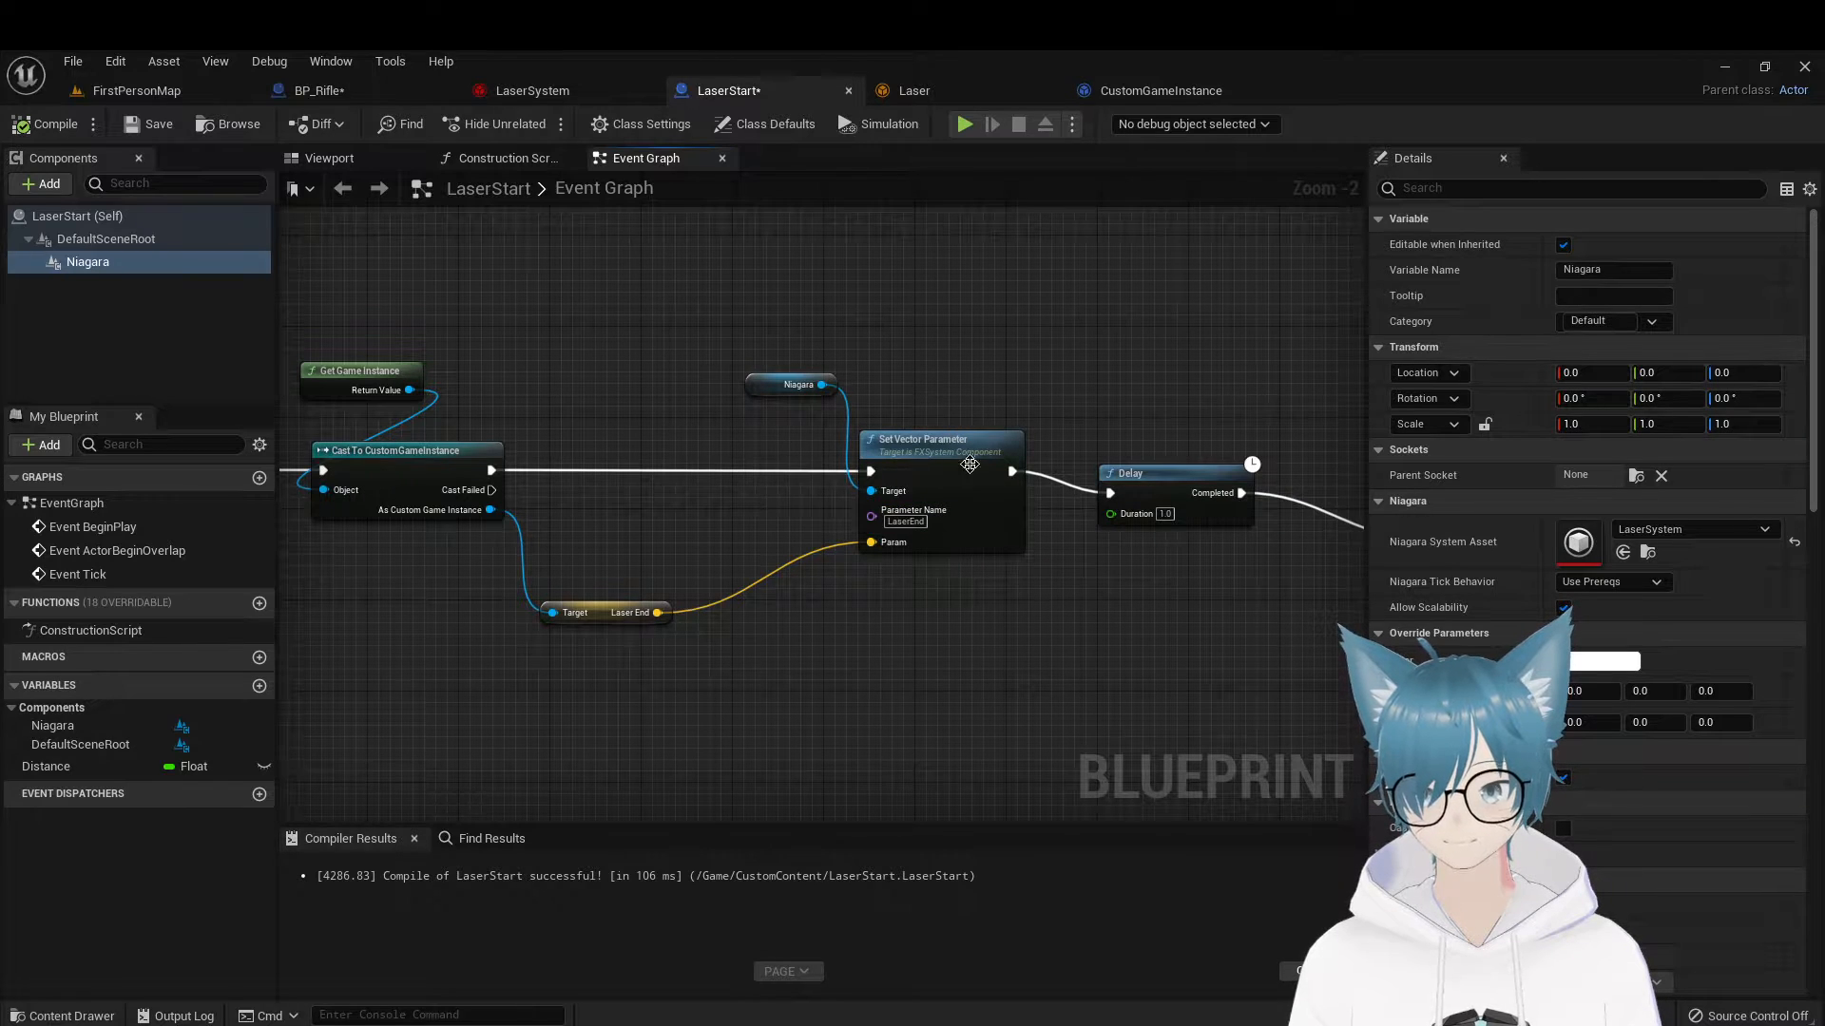
mouse_move(770, 524)
right_down()
mouse_move(1211, 568)
mouse_move(1181, 574)
right_up()
right_drag(881, 391, 1264, 449)
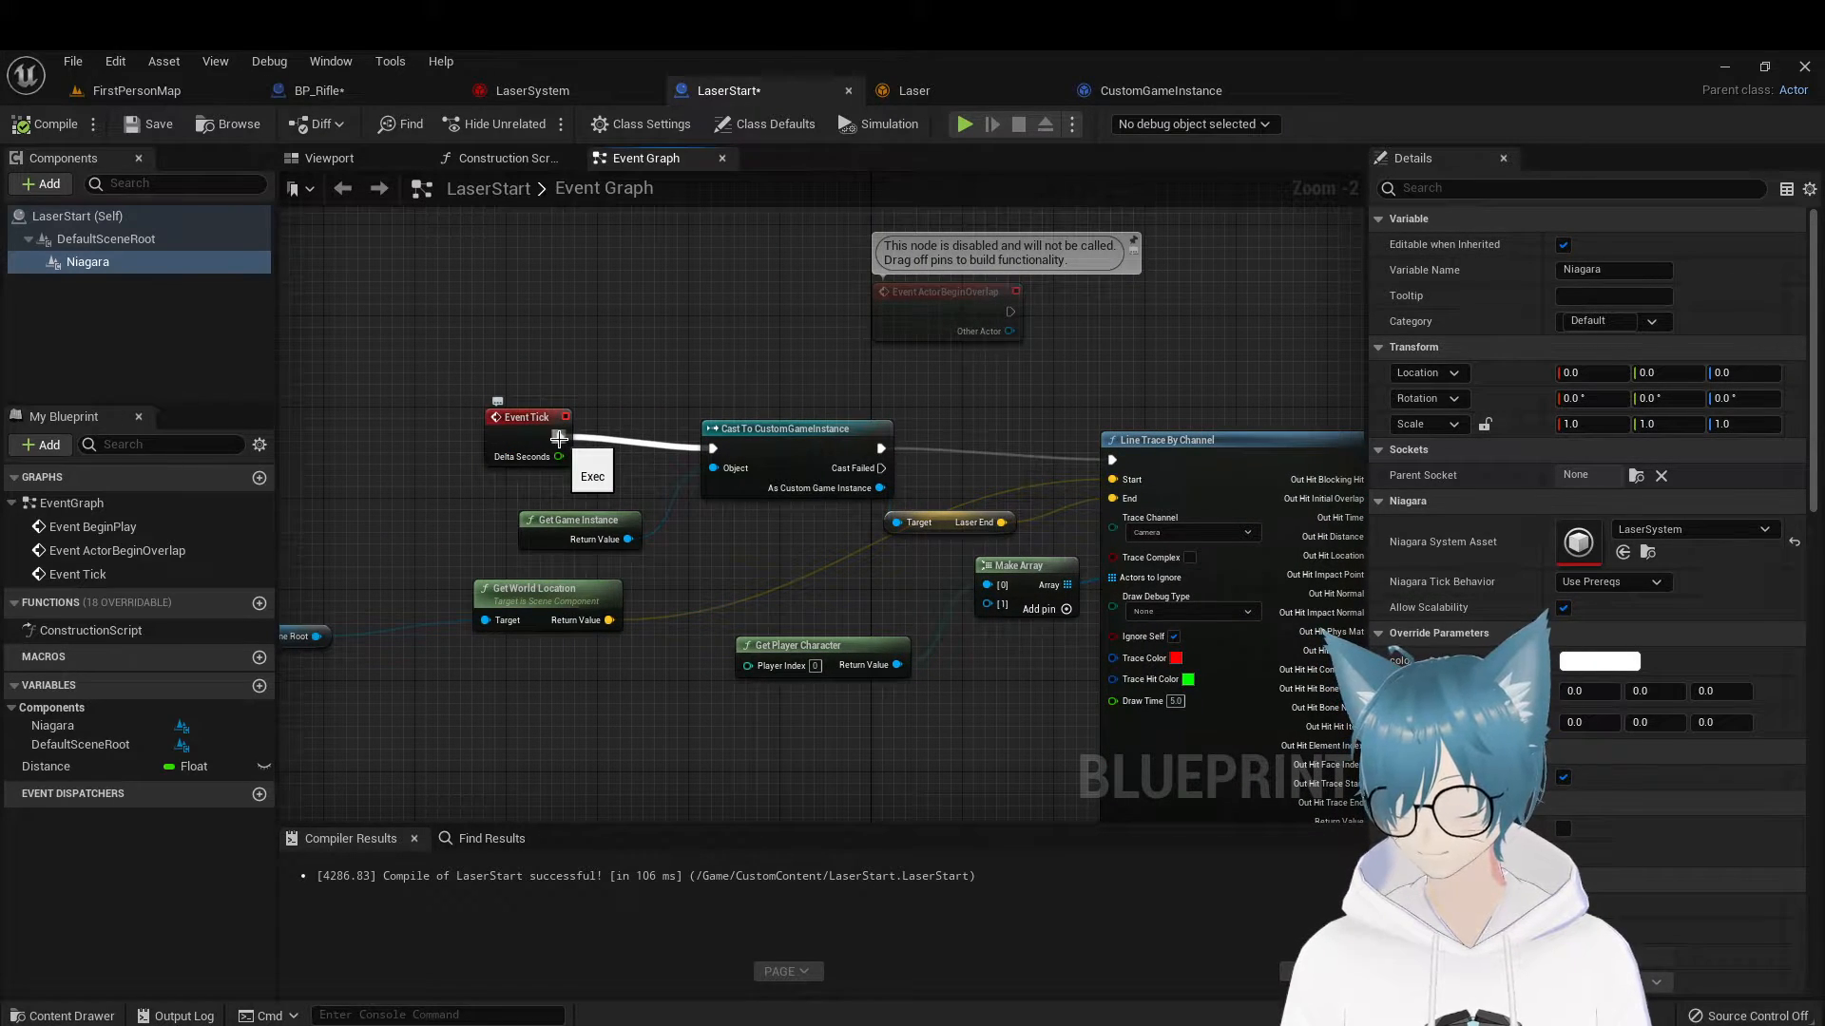
alt+click(559, 439)
drag(549, 421, 768, 469)
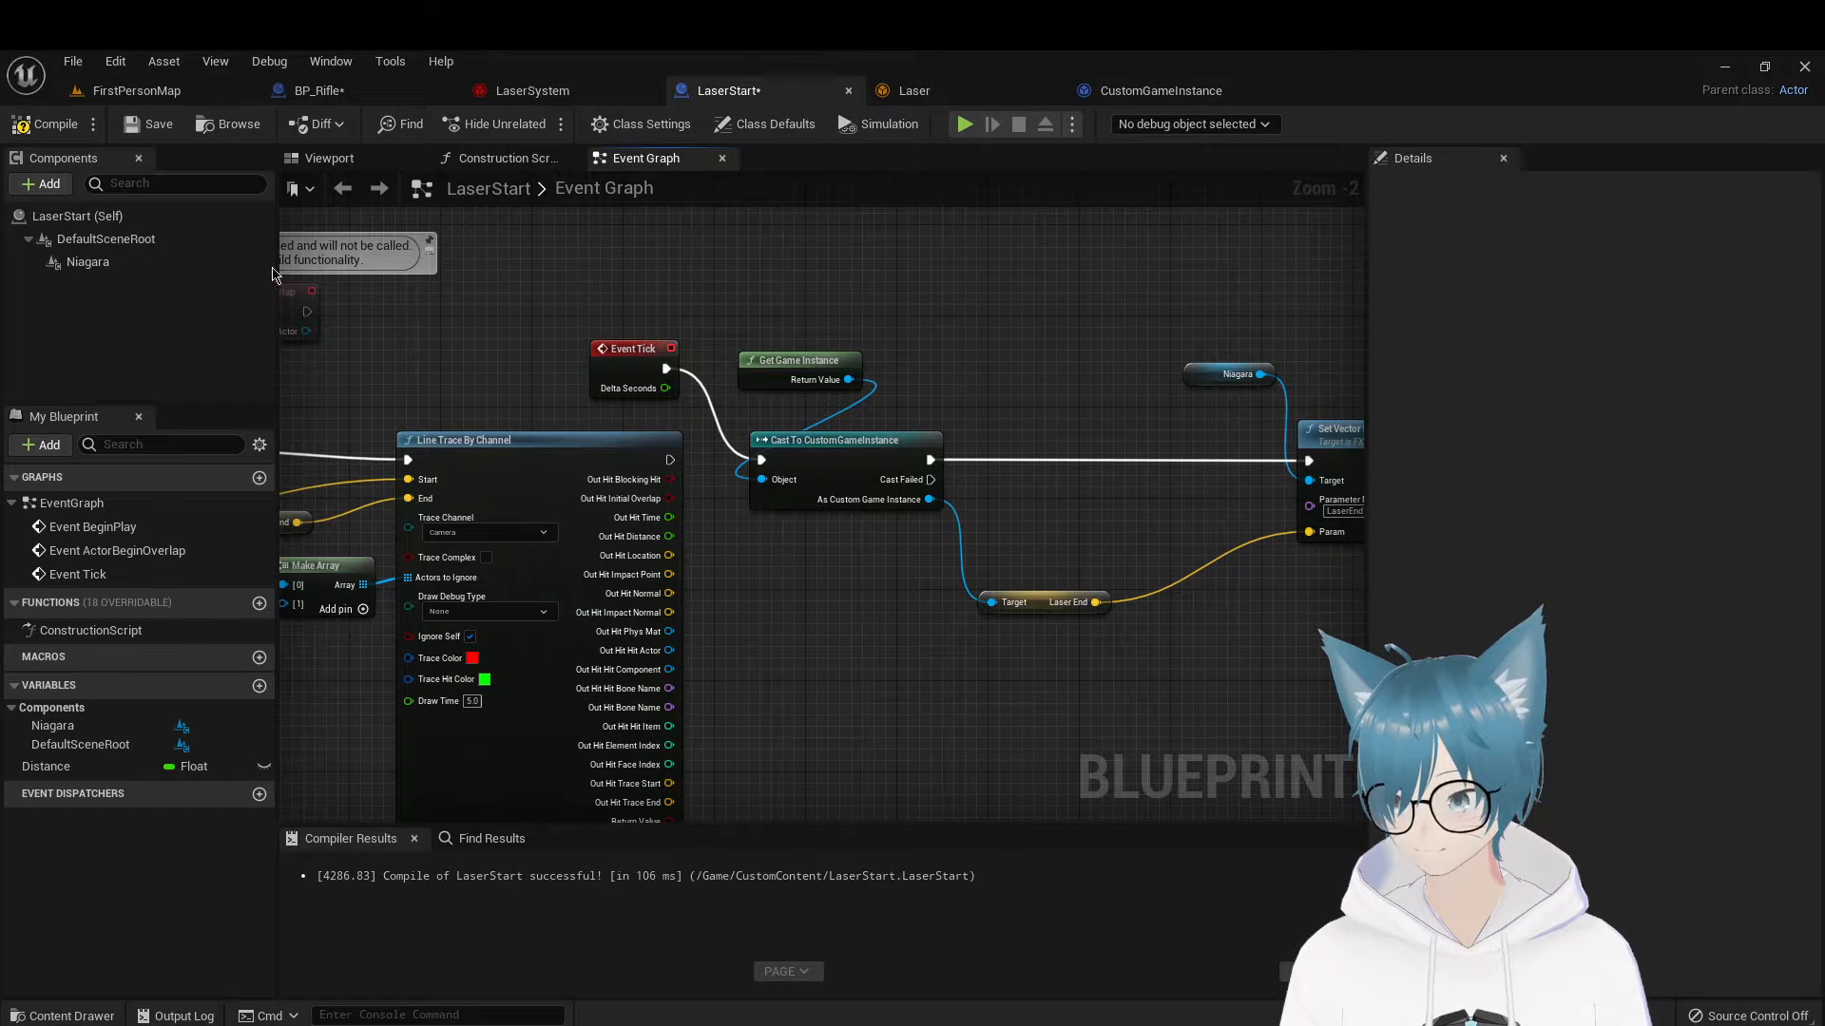
Play-test FirstPersonMap by picking up the rifle and firing several laser shots in different directions, and release the mouse from the game
click(133, 91)
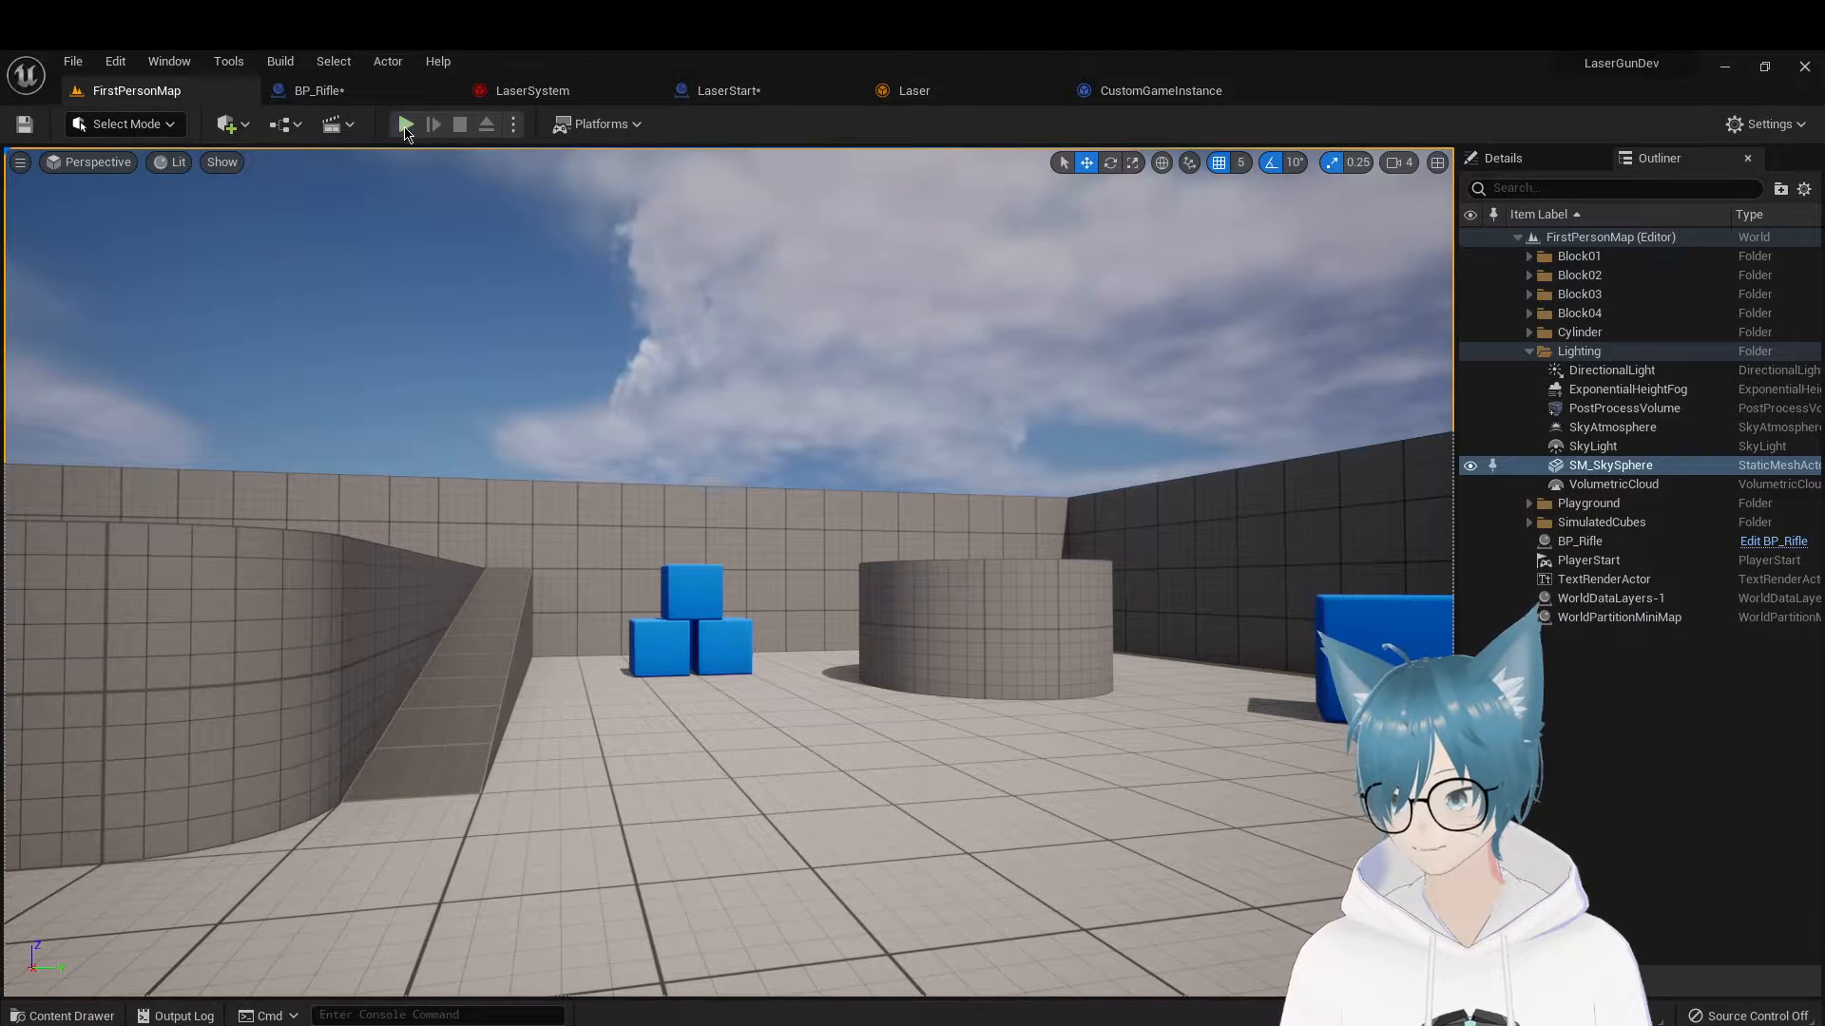
click(405, 125)
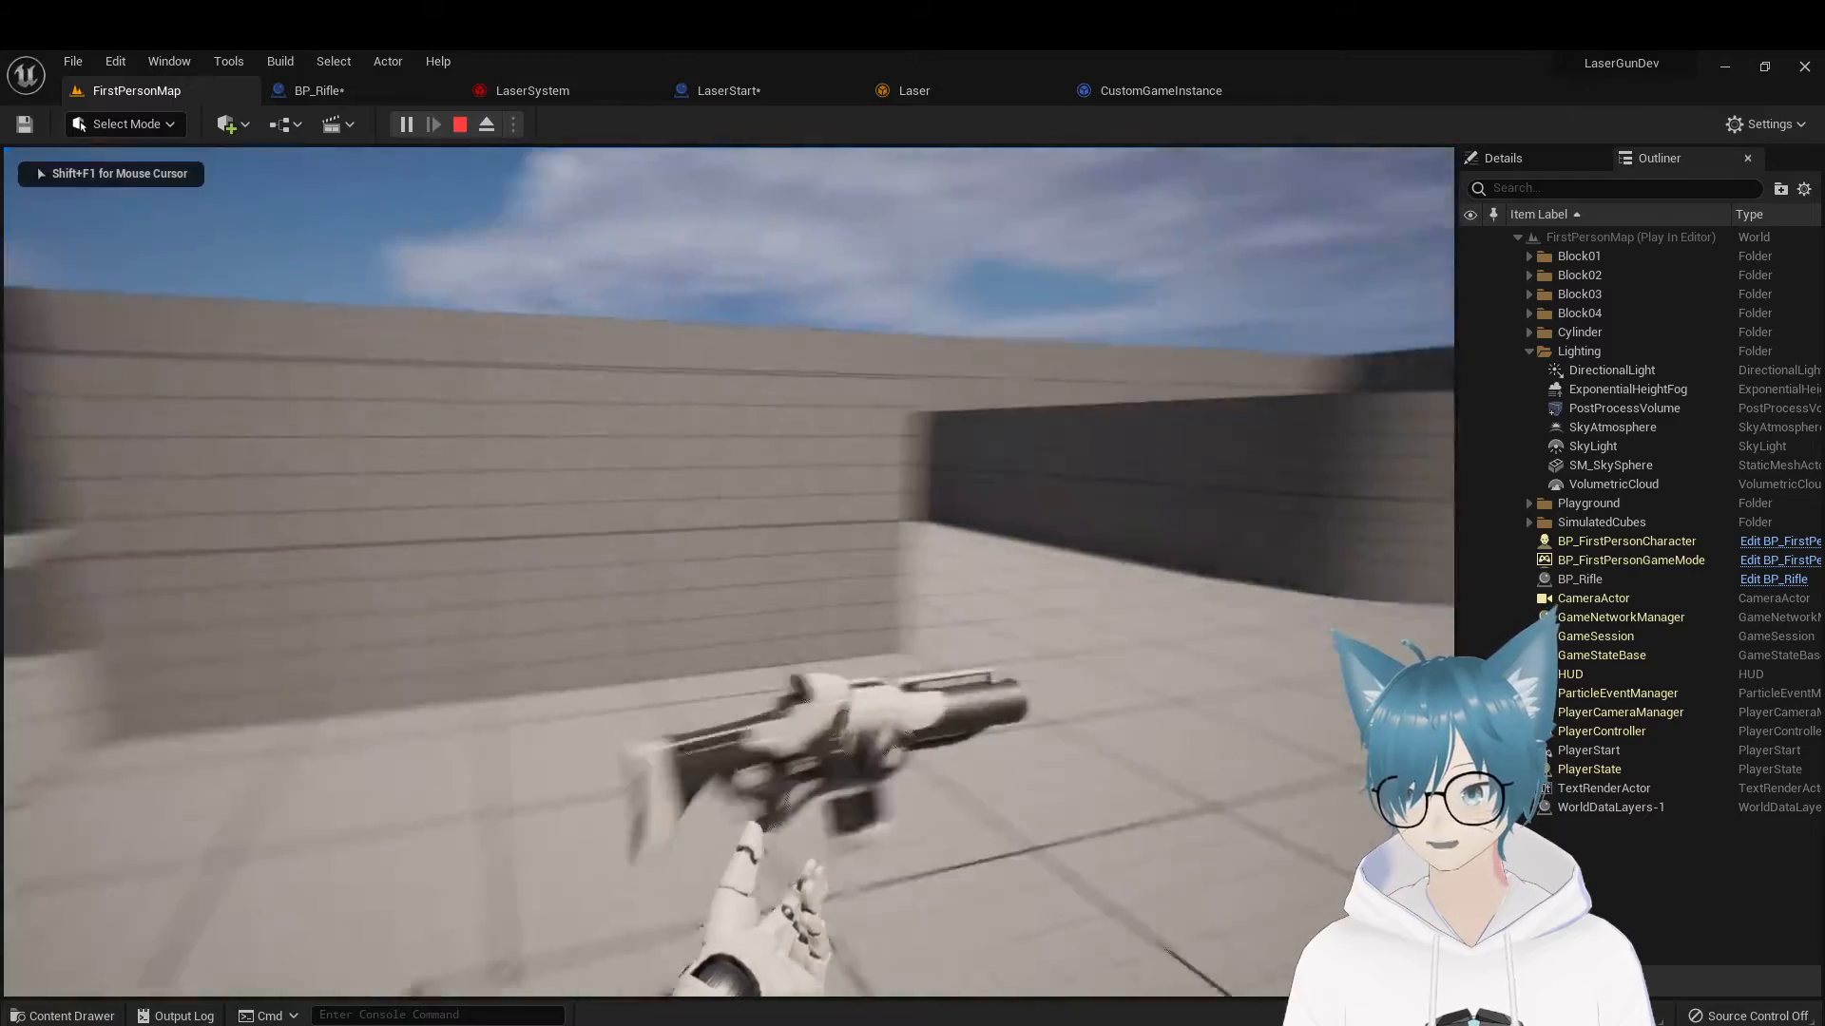
key(w)
click(729, 572)
click(729, 573)
click(729, 572)
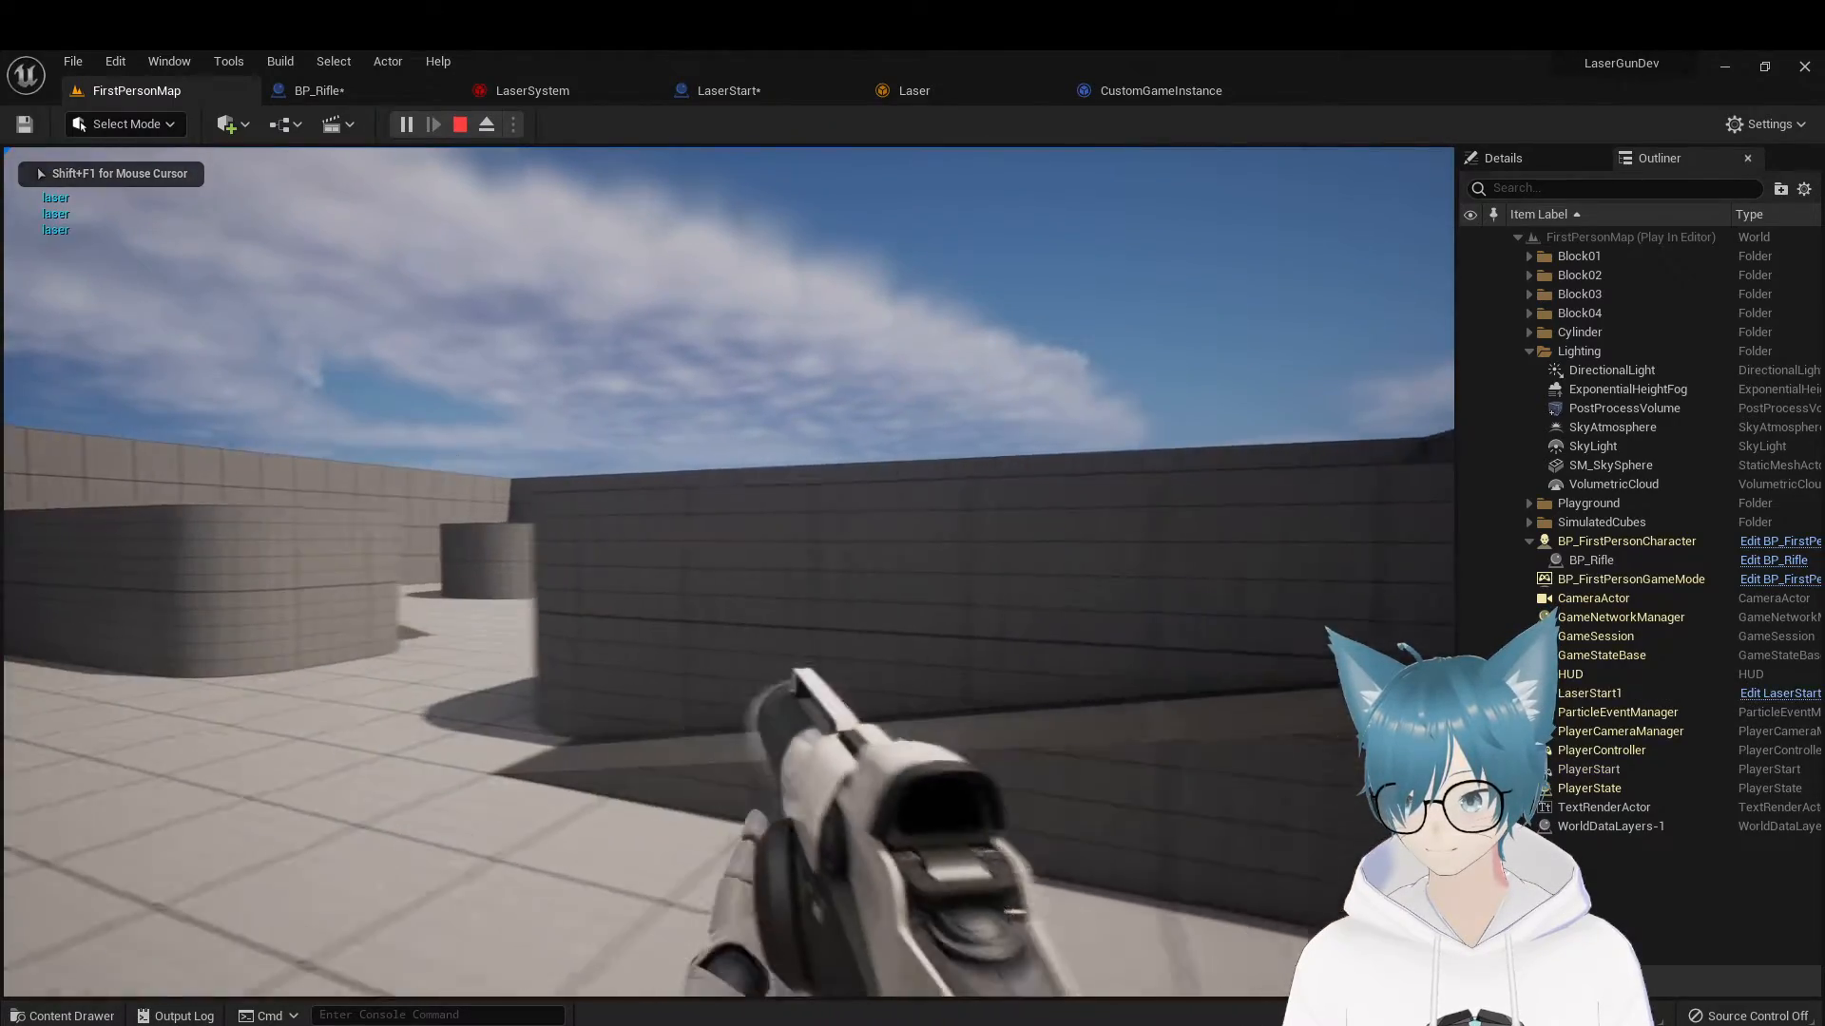
key(a)
click(729, 572)
click(729, 572)
click(729, 572)
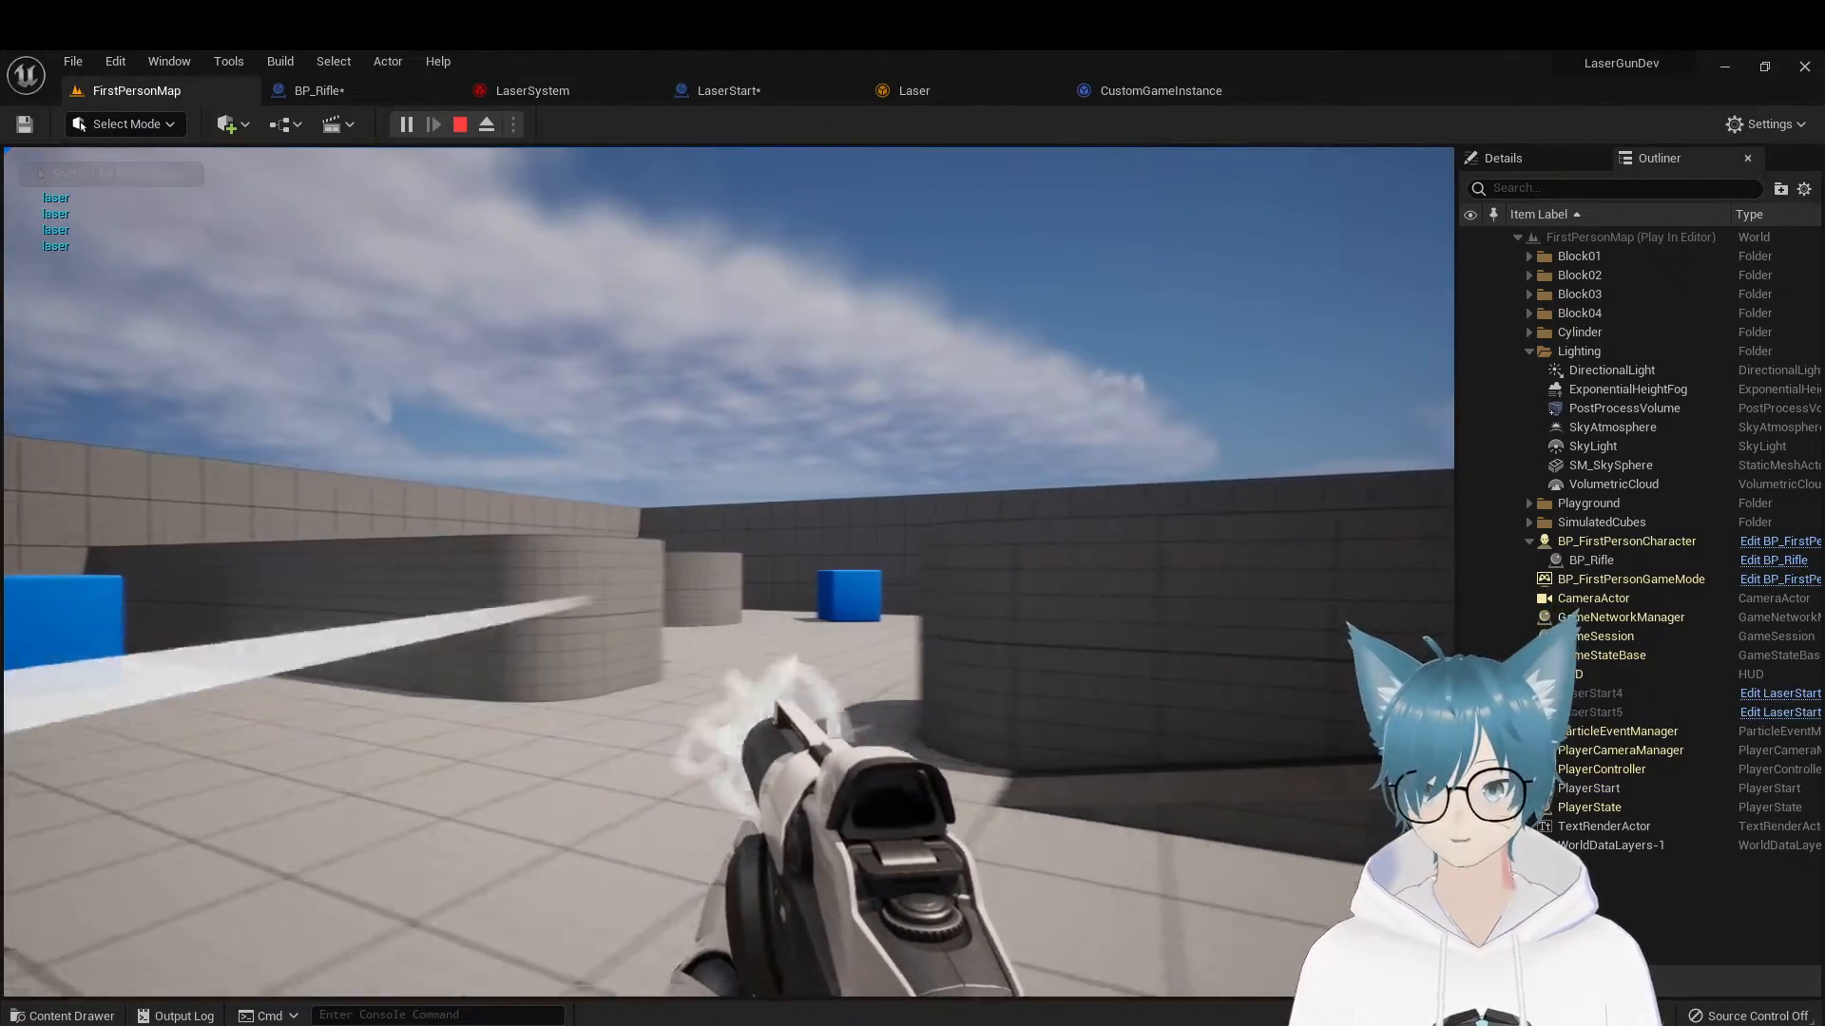
click(728, 572)
key(shift+F1)
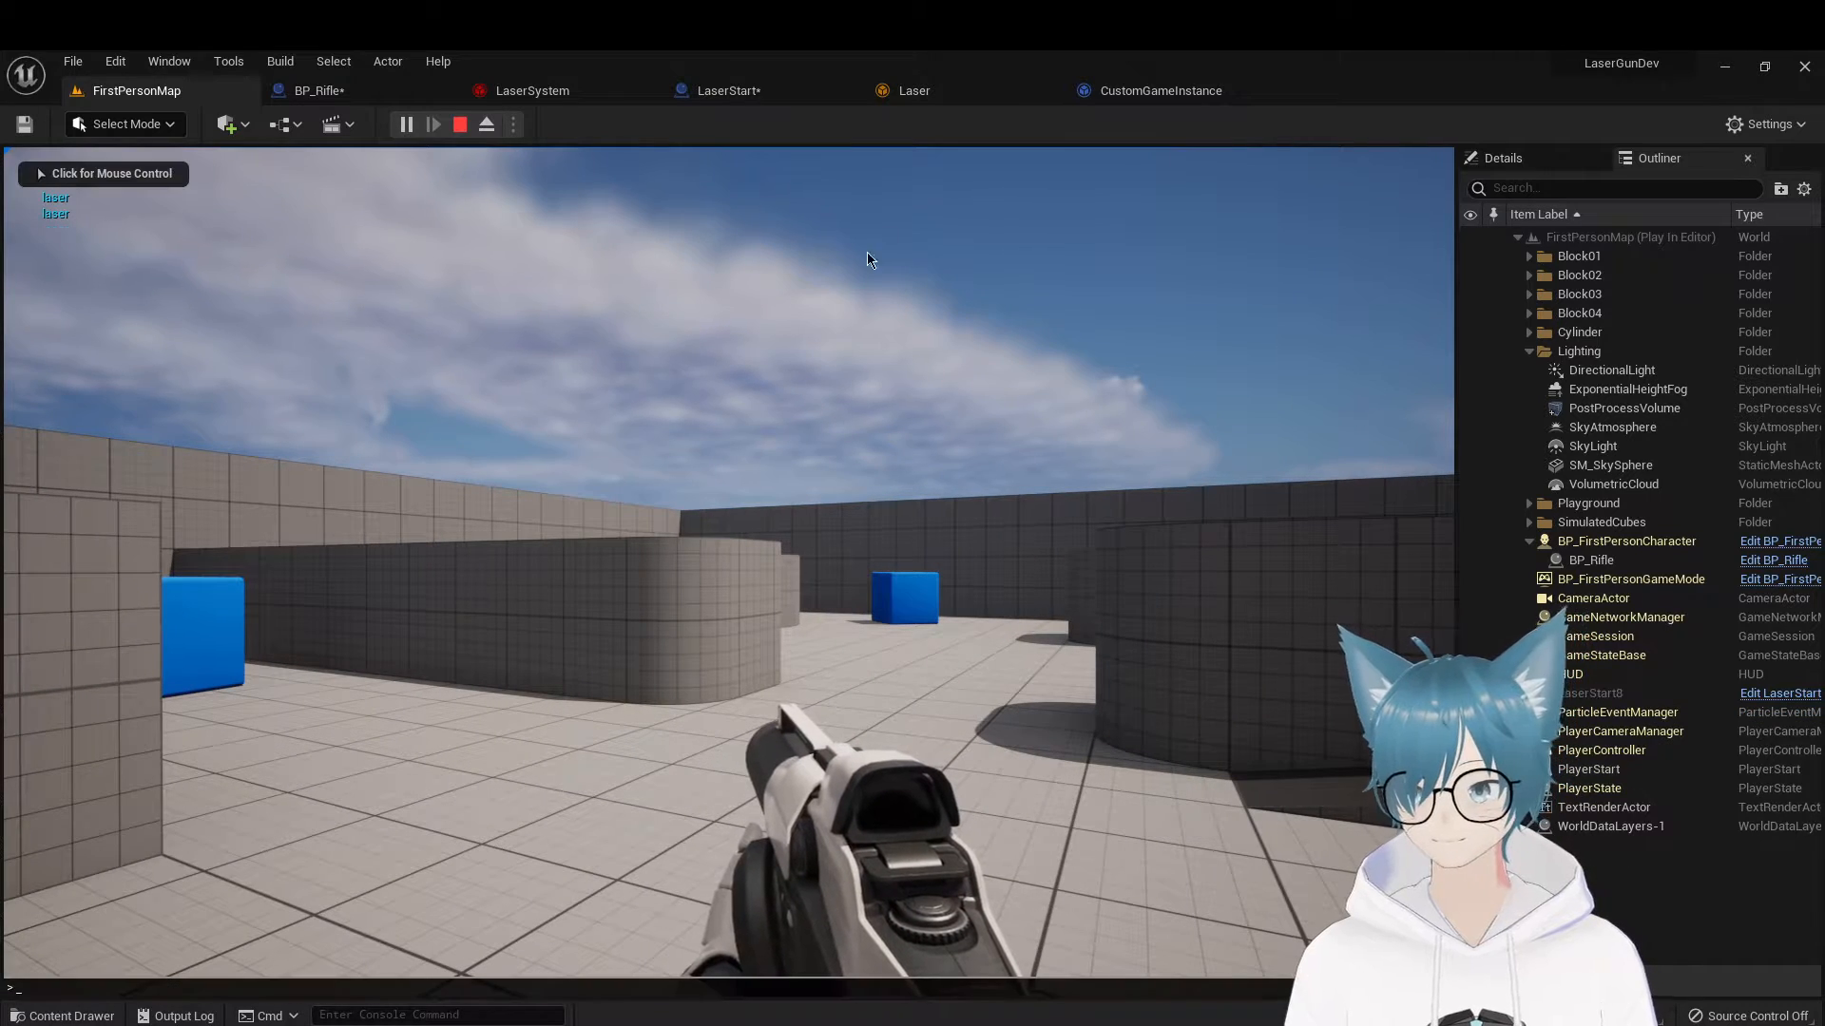
key(grave)
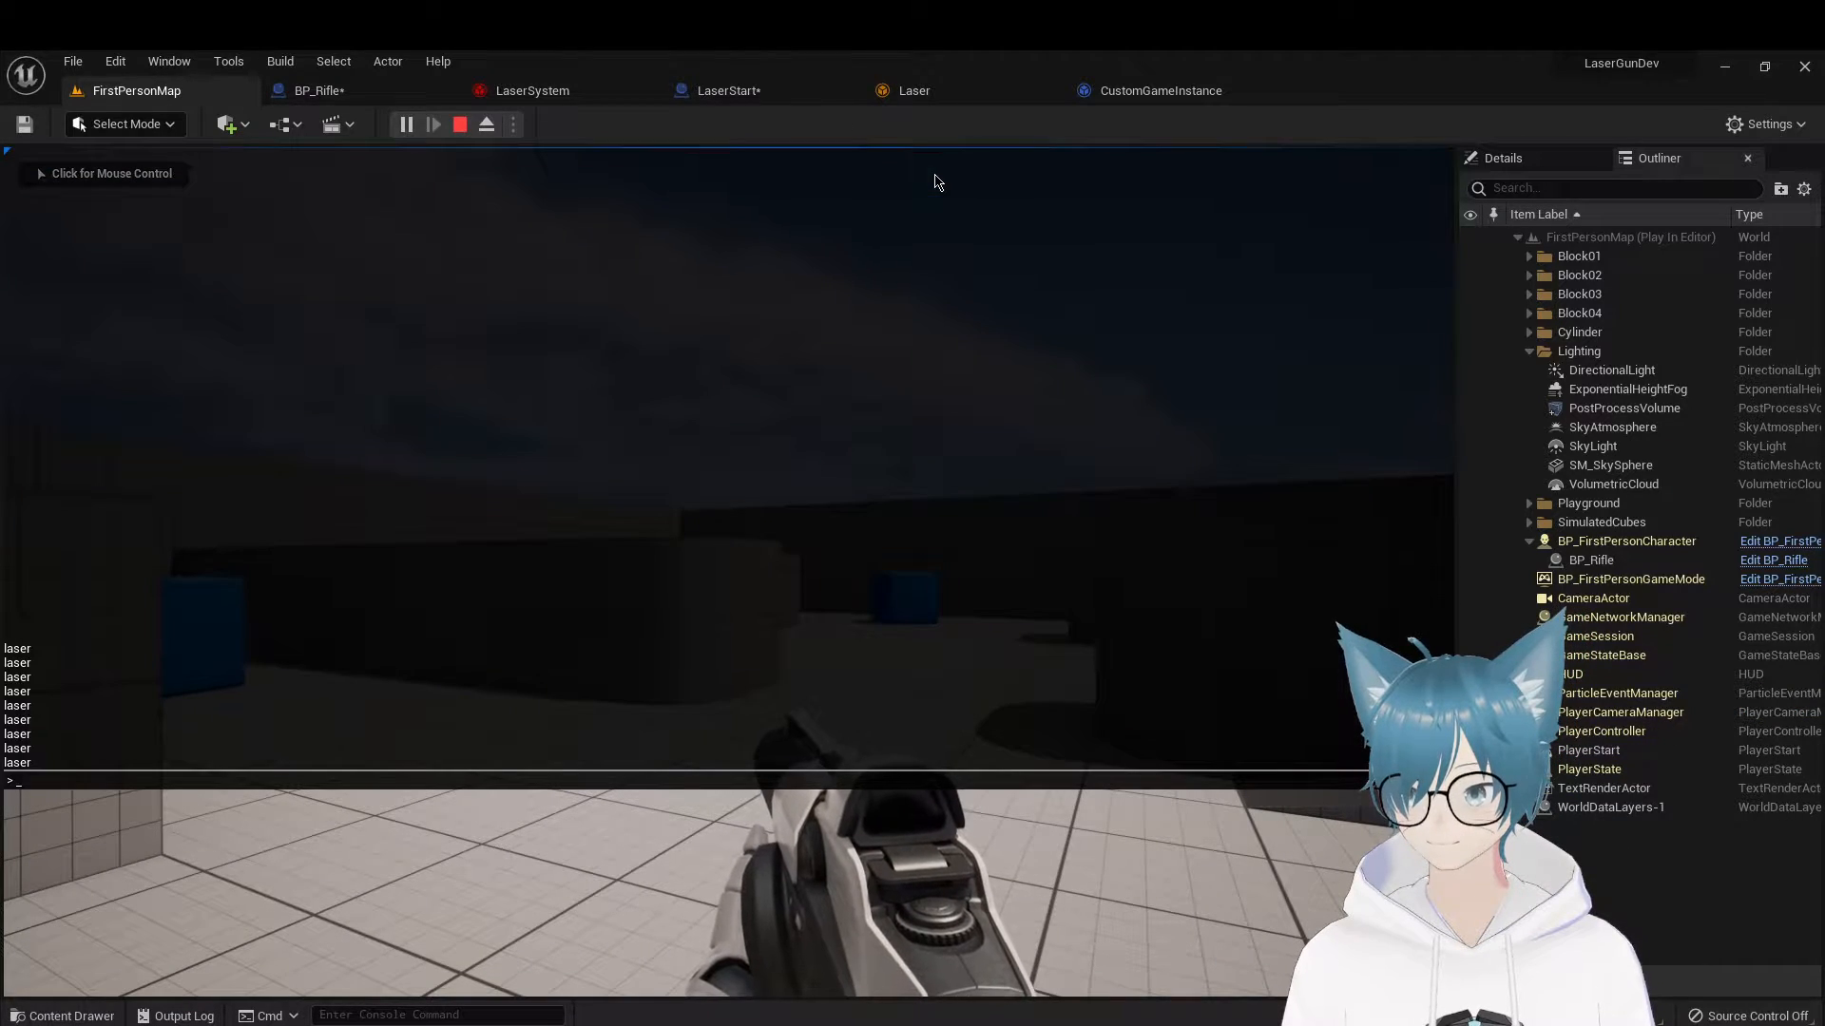
click(937, 181)
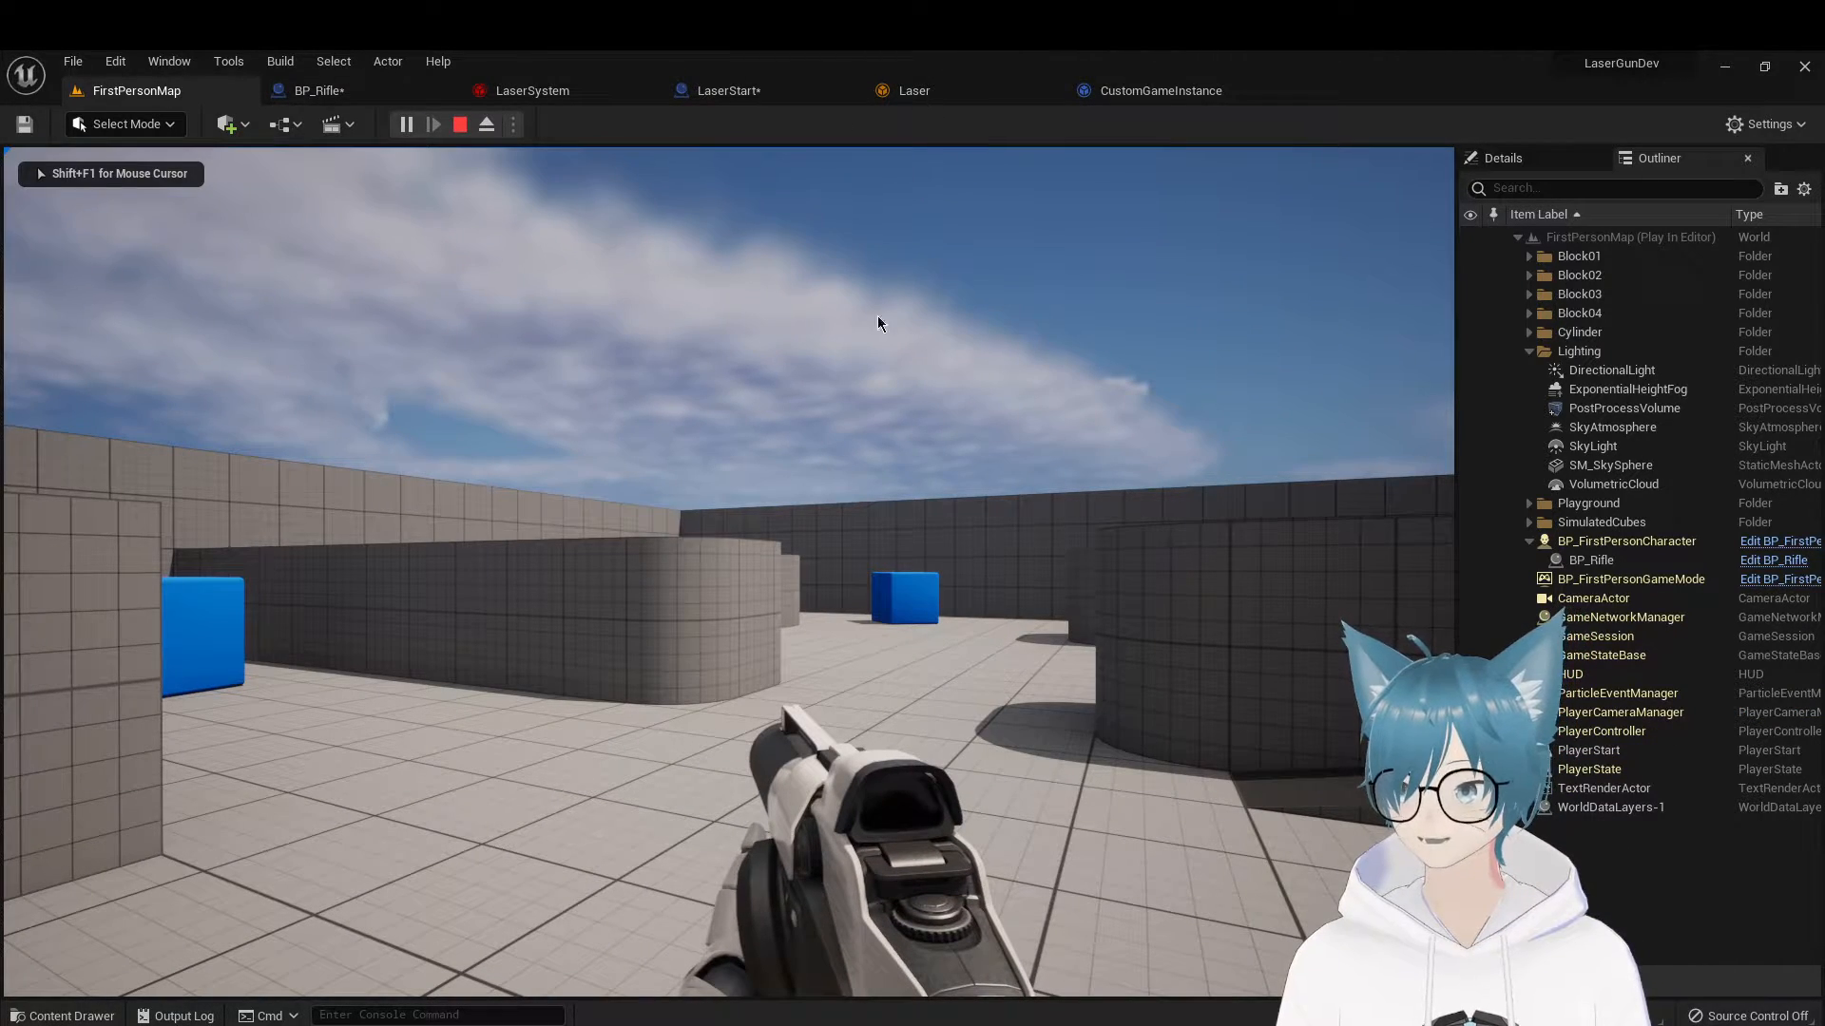
Delete LaserStart's bypassed line trace along with its first cast, game instance, world location, Laser End, player character and Make Array nodes
click(875, 92)
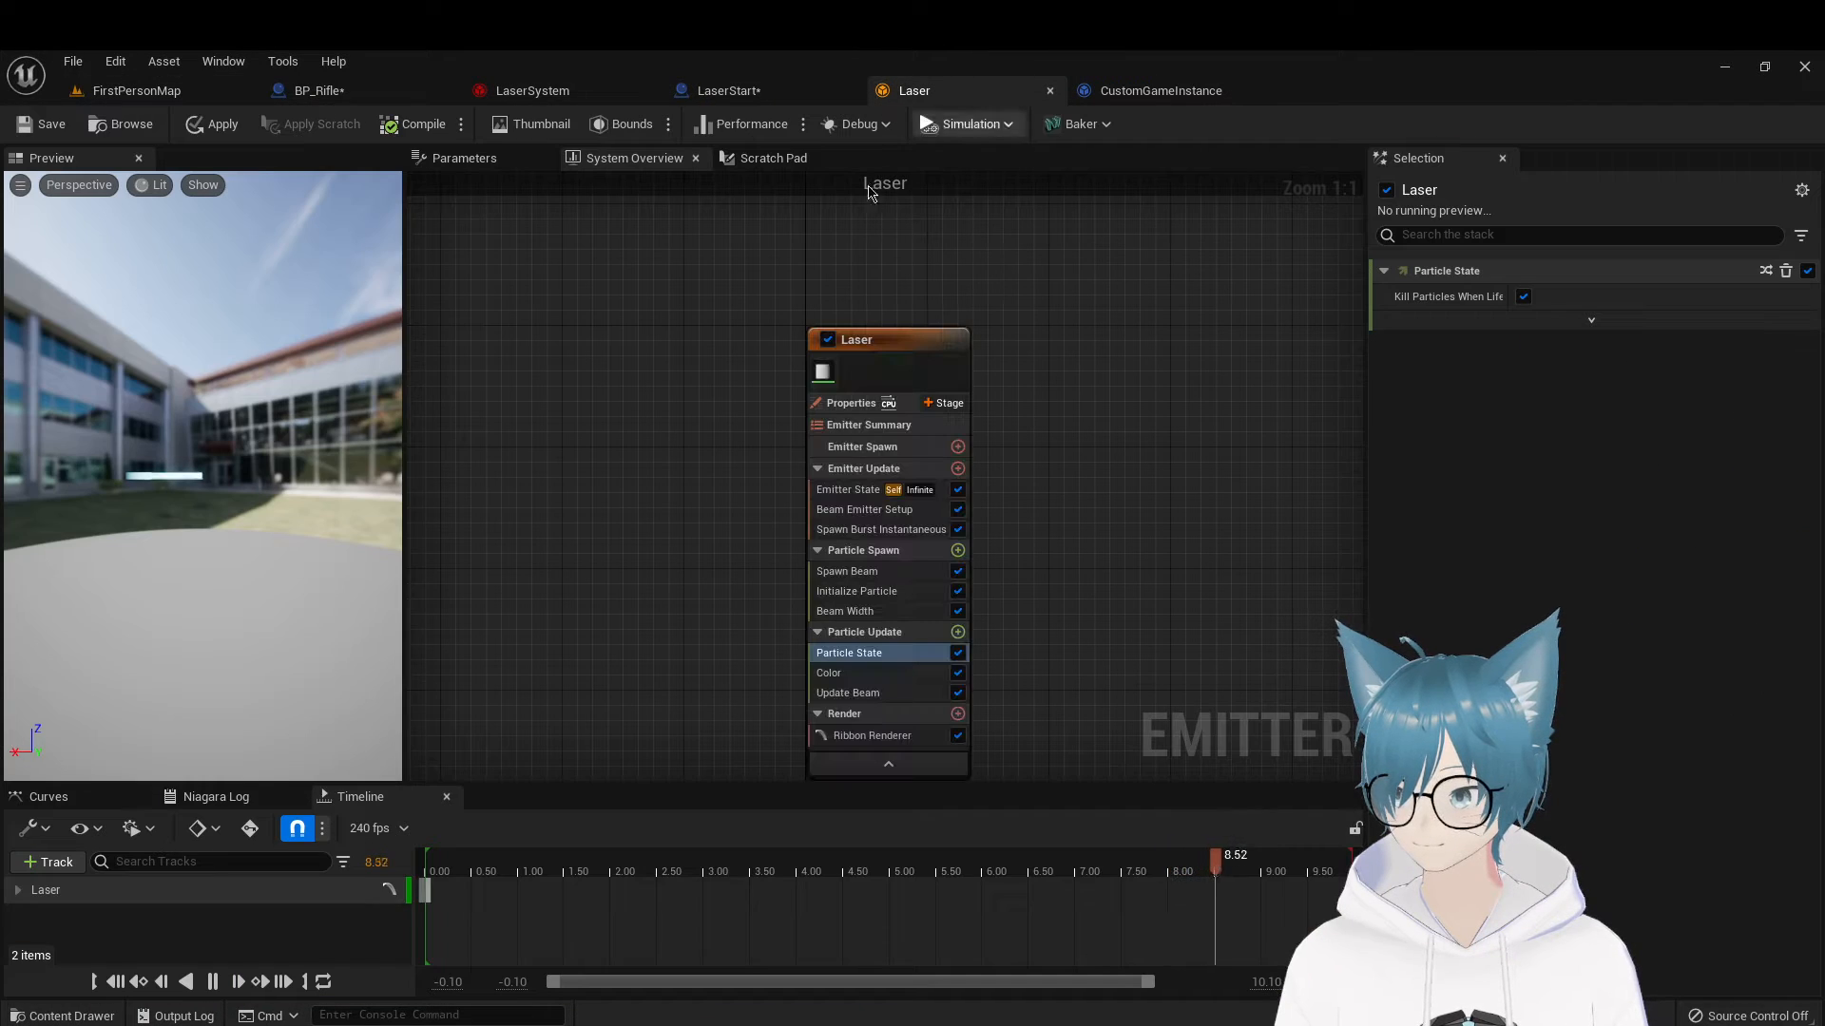
click(867, 97)
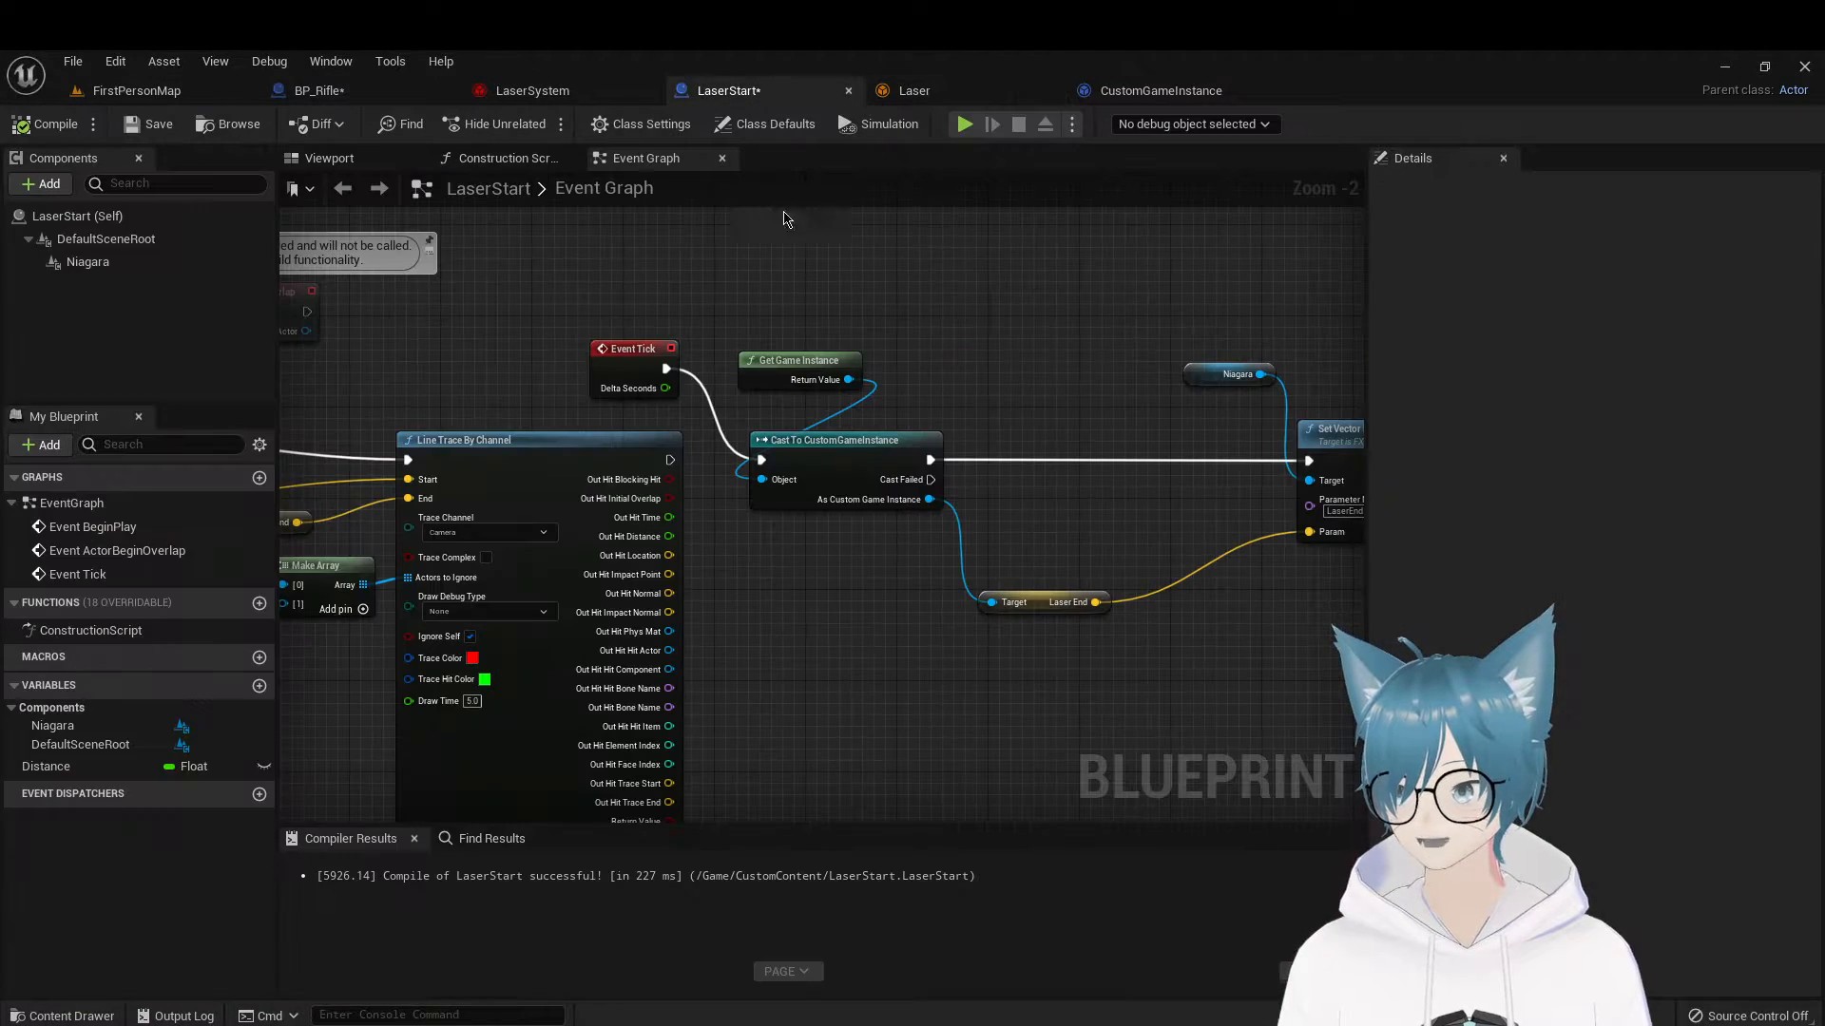
right_drag(696, 429, 1096, 337)
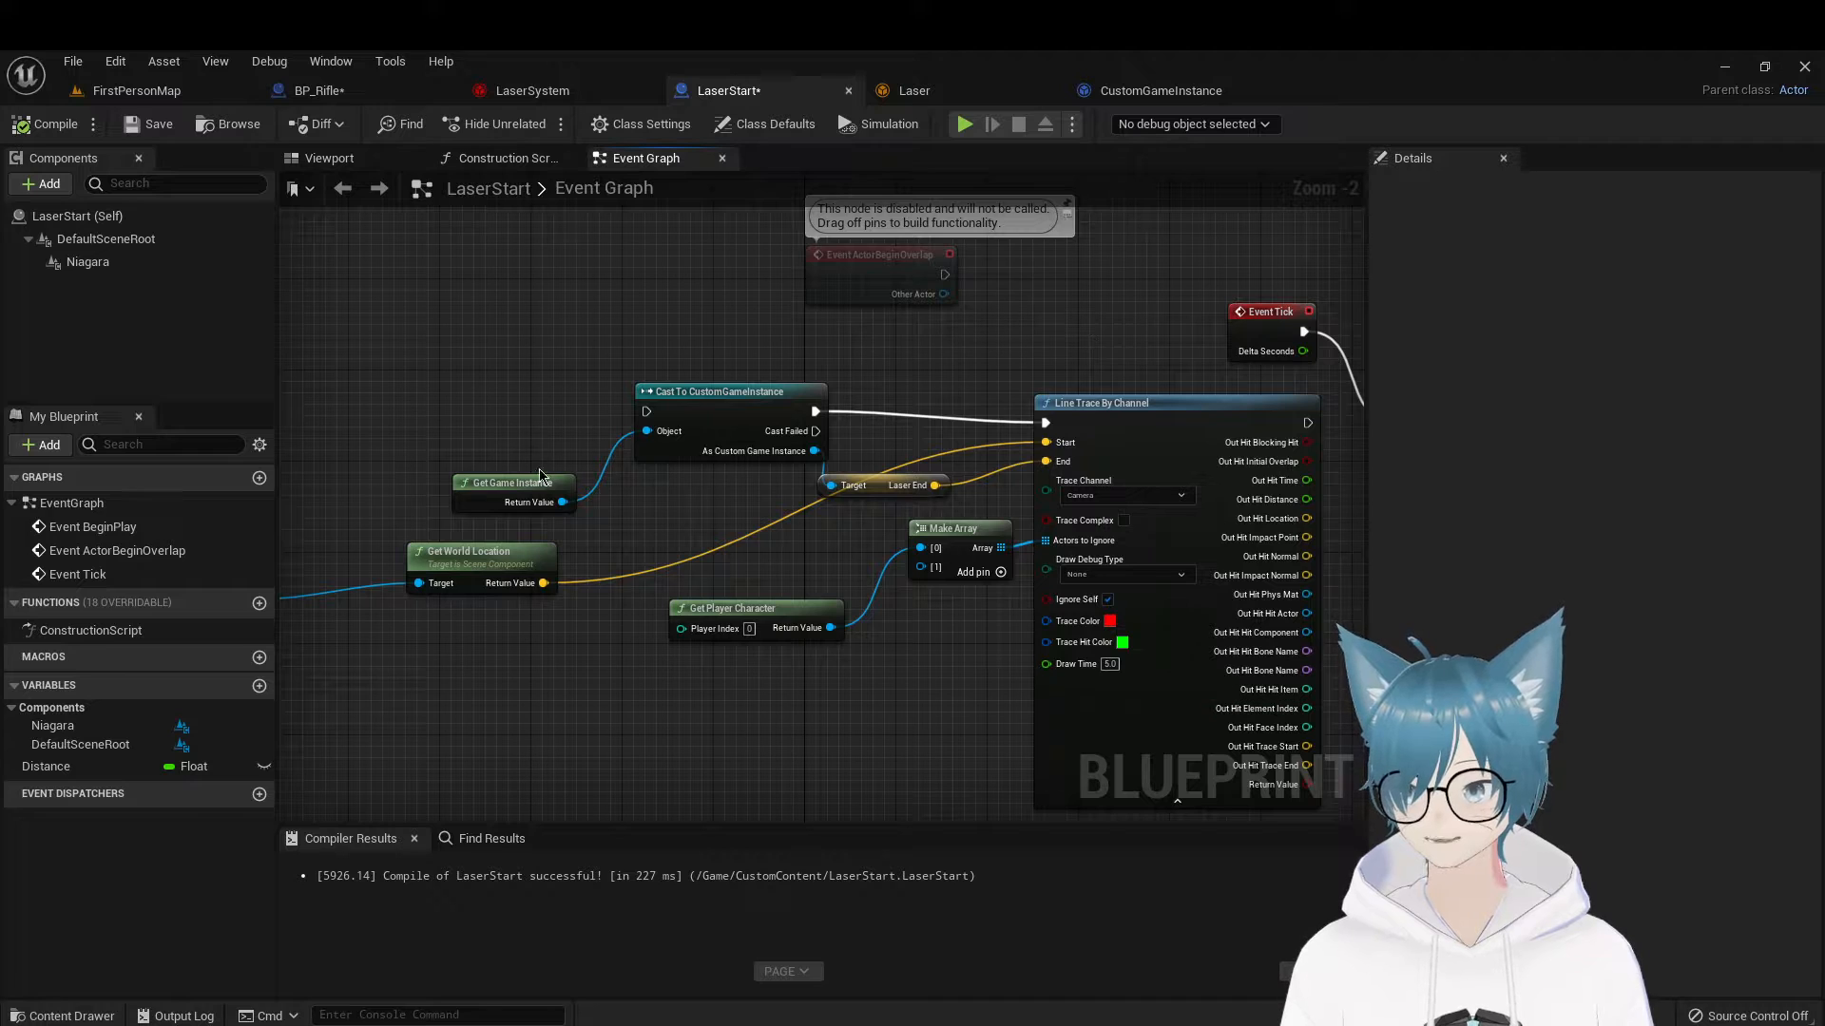
right_drag(1083, 780, 789, 627)
right_drag(585, 728, 1230, 477)
scroll(711, 754, down, 2)
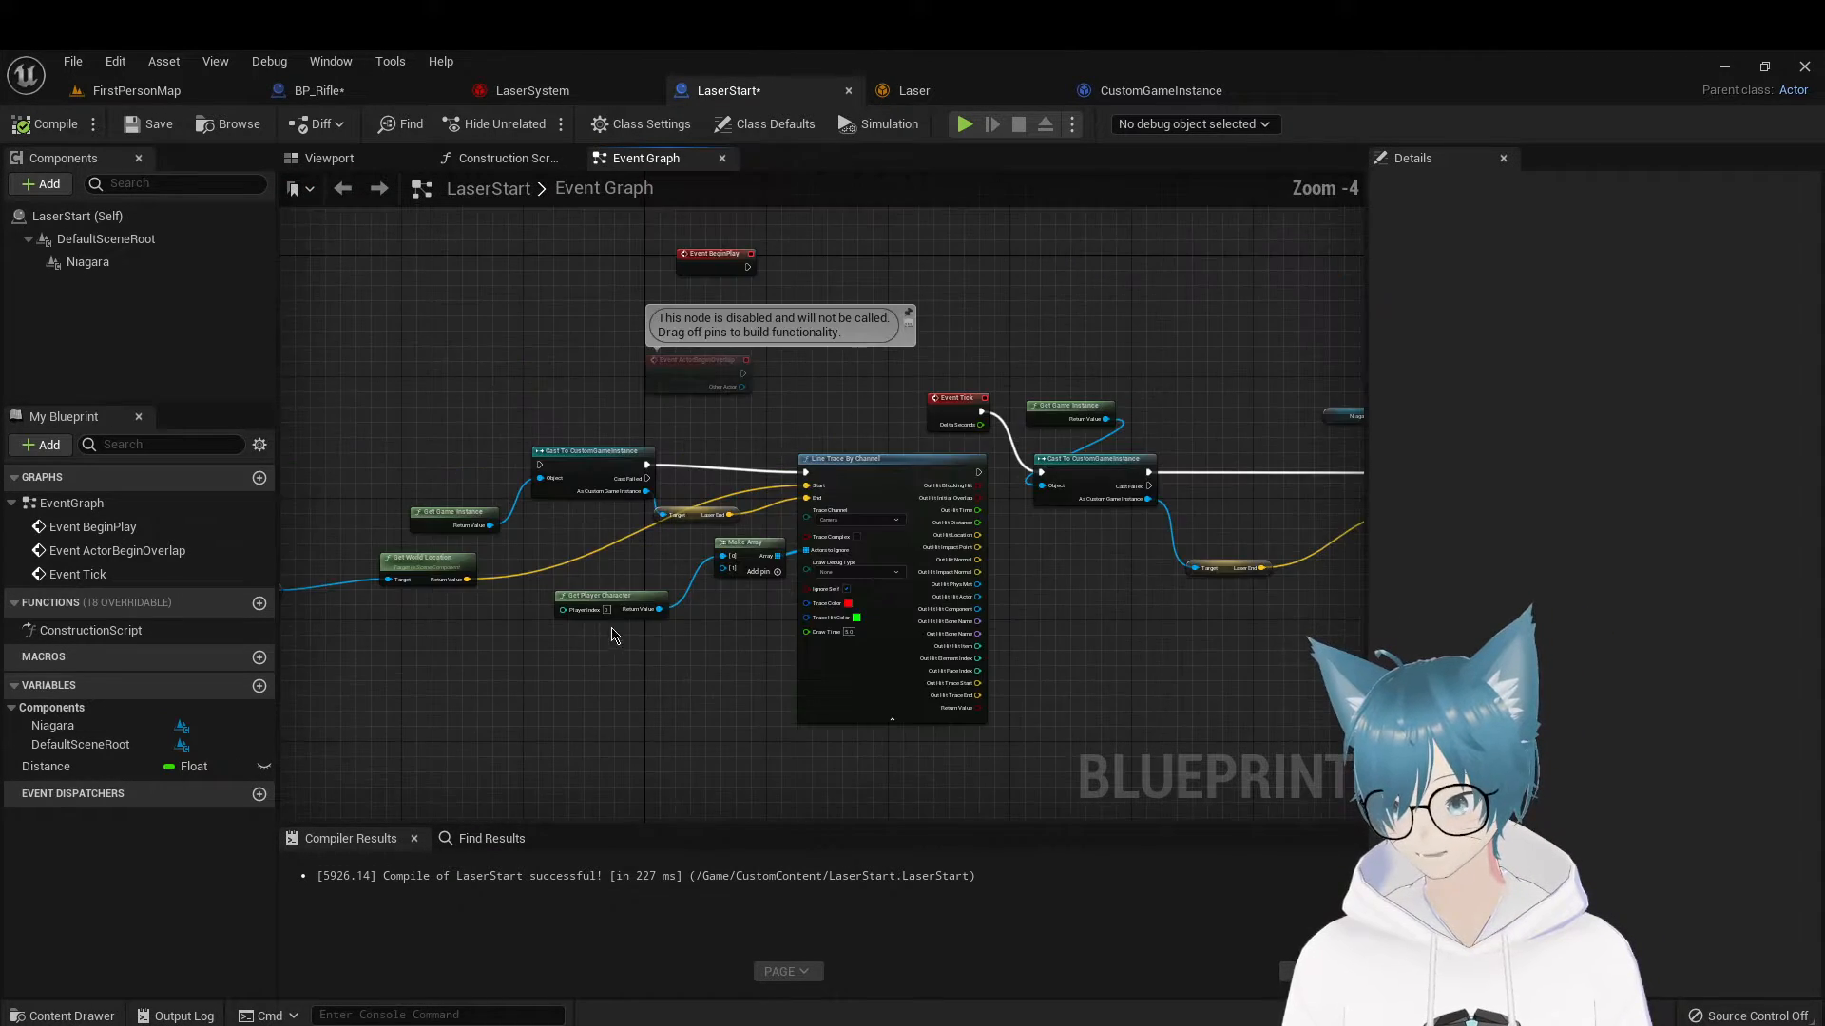
right_drag(436, 675, 839, 656)
drag(639, 655, 1261, 419)
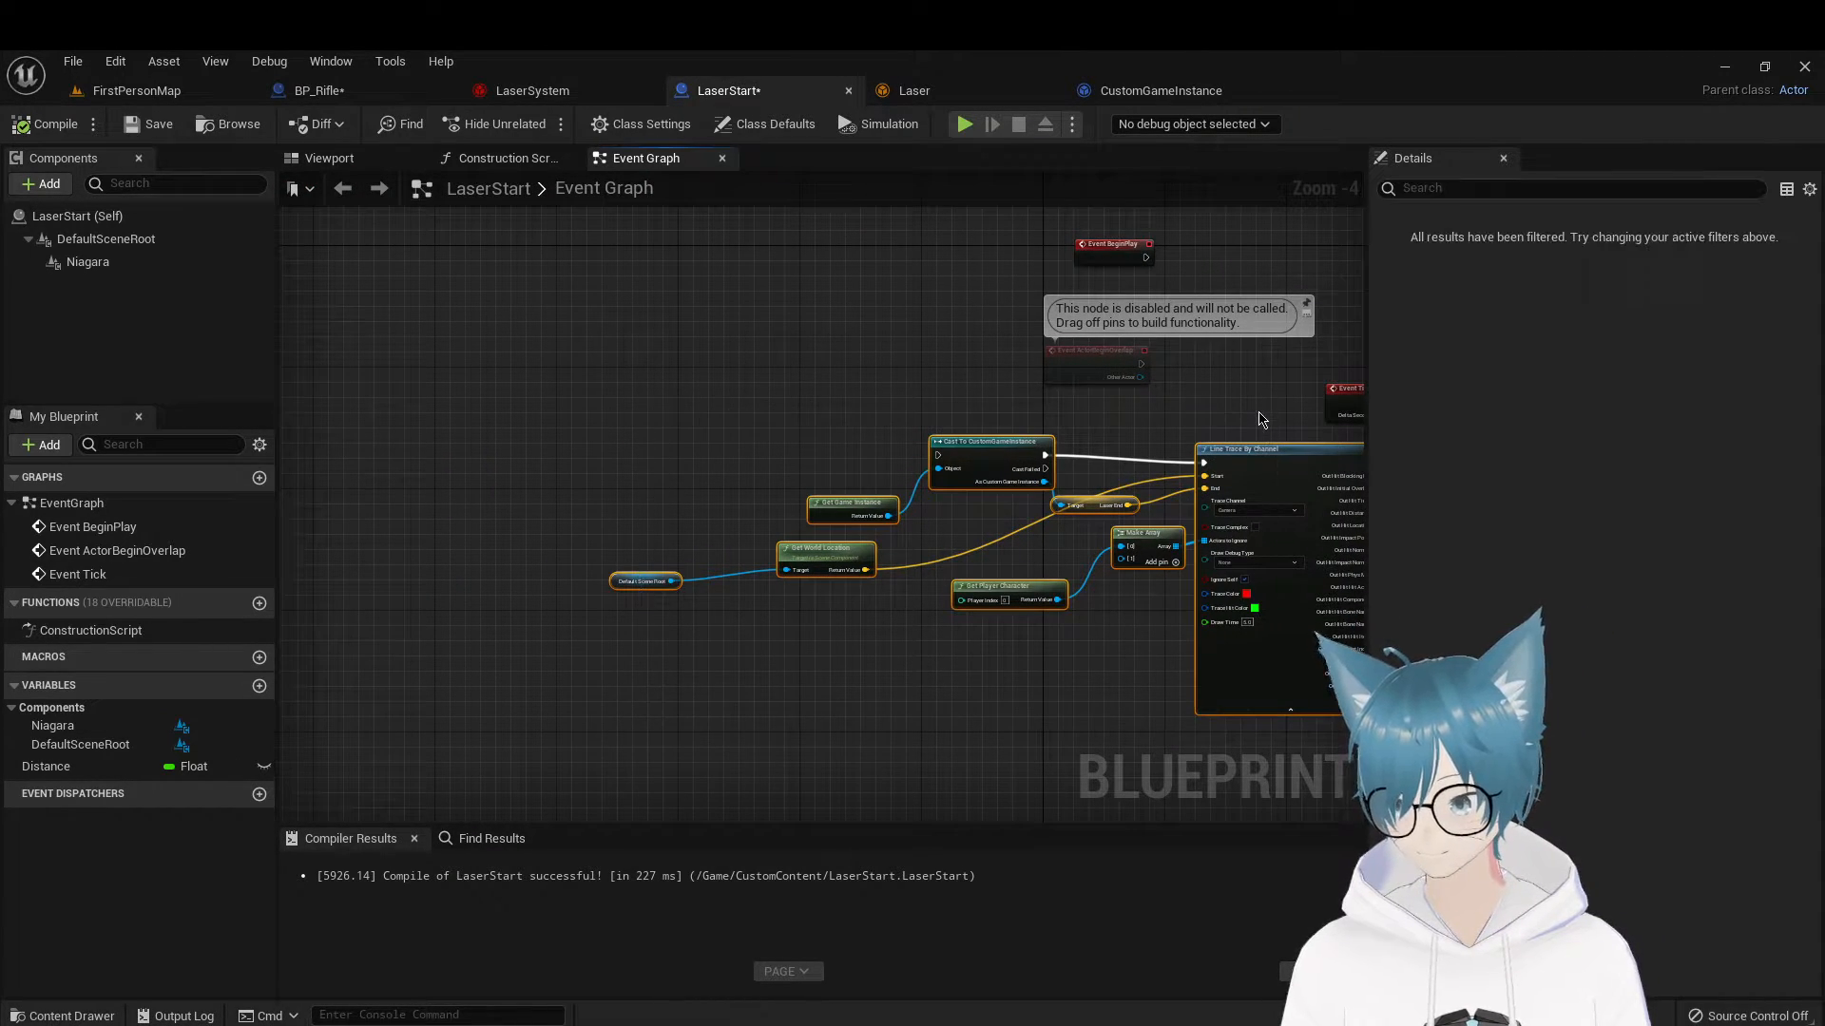
key(Delete)
Reposition the Event Tick node slightly lower, just ahead of the remaining Cast To CustomGameInstance
right_drag(1262, 460, 618, 523)
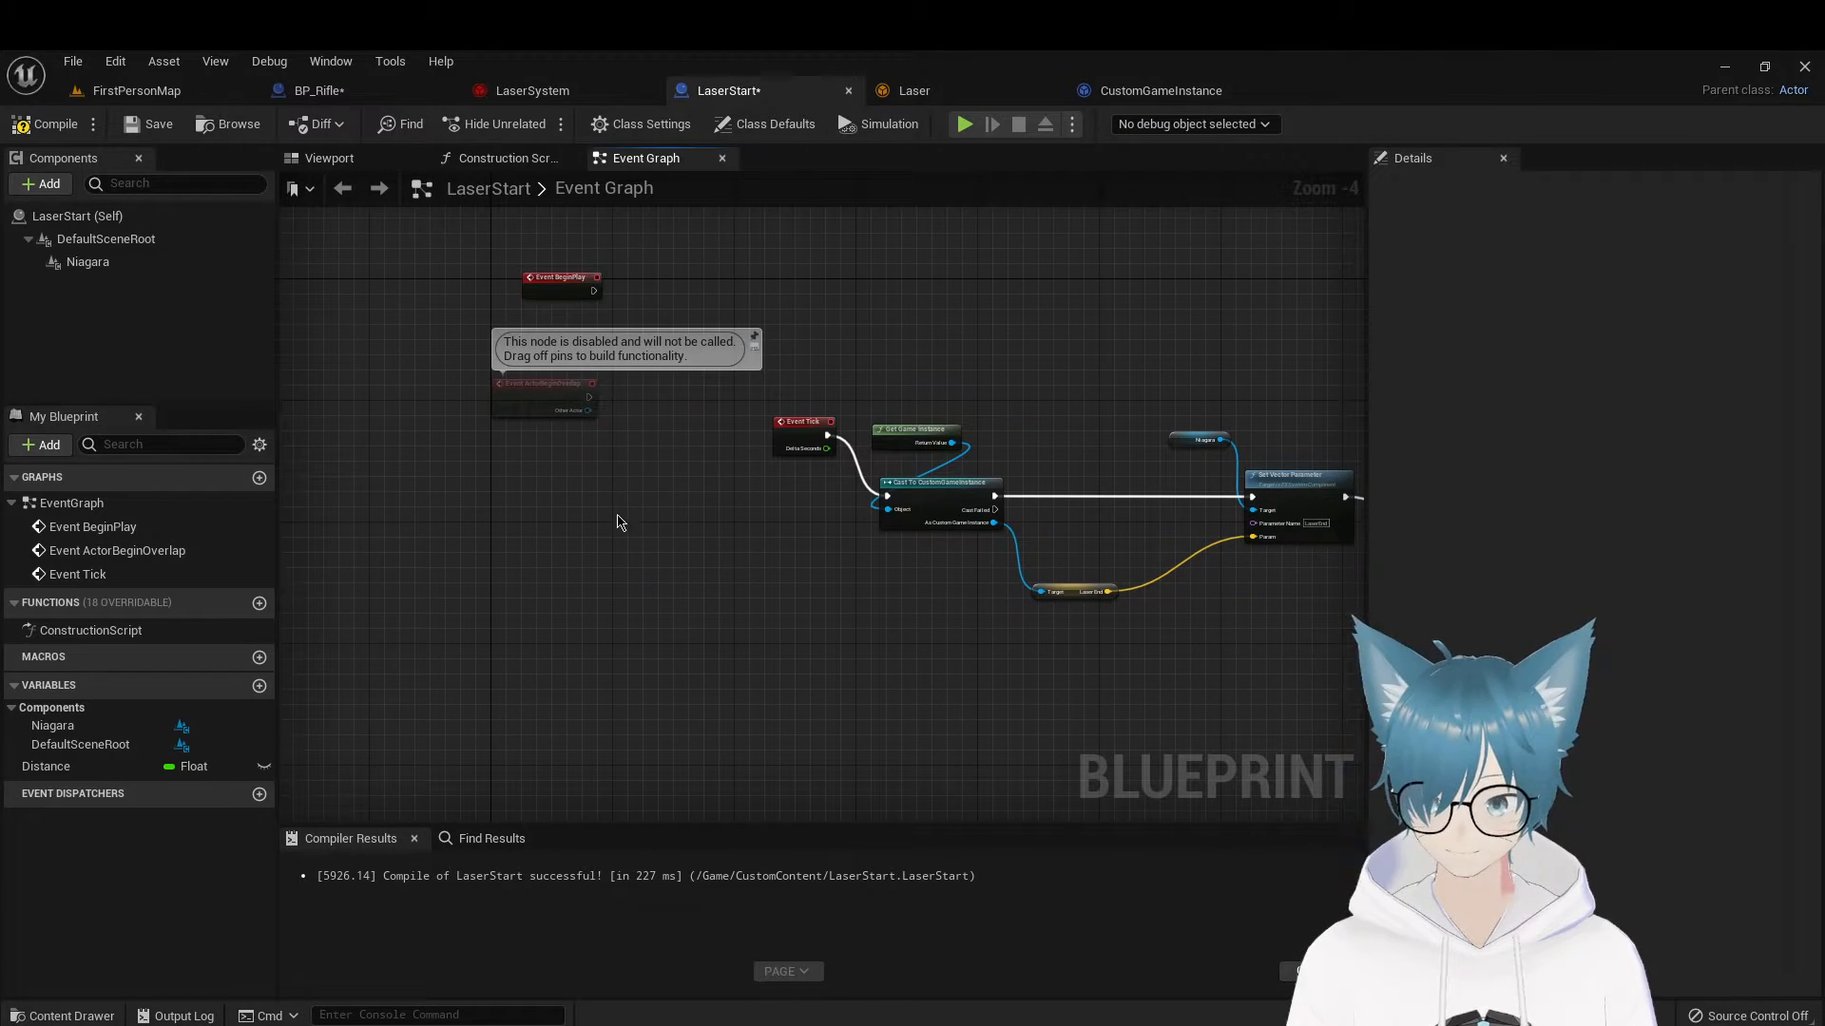
click(789, 423)
scroll(623, 611, up, 2)
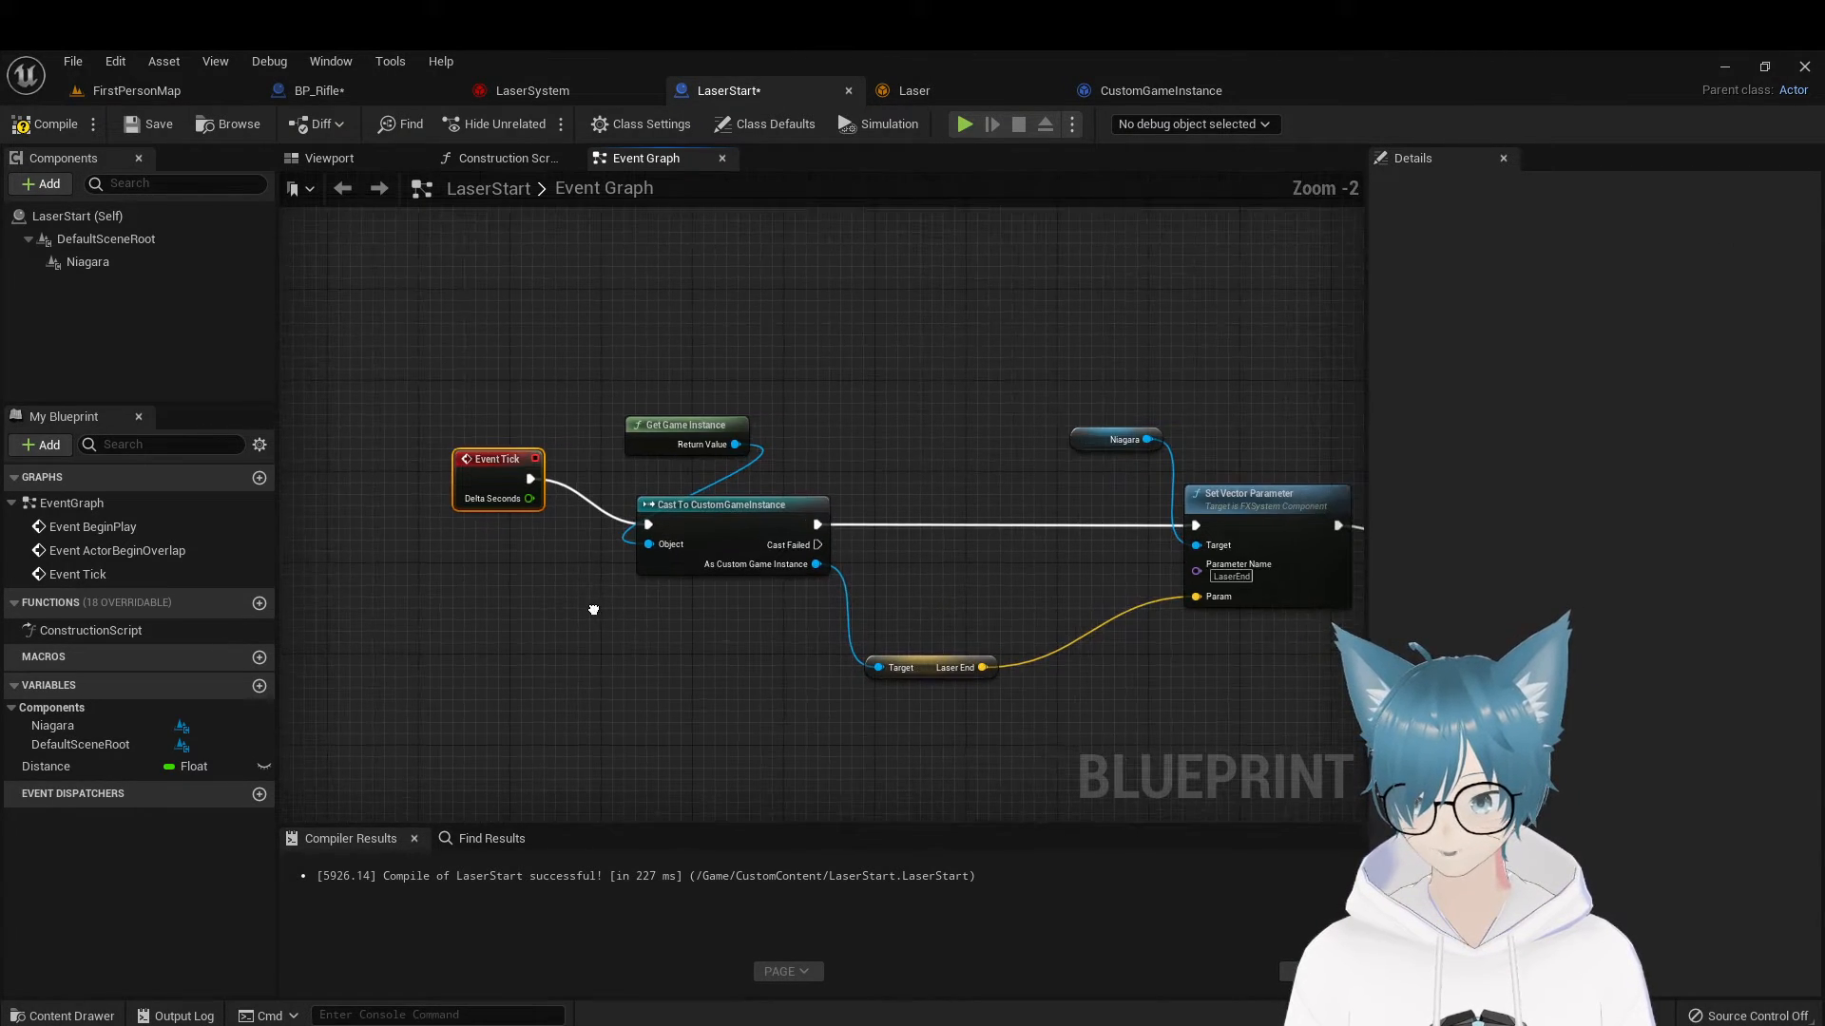
Review how LaserStart's Event Tick cast feeds Laser End into the Niagara component's Set Vector Parameter, including its LaserEnd parameter name
mouse_move(593, 609)
right_down()
mouse_move(428, 584)
mouse_move(588, 606)
right_up()
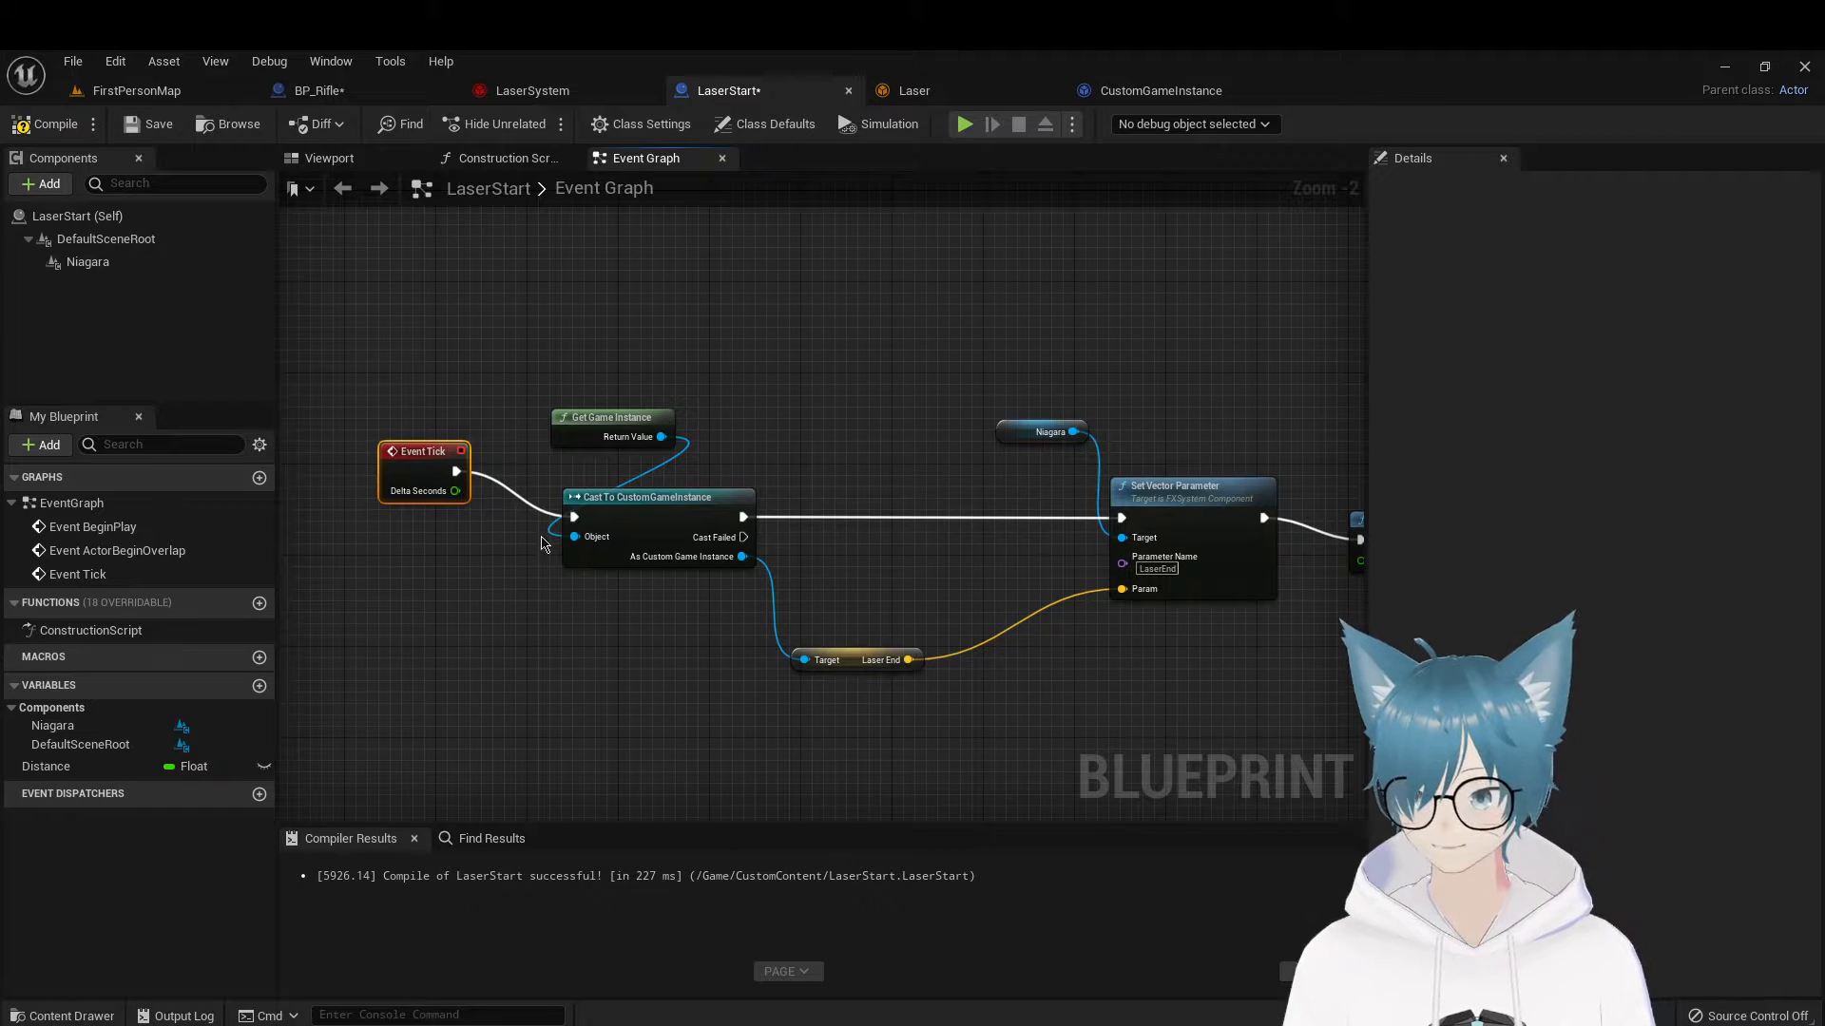
right_drag(982, 593, 505, 560)
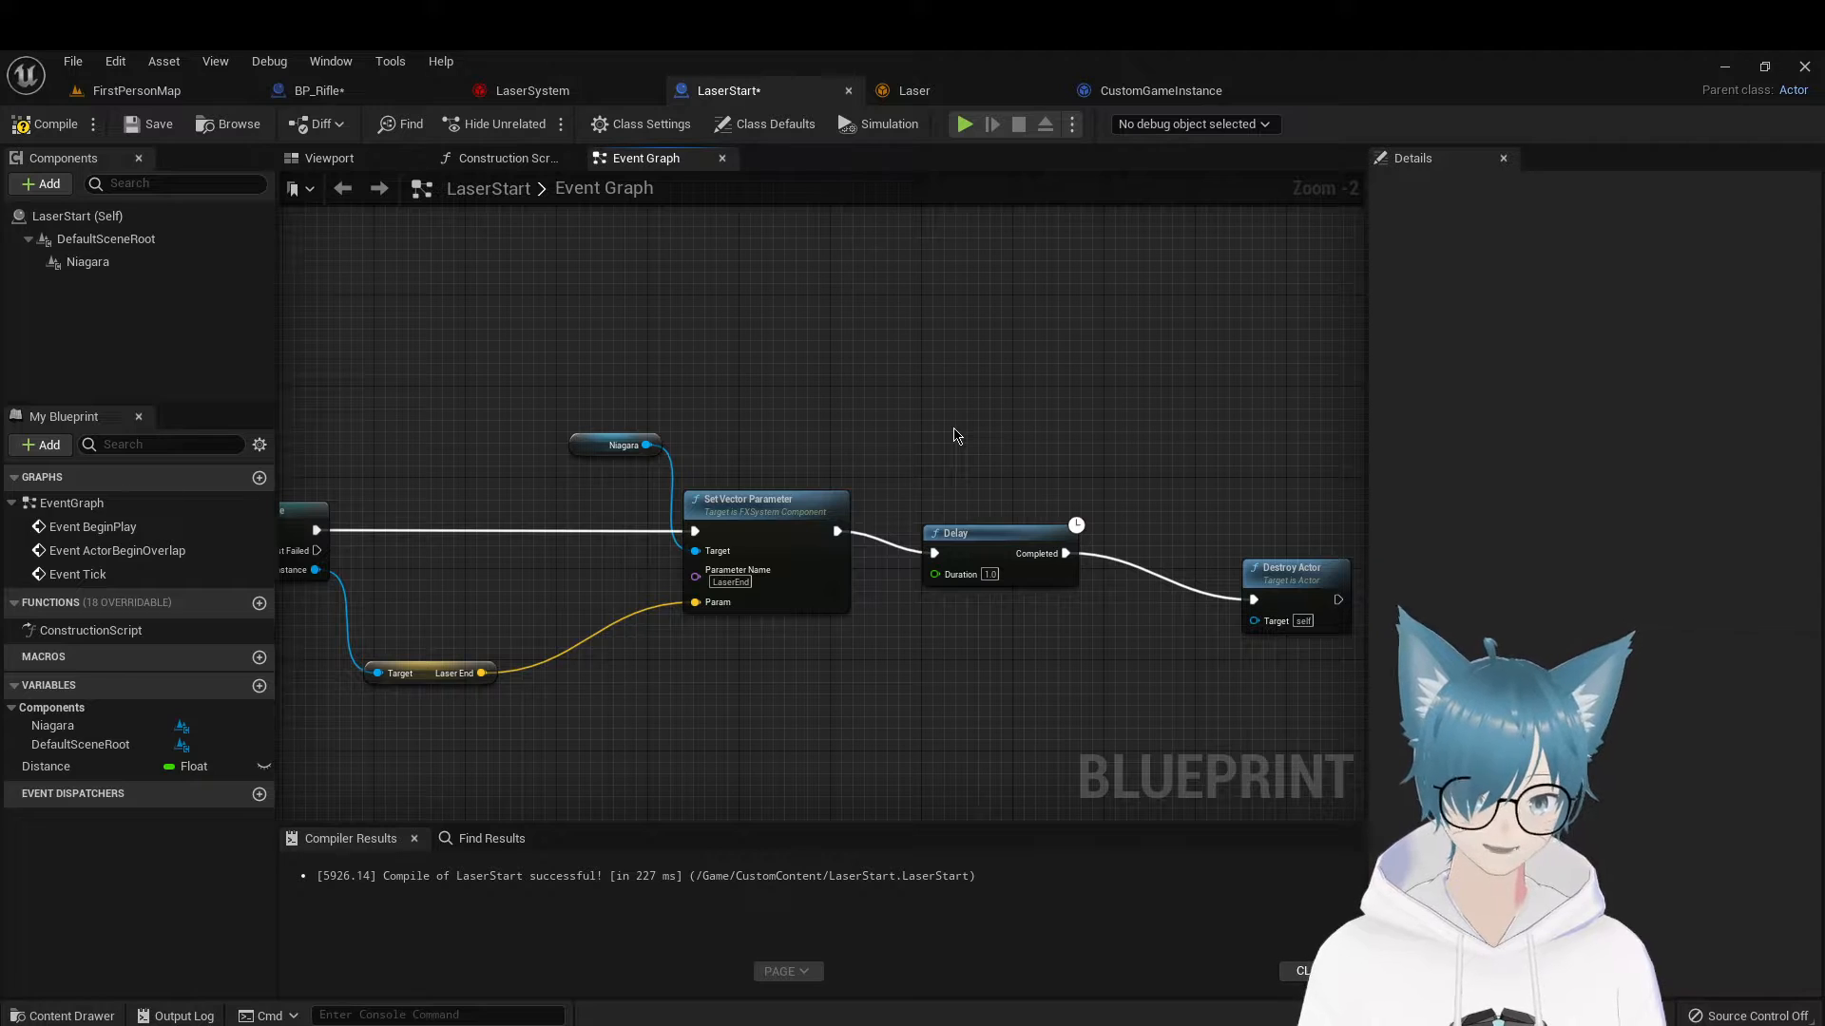
right_drag(1009, 463, 1102, 500)
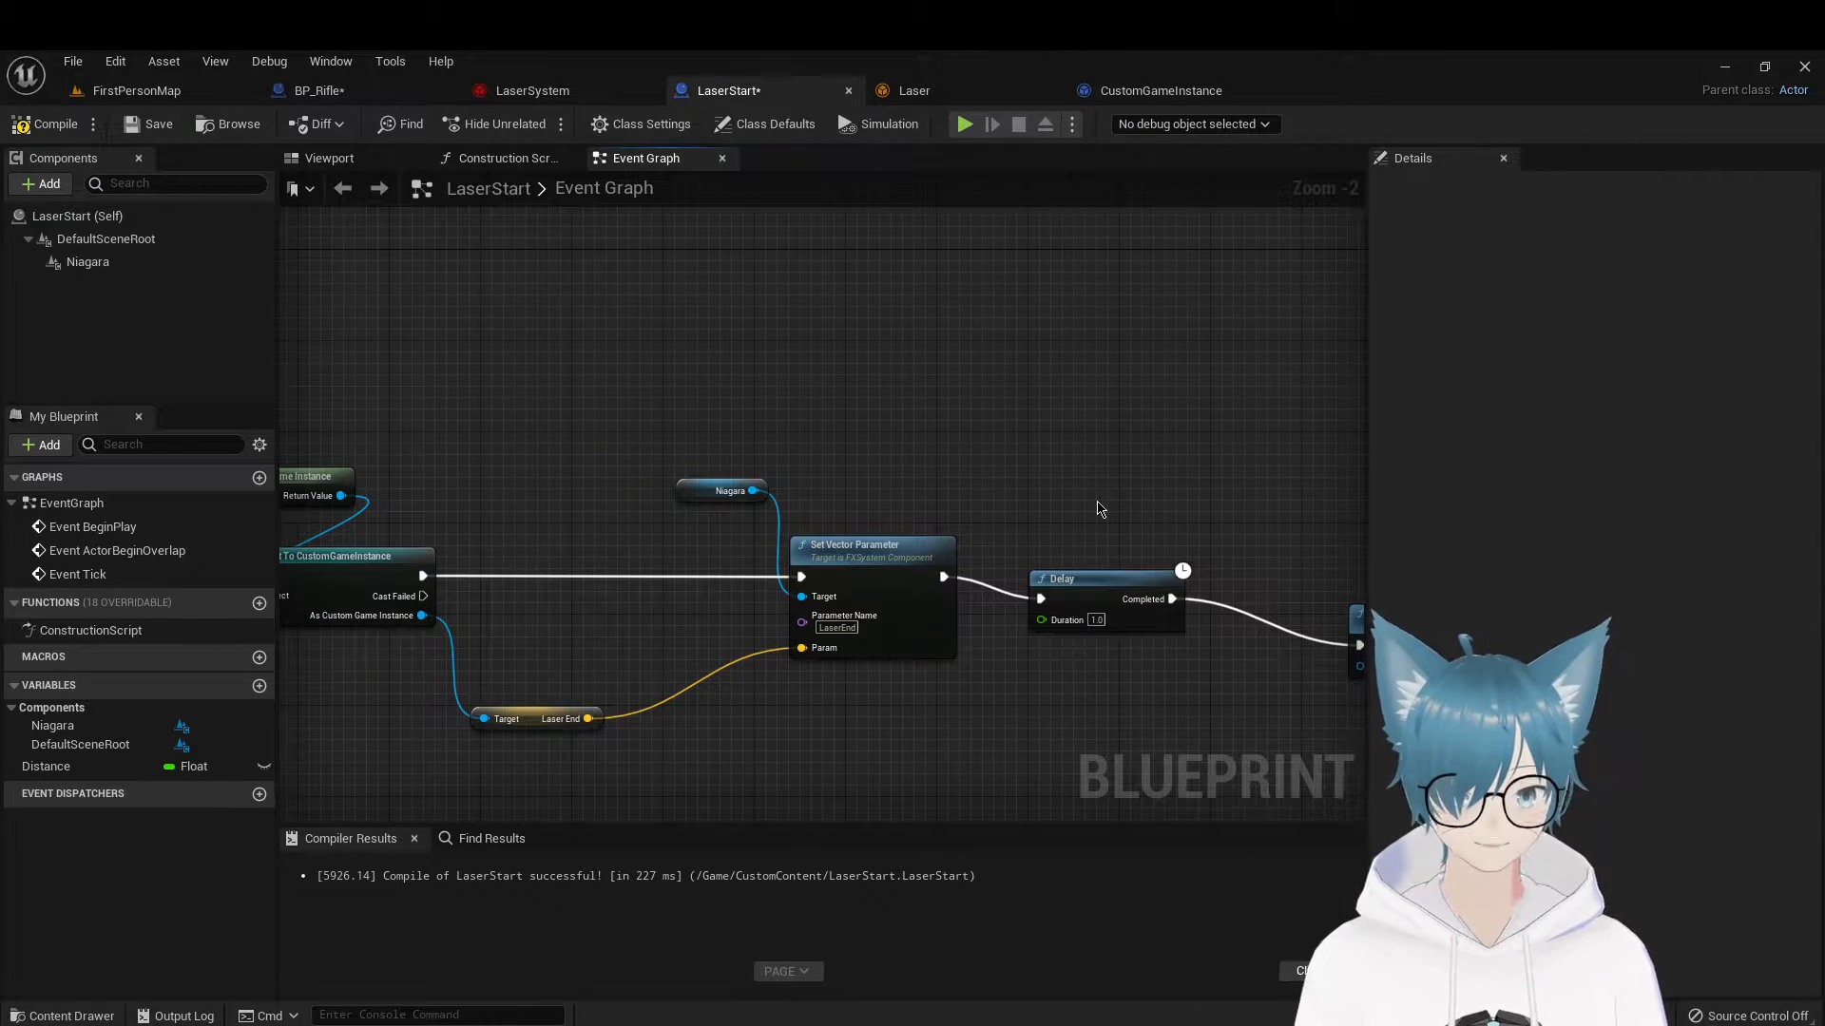
scroll(1099, 508, up, 1)
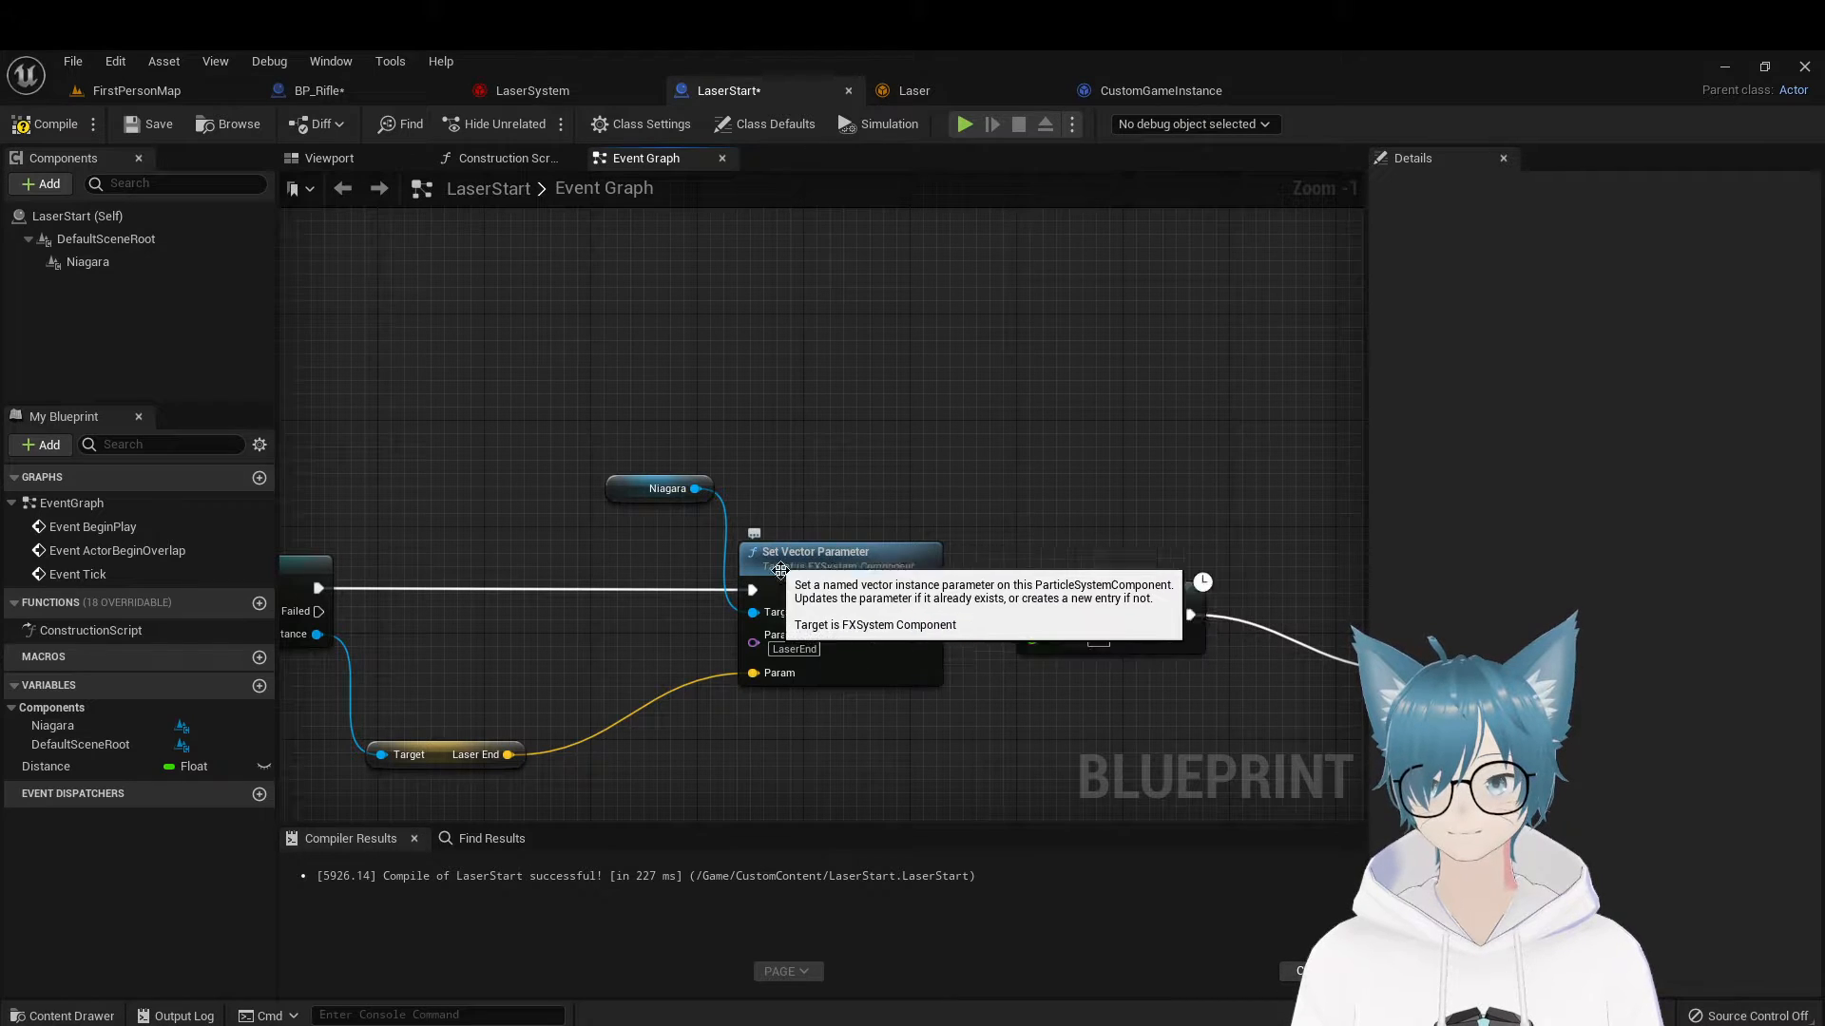
right_drag(435, 621, 625, 601)
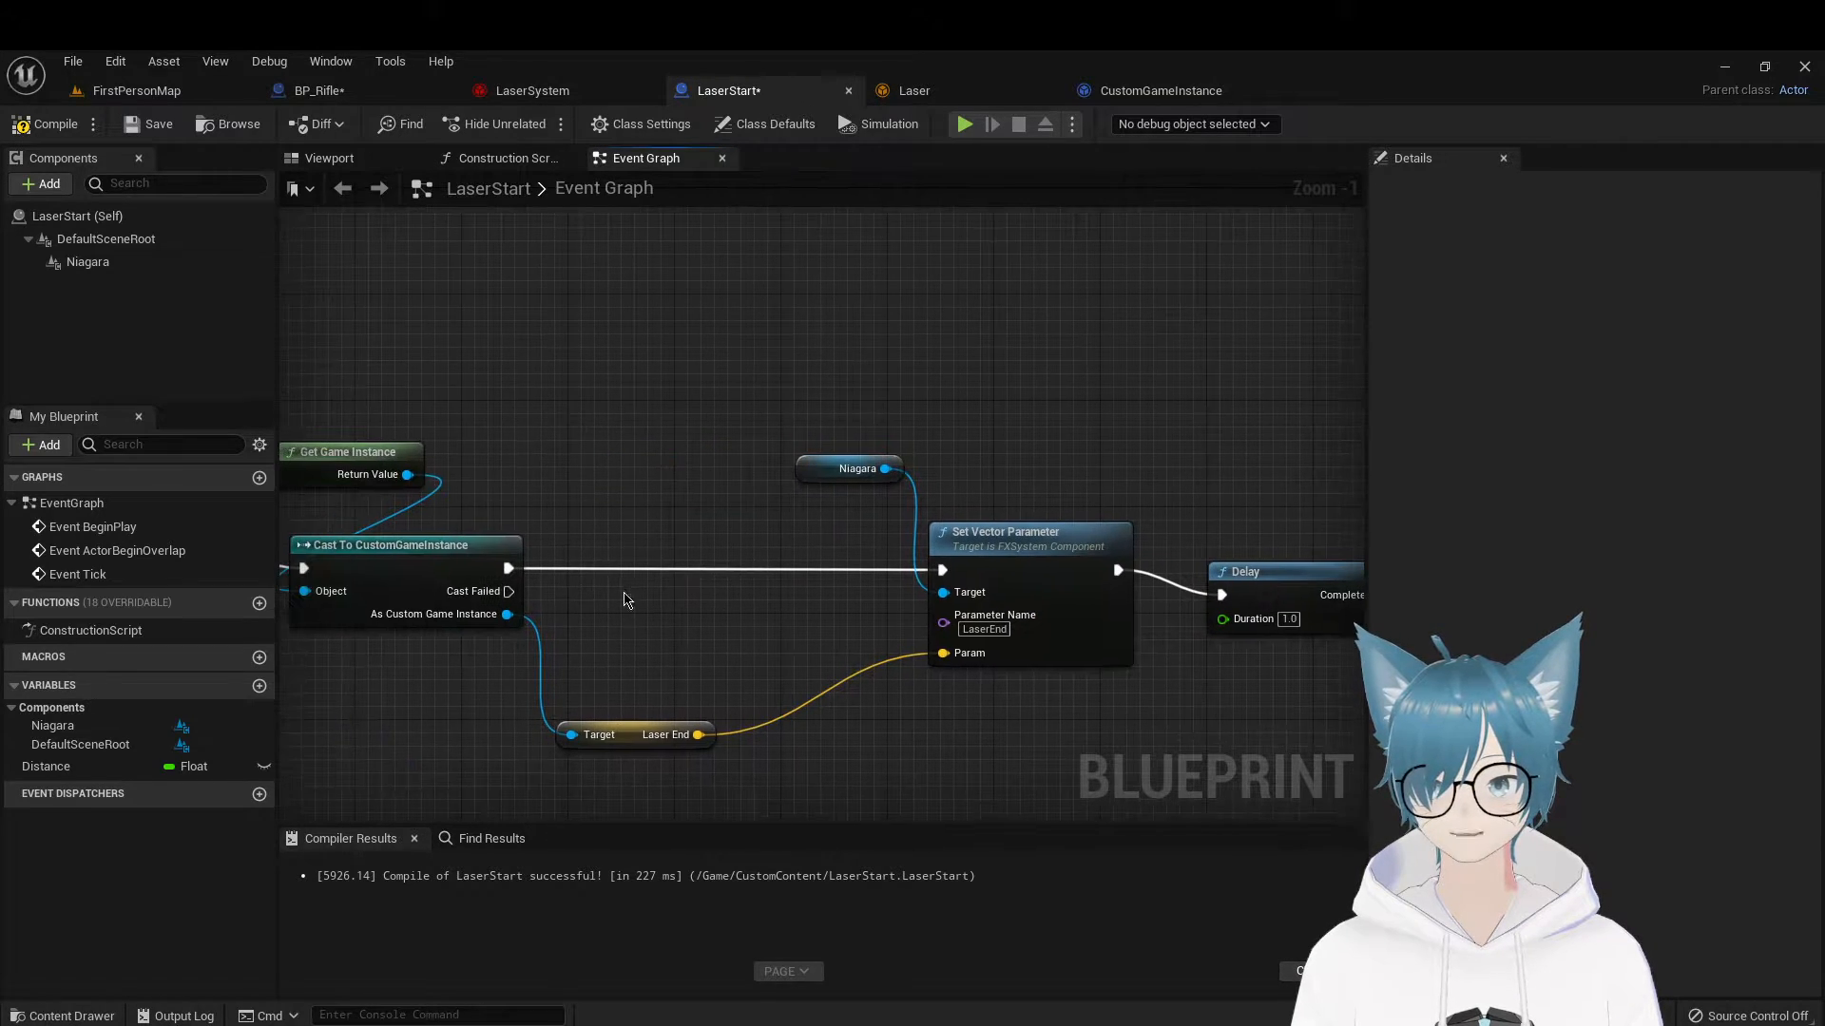
right_drag(774, 541, 688, 513)
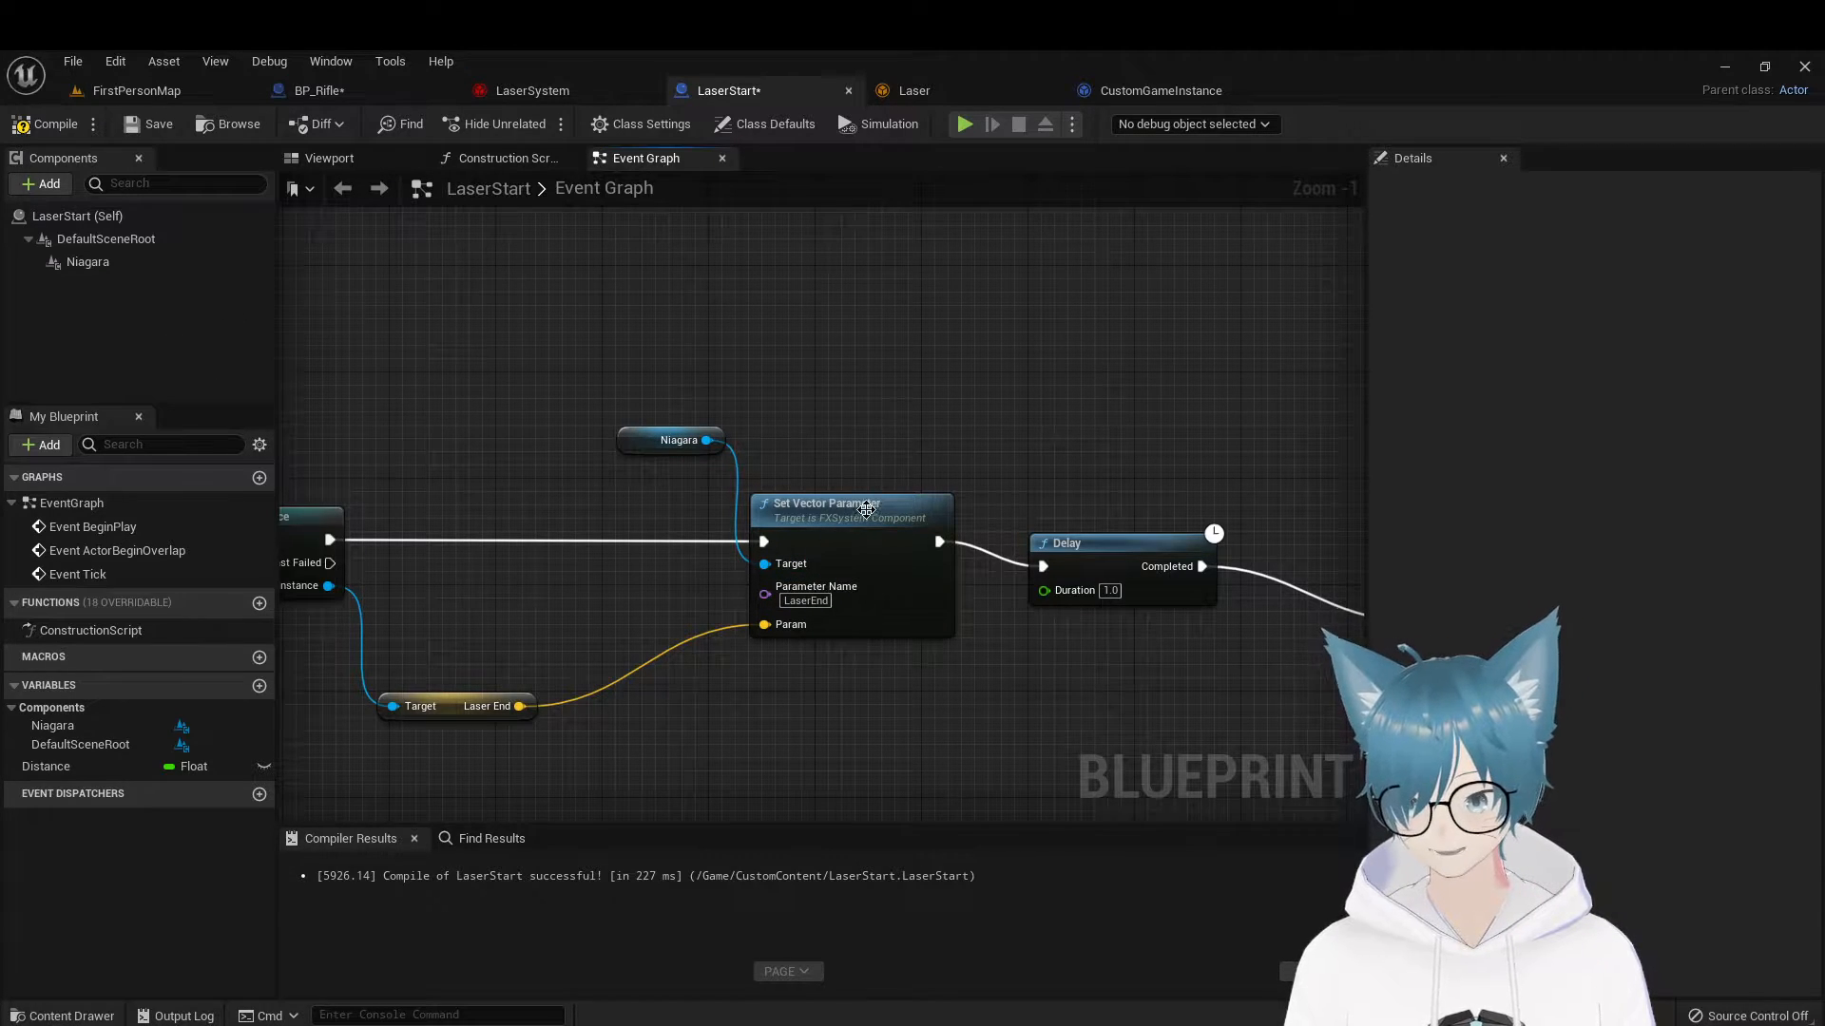
right_drag(865, 510, 796, 428)
scroll(757, 665, up, 1)
right_drag(821, 608, 922, 662)
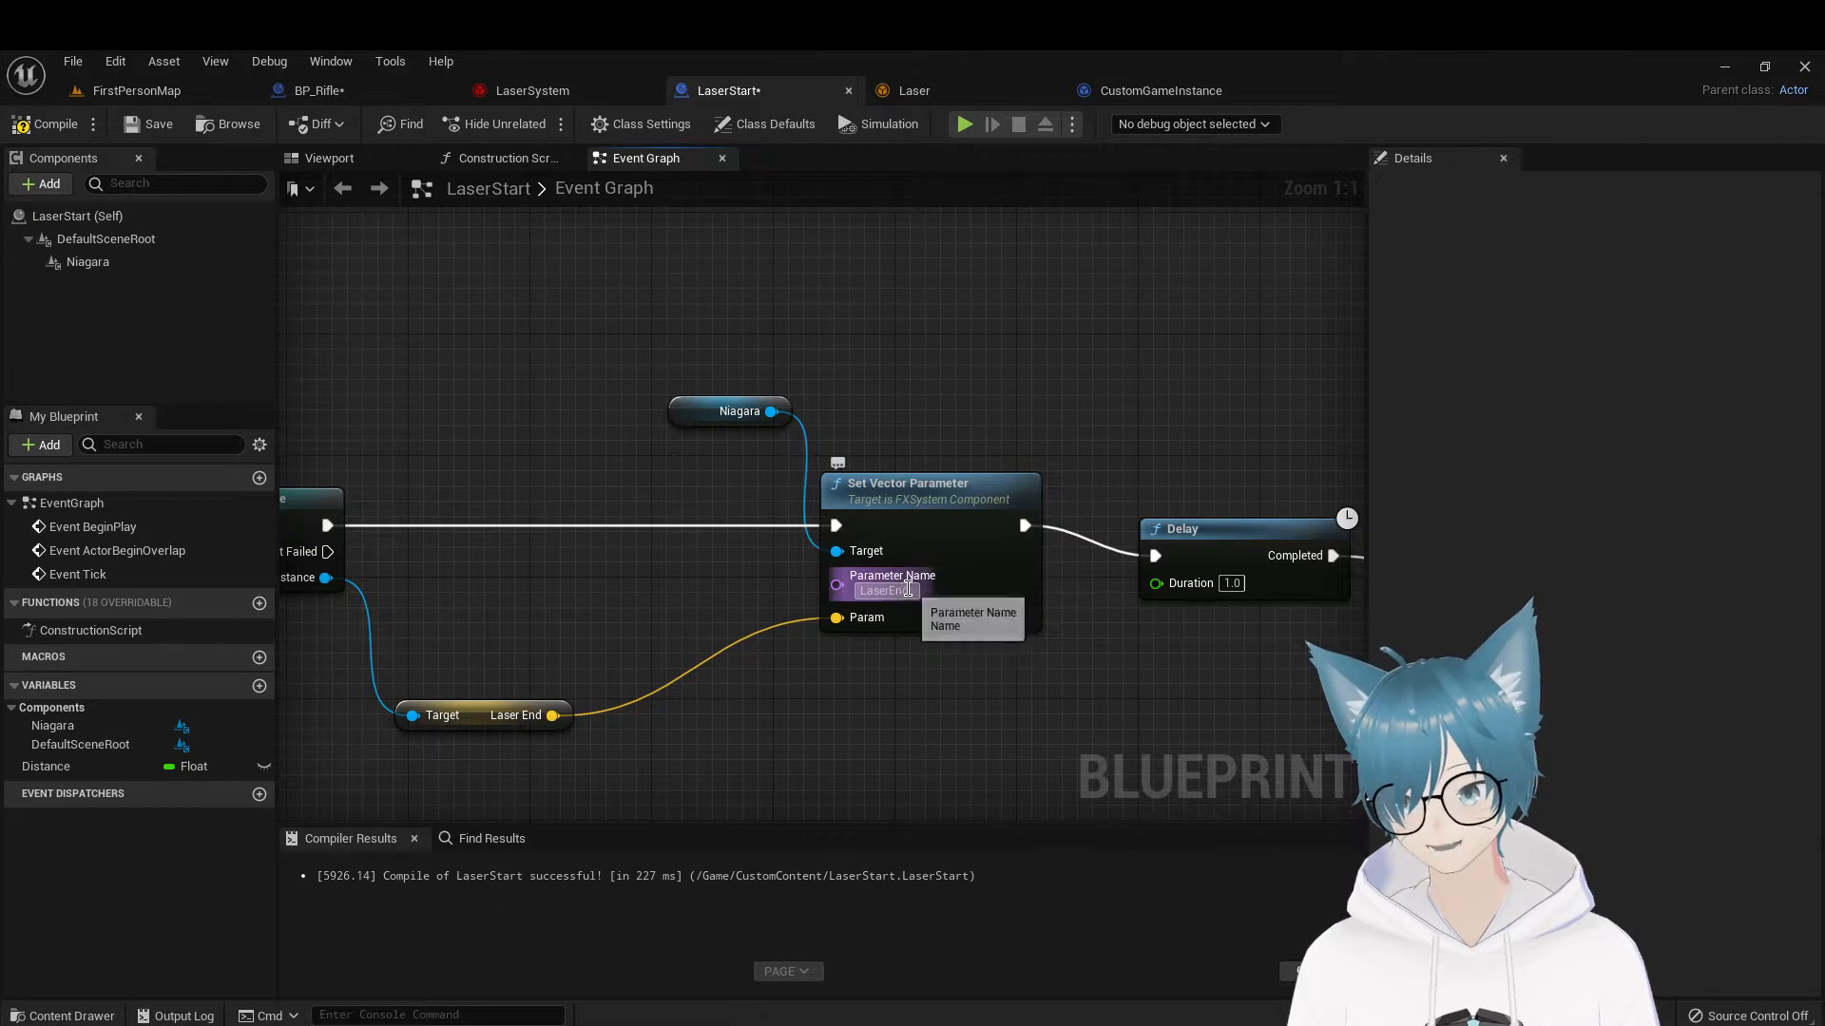
click(906, 591)
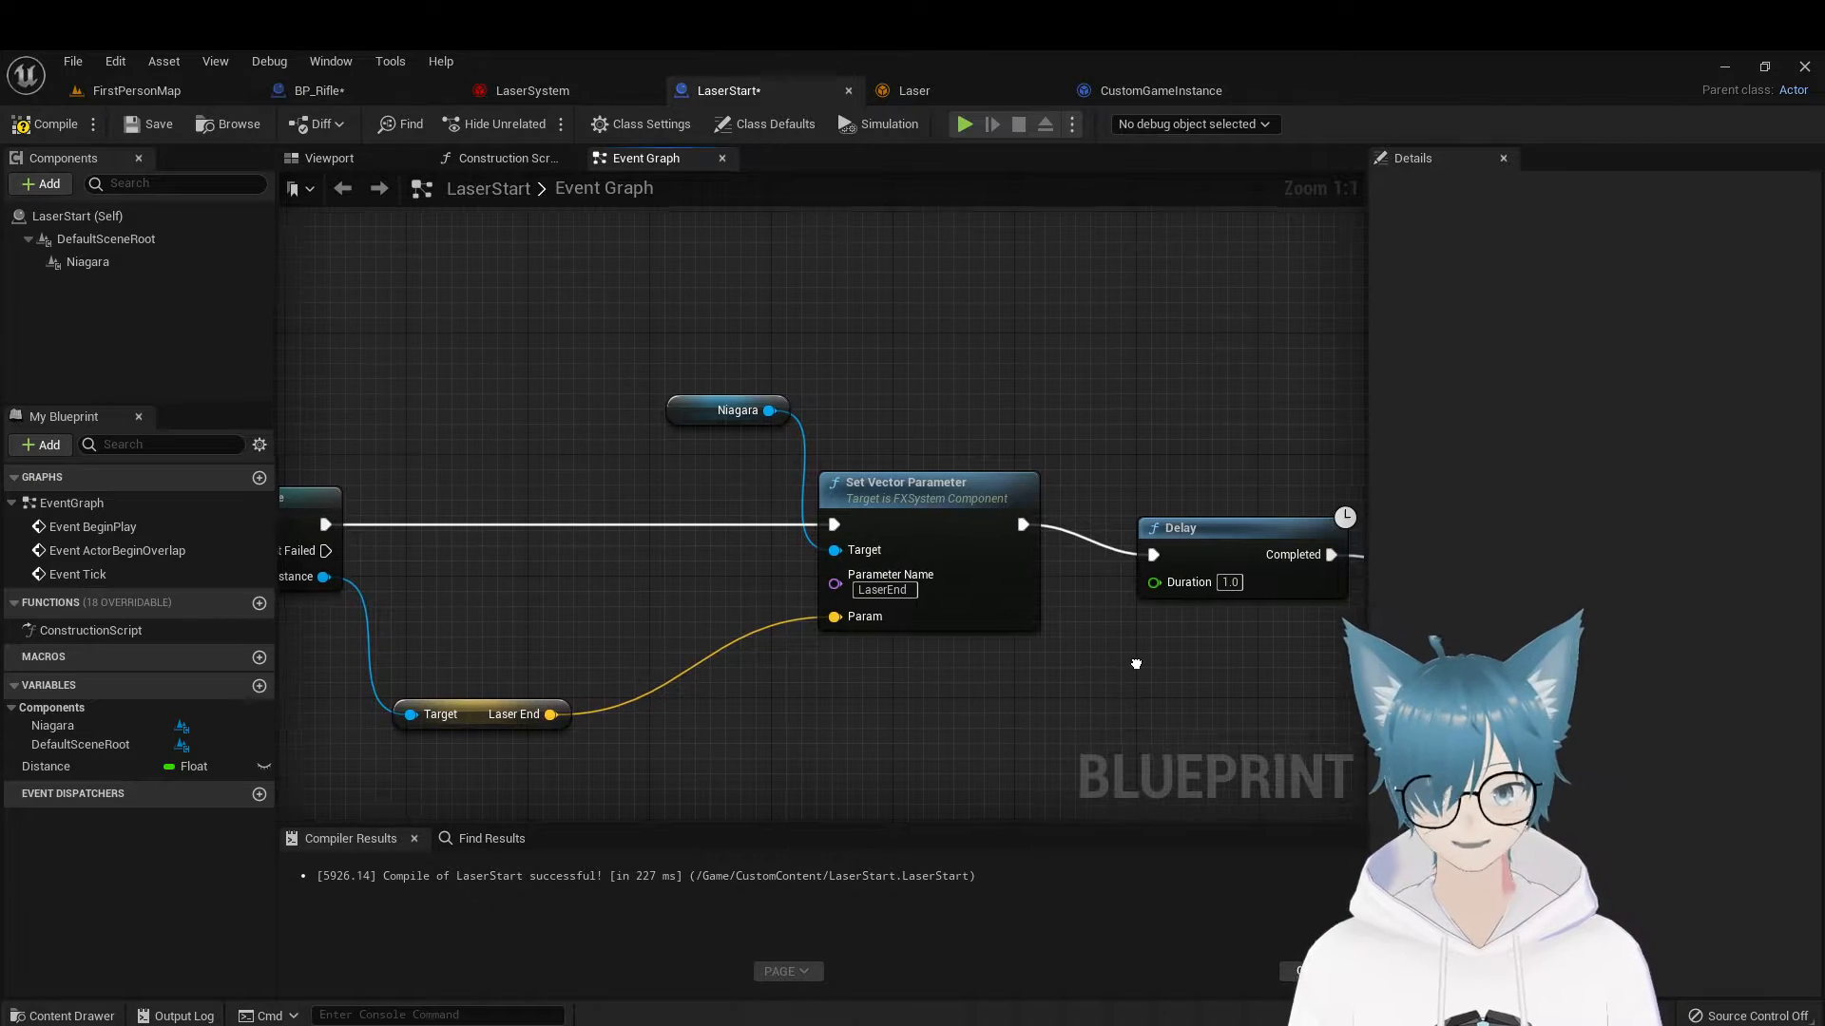
right_drag(772, 566, 681, 503)
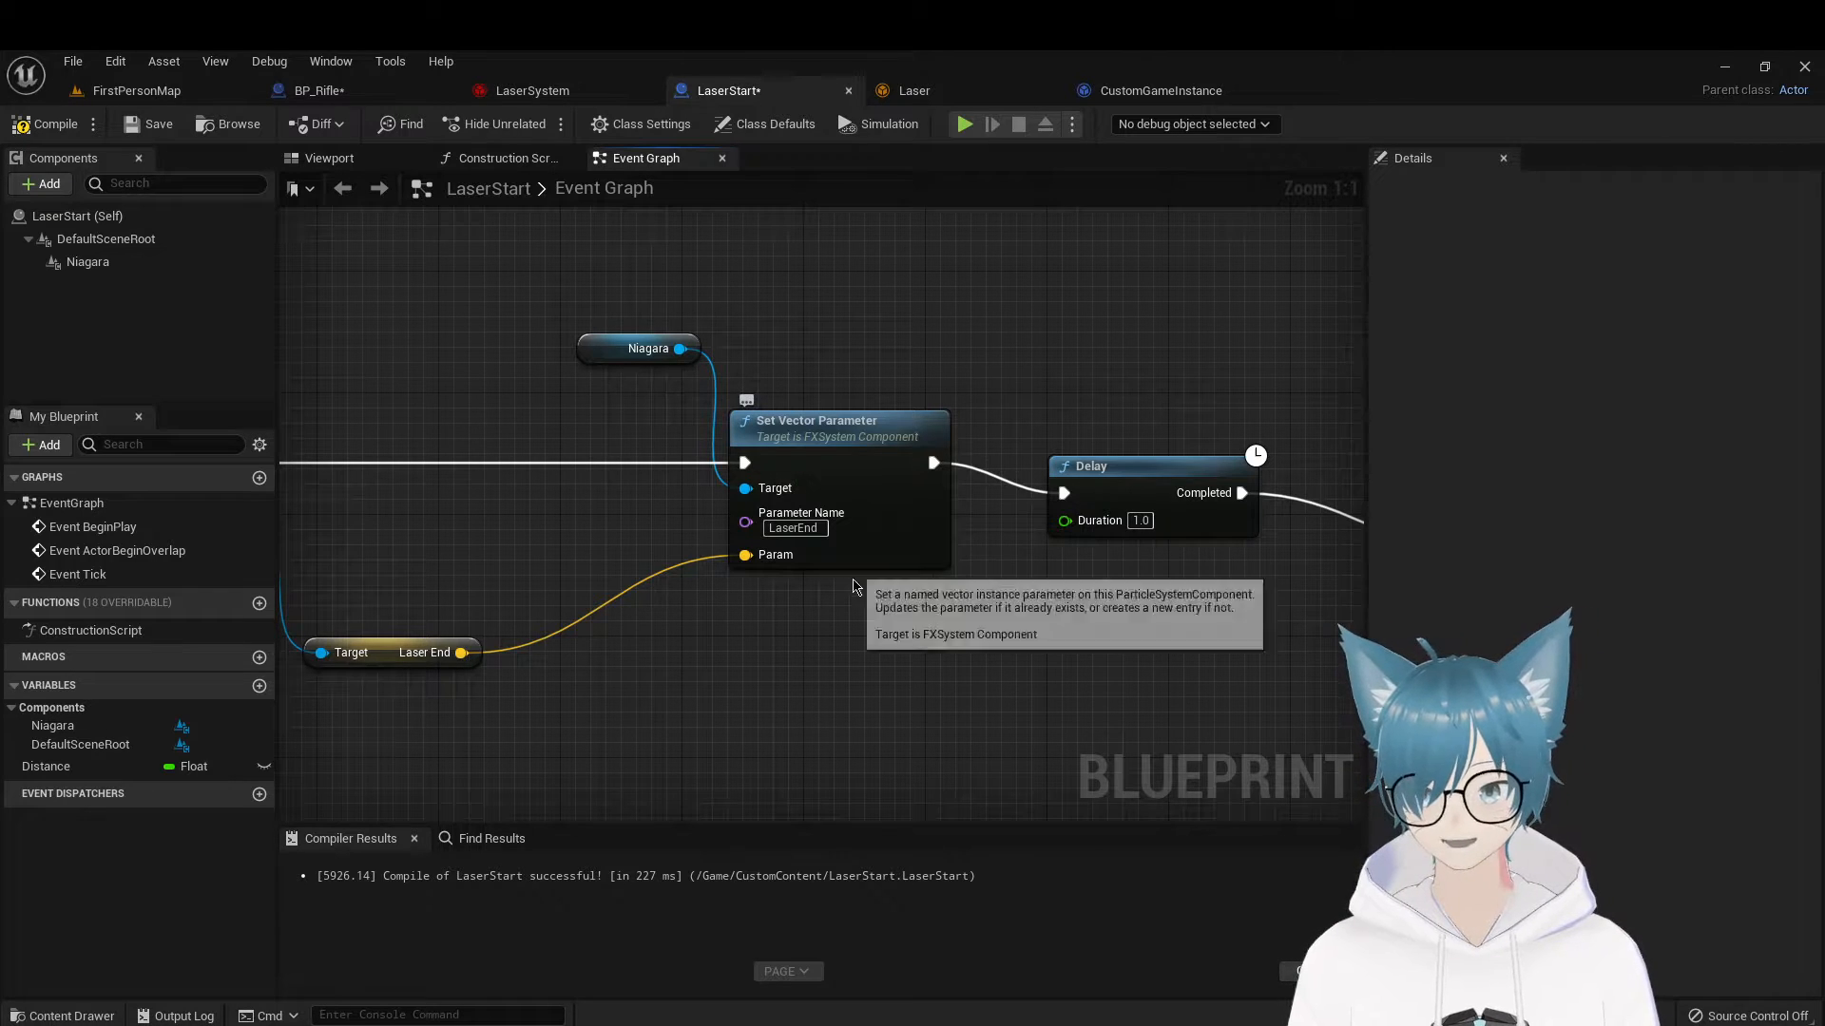
Follow LaserStart's execution from Set Vector Parameter through the Delay to Destroy Actor, and view the whole chain
right_drag(929, 628, 866, 632)
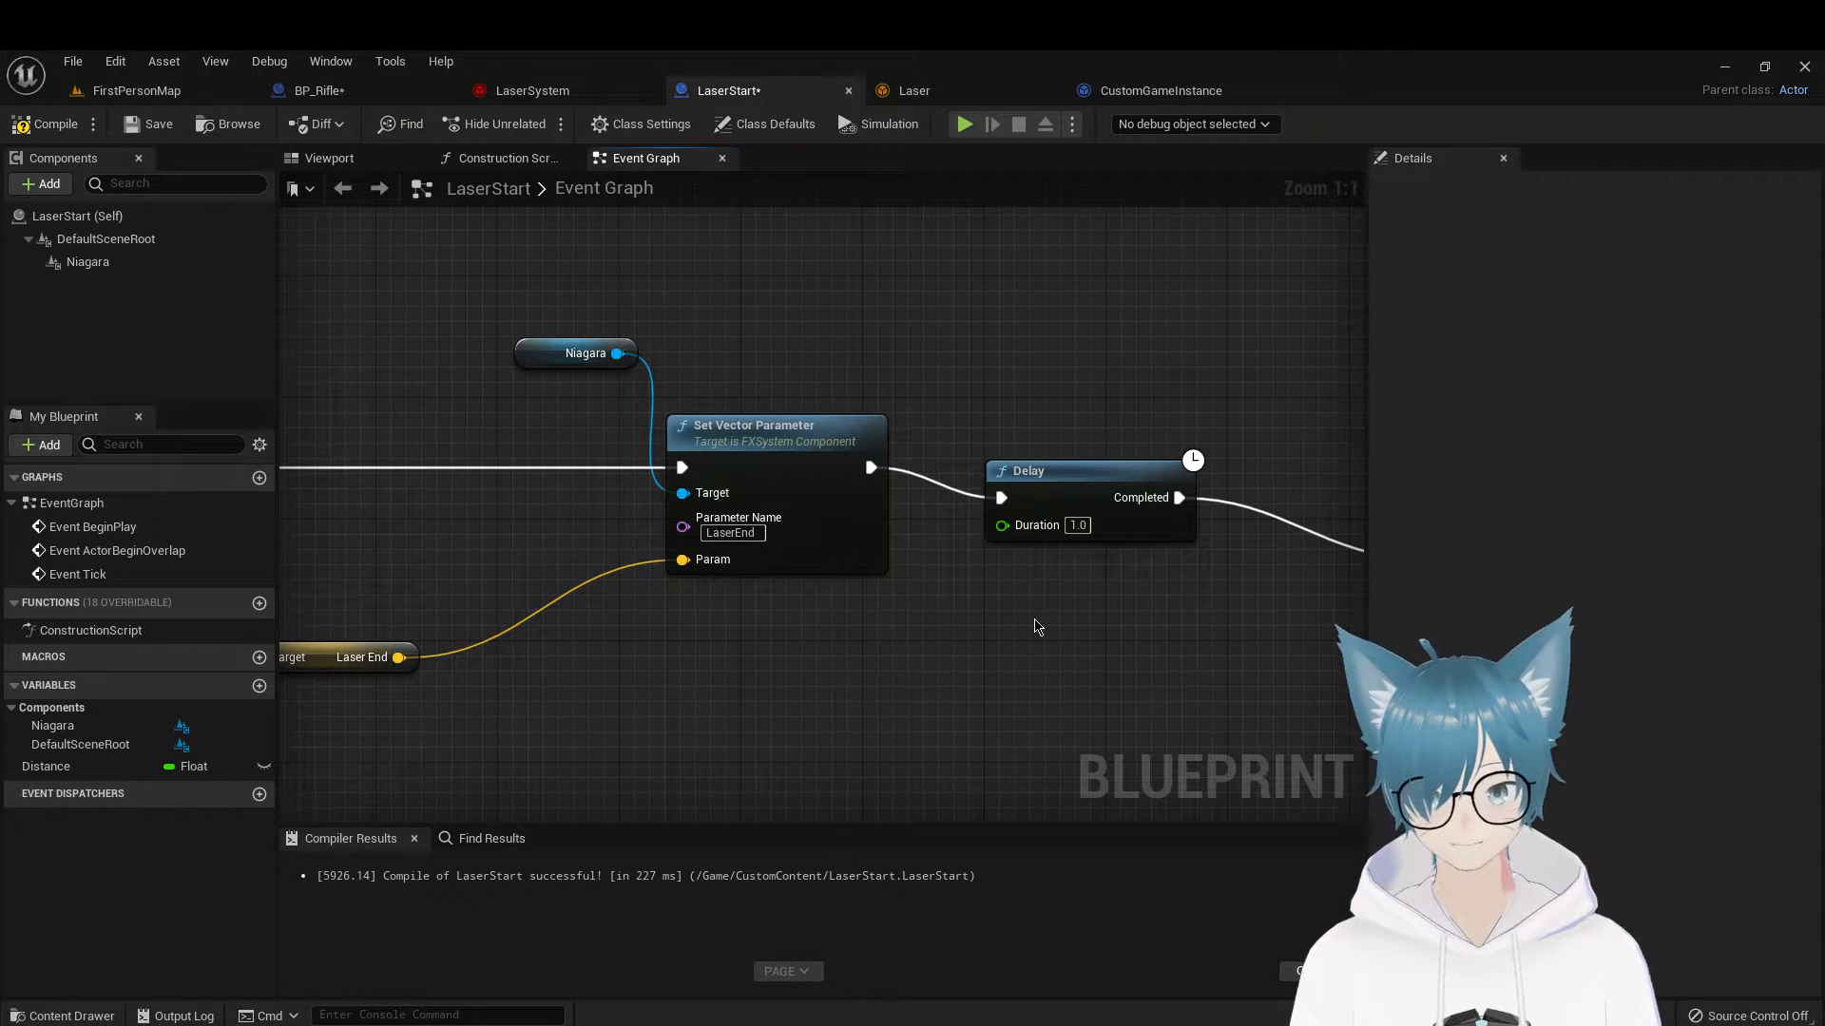
right_drag(1038, 627, 867, 651)
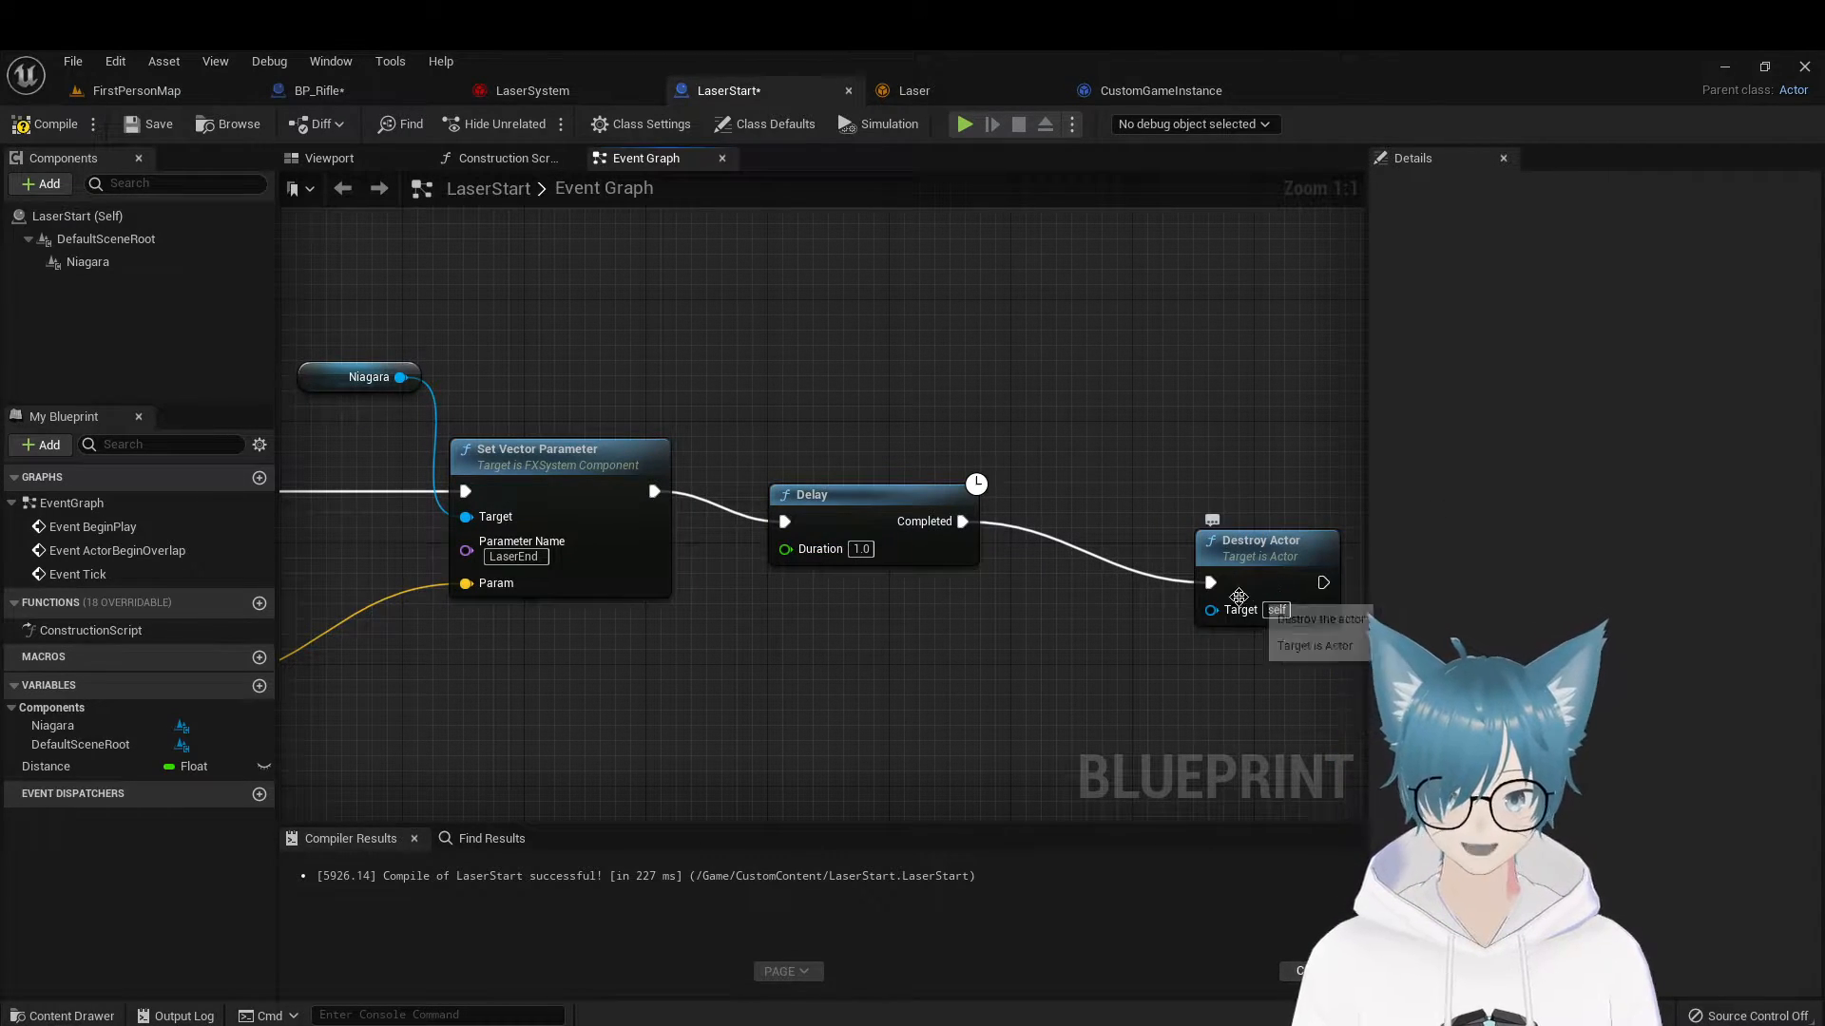
right_drag(856, 404, 676, 472)
right_drag(662, 614, 944, 521)
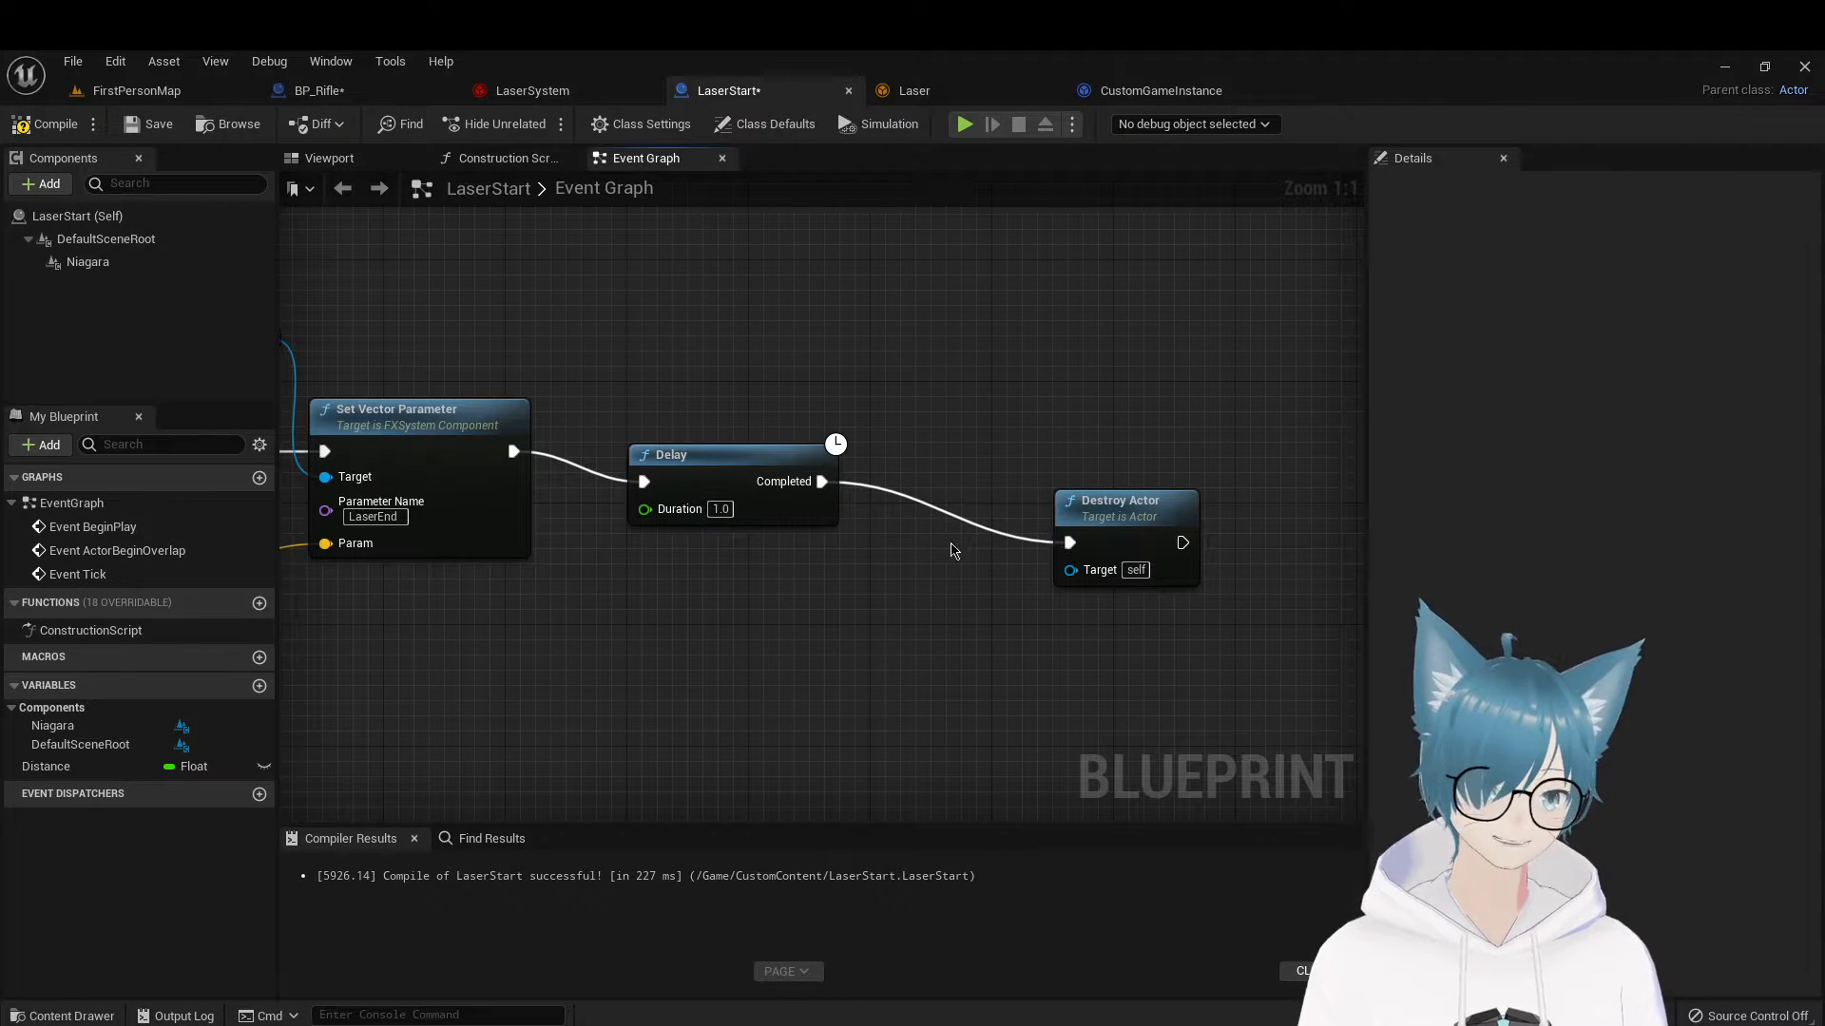
scroll(1084, 675, down, 5)
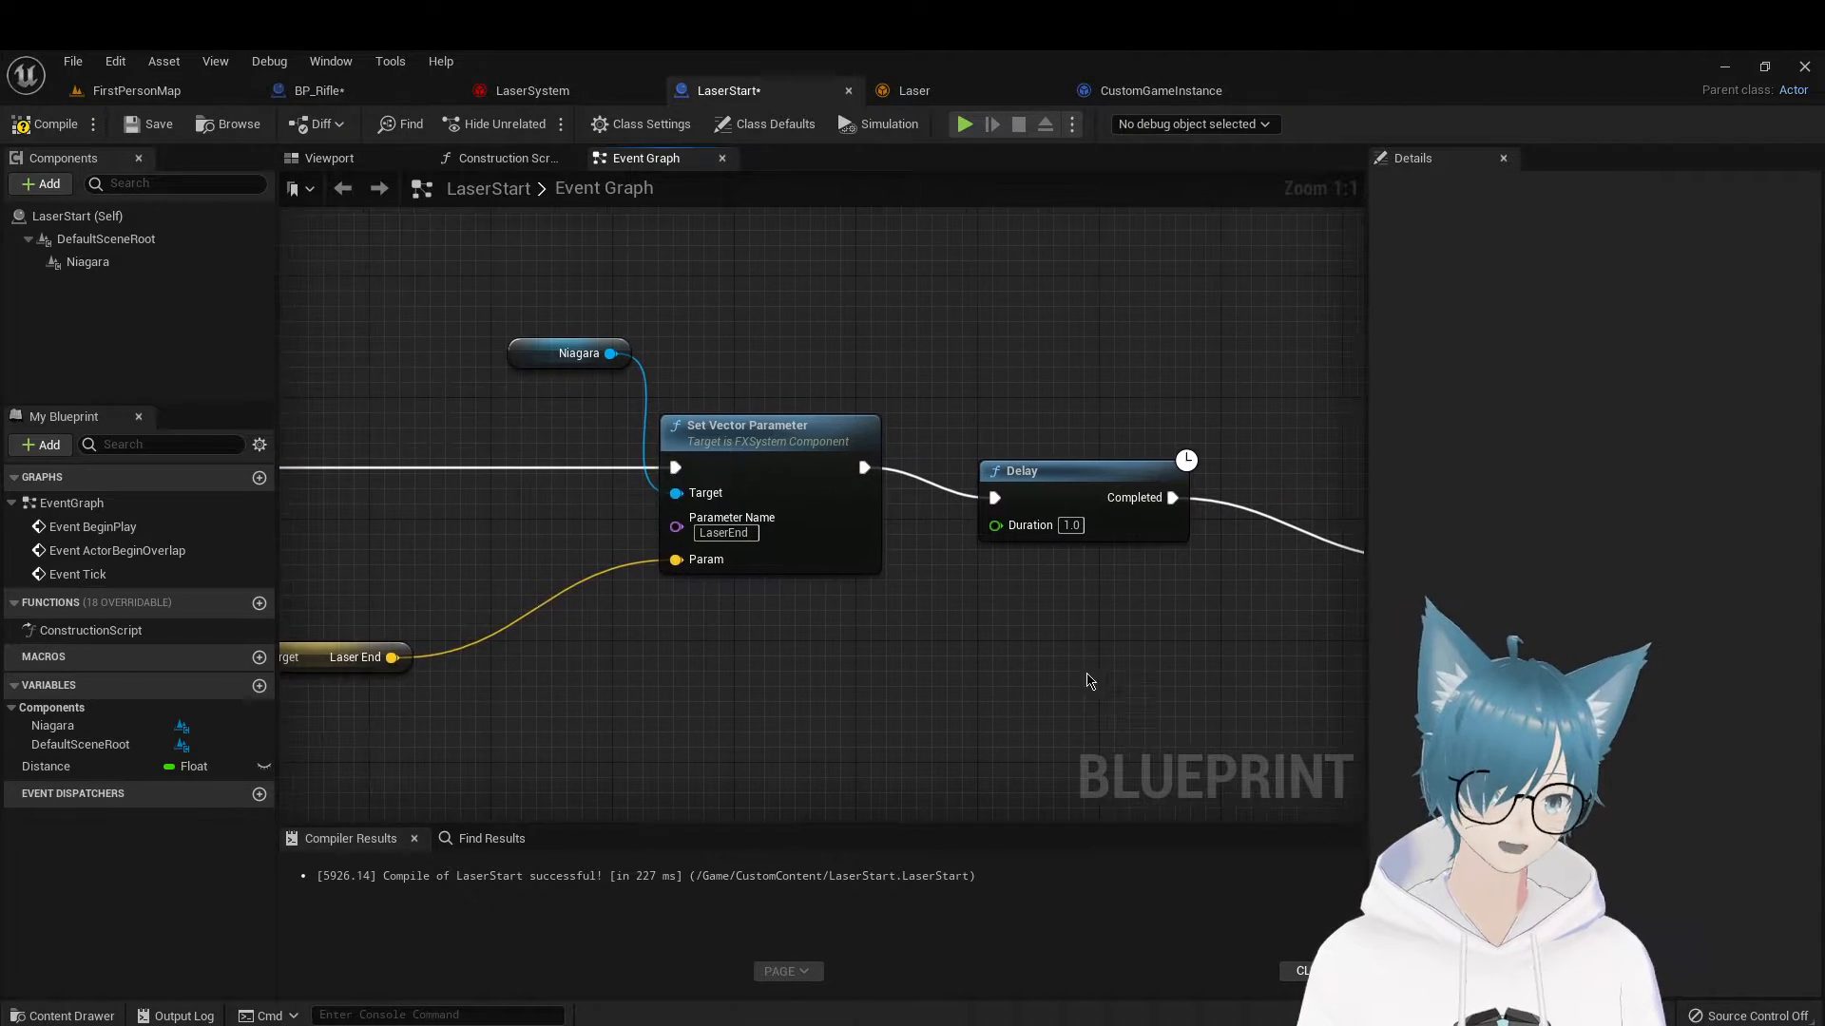
right_drag(1066, 651, 919, 643)
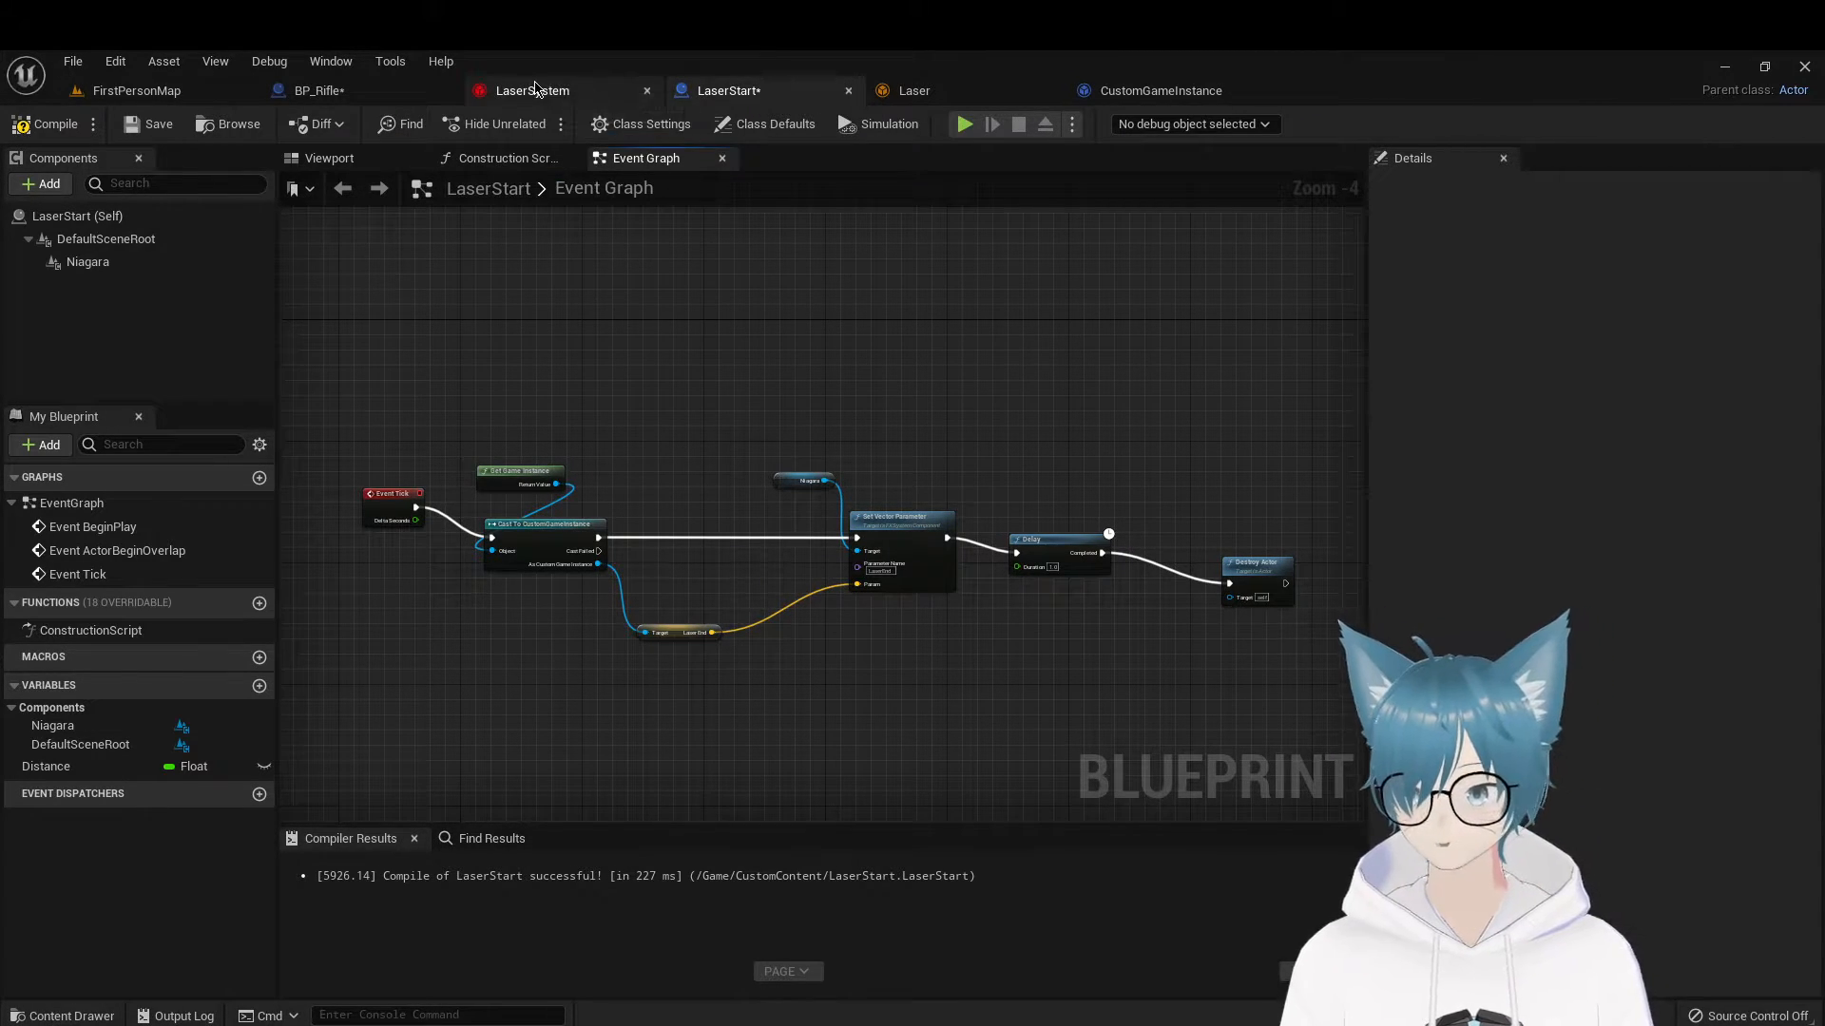
Review BP_Rifle's flow after the line trace, from setting Laser End on CustomGameInstance to activating and deactivating Bullet1
click(361, 91)
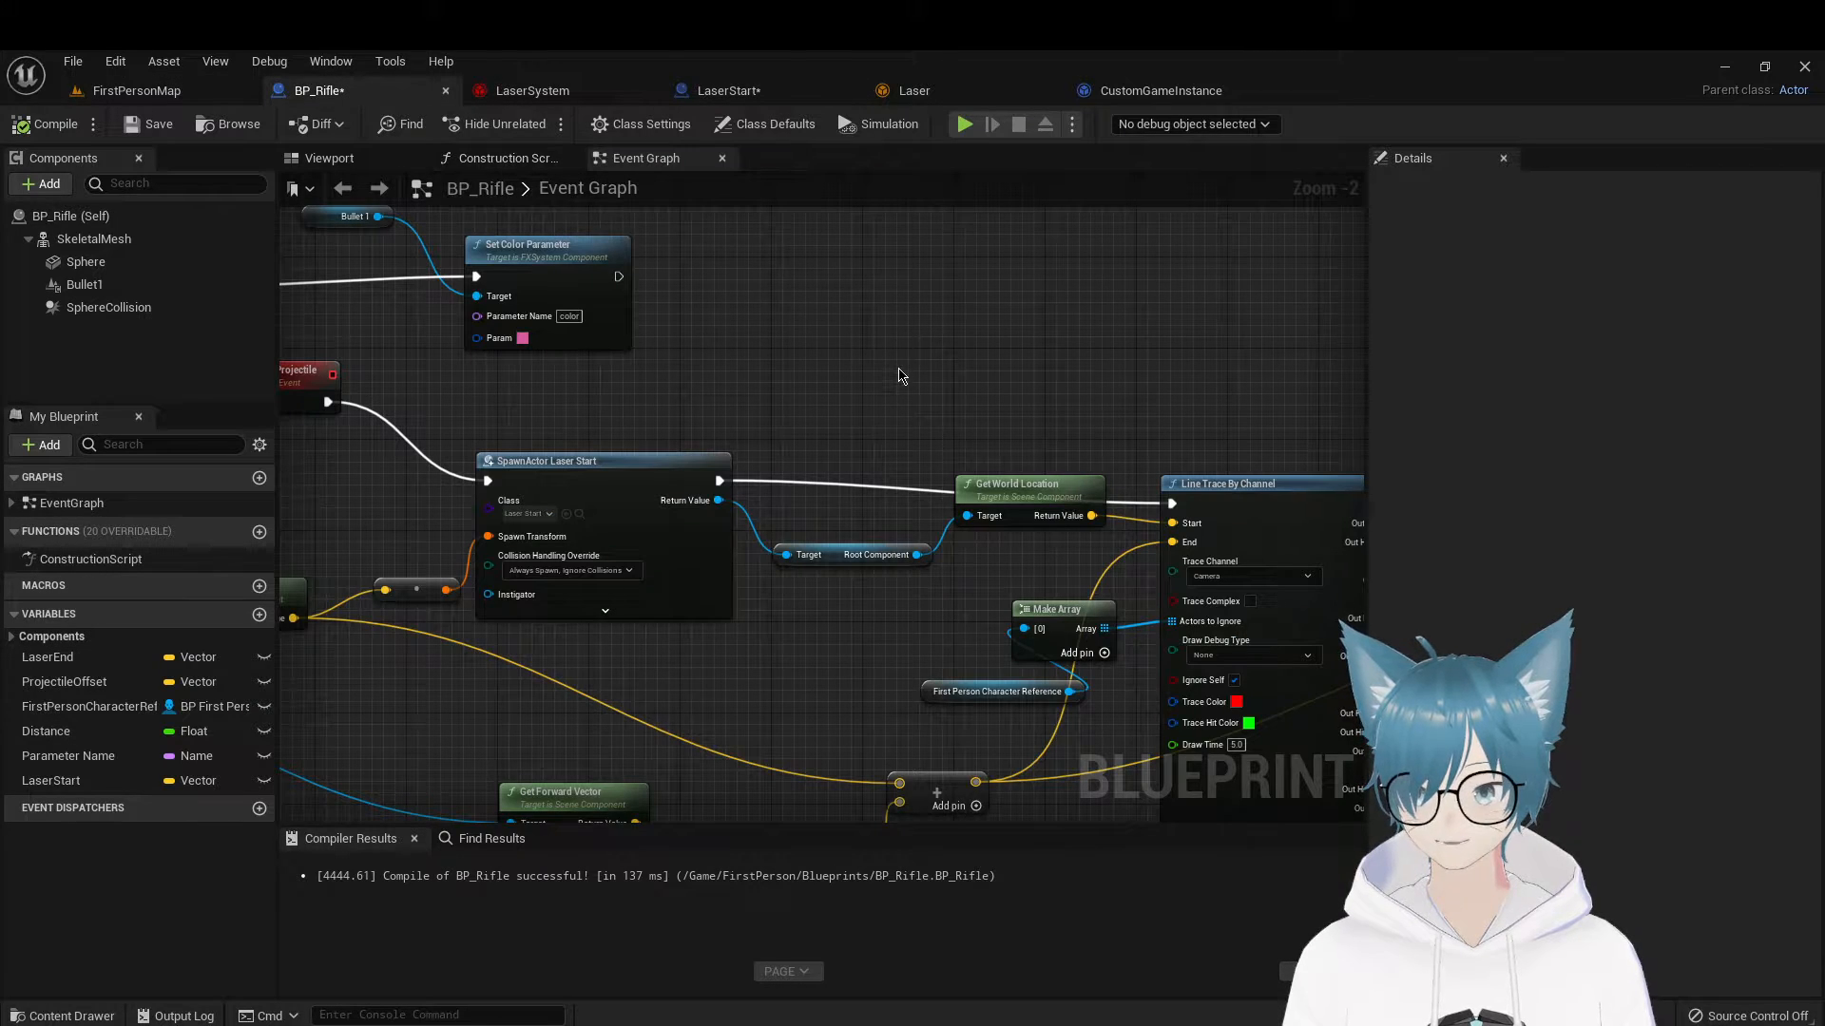
right_drag(898, 376, 619, 303)
scroll(1018, 294, down, 3)
right_drag(866, 301, 410, 318)
right_drag(970, 319, 849, 316)
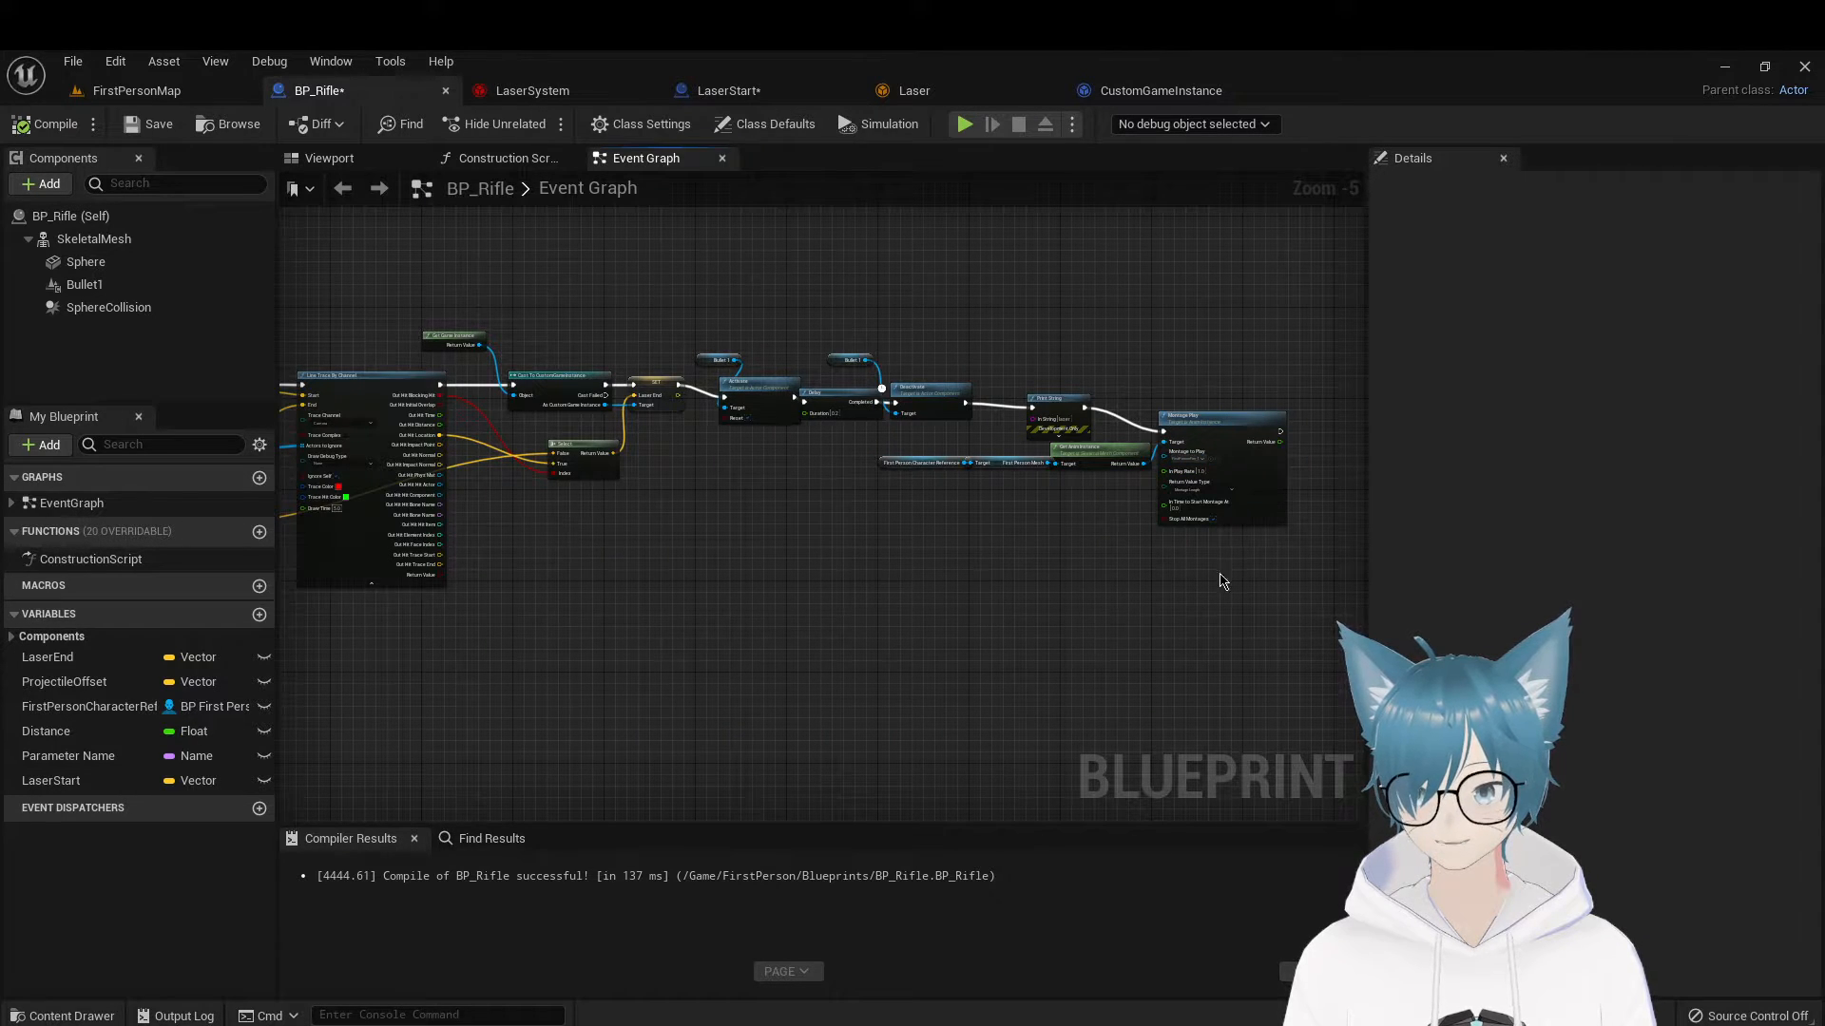
scroll(737, 475, up, 3)
right_drag(729, 461, 750, 680)
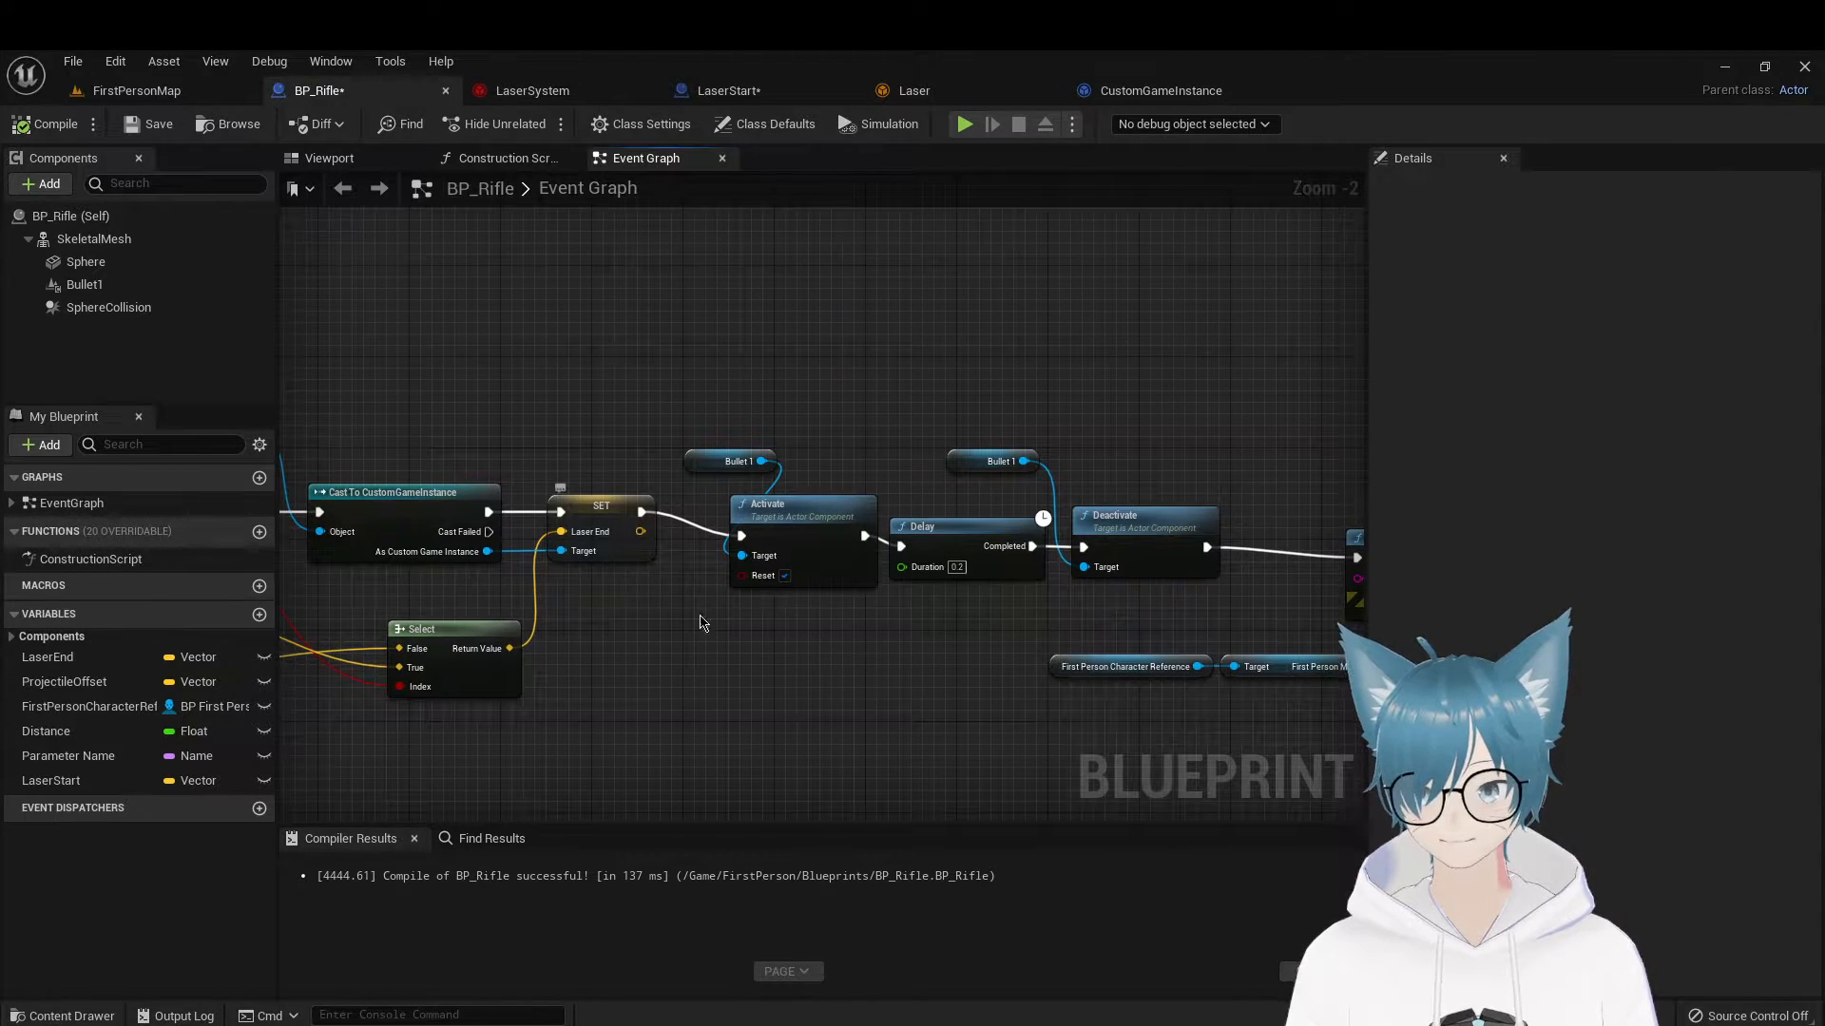
right_drag(699, 623, 673, 679)
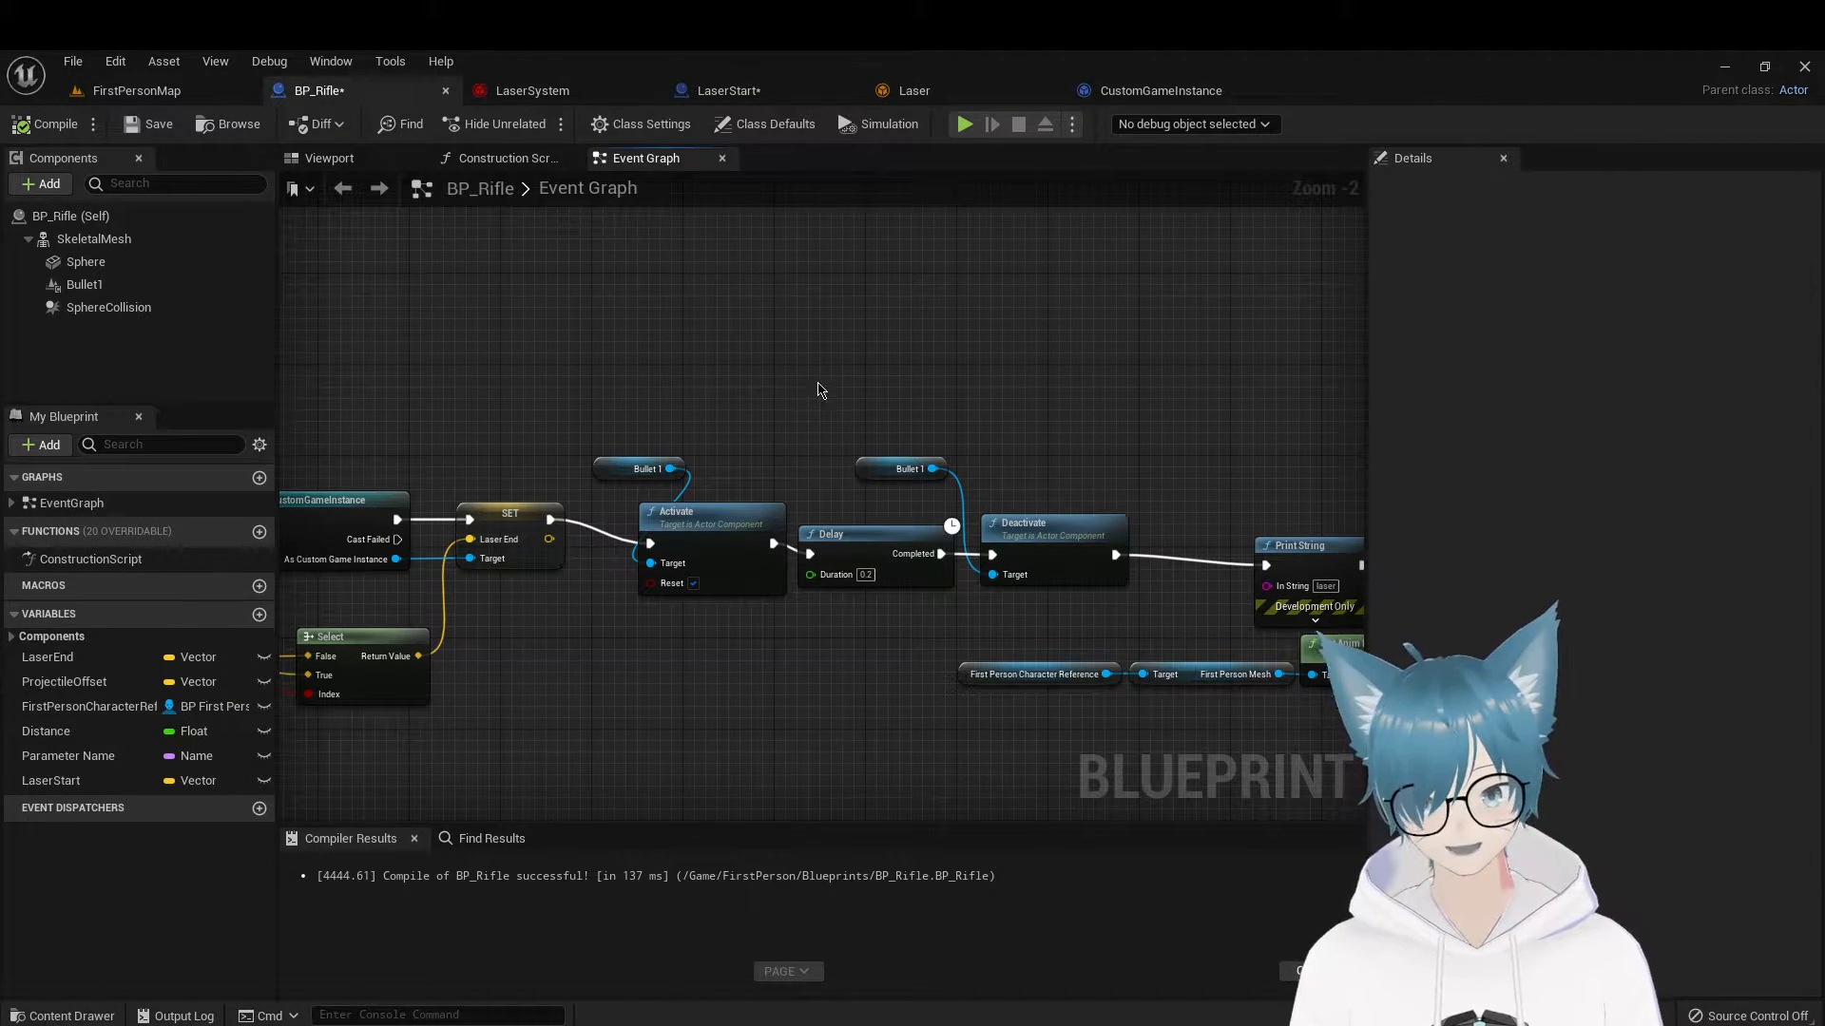
click(136, 89)
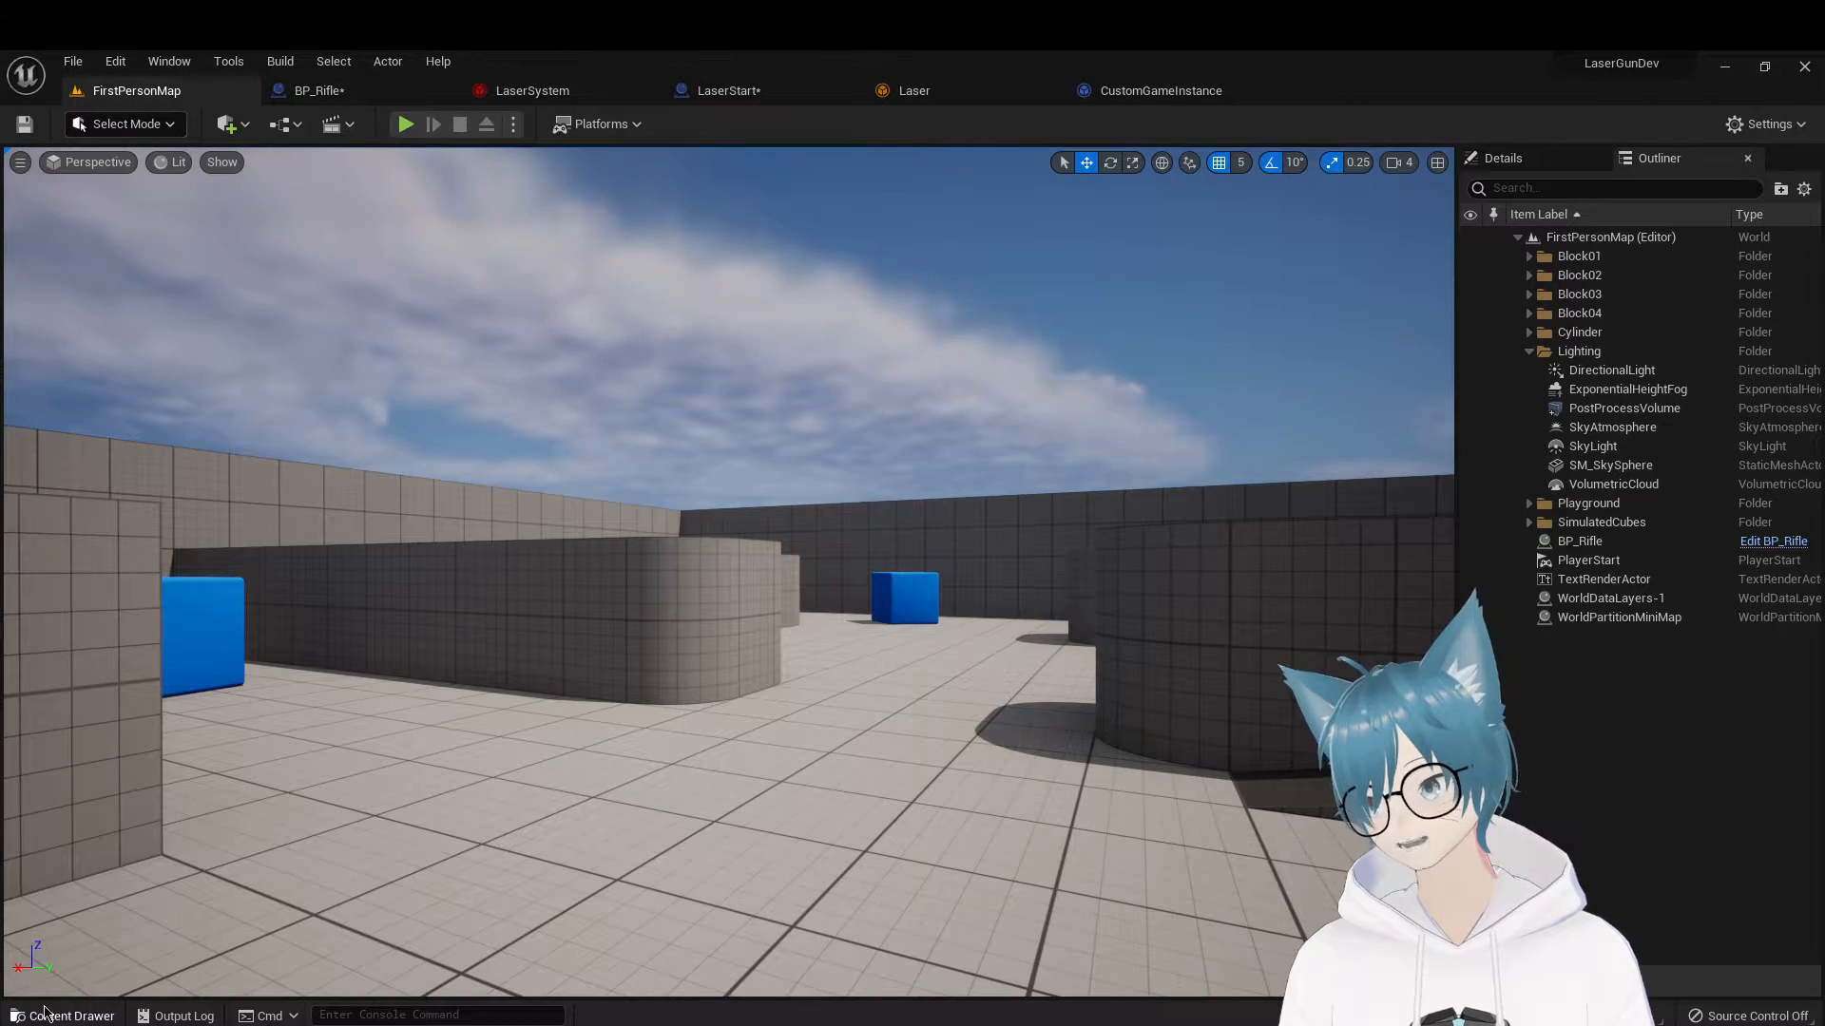
click(57, 1015)
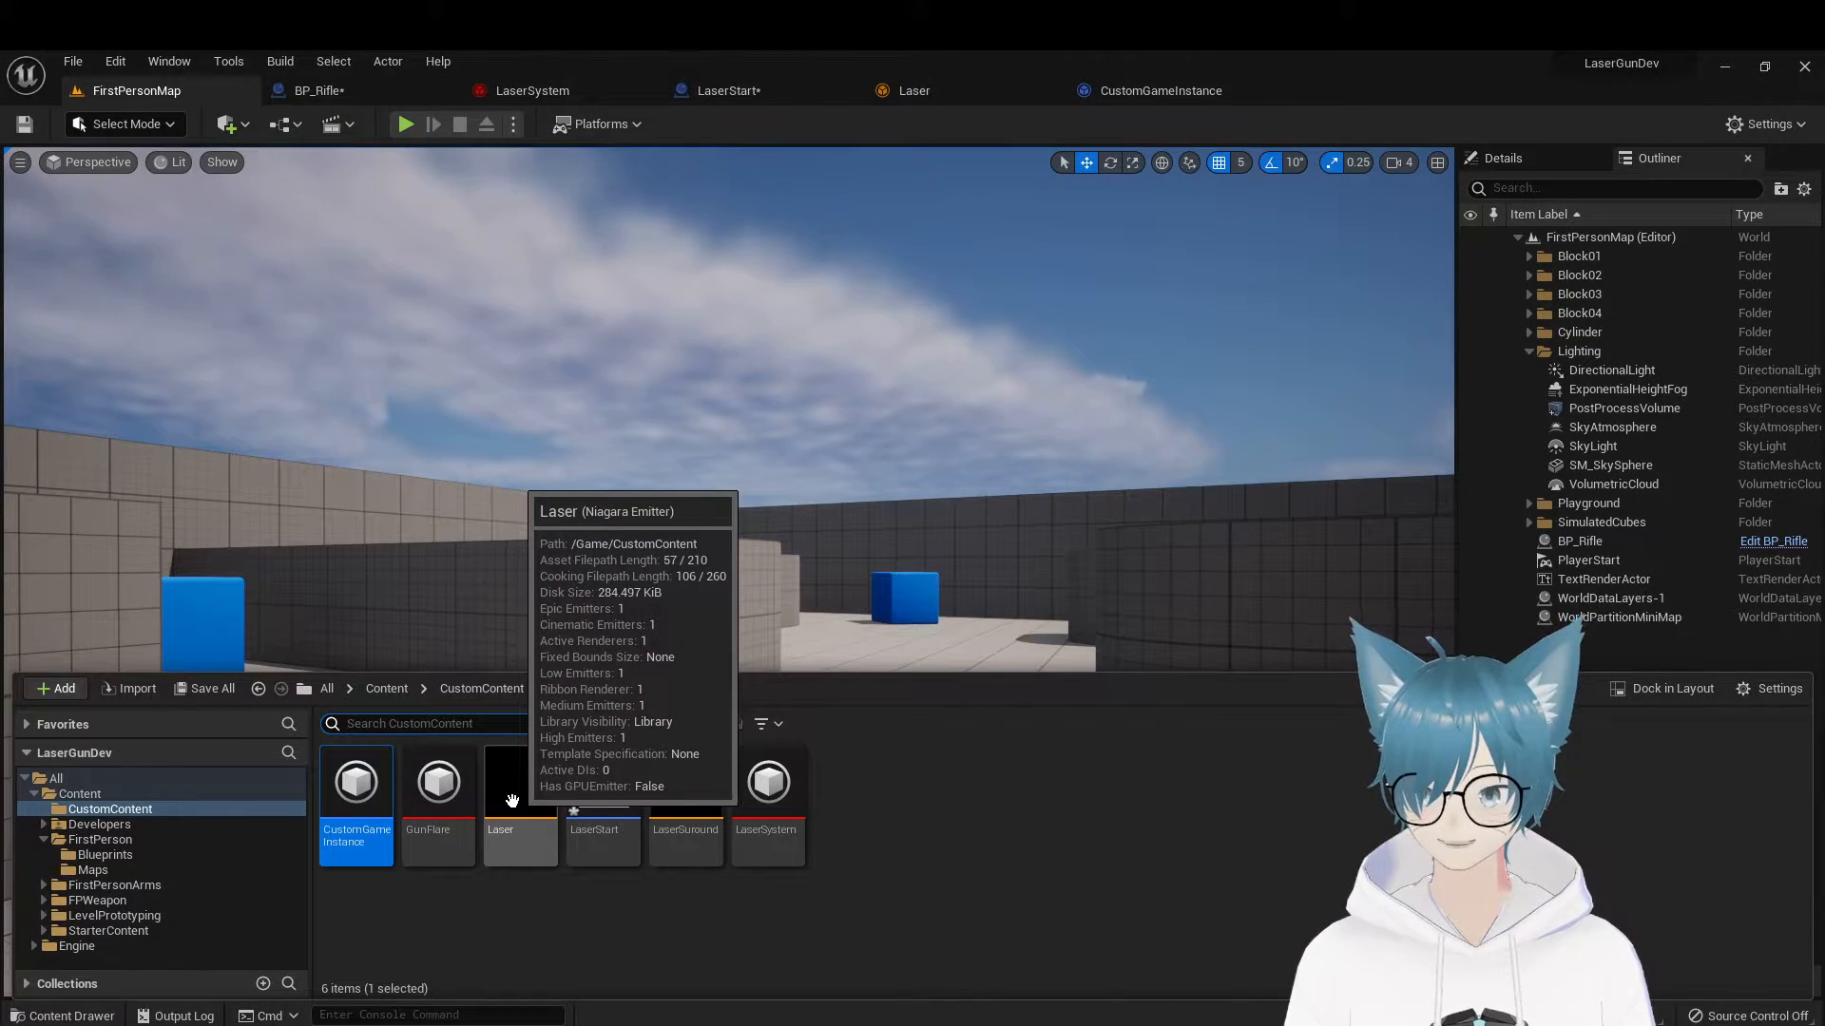
click(674, 809)
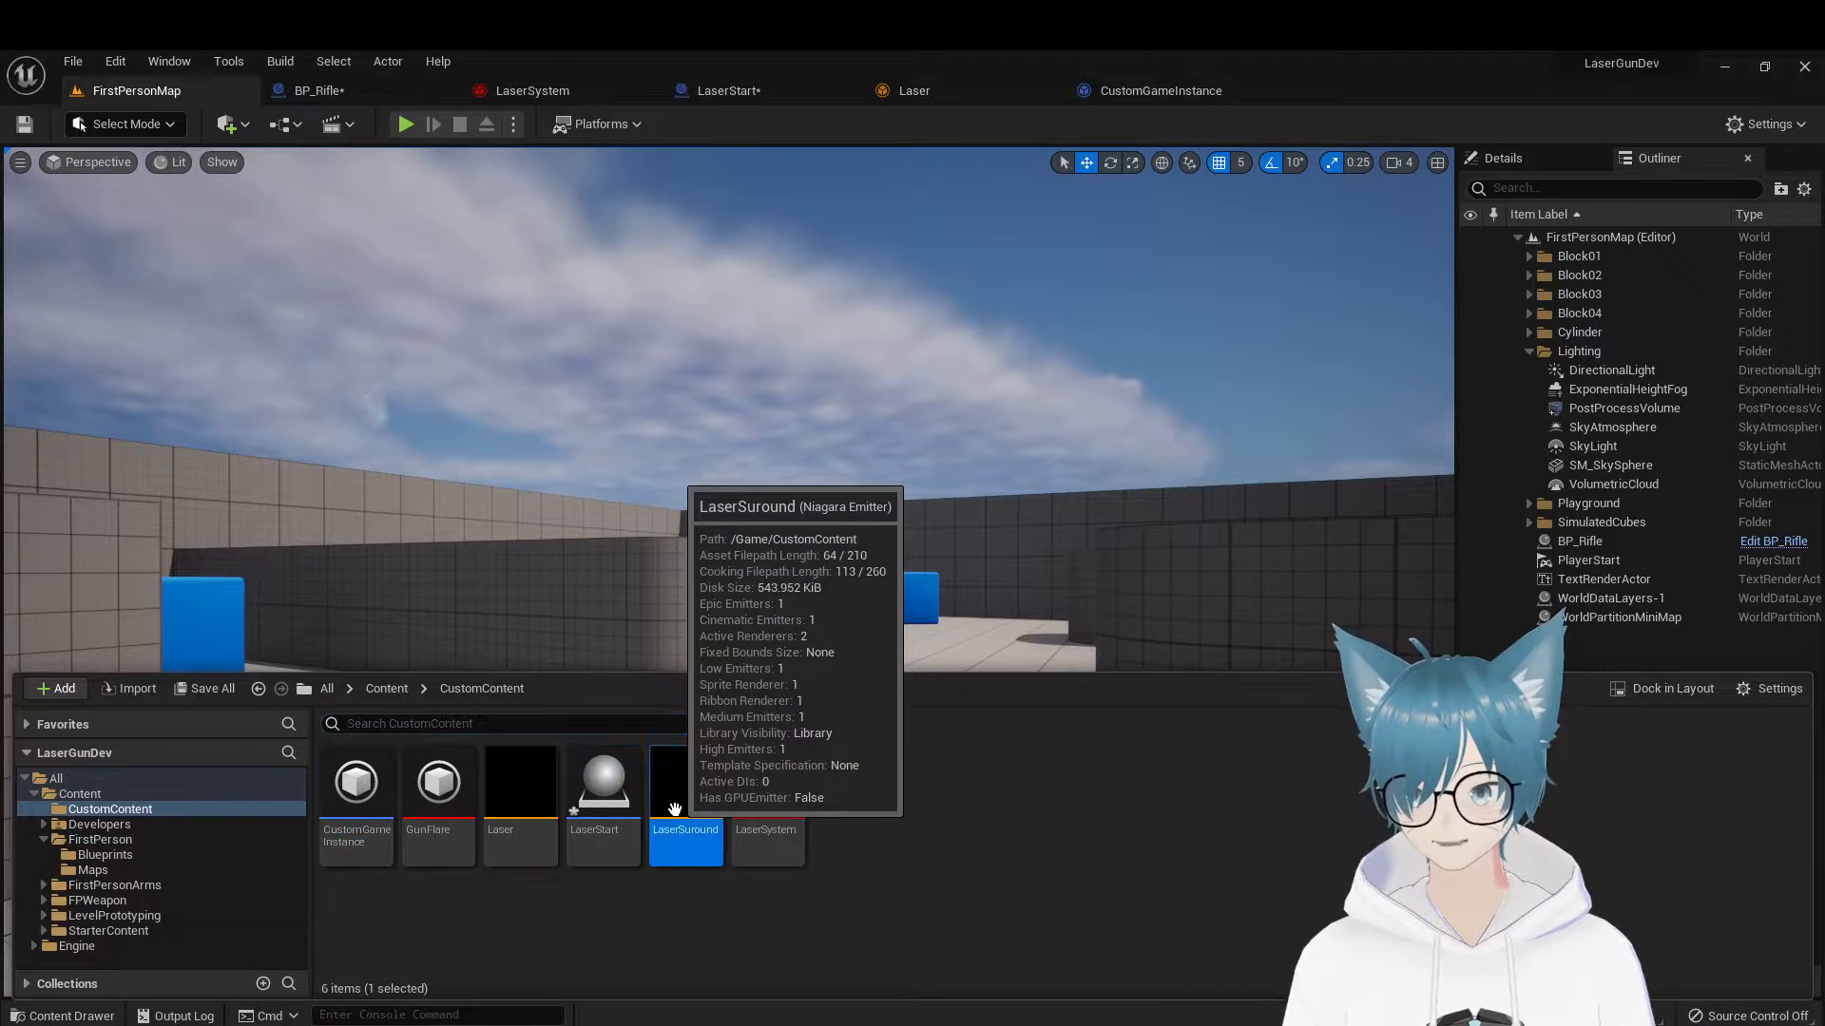
double_click(673, 809)
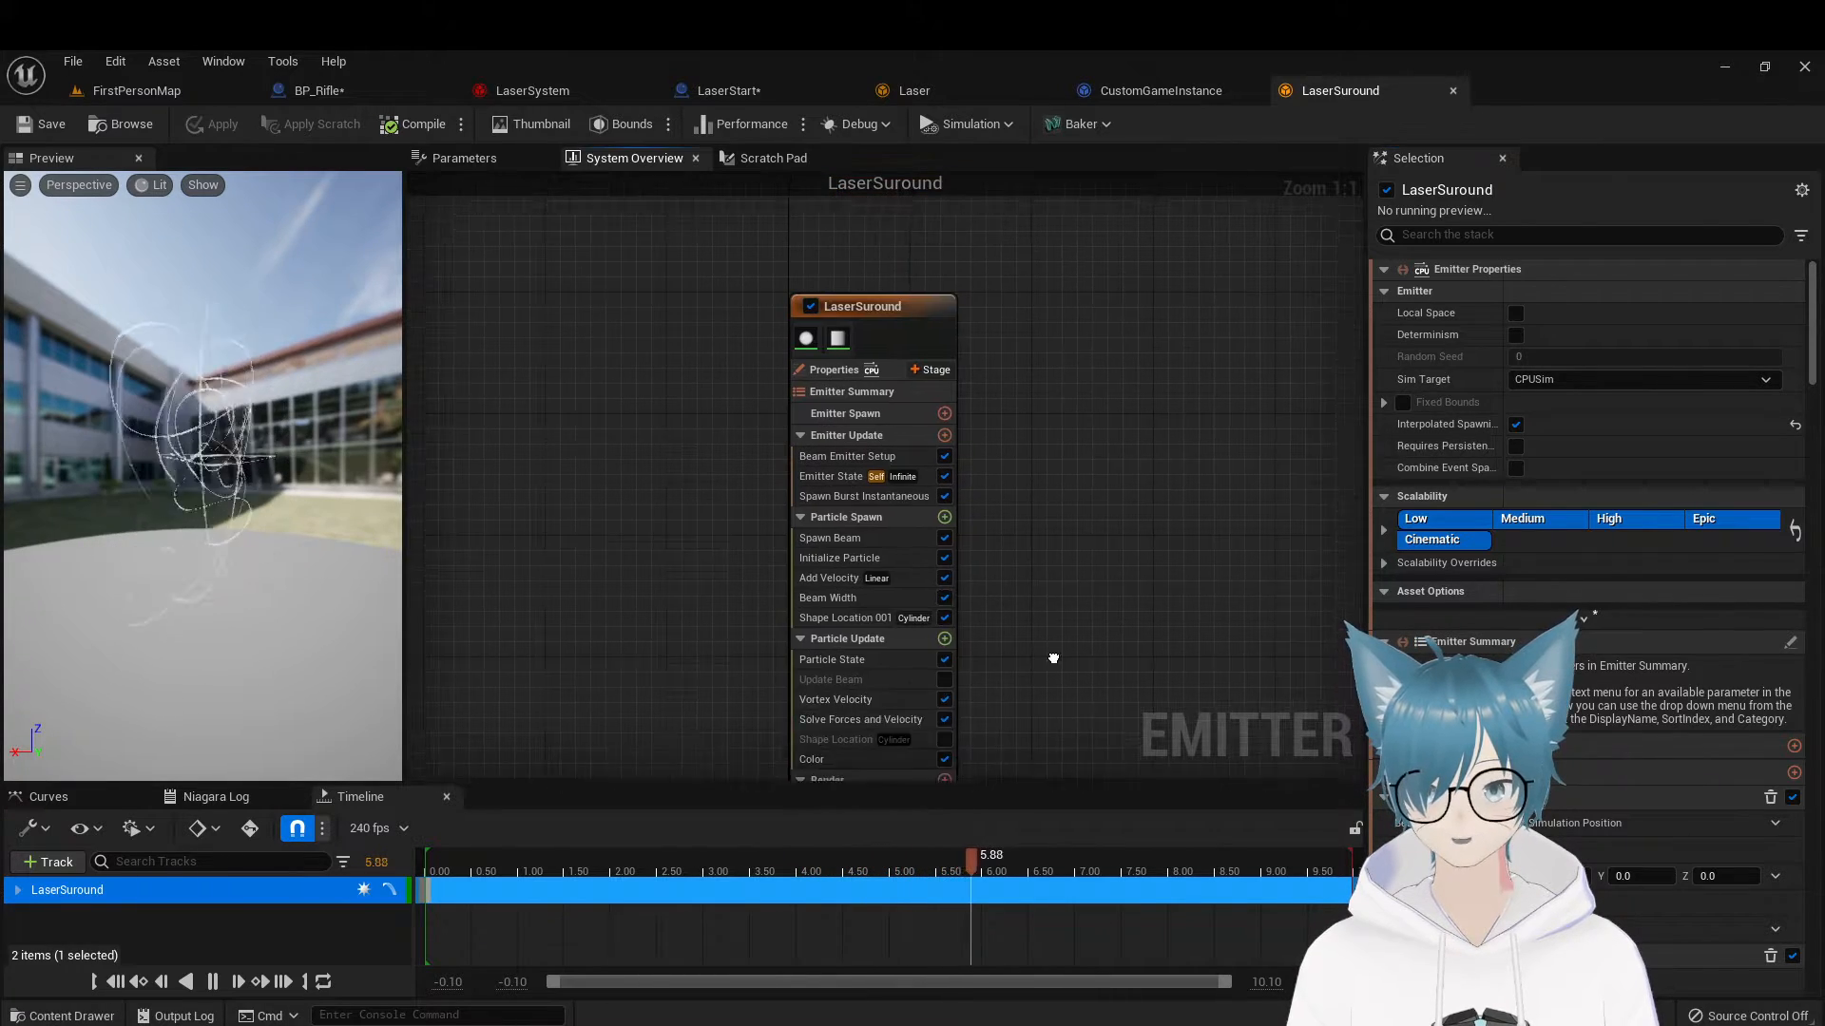
click(1453, 90)
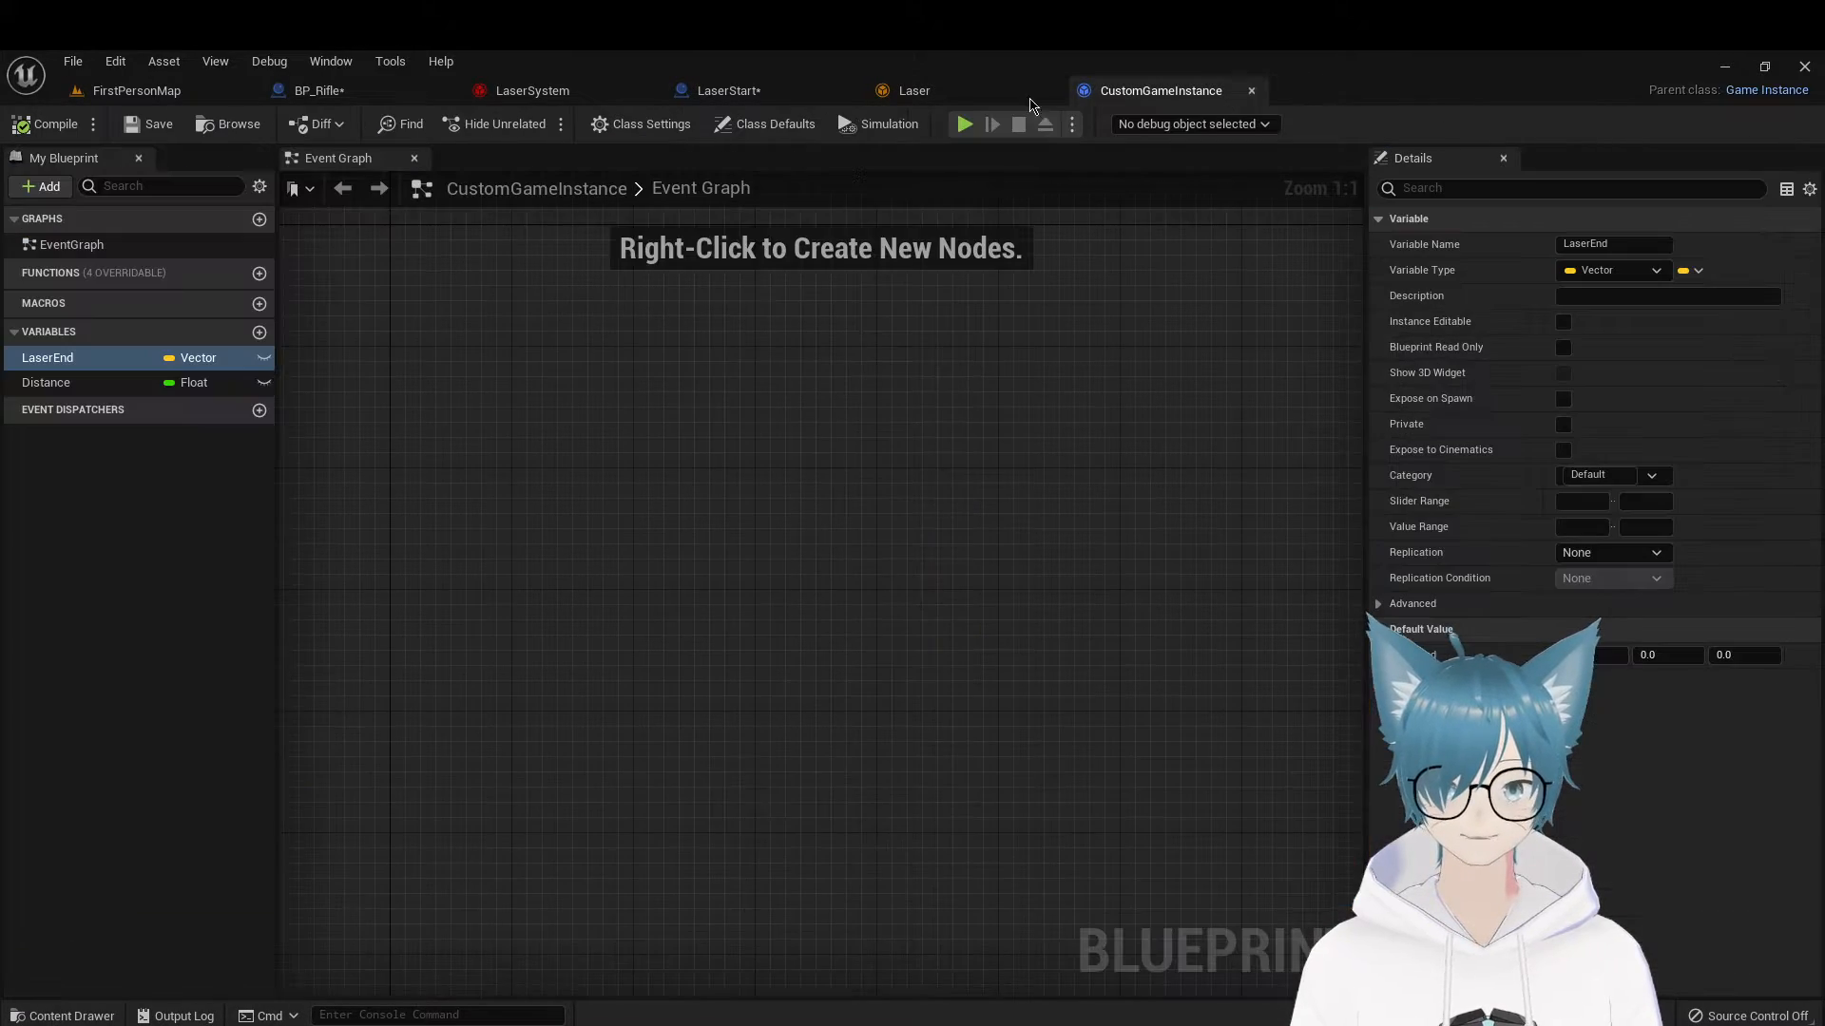
Open the GunFlare Niagara system from the CustomContent folder and view its looping preview
click(135, 91)
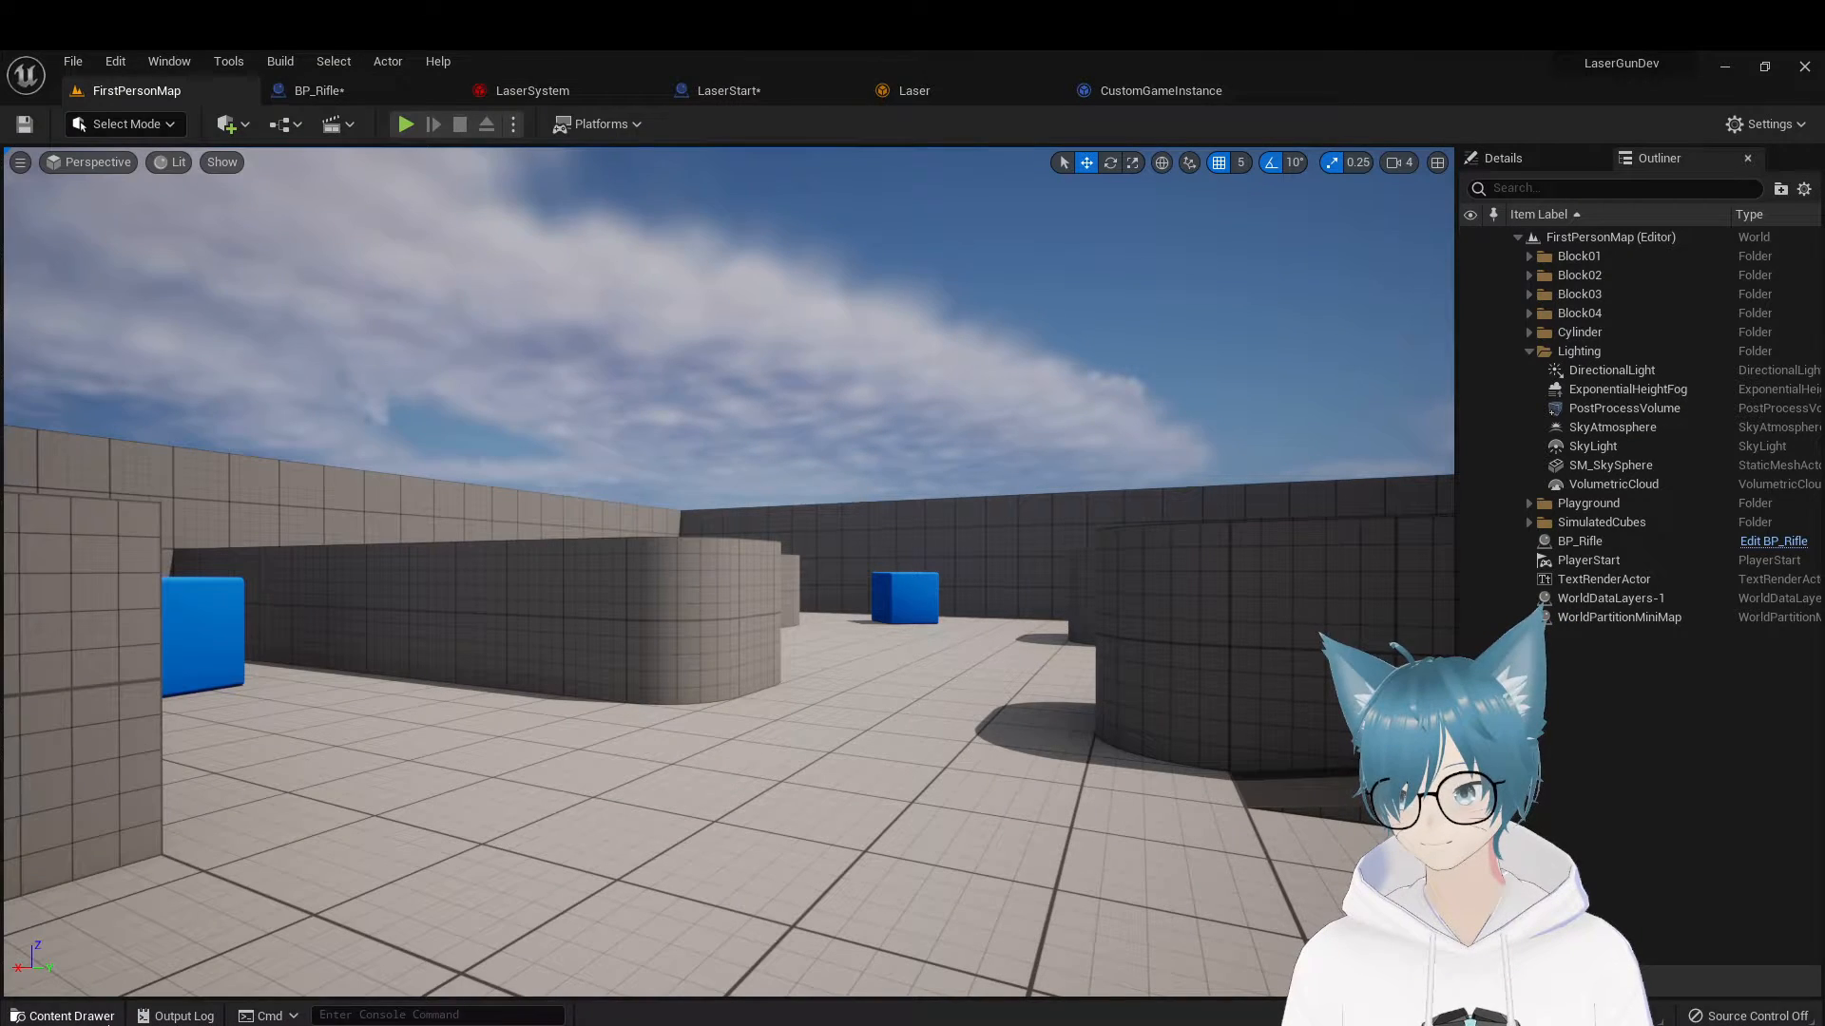
click(62, 1016)
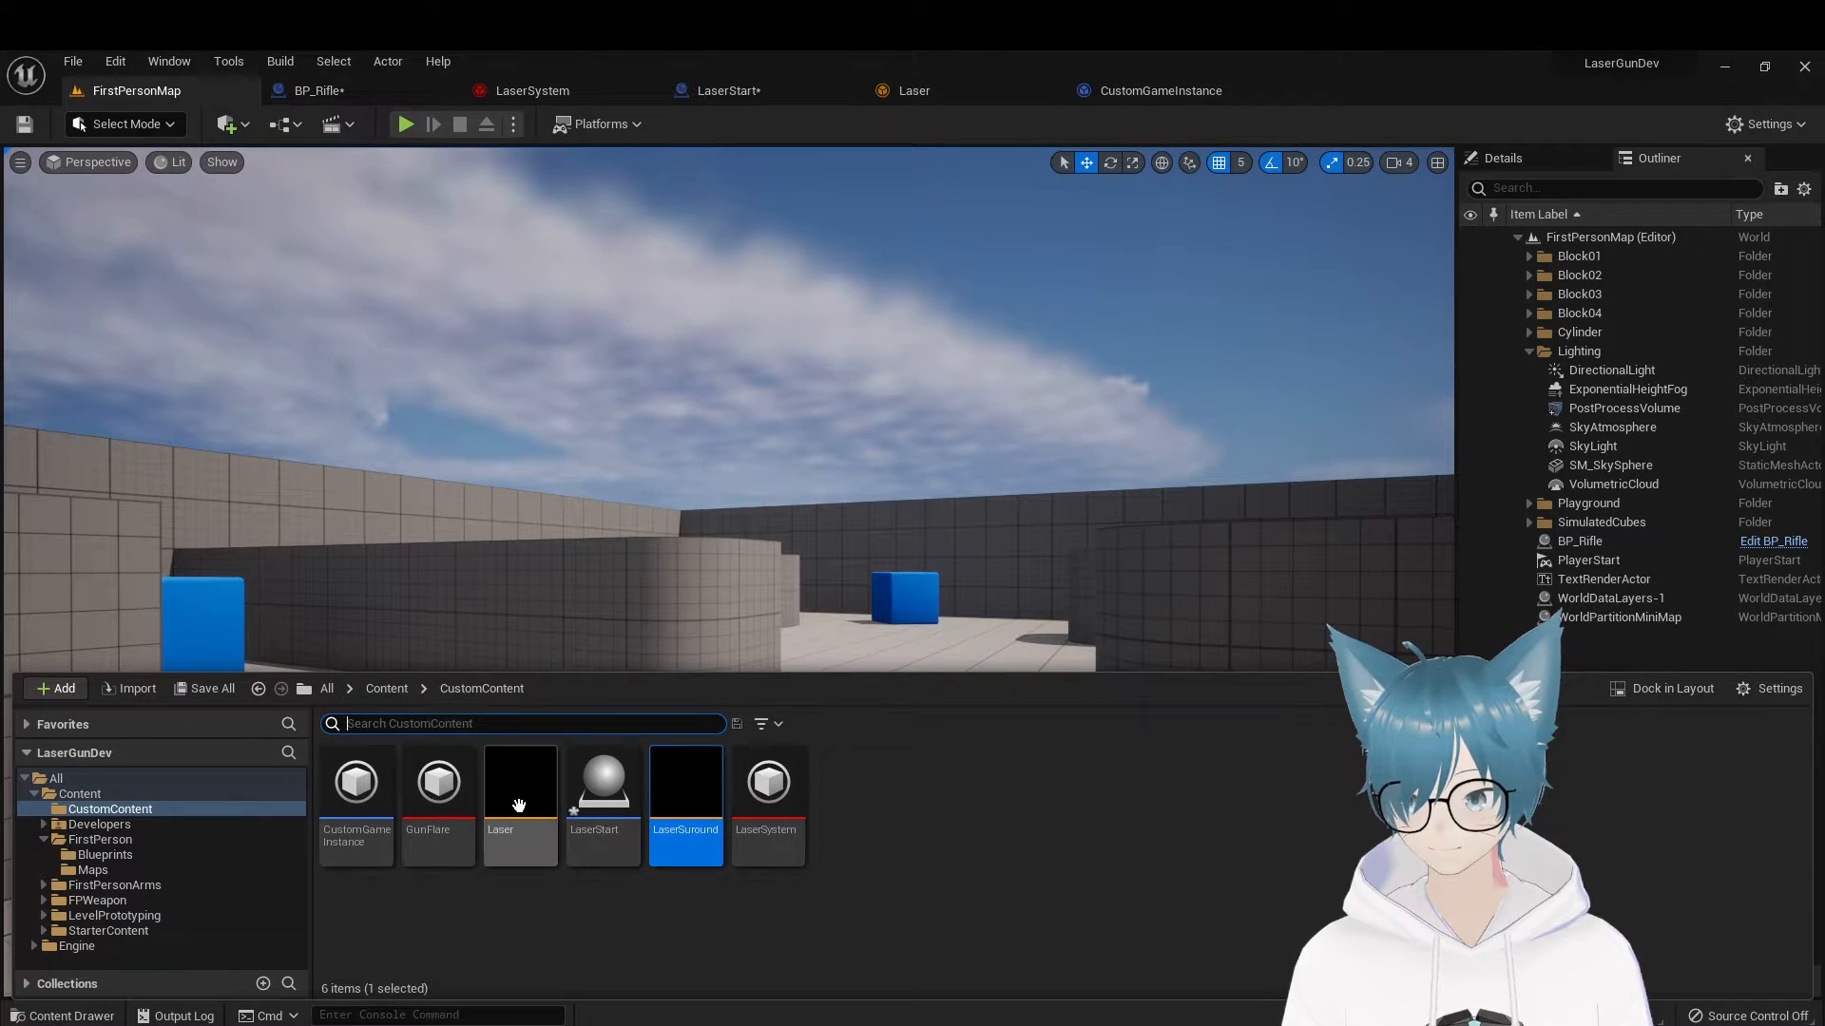
double_click(465, 822)
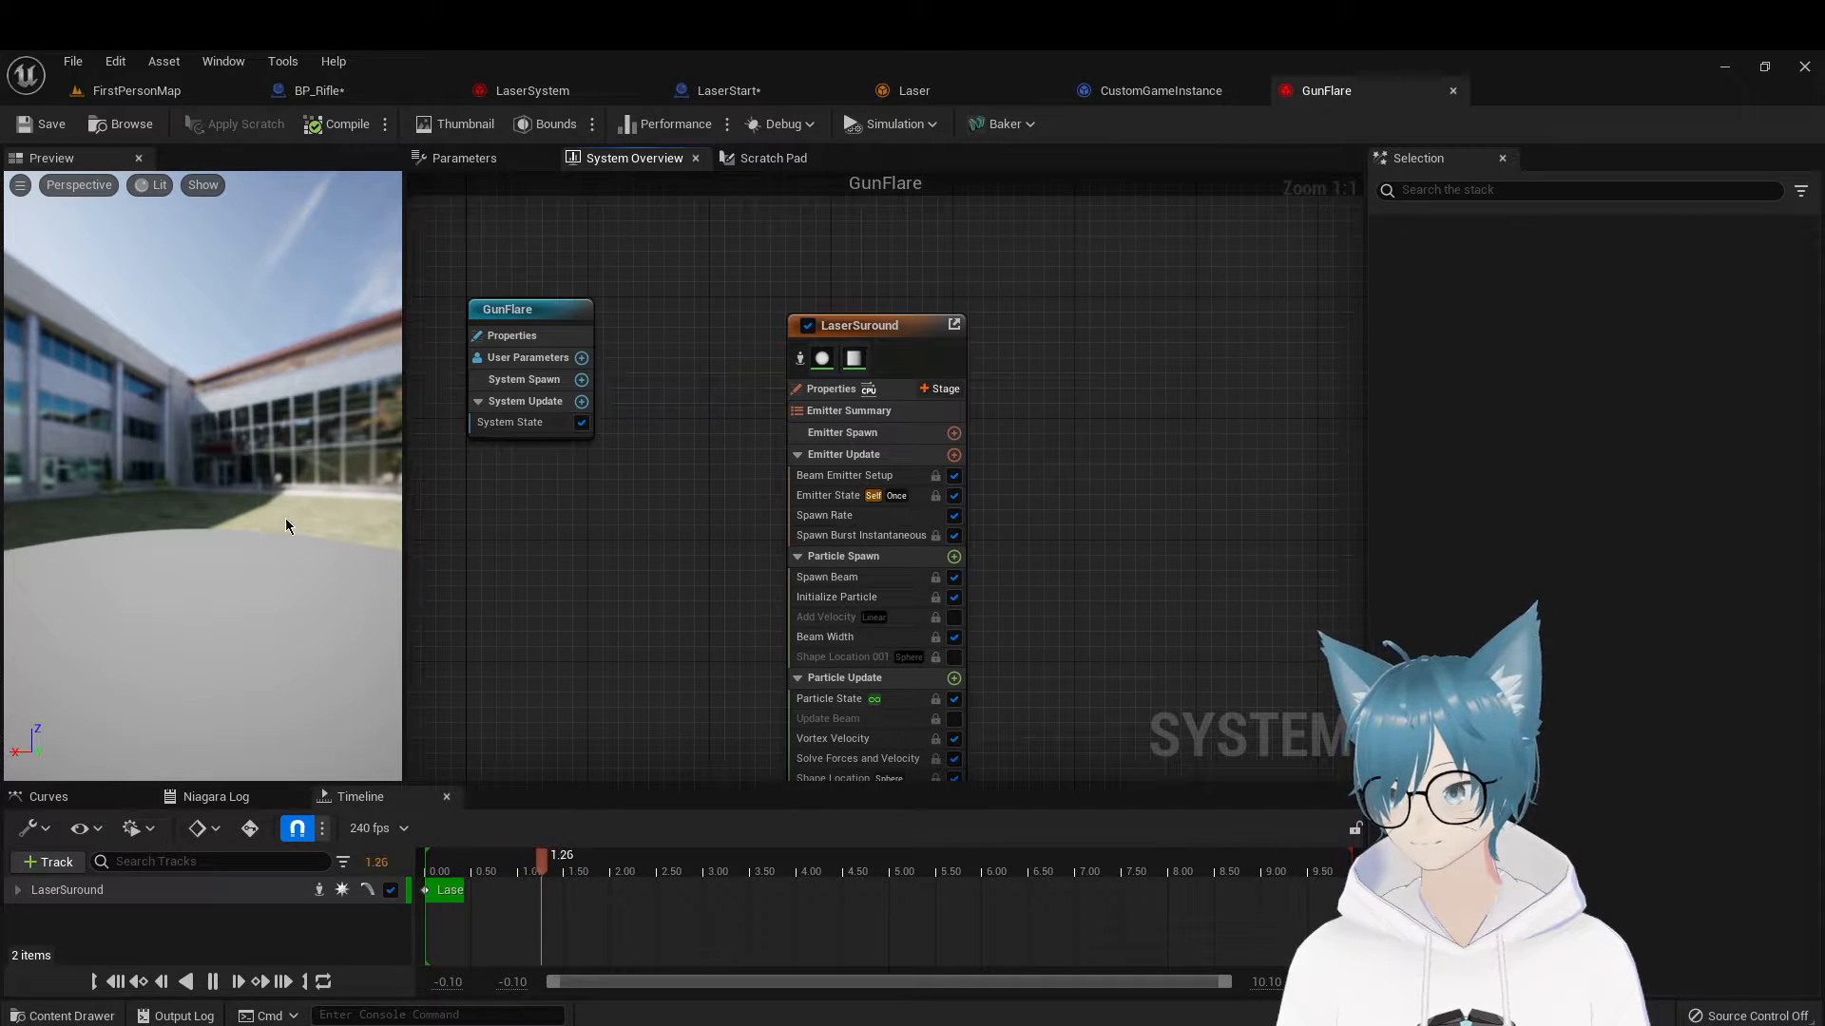
mouse_move(1072, 471)
right_down()
mouse_move(1100, 582)
mouse_move(1077, 499)
right_up()
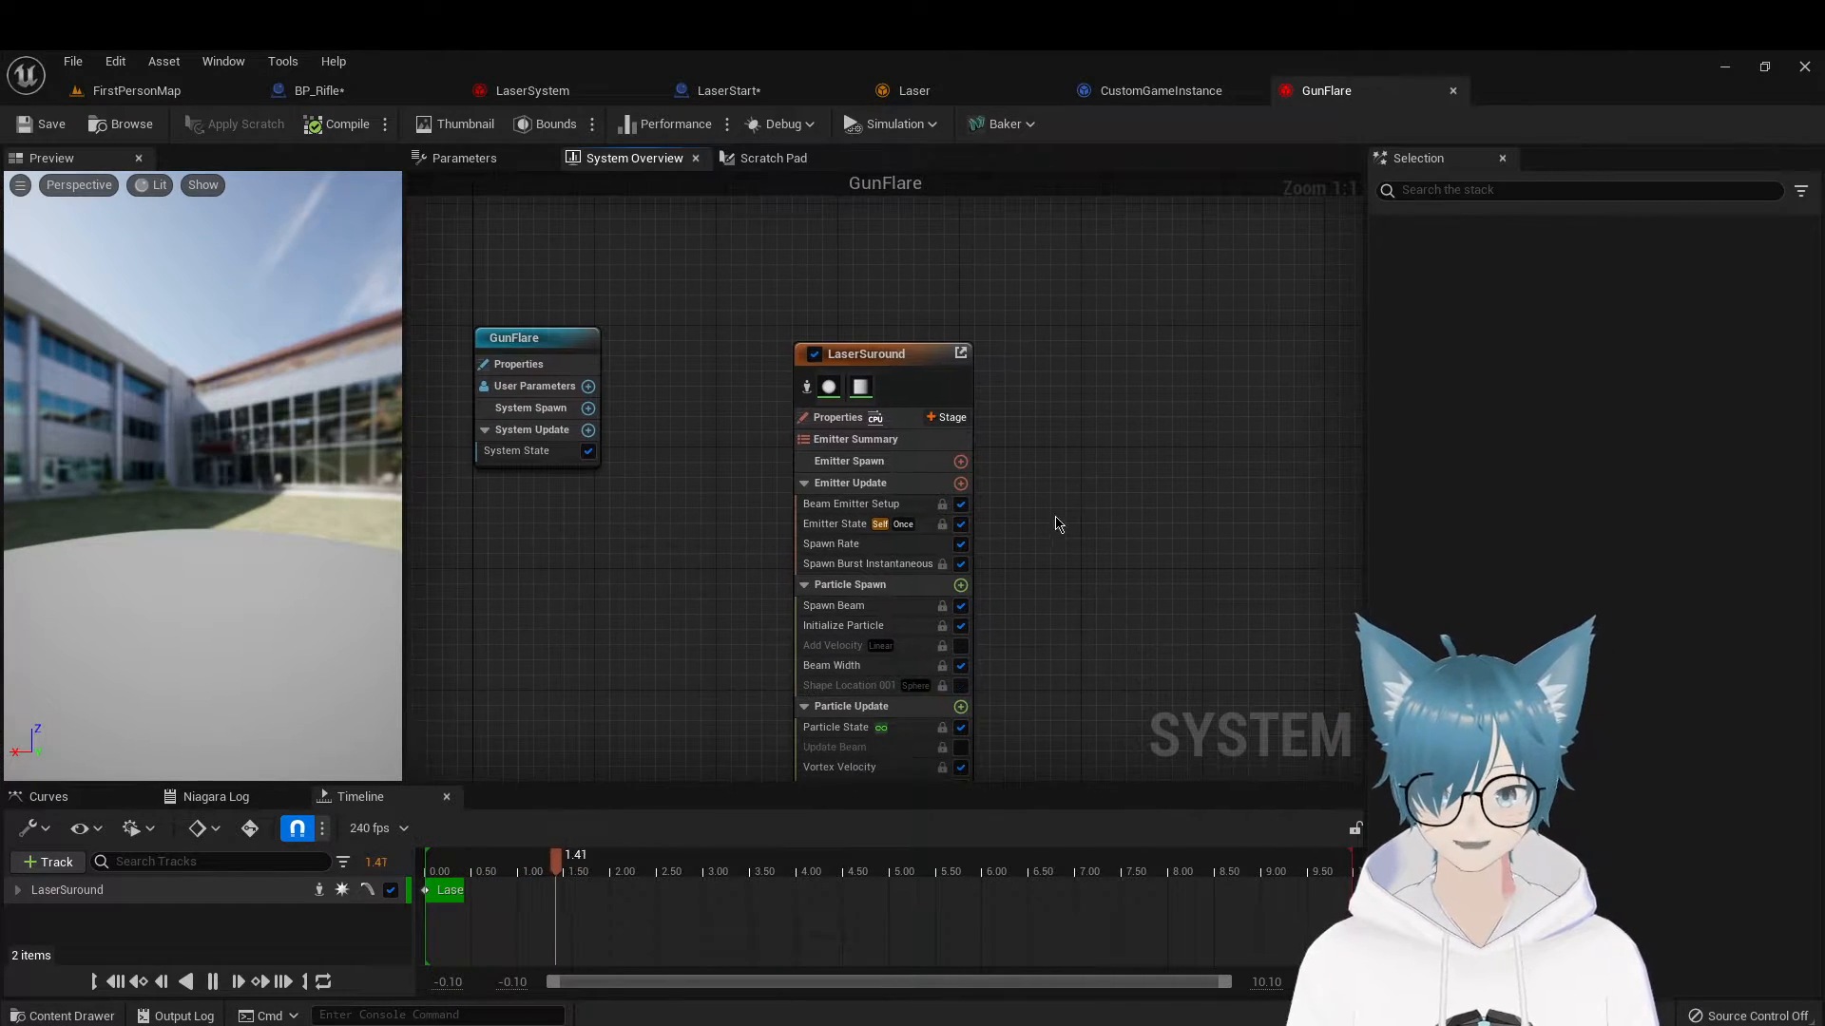
scroll(1053, 516, up, 2)
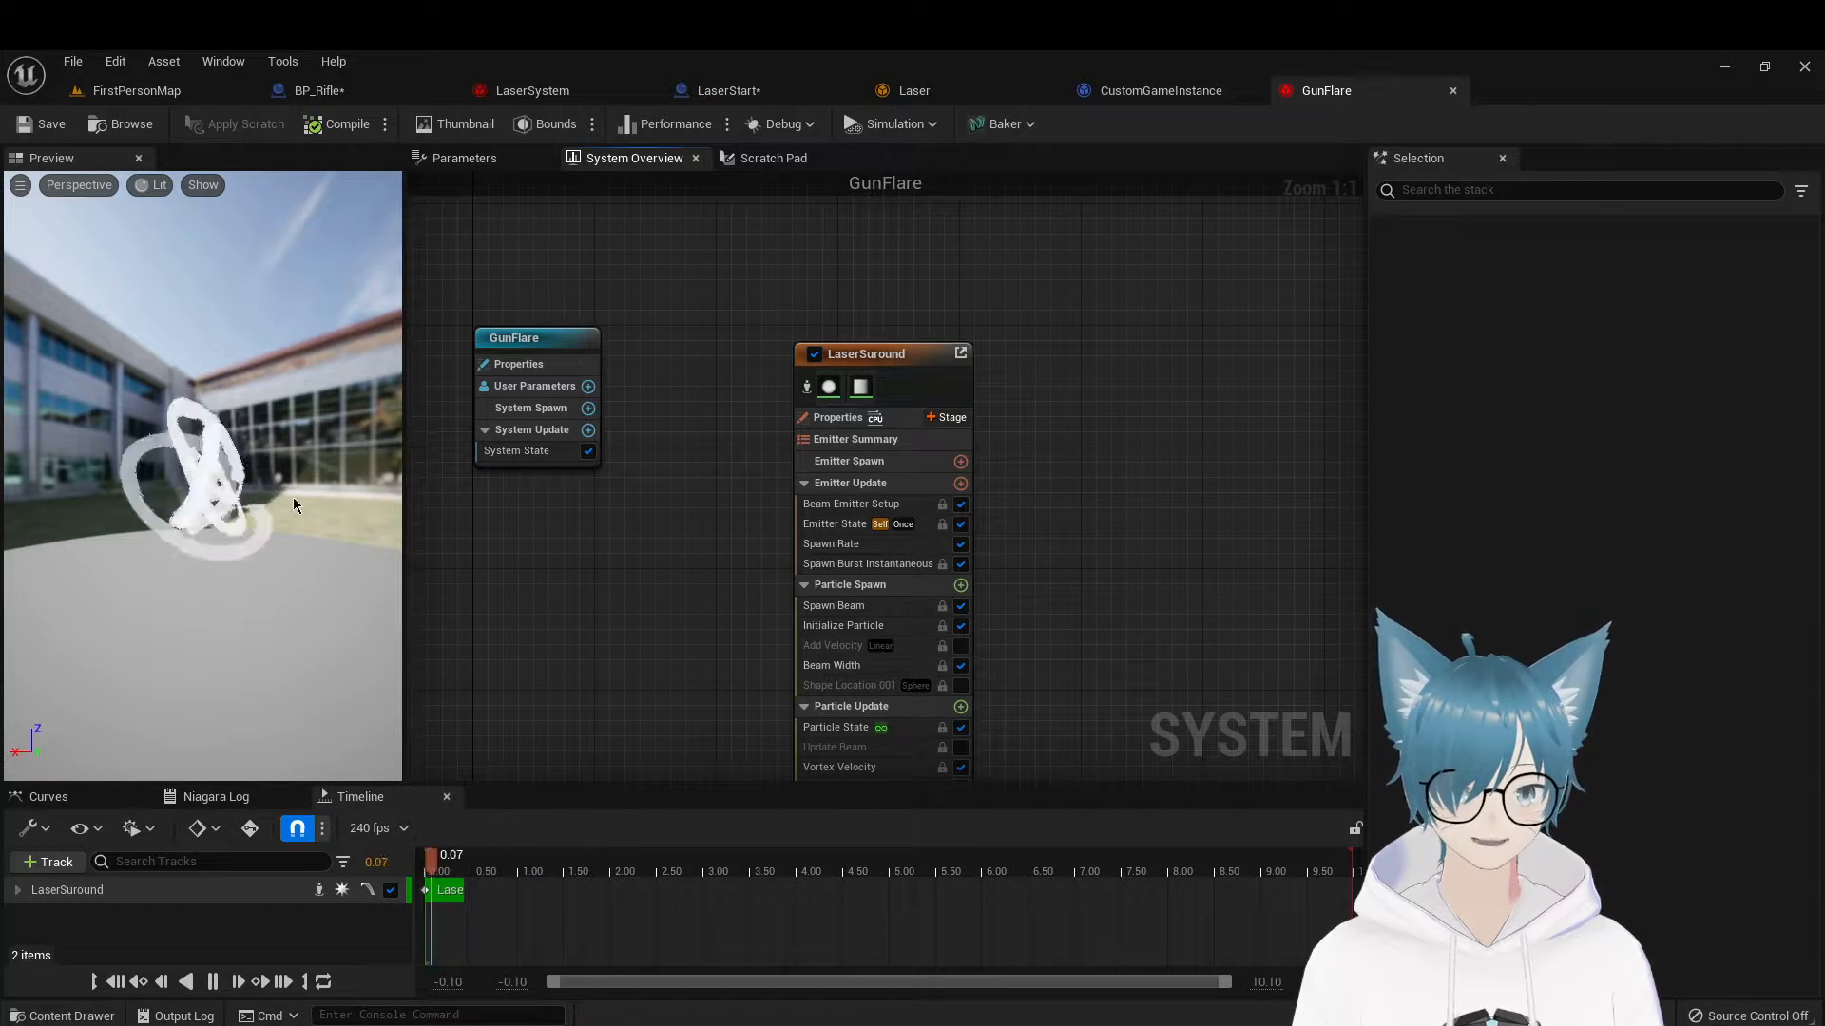
Review the Beam Emitter Setup, Emitter State and Ribbon Renderer settings of GunFlare's LaserSuround emitter
click(878, 507)
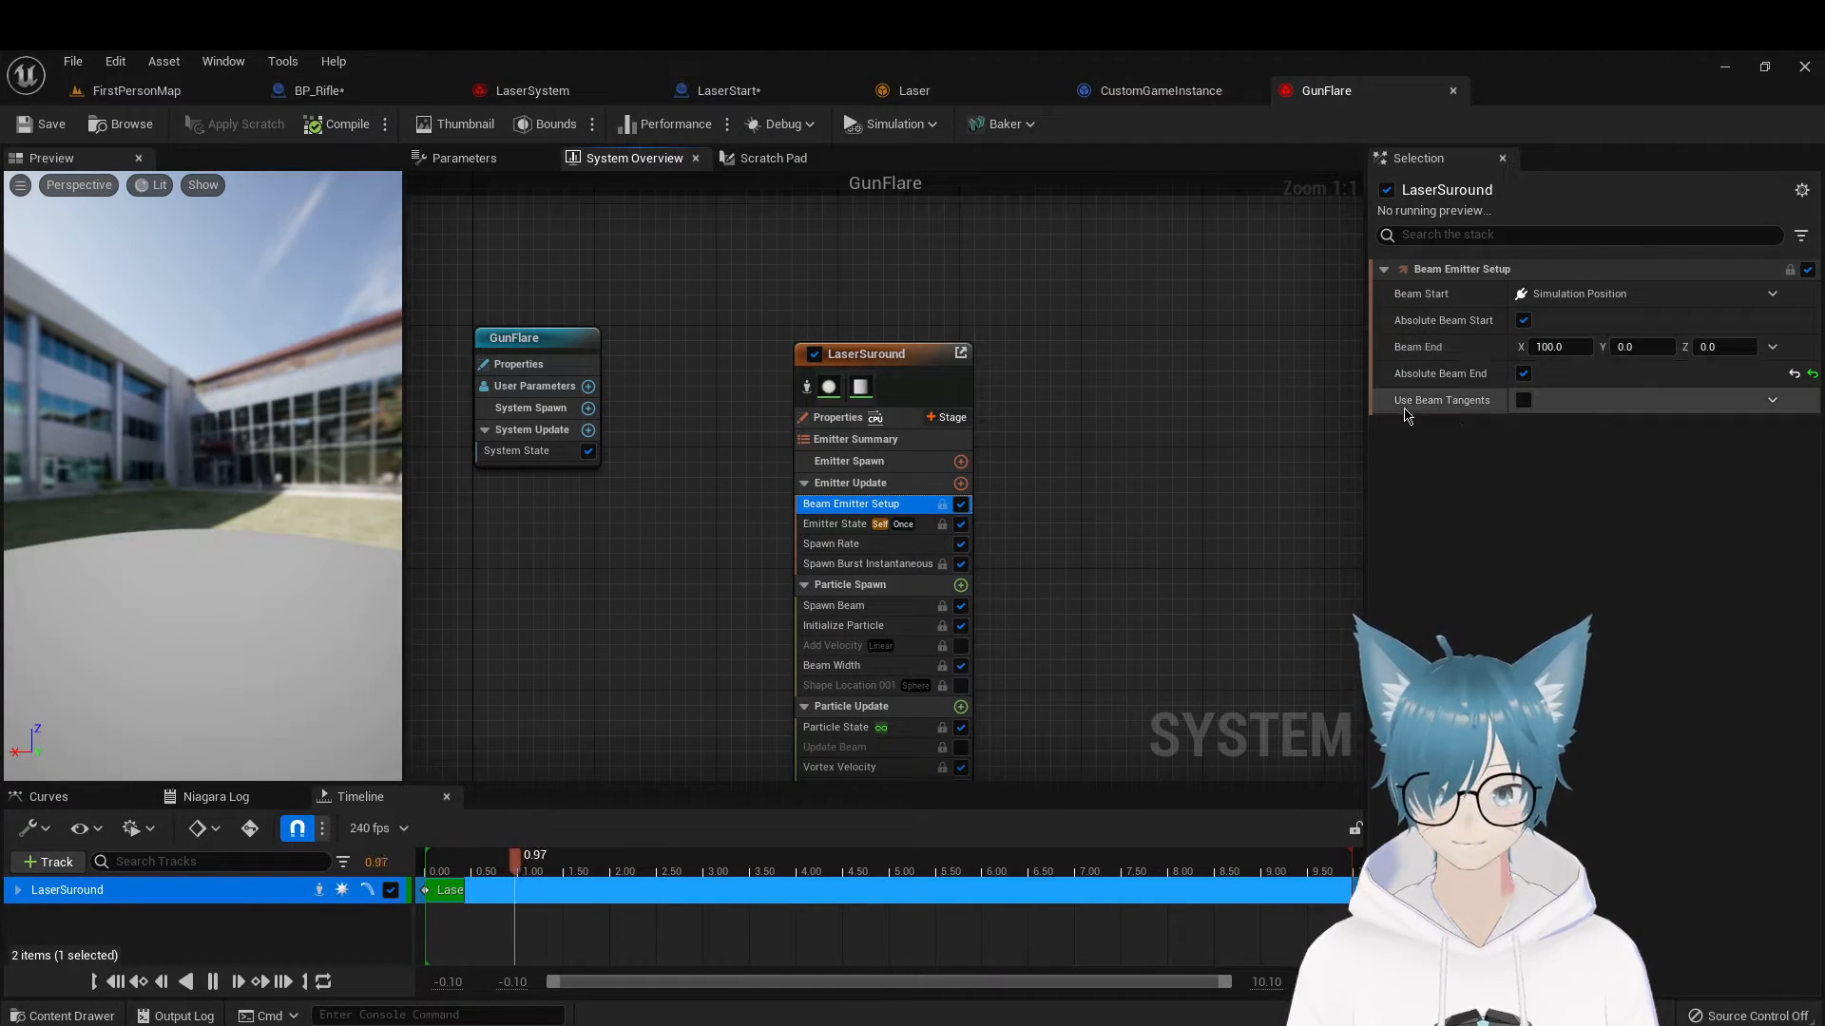
click(841, 528)
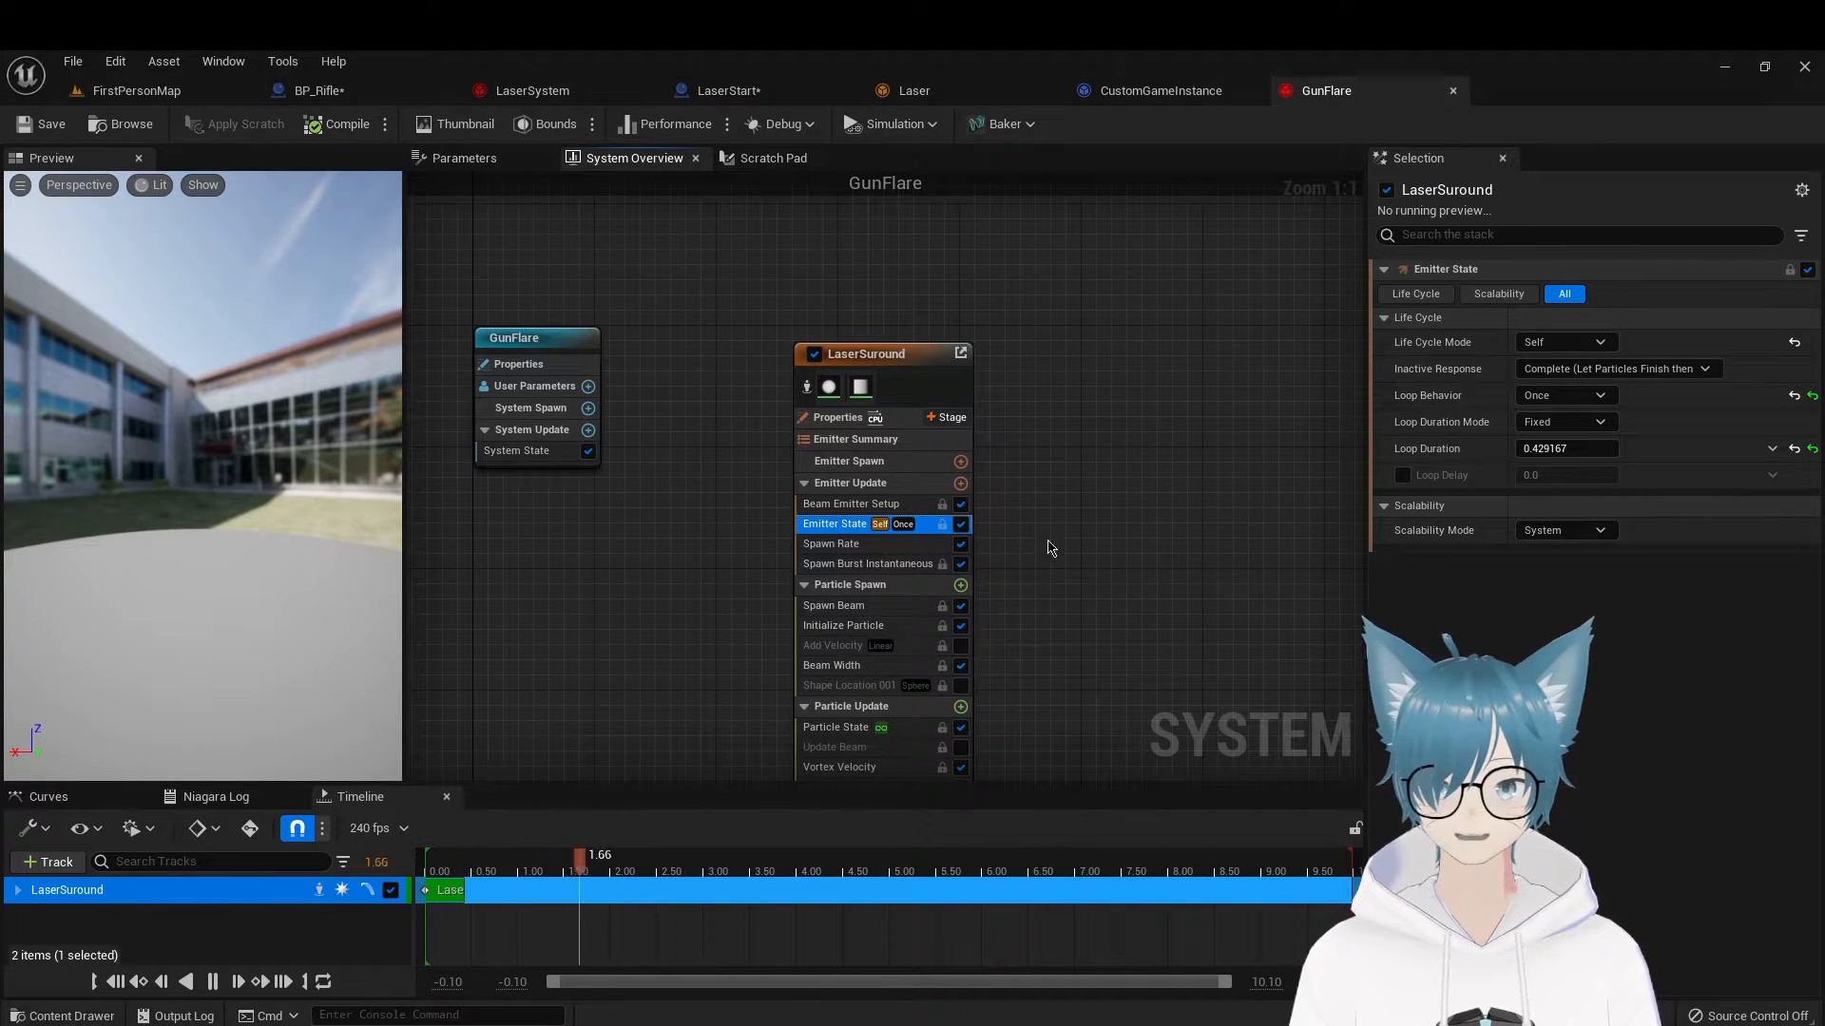
right_drag(1050, 548, 1072, 298)
click(875, 660)
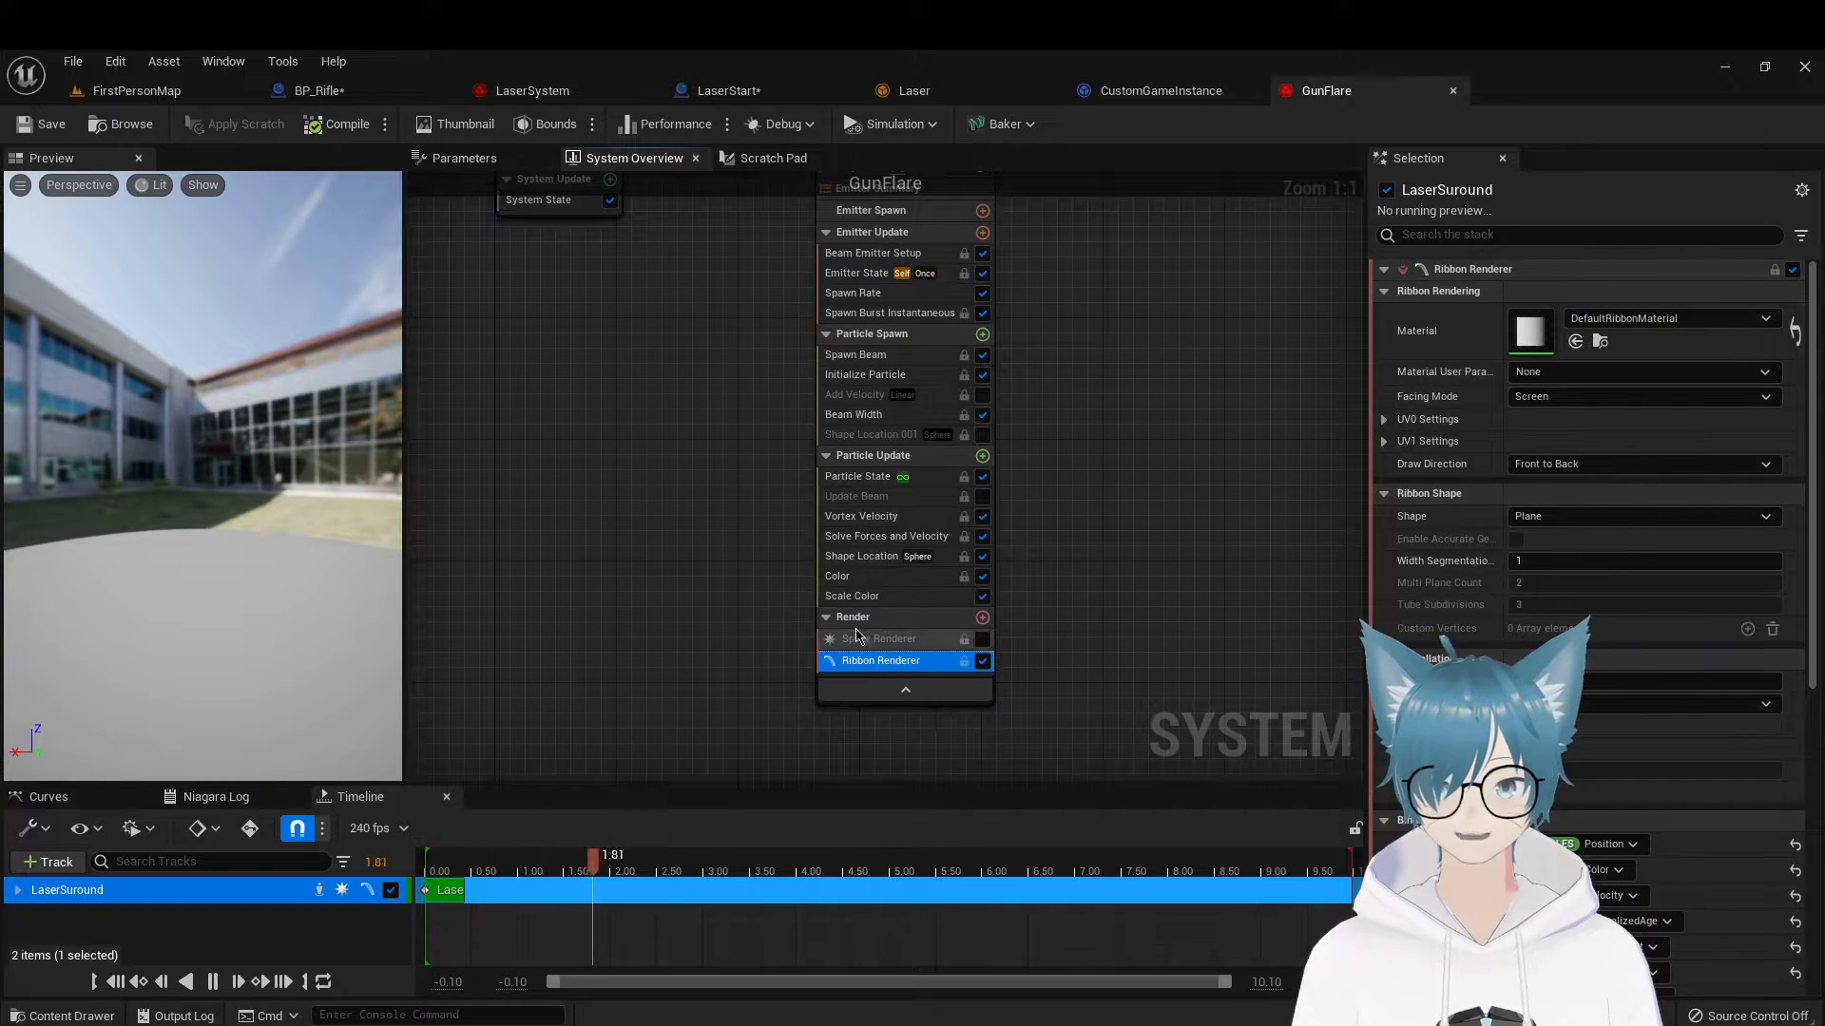
Try to delete the disabled Sprite Renderer from GunFlare's LaserSuround emitter, undoing each deletion
click(895, 643)
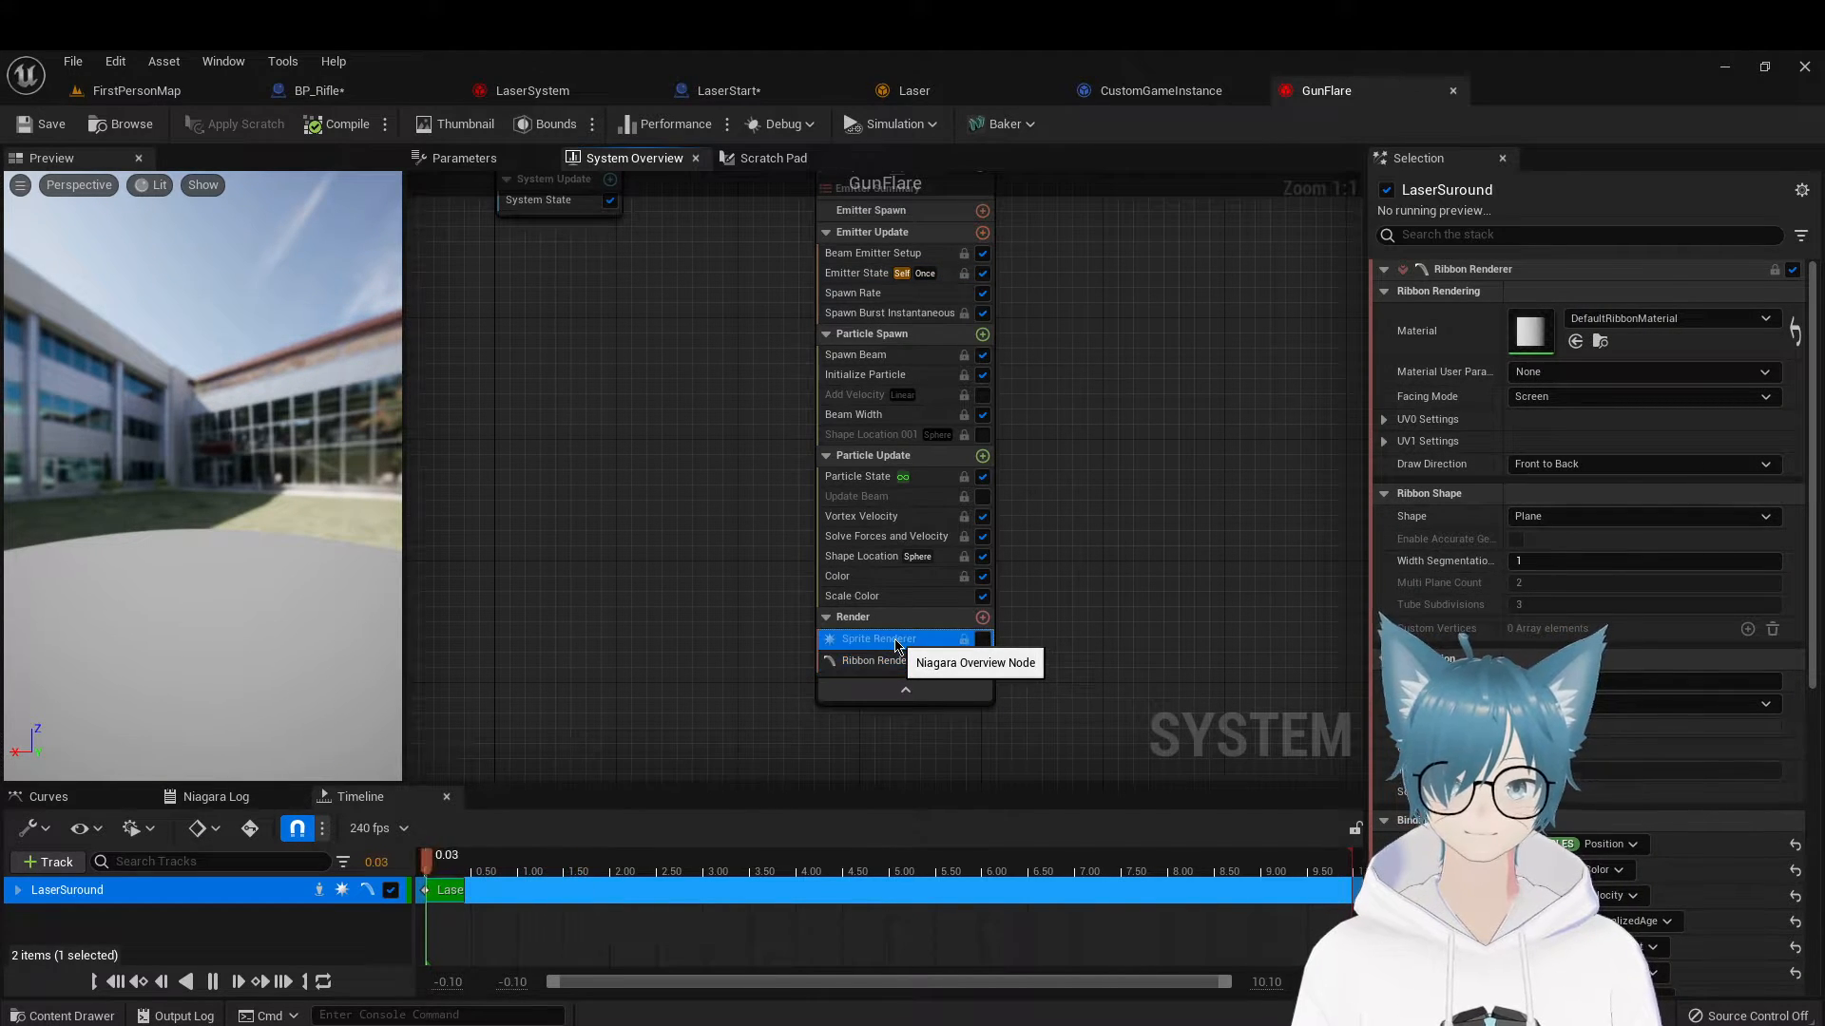
key(Delete)
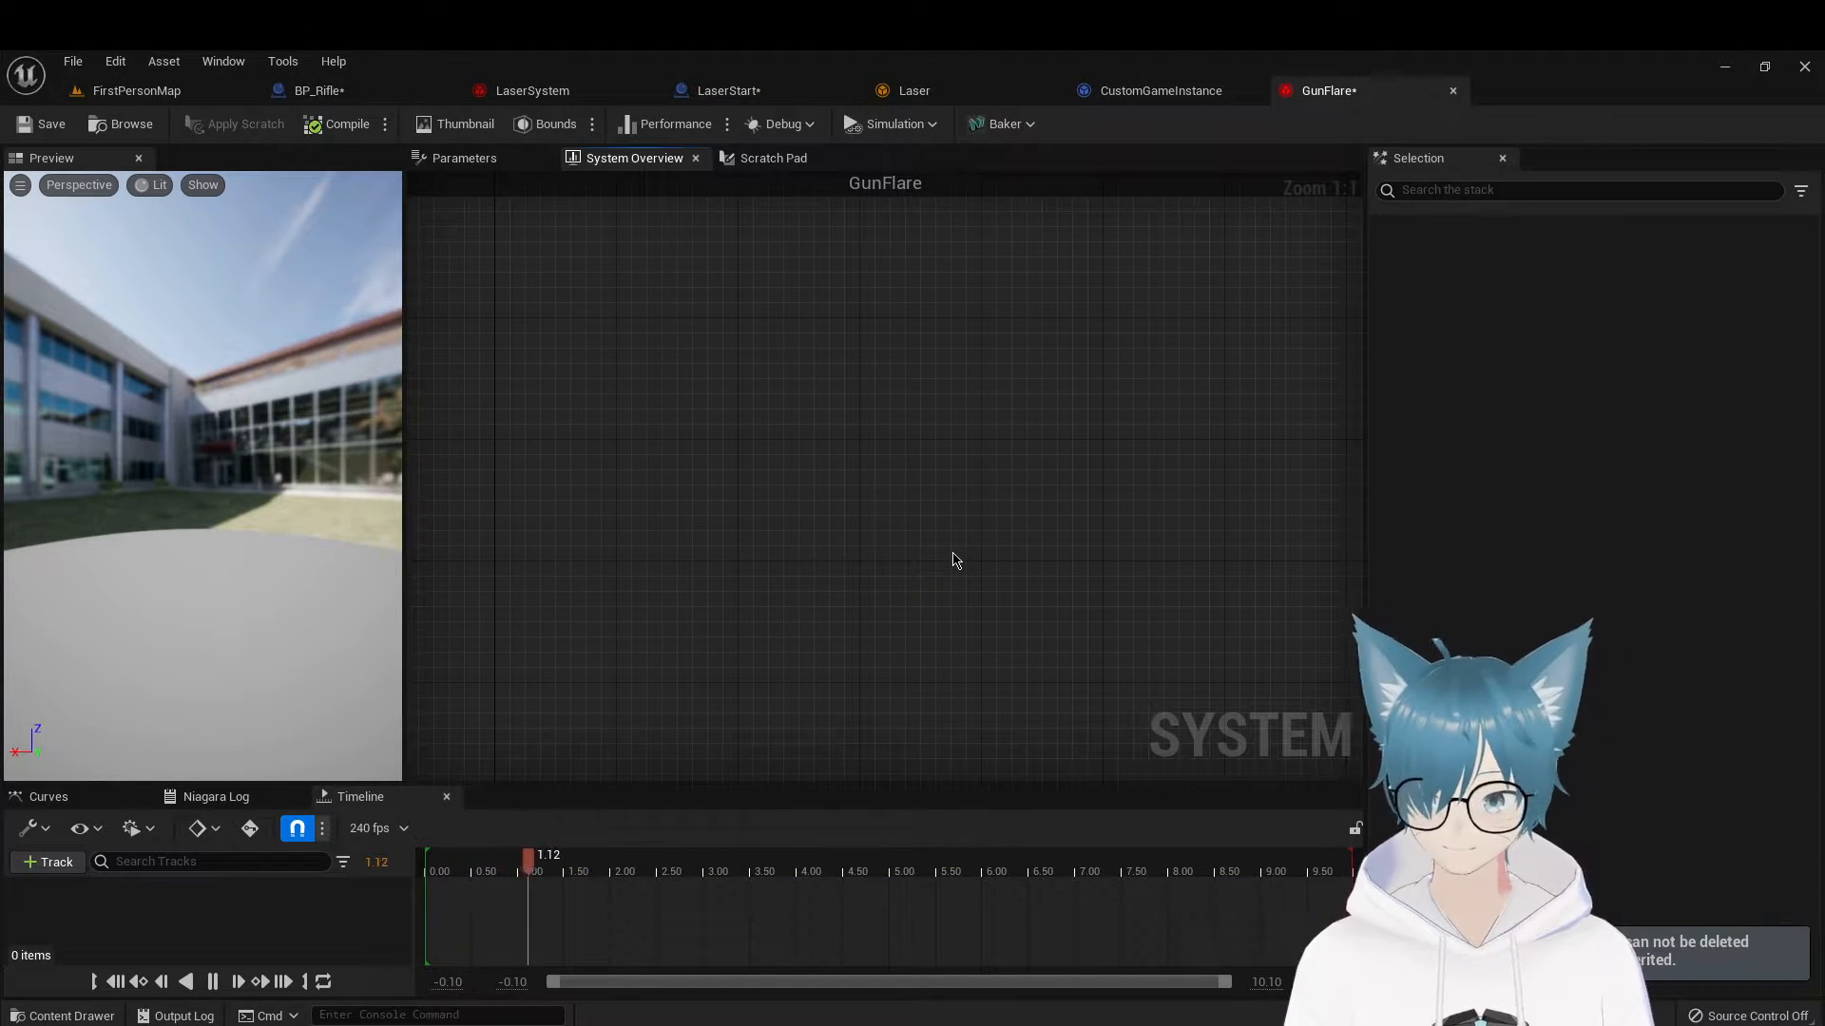
key(ctrl+z)
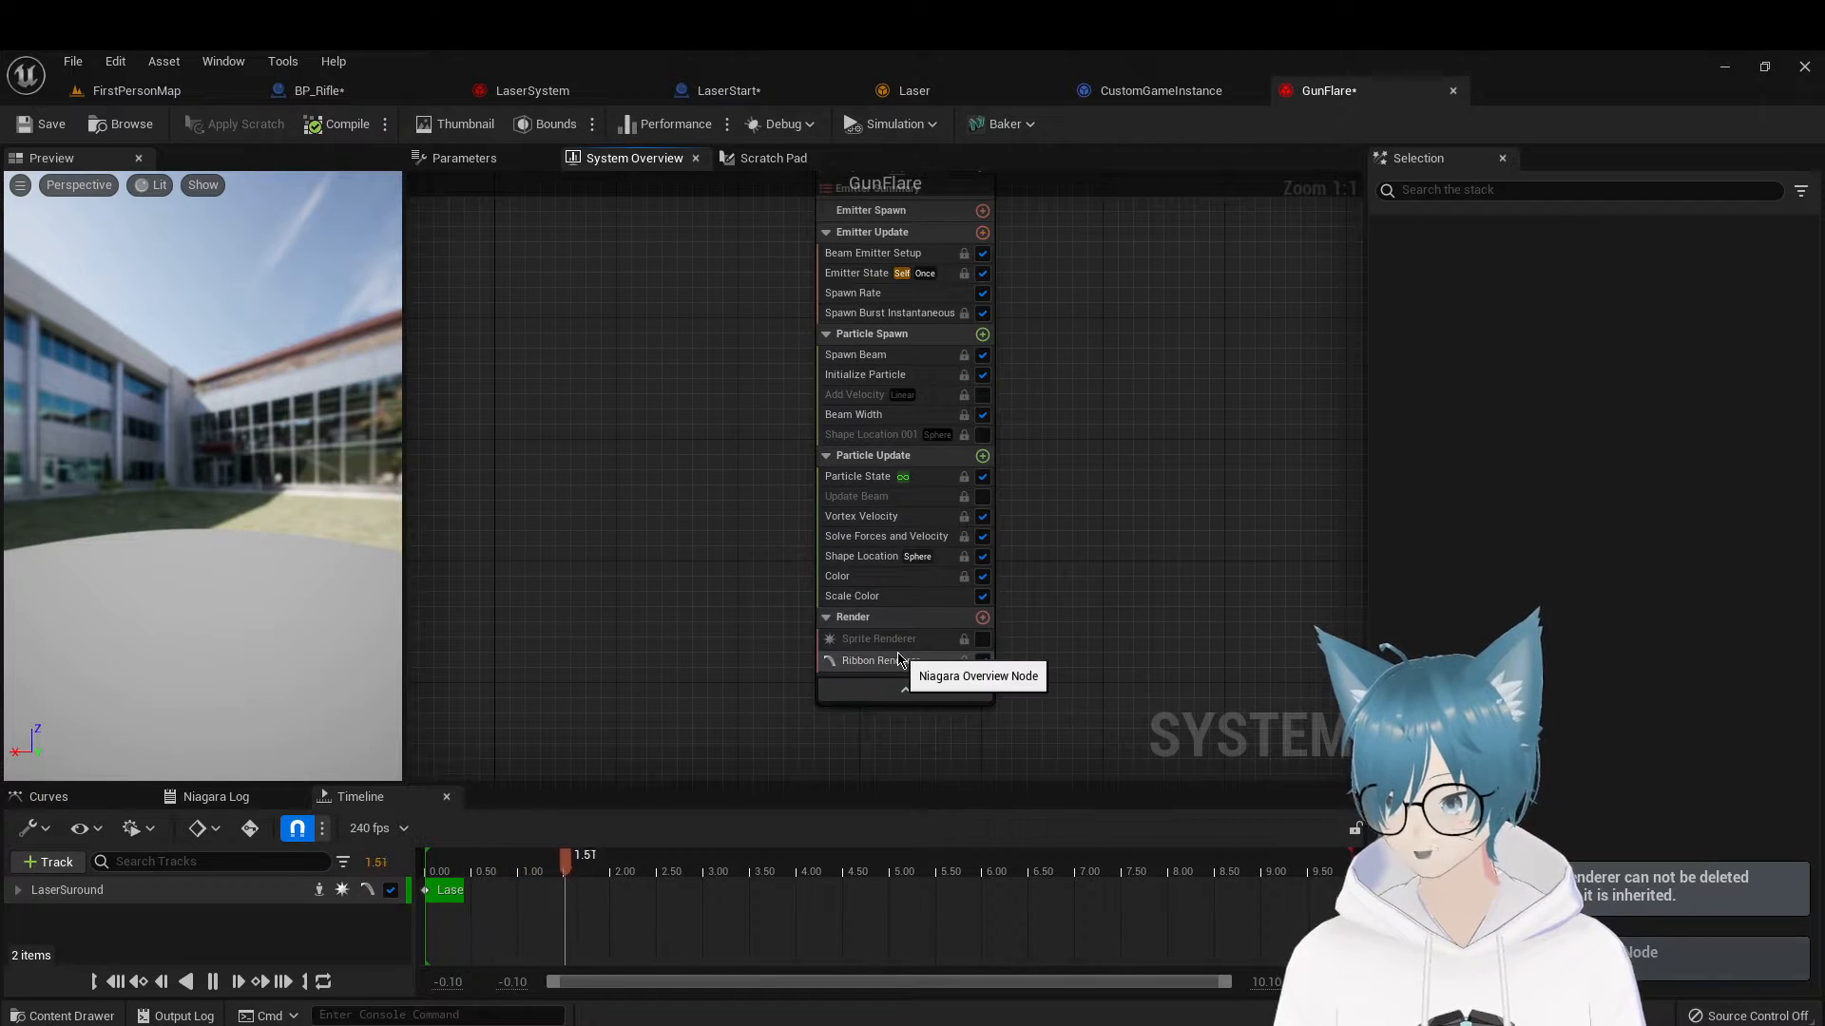
click(895, 643)
key(Delete)
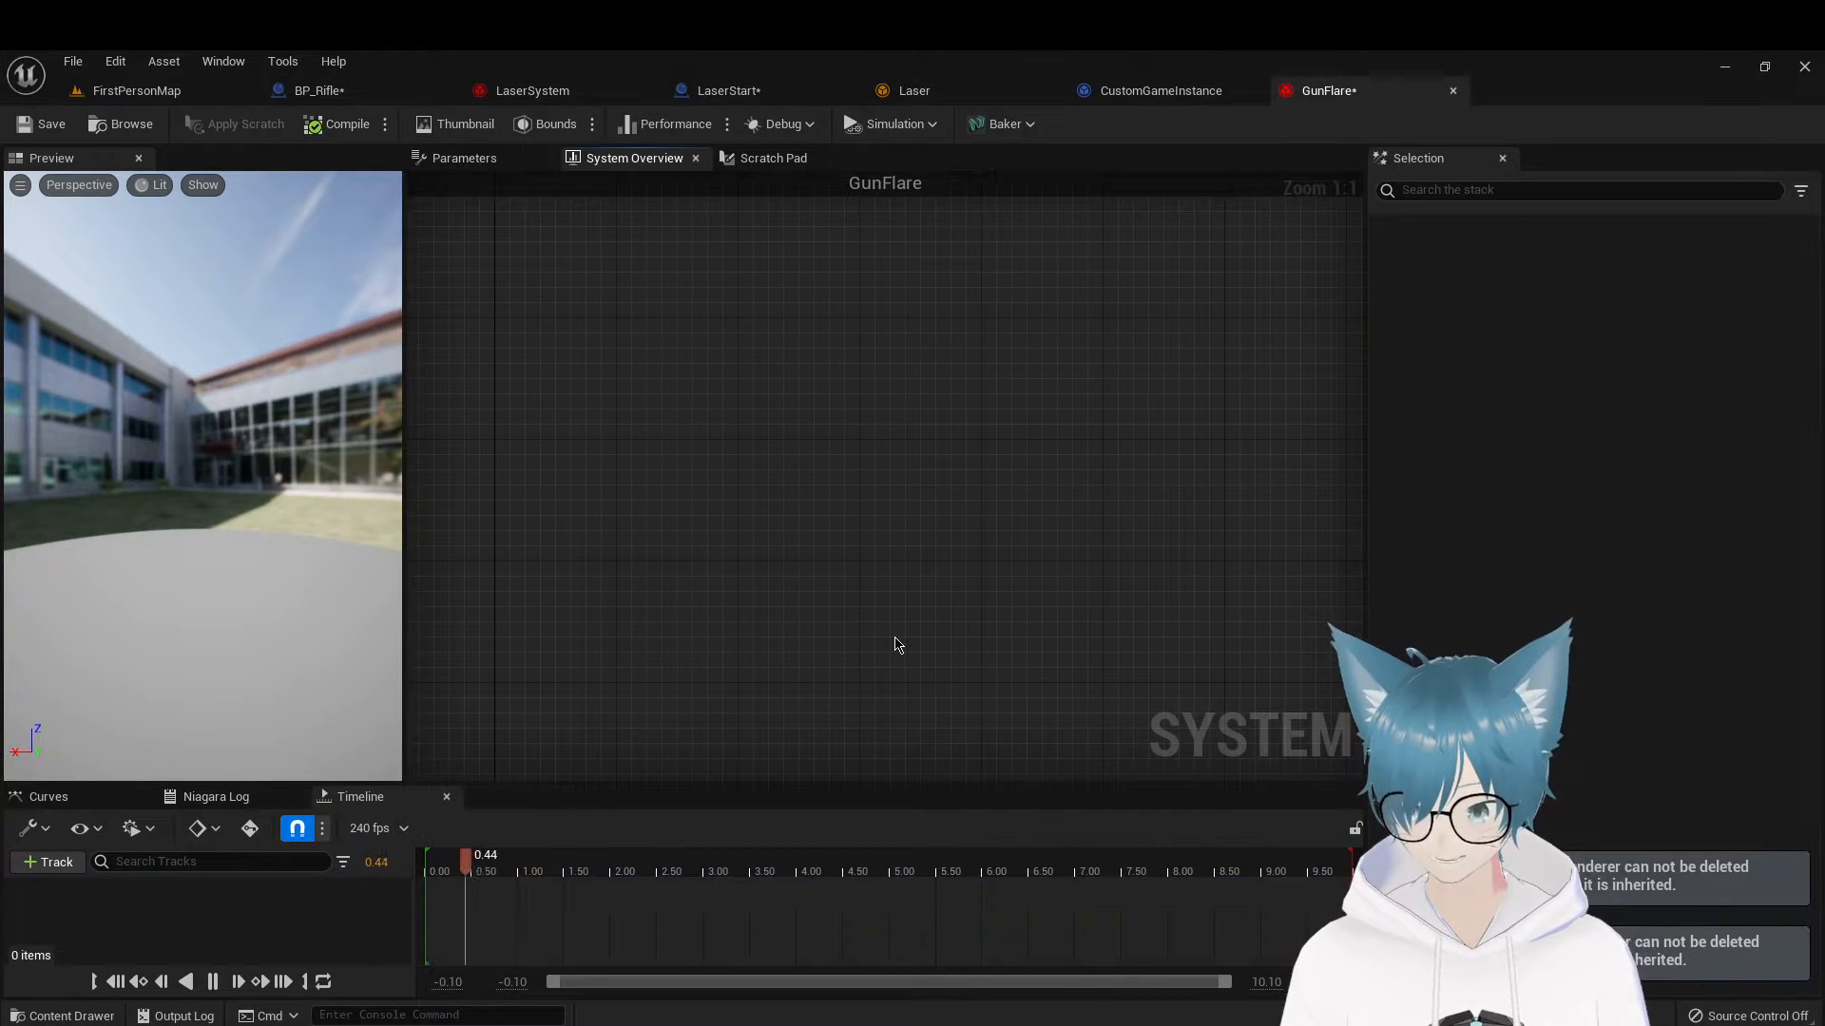
key(ctrl+z)
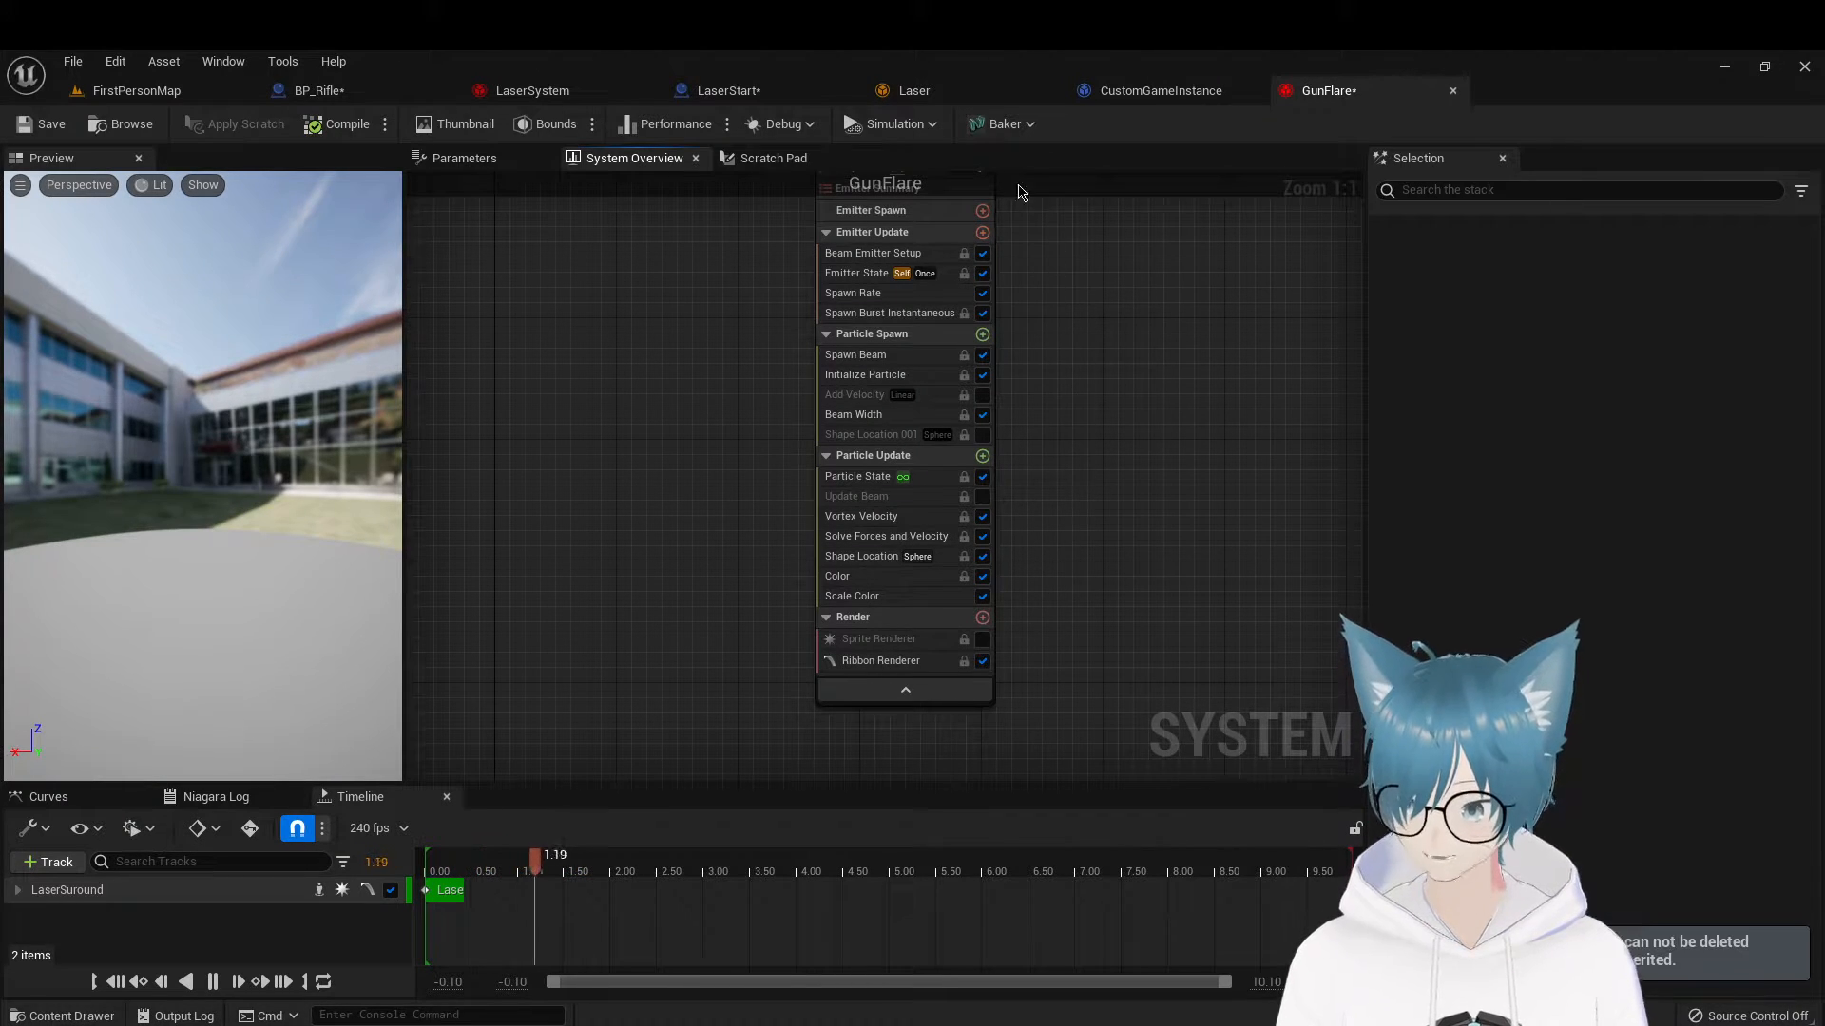
Look at the Laser emitter for comparison, and check the material choices of GunFlare's Ribbon Renderer without changing the material
click(911, 91)
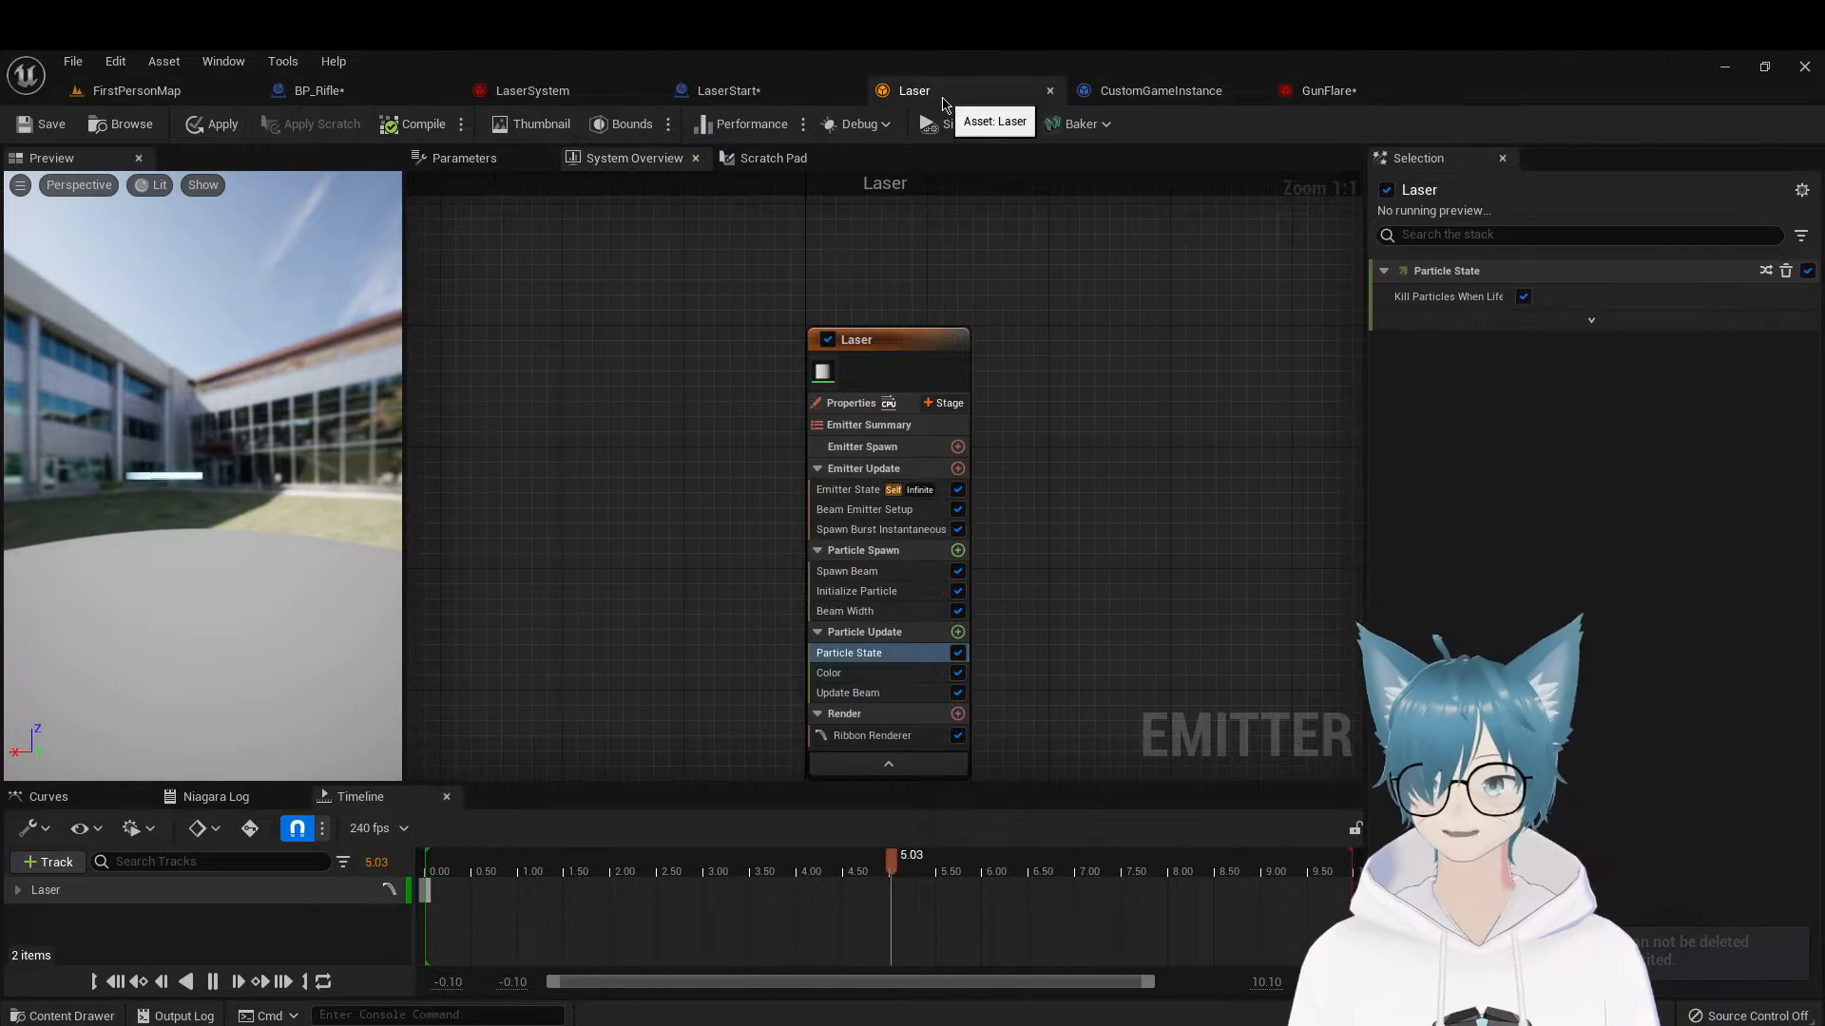
click(1325, 91)
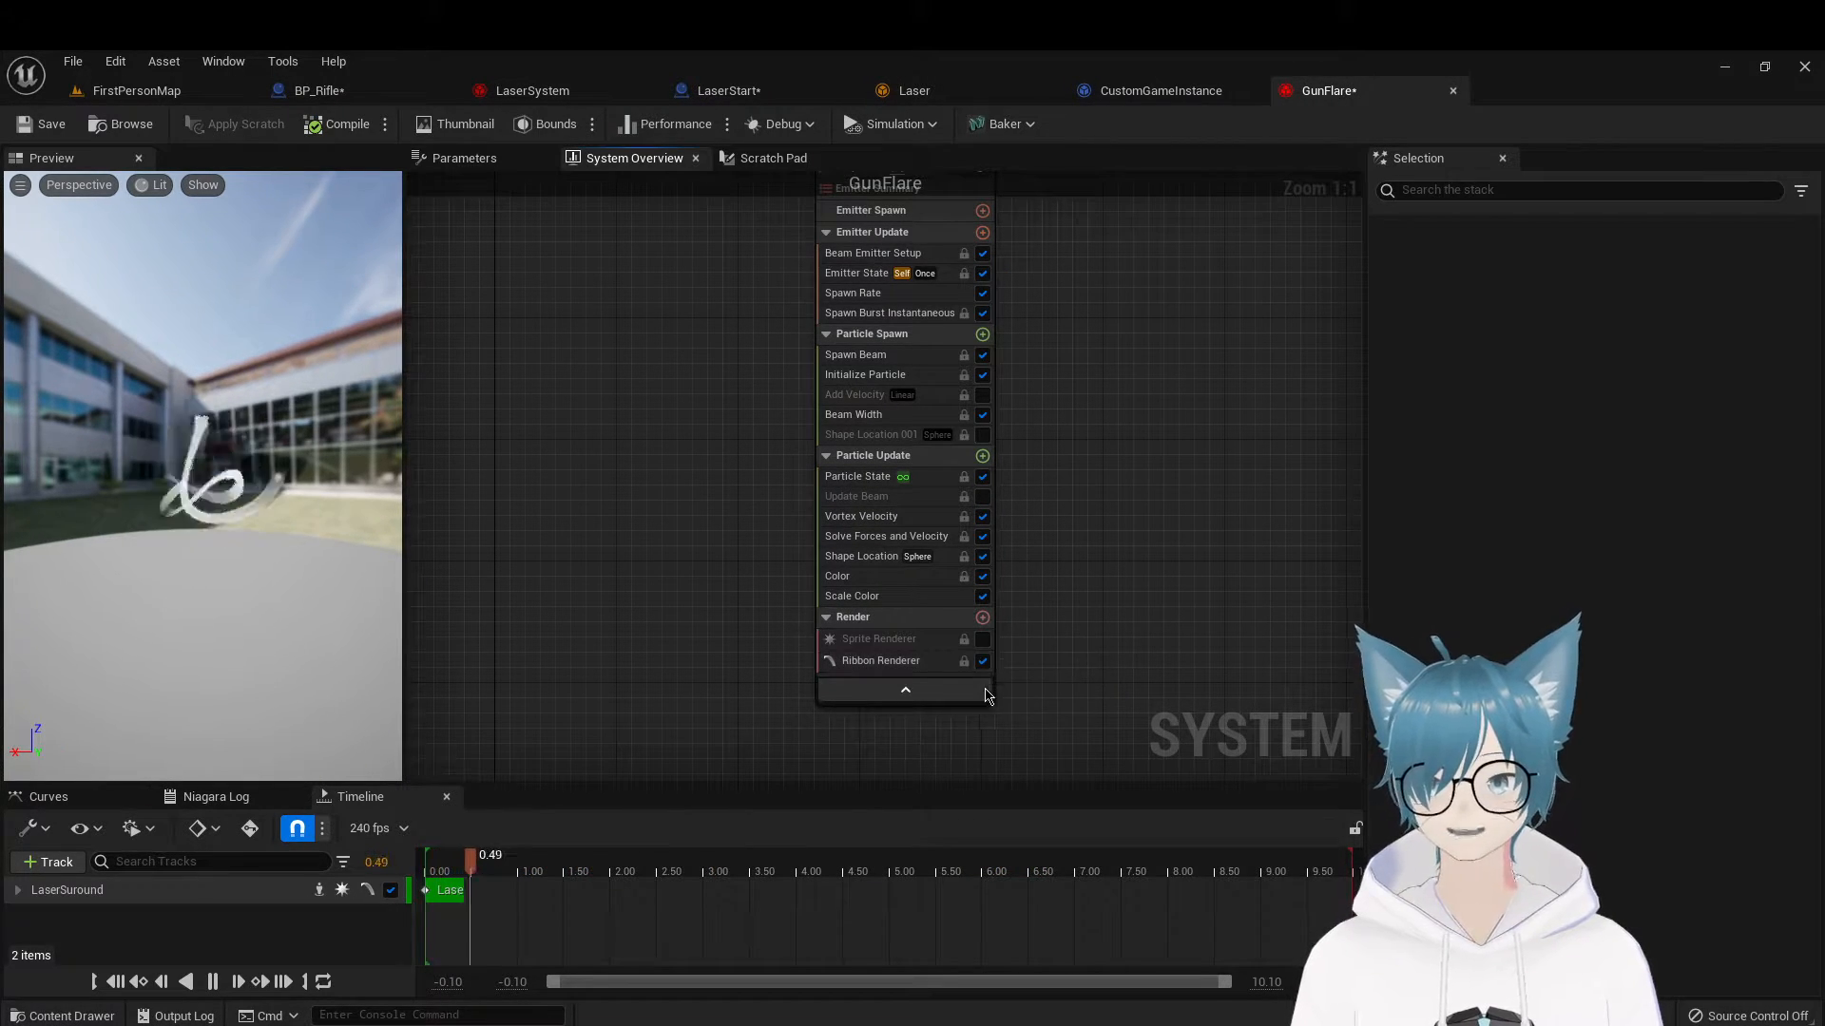
click(903, 661)
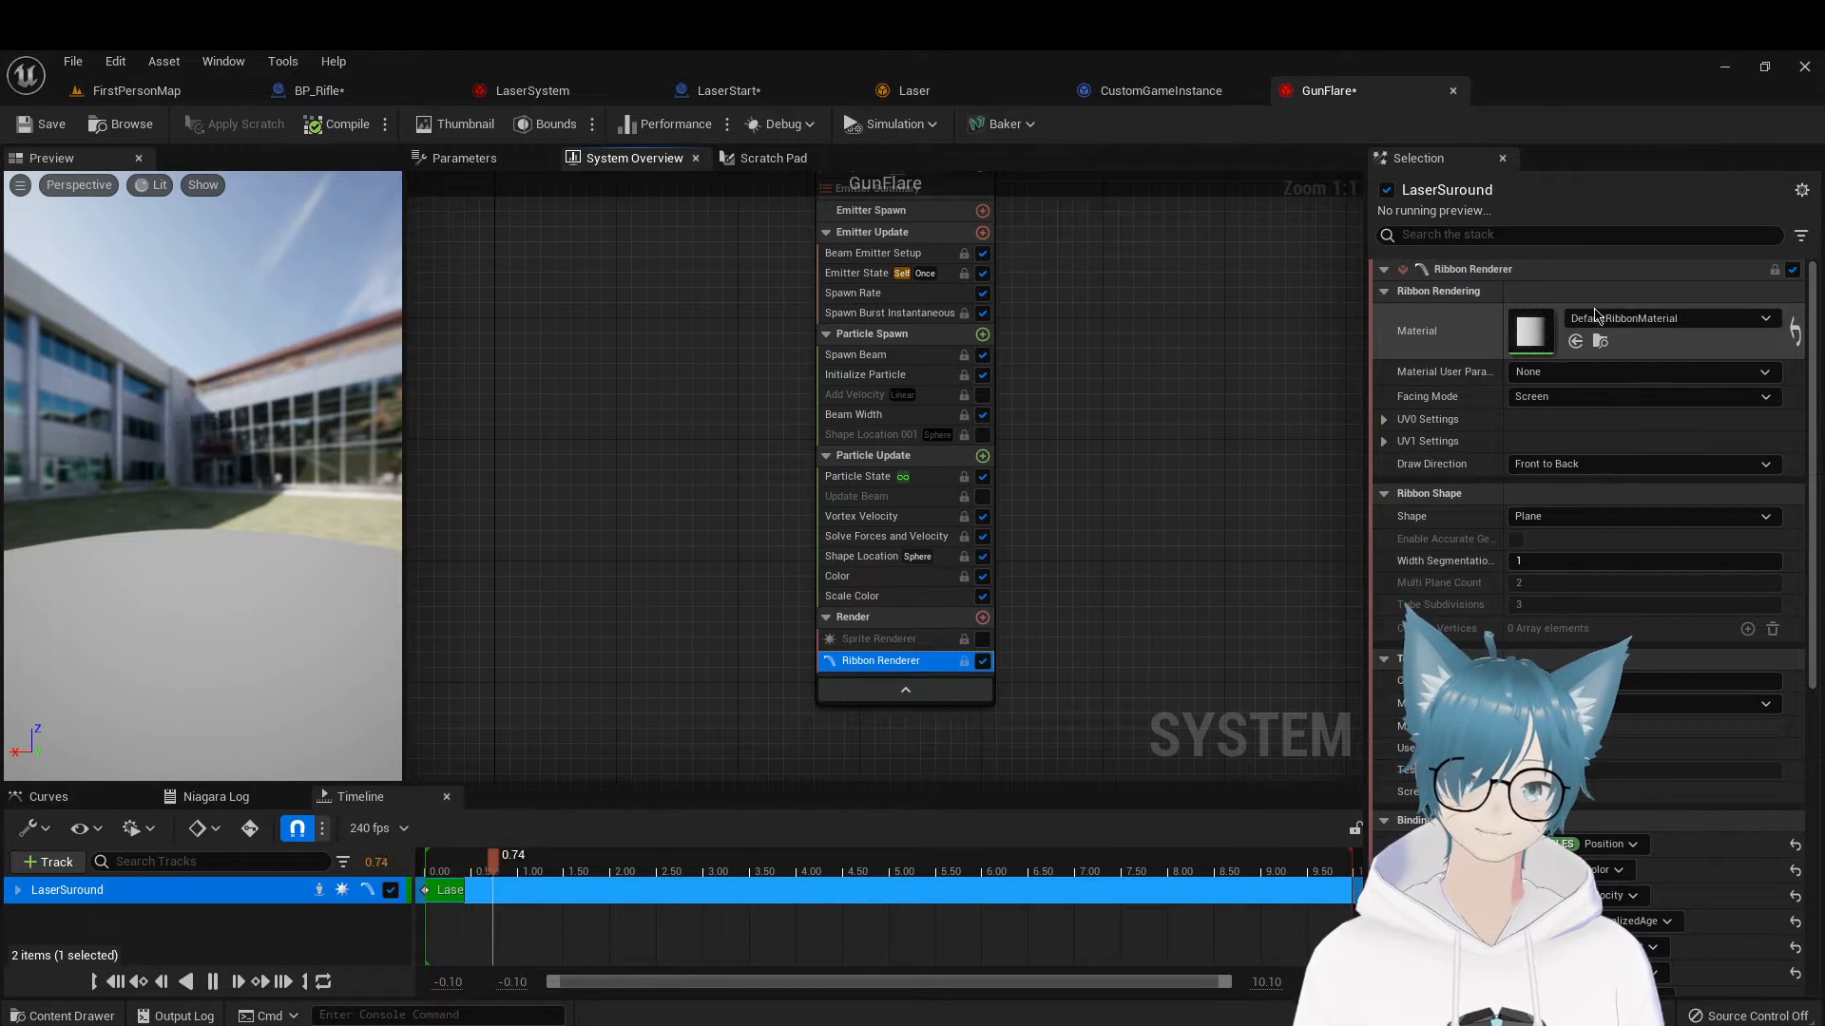
click(1672, 319)
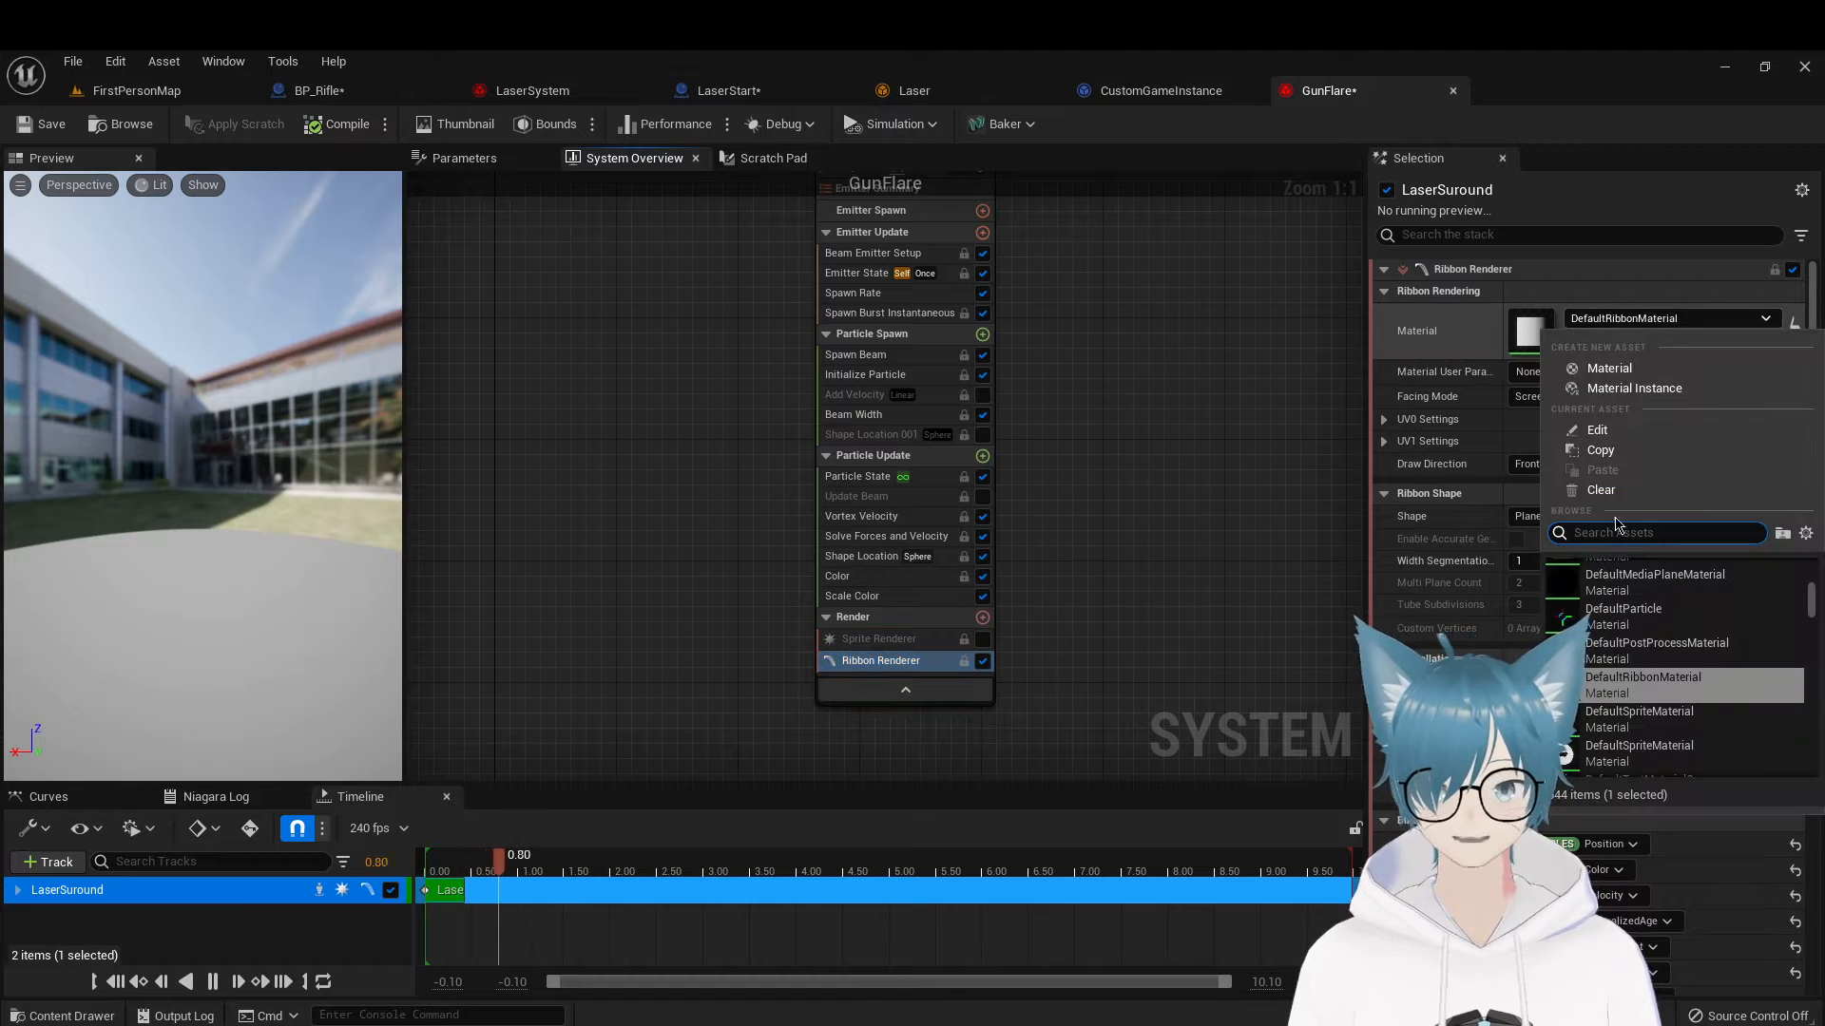
click(1804, 533)
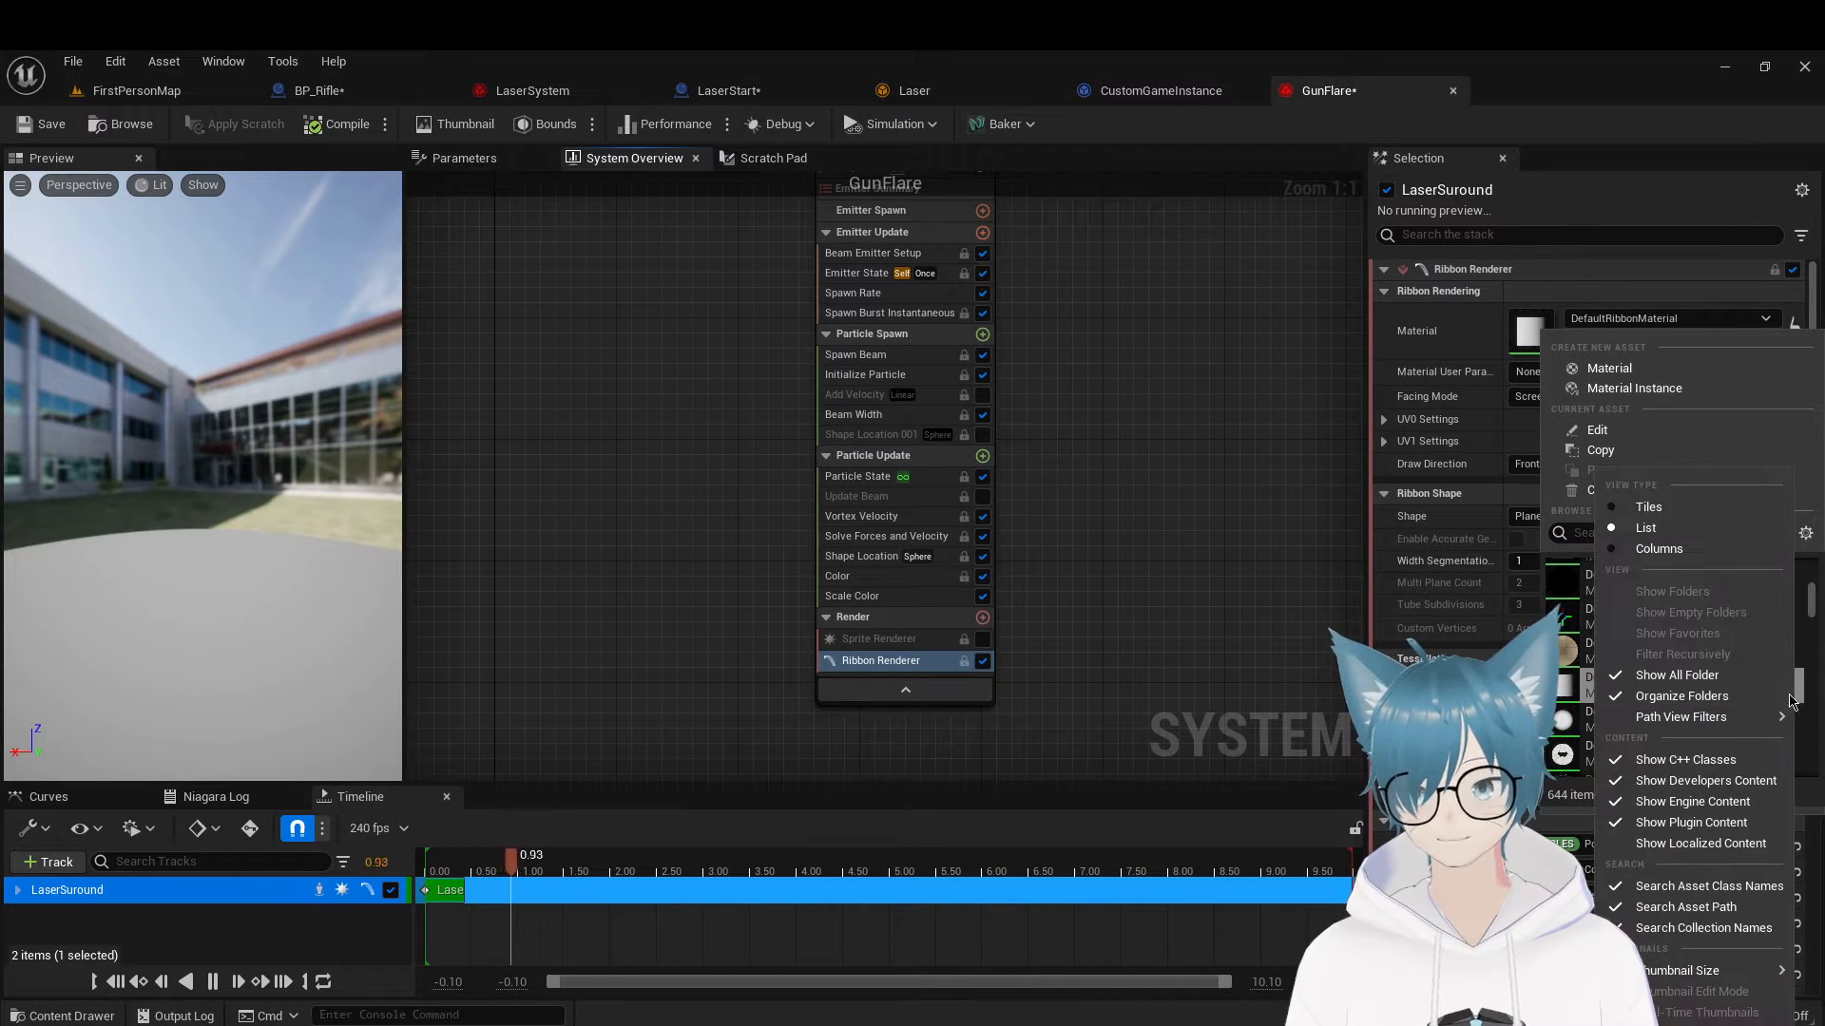
click(1812, 538)
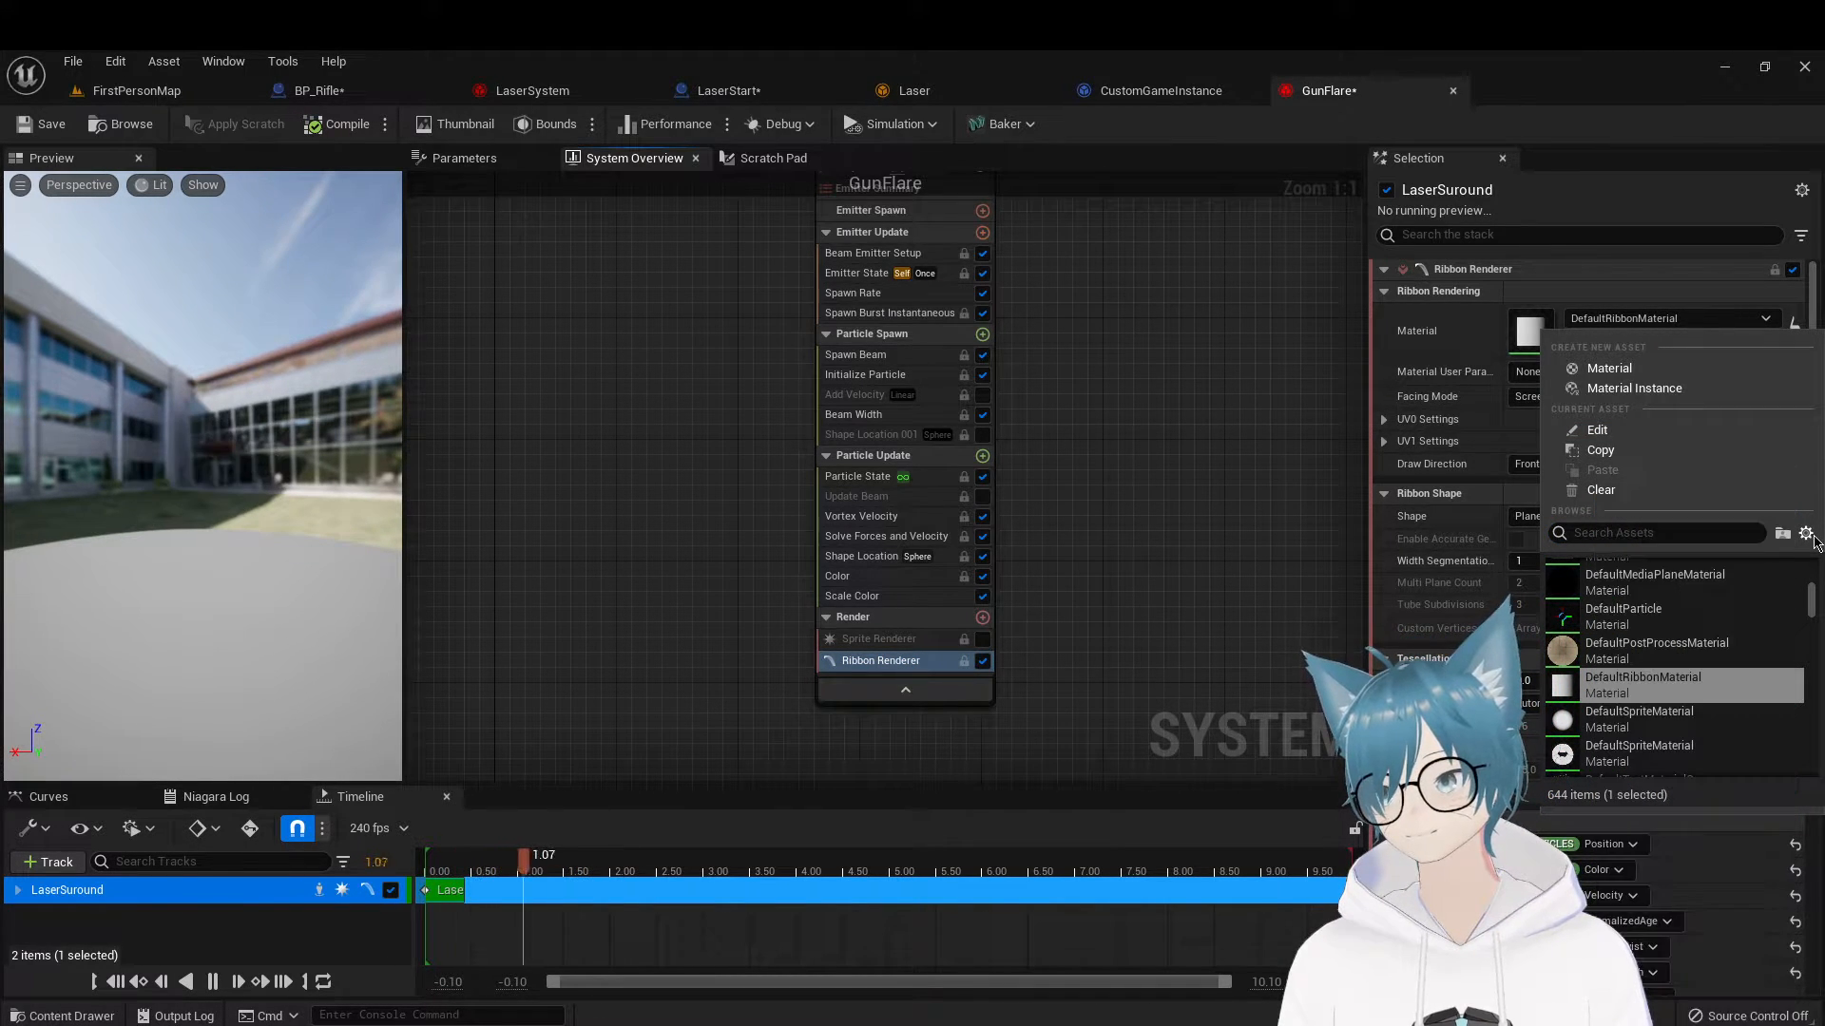
click(1193, 487)
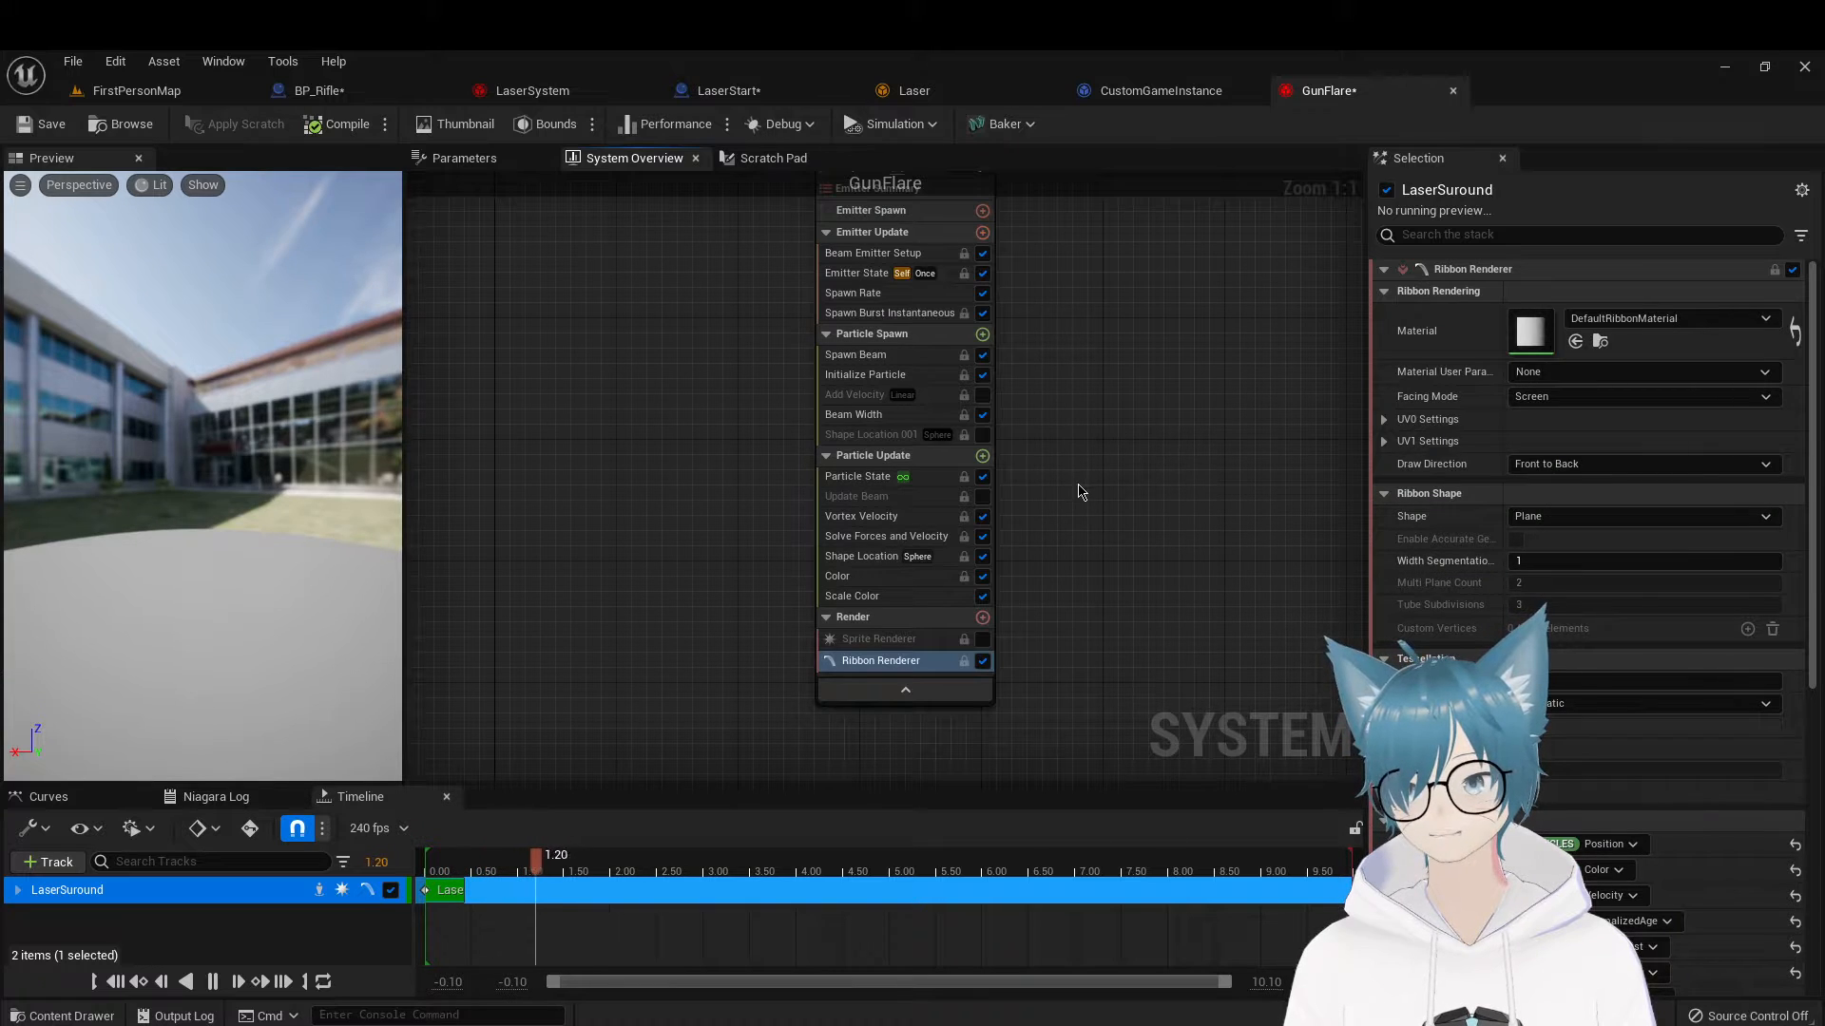
Check the Emitter State of GunFlare's LaserSuround emitter and keep its Loop Behavior set to Once
right_drag(1127, 518, 1149, 689)
right_drag(1167, 549, 1165, 602)
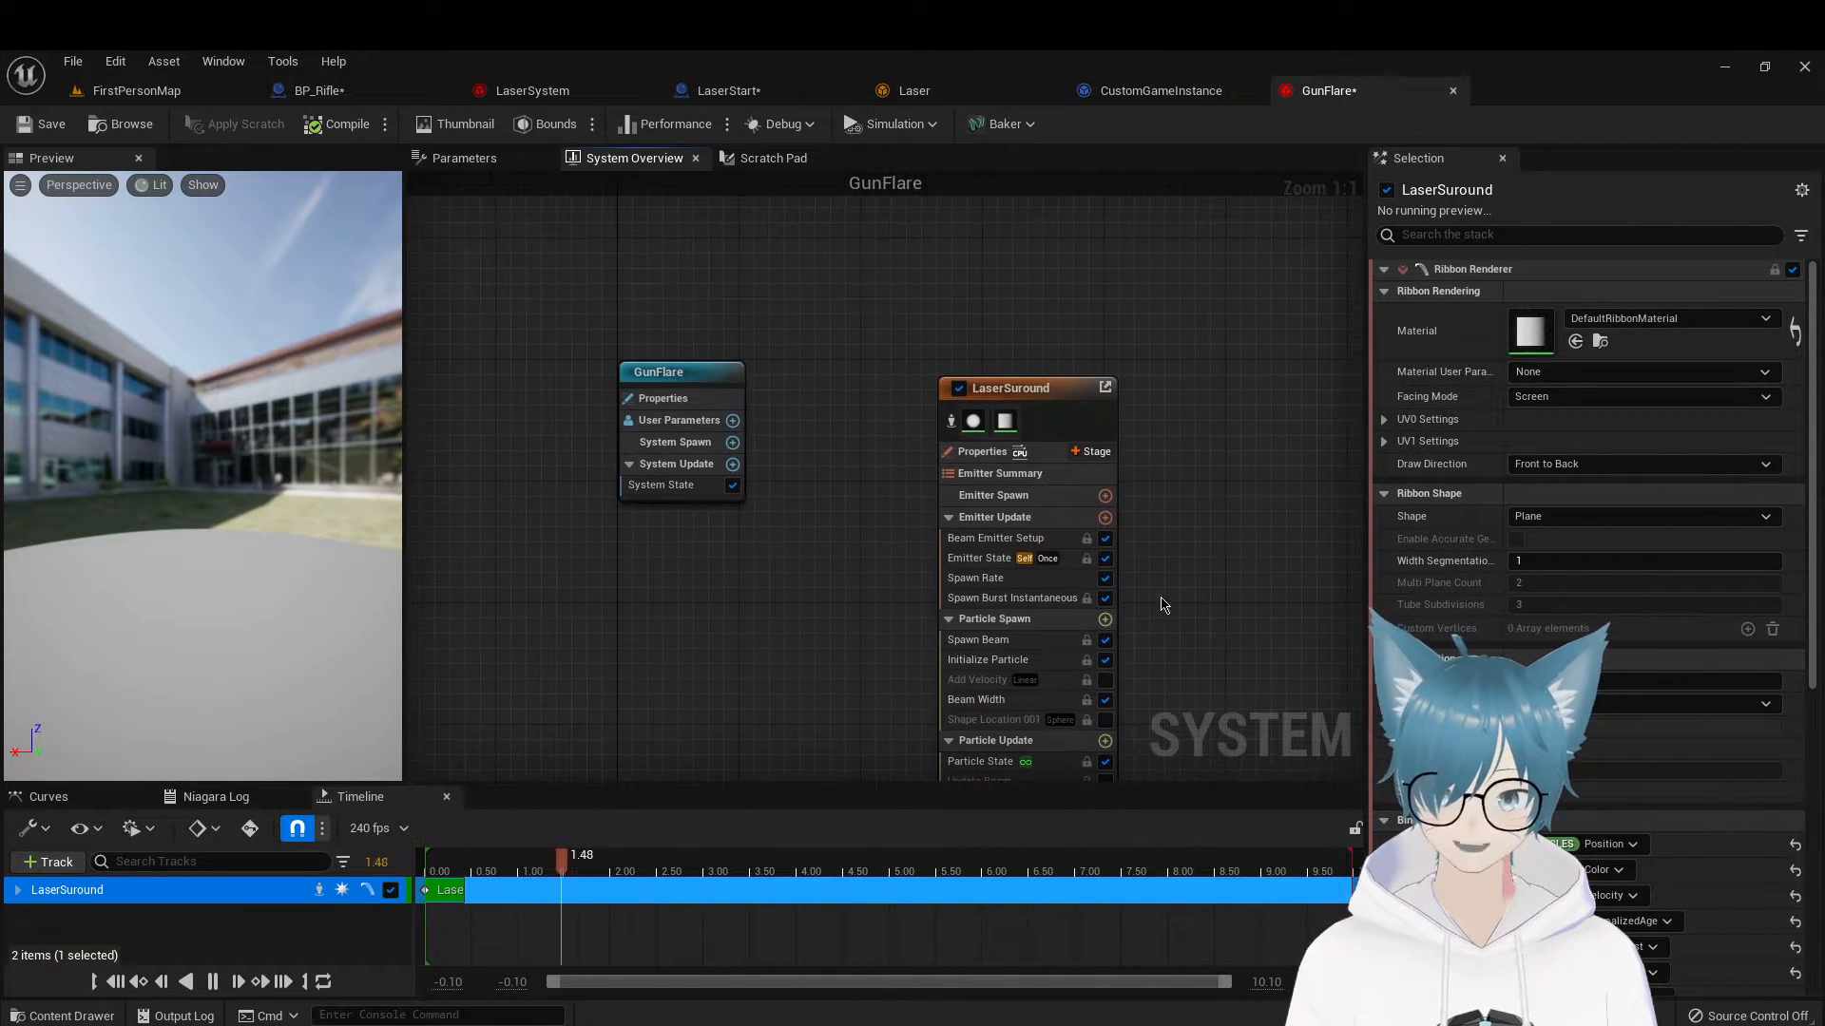
click(984, 559)
right_drag(1296, 533, 1172, 489)
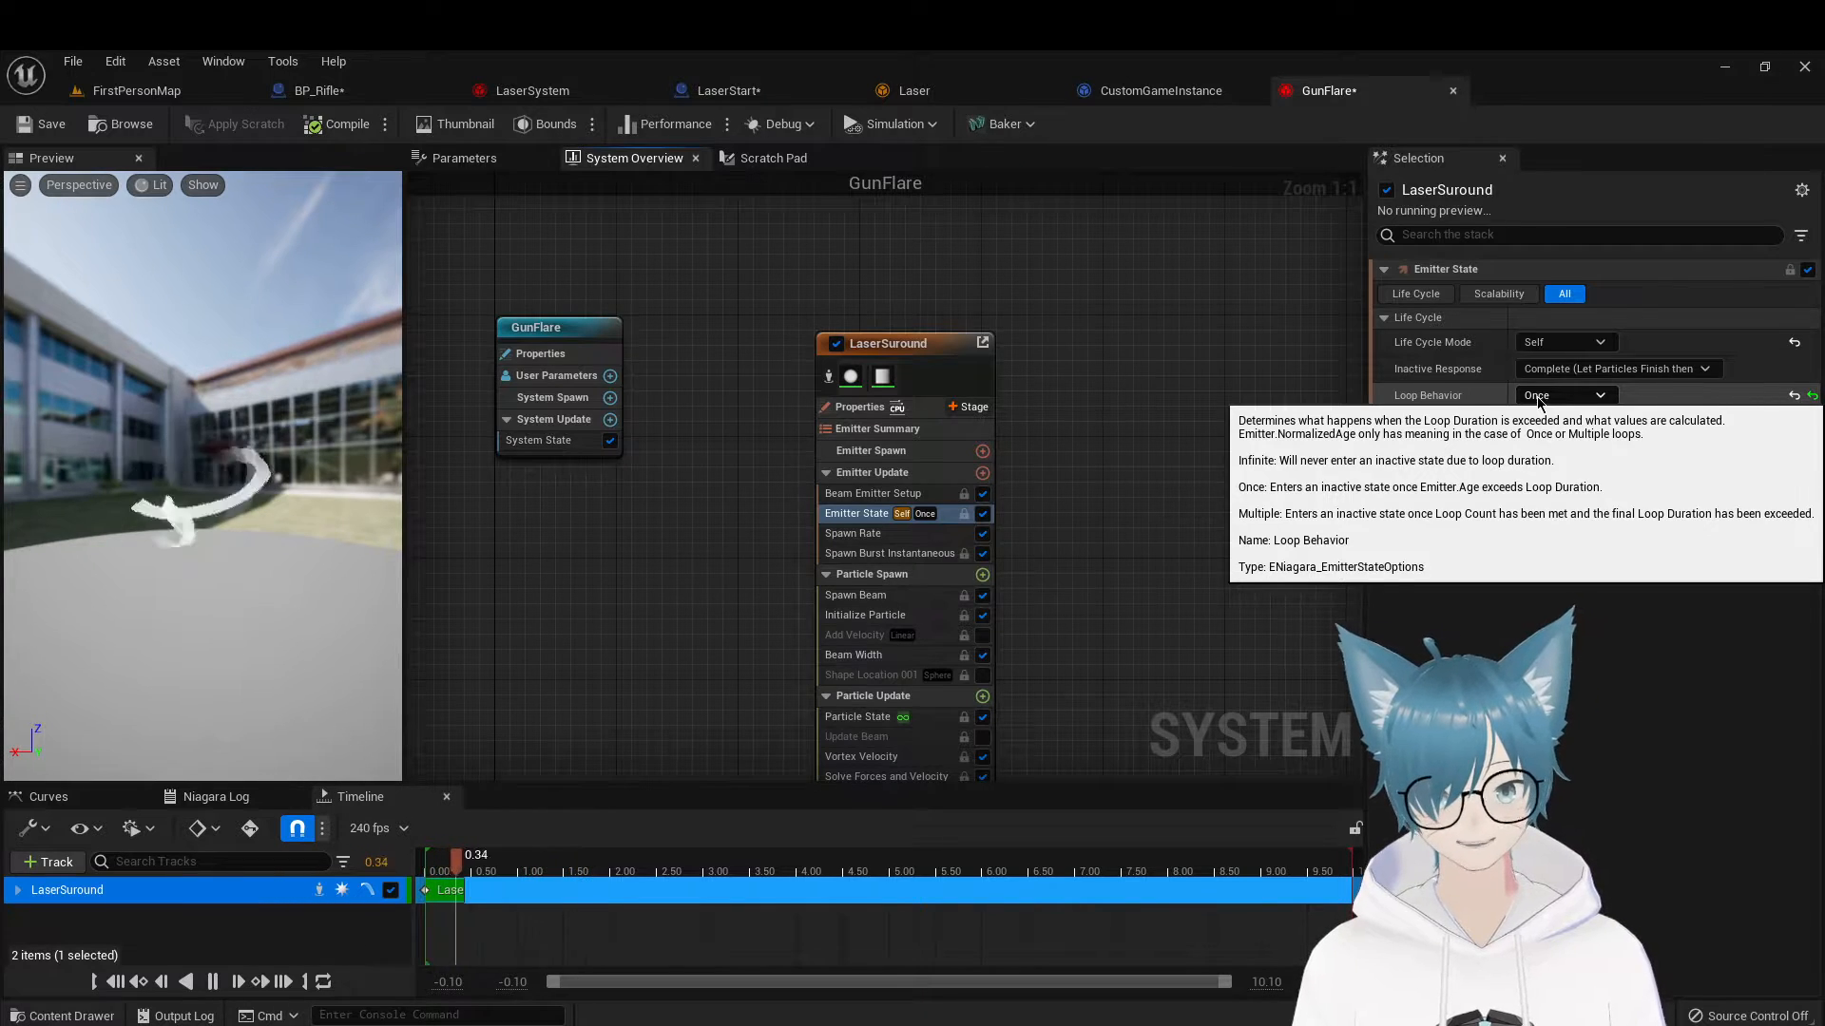
click(1538, 397)
click(1561, 444)
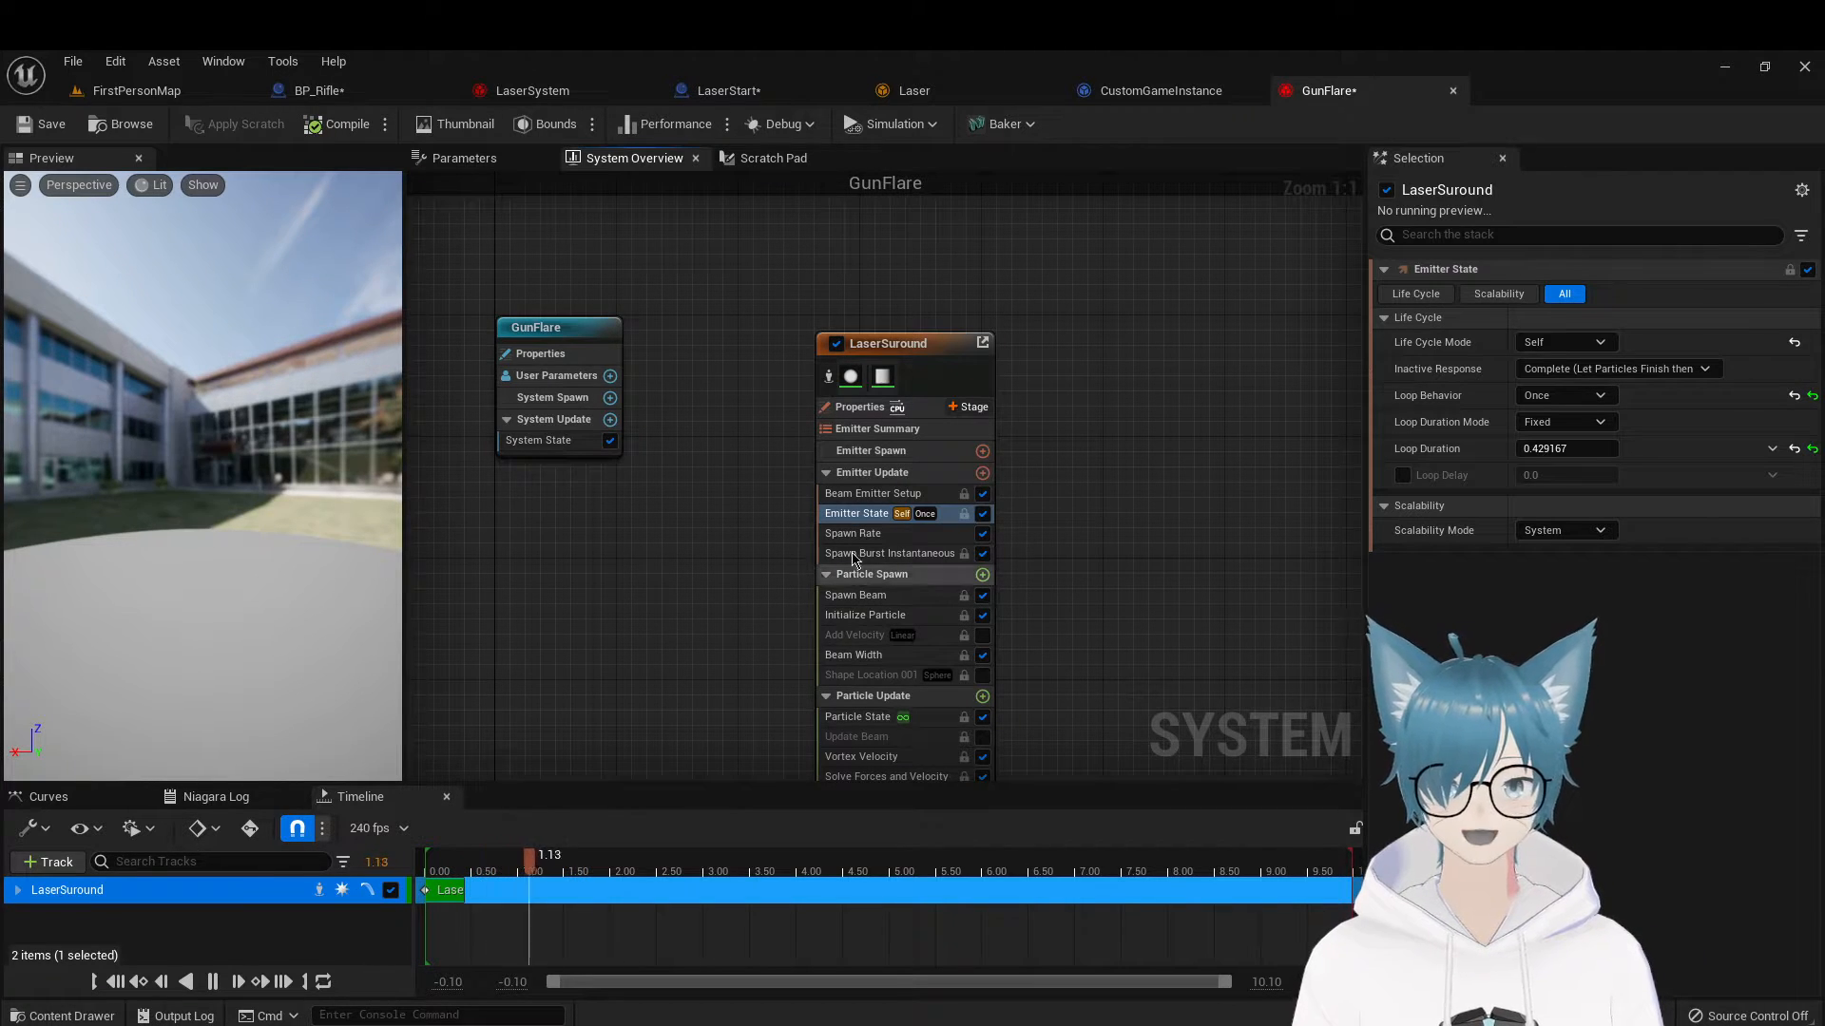
Inspect Beam Emitter Setup and Spawn Rate, and test the preview with Spawn Burst Instantaneous and Spawn Rate disabled in turn, re-enabling each
click(865, 493)
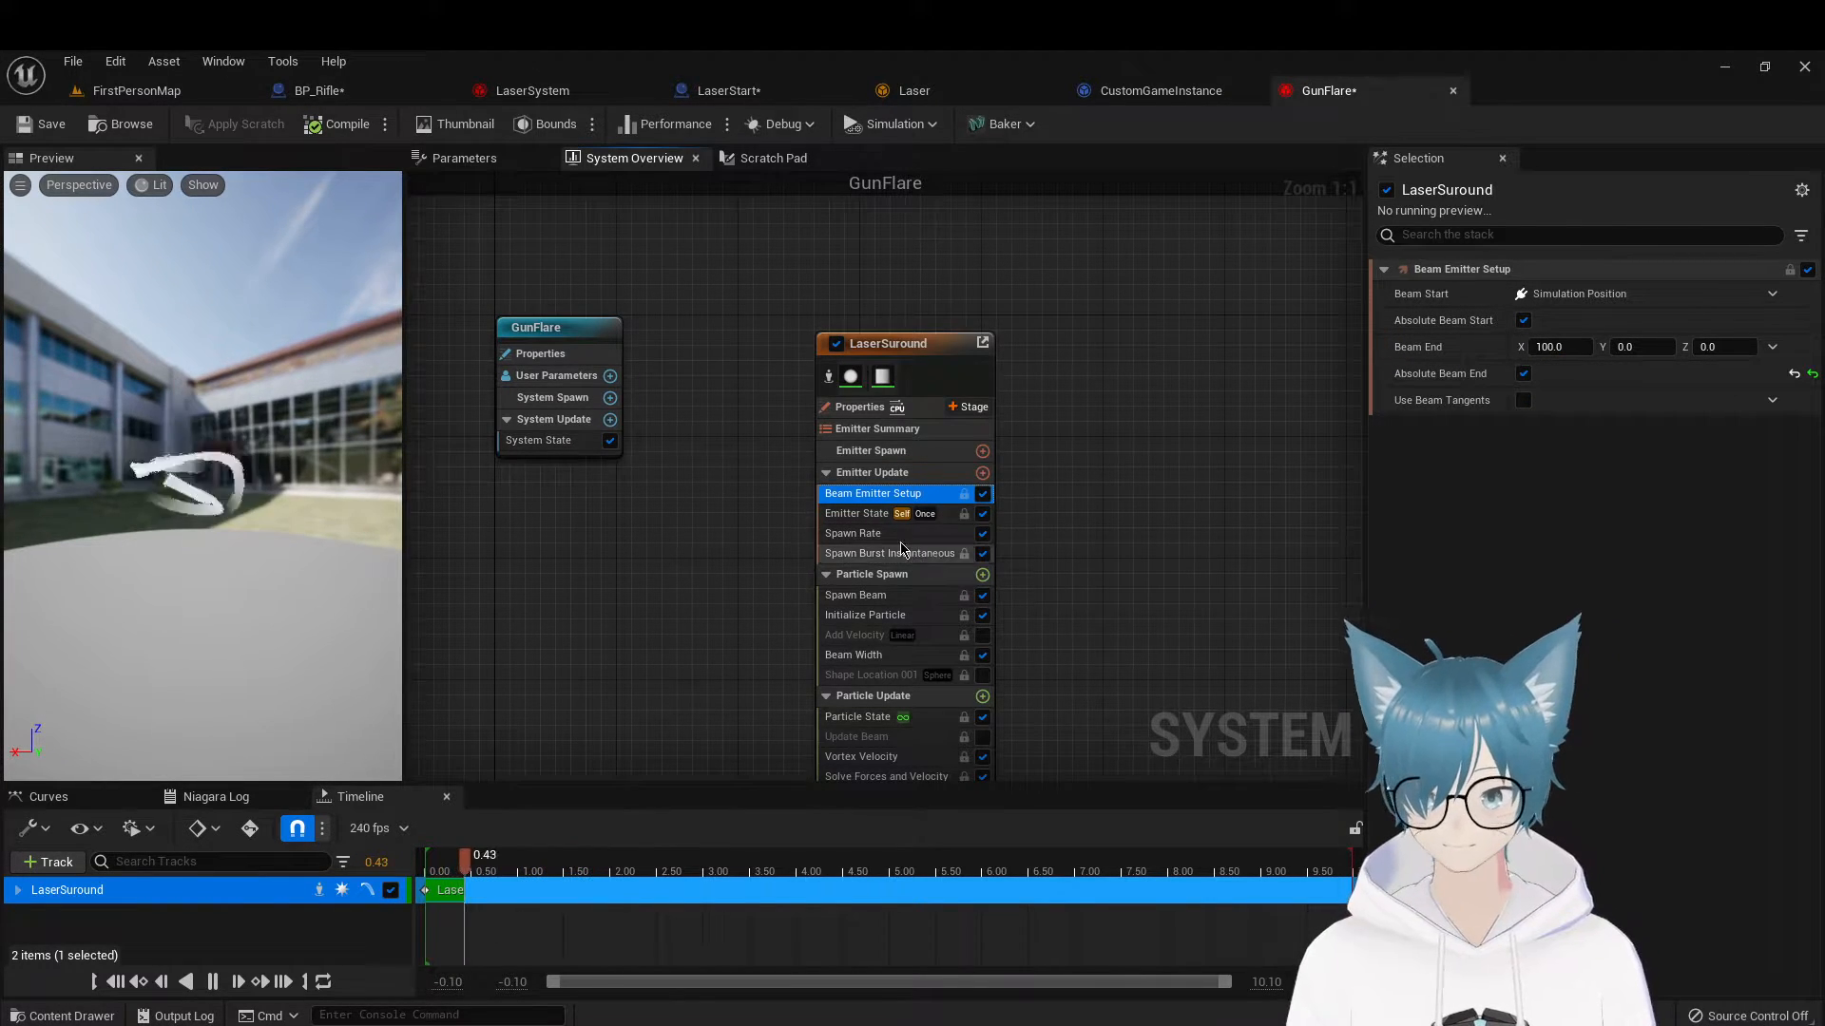
click(860, 534)
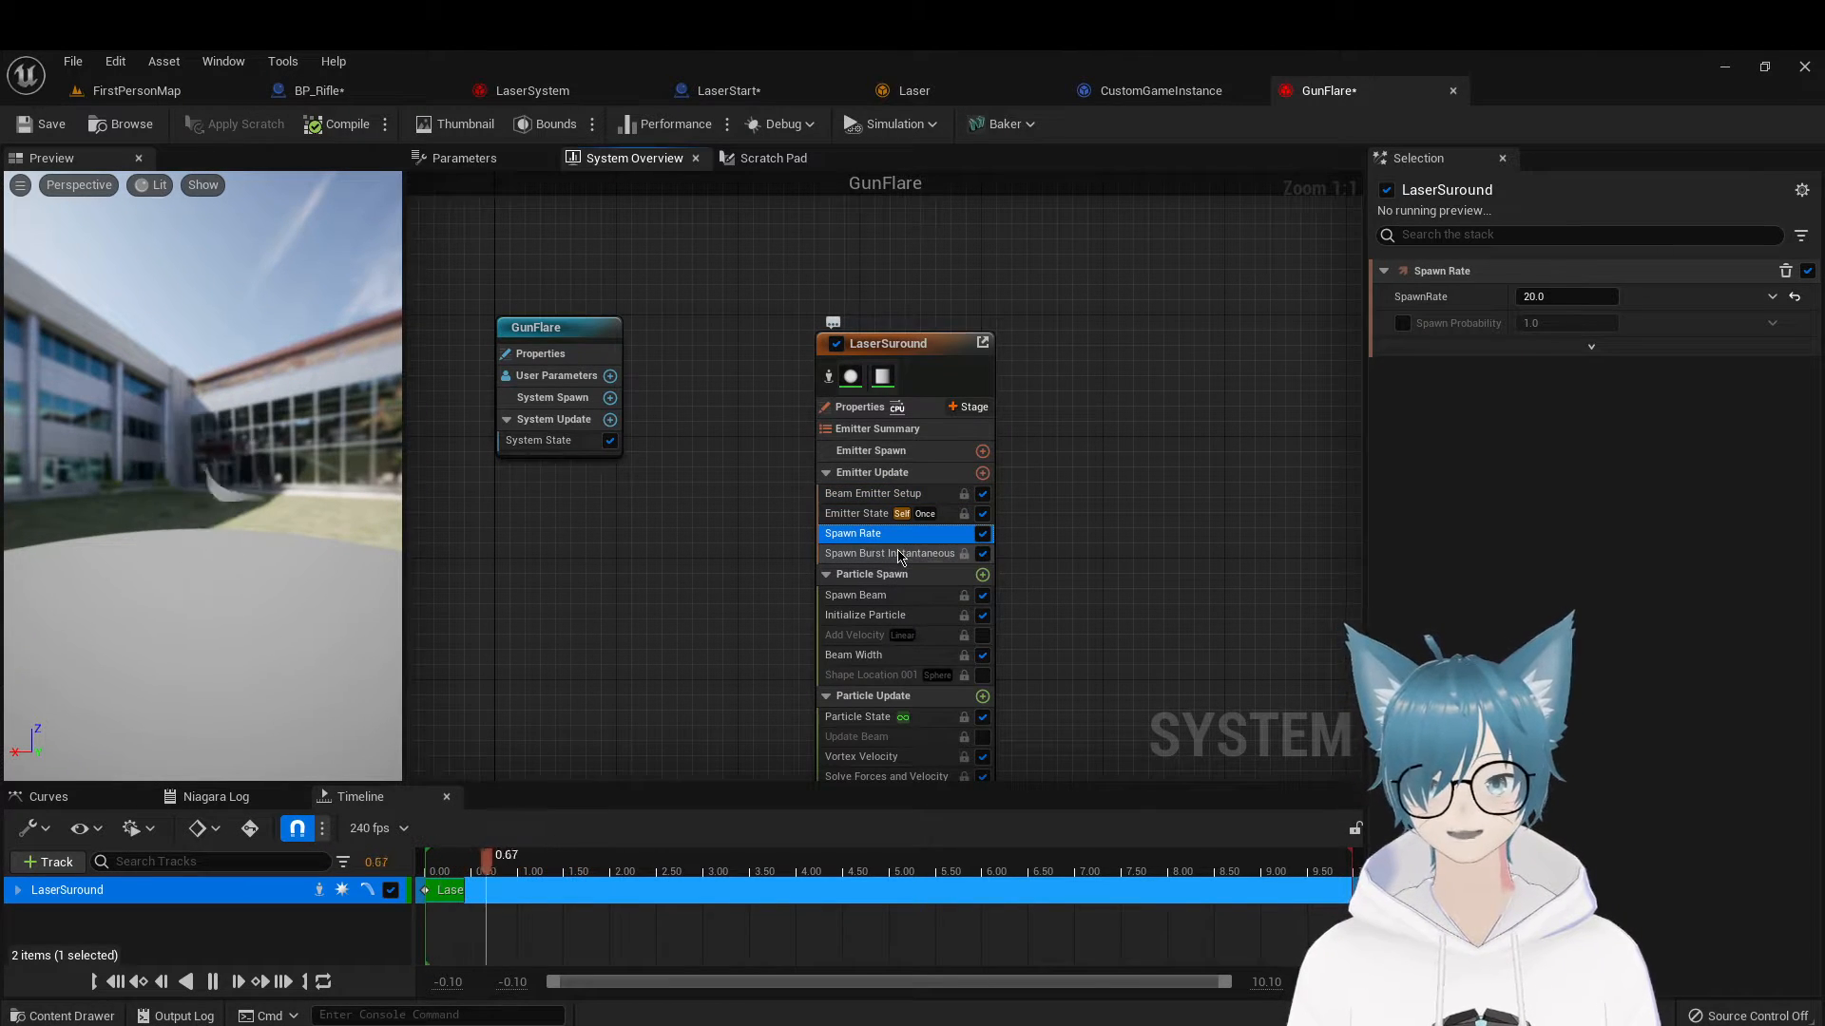
click(903, 554)
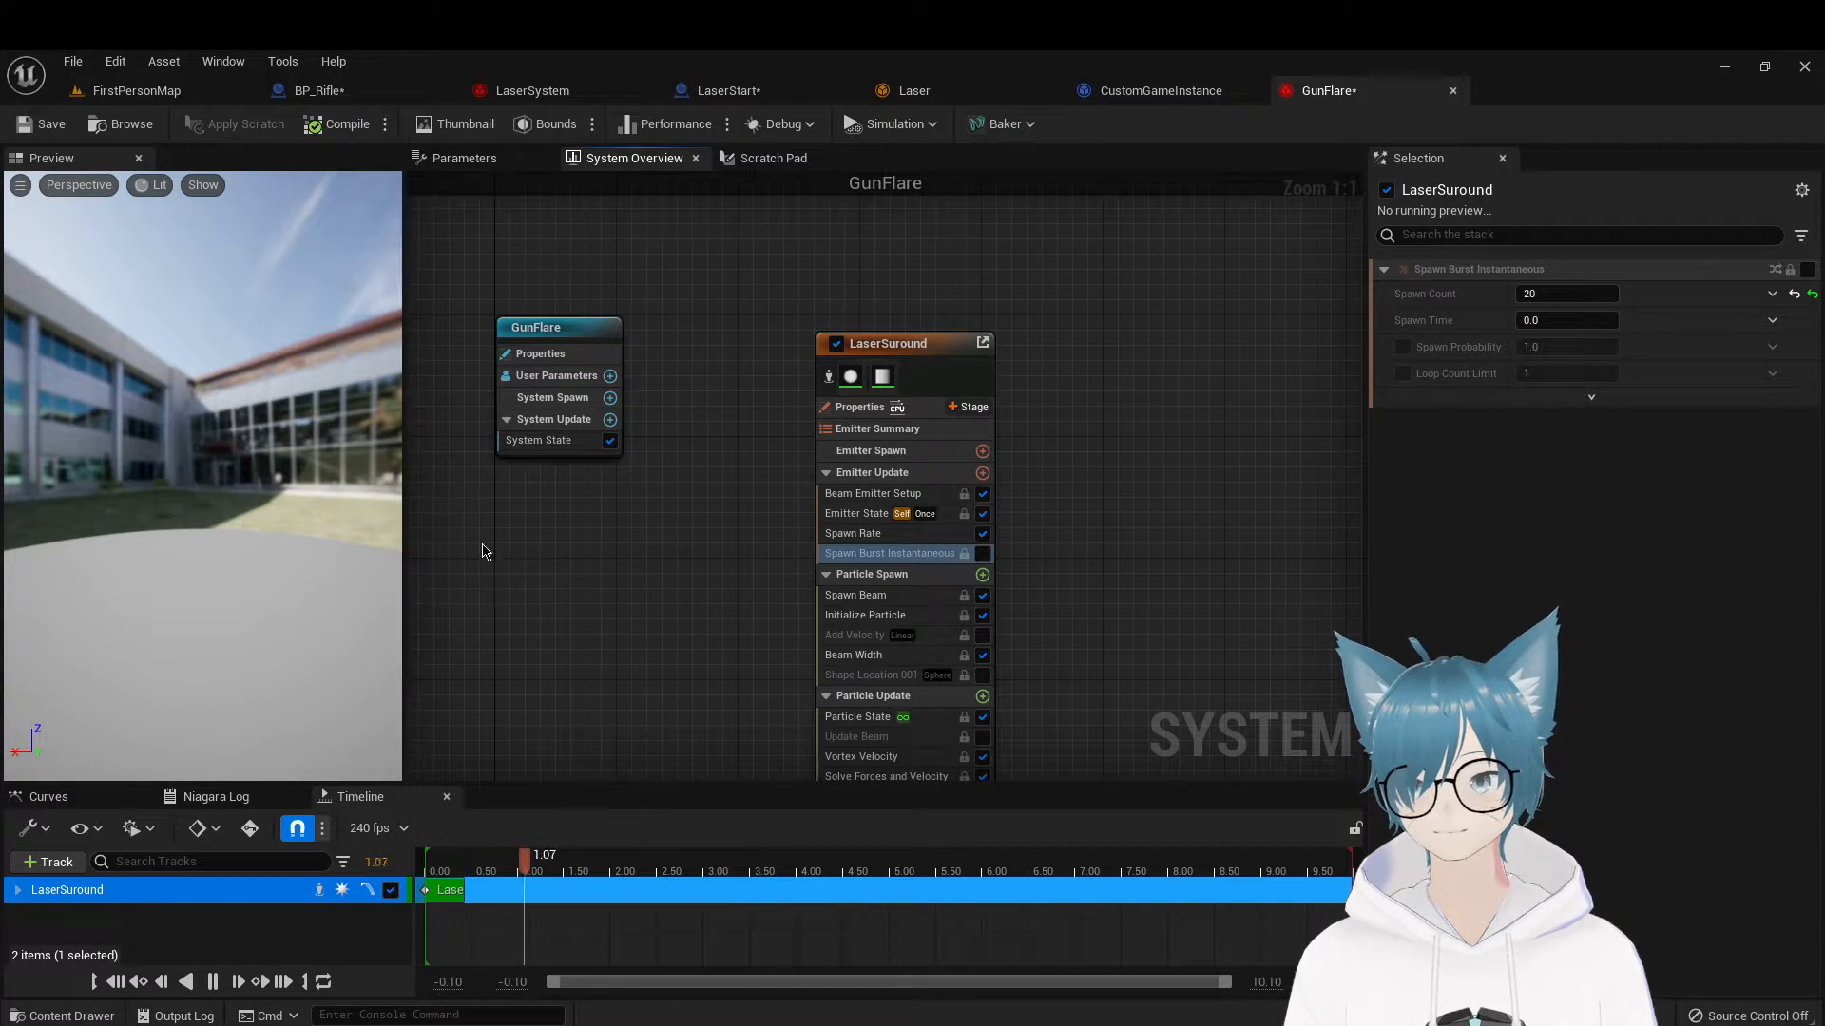
click(983, 553)
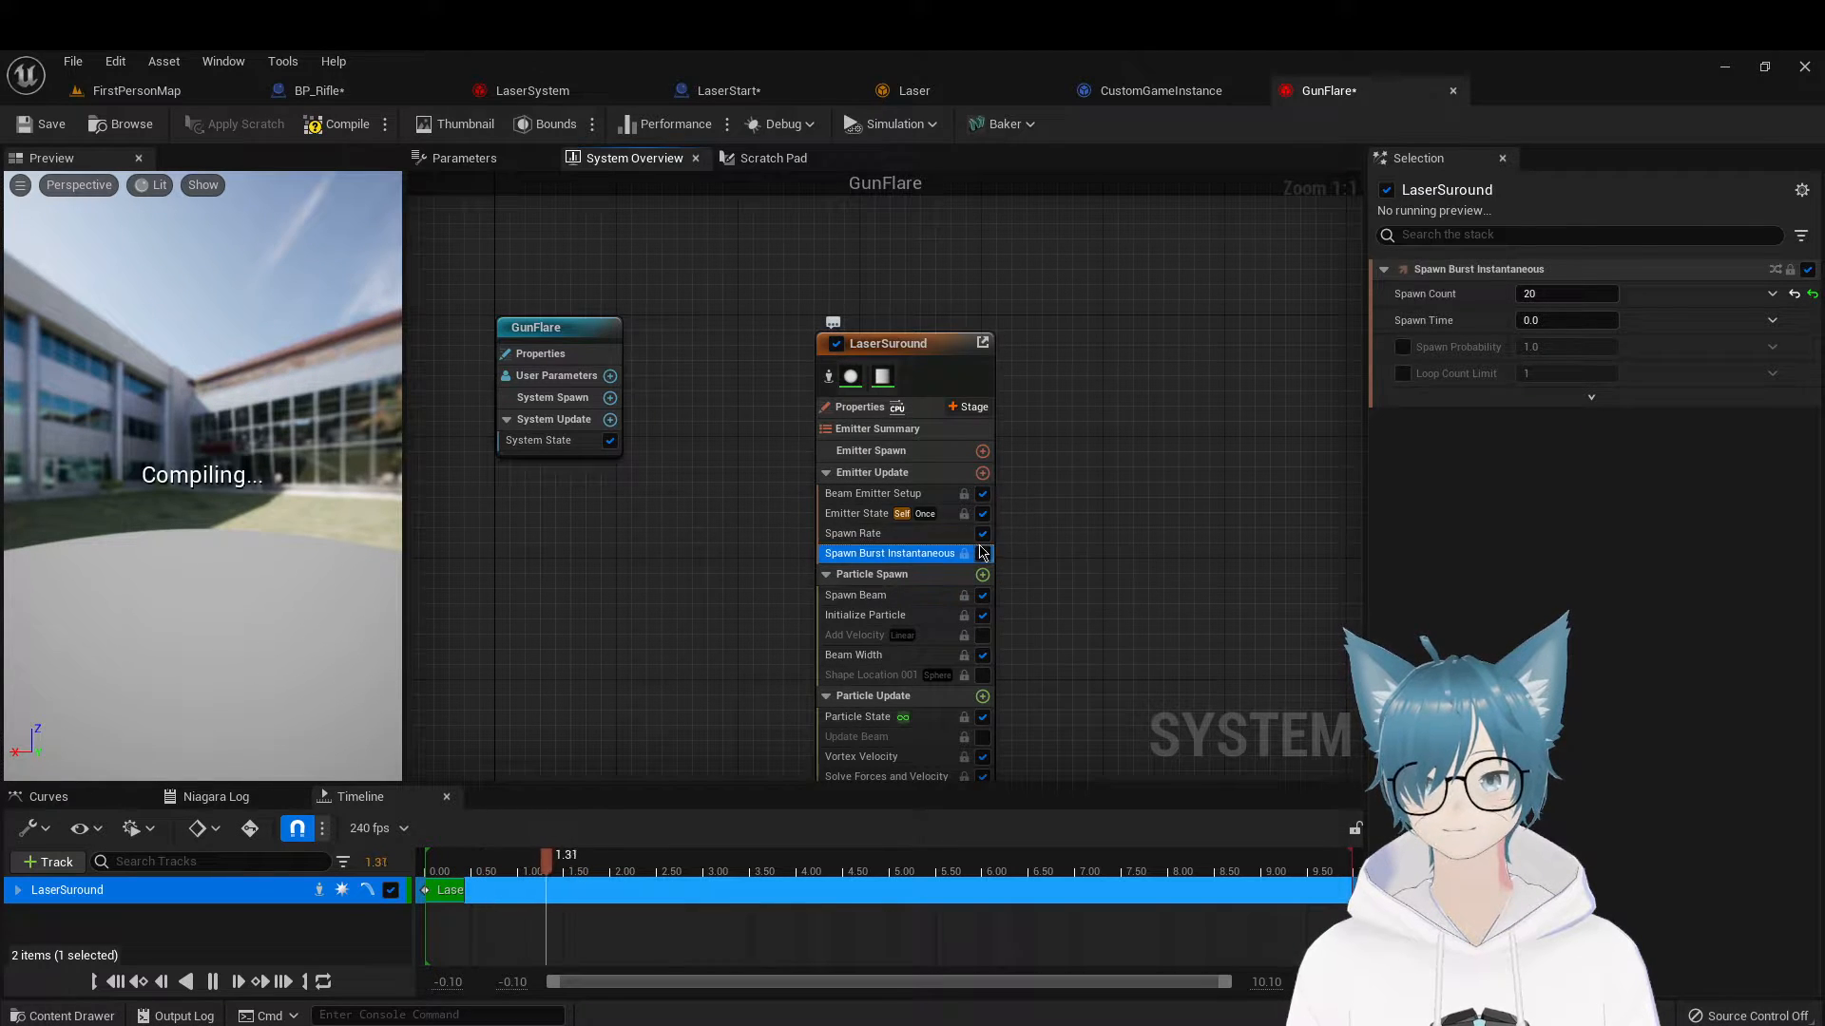
click(983, 533)
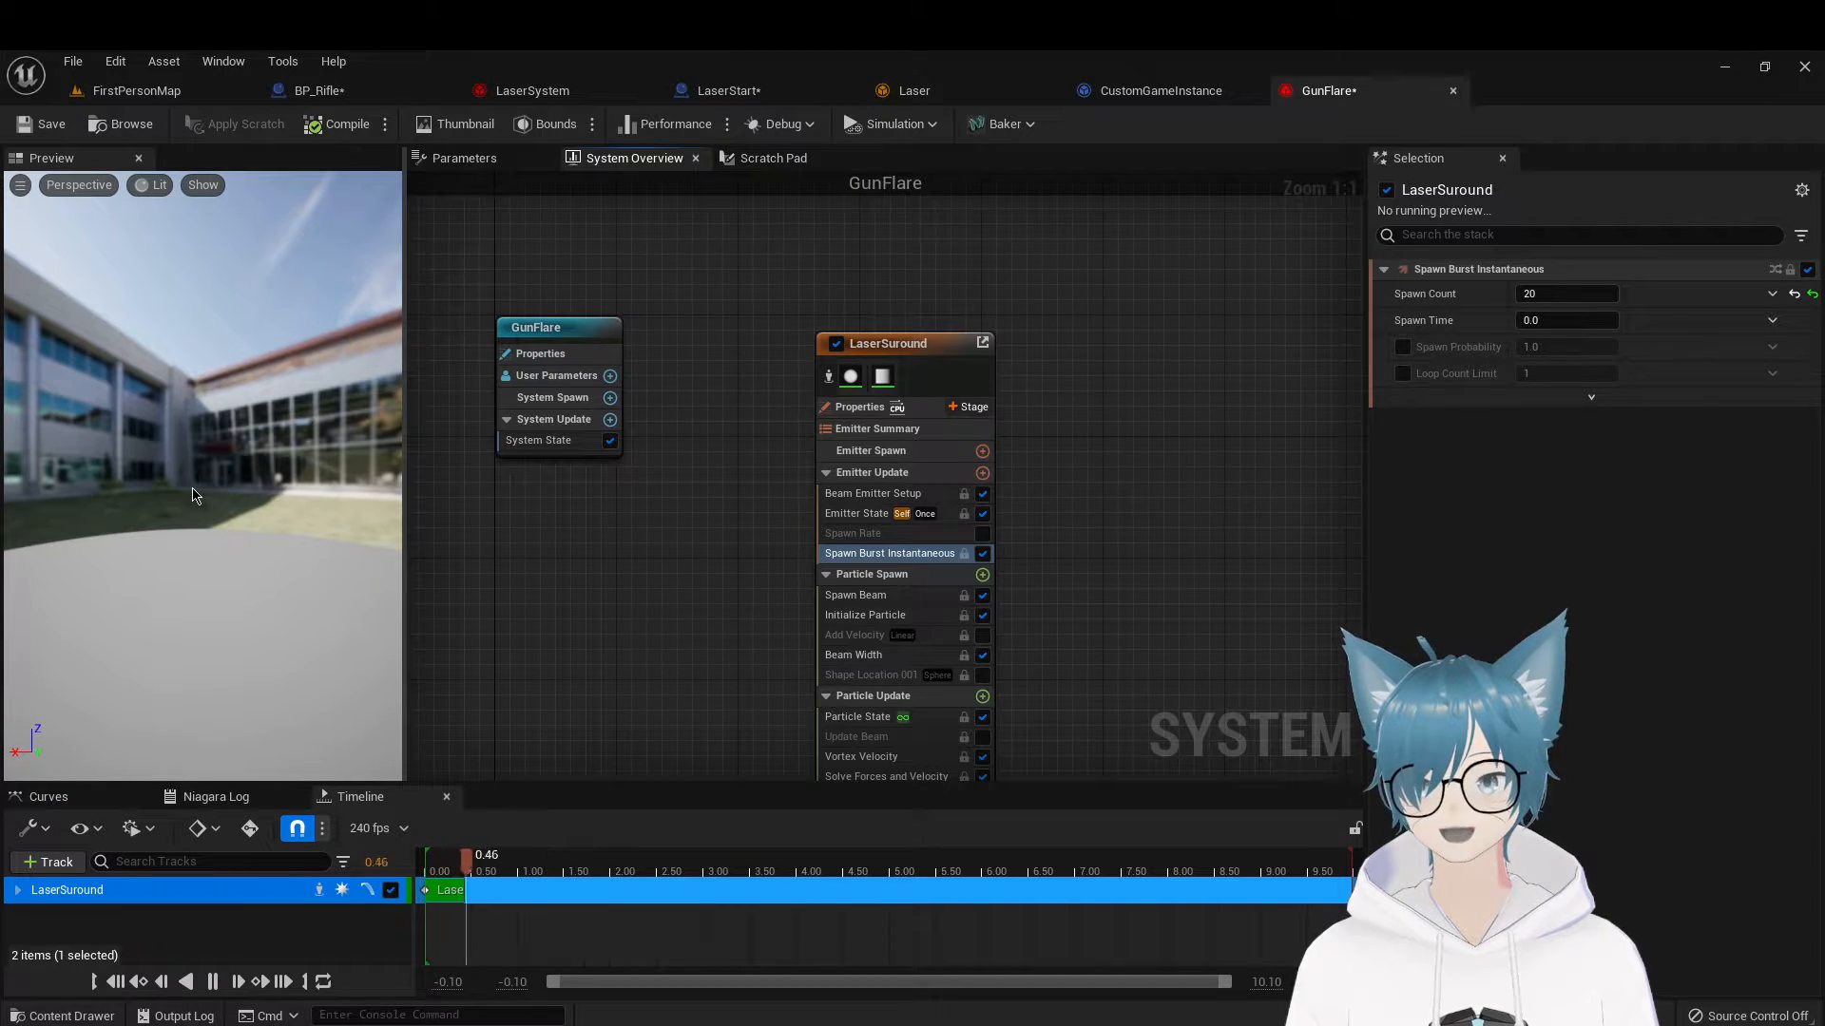
click(982, 533)
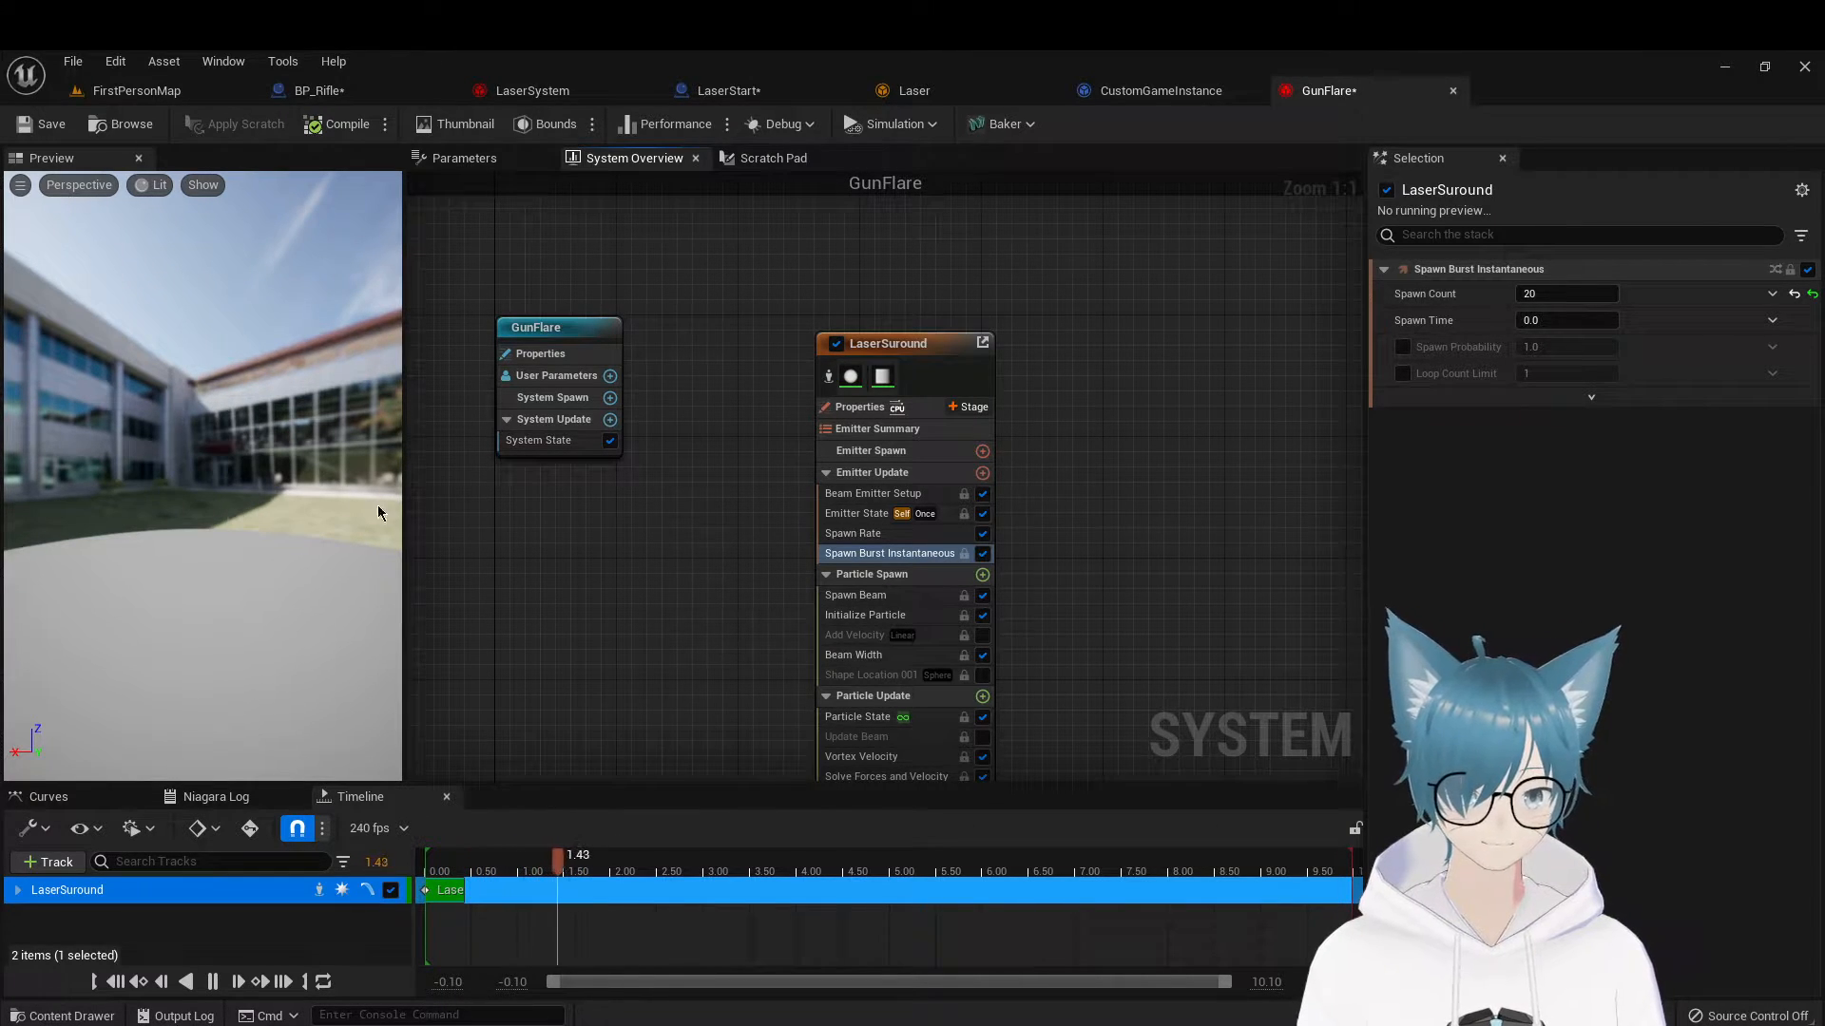
Inspect the Spawn Beam and Initialize Particle modules in the Particle Spawn group of GunFlare's LaserSuround emitter
right_drag(1181, 579, 1124, 481)
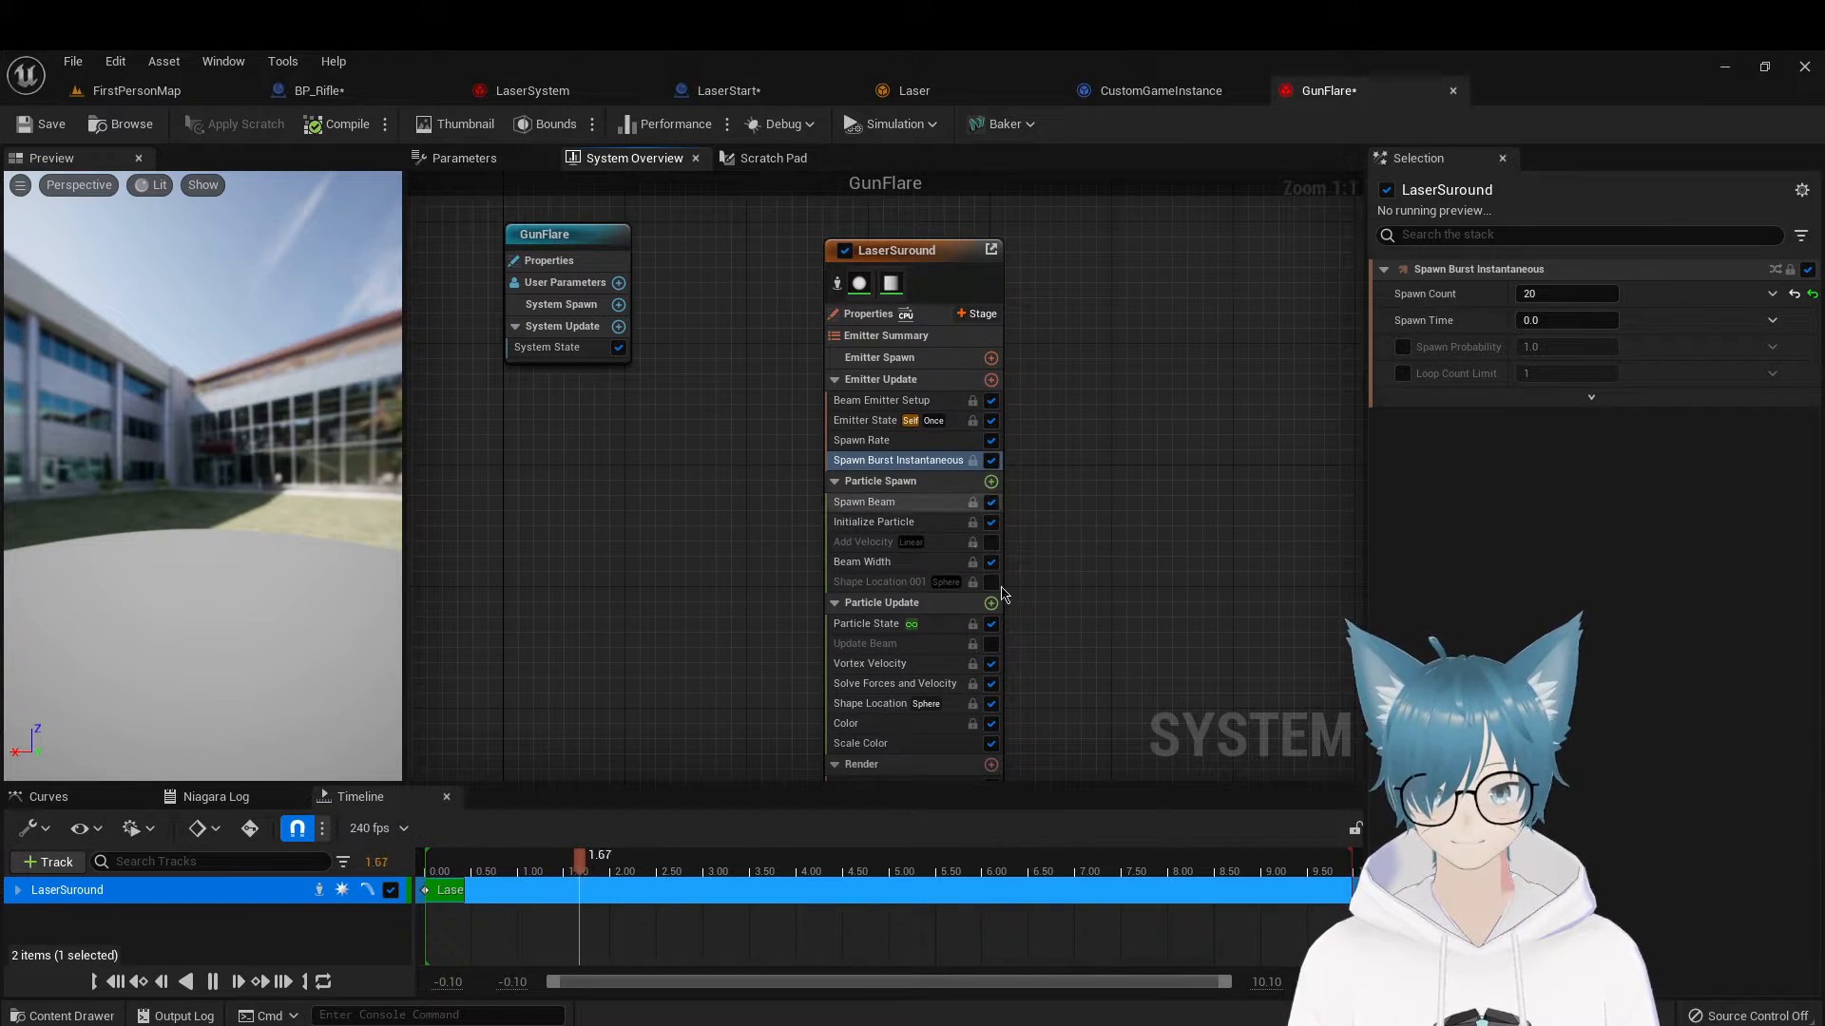
click(892, 505)
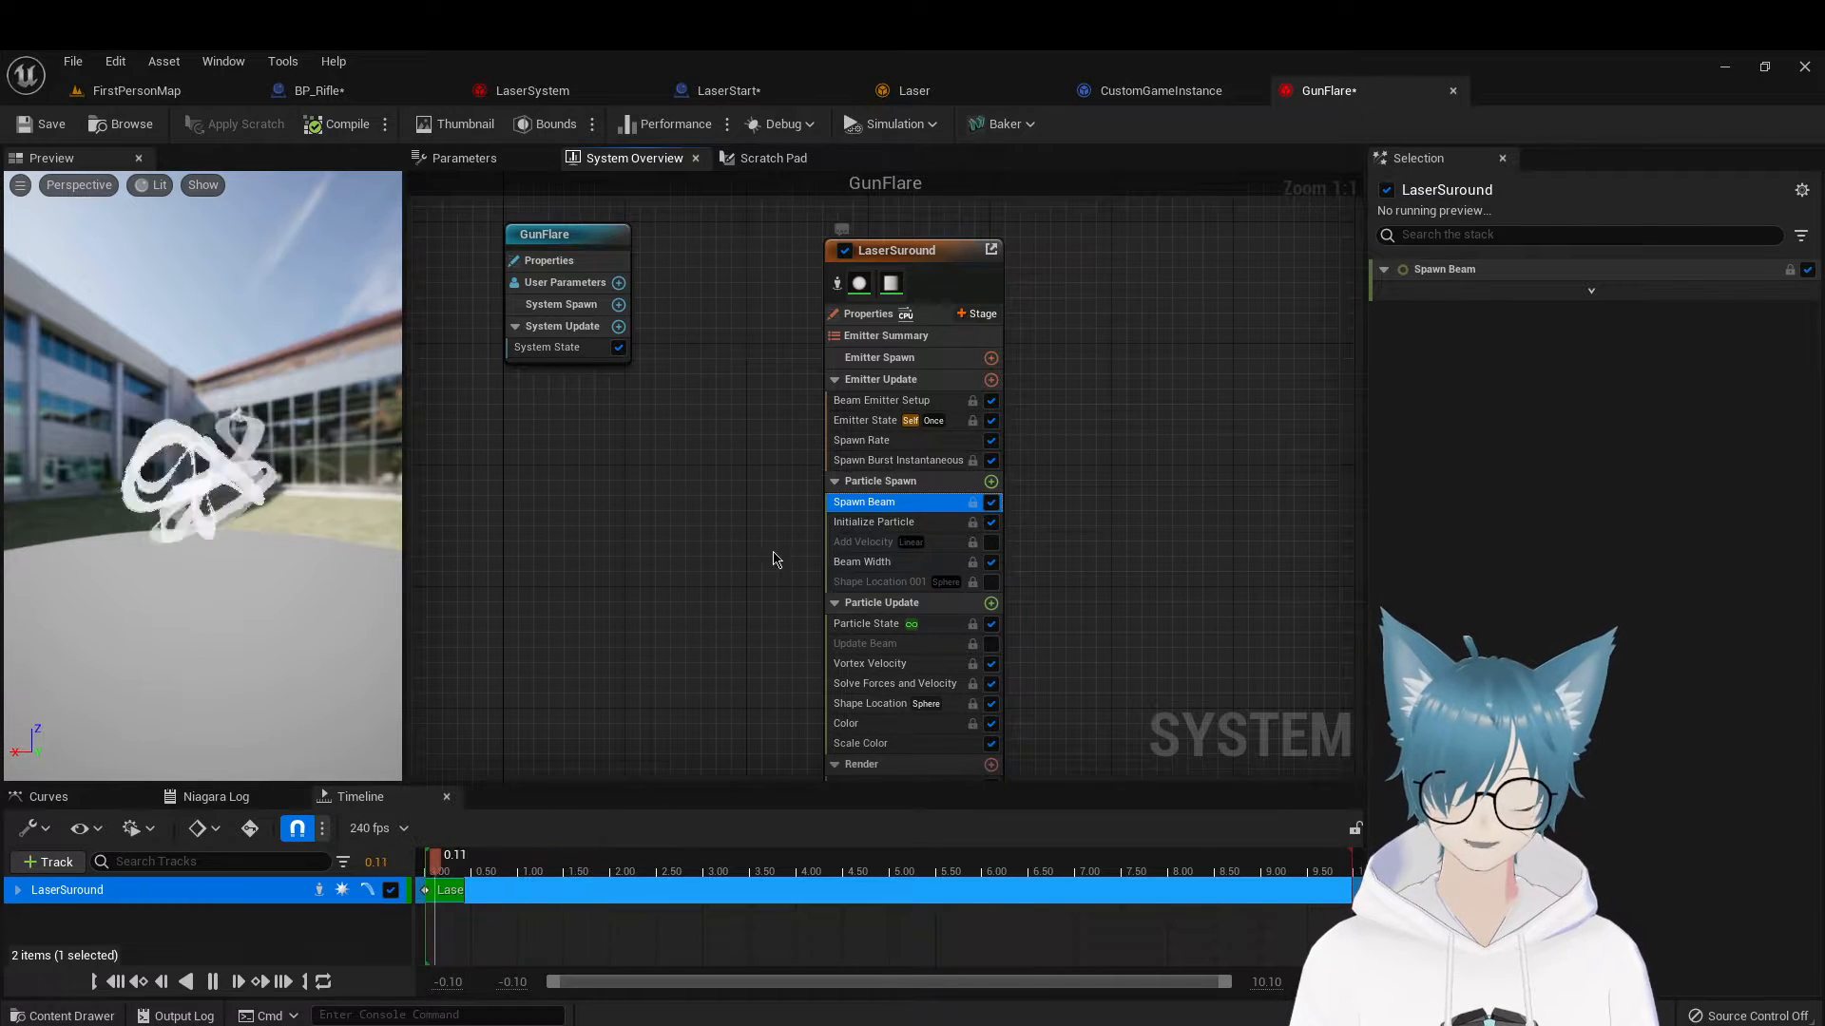
click(893, 522)
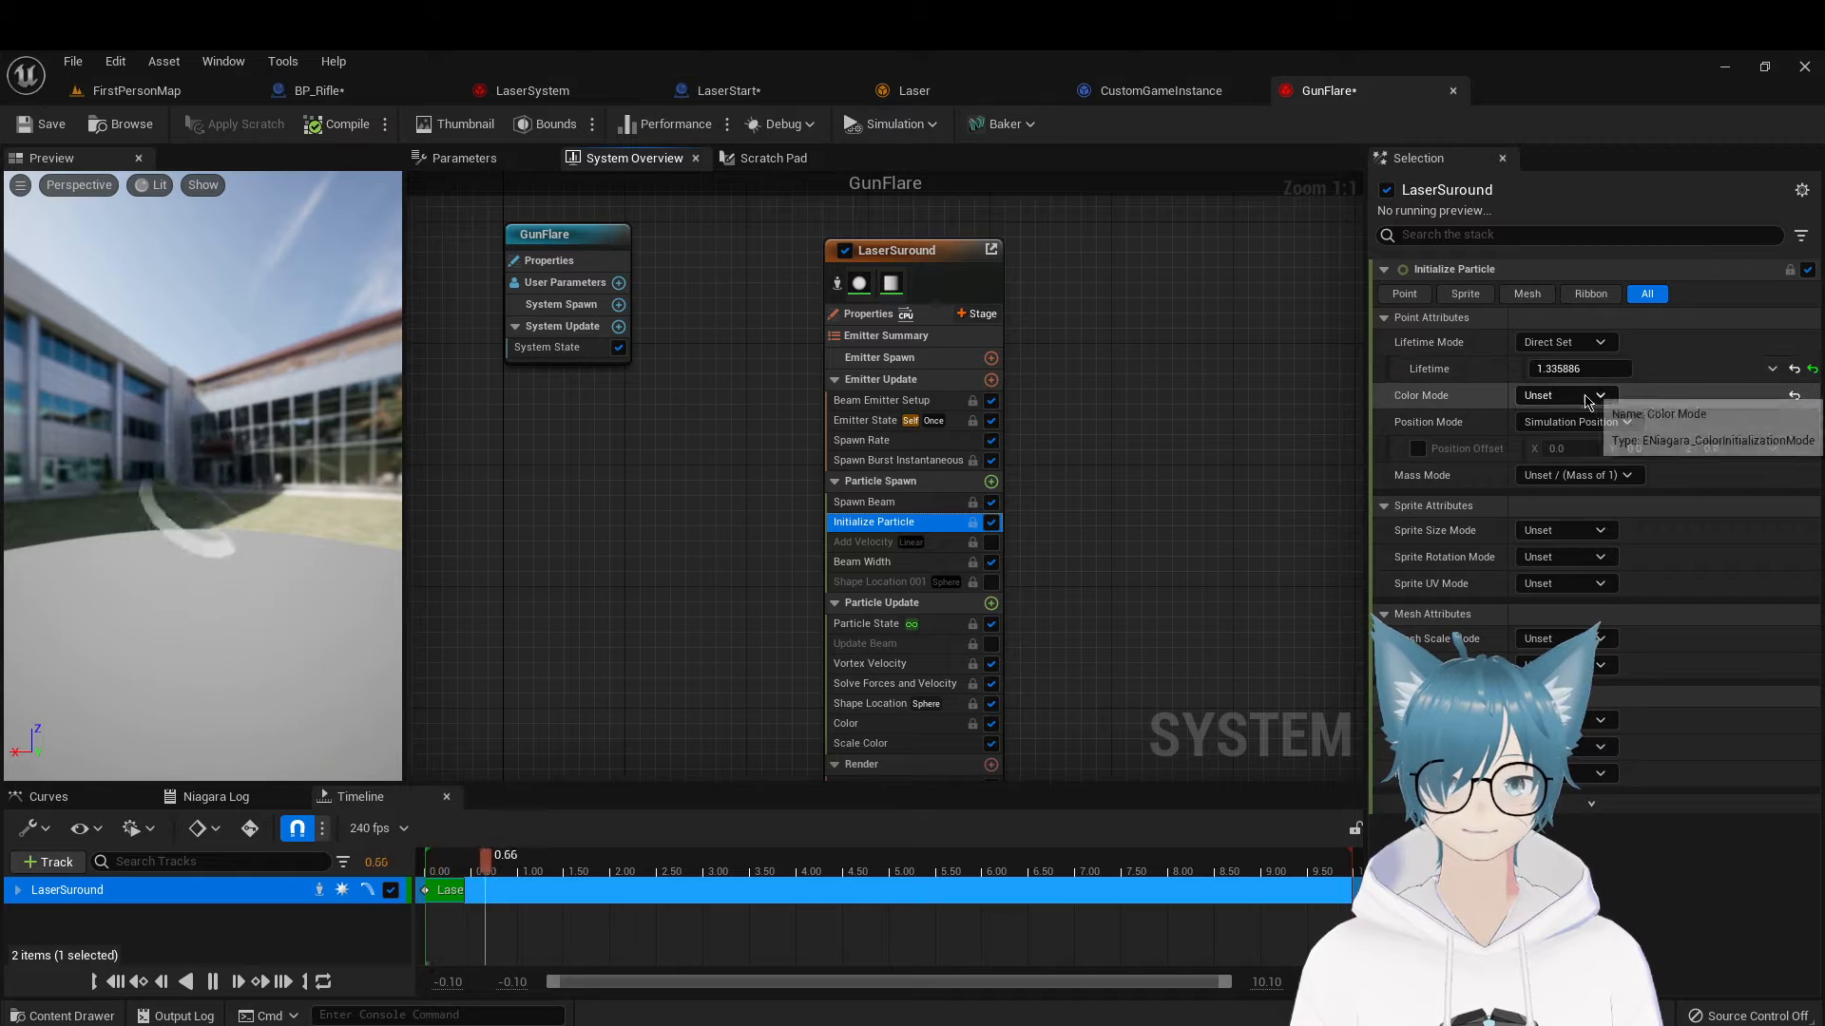
Try Beam Width values of about 10.52 and 0.61 in LaserSuround's Beam Width module, and open the value for exact entry
click(892, 562)
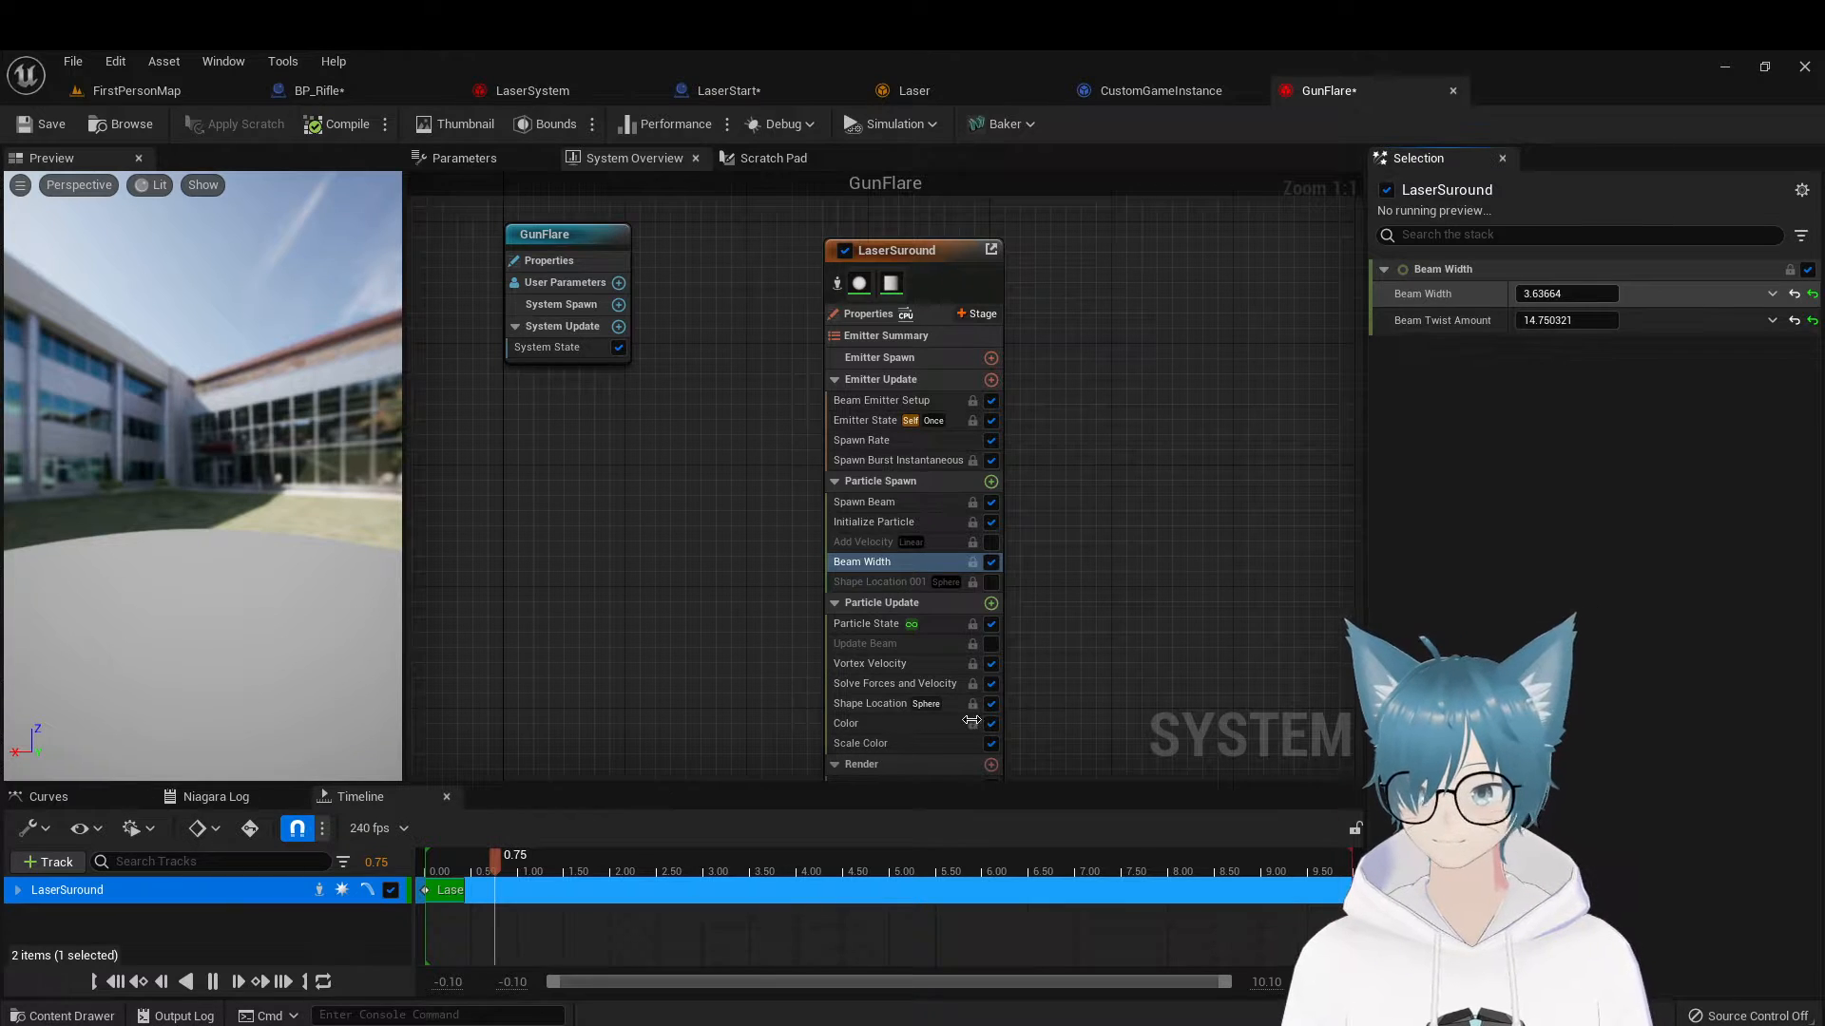
drag(1229, 572, 1559, 294)
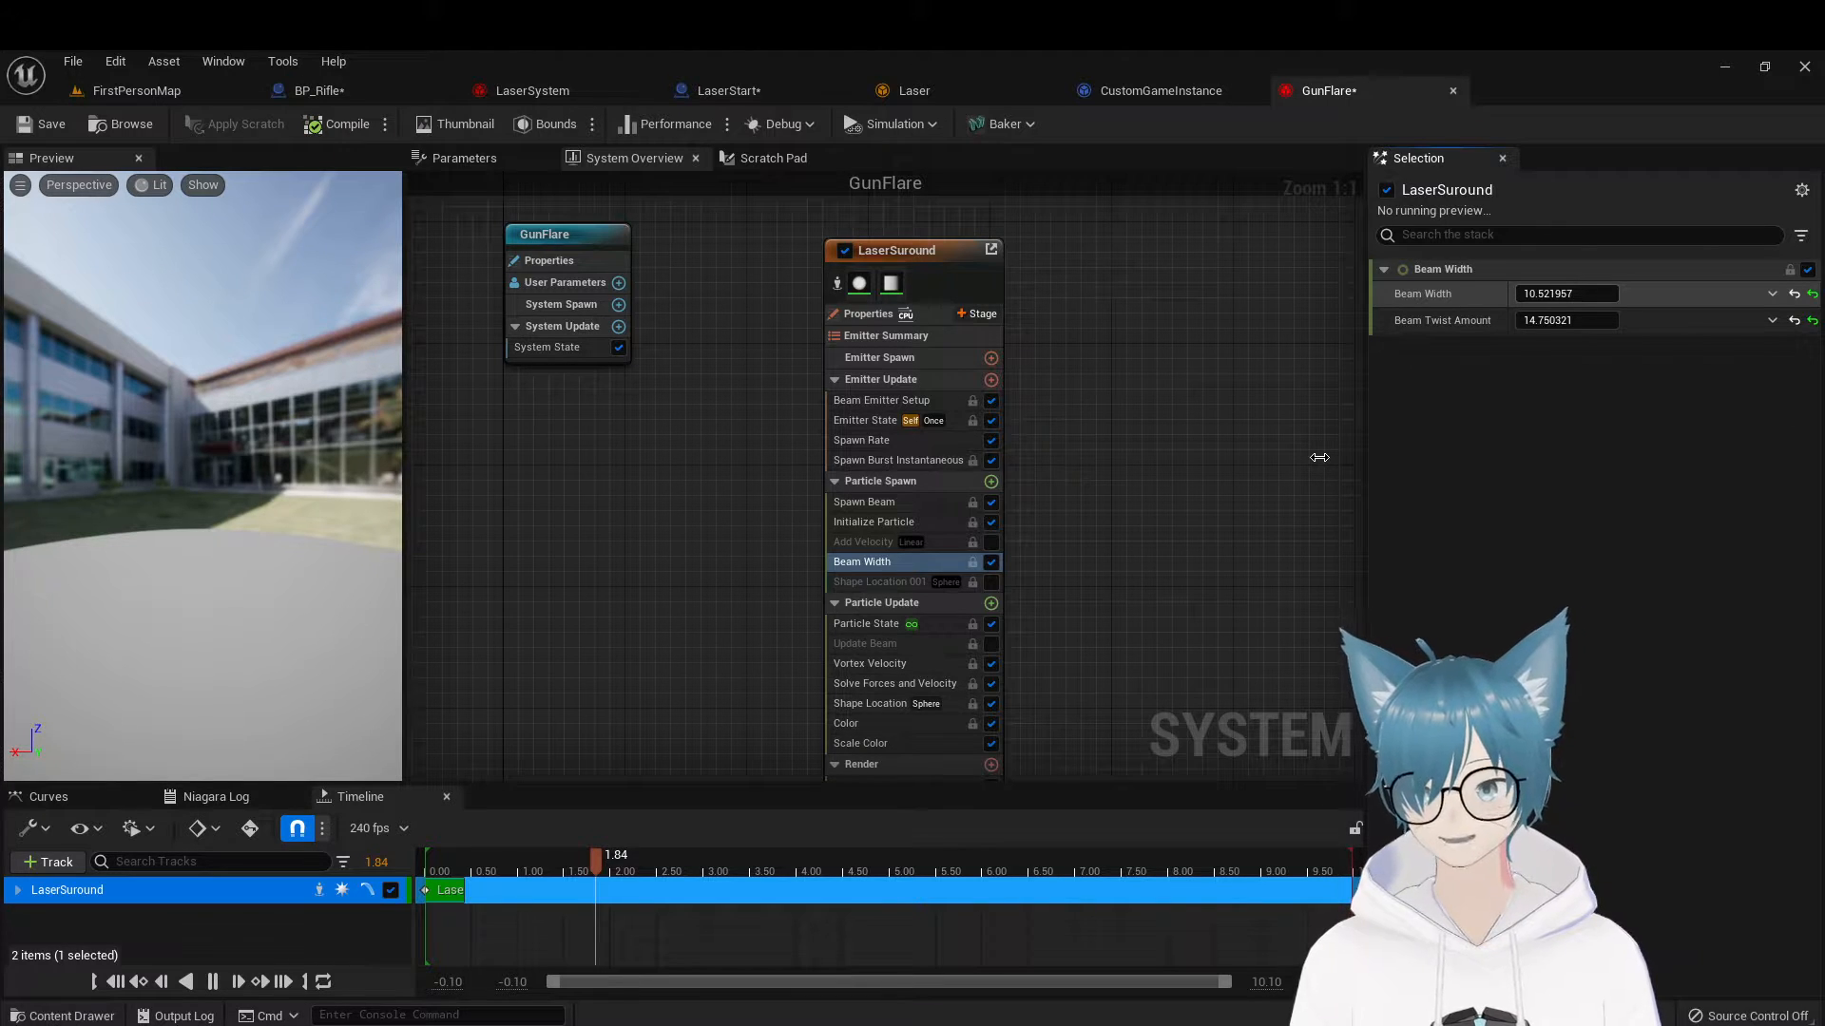
drag(1319, 457, 1573, 295)
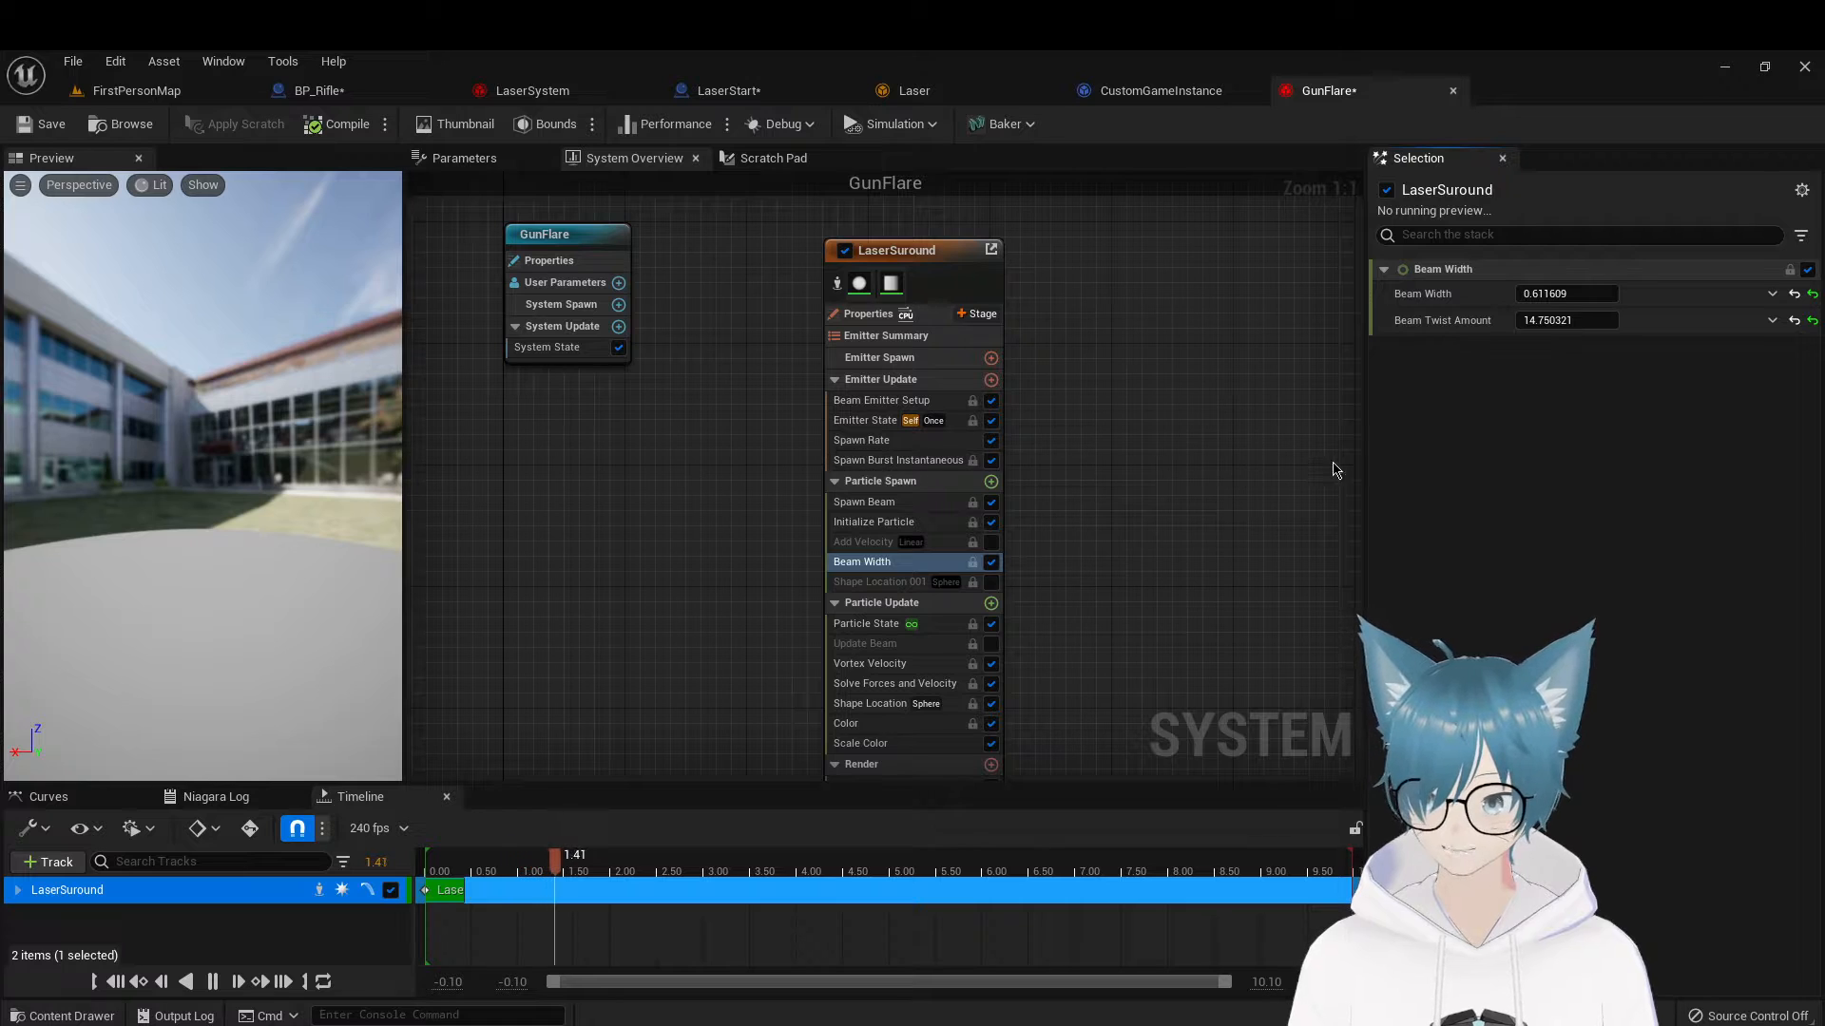
click(1561, 293)
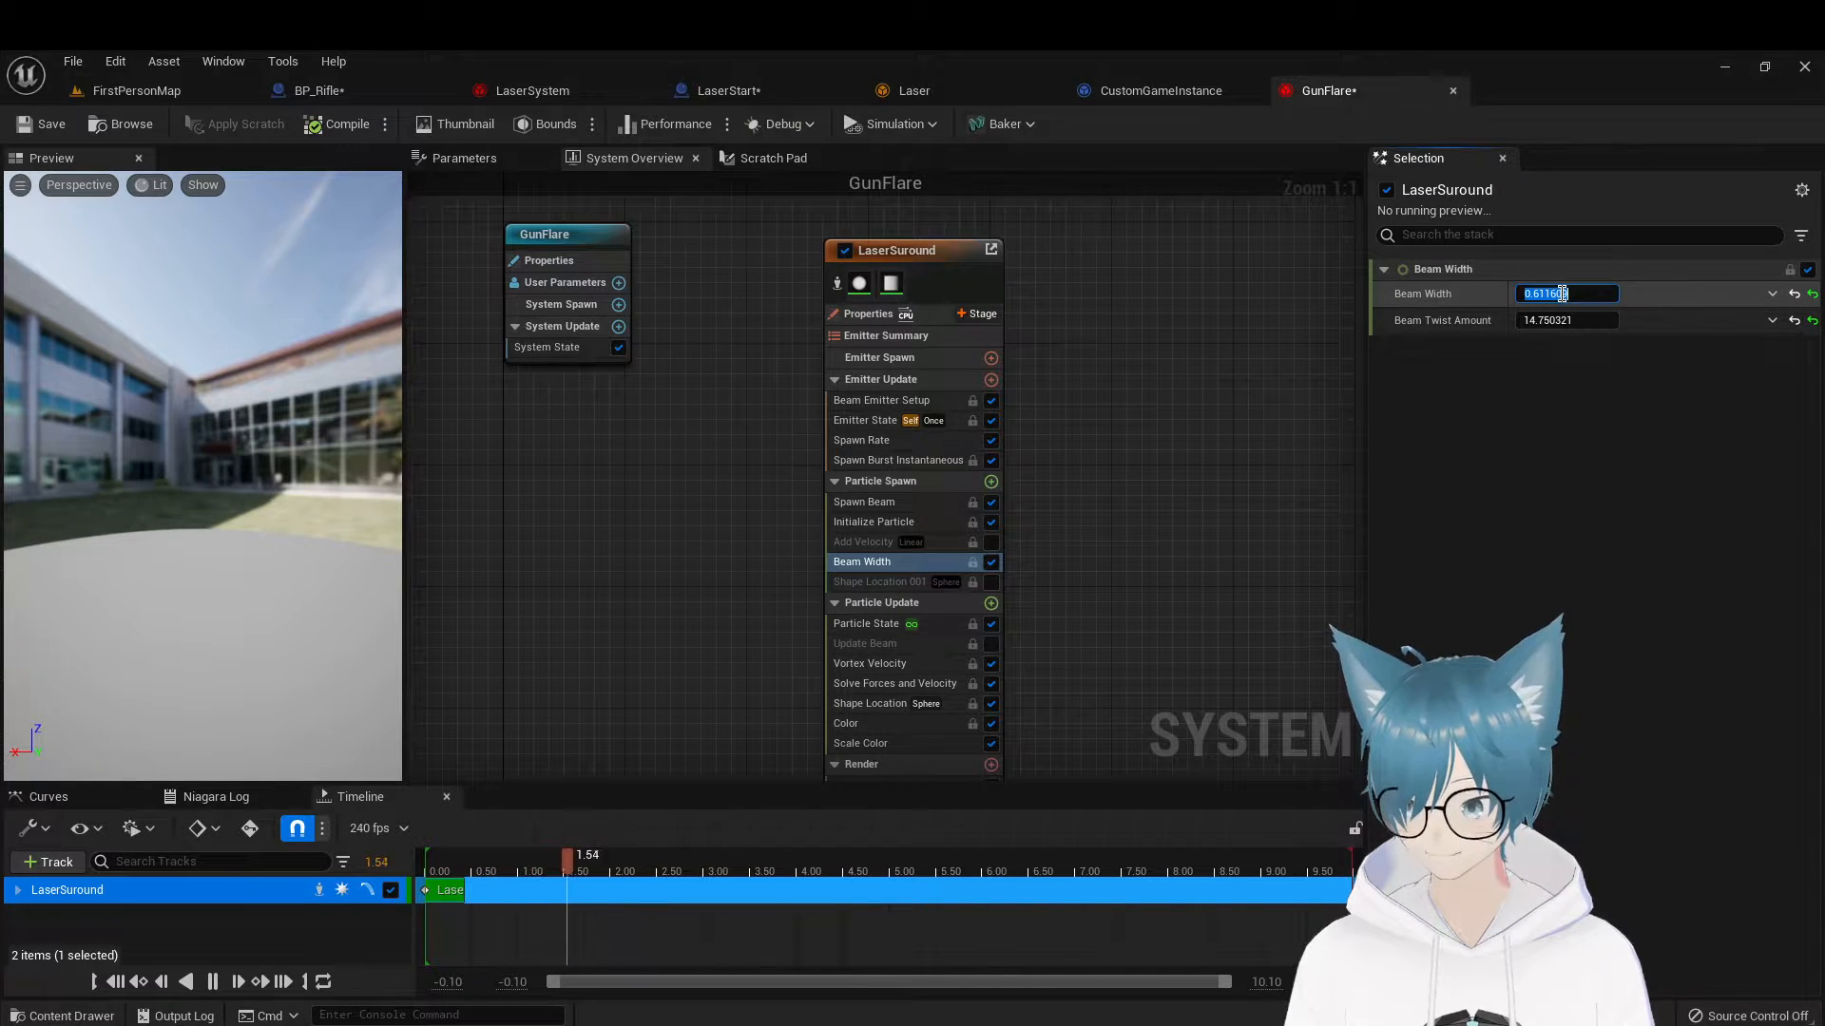
Set the Beam Width of the LaserSuround emitter to 3
text(3)
key(Return)
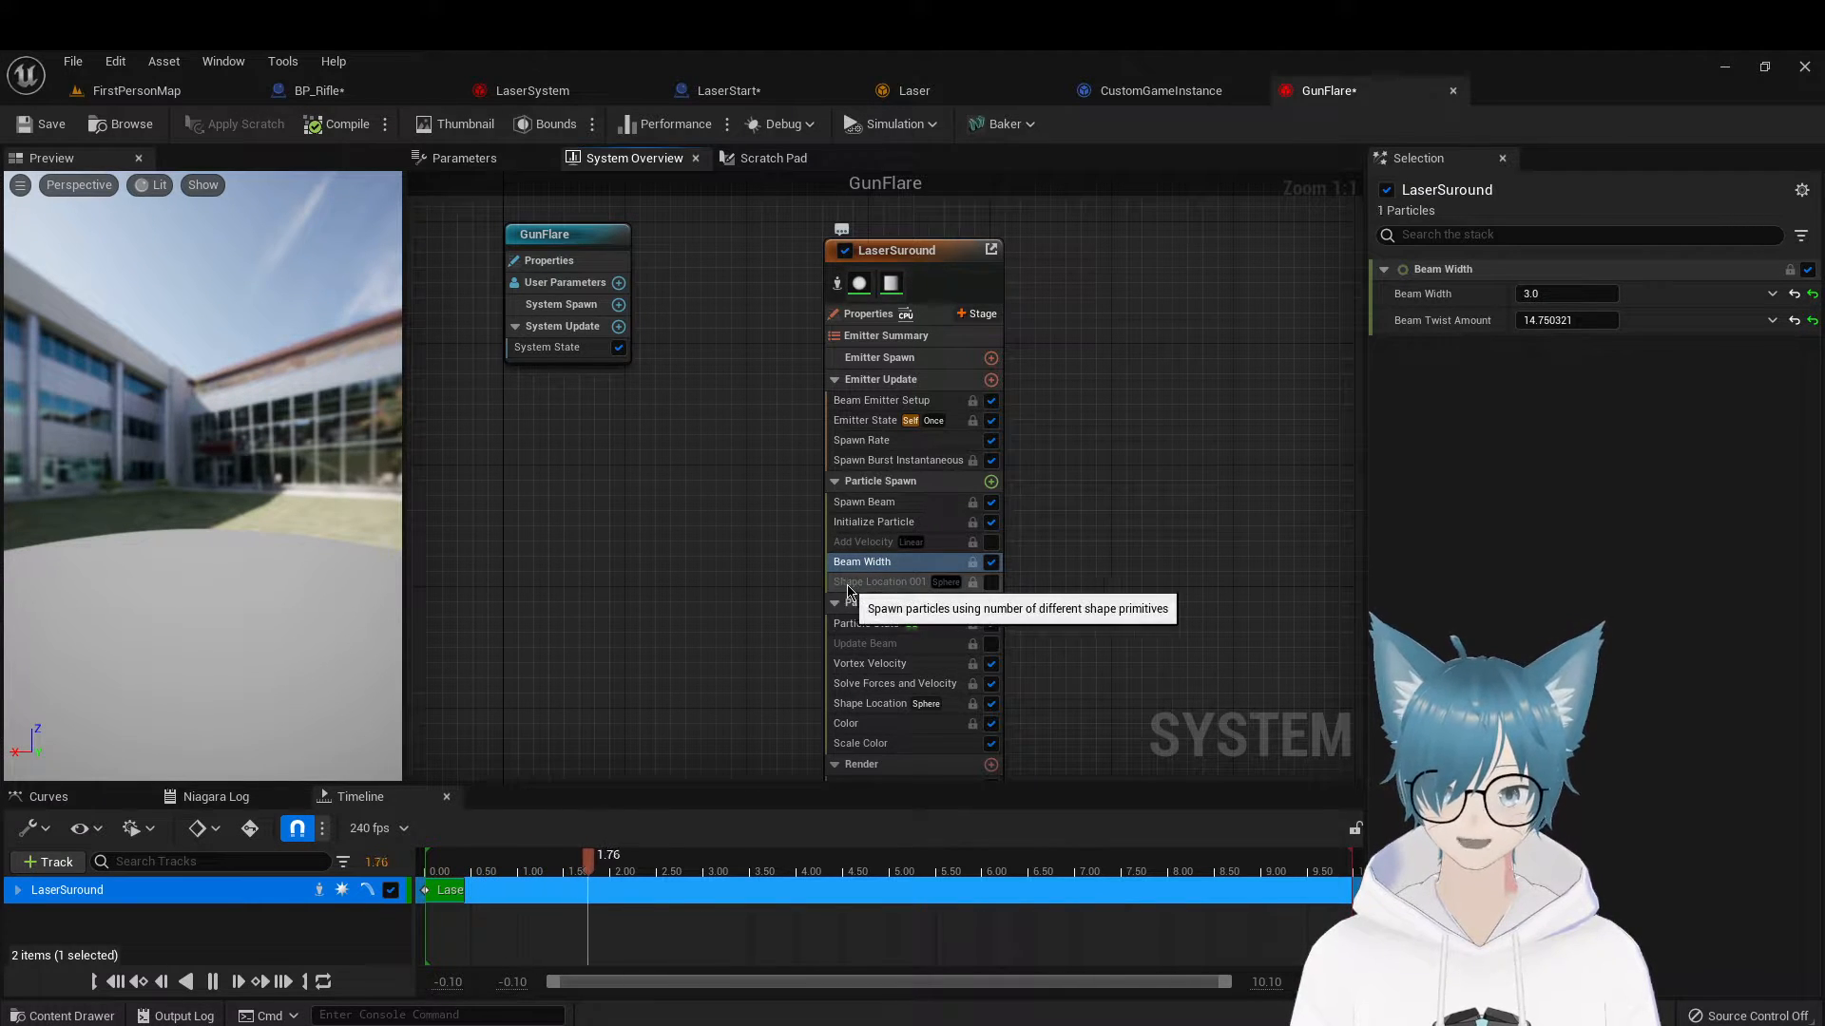
Try the Shape Location 001 module in Particle Spawn in place of the Particle Update Shape Location to compare the flare's preview
click(991, 583)
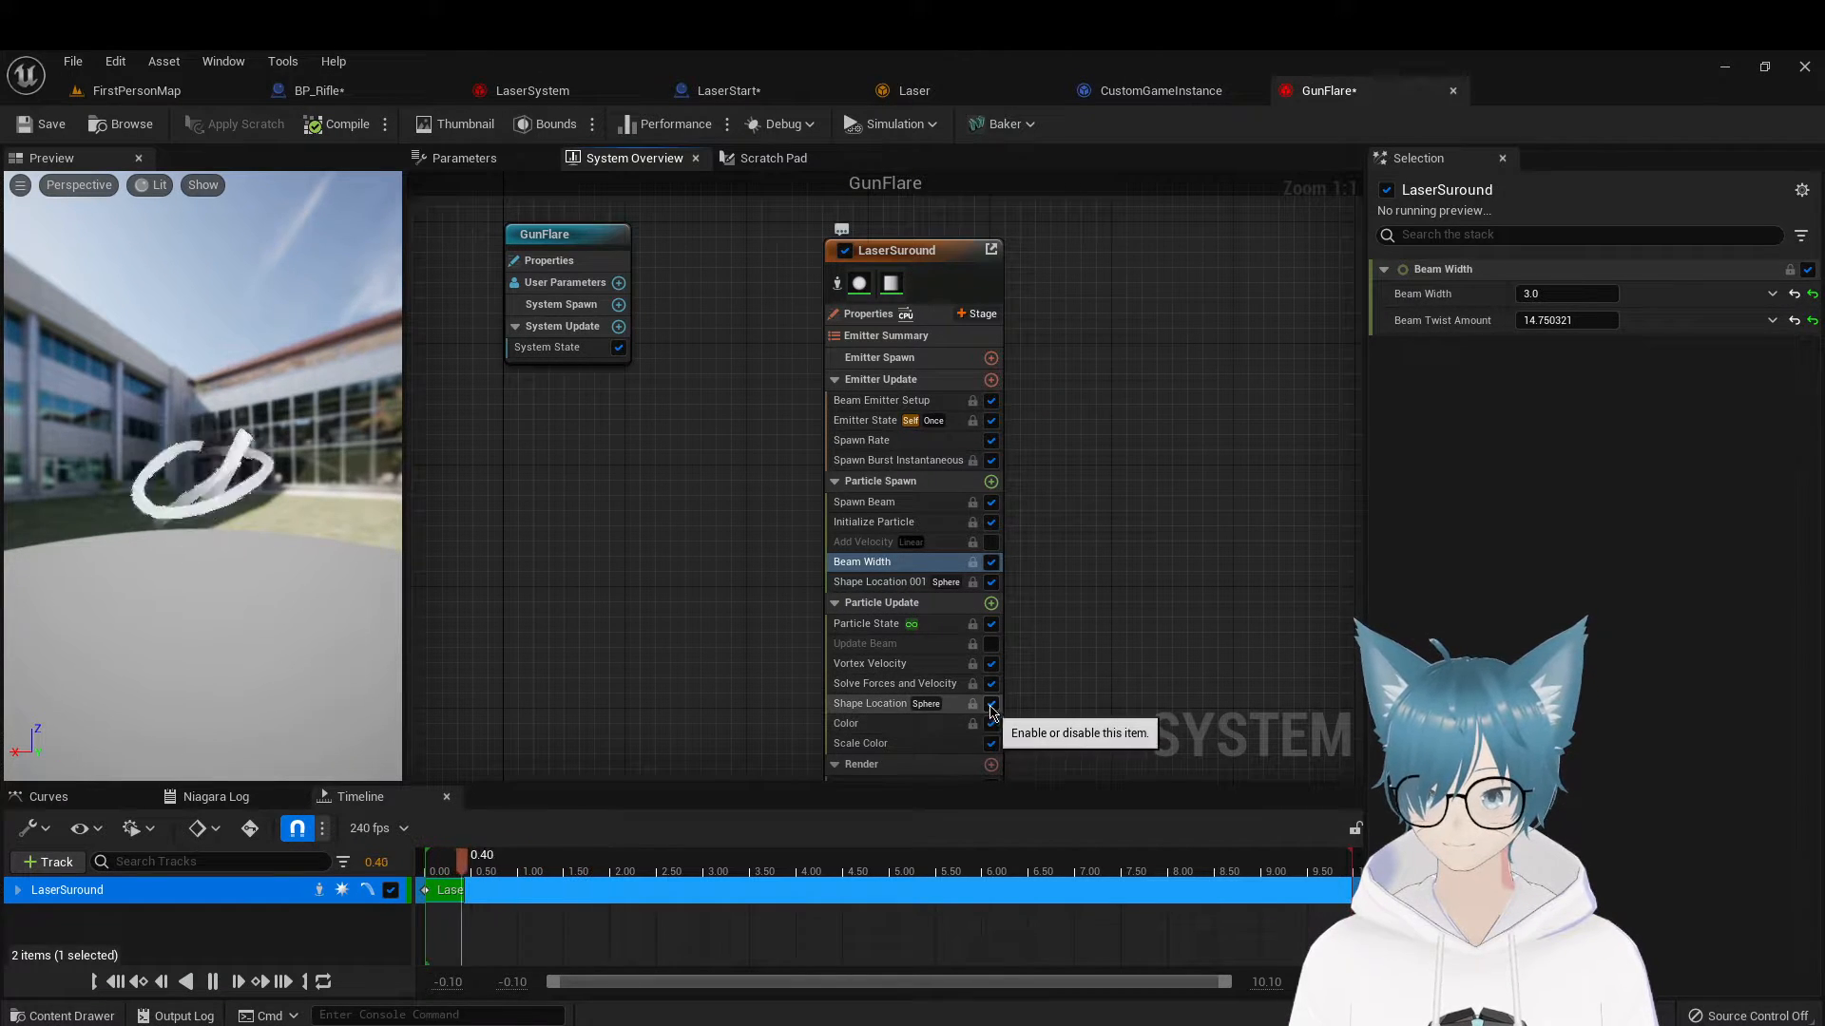
click(991, 583)
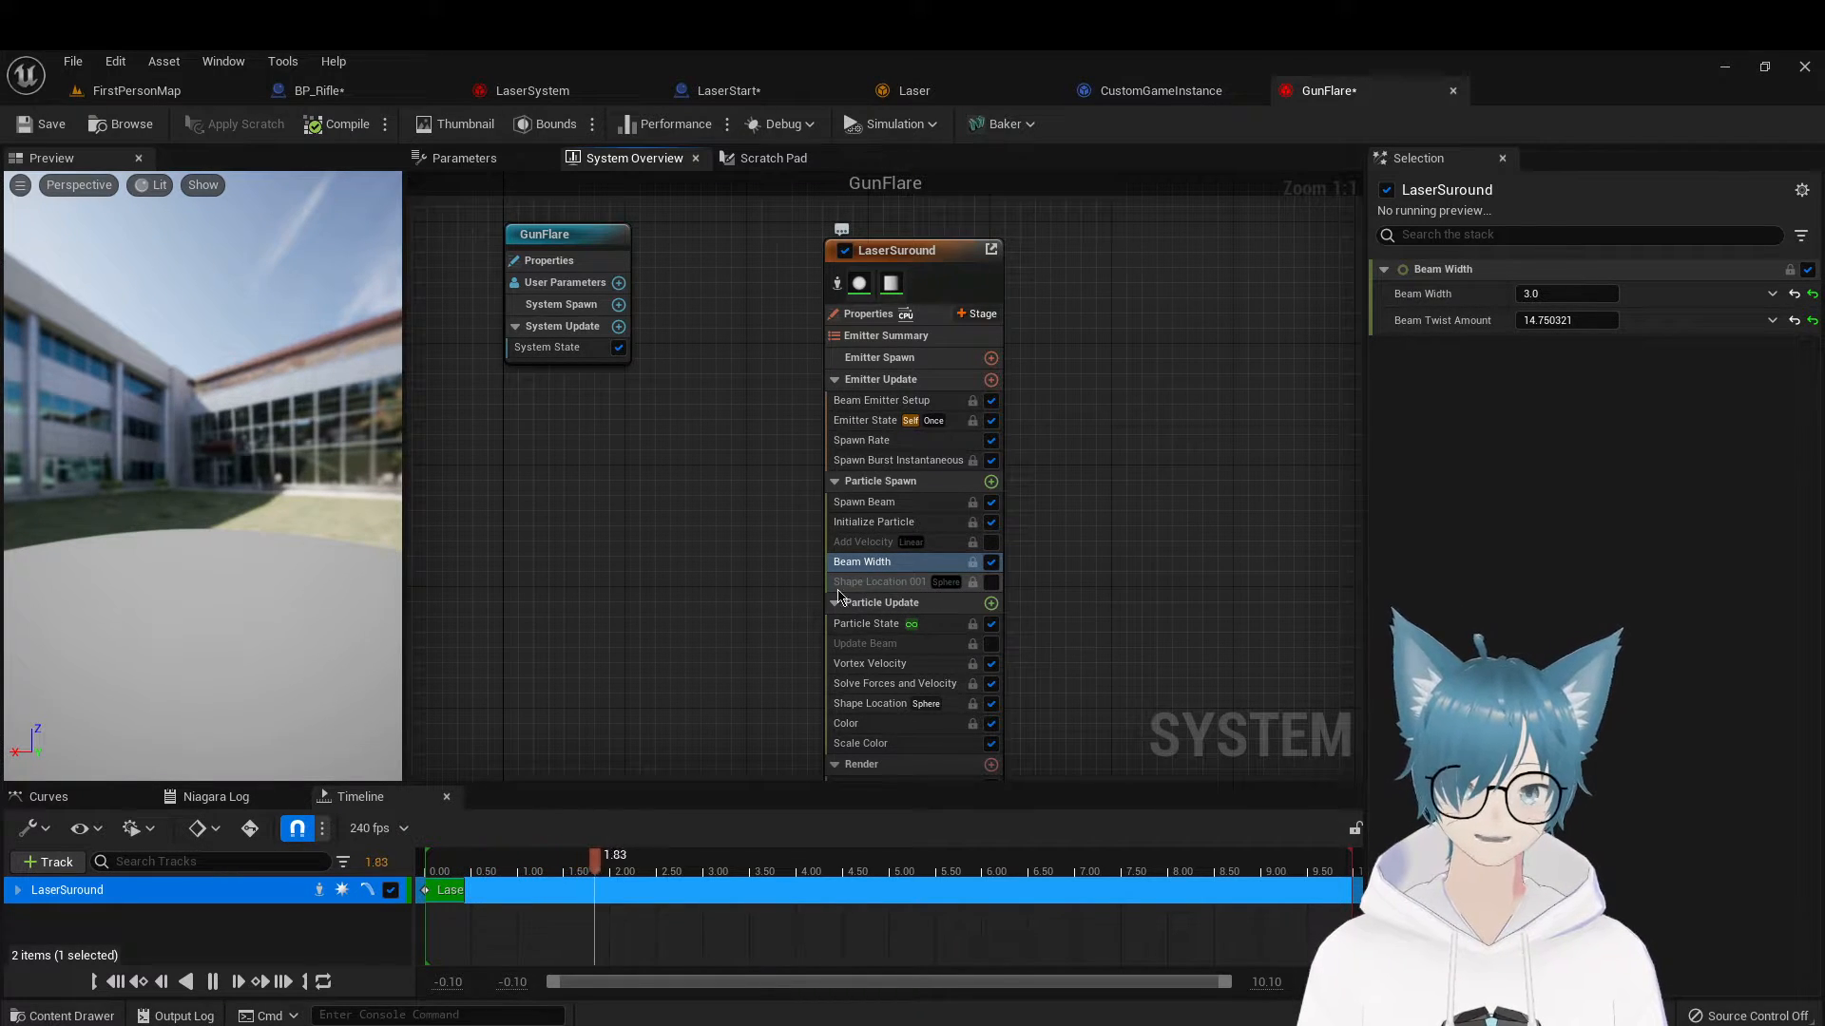
click(989, 582)
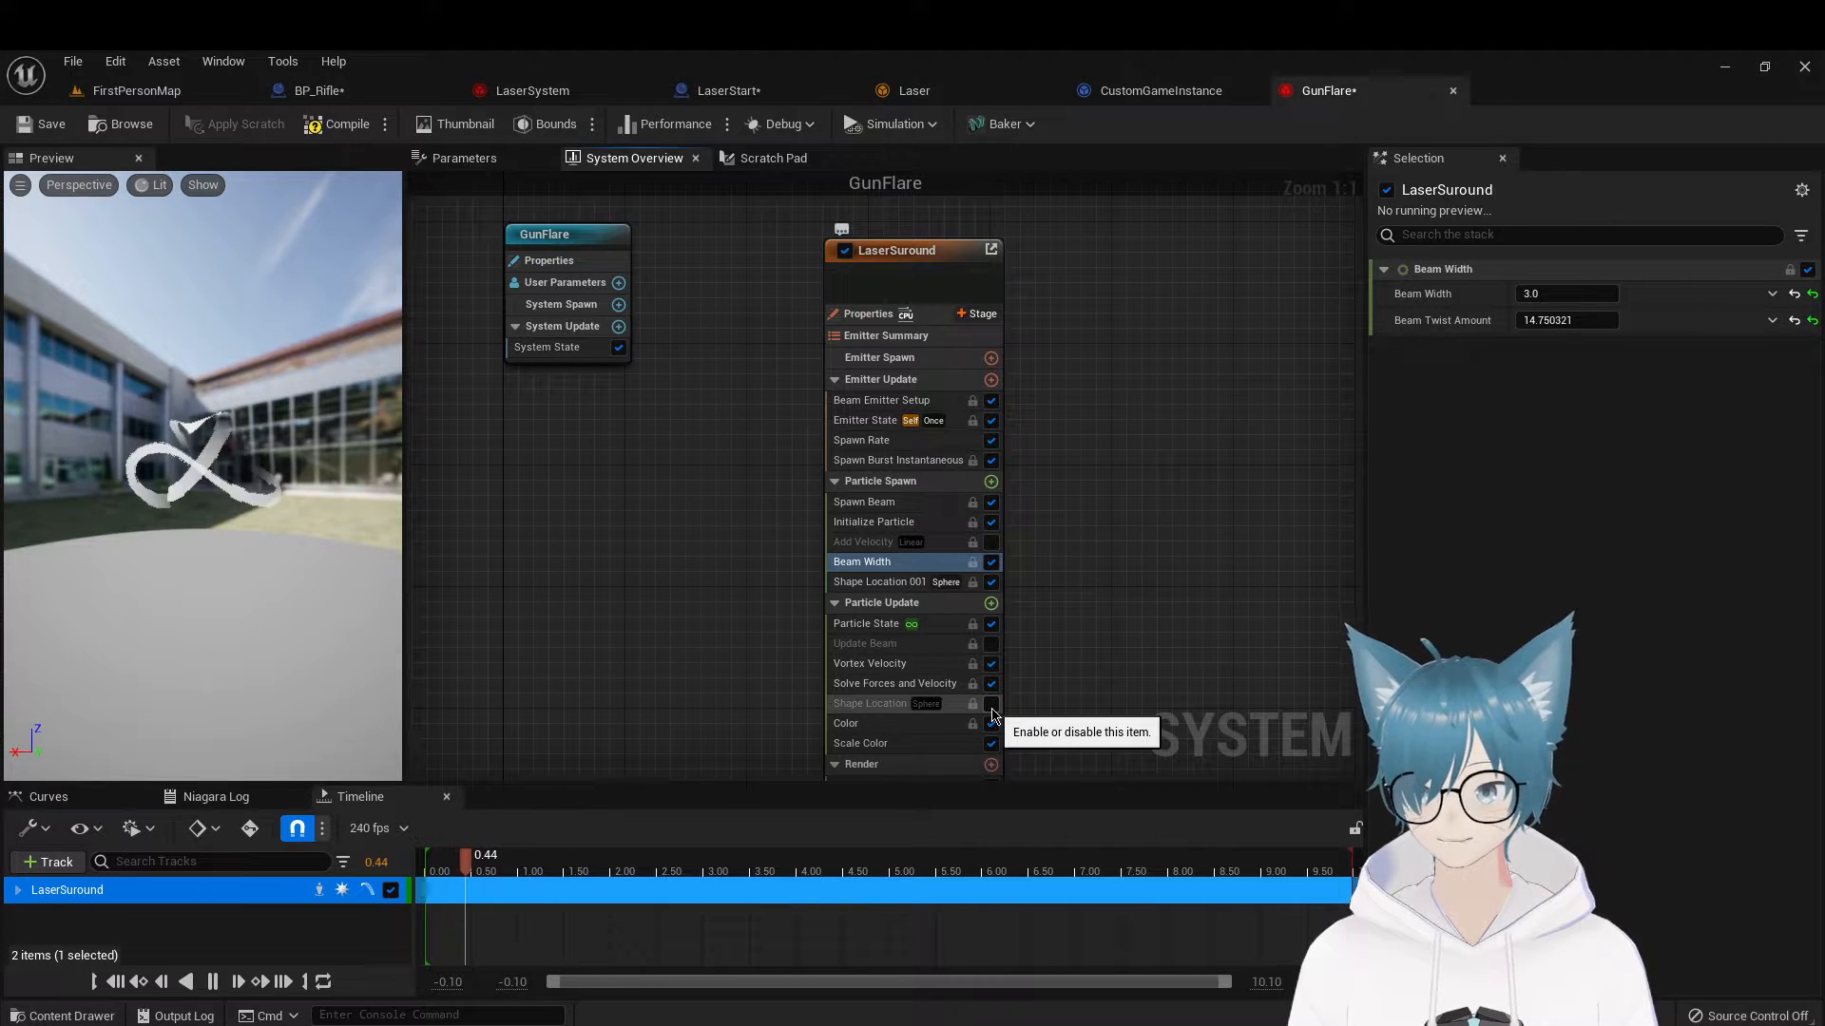
click(991, 704)
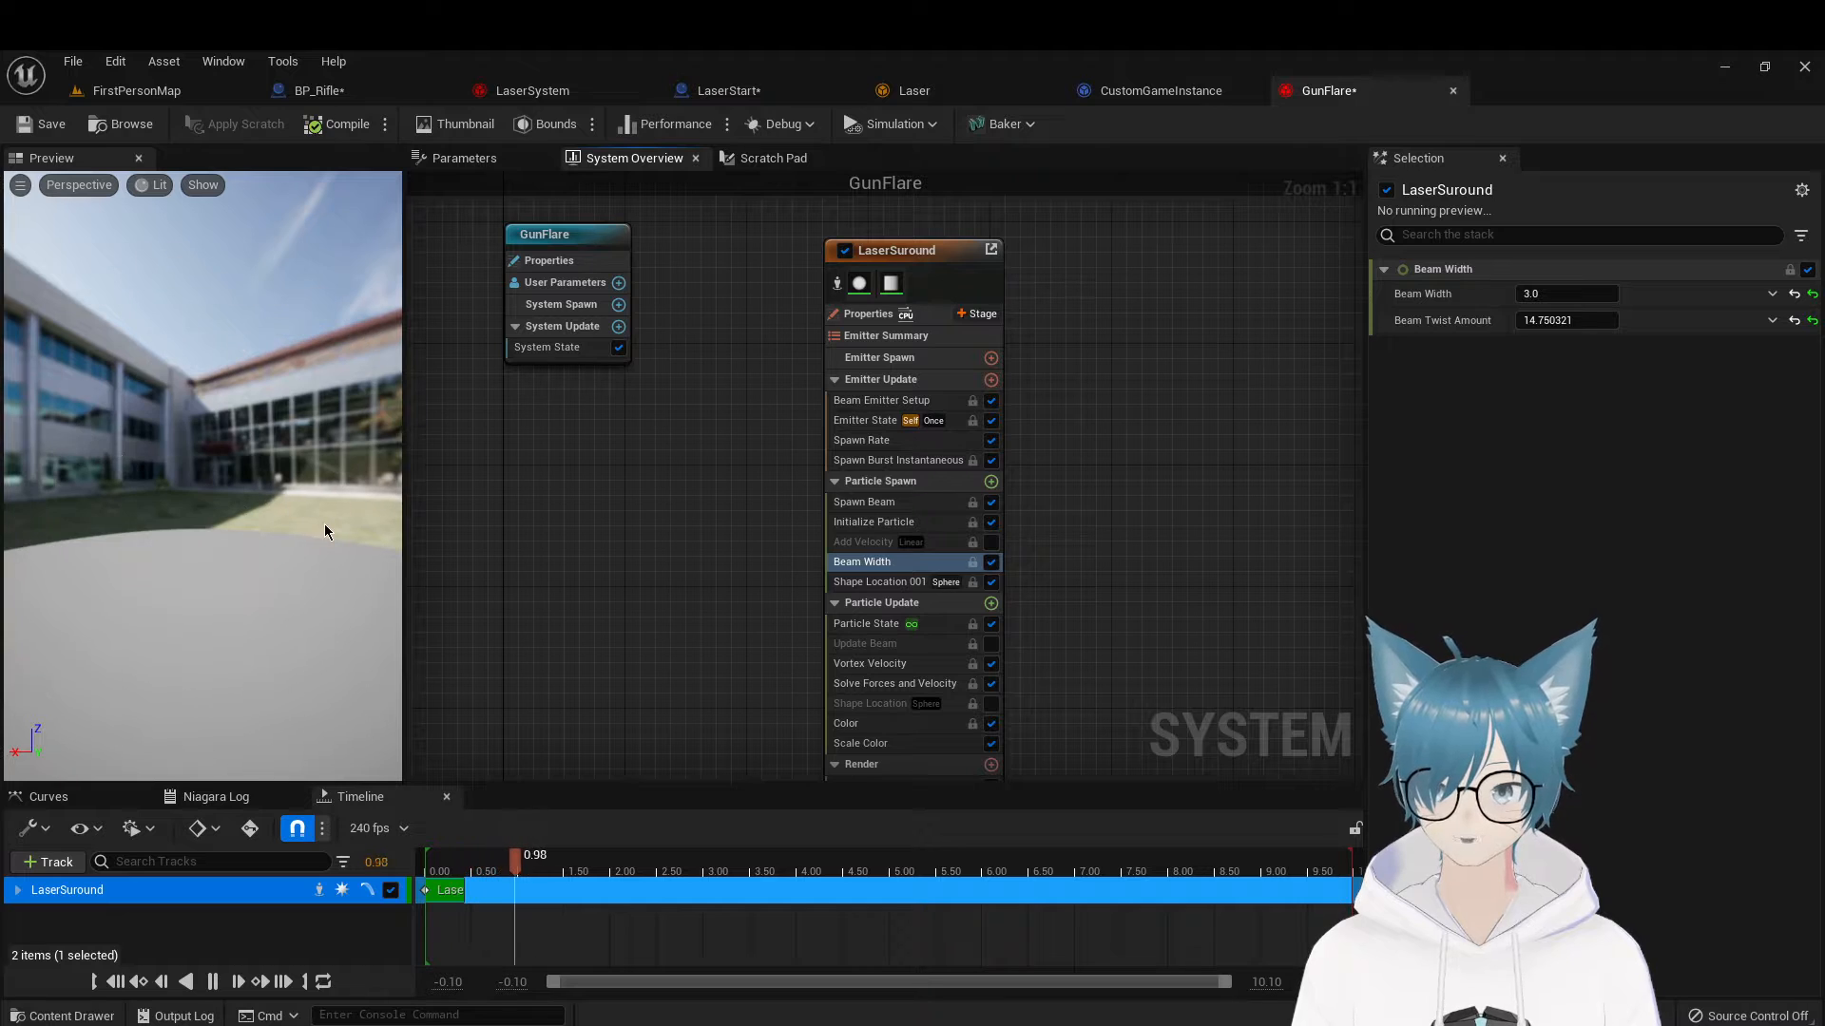
click(992, 705)
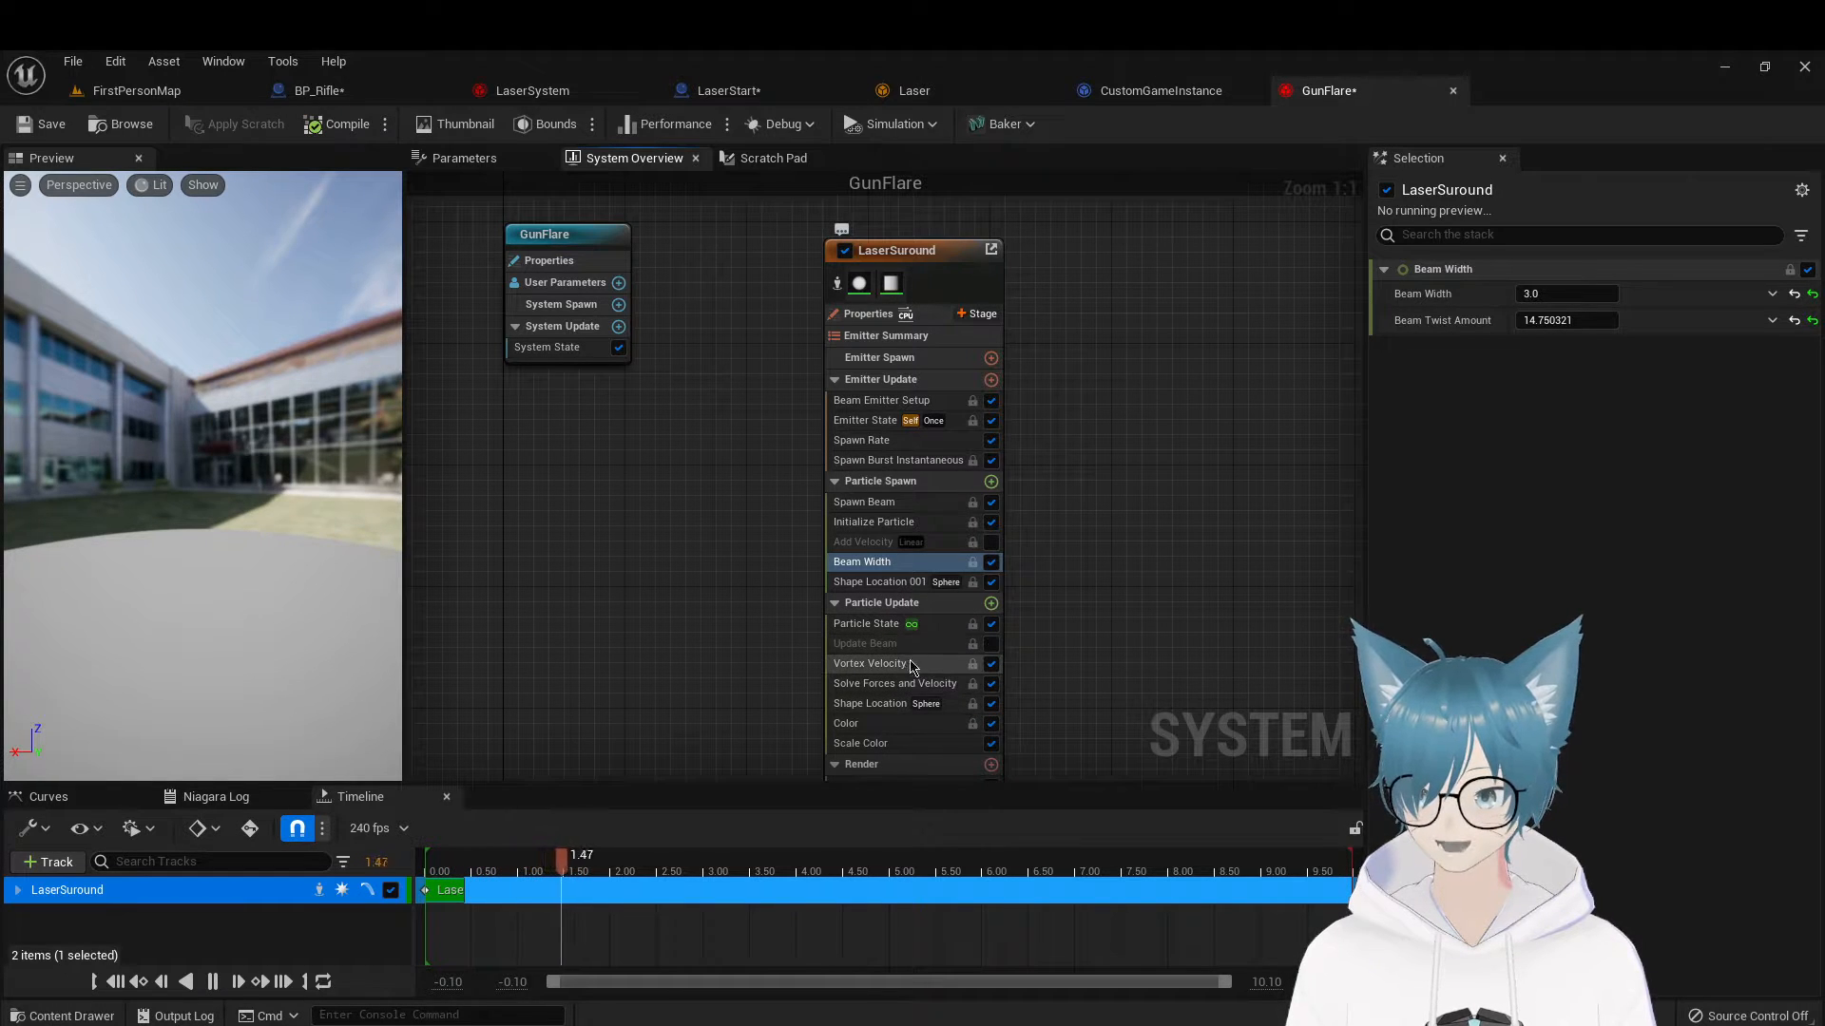
mouse_move(933, 629)
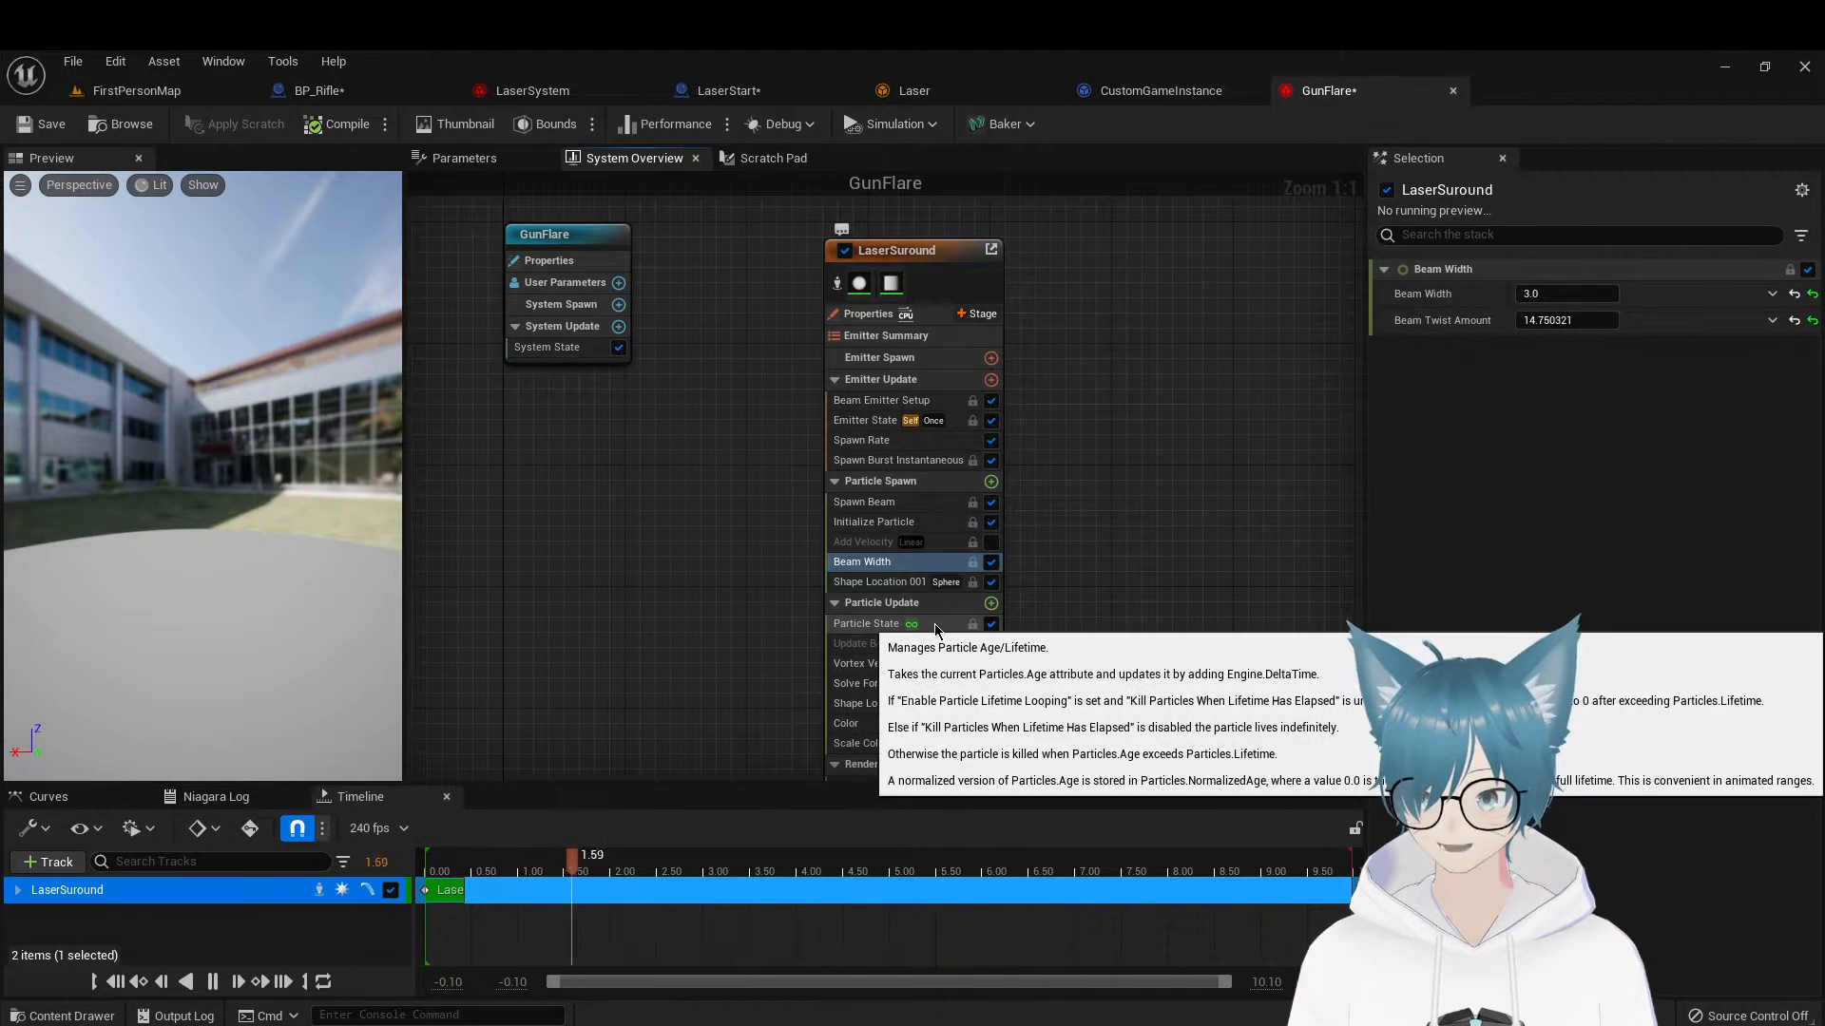
click(933, 624)
click(992, 581)
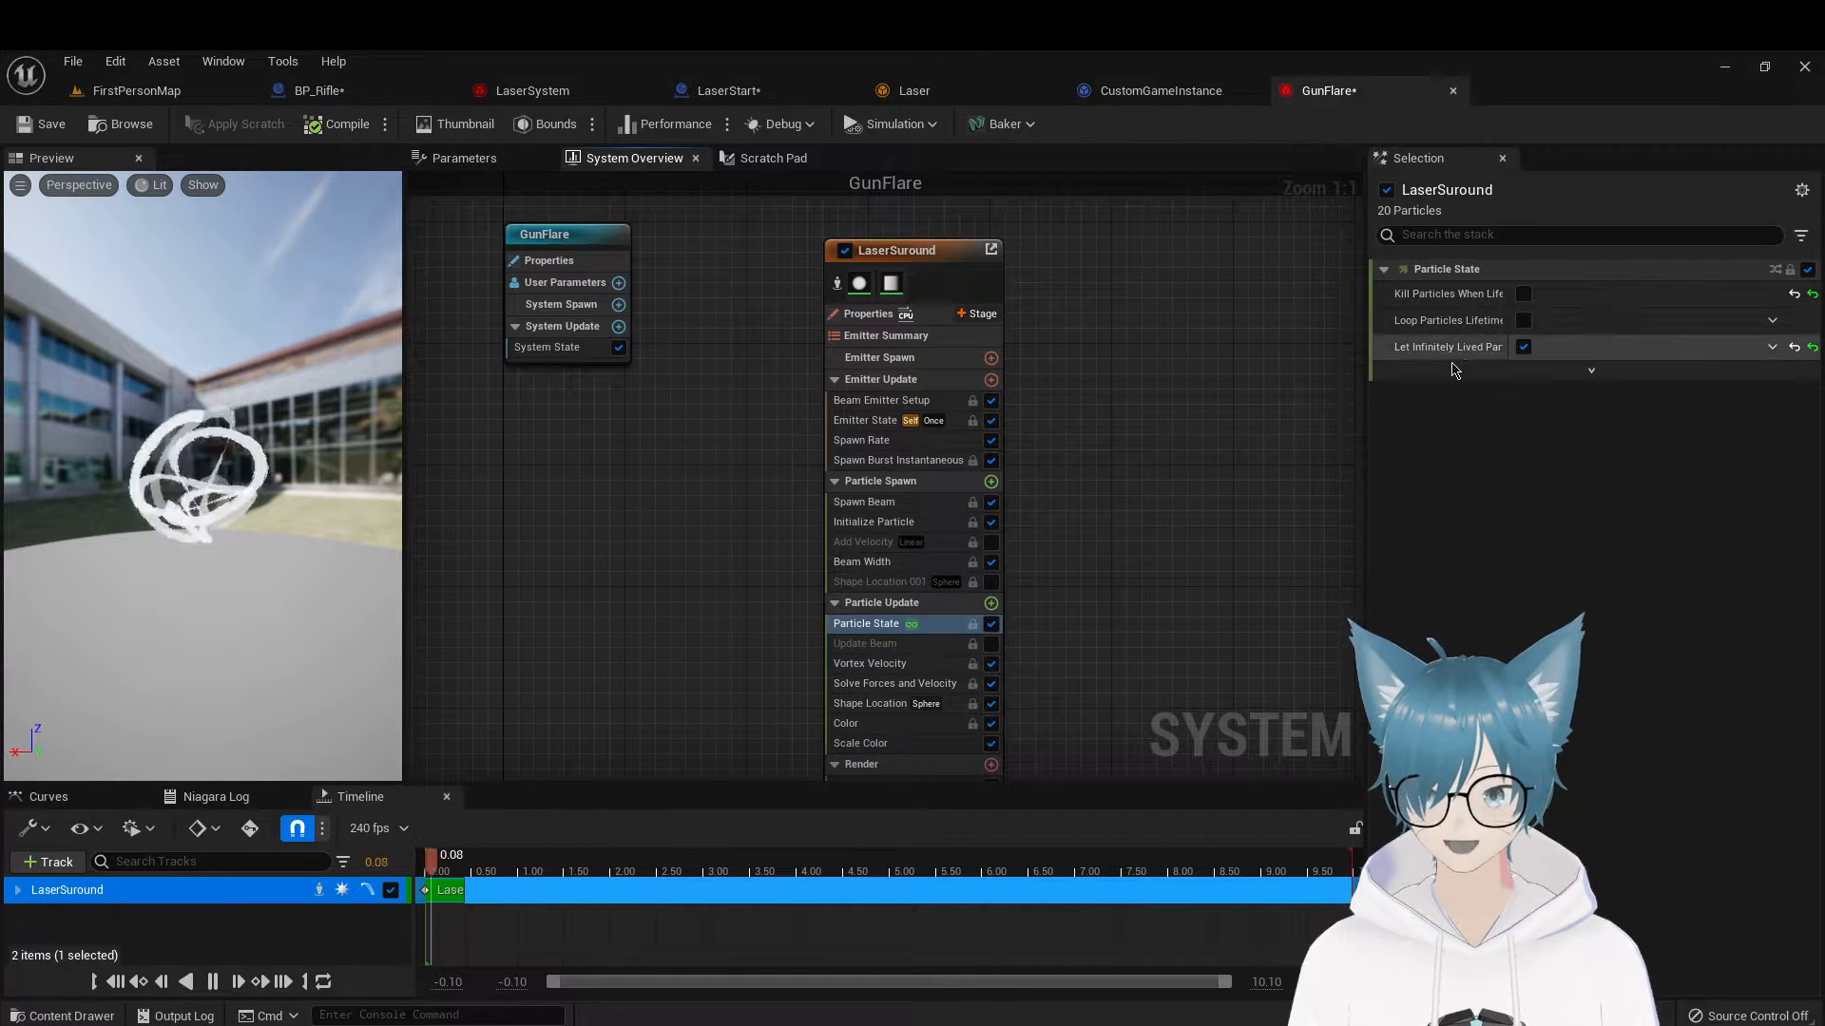
Try enabling the Update Beam module in Particle Update and open the Vortex Velocity settings
mouse_move(1445, 354)
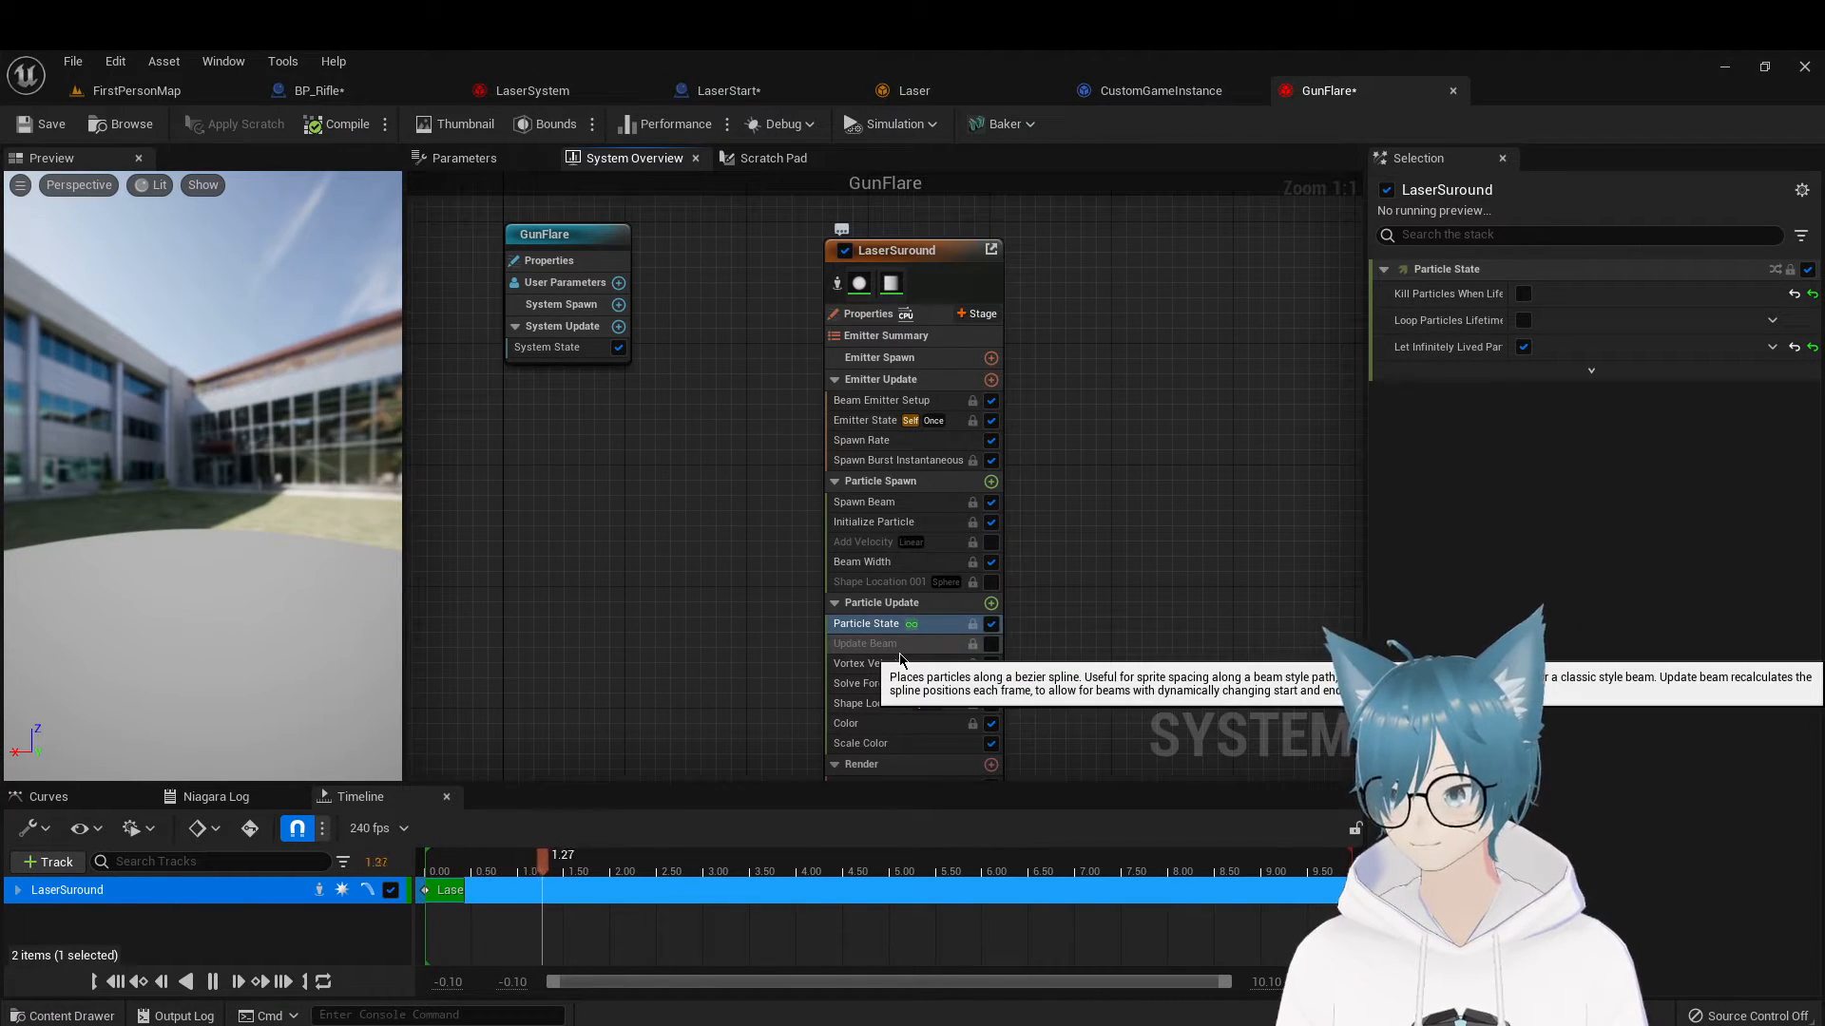
click(991, 645)
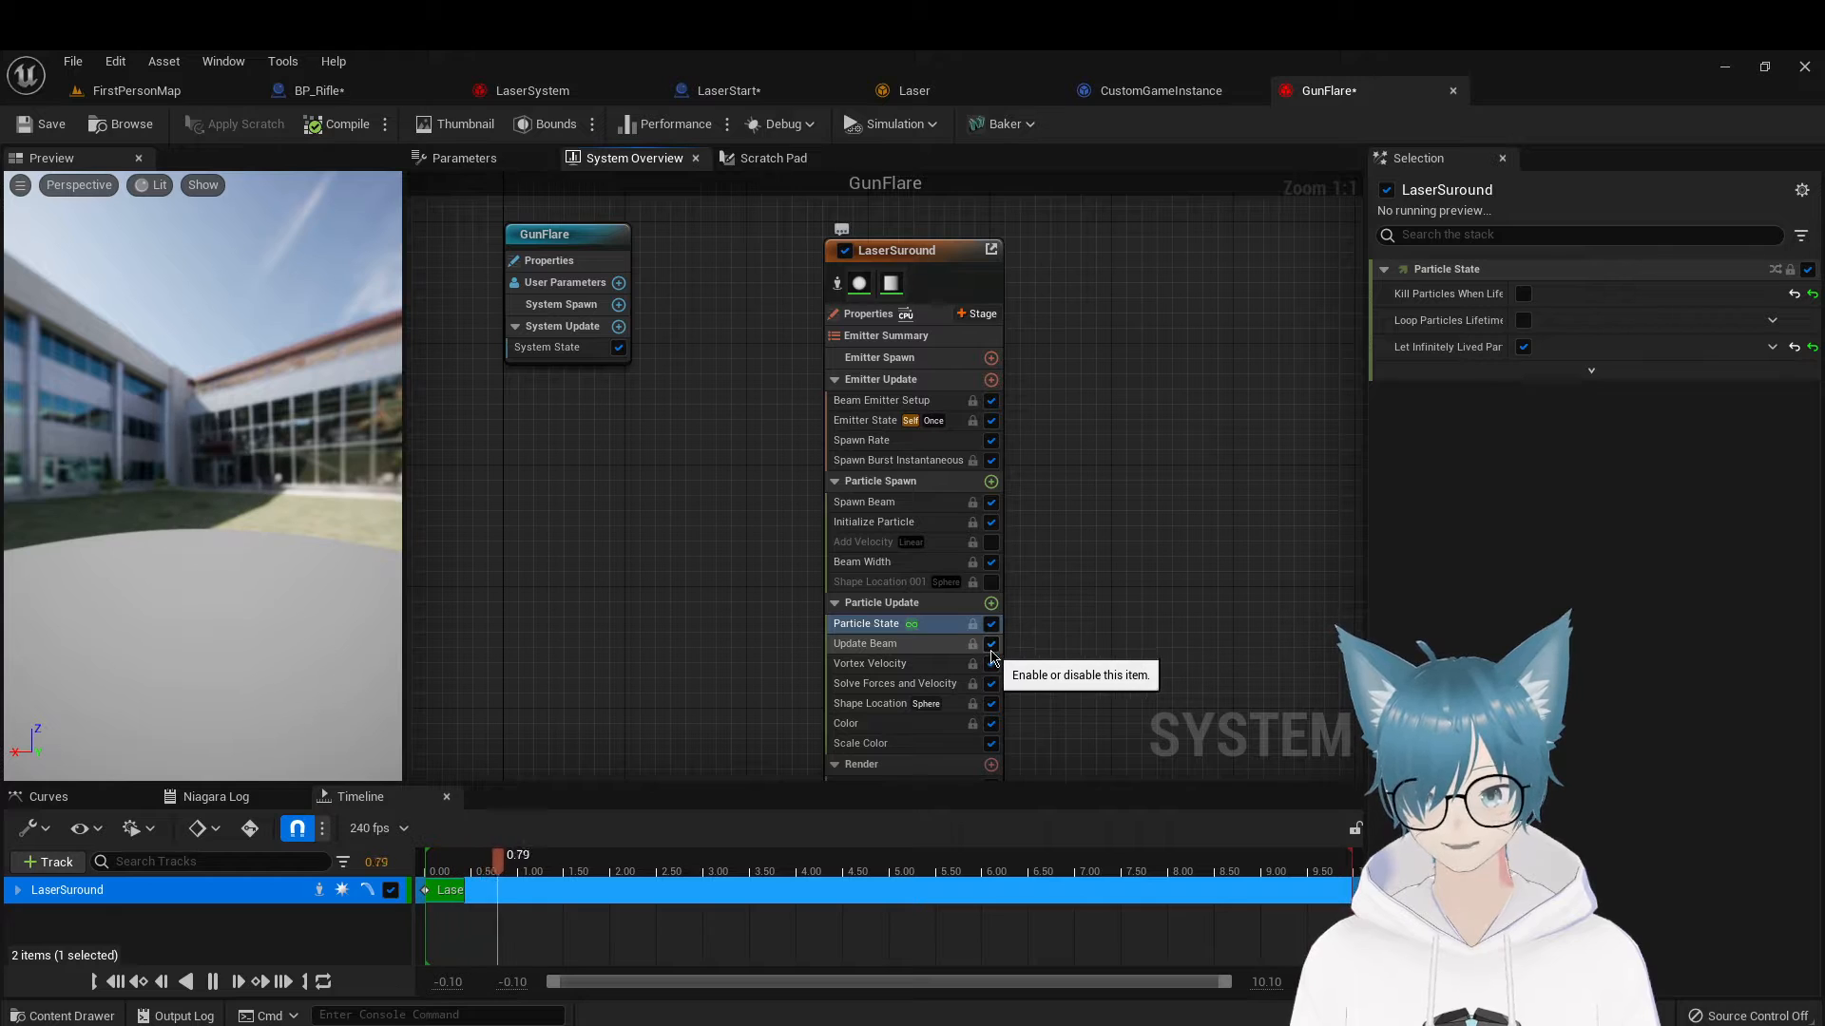
click(916, 664)
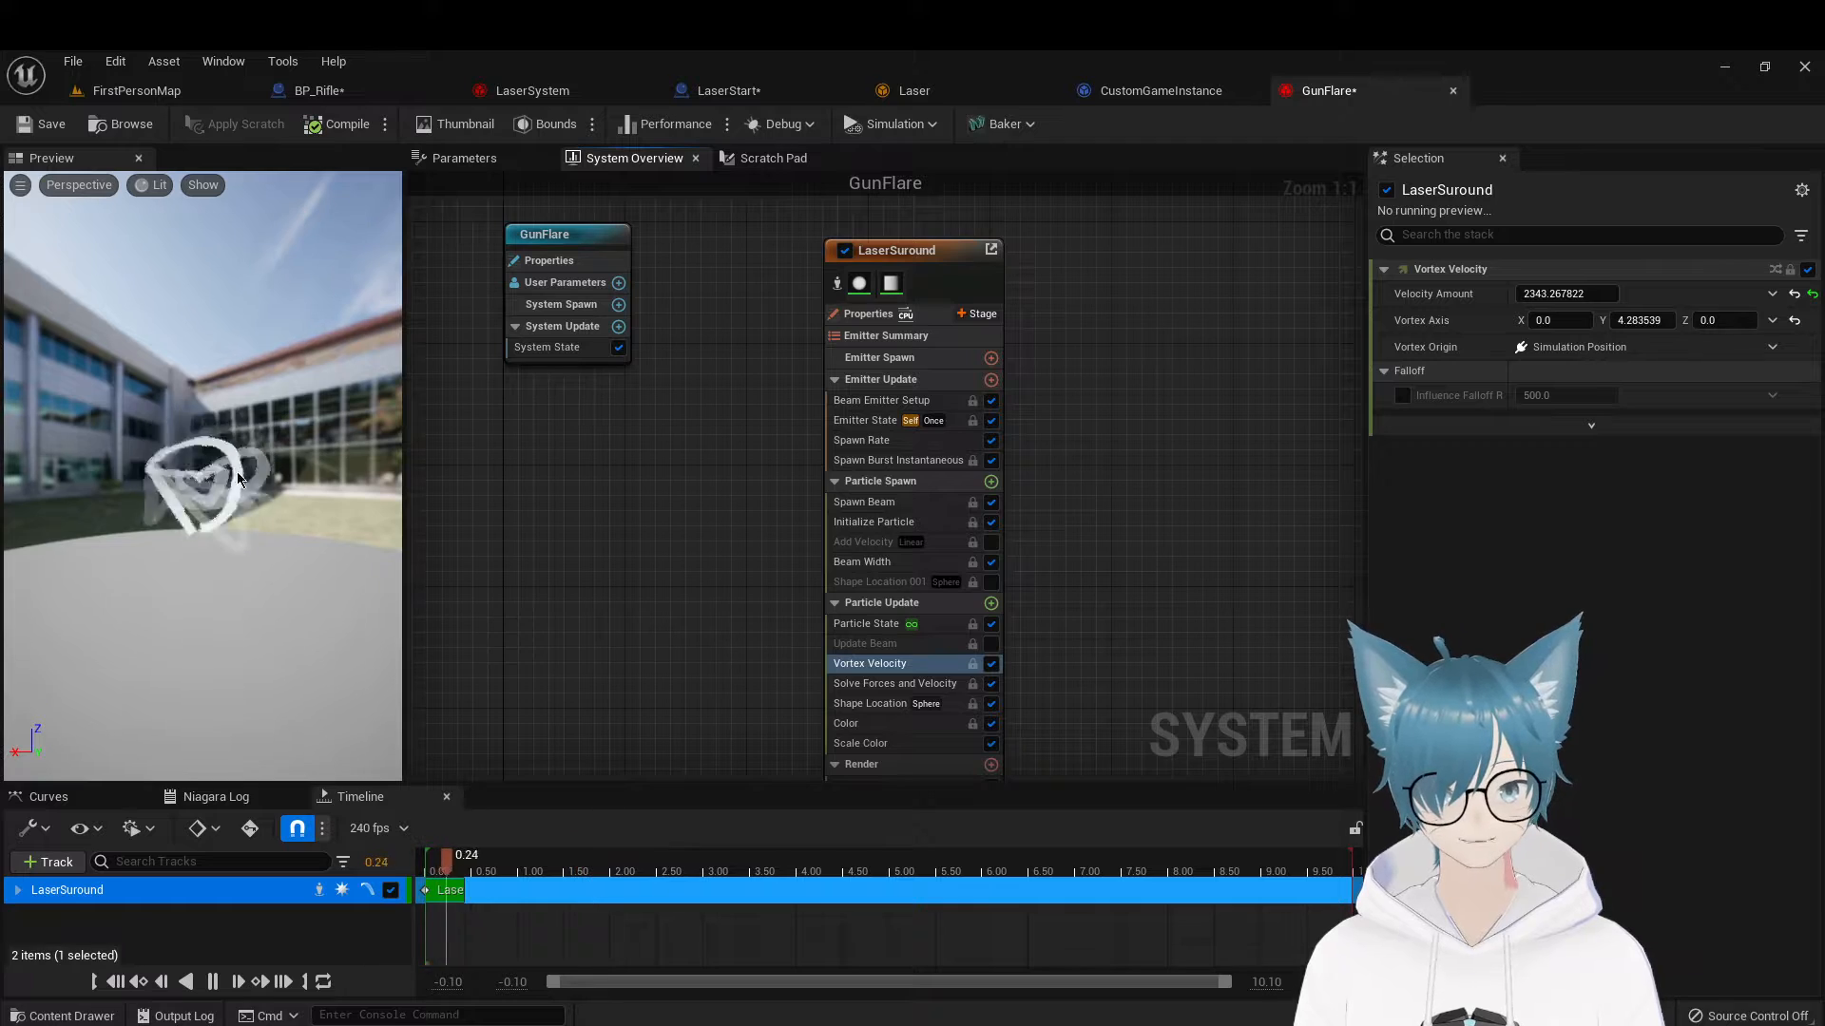
Playtest FirstPersonMap, moving around and firing the rifle several times to check the gun flare in game
click(180, 95)
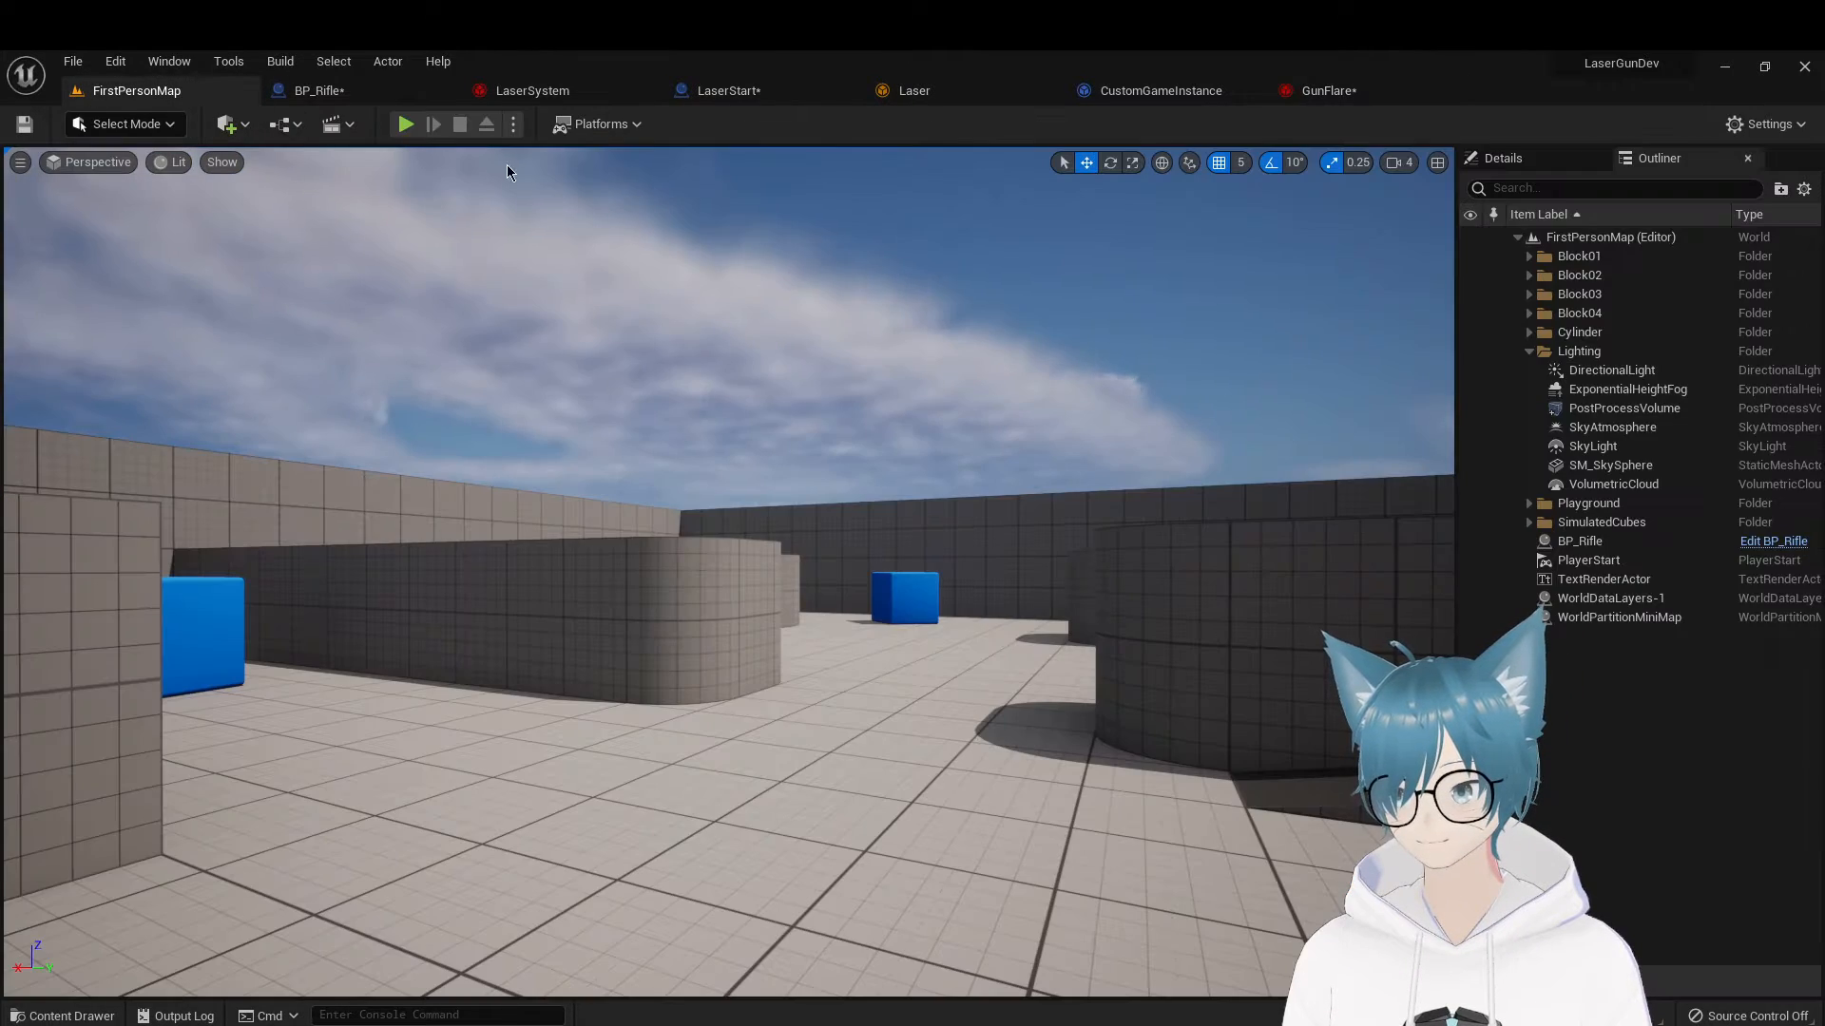
click(650, 531)
key(w)
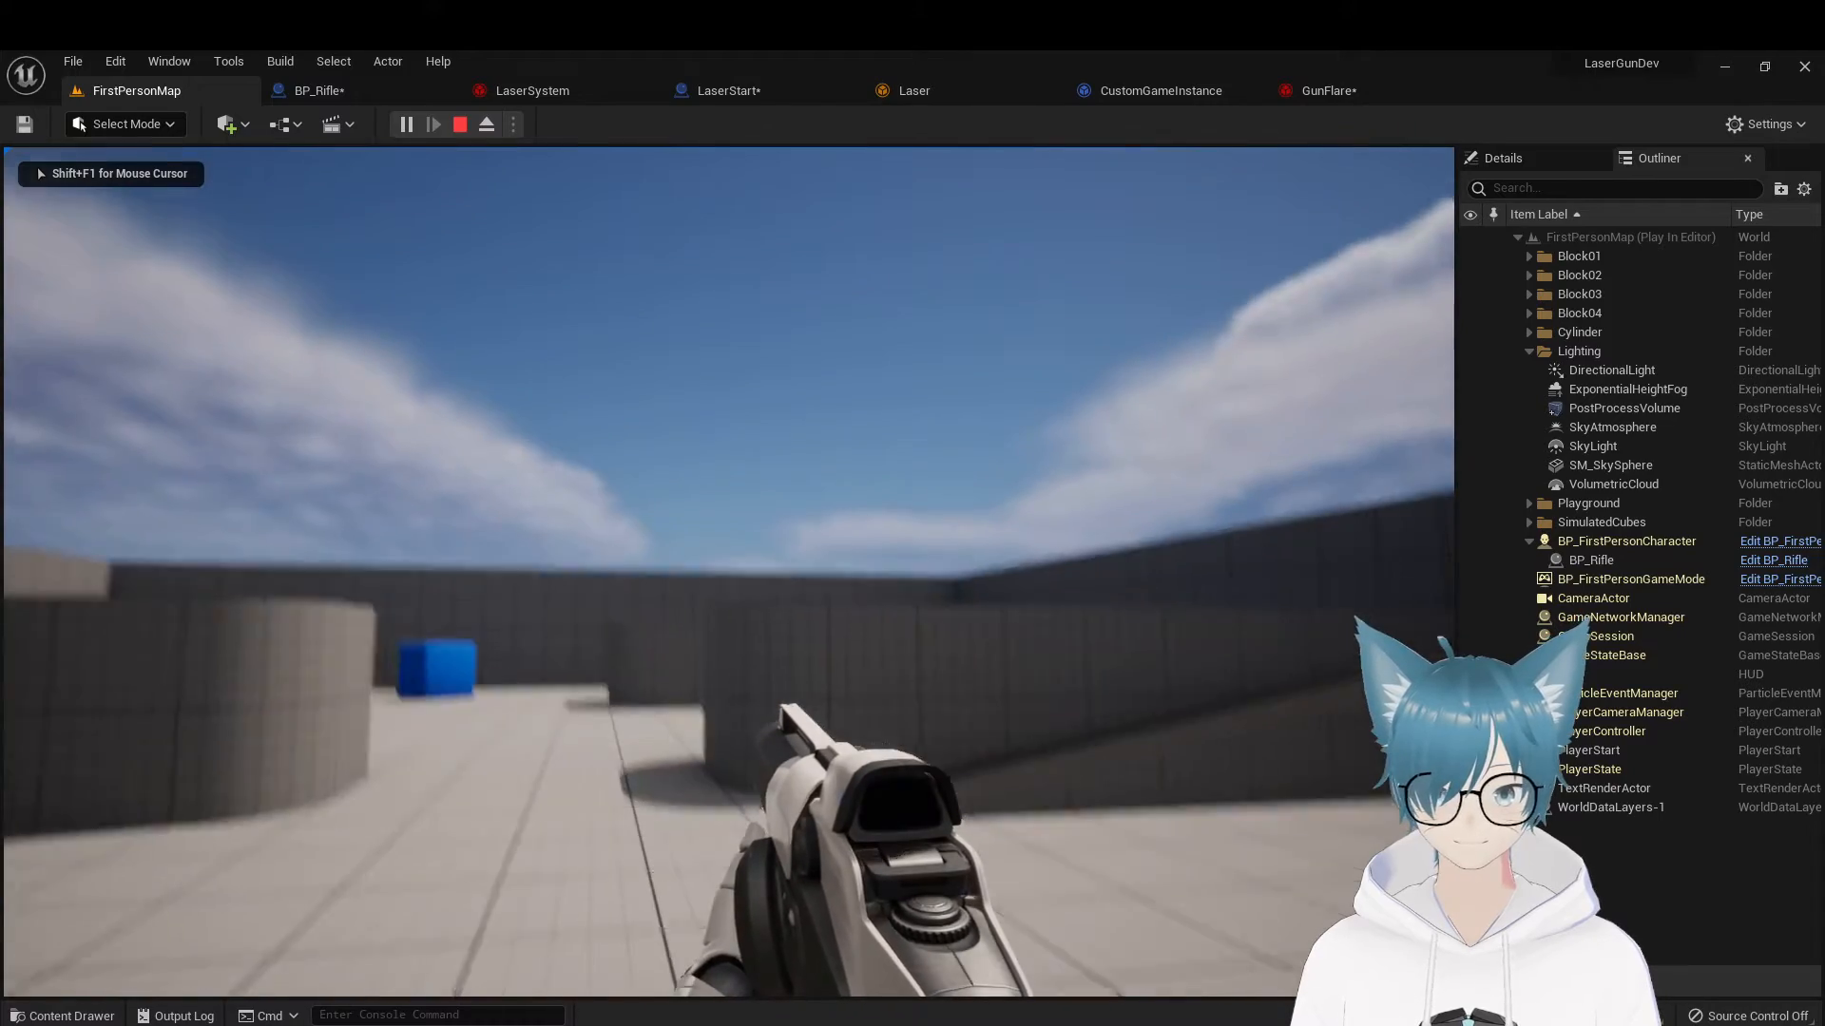
click(728, 572)
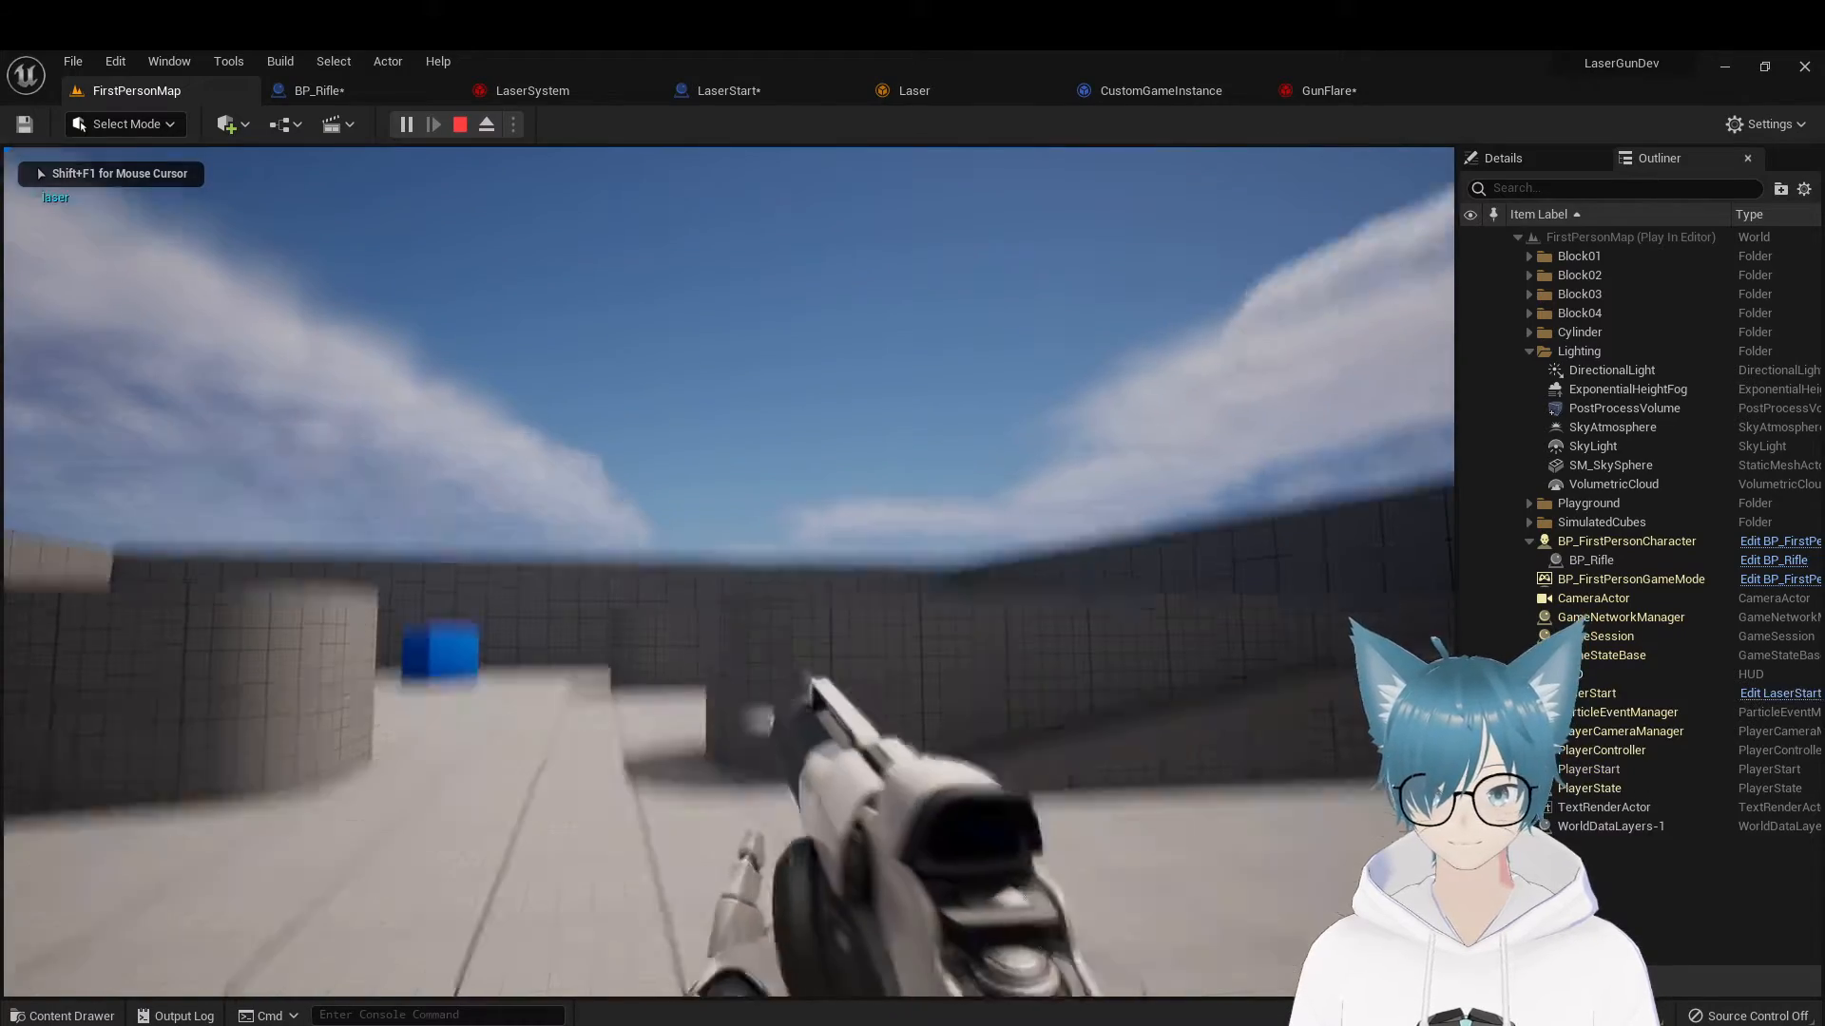
key(d)
click(729, 573)
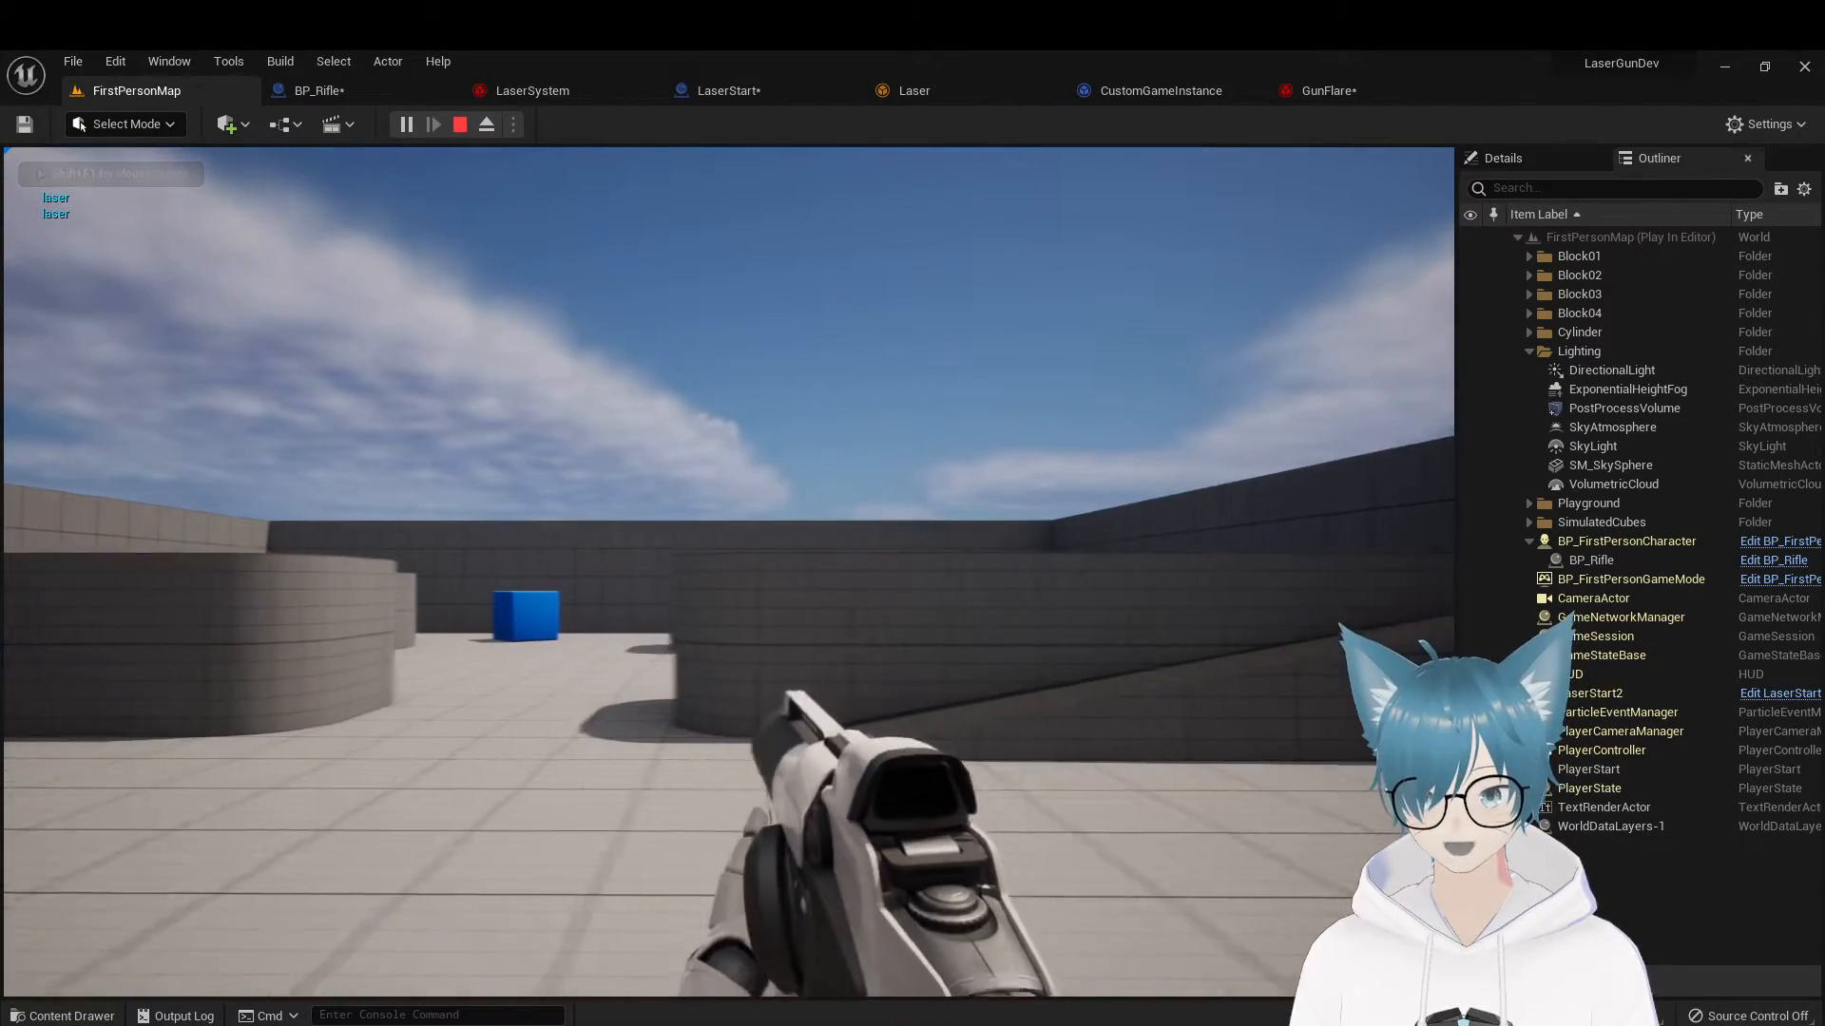
click(728, 572)
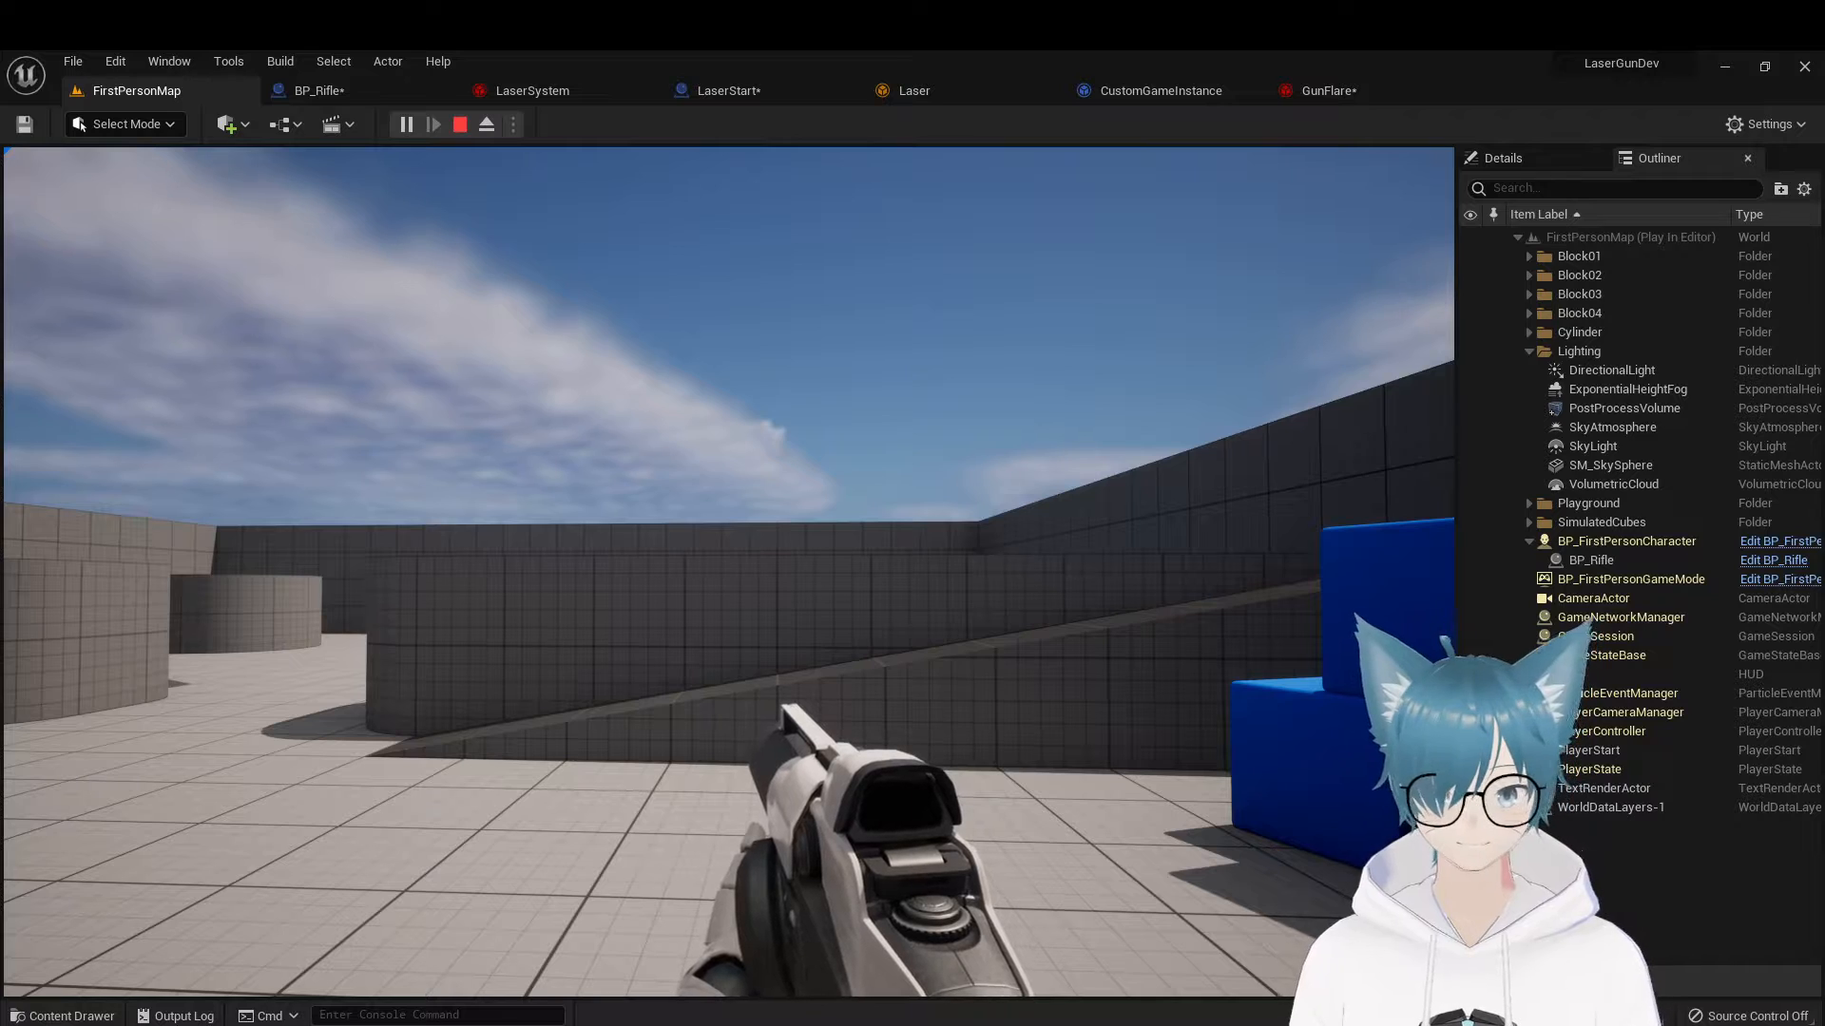
key(Escape)
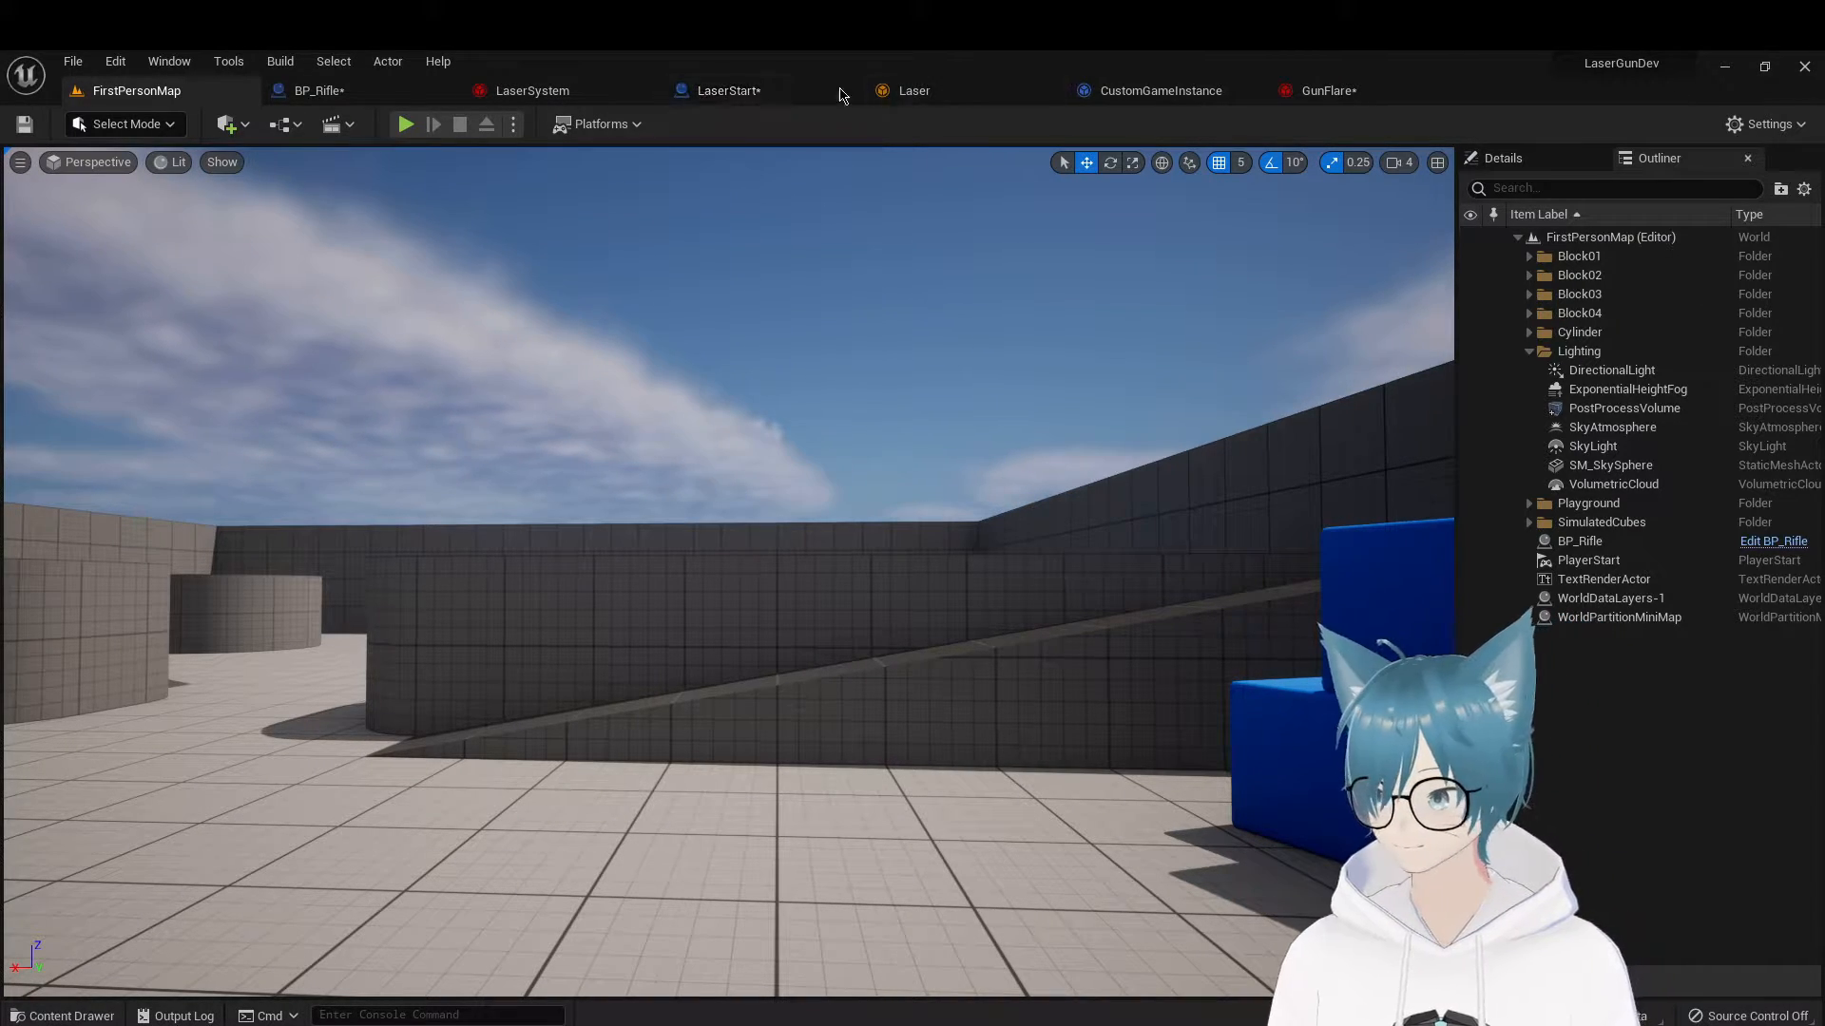
In the GunFlare system, enable Shape Location 001 in Particle Spawn and disable Shape Location in Particle Update
click(1099, 87)
click(1328, 92)
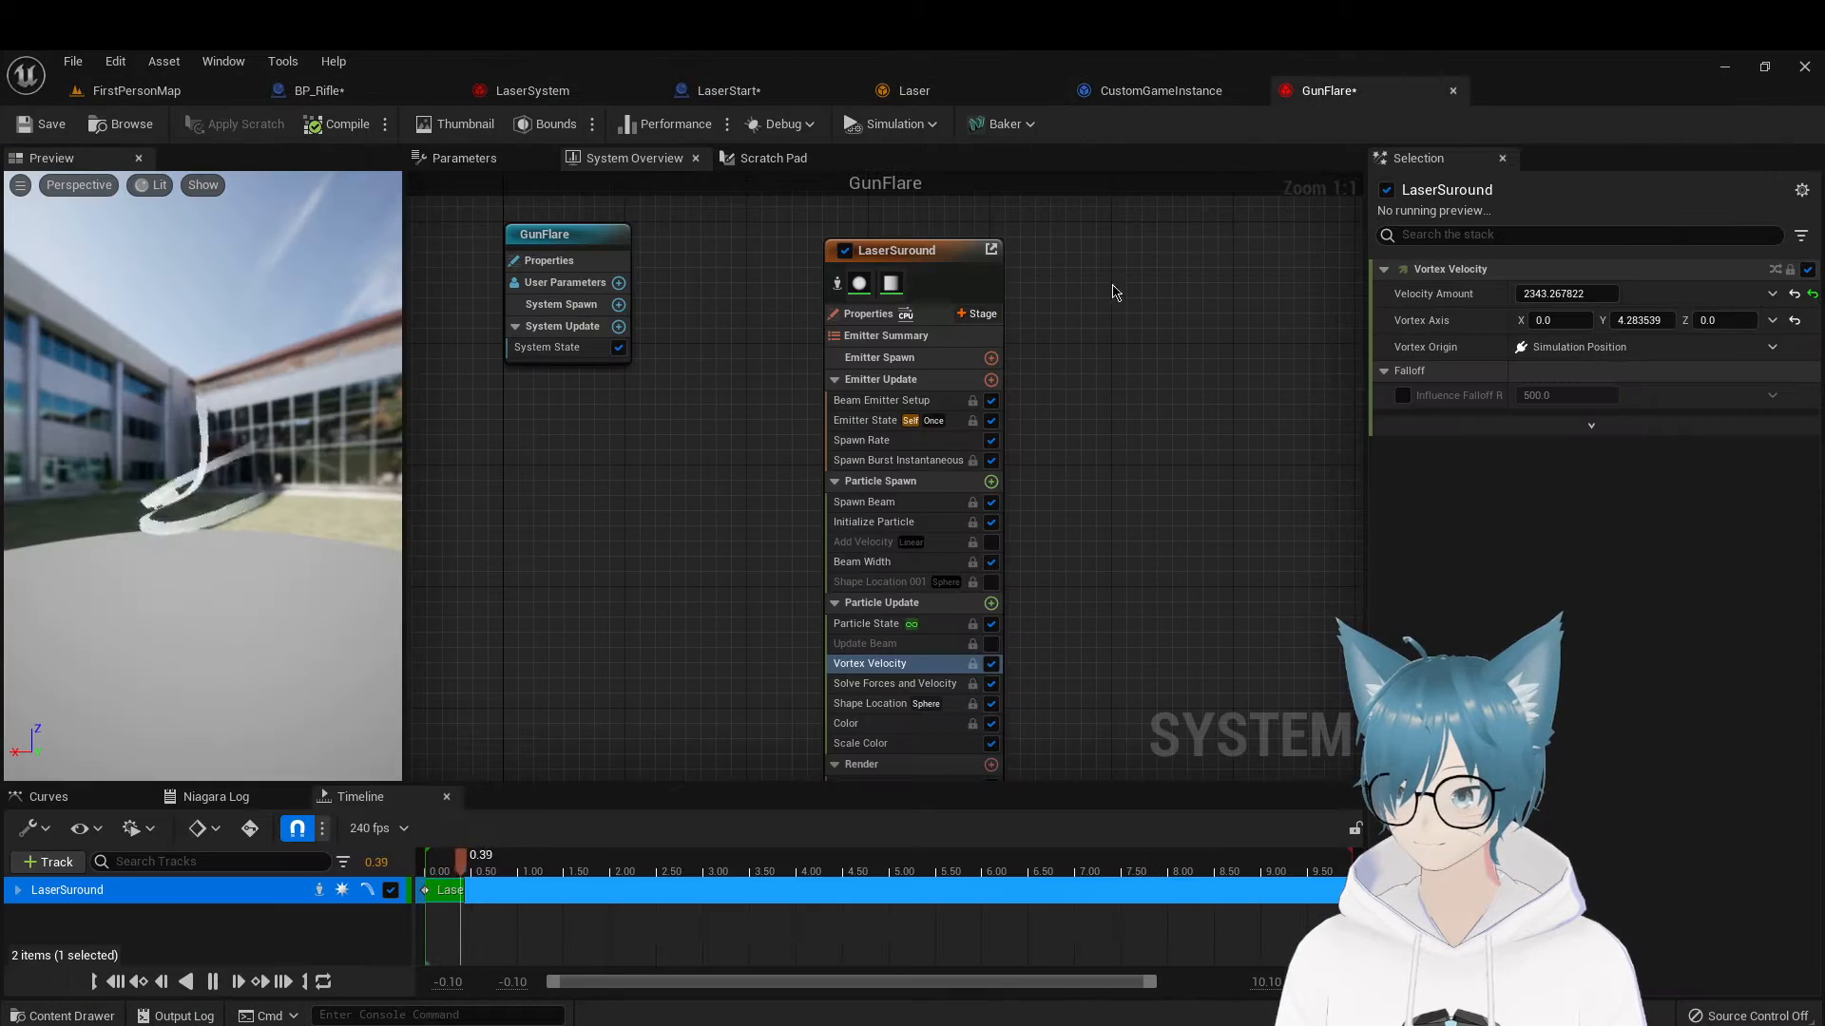
right_drag(1088, 529, 1003, 456)
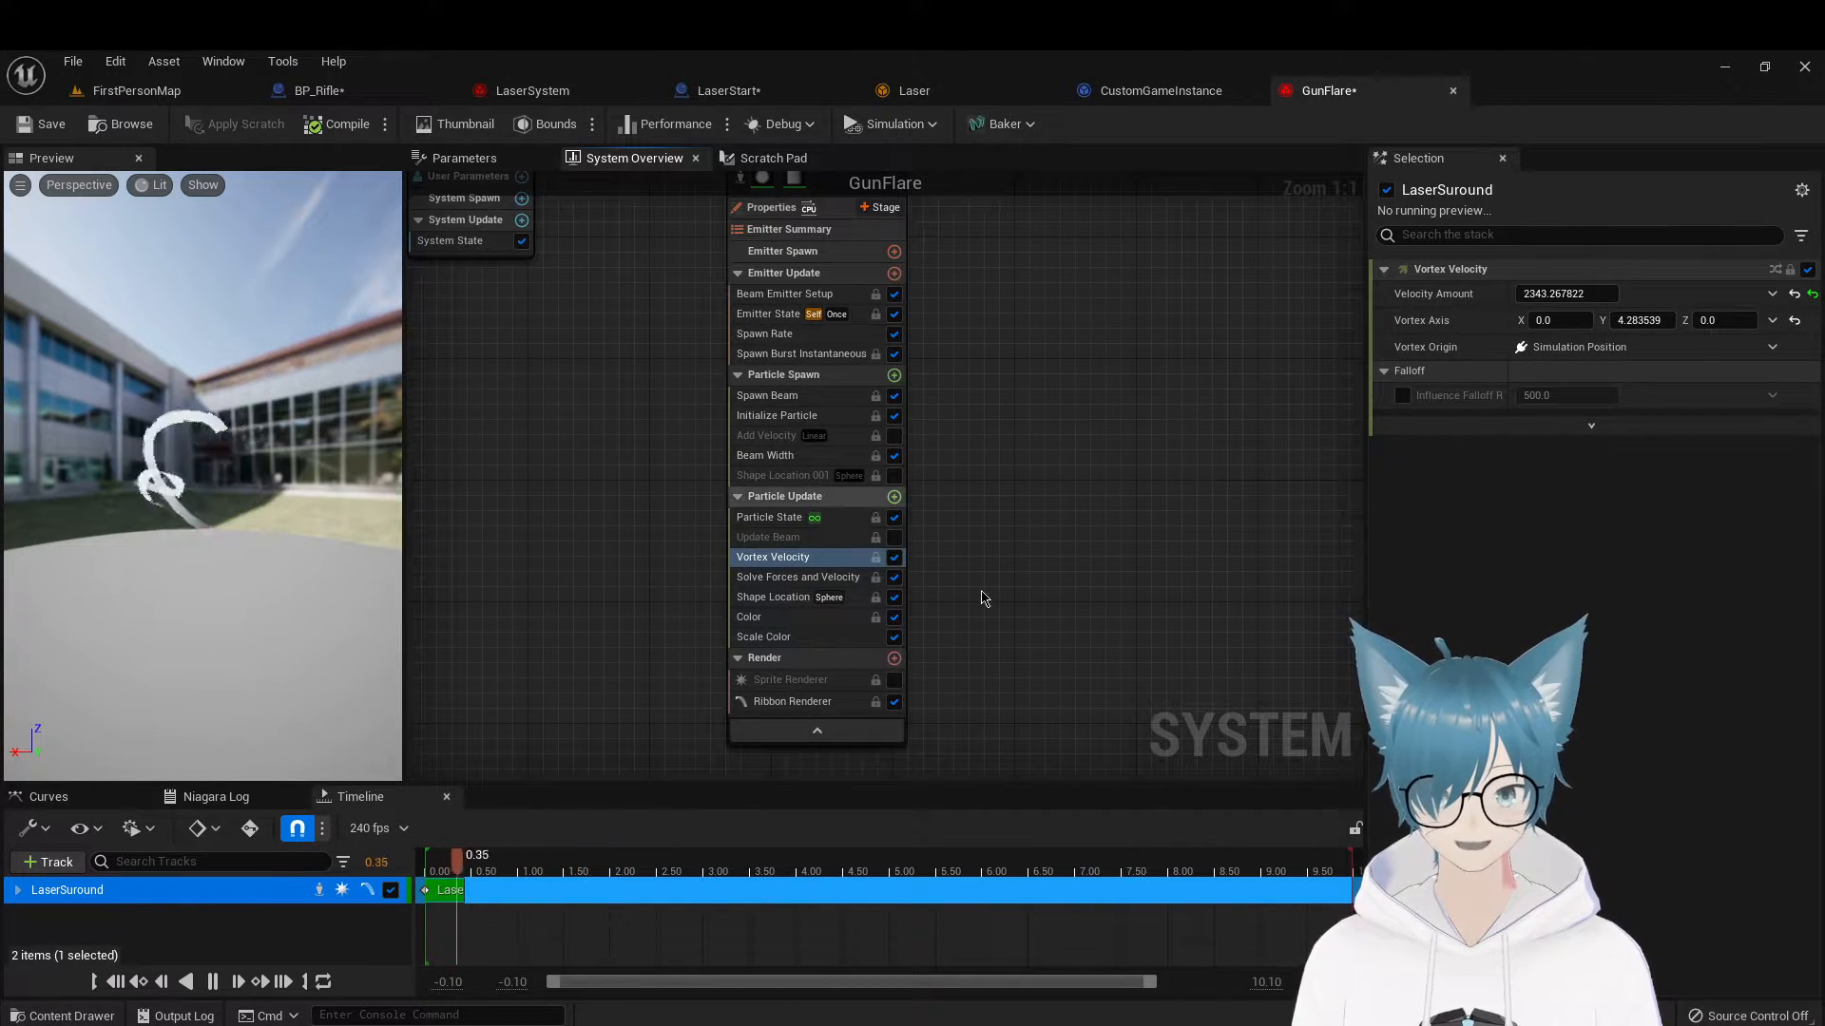
click(895, 476)
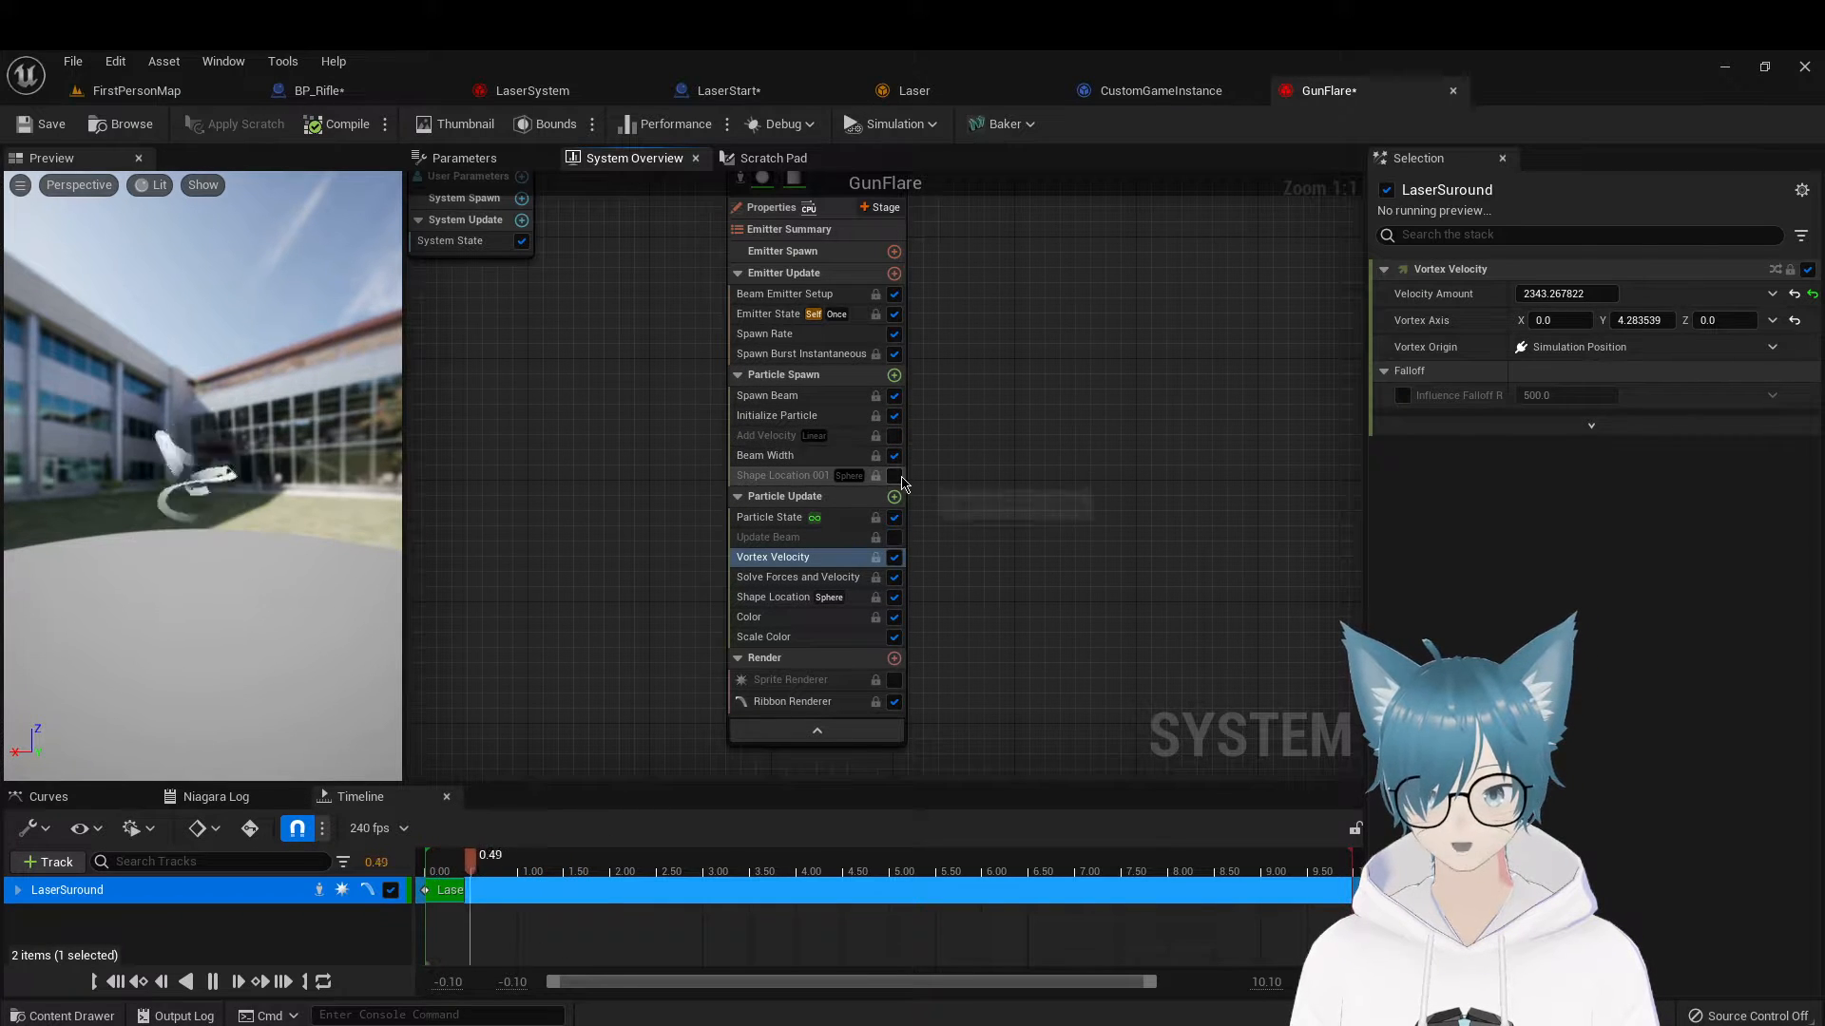
click(894, 597)
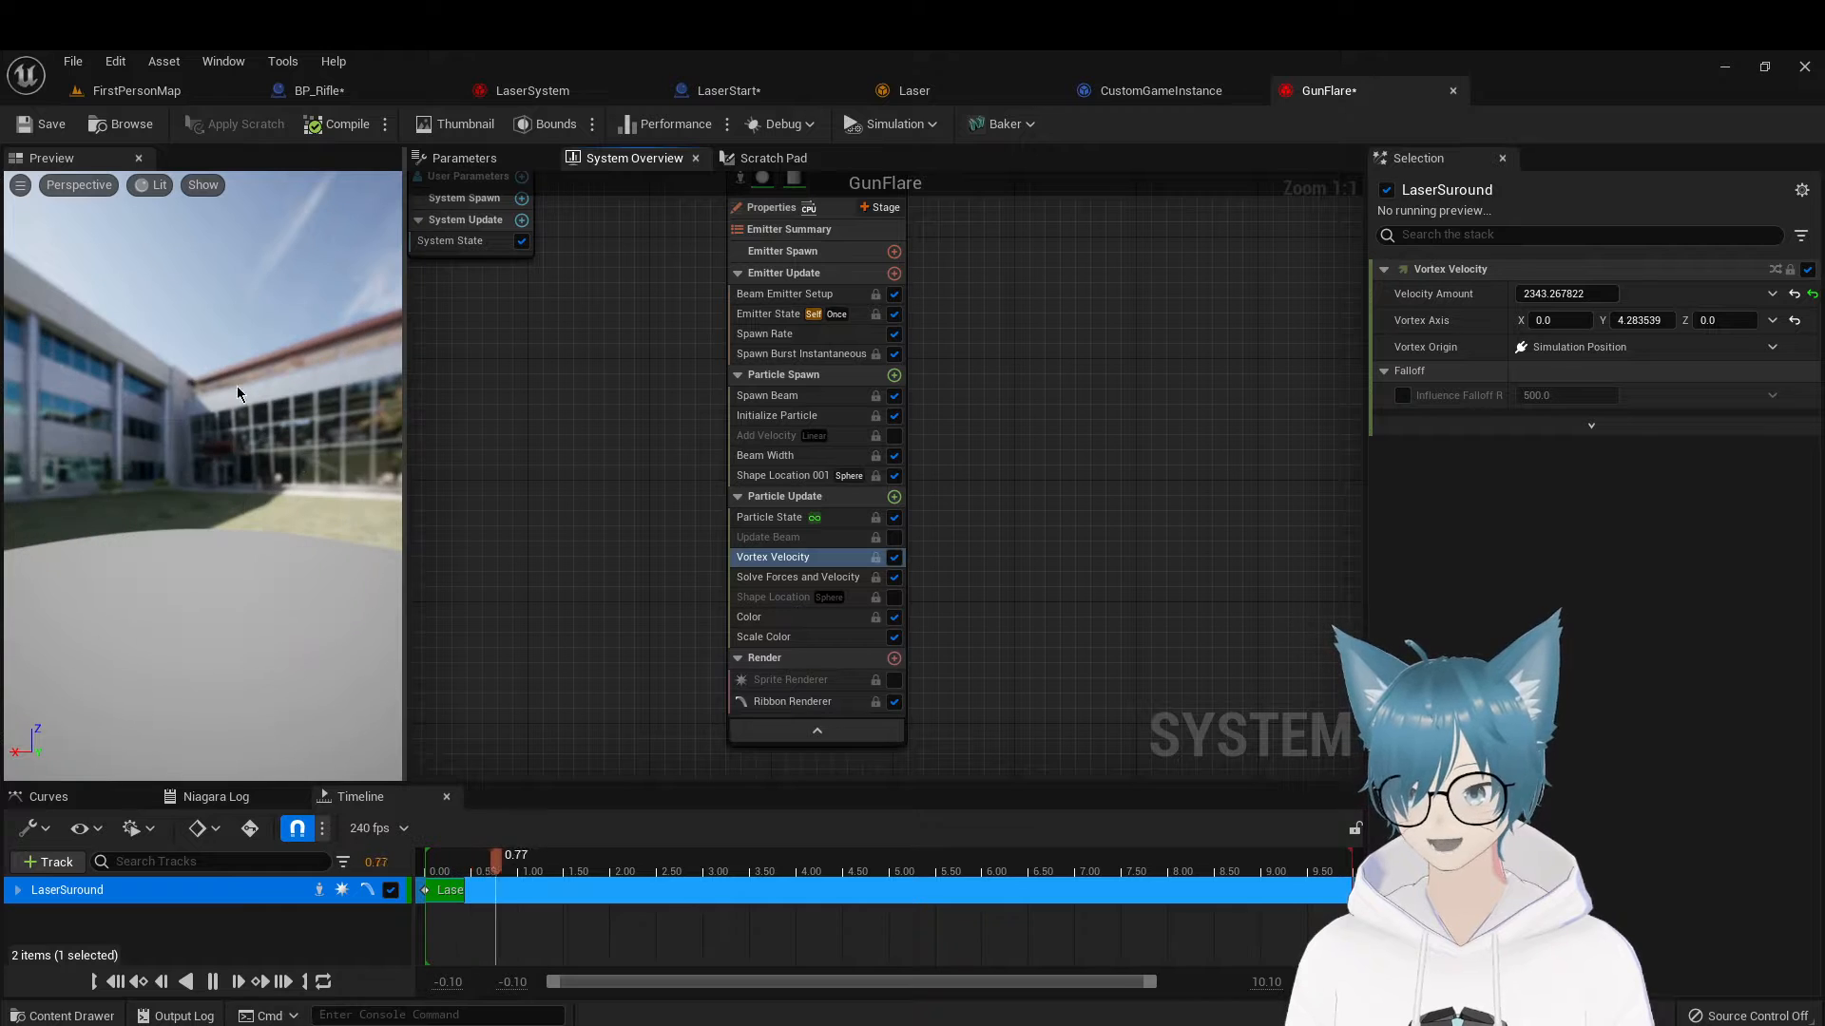
Try a Vortex Axis Y value of 0, undo it, and switch back from Shape Location 001 to the Particle Update Shape Location
click(1658, 324)
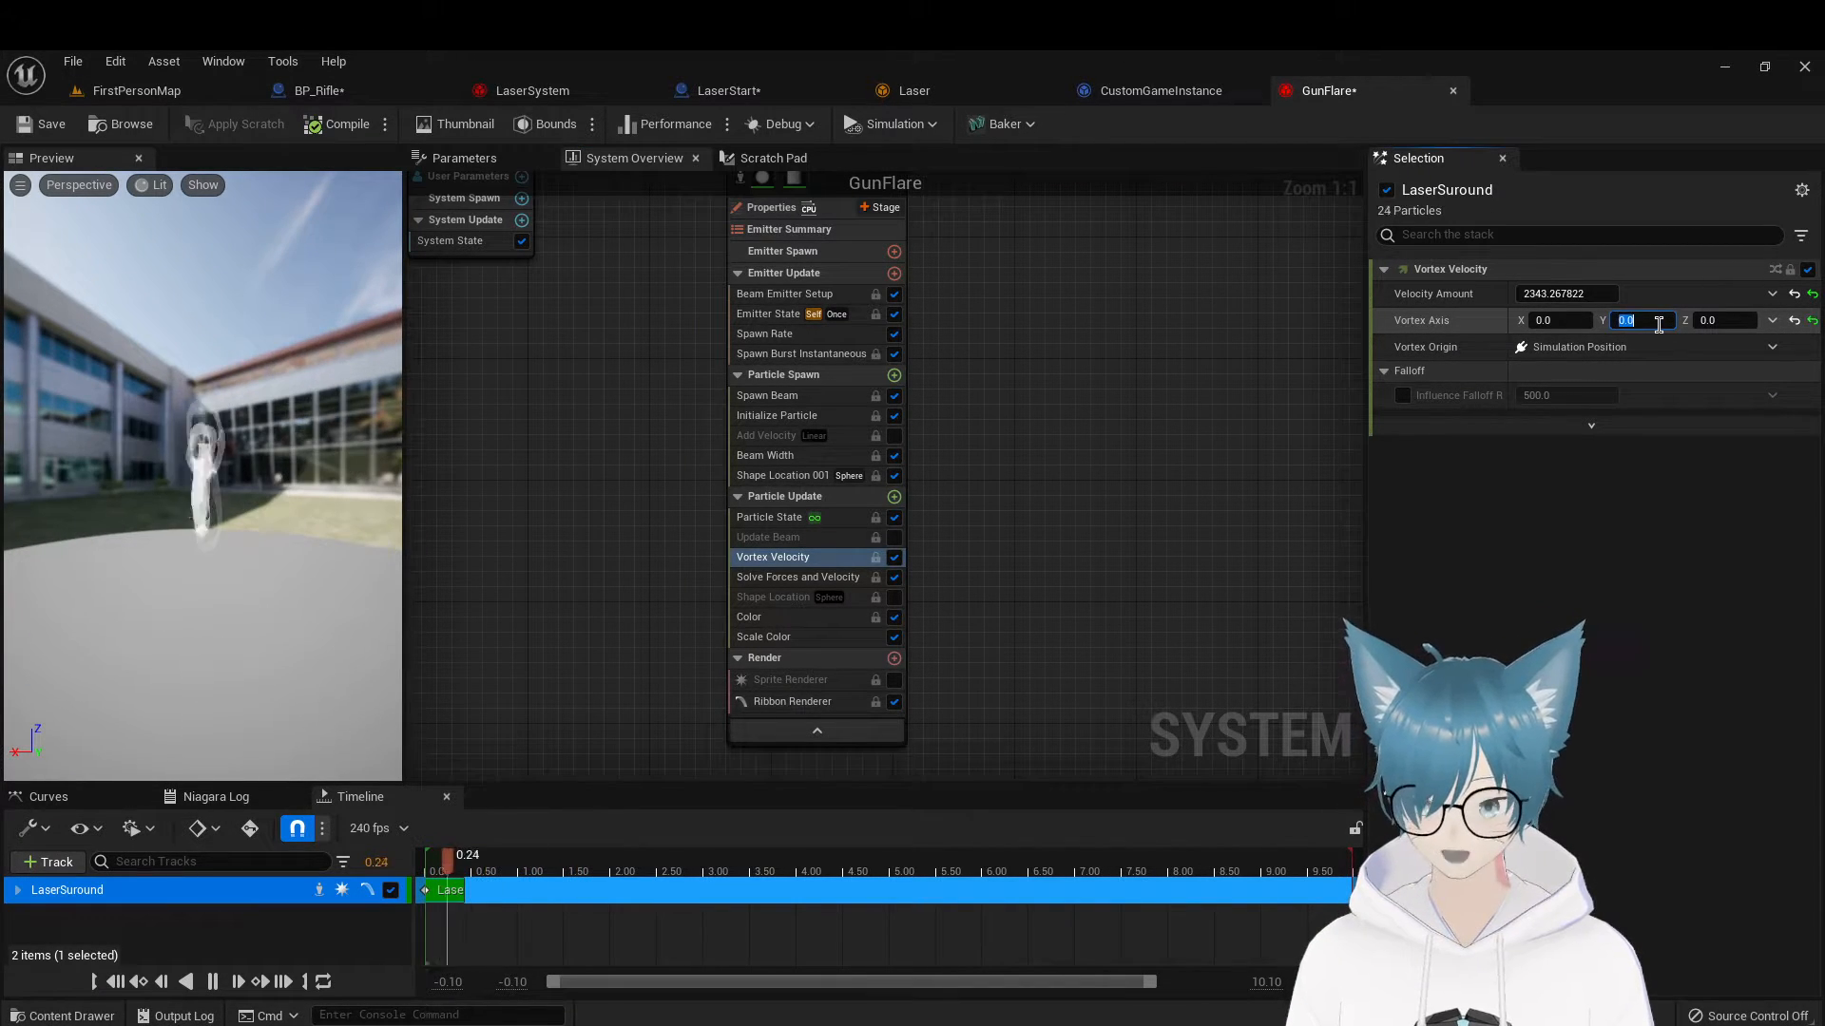
text(0)
key(Return)
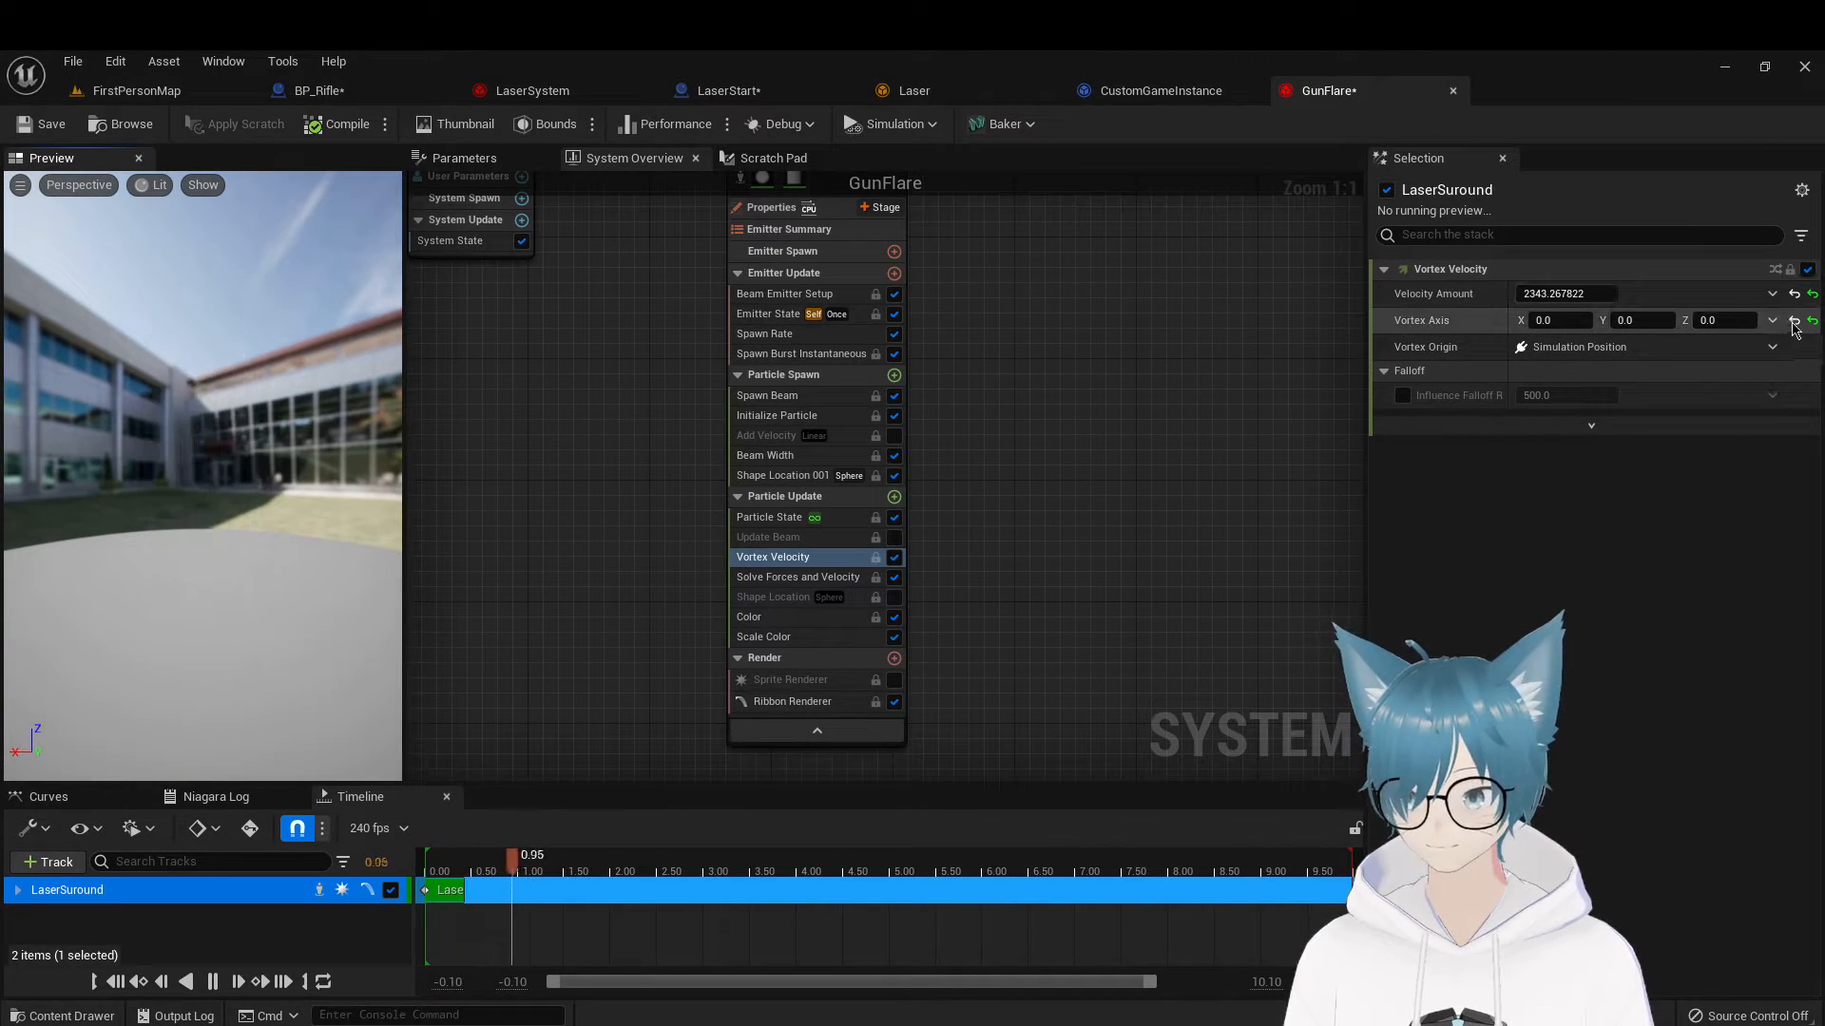
key(ctrl+z)
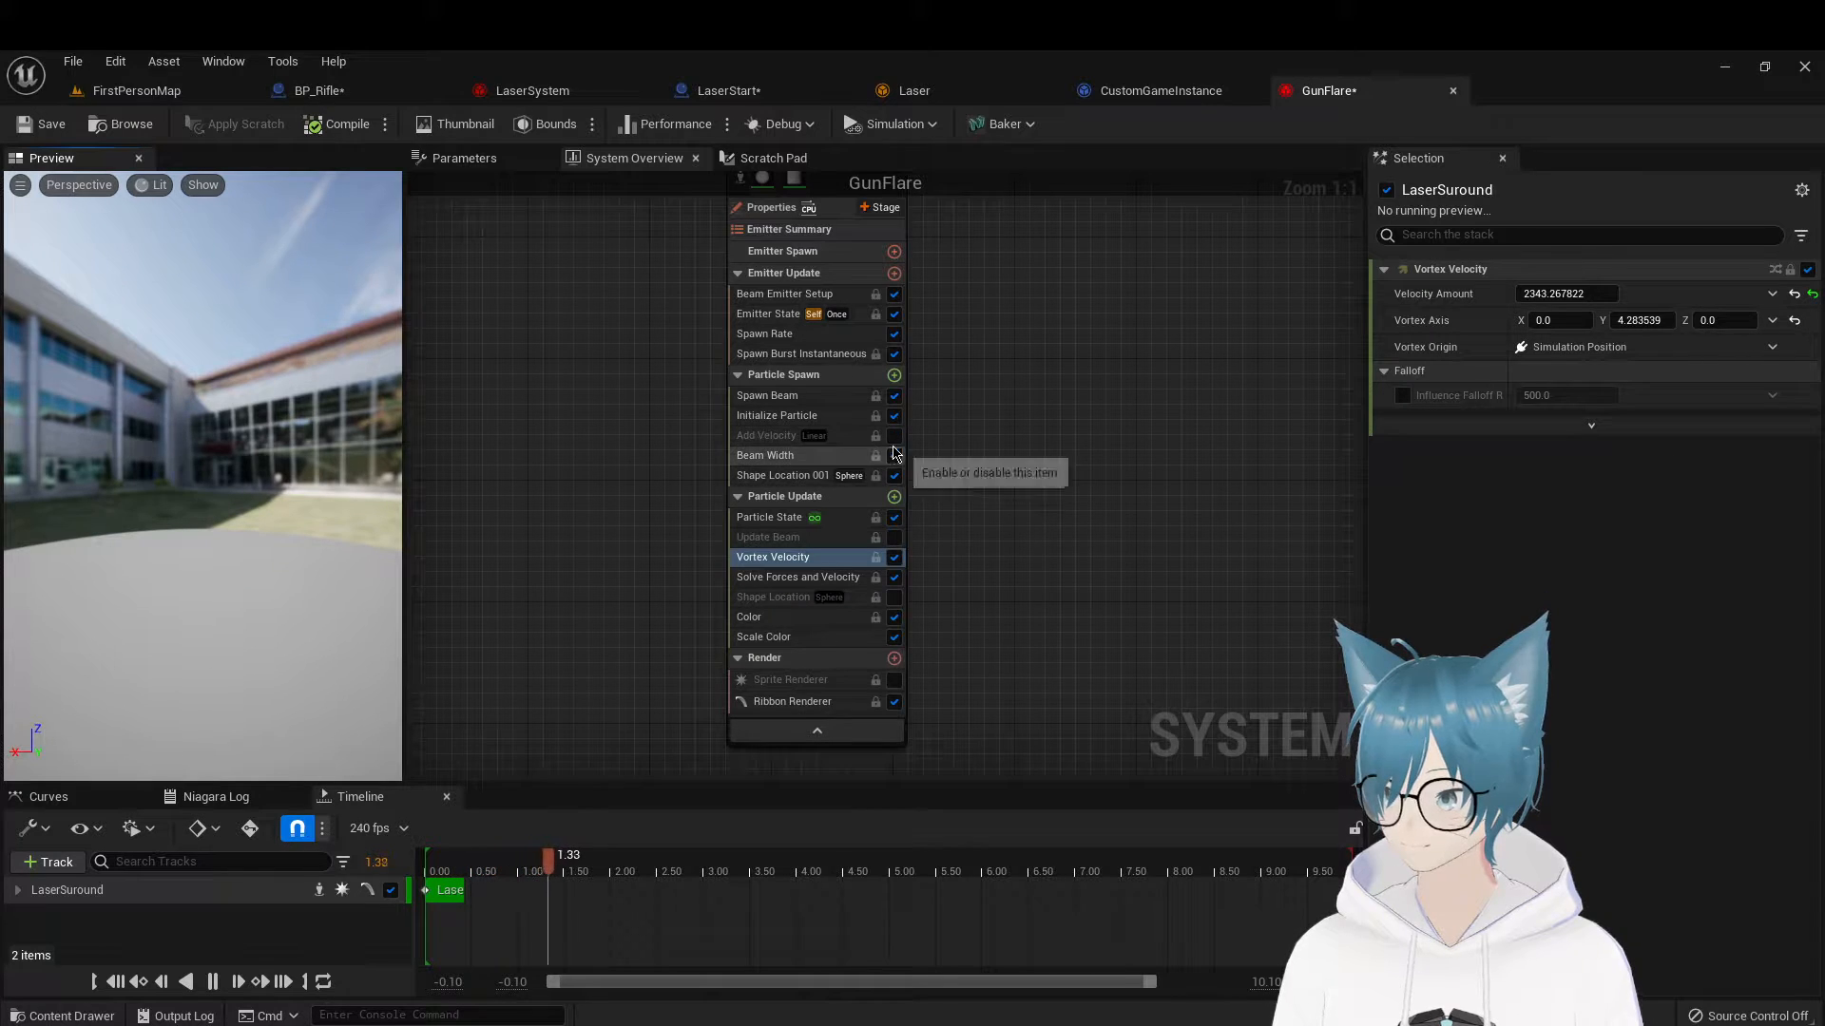
click(894, 597)
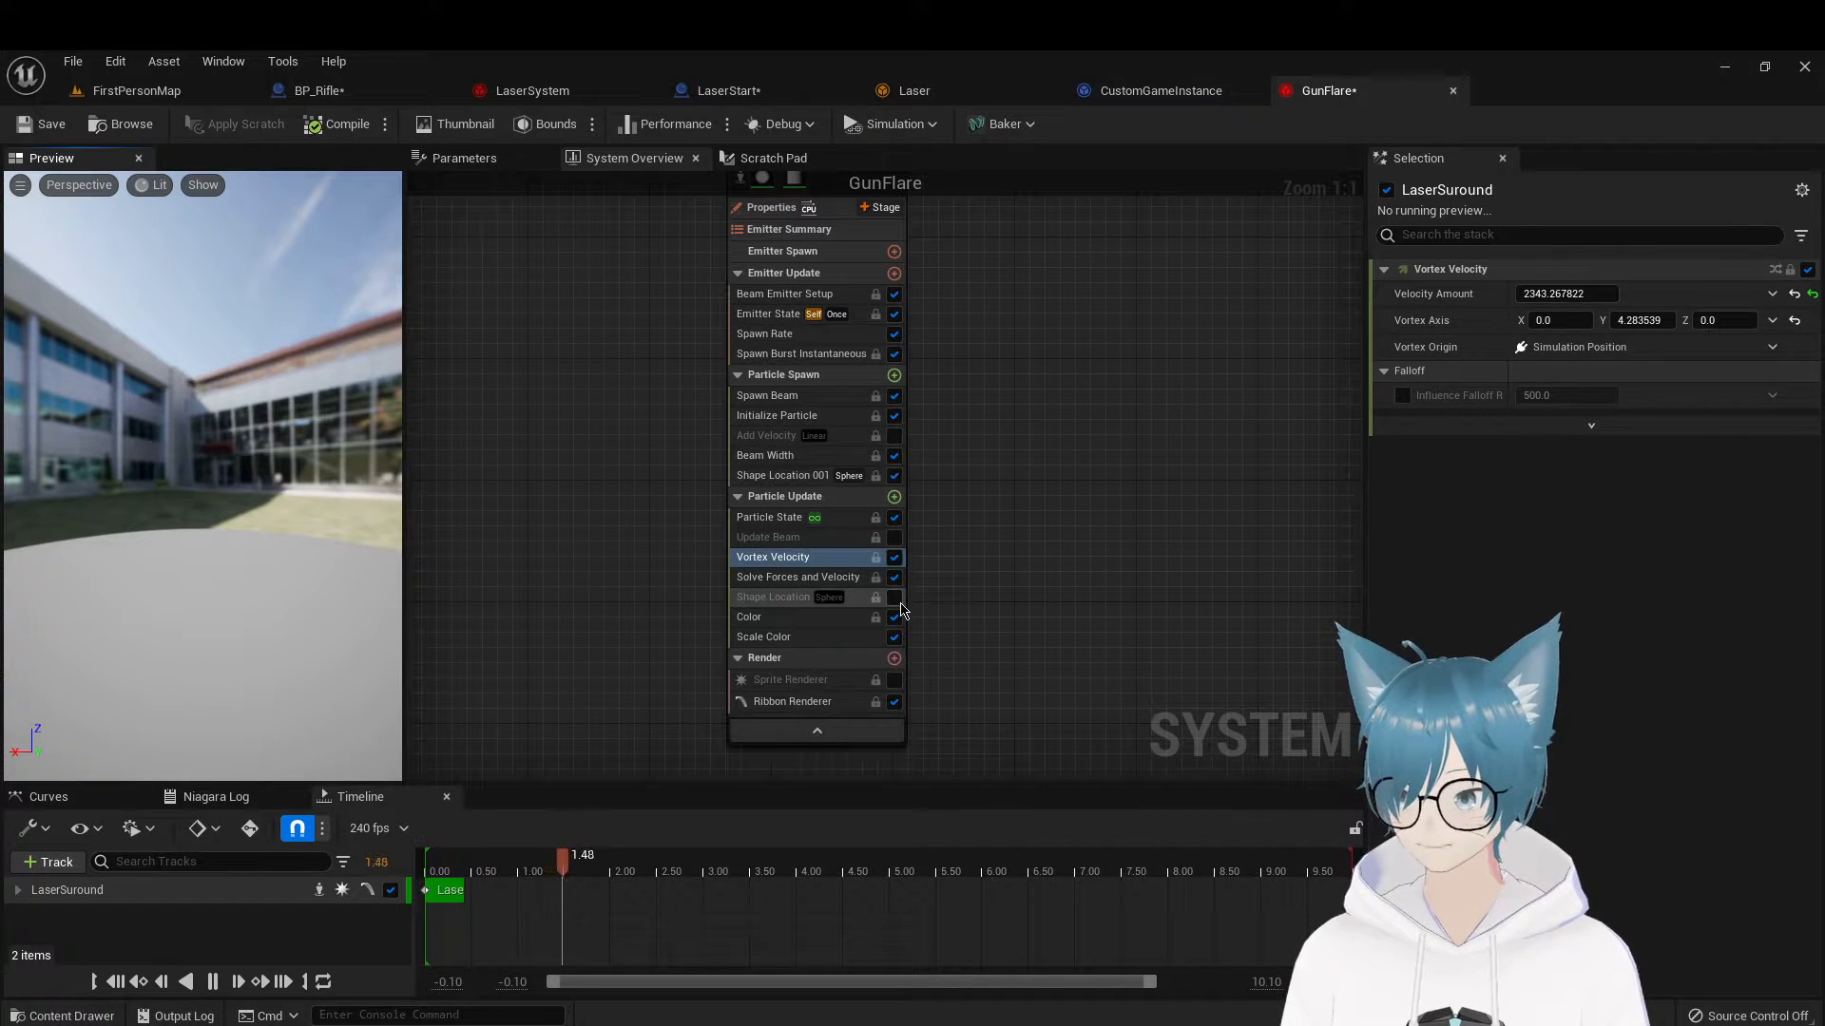
click(894, 475)
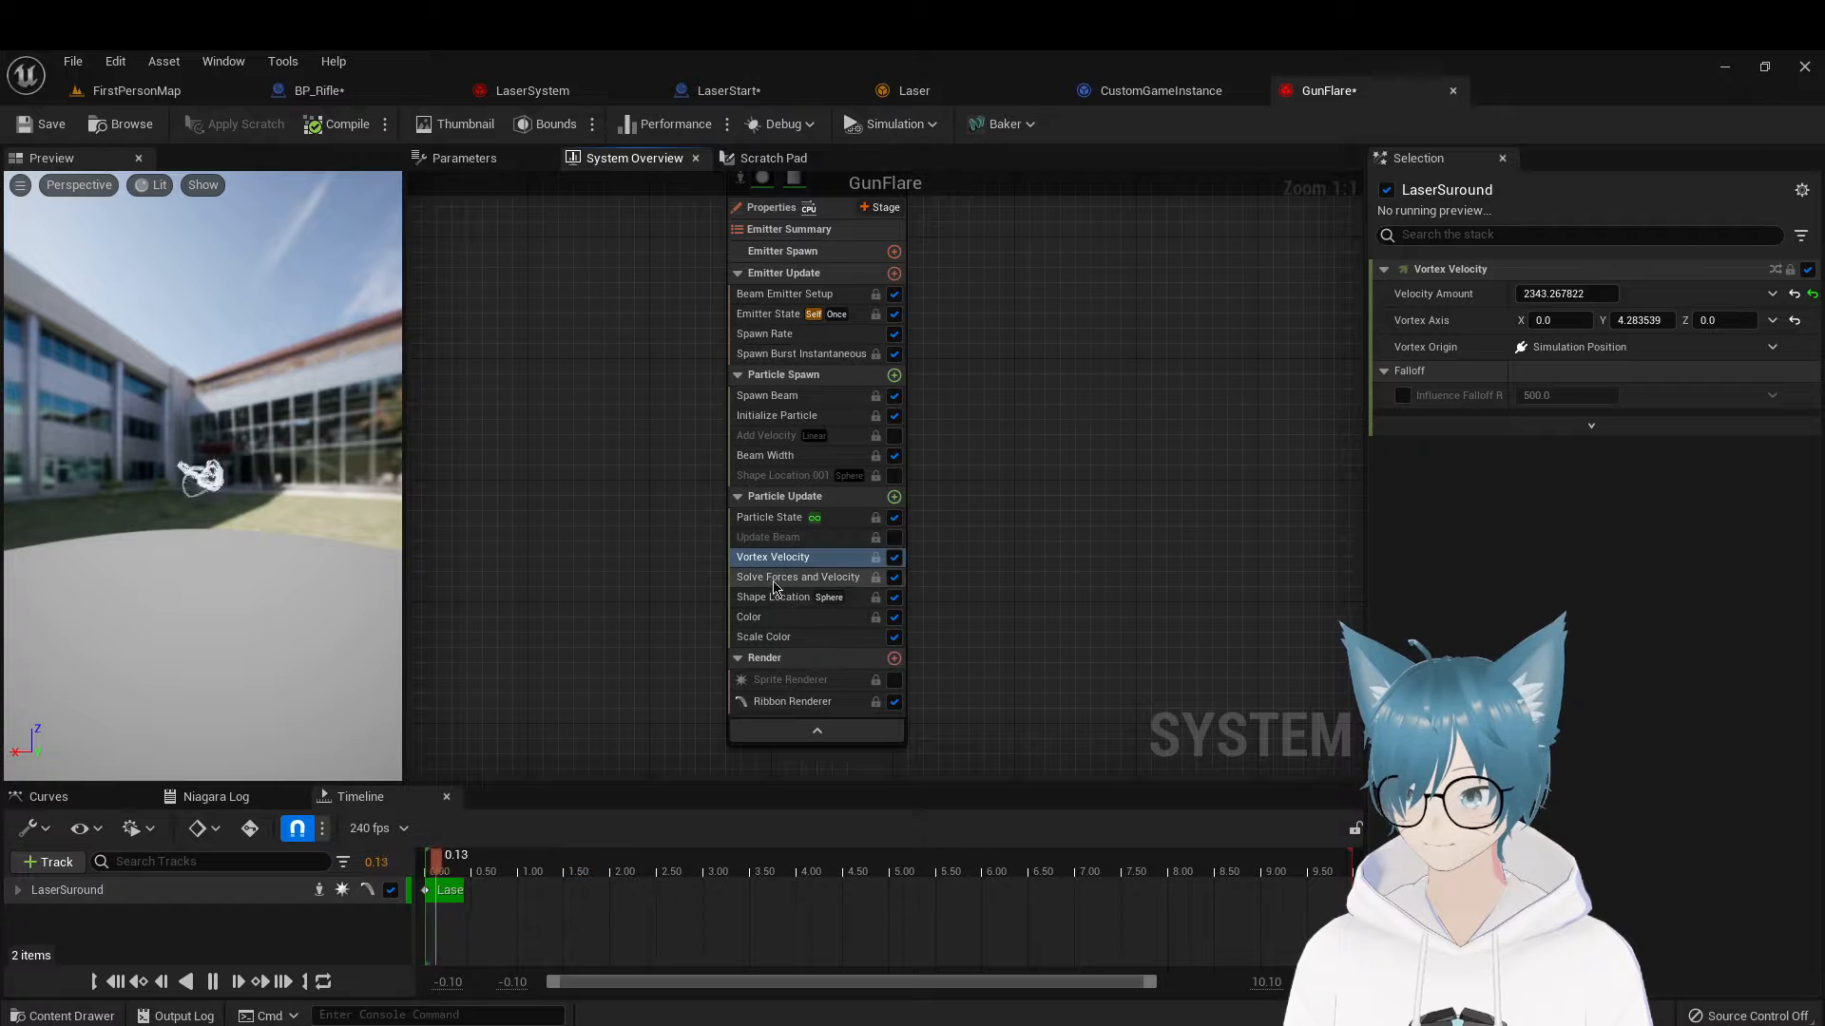
Examine the Particle Update settings of Solve Forces and Velocity, Vortex Velocity, Shape Location with its shape primitives, and Color
click(855, 577)
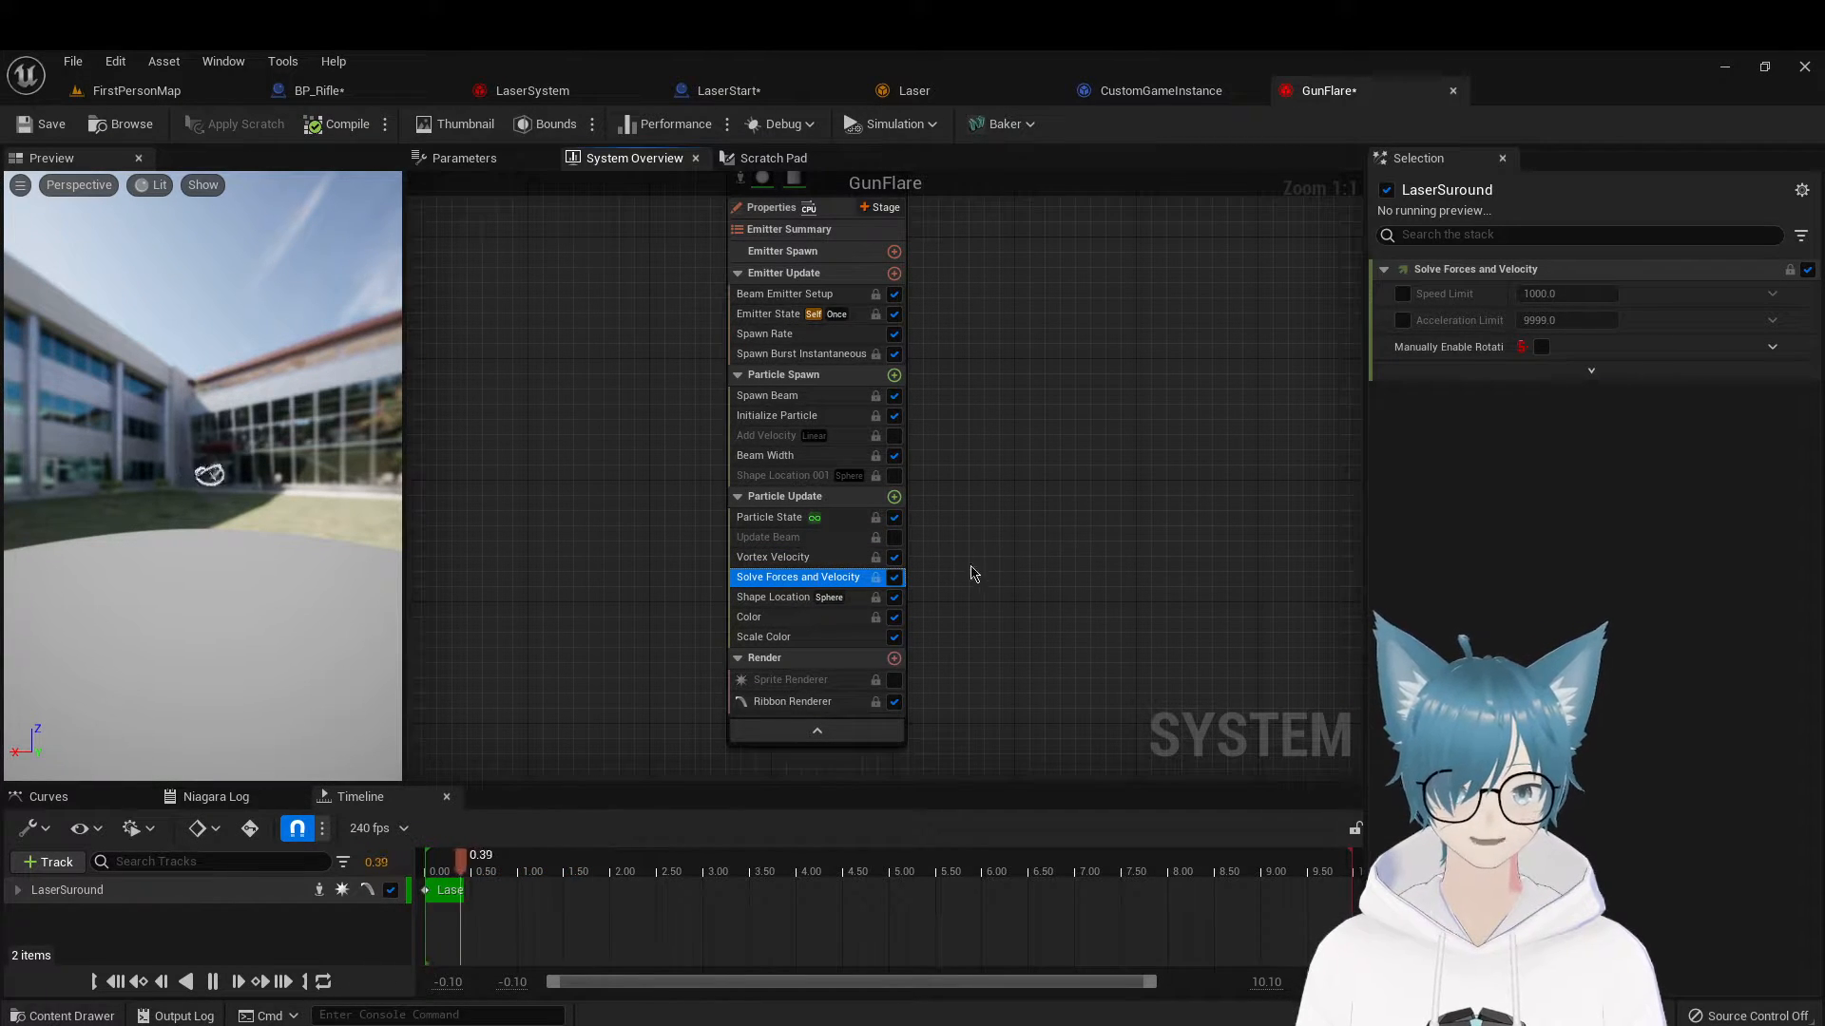
click(837, 558)
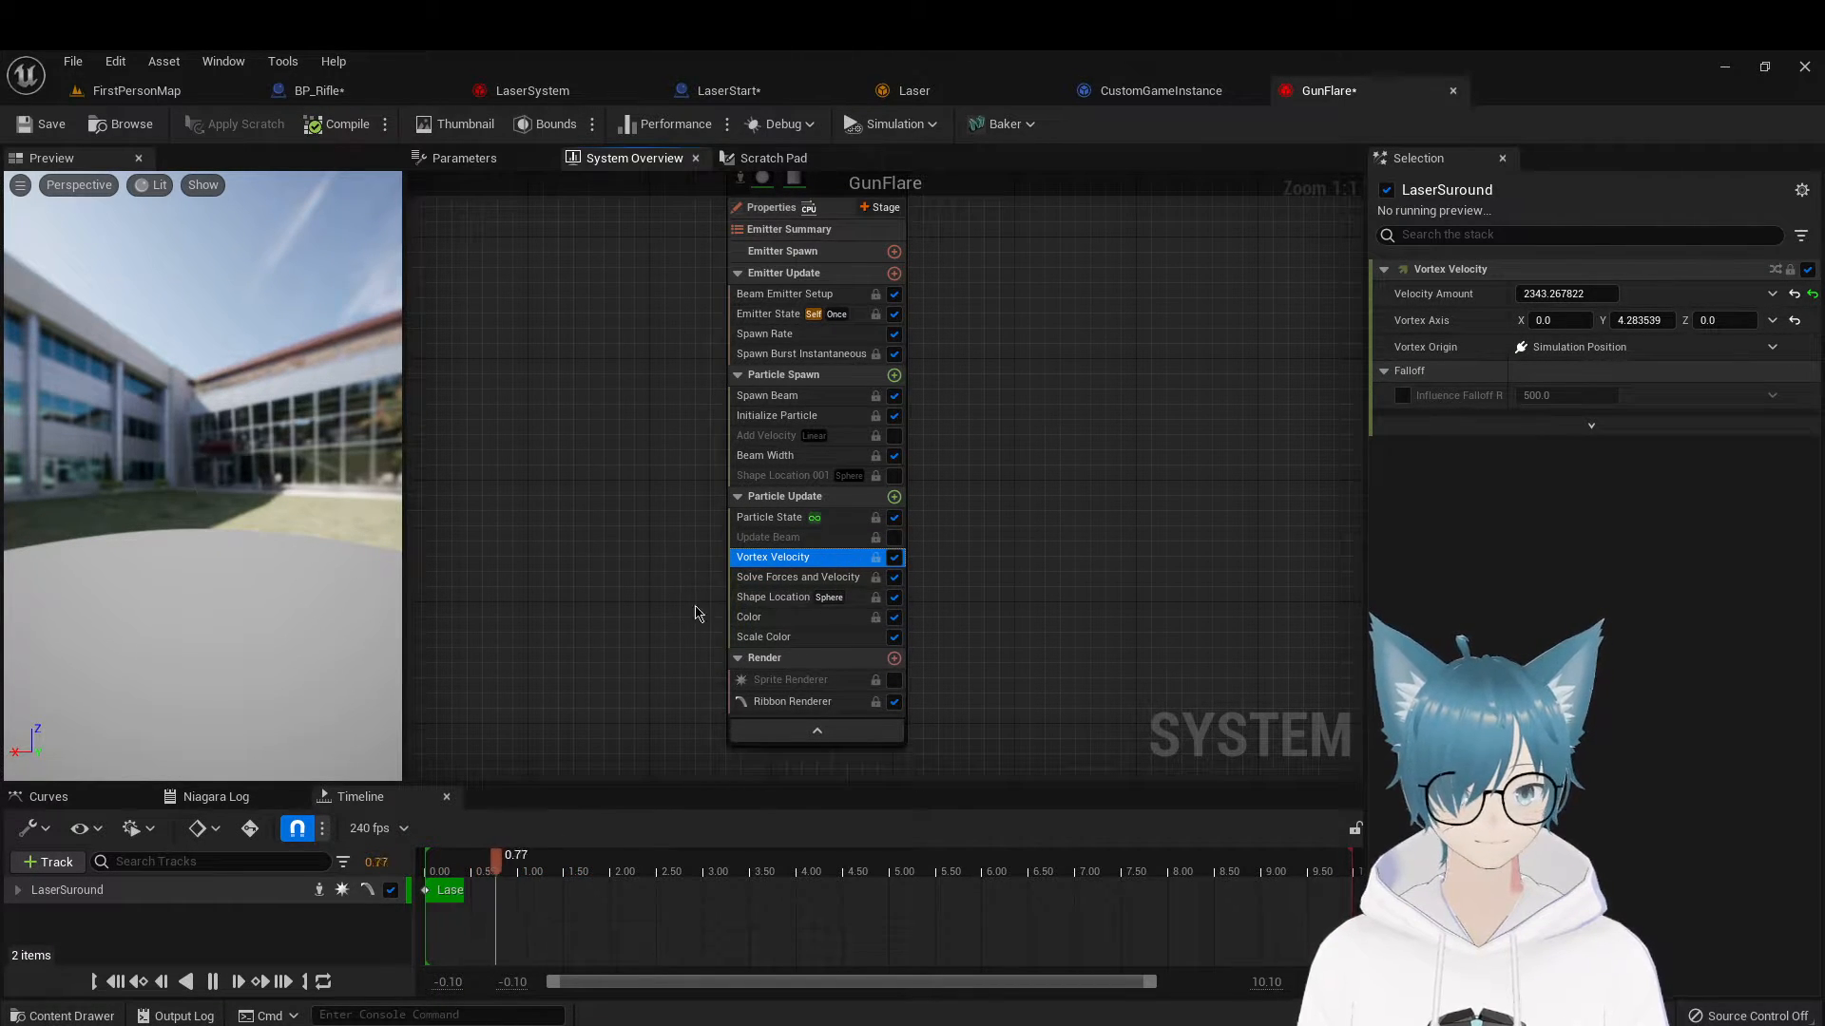
click(807, 577)
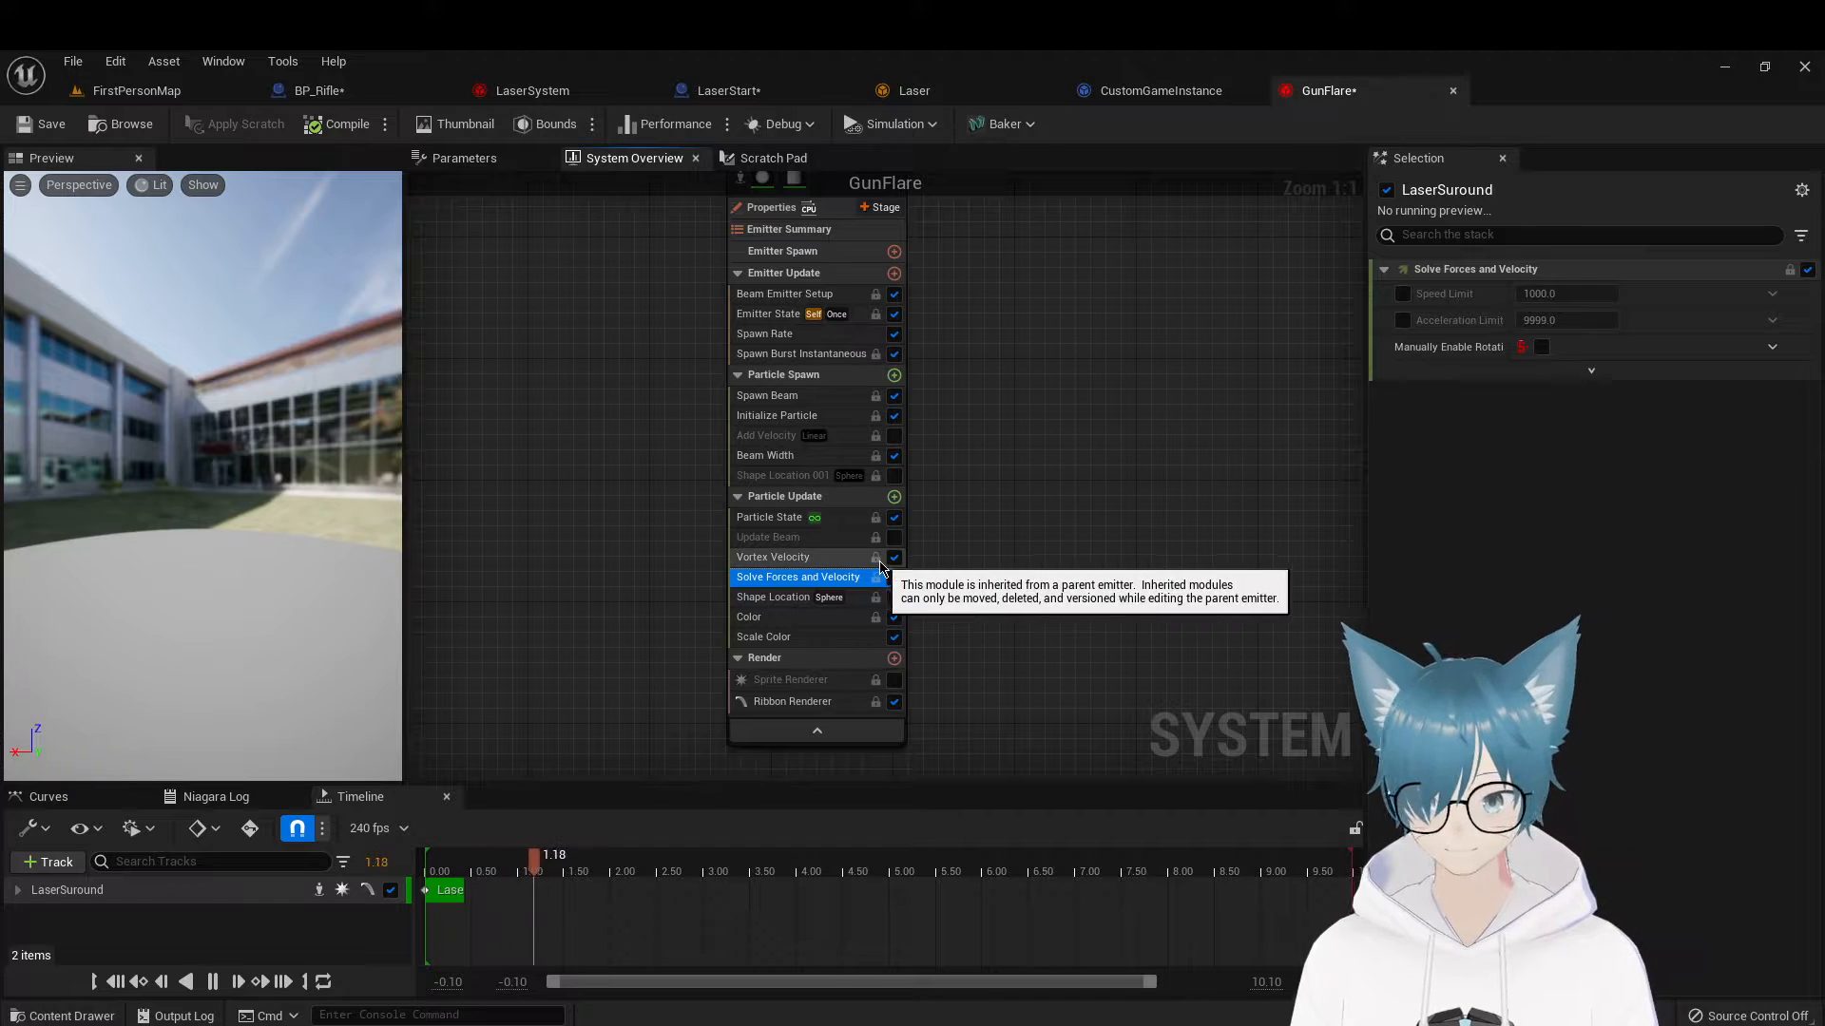
click(826, 598)
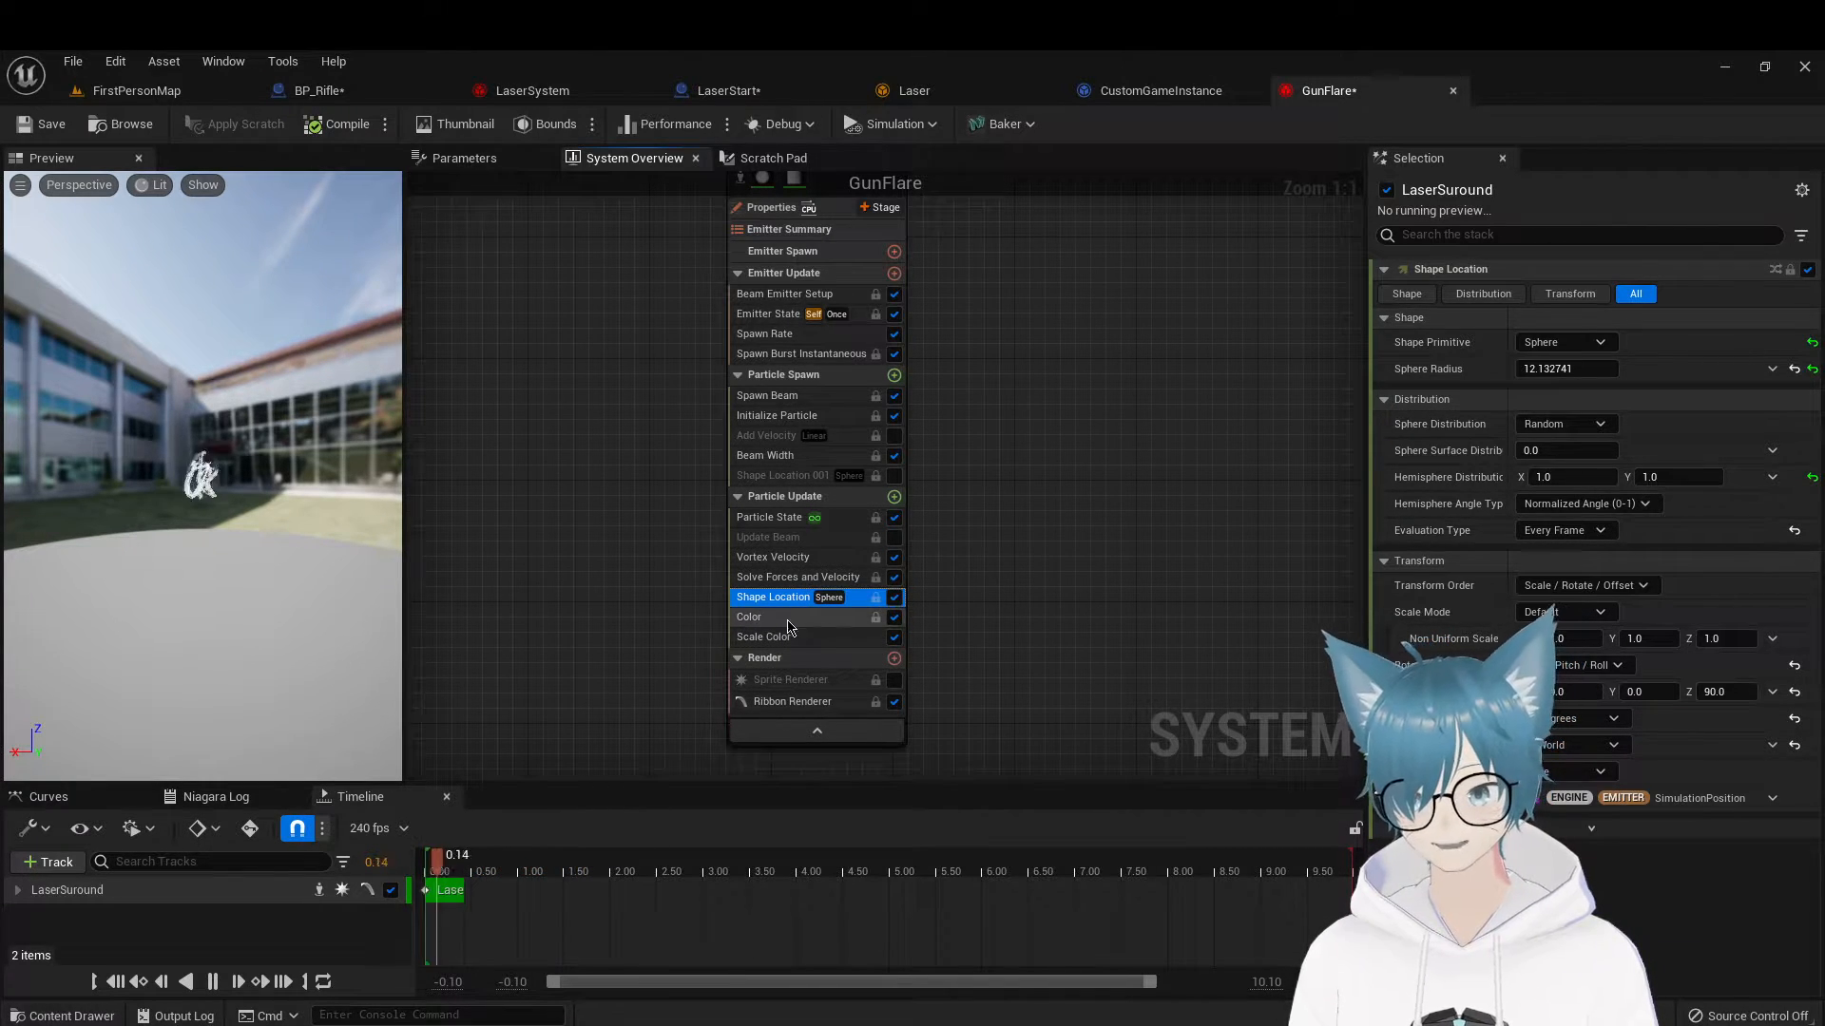
click(773, 557)
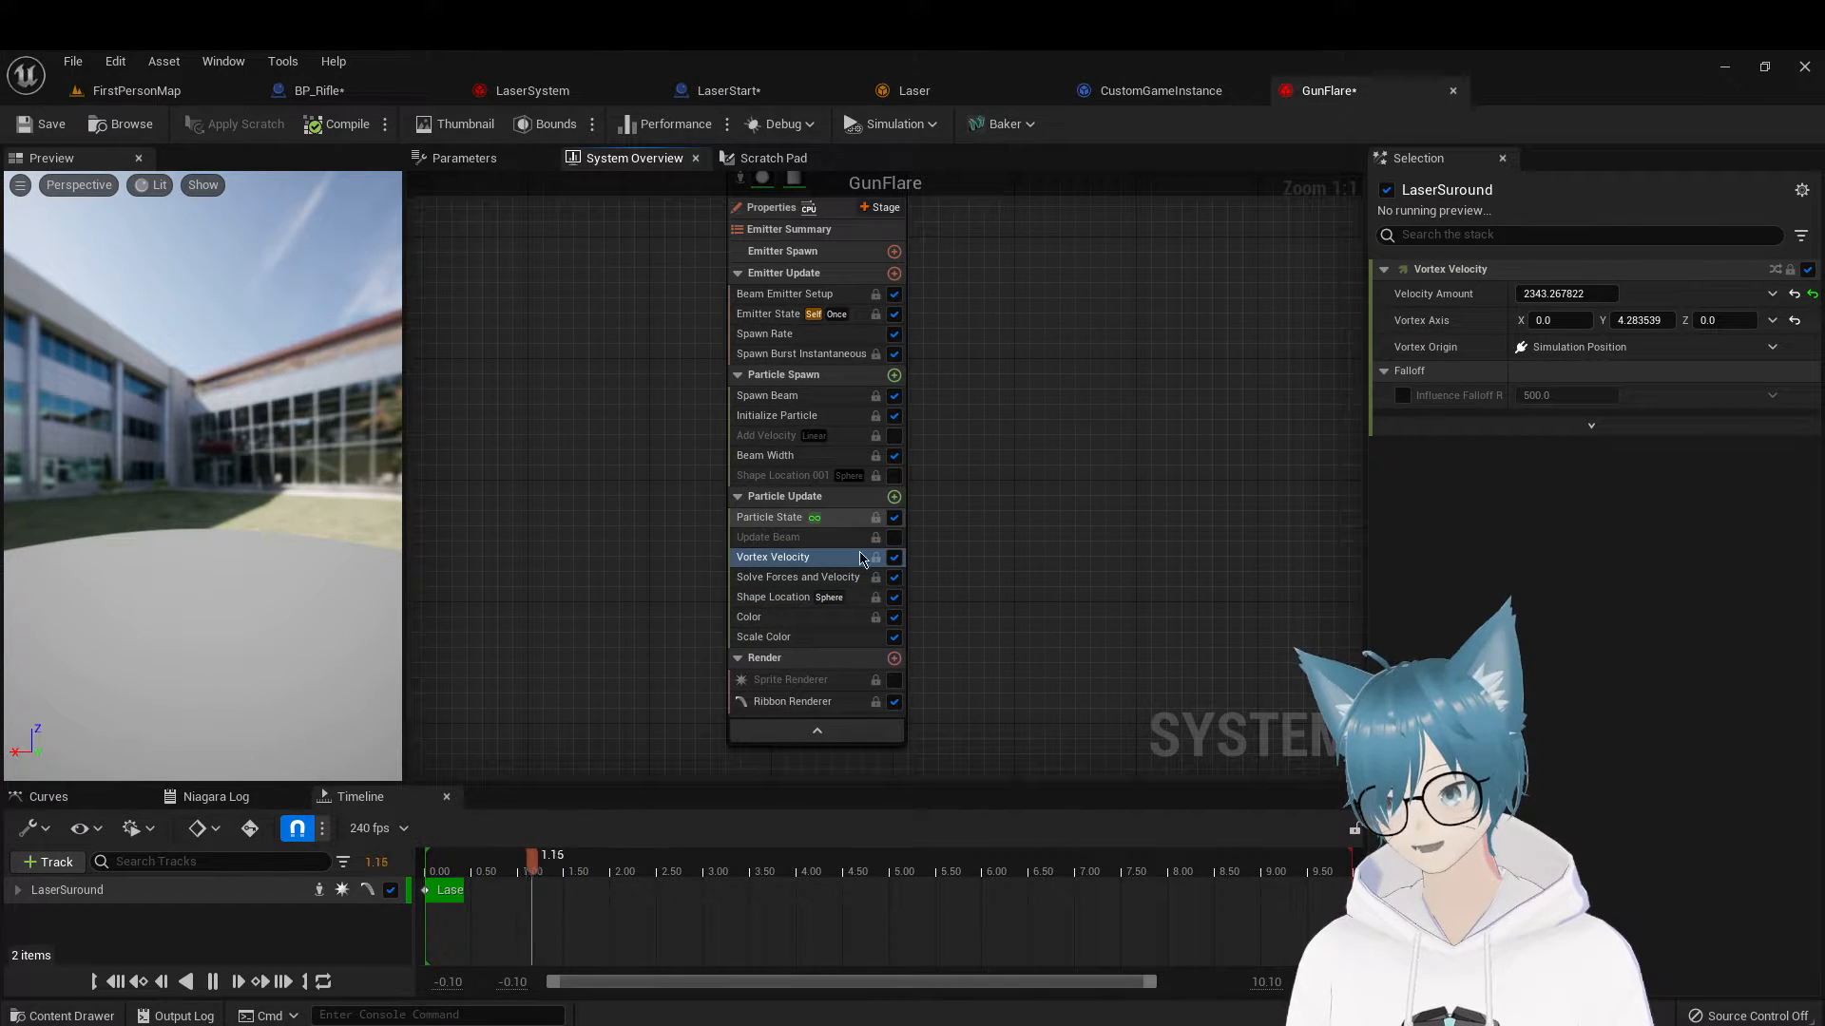
click(774, 599)
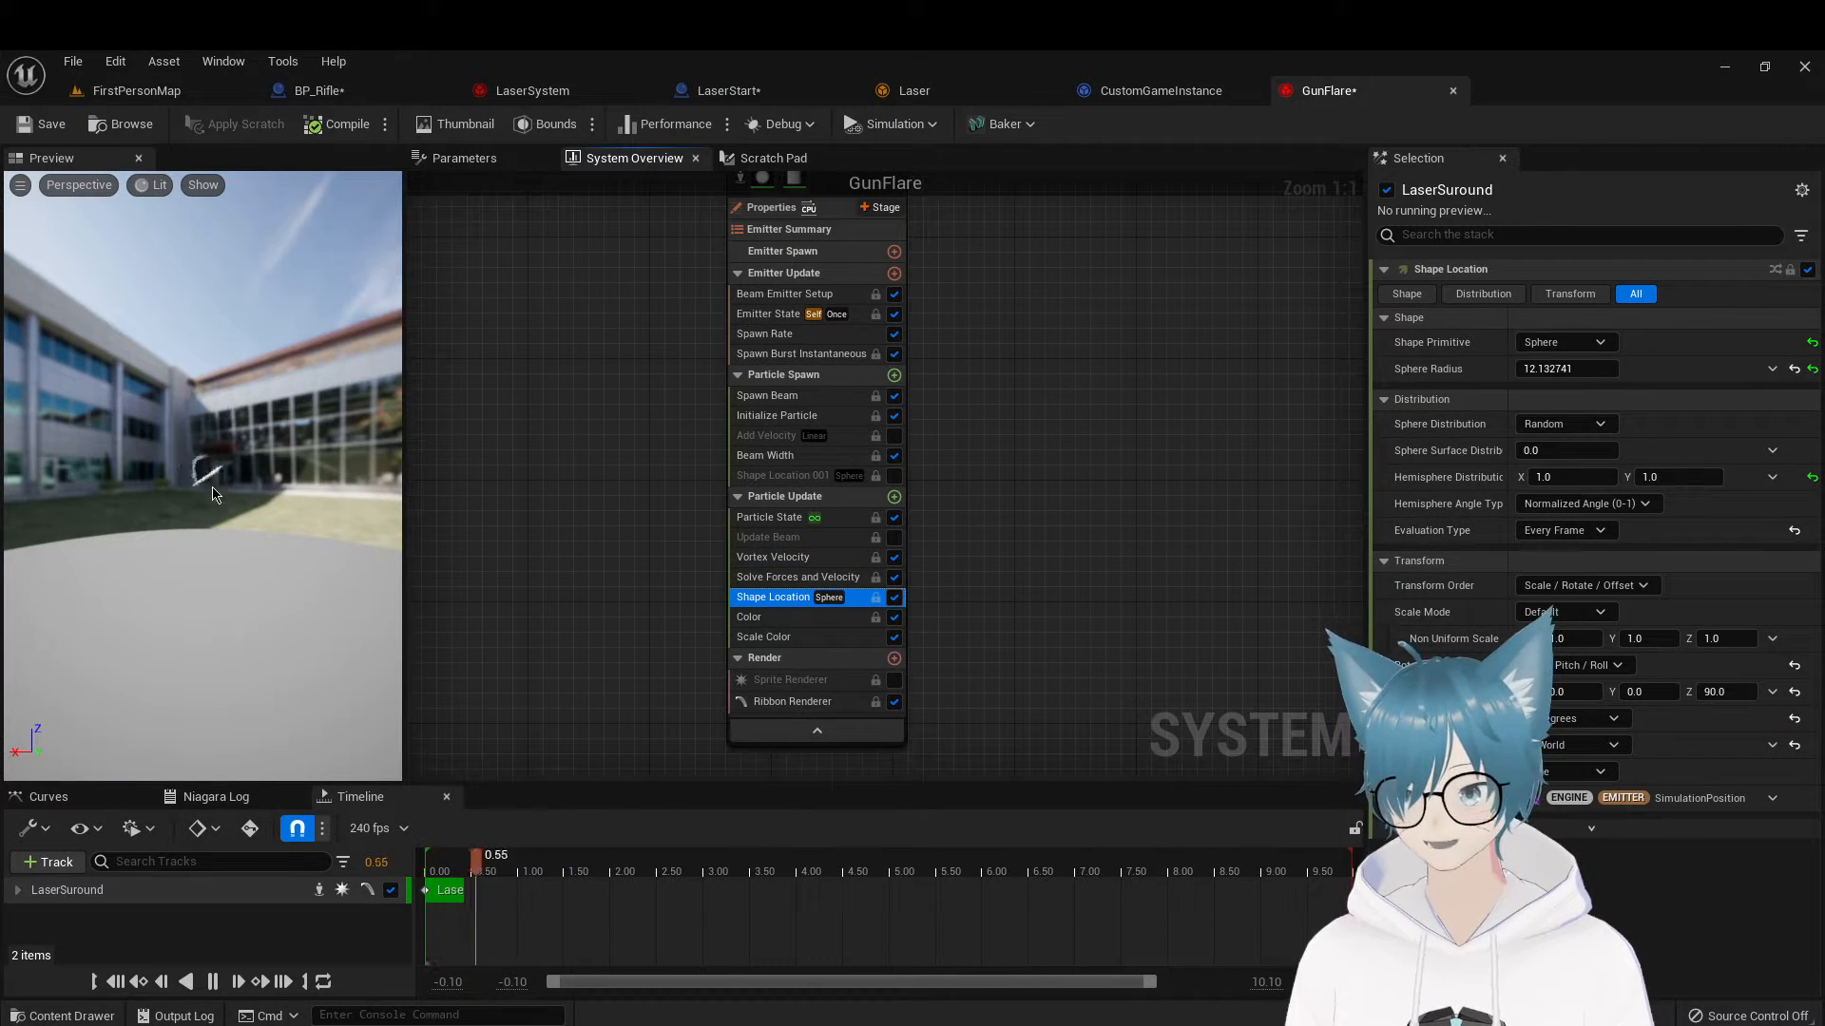
click(1567, 342)
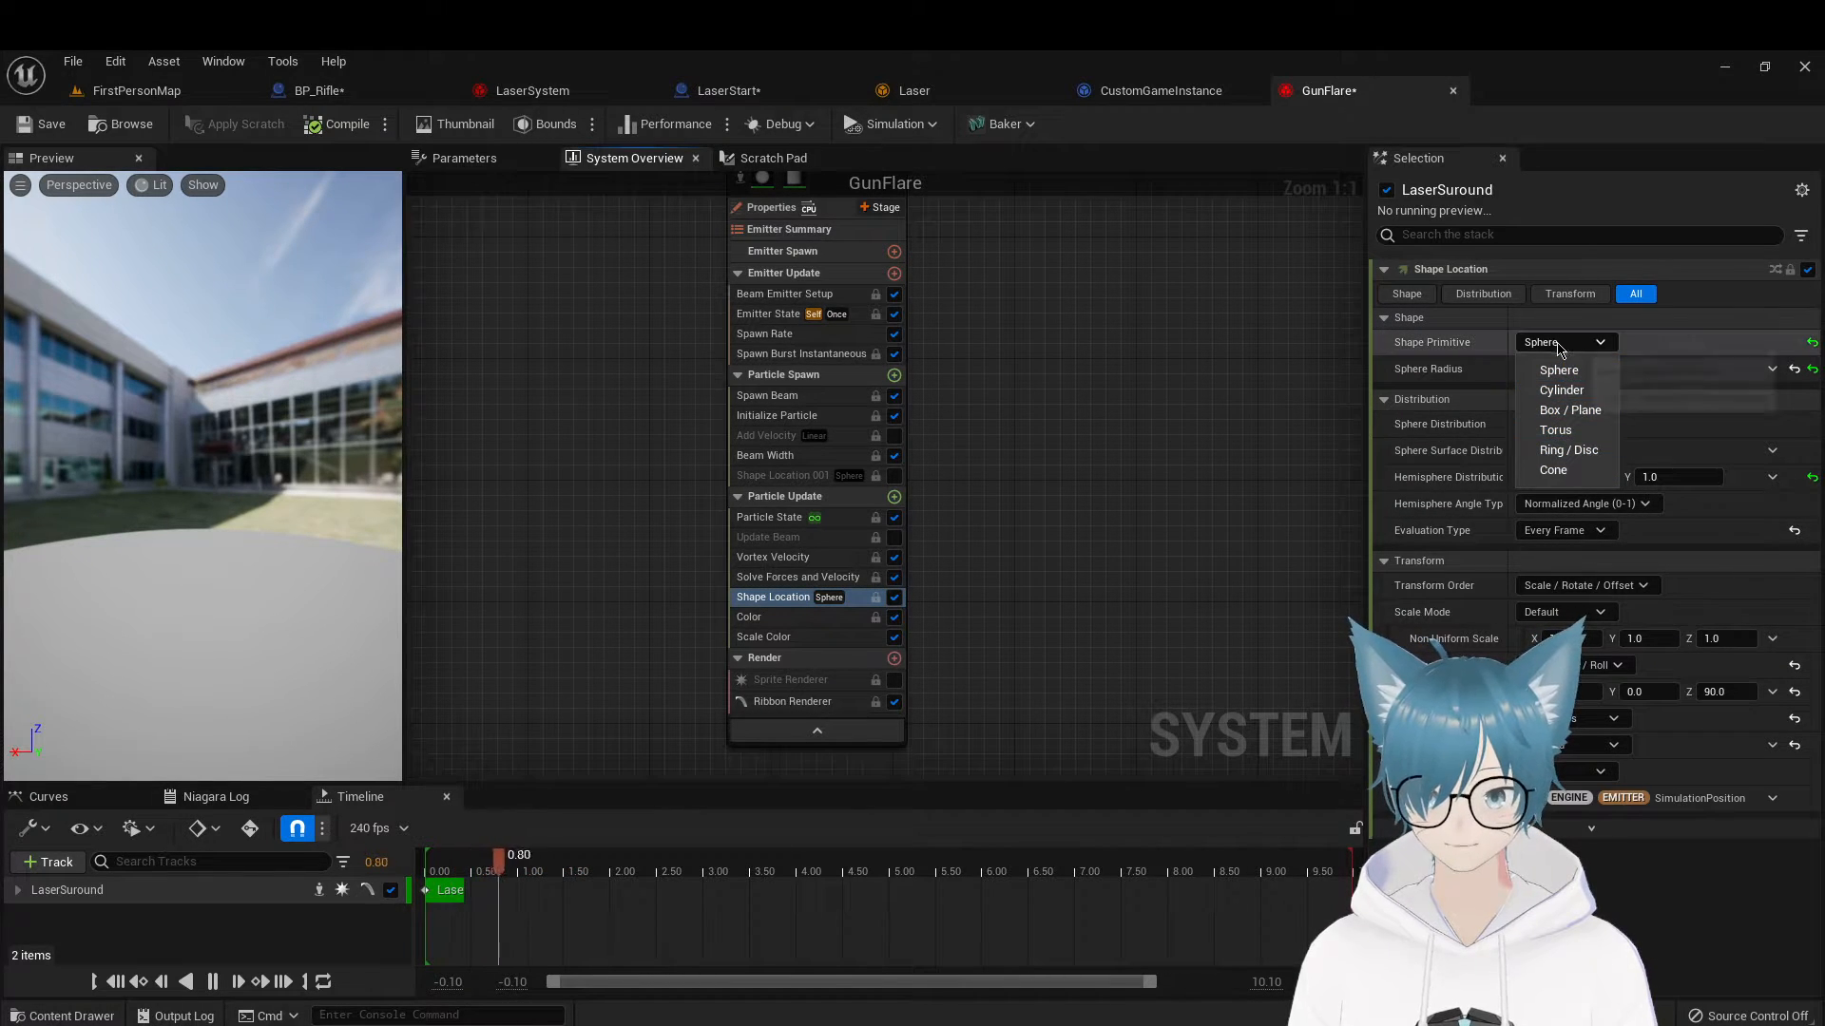
click(1558, 347)
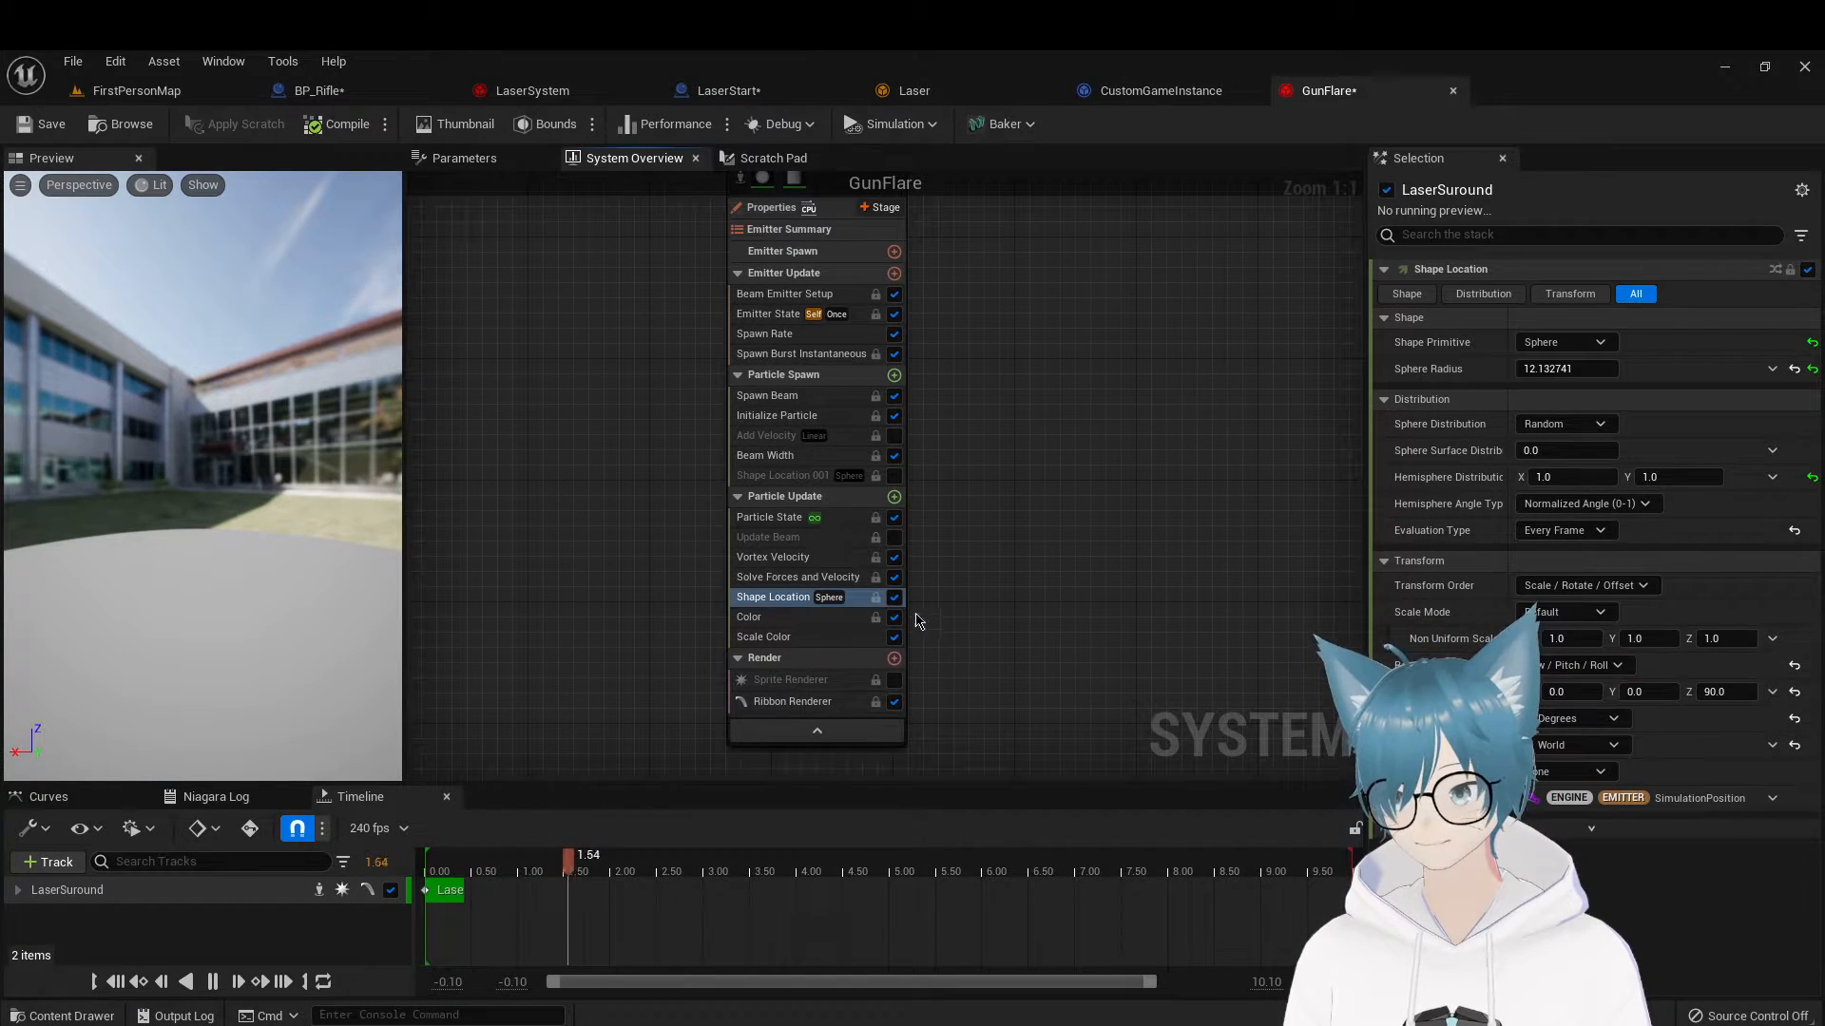
click(760, 618)
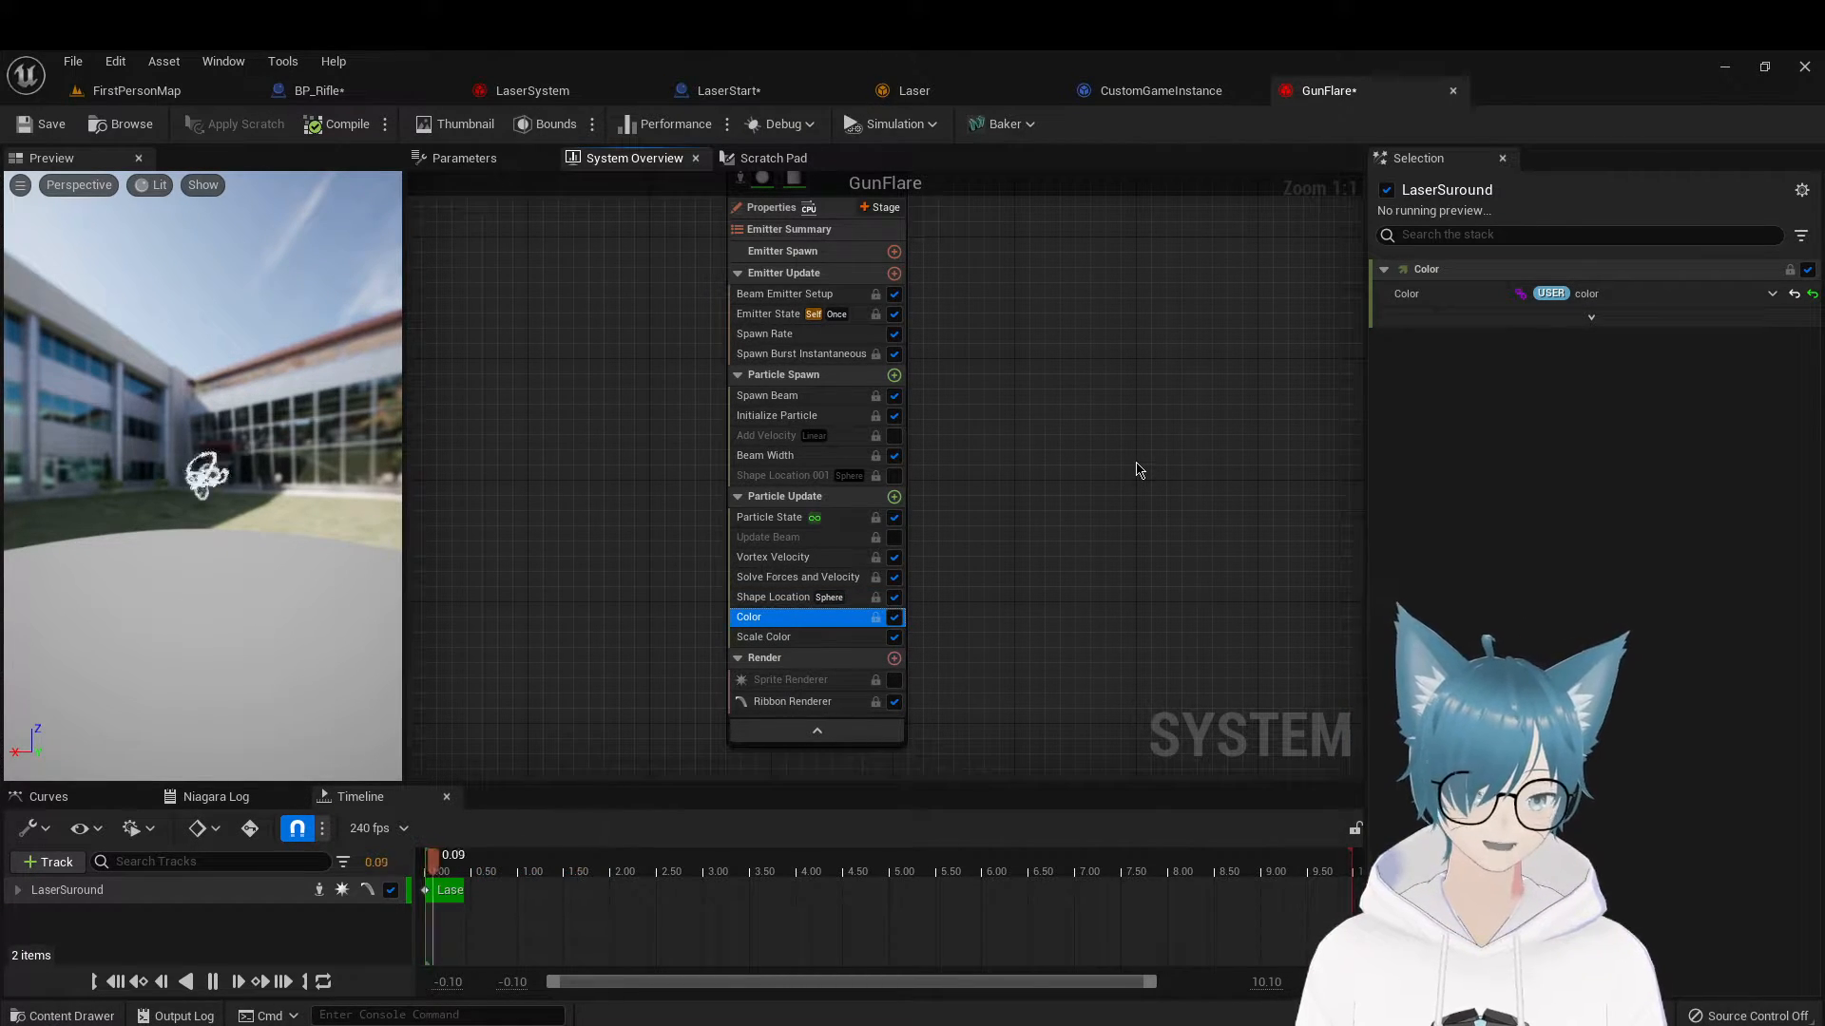
Review the Scale Color settings of LaserSuround in GunFlare, and inspect the Bullet1 component placed at the muzzle in BP_Rifle
click(802, 641)
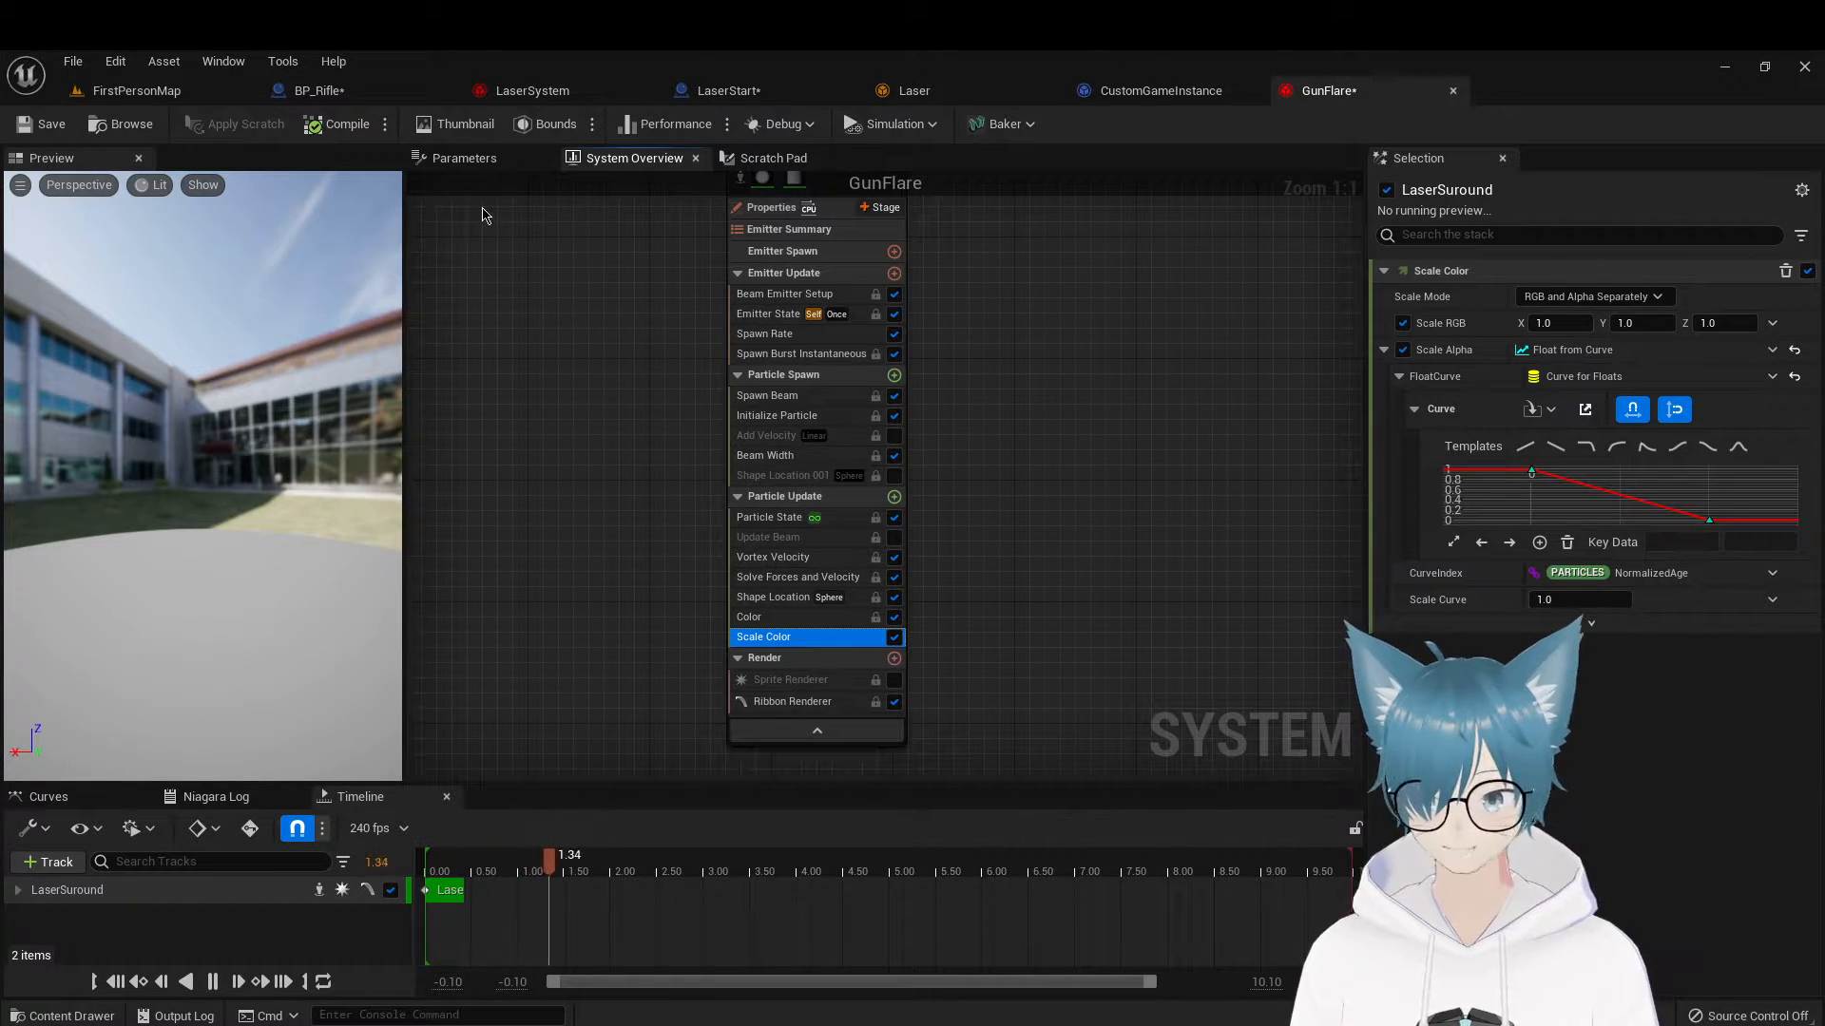
click(326, 92)
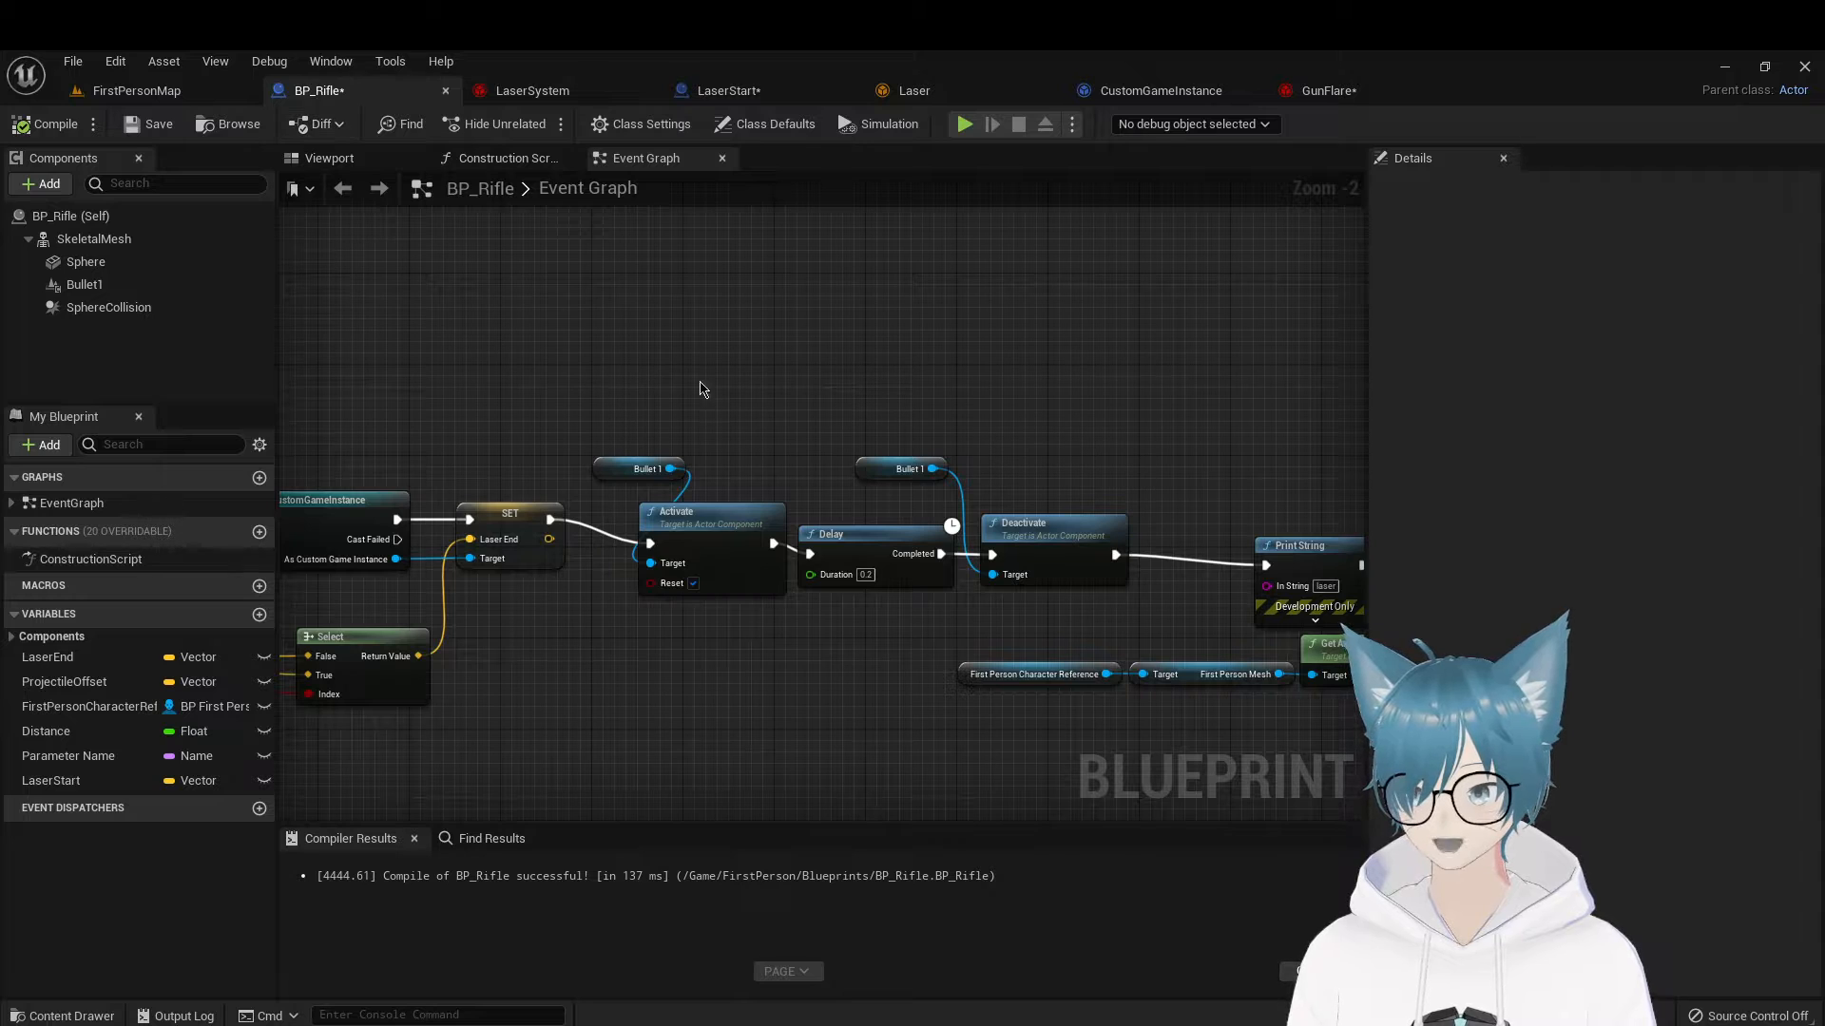
right_drag(667, 408, 761, 342)
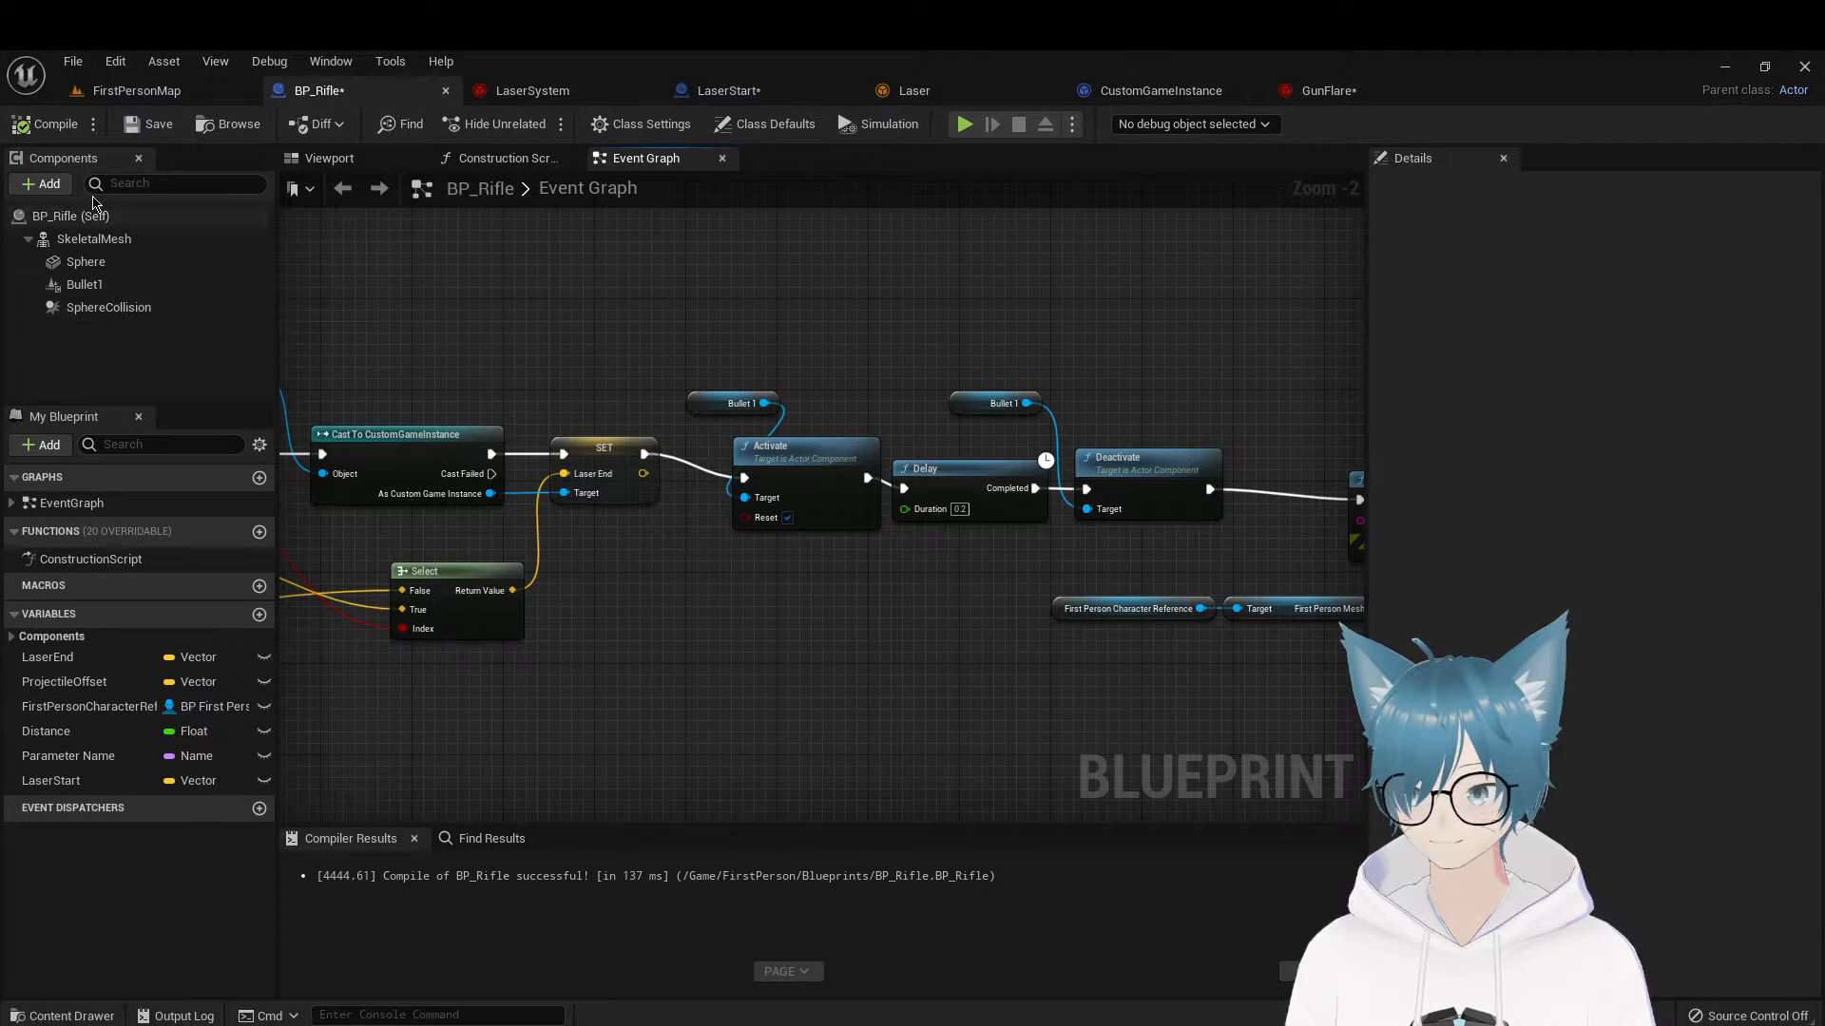
click(329, 158)
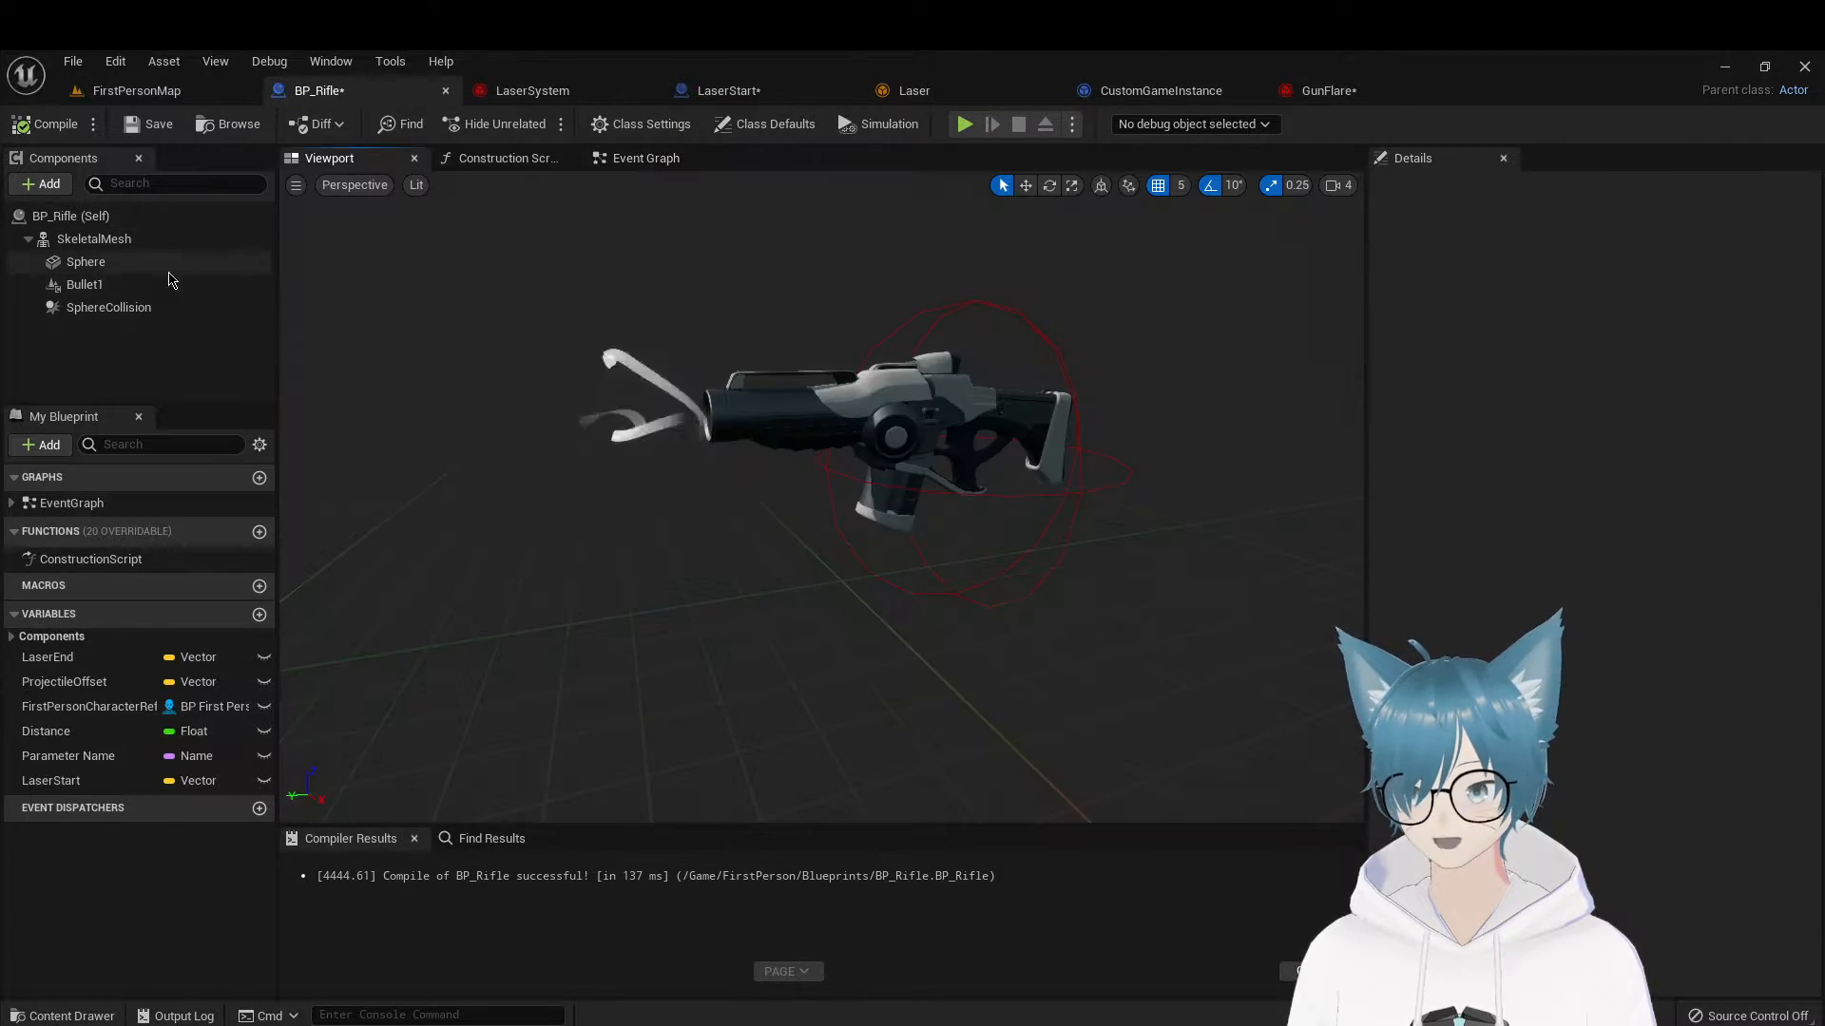
click(113, 287)
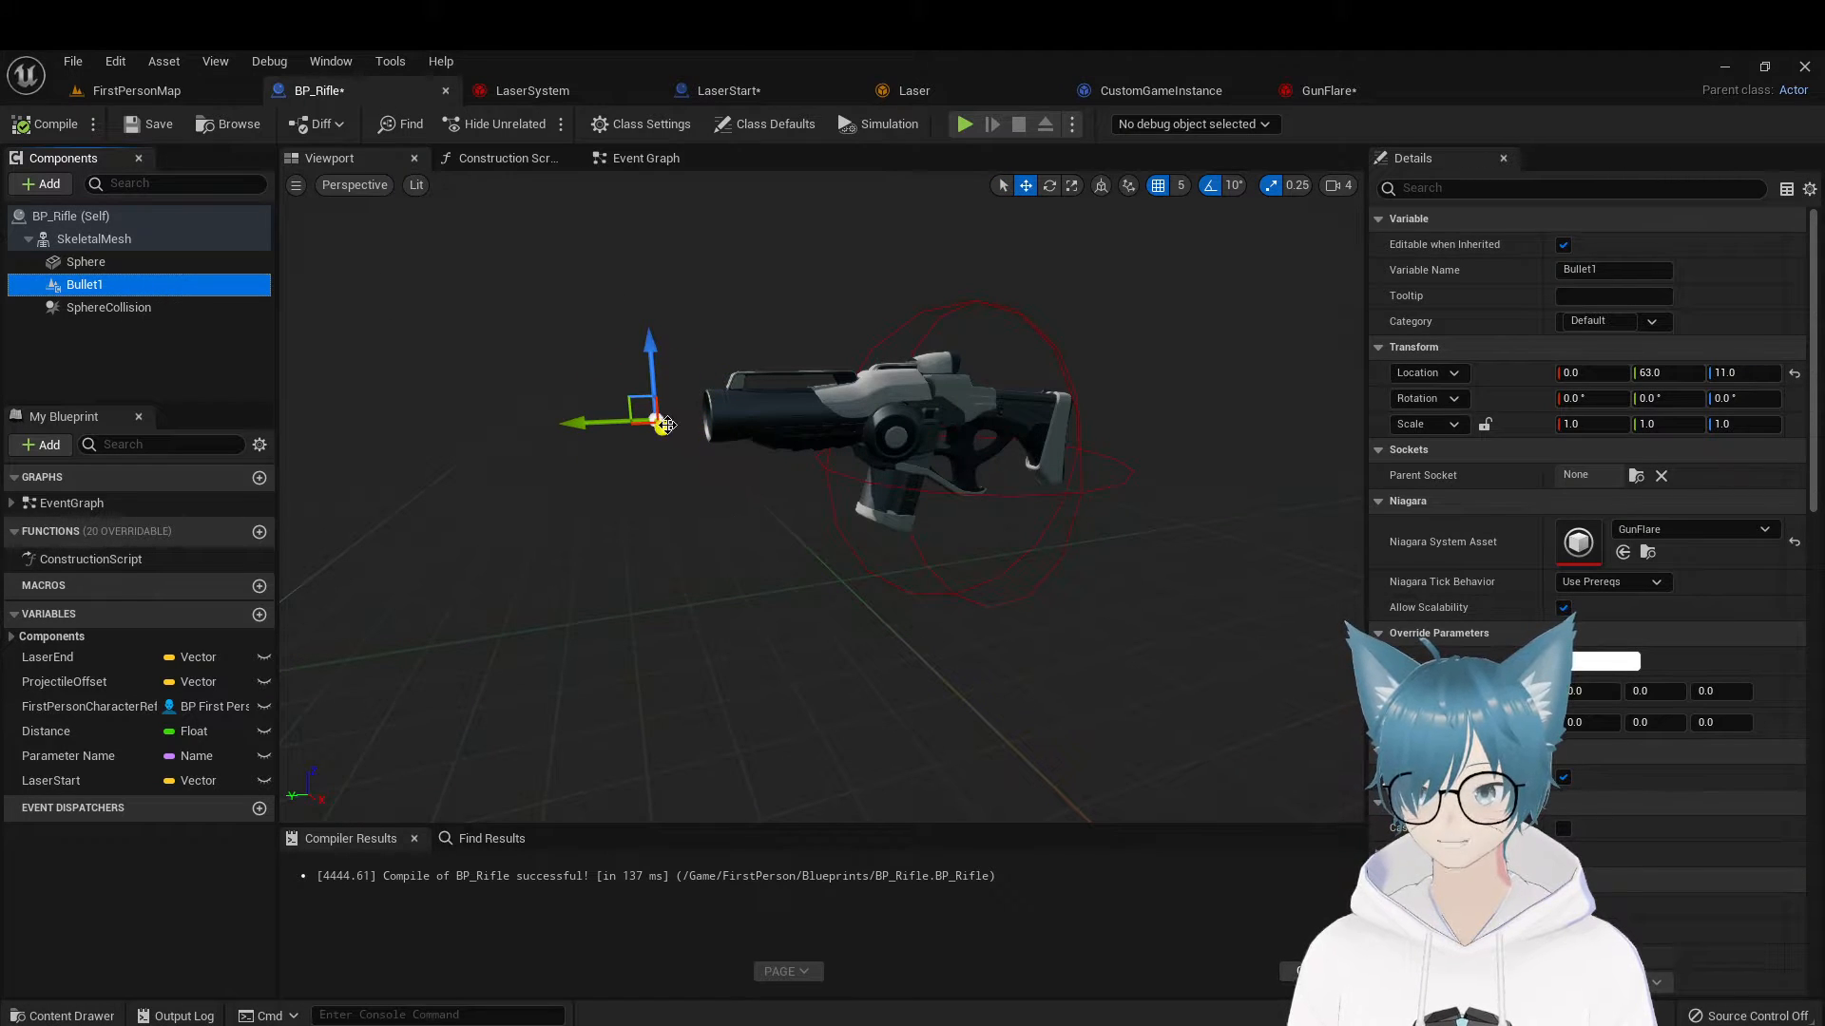
In BP_Rifle's Event Graph, delete the Print String node after Deactivate and leave Montage Play's execution input disconnected
click(639, 159)
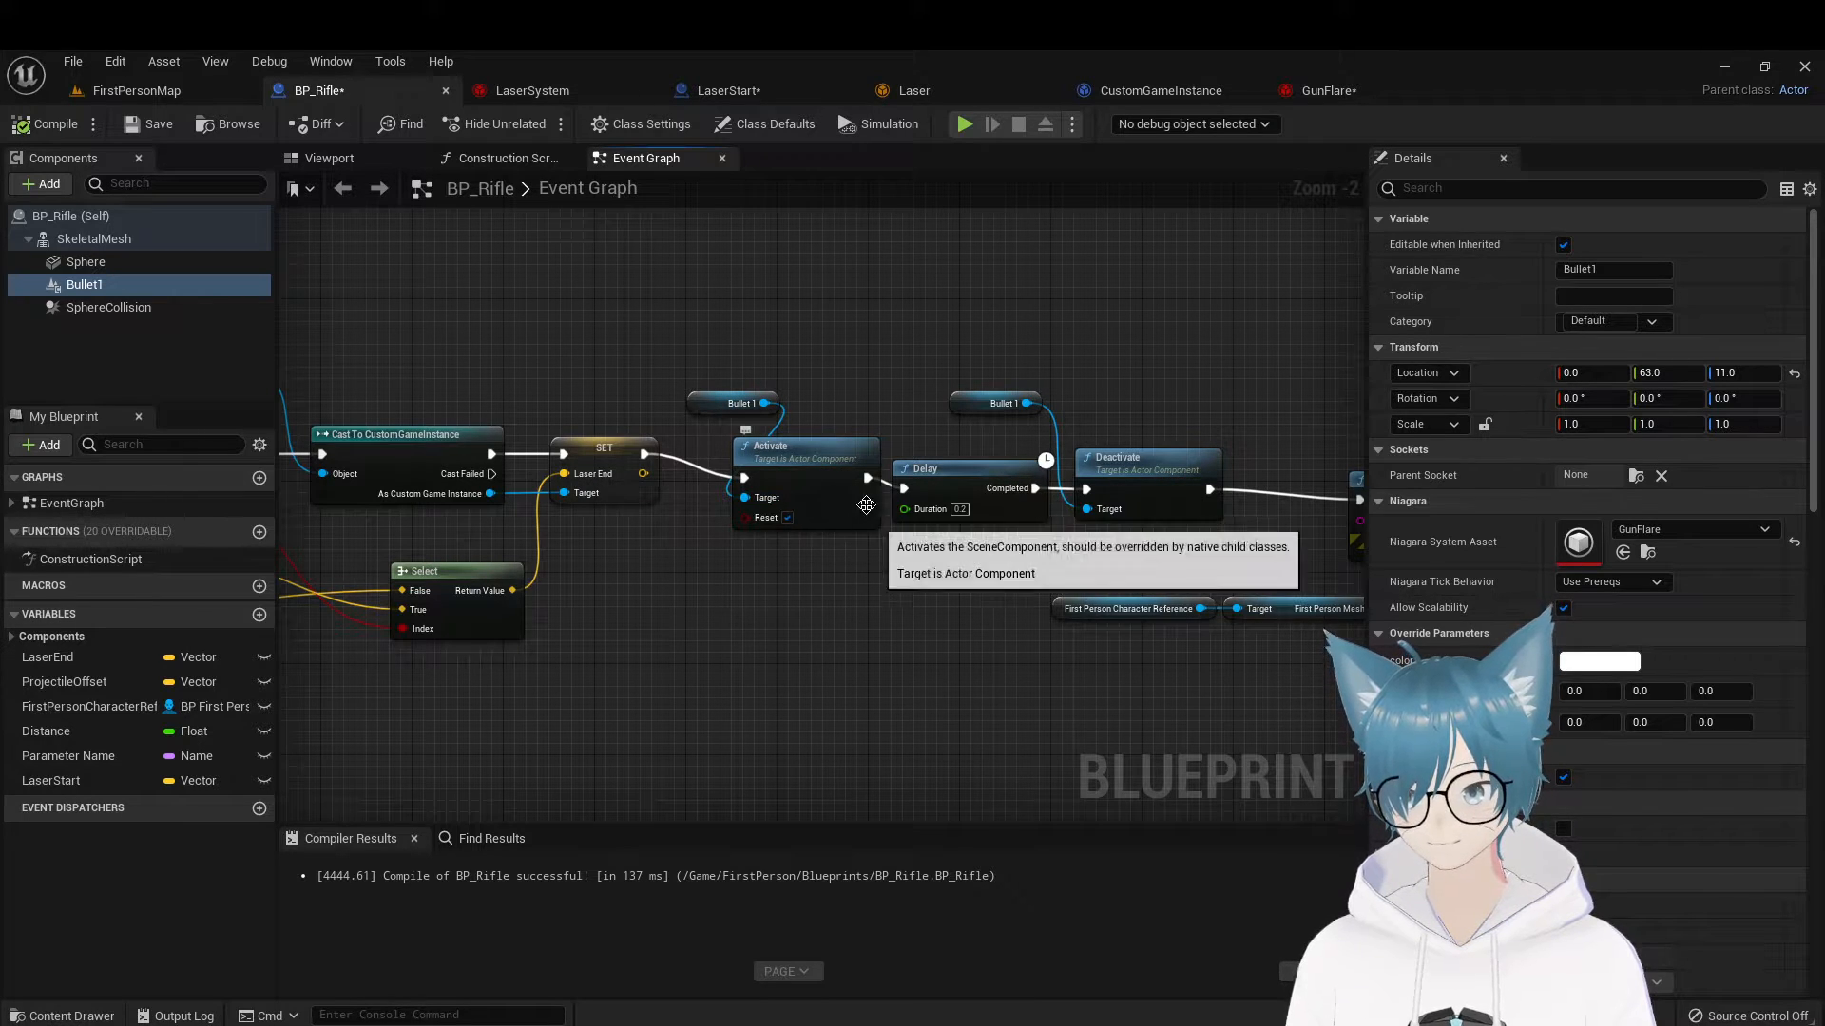
right_drag(964, 560, 796, 558)
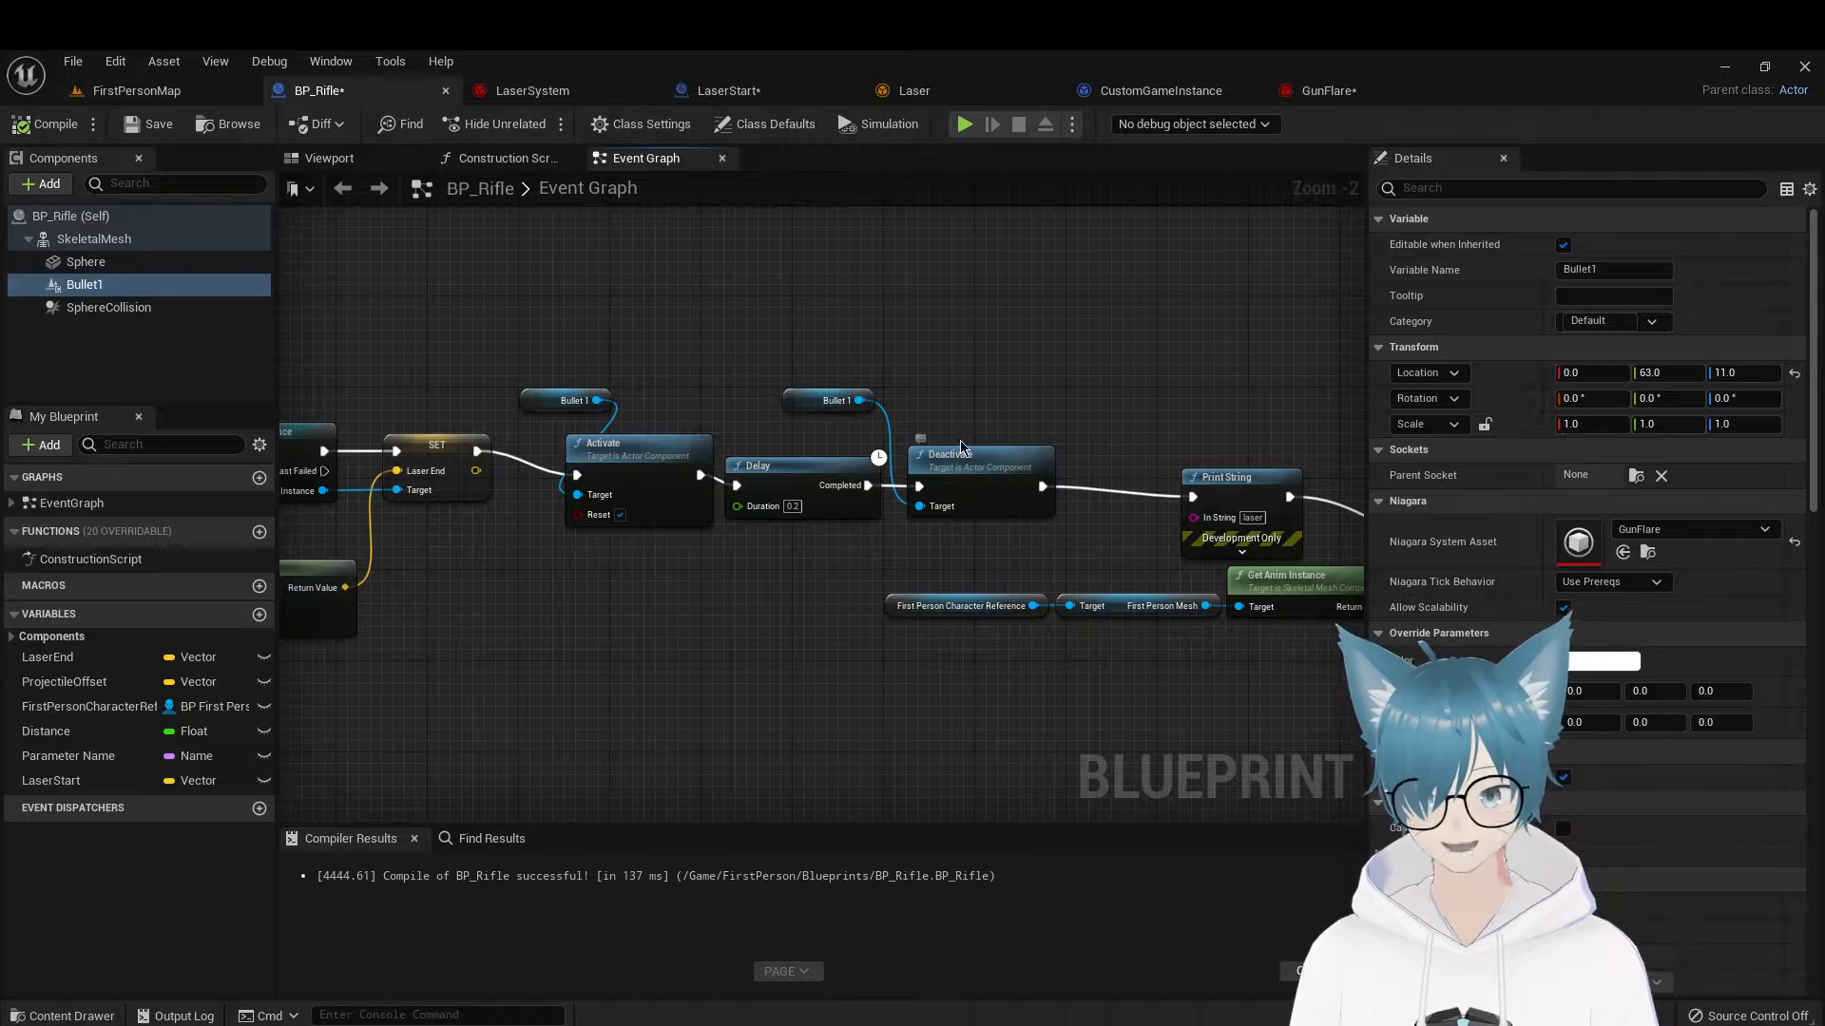
right_drag(983, 555, 774, 493)
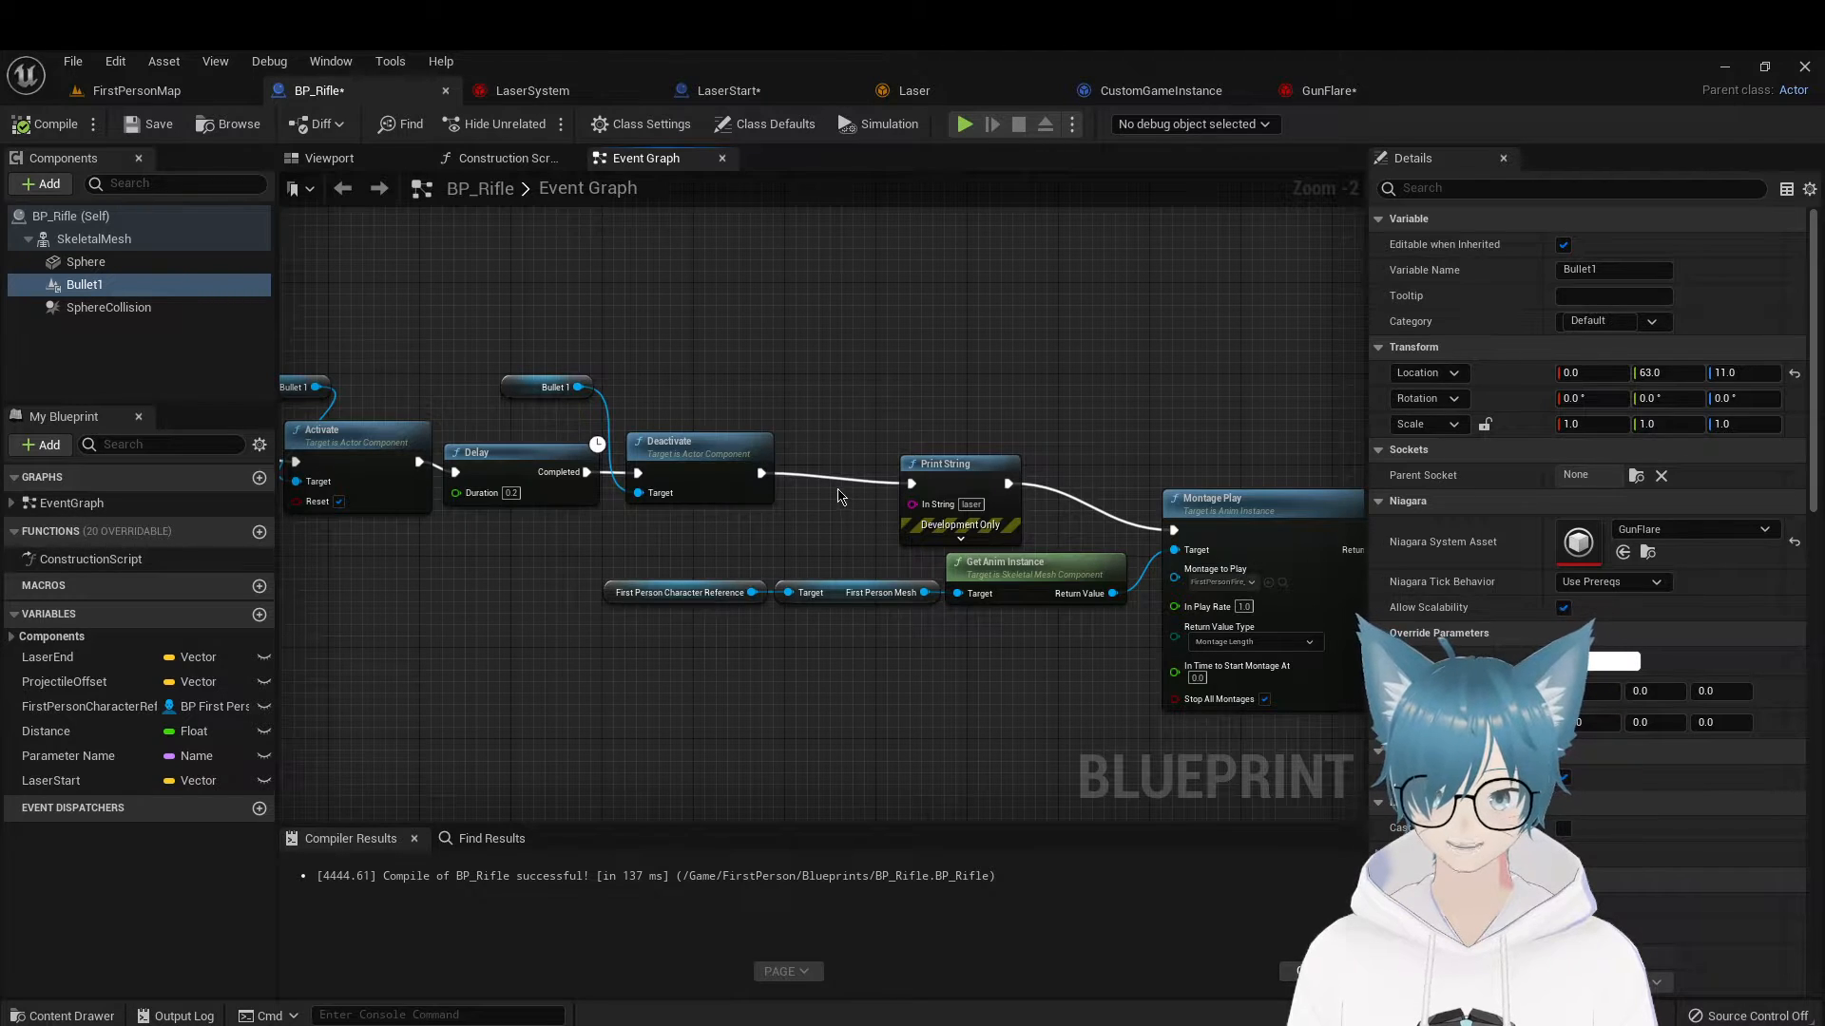
drag(919, 463, 884, 441)
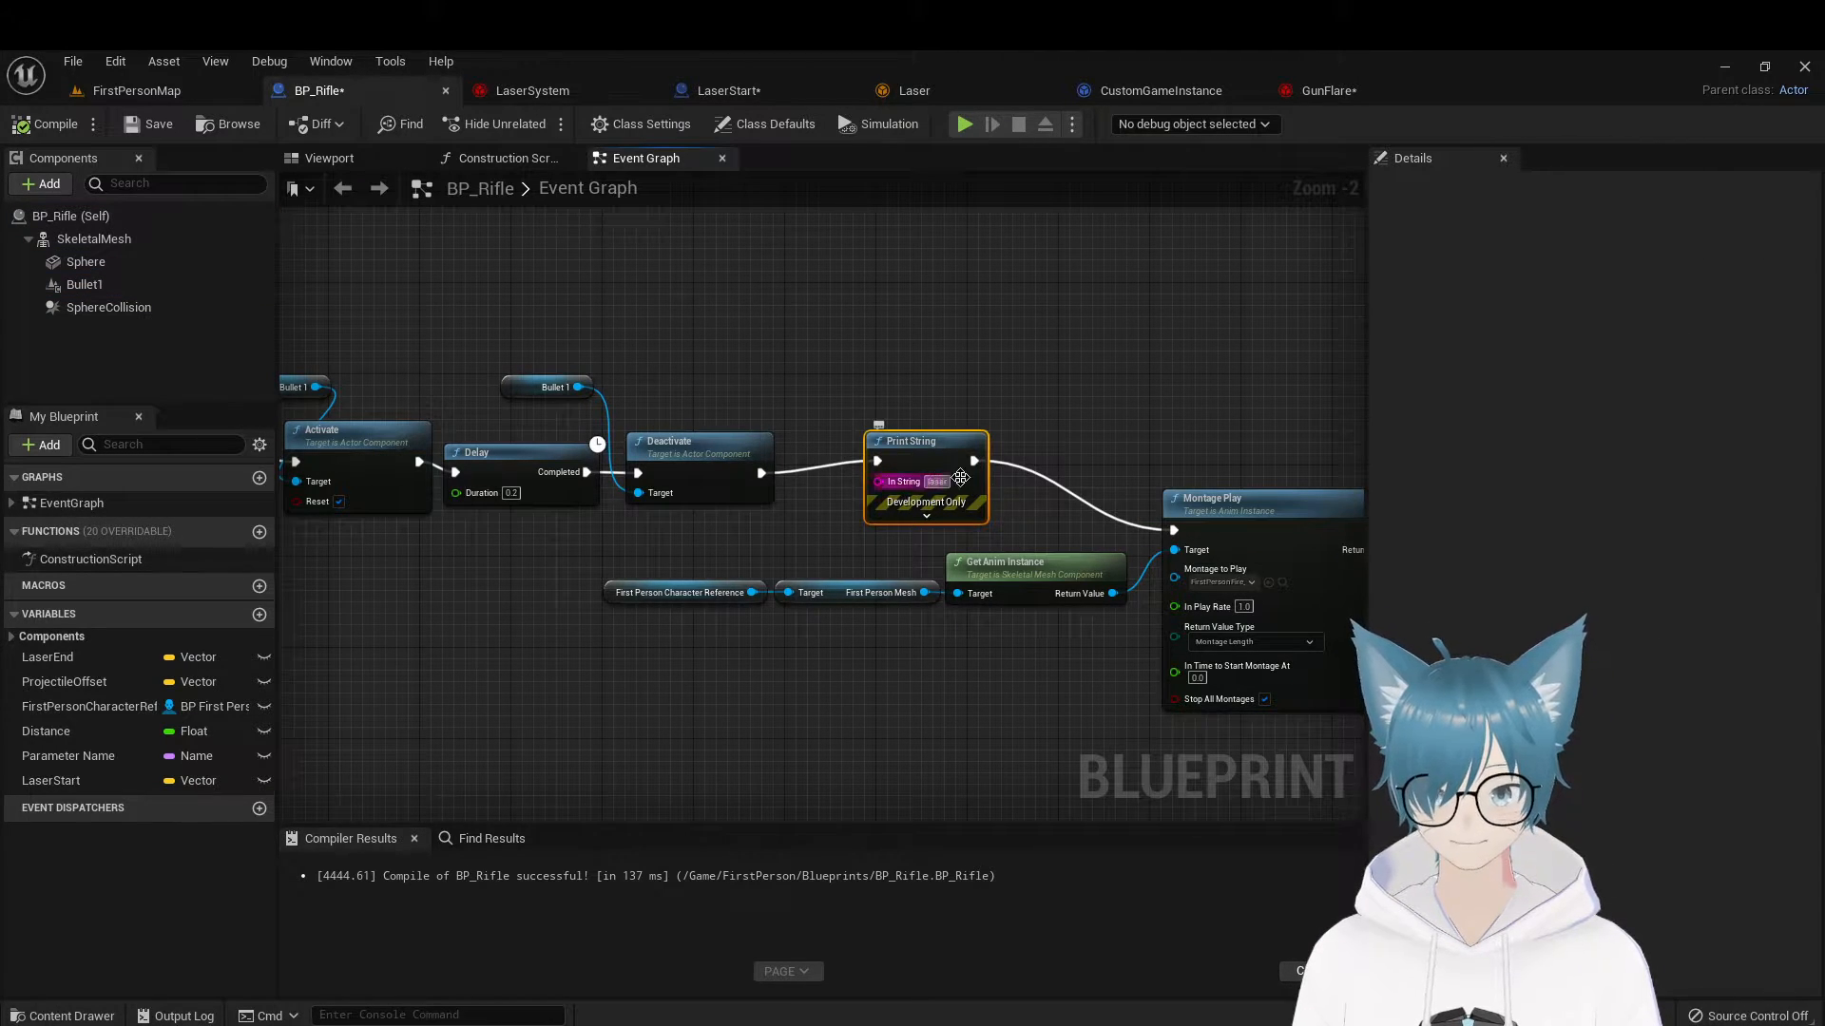
drag(761, 472, 1175, 530)
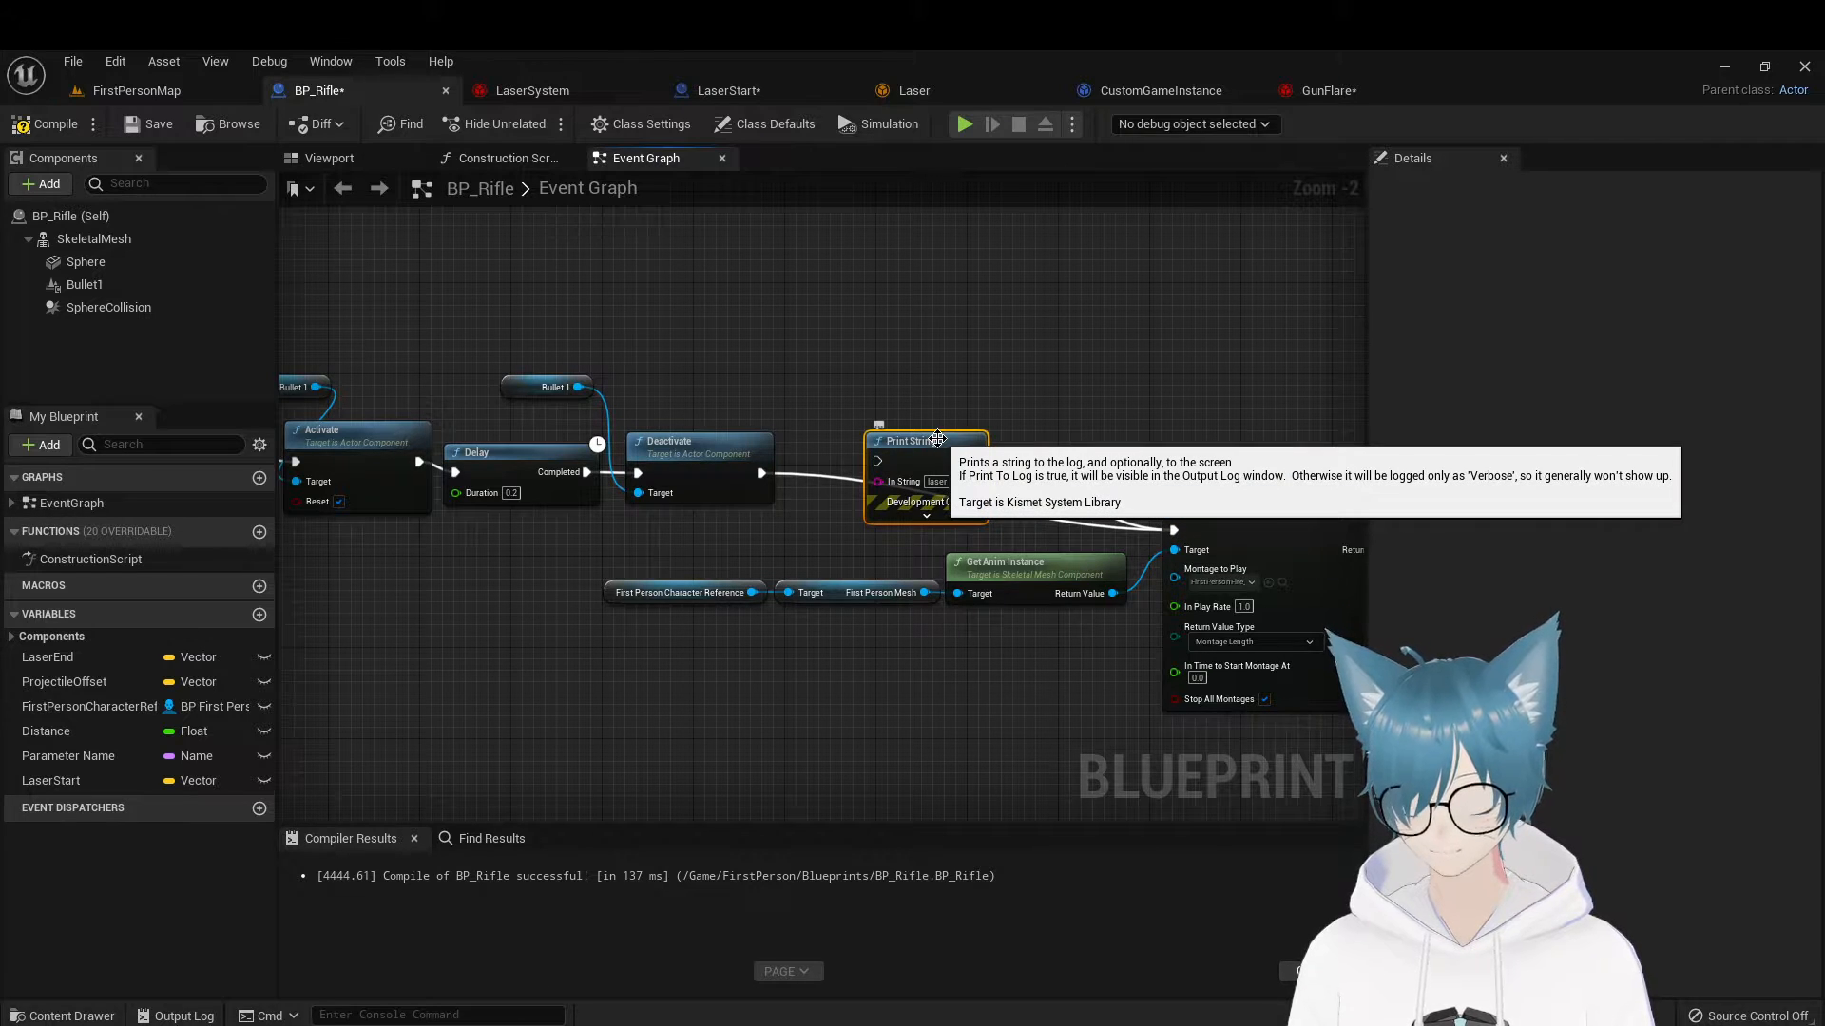
key(Delete)
right_drag(1068, 467, 892, 408)
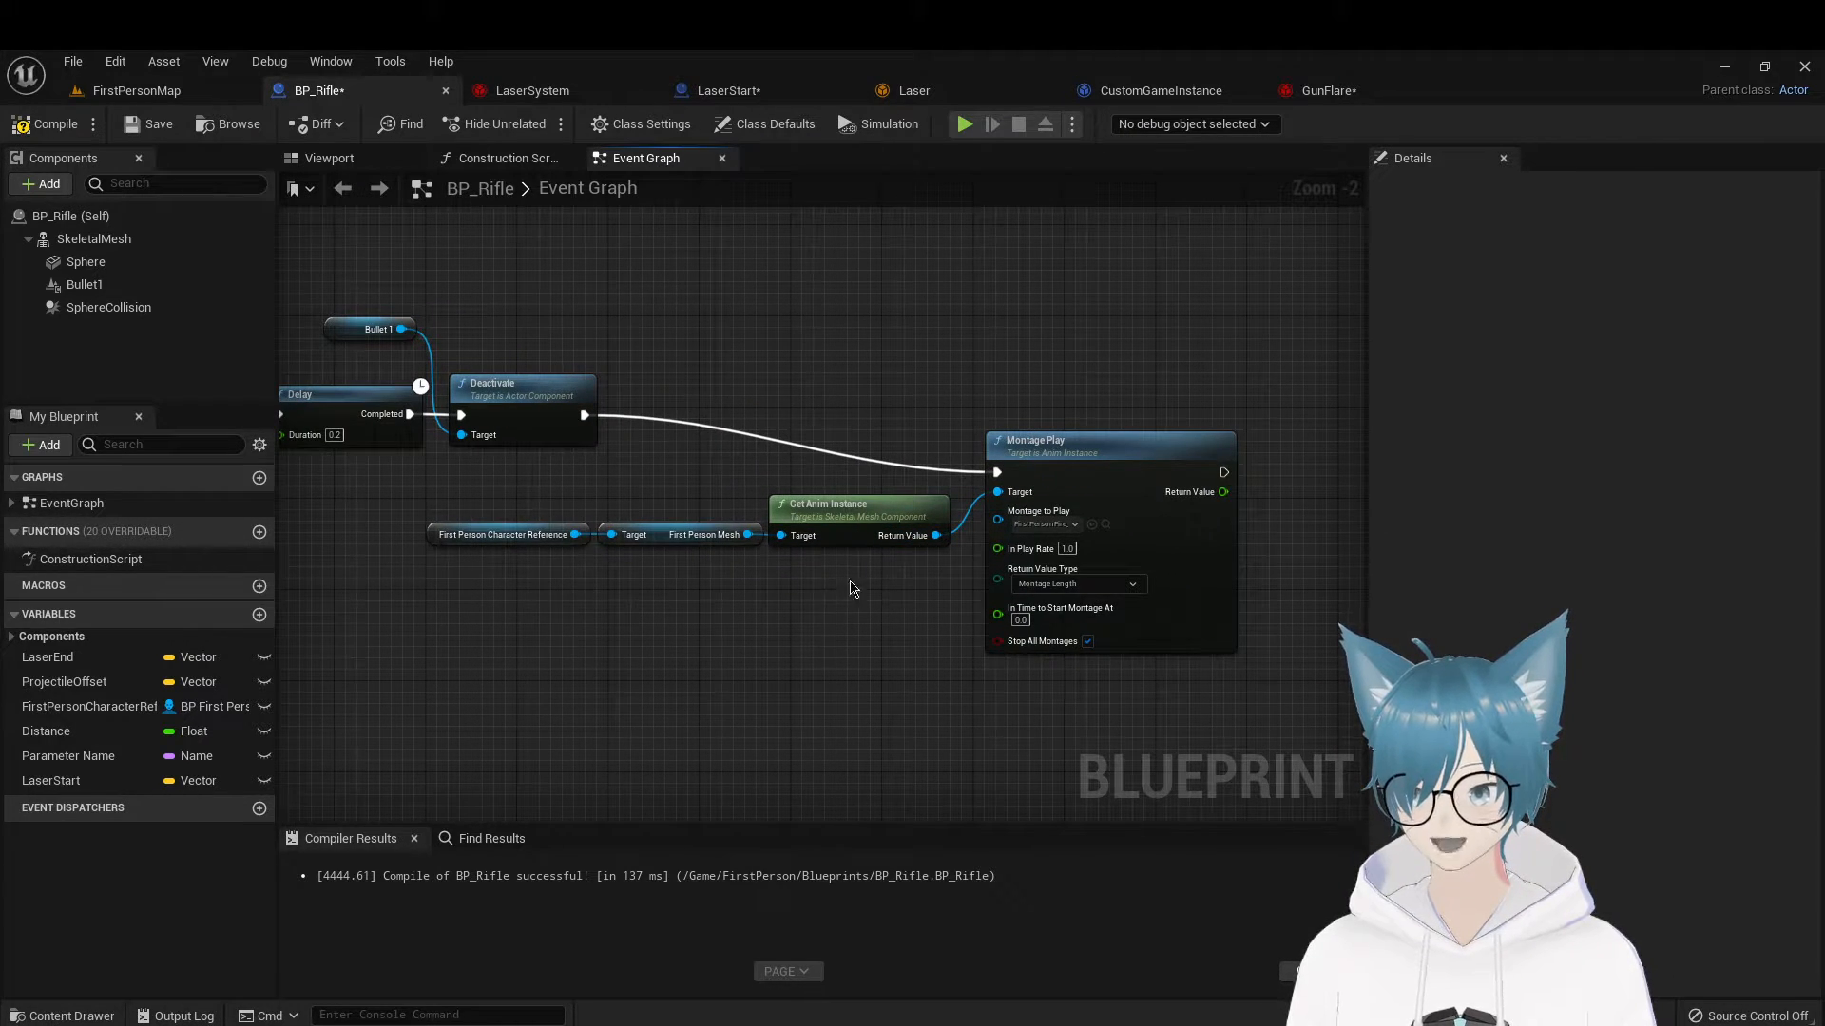
alt+click(996, 474)
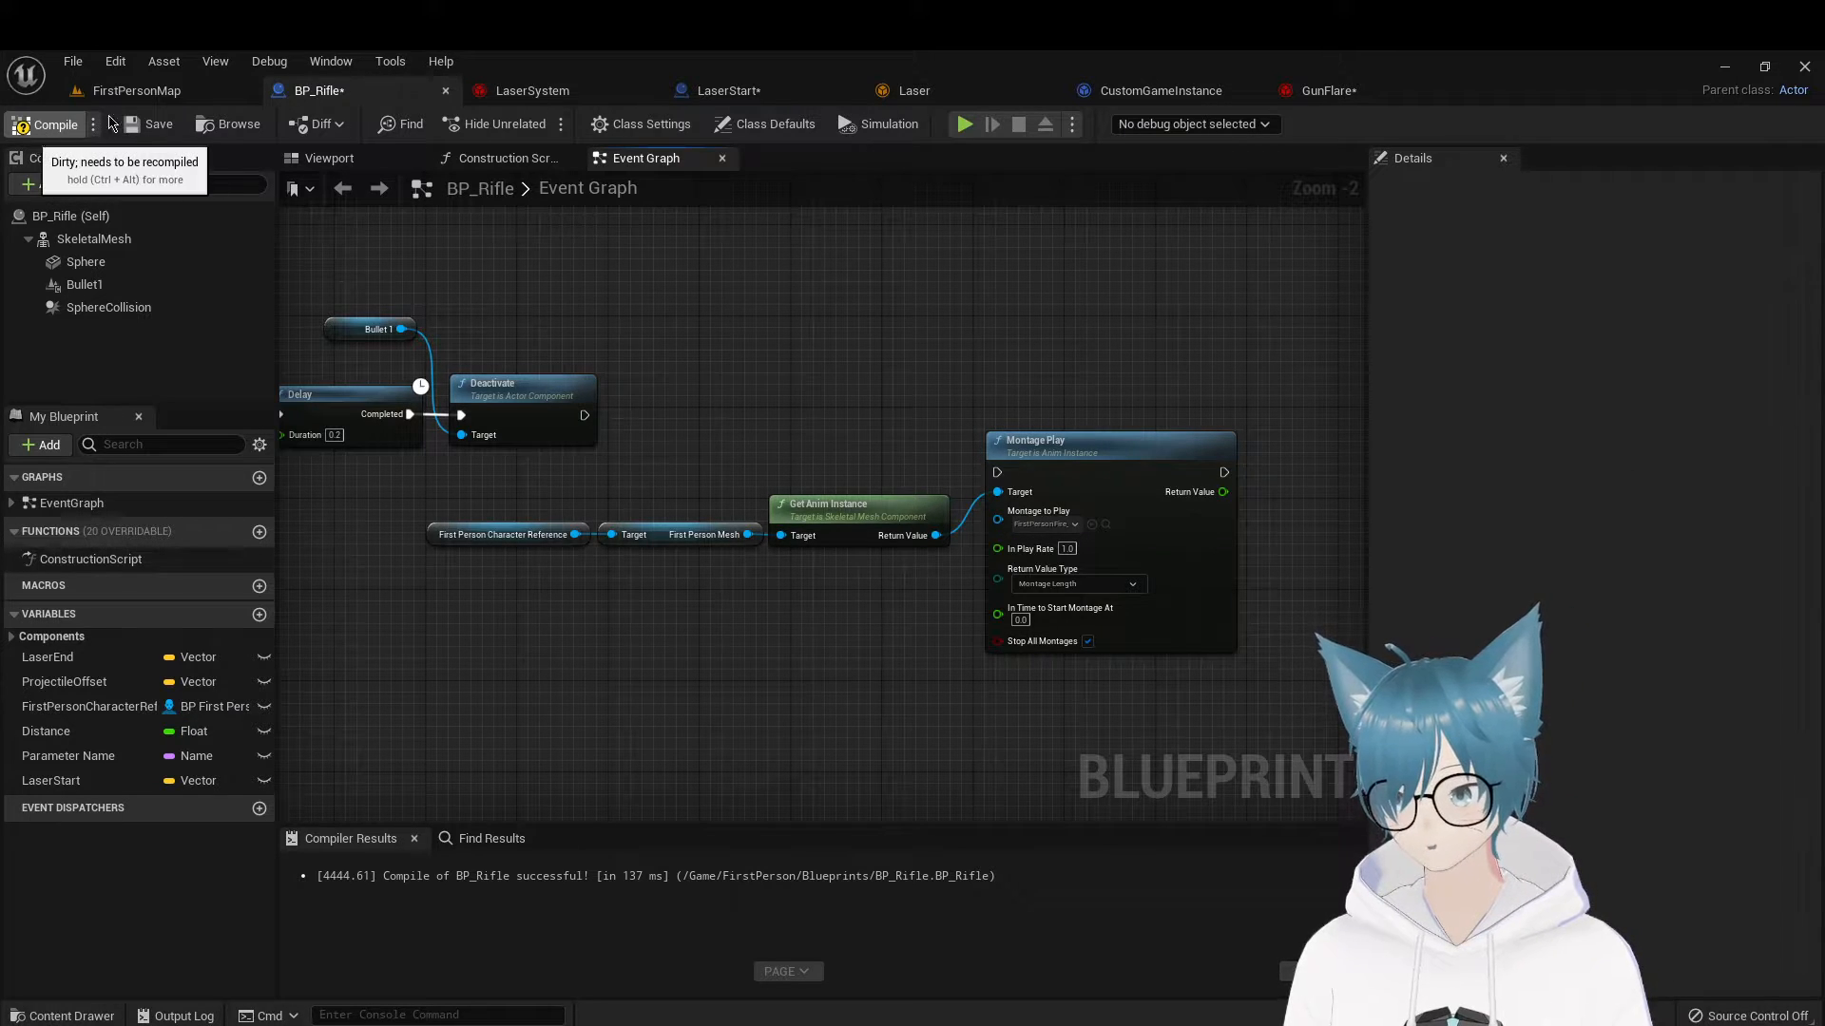
Playtest FirstPersonMap, picking up the rifle and firing it several times to check the shot without the firing montage
click(137, 90)
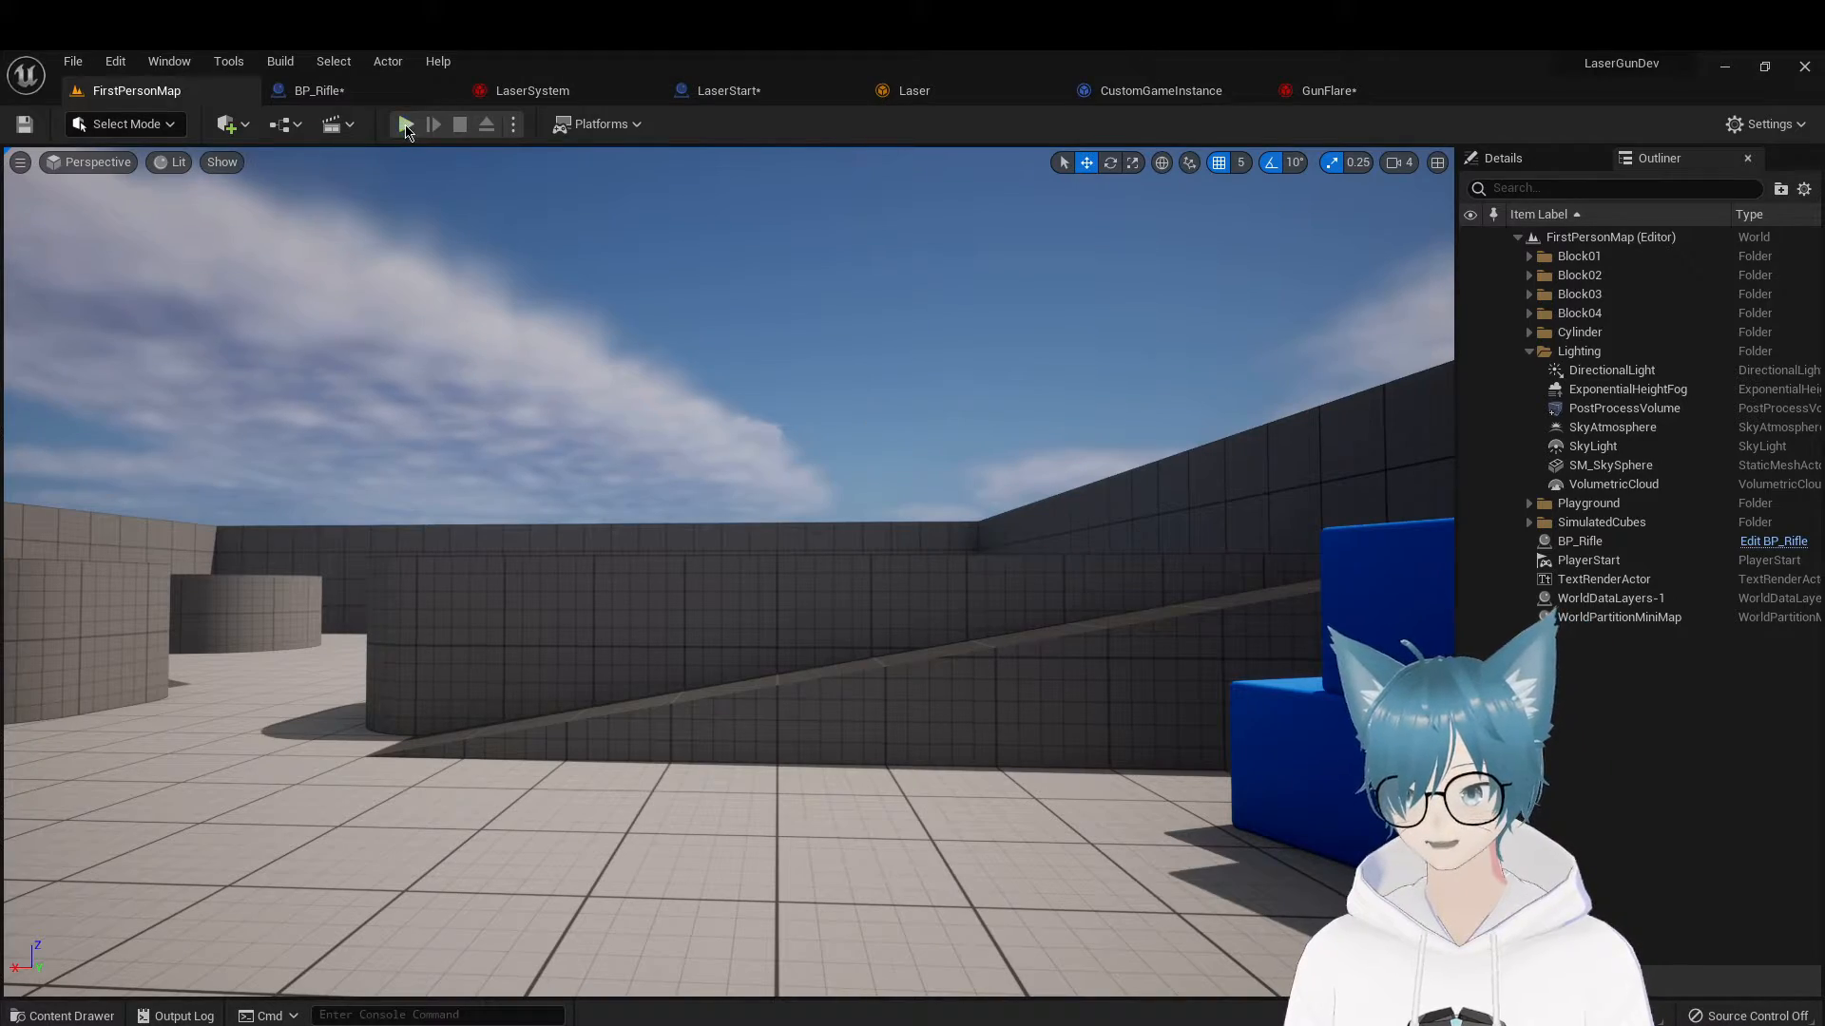
click(406, 124)
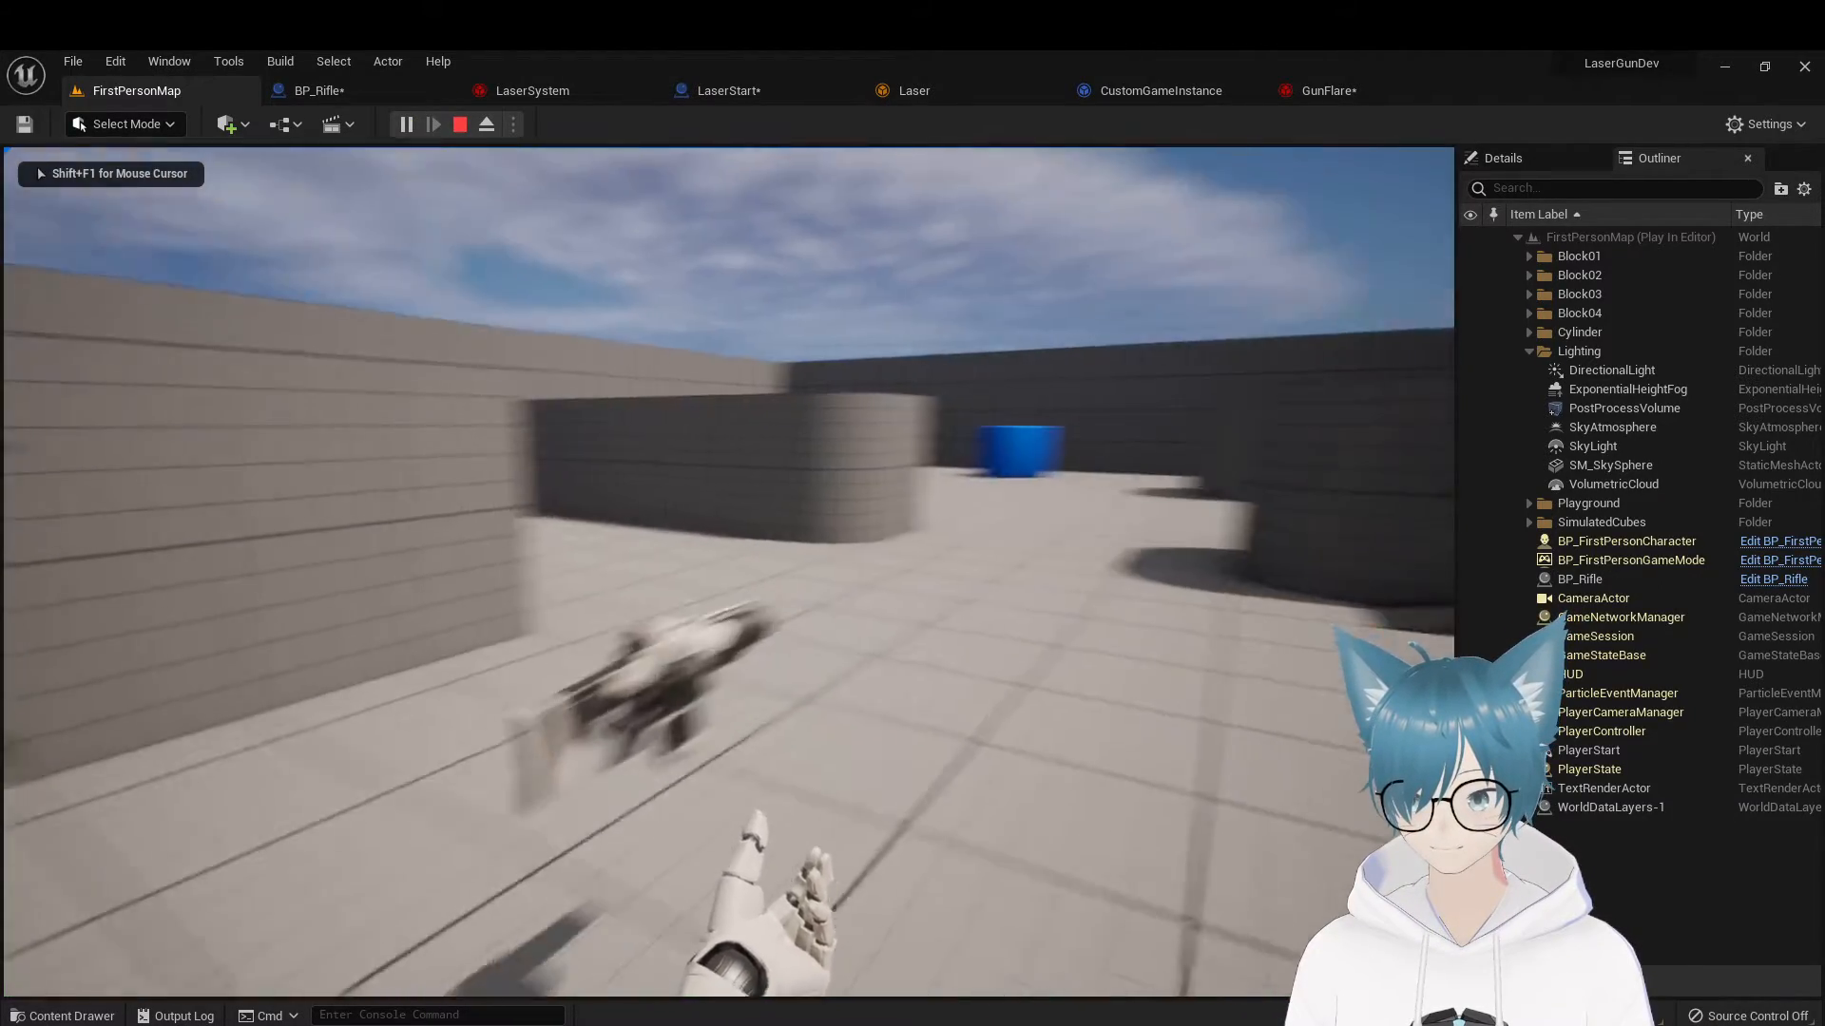
key(w)
key(d)
click(729, 572)
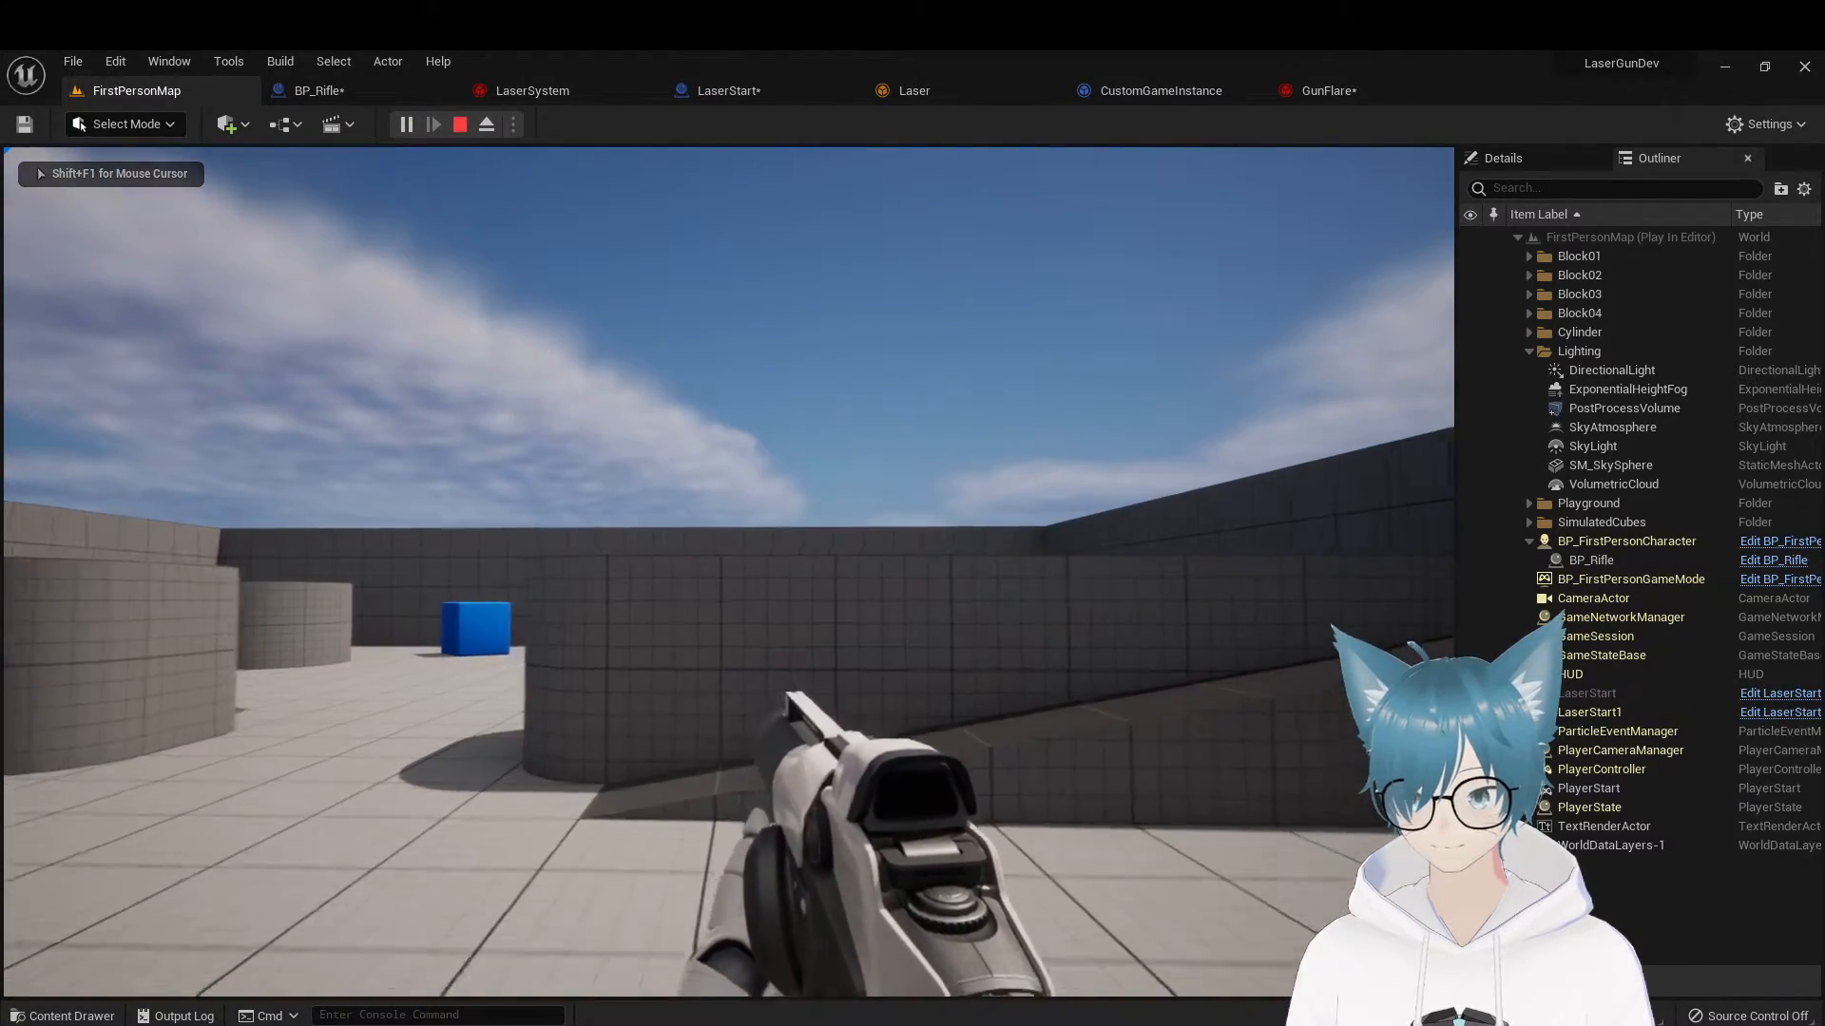
click(729, 572)
click(729, 572)
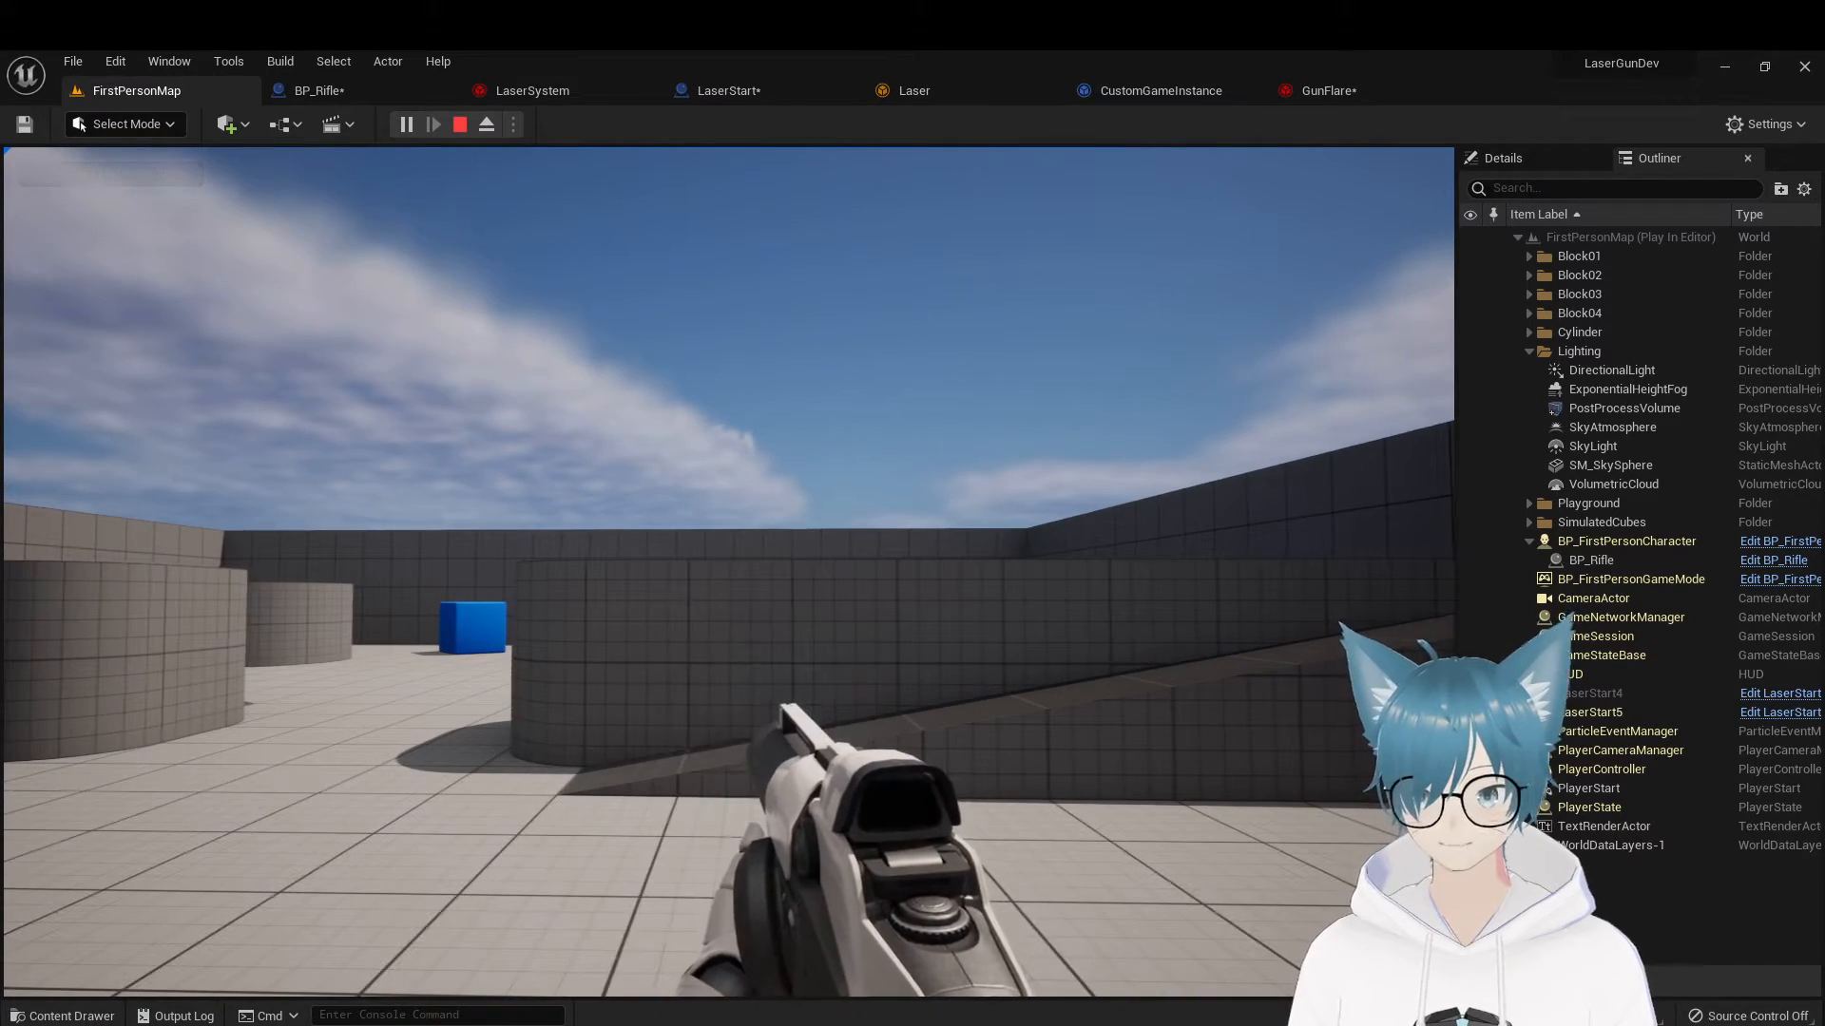
key(Escape)
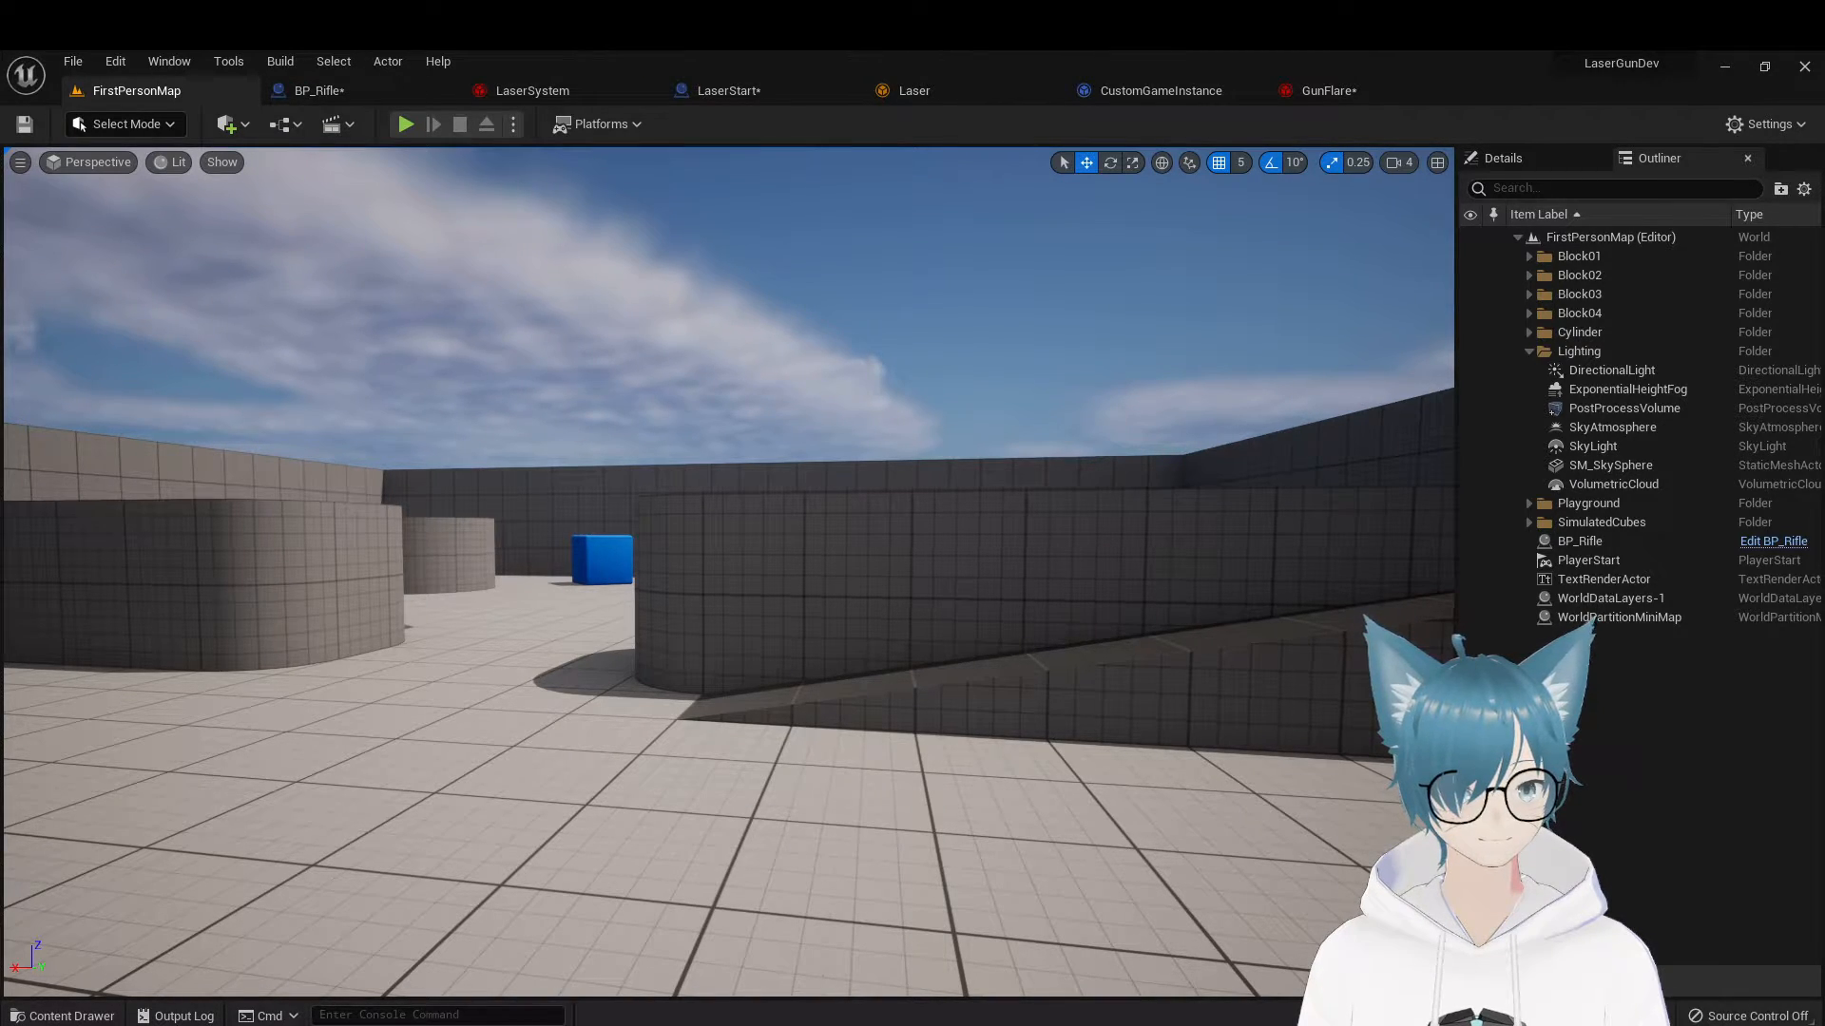
Open the BlankMap level, saving all modified assets when switching away from FirstPersonMap
right_drag(1108, 529, 998, 589)
key(w)
right_drag(48, 342, 259, 286)
key(w)
click(73, 62)
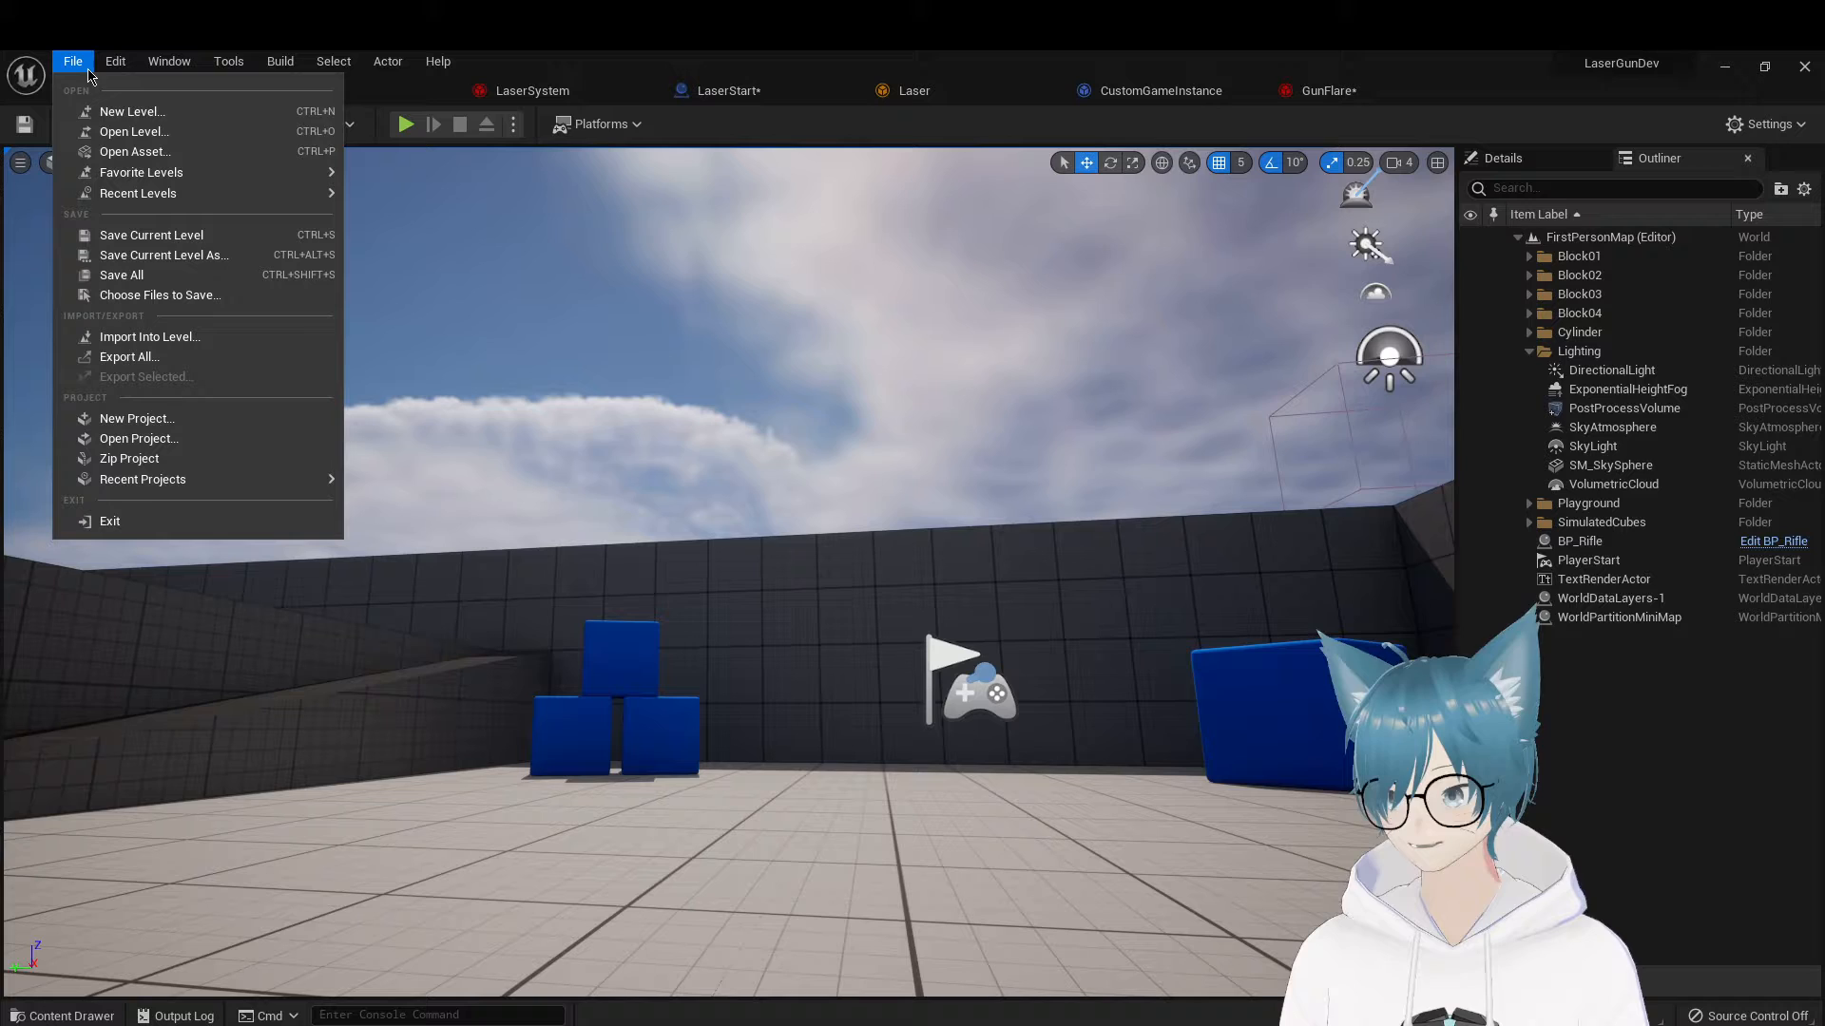
click(134, 132)
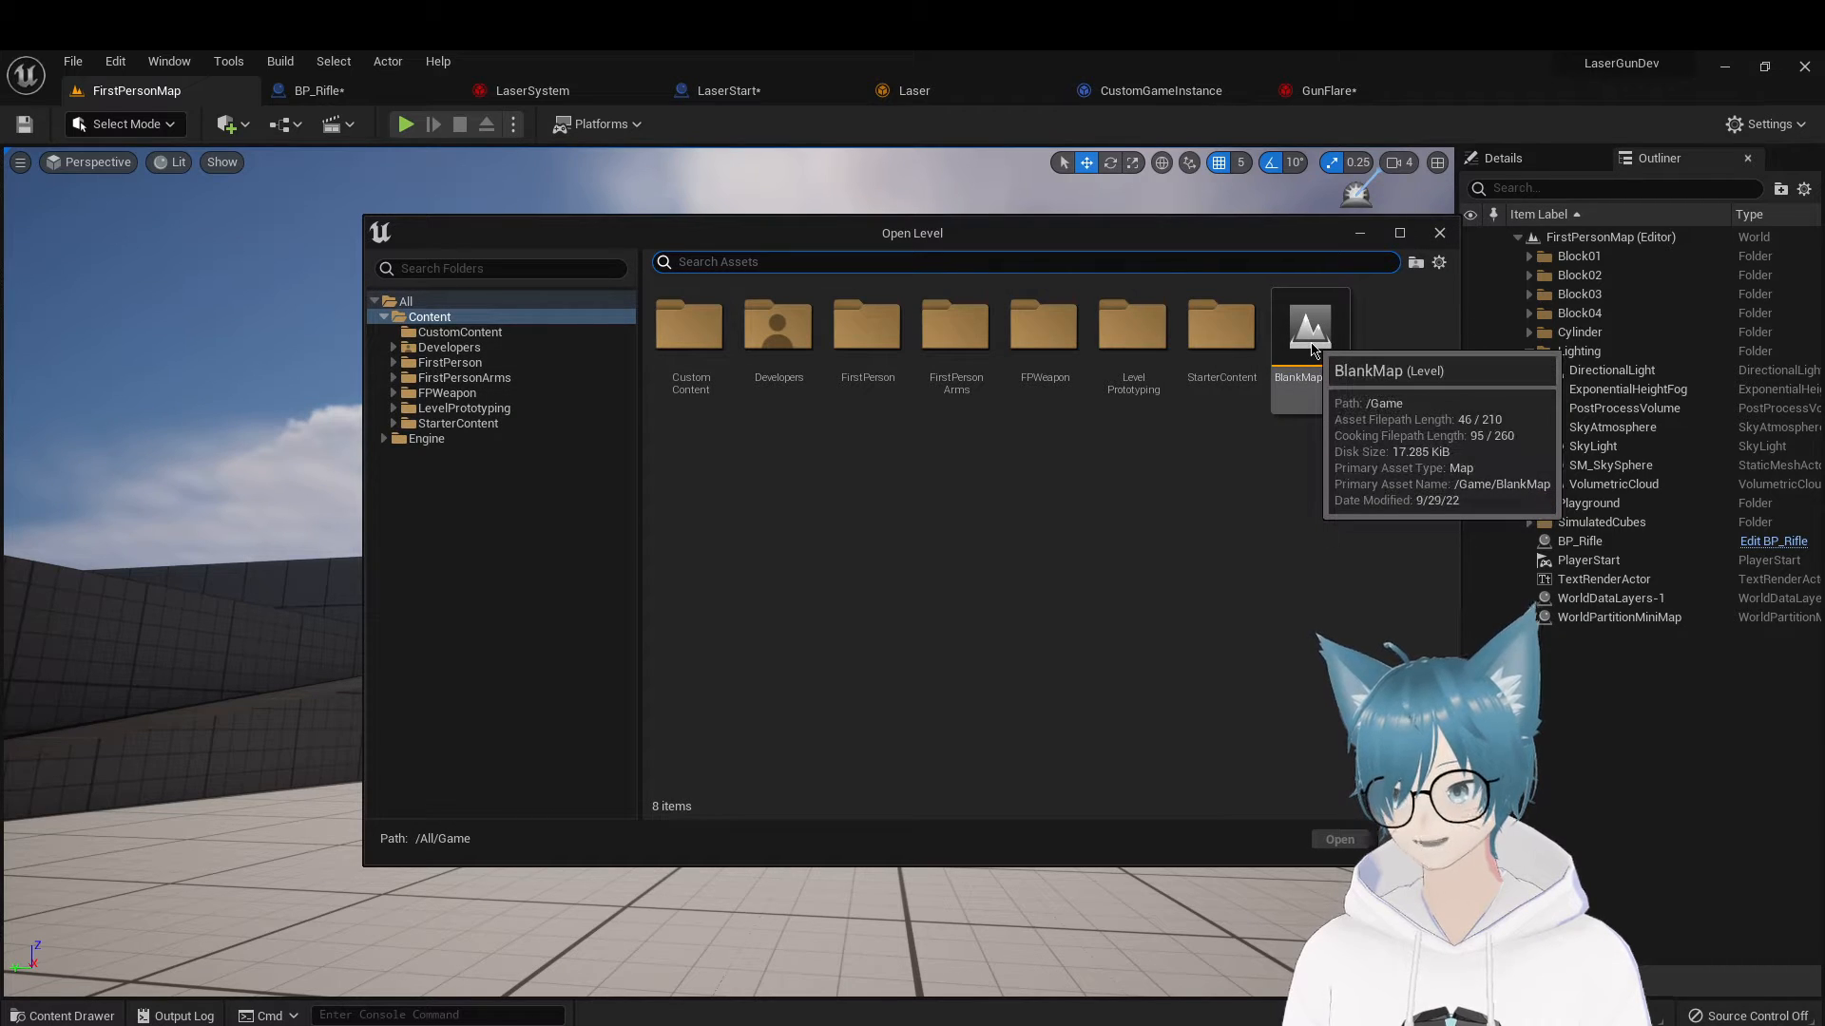
double_click(1310, 342)
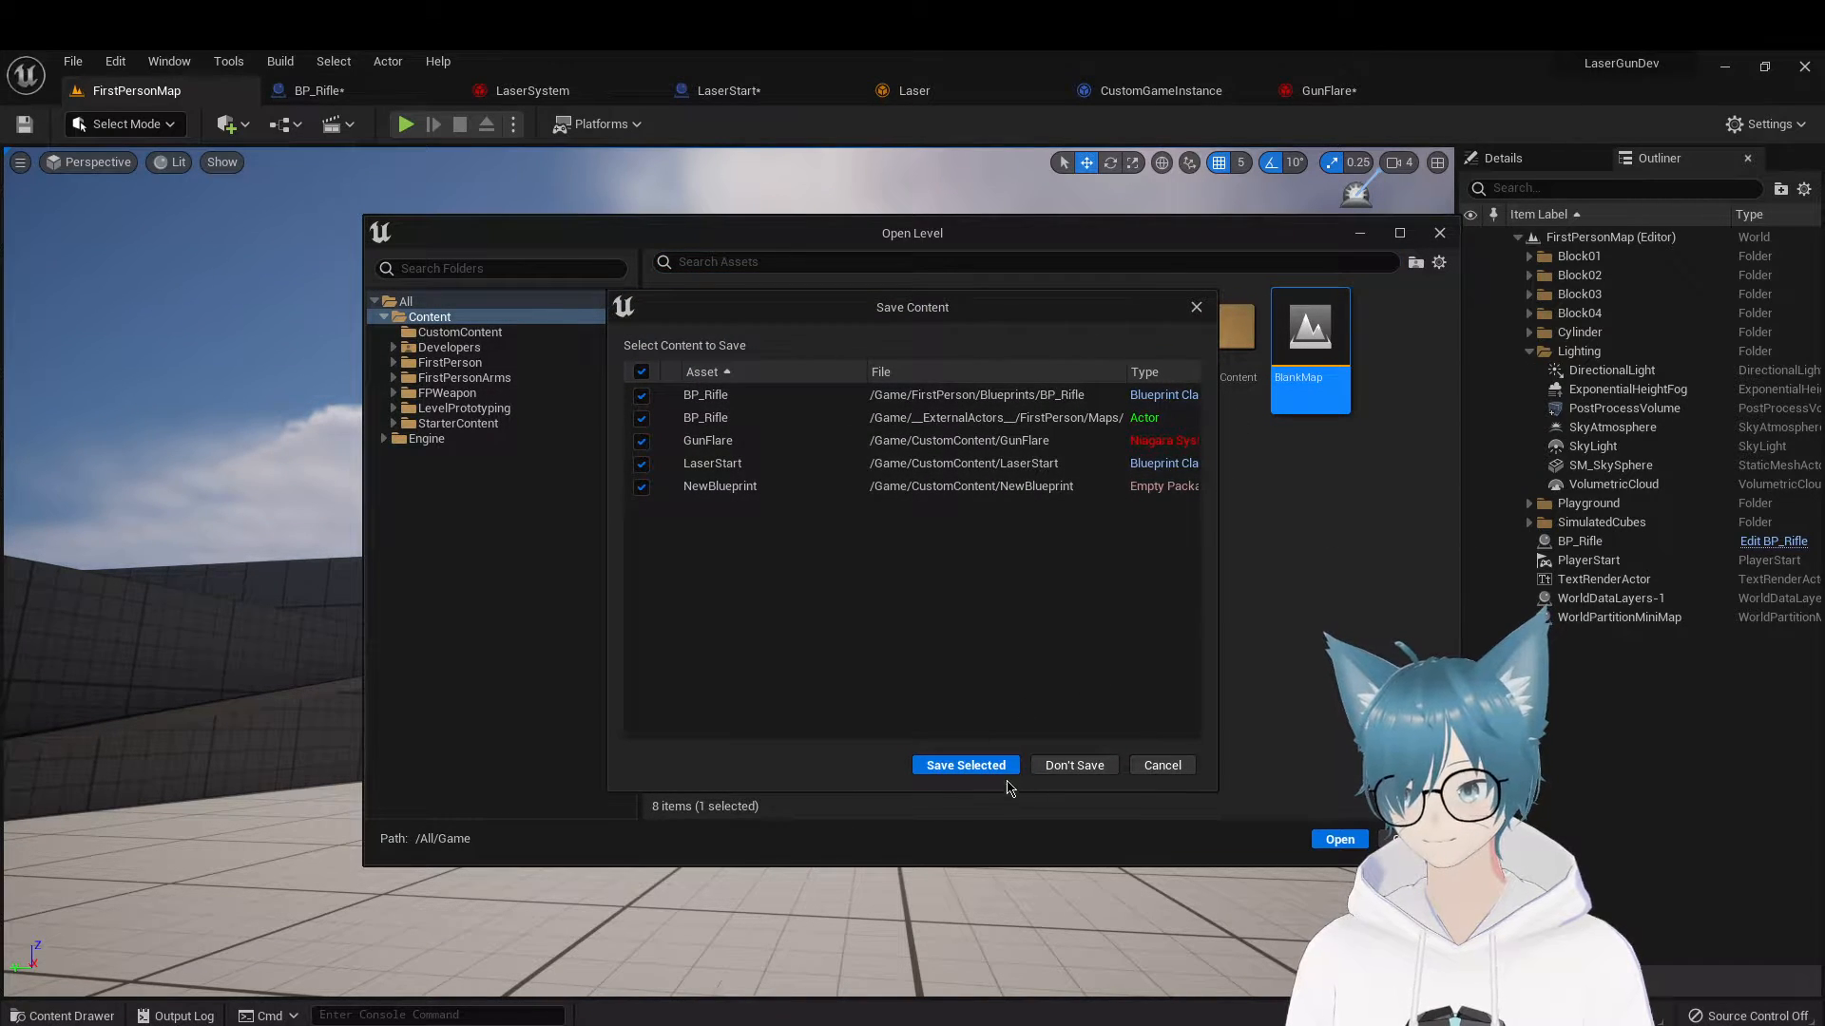
click(970, 766)
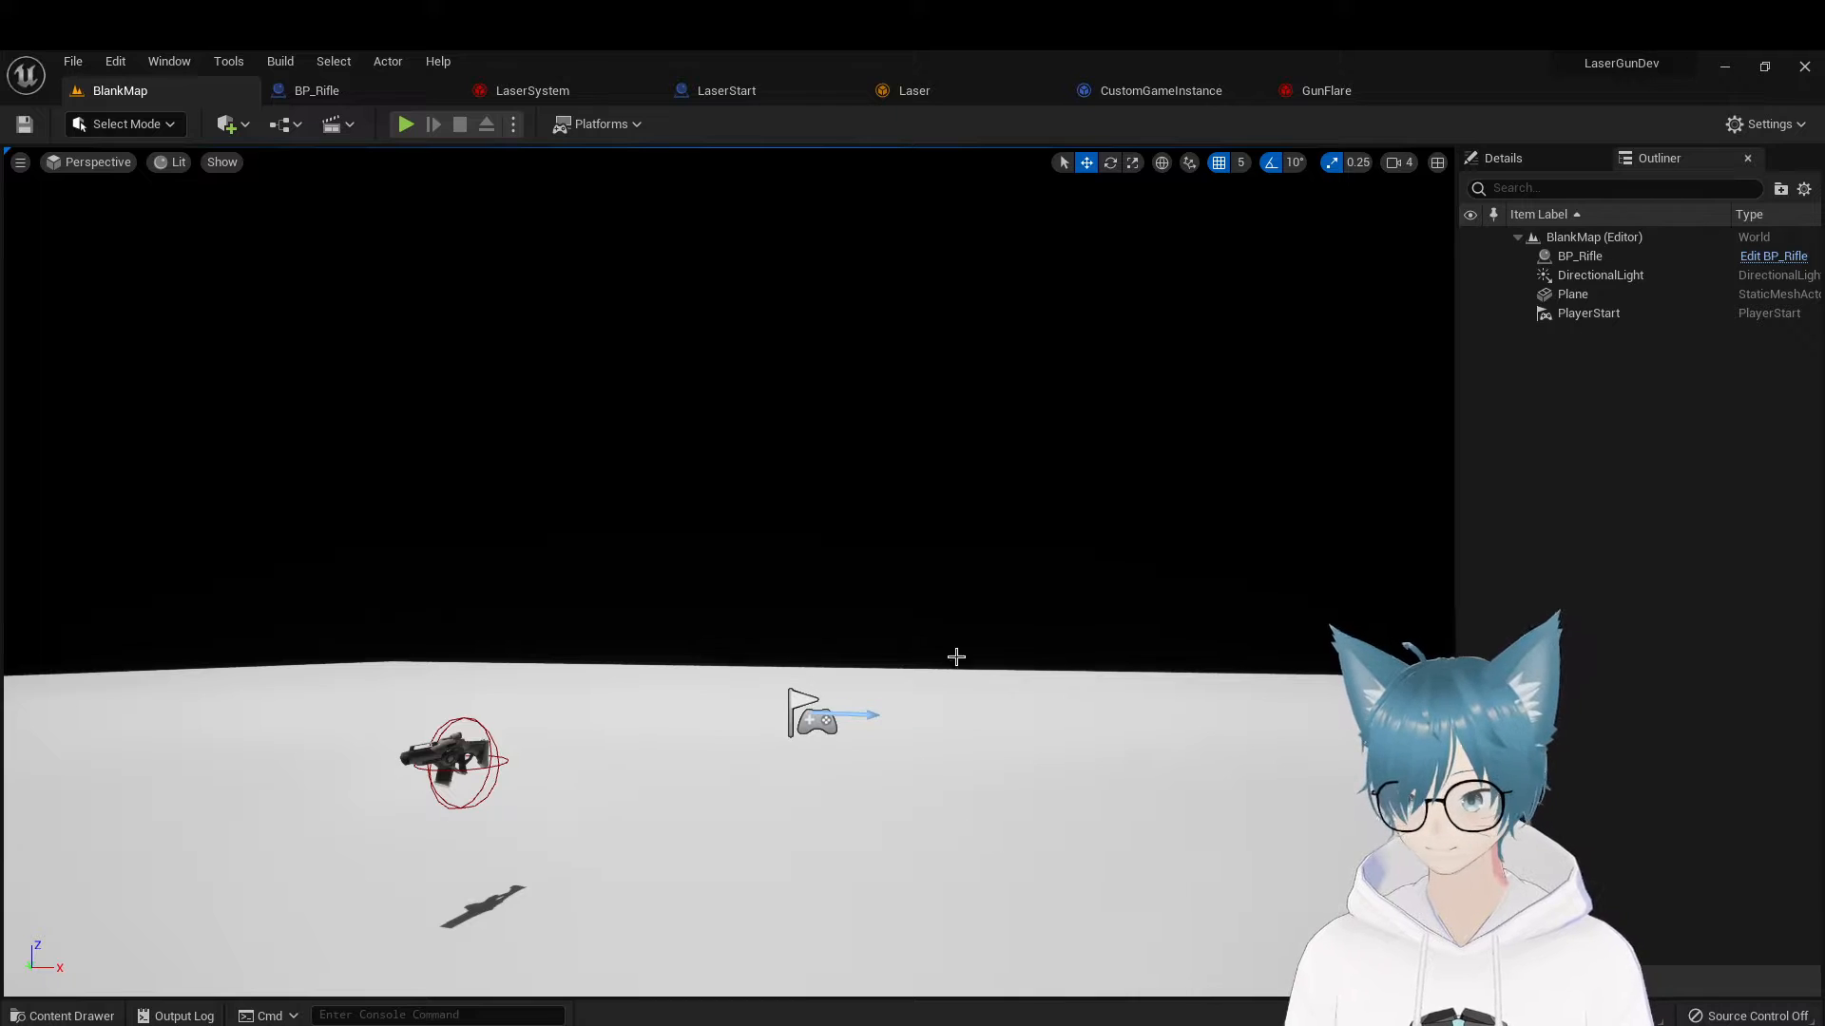
Delete the BP_Rifle actor from BlankMap and briefly playtest the level without it
right_drag(956, 656, 342, 701)
key(d)
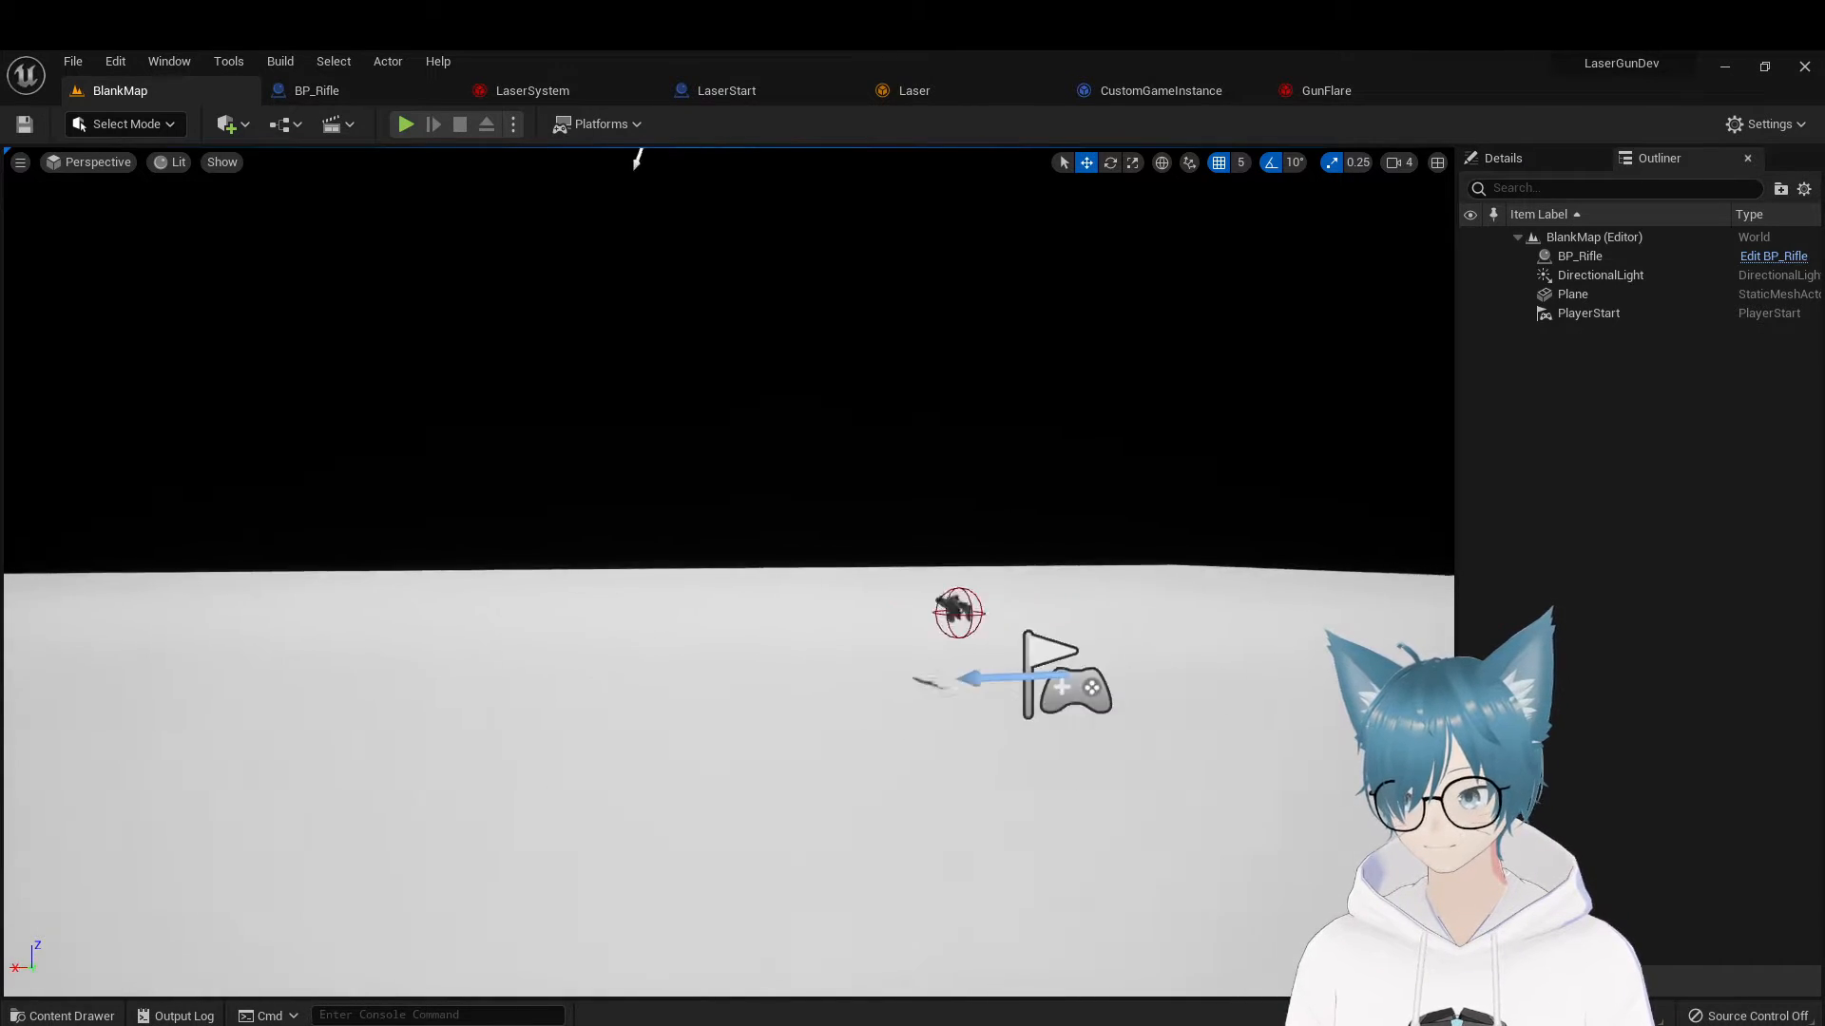
right_drag(839, 623, 680, 602)
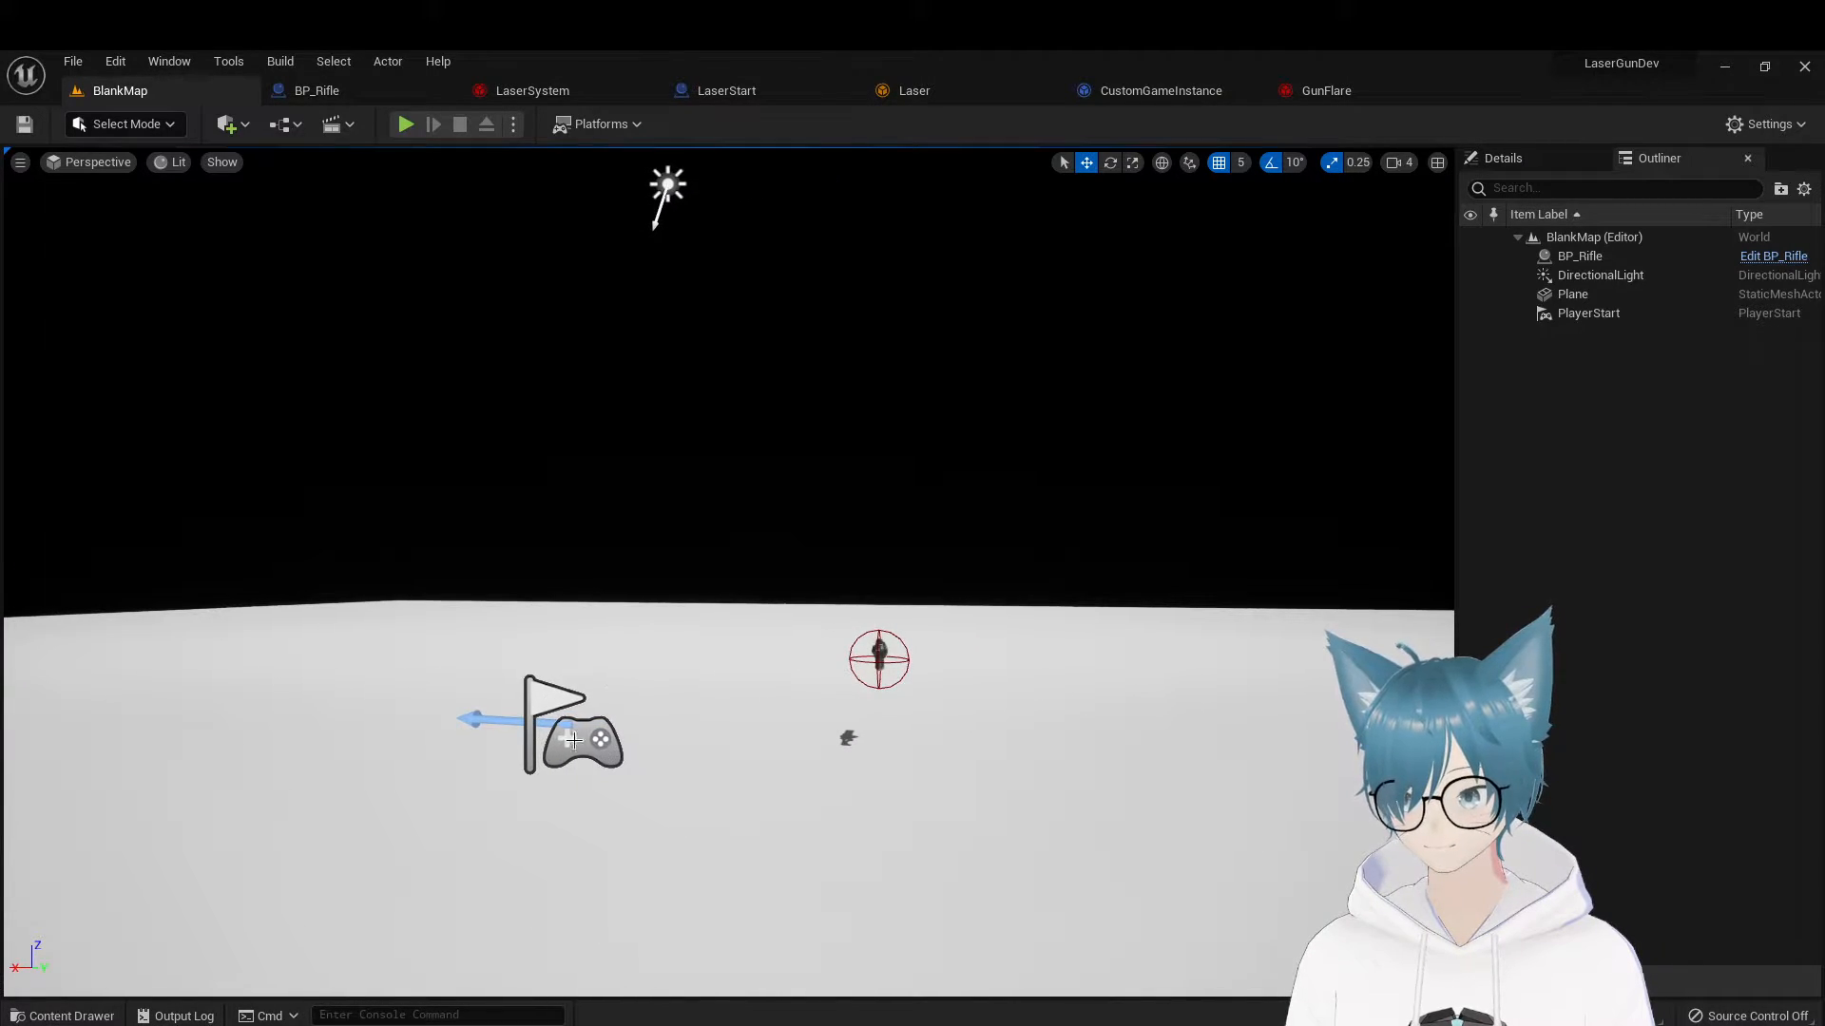
scroll(910, 475, up, 4)
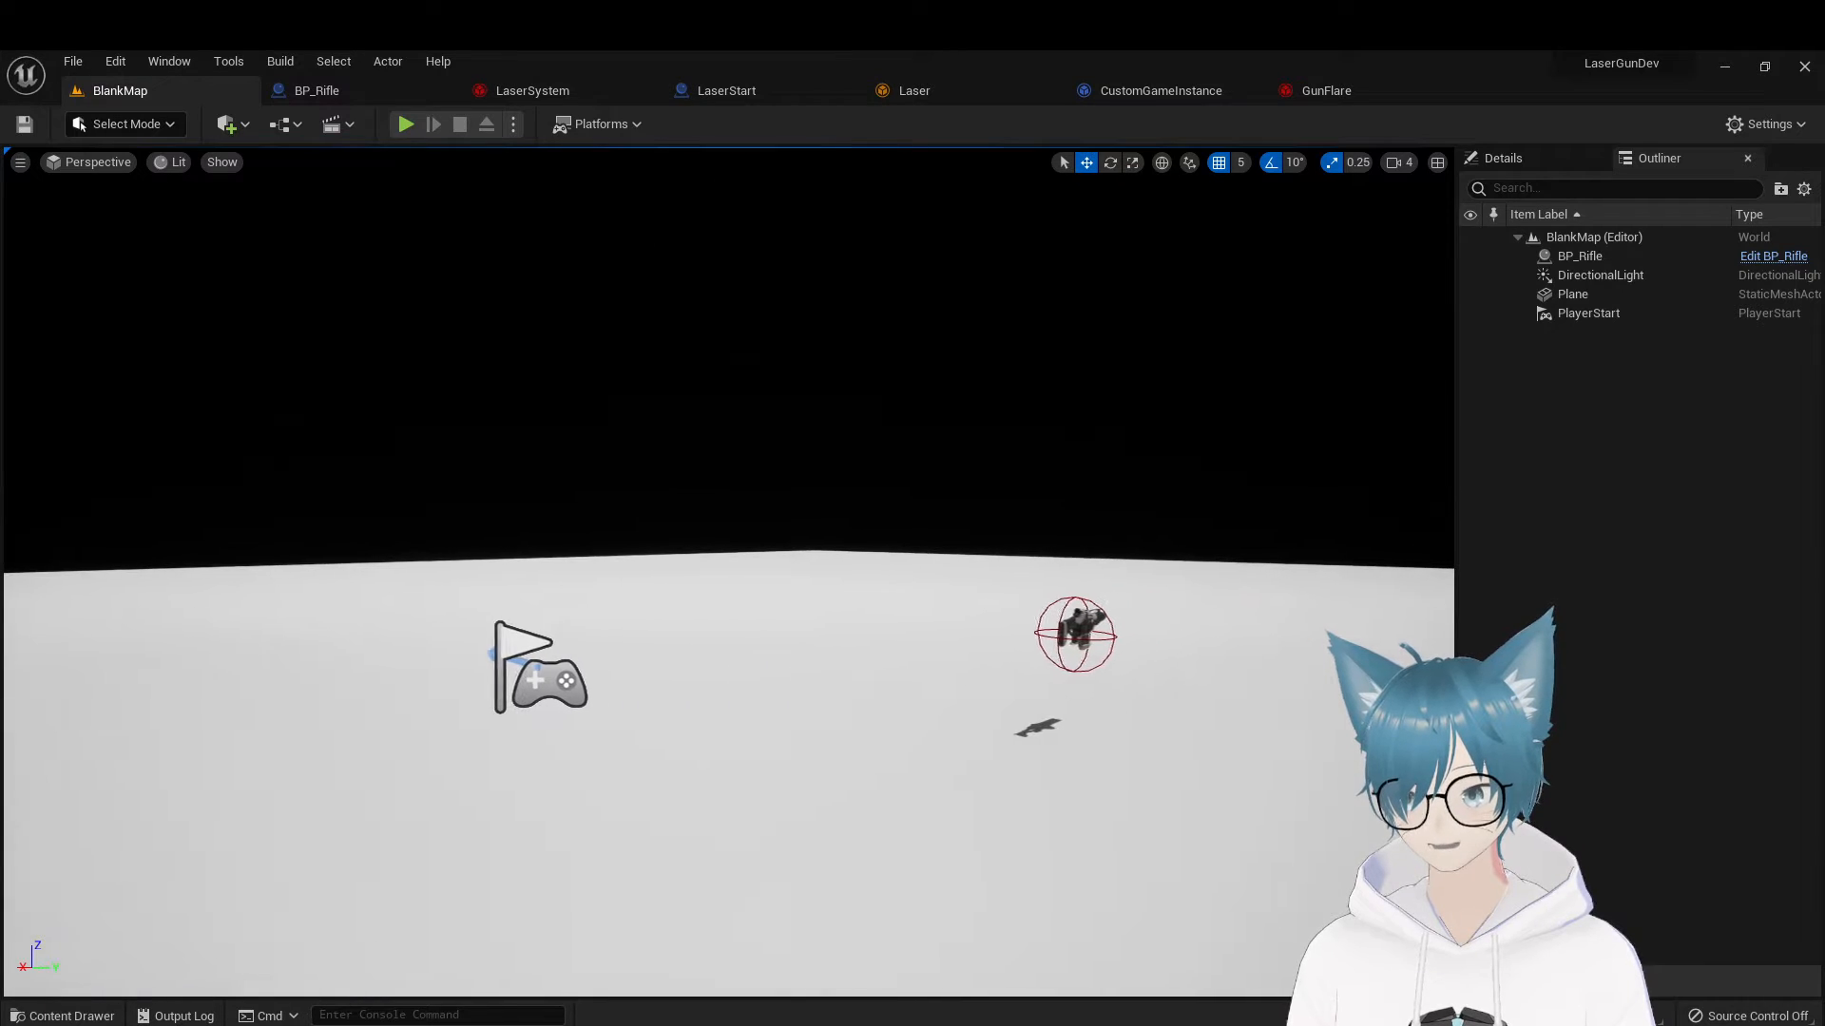
click(1062, 622)
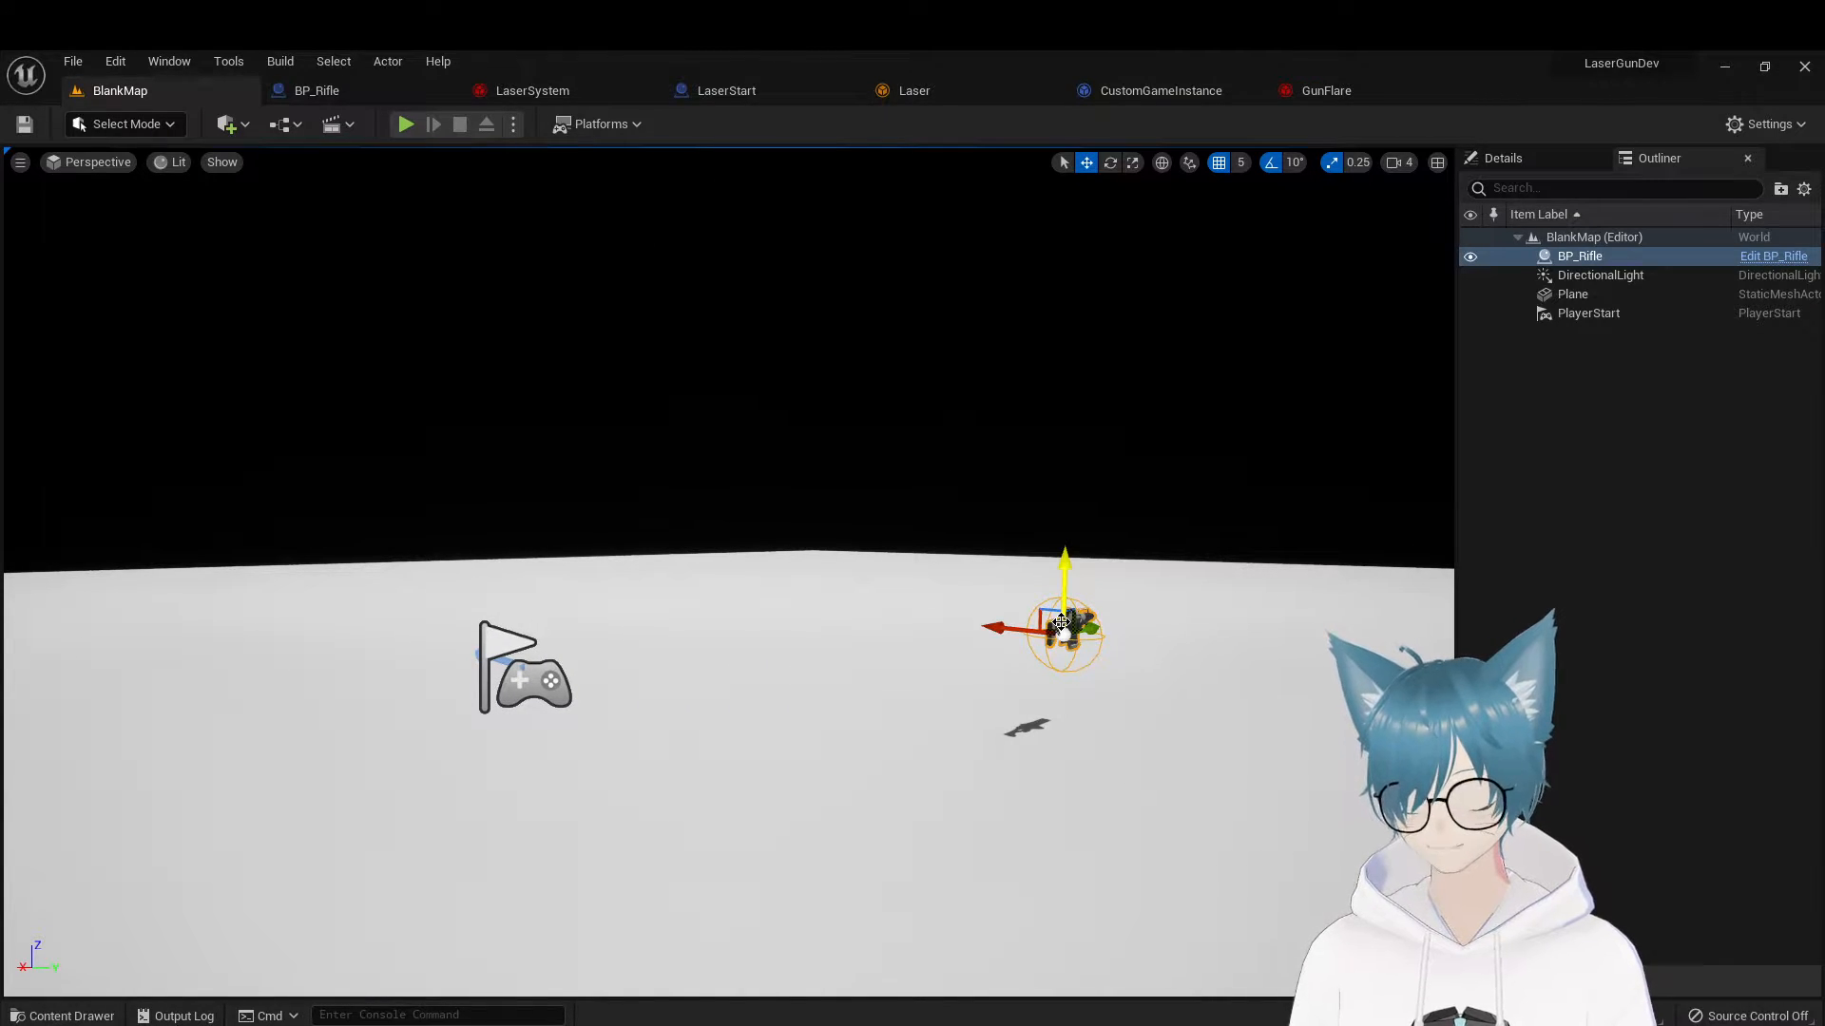
key(Delete)
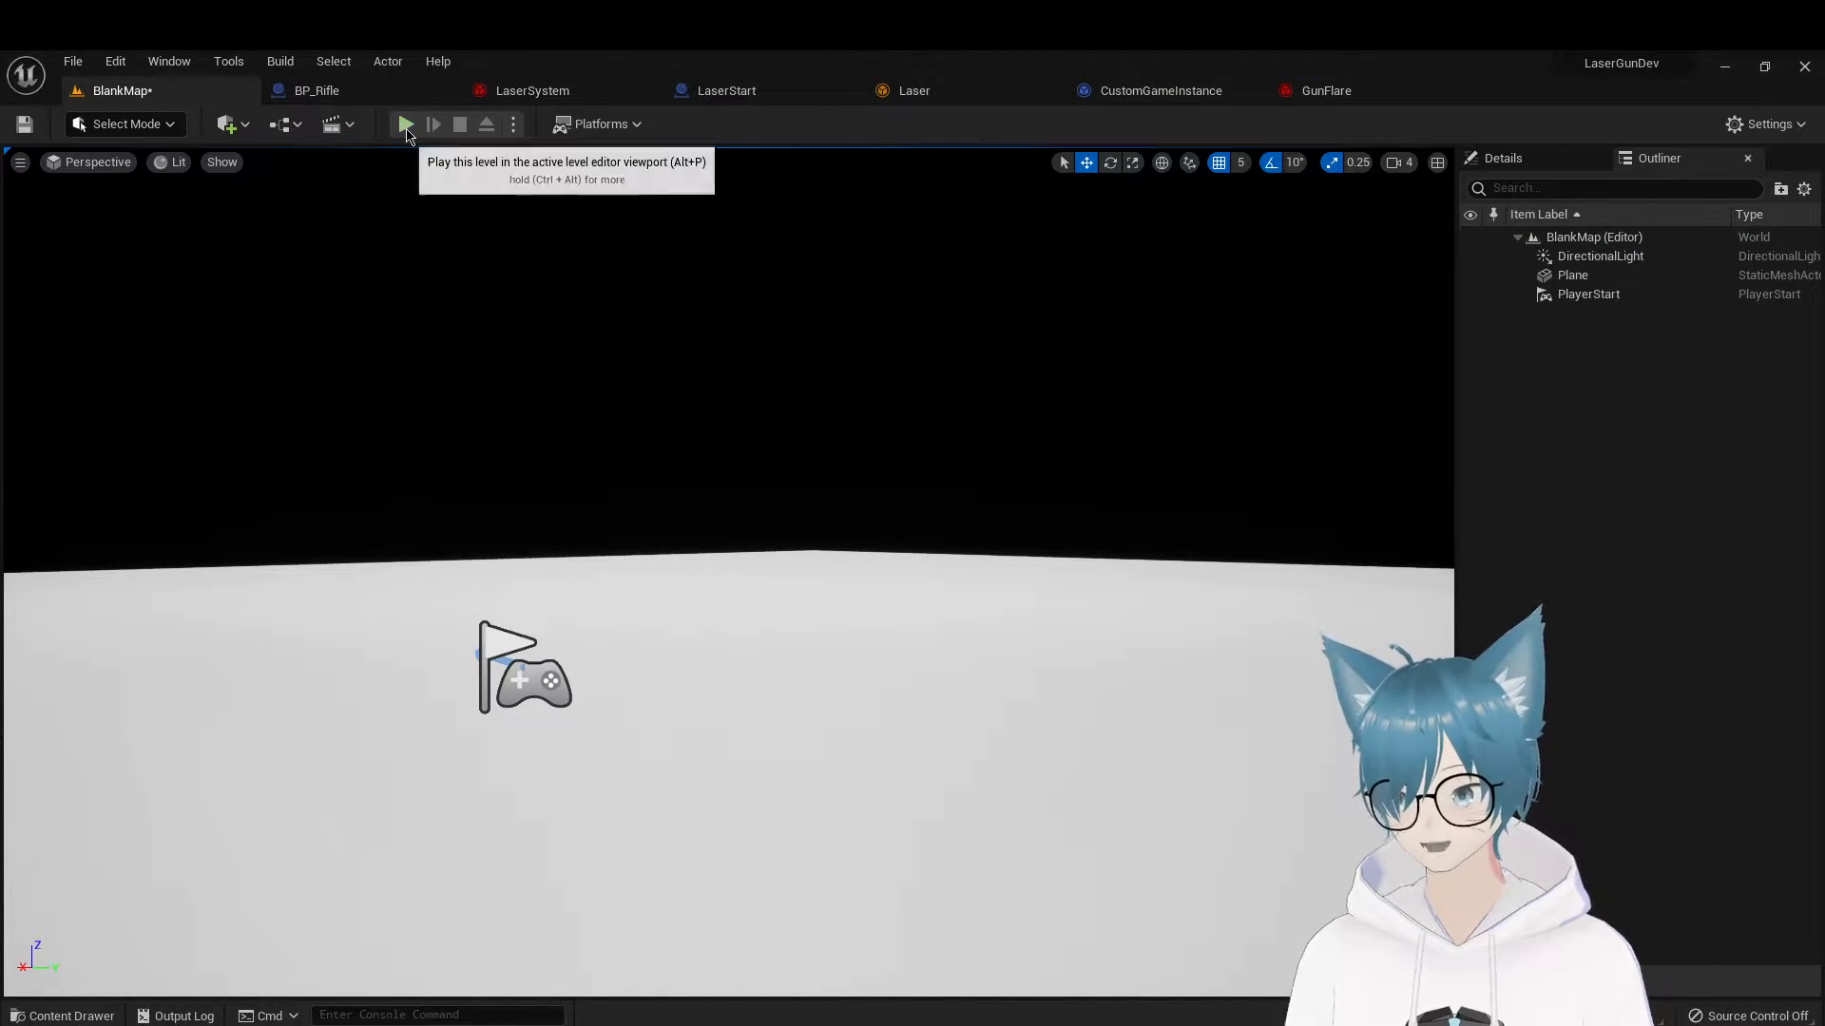
click(406, 126)
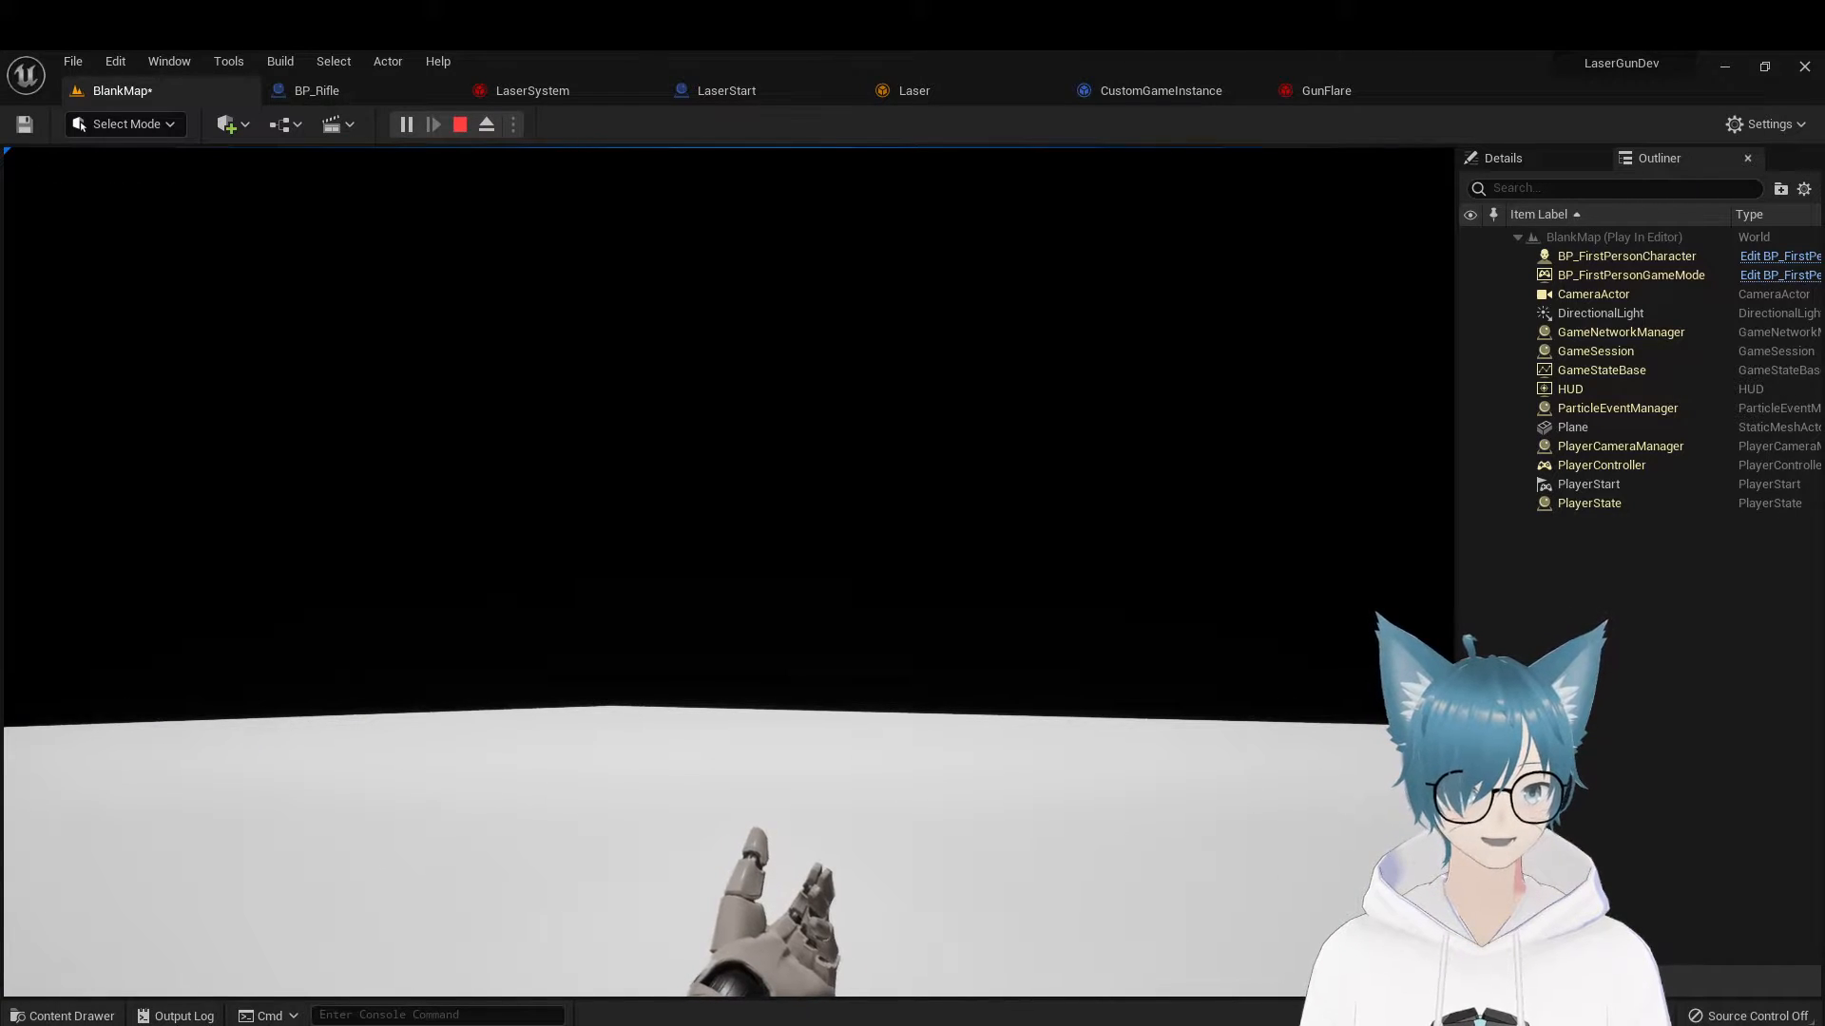
key(Escape)
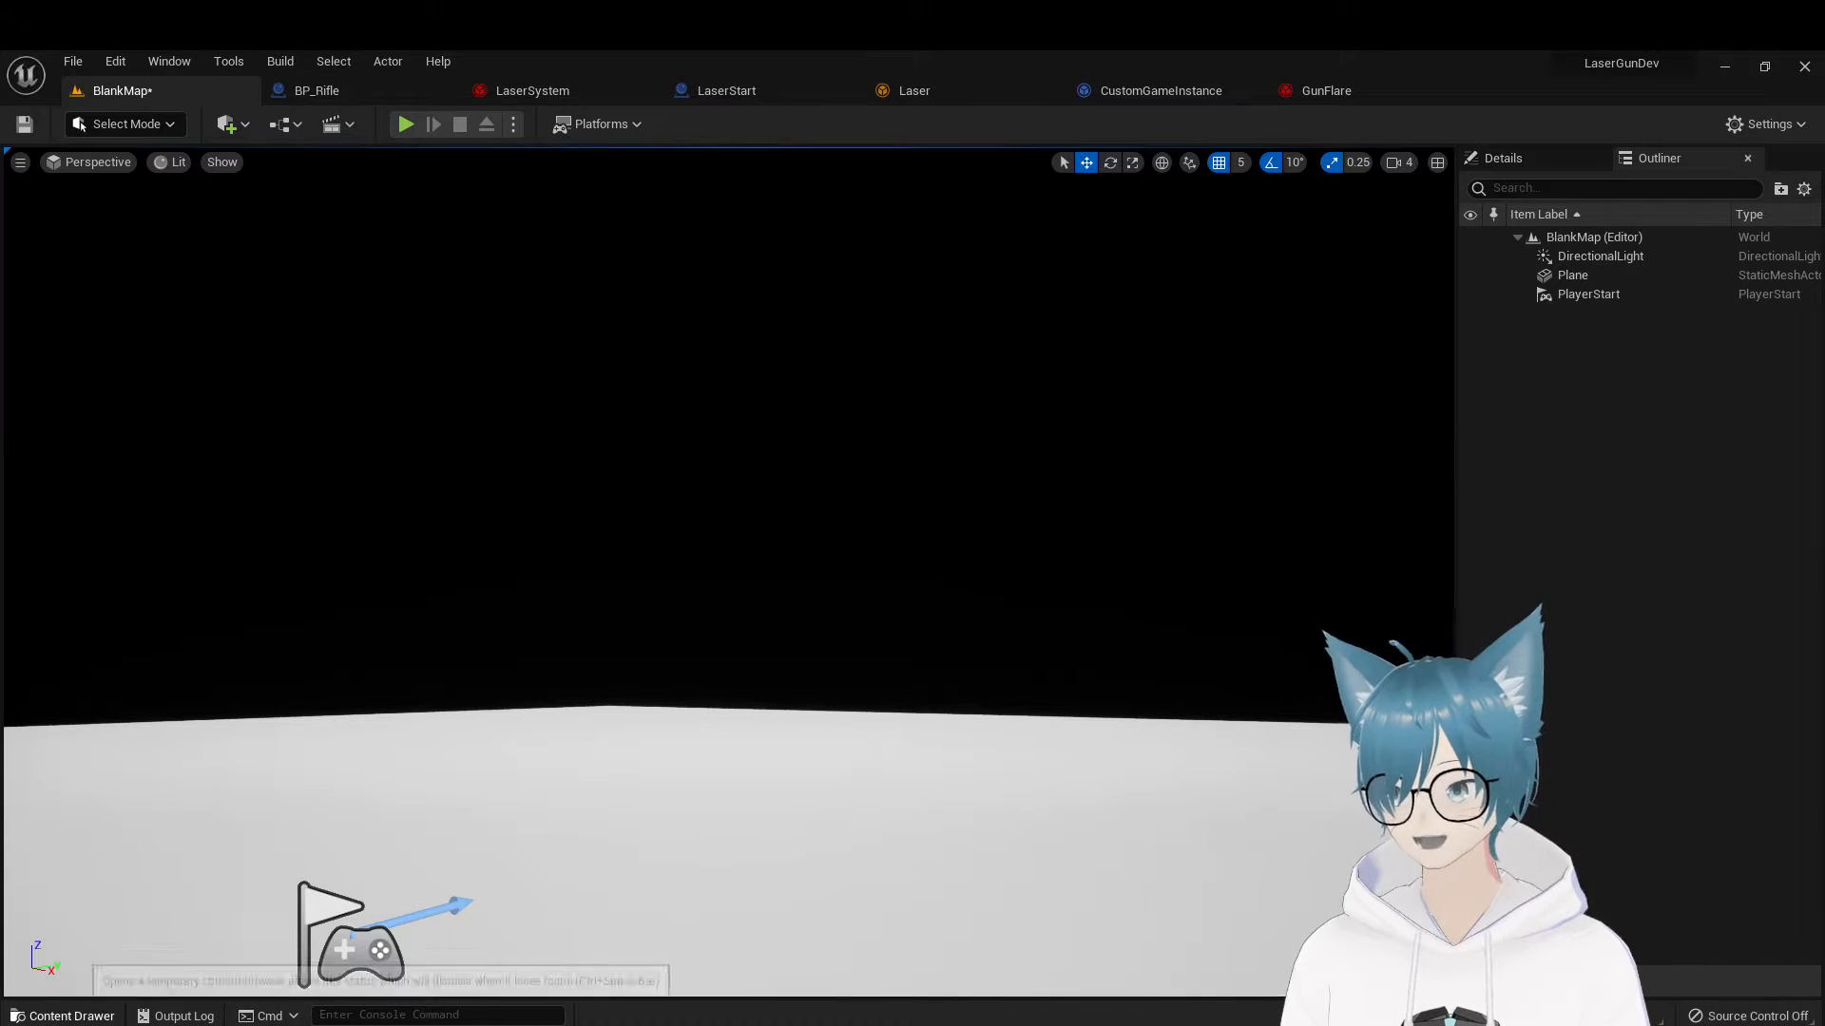
Create a Blueprint Class with parent Actor in the CustomContent folder and name it CustomGun
click(67, 1015)
click(917, 822)
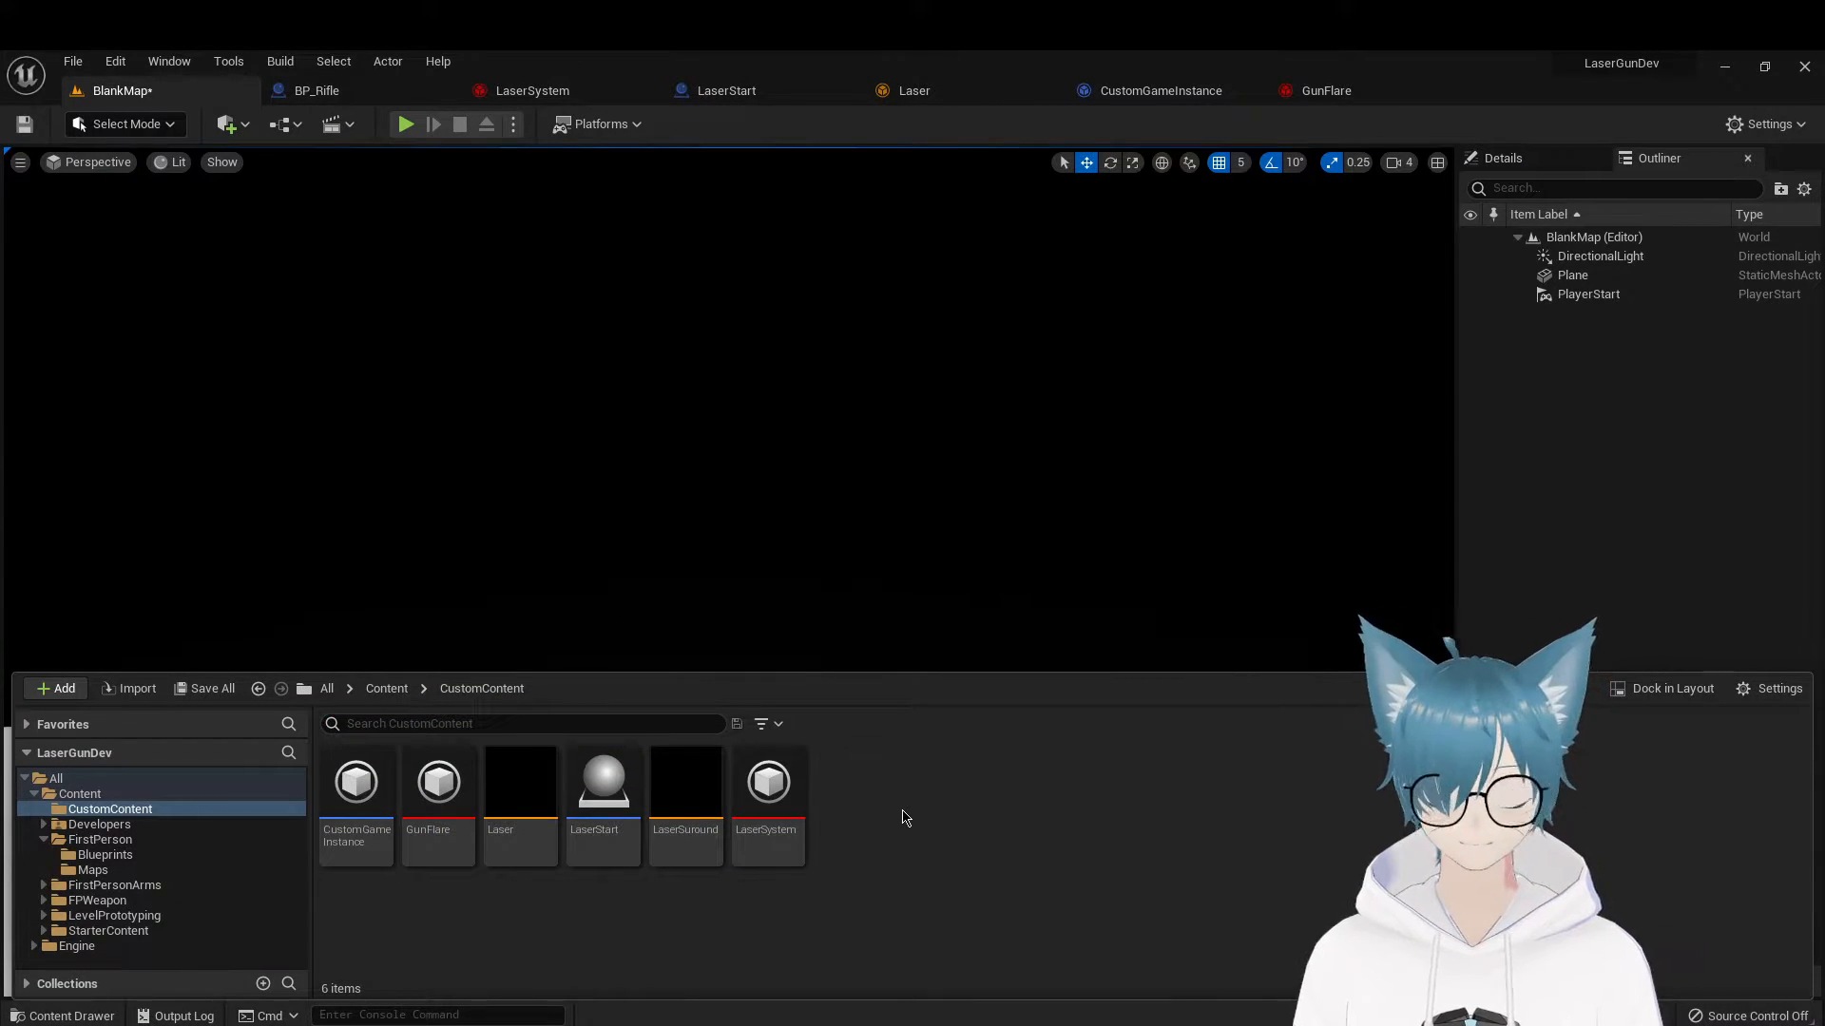
right_click(906, 817)
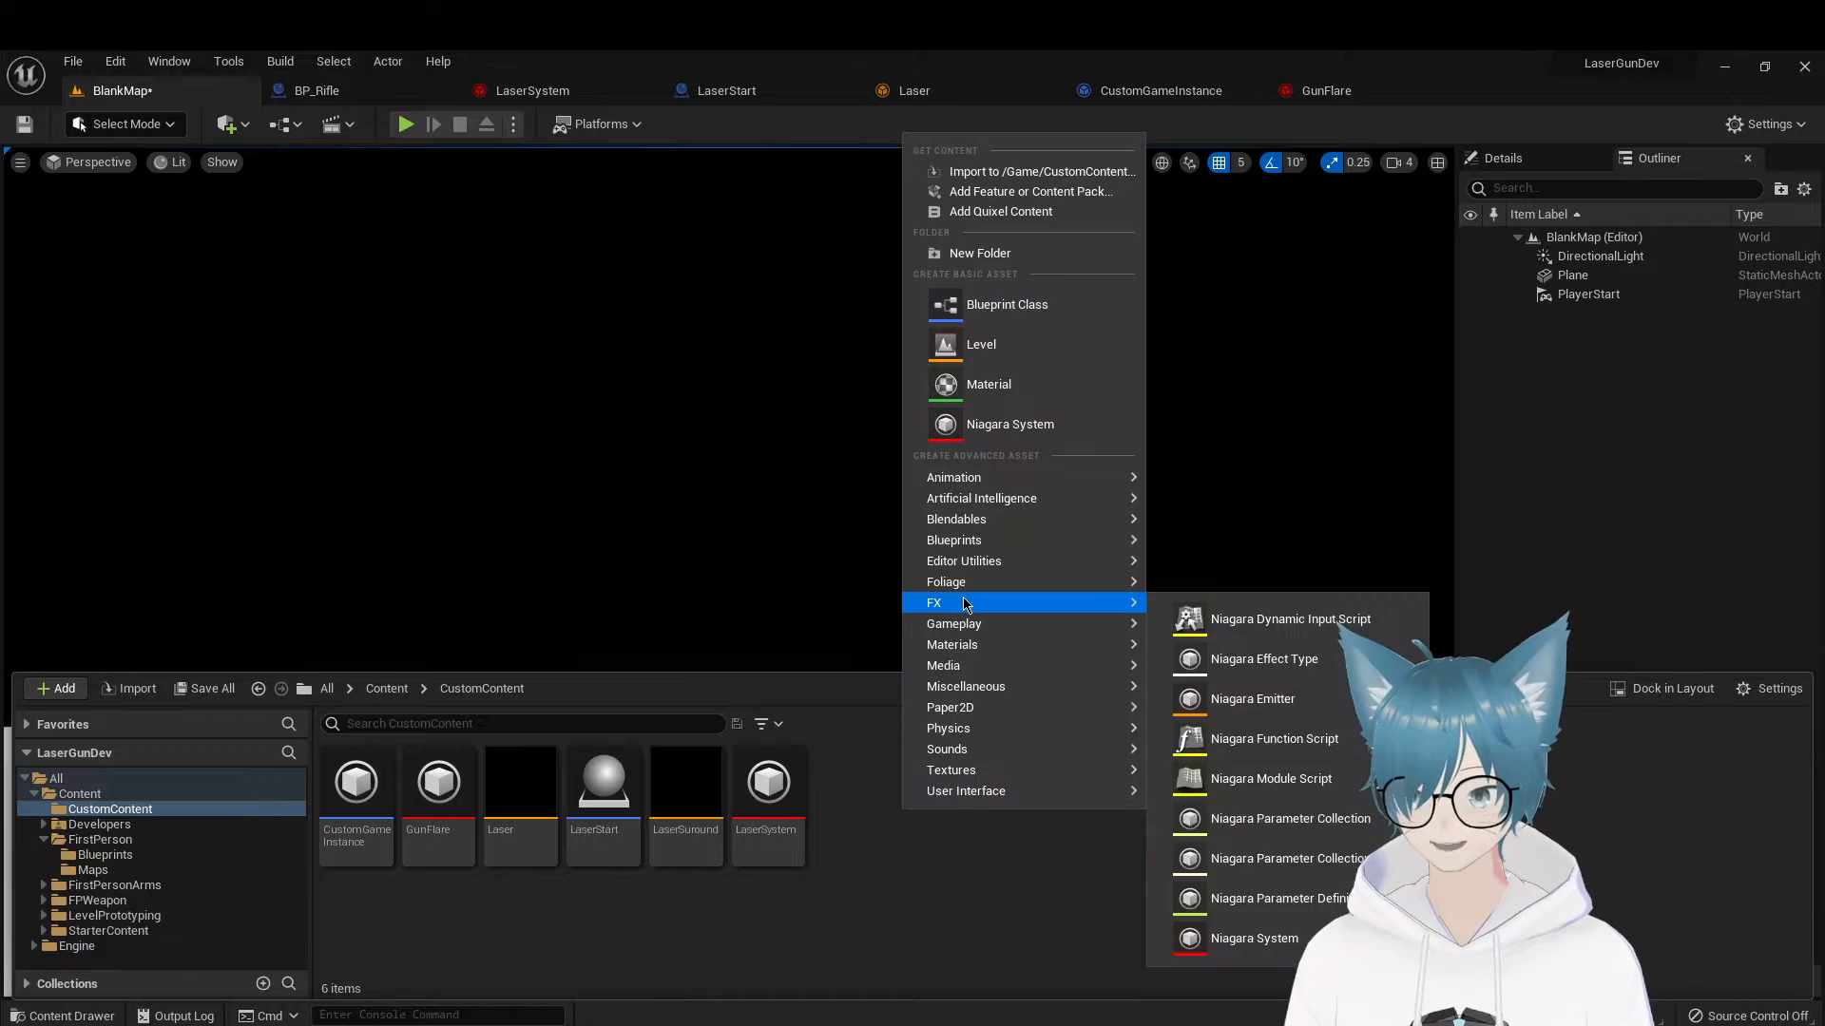
click(983, 308)
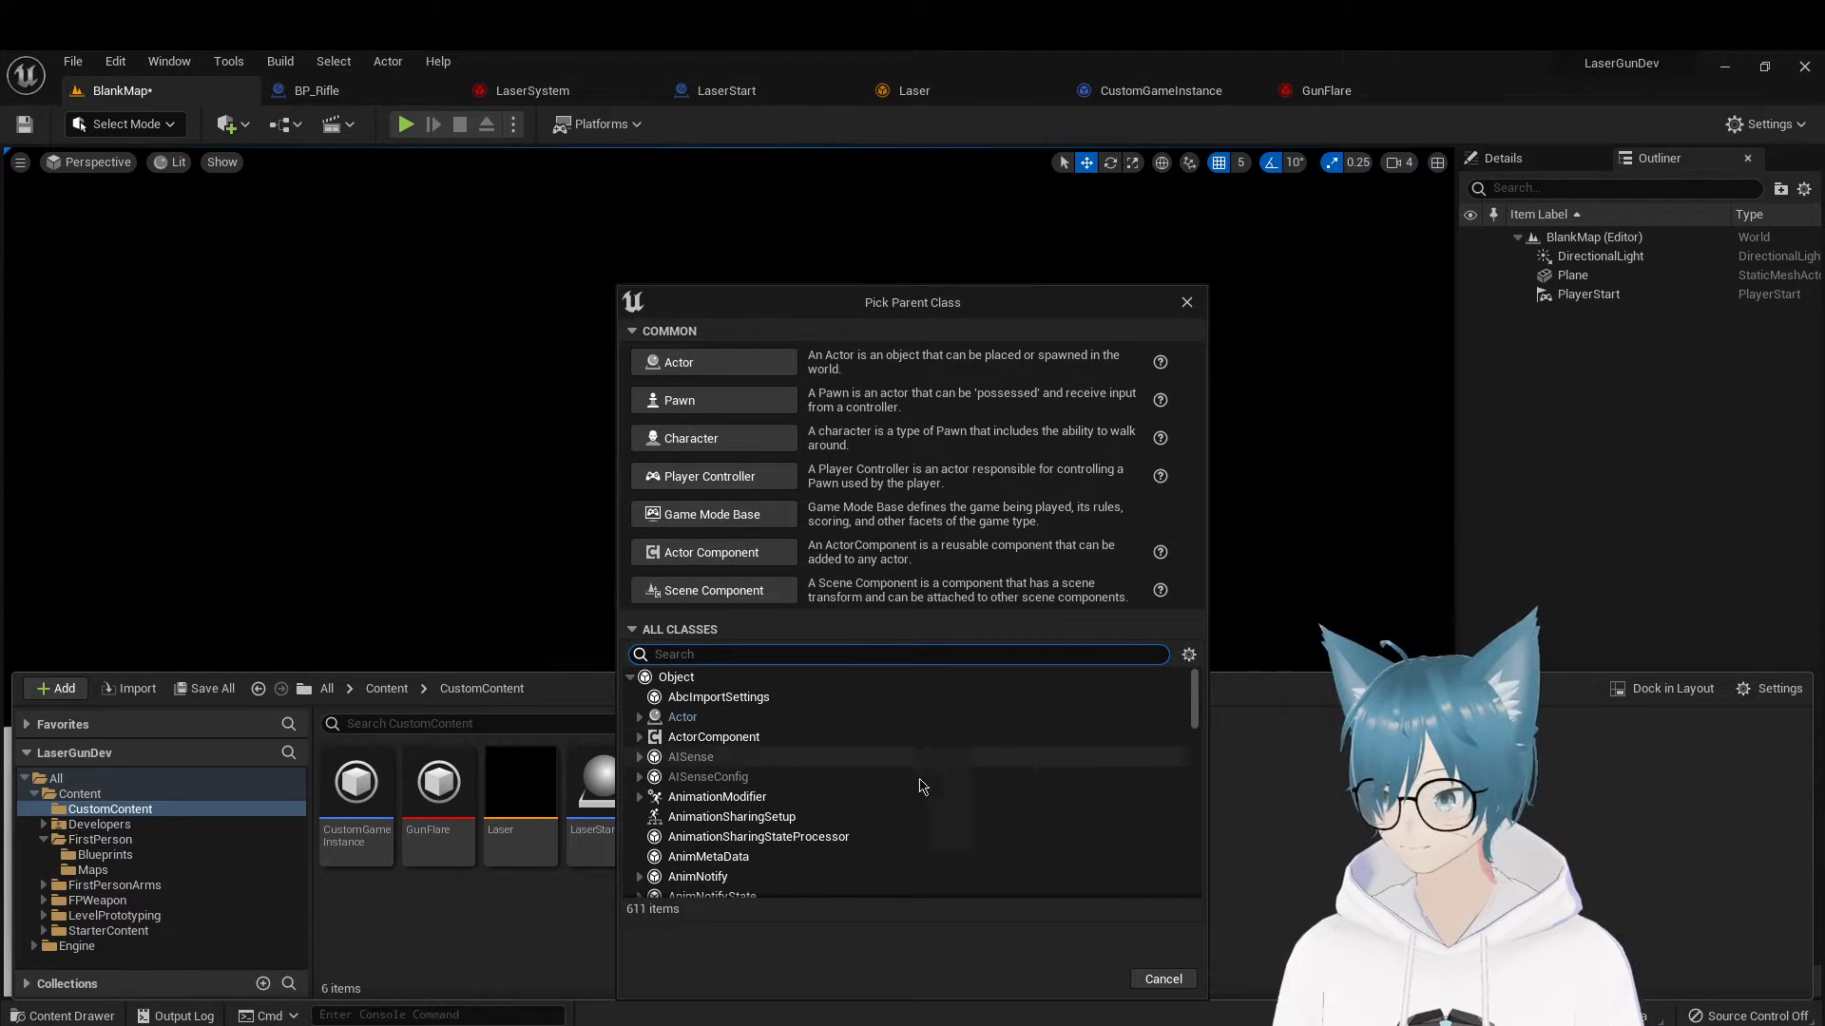
click(696, 721)
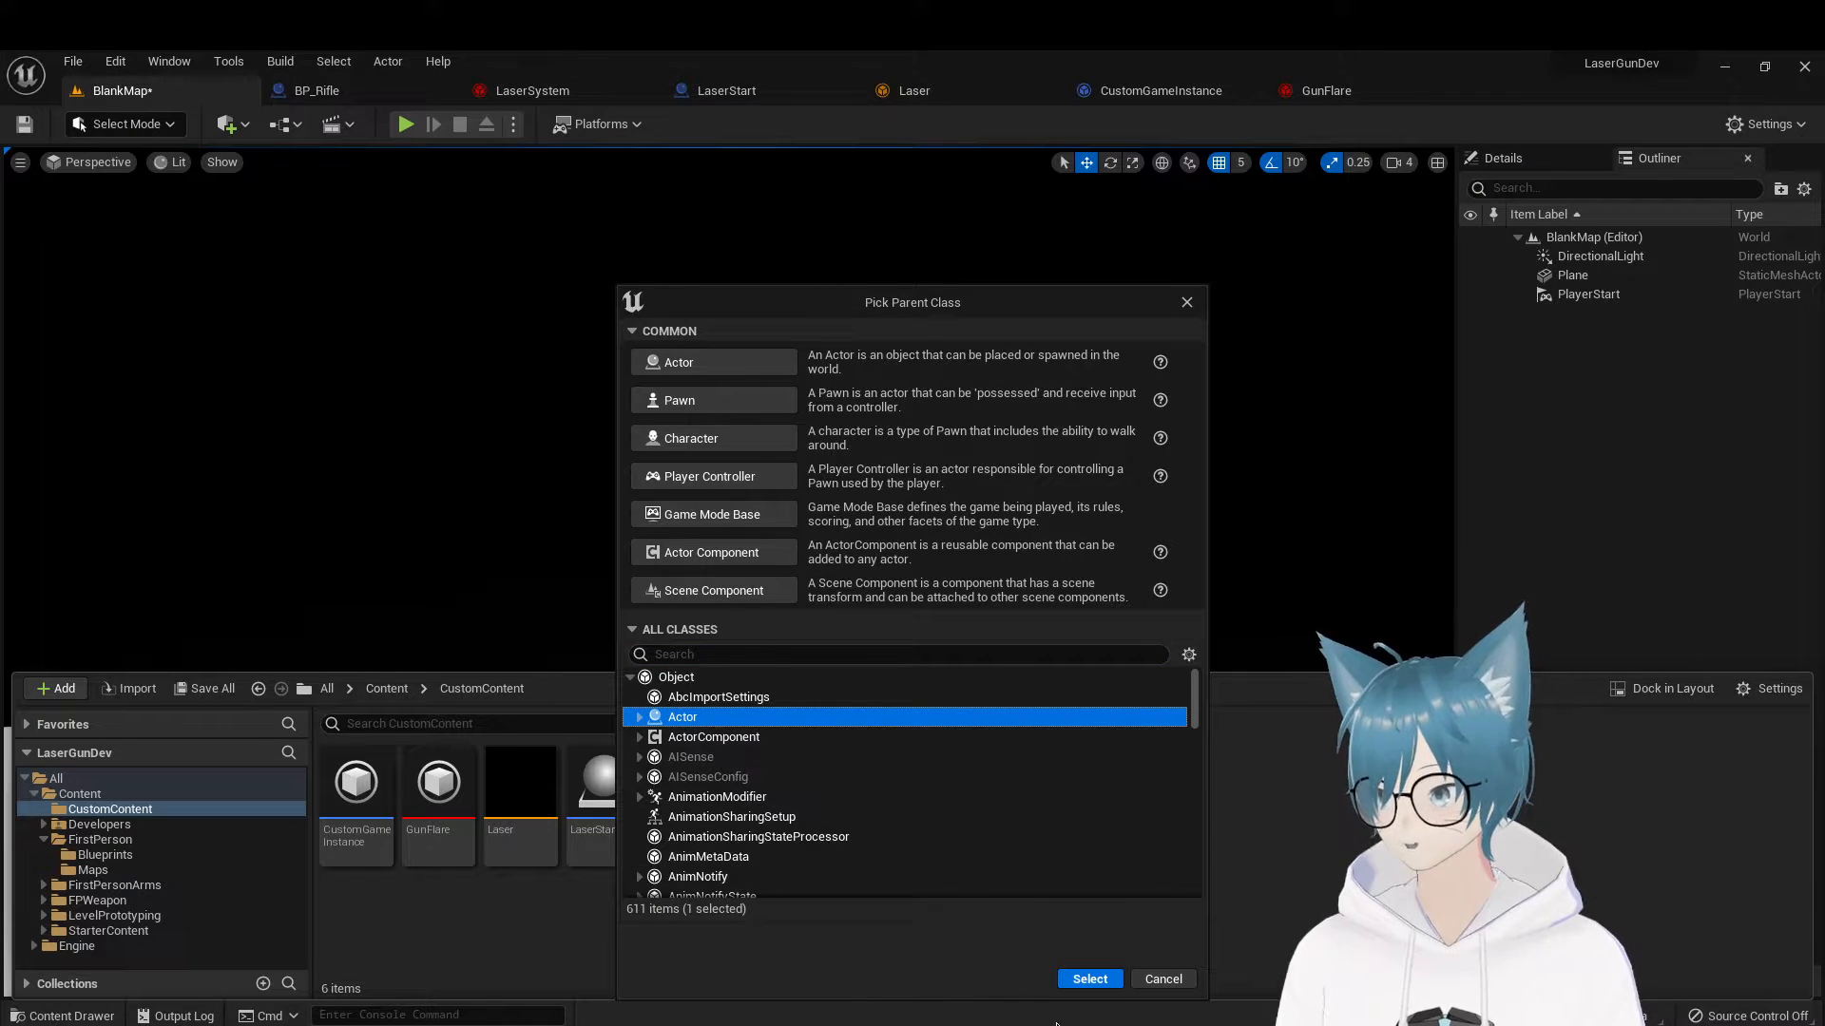
click(1090, 978)
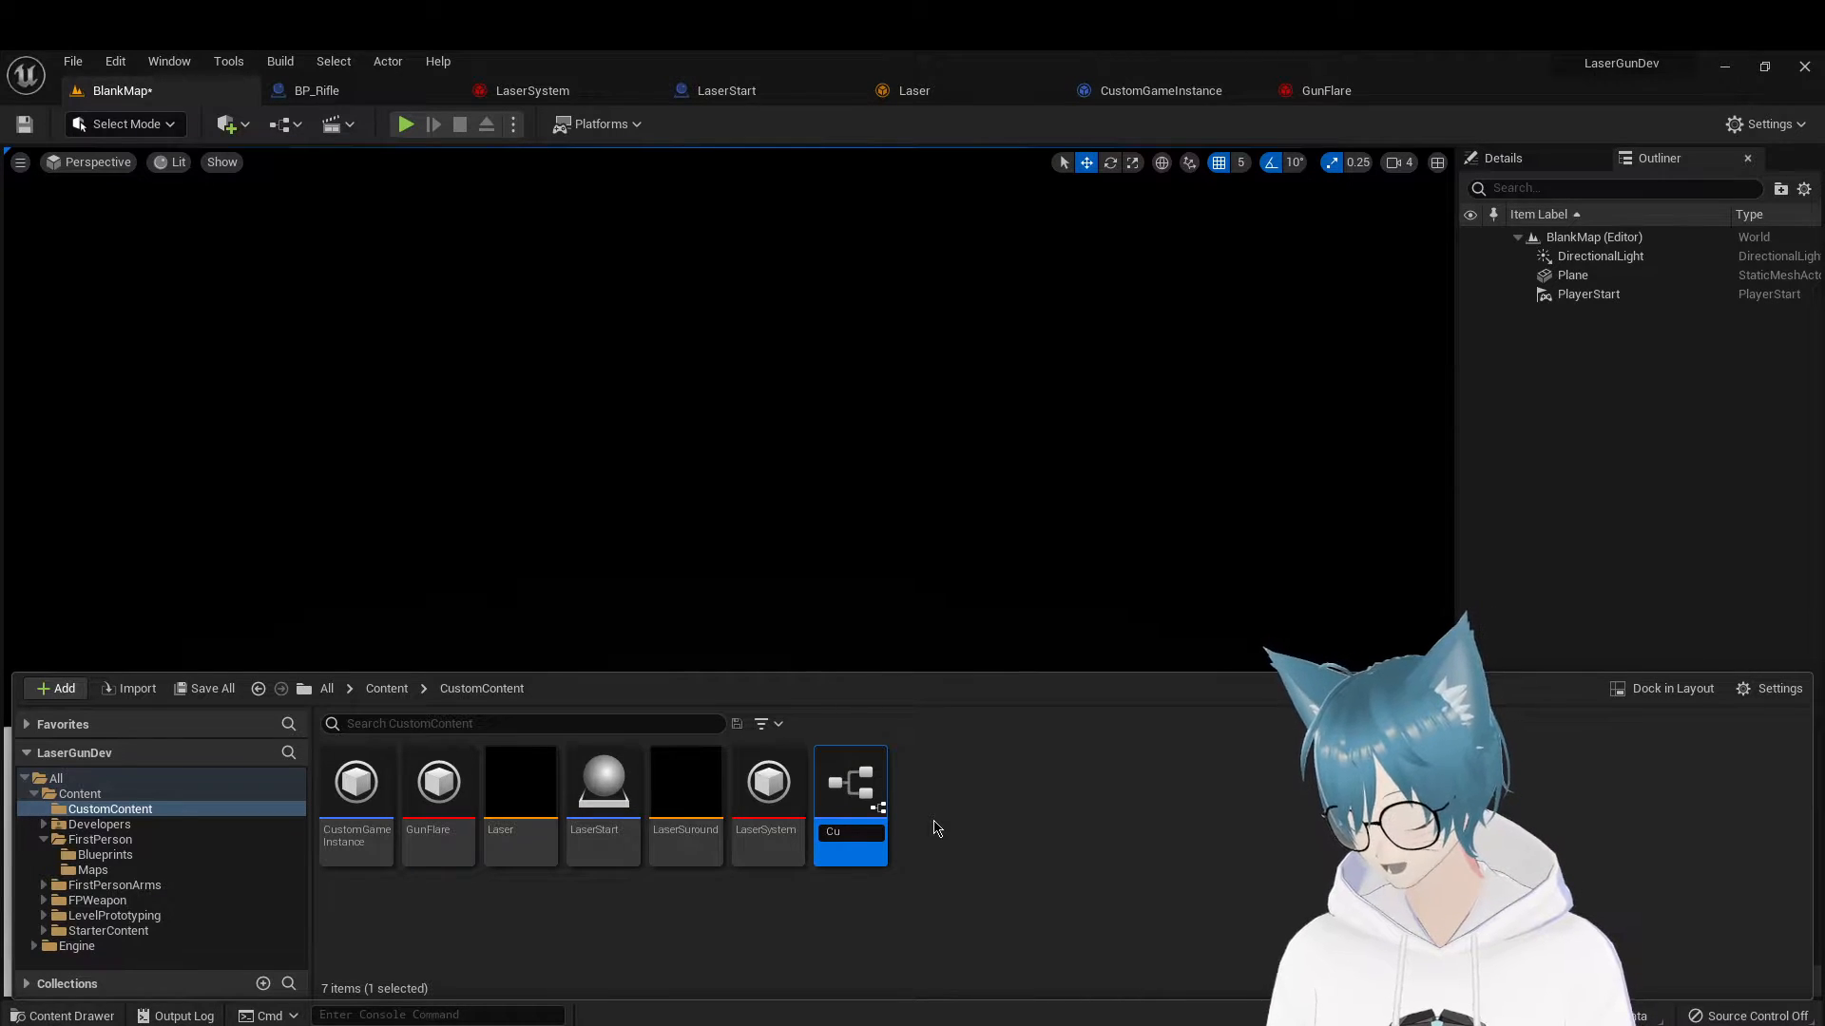
text(Custom)
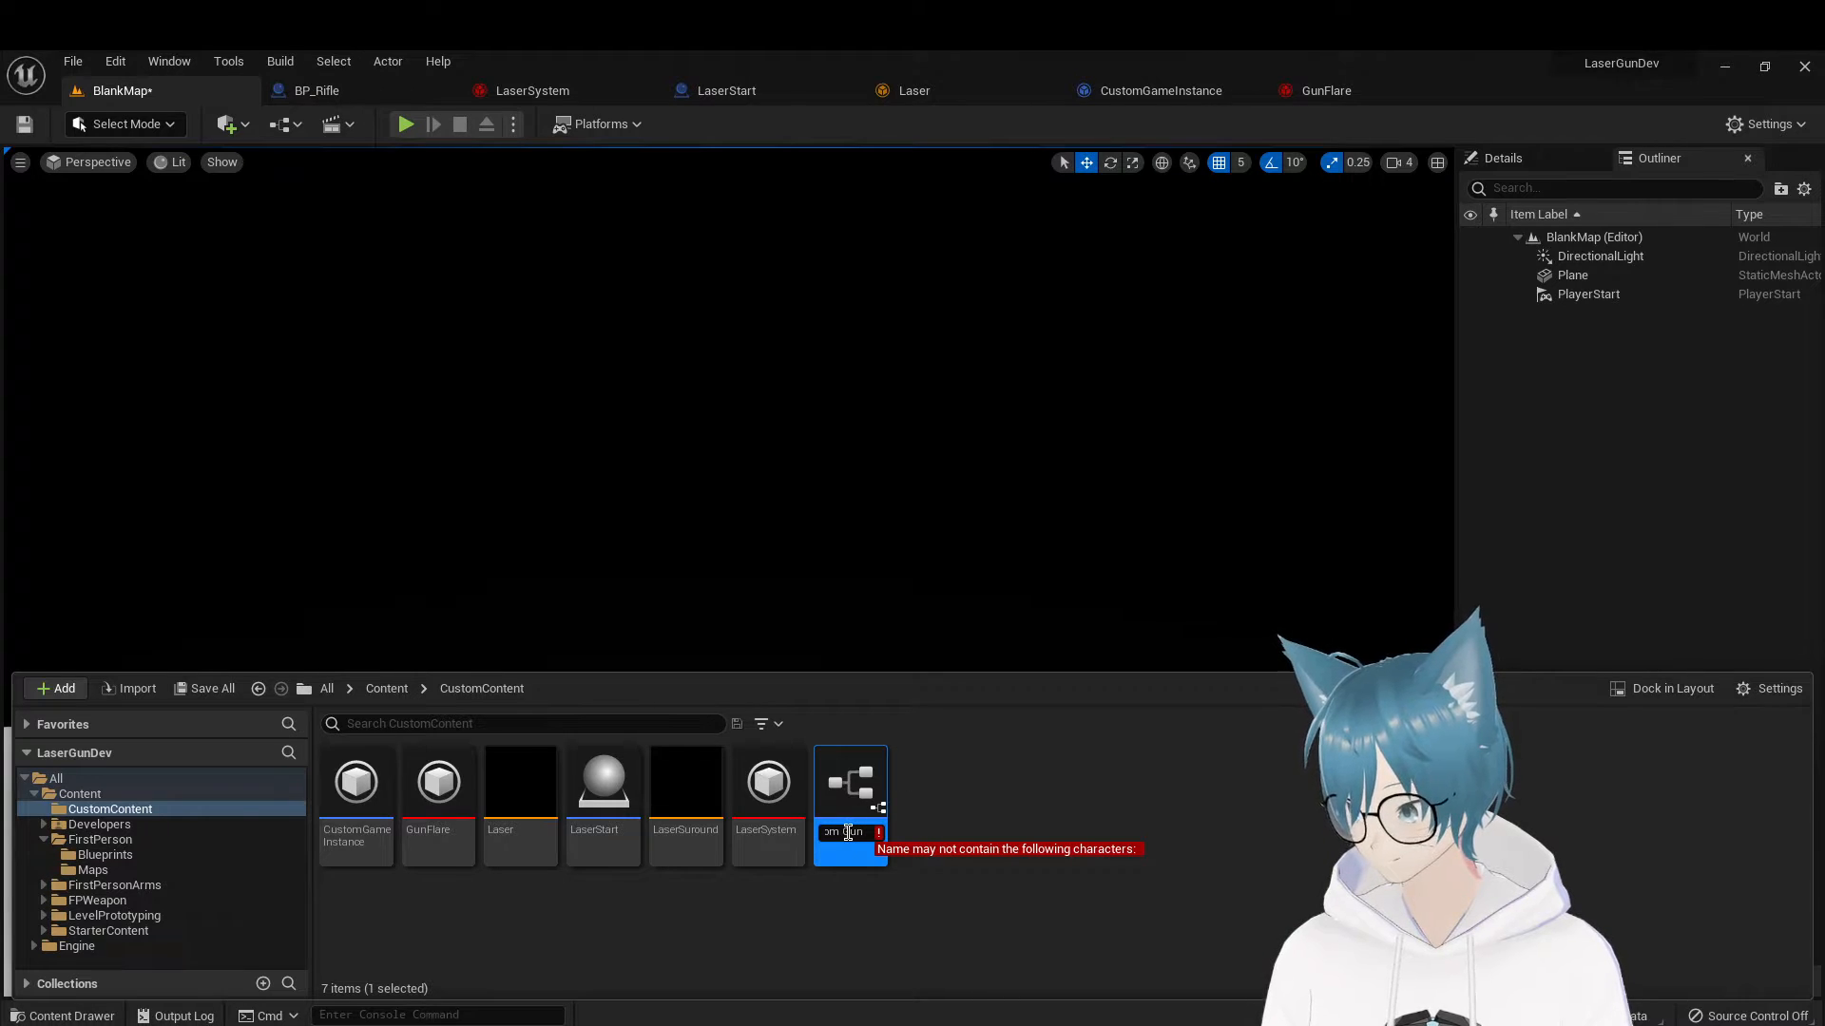
key(BackSpace)
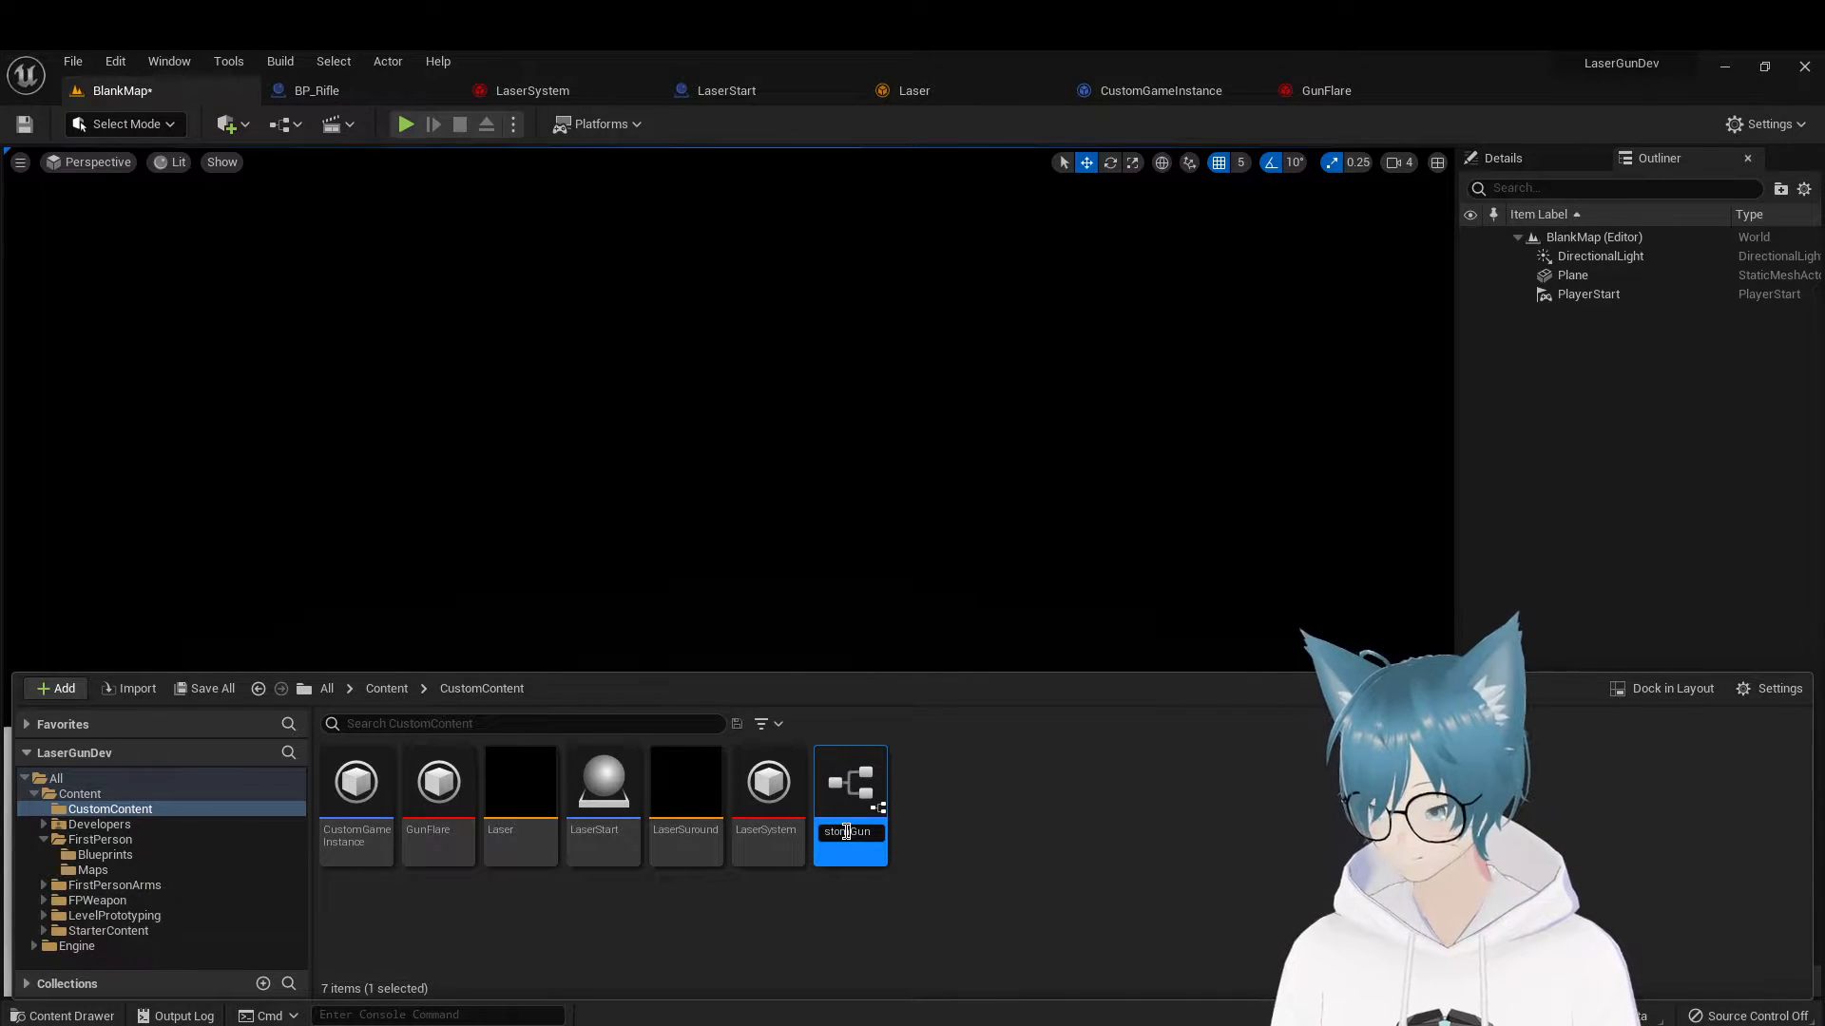
key(Return)
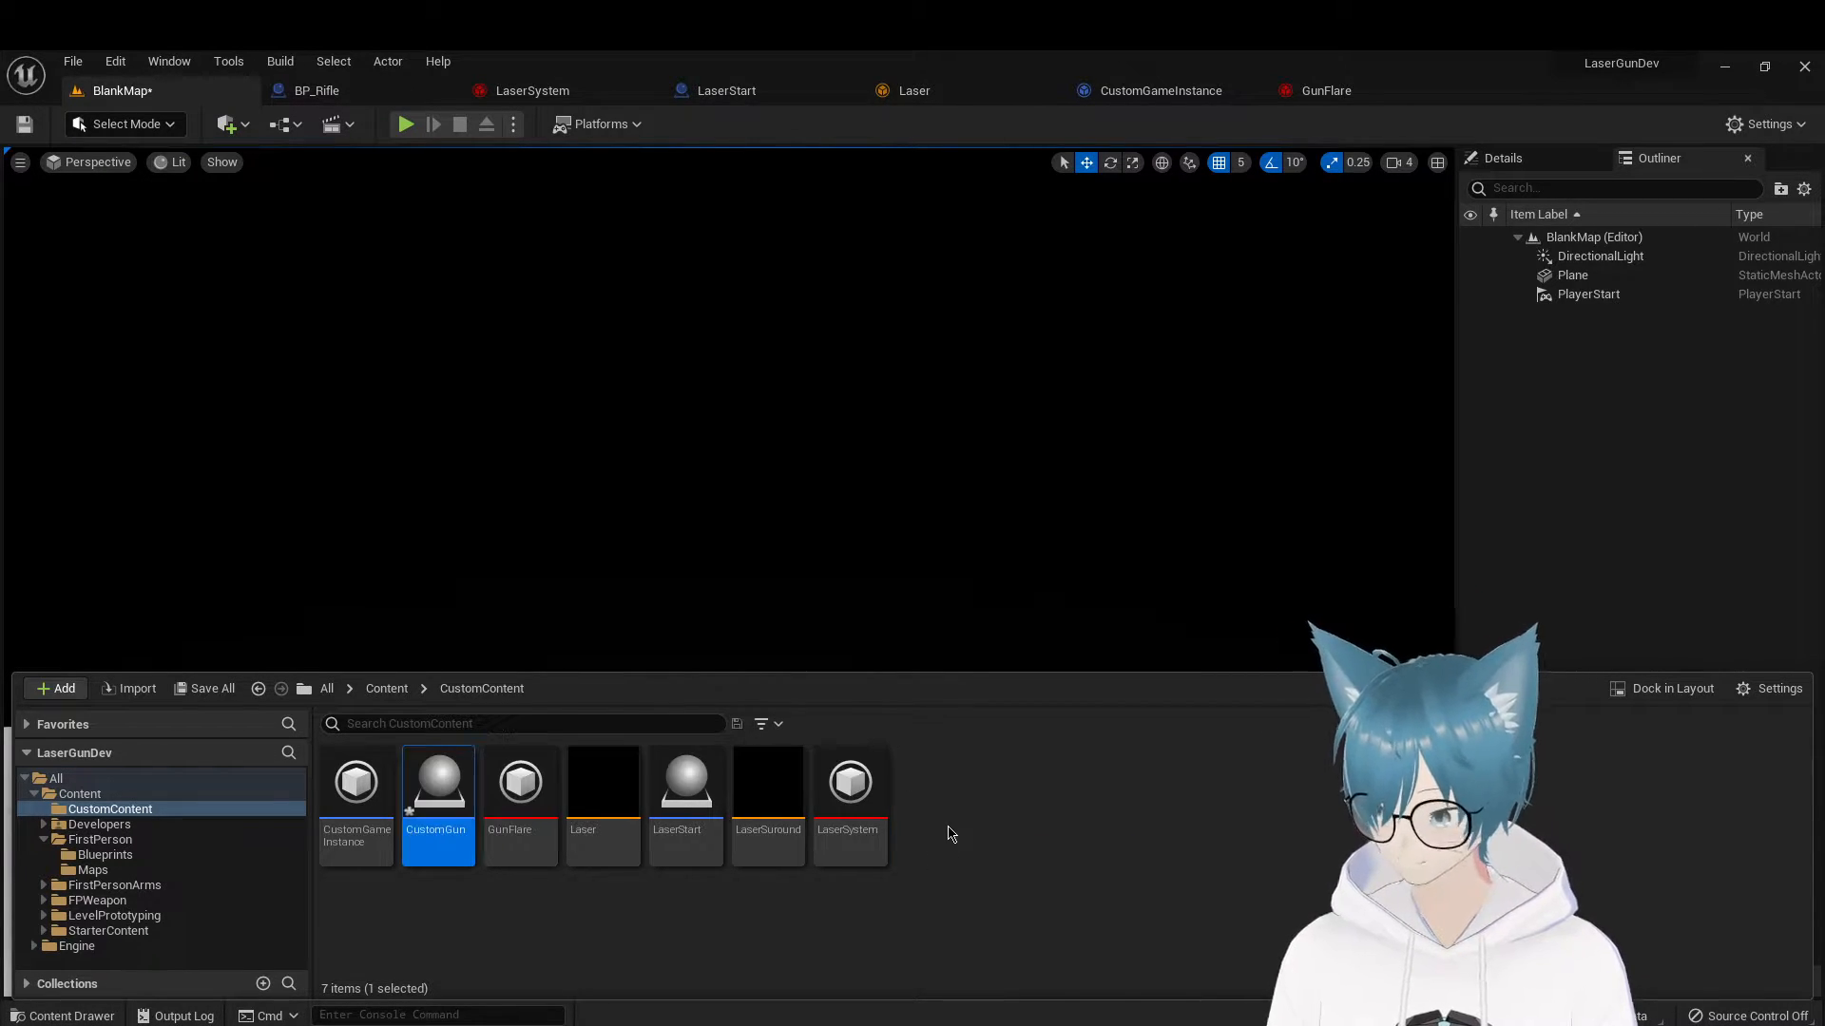
Open CustomGun and close the LaserSystem, LaserStart, Laser, CustomGameInstance and GunFlare editors, applying the Laser emitter's changes to the original
double_click(439, 798)
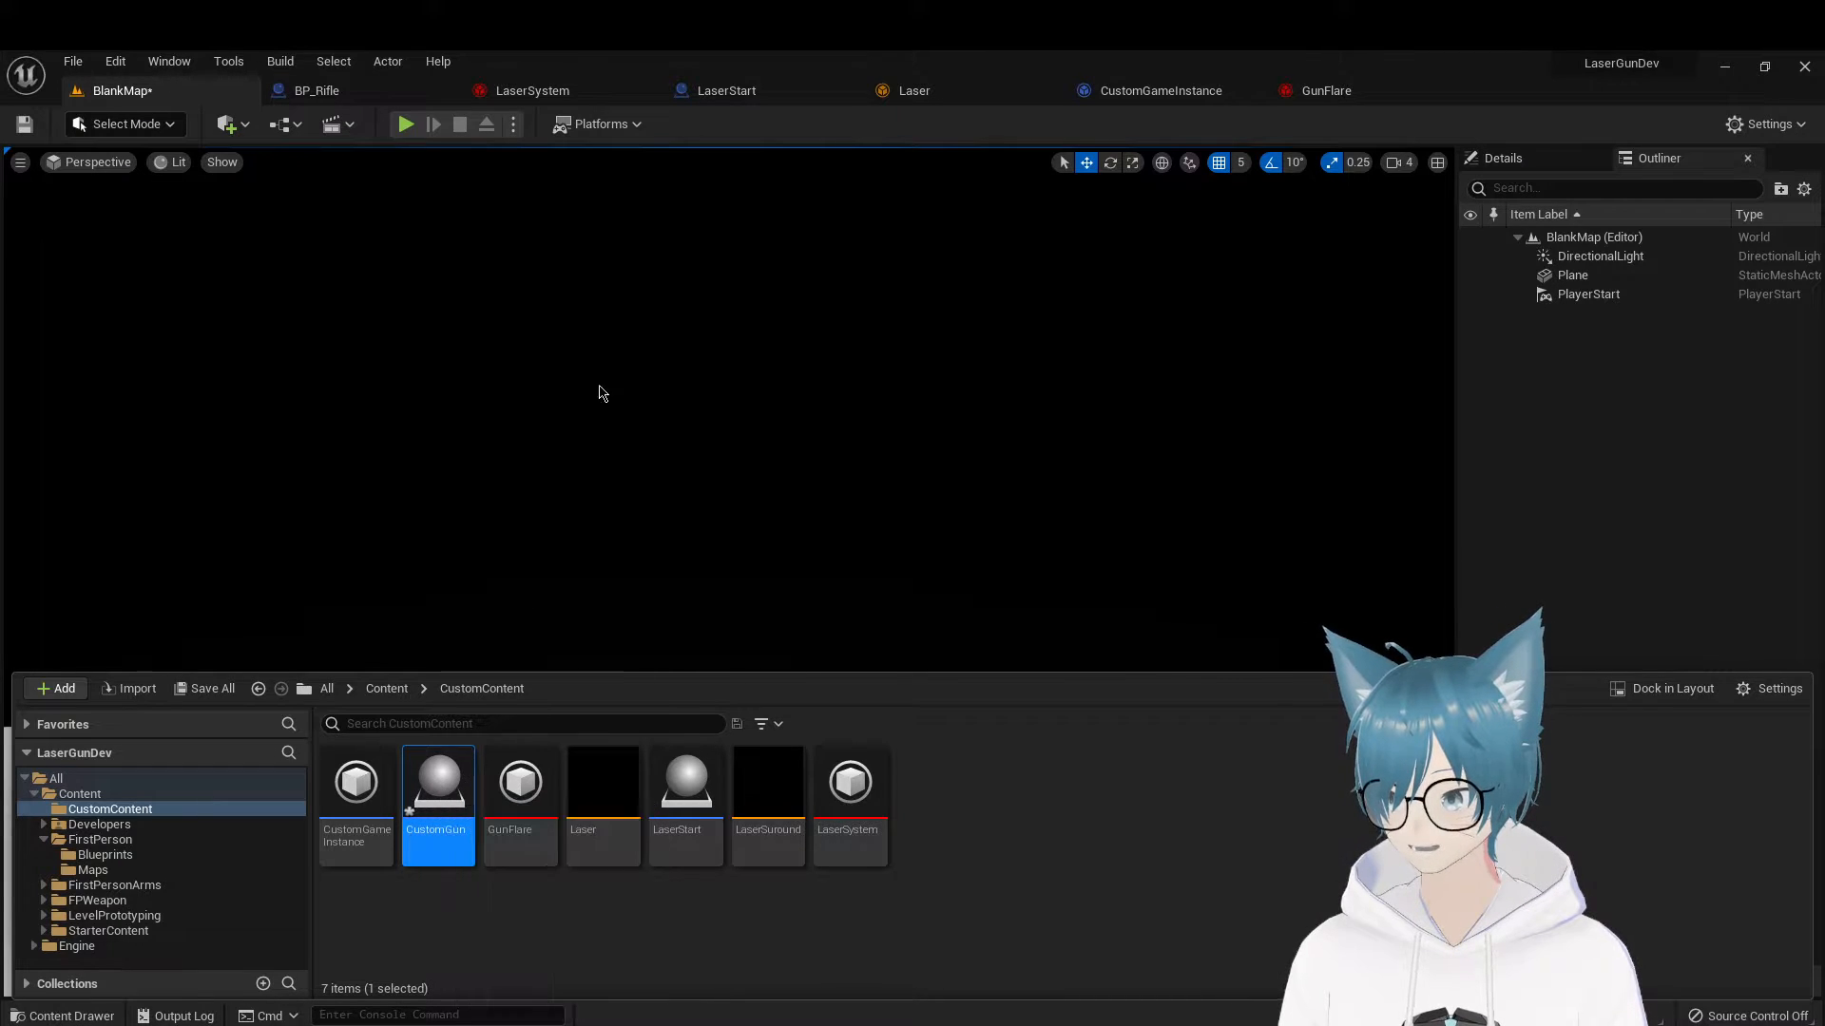
drag(589, 245, 589, 95)
click(837, 95)
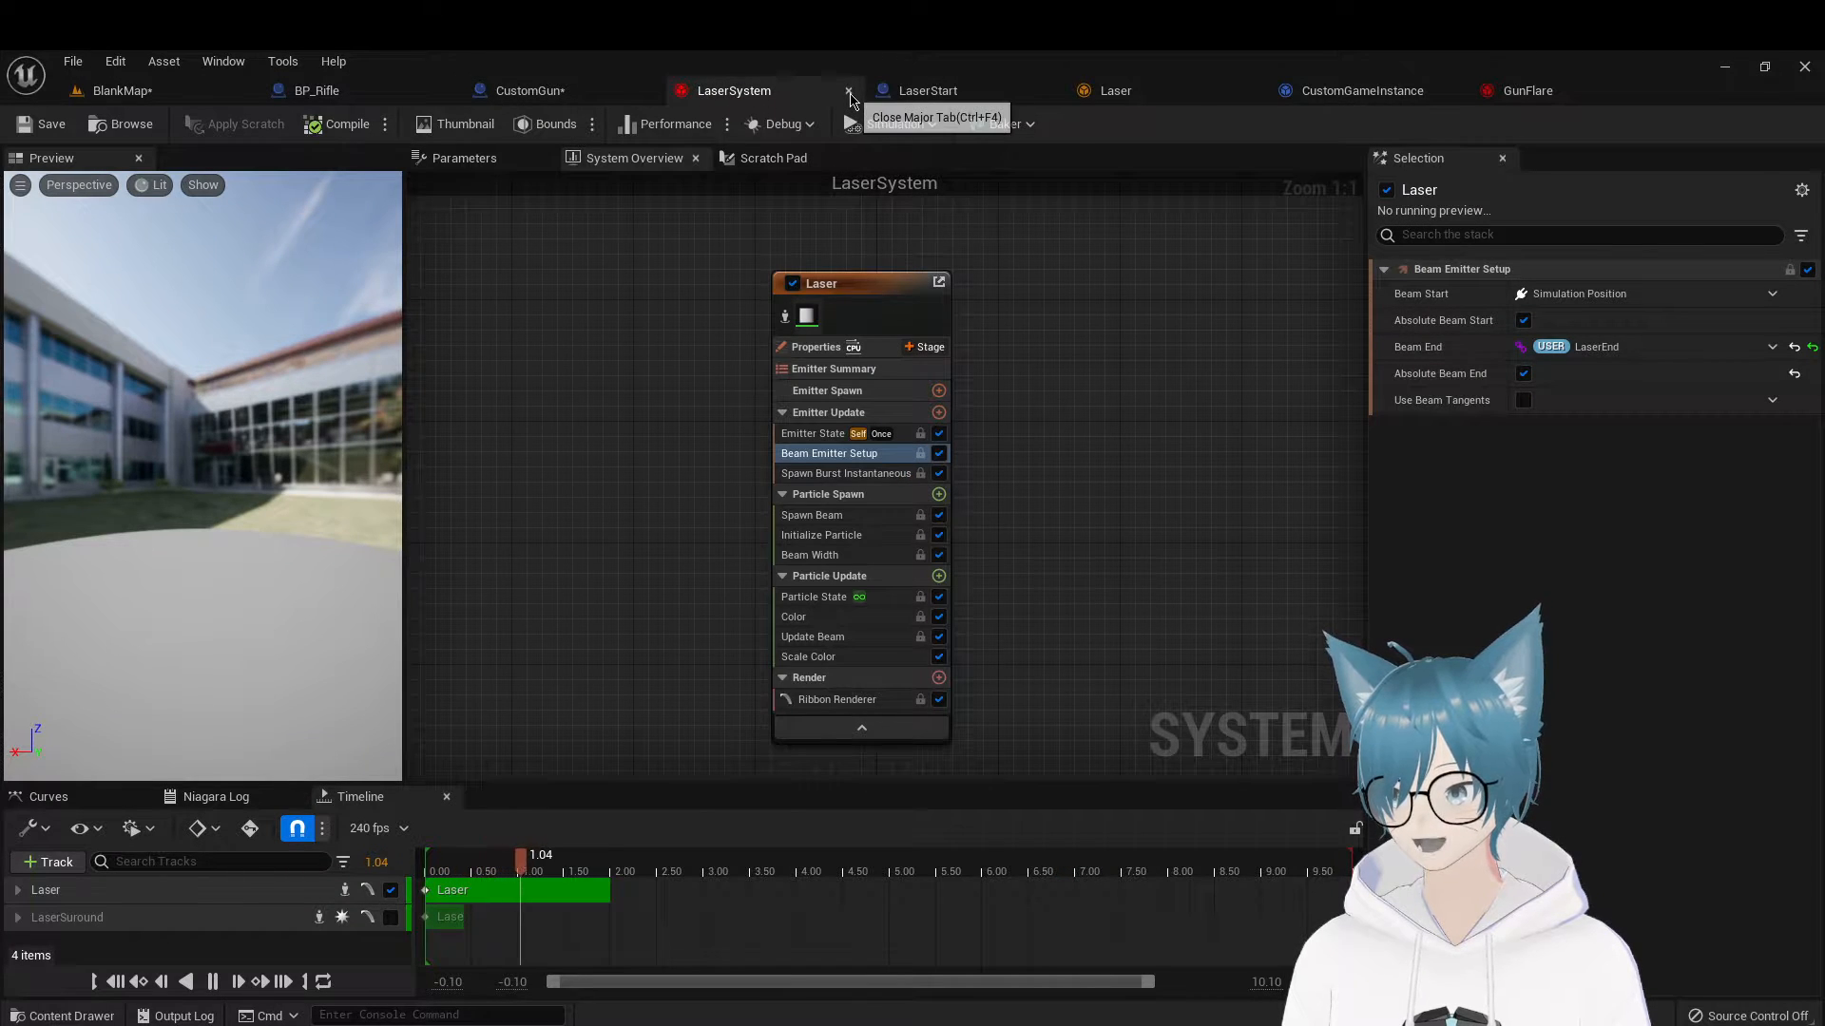
click(849, 91)
click(848, 91)
click(849, 91)
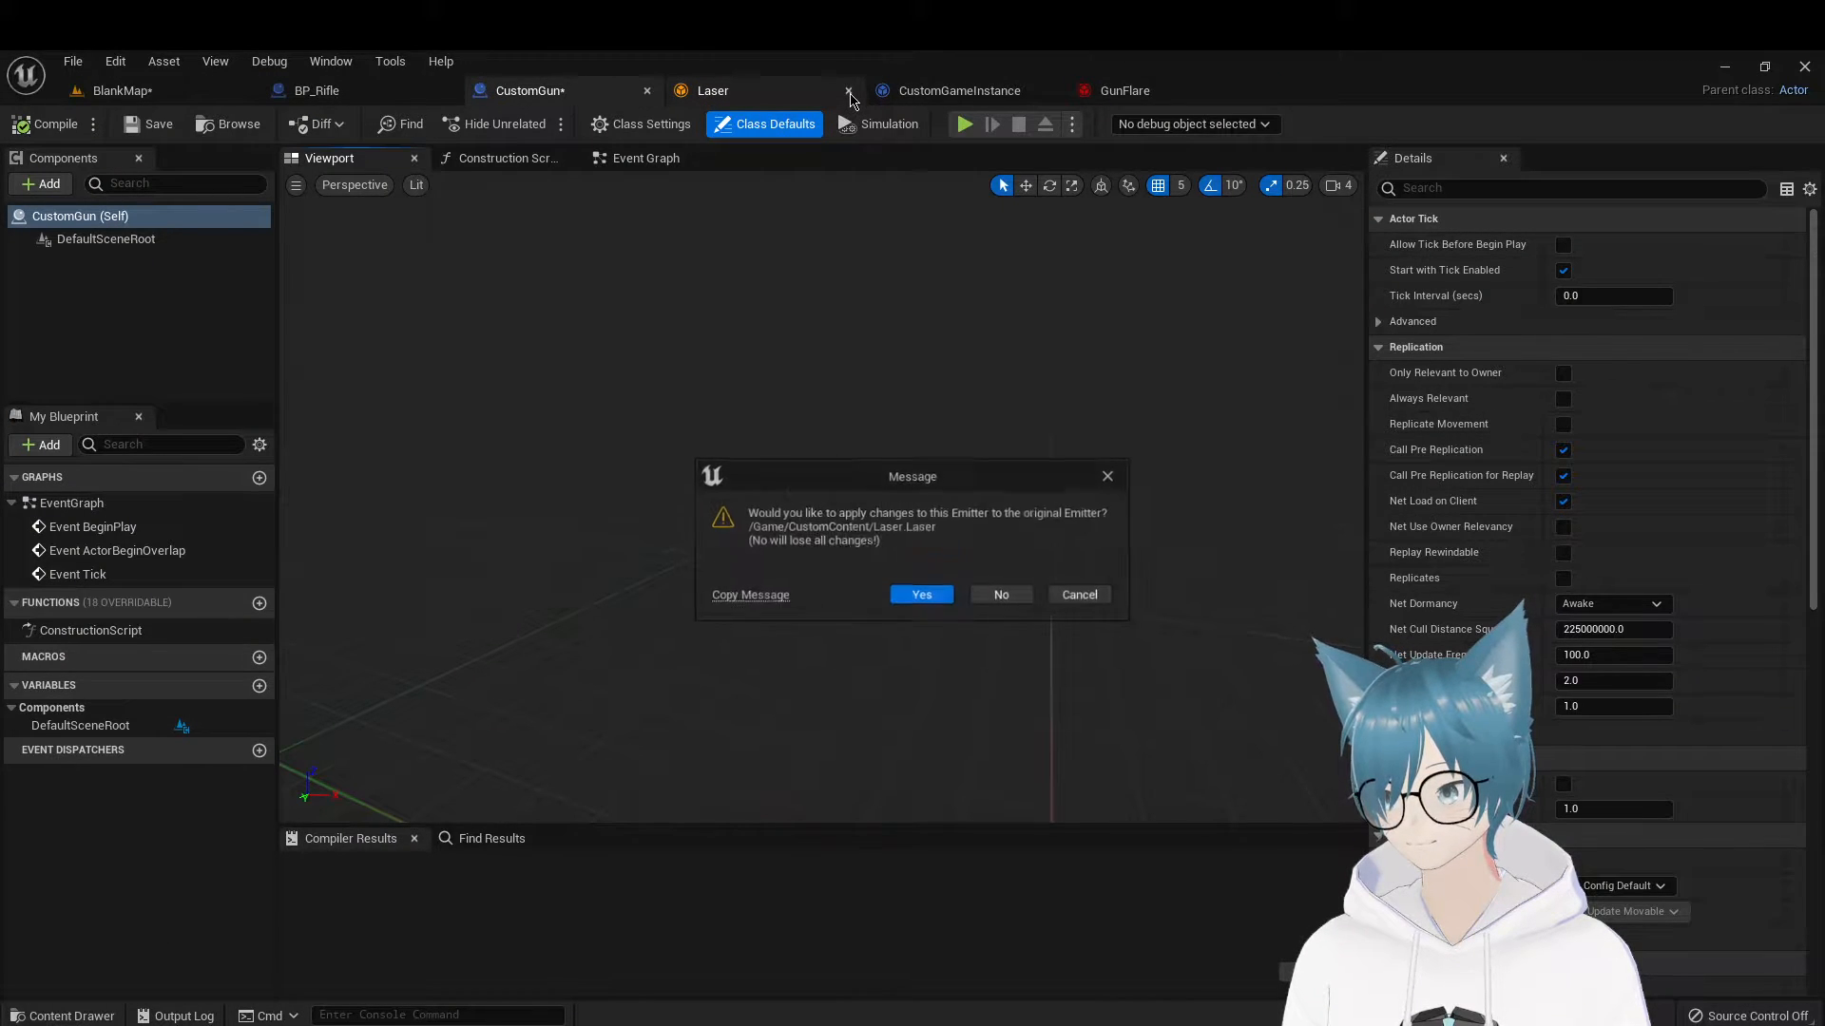
click(922, 598)
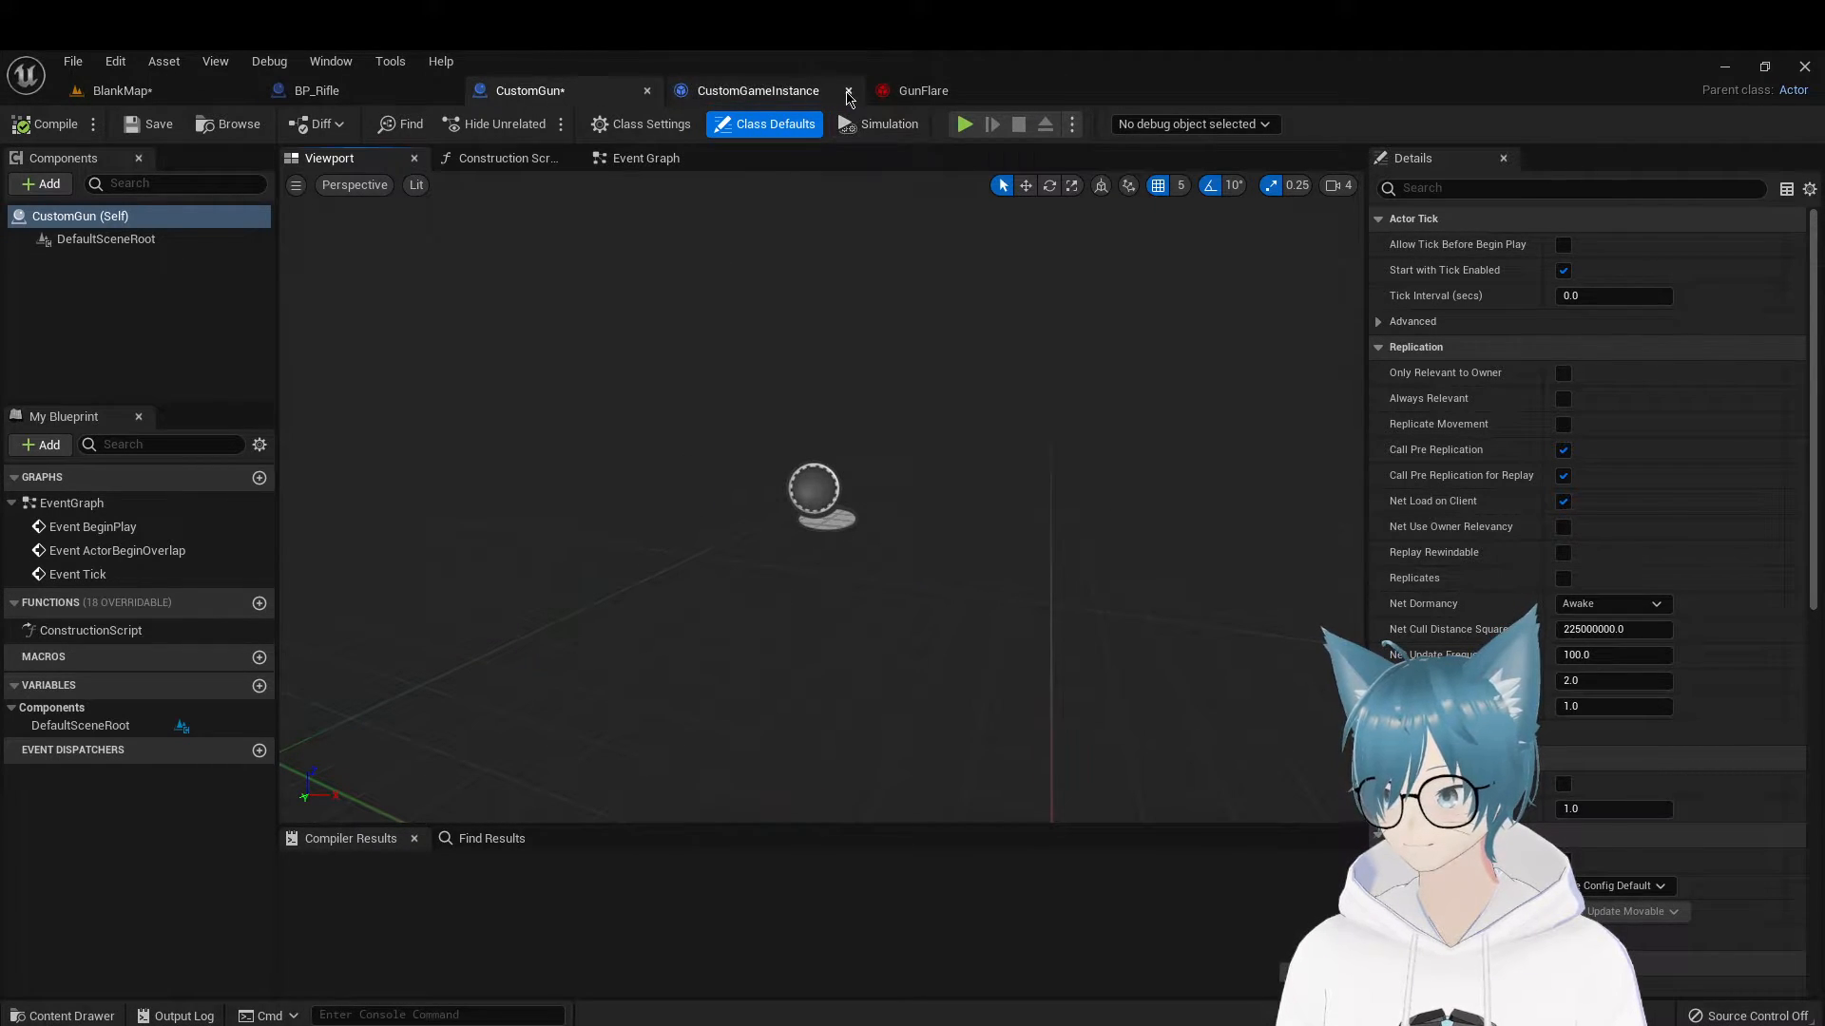
click(847, 92)
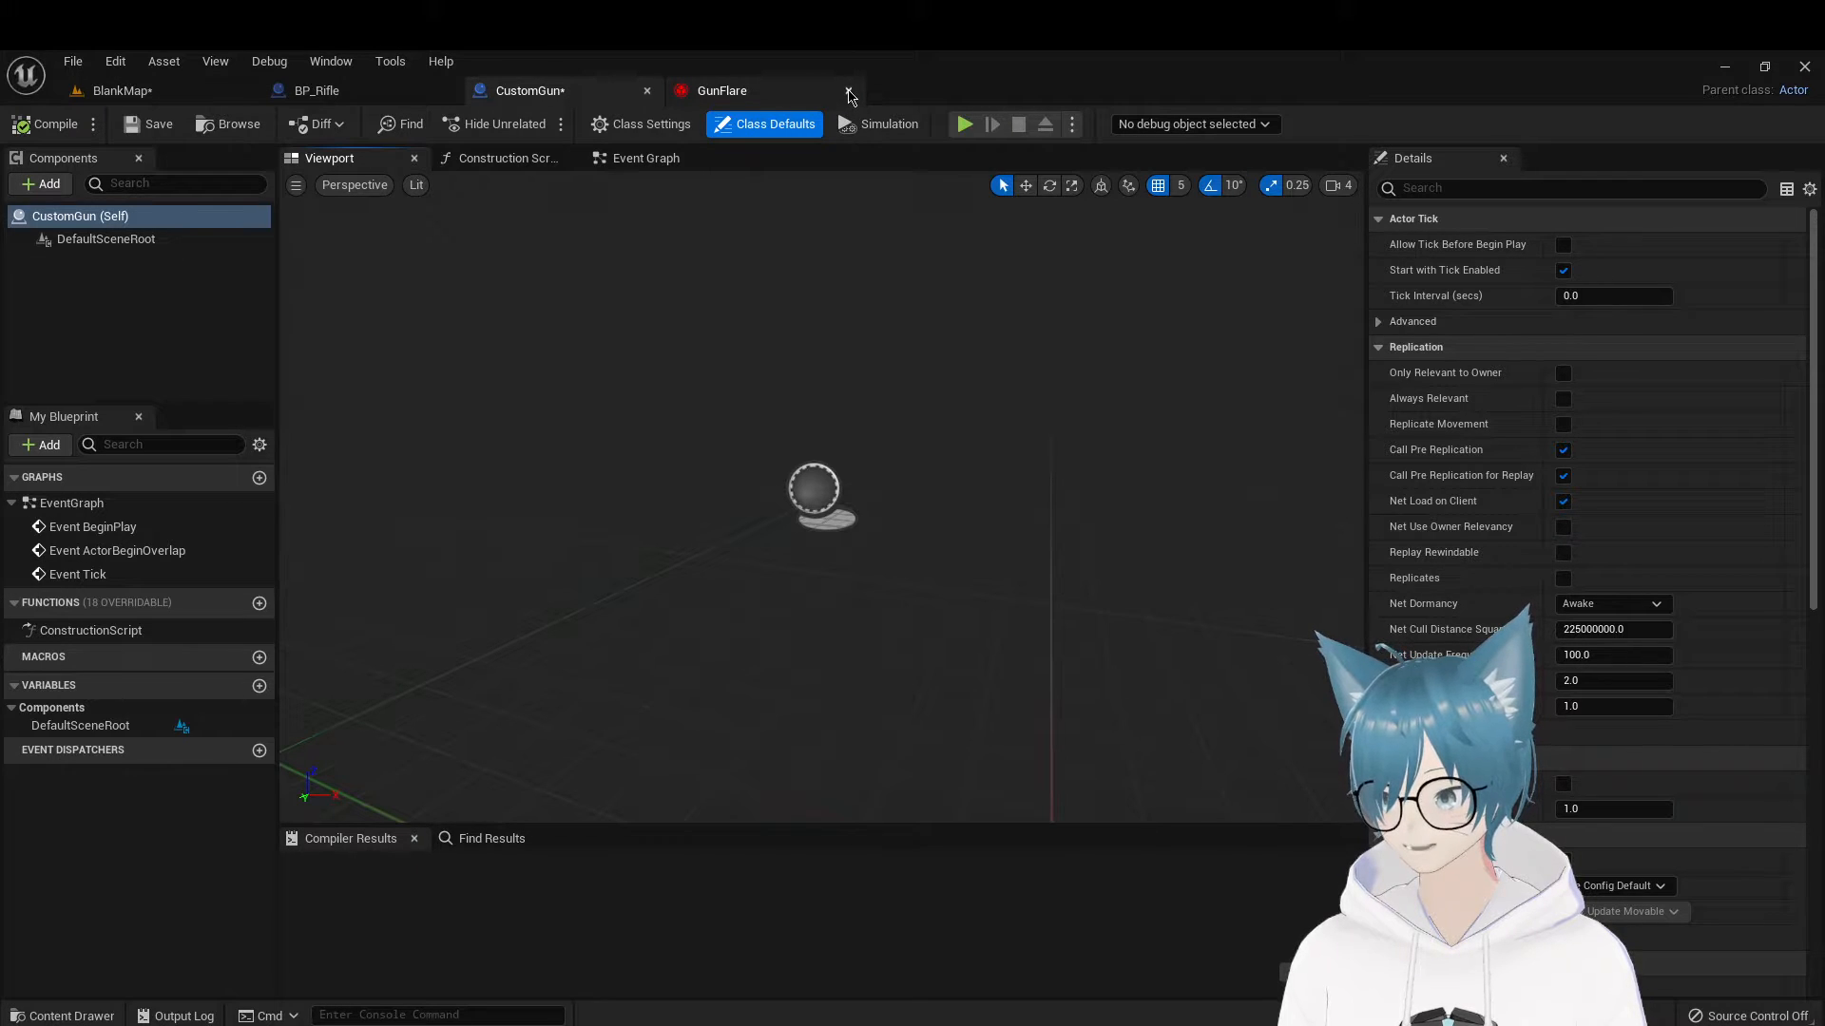
click(848, 90)
Check BP_Rifle's SkeletalMesh component for reference and add a Static Mesh component to CustomGun
click(316, 90)
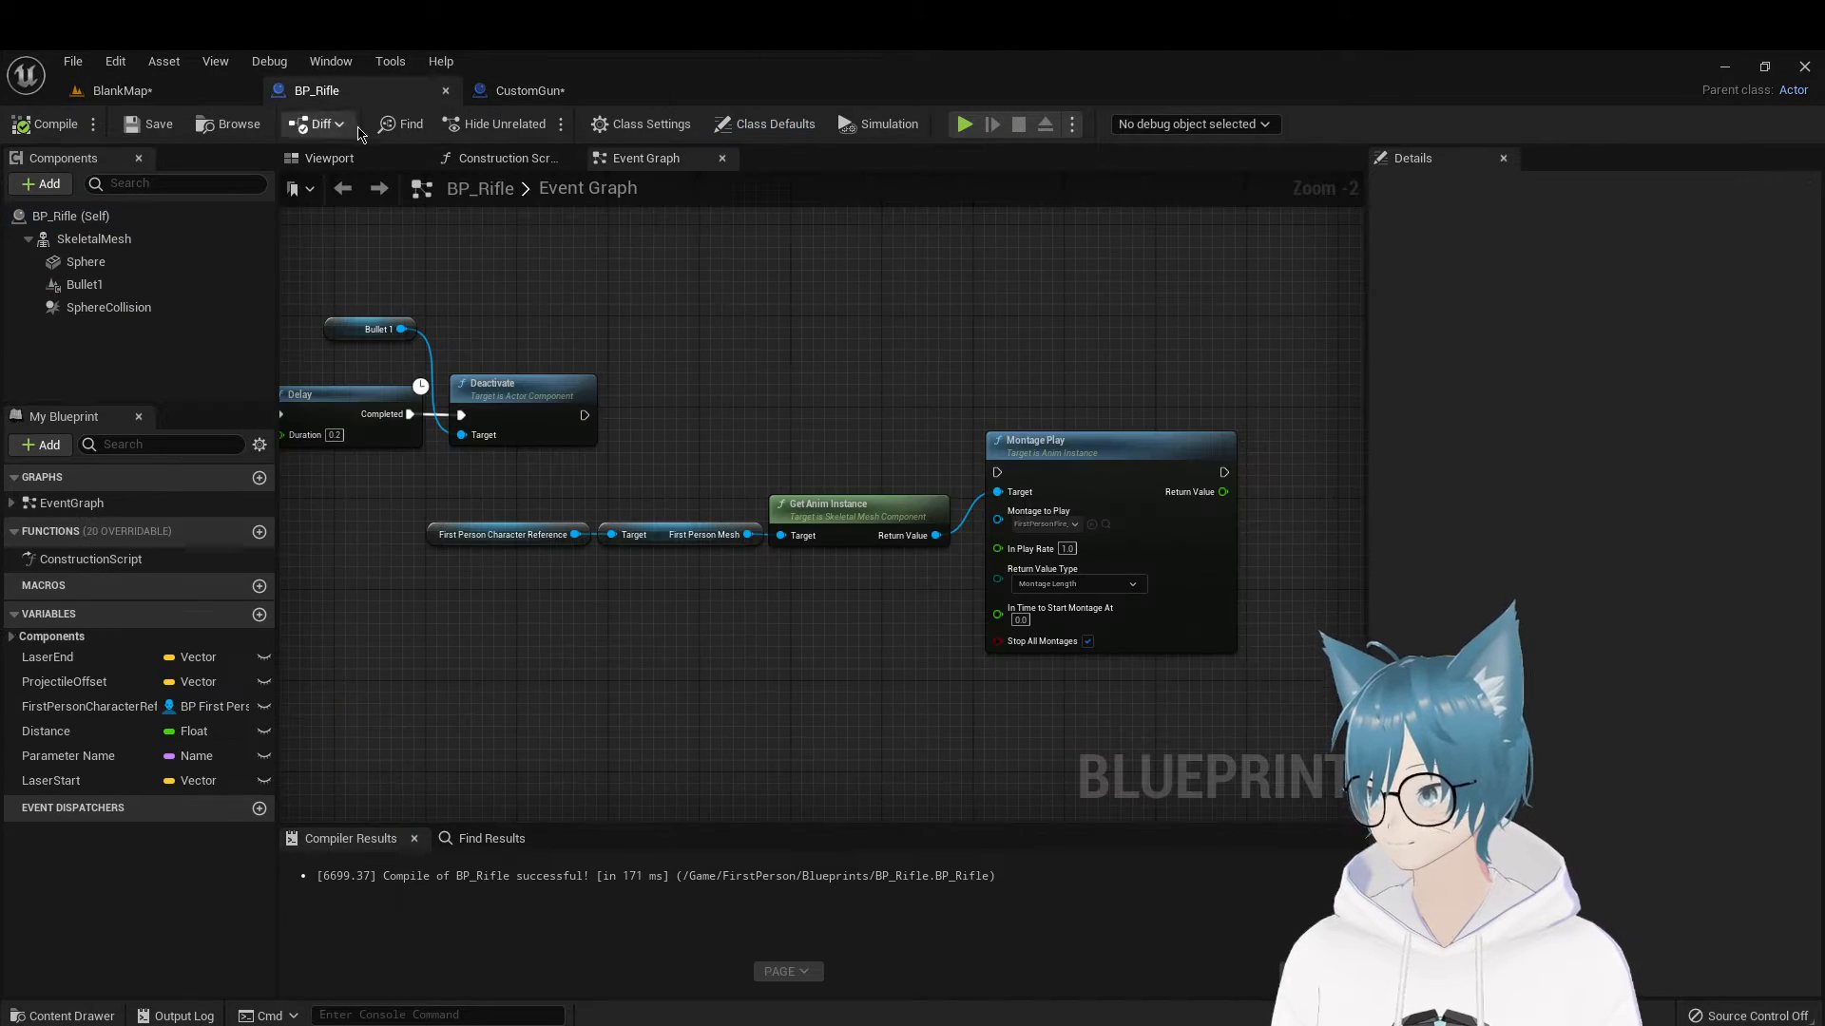
click(225, 238)
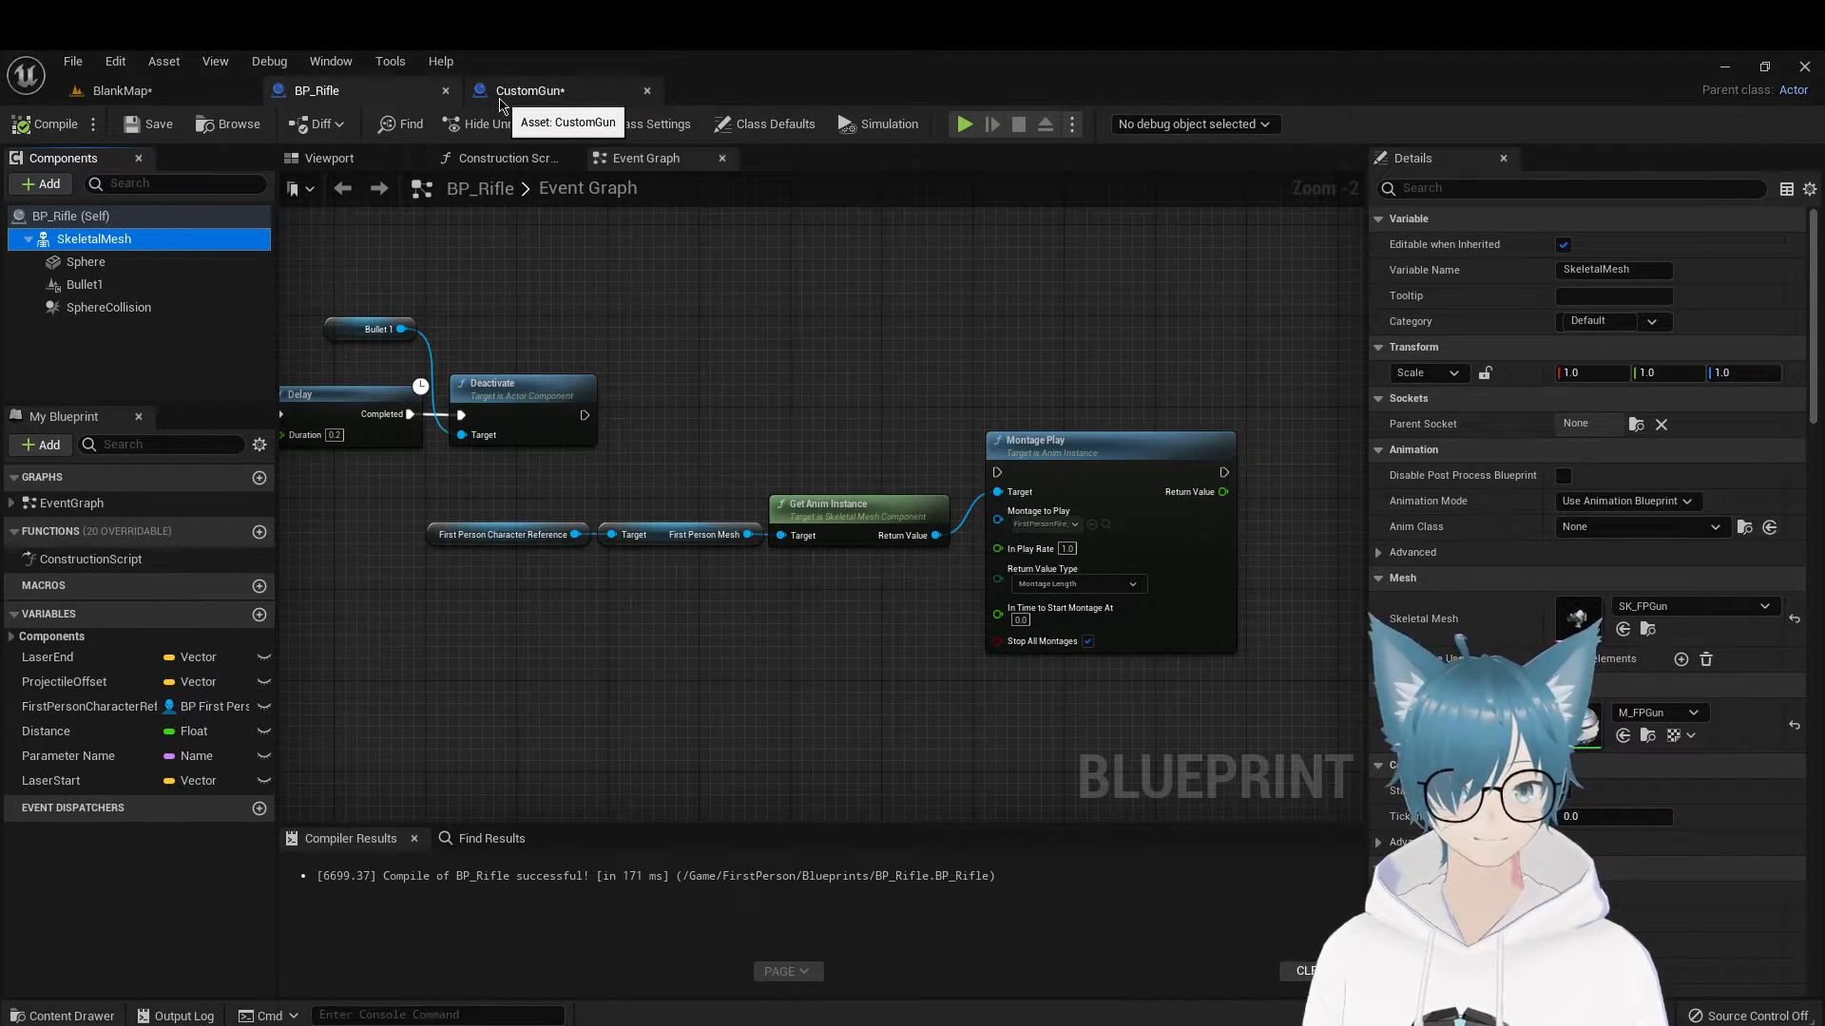
click(508, 93)
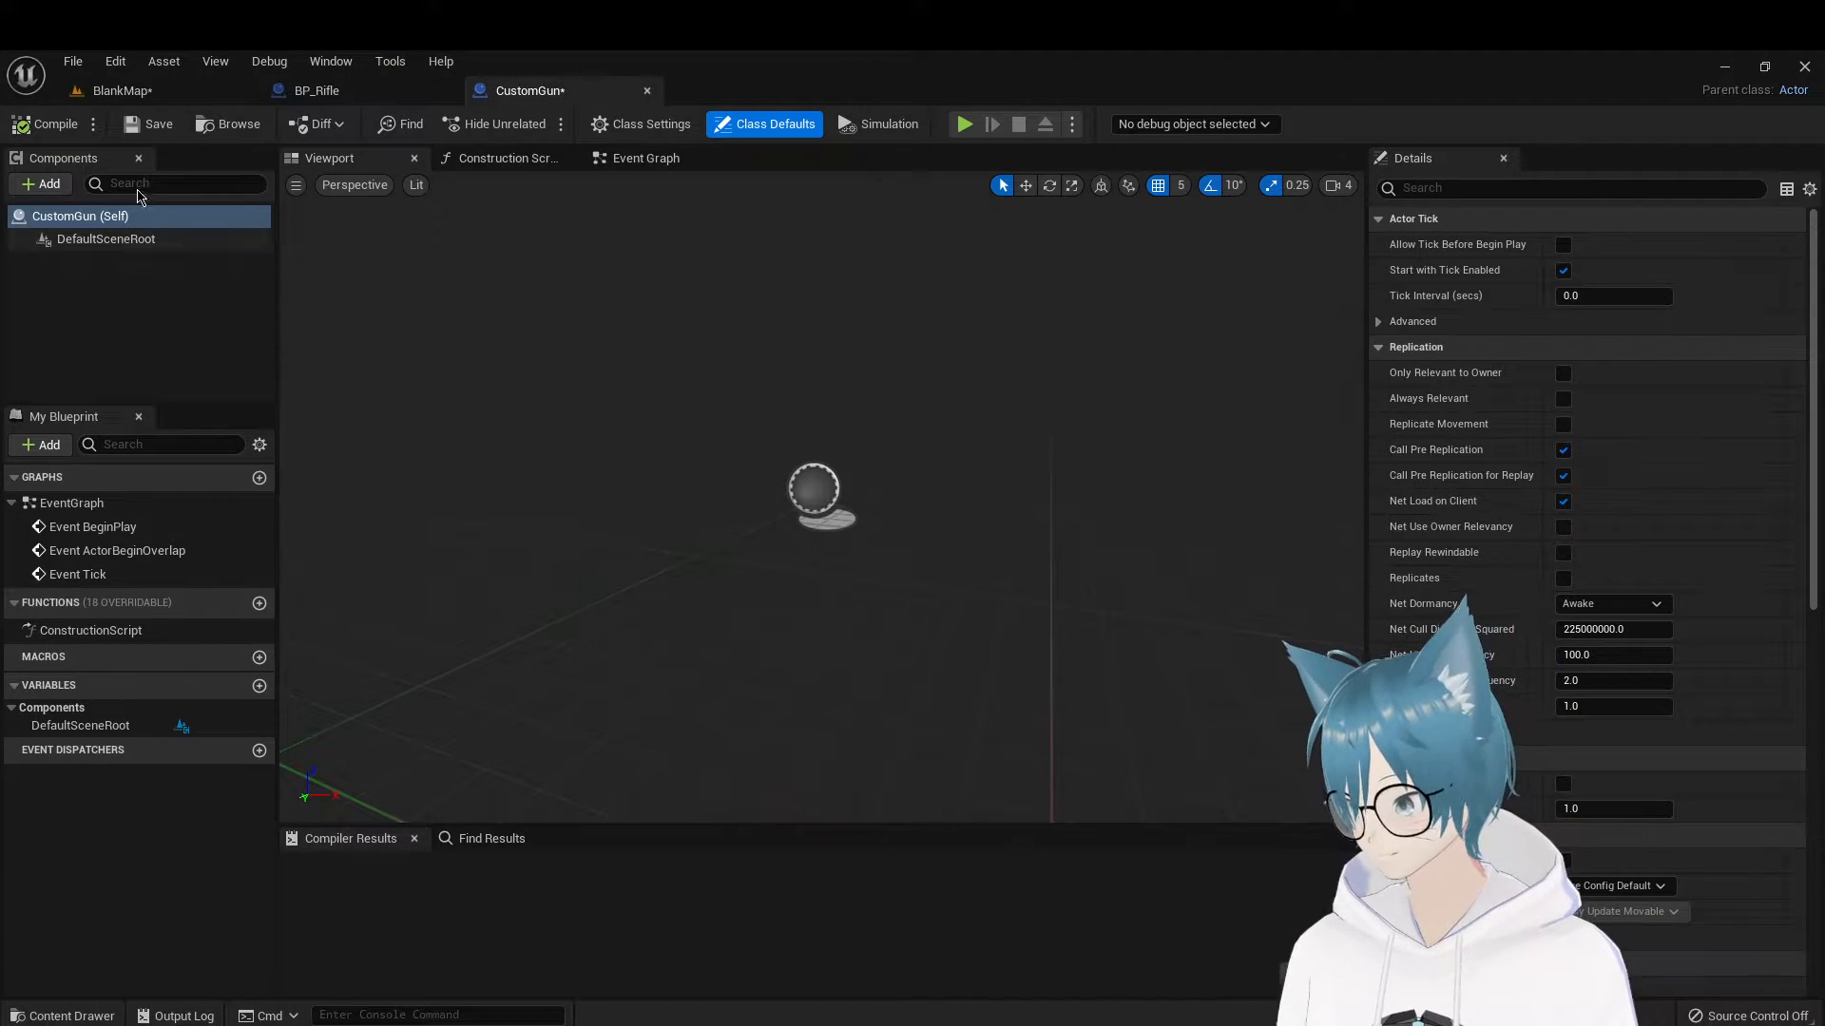
click(49, 183)
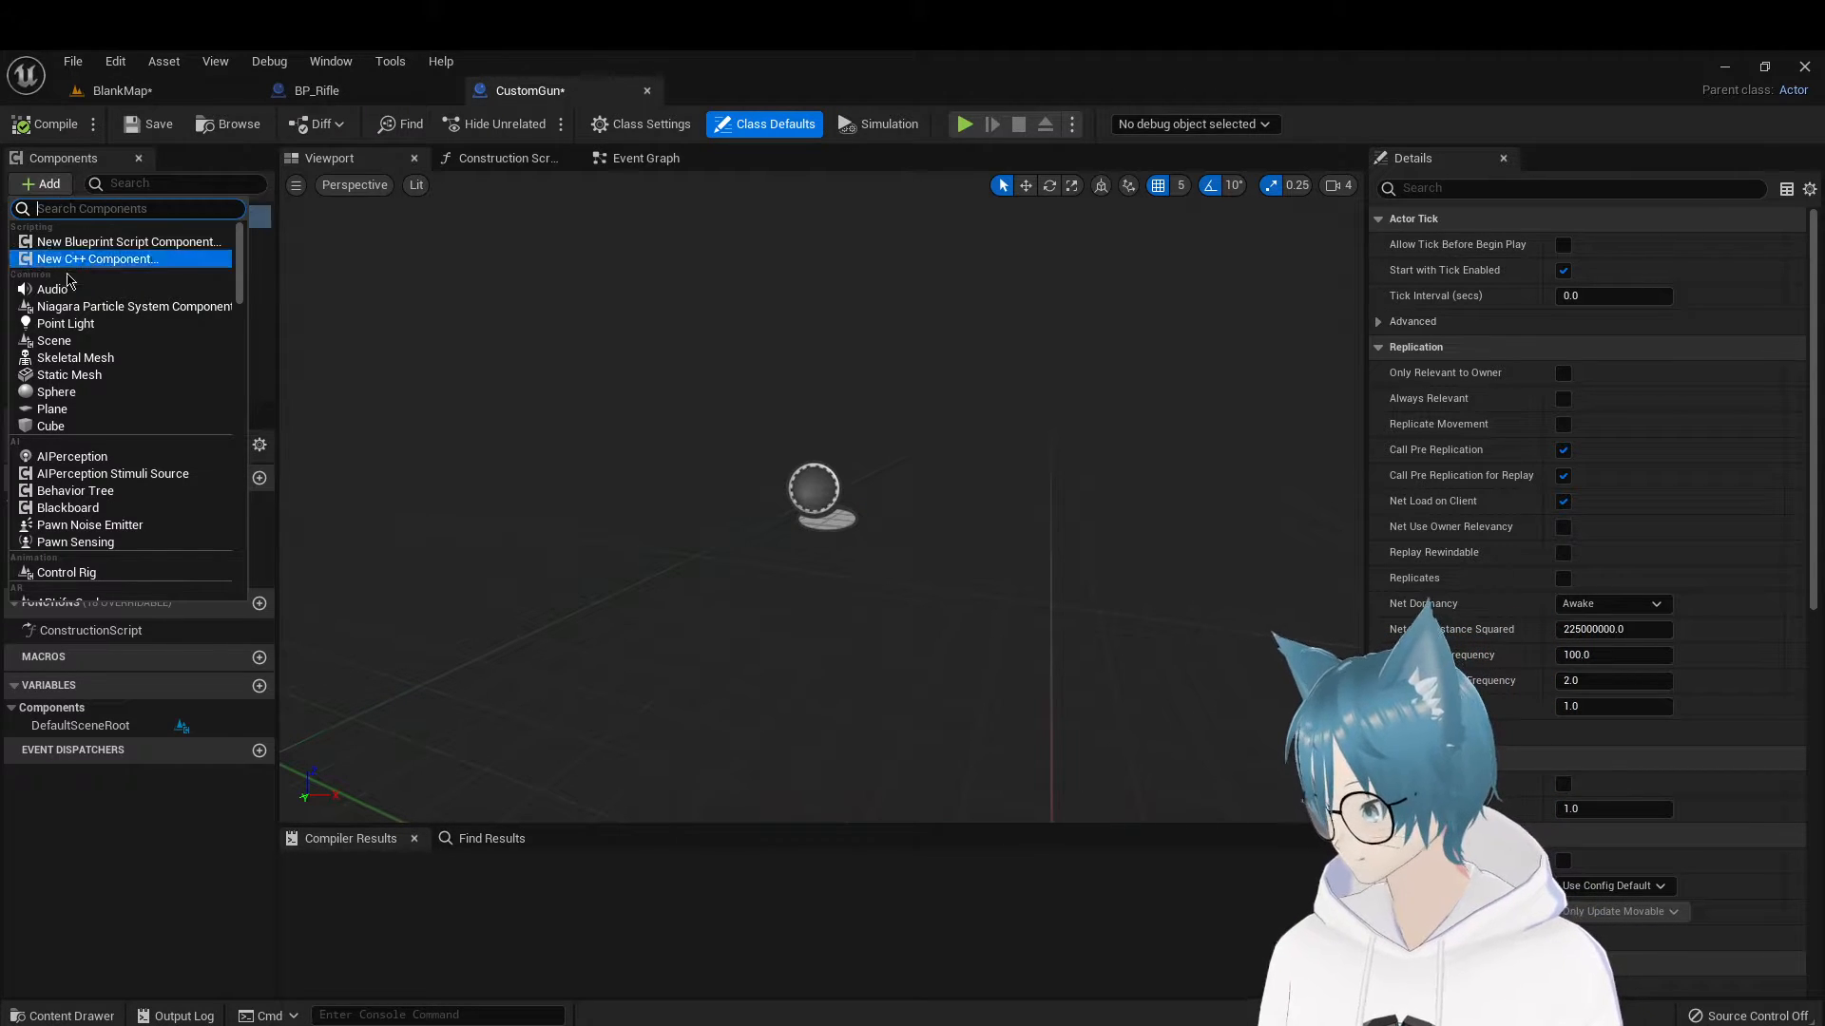
click(96, 373)
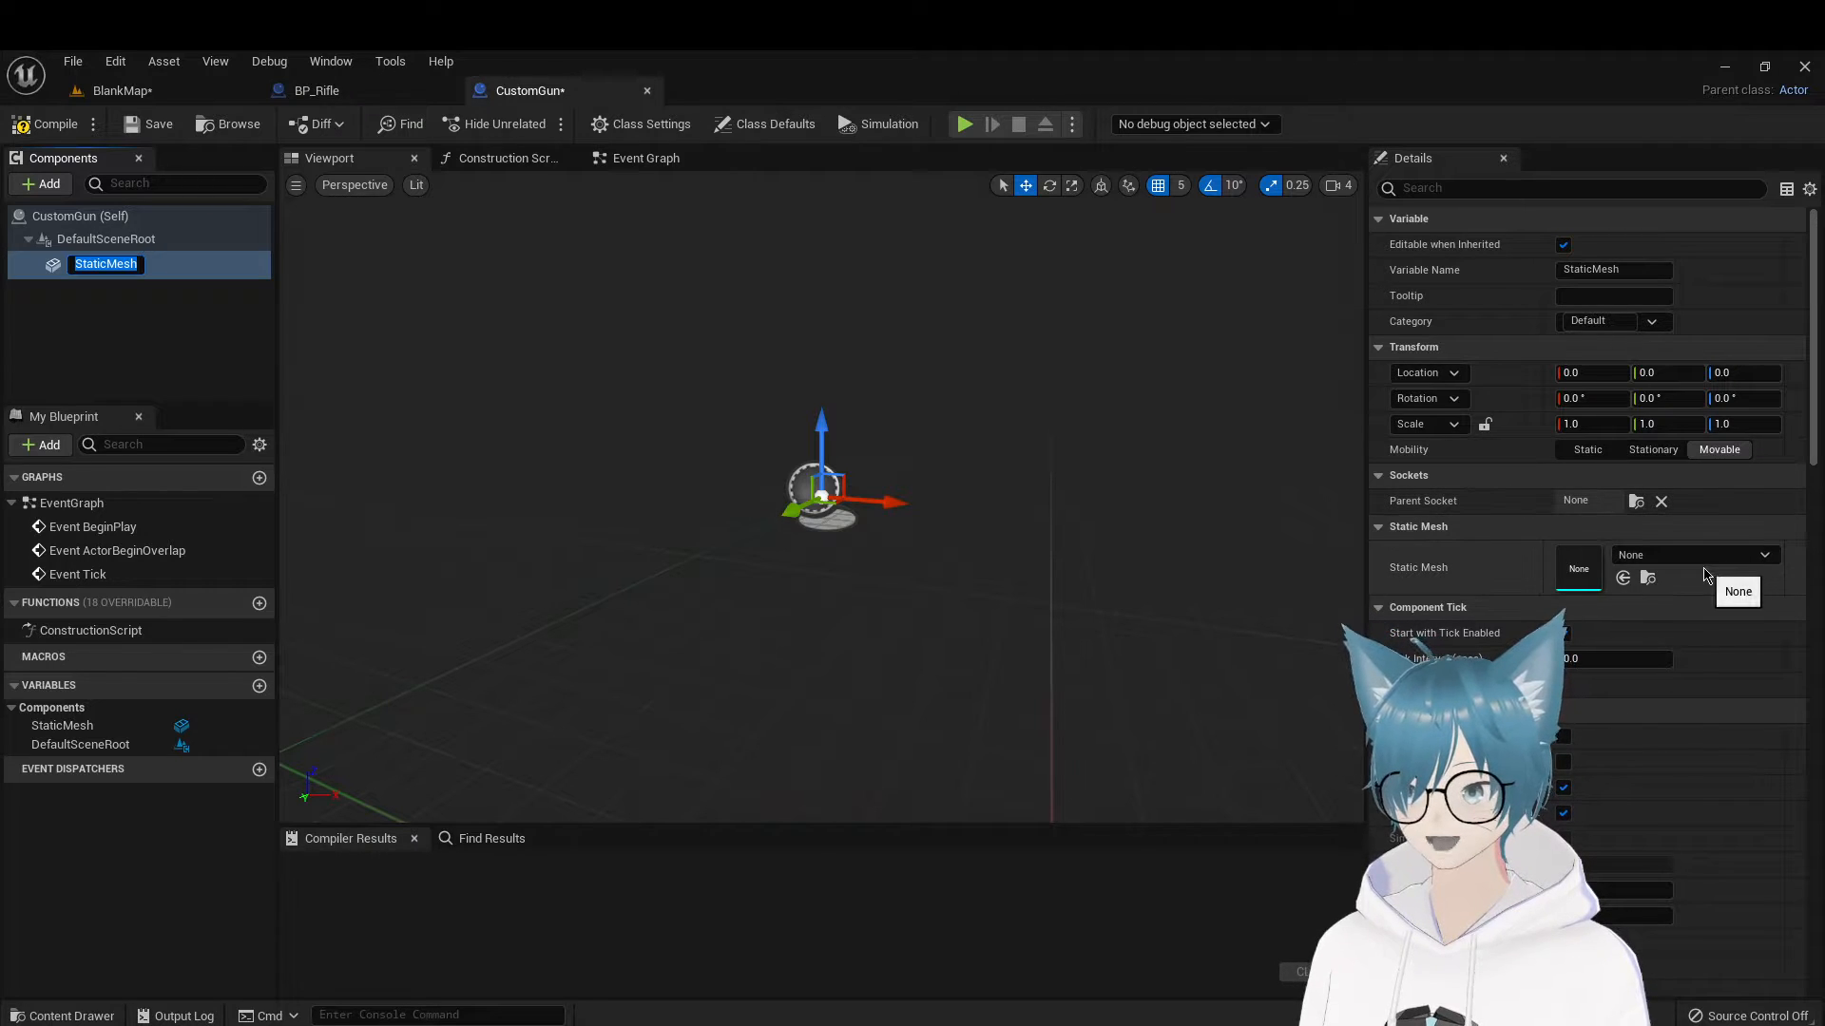
Compile the CustomGun Blueprint and return to the BlankMap level
click(119, 90)
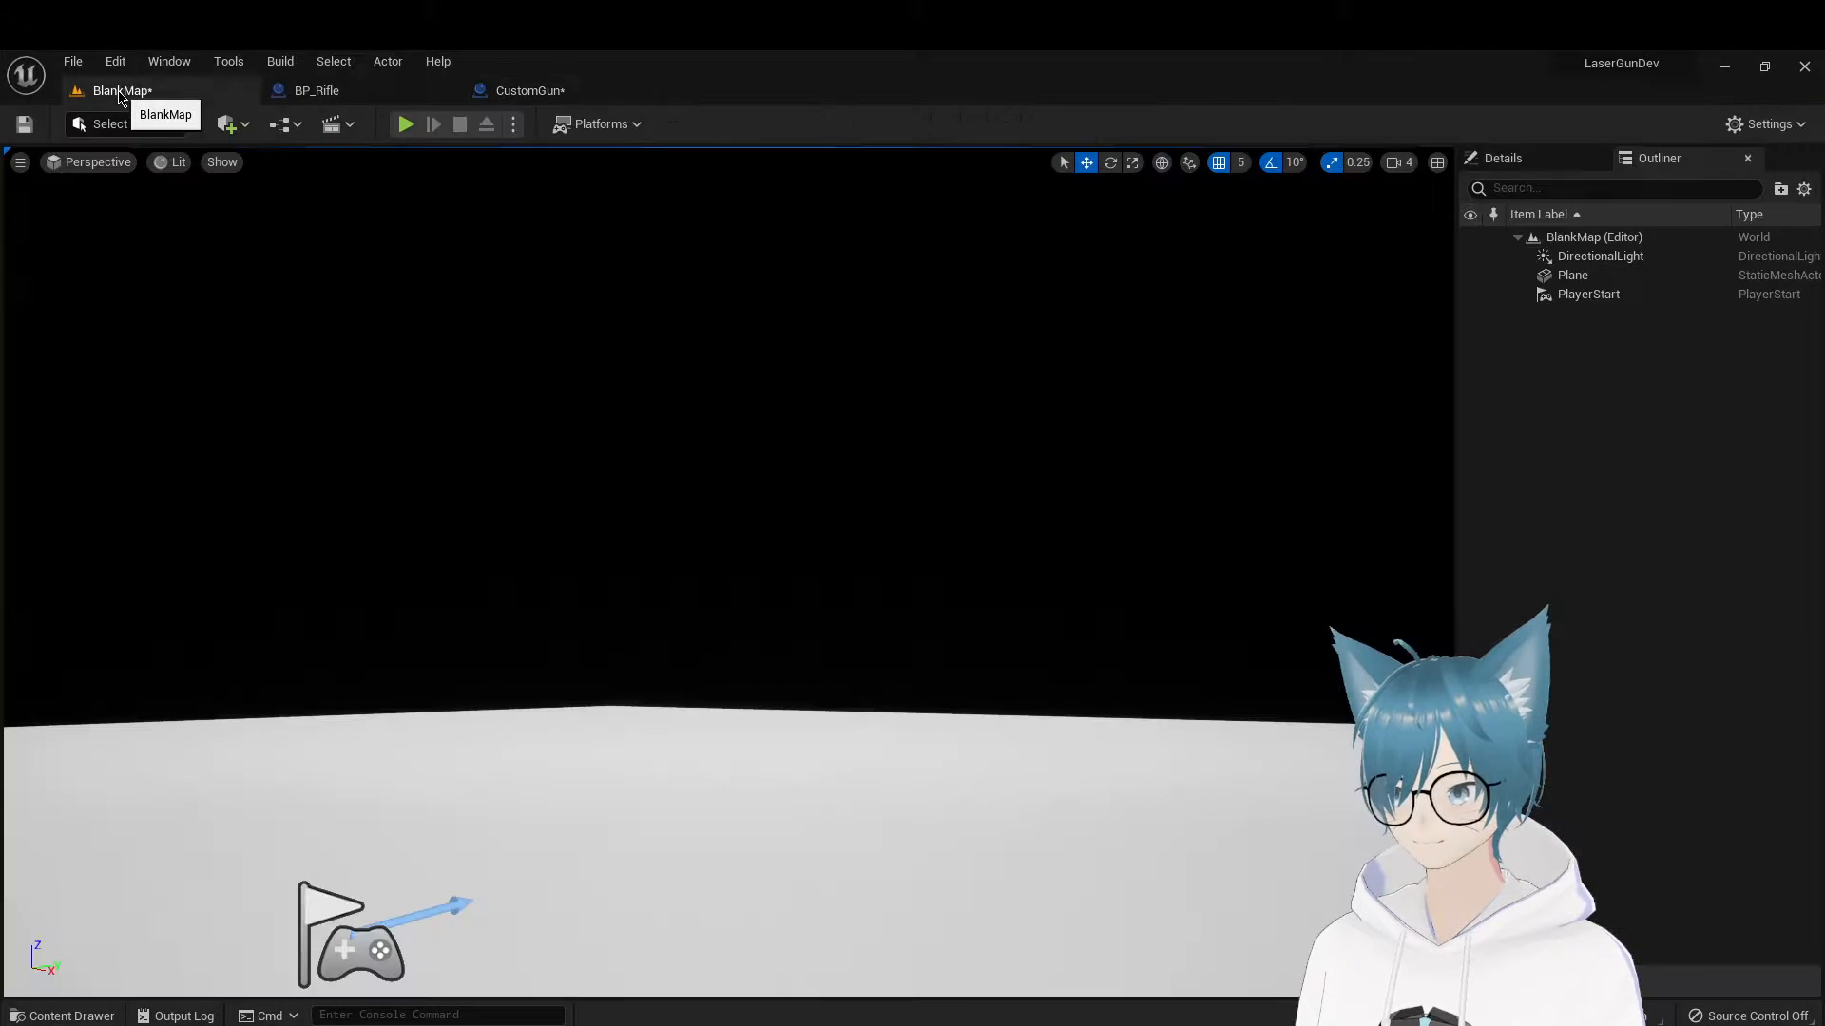
click(506, 93)
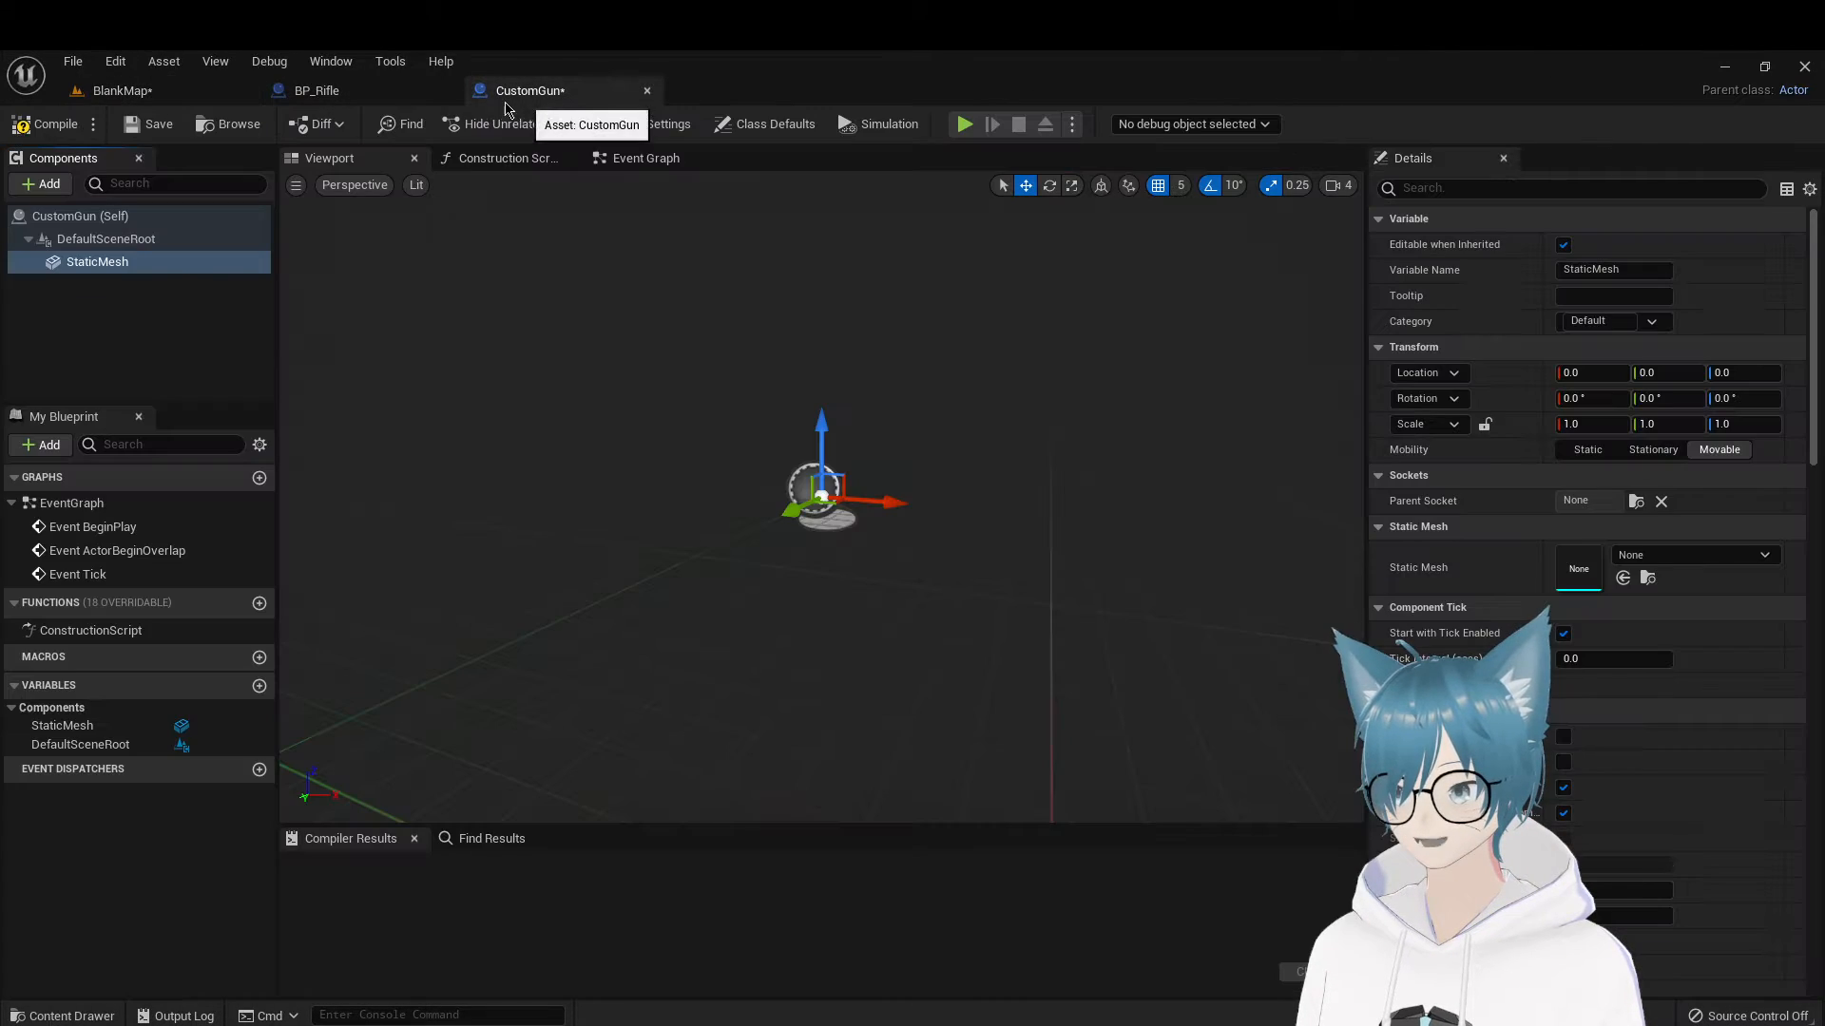
click(43, 124)
click(119, 90)
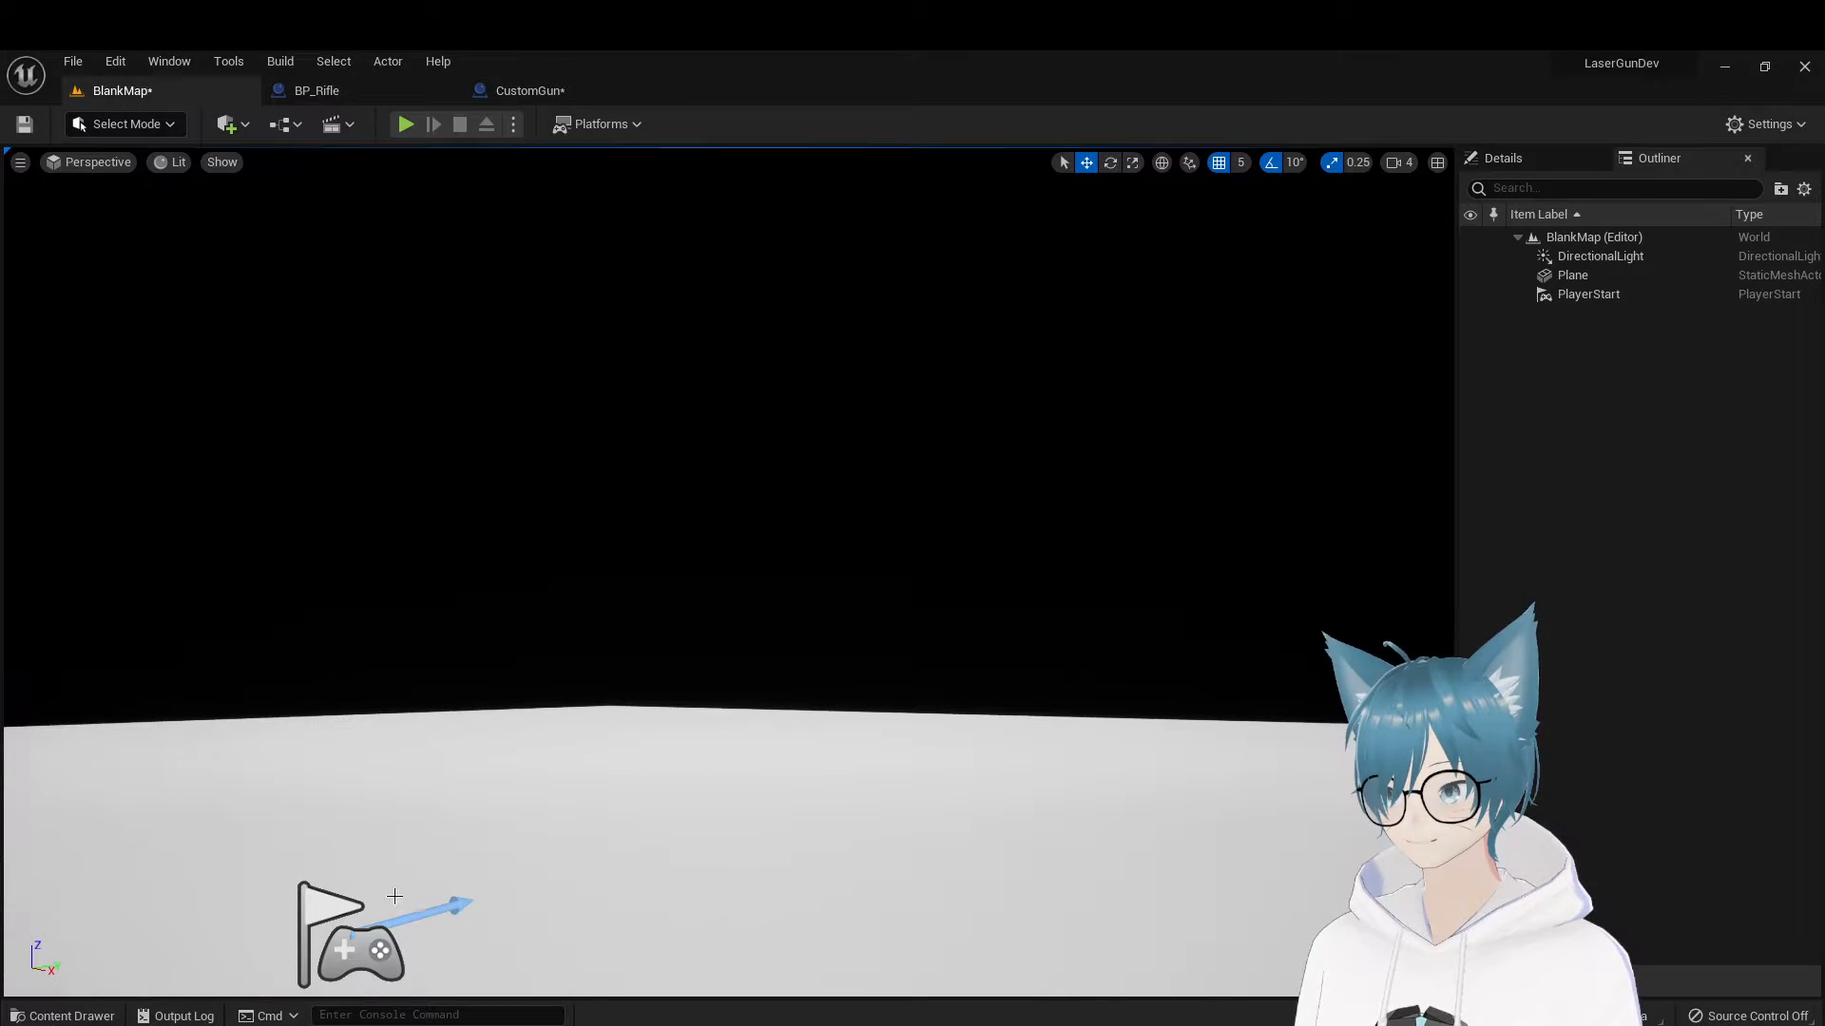
Examine the gunV1 static mesh from several angles for faces that render incorrectly
click(63, 1015)
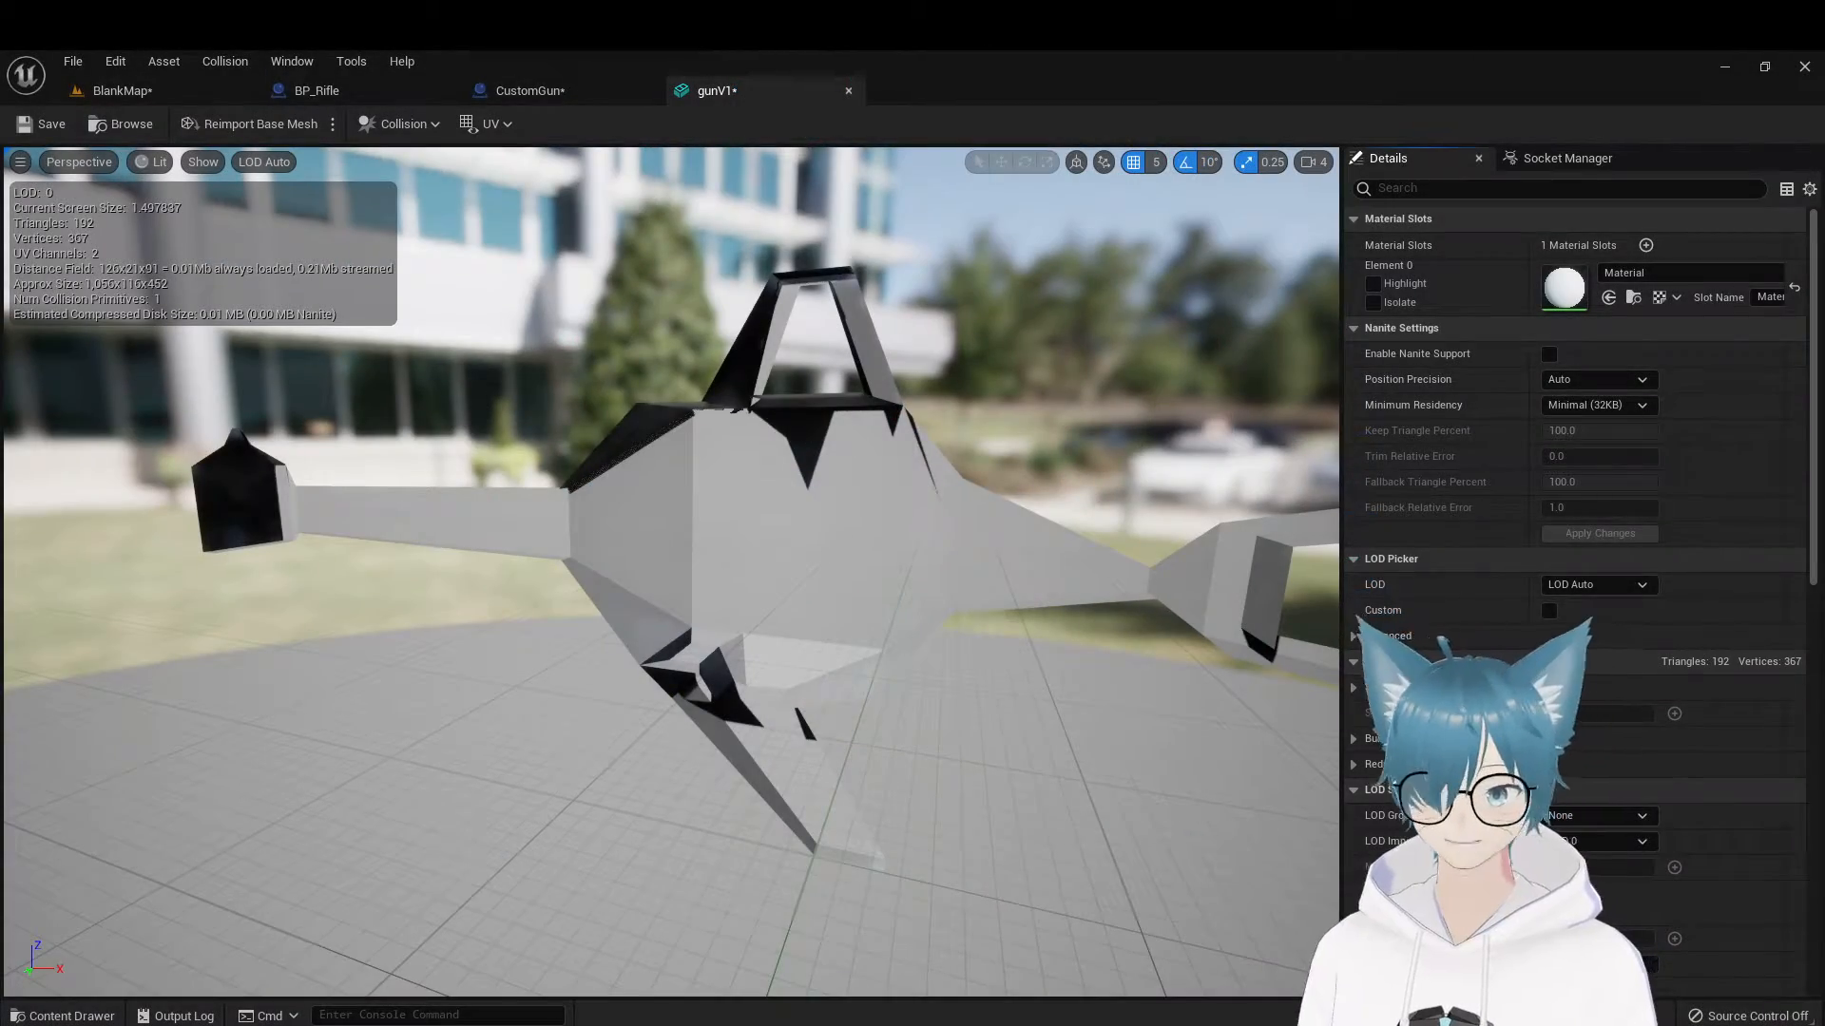
drag(856, 570, 665, 589)
right_drag(665, 570, 1178, 570)
right_drag(618, 498, 903, 504)
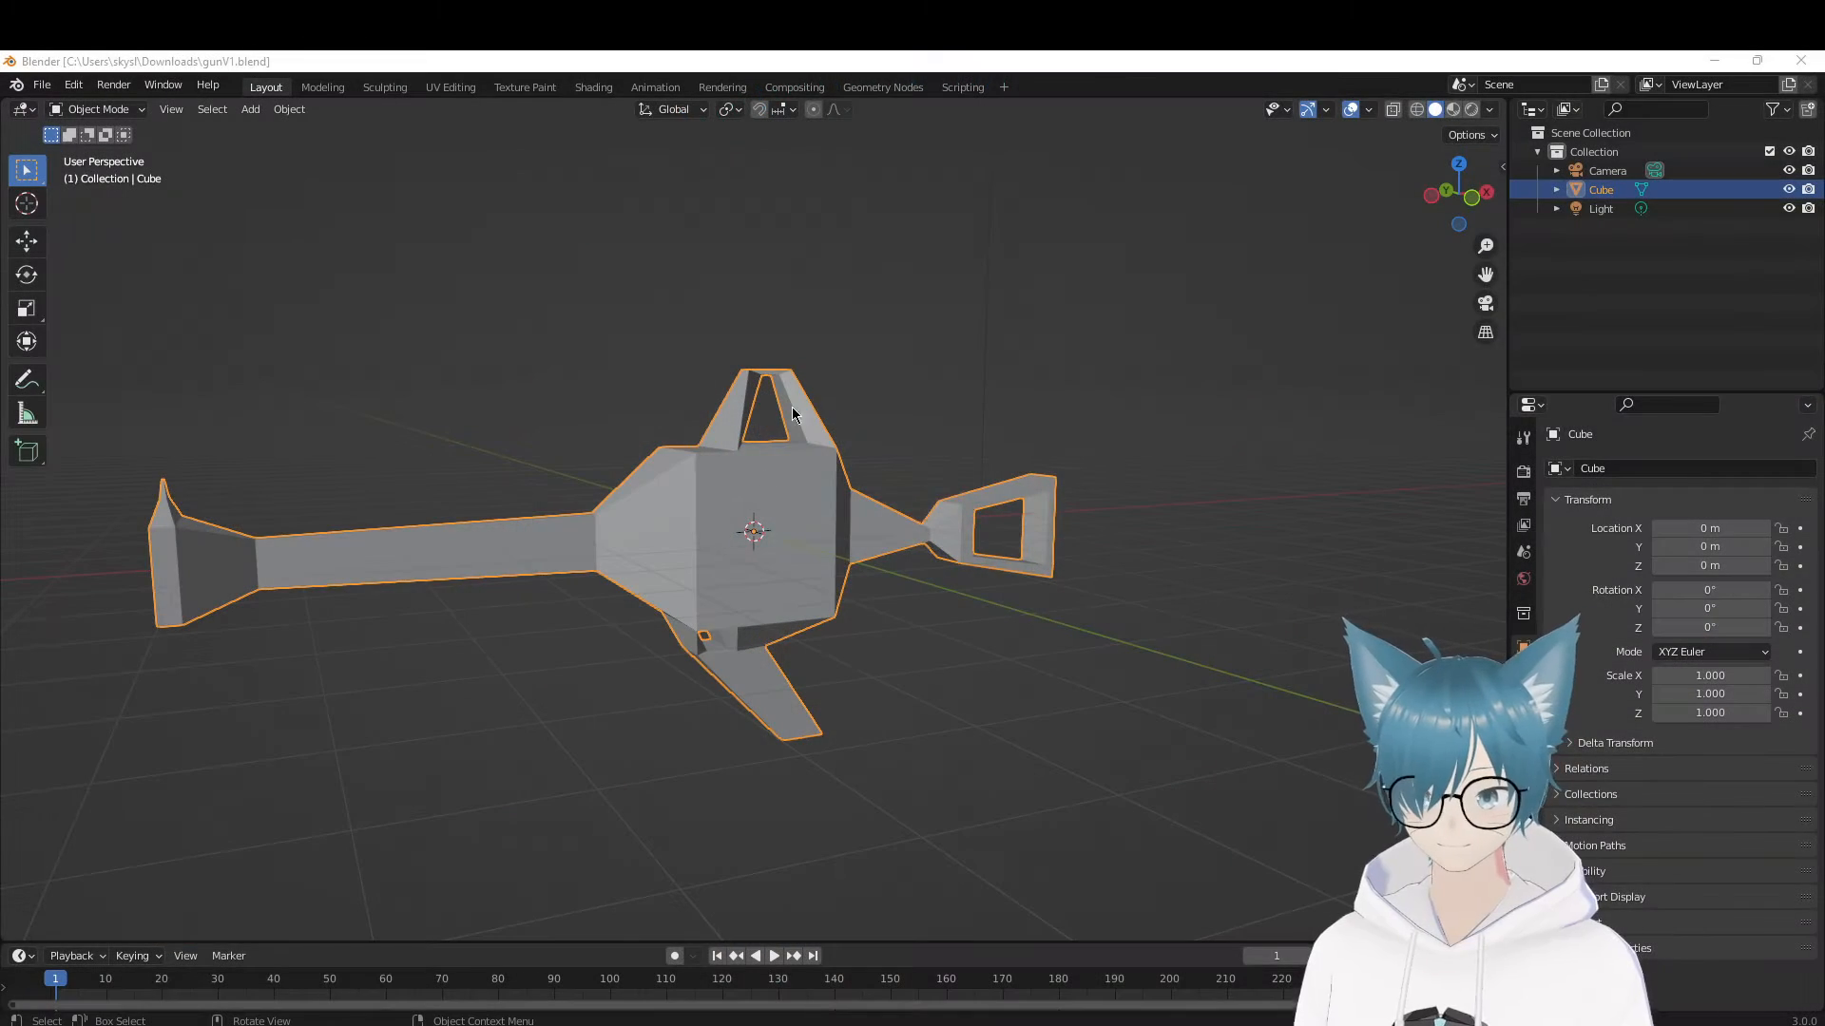
key(shift+d)
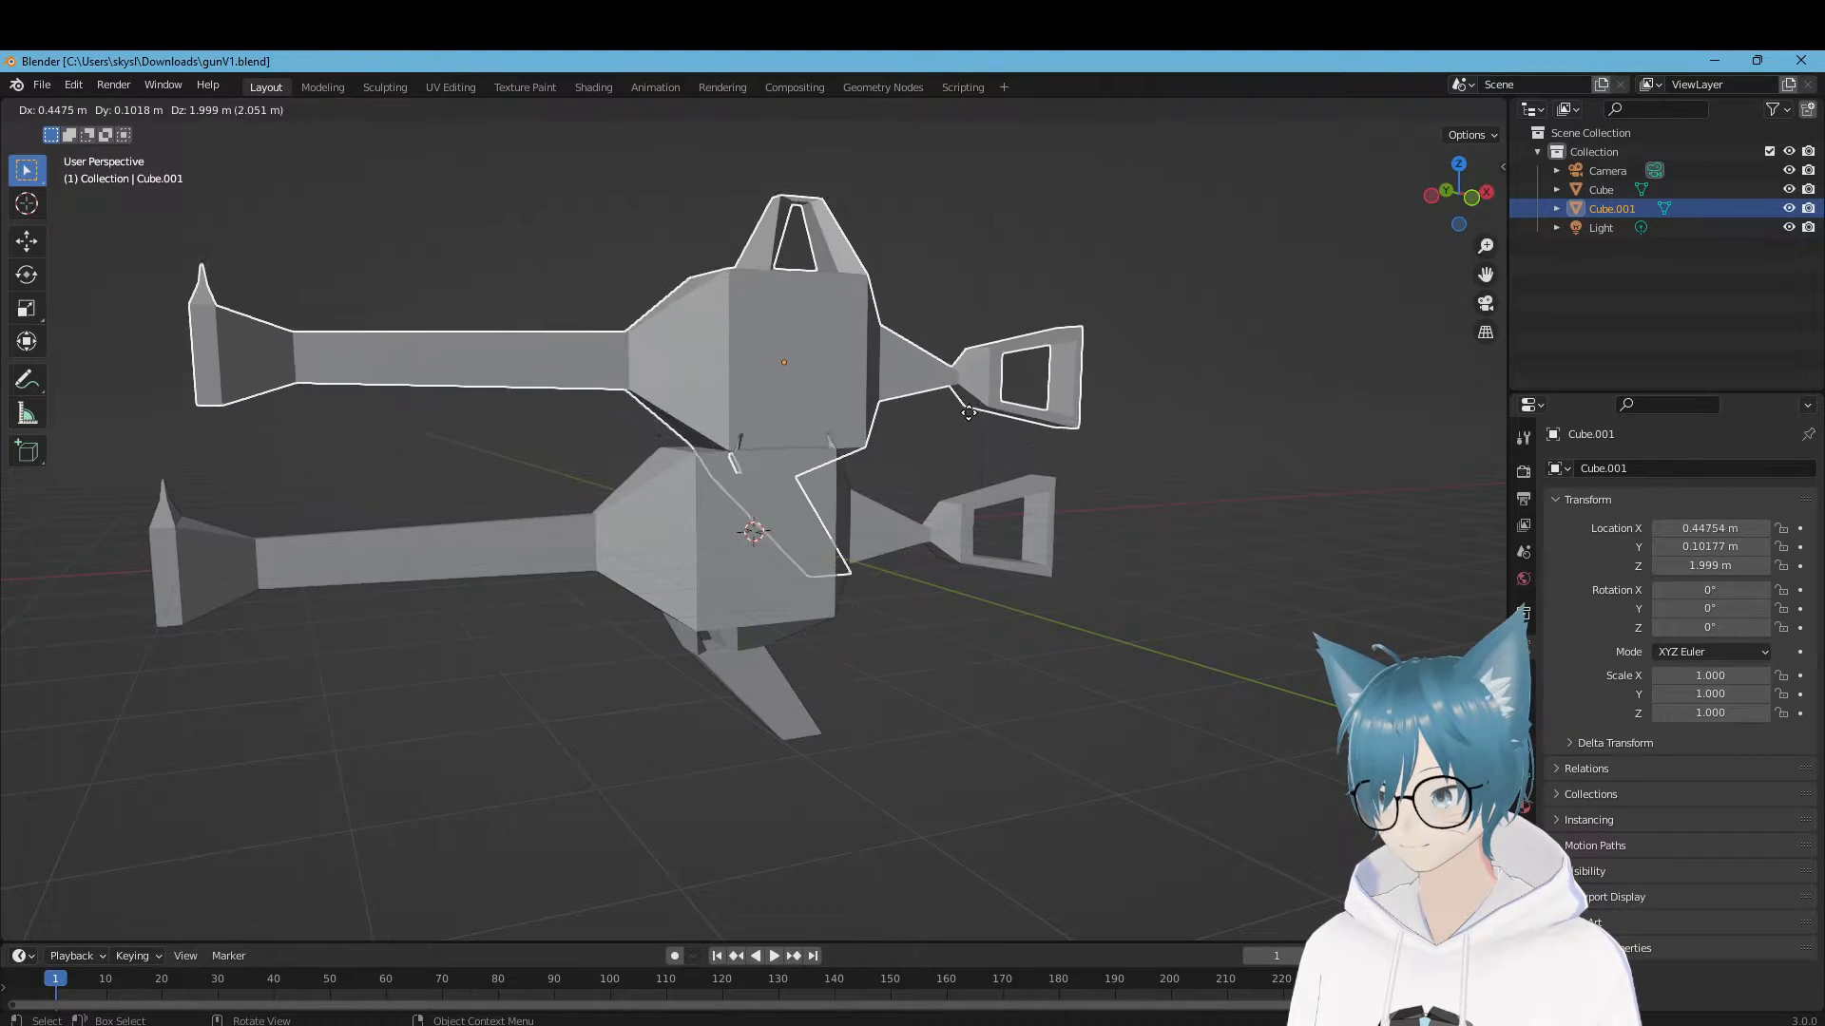
click(964, 404)
key(ctrl+z)
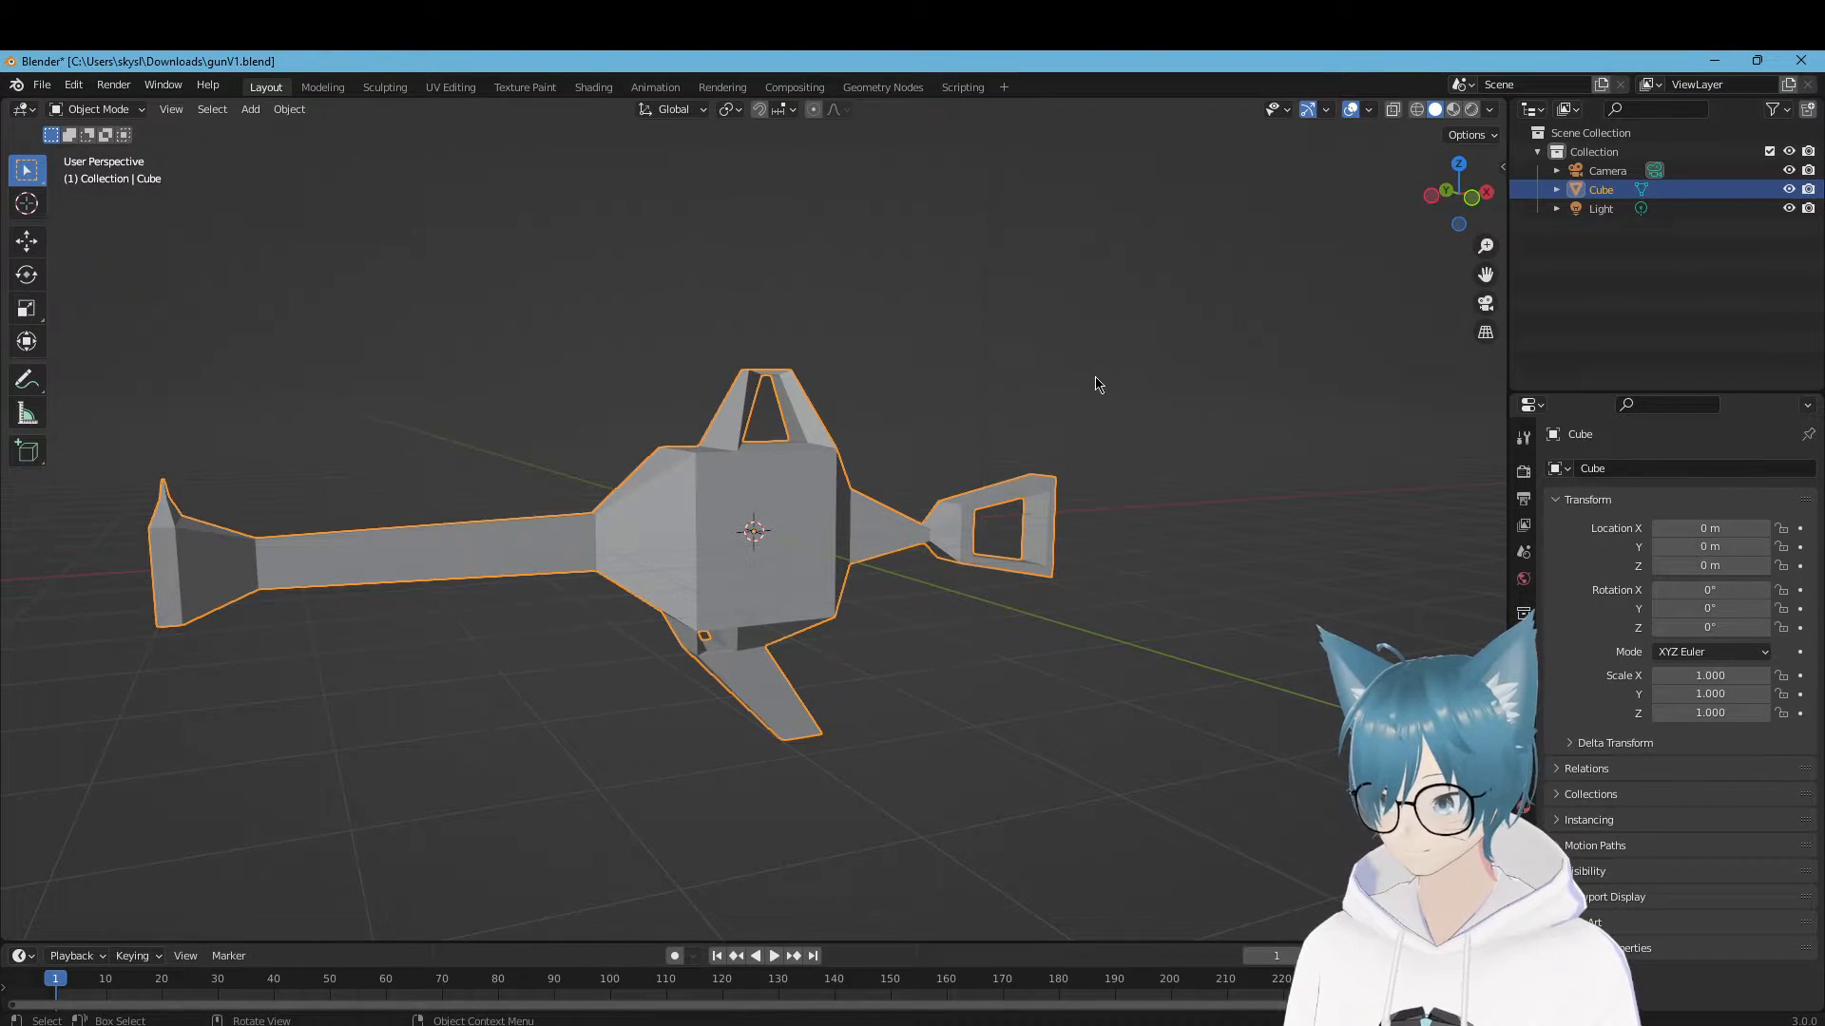
Turn on the Face Orientation overlay and inspect the direction of the gun model's faces
mouse_move(1184, 411)
middle_down()
mouse_move(1201, 408)
mouse_move(880, 456)
mouse_move(1055, 447)
mouse_move(1267, 351)
mouse_move(1324, 423)
mouse_move(1179, 377)
middle_up()
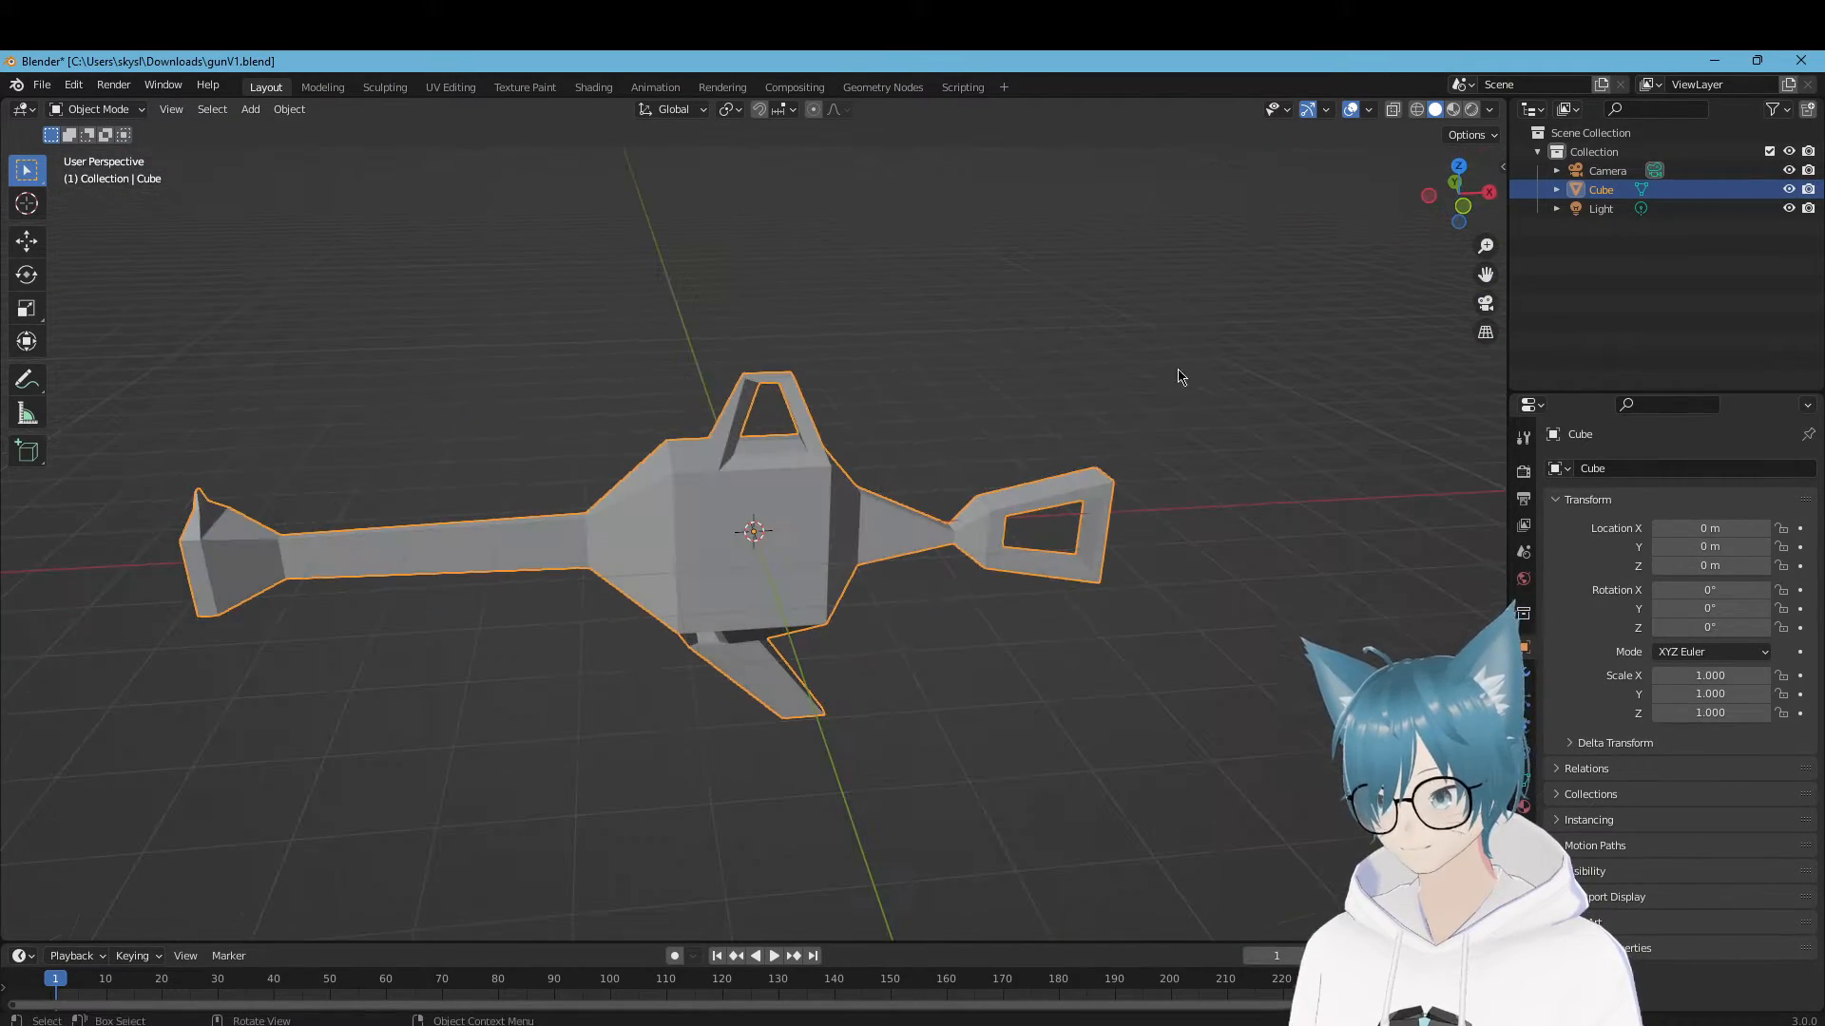
click(1370, 110)
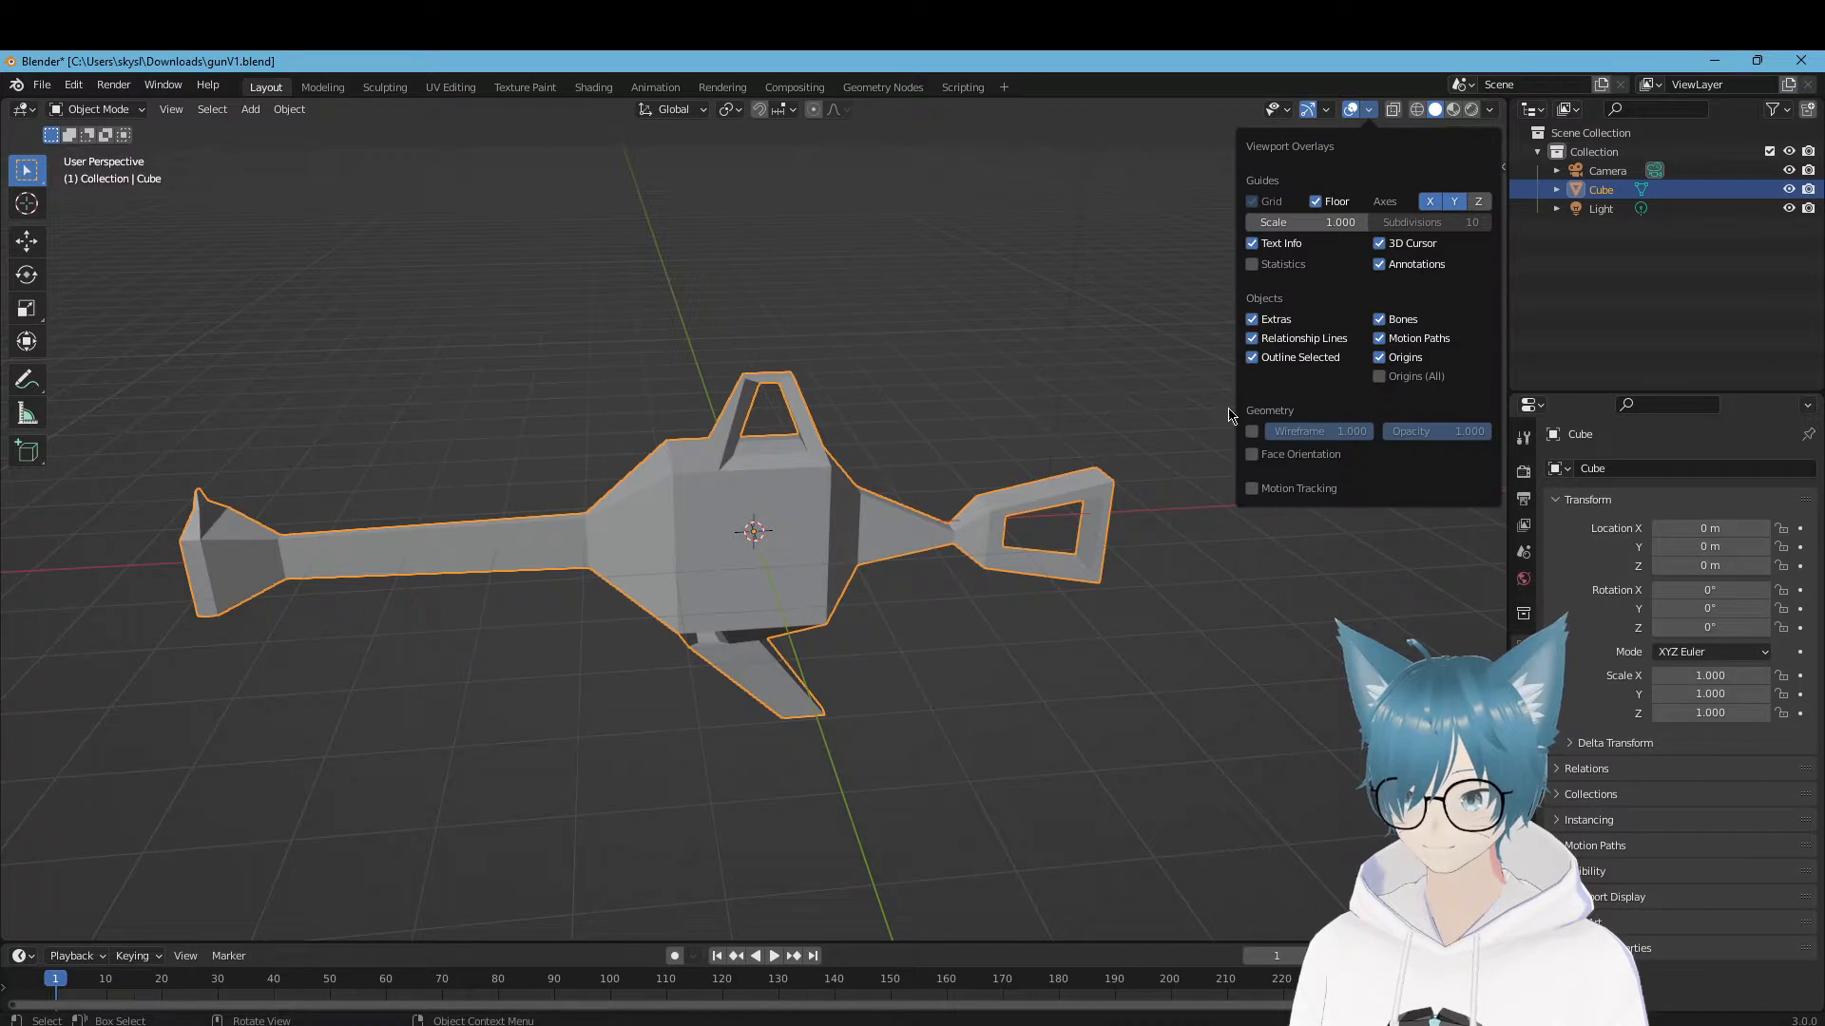
click(1267, 453)
middle_drag(902, 514, 1113, 534)
Flip the normals of all the gun mesh's faces in Edit Mode and check the model from both sides
key(Tab)
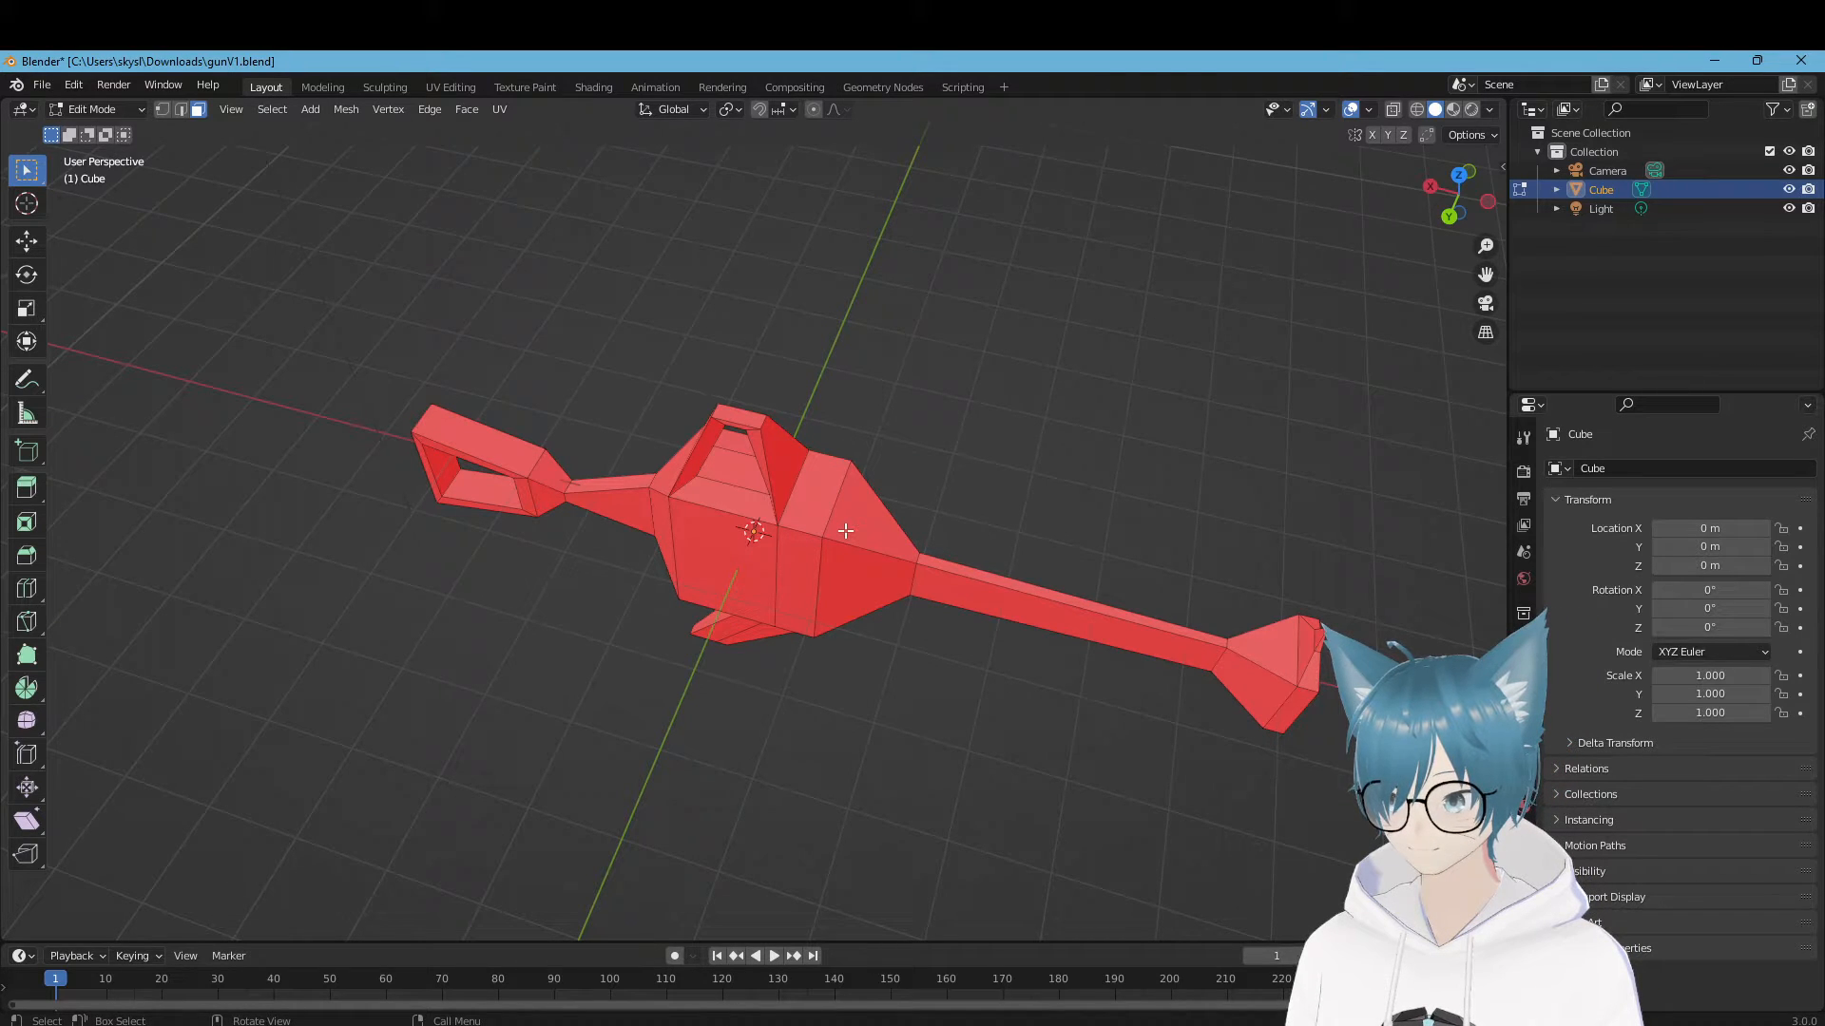
key(a)
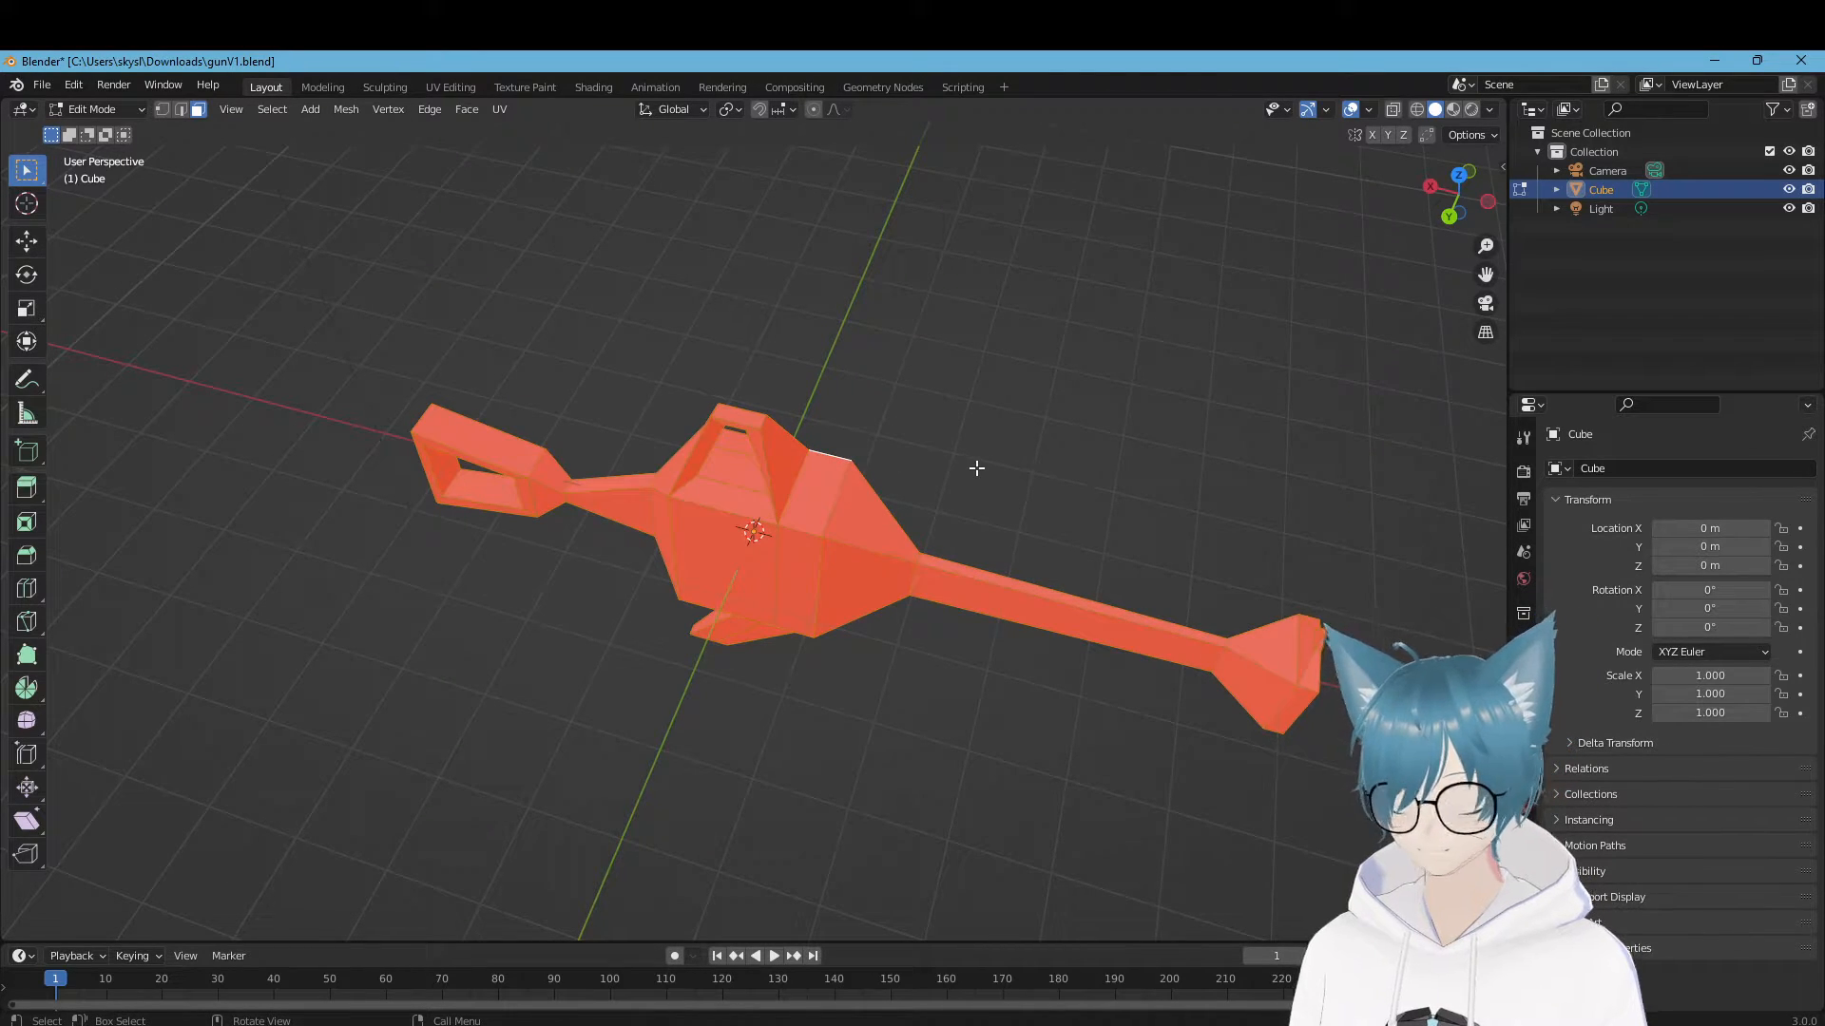
middle_drag(976, 467, 1437, 387)
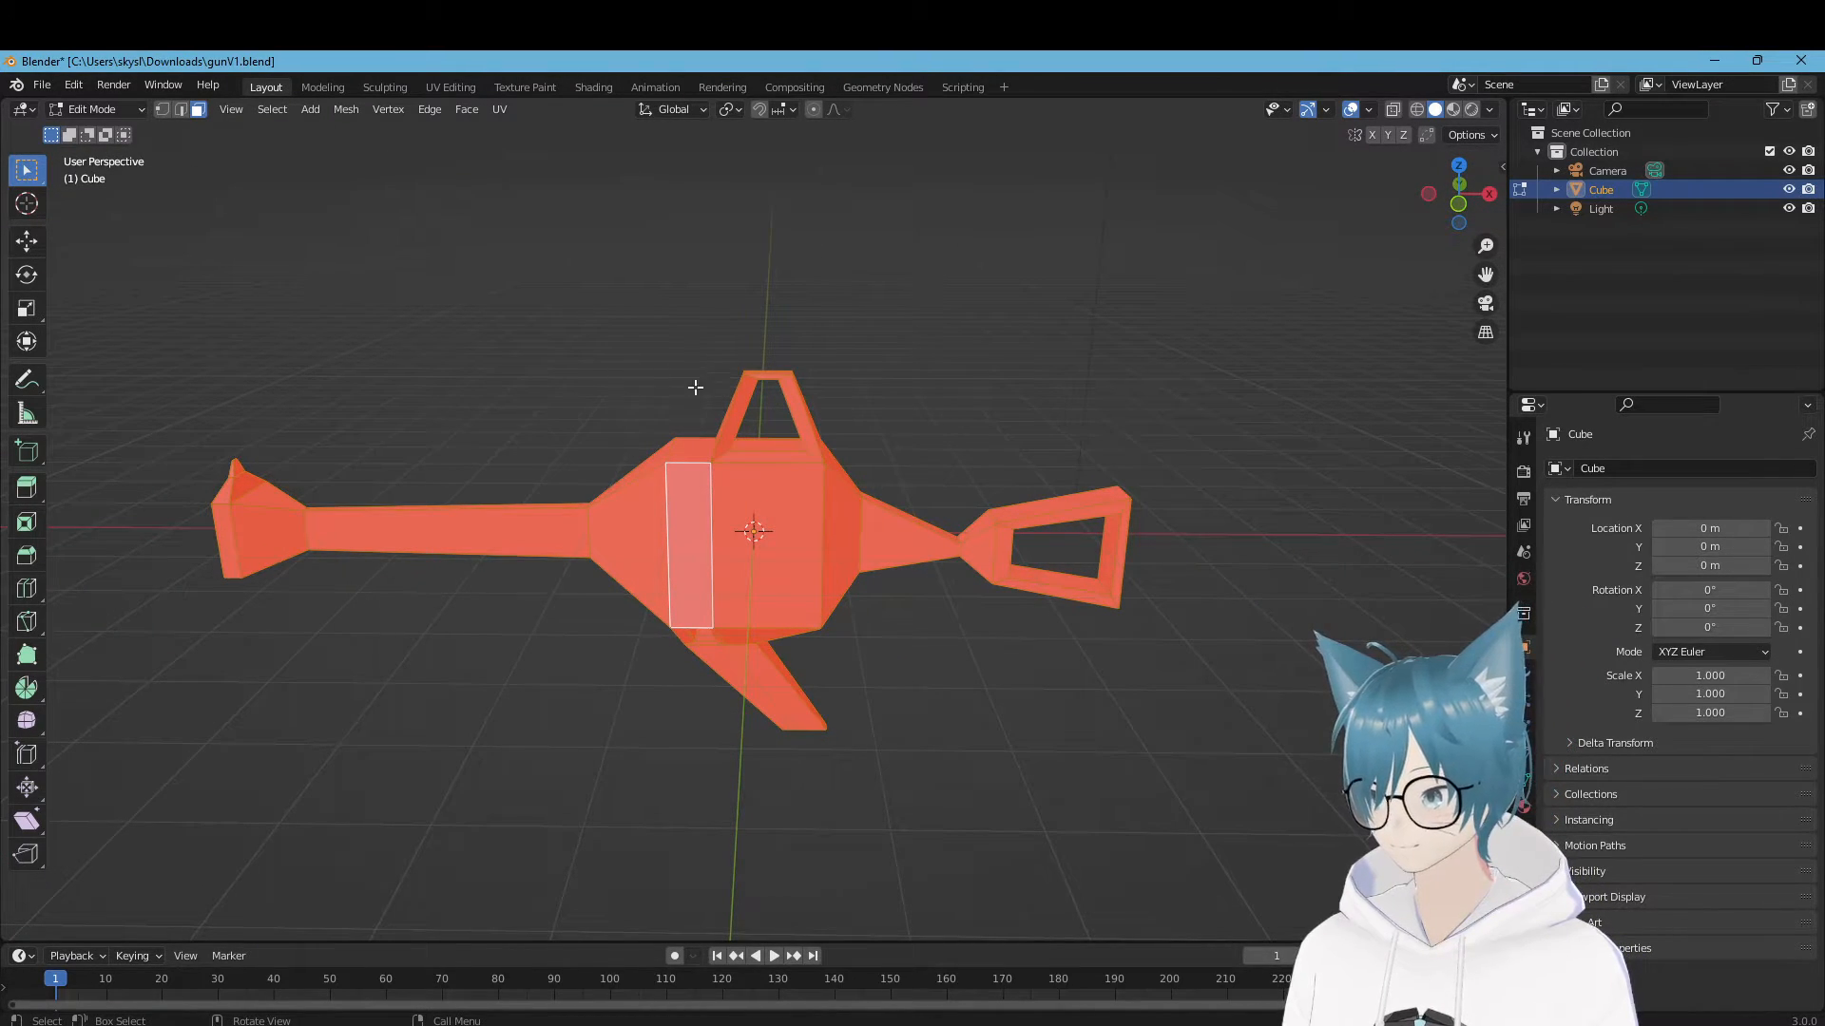
middle_drag(696, 387, 555, 339)
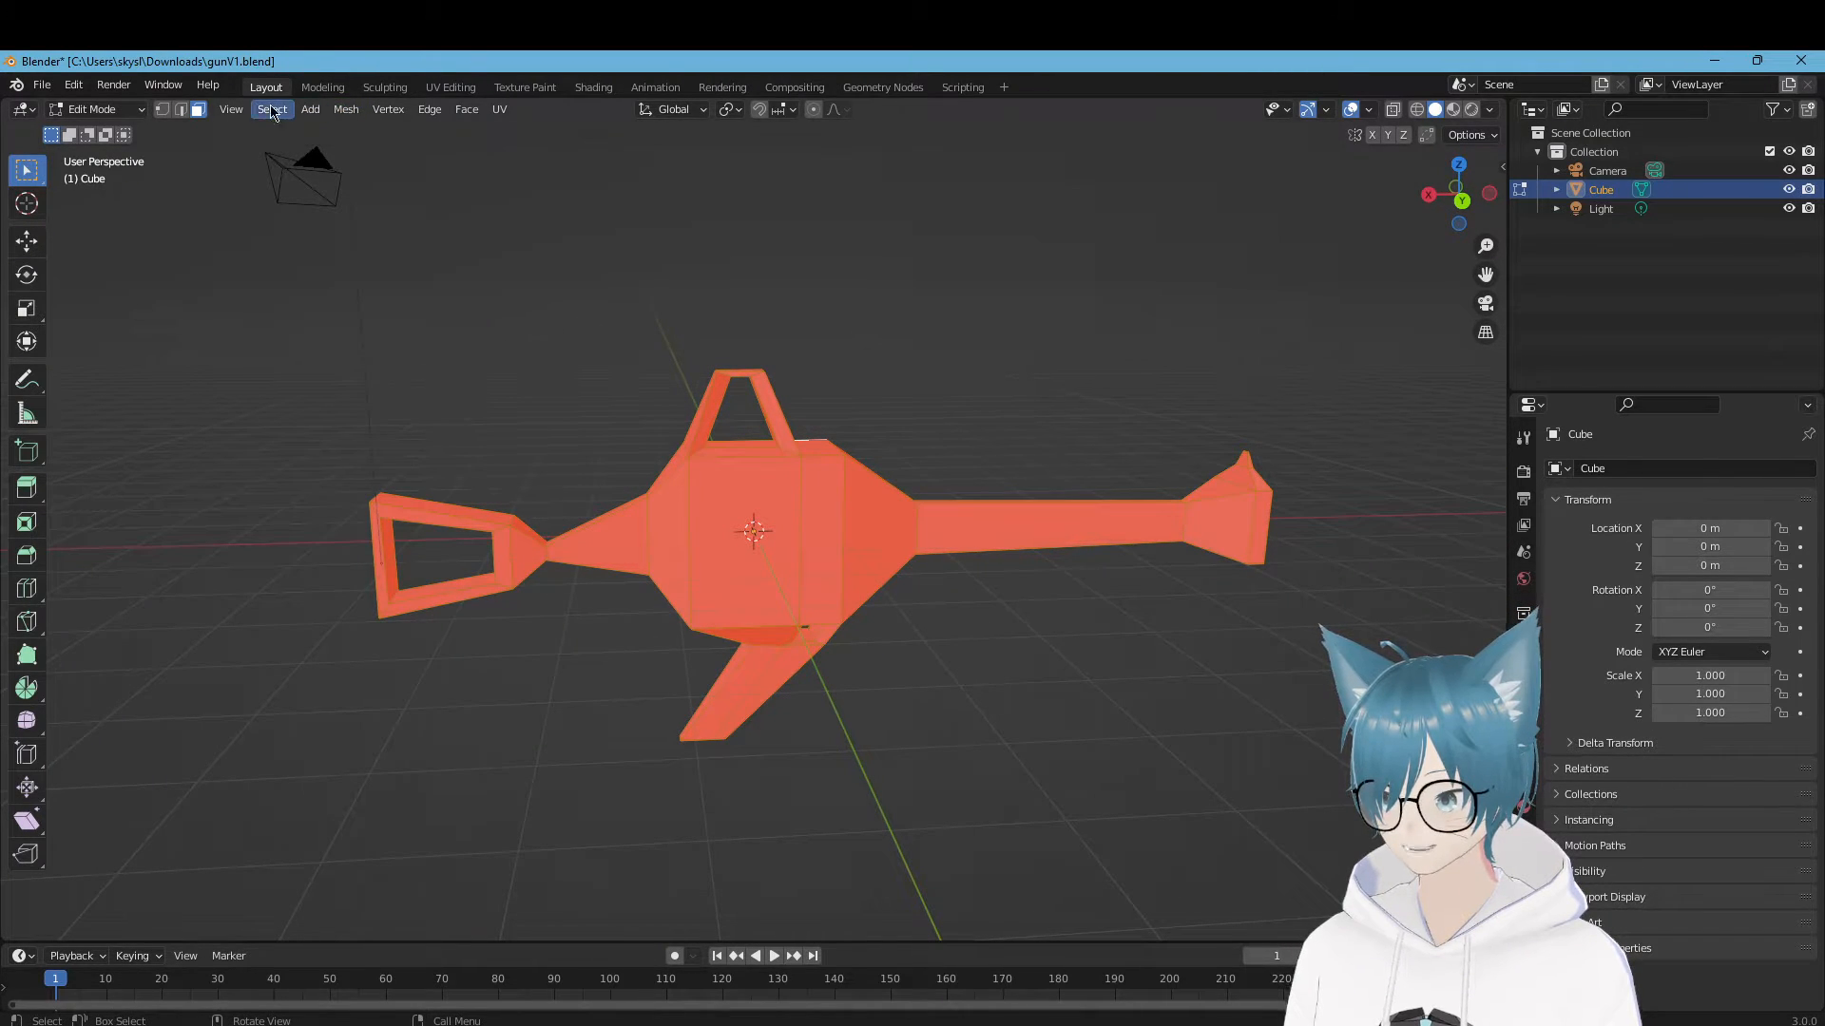
click(357, 115)
mouse_move(463, 424)
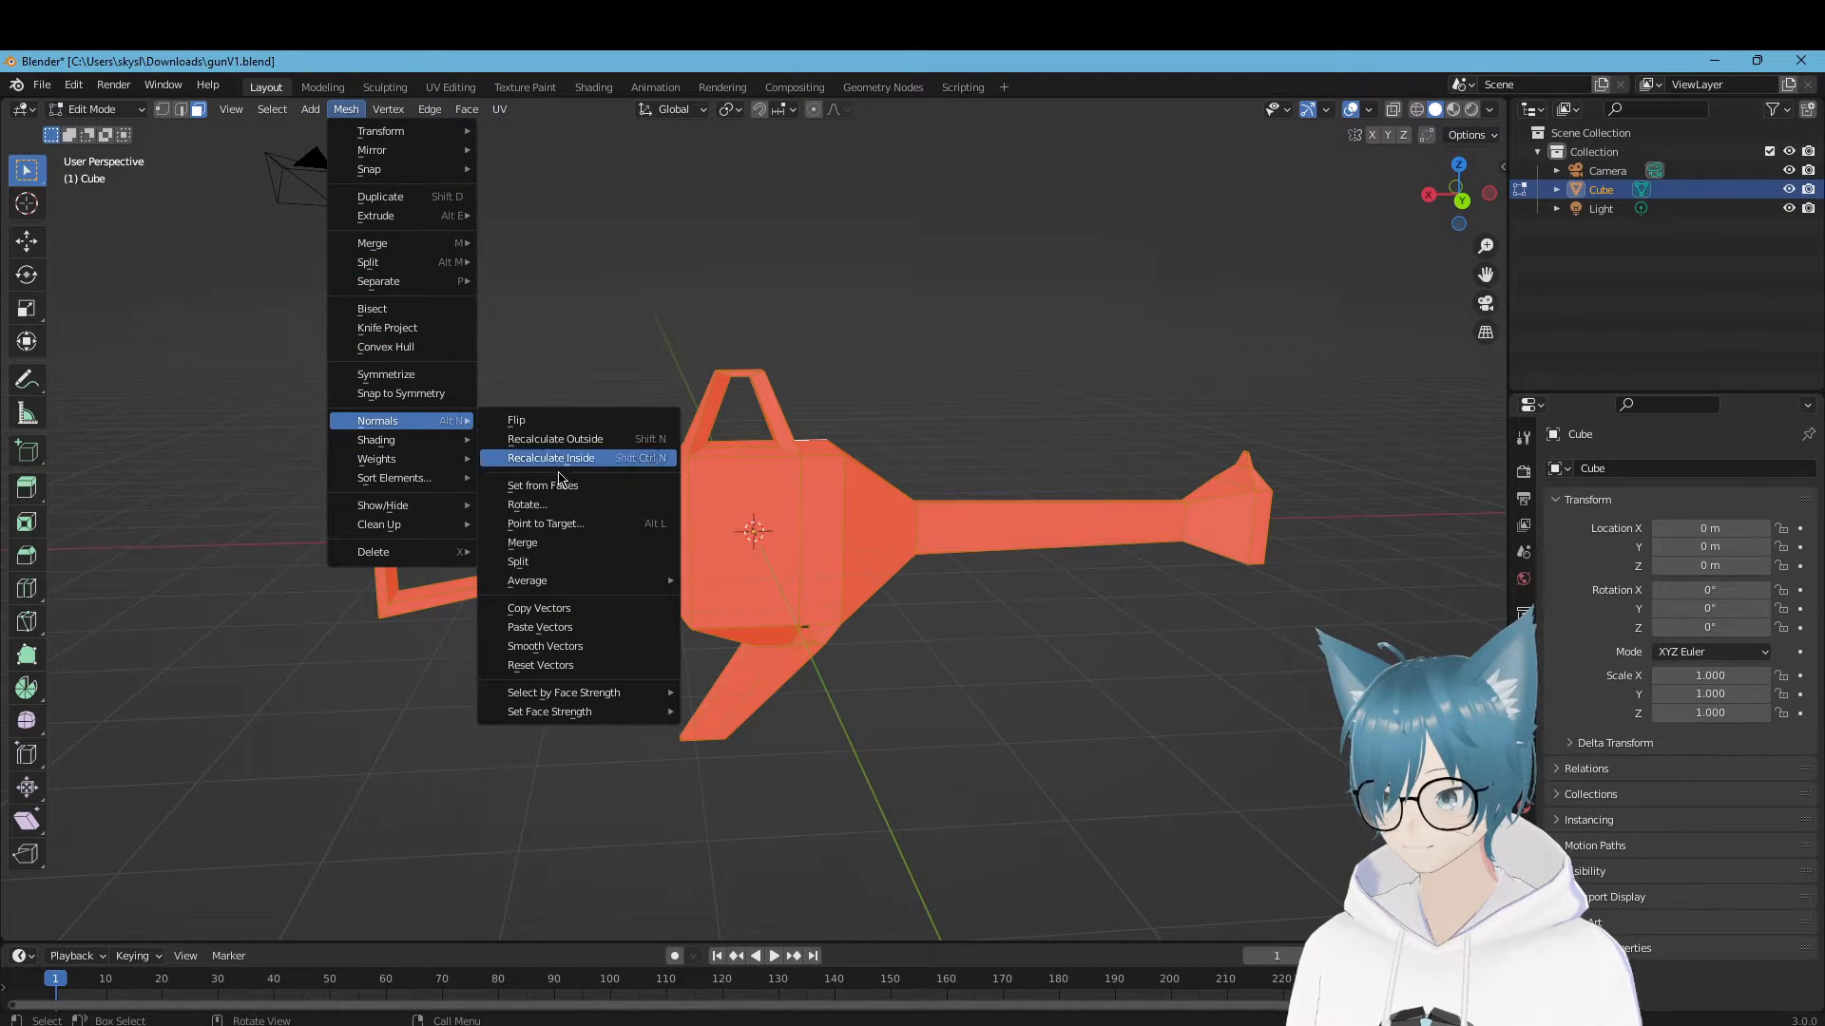
click(551, 420)
middle_drag(809, 411, 619, 406)
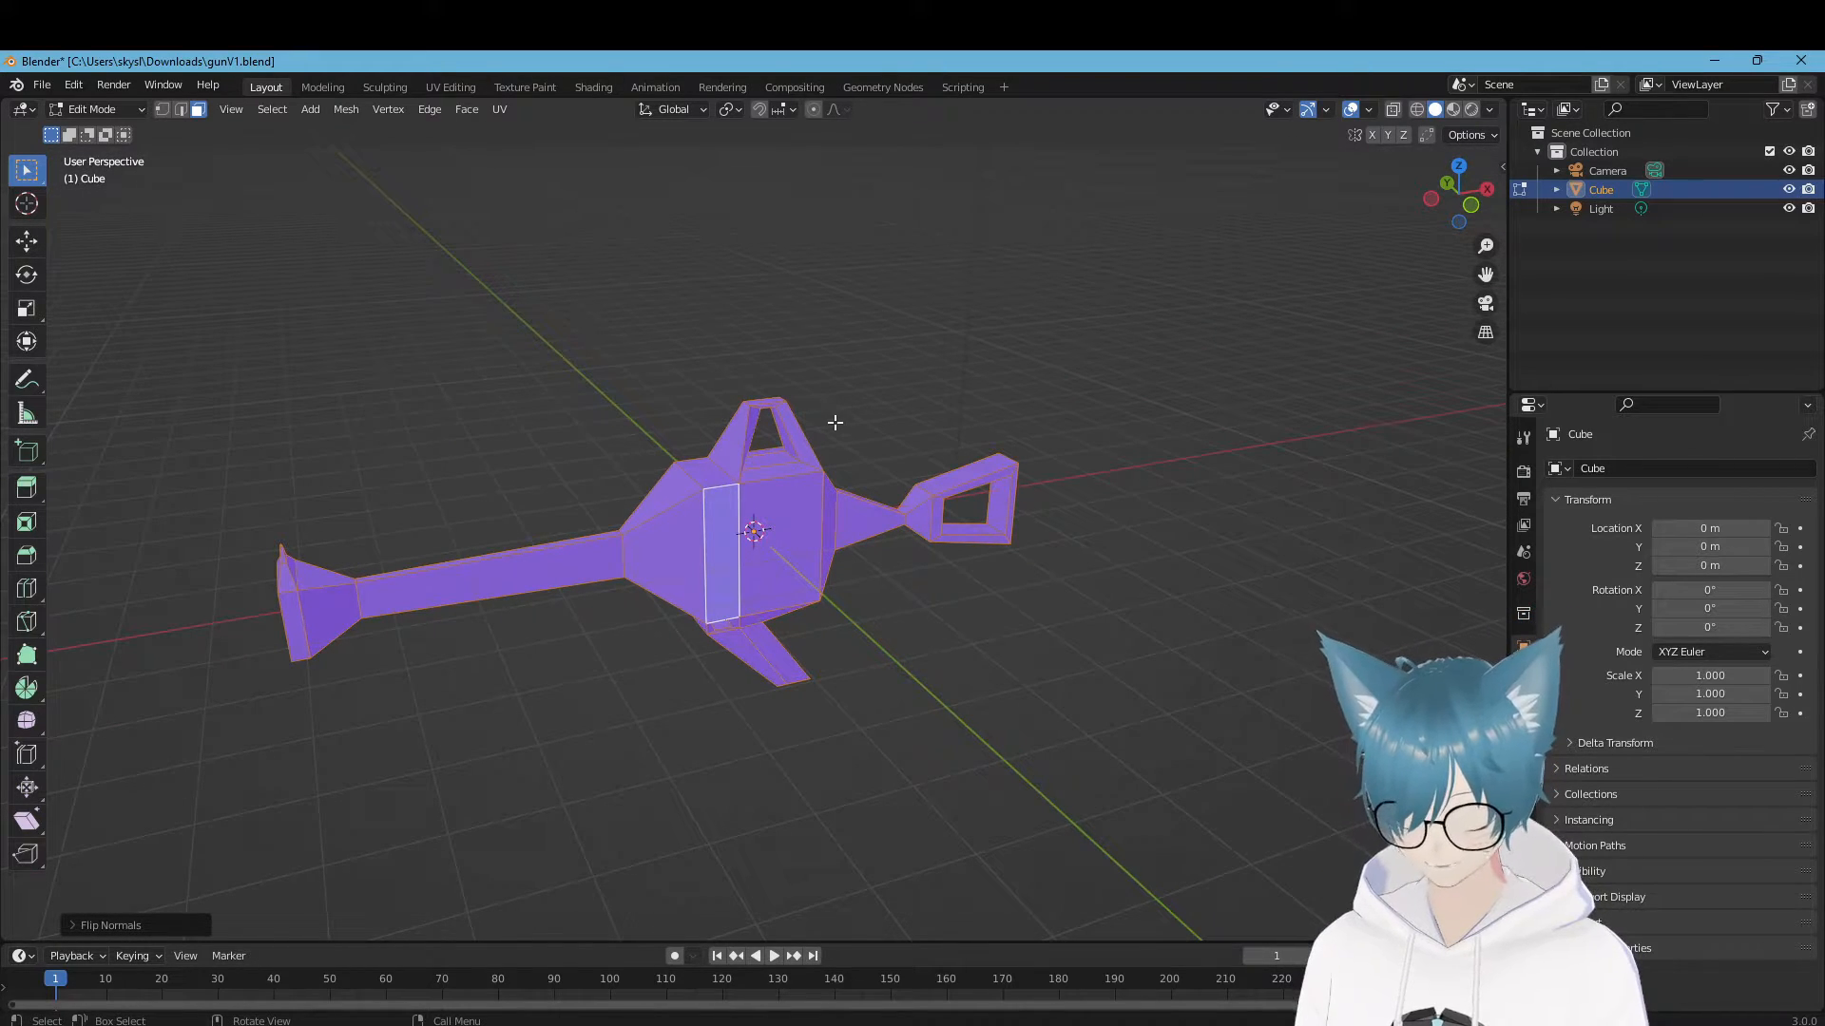
click(833, 321)
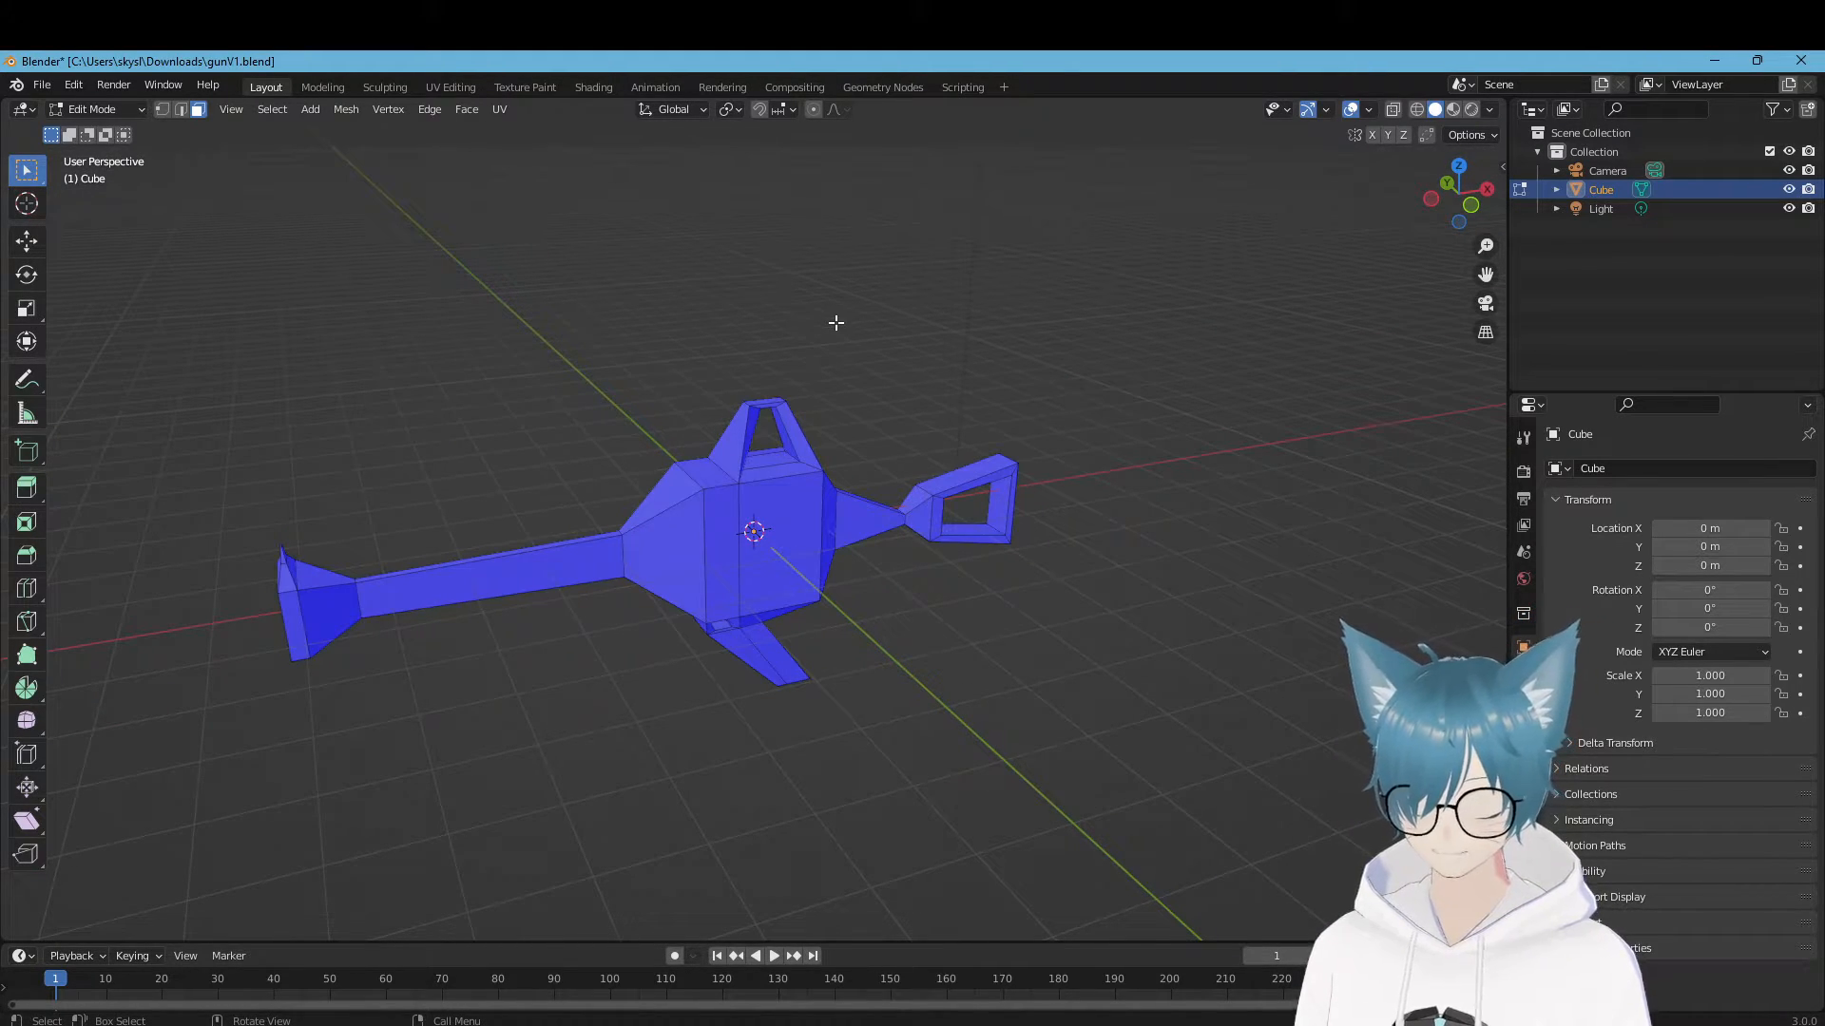
middle_drag(835, 323, 1138, 394)
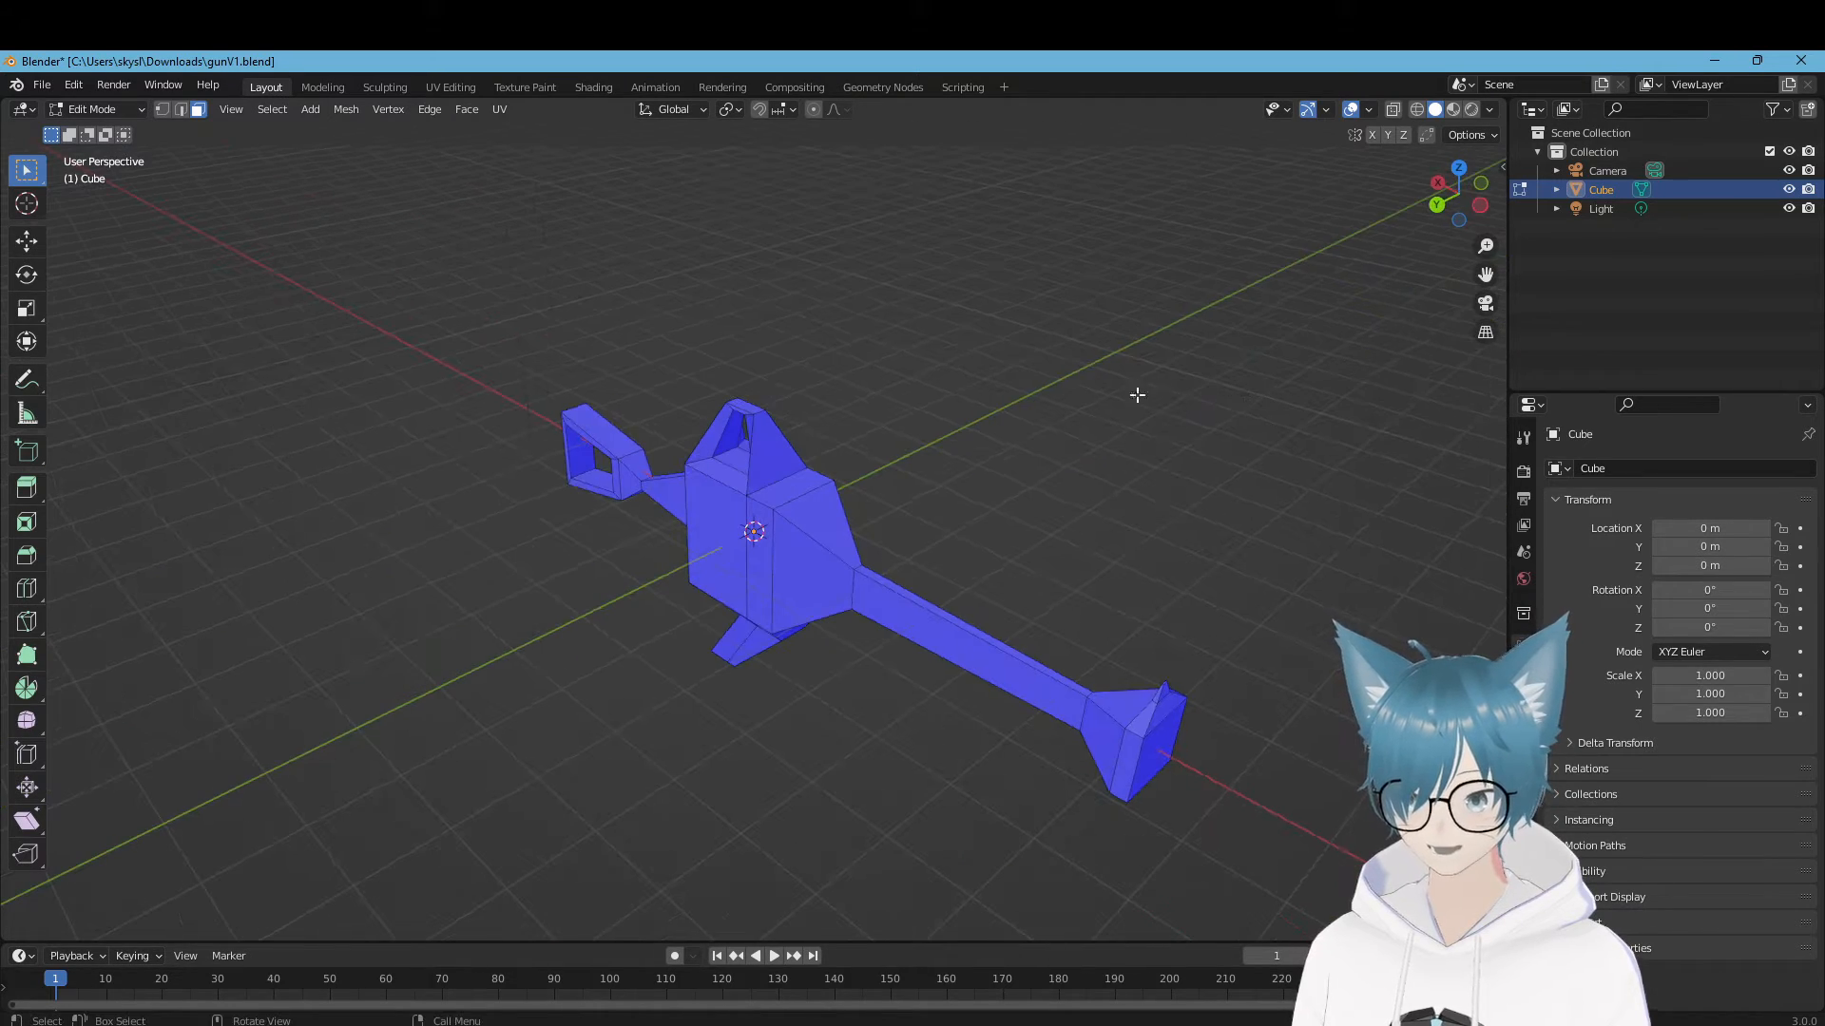
Inspect the flipped face orientation around all sides of the gun model
middle_drag(928, 521, 819, 490)
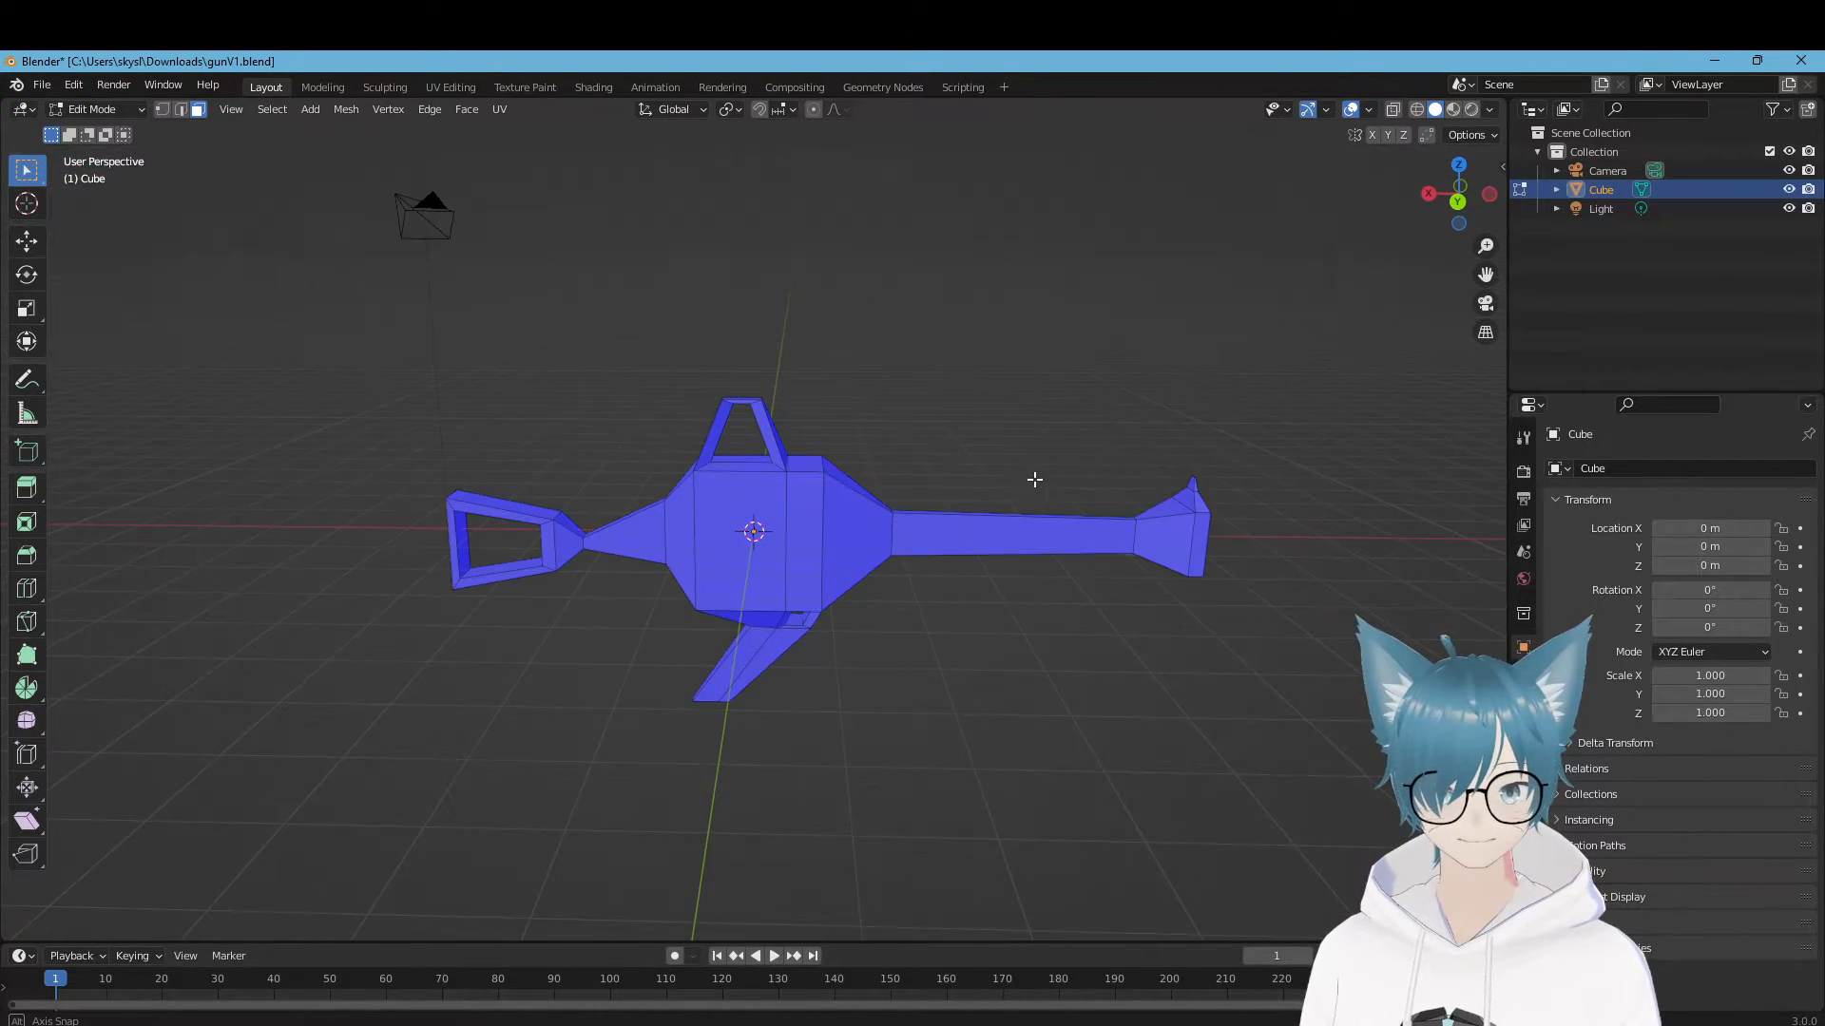
middle_drag(904, 421, 488, 444)
middle_drag(727, 553, 755, 535)
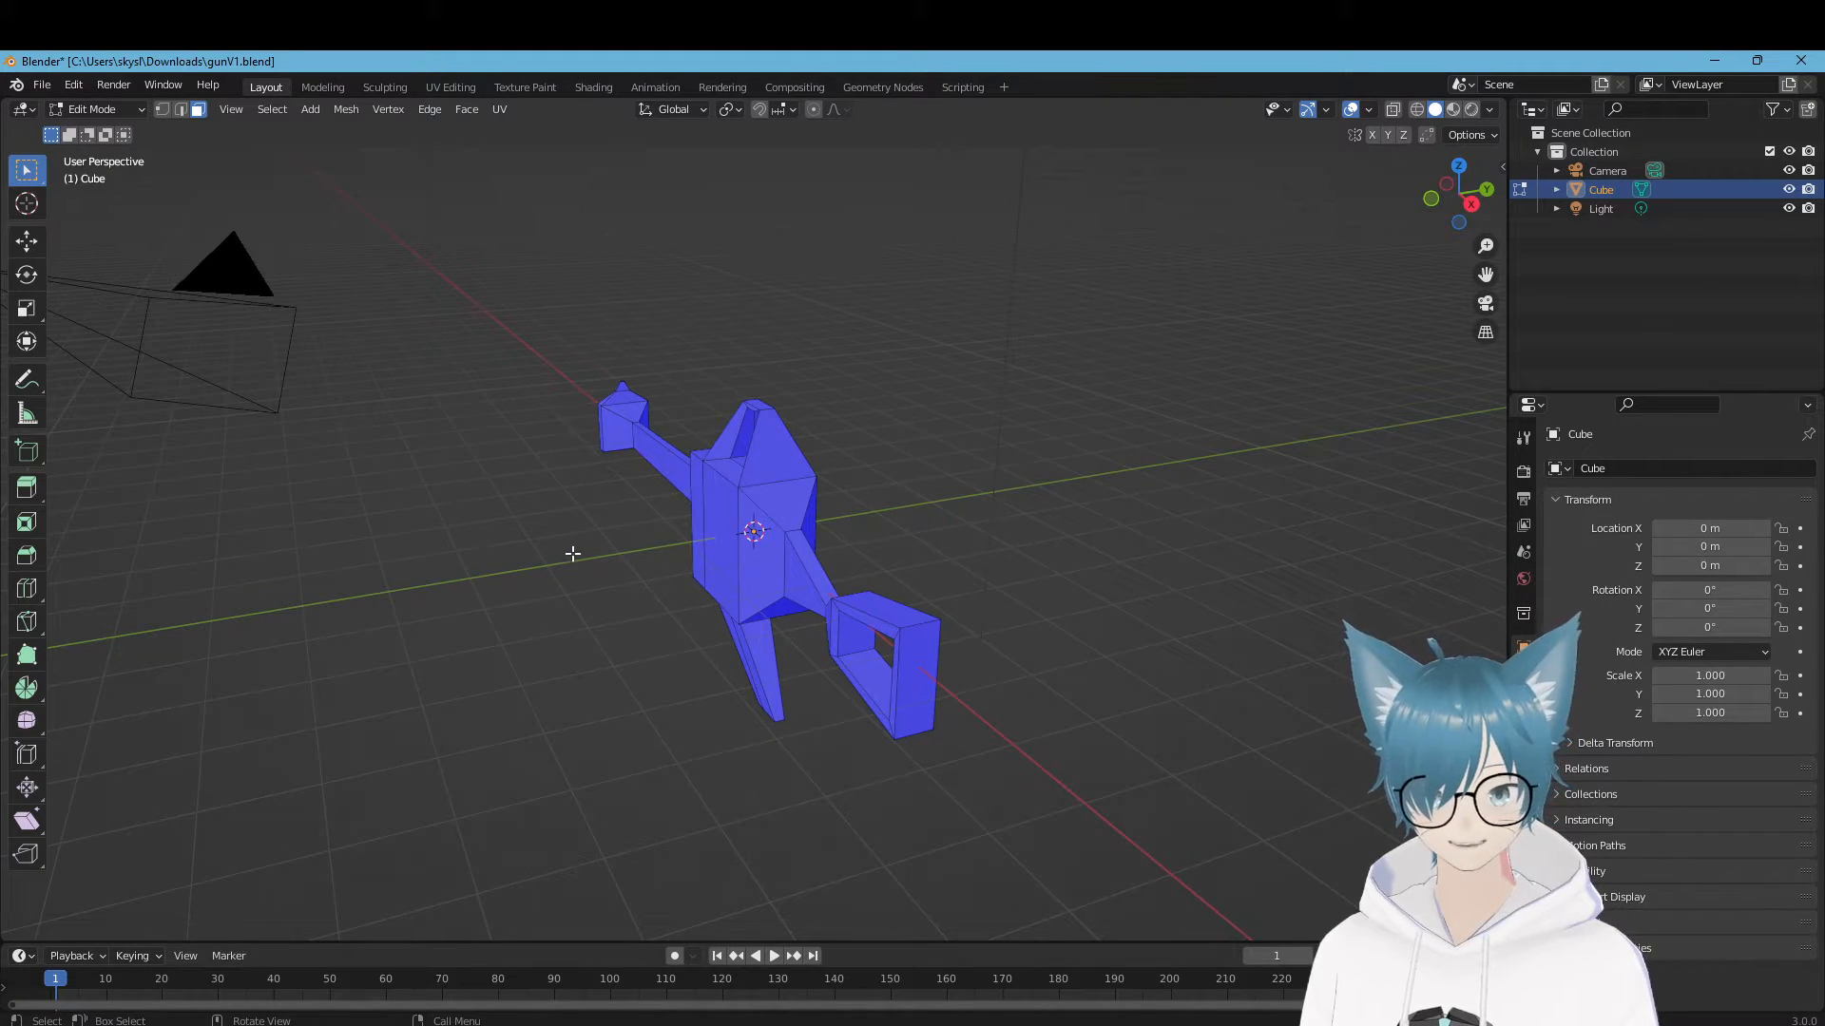
middle_drag(924, 559, 1245, 570)
scroll(861, 563, up, 3)
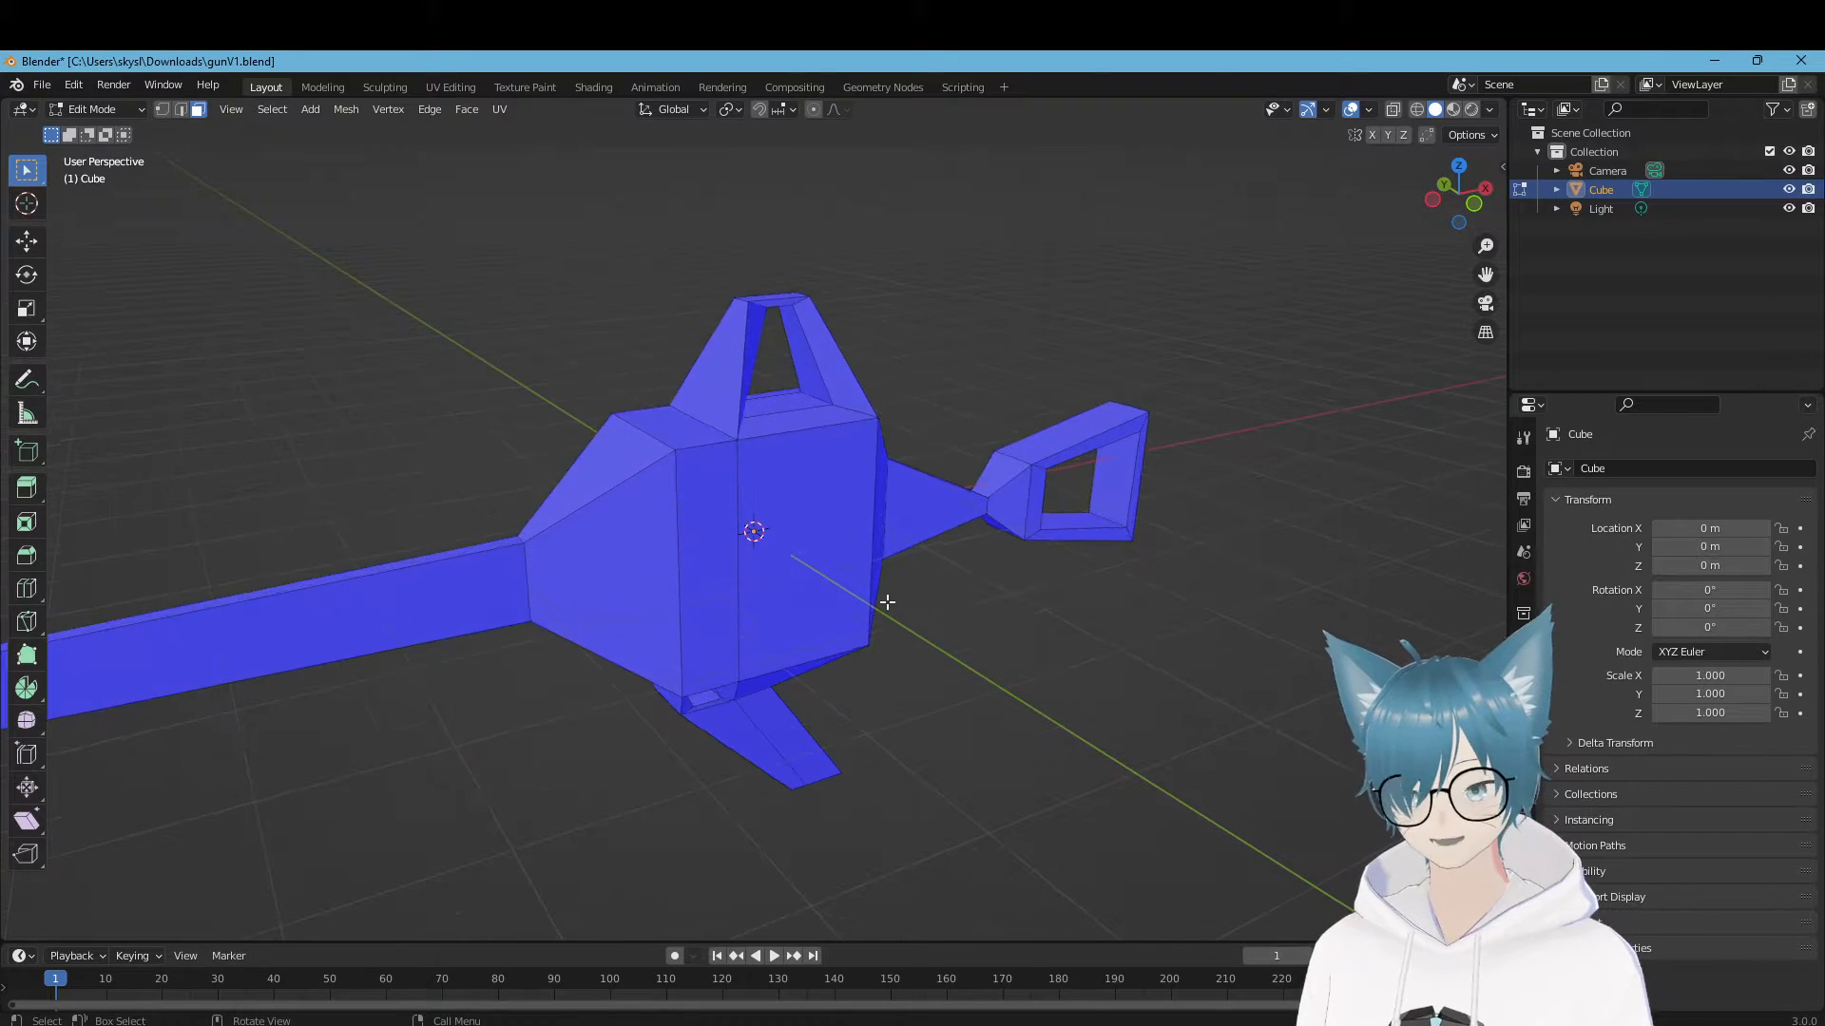
middle_drag(884, 607, 1212, 668)
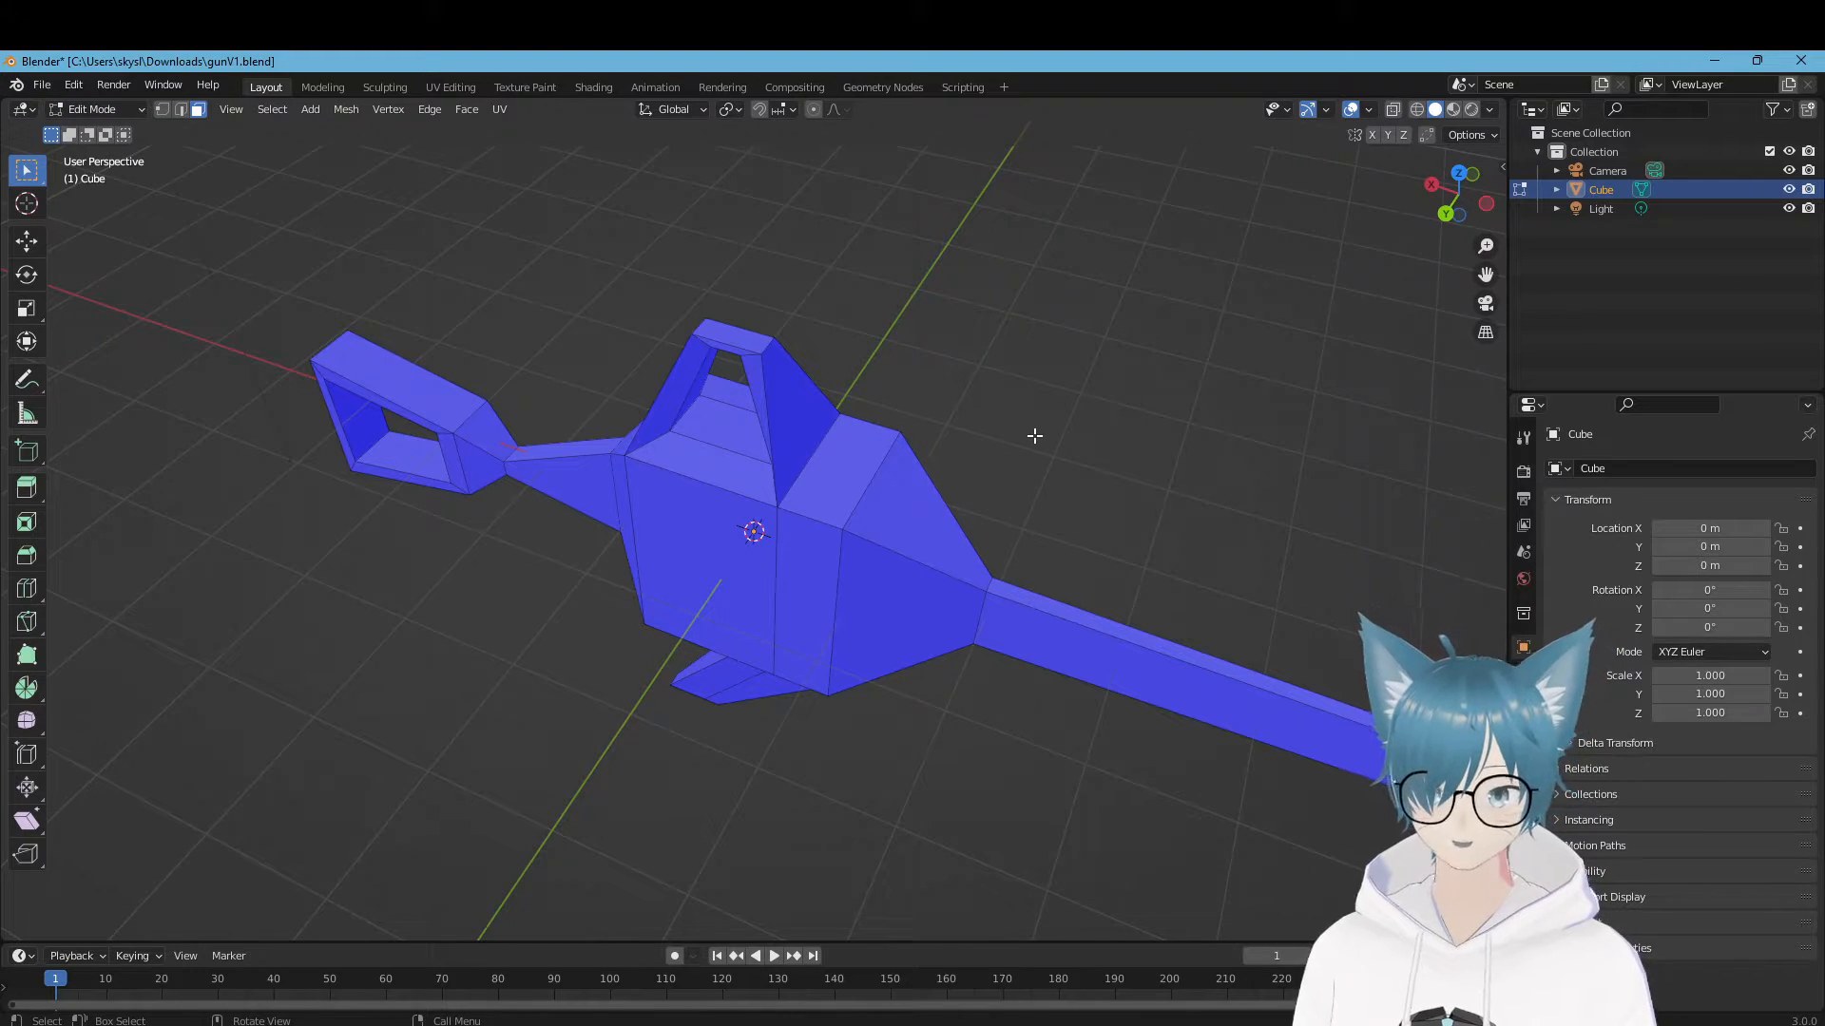
Return the gun model to Object Mode and turn off the Face Orientation overlay
key(Tab)
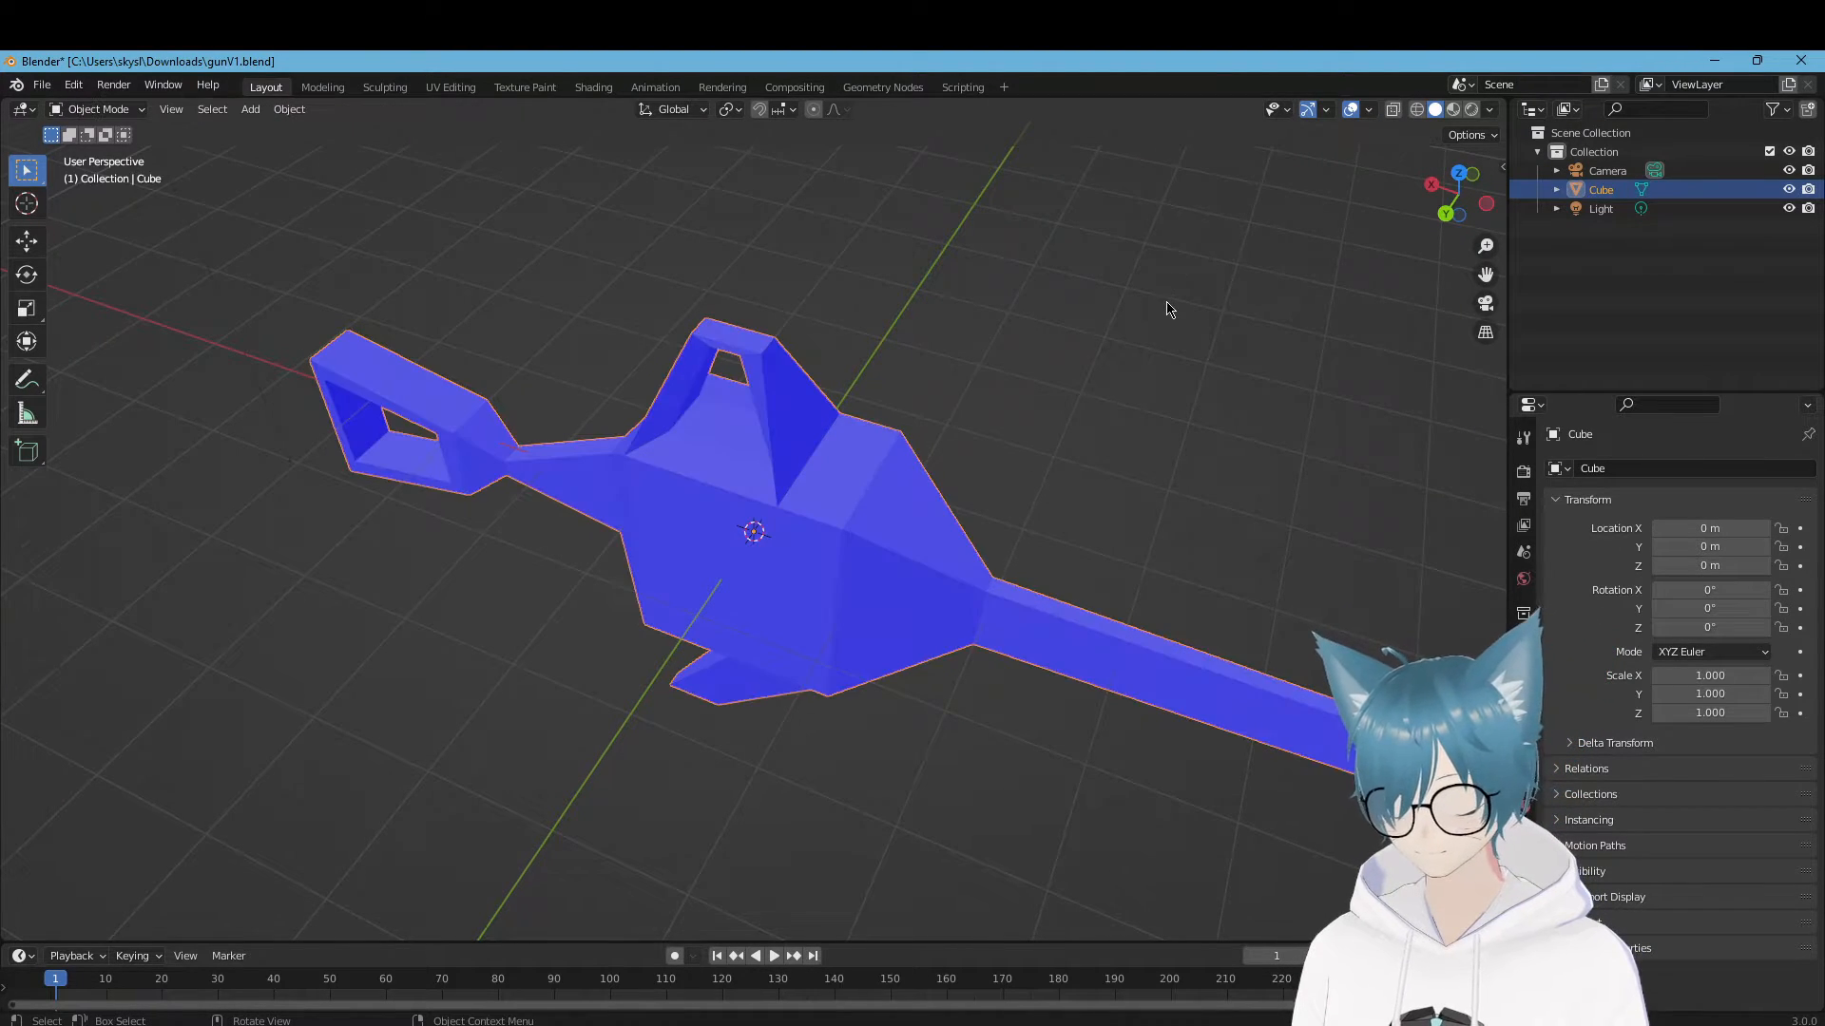
click(1366, 111)
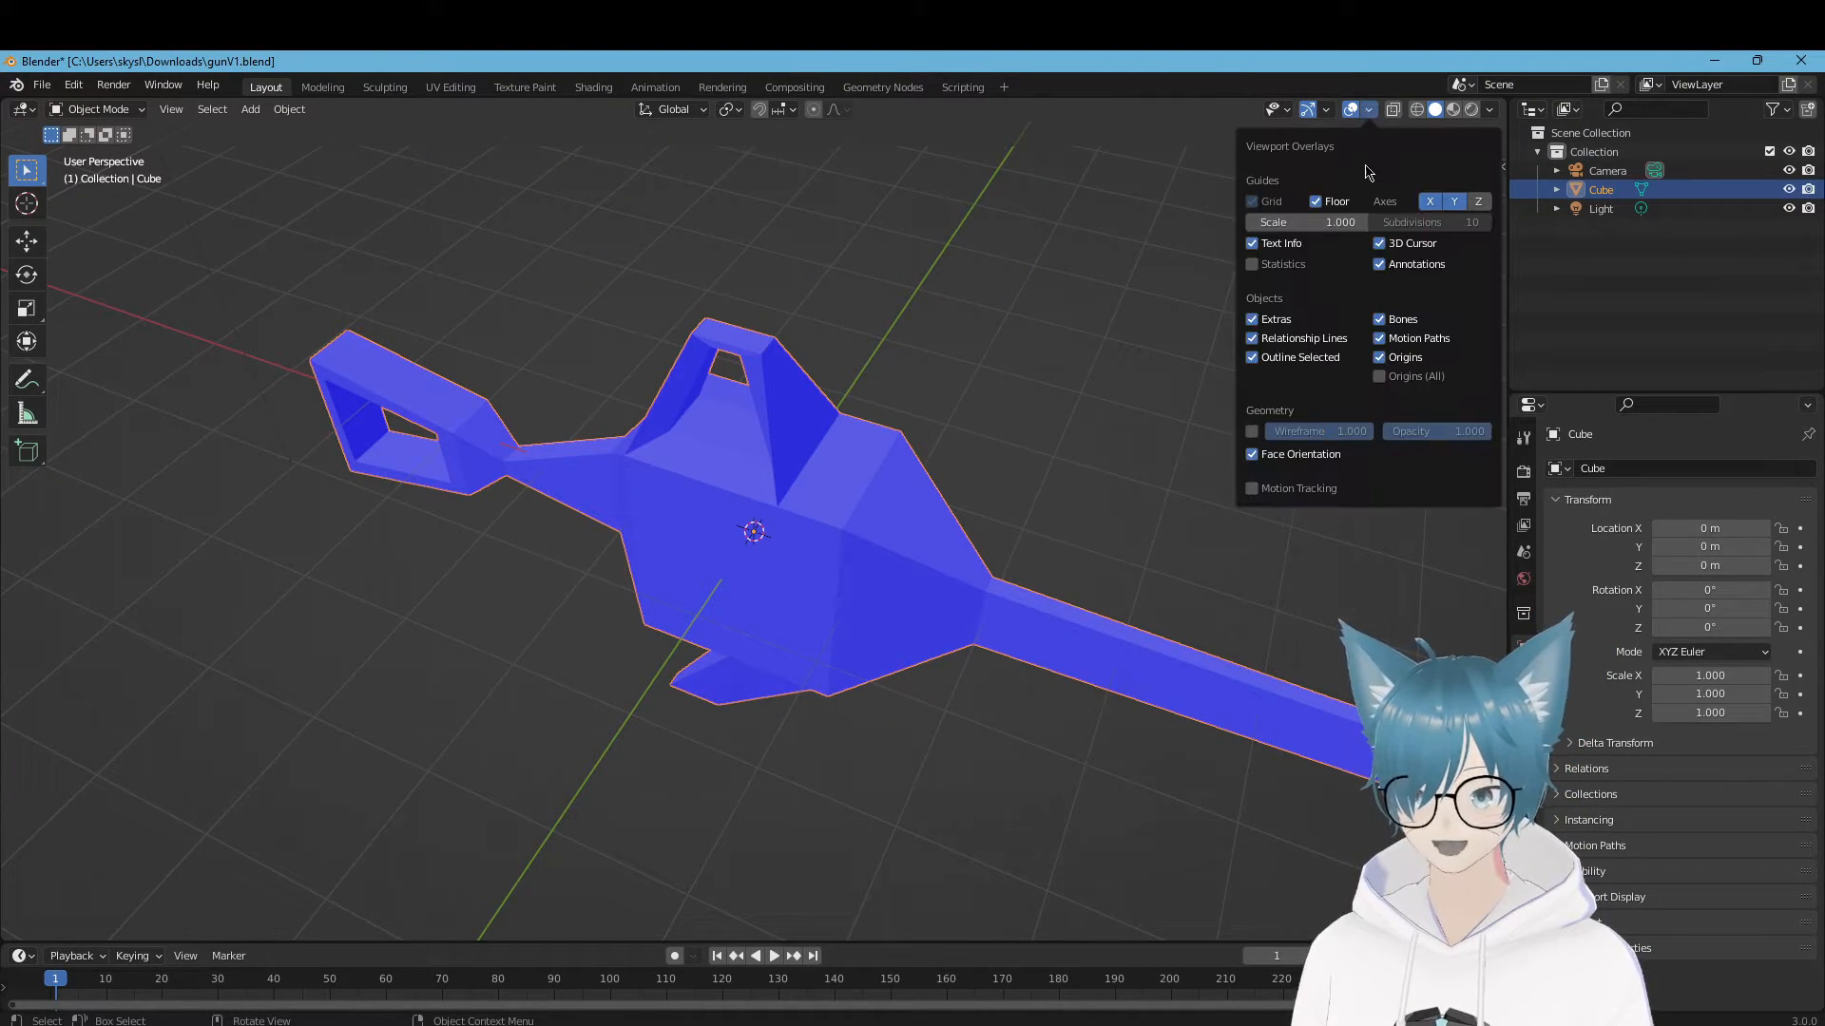
click(1370, 111)
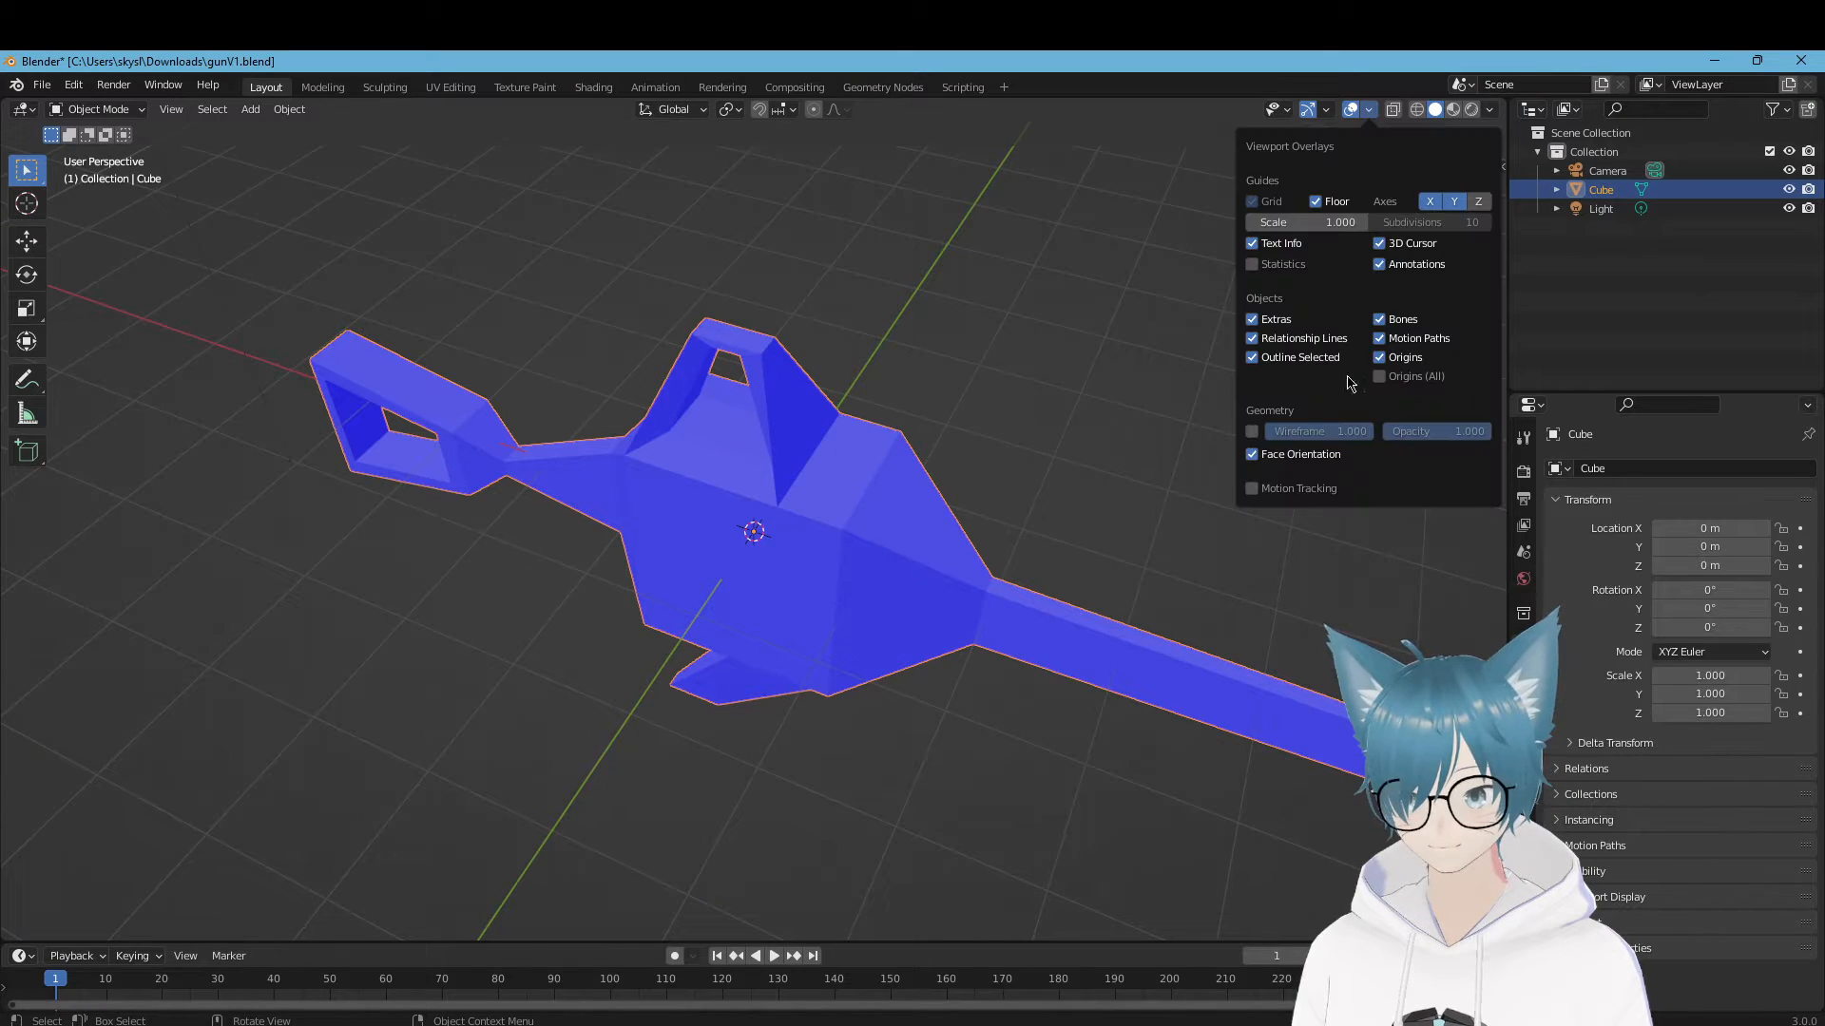
click(1252, 455)
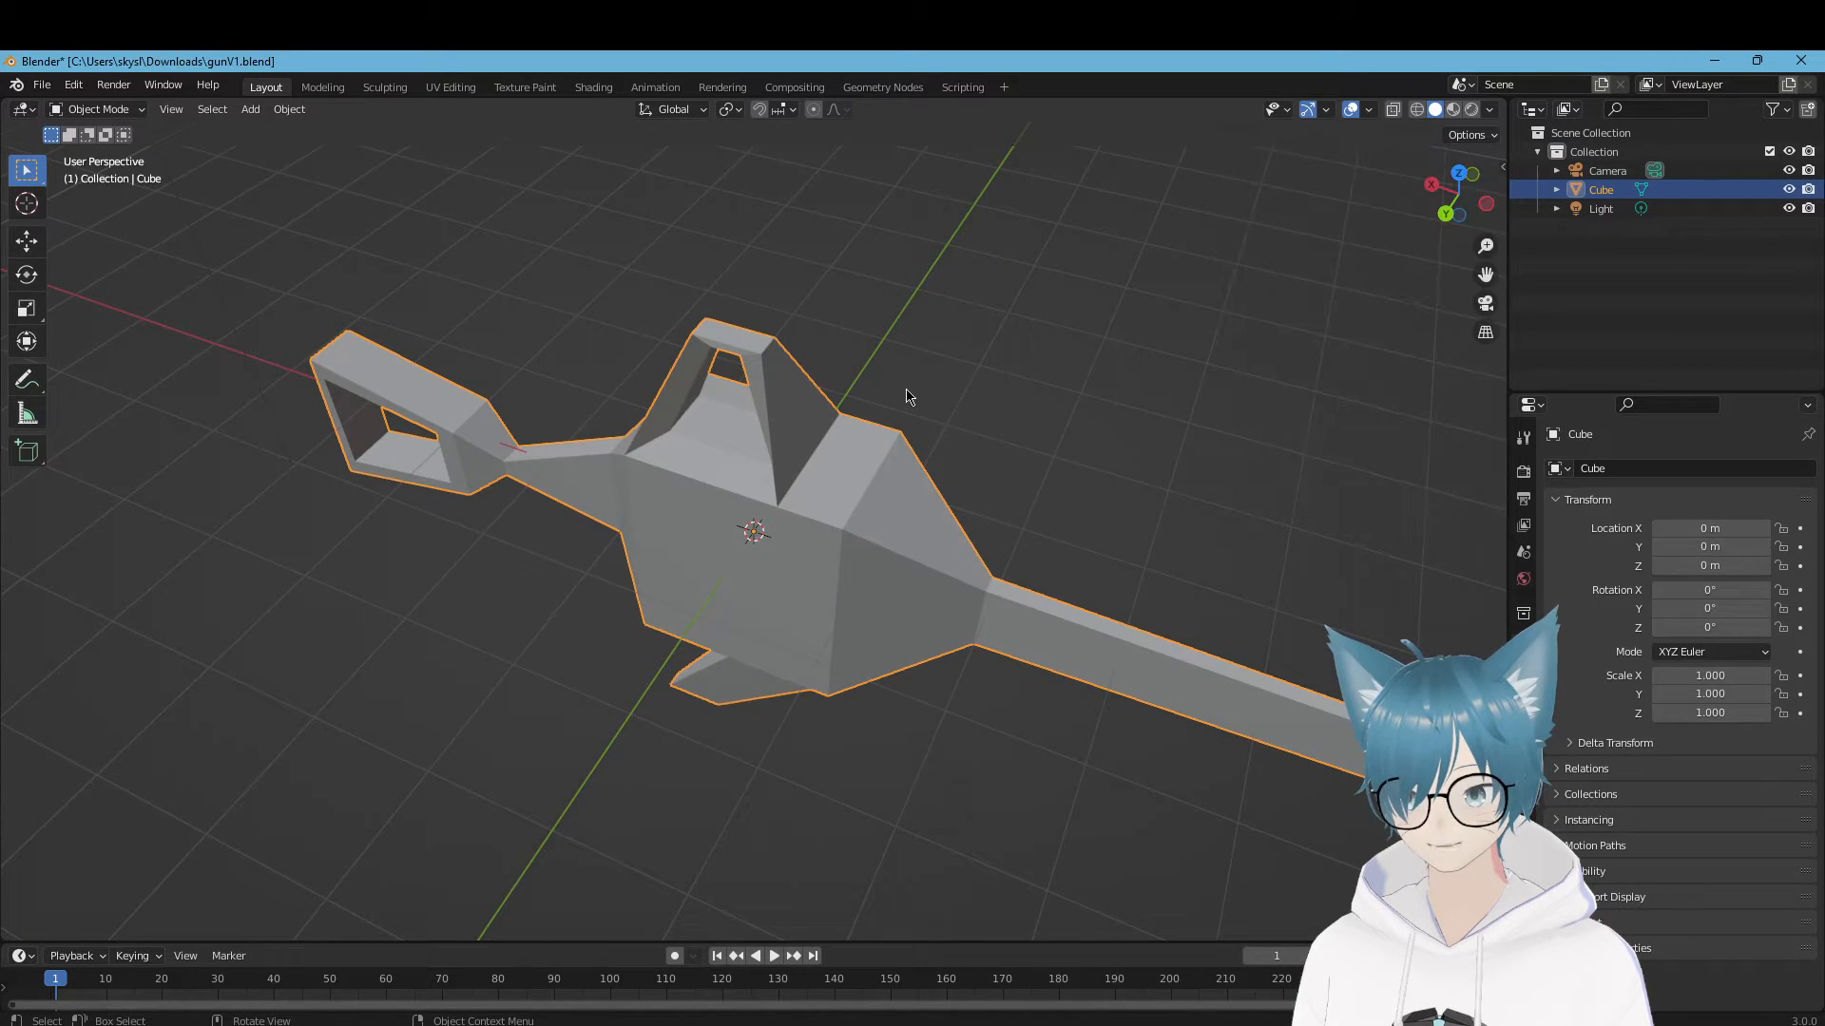
click(43, 86)
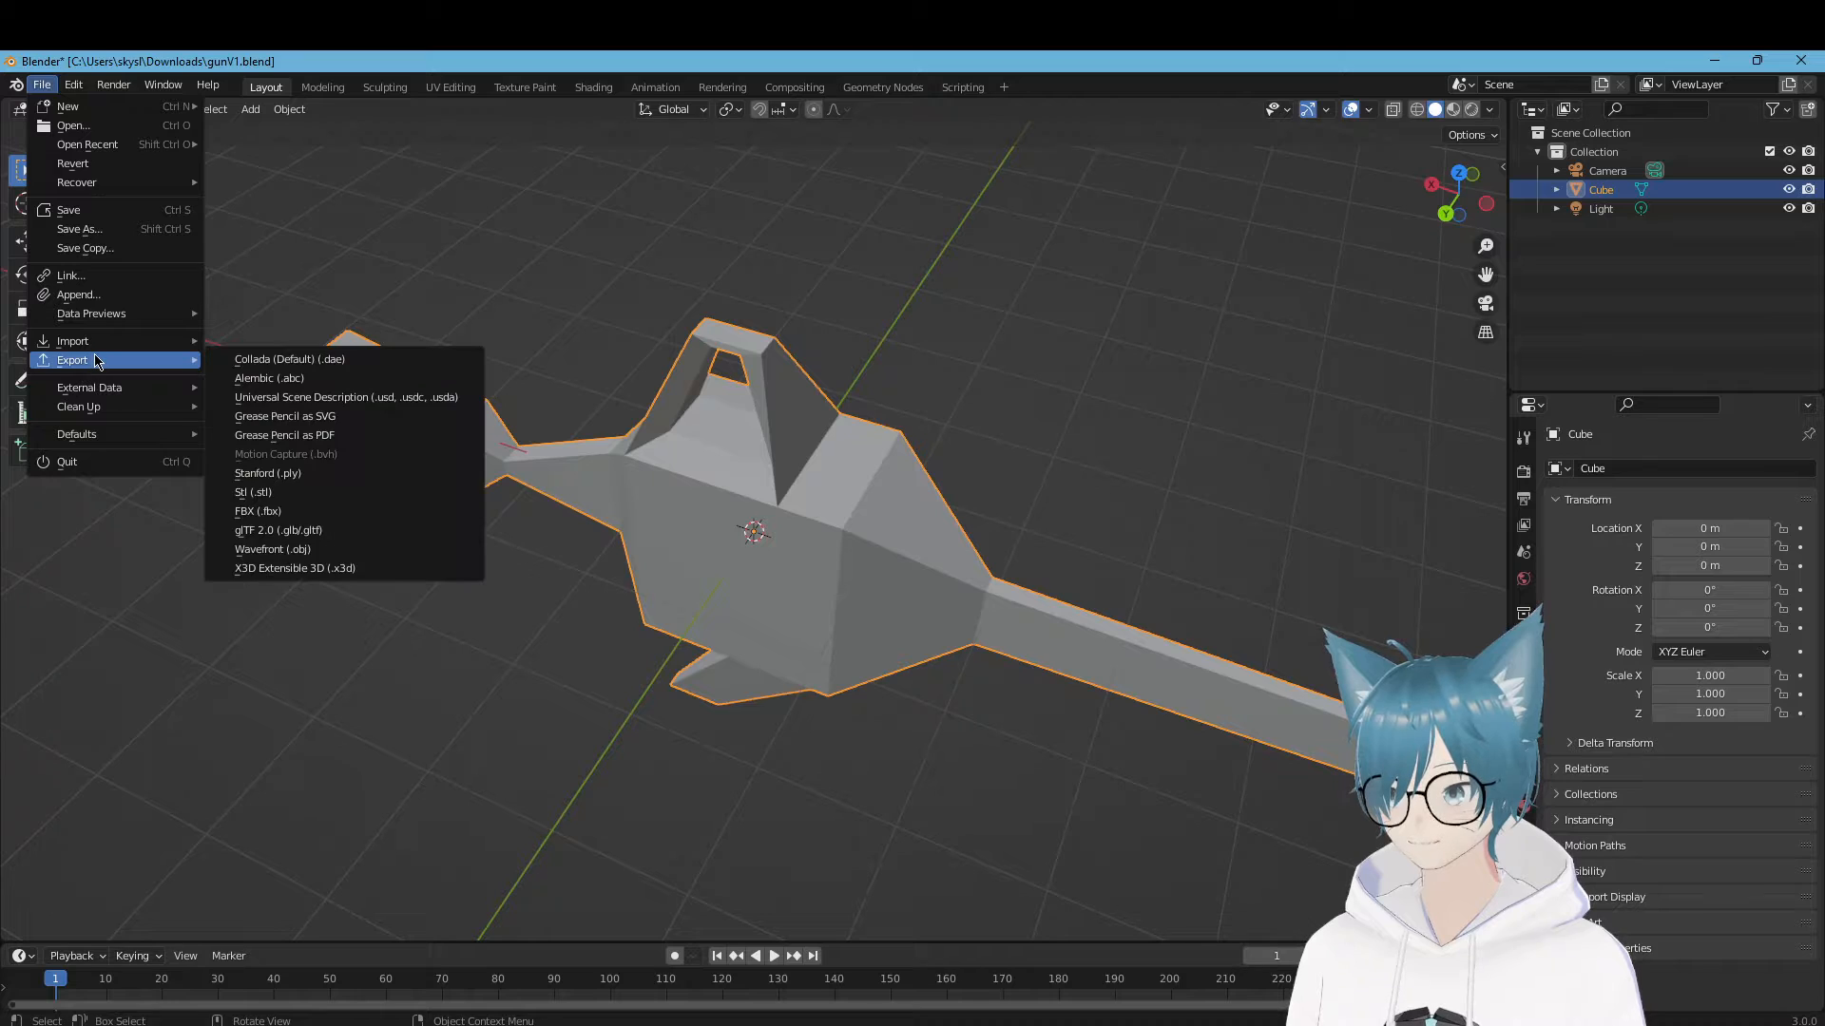
mouse_move(115, 357)
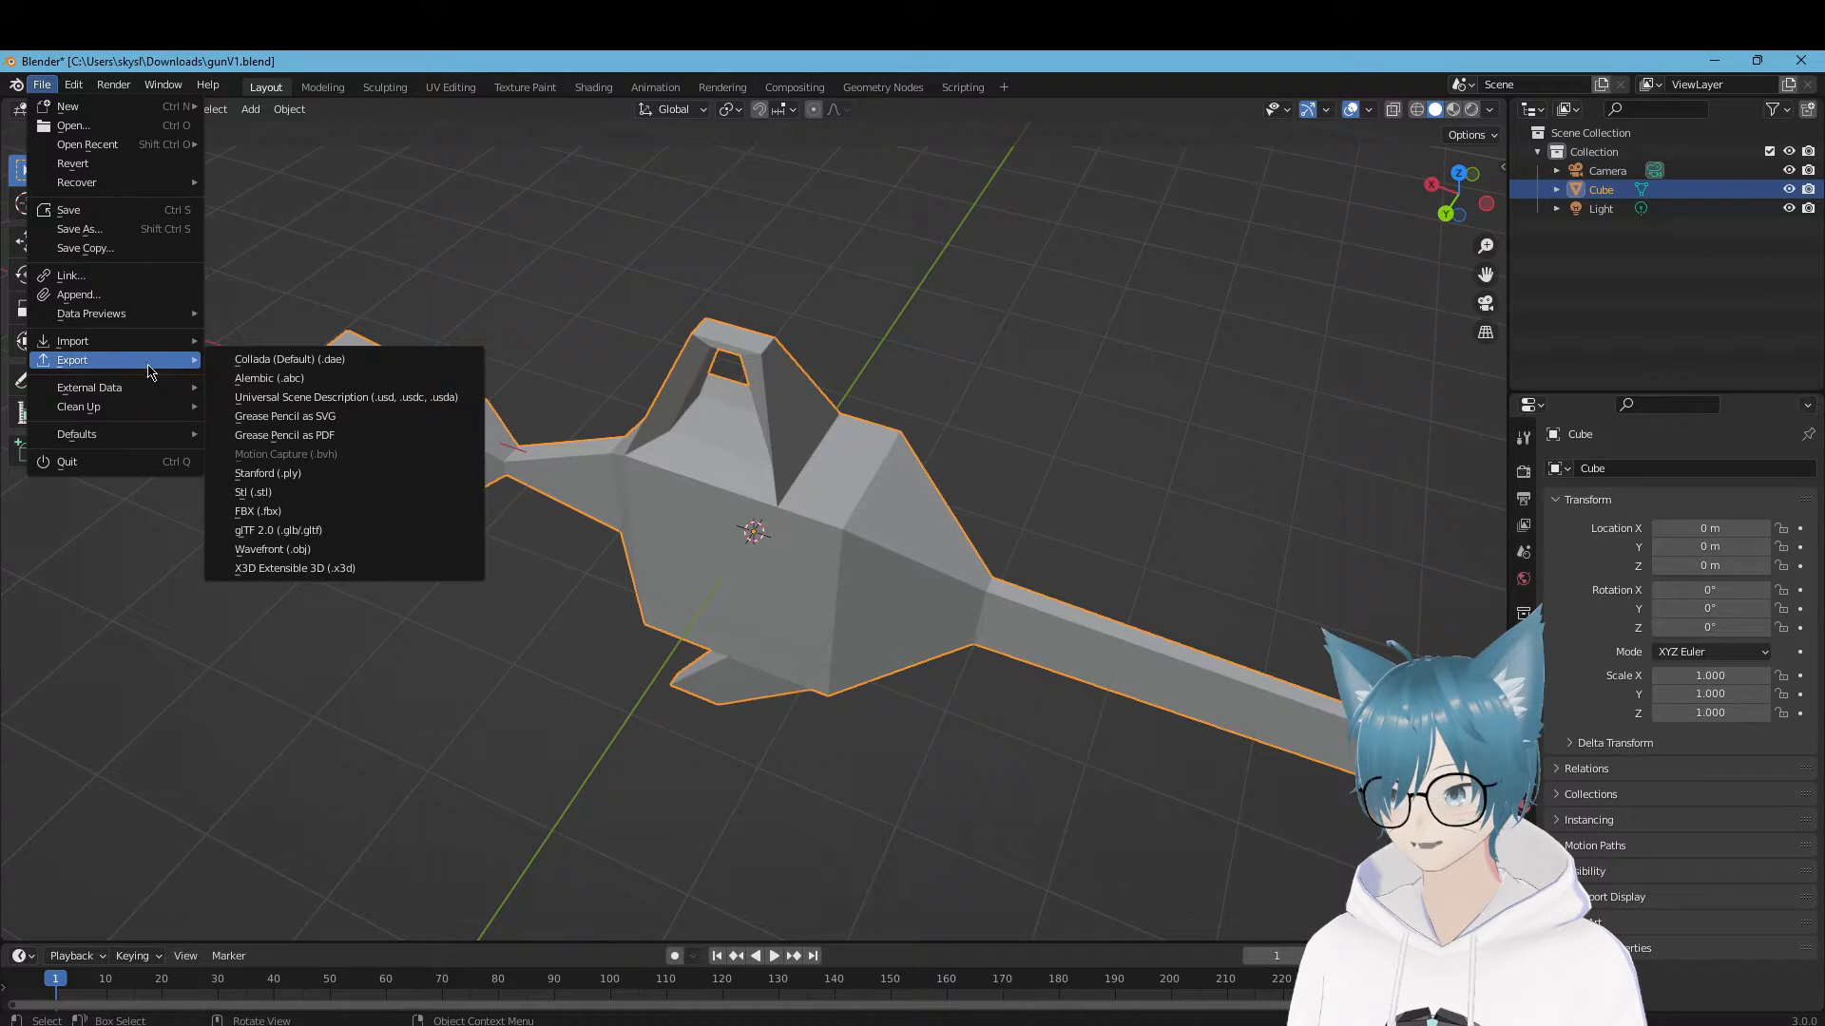
click(326, 513)
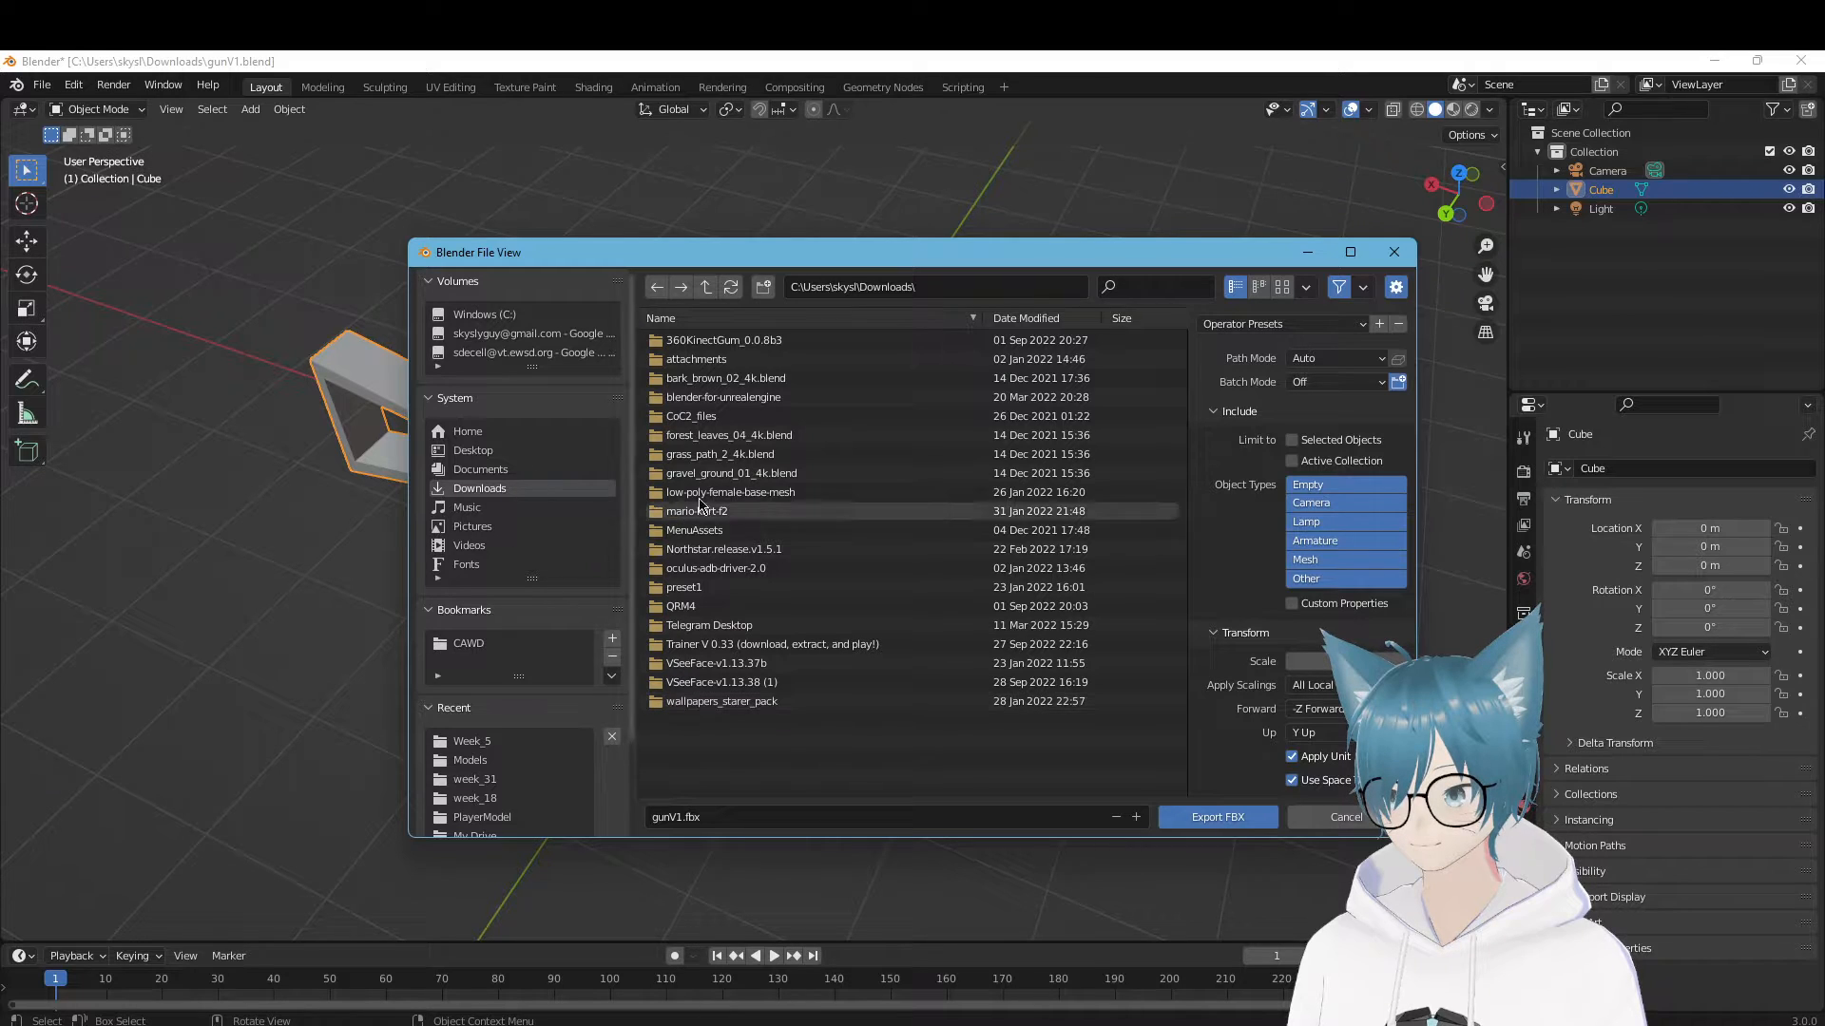
click(1329, 819)
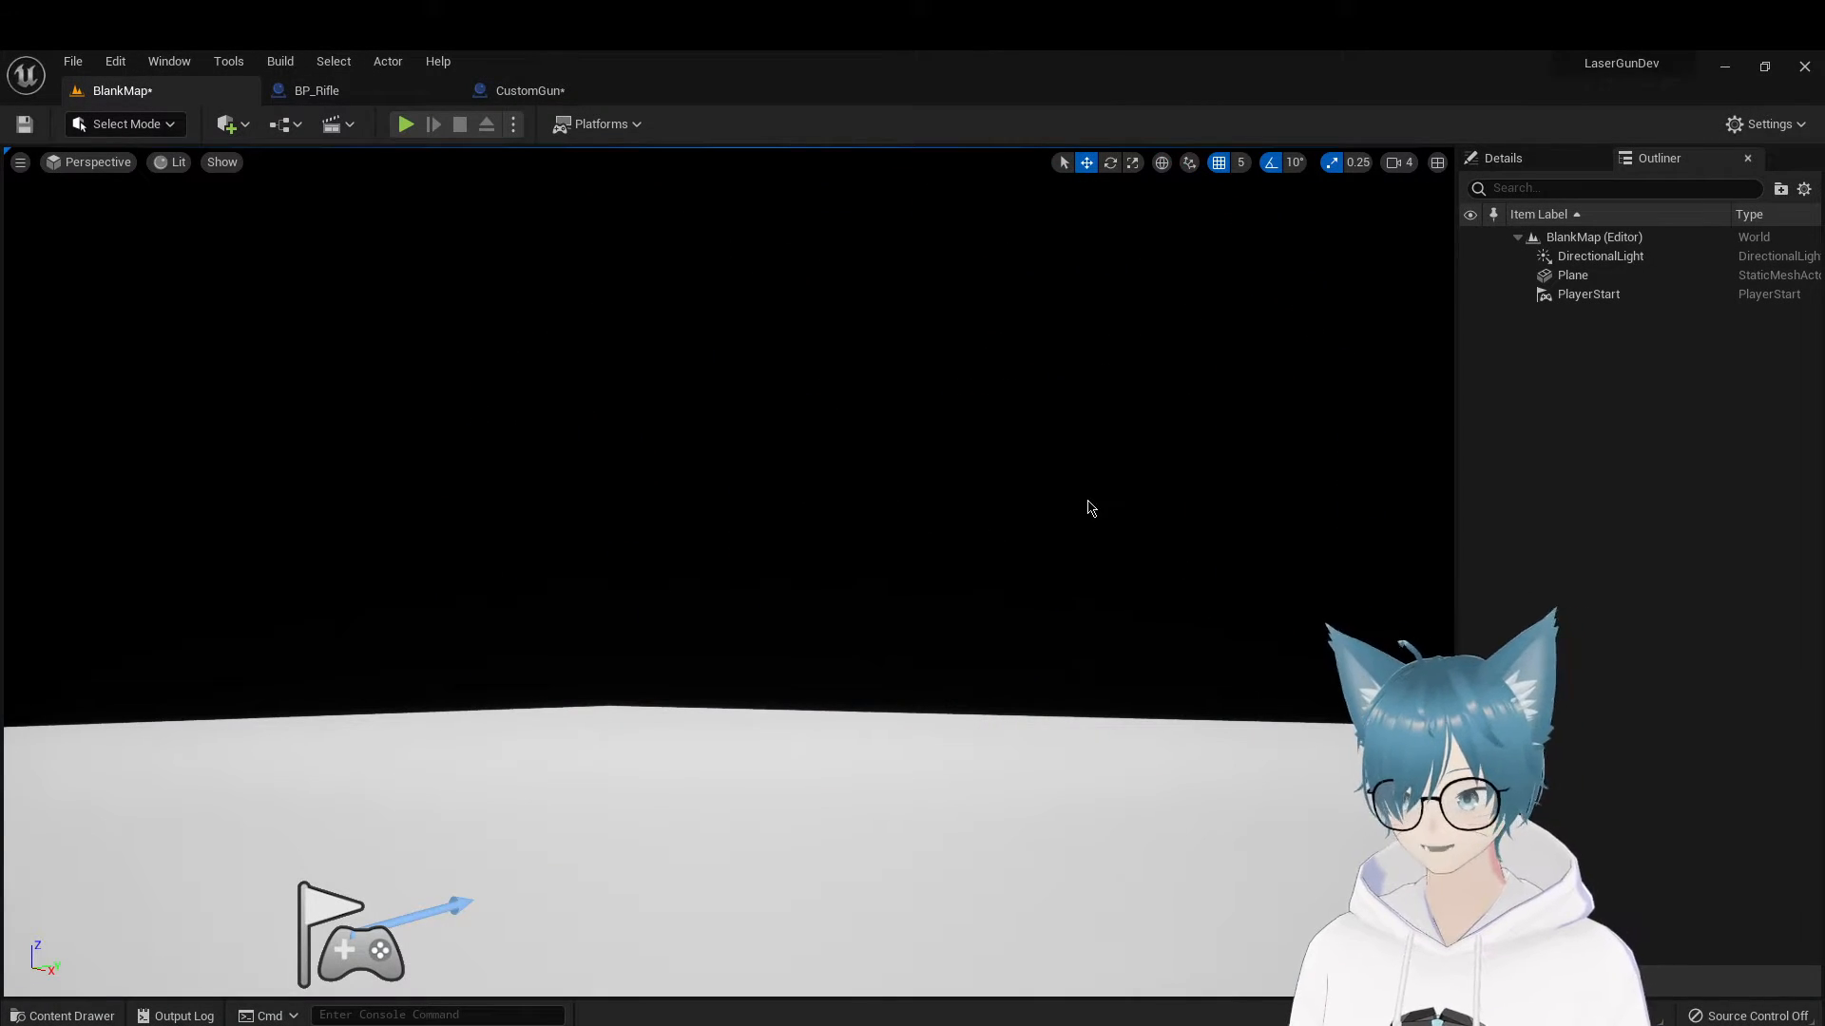
In Unreal Editor, reimport the gunV1 static mesh in CustomContent with a new file, using the corrected gunV1.fbx
right_drag(1088, 508, 1111, 826)
click(62, 1016)
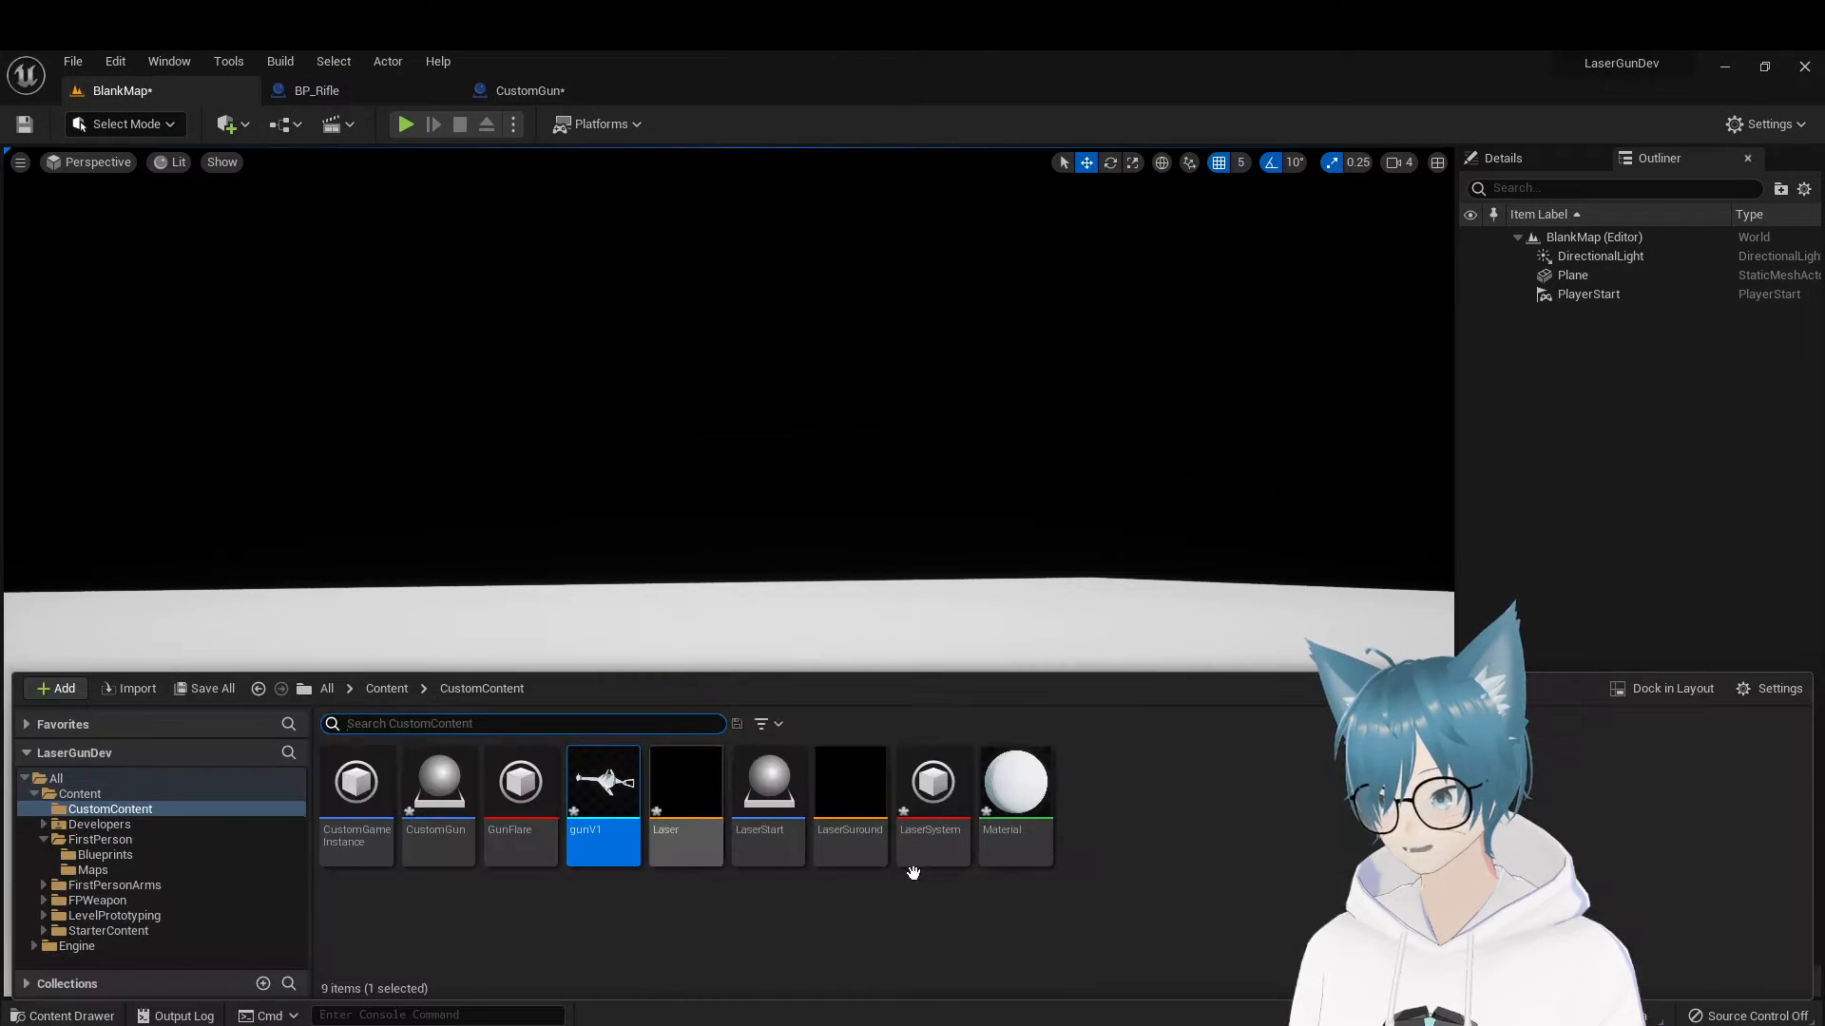
right_click(609, 801)
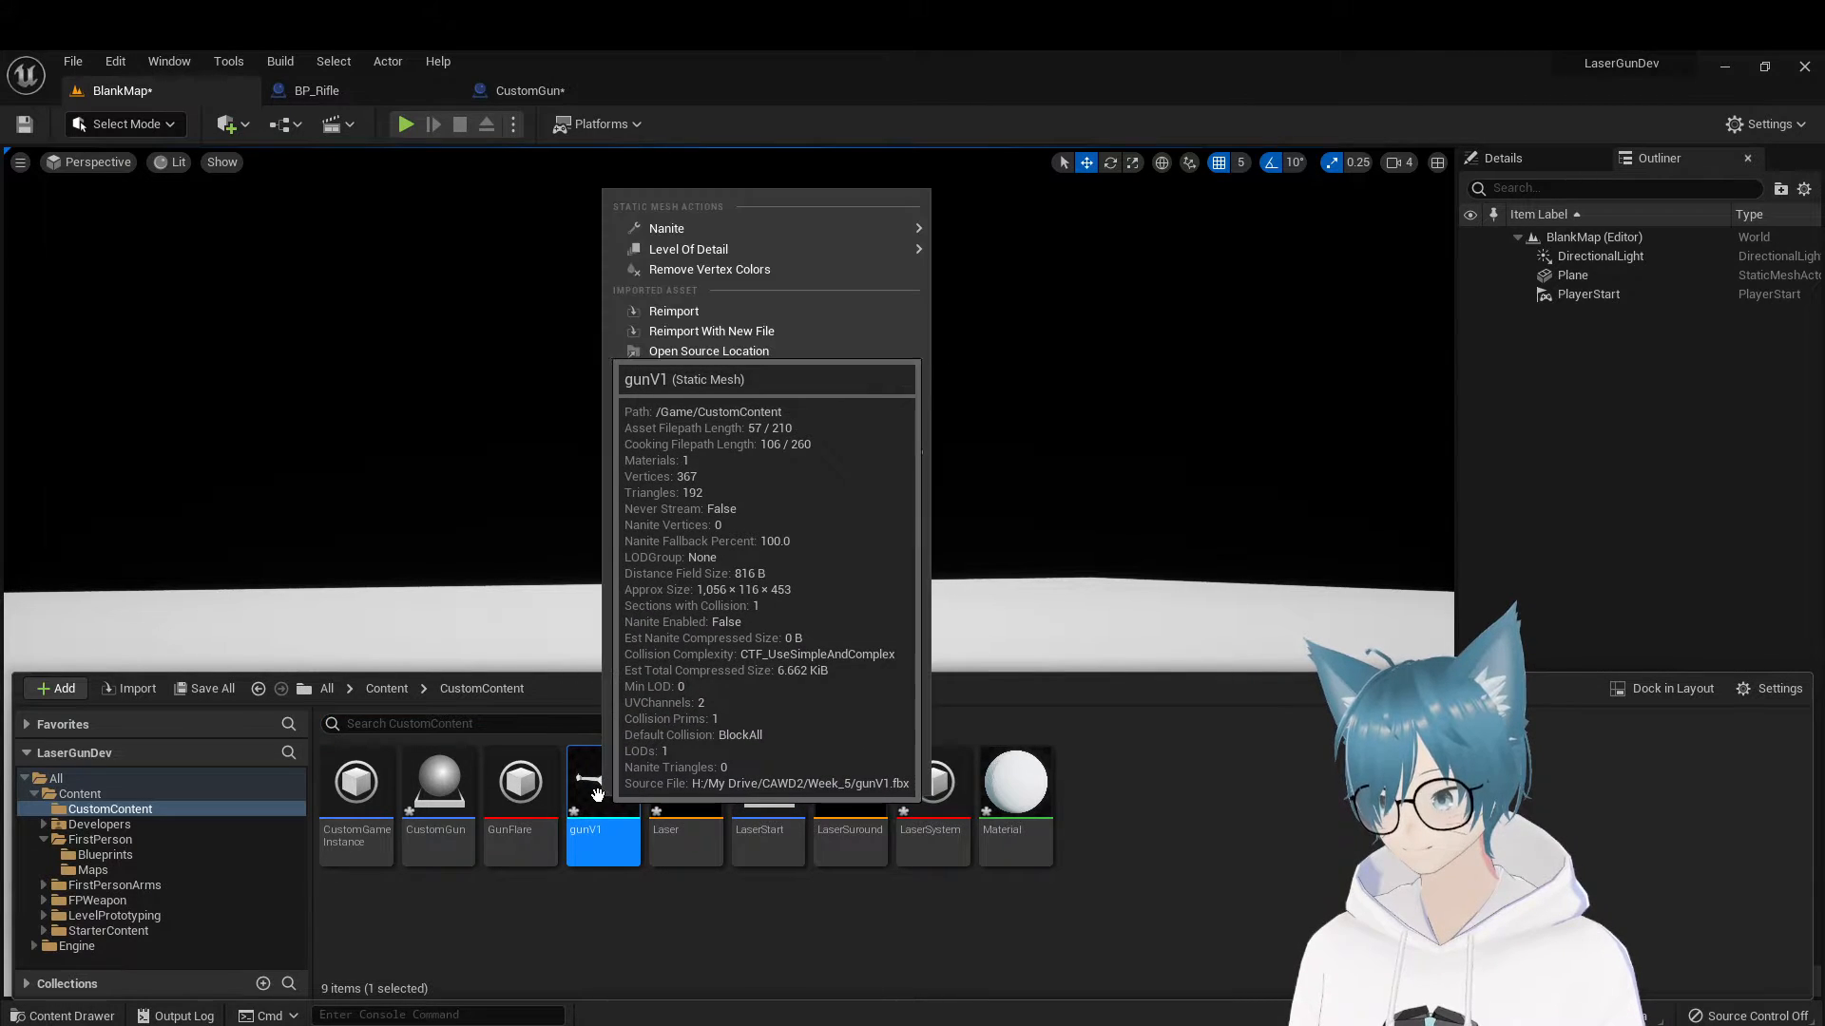
click(727, 330)
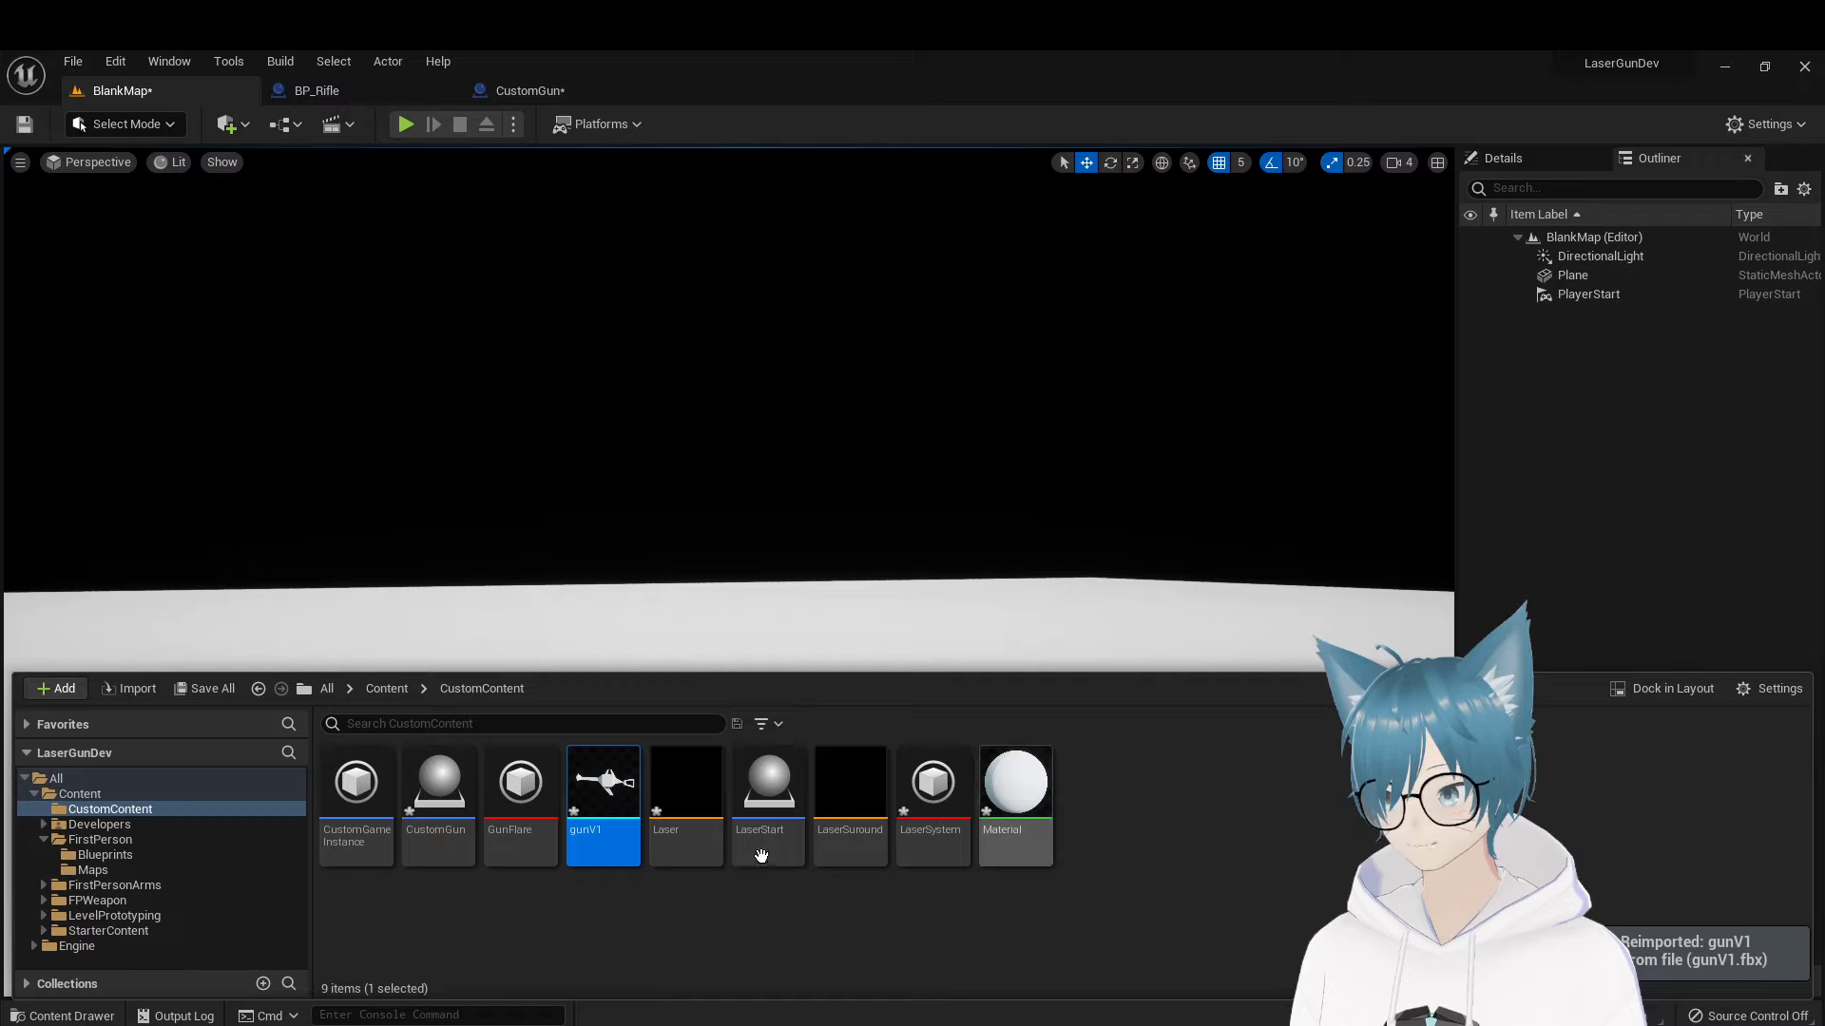
Assign the gunV1 mesh to the StaticMesh component of the CustomGun Blueprint
click(529, 91)
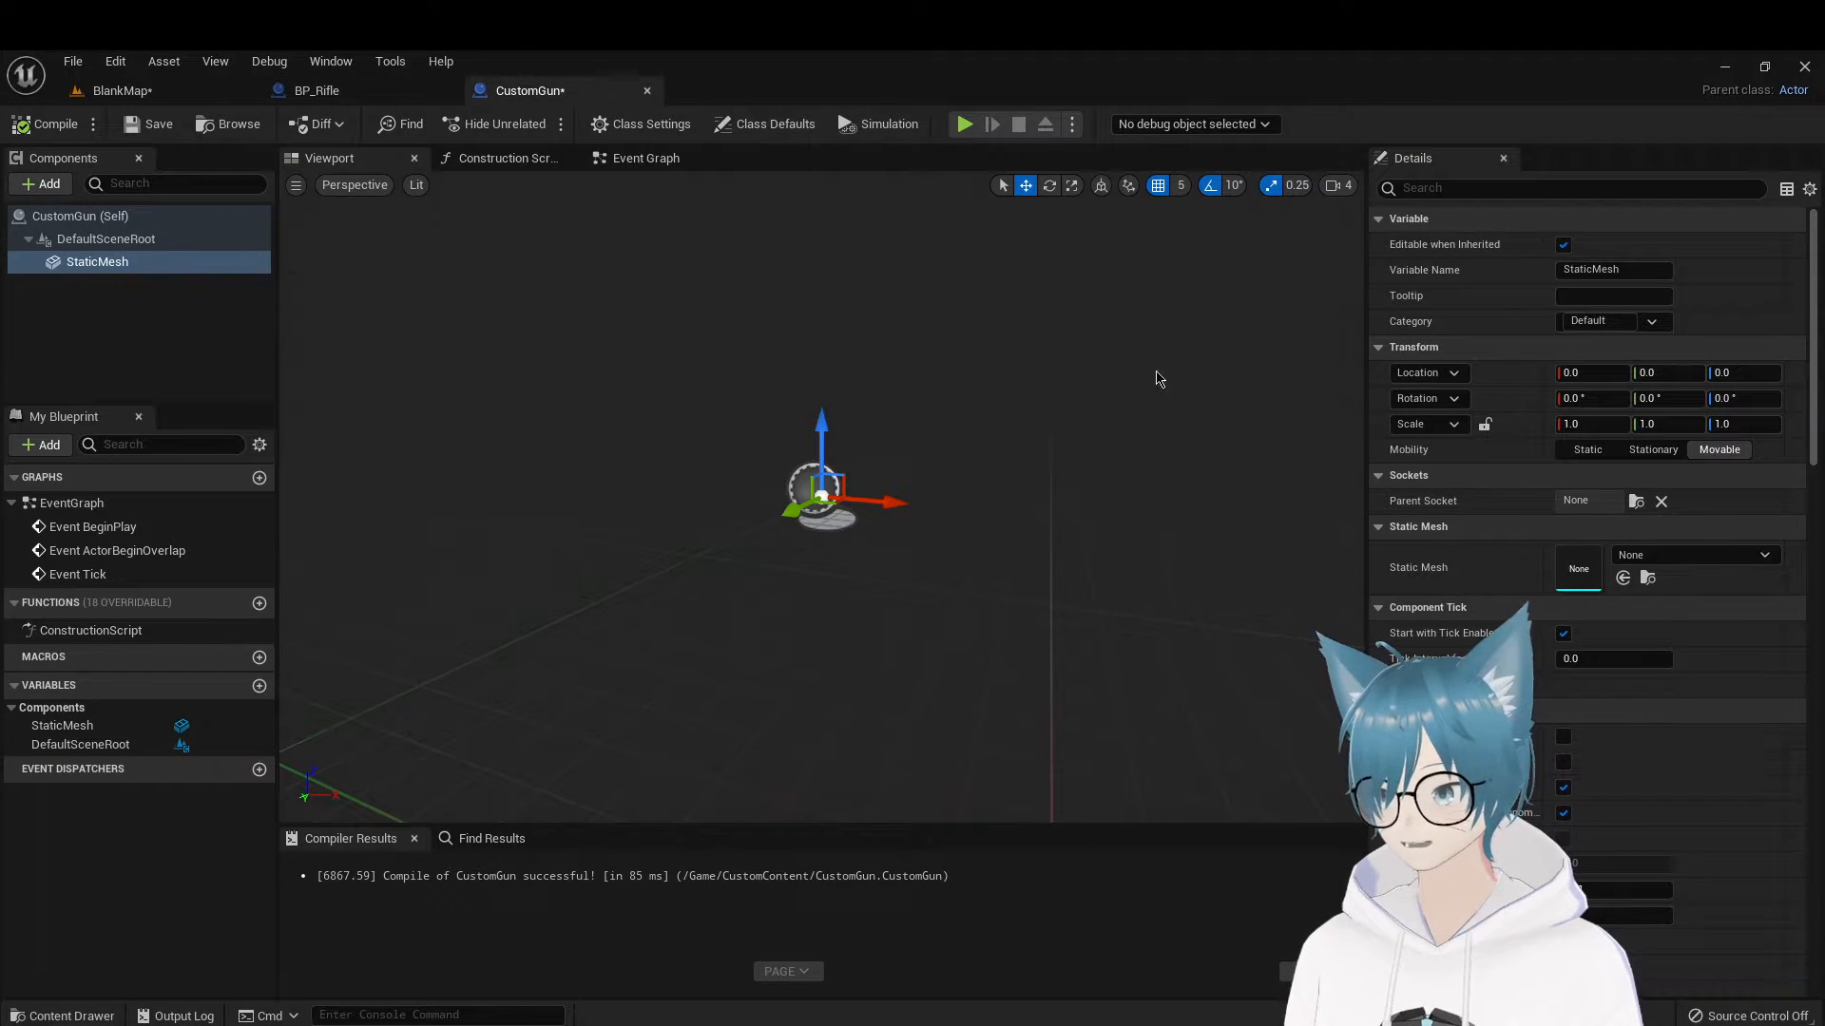
click(1641, 558)
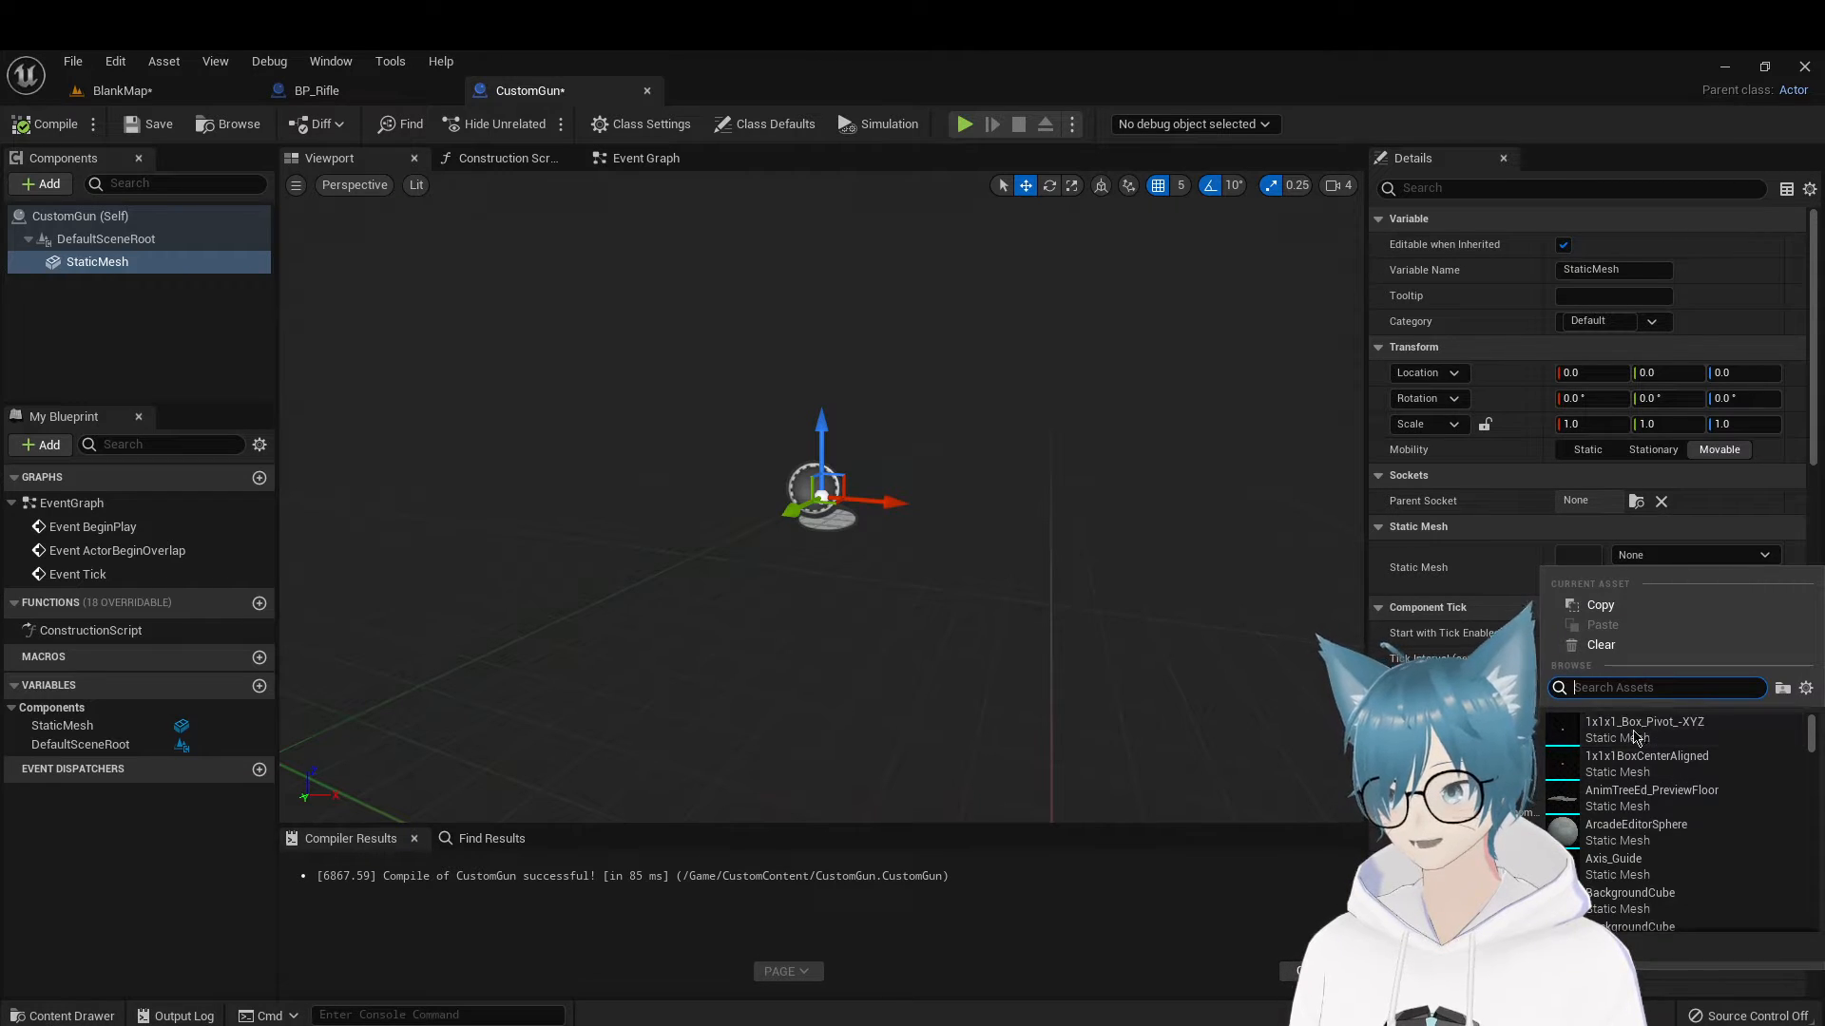
text(gui)
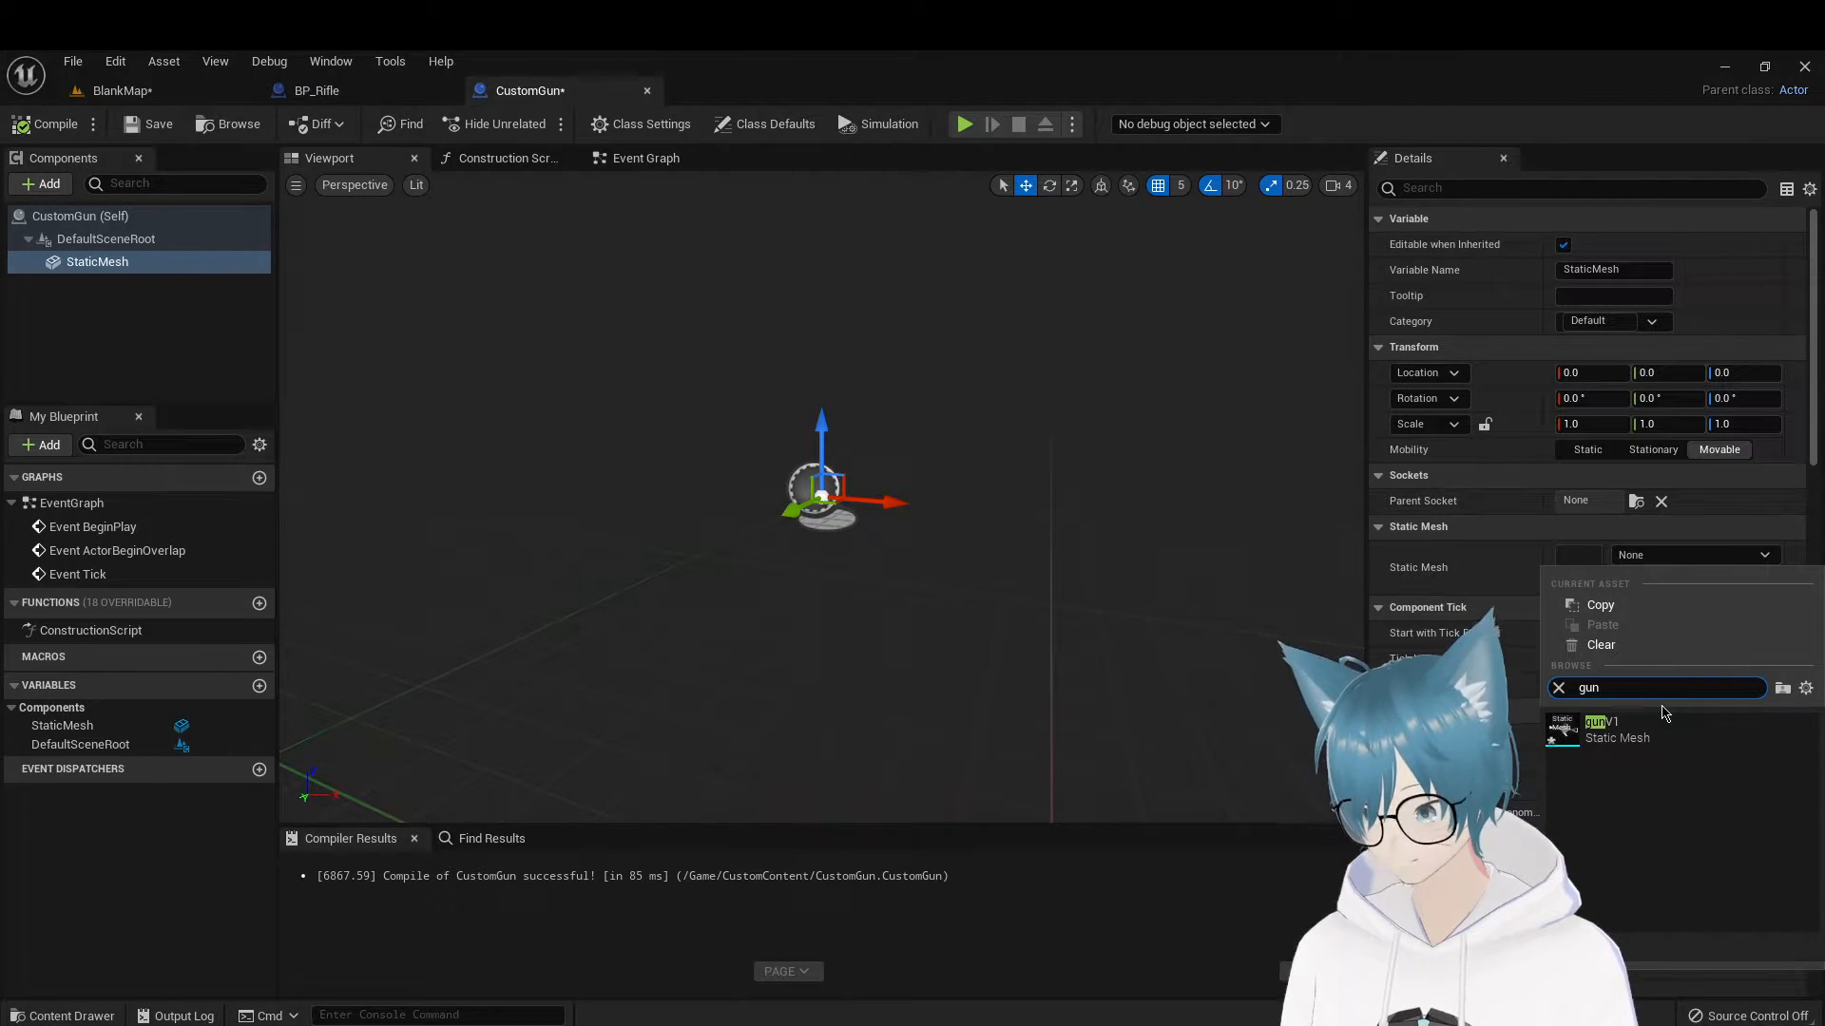
click(1645, 732)
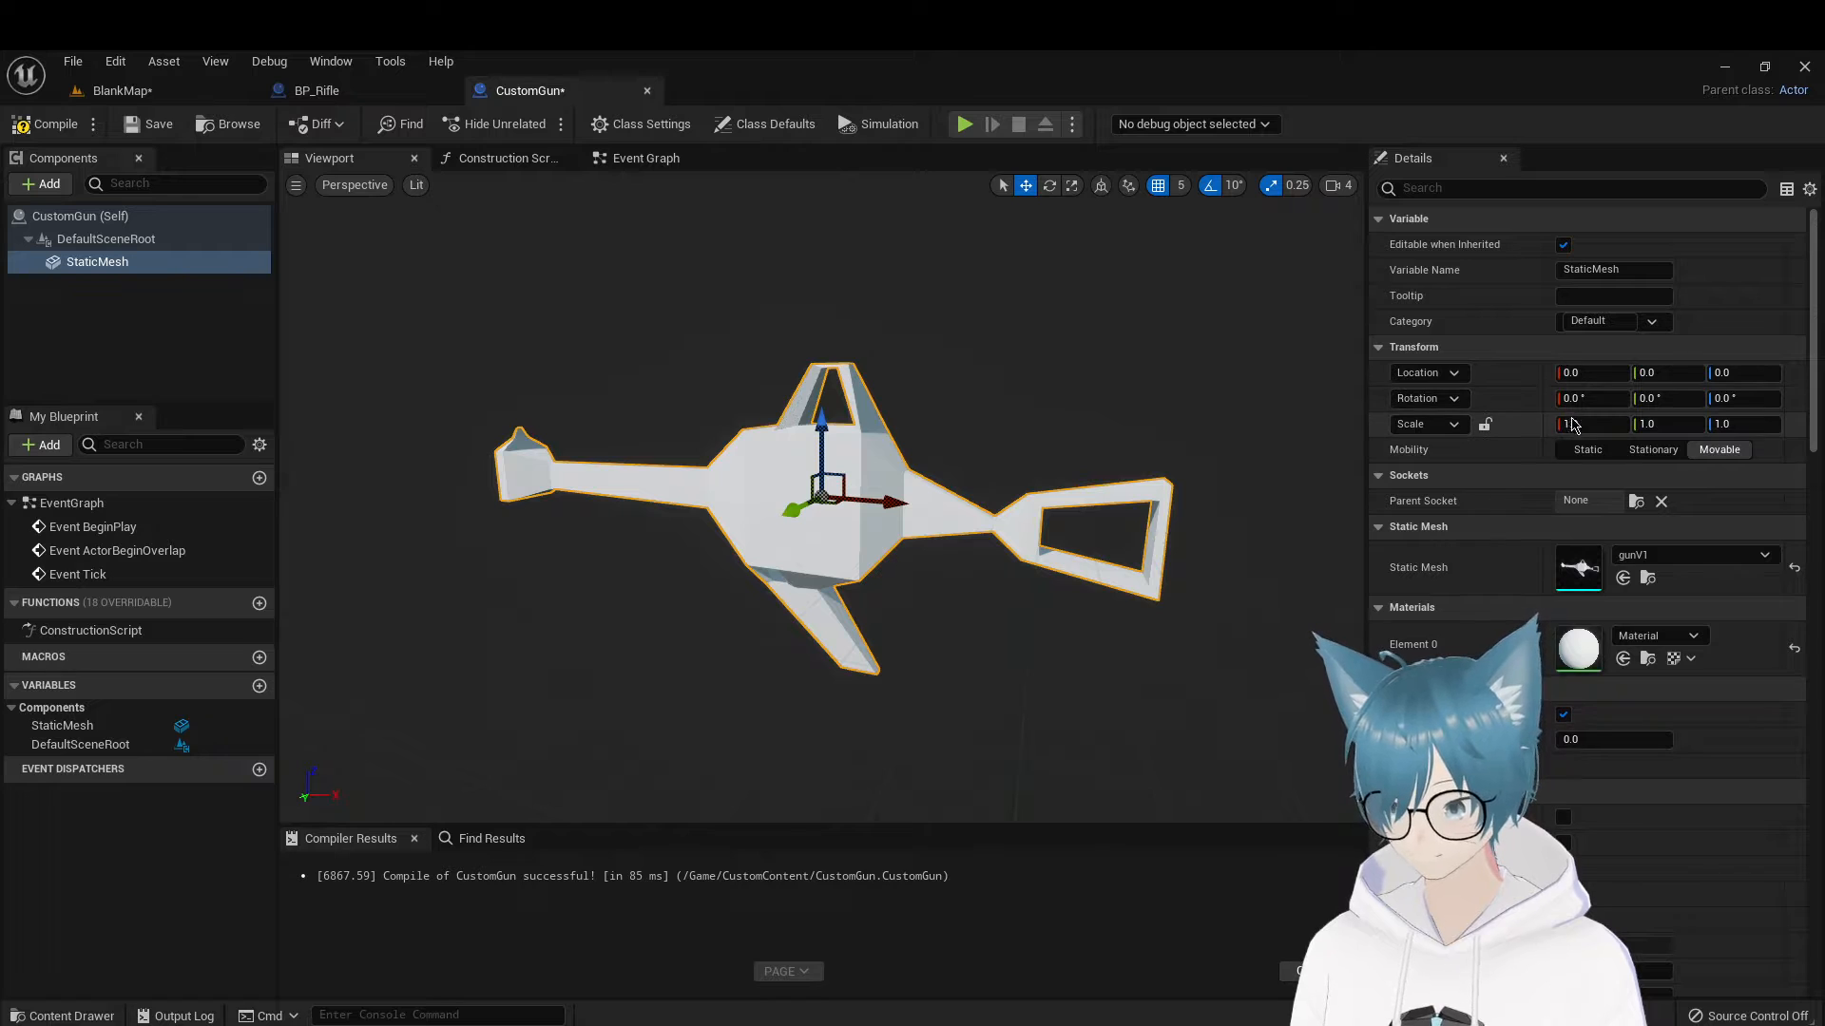
Scale the gun's StaticMesh component down uniformly to 0.1025 on all axes
drag(1597, 424, 1511, 424)
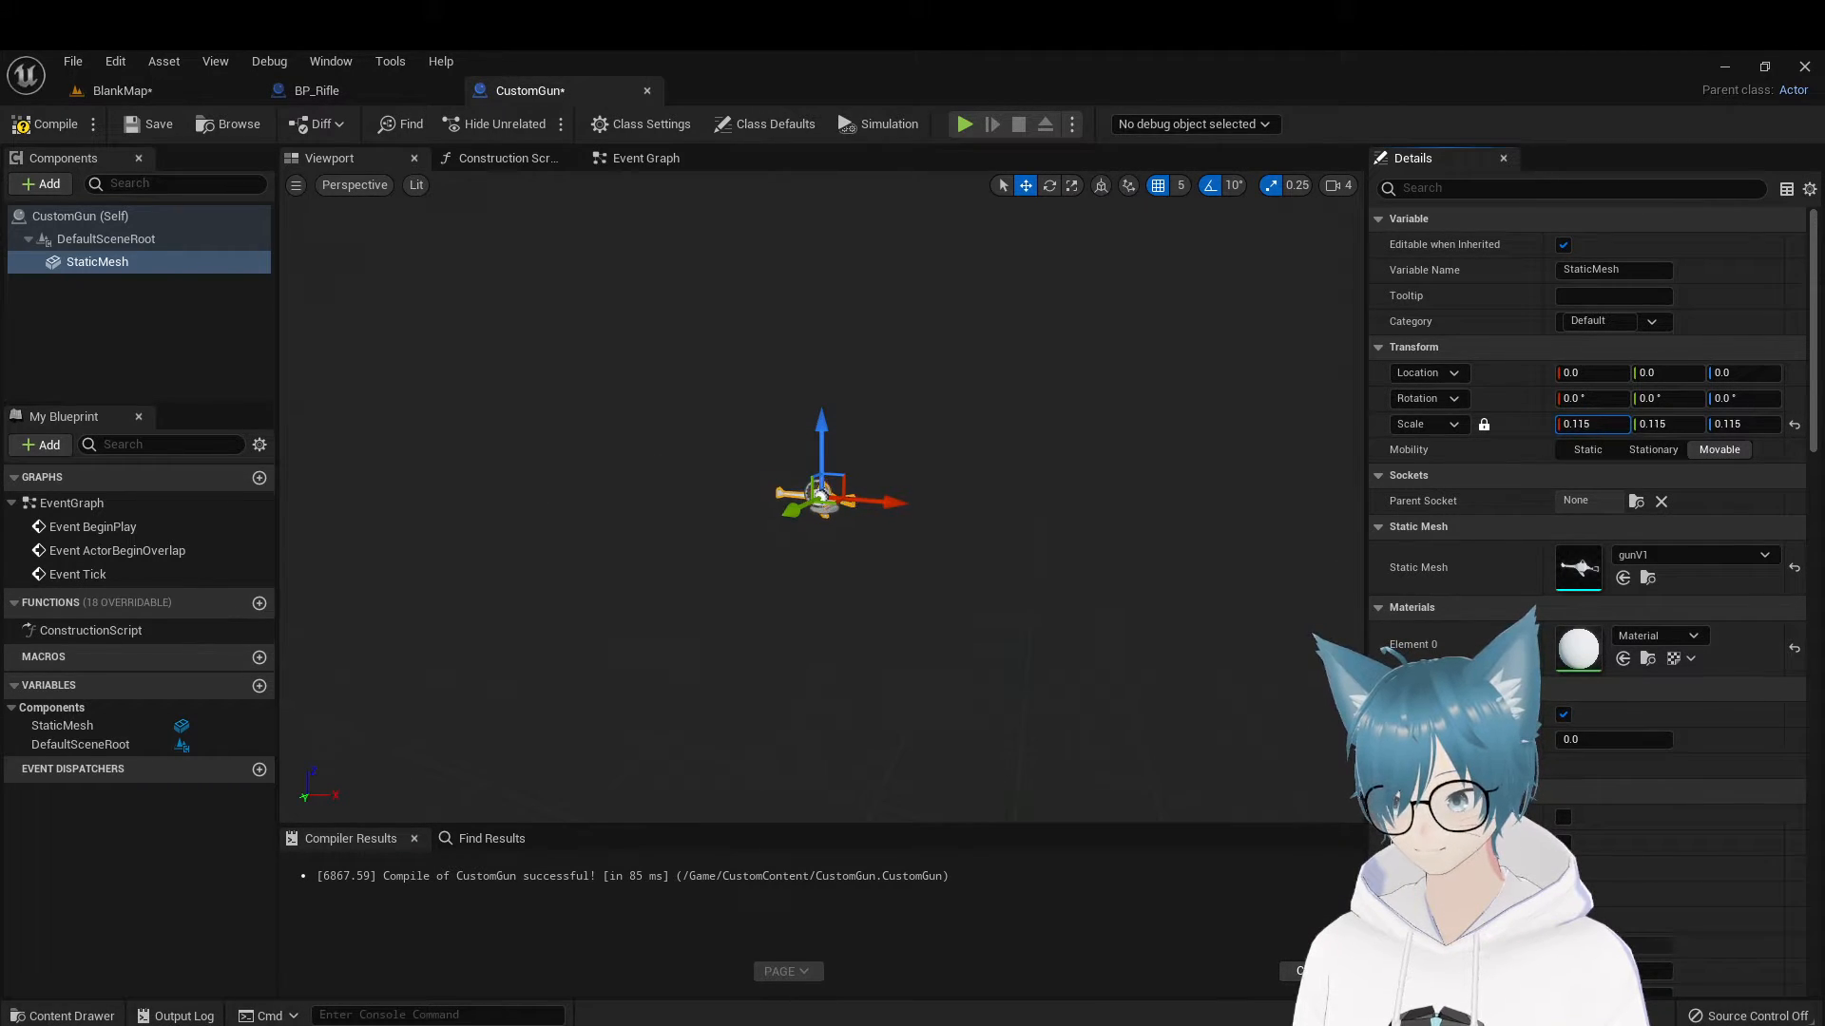
scroll(988, 484, up, 6)
scroll(981, 463, down, 3)
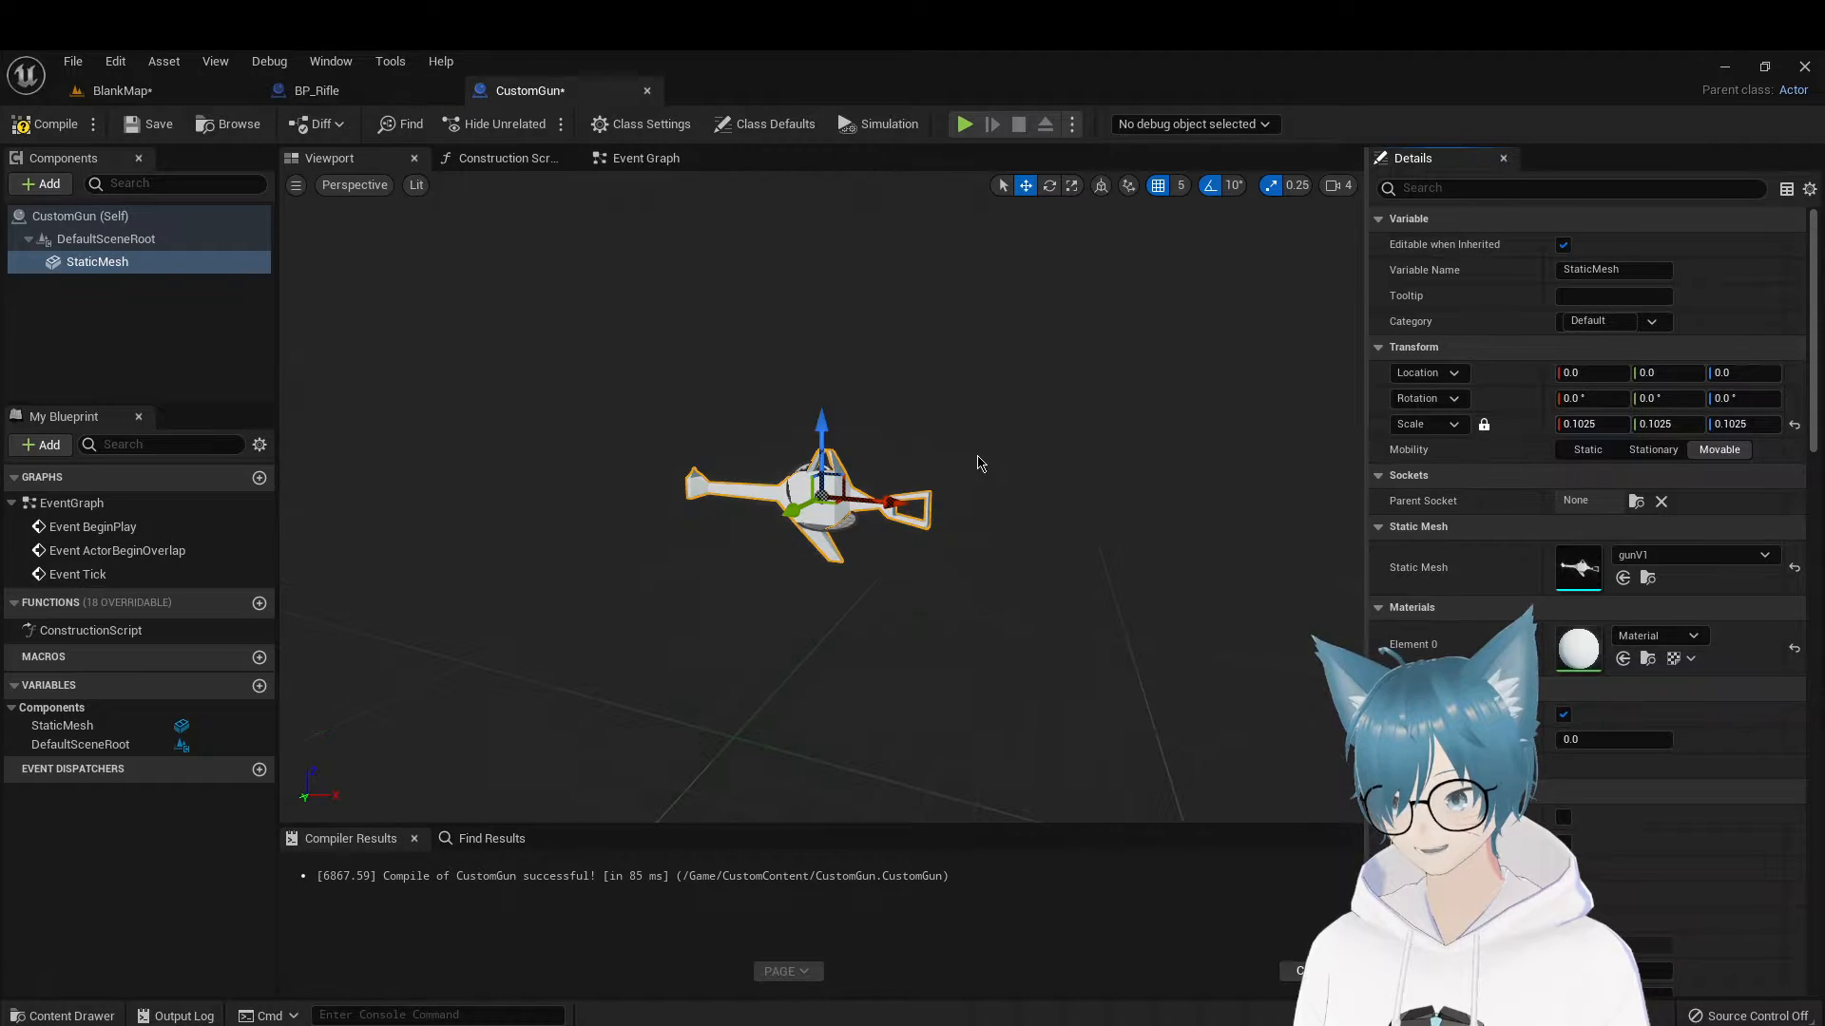
Place a CustomGun actor in BlankMap beside the PlayerStart, raised above the plane and shifted along its green axis
click(122, 90)
click(68, 1015)
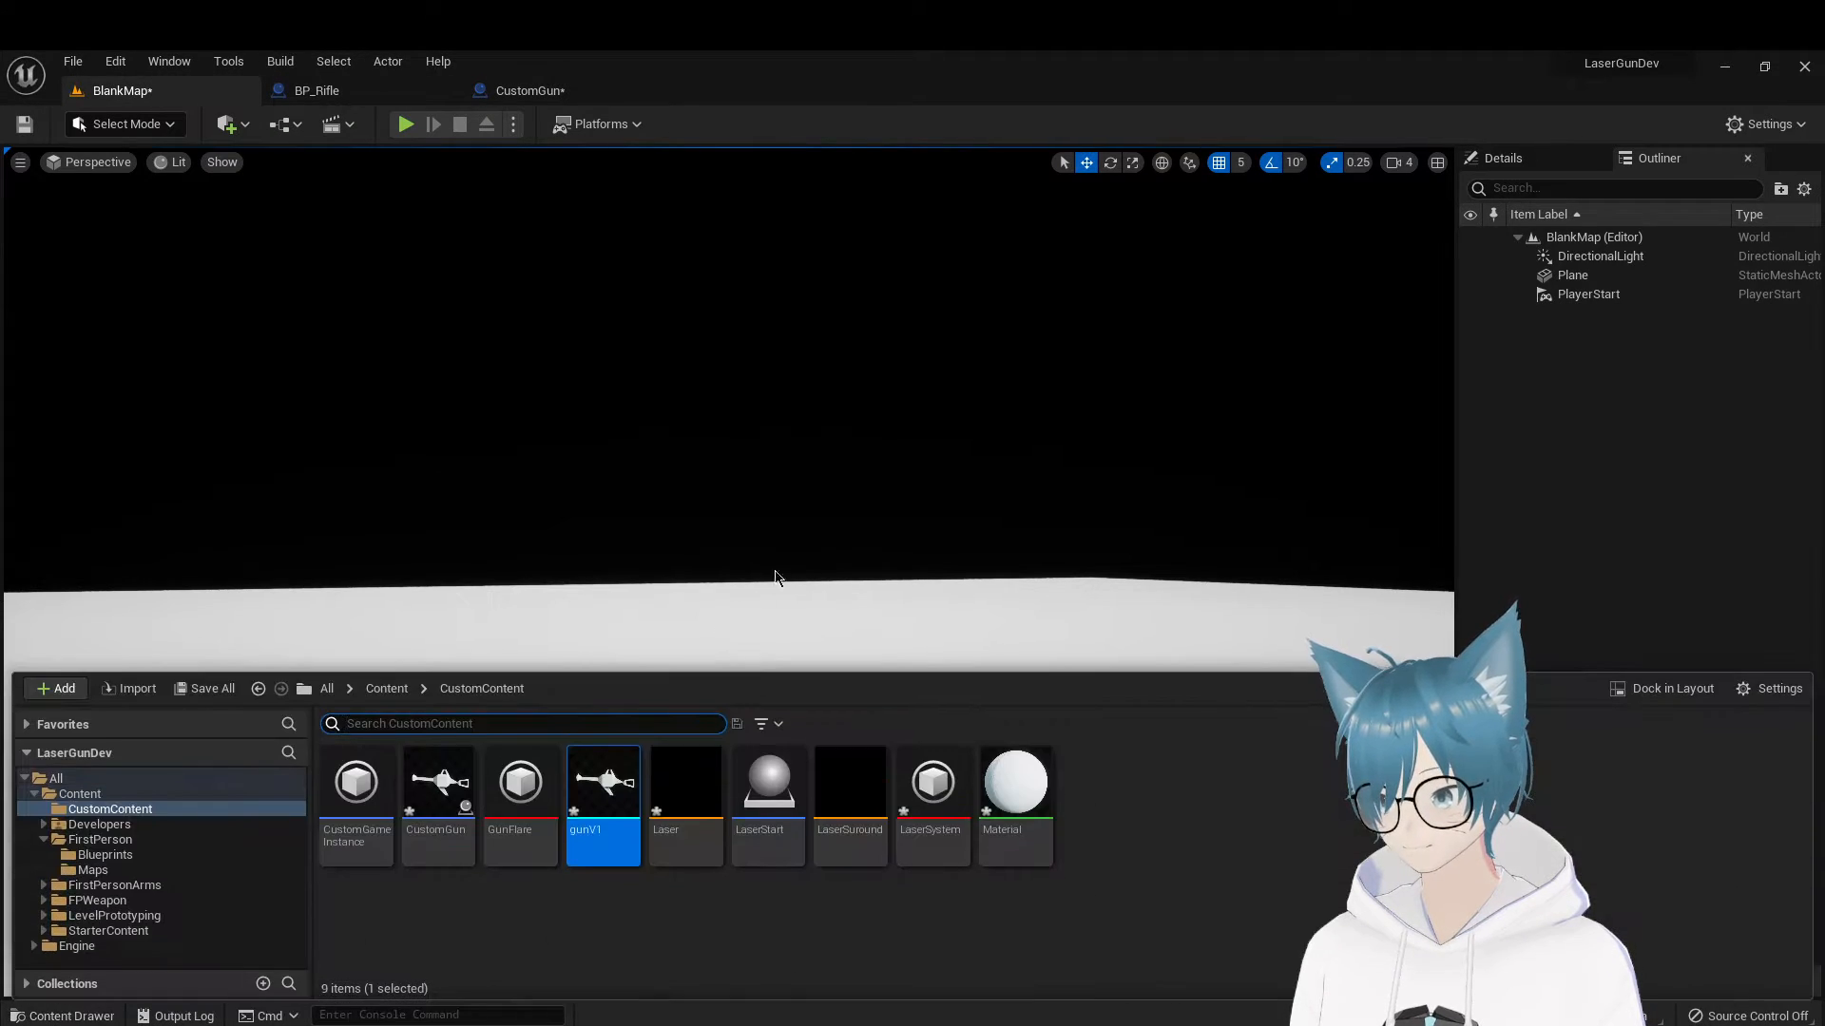
click(832, 435)
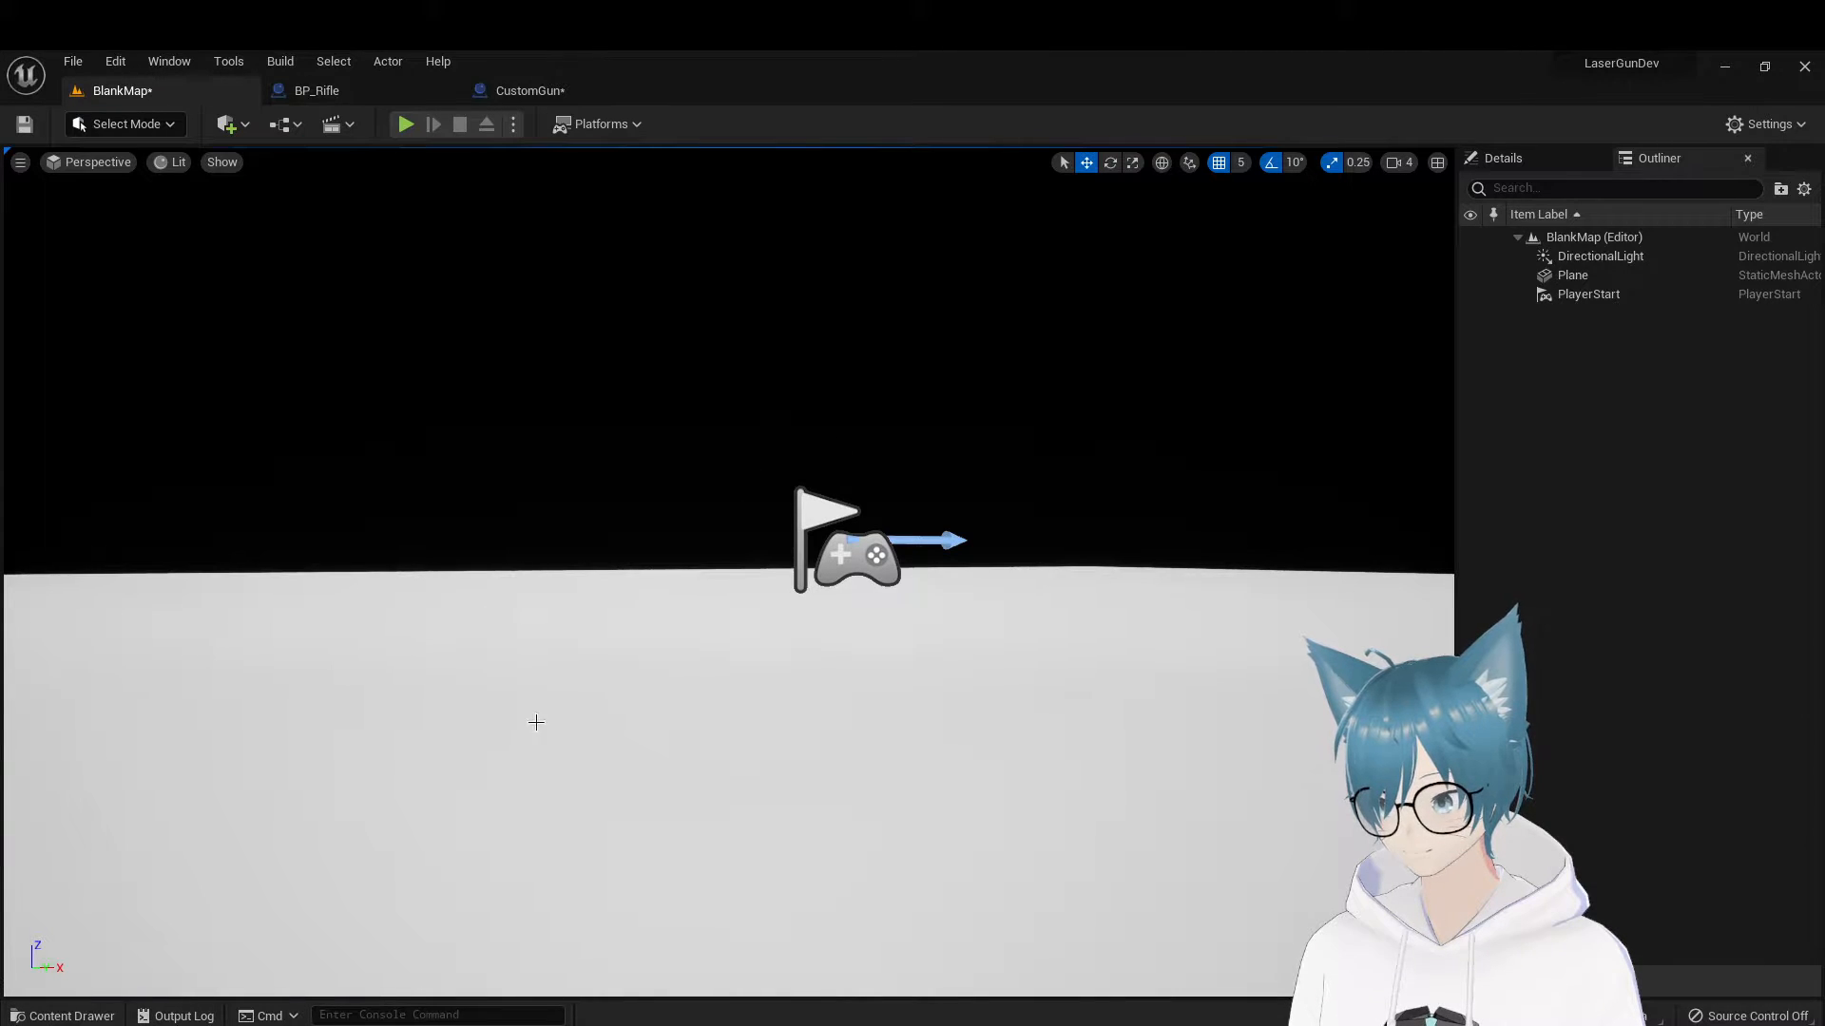
click(67, 1015)
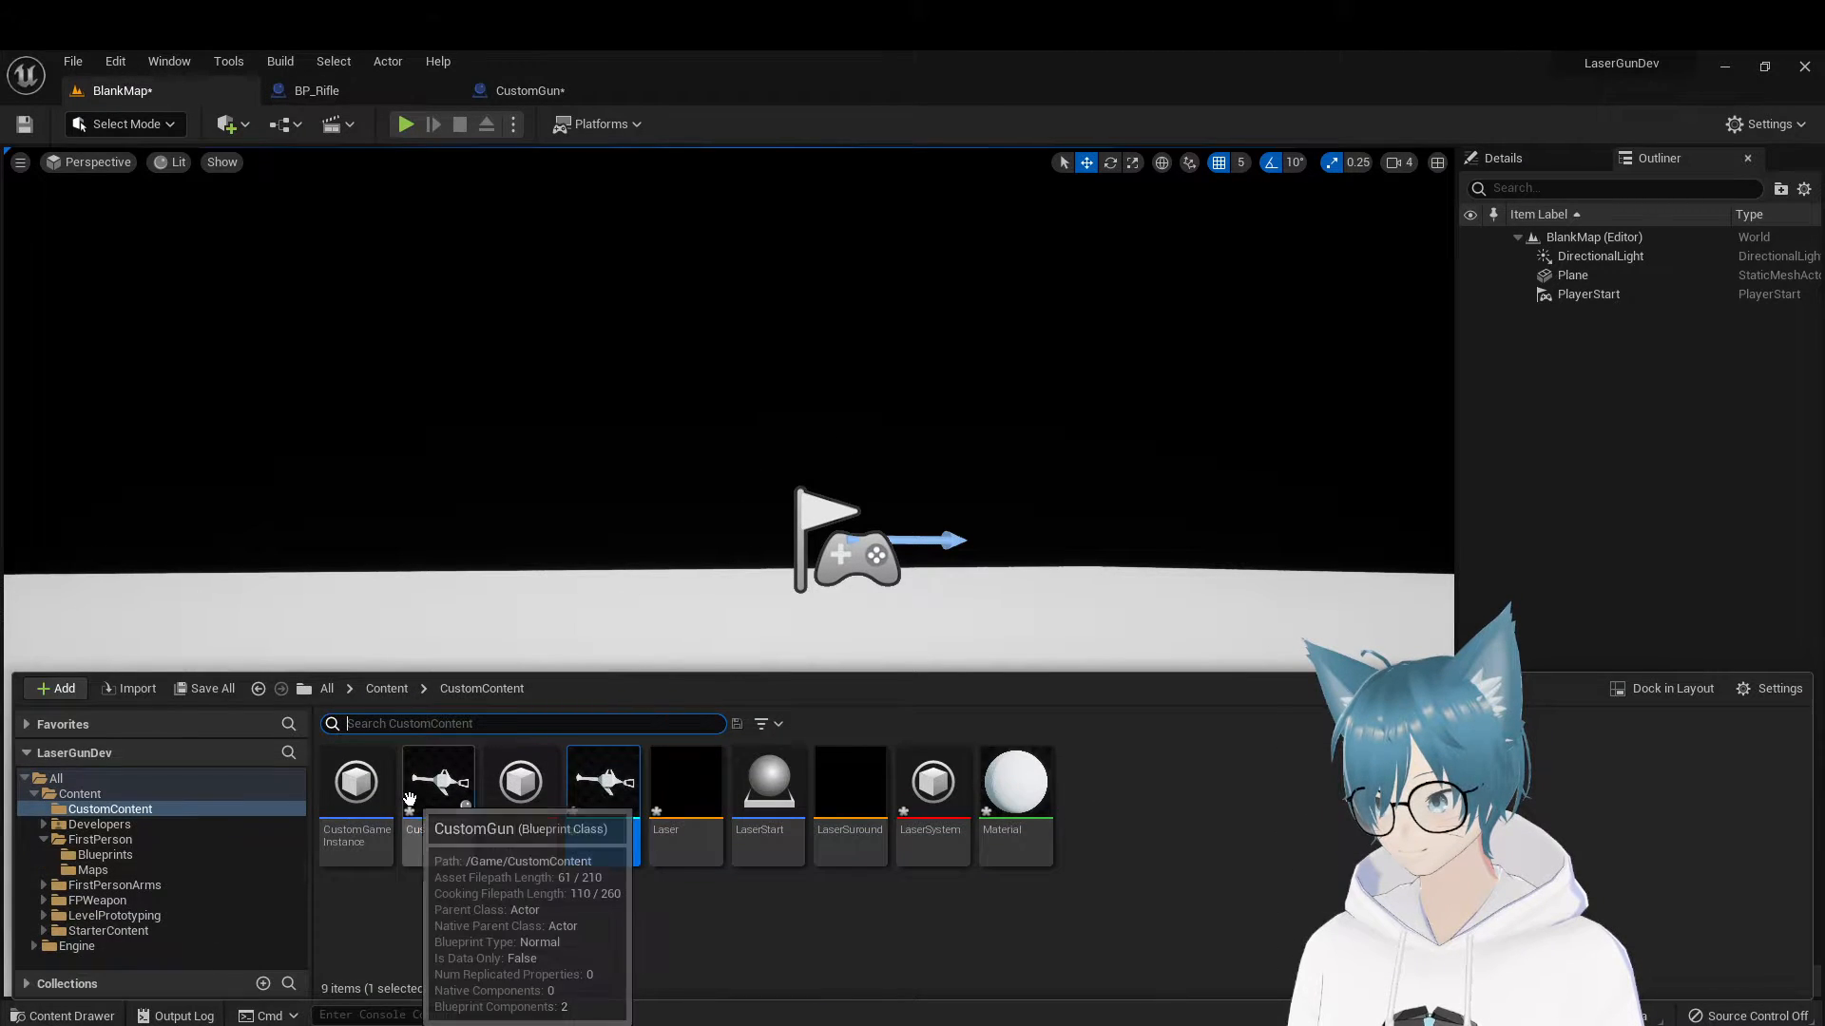
drag(435, 775, 861, 601)
drag(847, 690, 858, 490)
drag(910, 557, 1221, 557)
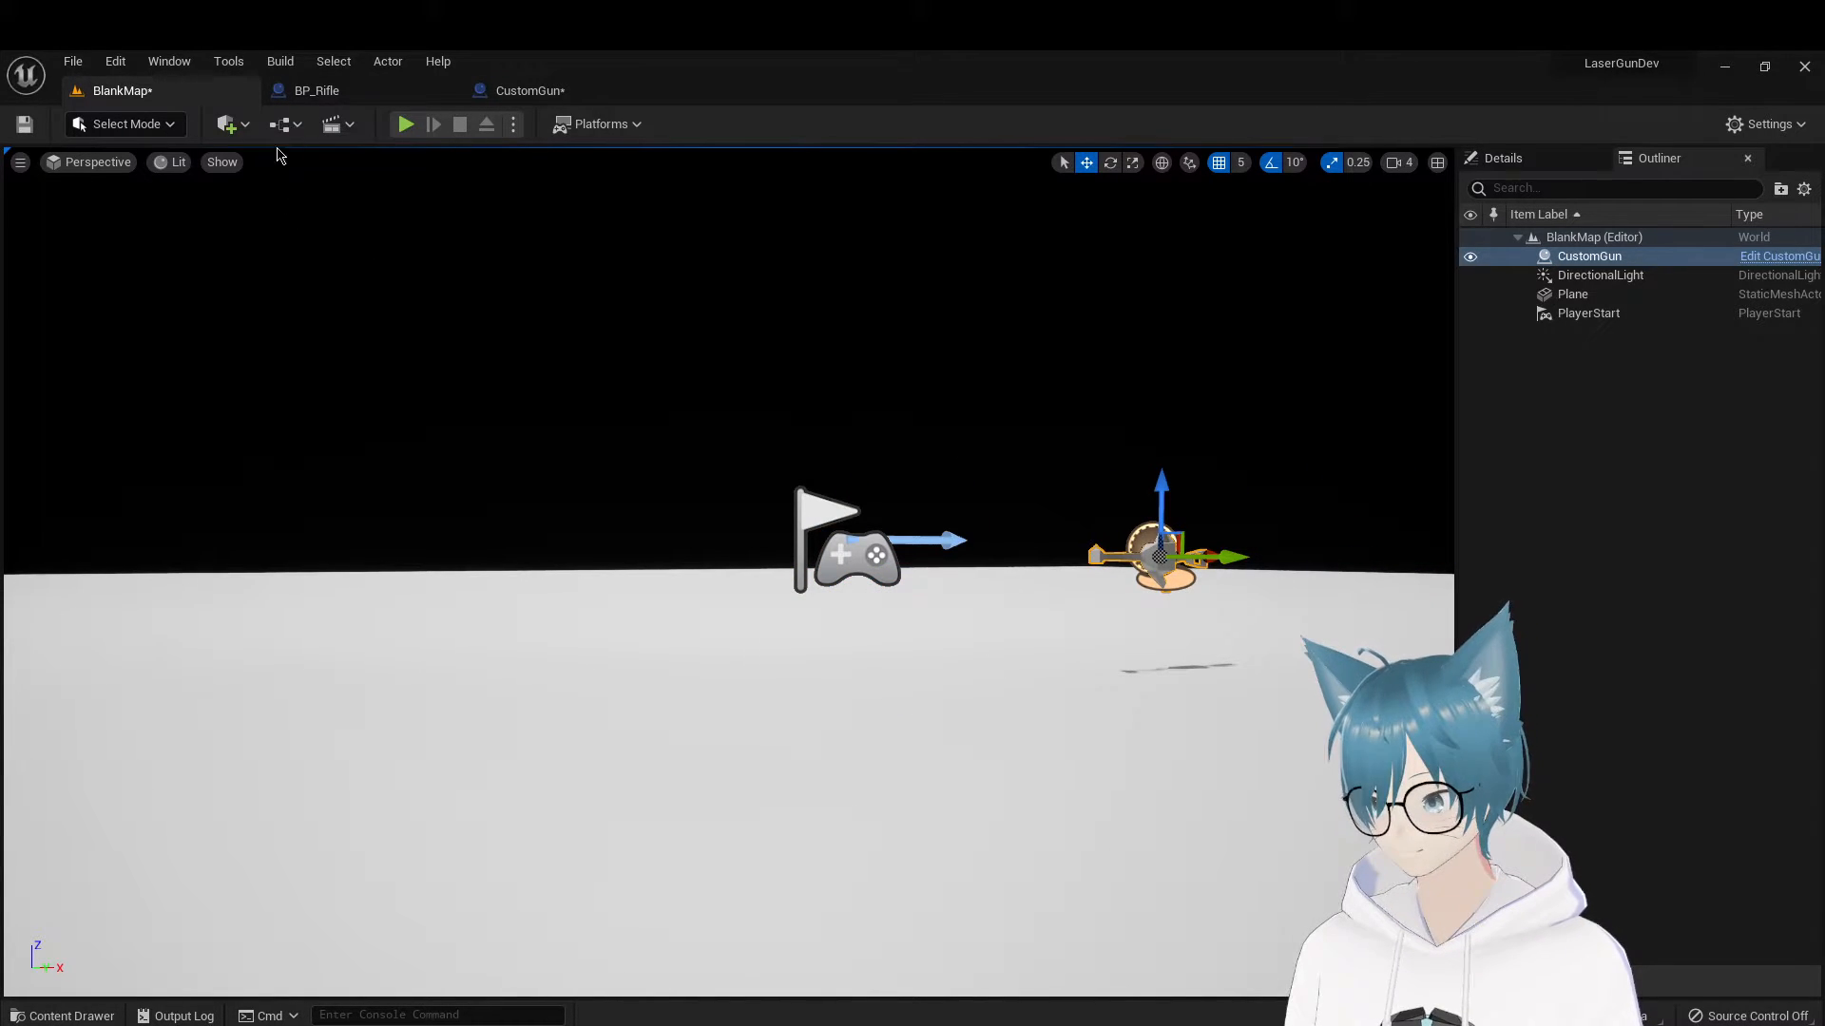
Play the level to judge the gun's size up close, end the session, and delete the placed CustomGun actor
click(405, 123)
key(d)
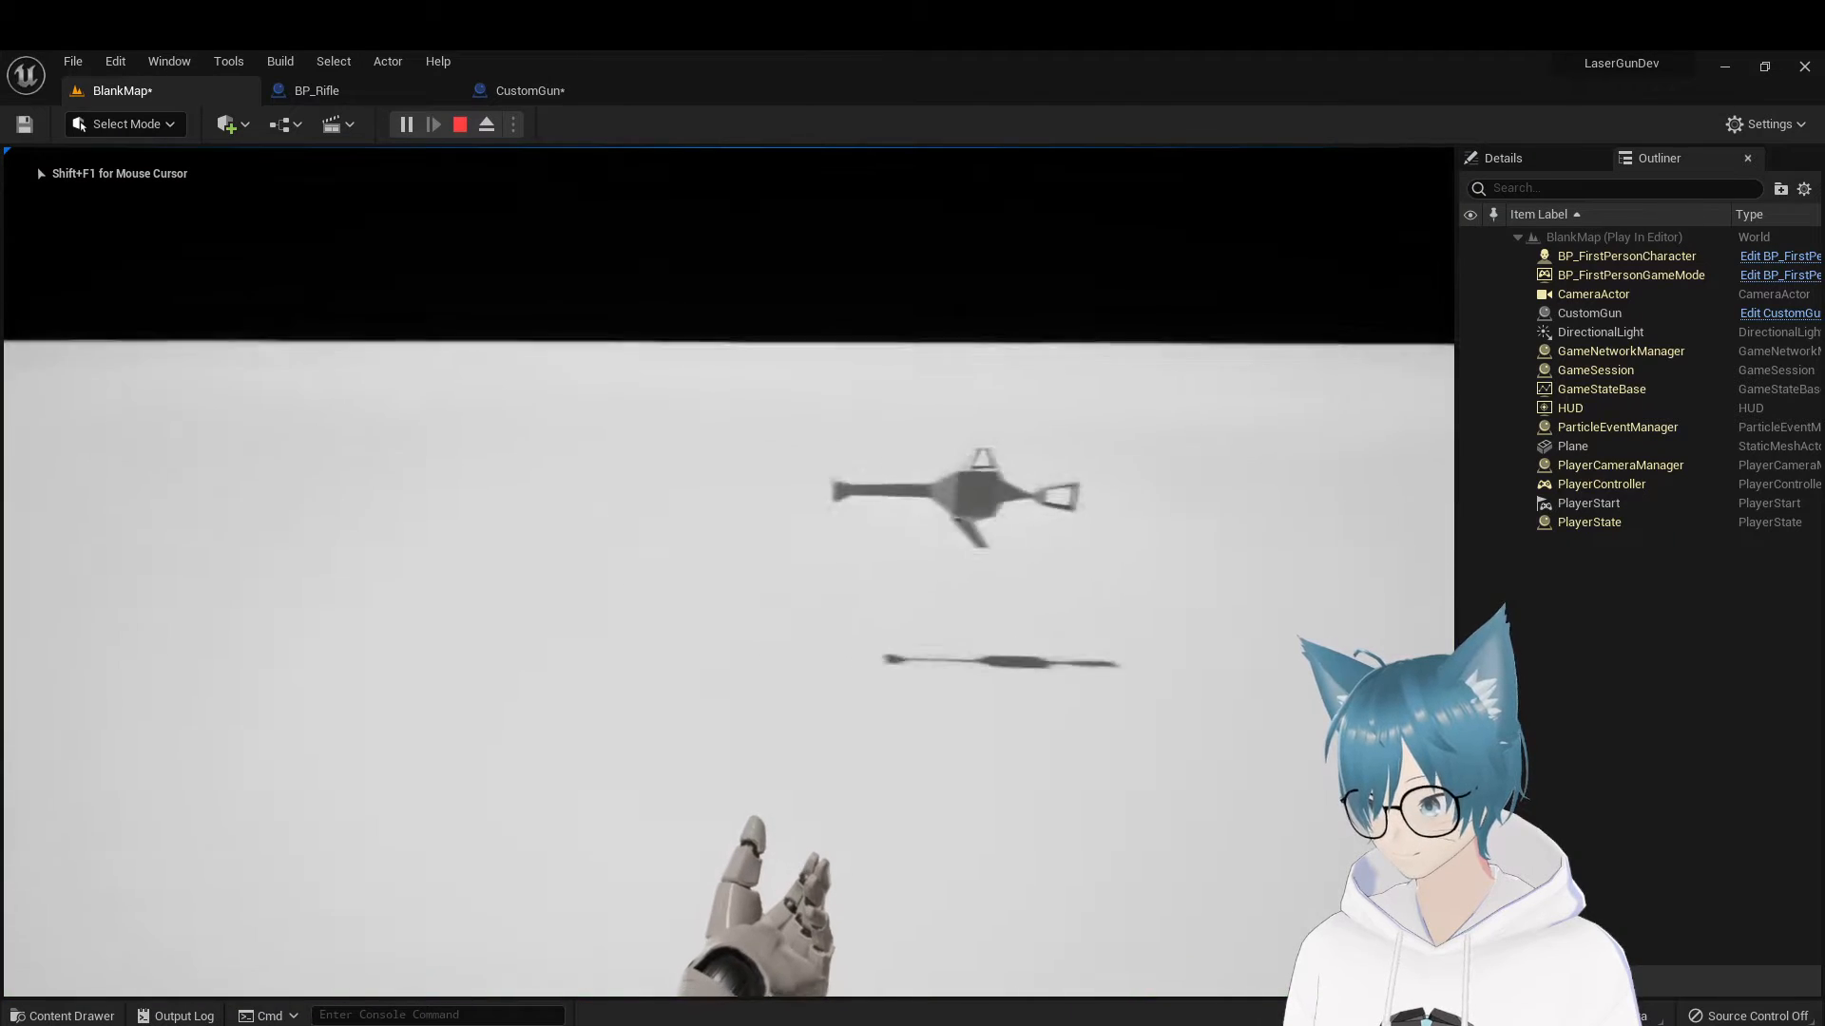
key(w)
key(Escape)
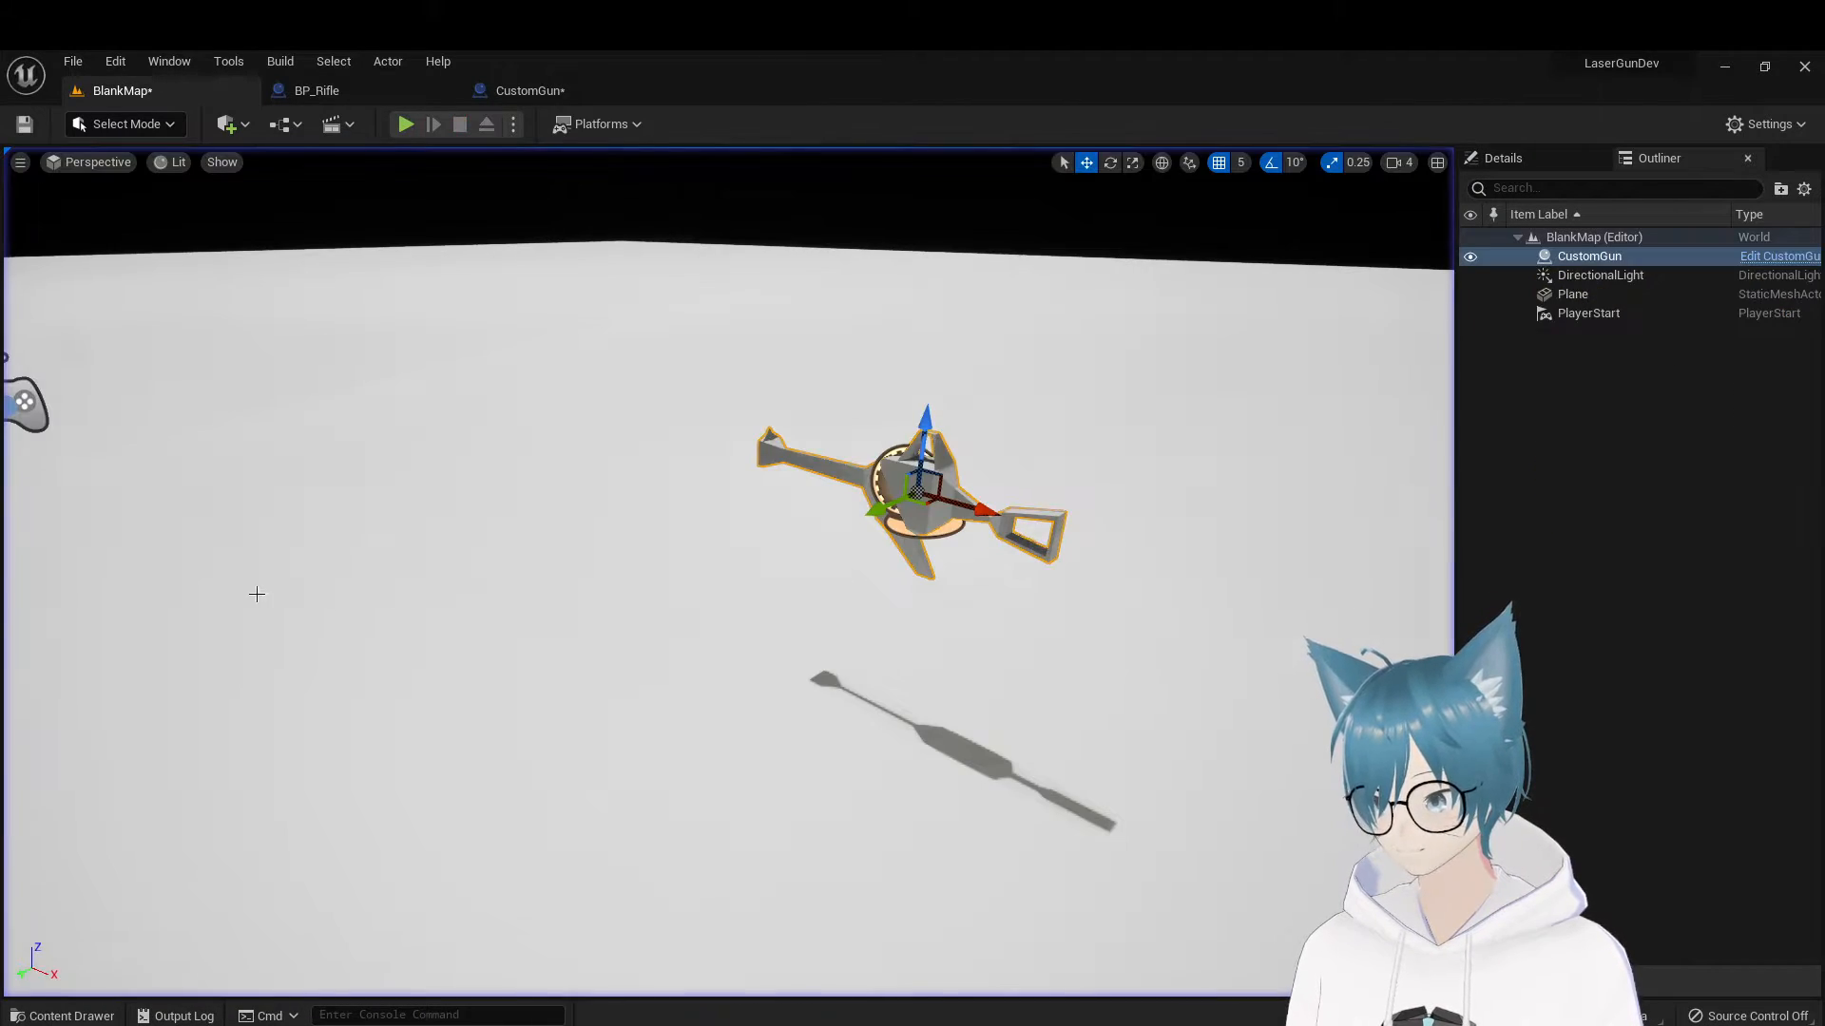
key(Delete)
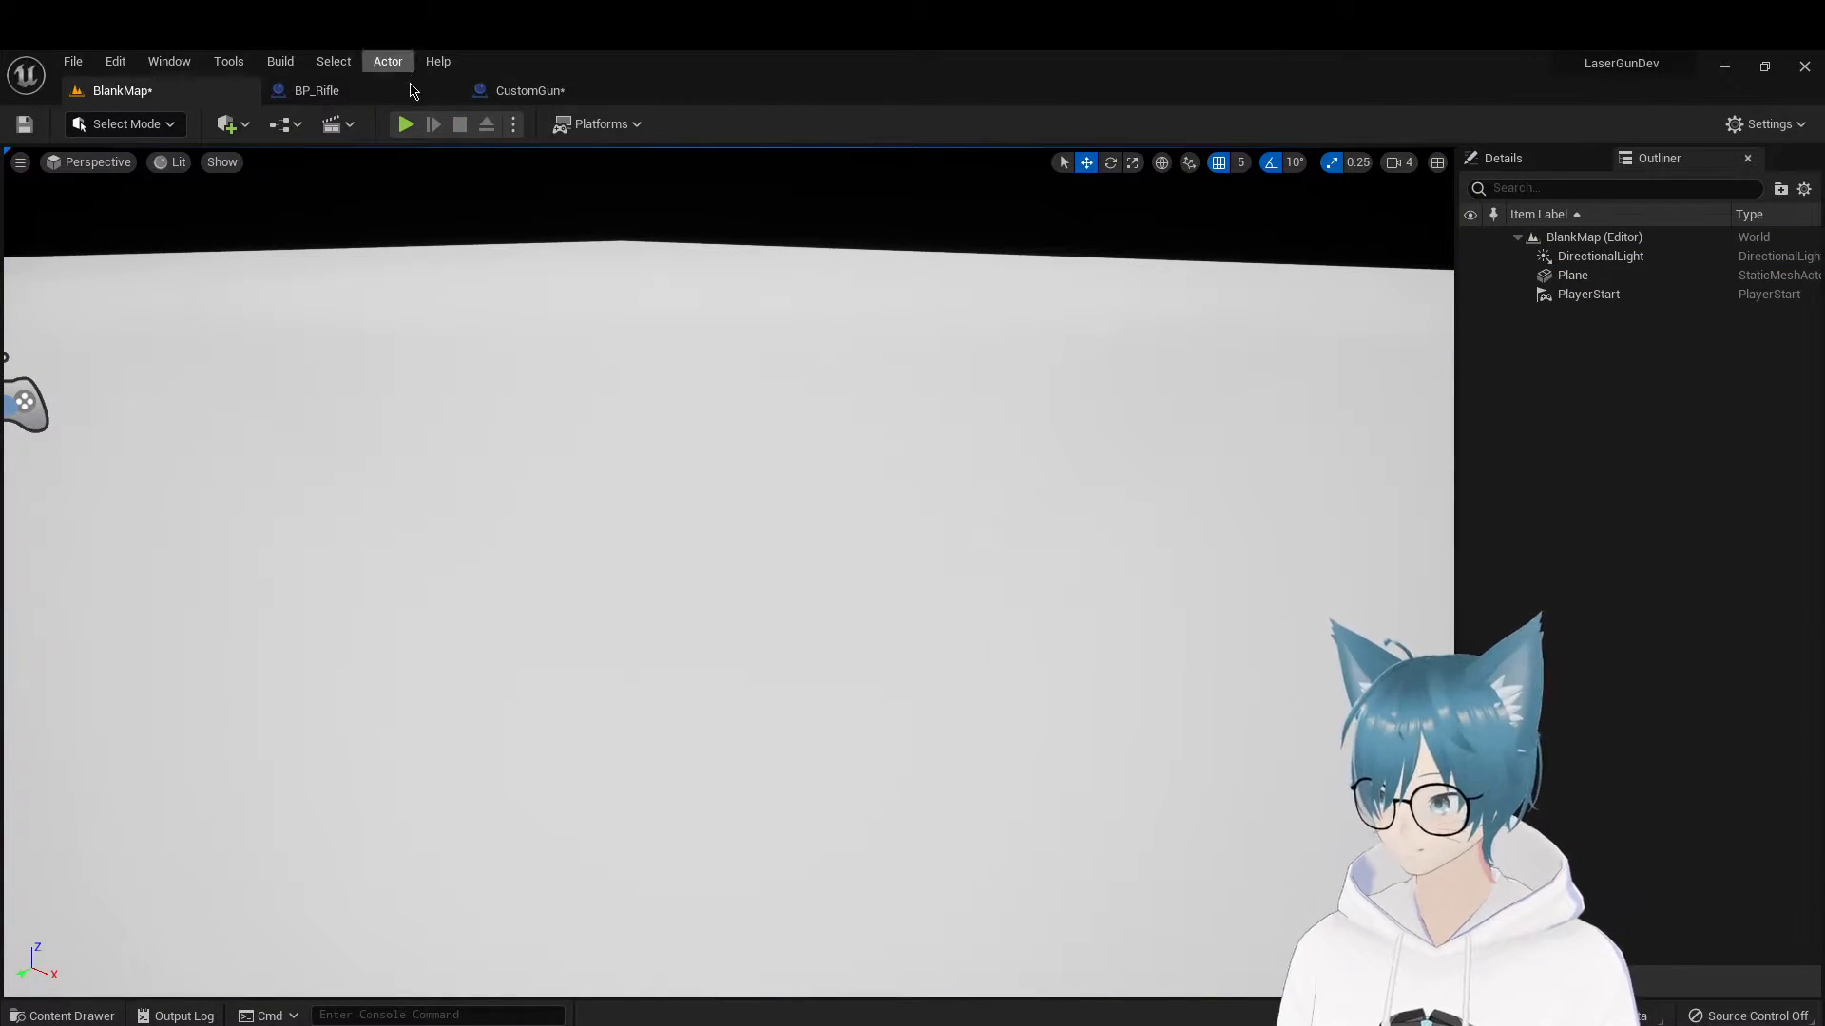
Review the BP_Rifle Event Graph, covering the BeginPlay color setup, the OnFireProjectile chain and the projectile spawn logic
click(532, 91)
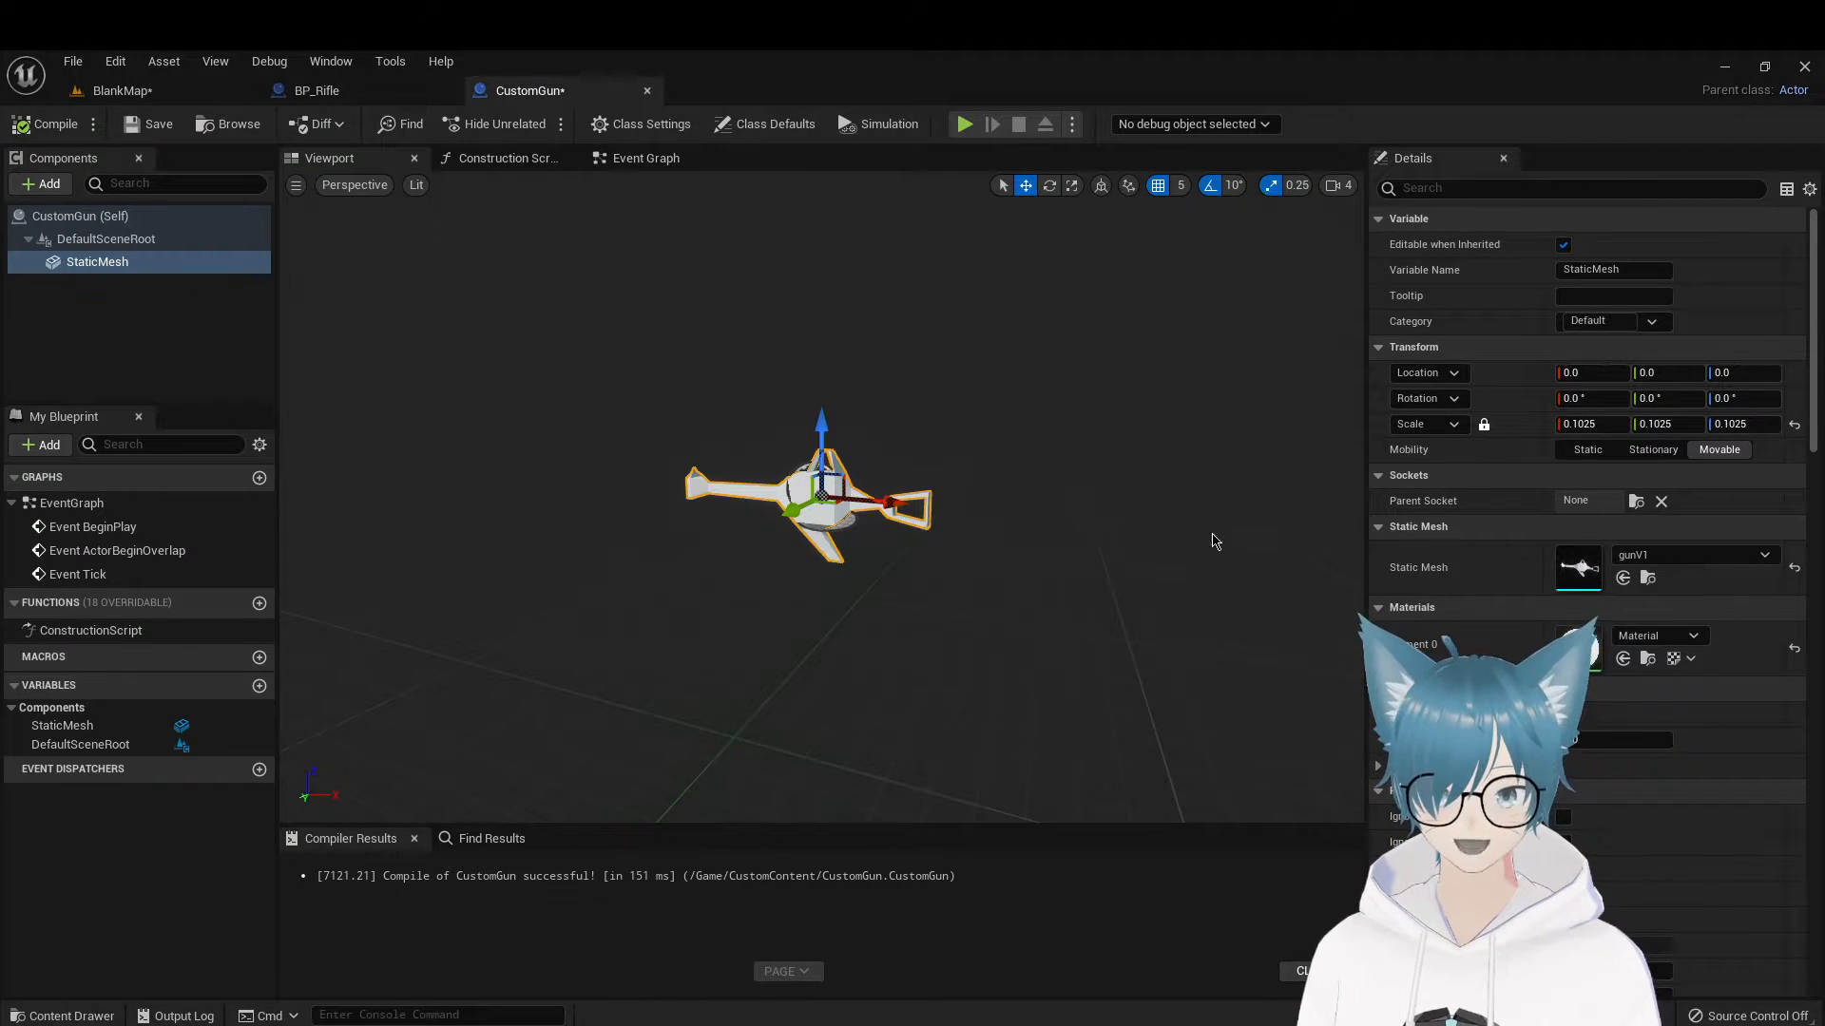
click(316, 91)
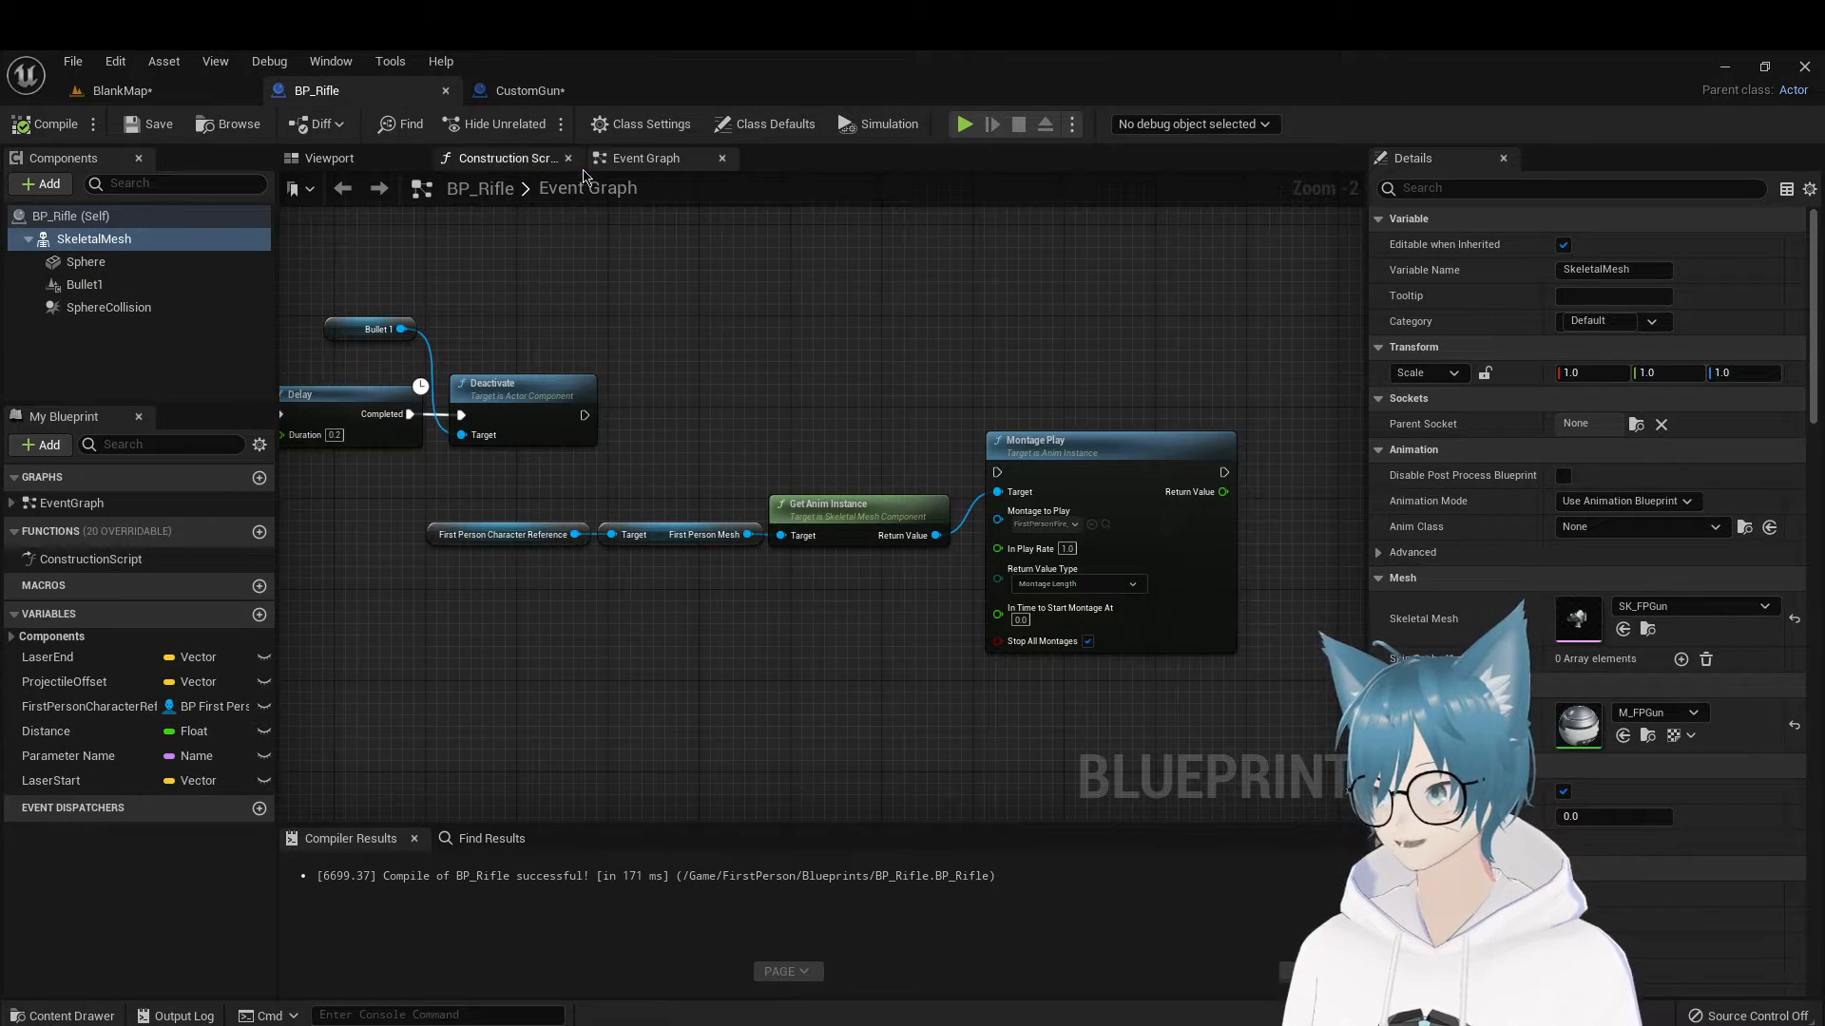
right_drag(456, 614, 955, 655)
scroll(955, 656, down, 1)
scroll(955, 662, down, 3)
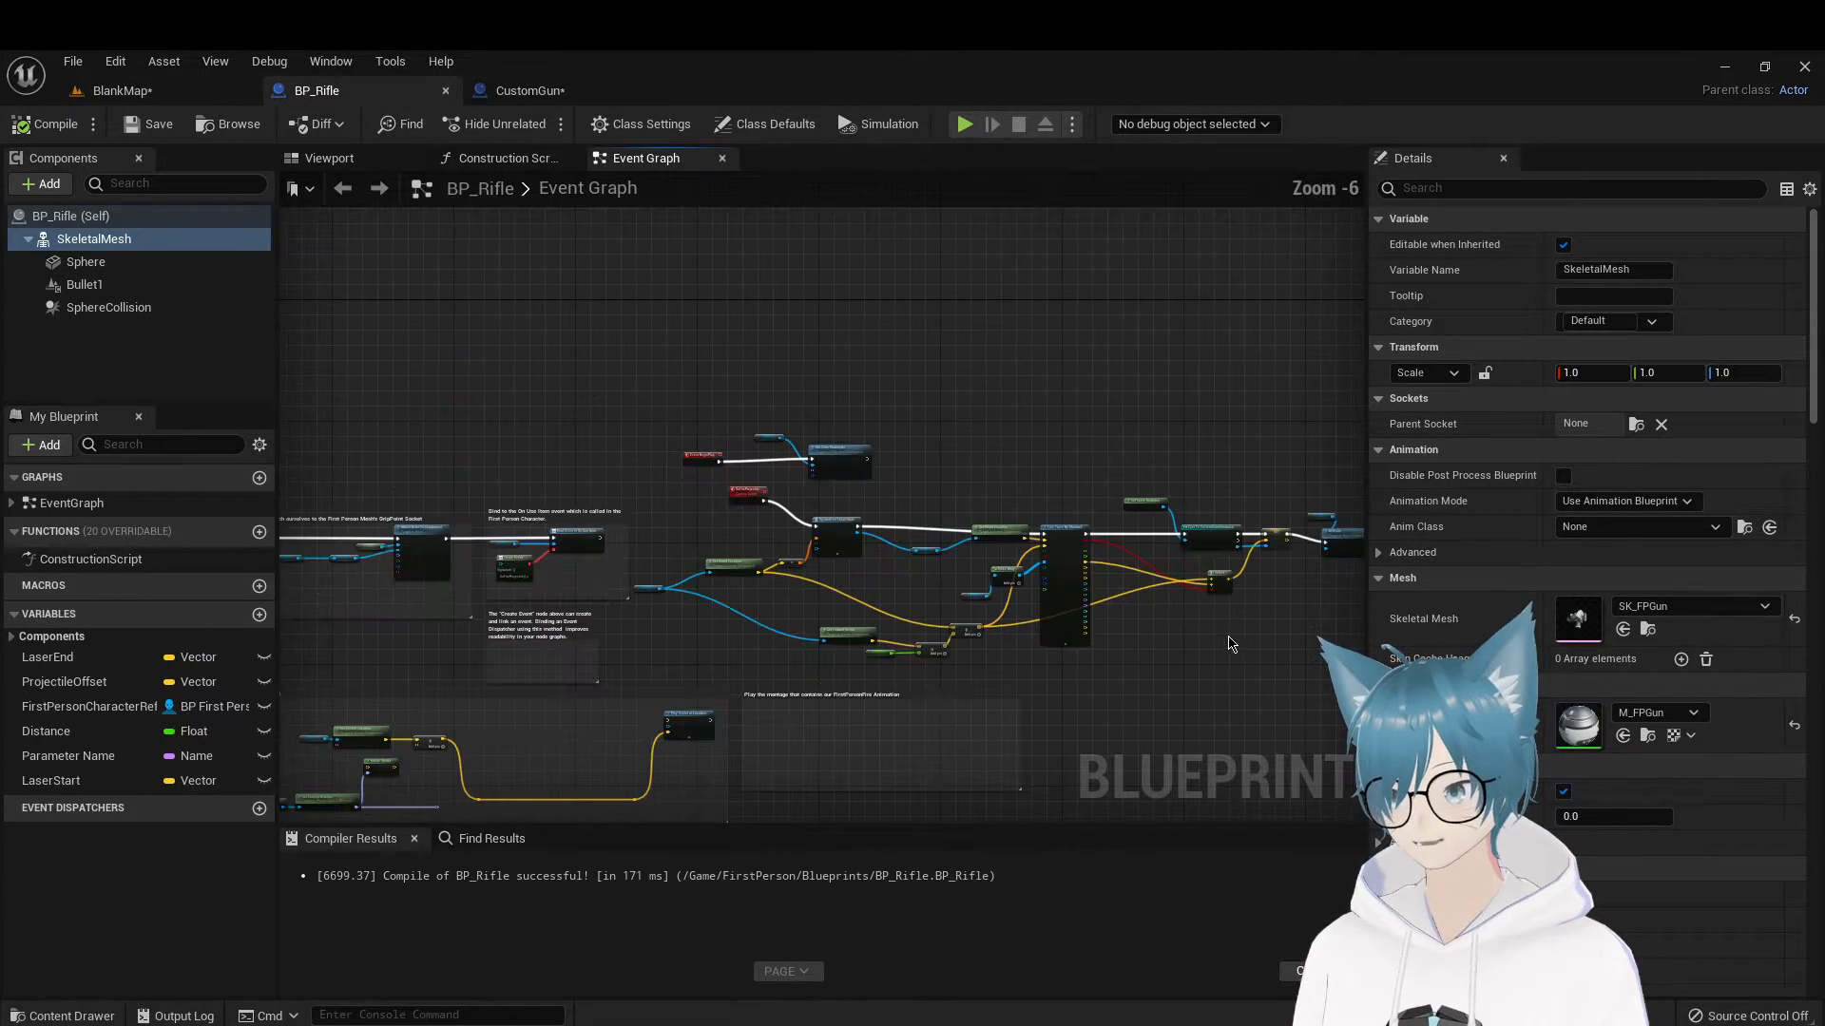
scroll(737, 492, up, 4)
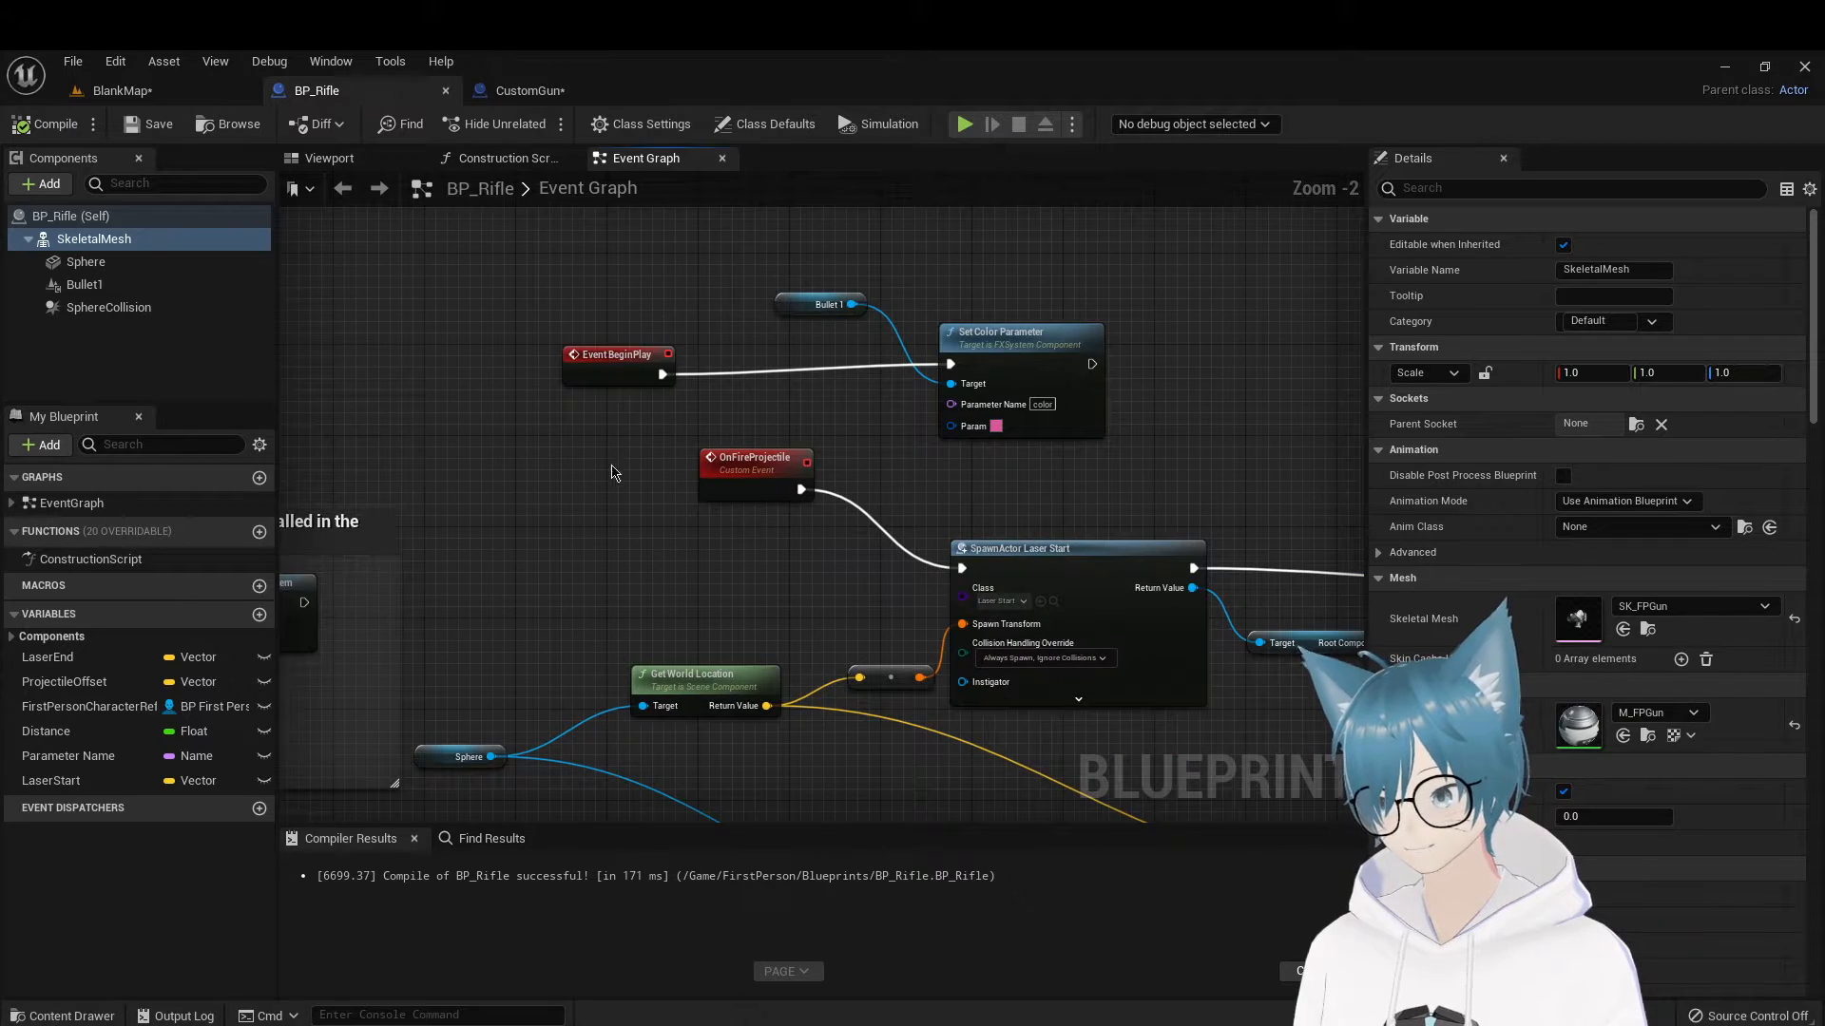
right_drag(660, 491, 1283, 472)
scroll(1083, 431, down, 2)
right_drag(751, 394, 1246, 508)
right_drag(810, 479, 1280, 393)
right_drag(966, 323, 531, 167)
right_drag(845, 591, 343, 181)
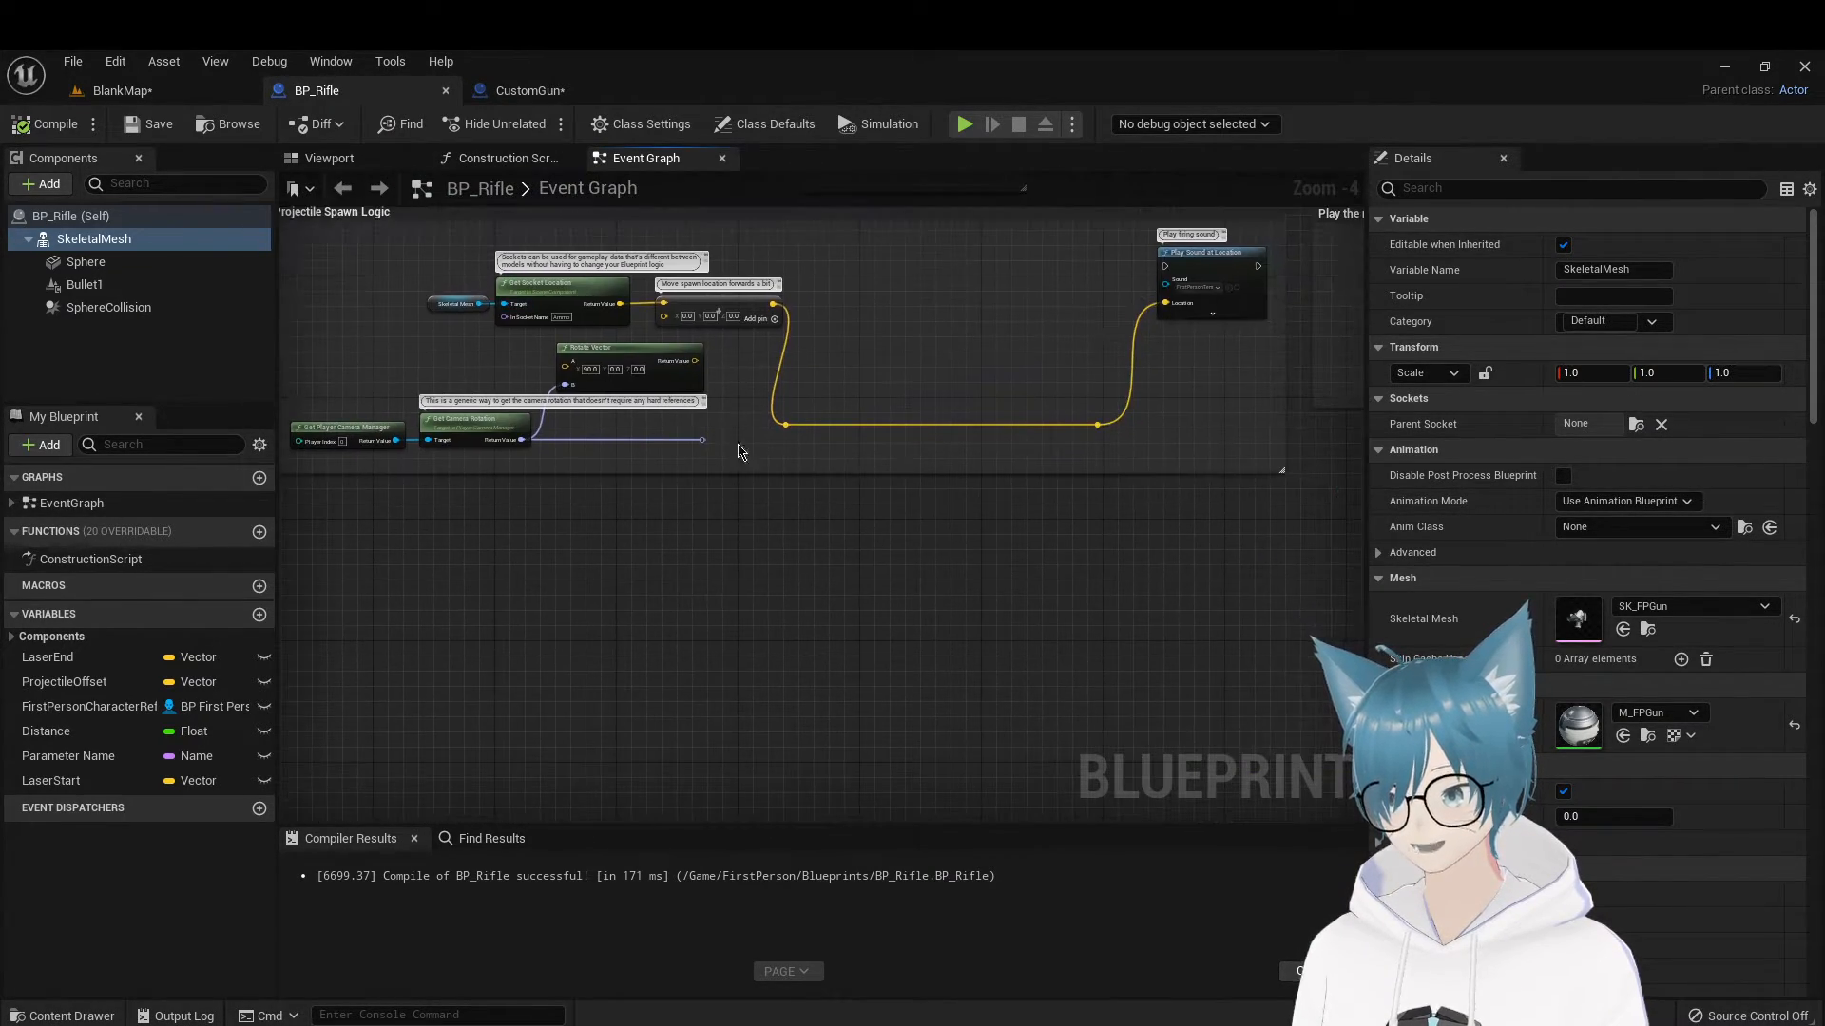
Examine the BP_Rifle nodes that store the character reference, attach the gun to the GripPoint socket and bind the use-item event
right_drag(759, 224, 742, 603)
right_drag(638, 482, 1238, 664)
right_drag(767, 637, 257, 655)
scroll(823, 592, up, 2)
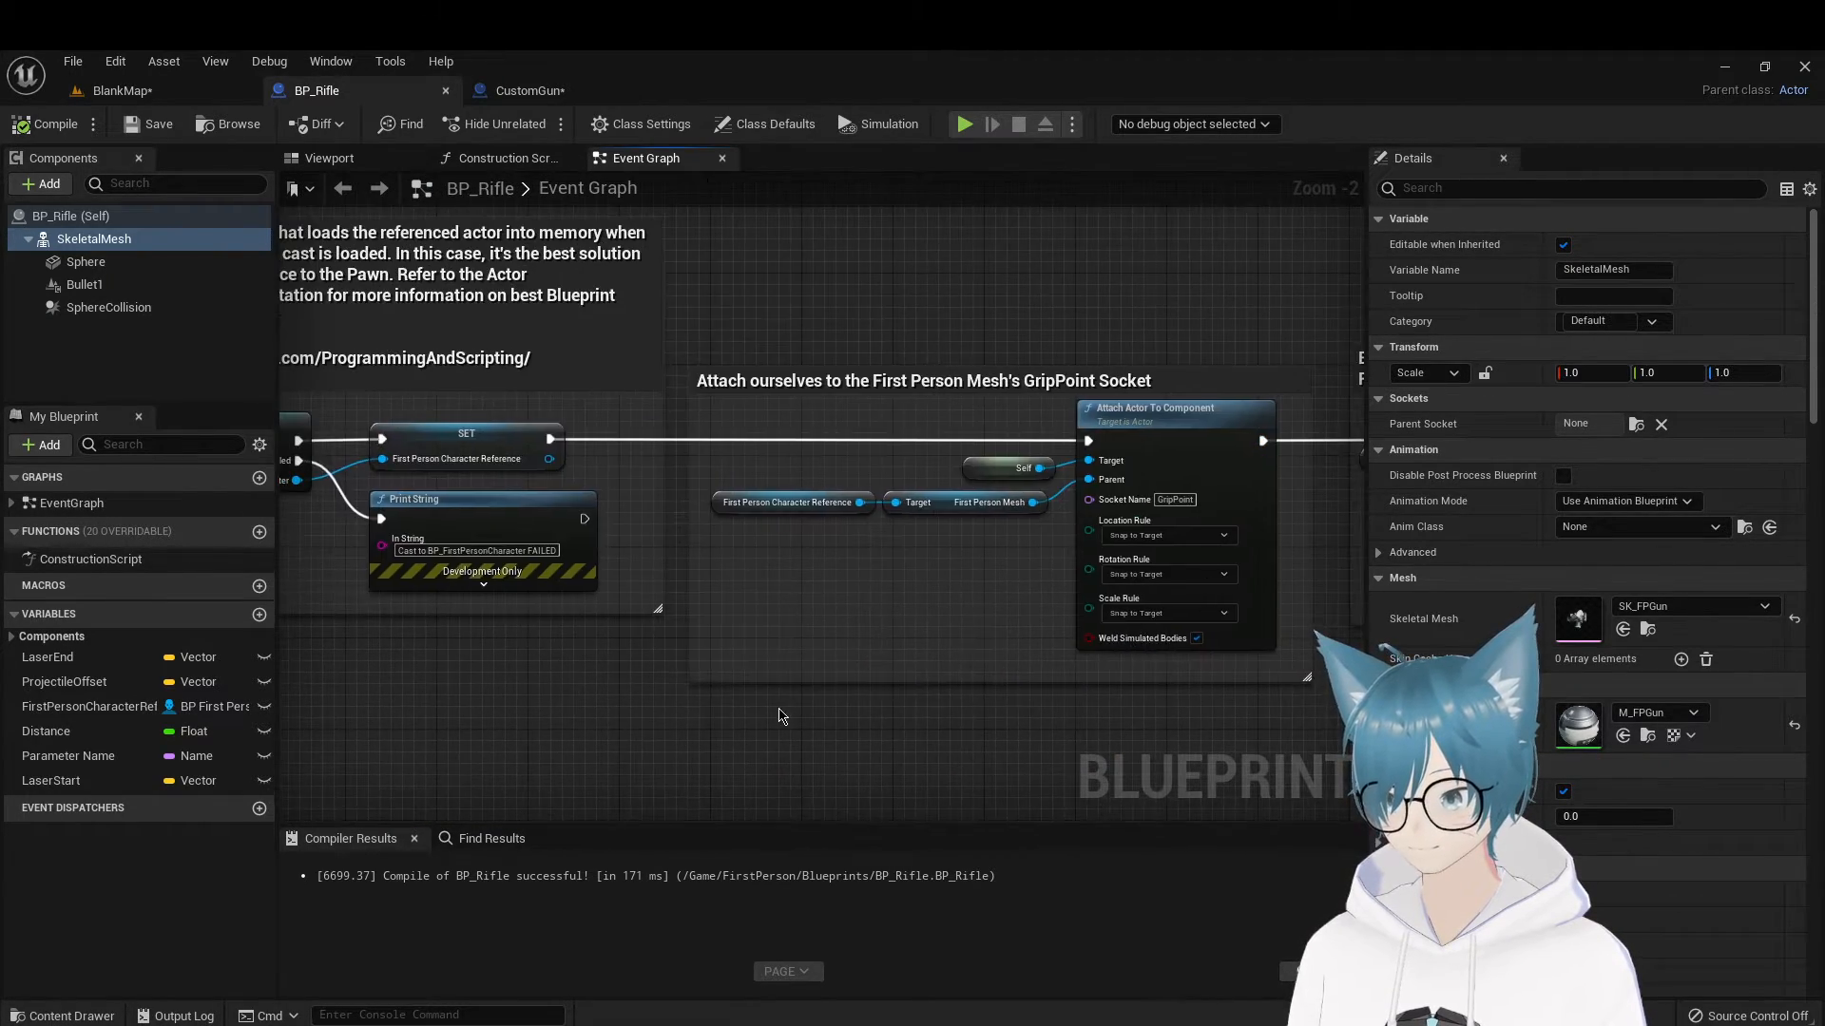
scroll(775, 713, down, 3)
mouse_move(692, 321)
right_down()
mouse_move(1303, 488)
mouse_move(652, 387)
mouse_move(739, 456)
mouse_move(619, 426)
mouse_move(739, 451)
mouse_move(1130, 459)
mouse_move(678, 205)
right_up()
right_drag(881, 331, 715, 339)
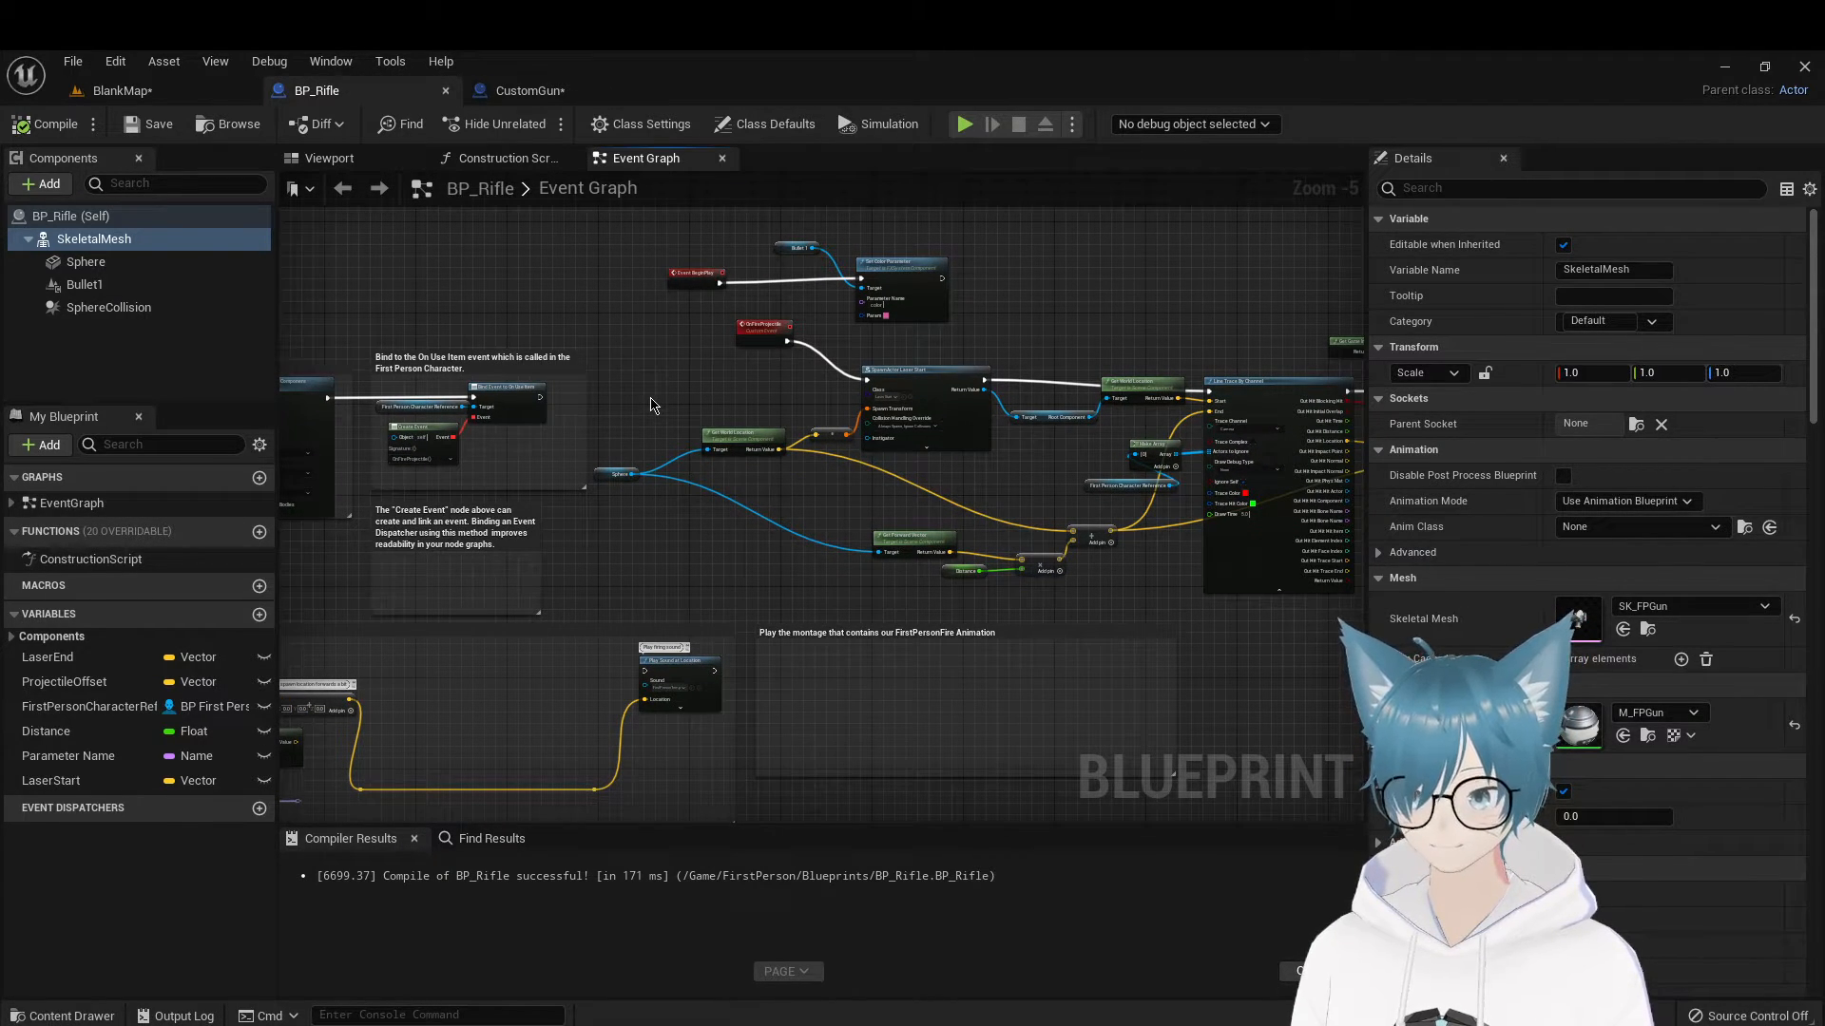
Review BP_Rifle's pickup chain from the SphereCollision overlap event through the character cast and GripPoint attachment to the On Use Item binding
right_drag(652, 406, 1023, 554)
scroll(978, 568, up, 3)
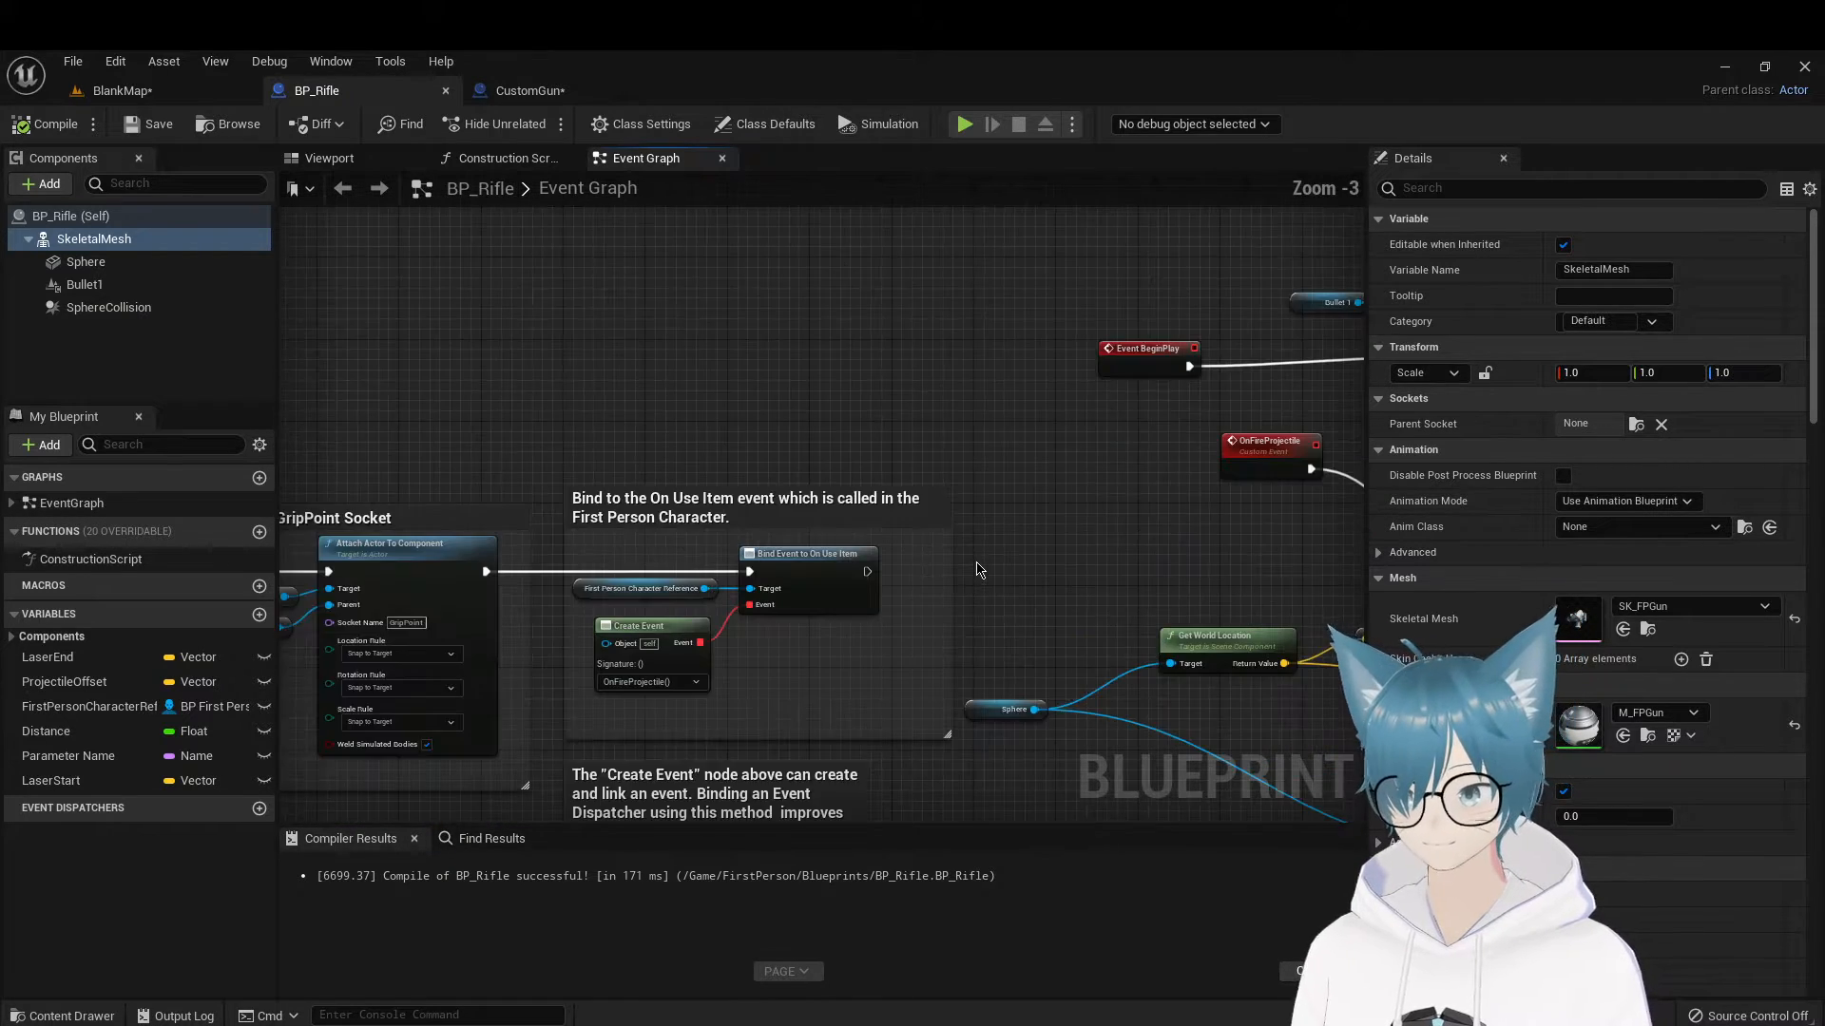
right_drag(741, 685, 850, 597)
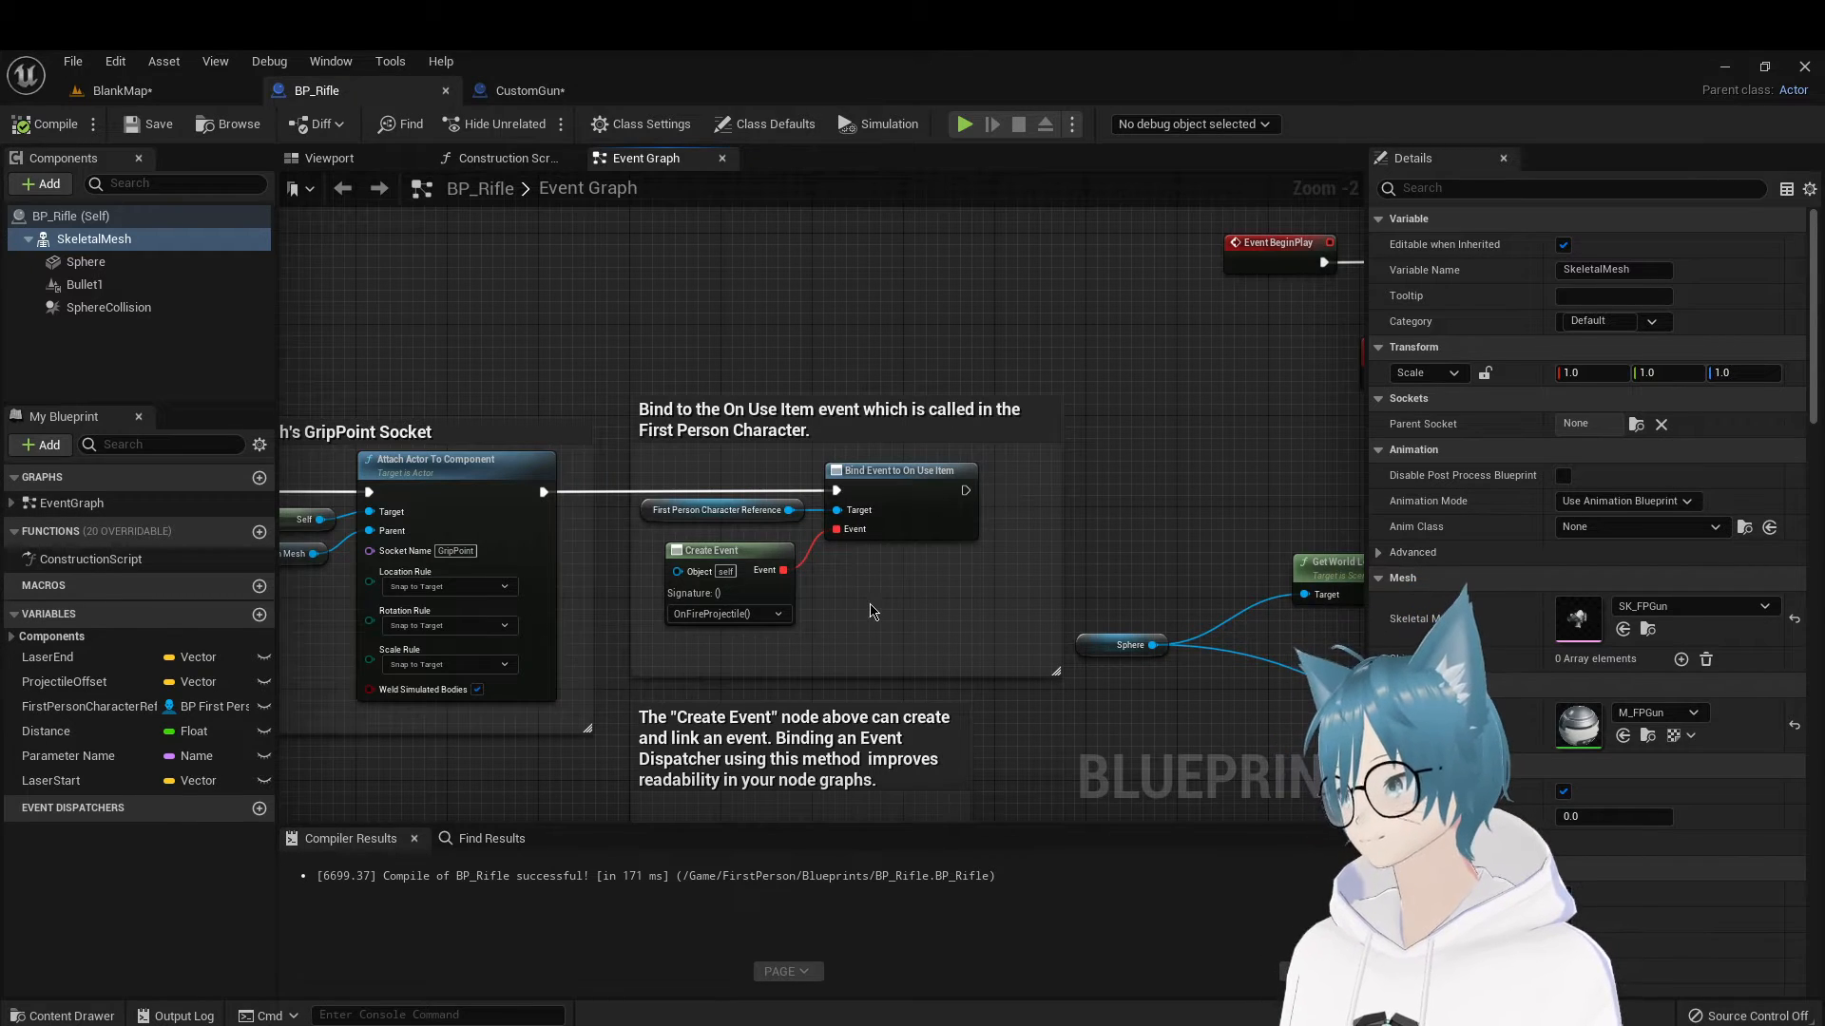
right_drag(869, 606, 1243, 581)
scroll(1243, 581, down, 4)
right_drag(801, 706, 1000, 689)
scroll(1010, 561, up, 3)
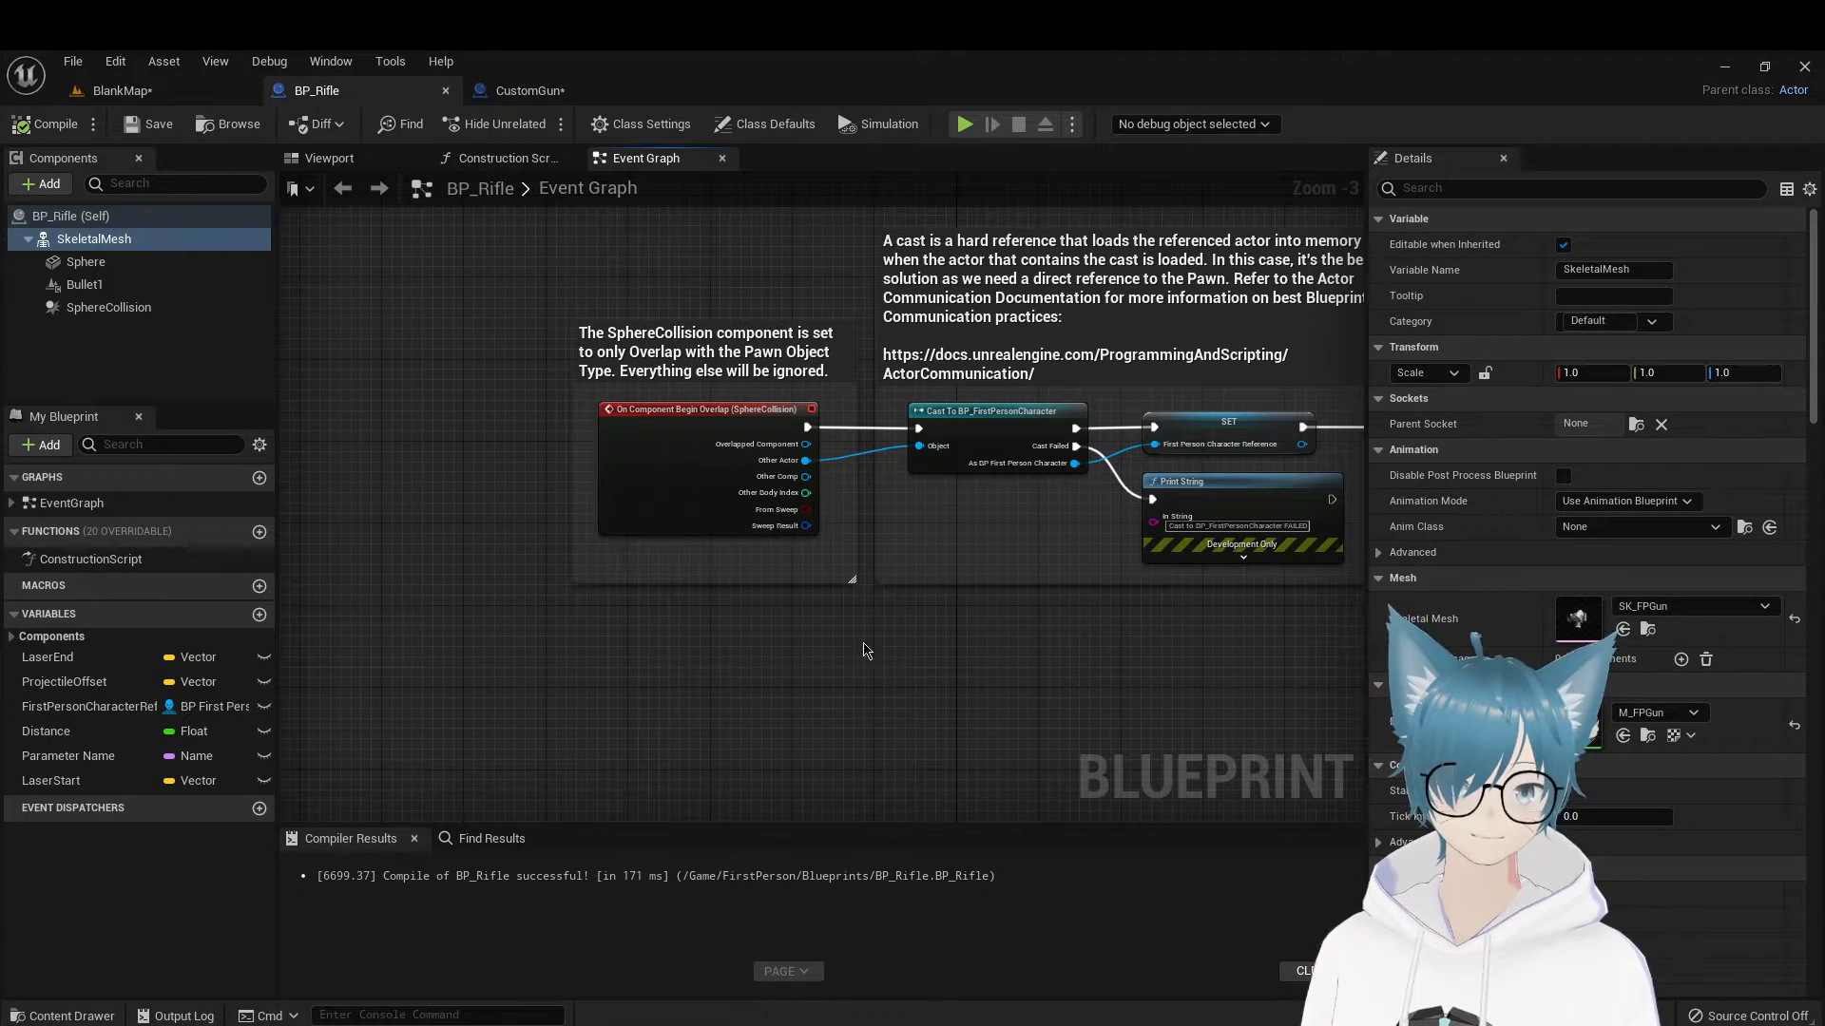
right_drag(1072, 568, 624, 587)
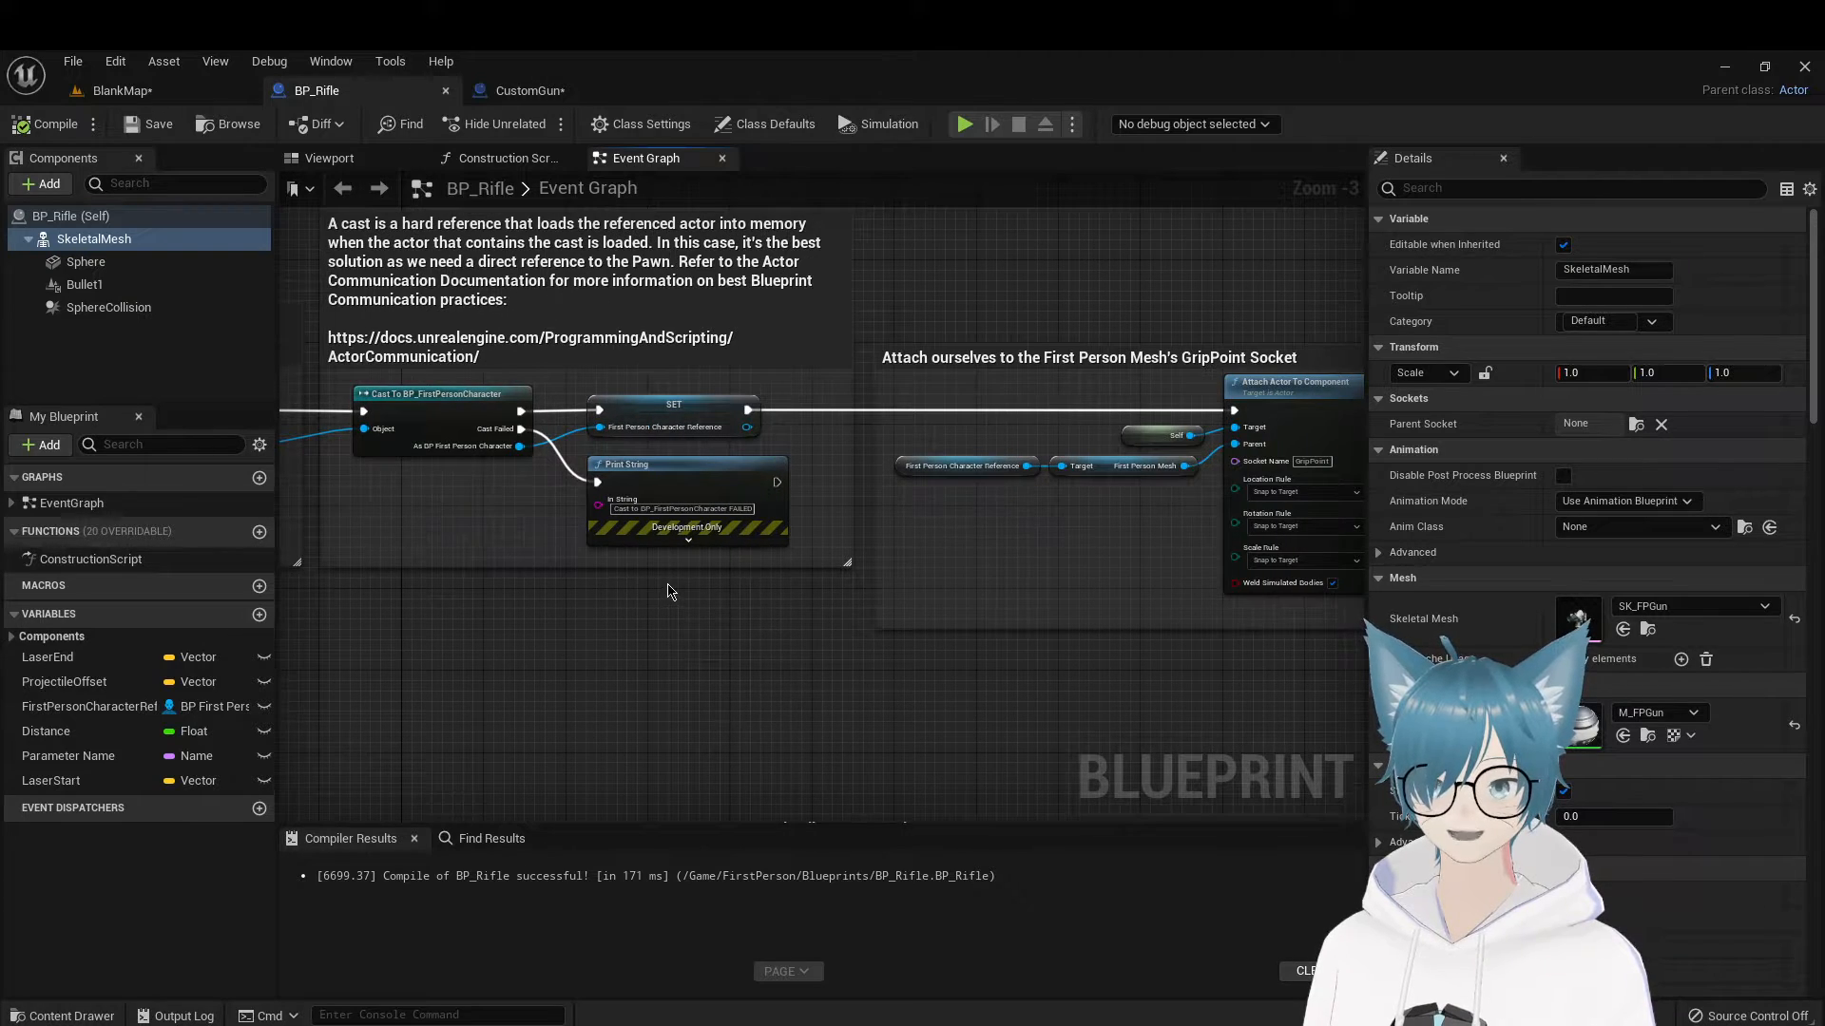
scroll(668, 591, down, 2)
scroll(907, 627, up, 2)
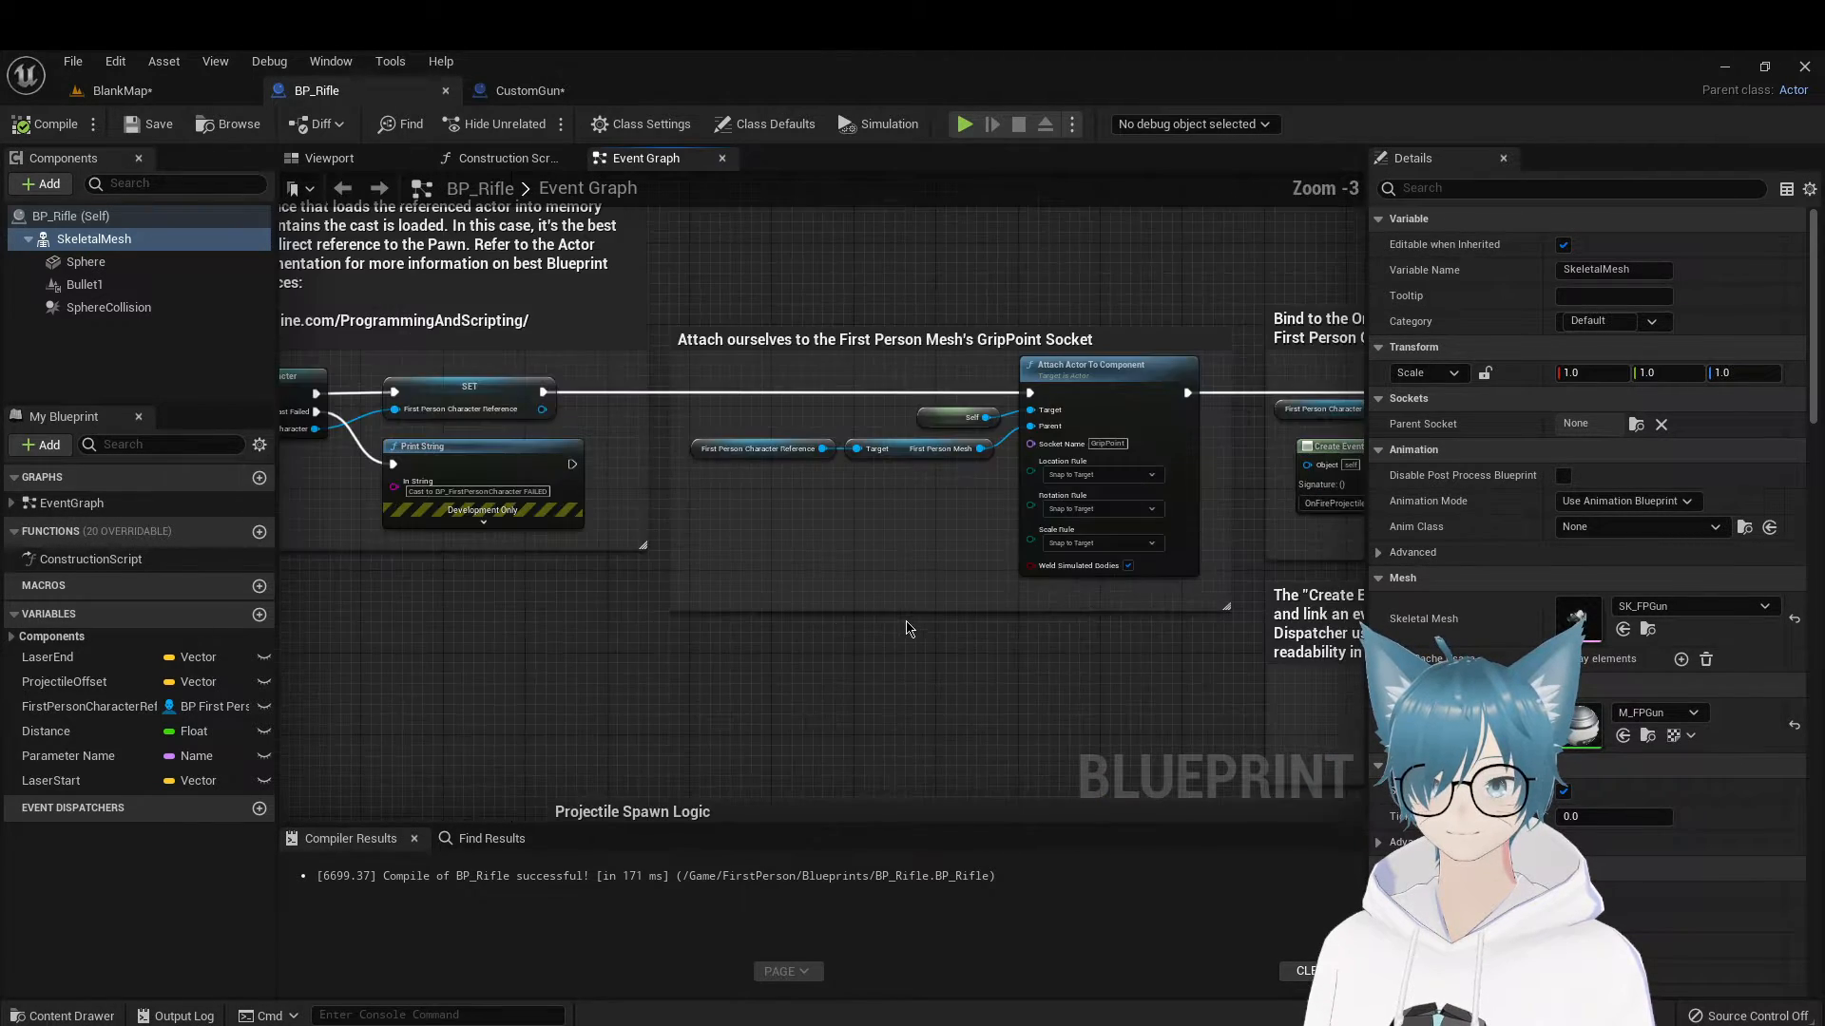
scroll(708, 618, up, 3)
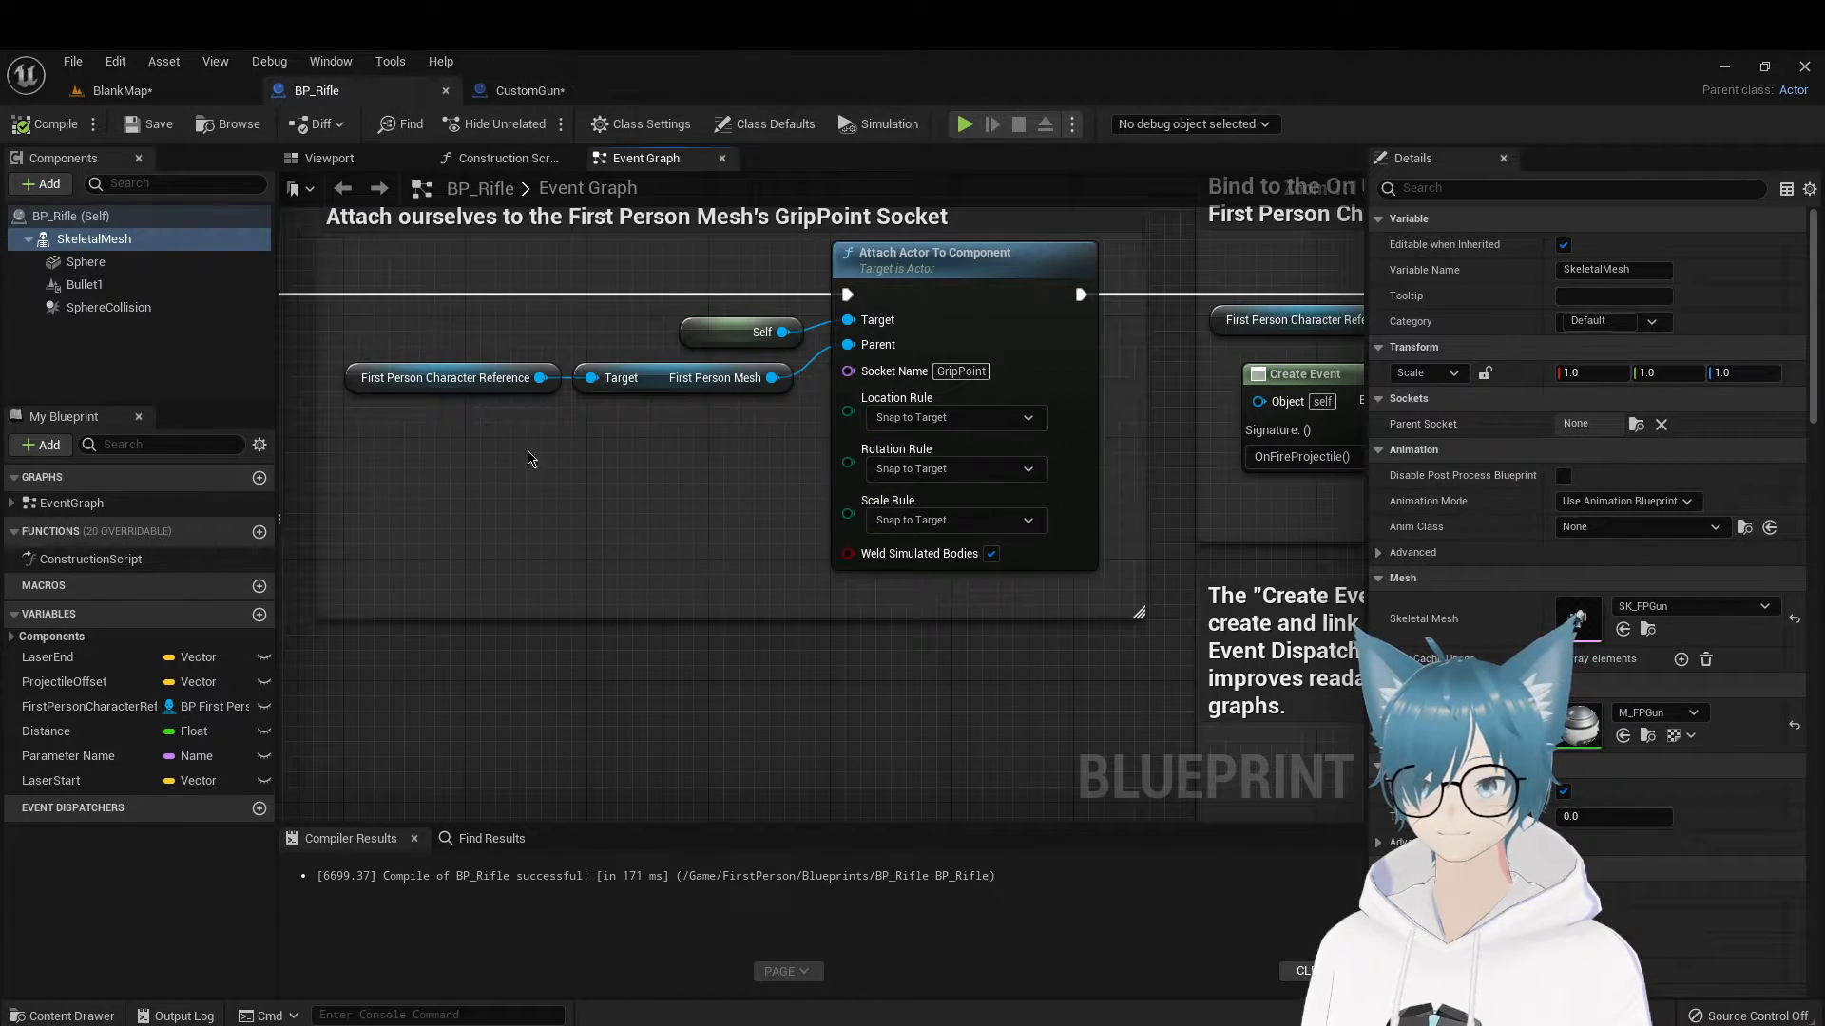
right_drag(673, 436, 185, 619)
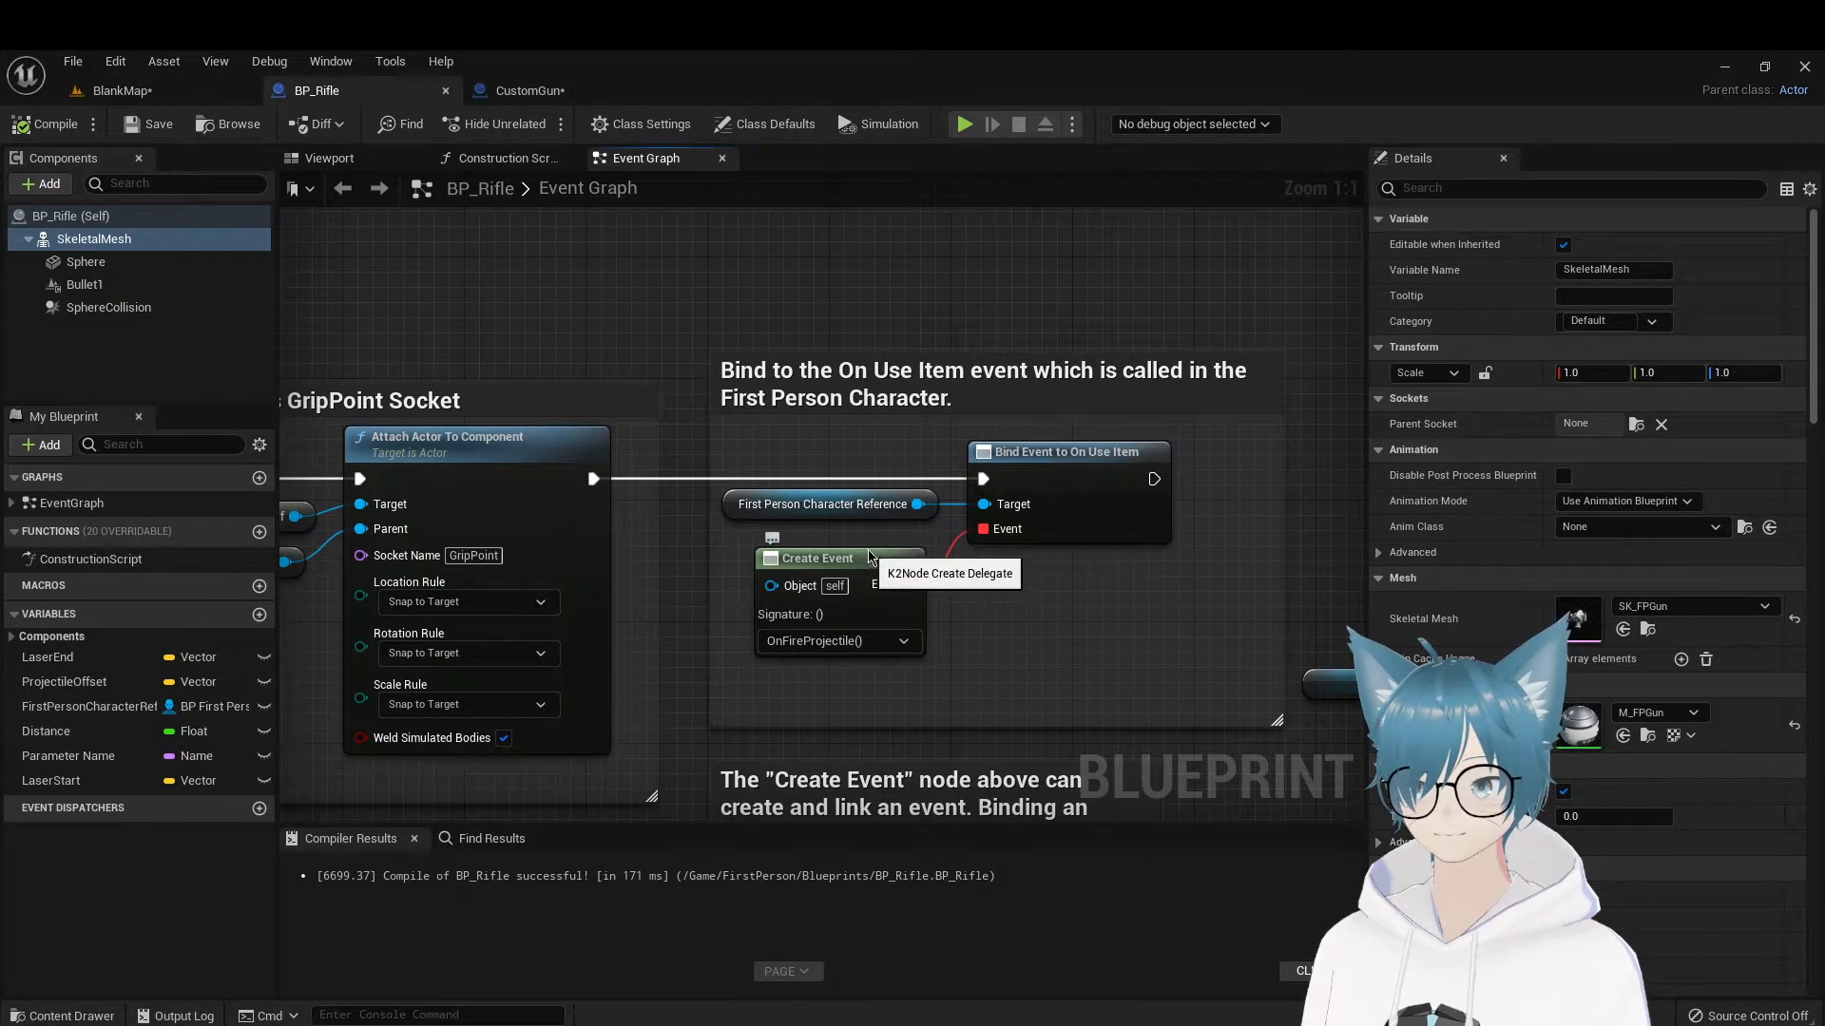
right_drag(693, 601, 1030, 635)
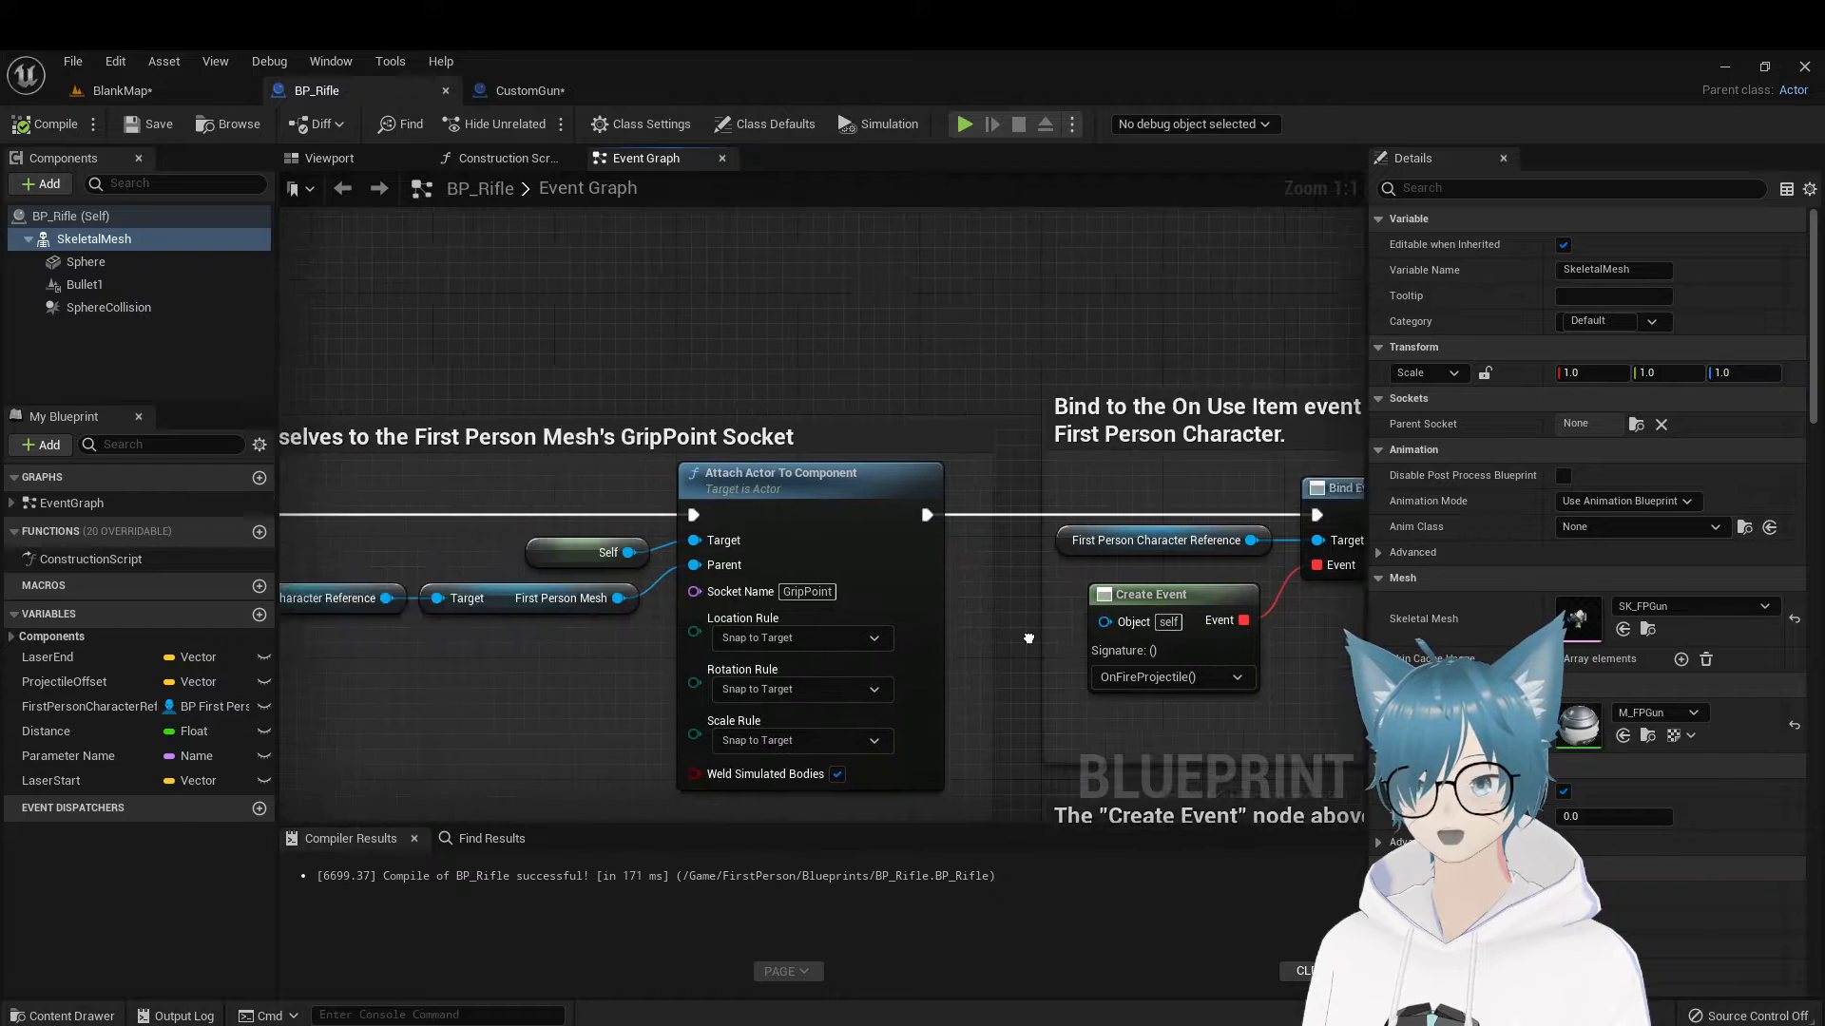
Trace the BP_Rifle pickup nodes back to the character cast, SET and Print String nodes and the overlap event that starts them
right_drag(561, 649, 1149, 607)
right_drag(939, 663, 1071, 649)
right_drag(626, 724, 957, 652)
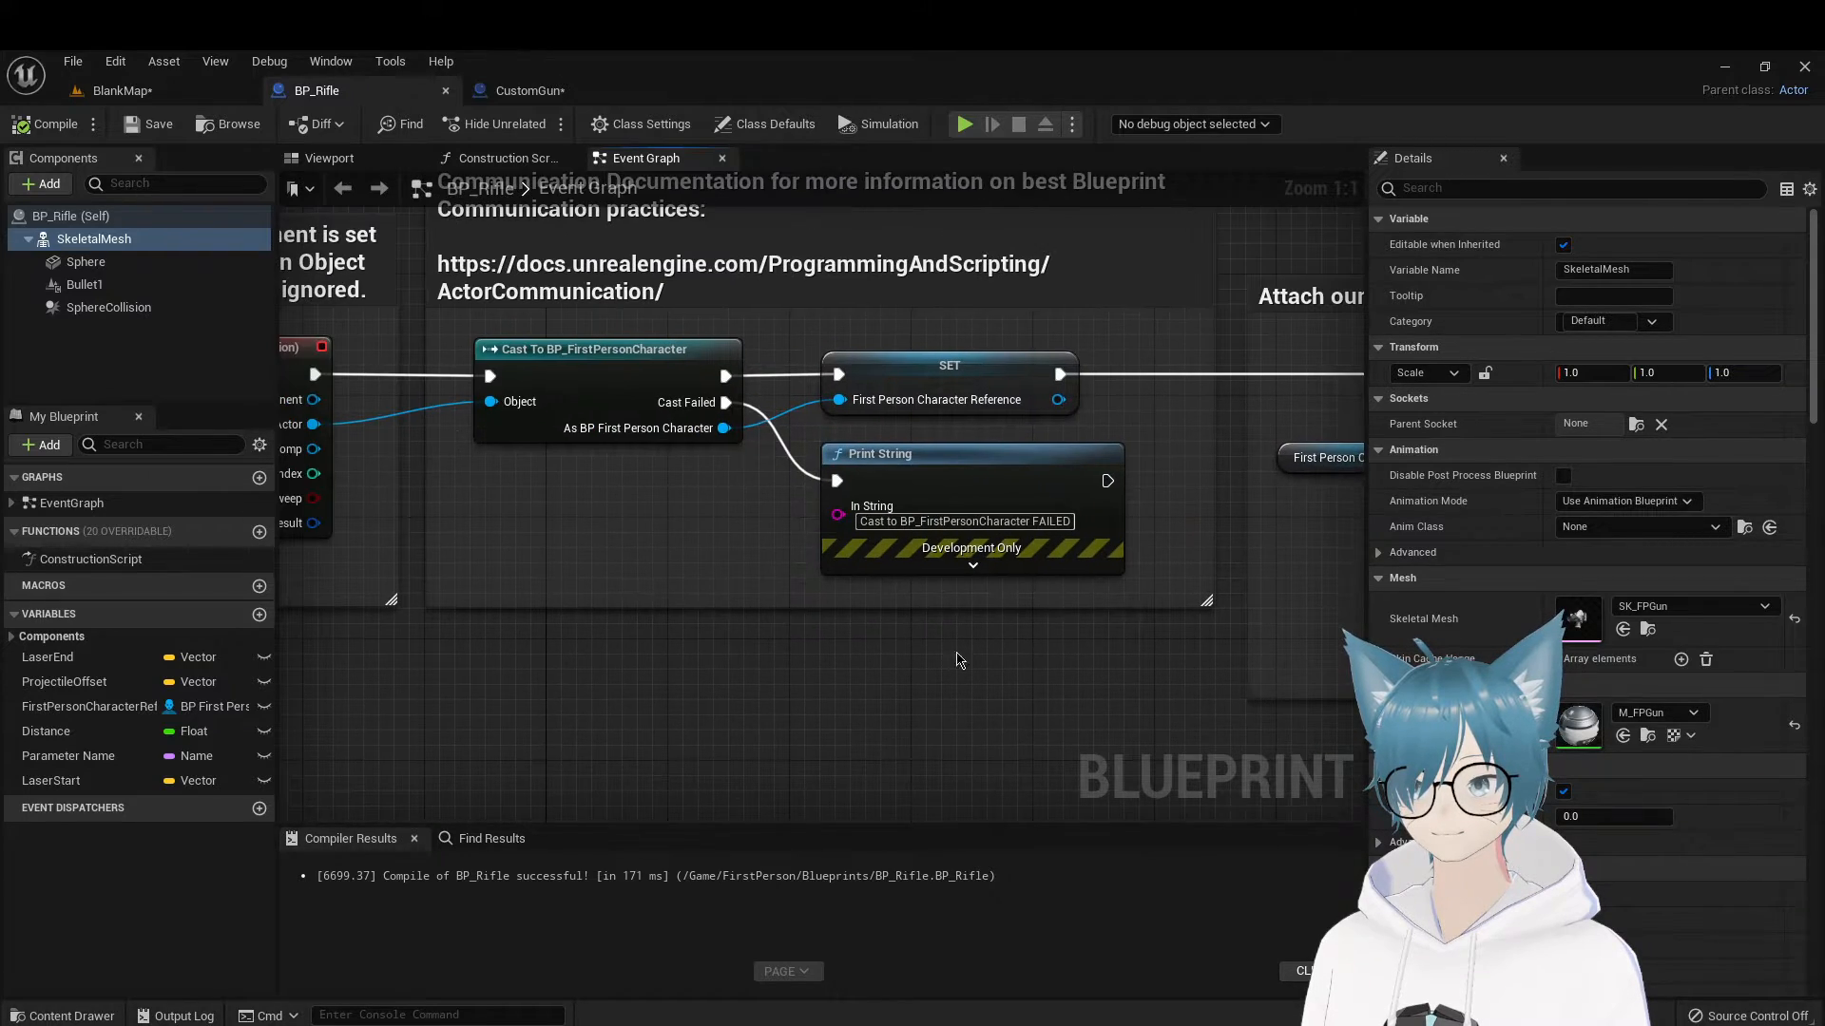
right_drag(709, 634, 1199, 591)
scroll(1050, 551, down, 2)
right_drag(935, 544, 665, 543)
right_drag(910, 556, 611, 522)
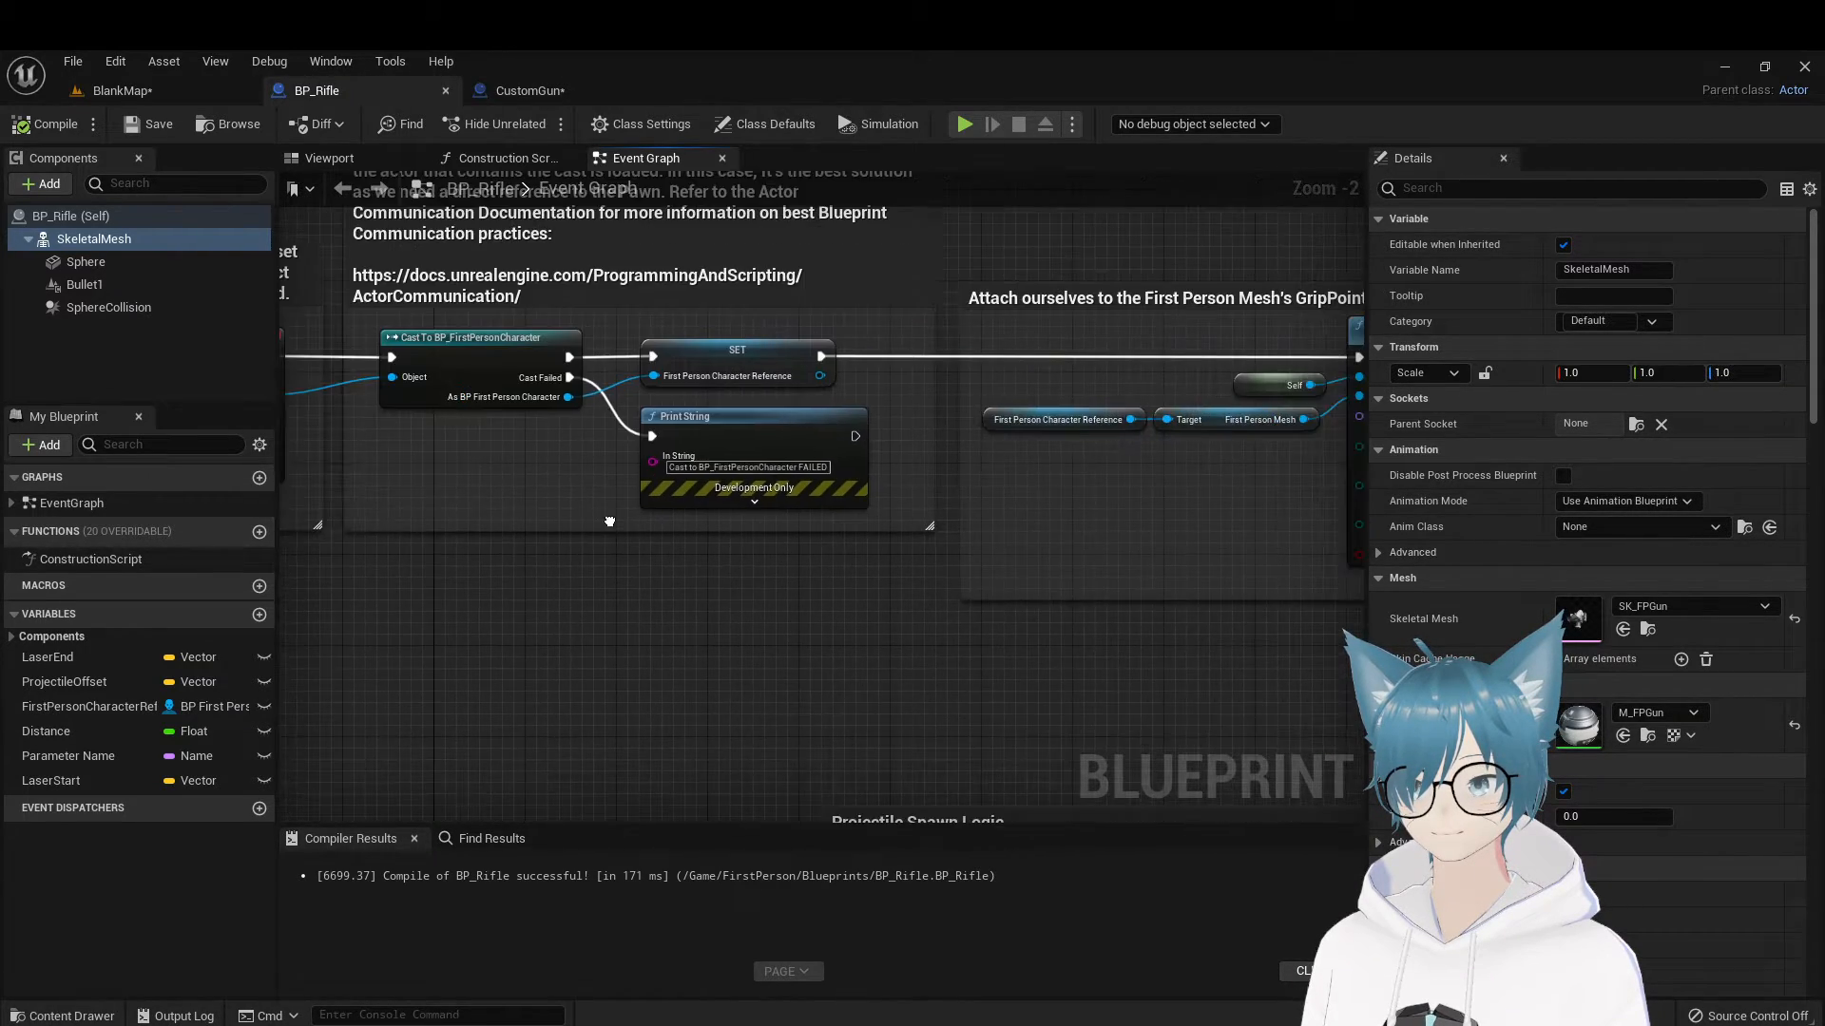
scroll(746, 520, down, 2)
right_drag(798, 538, 765, 558)
scroll(513, 537, down, 1)
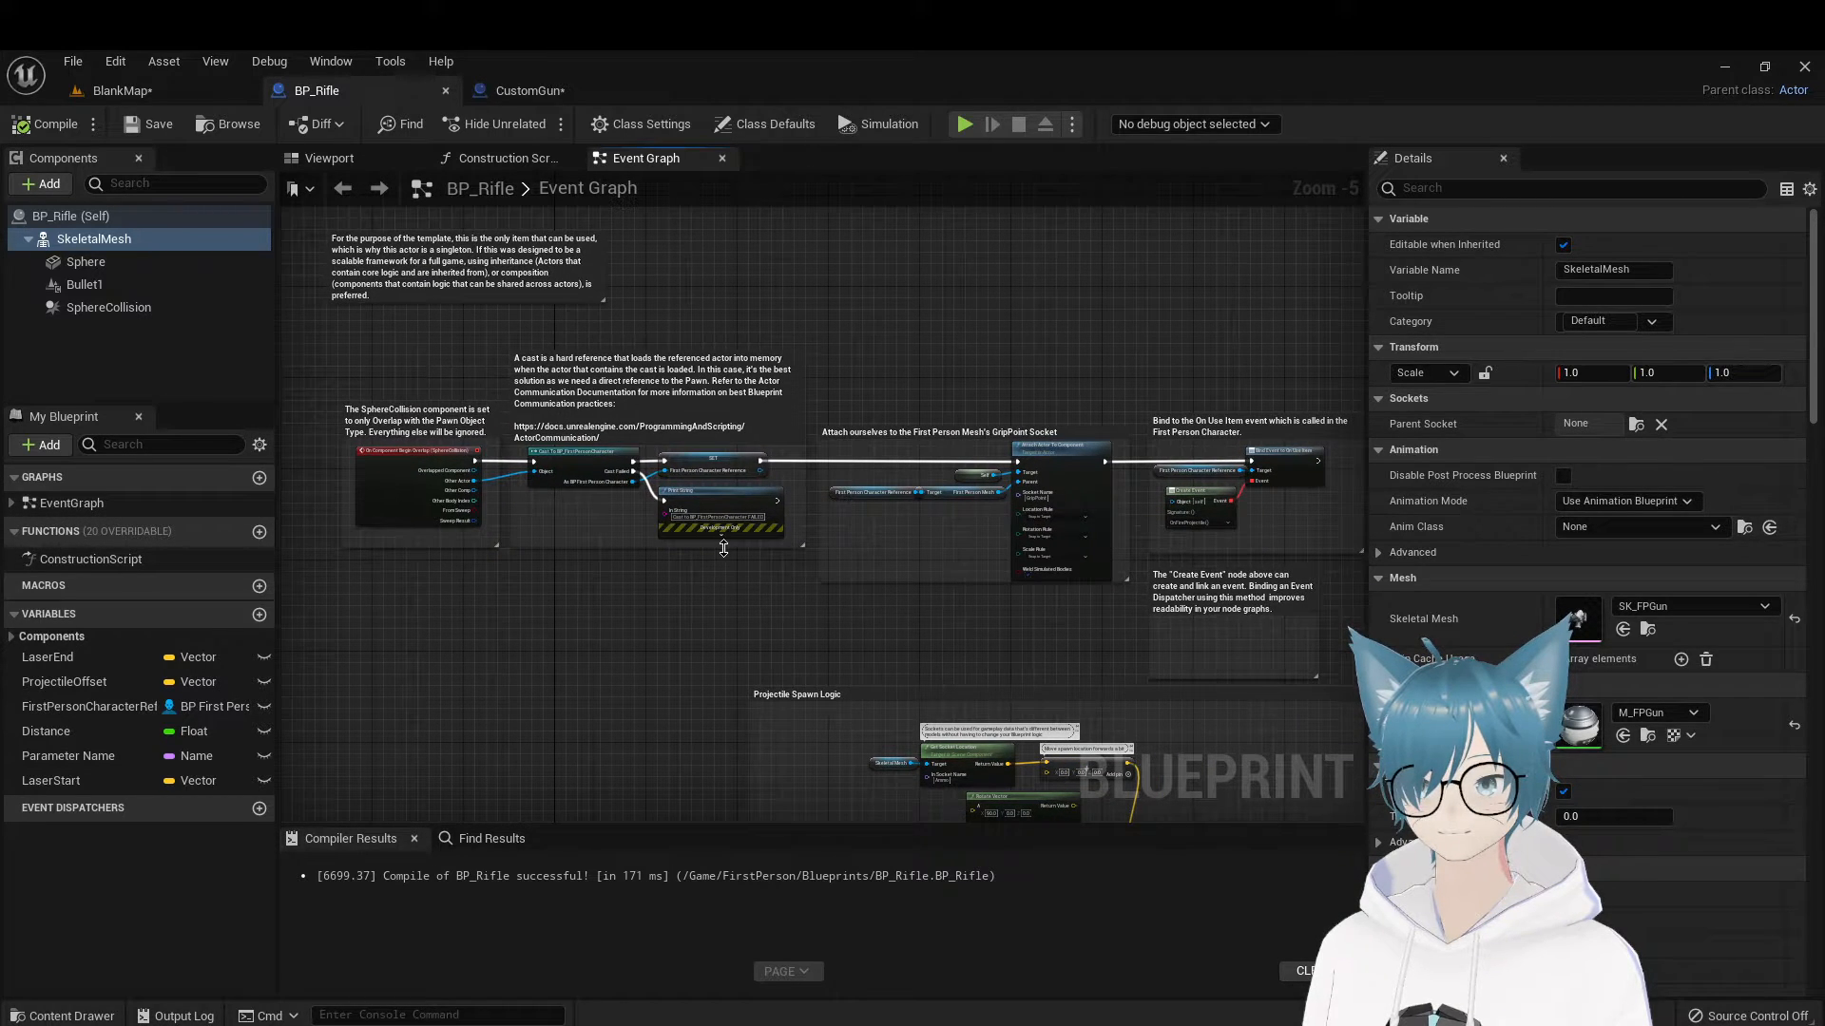
scroll(679, 558, up, 2)
scroll(723, 570, down, 2)
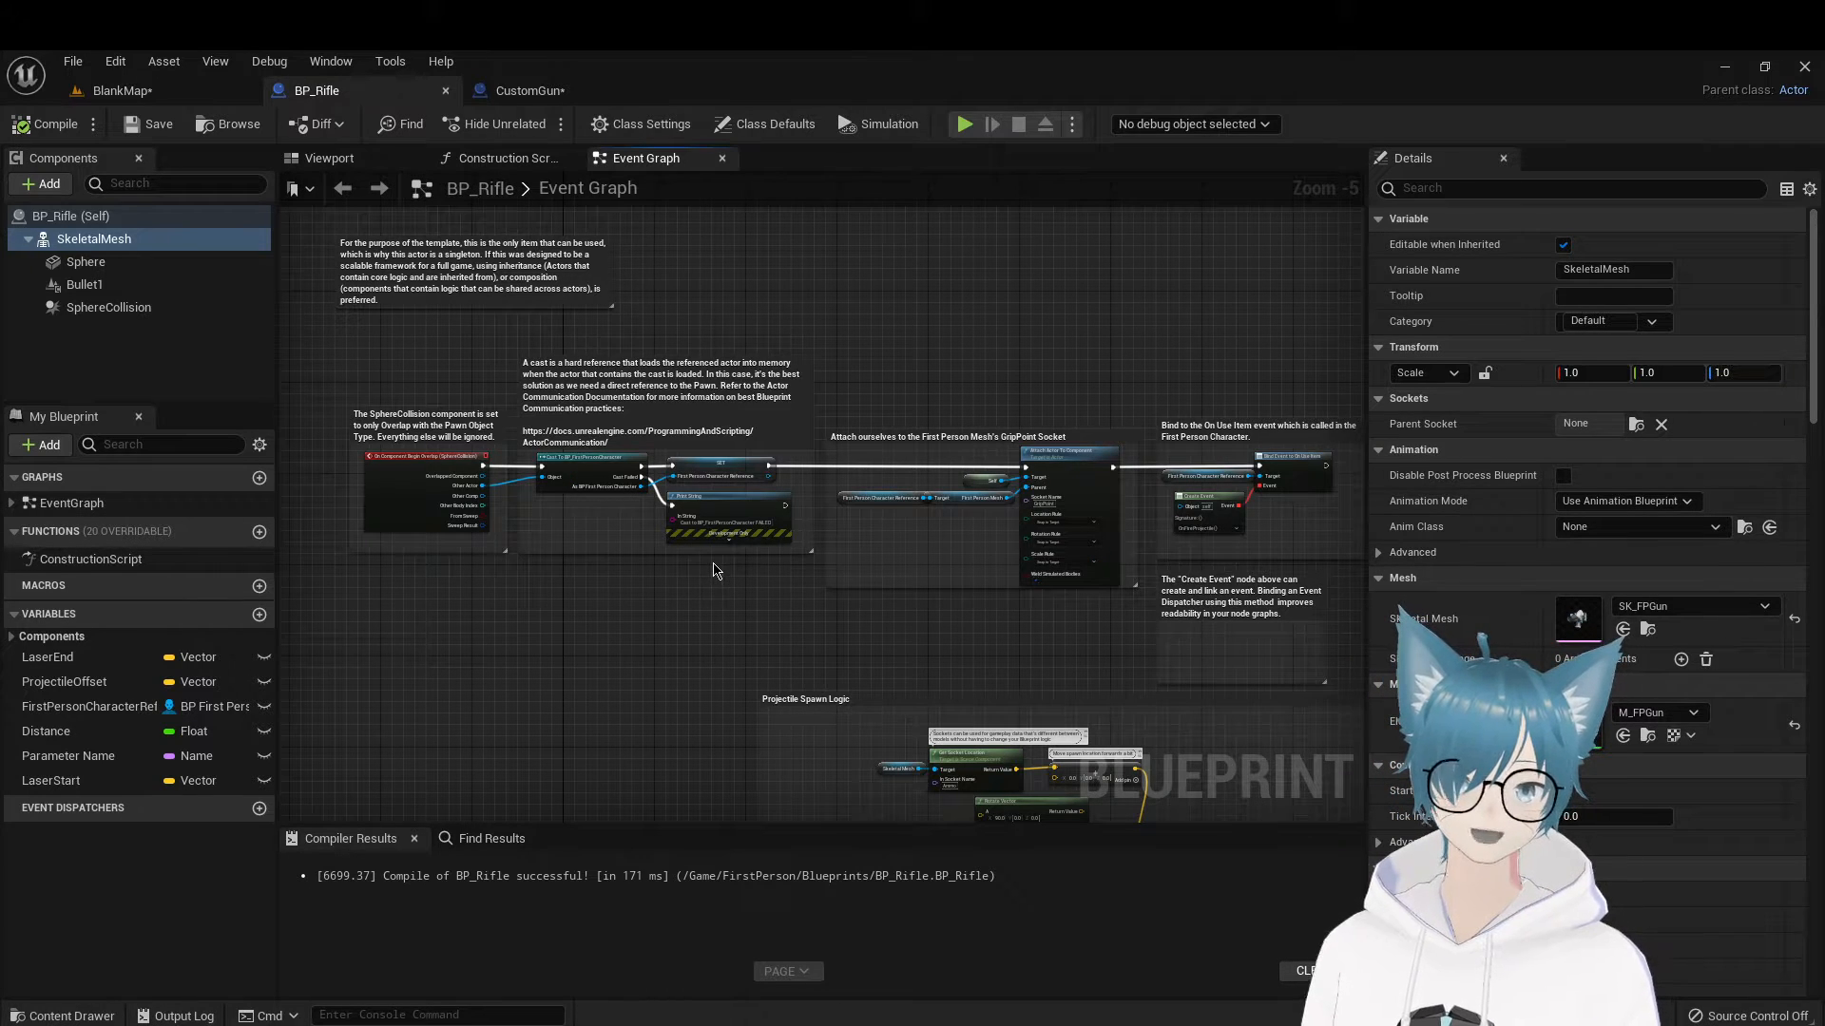
scroll(717, 570, up, 3)
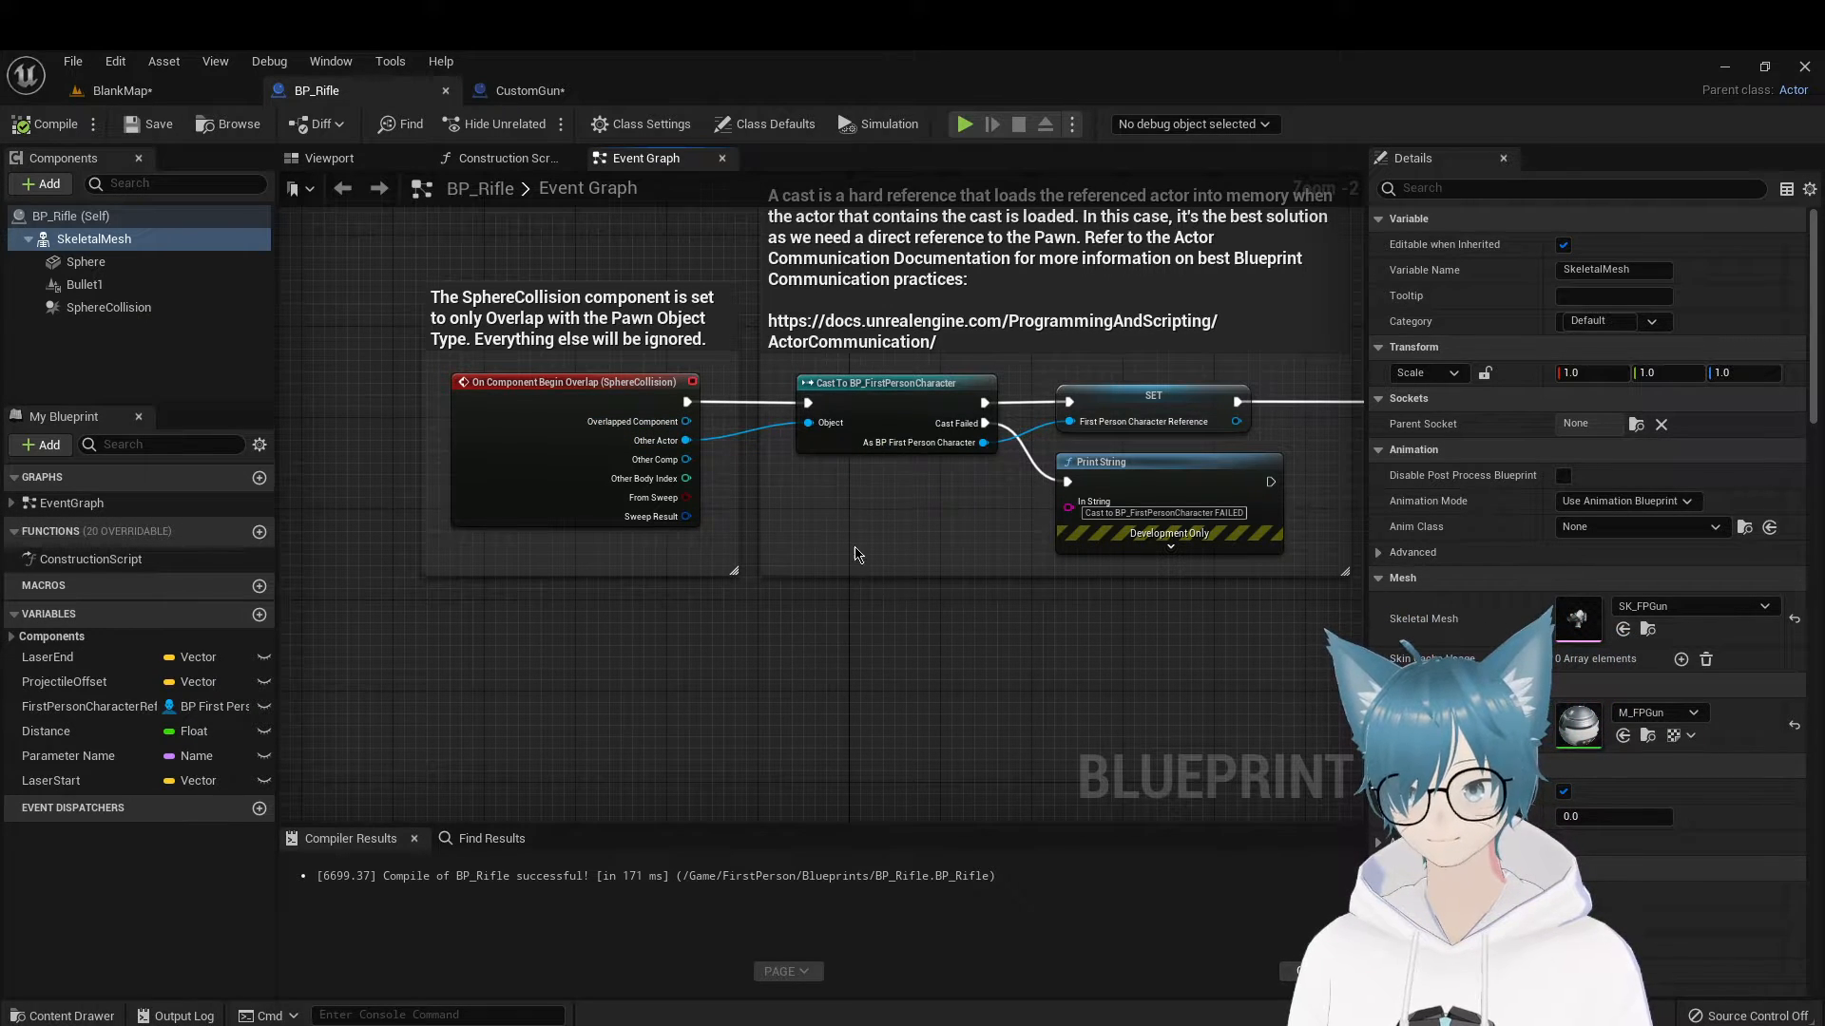
Inspect BP_Rifle's SphereCollision component around the gun and compare it with its On Component Begin Overlap event in the graph
right_drag(855, 555, 890, 654)
click(668, 508)
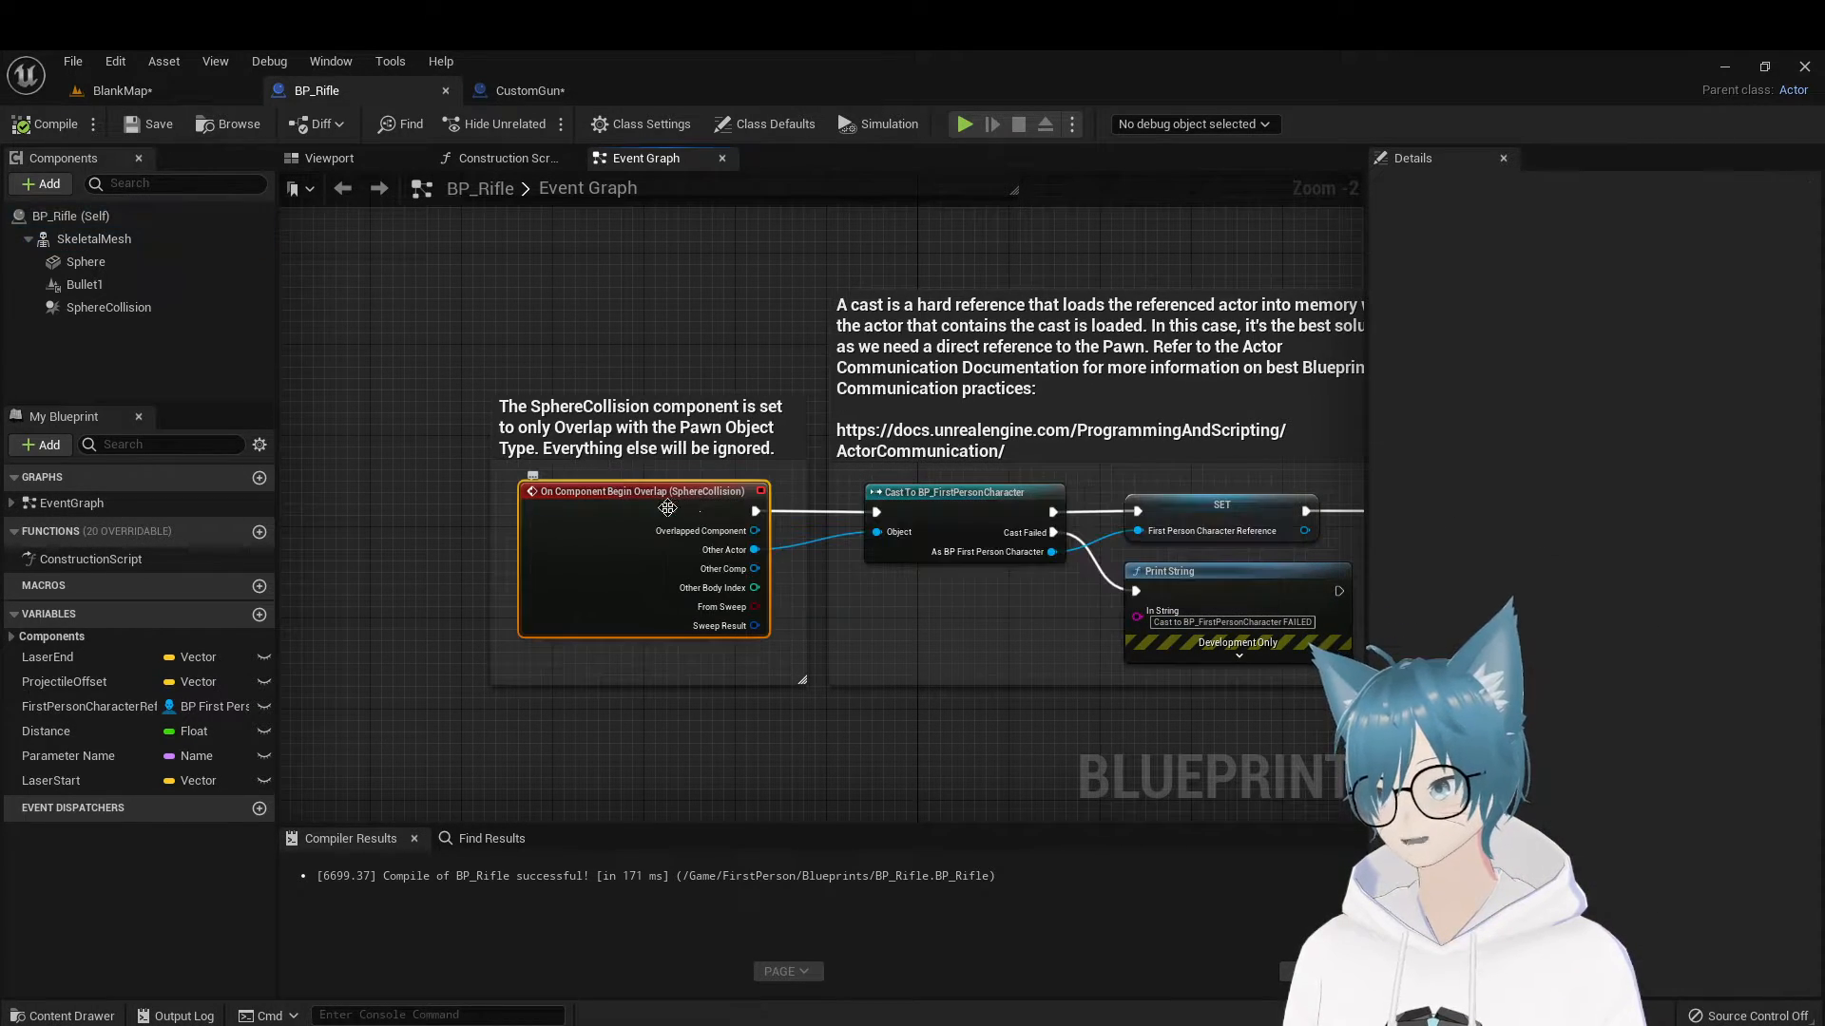
click(95, 307)
click(328, 157)
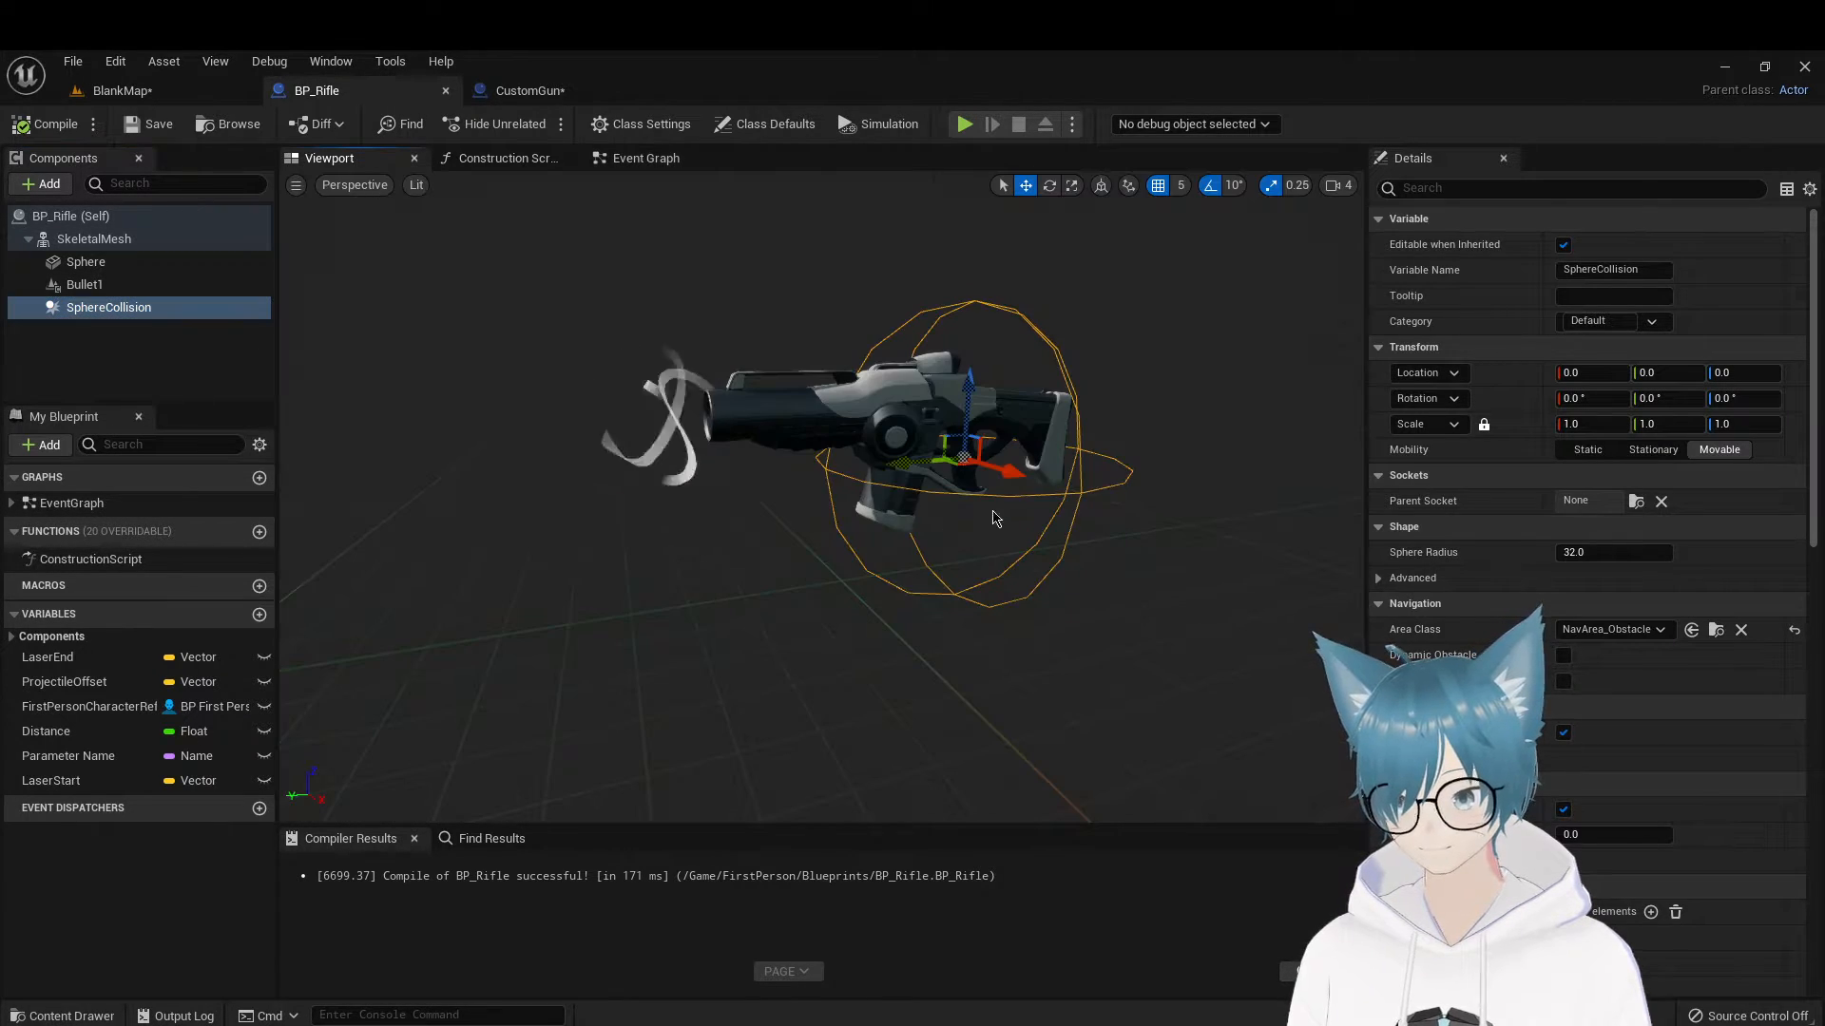
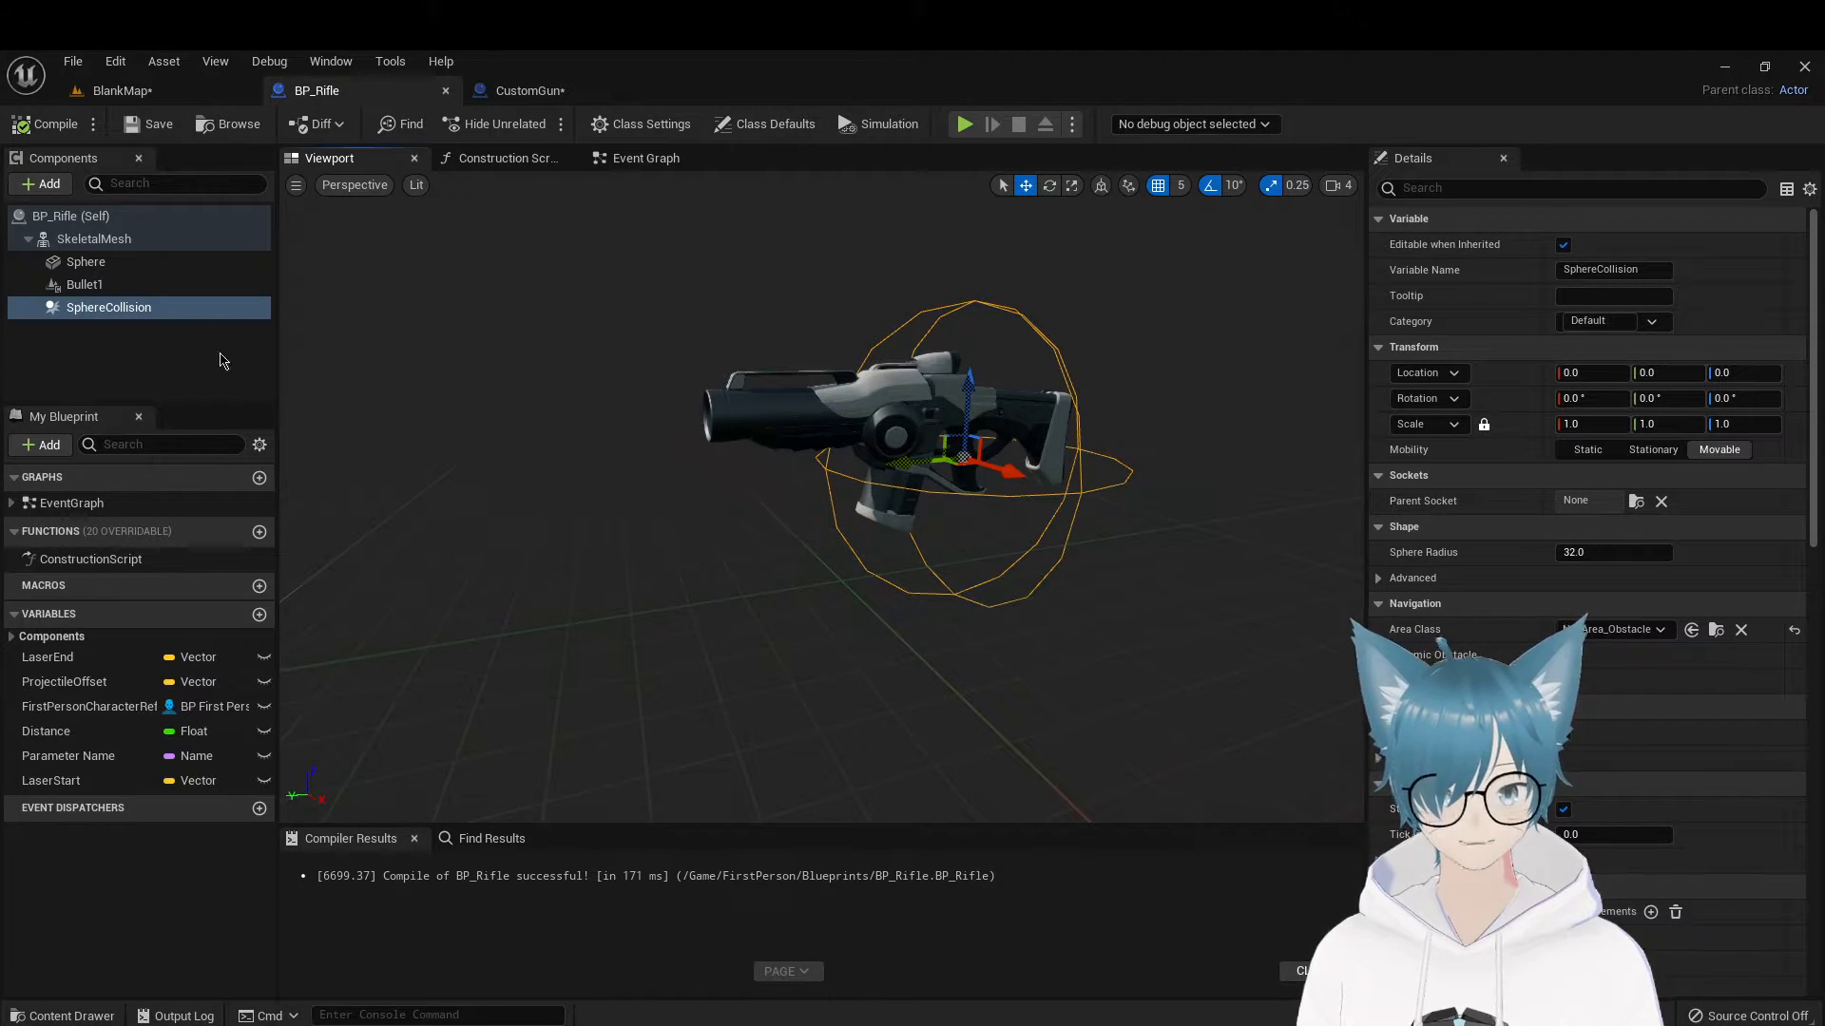
click(646, 159)
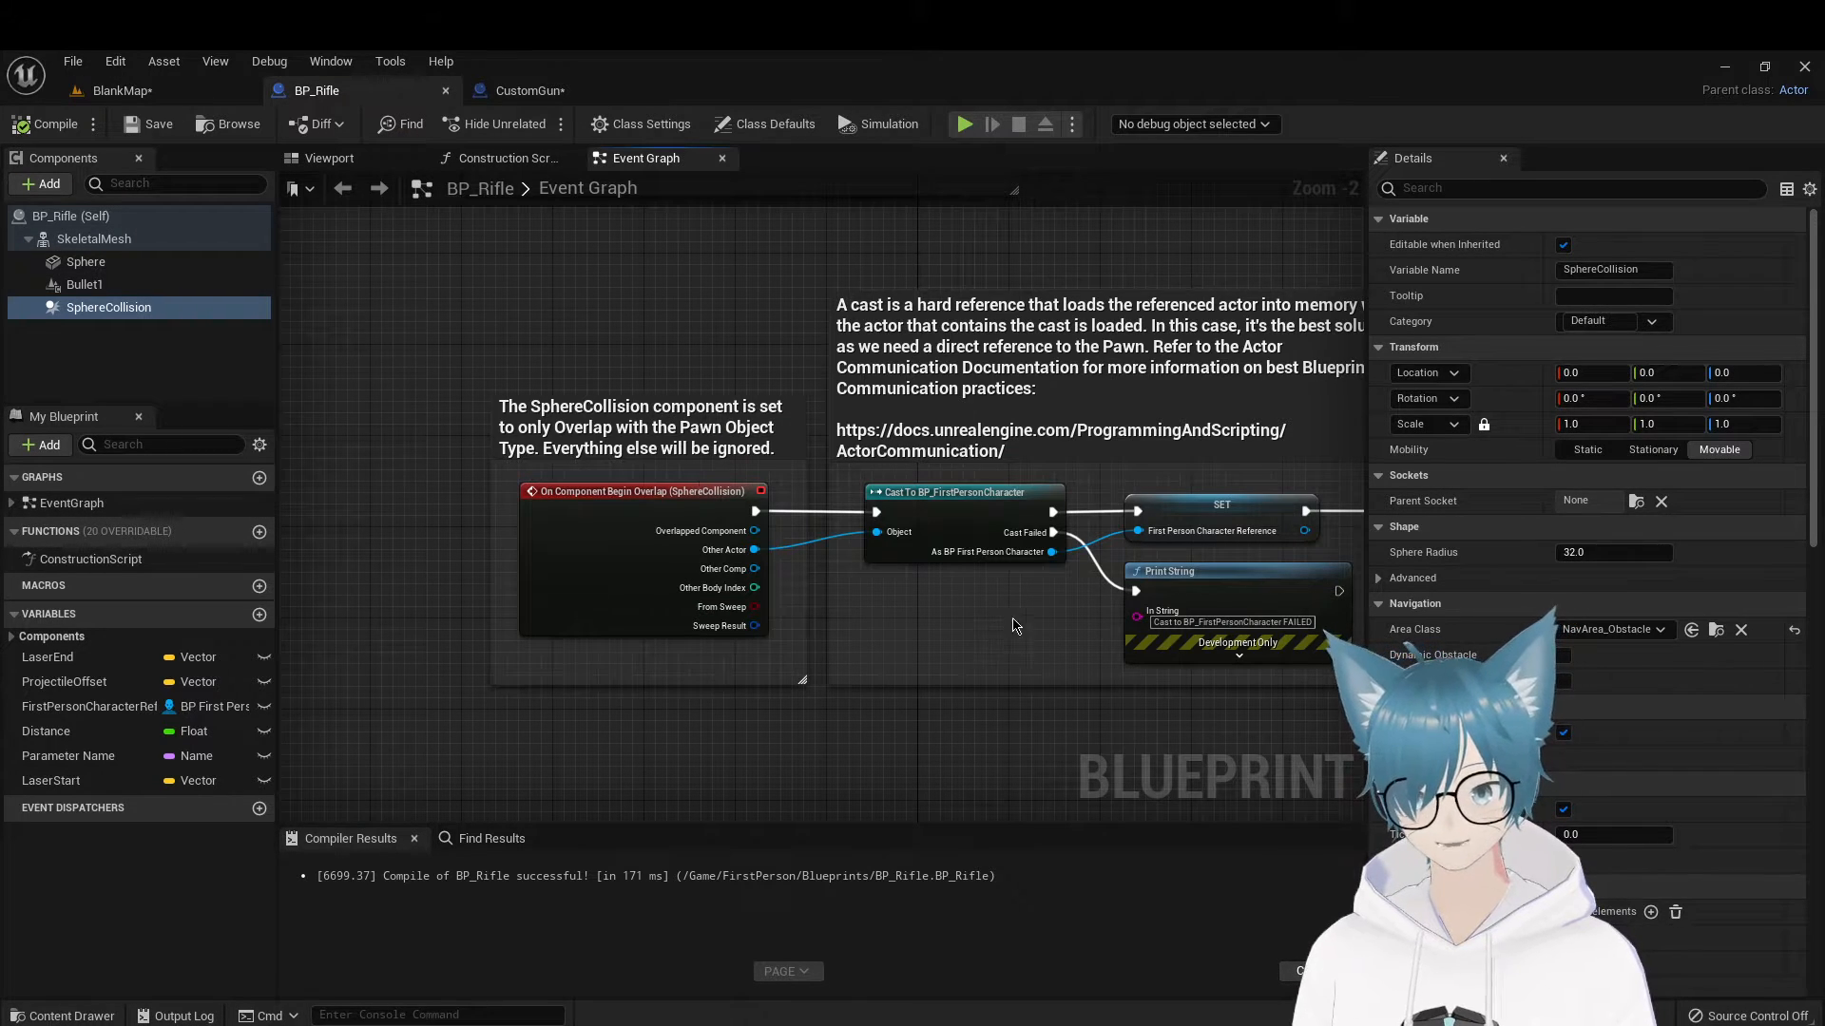
right_drag(1015, 624, 1010, 579)
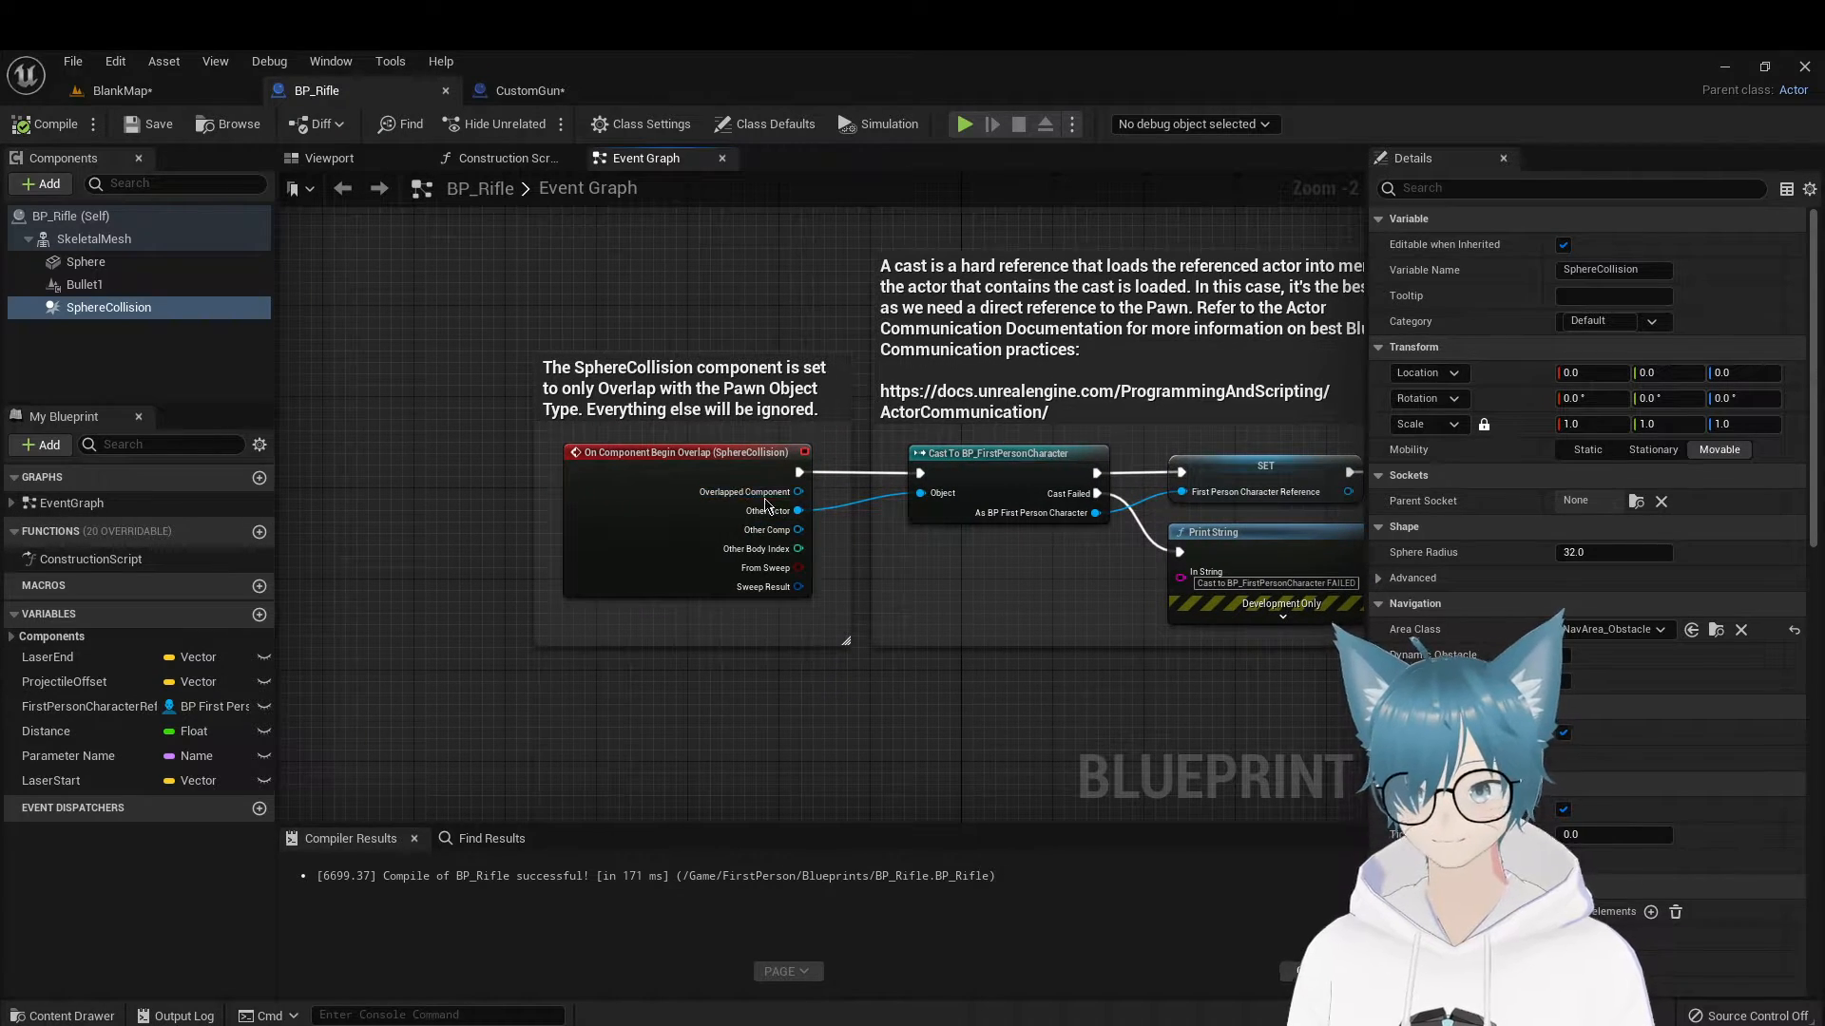
Add a Sphere Collision component under DefaultSceneRoot in the CustomGun Blueprint, keeping its default name
click(522, 90)
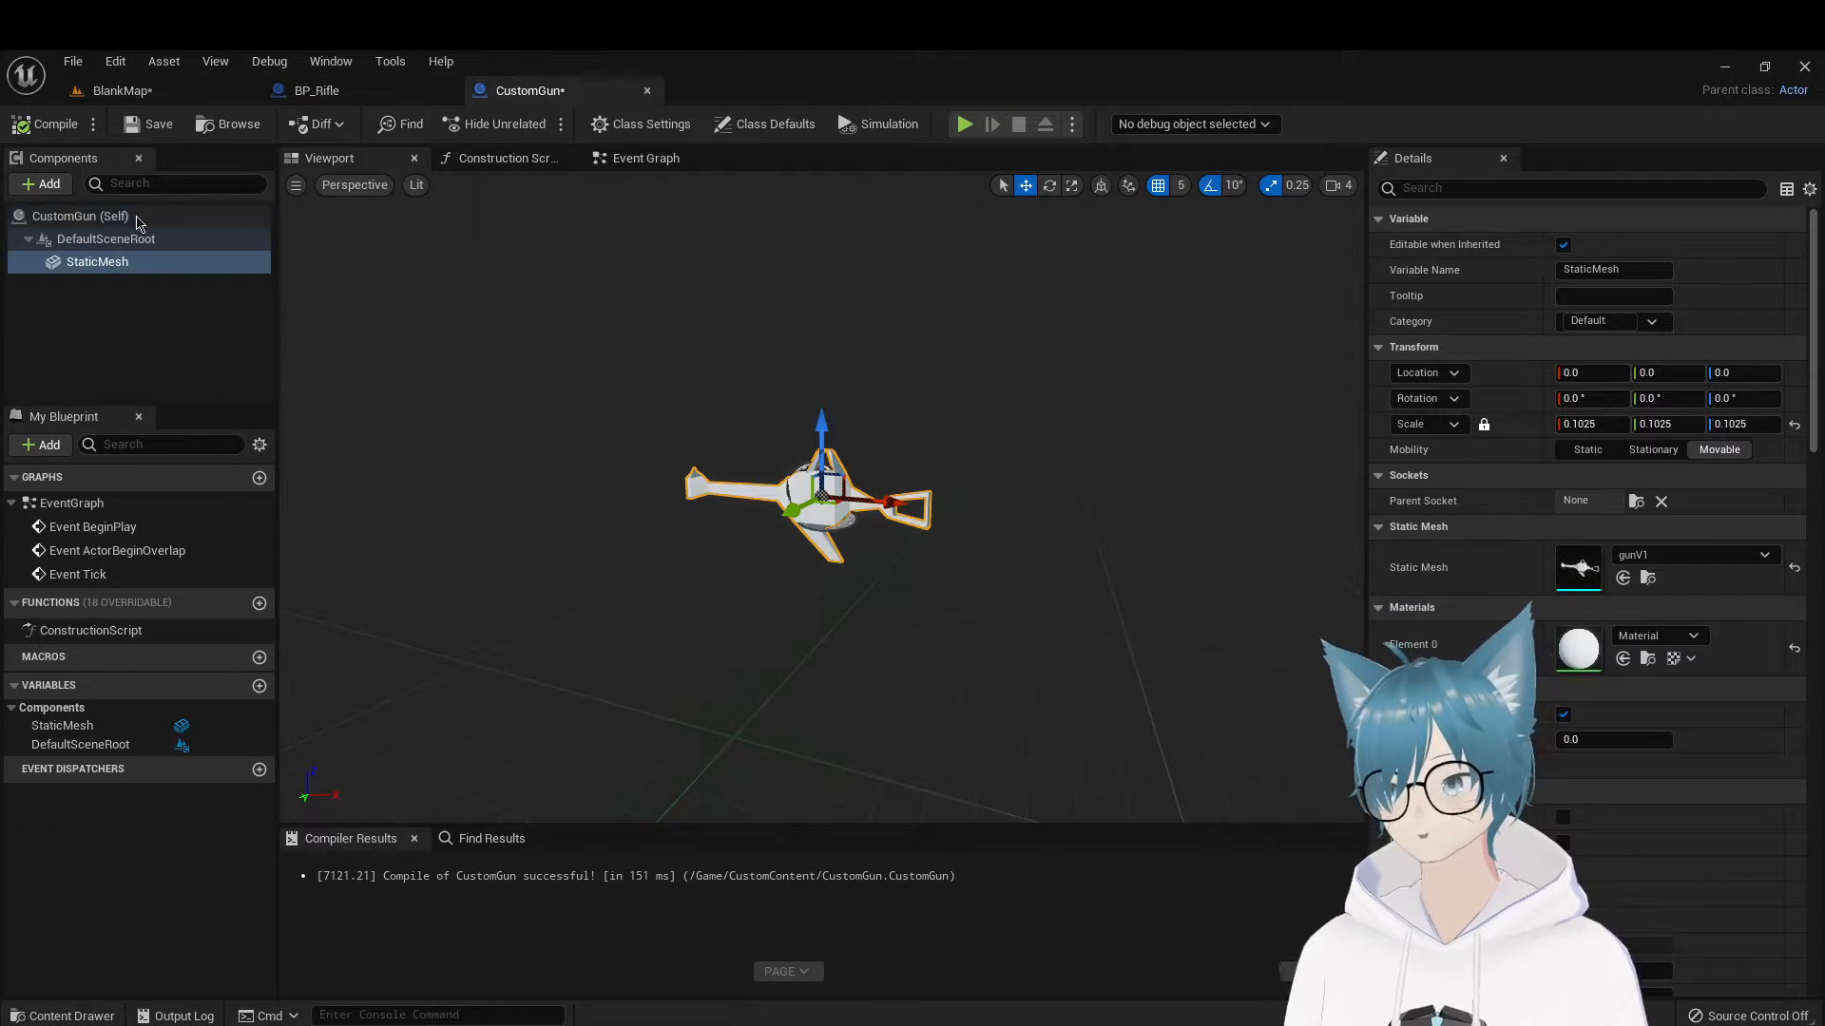
click(46, 184)
click(485, 289)
click(101, 239)
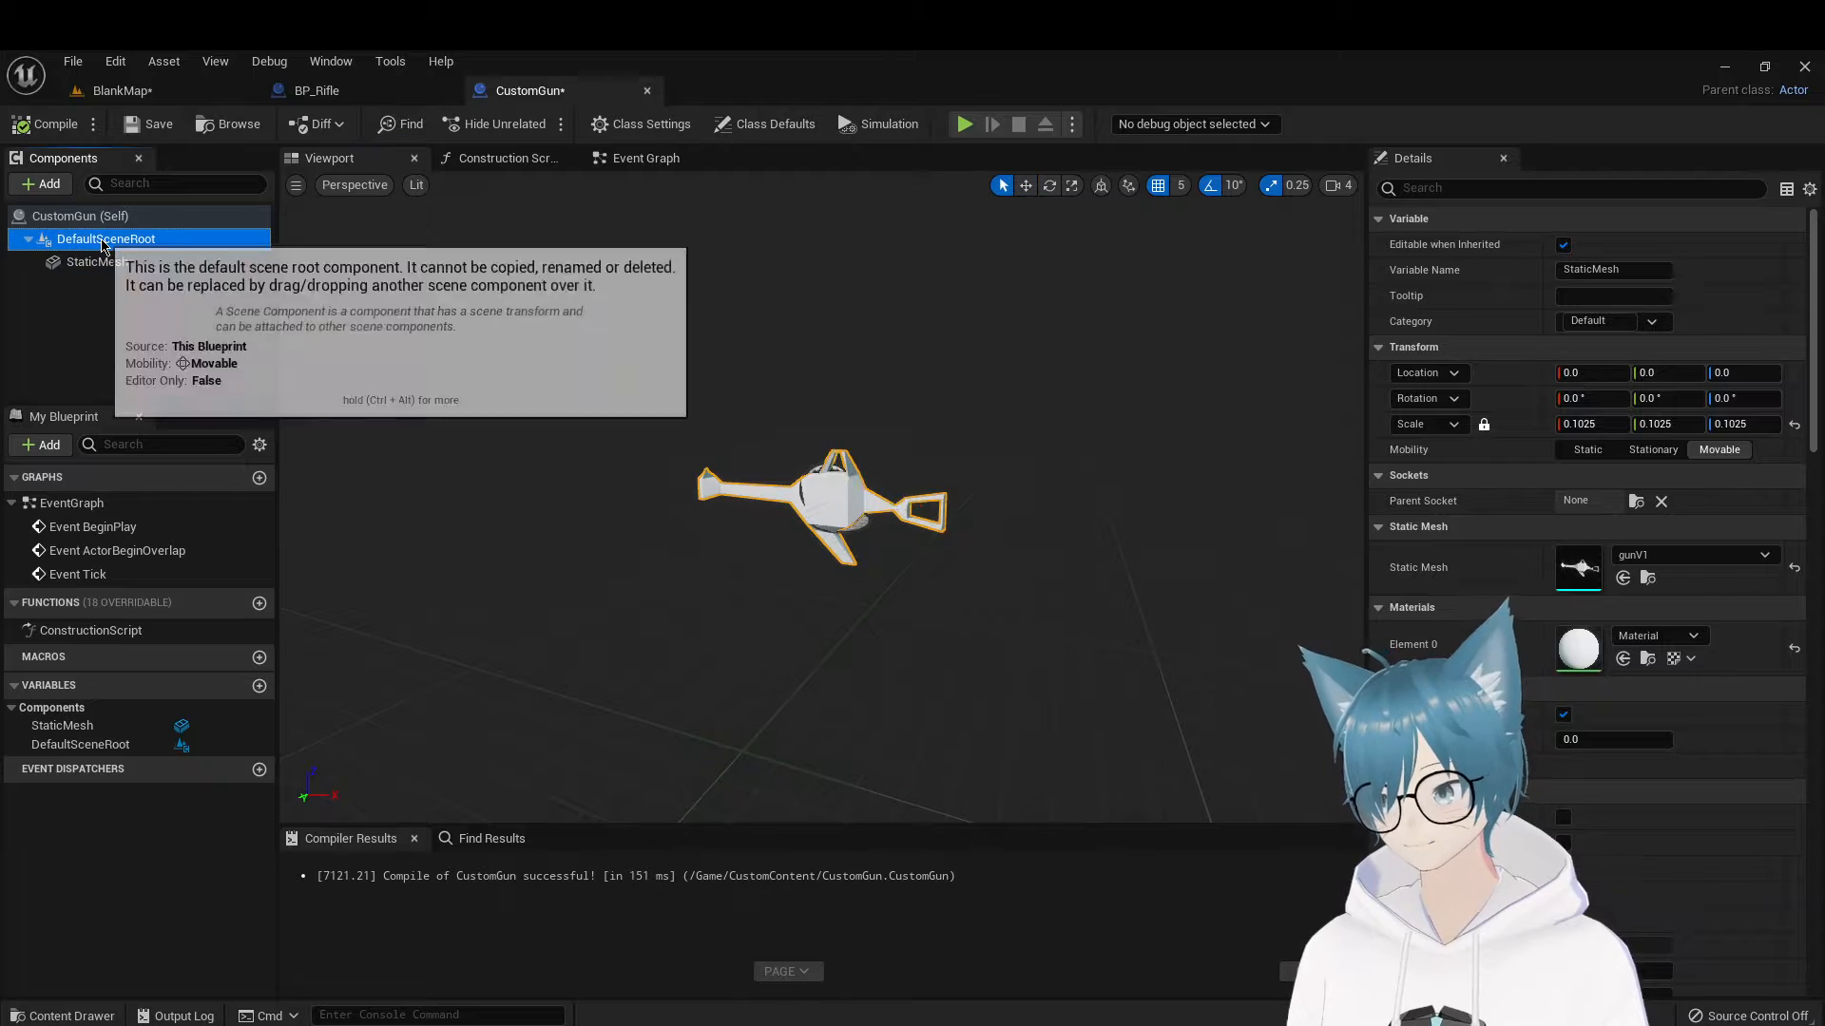
click(47, 193)
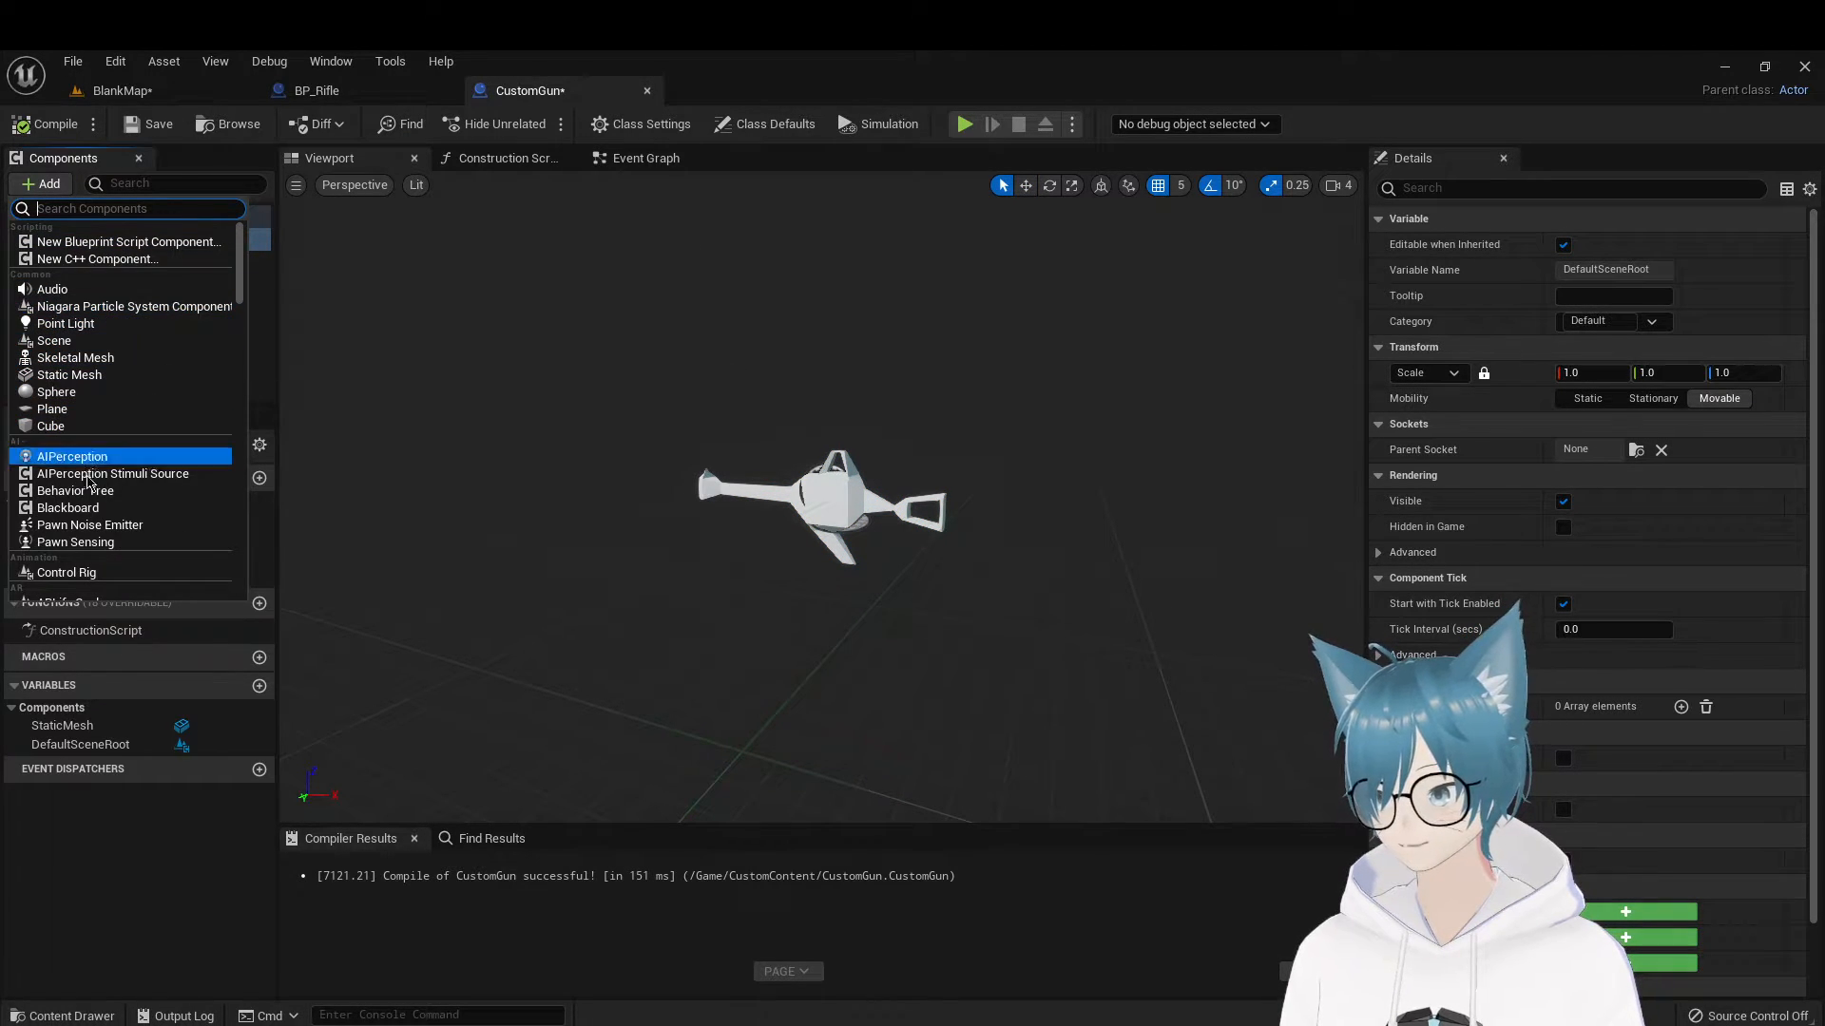
scroll(108, 565, down, 1)
scroll(108, 565, down, 8)
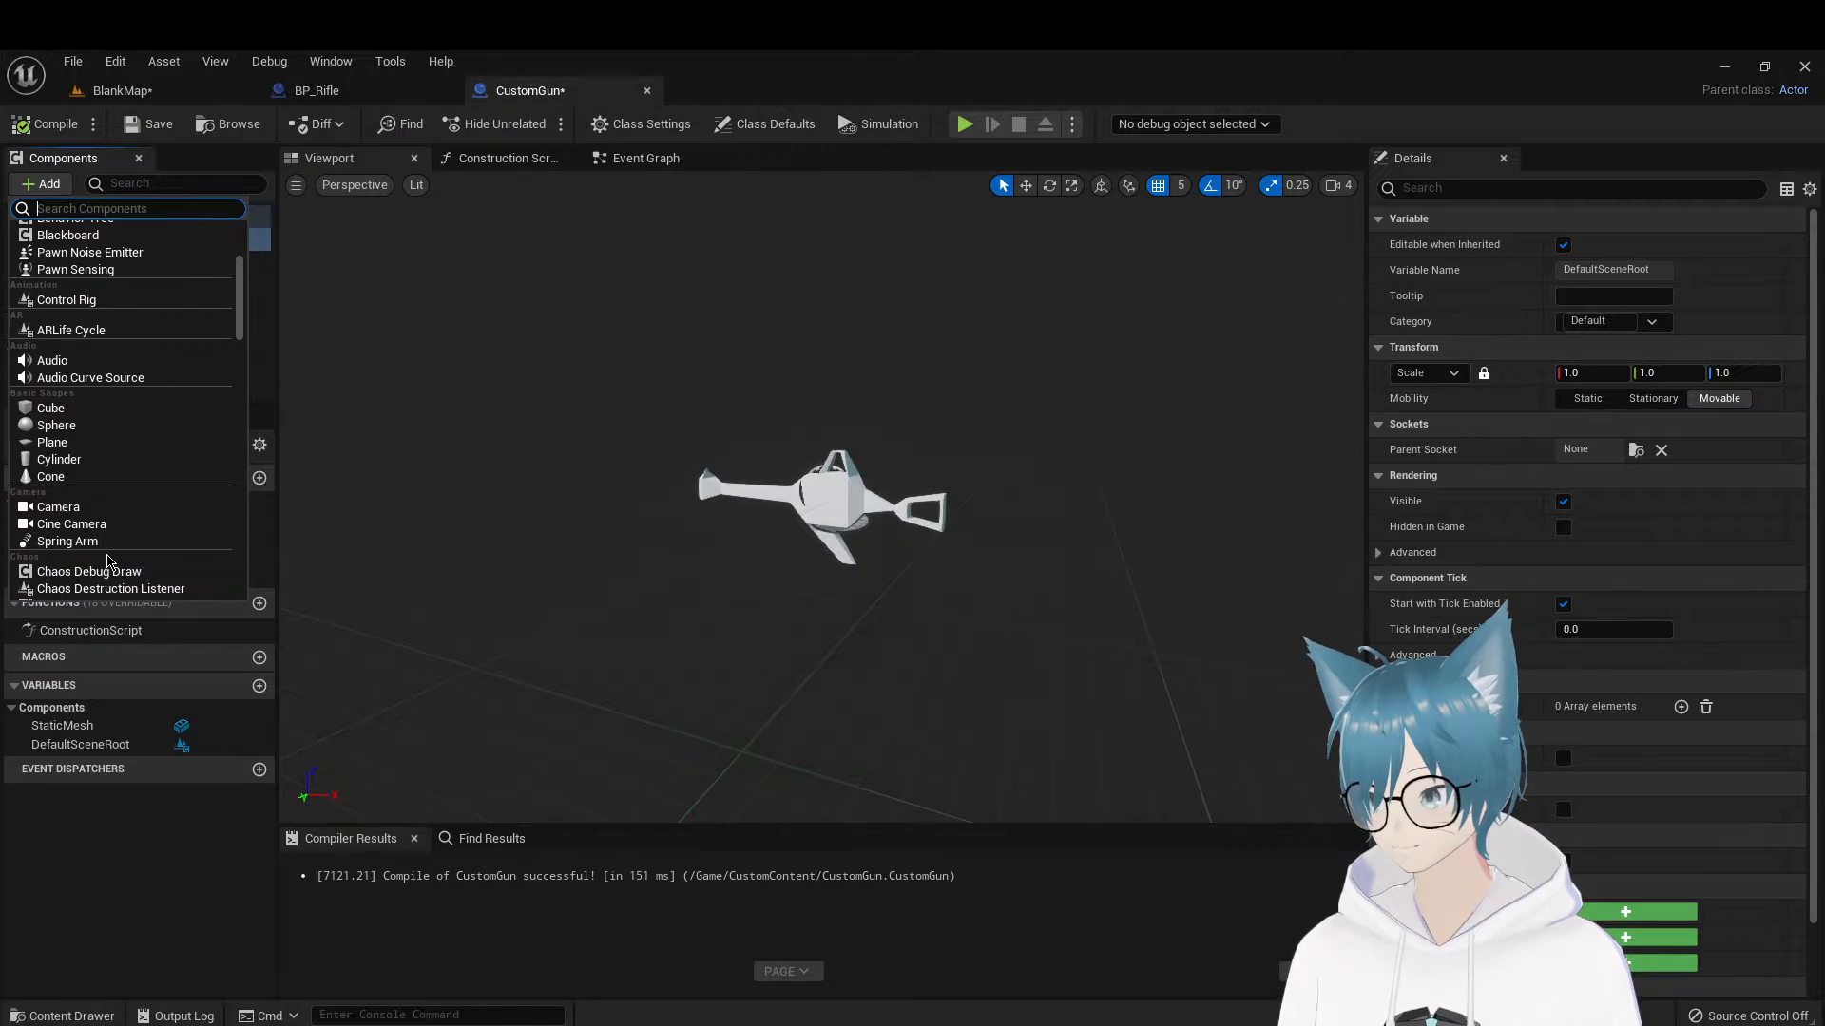
scroll(111, 551, up, 9)
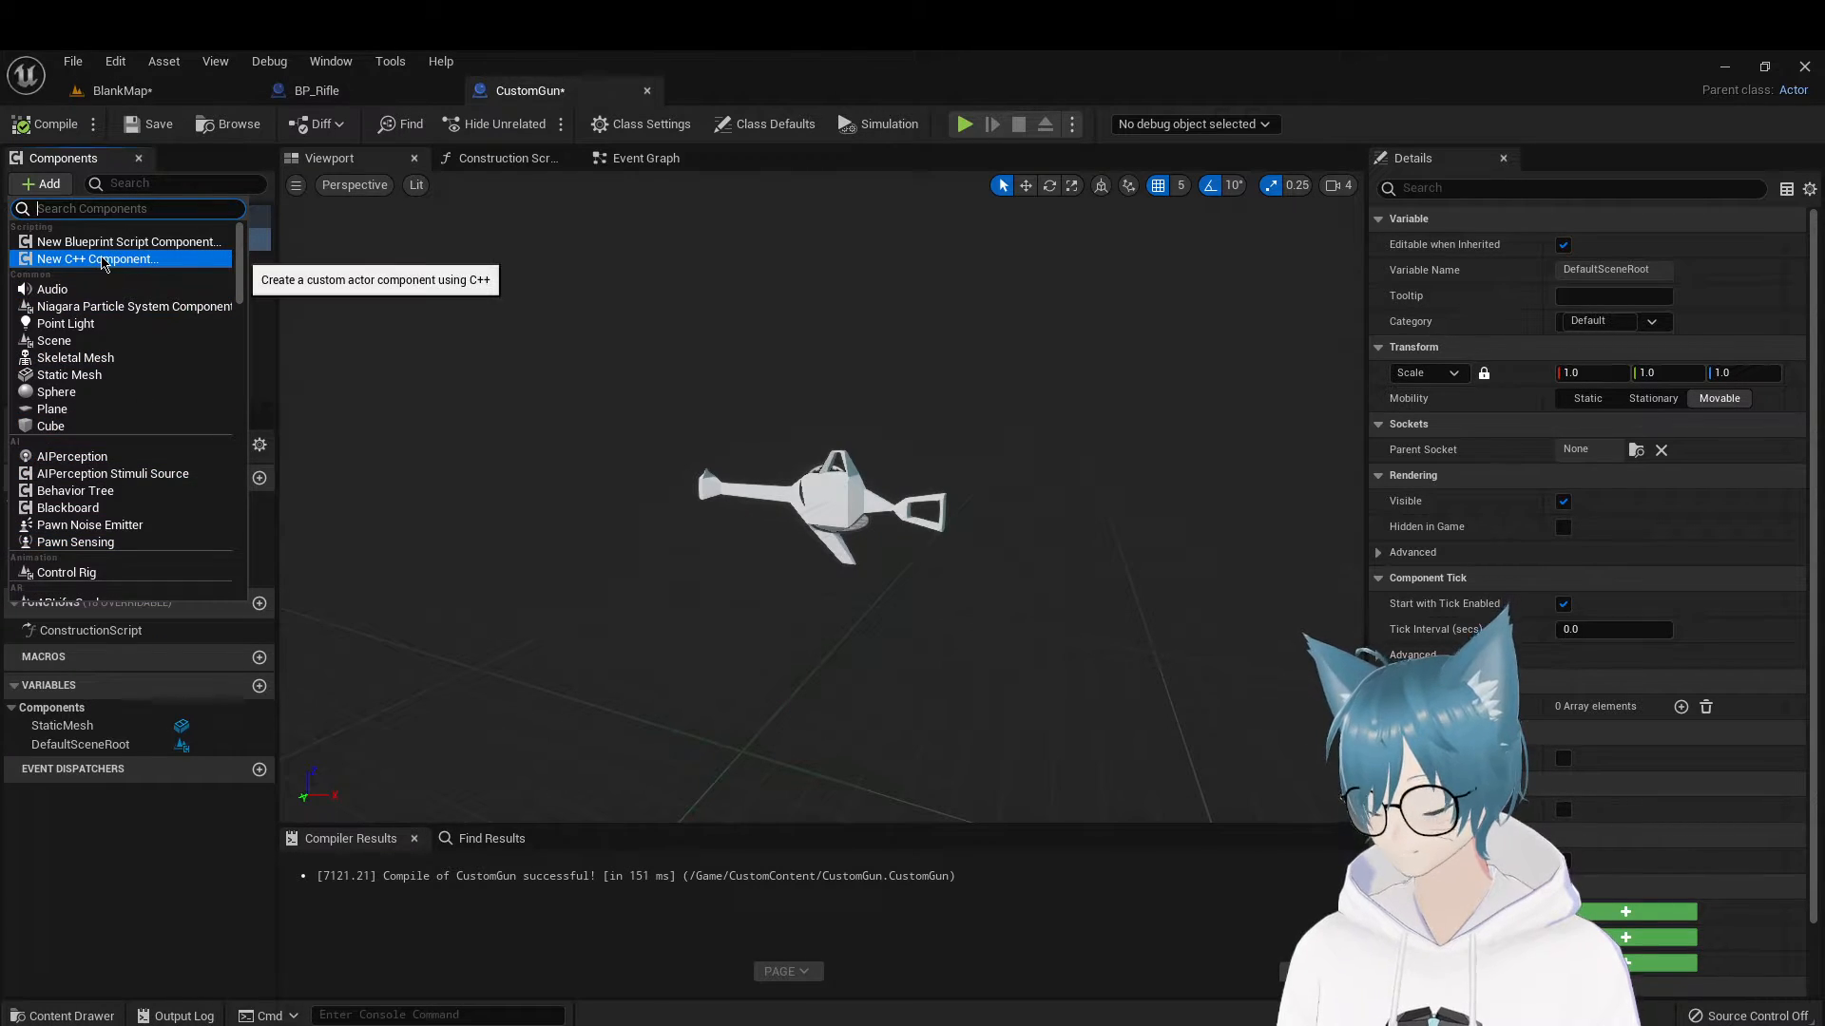
text(pher)
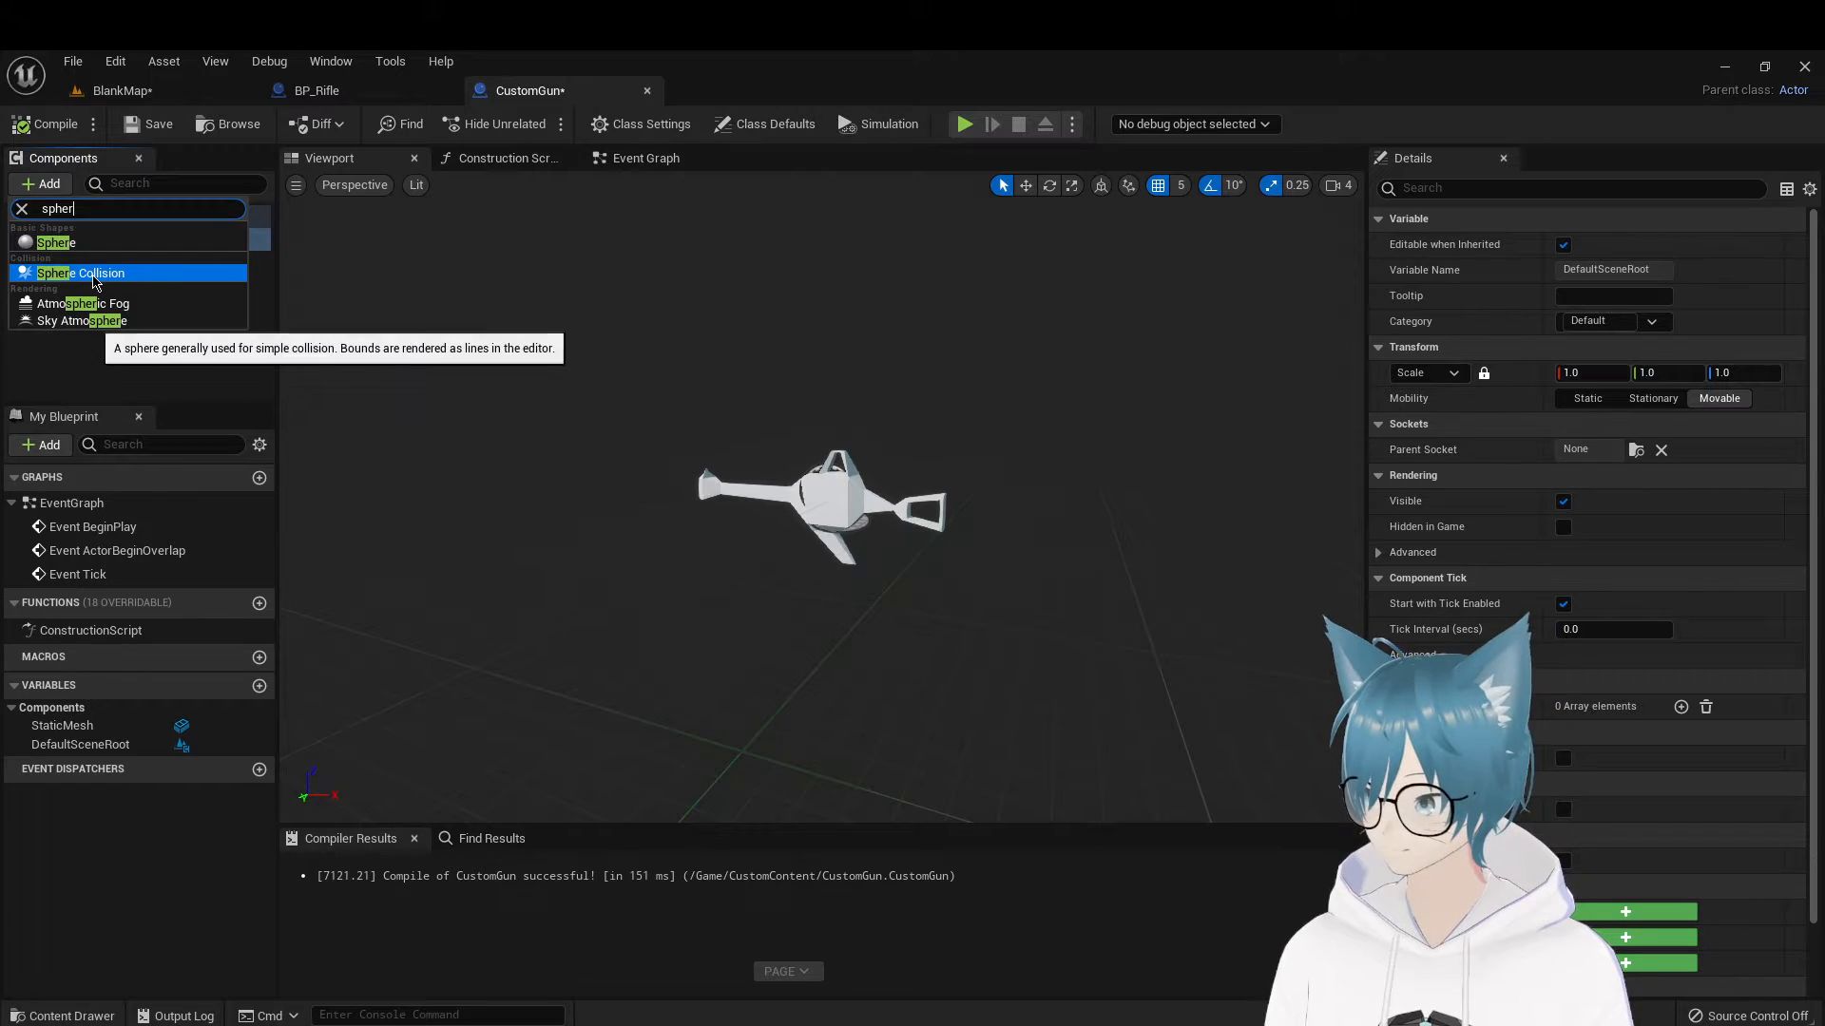
click(102, 274)
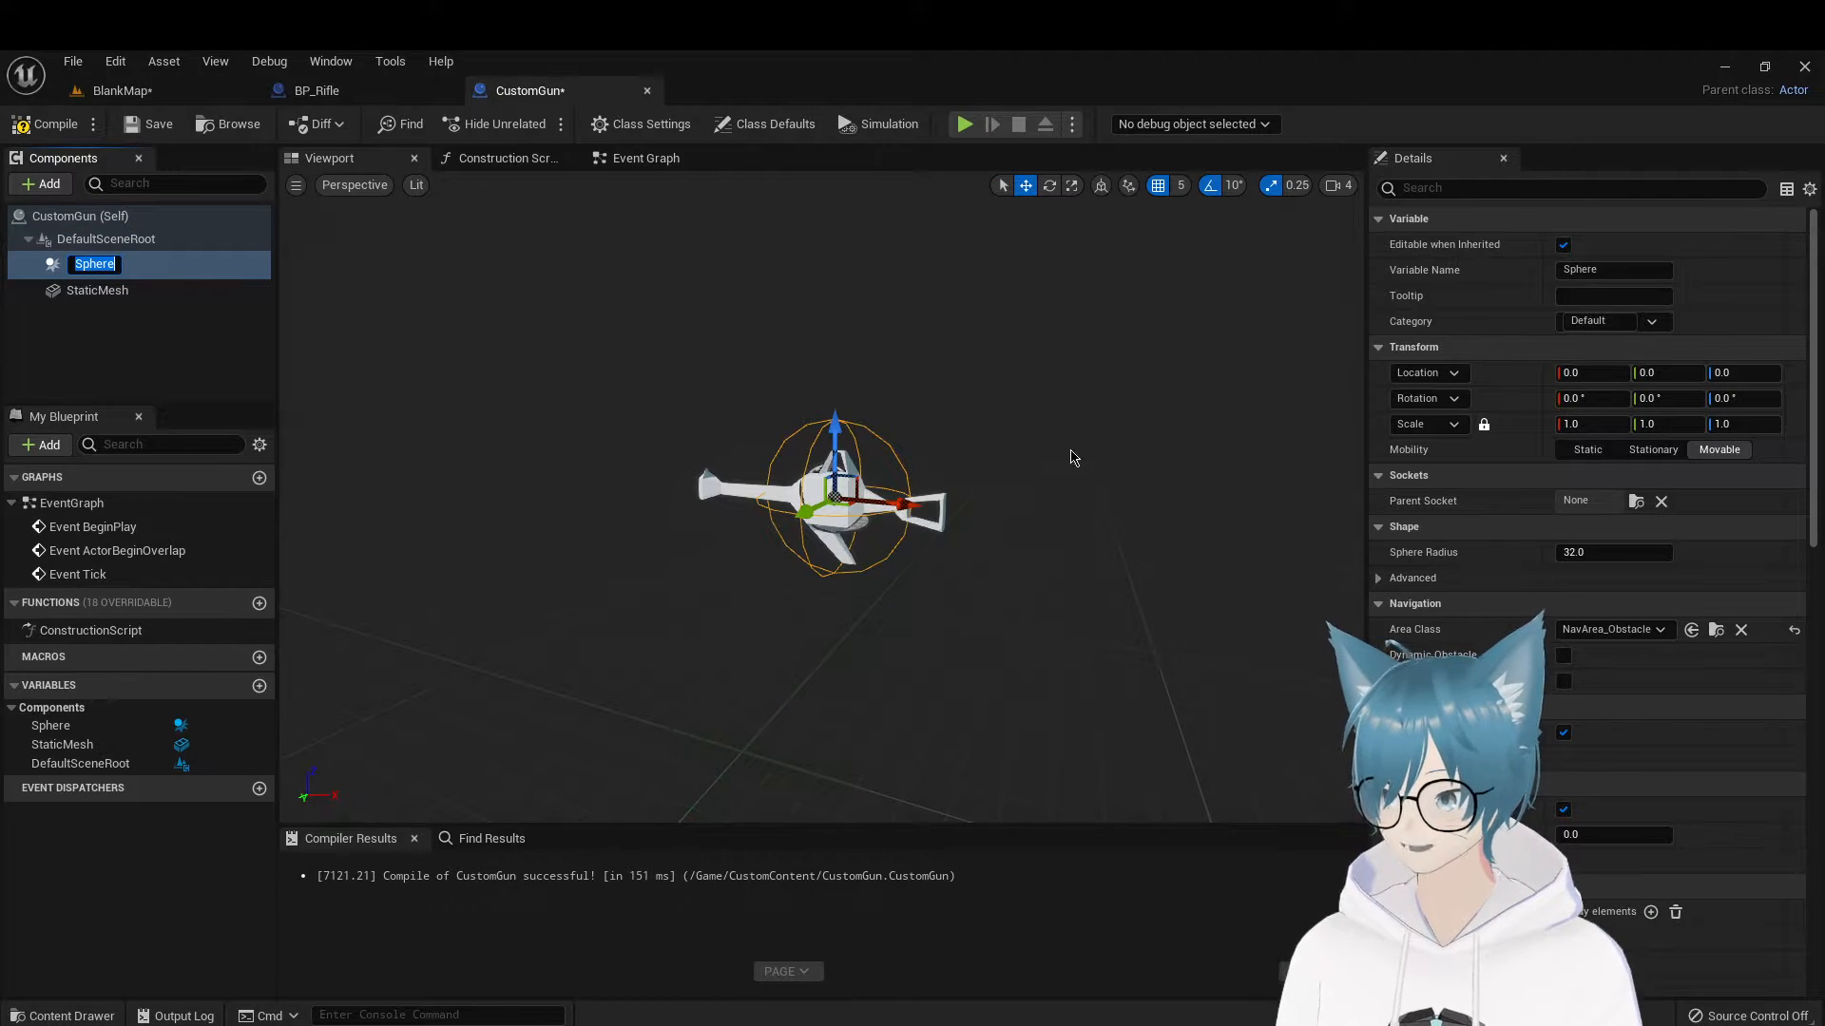
click(131, 354)
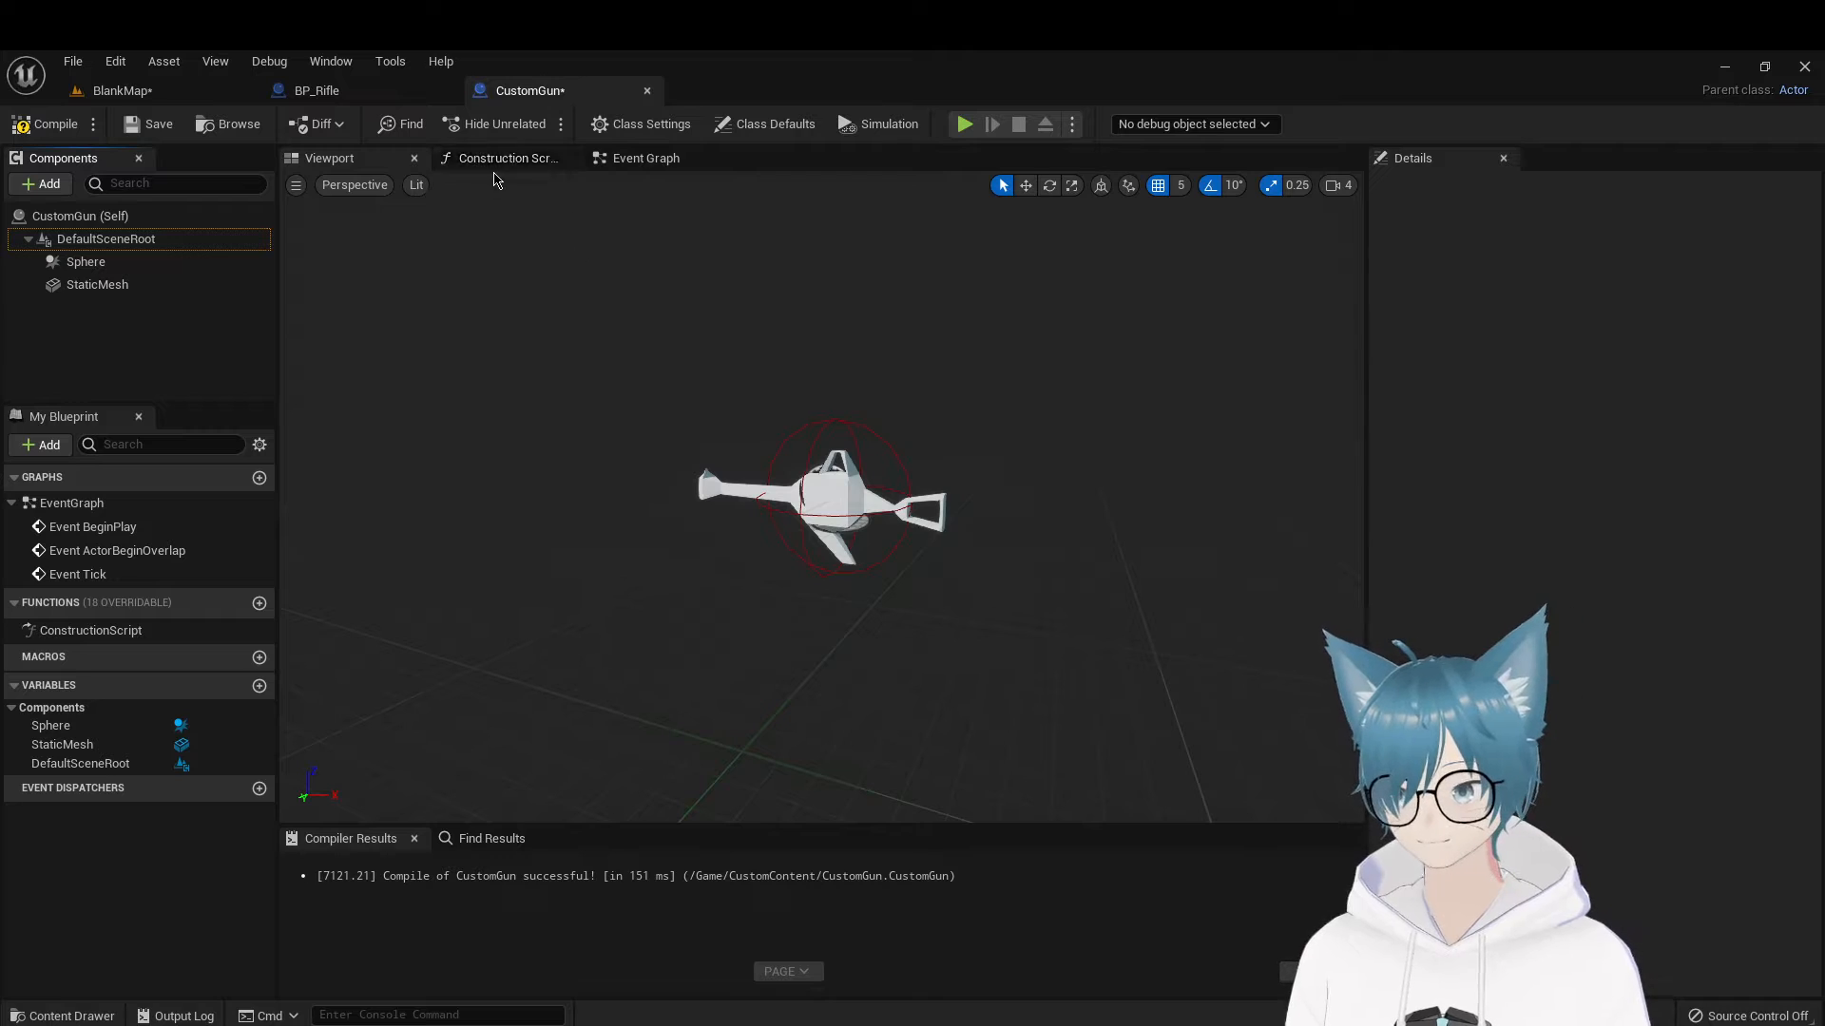
Add an On Component Begin Overlap event for the Sphere component to CustomGun's Event Graph and compile the Blueprint
click(638, 159)
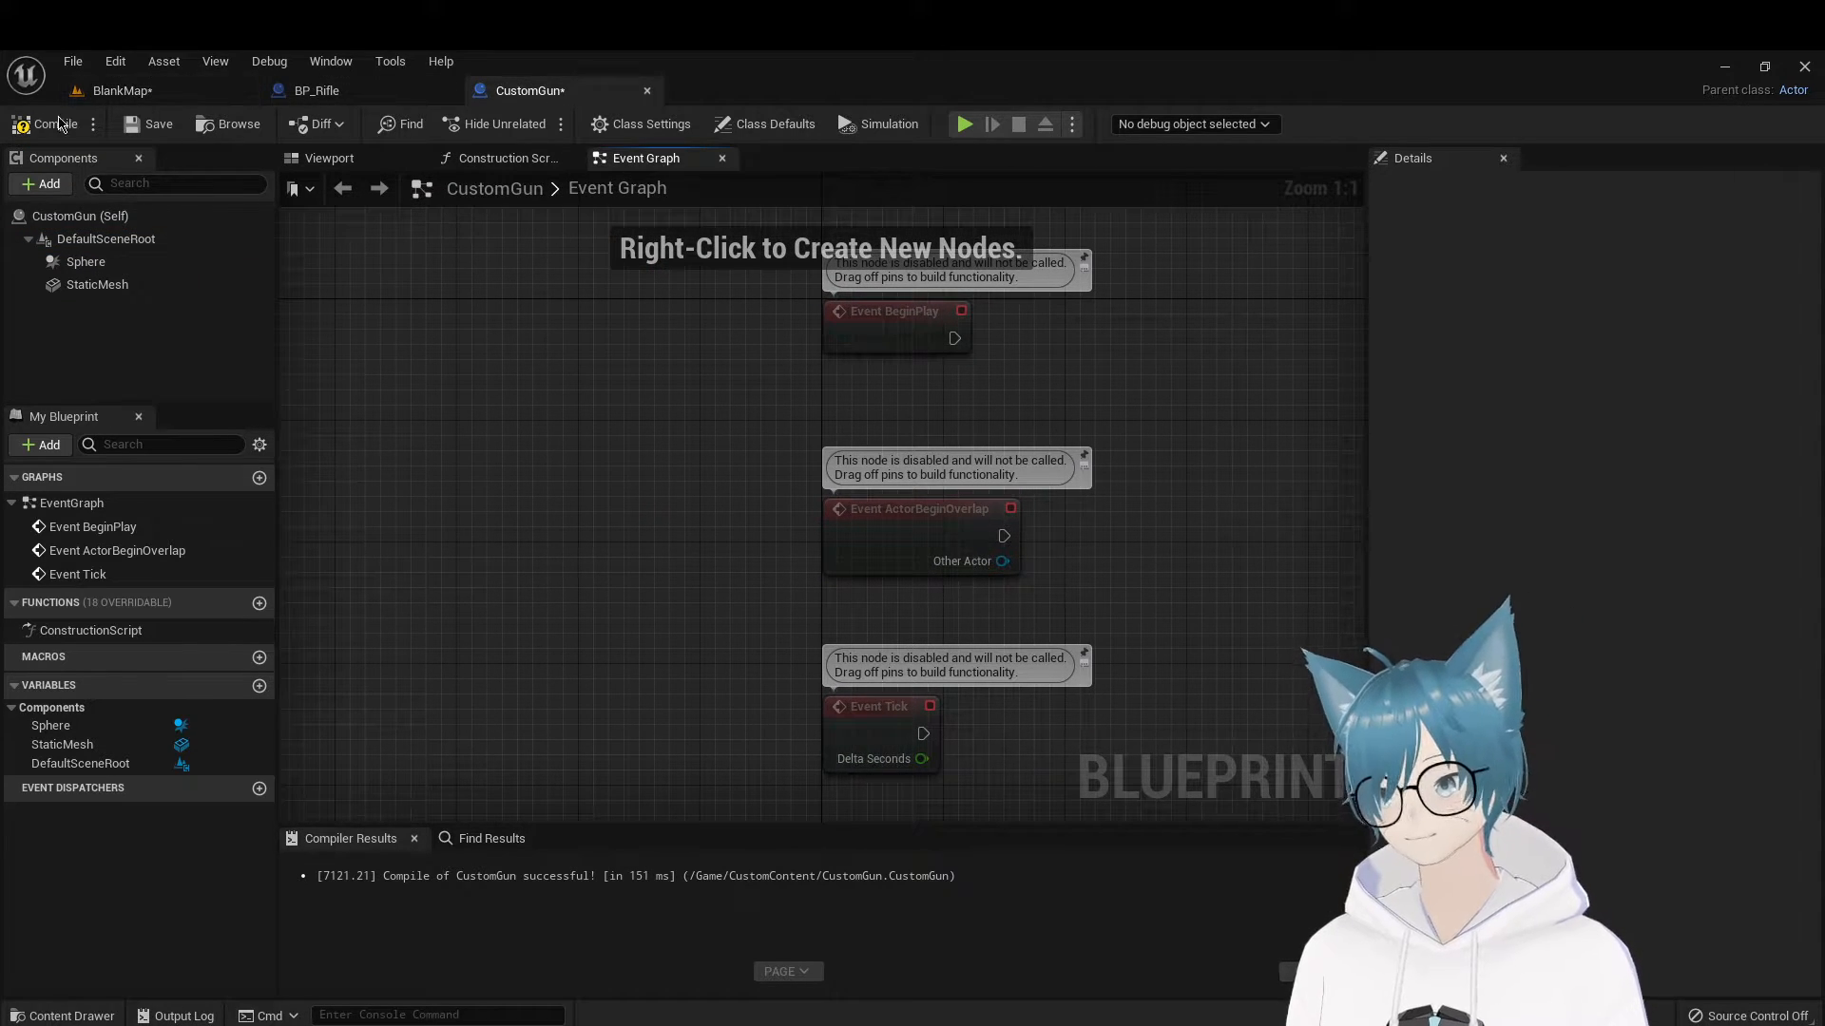
click(317, 90)
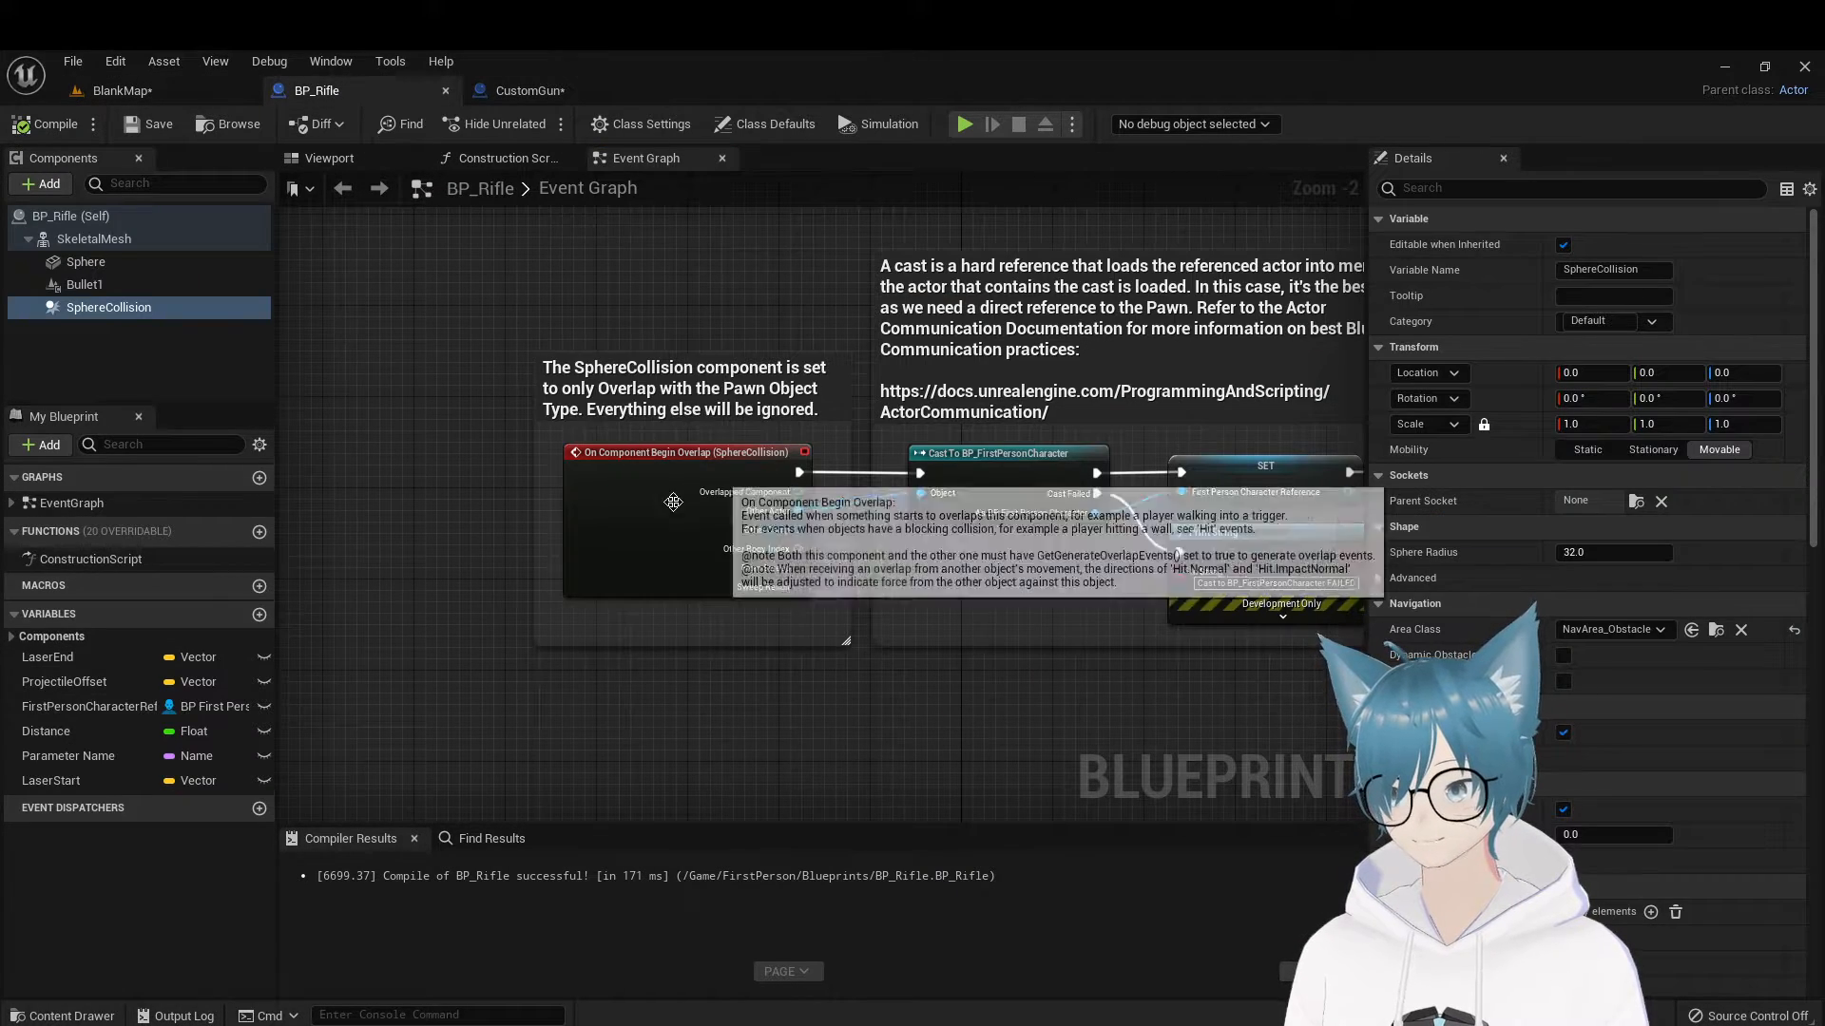
click(526, 90)
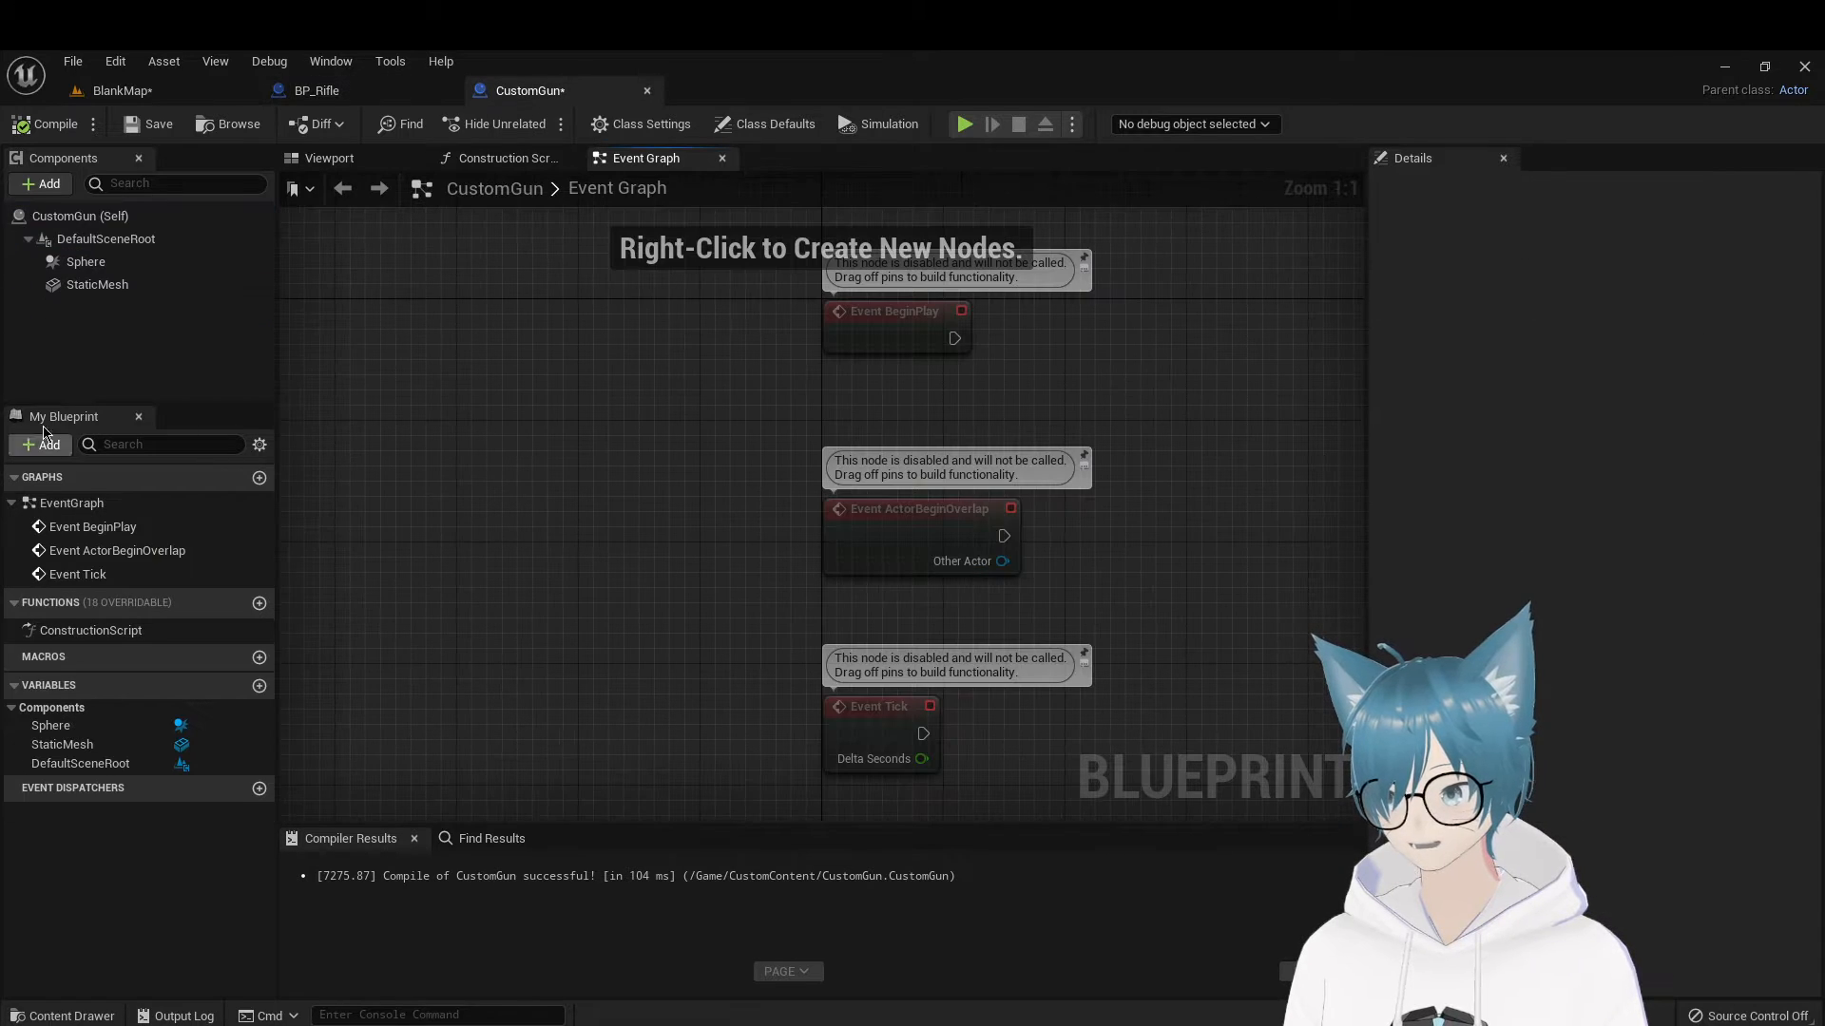
click(83, 263)
scroll(1596, 684, down, 10)
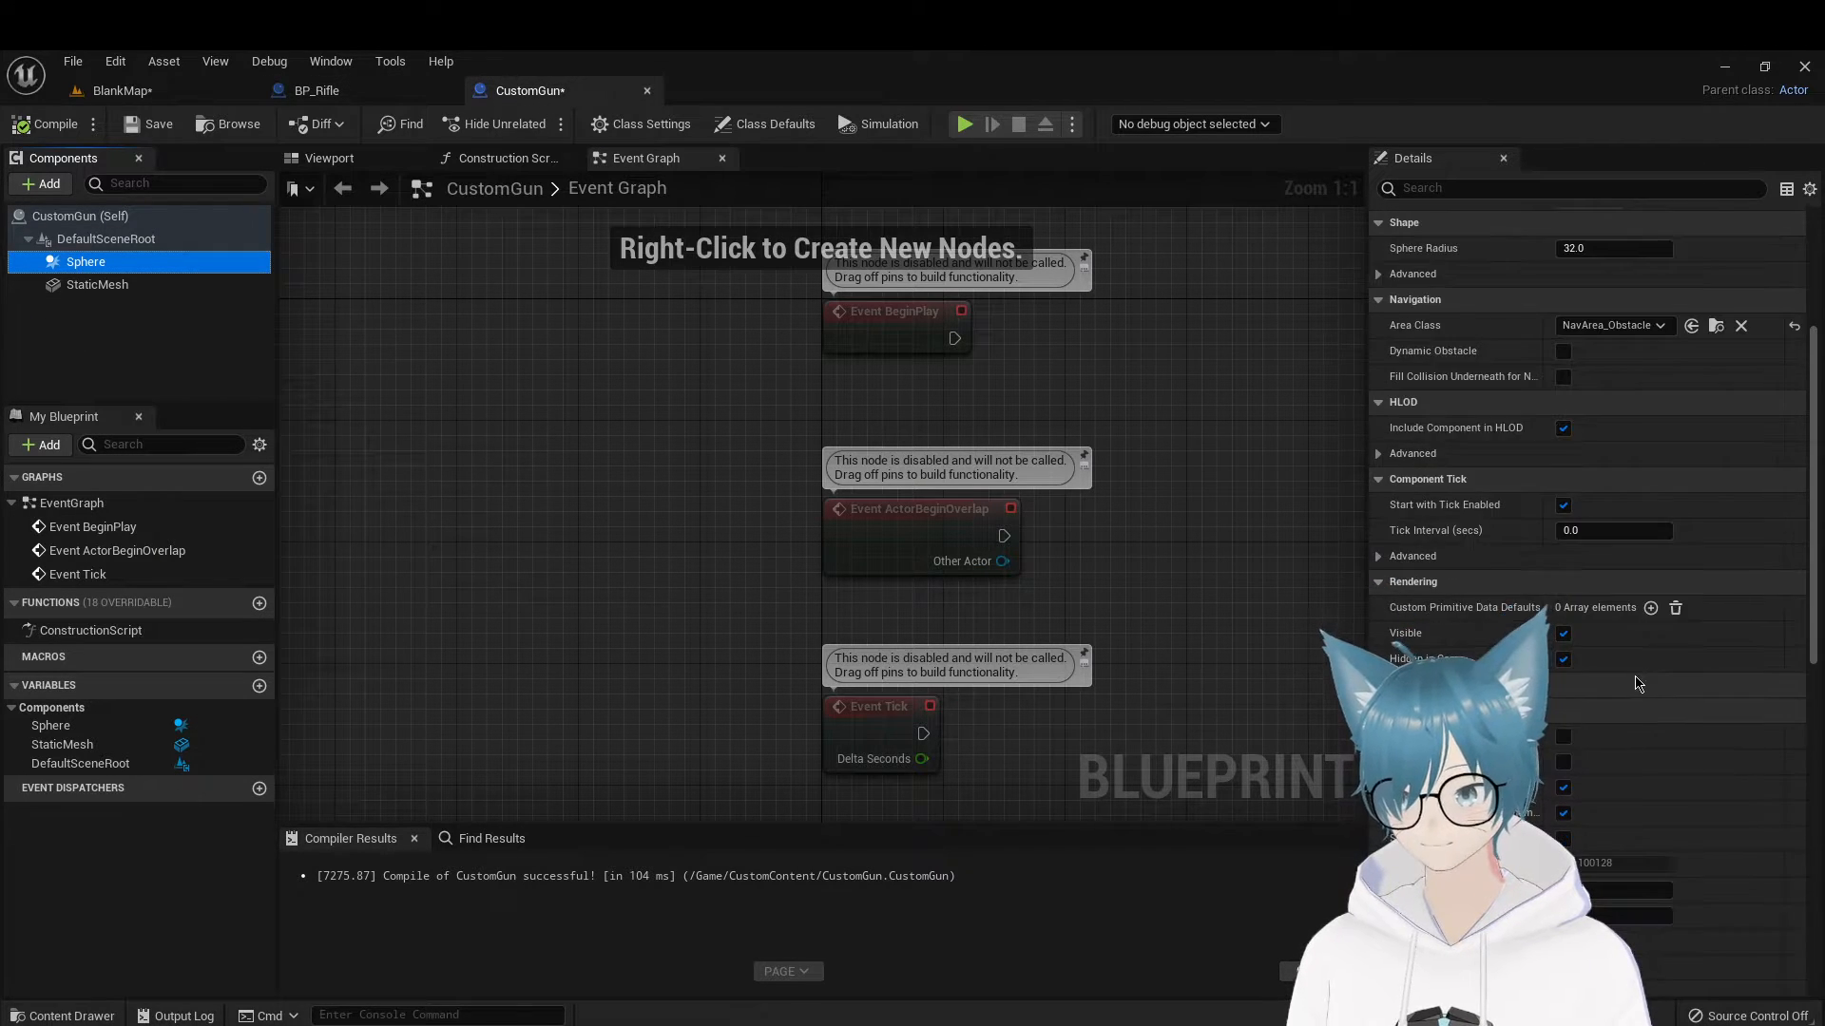
scroll(1630, 676, down, 10)
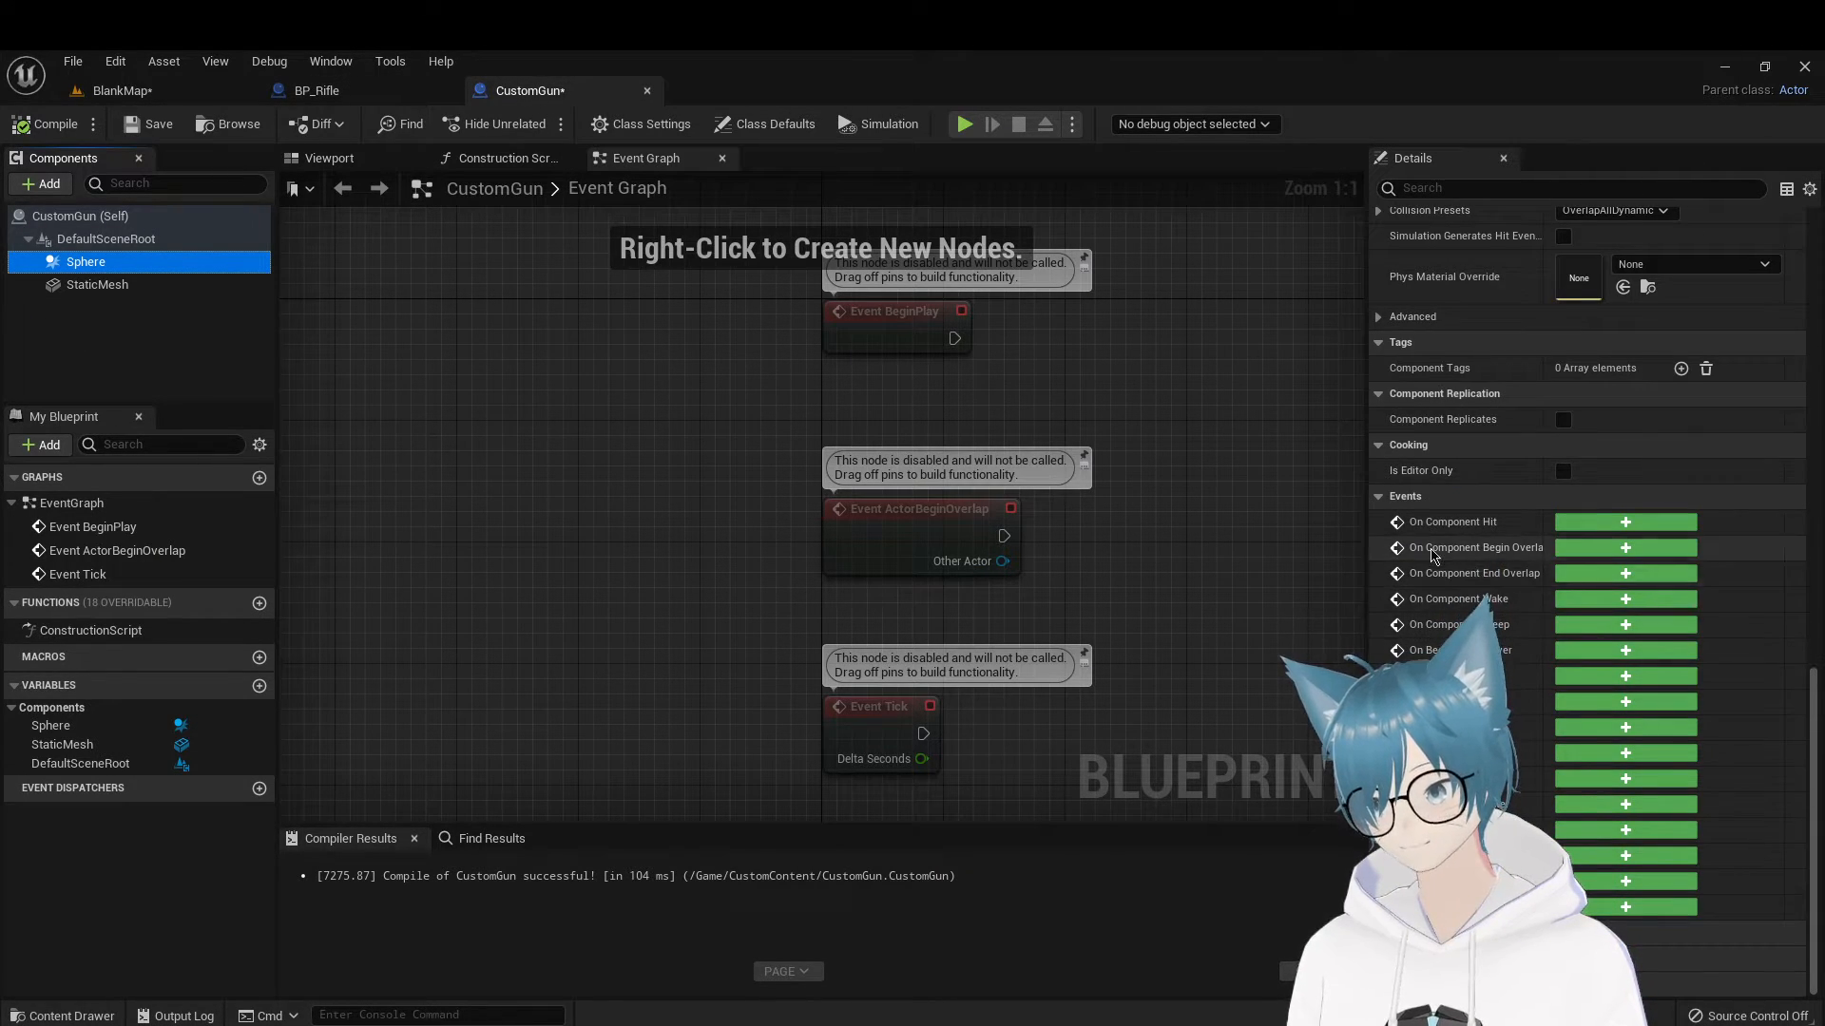
click(1581, 553)
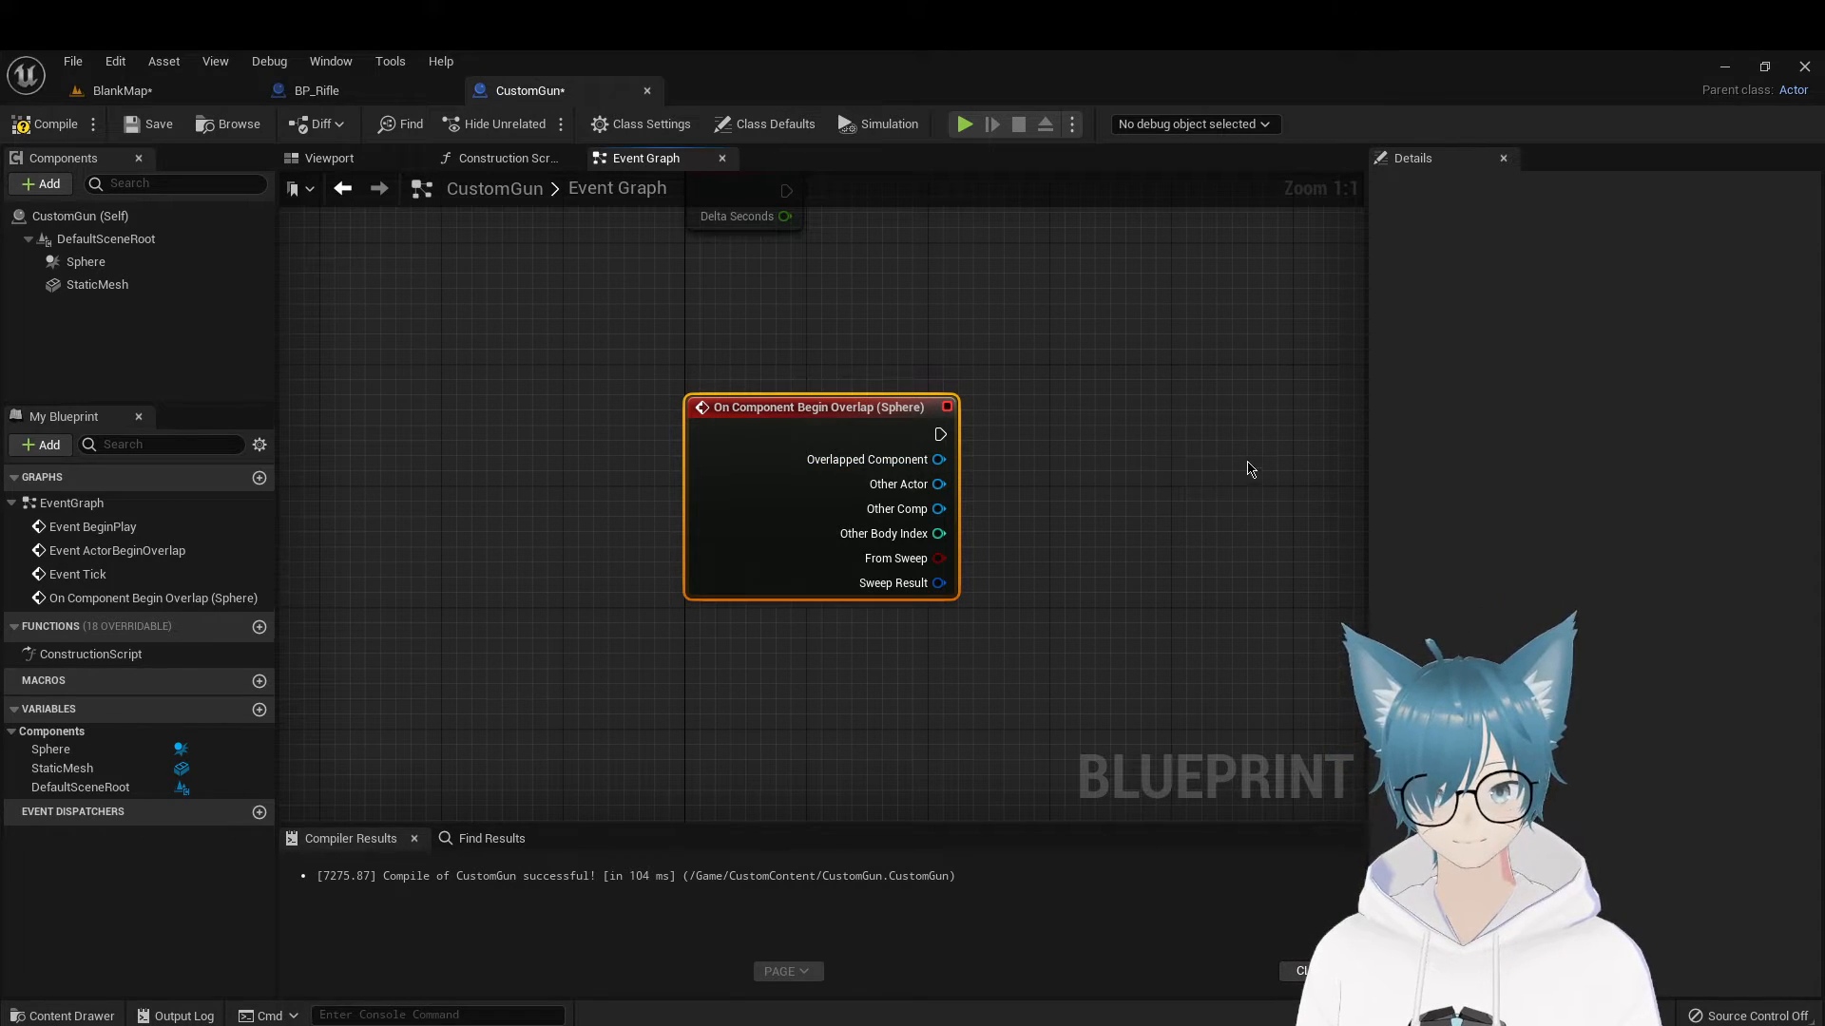
right_drag(1246, 468, 904, 509)
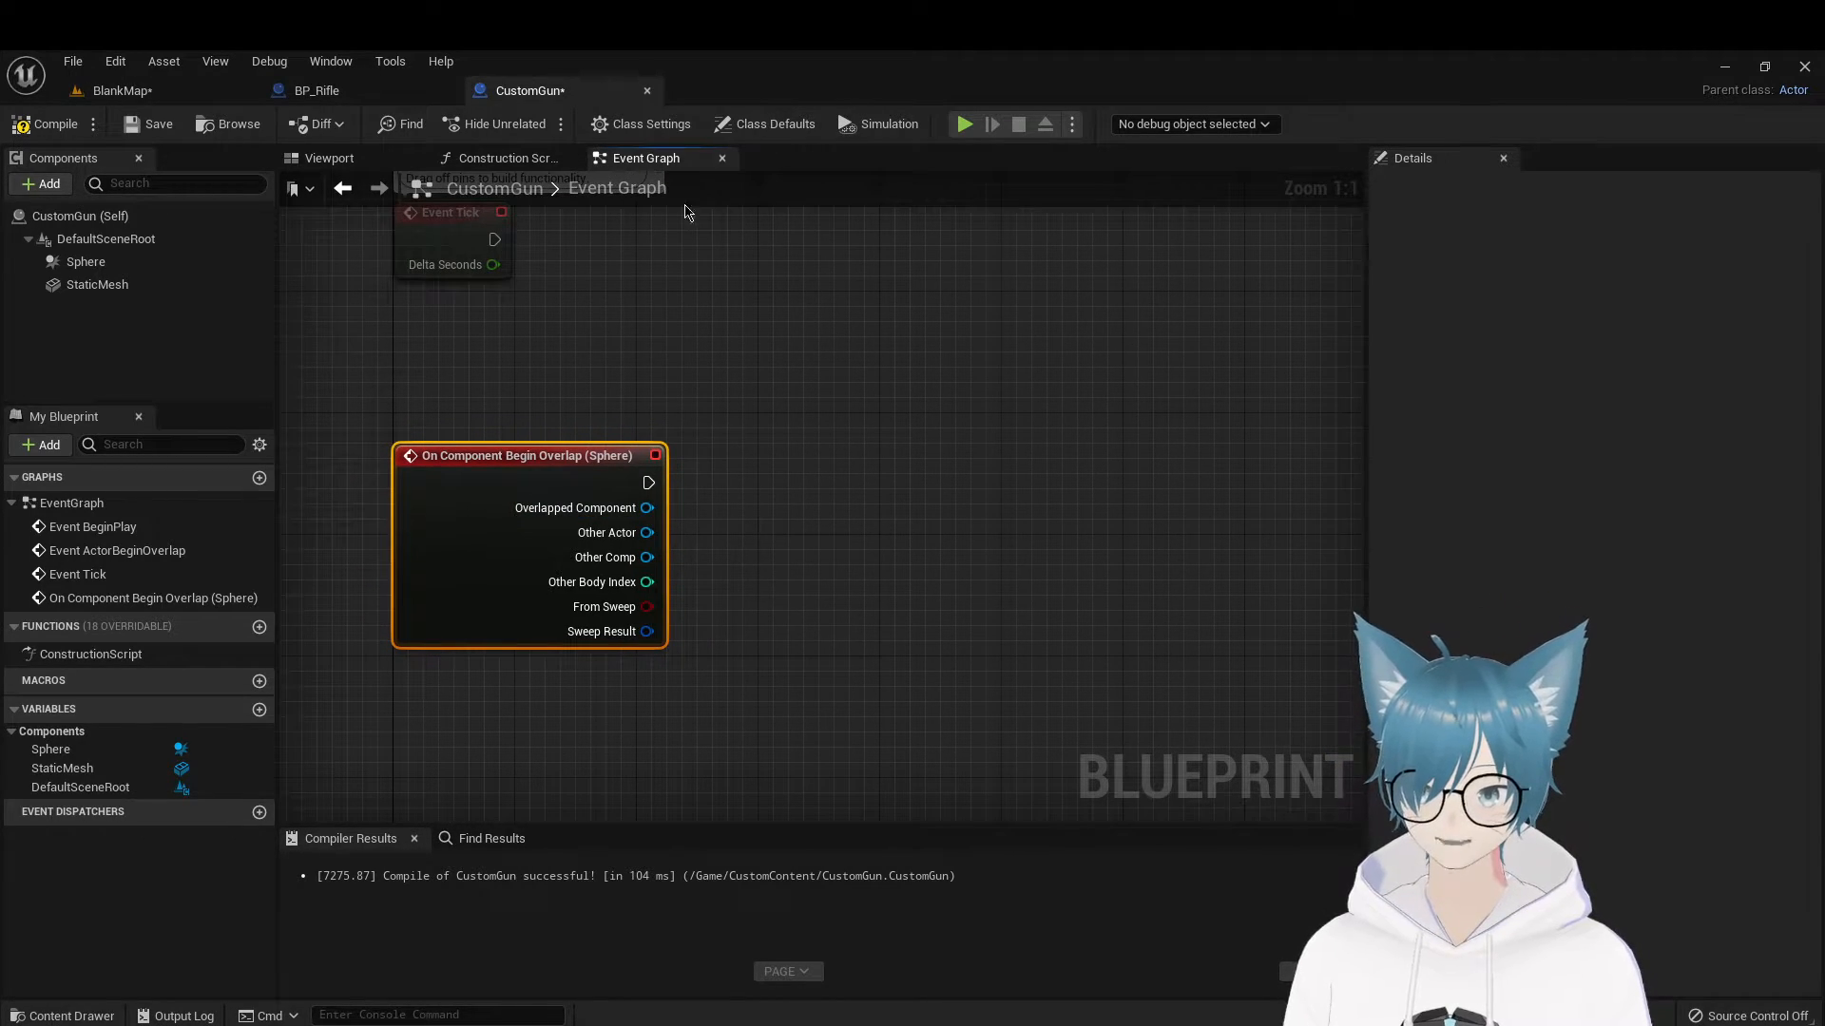
click(45, 123)
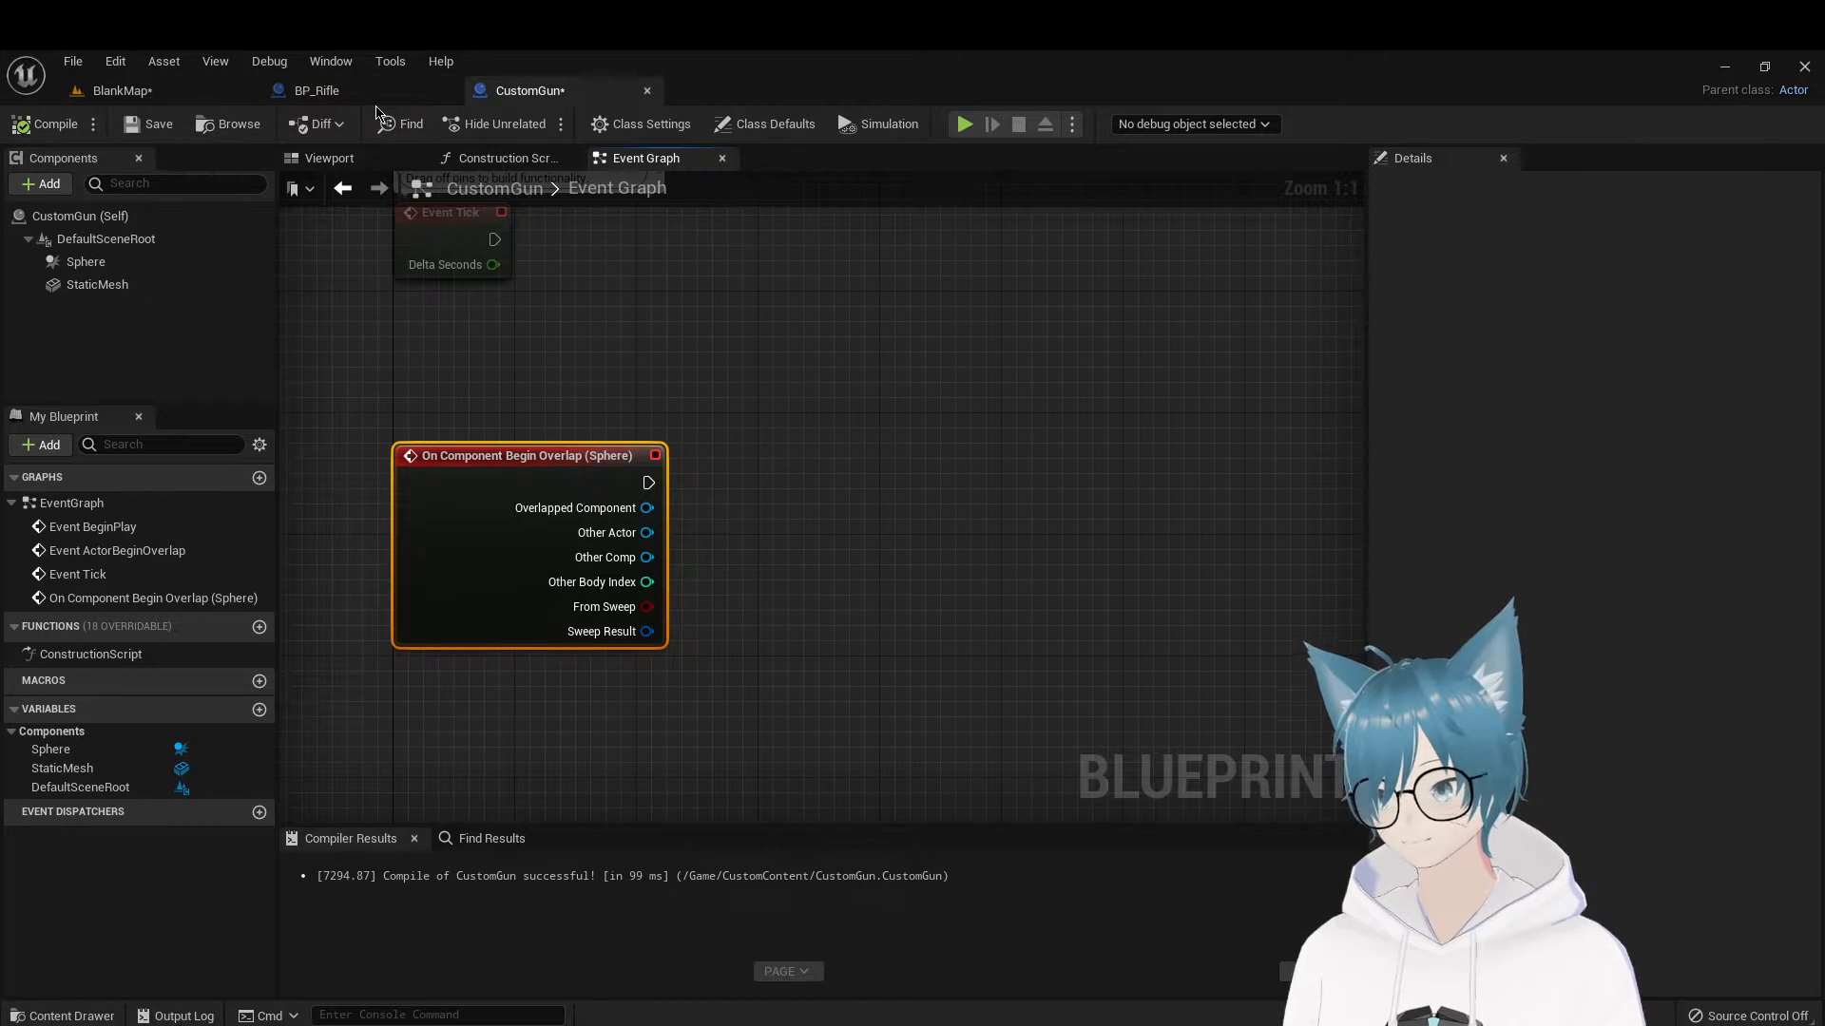
Review the Cast To BP_FirstPersonCharacter, SET and Print String nodes that follow the overlap event in BP_Rifle's Event Graph
click(333, 95)
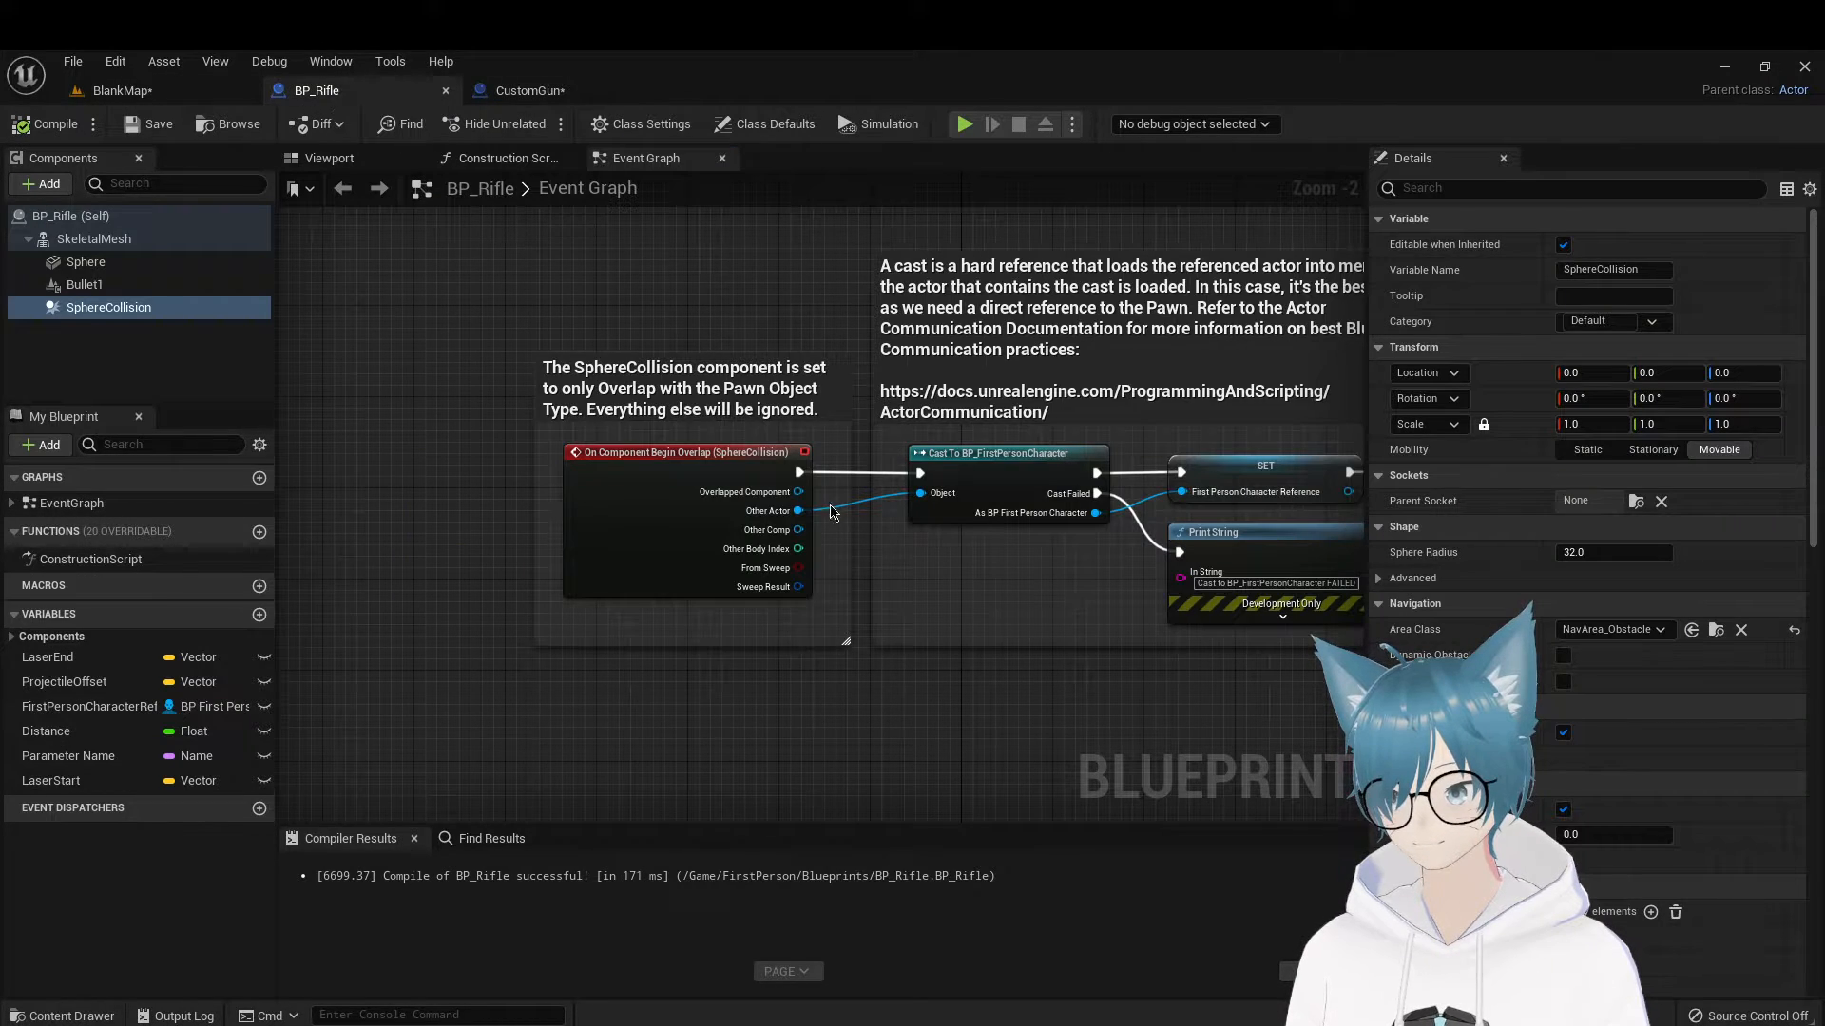
right_drag(1081, 572, 663, 567)
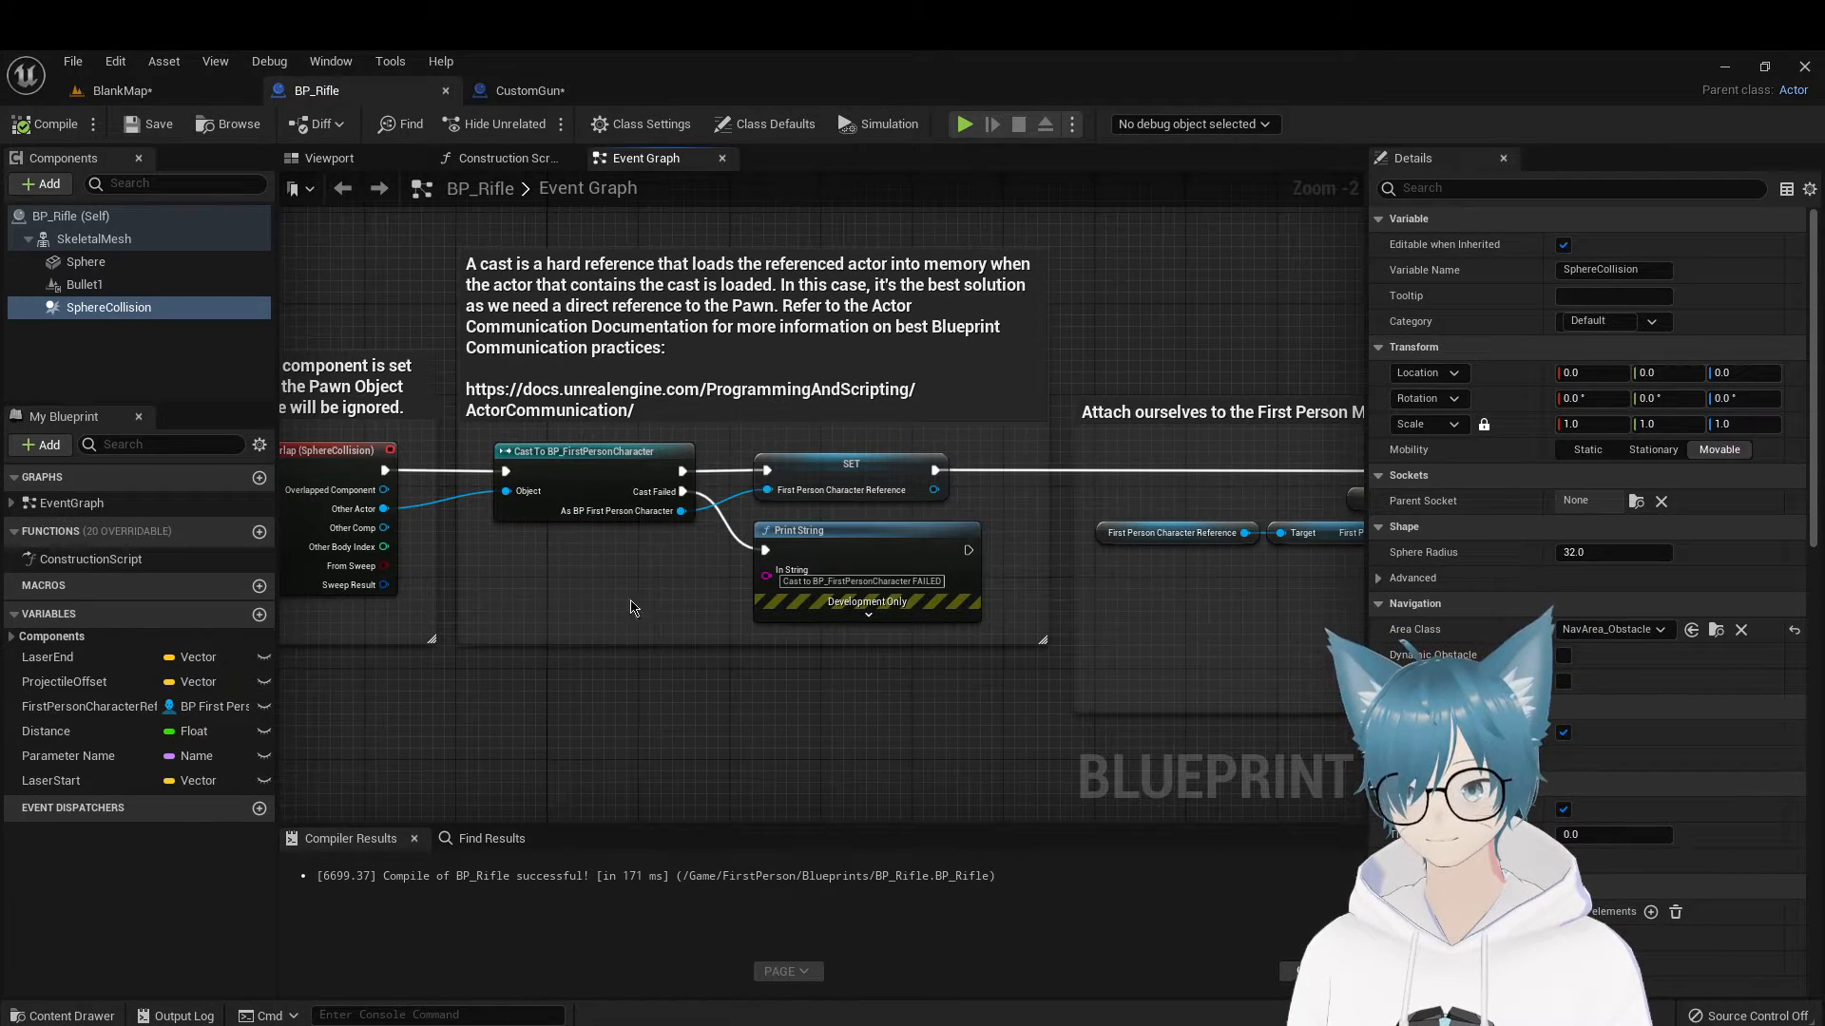
drag(660, 535, 618, 582)
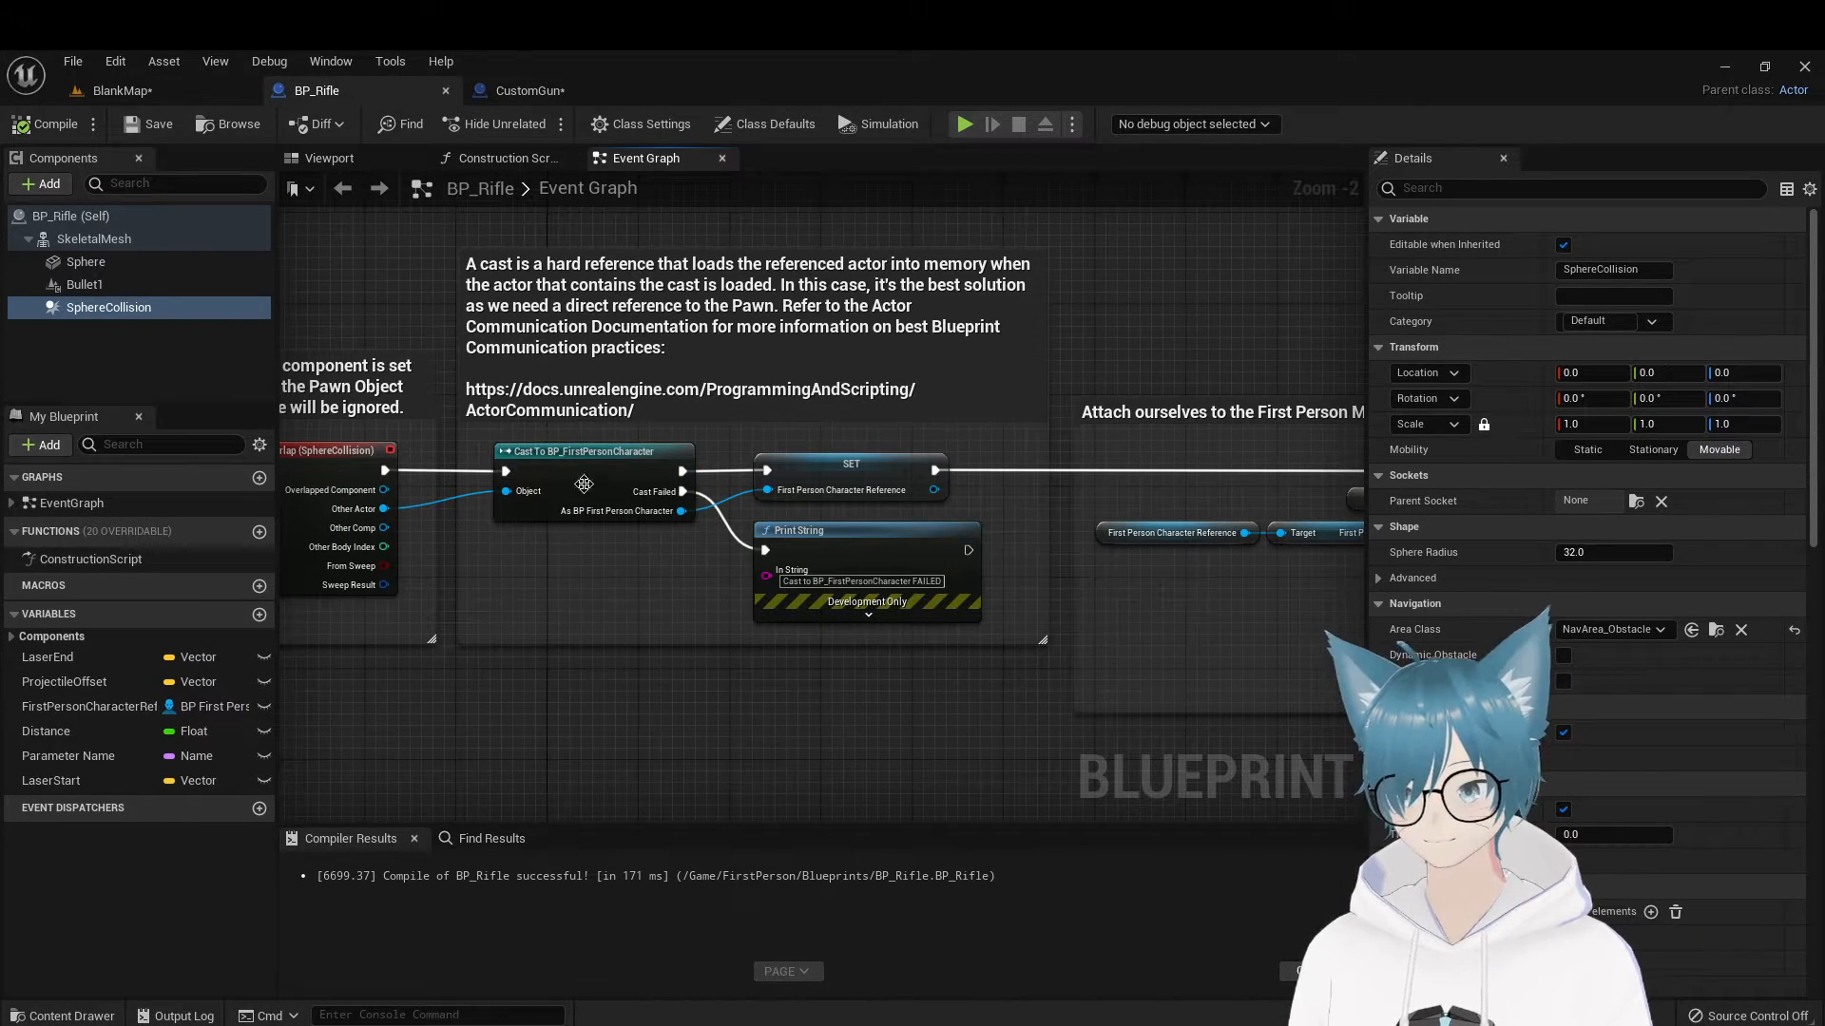
drag(509, 467, 879, 577)
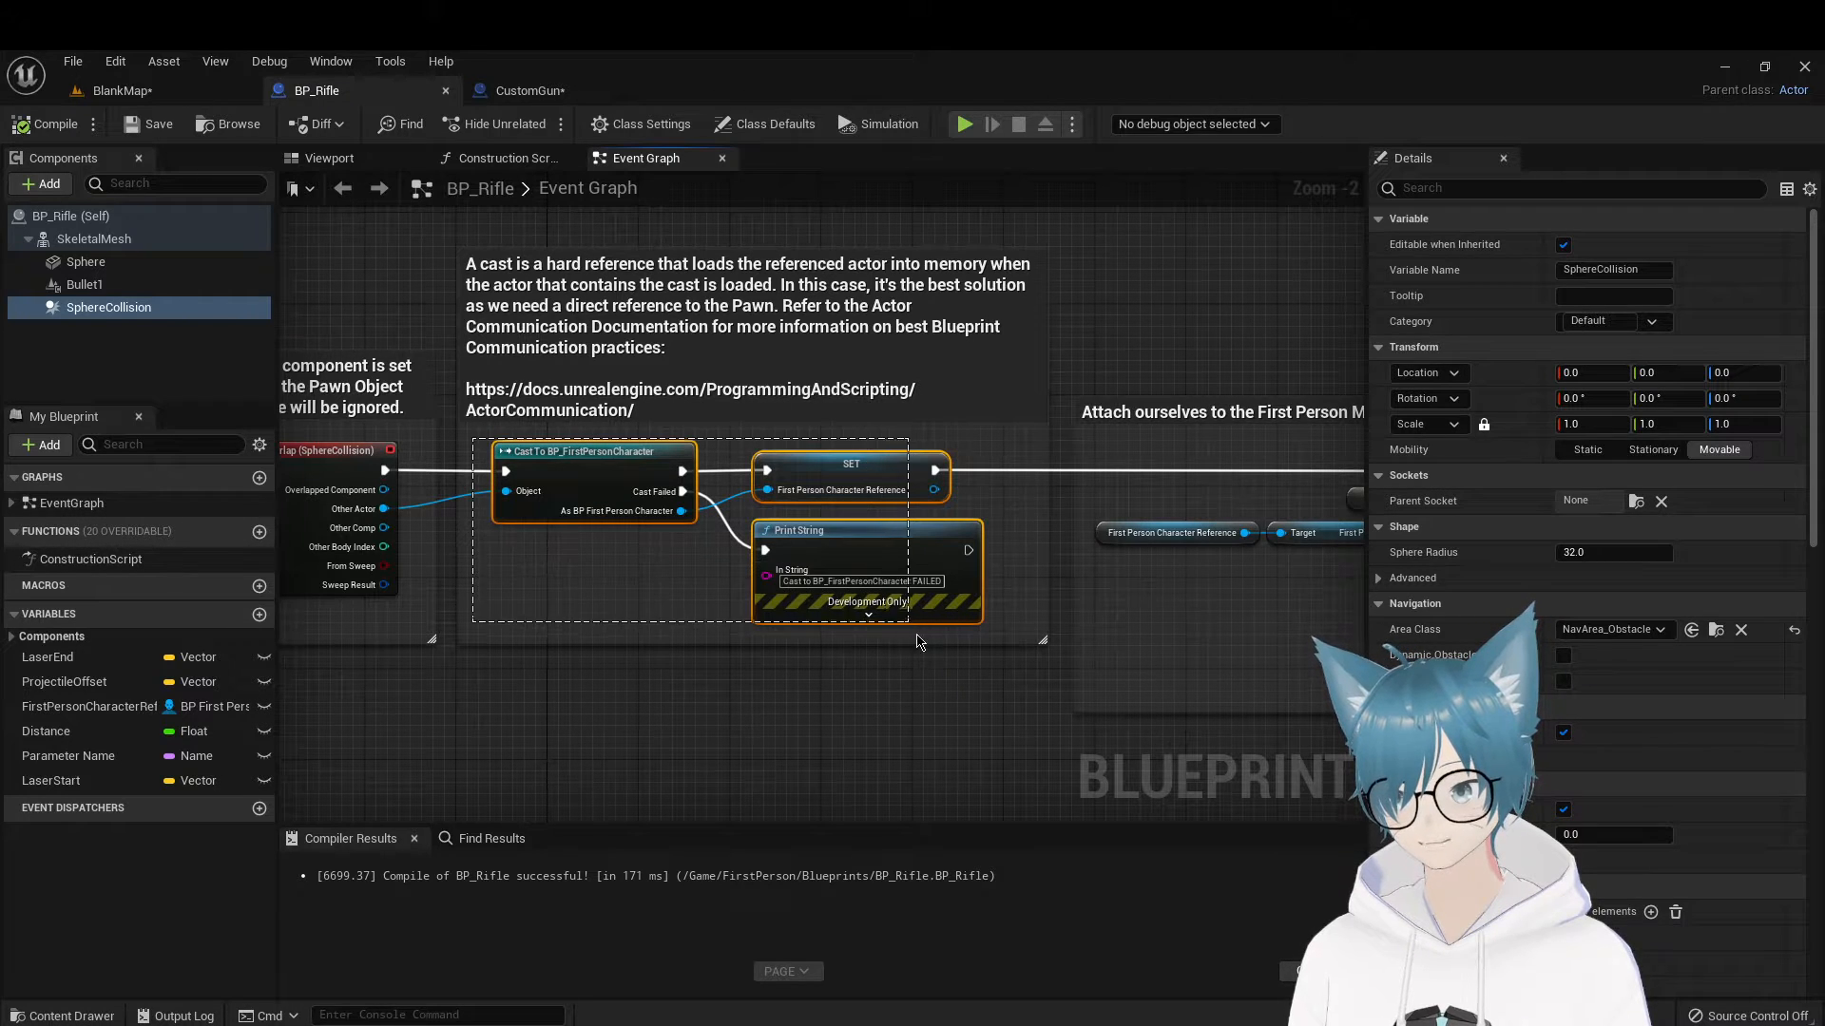
drag(917, 642, 917, 643)
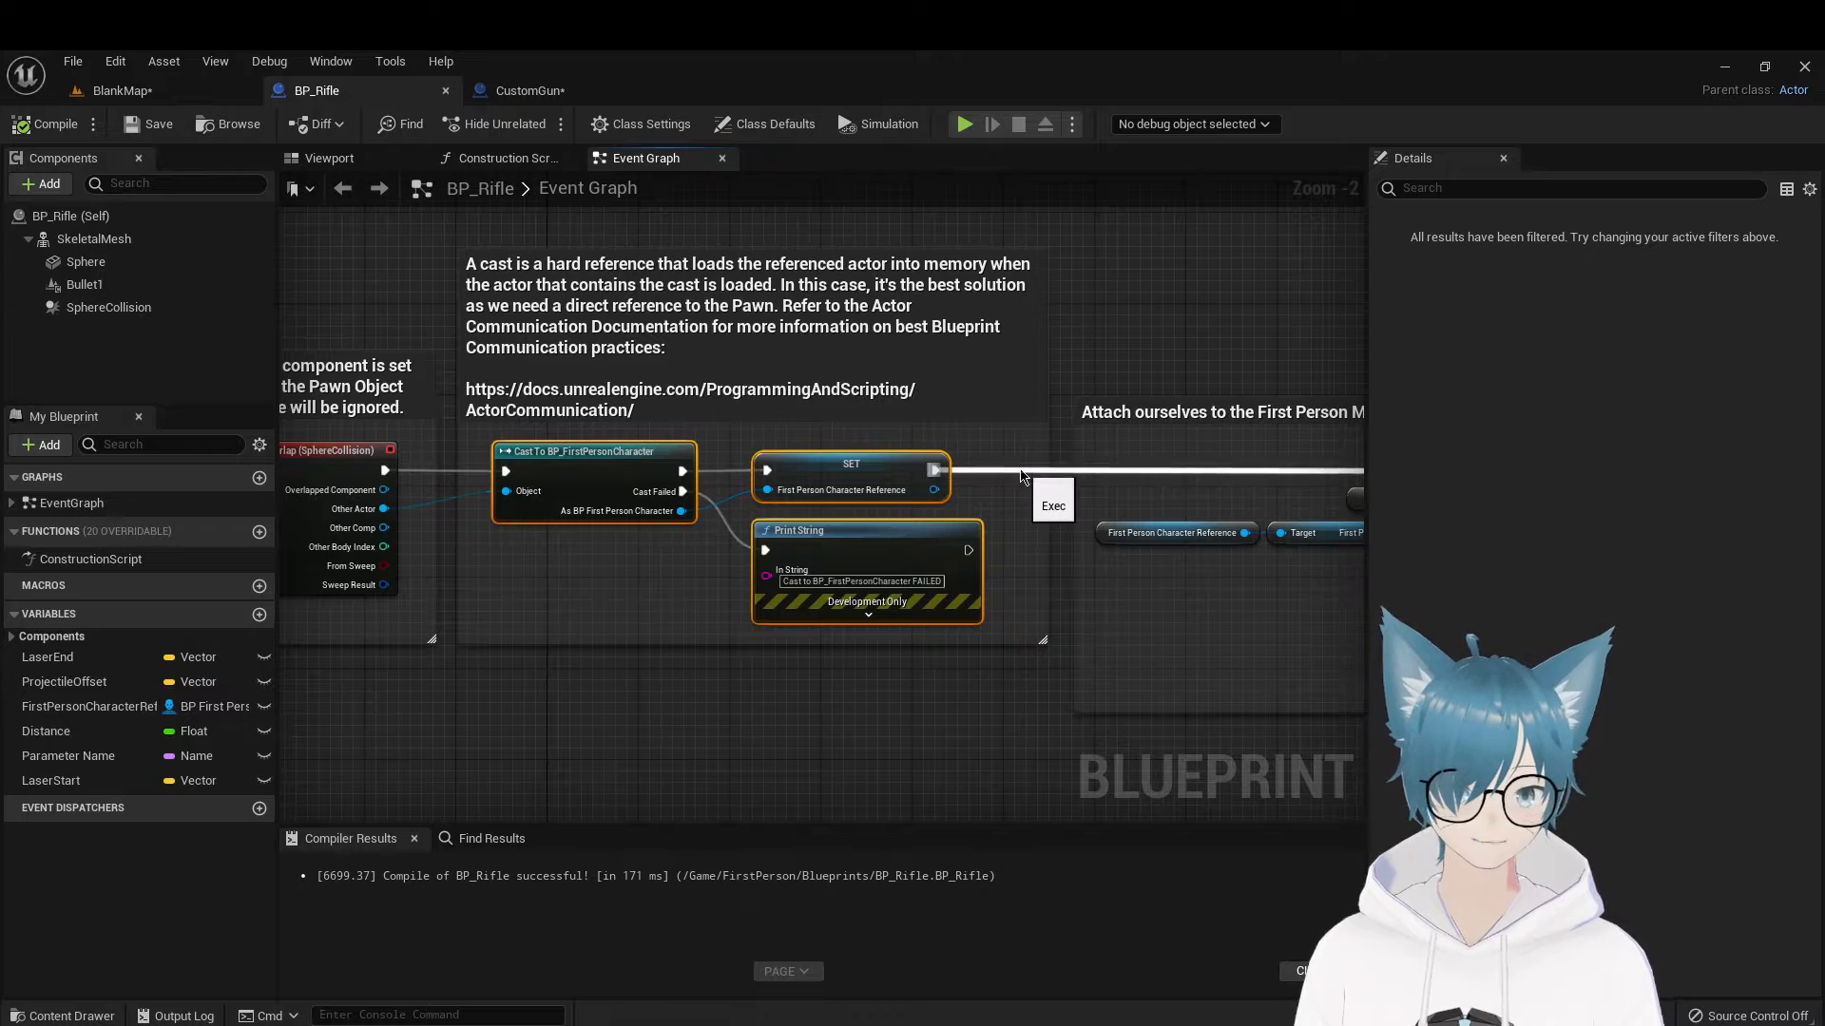
double_click(588, 180)
Add a Cast To BP_FirstPersonCharacter node in CustomGun, run by the Sphere's On Component Begin Overlap event
click(530, 91)
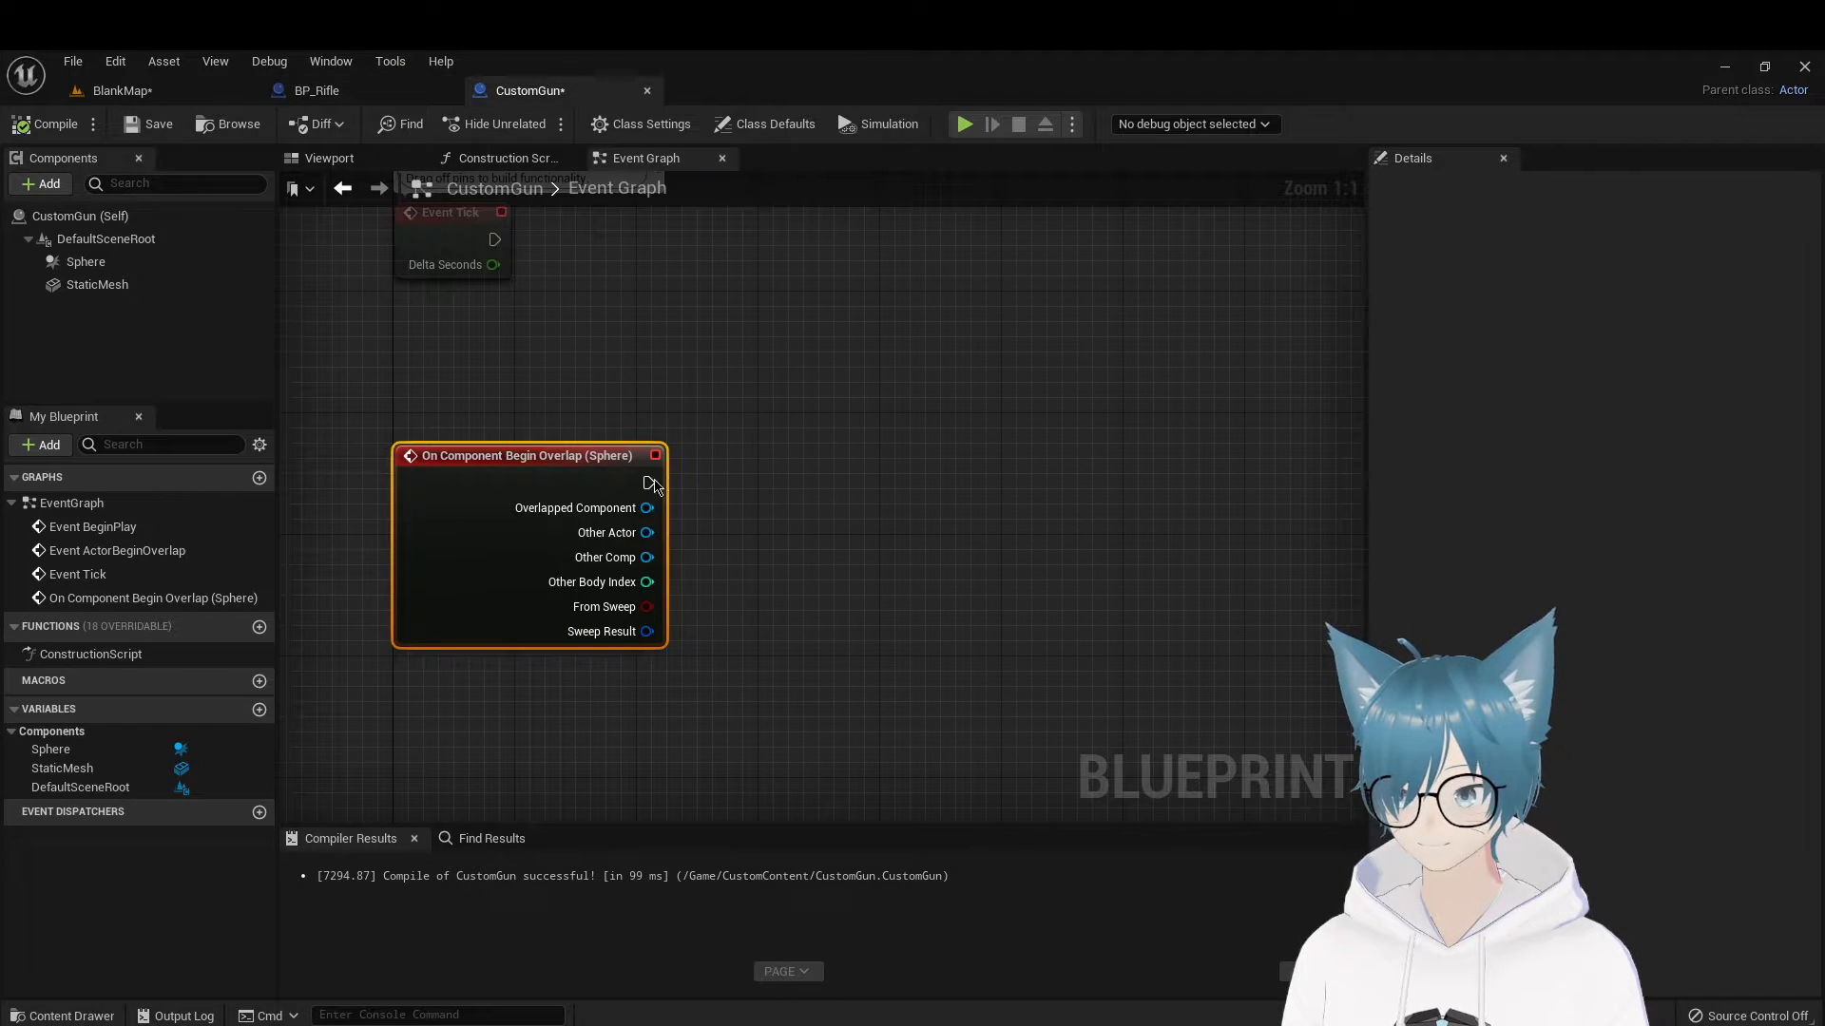
mouse_move(665, 485)
mouse_down()
mouse_move(709, 471)
mouse_move(621, 483)
mouse_move(667, 486)
mouse_up()
click(855, 494)
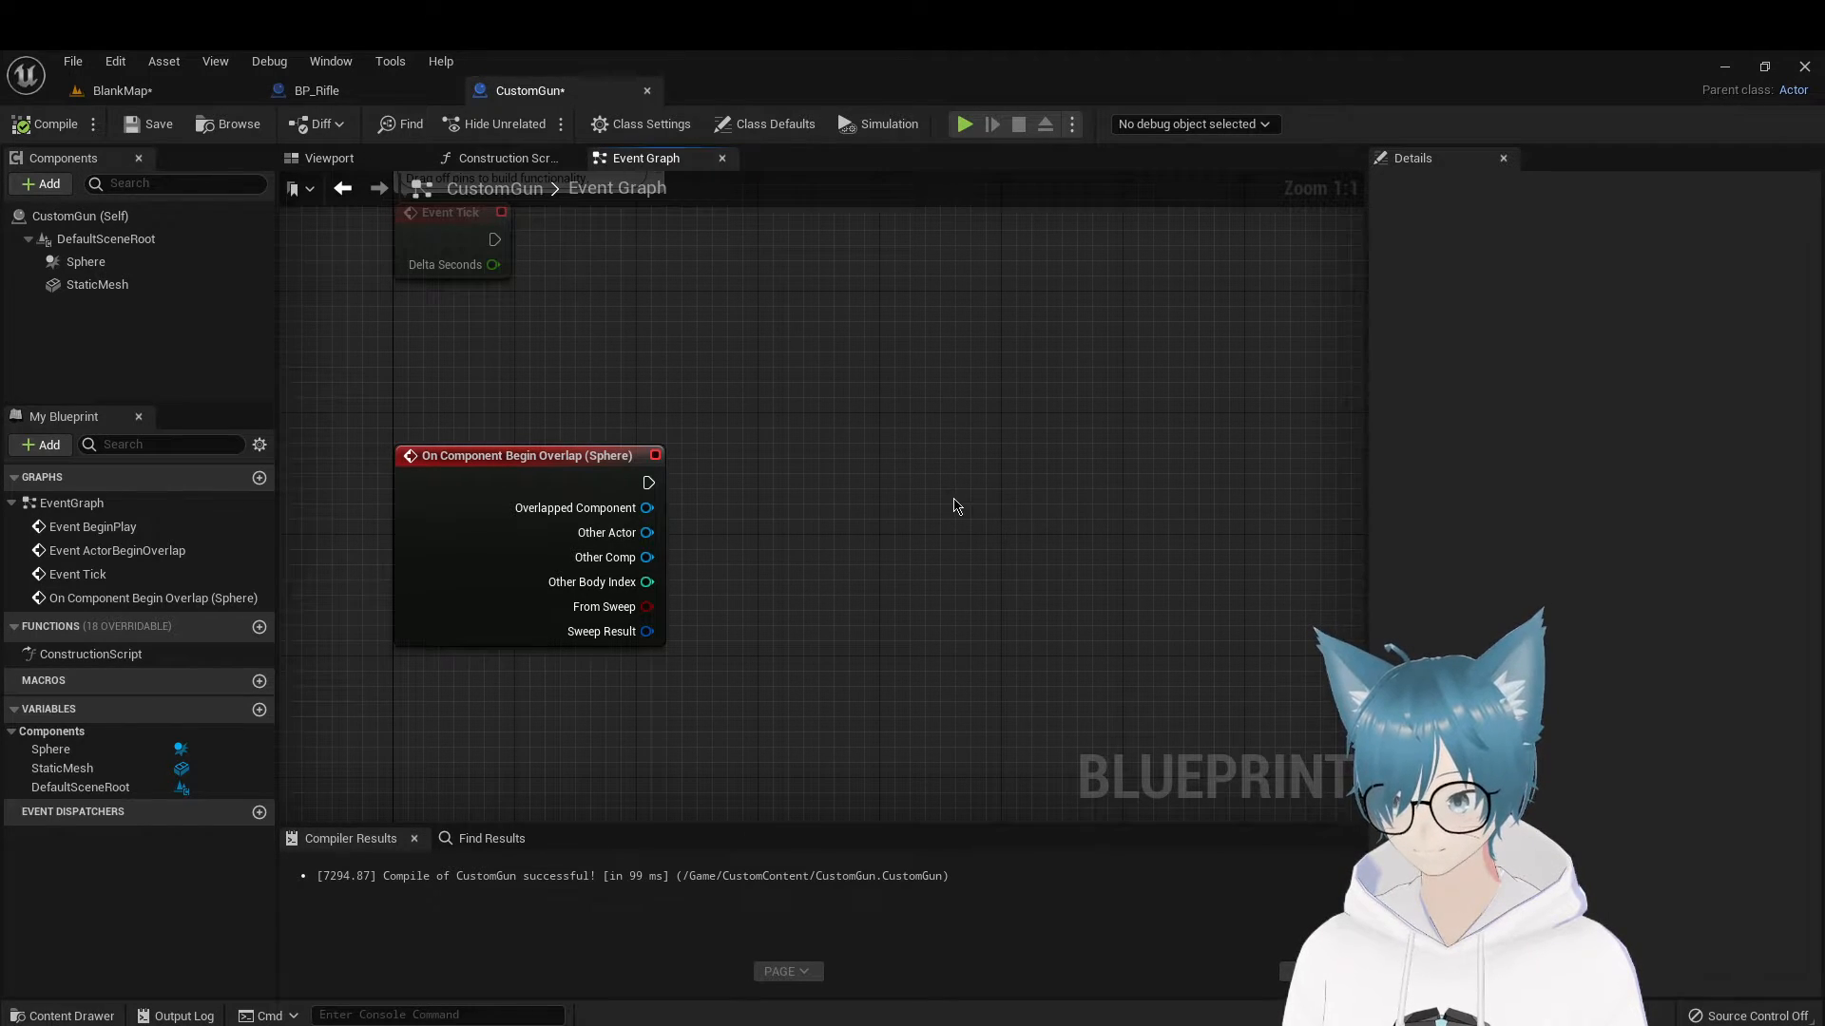
drag(646, 483, 872, 481)
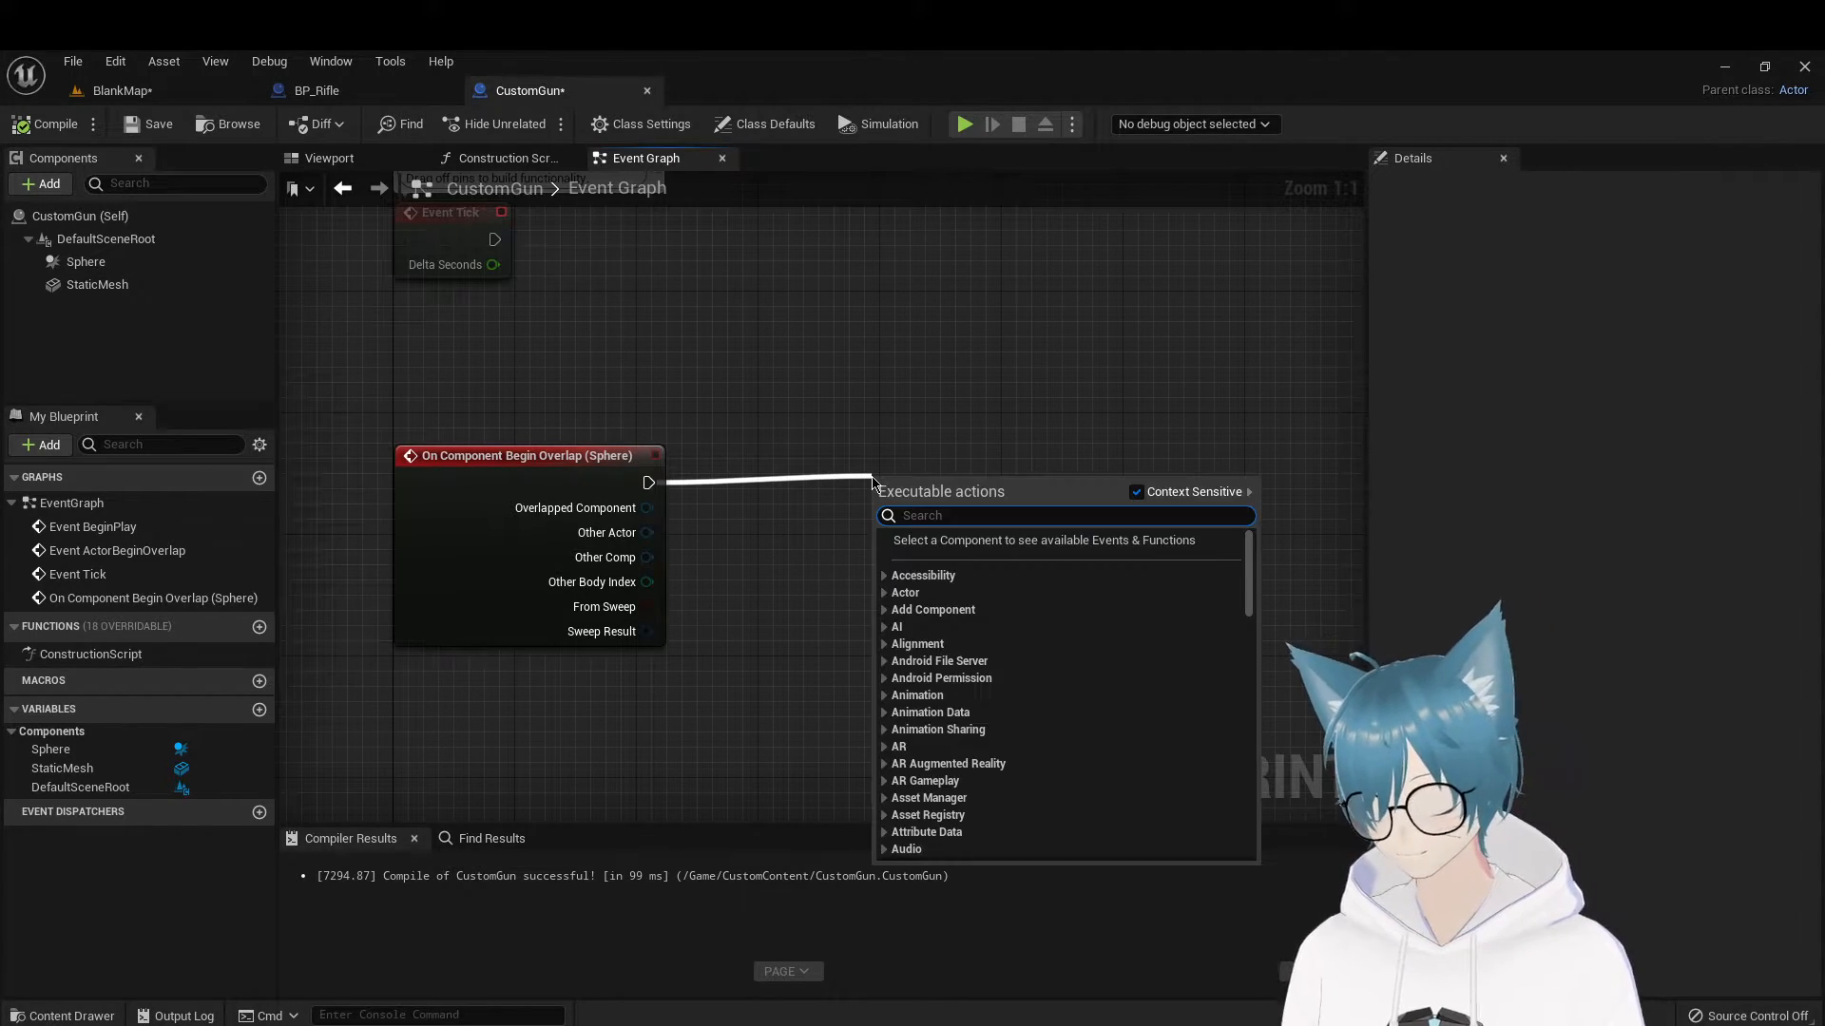
text(cast)
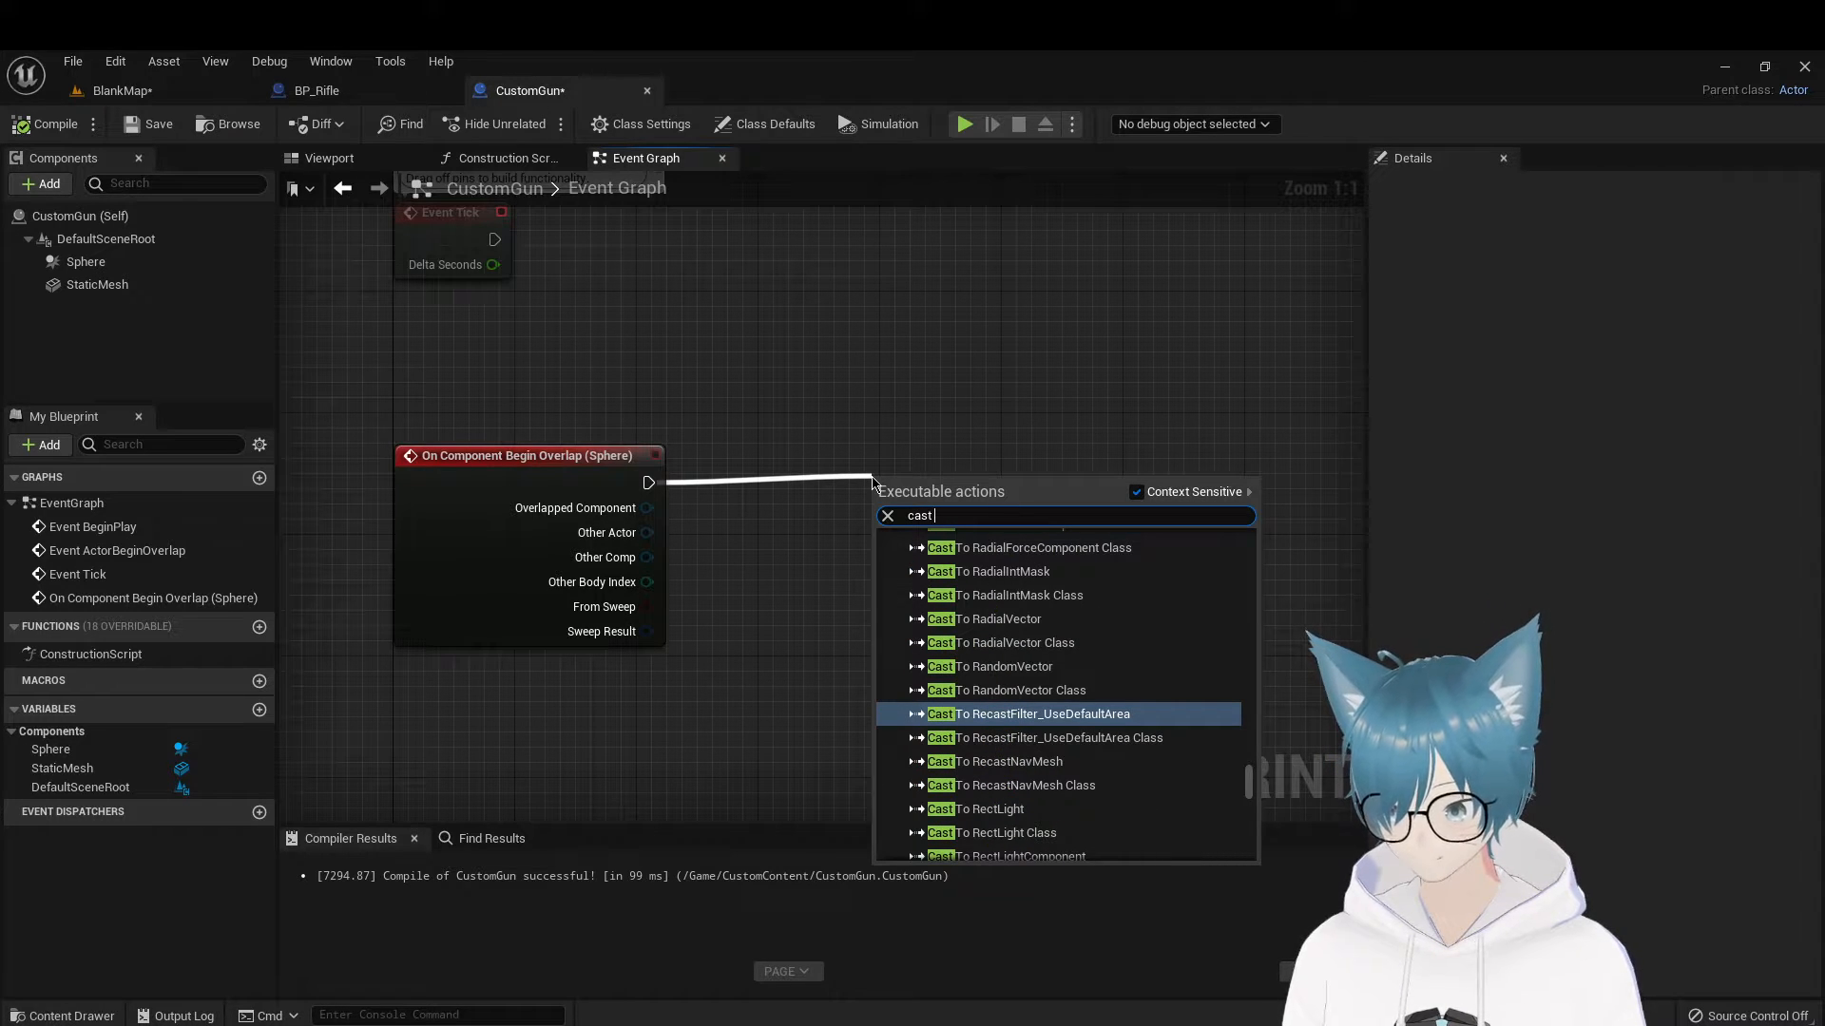
text( firs)
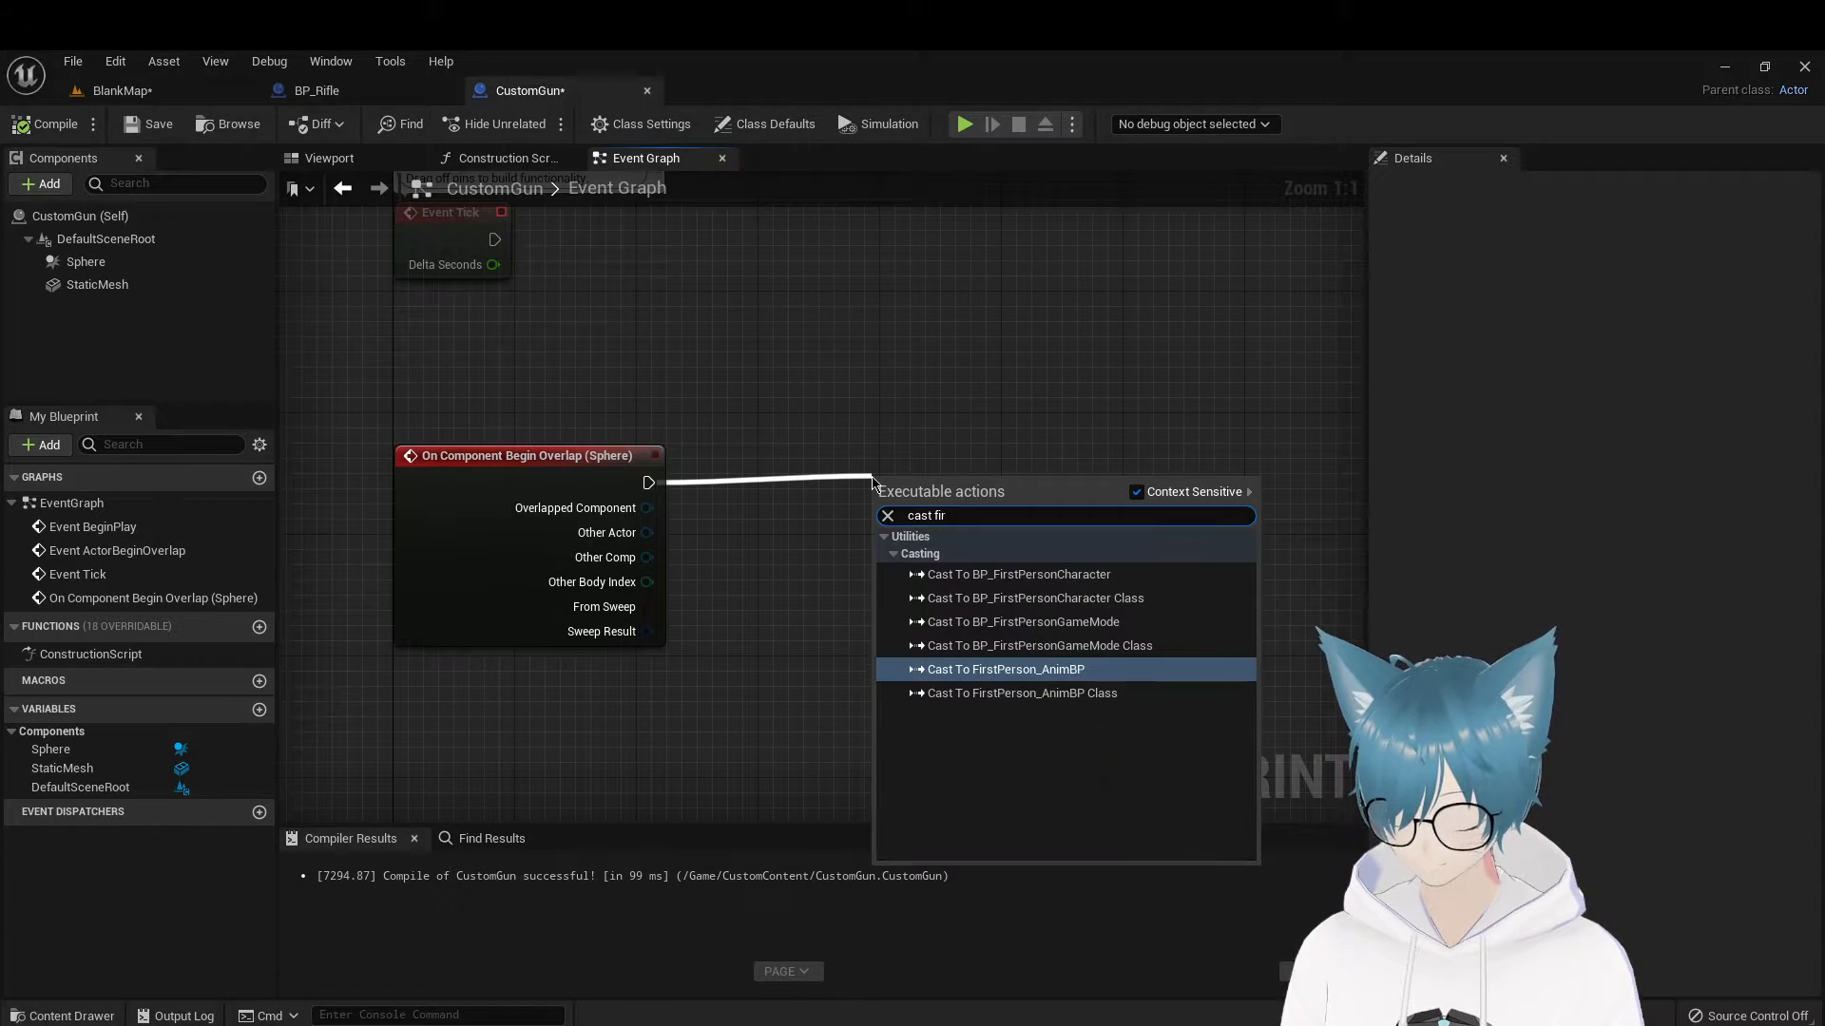
click(1102, 577)
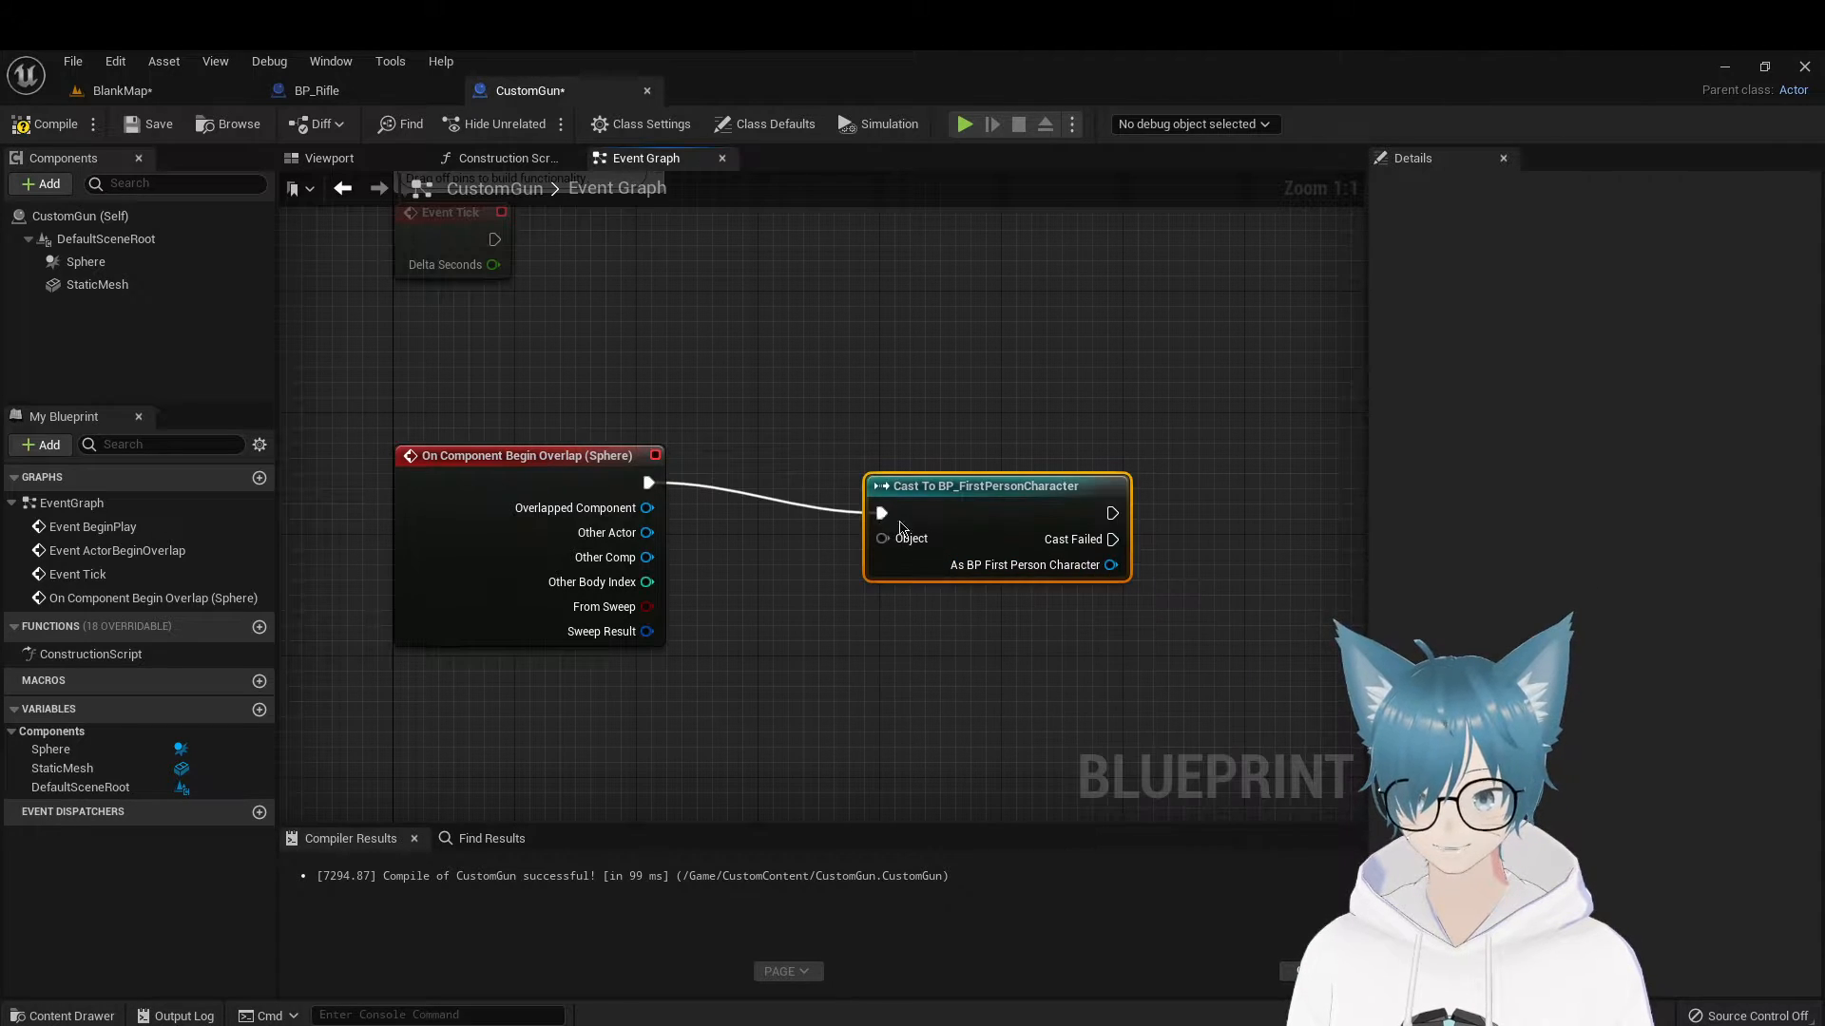
drag(648, 481, 781, 373)
text(cas)
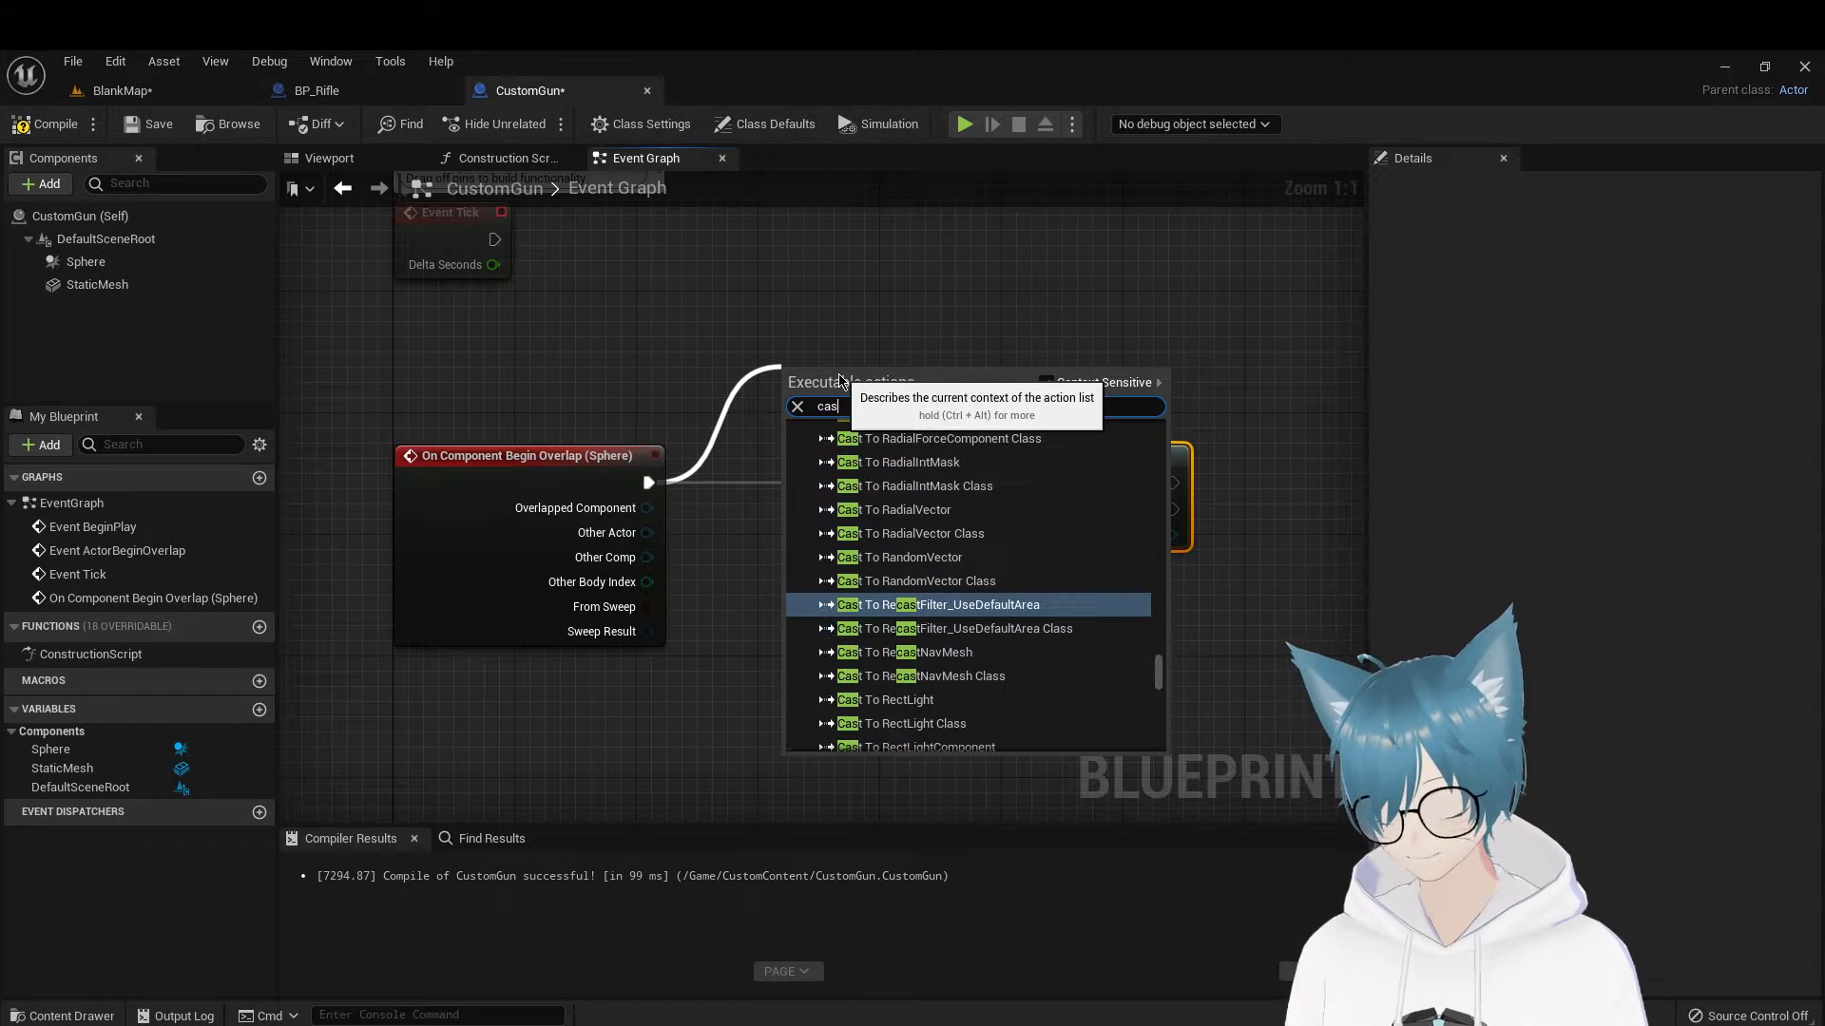
text(tto)
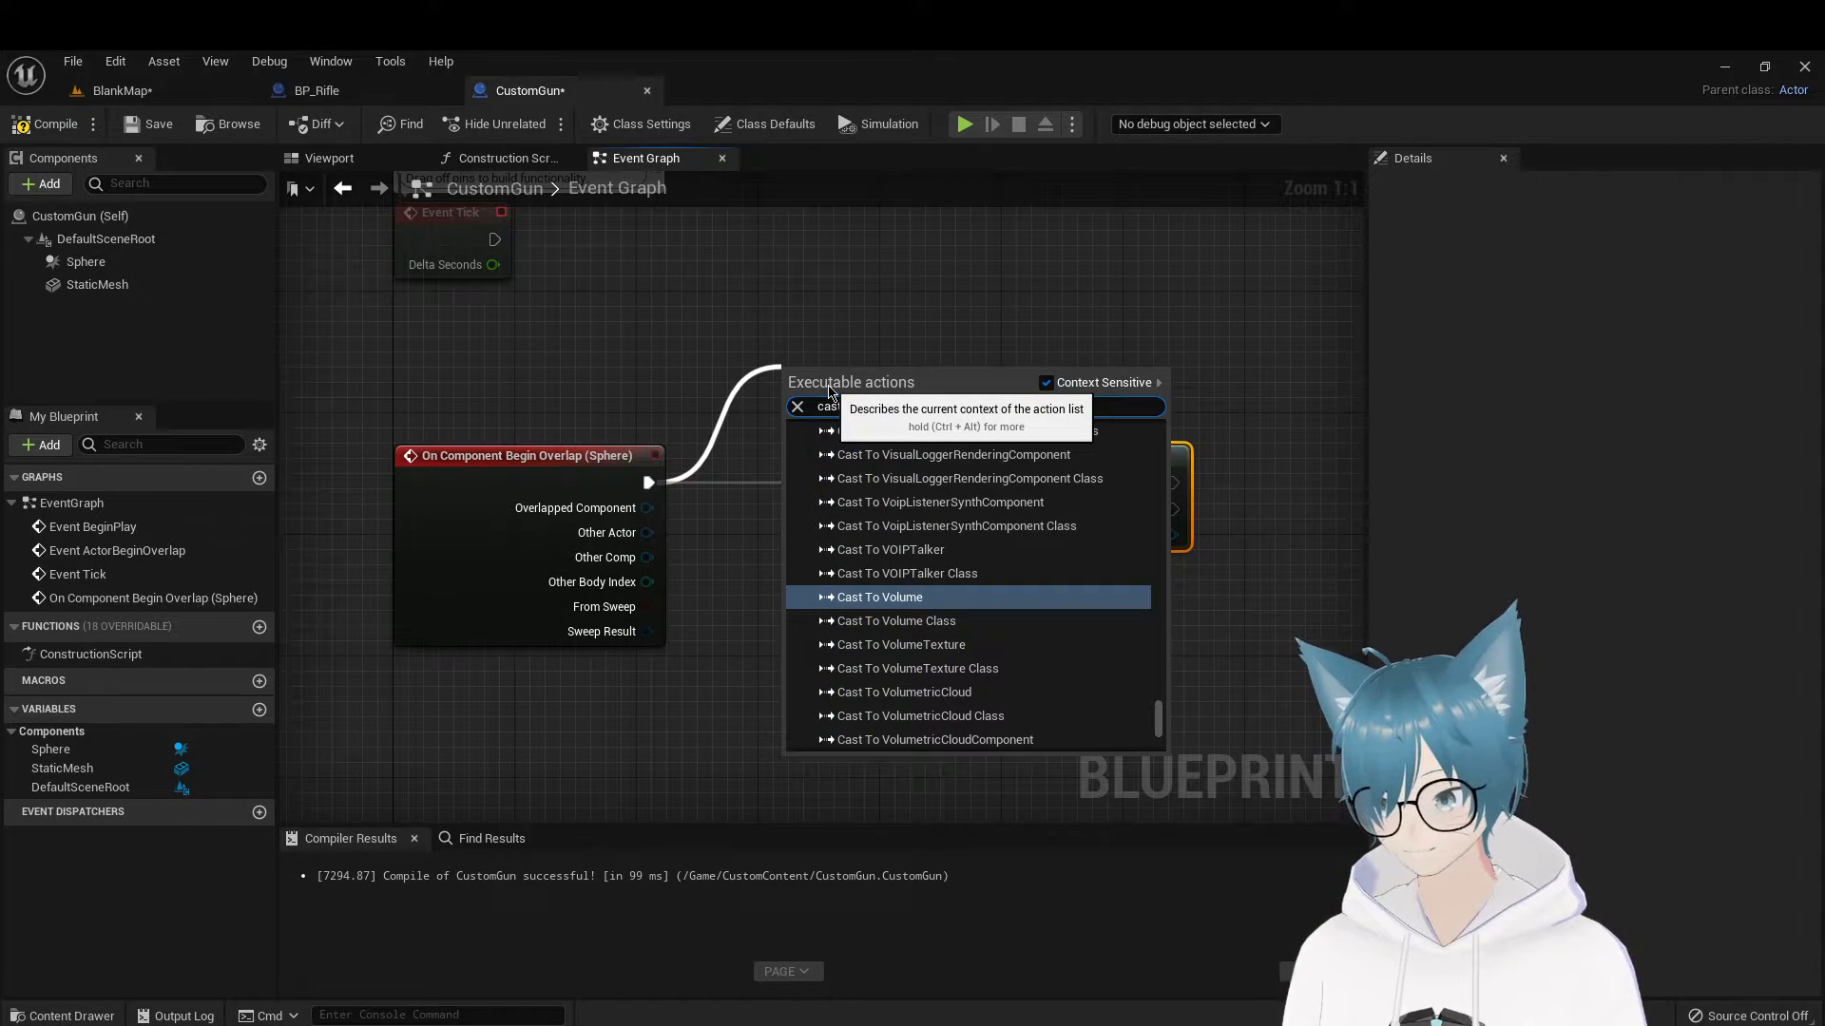
key(BackSpace)
text(chara)
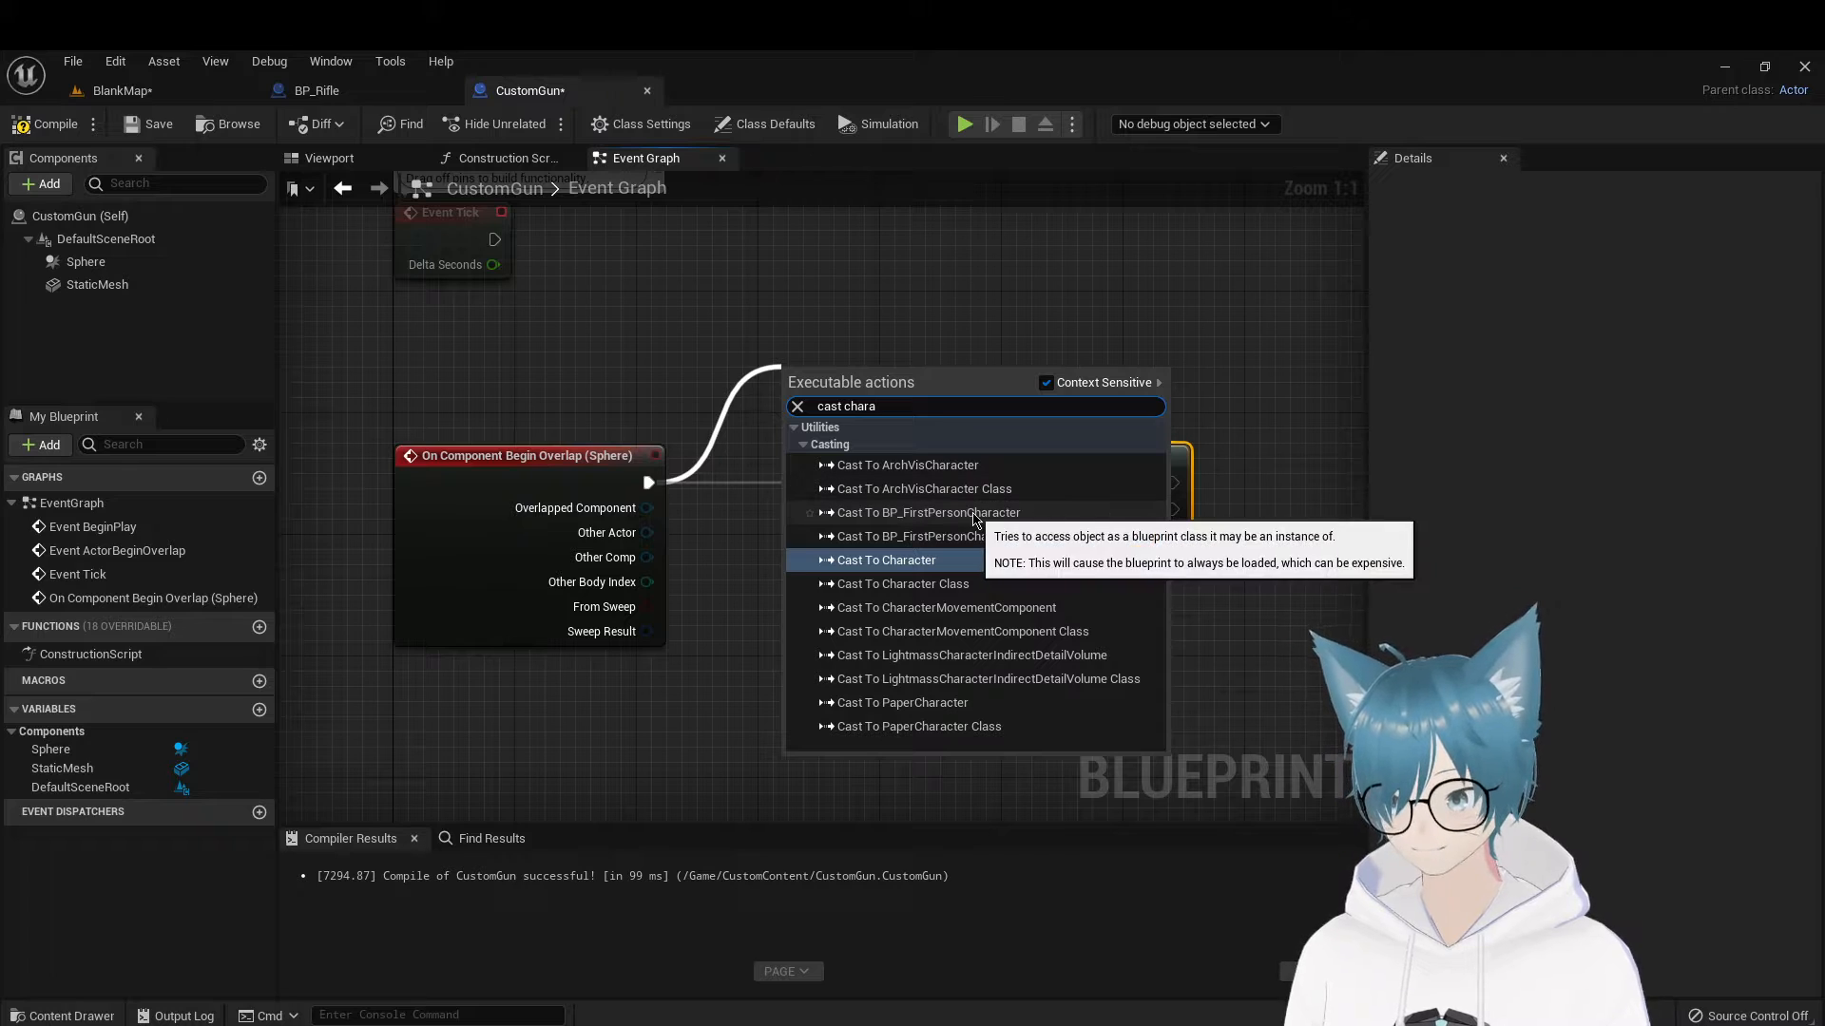
click(910, 514)
Connect the overlap event's Other Actor output to the cast node's Object input, check it against BP_Rifle, and compile CustomGun
right_drag(1023, 298, 1112, 335)
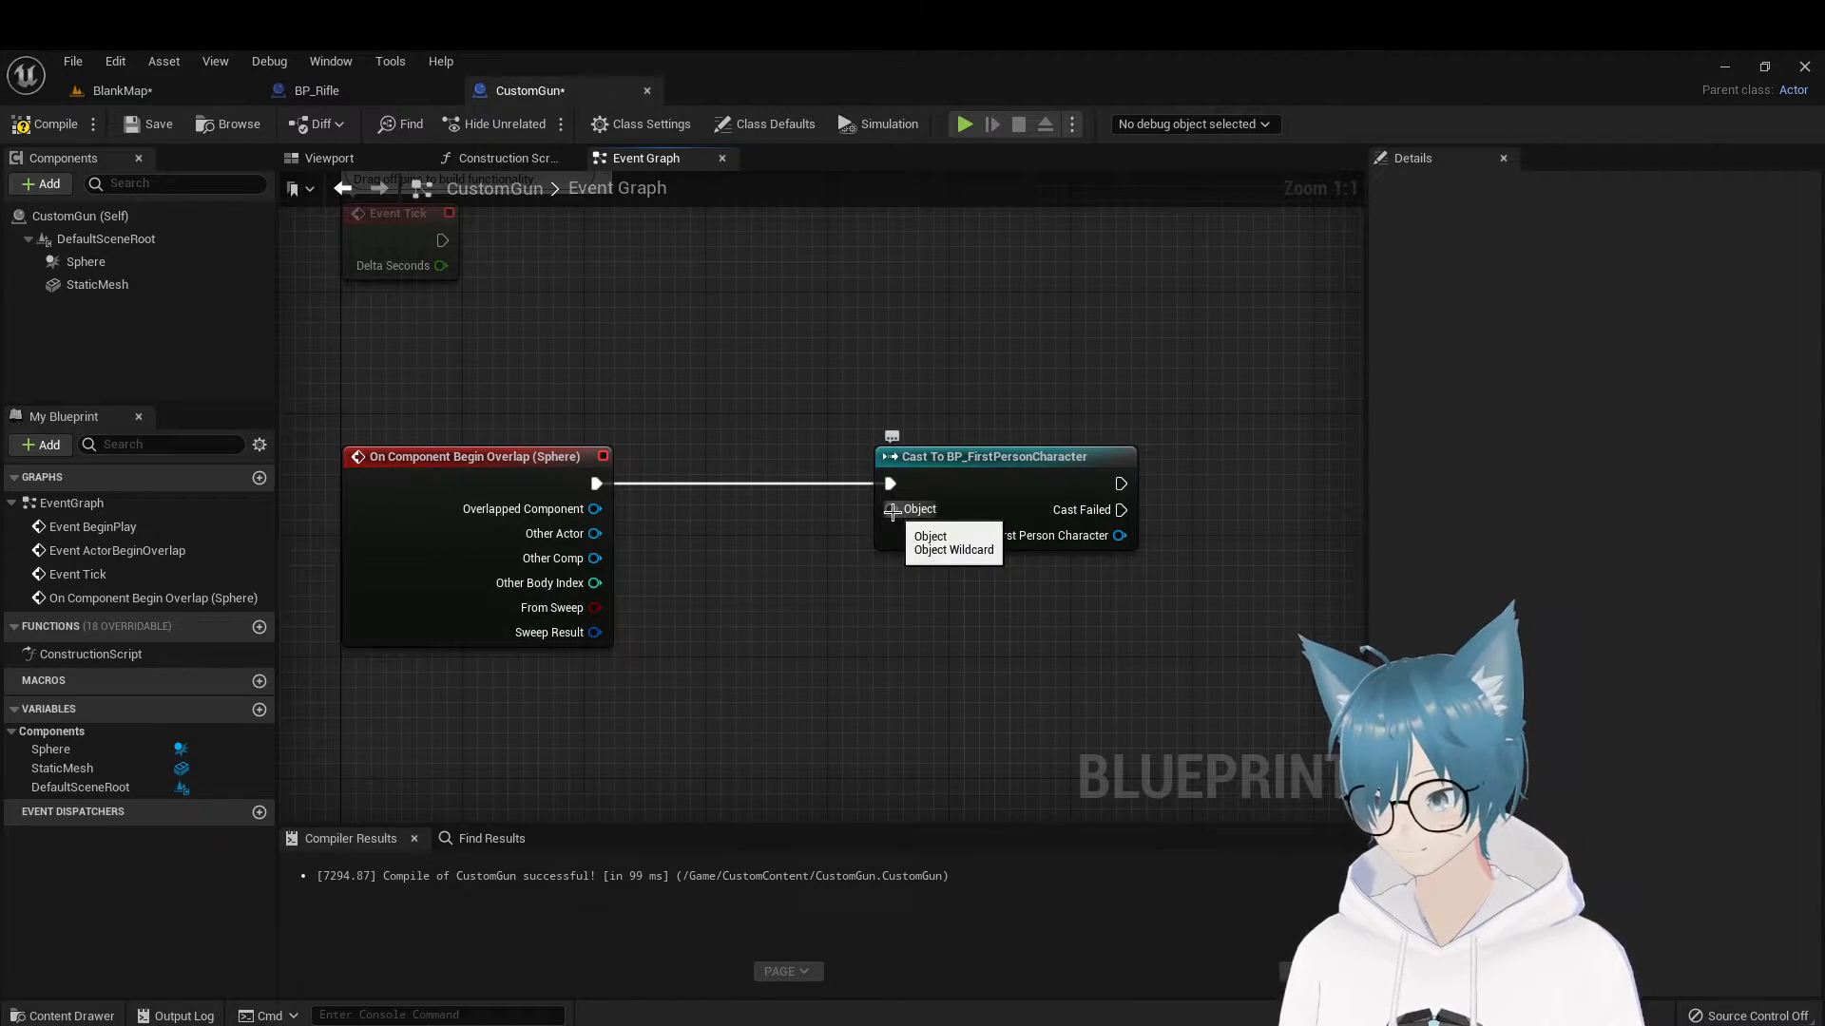
drag(891, 510, 595, 533)
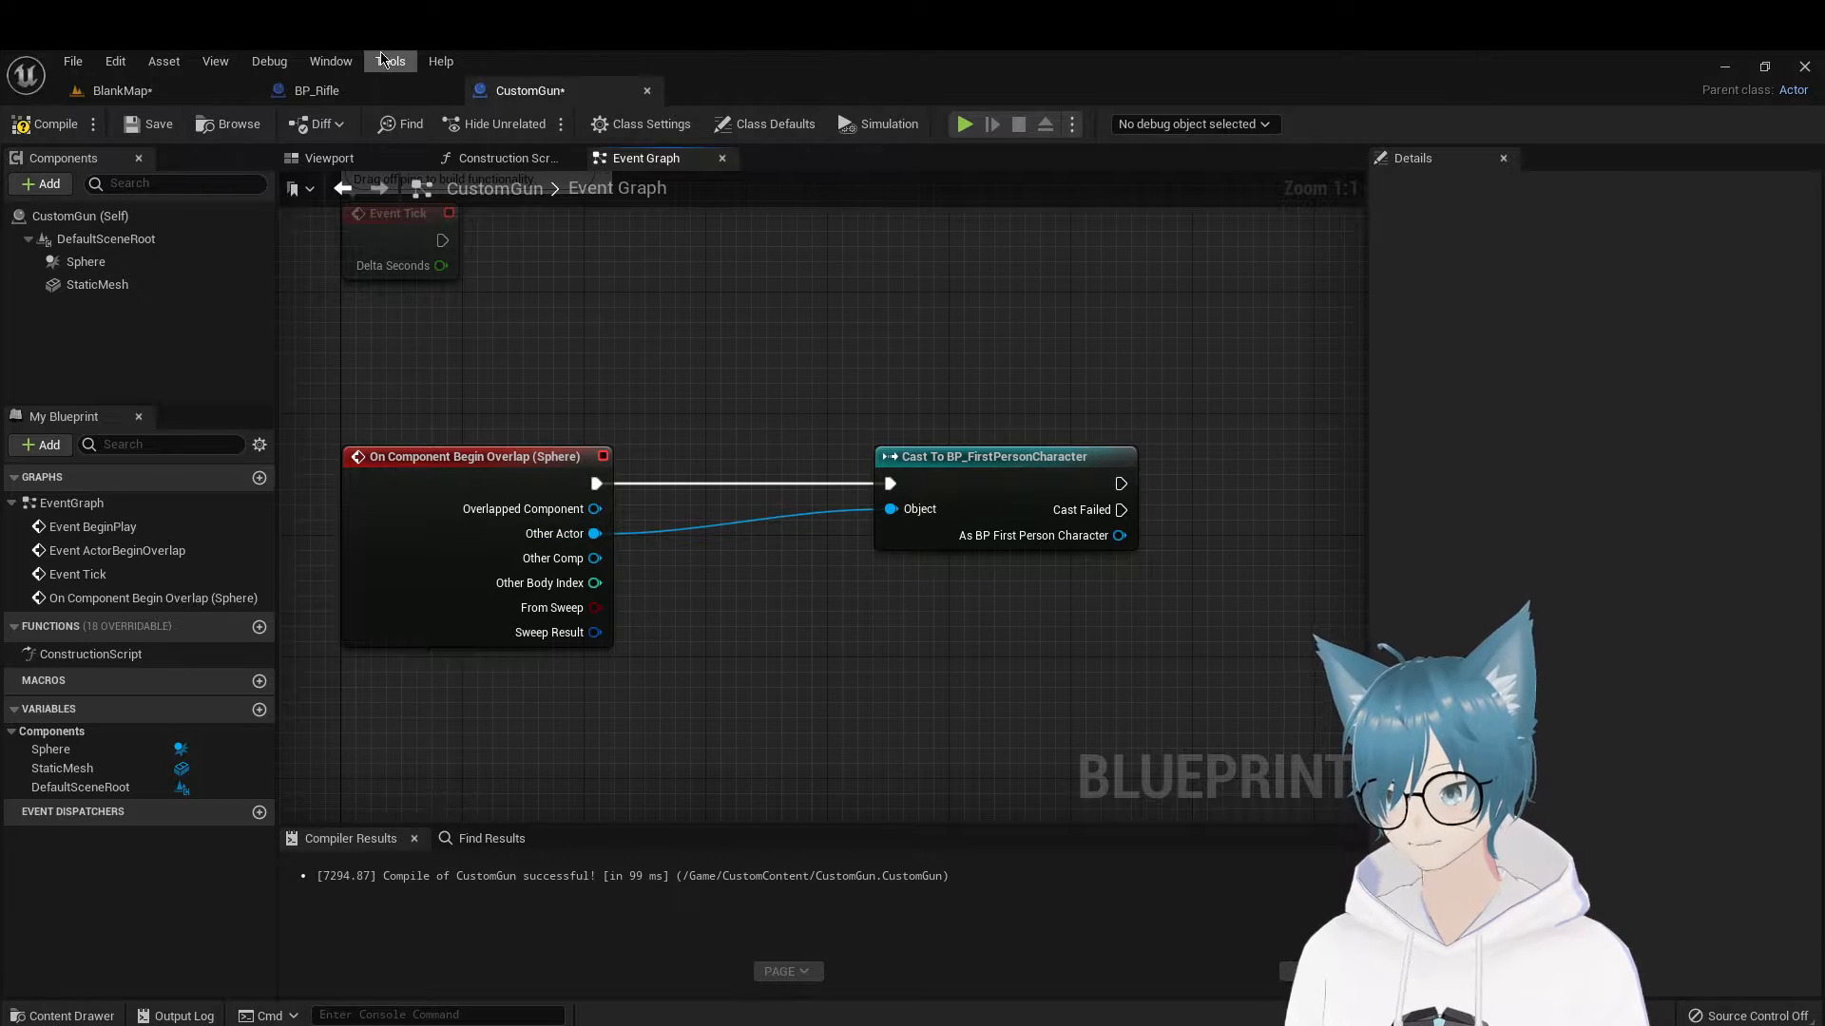
click(344, 90)
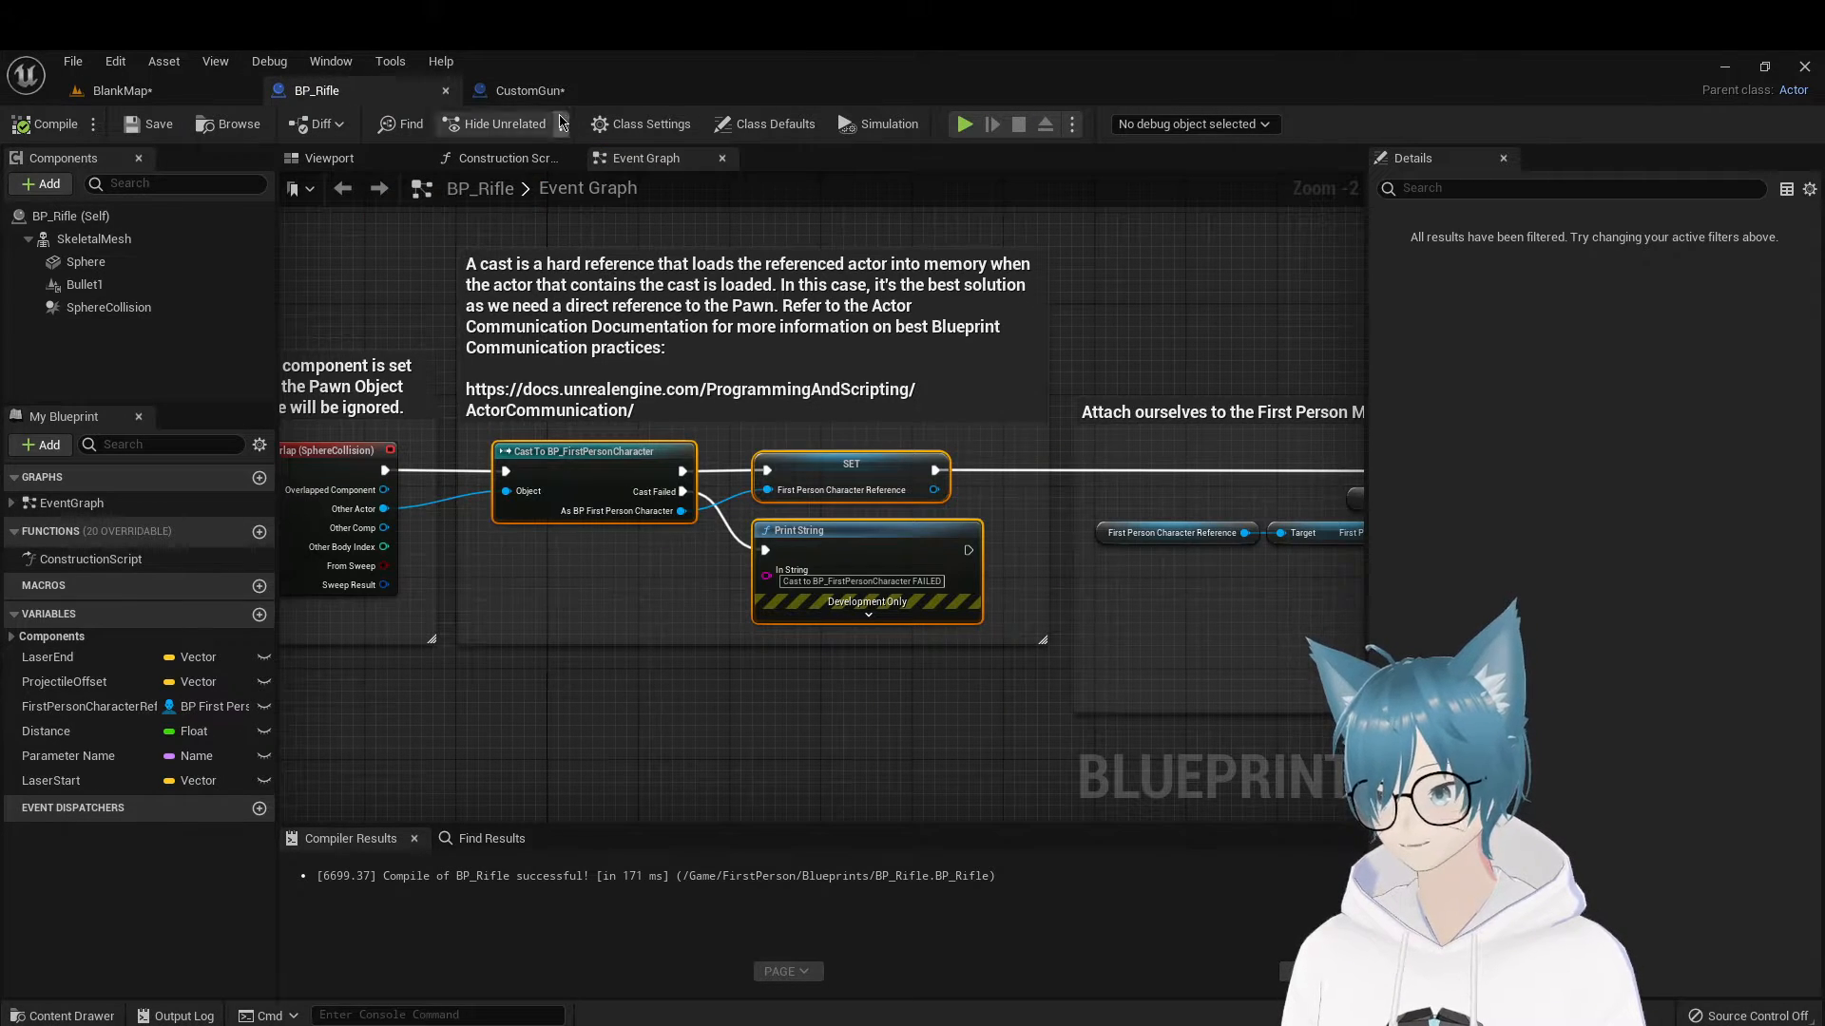
click(542, 90)
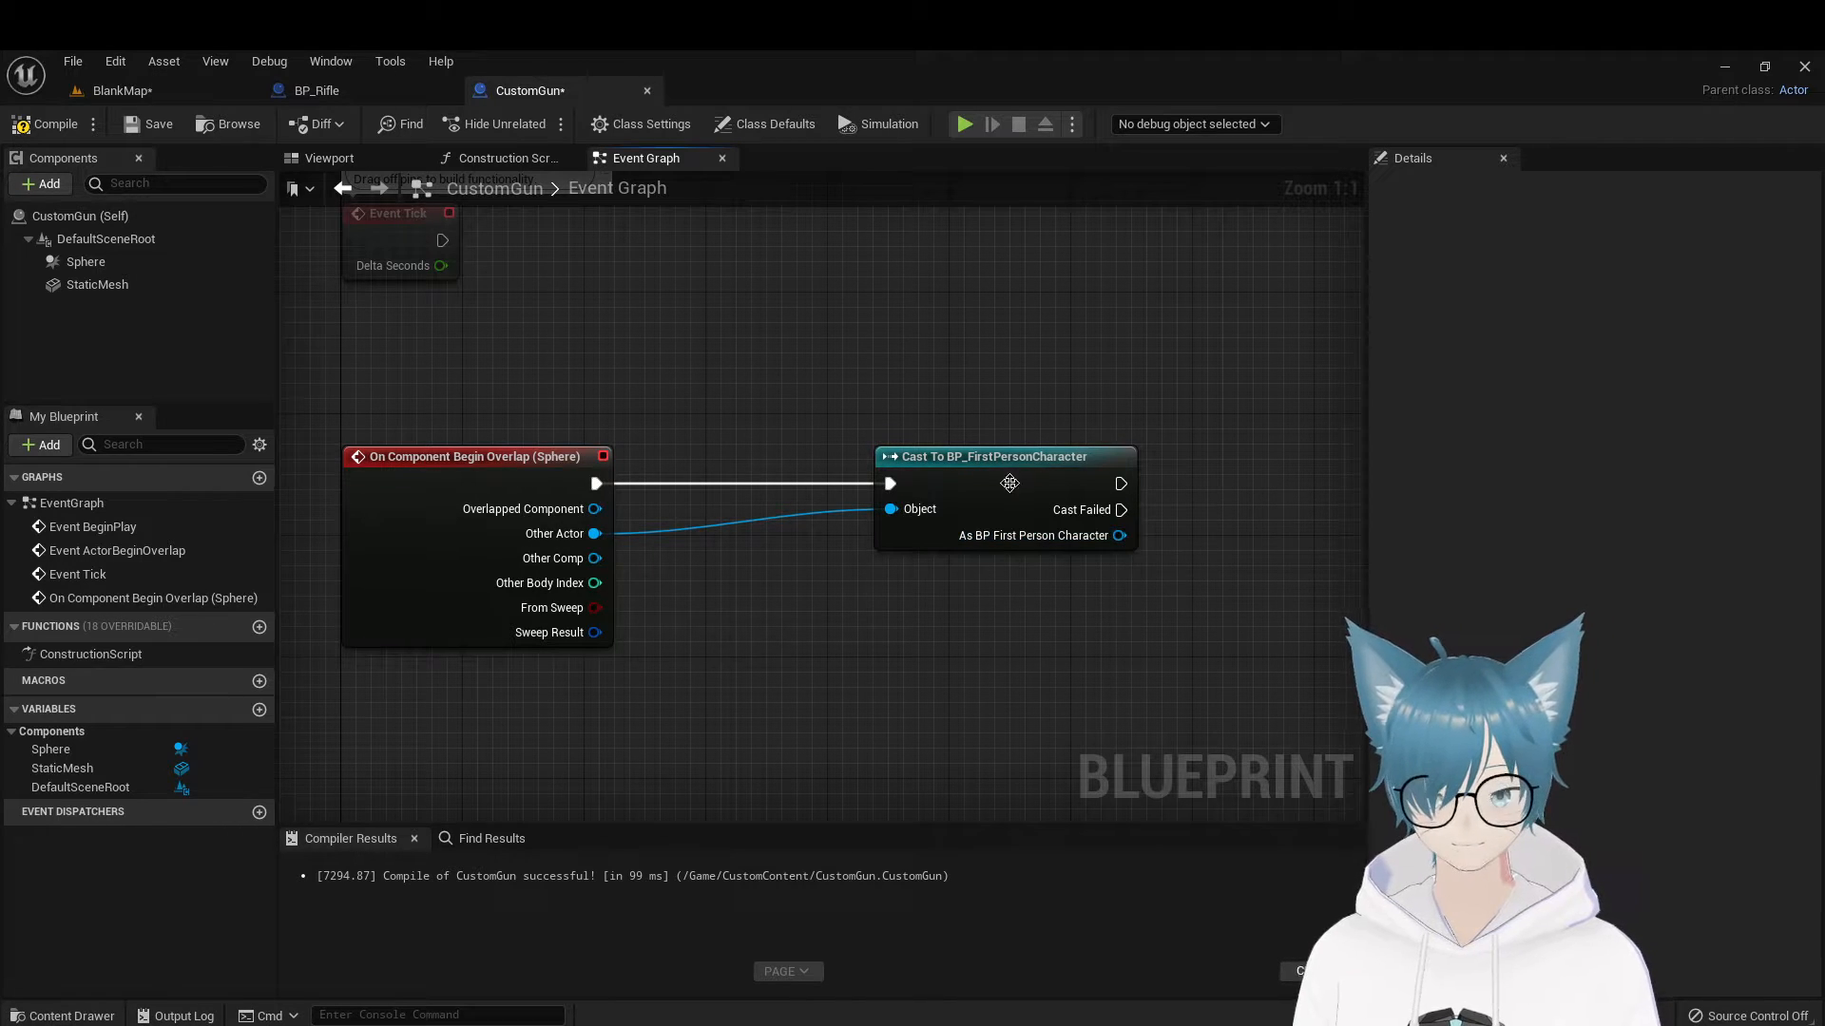
right_drag(1212, 522, 1274, 493)
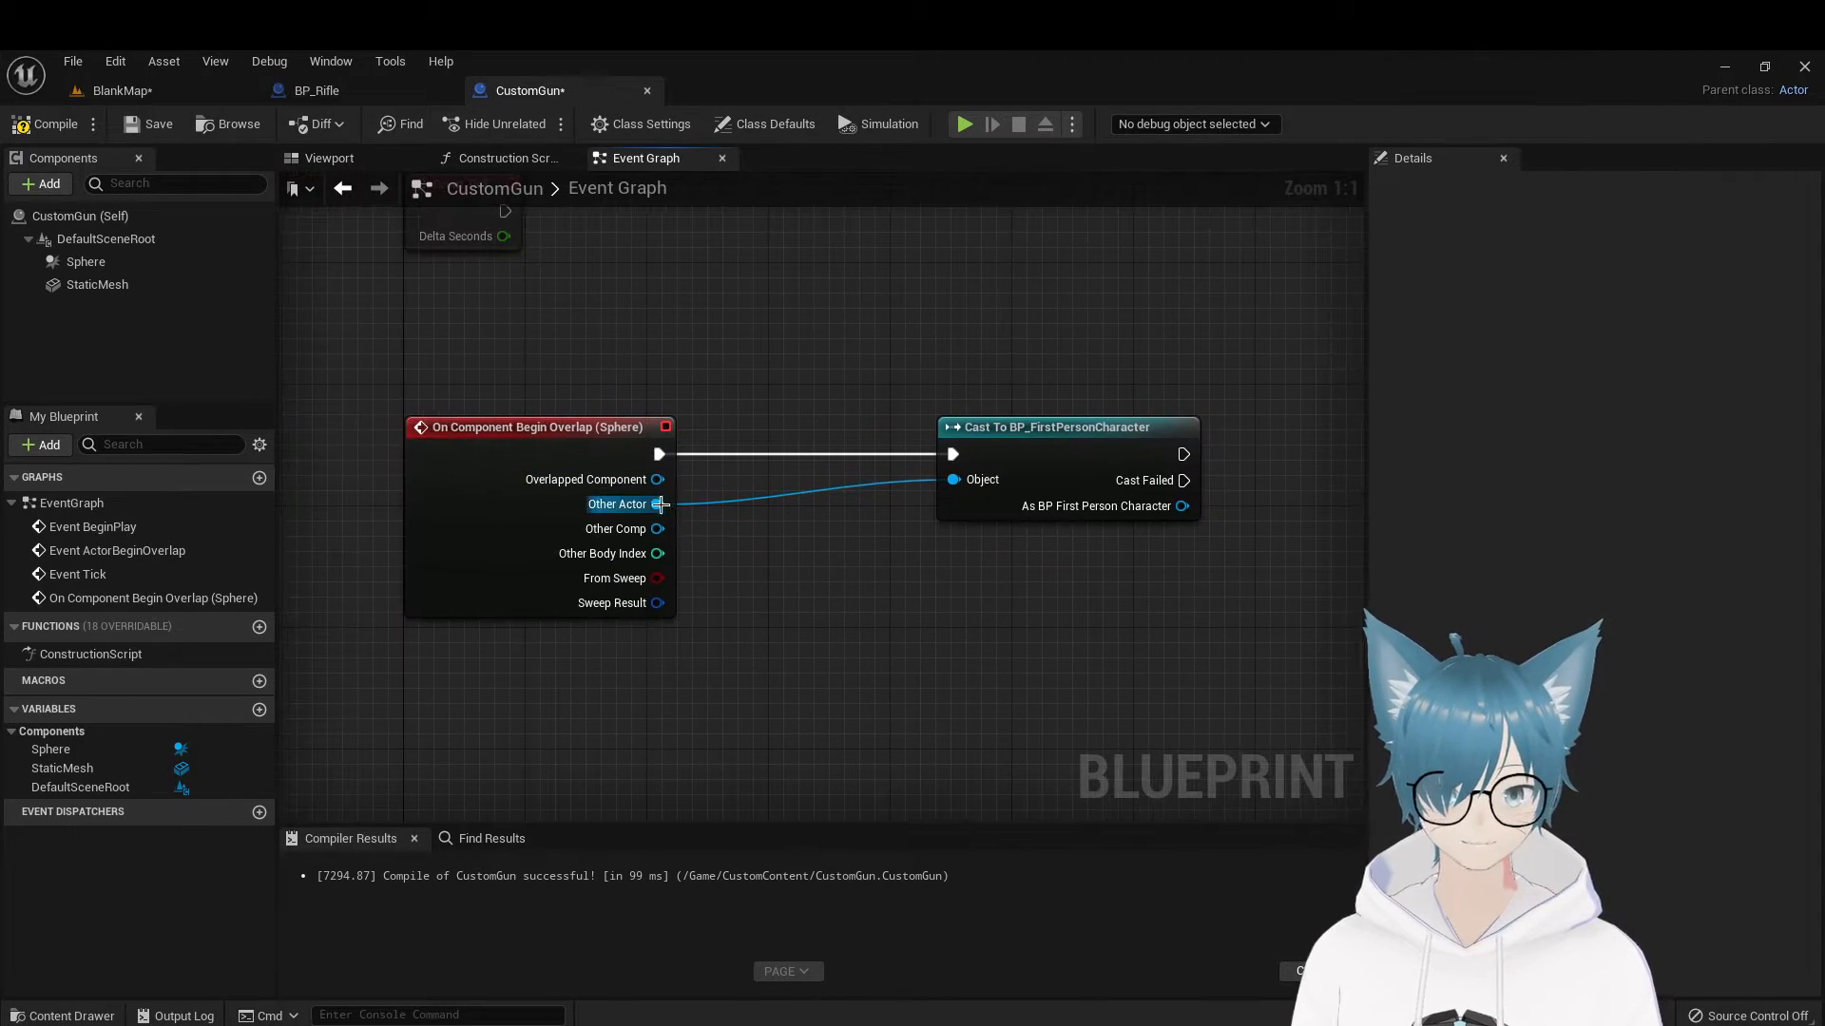
right_drag(1005, 580, 588, 572)
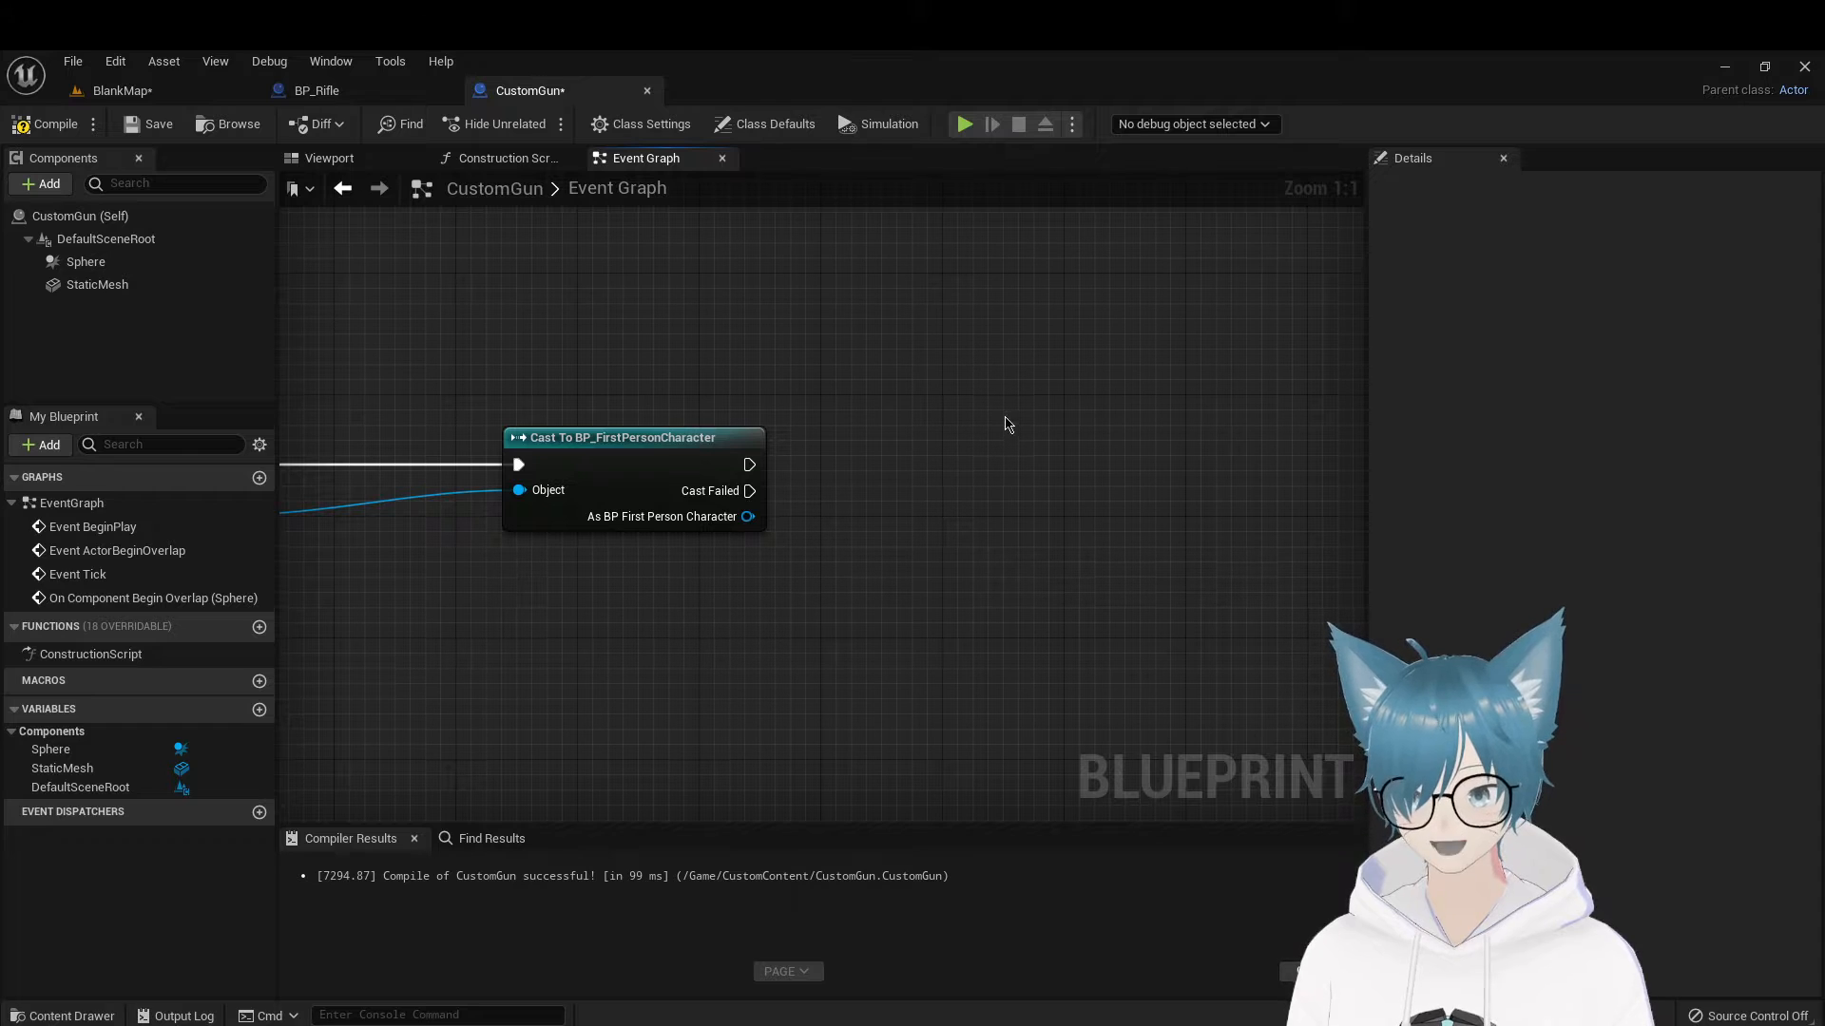
right_drag(1001, 415, 669, 358)
click(43, 123)
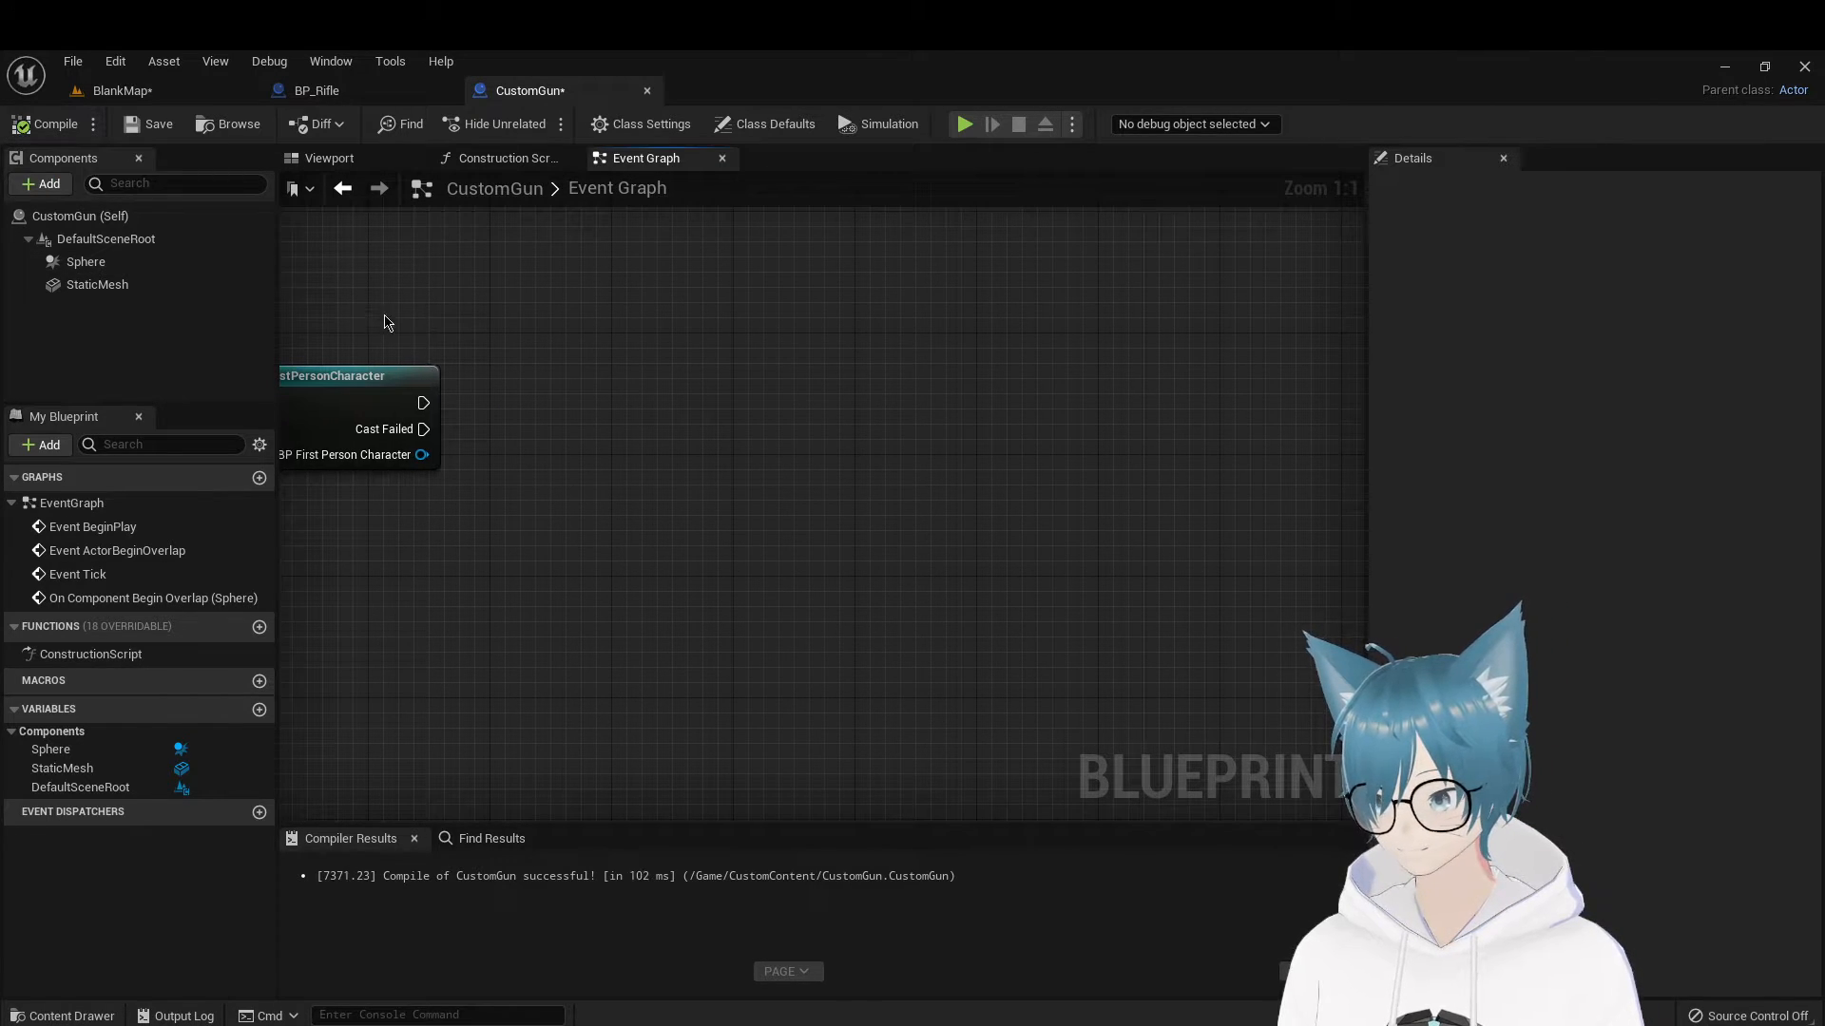
right_drag(451, 333, 627, 378)
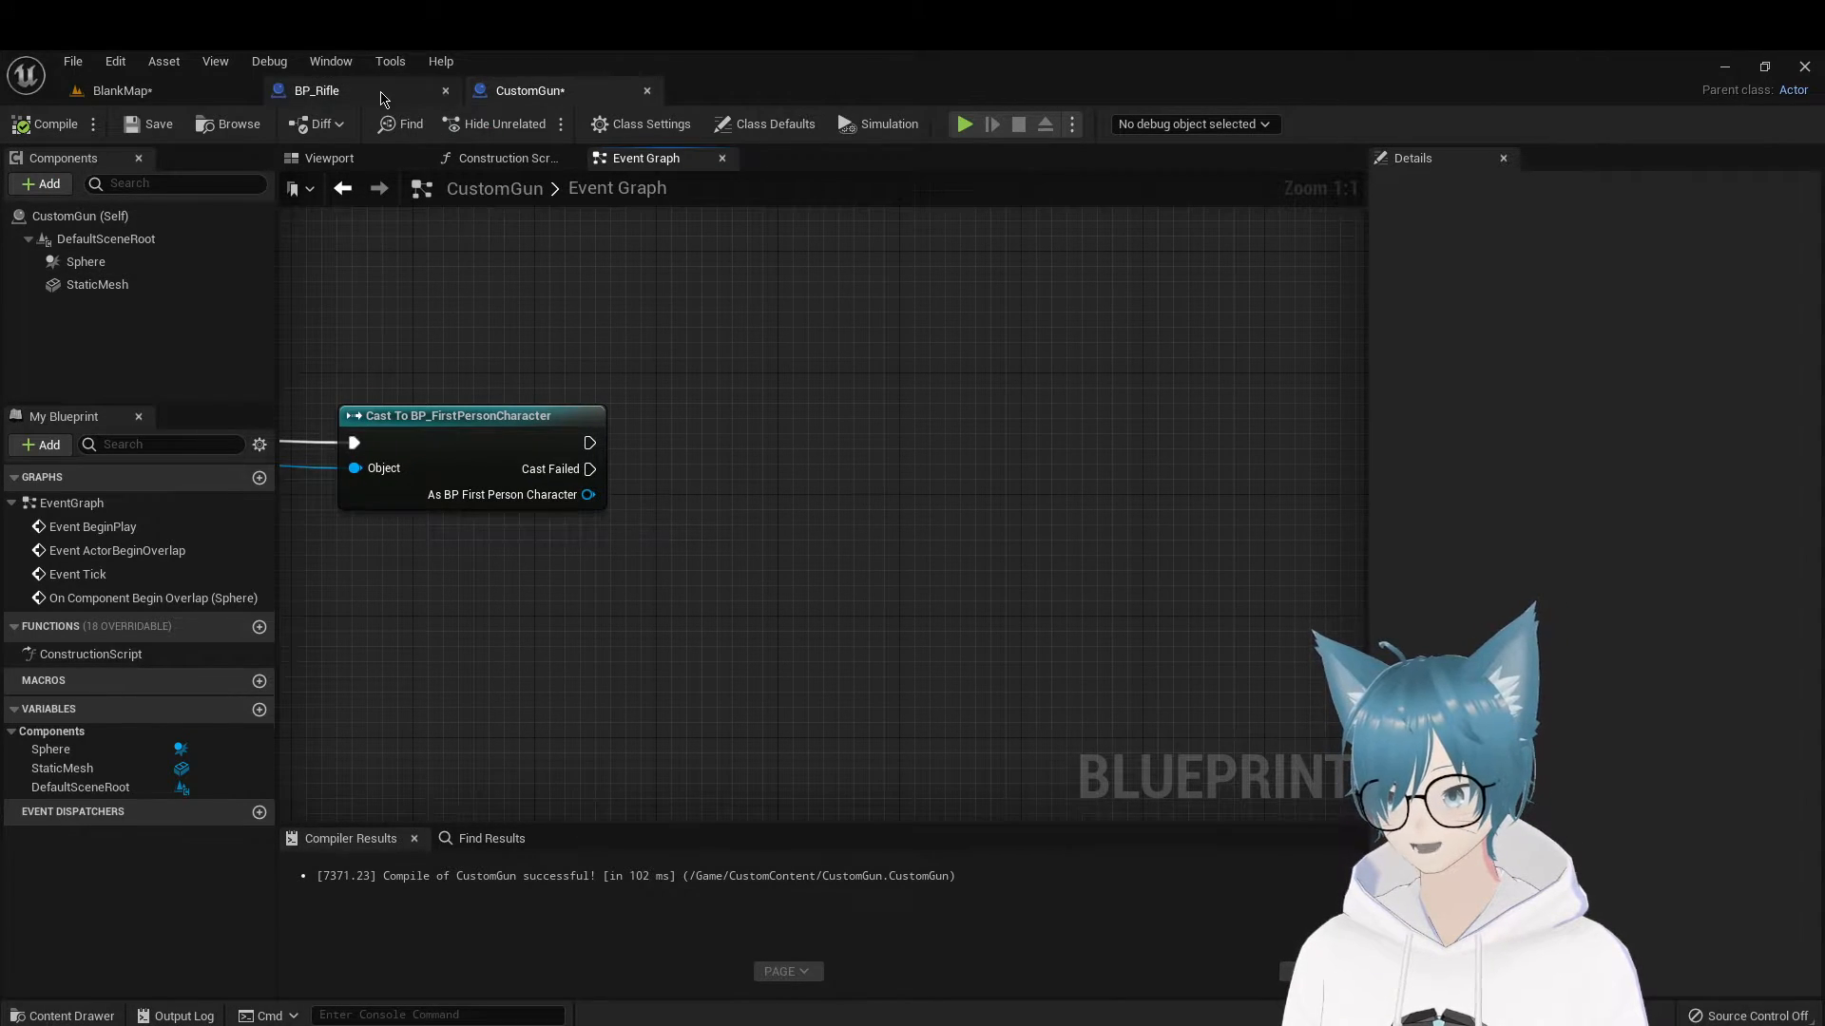
Try to find a first person character reference node for the cast's As BP First Person Character output, as used in BP_Rifle
click(318, 90)
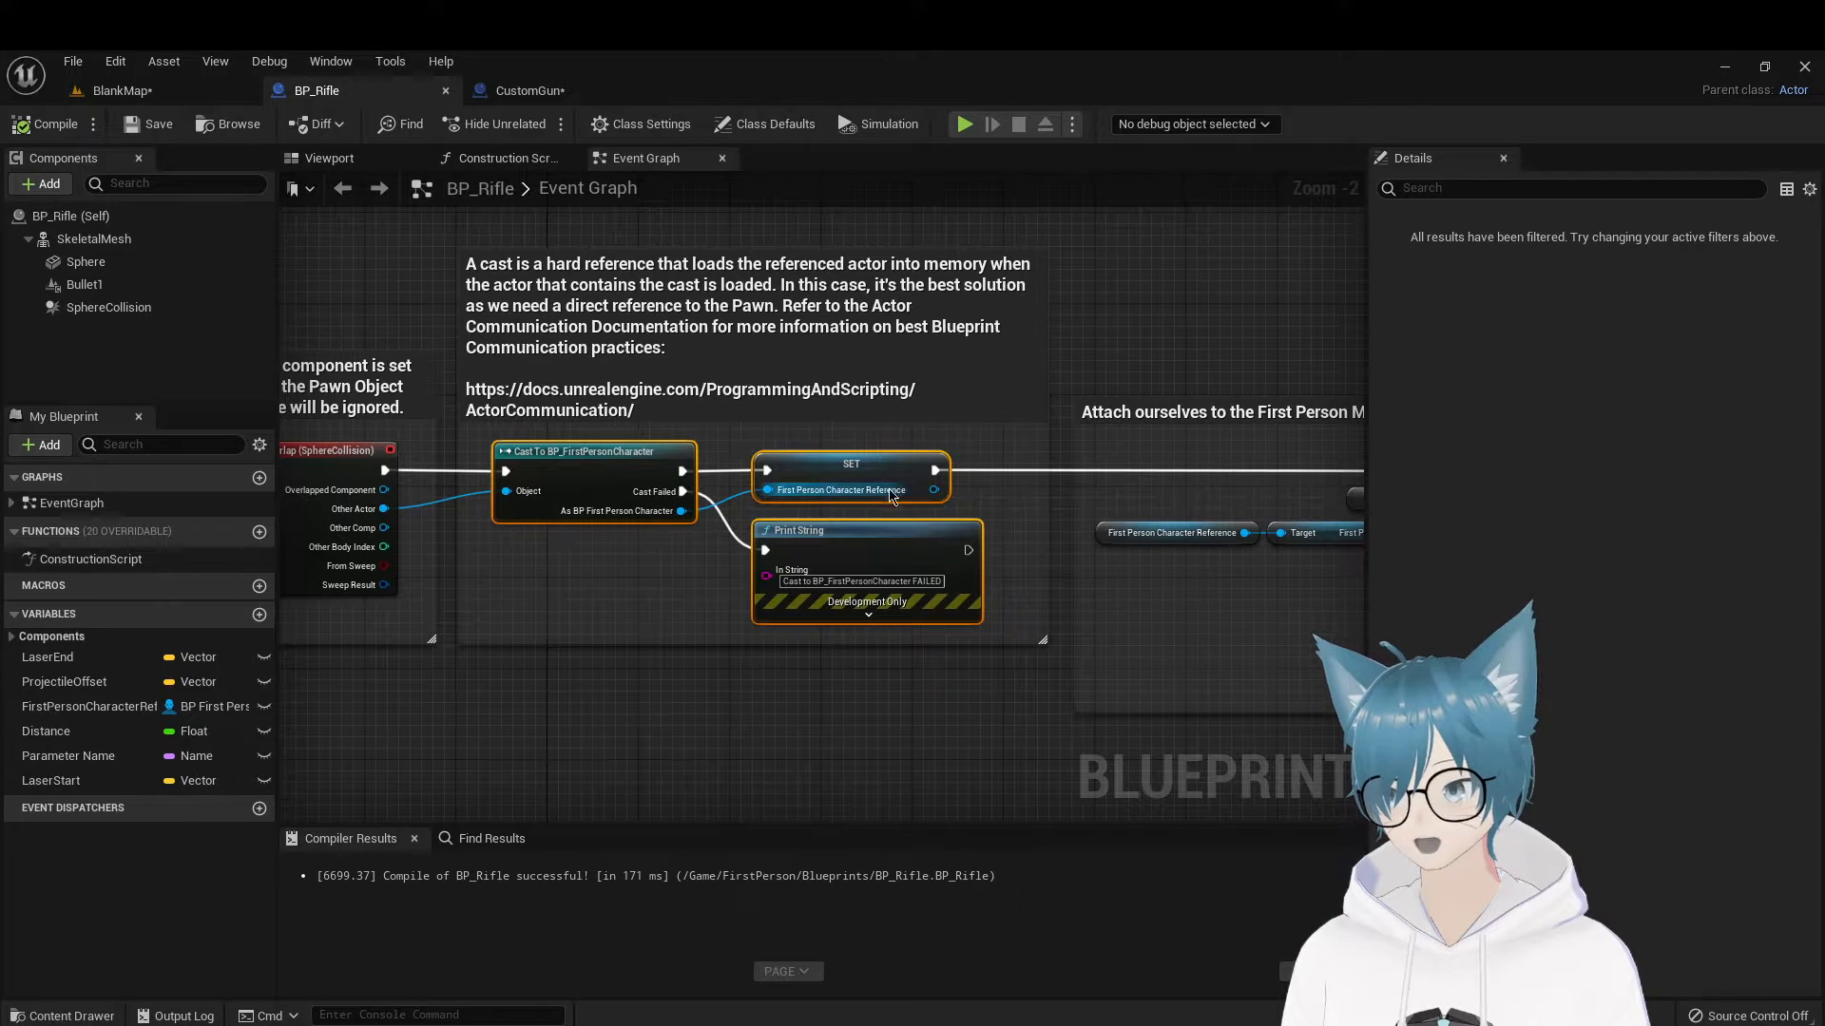
click(525, 91)
drag(593, 495, 818, 409)
text(first)
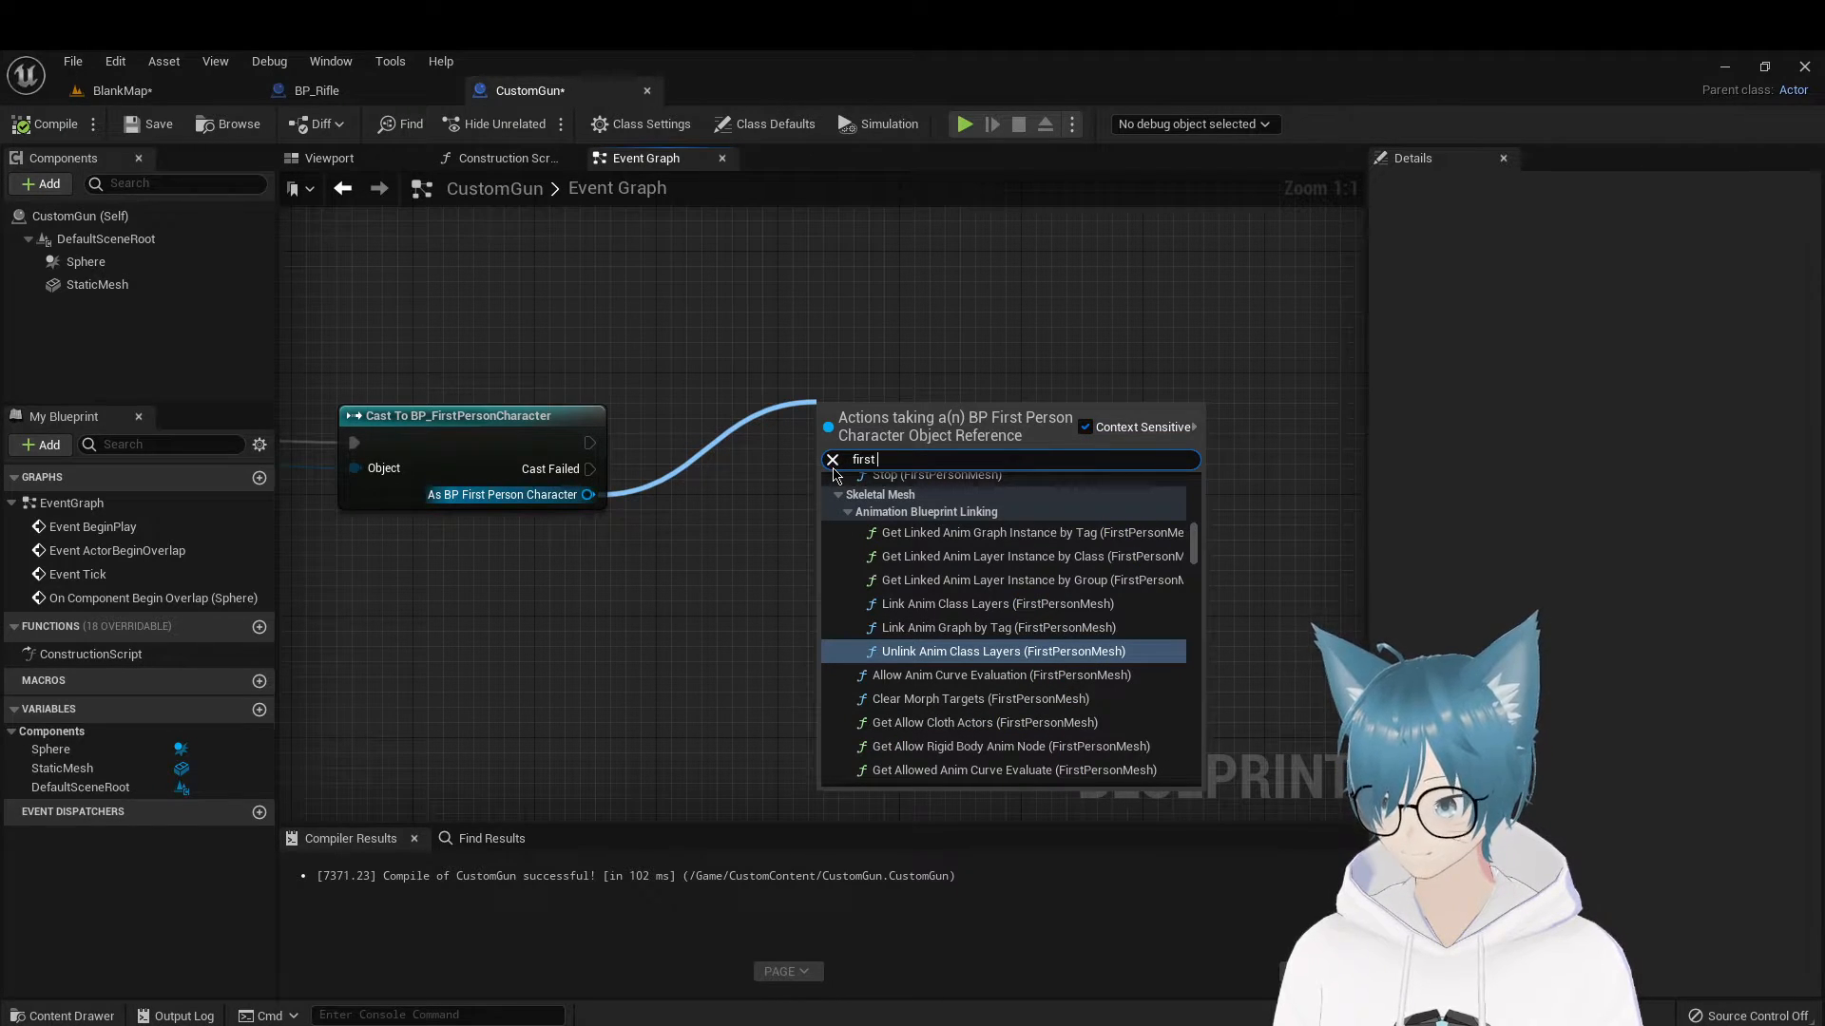
text( char)
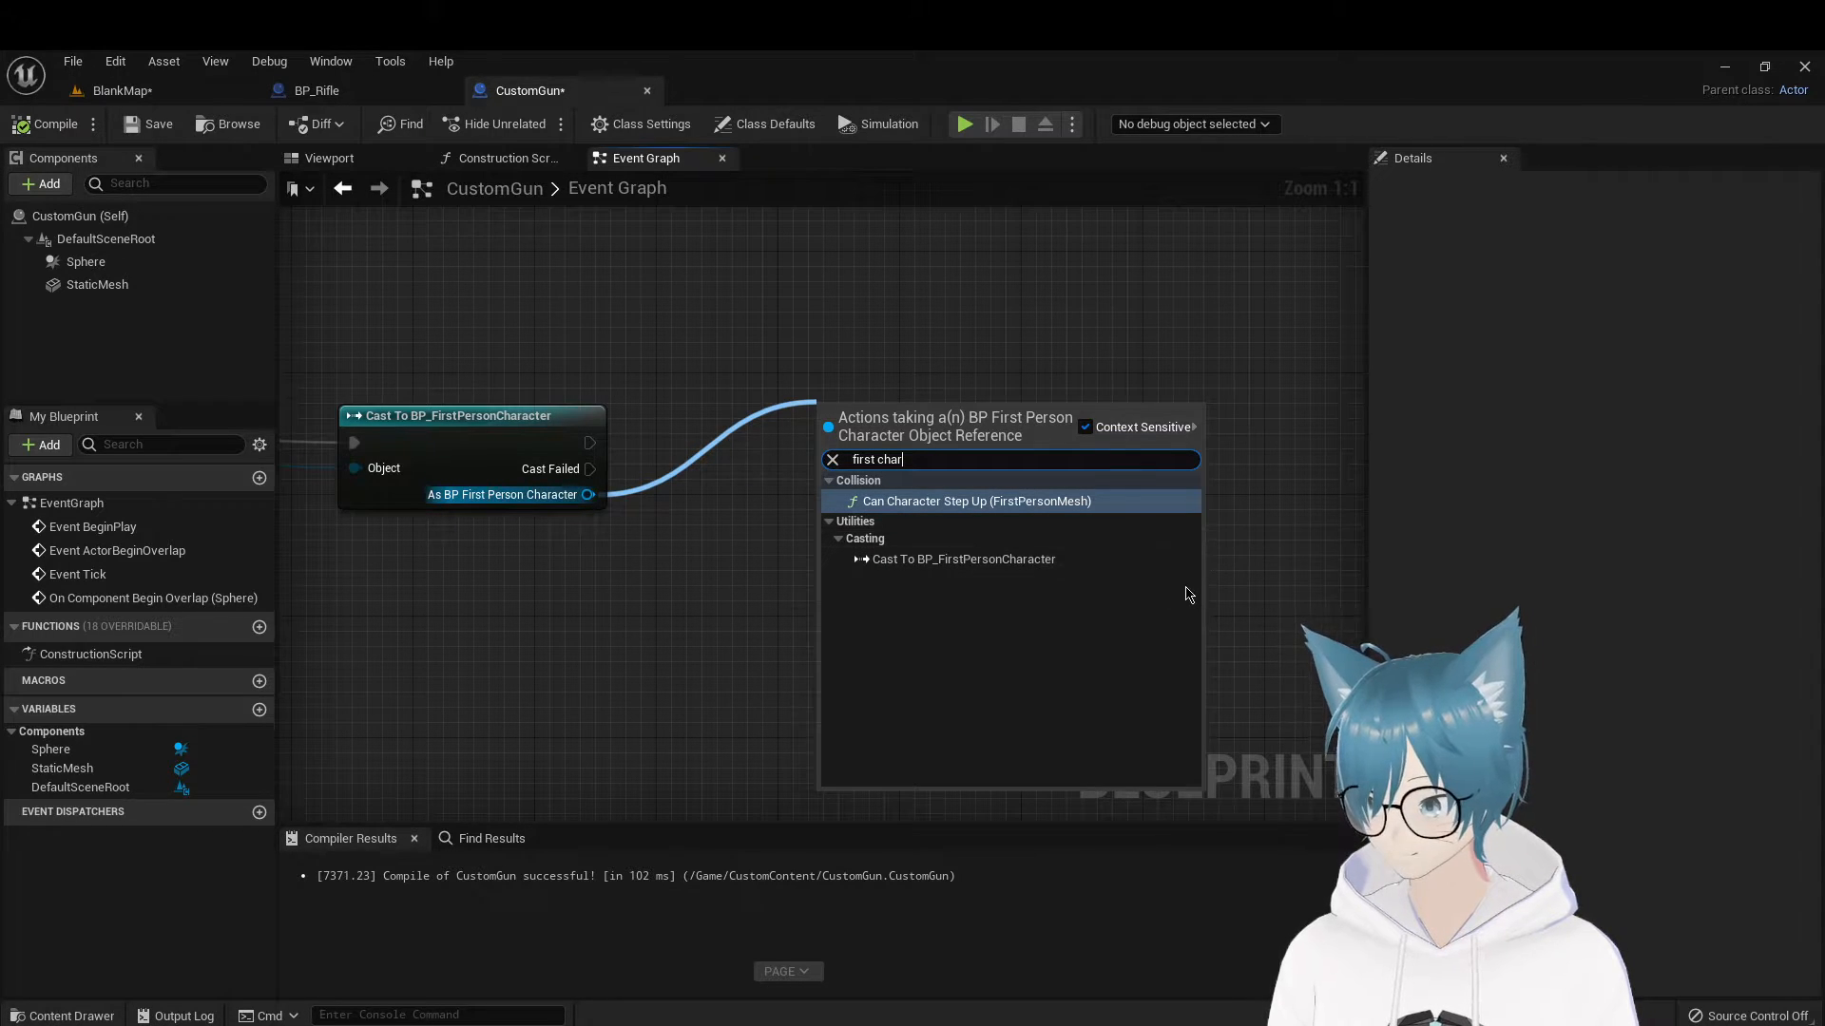
key(BackSpace)
key(BackSpace)
key(BackSpace)
key(BackSpace)
key(BackSpace)
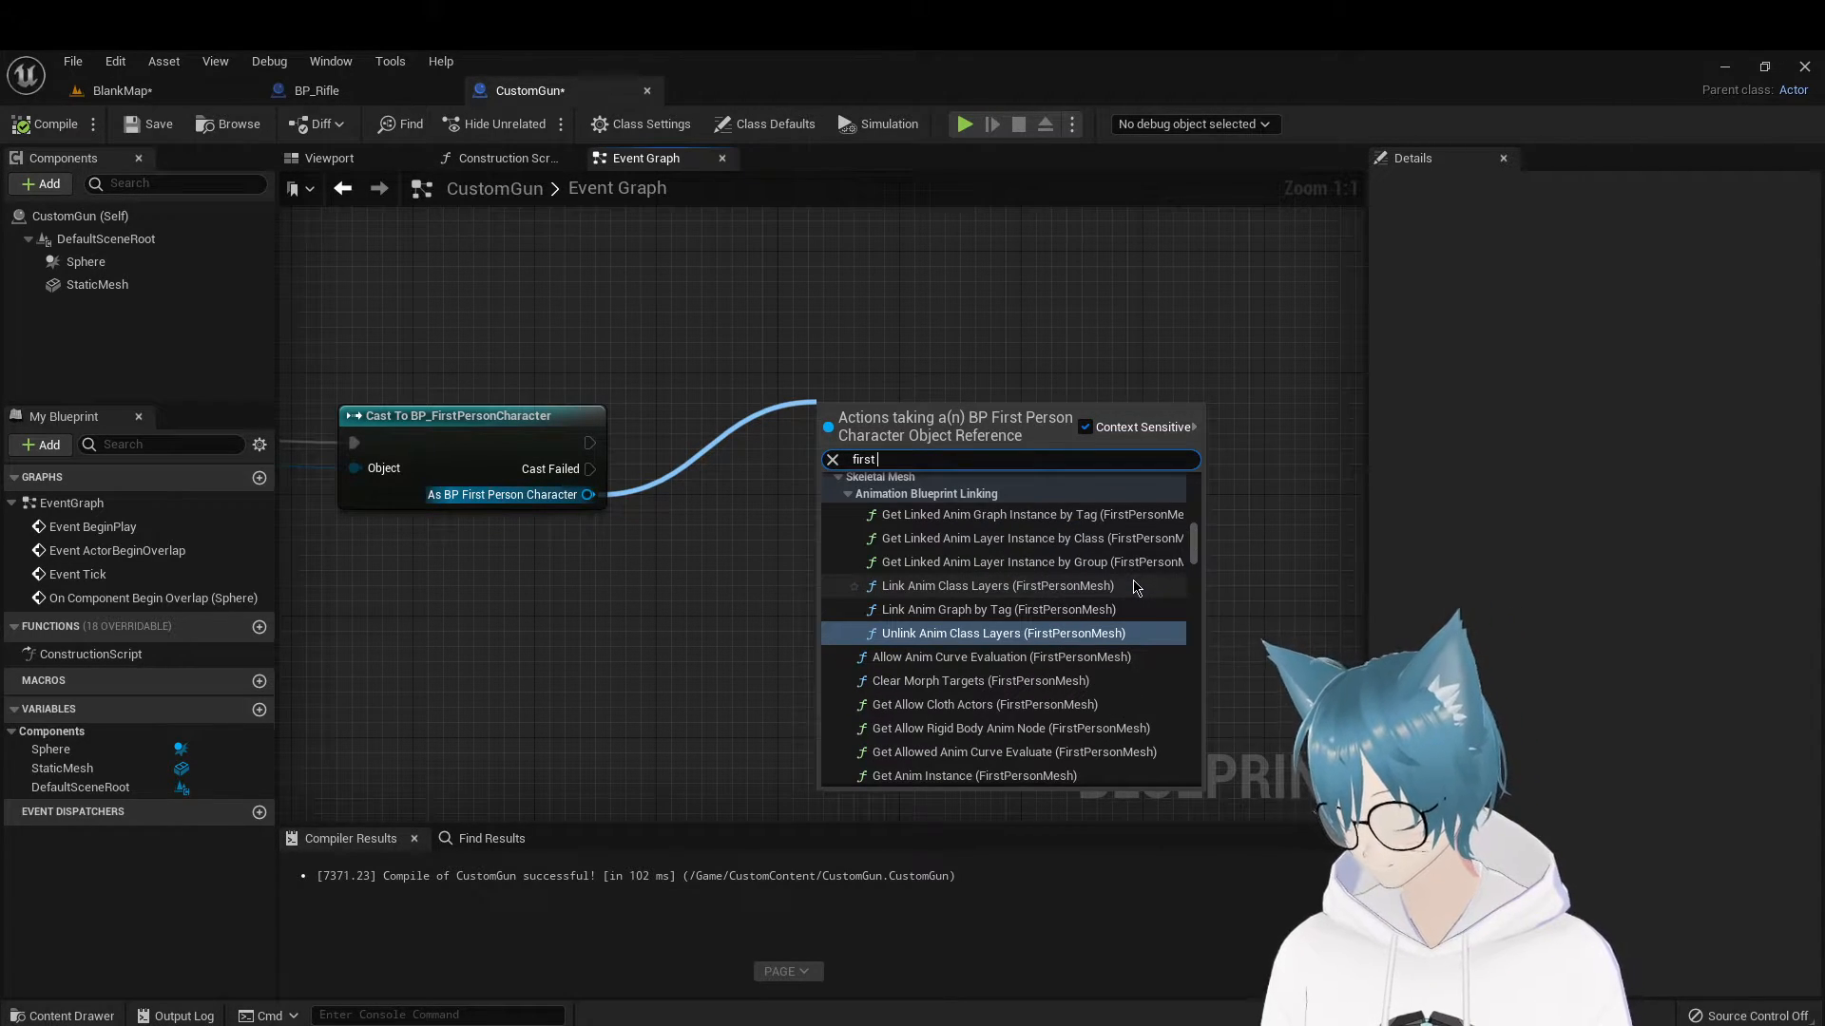
text(refe)
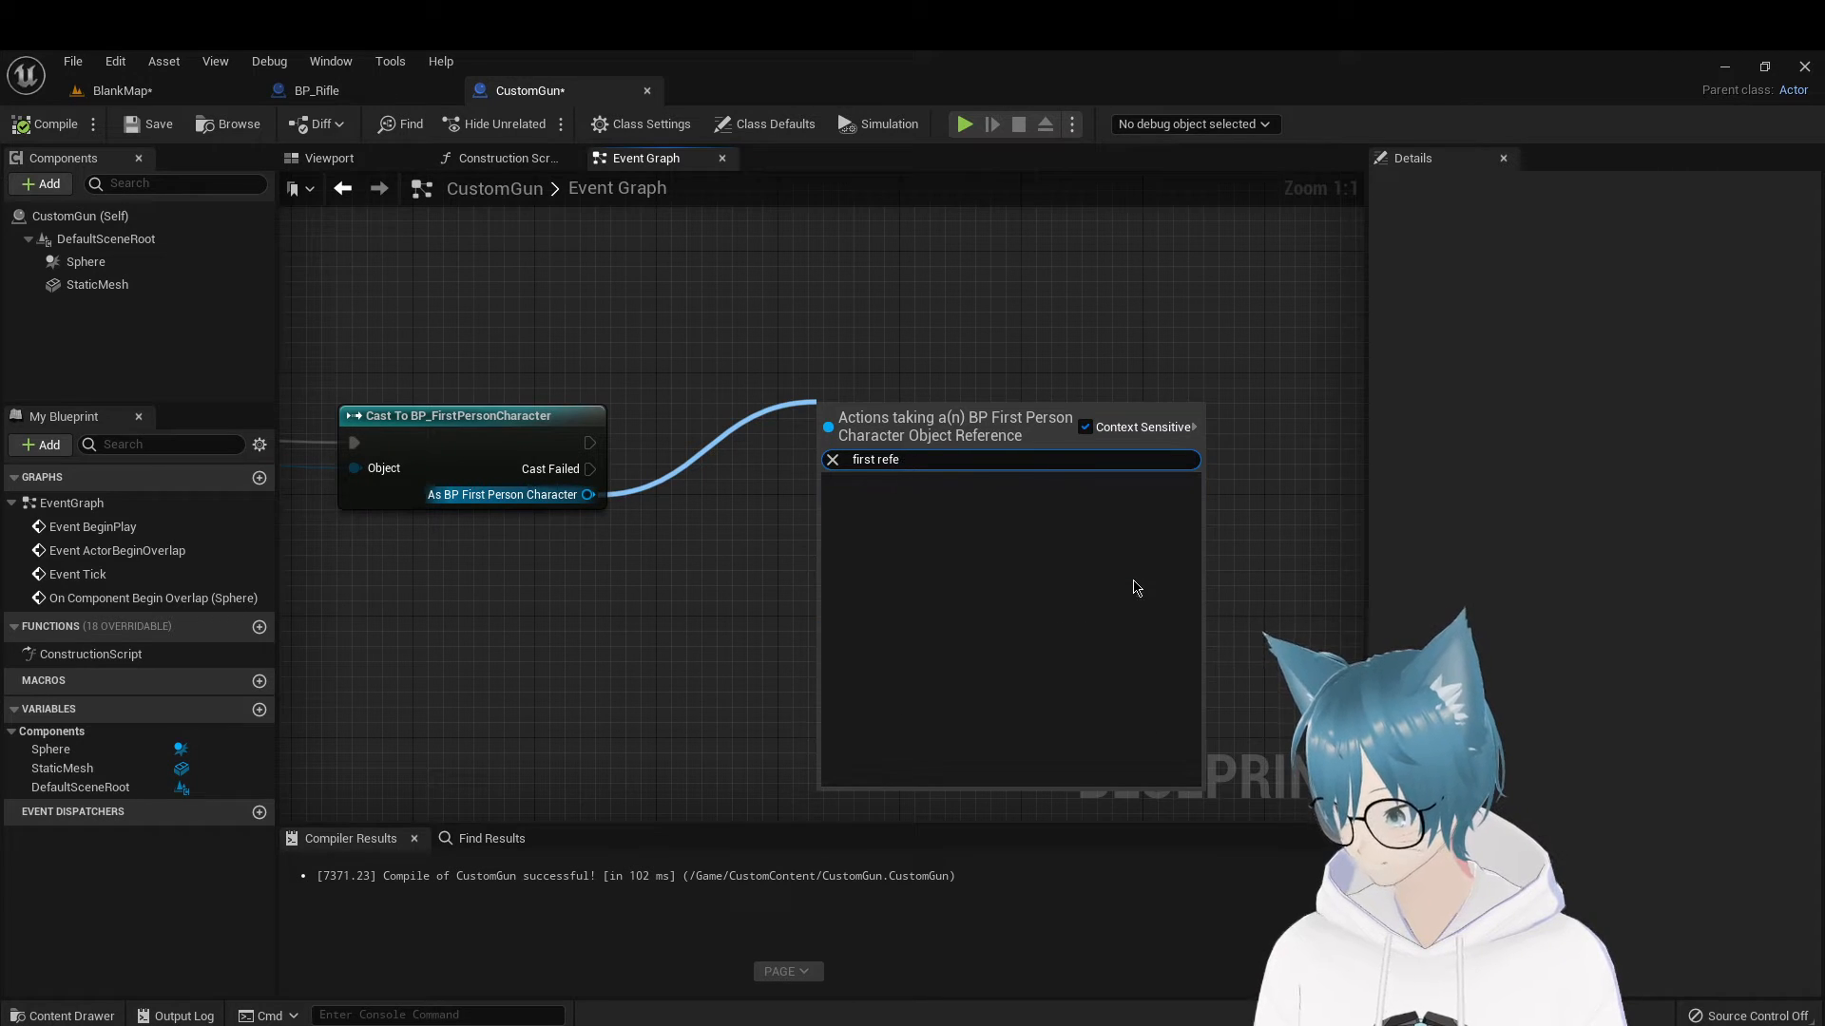
click(998, 351)
Inspect the variable details of the SET First Person Character Reference node in BP_Rifle
click(418, 93)
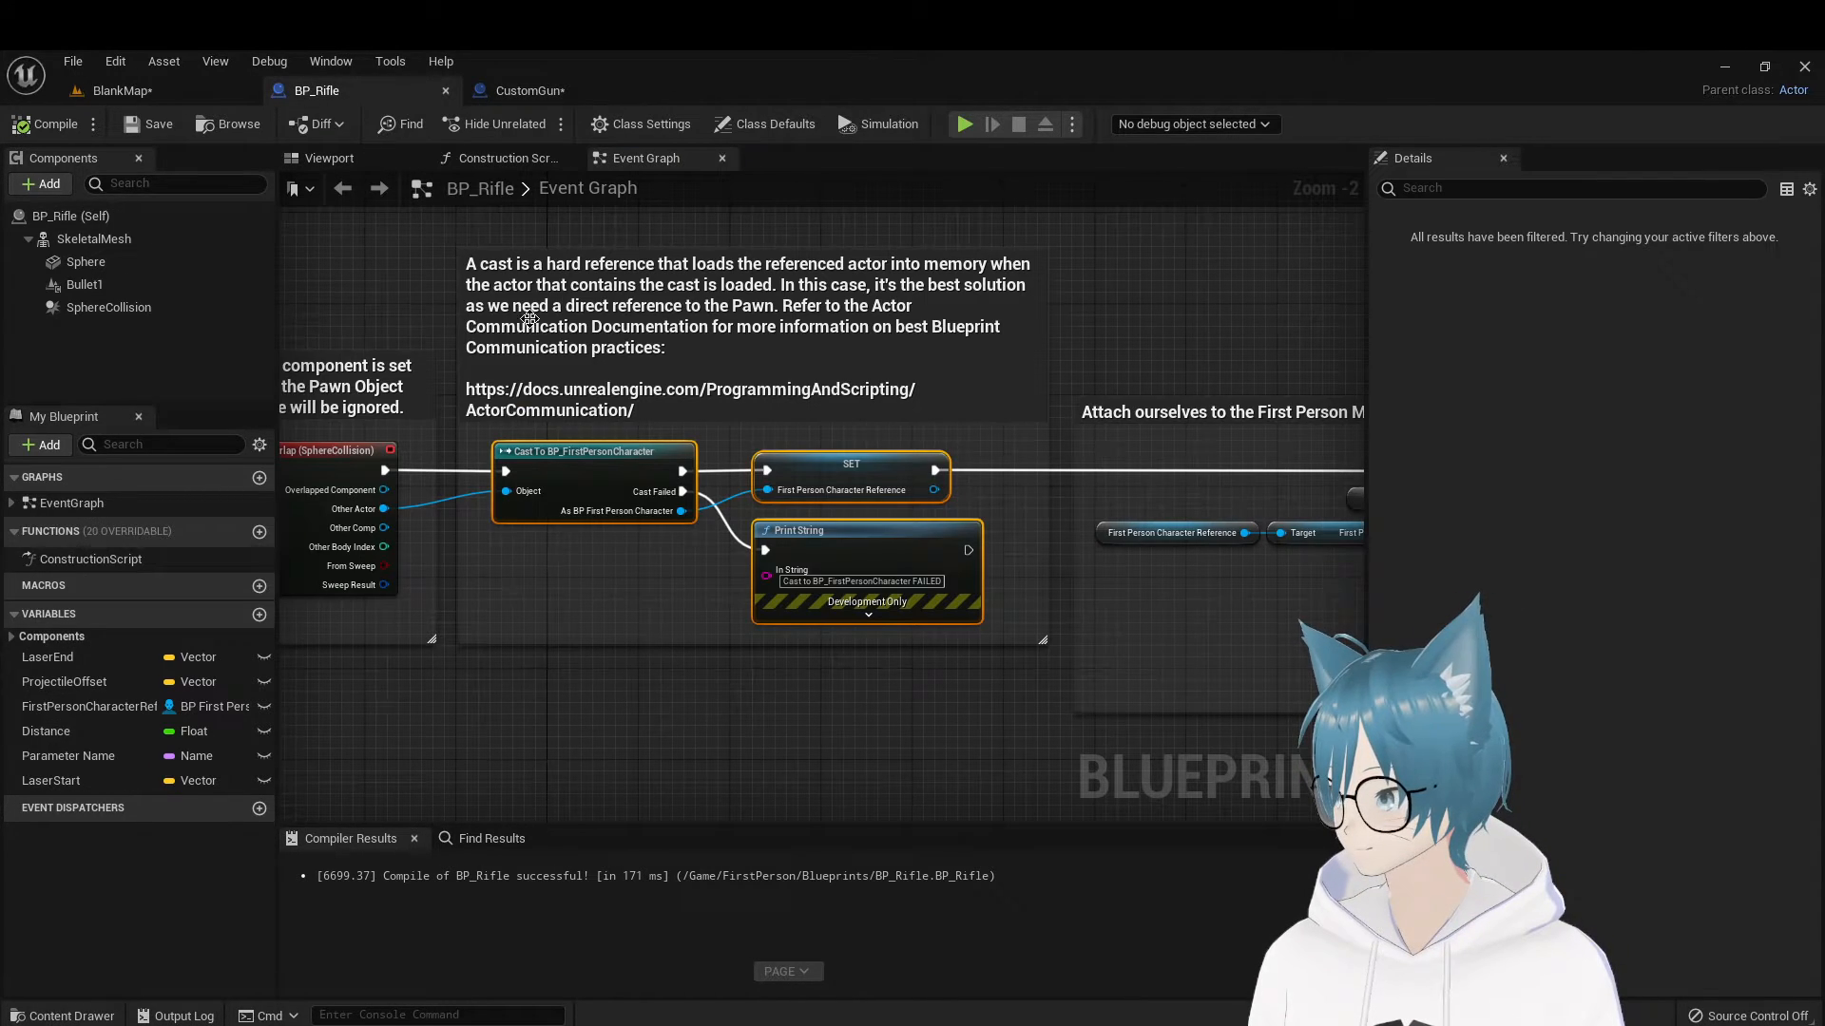
click(823, 464)
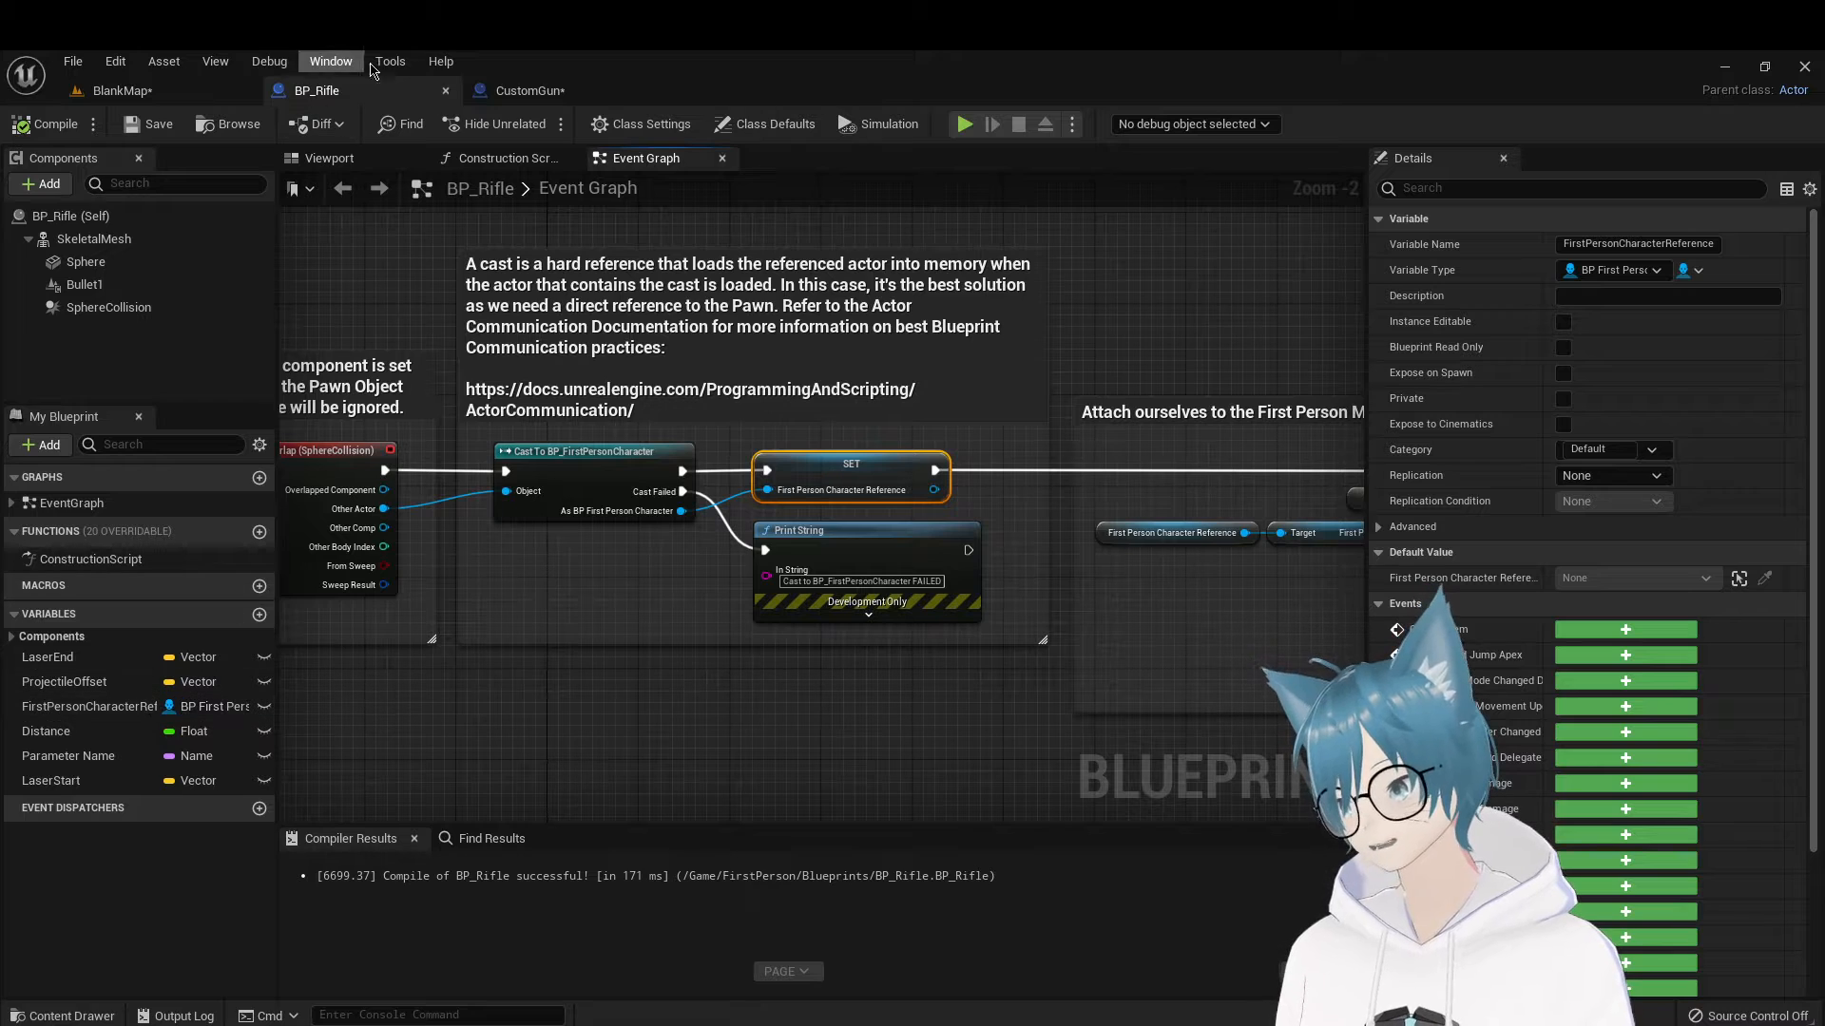
Create a variable named FPCharacterRef in CustomGun with the type BP First Person Character Object Reference
click(530, 90)
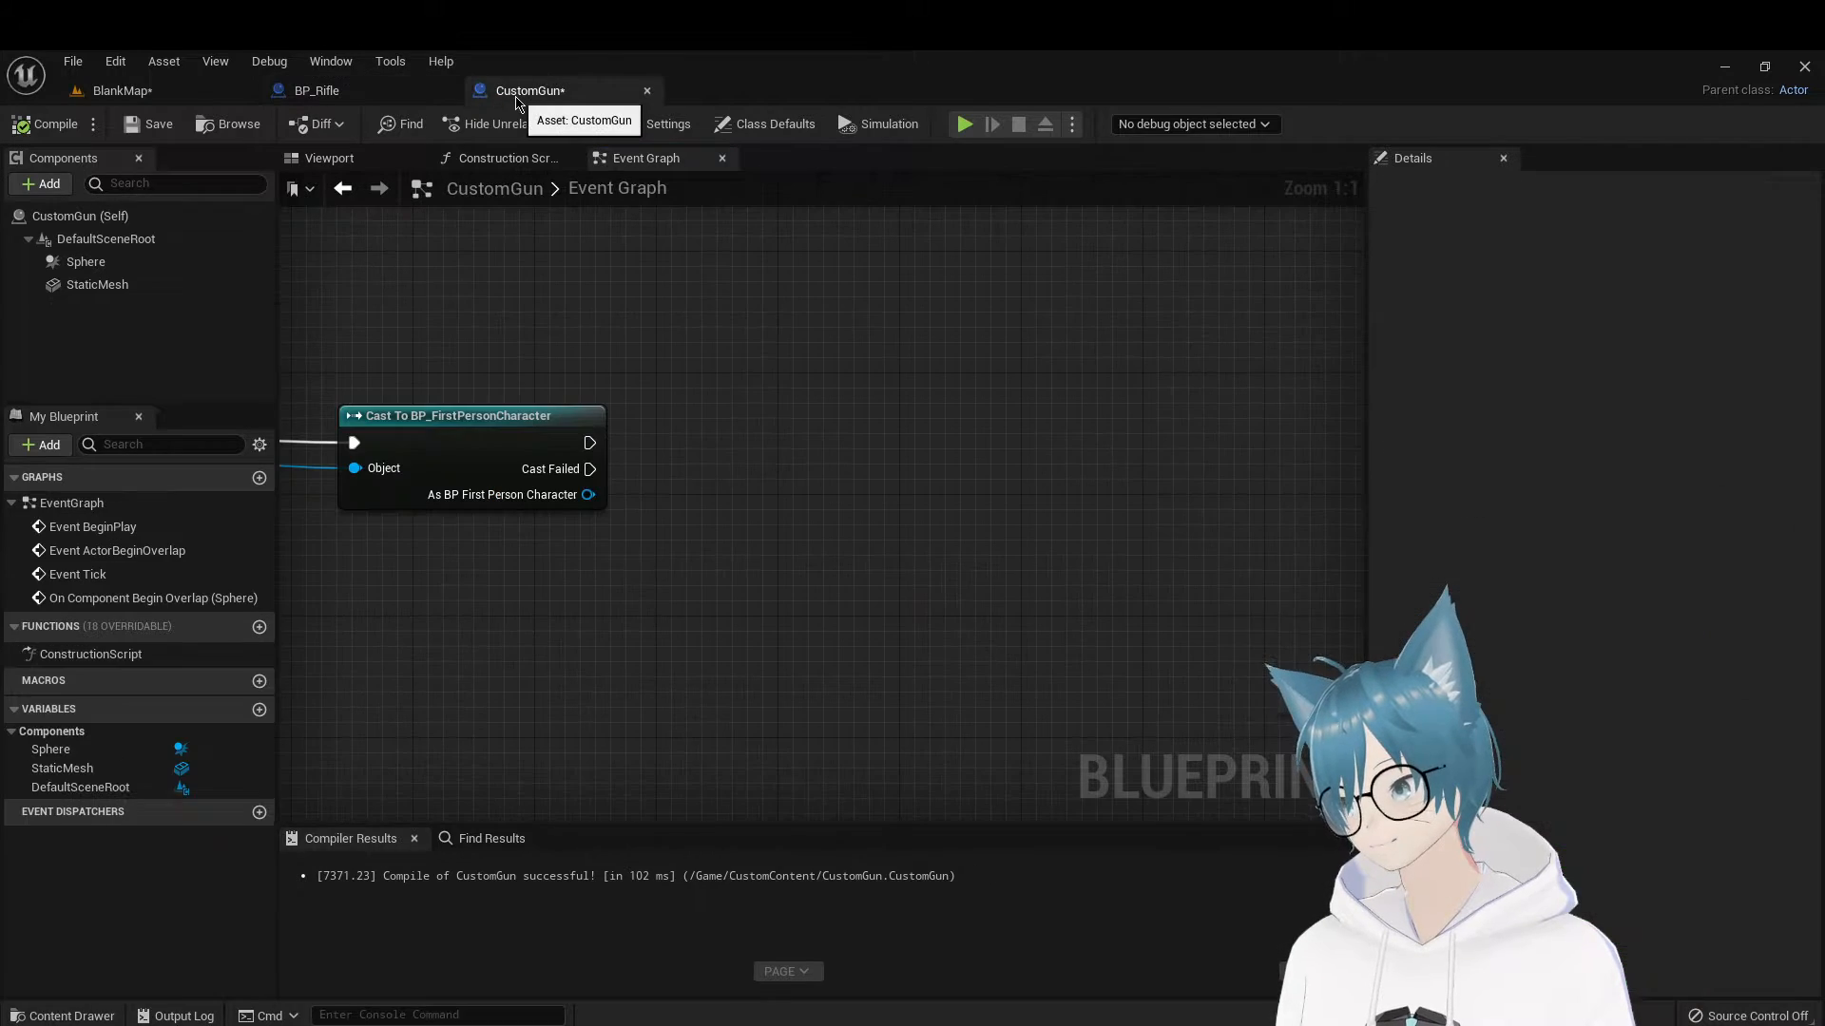
click(258, 713)
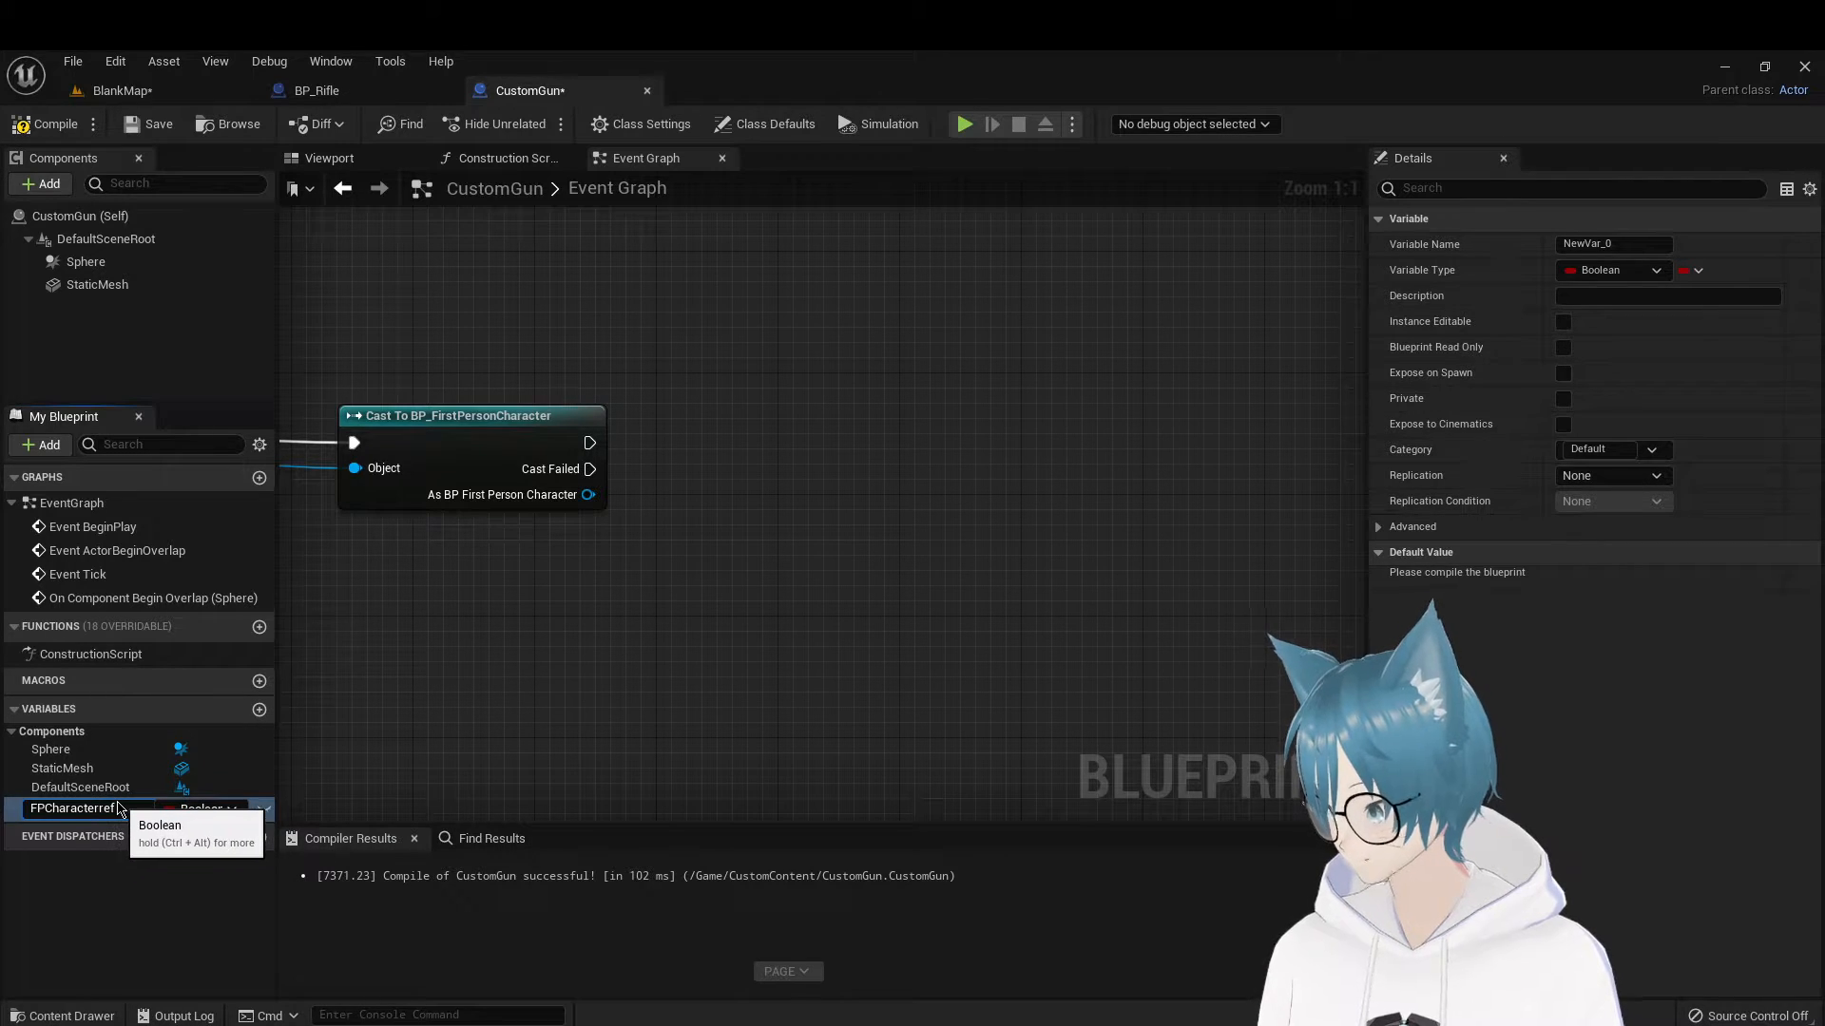
key(Return)
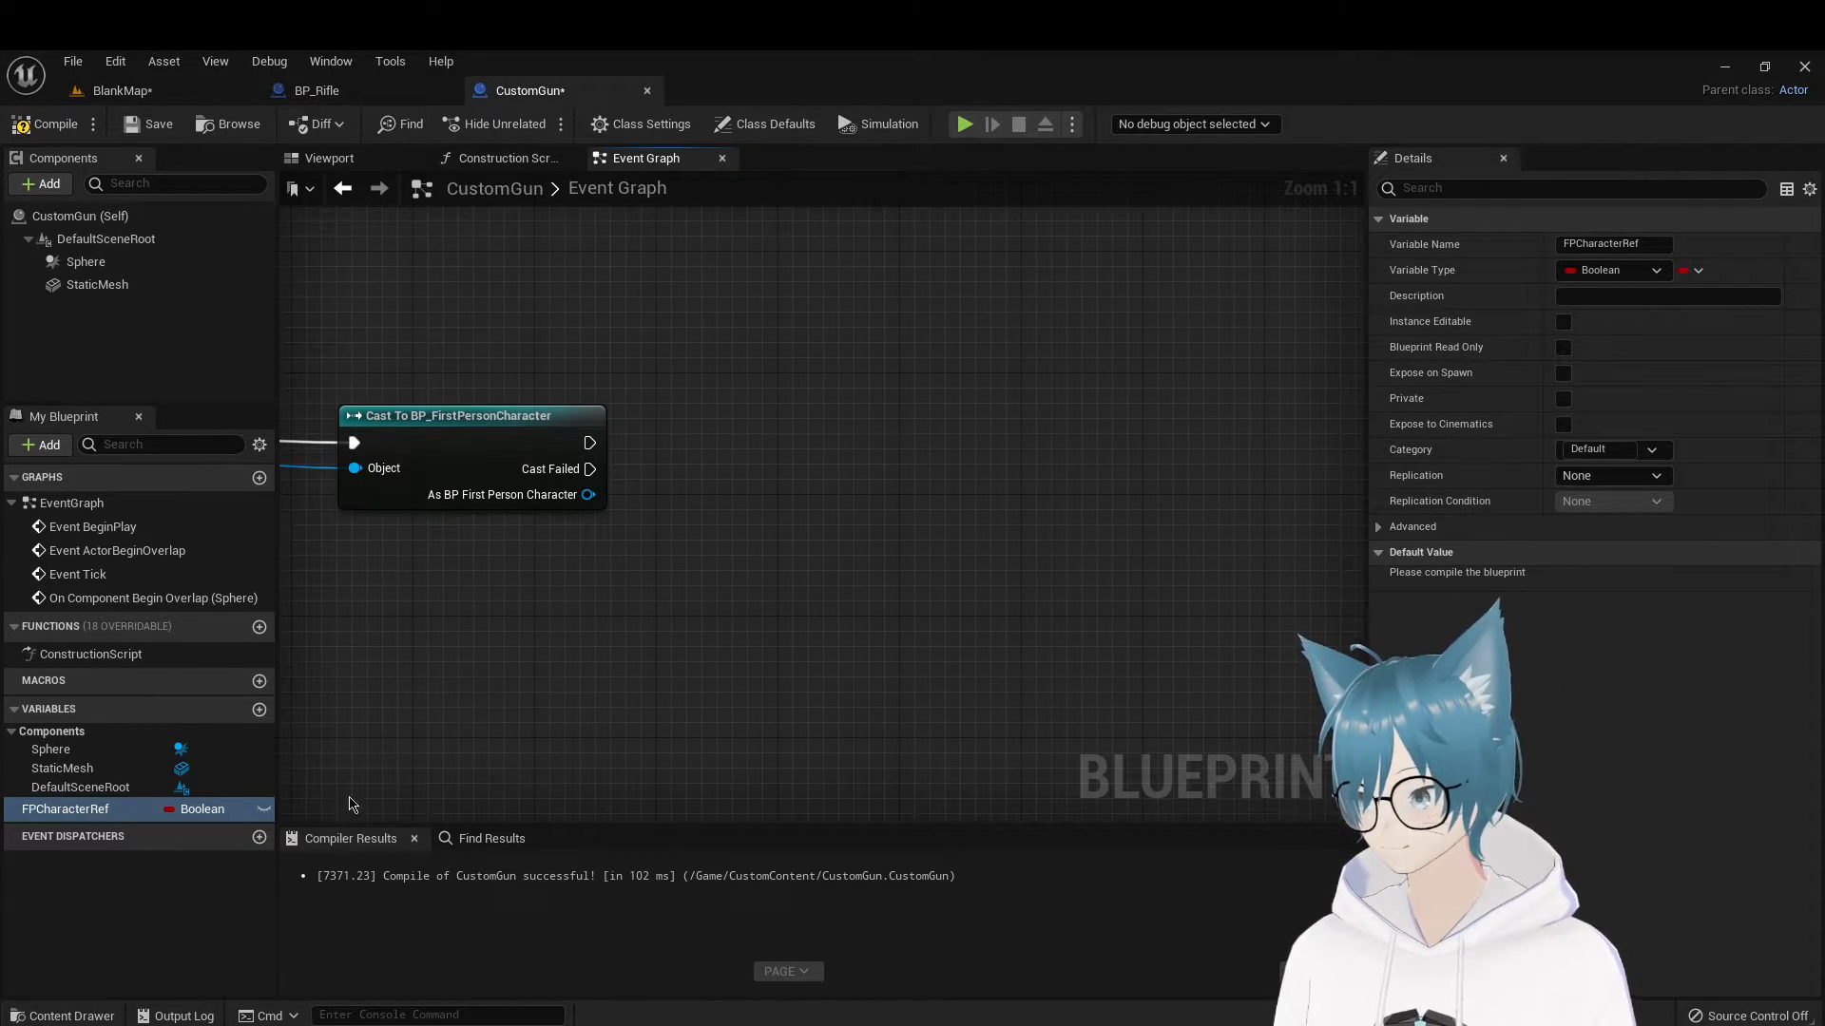
click(202, 809)
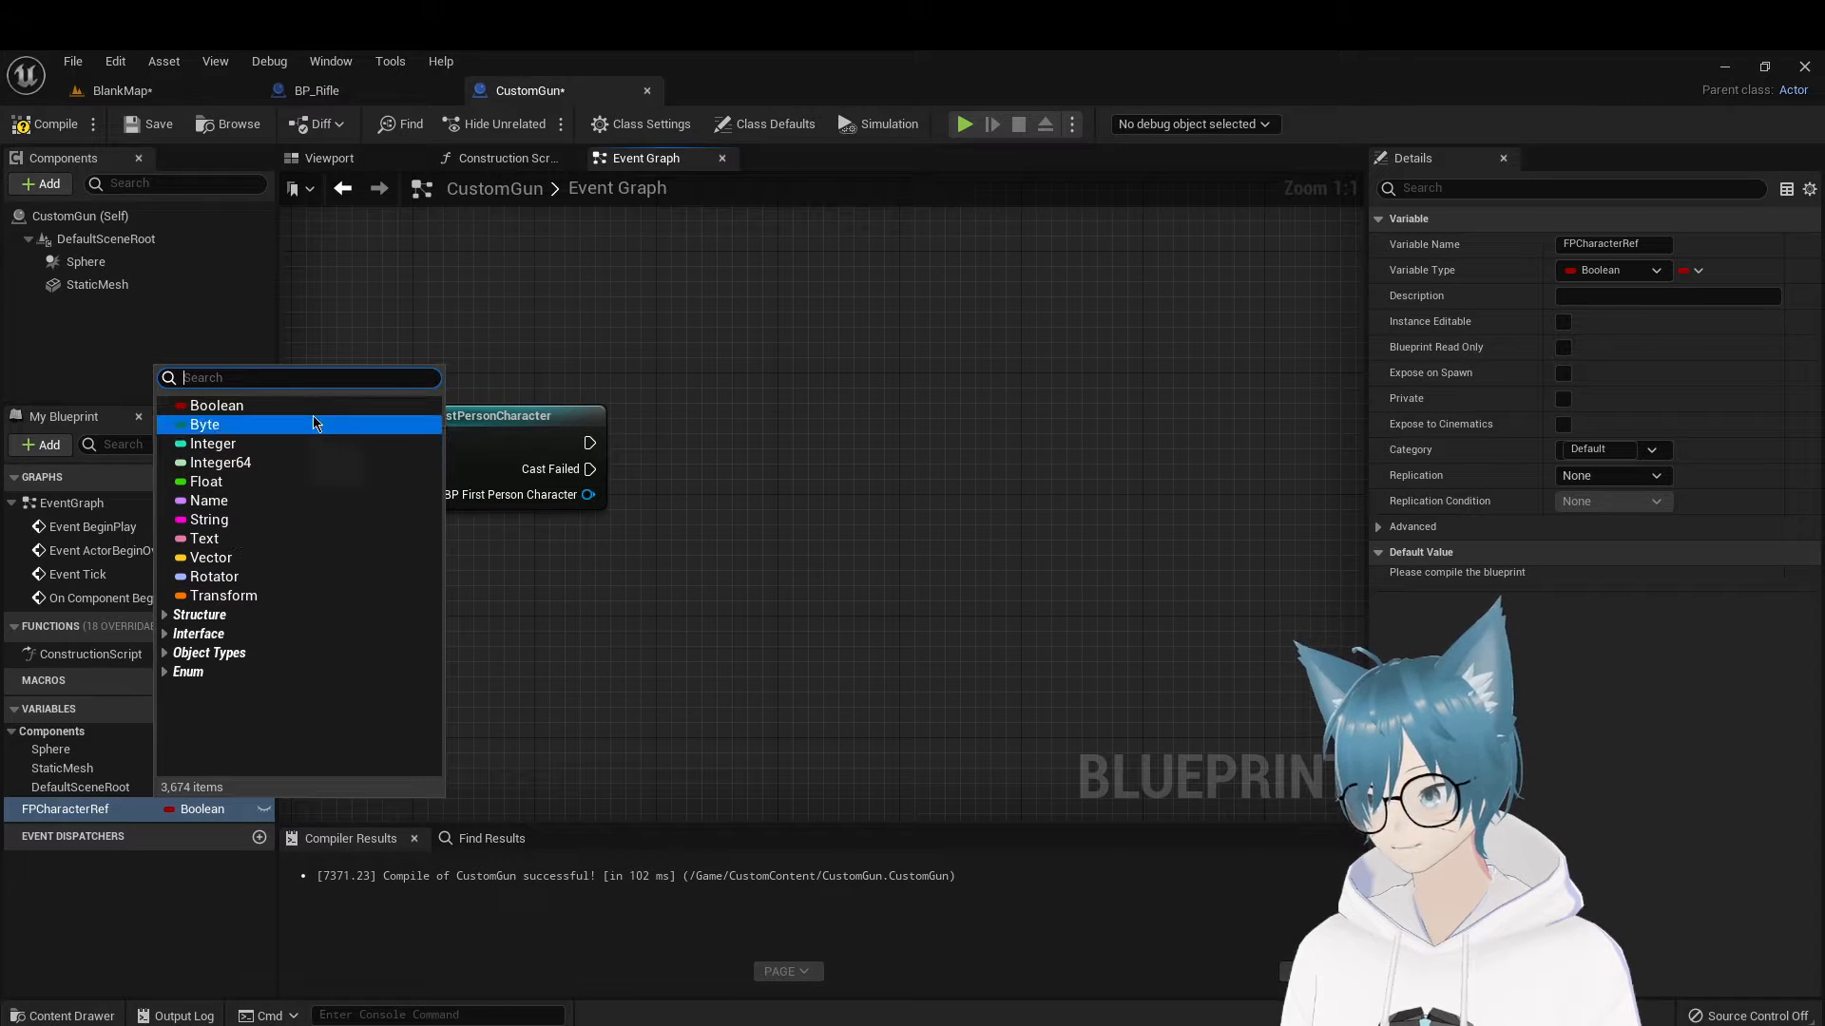
text(first)
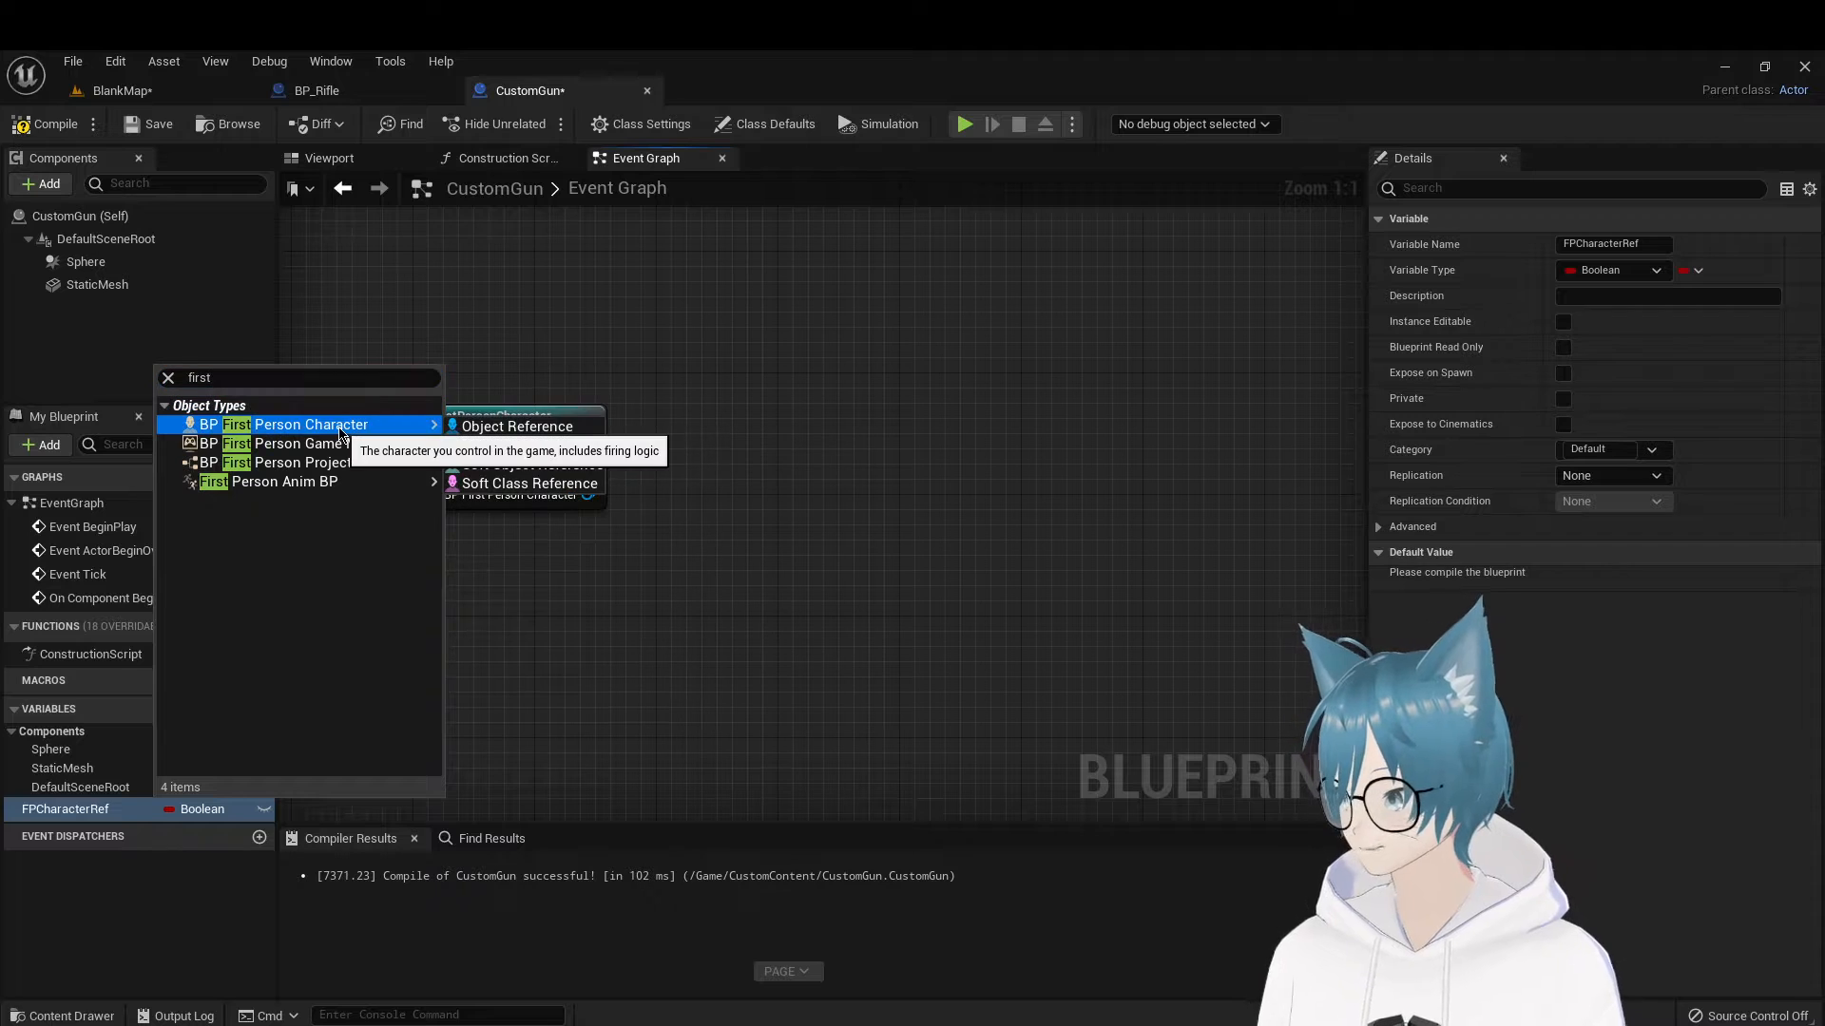
mouse_move(327, 430)
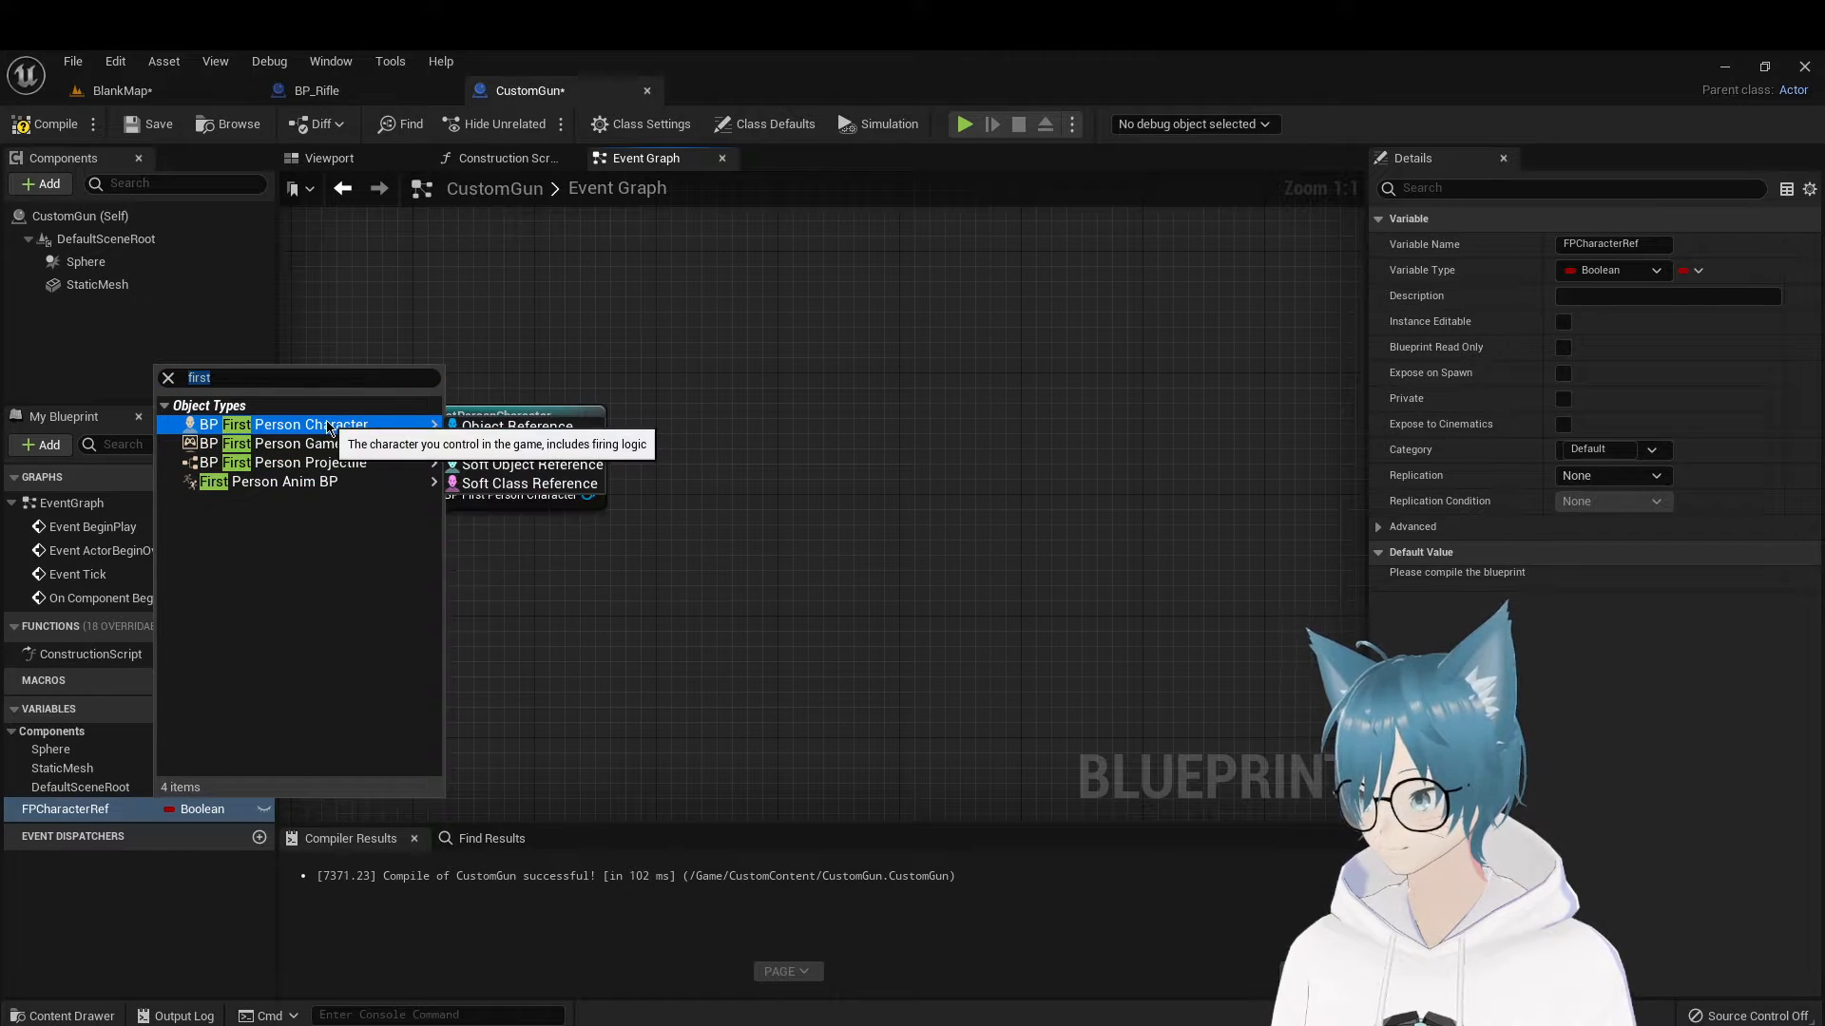
click(560, 425)
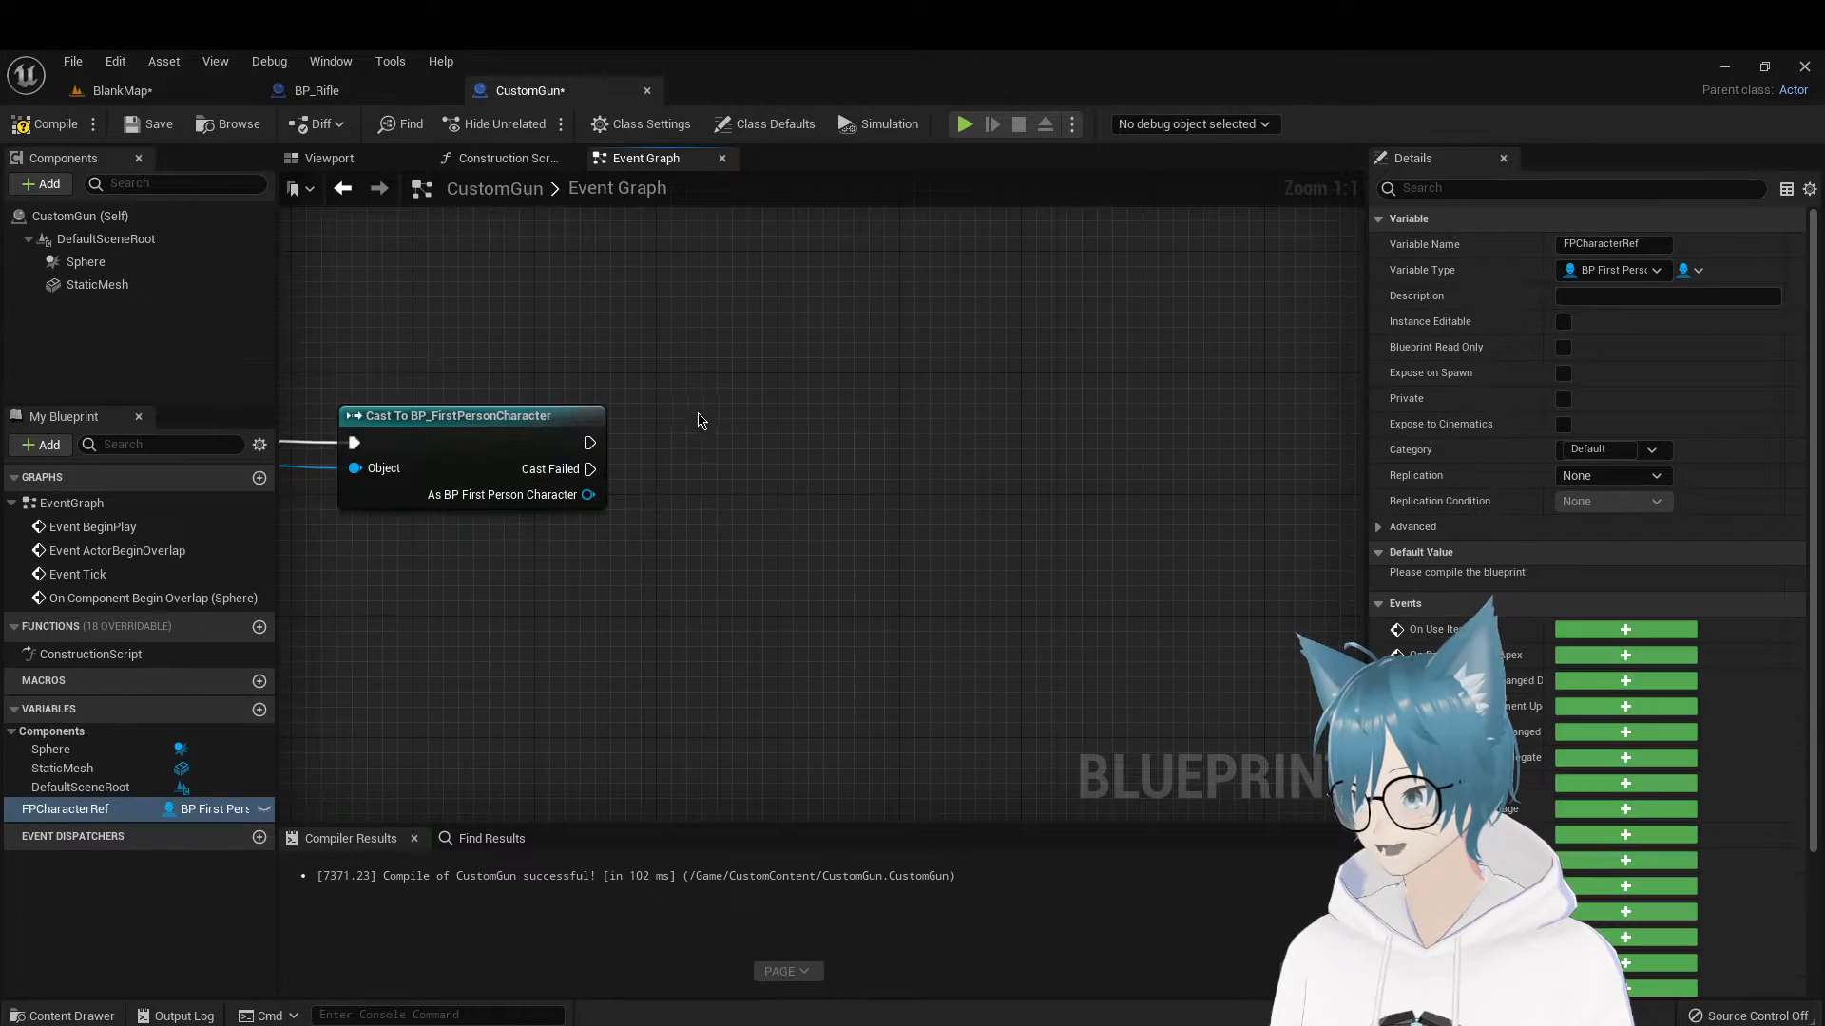
Add a SET FPCharacterRef node after the cast, connecting its execution and As BP First Person Character outputs, and align it with the cast node
right_drag(774, 442, 925, 454)
drag(85, 809, 873, 472)
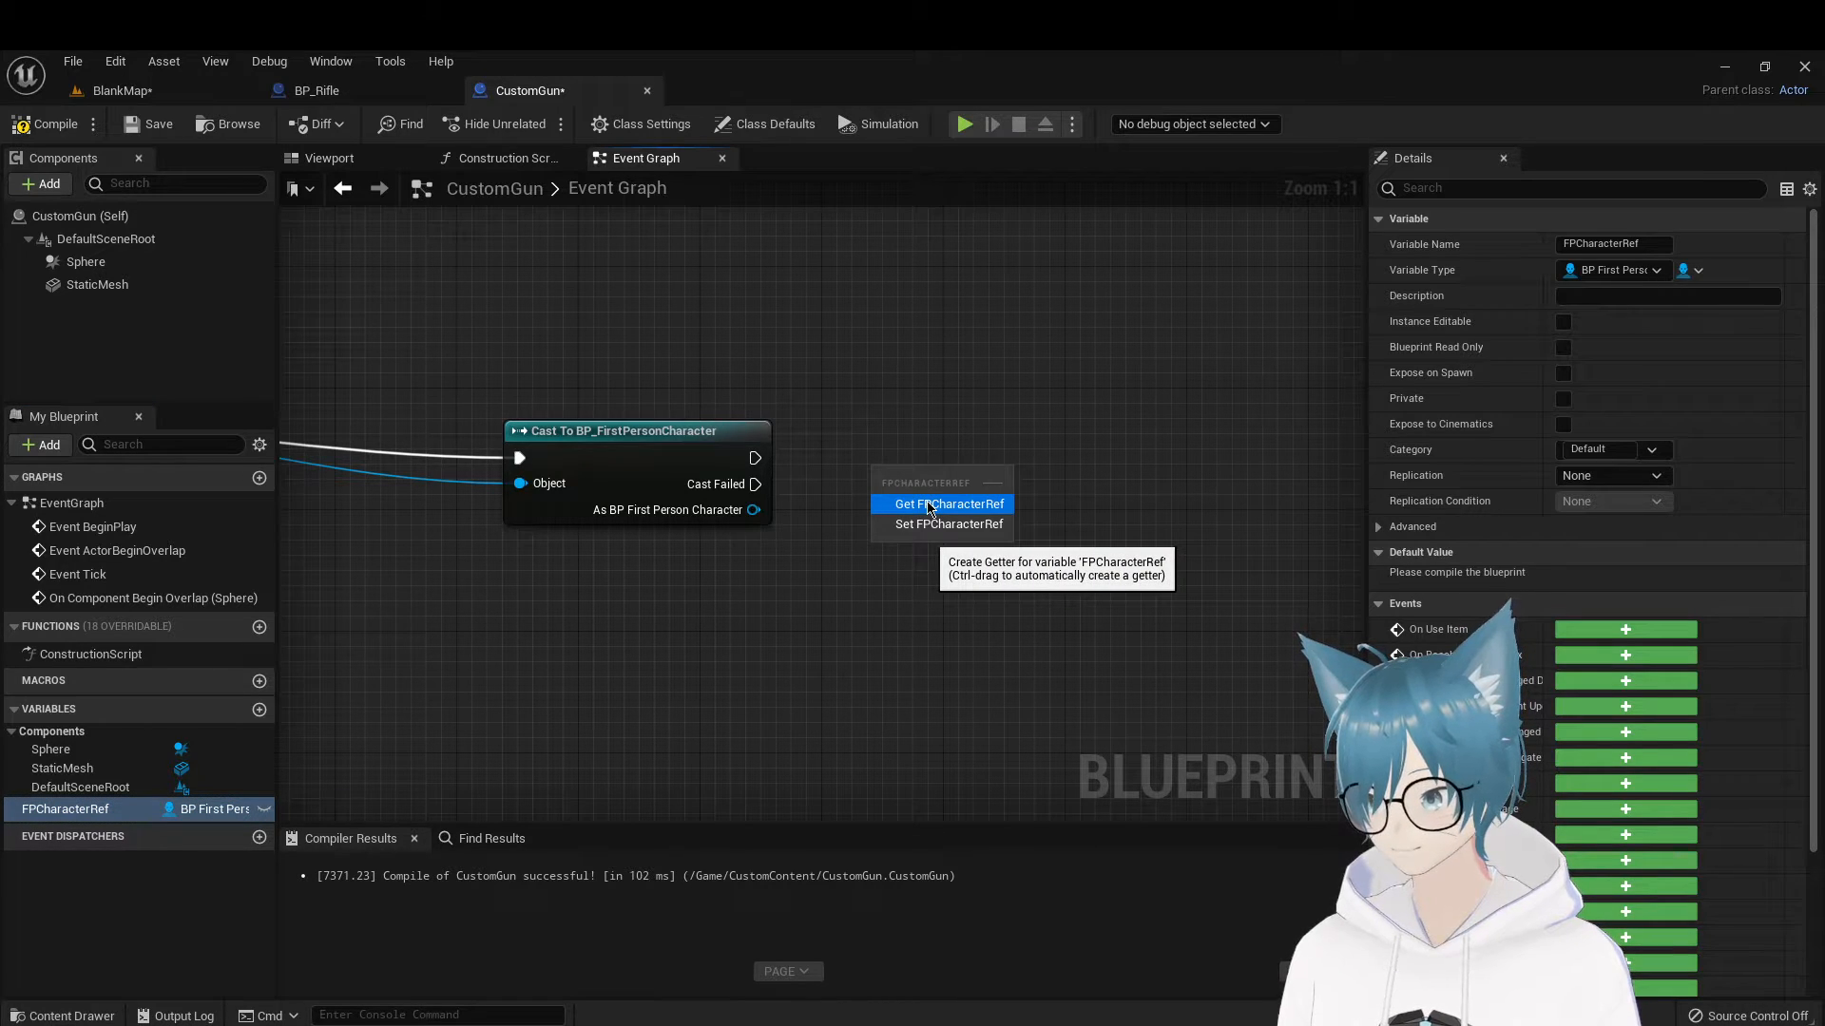
click(946, 524)
drag(755, 458, 760, 516)
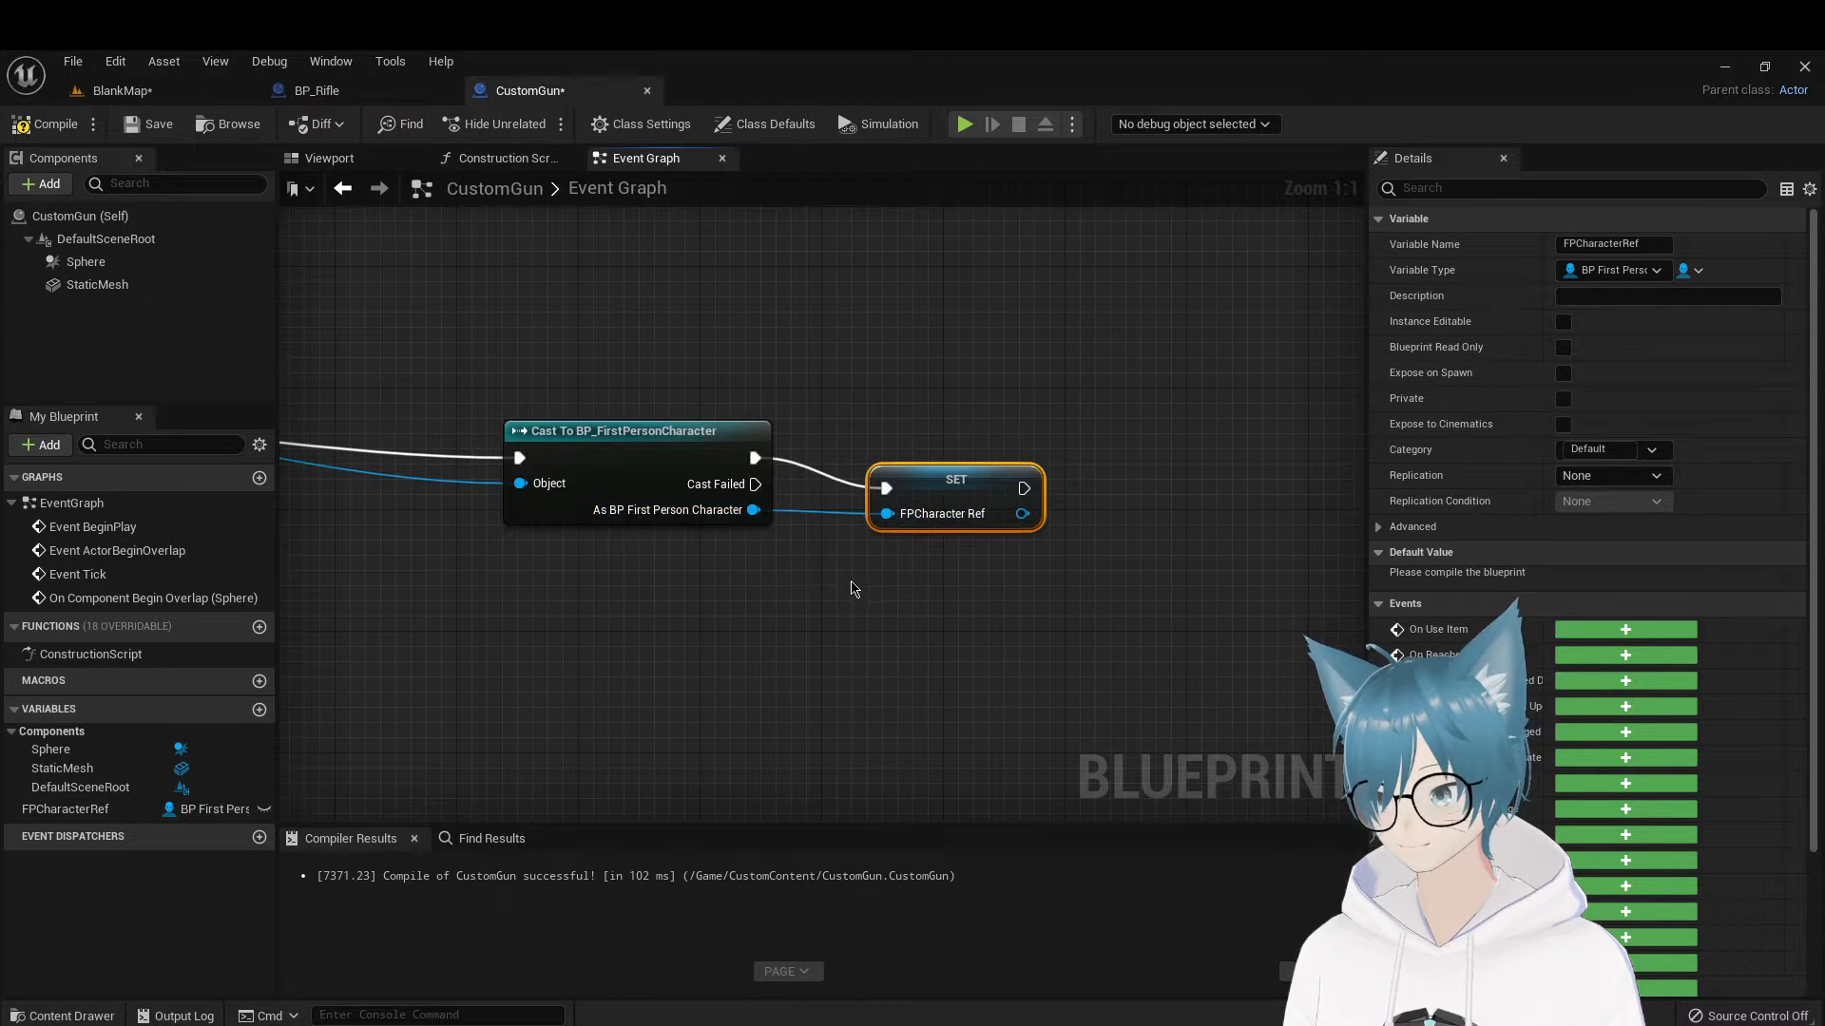
right_drag(855, 584, 576, 616)
mouse_move(675, 513)
mouse_down()
mouse_move(659, 435)
mouse_move(691, 481)
mouse_up()
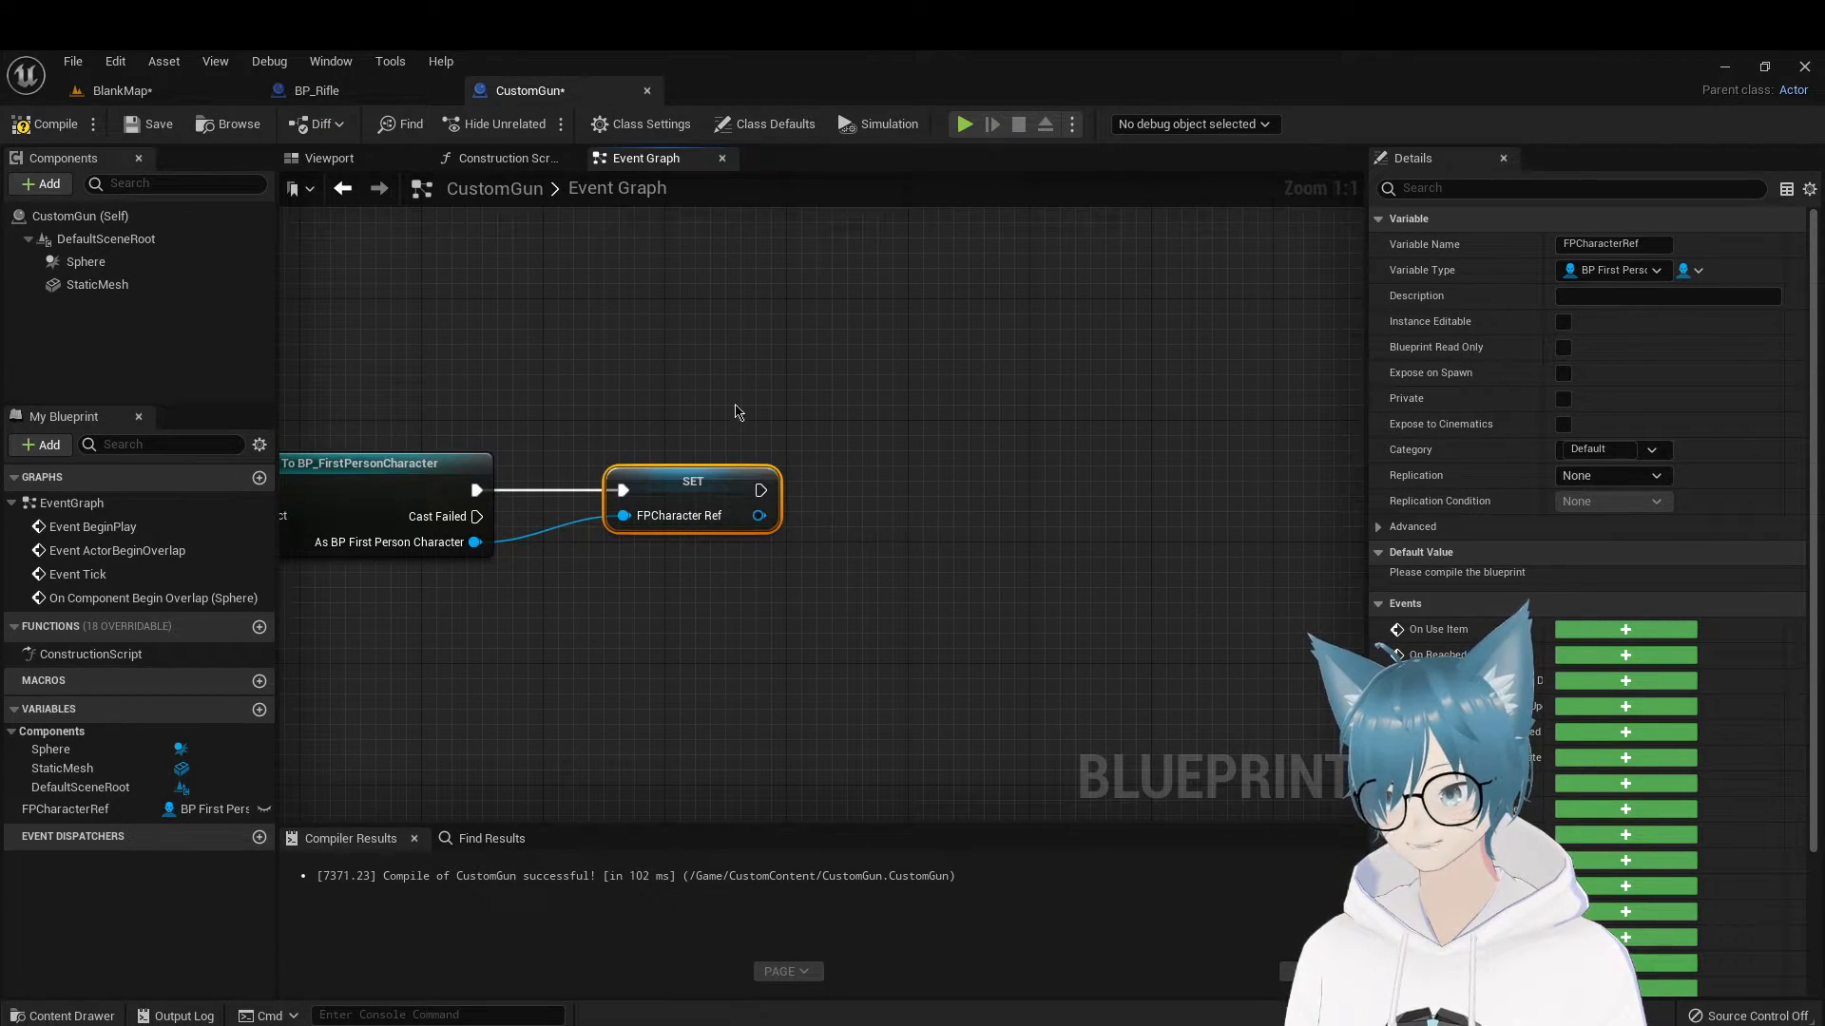
Following BP_Rifle's GripPoint attachment section, add an Attach Actor To Component node run by CustomGun's SET FPCharacterRef node
click(316, 90)
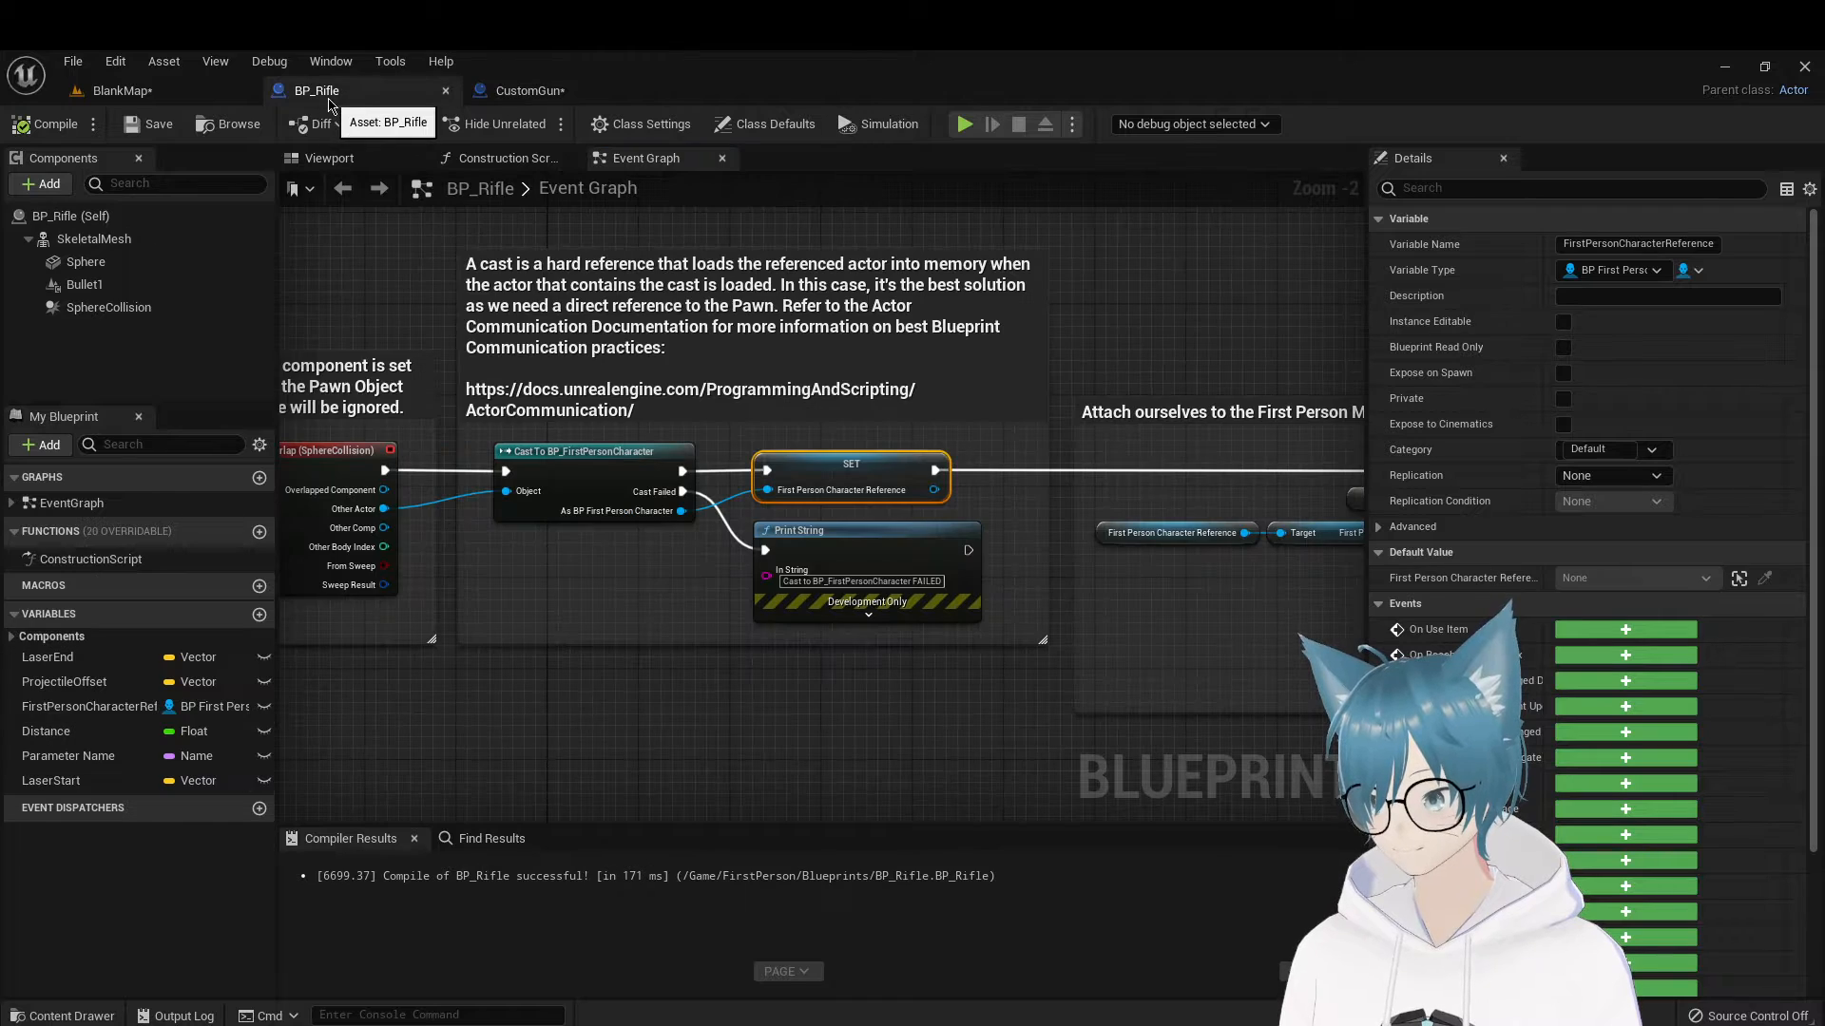
right_drag(1157, 342, 689, 345)
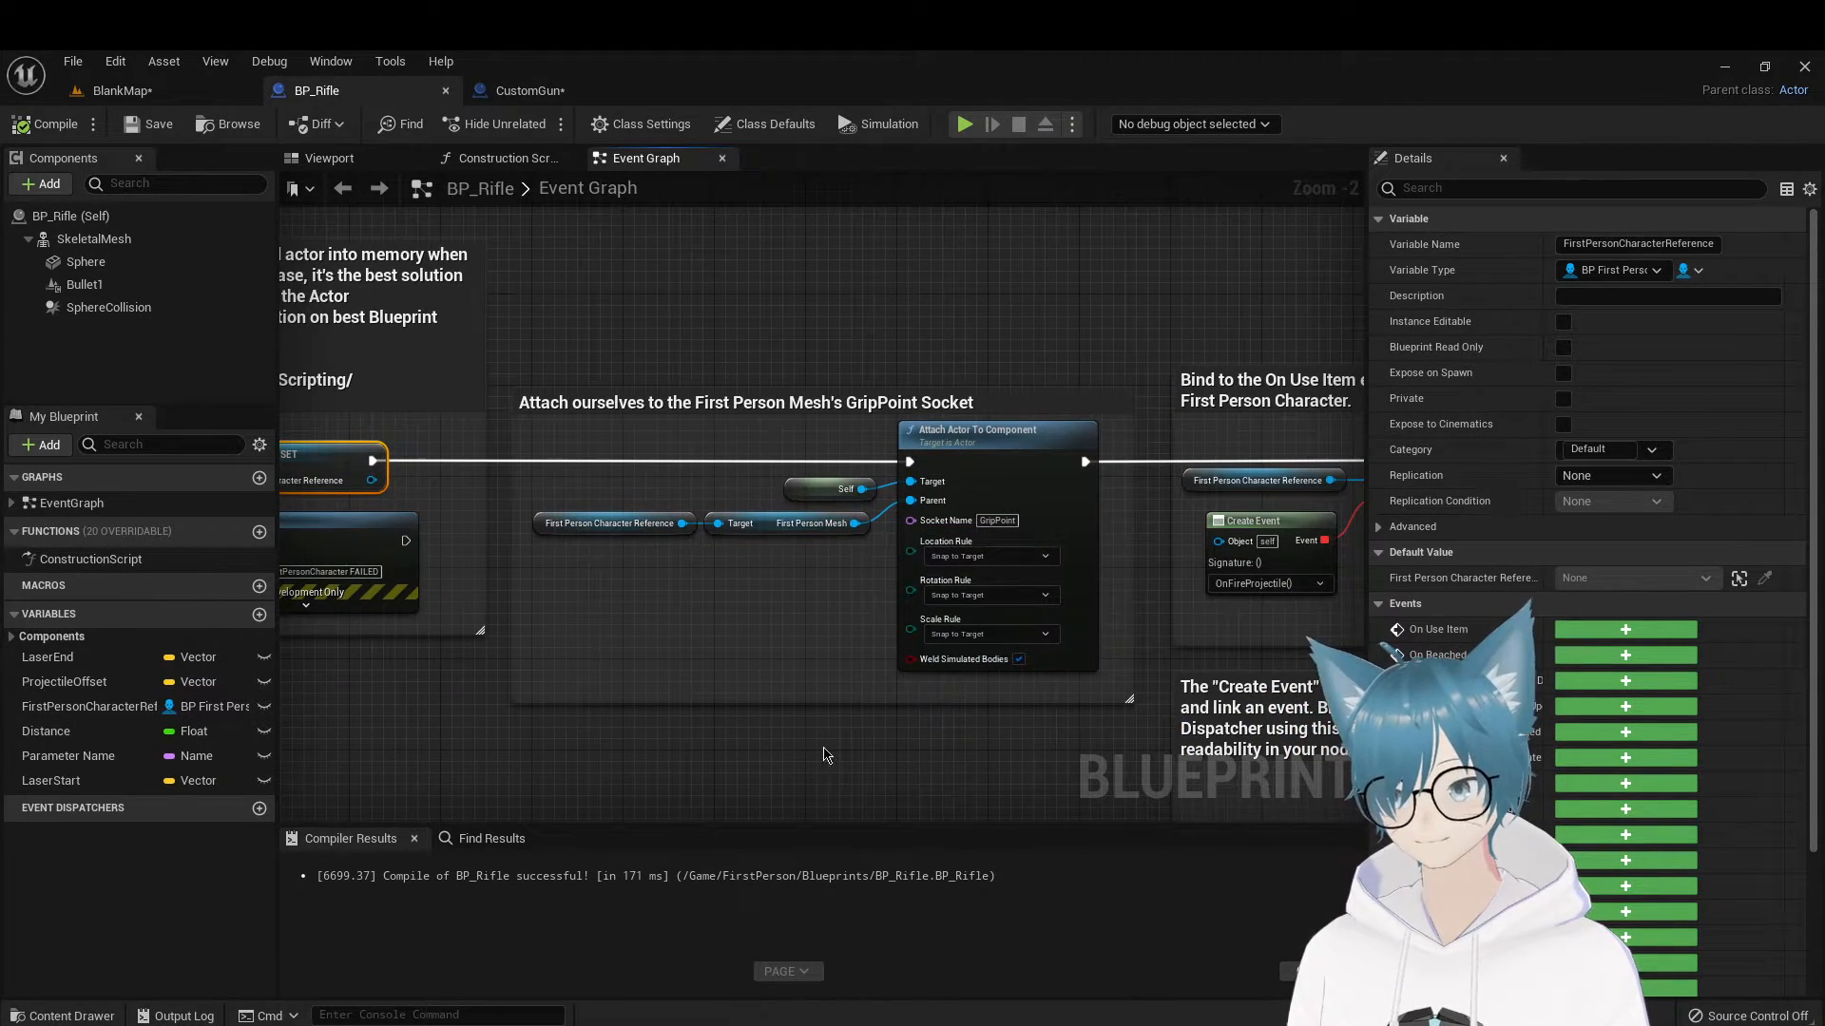
right_drag(823, 756, 720, 706)
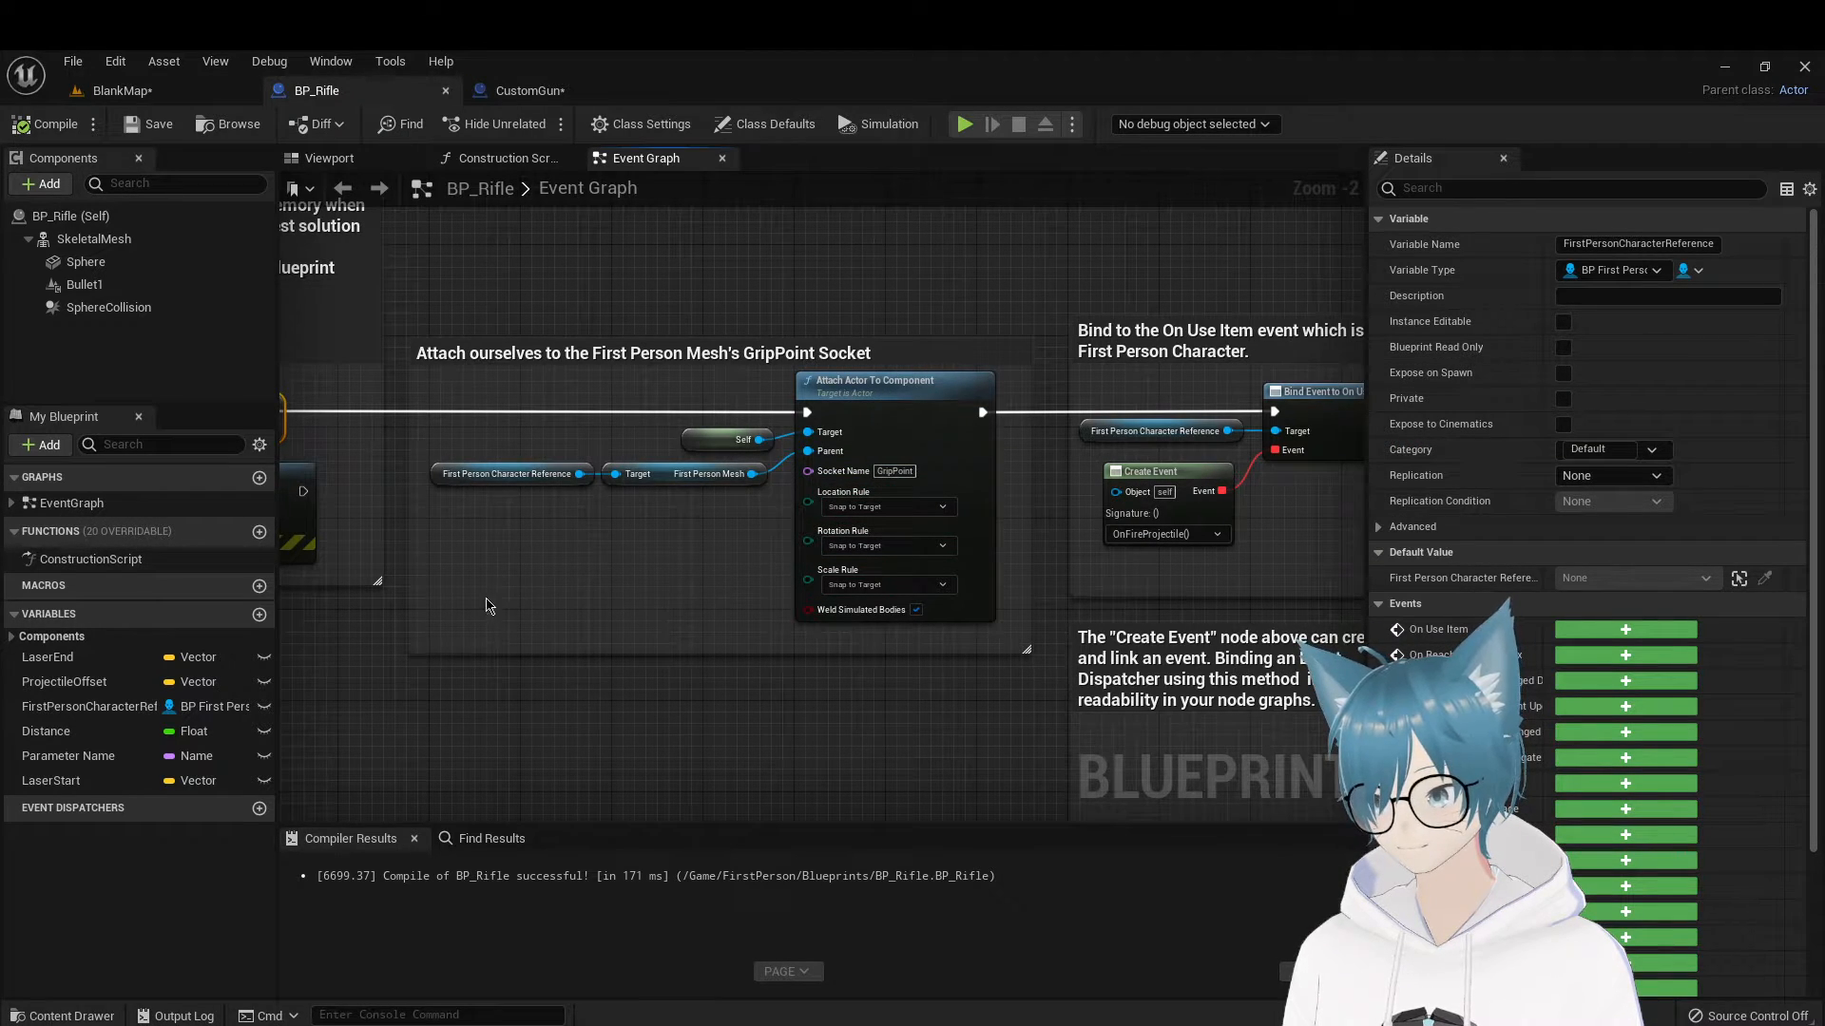
drag(782, 523, 941, 401)
click(627, 666)
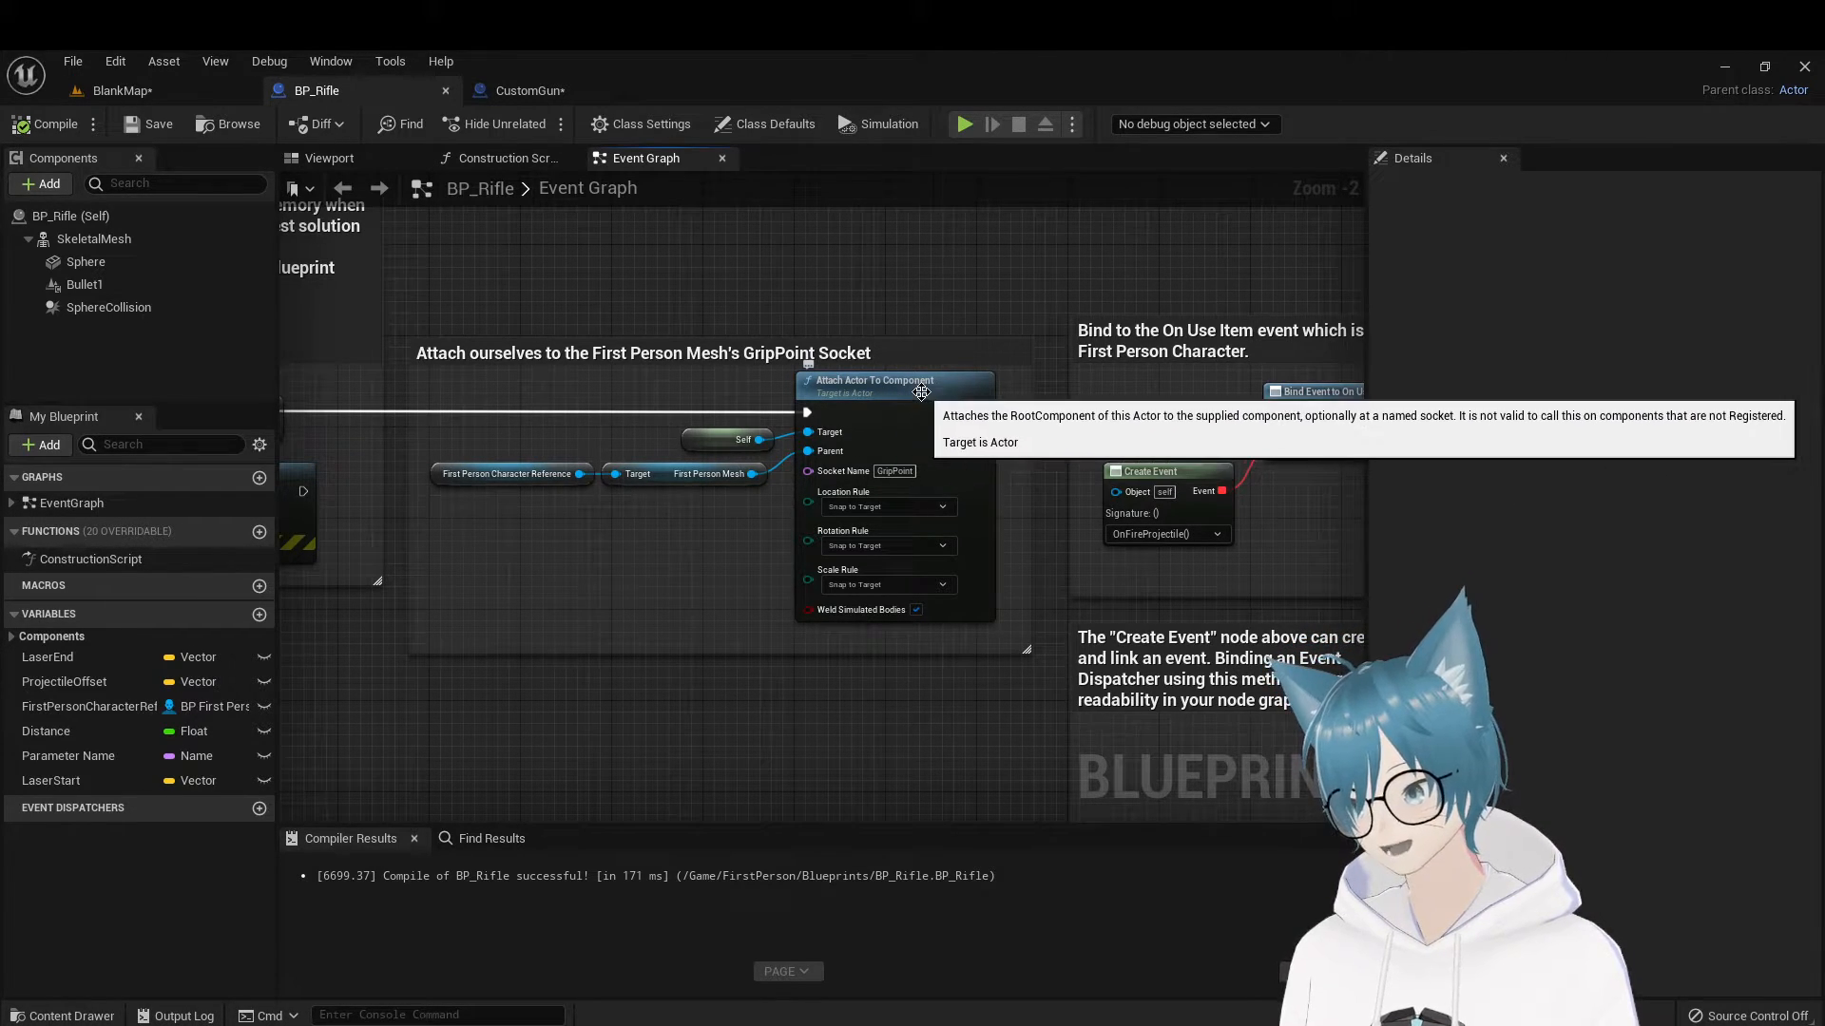
click(527, 91)
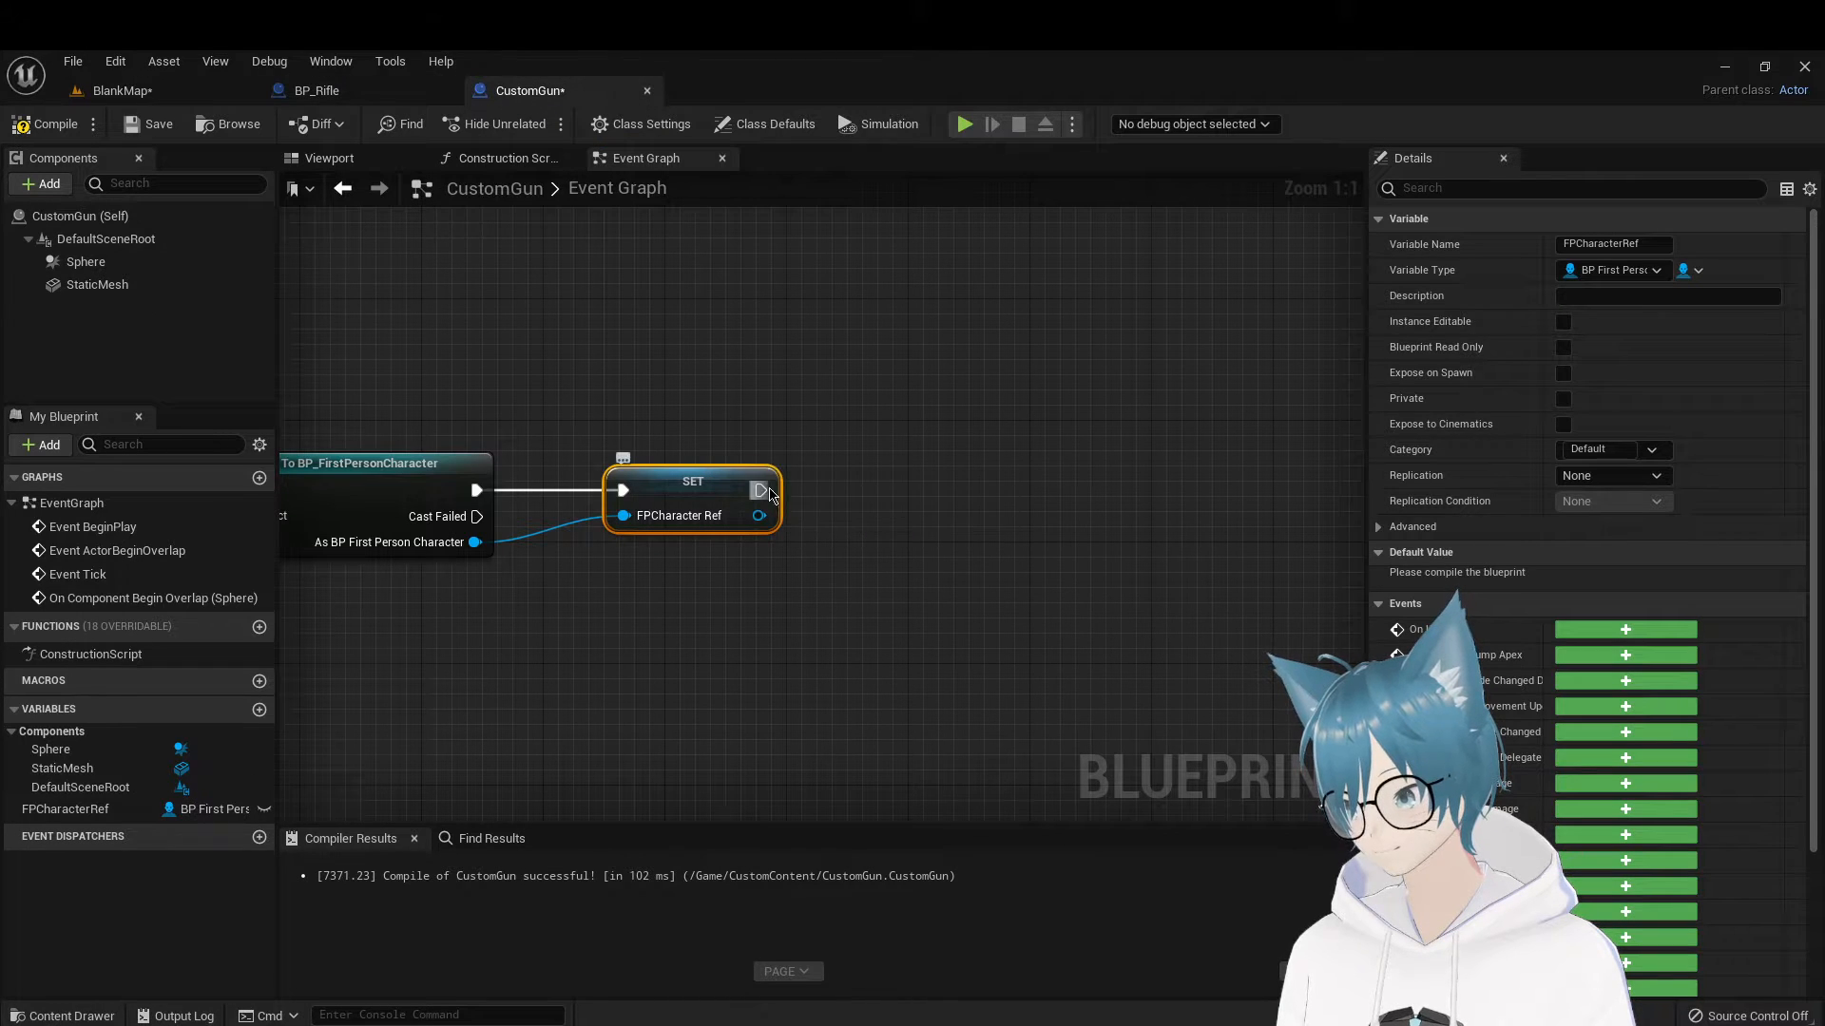
drag(768, 492, 953, 482)
text(attach)
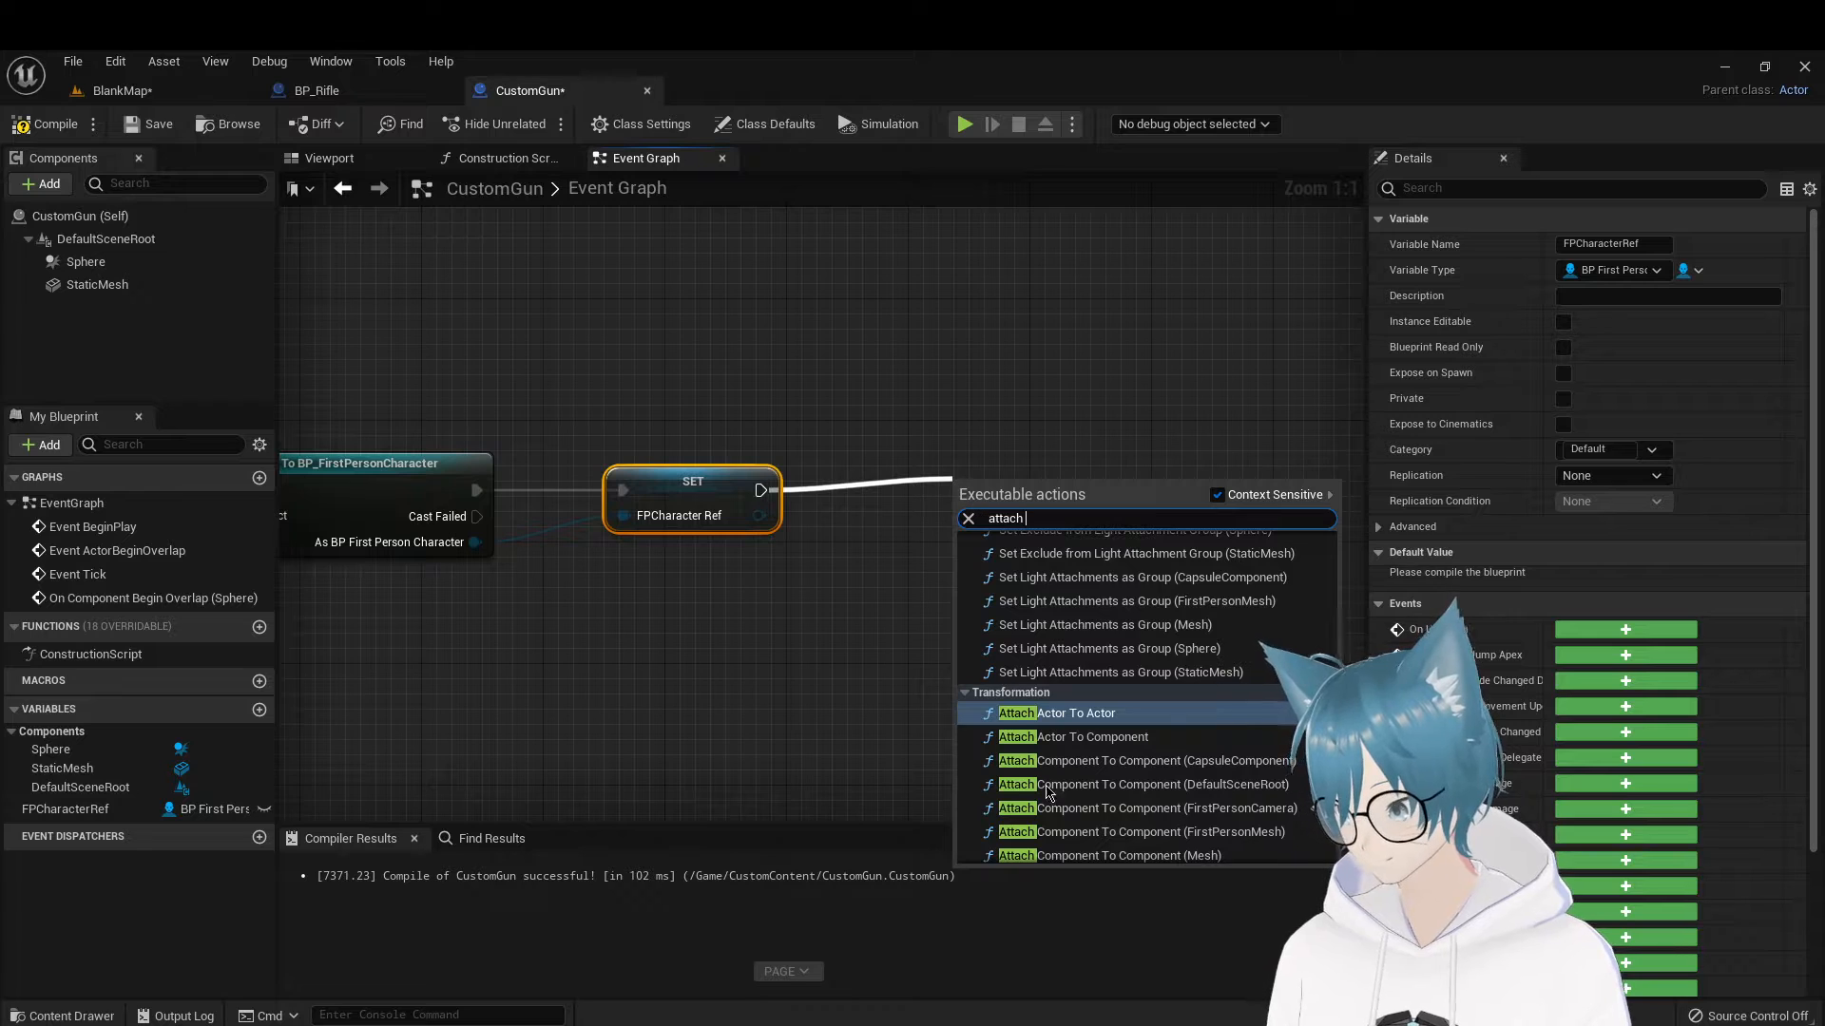
click(1074, 738)
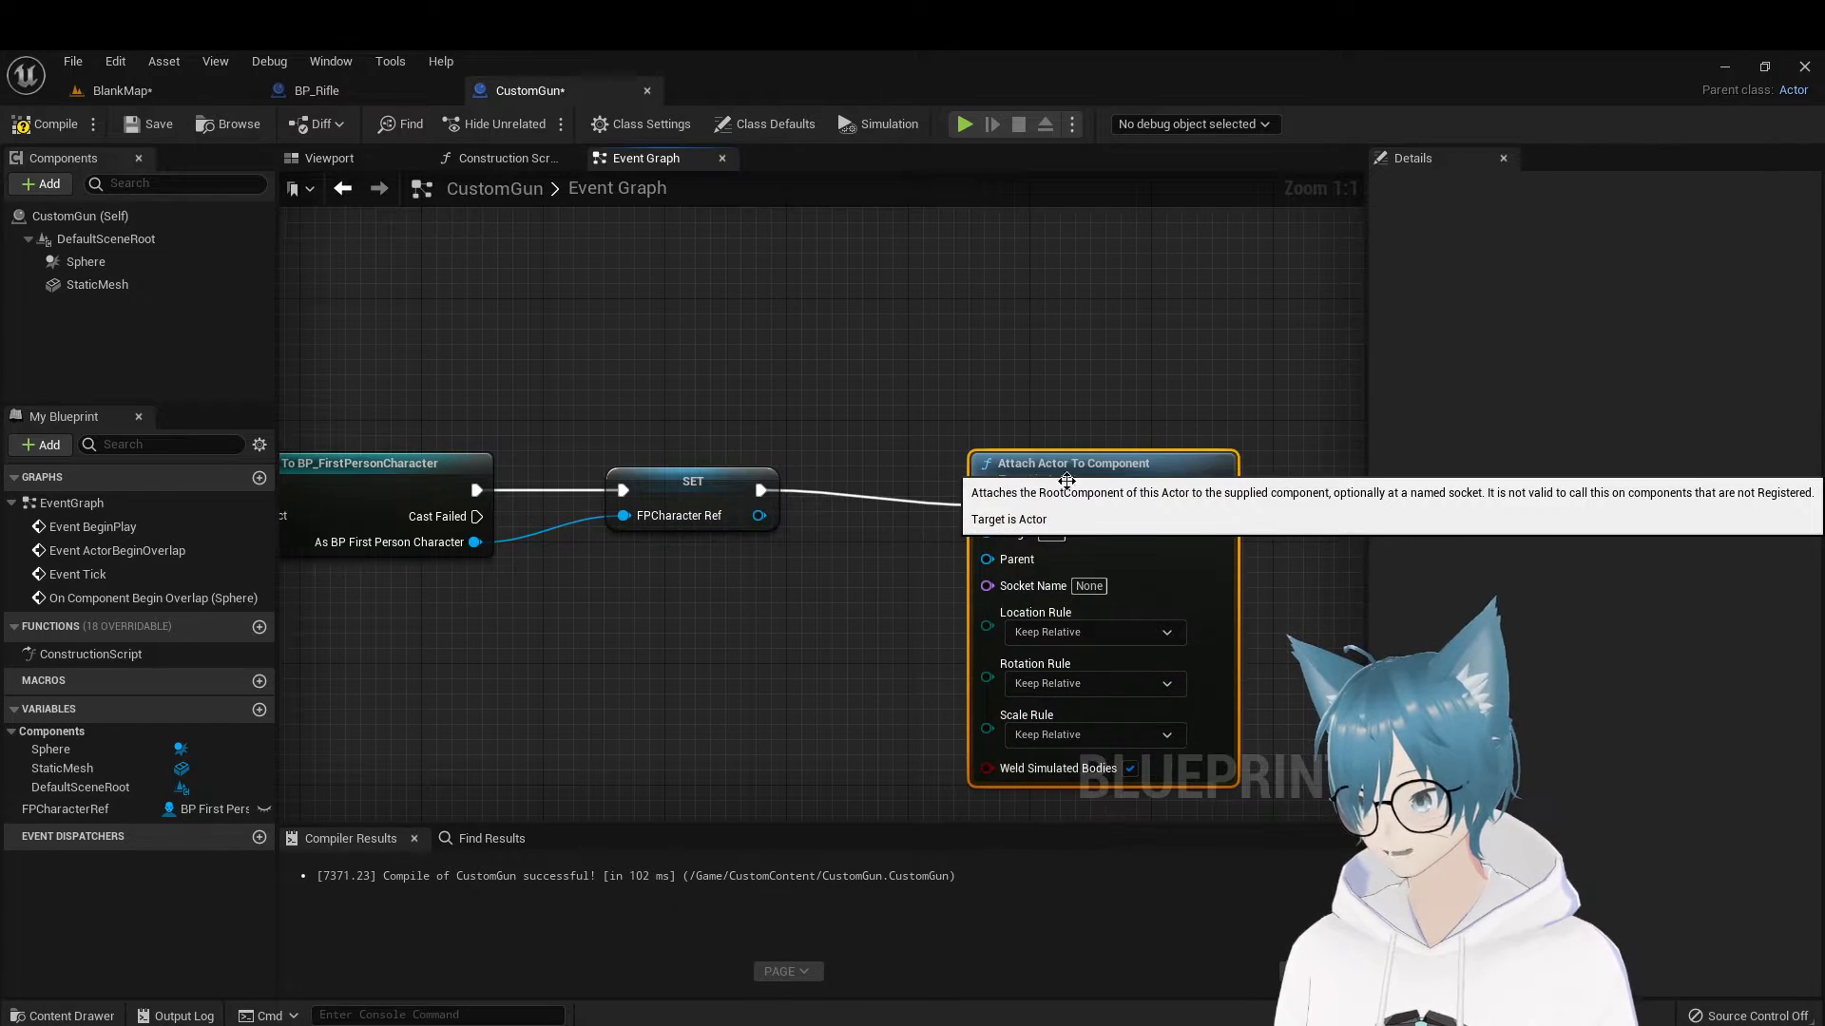
Copy the socket name GripPoint from BP_Rifle into CustomGun's Attach Actor To Component node and compare the Target inputs
click(388, 92)
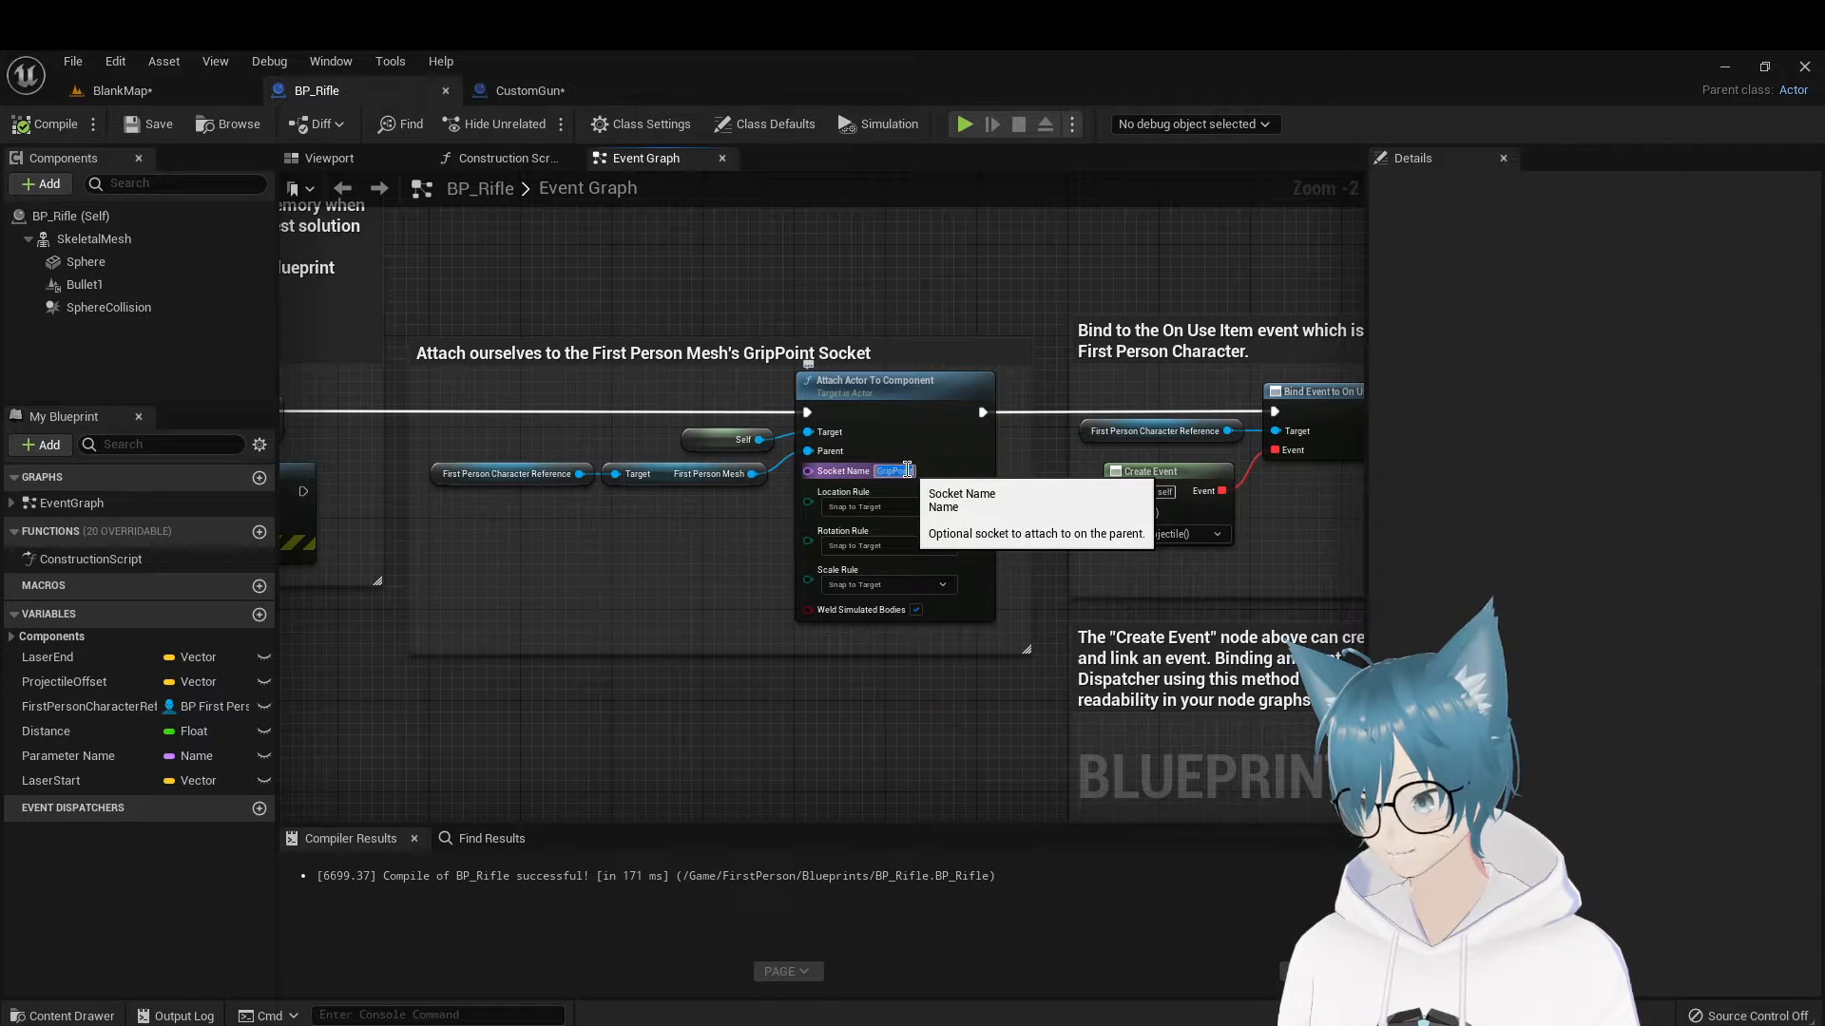
click(534, 90)
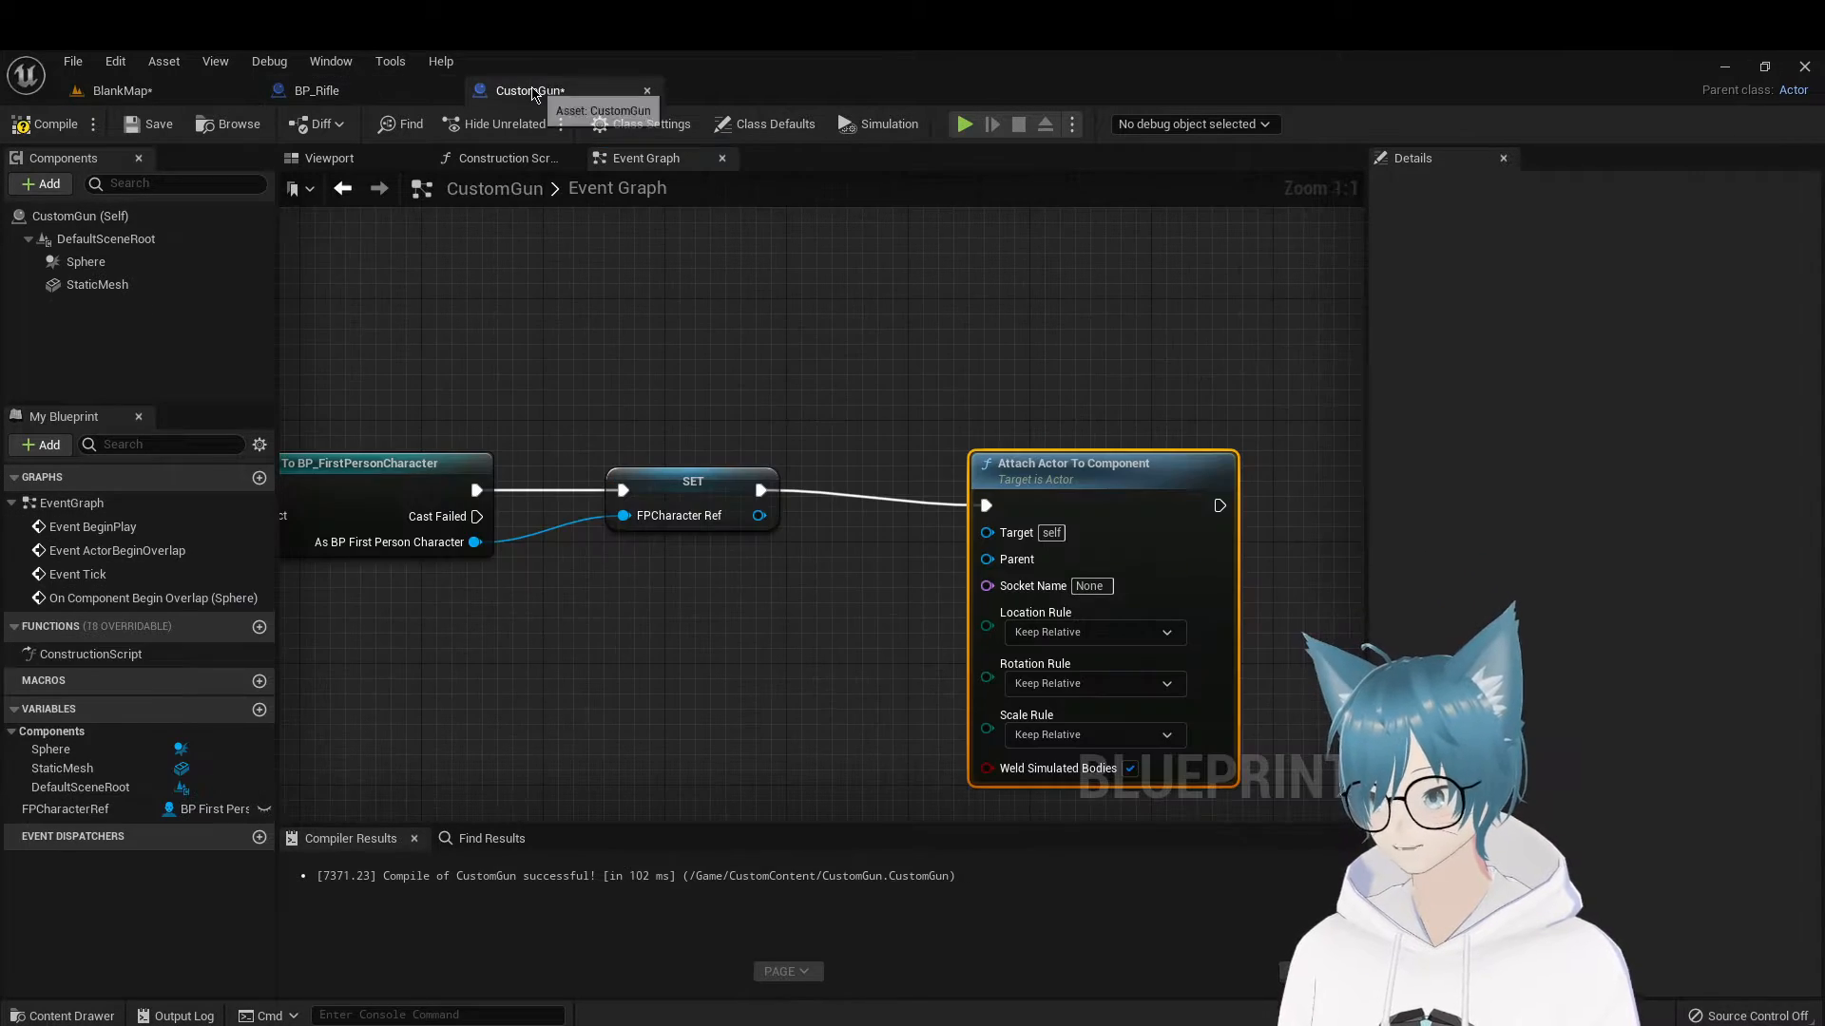
click(1091, 586)
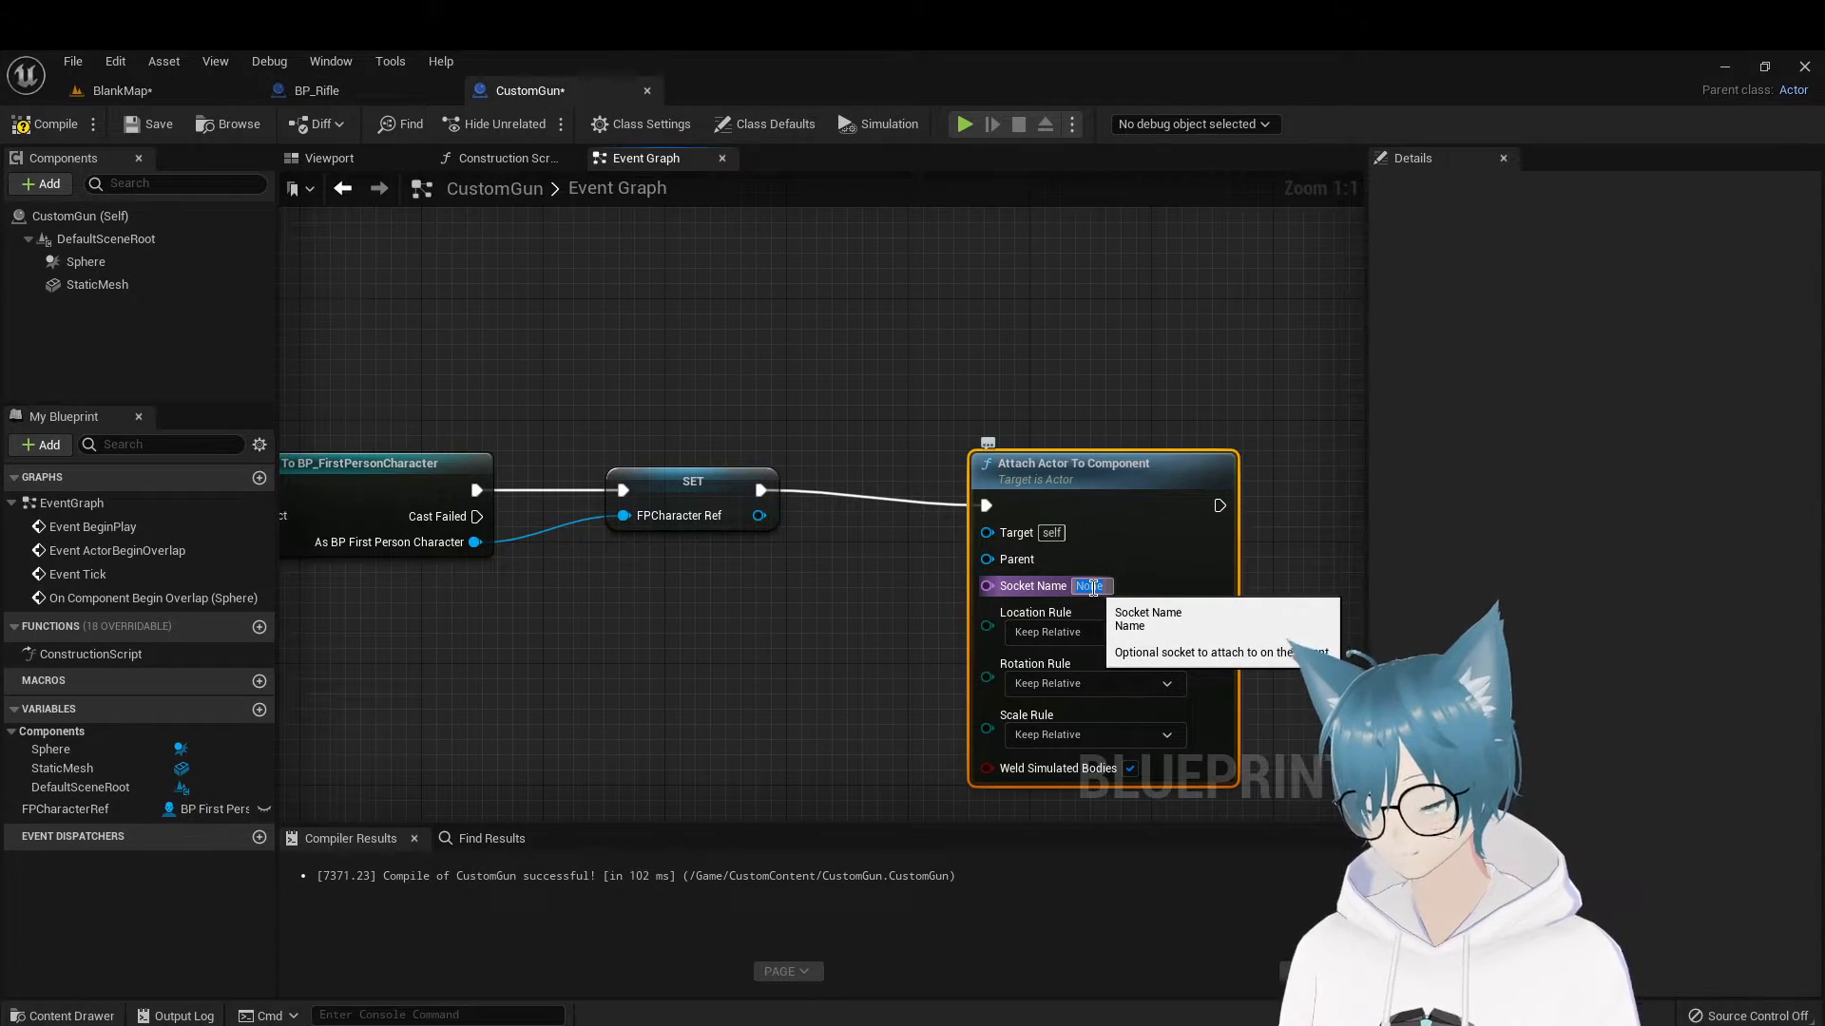
click(1049, 367)
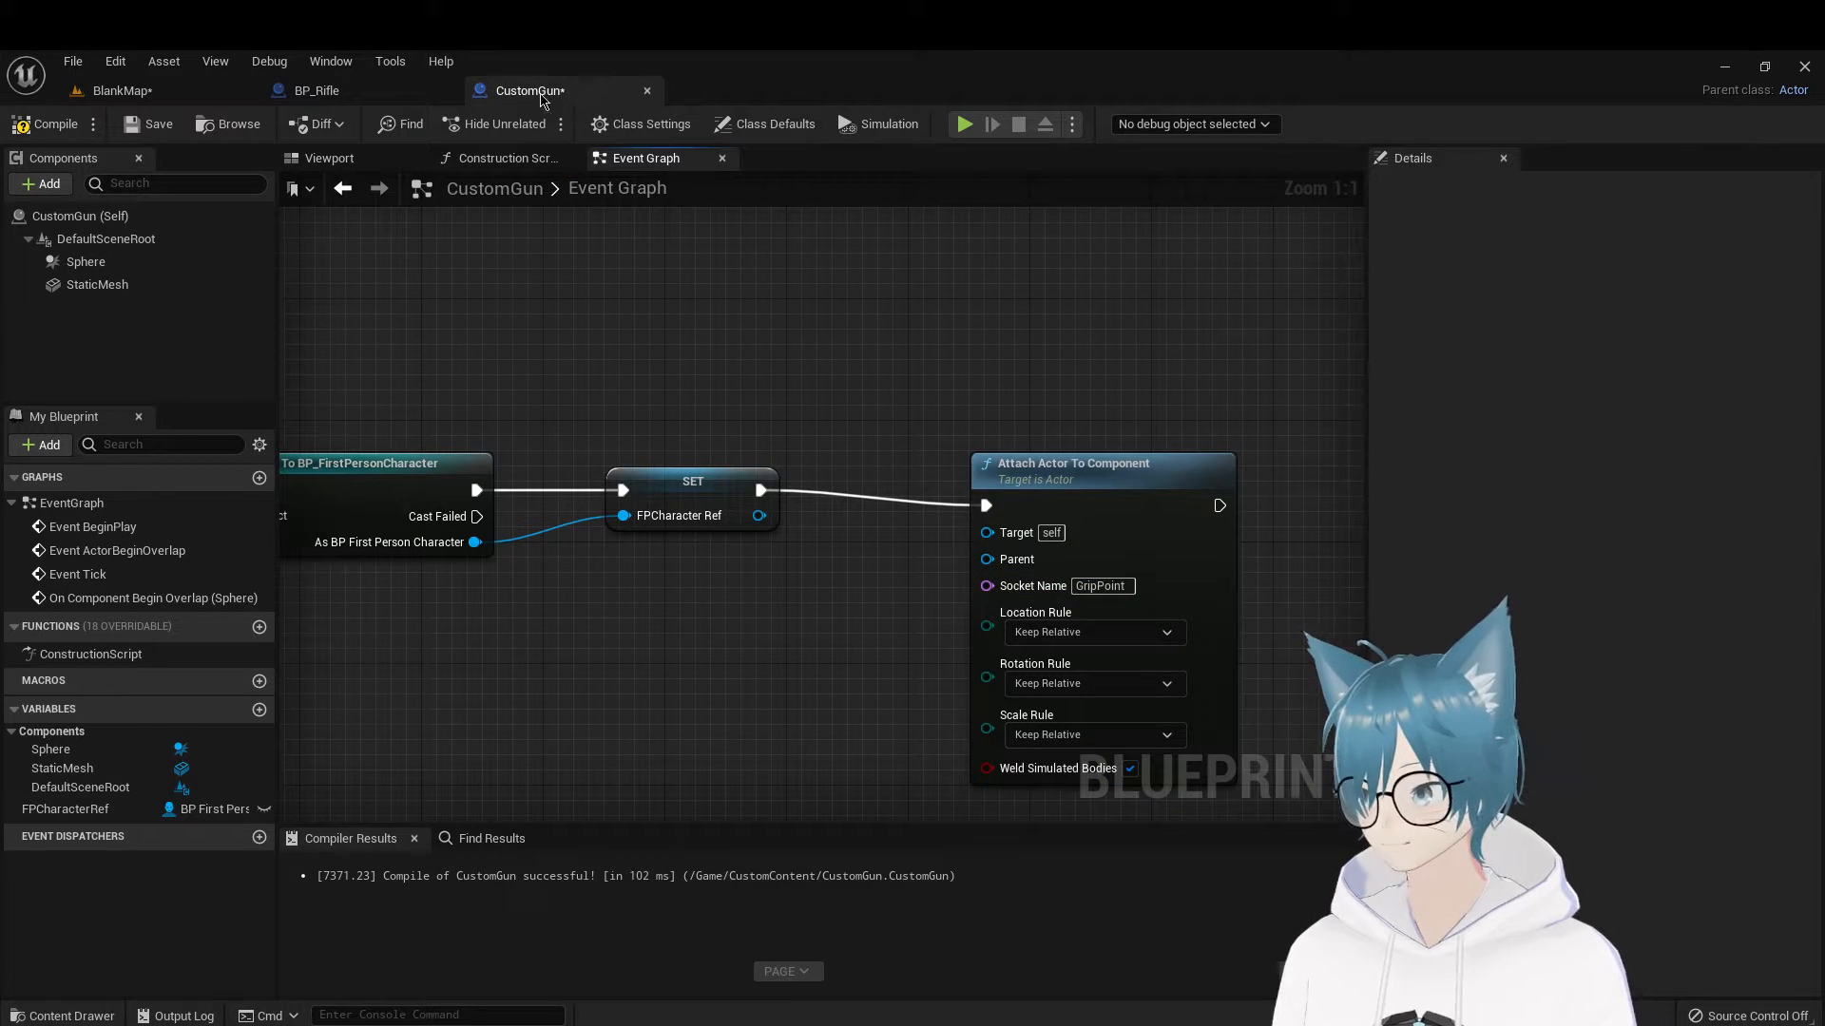
click(409, 90)
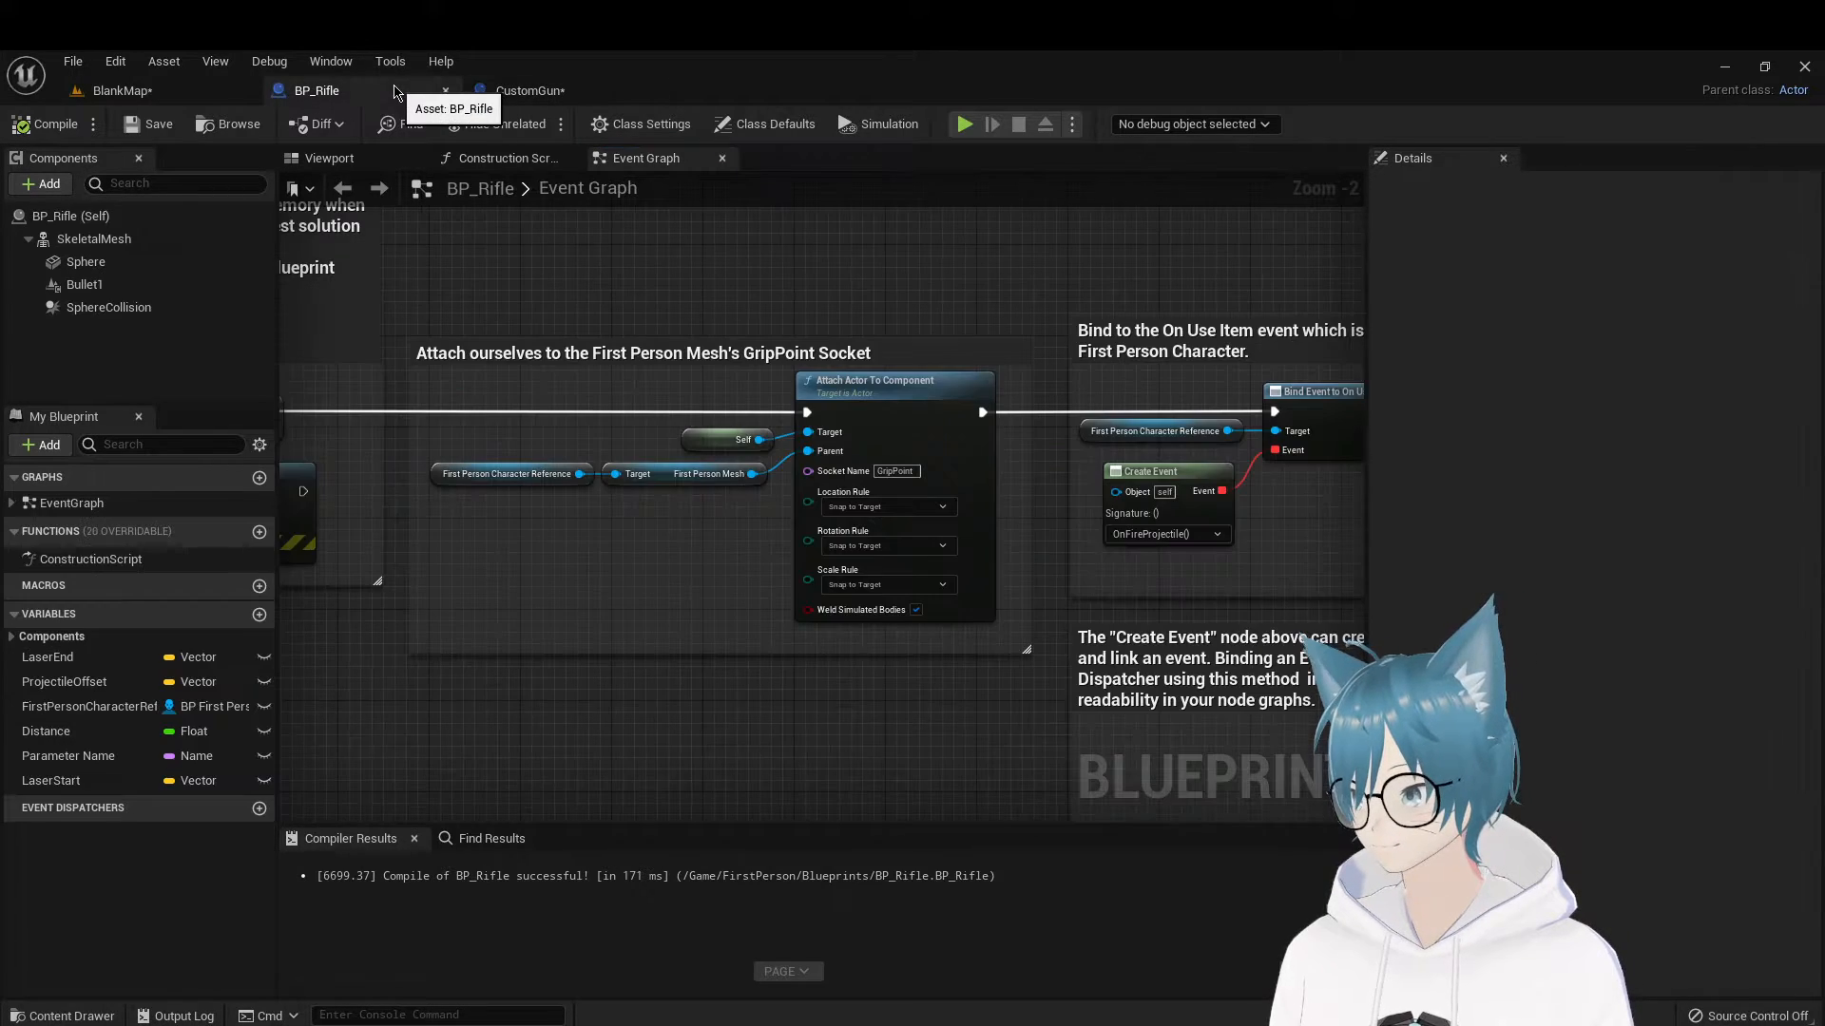
click(530, 91)
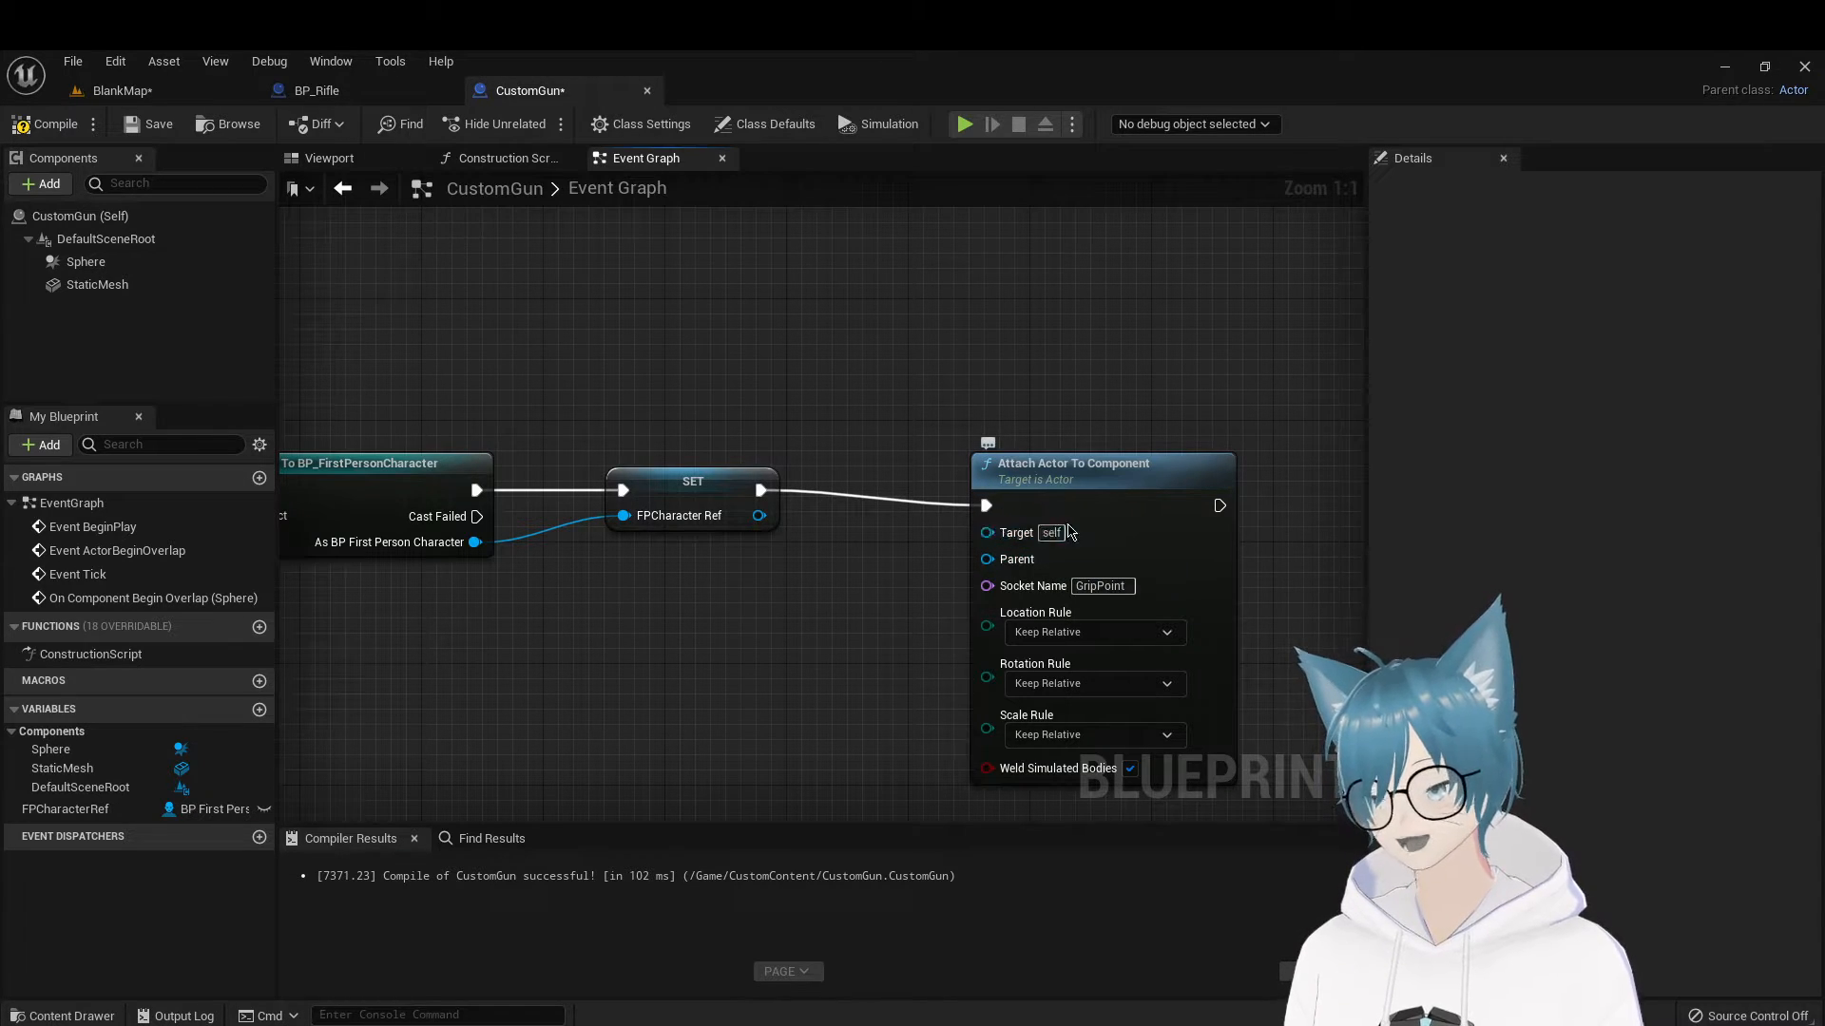
Add a Get FPCharacterRef node in CustomGun and pull a Get First Person Mesh node from it, as in BP_Rifle
click(317, 90)
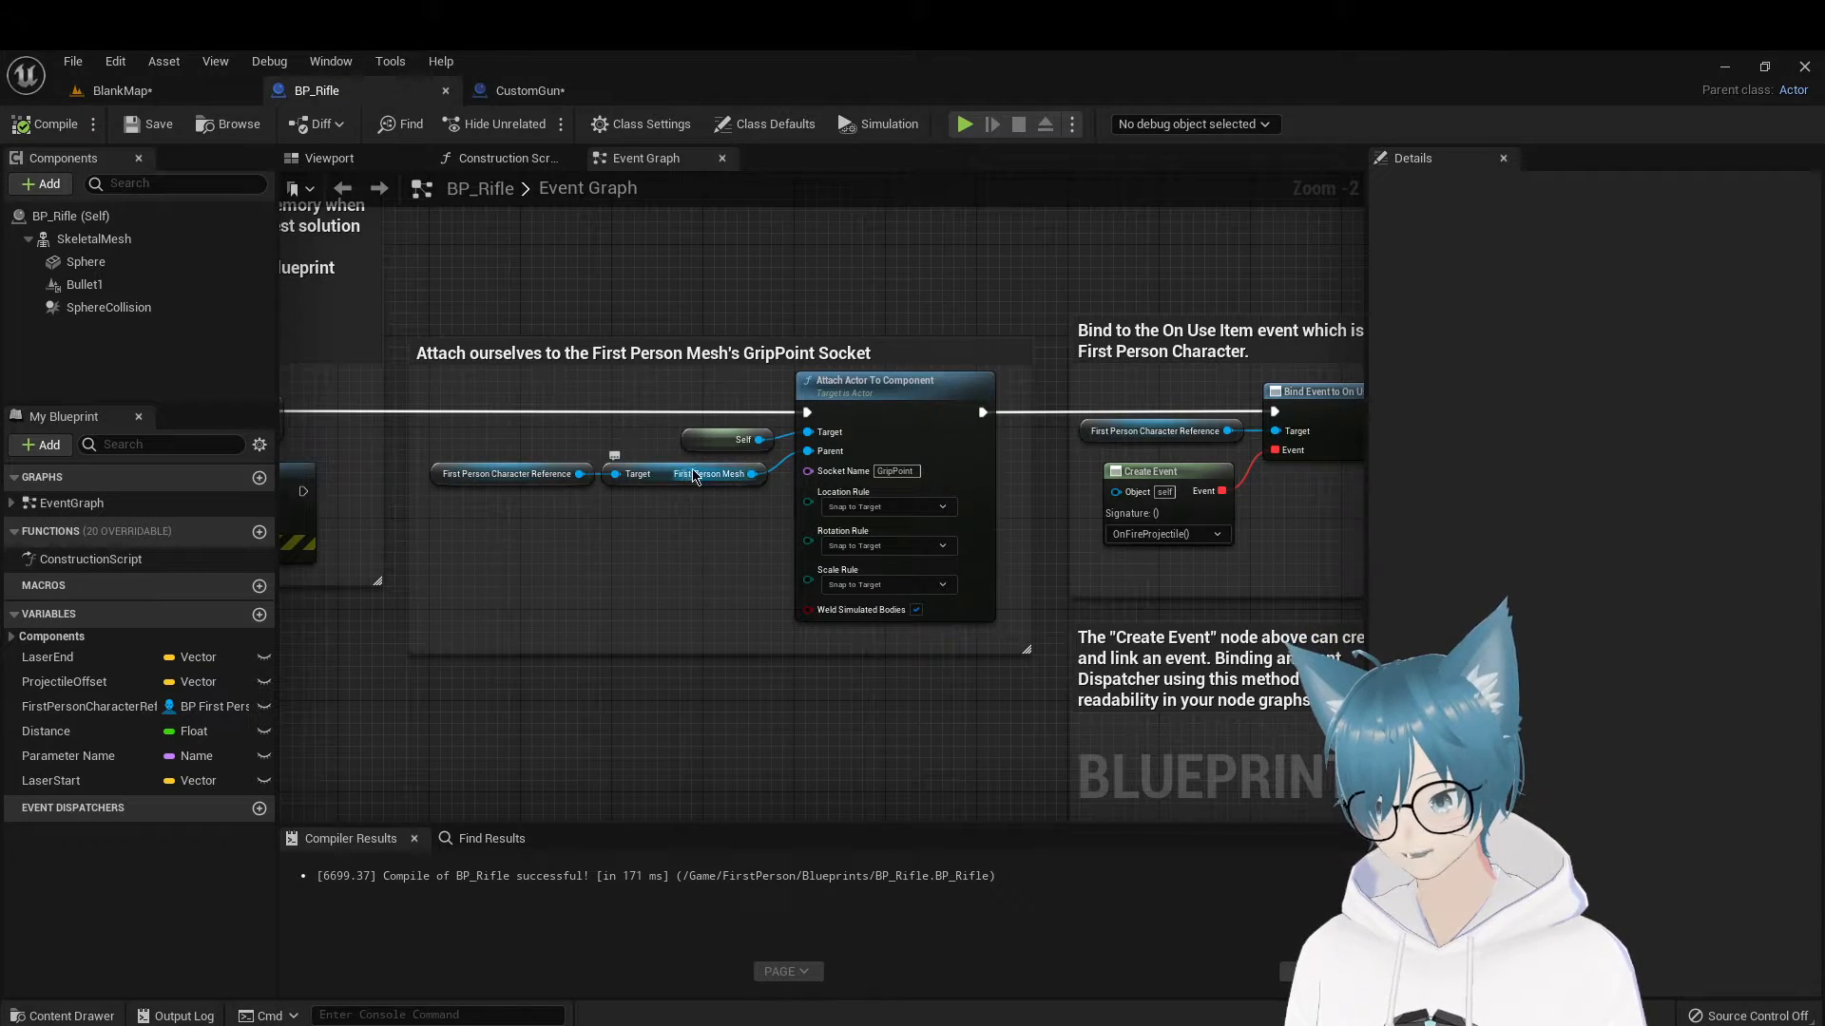
click(529, 90)
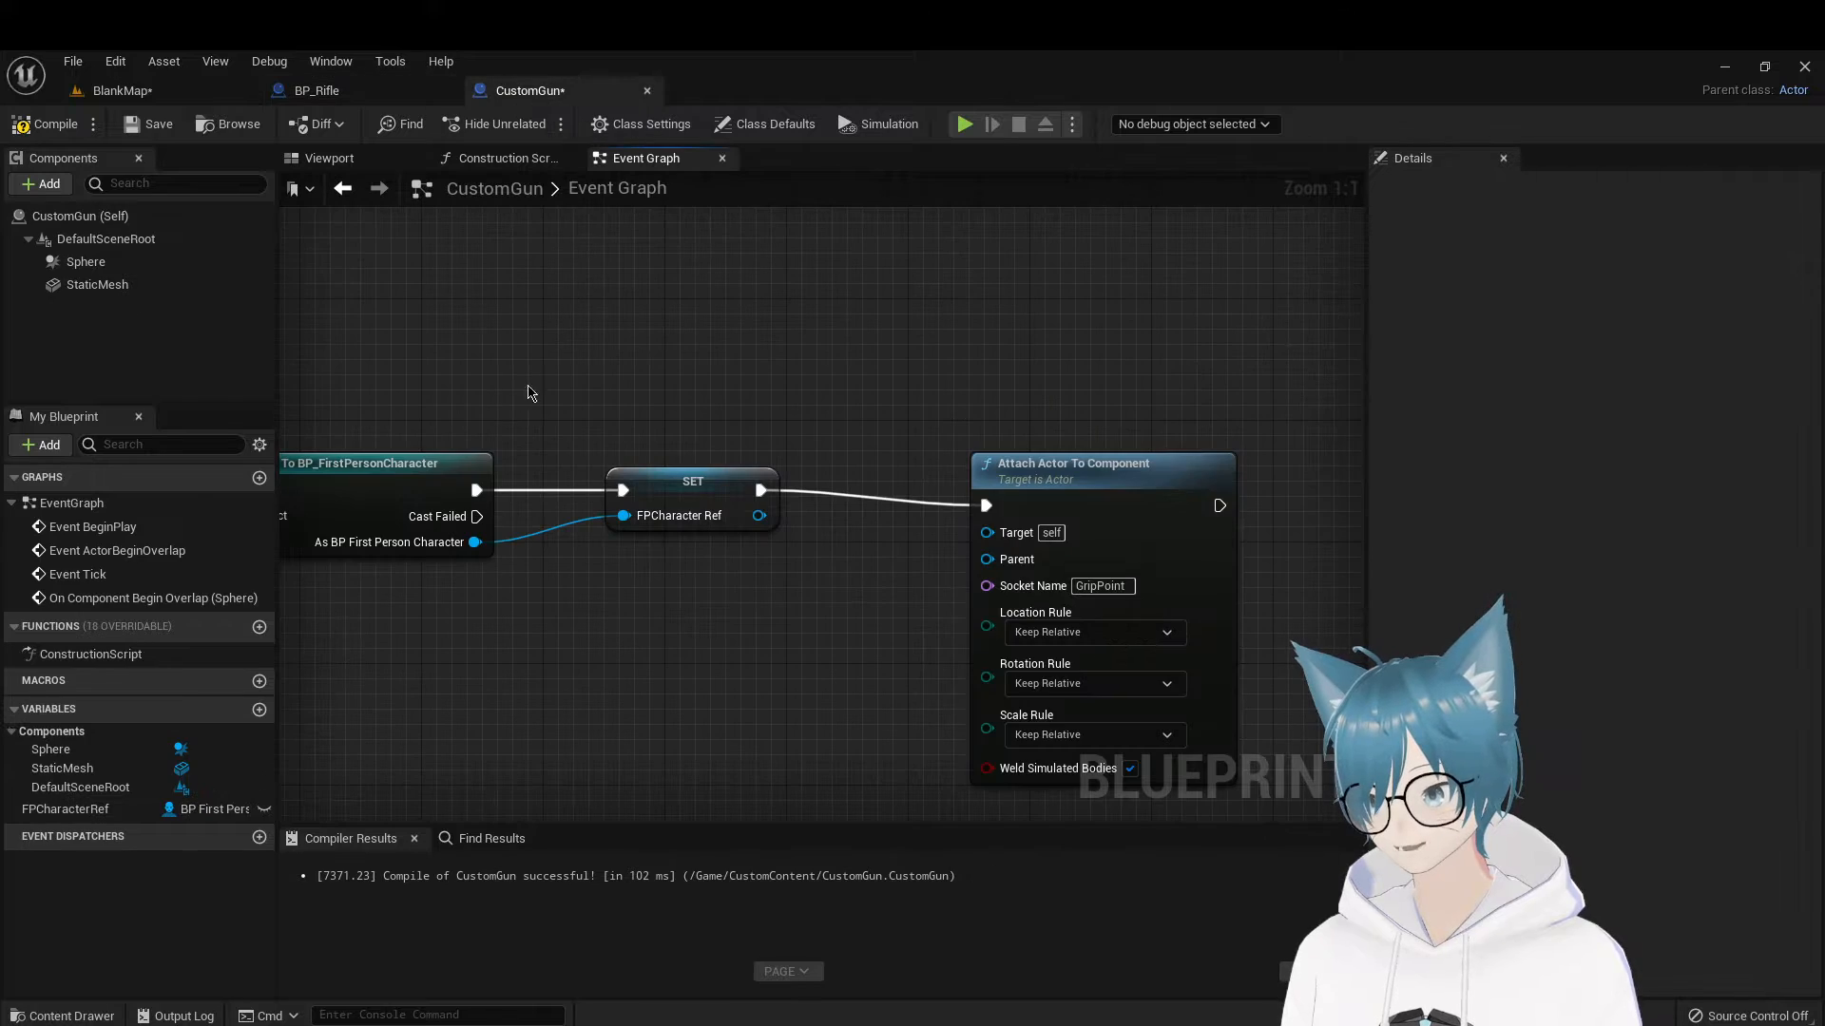
drag(140, 811, 988, 562)
click(850, 578)
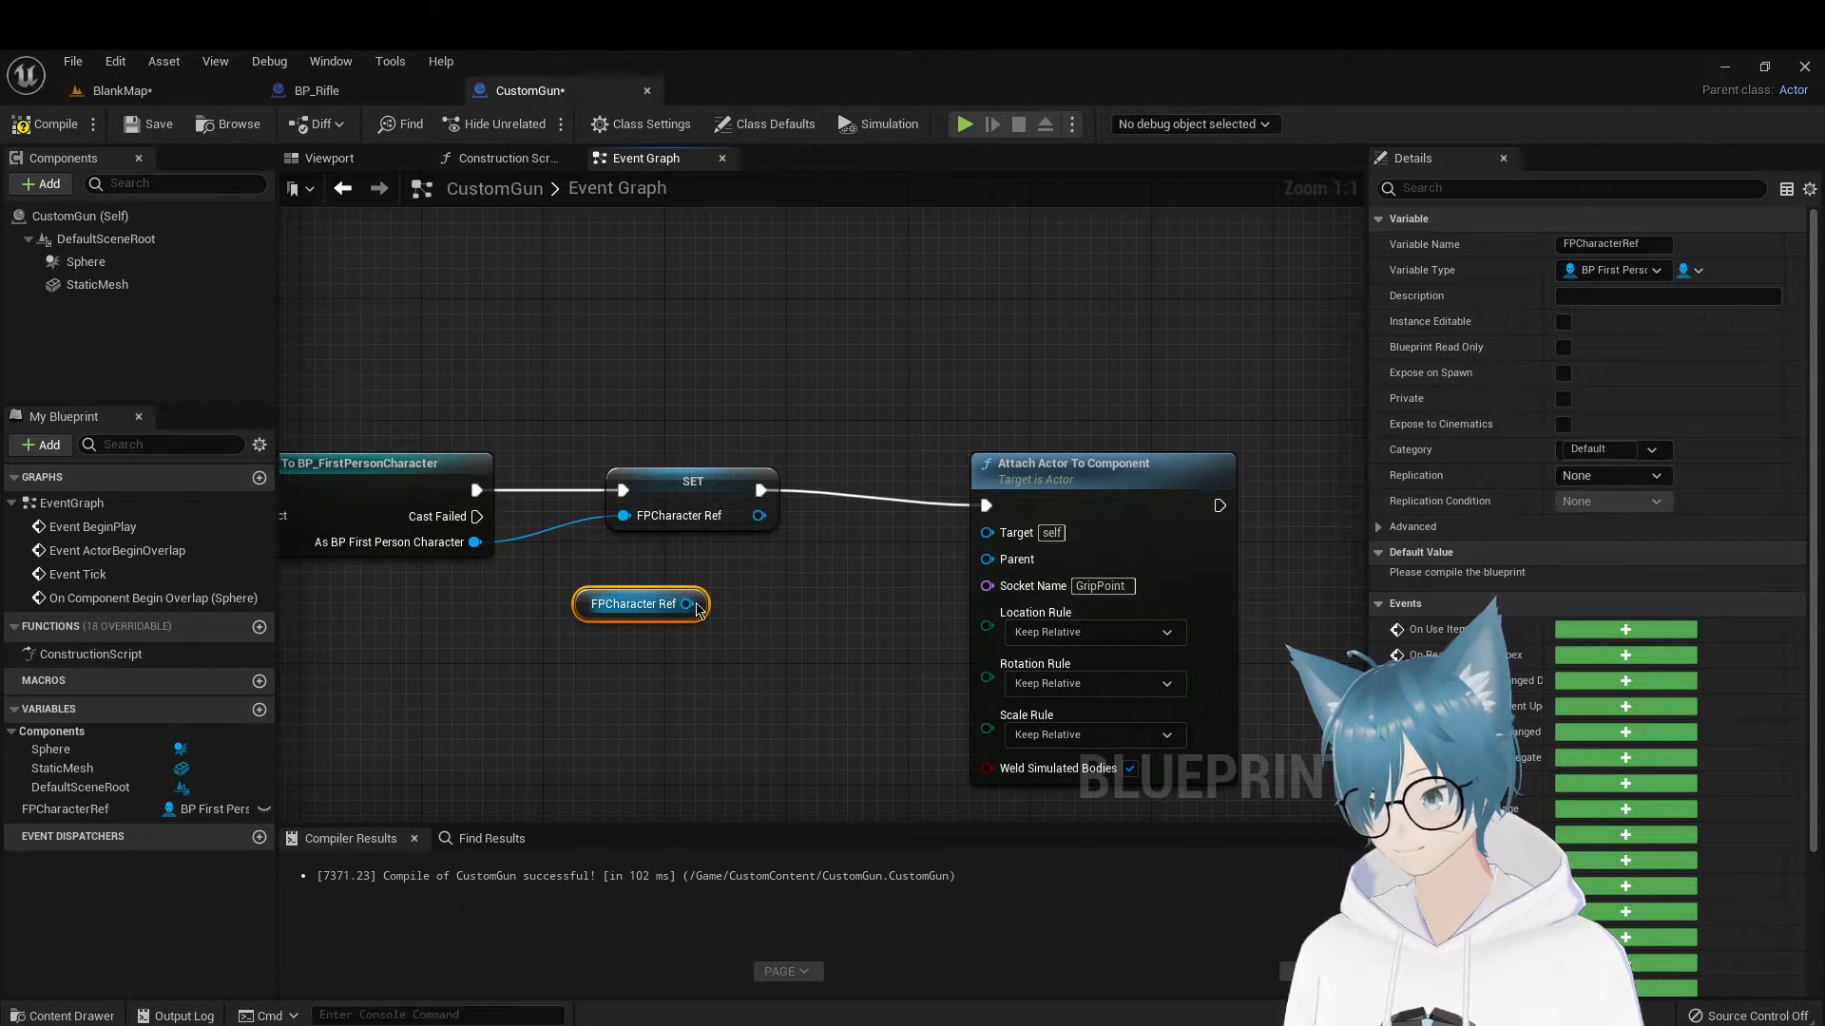
drag(686, 603, 774, 608)
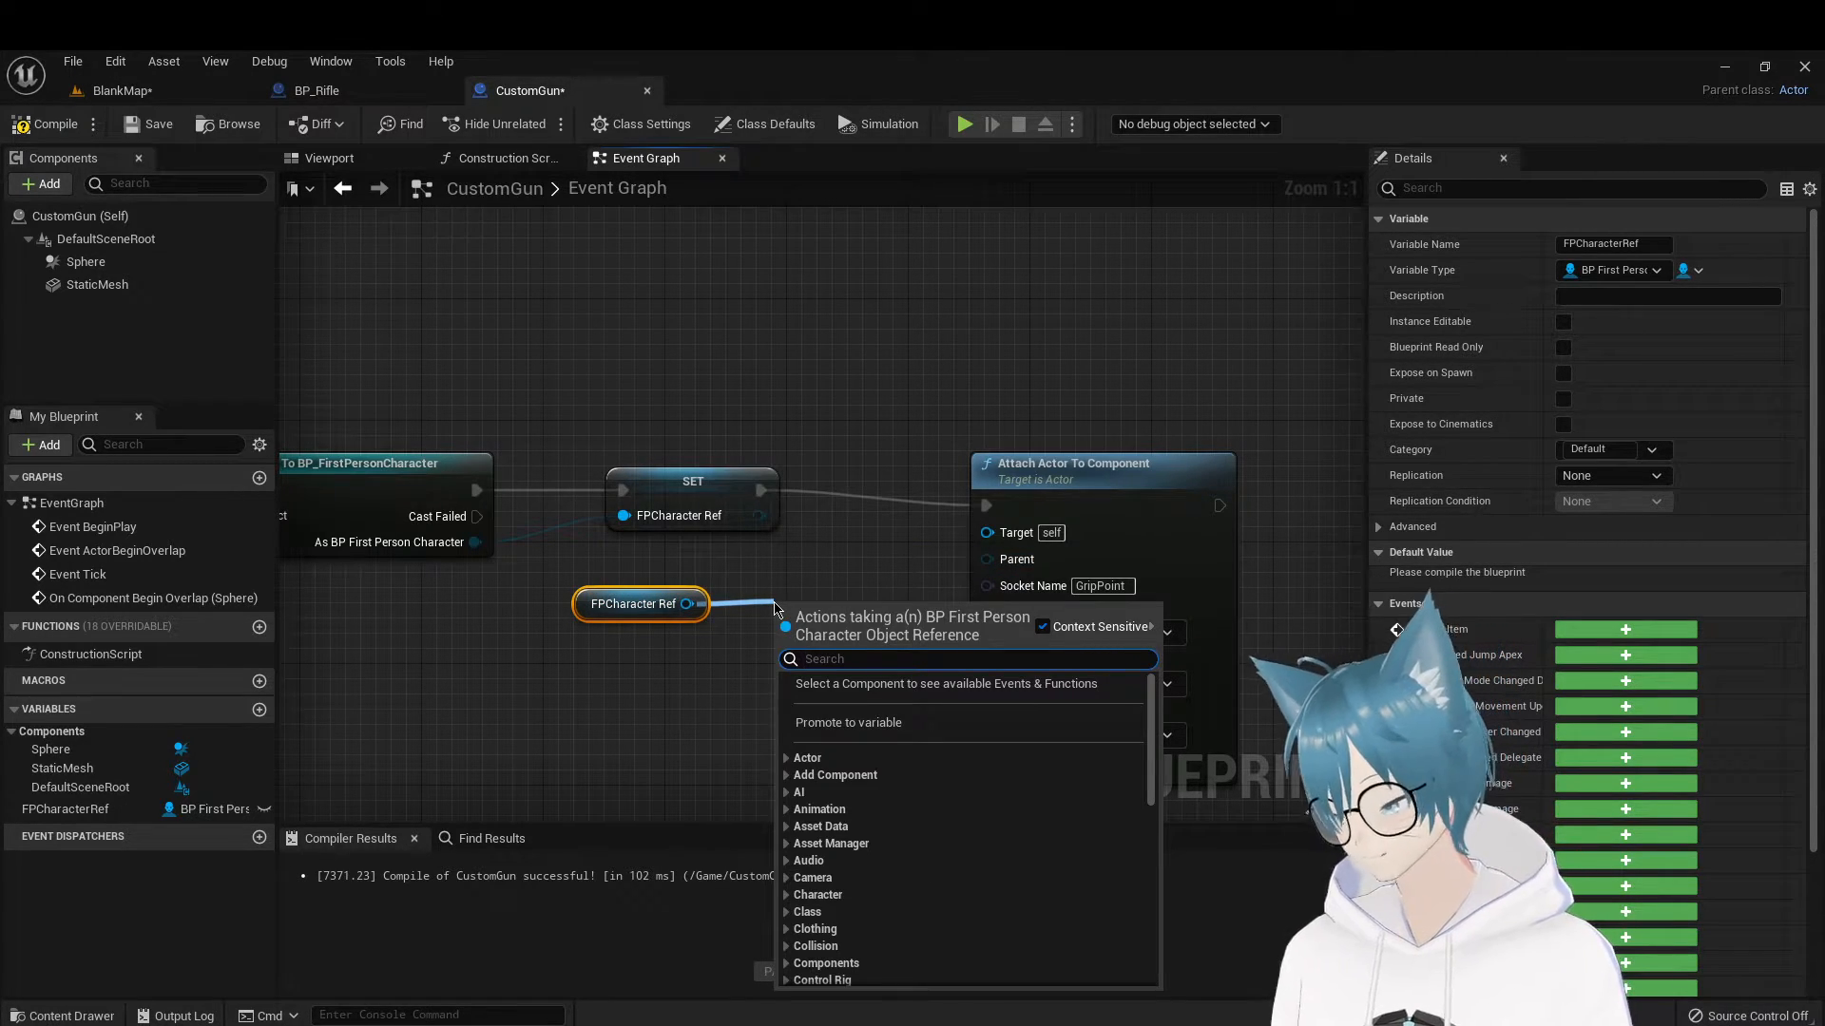
text(first)
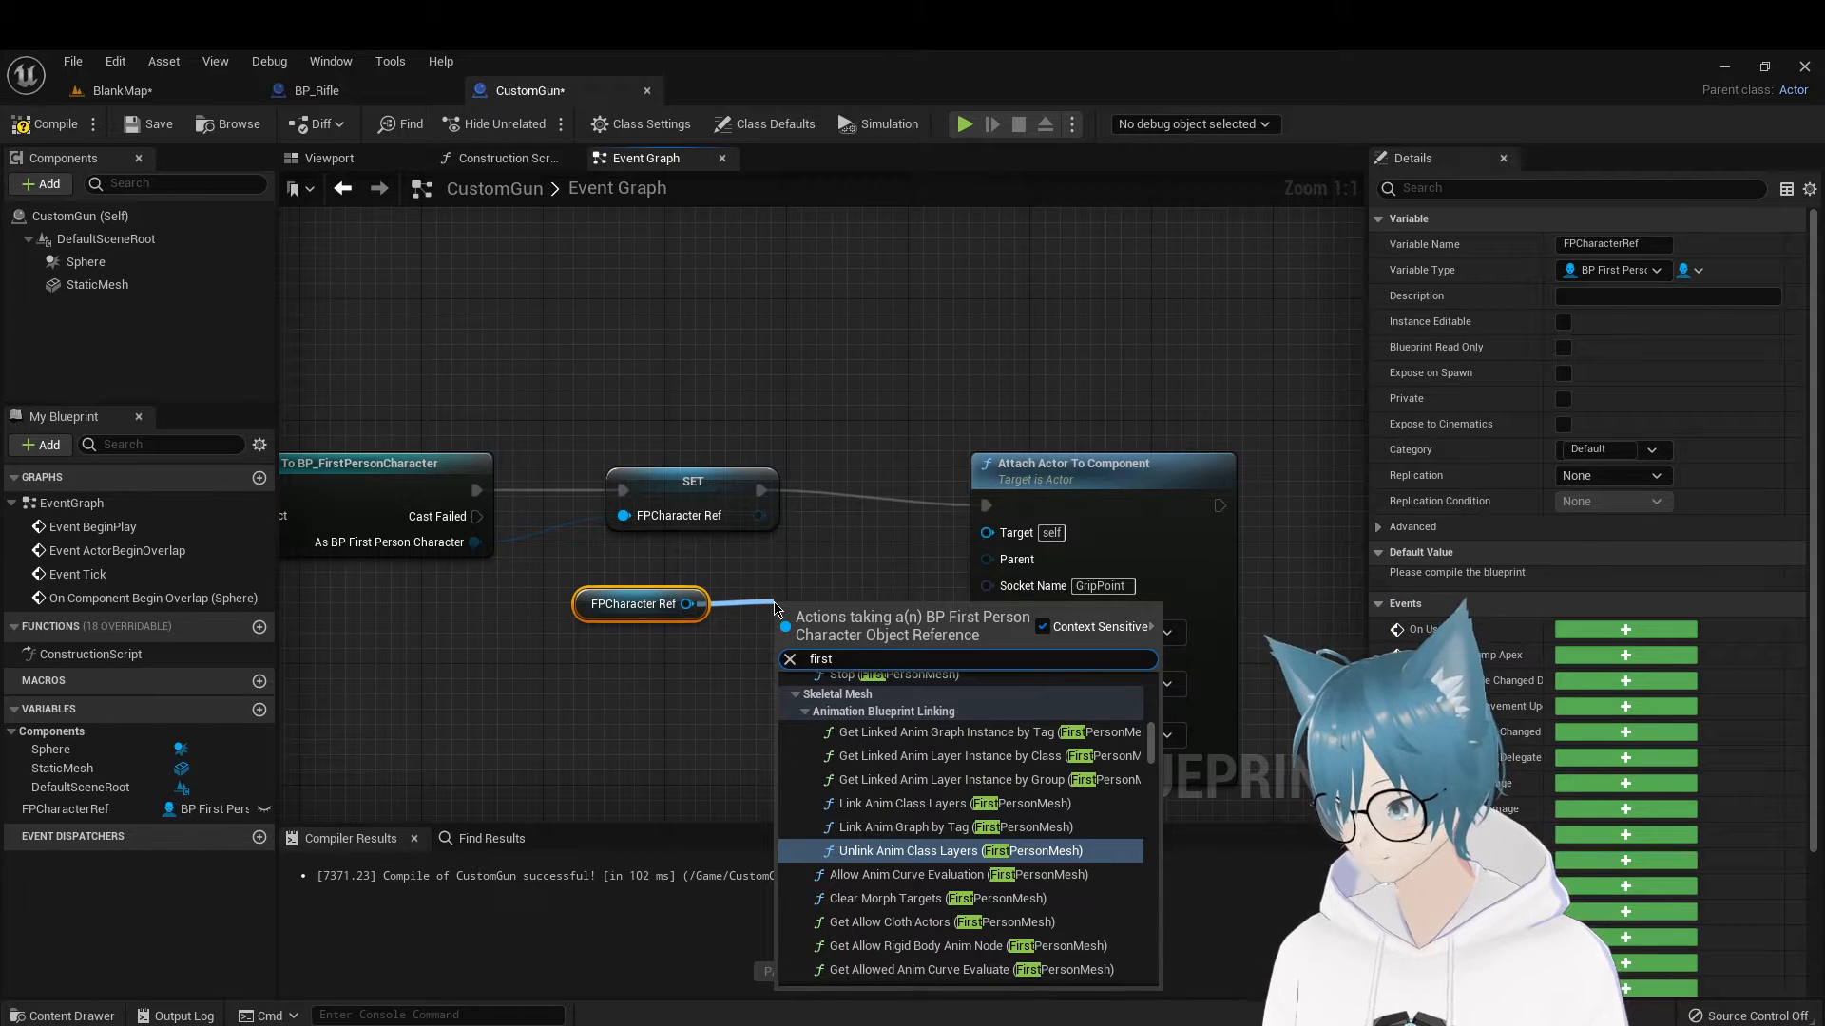
text( per)
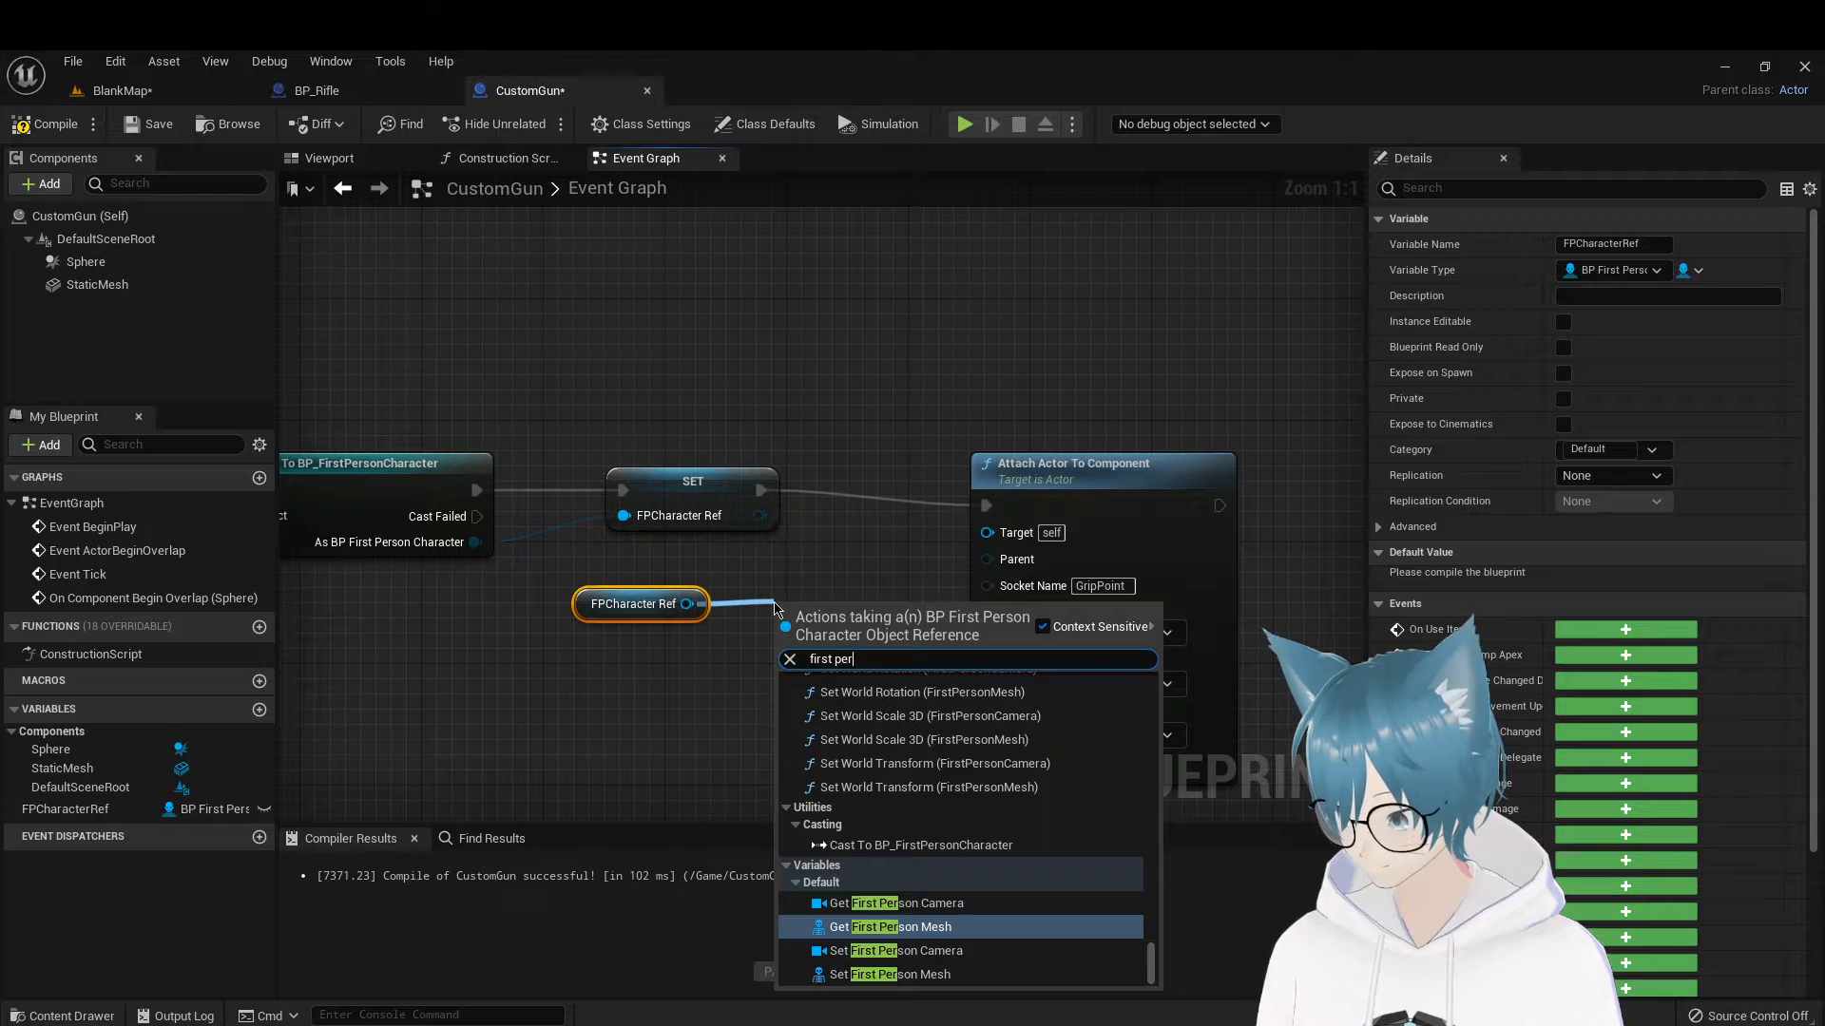
click(903, 924)
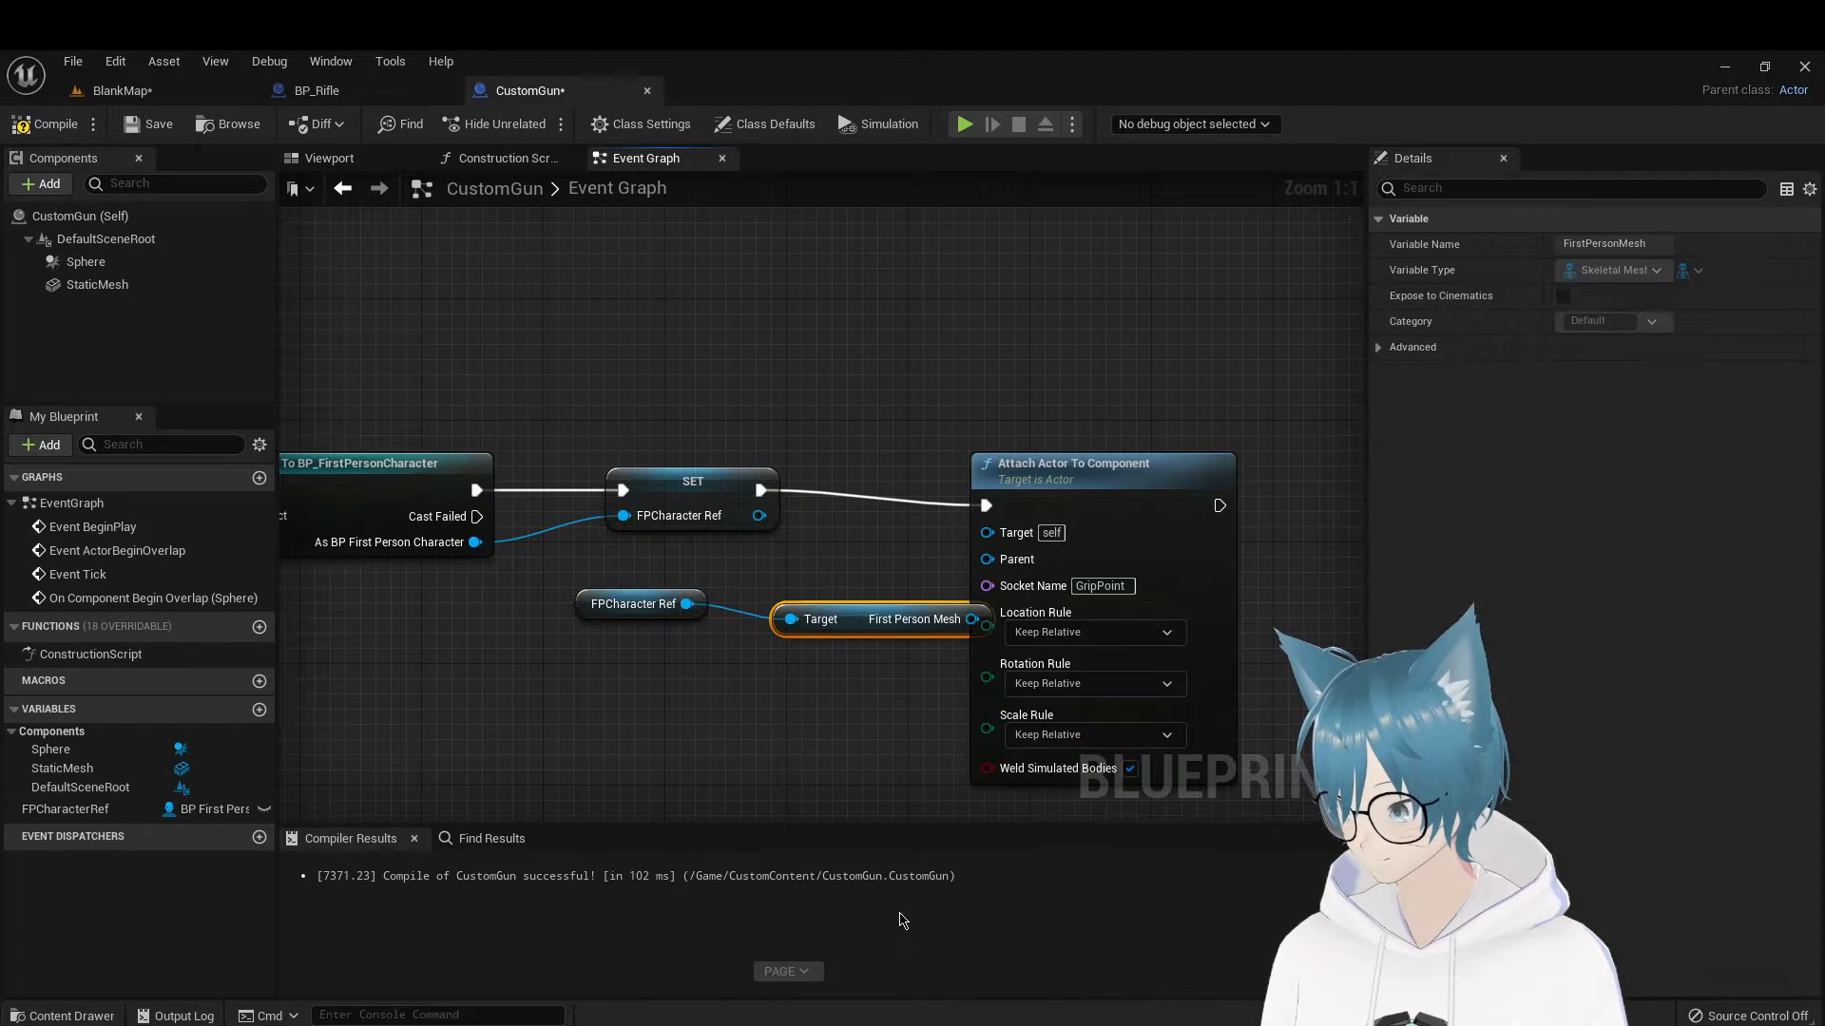
Connect First Person Mesh to the Parent input of Attach Actor To Component and line up the two getter nodes
drag(841, 625, 777, 594)
drag(911, 588, 1019, 561)
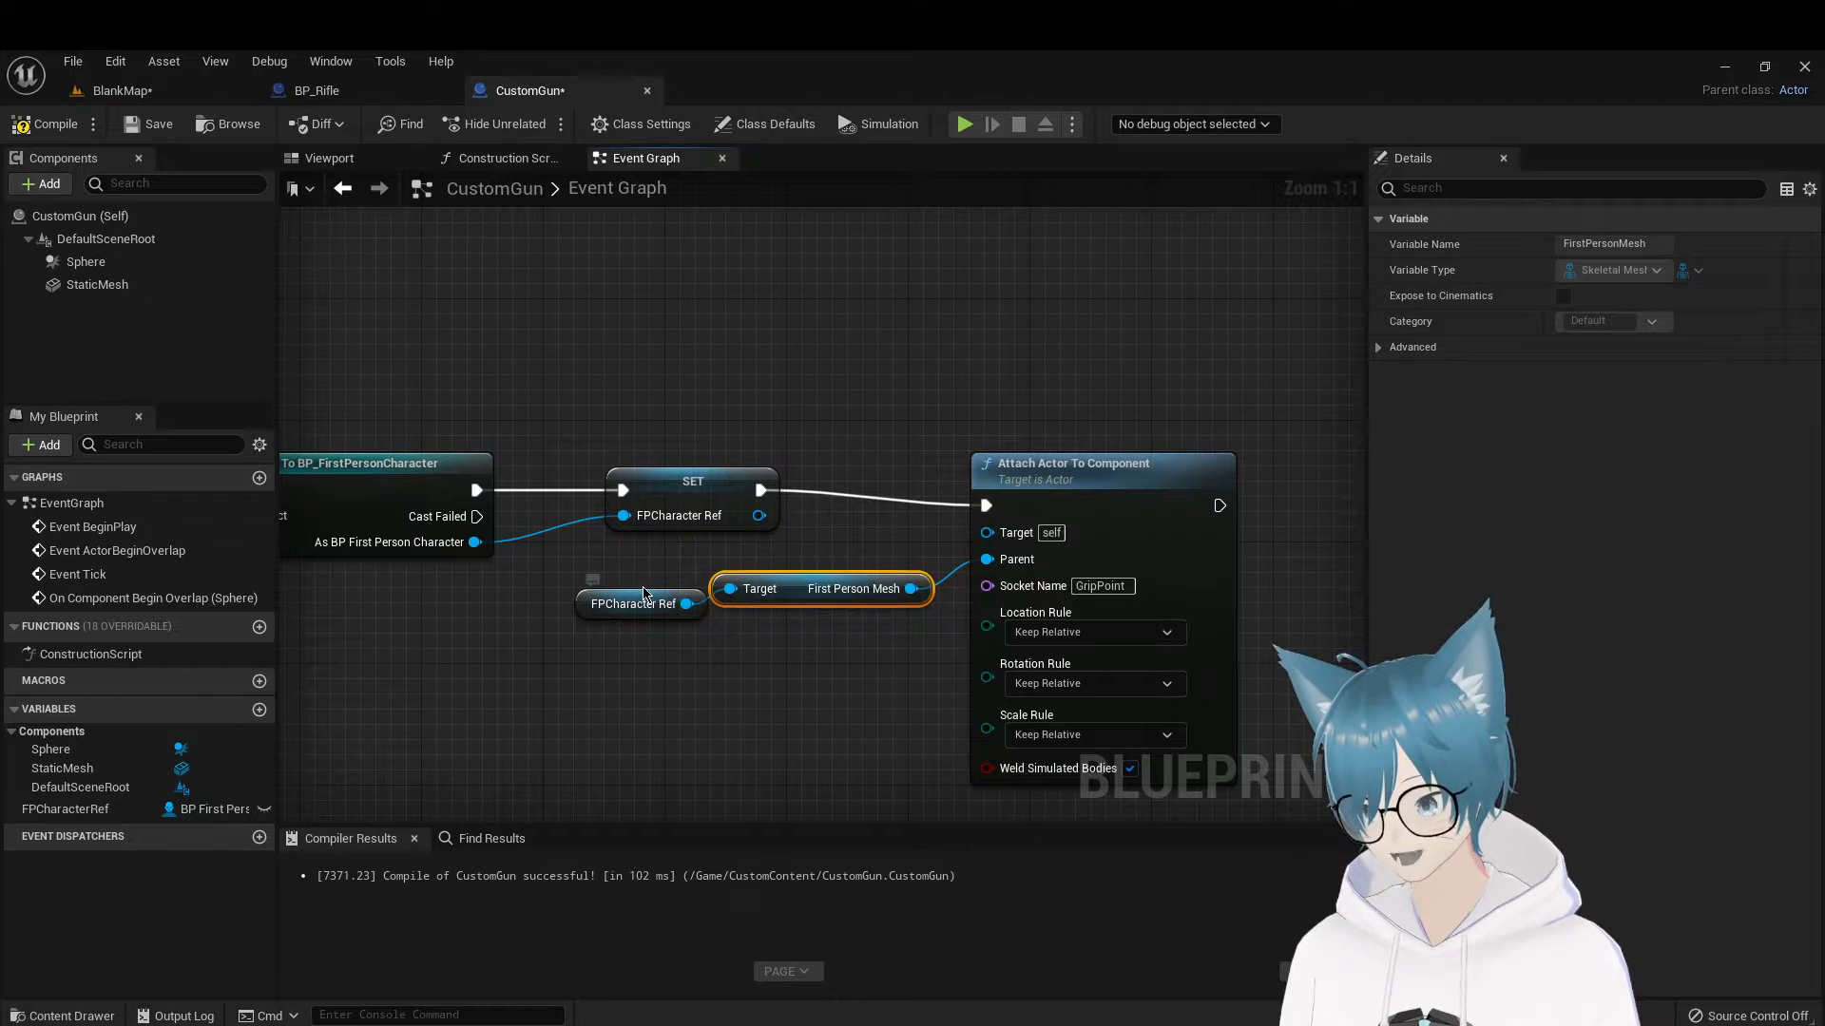
mouse_move(643, 594)
mouse_down()
mouse_move(581, 568)
mouse_move(614, 580)
mouse_up()
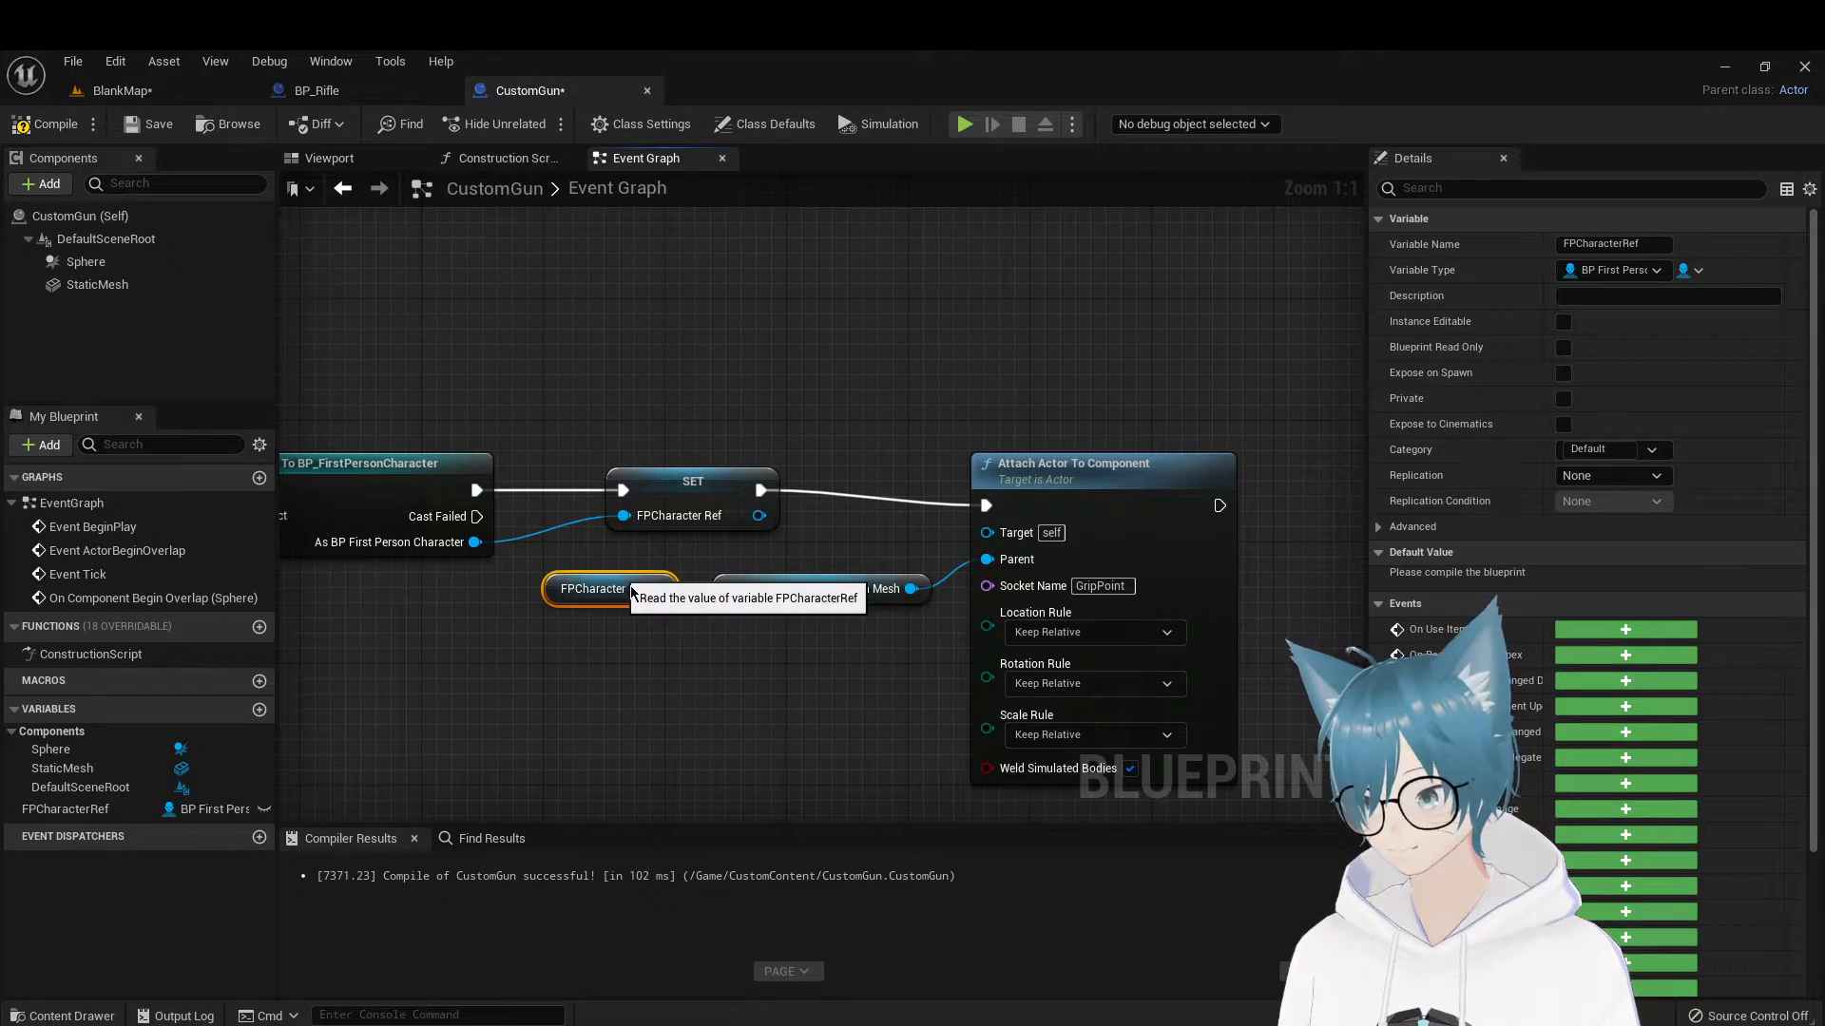
click(746, 664)
Set the Location, Rotation and Scale Rules of Attach Actor To Component to Snap to Target, matching BP_Rifle, and compile CustomGun
right_drag(1105, 302, 787, 262)
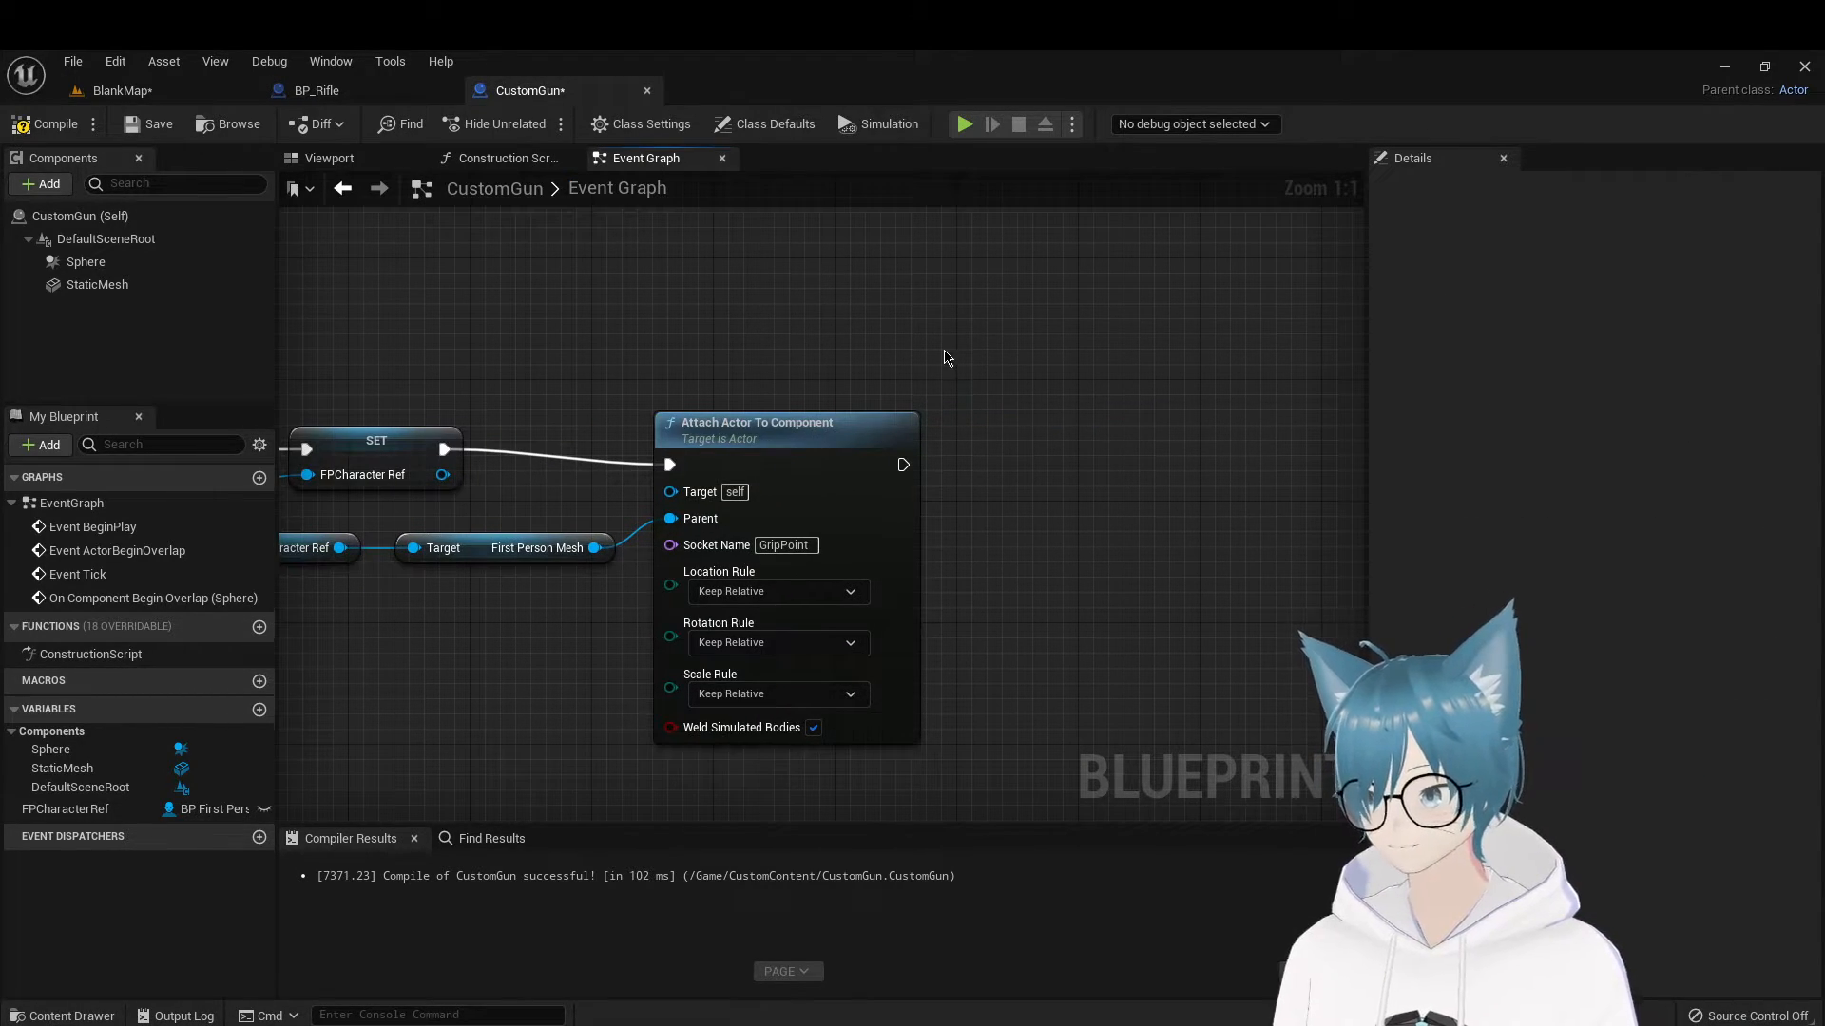
click(765, 591)
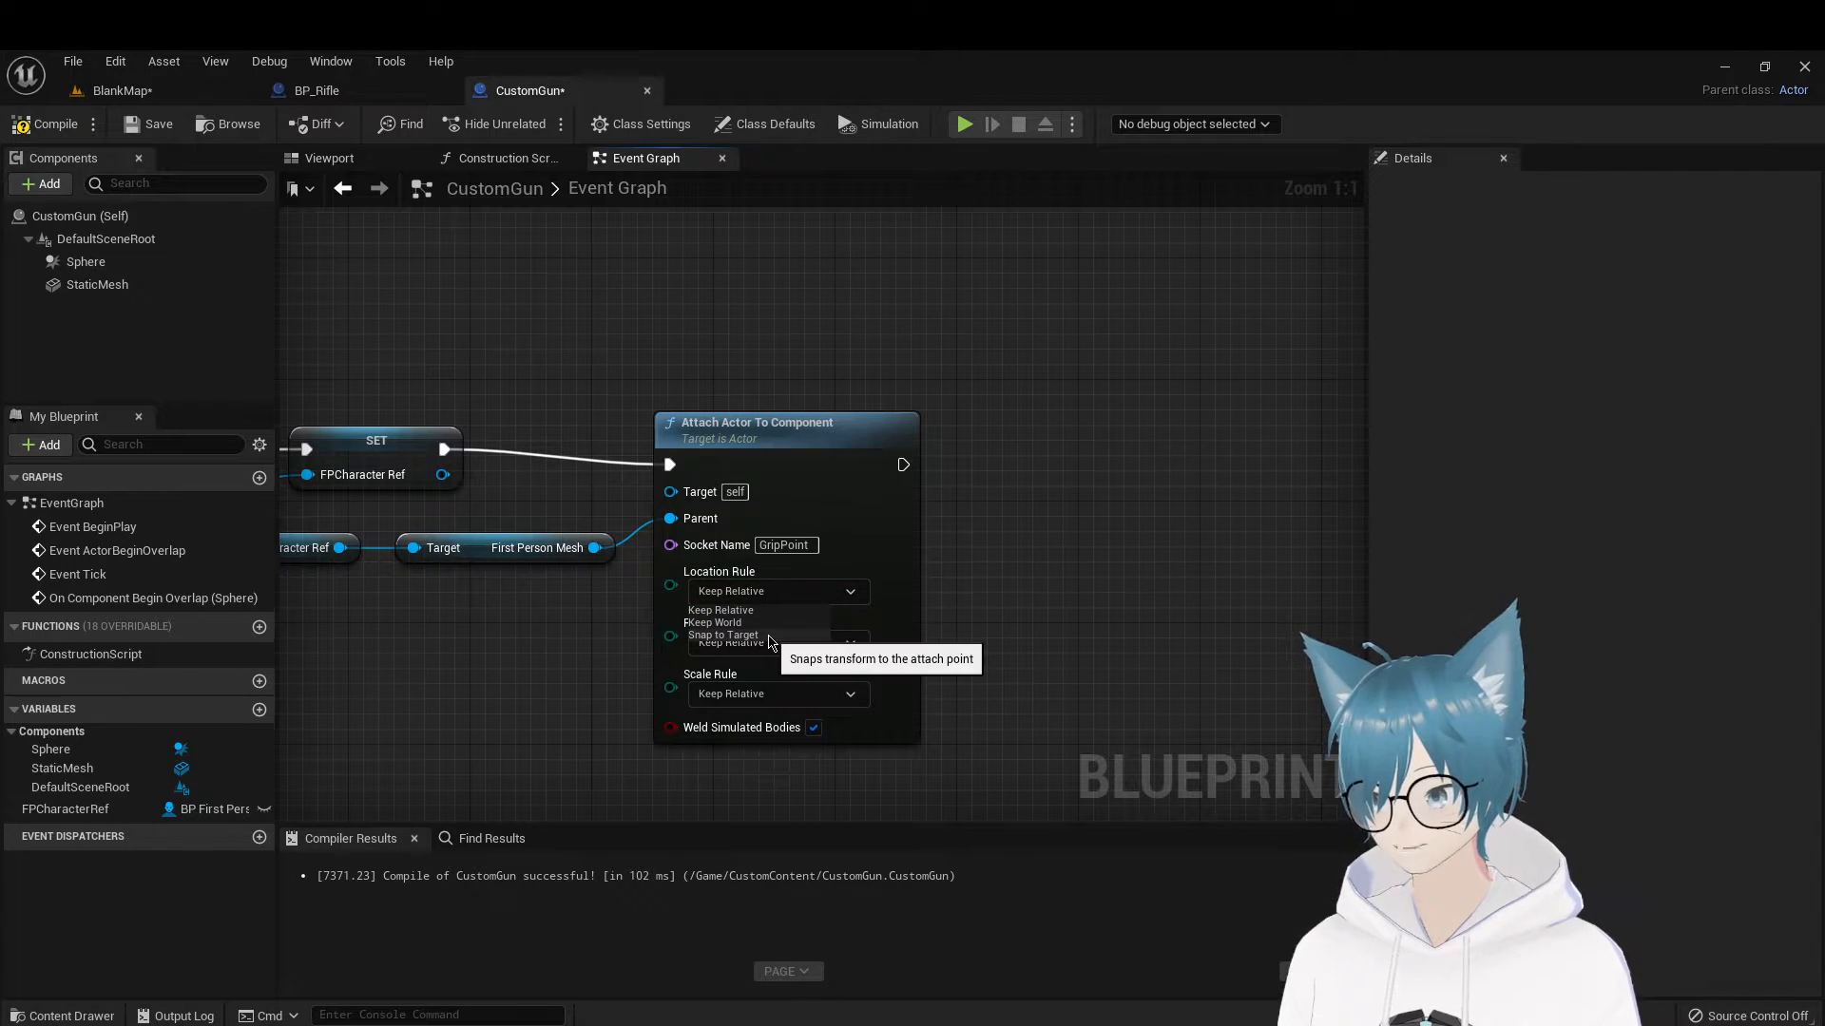
click(769, 636)
click(765, 643)
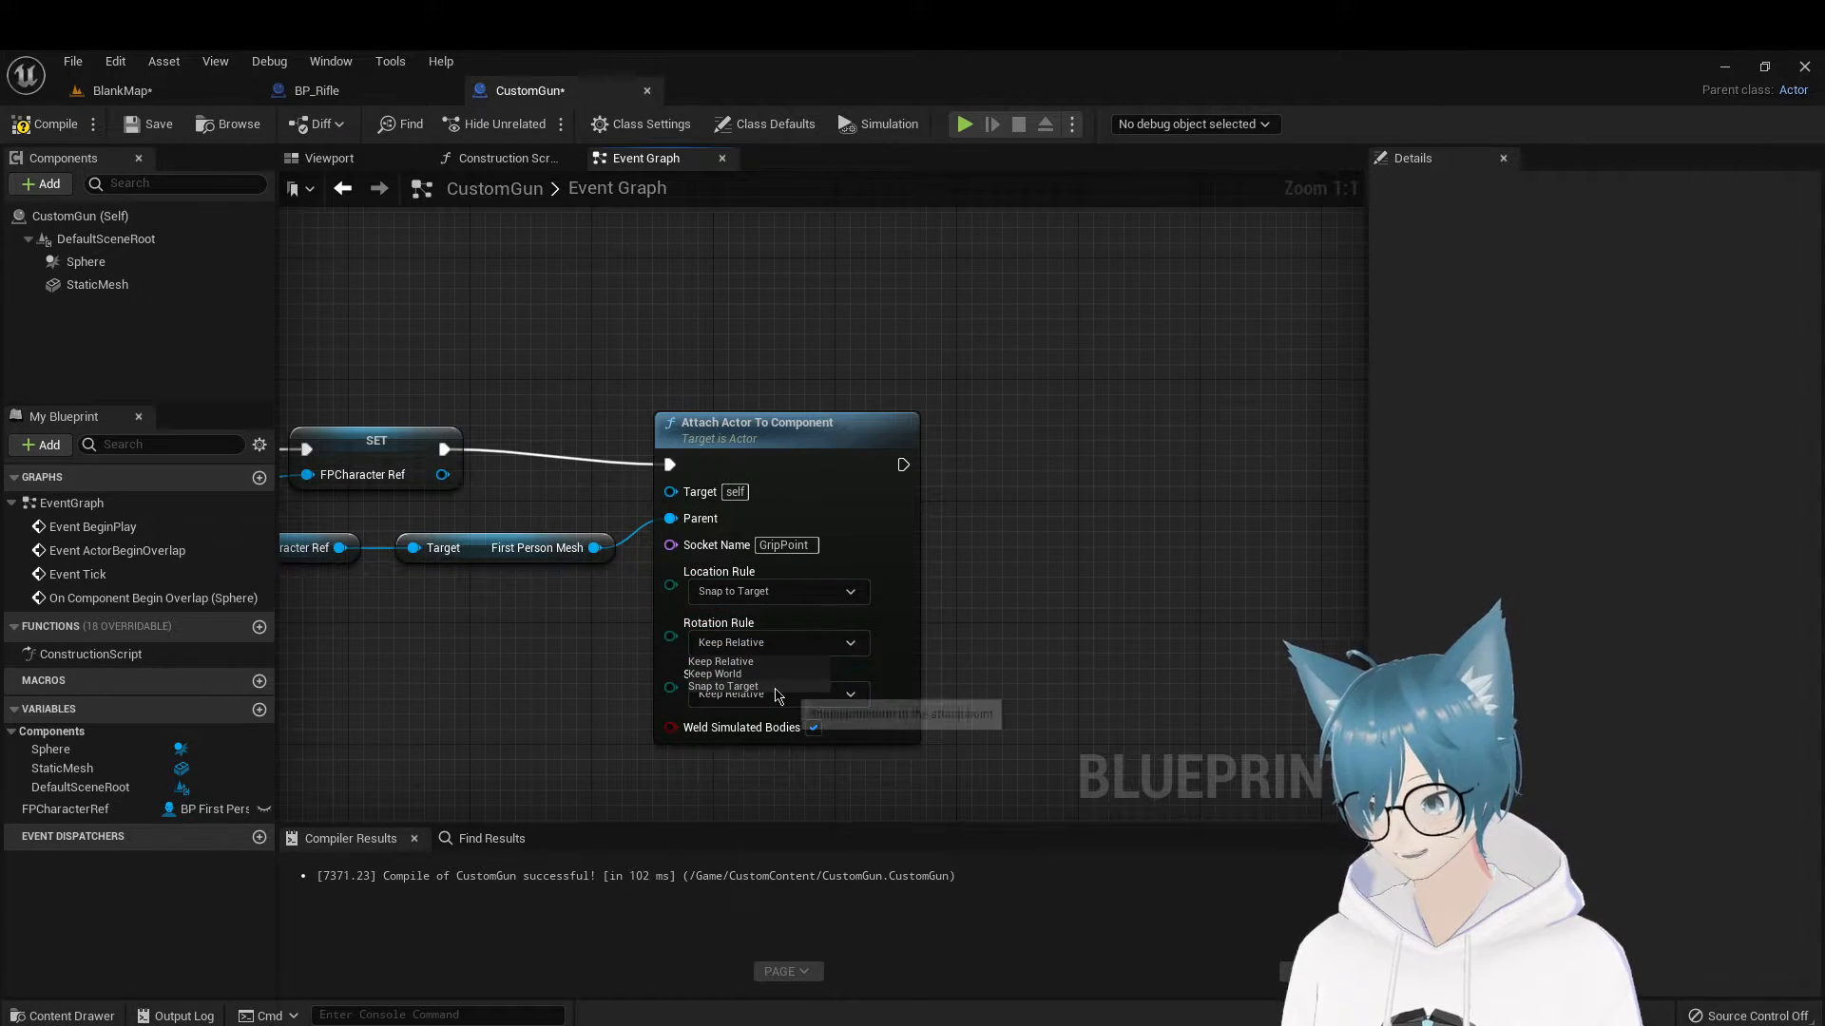
click(776, 686)
click(776, 693)
click(770, 737)
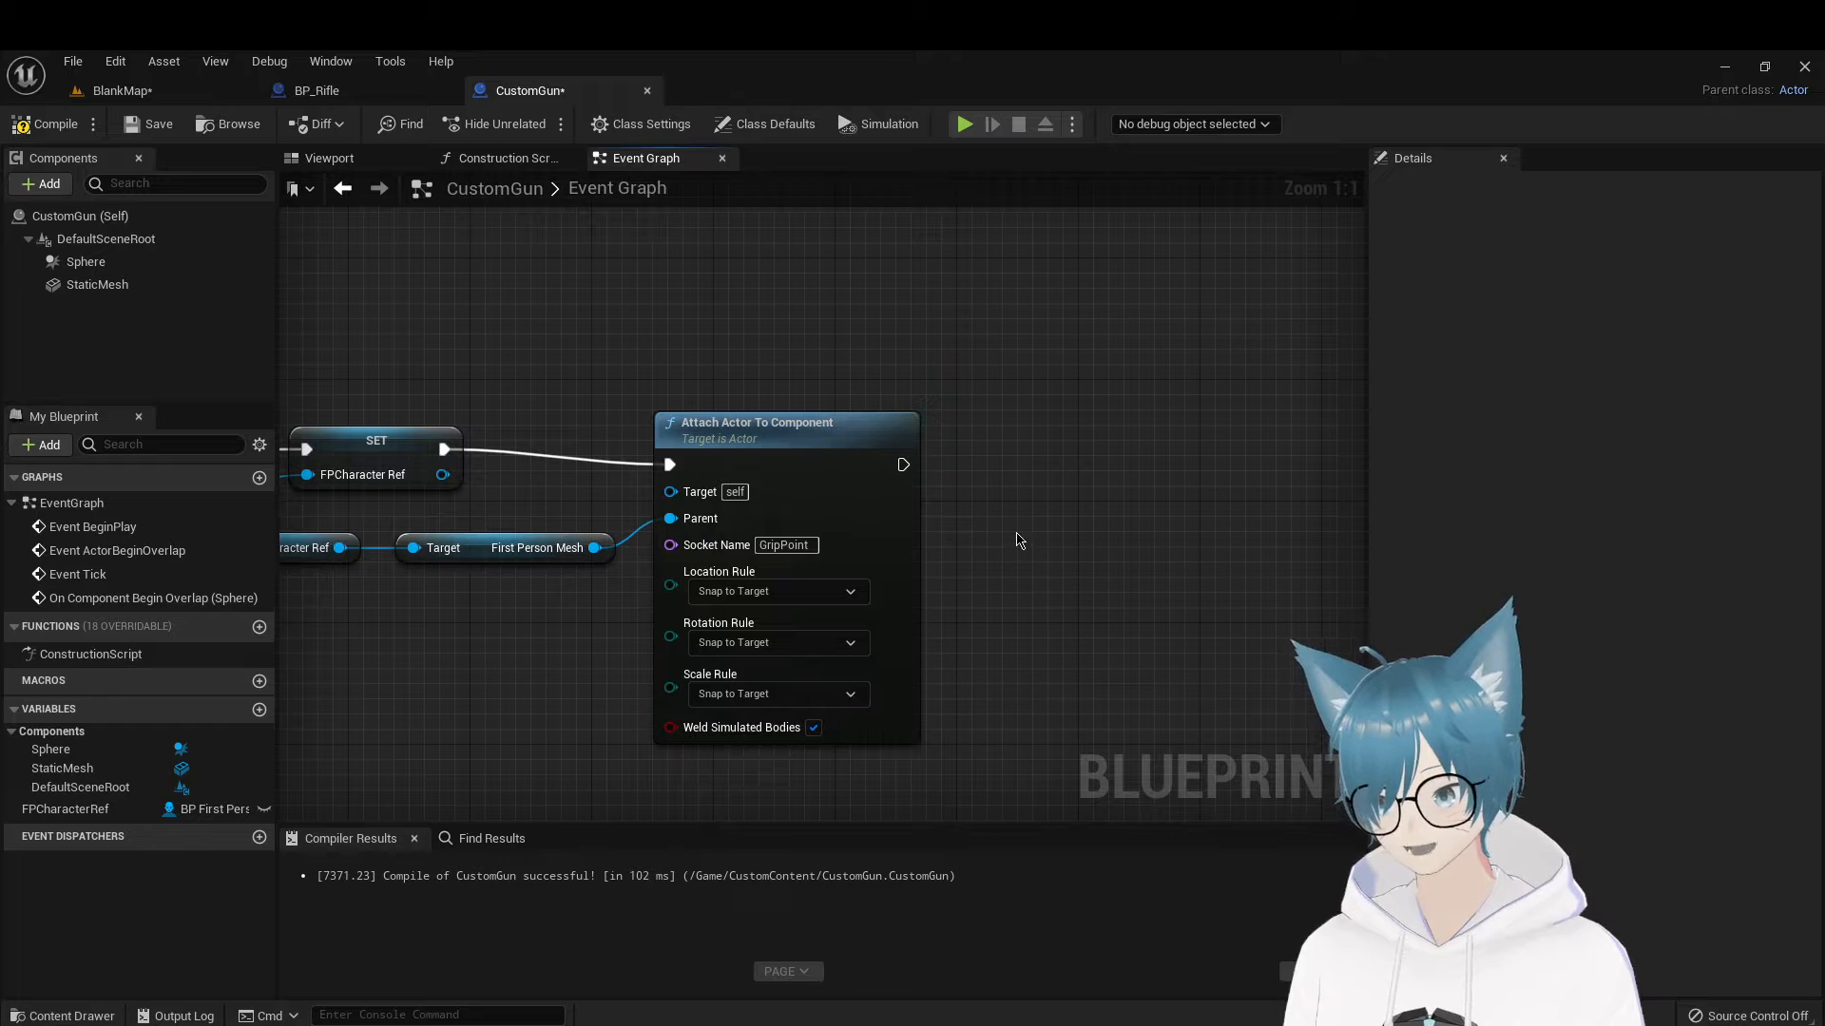
click(317, 90)
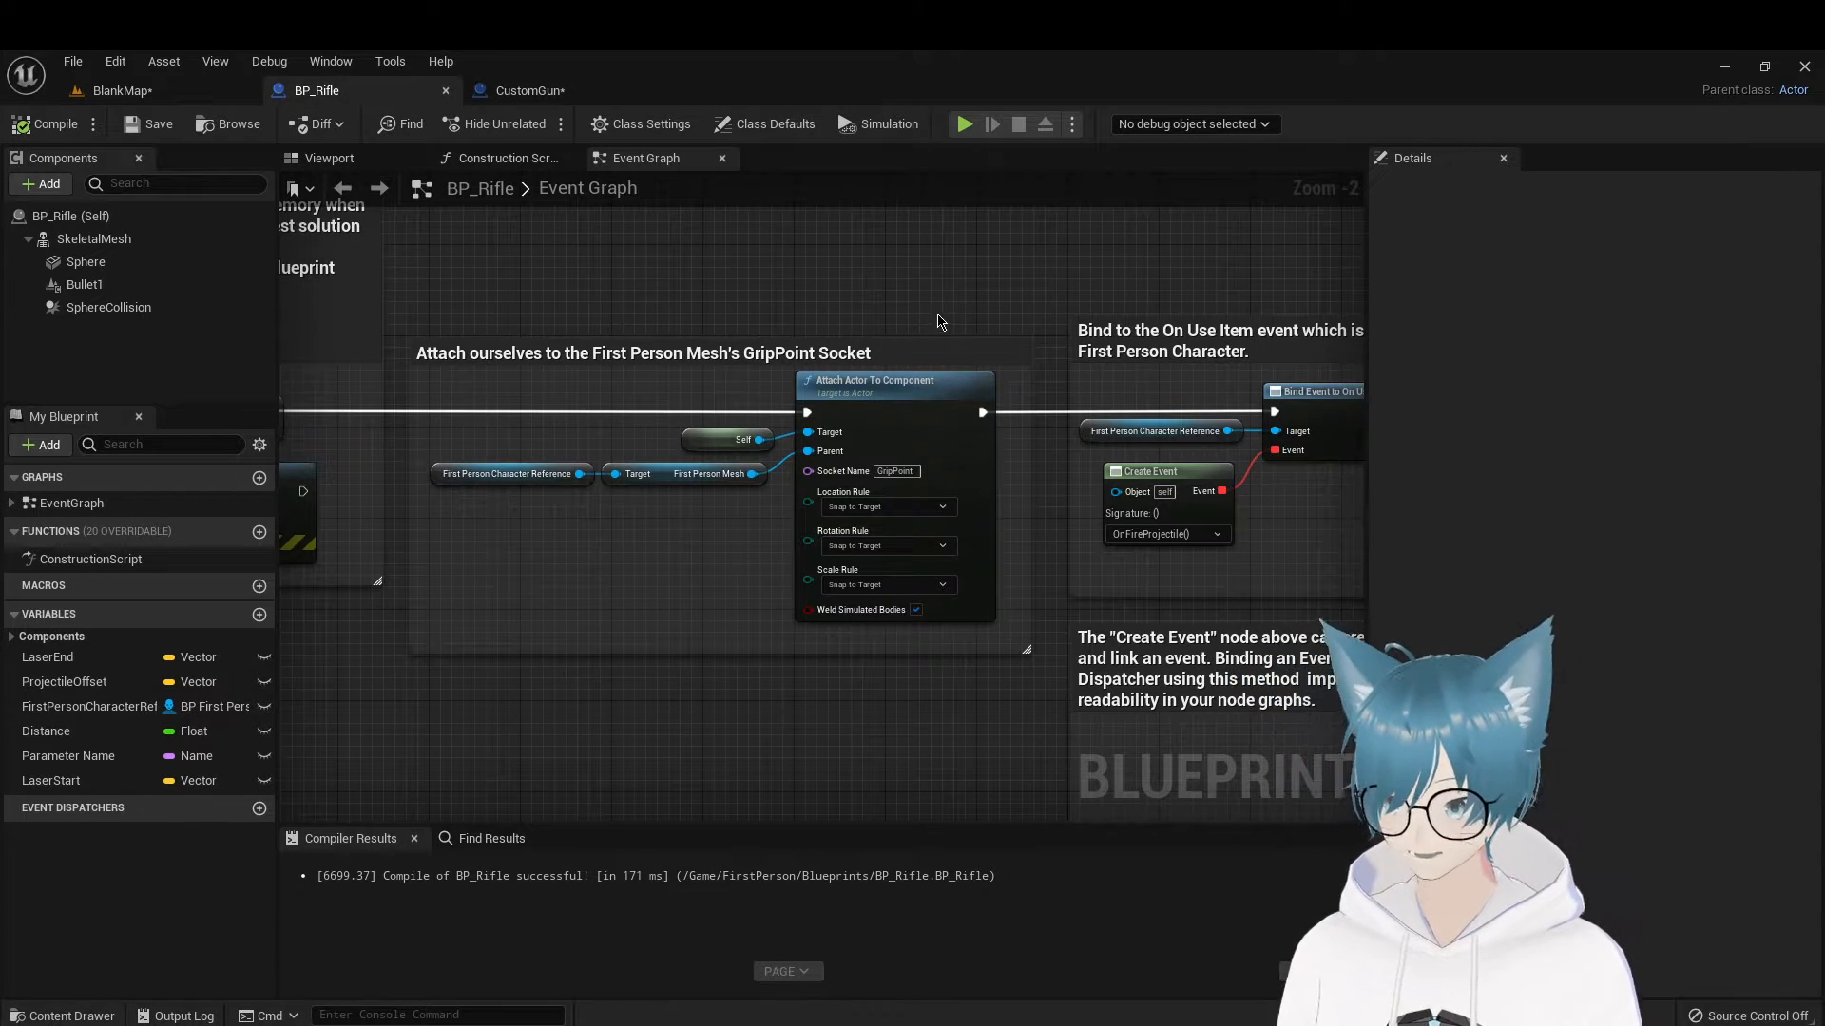
click(529, 91)
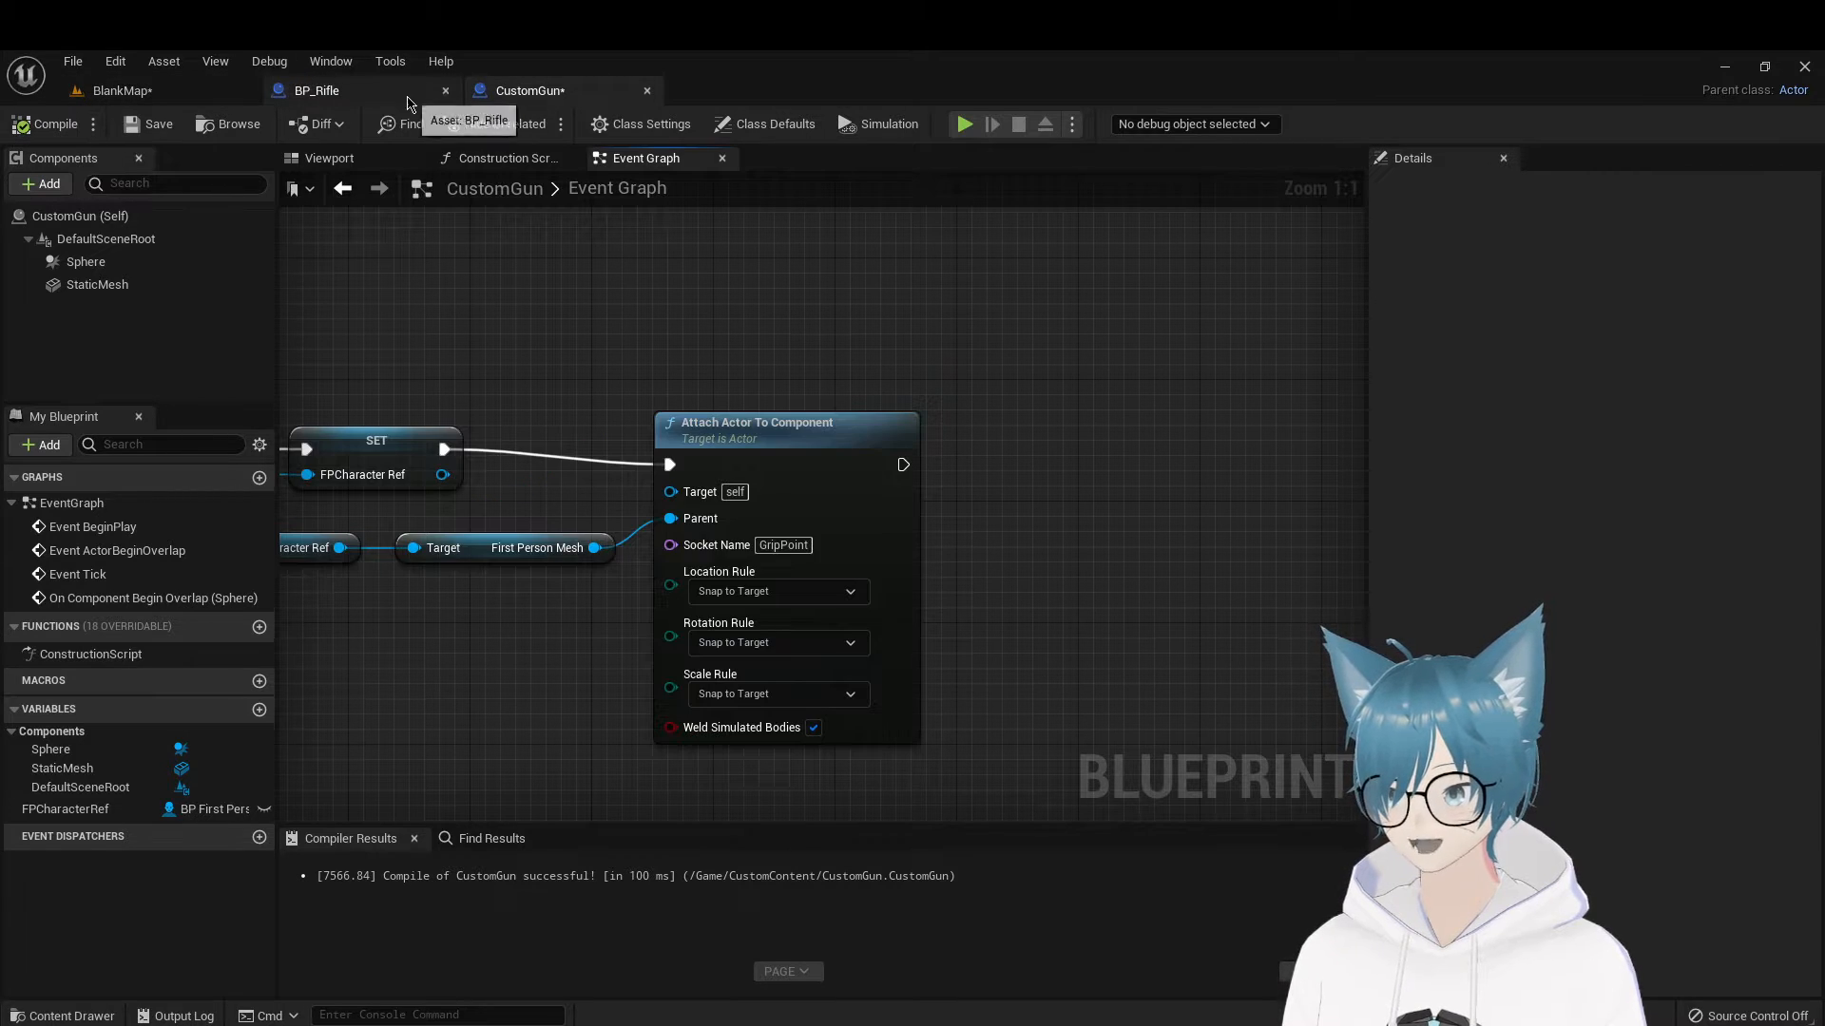
Examine BP_Rifle's section after the GripPoint attachment, where Bind Event to On Use Item and Create Event are set up
click(317, 90)
right_drag(931, 241, 769, 279)
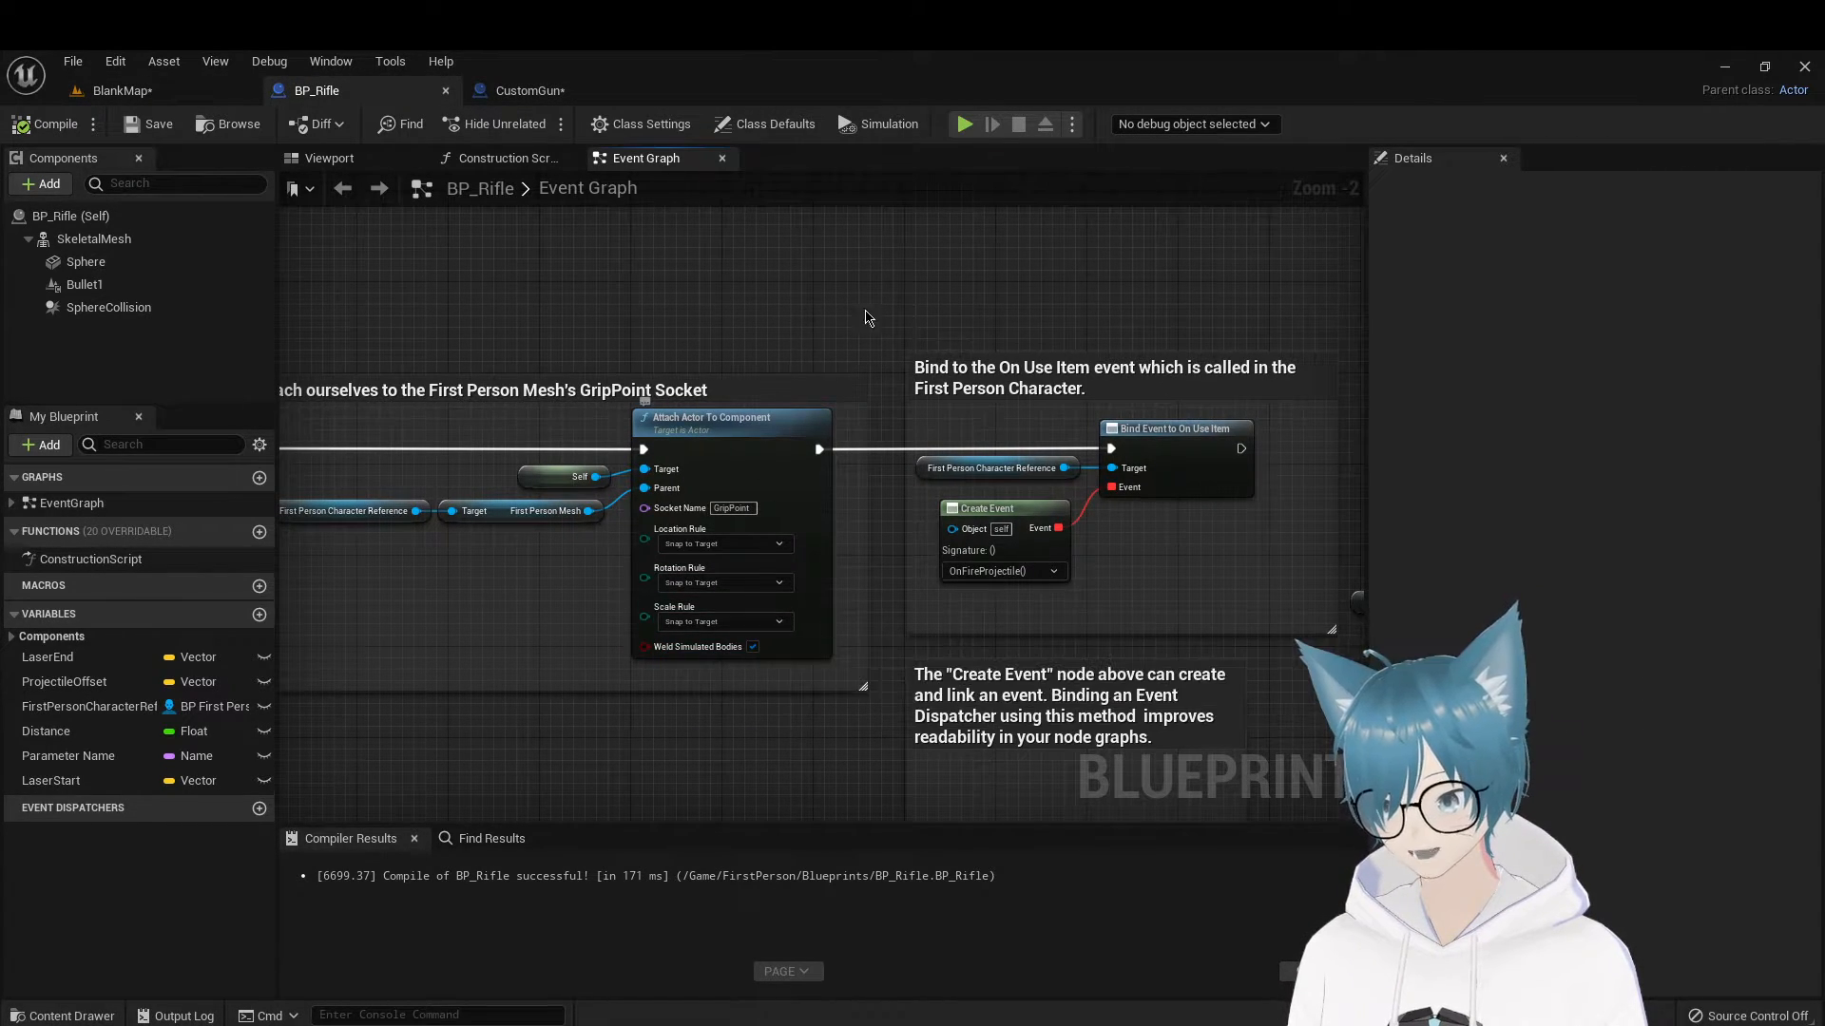
click(532, 90)
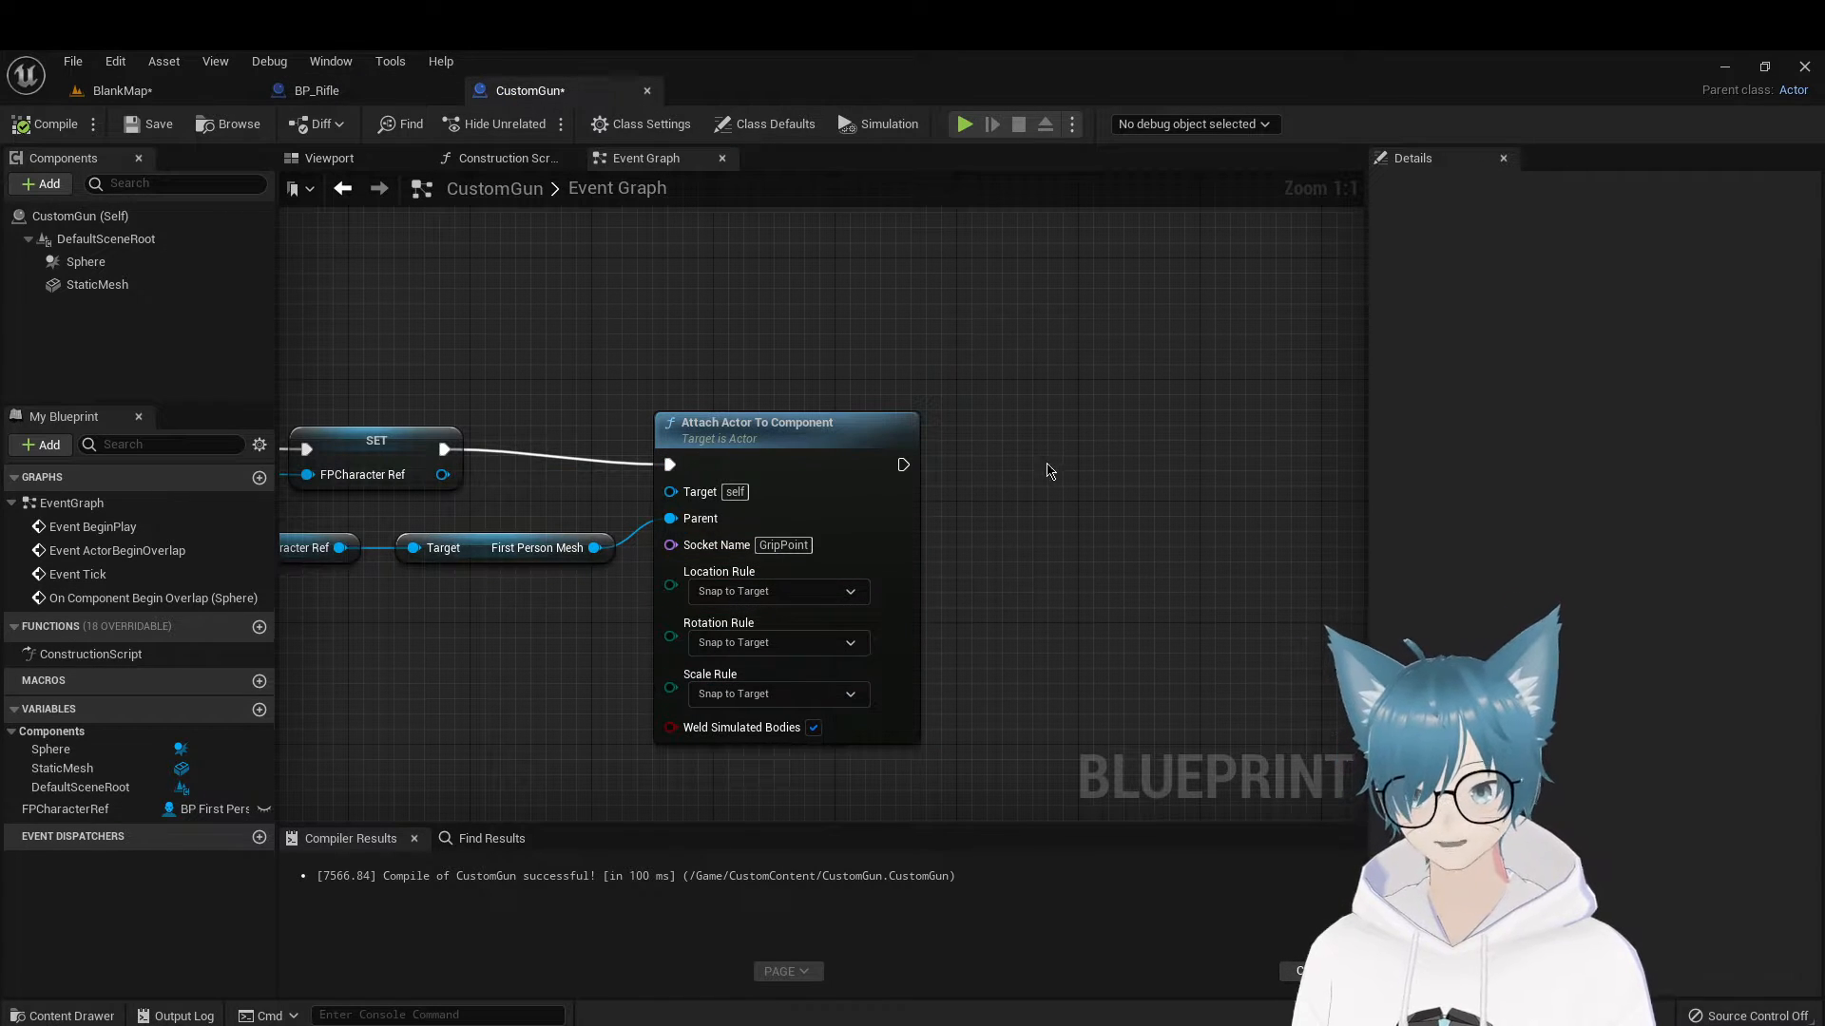
click(361, 92)
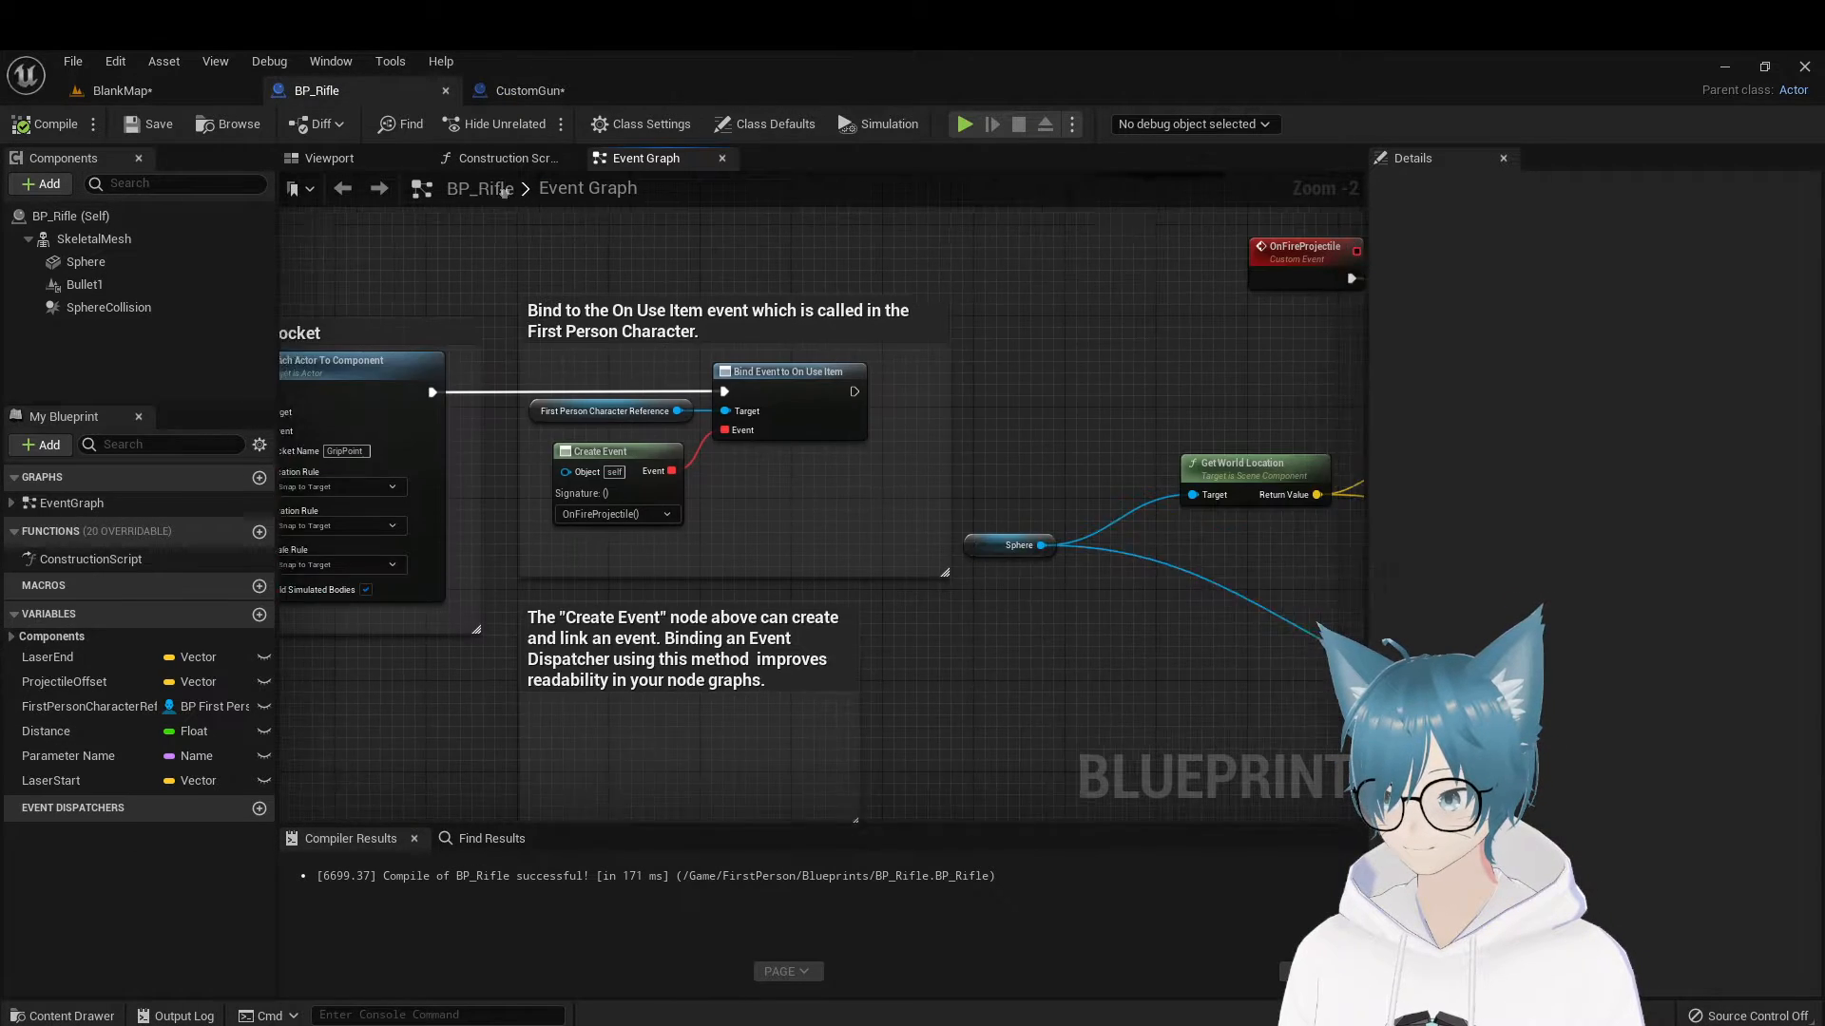
right_drag(525, 359, 451, 445)
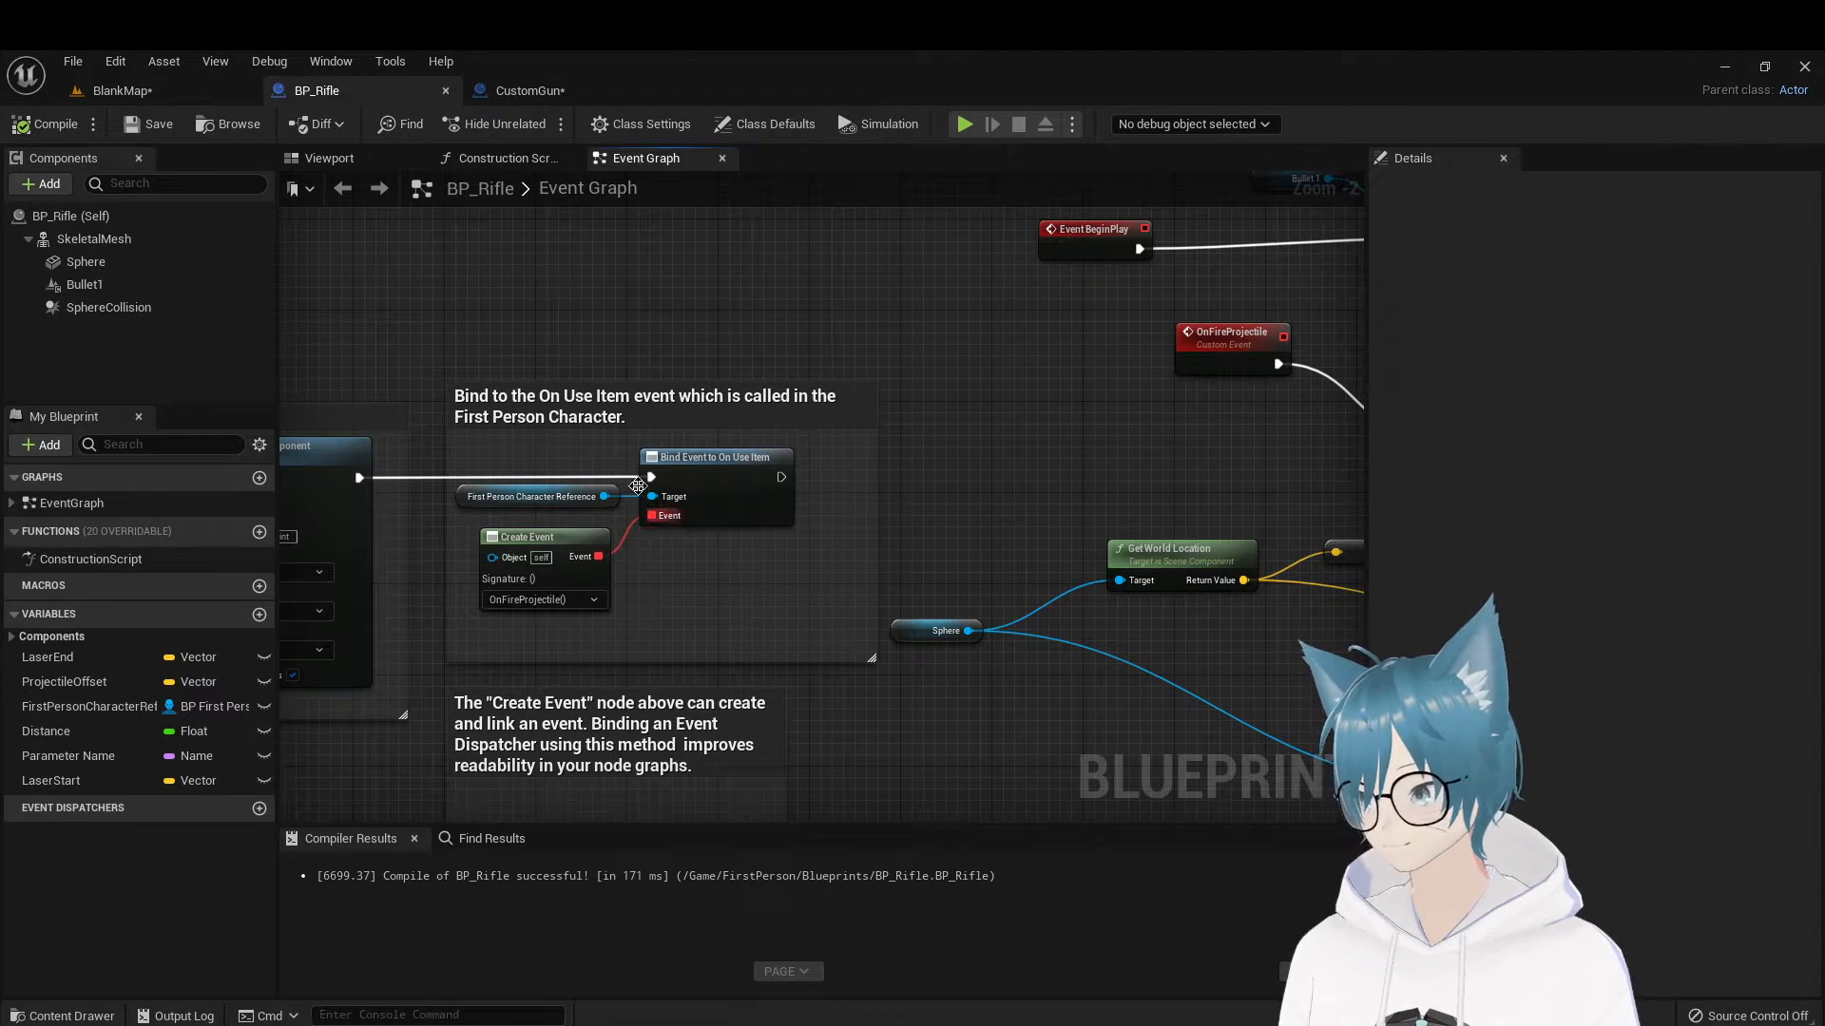
In CustomGun, add a Get FPCharacterRef node beside Attach Actor To Component and pull a Bind Event to On Use Item node from it
click(529, 92)
right_drag(988, 480, 706, 462)
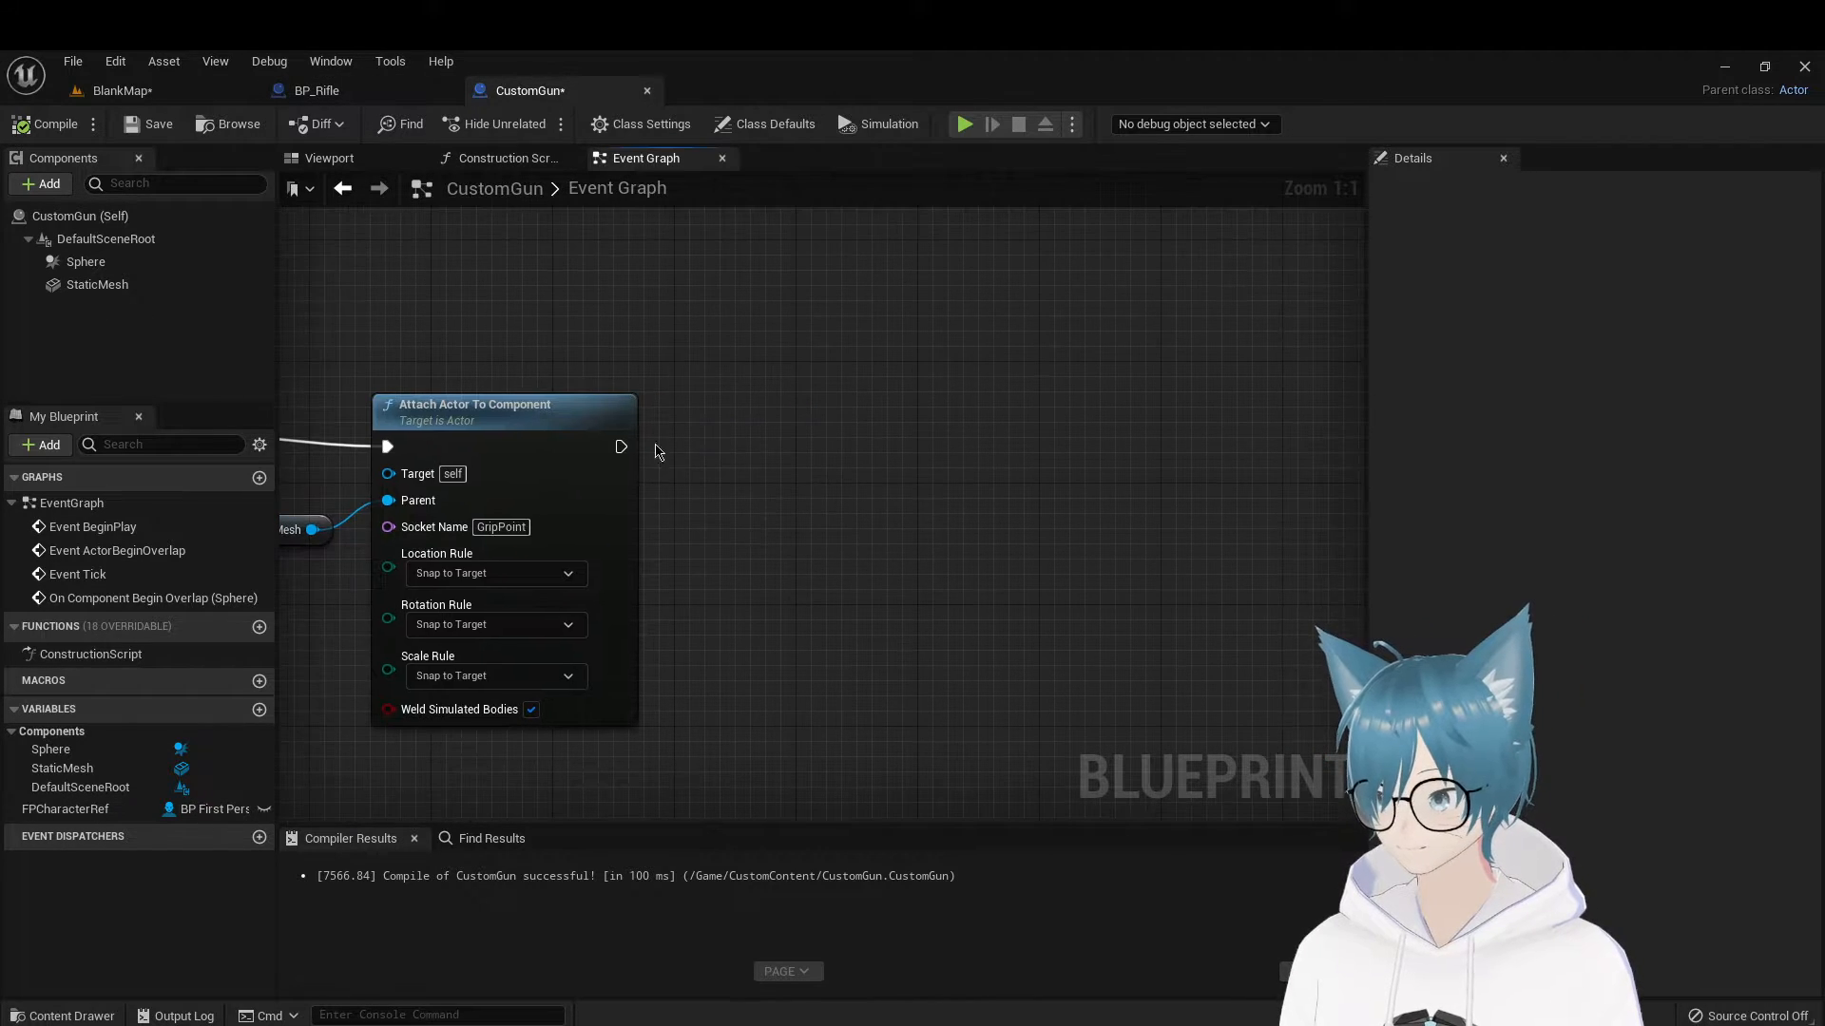
drag(621, 447, 446, 712)
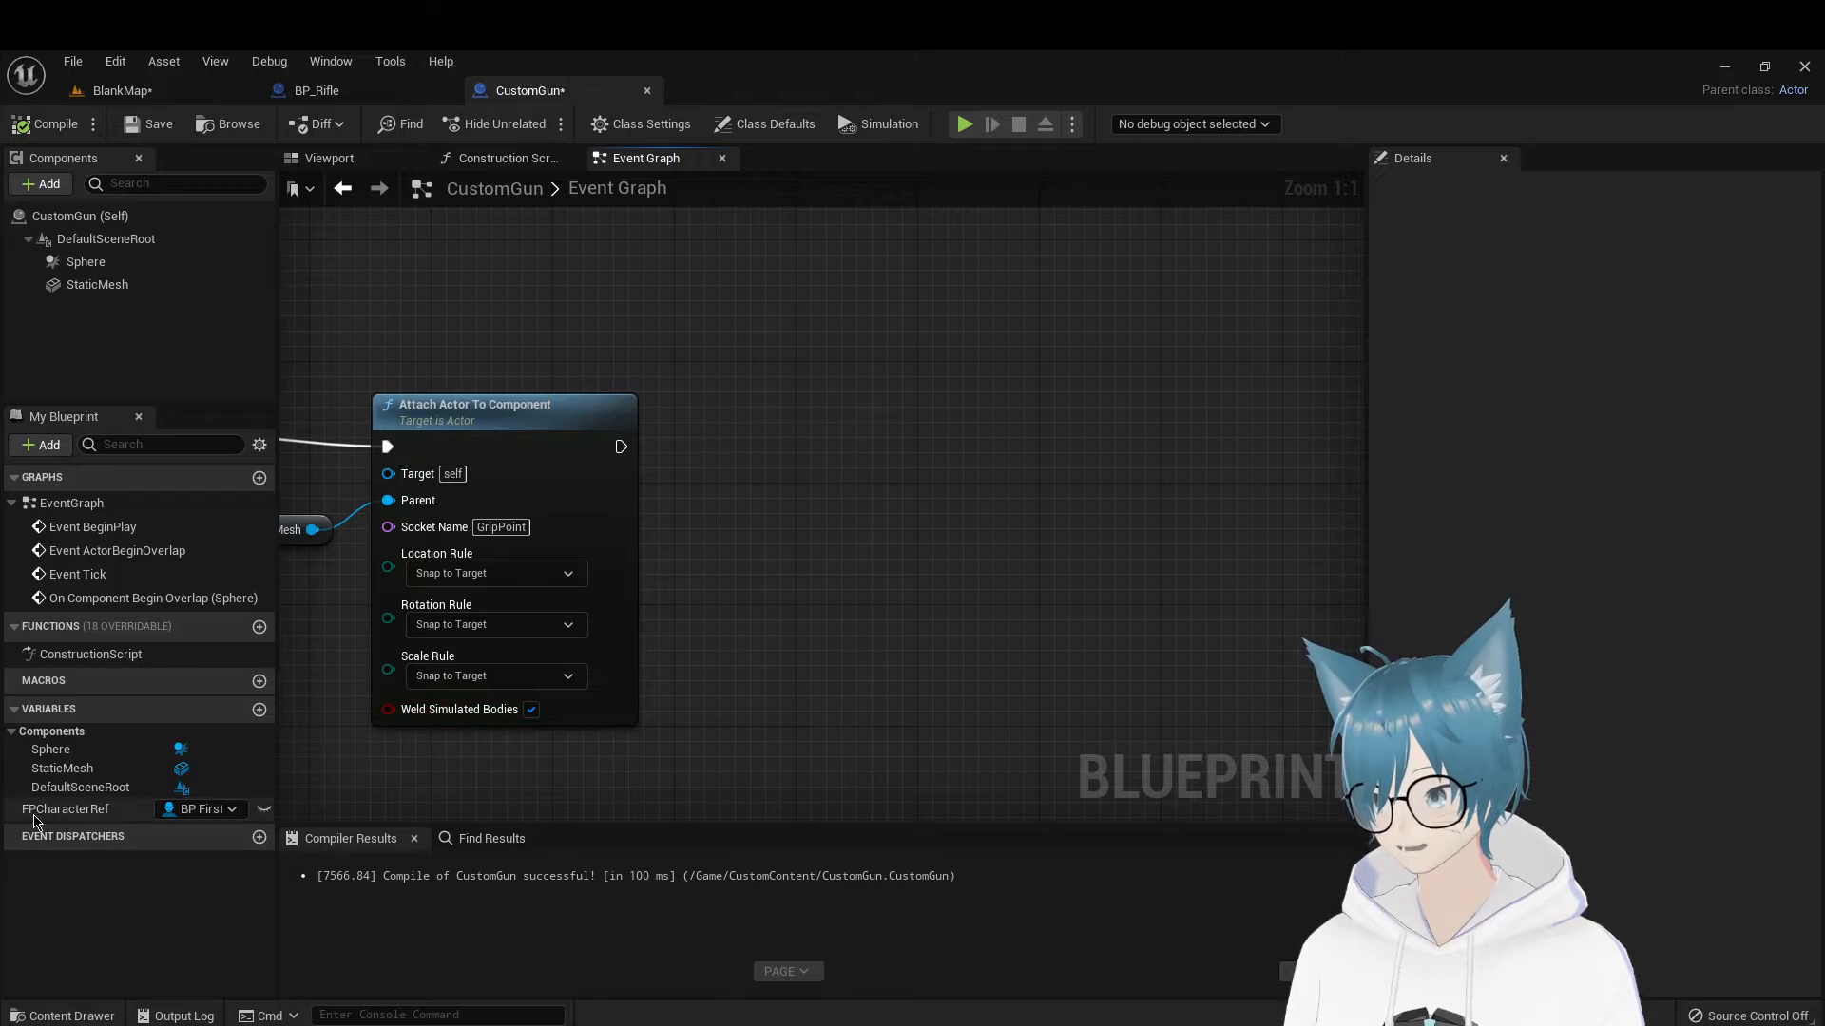
drag(37, 813, 953, 495)
click(798, 559)
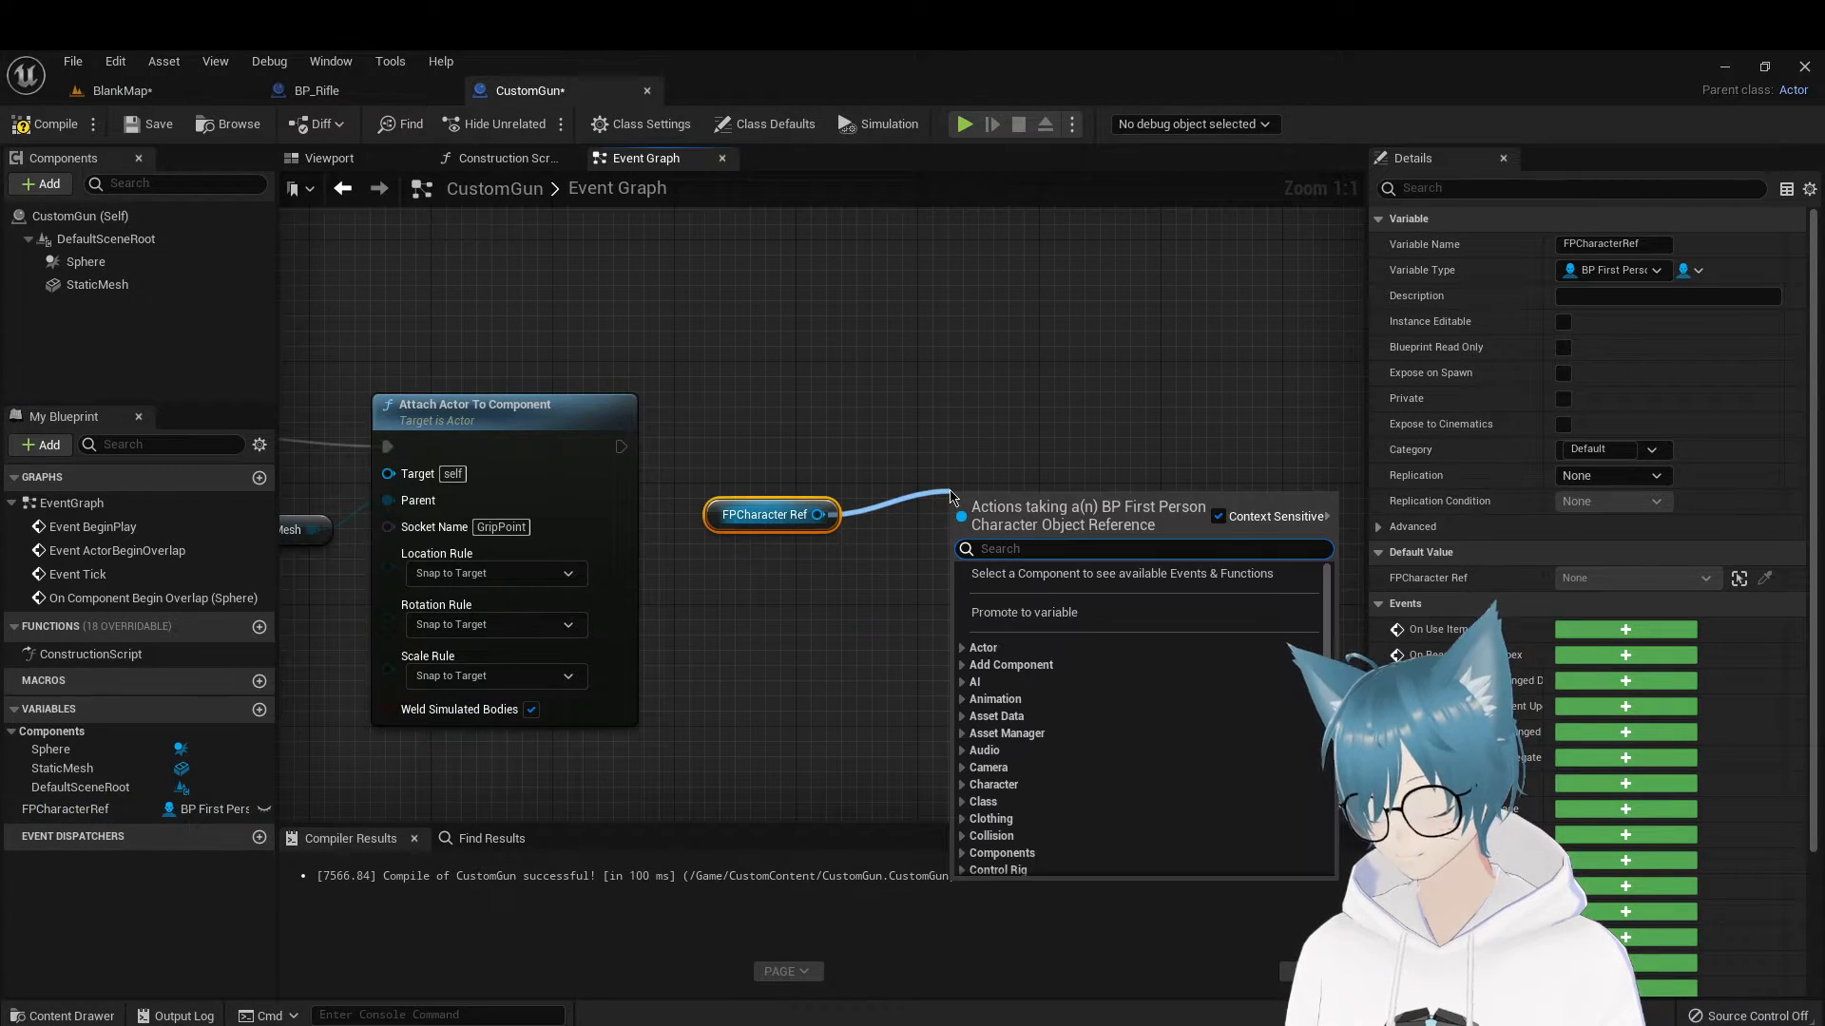
text(bind)
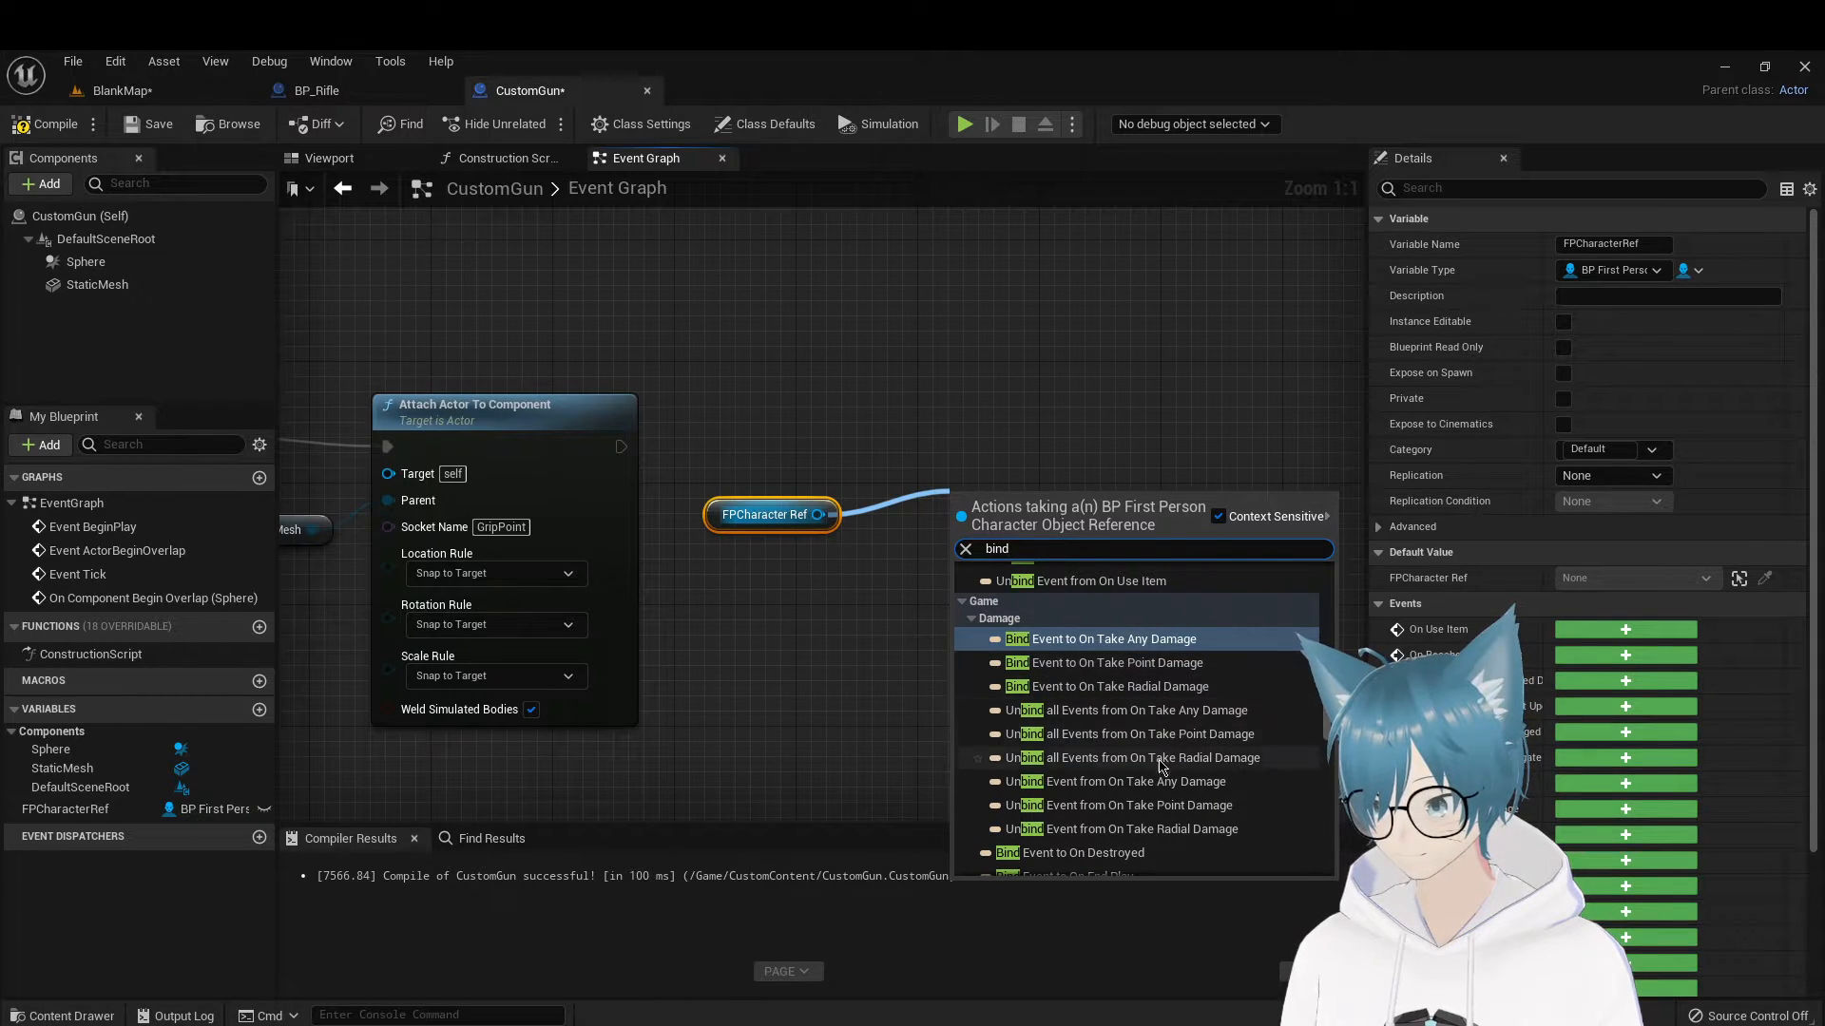
scroll(1115, 656, up, 1)
scroll(1114, 656, up, 1)
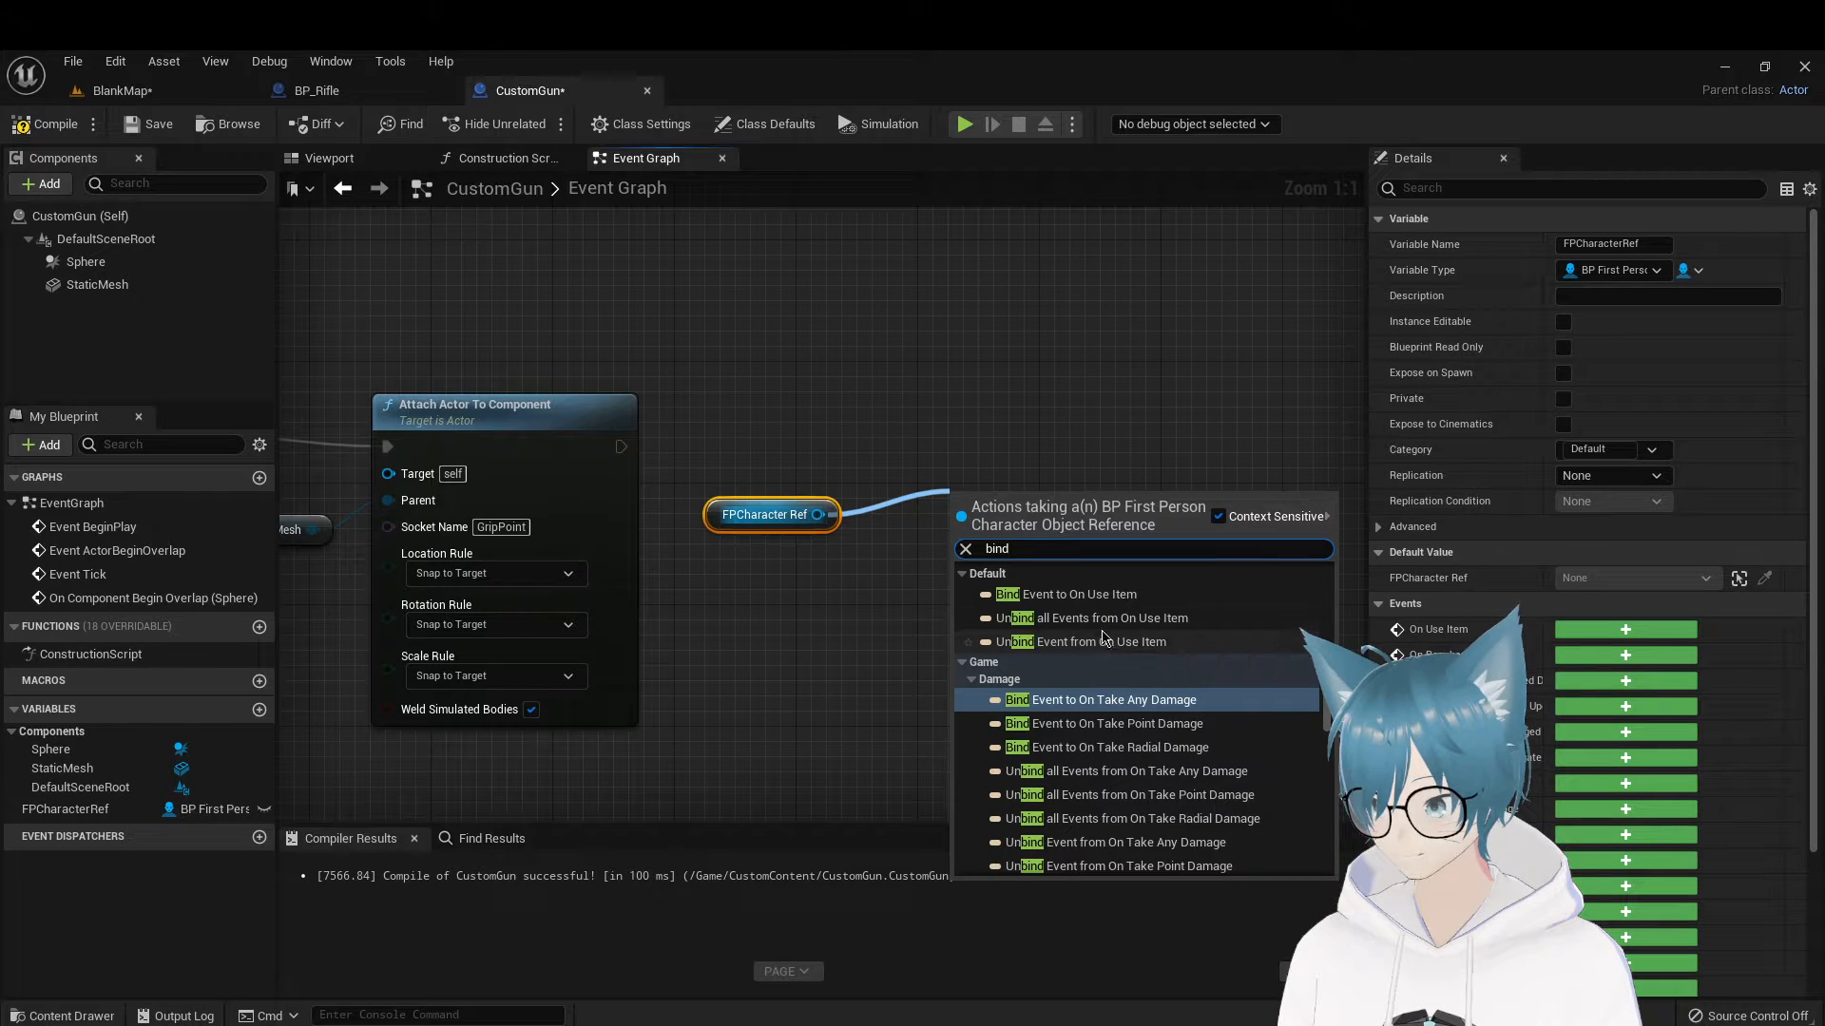
click(1088, 594)
drag(1002, 504, 944, 399)
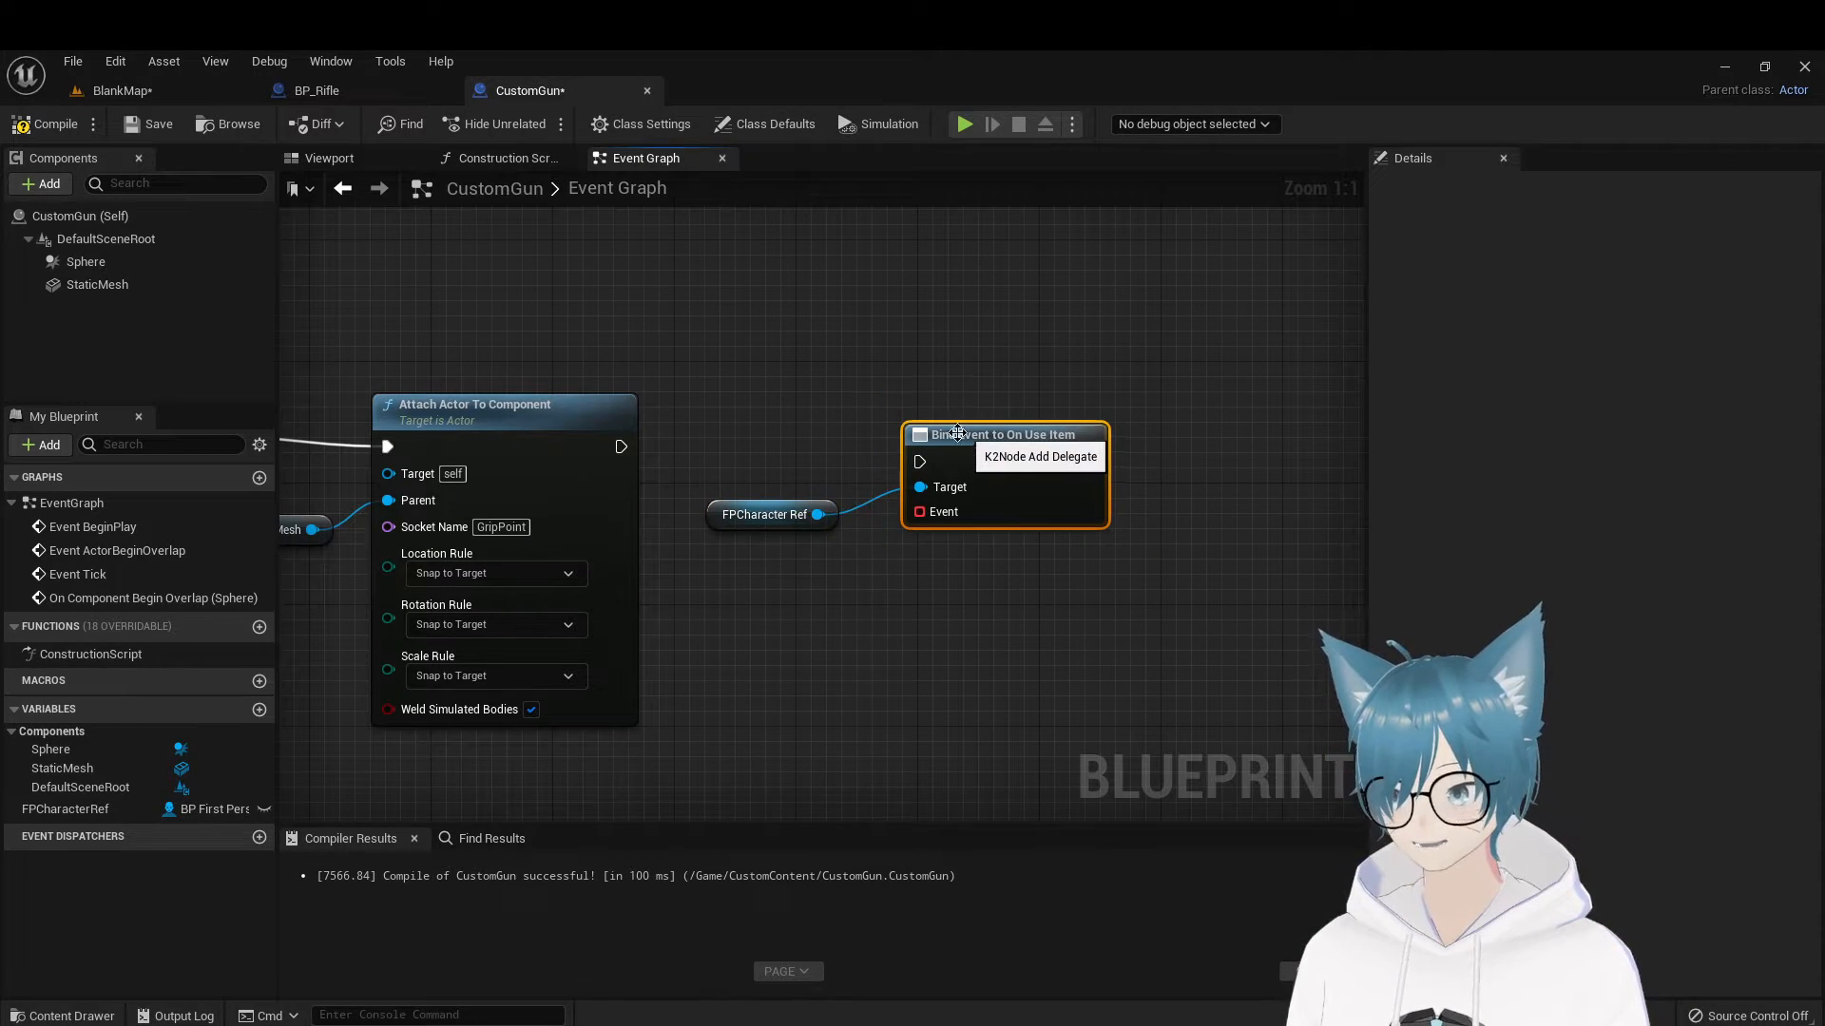
Following BP_Rifle, connect Attach Actor To Component's execution output to CustomGun's Bind Event to On Use Item node
click(317, 91)
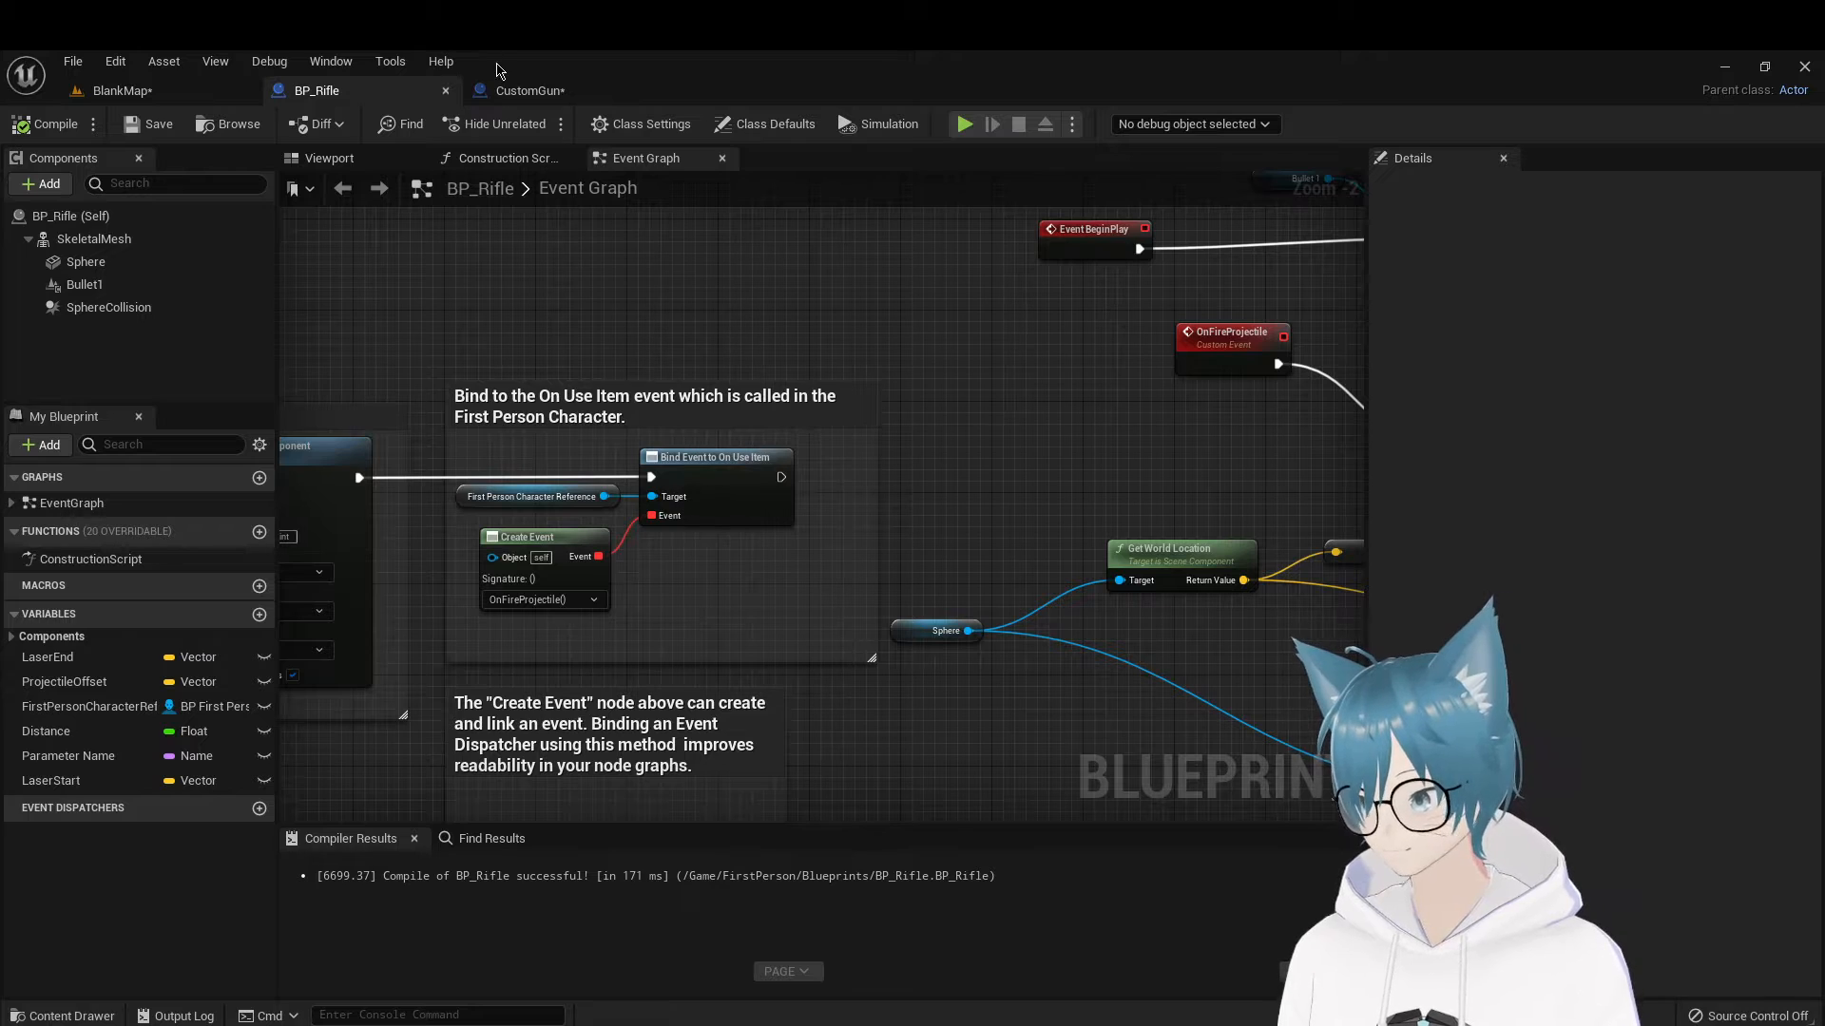
click(529, 90)
drag(919, 461, 622, 446)
Open the BP_FirstPersonCharacter Blueprint from the FirstPerson/Blueprints content folder
click(152, 95)
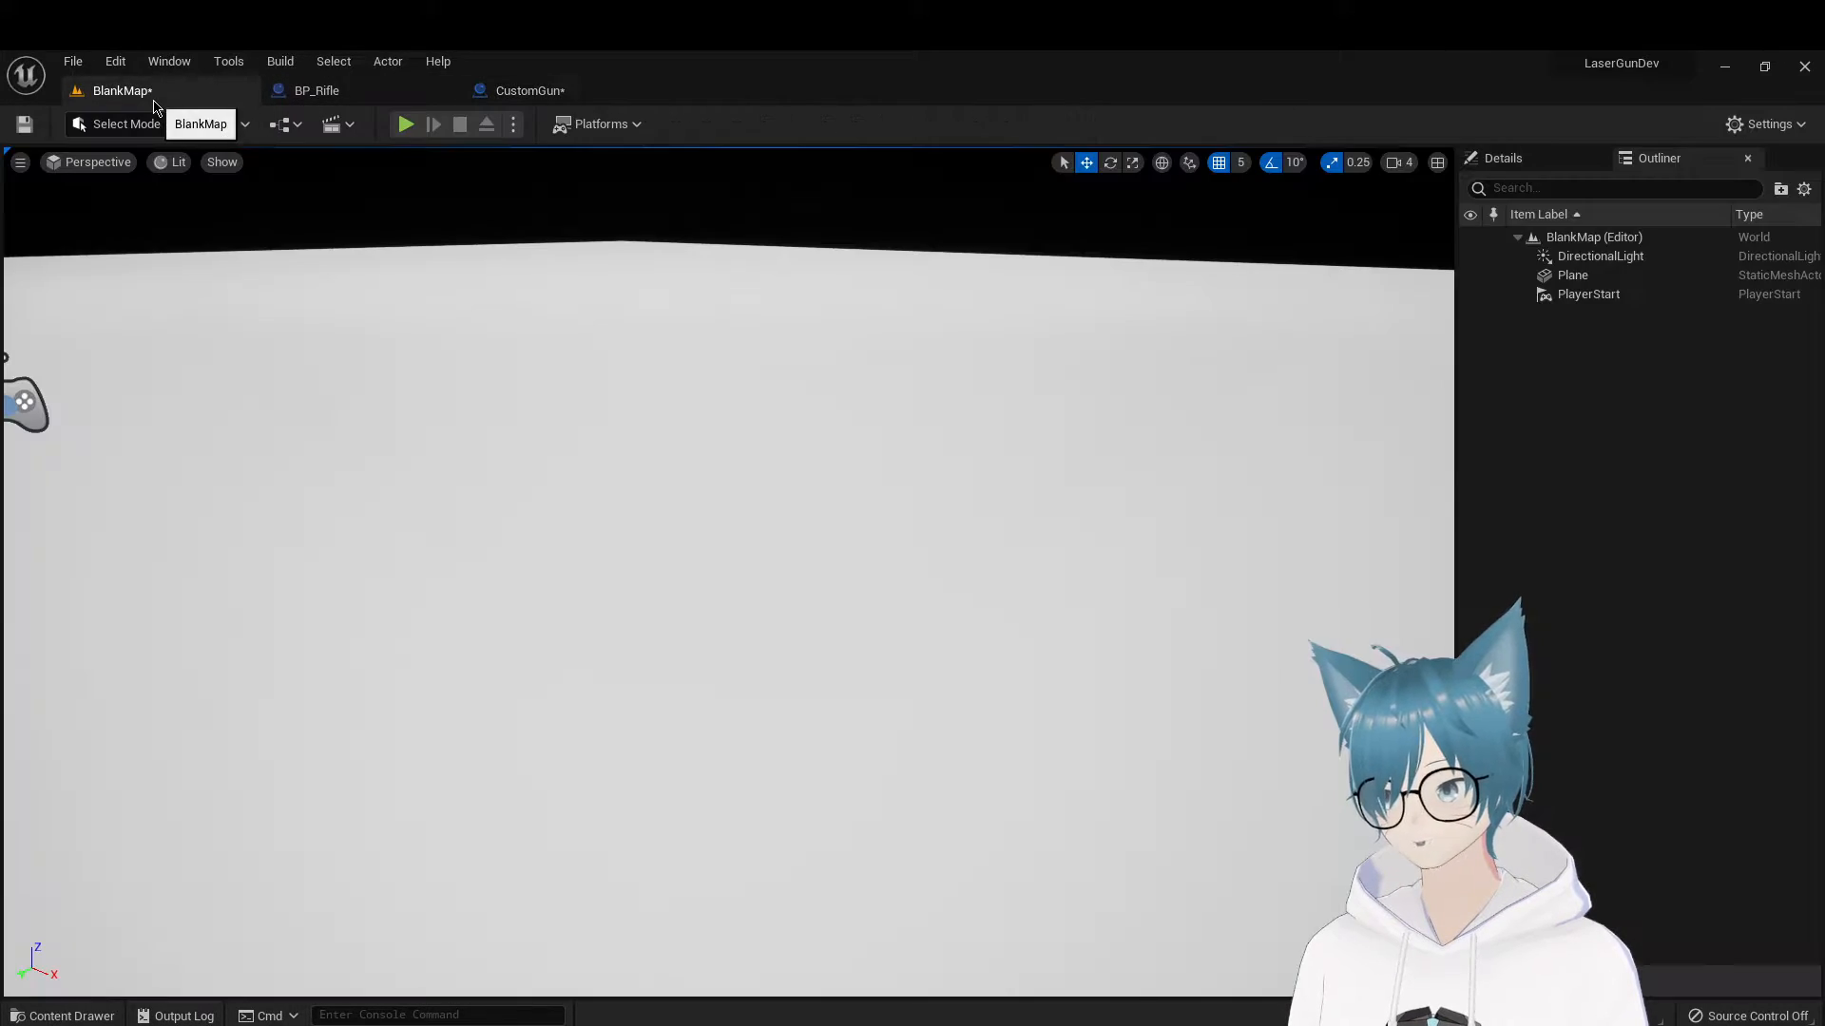
click(66, 1016)
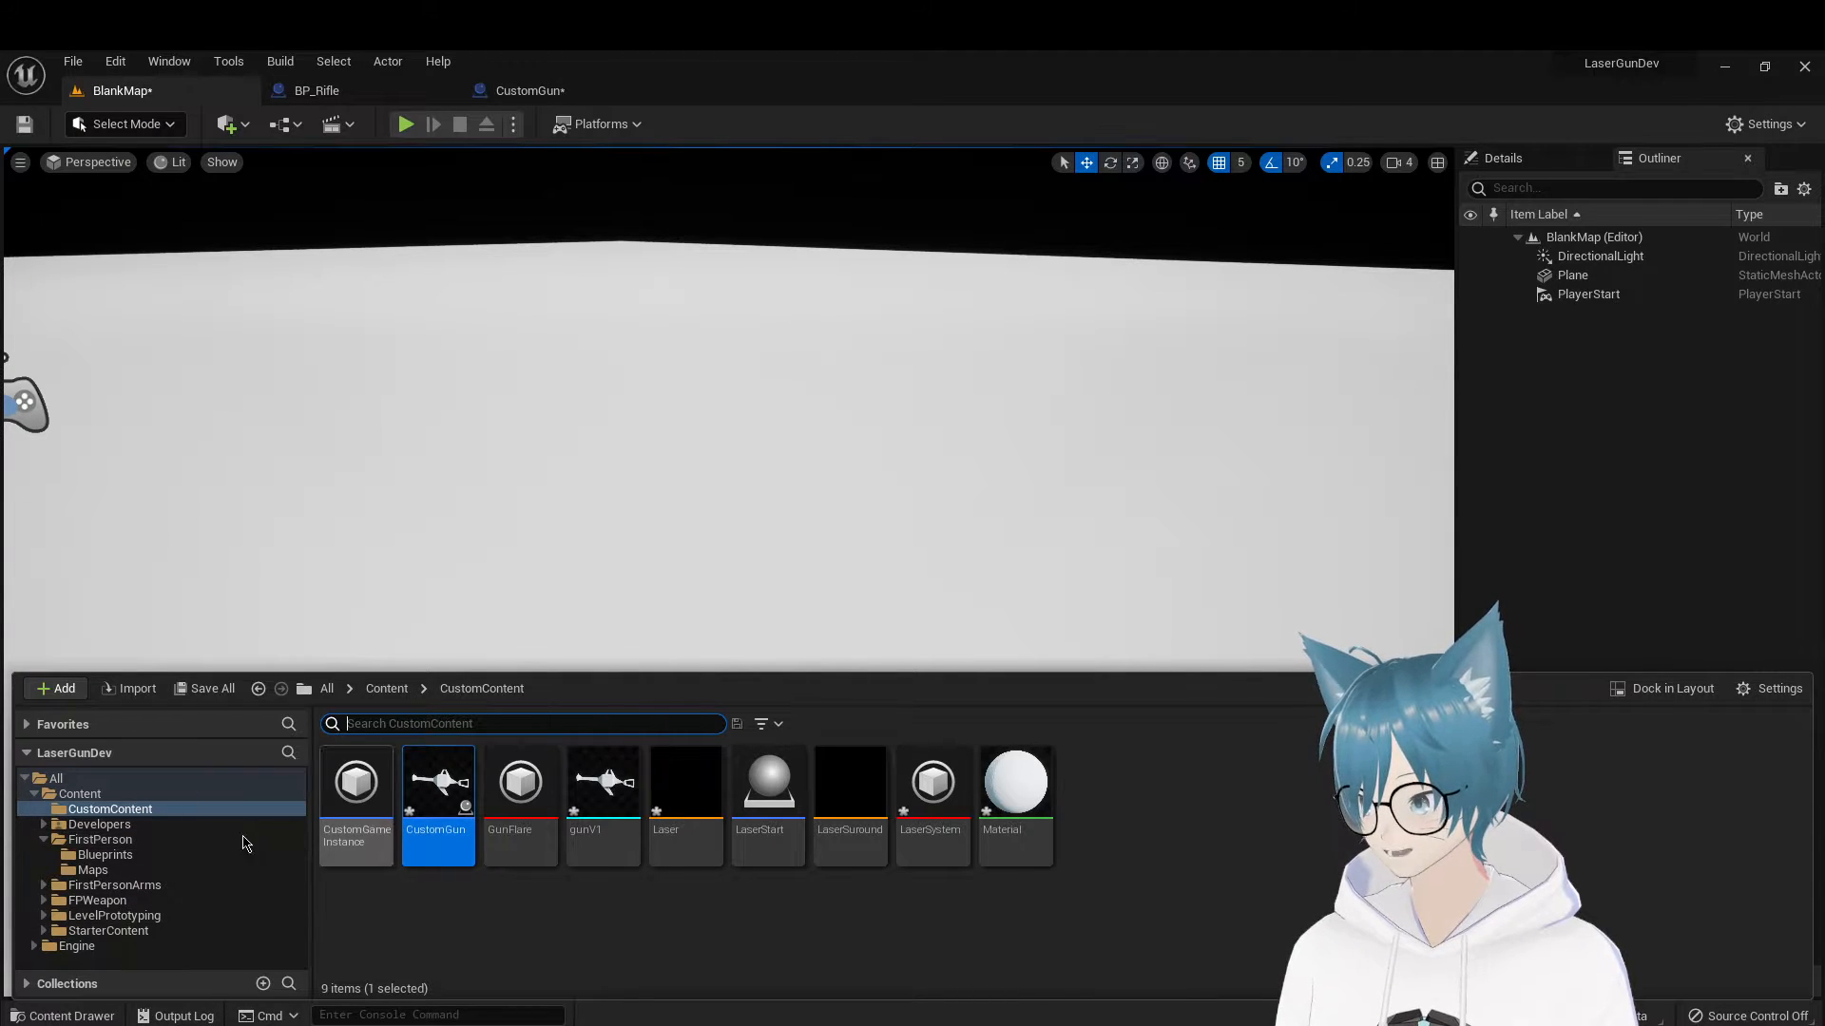
click(105, 854)
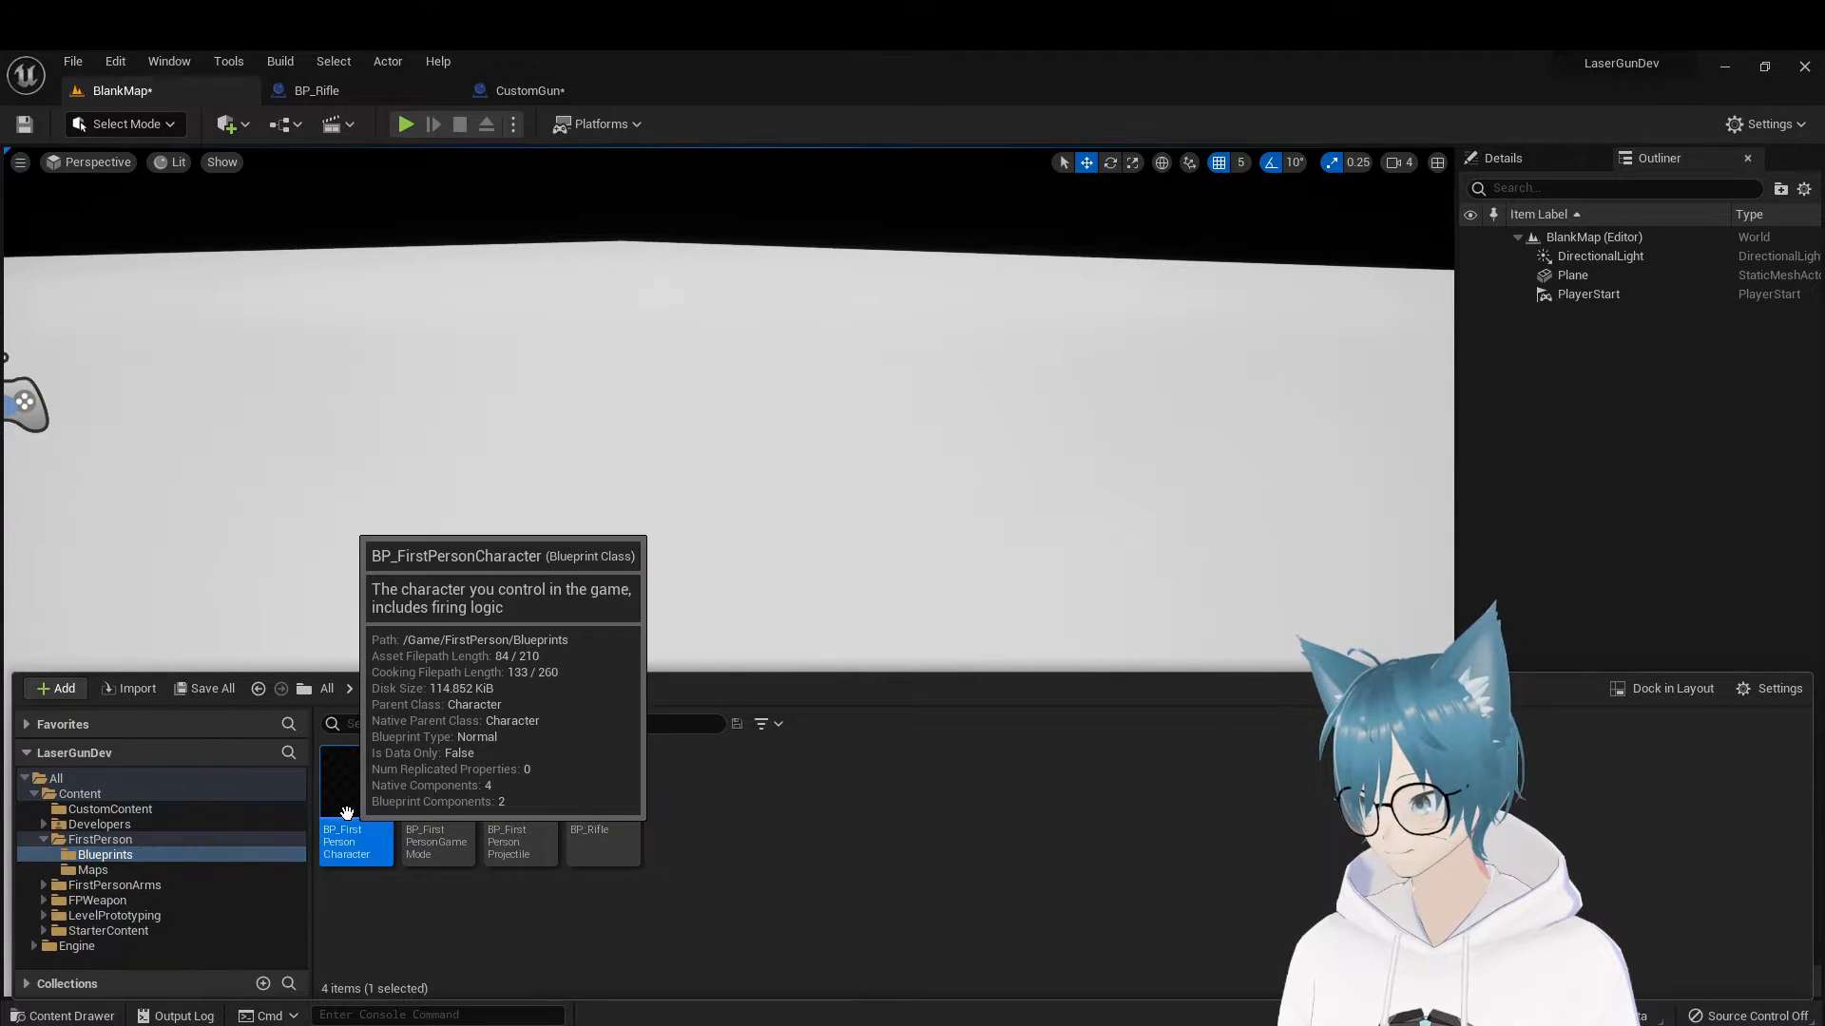
double_click(388, 772)
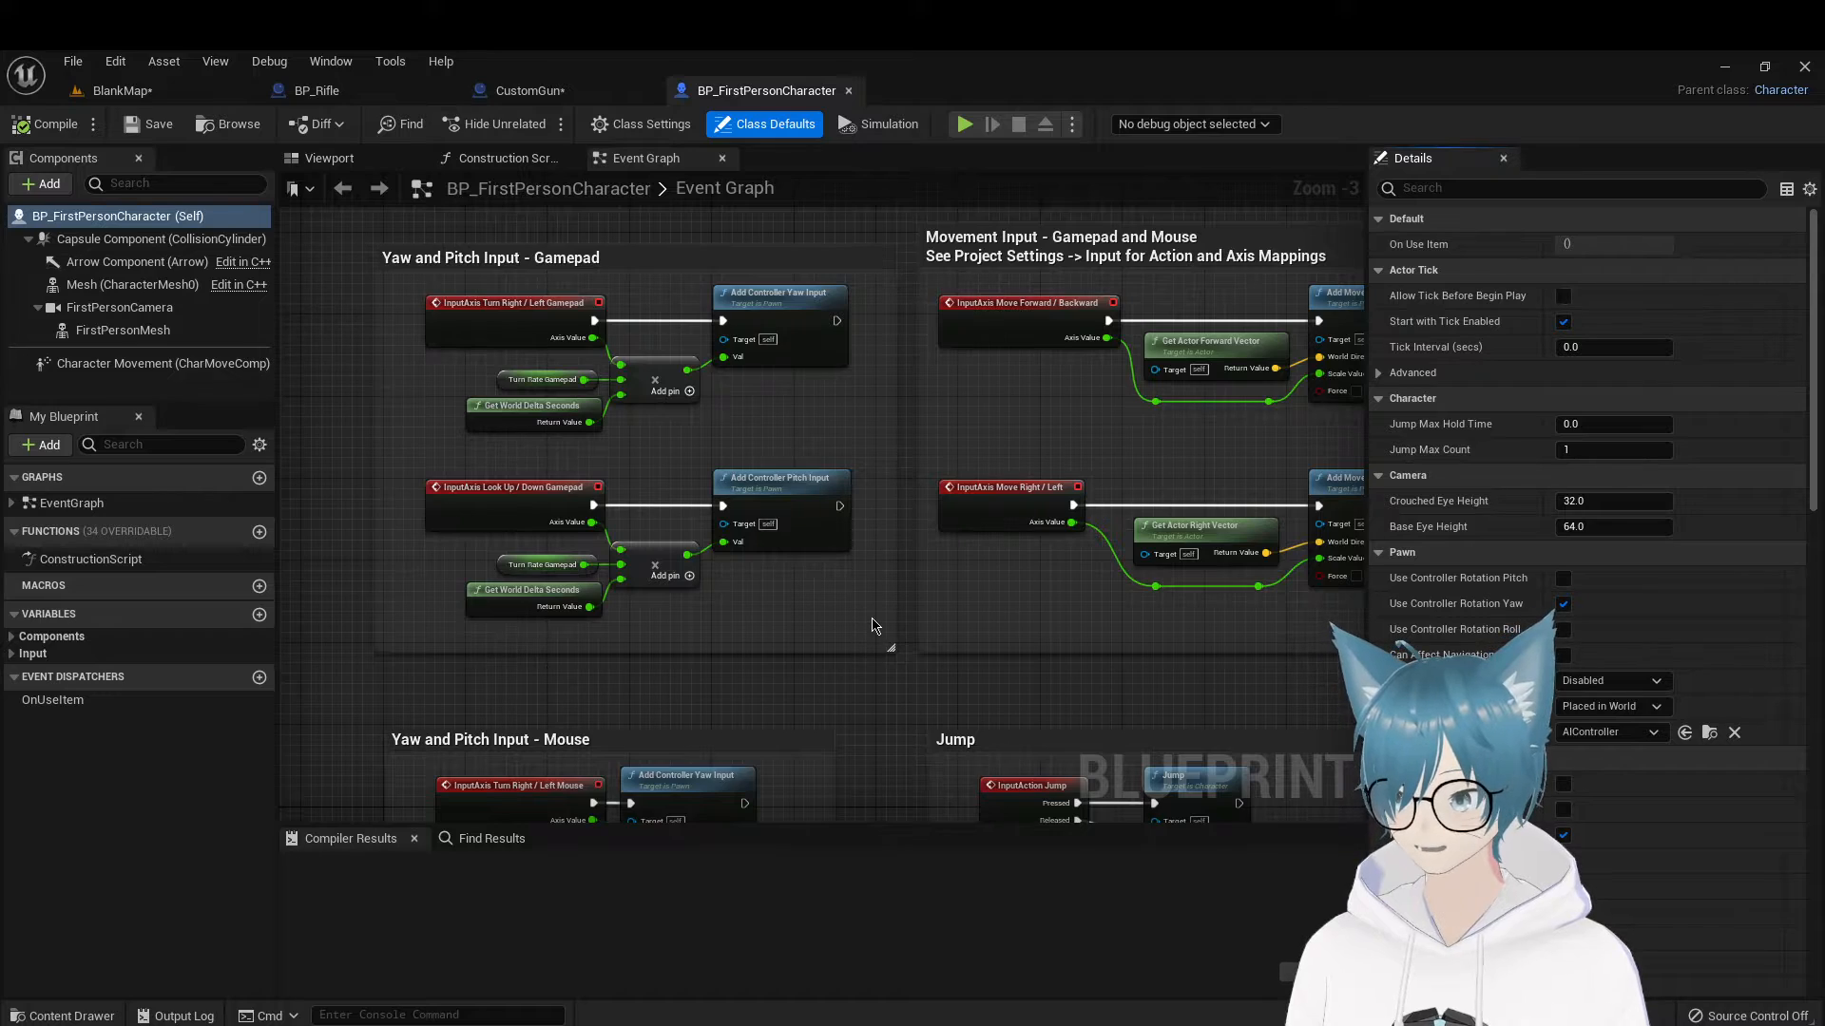
Look over the gamepad, mouse, movement and jump input sections in BP_FirstPersonCharacter's Event Graph
scroll(872, 625, down, 1)
right_drag(873, 625, 918, 161)
right_drag(987, 445, 939, 802)
scroll(831, 633, down, 2)
right_drag(1107, 629, 1128, 550)
scroll(1128, 549, up, 1)
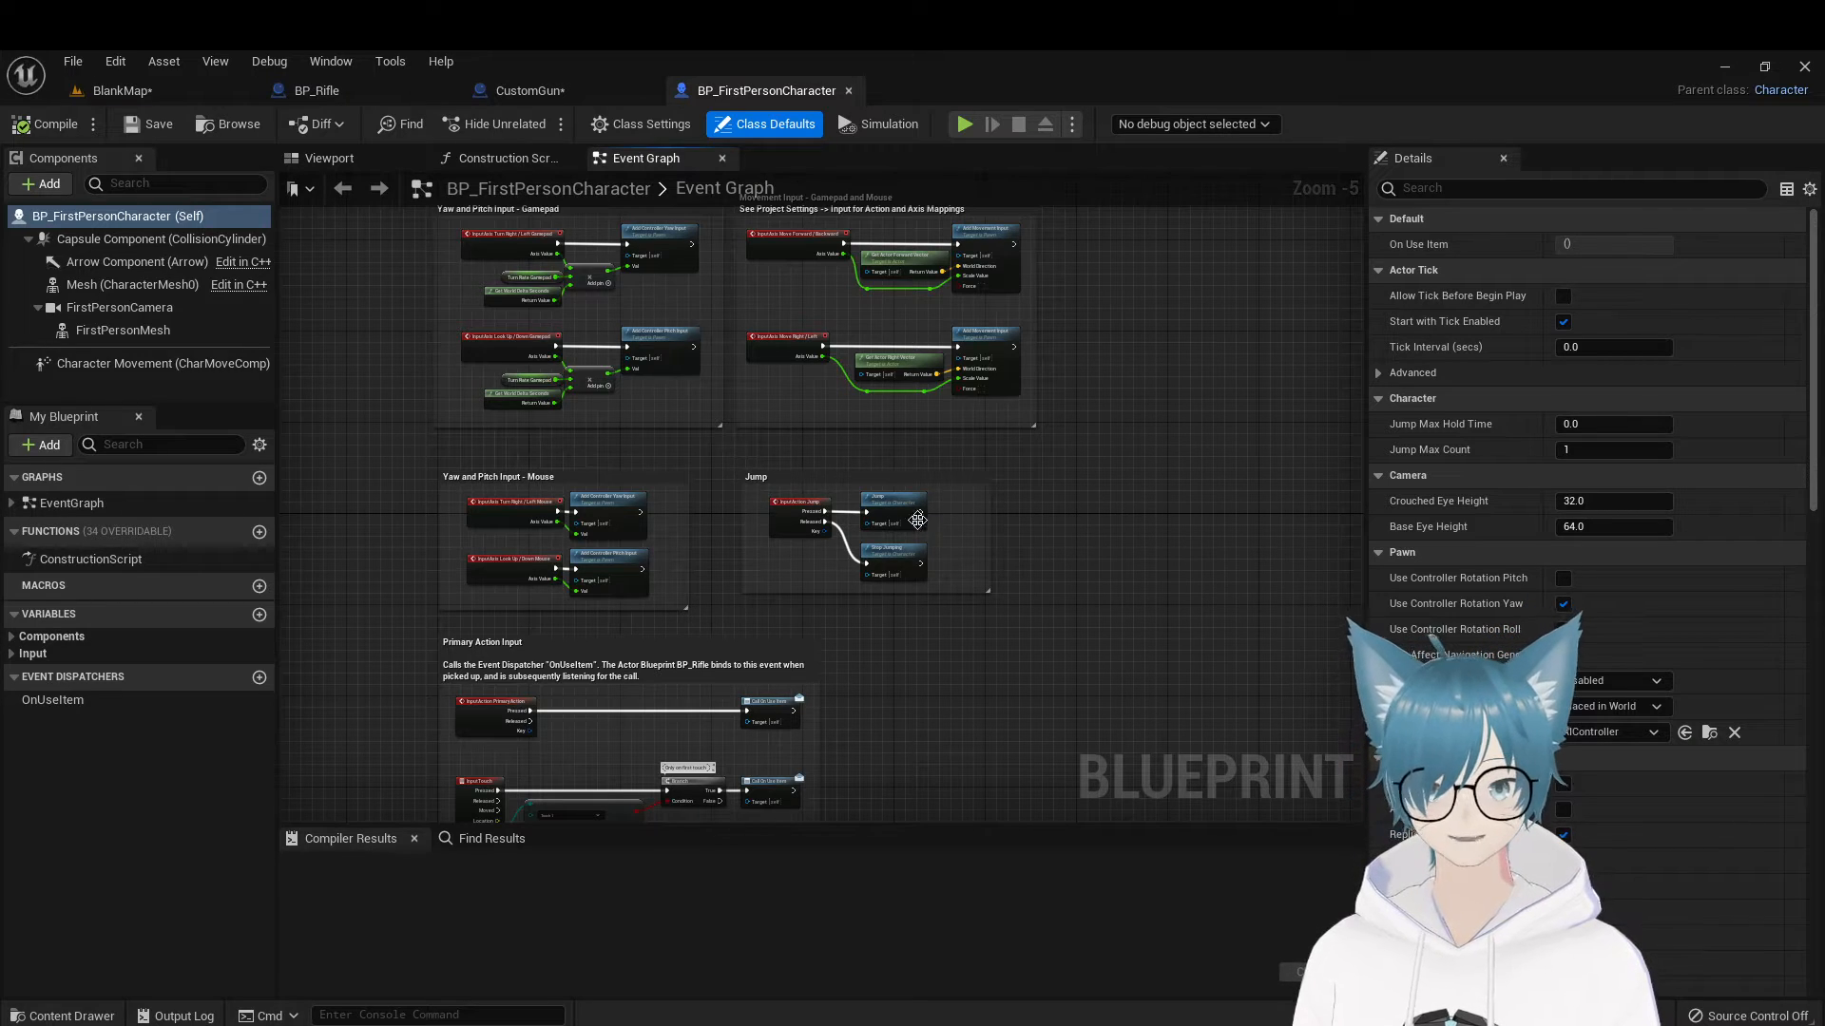
right_drag(995, 561, 1216, 582)
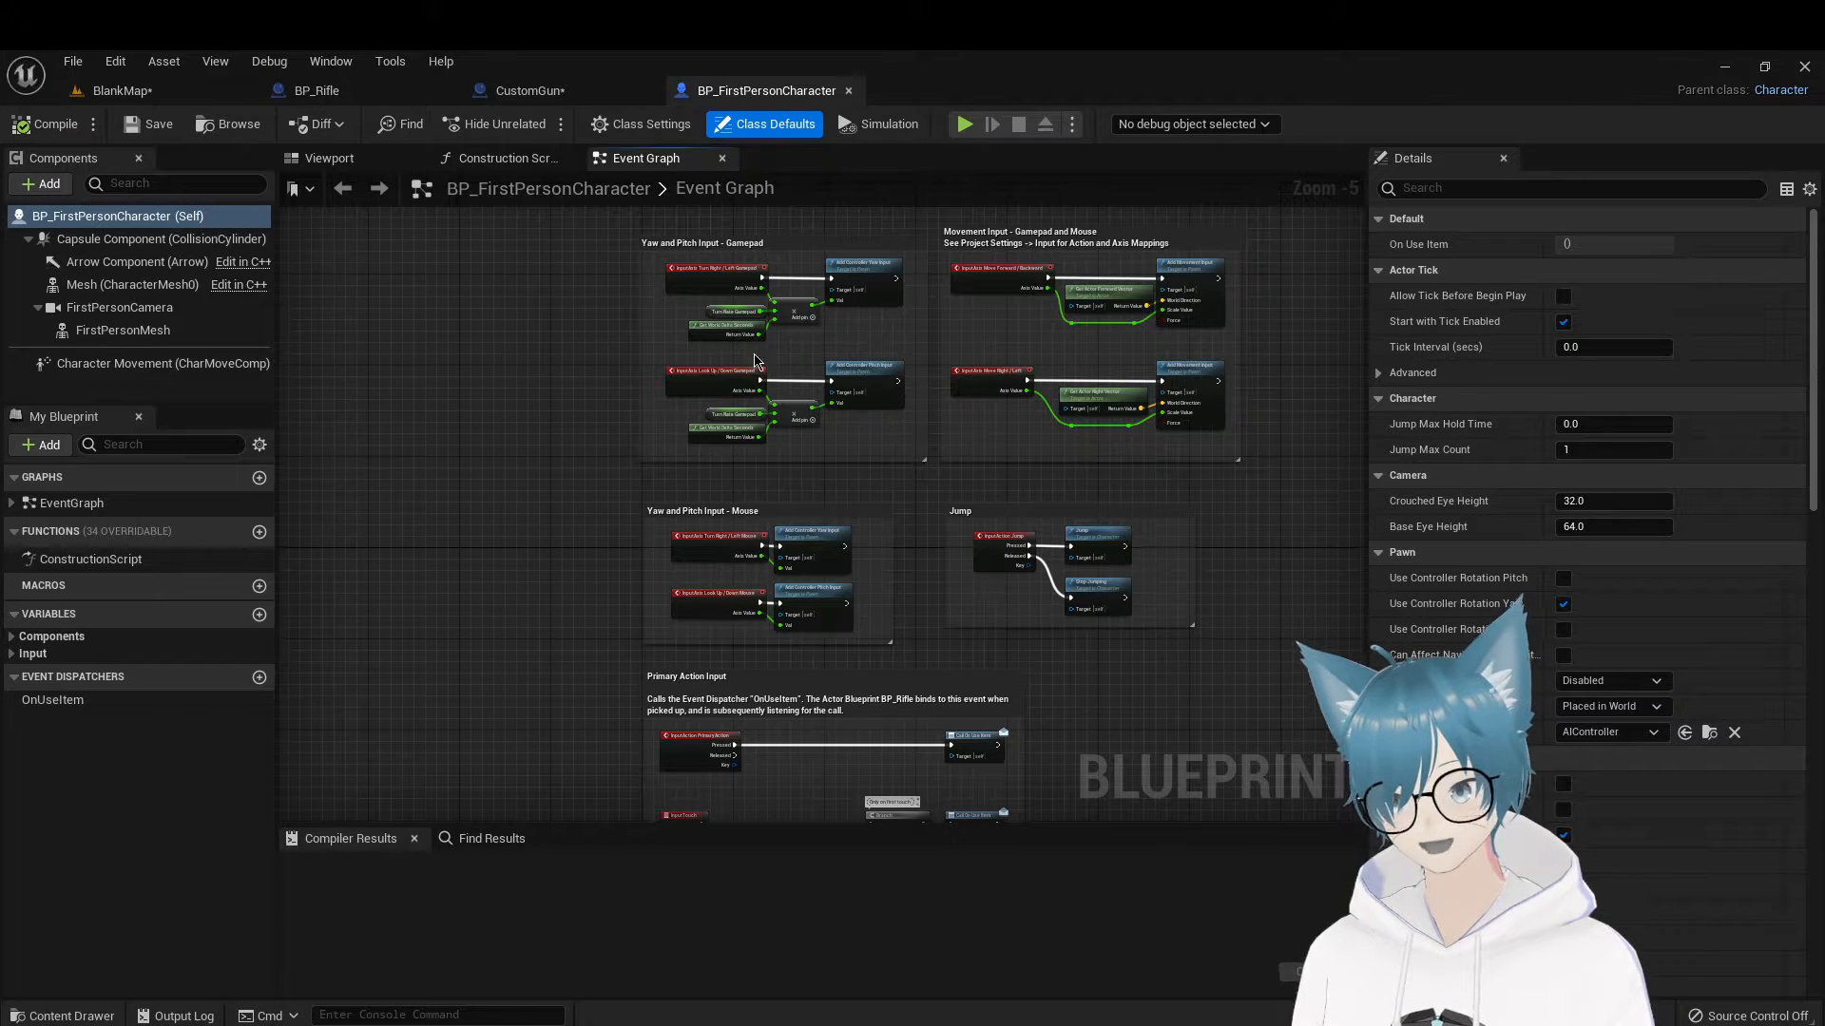
right_drag(902, 437, 849, 663)
scroll(894, 595, up, 2)
right_drag(897, 579, 552, 533)
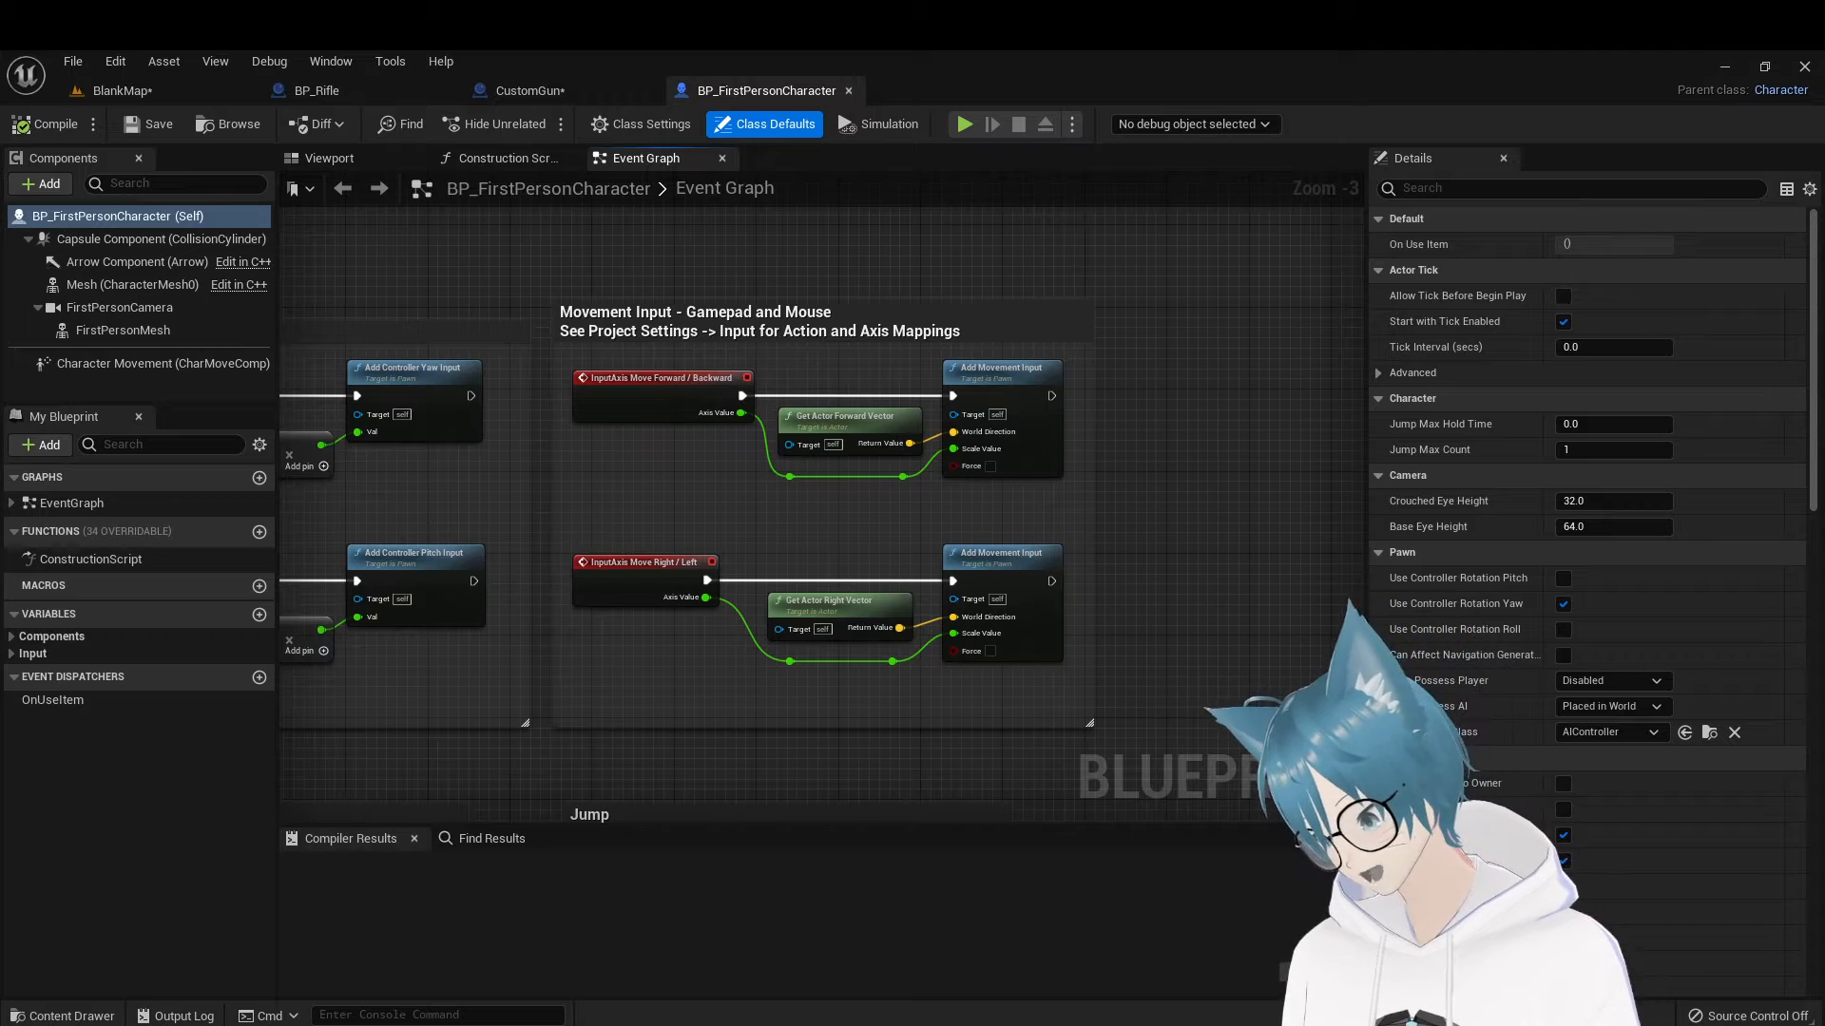
right_drag(537, 325, 668, 307)
right_drag(766, 464, 1002, 461)
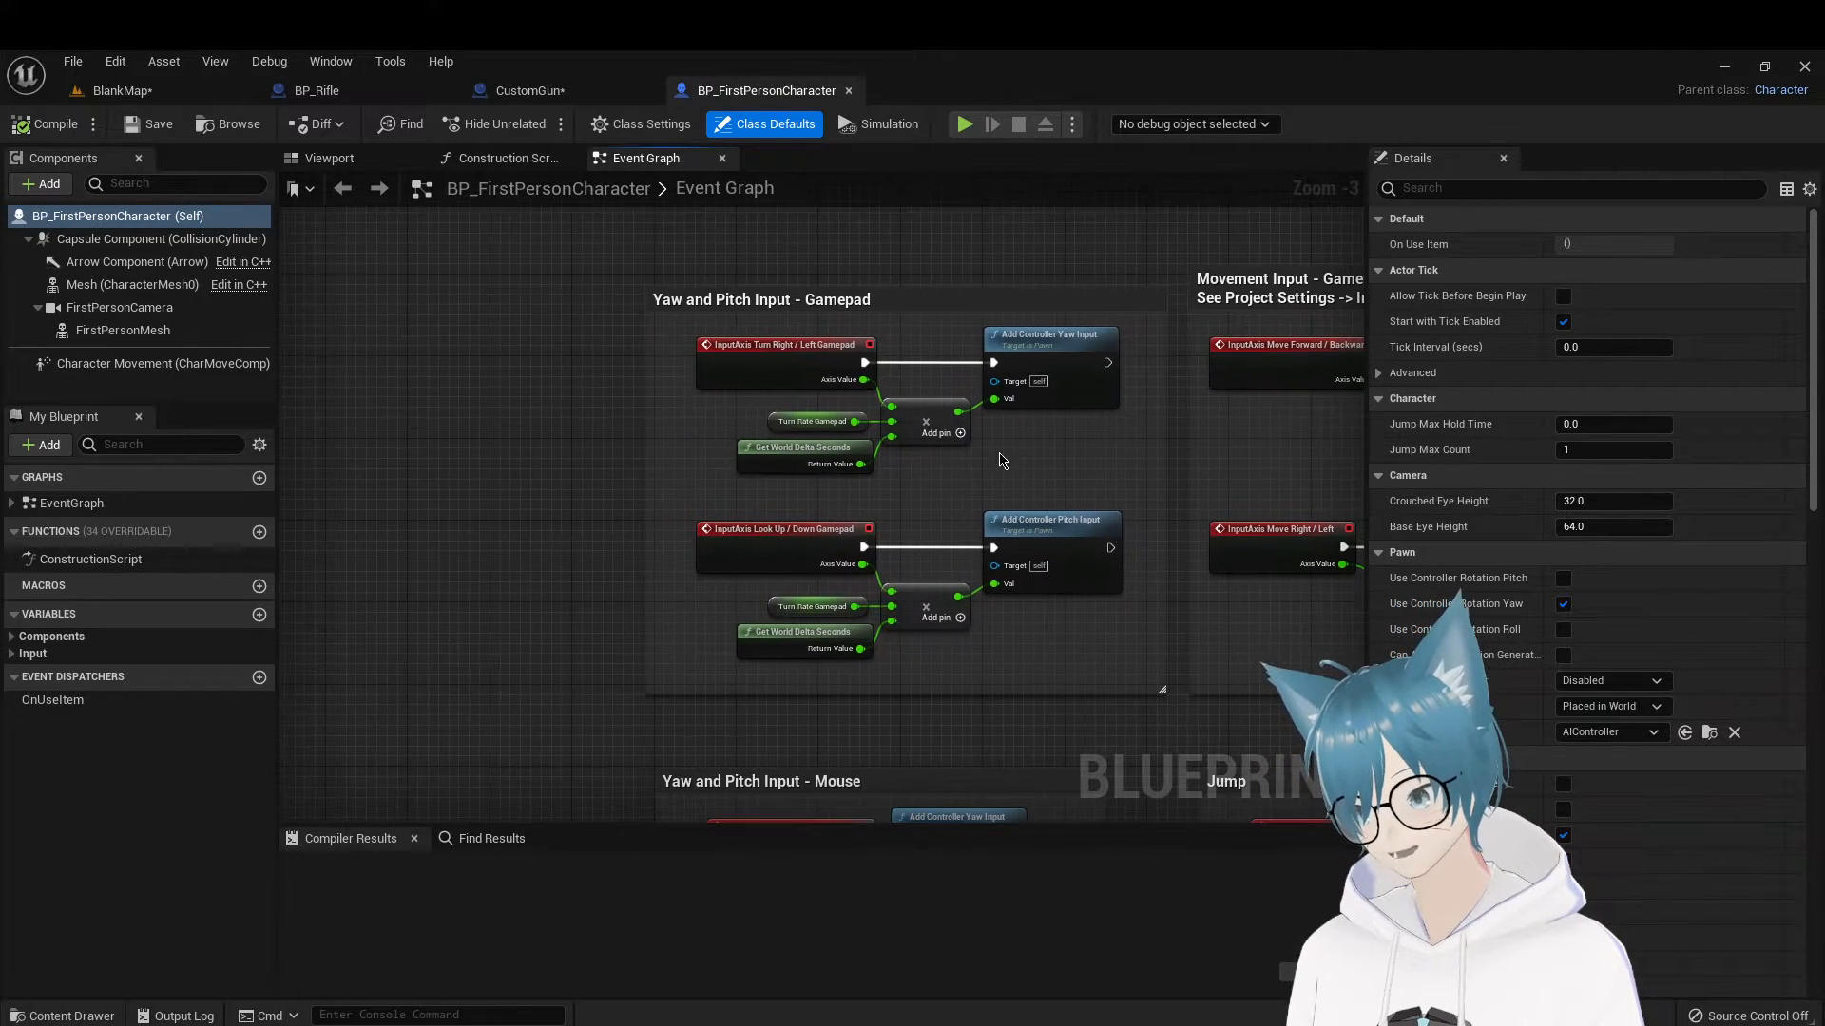
Examine how the Primary Action Input section of BP_FirstPersonCharacter calls the OnUseItem event dispatcher
right_drag(1136, 671, 935, 291)
right_drag(883, 383, 761, 241)
right_drag(814, 437, 852, 308)
right_drag(860, 394, 938, 259)
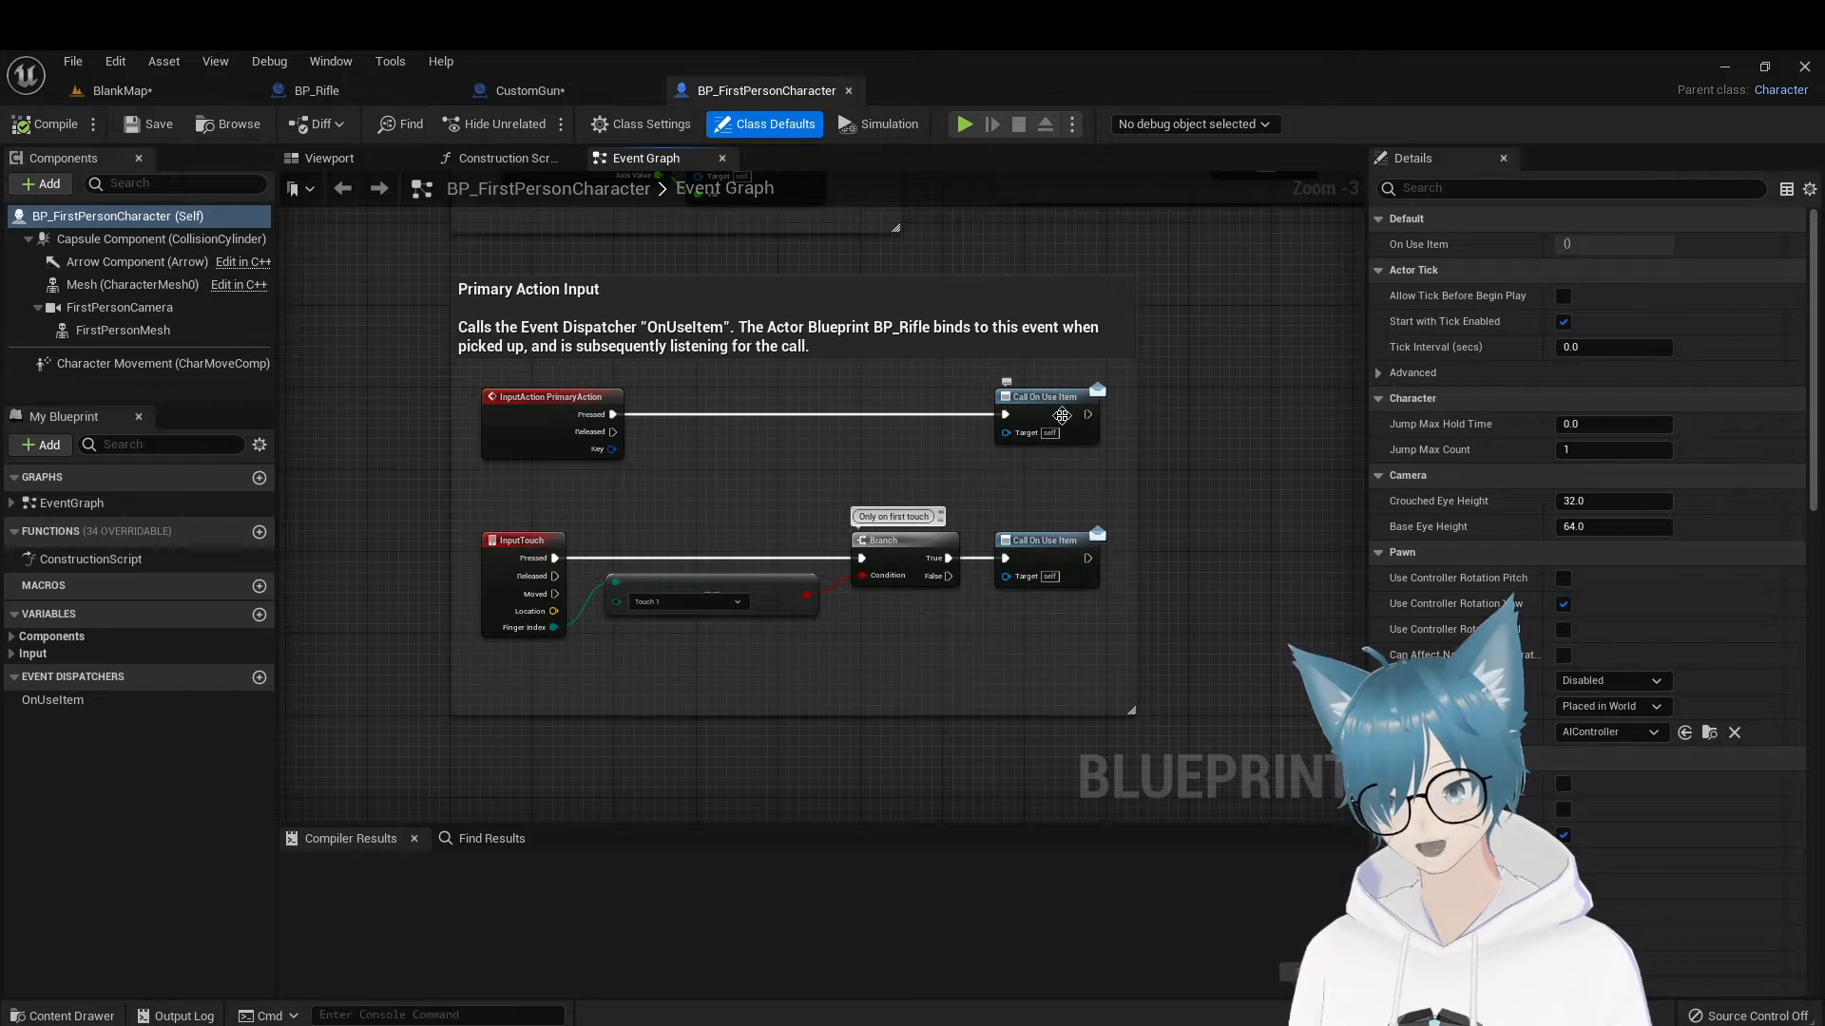
In CustomGun, pull a Create Event node from the Event input of Bind Event to On Use Item and place it below FPCharacter Ref
click(560, 91)
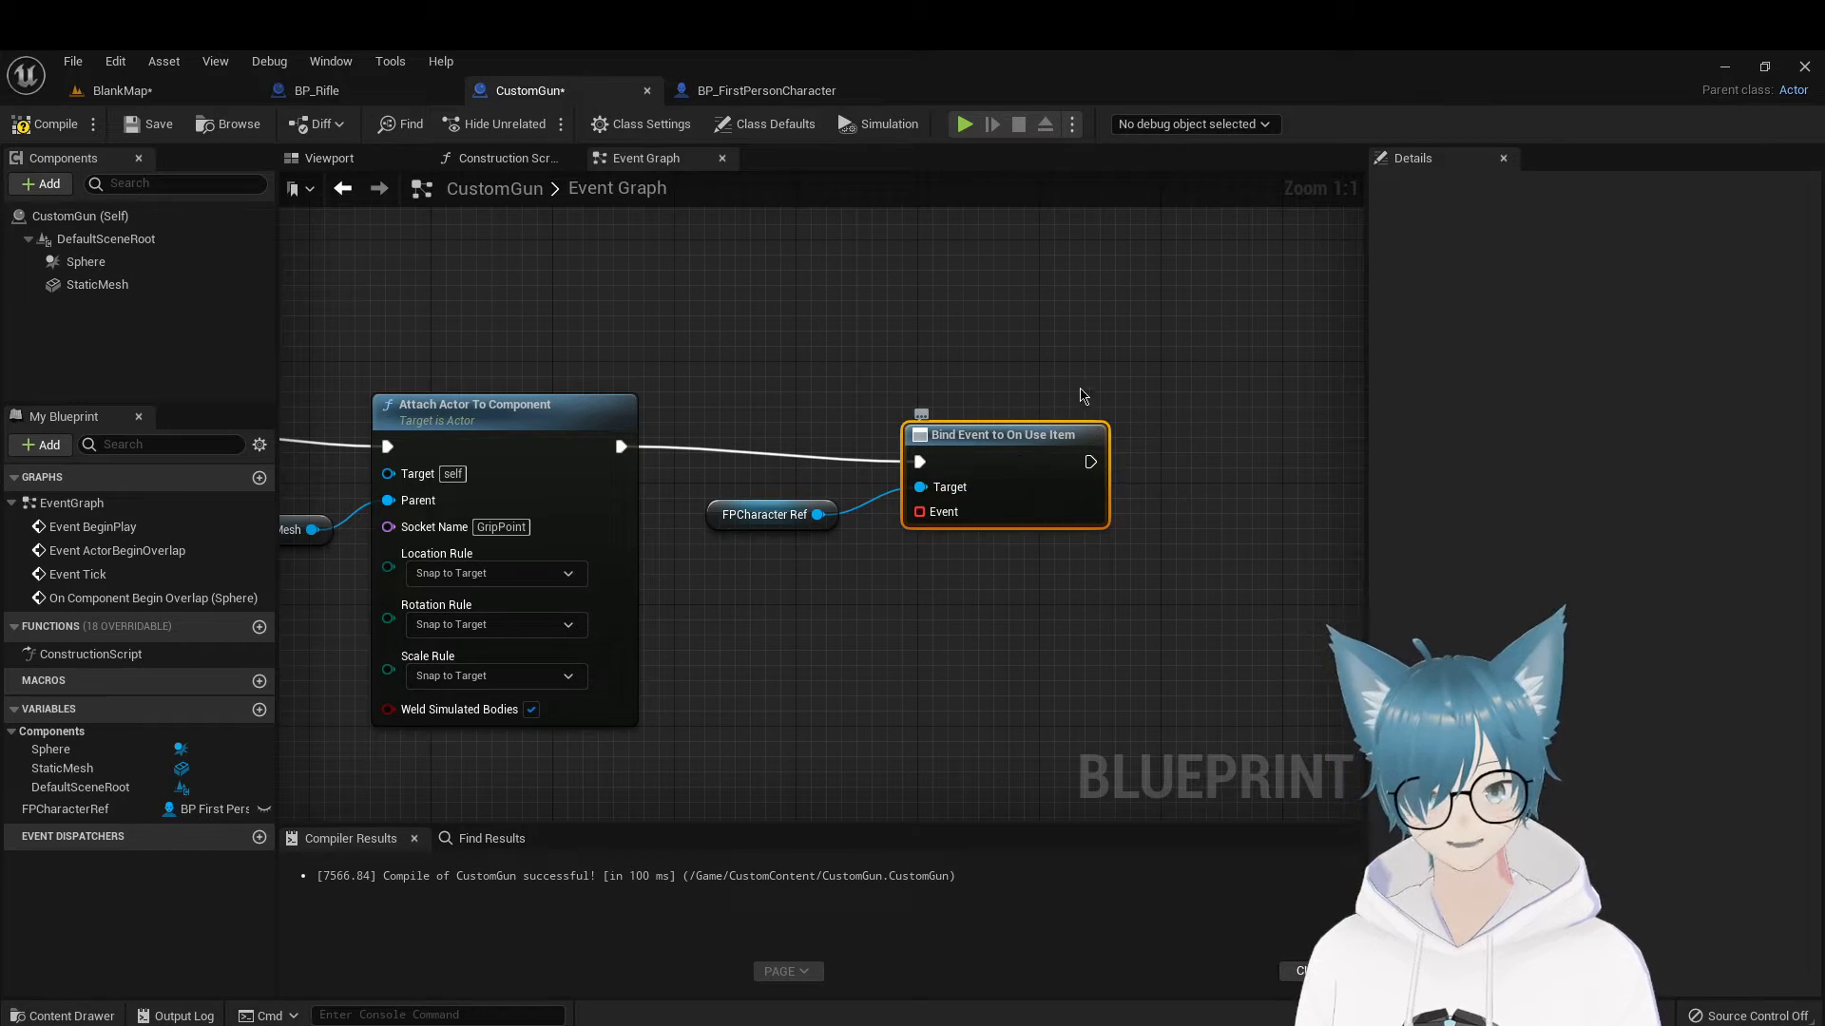
drag(922, 510, 817, 620)
text(cr)
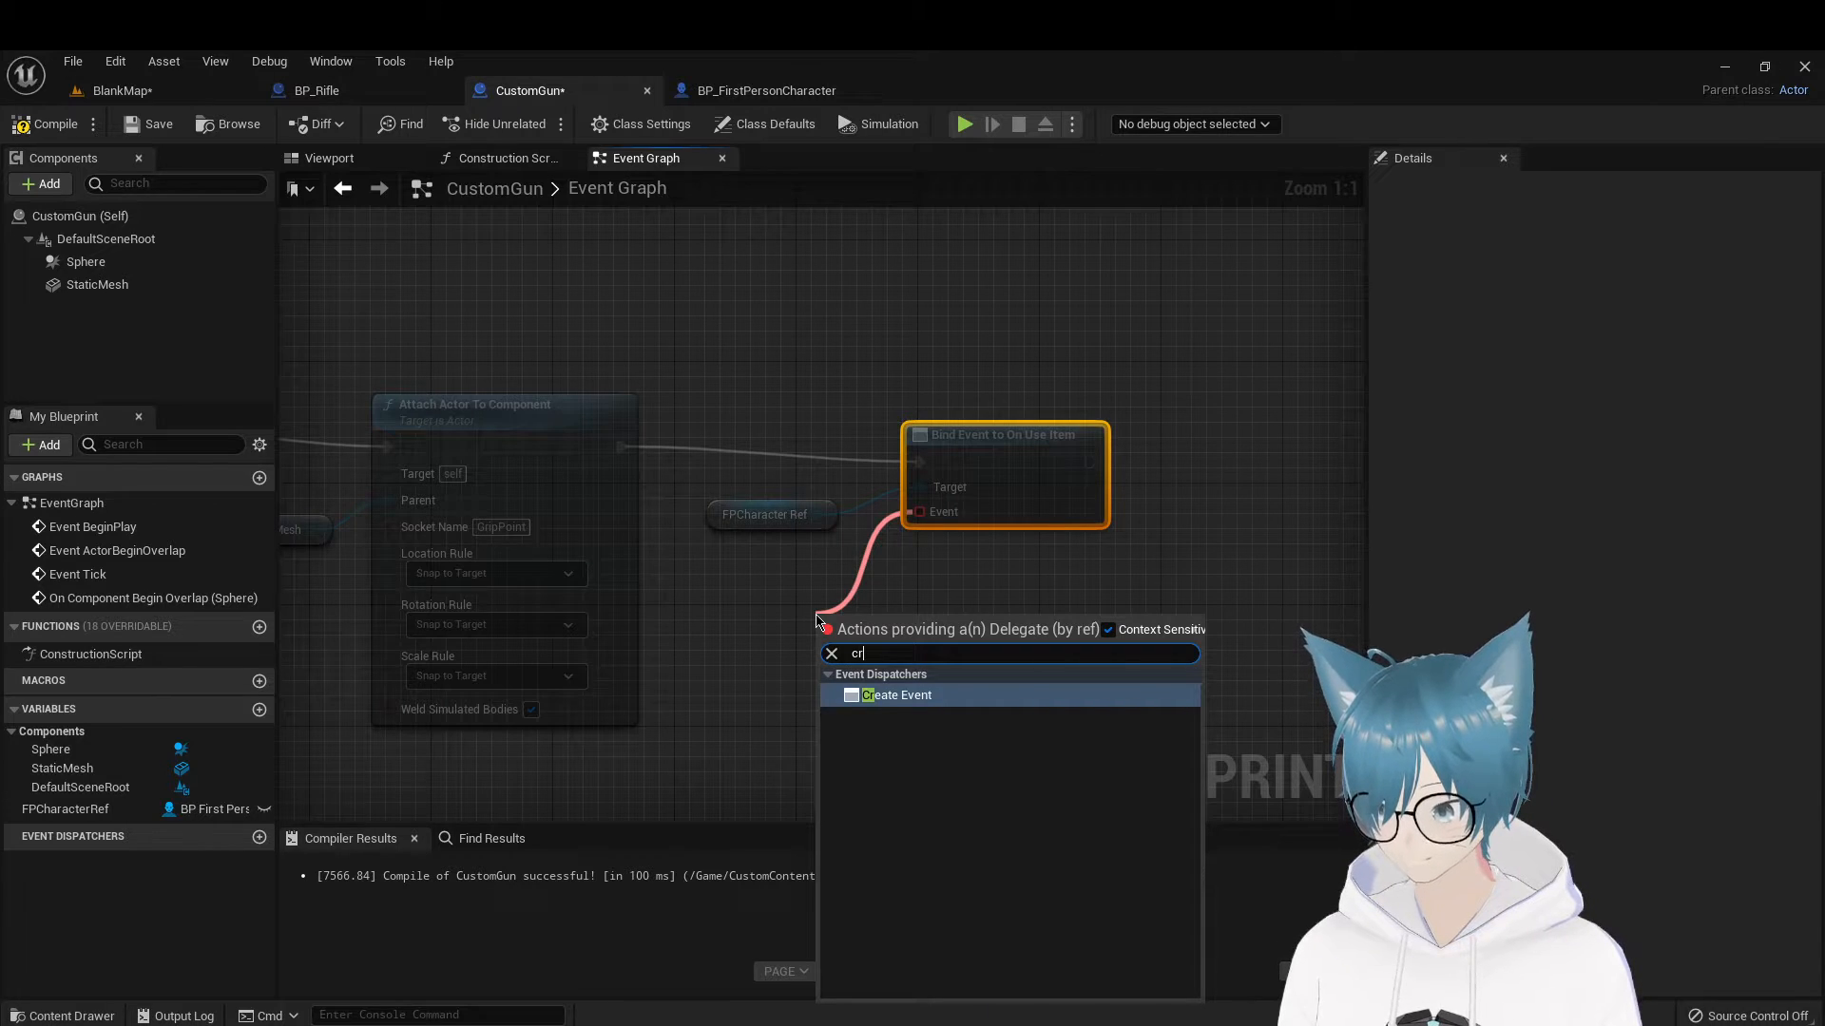
click(922, 696)
drag(893, 635, 814, 608)
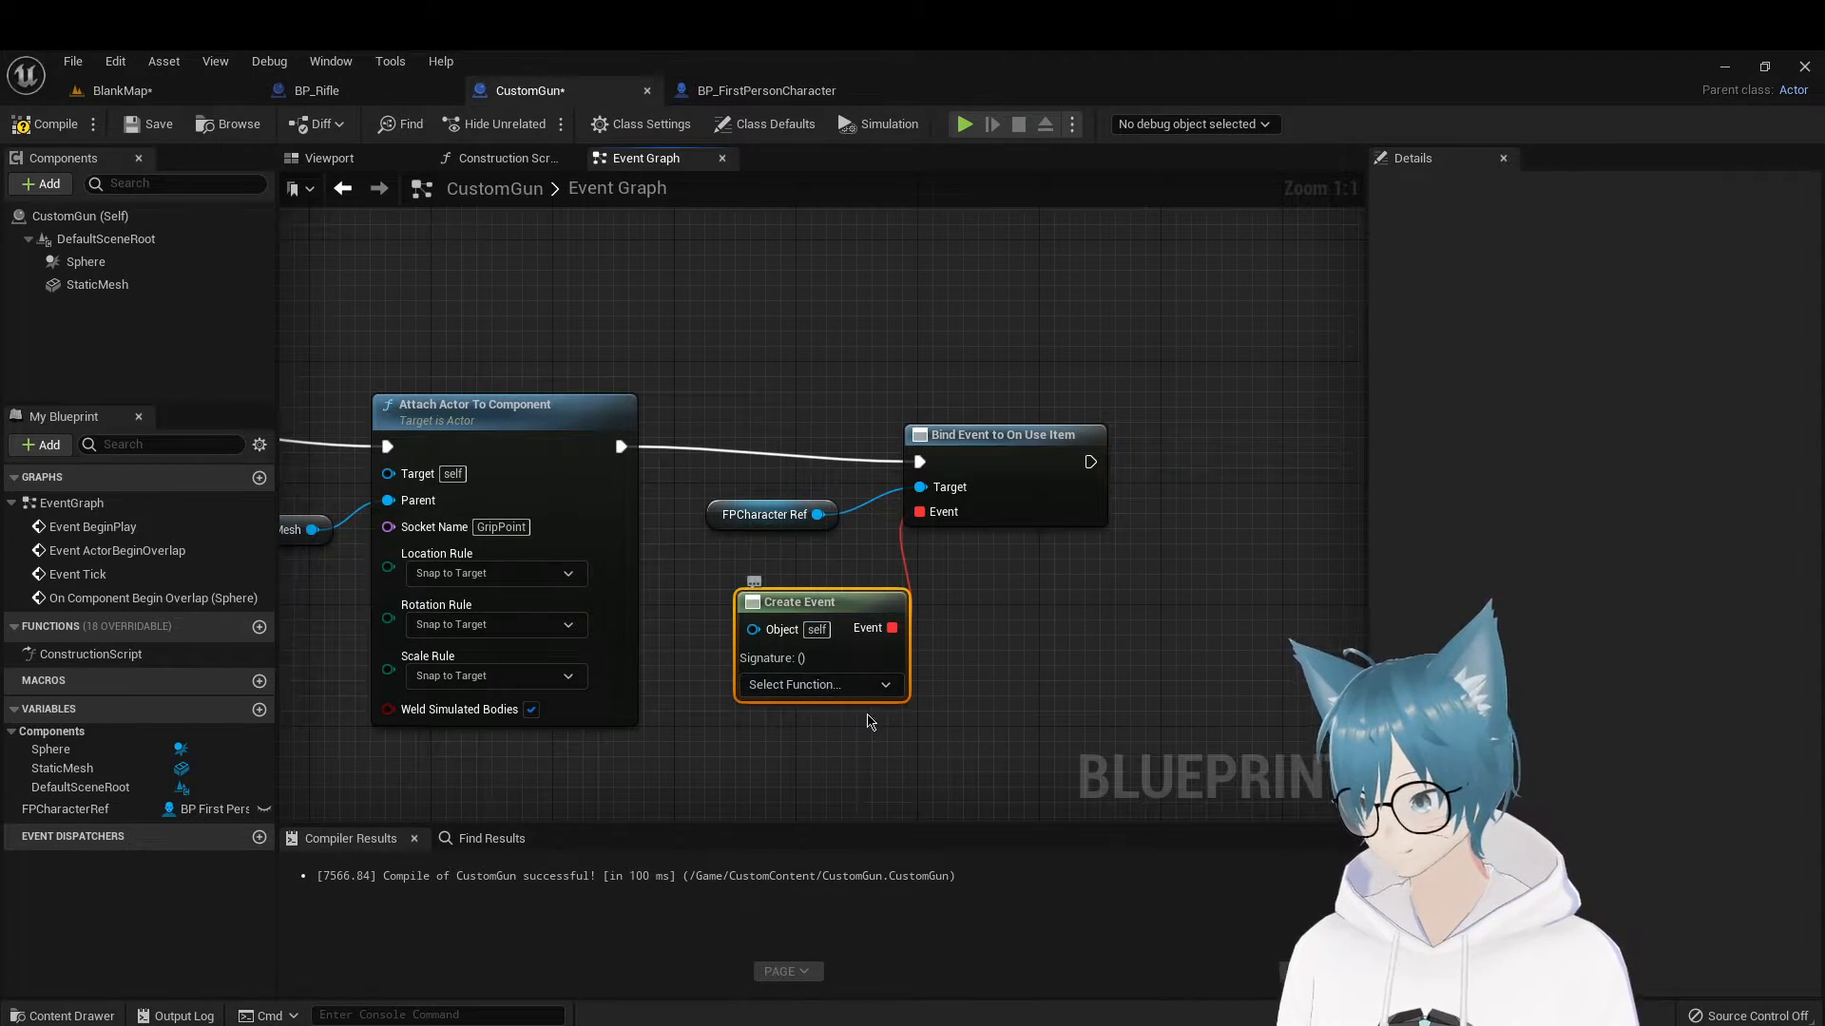
Compare the function used by BP_Rifle's Create Event node with the choices offered by CustomGun's Create Event node
click(359, 92)
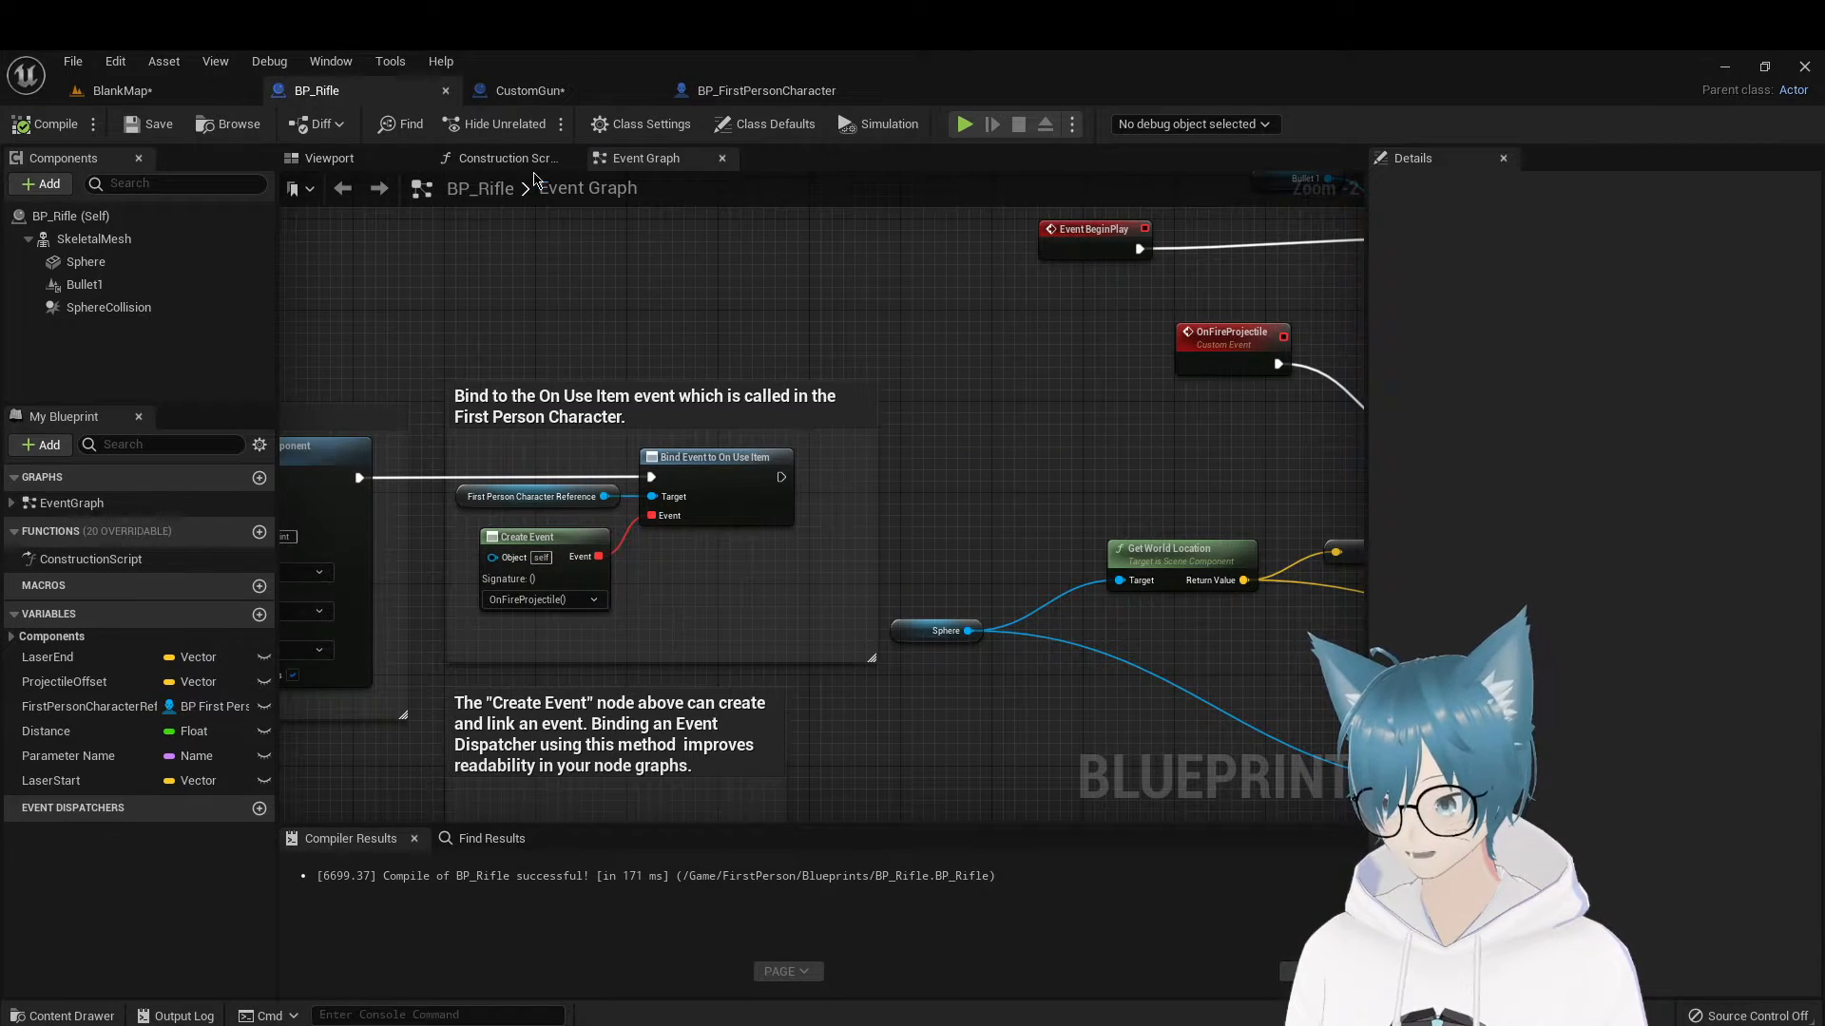
click(523, 95)
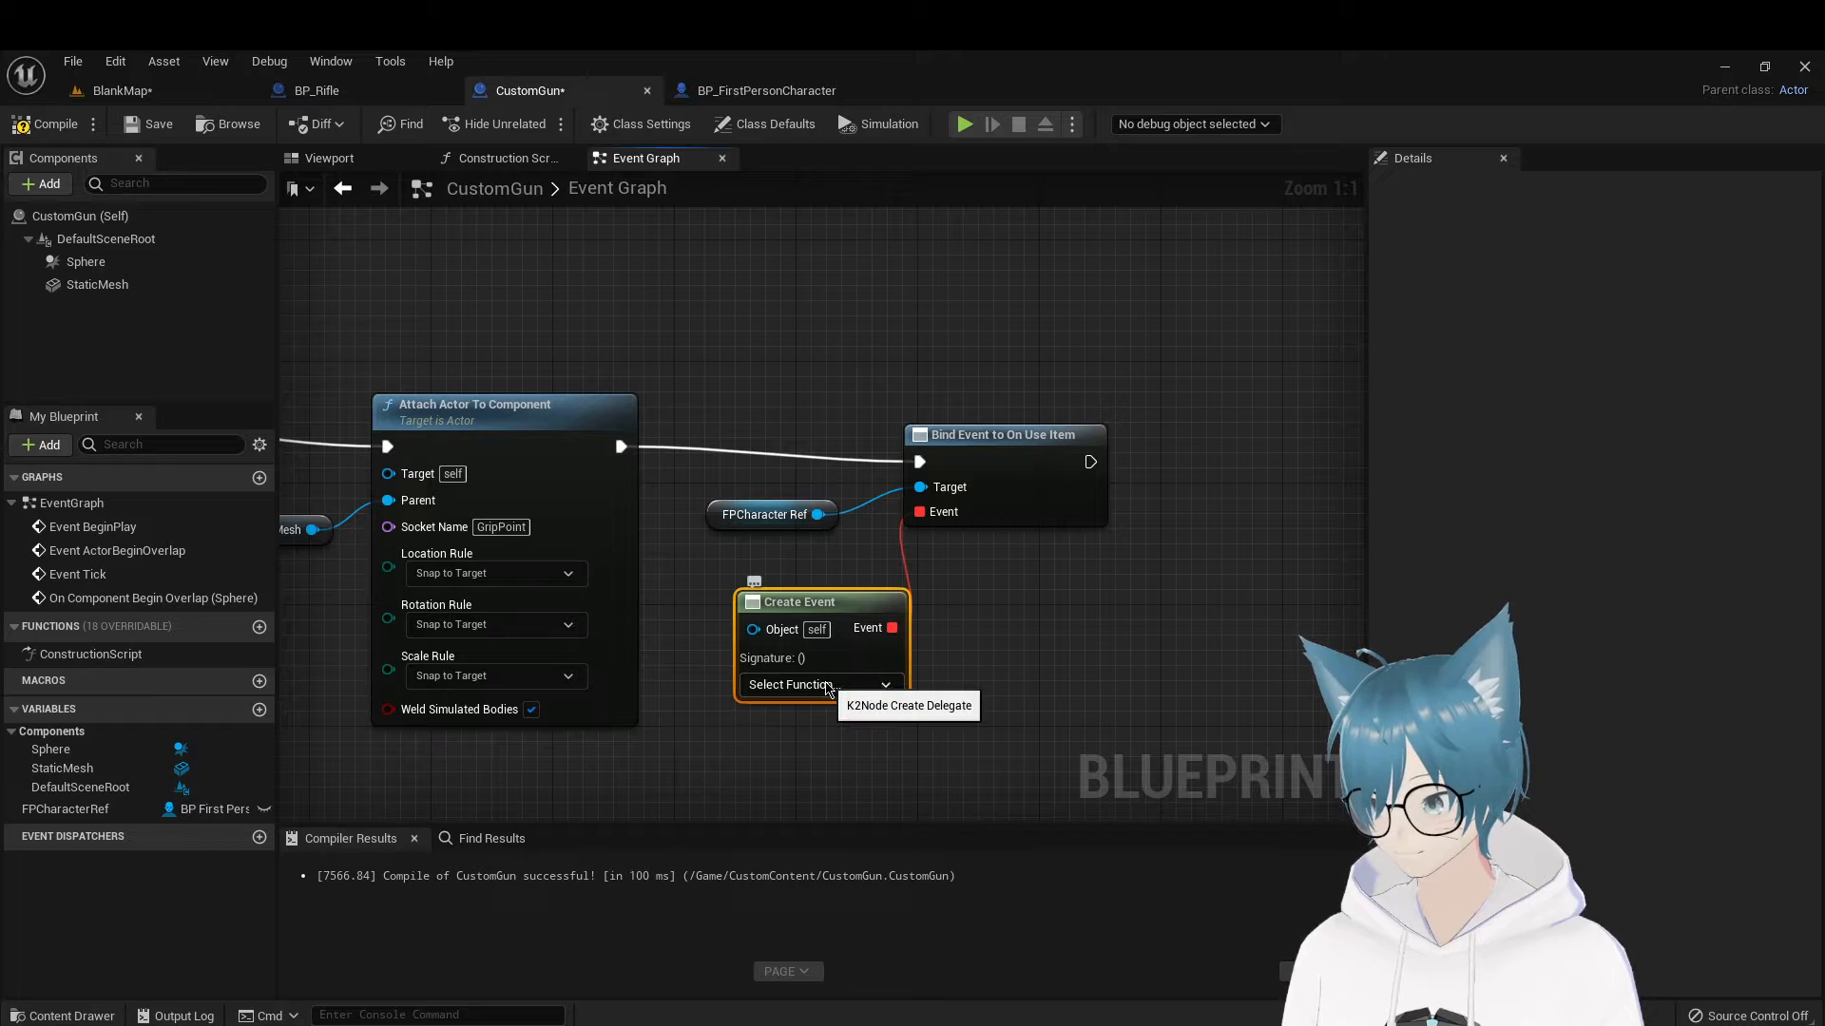
click(831, 685)
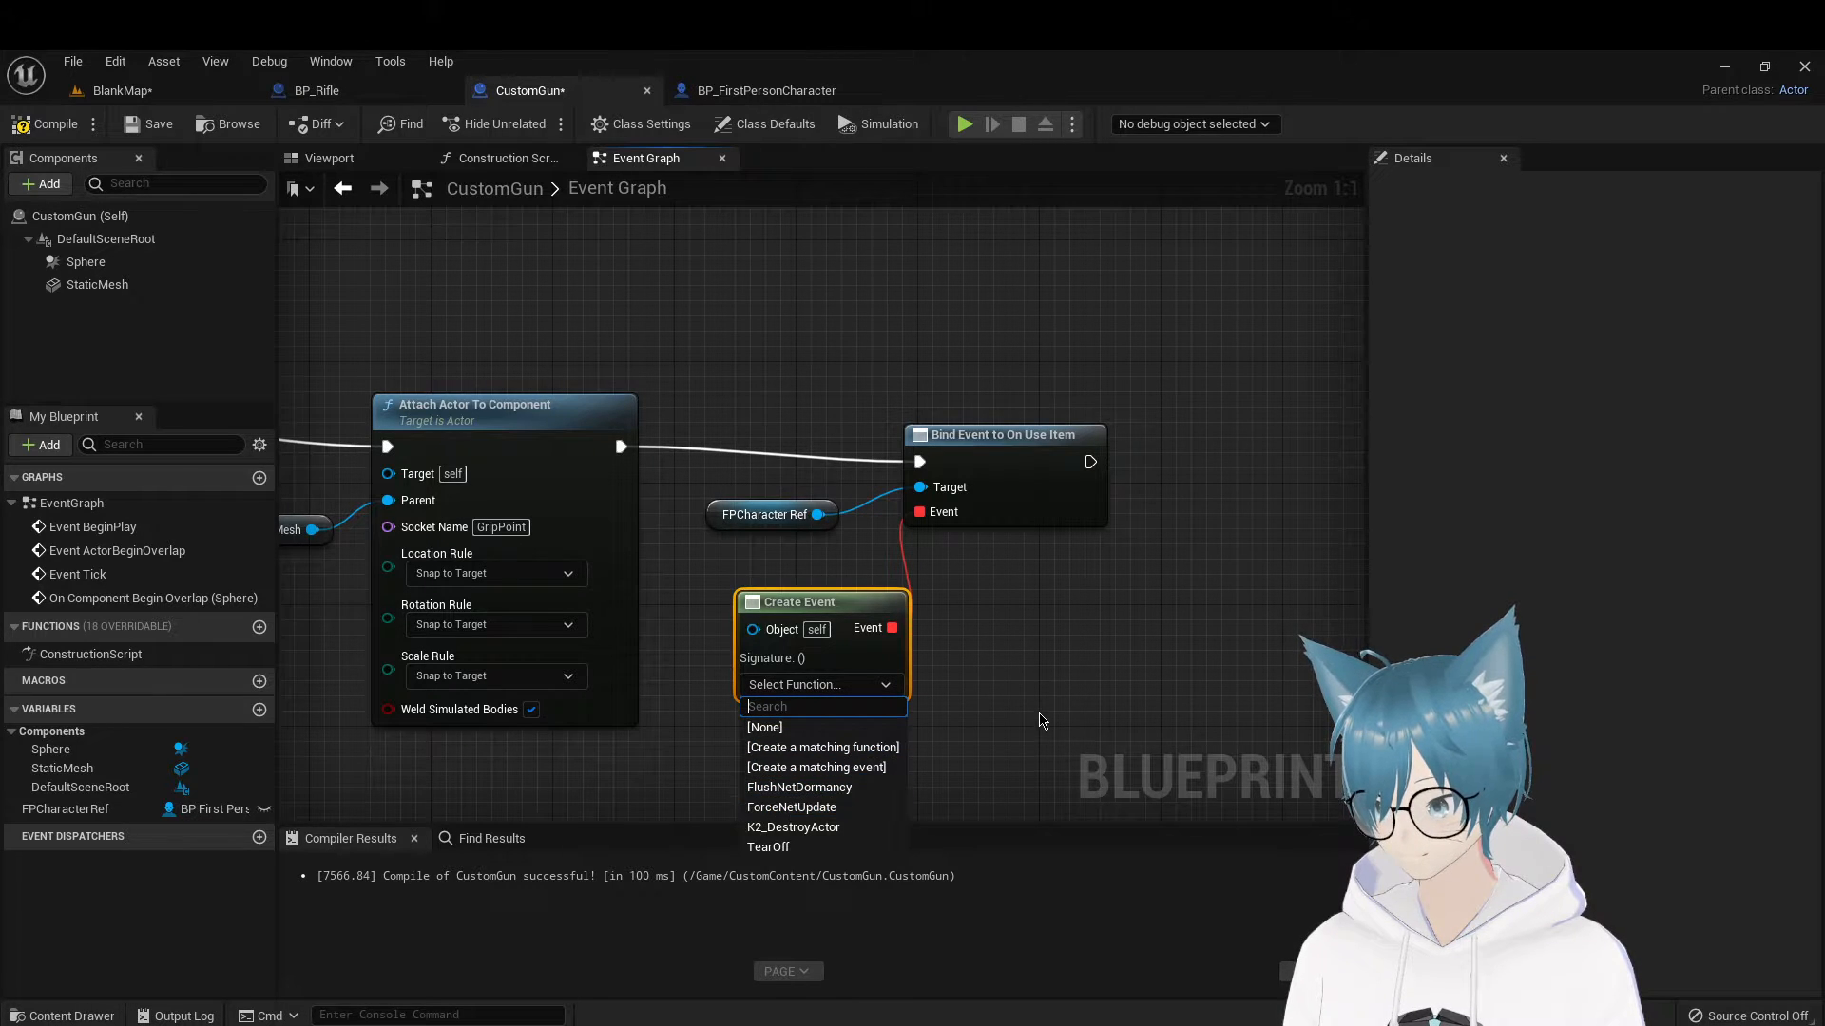
click(454, 269)
Locate the OnFireProjectile custom event in BP_Rifle's Event Graph and examine the nodes around it
click(366, 91)
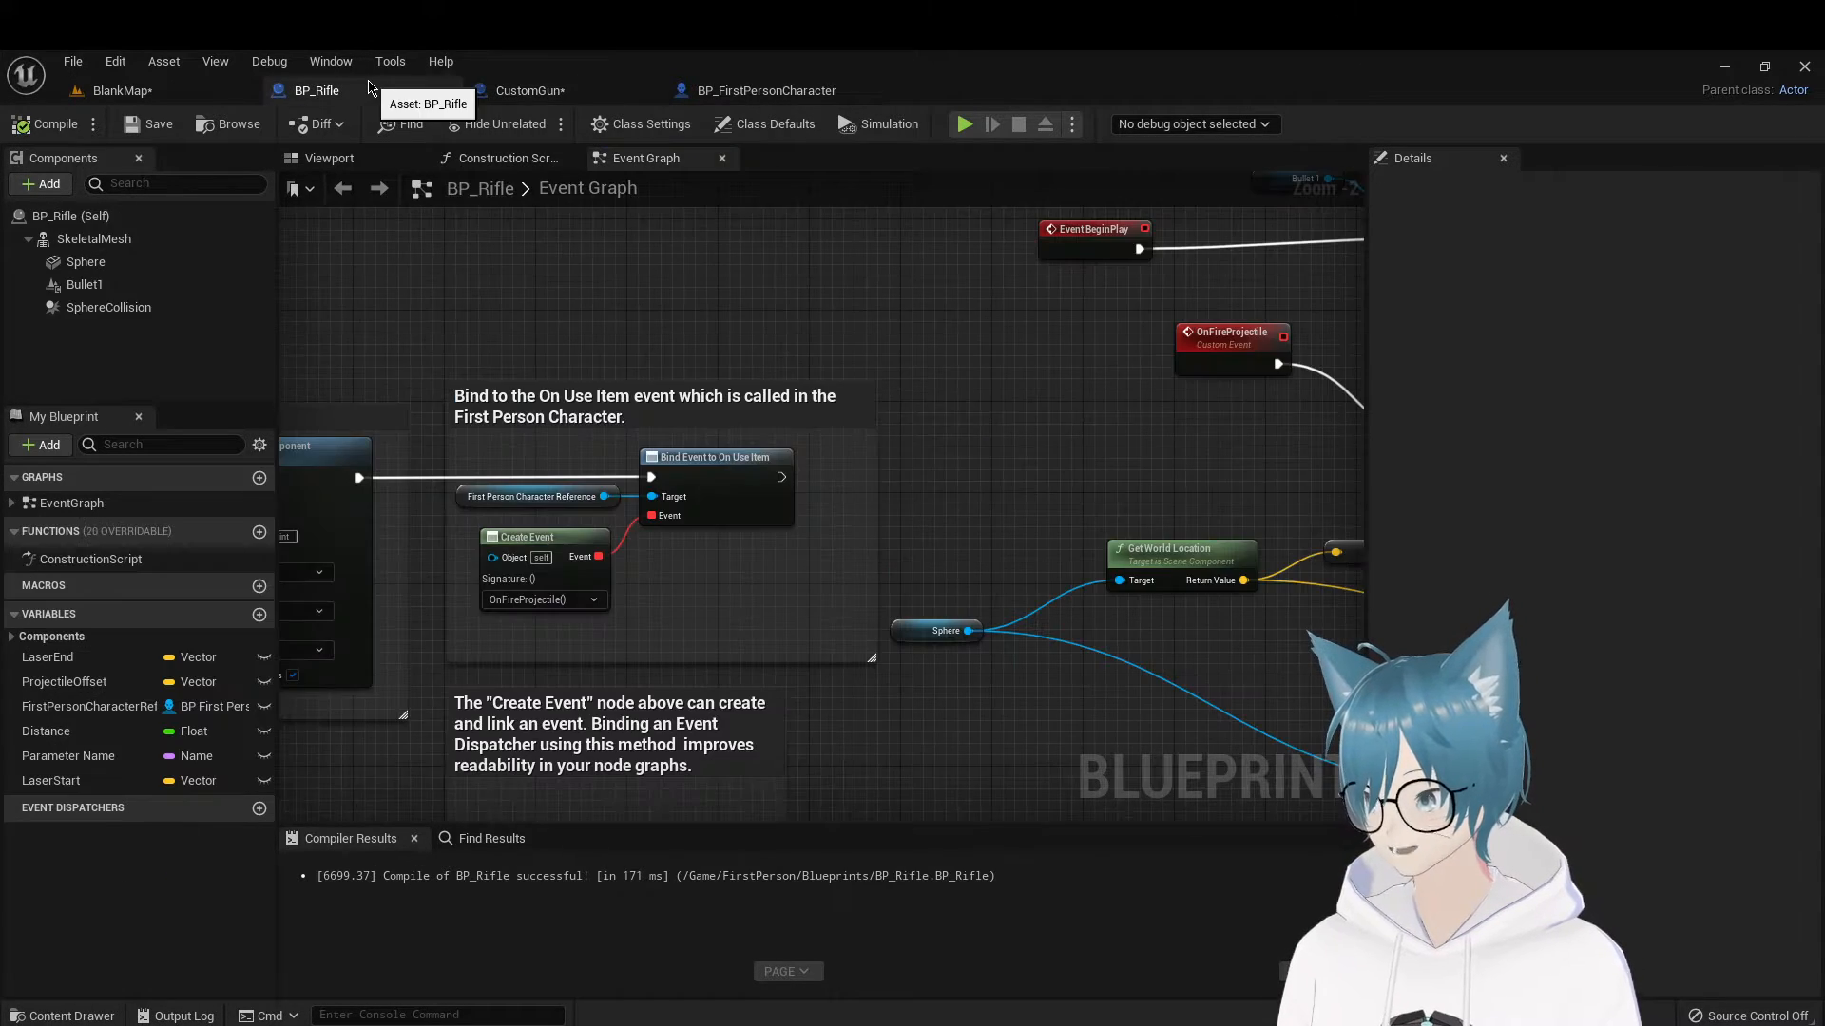
right_drag(787, 446, 649, 646)
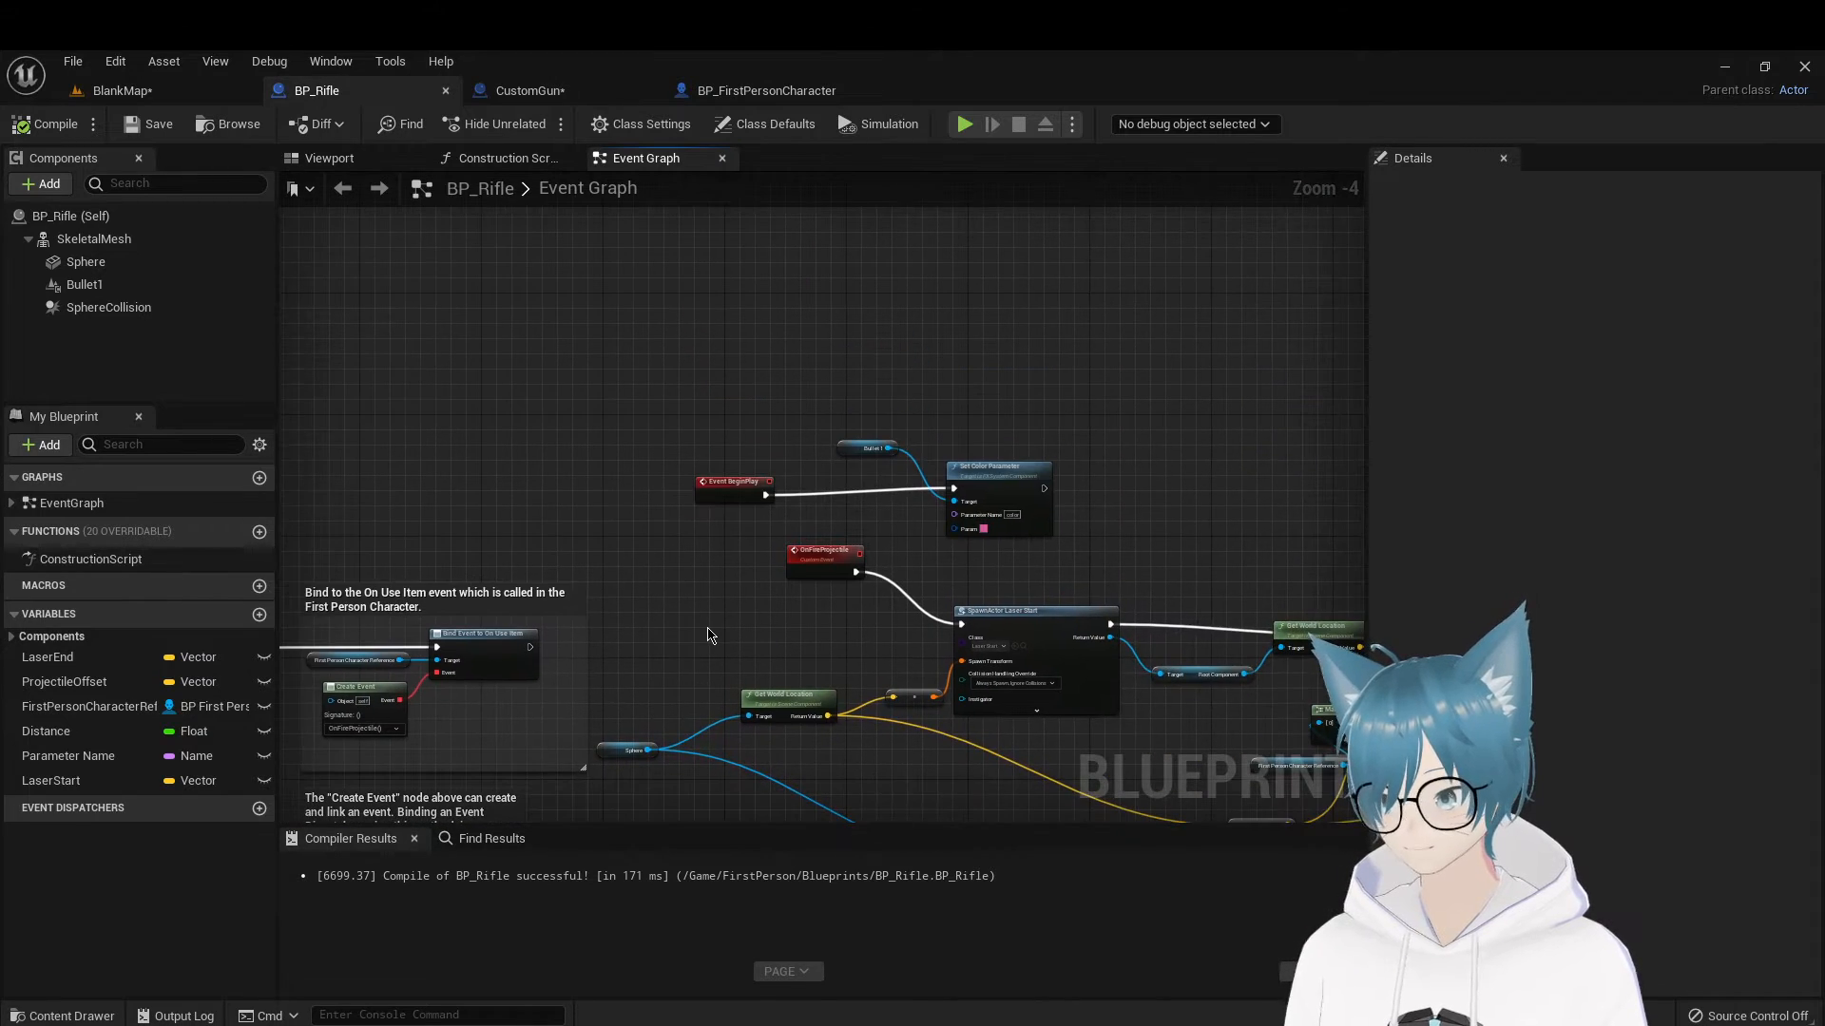
scroll(711, 637, up, 3)
right_drag(749, 591, 941, 470)
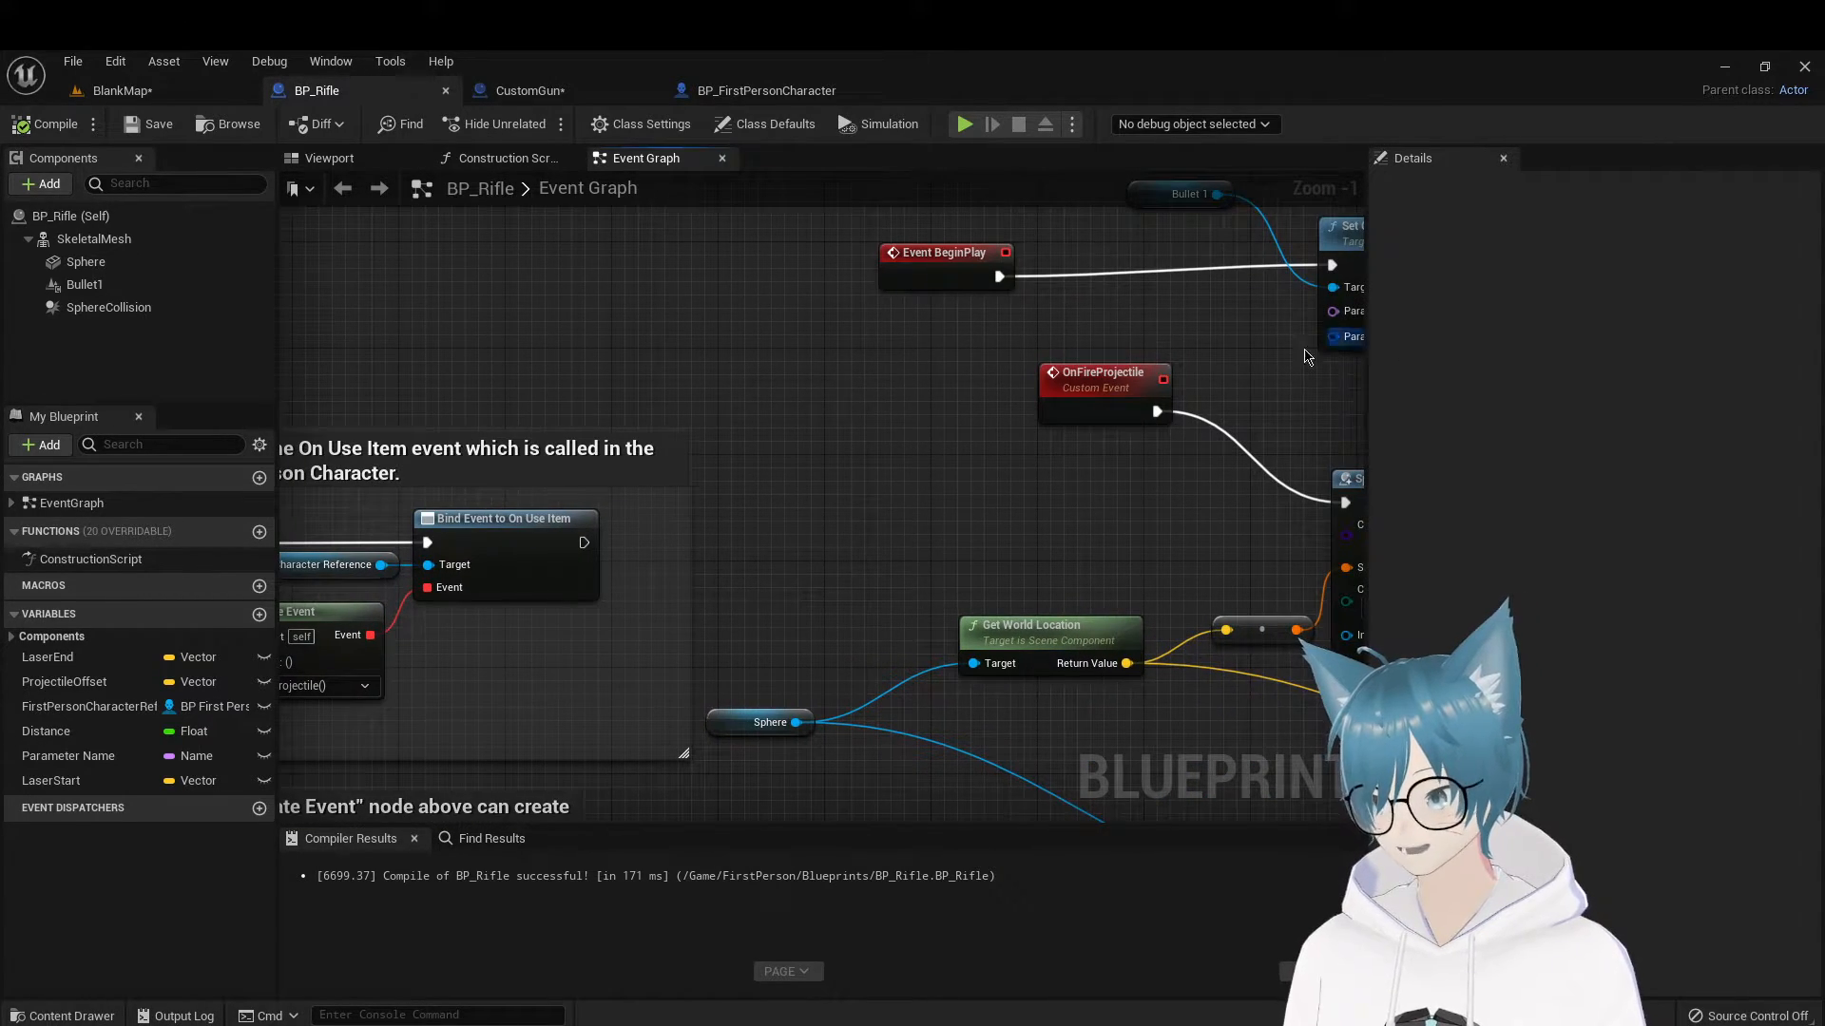
Return to the CustomGun Event Graph and delete the Create Event node beneath FPCharacter Ref
click(1077, 390)
click(770, 91)
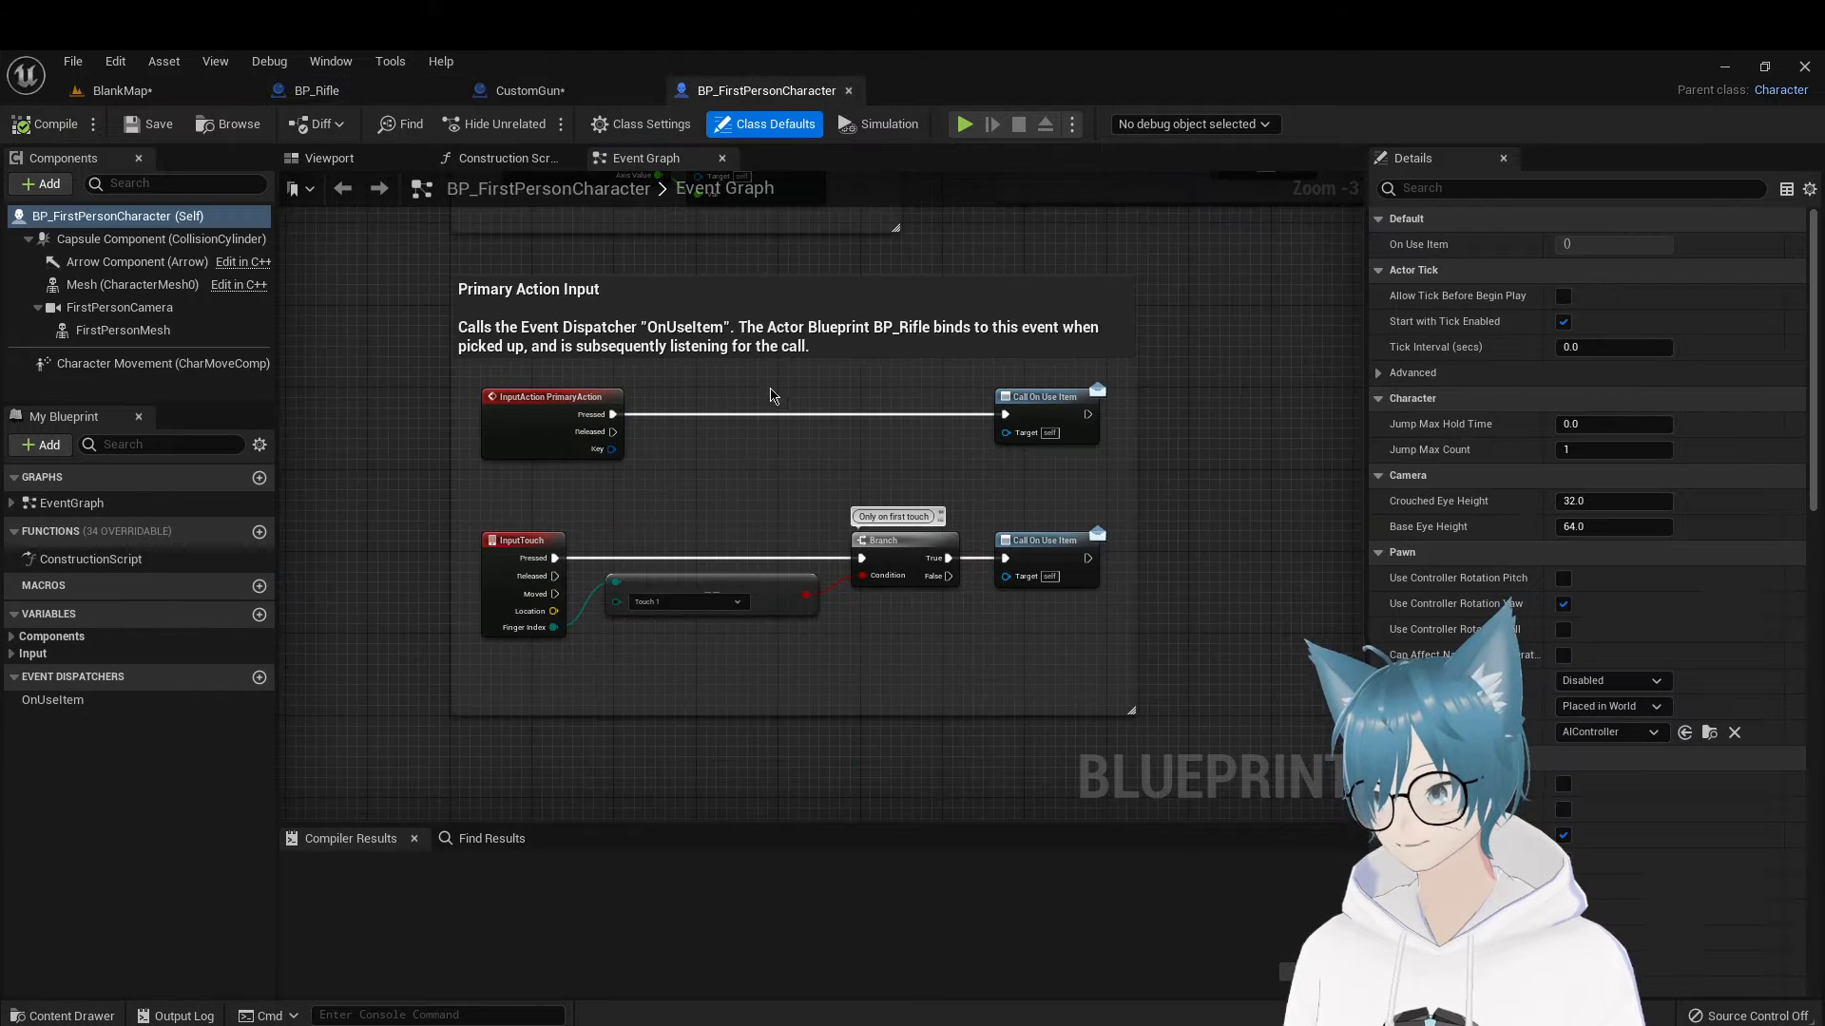
click(532, 90)
click(838, 617)
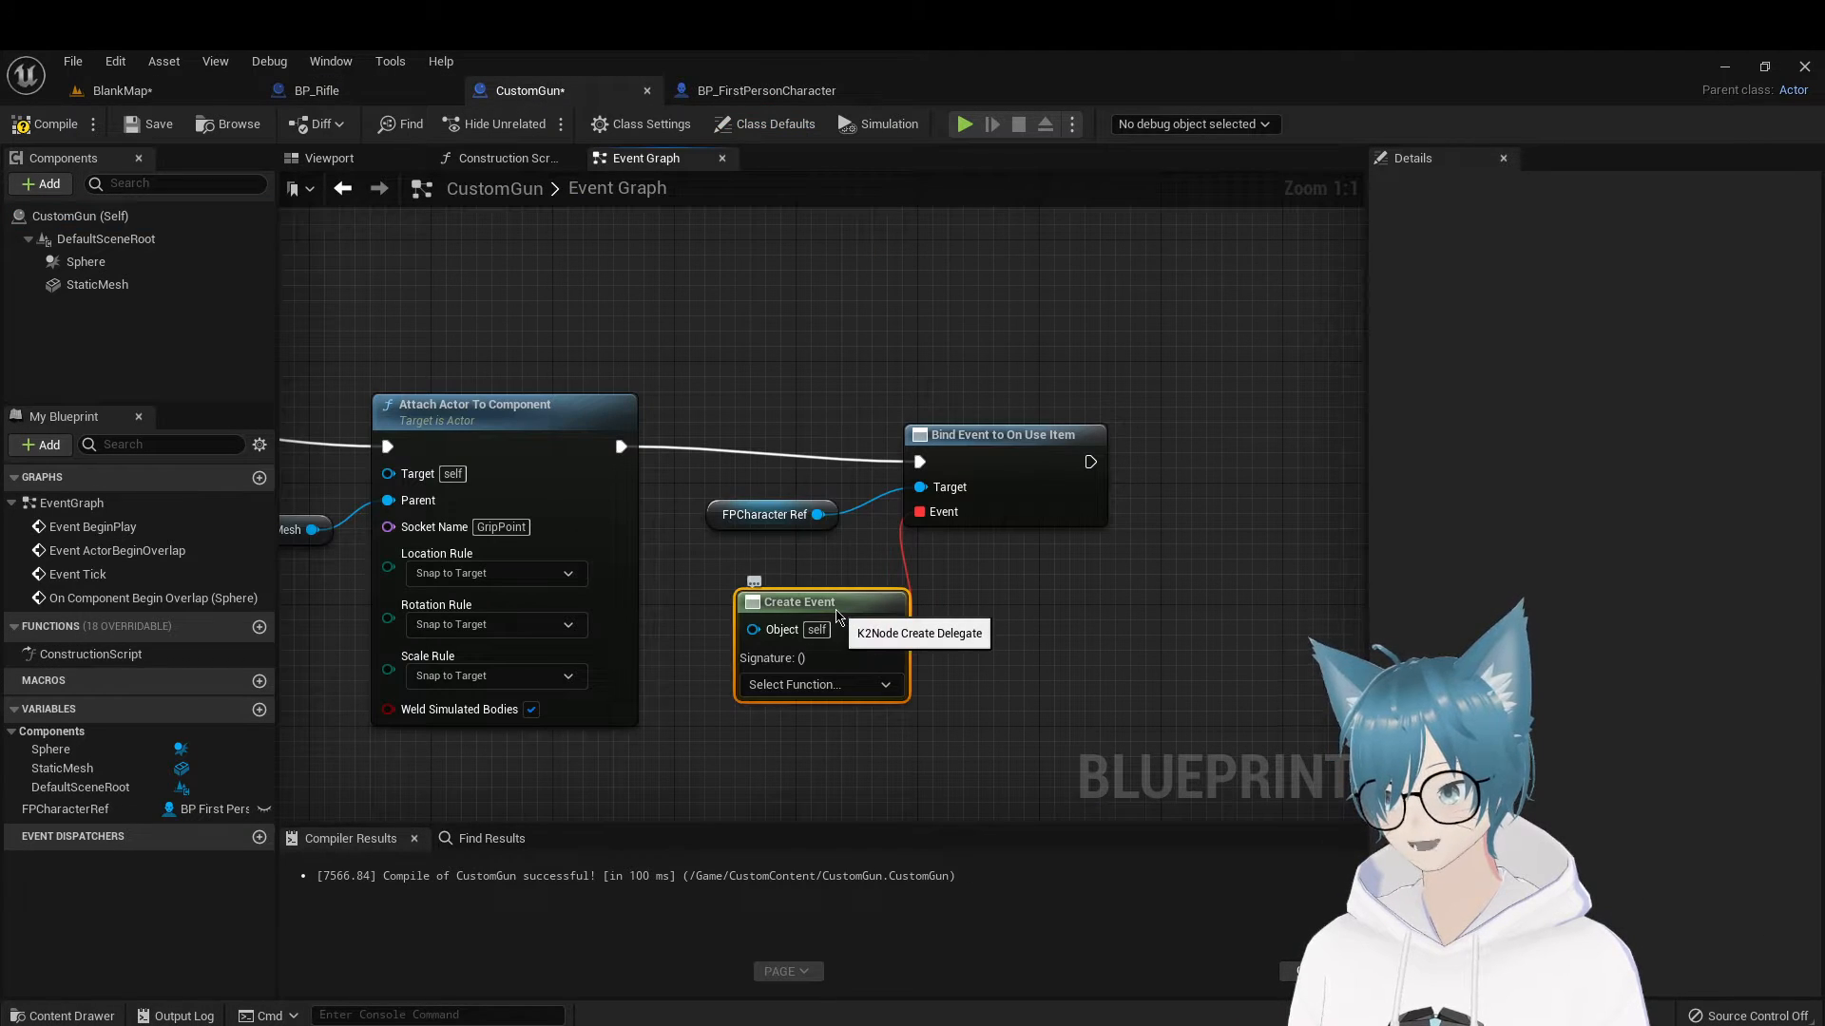
key(Delete)
Add a custom event named Fire below Bind Event to On Use Item and connect its delegate output to the Event input
right_drag(963, 637, 762, 535)
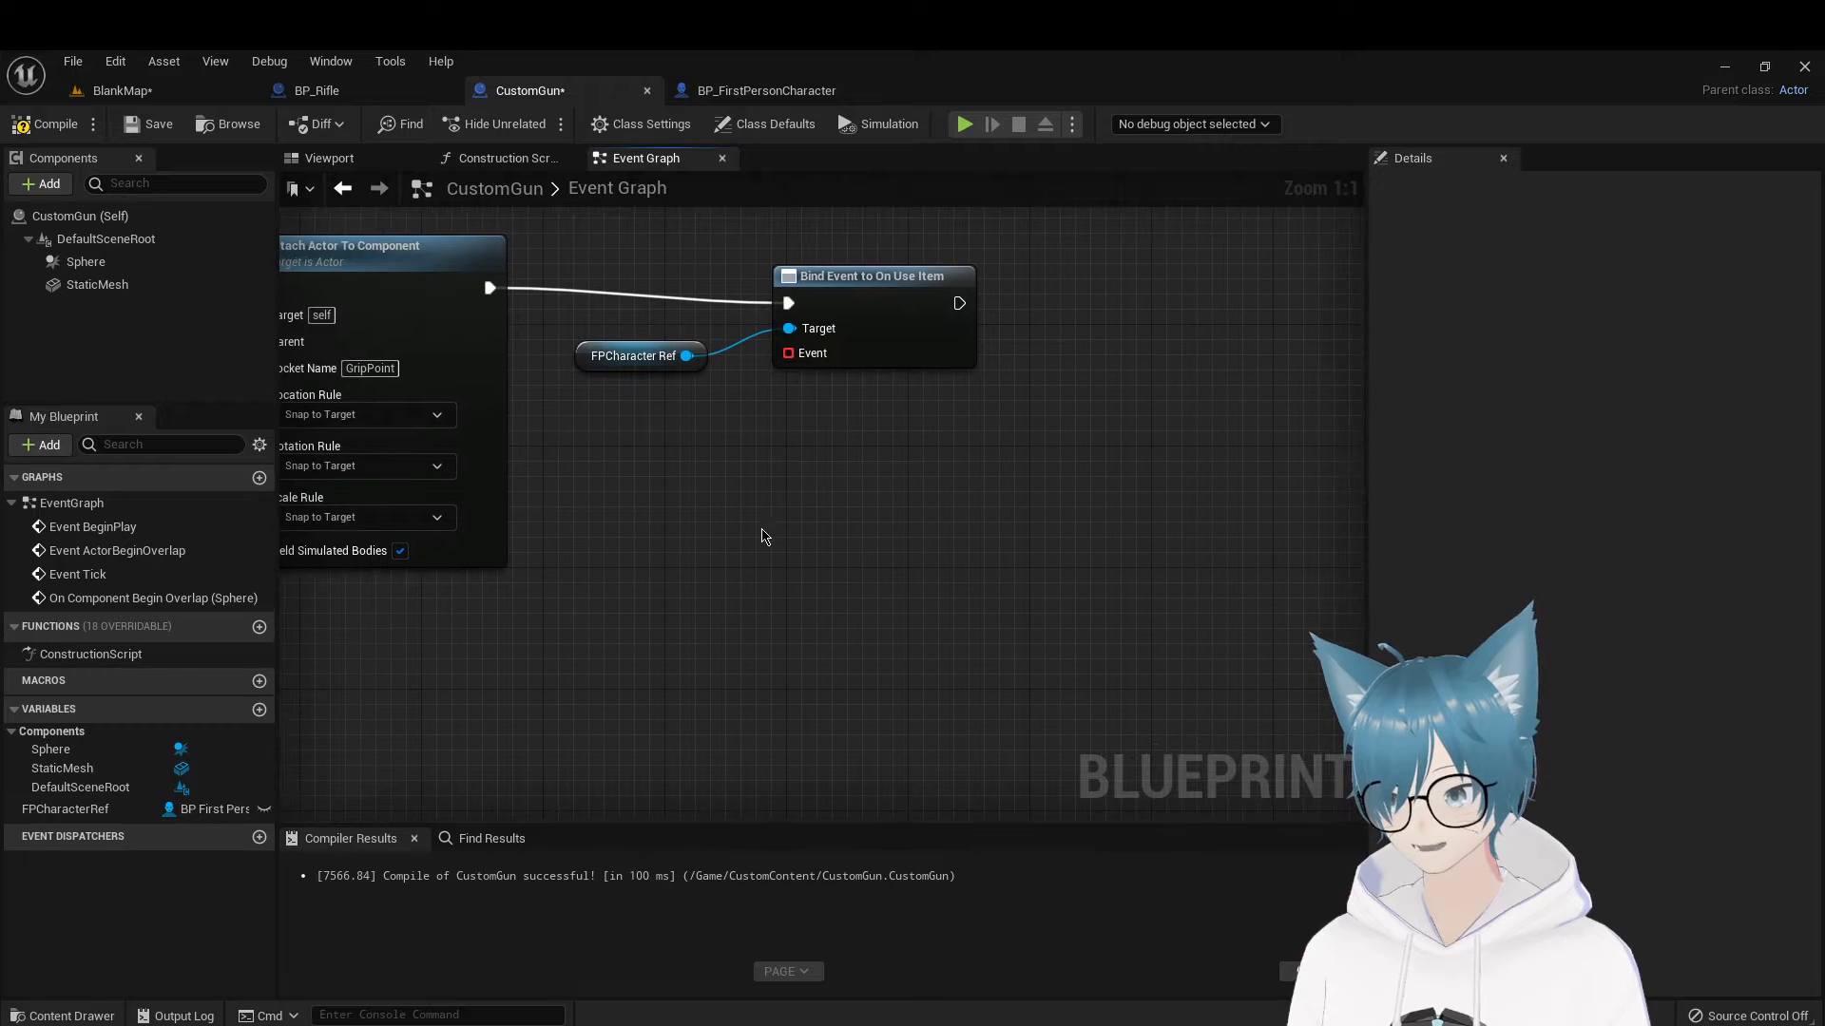
right_click(714, 547)
text(c)
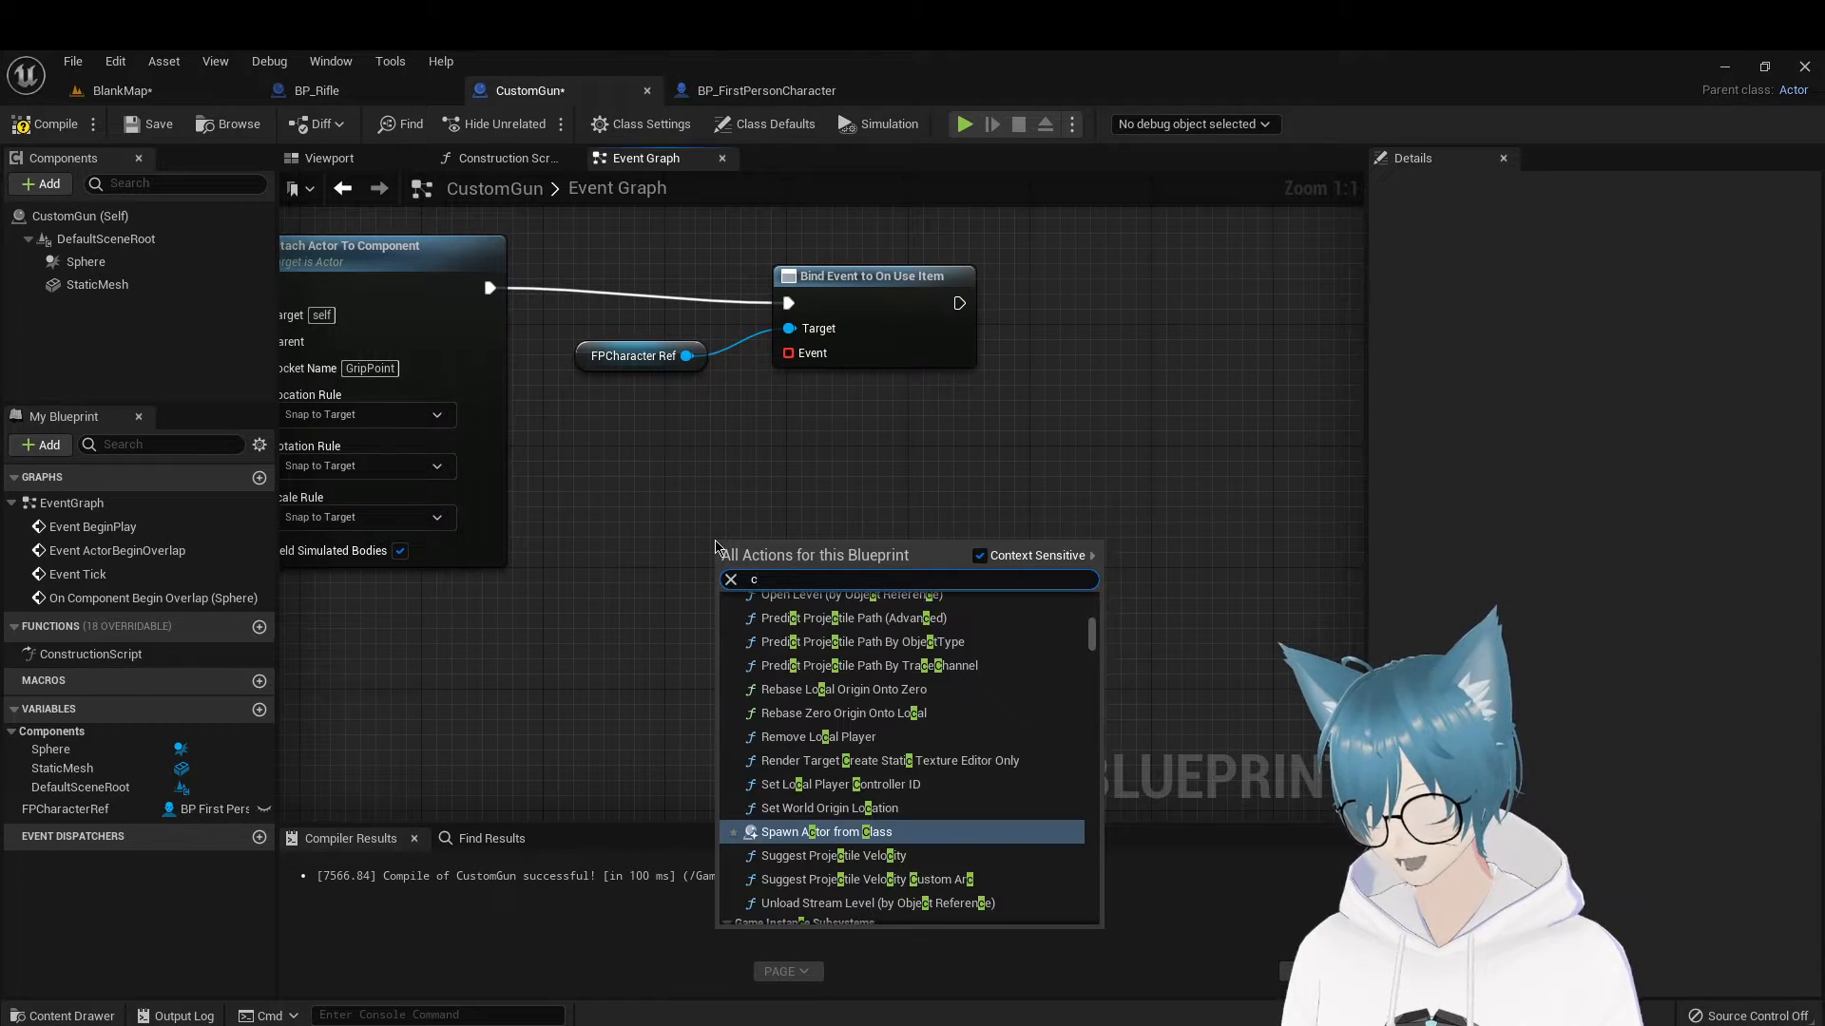
text(ustom)
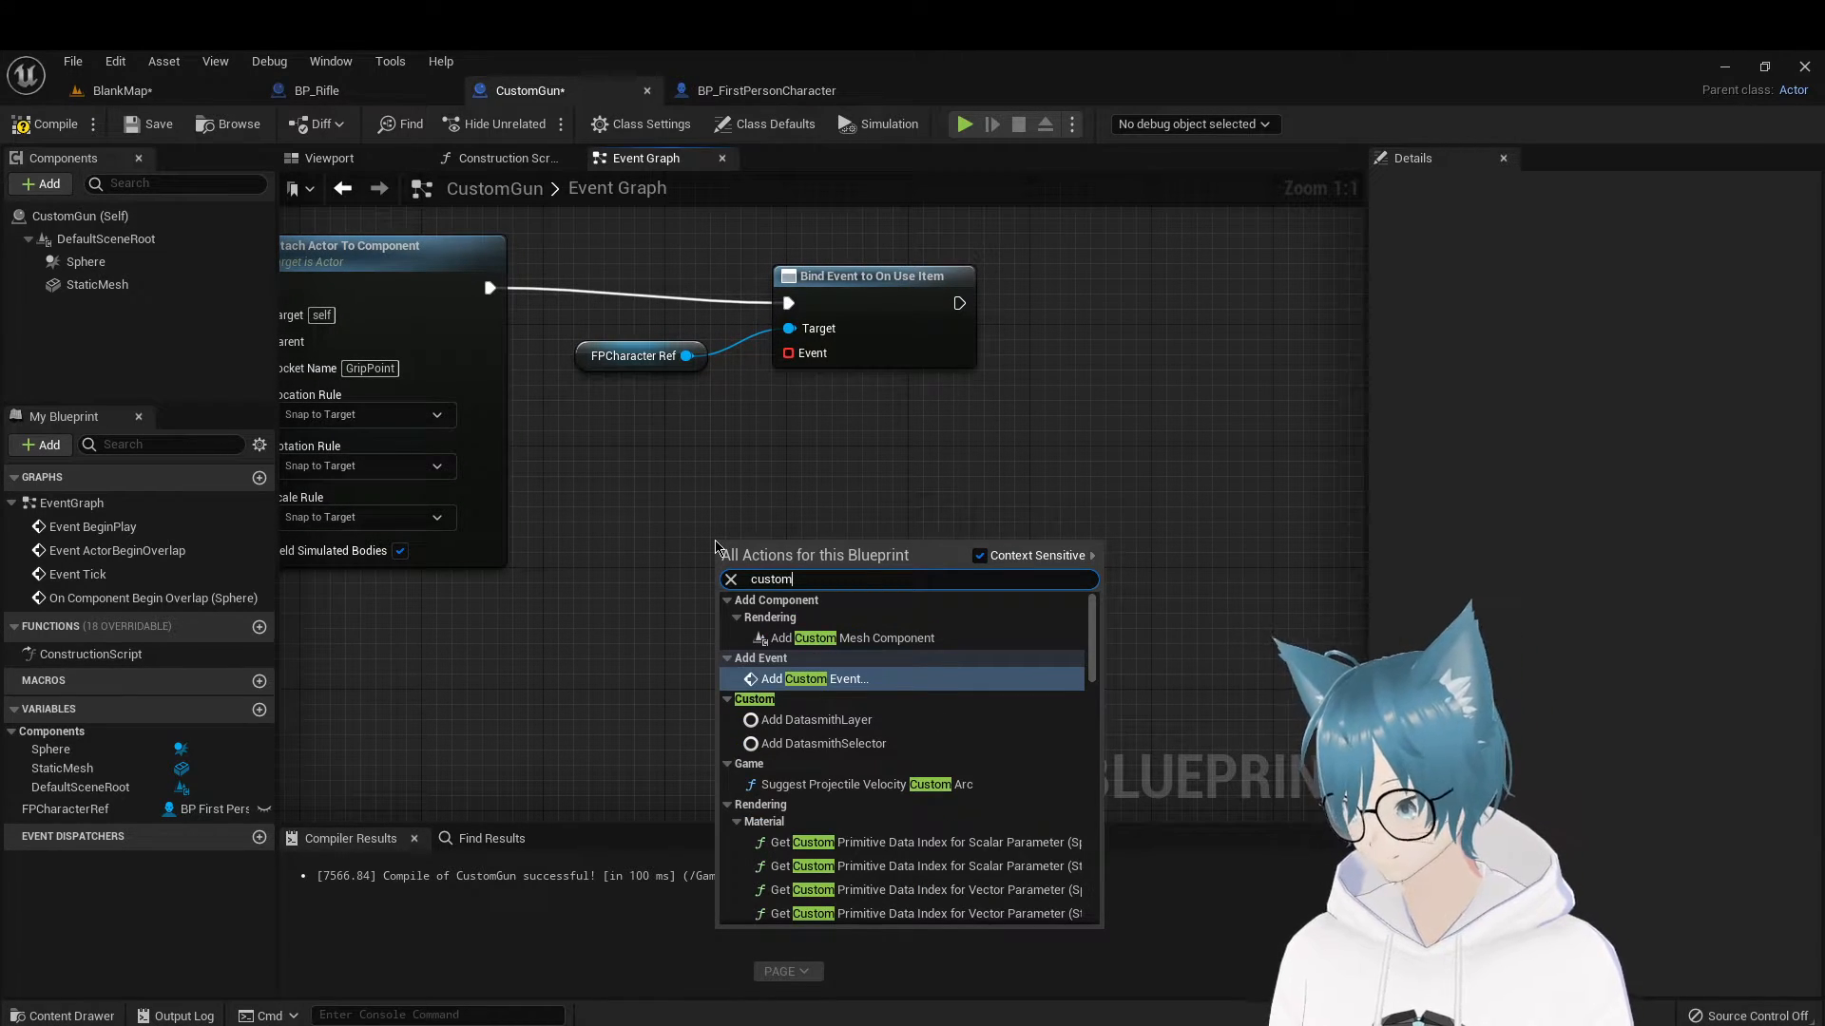
click(815, 679)
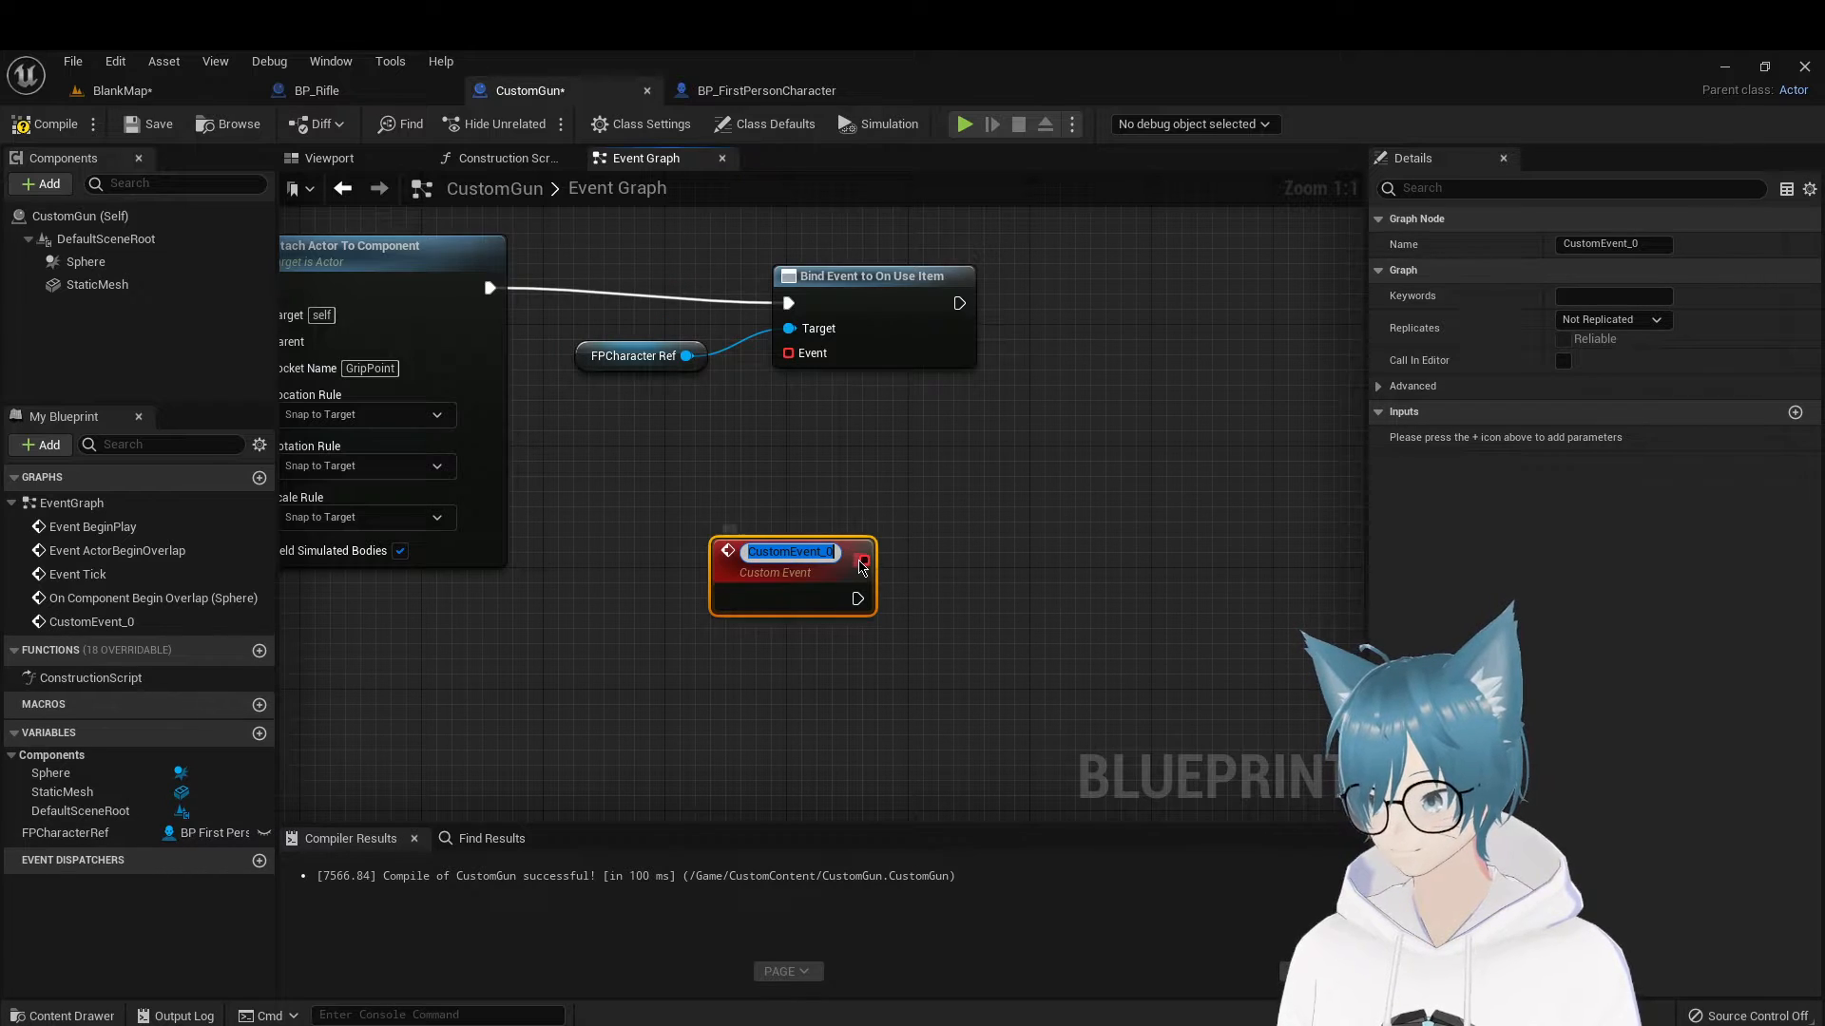
text(Fire)
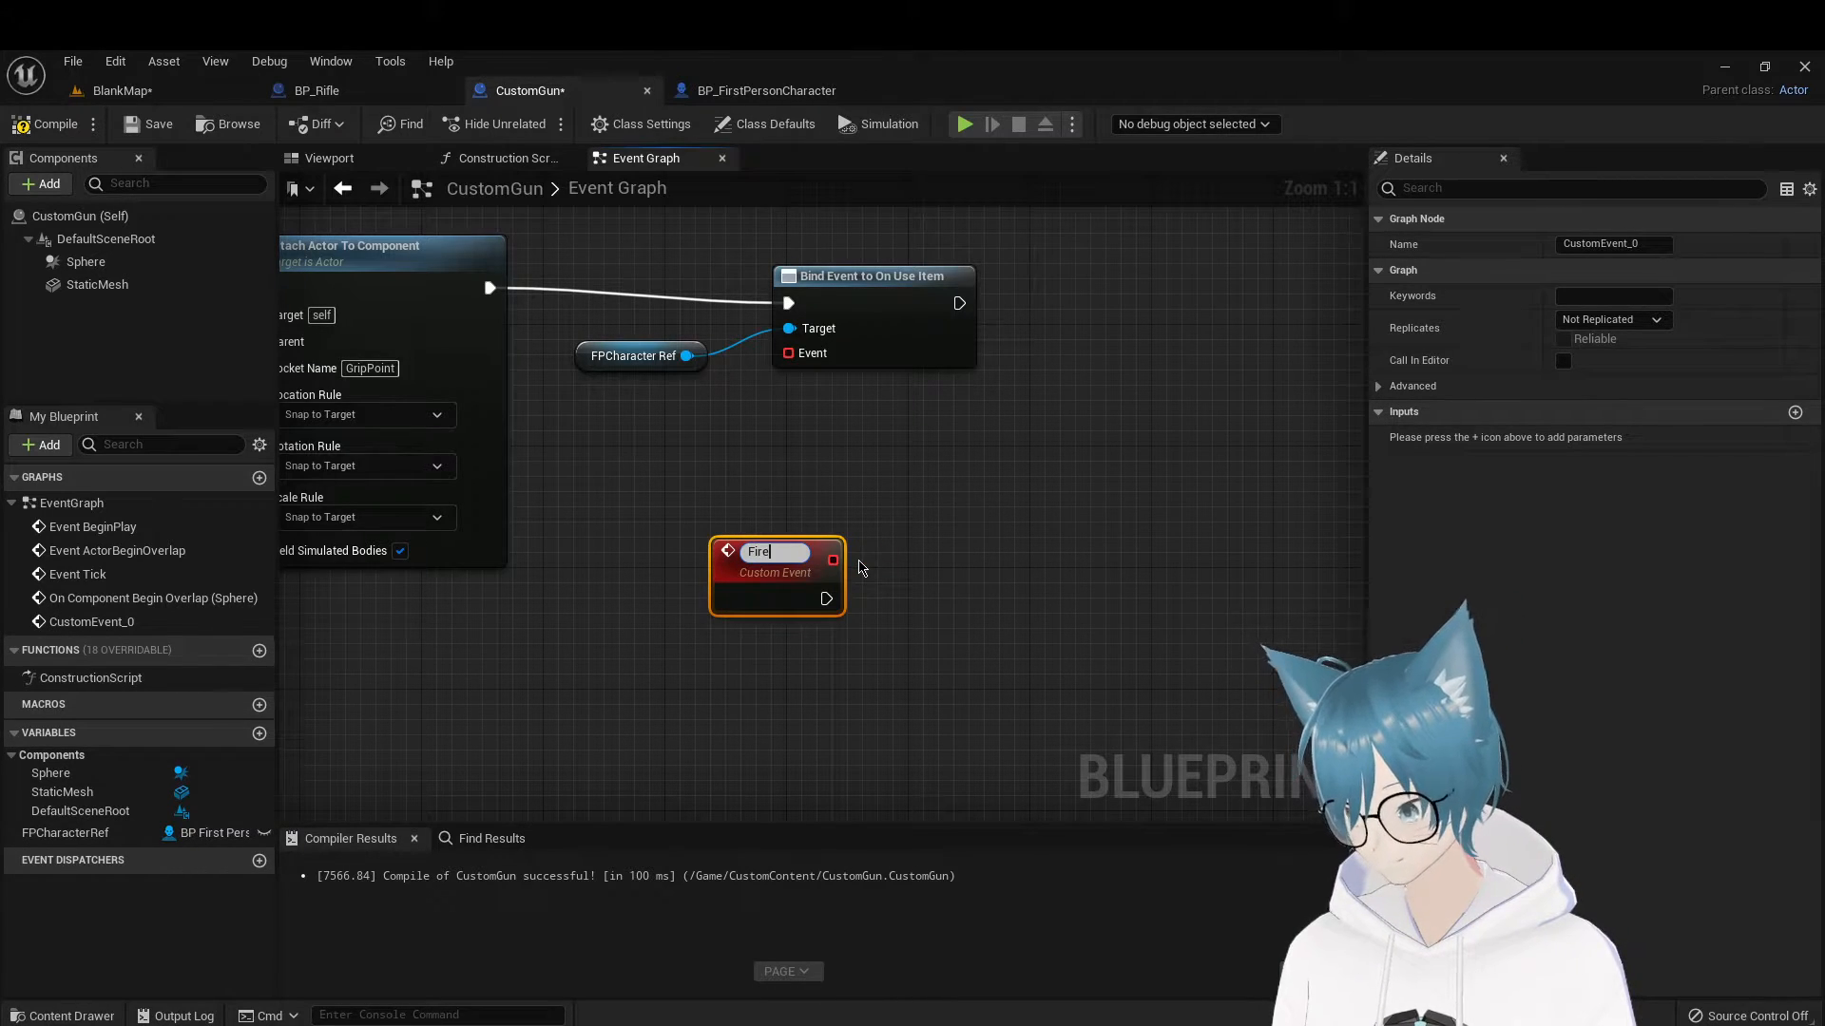
key(Return)
drag(832, 556, 789, 353)
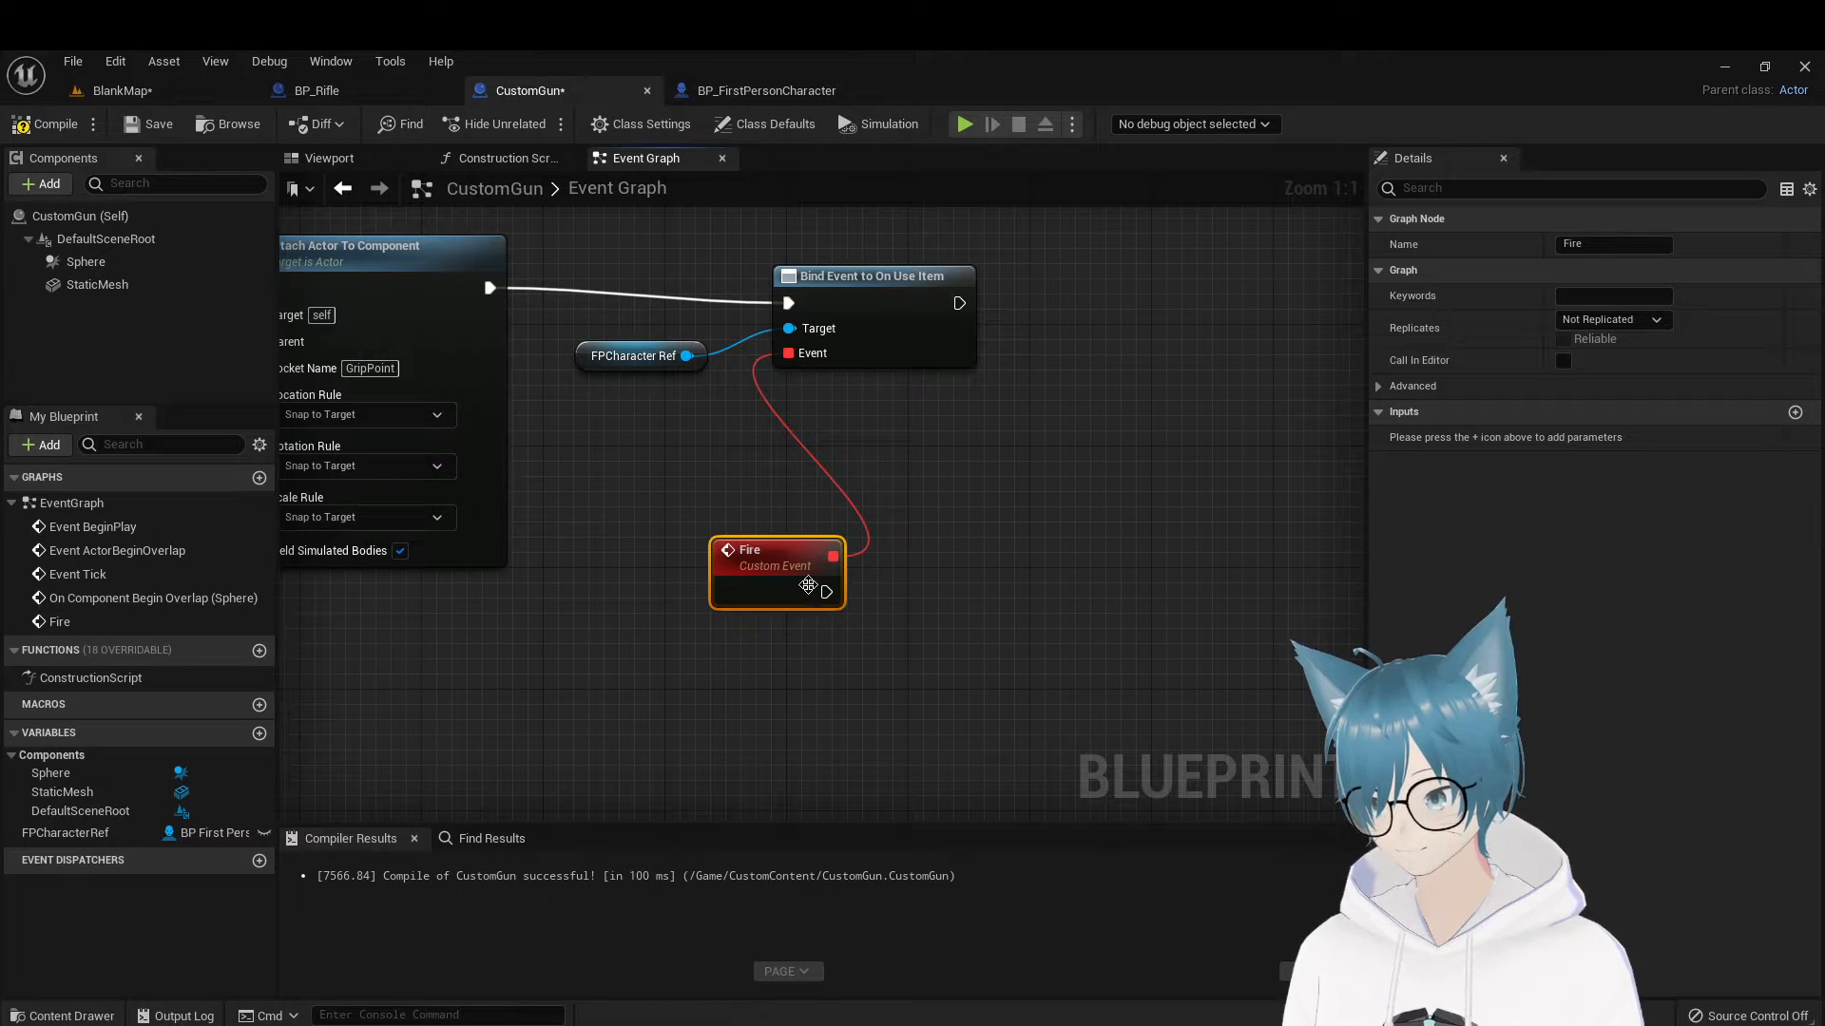
Attach a Print String node to the Fire event's execution output and set its In String to LaserBeam
drag(826, 592, 1001, 582)
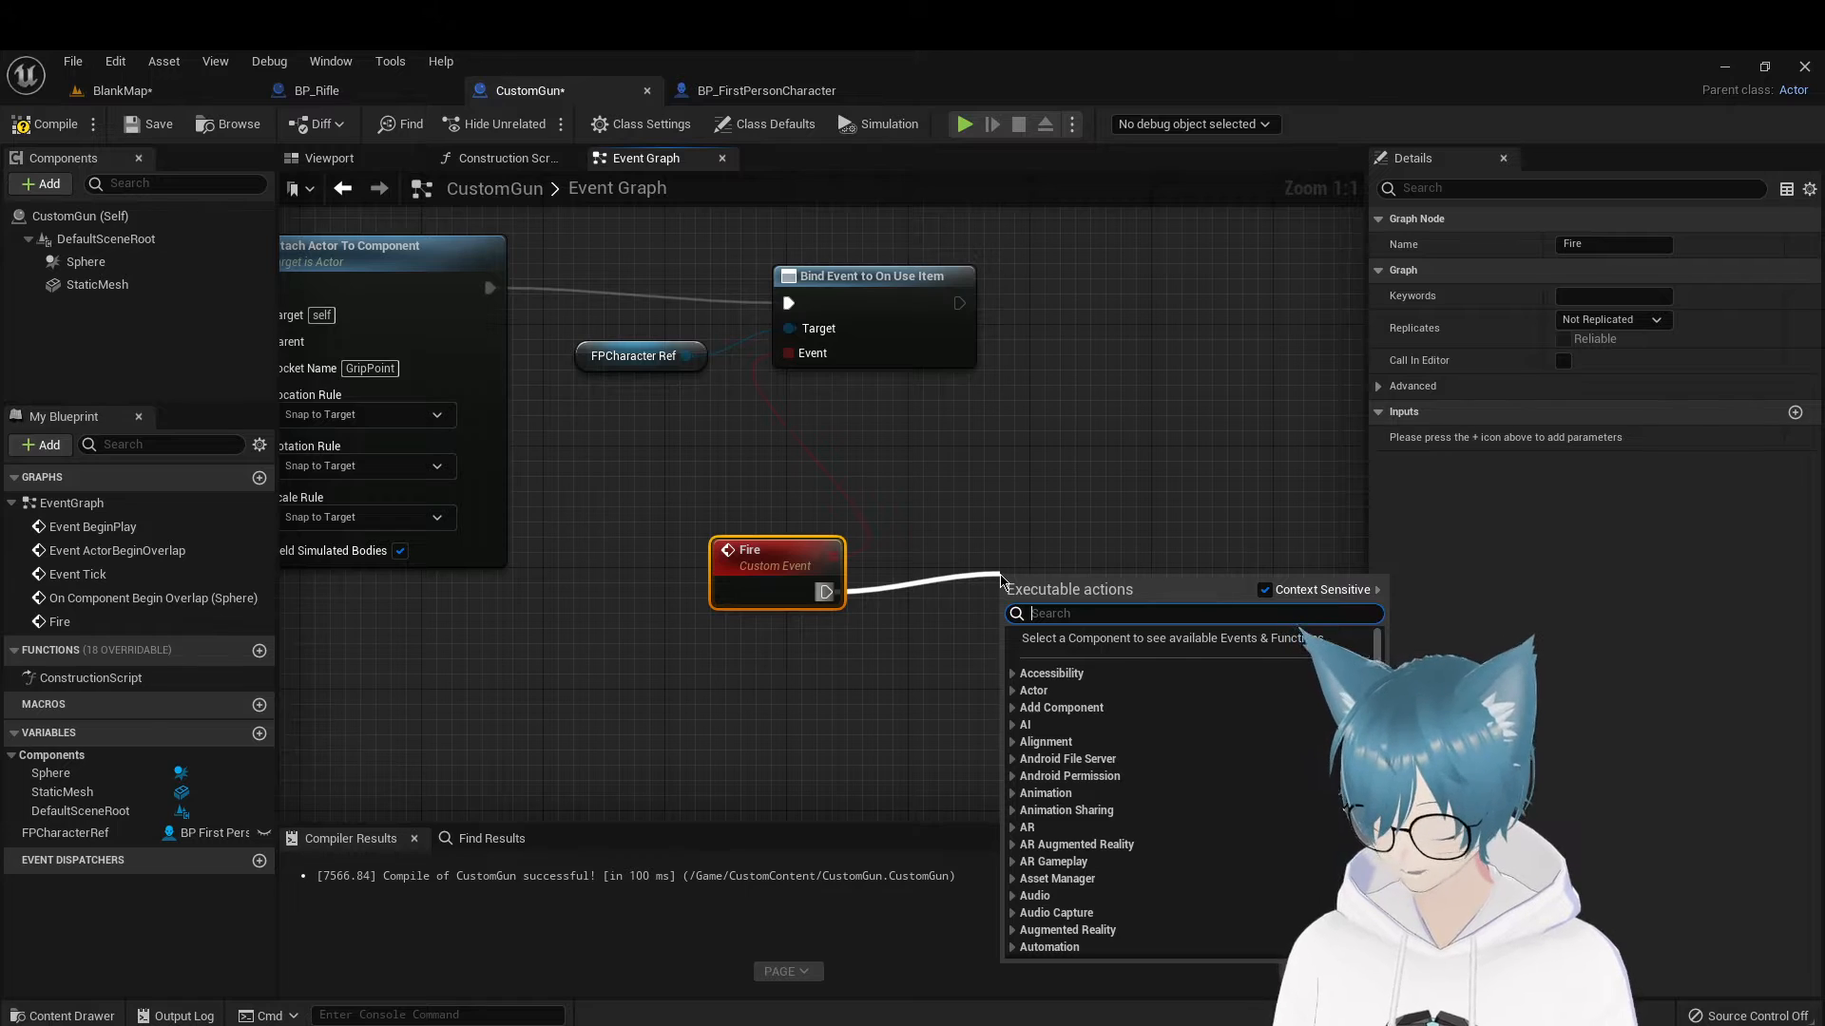
text(print)
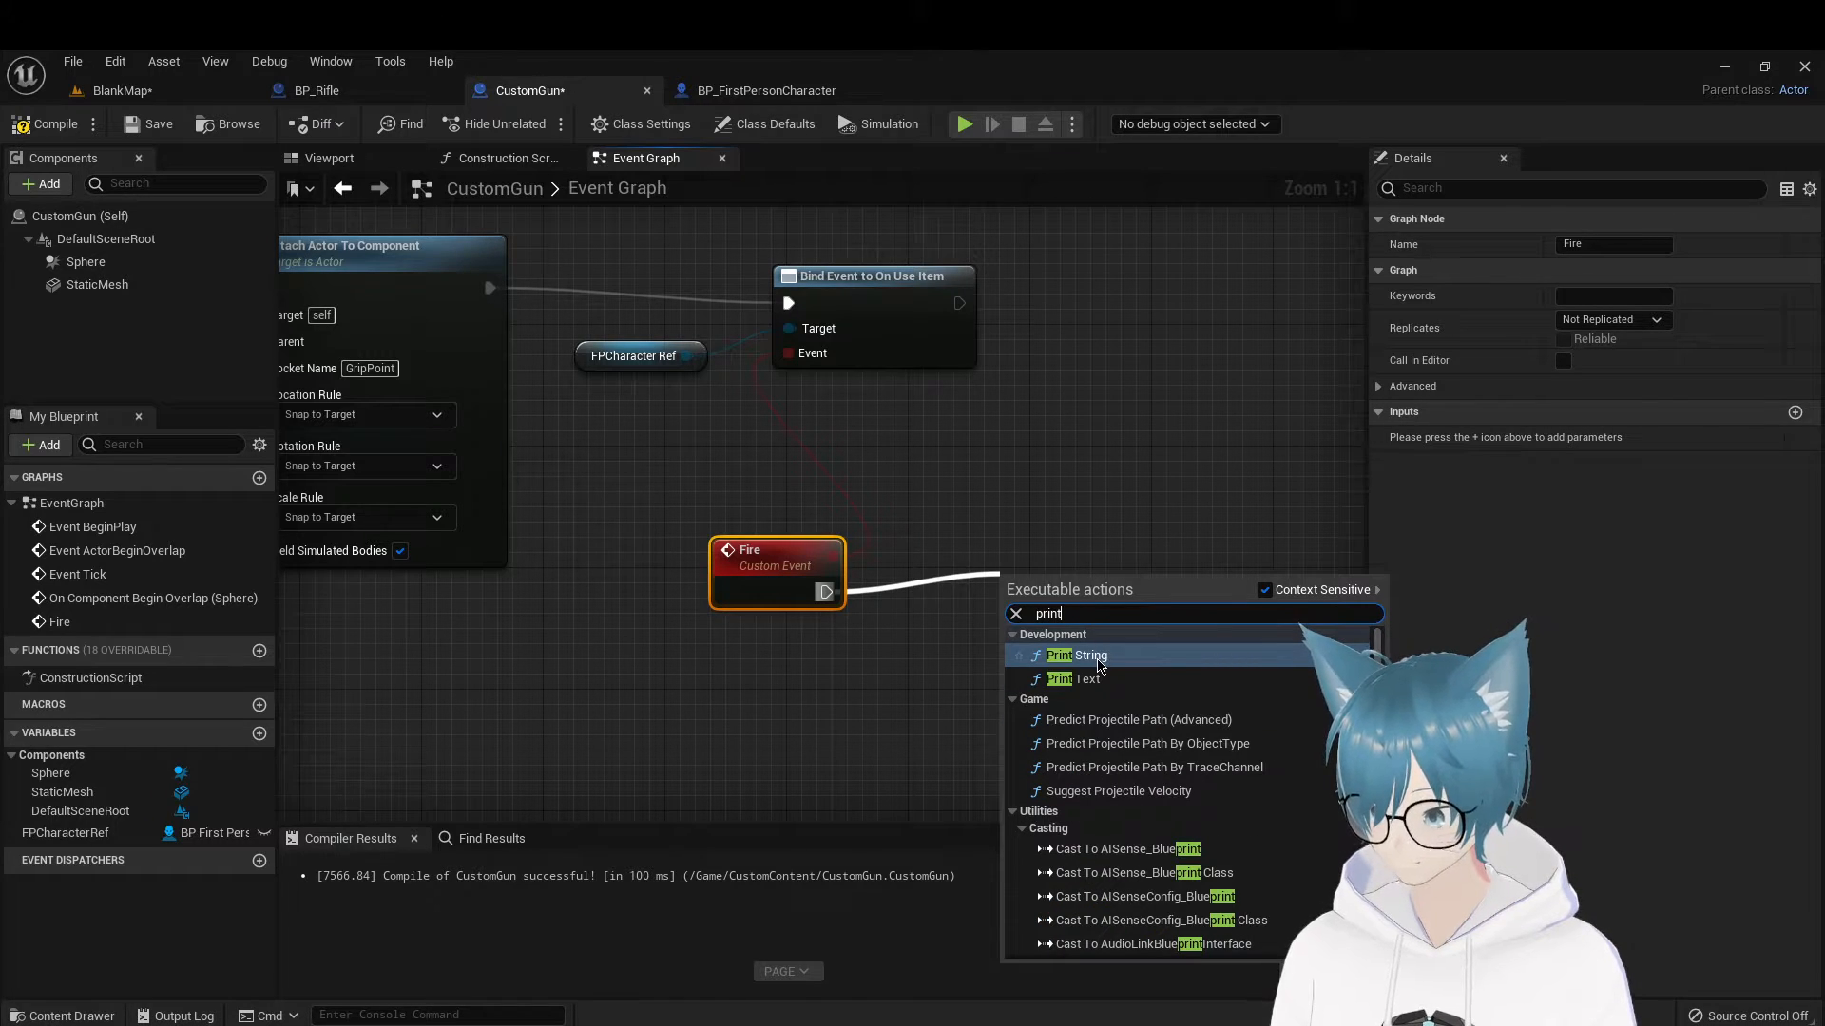
click(1099, 662)
click(1095, 634)
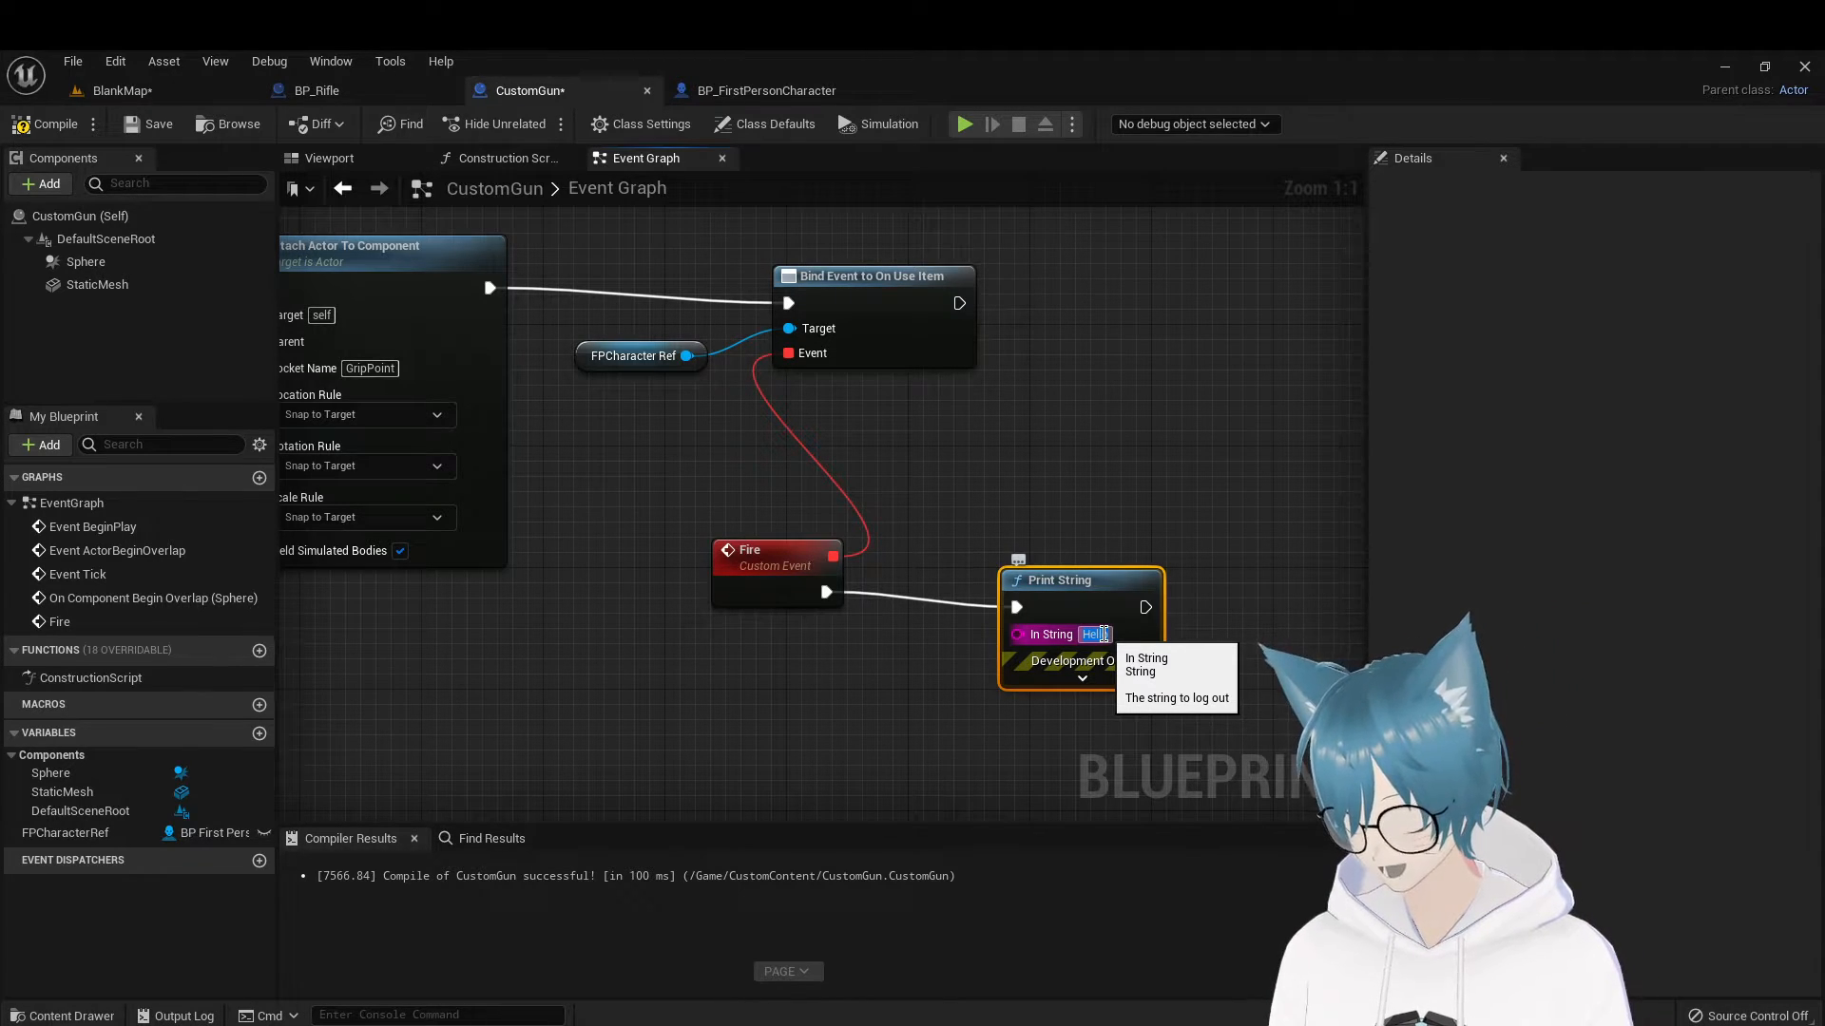
text(Laser)
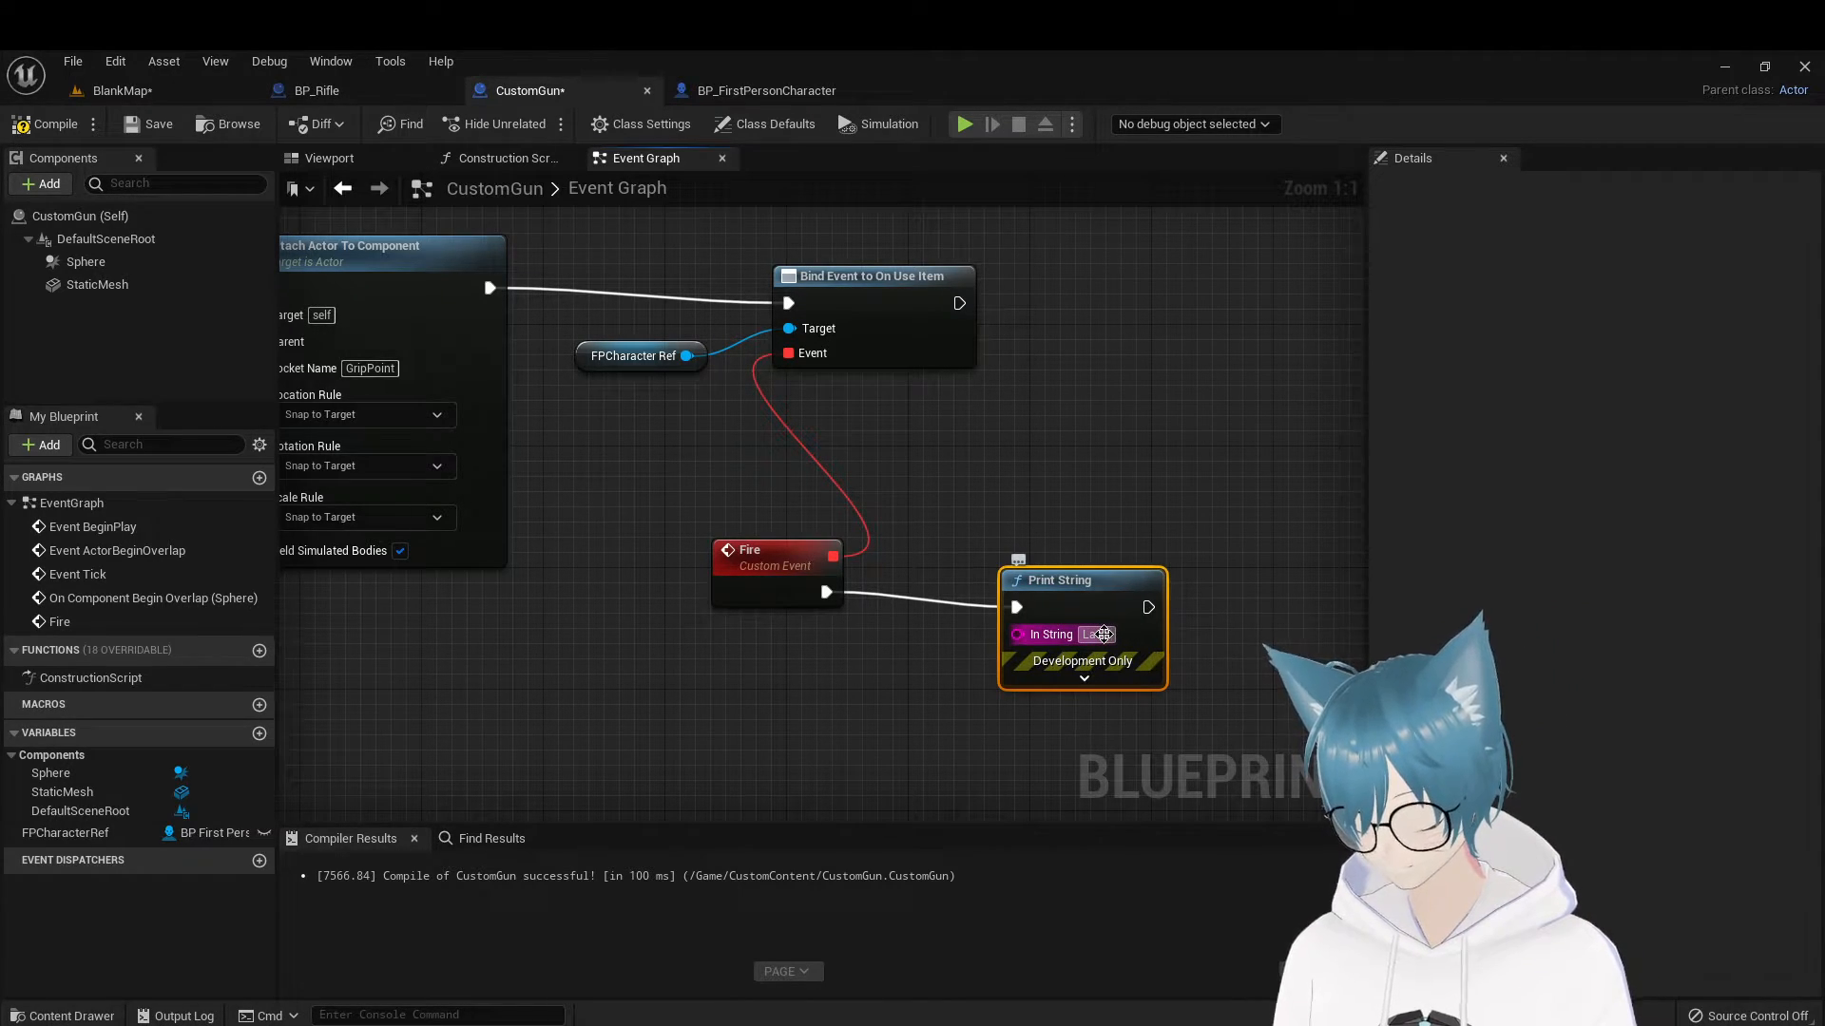
key(Return)
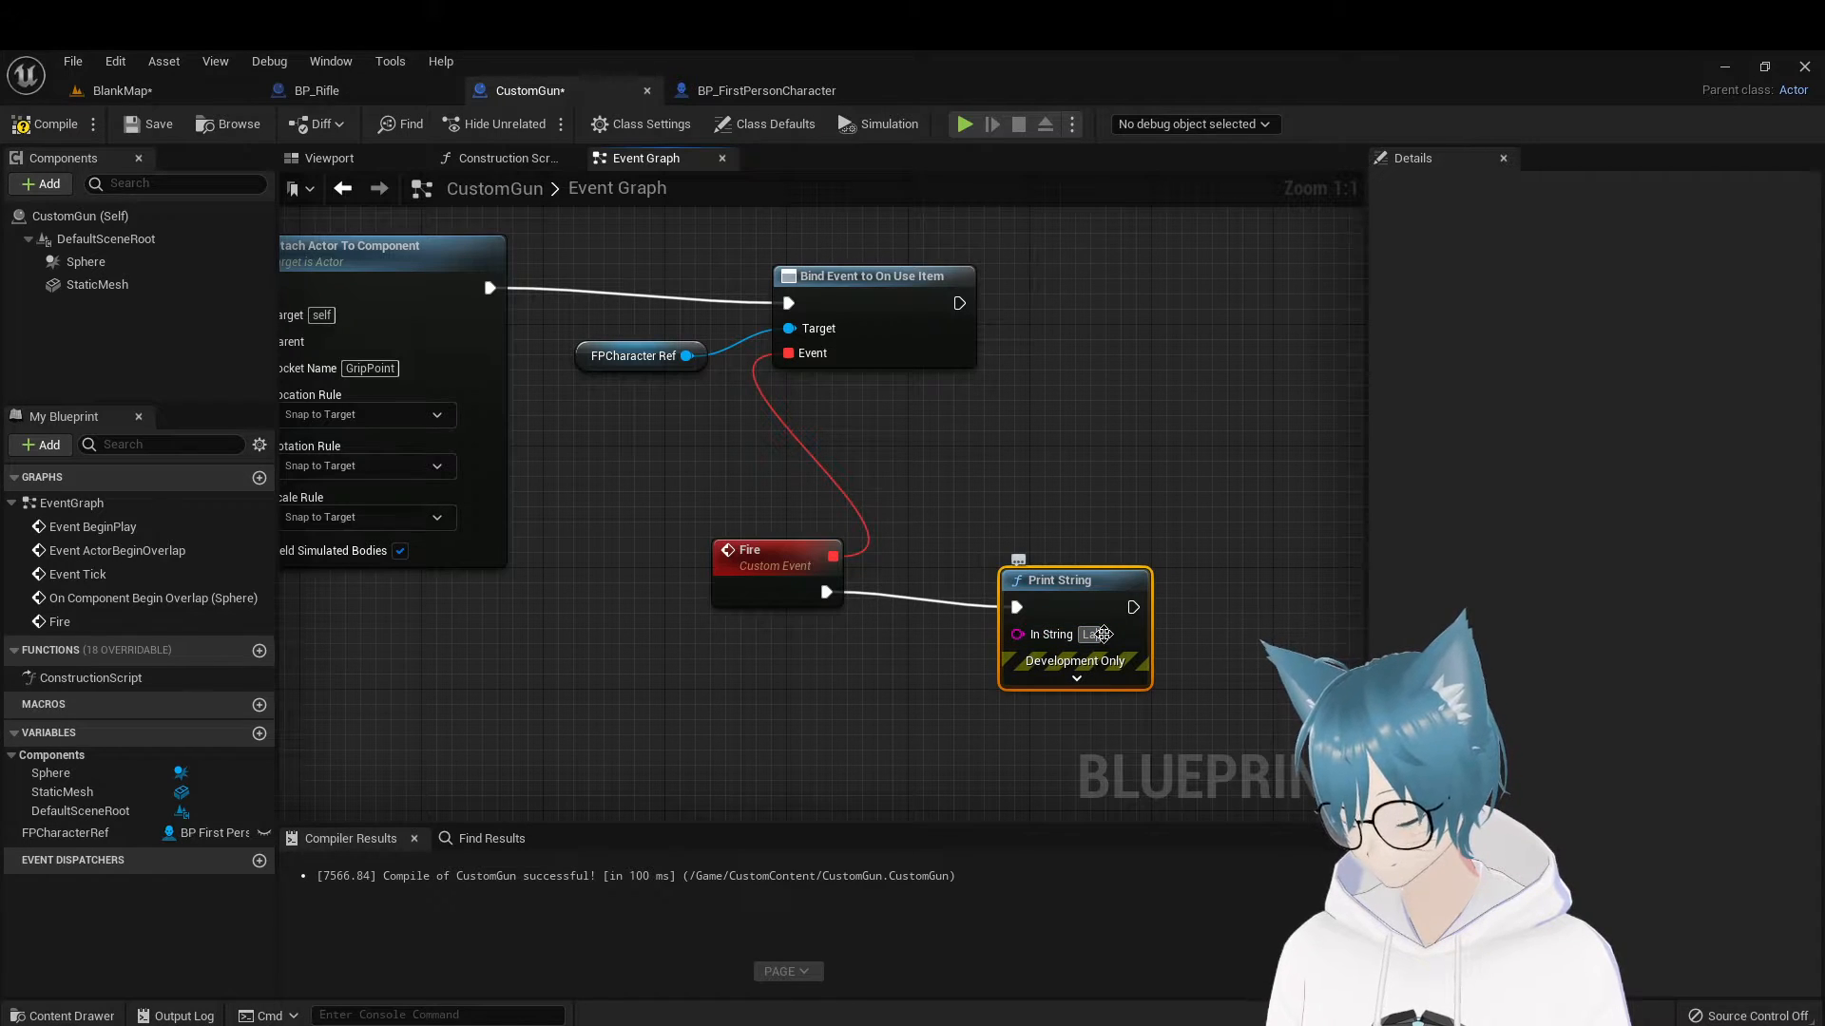
text(ser Bea)
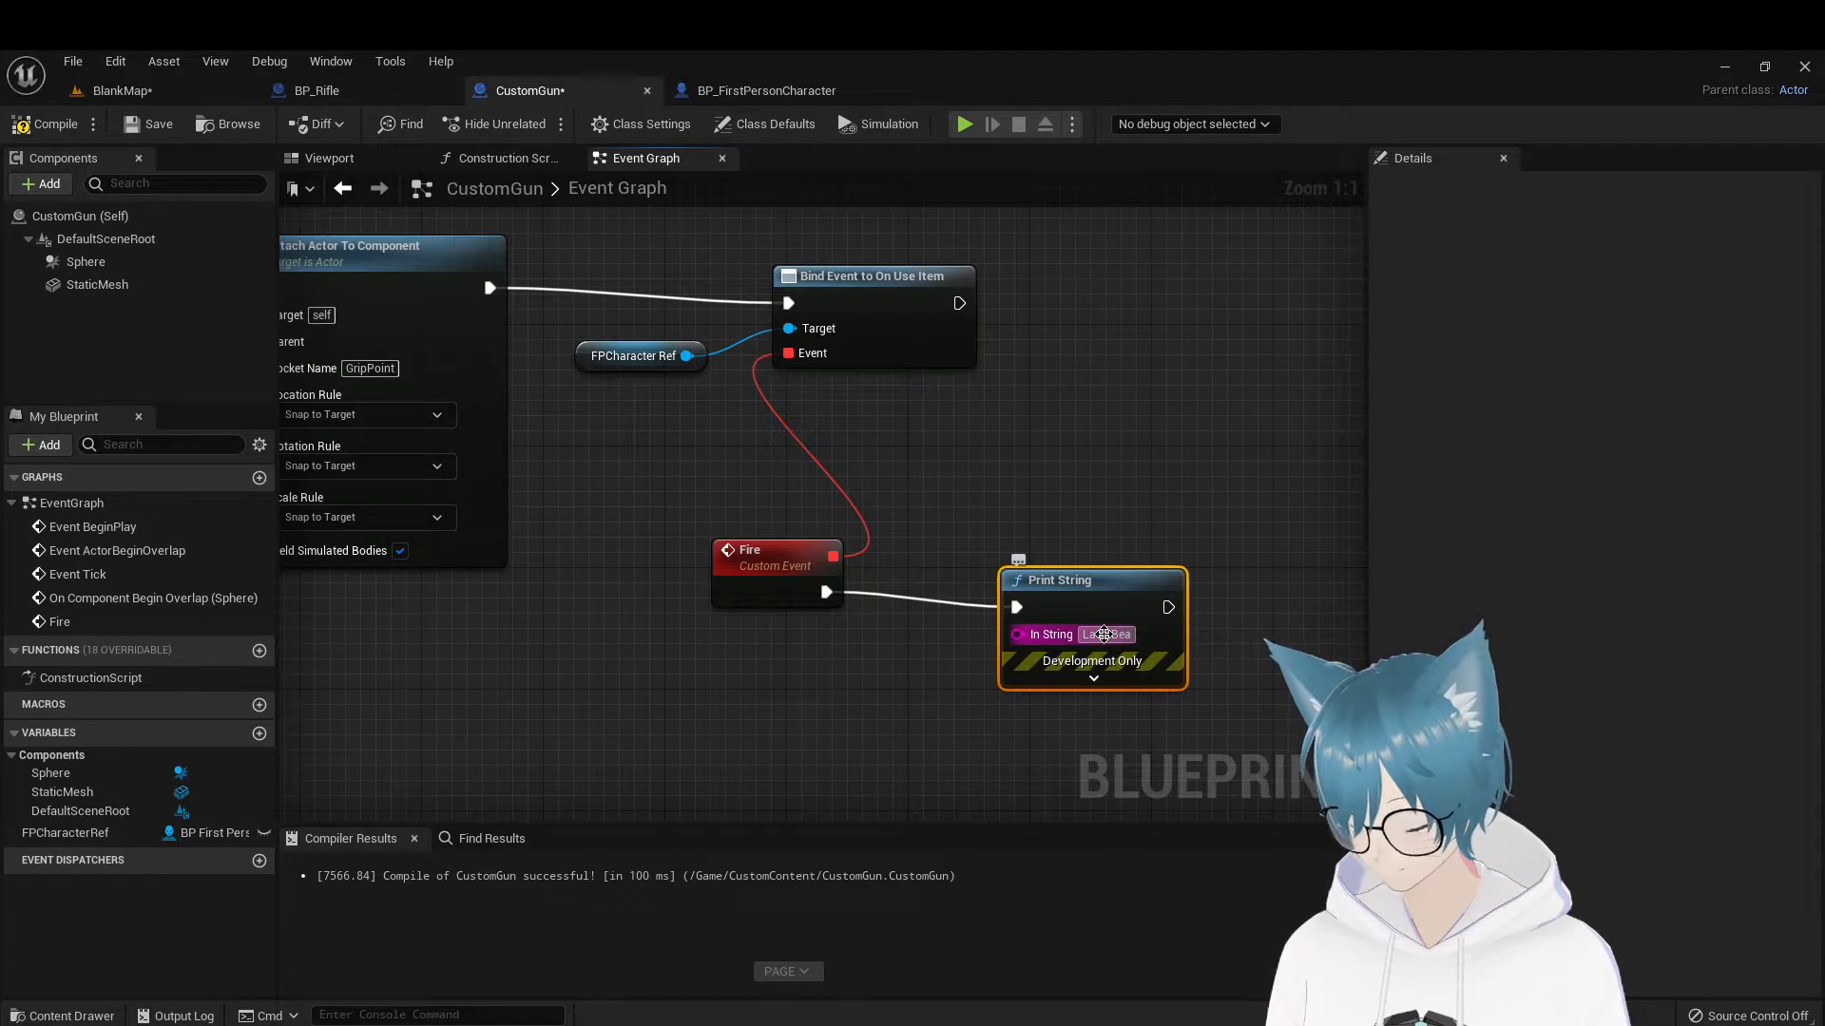
text(m)
key(Return)
click(1247, 411)
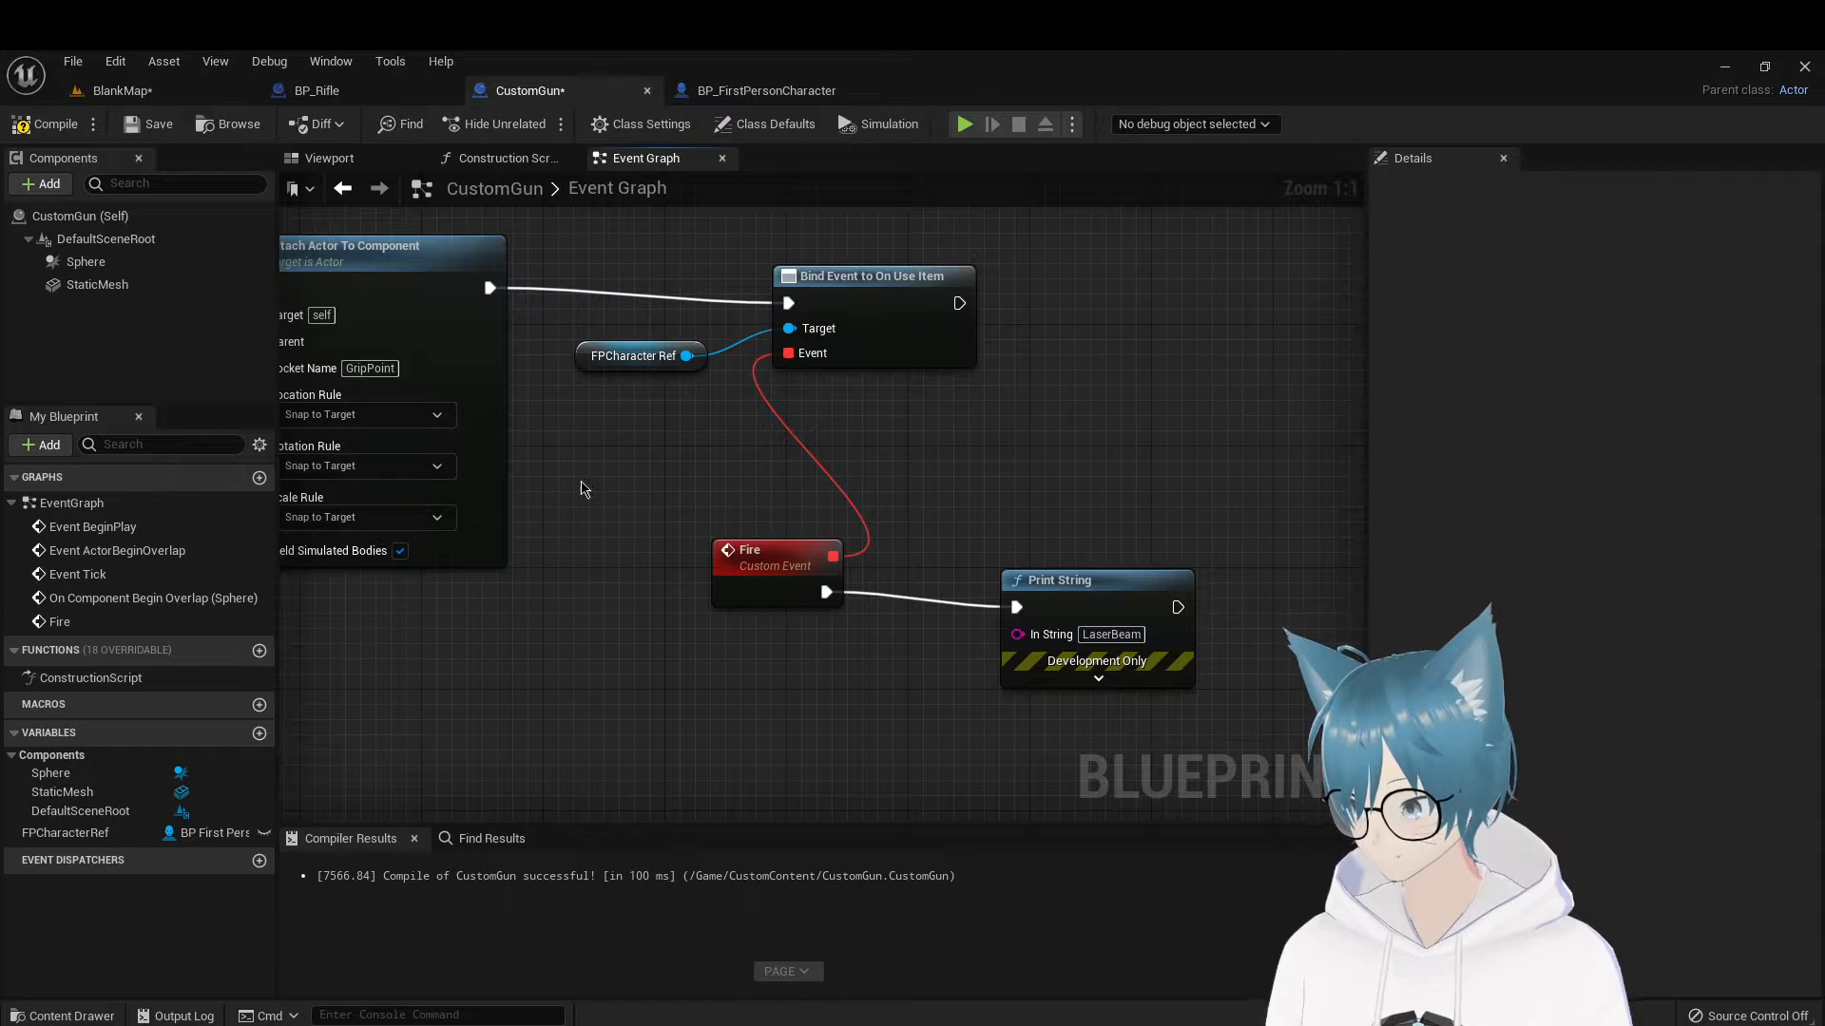
Start a brief play test of BlankMap and stop it
click(143, 89)
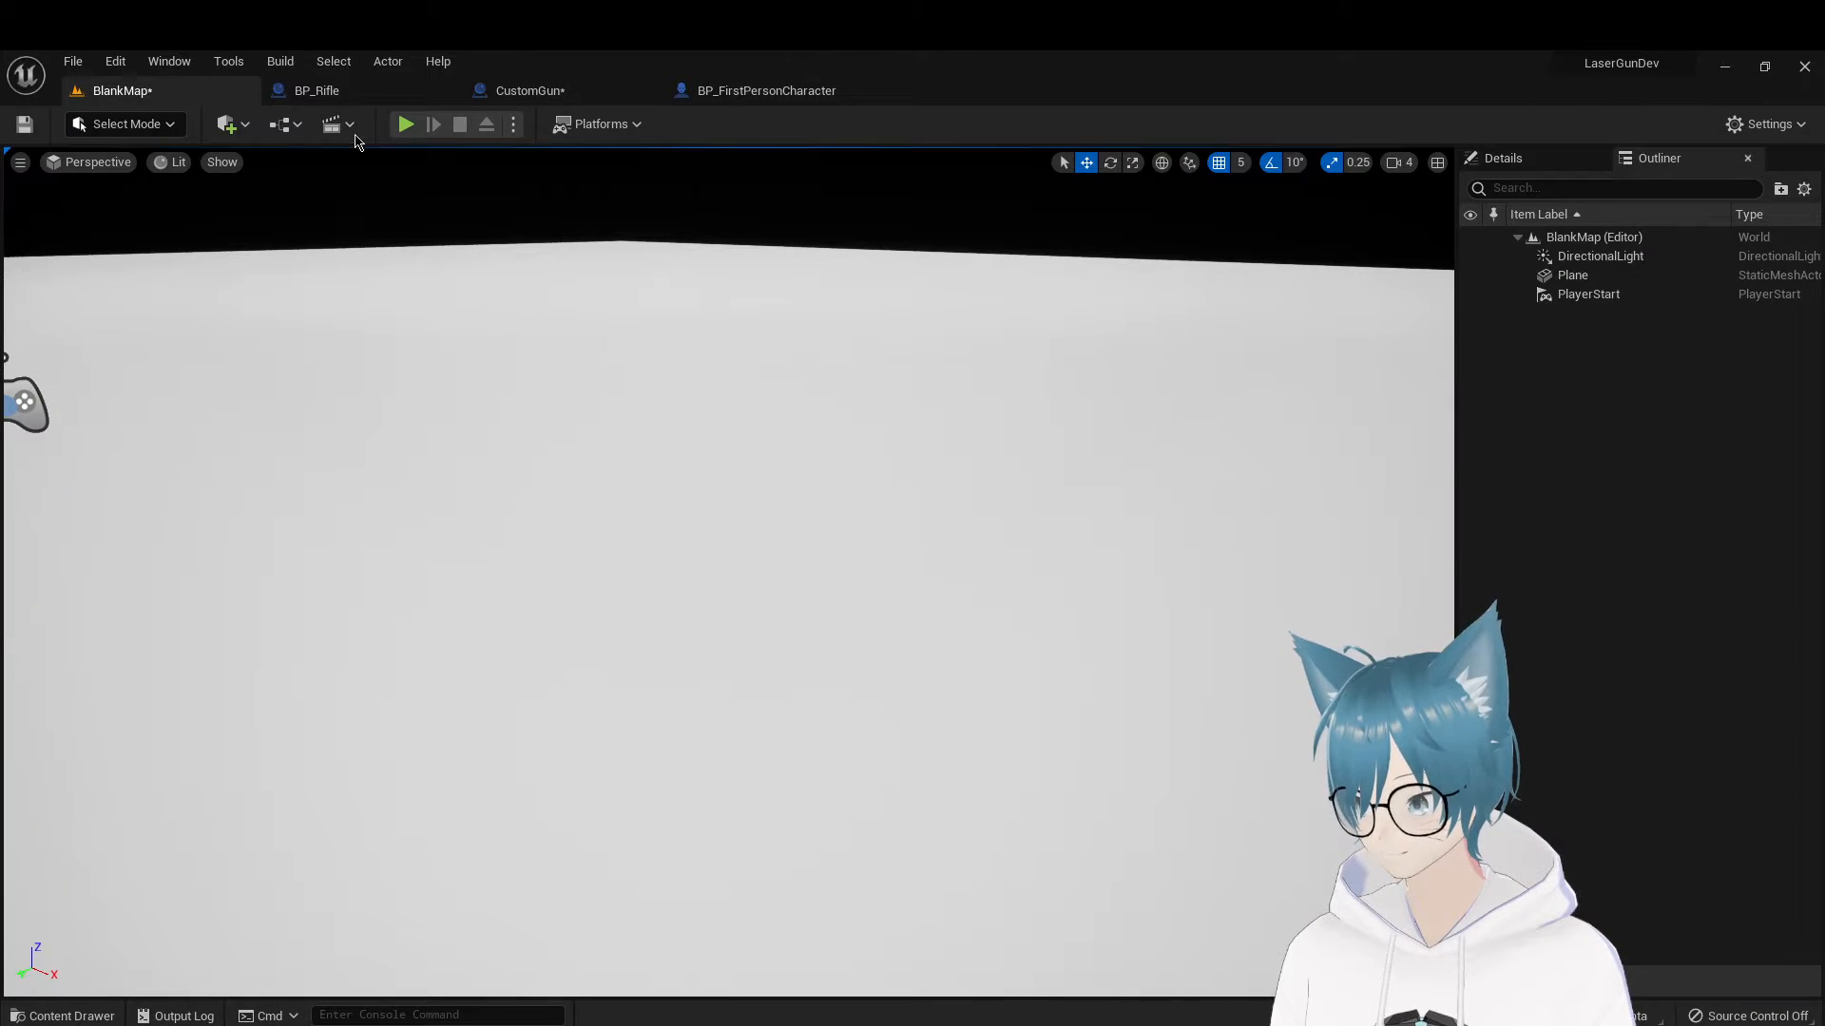
click(405, 125)
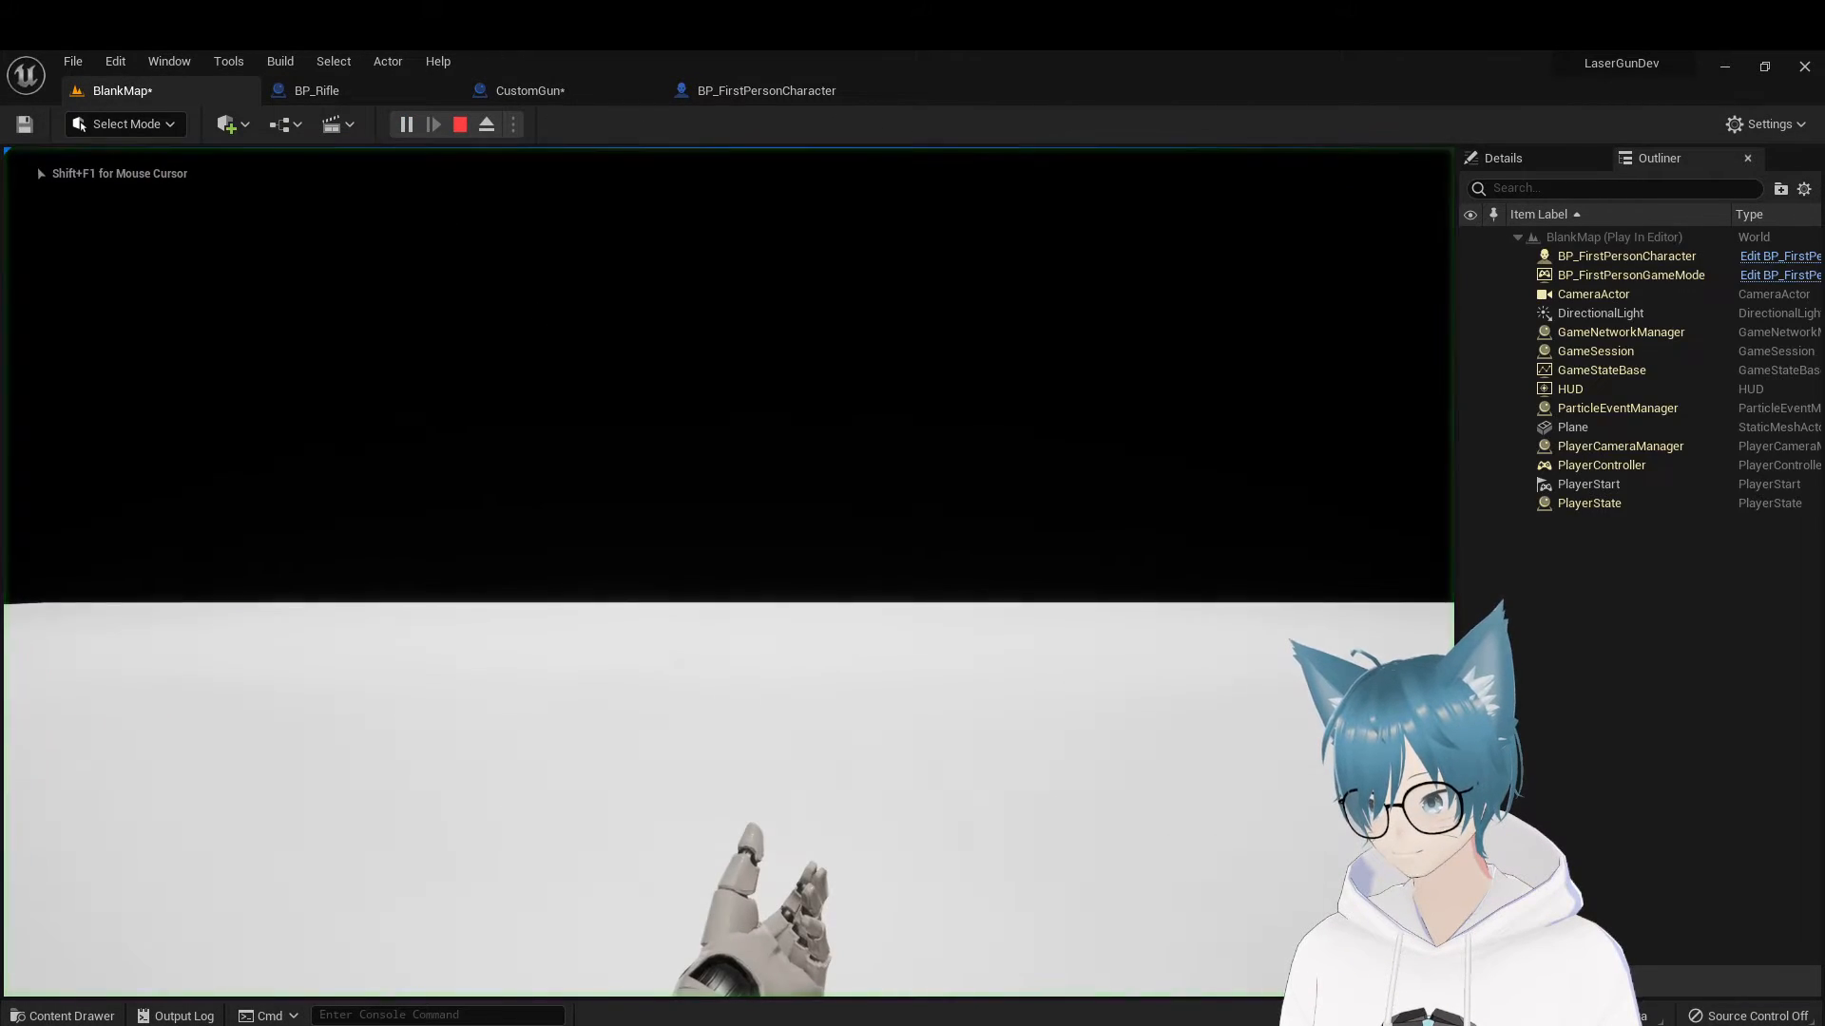
key(Escape)
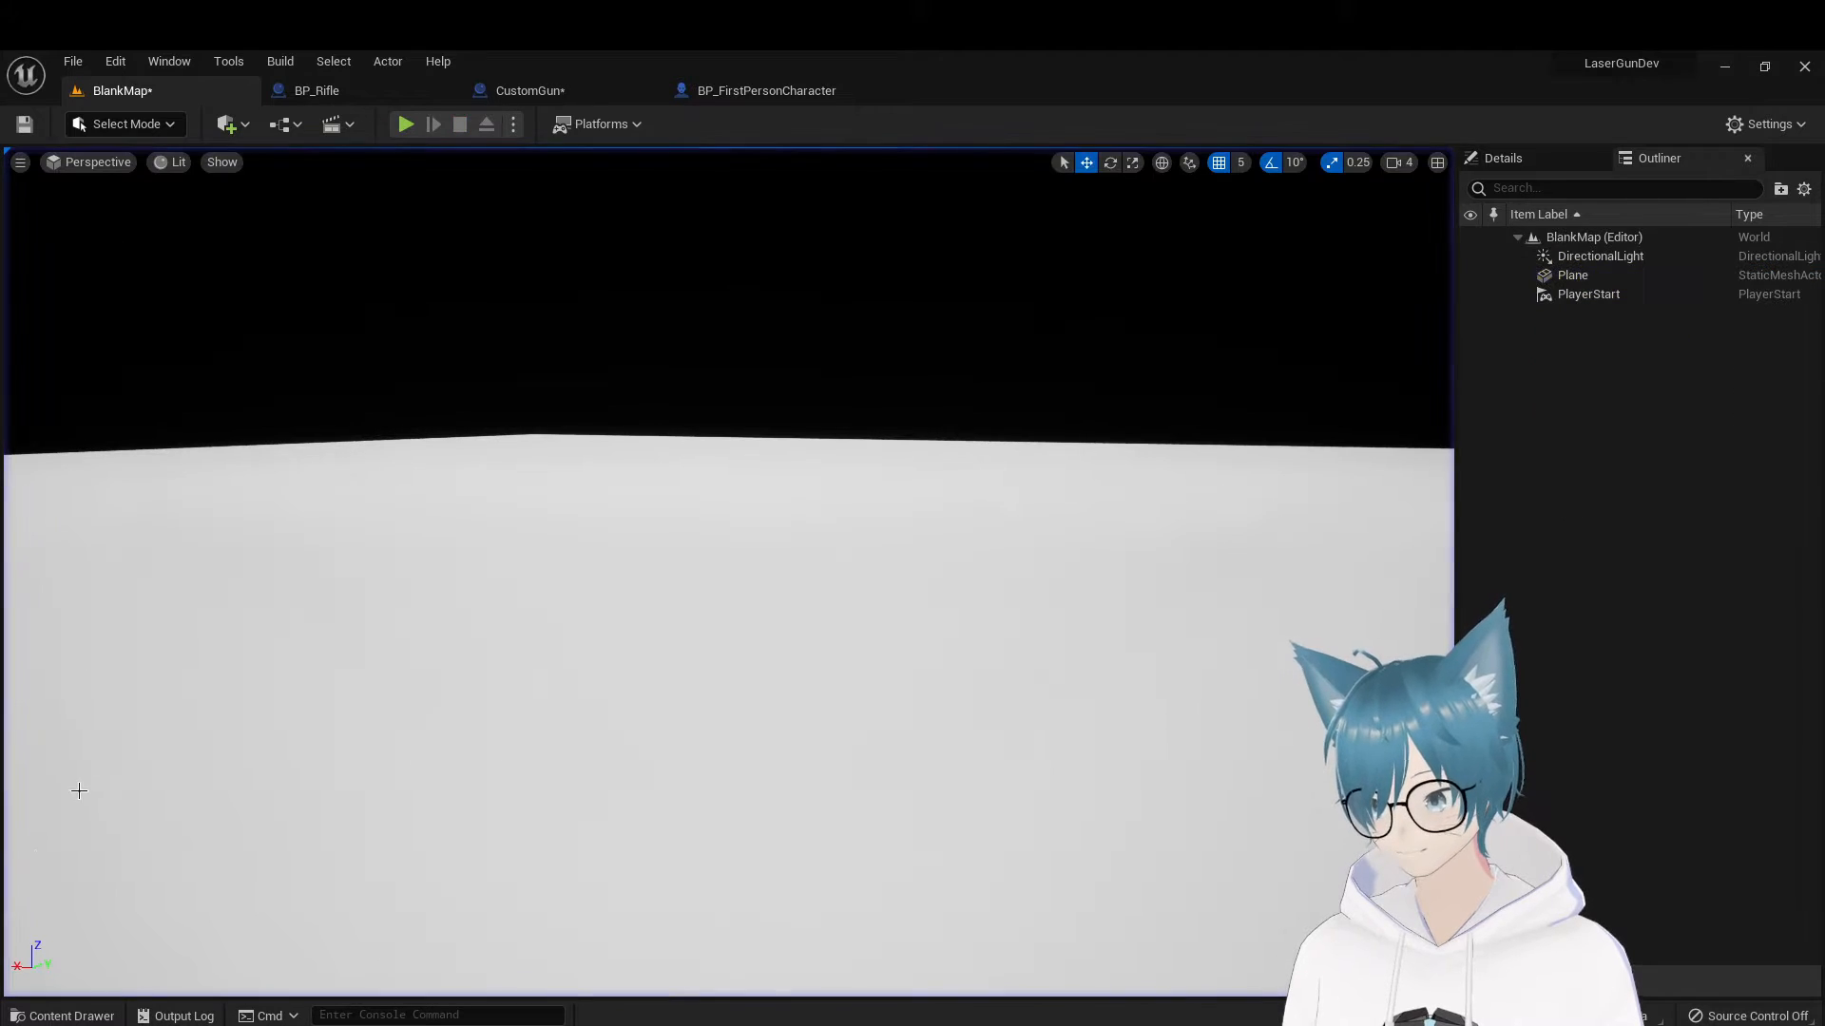
Place a CustomGun actor from the CustomContent folder into BlankMap, a short distance from PlayerStart
click(33, 1022)
mouse_move(703, 456)
right_down()
mouse_move(636, 485)
mouse_move(380, 452)
mouse_move(694, 436)
right_up()
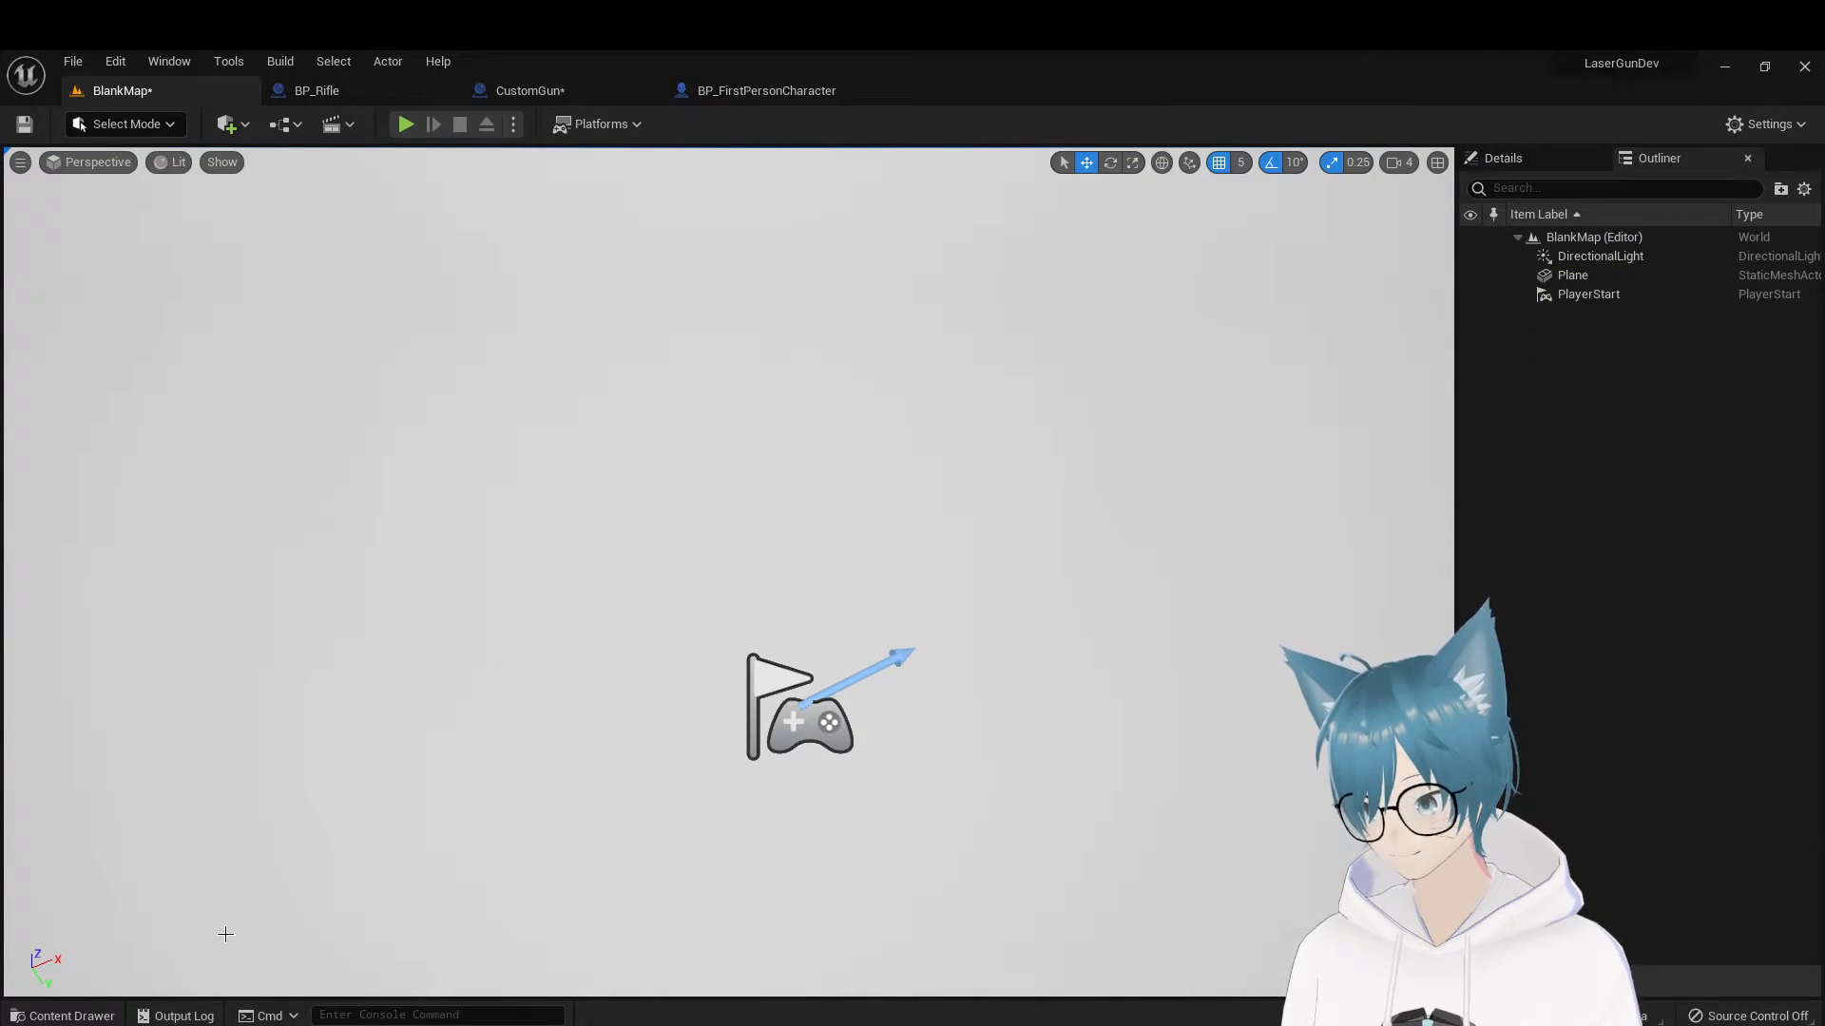
click(59, 1016)
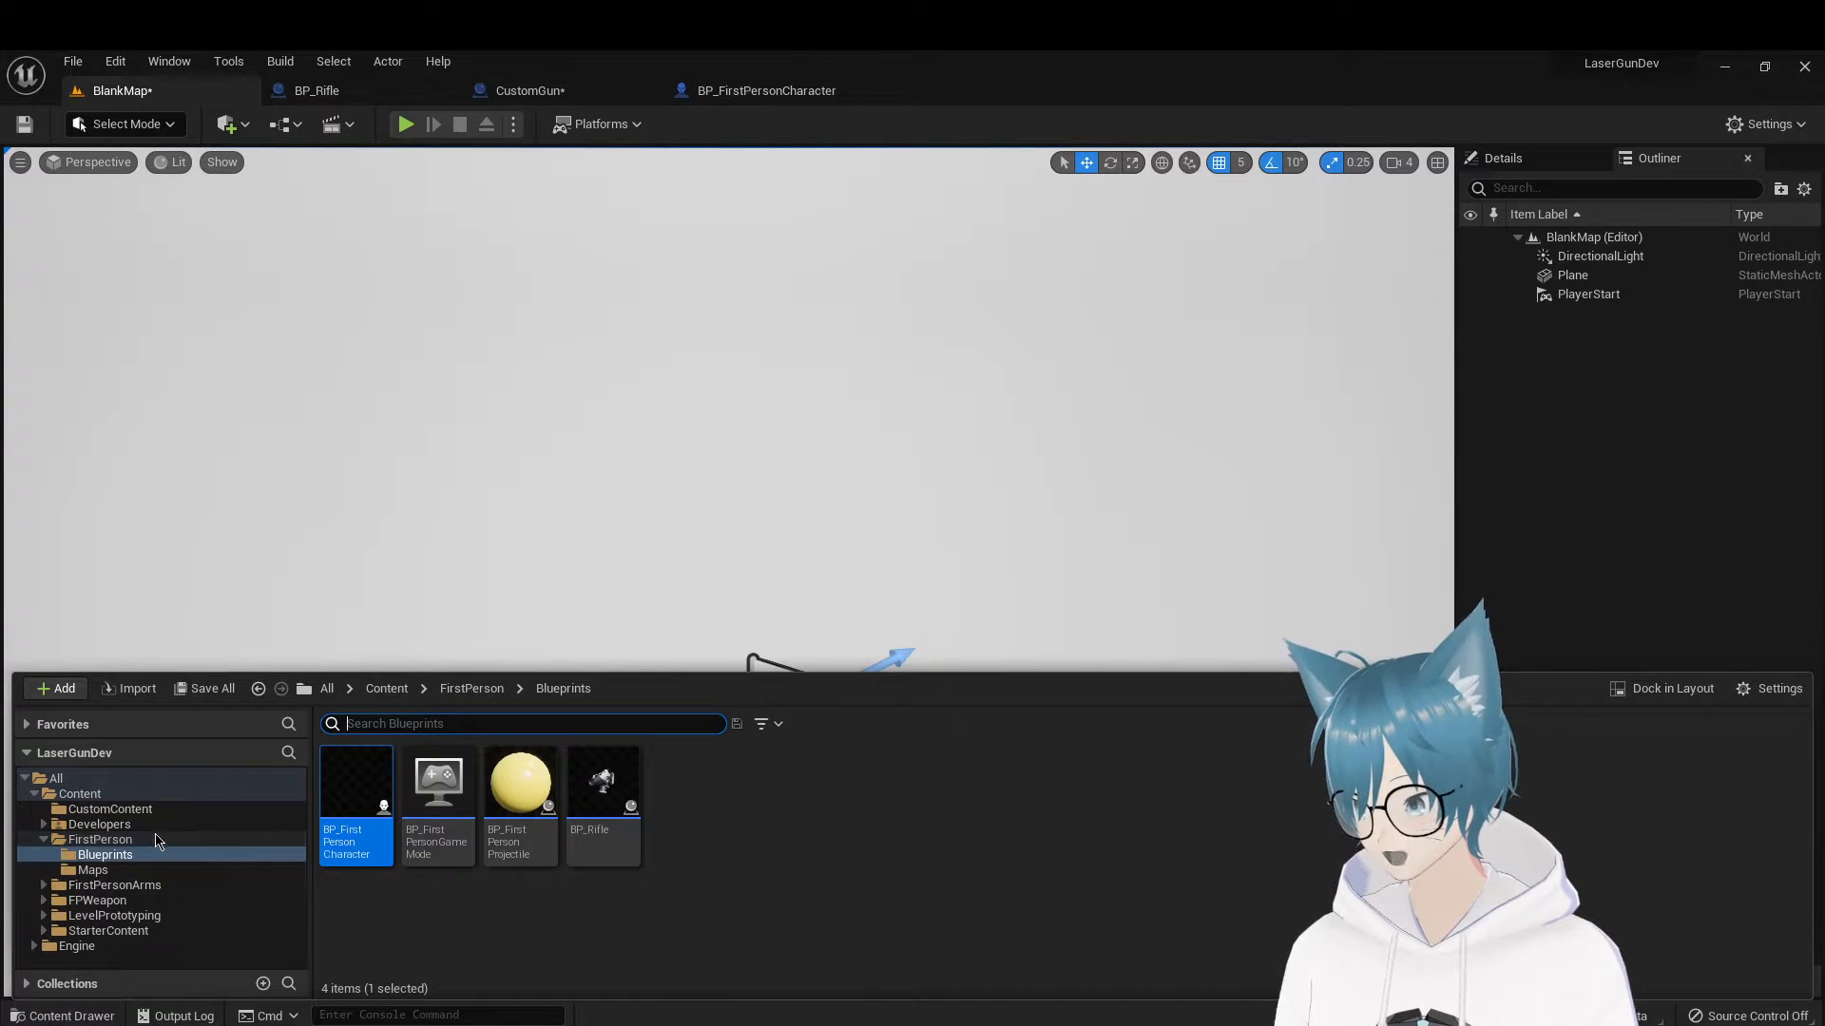
click(131, 812)
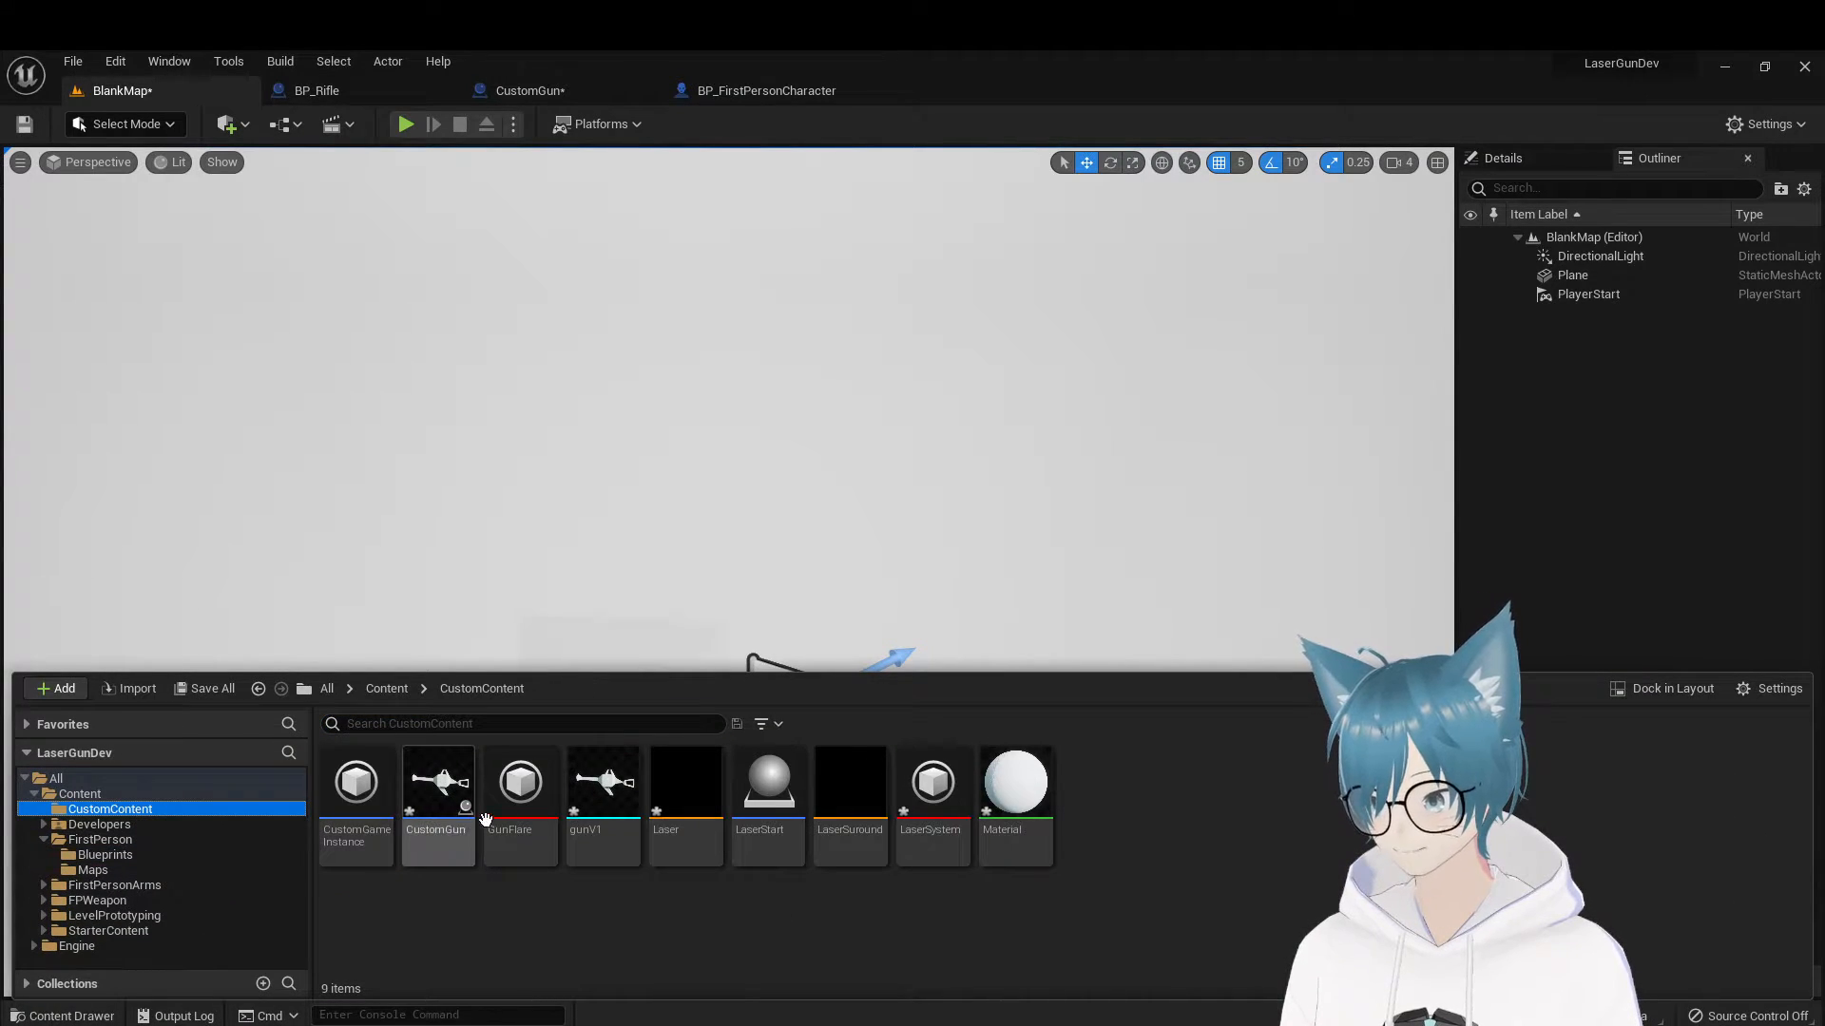
drag(457, 803, 1153, 366)
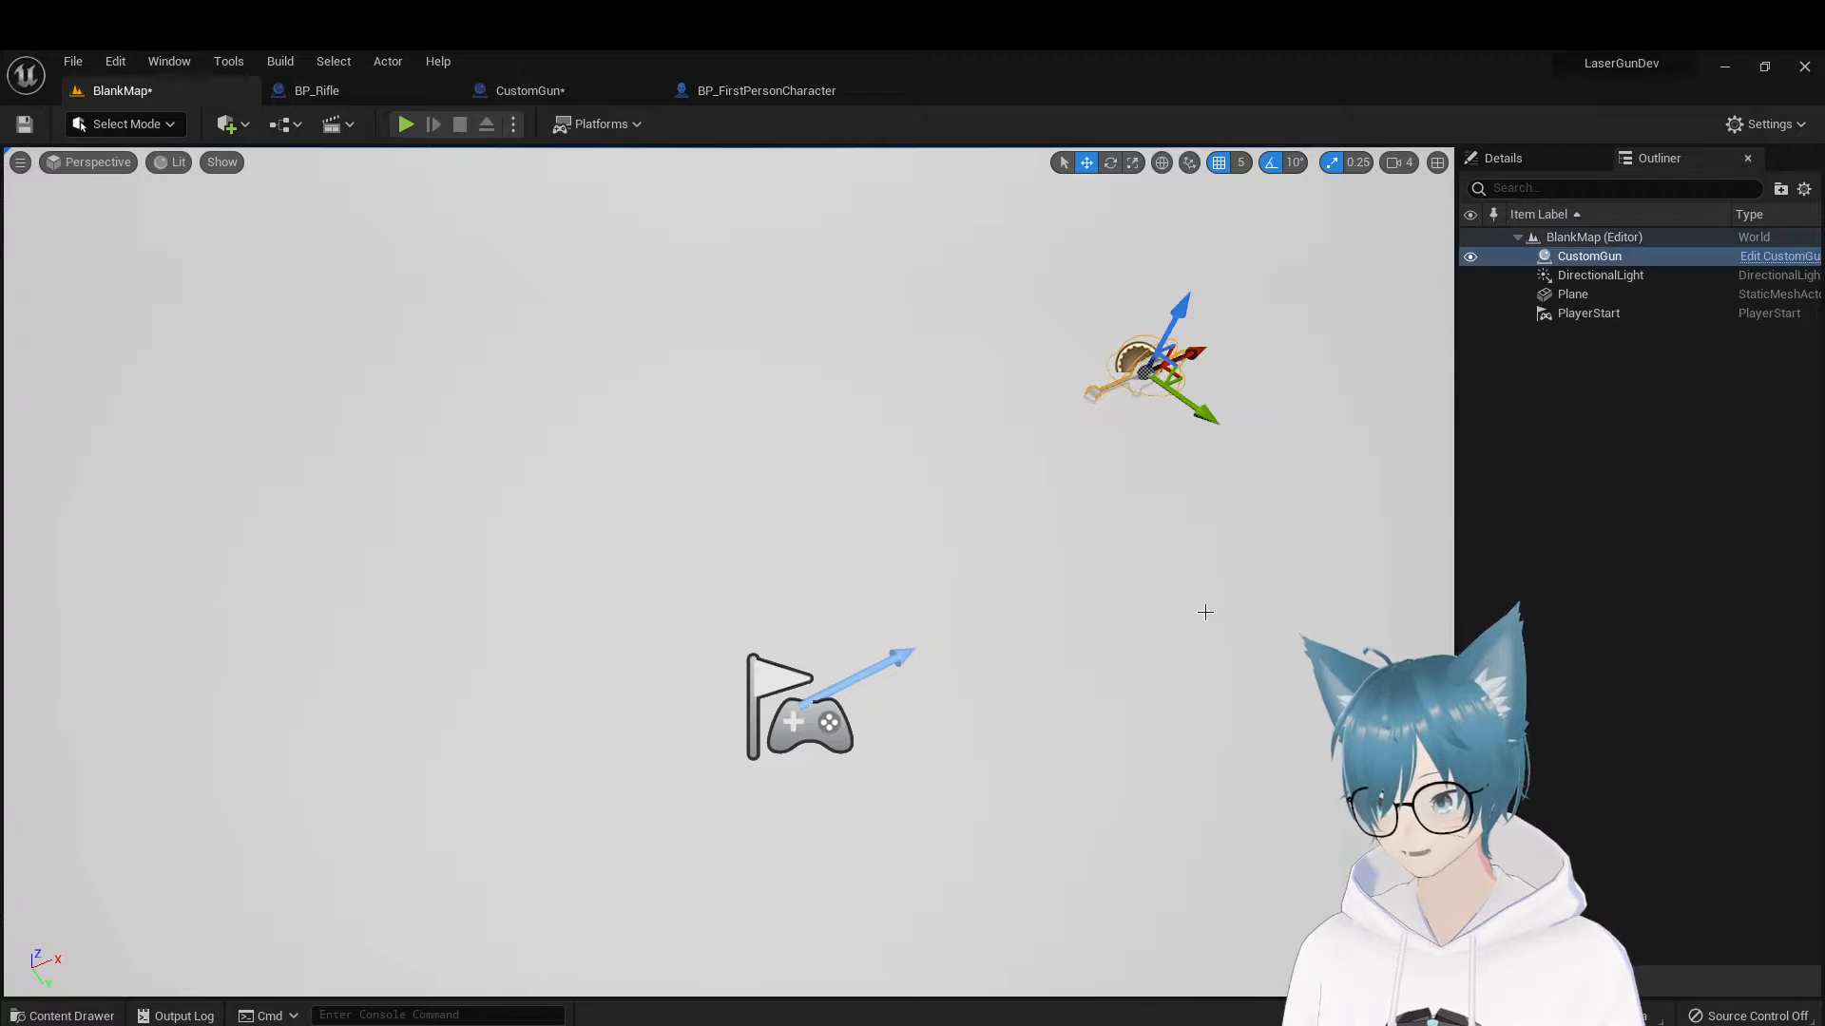
right_drag(1206, 611, 1184, 654)
mouse_move(970, 708)
mouse_down()
mouse_move(993, 622)
mouse_move(961, 701)
mouse_up()
right_drag(585, 502, 602, 591)
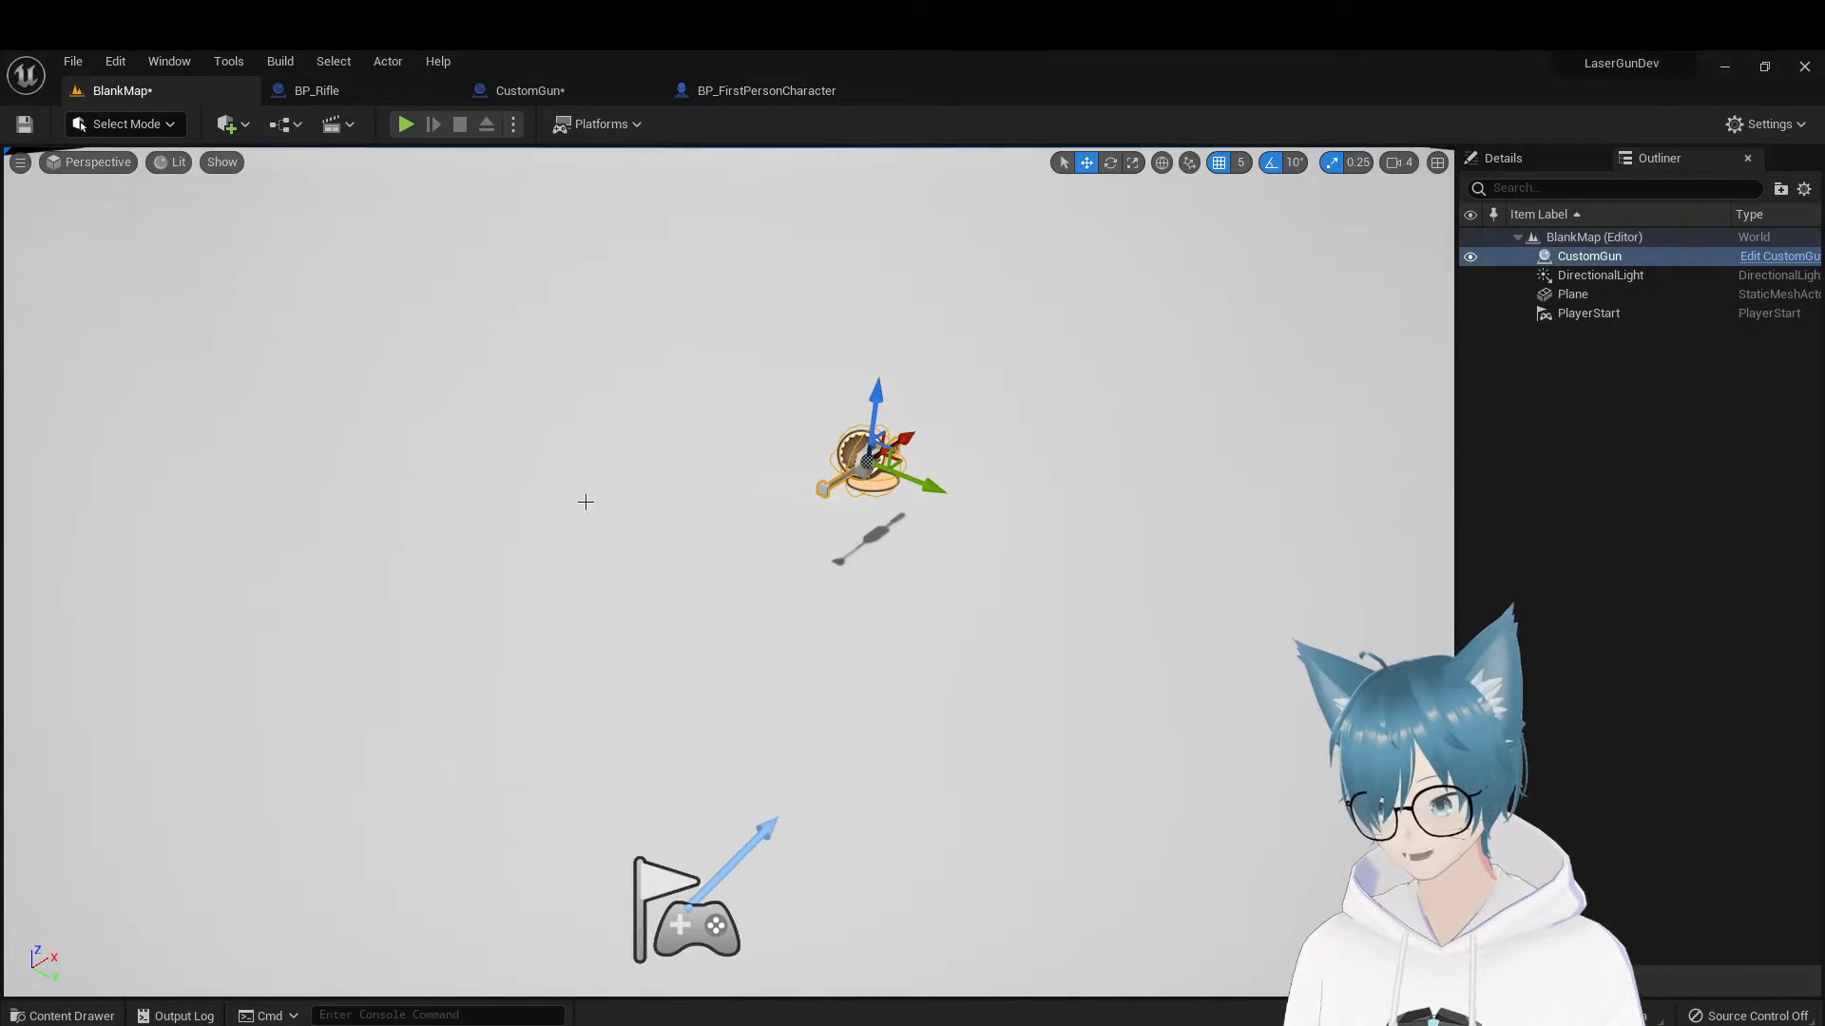
Play-test BlankMap by walking the character into the CustomGun to check the pickup and grip, and stop the session
click(405, 125)
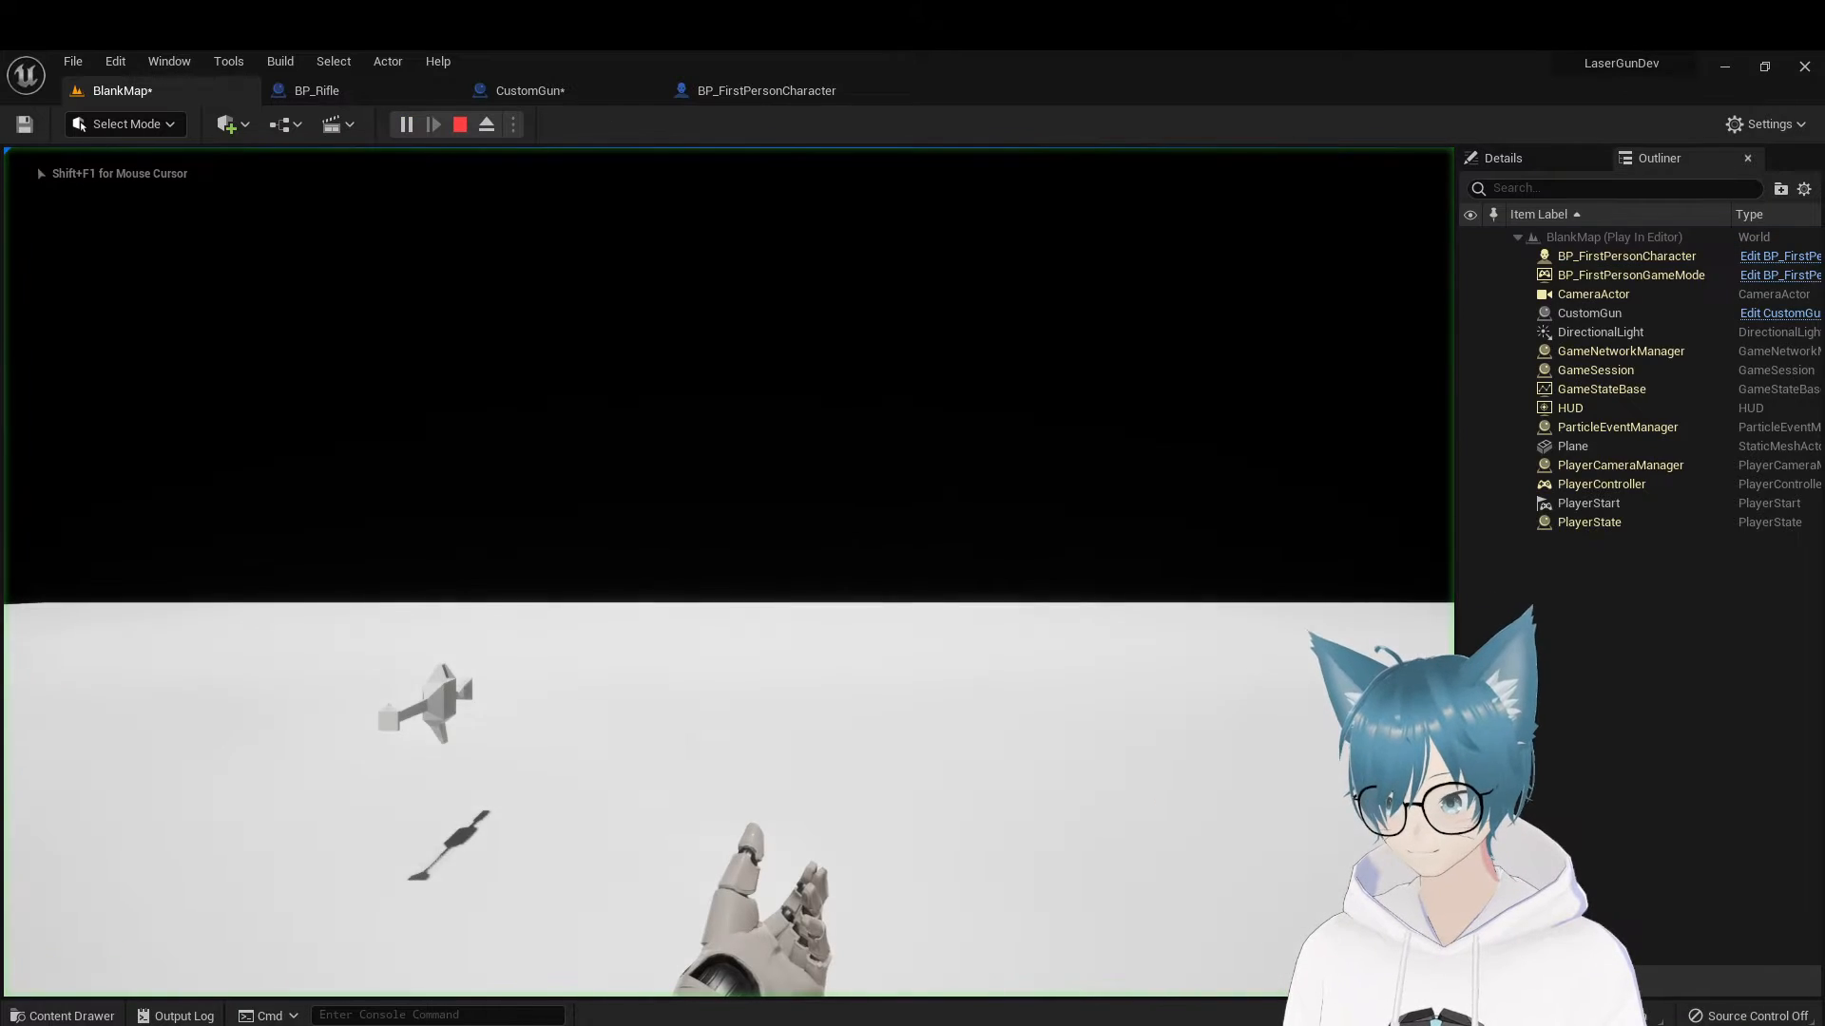
key(d)
key(w)
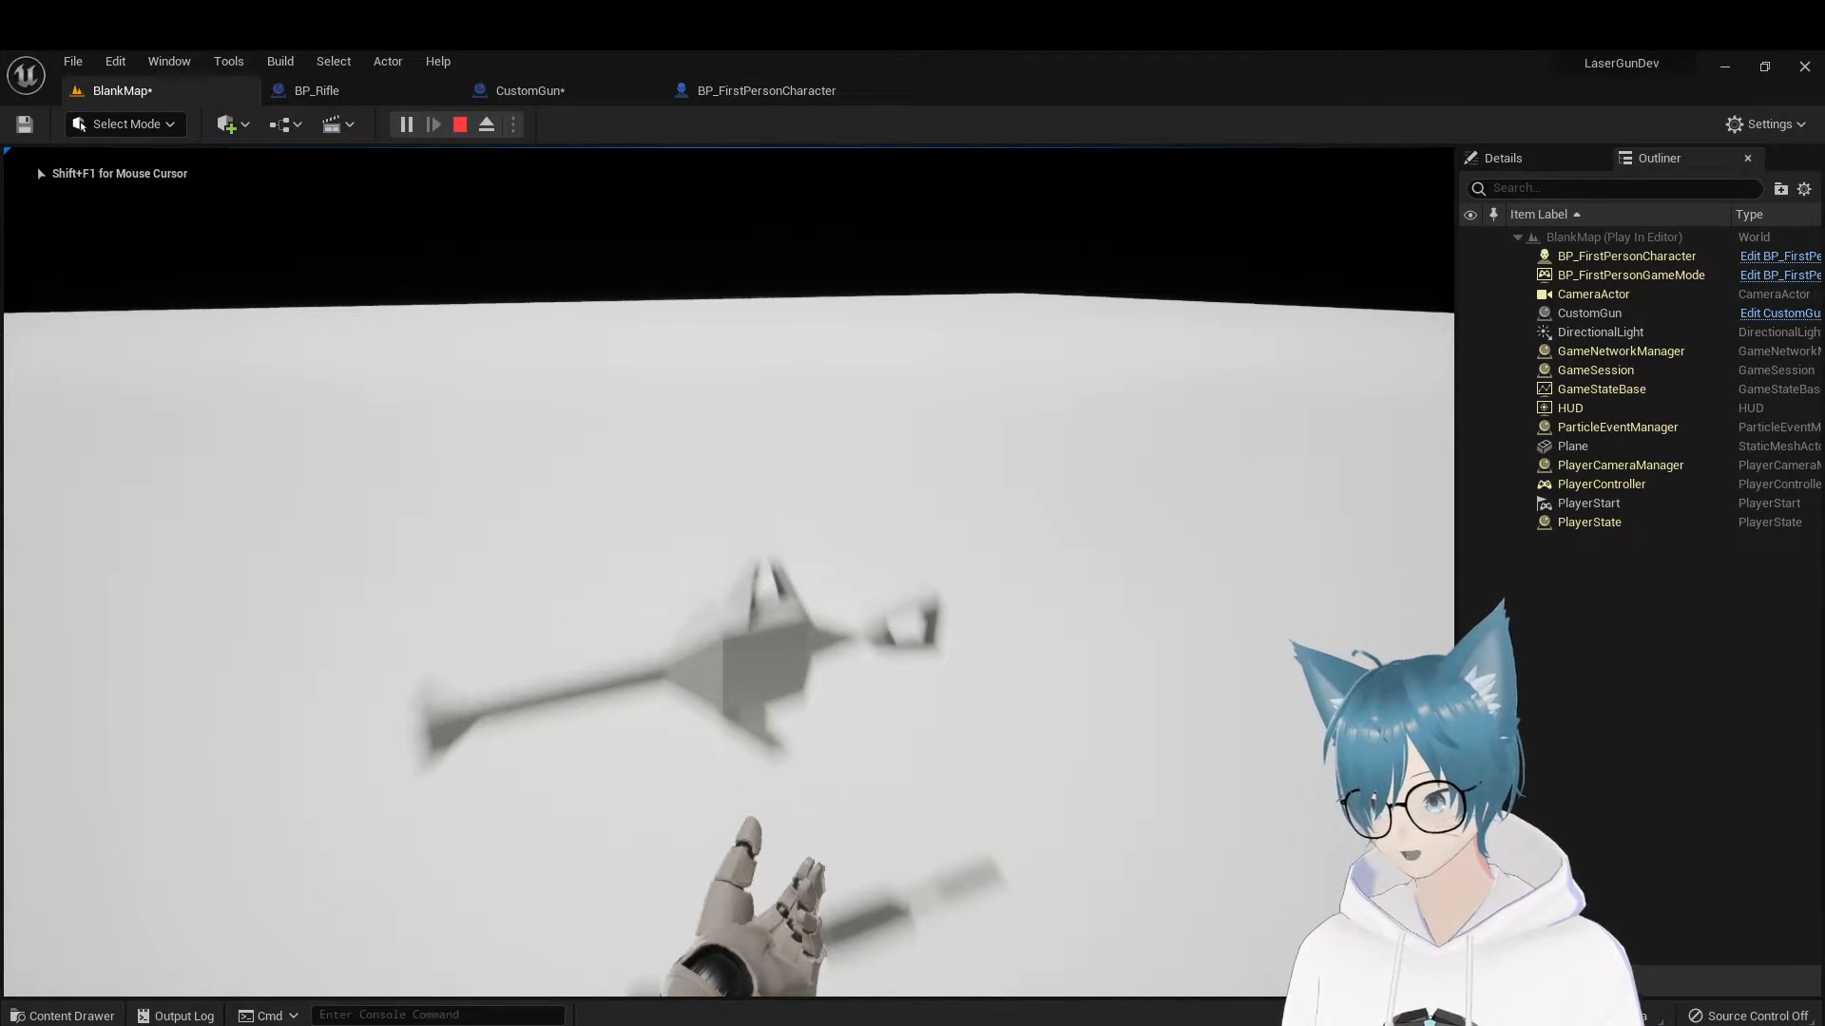
key(w)
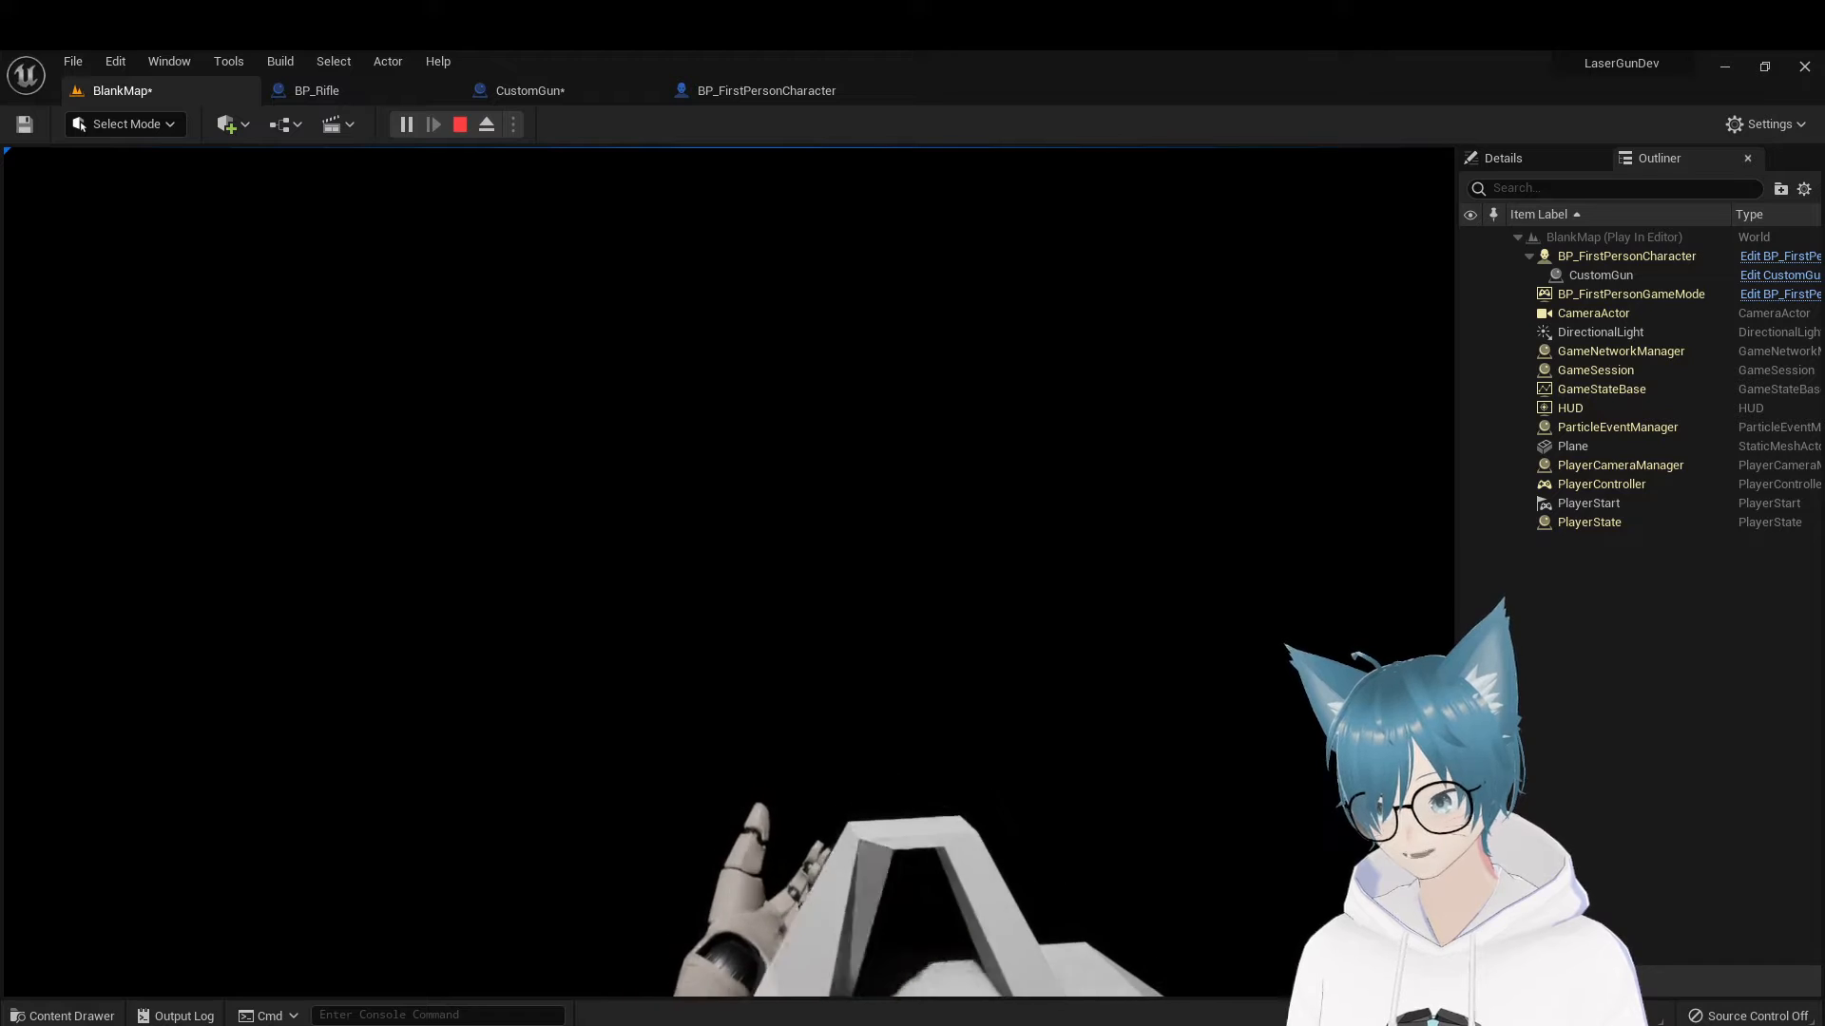
key(Escape)
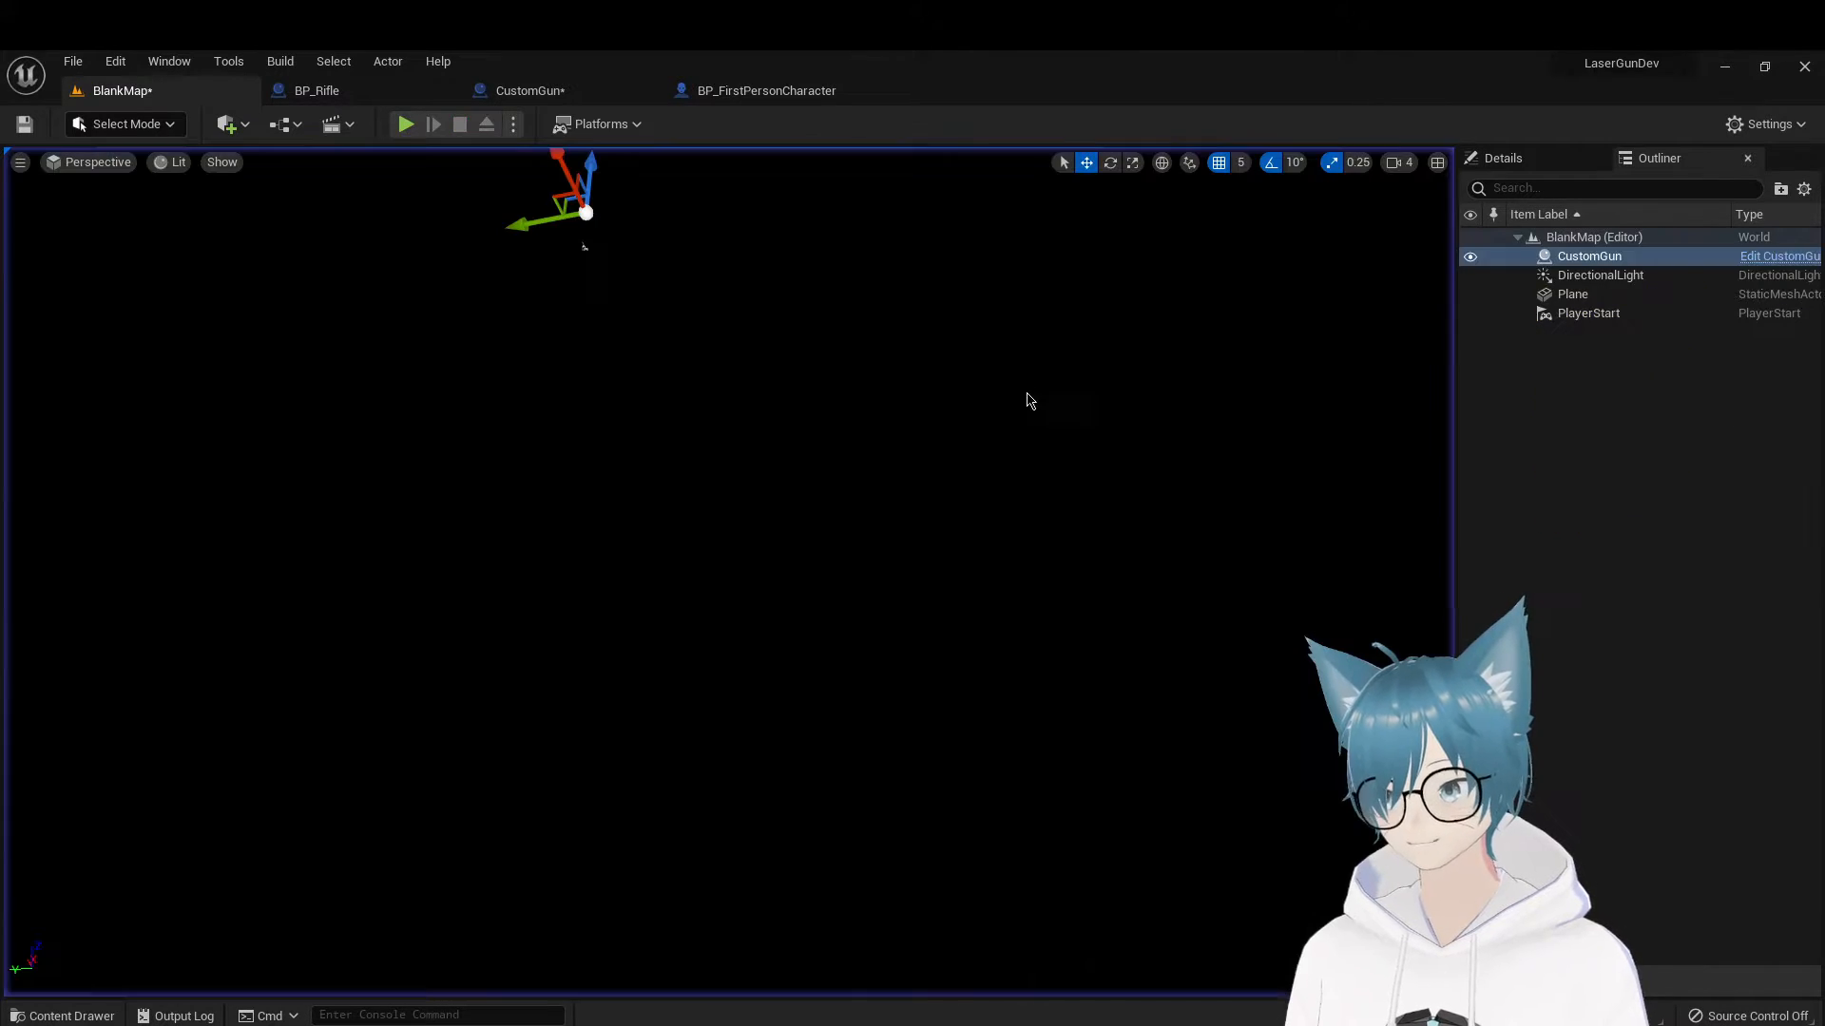
right_drag(728, 572, 1045, 666)
key(w)
mouse_move(594, 357)
right_down()
mouse_move(665, 380)
mouse_move(599, 408)
mouse_move(594, 358)
right_up()
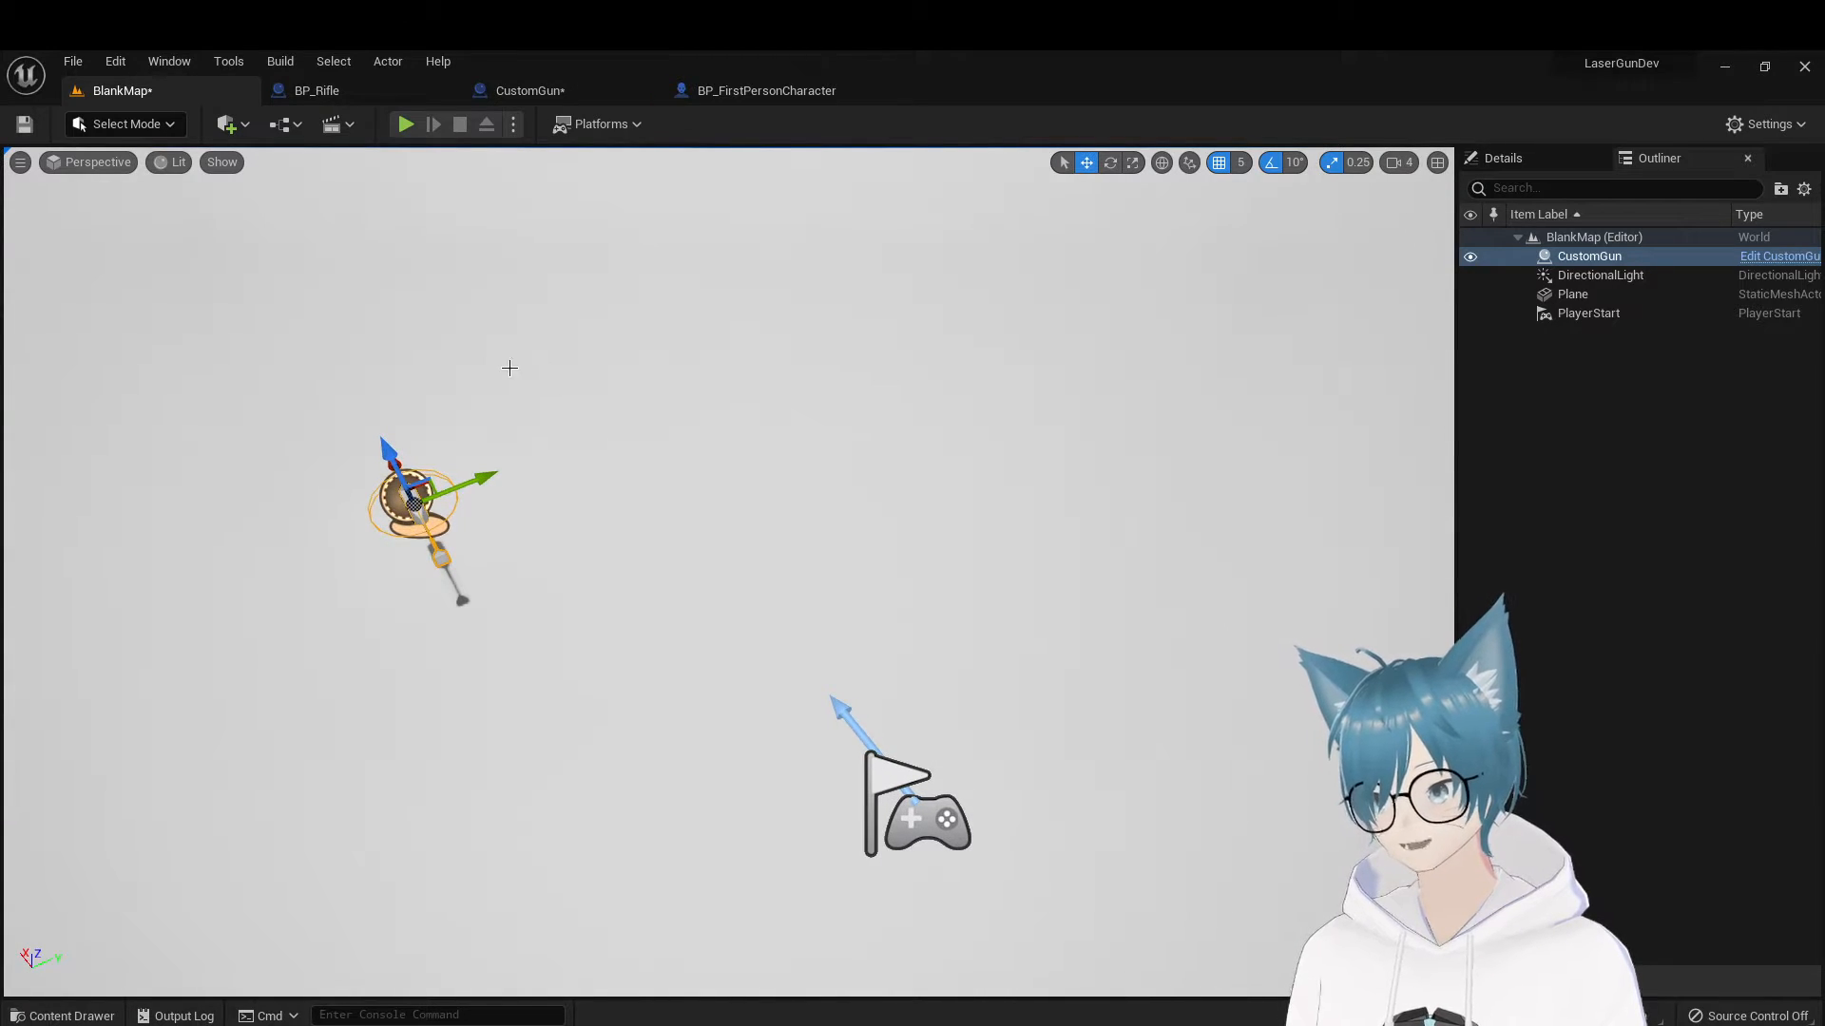
click(79, 1017)
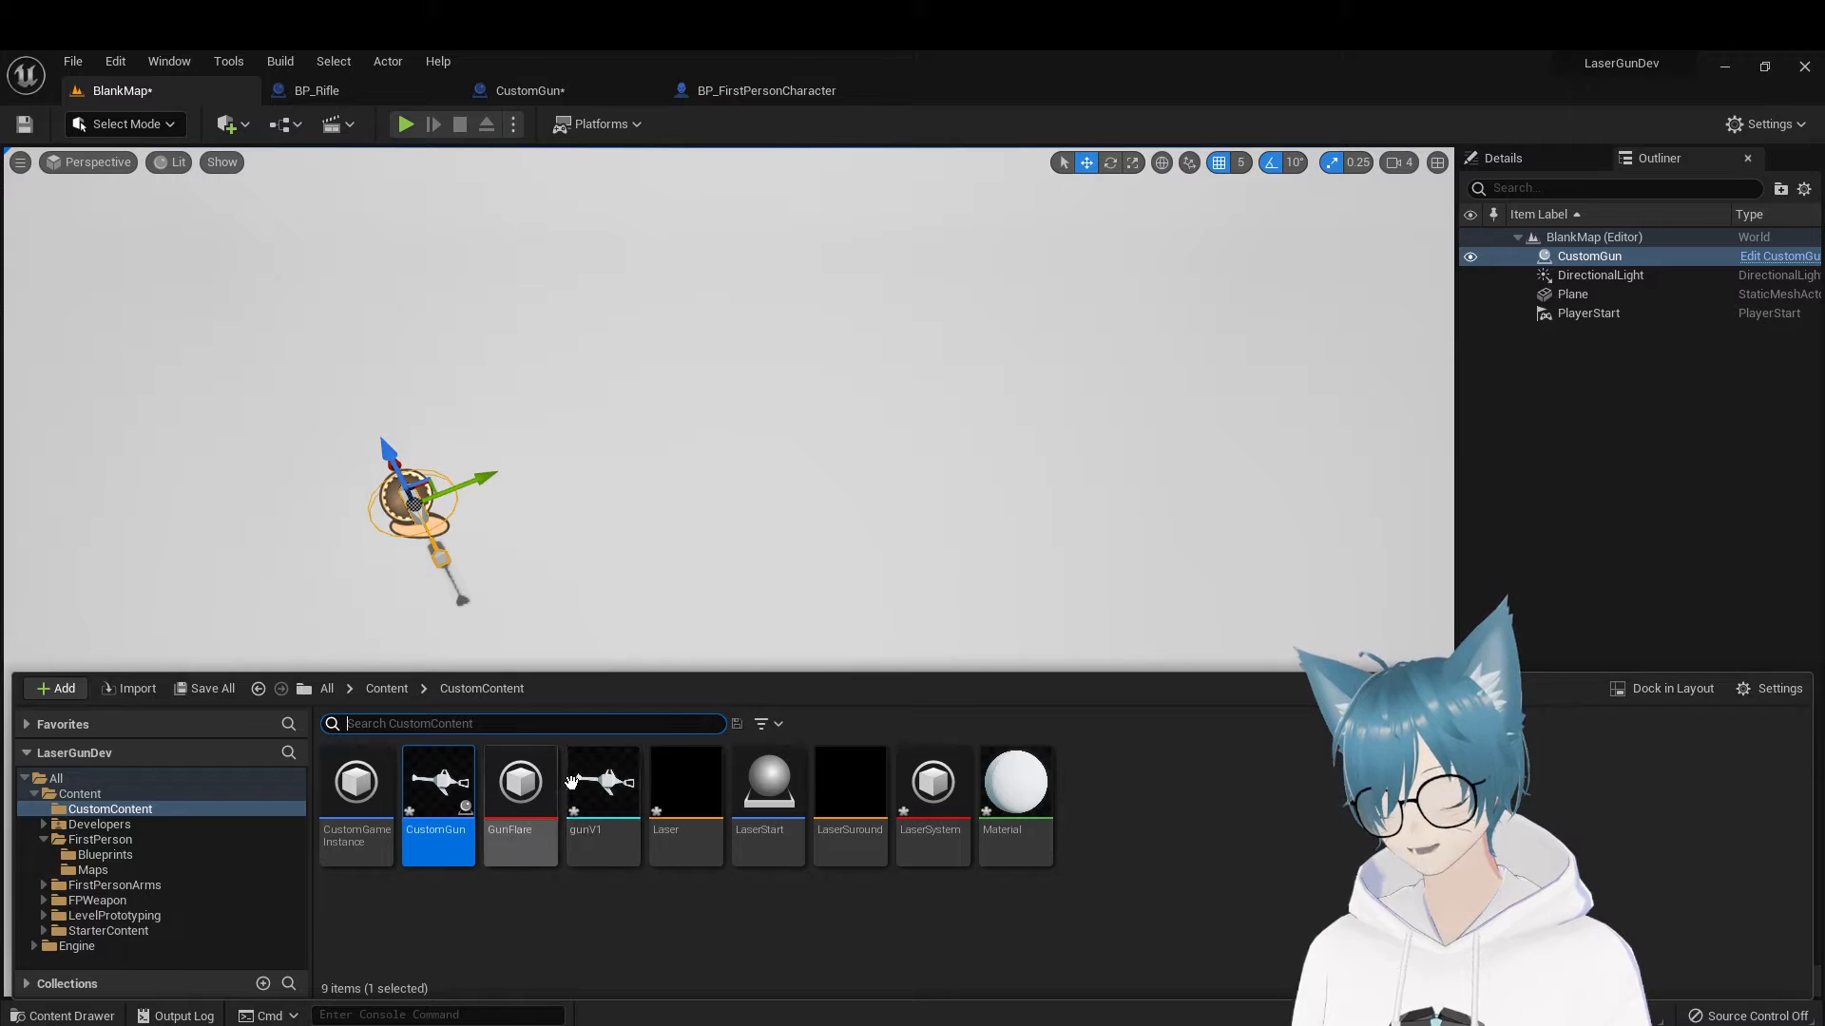
double_click(604, 784)
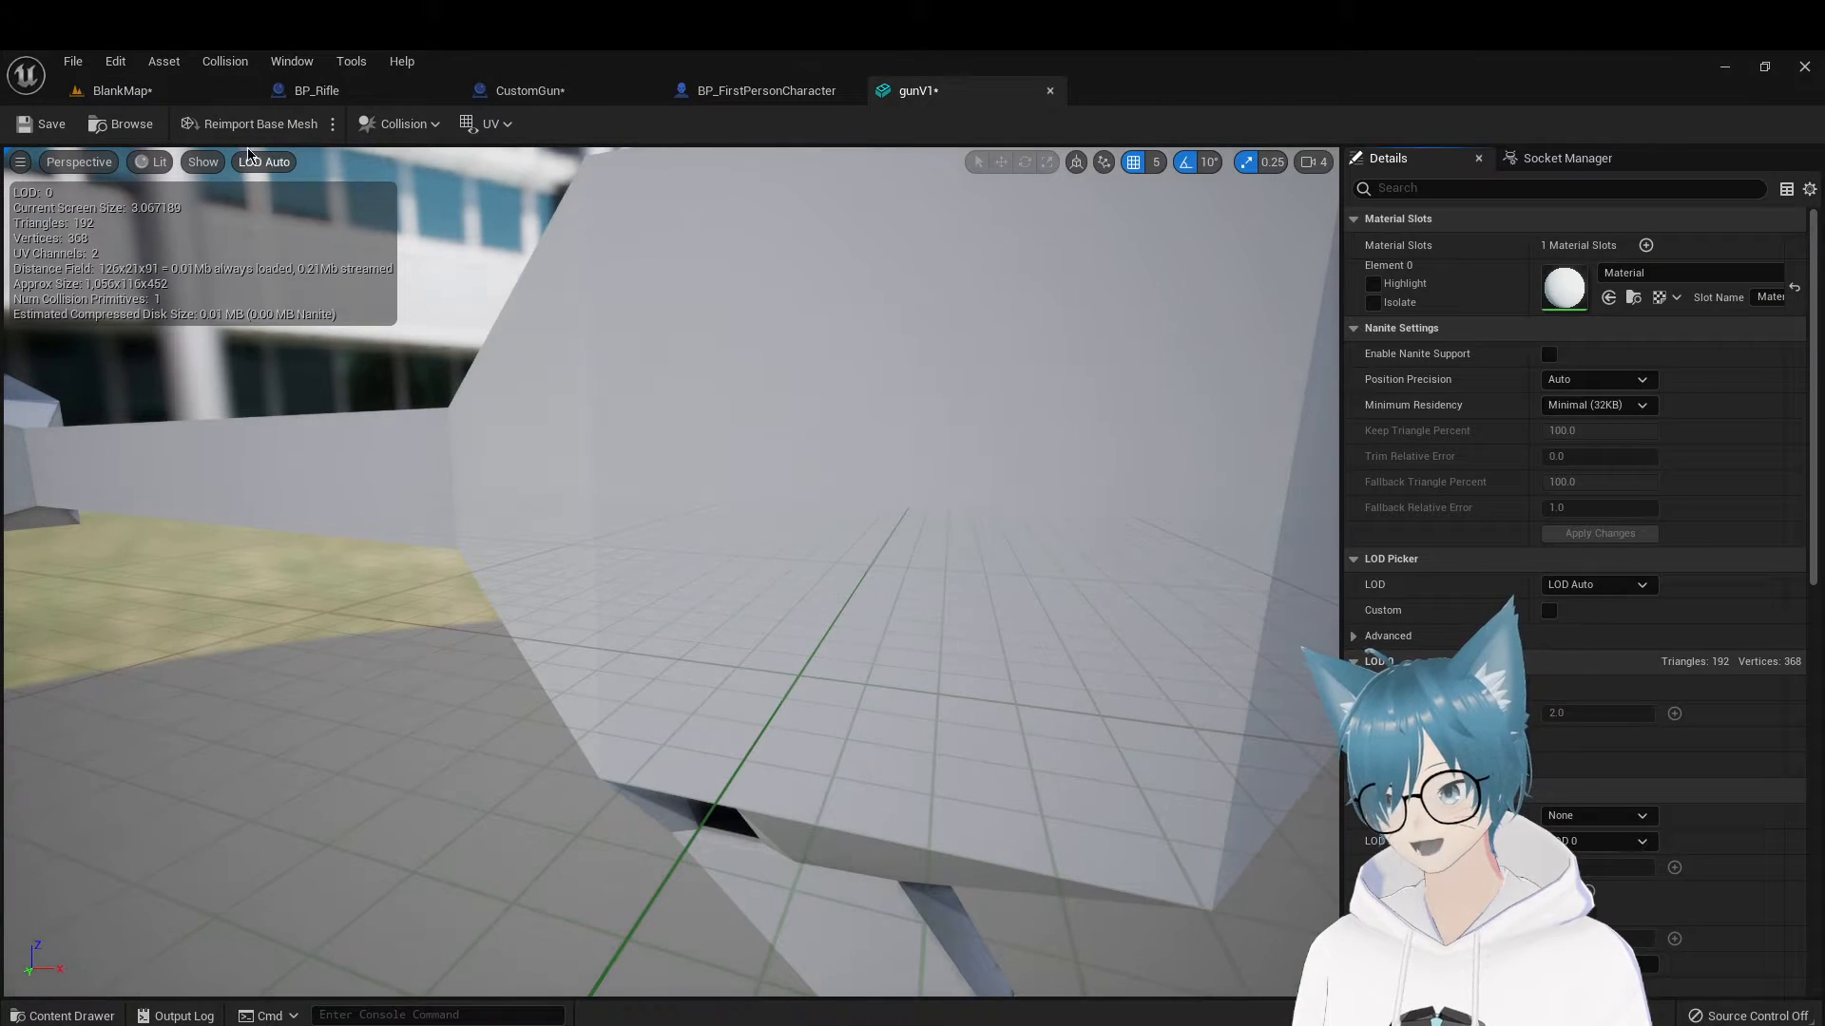
click(142, 90)
mouse_move(119, 1025)
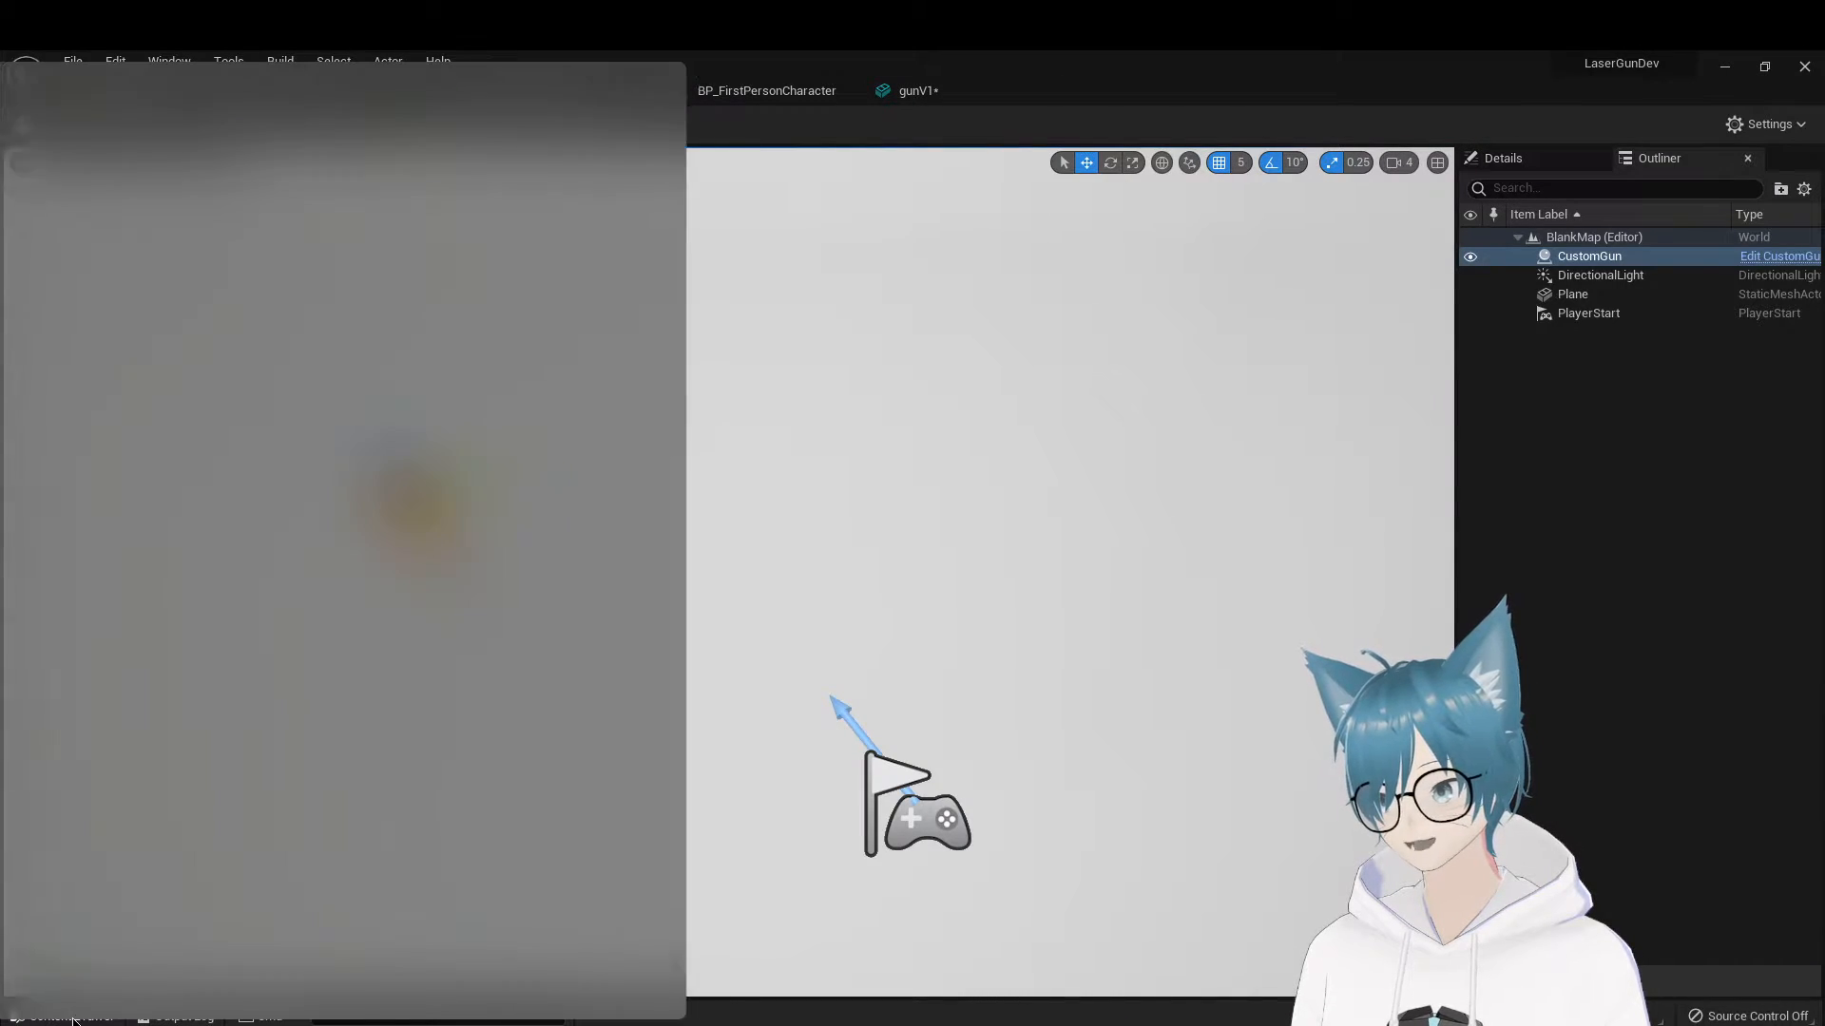
click(1006, 742)
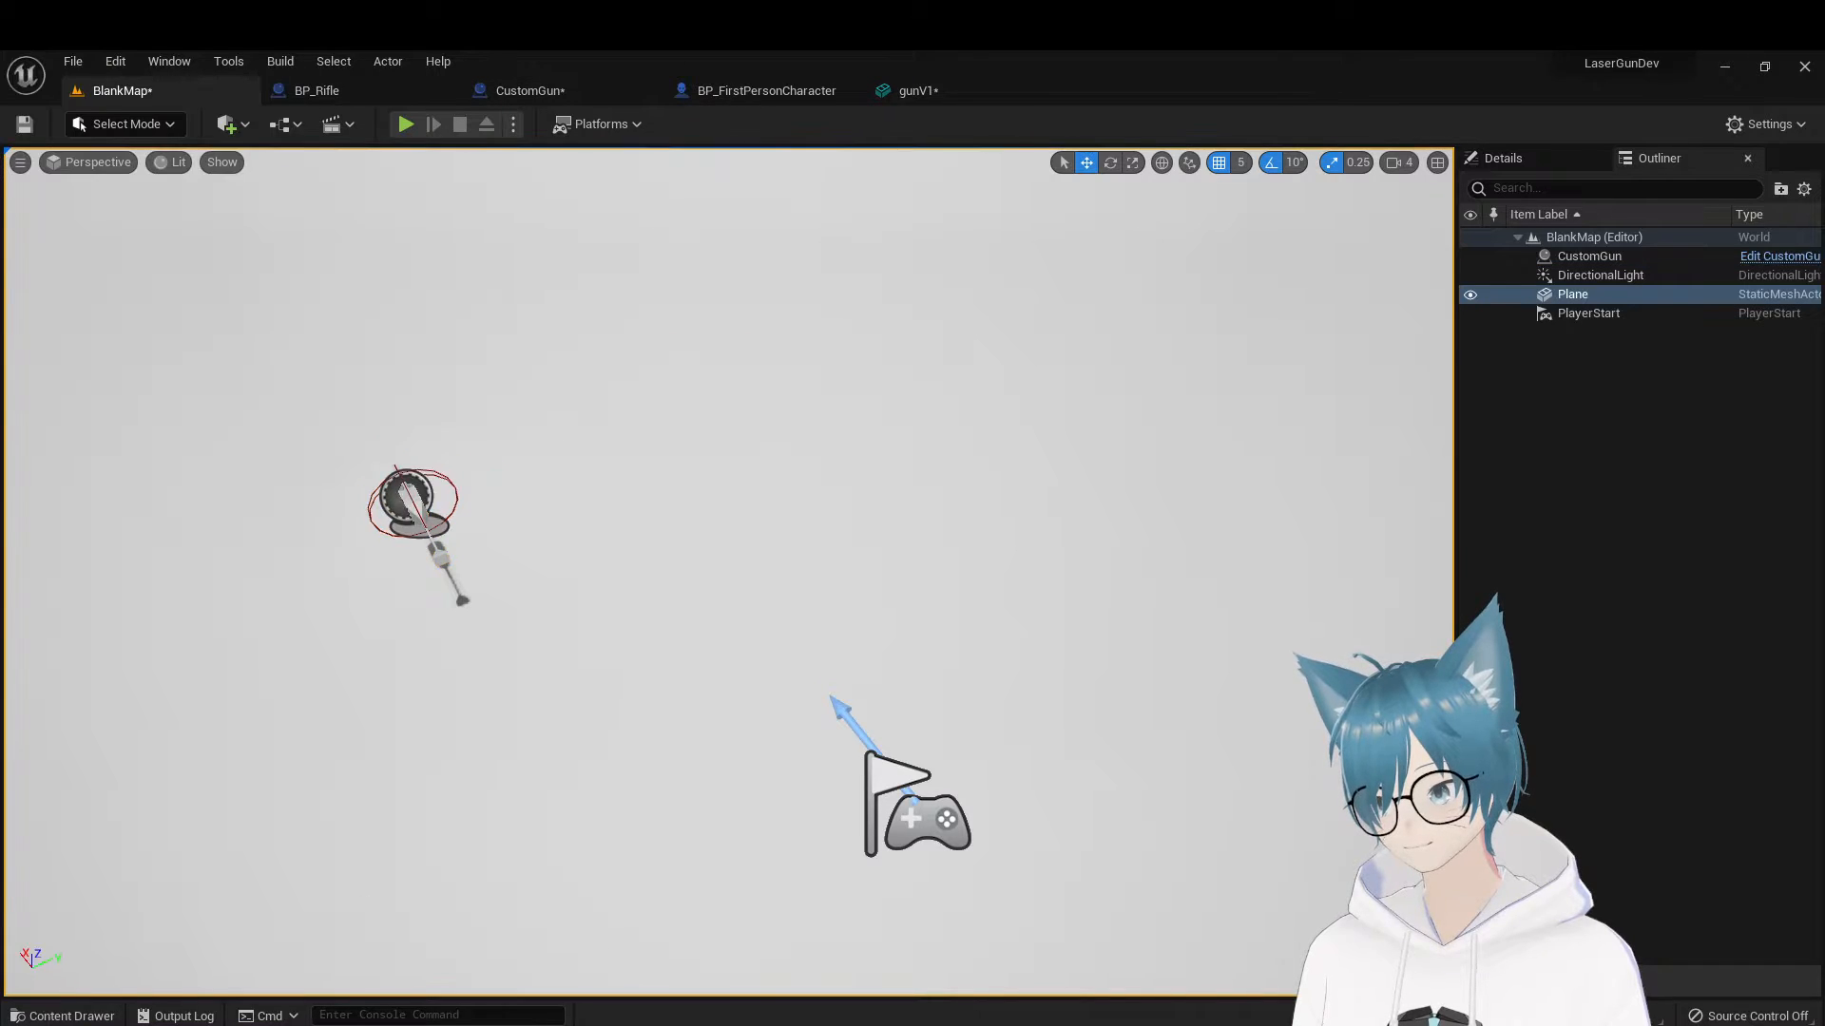
Set the Collision Presets of the StaticMesh component in the CustomGun Blueprint to NoCollision and compile
click(62, 1016)
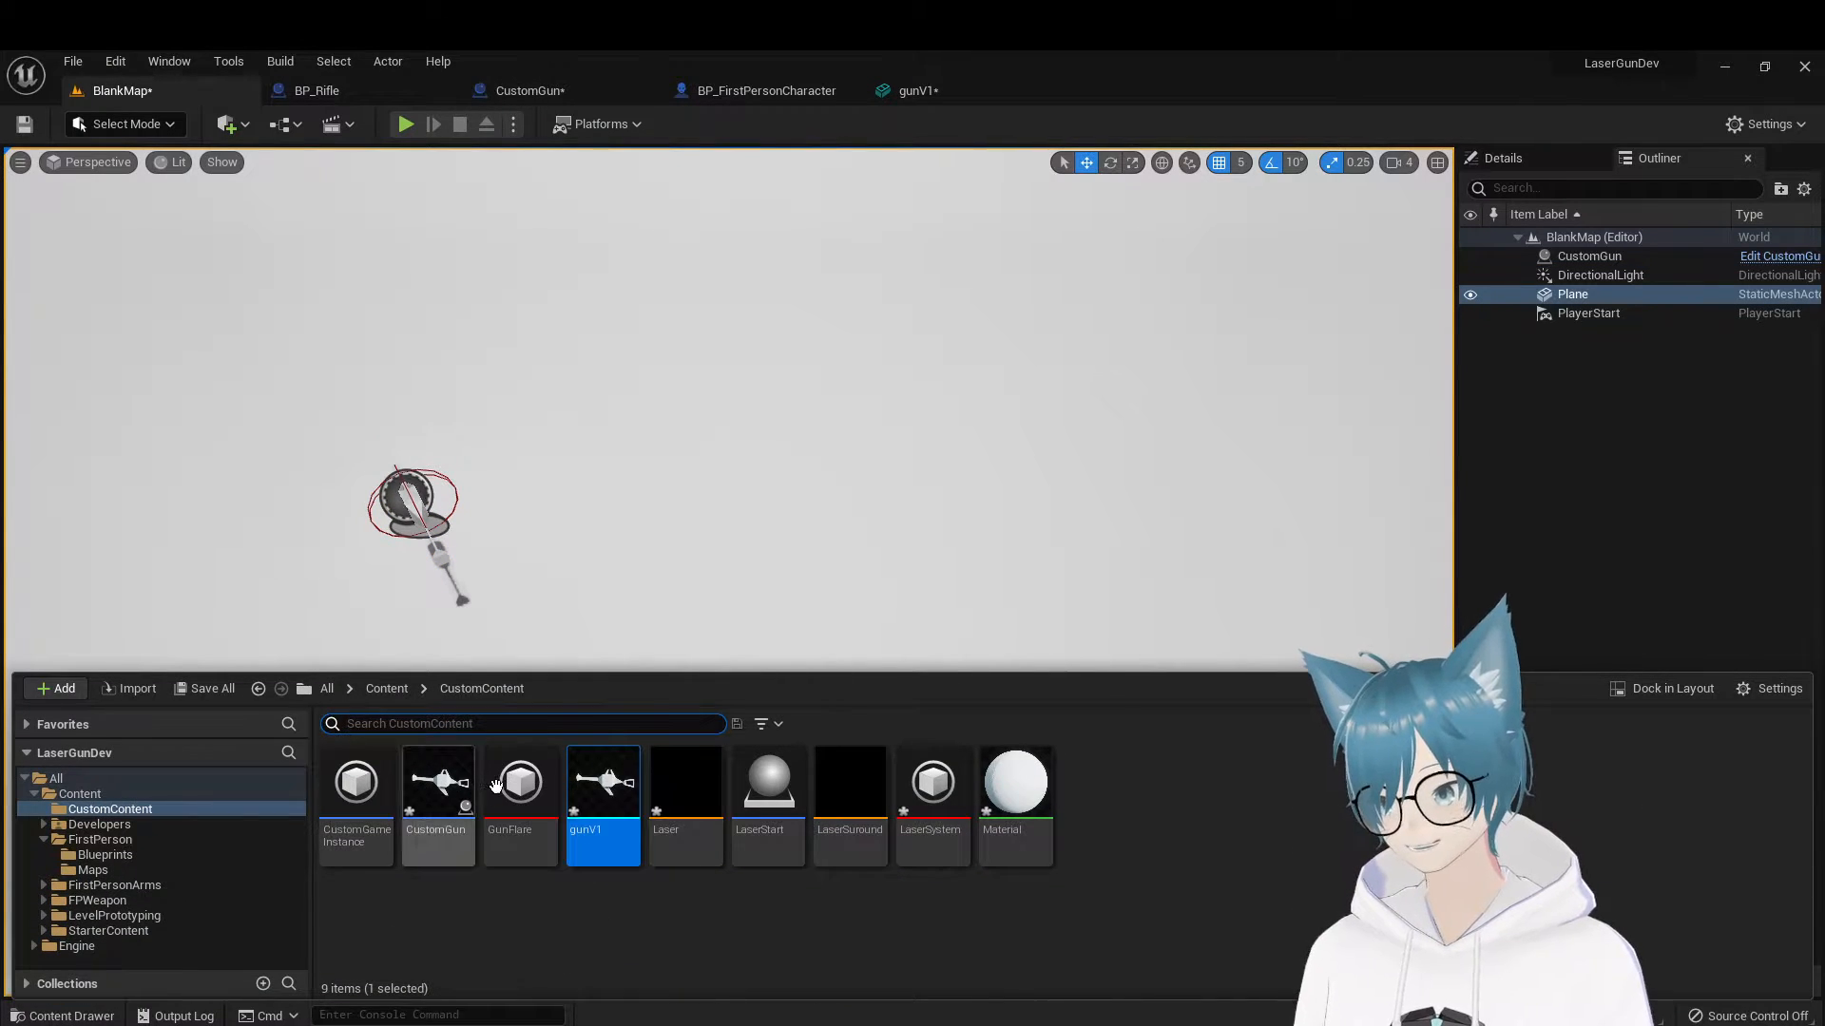
click(439, 789)
double_click(441, 790)
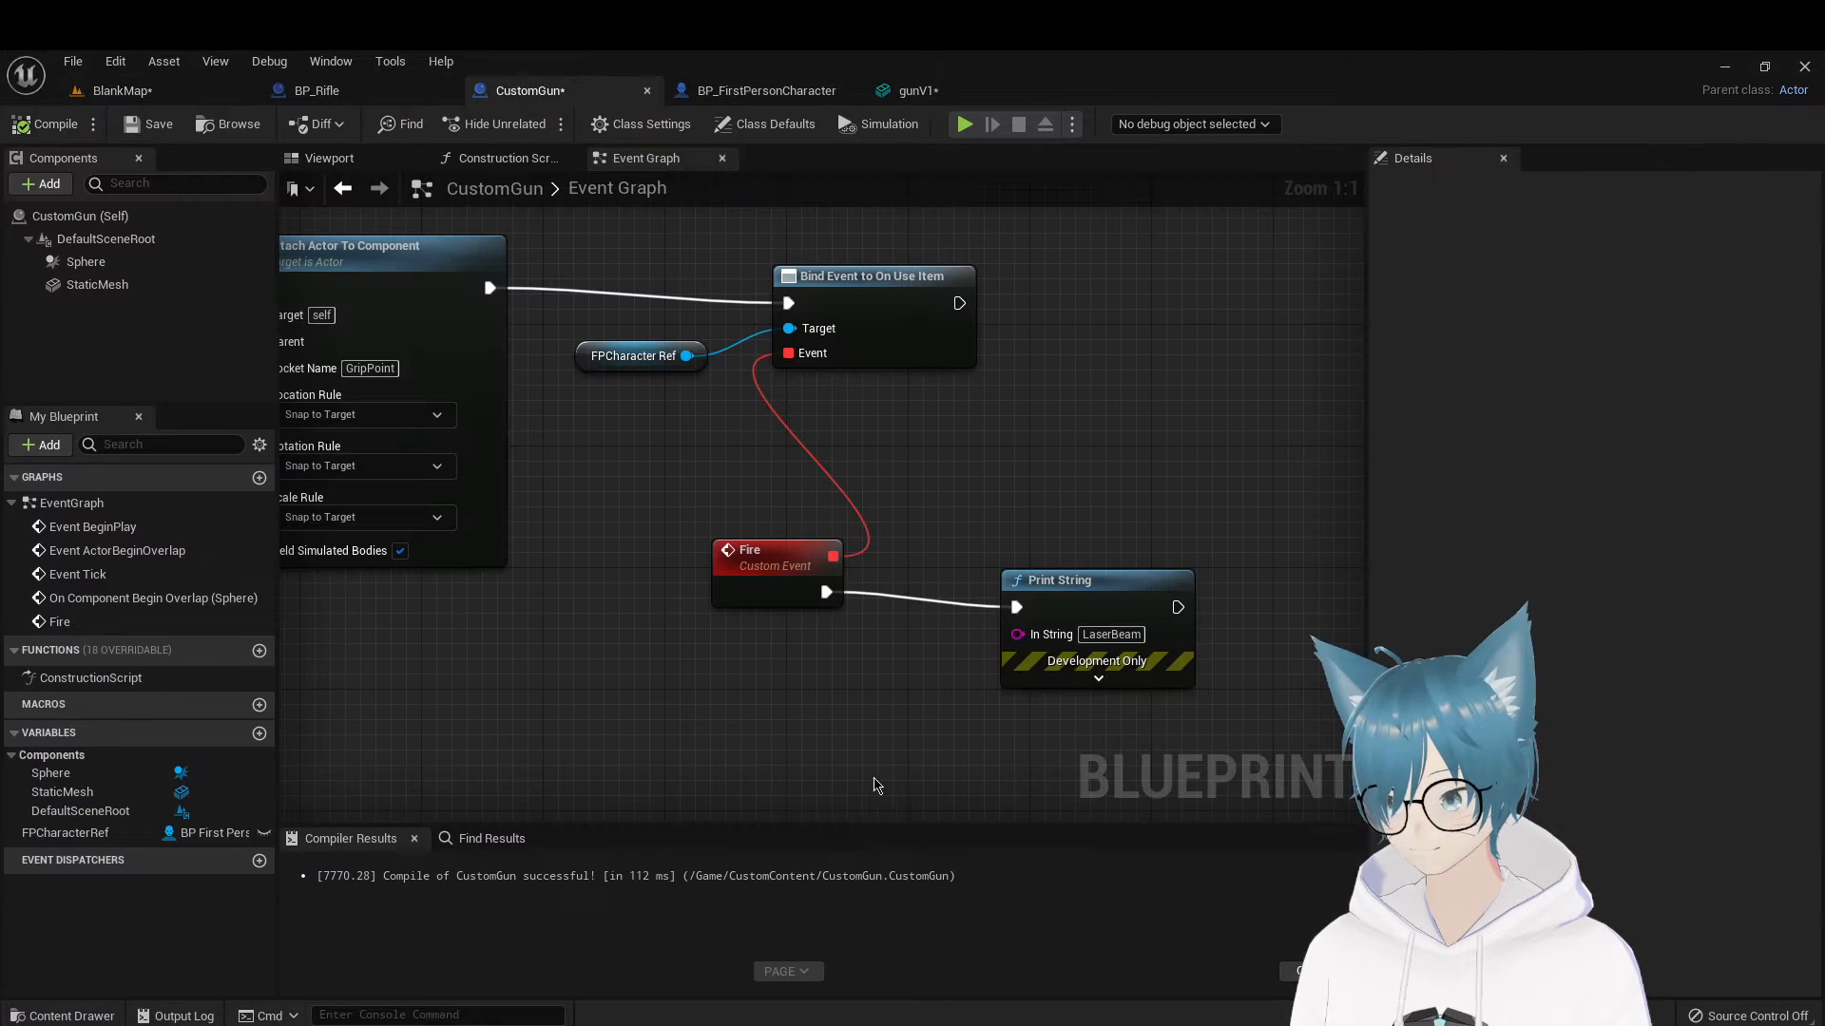
click(116, 263)
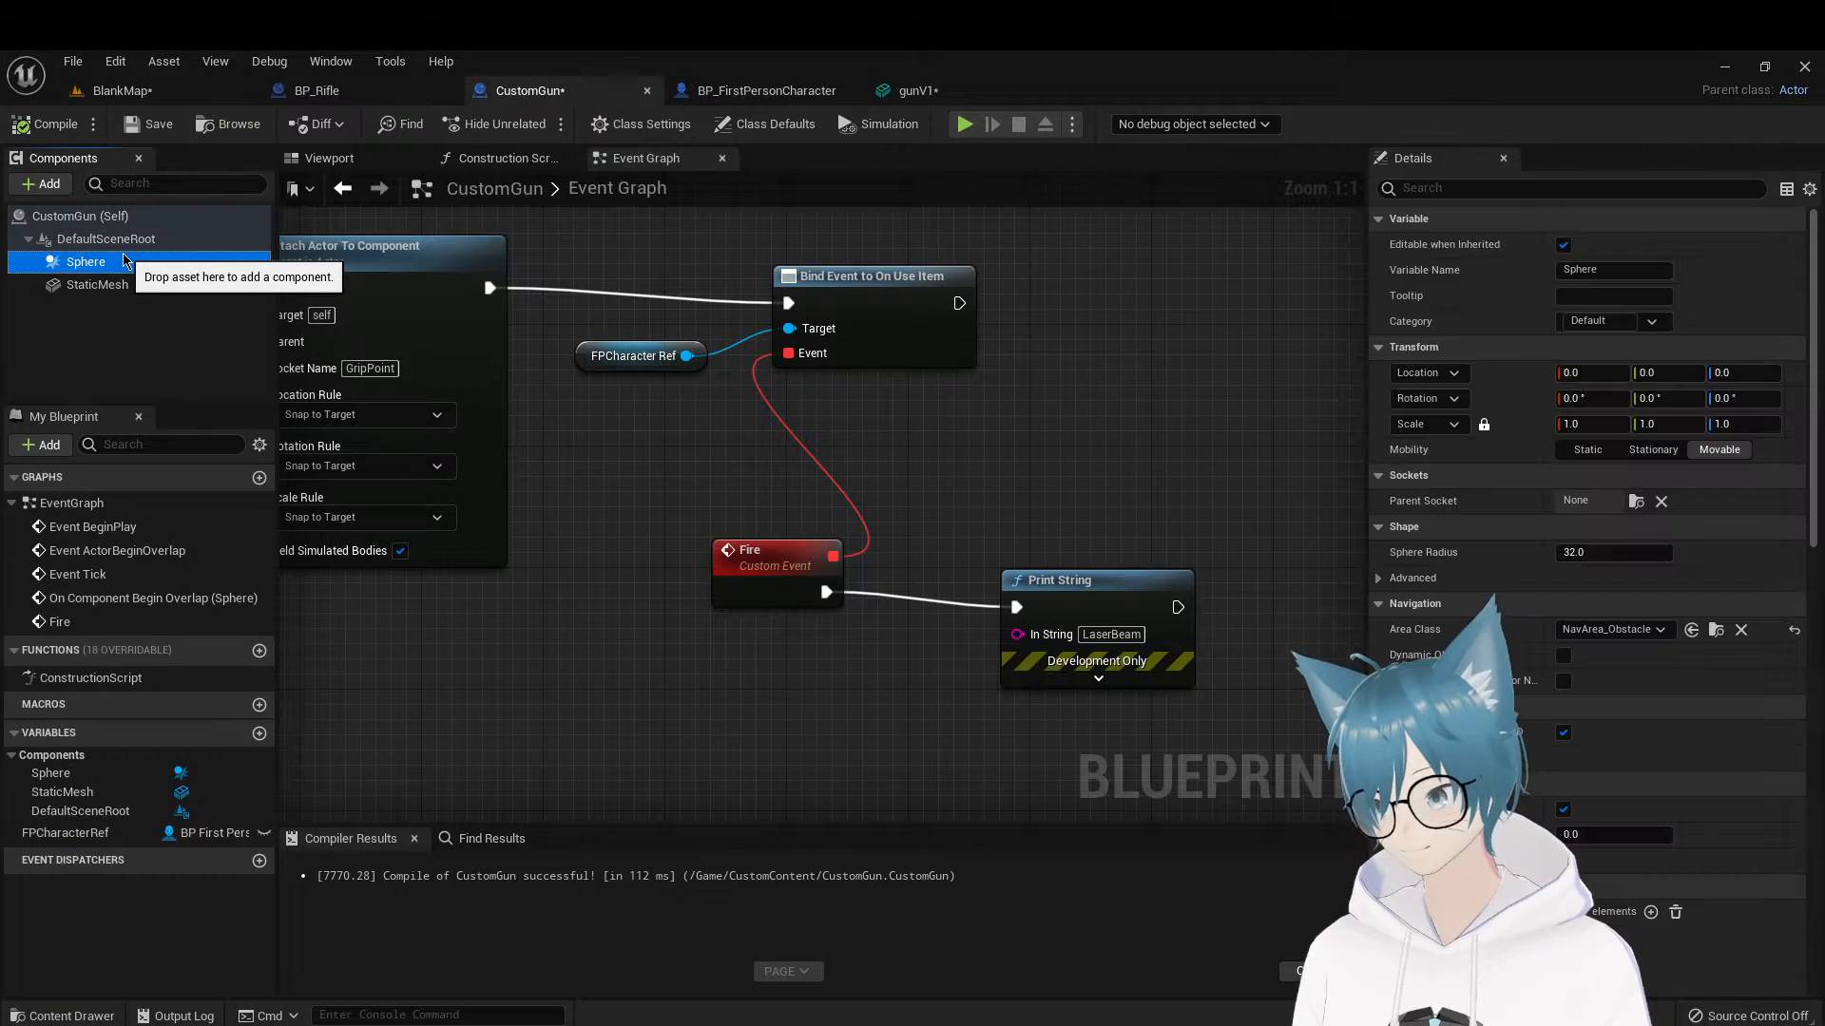
click(98, 285)
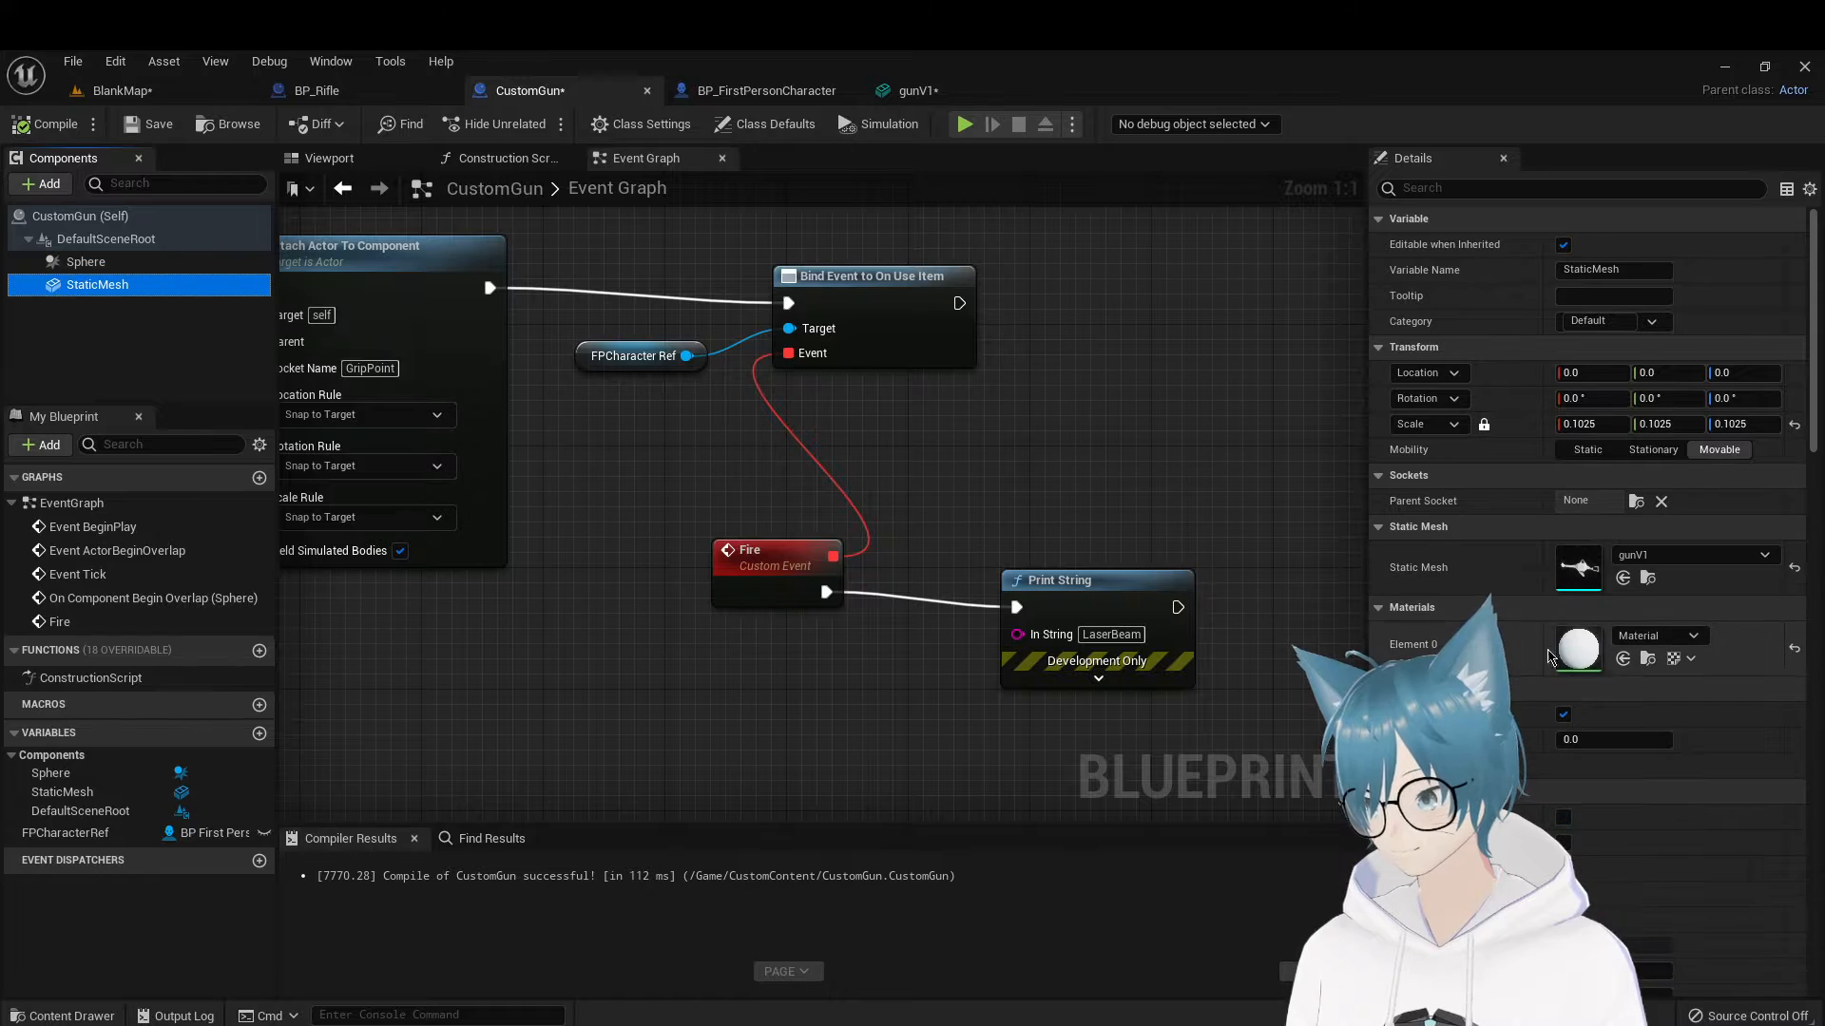
scroll(1574, 735, down, 12)
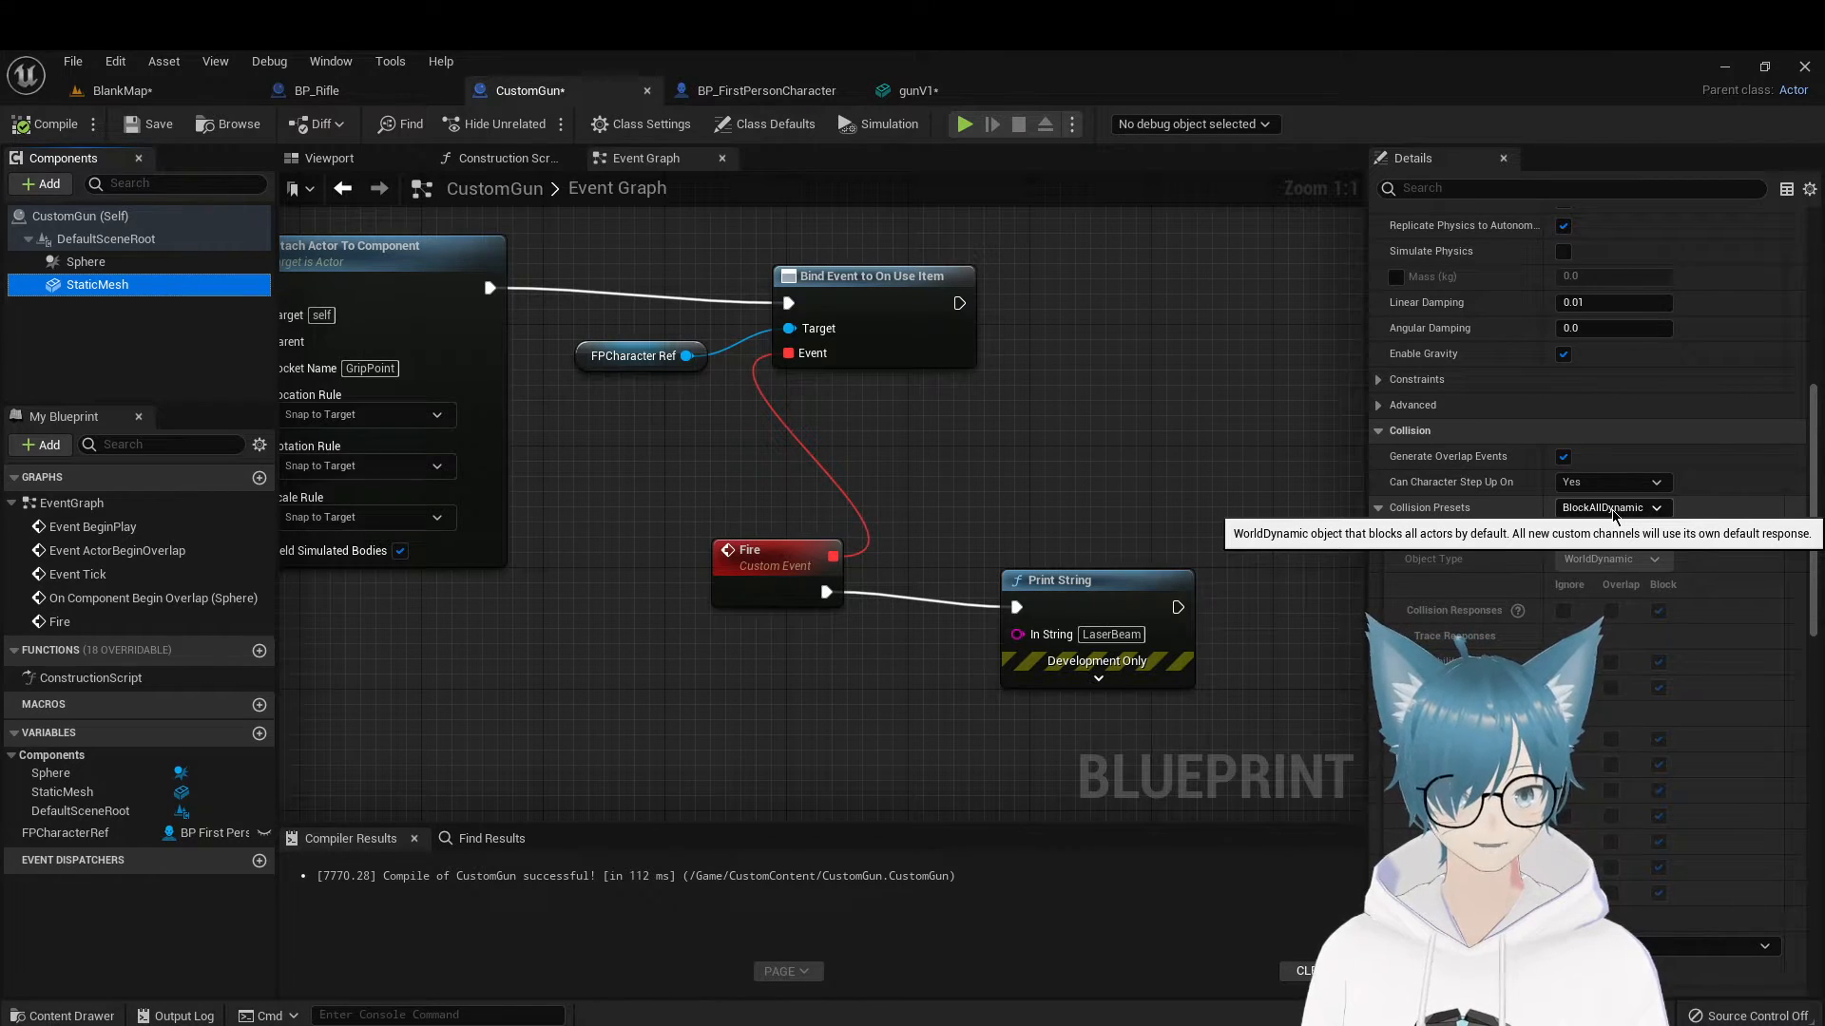
click(1613, 509)
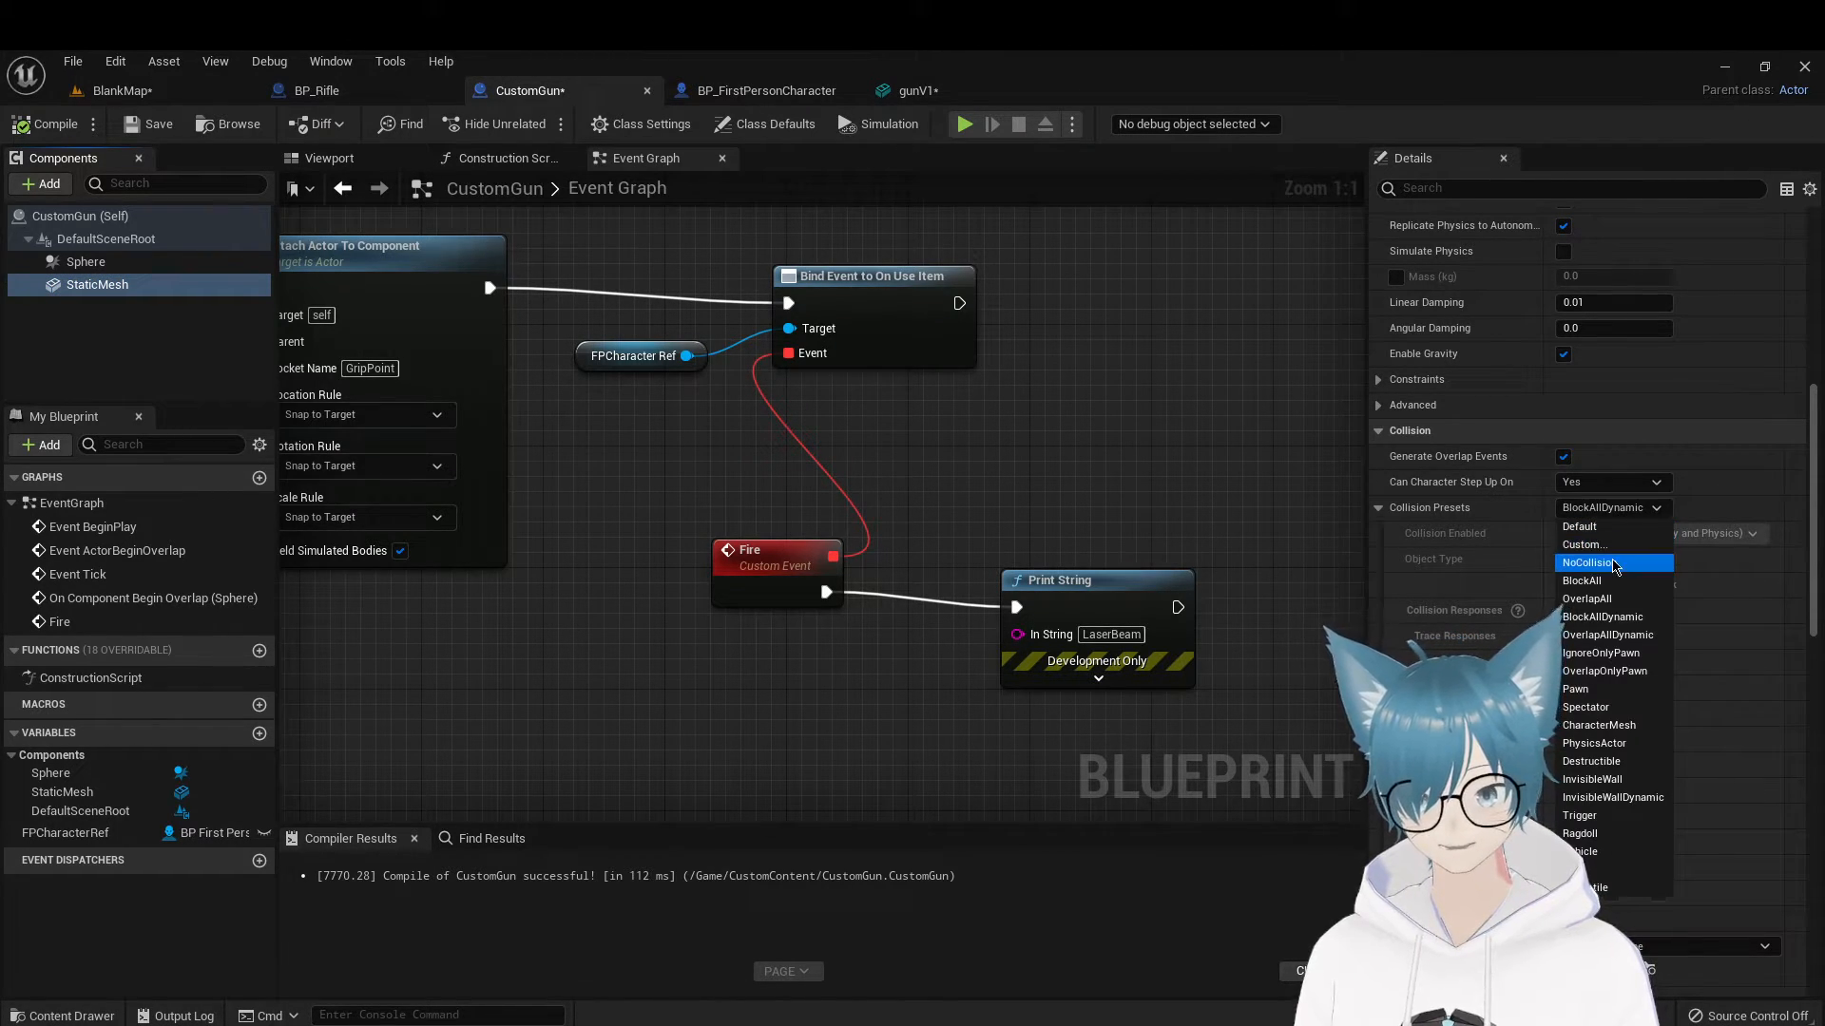
click(1612, 561)
click(641, 462)
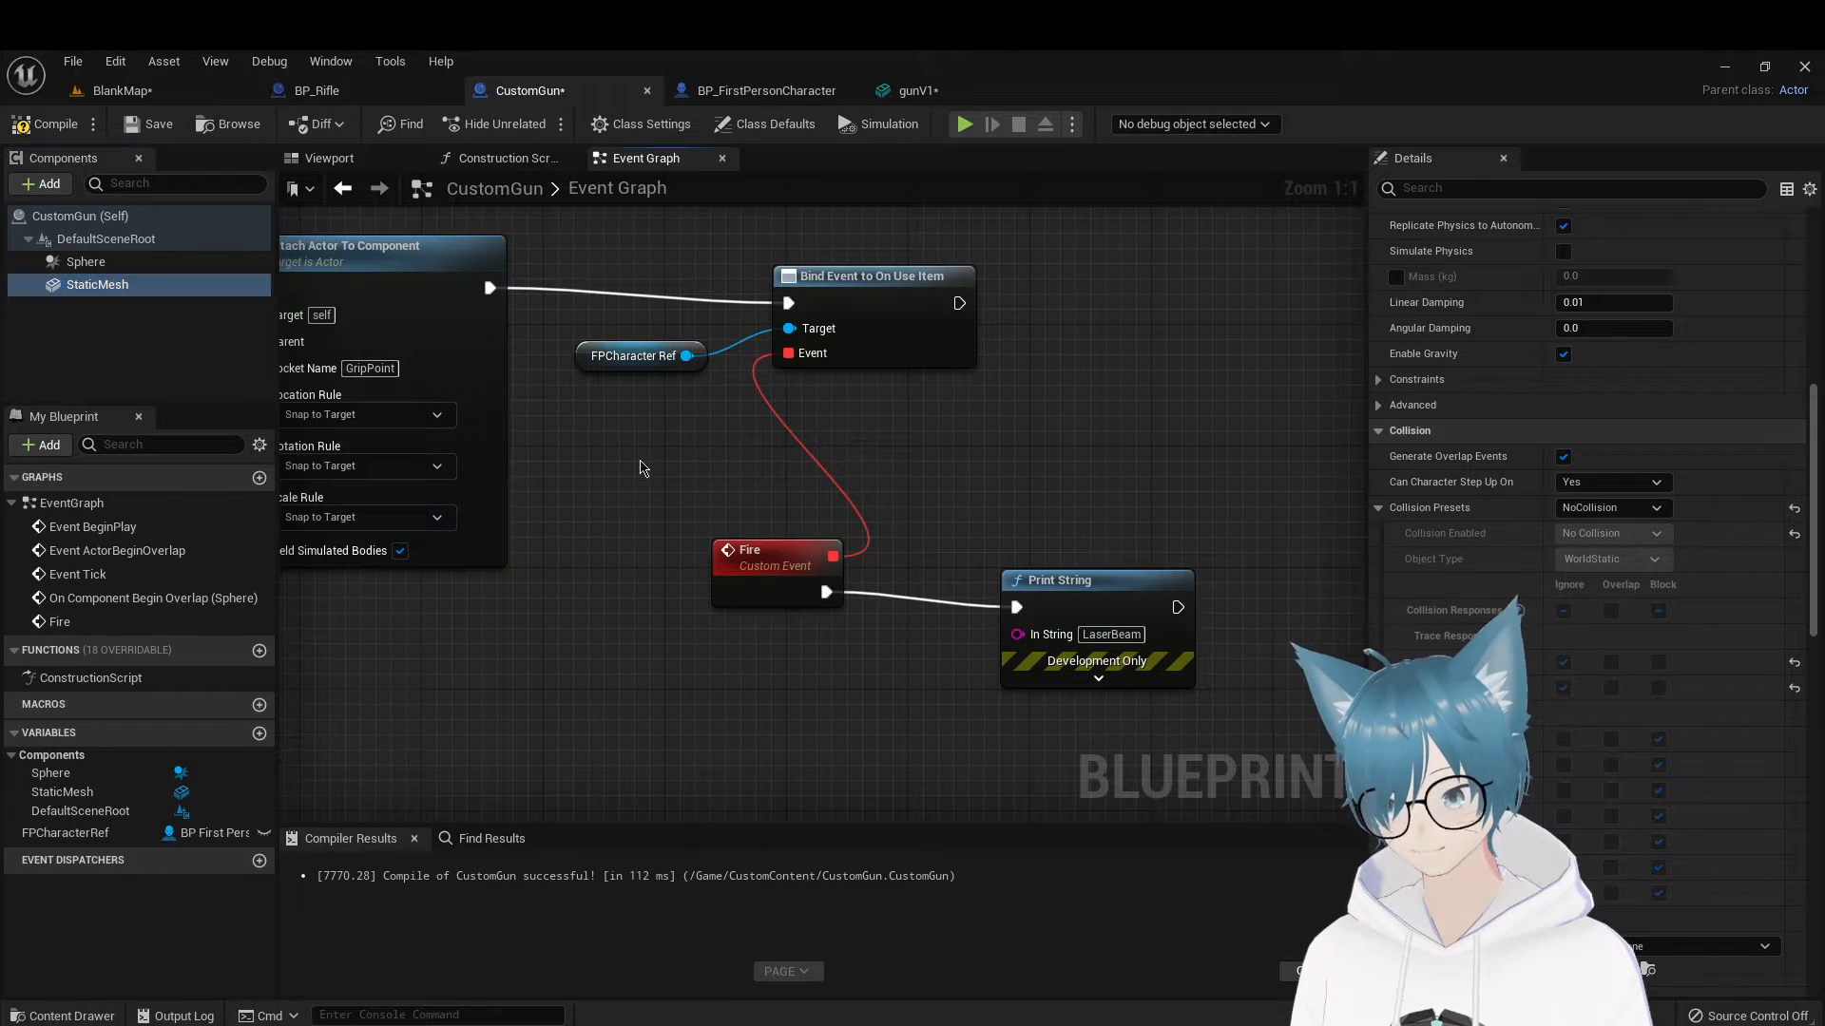
click(32, 131)
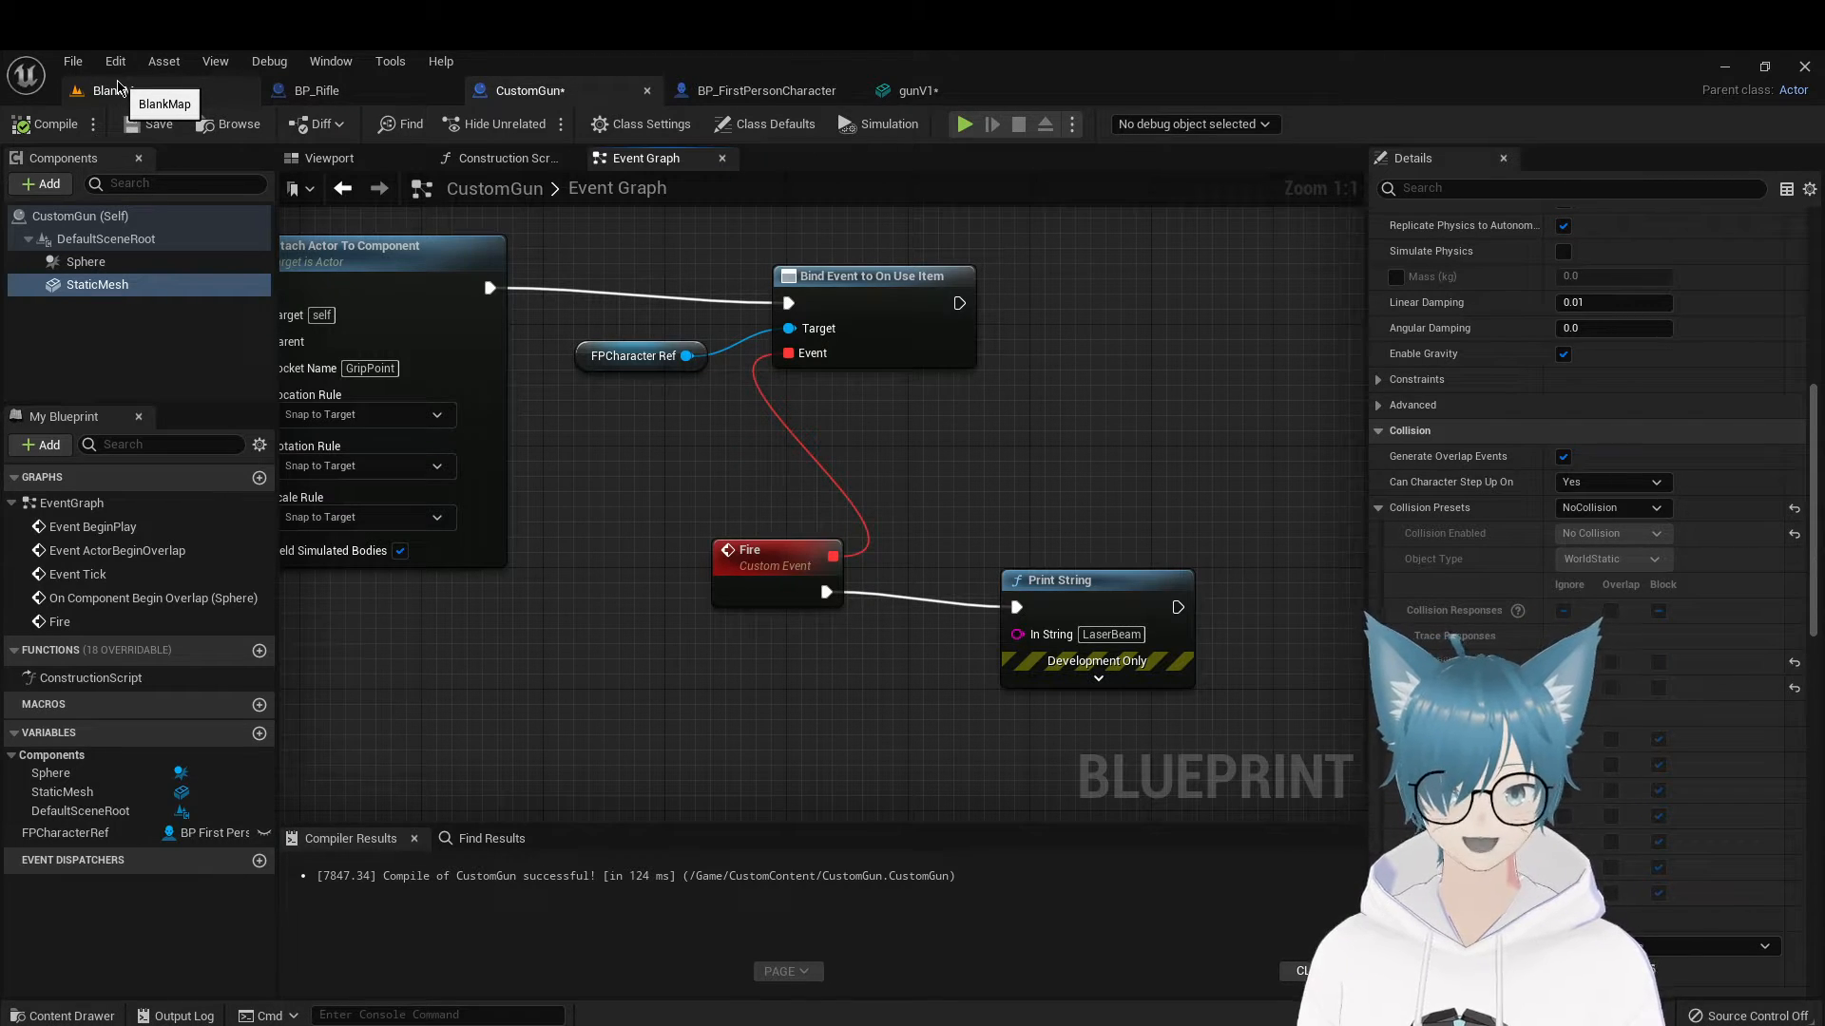
Play-test BlankMap by walking the character into the CustomGun to check the pickup and movement, and stop the session
click(118, 89)
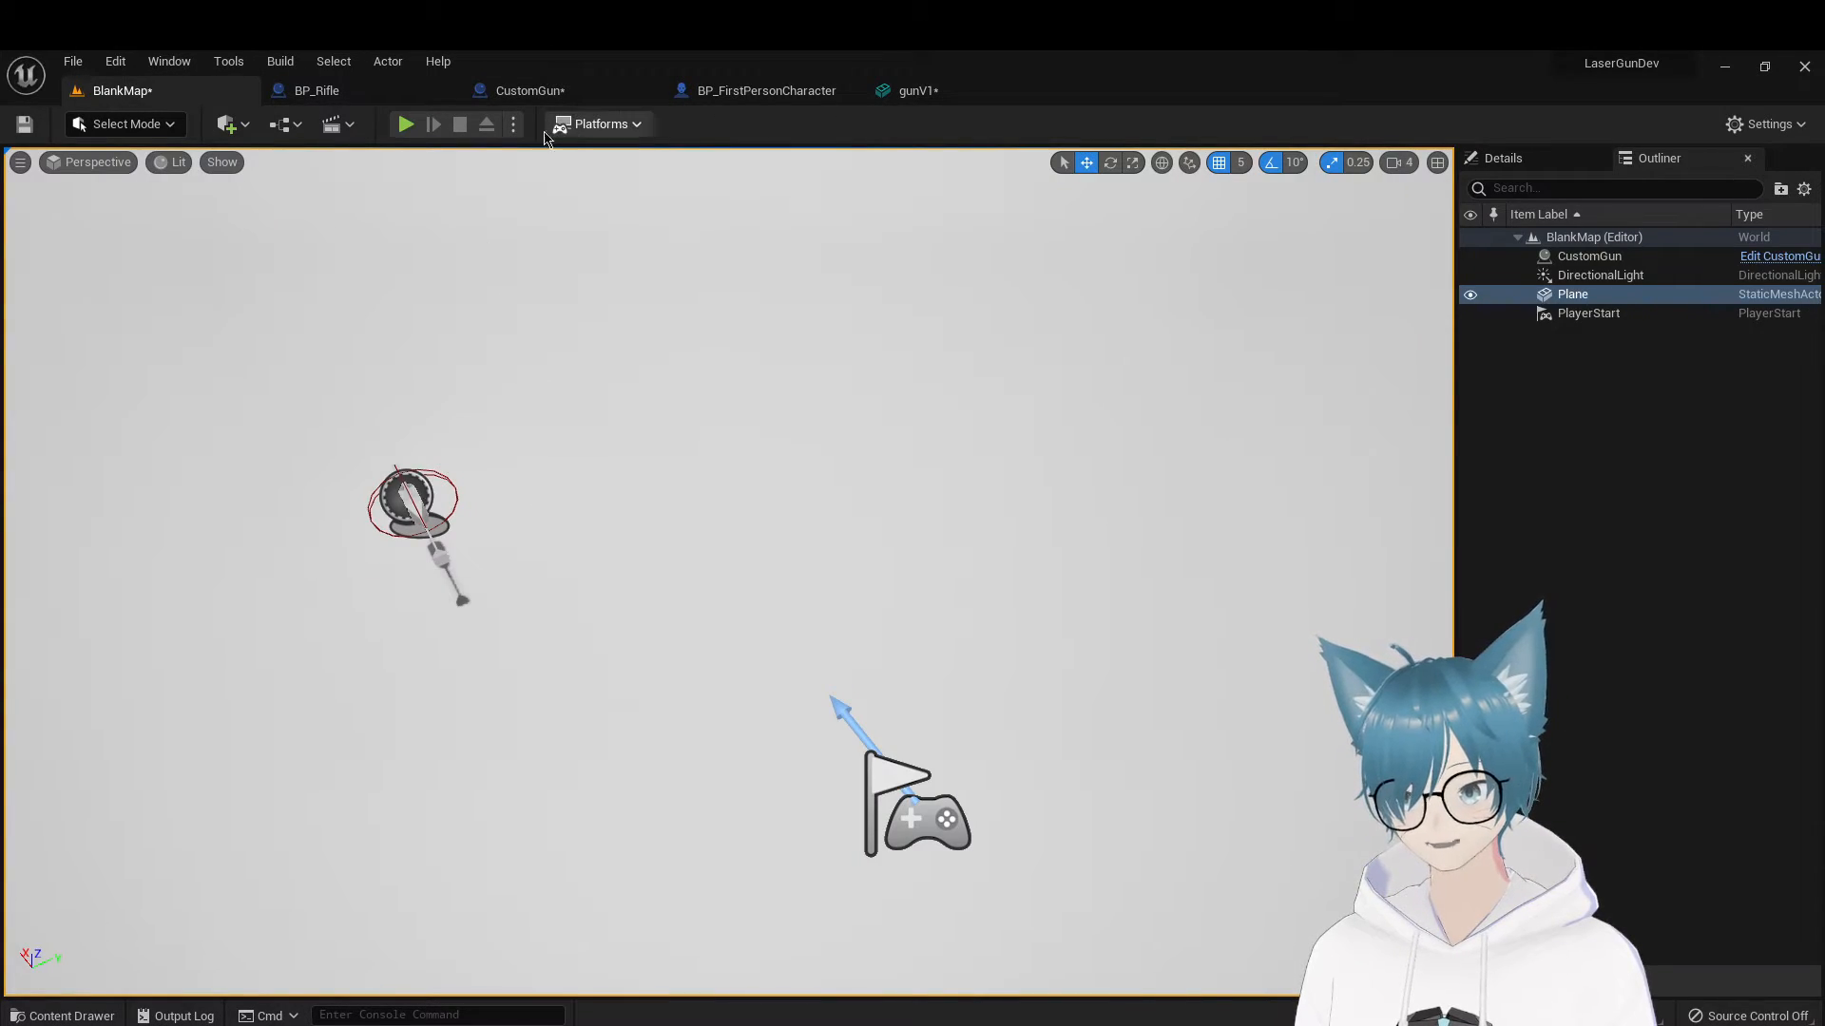
right_drag(765, 437, 968, 460)
right_drag(1044, 414, 679, 428)
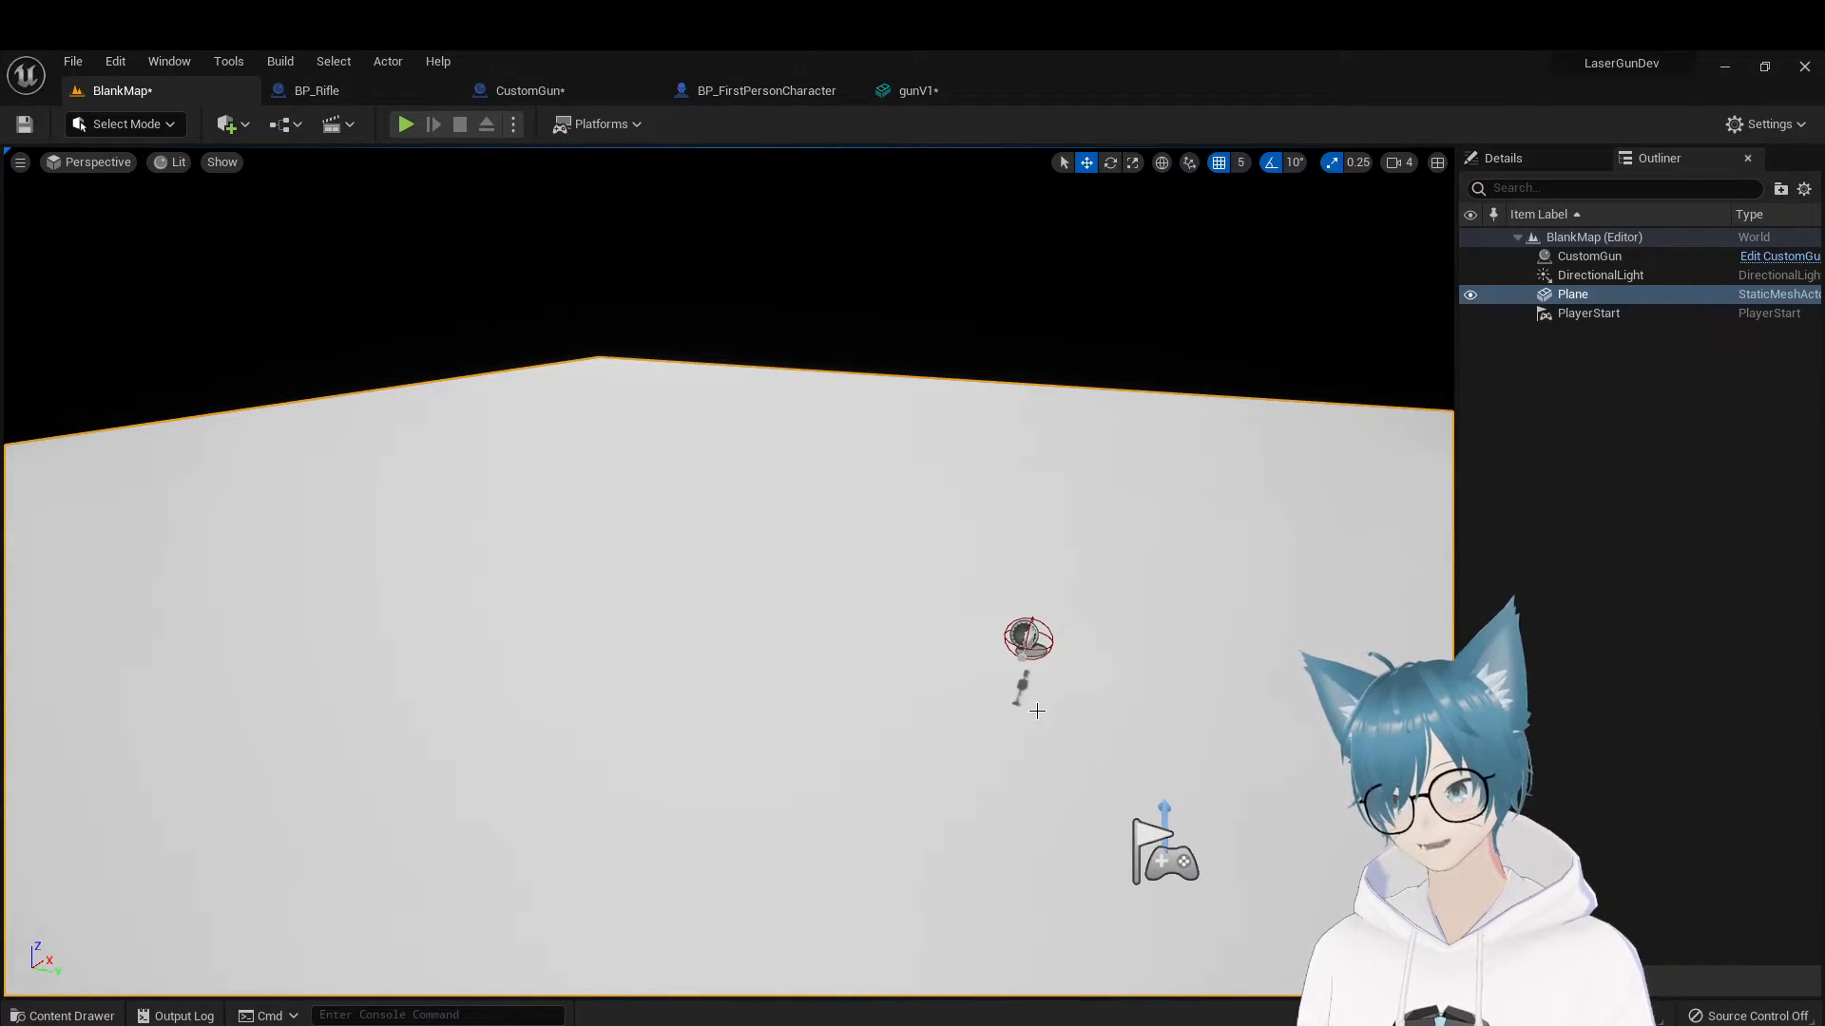
right_drag(1036, 711, 1097, 708)
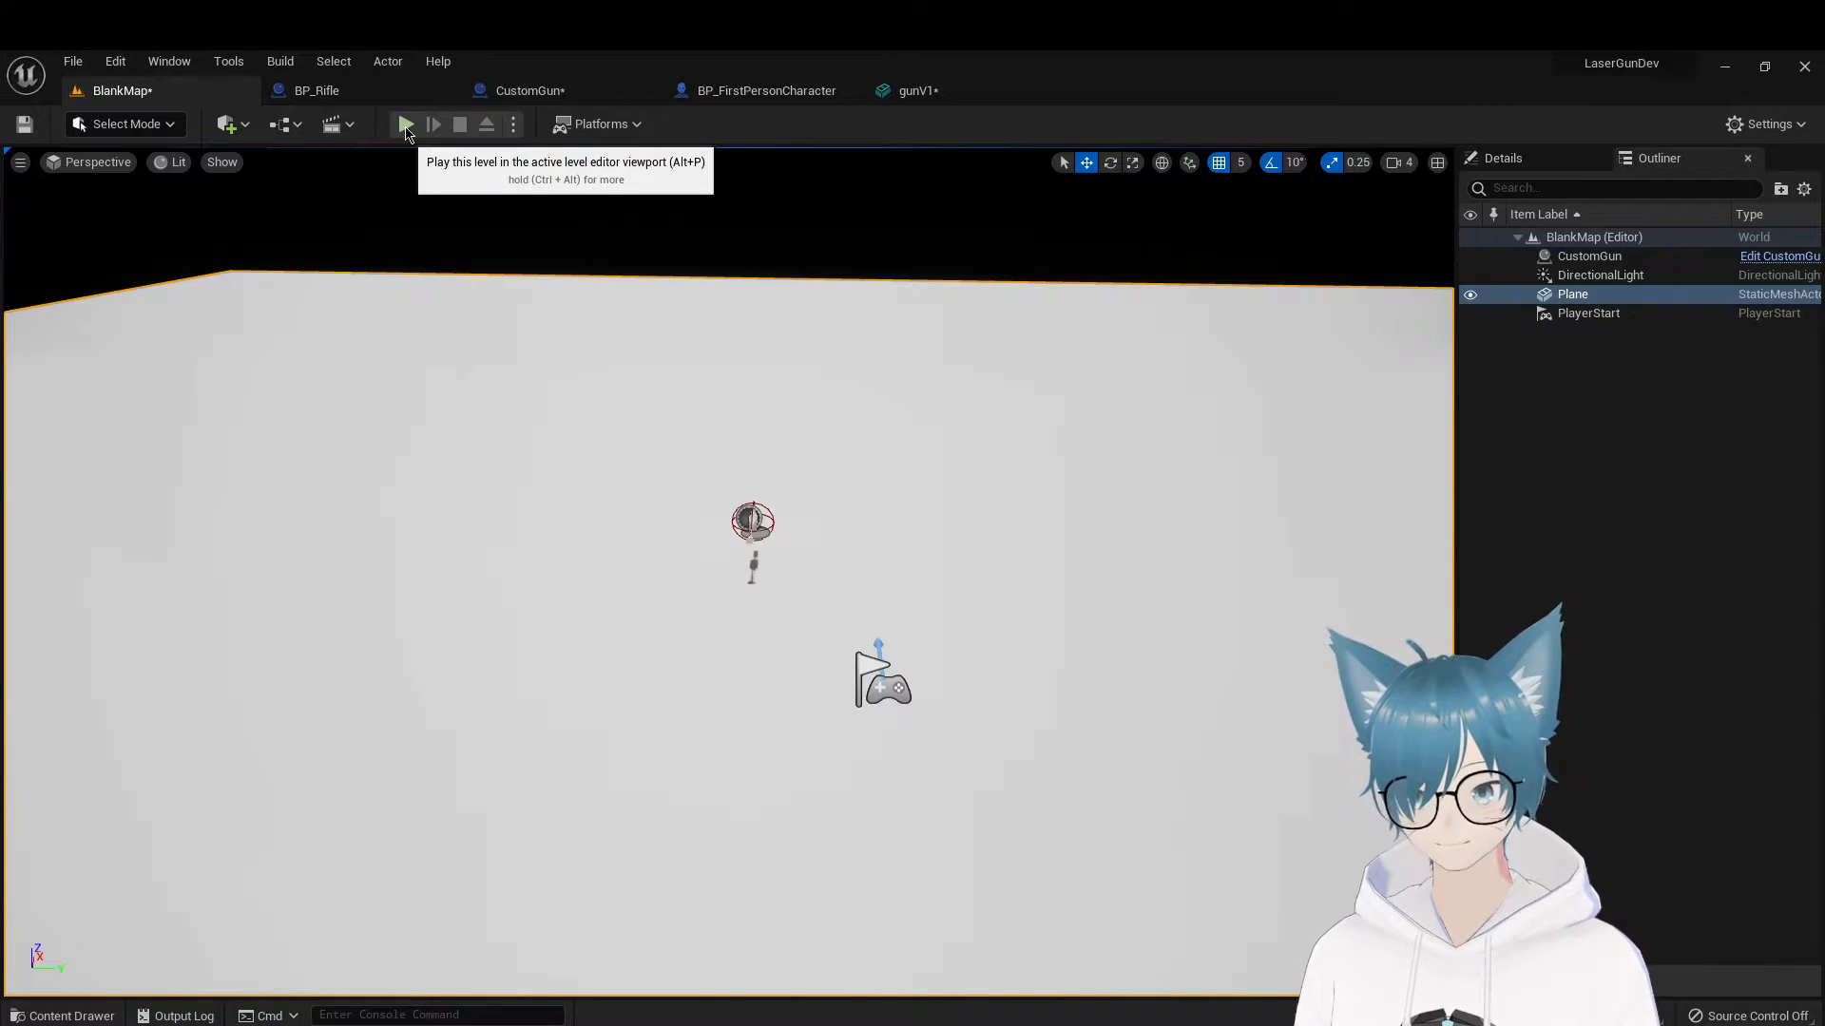
click(406, 124)
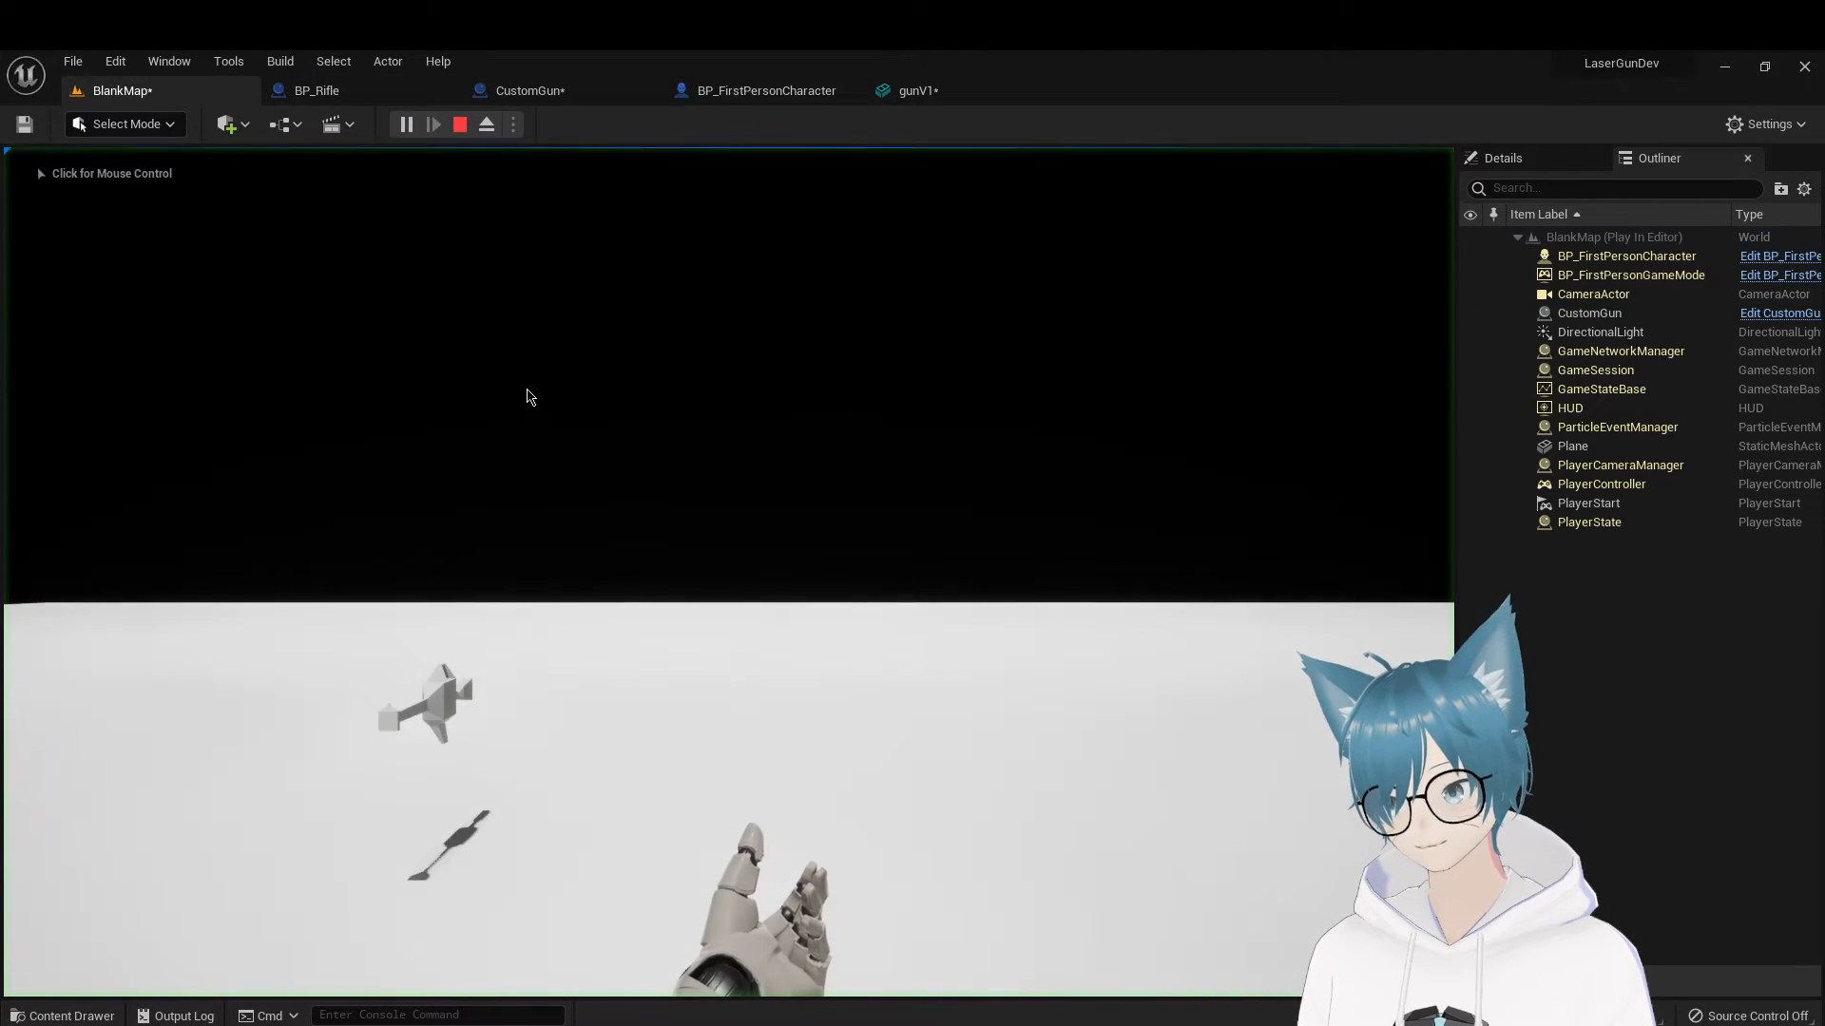
key(w)
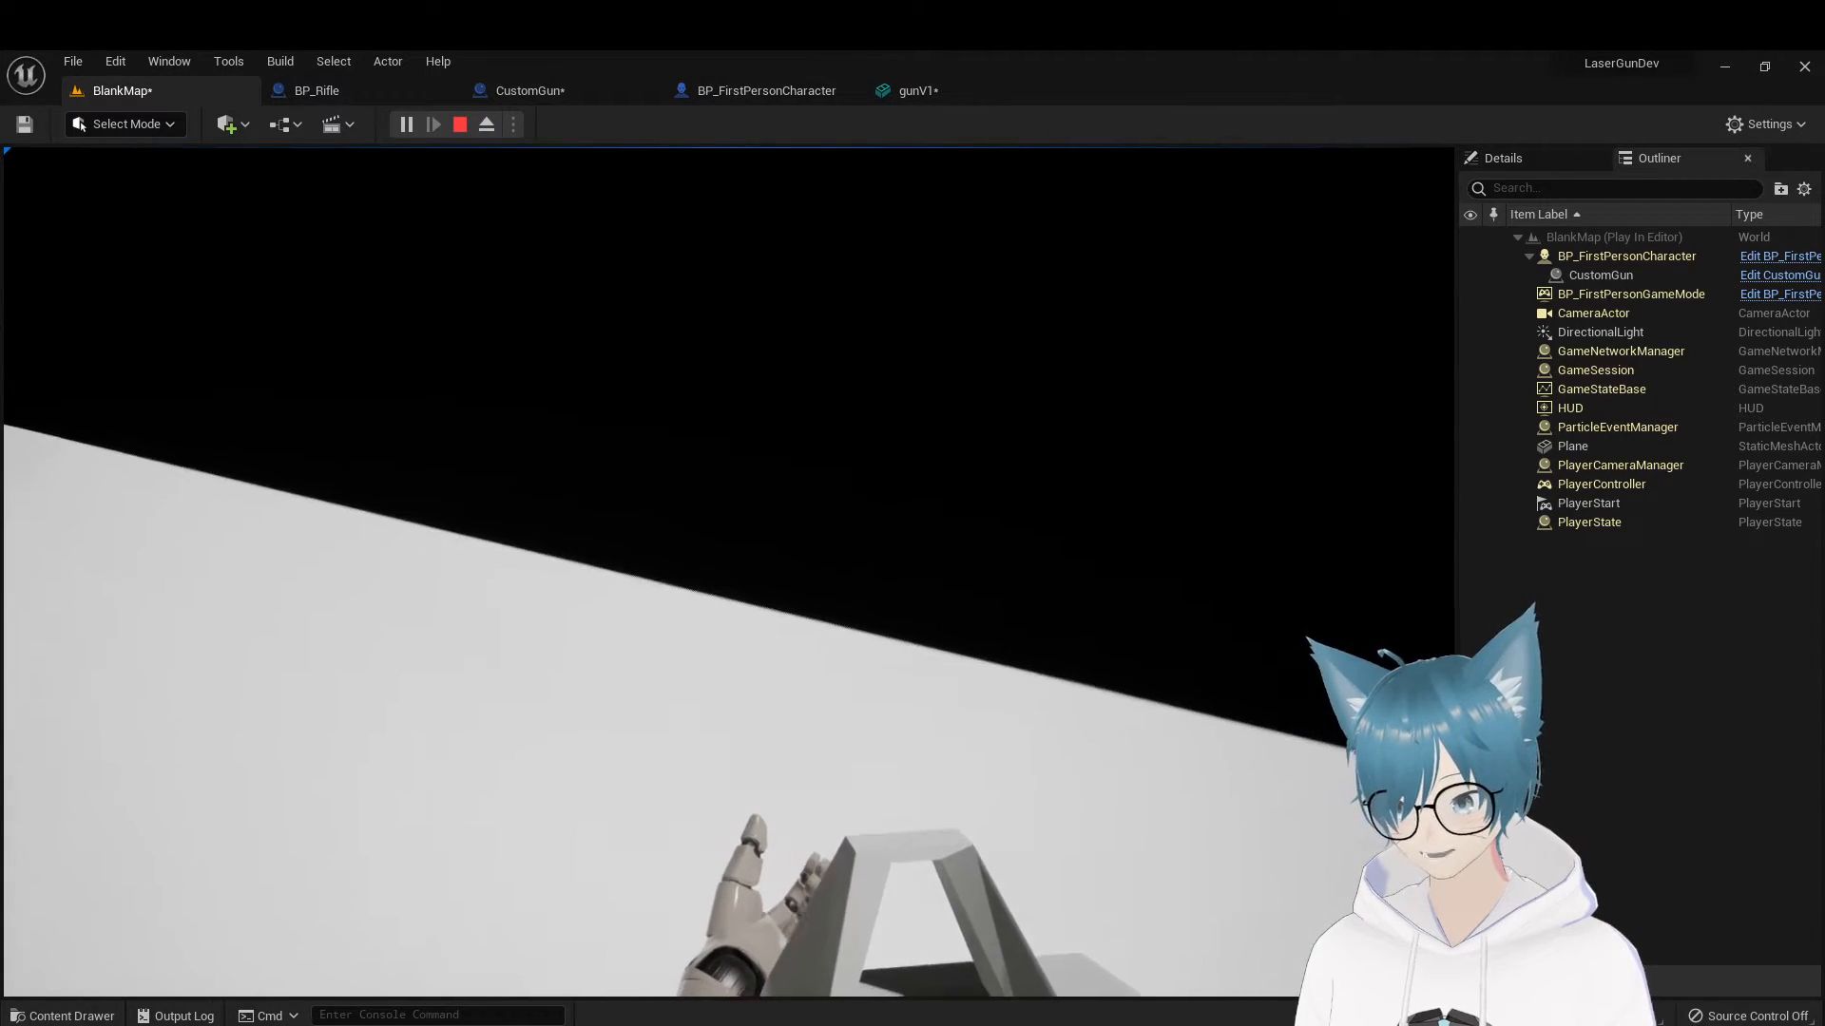
key(Escape)
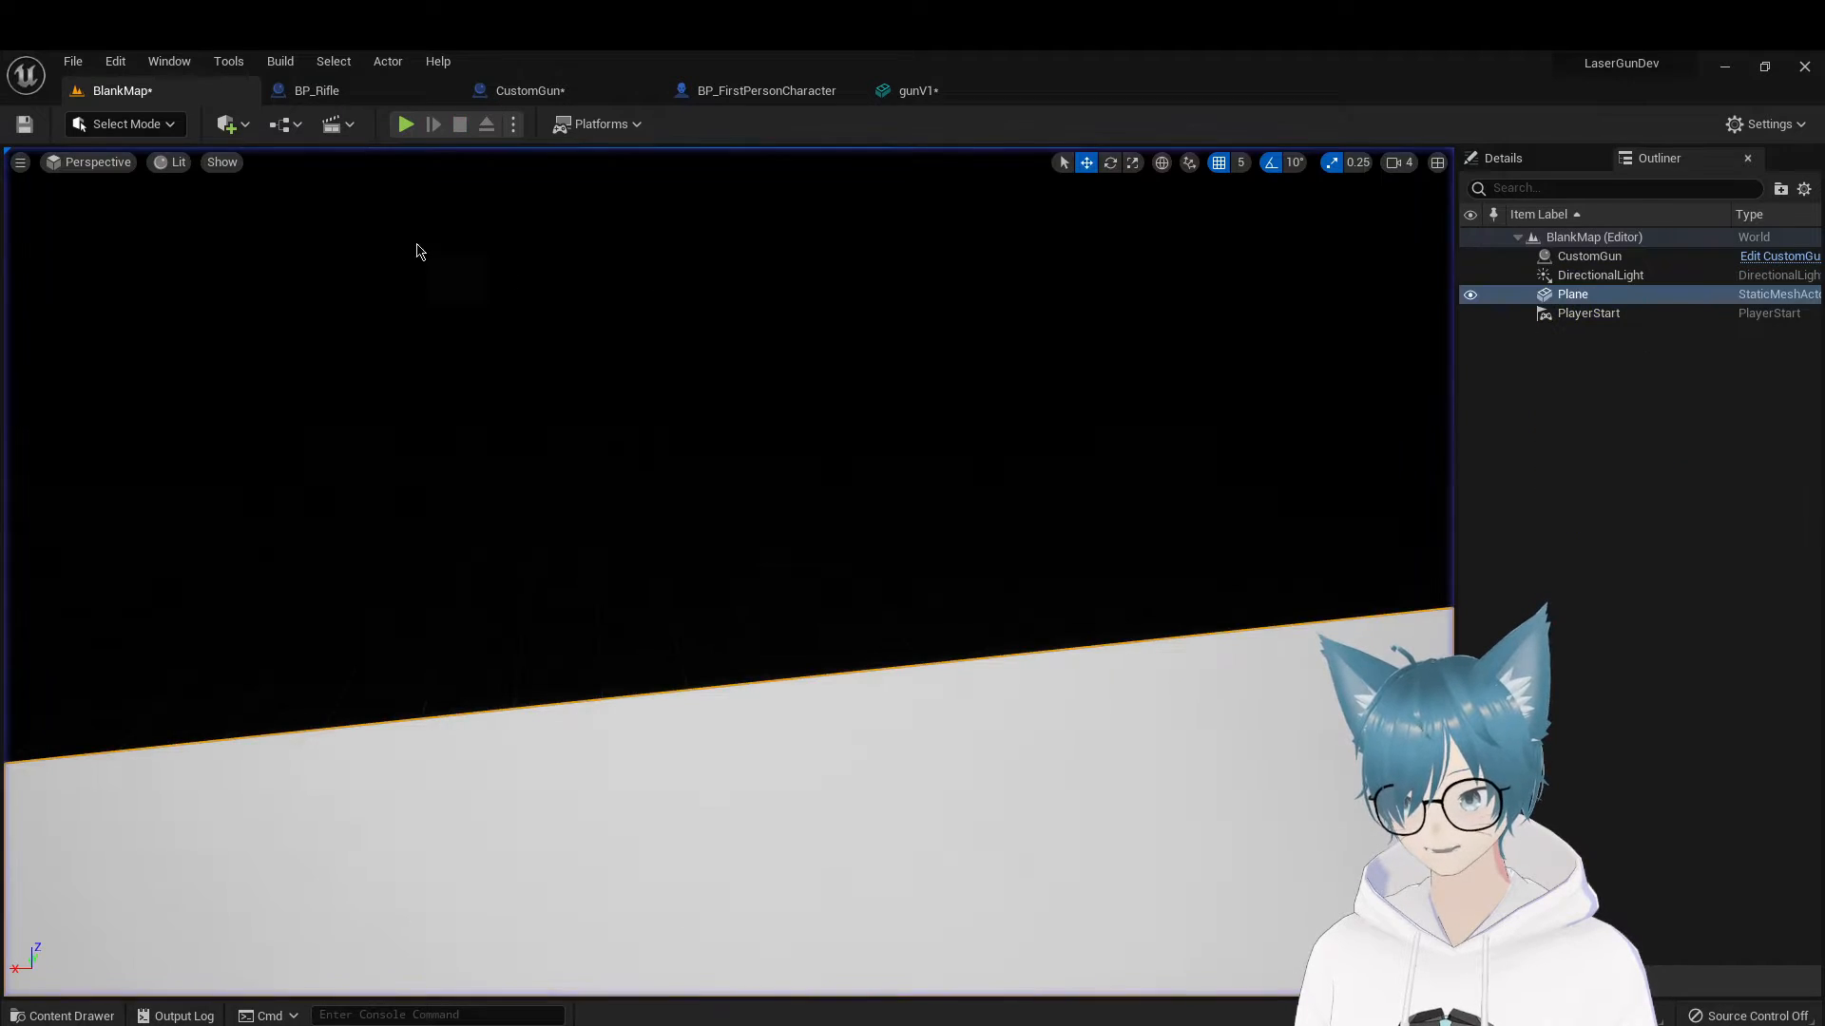
Compare the mesh orientation of CustomGun with that of BP_Rifle in their 3D previews, including the rifle's Sphere component at the muzzle
click(389, 92)
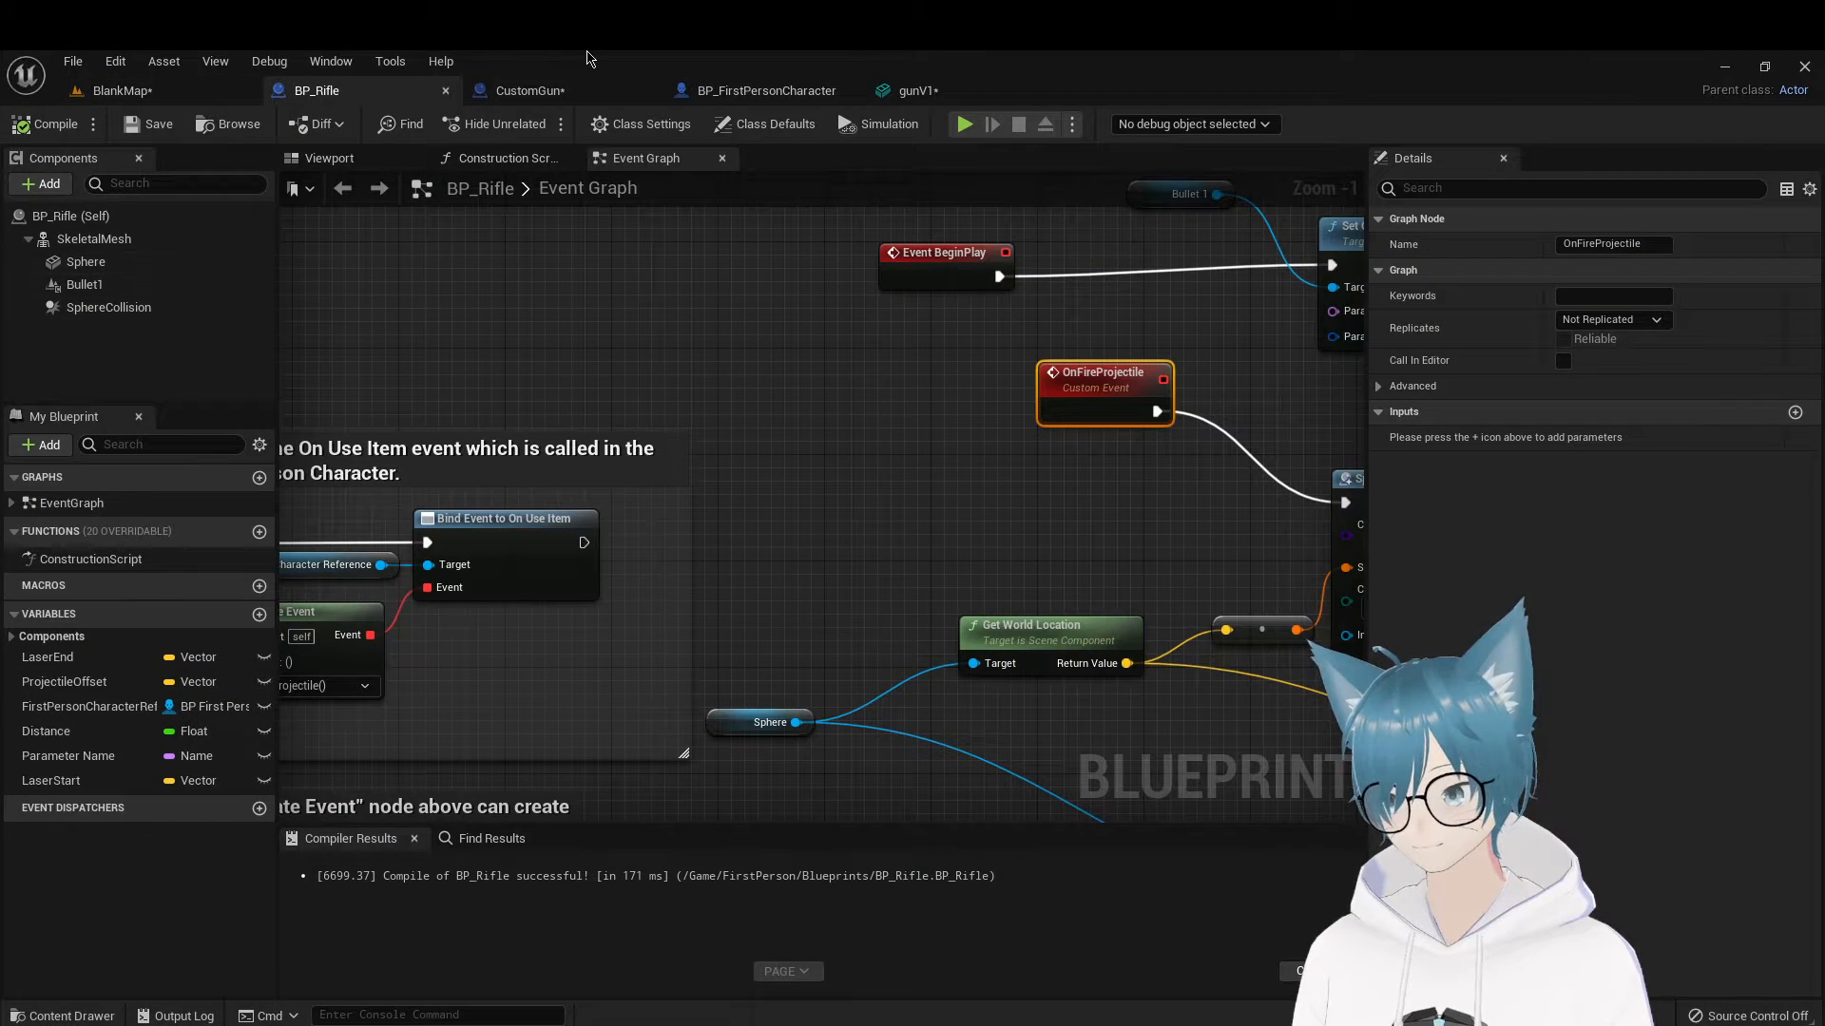
click(529, 91)
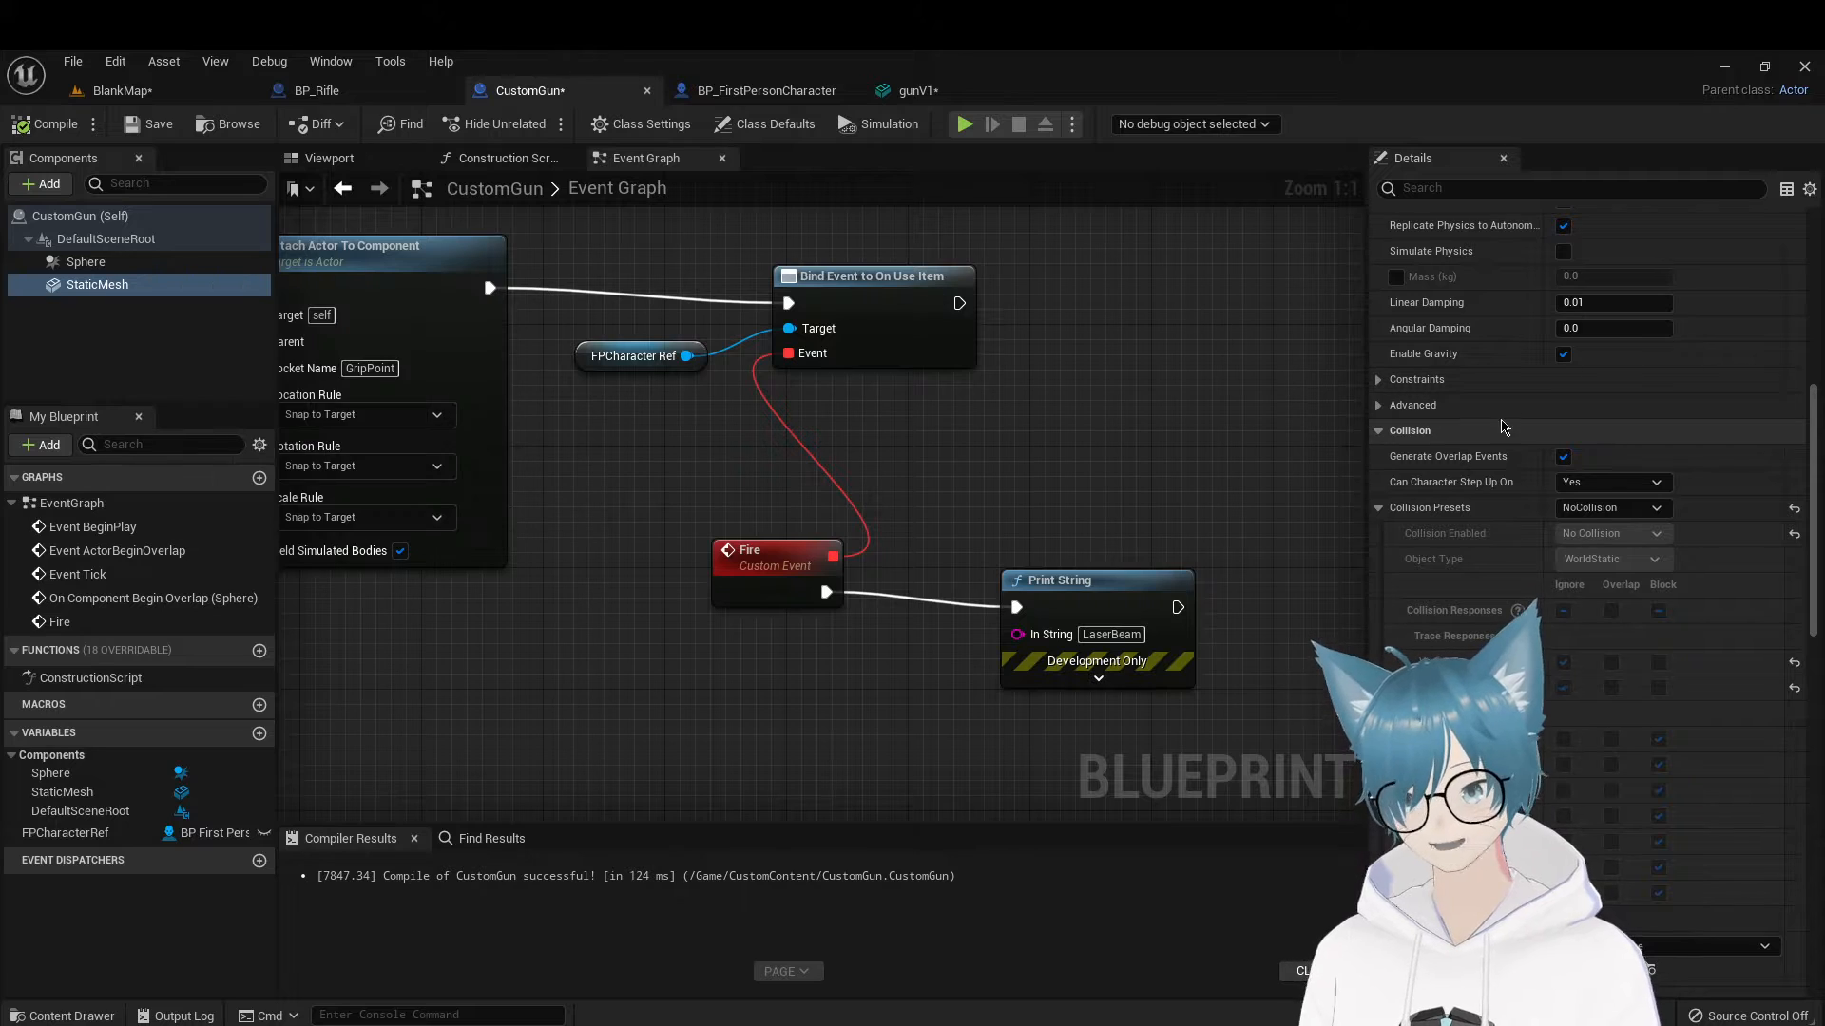
scroll(1587, 493, up, 3)
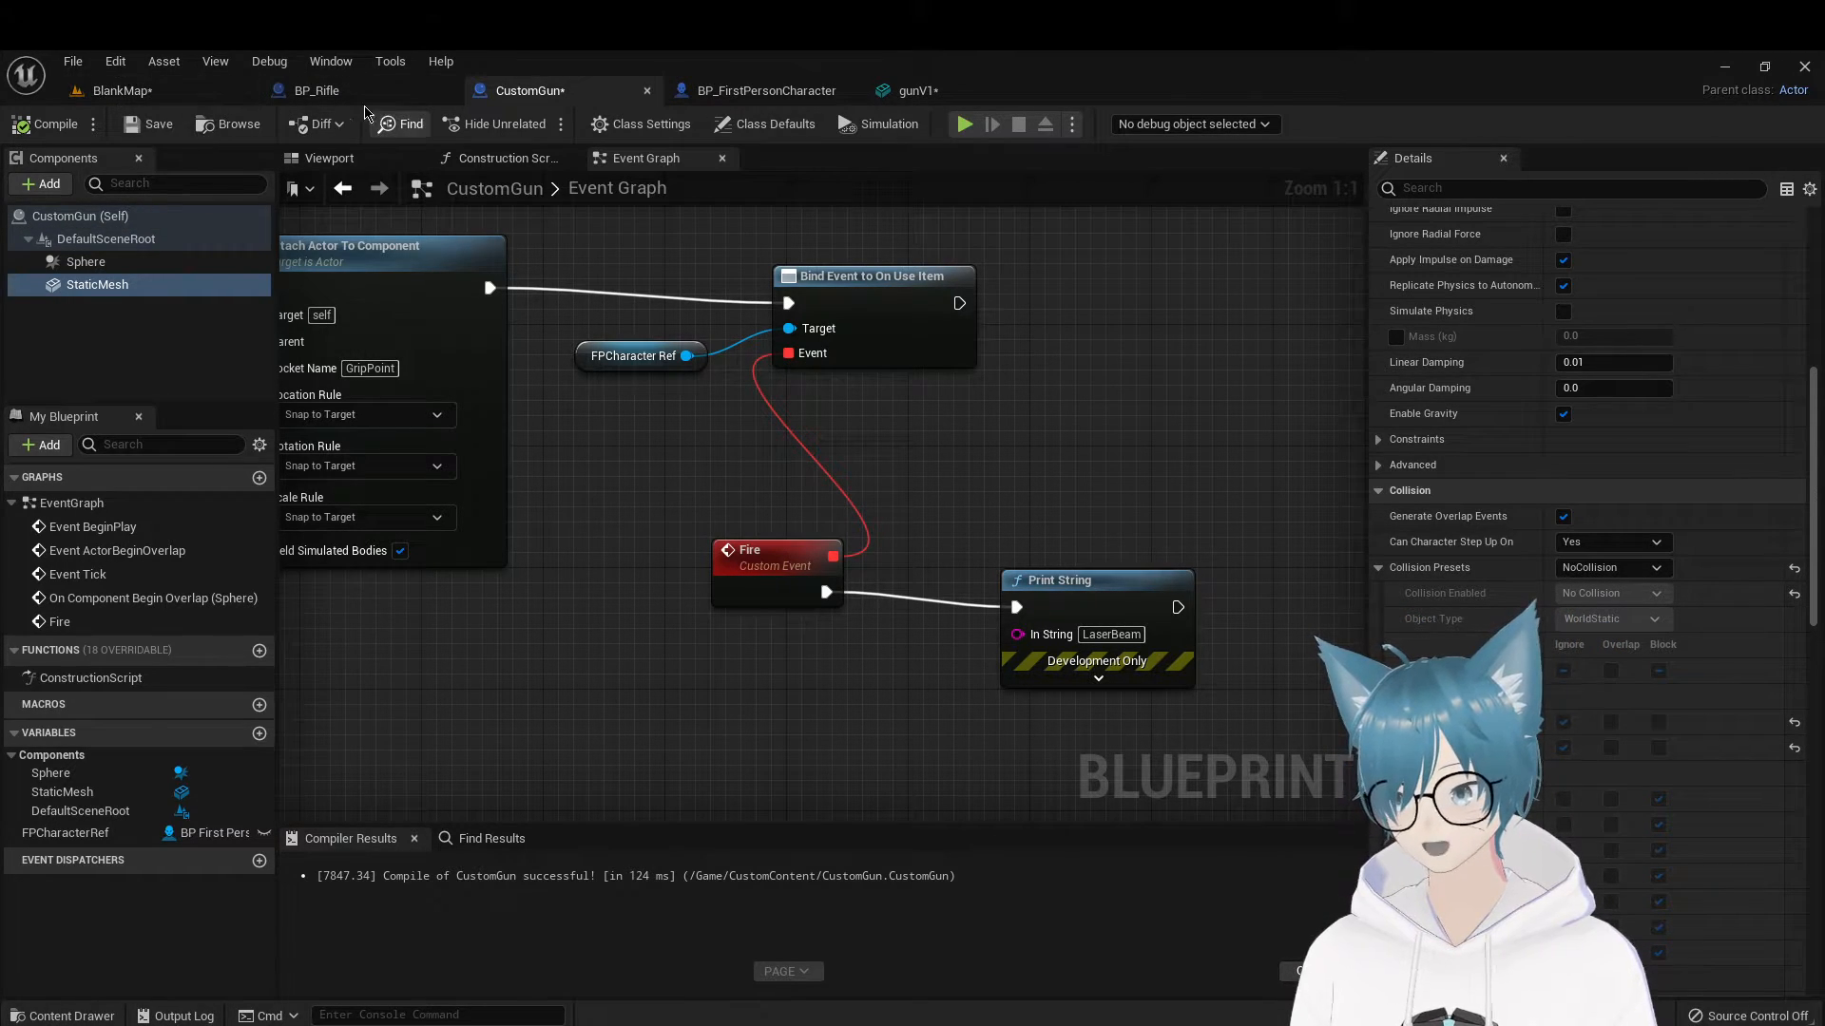
click(330, 158)
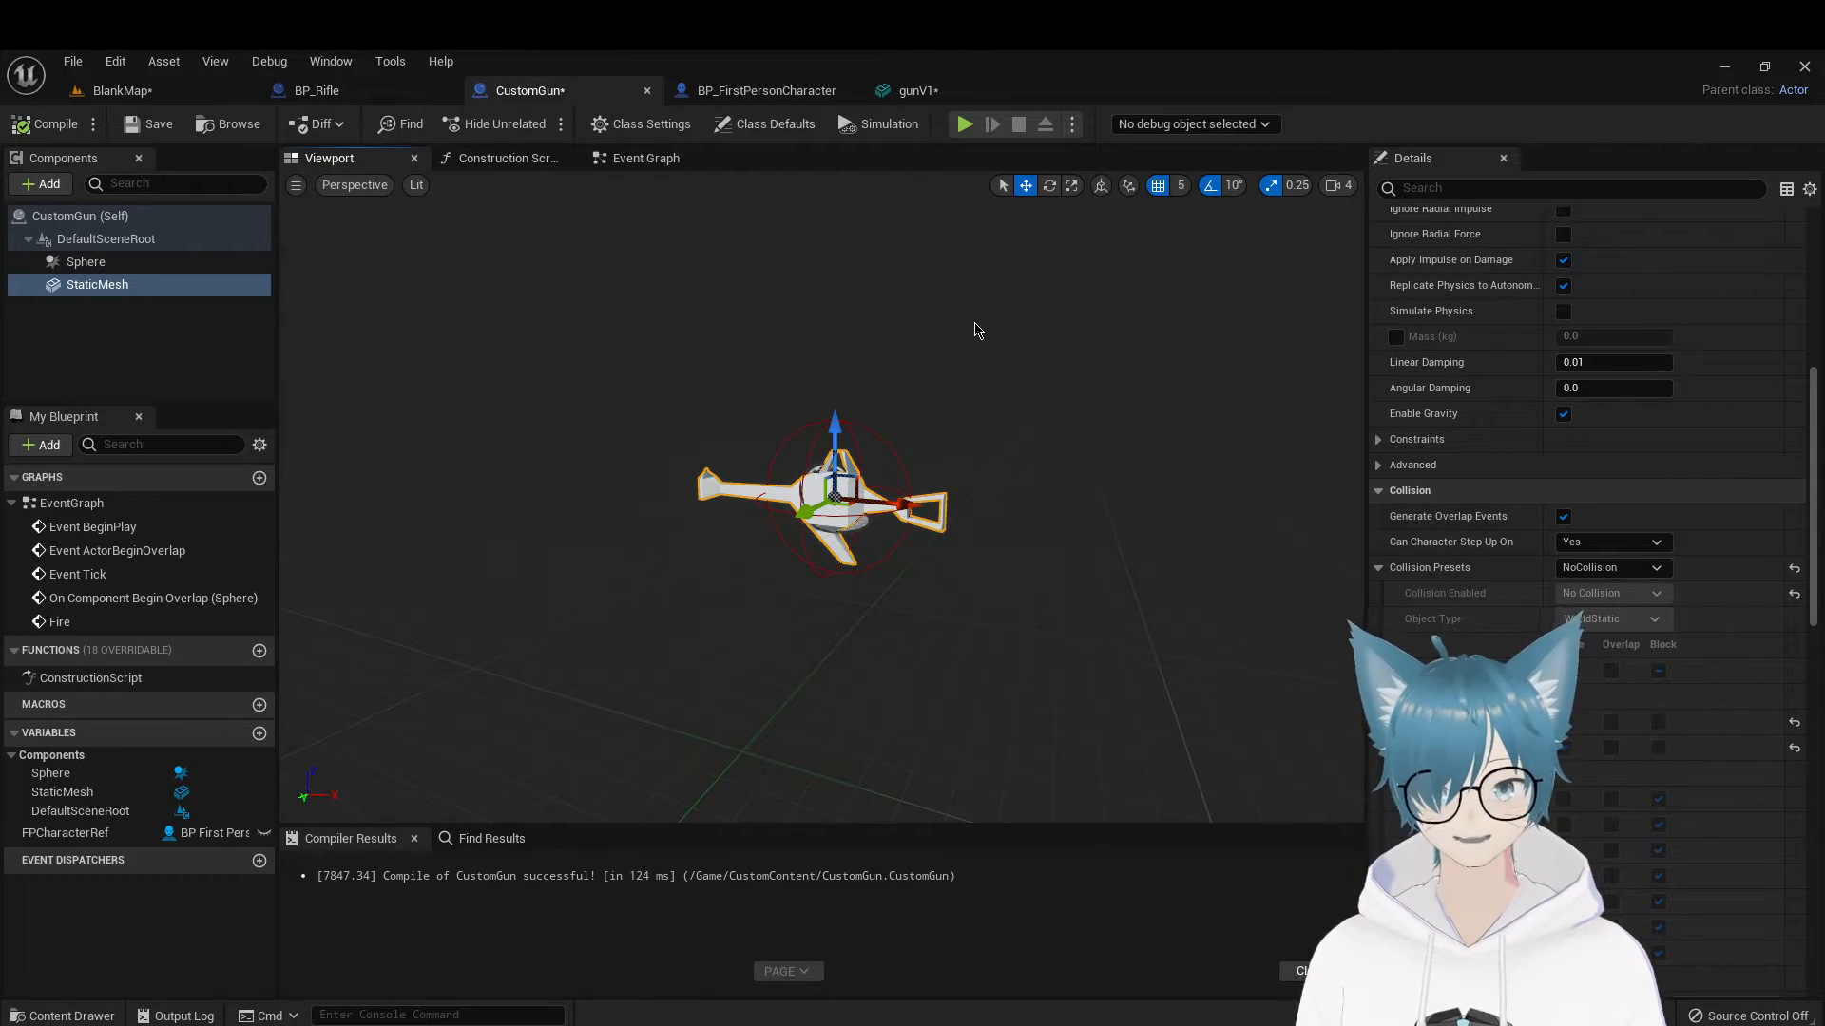
right_drag(979, 331, 1065, 373)
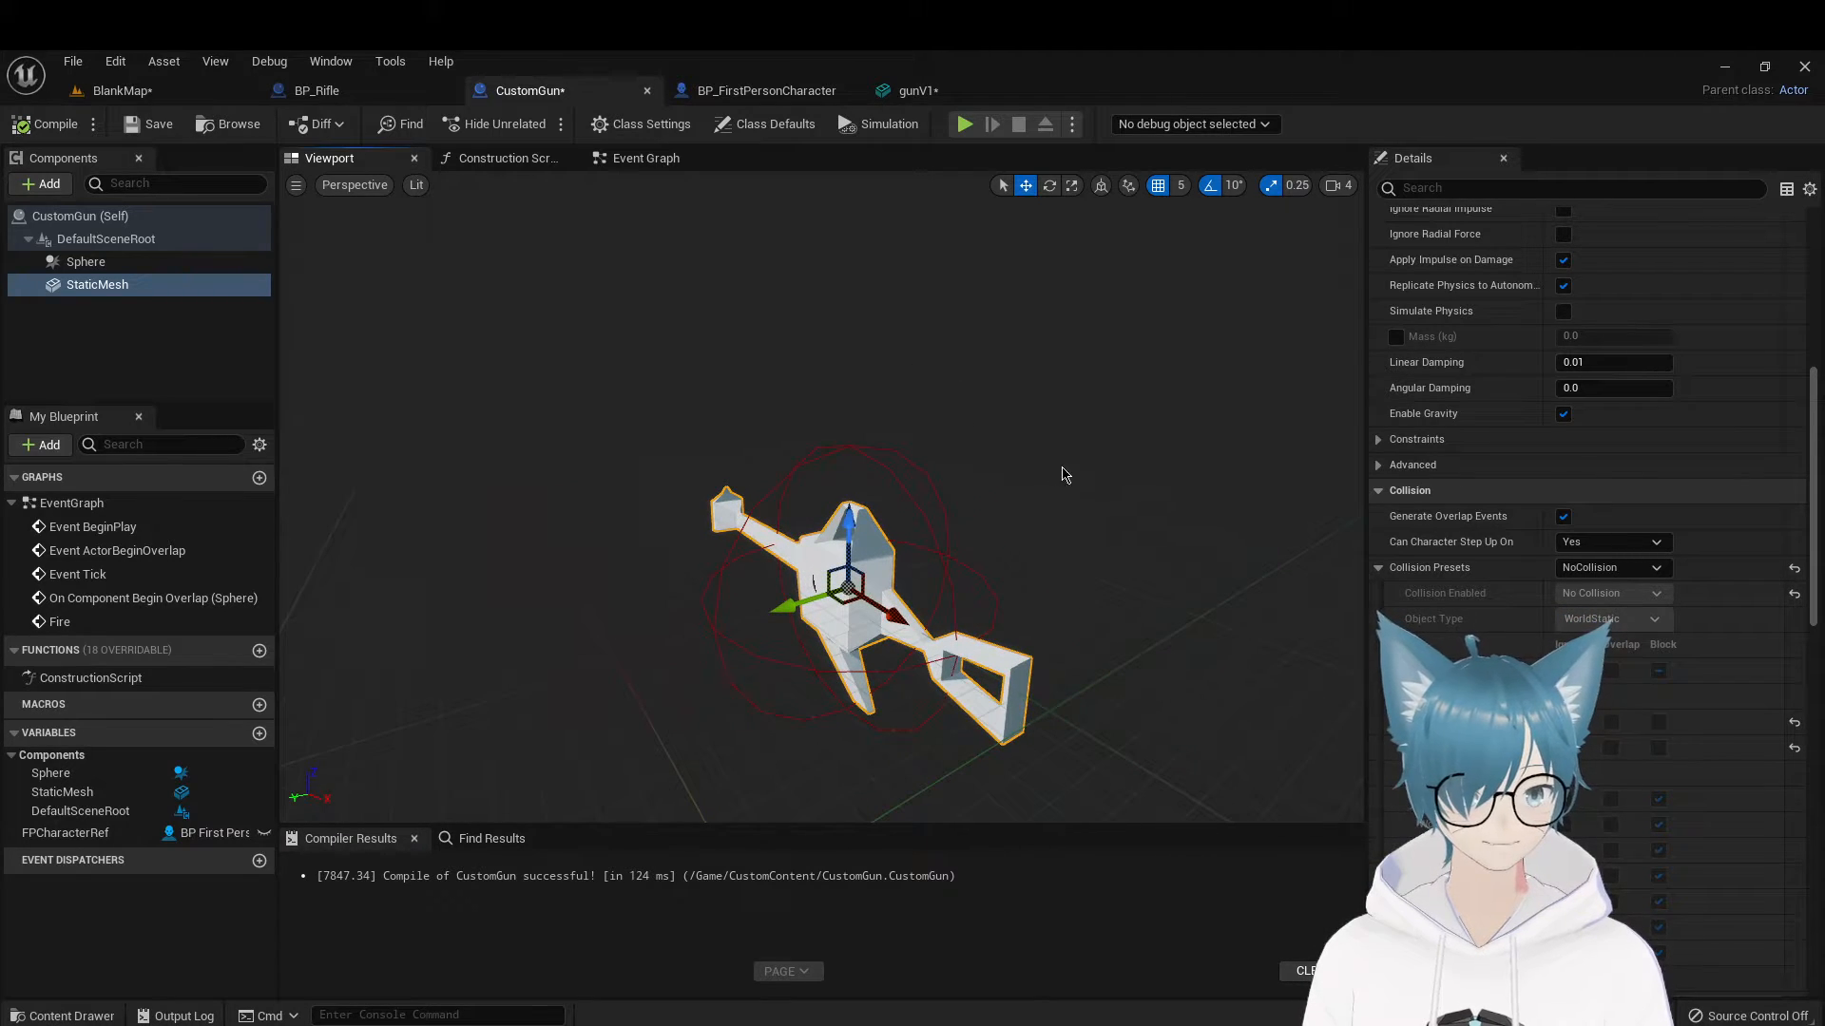
click(316, 90)
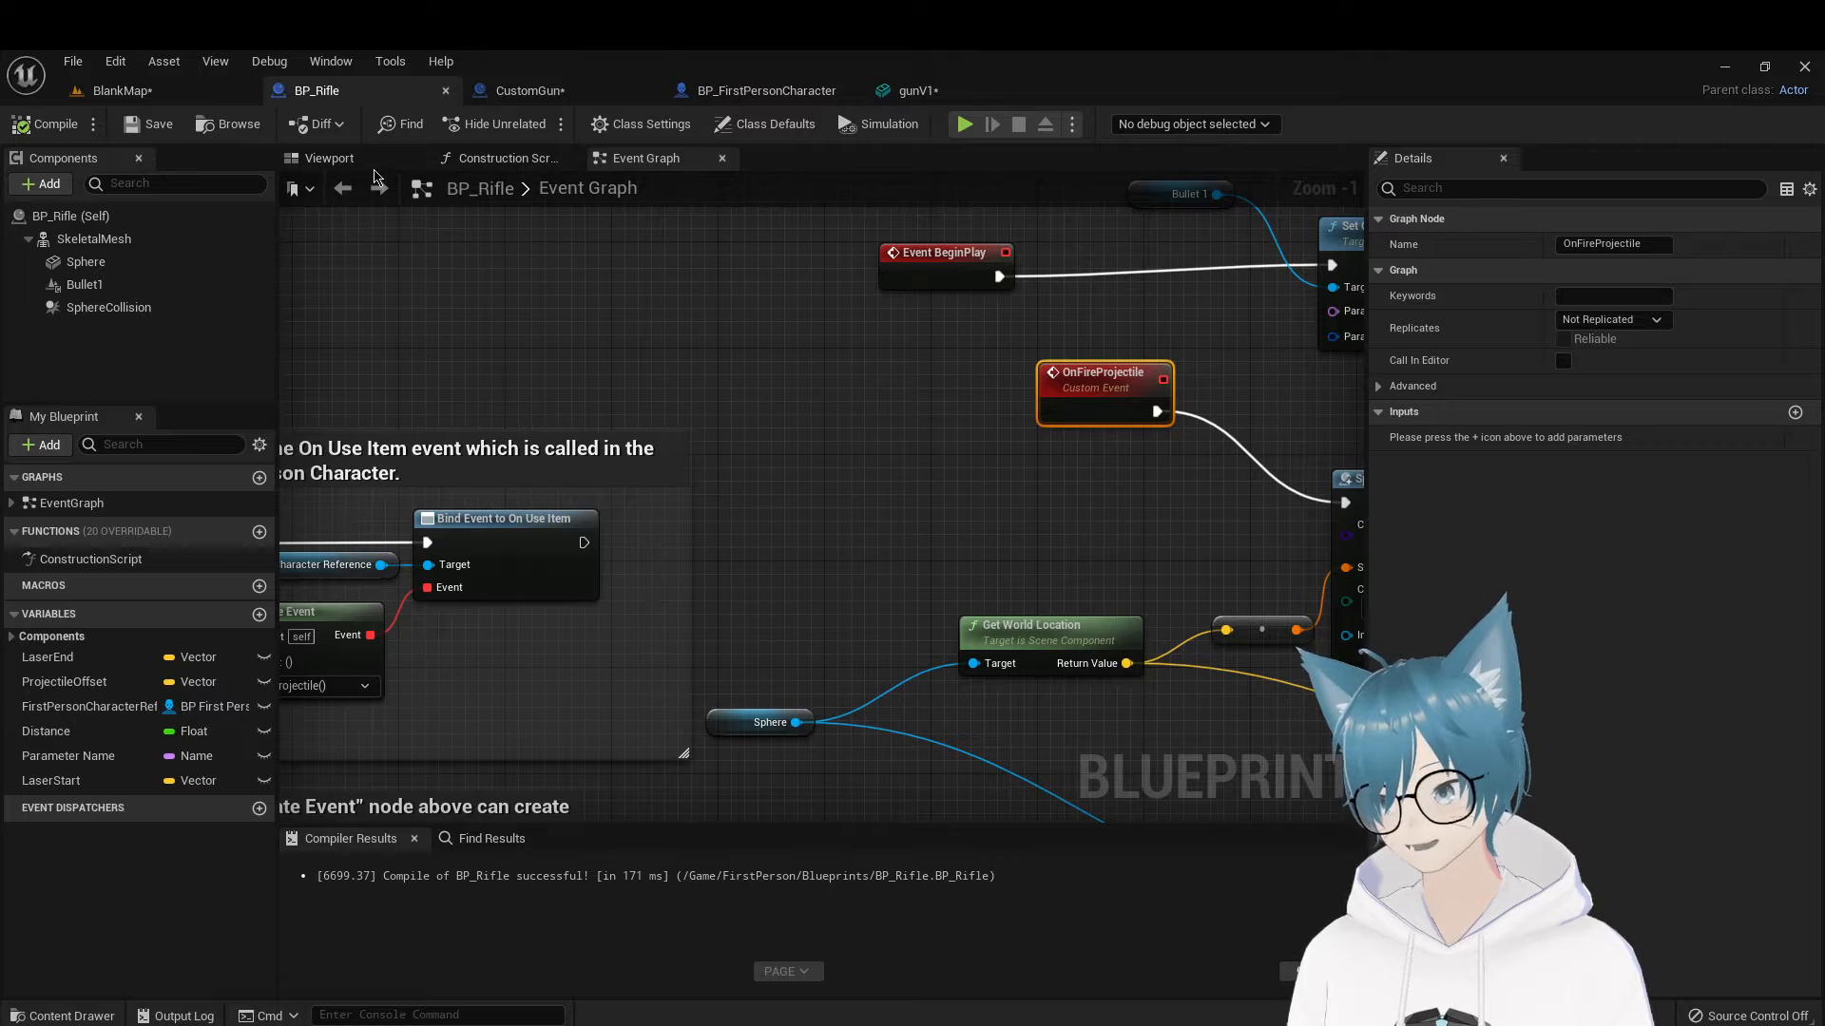
click(370, 159)
click(143, 262)
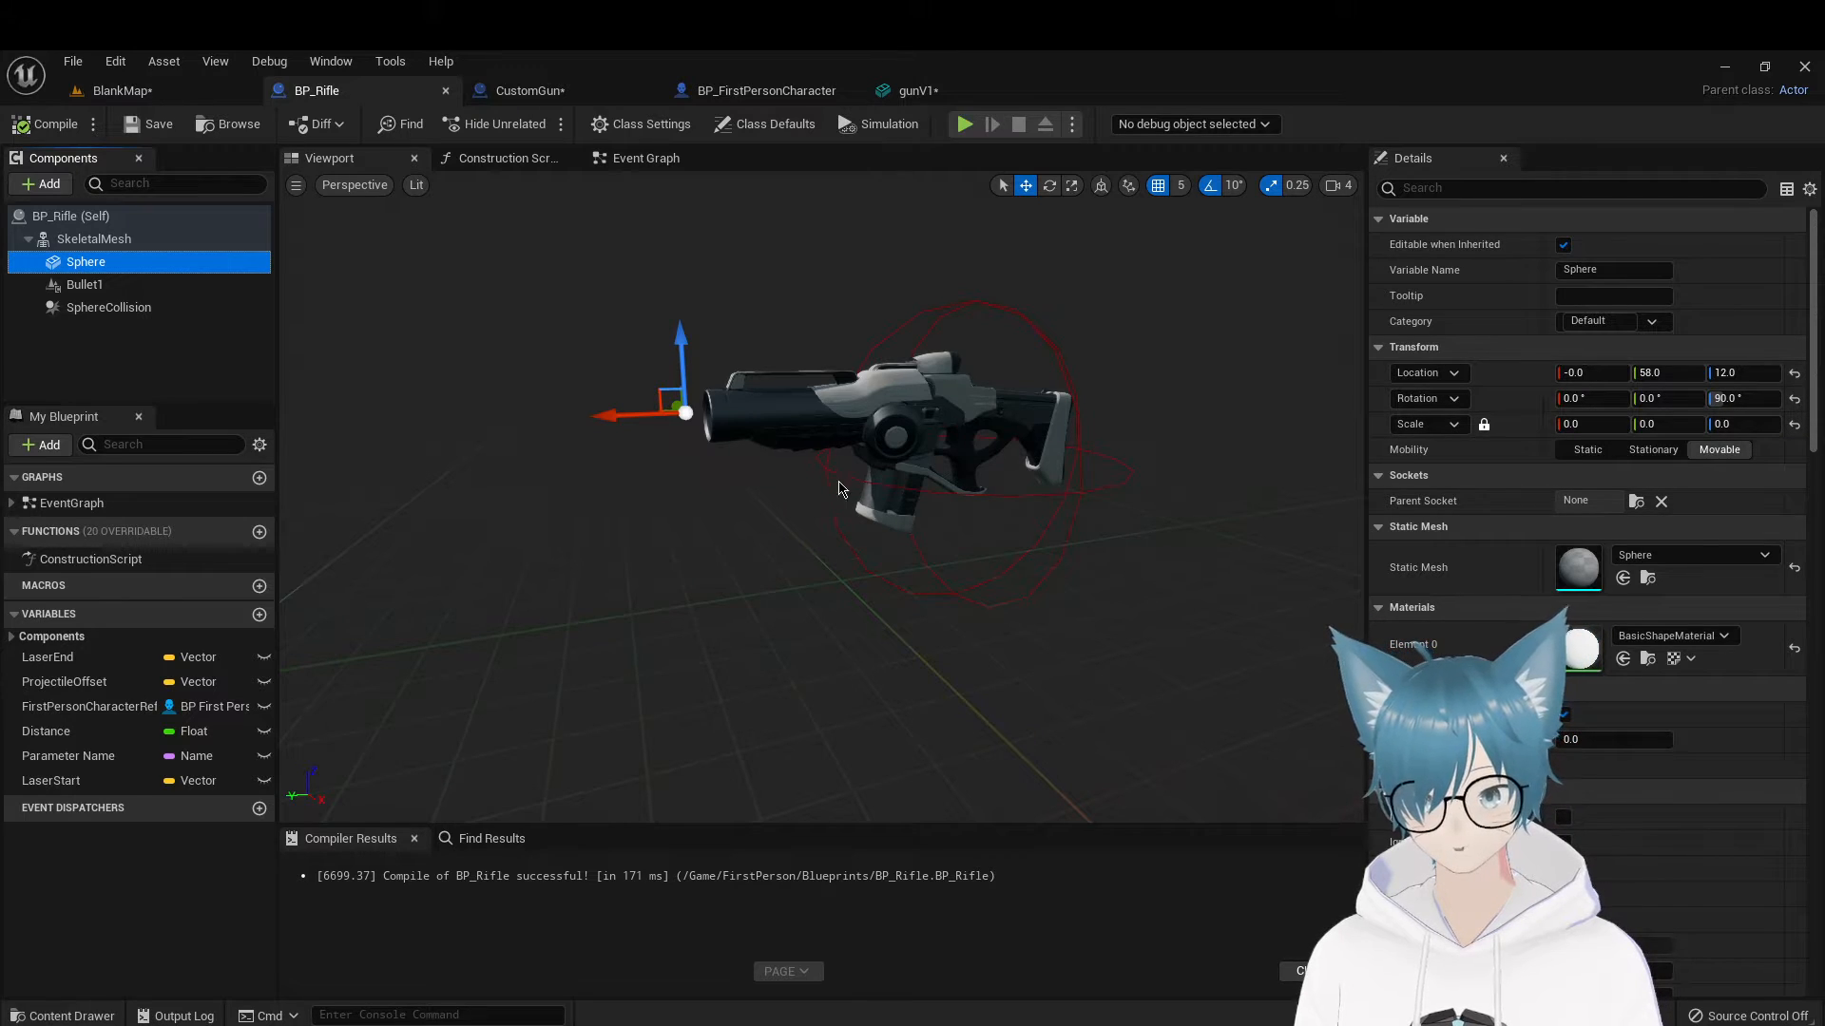
right_drag(998, 497, 952, 482)
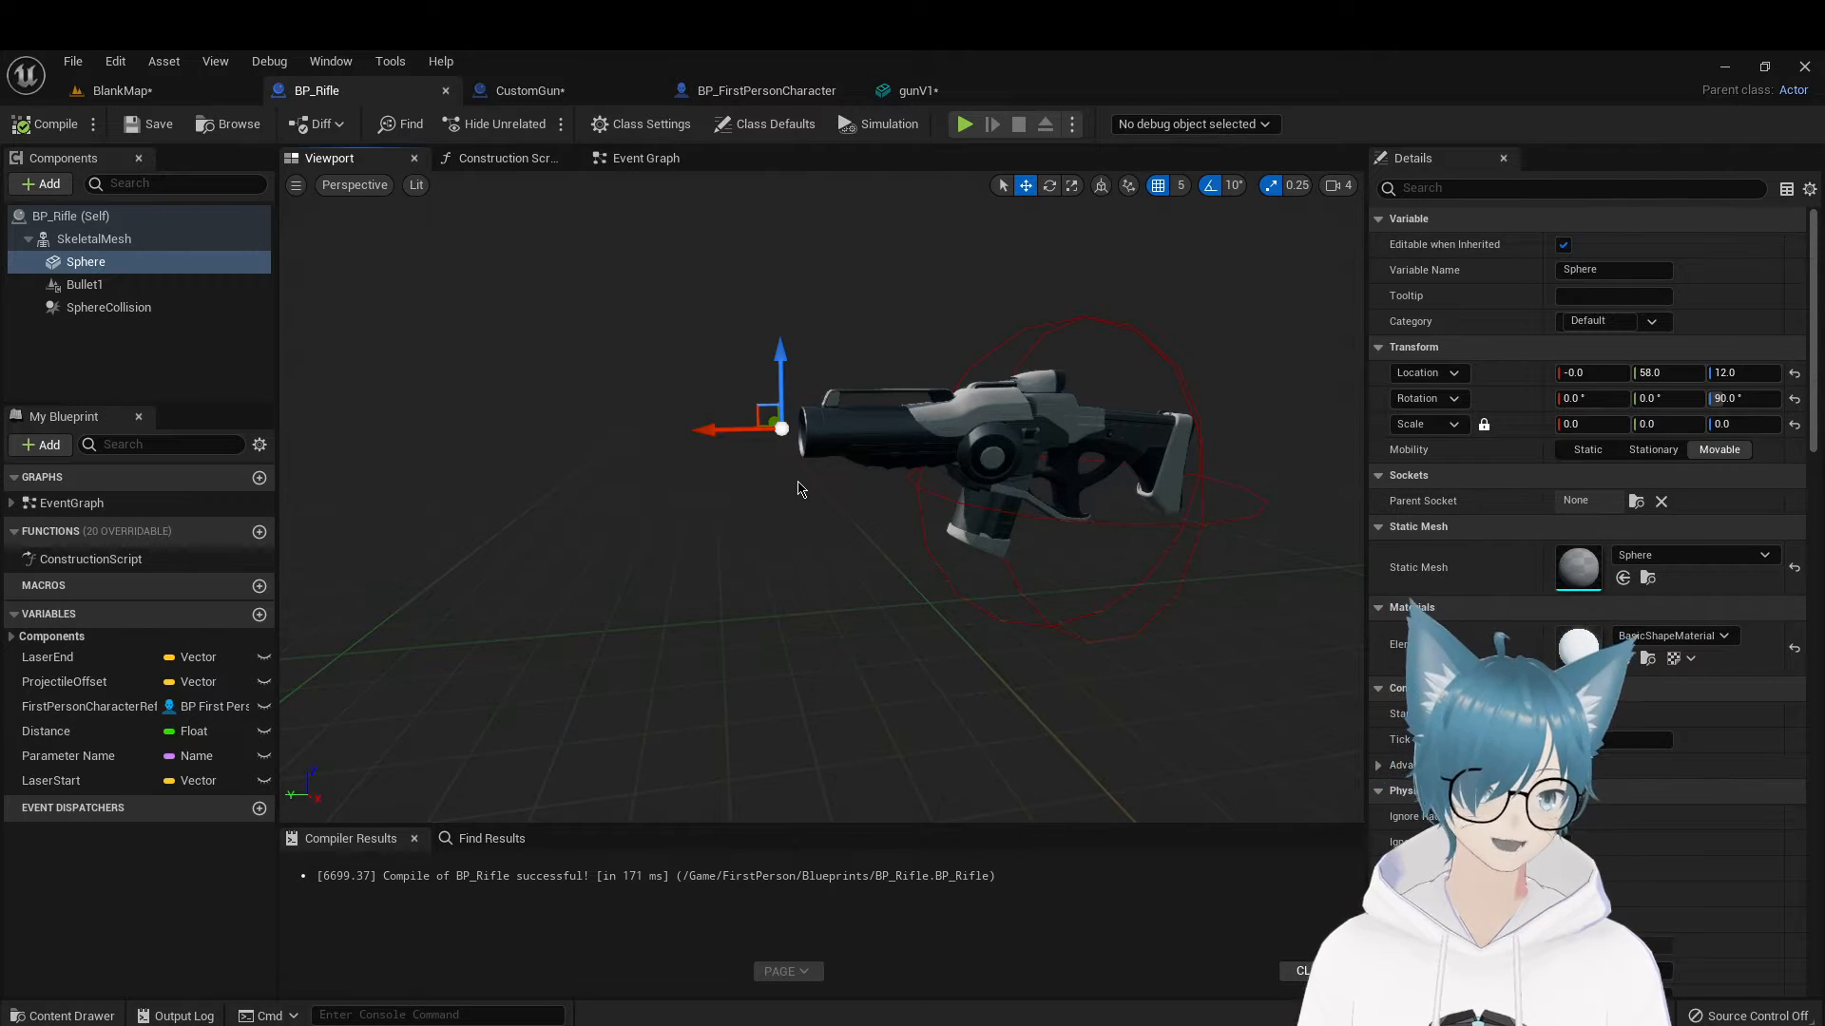
right_drag(801, 483, 796, 484)
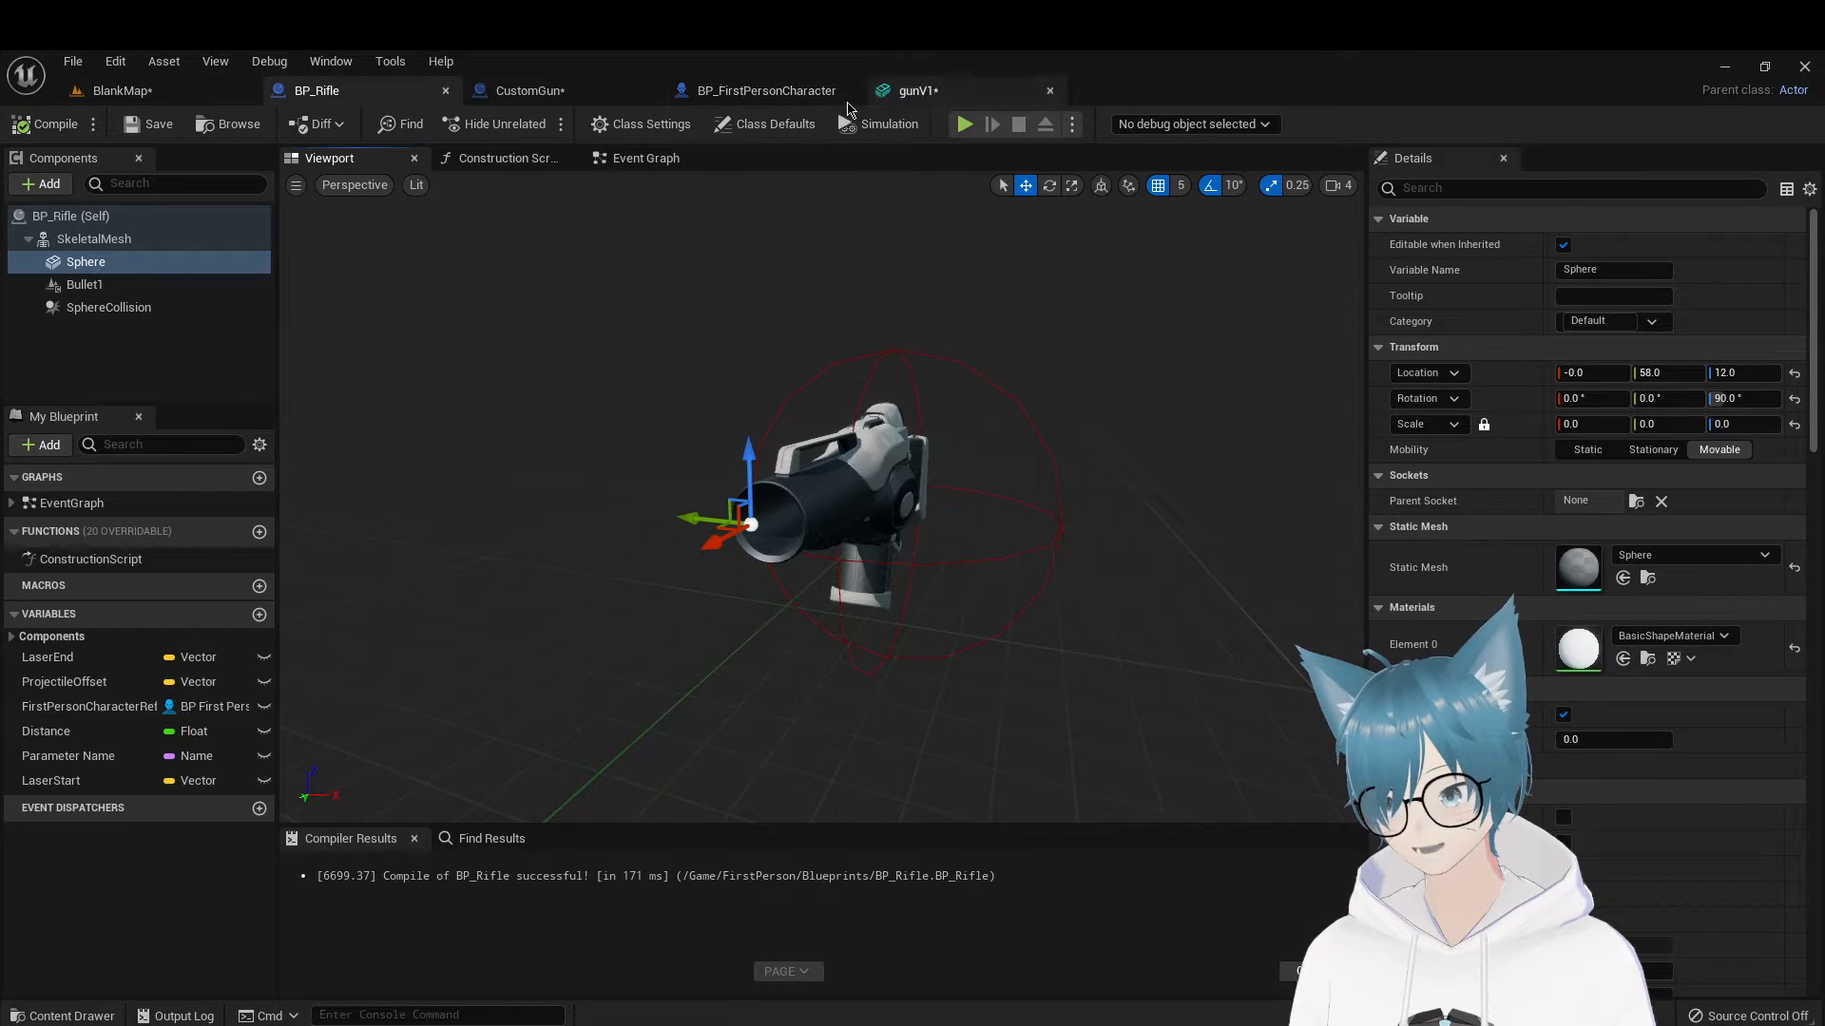
click(968, 92)
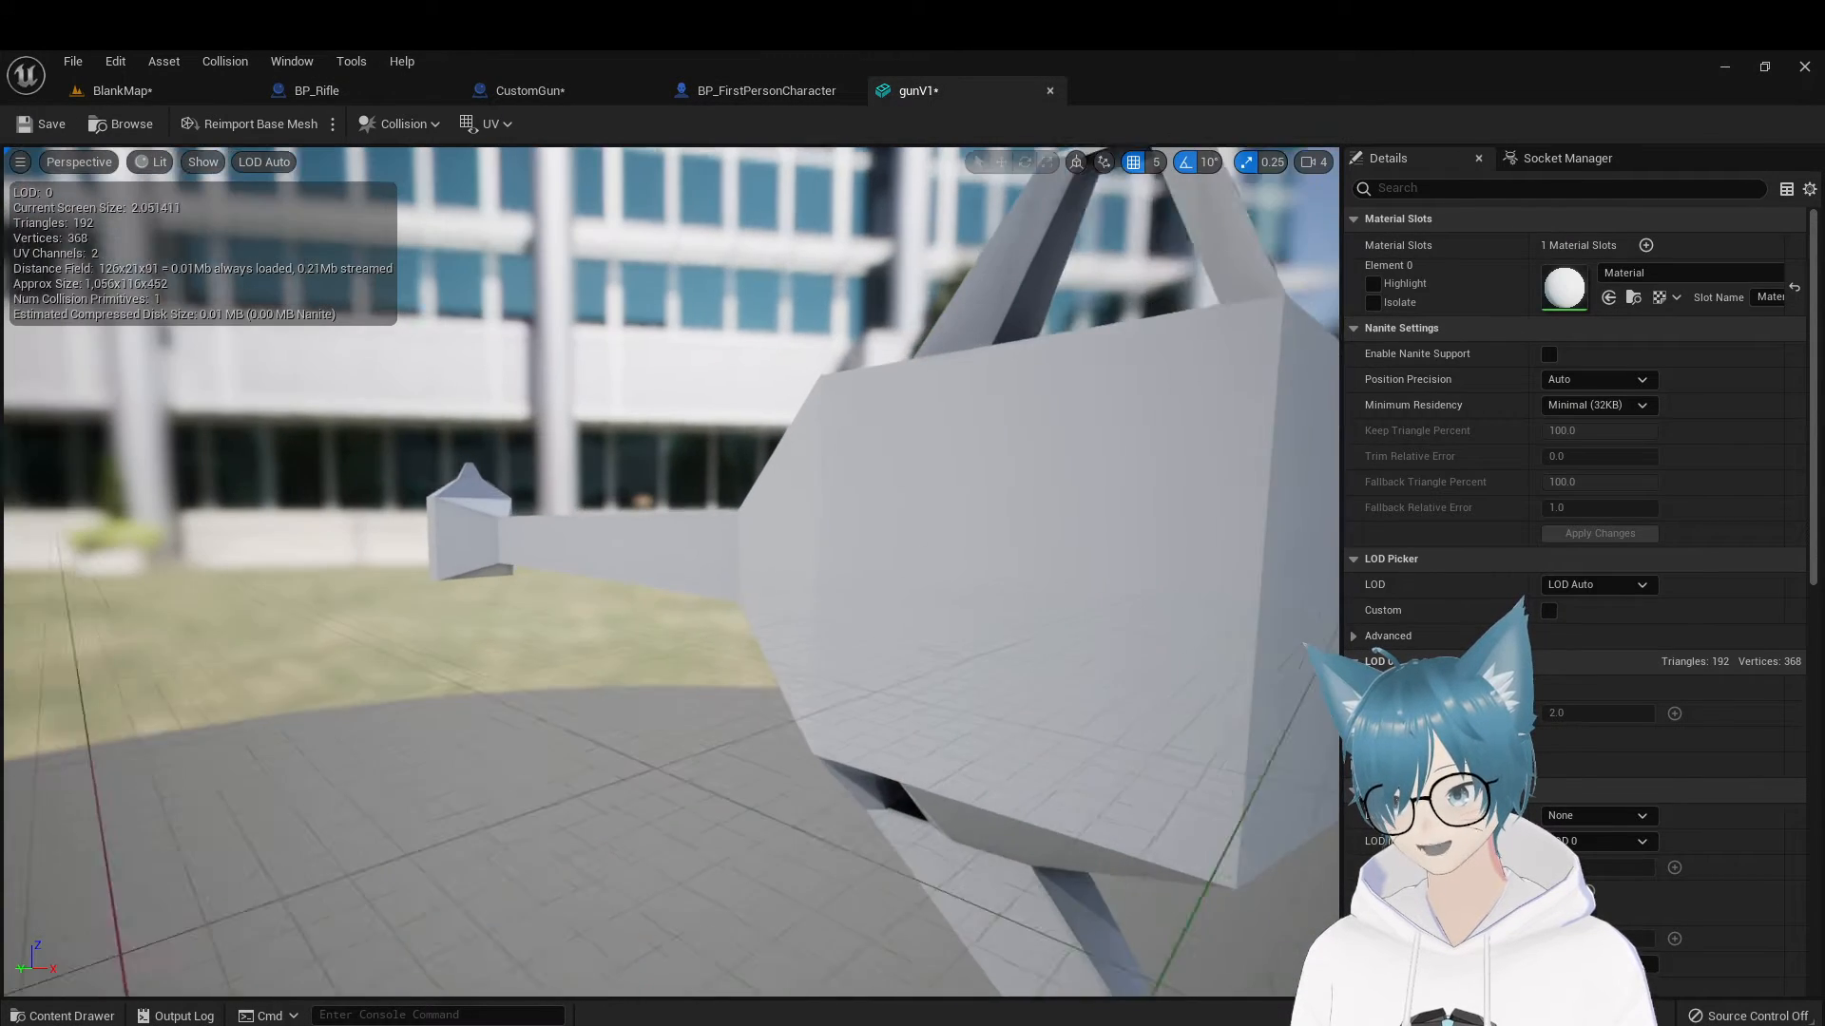
Try a Z rotation of 90° on the StaticMesh component of CustomGun
click(531, 91)
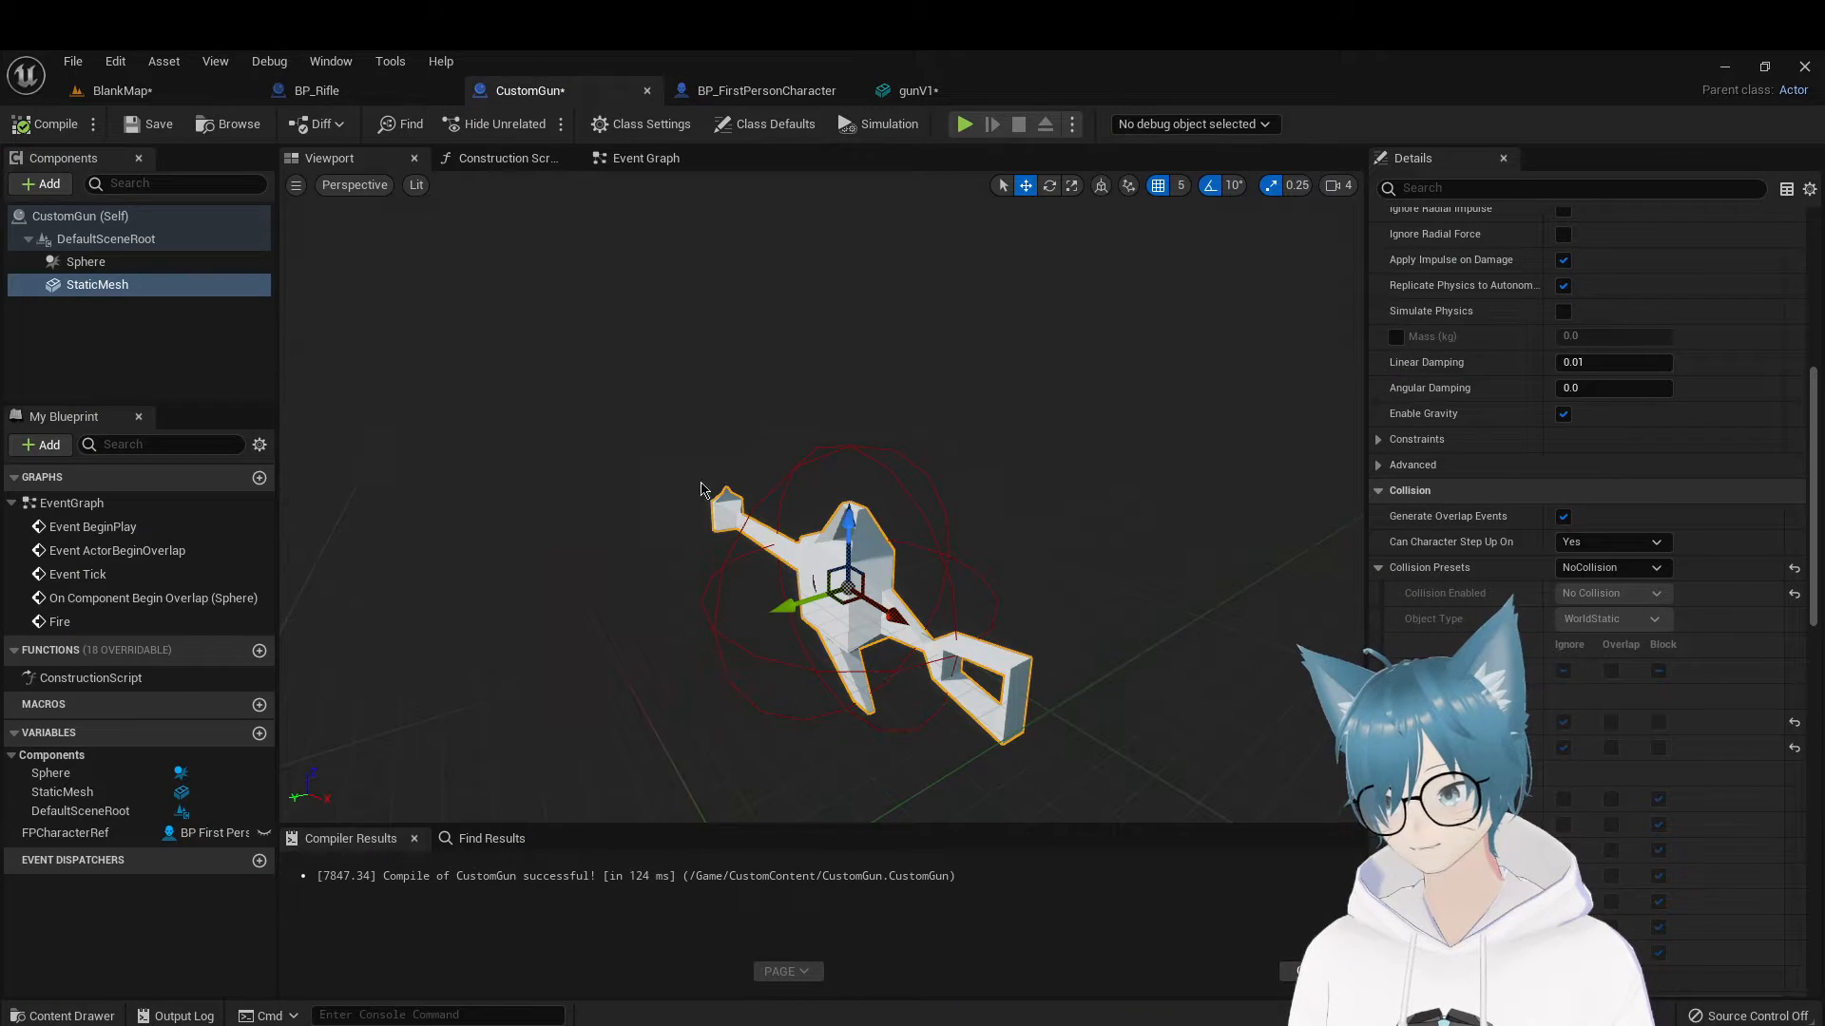
scroll(1606, 504, up, 10)
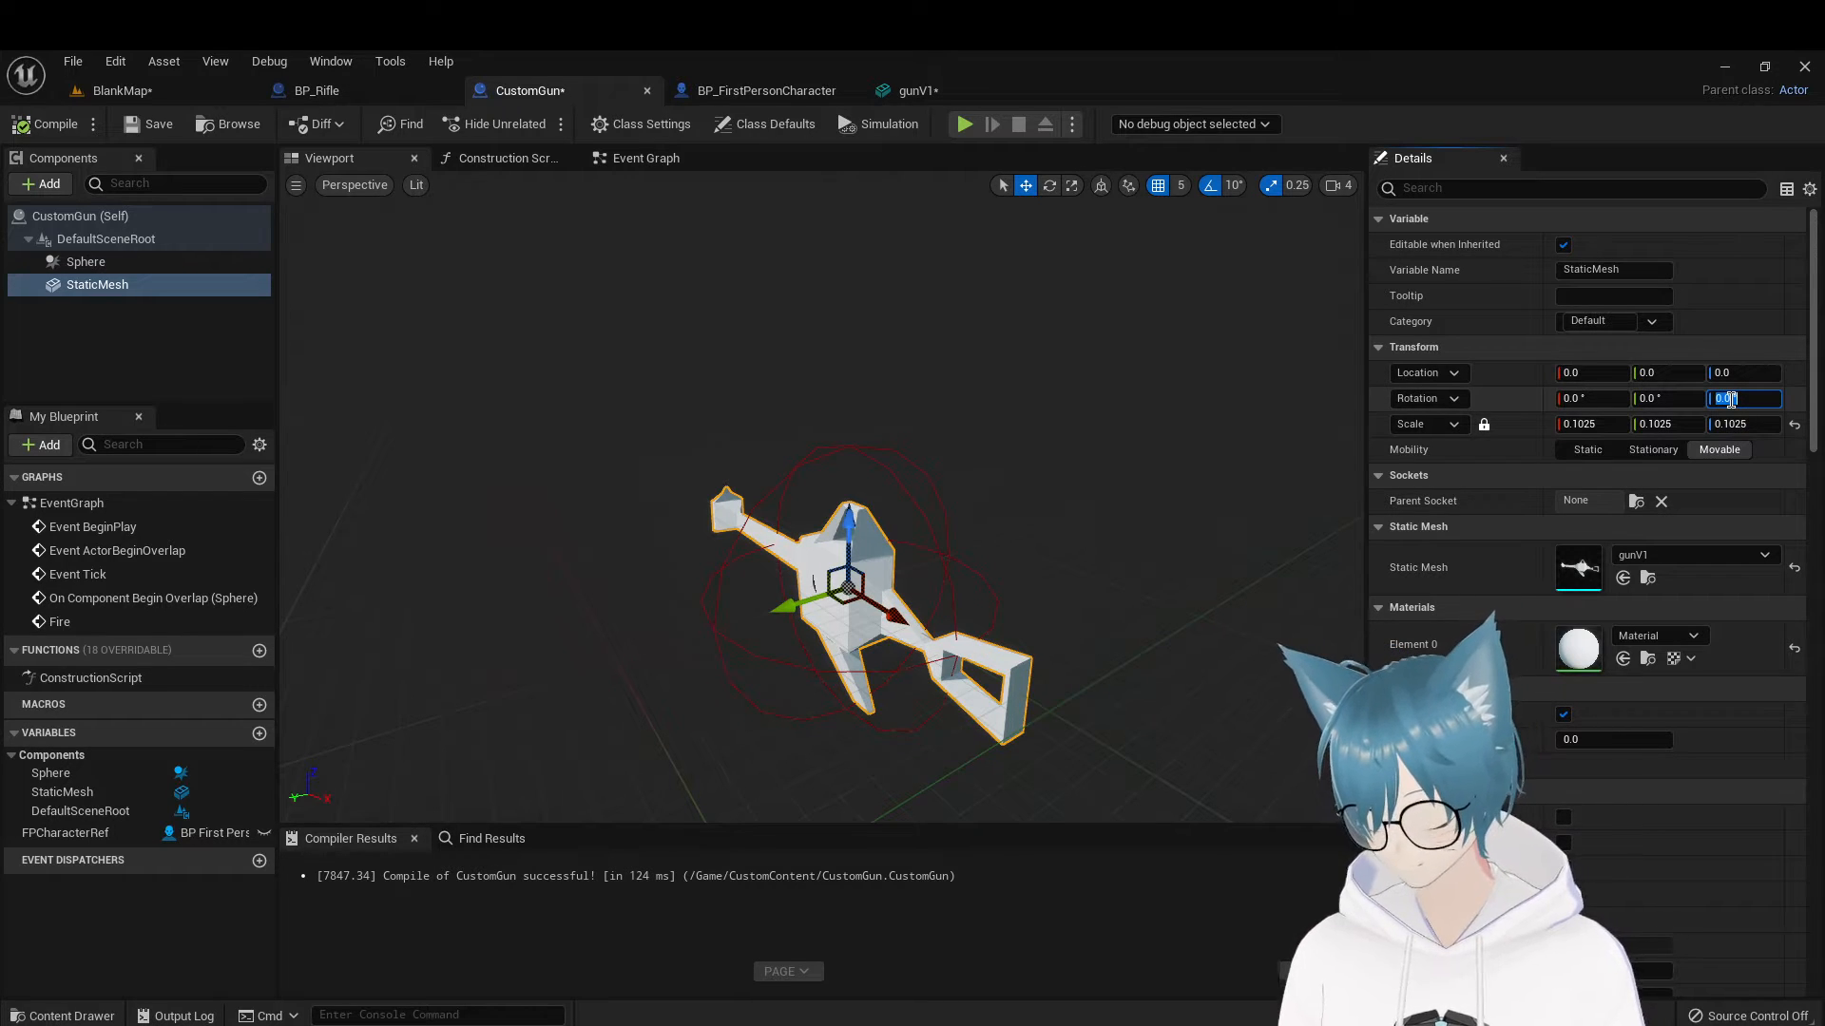
key(Return)
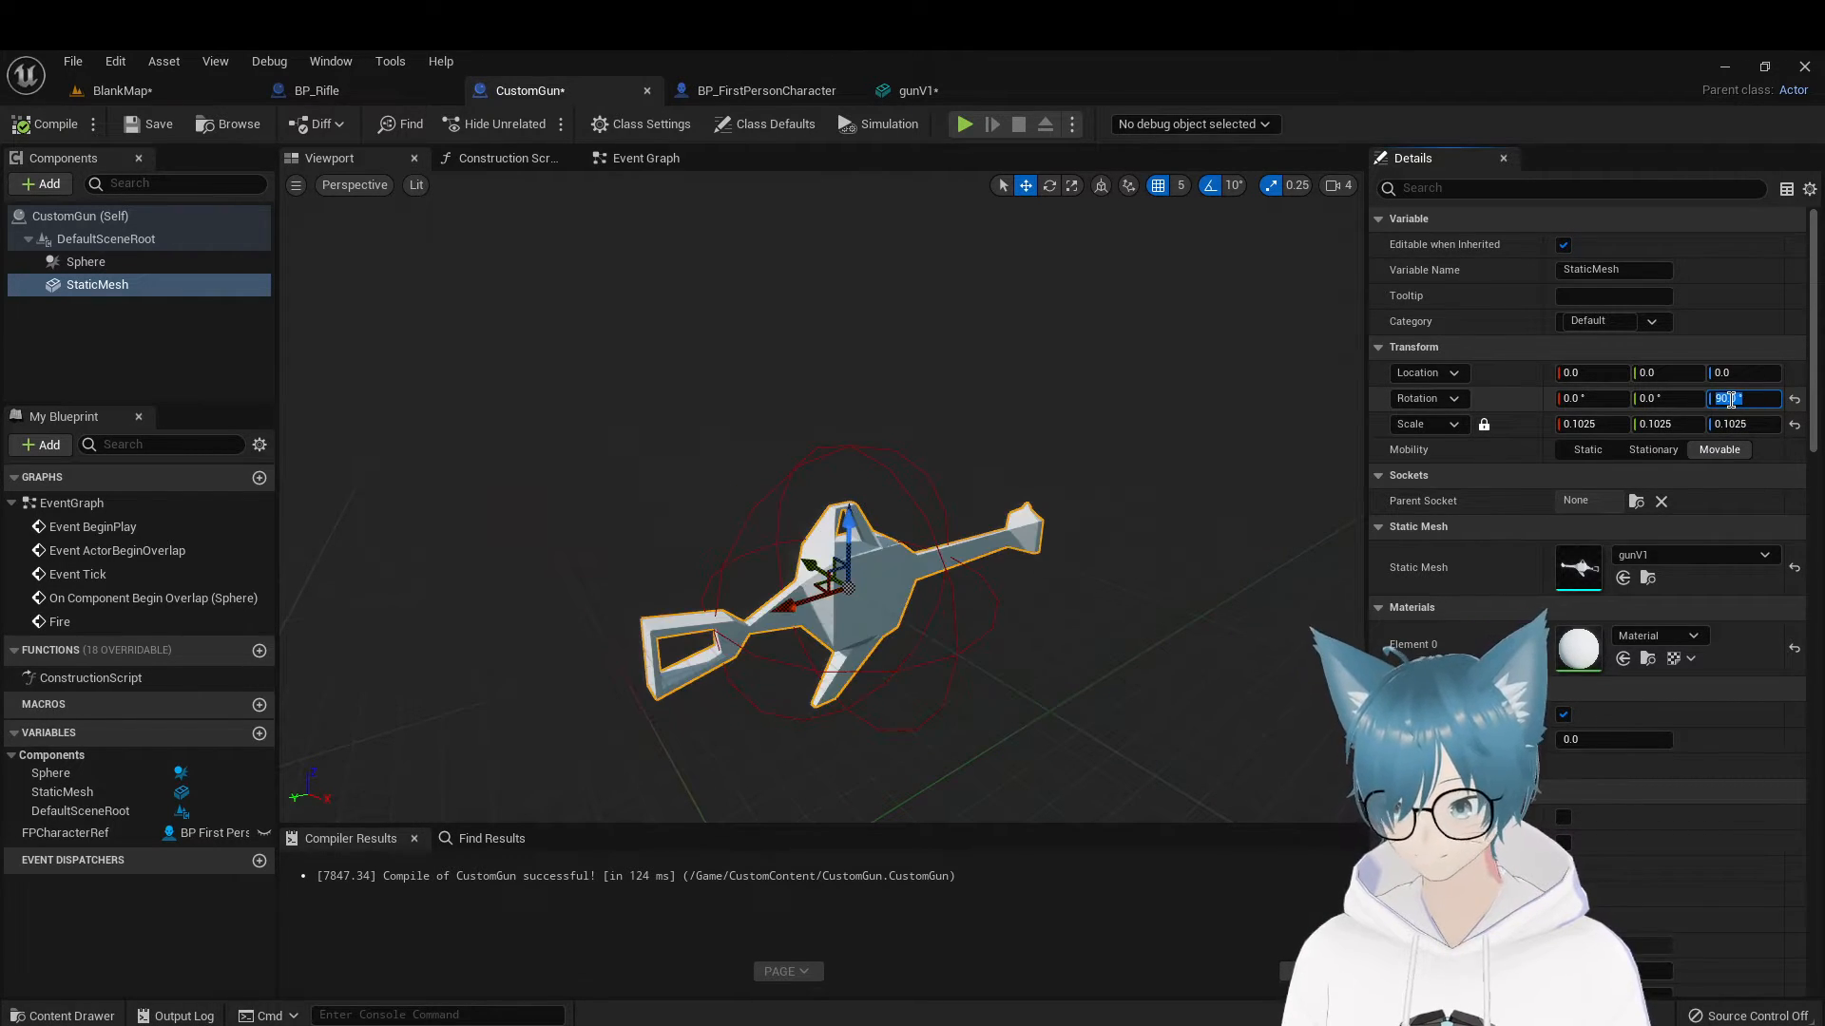
Play-test BlankMap by picking up the rotated CustomGun to check which way it points, and stop the session
click(105, 92)
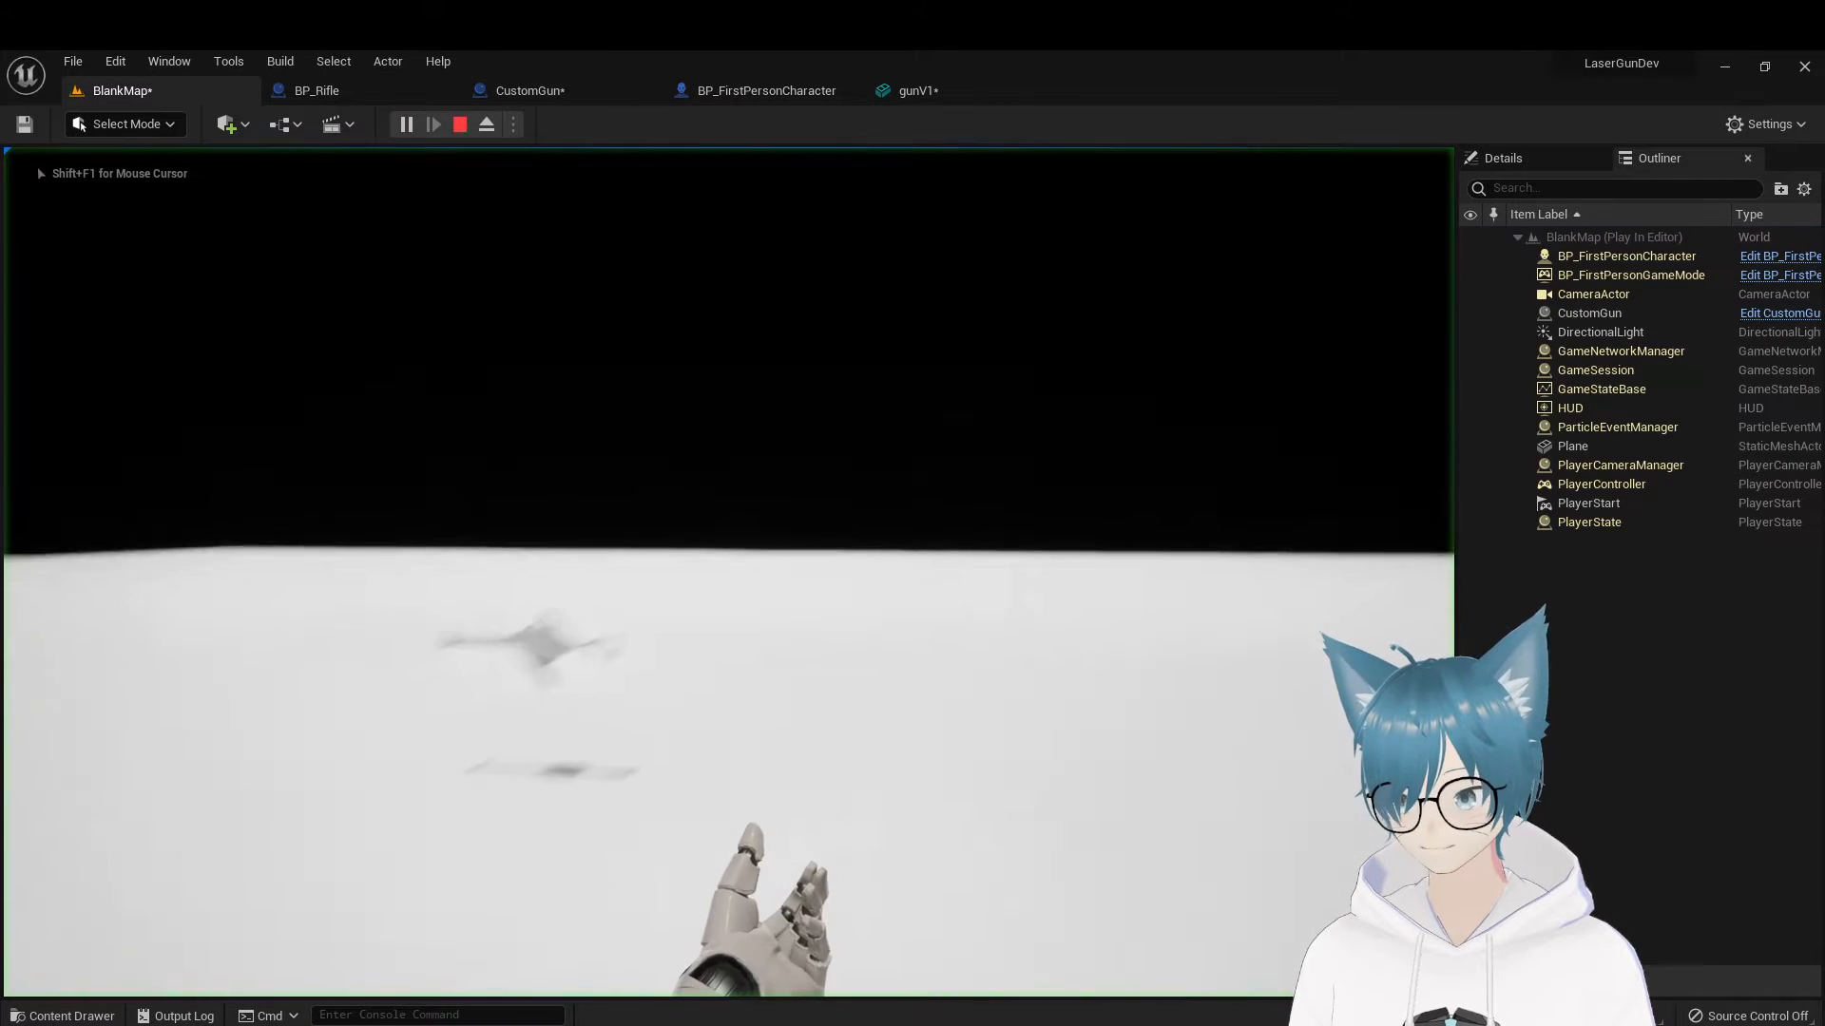
key(w)
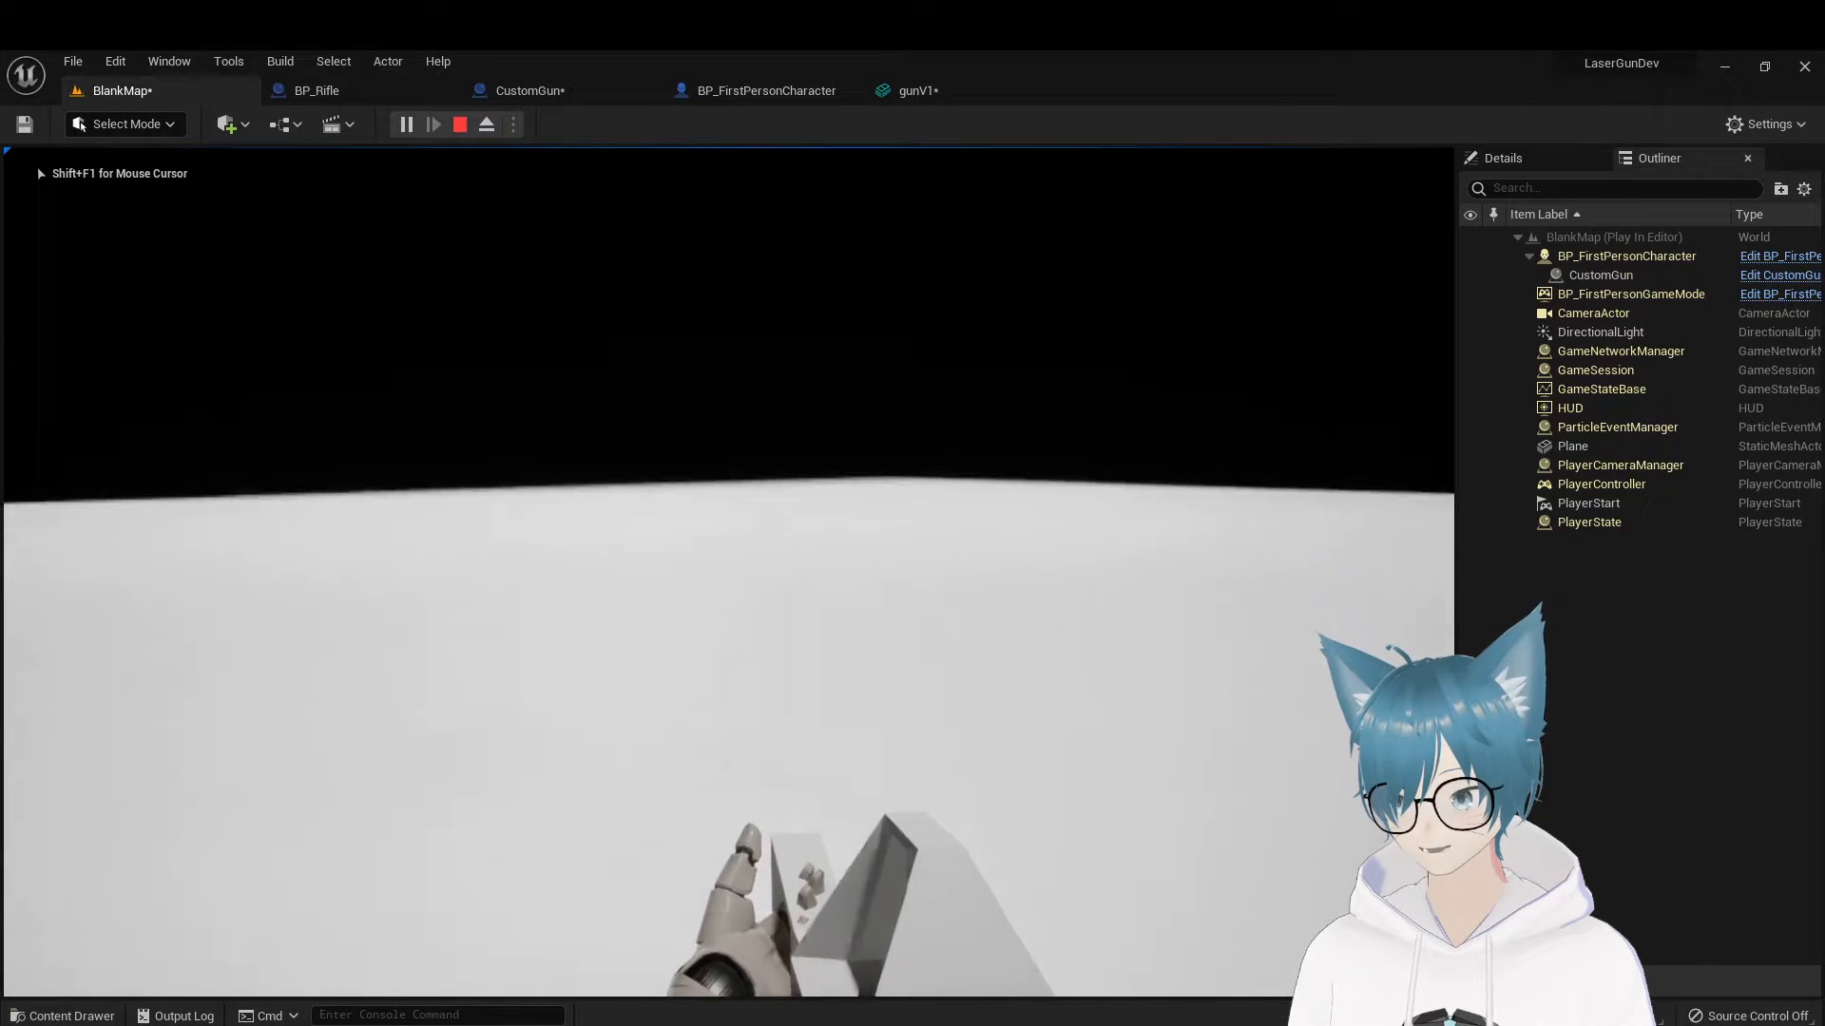
key(Escape)
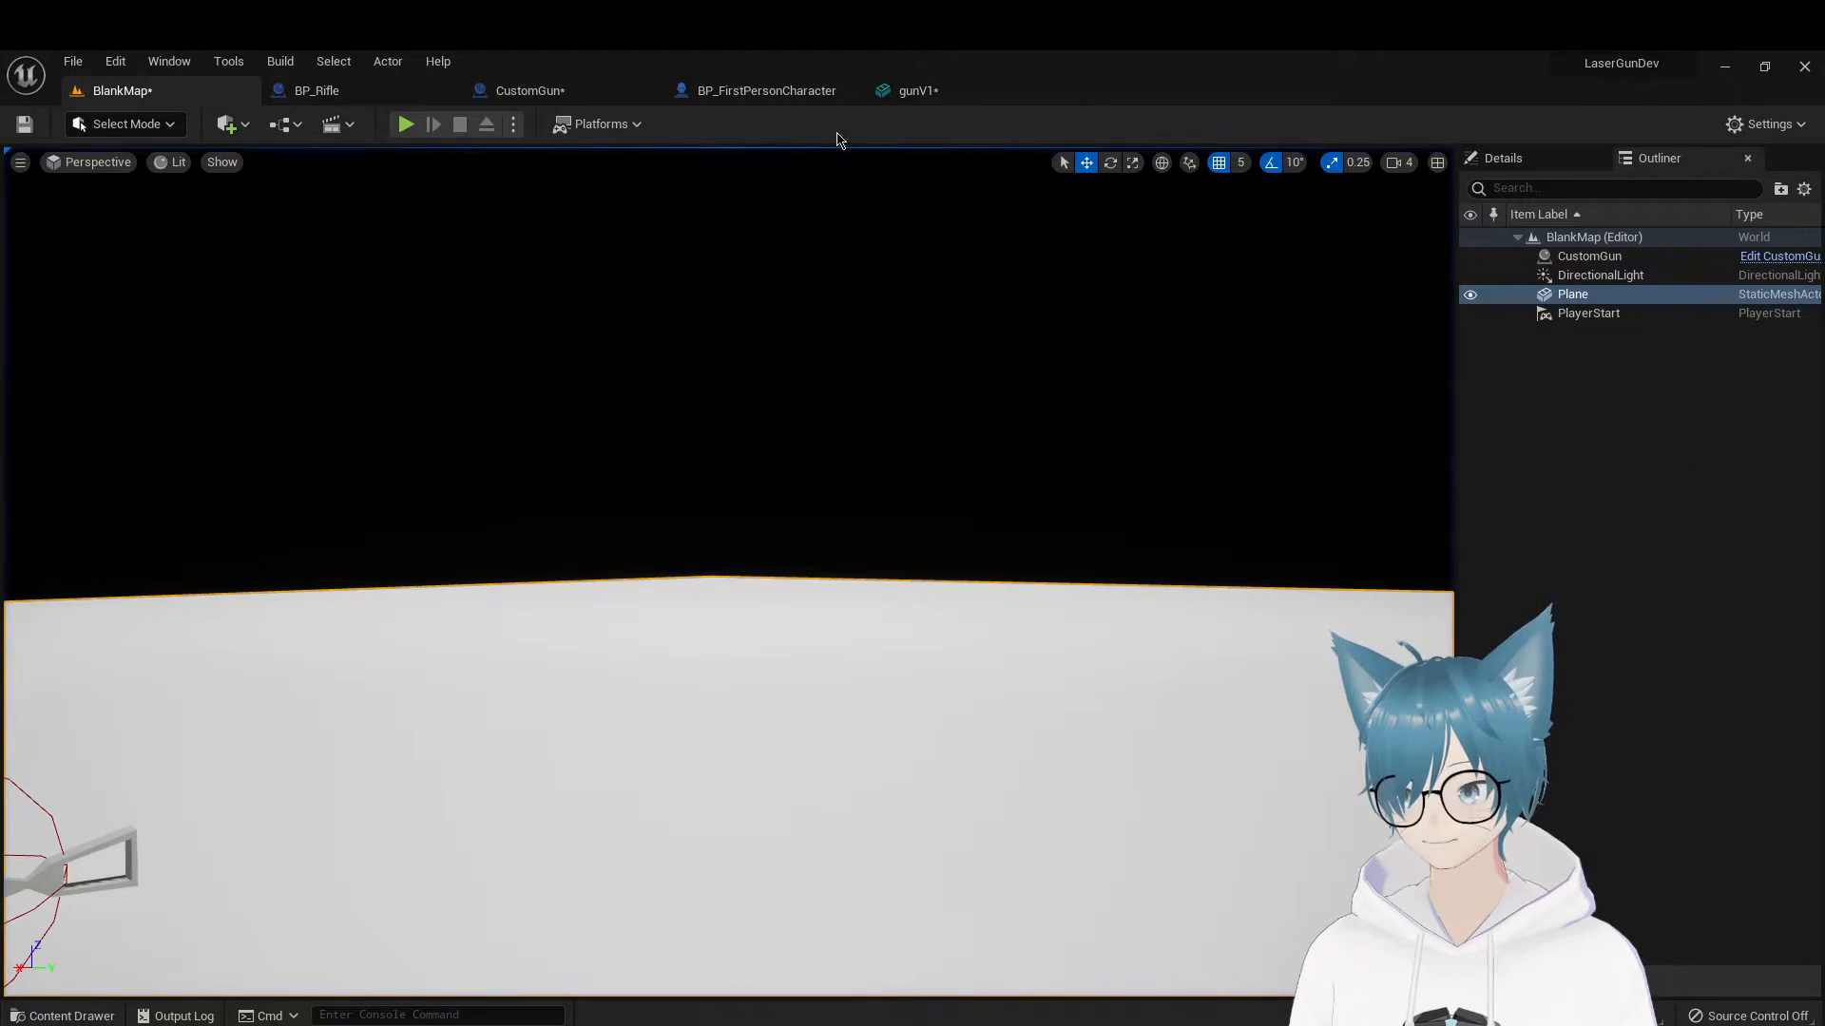
Set the Z rotation of the StaticMesh component in CustomGun to -90°
click(556, 98)
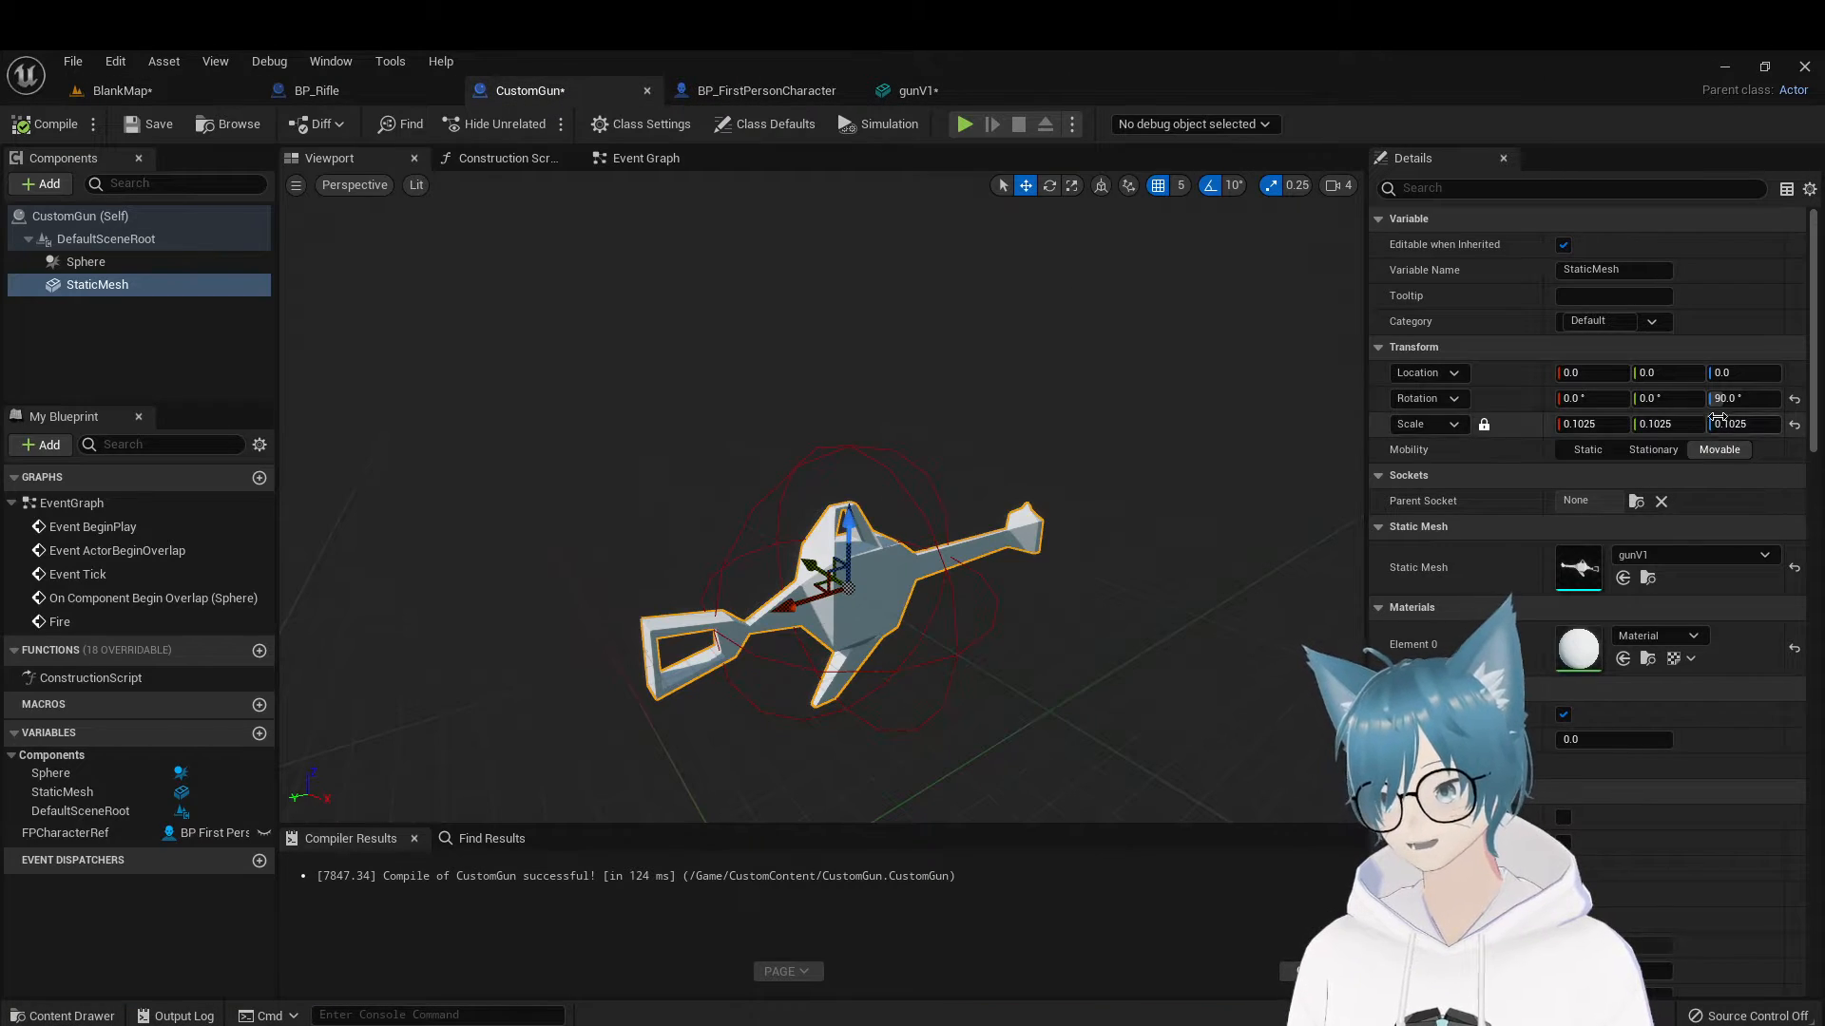
click(1717, 398)
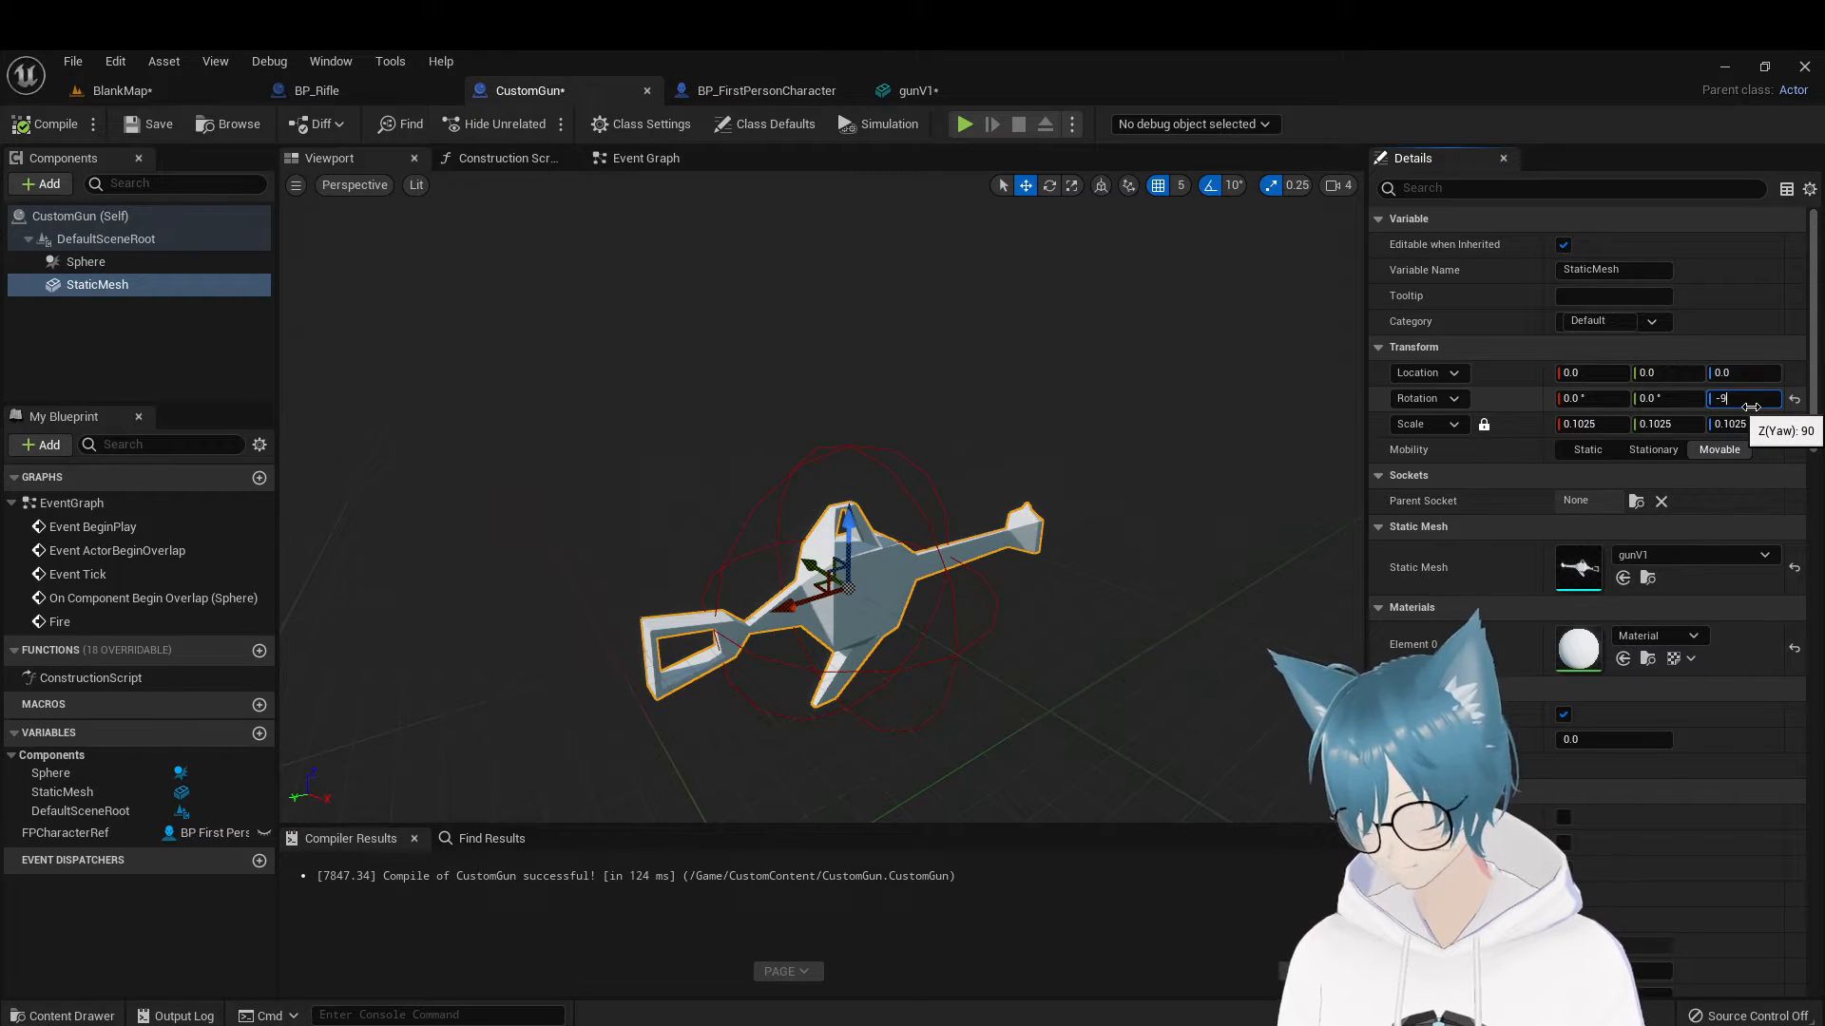
text(-90)
key(Return)
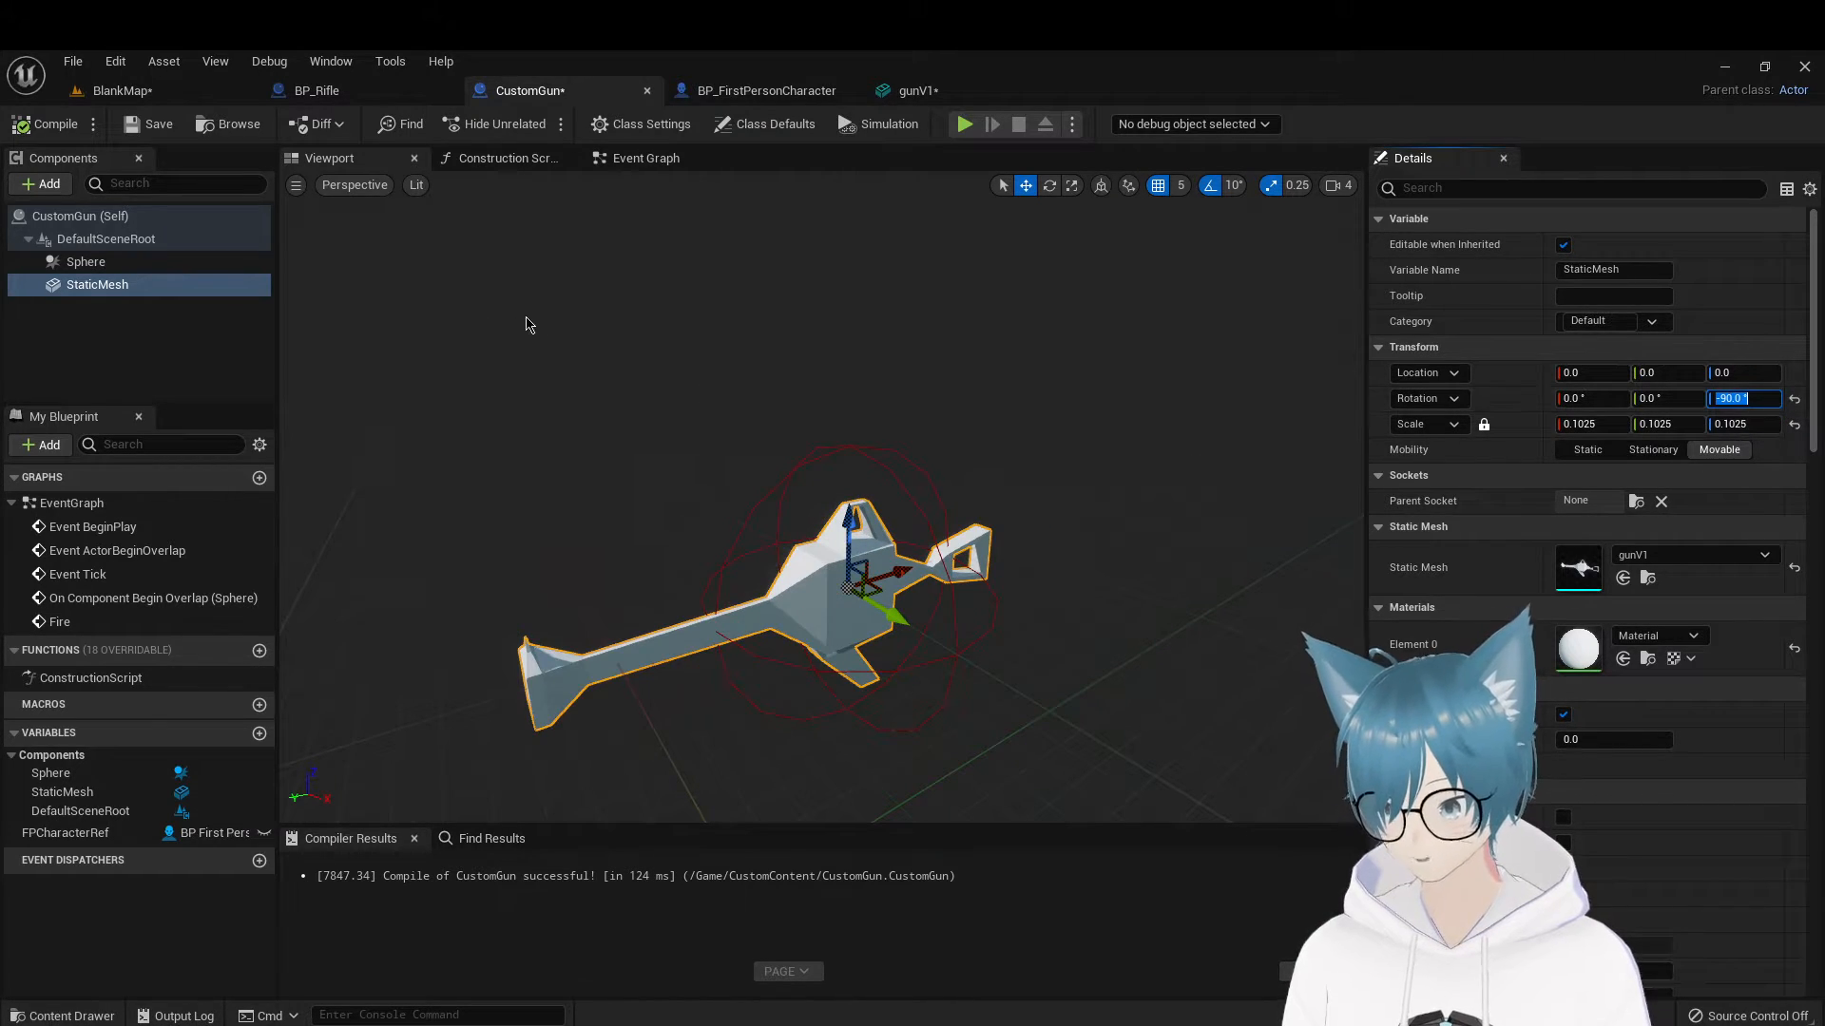
Play-test BlankMap by picking up CustomGun with its -90° mesh rotation, and stop the session
click(121, 90)
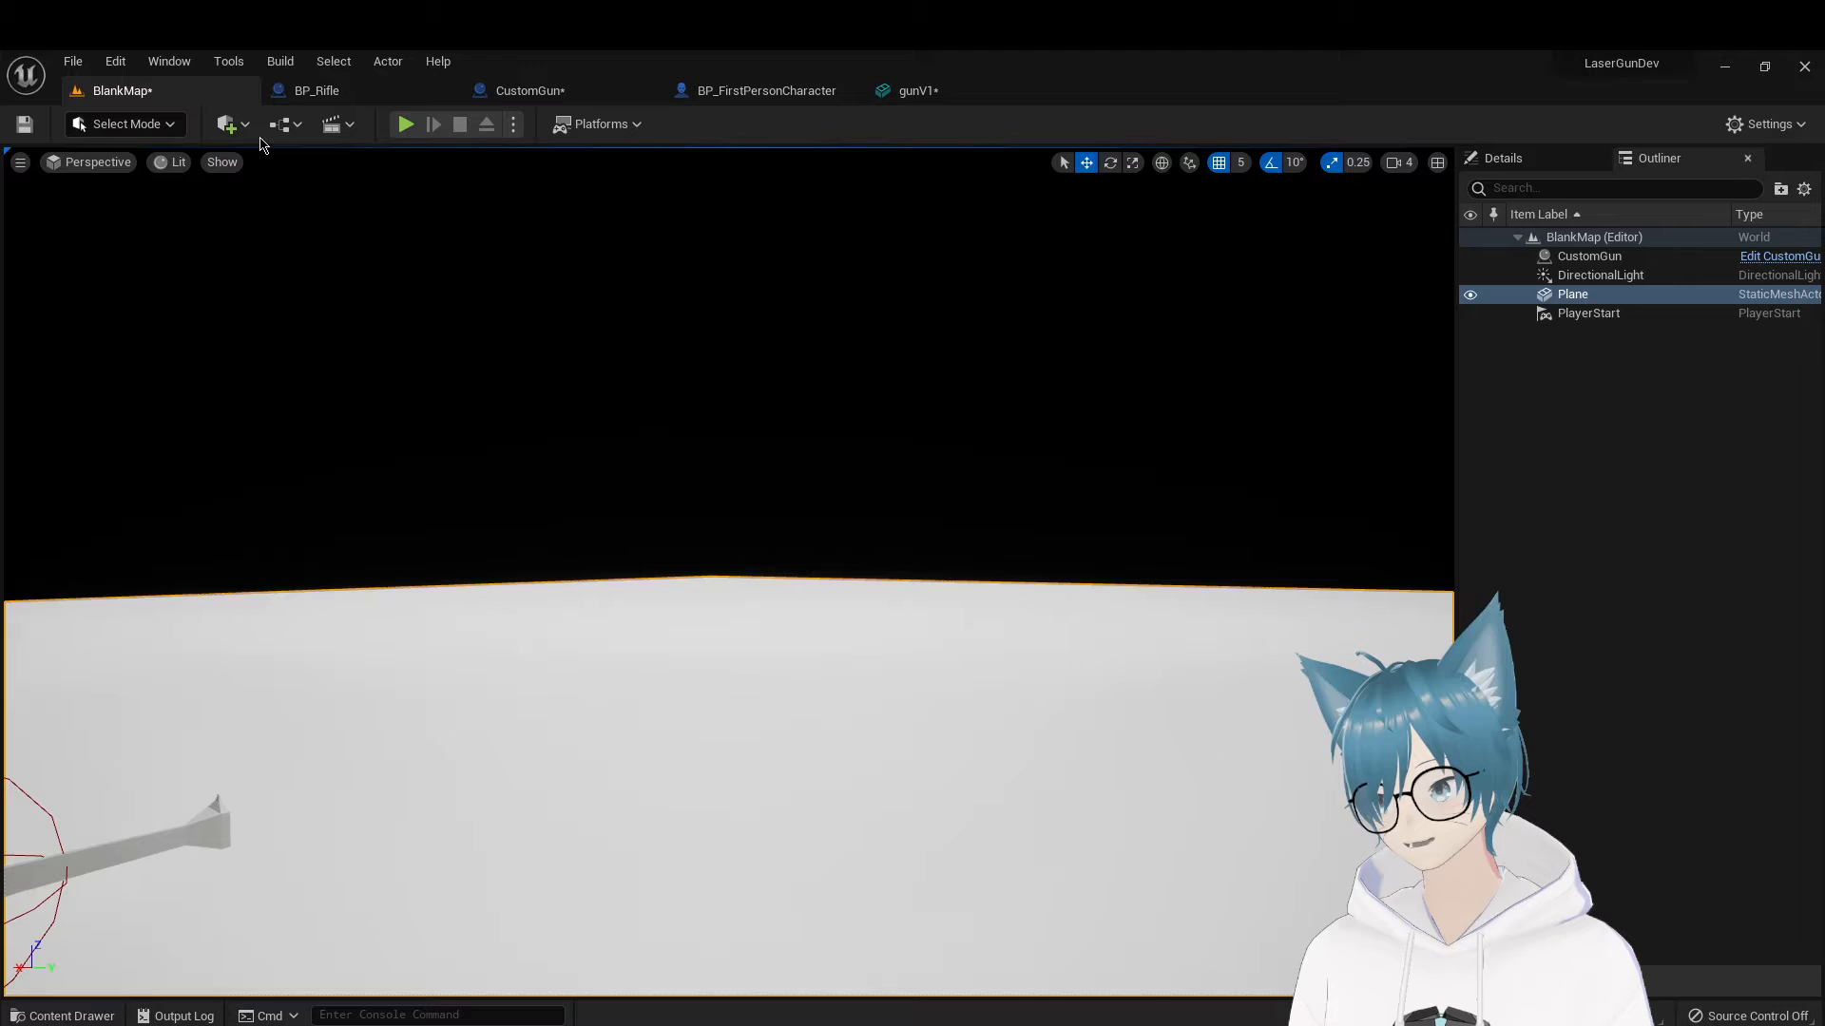
click(406, 124)
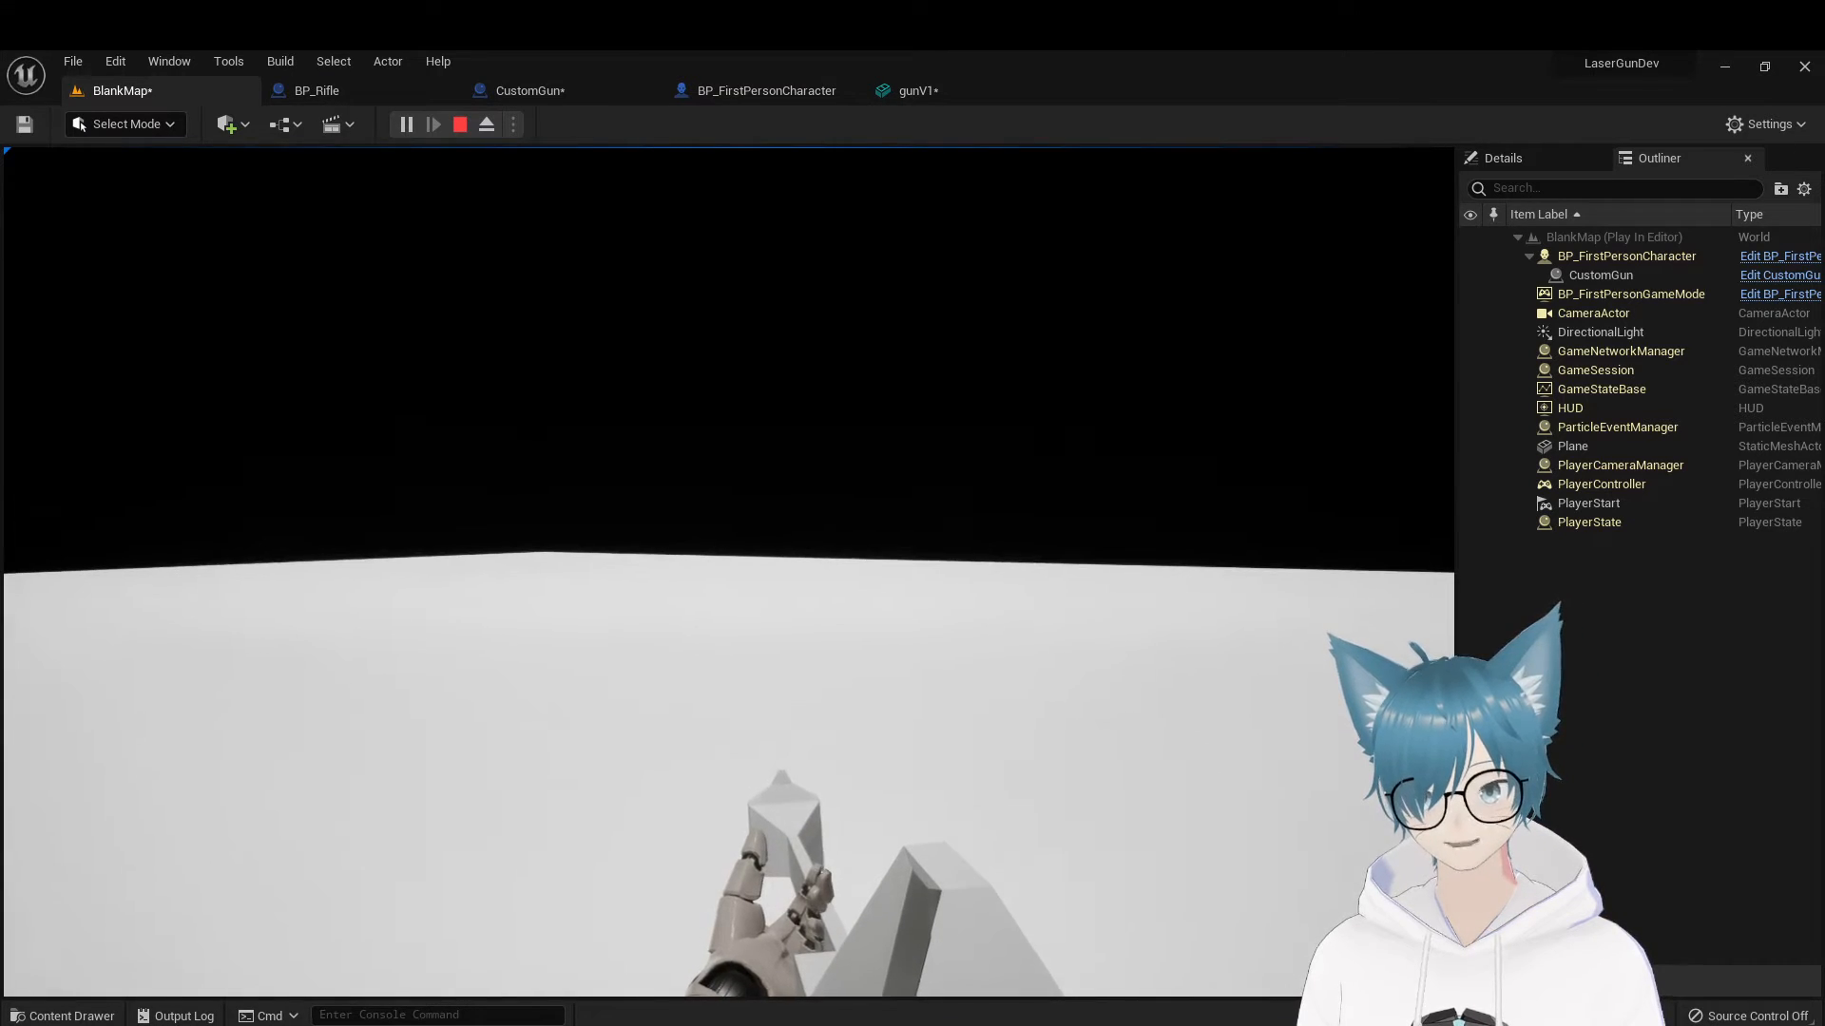
key(Escape)
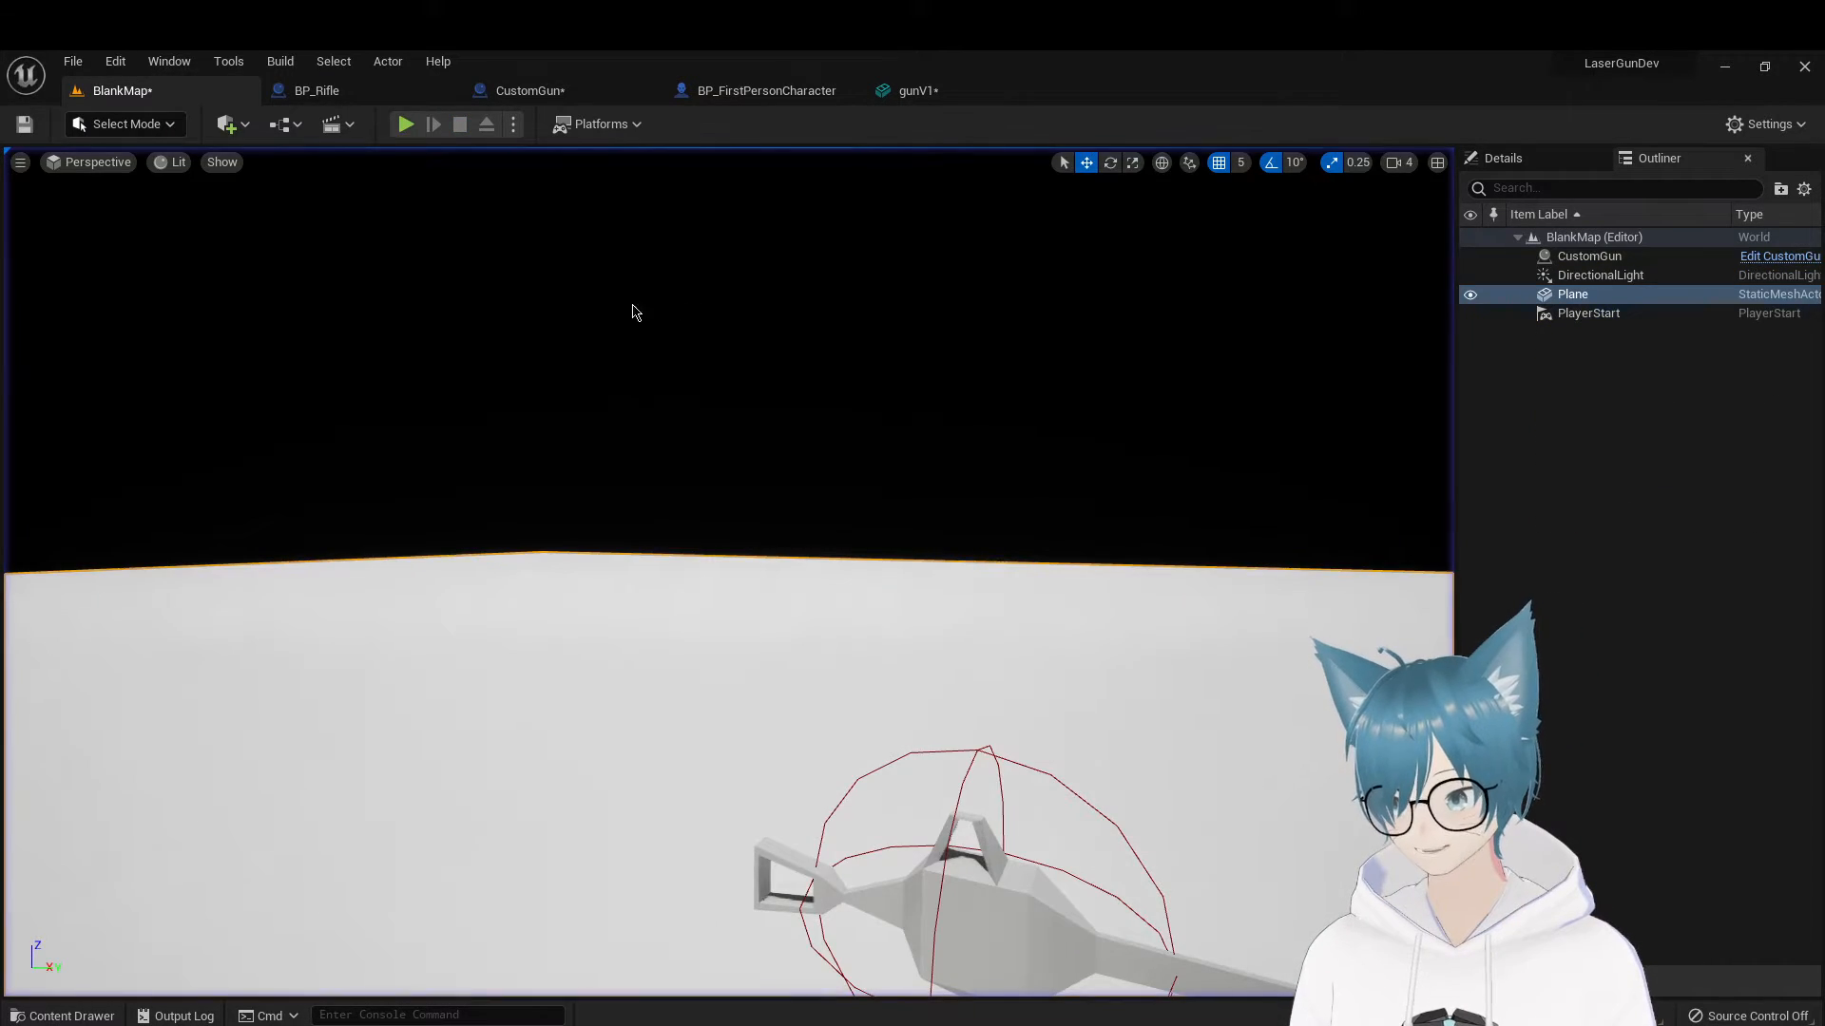
Inspect the FirstPersonMesh and Mesh components of BP_FirstPersonCharacter in its 3D preview
click(347, 95)
click(741, 91)
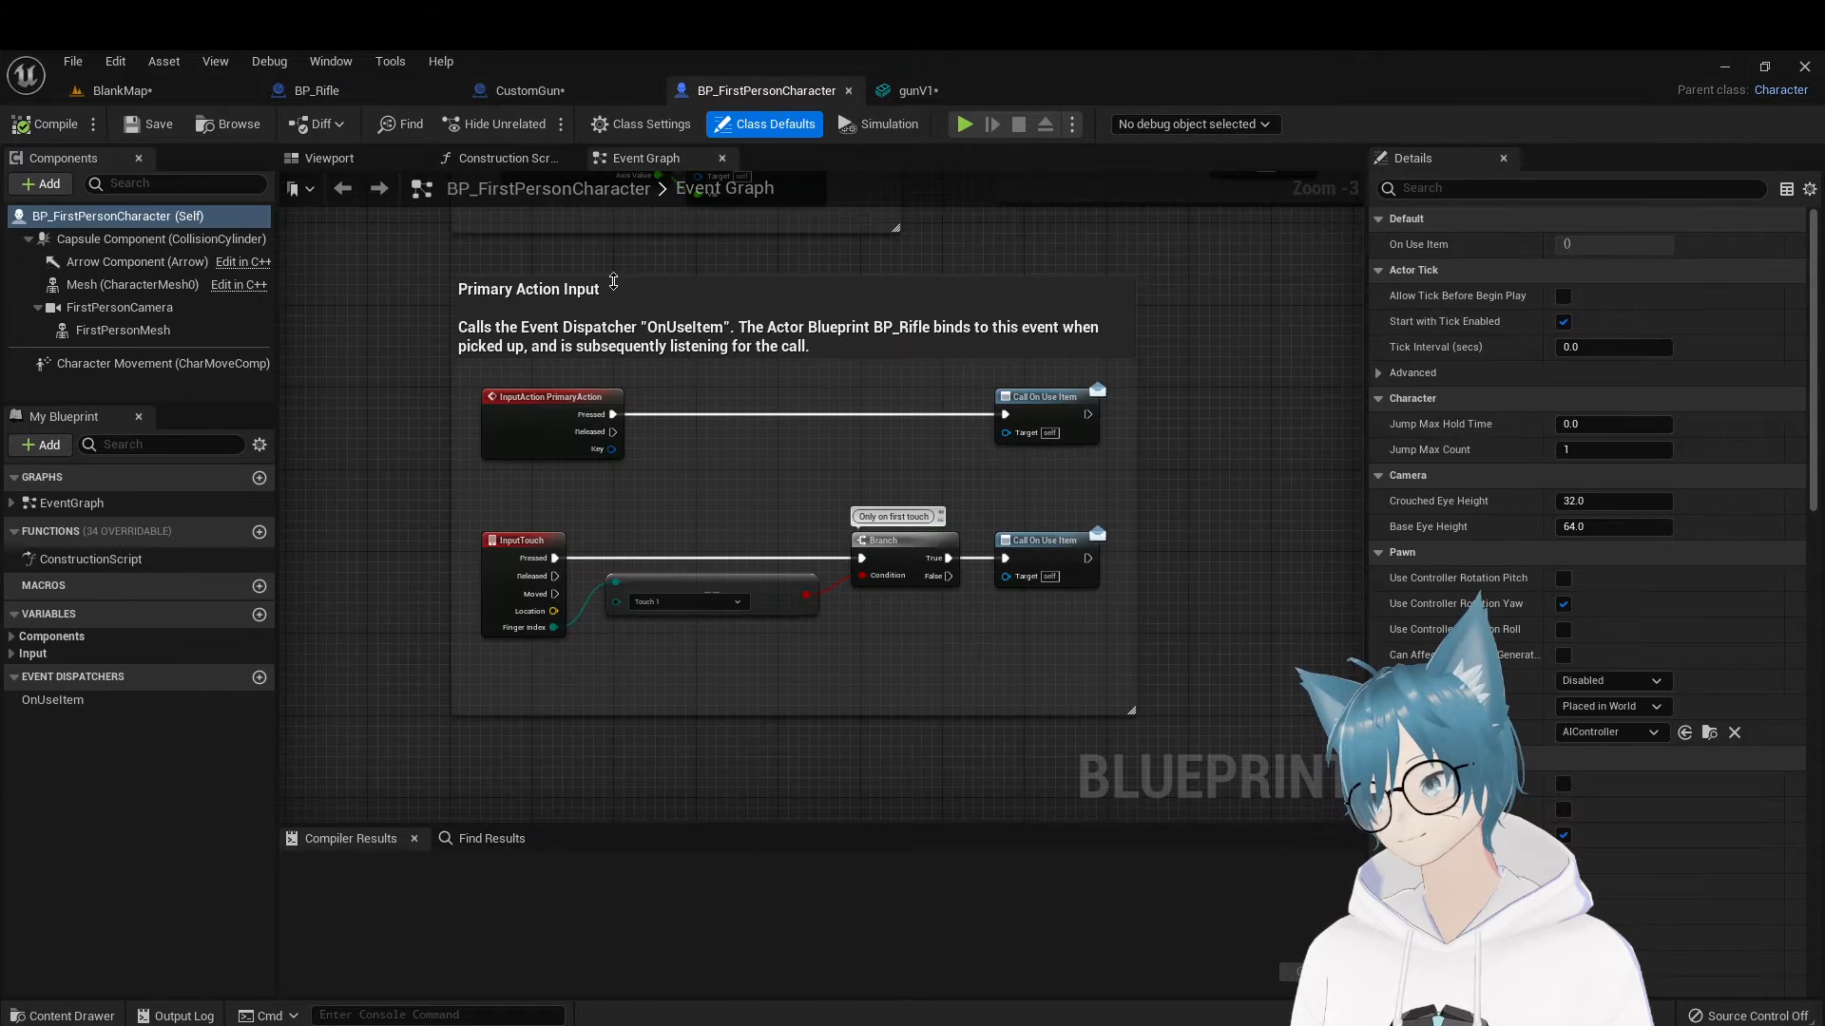
click(328, 159)
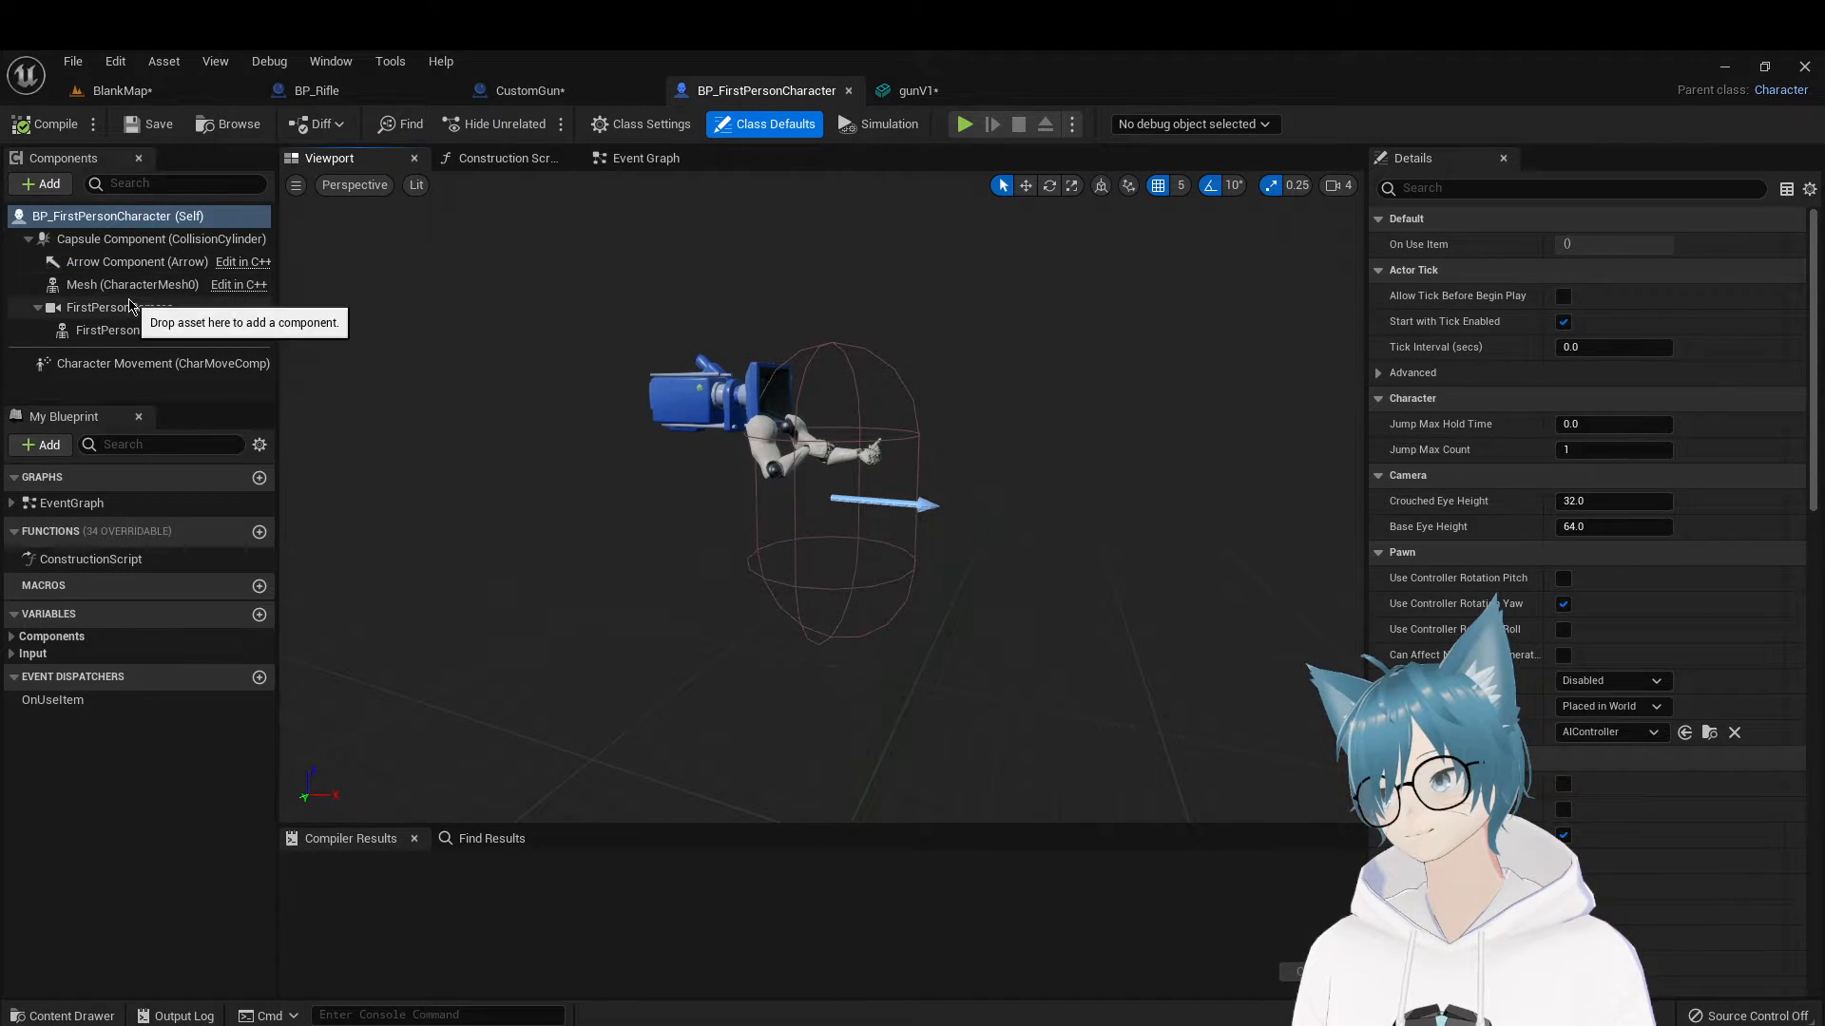
click(136, 331)
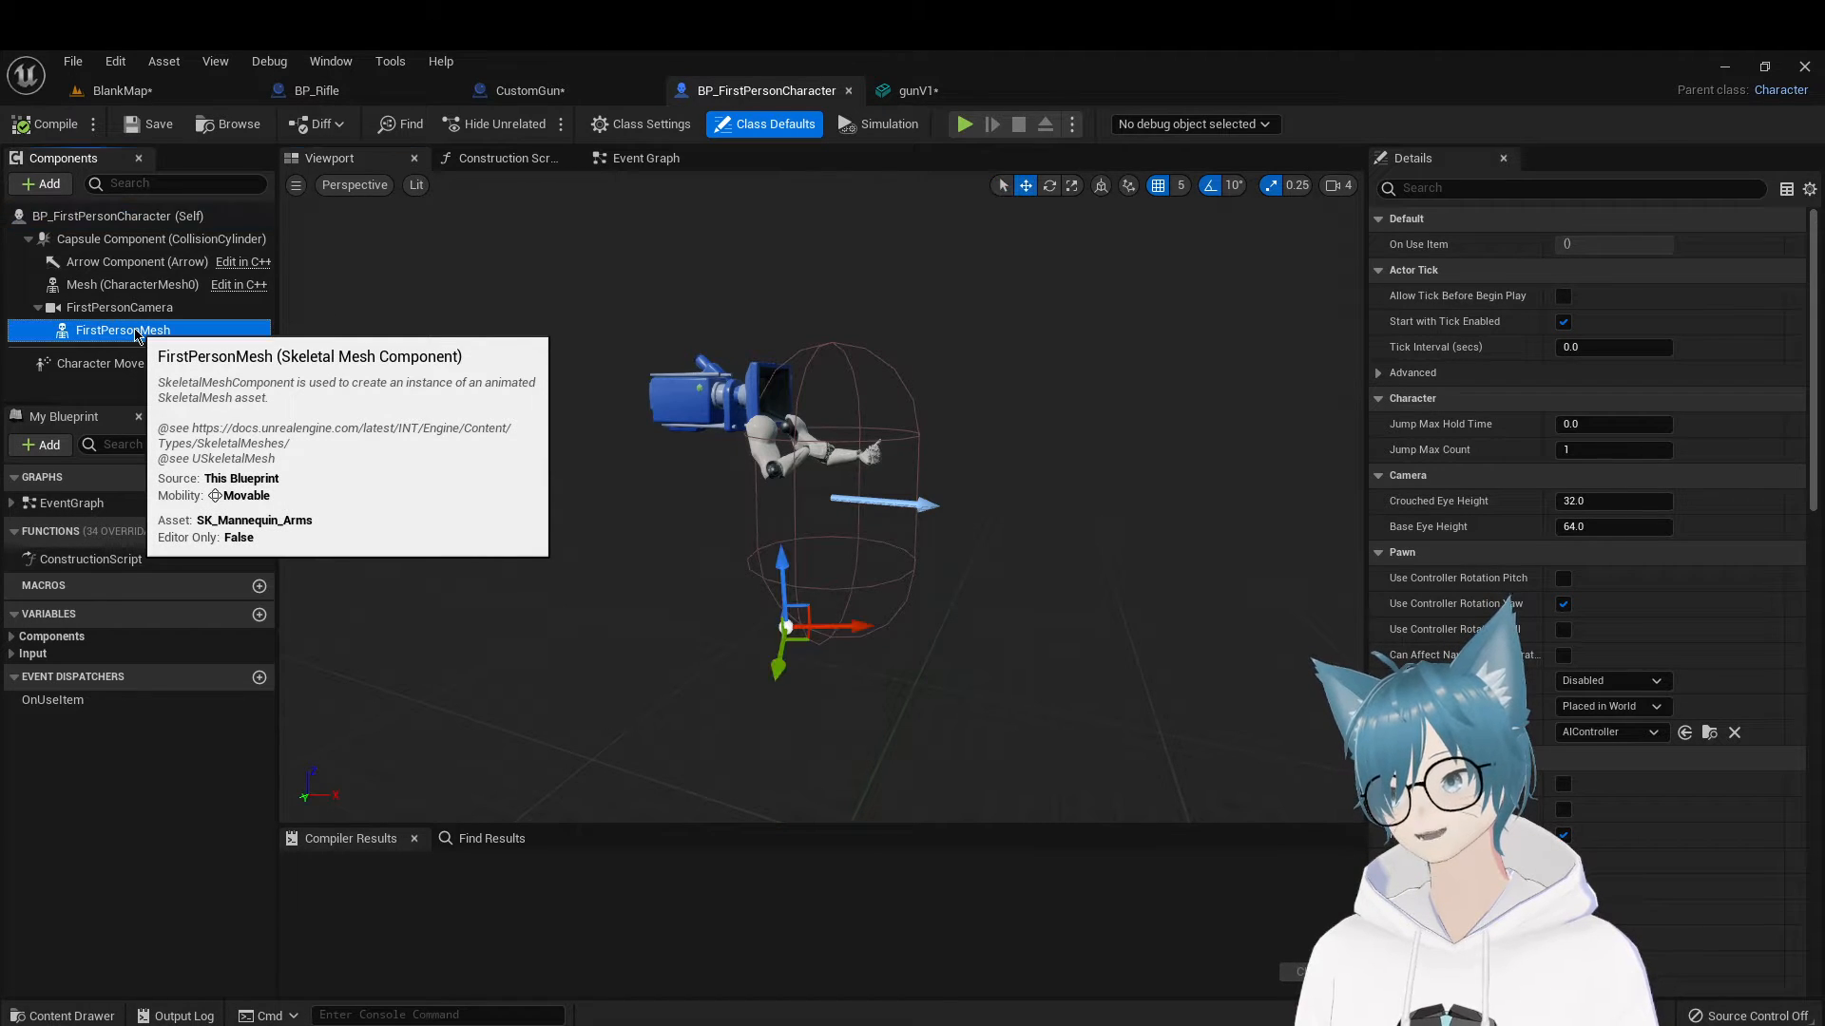
scroll(1059, 445, up, 5)
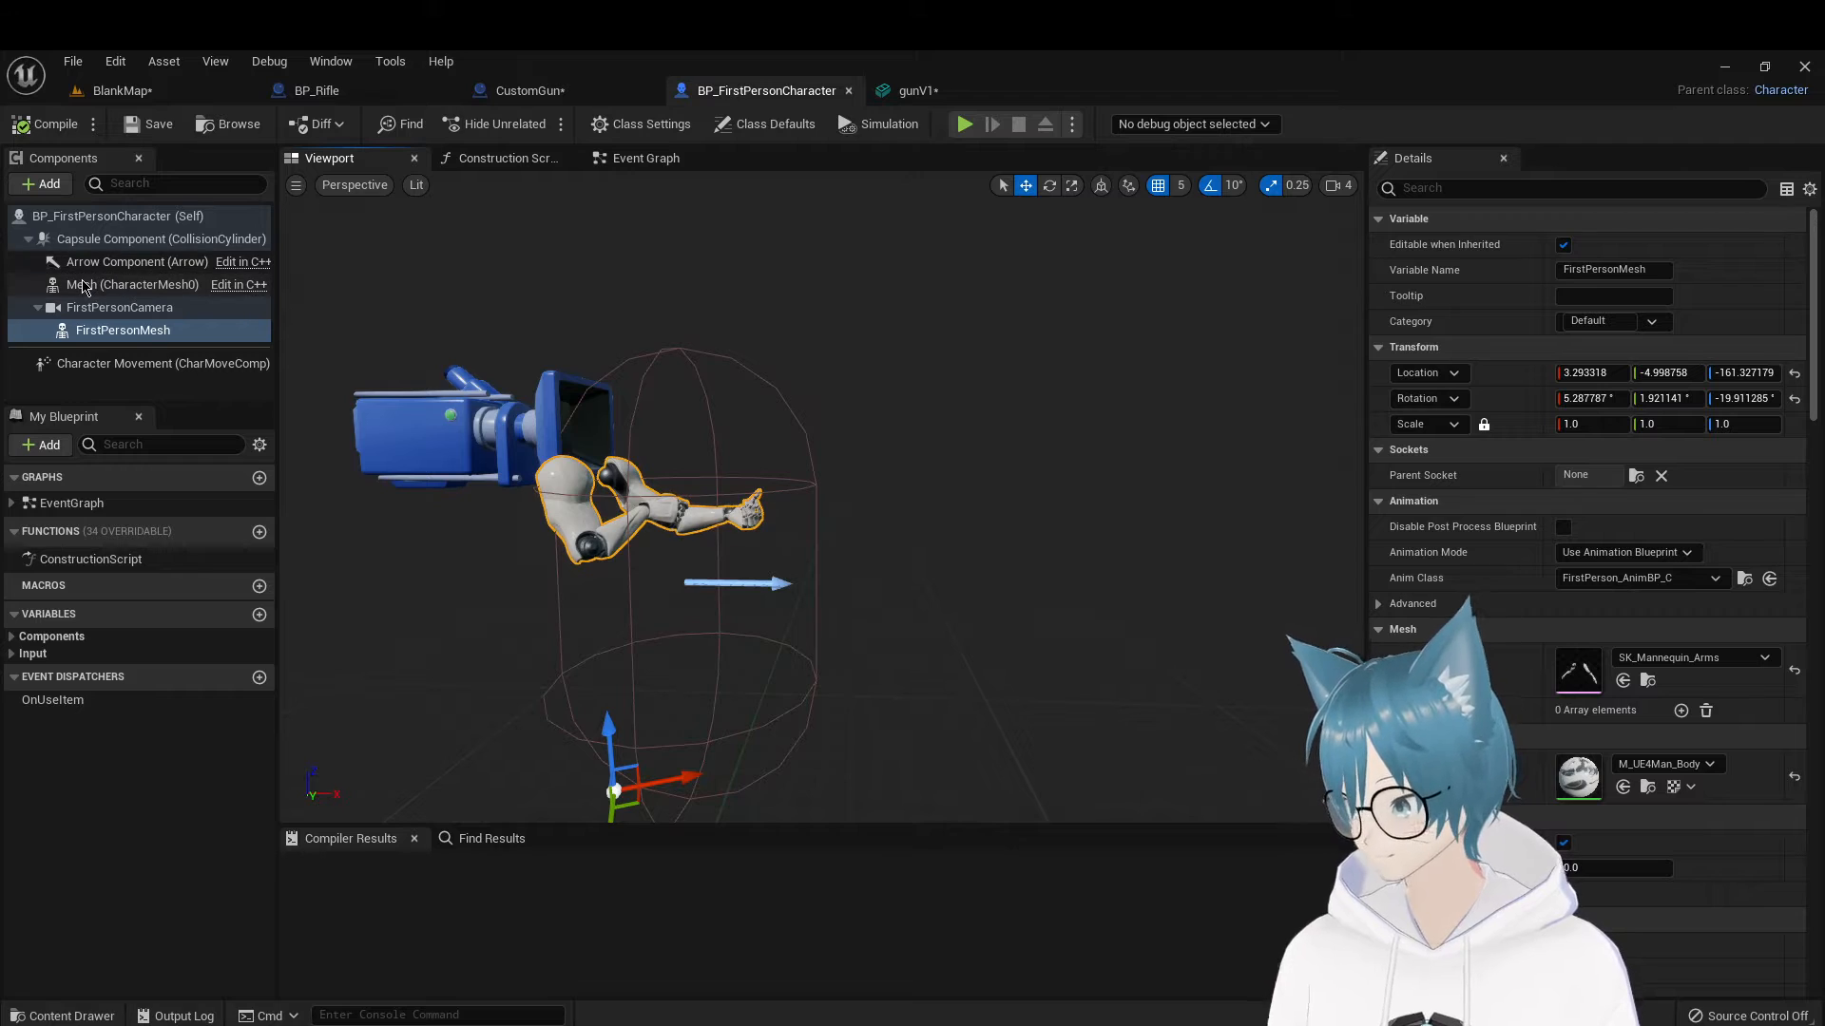
click(132, 284)
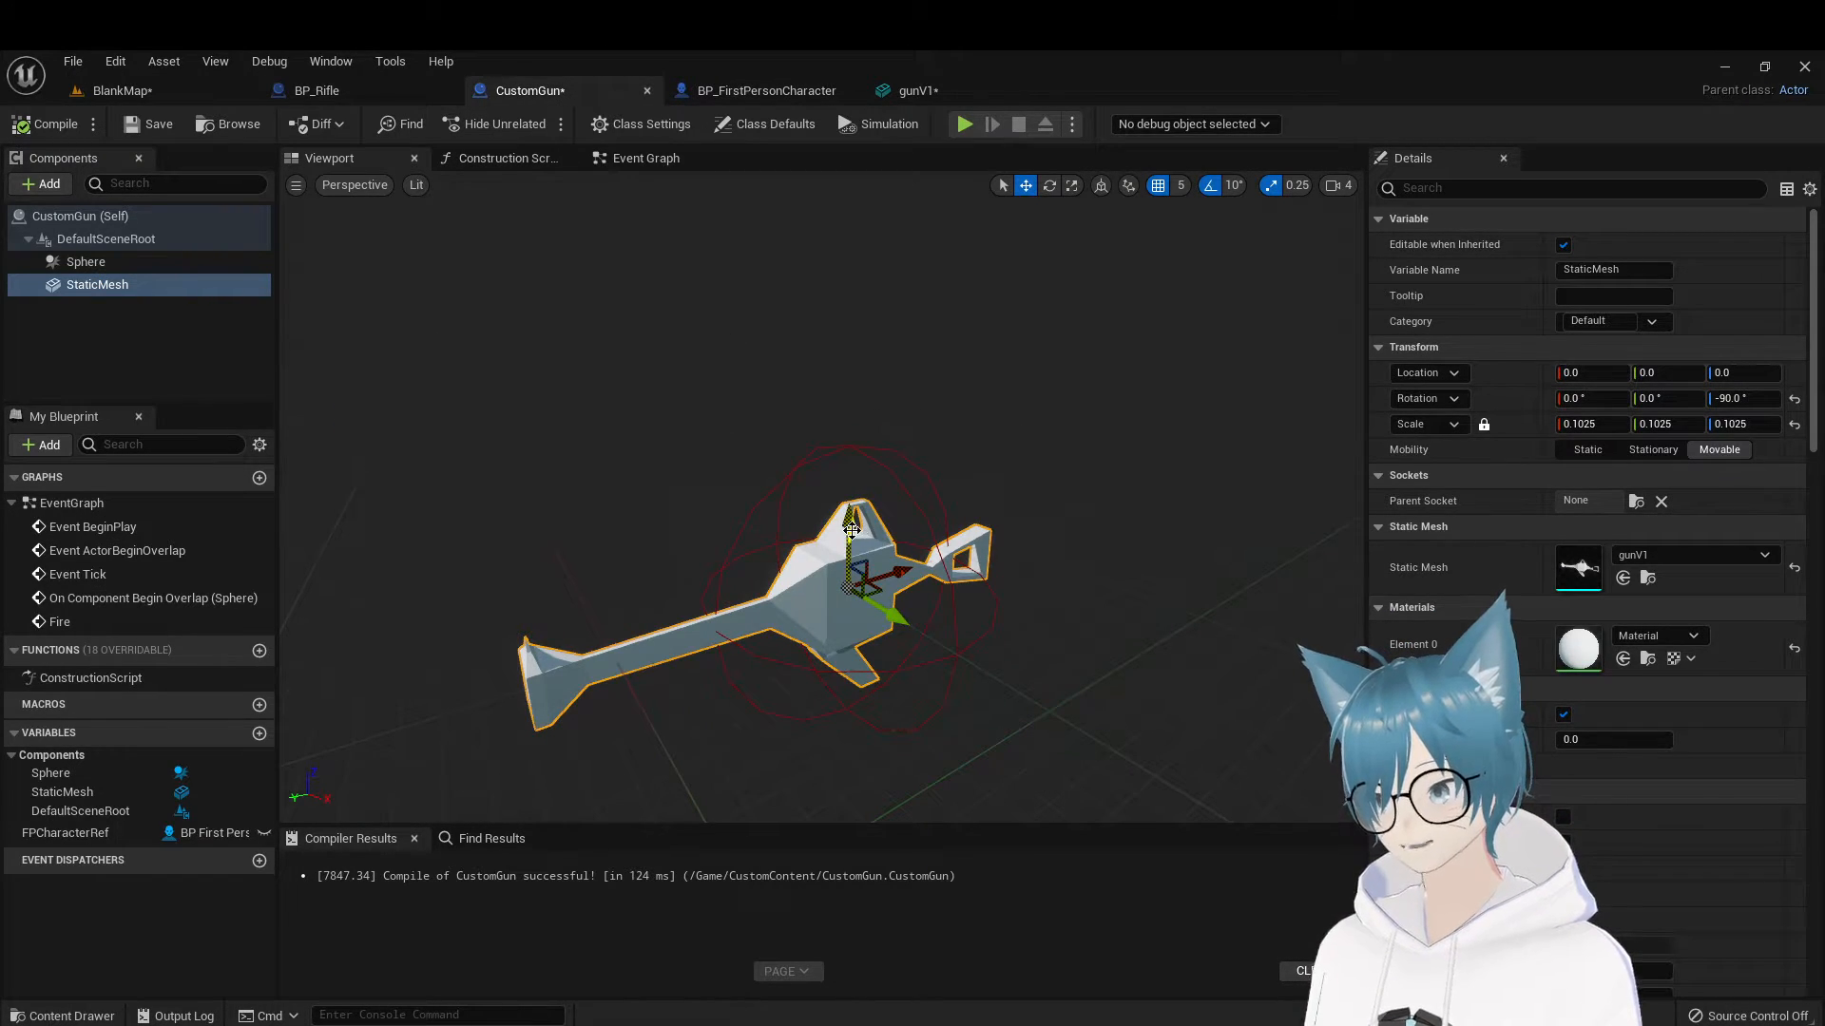
Move the StaticMesh component of CustomGun to X 5.0 and Z 5.0
drag(851, 528, 853, 515)
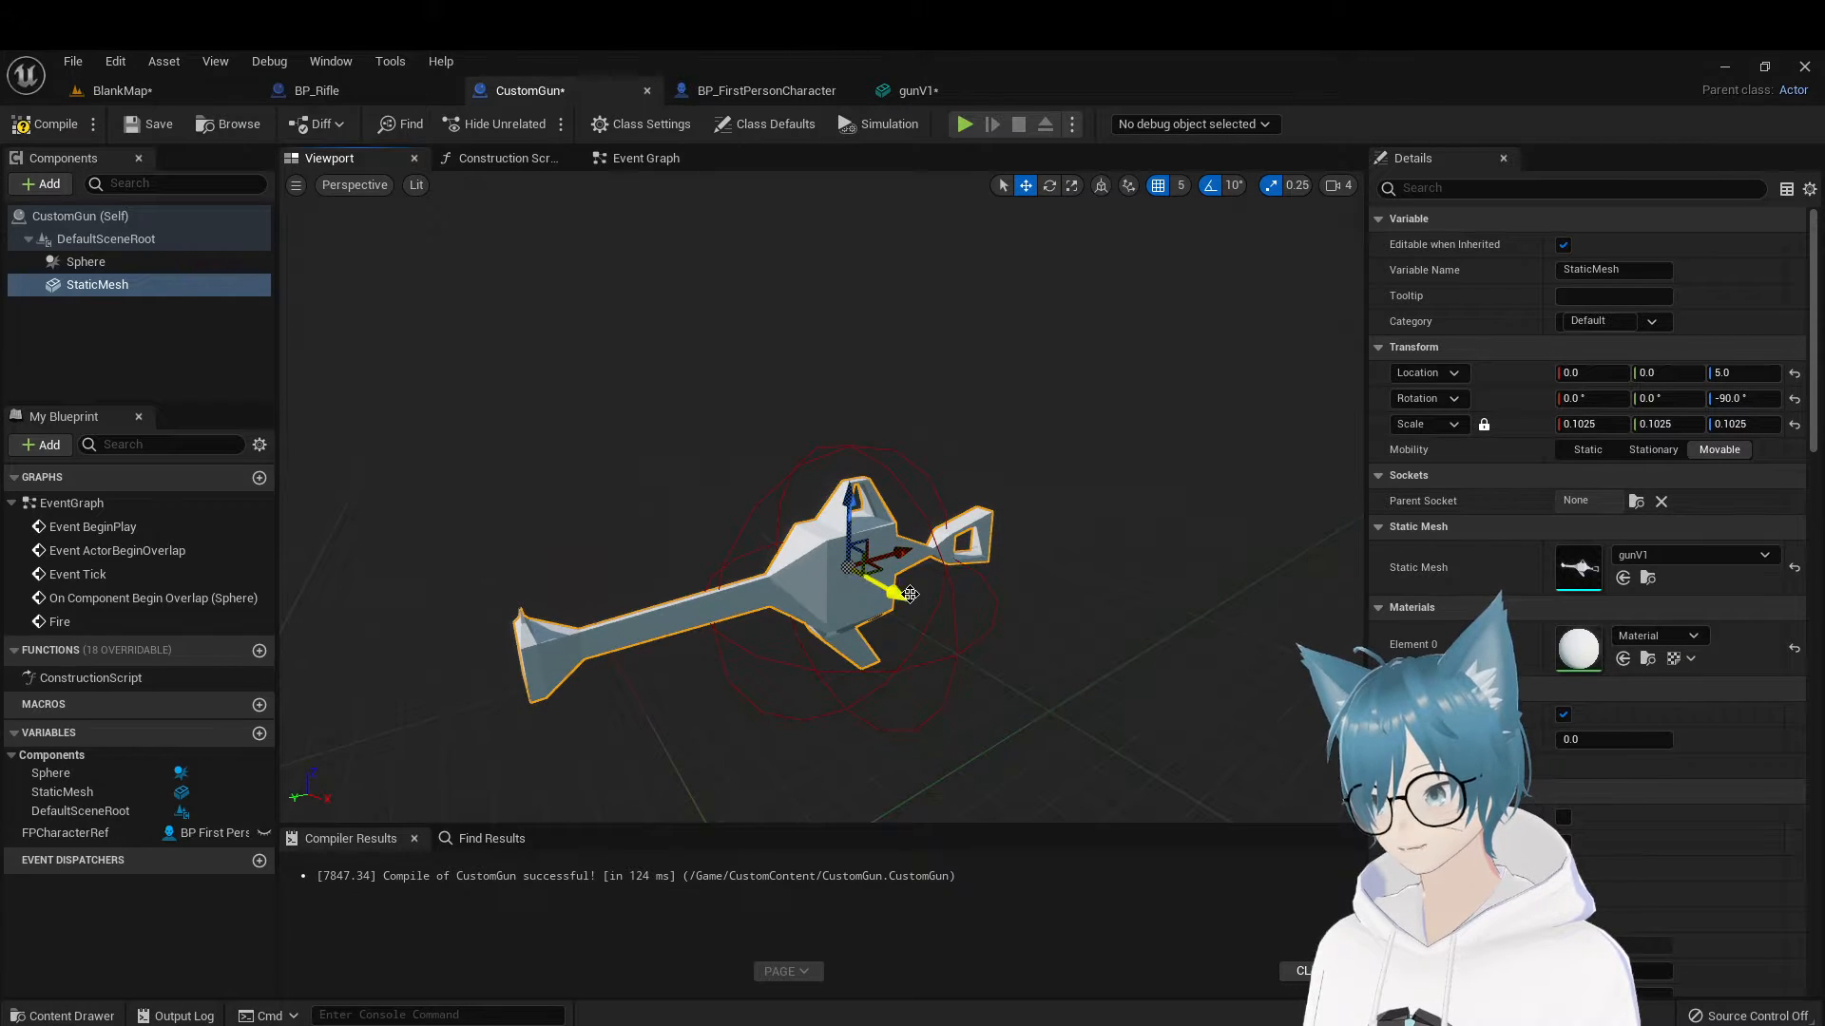
drag(907, 591, 915, 600)
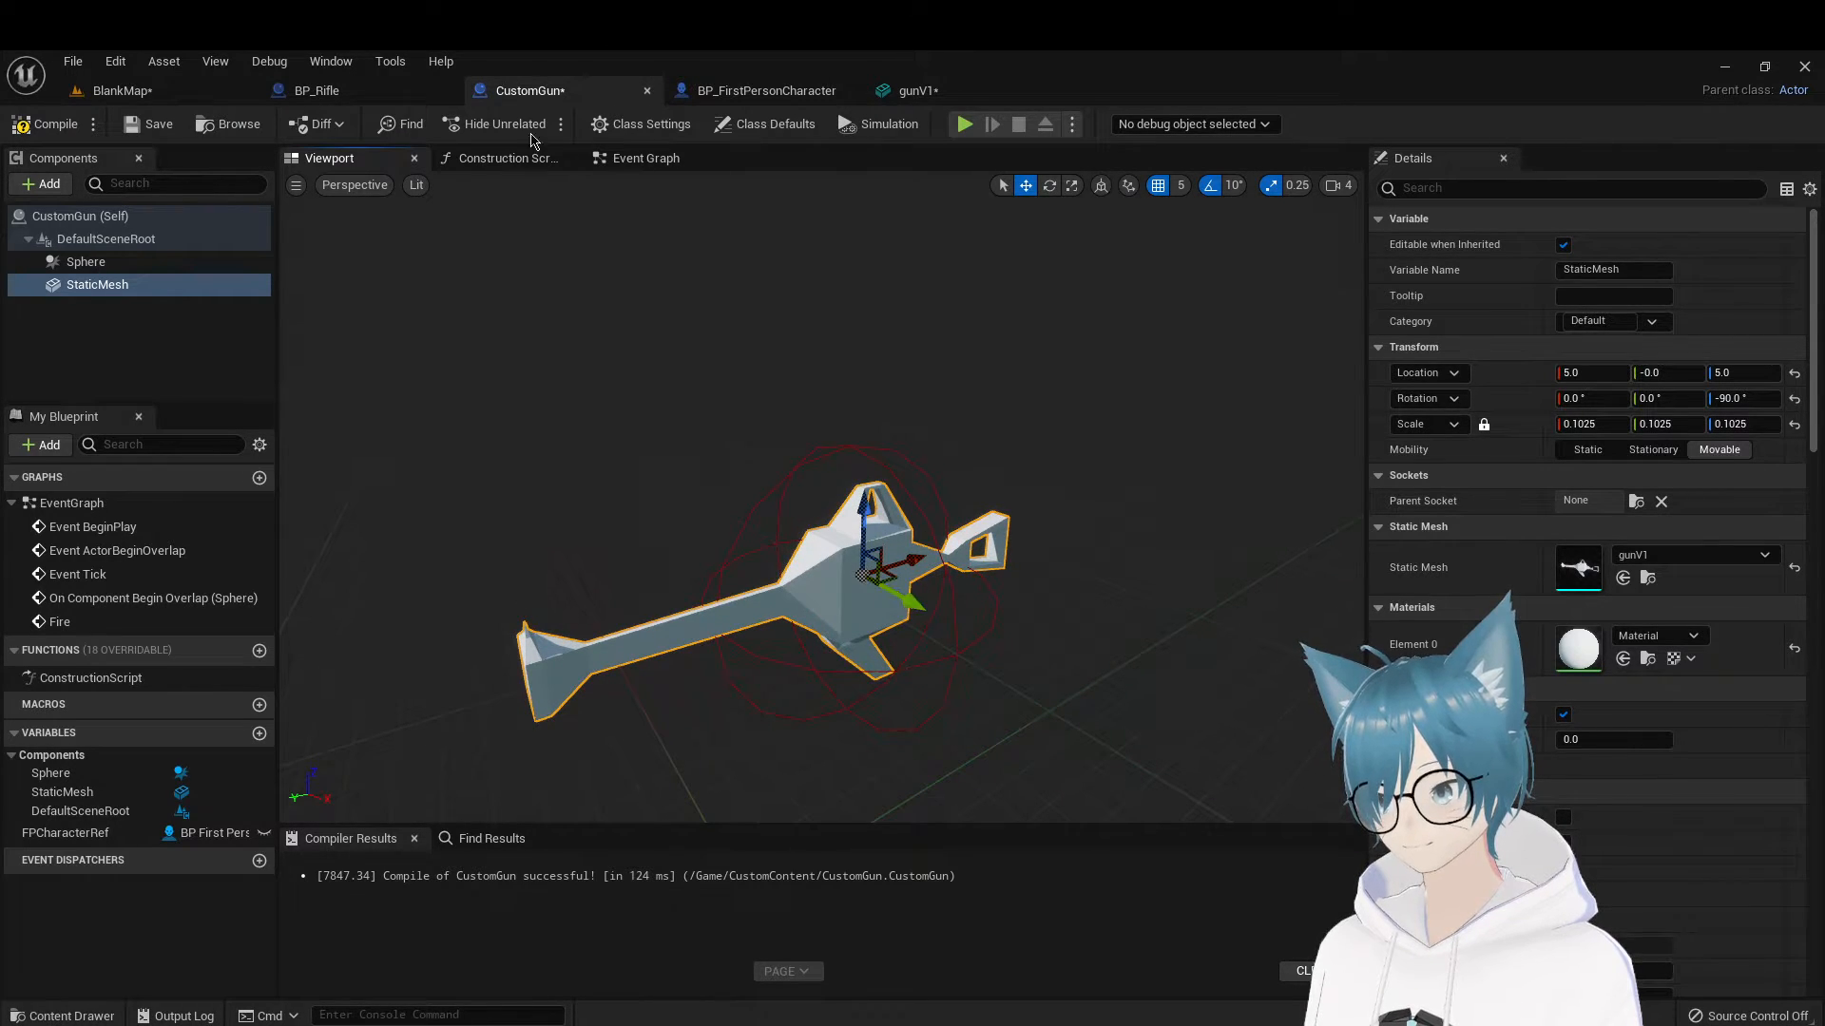
Play-test BlankMap to check how the repositioned CustomGun sits in the hand, fire it, and stop the session
click(166, 90)
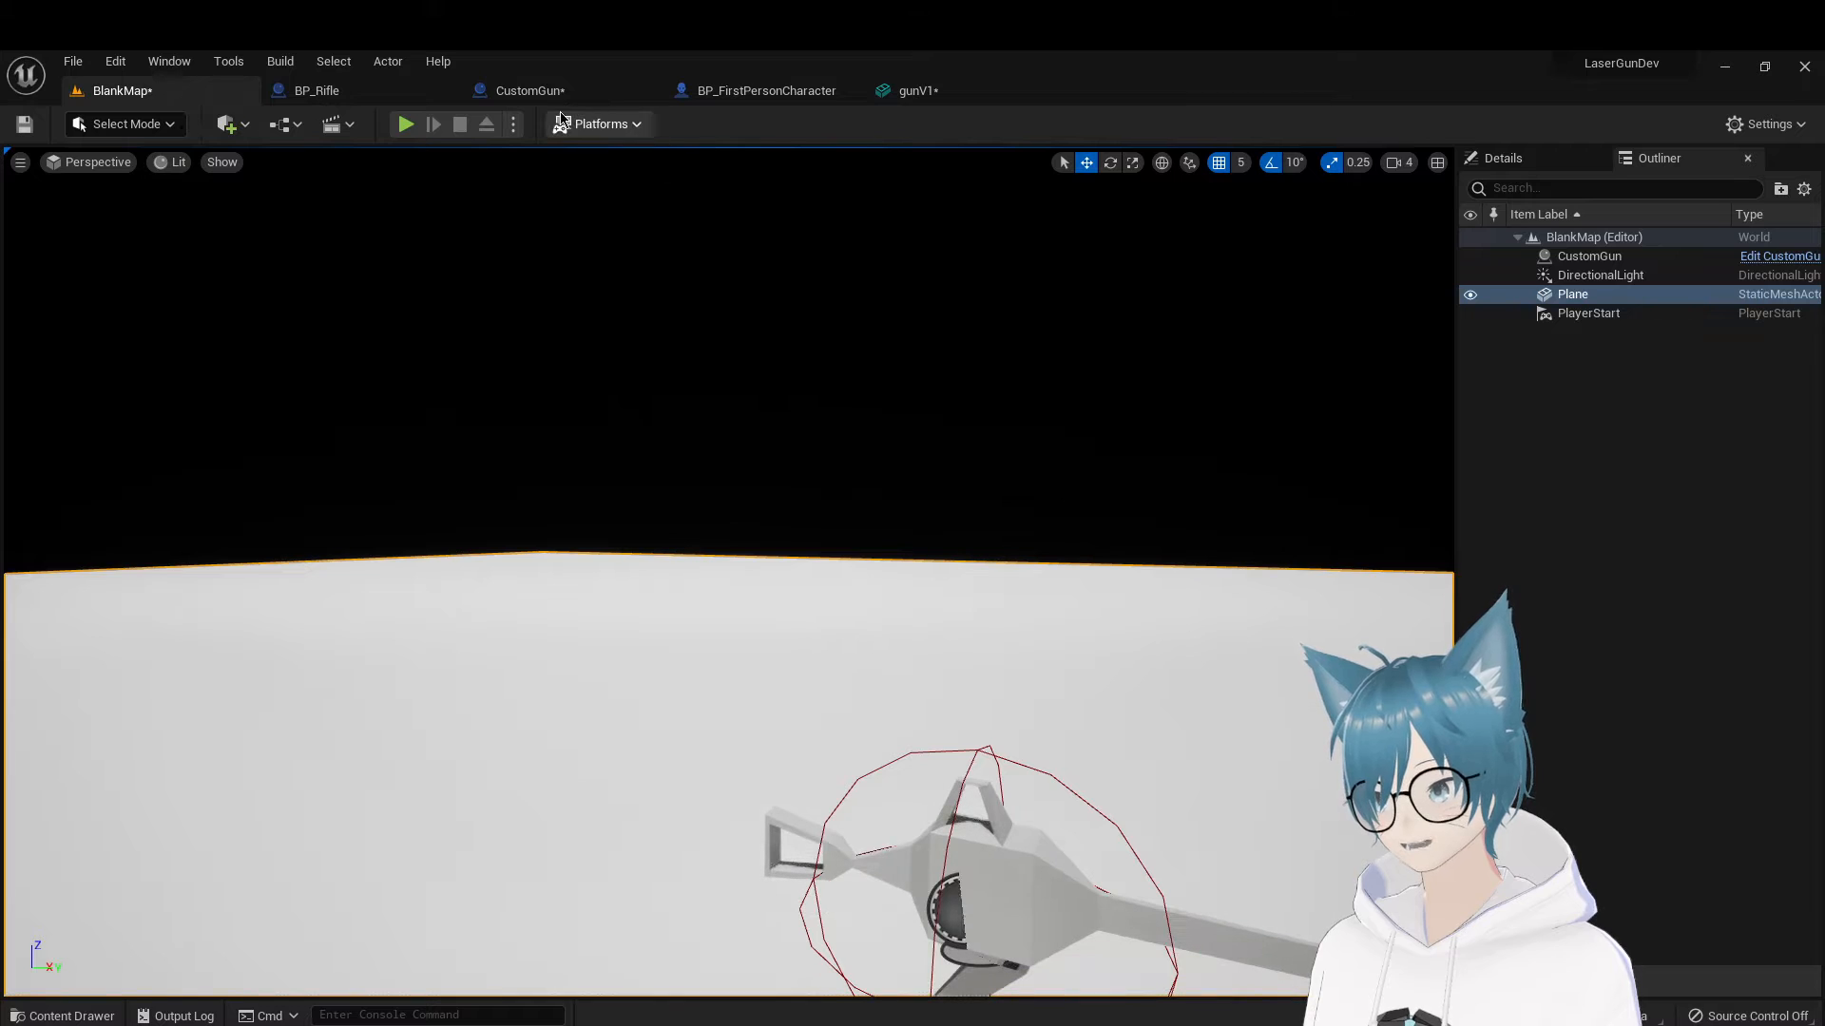
click(406, 123)
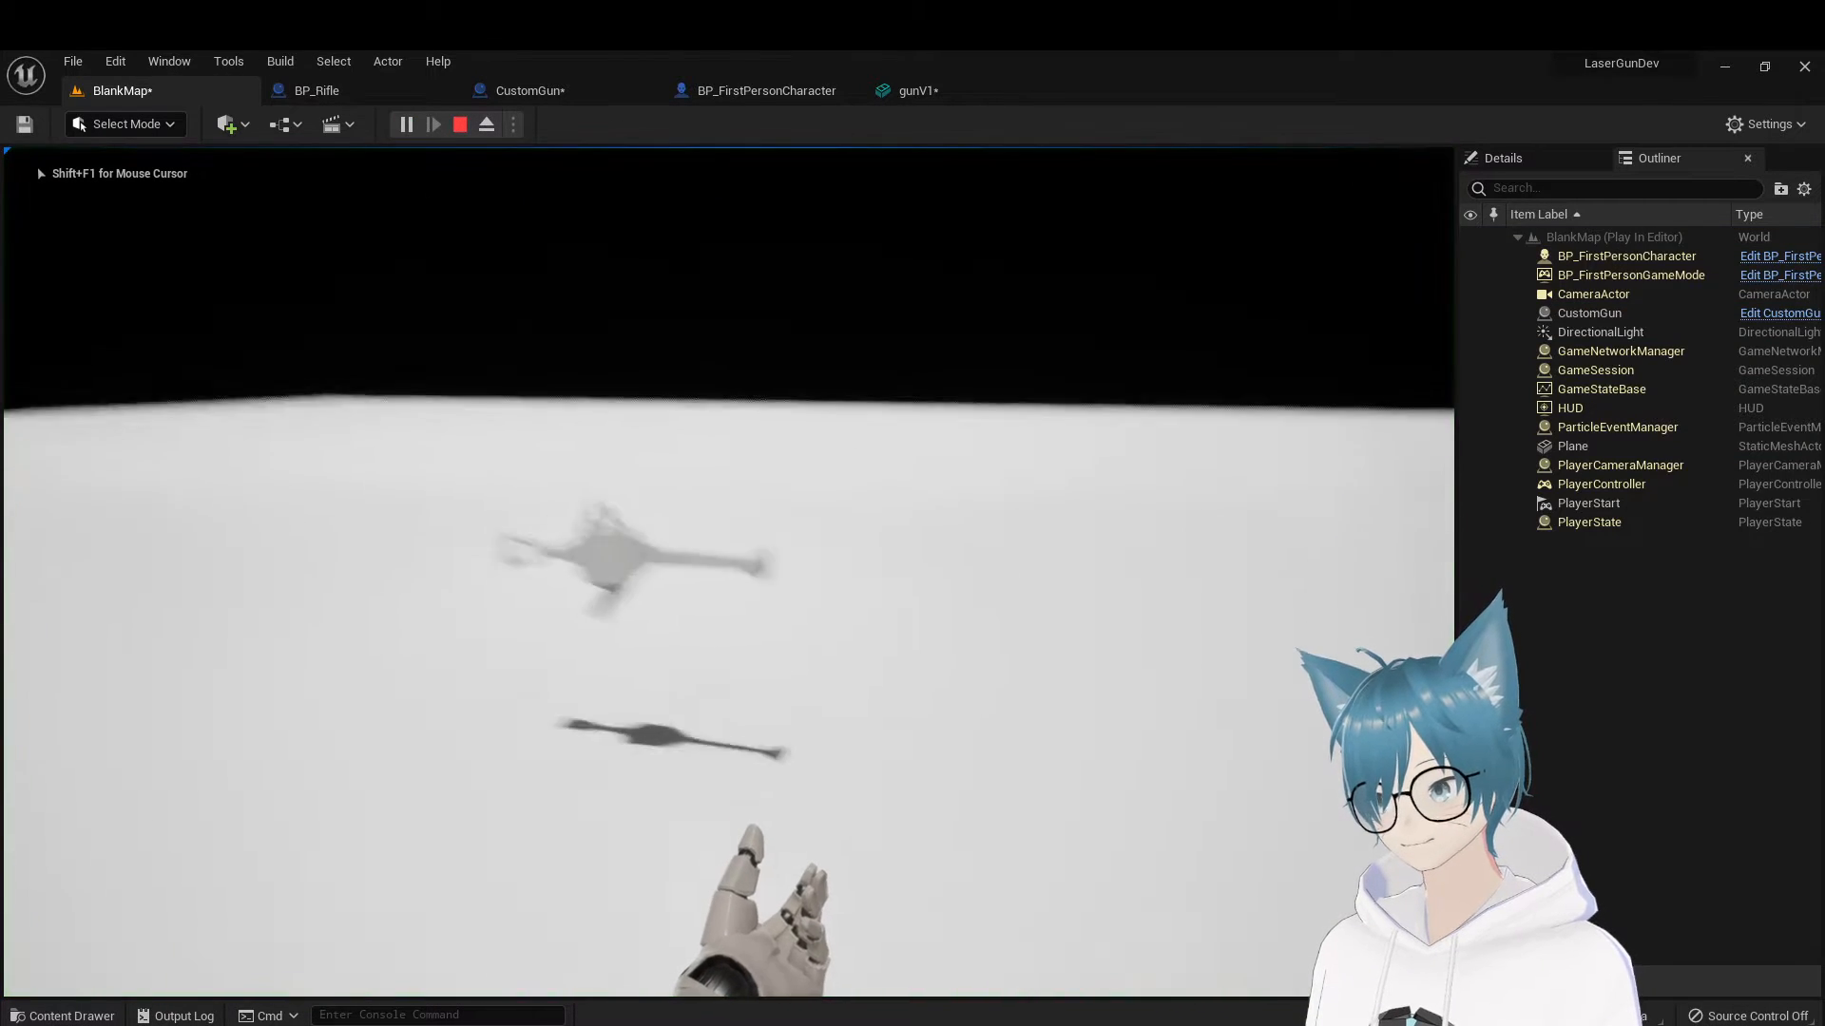
key(w)
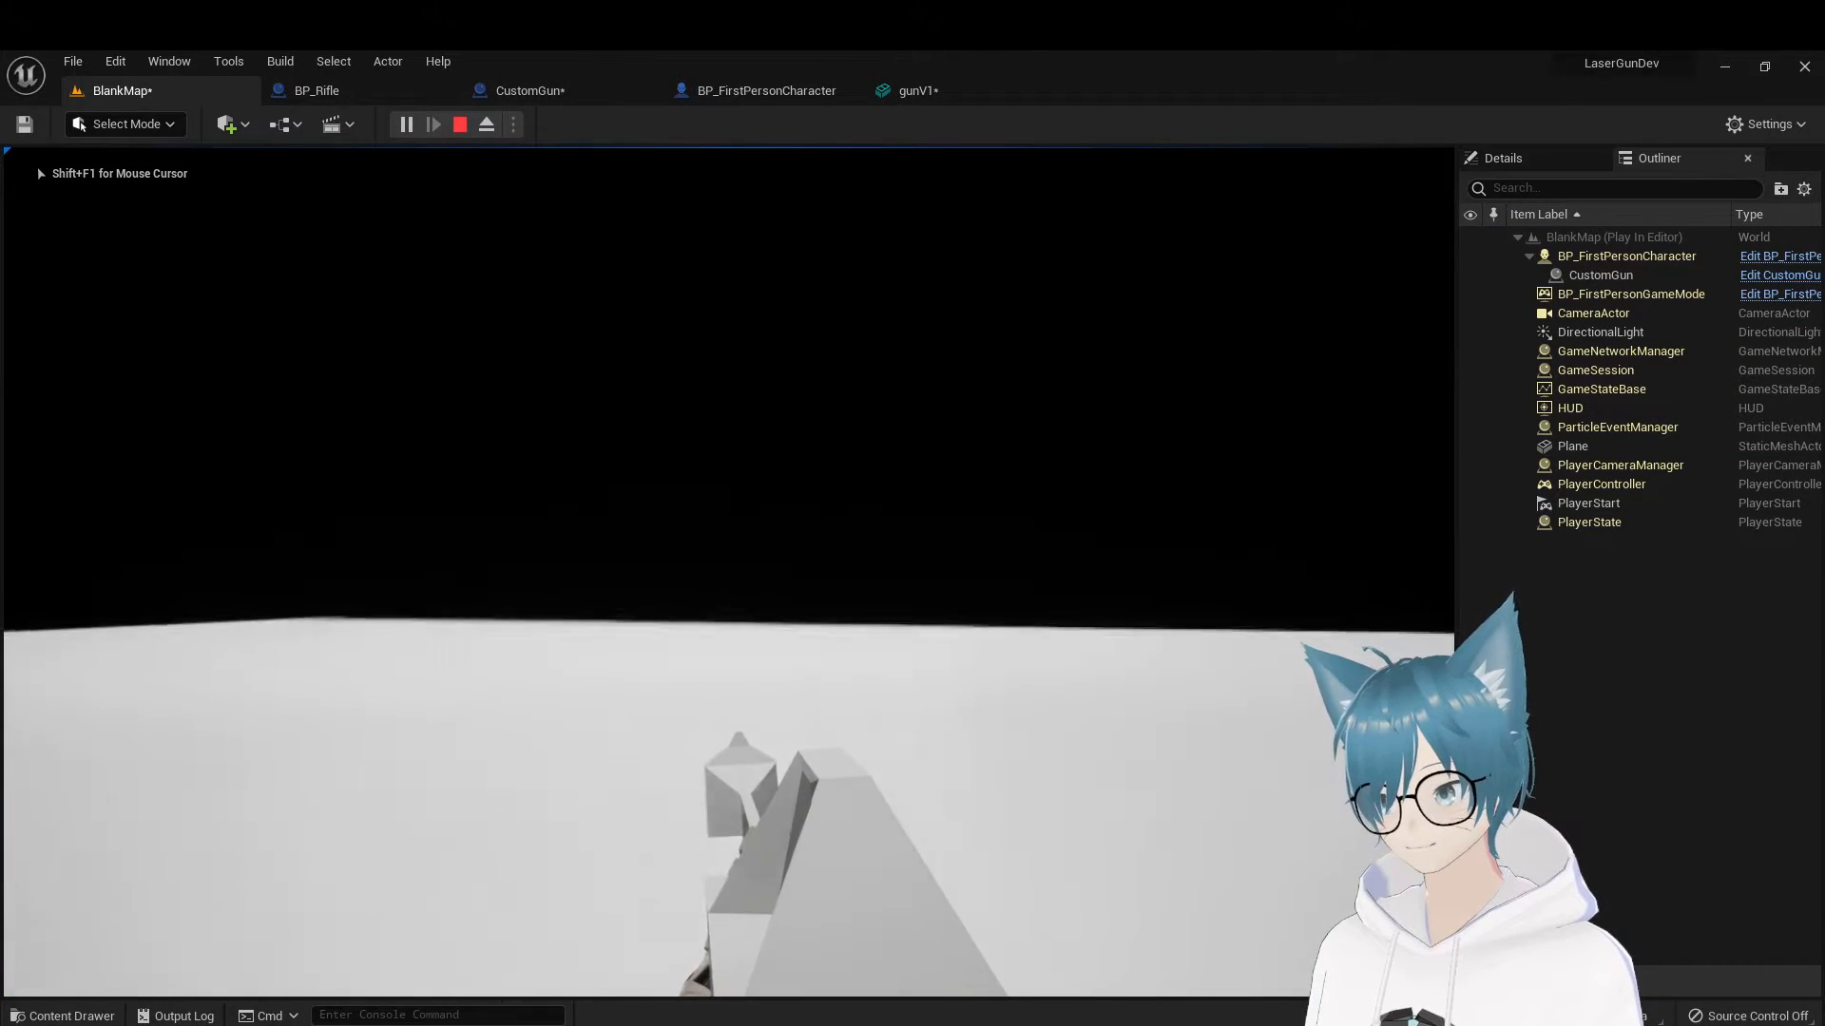
click(728, 573)
click(729, 572)
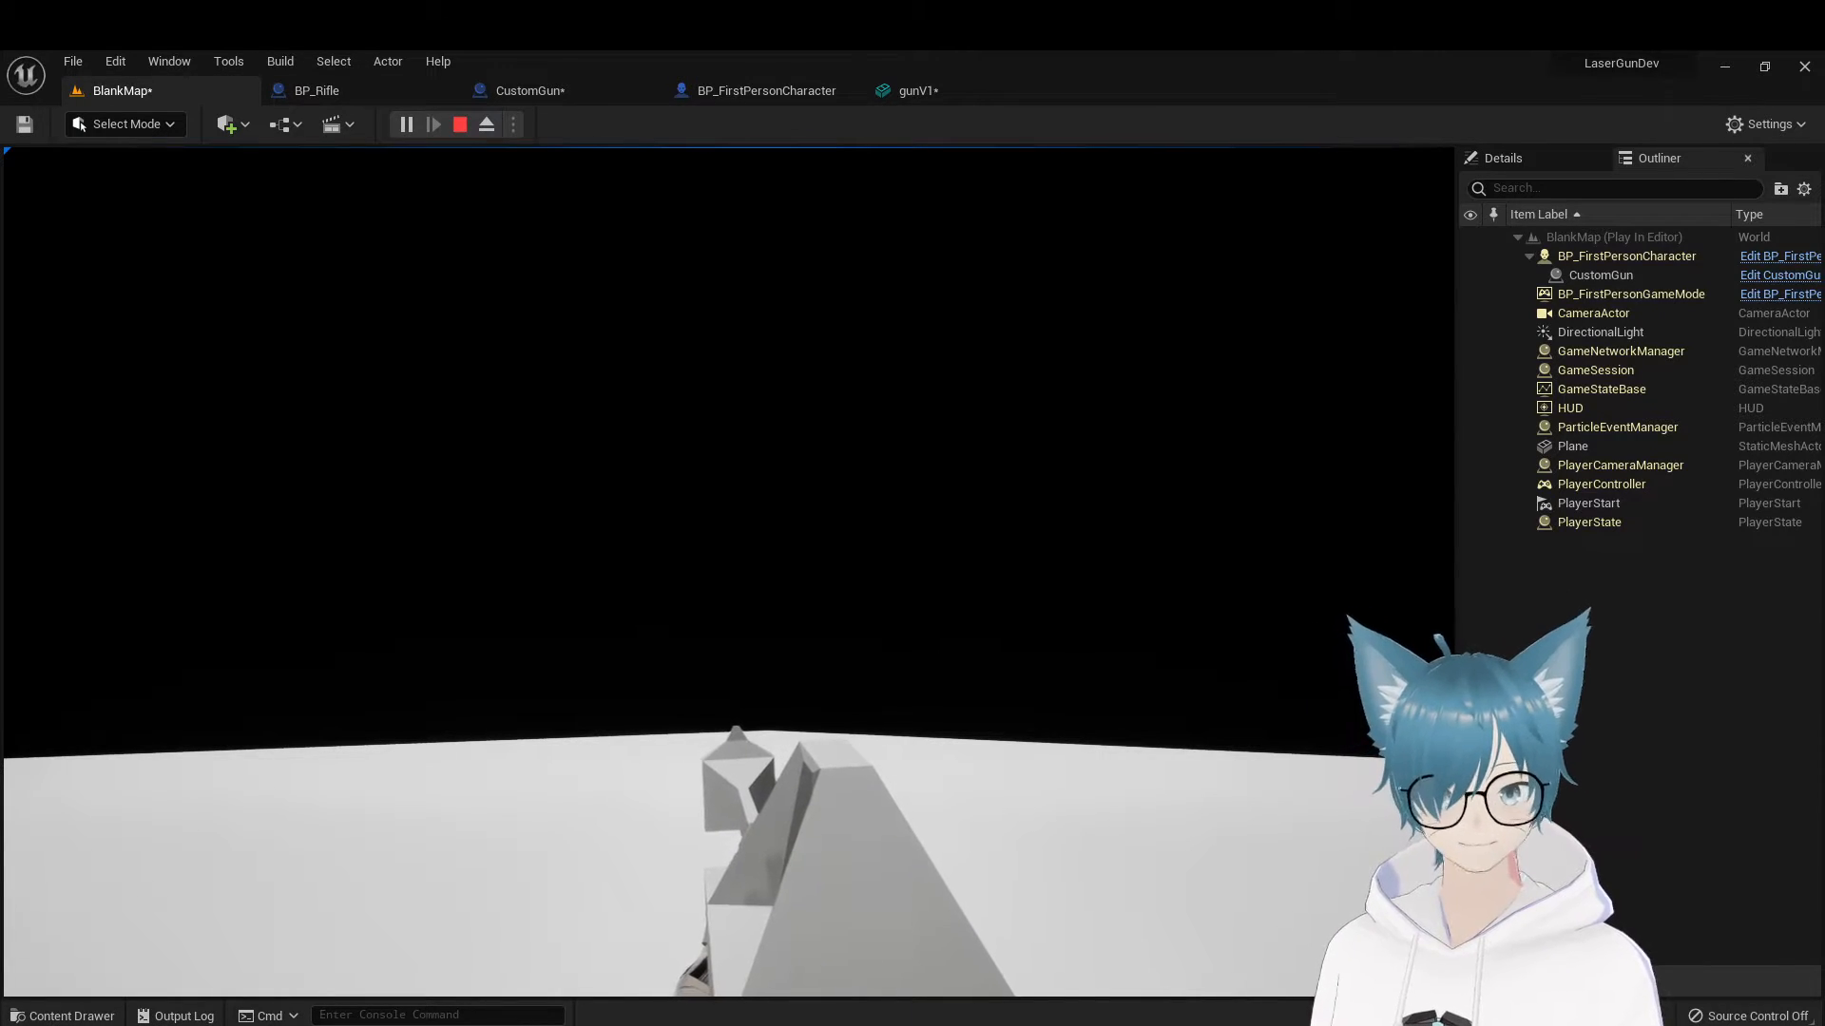
key(Escape)
Try removing the Print String node from the Fire event in CustomGun's Event Graph, compile, and undo the deletion
click(546, 90)
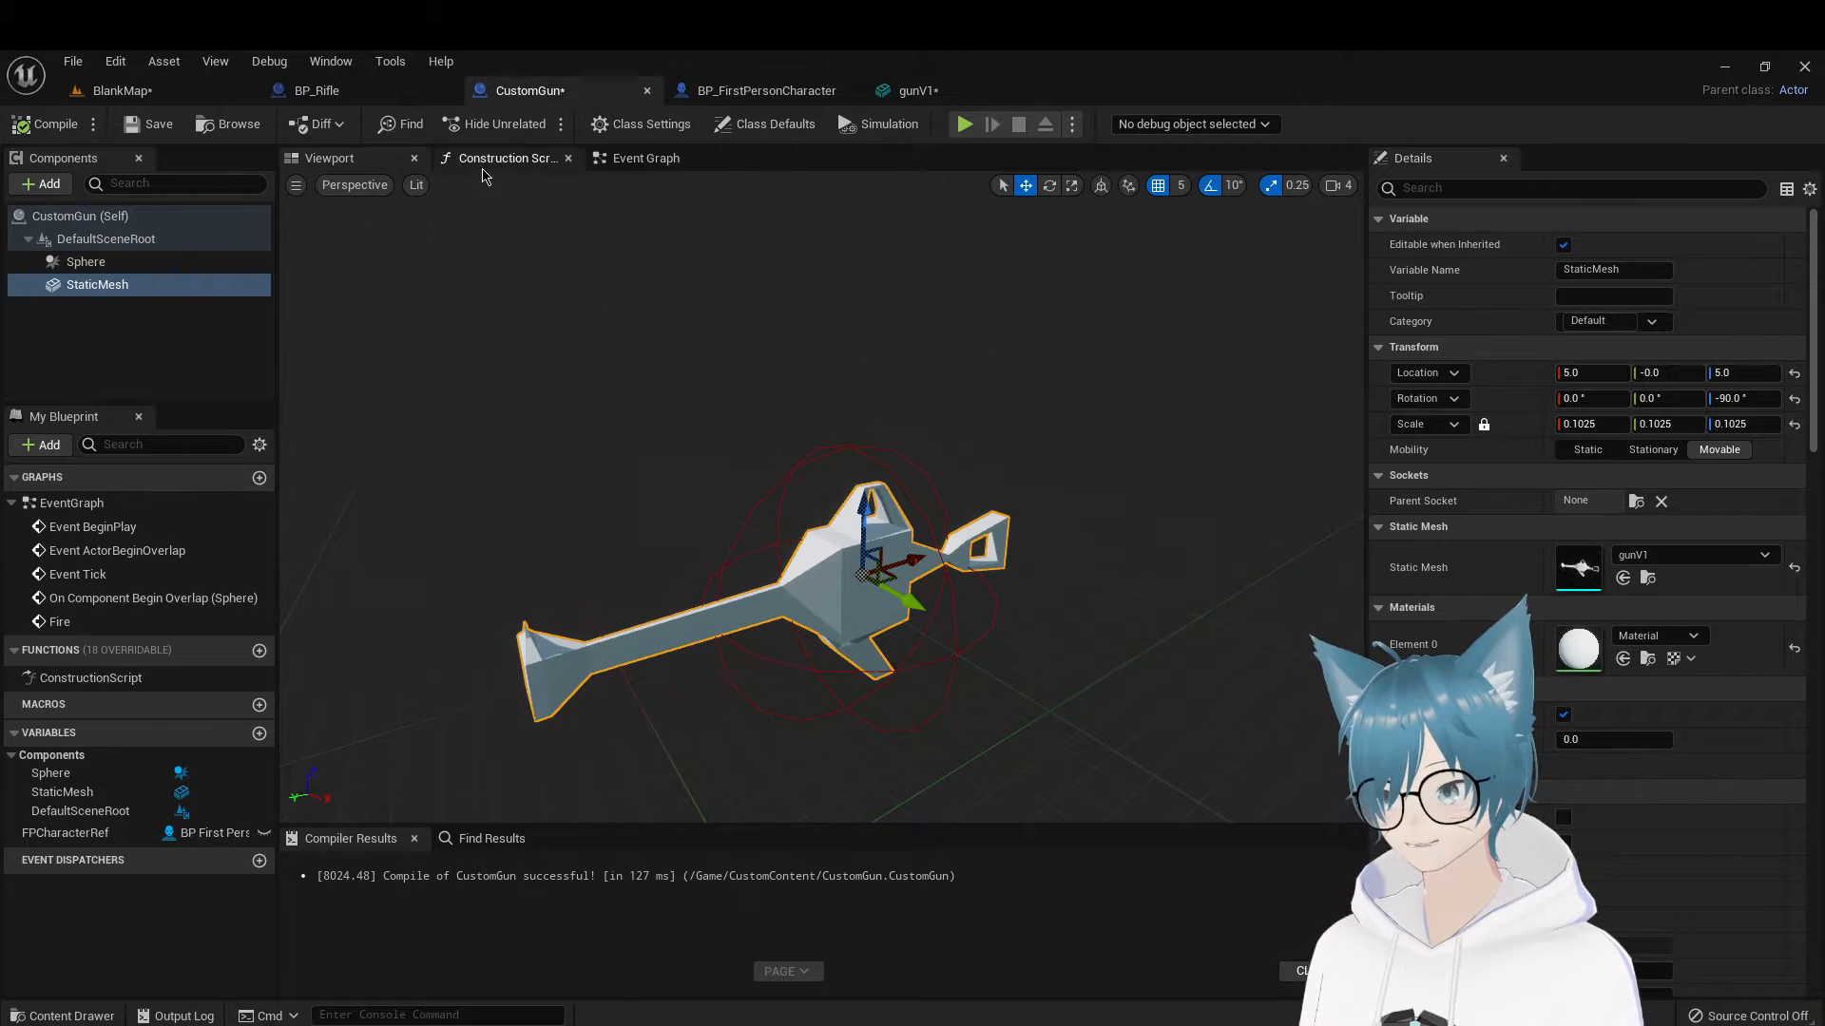
click(655, 161)
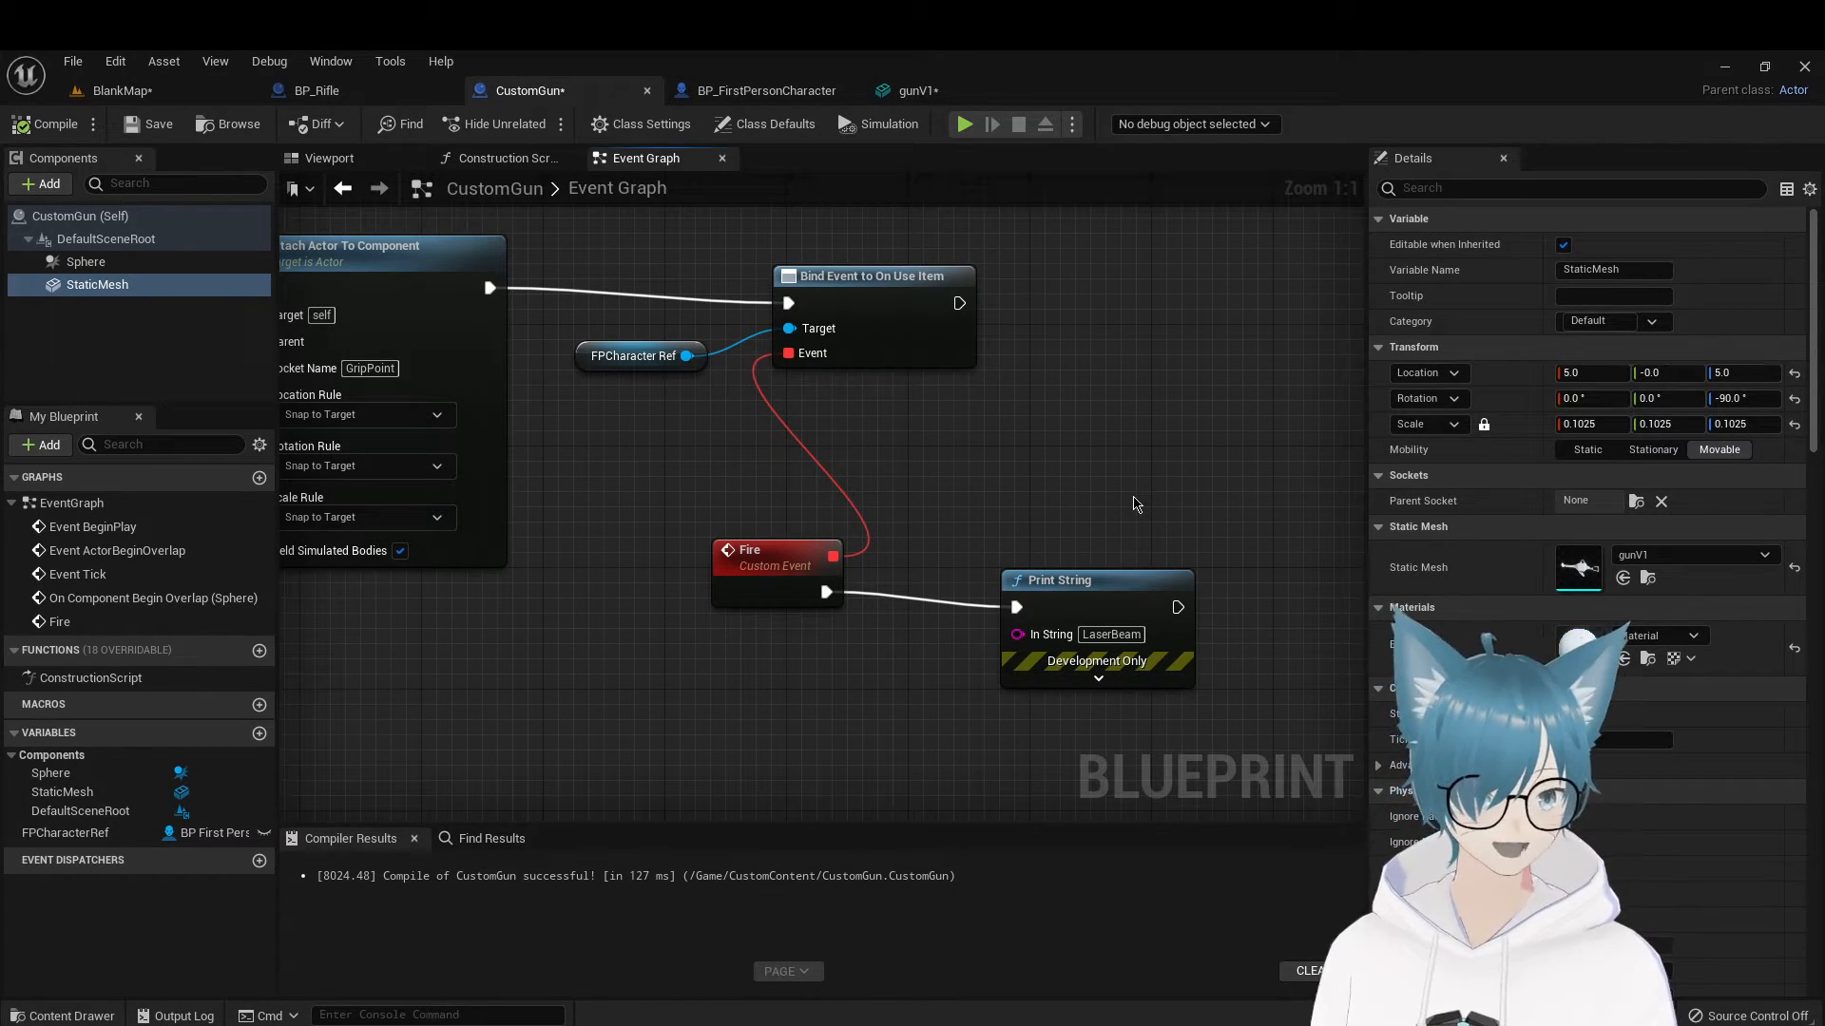
click(1117, 577)
key(Delete)
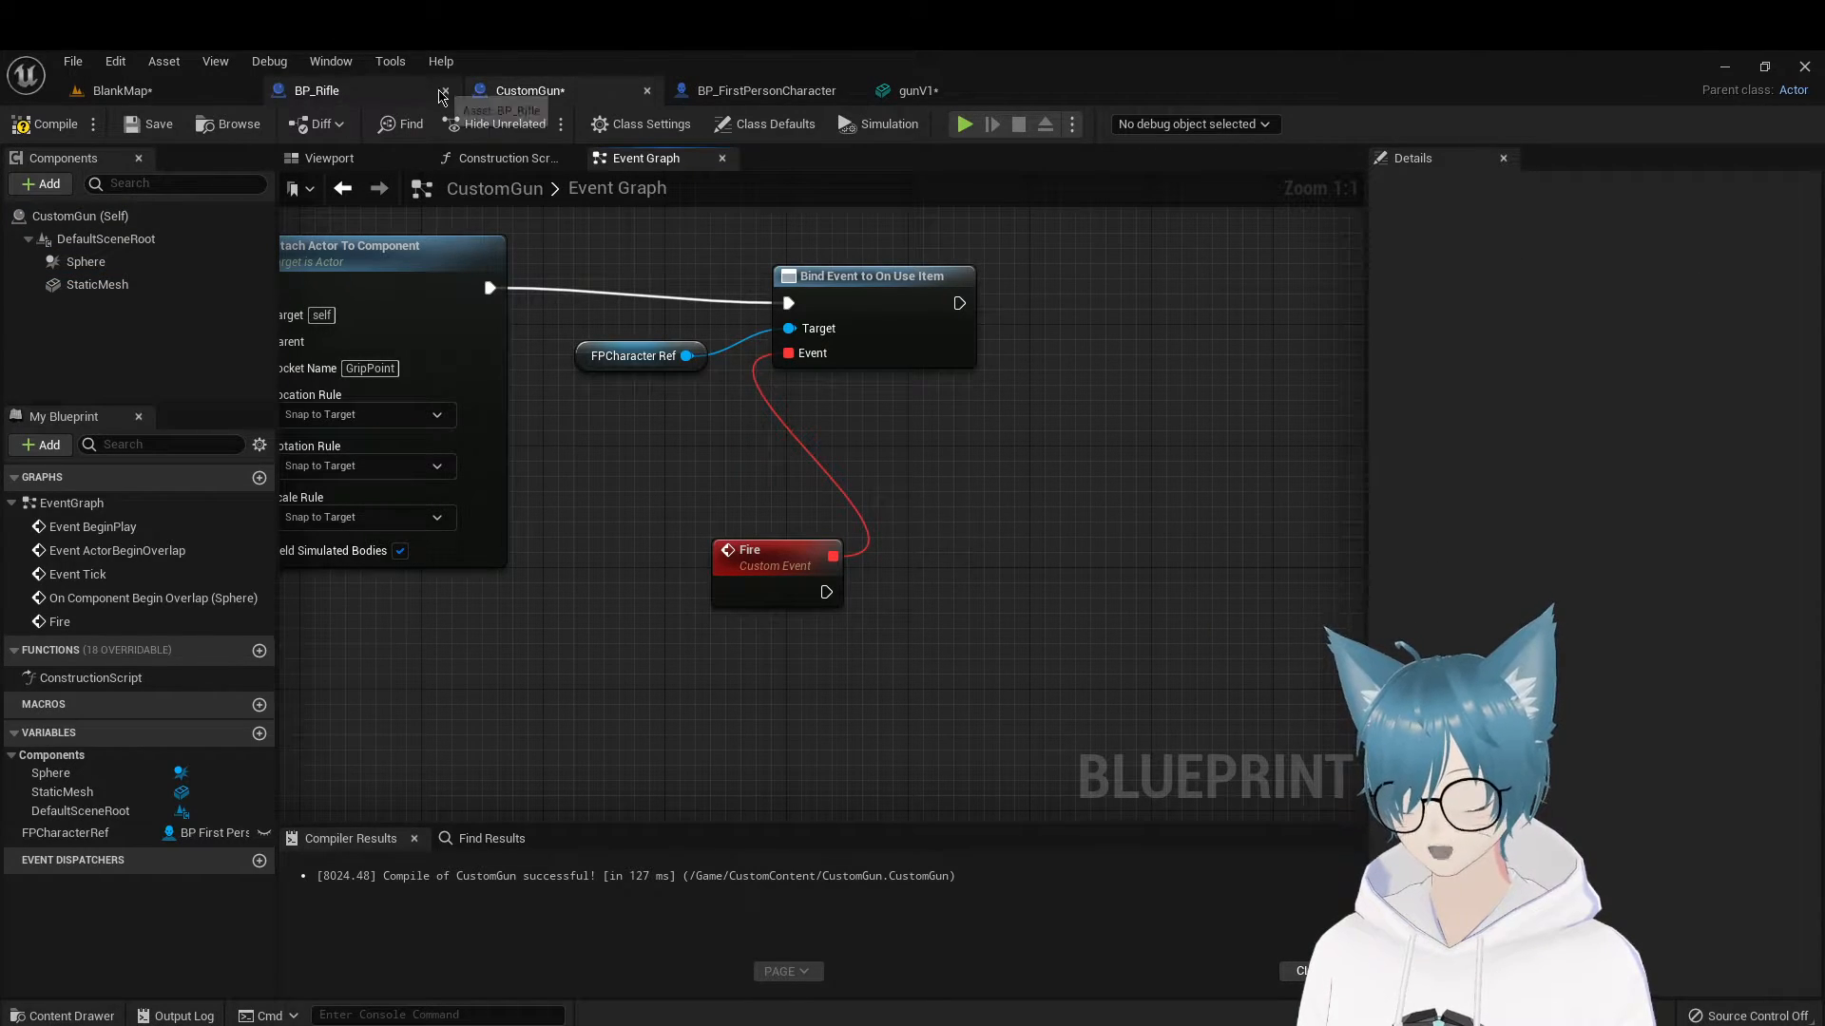
click(51, 127)
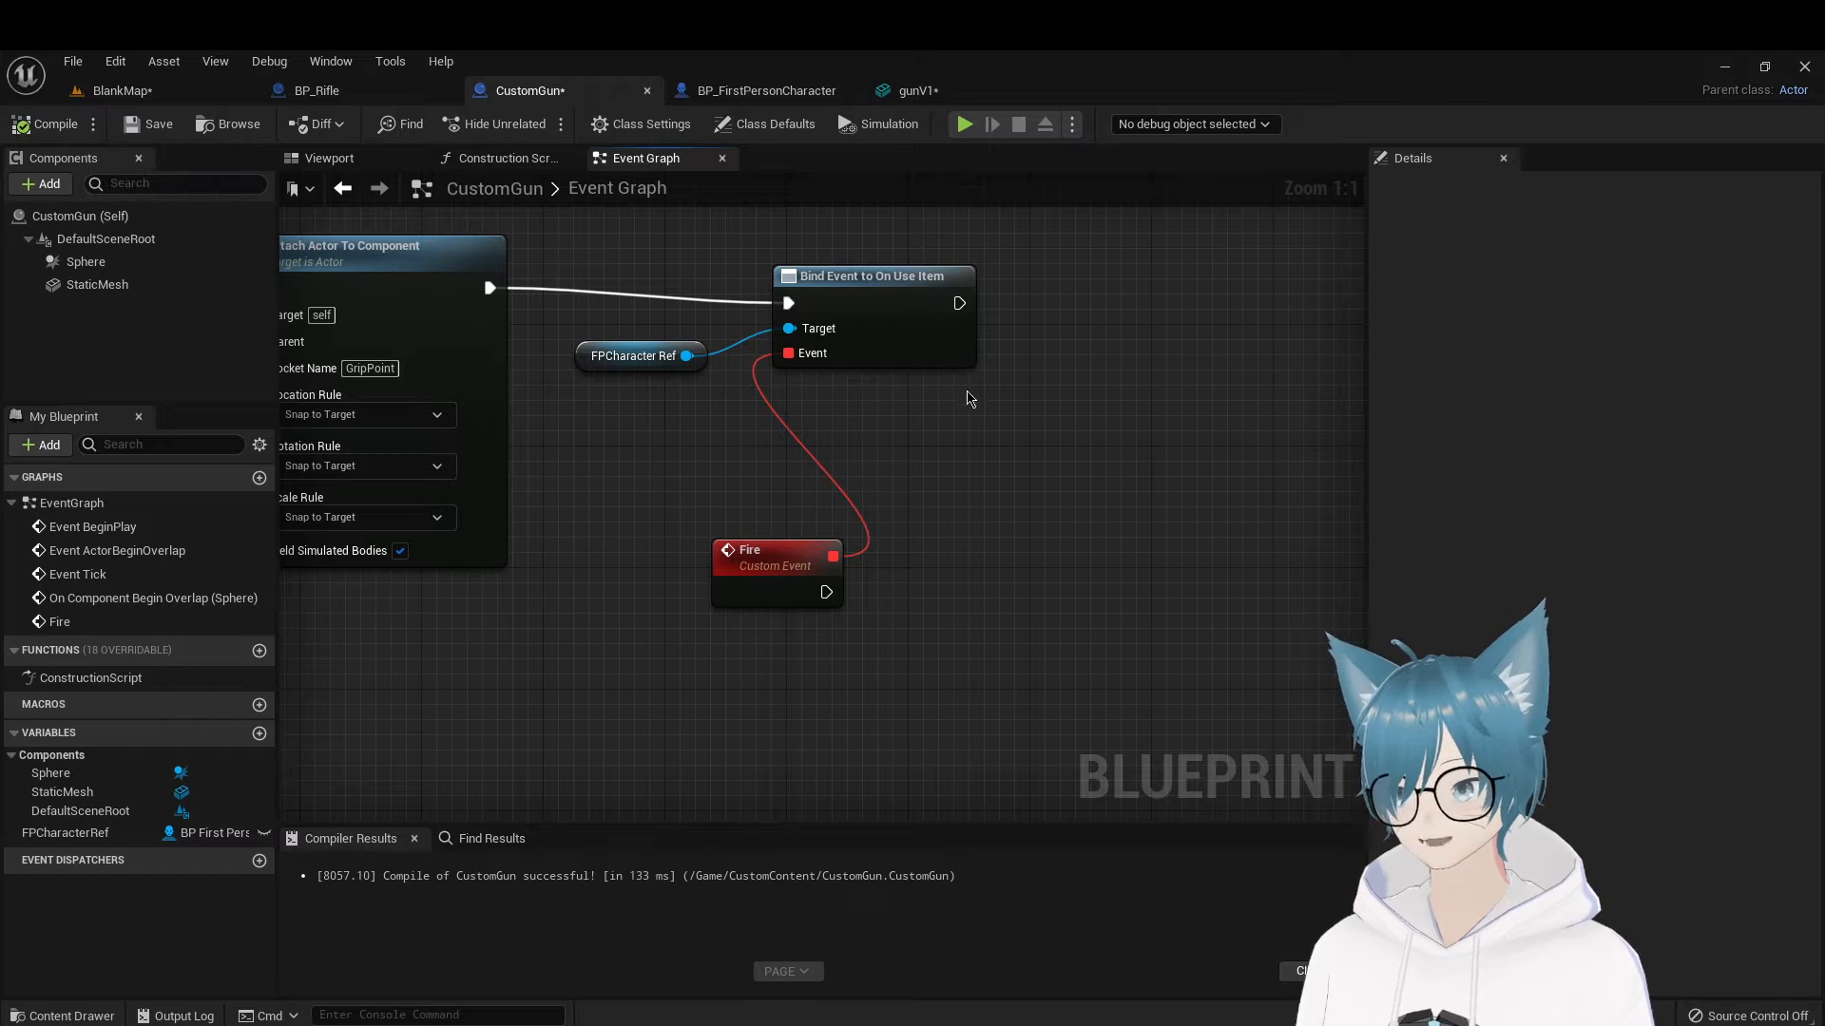
key(ctrl+z)
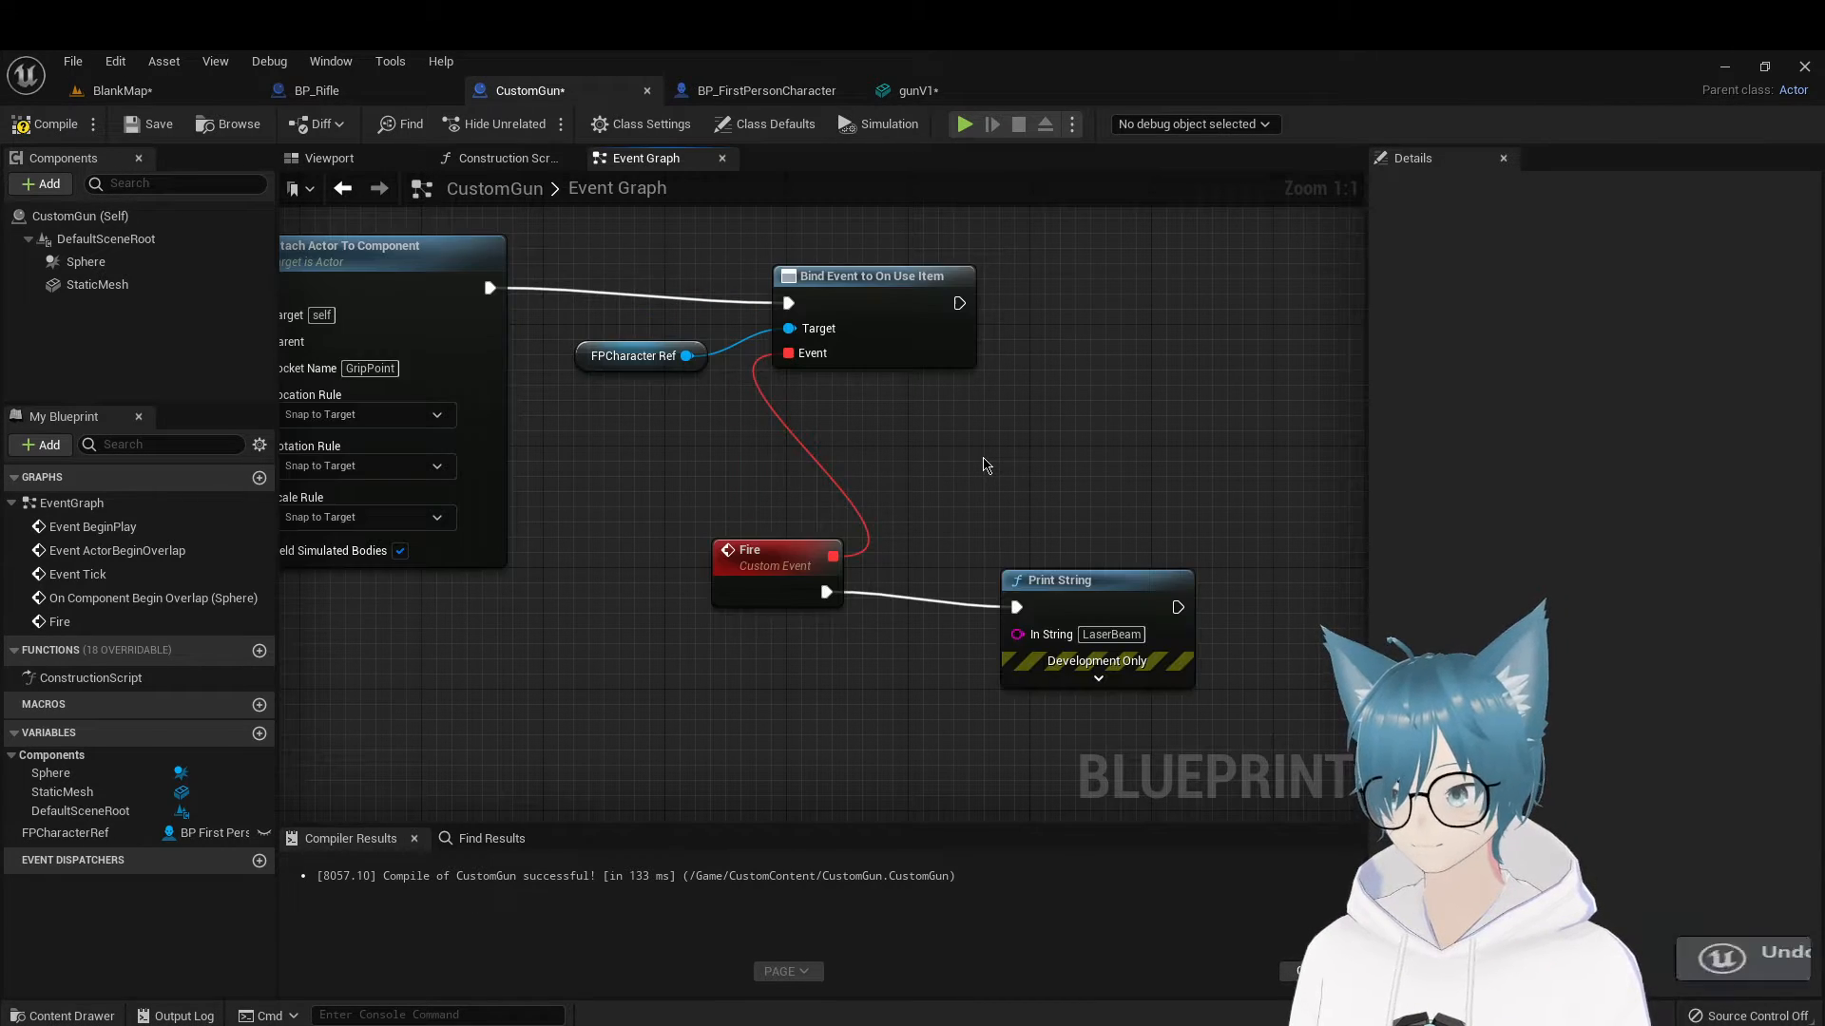
Play-test BlankMap by picking up CustomGun and firing it a couple of times, and stop the session
click(122, 90)
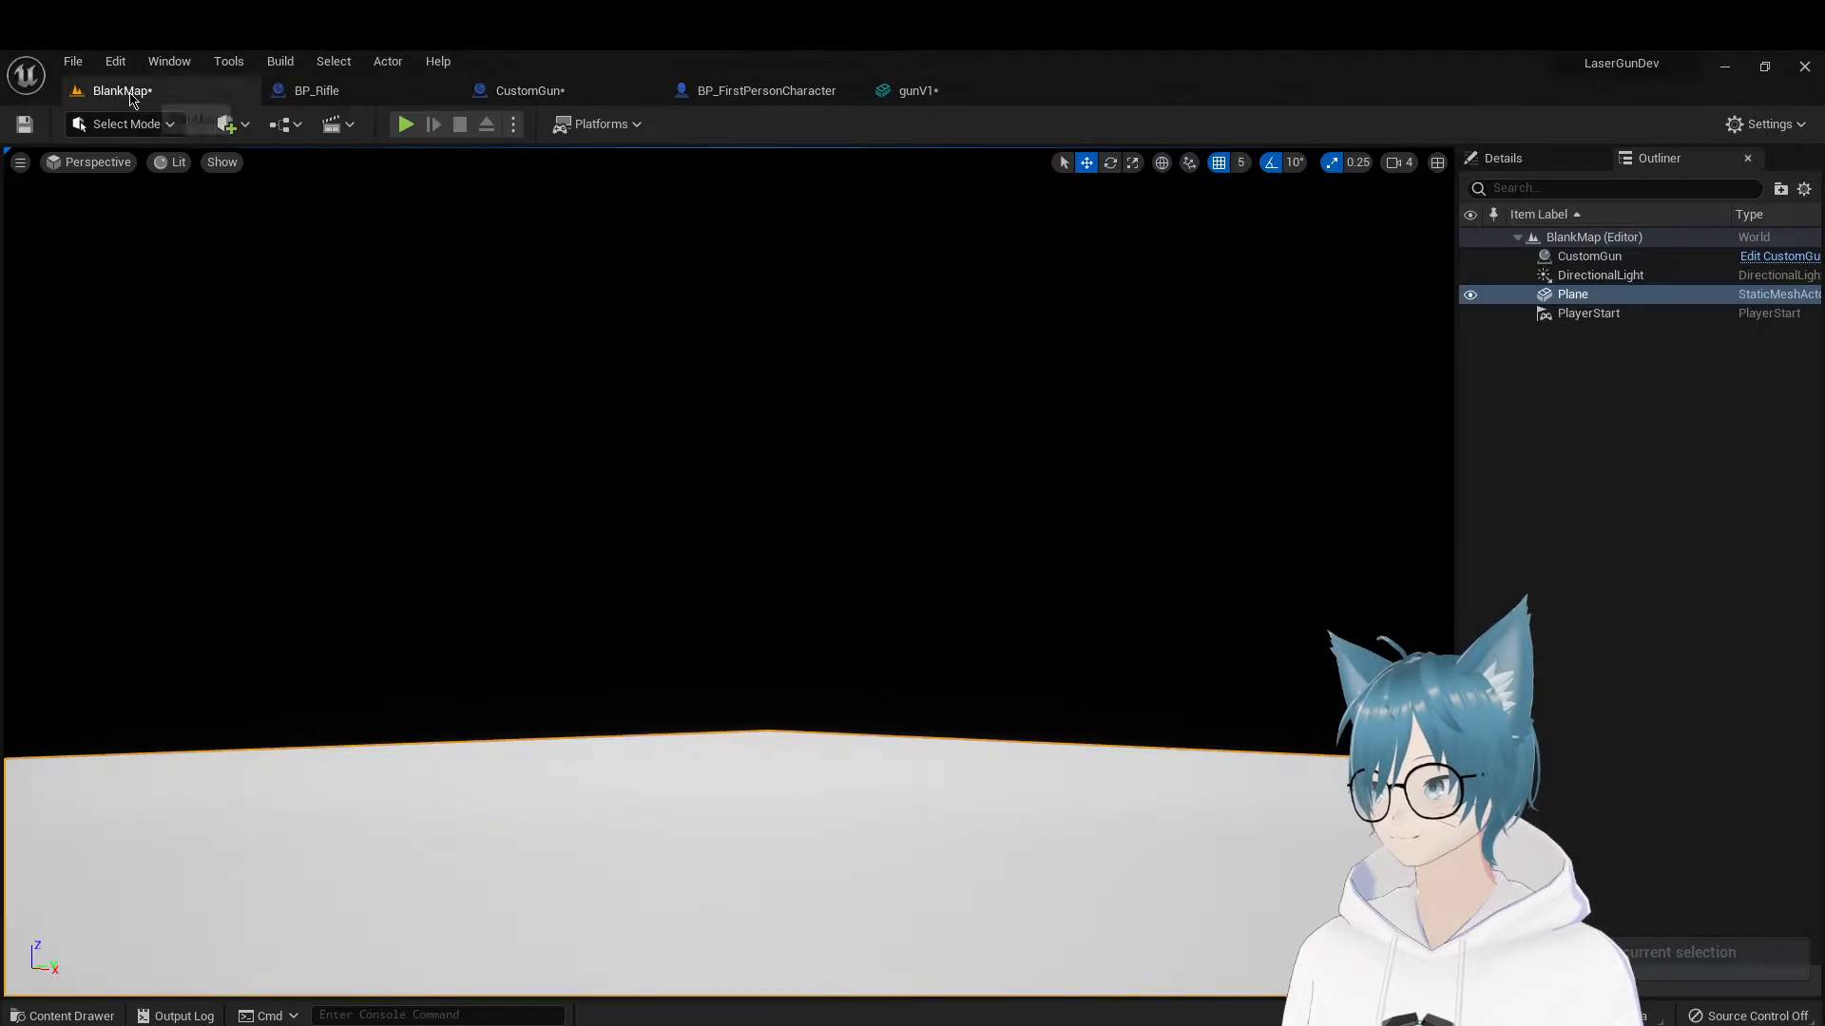
click(407, 124)
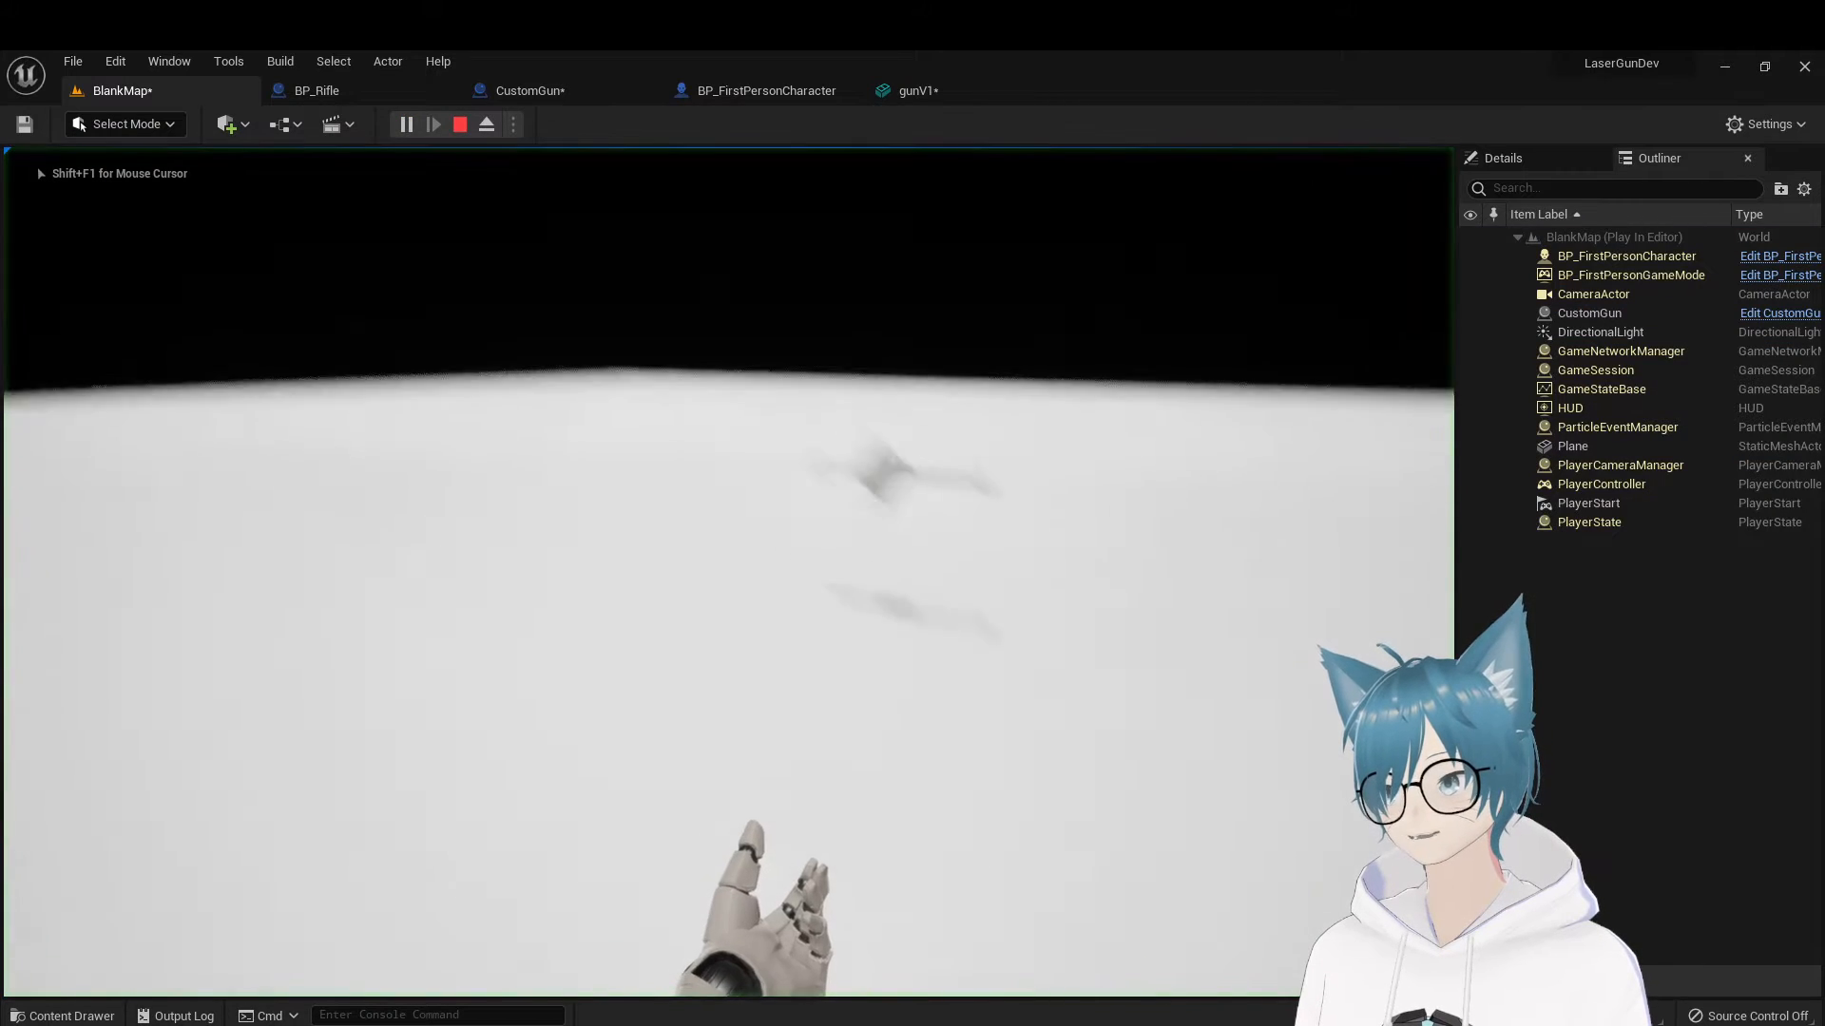
key(w)
click(729, 572)
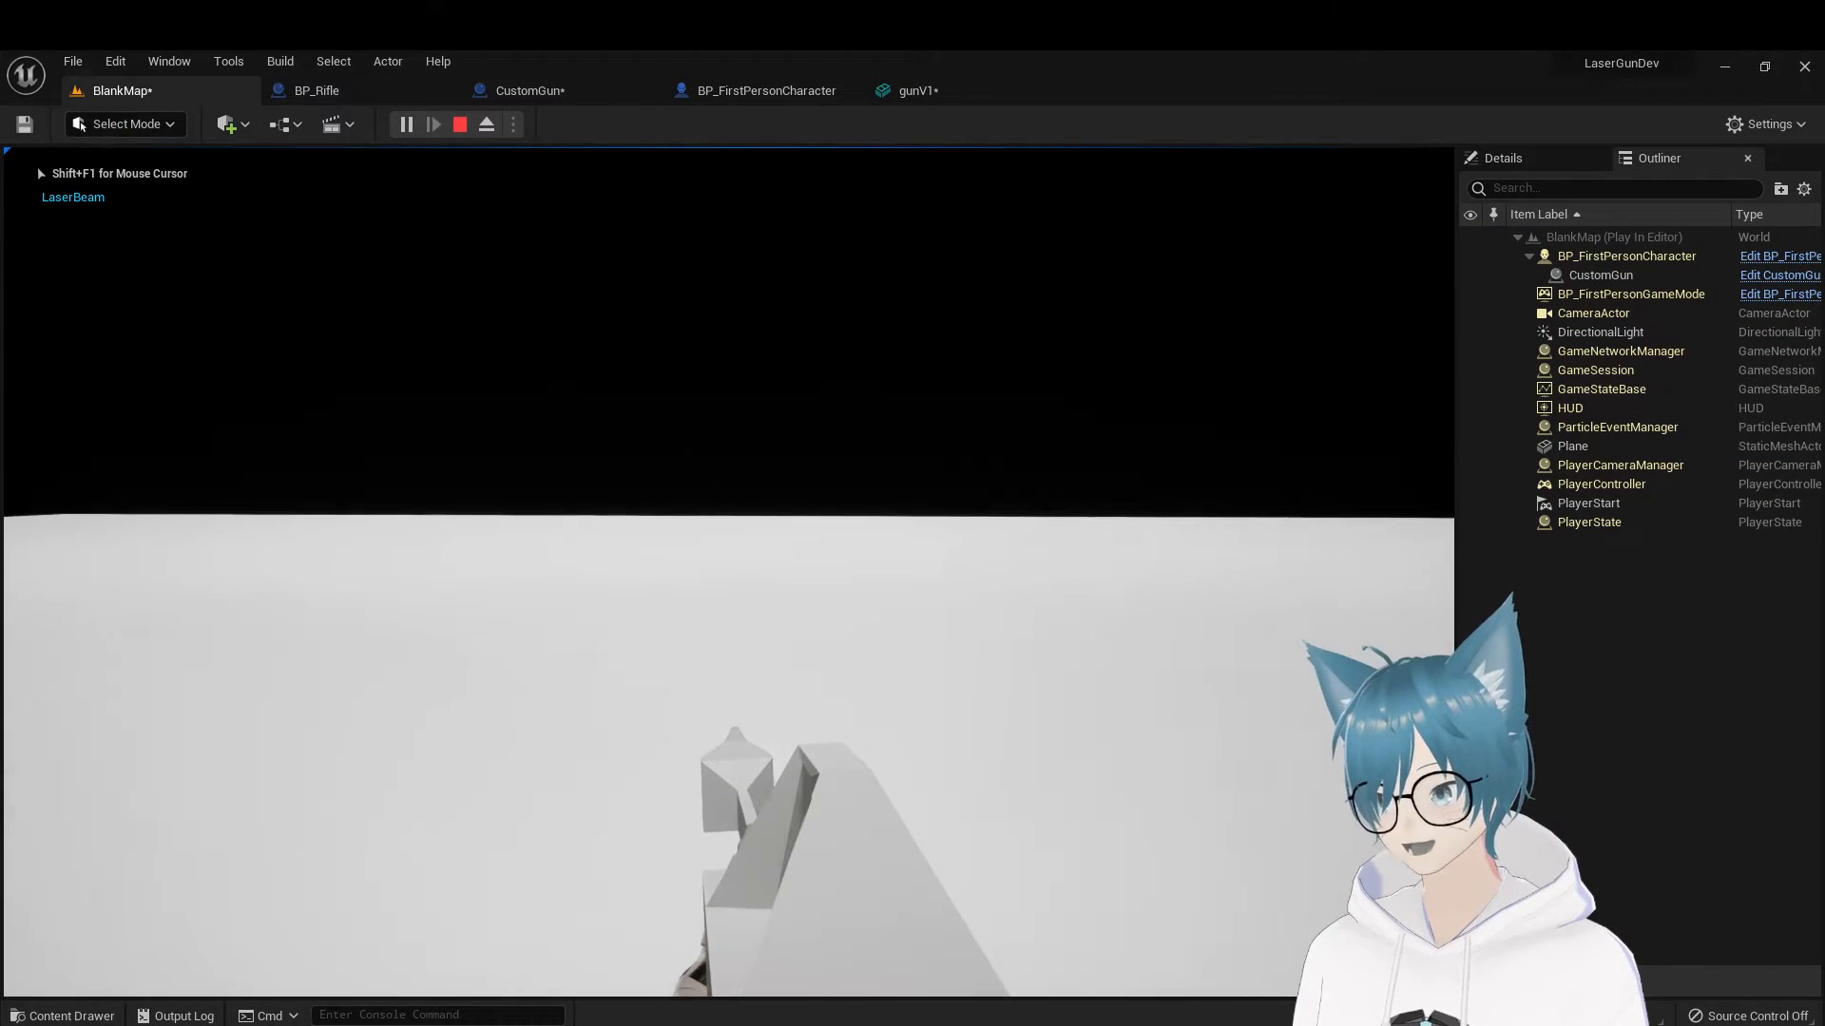
click(729, 572)
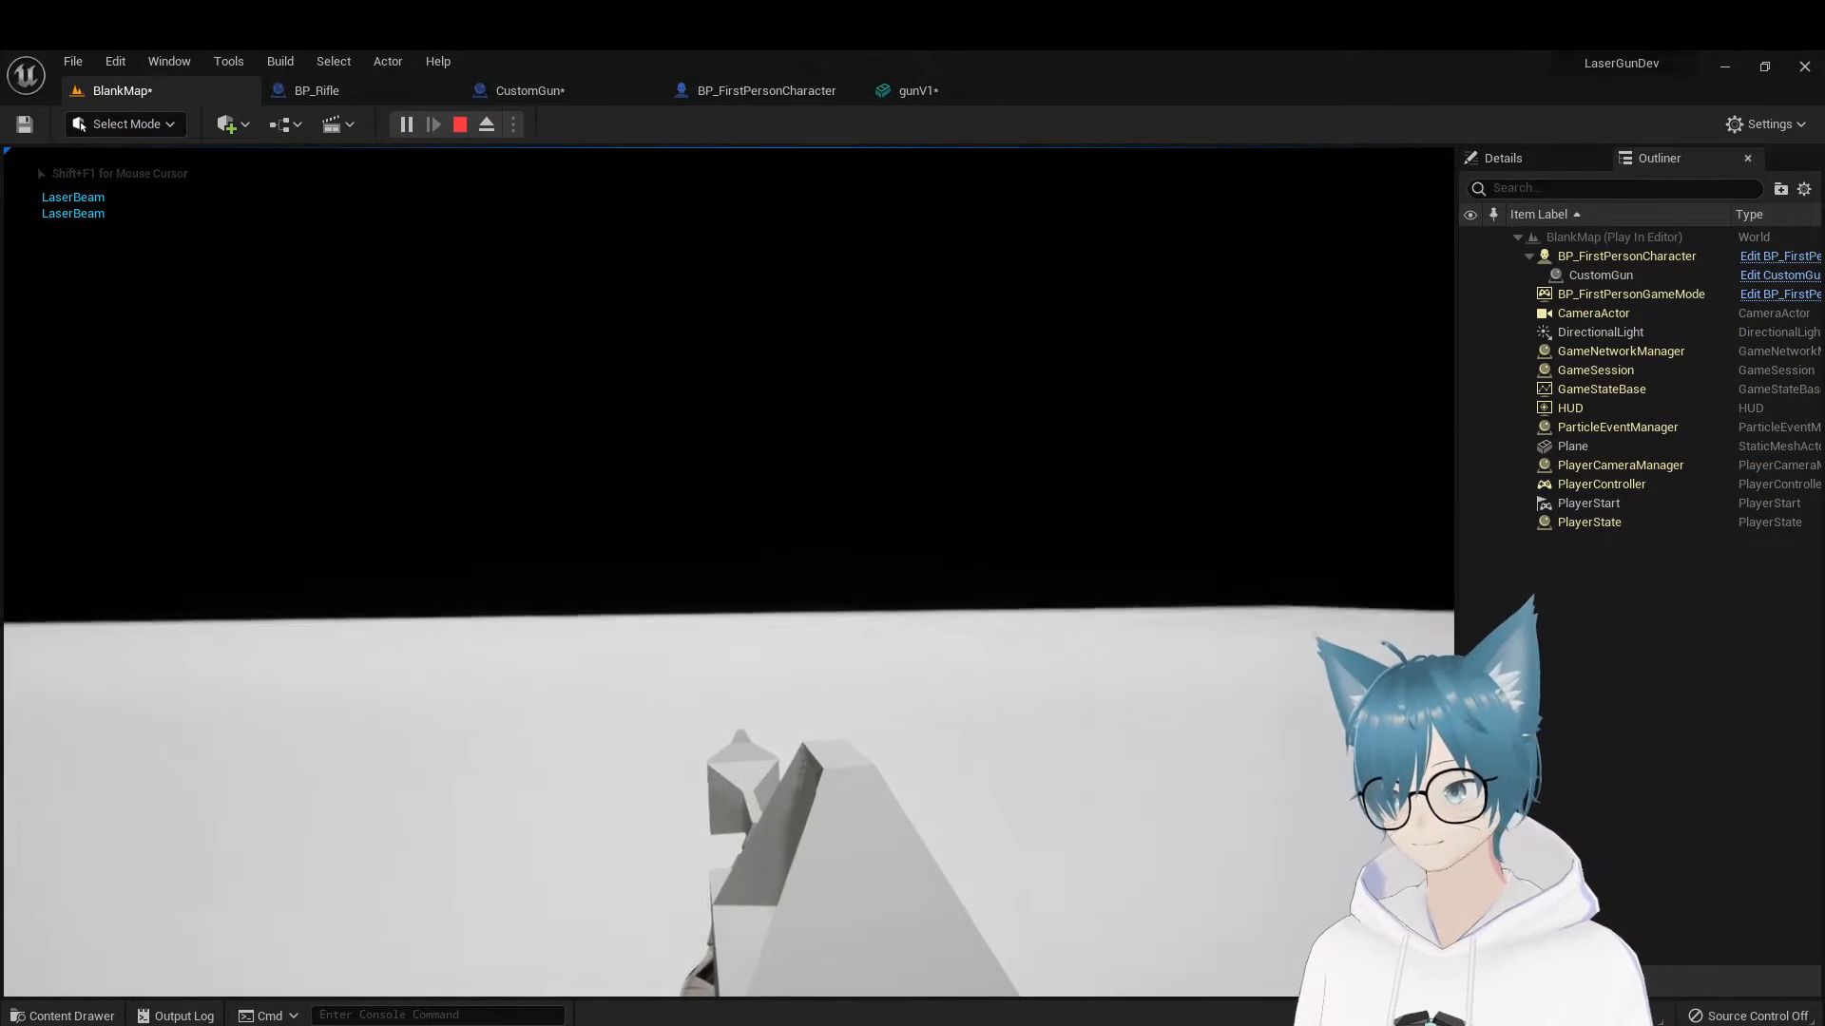
key(Escape)
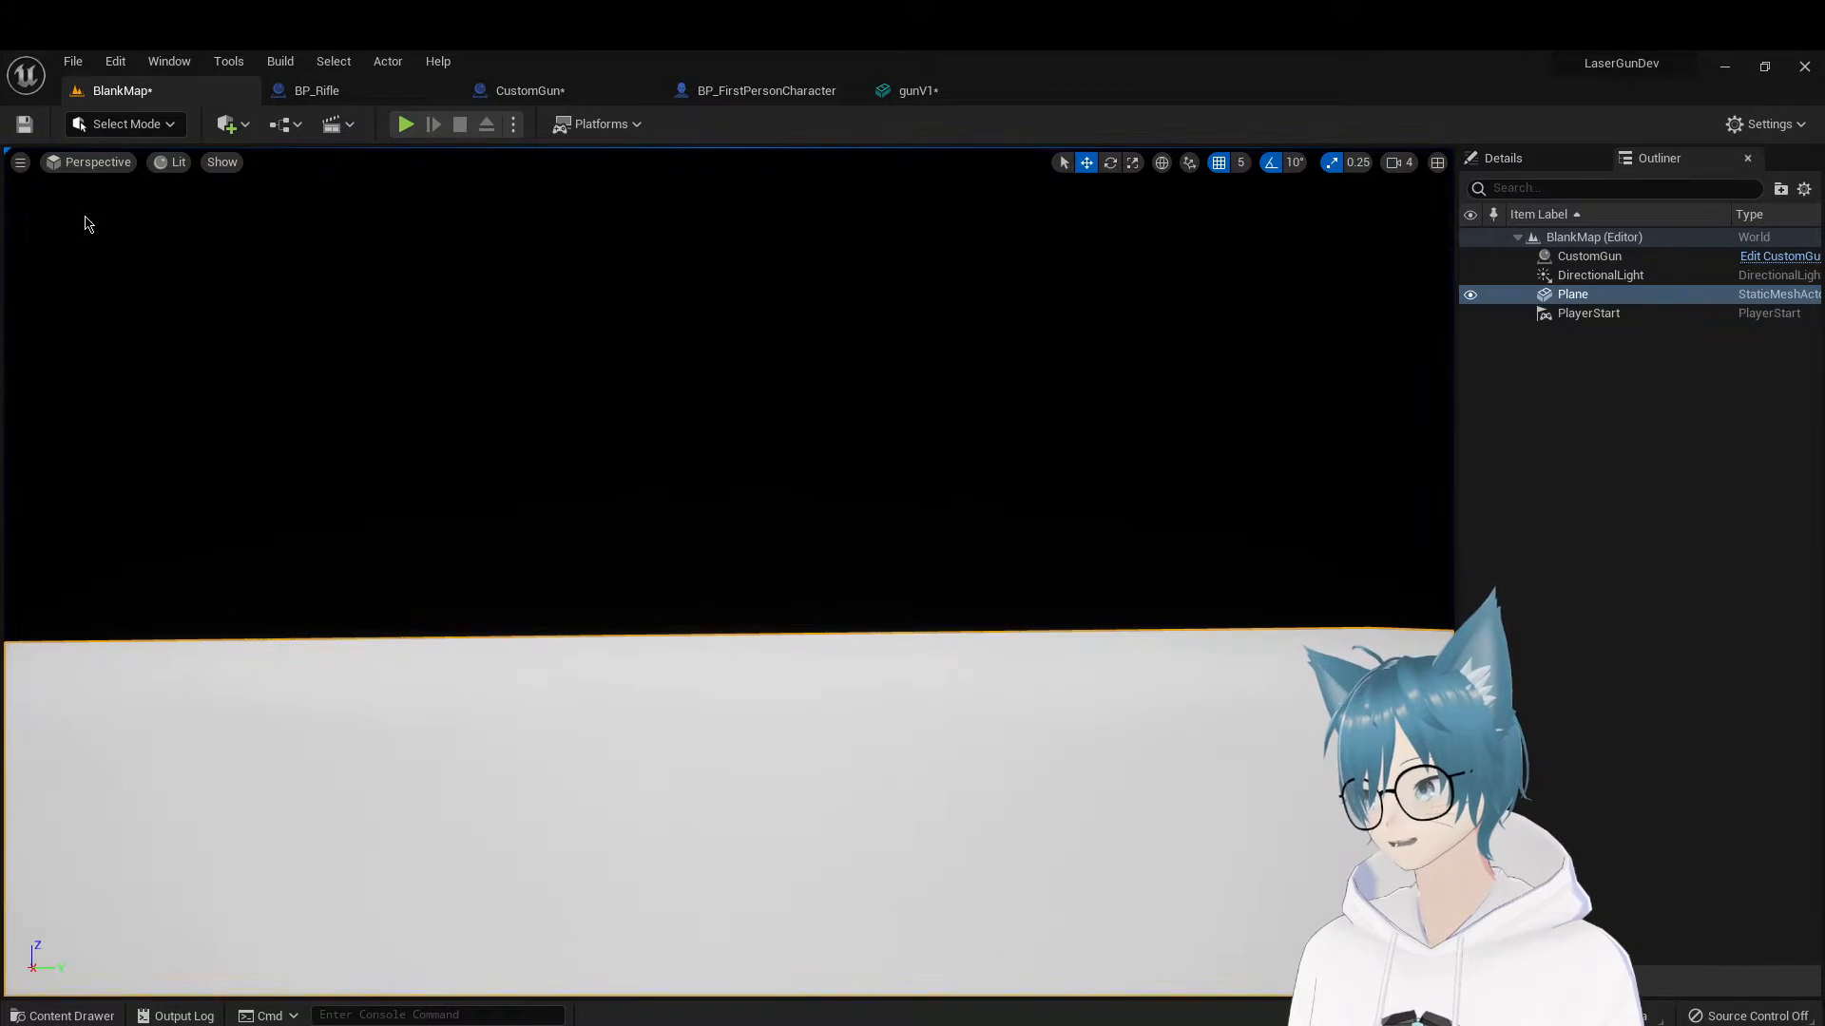
Run BlankMap again, pick up CustomGun and fire it many times in quick succession, and stop the session
click(405, 125)
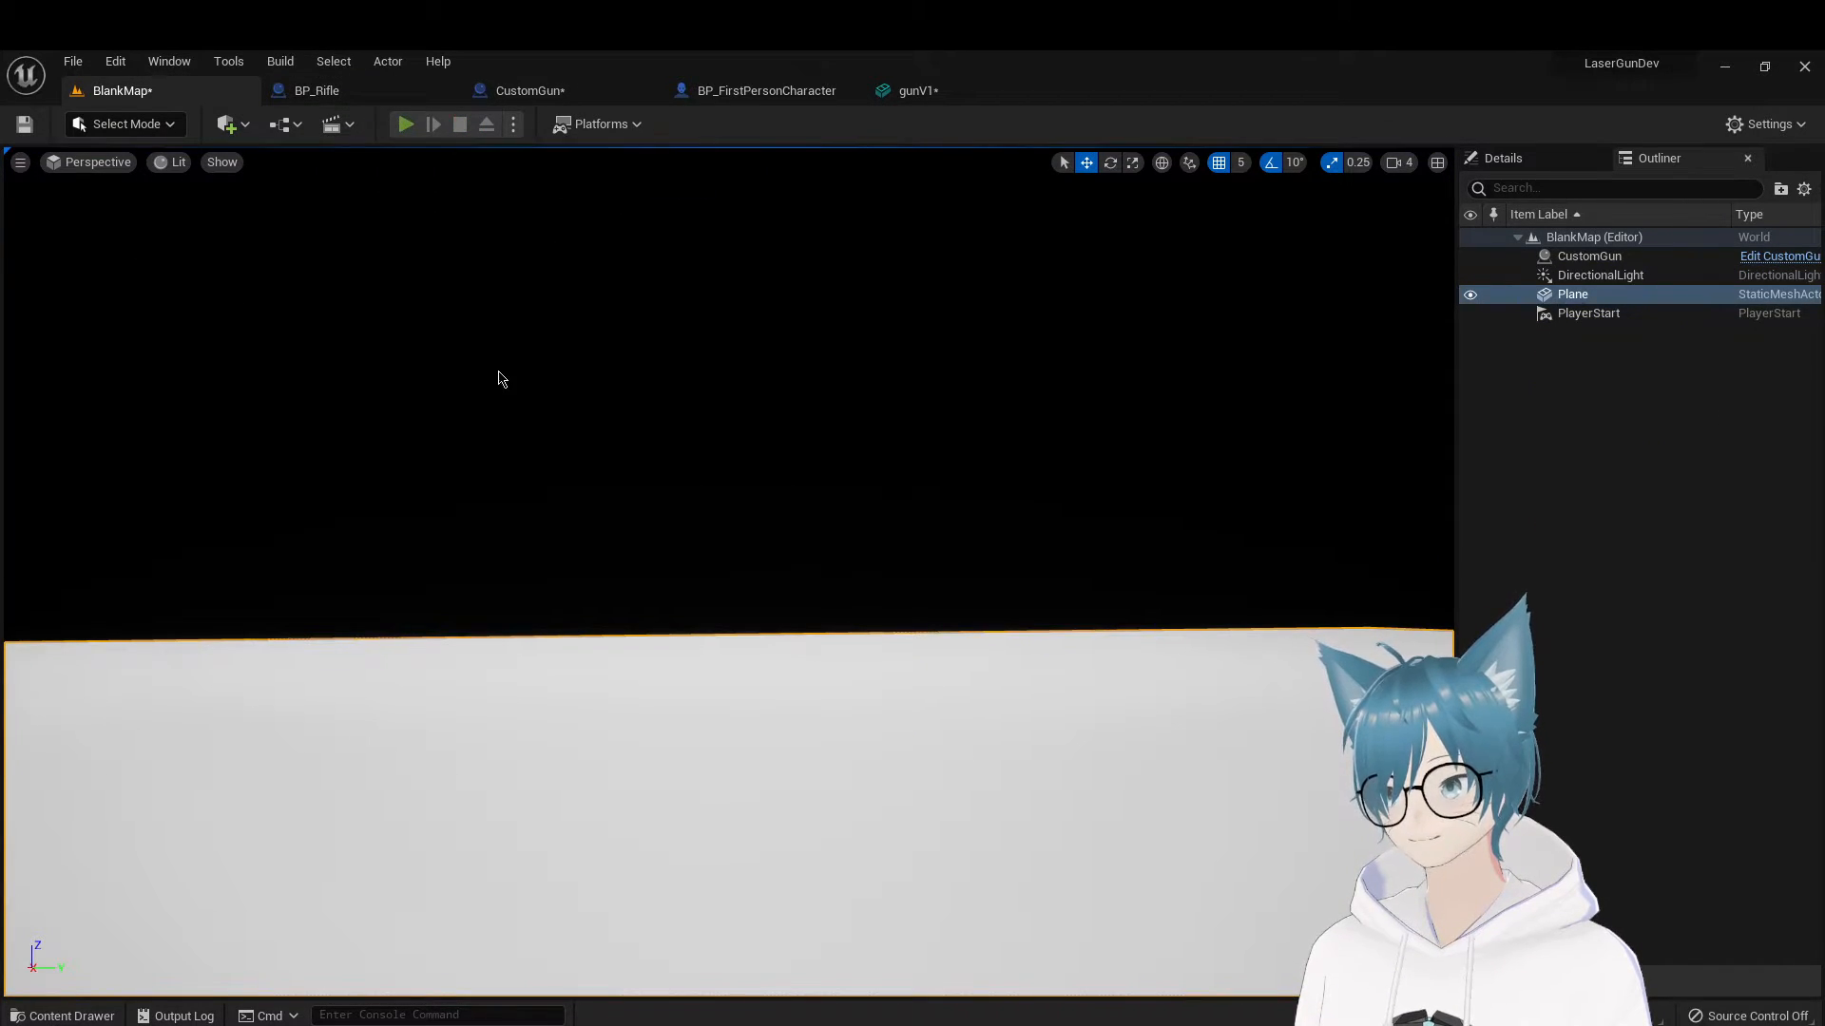
key(w)
click(729, 572)
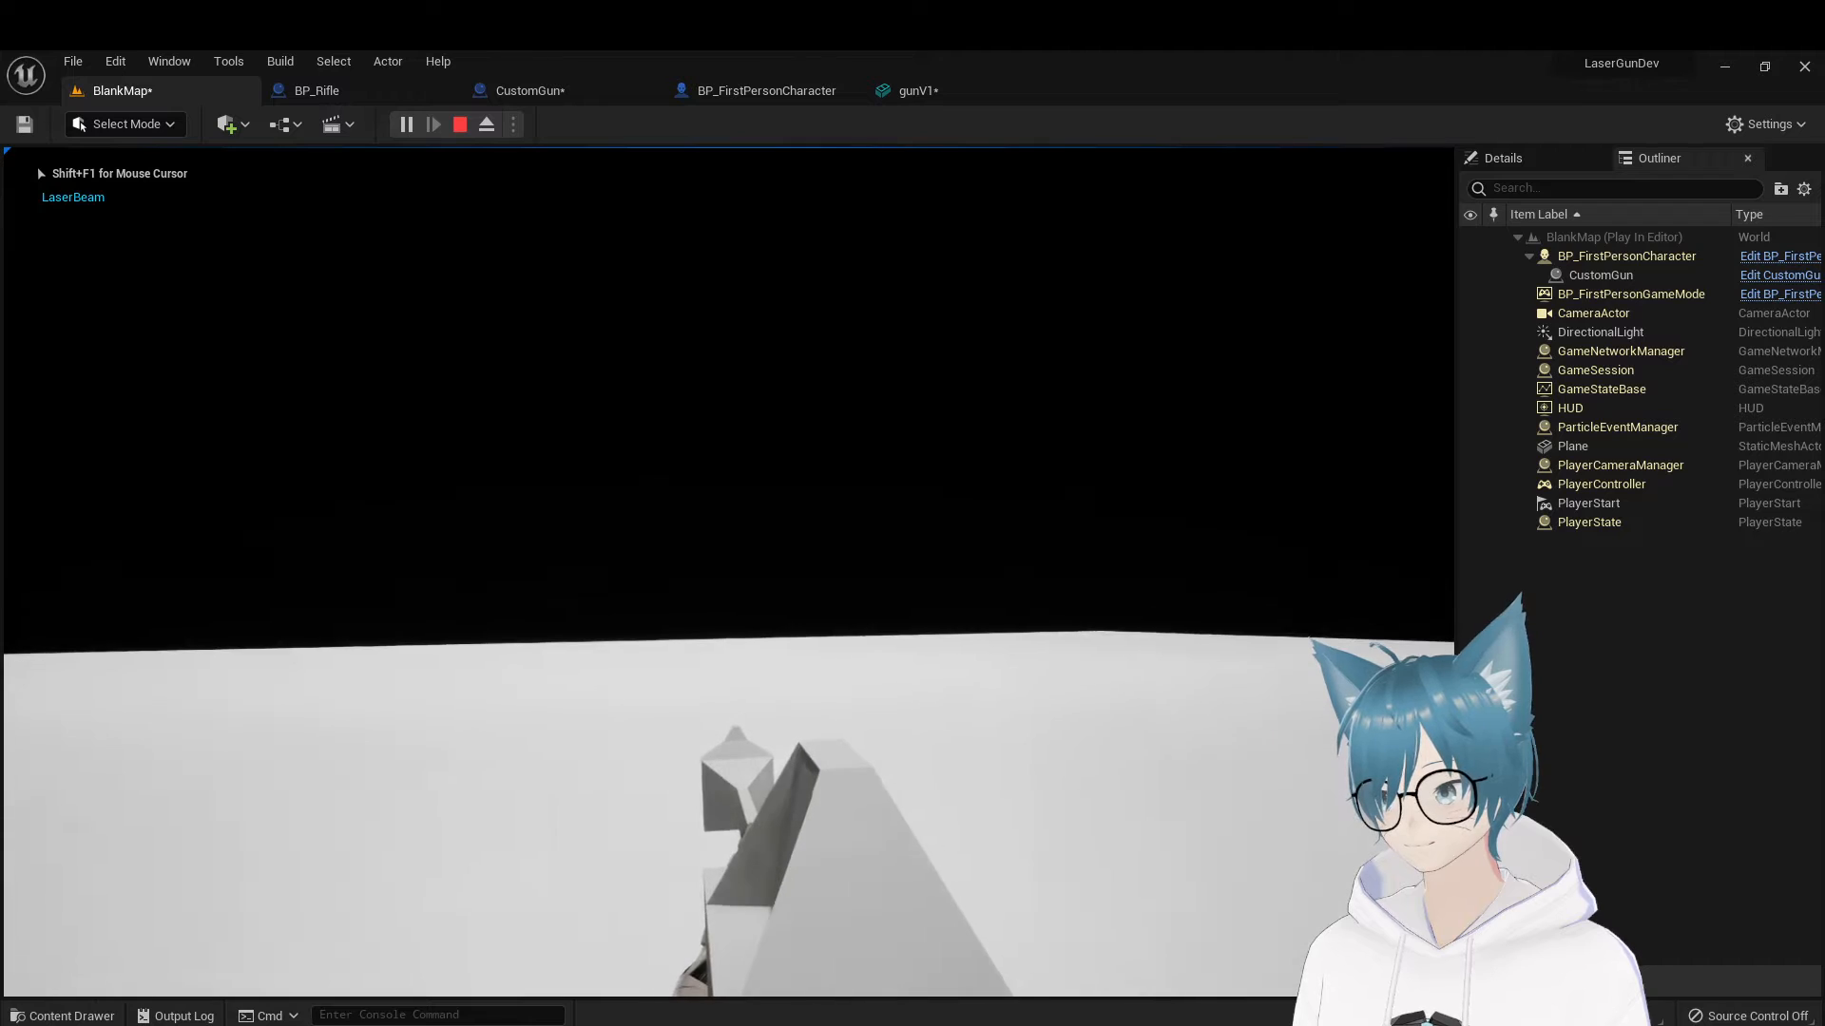
click(729, 572)
click(729, 572)
click(729, 572)
click(729, 572)
click(729, 572)
click(729, 572)
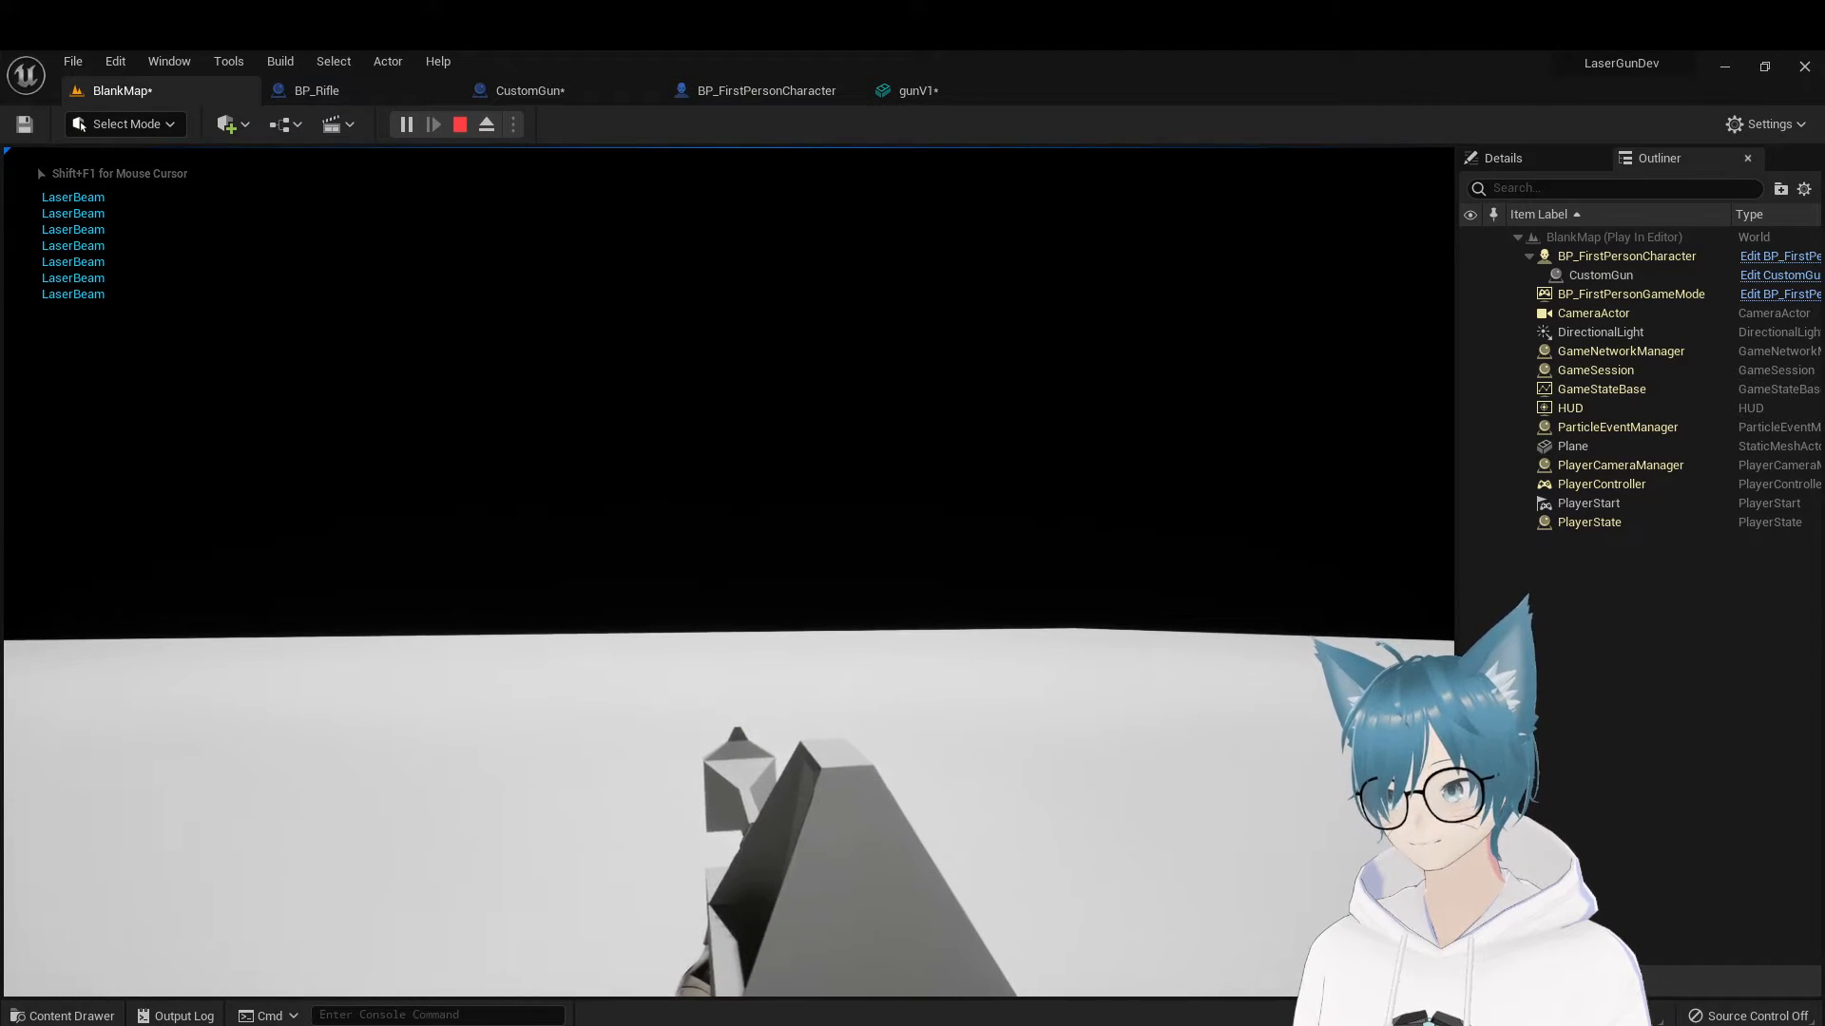
click(729, 572)
click(729, 572)
click(729, 572)
click(729, 572)
click(729, 572)
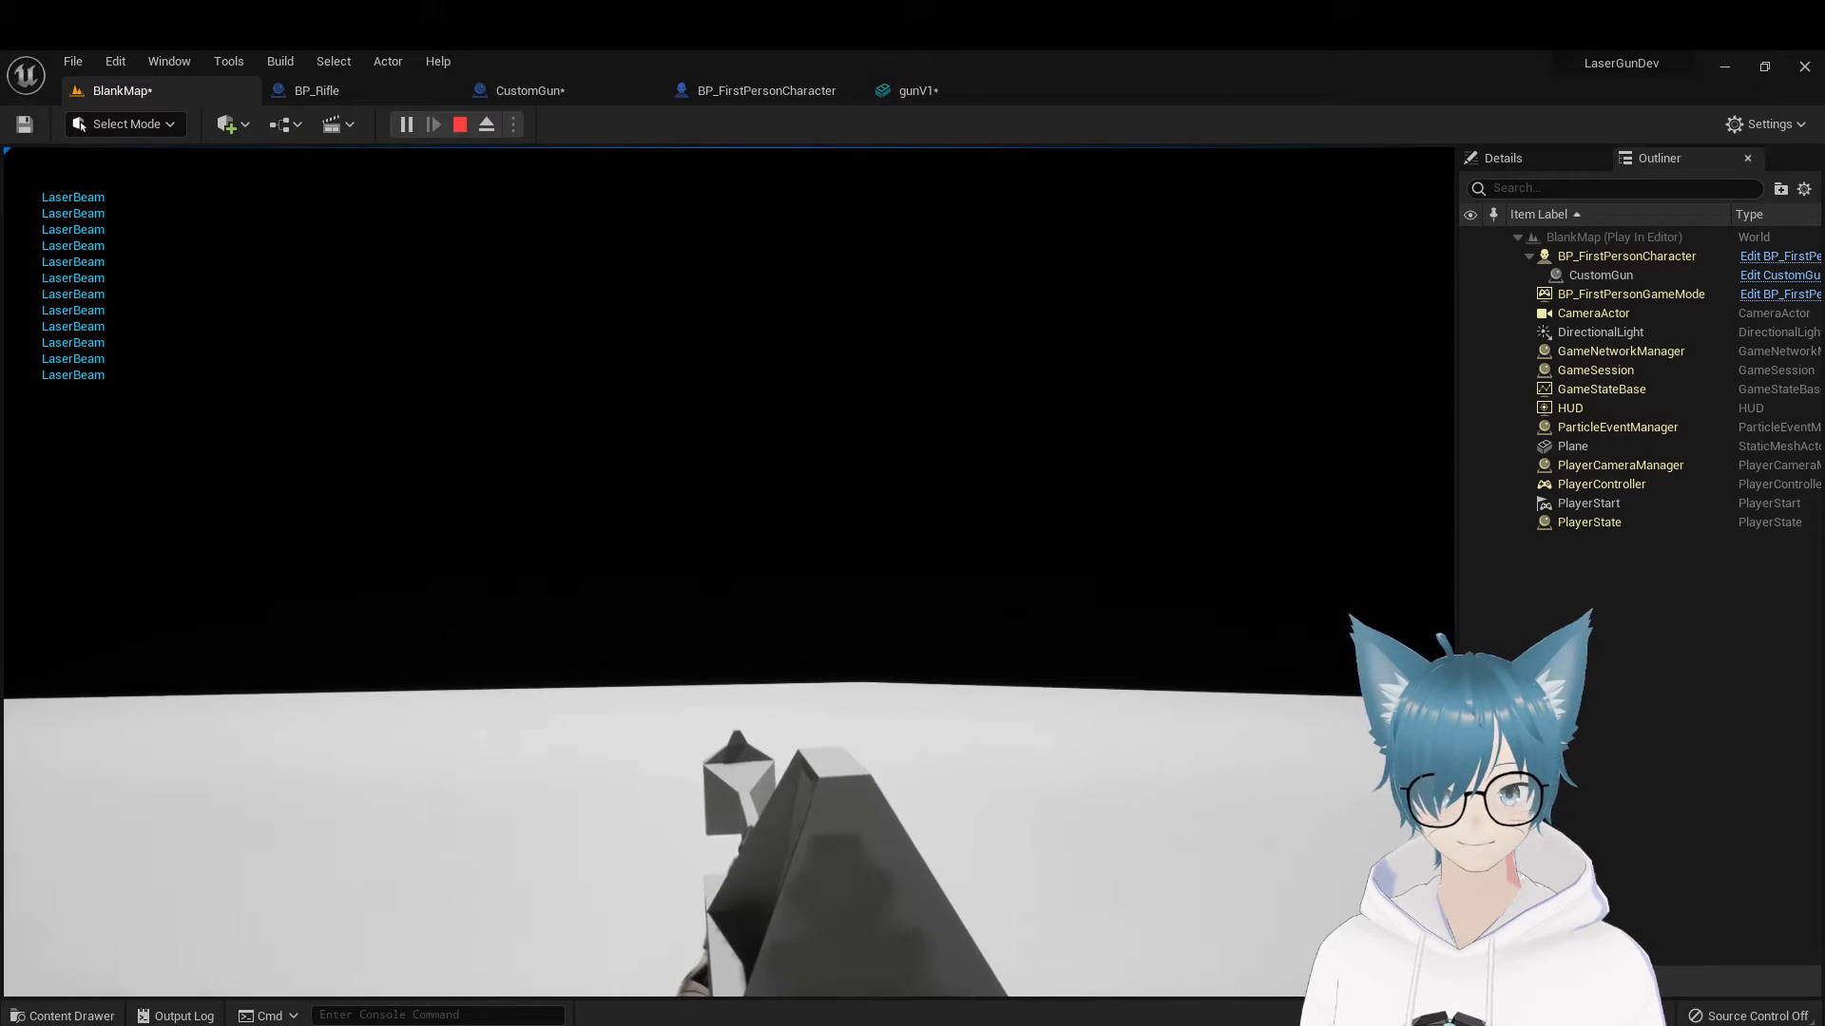
key(Escape)
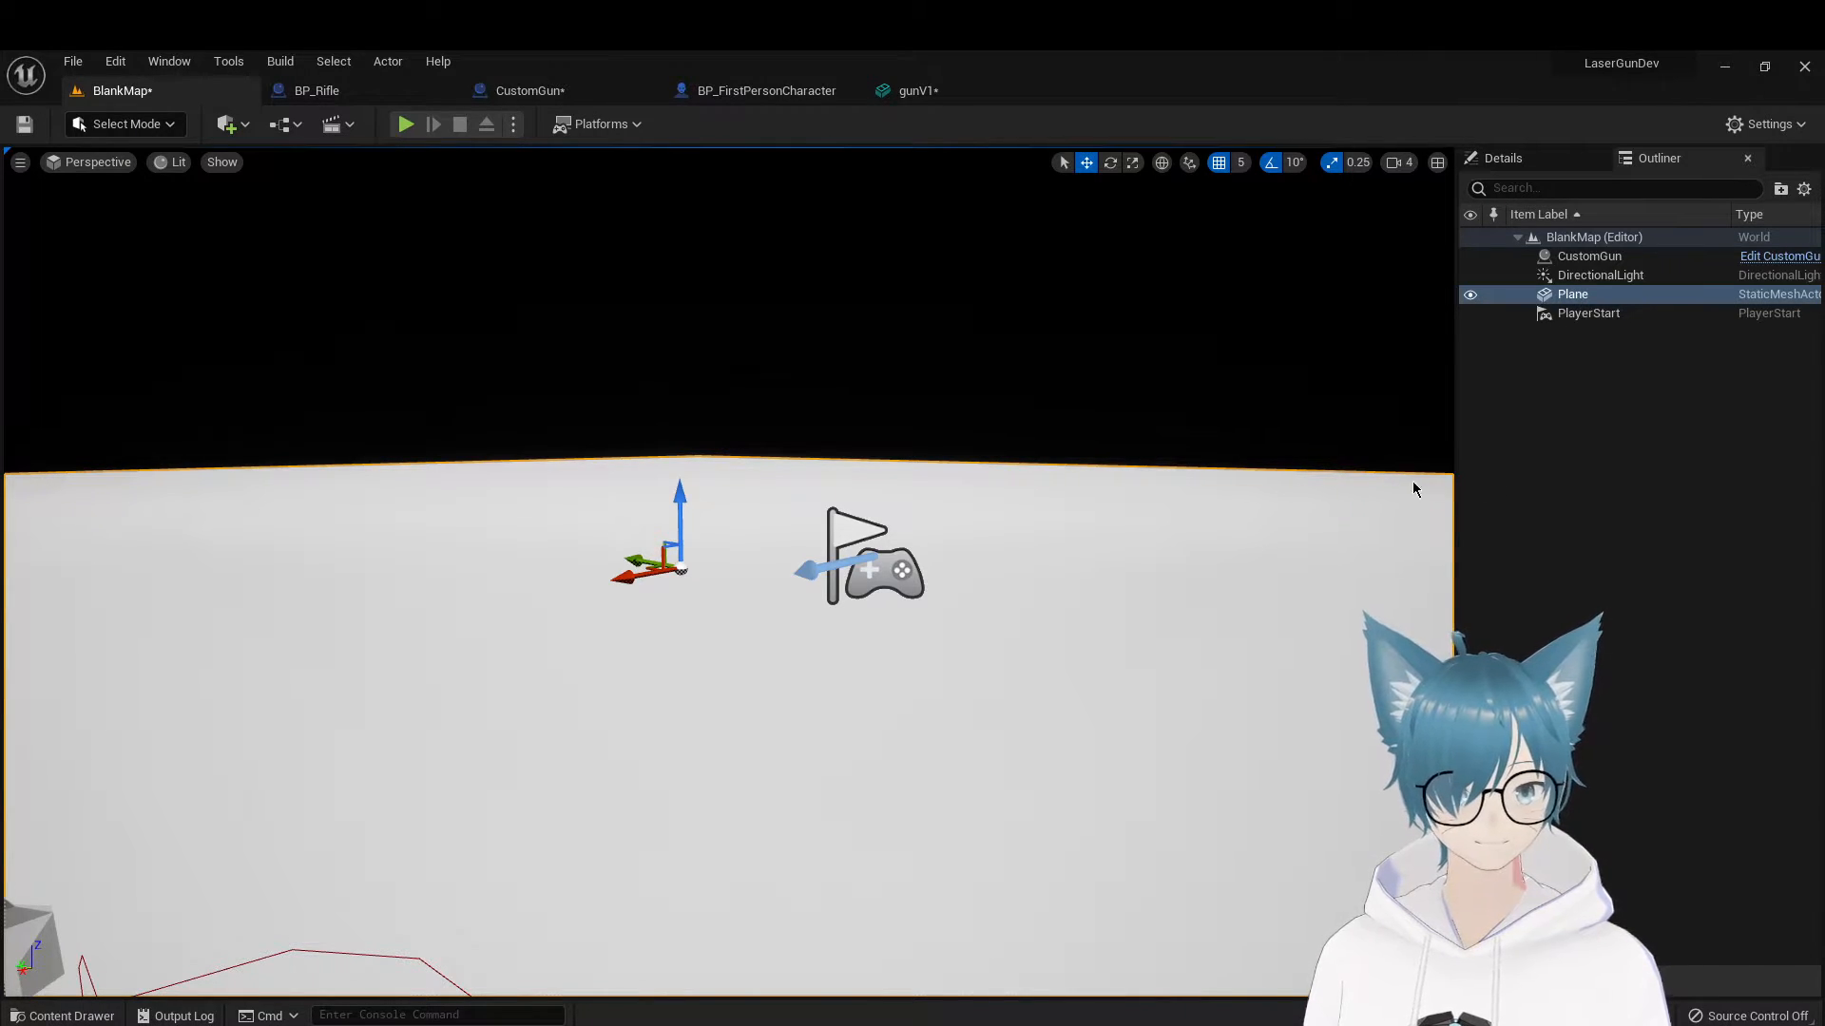
Examine the OnFireProjectile chain in the BP_Rifle Event Graph, including the SpawnActor Laser Start and Sphere Get World Location nodes
right_drag(704, 298, 616, 280)
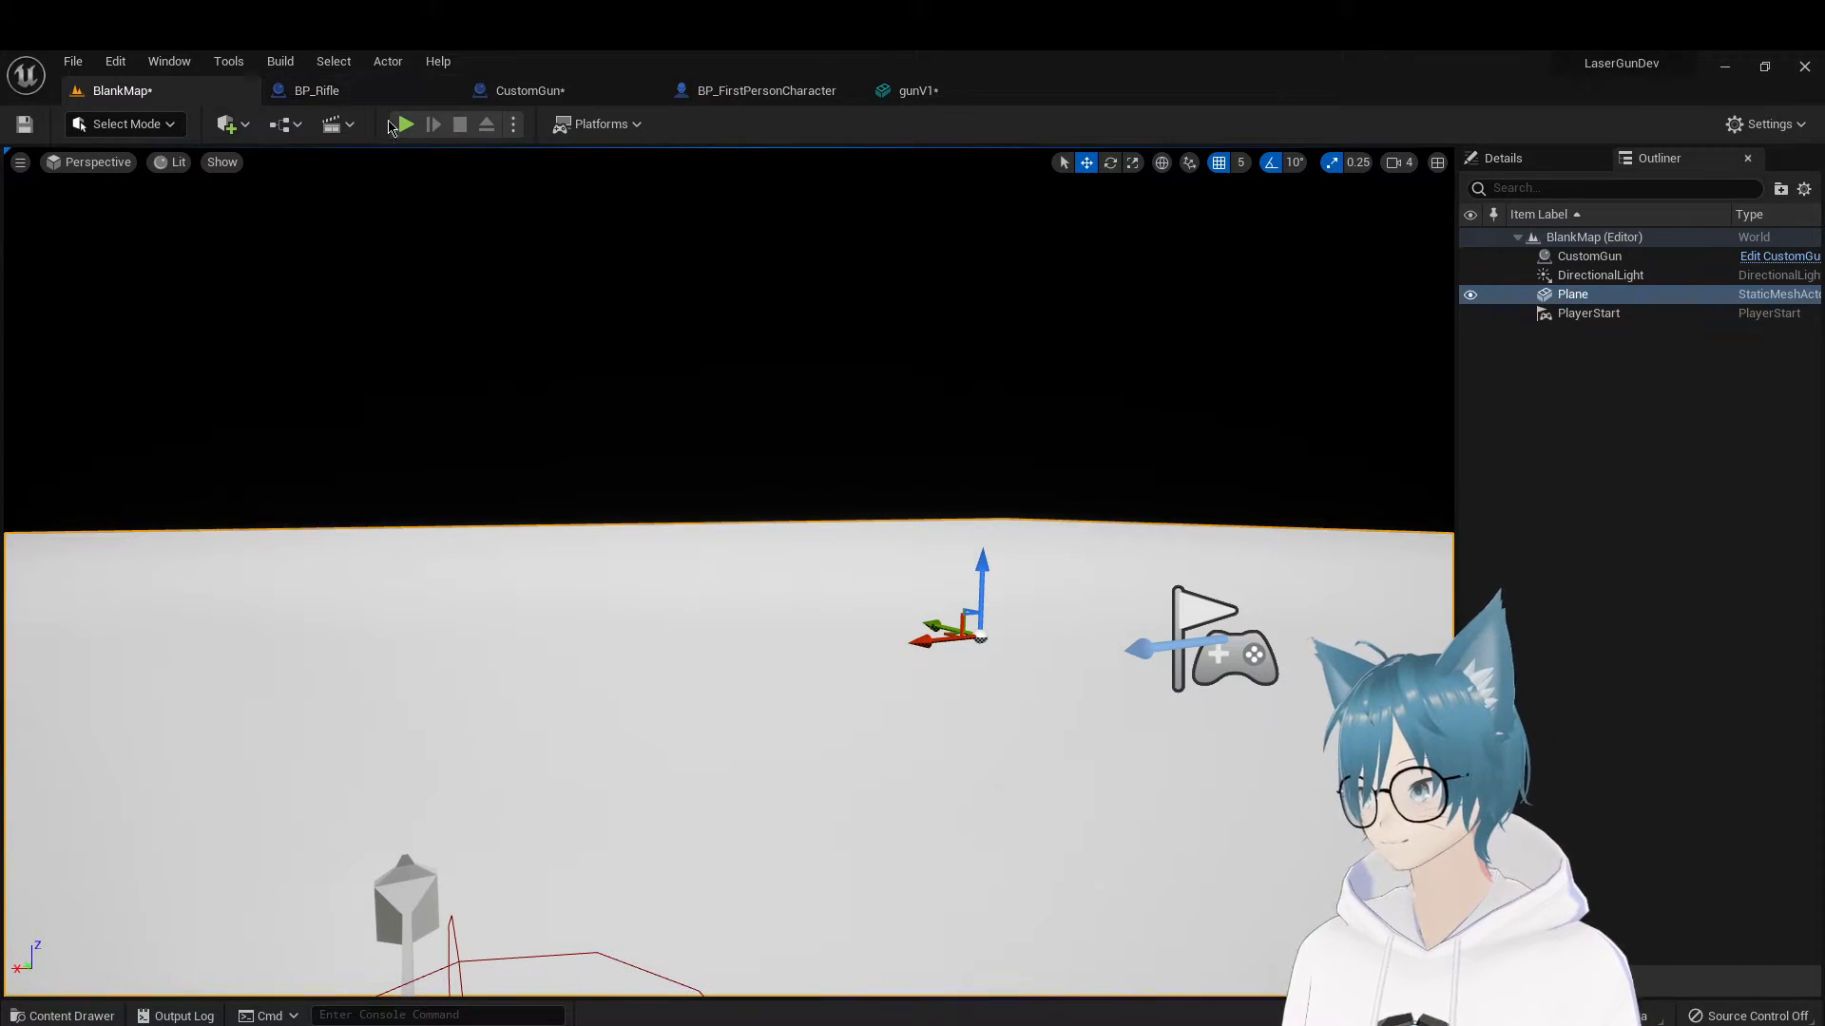
click(513, 92)
click(321, 91)
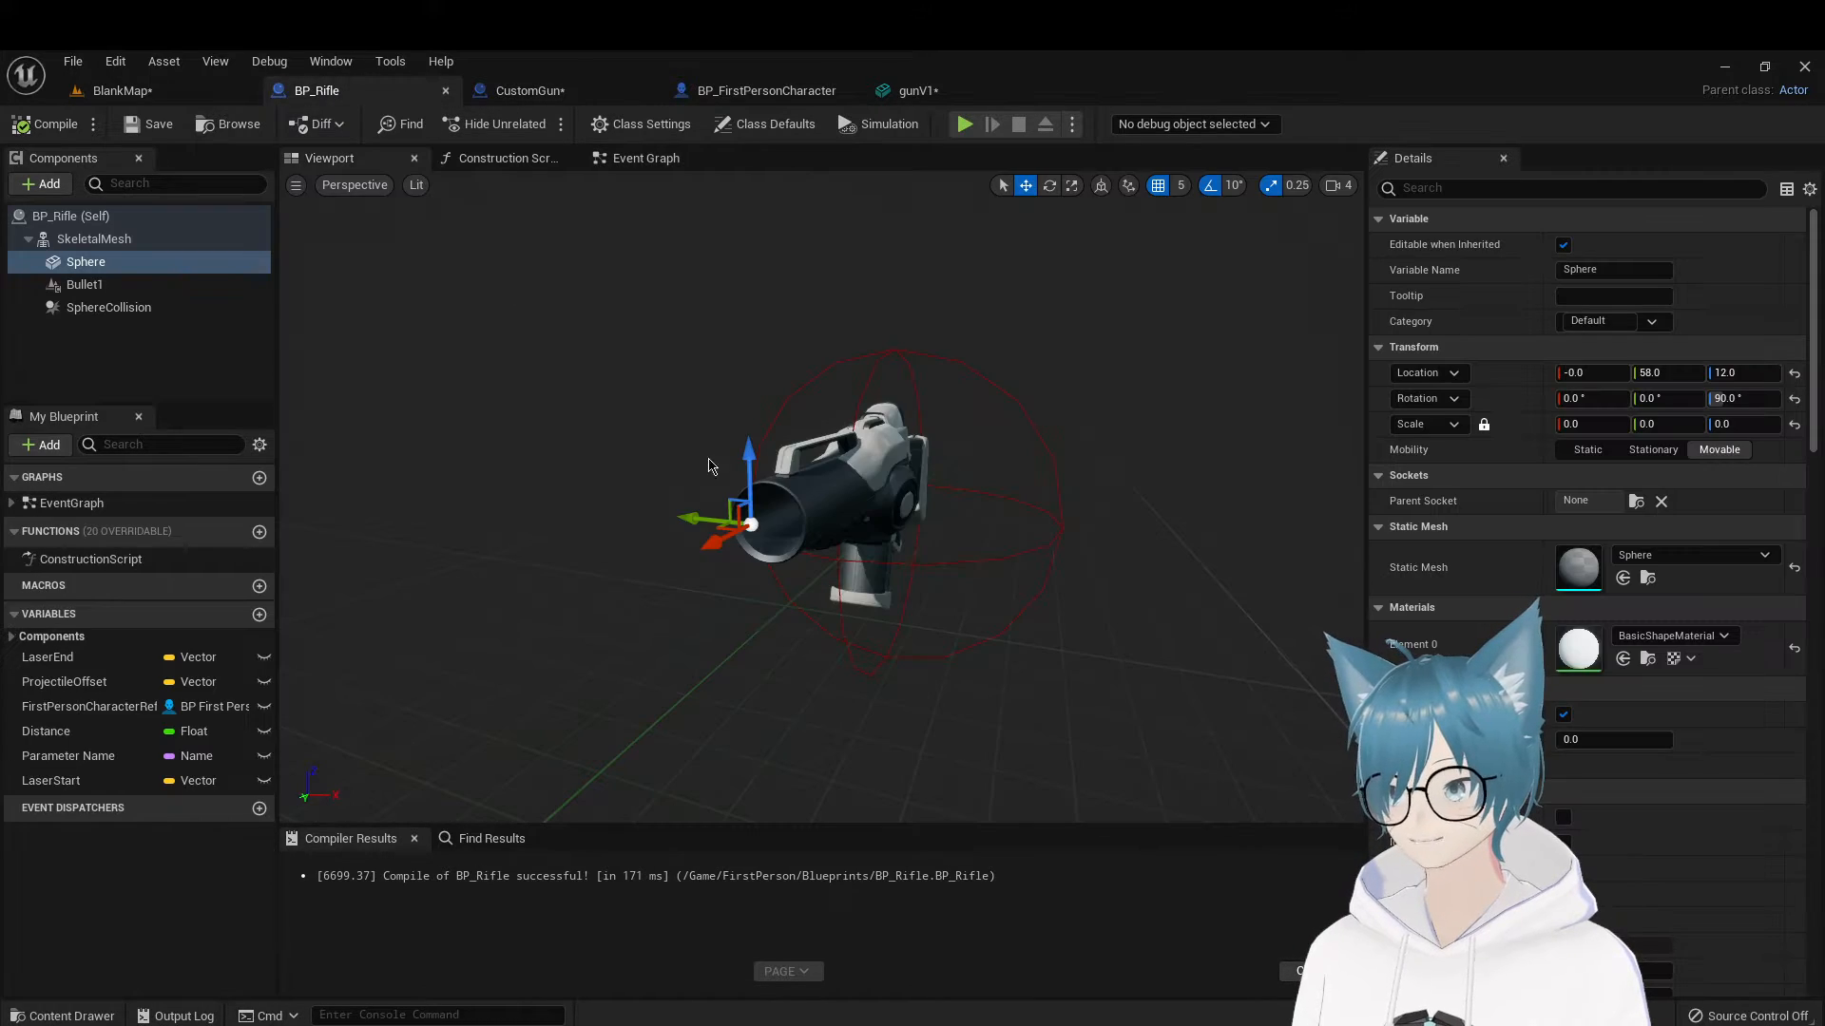
click(649, 159)
scroll(544, 396, down, 4)
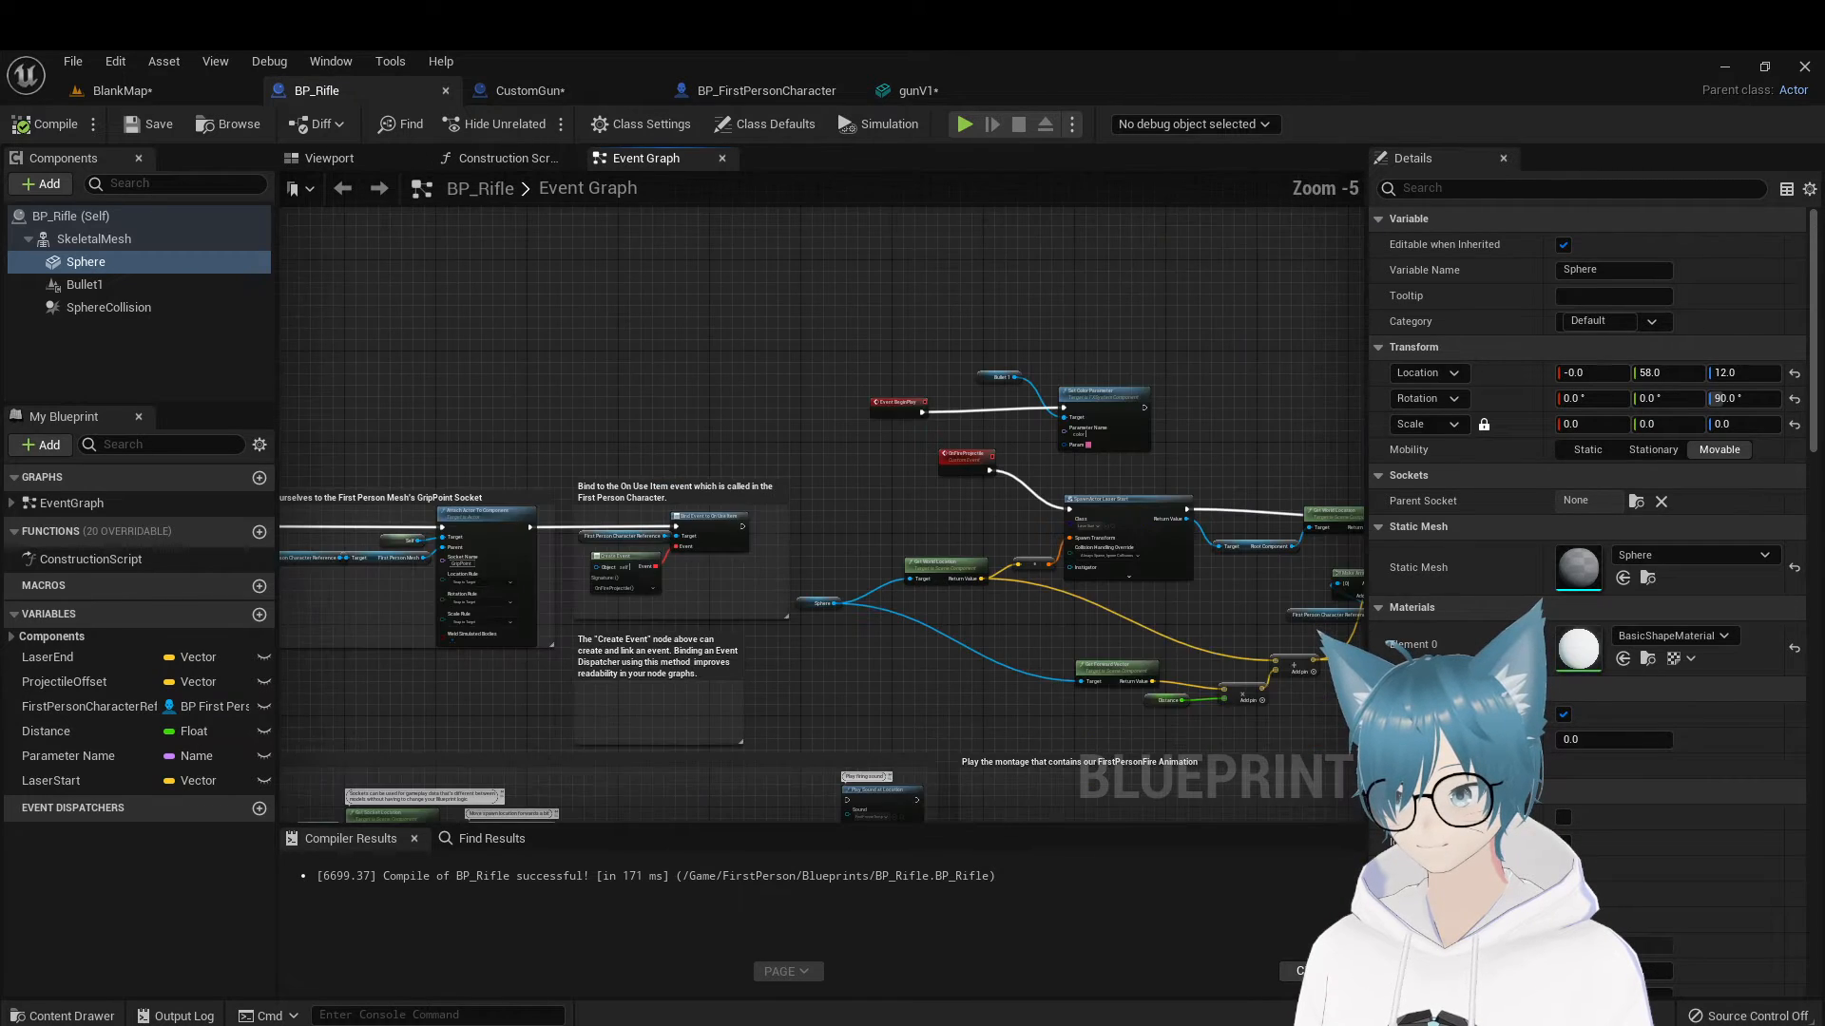
right_drag(1086, 601, 1272, 622)
right_drag(998, 673, 1102, 662)
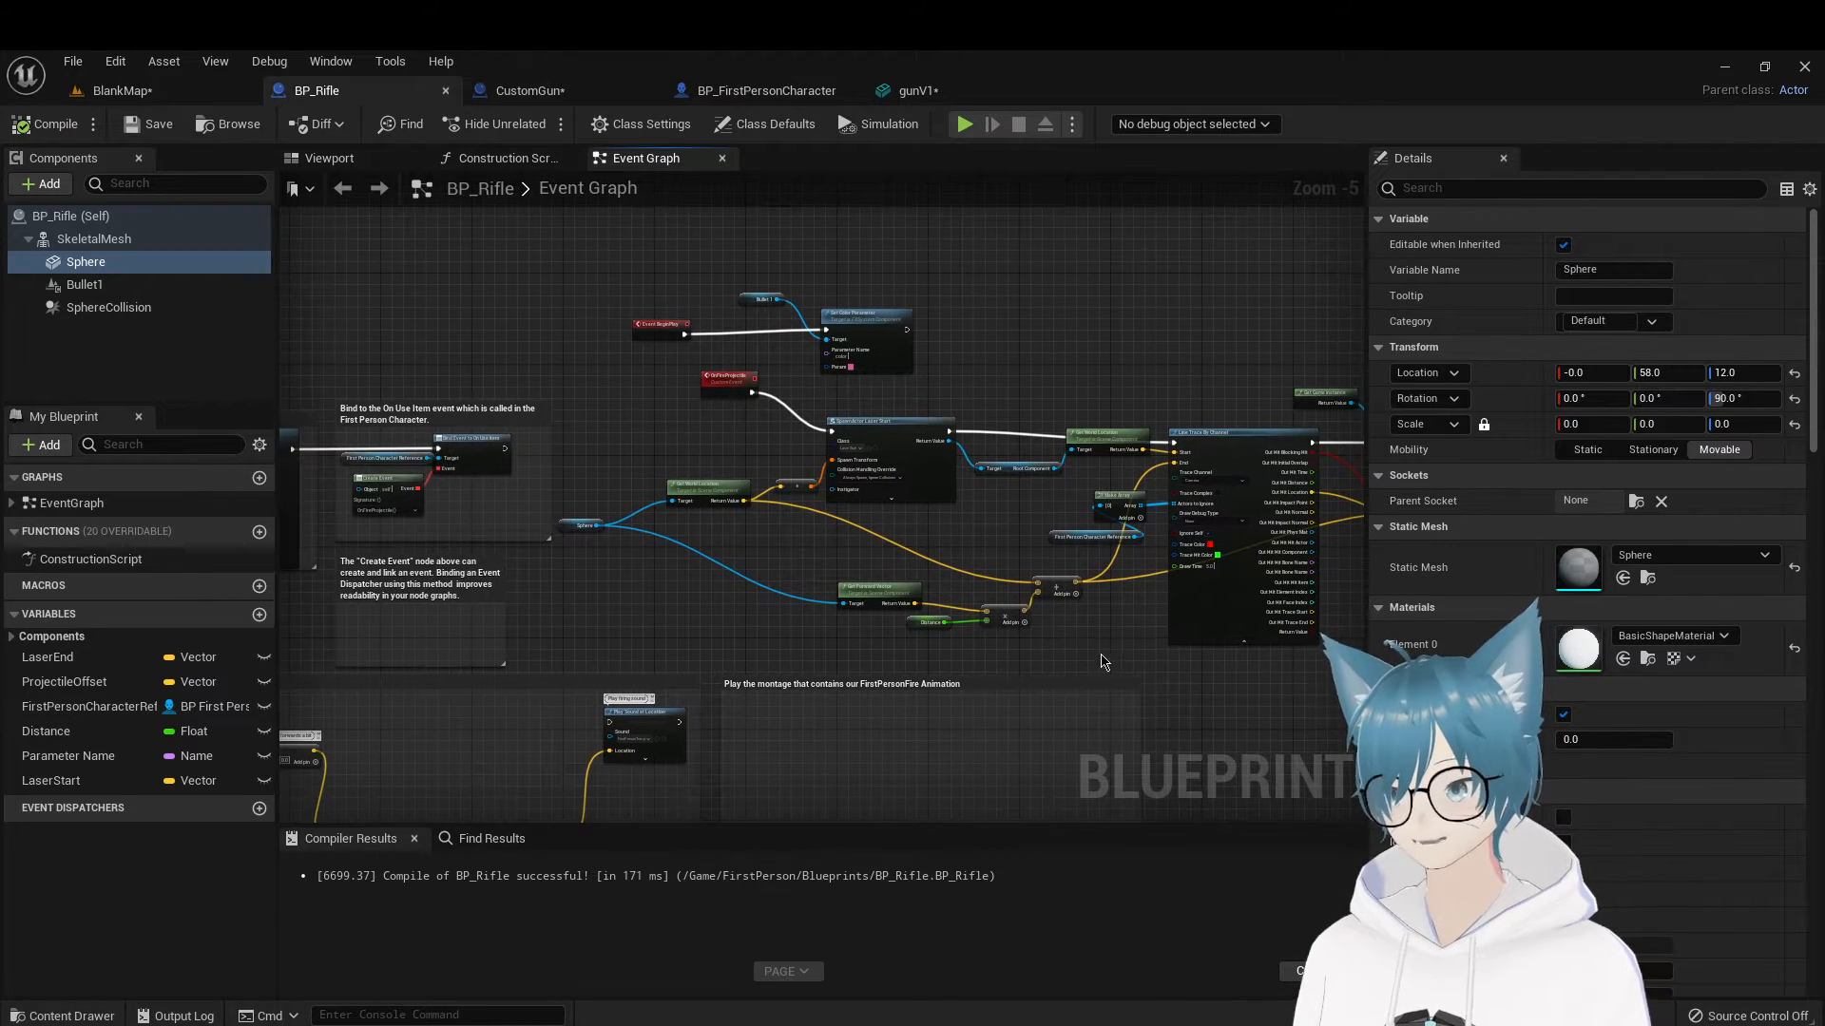
scroll(815, 549, up, 1)
right_drag(814, 549, 883, 665)
scroll(840, 538, up, 1)
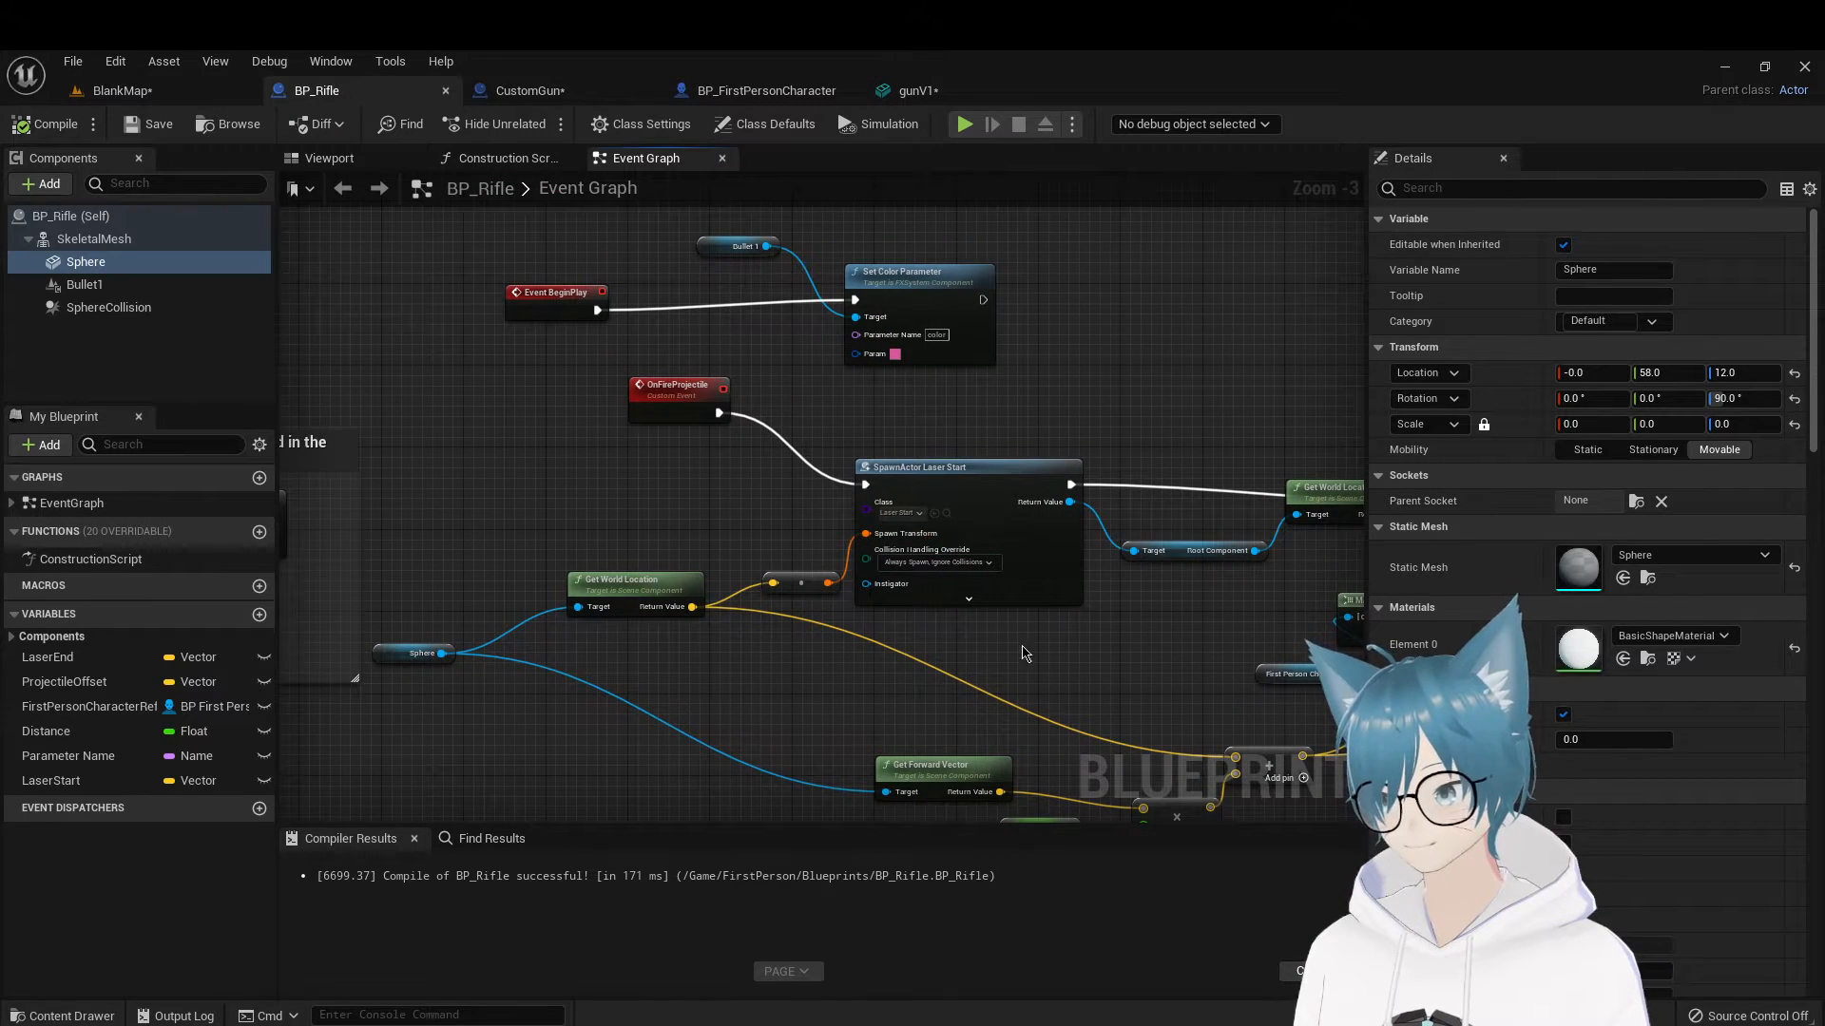
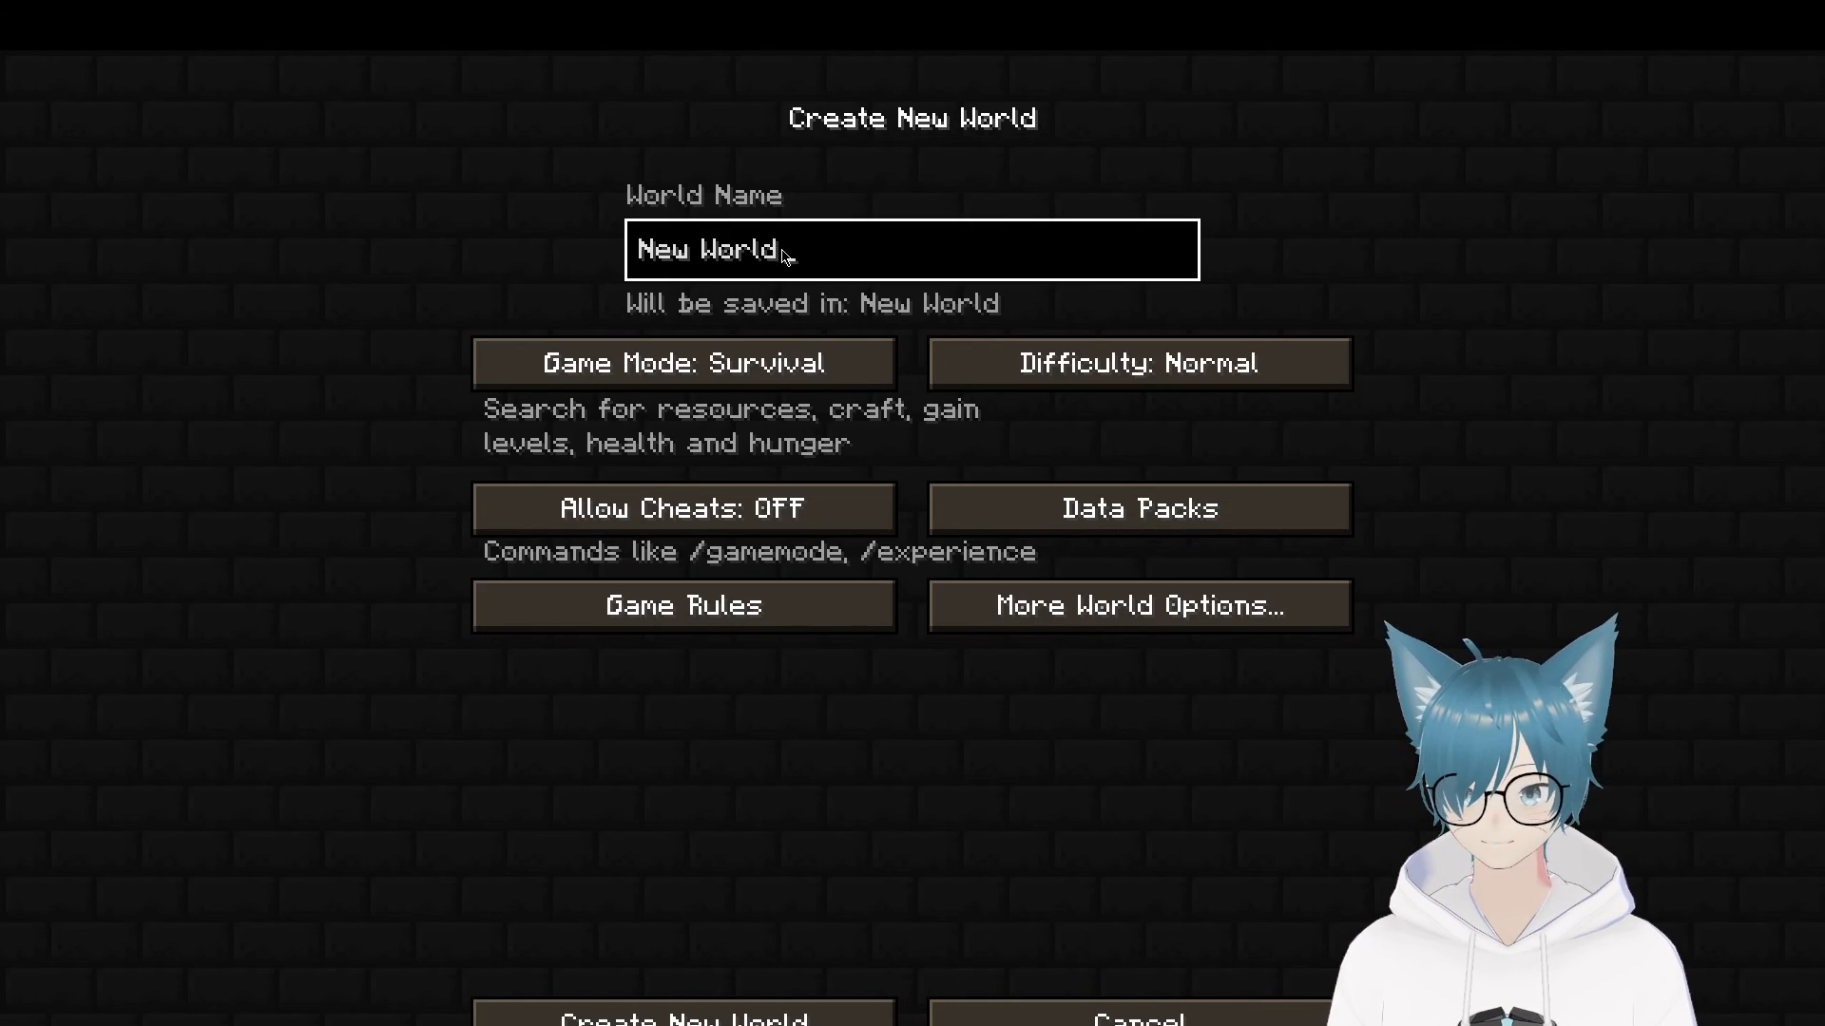
Clear the default world name in Minecraft's Create New World settings
key(BackSpace)
key(BackSpace)
key(BackSpace)
key(BackSpace)
key(BackSpace)
key(BackSpace)
key(BackSpace)
key(BackSpace)
key(BackSpace)
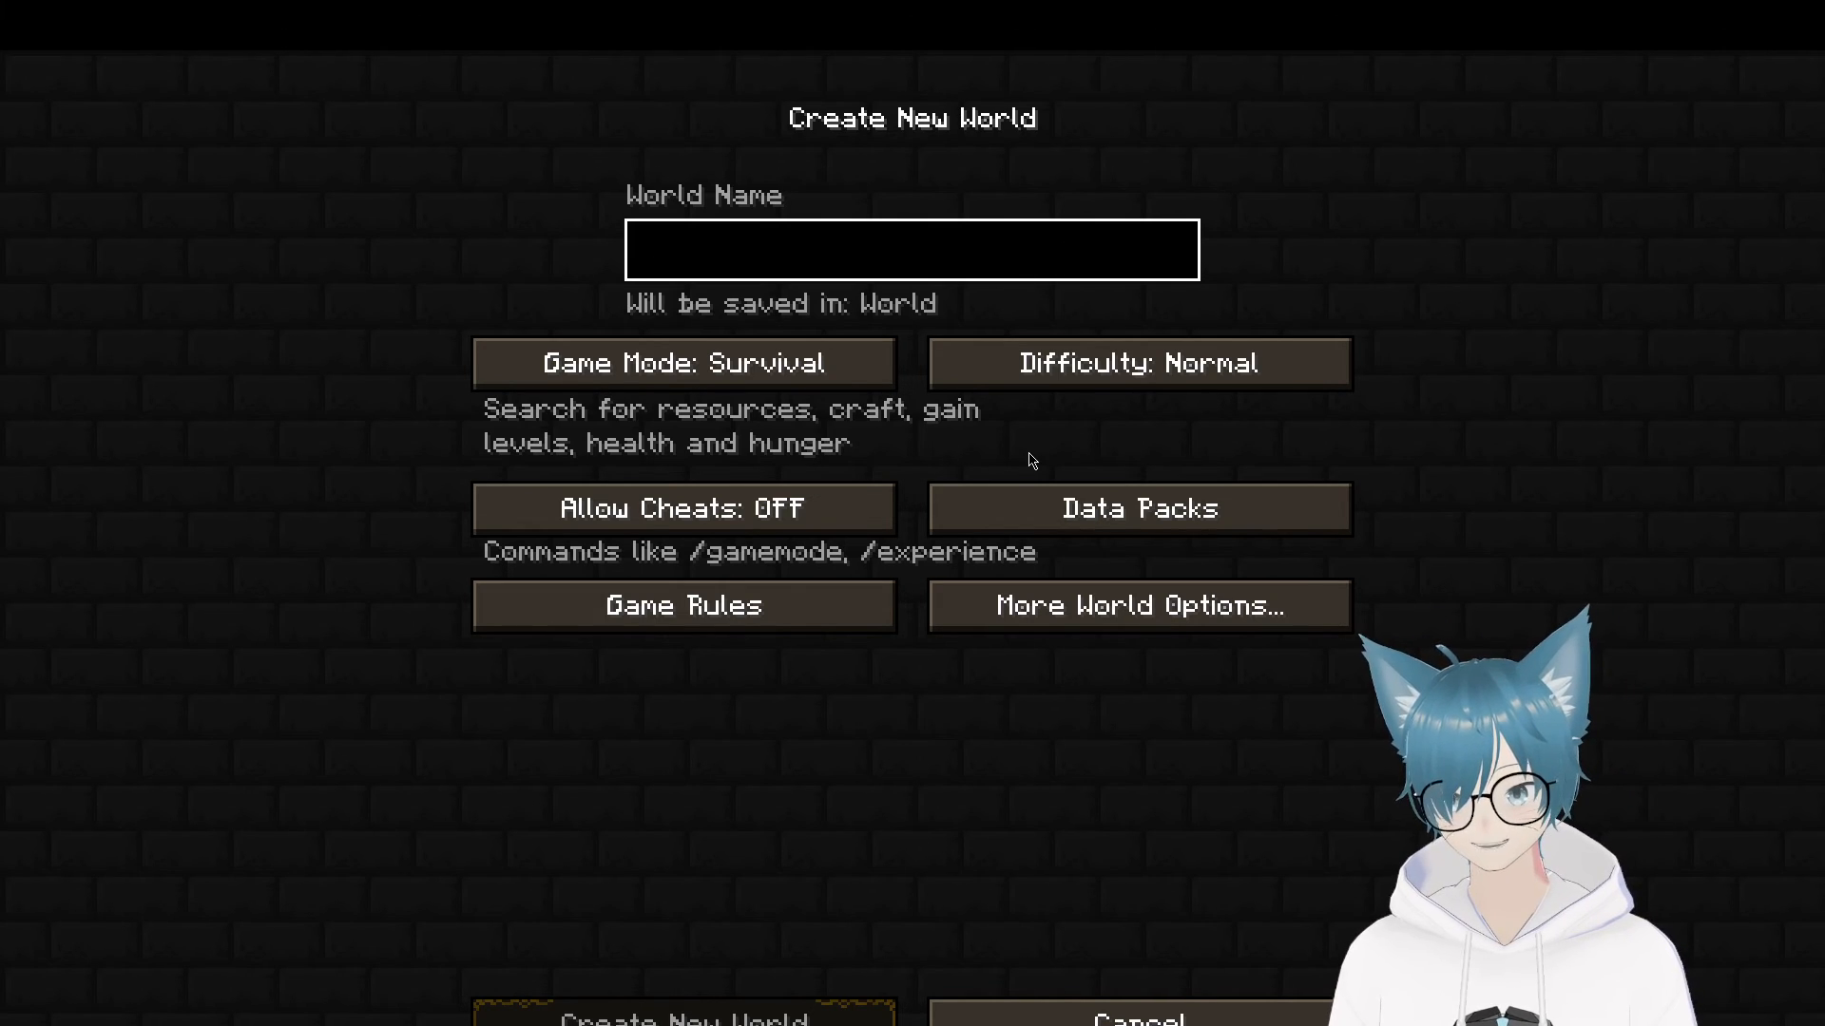
Cycle through the available world types in the additional world options, keep Default, and return to the main world settings
click(1068, 622)
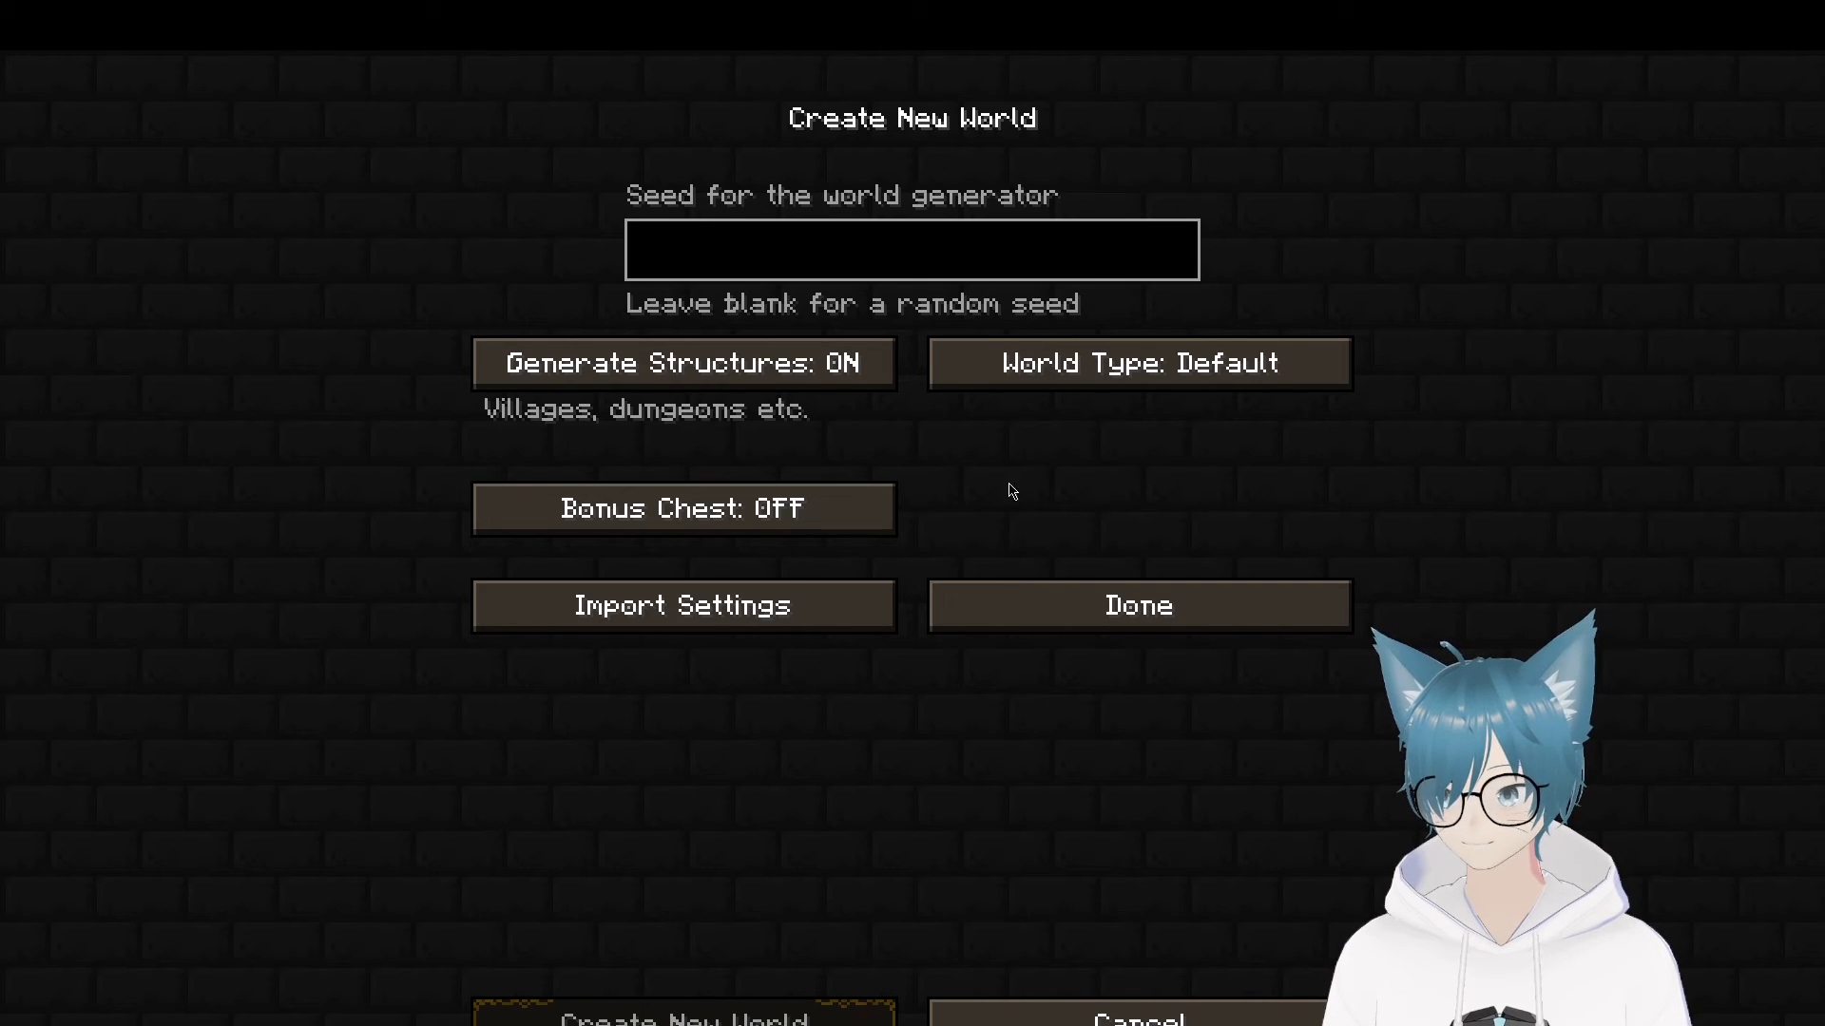
click(1099, 362)
click(1099, 362)
click(1100, 362)
click(1099, 362)
click(1099, 363)
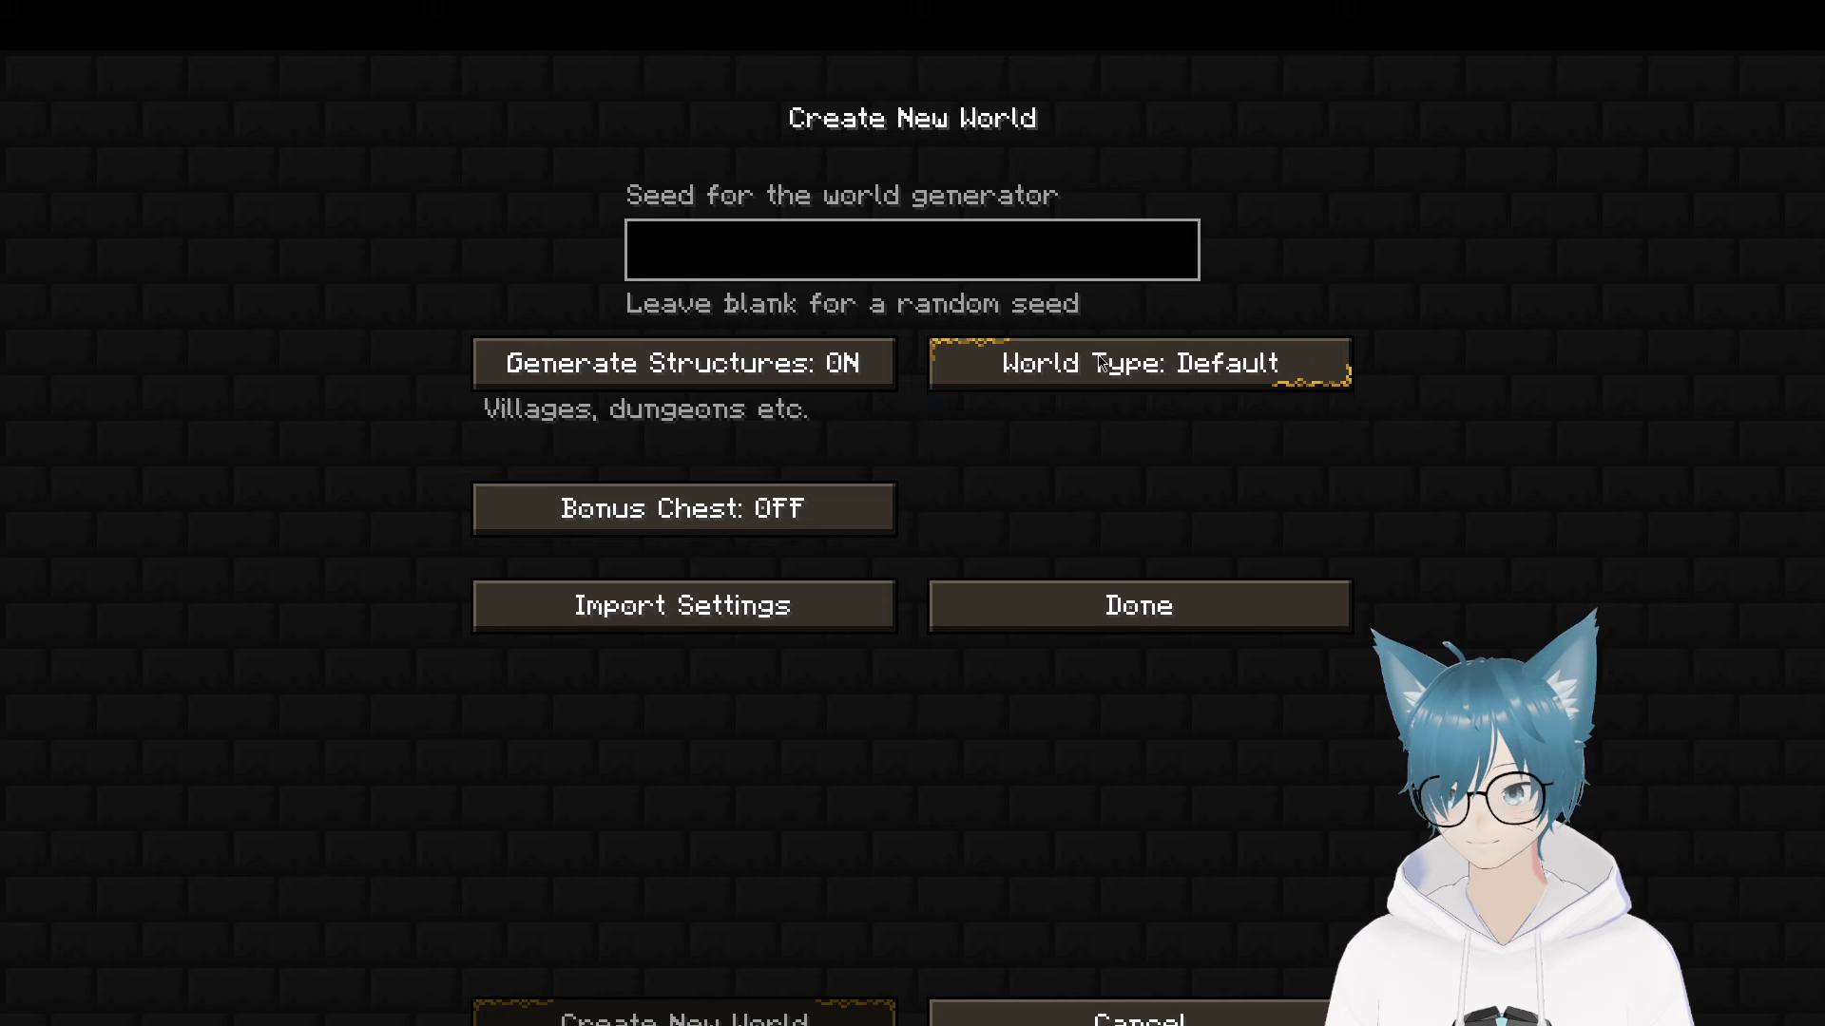
click(1087, 604)
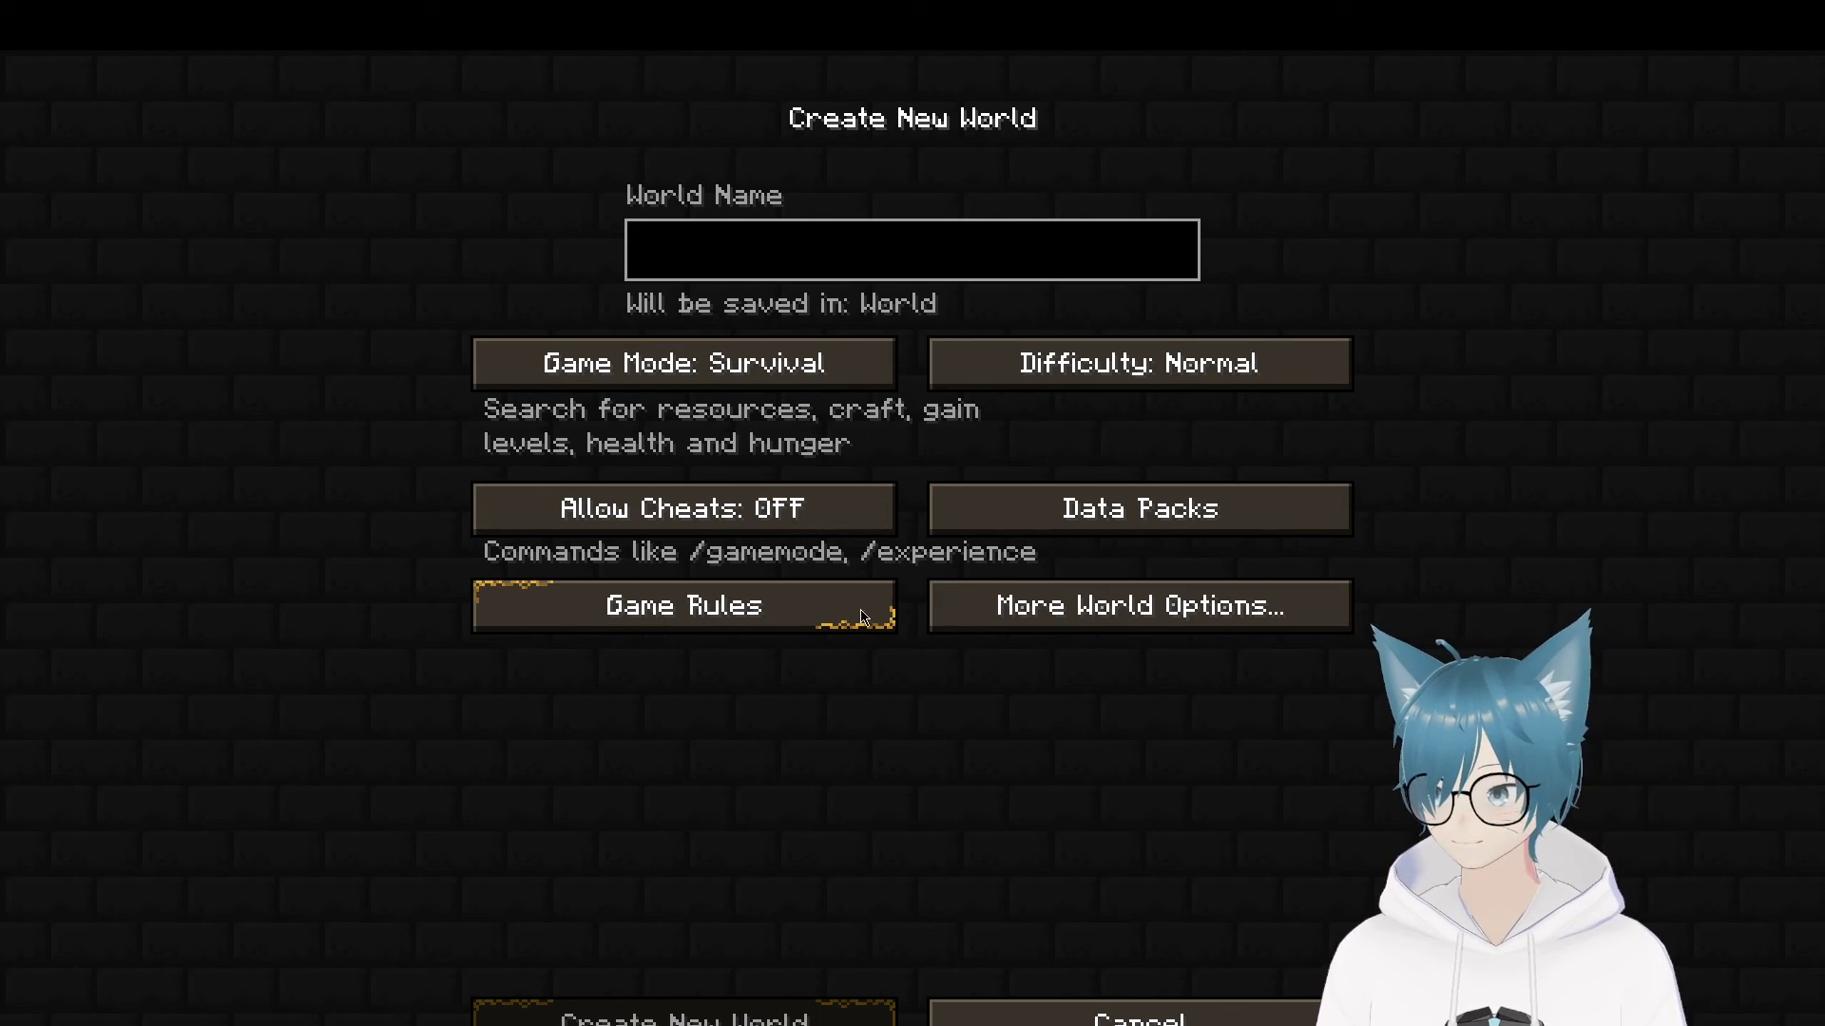
Name the new world "Stream World" and create it with Survival mode and Normal difficulty
click(1002, 504)
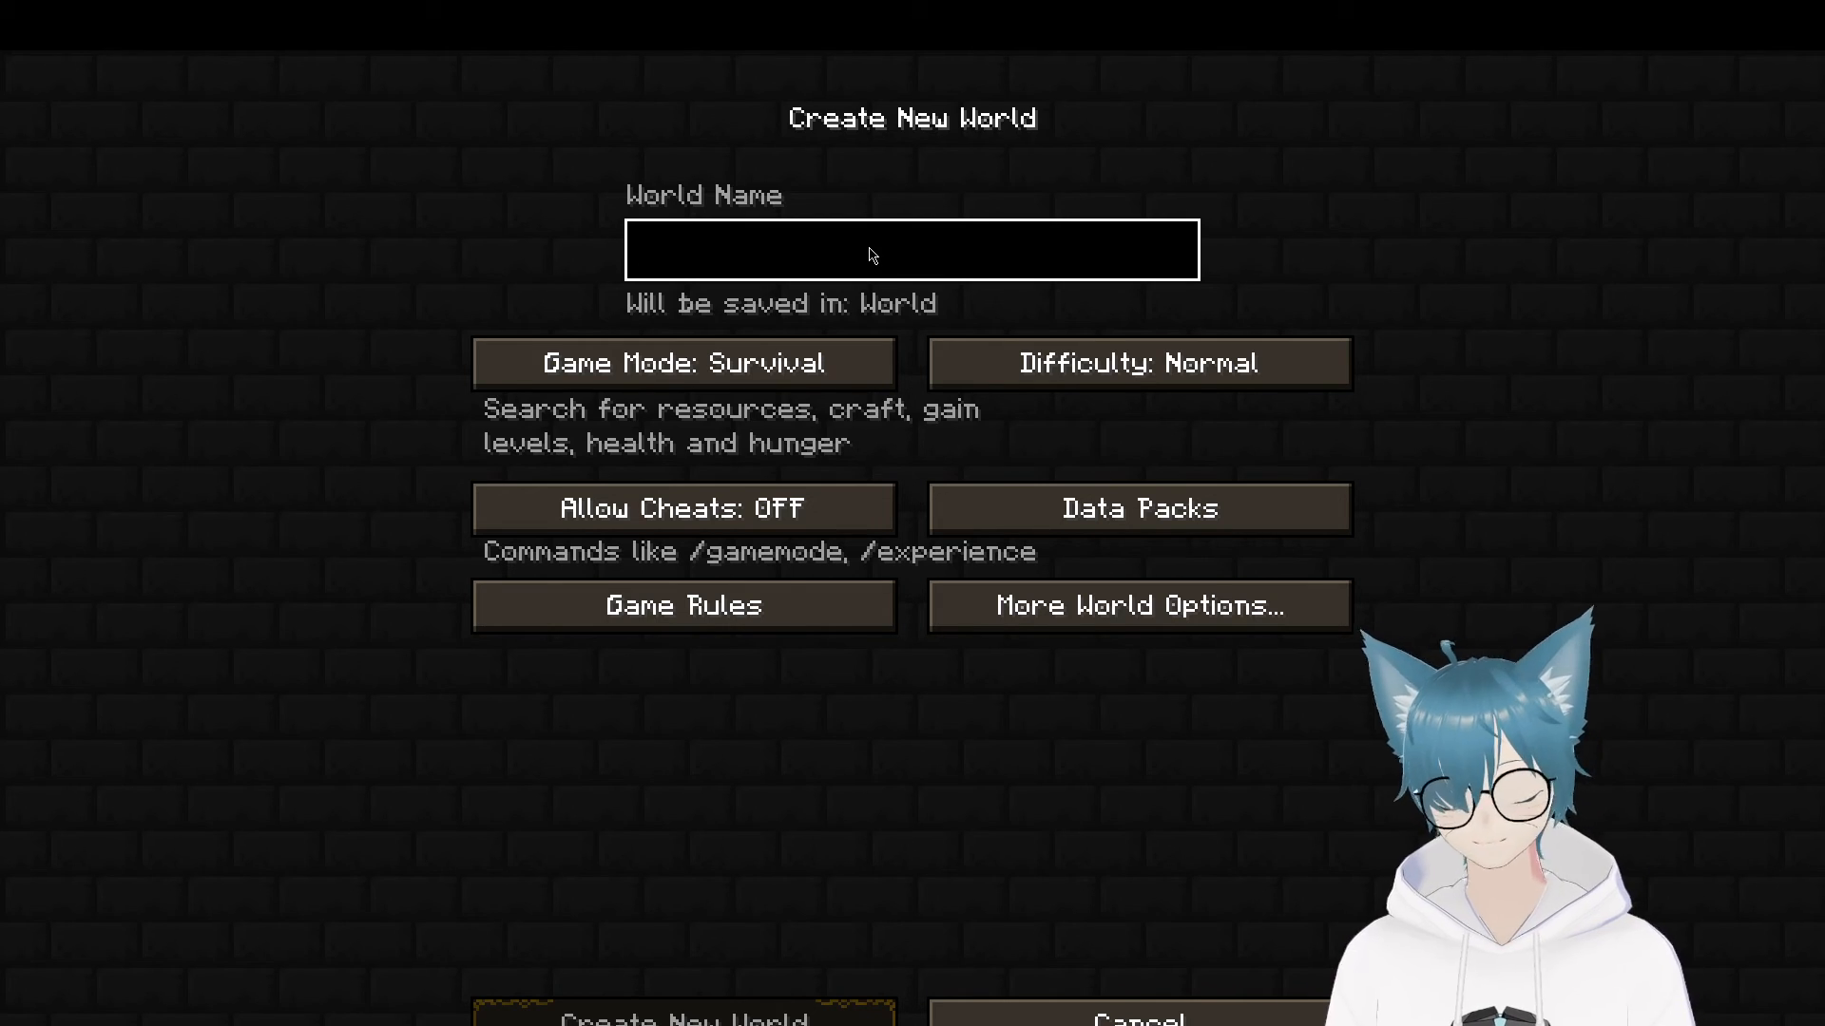
text(Stream)
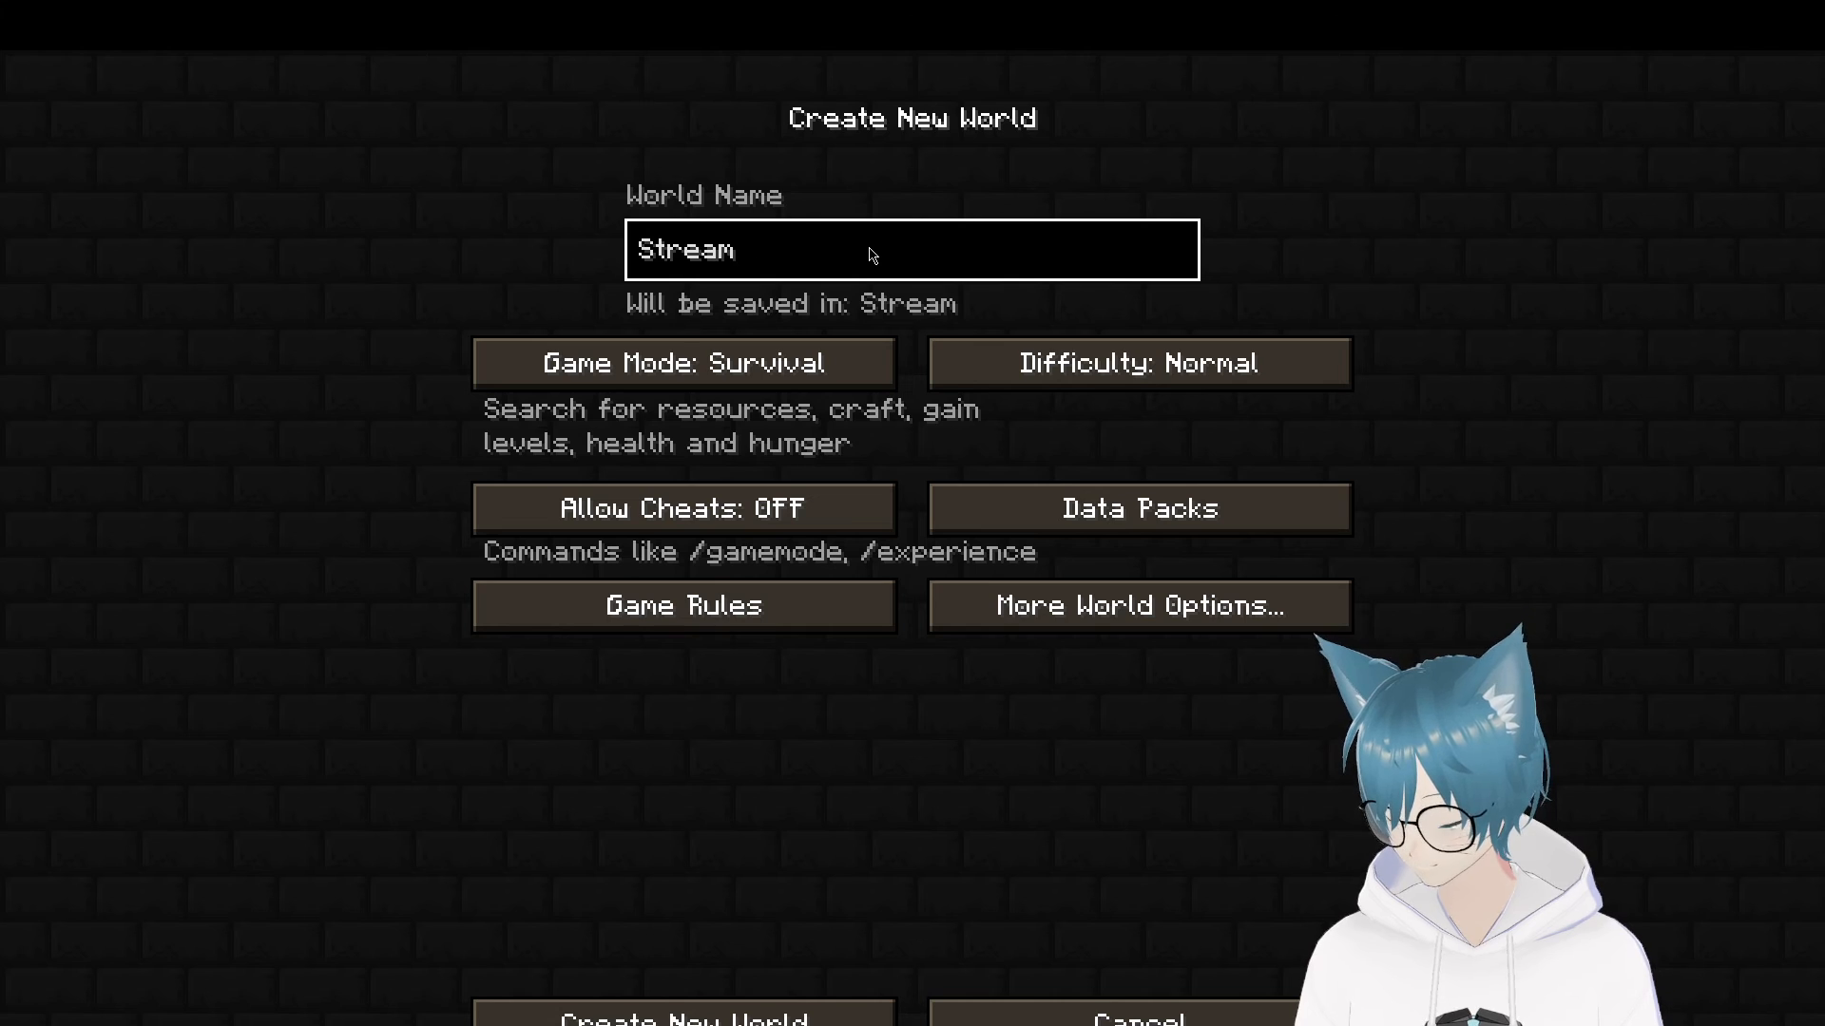
text(Wor)
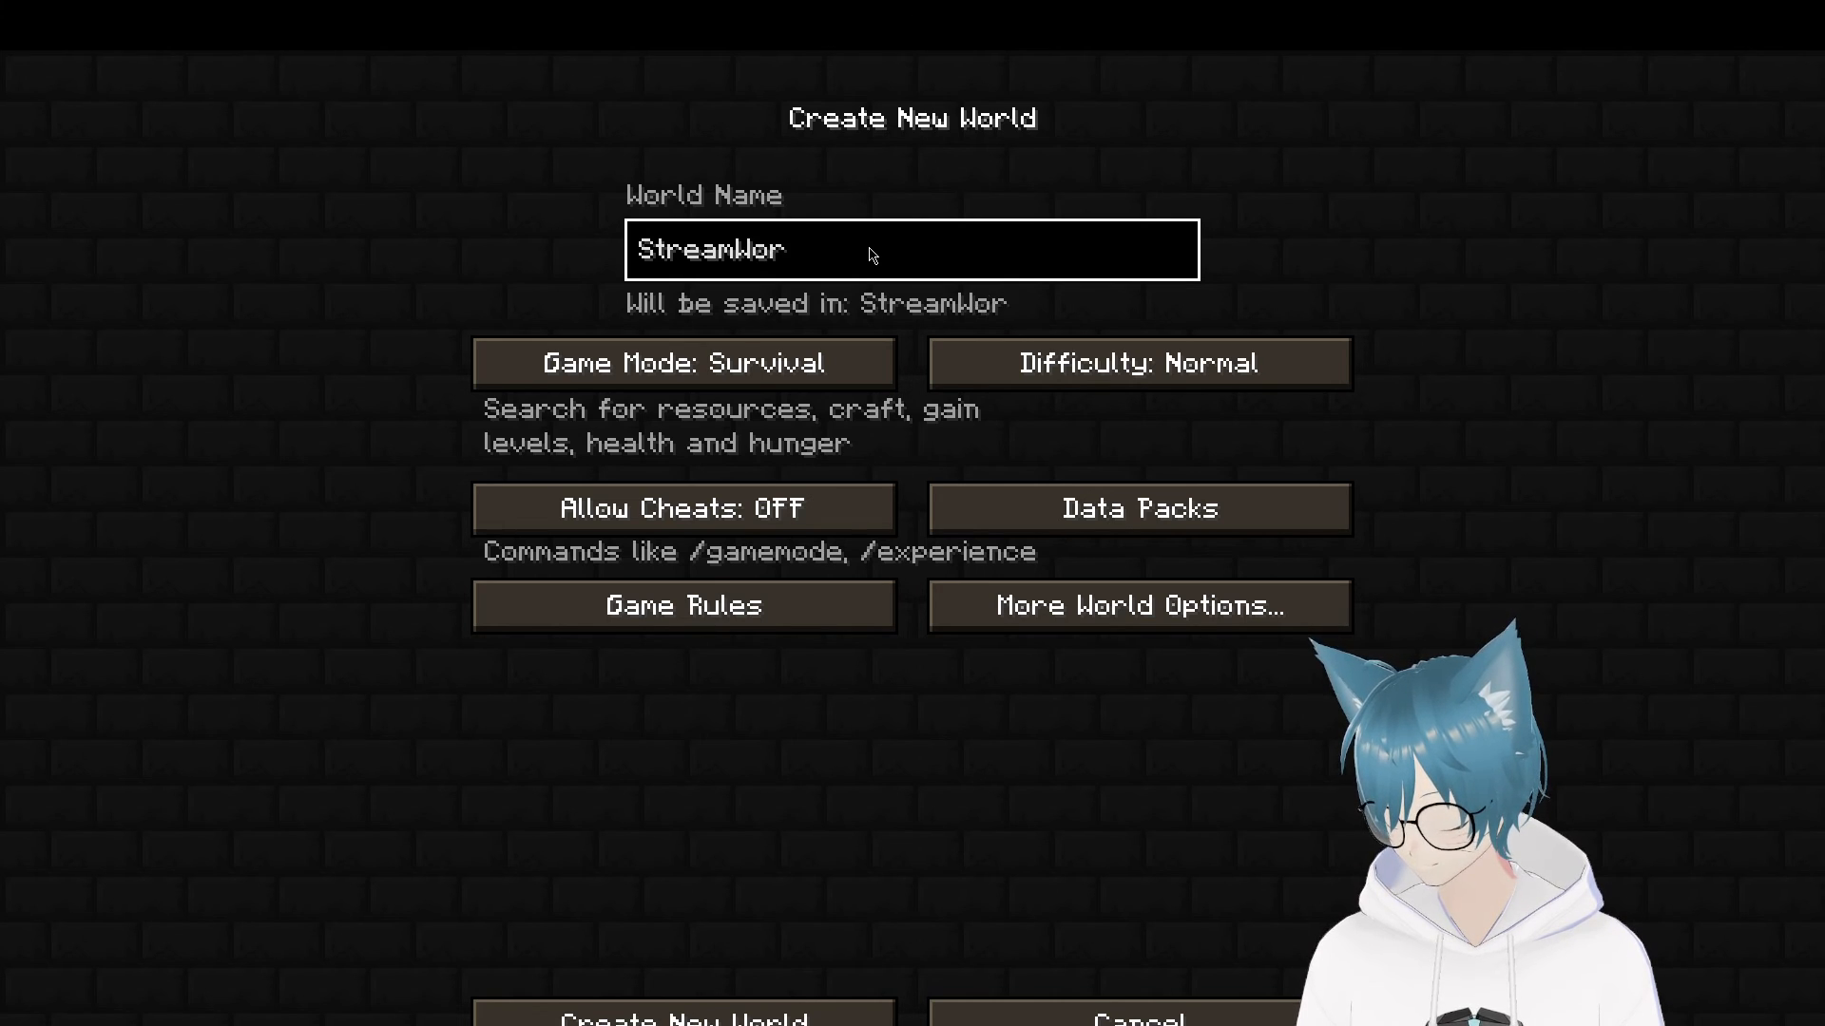
key(BackSpace)
key(BackSpace)
text(World)
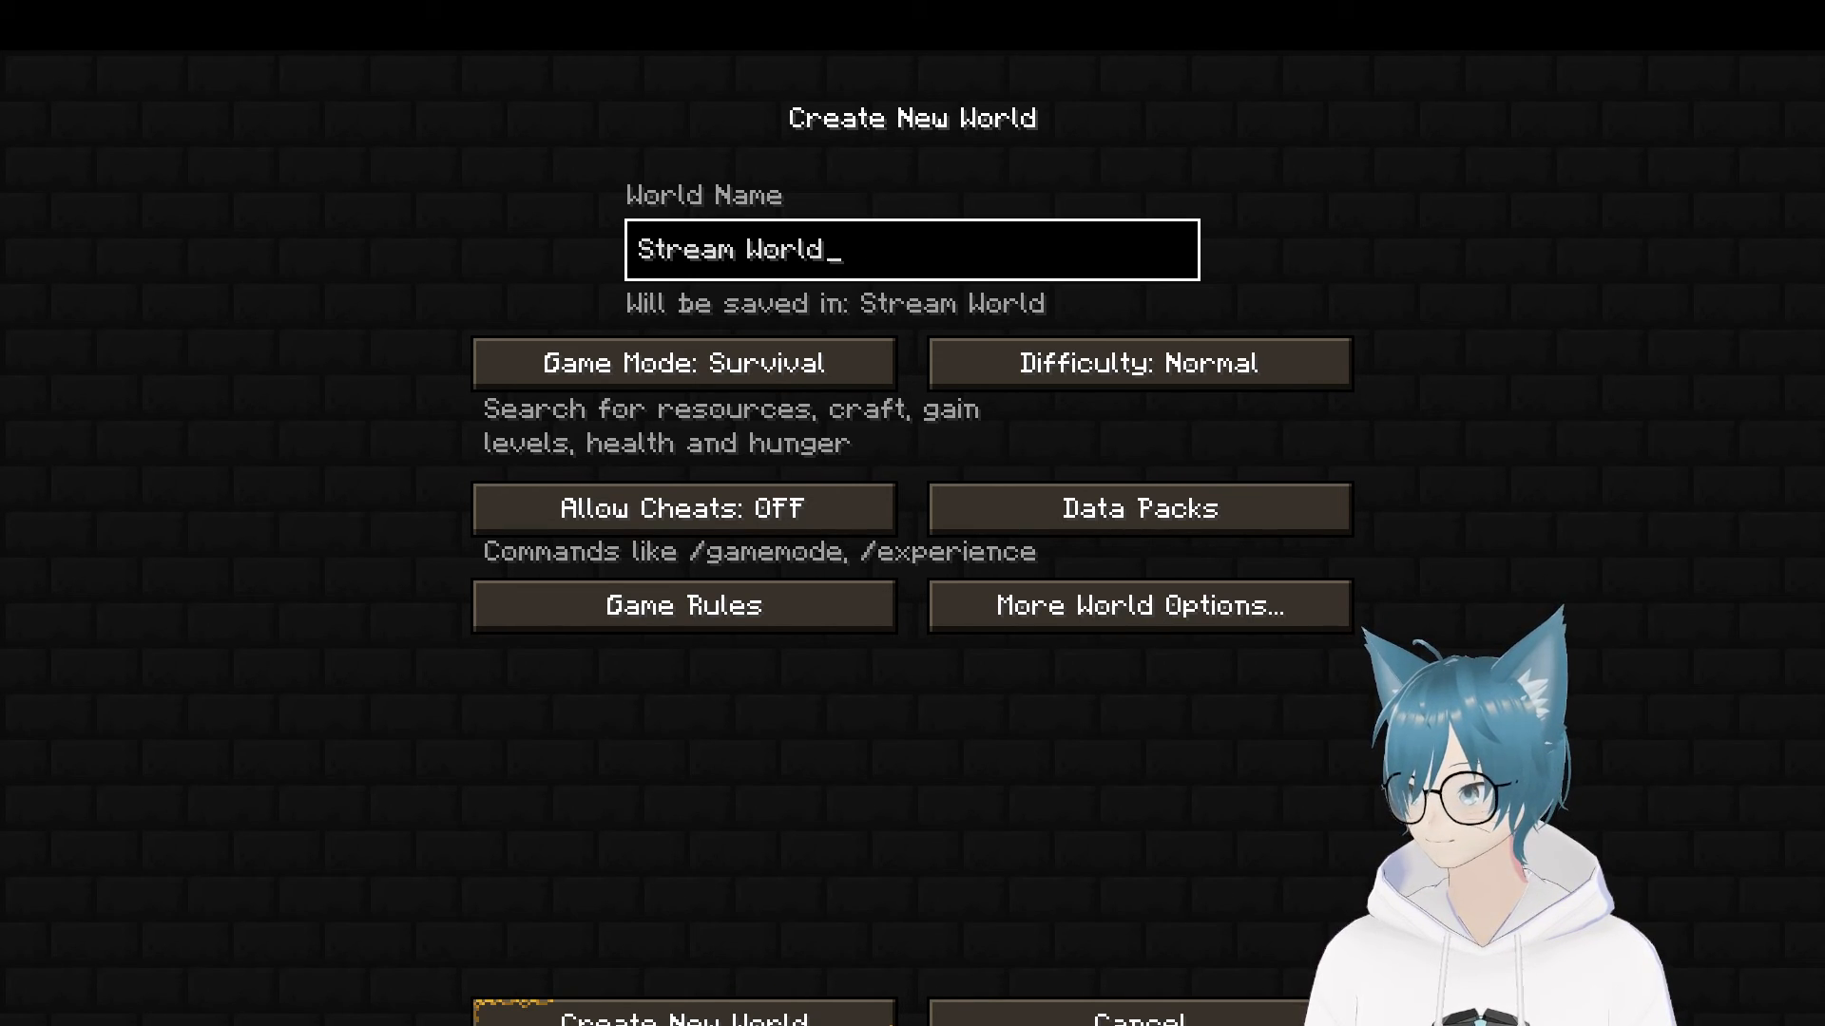
click(759, 1014)
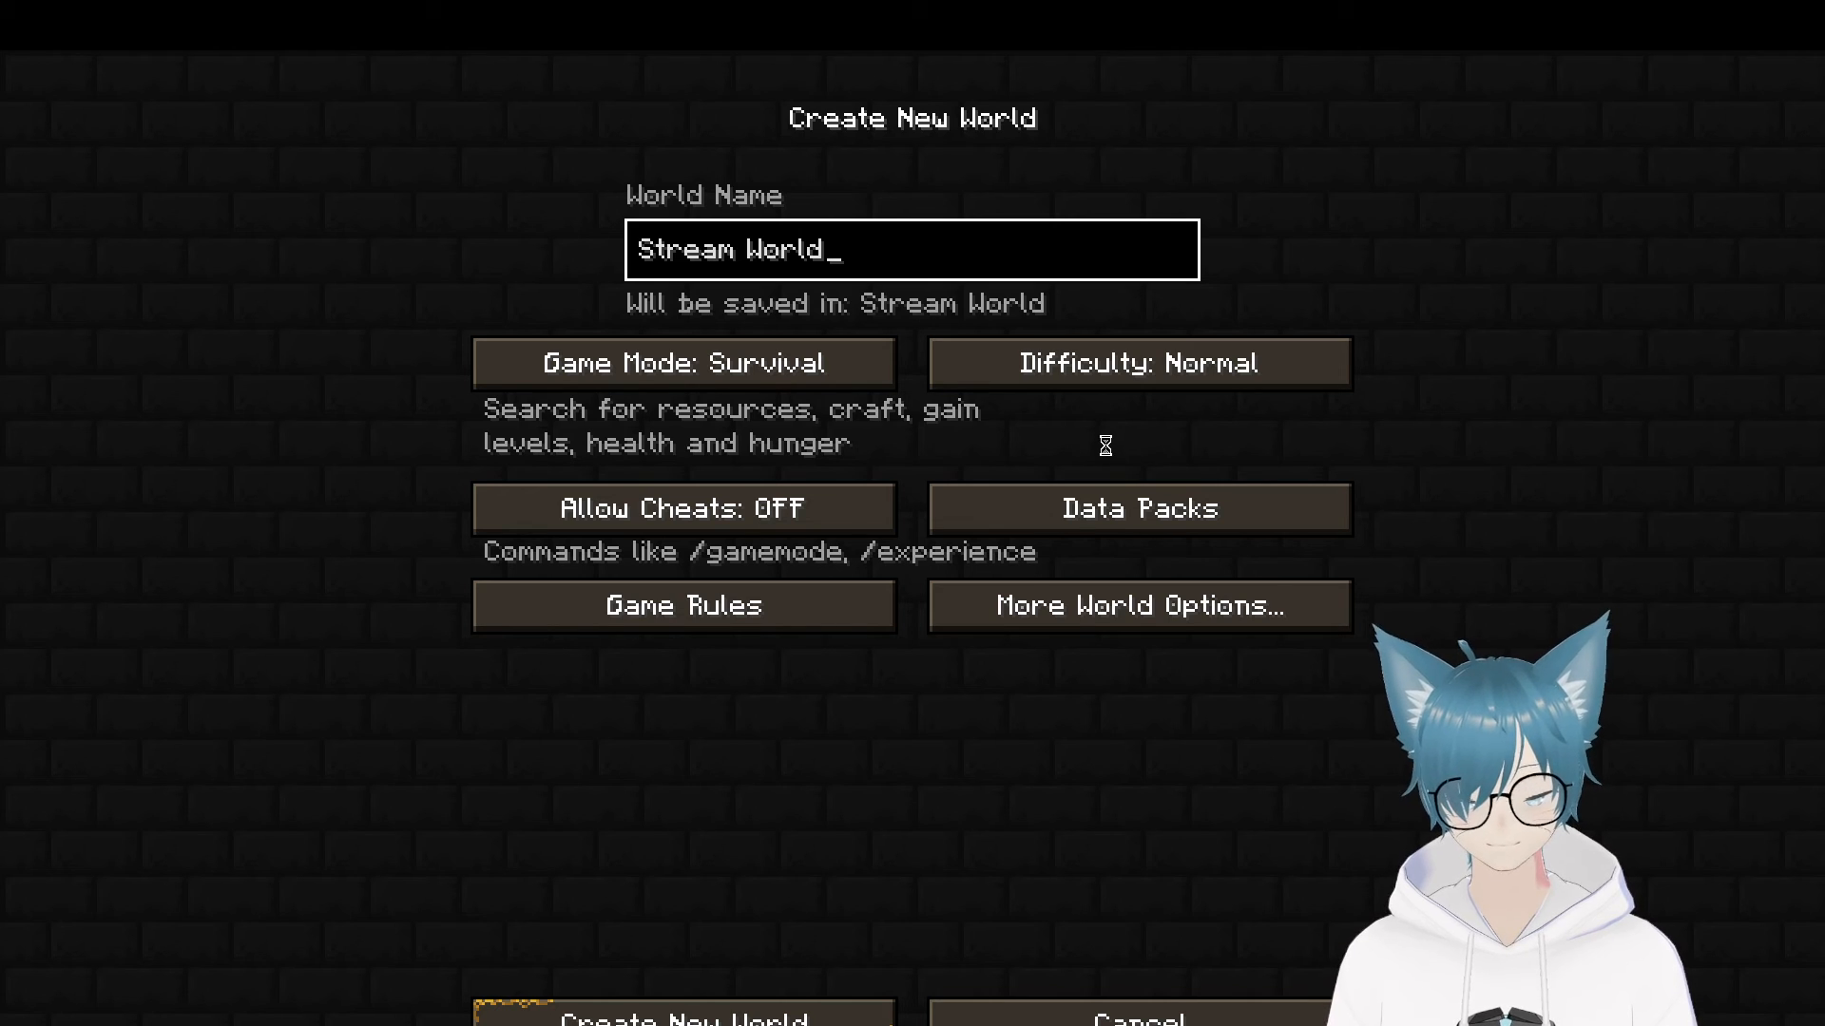
key(Return)
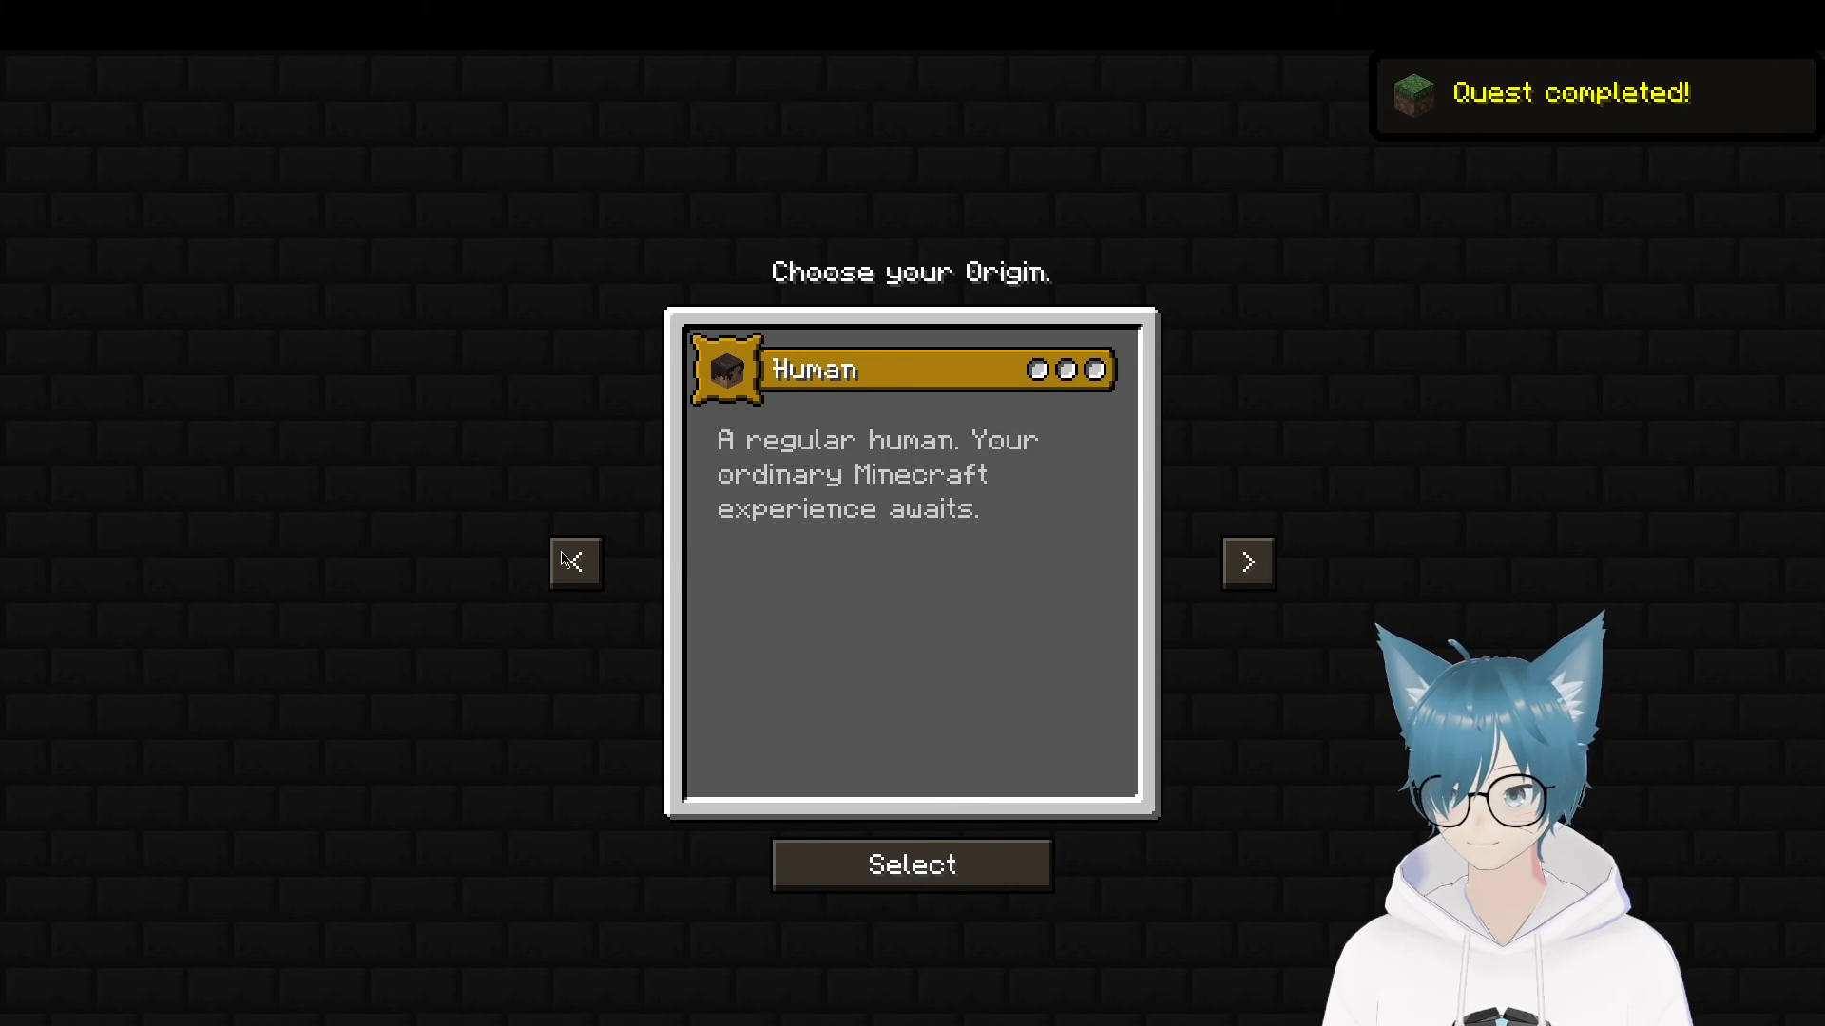
Browse the selectable origins, including Rubian, Guardian, Snow Golem, Phantom and Blazeborn, and review their descriptions
click(574, 565)
click(568, 564)
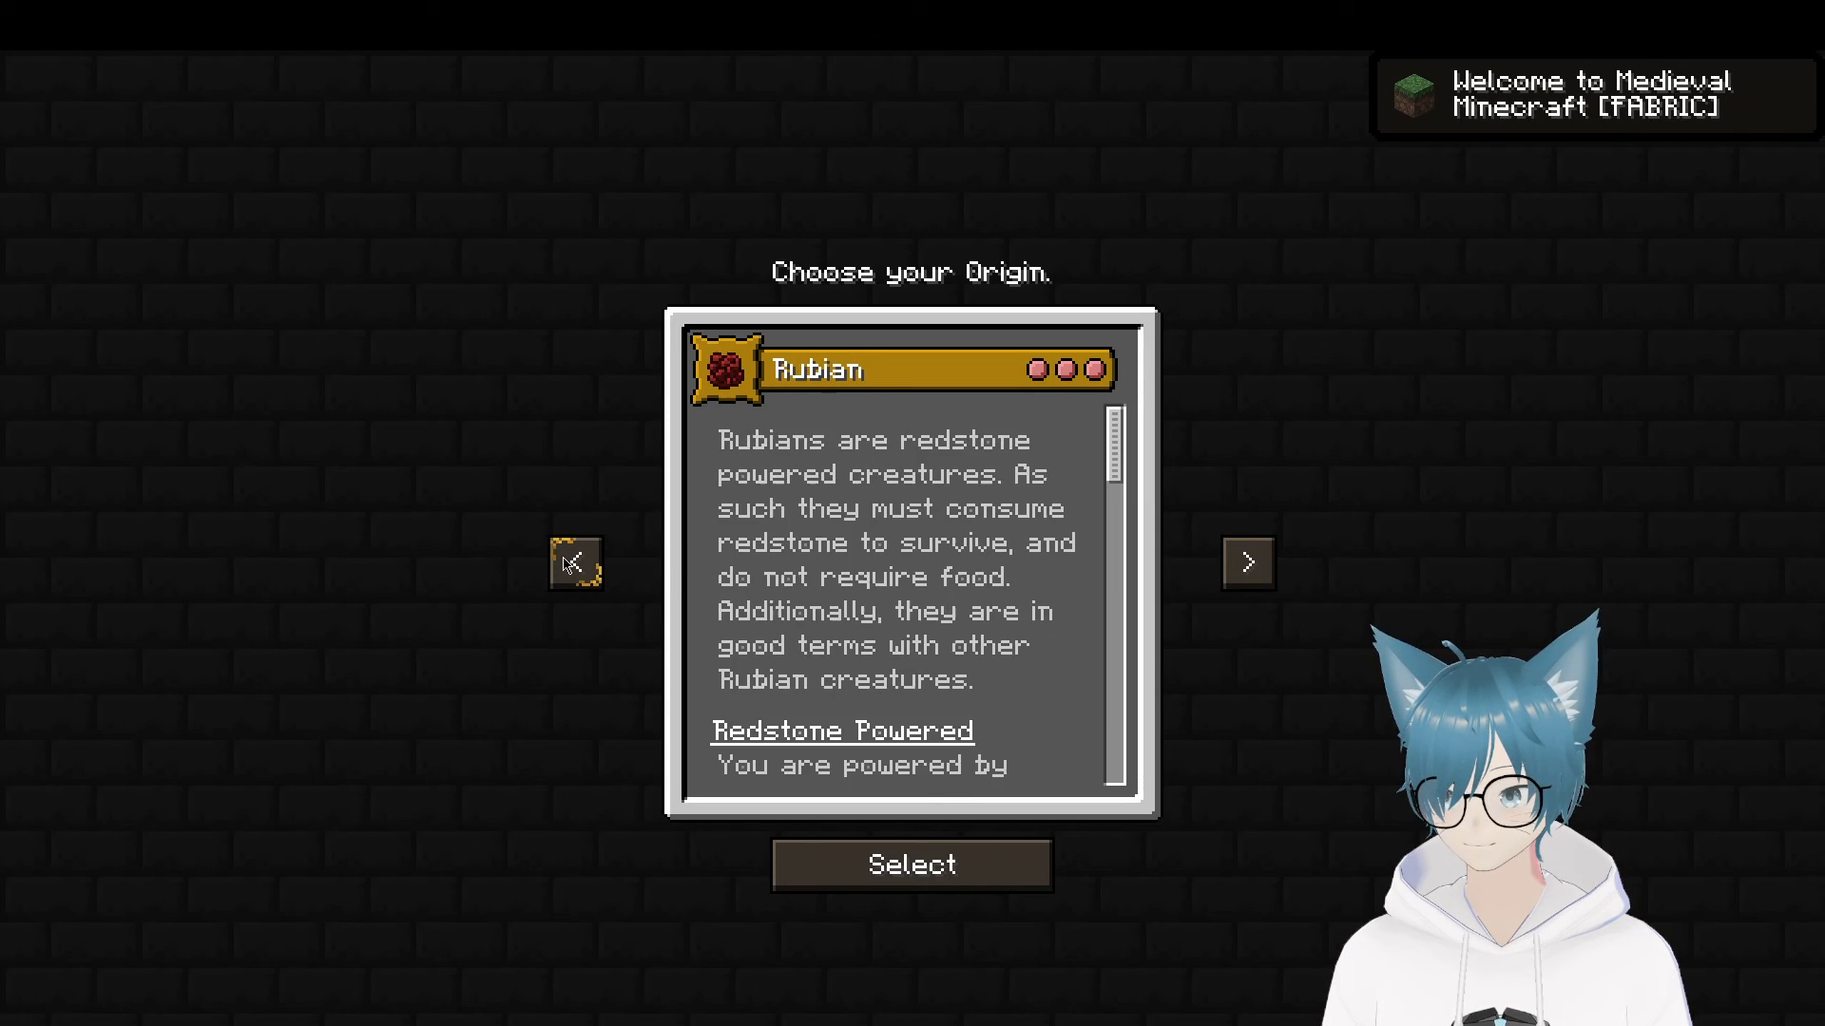
click(1247, 563)
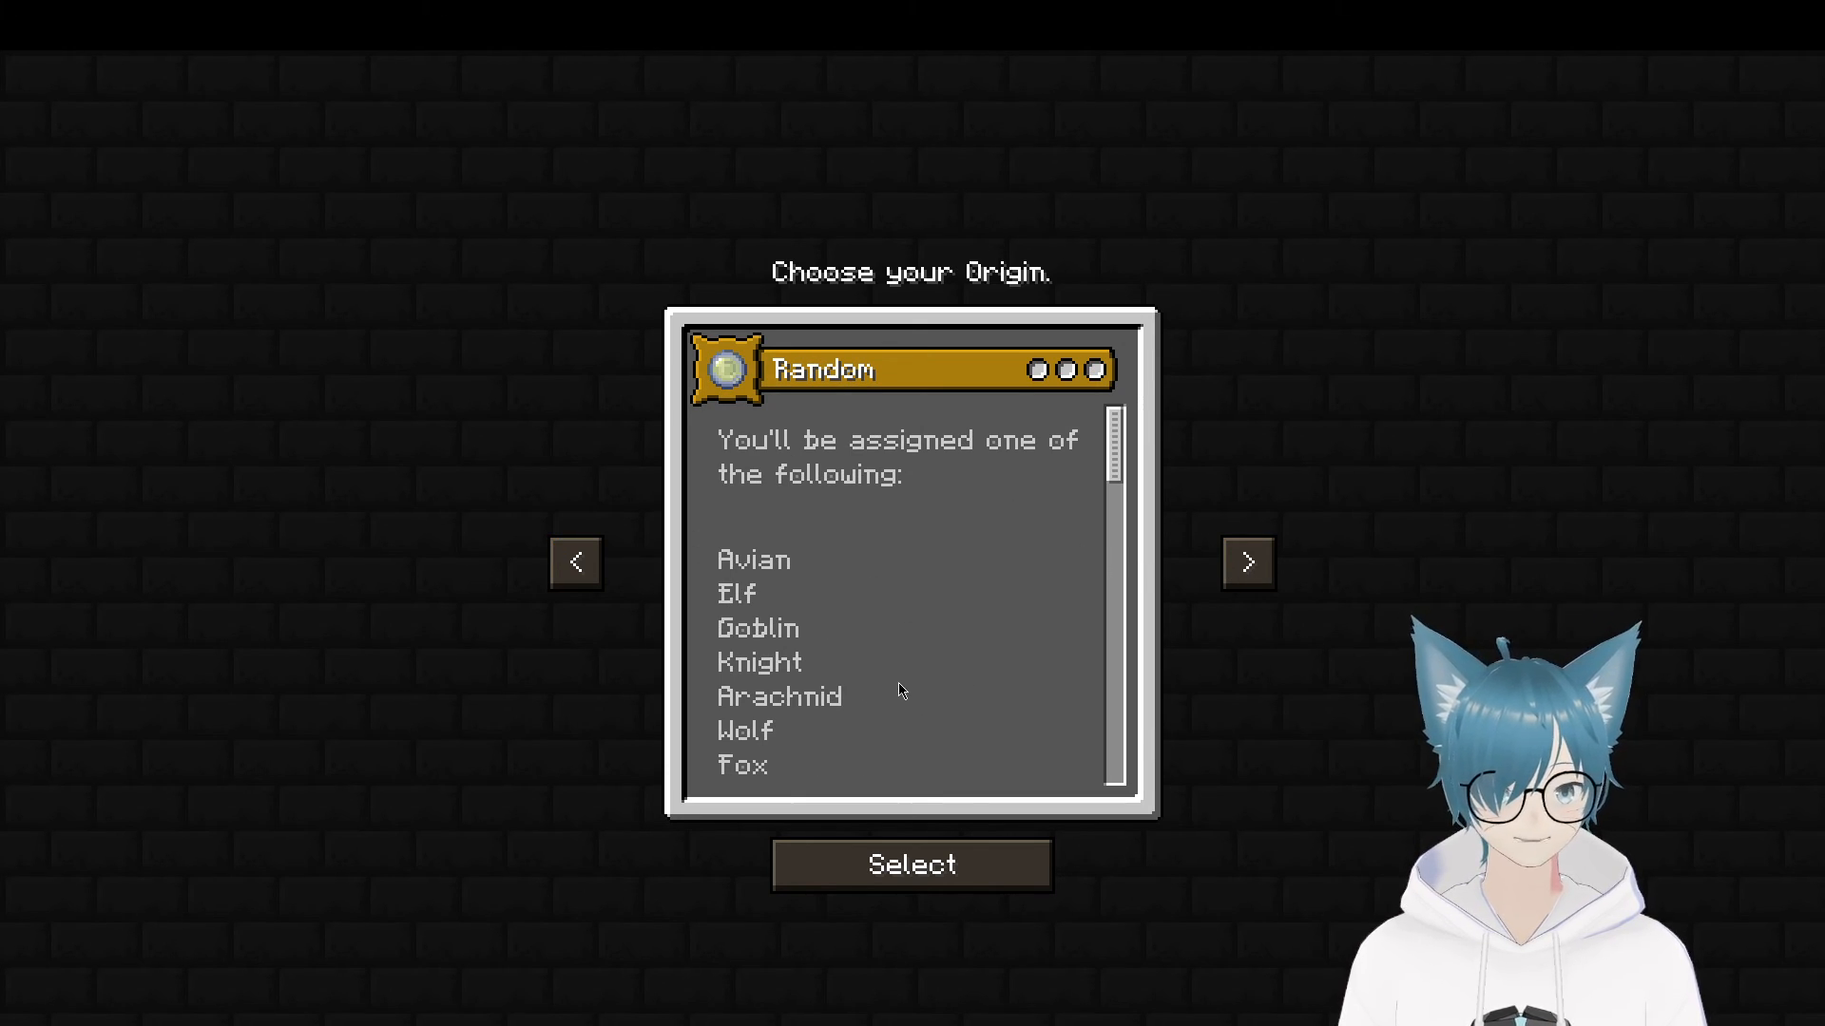
click(574, 562)
click(574, 562)
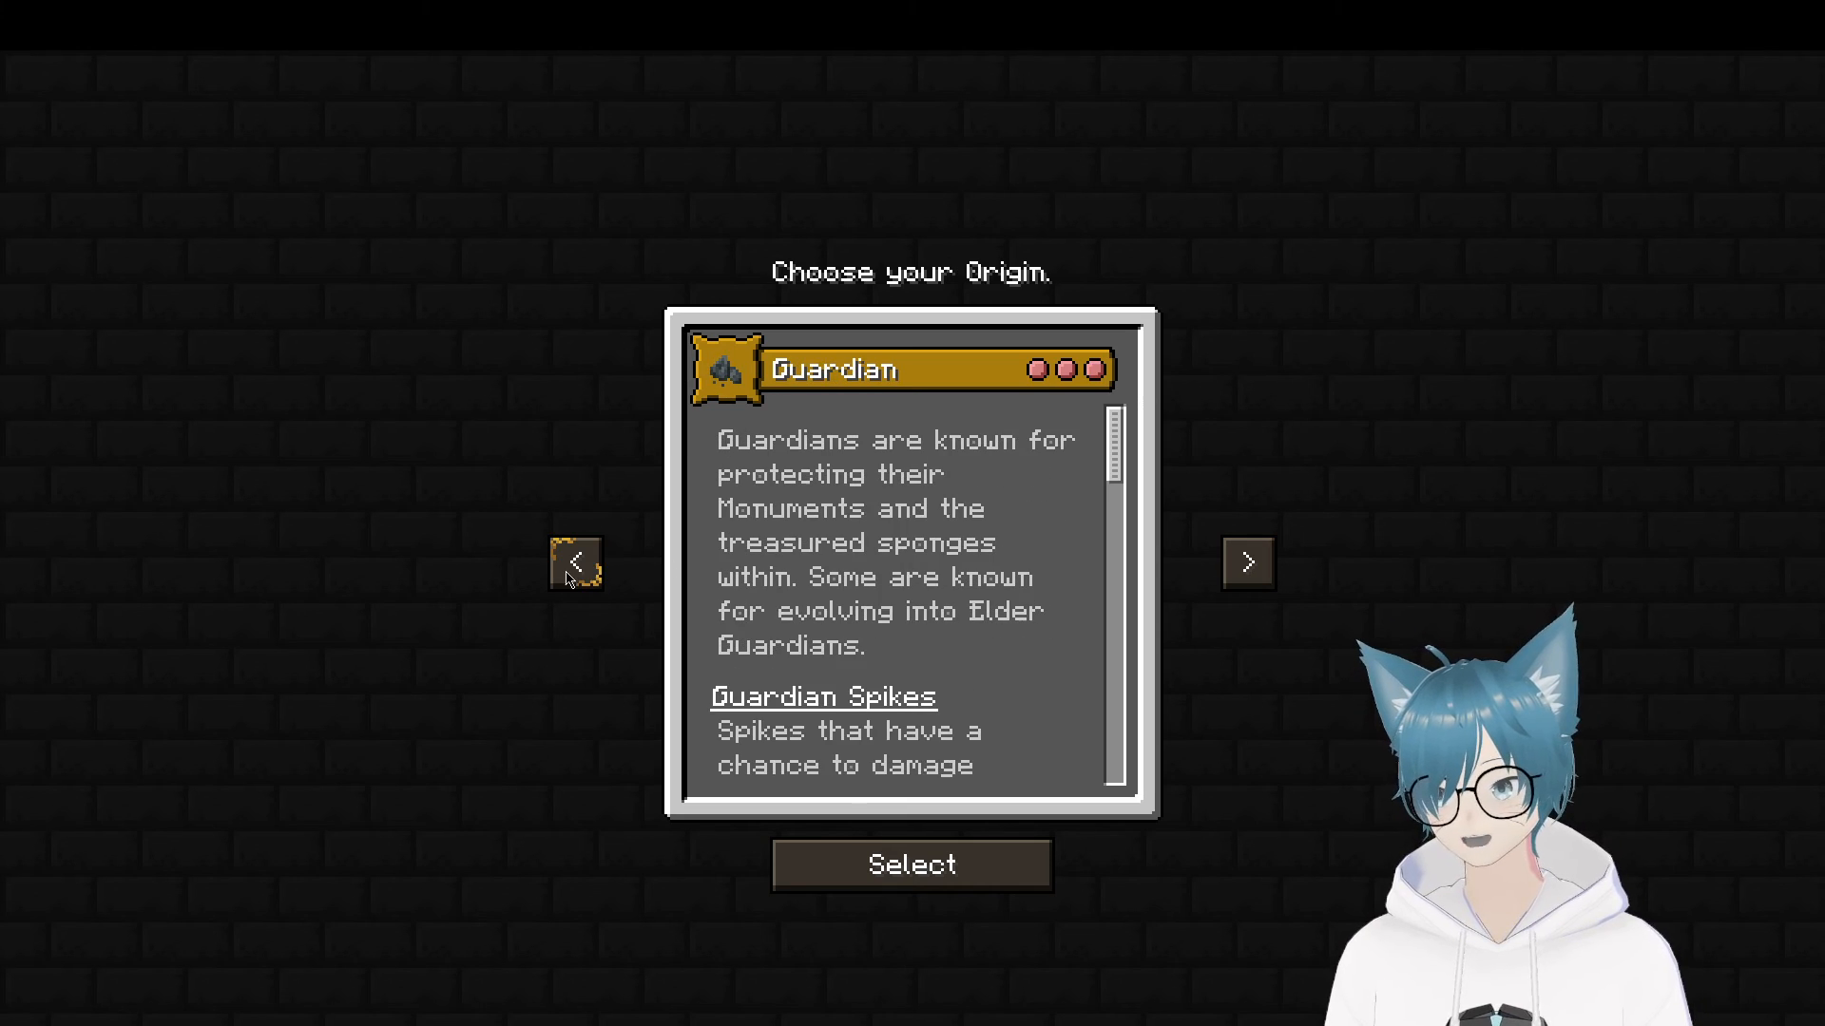
click(574, 563)
click(576, 563)
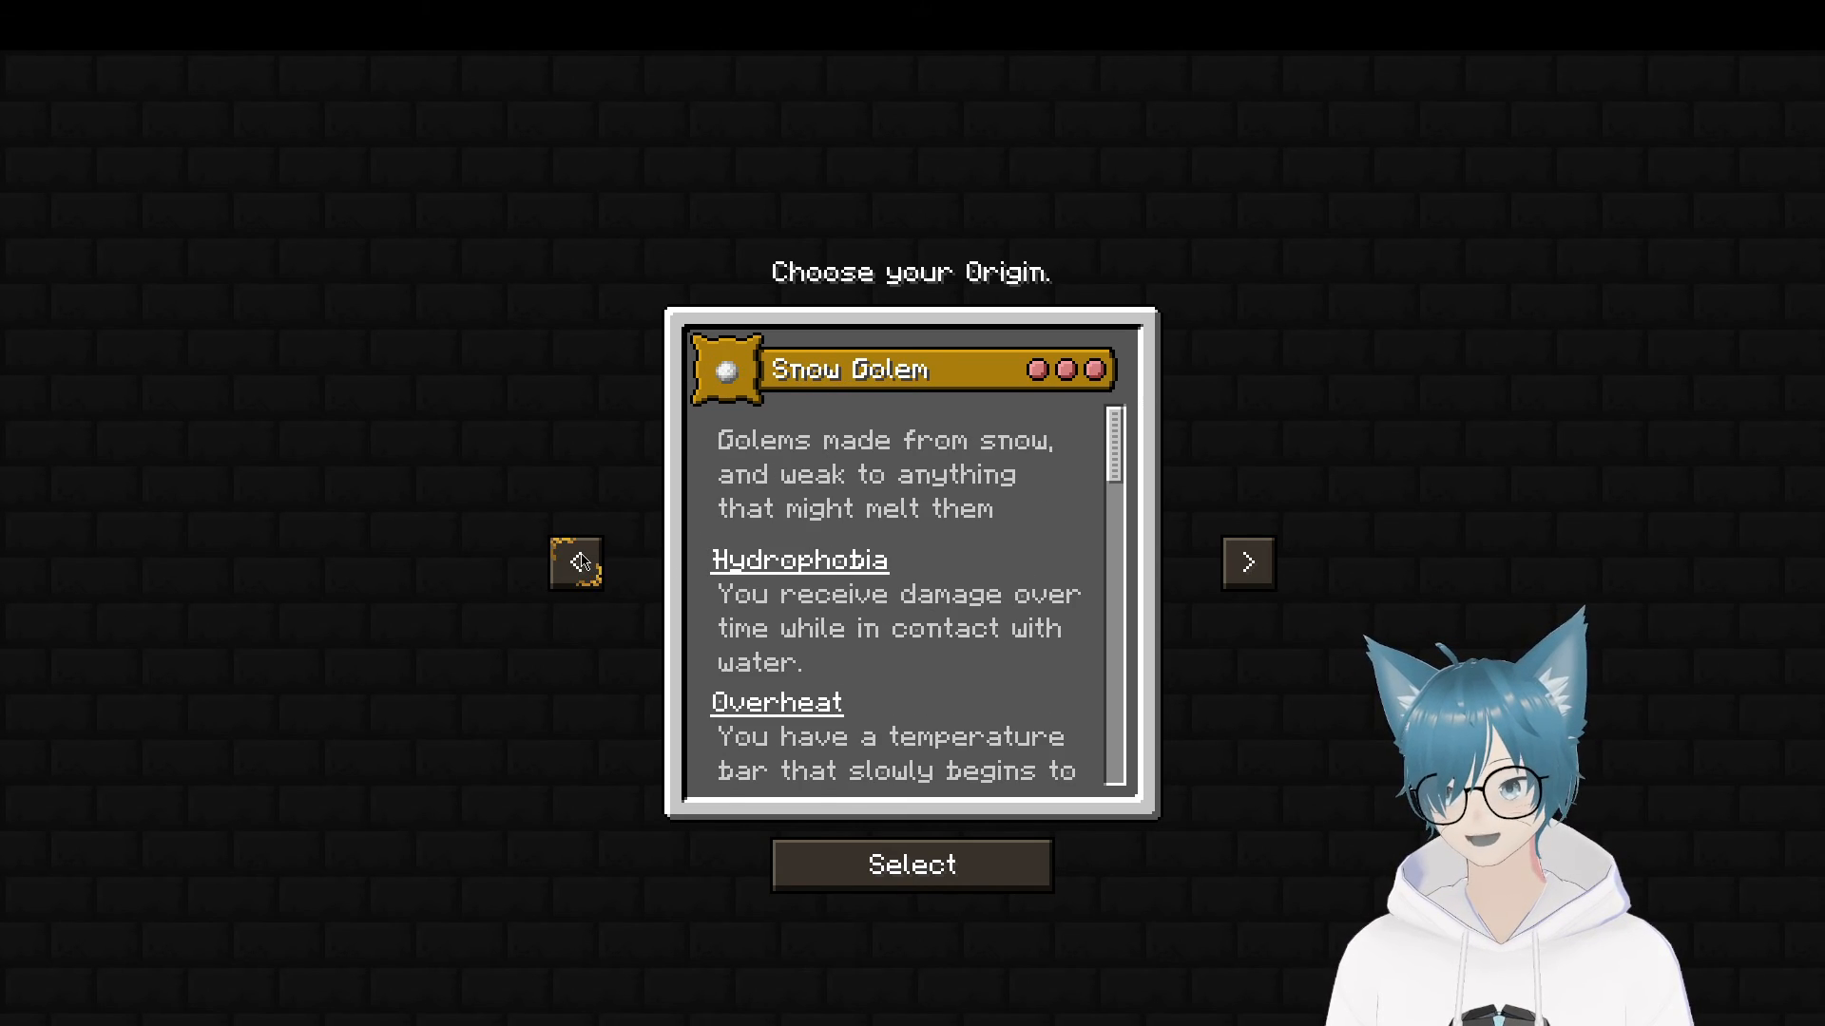
click(570, 582)
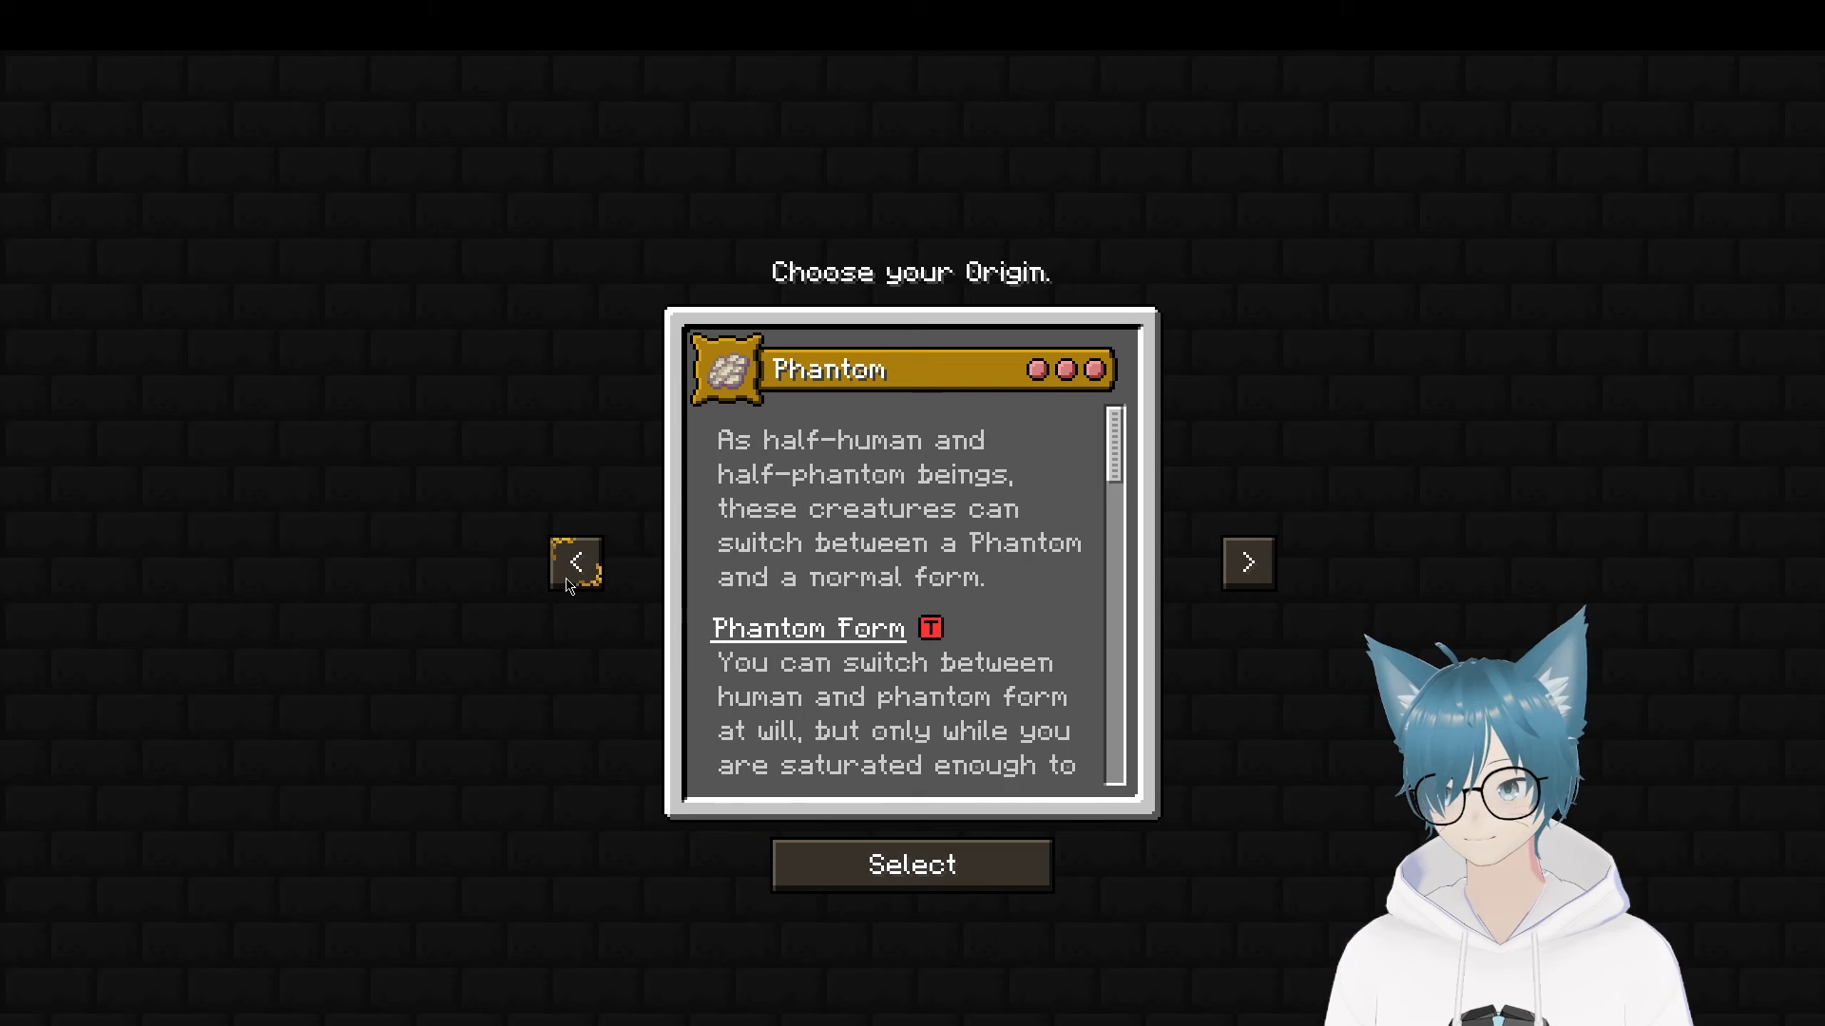
click(570, 580)
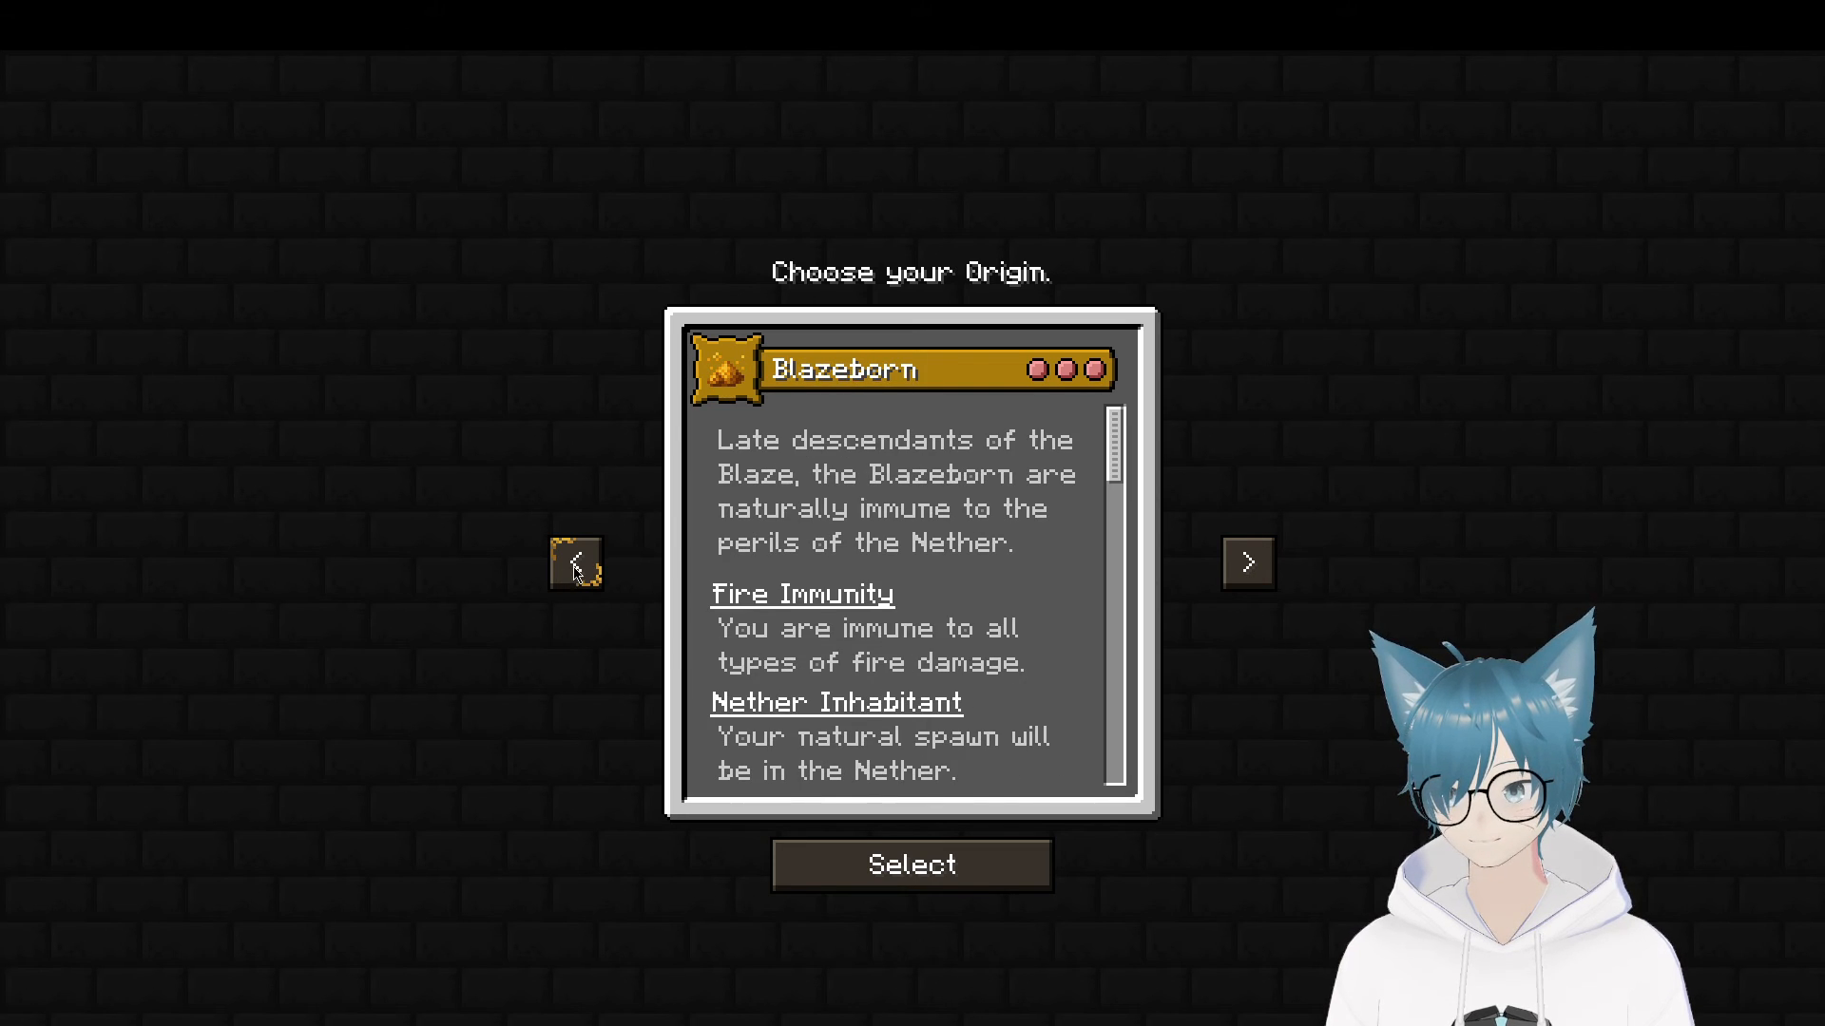
click(575, 568)
Go back to the Random origin and confirm it for the character
click(1254, 565)
click(1259, 566)
click(1251, 563)
click(1251, 562)
click(1251, 563)
click(1251, 563)
click(1251, 562)
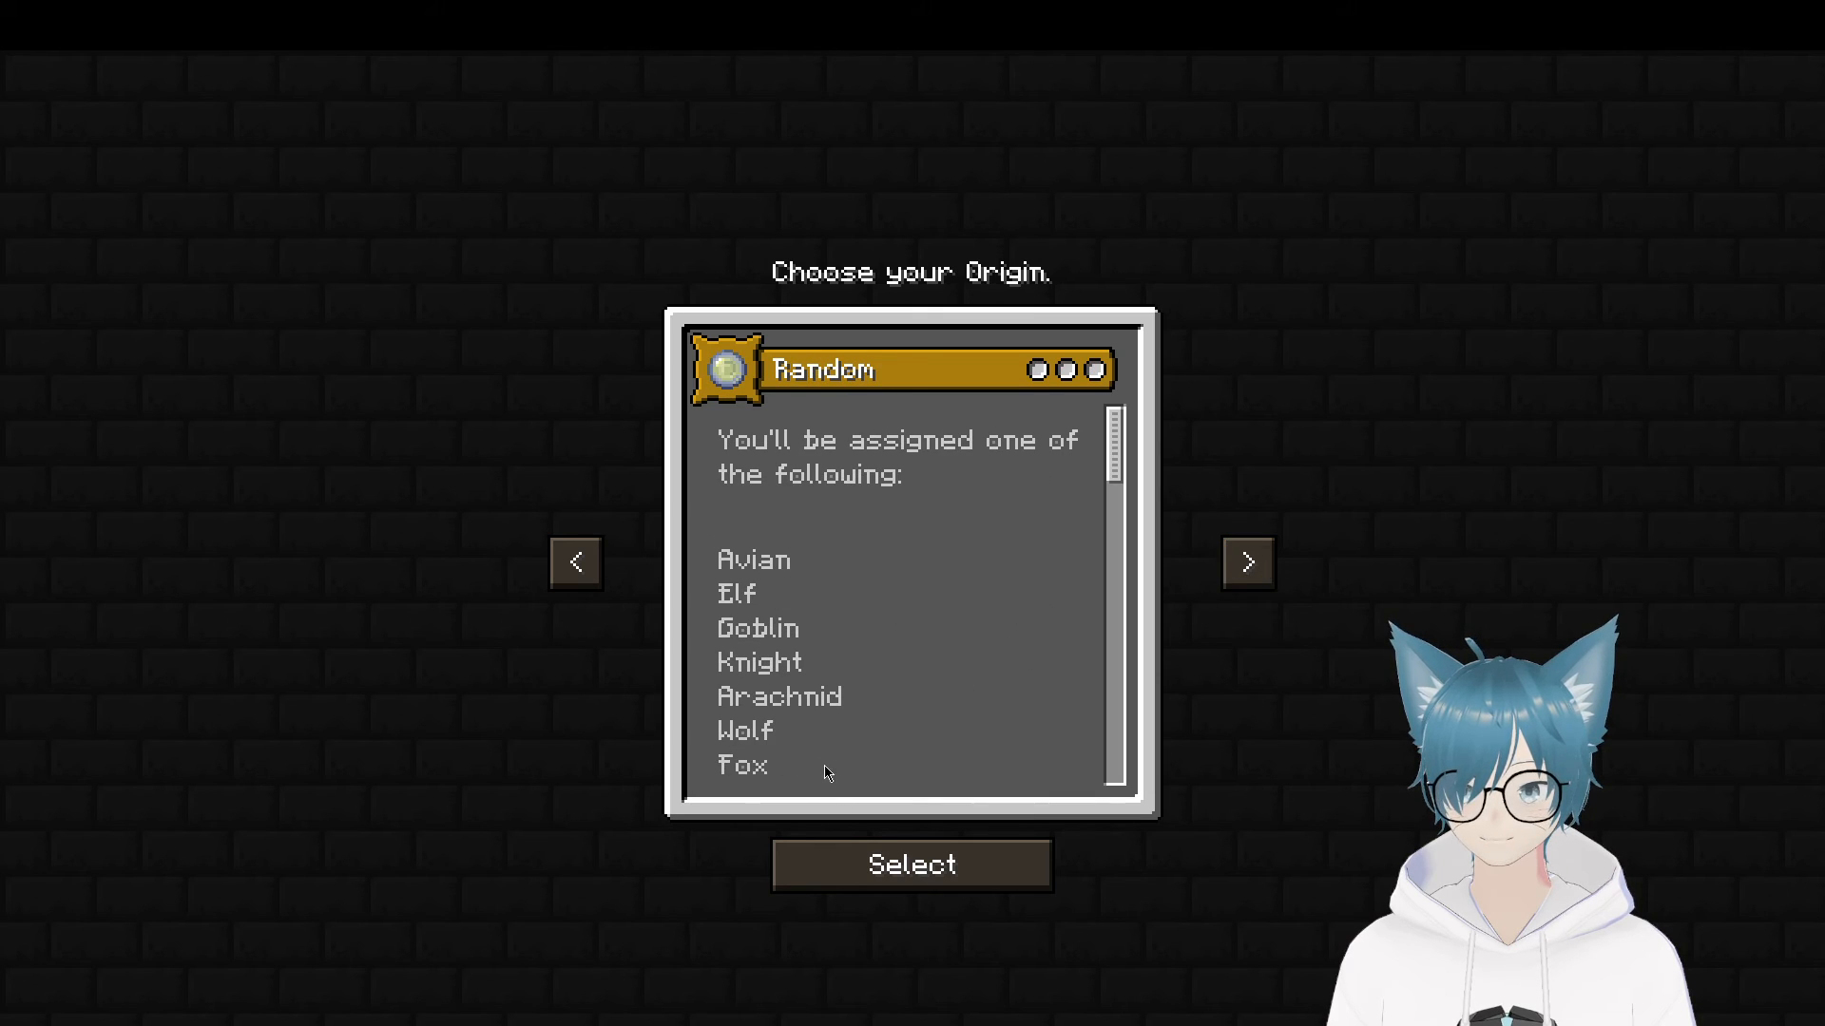
click(936, 873)
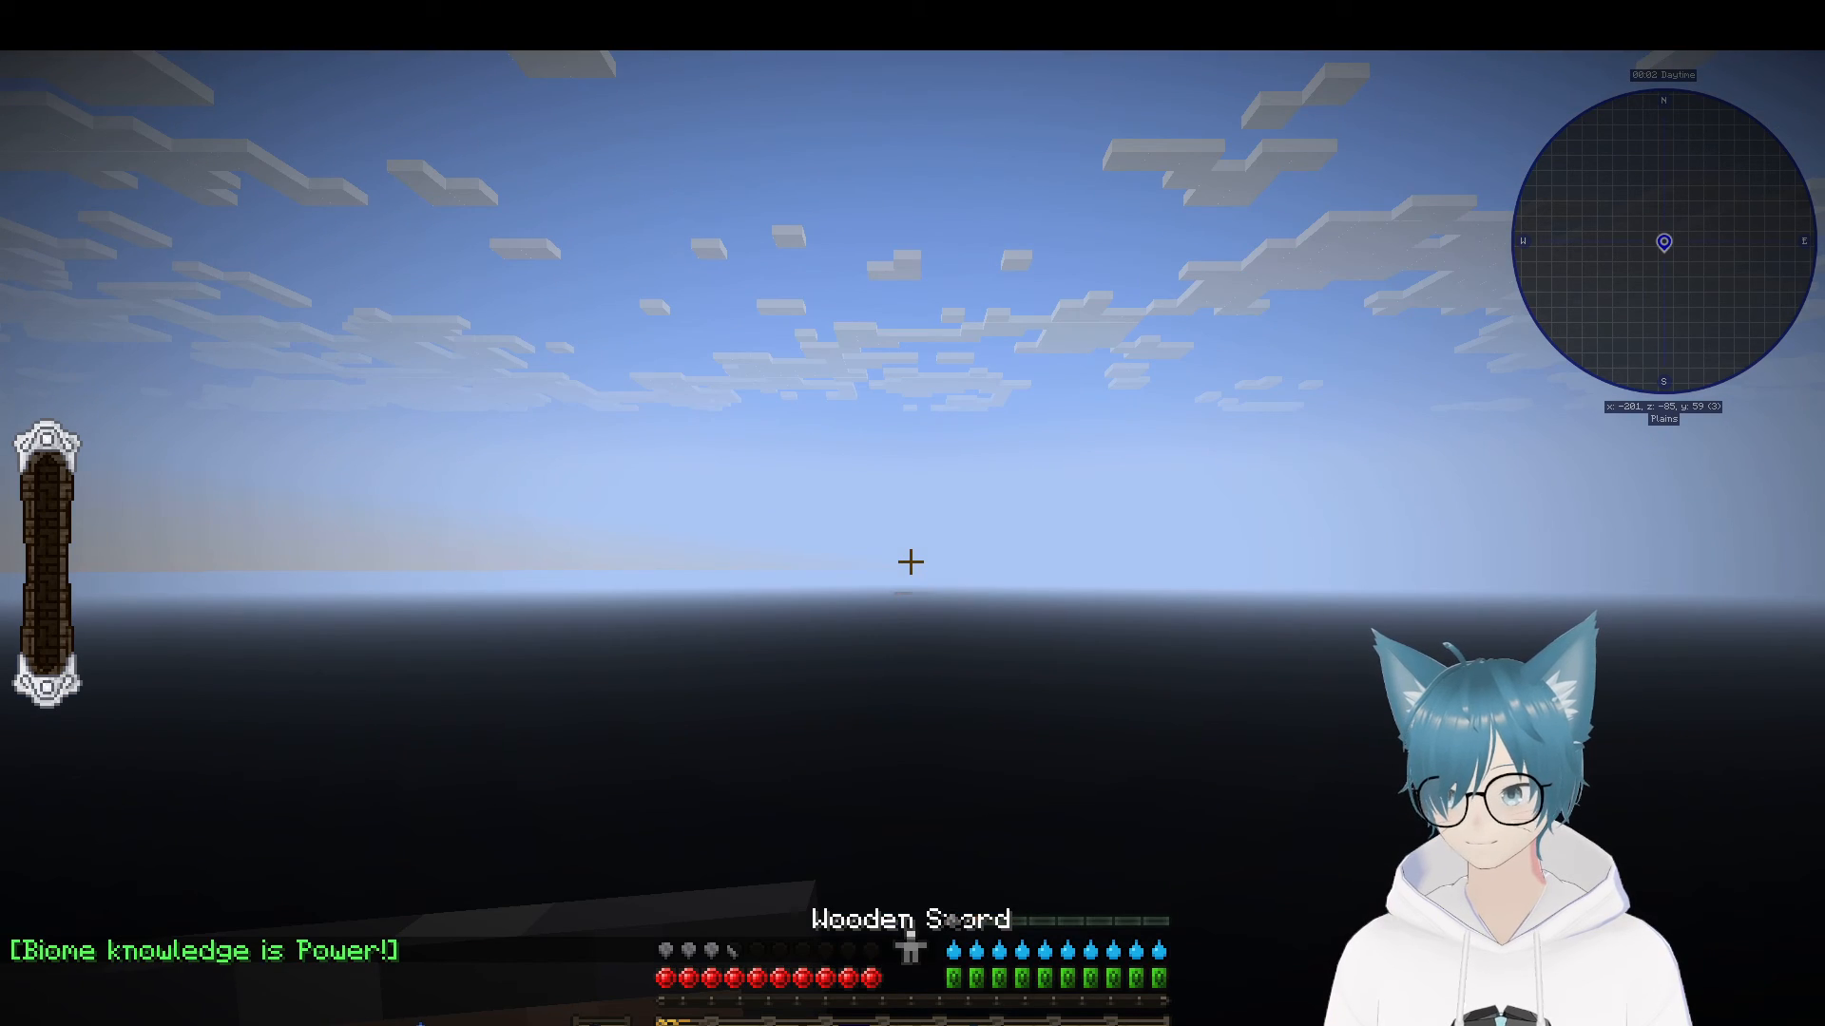